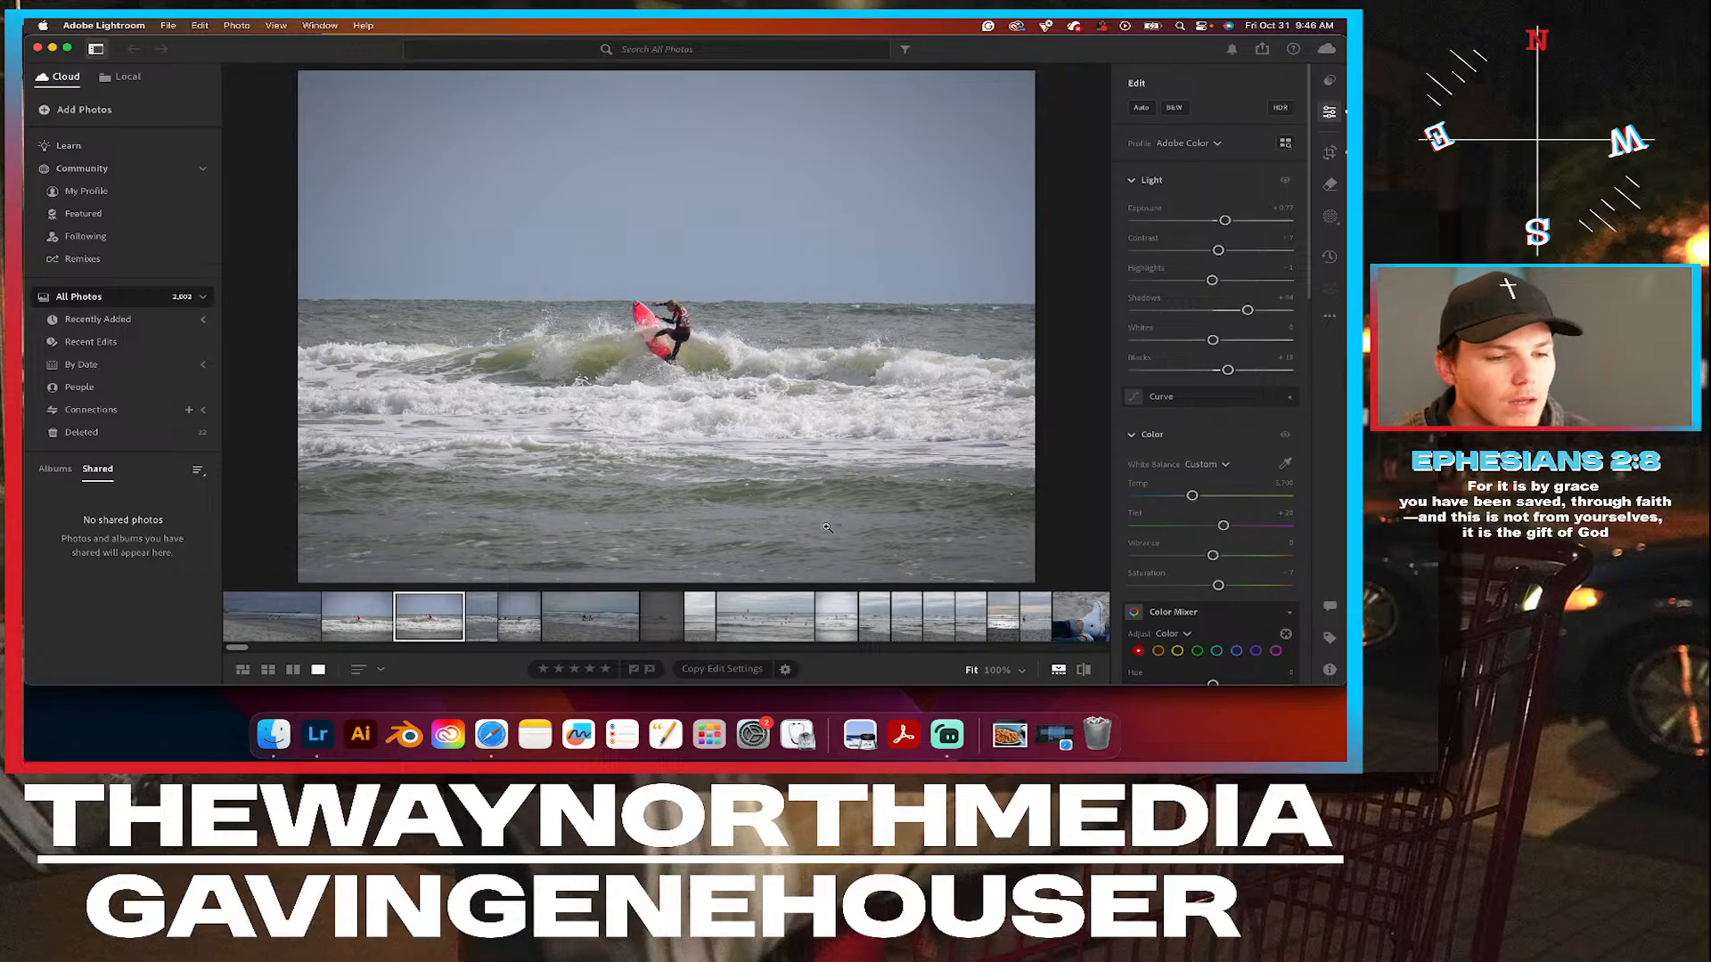
# Check the live stream in Streamlabs Desktop and return to Lightroom.
pyautogui.click(947, 734)
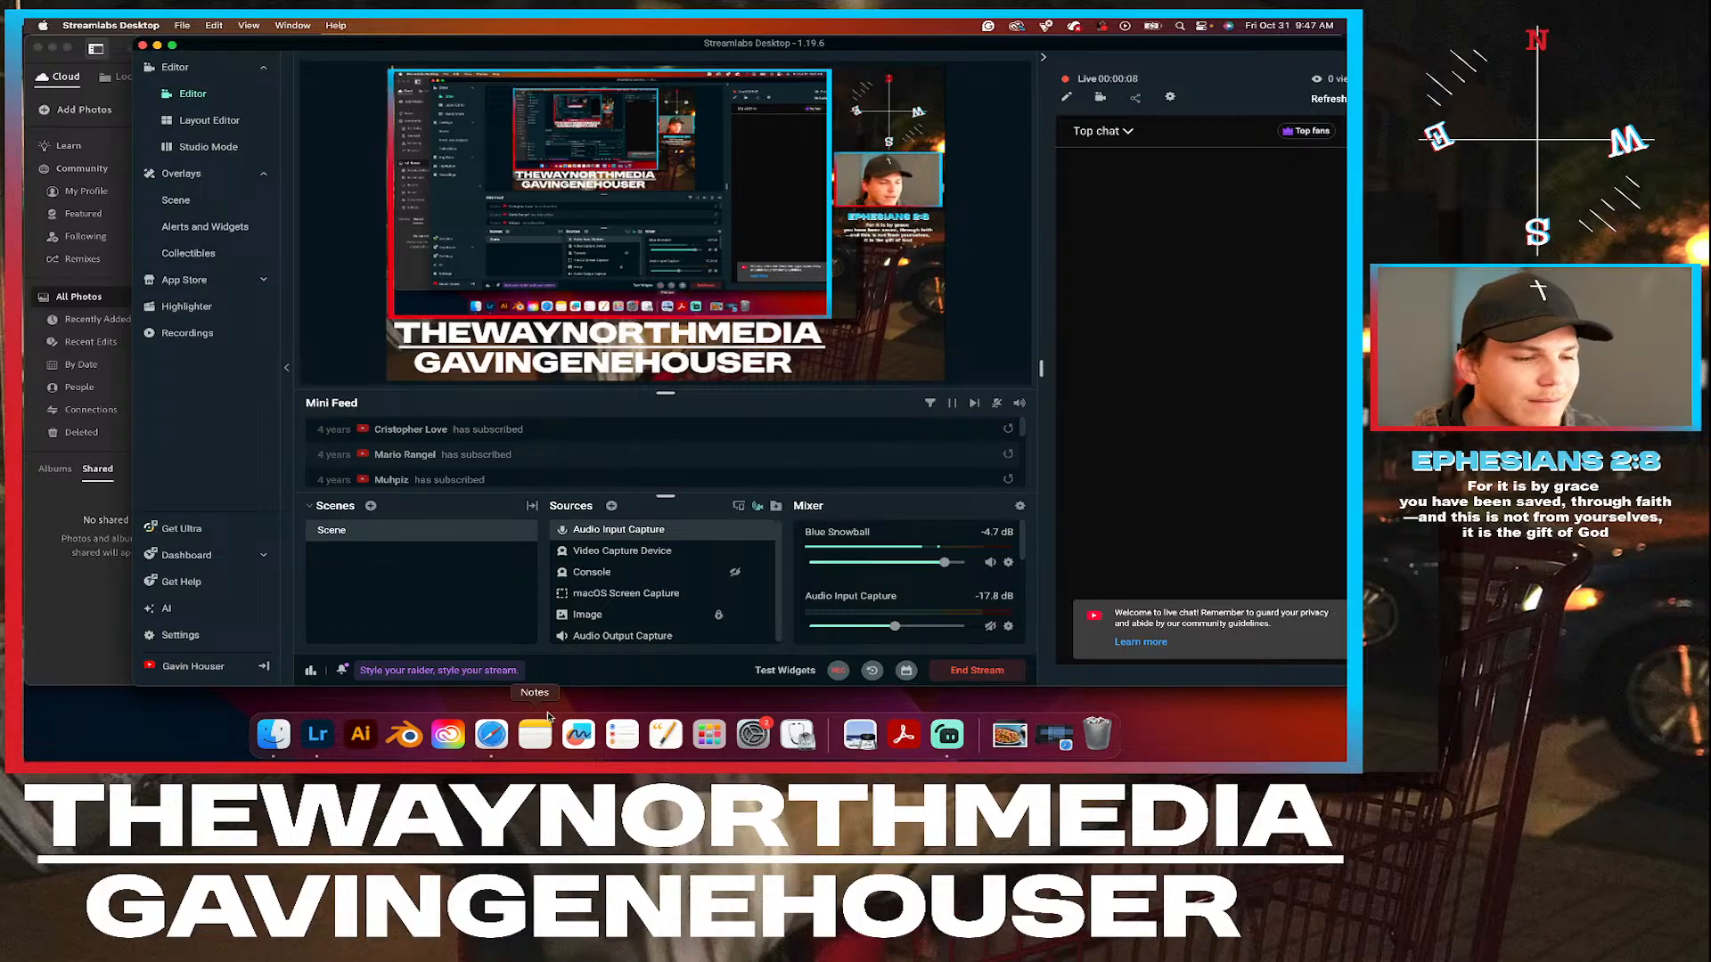
pyautogui.click(318, 736)
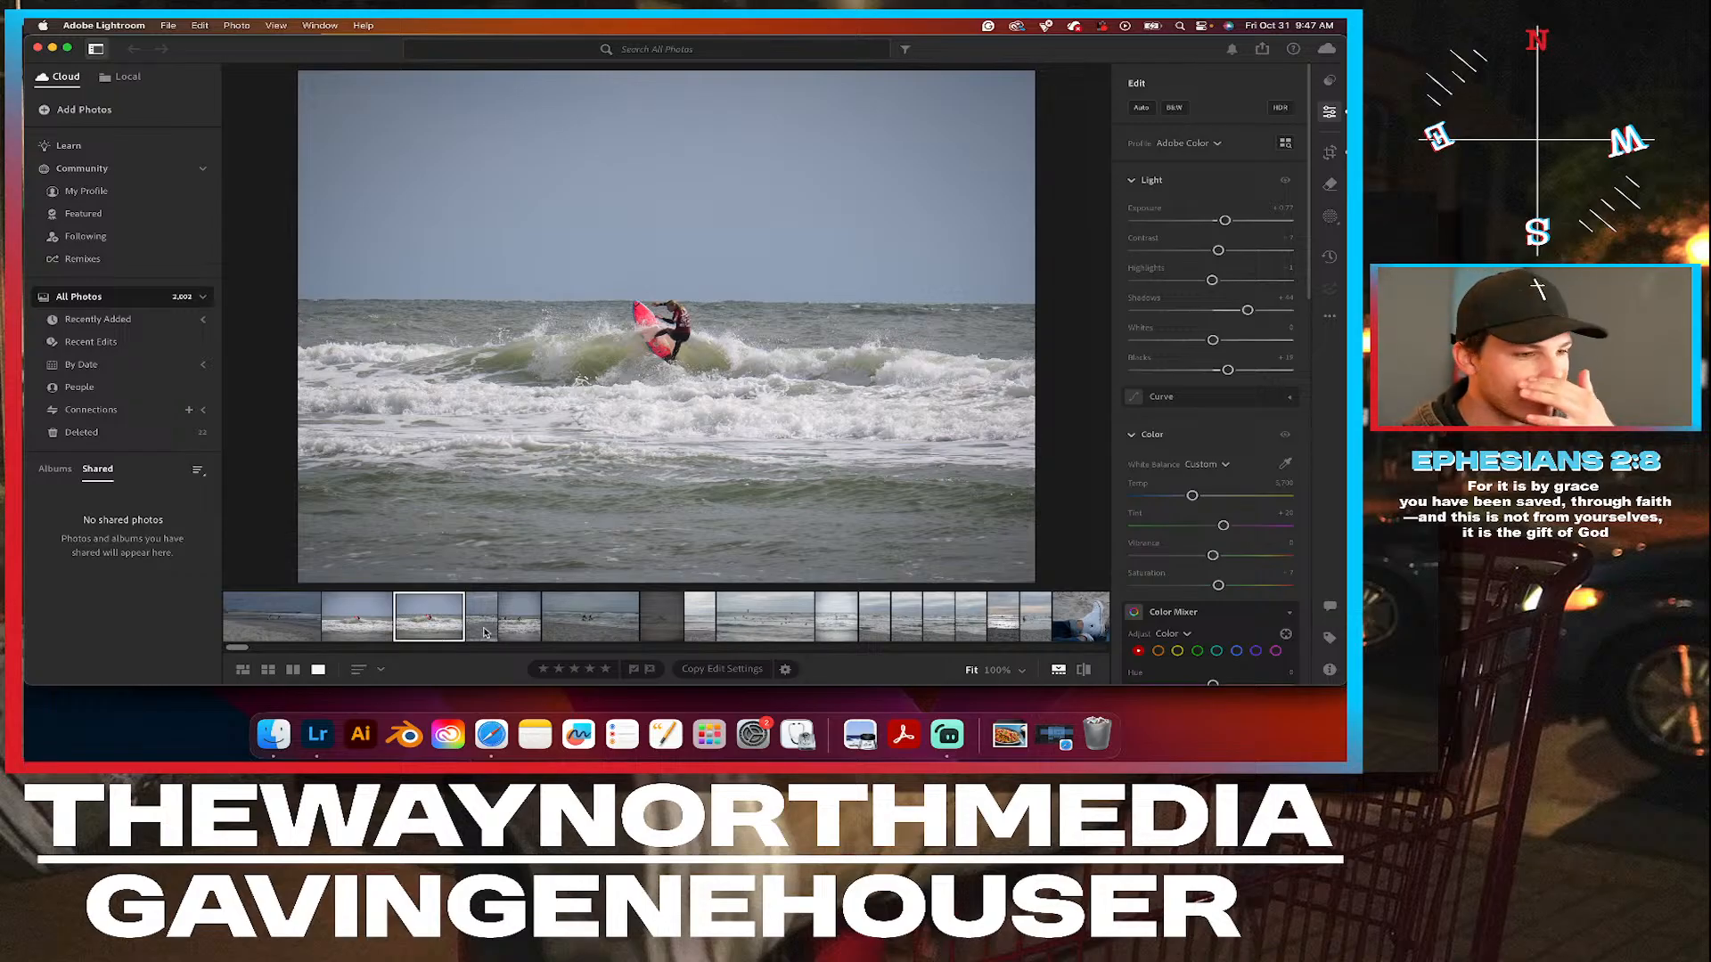
# Browse the surf photos in the library and open the portrait-format shot of the lone surfer.
pyautogui.hscroll(3, 802, 615)
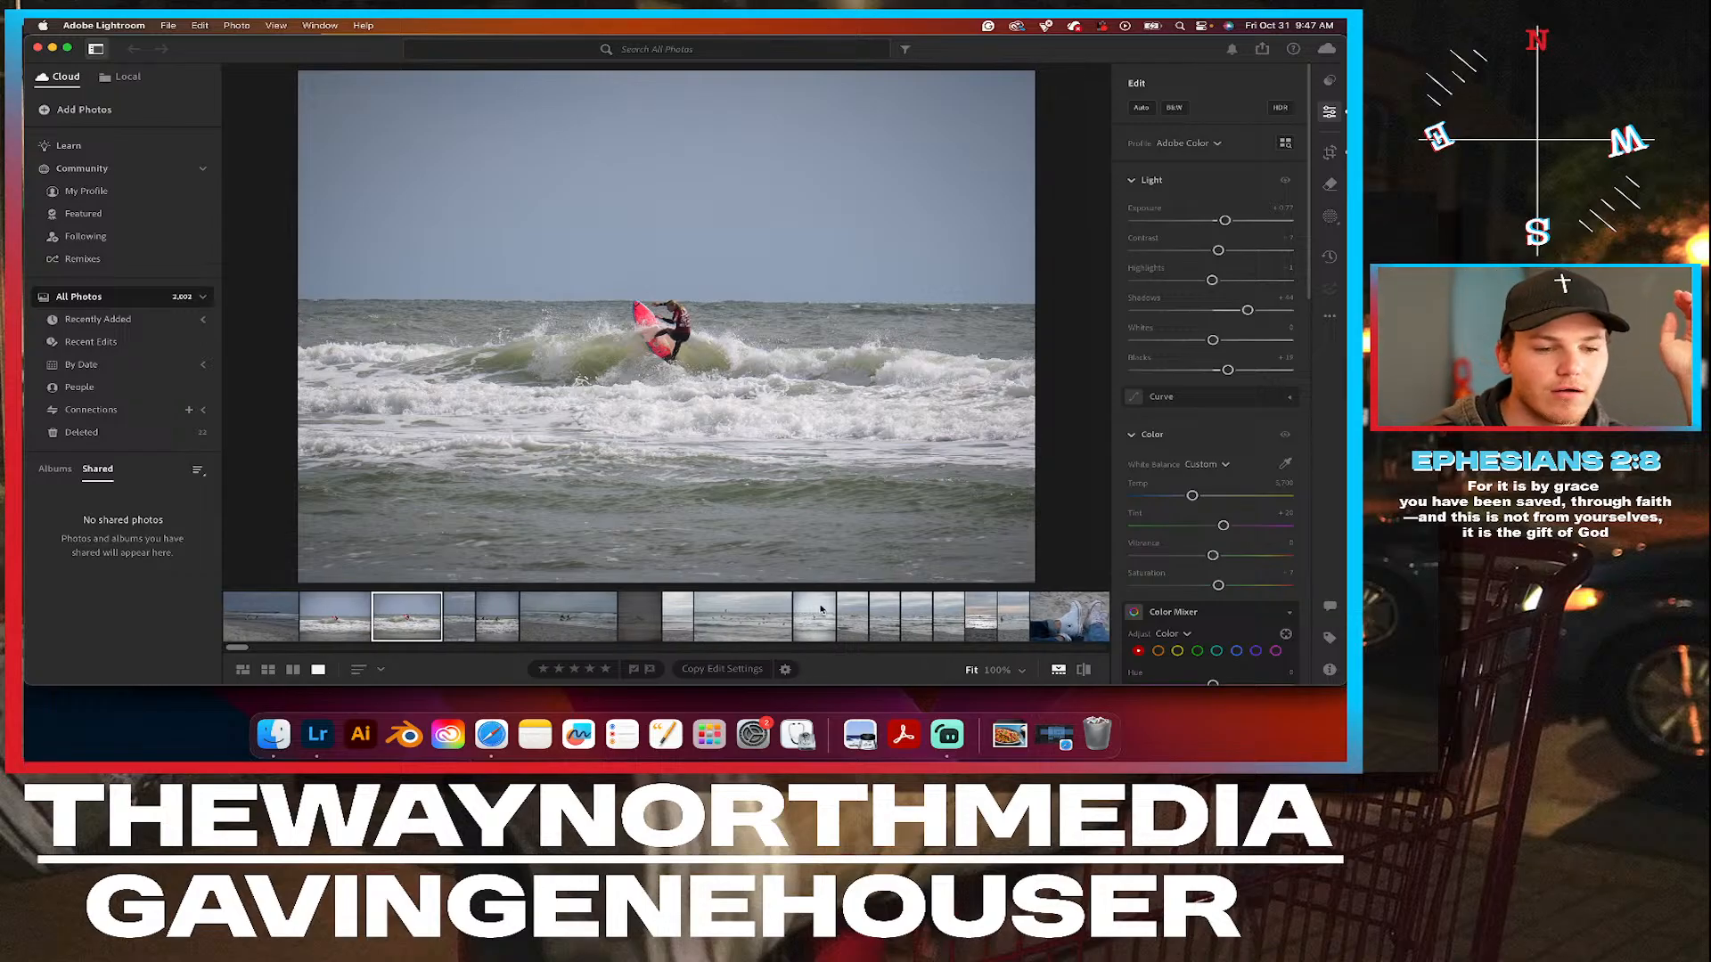
pyautogui.hscroll(10, 820, 608)
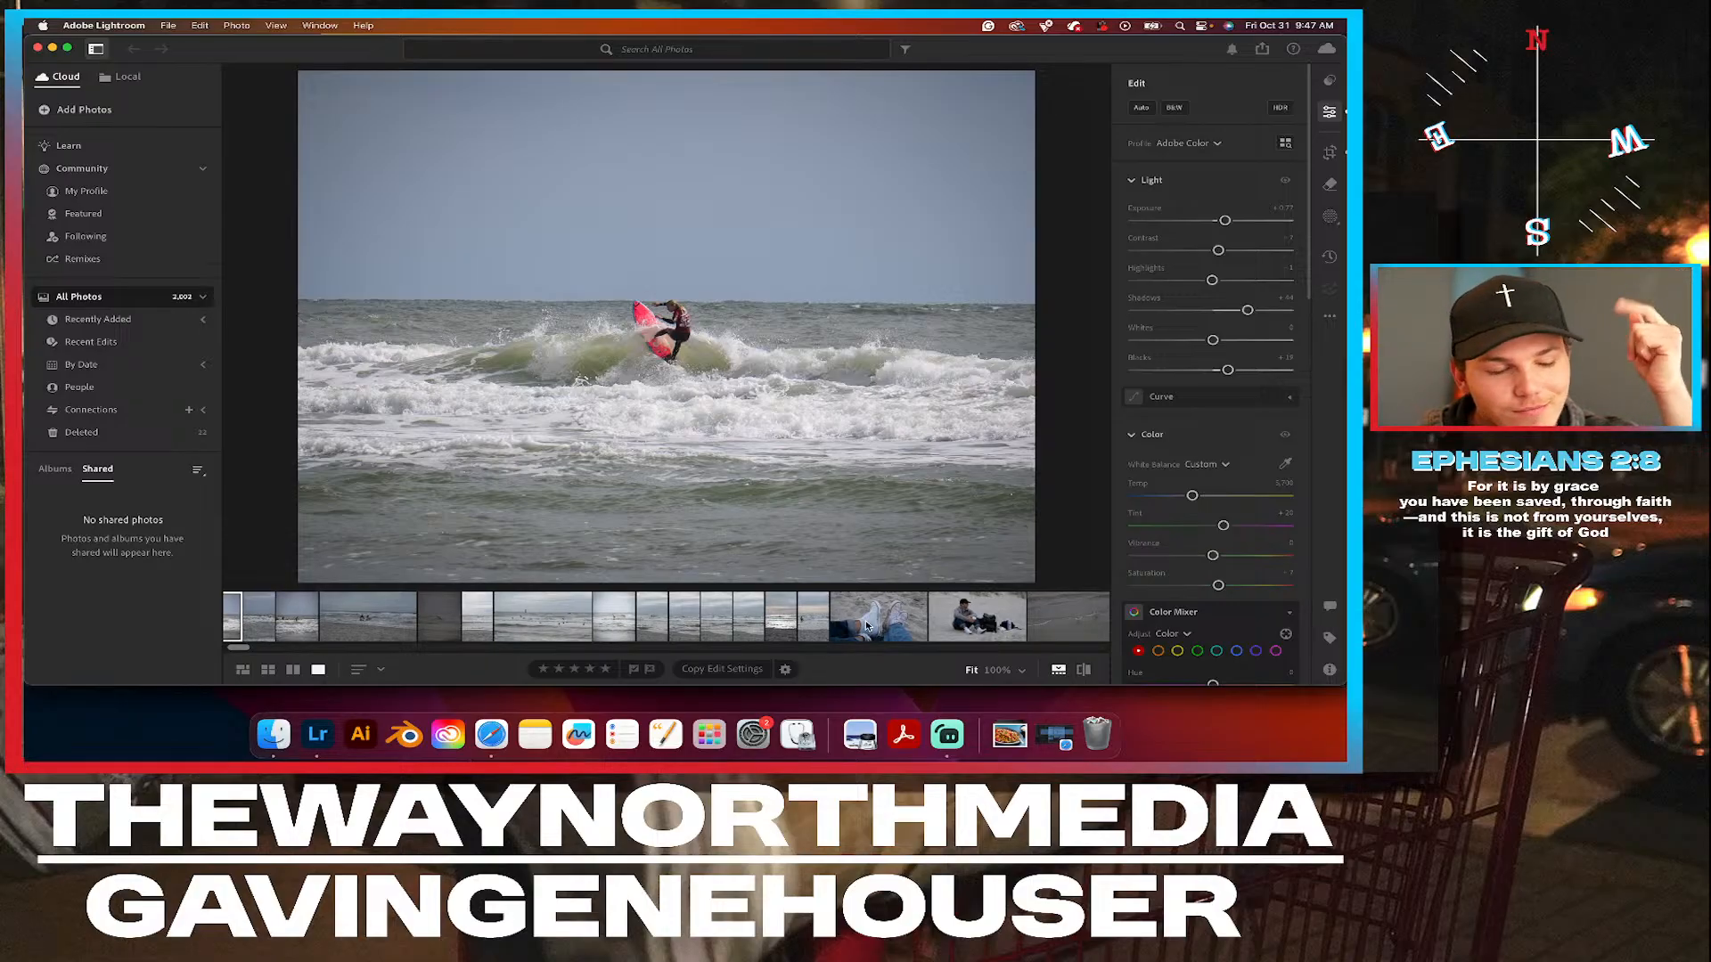
pyautogui.hscroll(15, 866, 624)
pyautogui.hscroll(-4, 863, 618)
pyautogui.hscroll(-13, 864, 618)
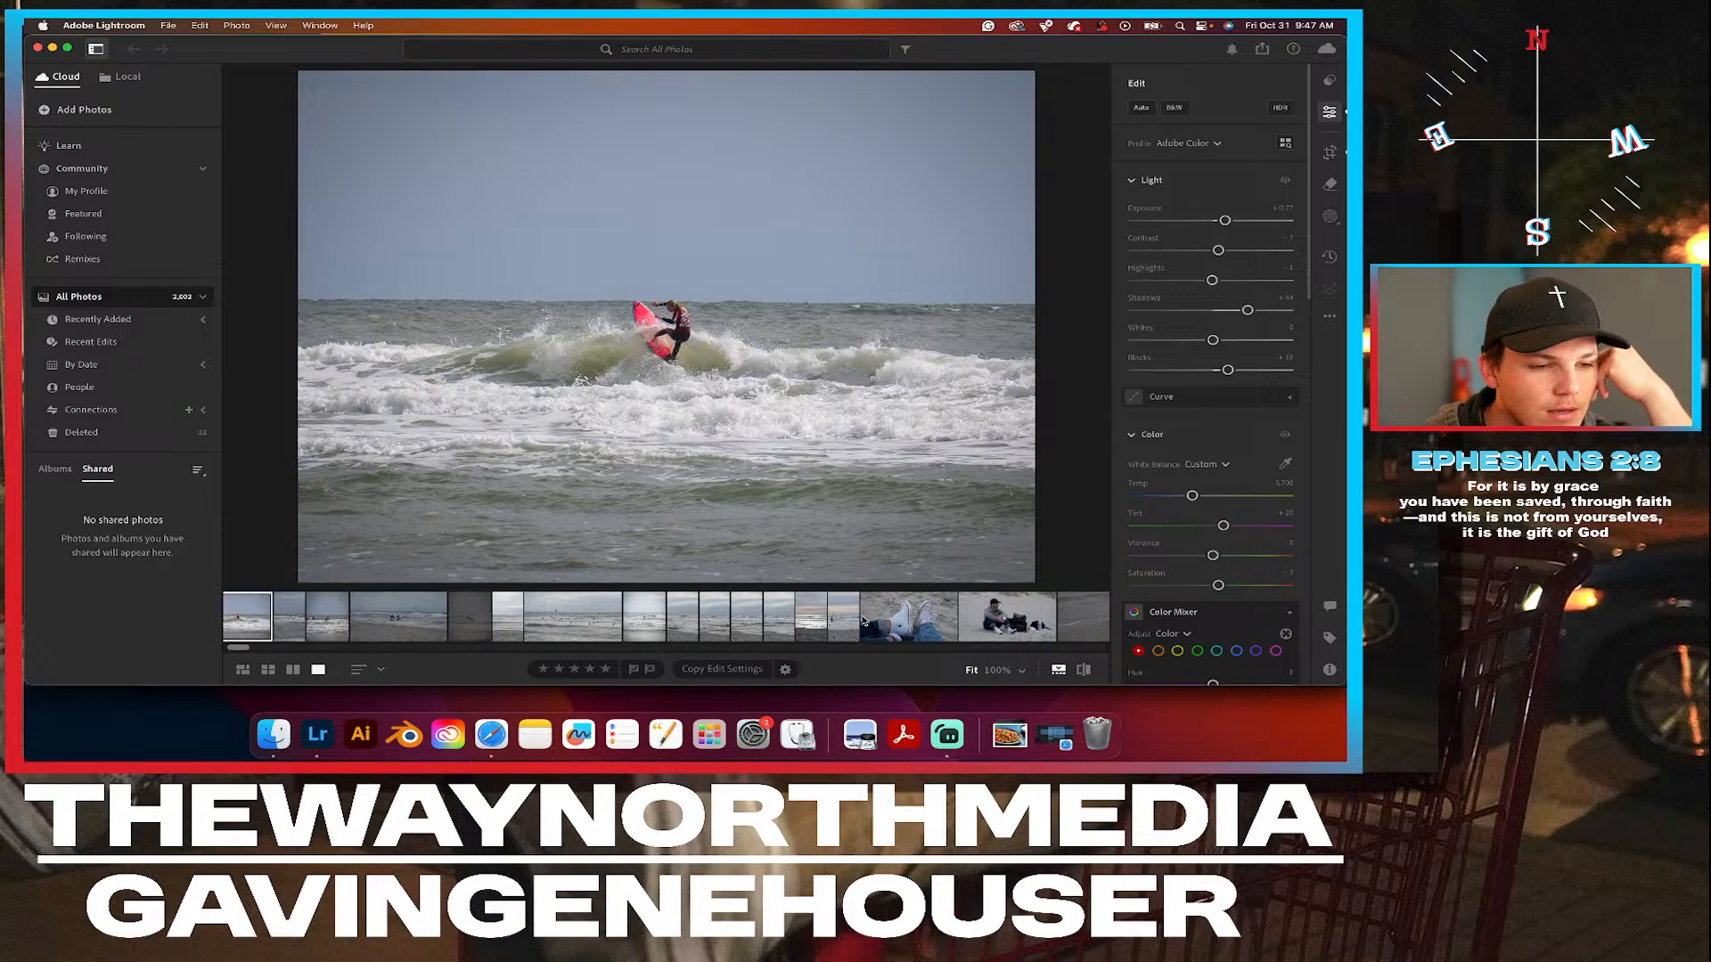
pyautogui.click(636, 618)
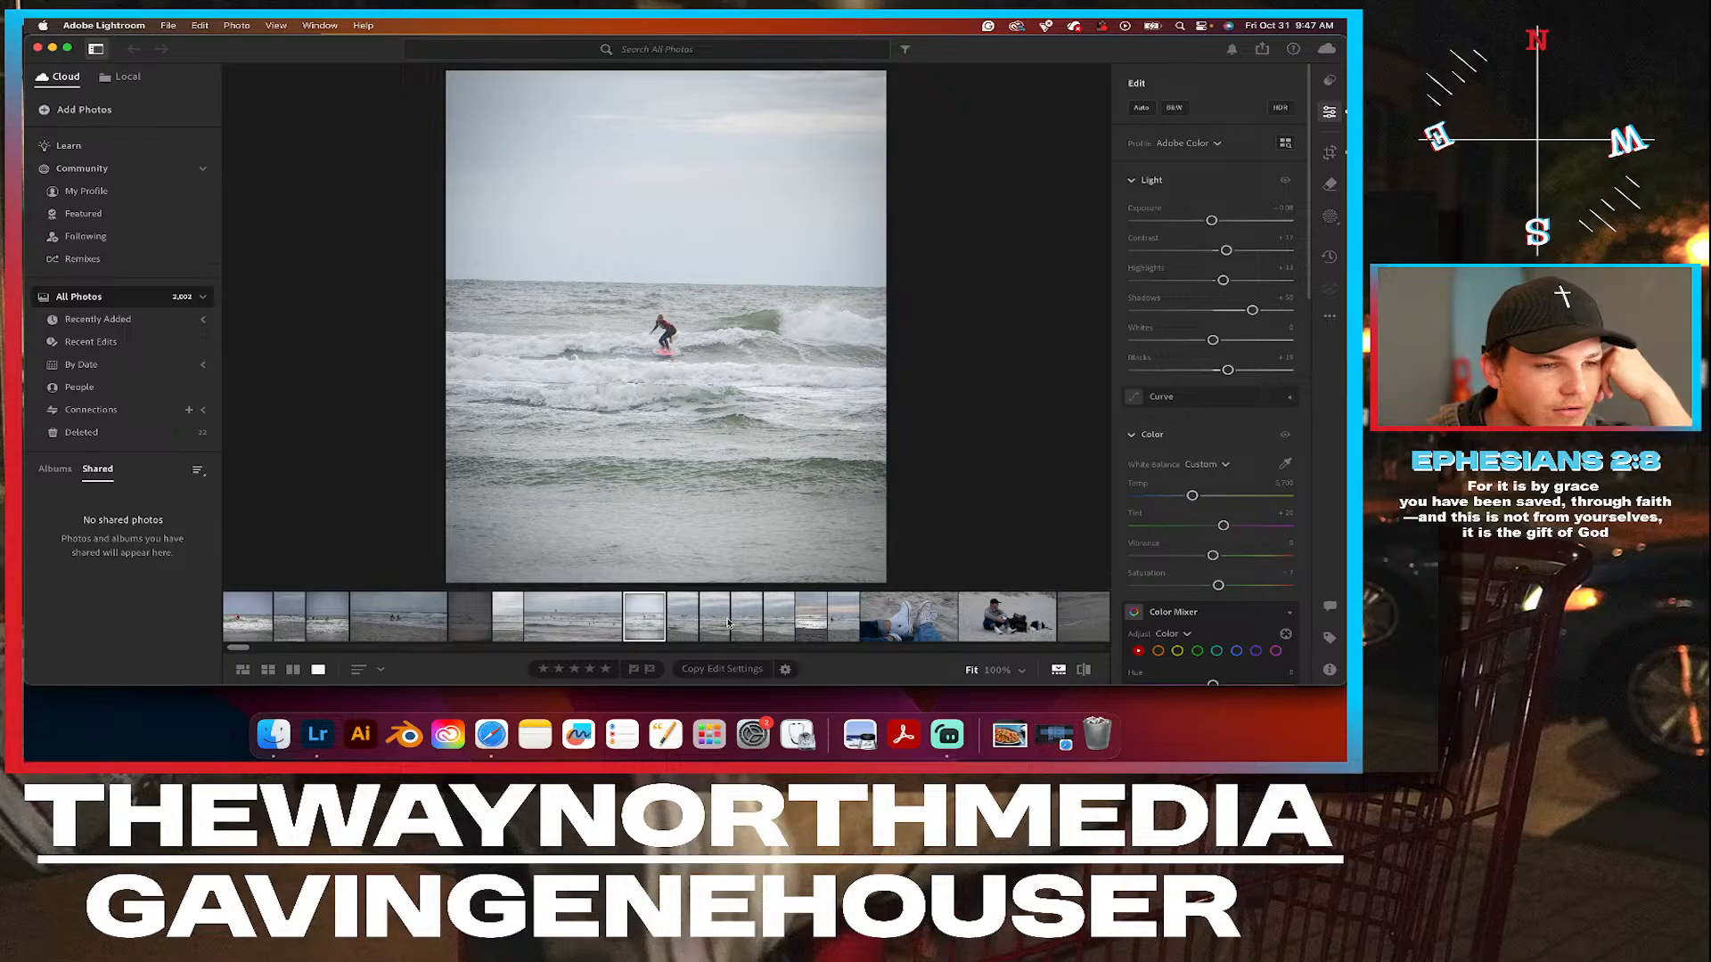
# Compare the original and edited versions of the portrait surfer photo several times.
pyautogui.click(1084, 669)
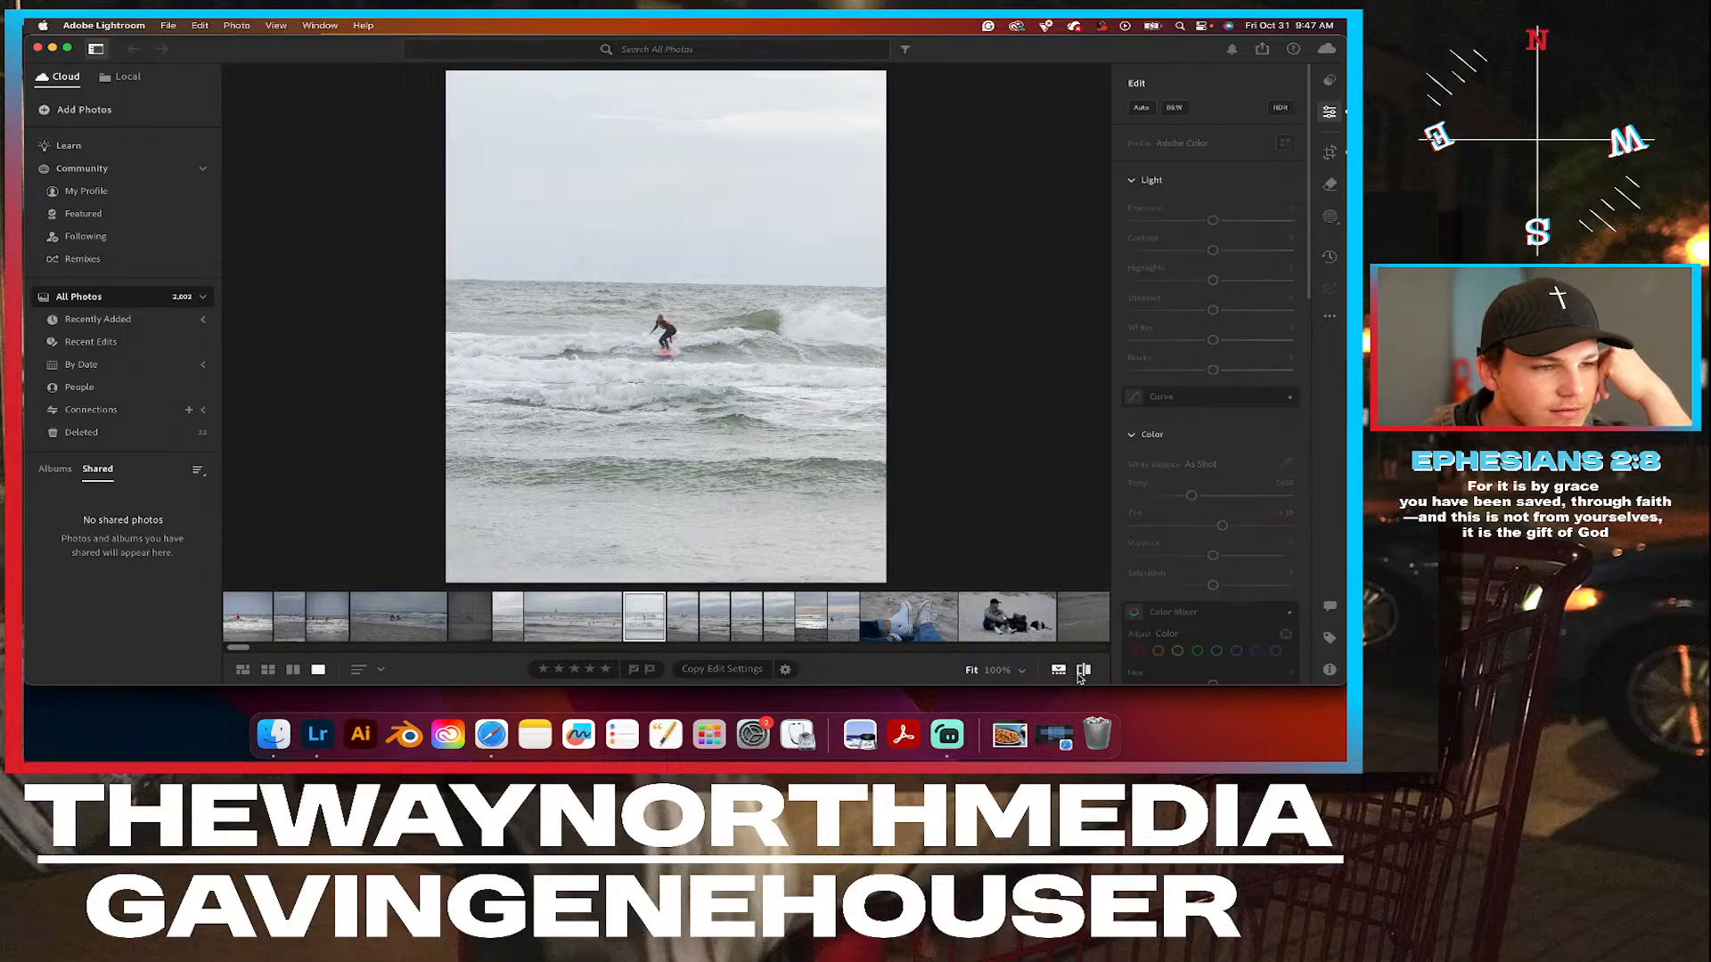
pyautogui.click(1083, 674)
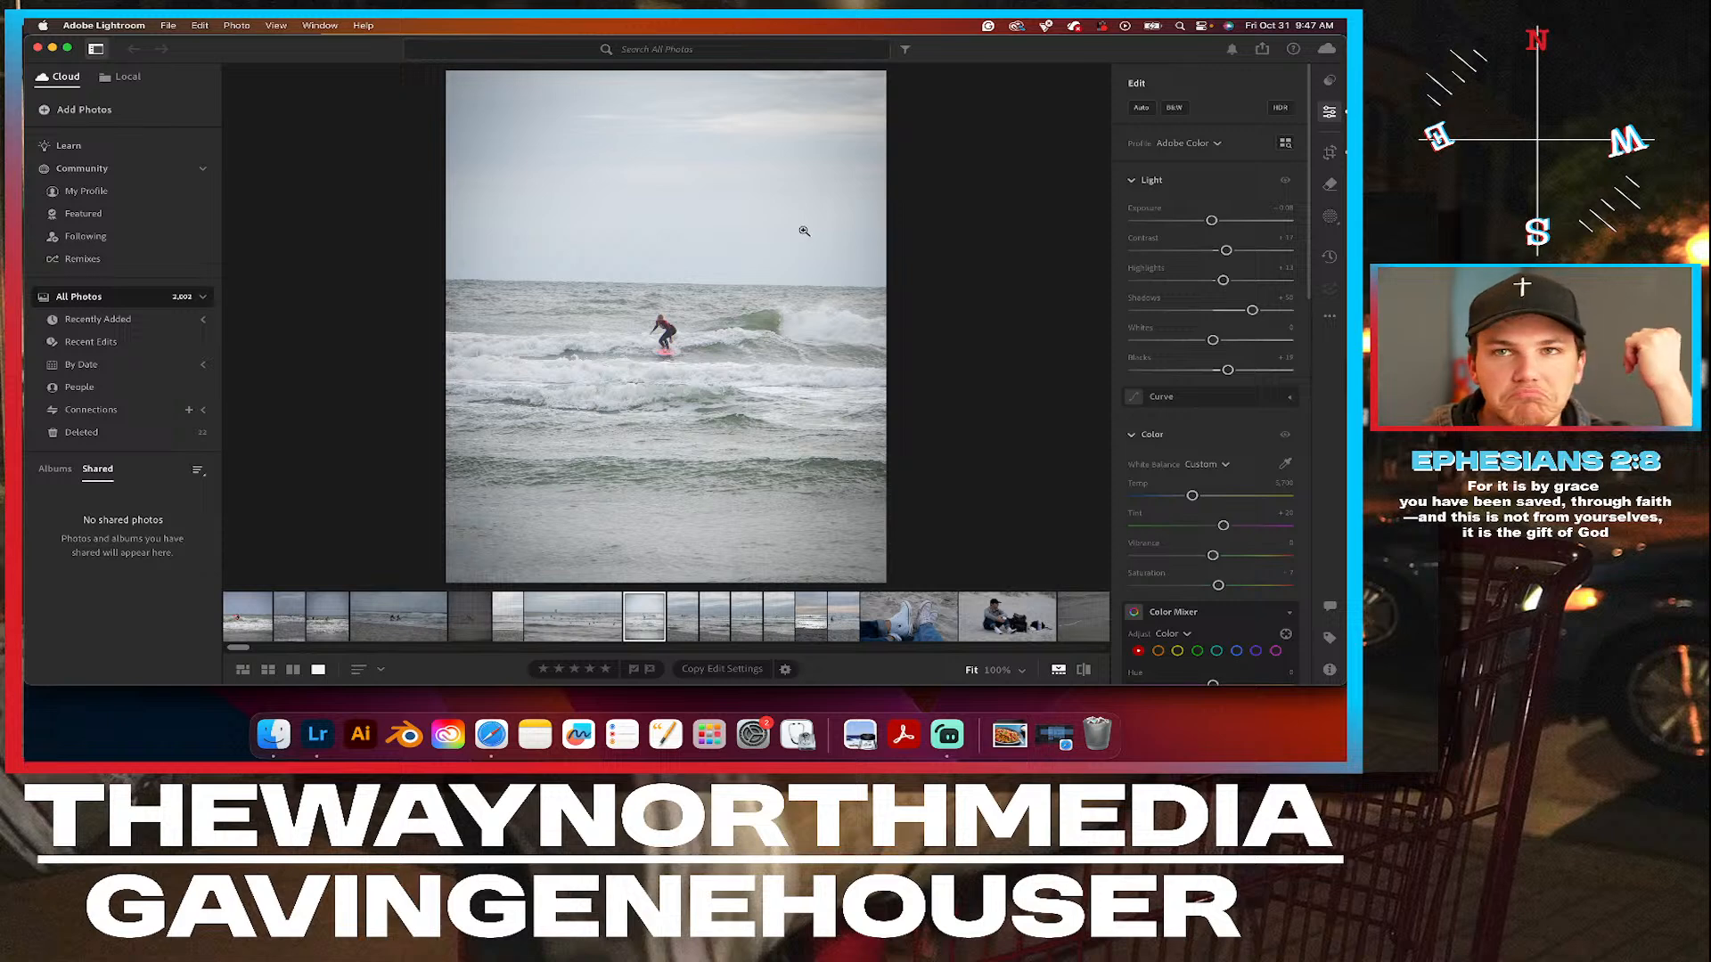
pyautogui.click(1083, 670)
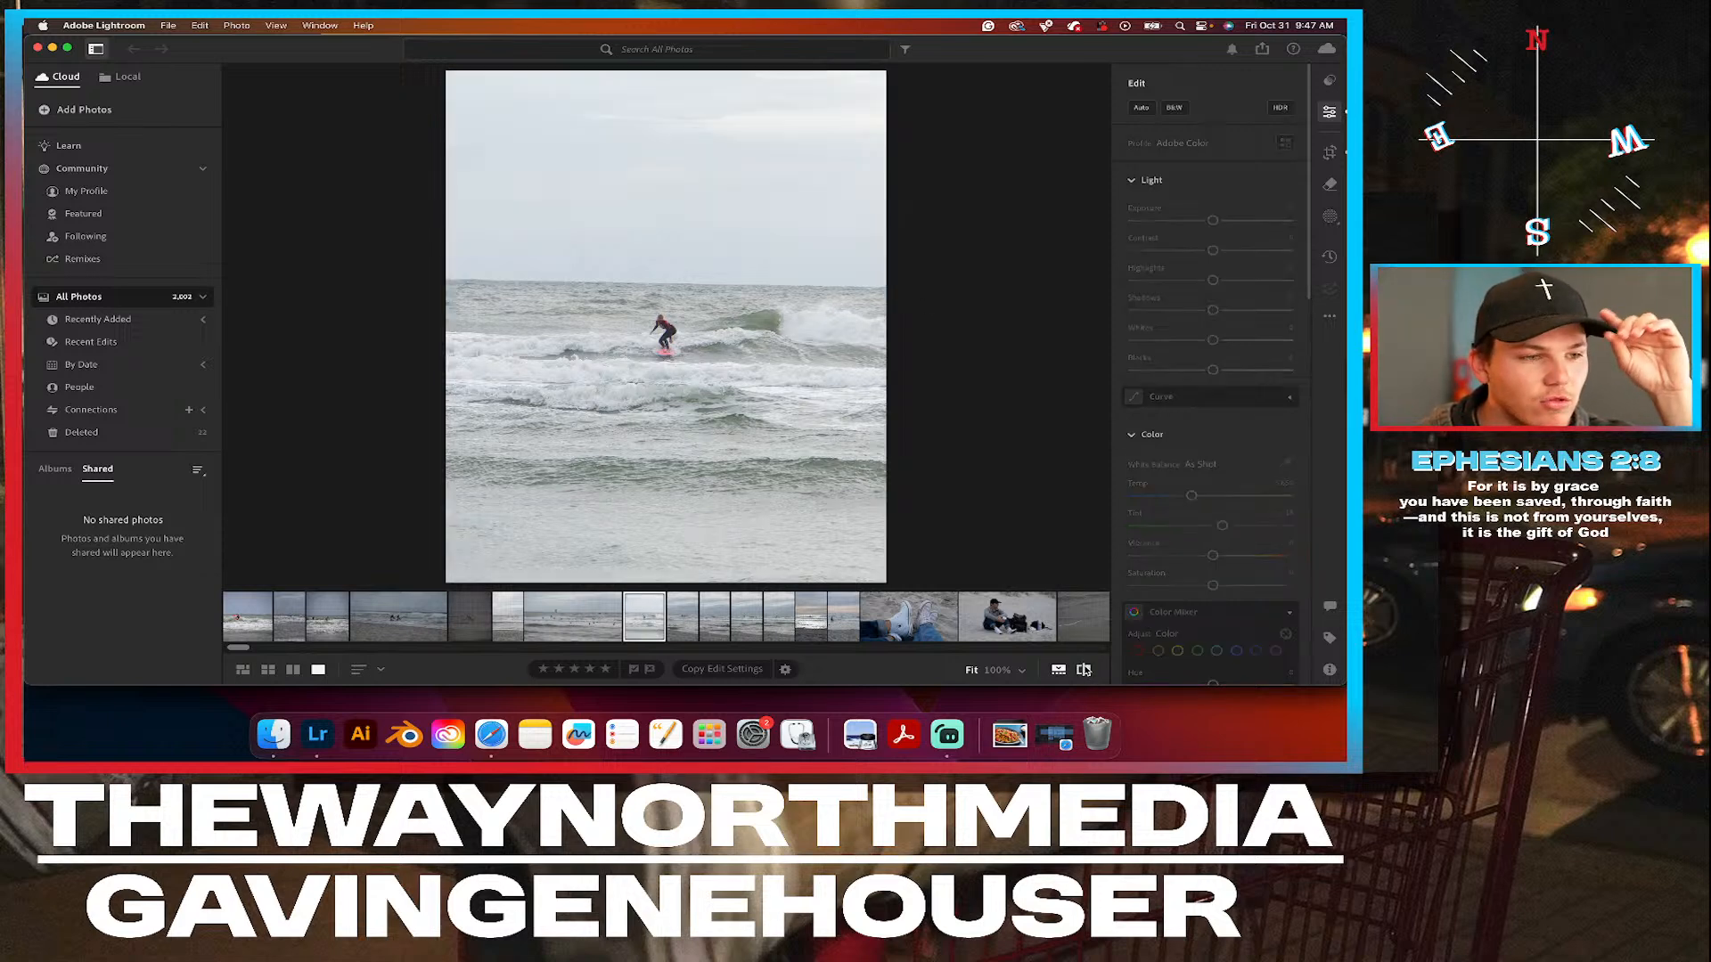
pyautogui.click(1084, 670)
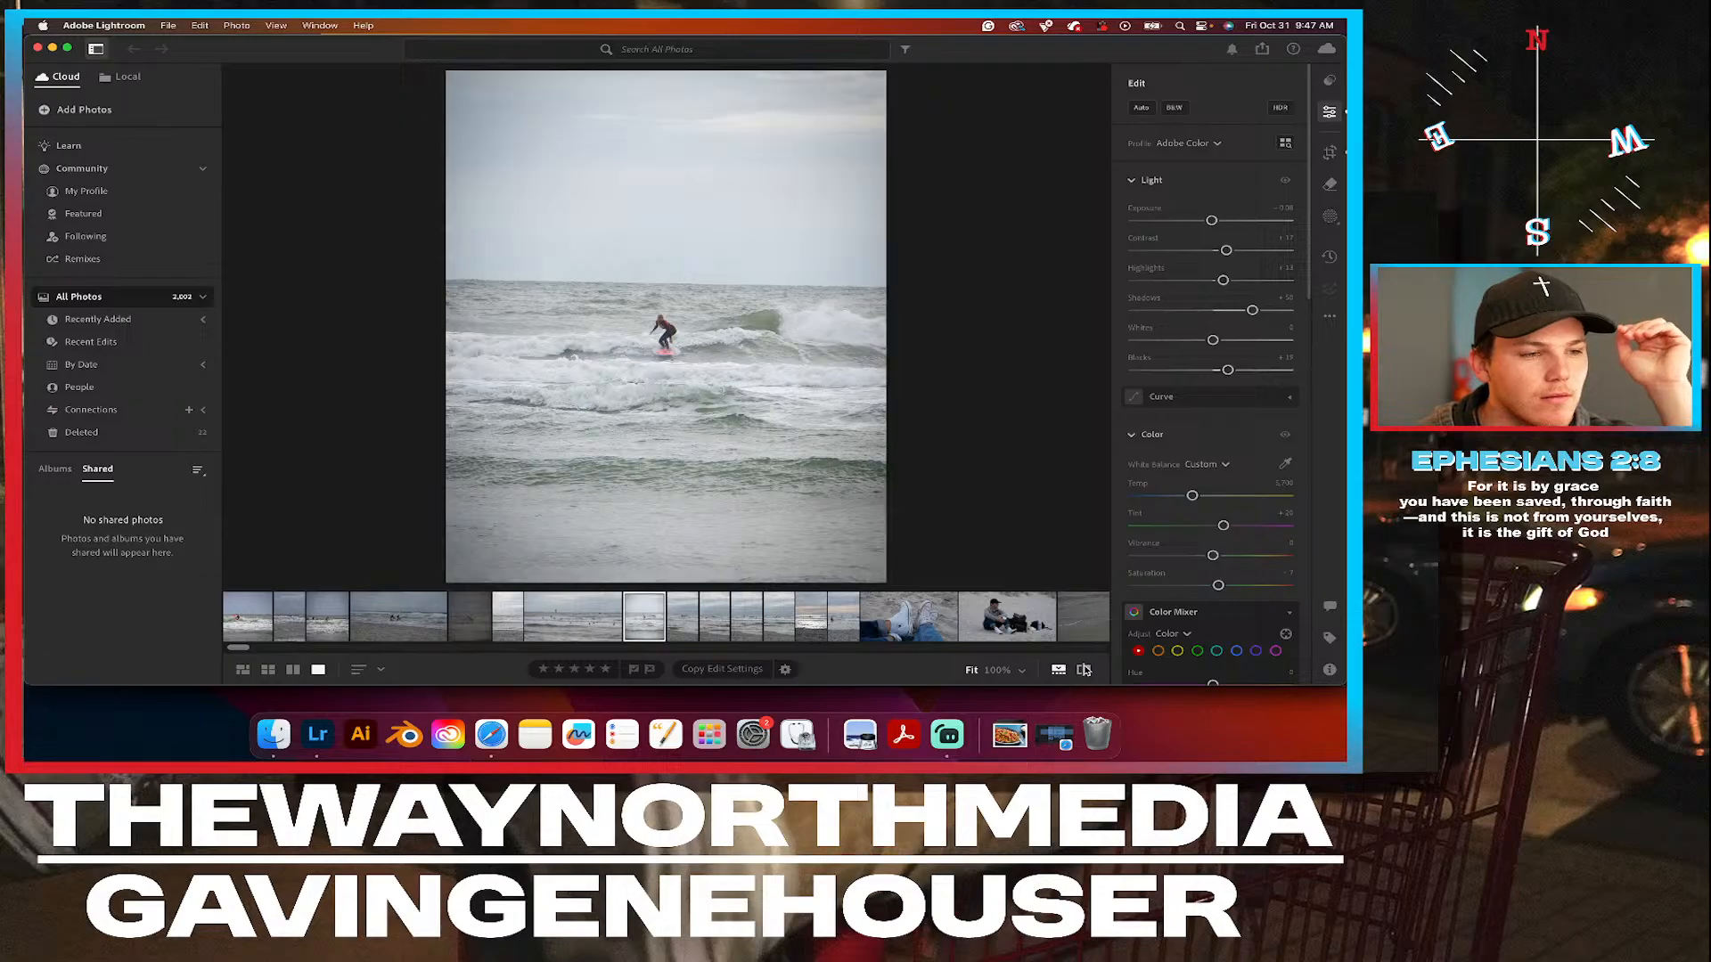
pyautogui.click(1085, 670)
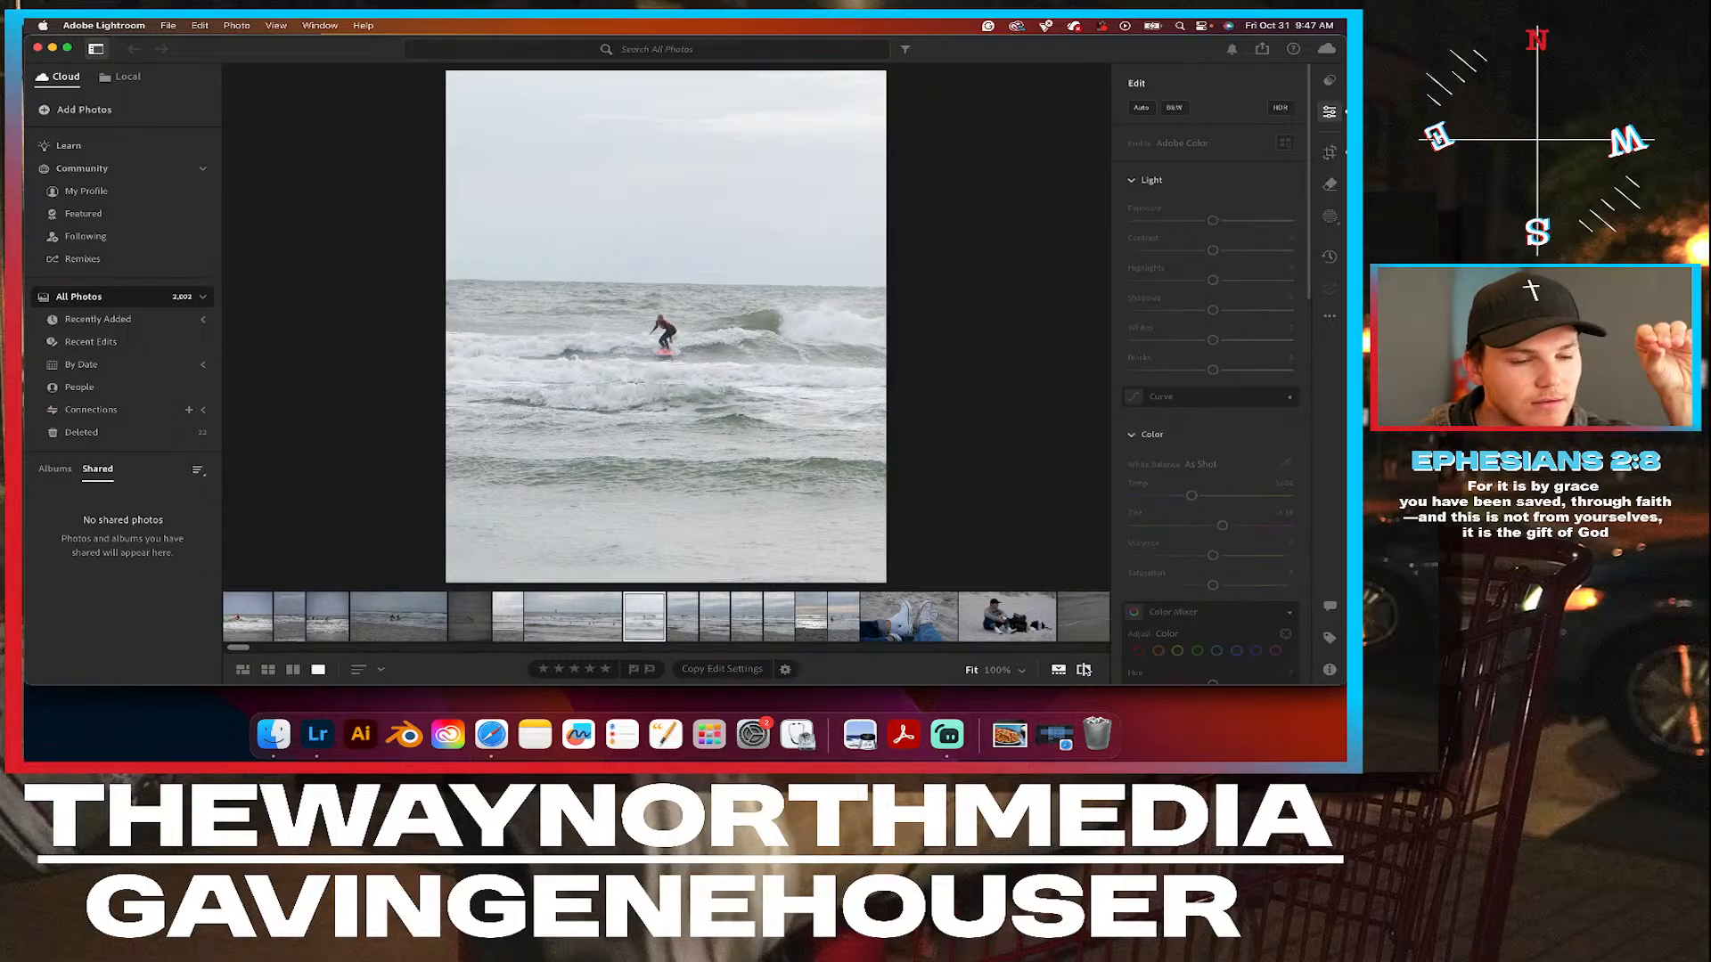
pyautogui.click(1084, 670)
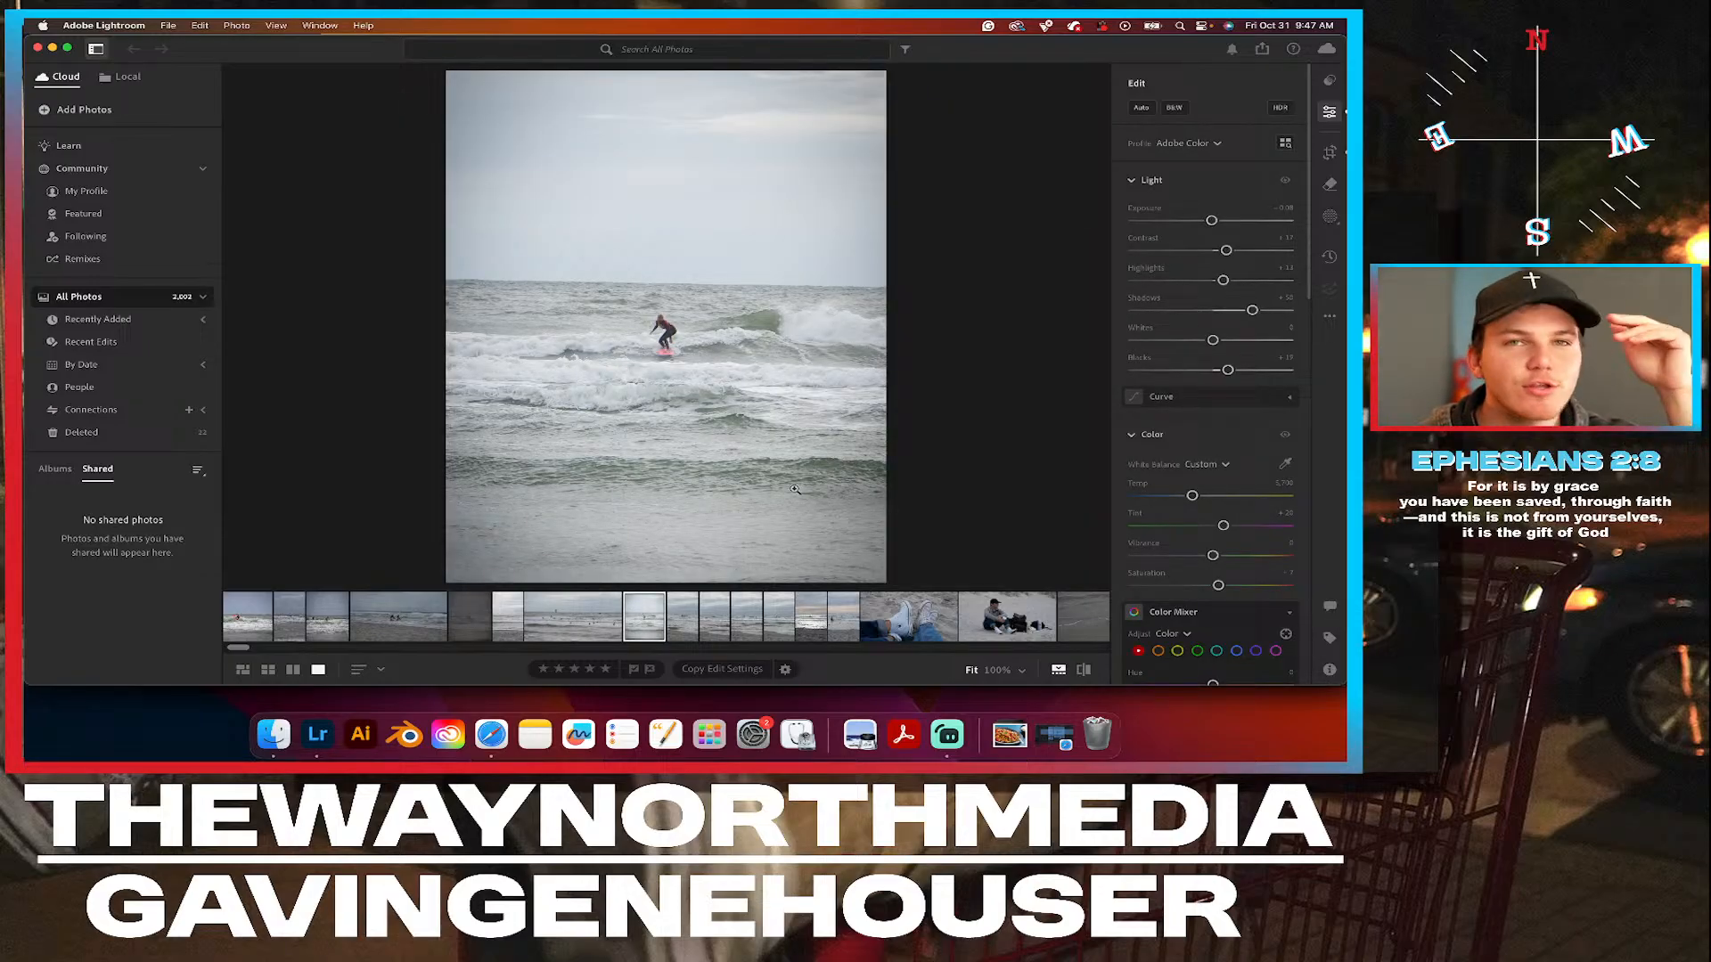
# View the beach photo of two people carrying surfboards and the landscape shot of the surfer with the red board.
pyautogui.hscroll(-3, 486, 623)
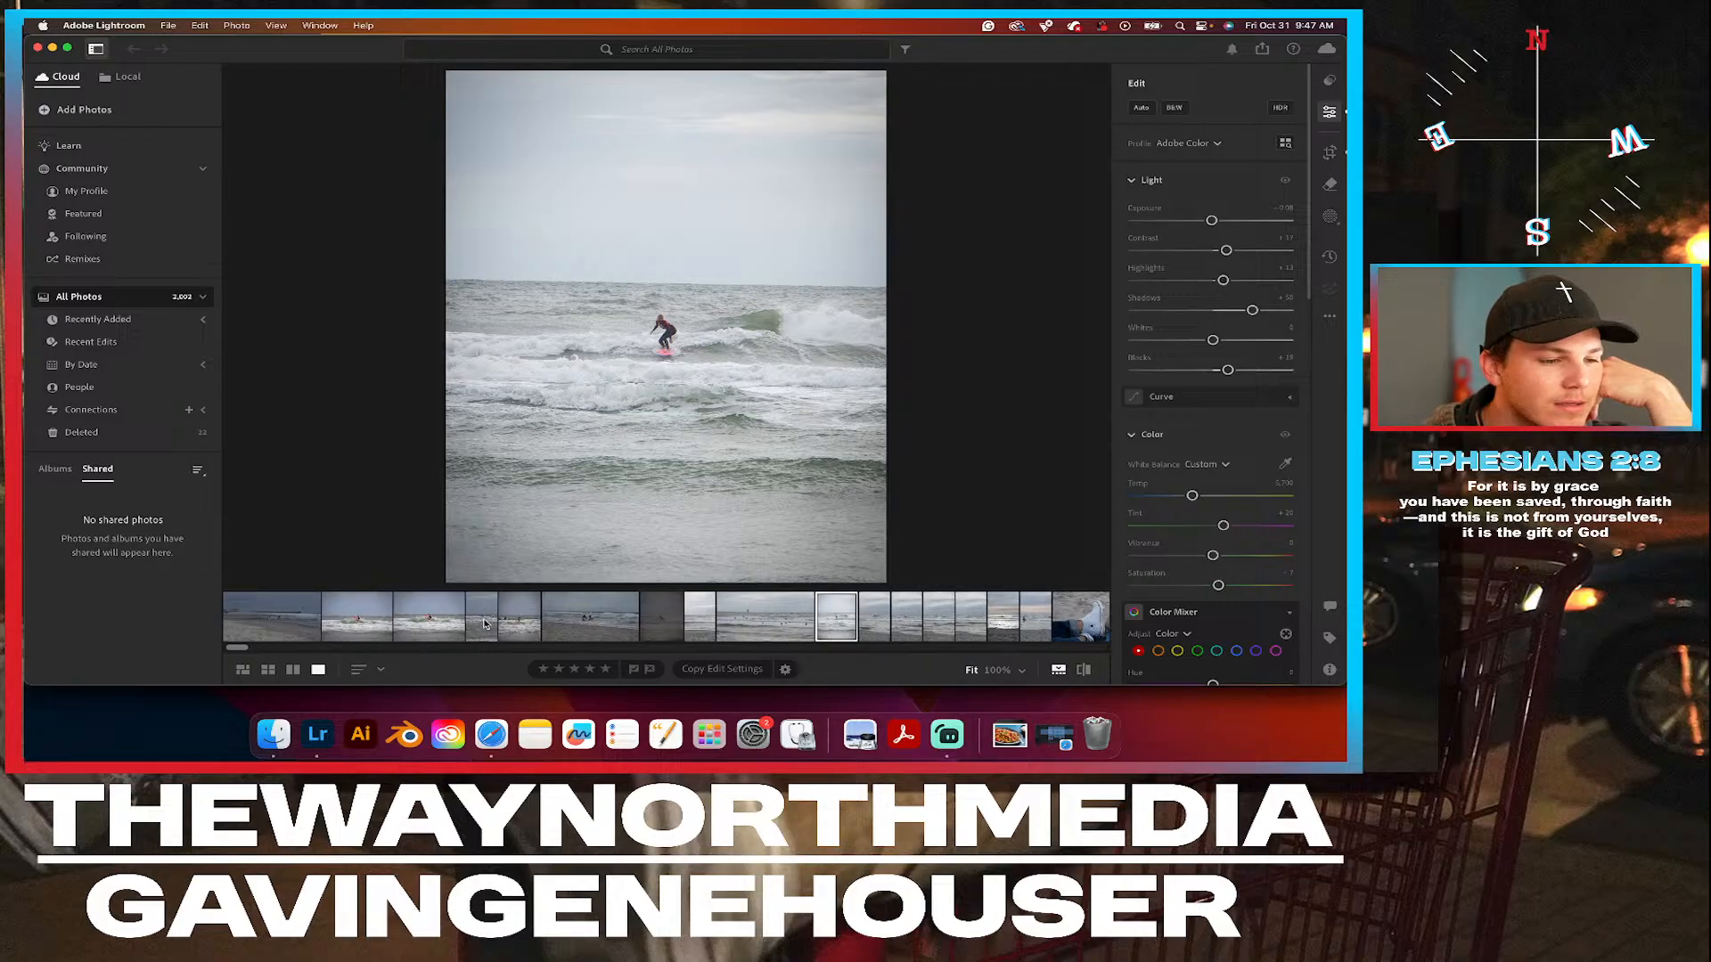
pyautogui.click(576, 629)
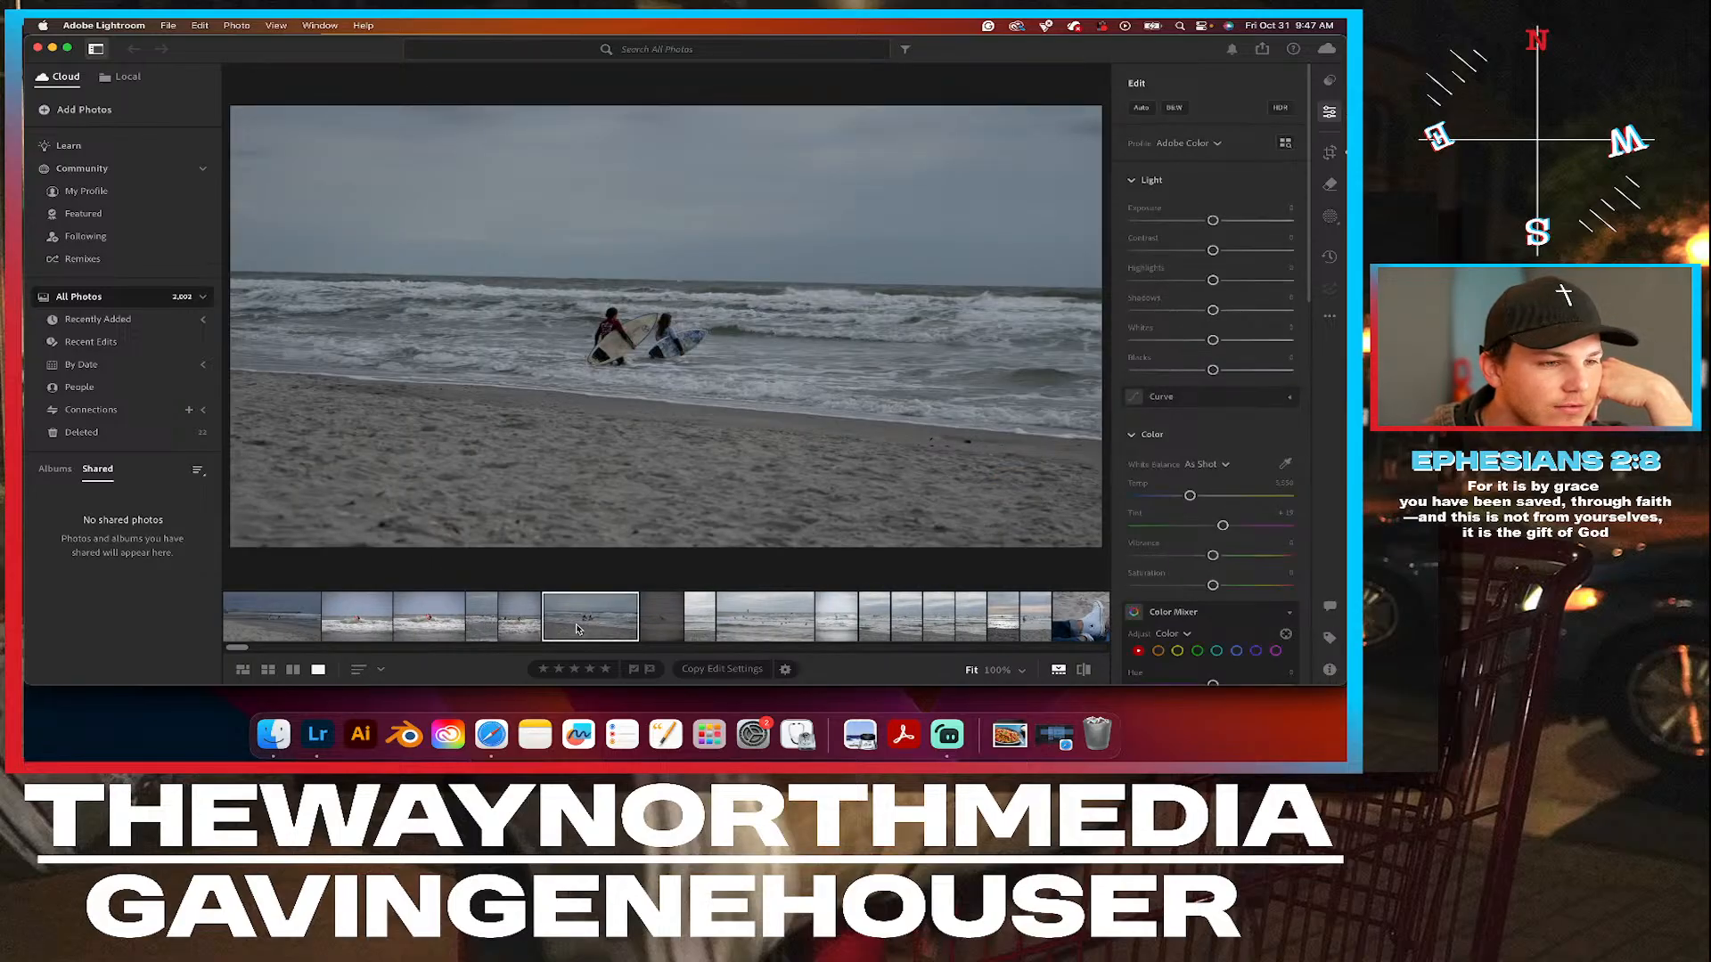
pyautogui.click(372, 615)
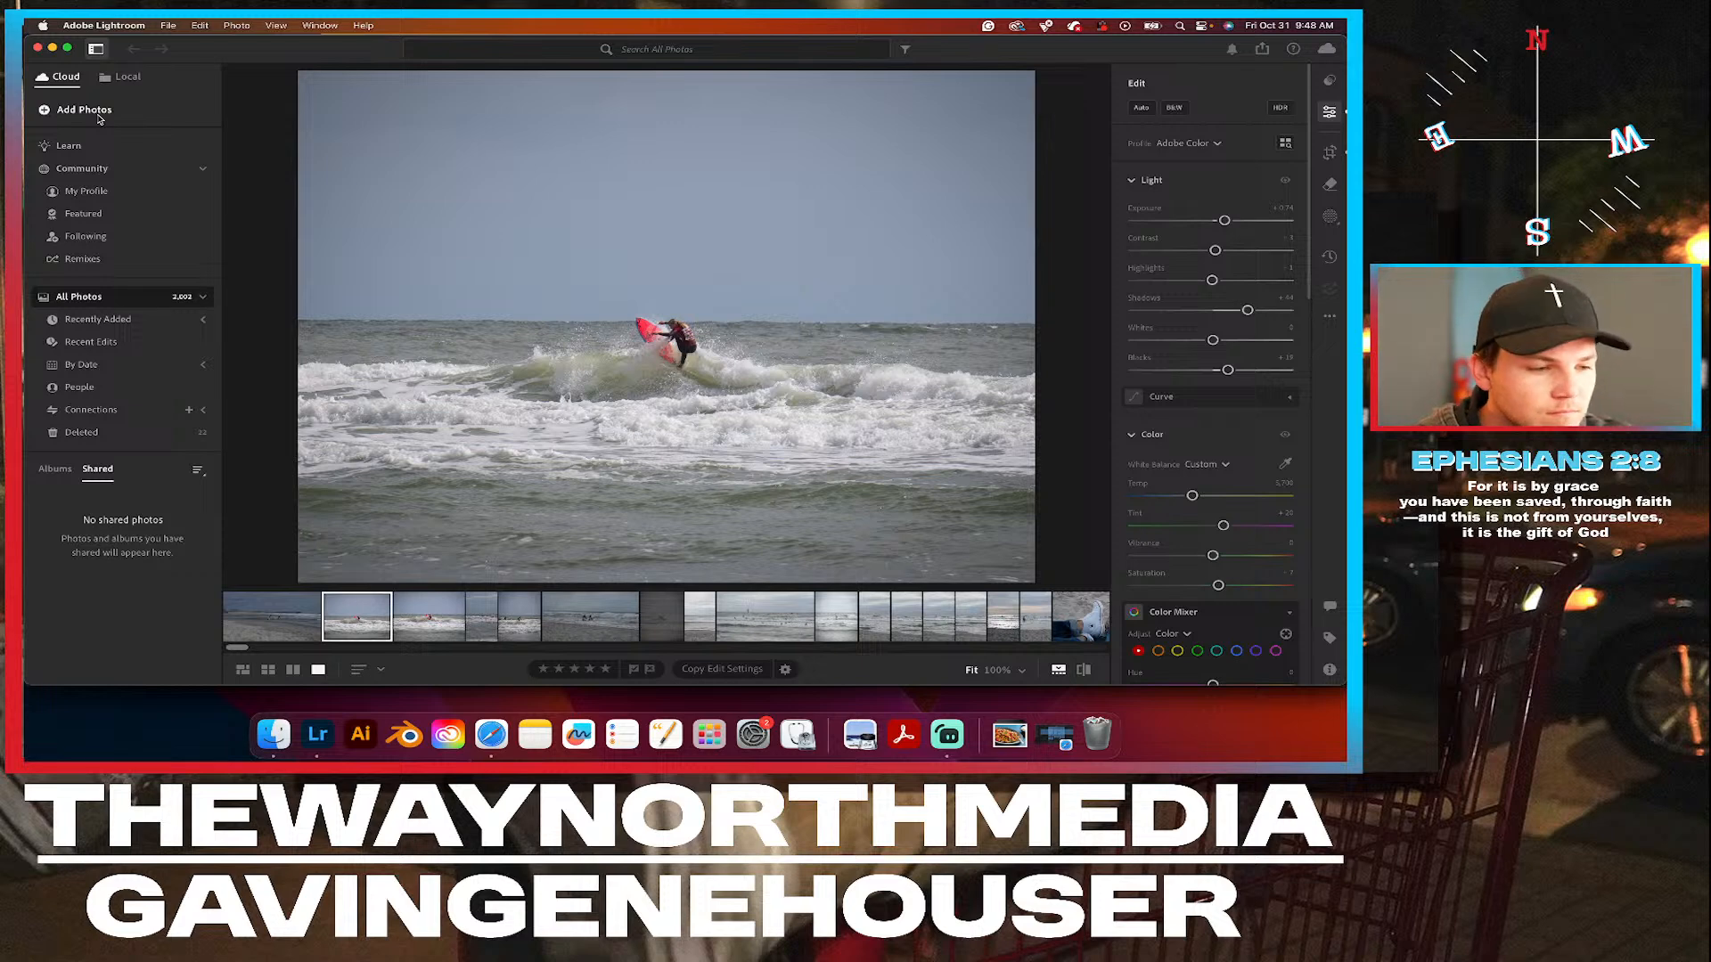
# Uncover the desktop by minimizing Streamlabs and open the DCIM/100MSDCF folder on the Untitled drive in Finder.
pyautogui.moveTo(236, 43); pyautogui.dragTo(235, 176)
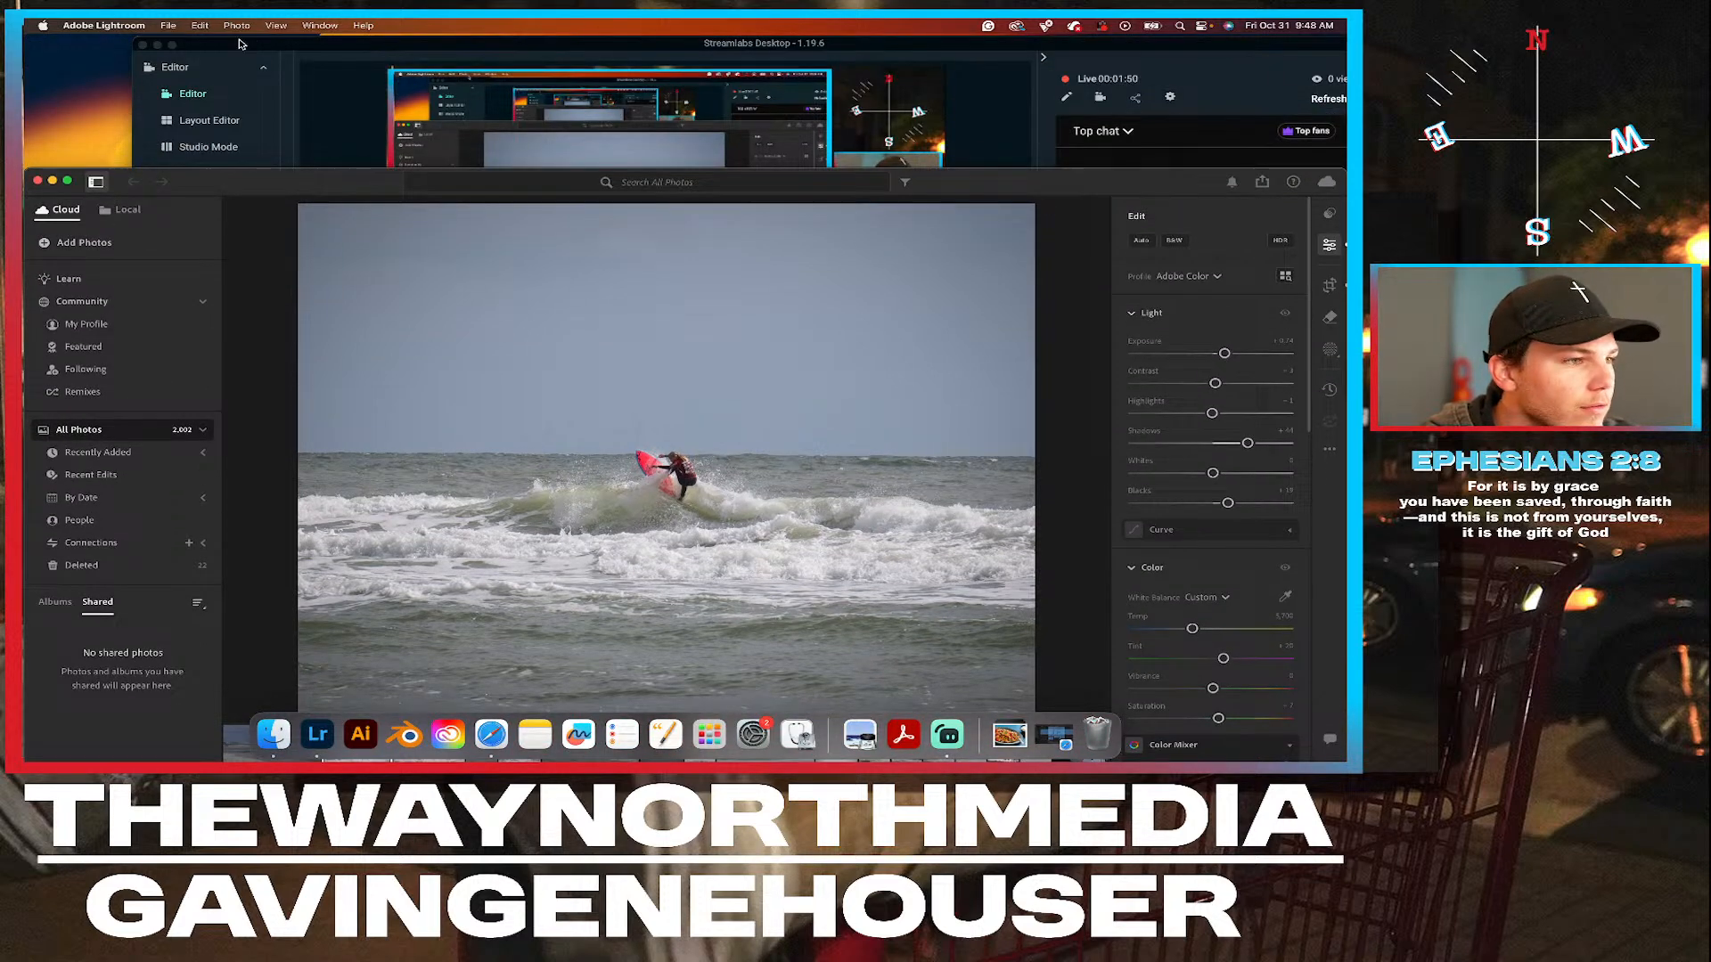
pyautogui.click(157, 44)
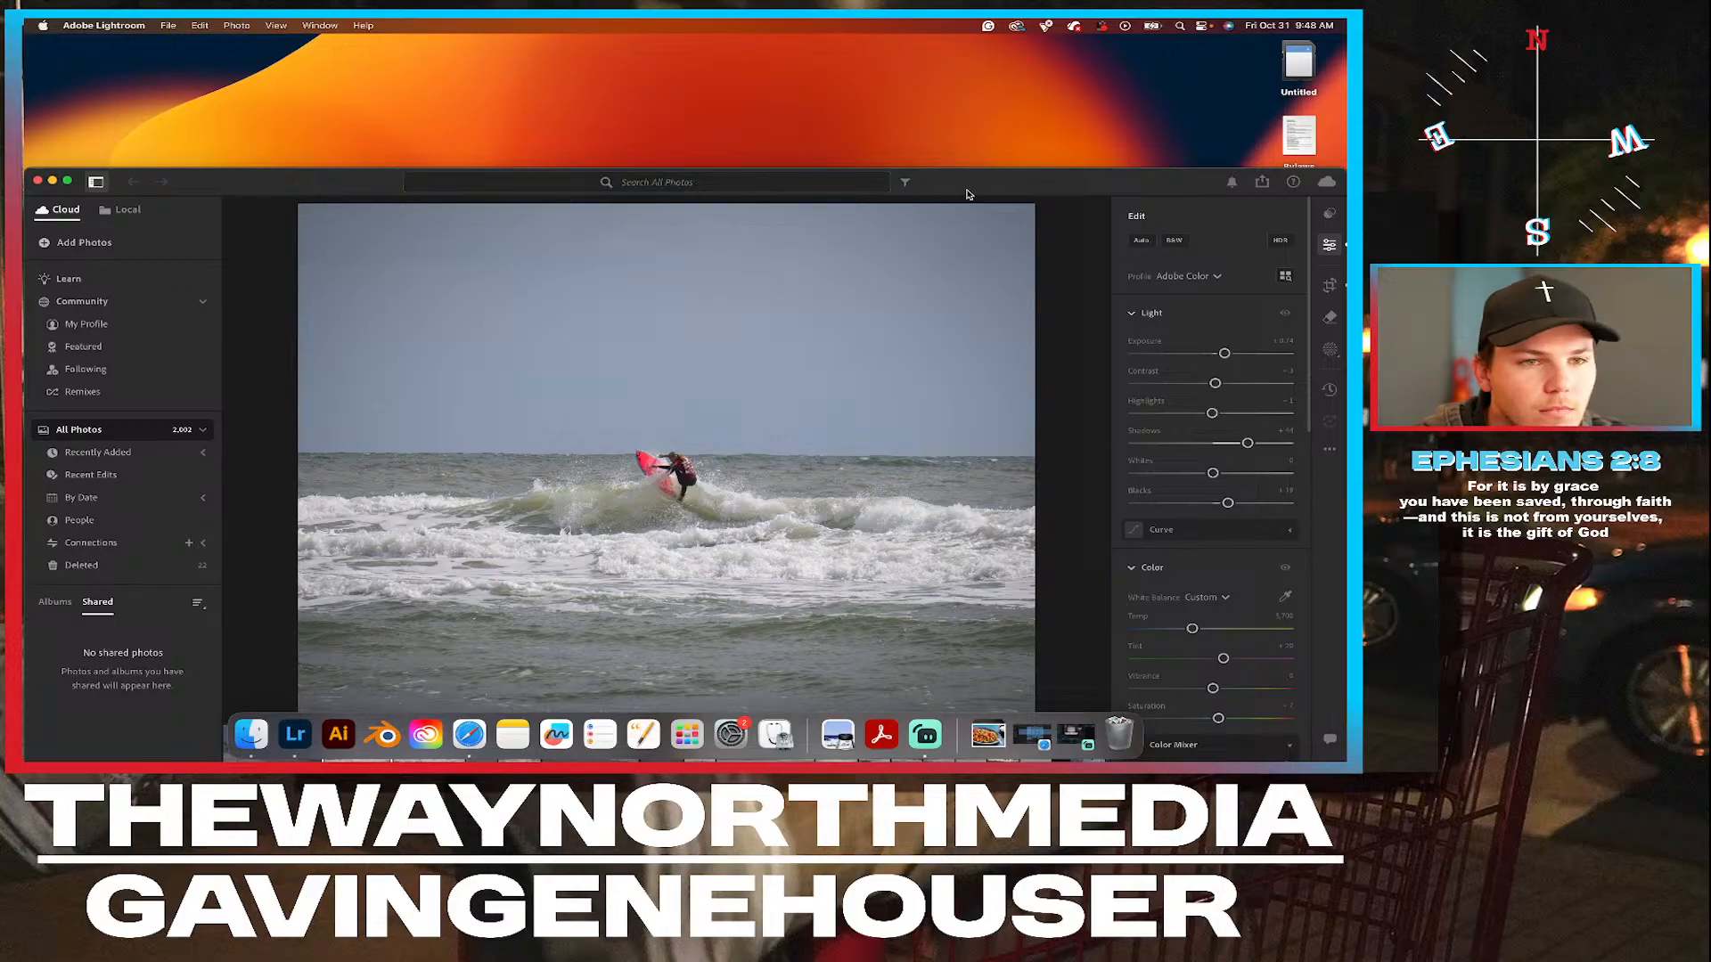
pyautogui.doubleClick(1298, 64)
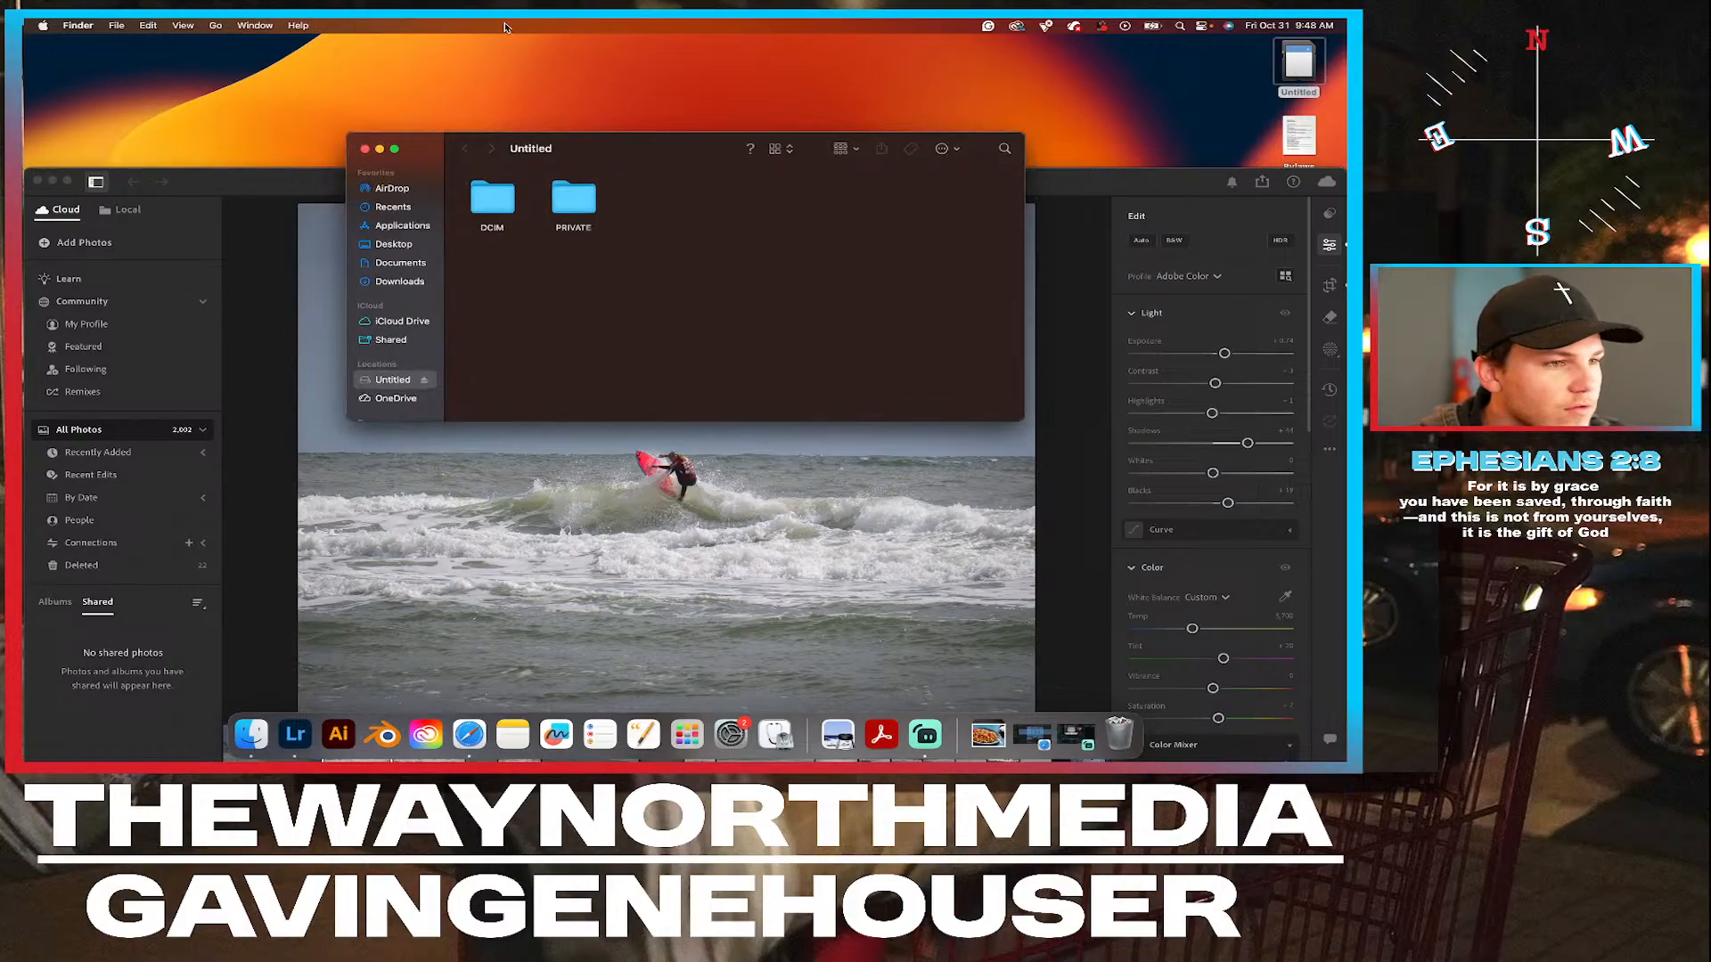
pyautogui.doubleClick(494, 200)
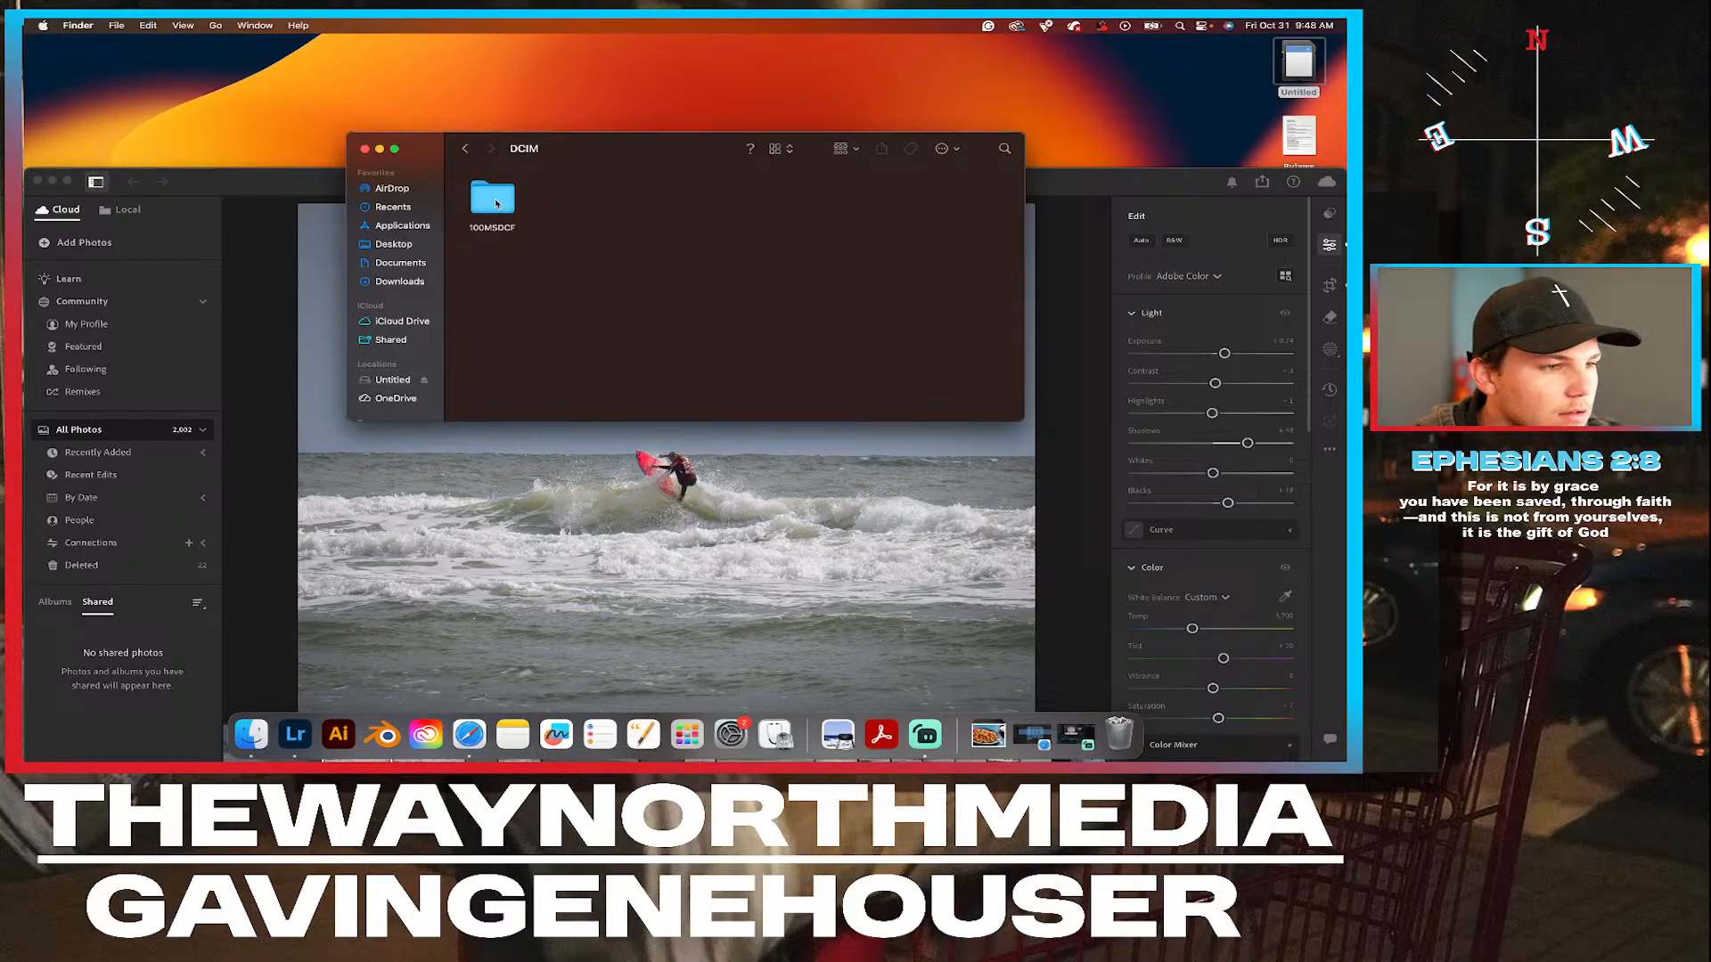
pyautogui.doubleClick(496, 204)
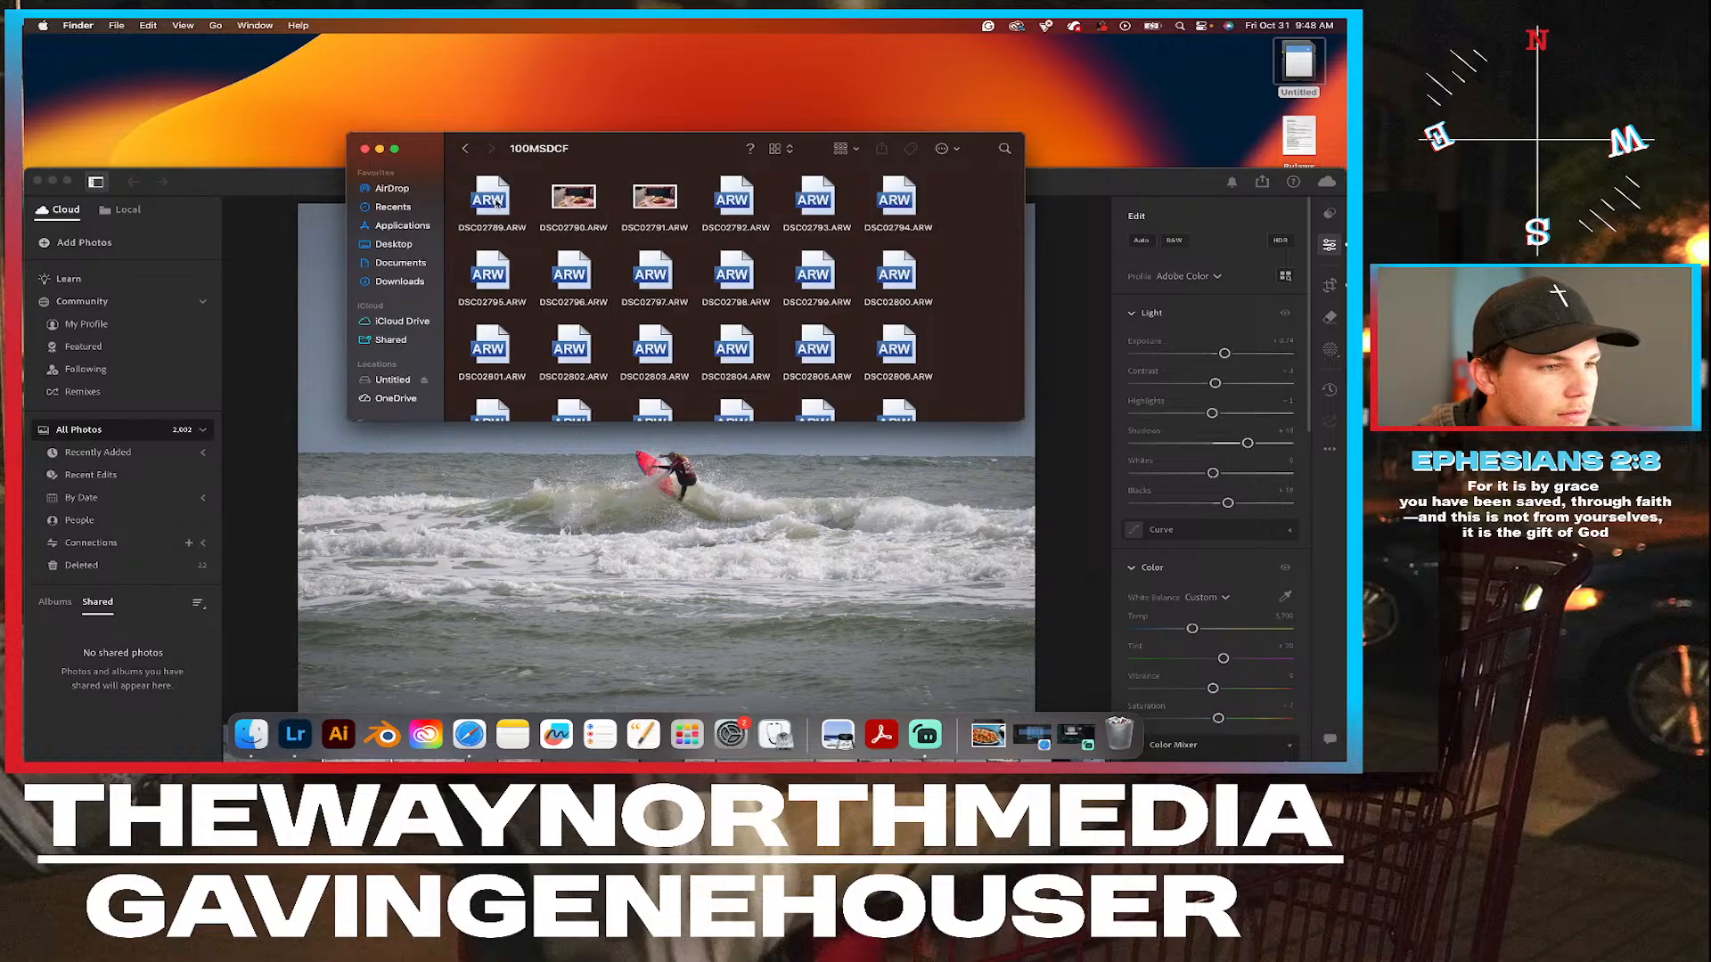
# Look through the ARW files in 100MSDCF and preview DSC02823.ARW at a larger size.
pyautogui.scroll(-3, 739, 326)
pyautogui.scroll(3, 740, 328)
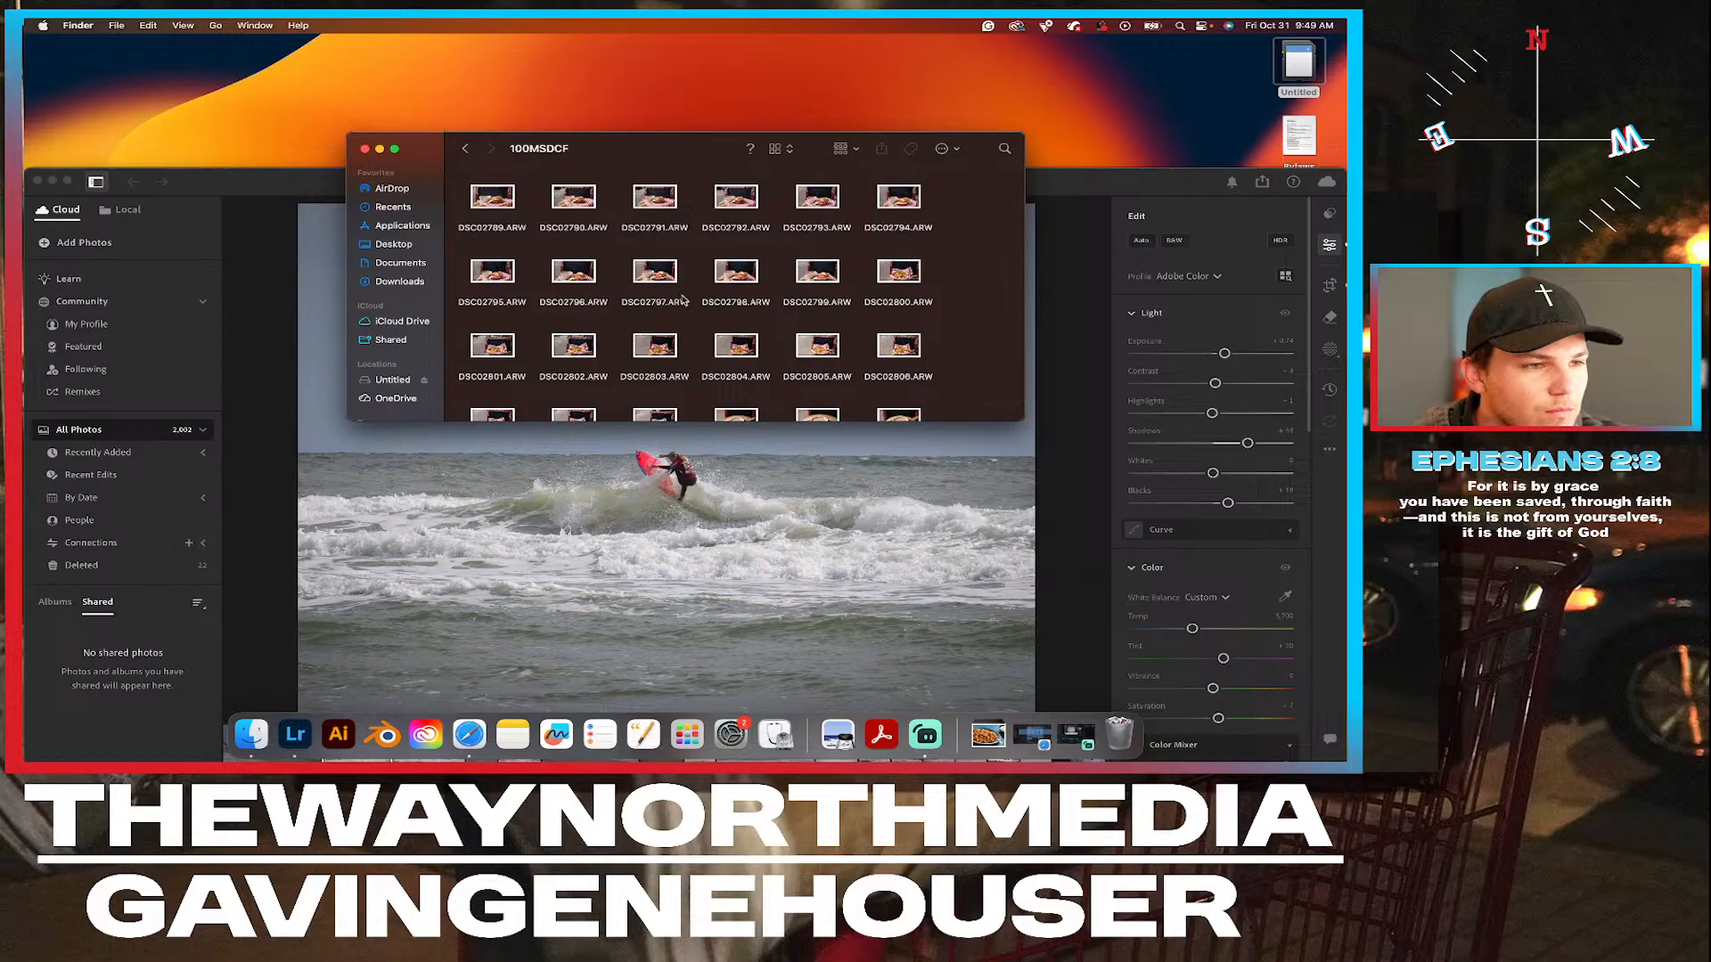
pyautogui.scroll(-3, 684, 301)
pyautogui.scroll(-3, 821, 305)
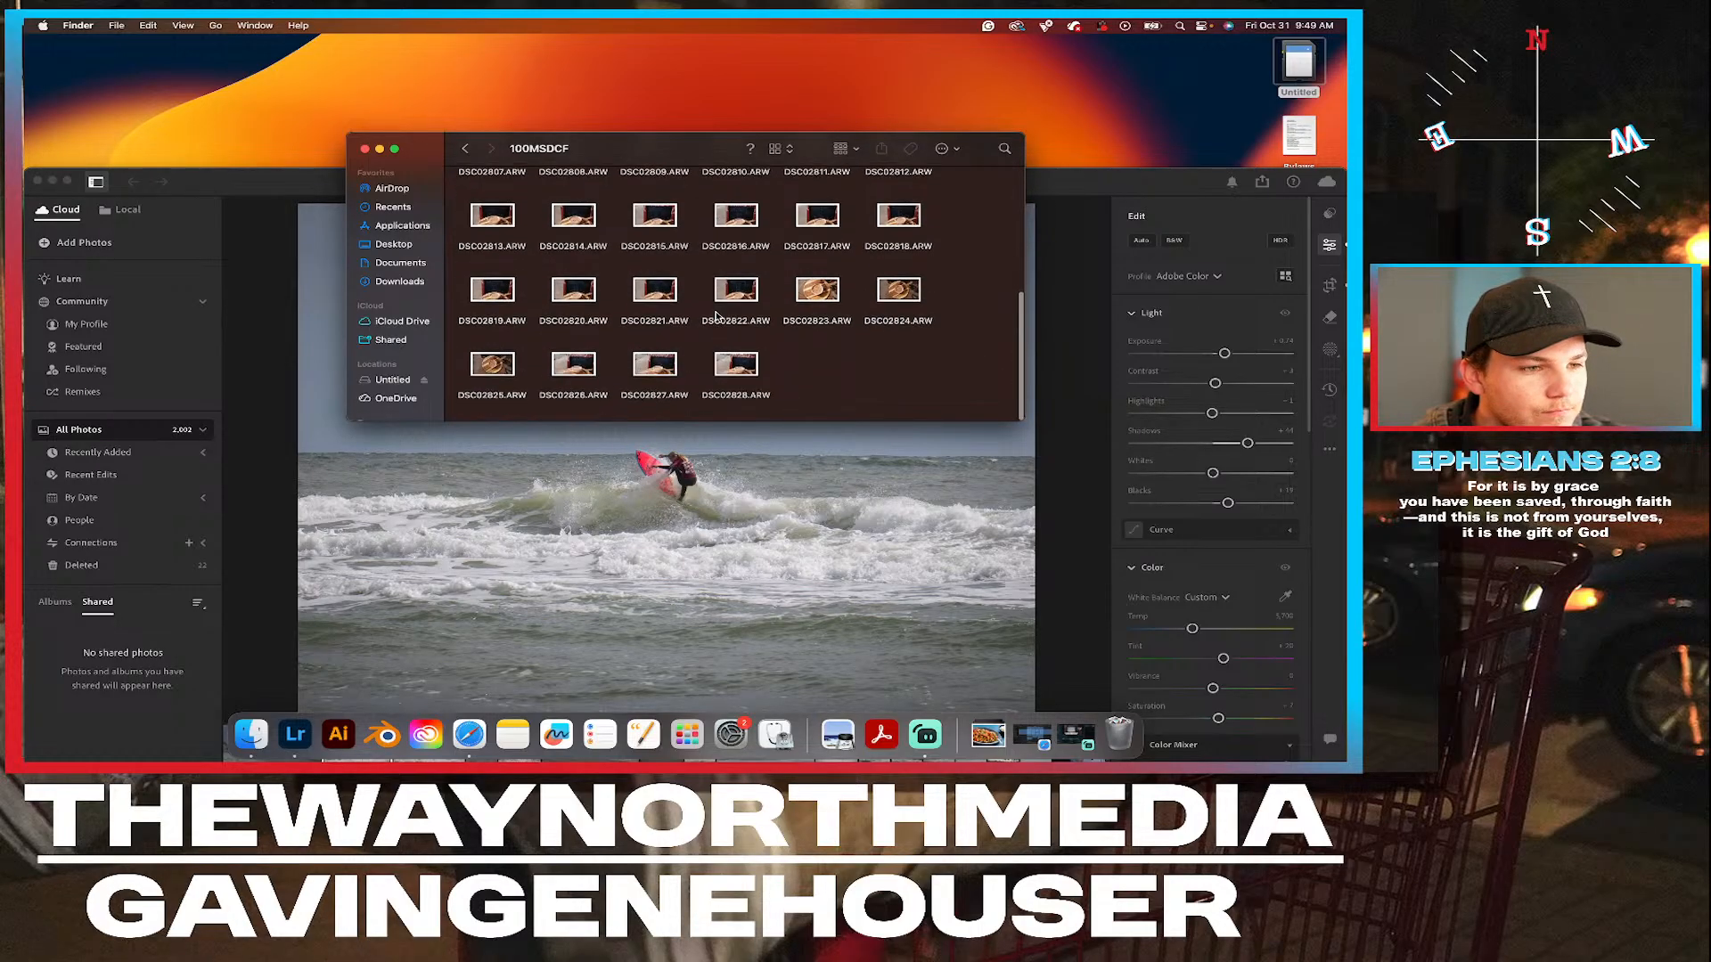
pyautogui.click(822, 292)
pyautogui.press('space')
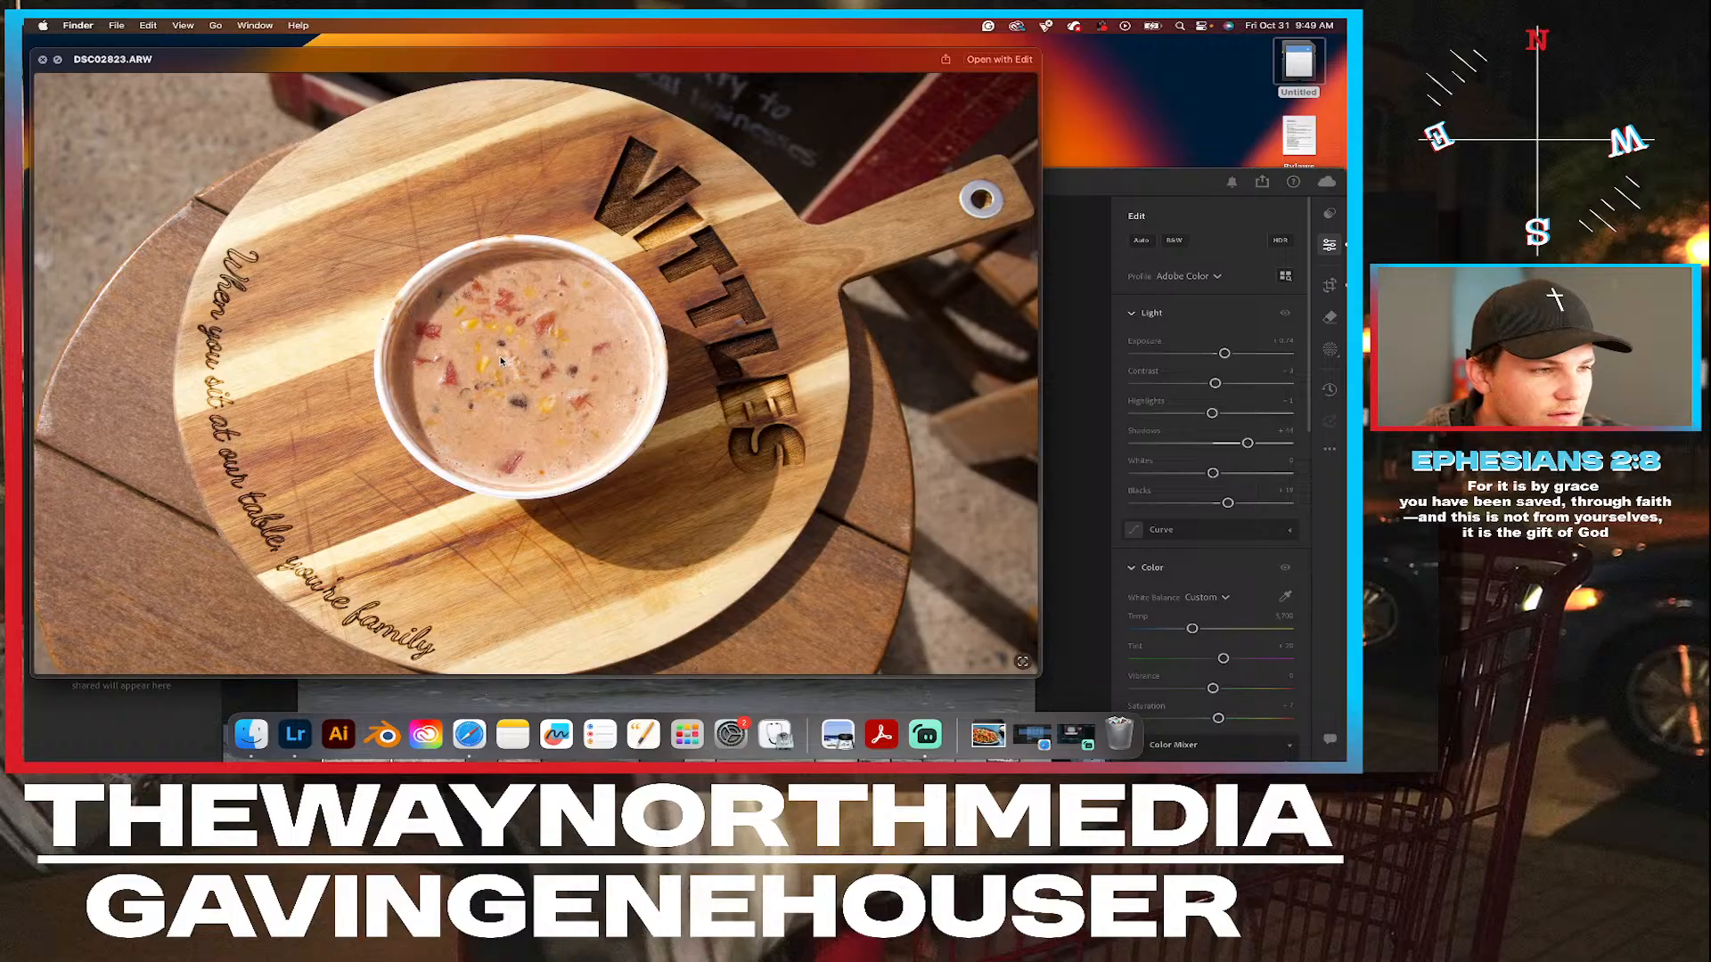
pyautogui.press('space')
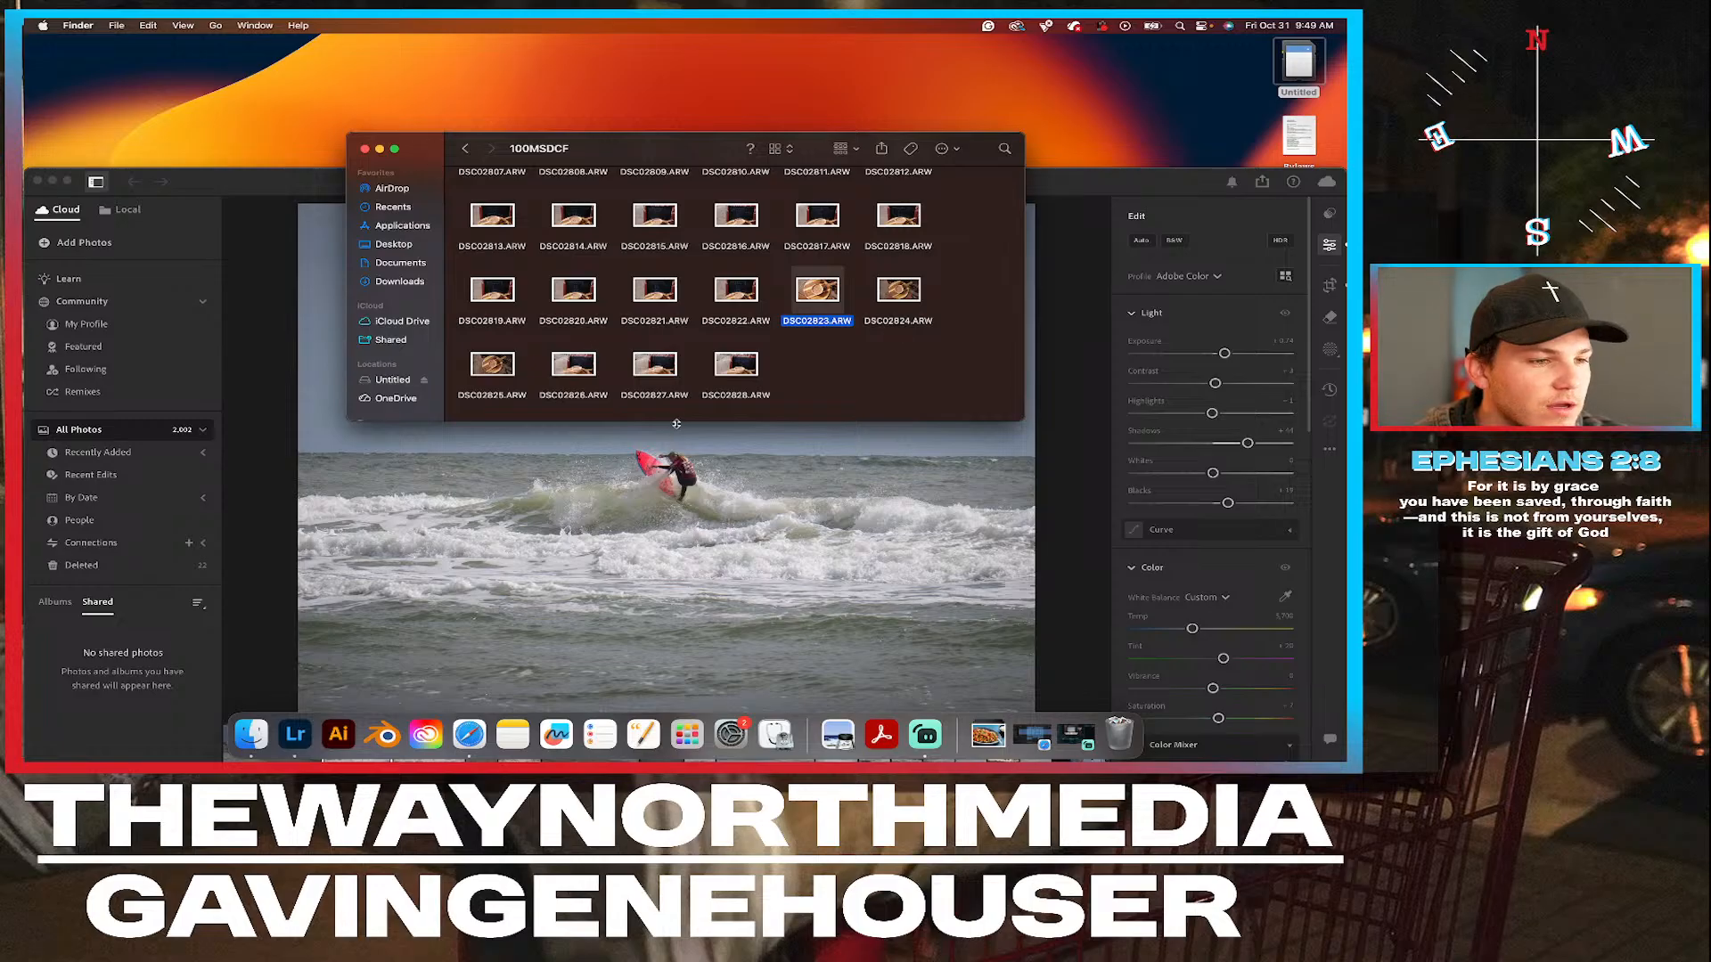
# Select the first photo, DSC02789.ARW, and display the folder as a gallery.
pyautogui.scroll(2, 685, 364)
pyautogui.scroll(3, 574, 200)
pyautogui.click(457, 180)
pyautogui.moveTo(457, 180)
pyautogui.mouseDown()
pyautogui.moveTo(579, 210)
pyautogui.moveTo(463, 185)
pyautogui.mouseUp()
pyautogui.click(507, 207)
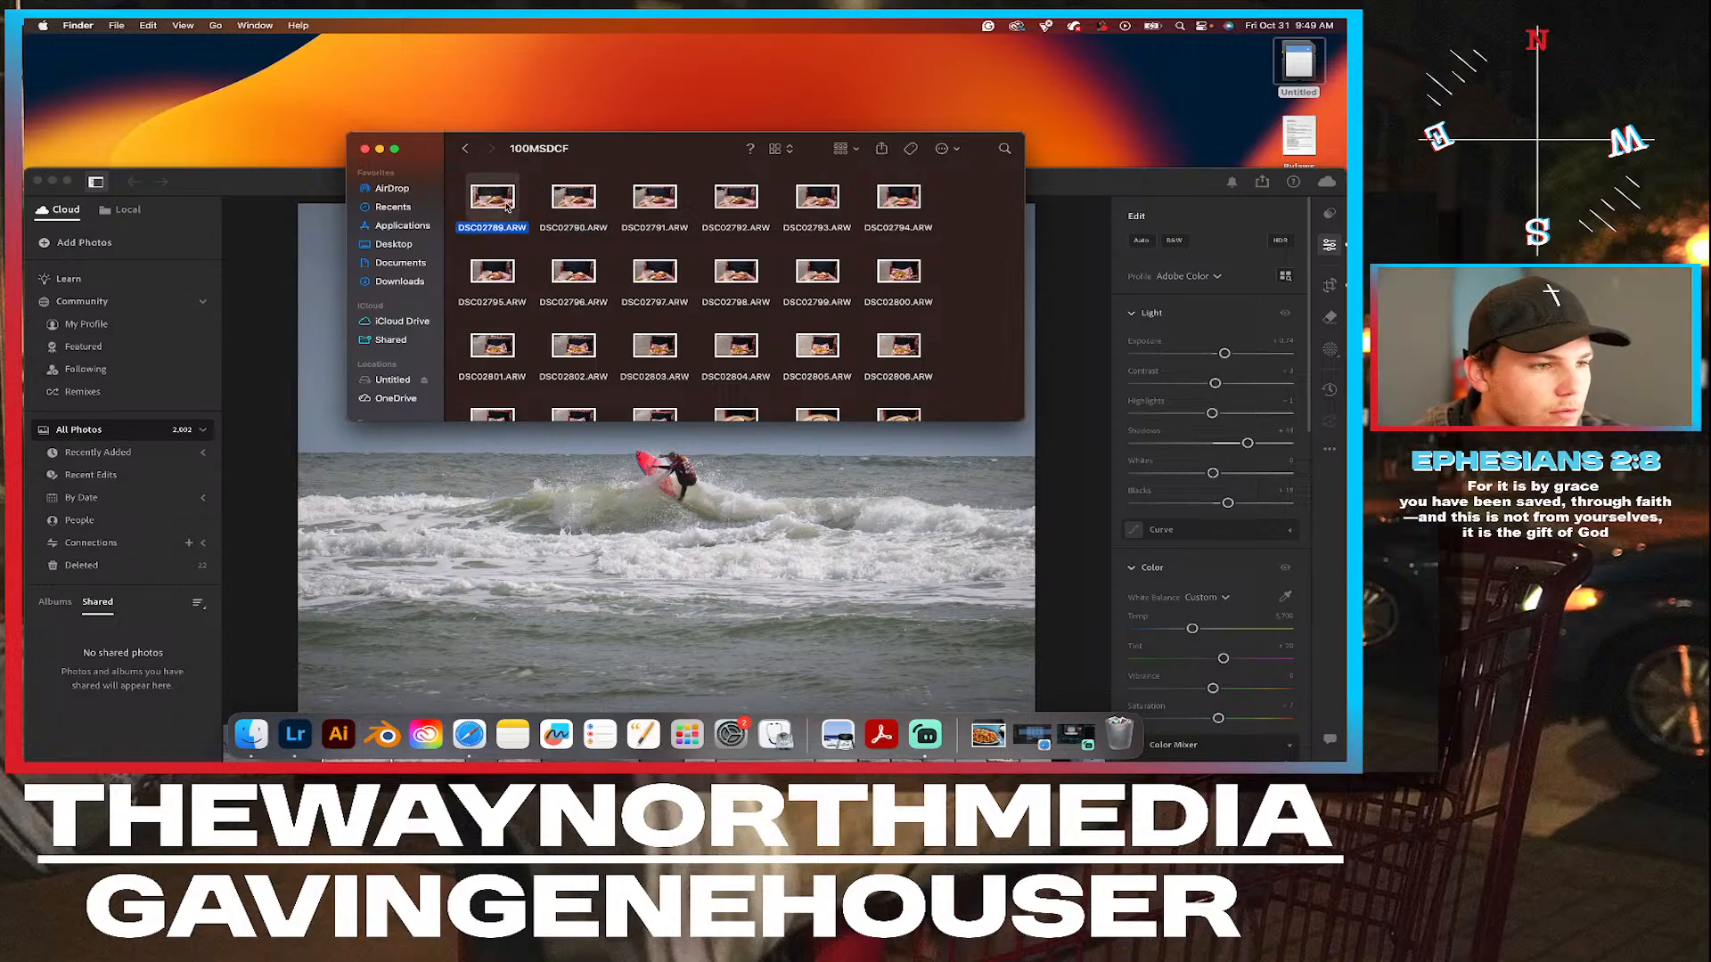
pyautogui.click(780, 149)
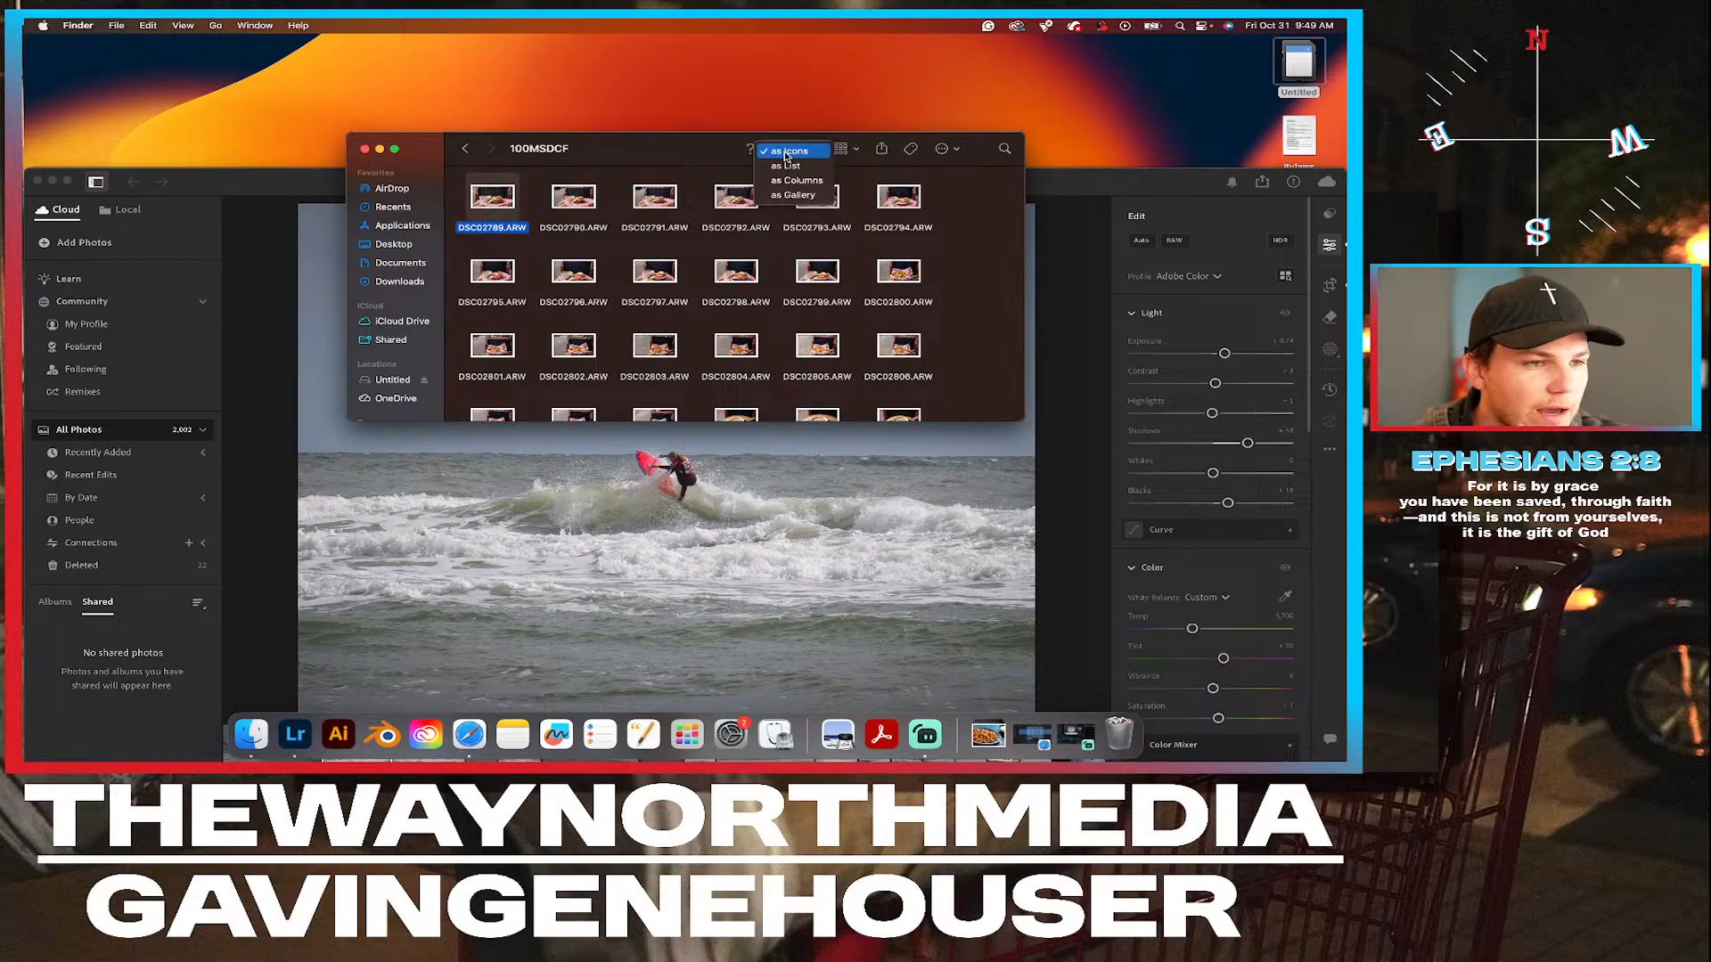
pyautogui.click(802, 195)
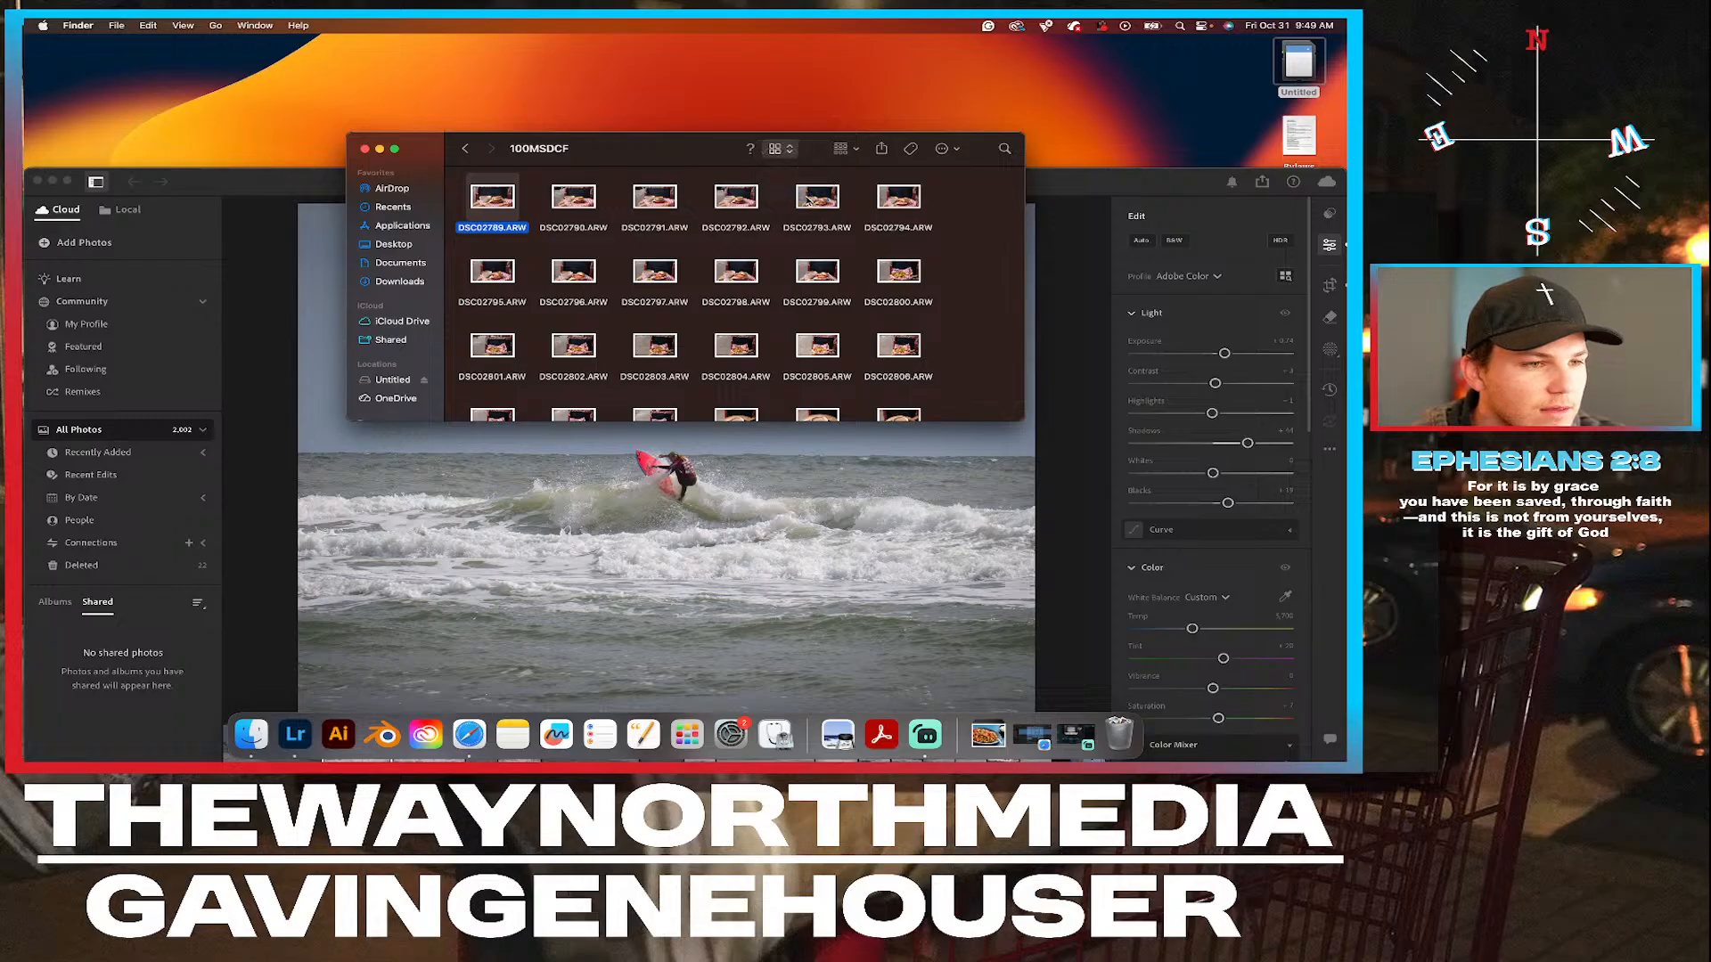
# Return the Lightroom window to its original place and bring the 100MSDCF Finder window to the front.
pyautogui.moveTo(323, 181); pyautogui.dragTo(314, 49)
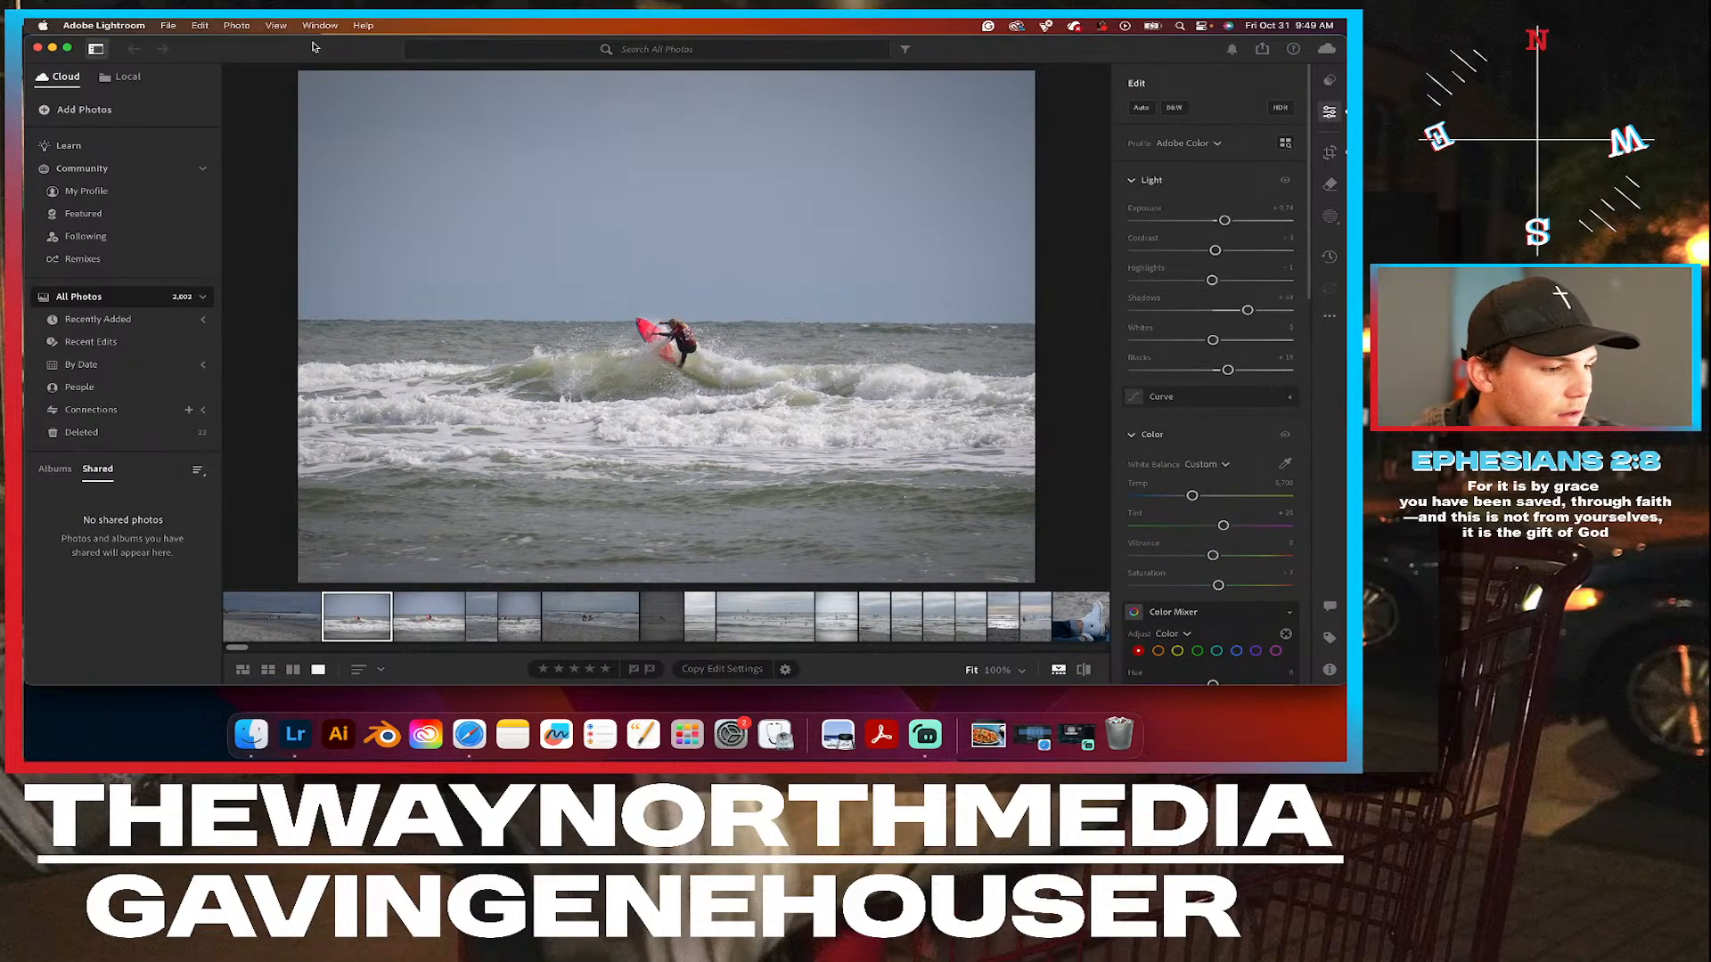
pyautogui.click(259, 750)
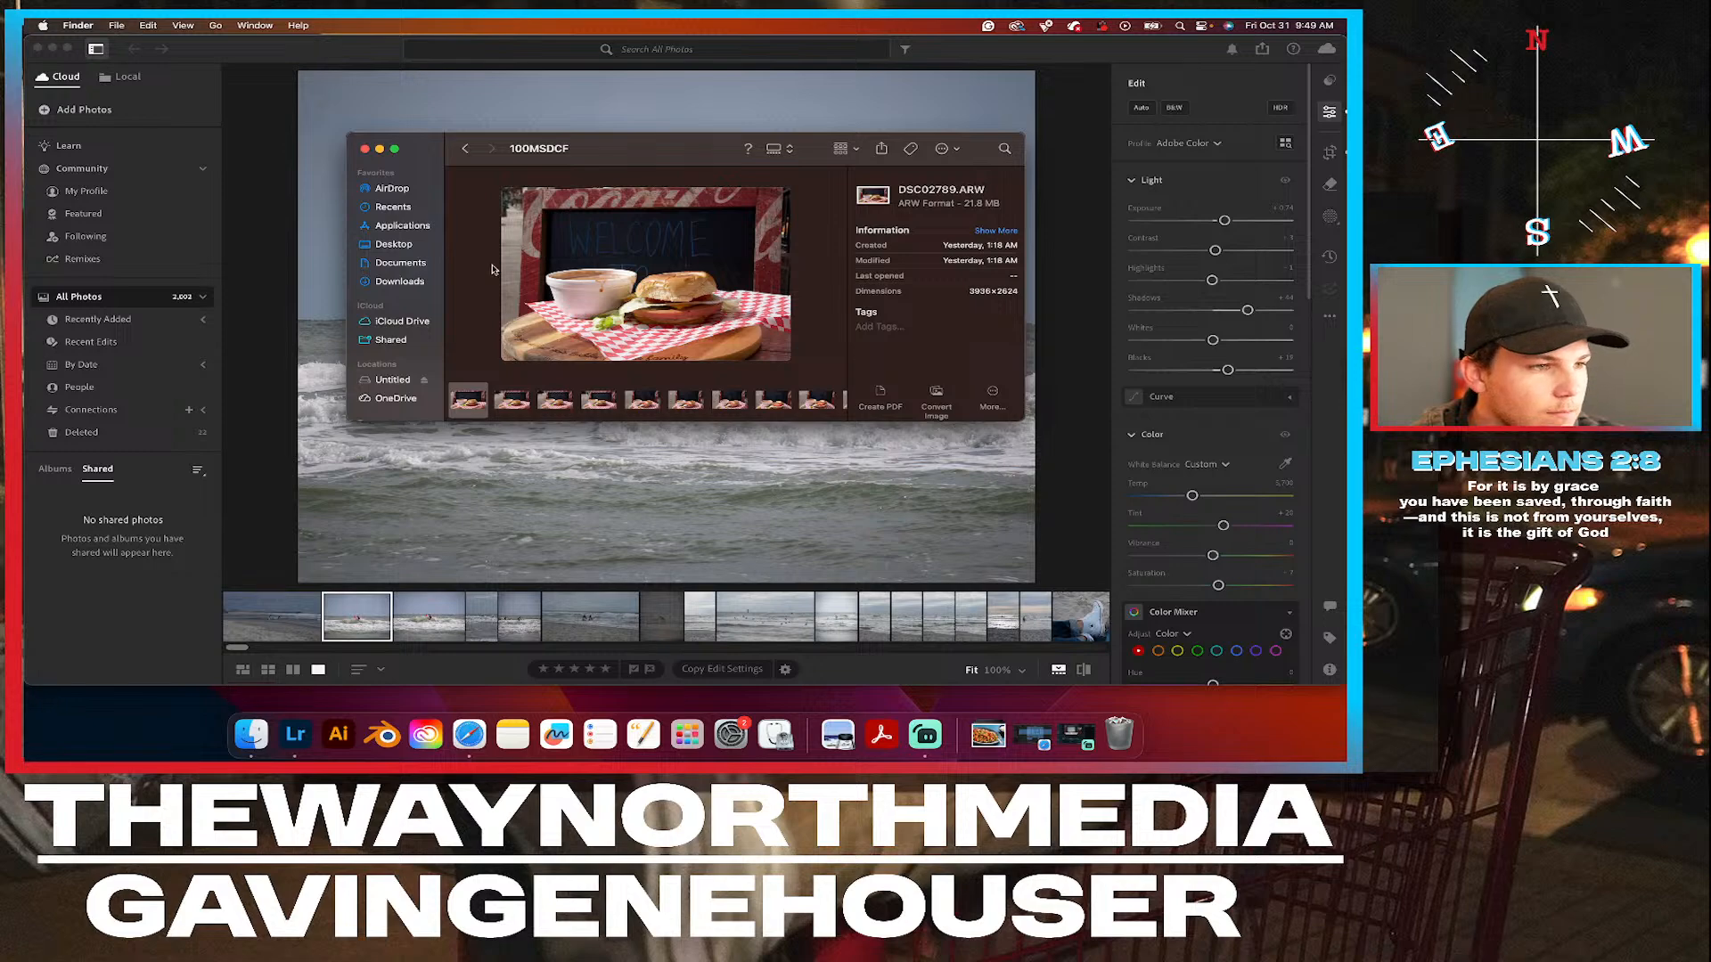
pyautogui.click(397, 150)
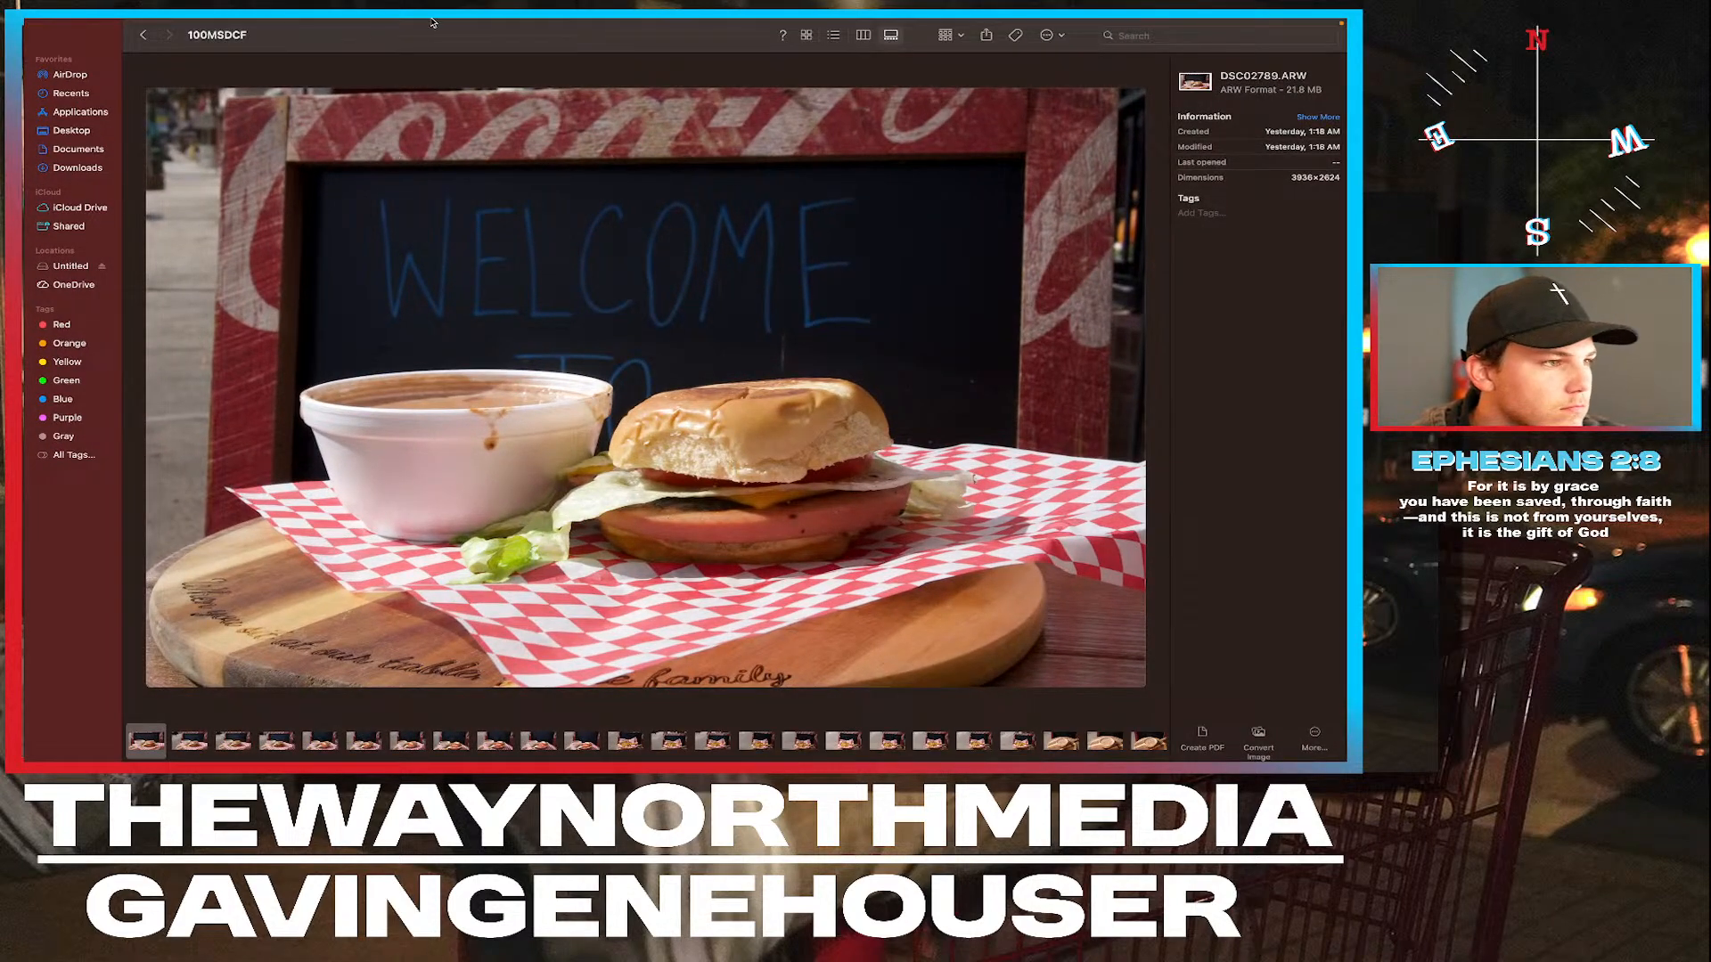
pyautogui.moveTo(429, 20)
pyautogui.click(75, 52)
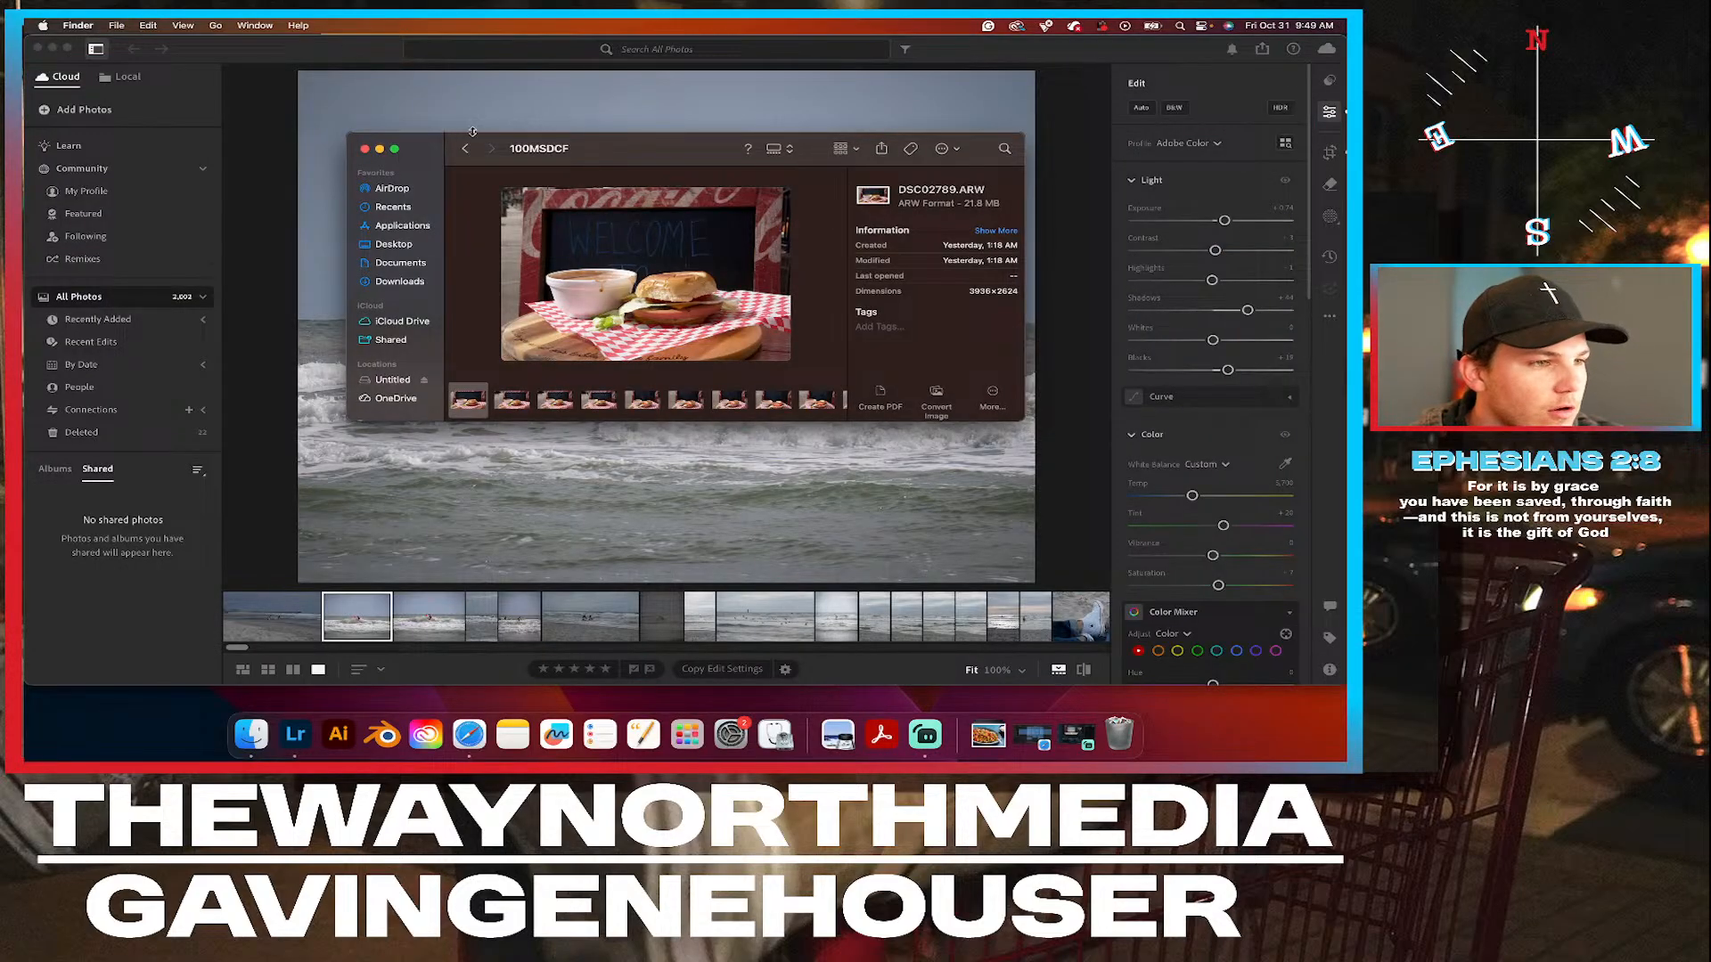
# Enlarge the 100MSDCF gallery window so it spans the screen's full width and the height above the Dock.
pyautogui.moveTo(472, 133); pyautogui.dragTo(513, 21)
pyautogui.moveTo(348, 418); pyautogui.dragTo(26, 760)
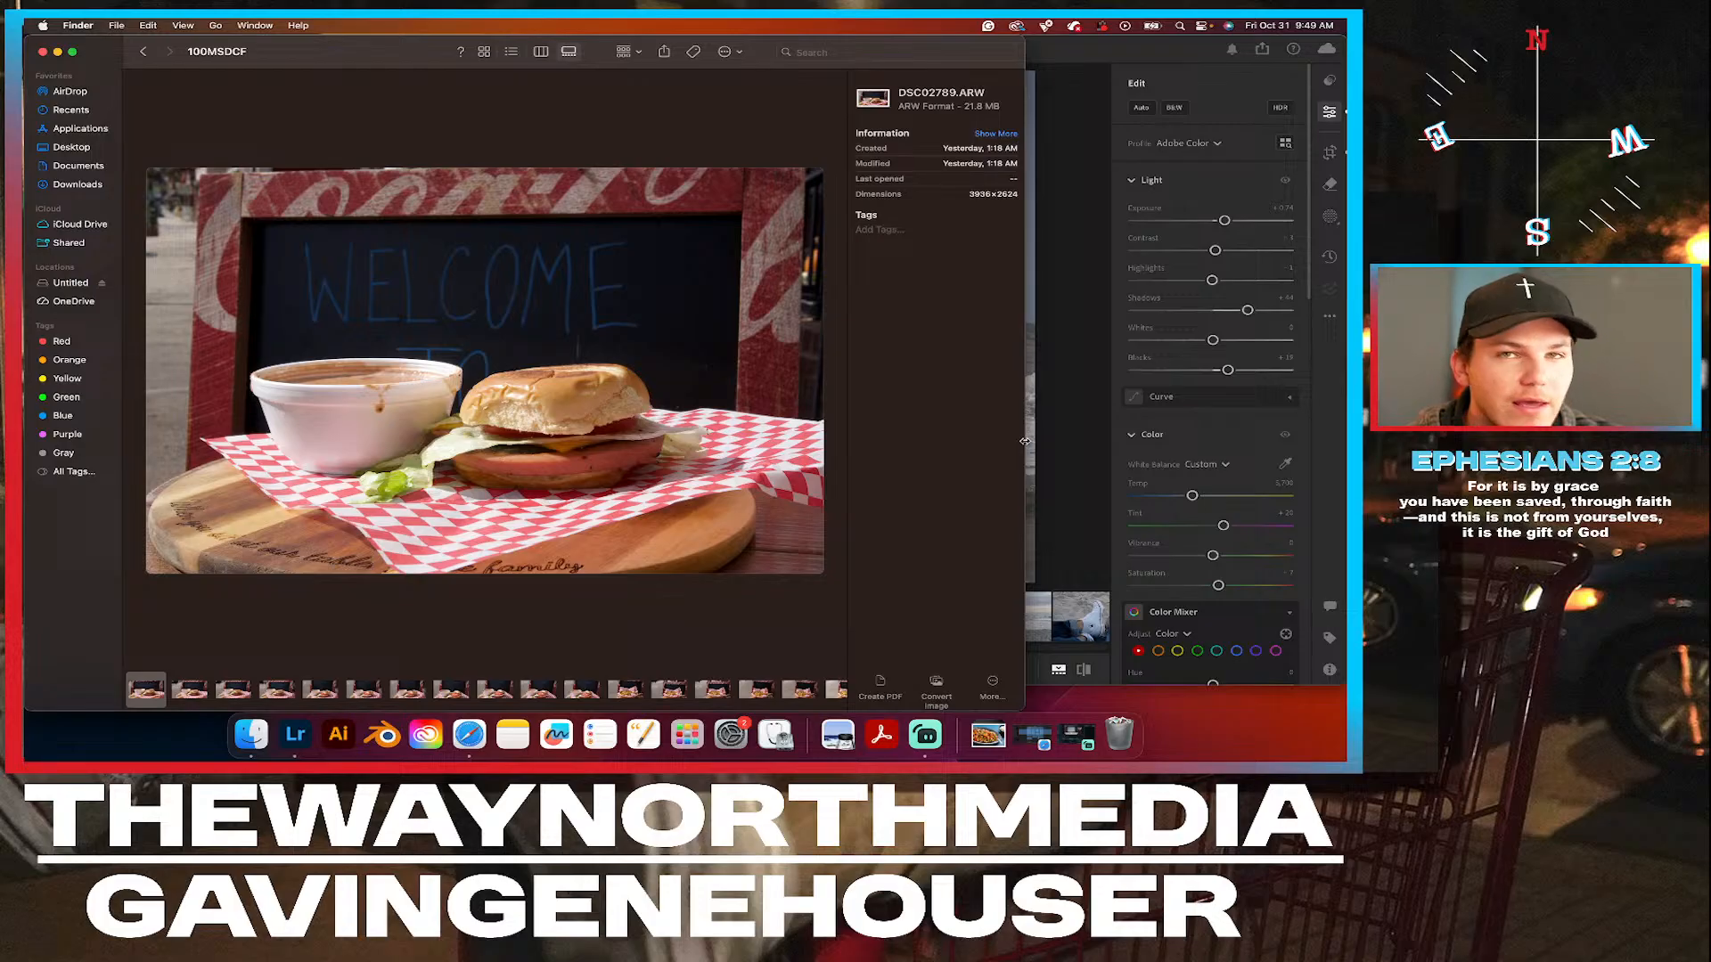
pyautogui.moveTo(1024, 442); pyautogui.dragTo(1345, 449)
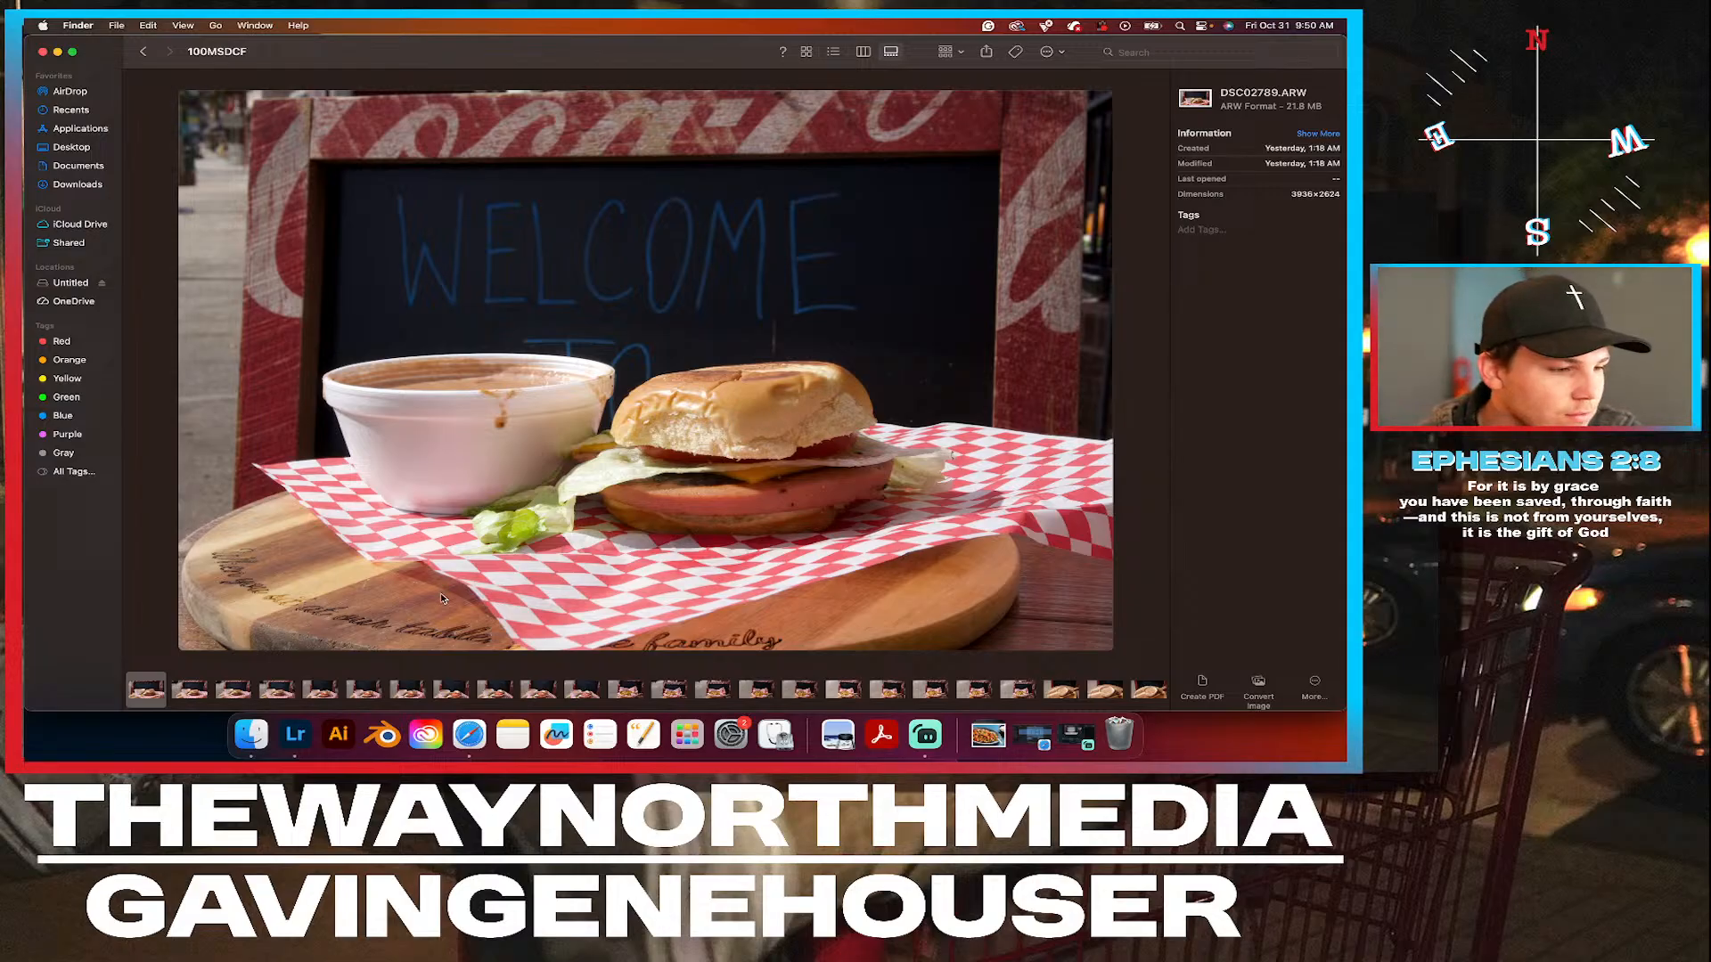
# Look through the burger photos from DSC02790.ARW onward and tag DSC02793.ARW Yellow.
pyautogui.click(193, 691)
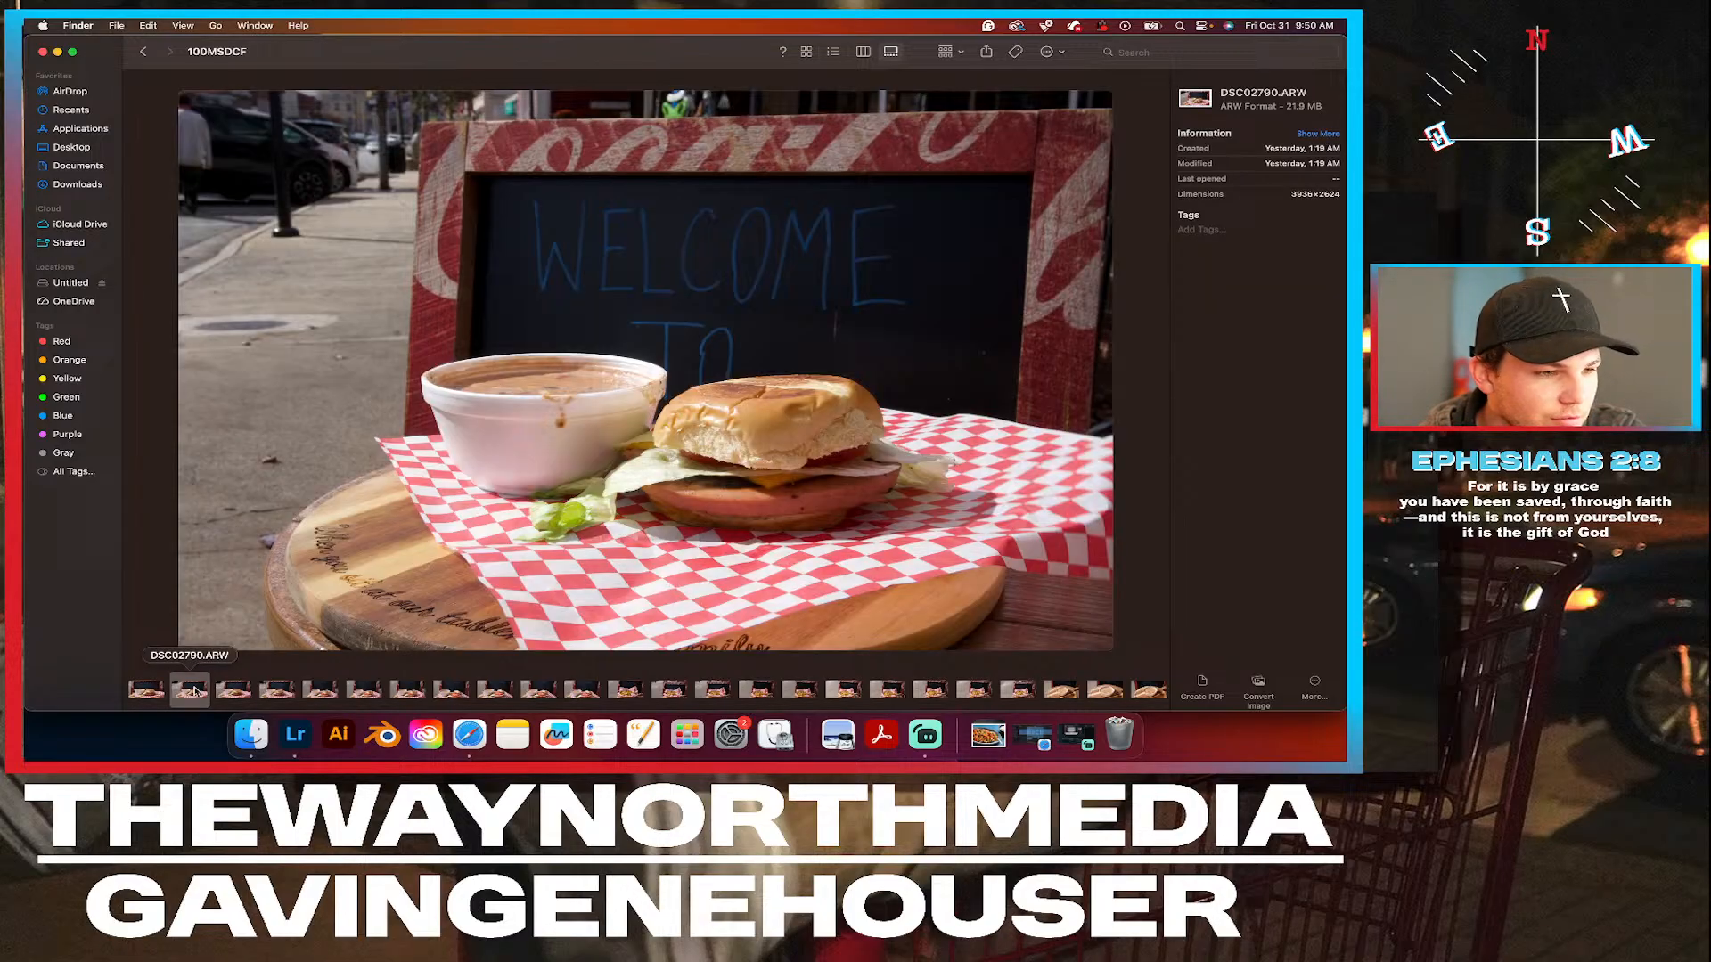
pyautogui.click(249, 693)
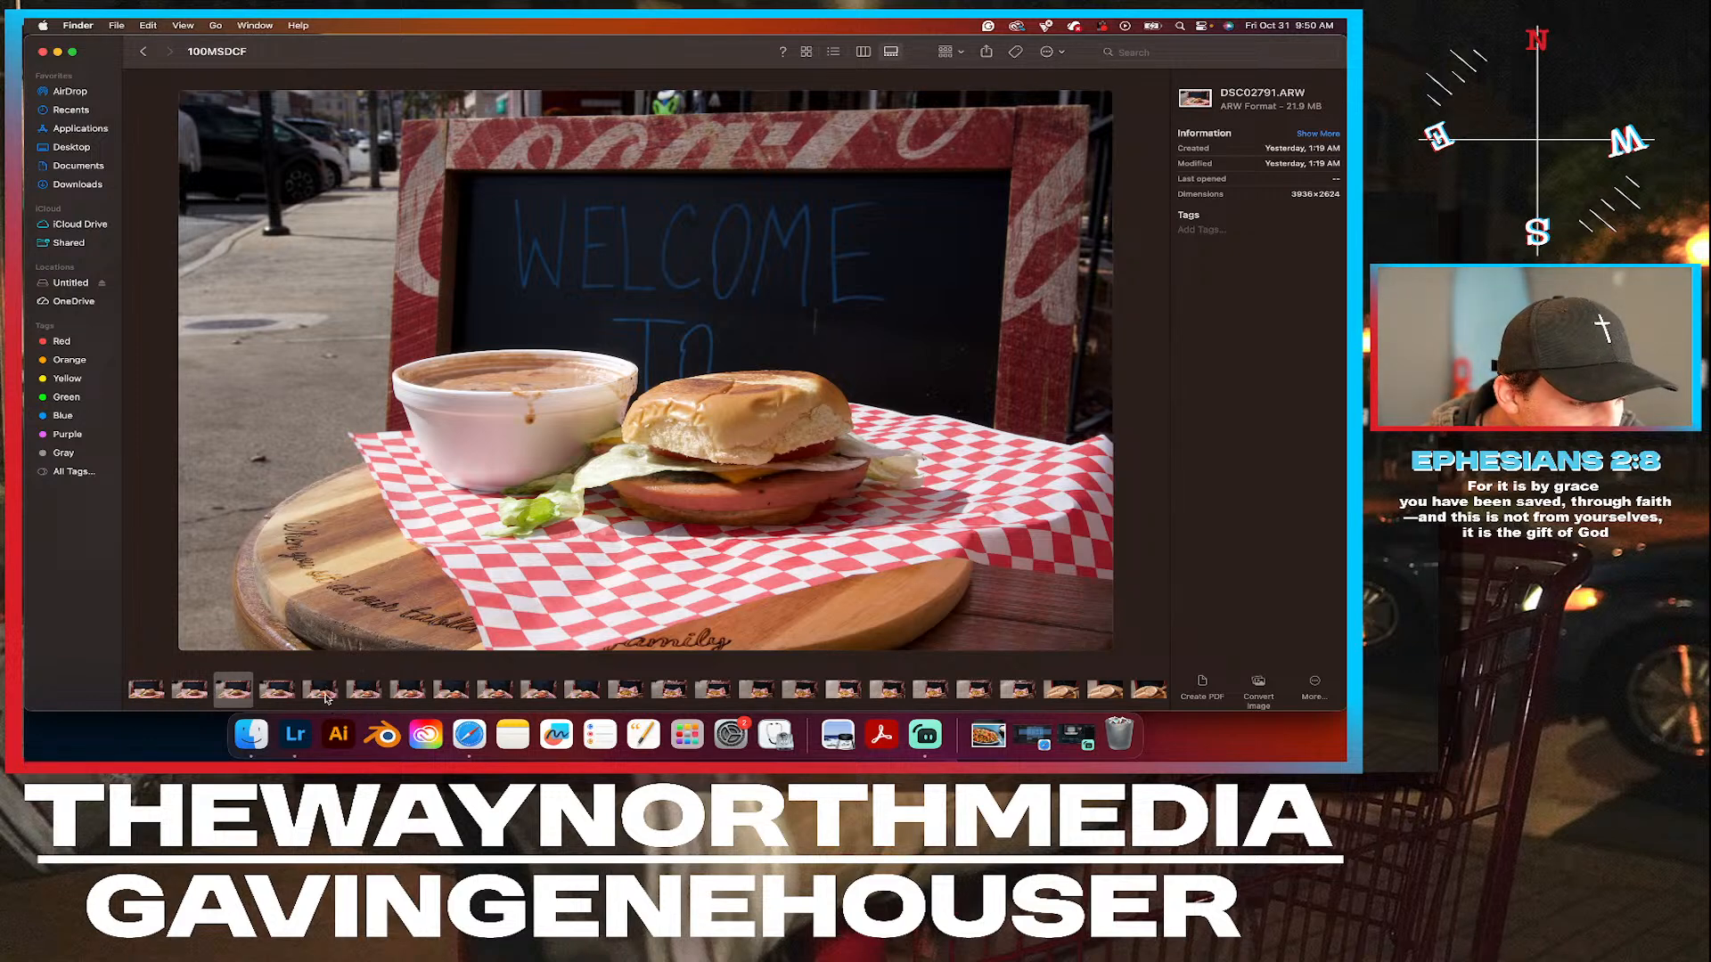
pyautogui.click(322, 691)
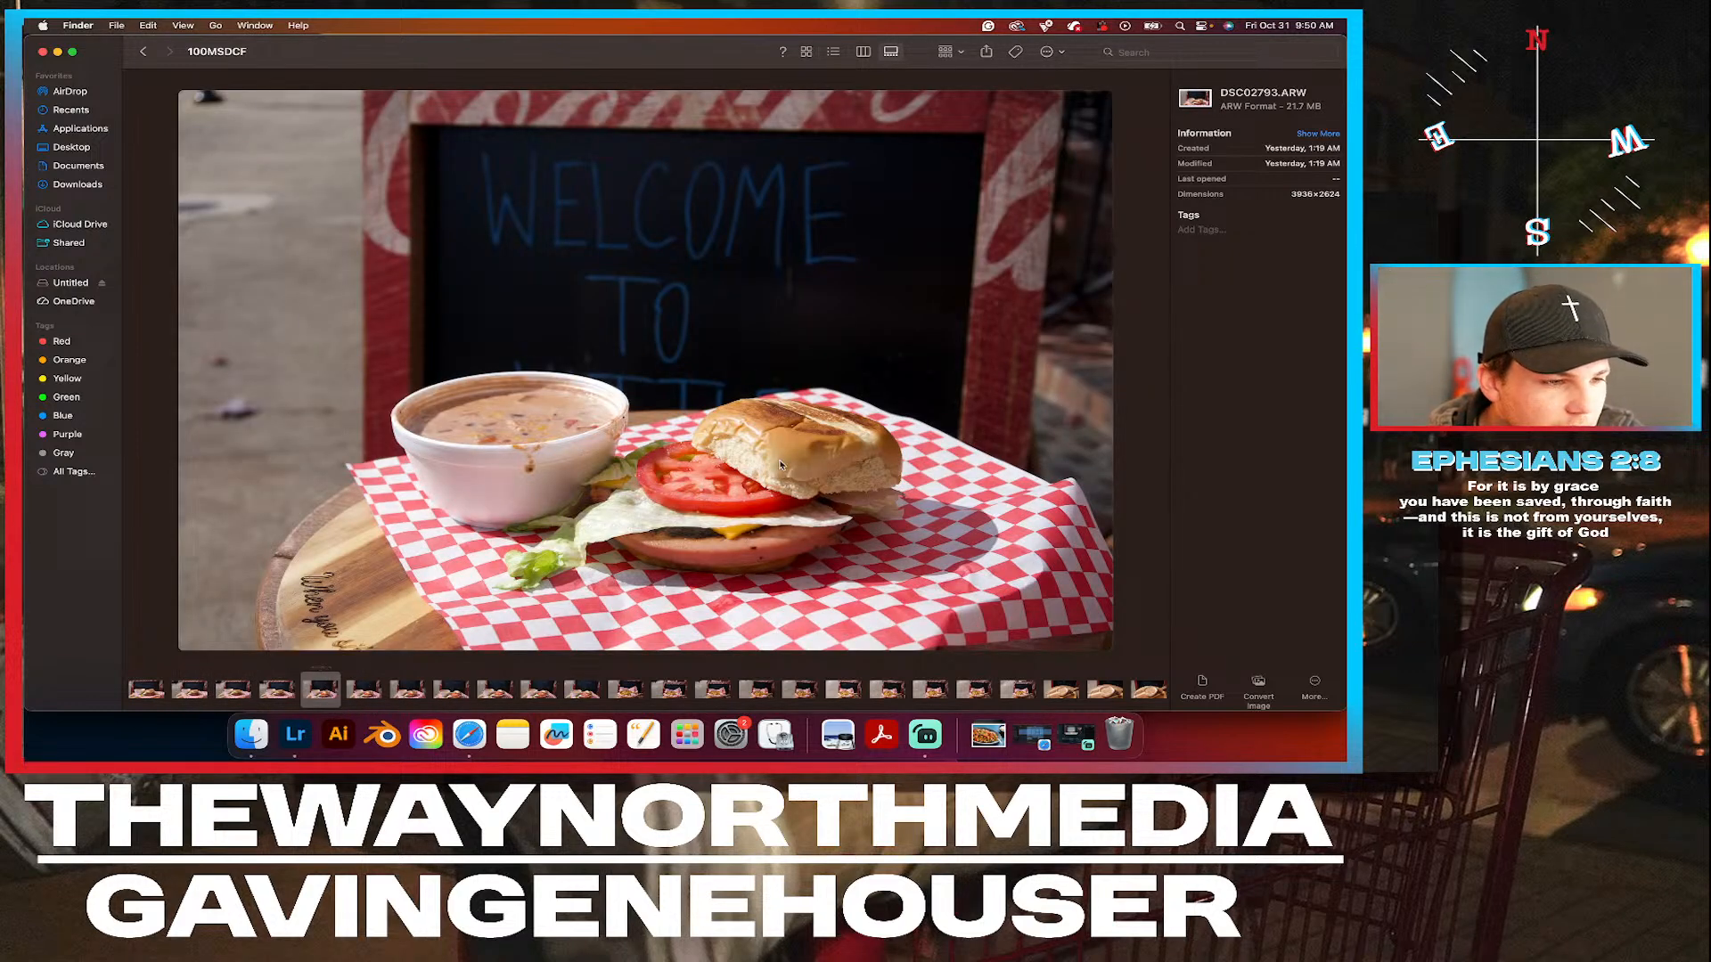
pyautogui.rightClick(322, 692)
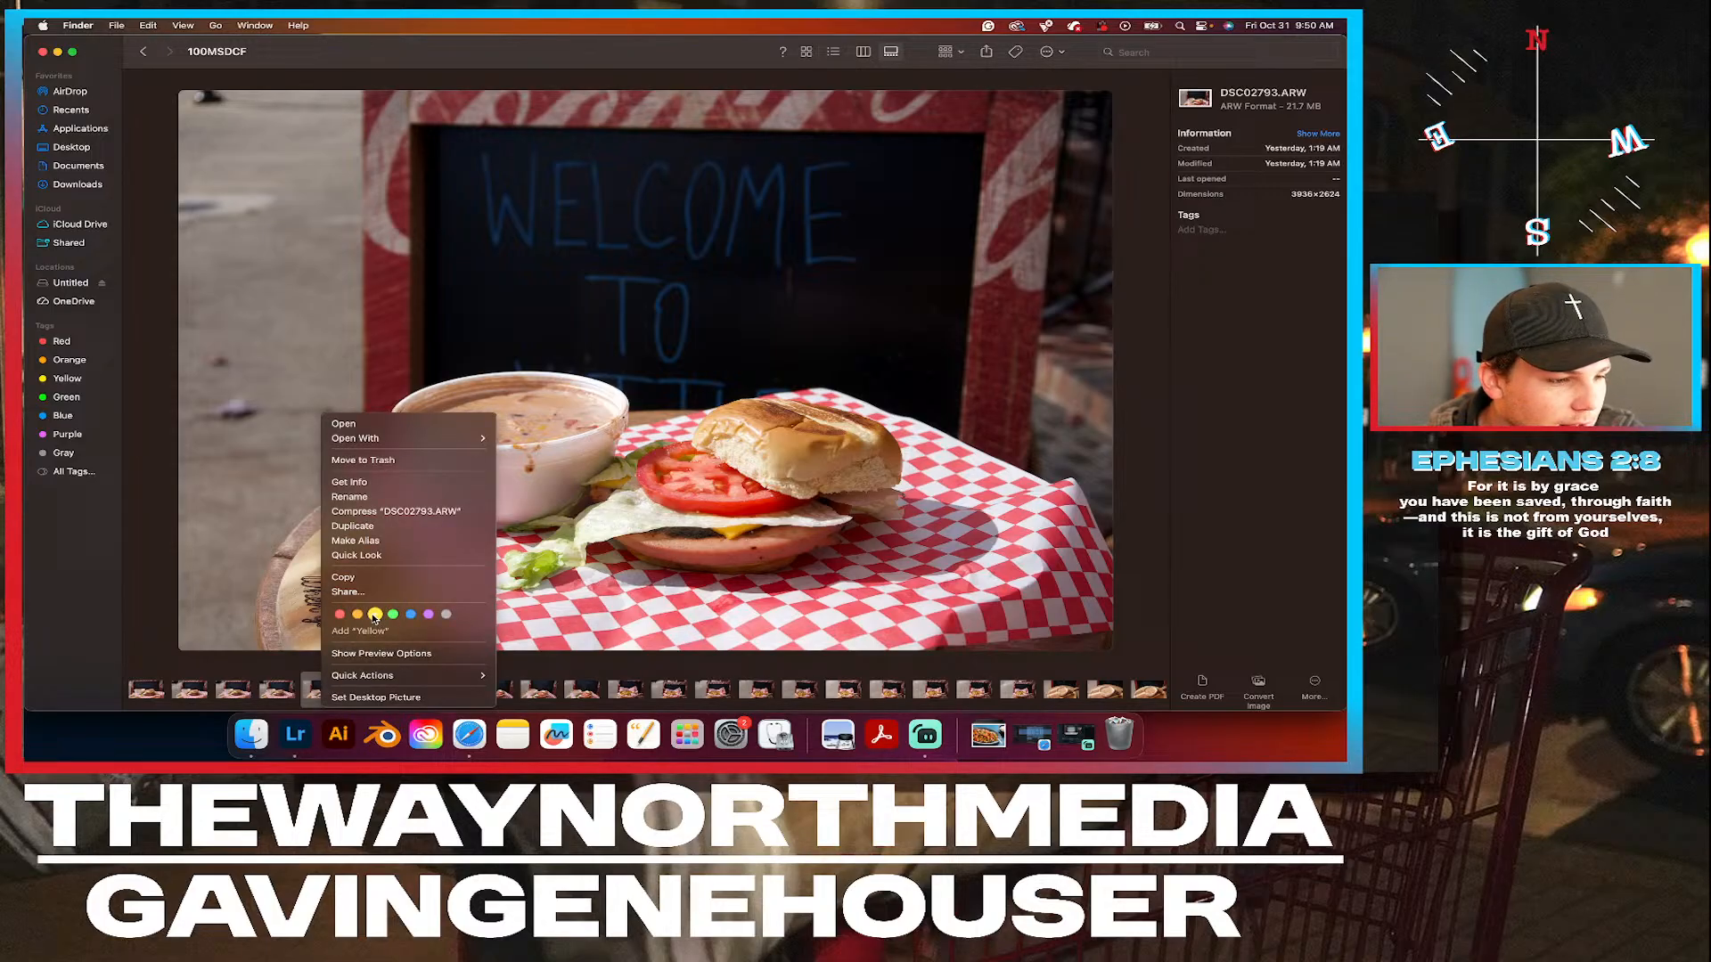
pyautogui.click(374, 614)
pyautogui.click(364, 692)
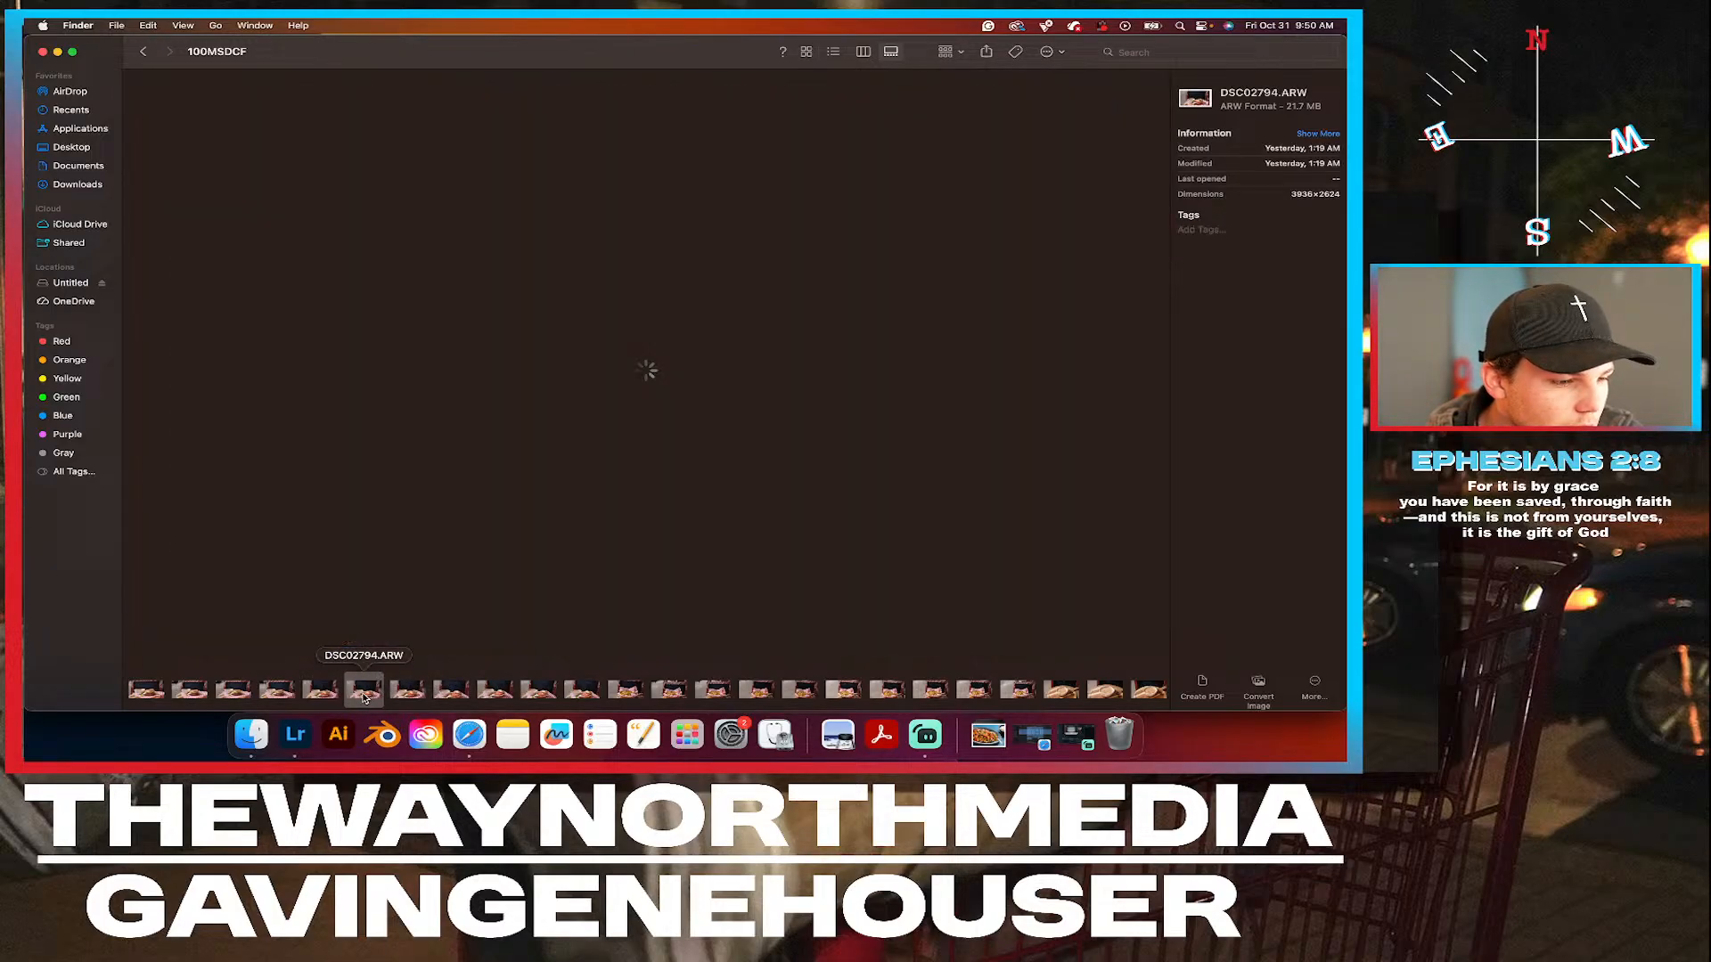
# Remove the Yellow tag from DSC02793.ARW and tag the photo Green instead.
pyautogui.click(322, 692)
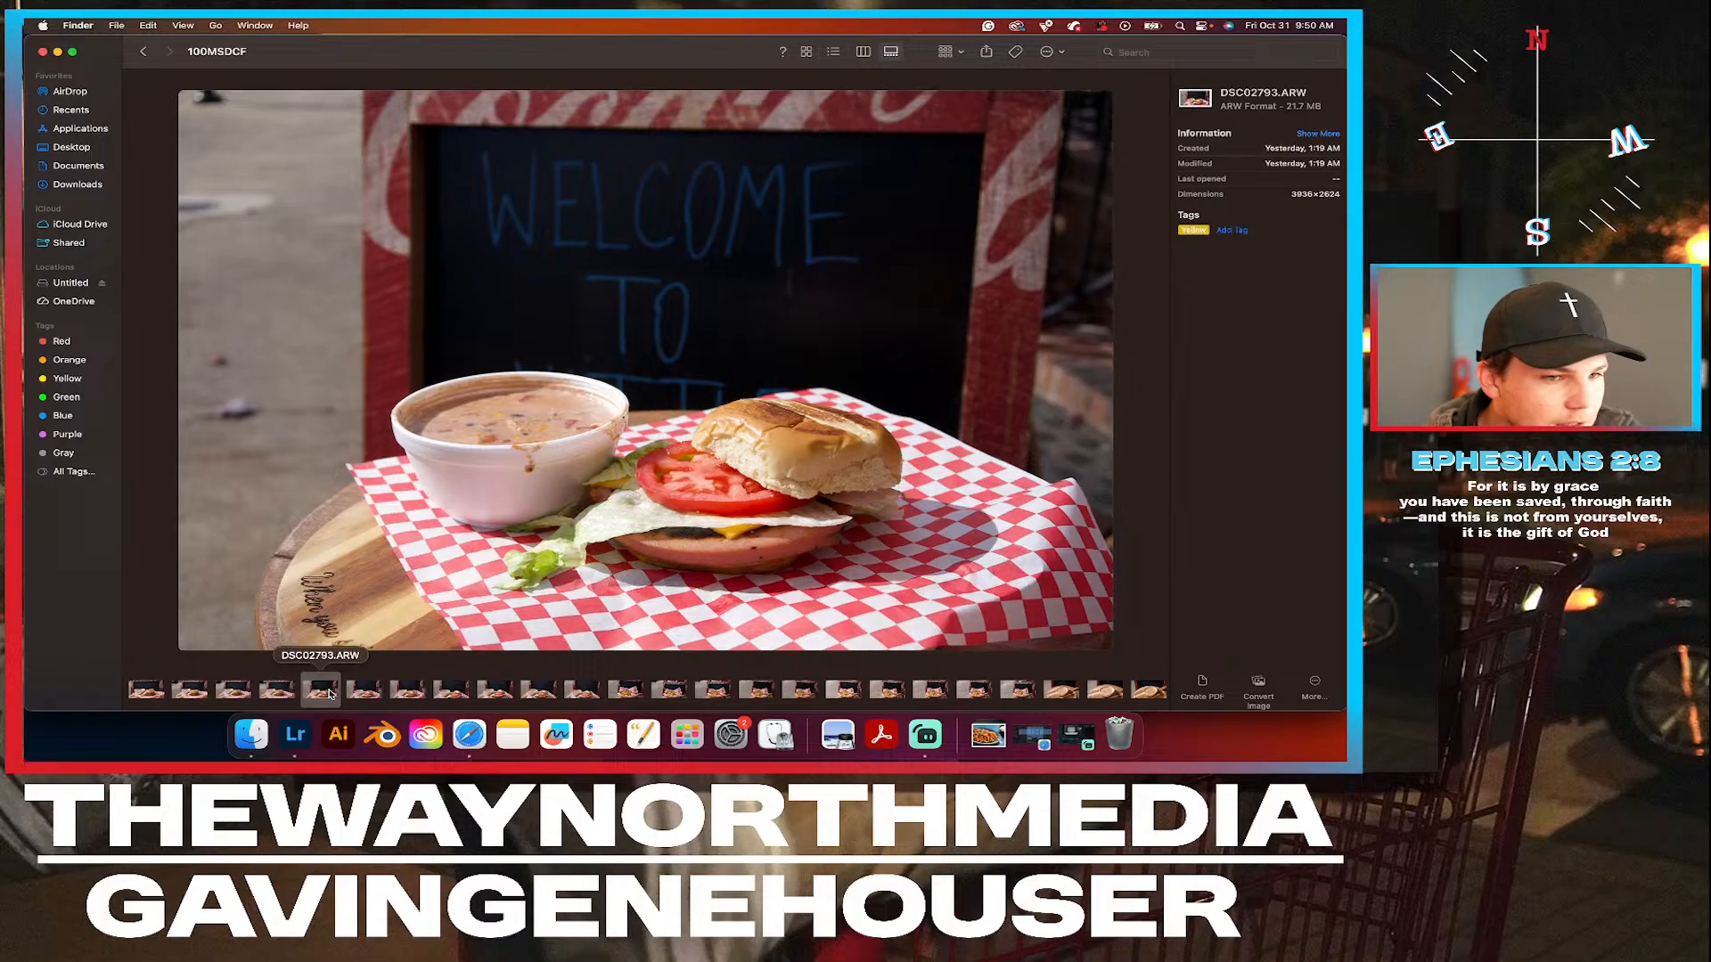
pyautogui.rightClick(329, 695)
pyautogui.click(385, 621)
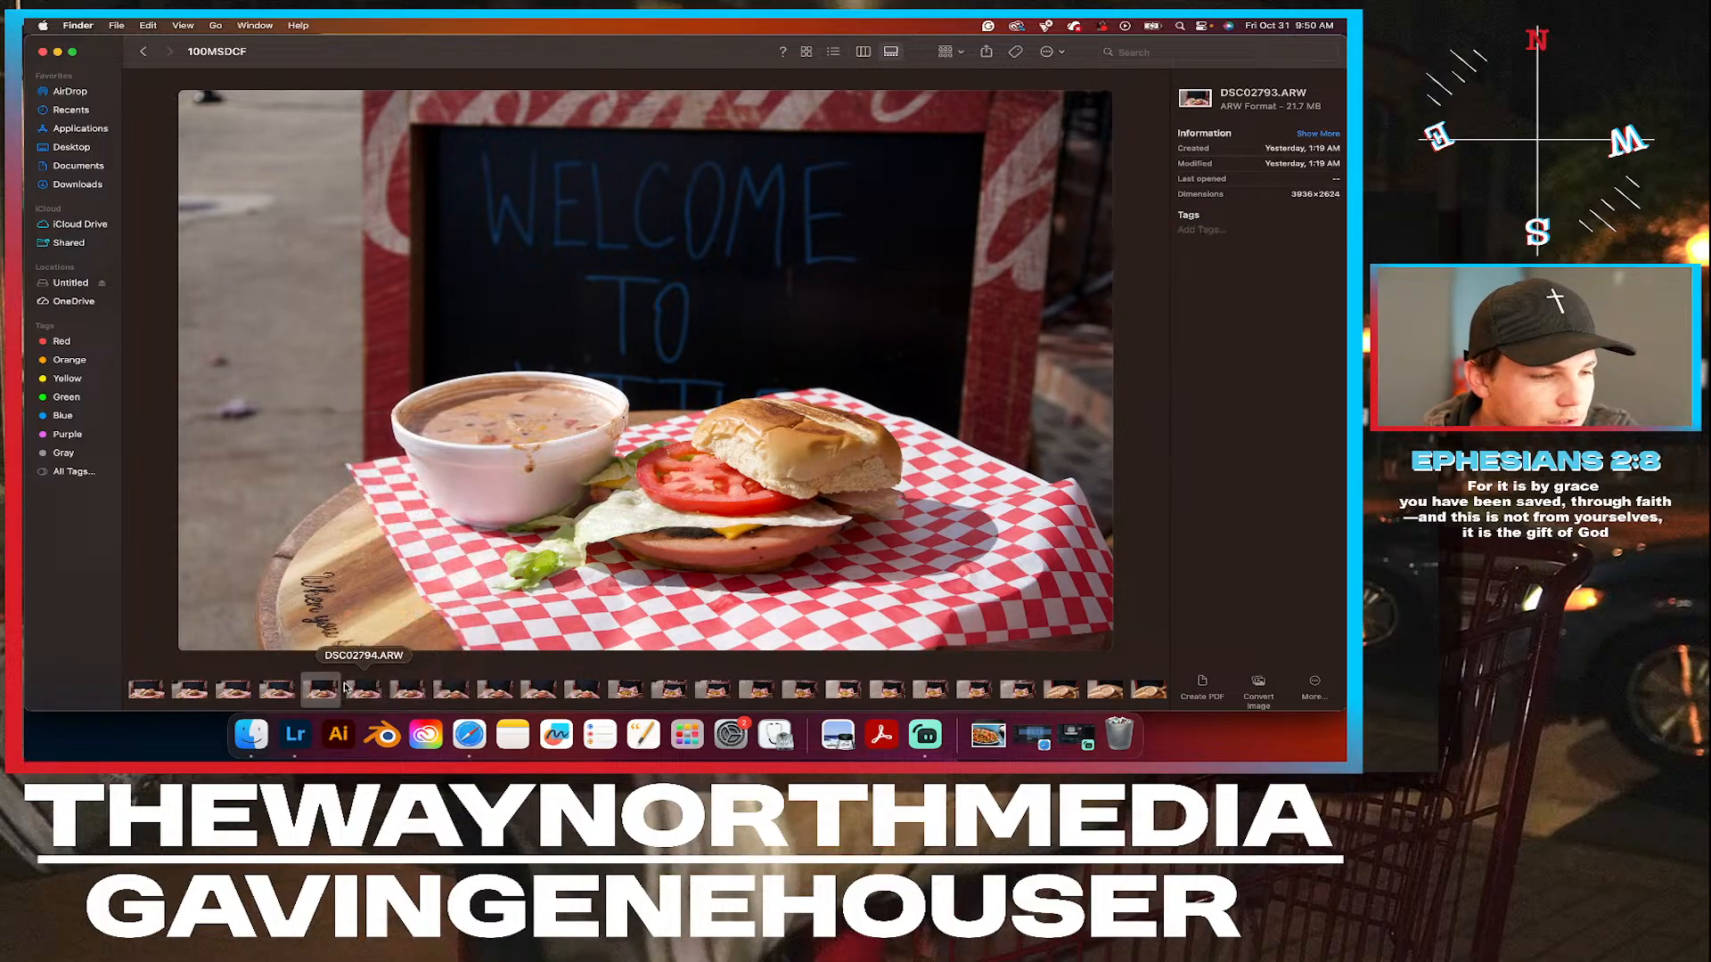
pyautogui.rightClick(325, 692)
pyautogui.click(398, 618)
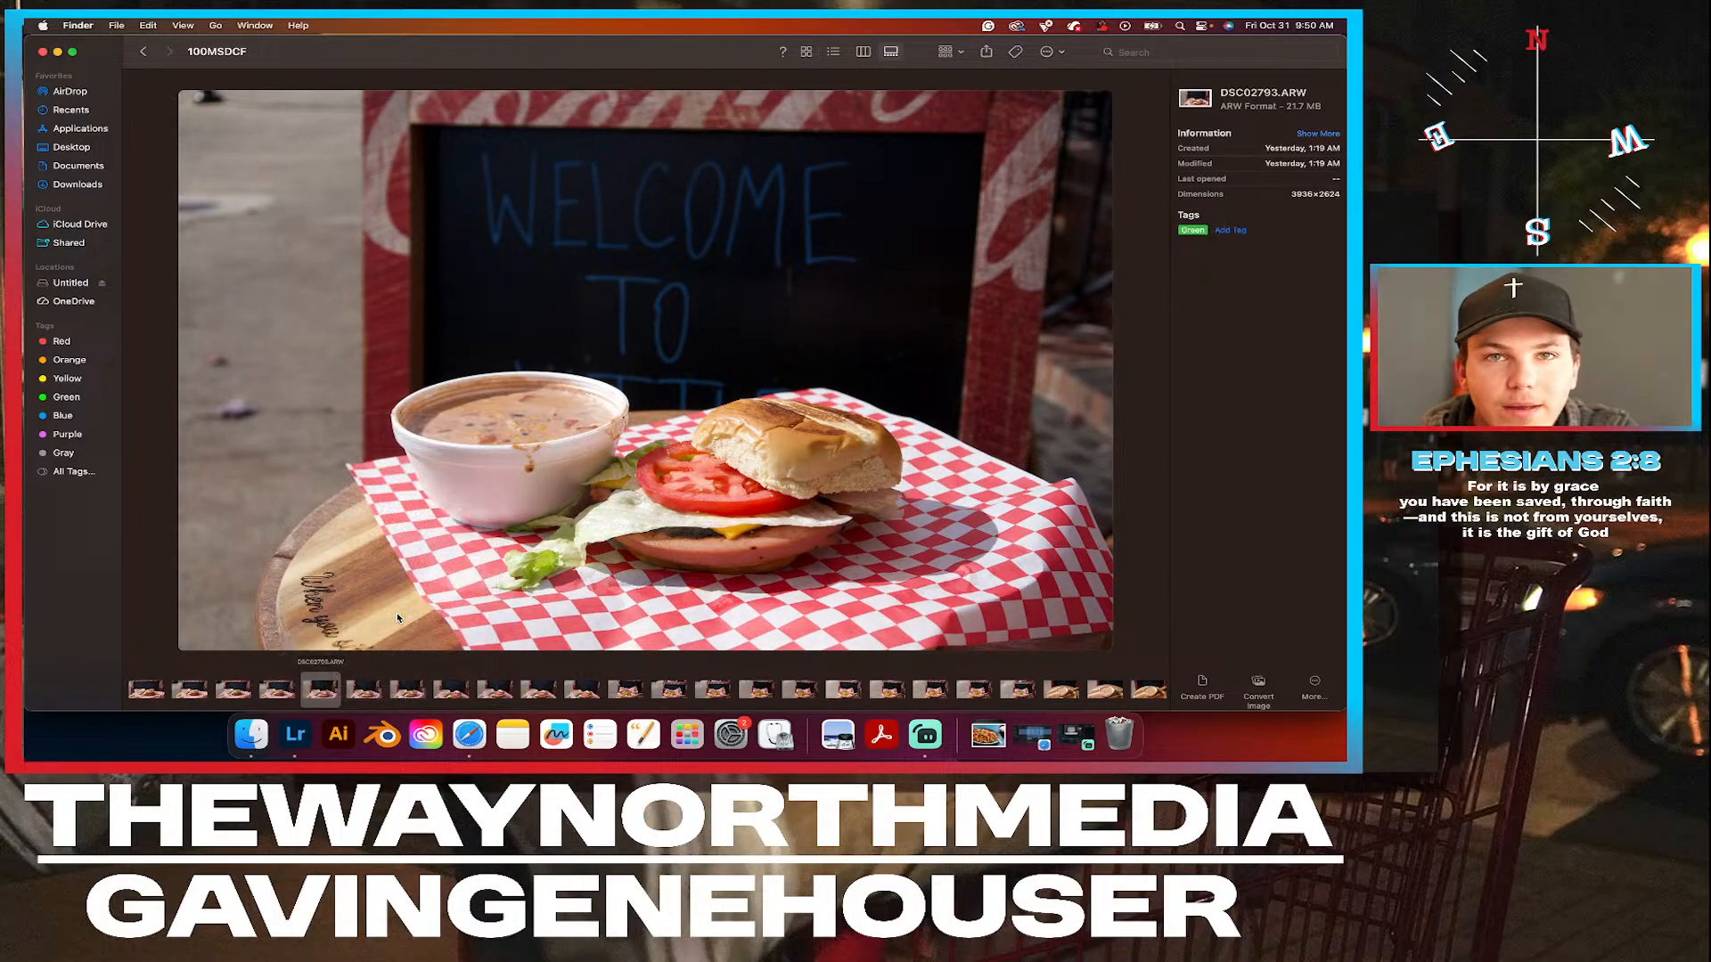
# Compare DSC02793.ARW with DSC02794.ARW and DSC02795.ARW, and tag the closer burger shot DSC02796.ARW Green.
pyautogui.click(371, 686)
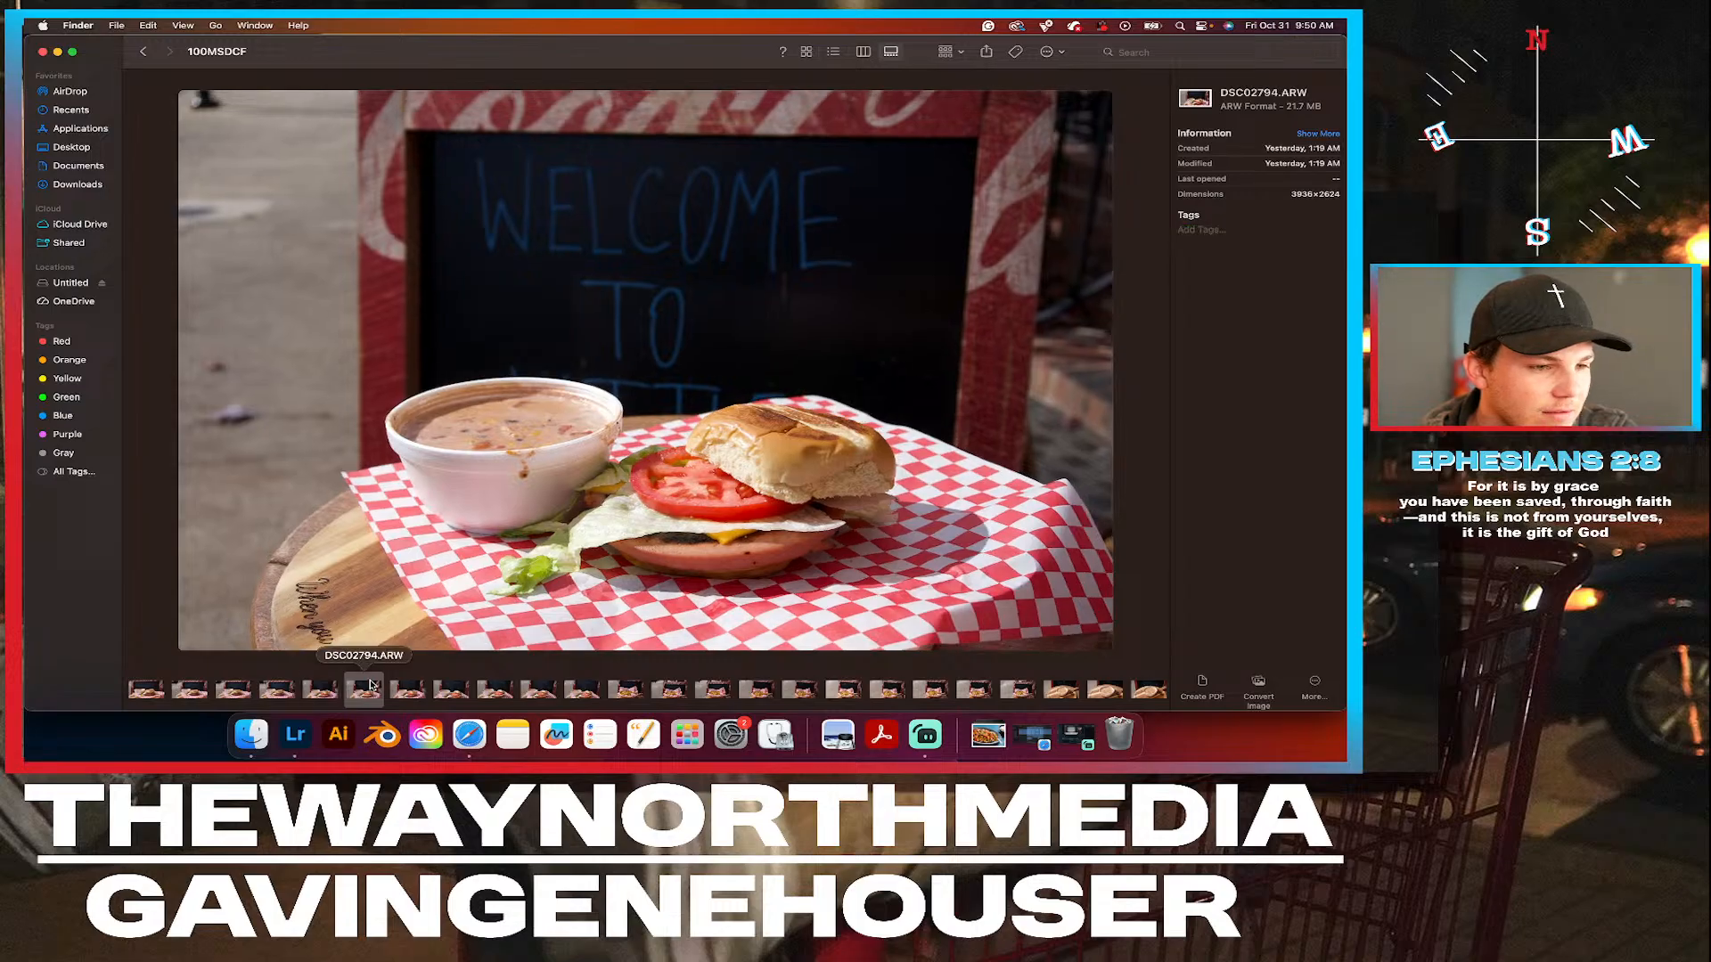
pyautogui.click(330, 692)
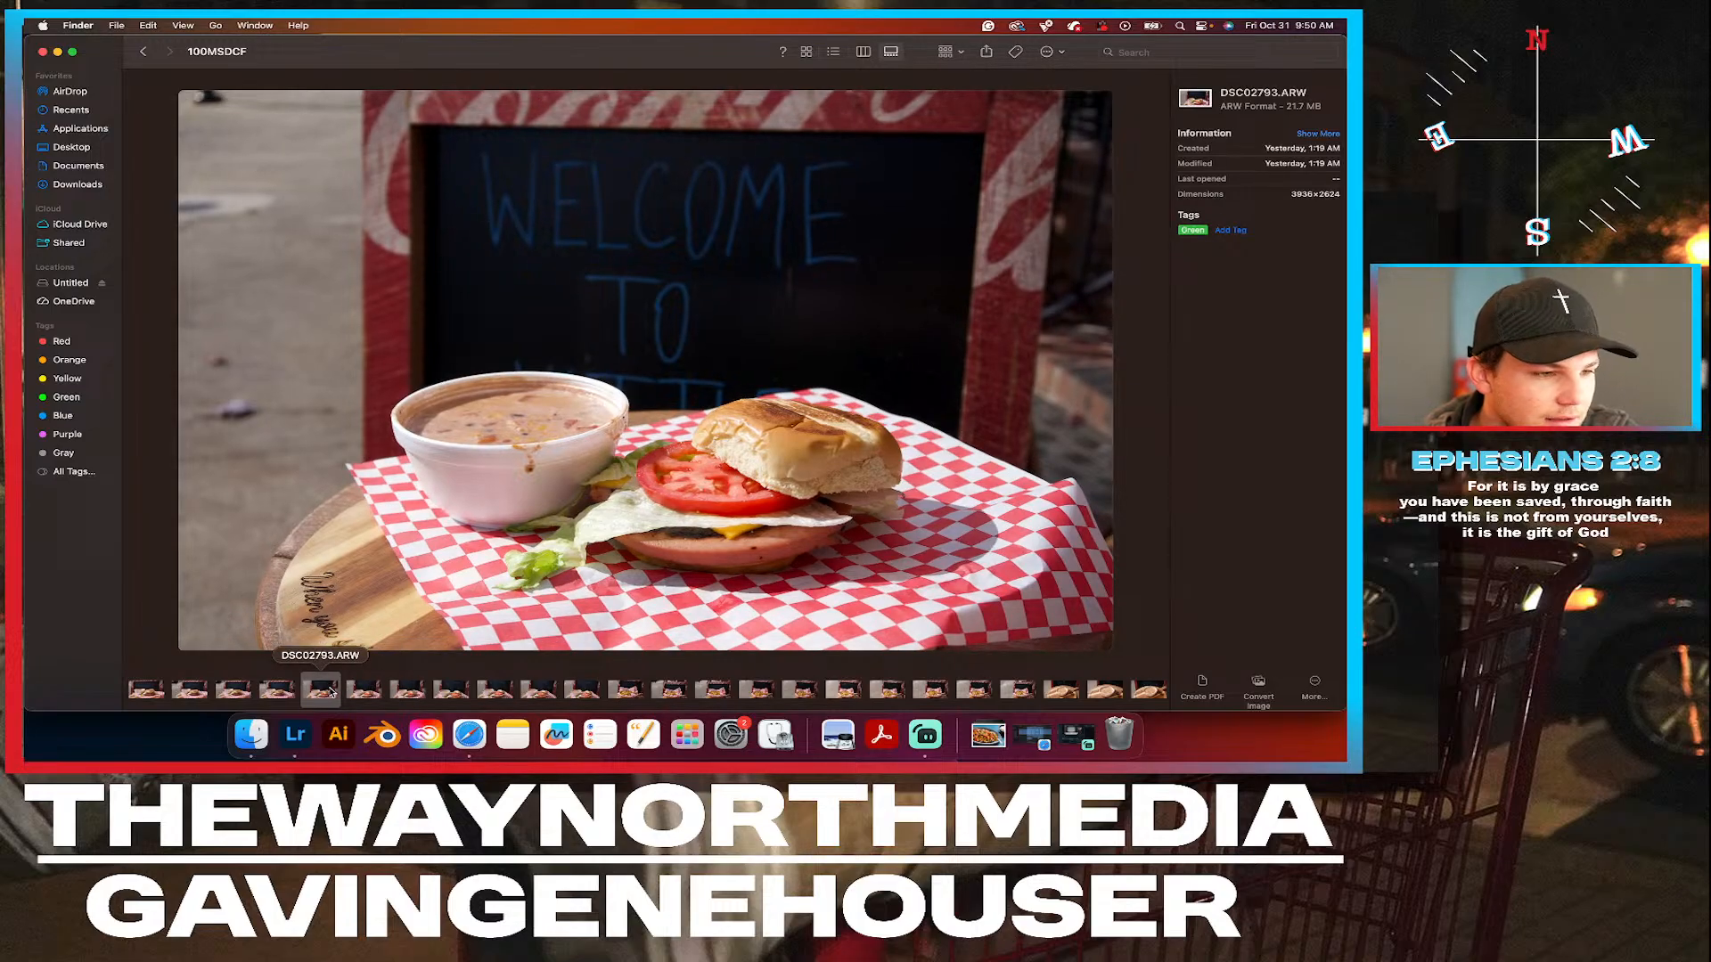
pyautogui.click(360, 694)
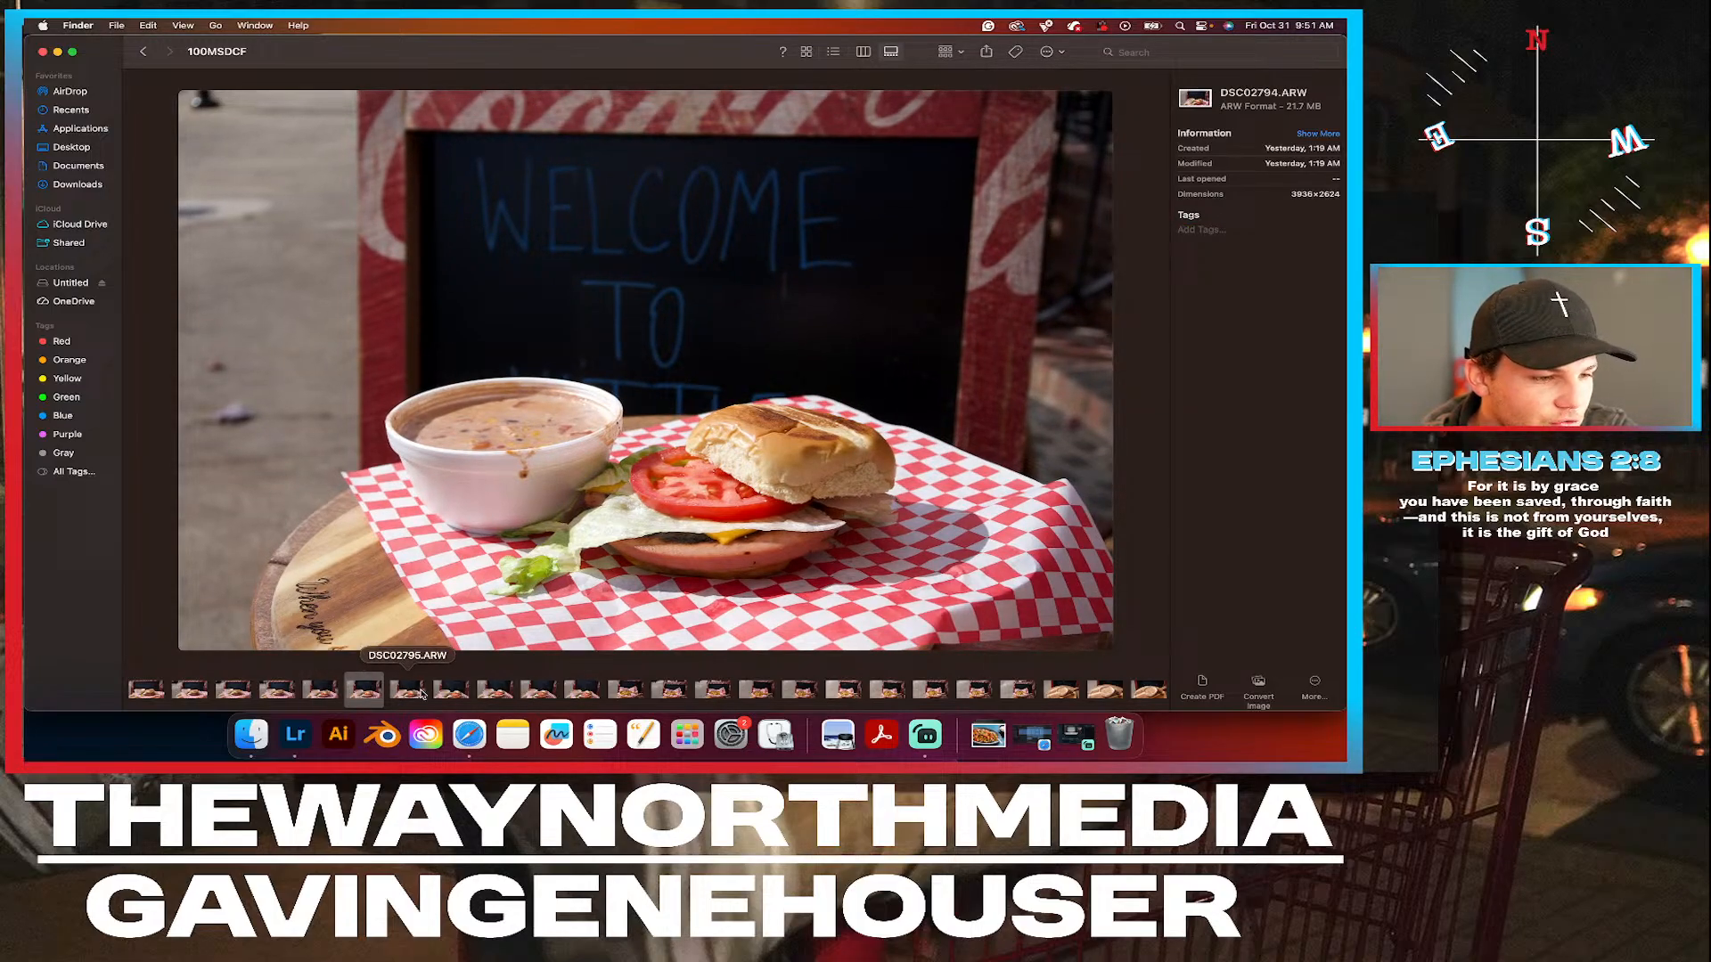
pyautogui.click(424, 694)
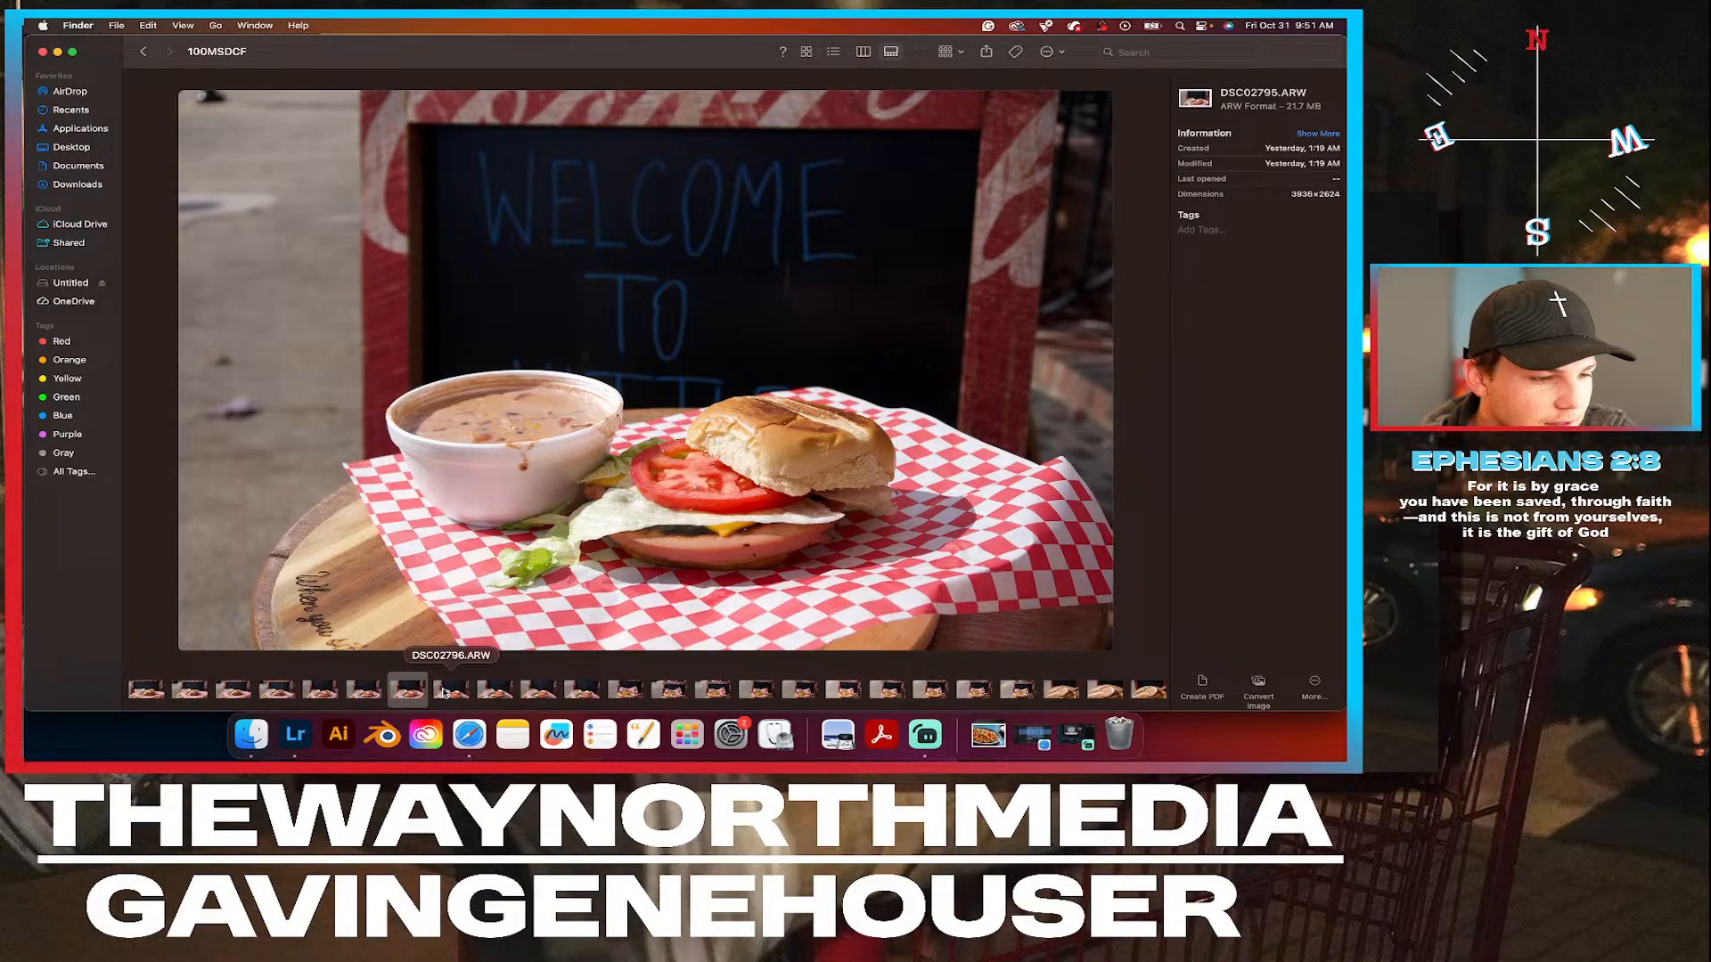
pyautogui.click(449, 692)
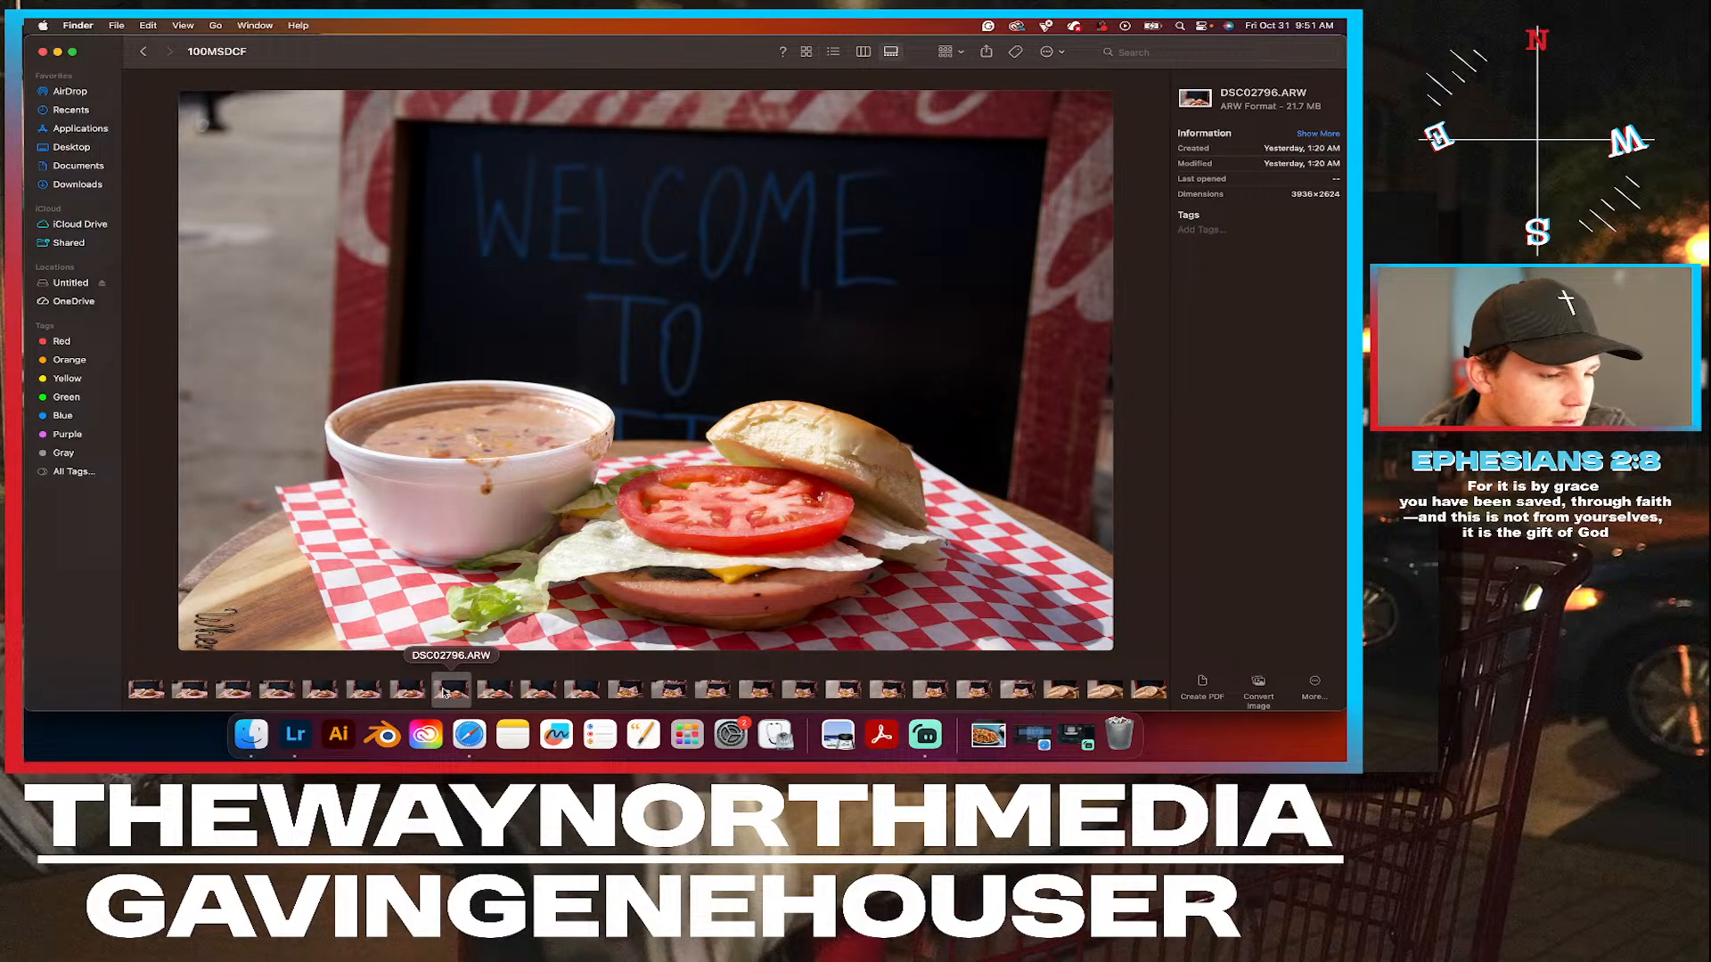
pyautogui.rightClick(443, 693)
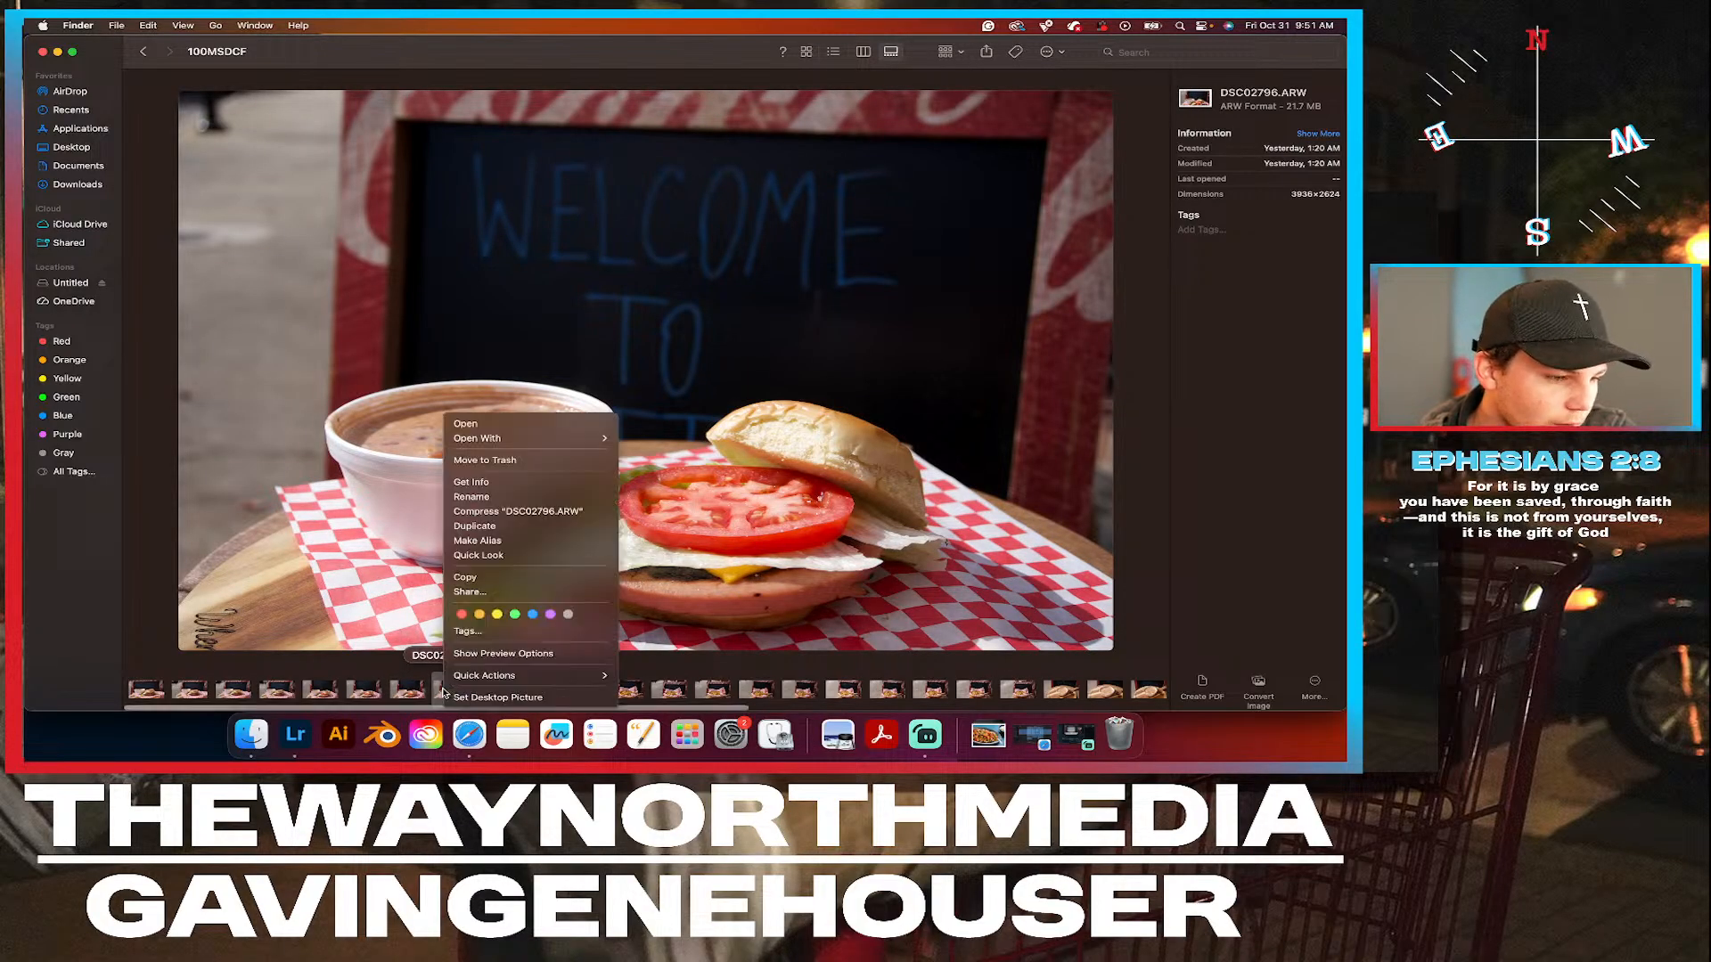
pyautogui.click(514, 617)
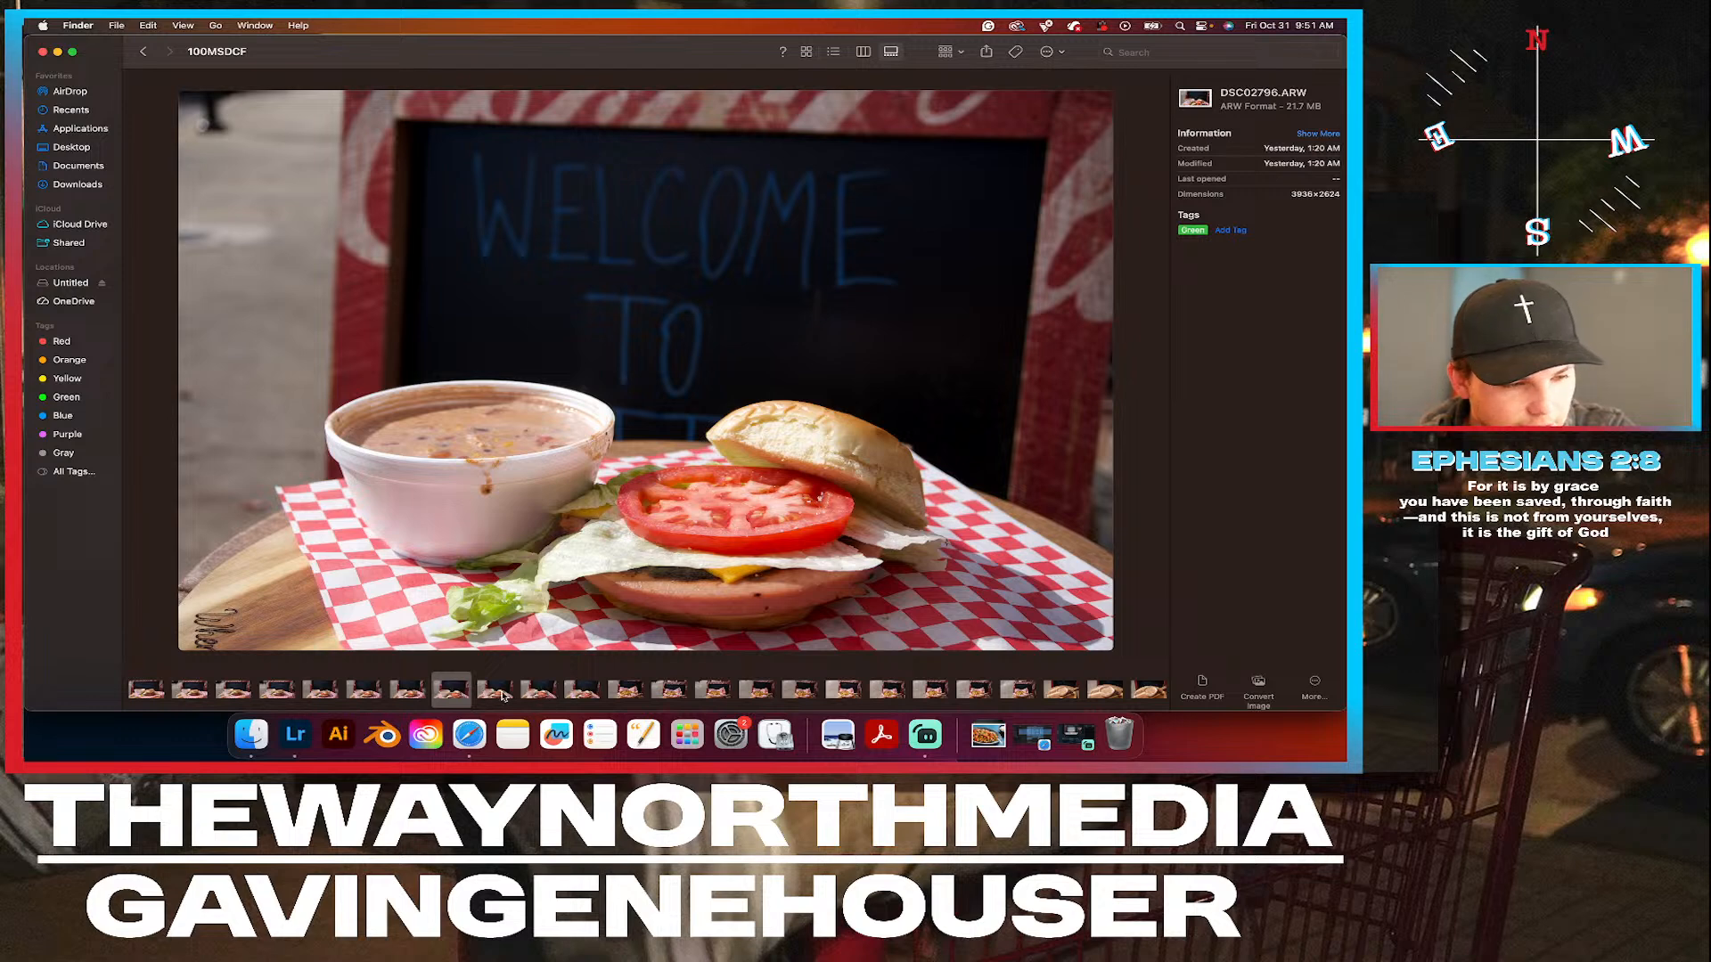
# Look through DSC02797.ARW to DSC02800.ARW and tag the burger photo DSC02798.ARW Green.
pyautogui.click(499, 693)
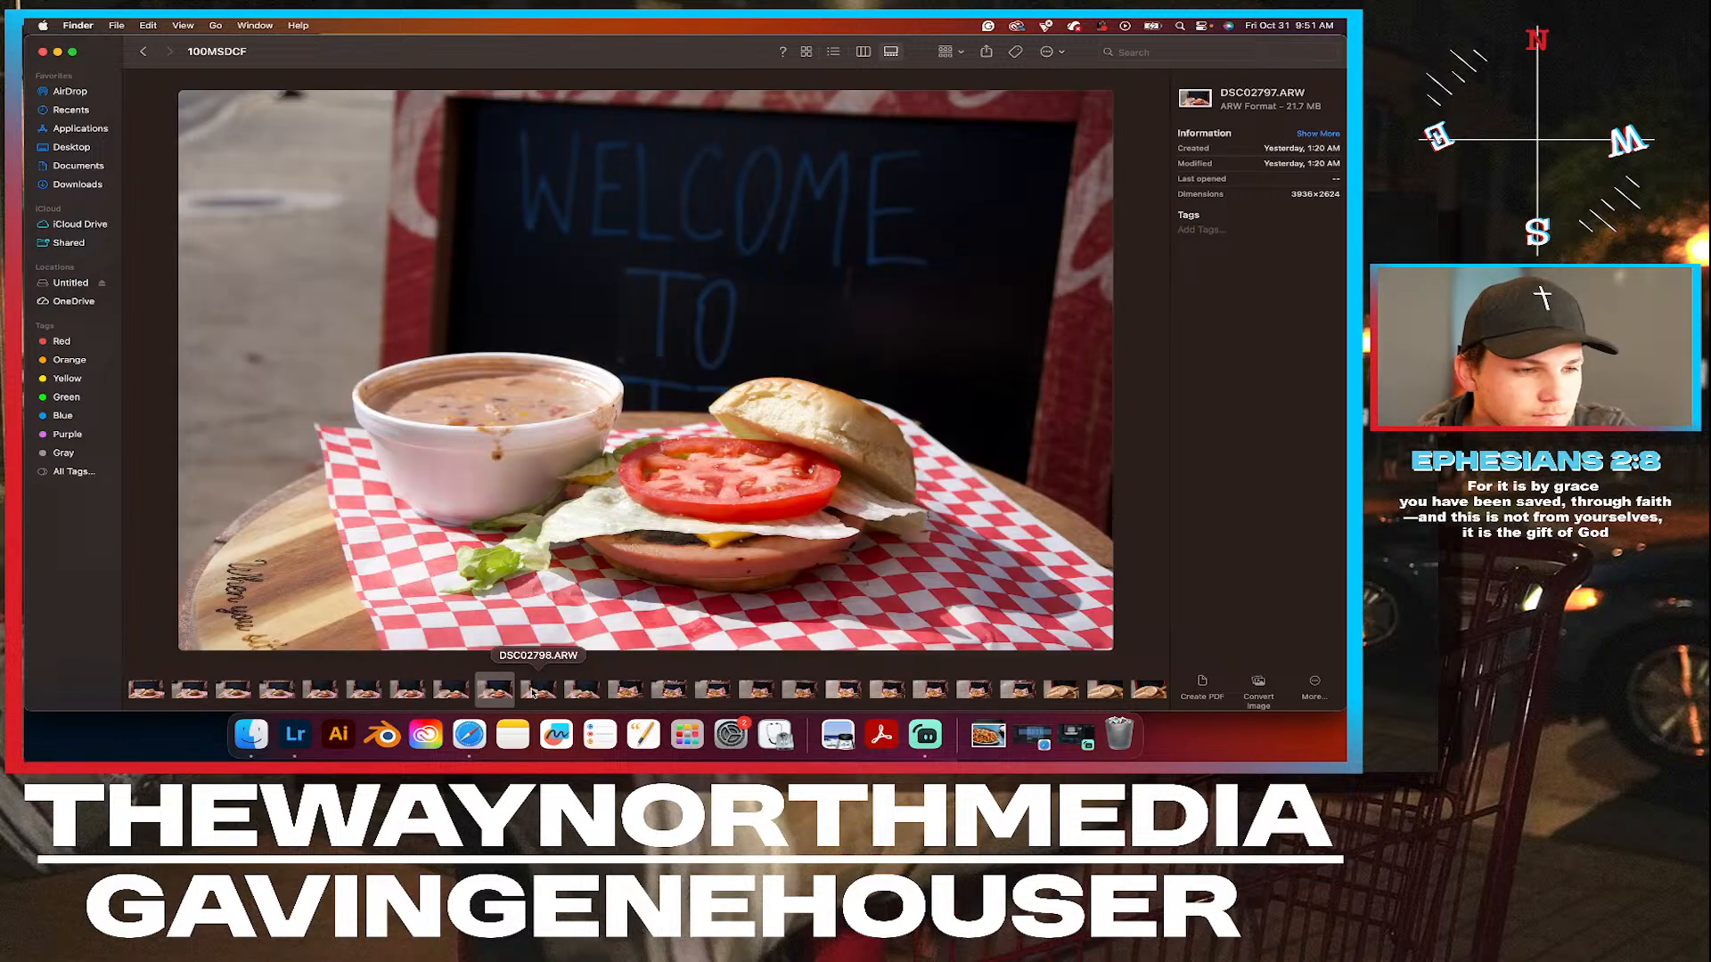
pyautogui.click(546, 694)
pyautogui.click(582, 694)
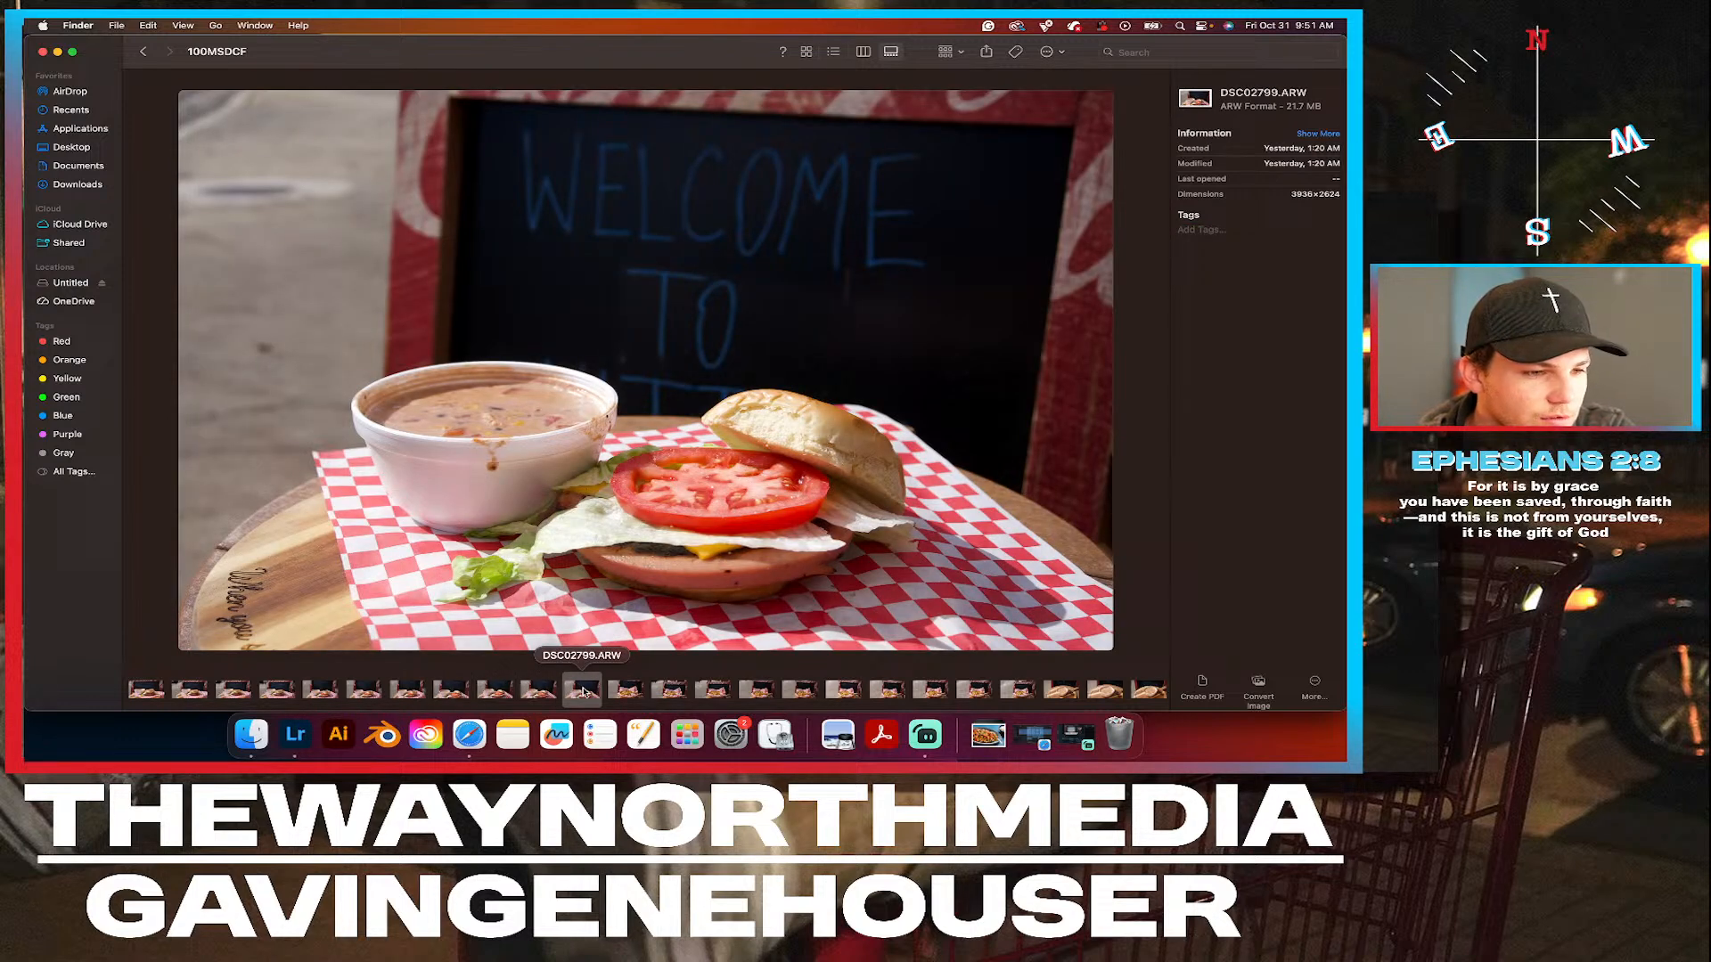
pyautogui.click(628, 692)
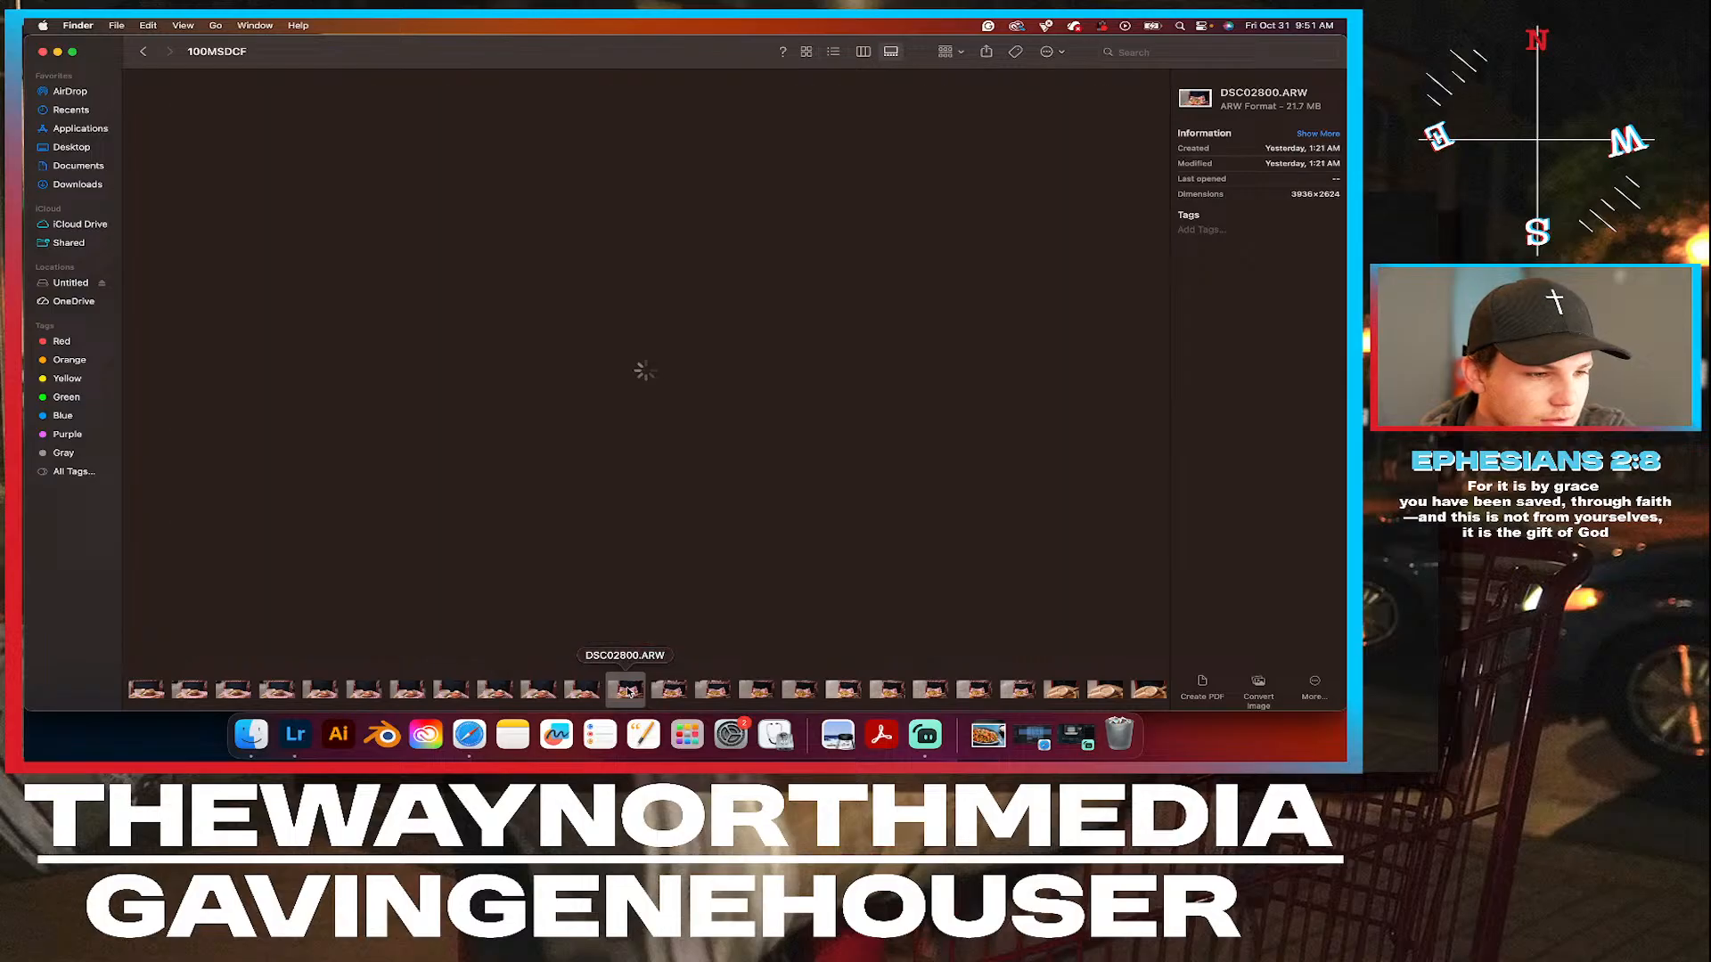
pyautogui.click(545, 694)
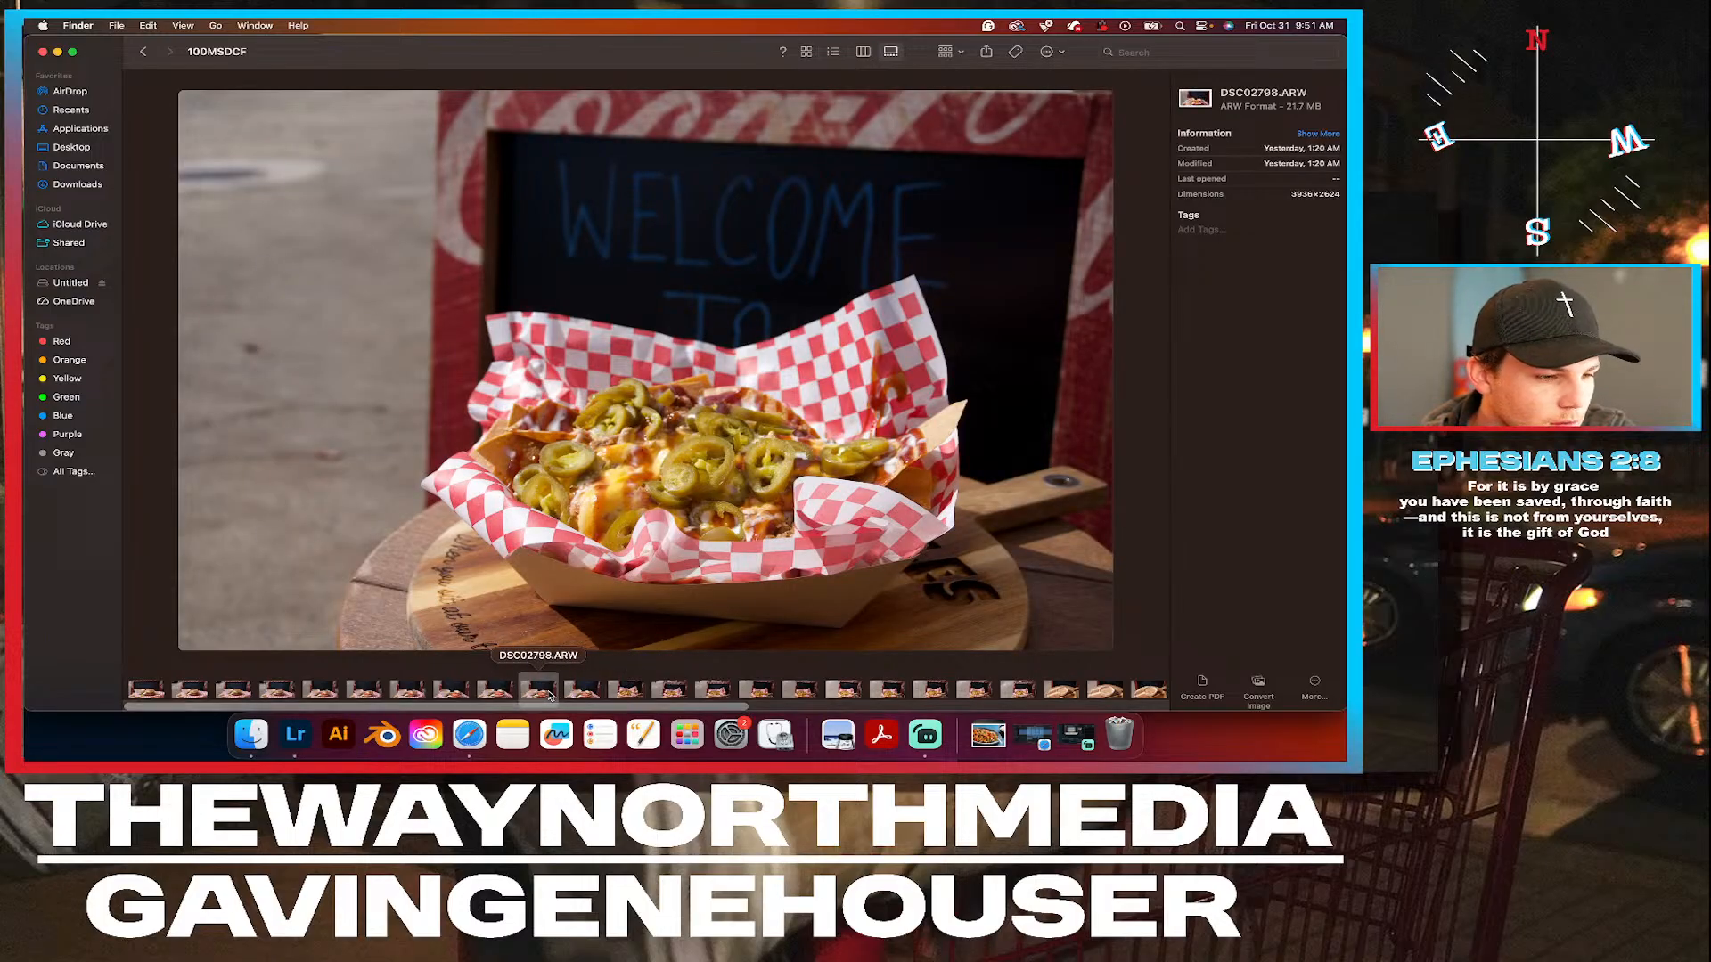
pyautogui.rightClick(546, 692)
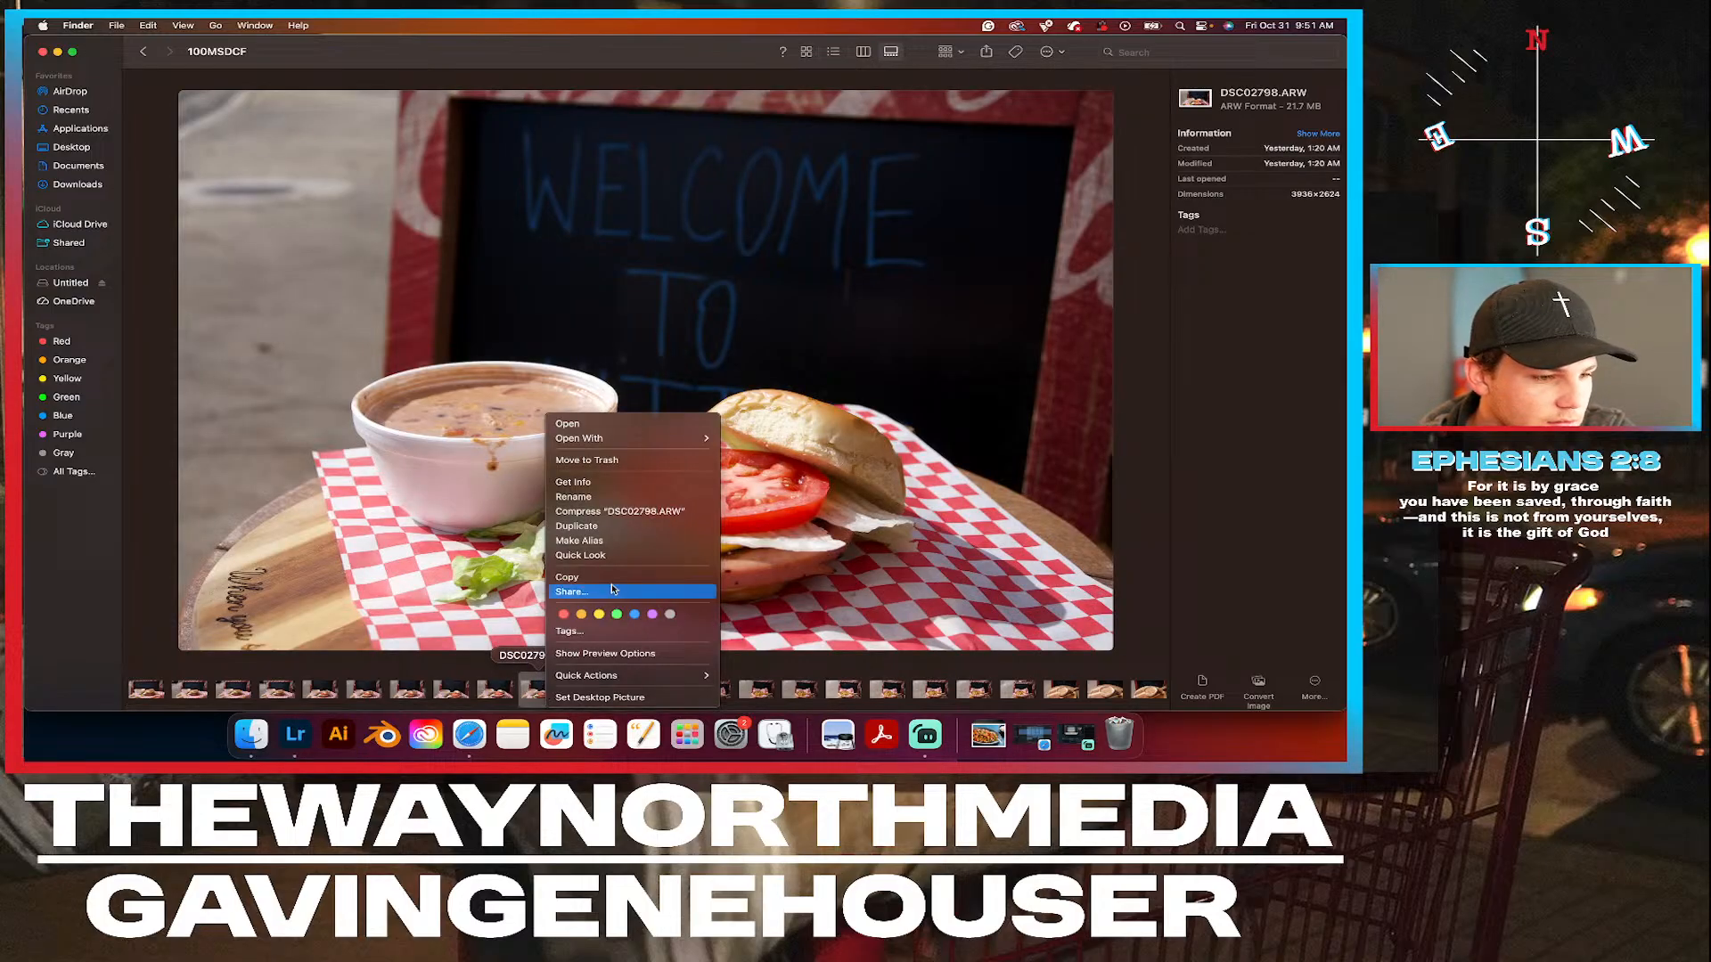
pyautogui.click(619, 616)
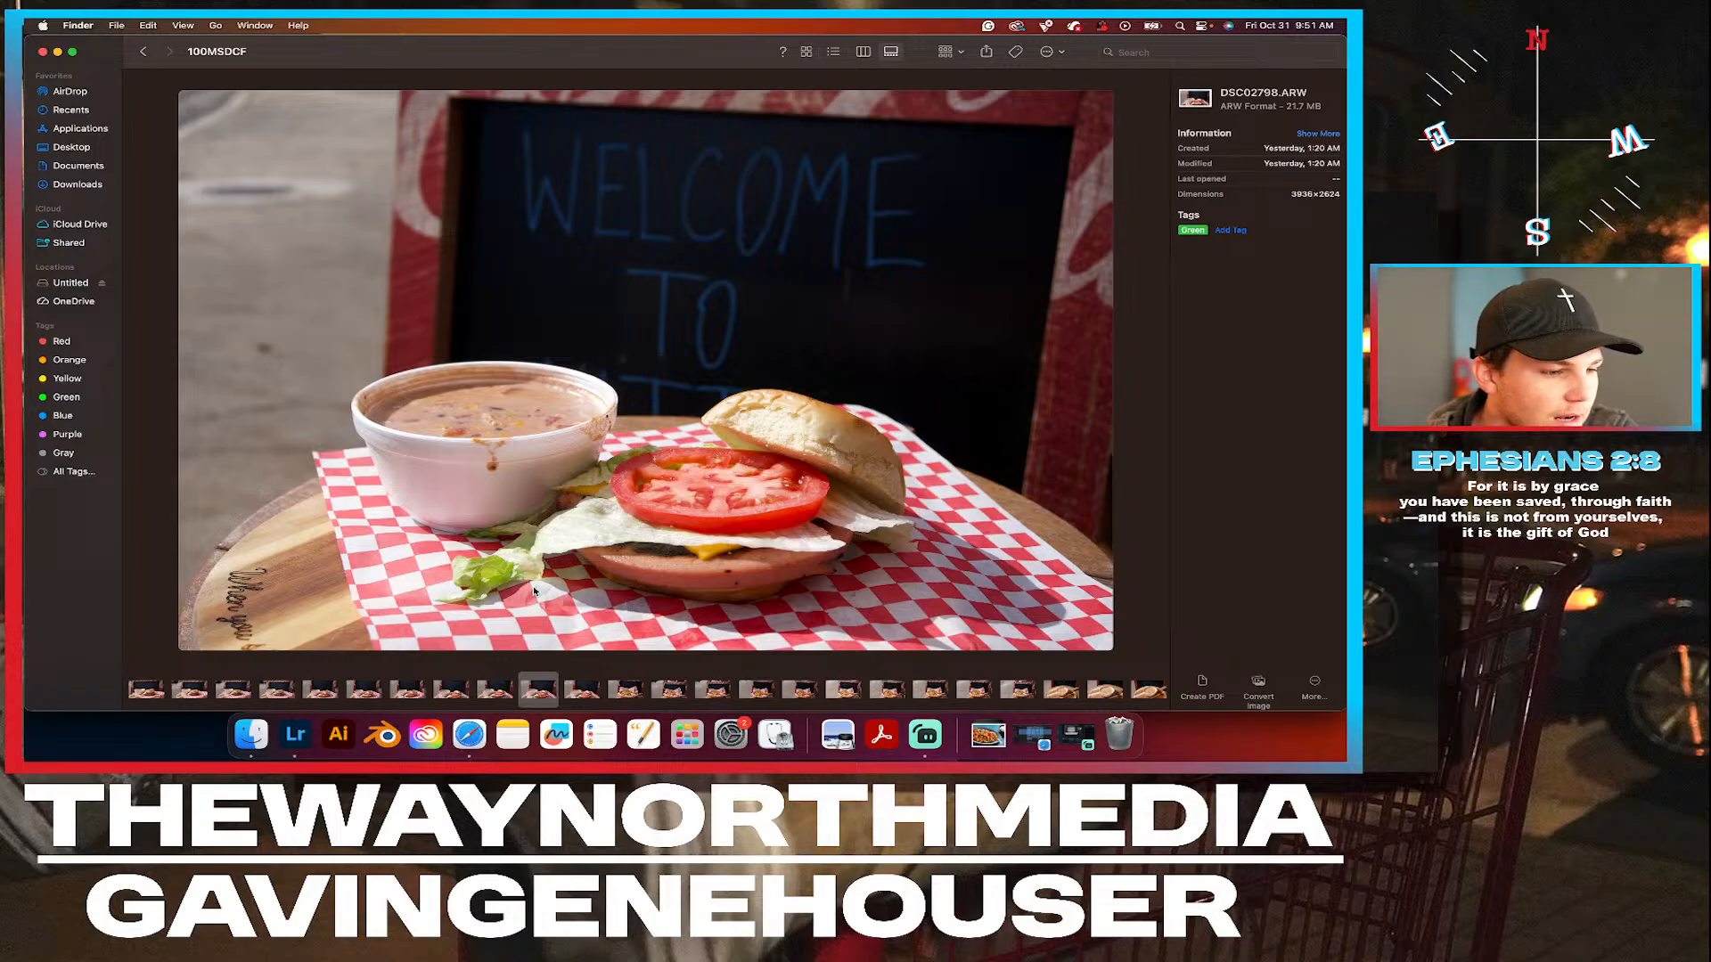
# Tag the burger photo DSC02799.ARW Green.
pyautogui.click(584, 689)
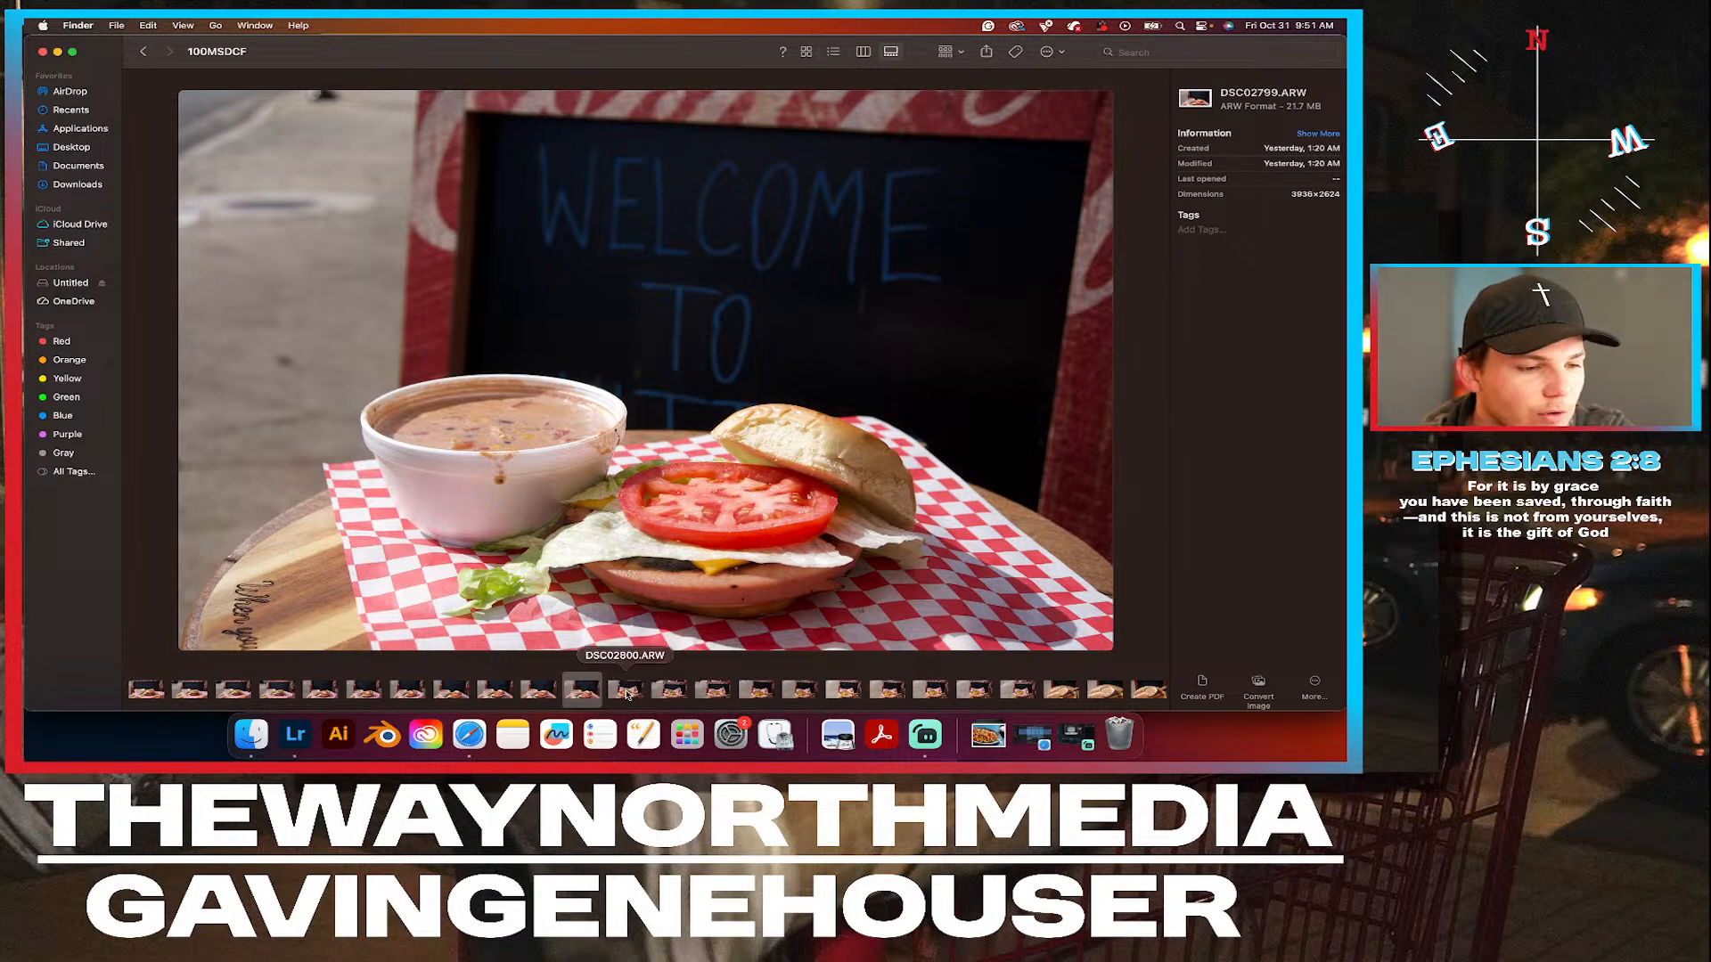
pyautogui.rightClick(579, 688)
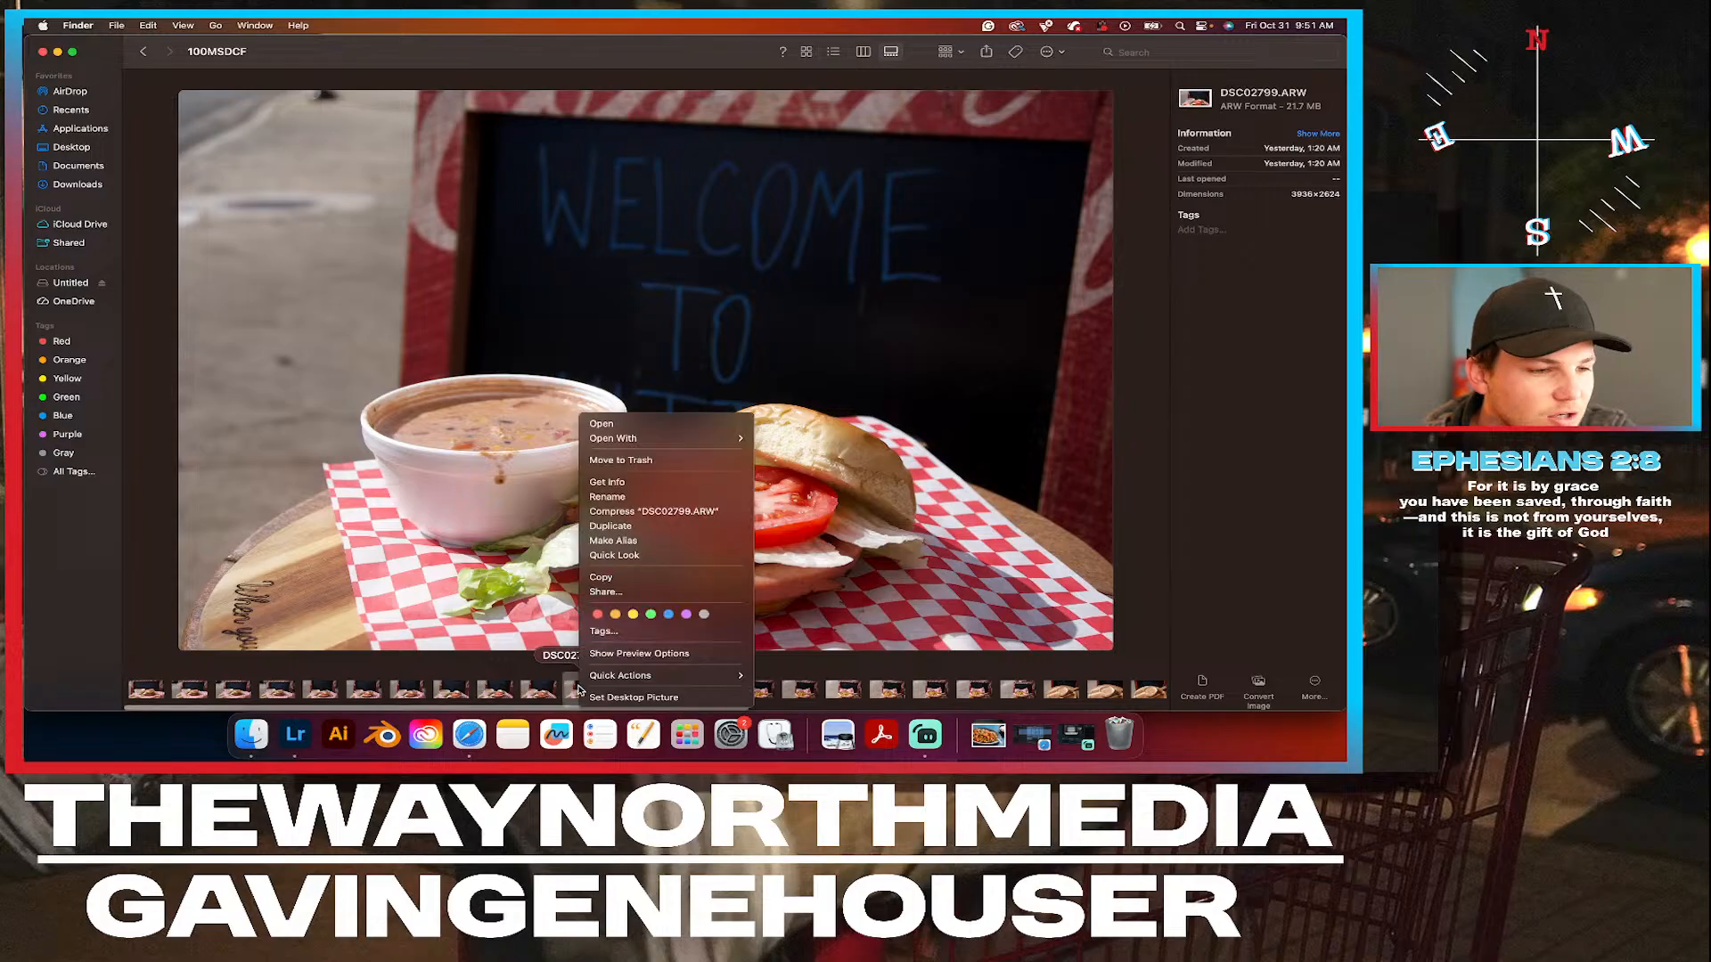
pyautogui.click(650, 614)
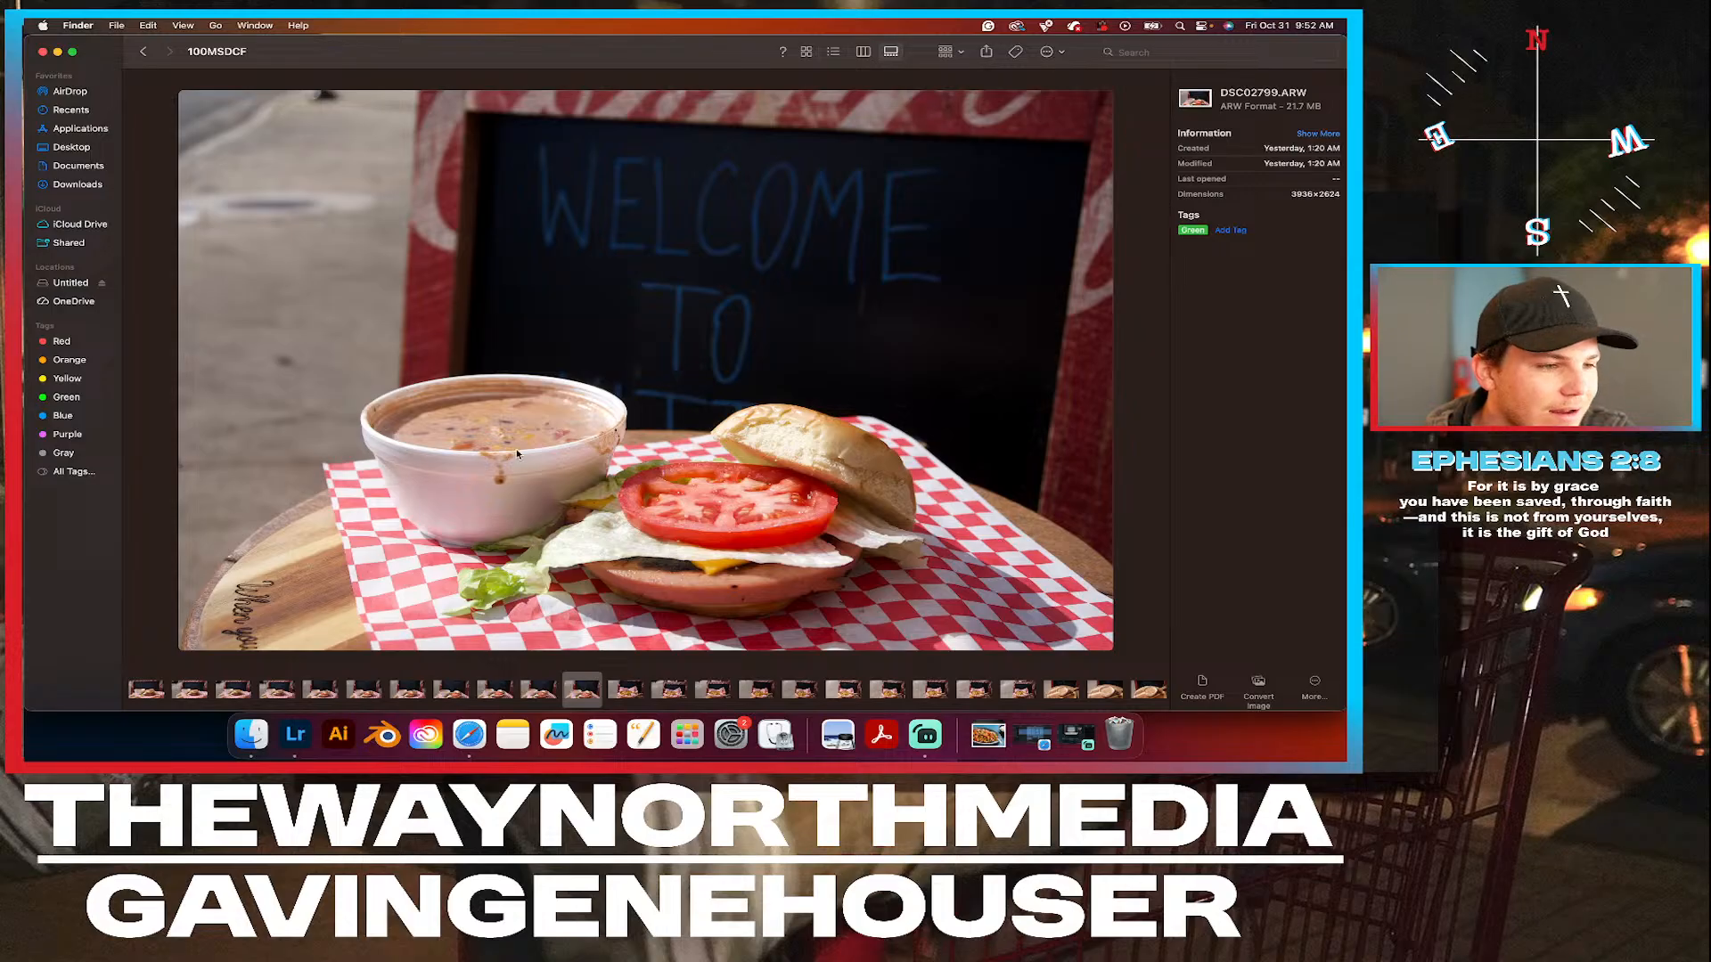
# Check the jalapeño nachos in DSC02800.ARW up close and tag the photo Green.
pyautogui.click(625, 691)
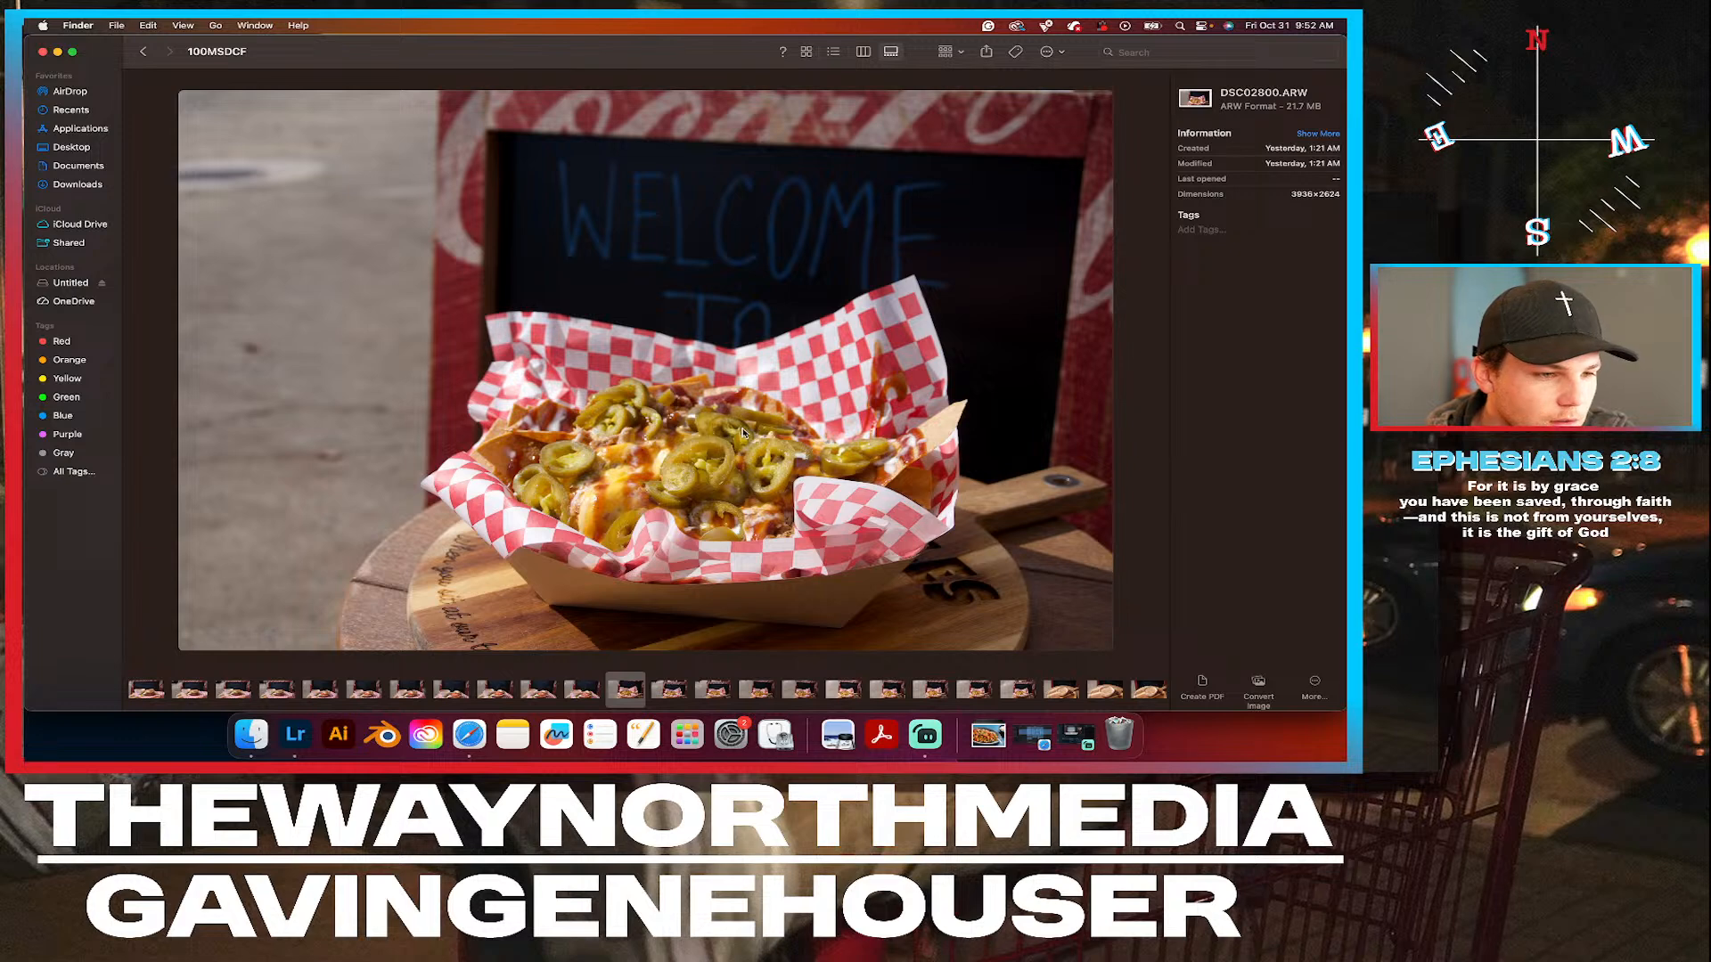
pyautogui.scroll(5, 743, 433)
pyautogui.scroll(-2, 745, 433)
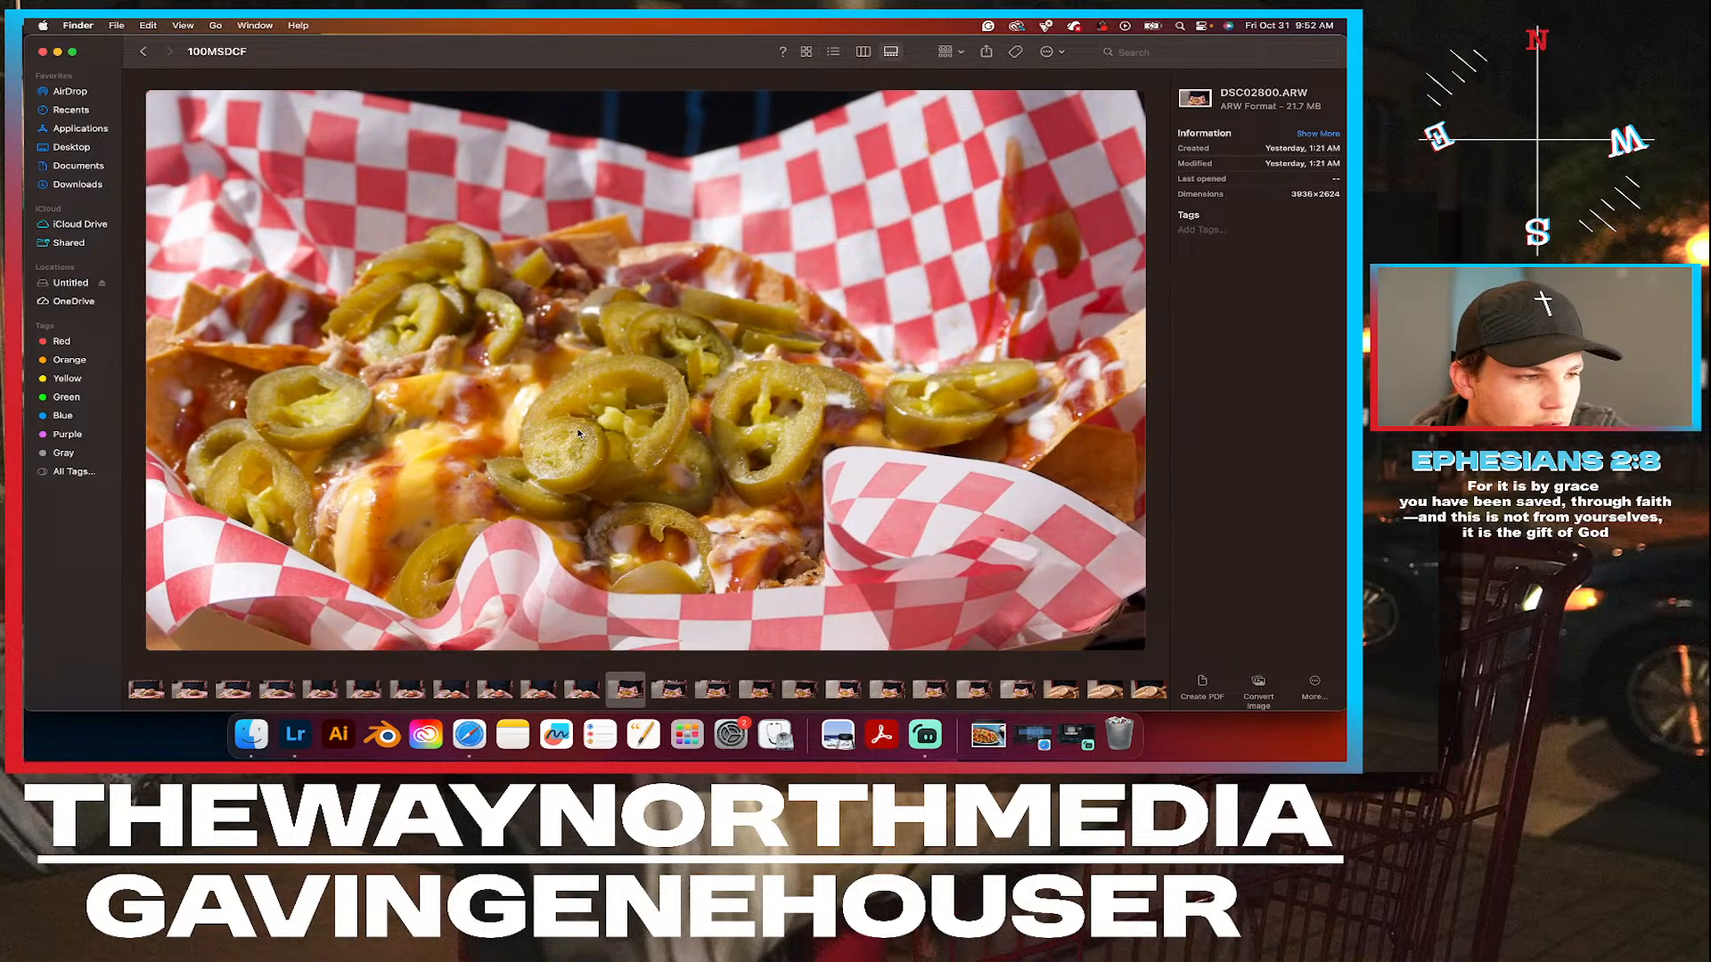
pyautogui.scroll(-3, 556, 506)
pyautogui.scroll(5, 556, 506)
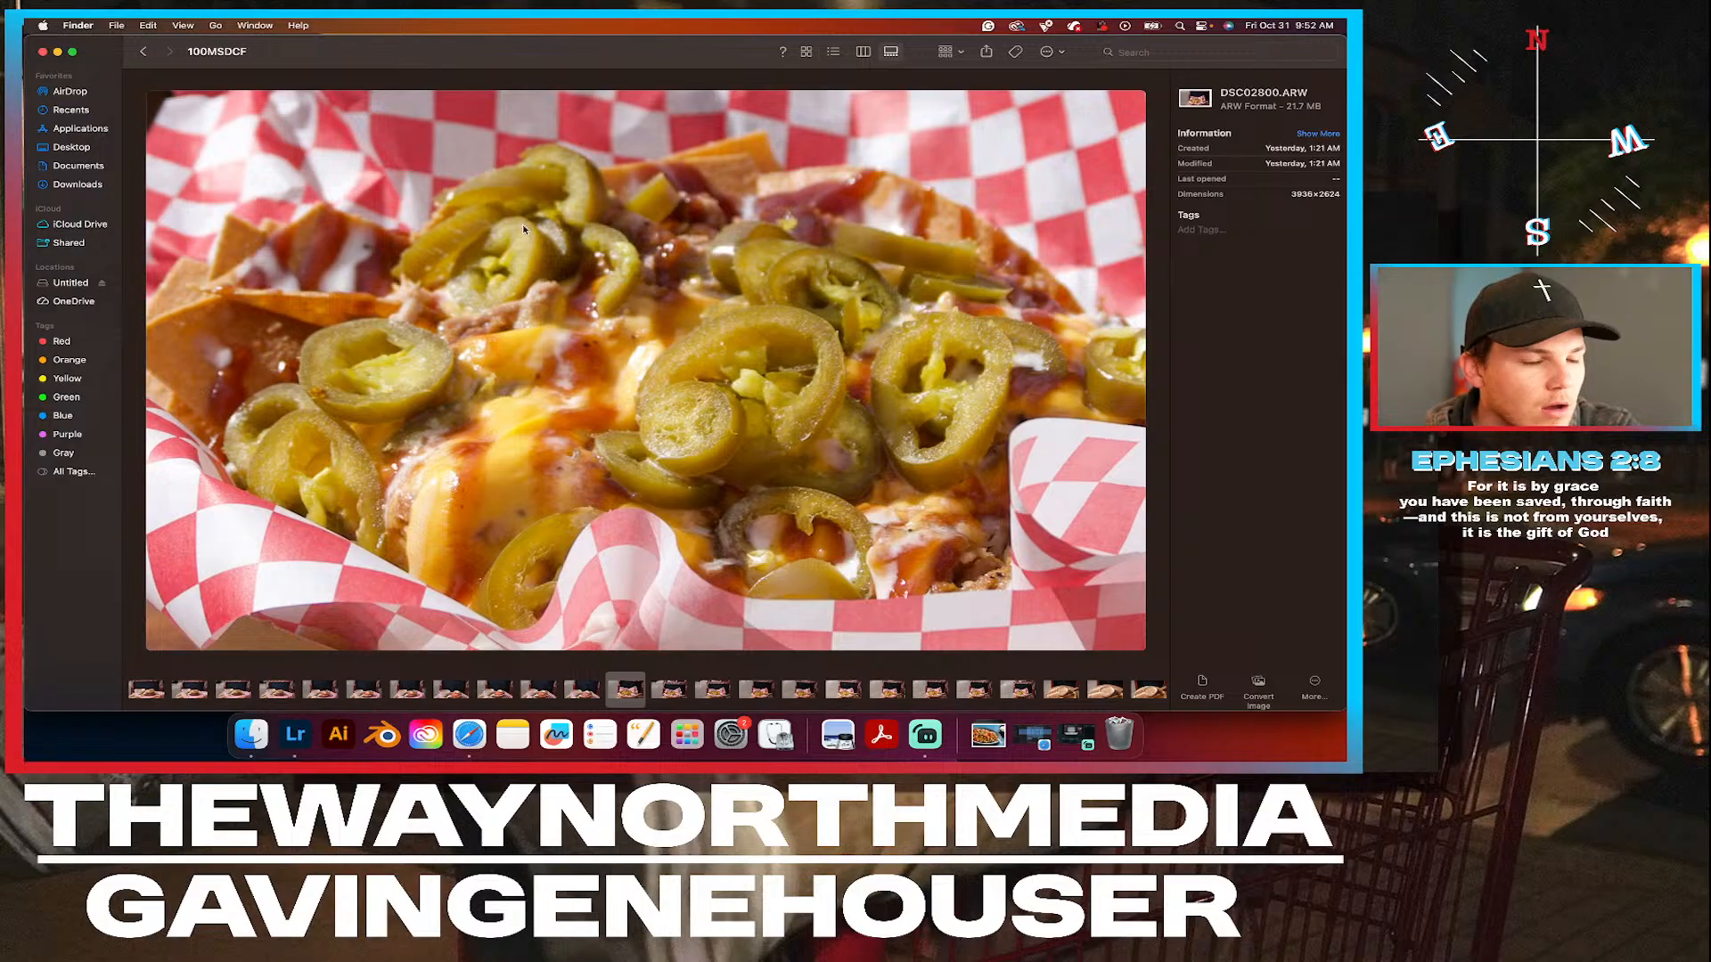
pyautogui.scroll(-3, 621, 226)
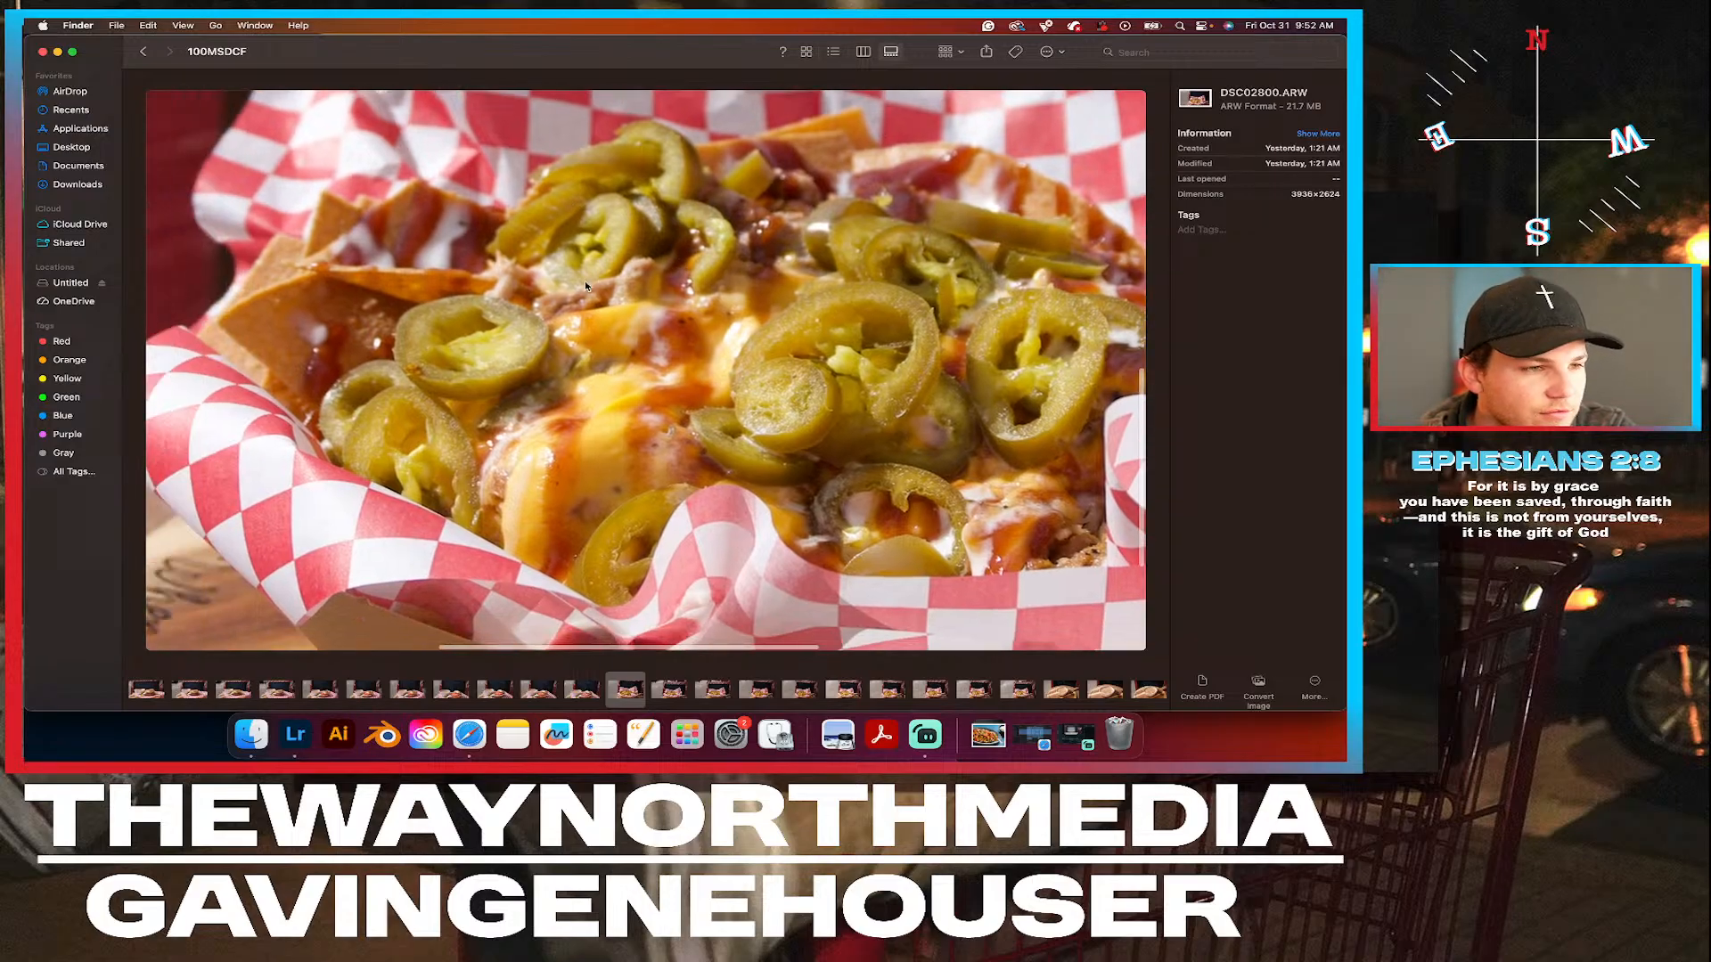
pyautogui.scroll(-3, 490, 256)
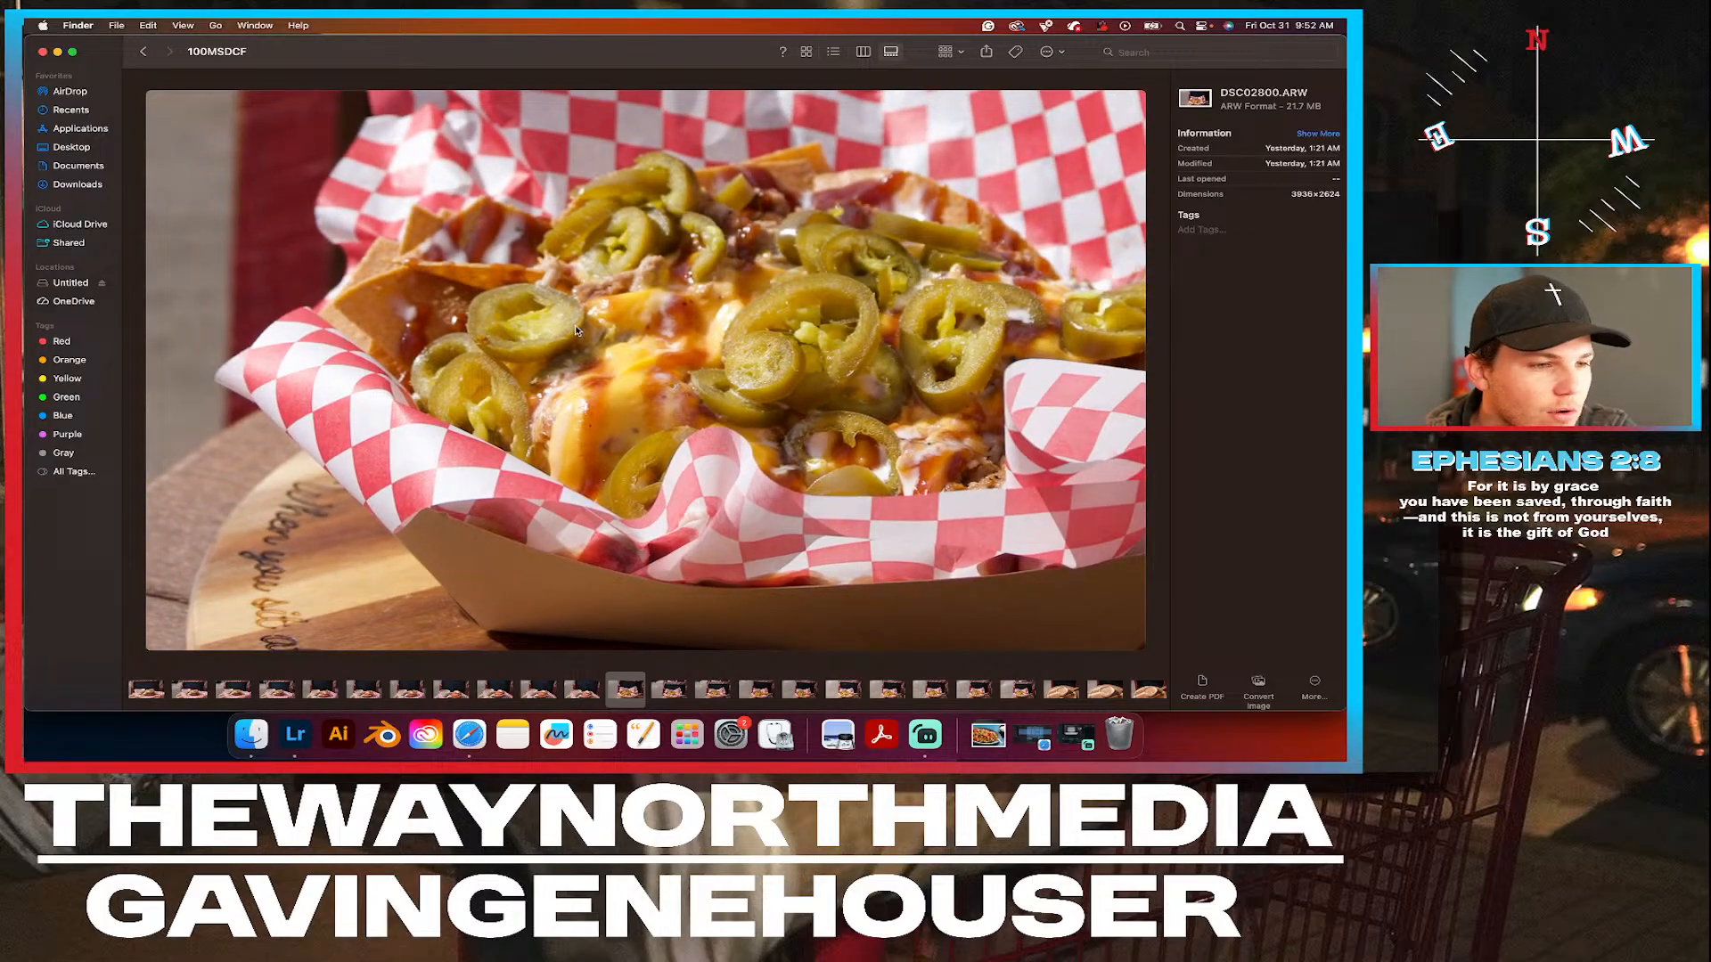
pyautogui.scroll(-3, 575, 330)
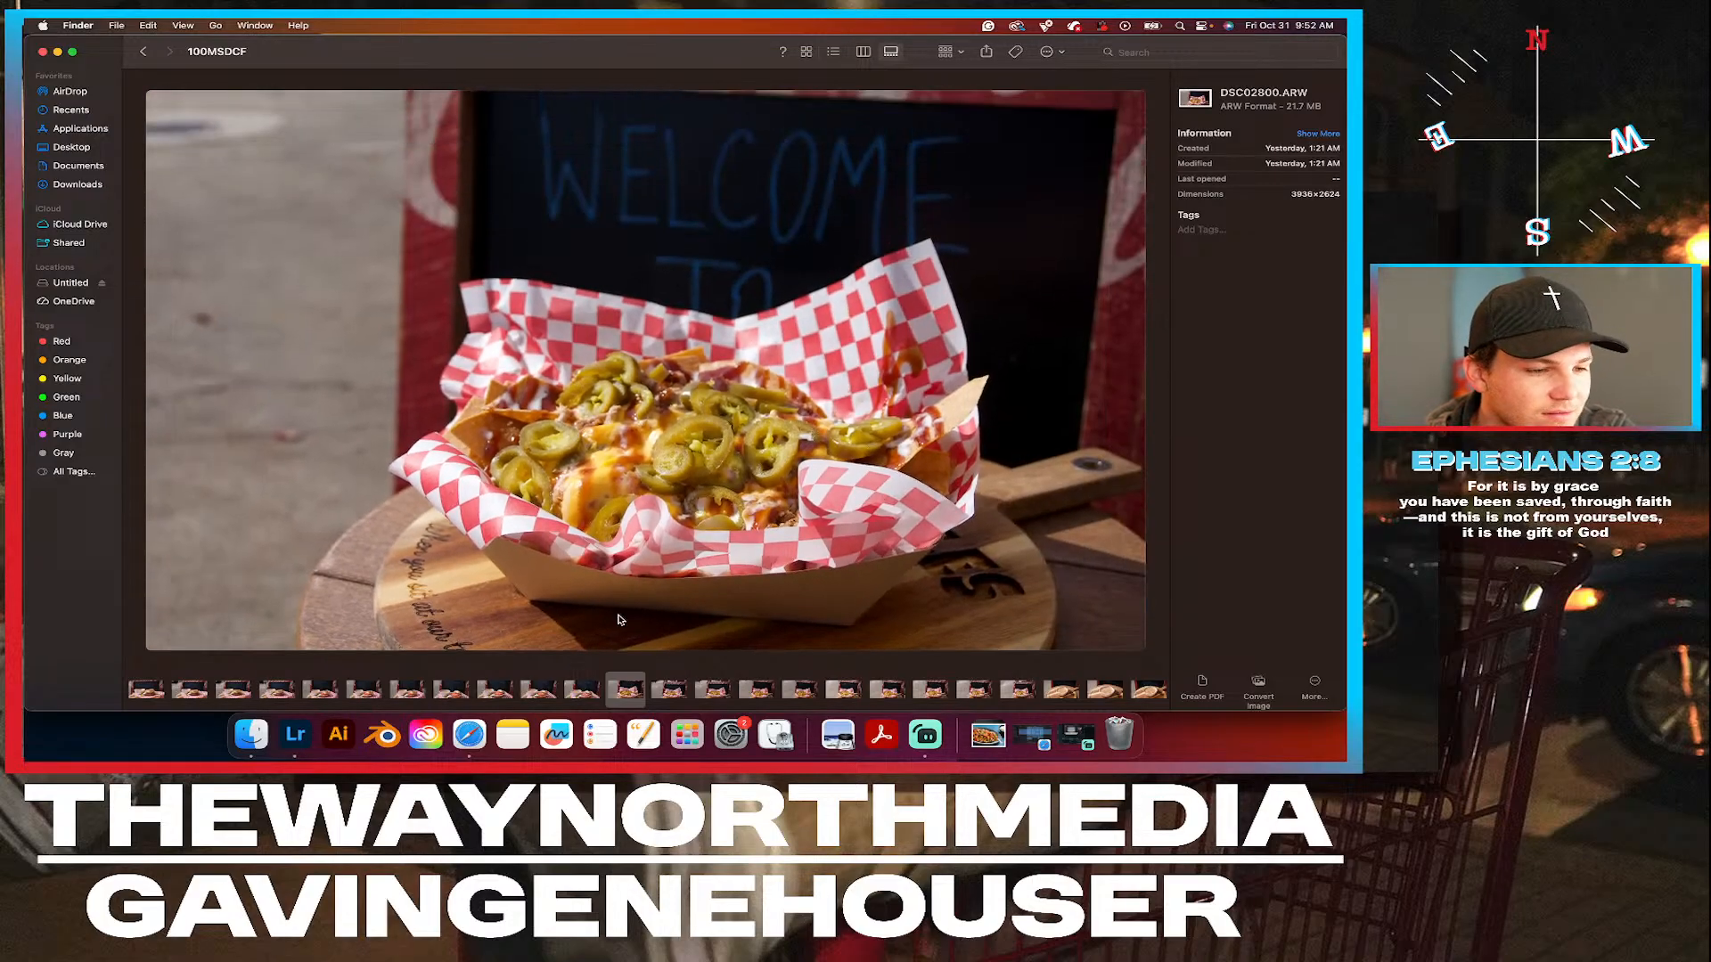
pyautogui.rightClick(625, 691)
pyautogui.click(694, 614)
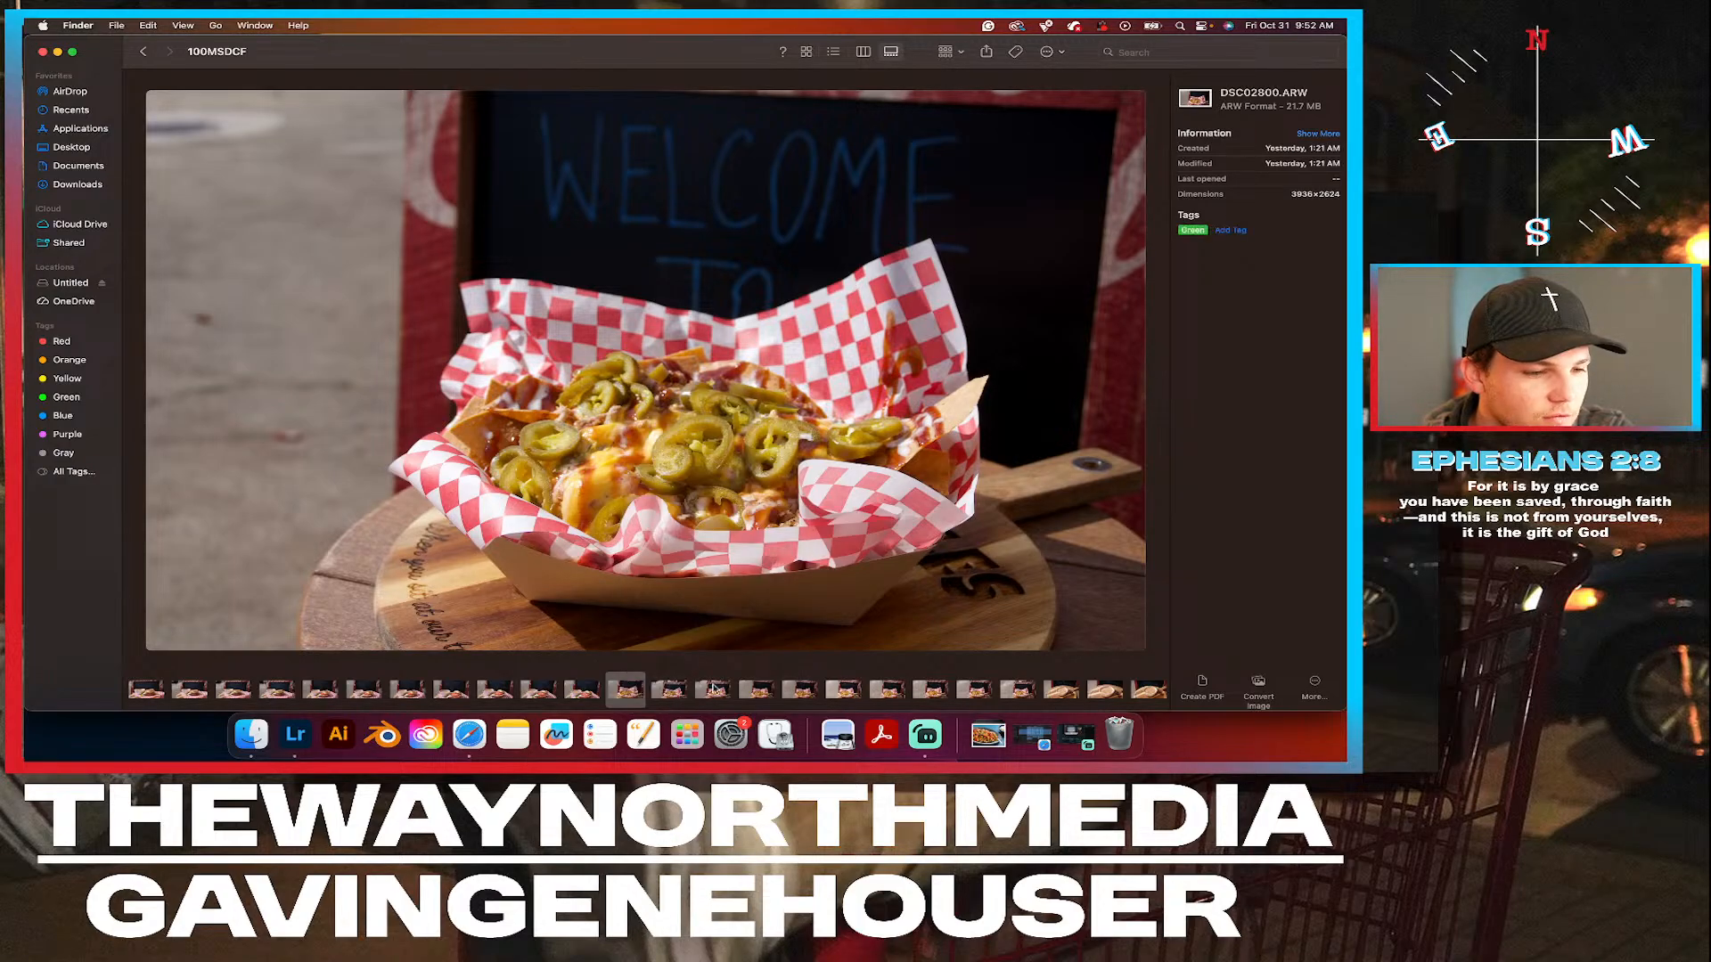
# Examine the nachos in DSC02802.ARW up close and compare the shot with DSC02800.ARW.
pyautogui.click(718, 691)
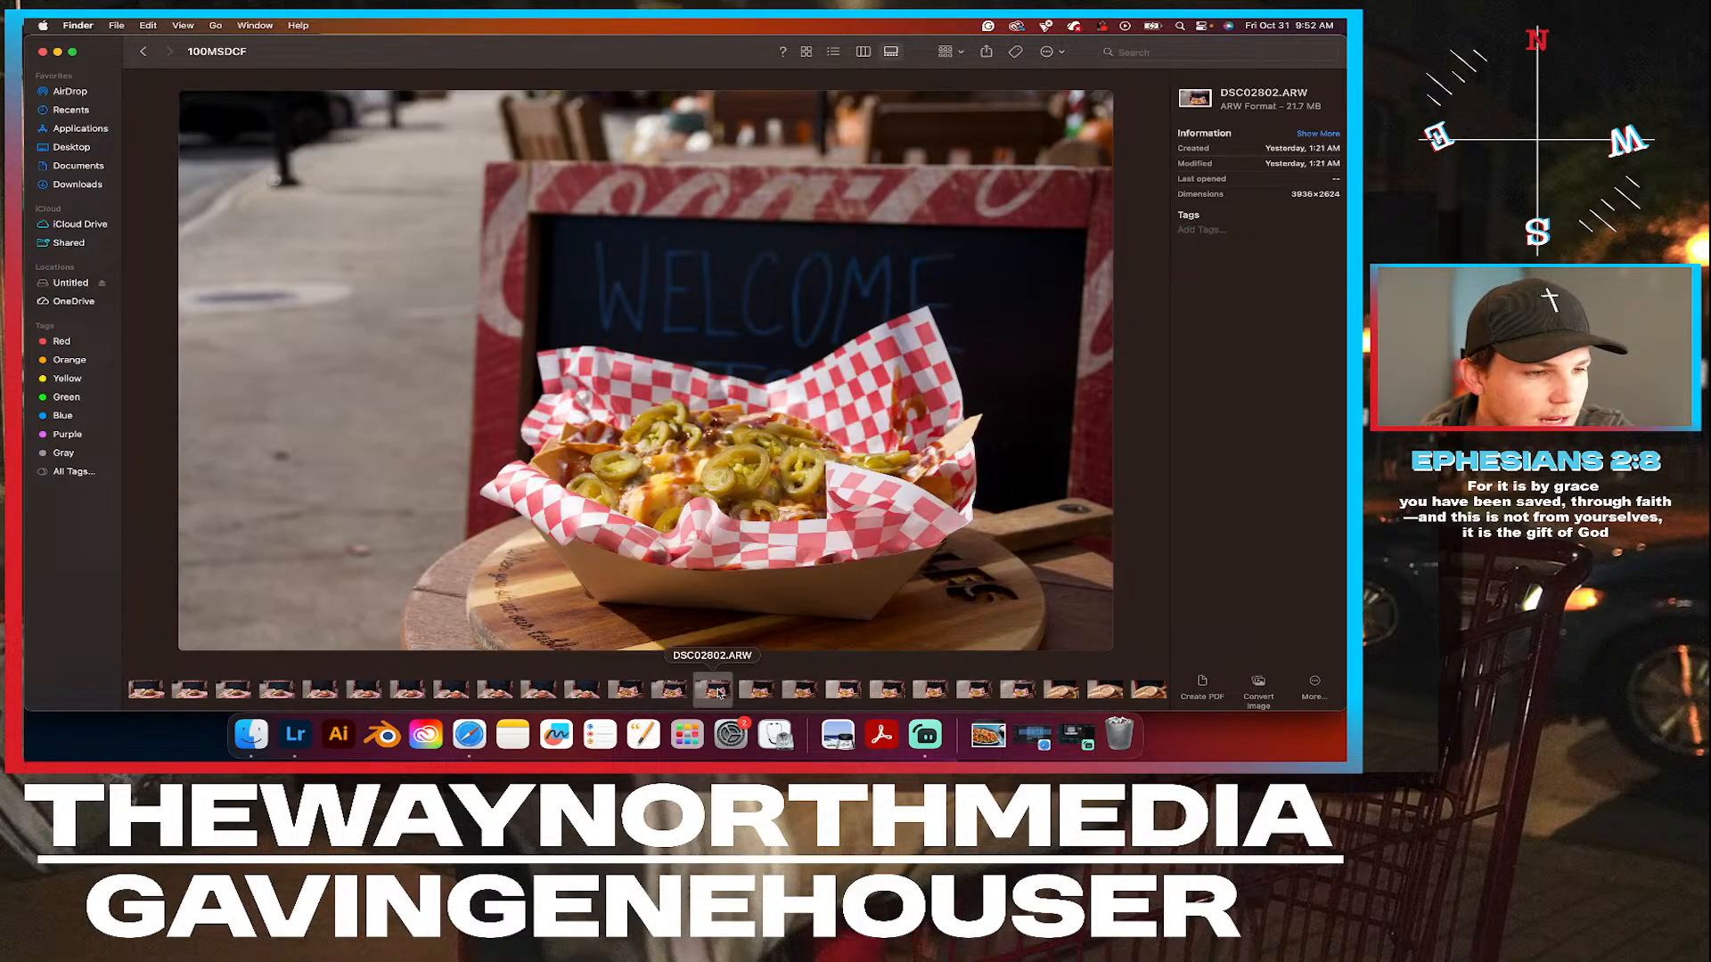
pyautogui.scroll(5, 673, 447)
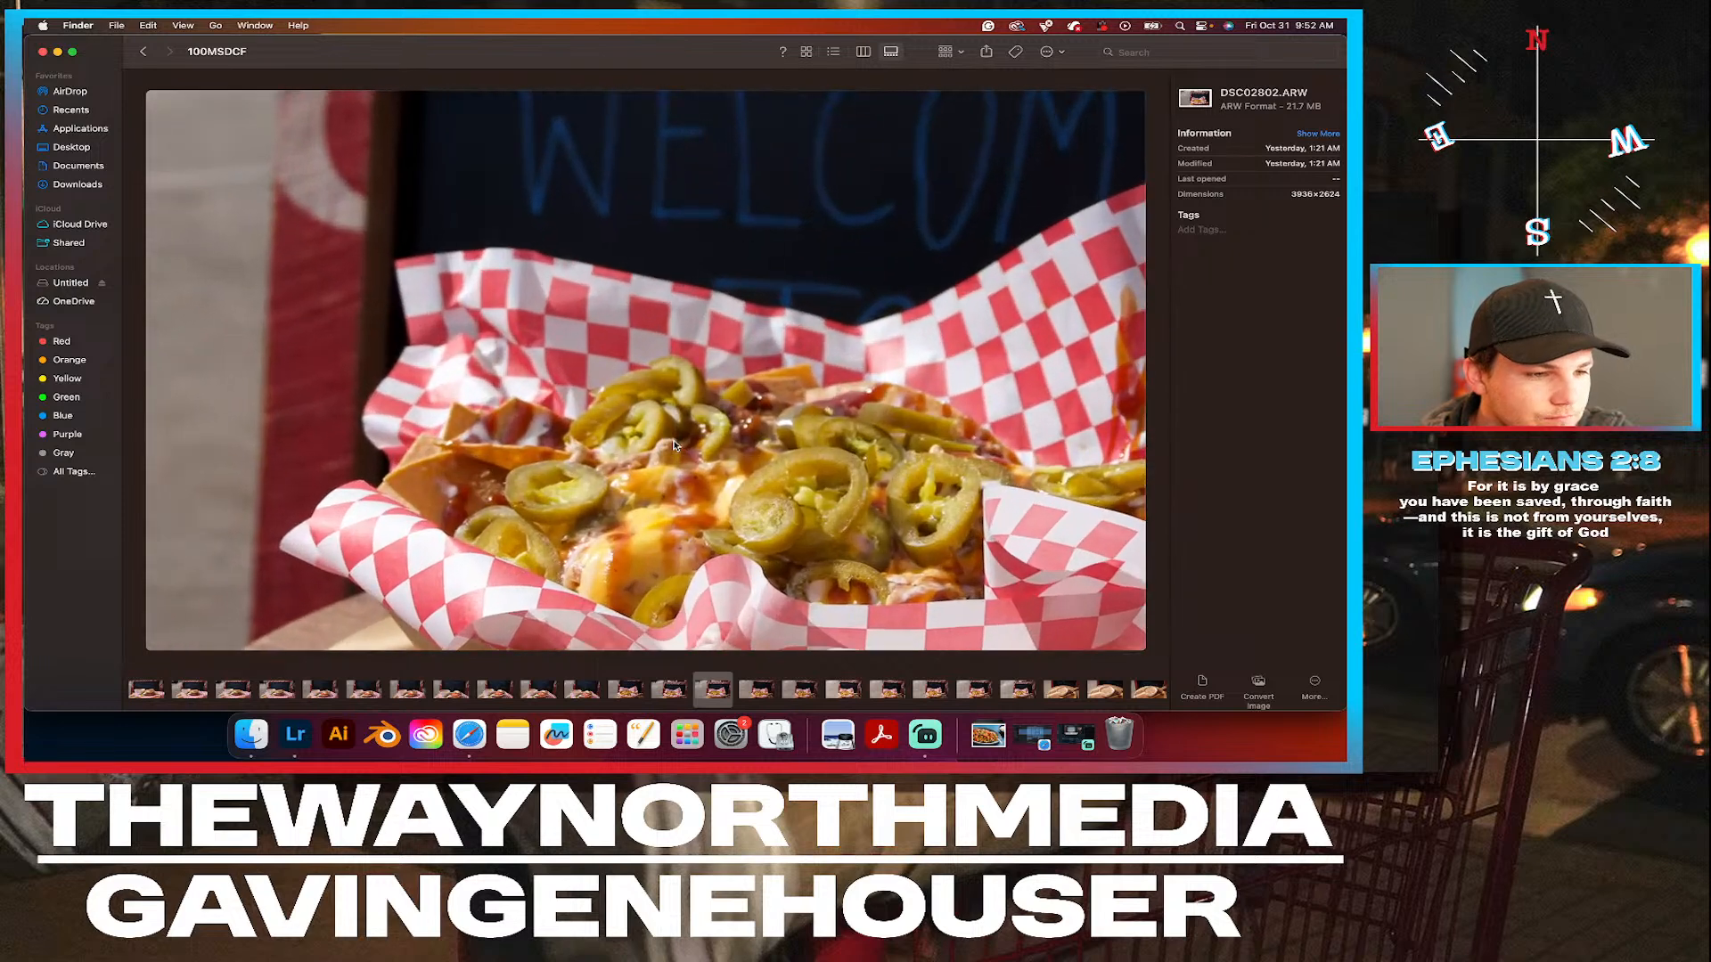
pyautogui.scroll(-2, 675, 455)
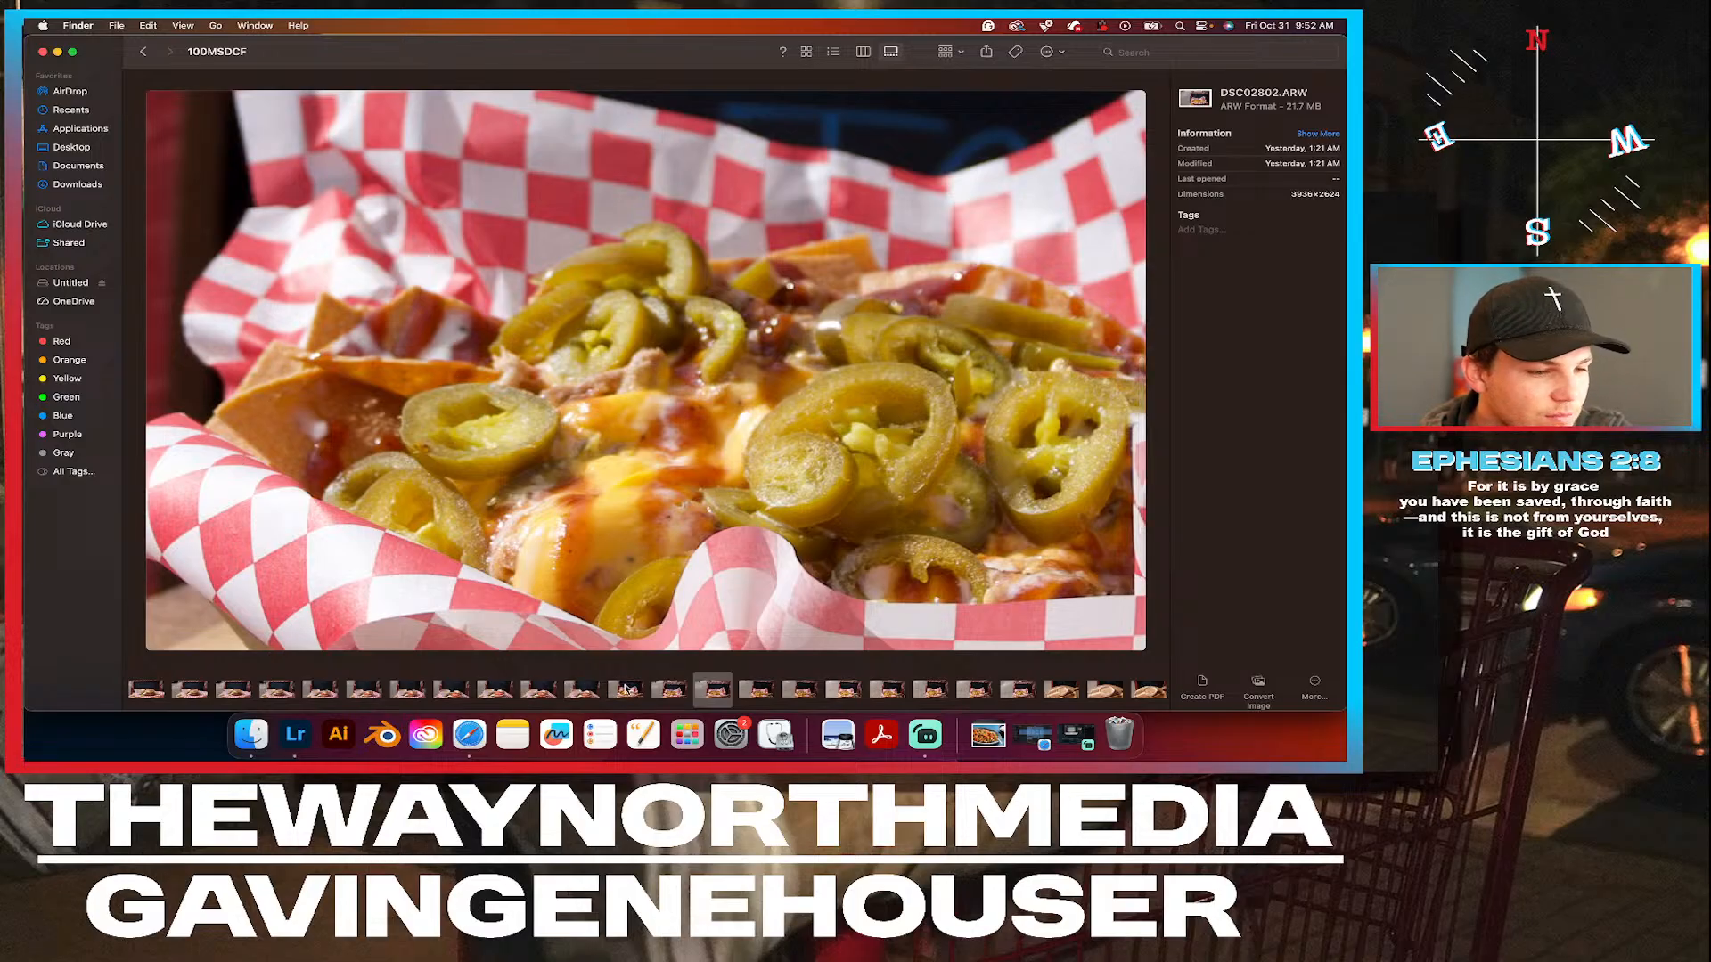
pyautogui.click(626, 689)
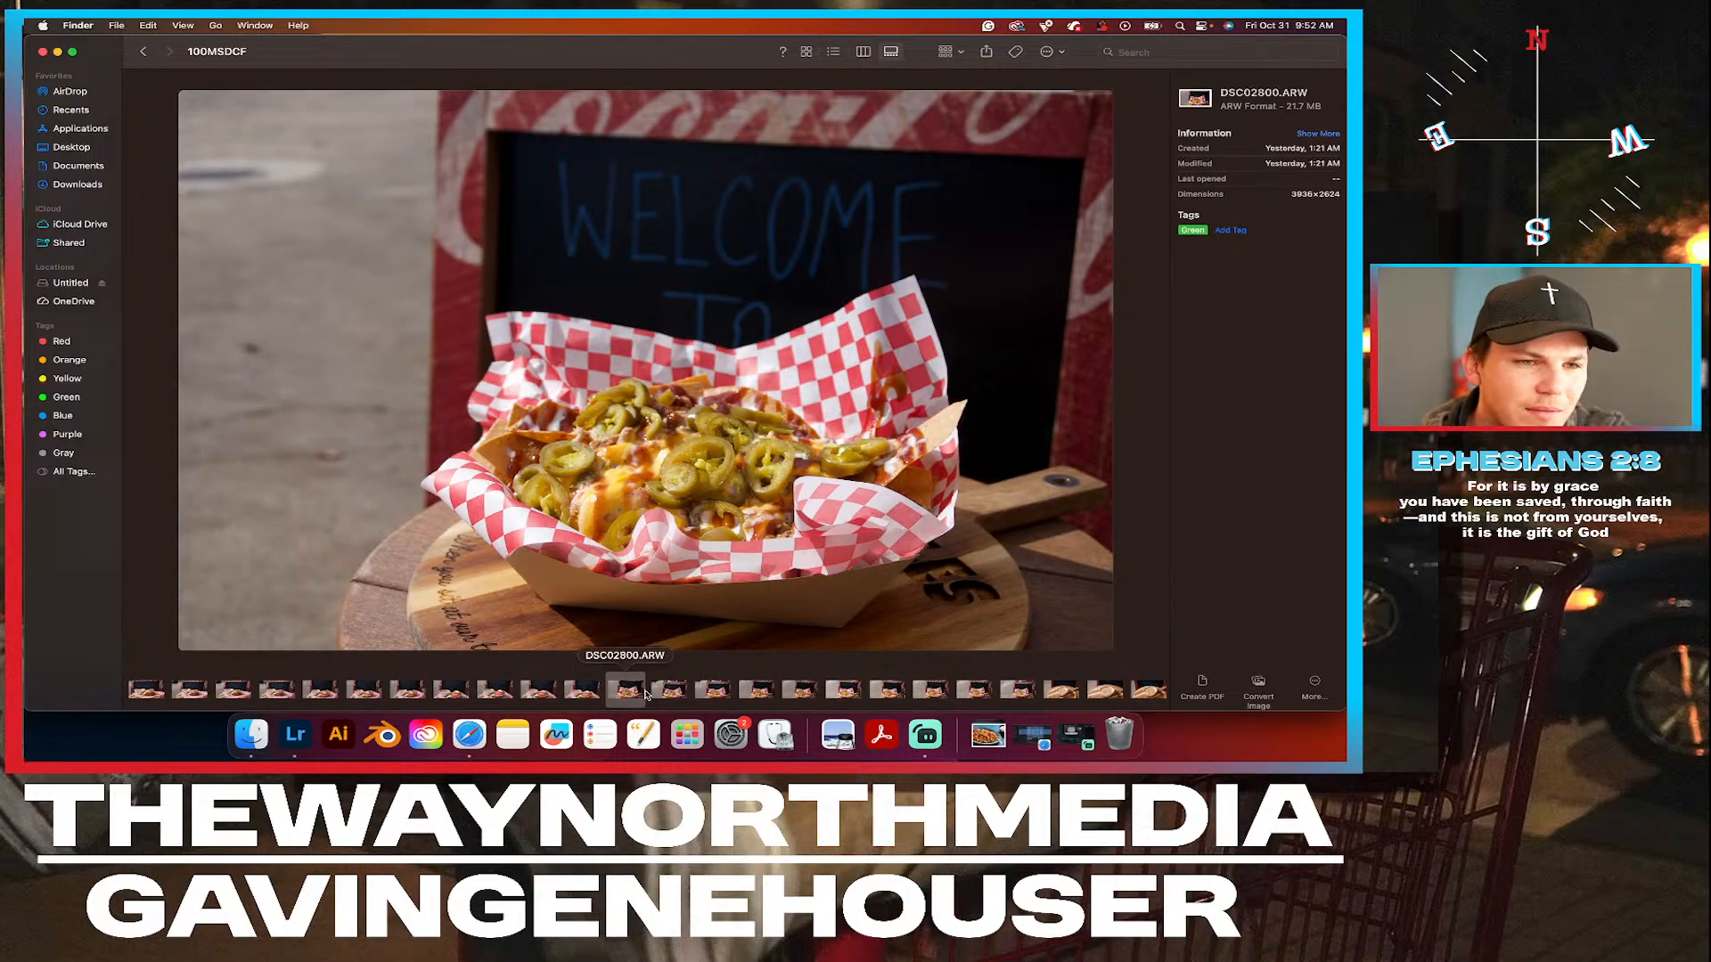
# Tag the jalapeño nachos photos DSC02803.ARW and DSC02802.ARW Green.
pyautogui.click(757, 691)
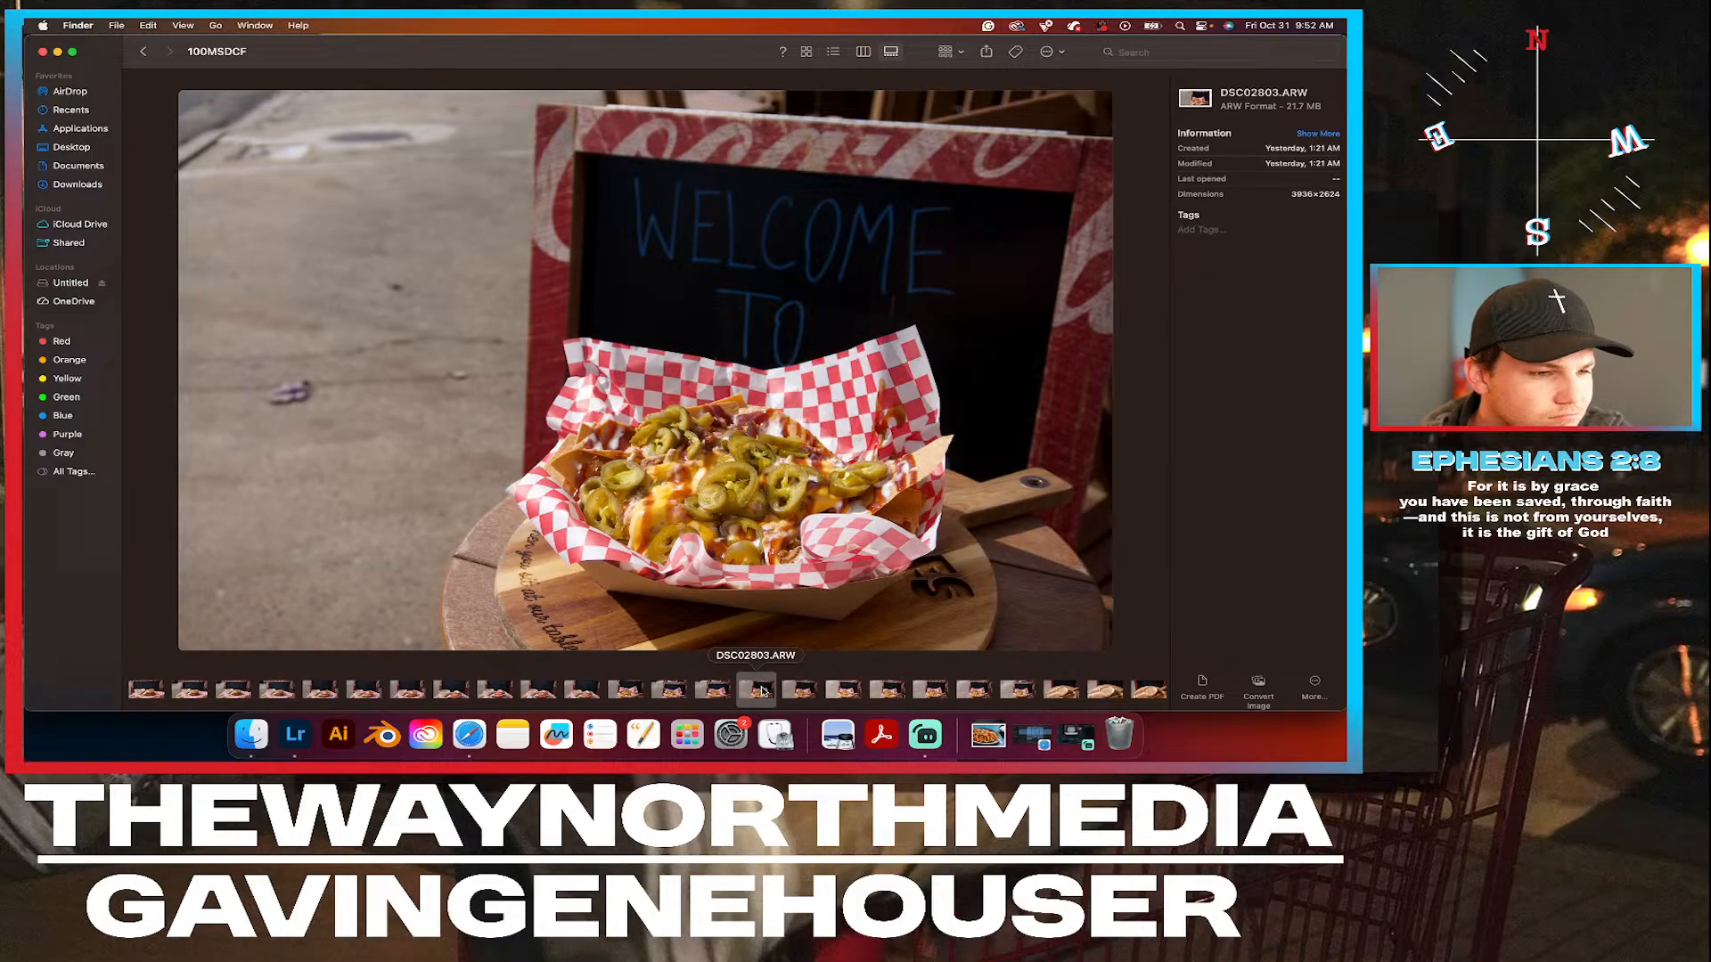
pyautogui.rightClick(764, 691)
pyautogui.click(829, 619)
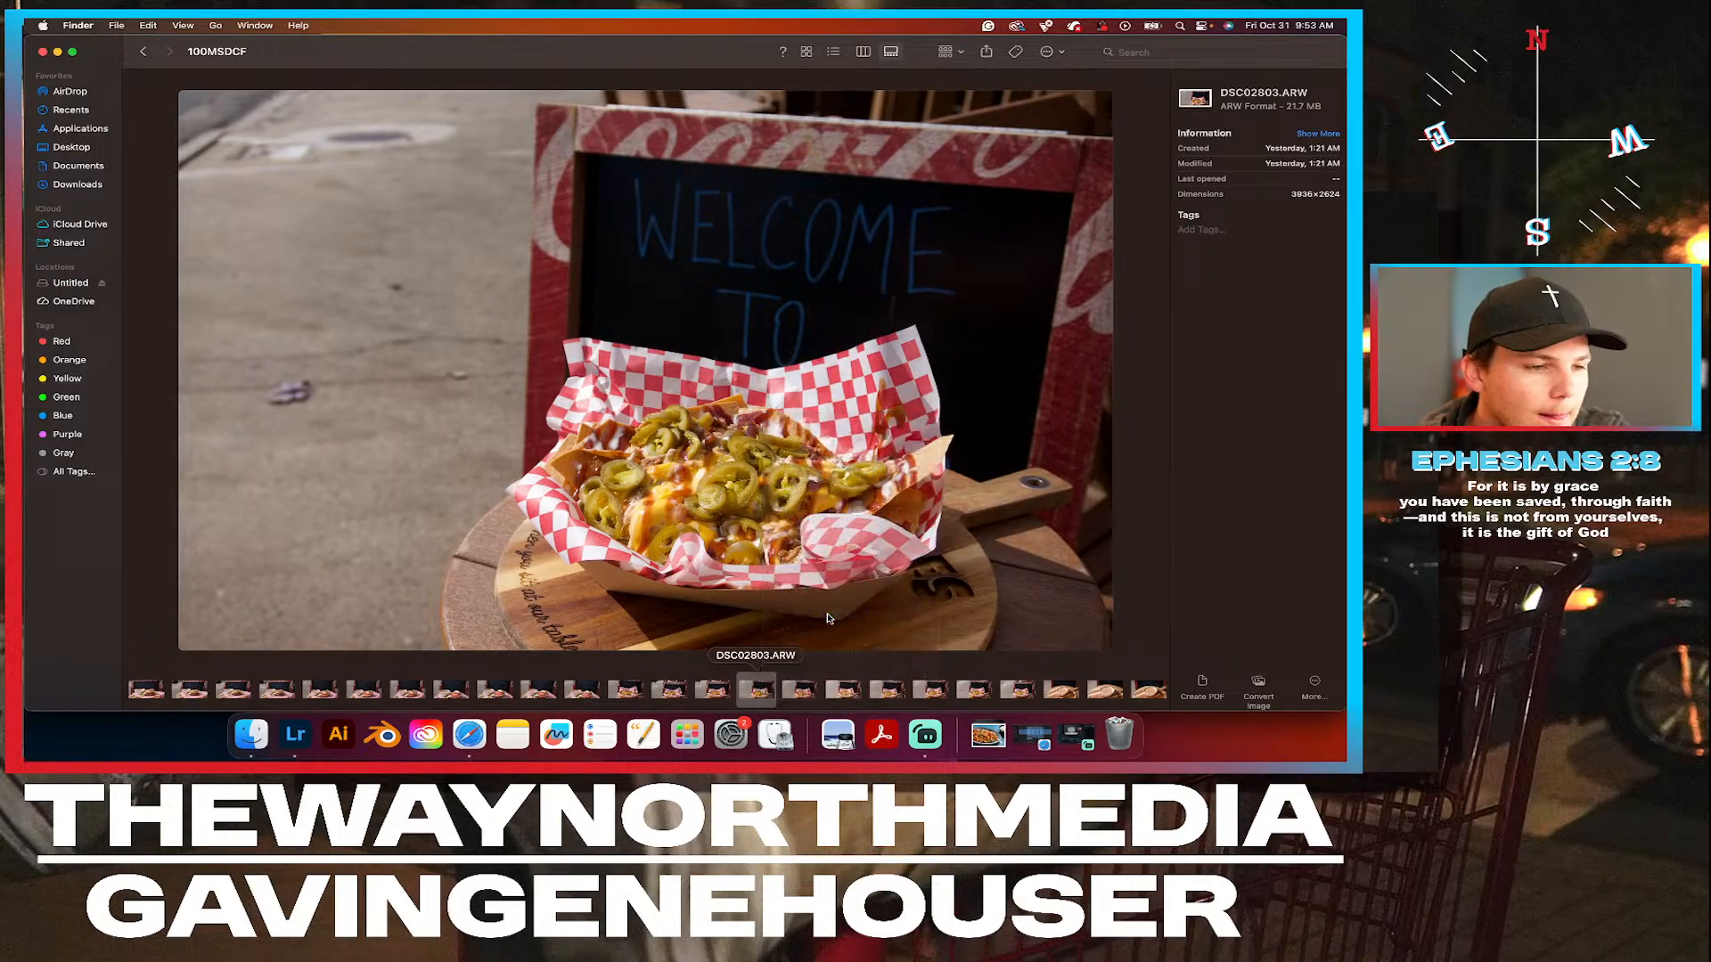
pyautogui.click(711, 691)
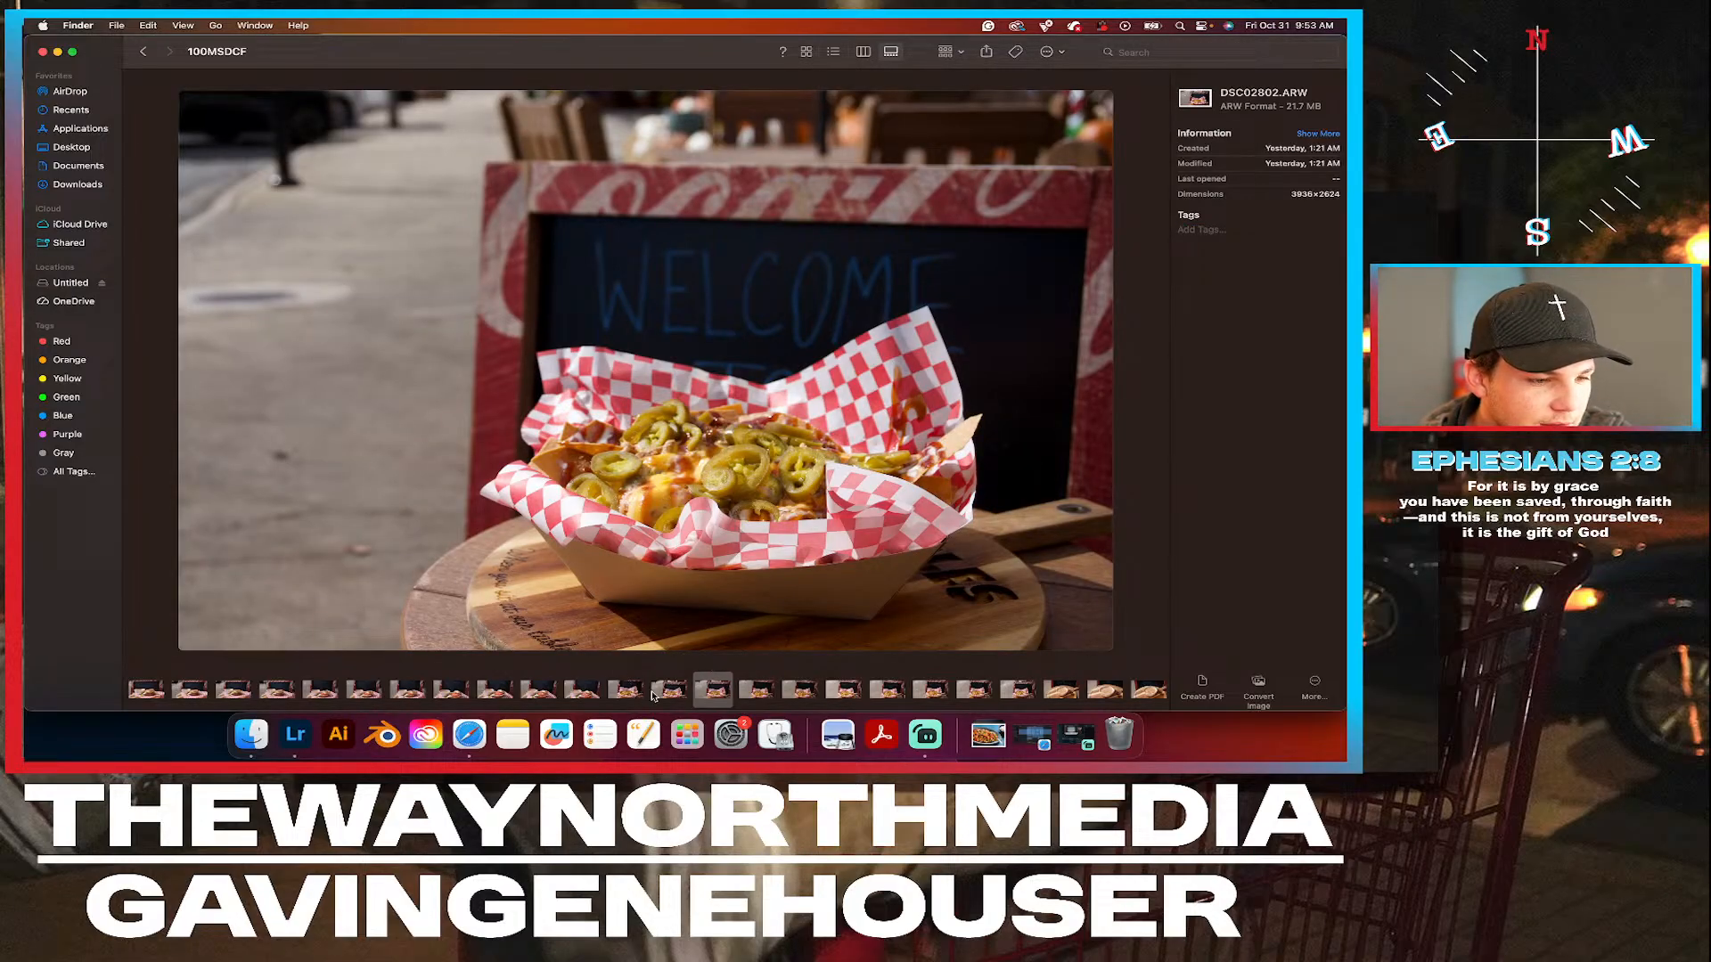
pyautogui.rightClick(720, 692)
pyautogui.click(791, 614)
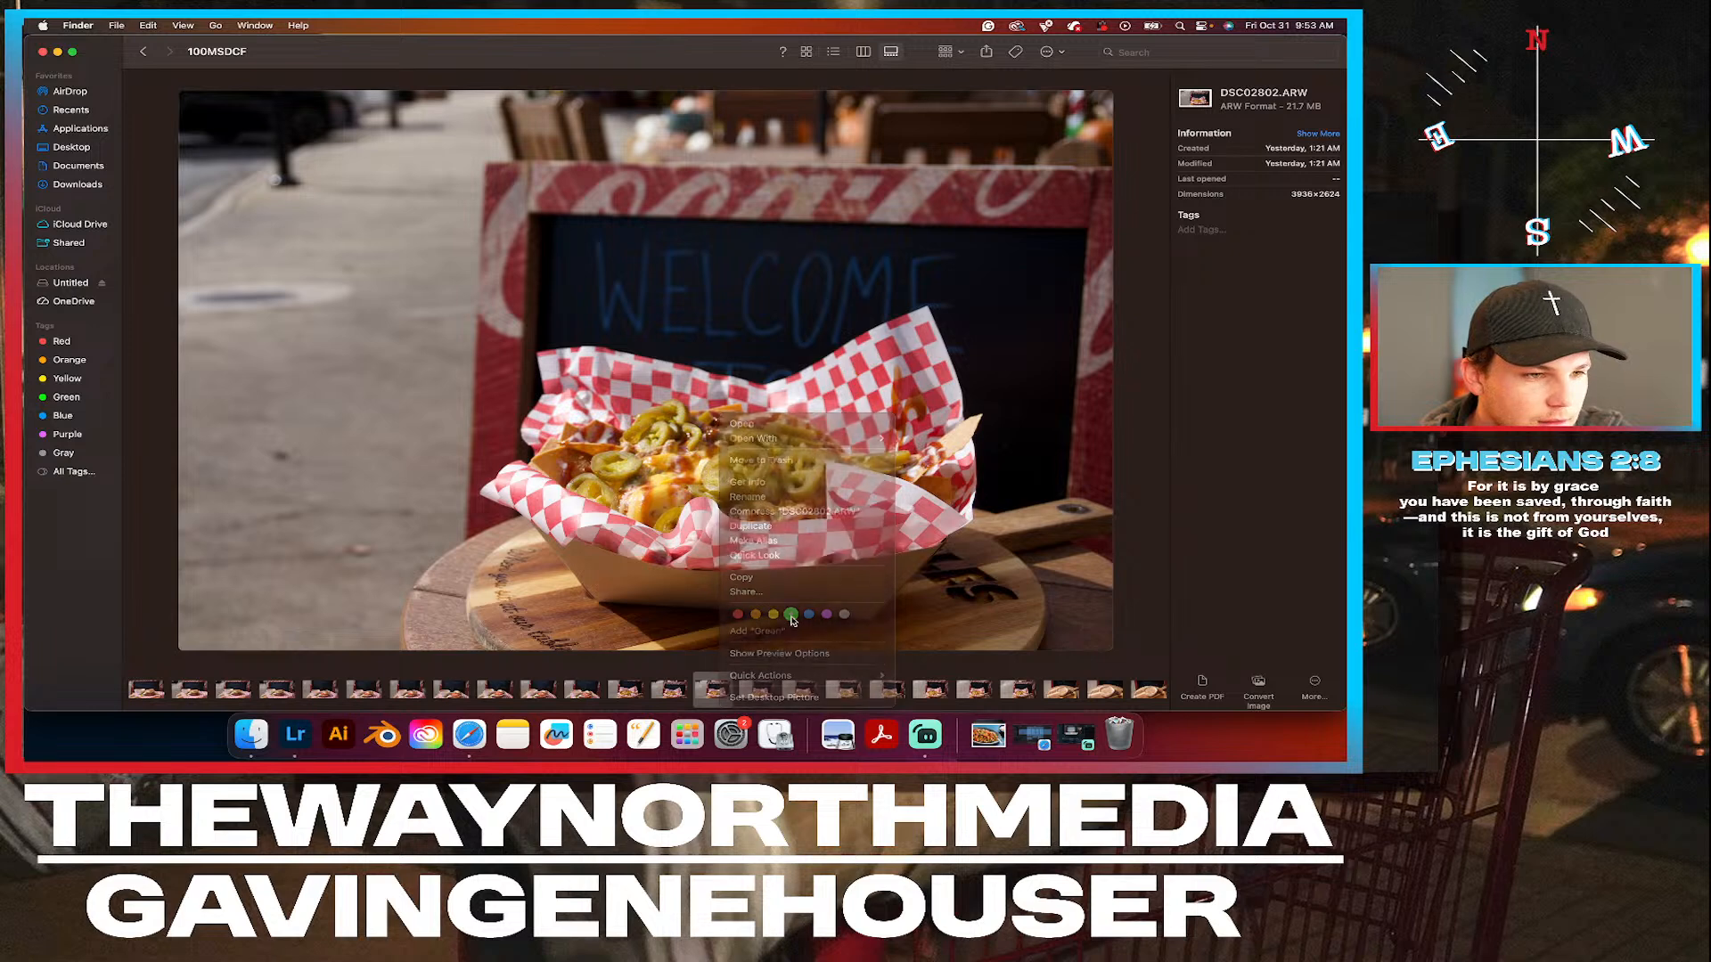
# Tag the nachos photos DSC02804.ARW and DSC02805.ARW Green.
pyautogui.click(807, 692)
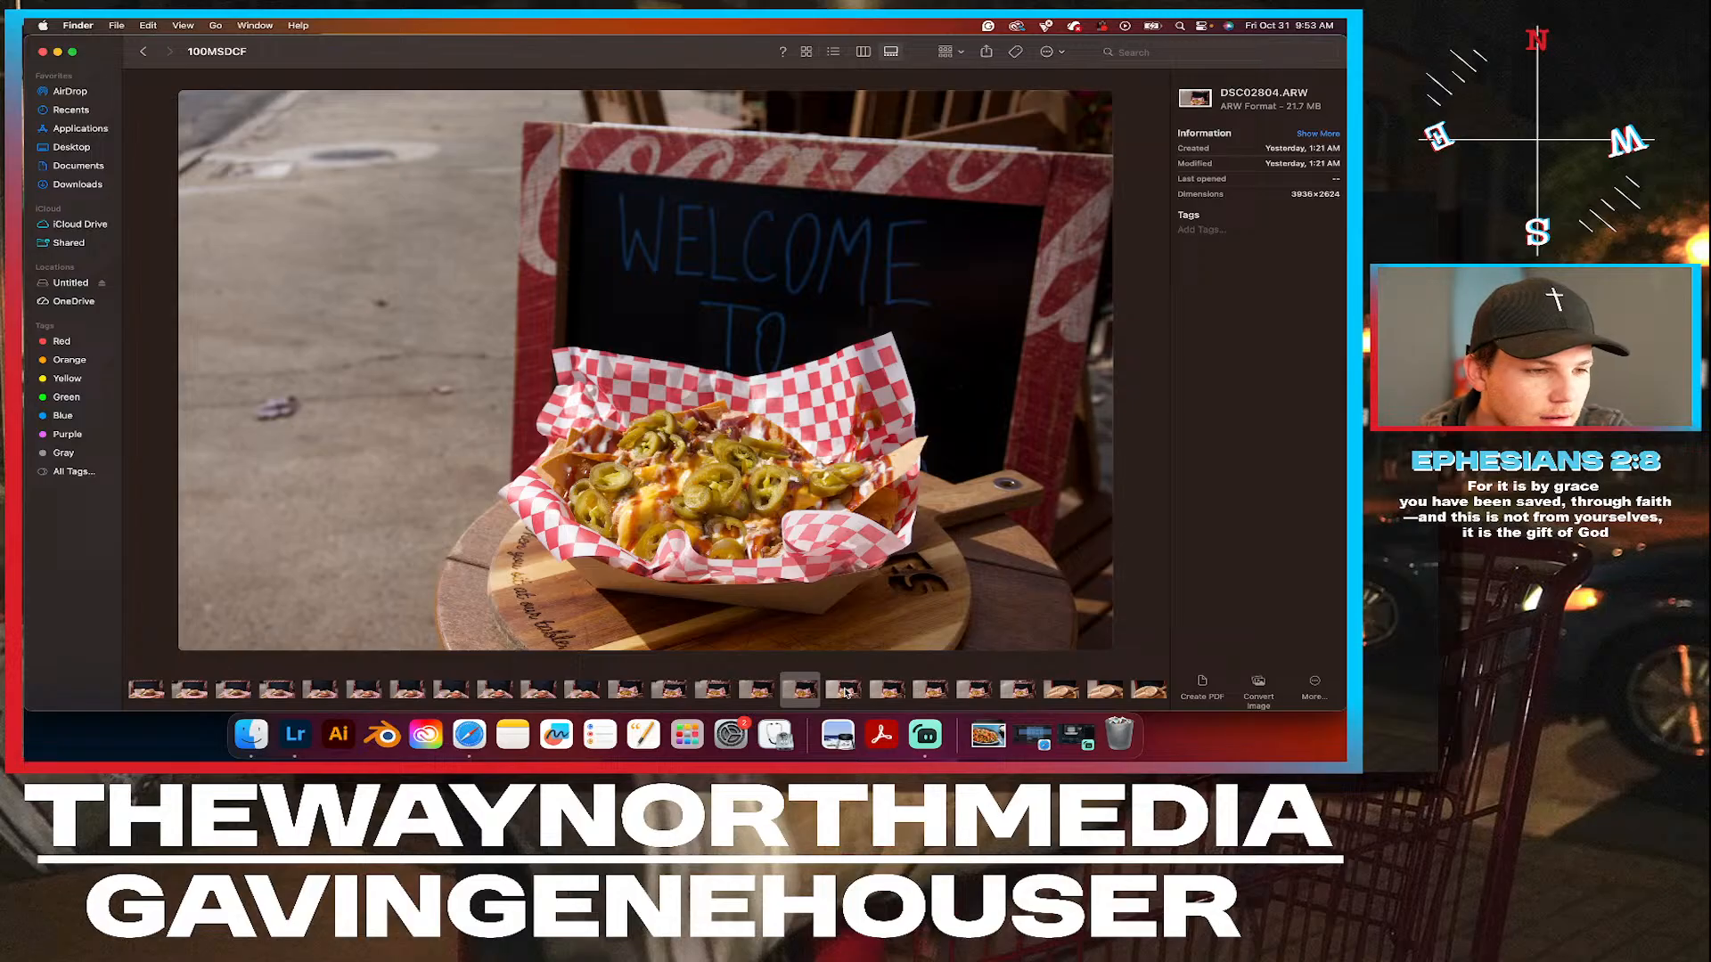
pyautogui.rightClick(796, 696)
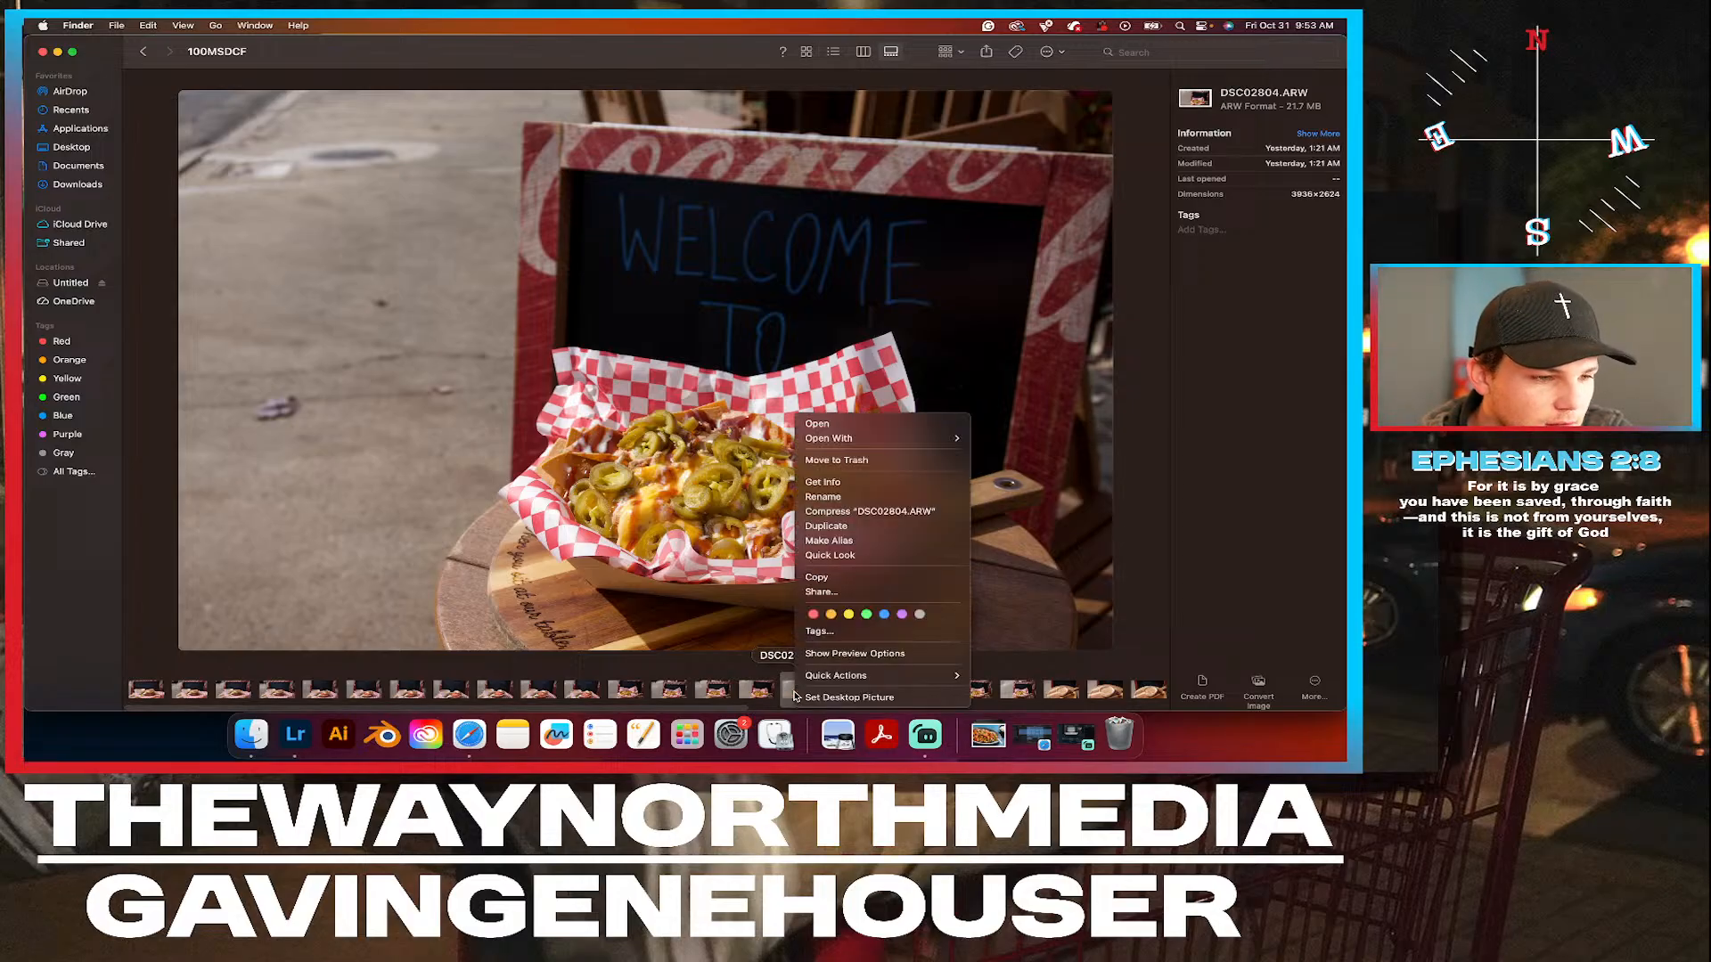
pyautogui.click(866, 615)
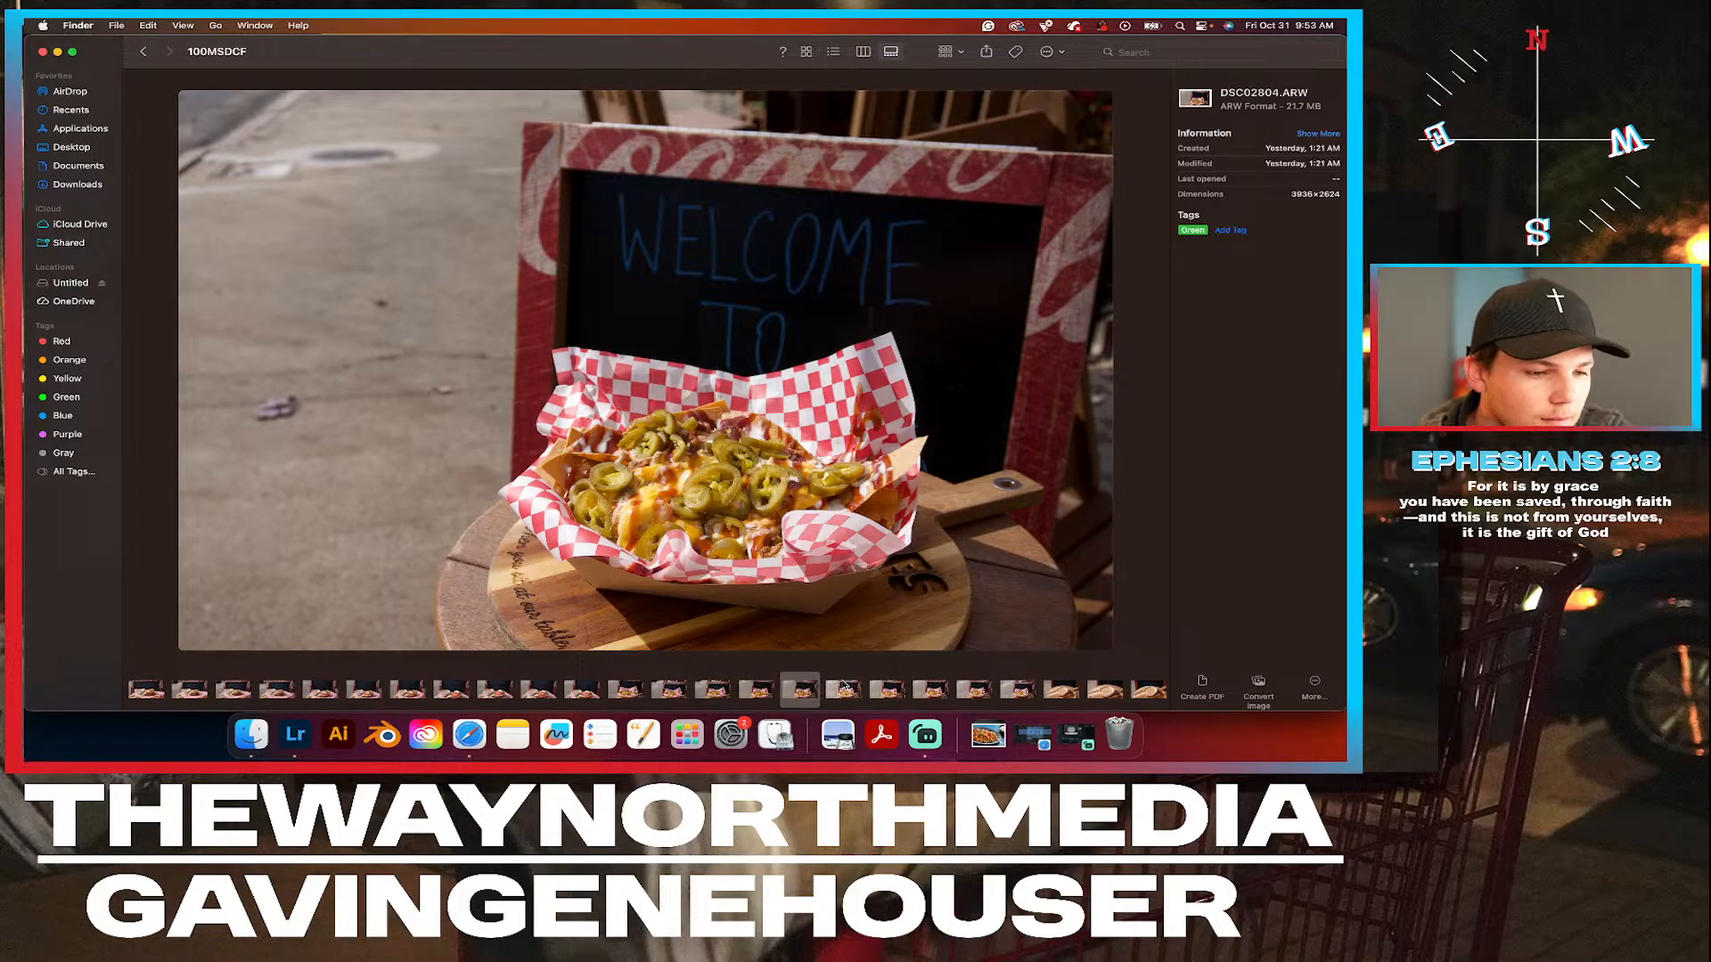
pyautogui.click(847, 690)
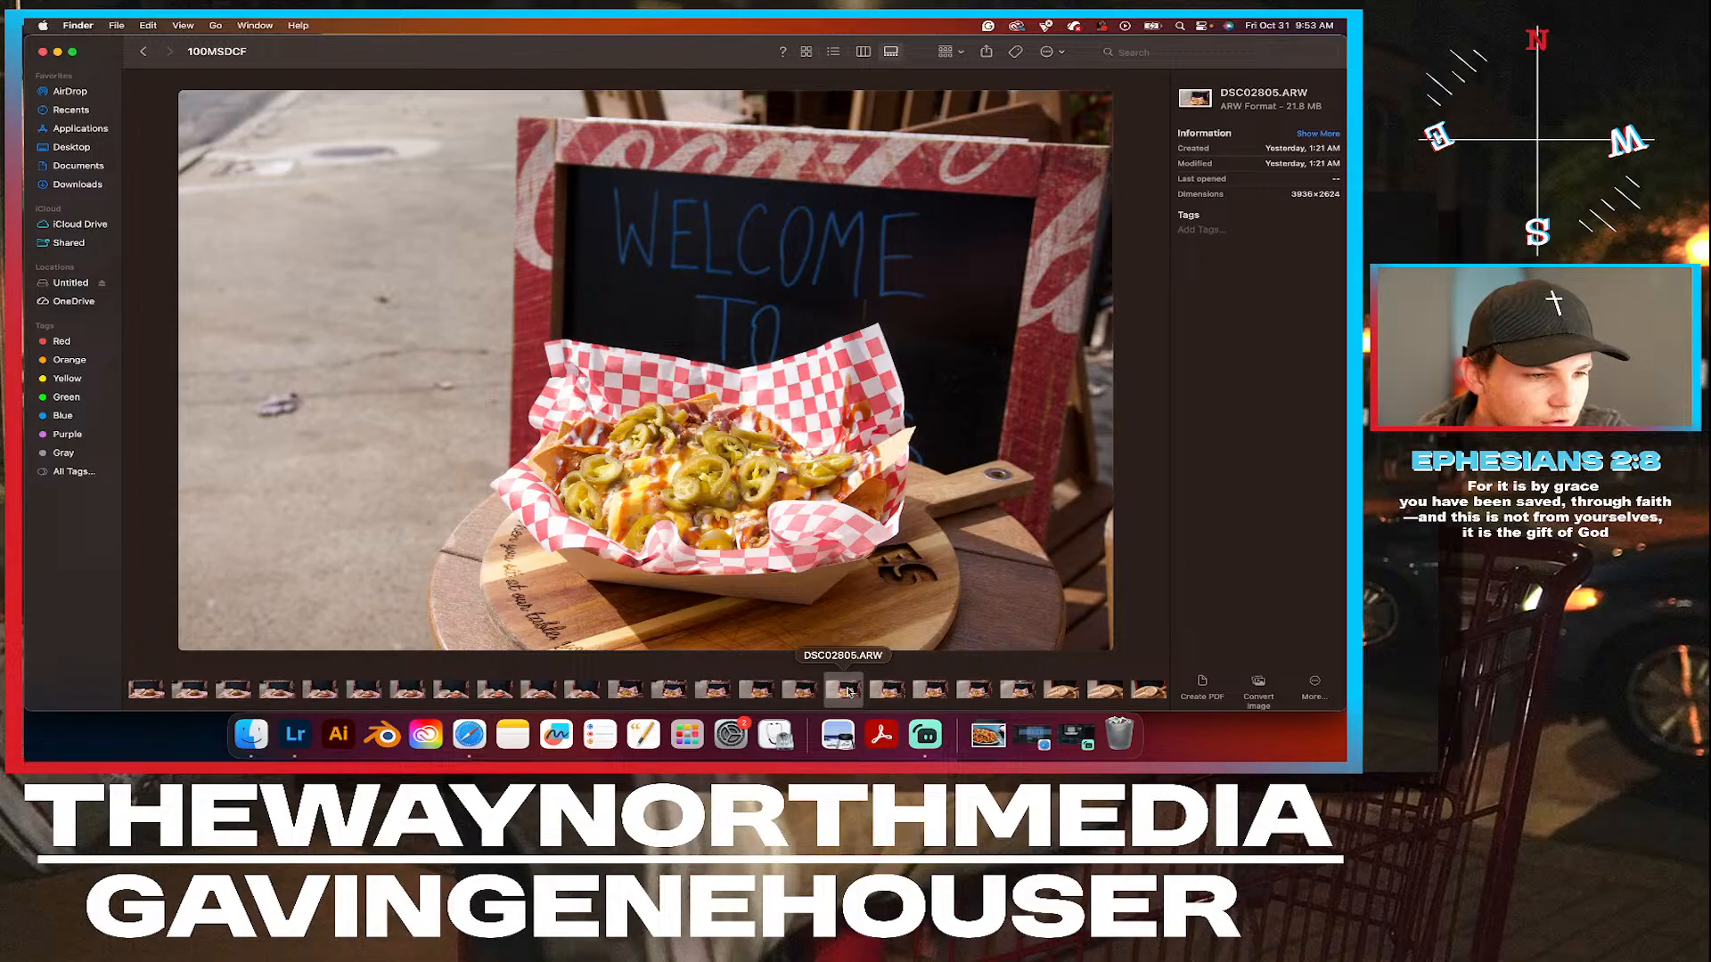
pyautogui.rightClick(846, 690)
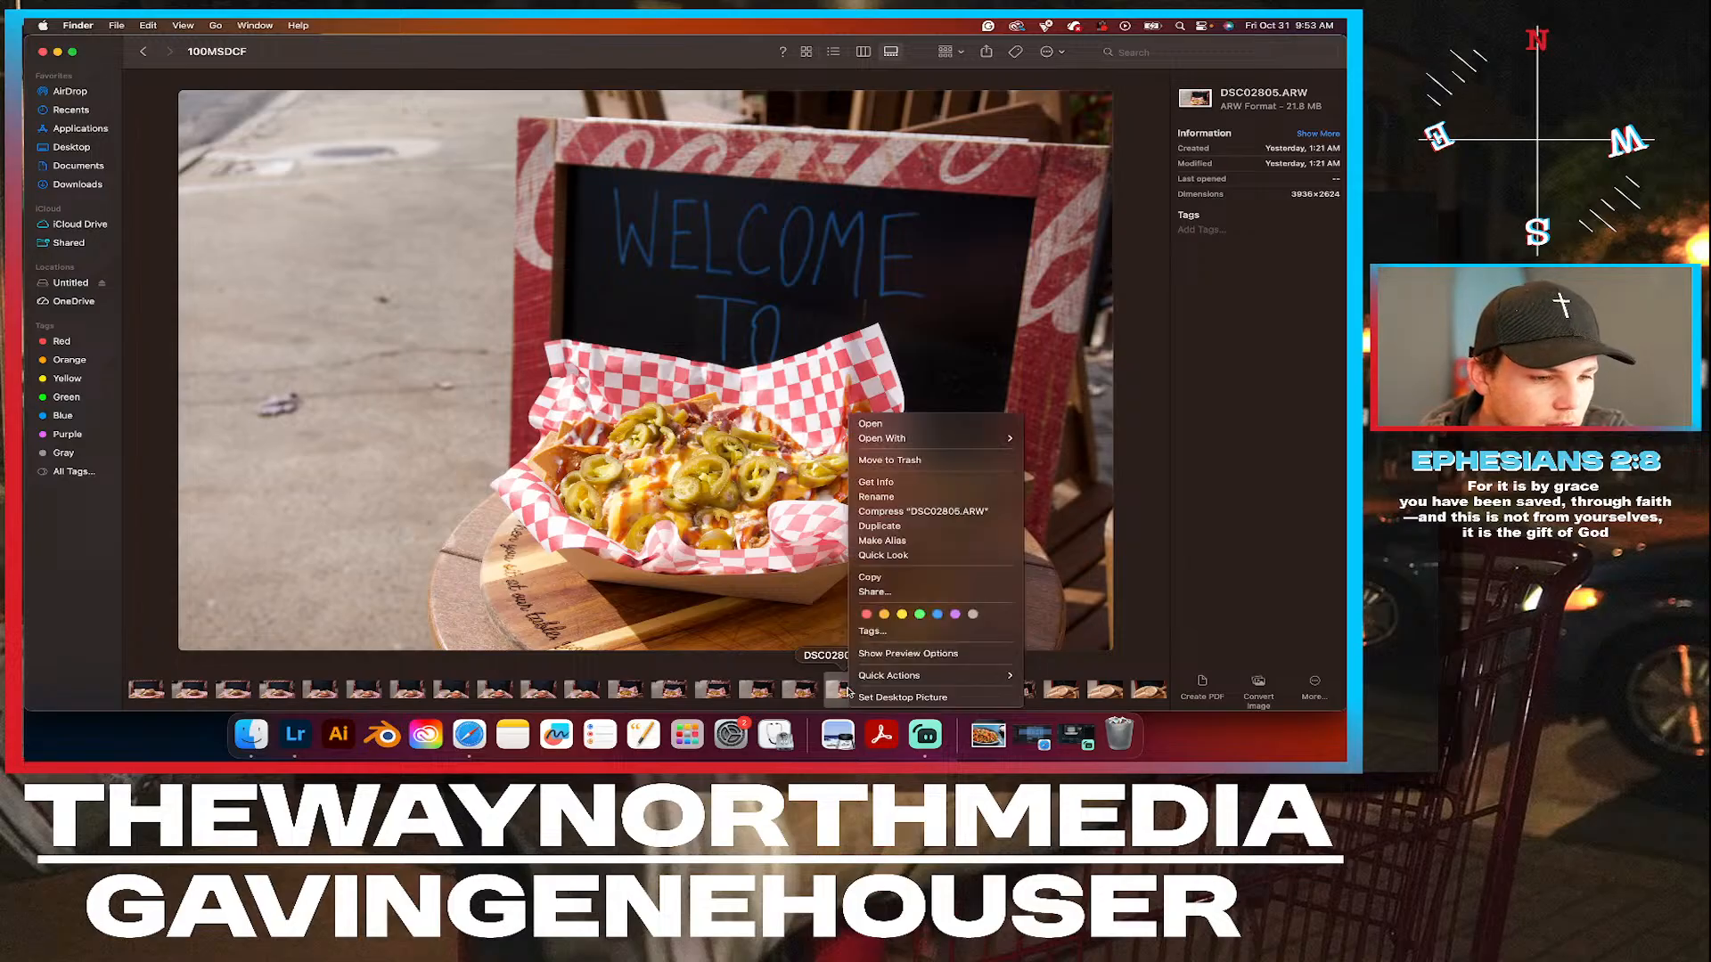
pyautogui.click(904, 633)
# Compare the nachos photos DSC02805.ARW to DSC02808.ARW with each other and with DSC02802.ARW.
pyautogui.hscroll(5, 851, 701)
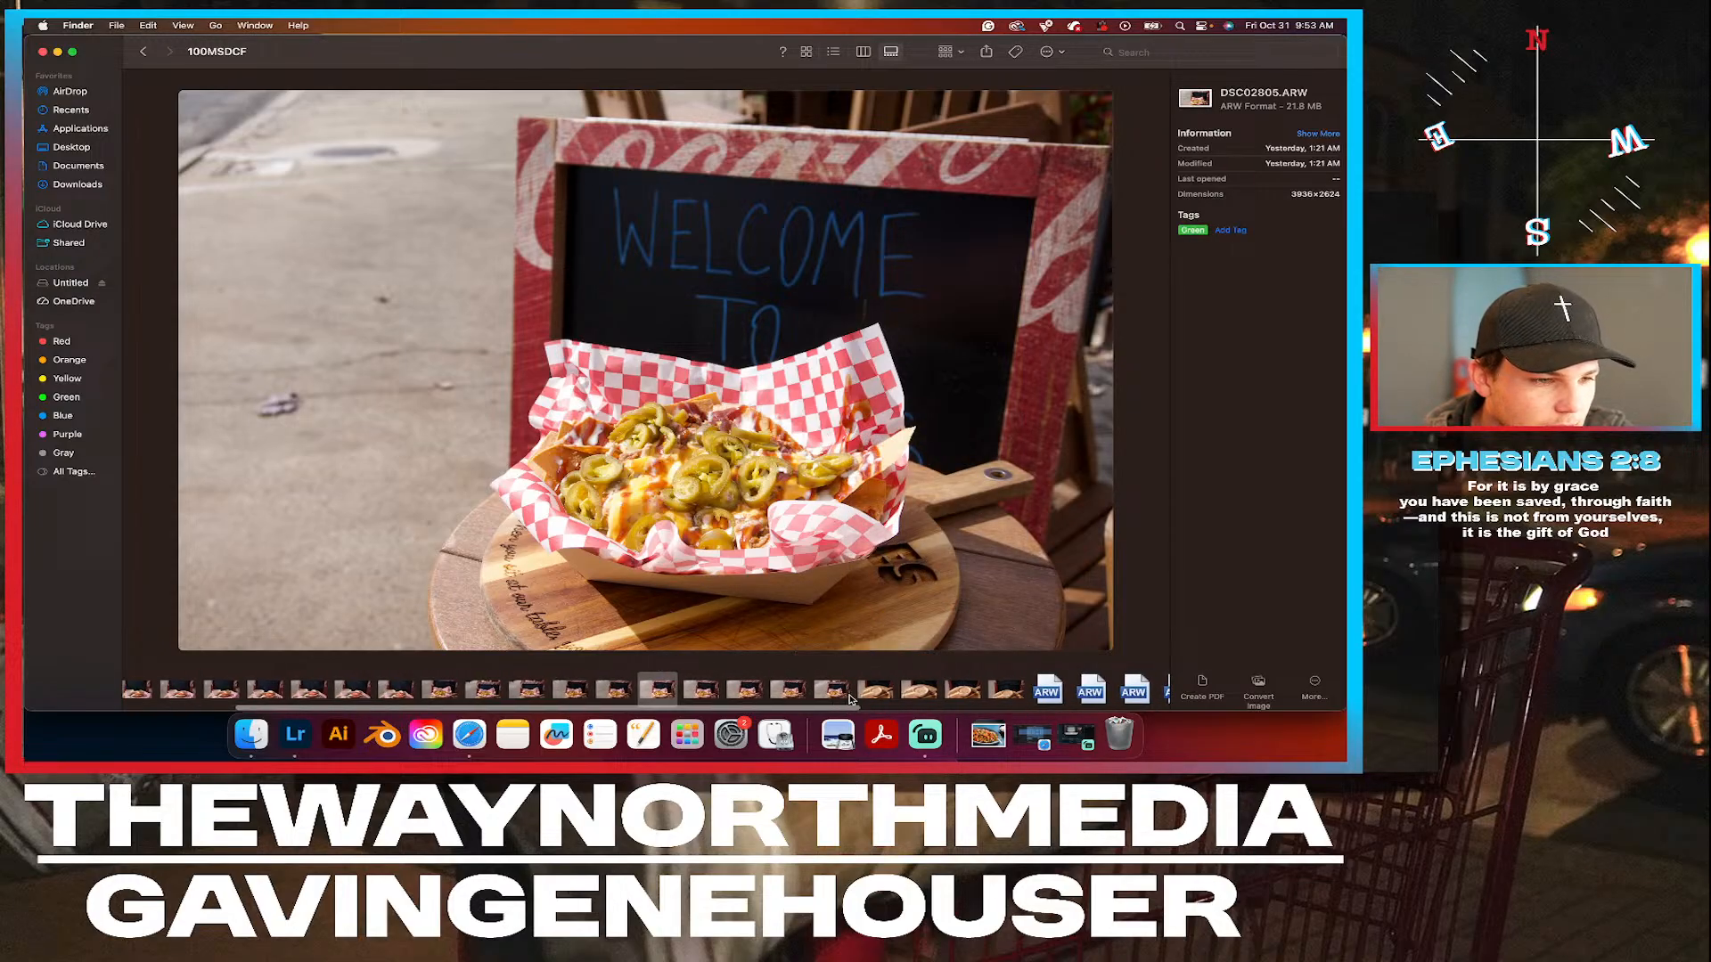
pyautogui.click(684, 690)
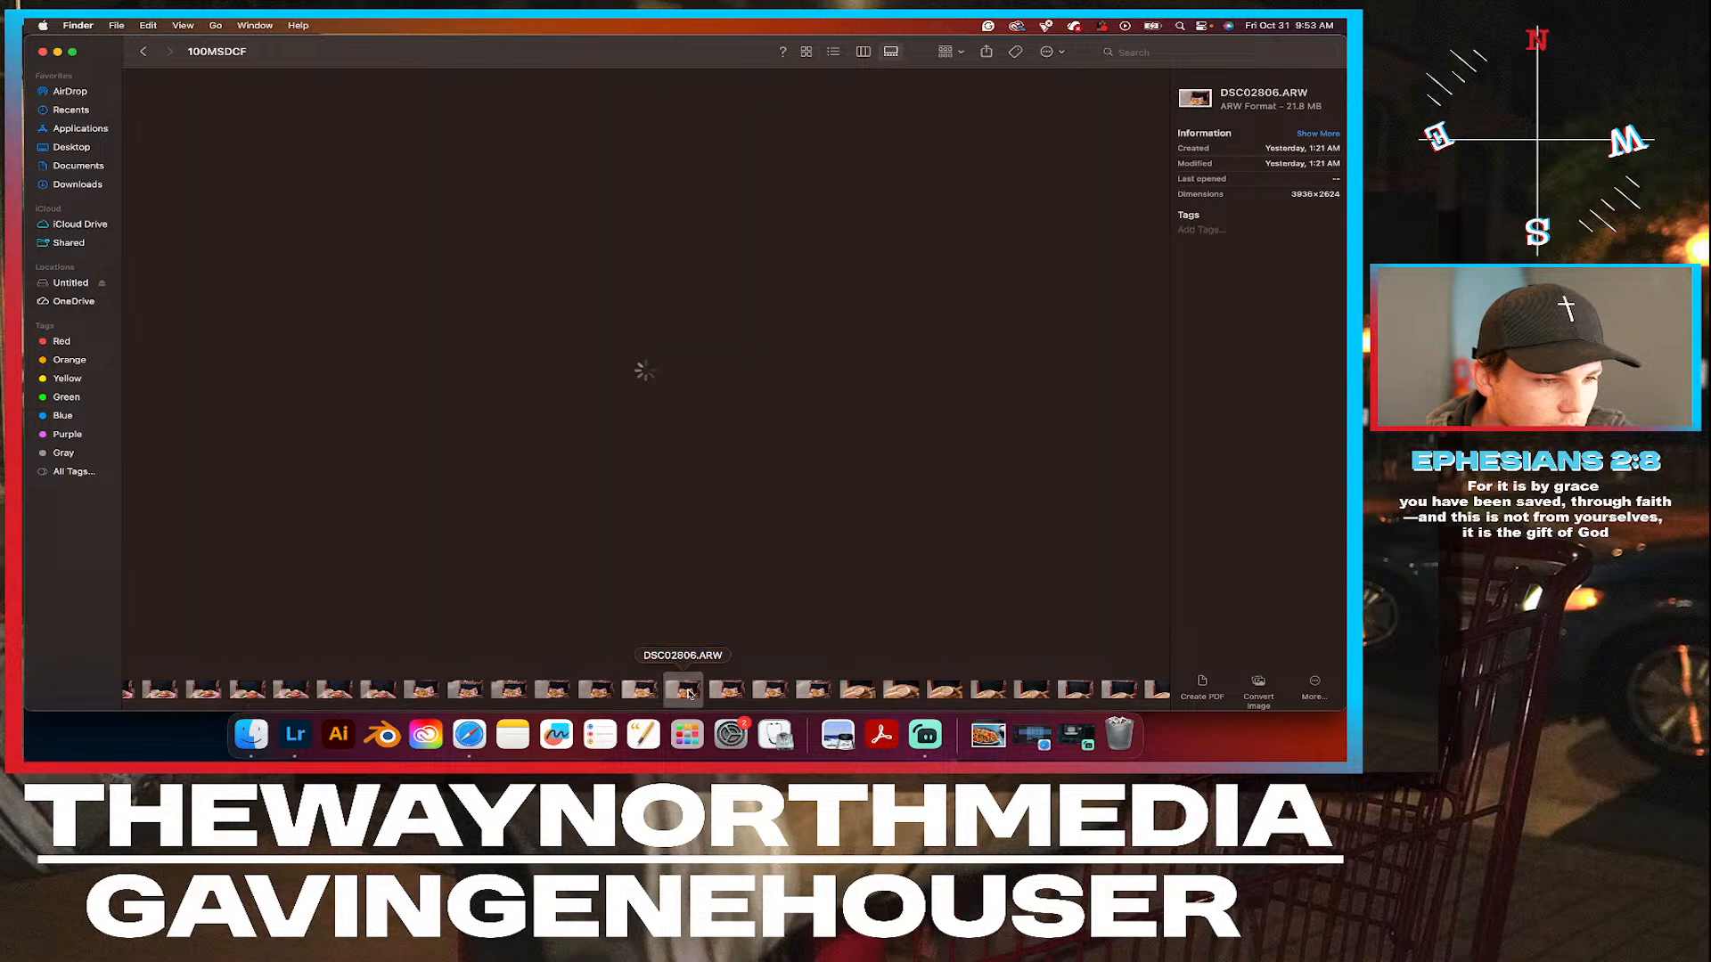
pyautogui.click(642, 690)
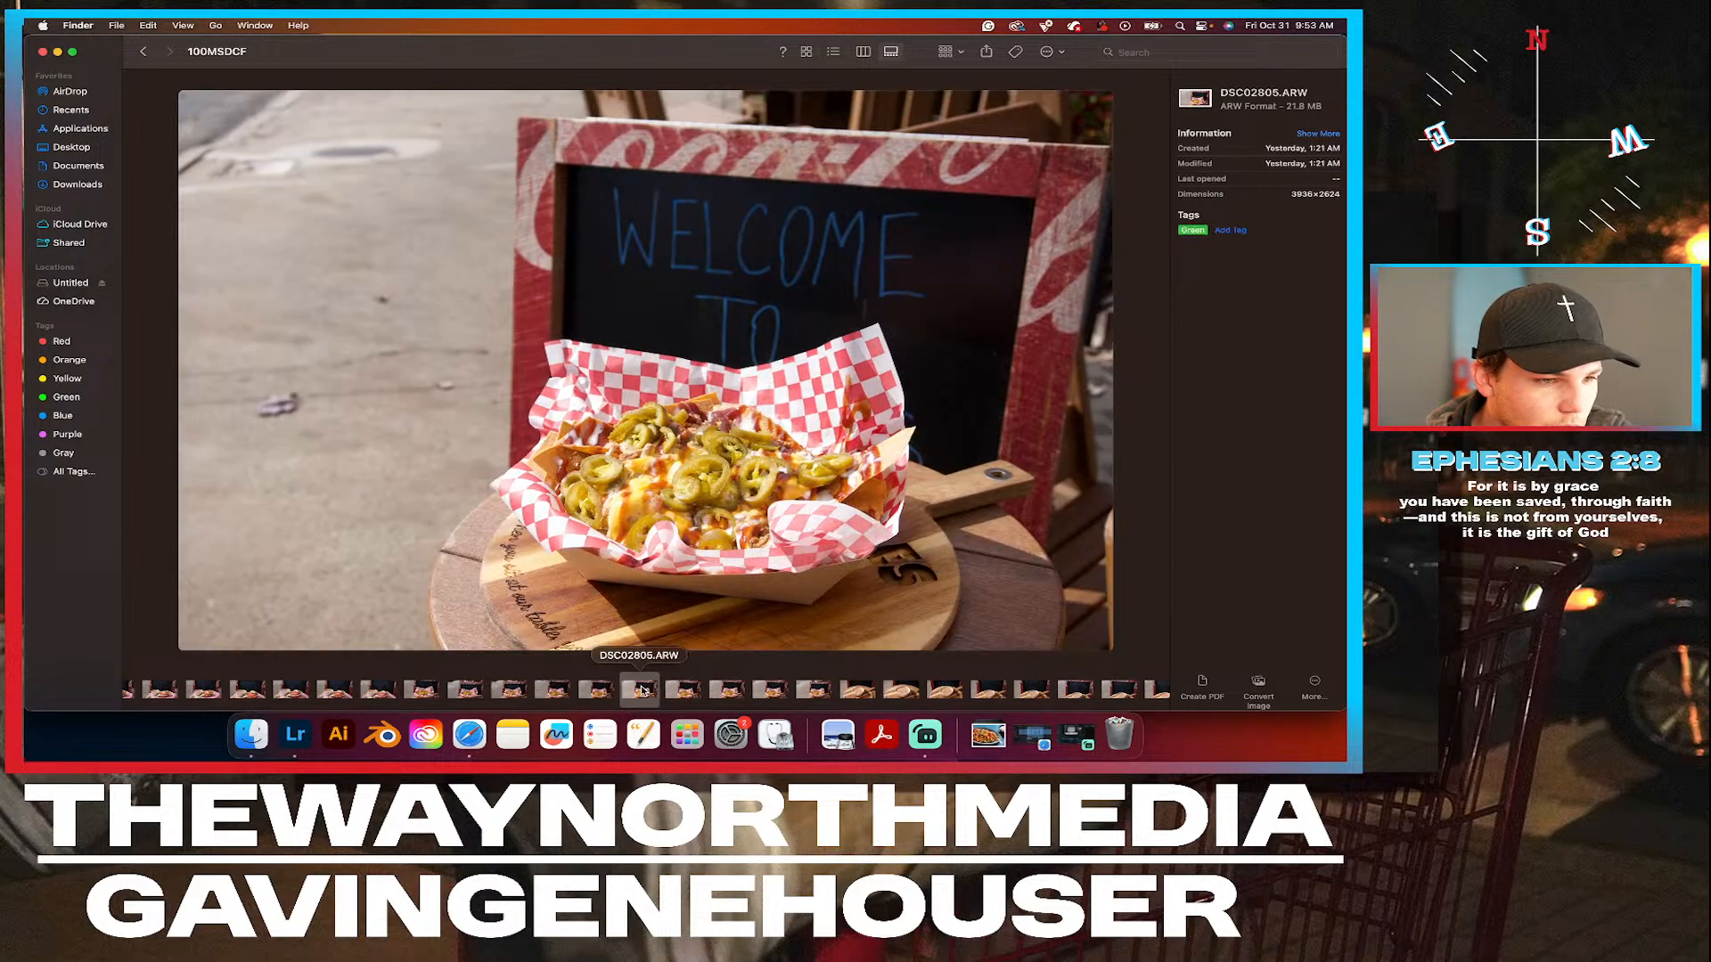
pyautogui.click(681, 691)
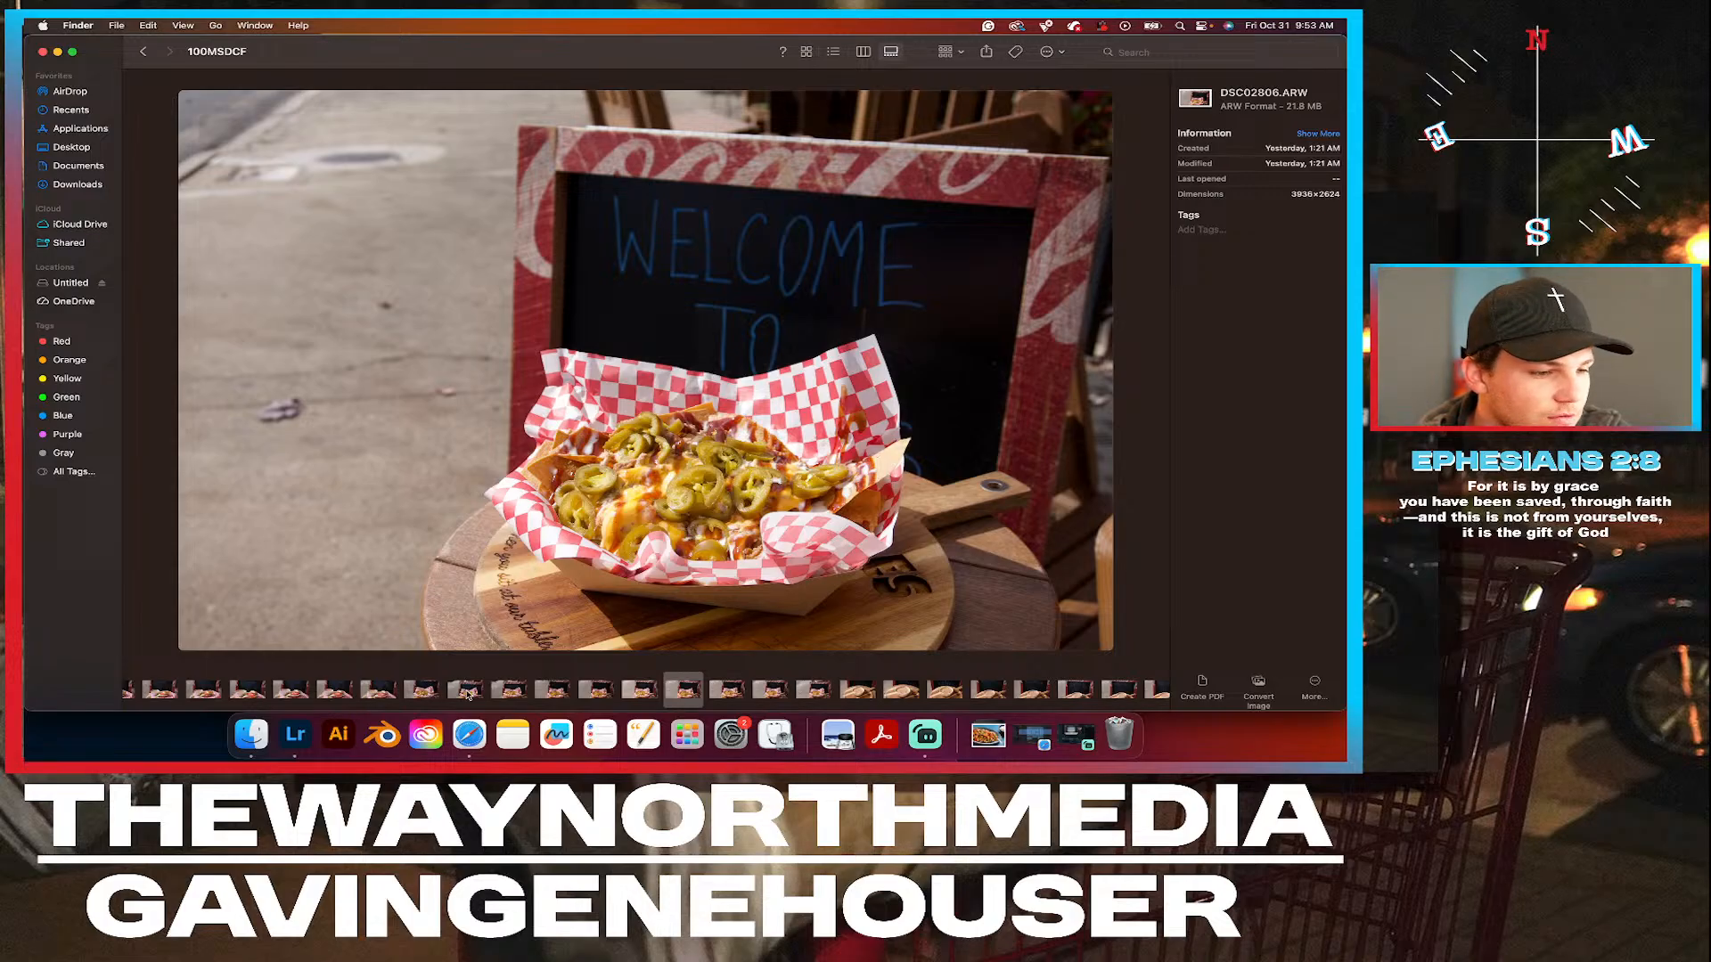
pyautogui.click(521, 694)
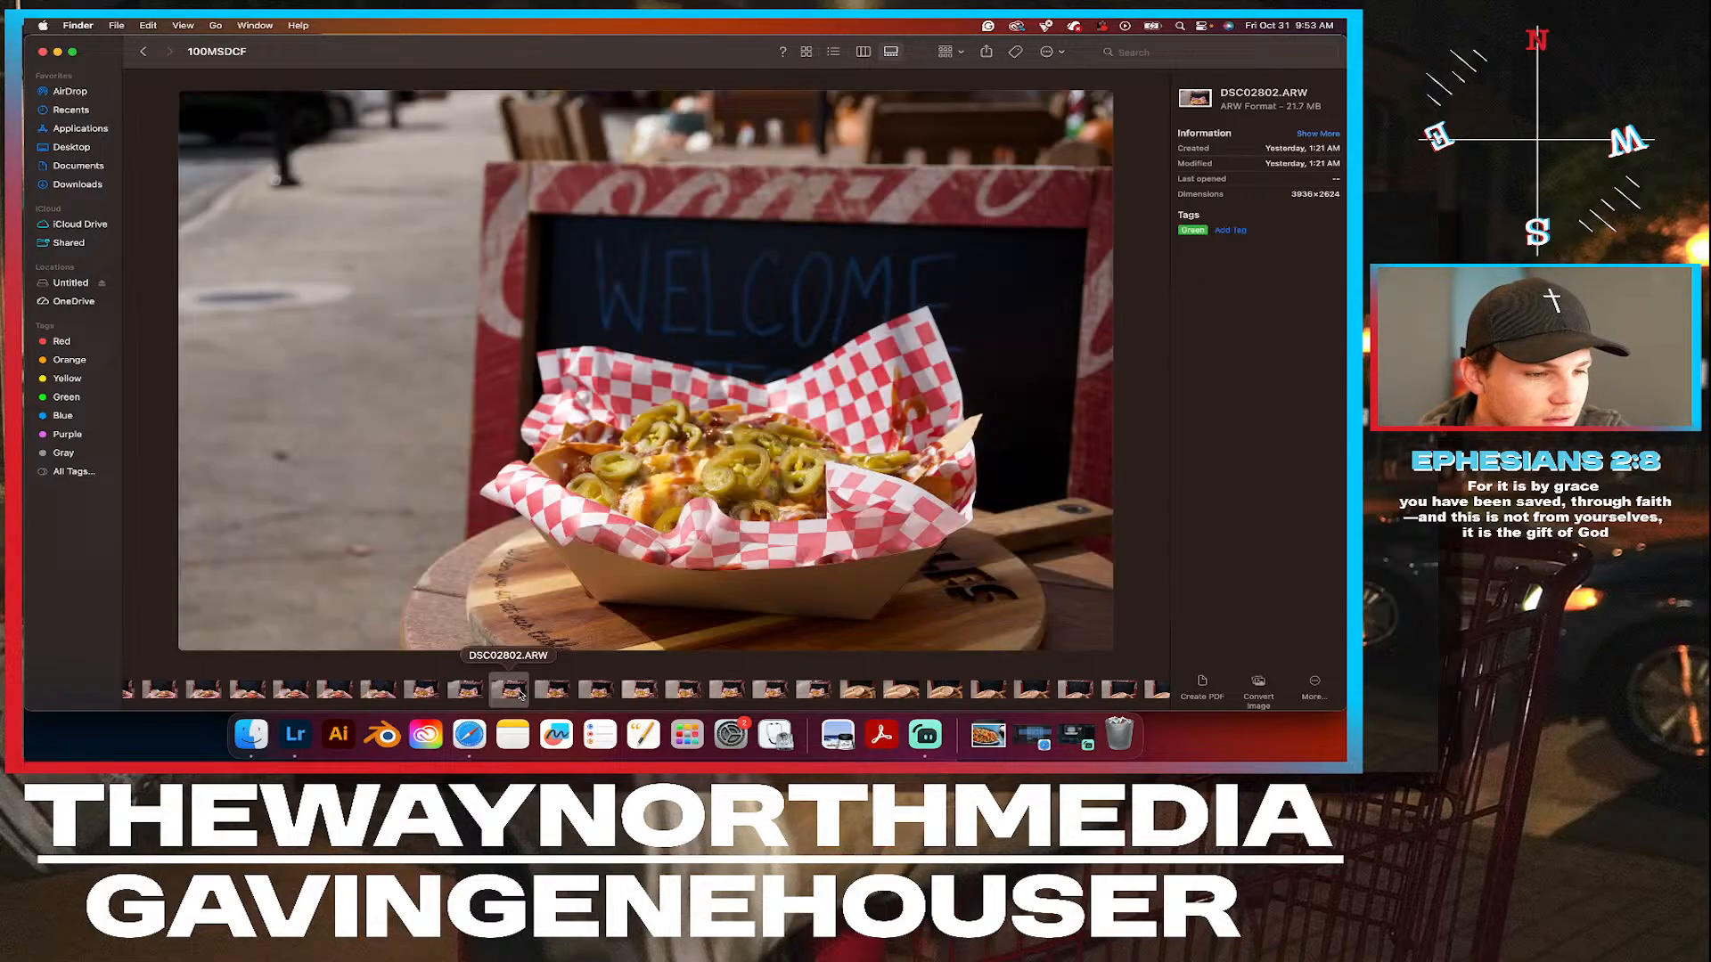
pyautogui.click(764, 694)
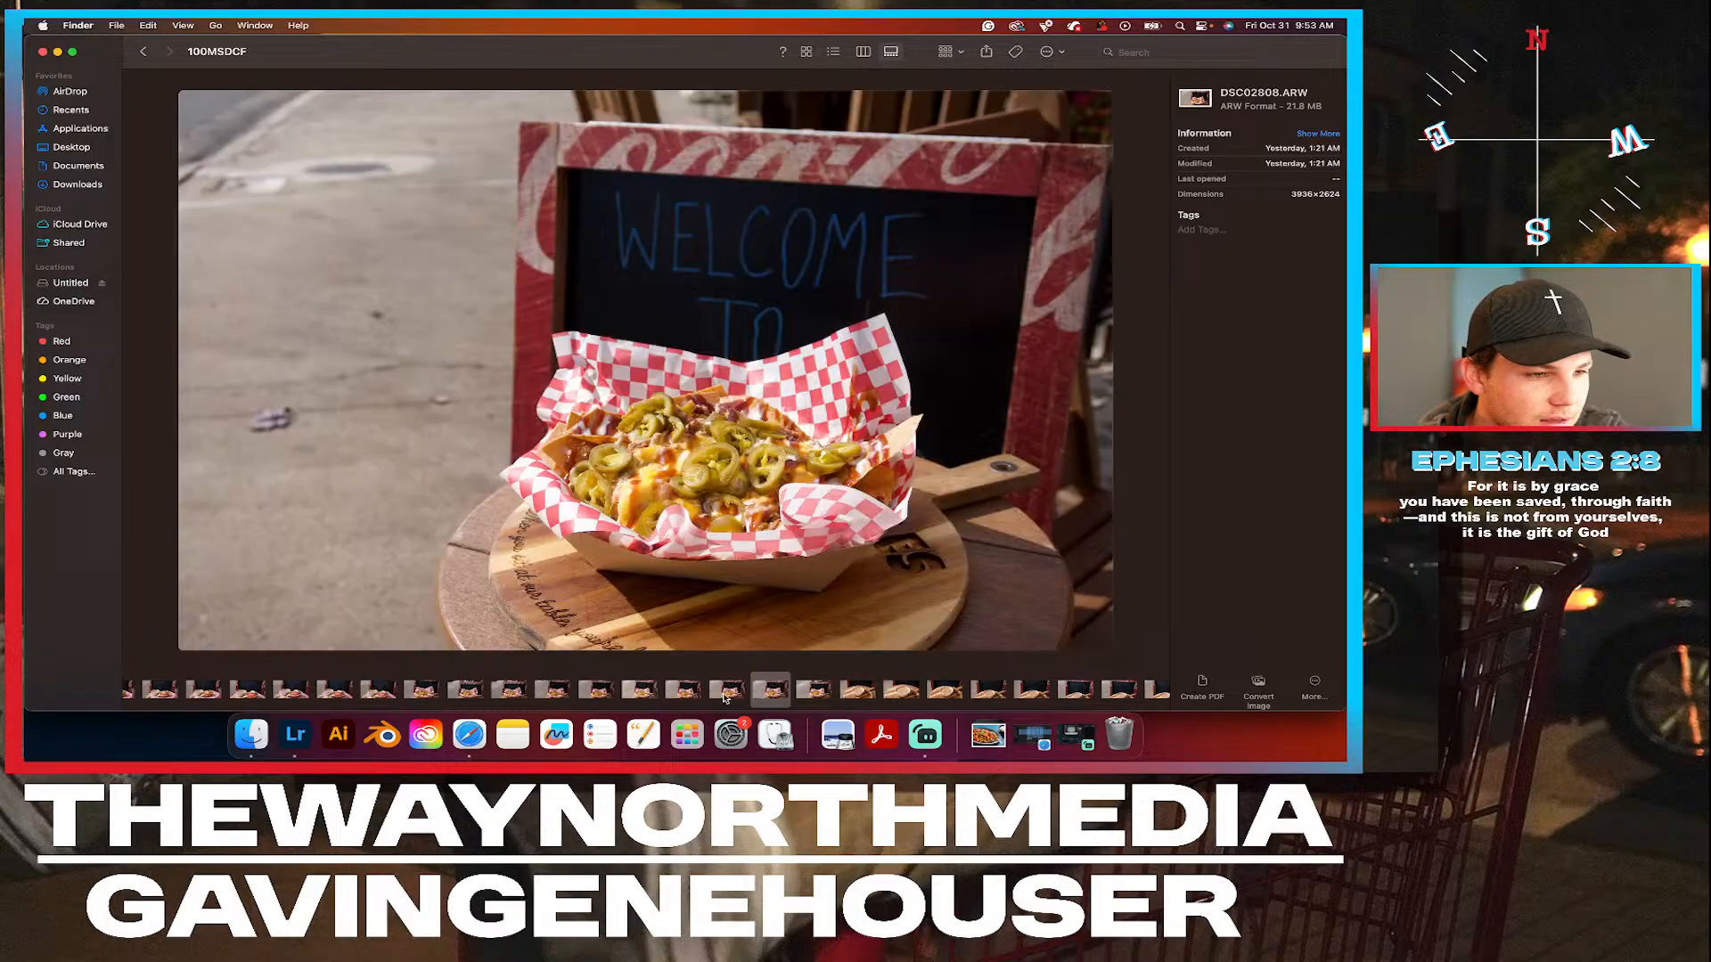
pyautogui.click(724, 694)
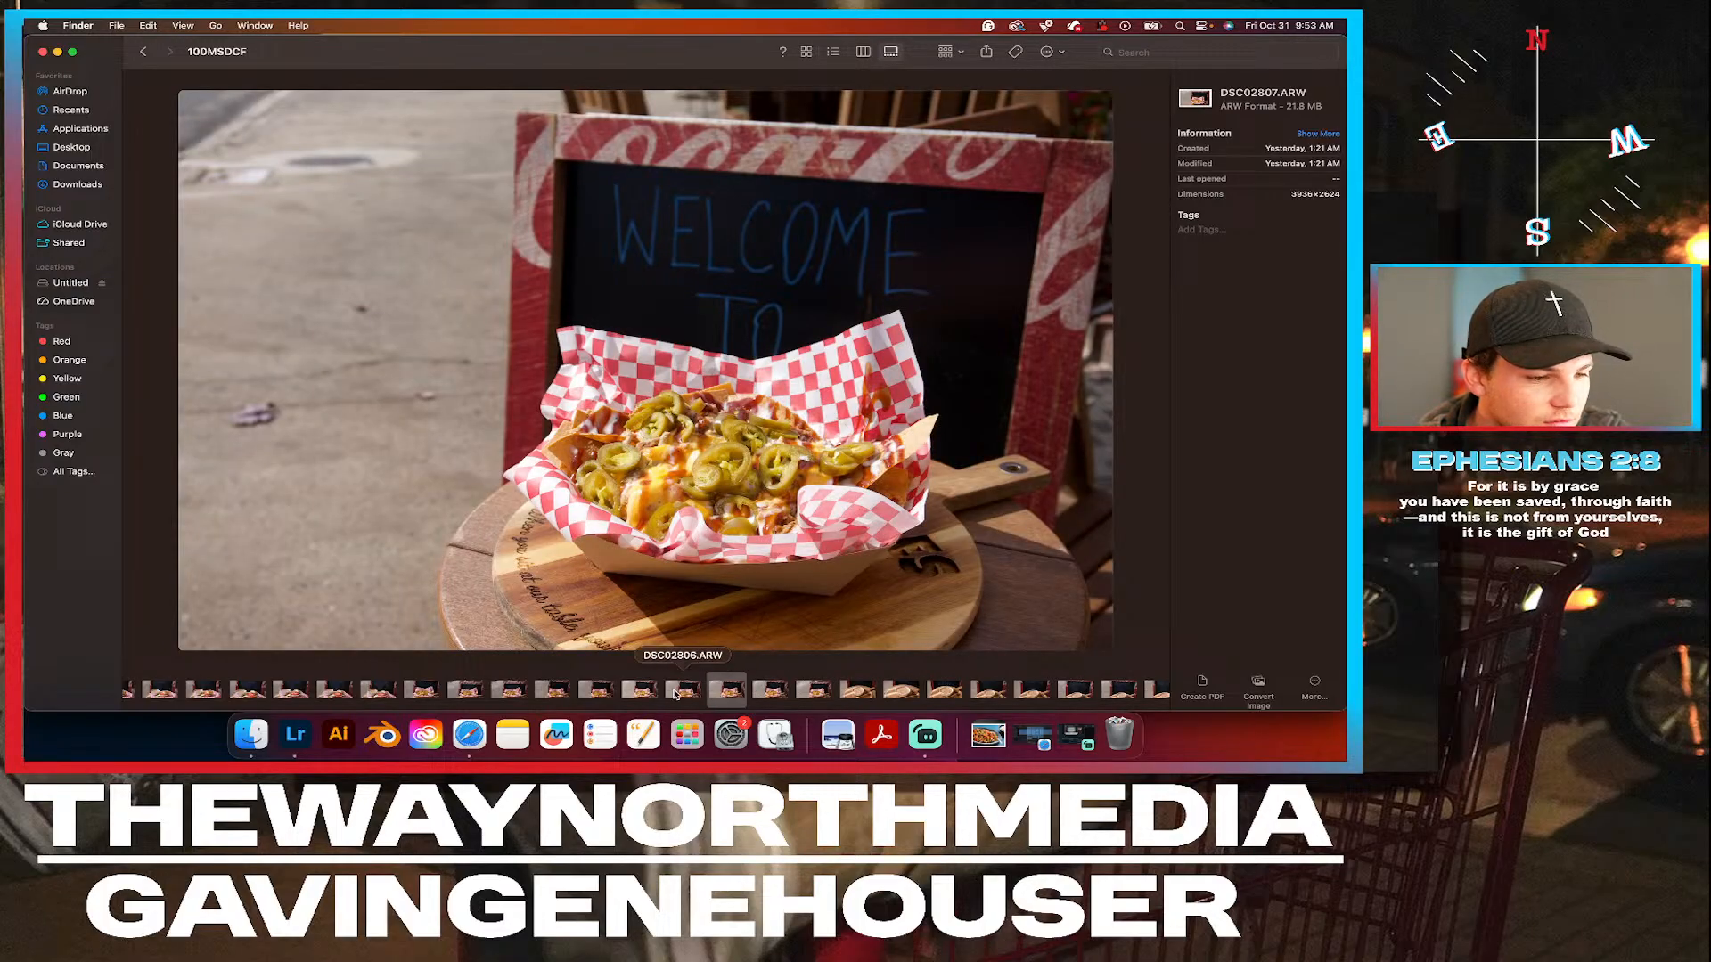
pyautogui.click(675, 694)
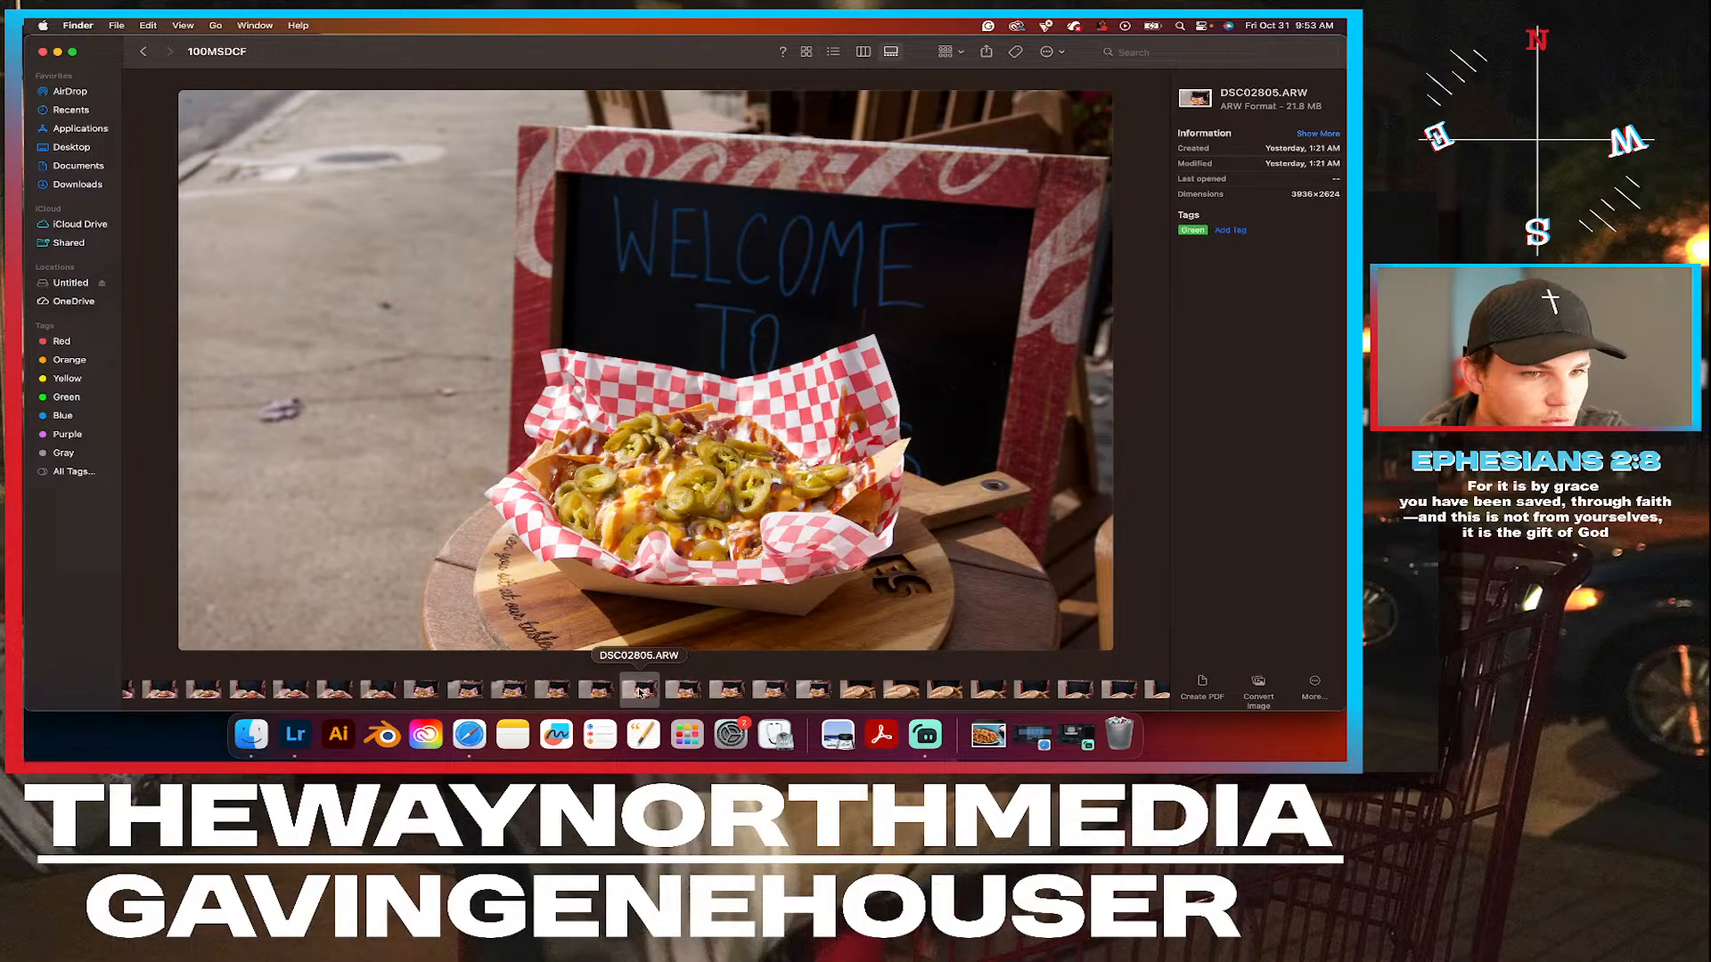
pyautogui.click(639, 693)
# Tag the nachos photo DSC02806.ARW Green.
pyautogui.click(693, 692)
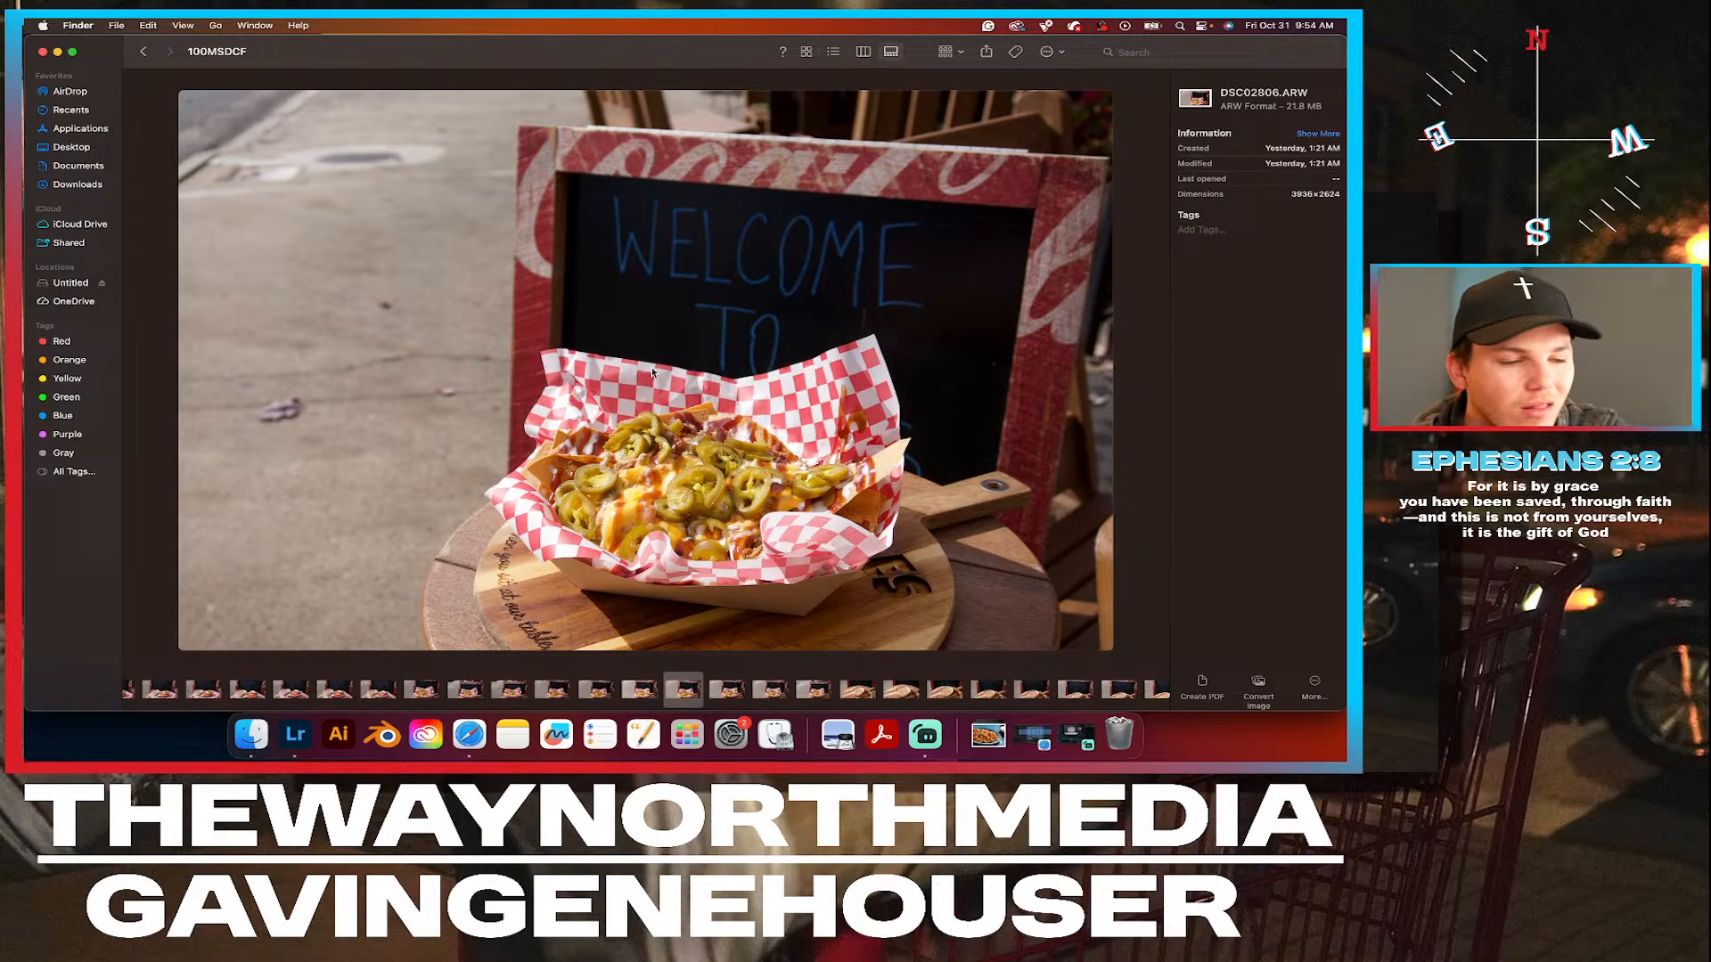
pyautogui.rightClick(684, 697)
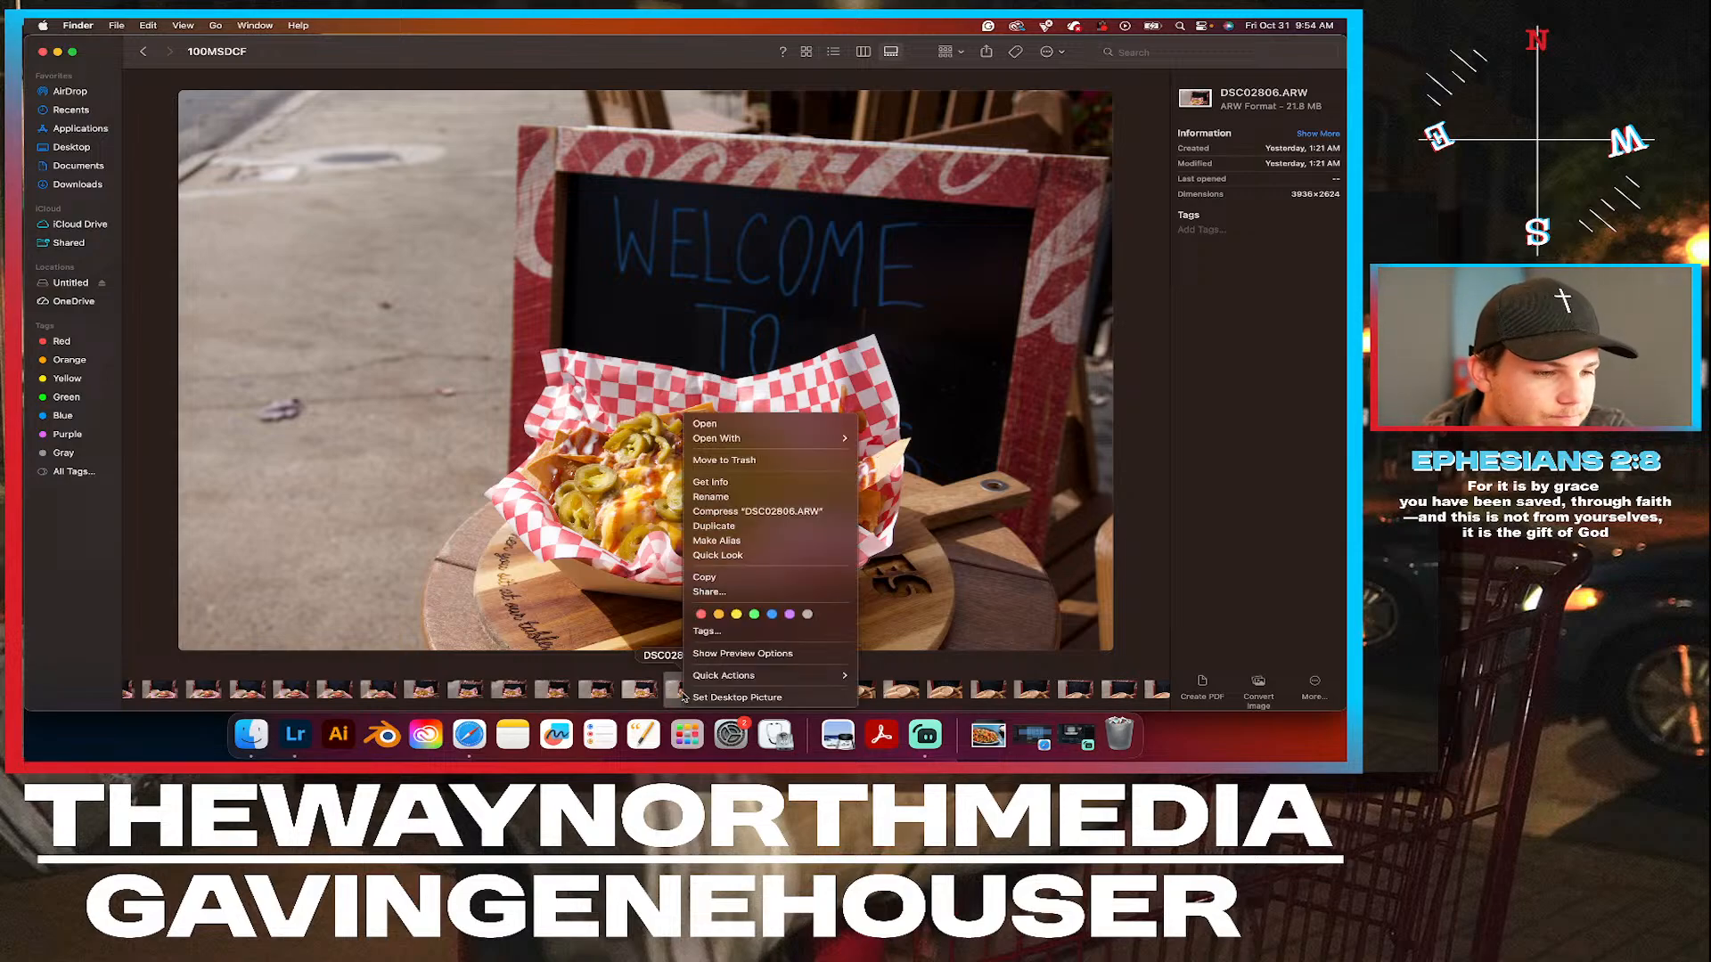
pyautogui.click(754, 614)
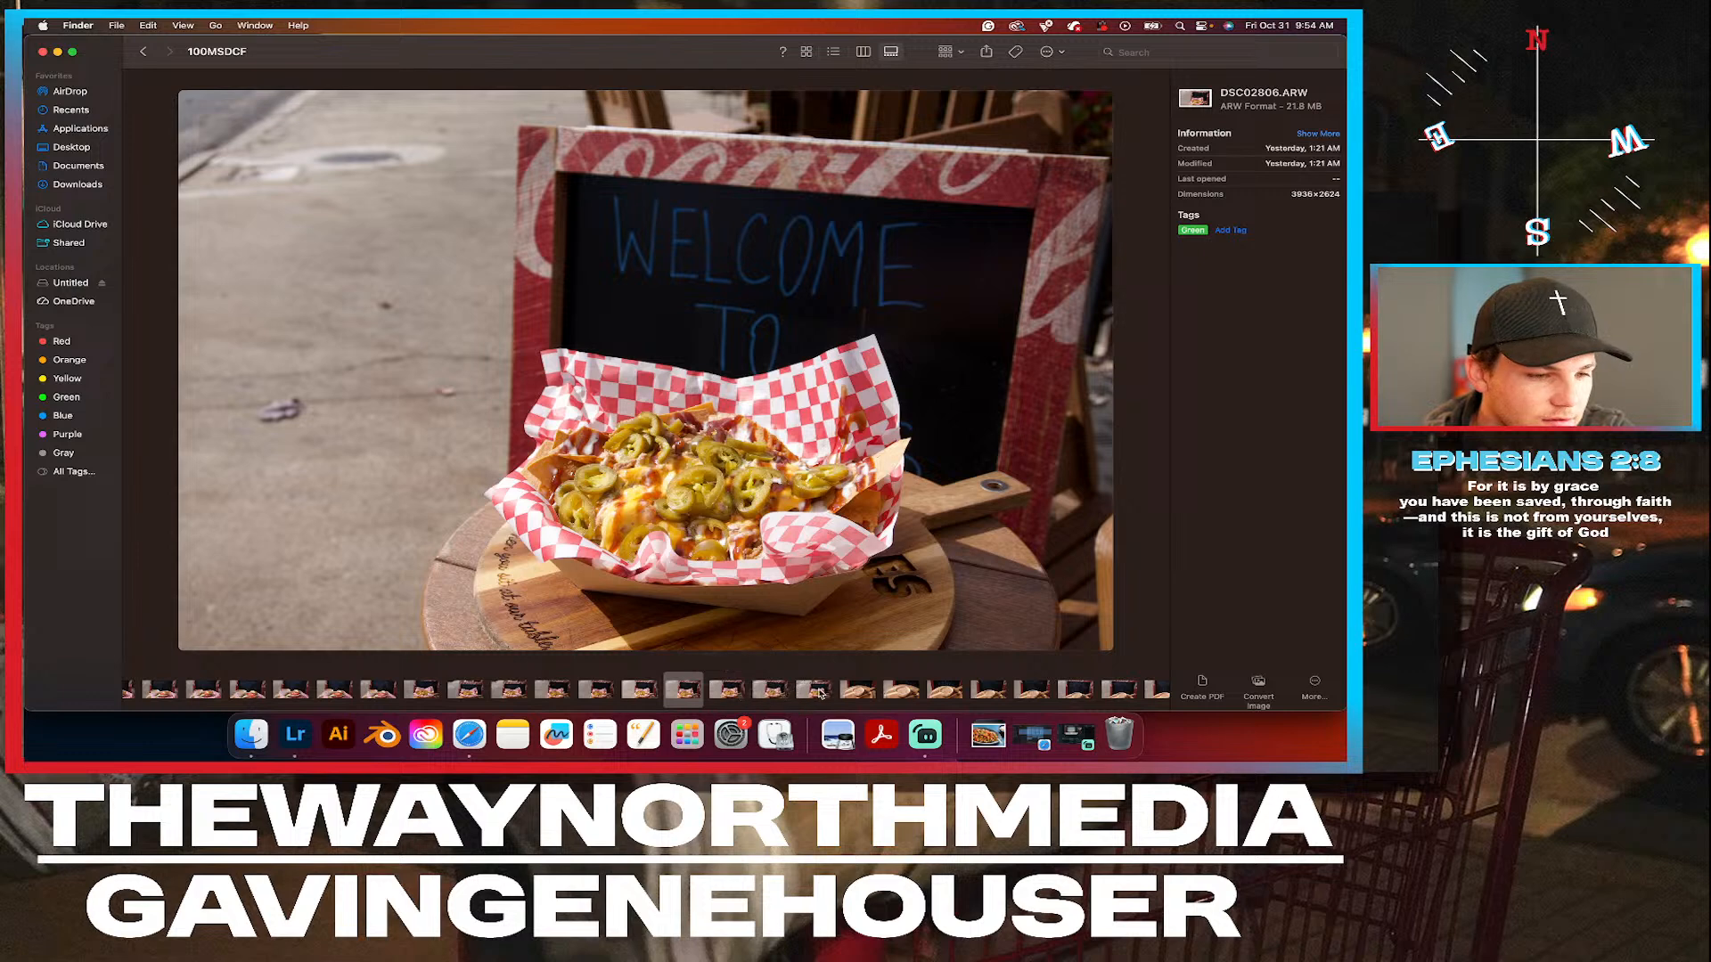
# Check DSC02809.ARW, go back to the nachos photo DSC02808.ARW and tag it Green.
pyautogui.click(816, 691)
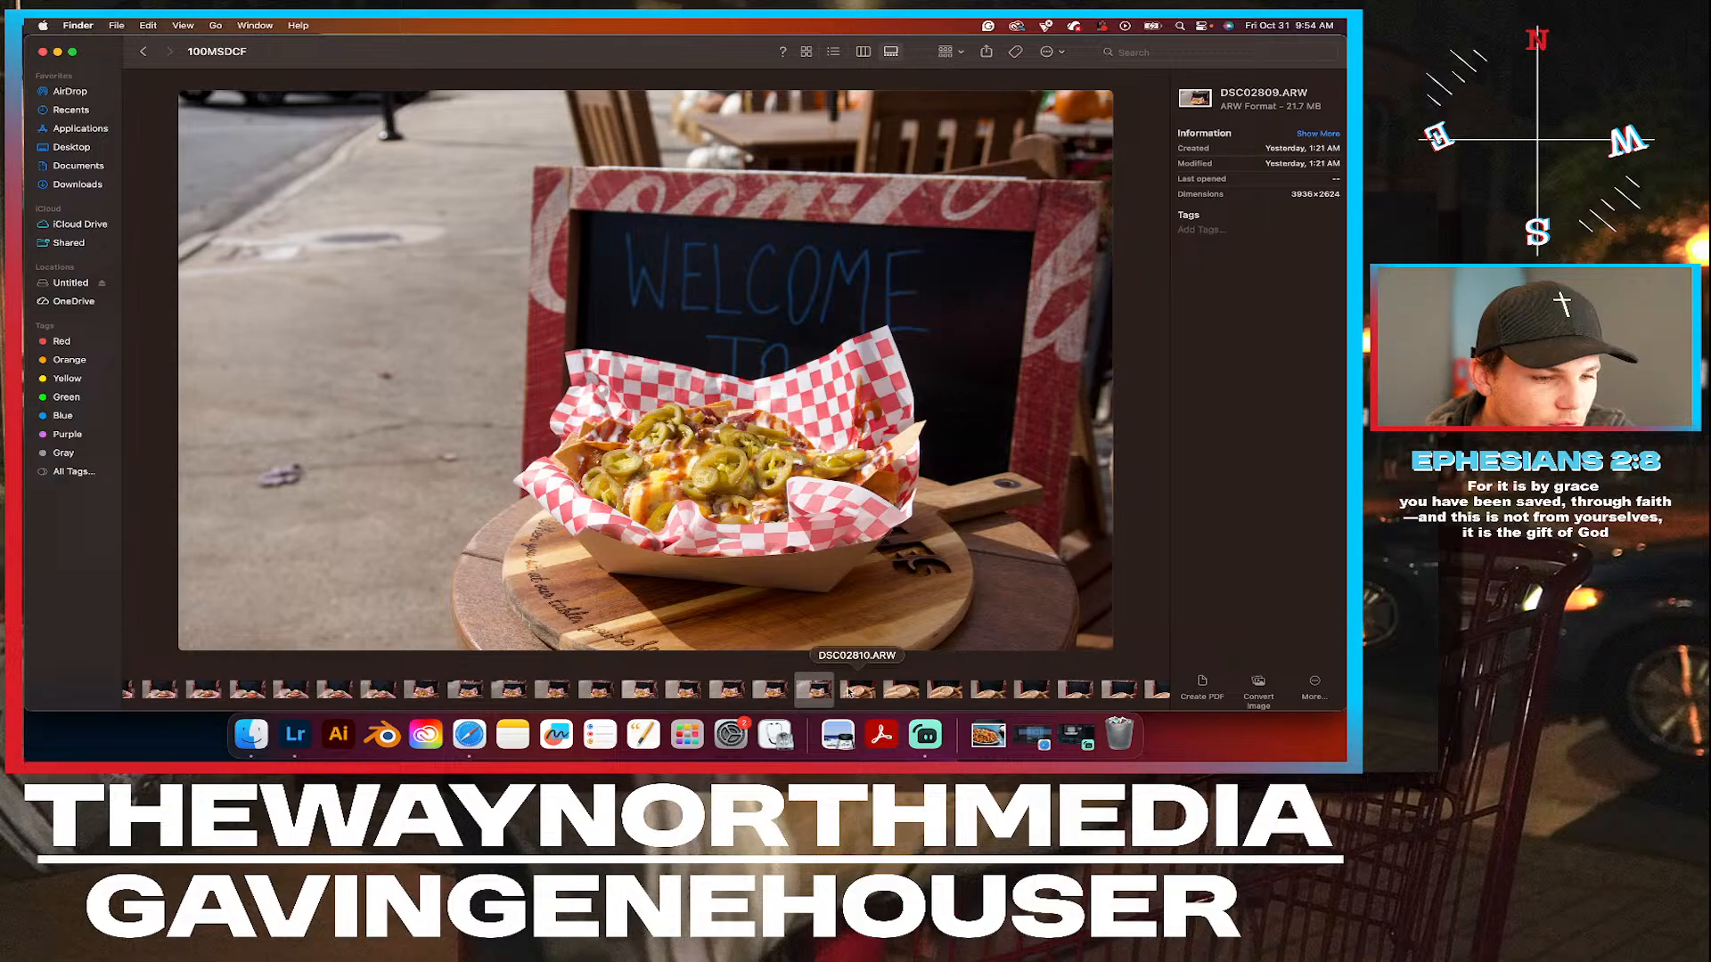
pyautogui.click(780, 691)
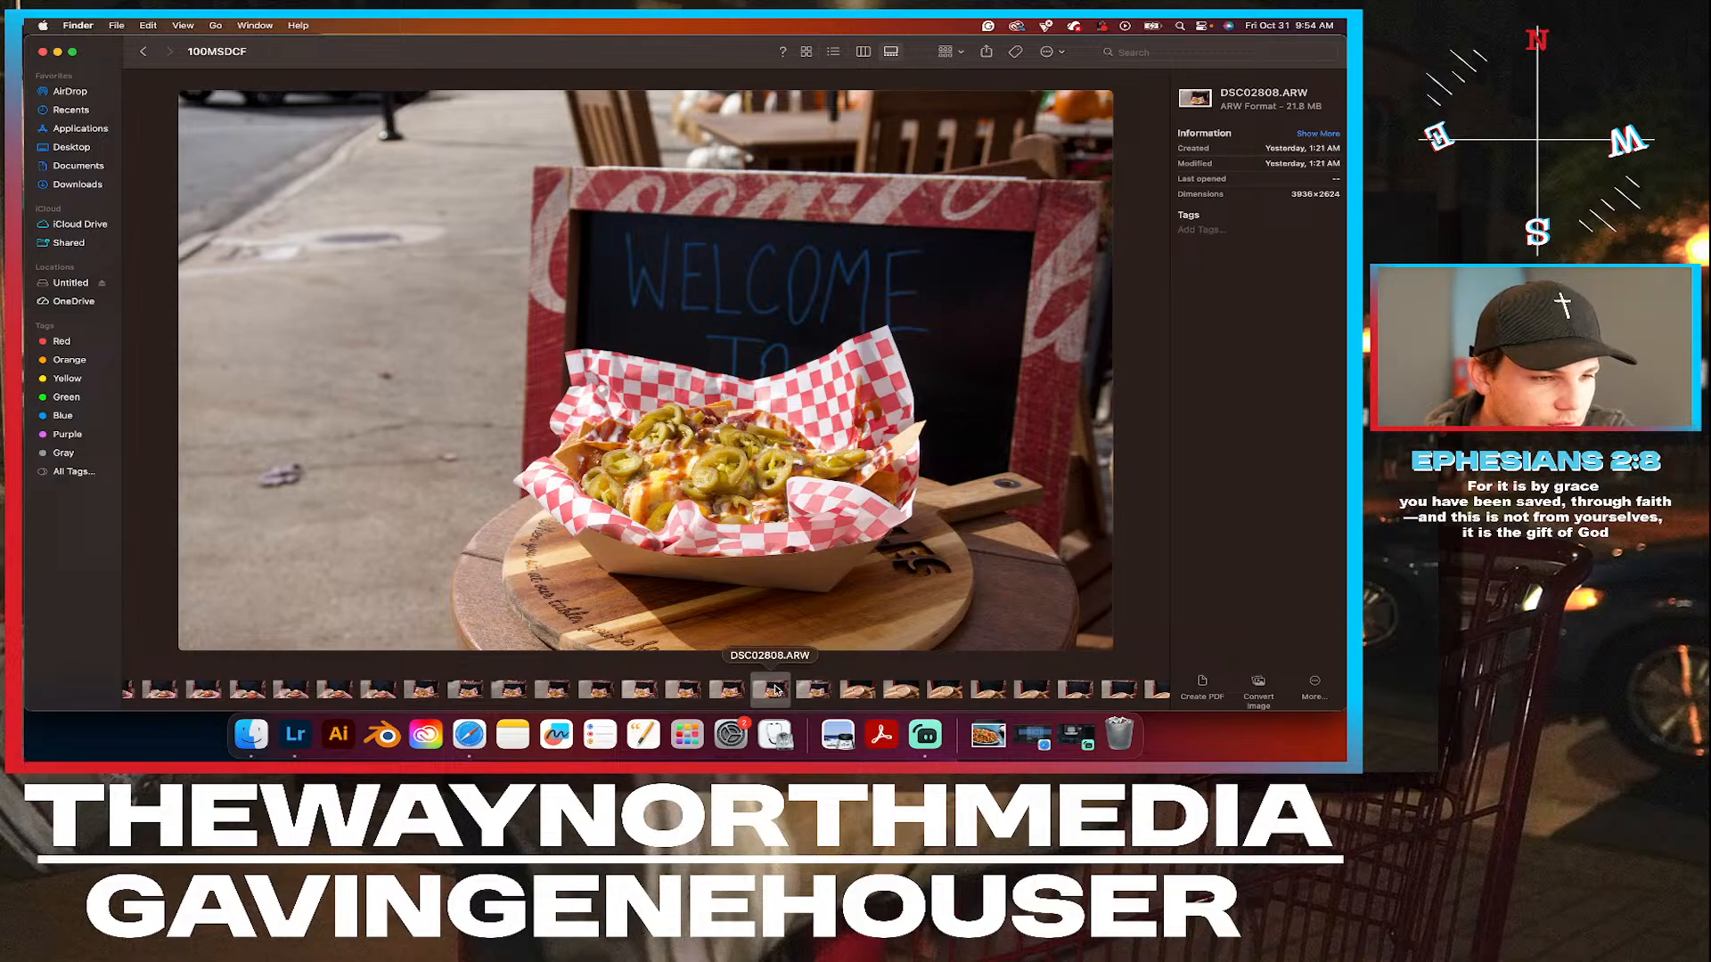
pyautogui.rightClick(792, 694)
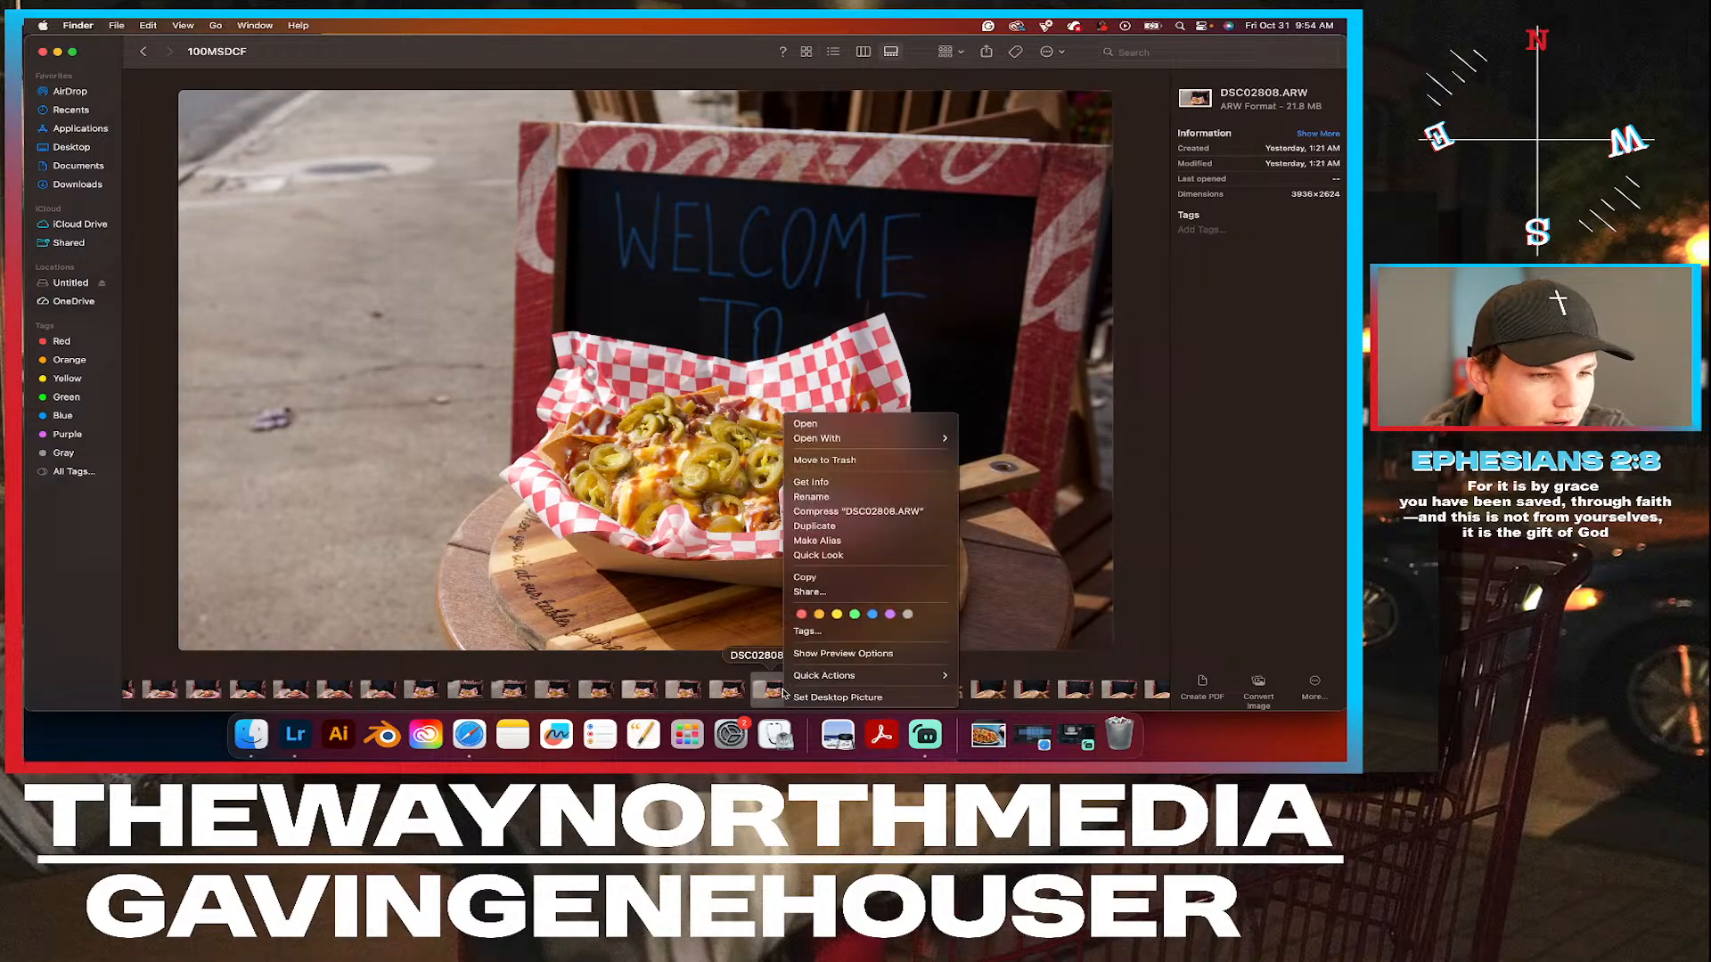
pyautogui.click(861, 618)
# Tag the first soup photo, DSC02810.ARW, Green.
pyautogui.hscroll(3, 846, 700)
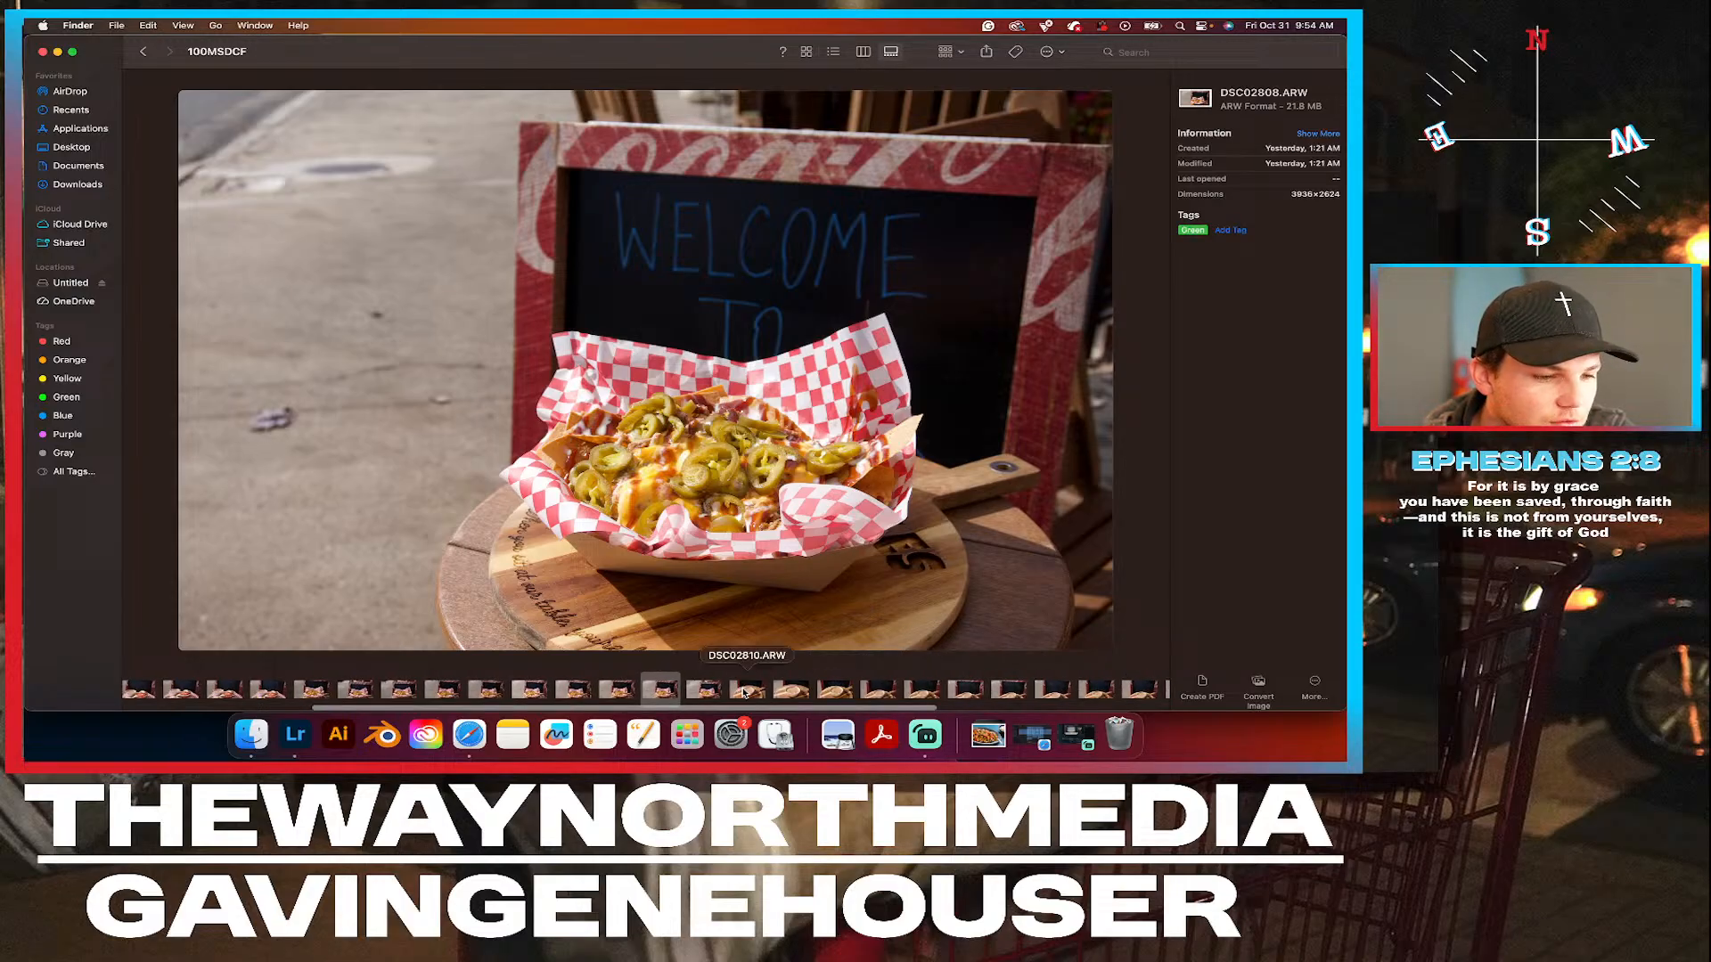
pyautogui.click(750, 693)
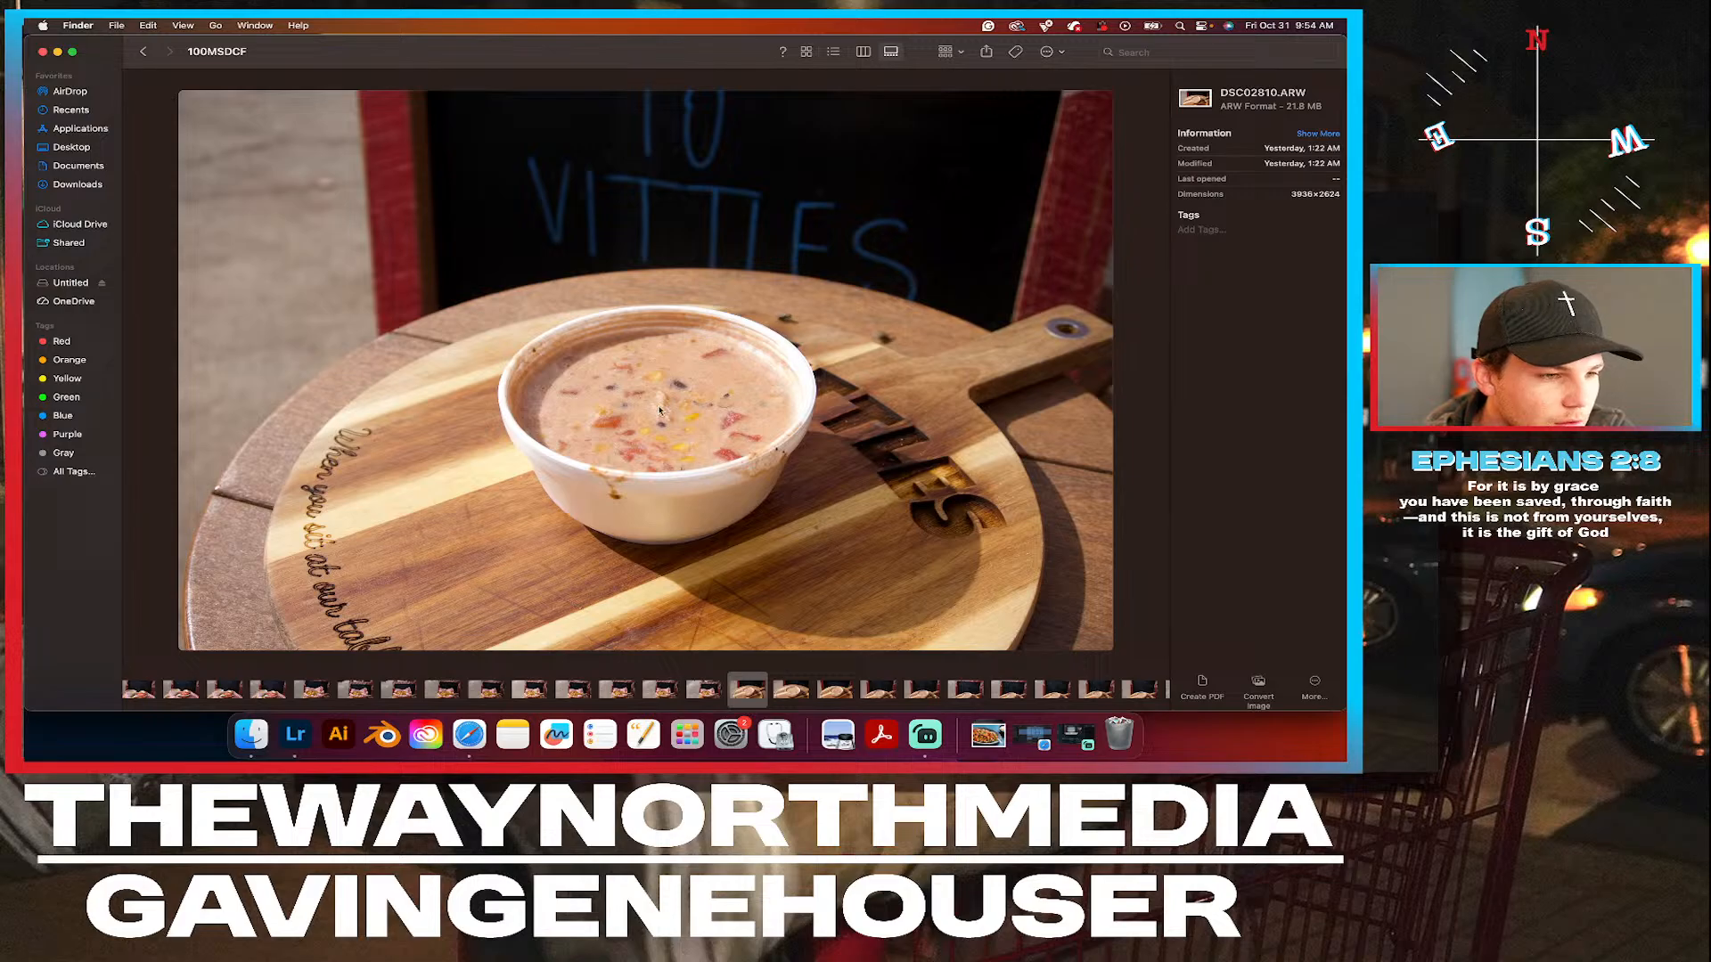
pyautogui.rightClick(756, 691)
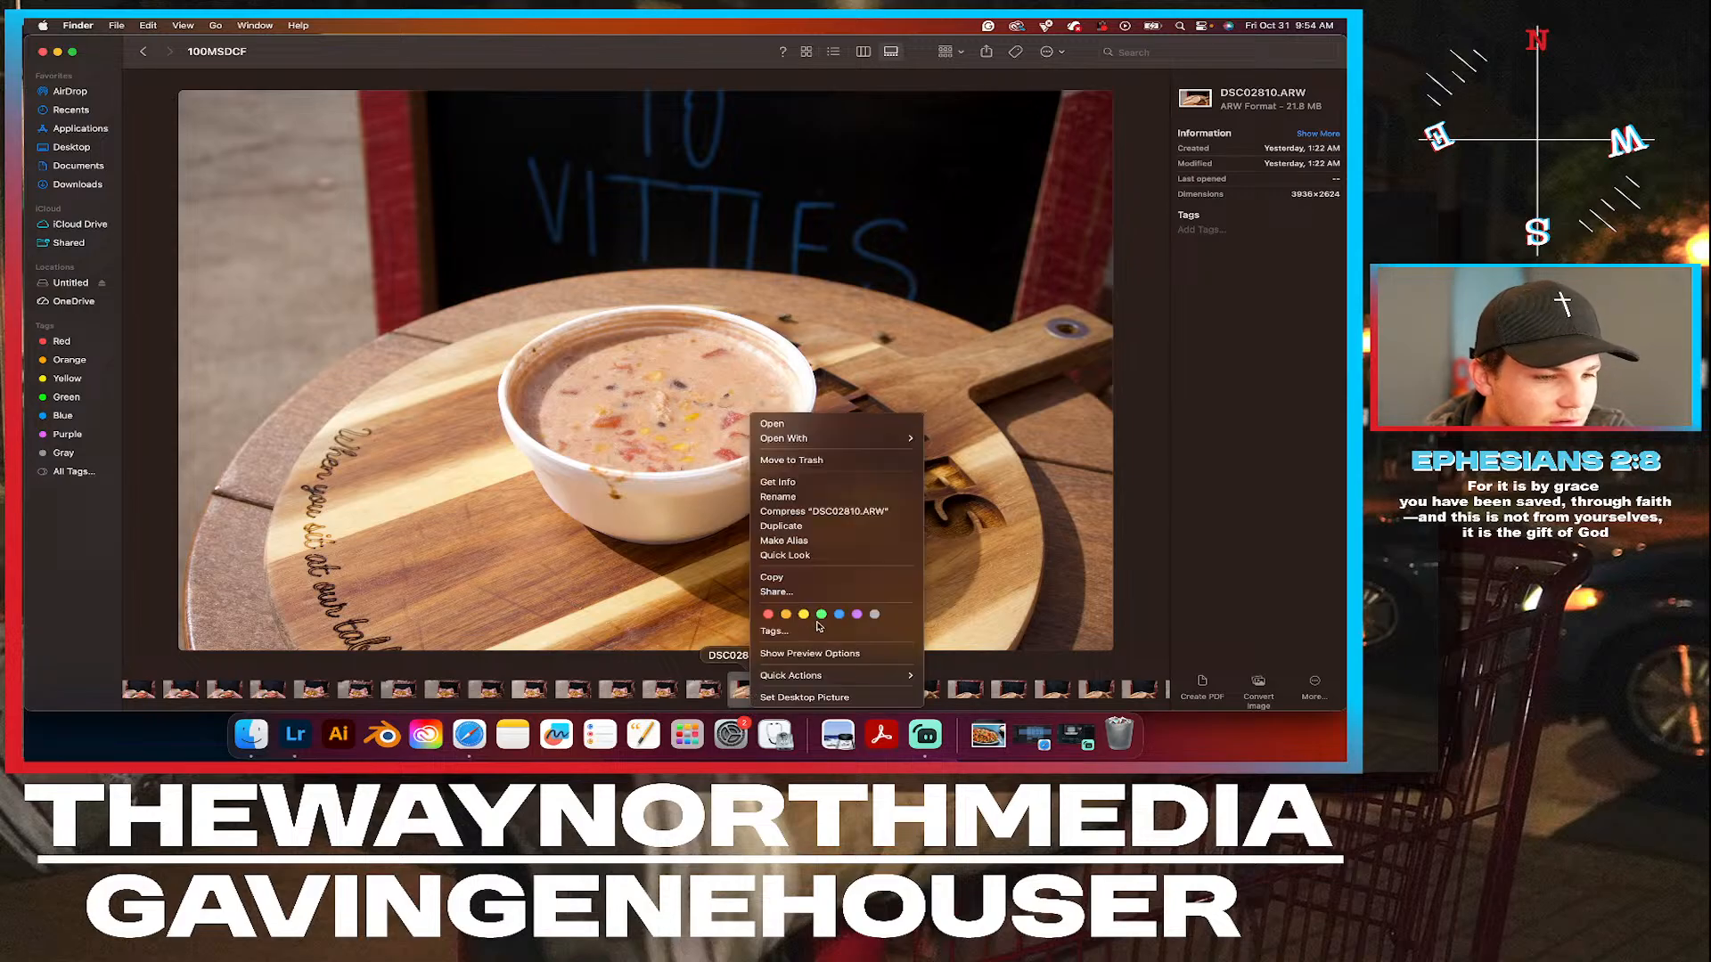
pyautogui.click(821, 615)
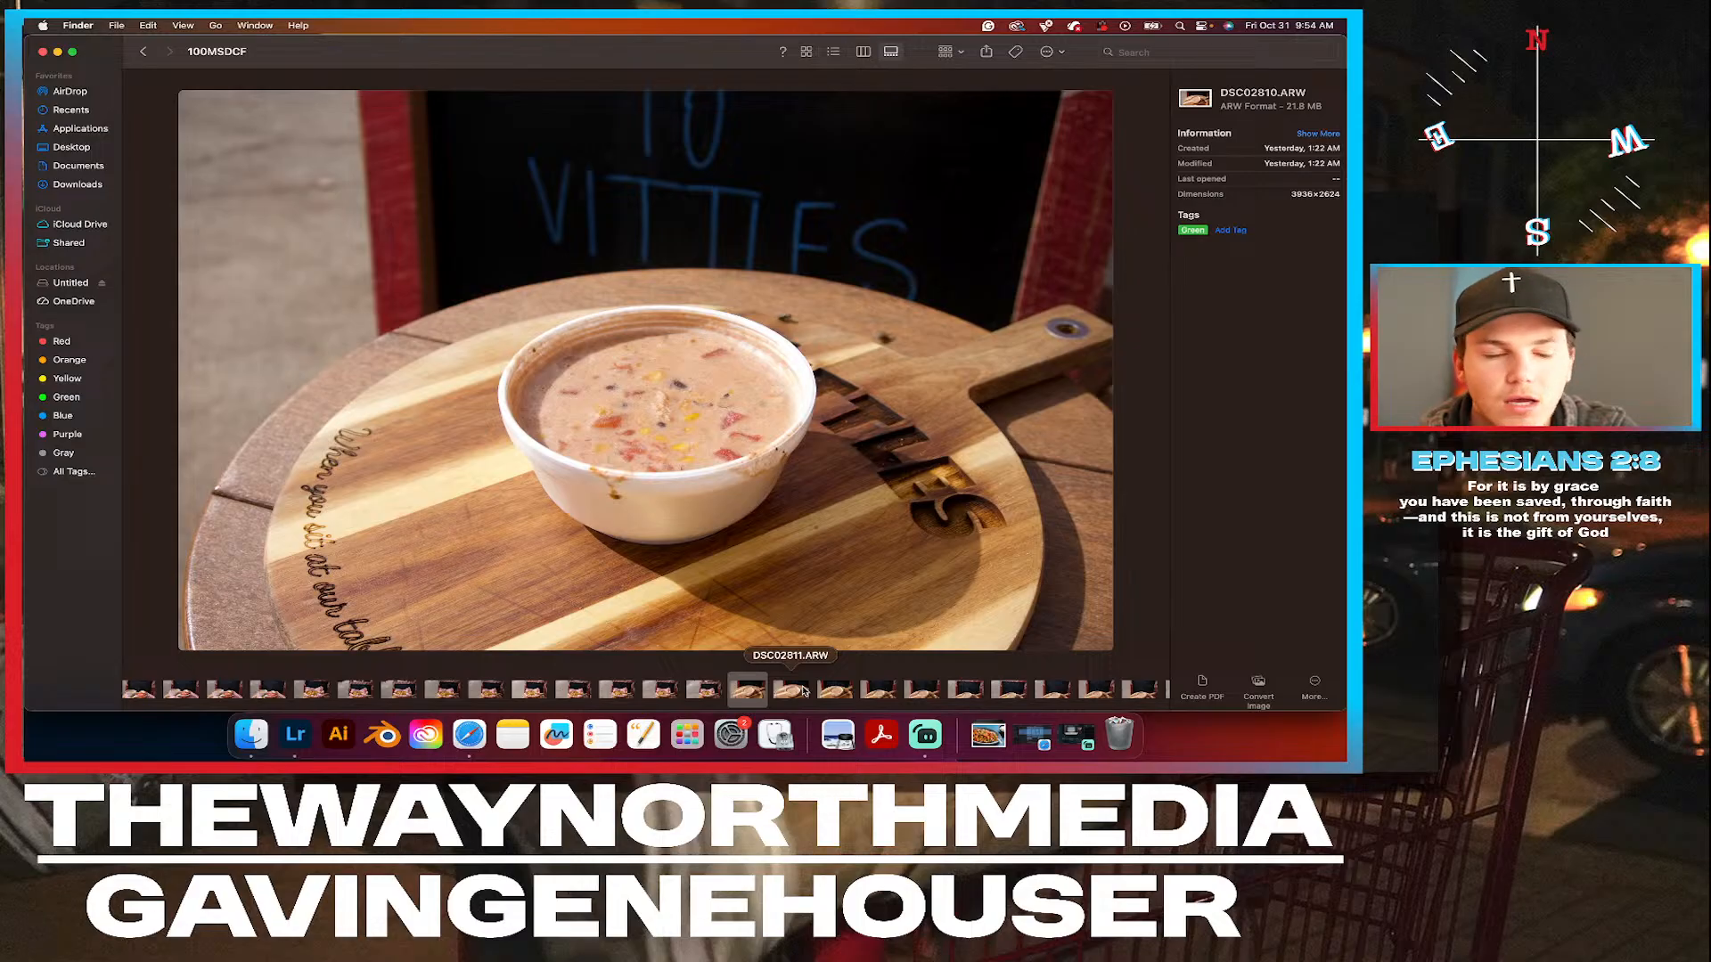
# Compare the soup photos DSC02810.ARW, DSC02811.ARW and DSC02812.ARW, and tag DSC02812.ARW Green.
pyautogui.click(800, 691)
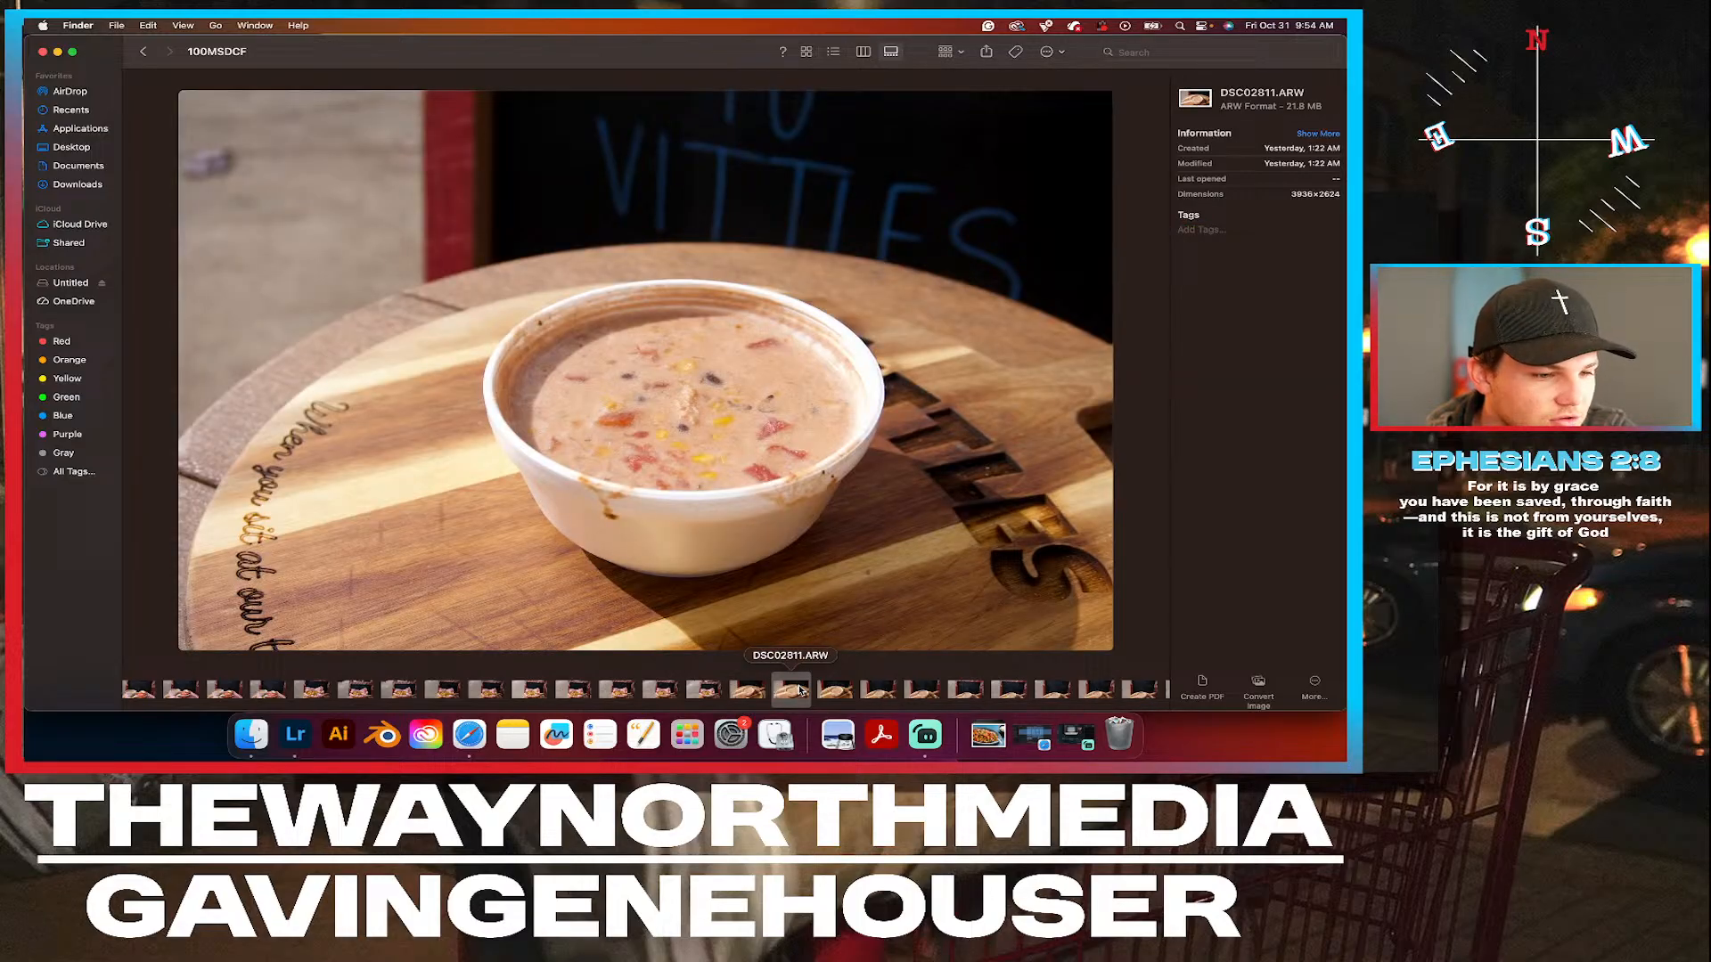
pyautogui.click(736, 693)
pyautogui.click(784, 696)
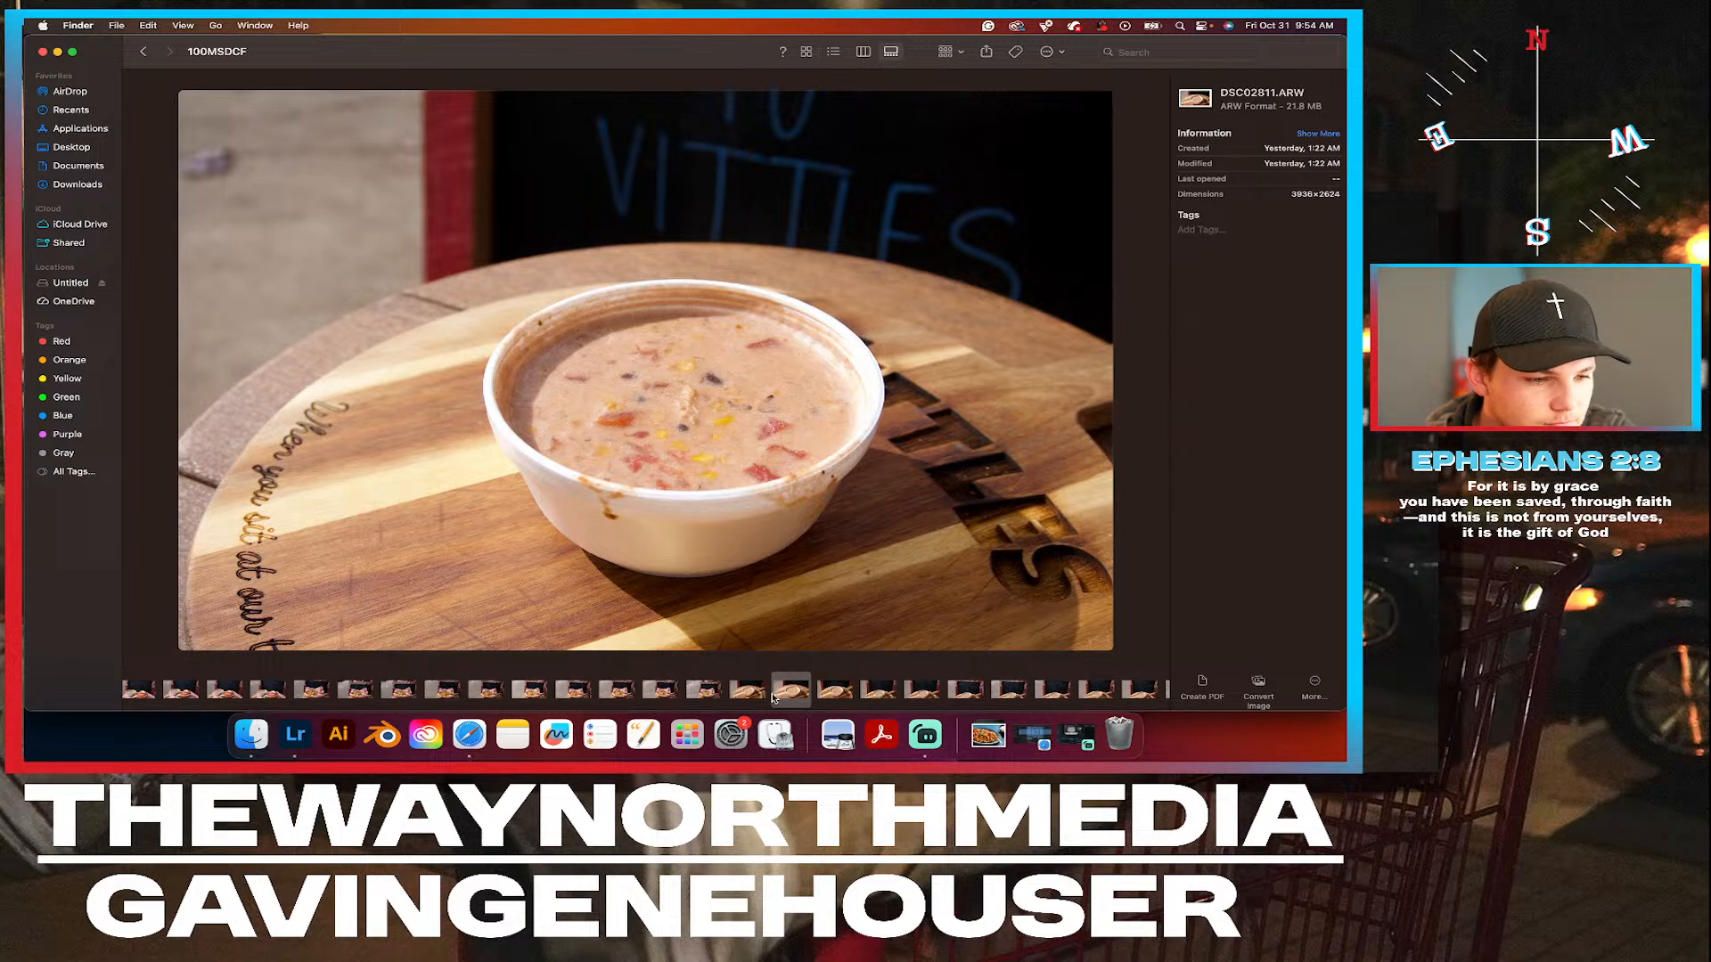
pyautogui.click(751, 691)
pyautogui.click(830, 692)
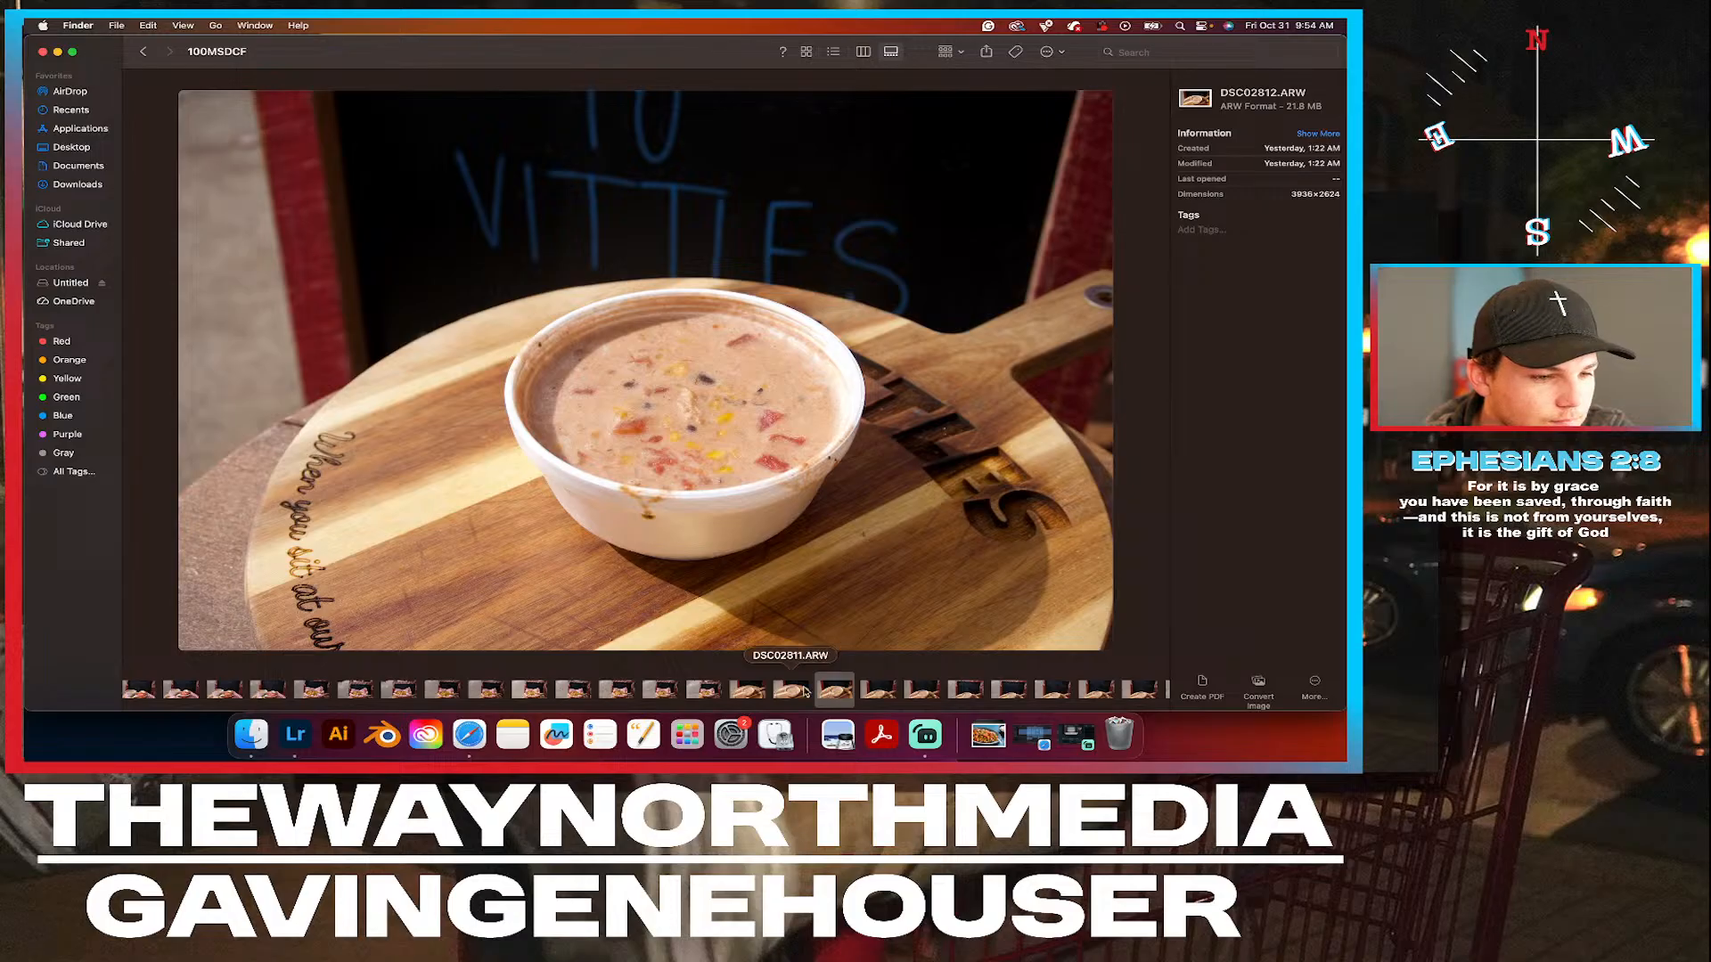
pyautogui.click(751, 694)
pyautogui.click(835, 694)
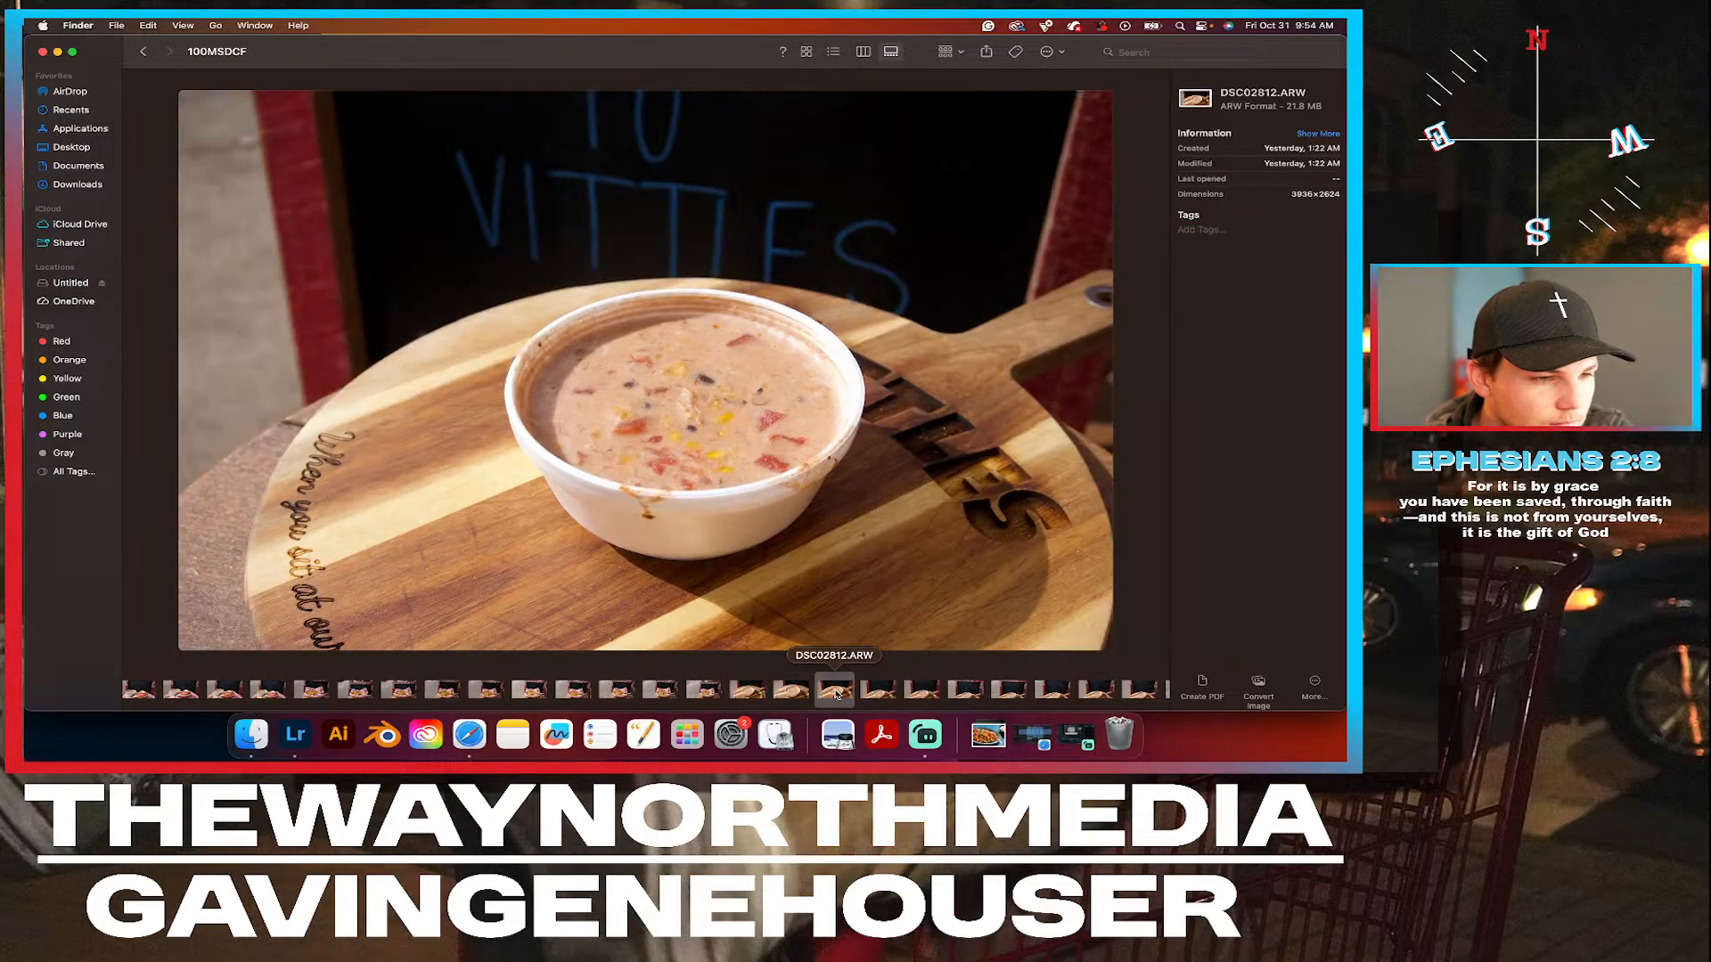
pyautogui.rightClick(838, 693)
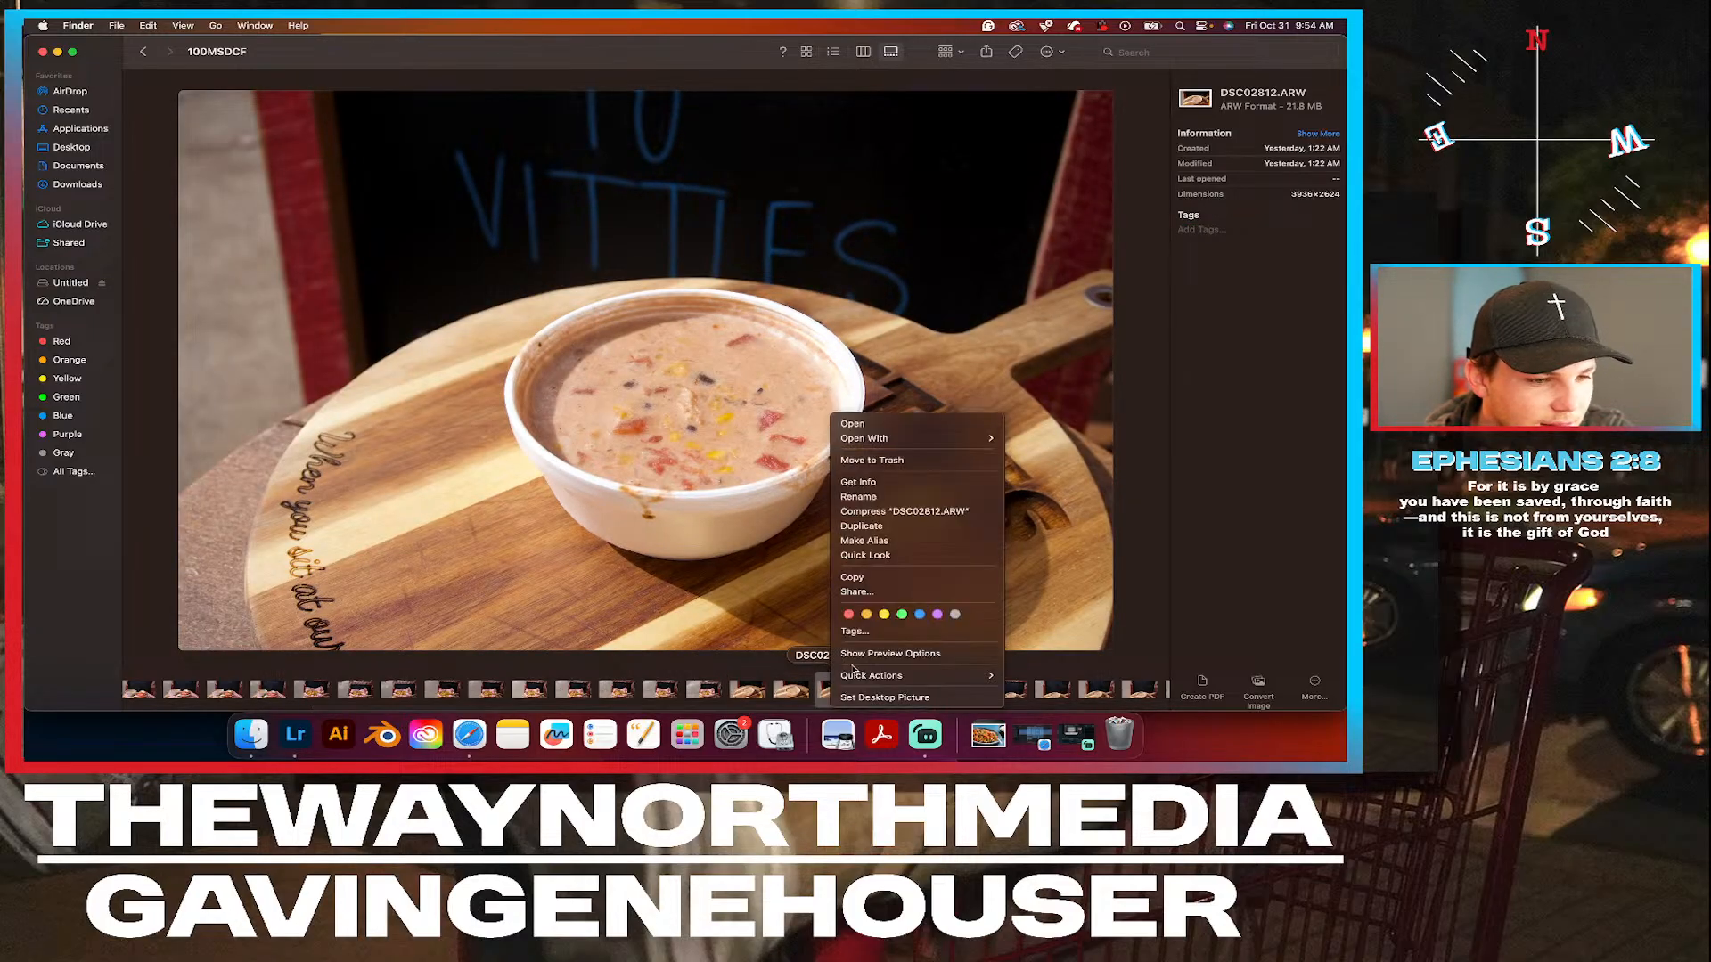
pyautogui.click(902, 614)
# Tag the soup photo DSC02814.ARW Green and preview the following shot, DSC02815.ARW.
pyautogui.click(928, 693)
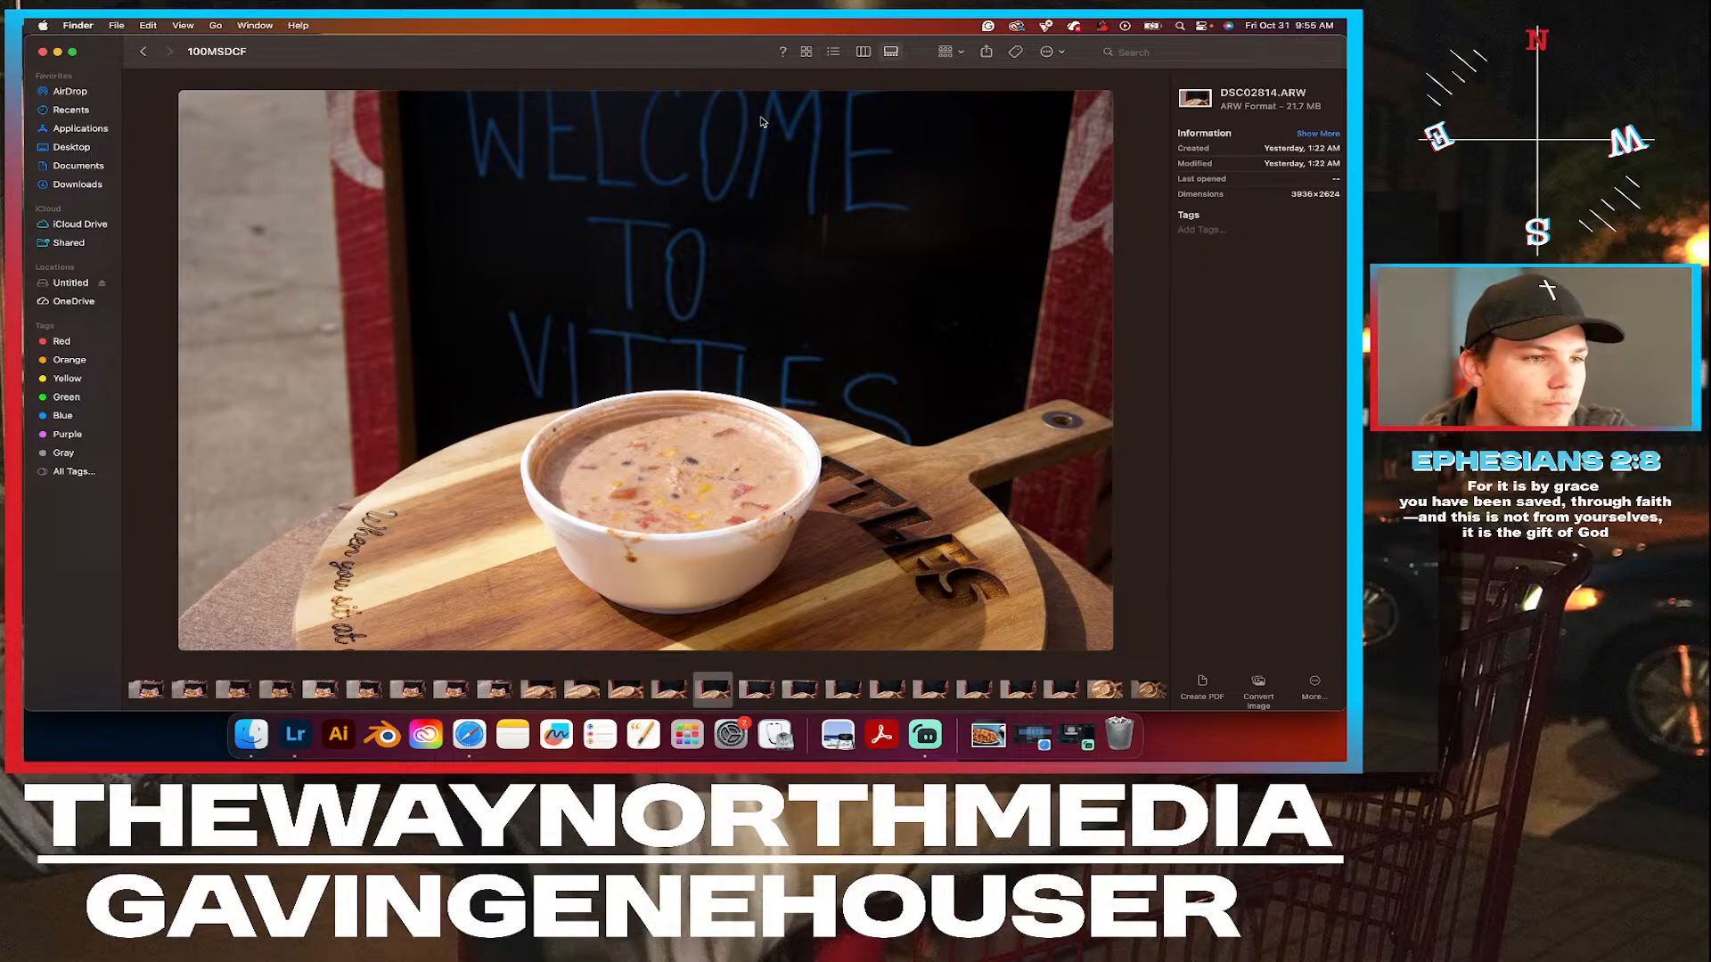
pyautogui.rightClick(713, 688)
pyautogui.click(786, 614)
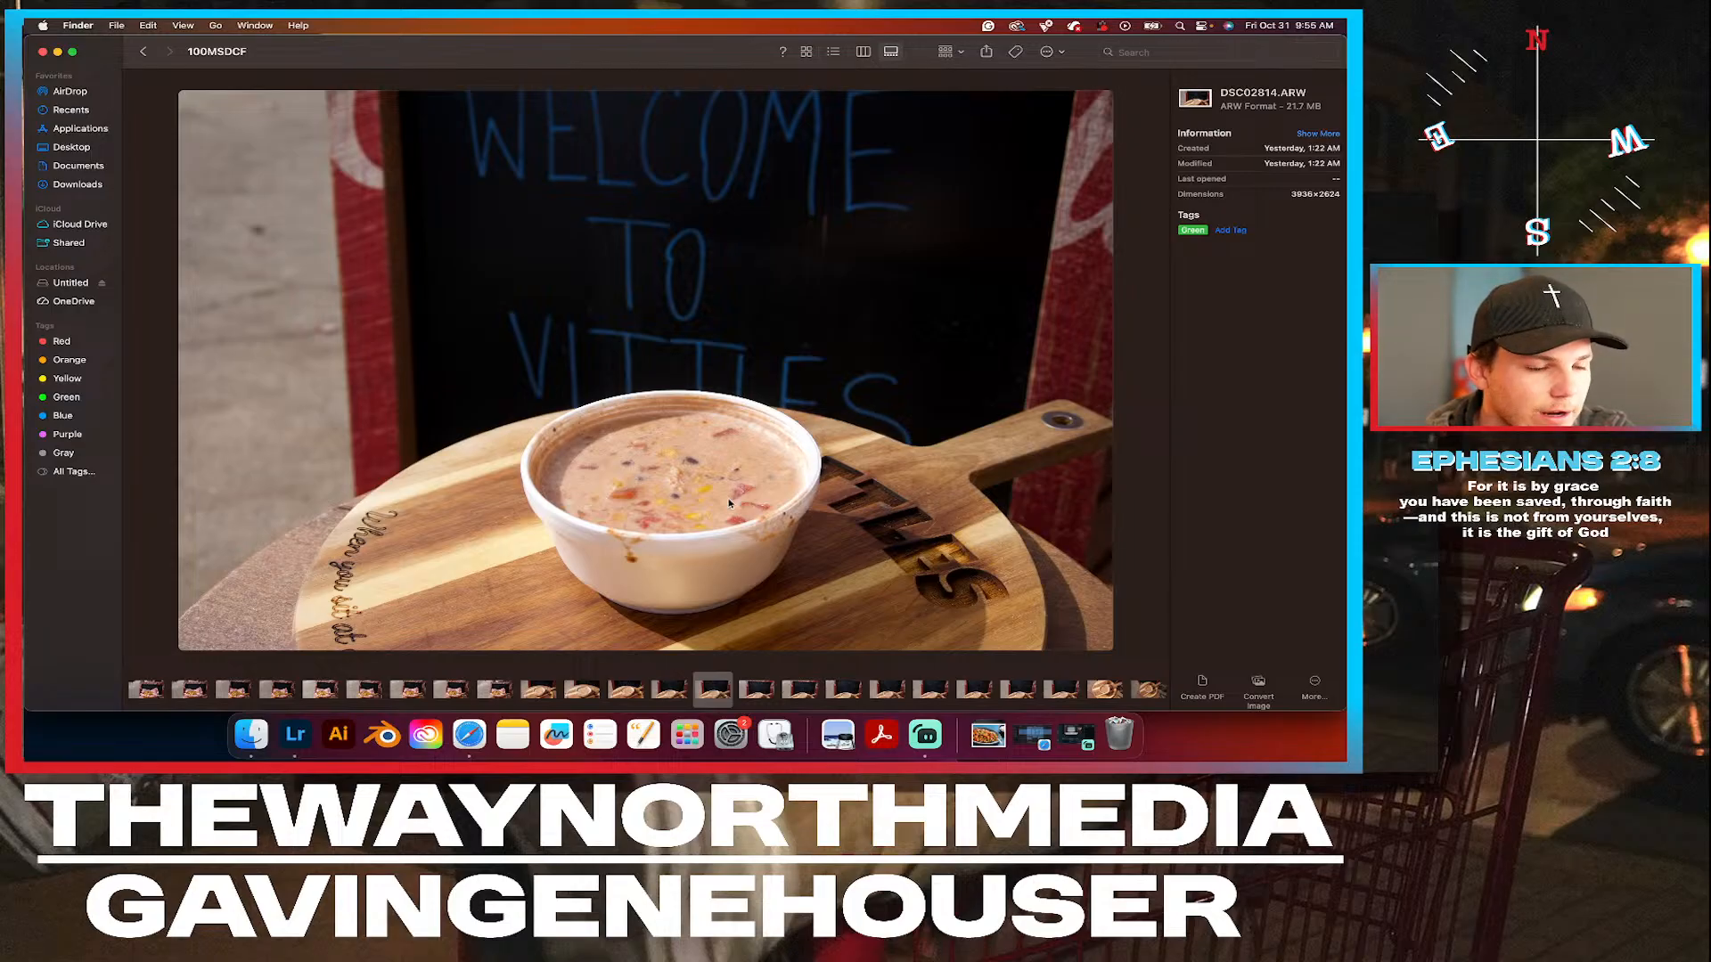
pyautogui.click(763, 692)
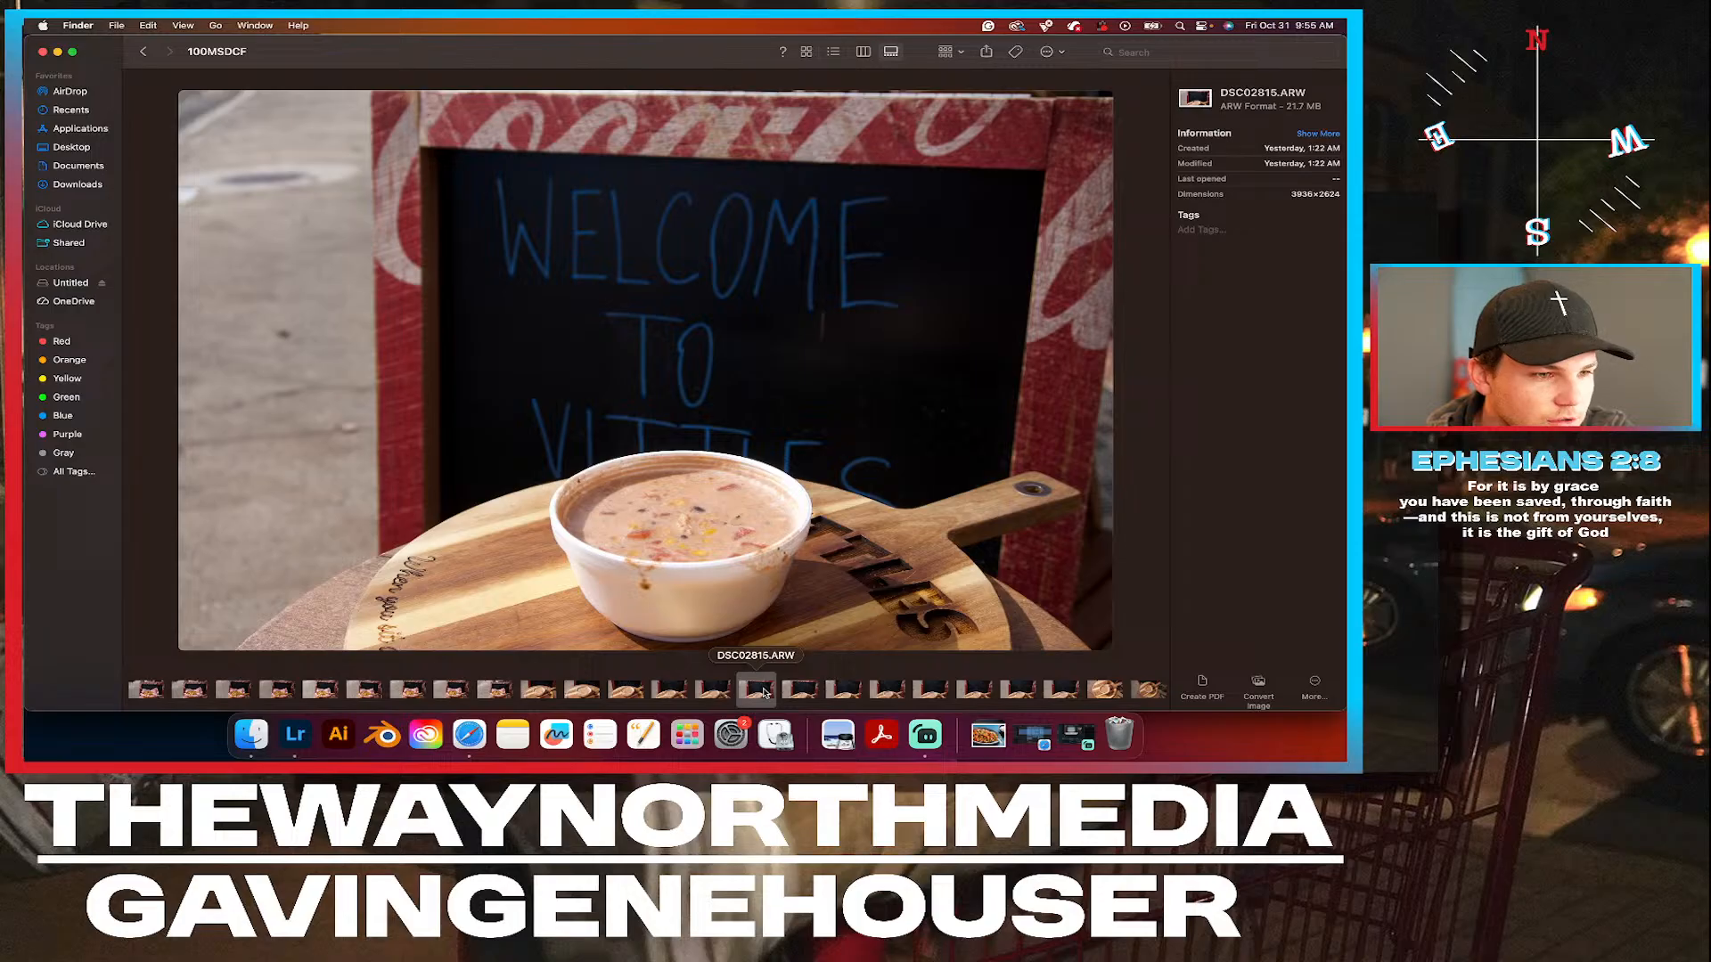
# Tag the soup photos DSC02815.ARW and DSC02817.ARW Green.
pyautogui.rightClick(762, 692)
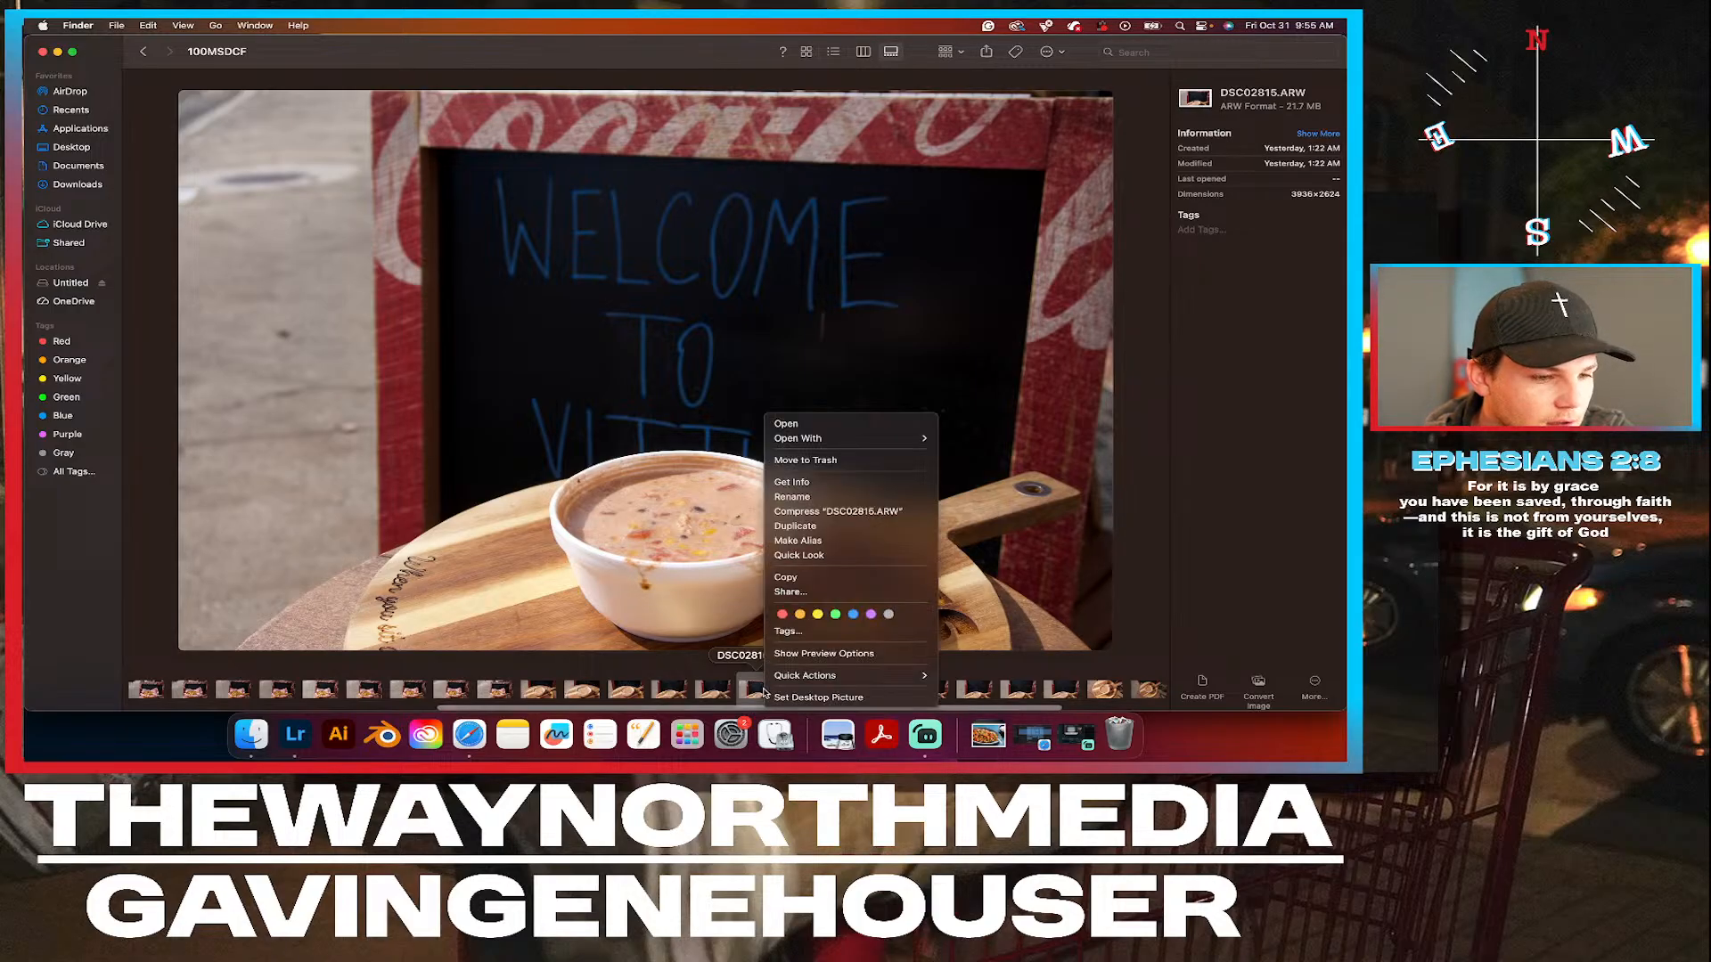
pyautogui.click(837, 617)
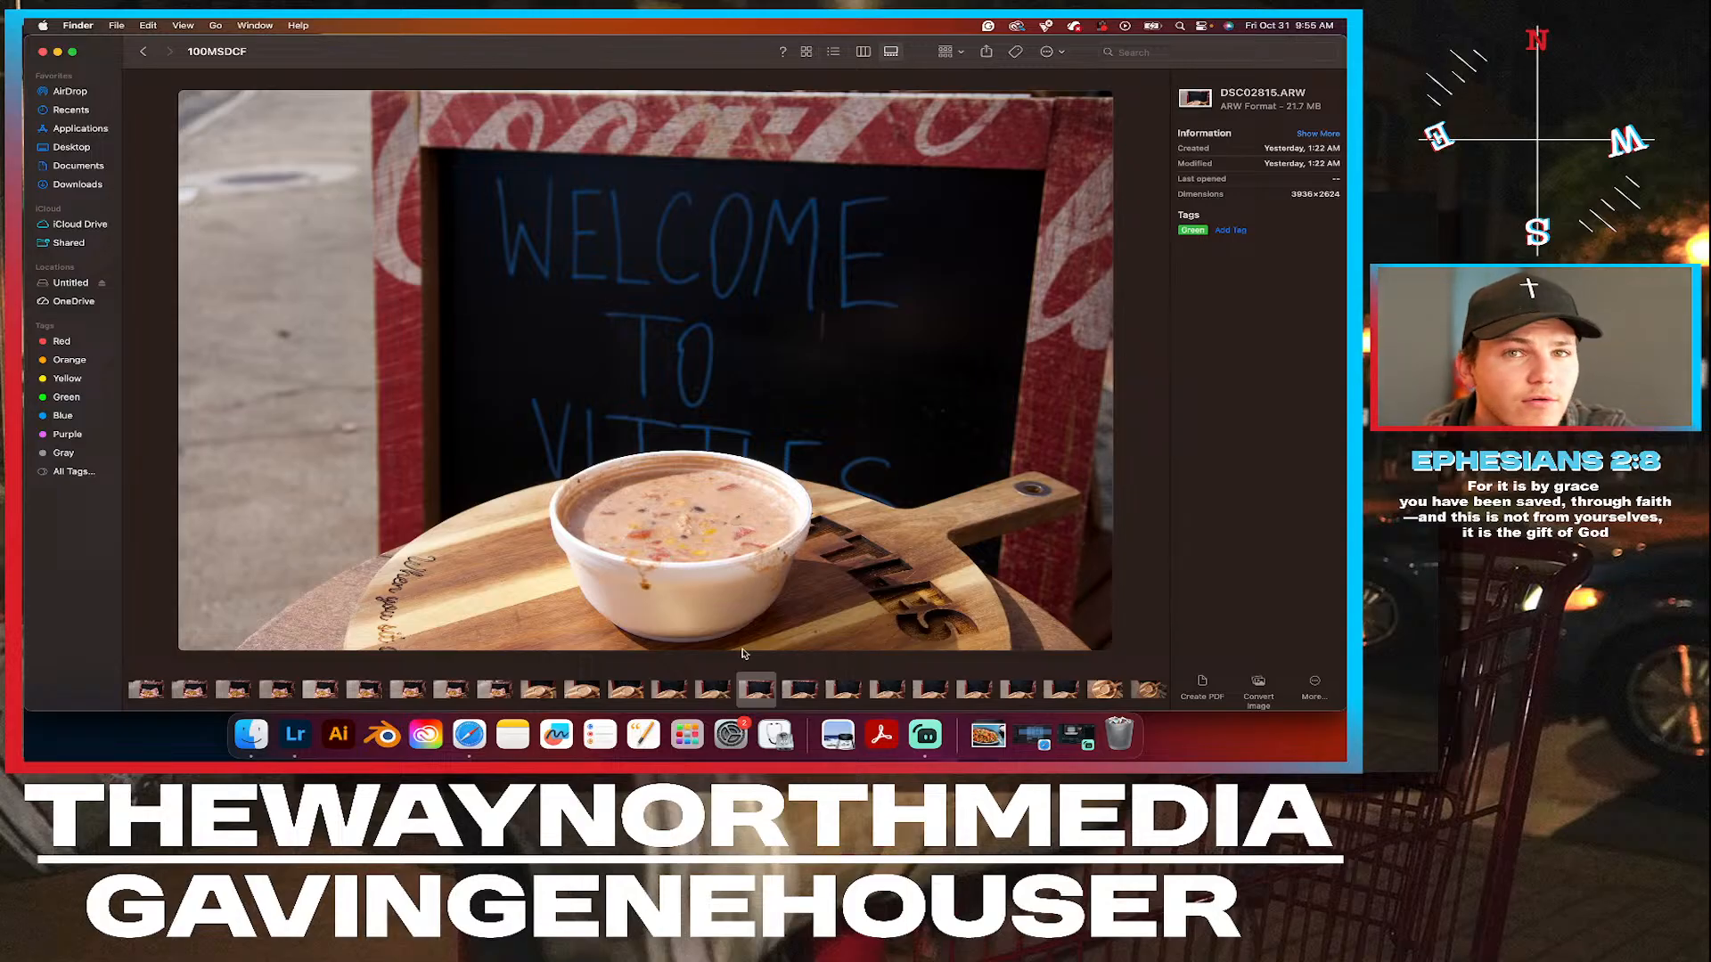
pyautogui.click(844, 693)
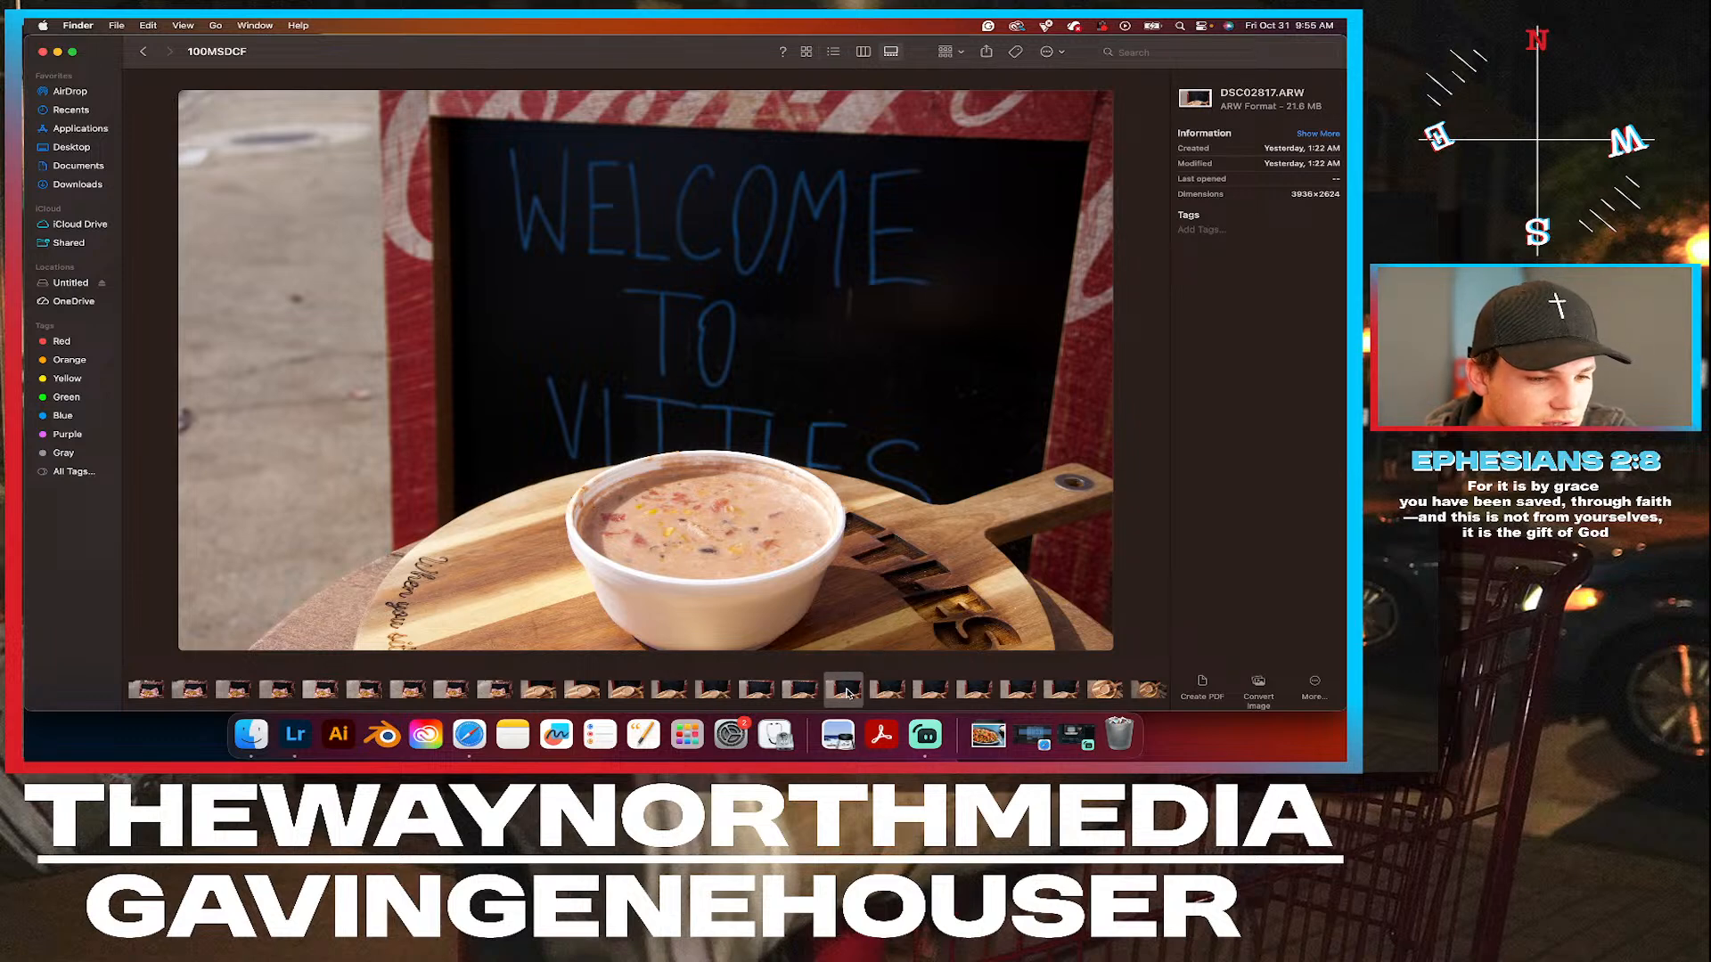
pyautogui.rightClick(844, 693)
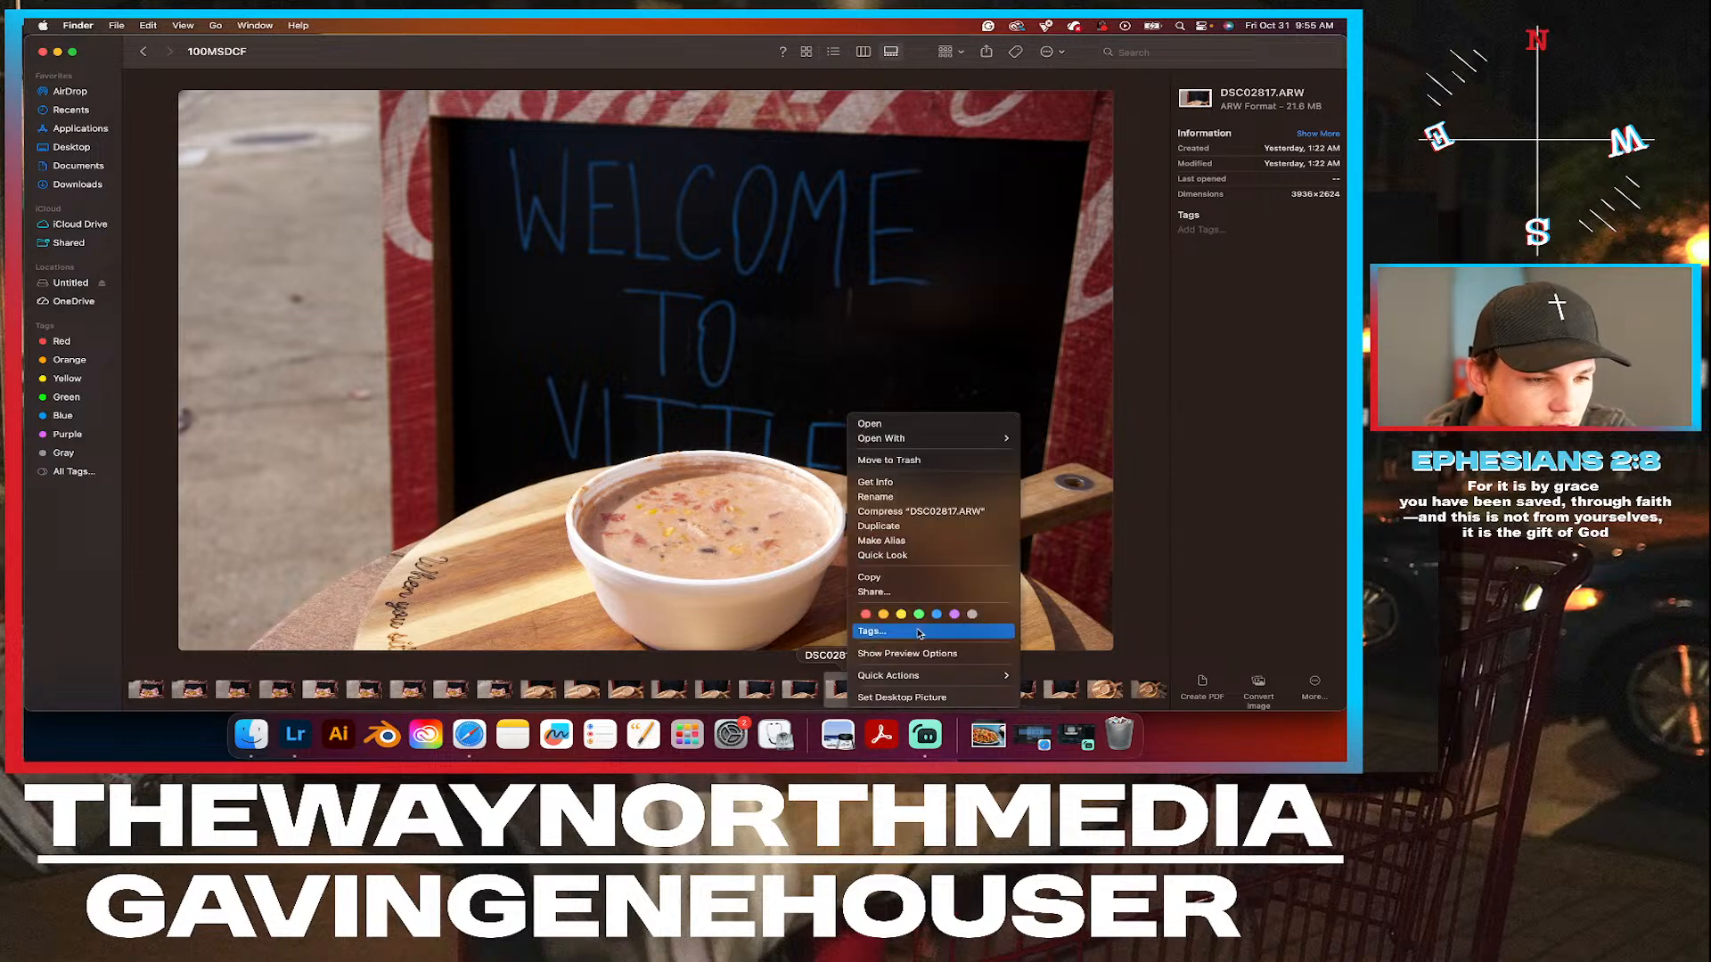
pyautogui.click(916, 619)
# Preview the soup photo DSC02818.ARW and tag it Green.
pyautogui.click(893, 688)
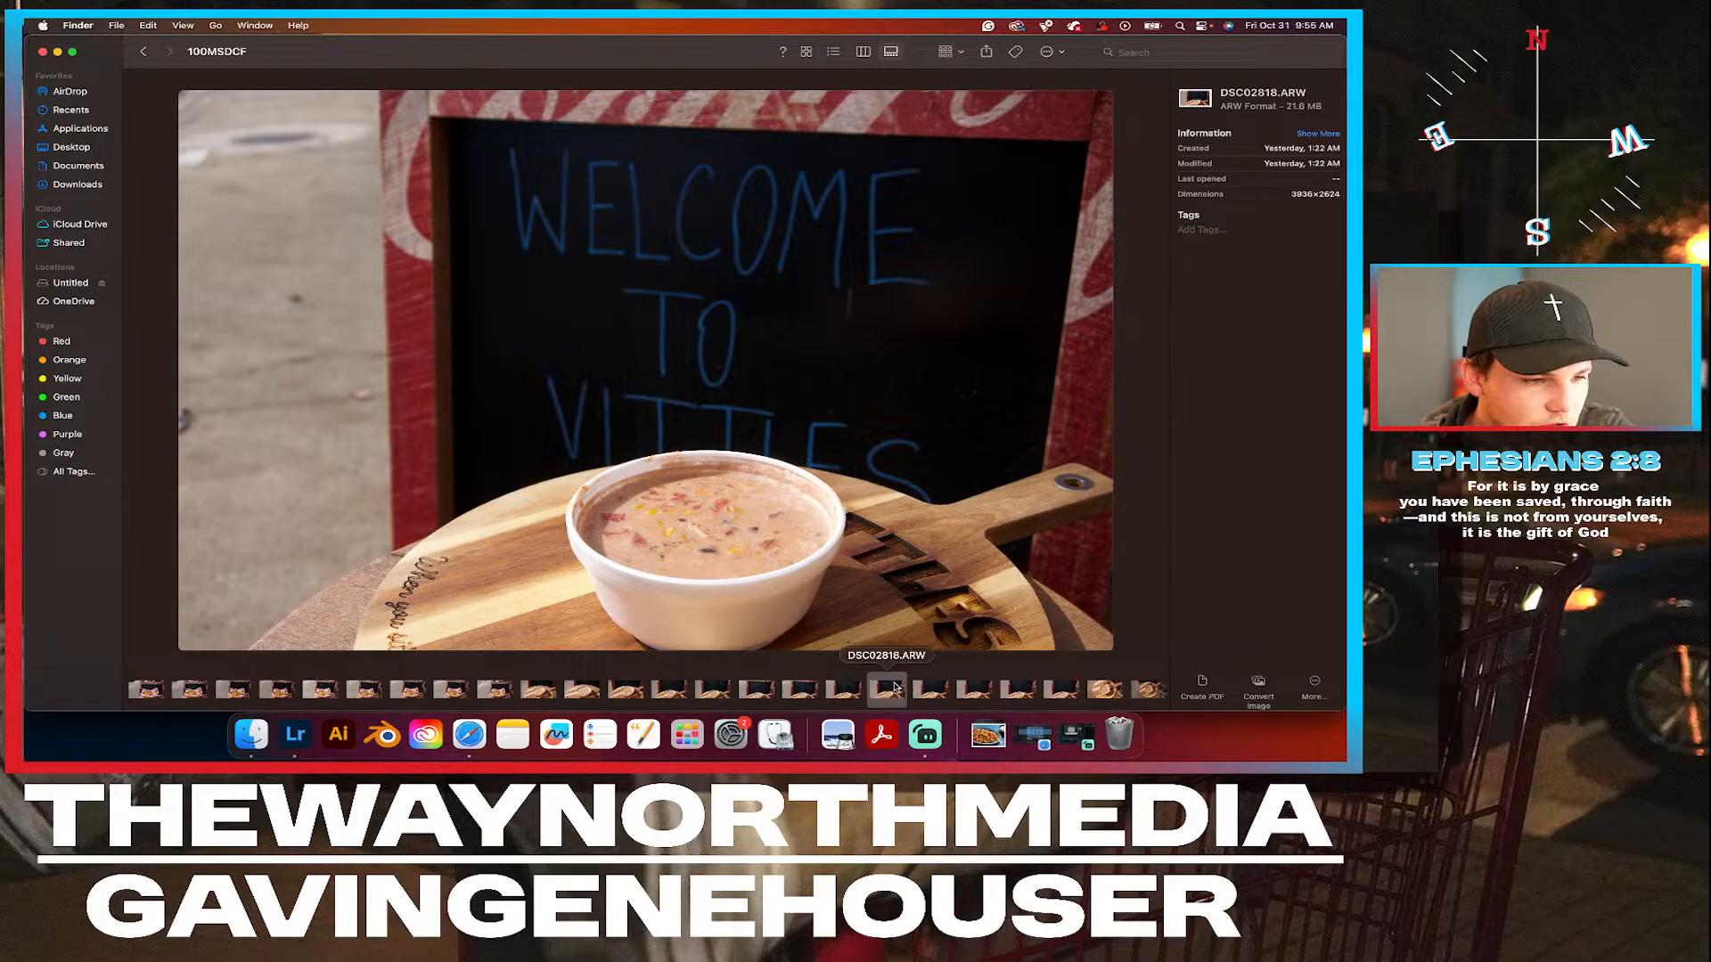
pyautogui.rightClick(894, 689)
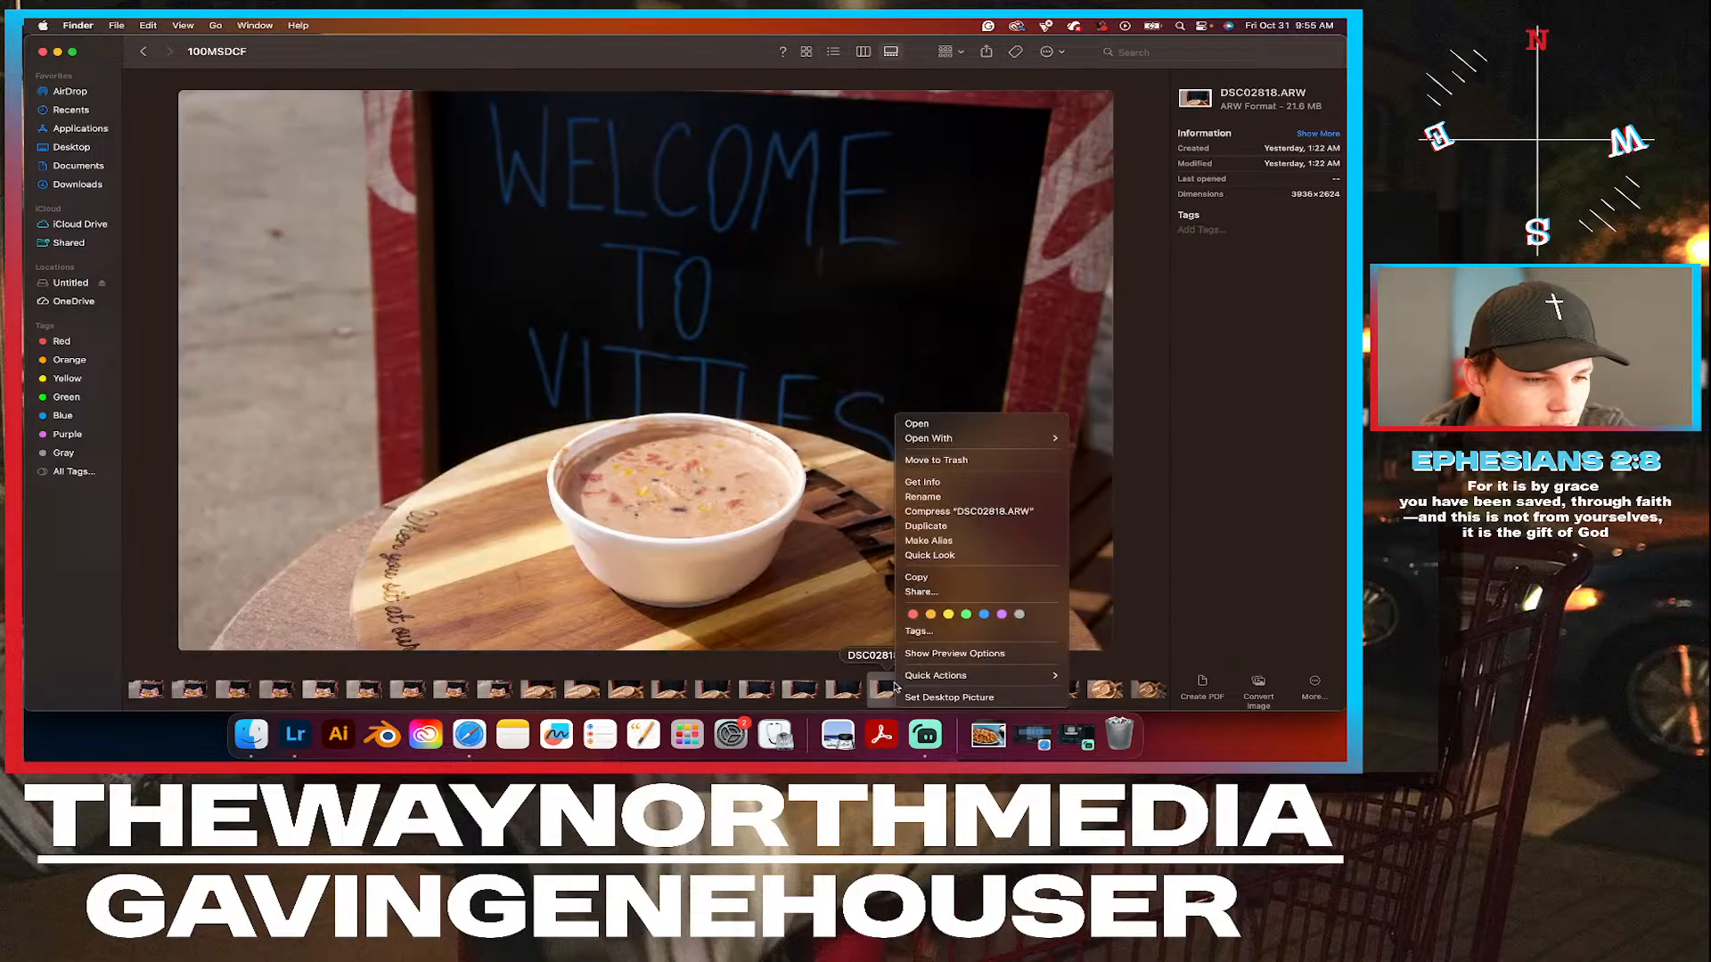
pyautogui.click(967, 619)
# Preview the soup photo DSC02820.ARW and tag it Green.
pyautogui.click(974, 689)
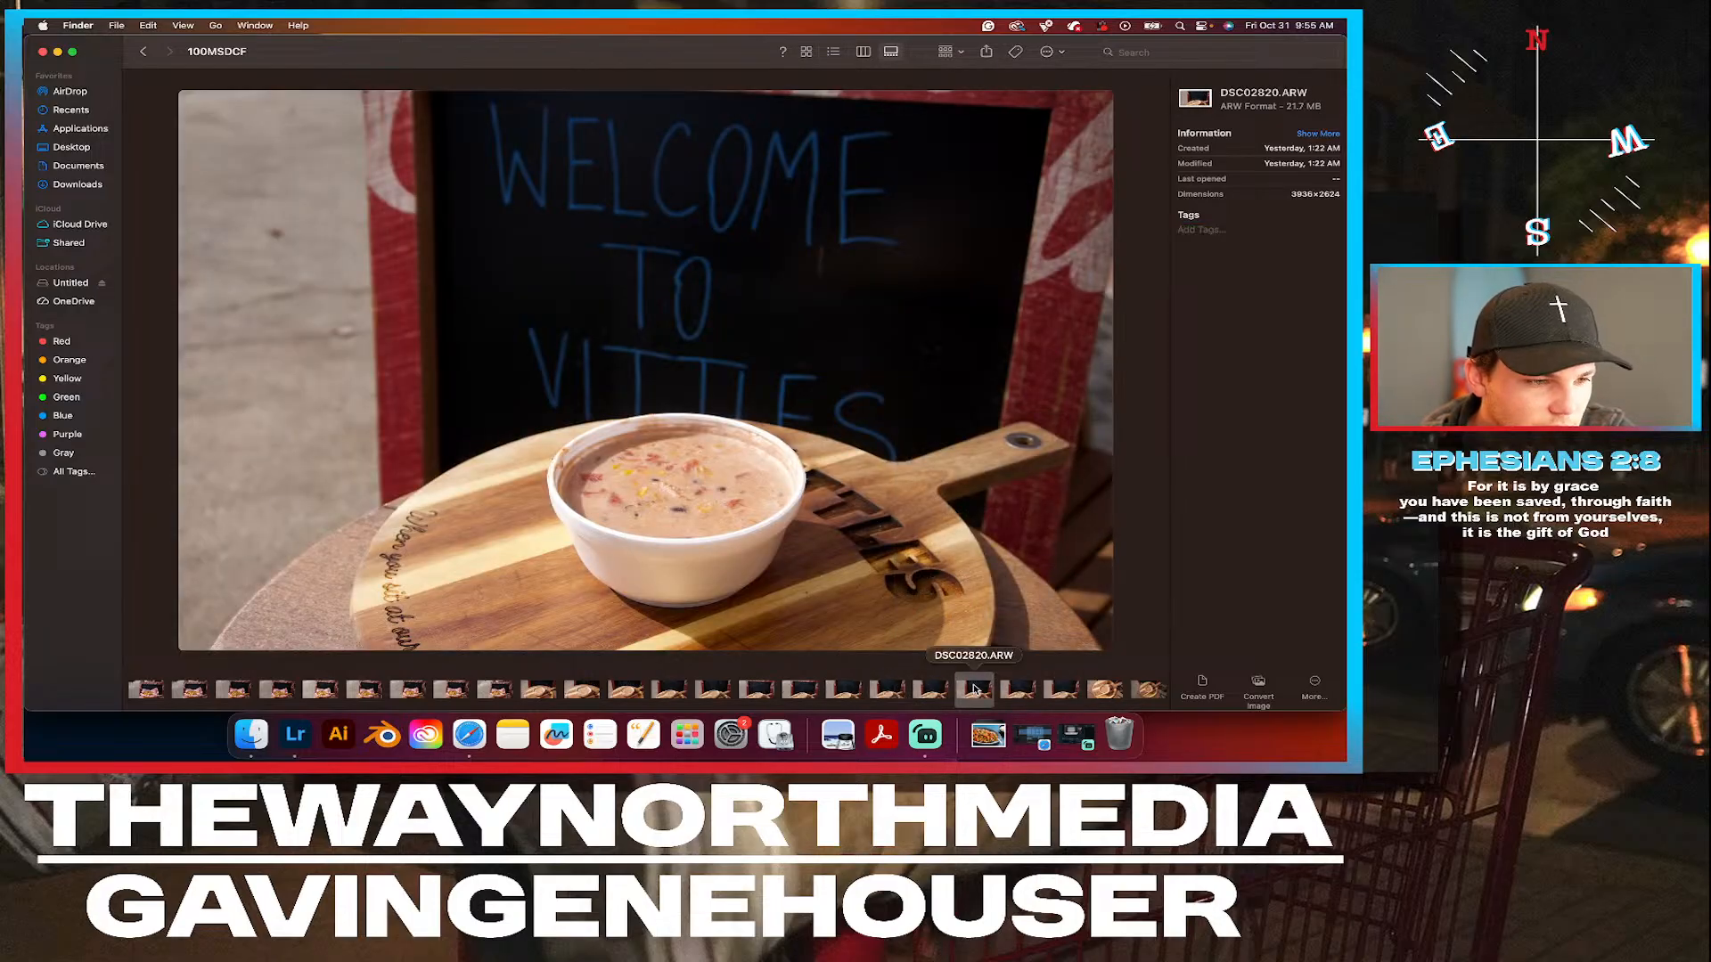
pyautogui.press('Left')
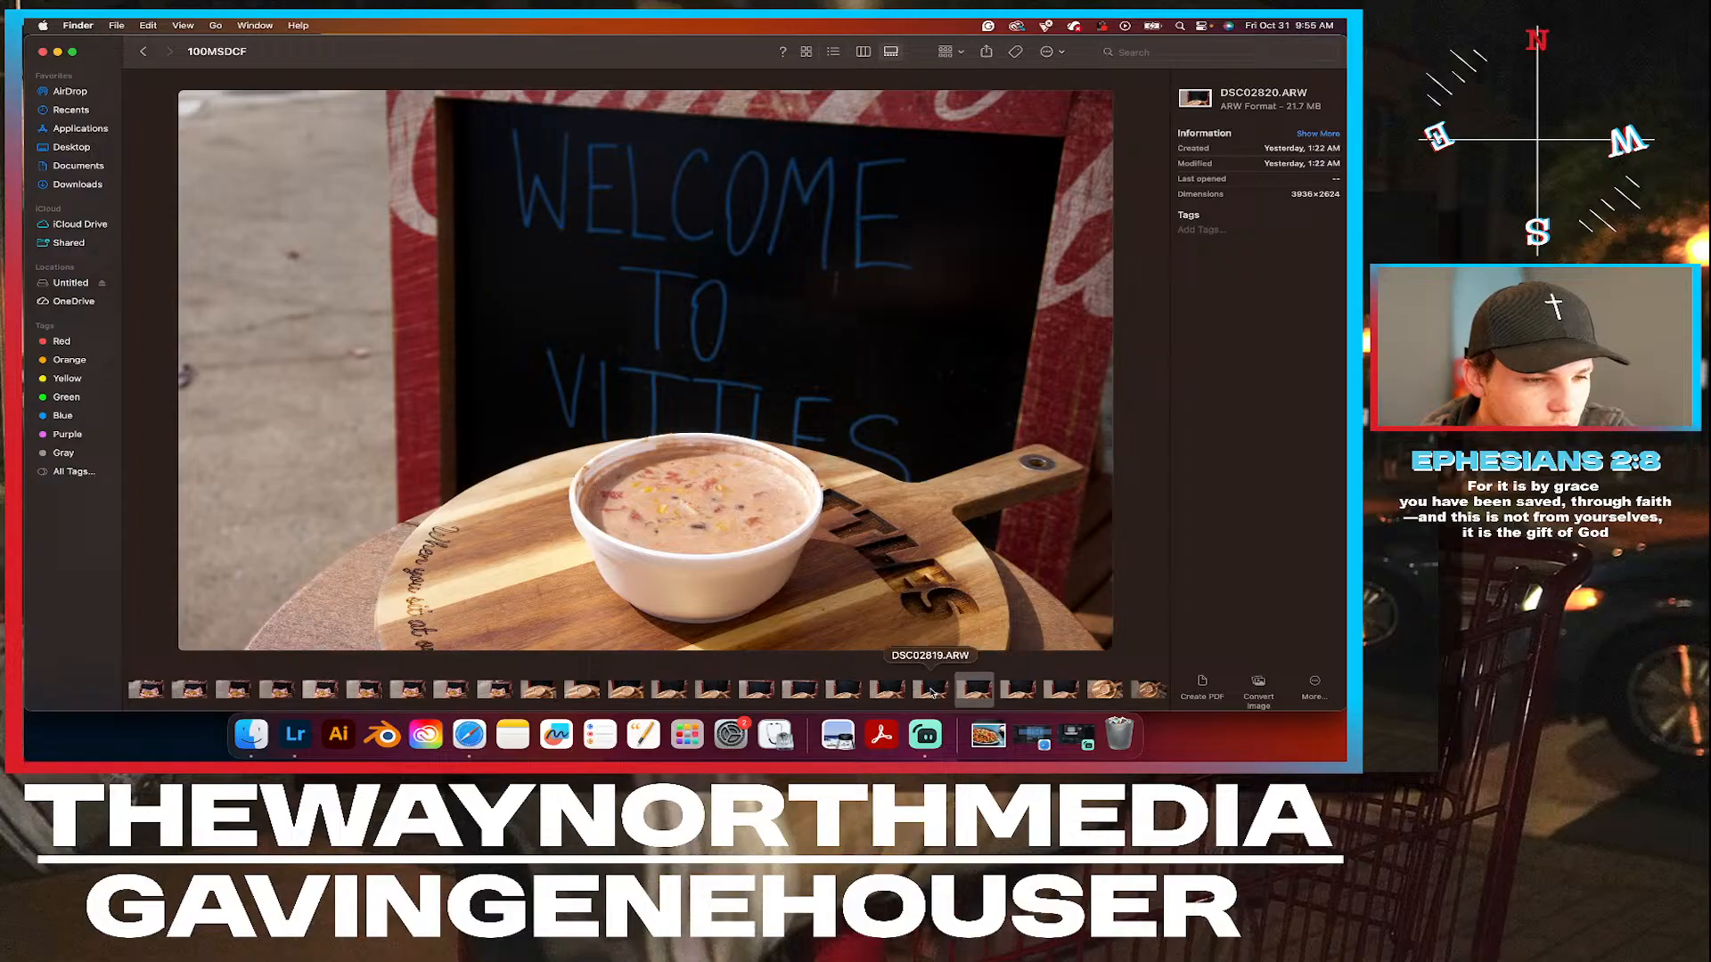
pyautogui.press('Right')
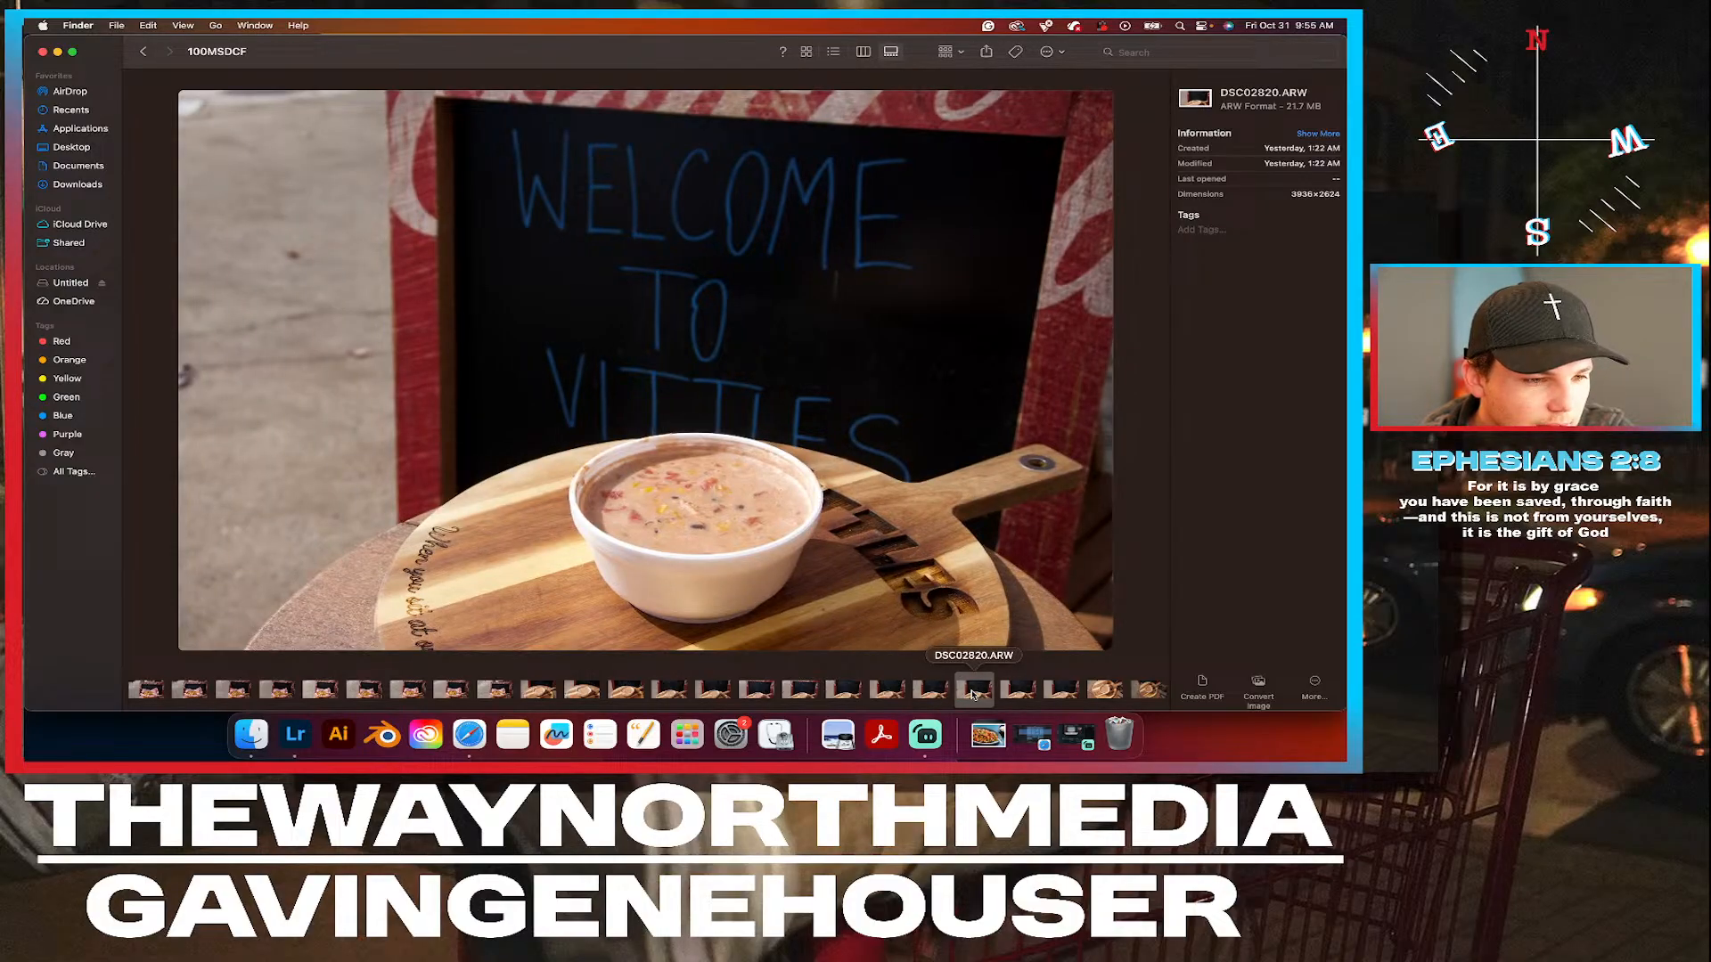
pyautogui.rightClick(973, 695)
pyautogui.click(1043, 613)
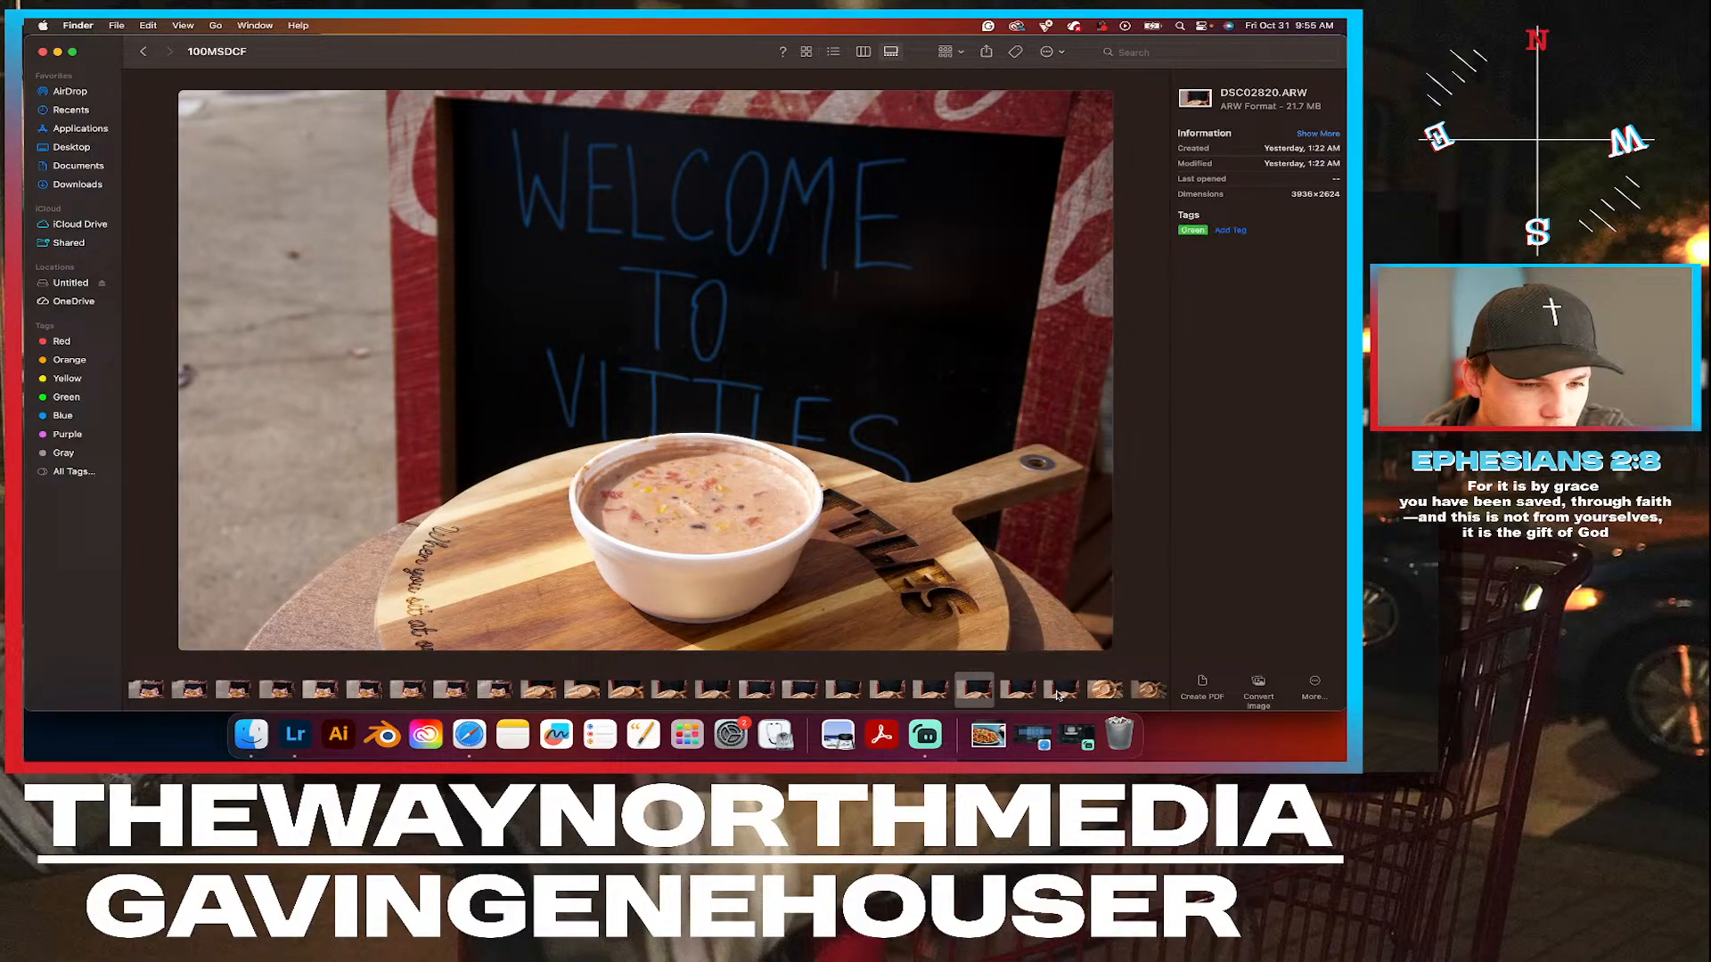
# Compare the overhead soup photos DSC02823.ARW, DSC02824.ARW and DSC02825.ARW, and tag DSC02825.ARW and DSC02823.ARW Green.
pyautogui.hscroll(4, 980, 688)
pyautogui.click(928, 688)
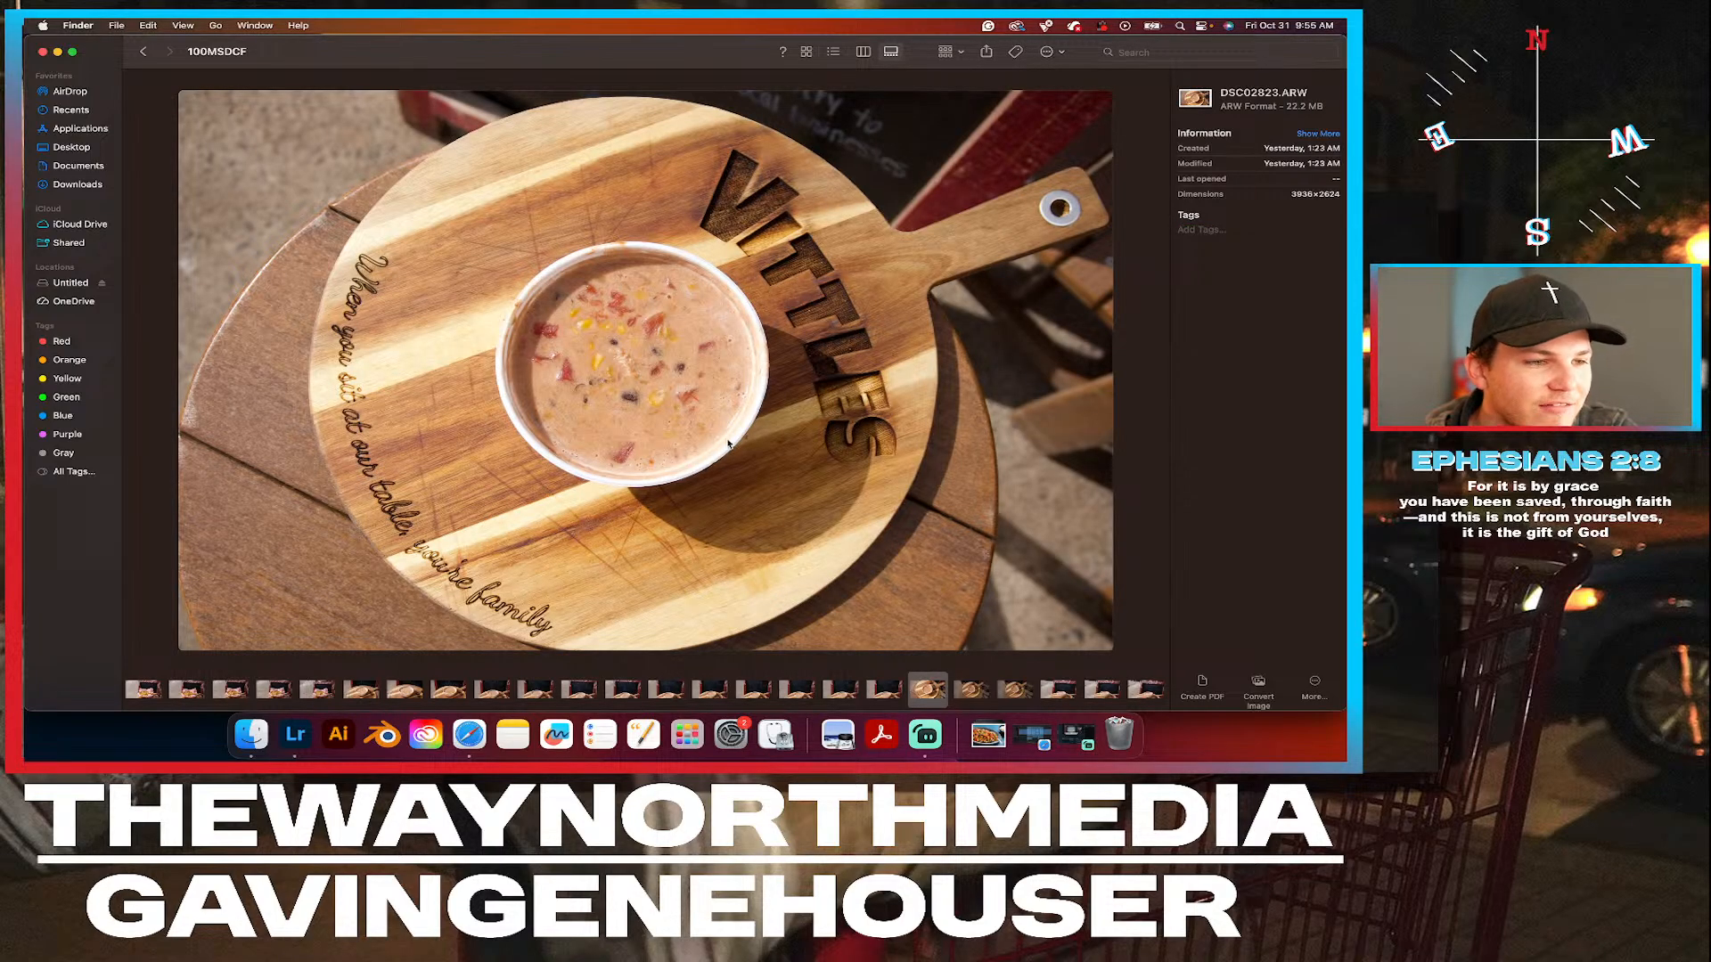
pyautogui.click(973, 689)
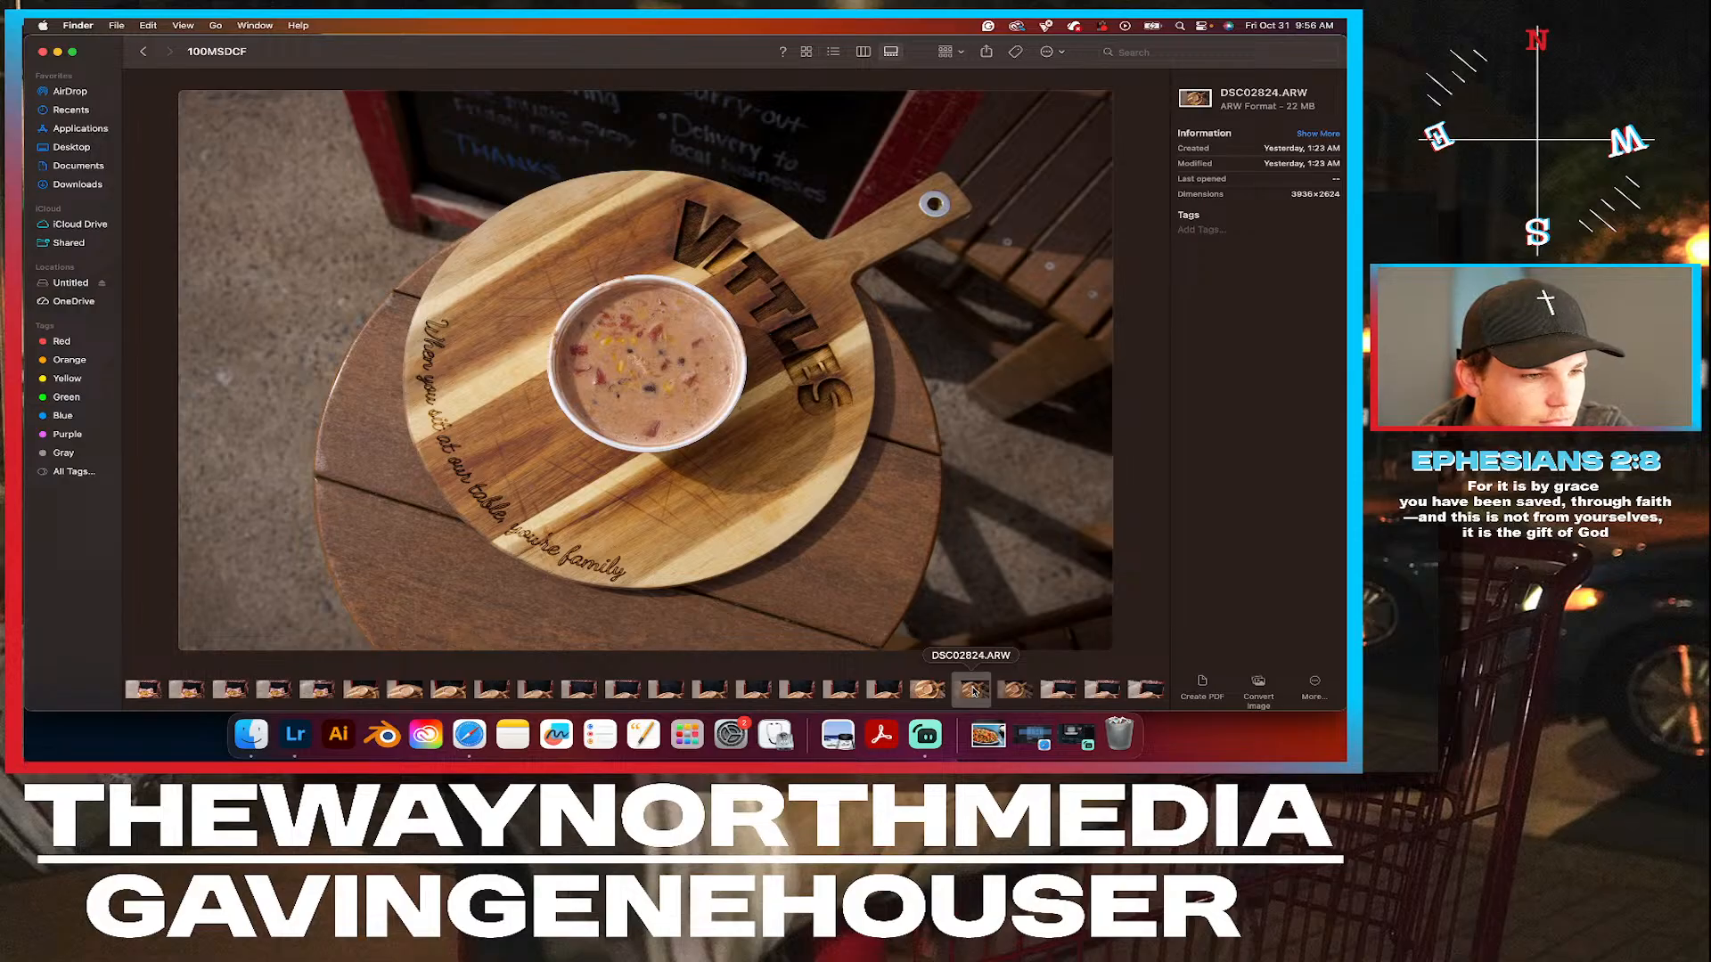
pyautogui.click(1013, 691)
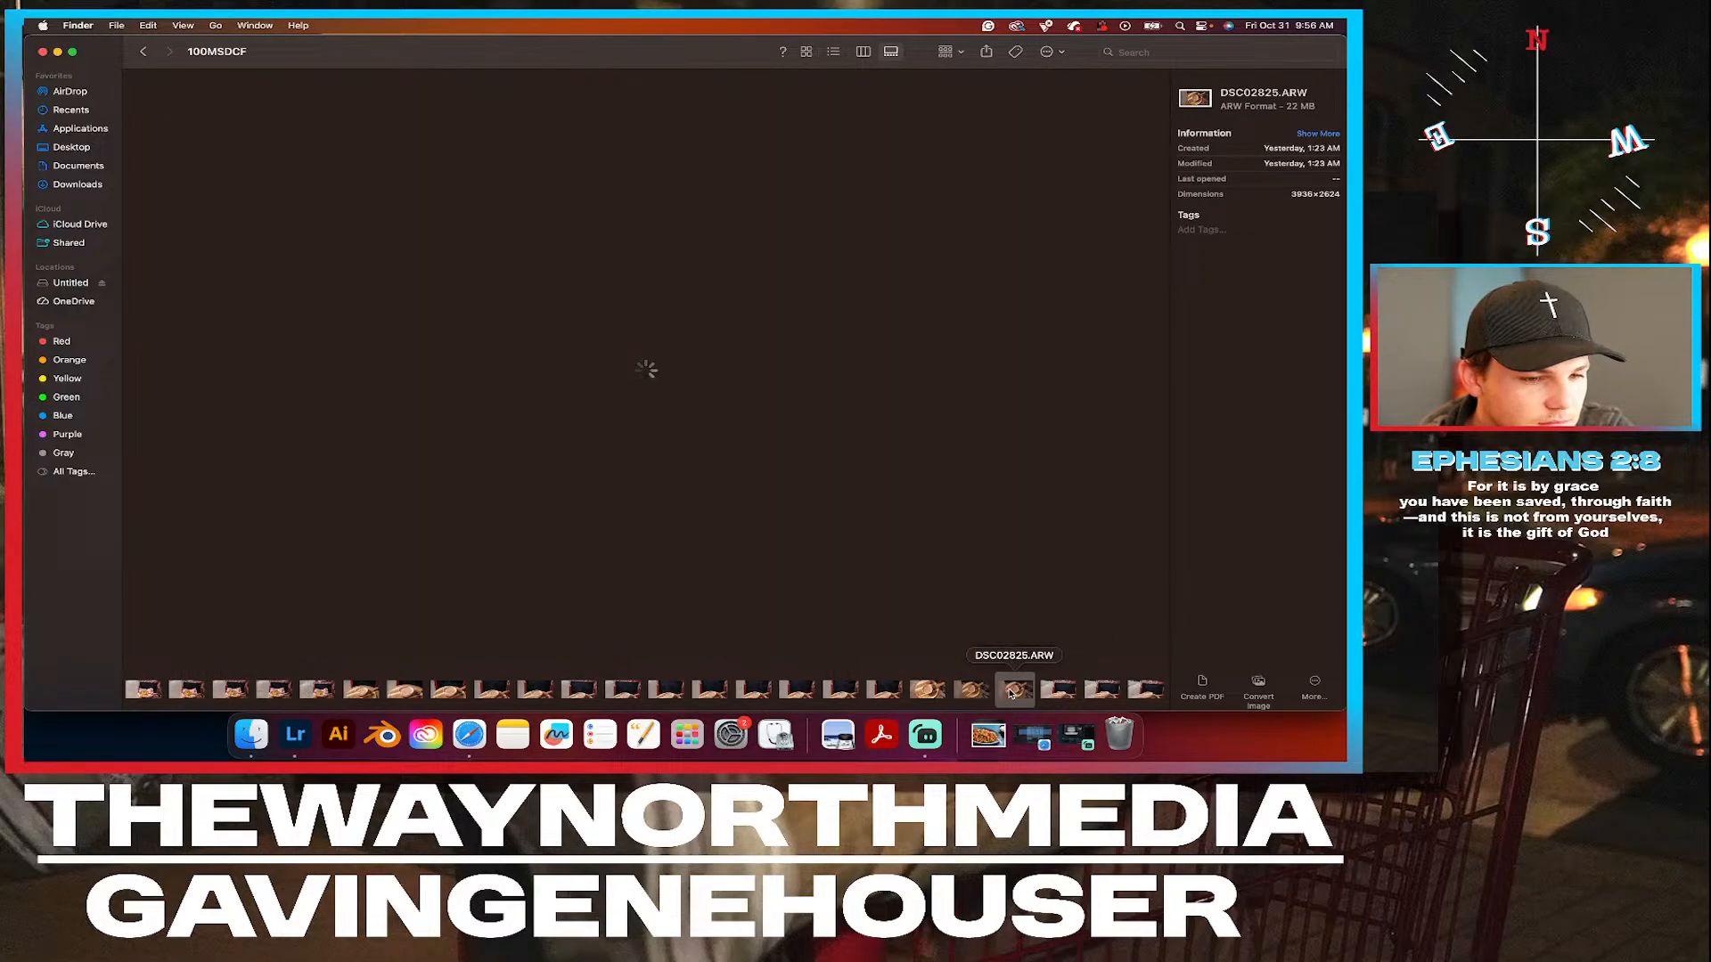
pyautogui.rightClick(1013, 691)
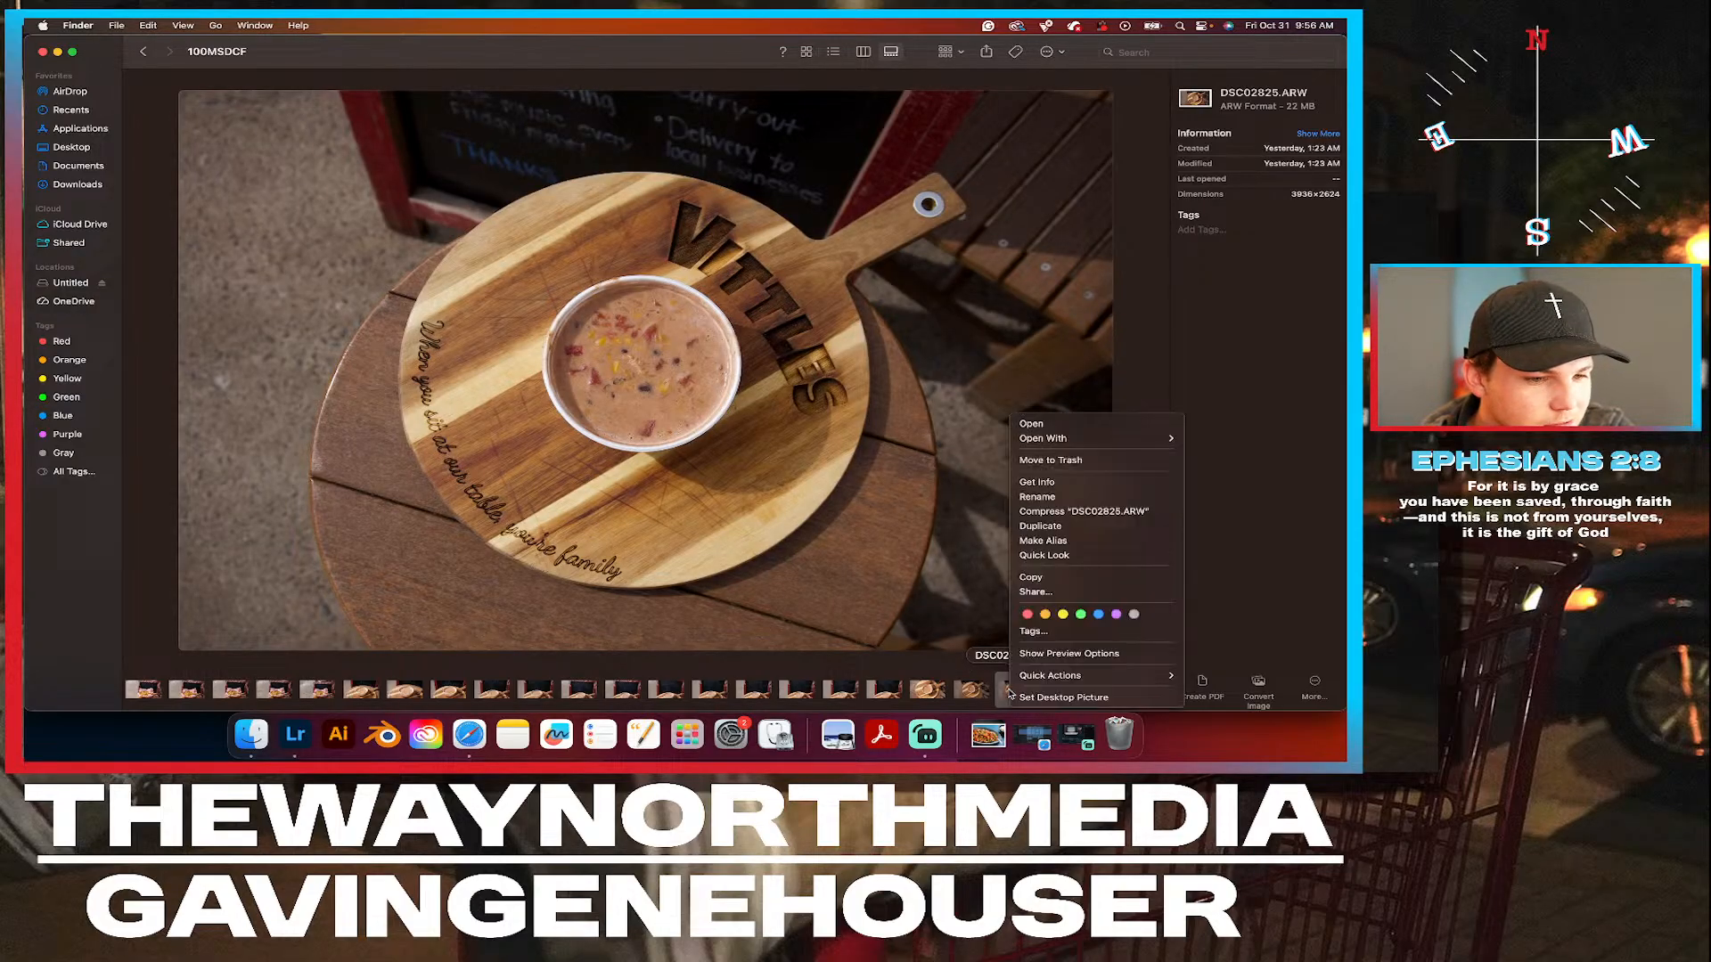
pyautogui.click(1081, 621)
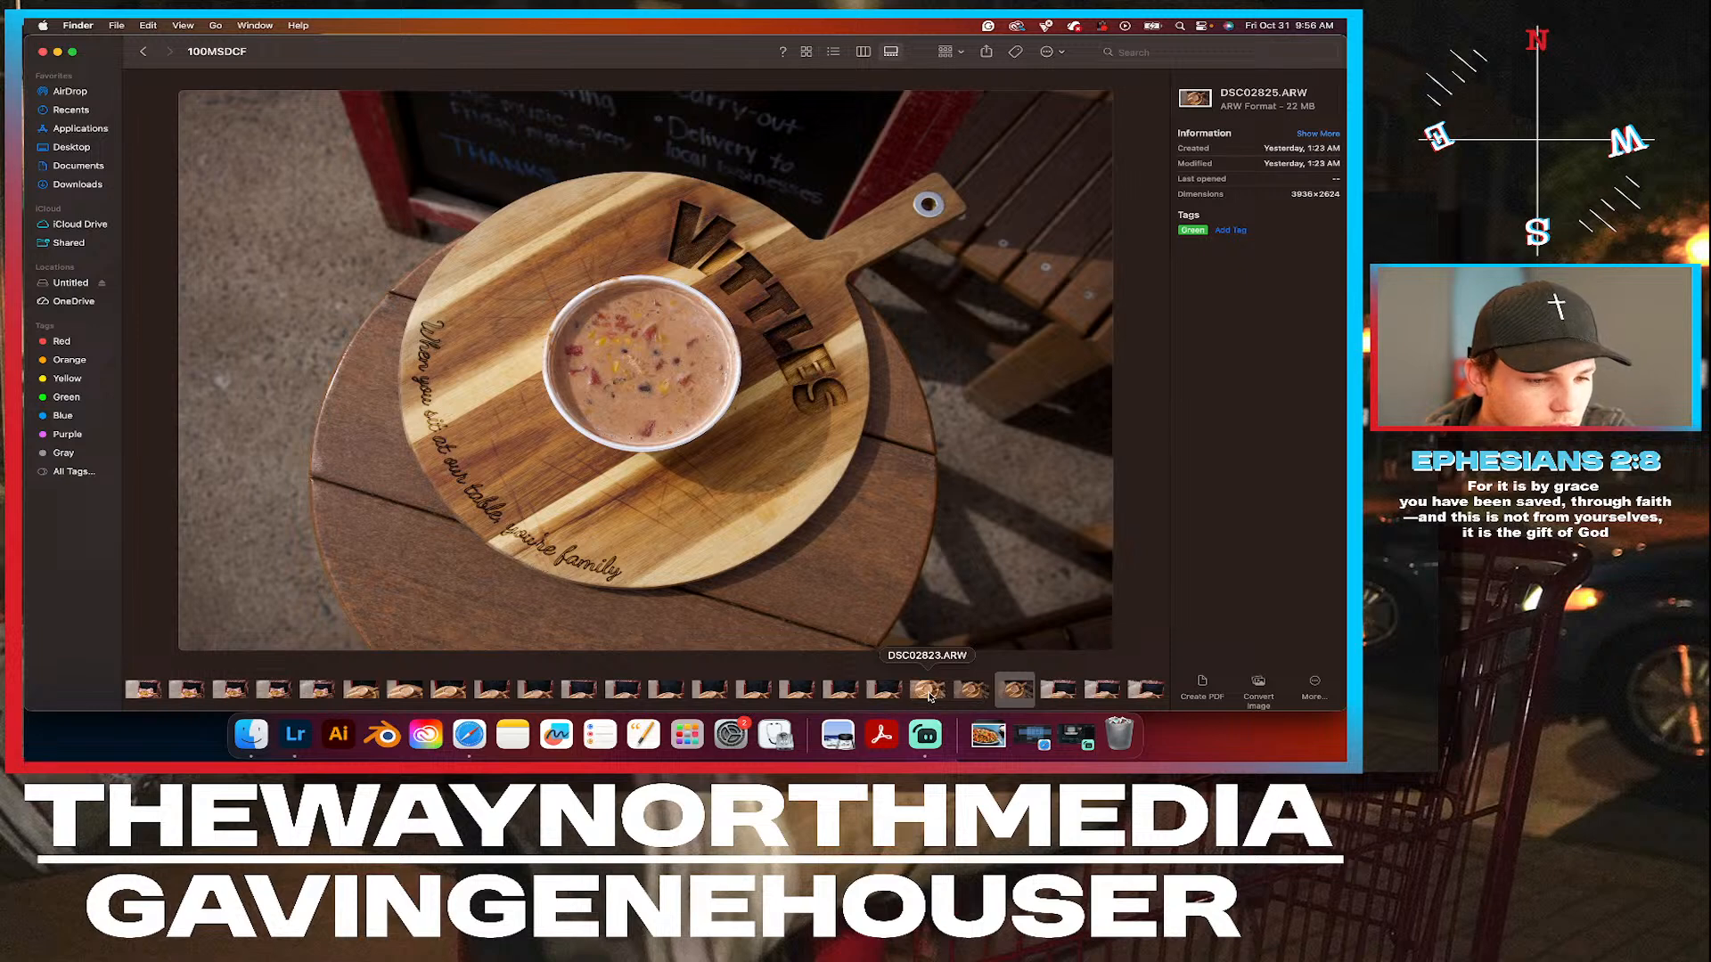
pyautogui.rightClick(929, 690)
pyautogui.click(1003, 623)
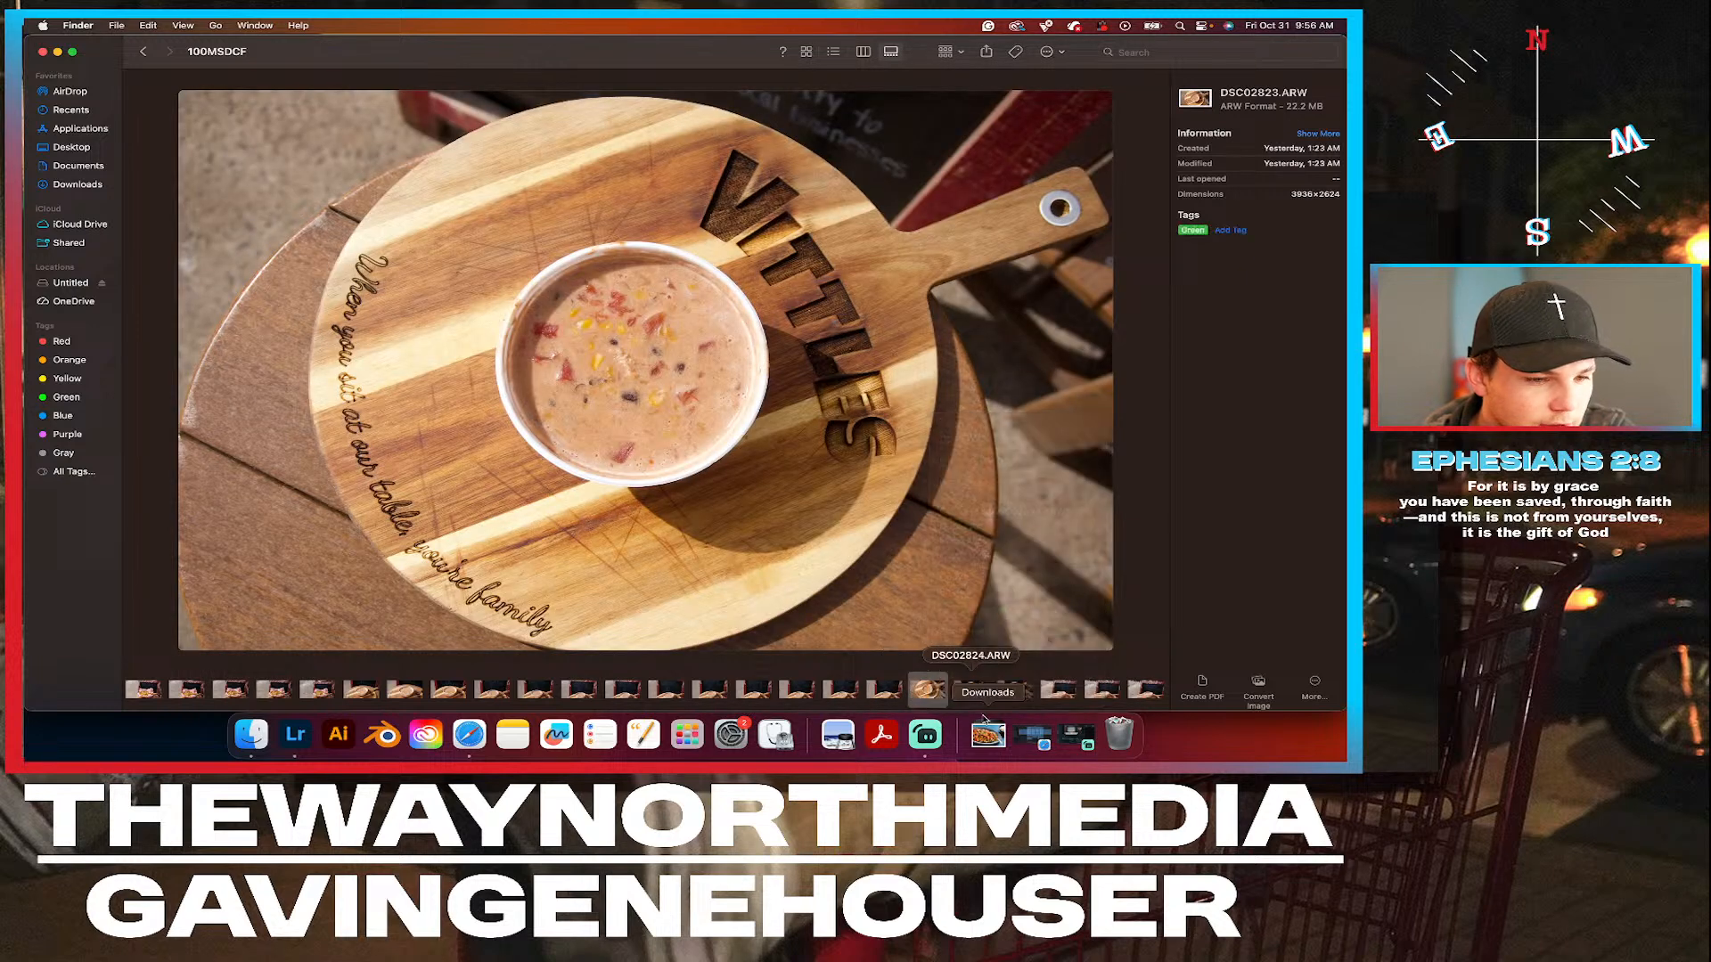
# Compare the soup photos DSC02827.ARW, DSC02828.ARW and DSC02826.ARW, and tag DSC02826.ARW Green.
pyautogui.click(1088, 689)
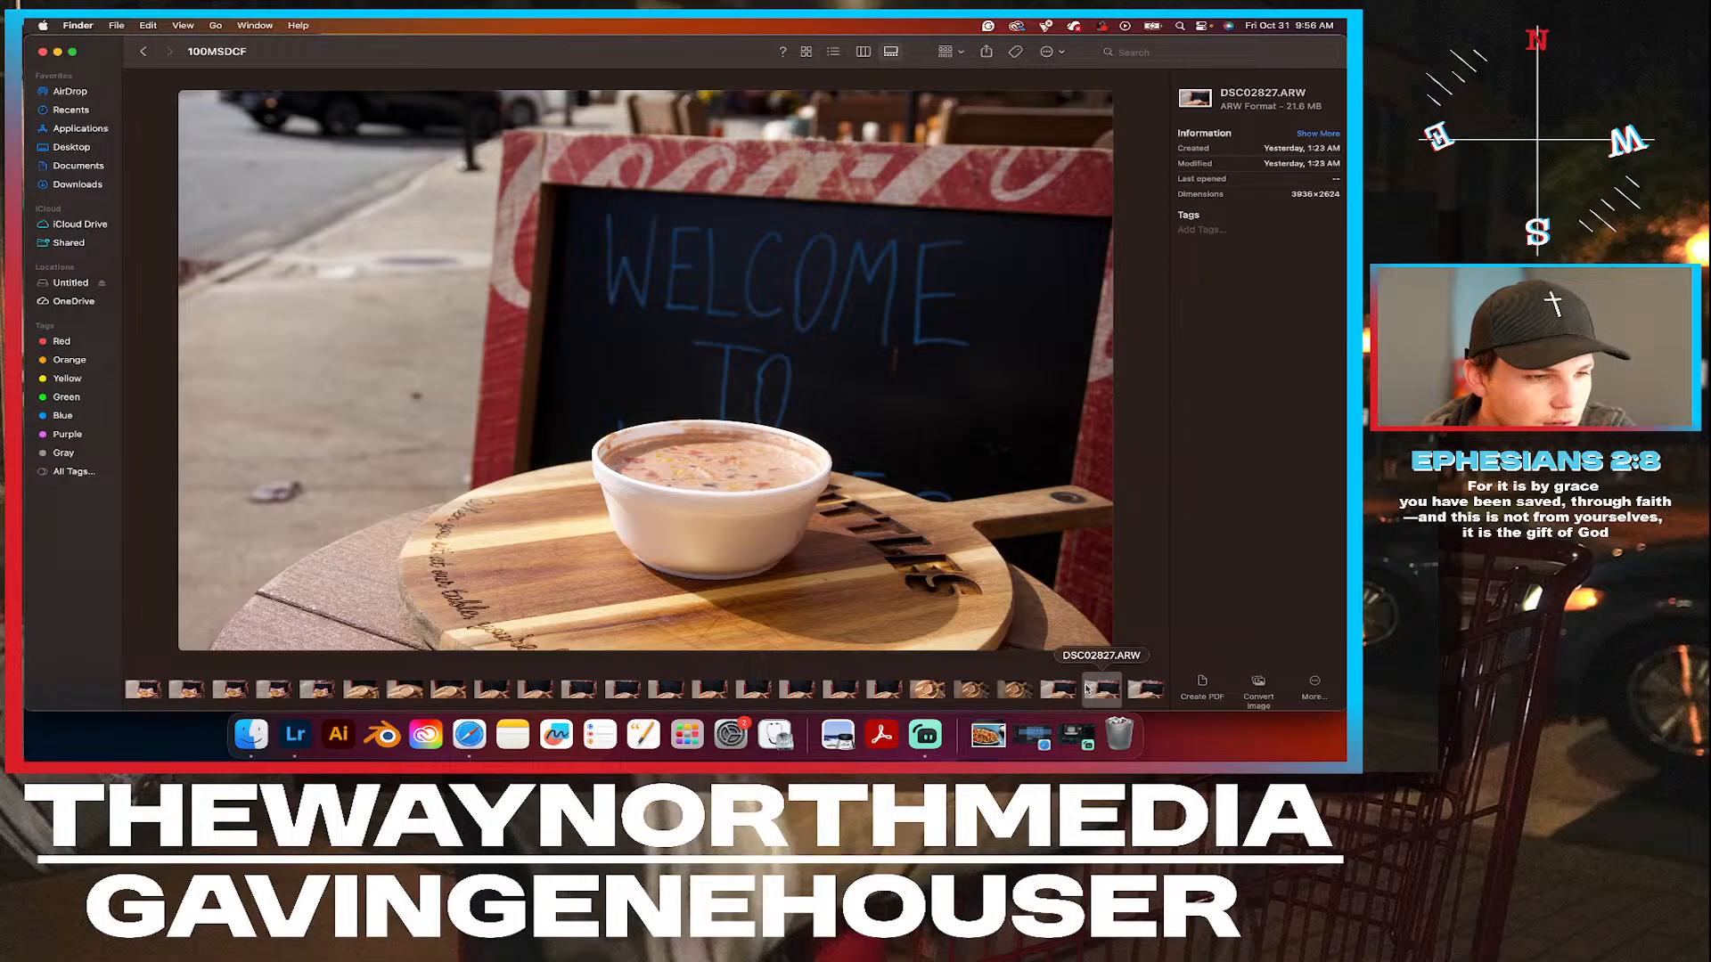
pyautogui.click(1143, 689)
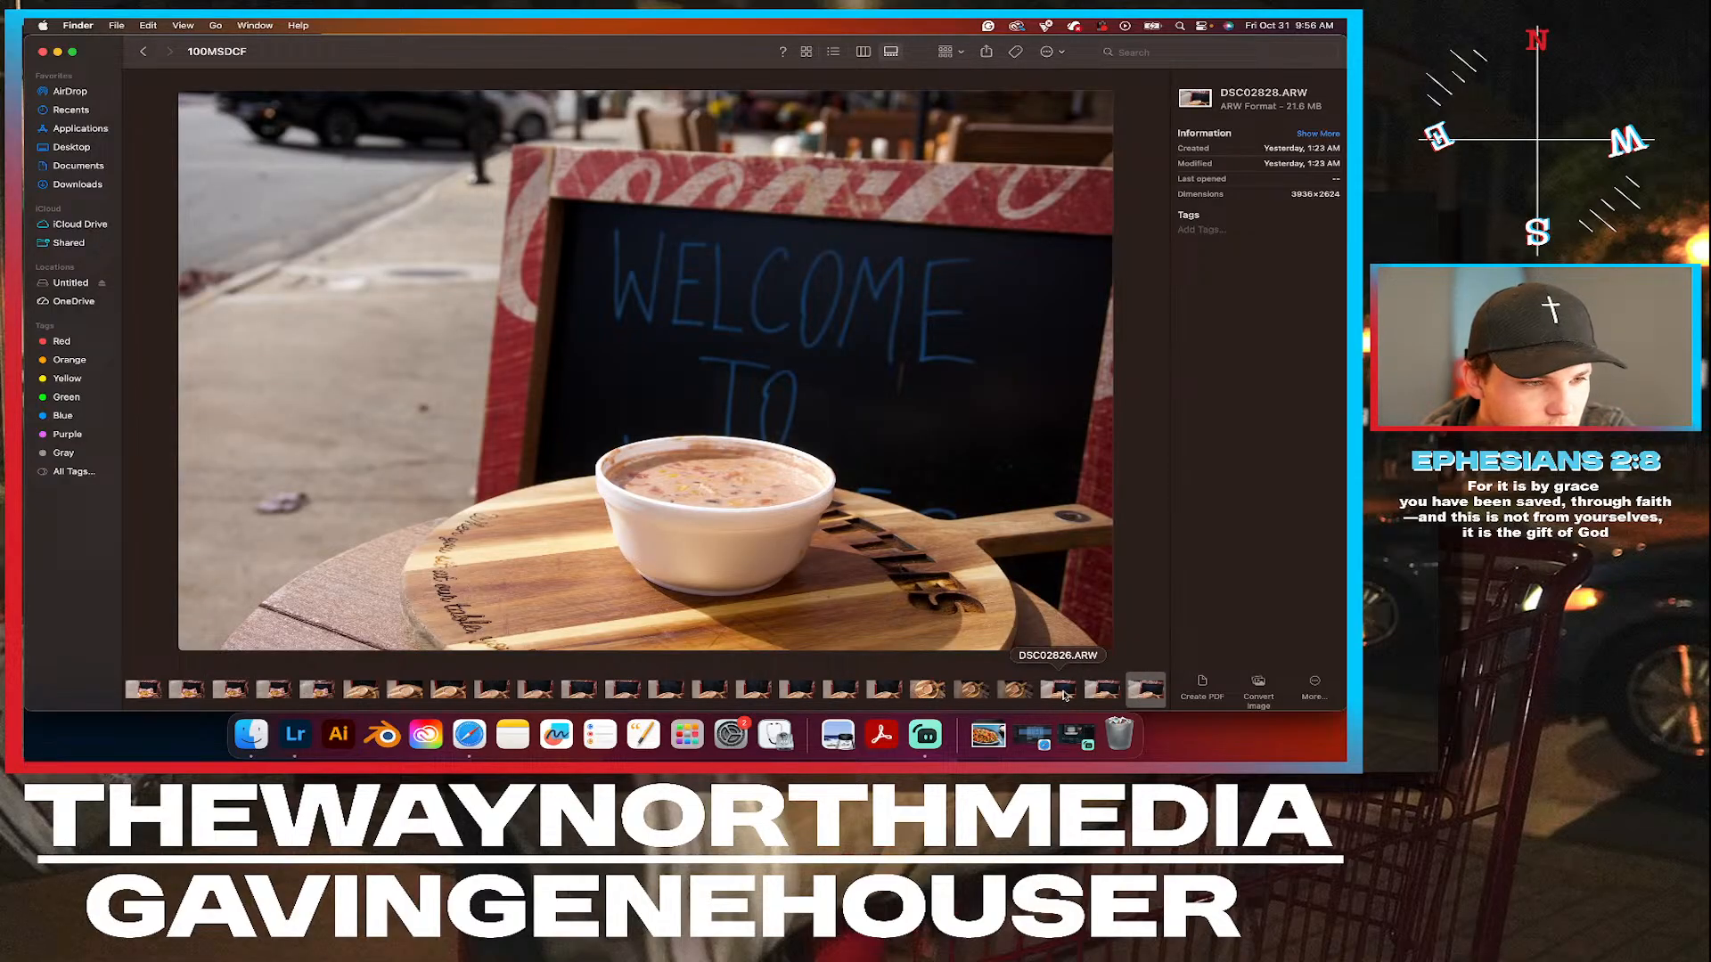
pyautogui.click(1058, 690)
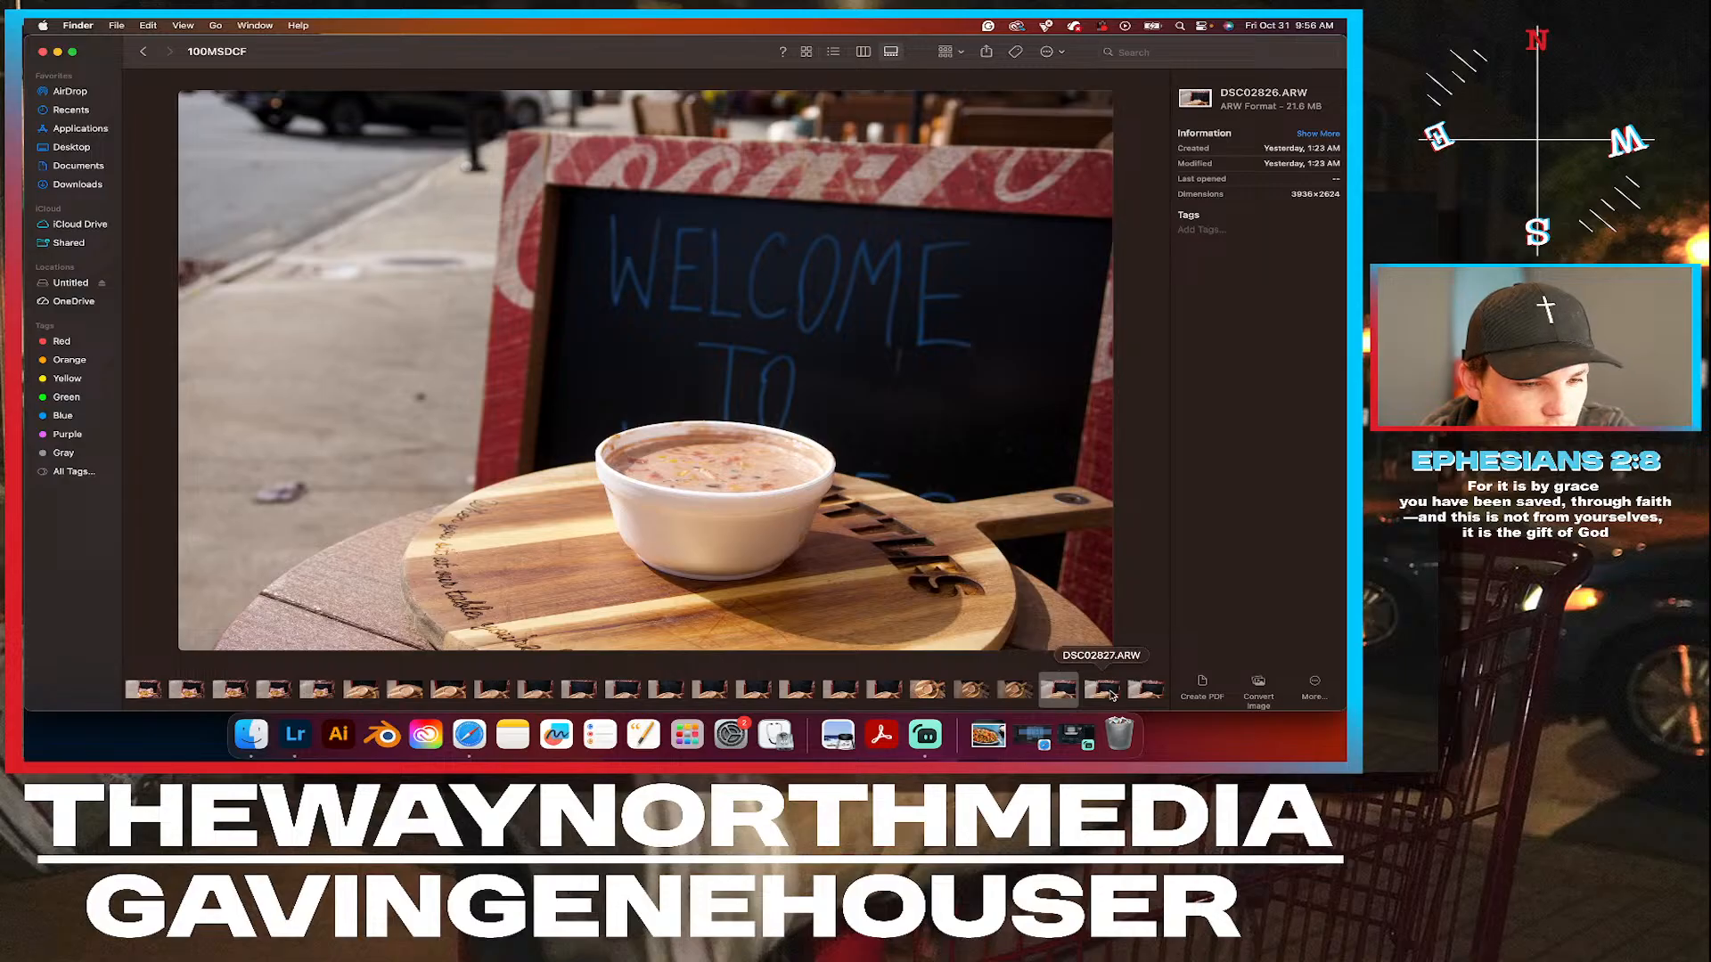
pyautogui.rightClick(1069, 693)
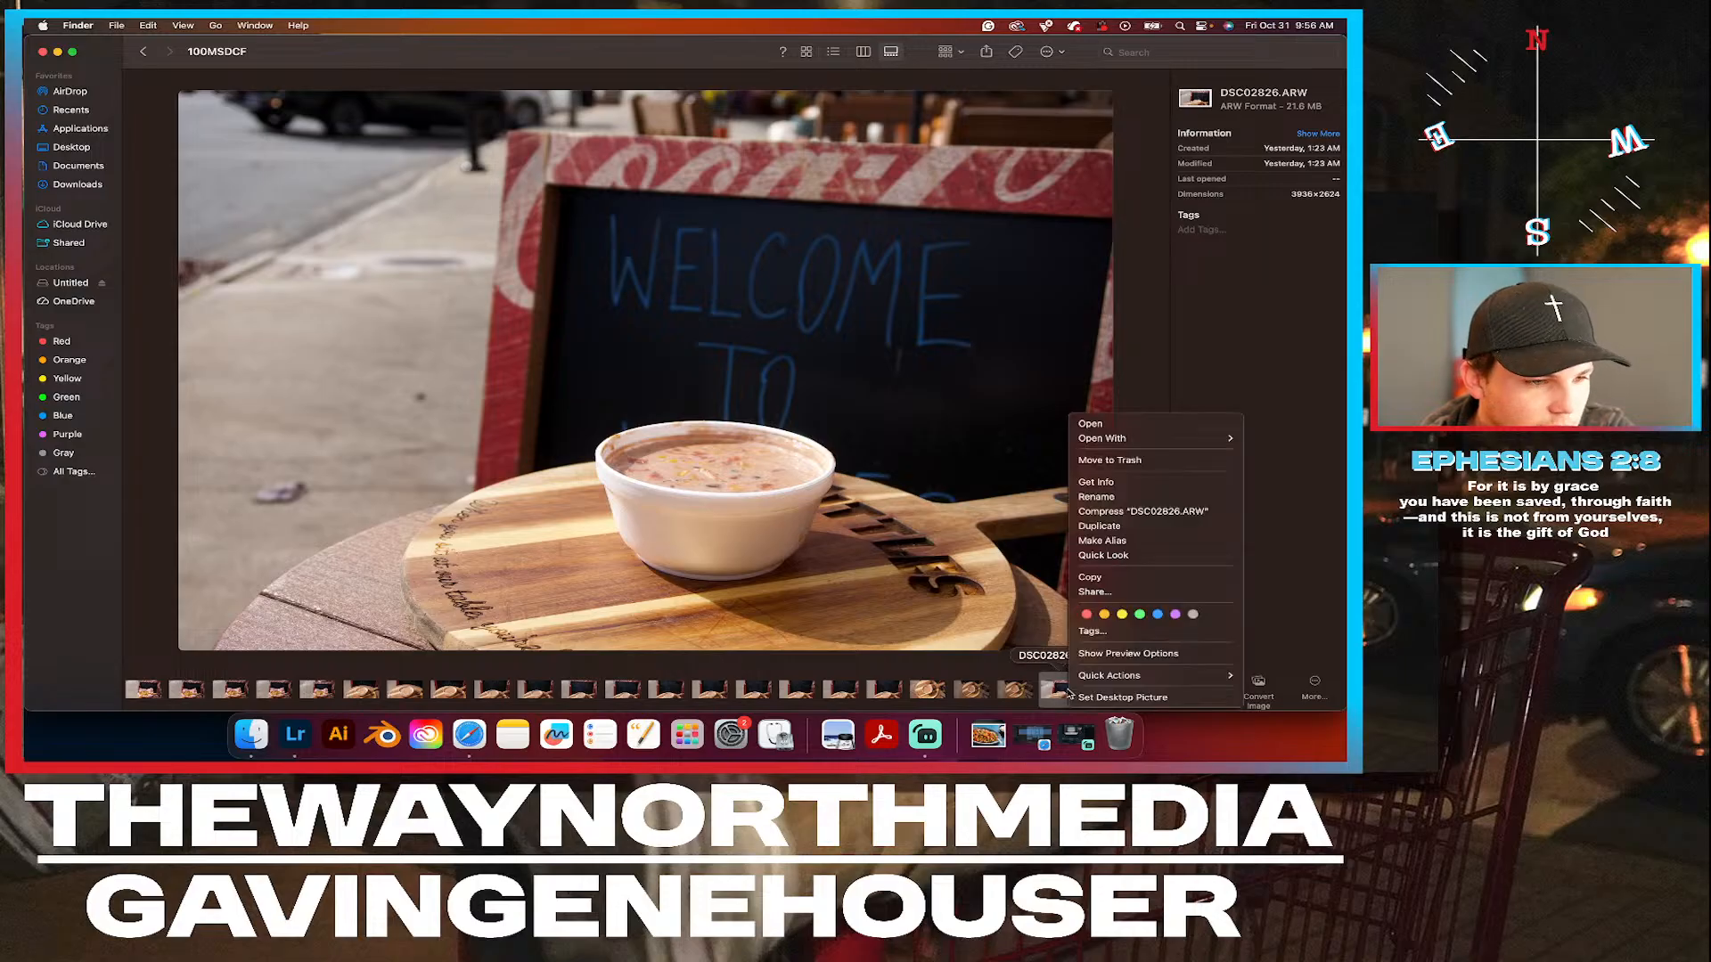
pyautogui.click(1140, 614)
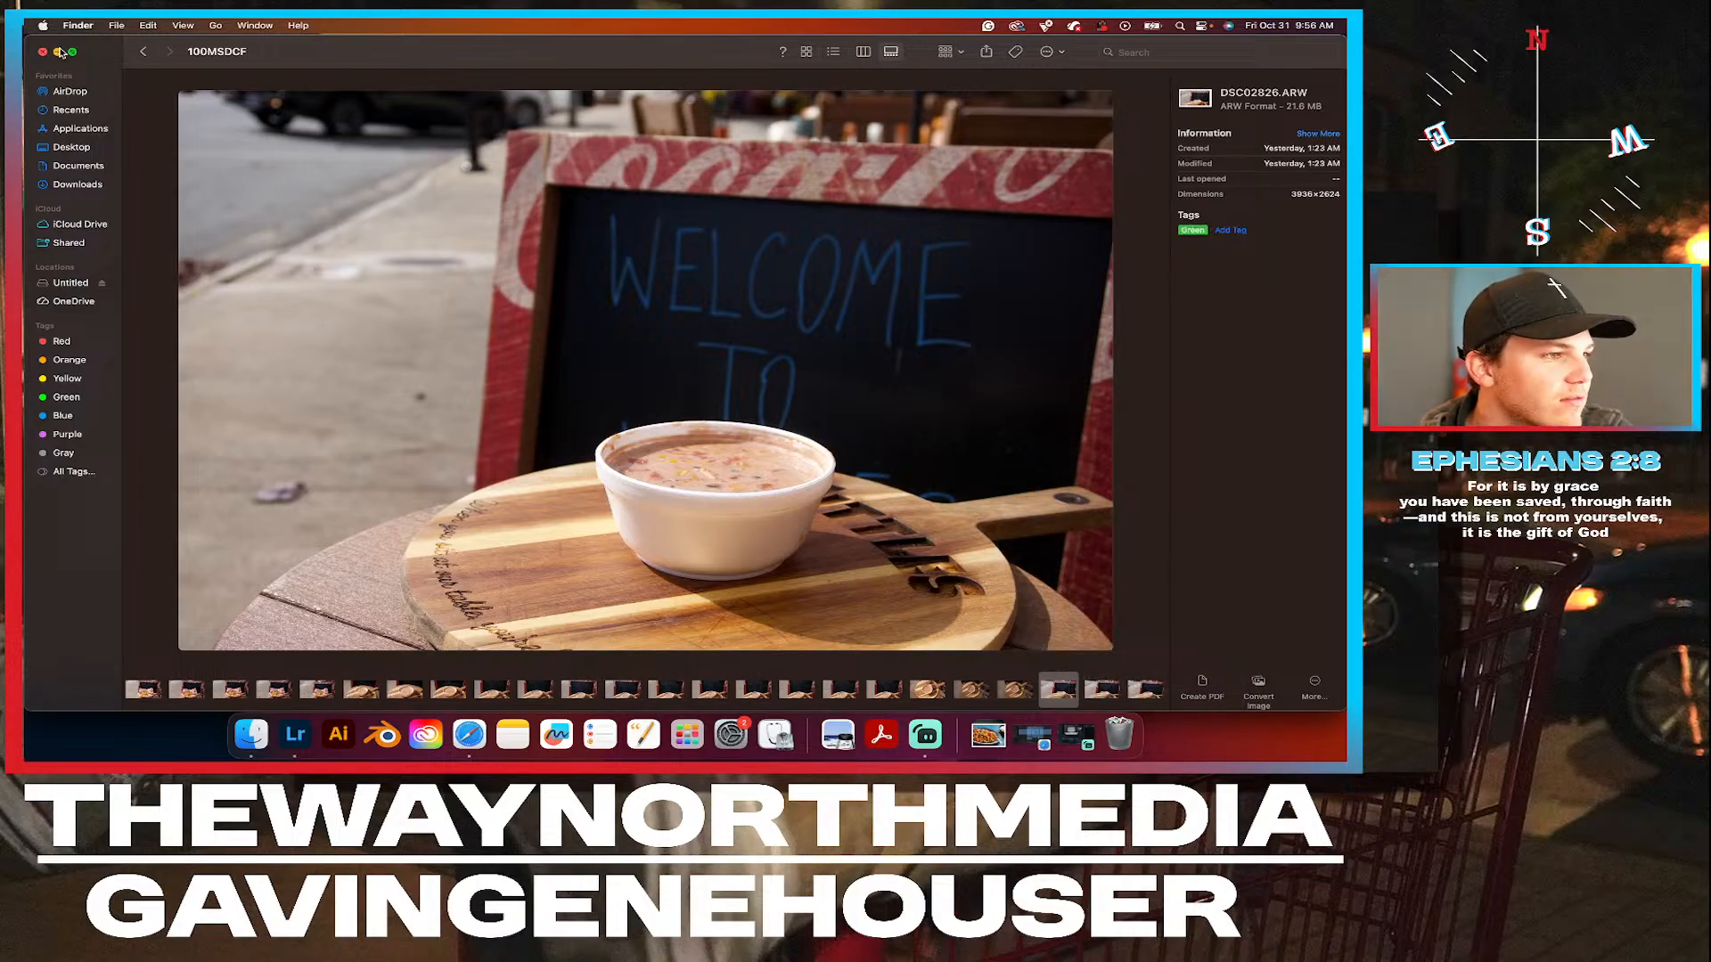
# Glance at Adobe Lightroom, return to the 100MSDCF folder in Finder and show its files as icons grouped by Tags.
pyautogui.click(295, 734)
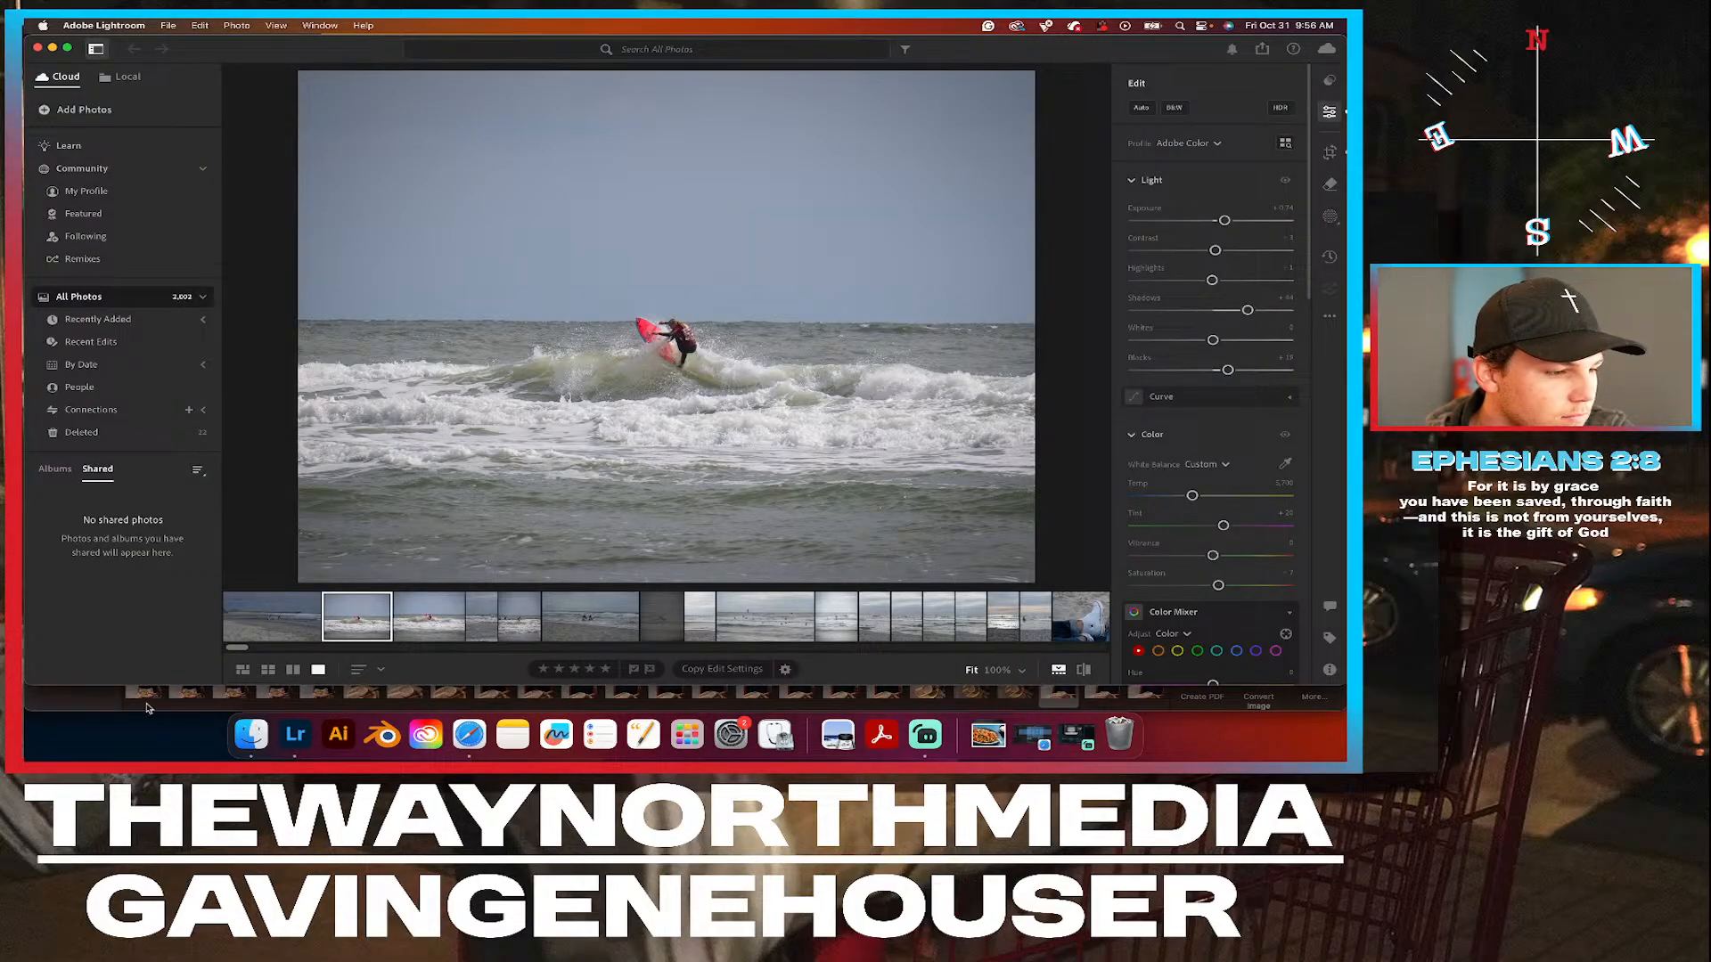
pyautogui.click(107, 700)
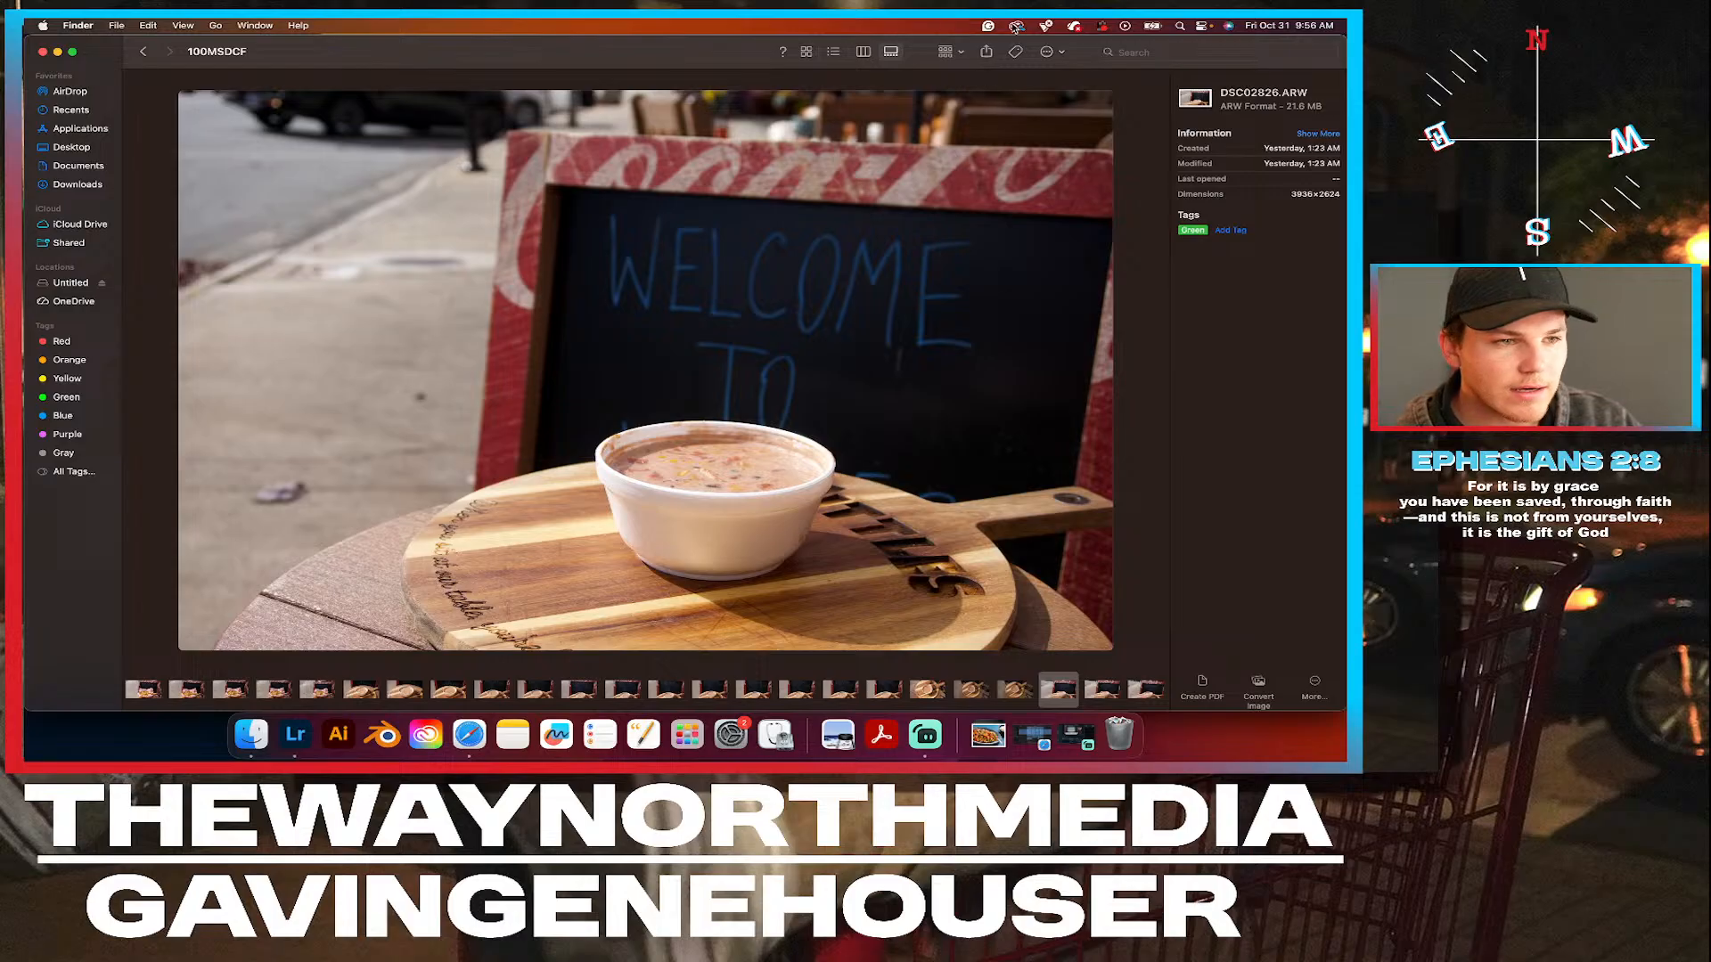
pyautogui.click(806, 52)
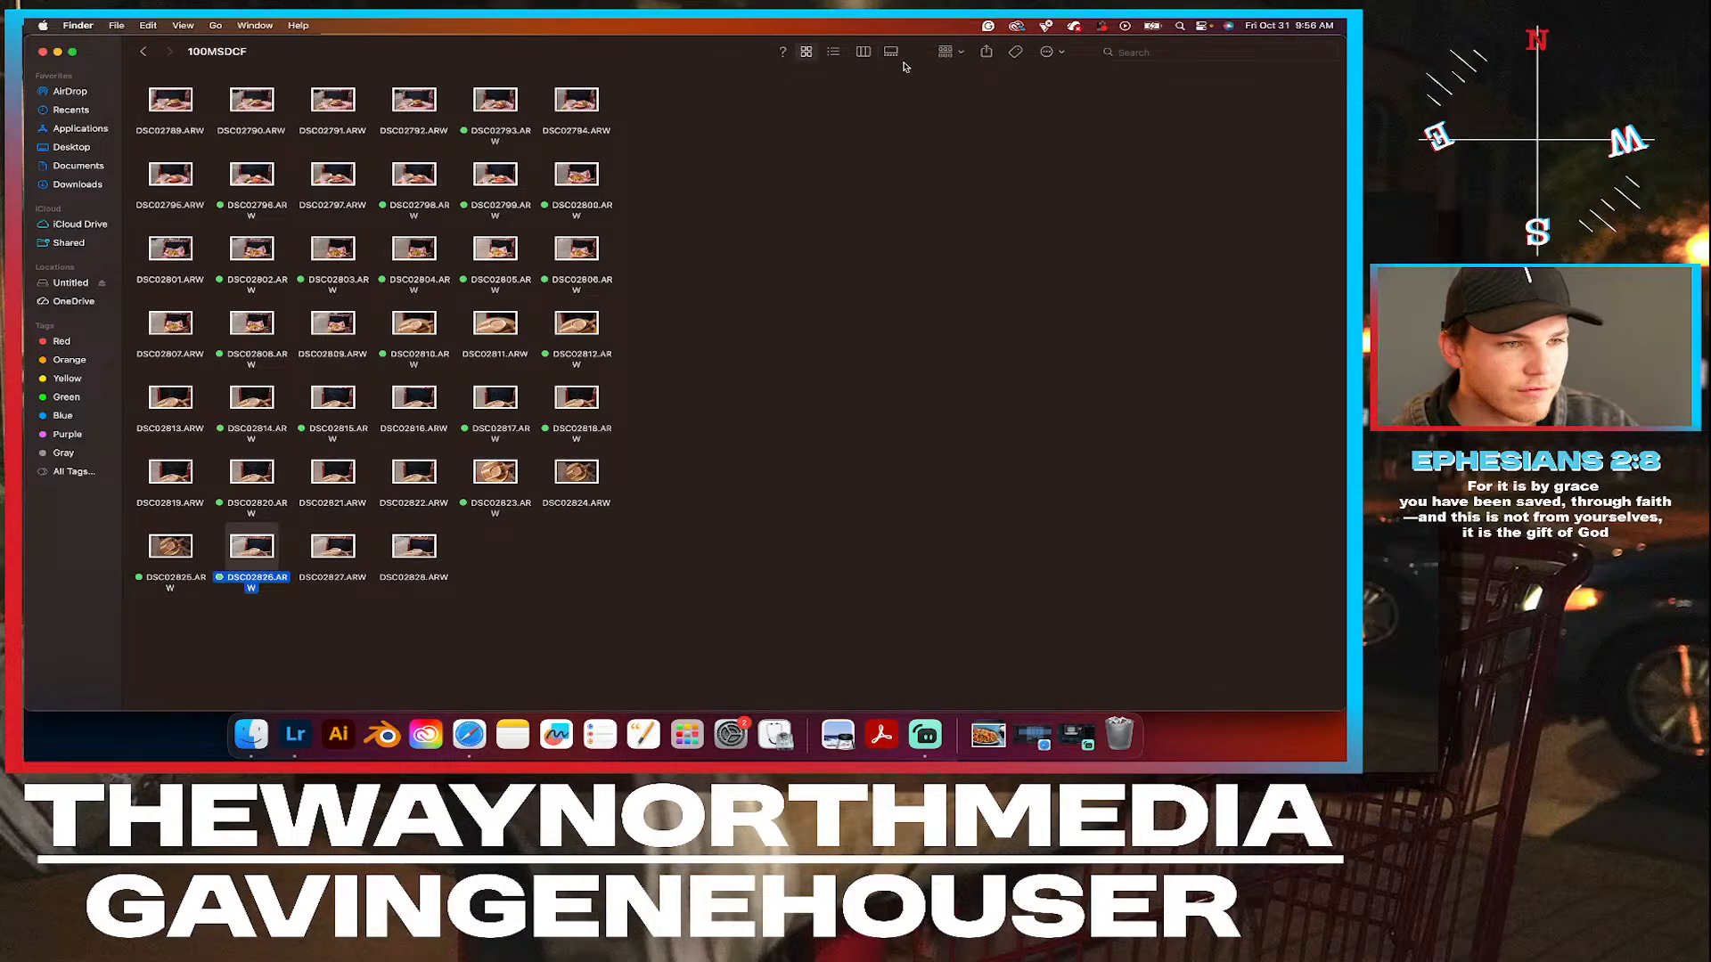
pyautogui.click(948, 54)
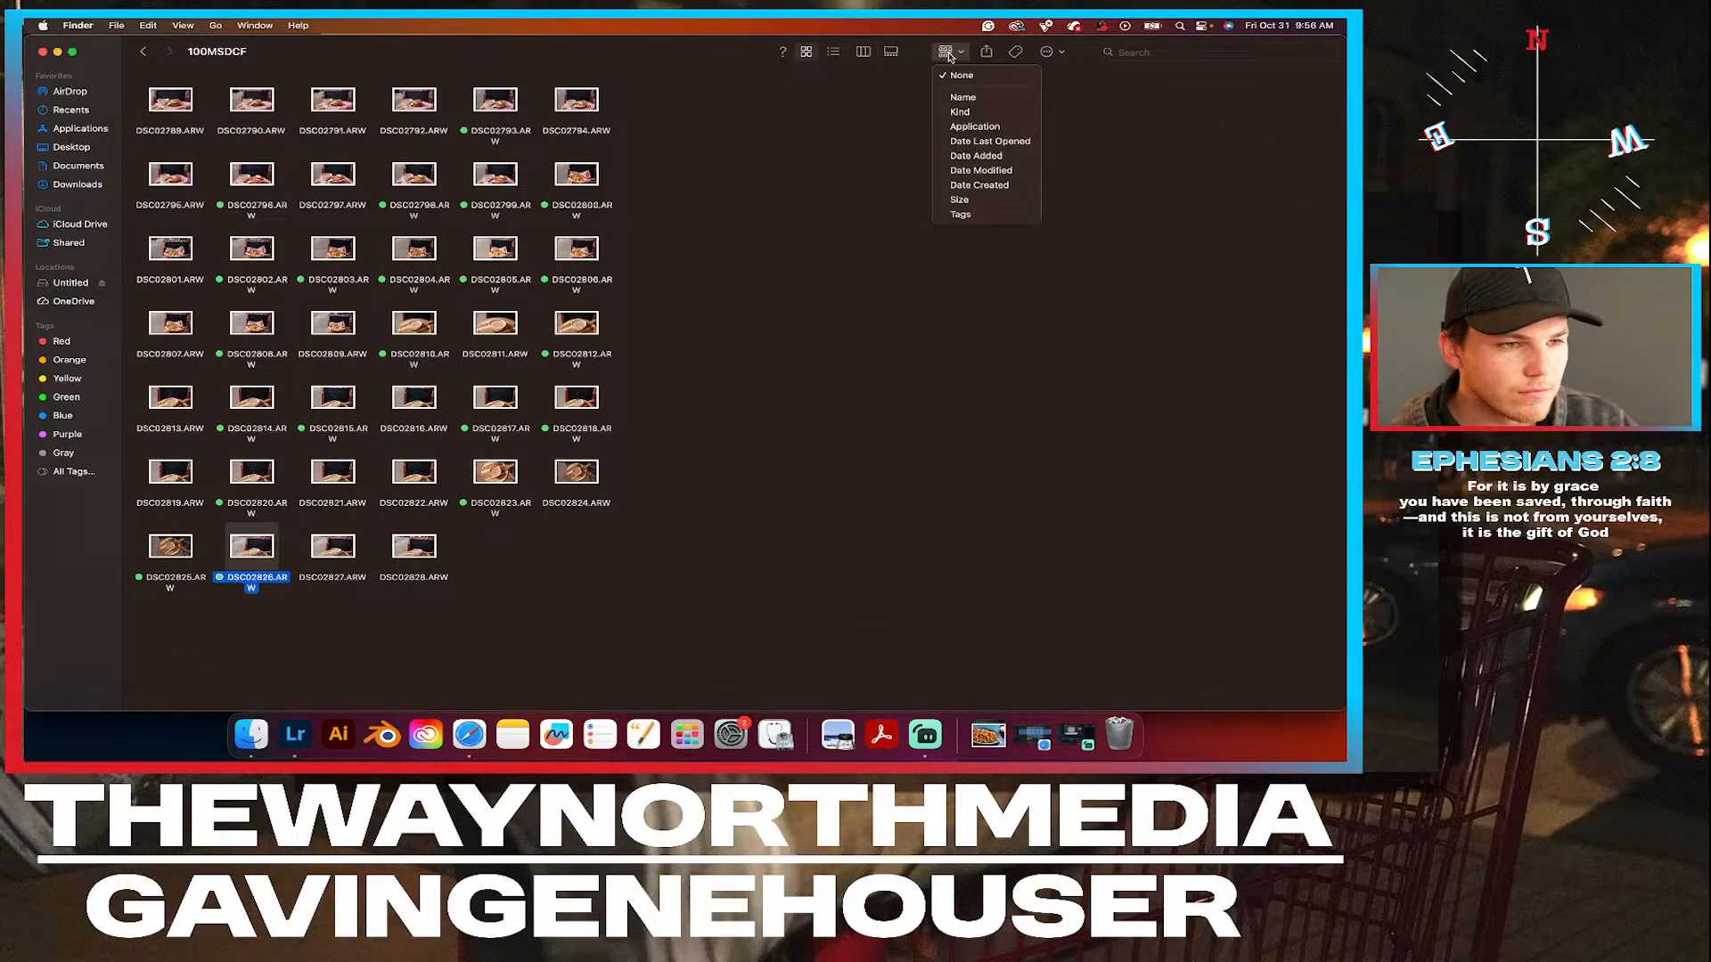
pyautogui.click(972, 214)
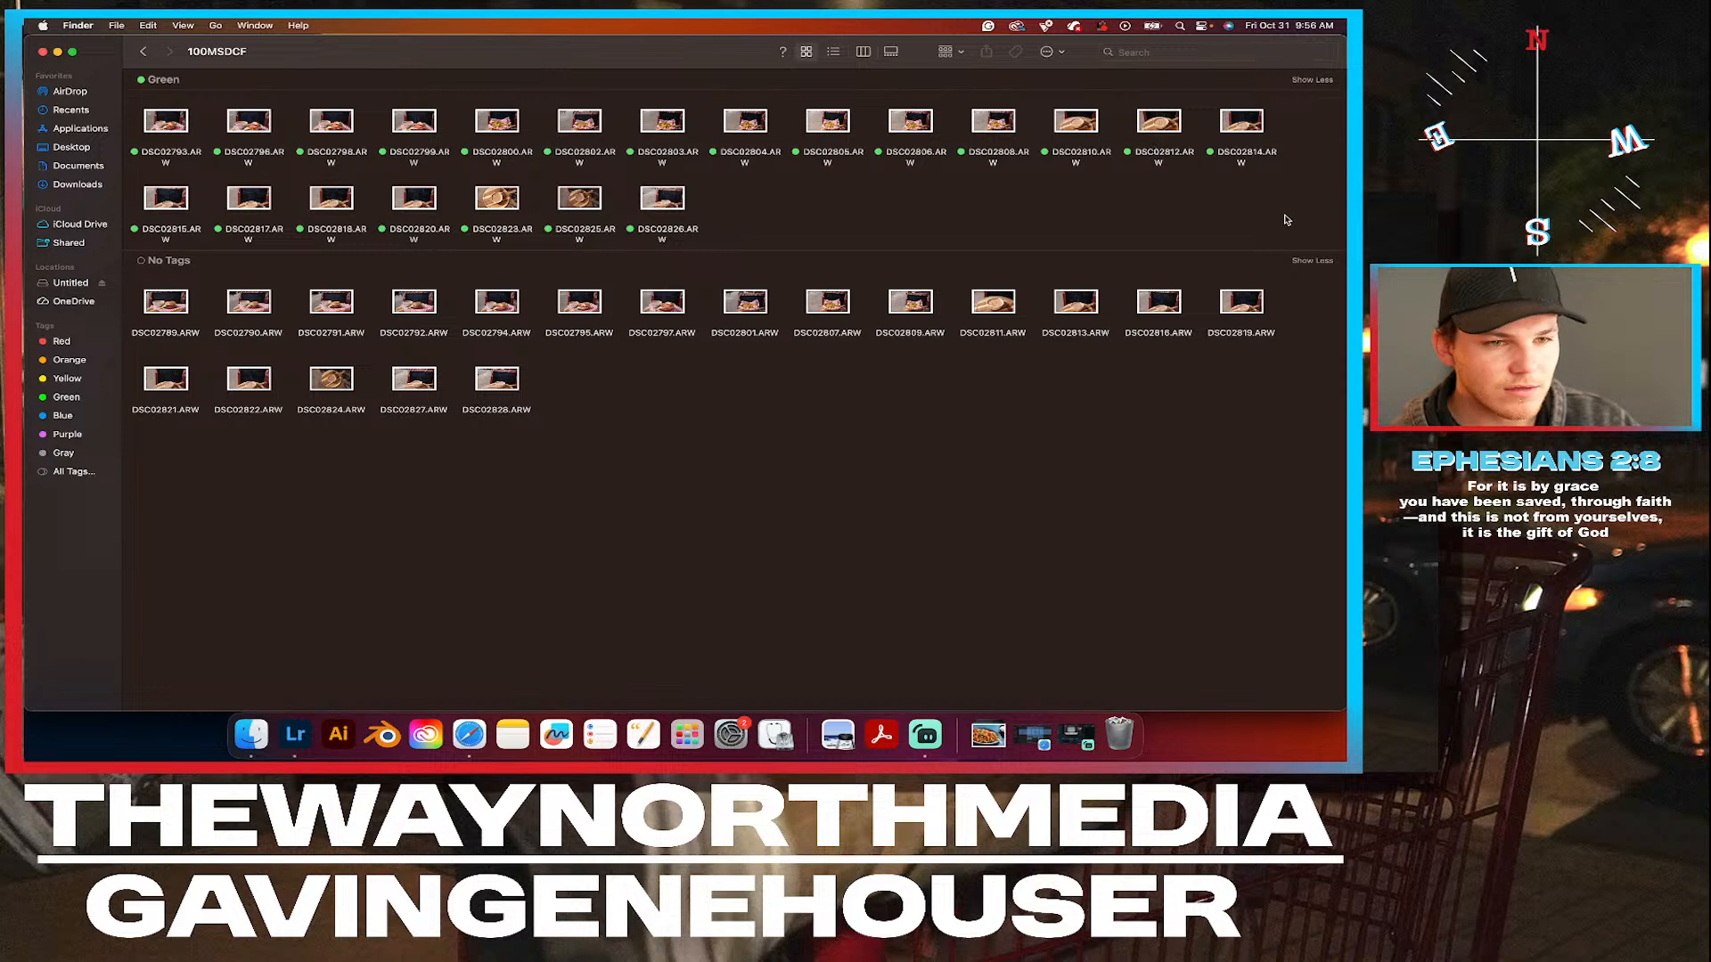
# Open all the Green-tagged photos with Adobe Lightroom and import them without assigning an album.
pyautogui.moveTo(1286, 233); pyautogui.dragTo(168, 132)
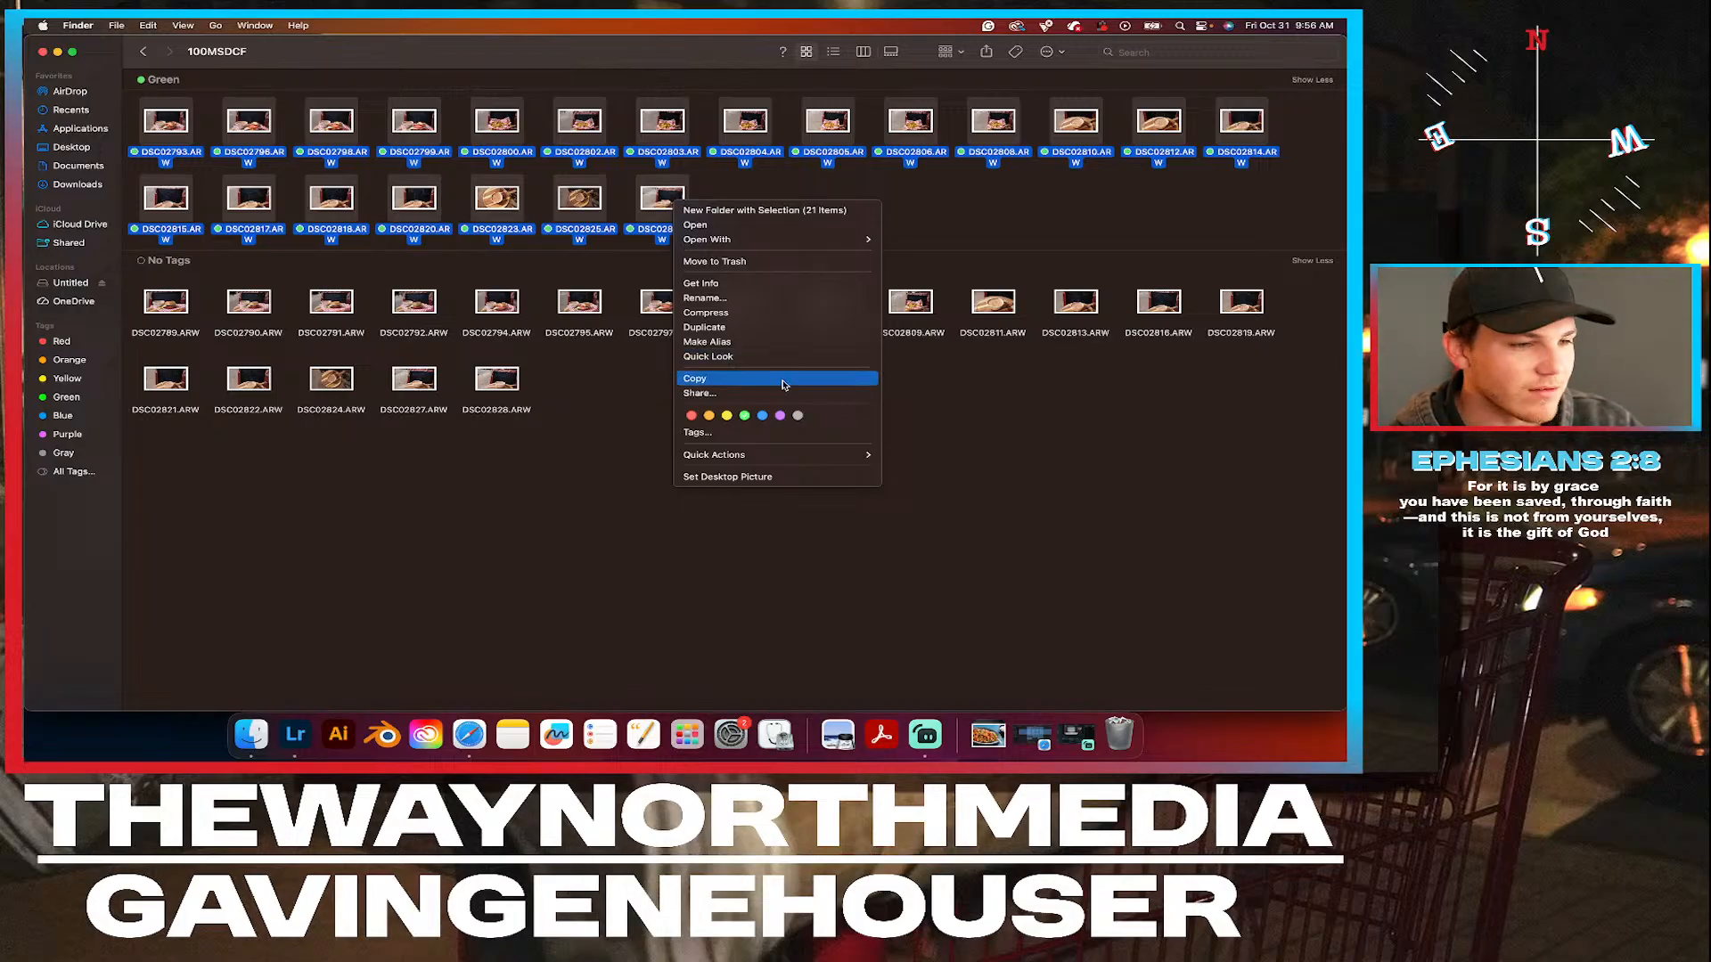
pyautogui.moveTo(745, 245)
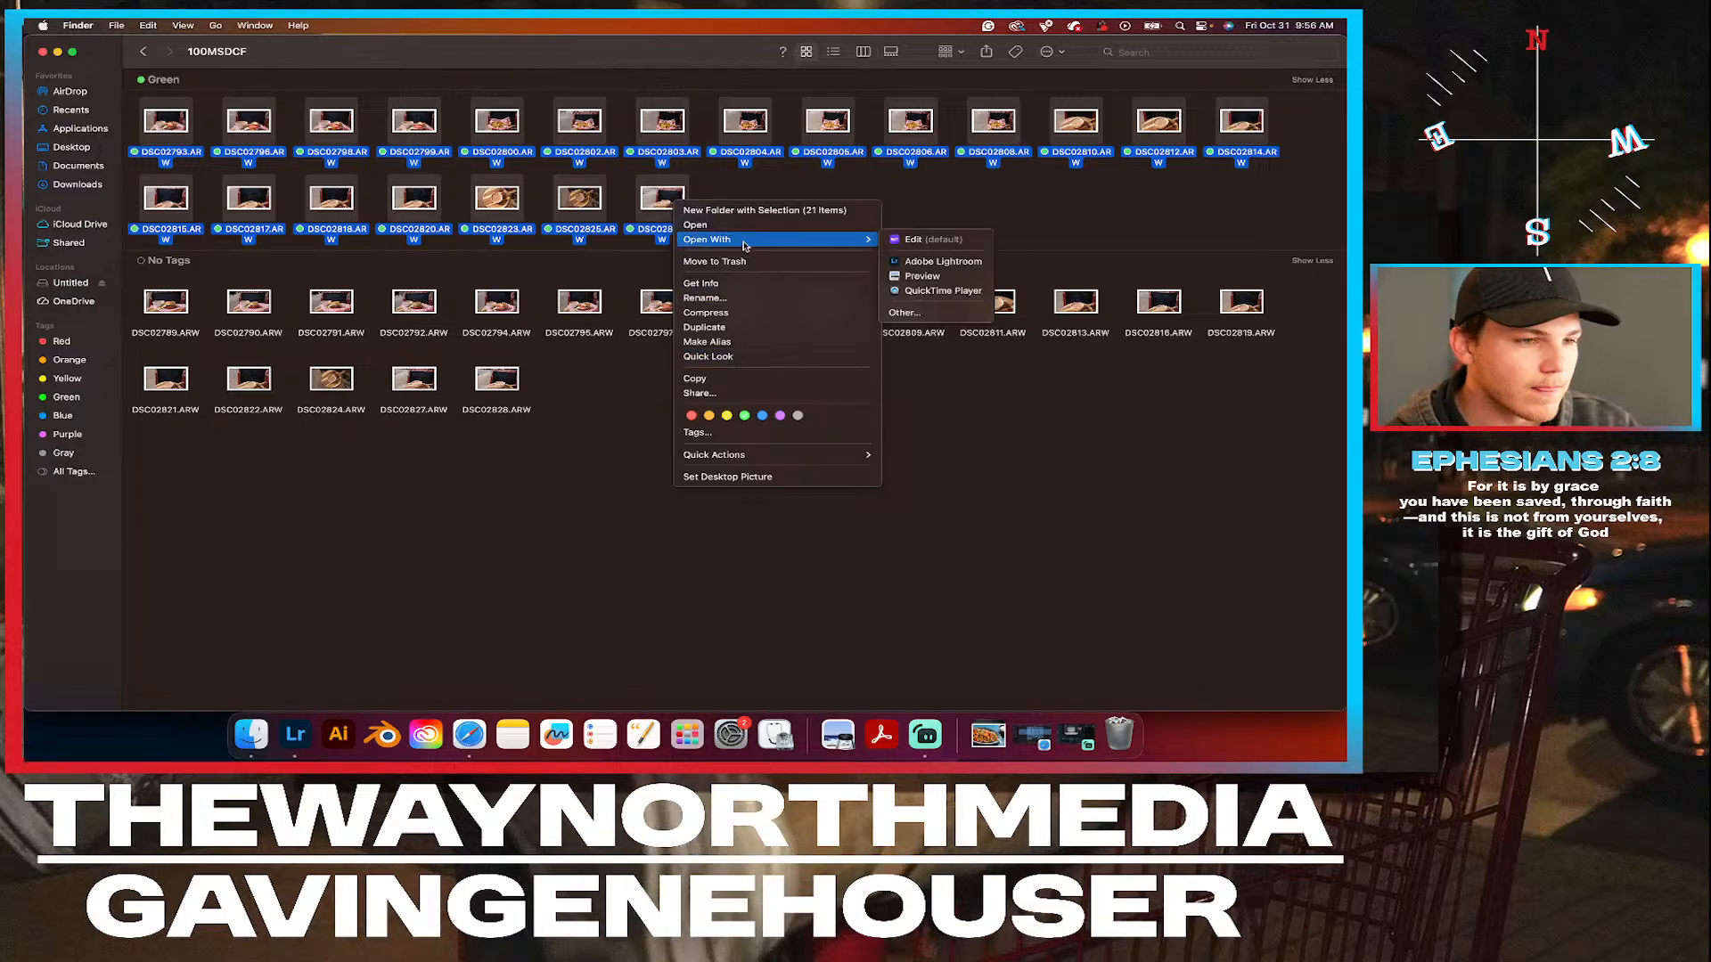
pyautogui.click(929, 261)
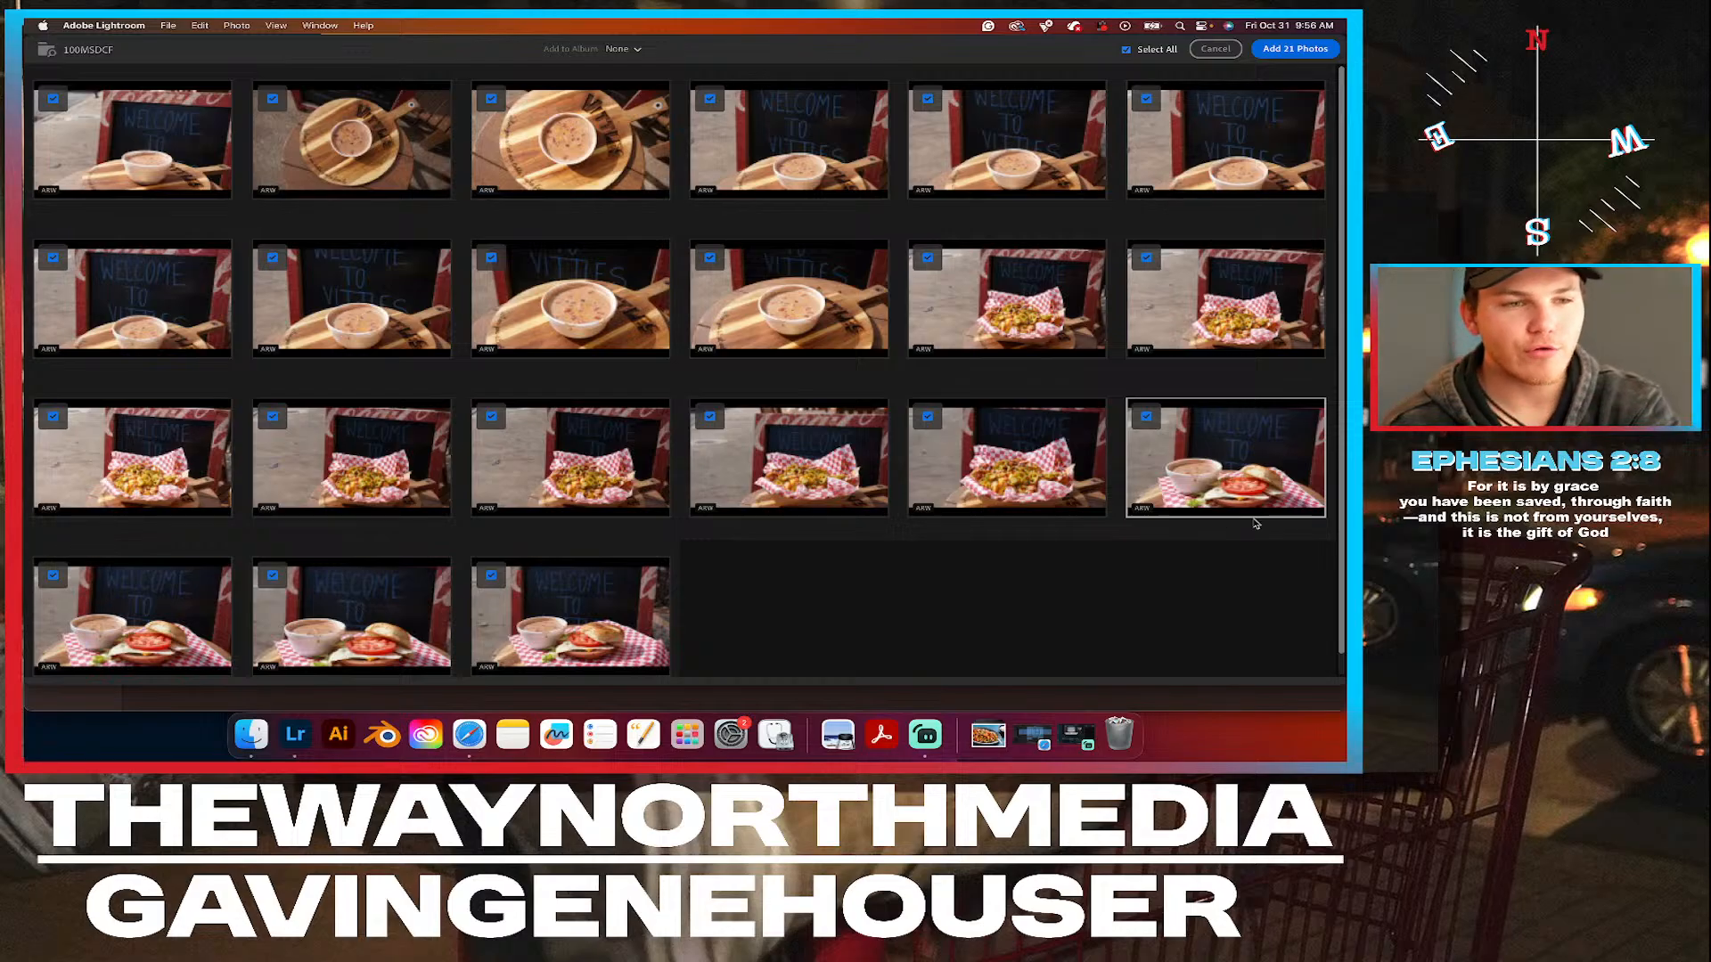
pyautogui.click(1289, 50)
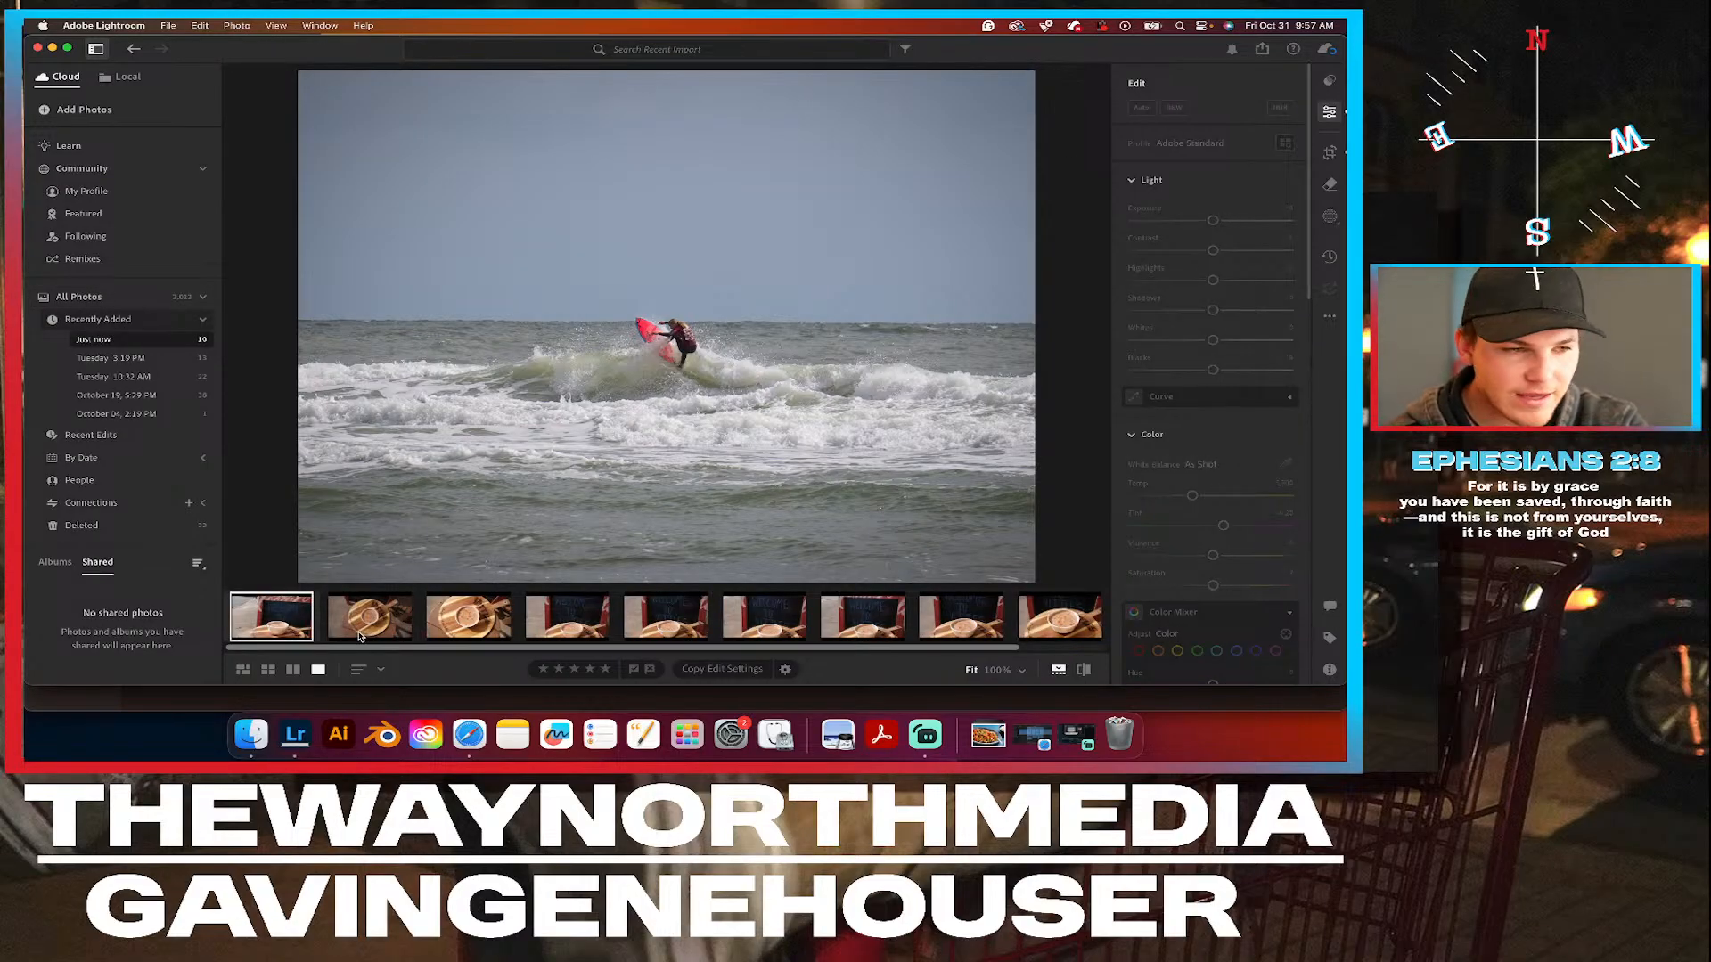
# View the first imported soup photo, and open the last imported photo, the soup and sandwich shot, in the large editing view.
pyautogui.click(275, 632)
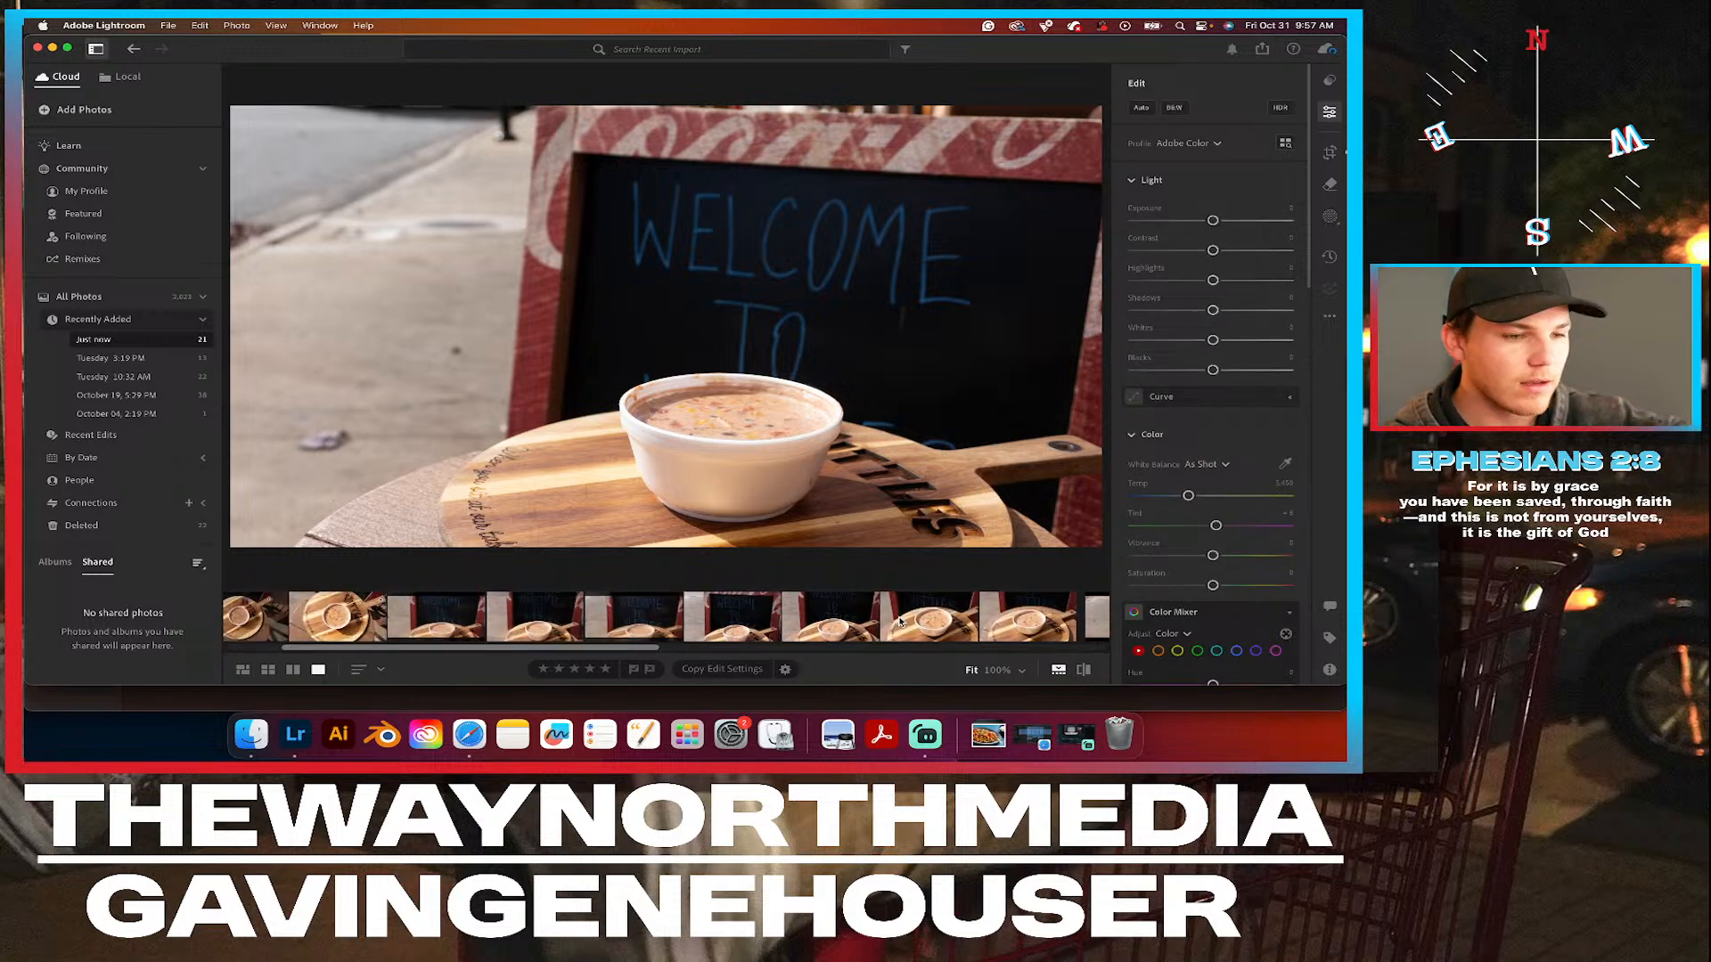
pyautogui.hscroll(5, 900, 621)
pyautogui.hscroll(10, 899, 621)
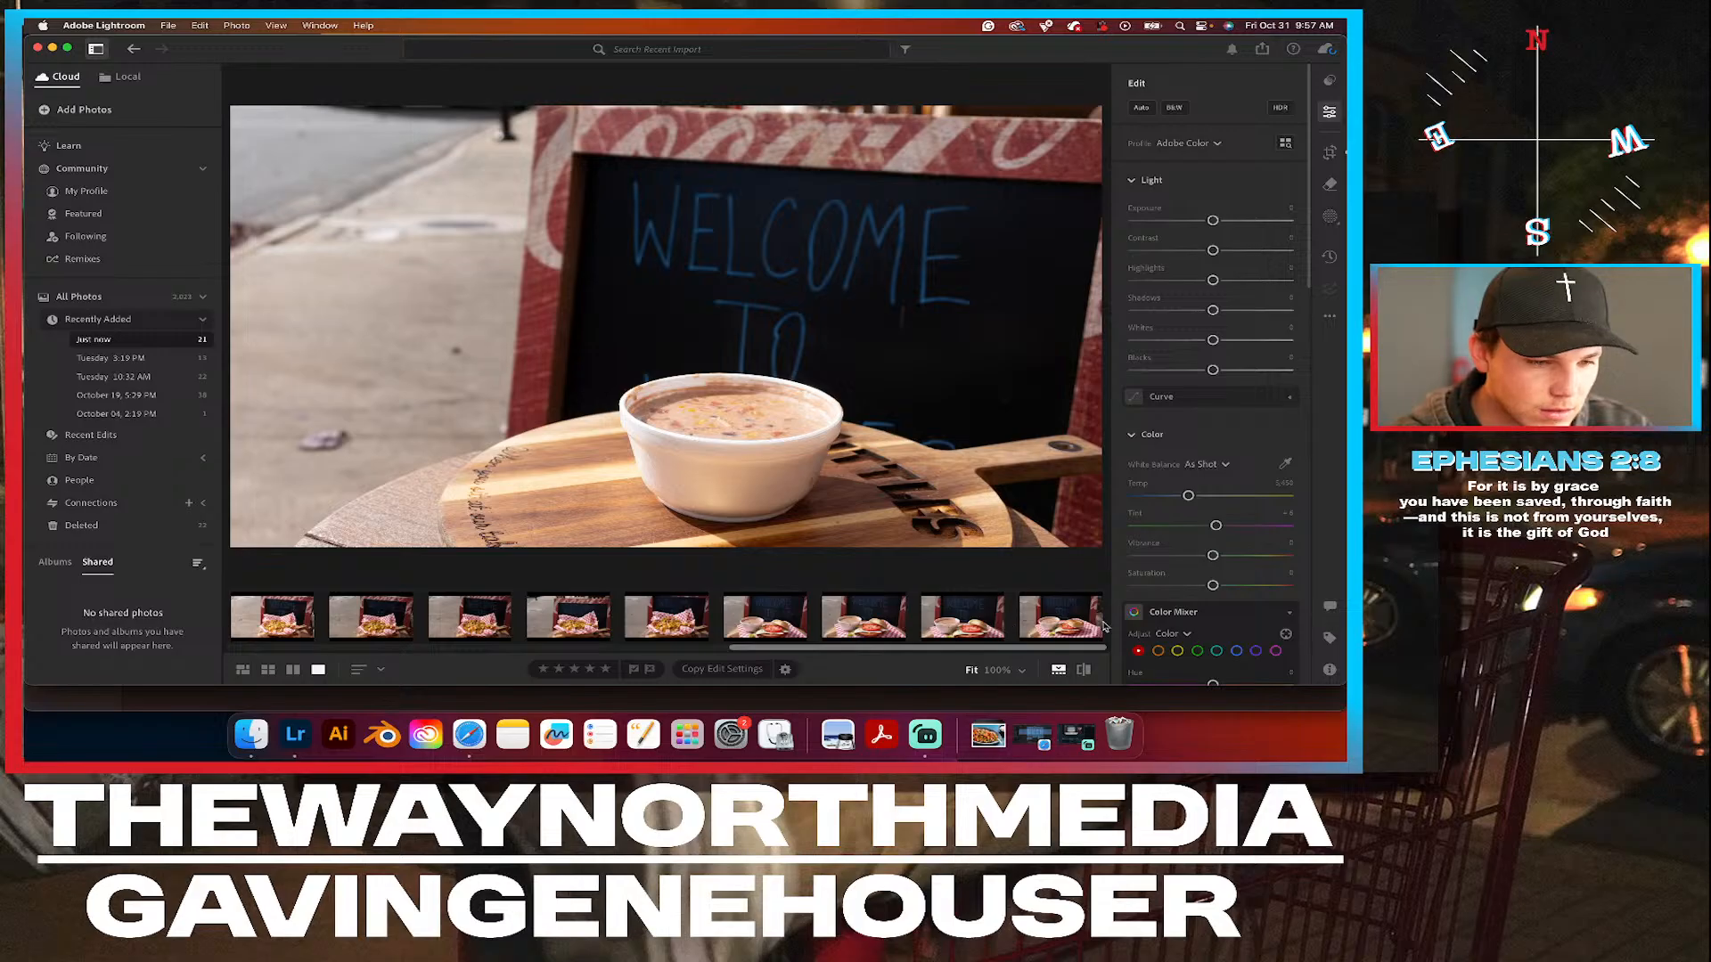
pyautogui.click(1059, 618)
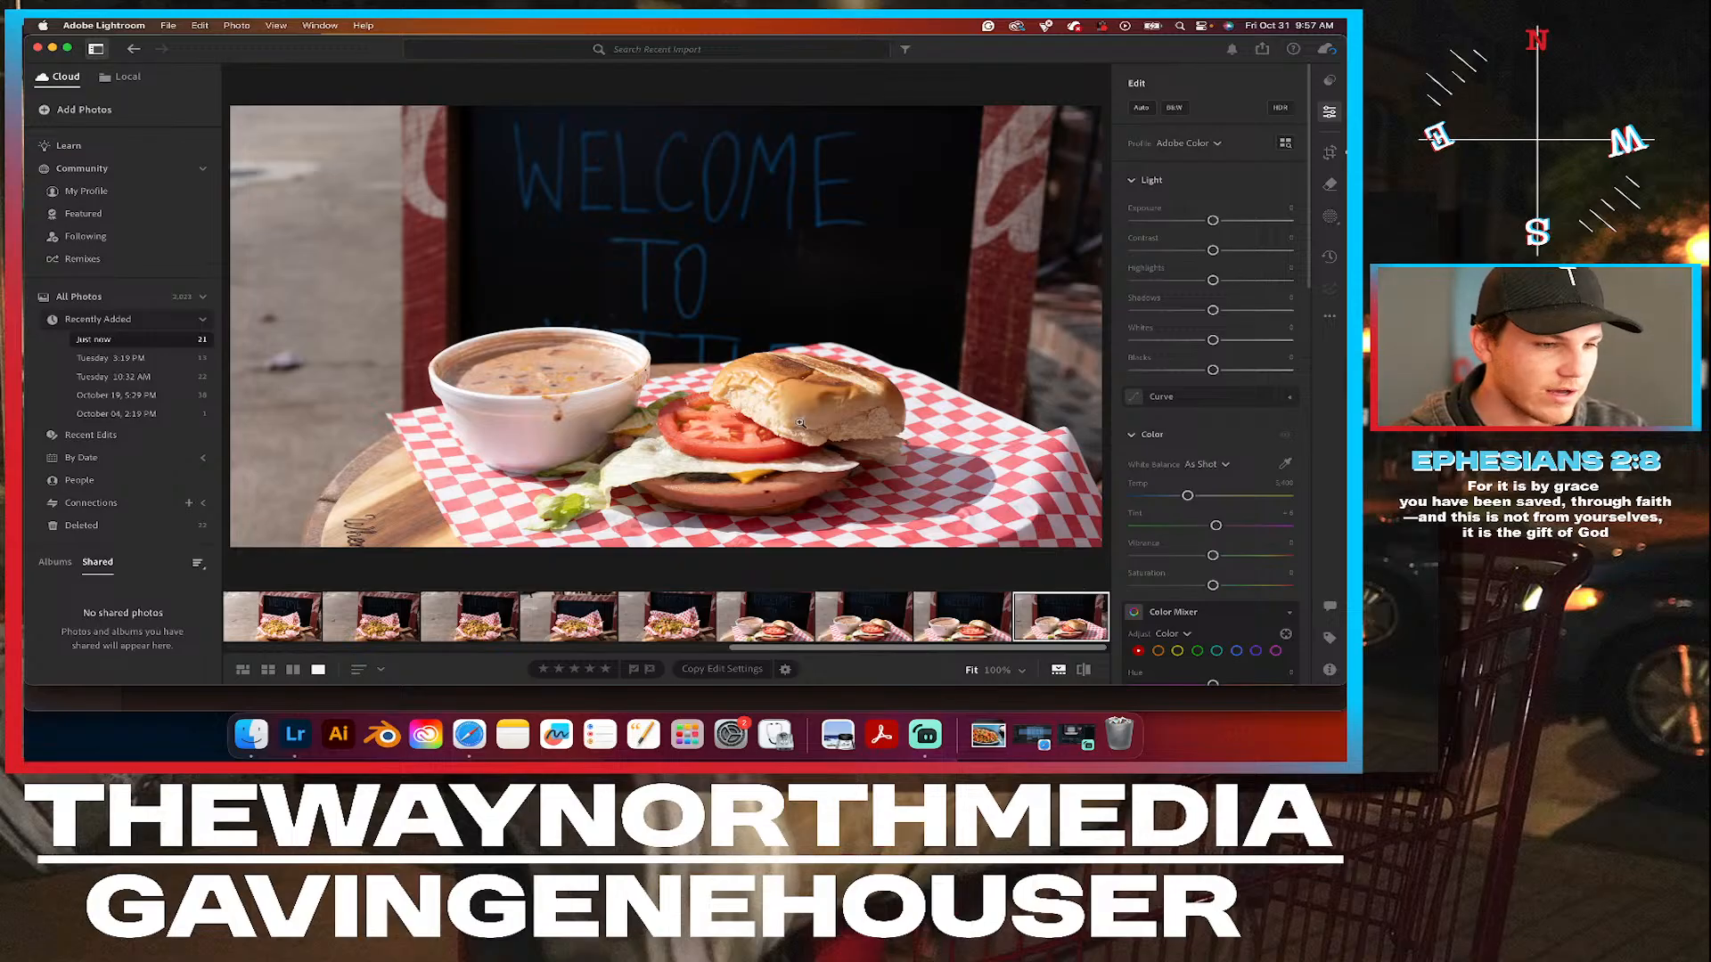
pyautogui.rightClick(1060, 617)
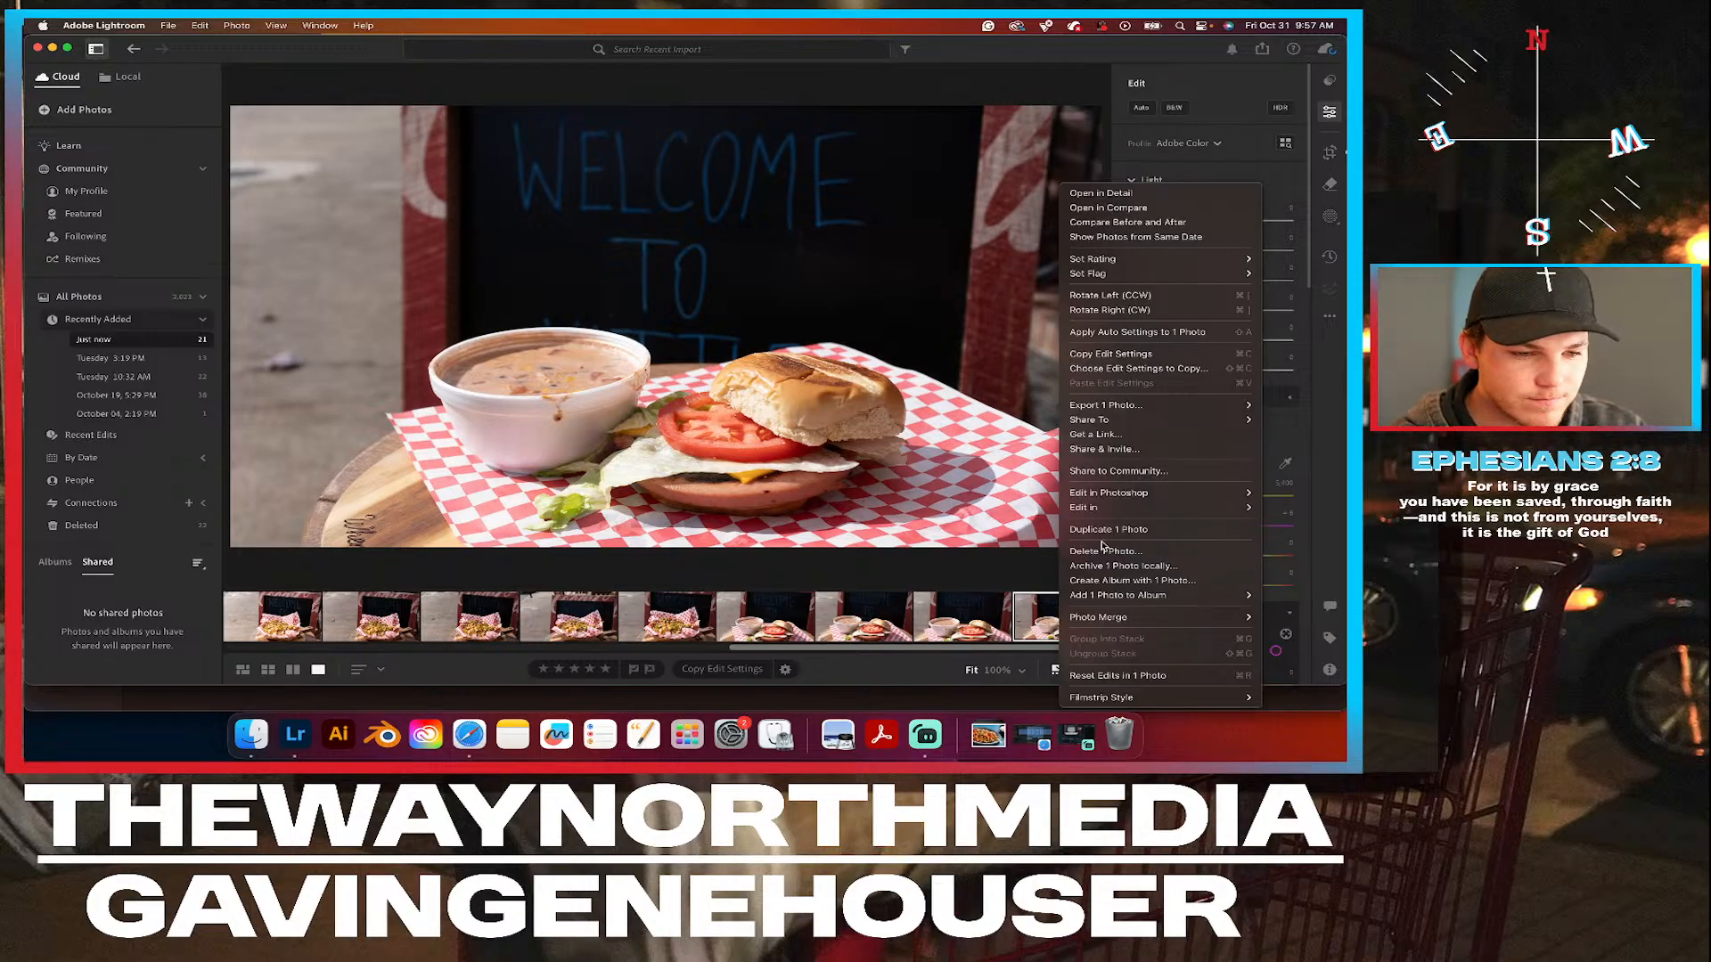
pyautogui.click(936, 599)
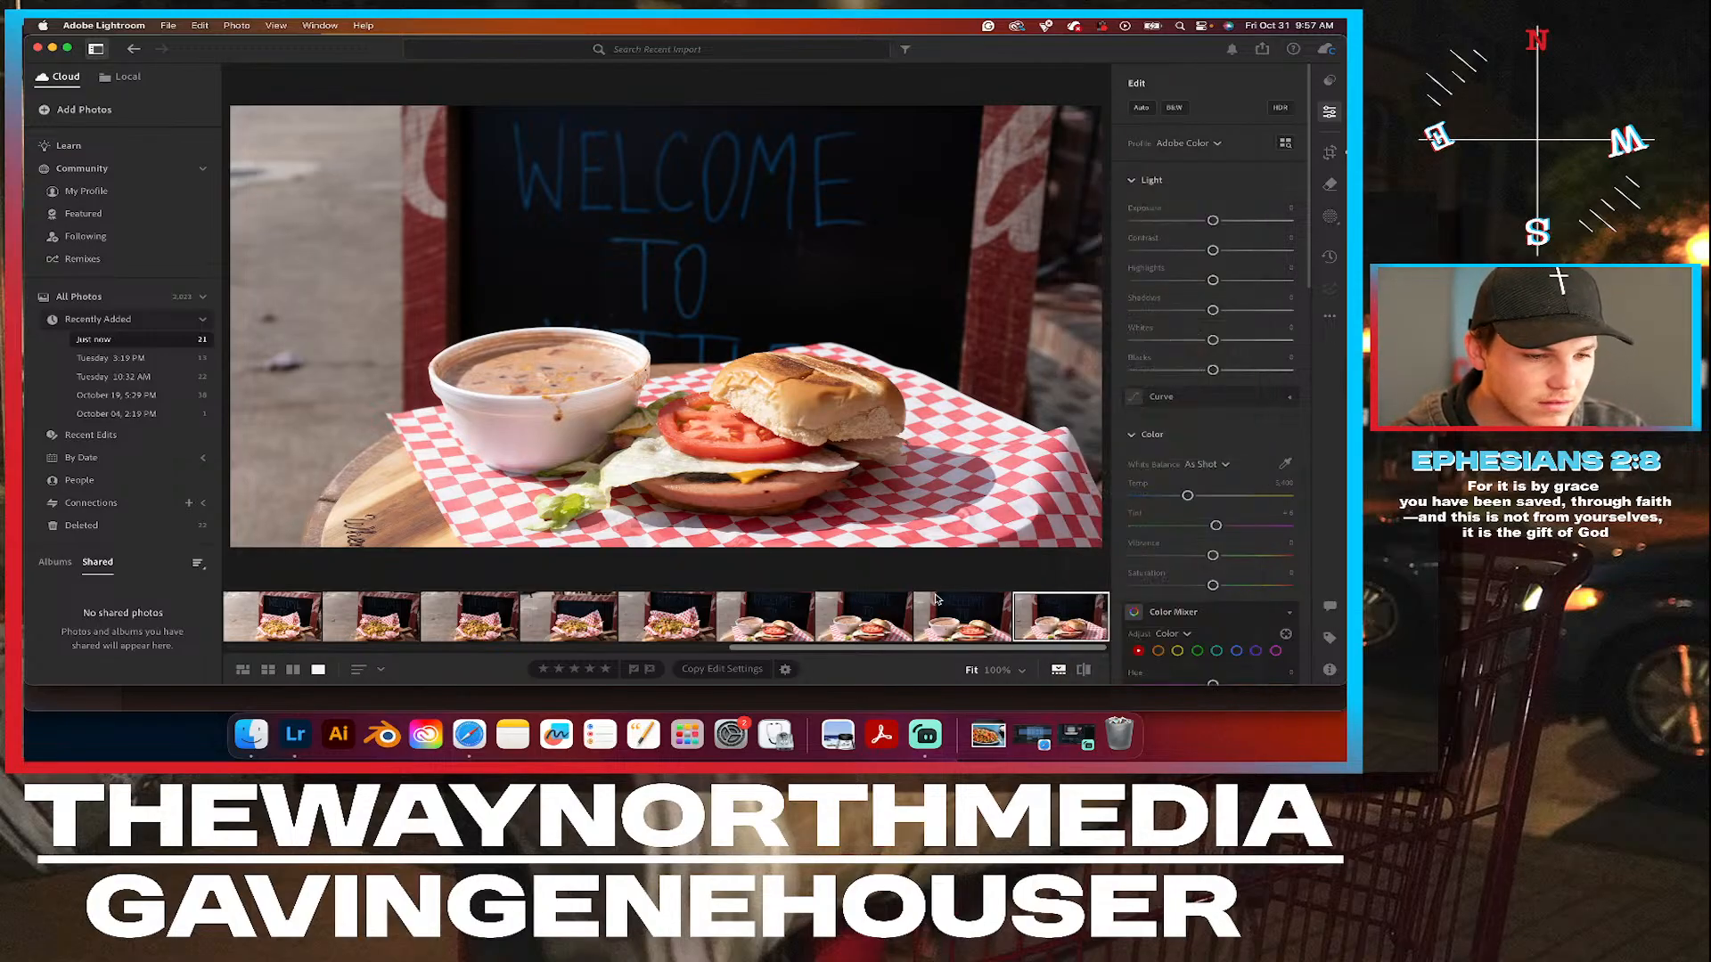
# Compare the last two soup and sandwich photos, and delete the final one showing the wider view of the basket.
pyautogui.click(971, 636)
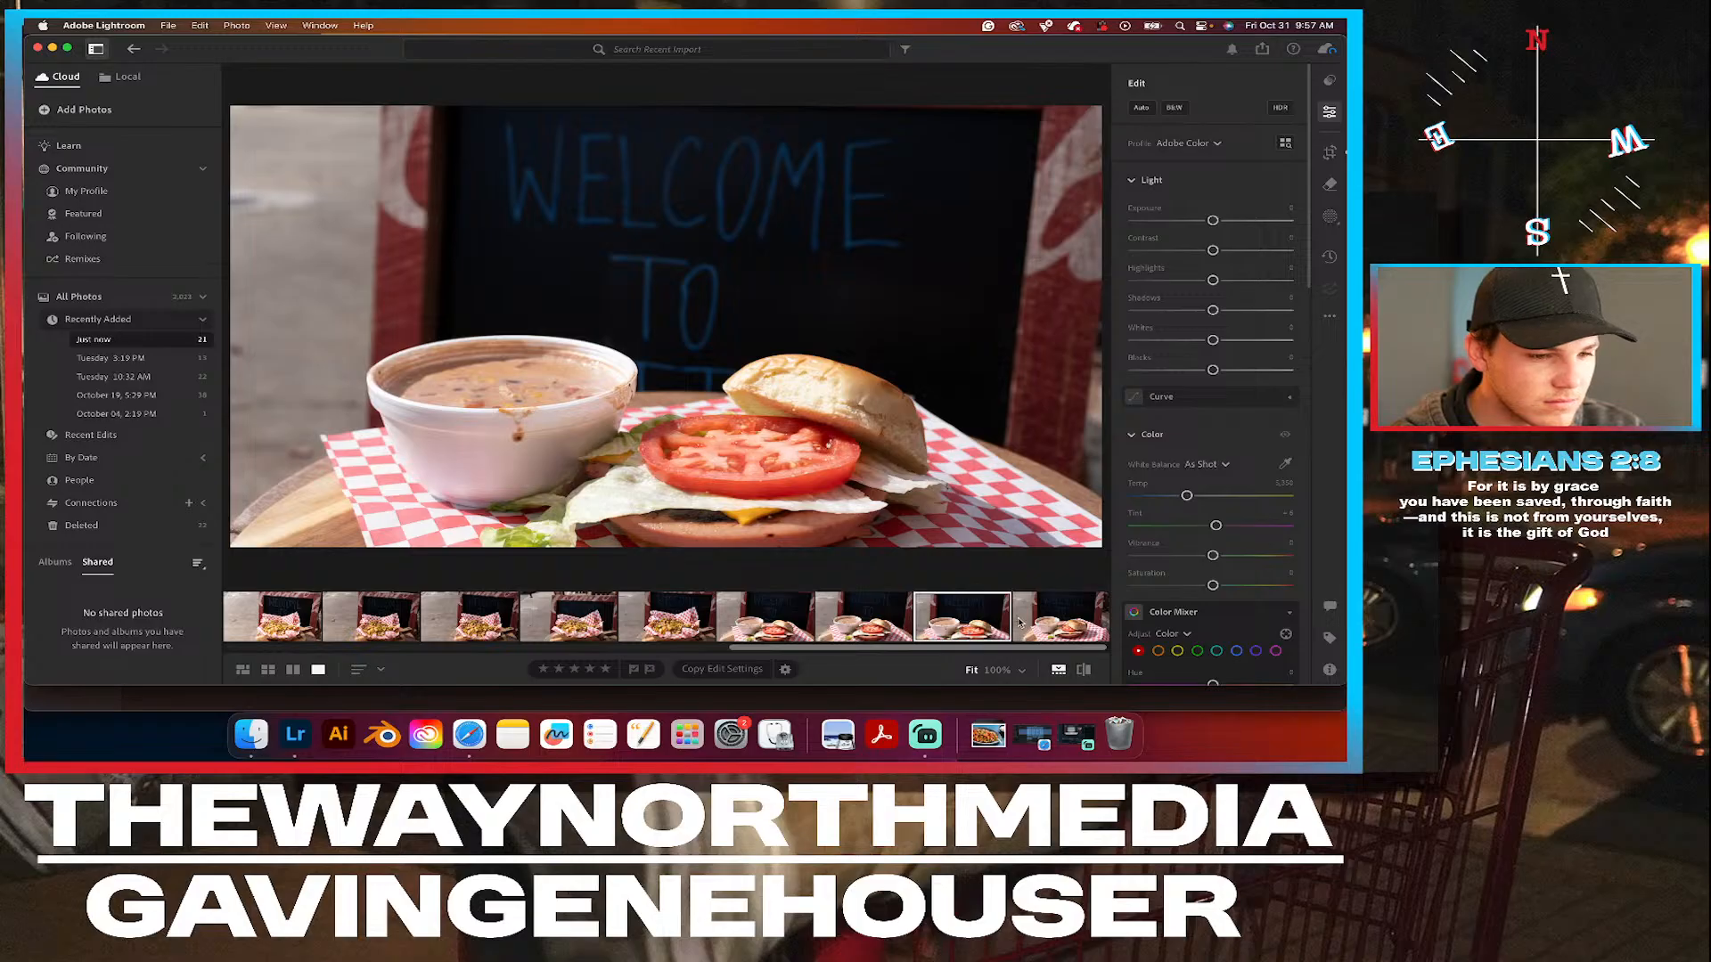
pyautogui.rightClick(1054, 632)
pyautogui.click(1030, 622)
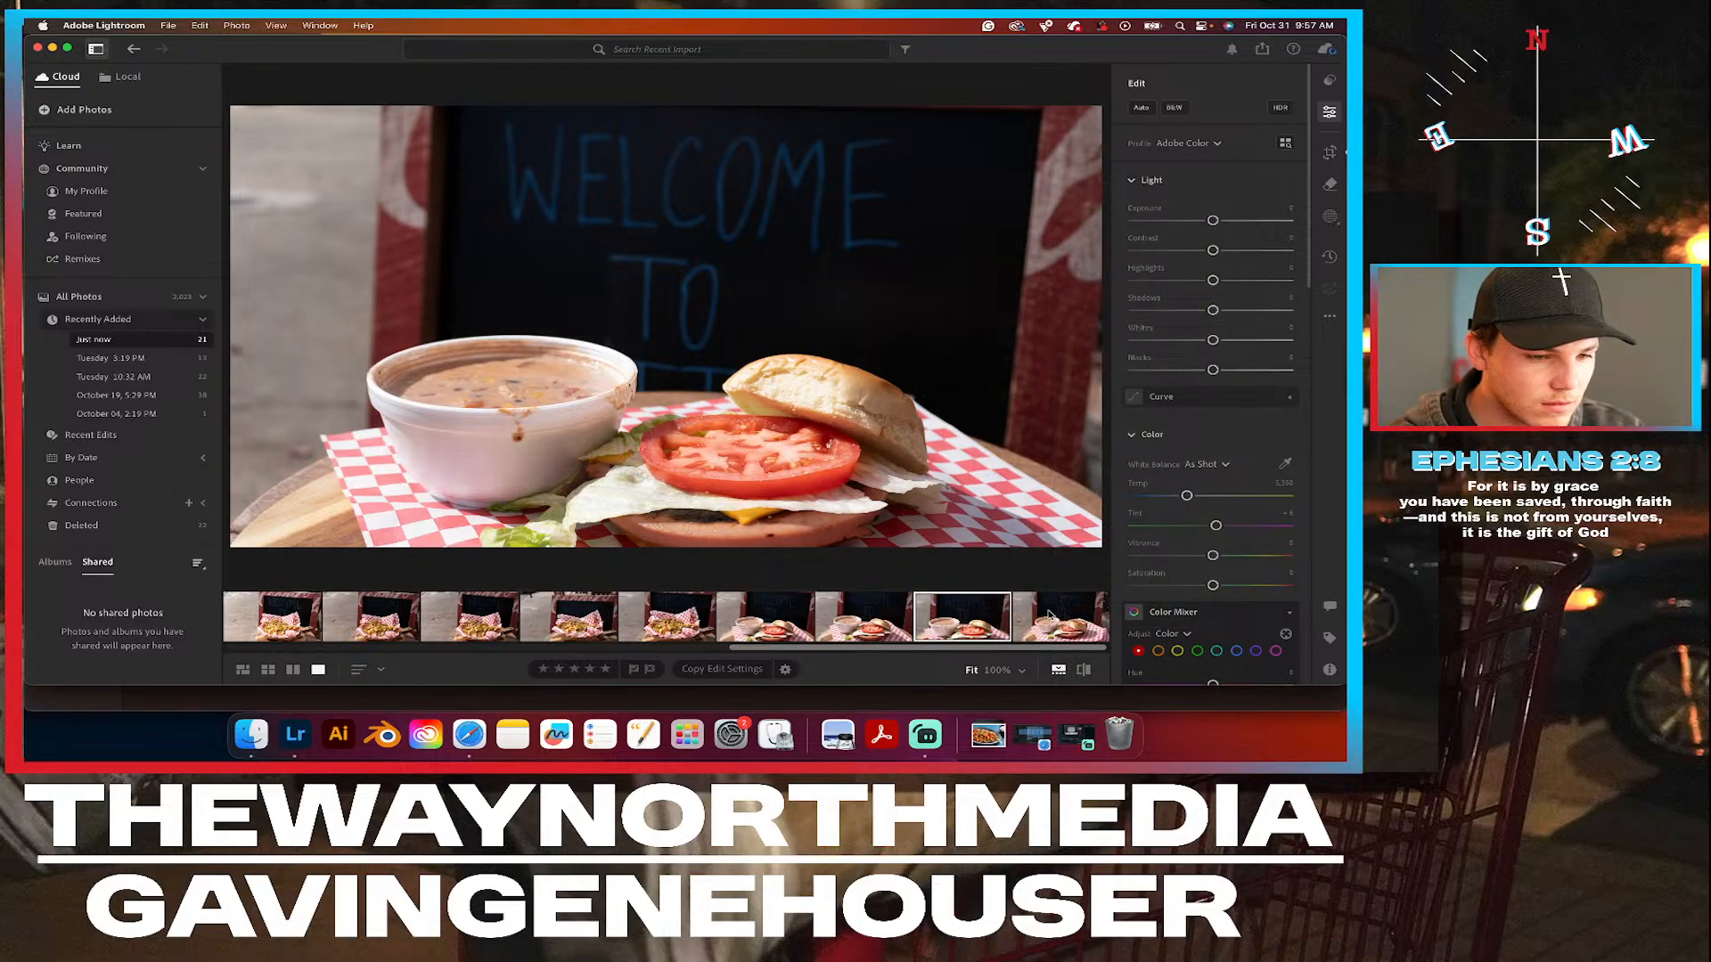
pyautogui.click(1077, 627)
pyautogui.rightClick(1073, 626)
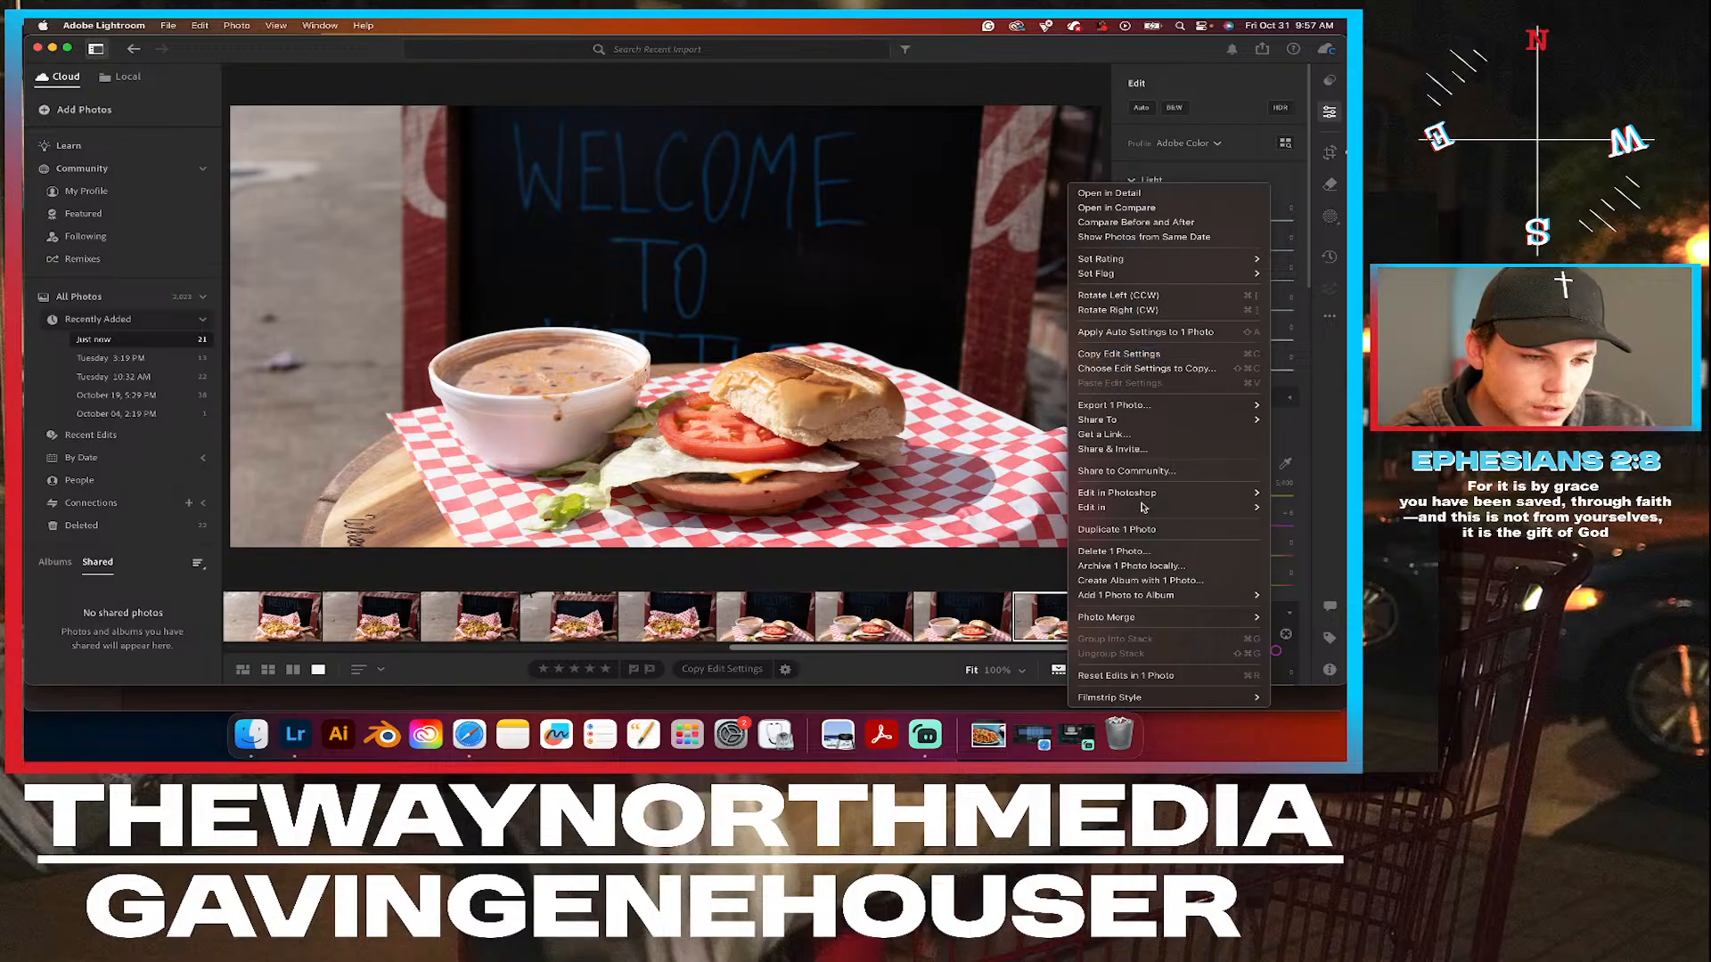
pyautogui.click(1121, 552)
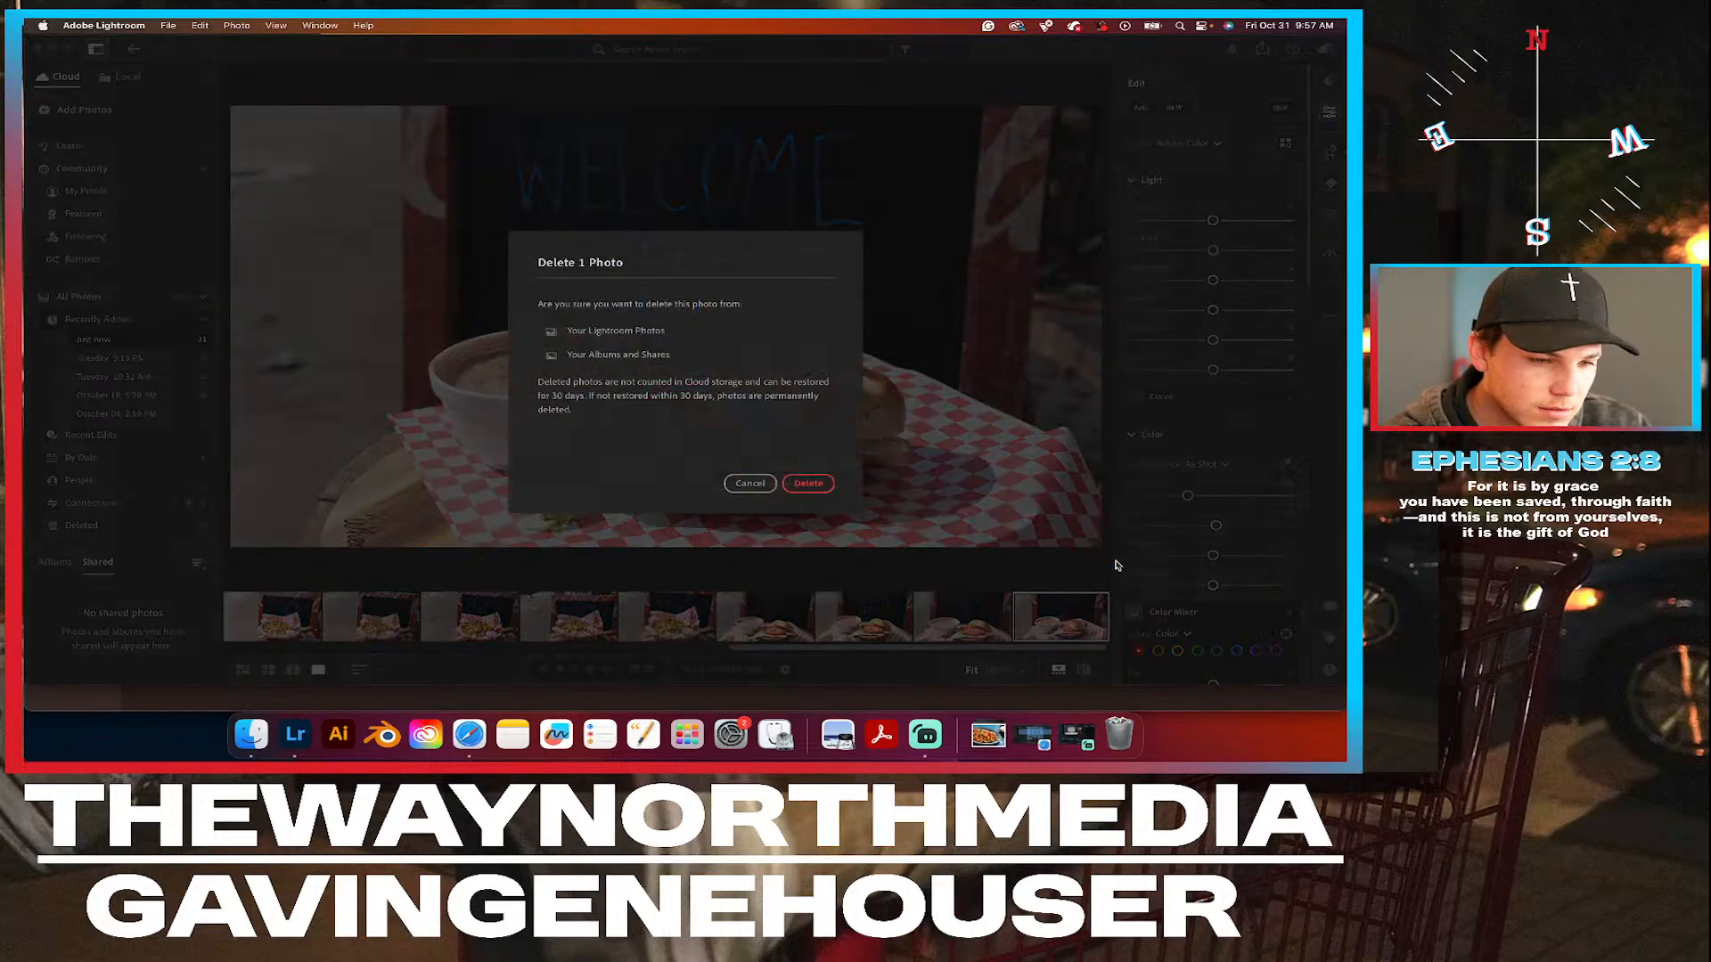
pyautogui.click(809, 485)
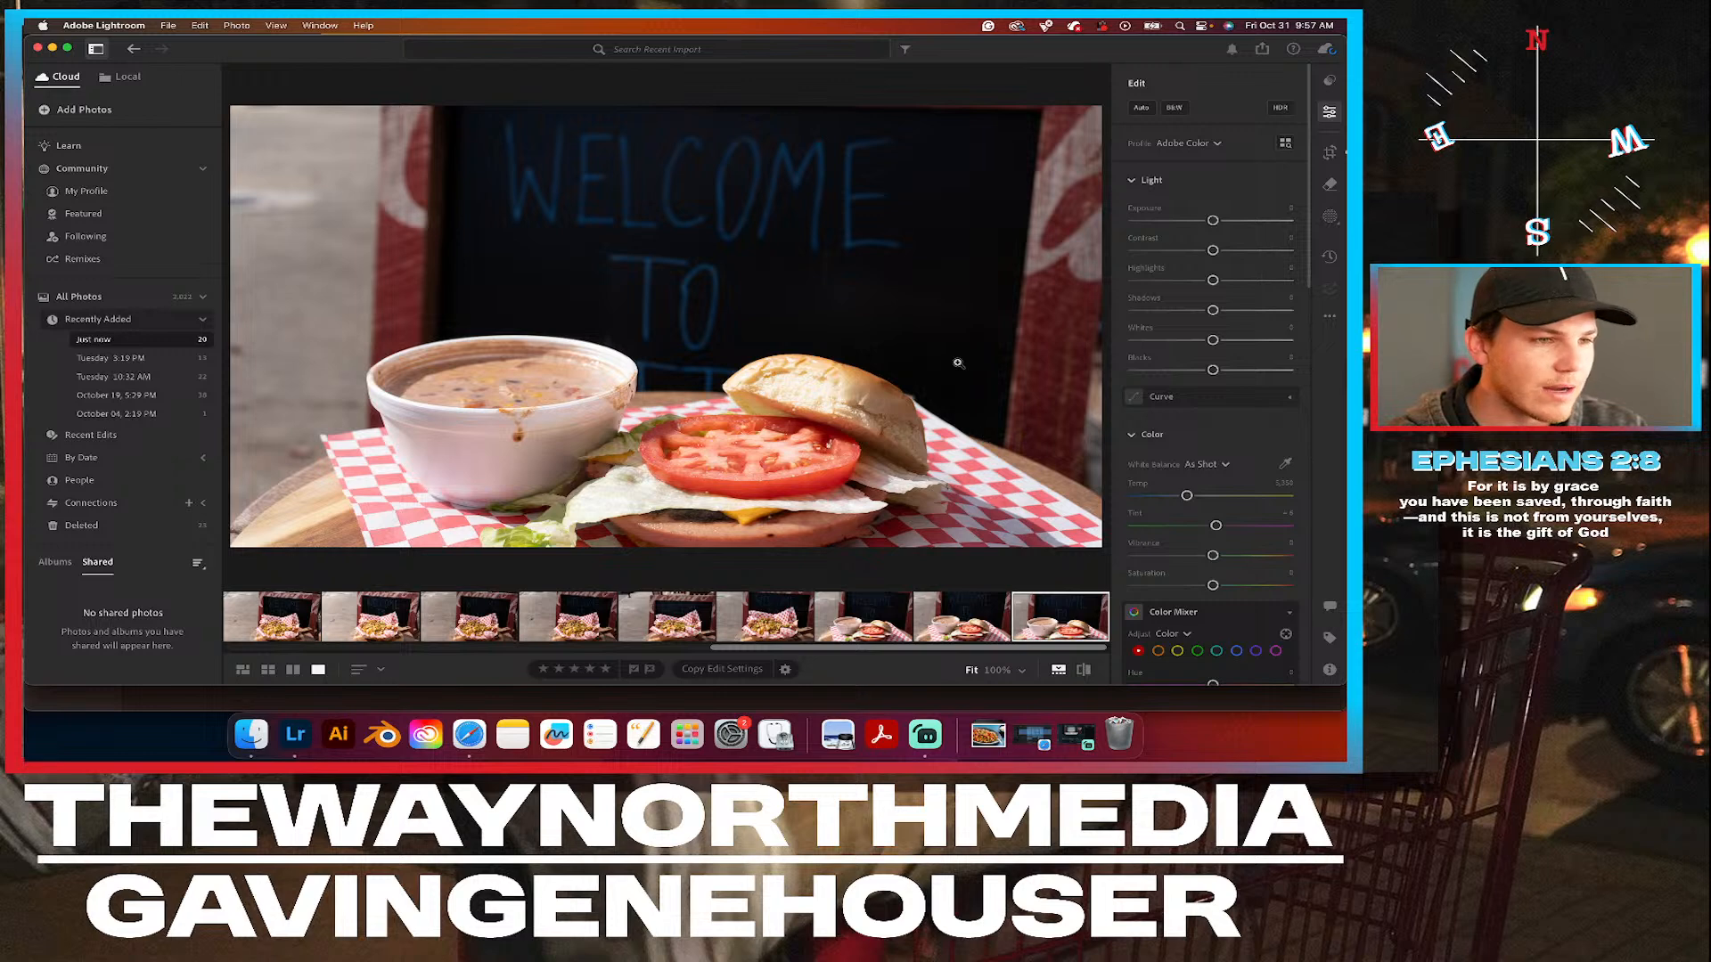
# Shift the closer soup and sandwich photo upward within its 16 x 9 crop frame, and return to the editing controls.
pyautogui.click(1342, 149)
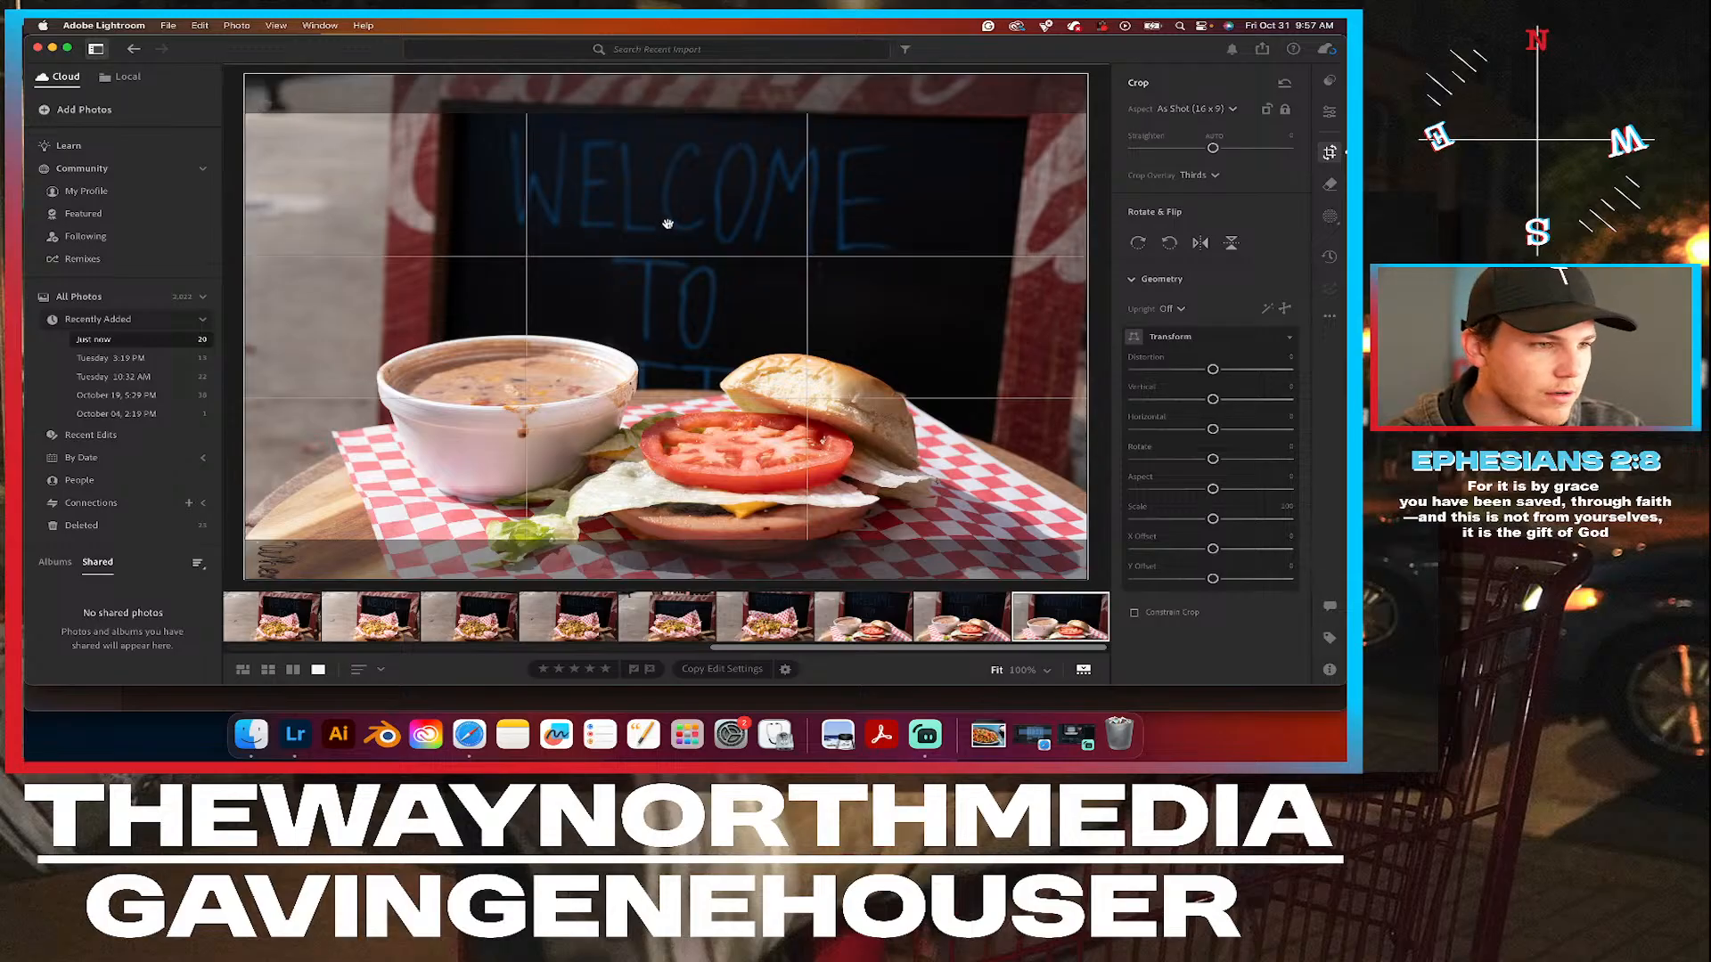
pyautogui.moveTo(672, 217); pyautogui.dragTo(672, 212)
pyautogui.click(1330, 113)
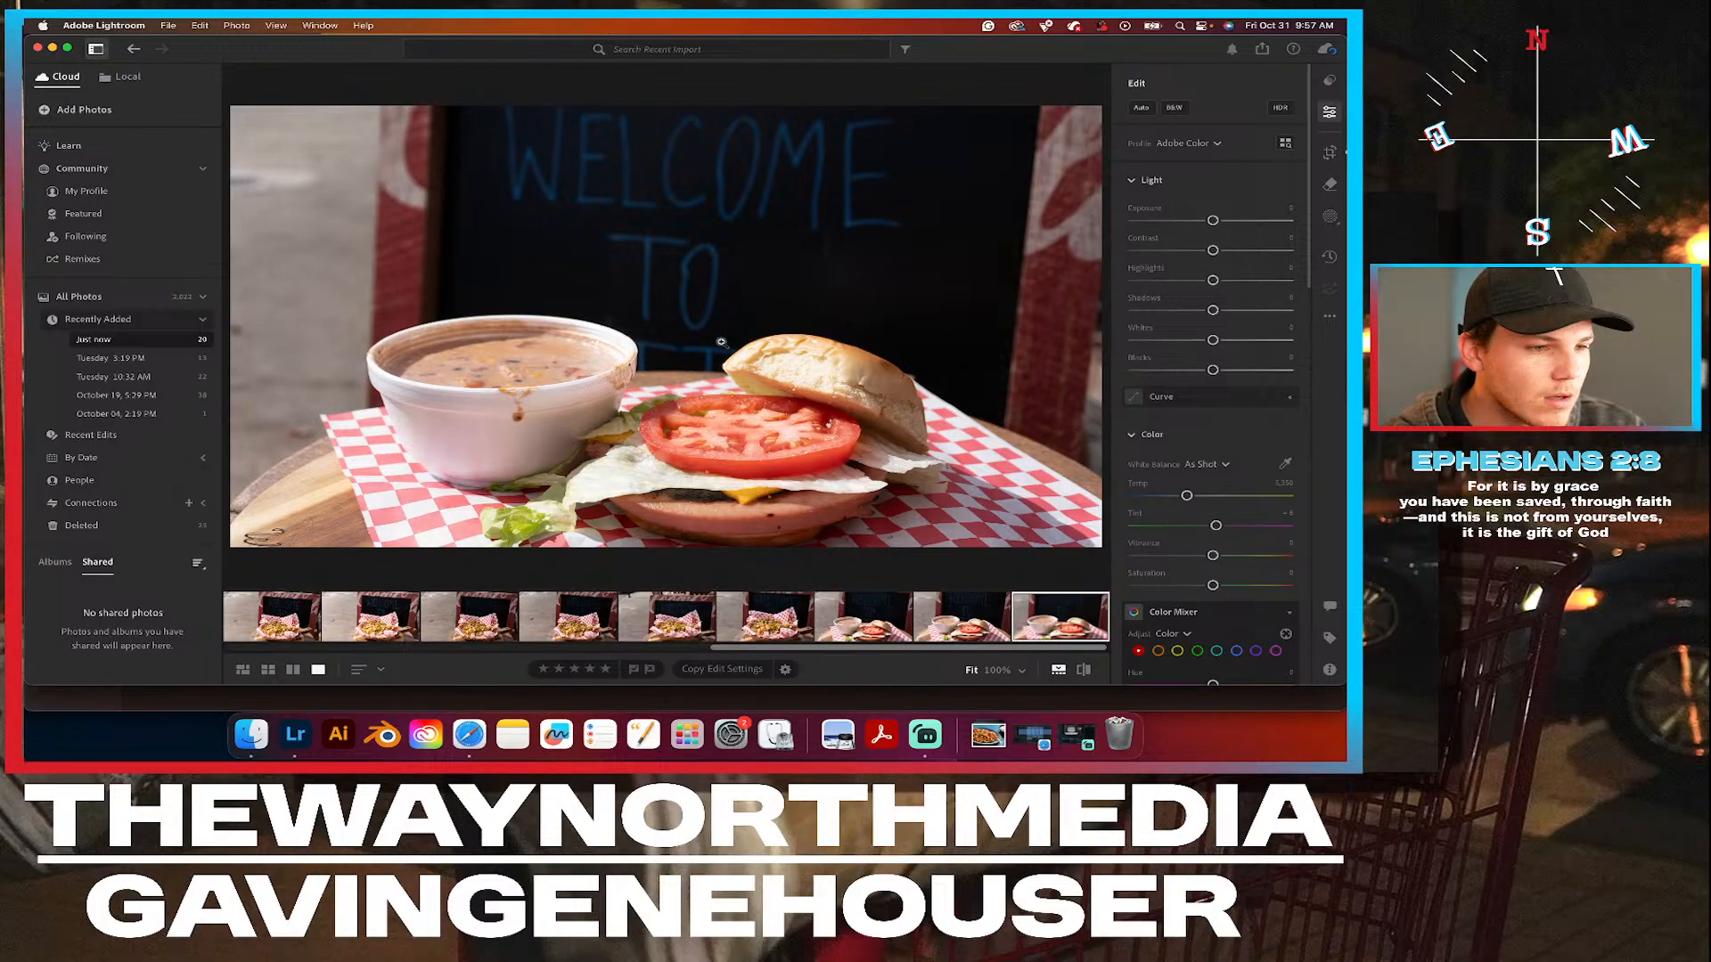
pyautogui.press('XF86MonBrightnessUp')
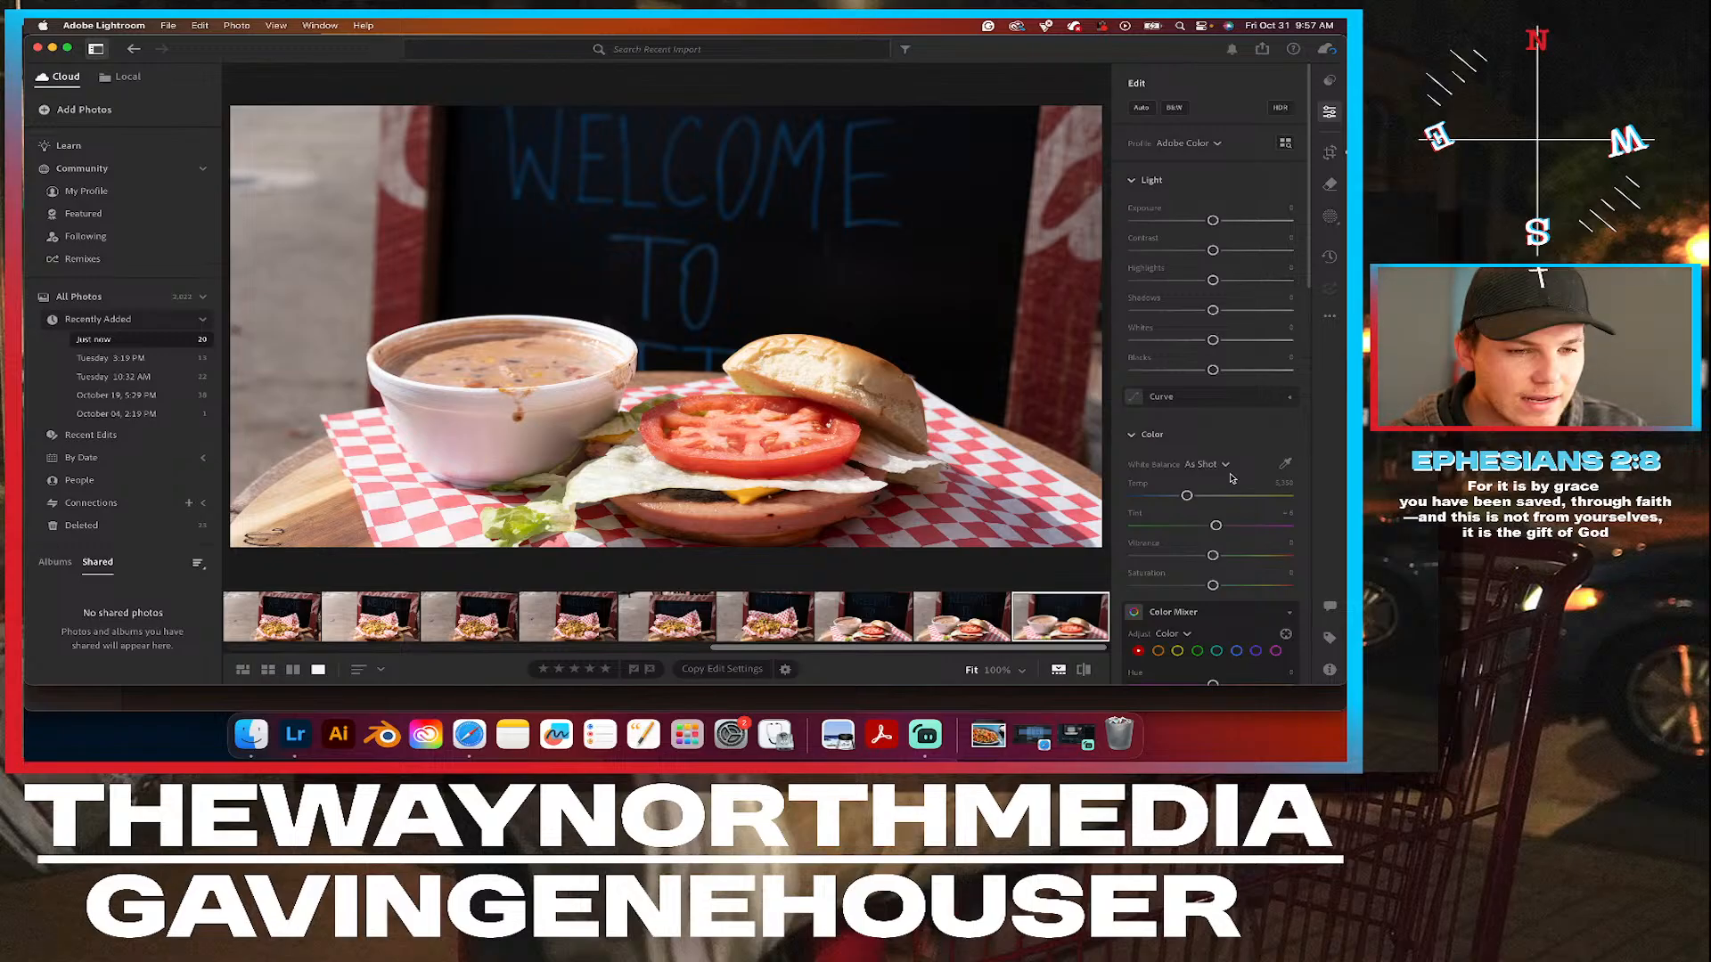
# Try sampling the white balance from the sandwich's top bun, and undo the sampled colour change.
pyautogui.click(1285, 463)
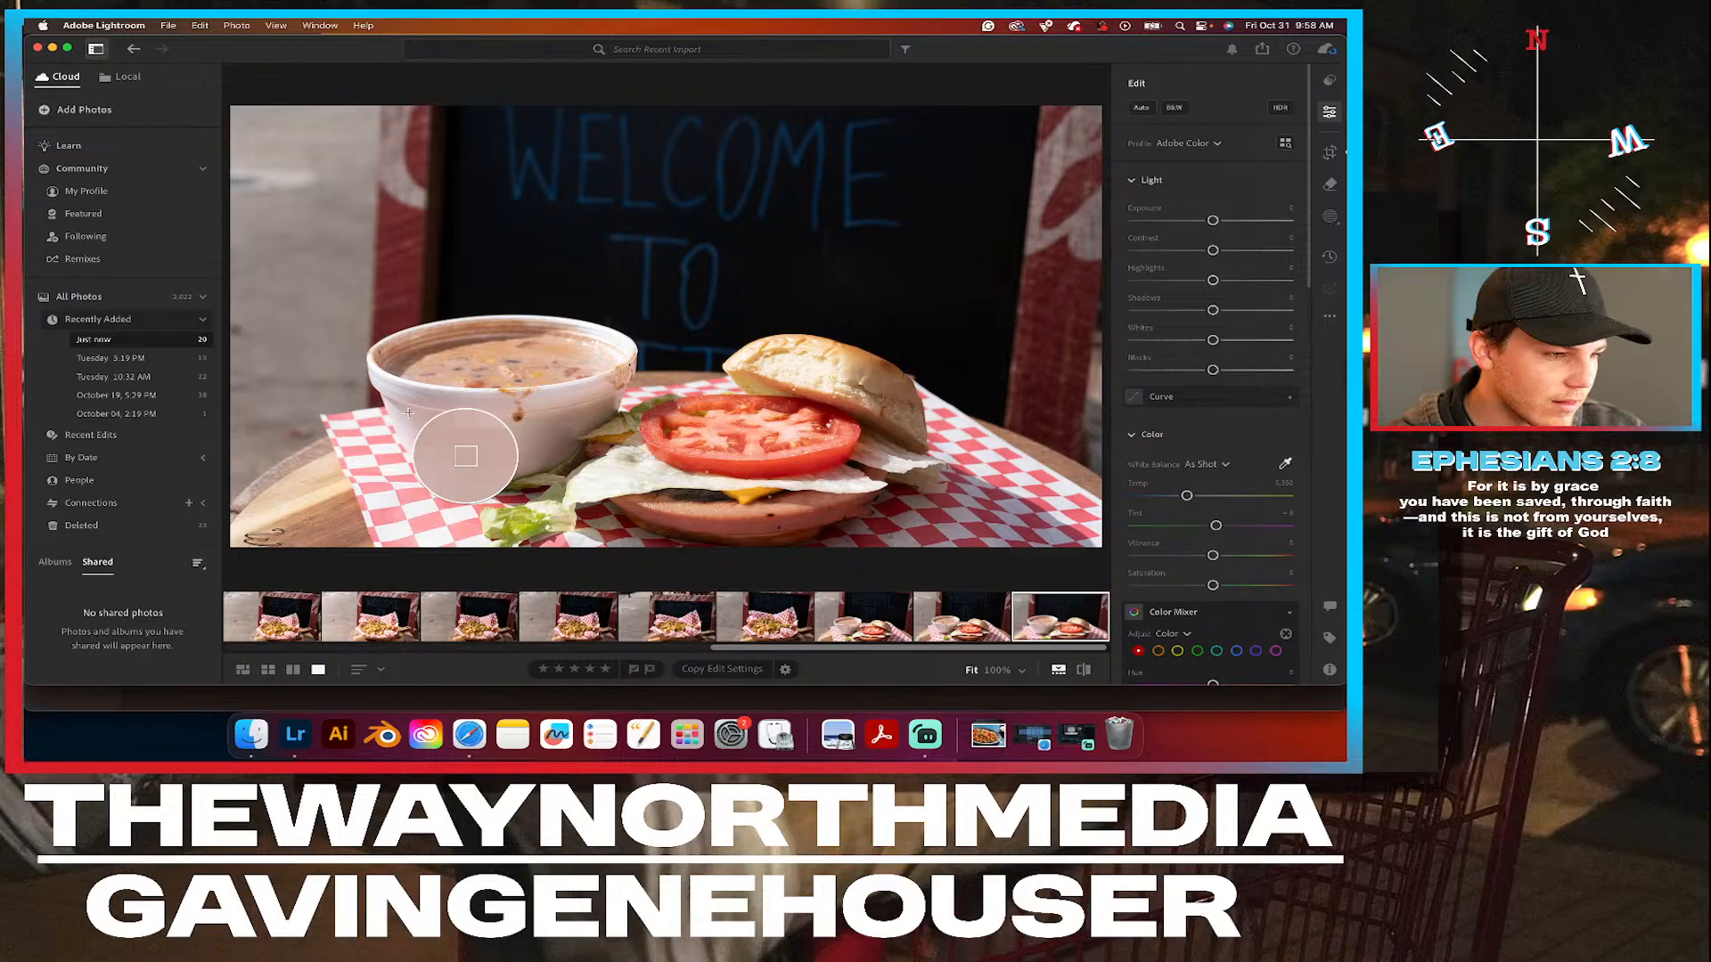
pyautogui.click(827, 378)
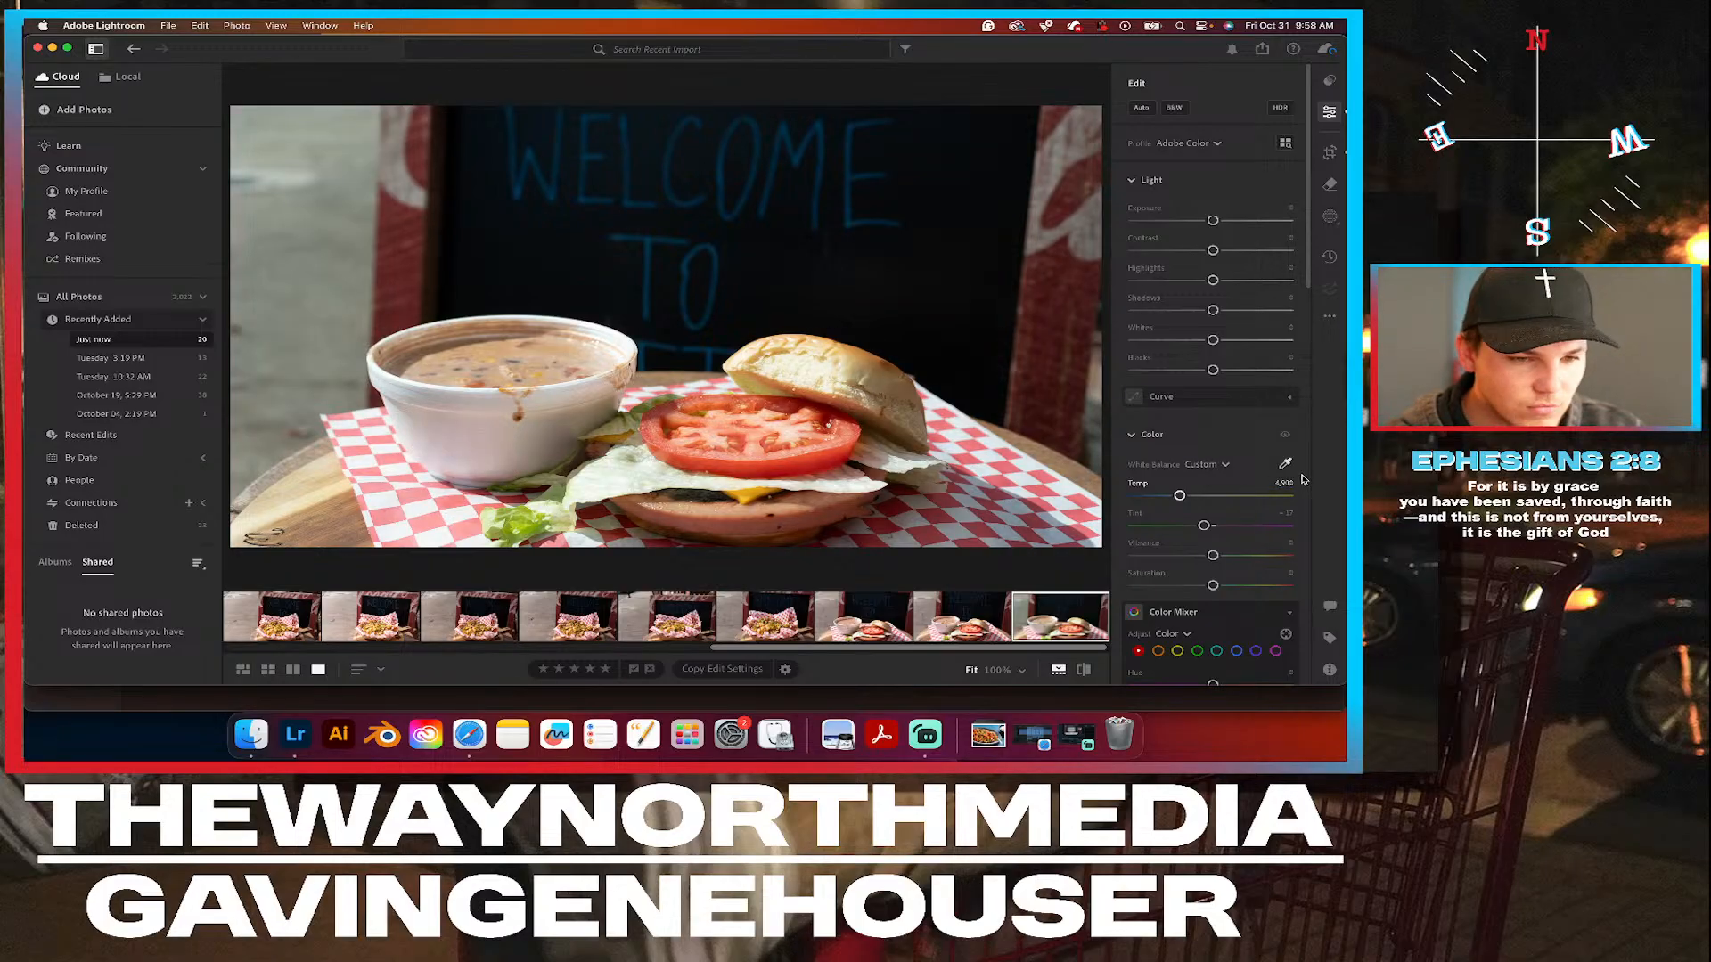
pyautogui.press('super+z')
pyautogui.click(1285, 464)
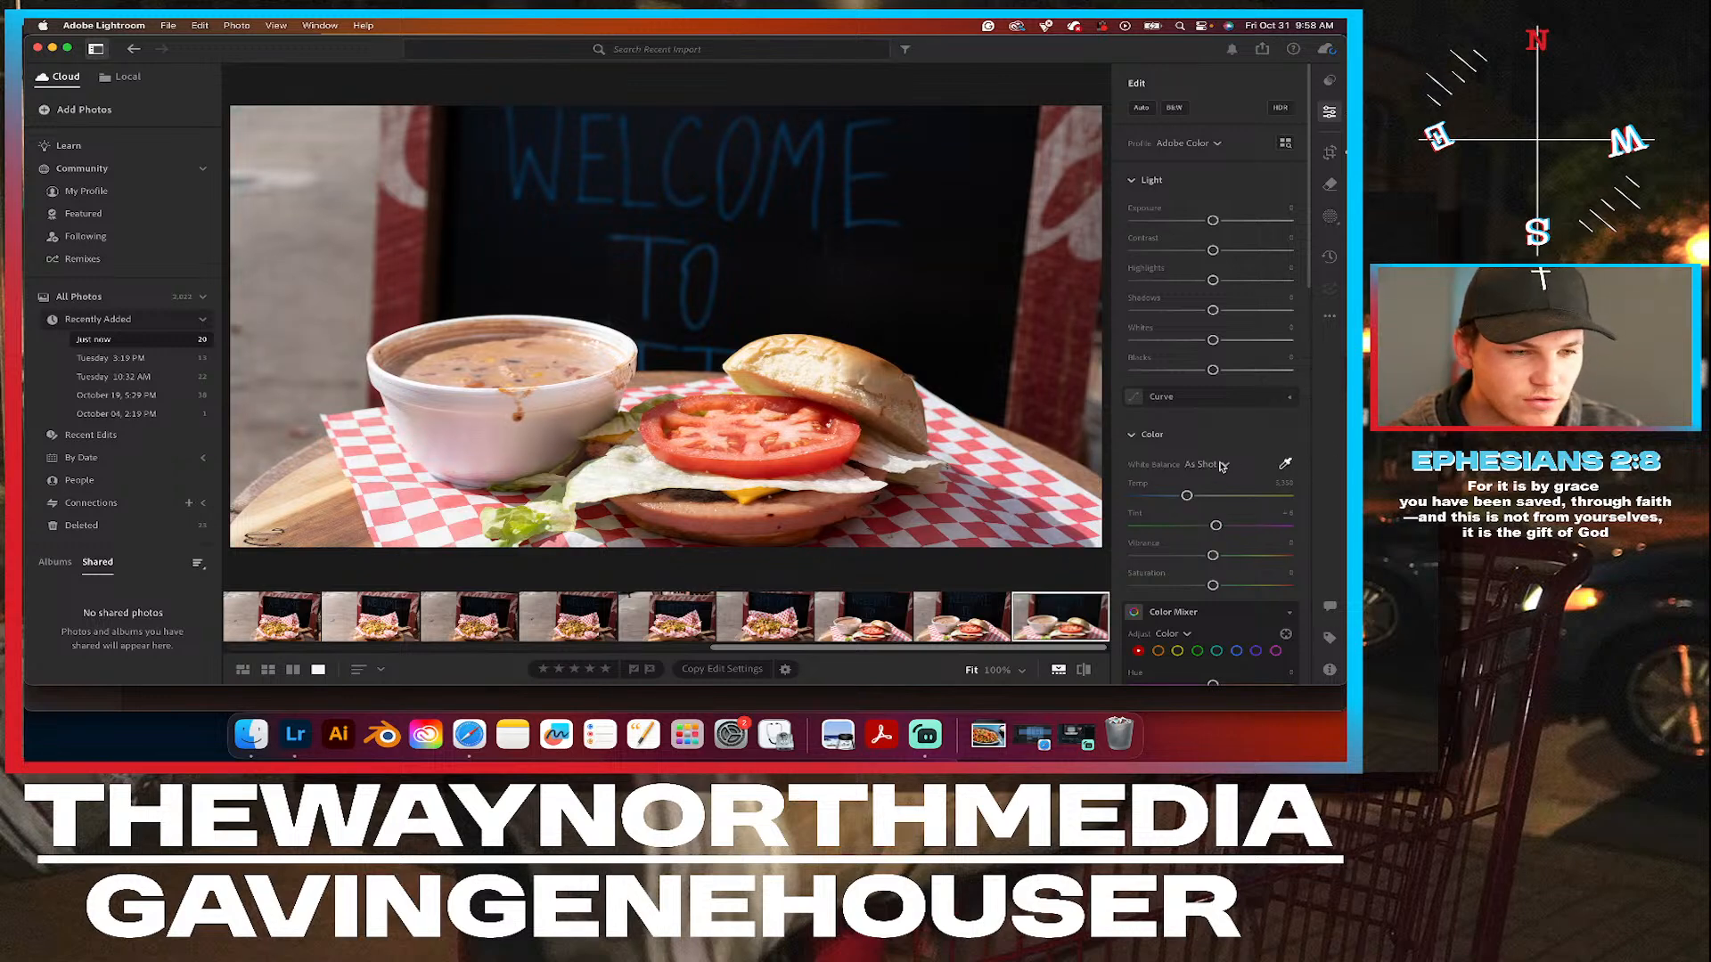
# Warm the white balance temperature to 5,597 and raise Saturation slightly, testing small Vibrance changes in between and resetting them.
pyautogui.moveTo(1178, 496); pyautogui.dragTo(1191, 498)
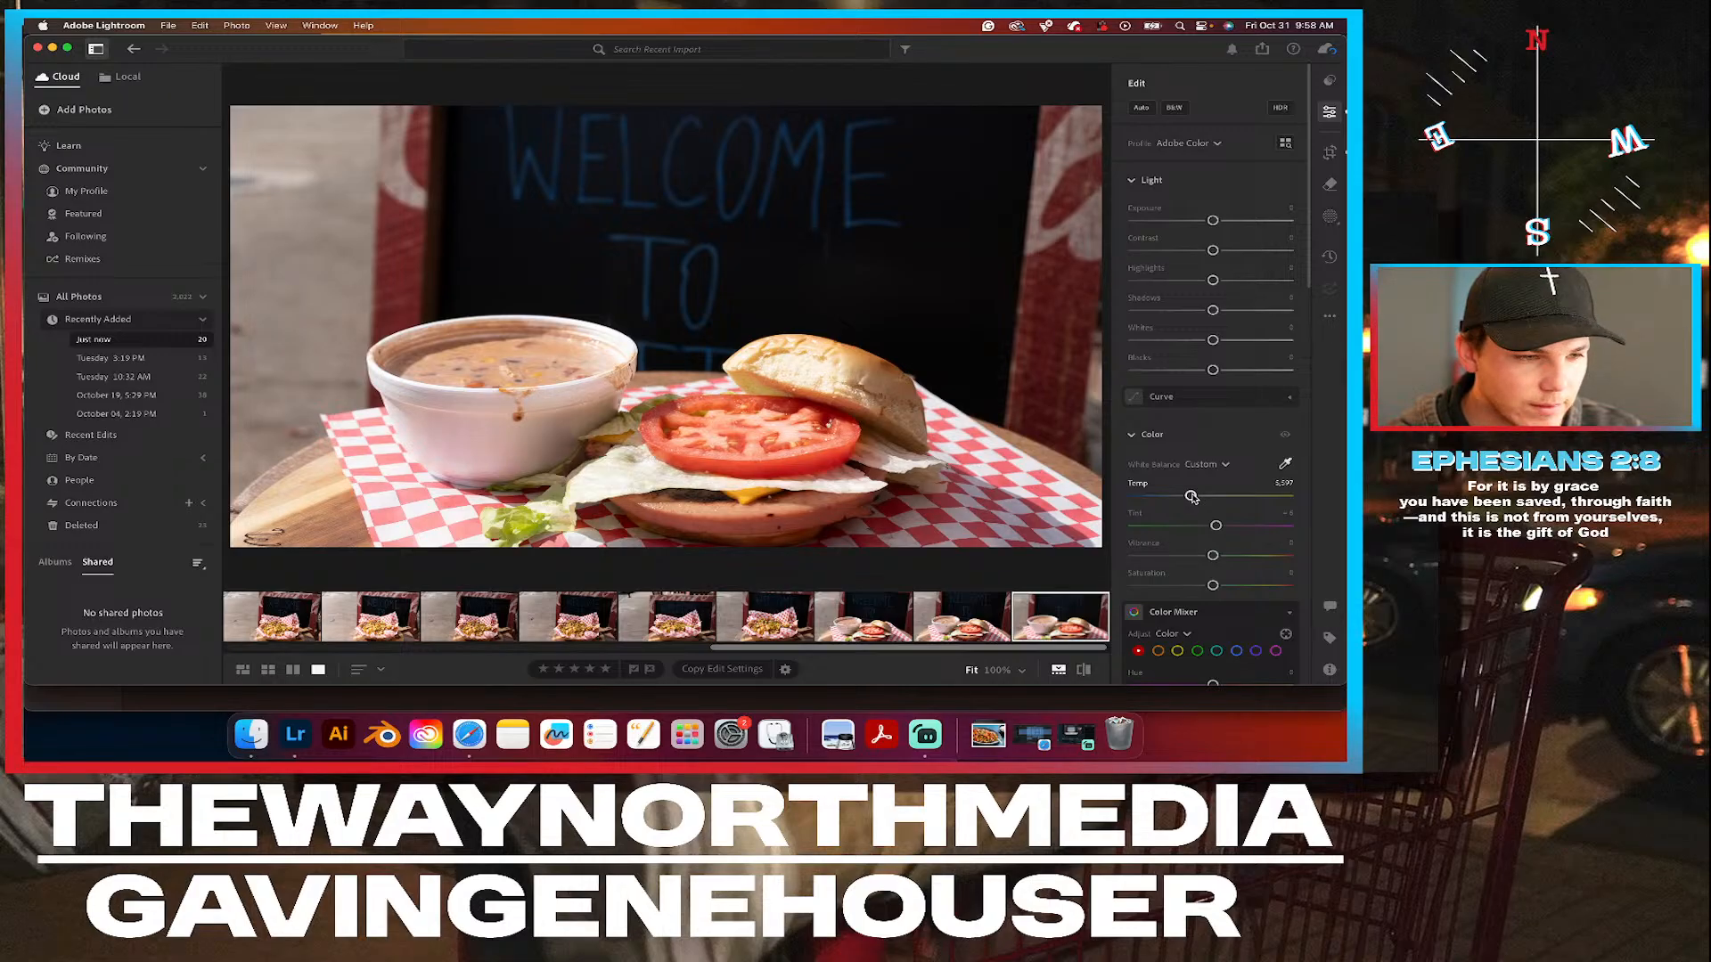
pyautogui.moveTo(1212, 557)
pyautogui.mouseDown()
pyautogui.moveTo(1336, 562)
pyautogui.moveTo(947, 560)
pyautogui.moveTo(1212, 558)
pyautogui.mouseUp()
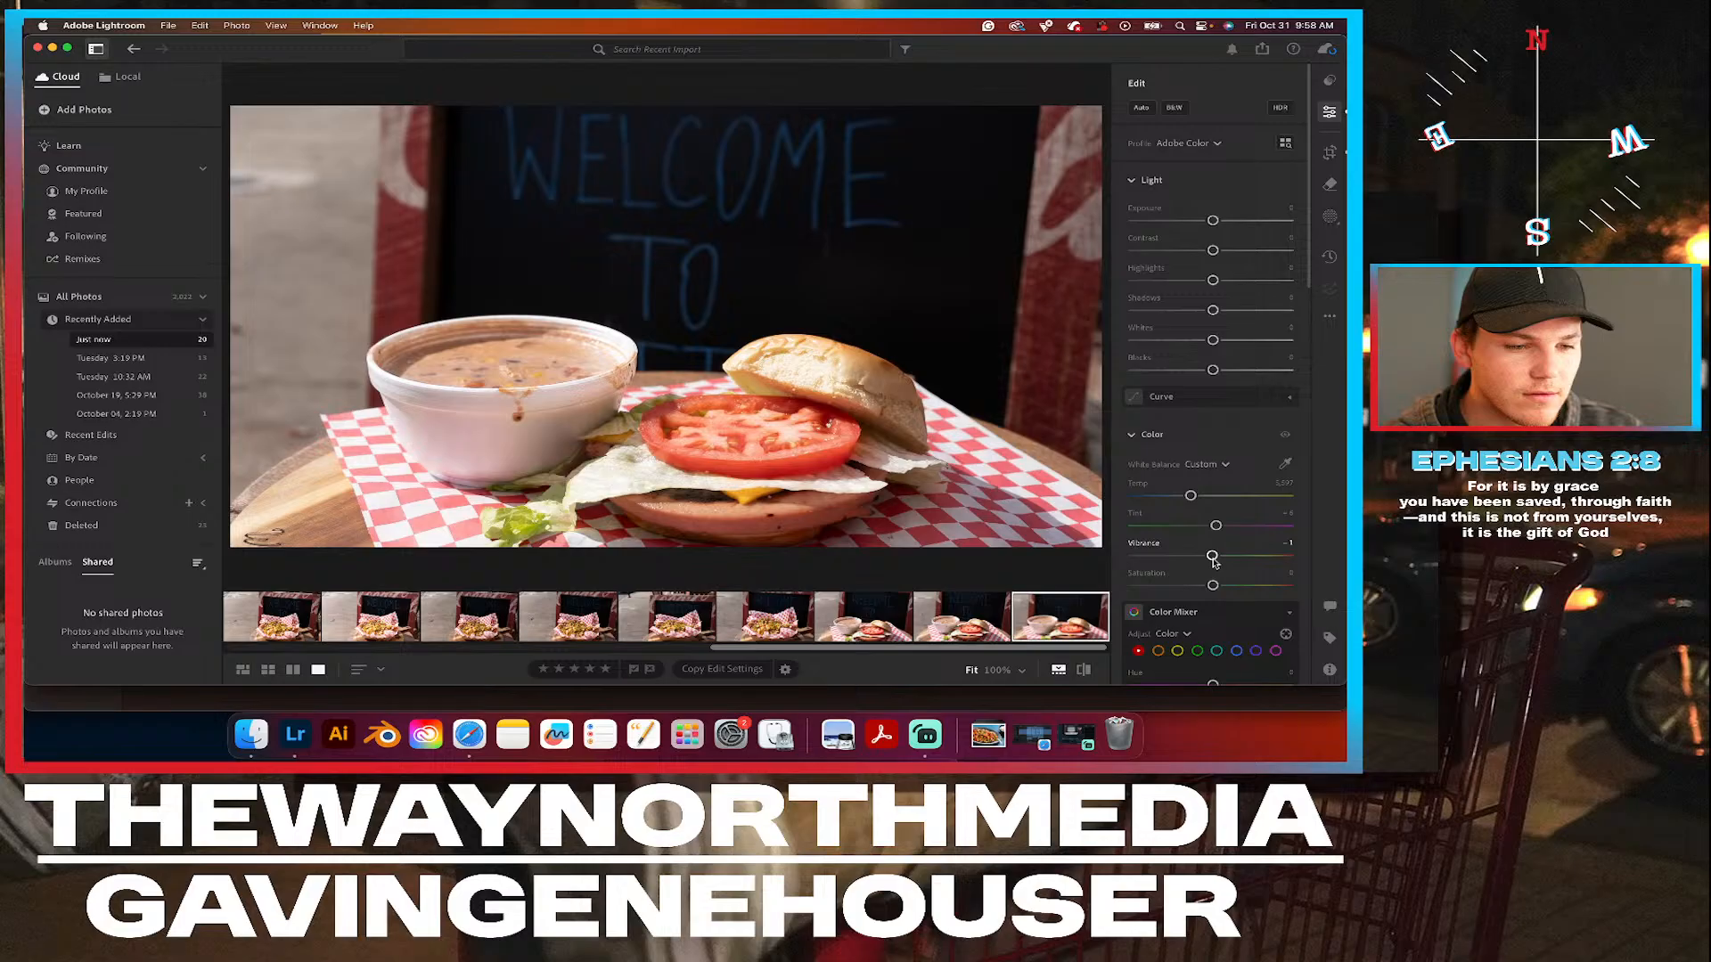
pyautogui.doubleClick(1213, 558)
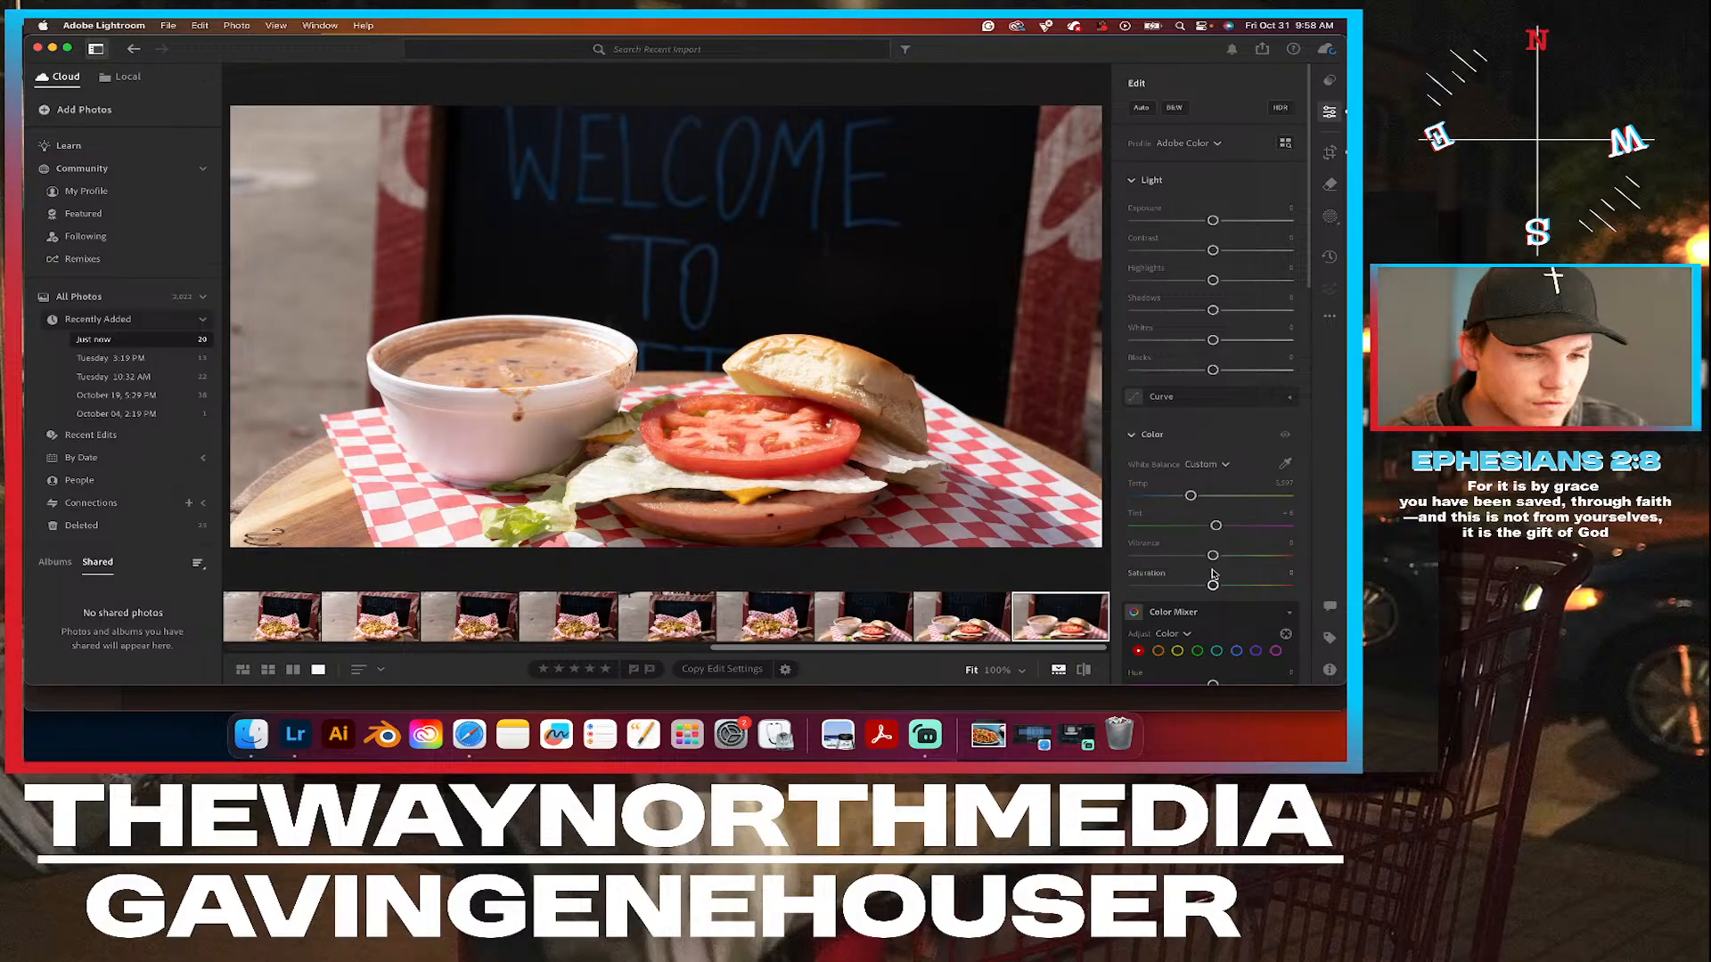
pyautogui.moveTo(1213, 556); pyautogui.dragTo(1222, 557)
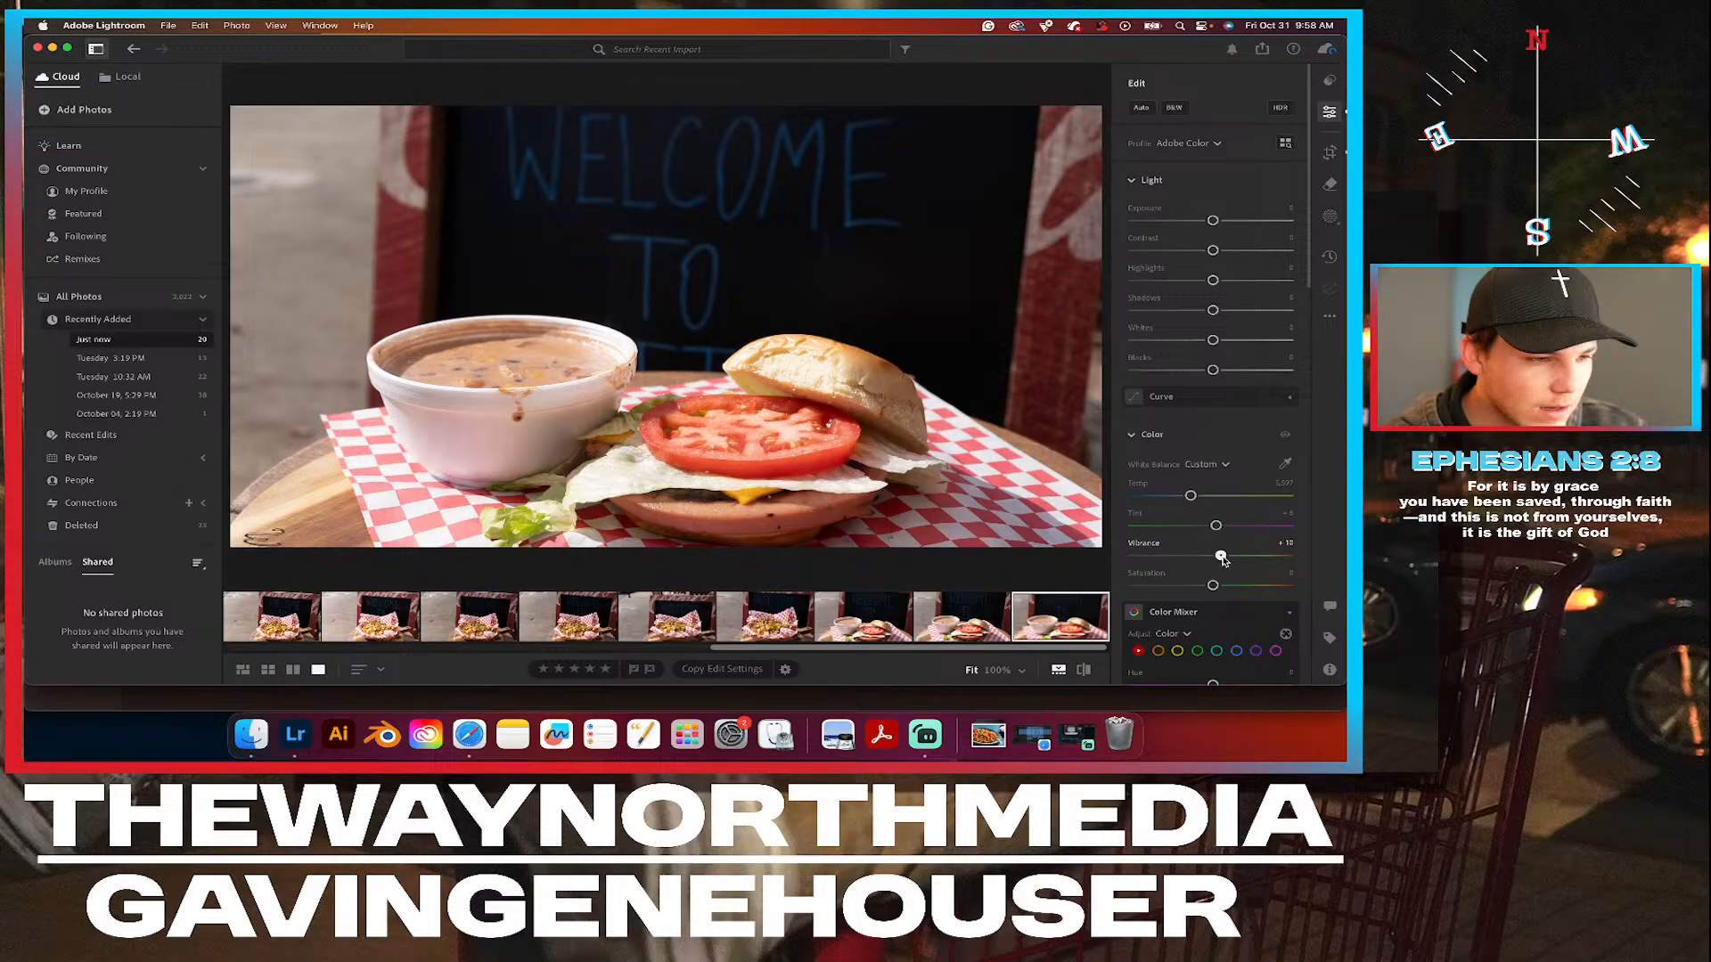
pyautogui.doubleClick(1222, 558)
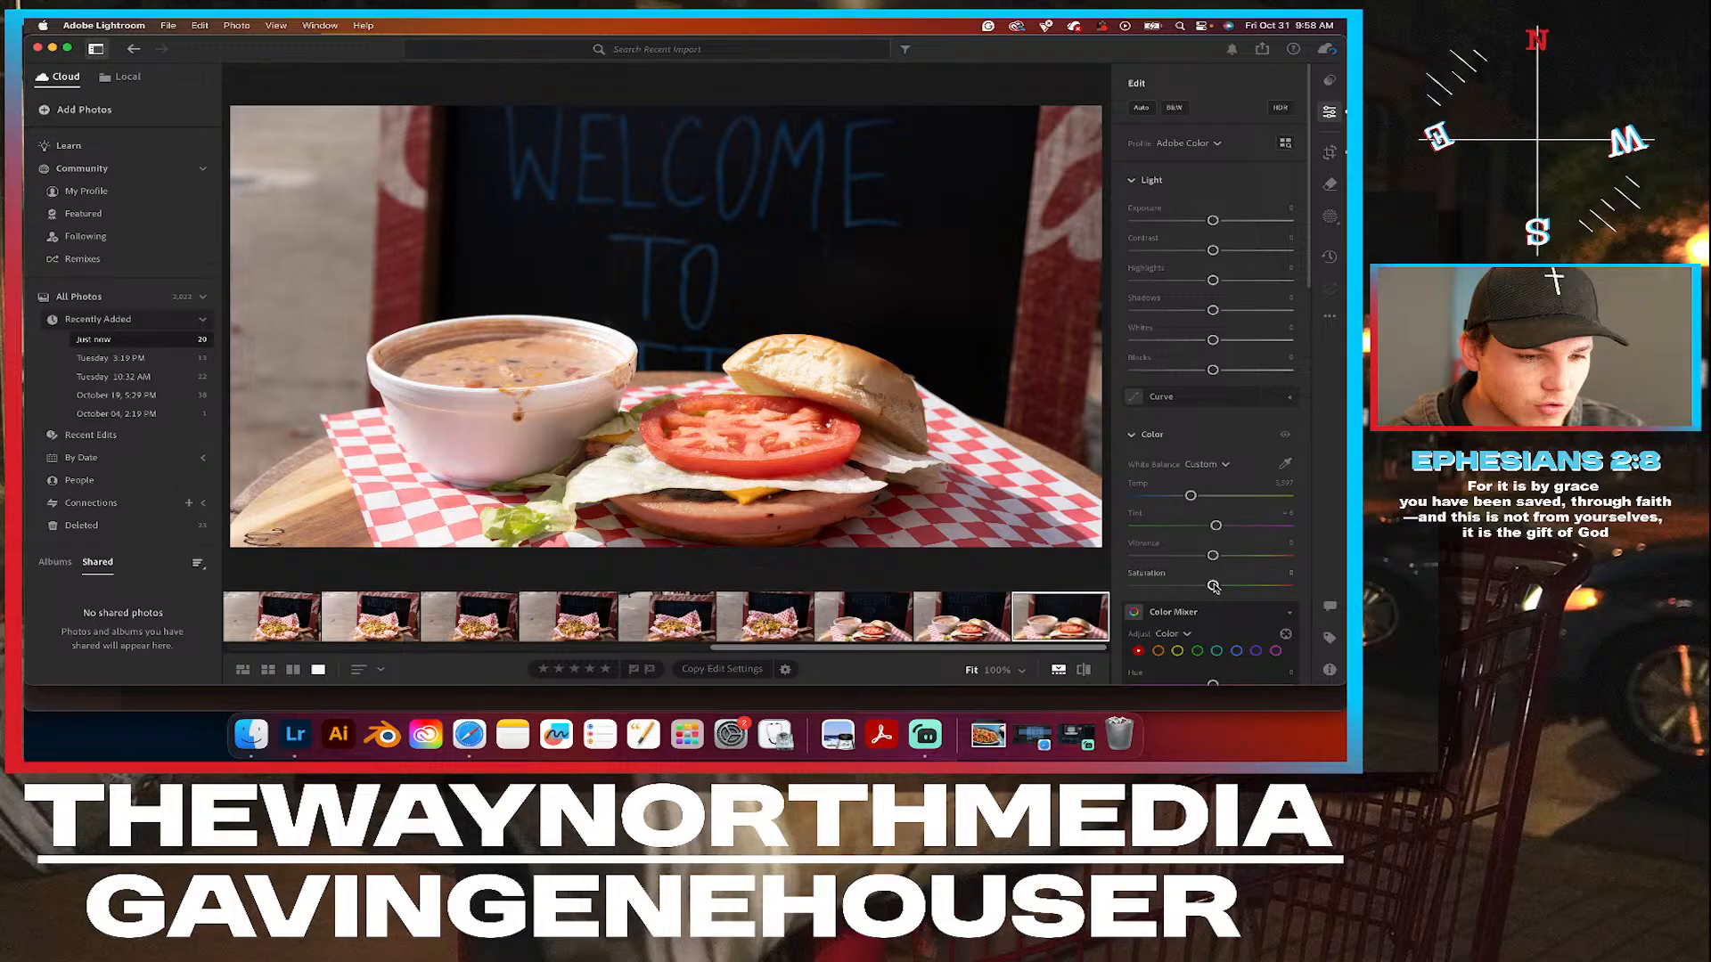
pyautogui.moveTo(1213, 587); pyautogui.dragTo(1221, 588)
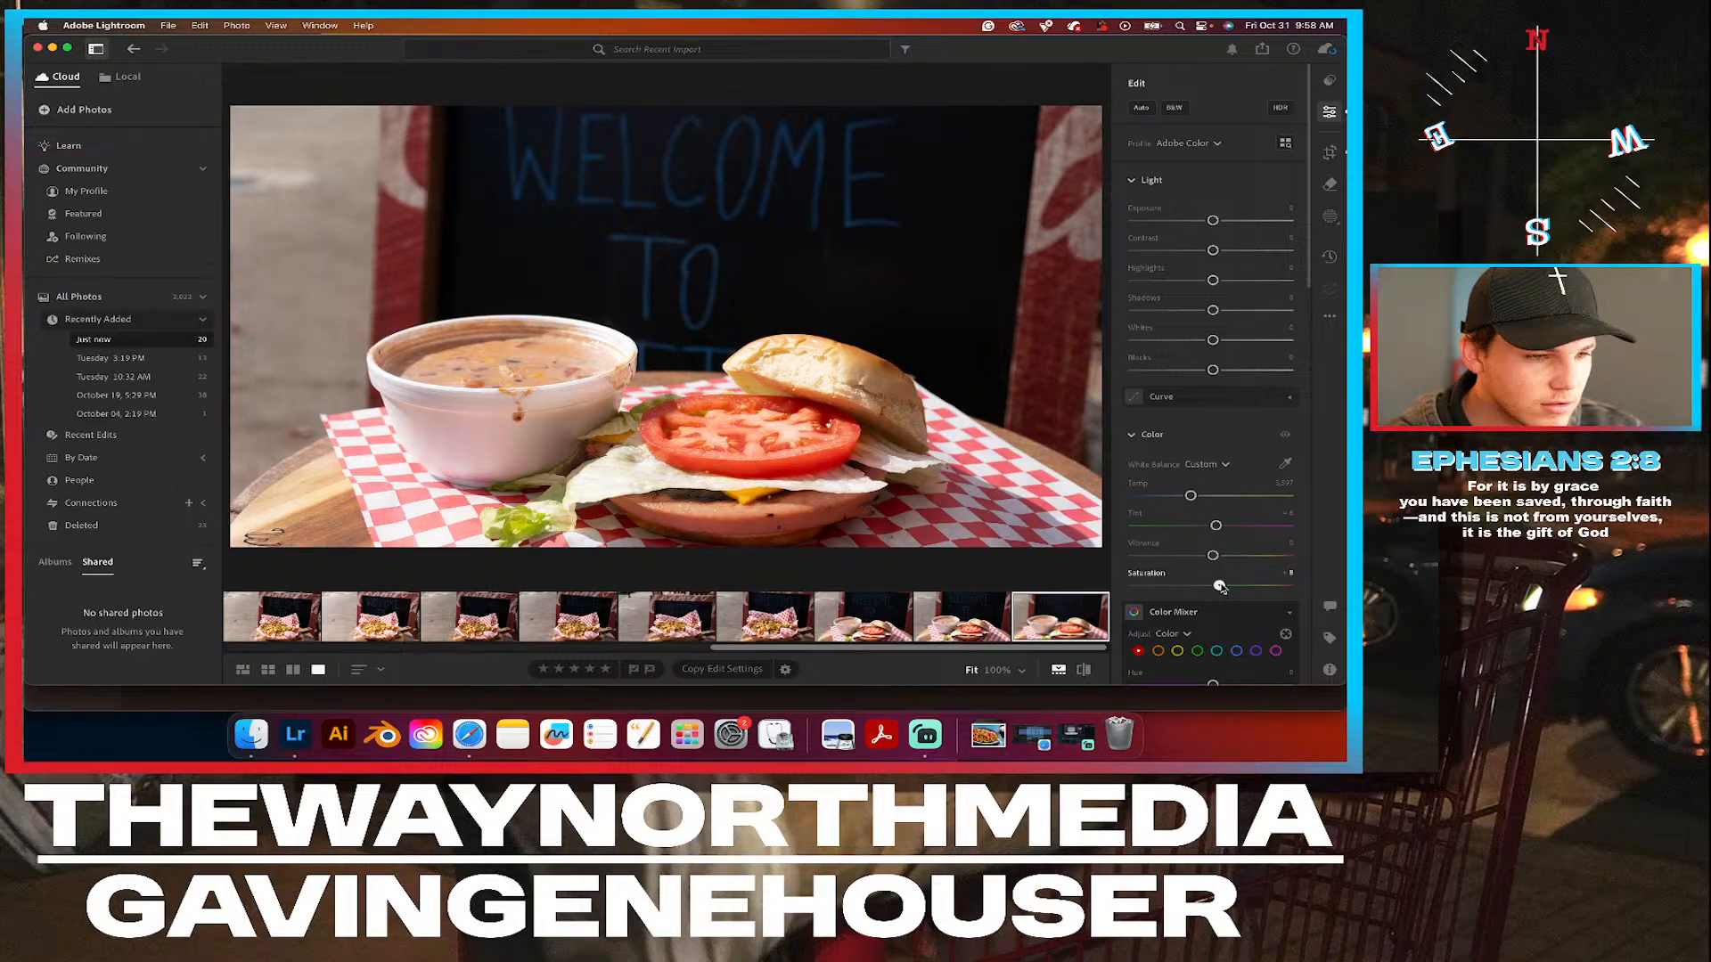
pyautogui.moveTo(1220, 587); pyautogui.dragTo(1217, 587)
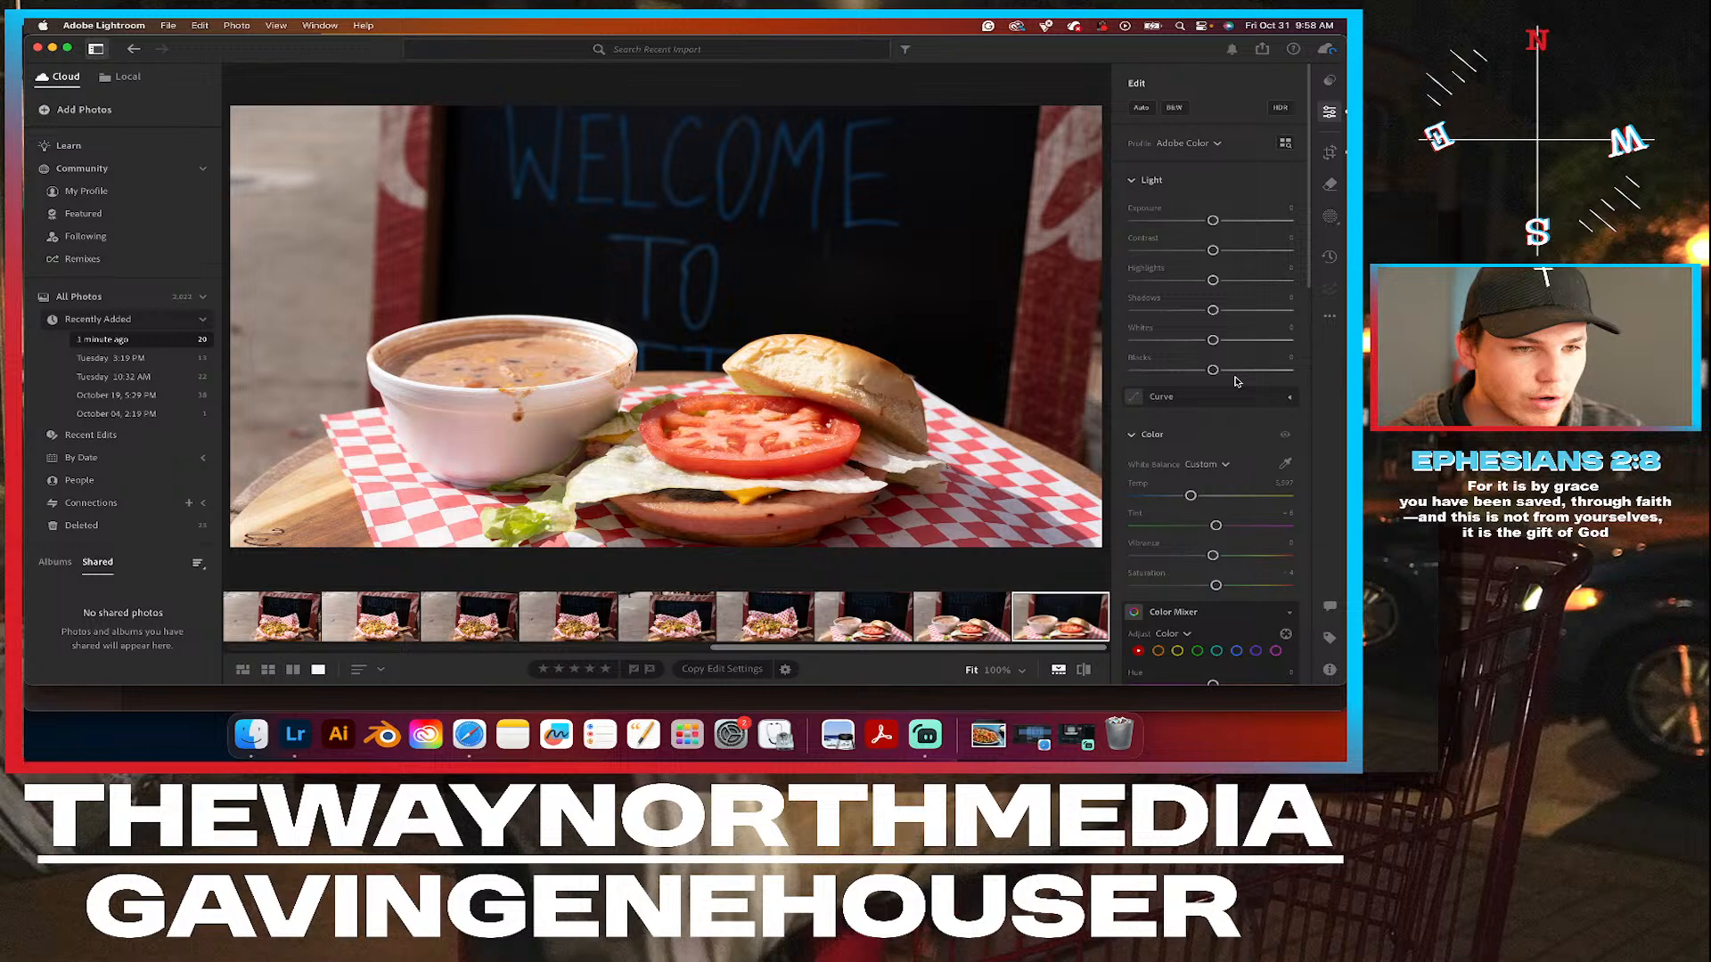
# Lower Highlights to -13 and raise Shadows to +15, comparing the photo with and without the Light edits and keeping Exposure at its default.
pyautogui.moveTo(1213, 282); pyautogui.dragTo(1202, 284)
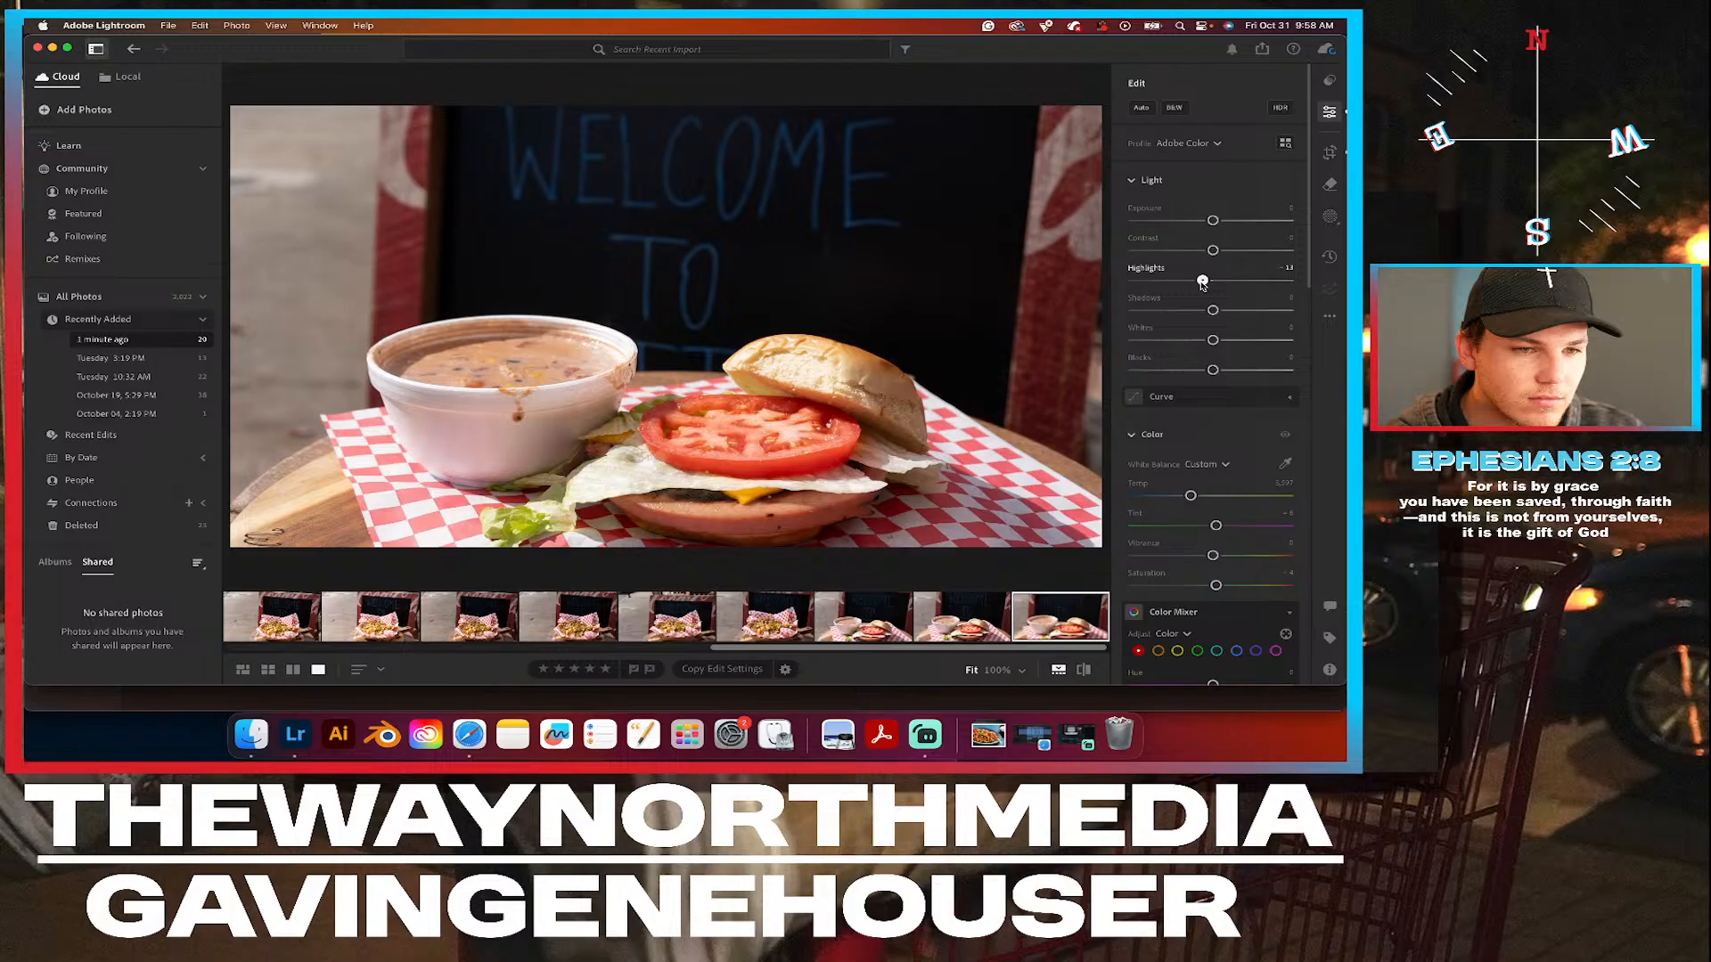
pyautogui.click(1285, 182)
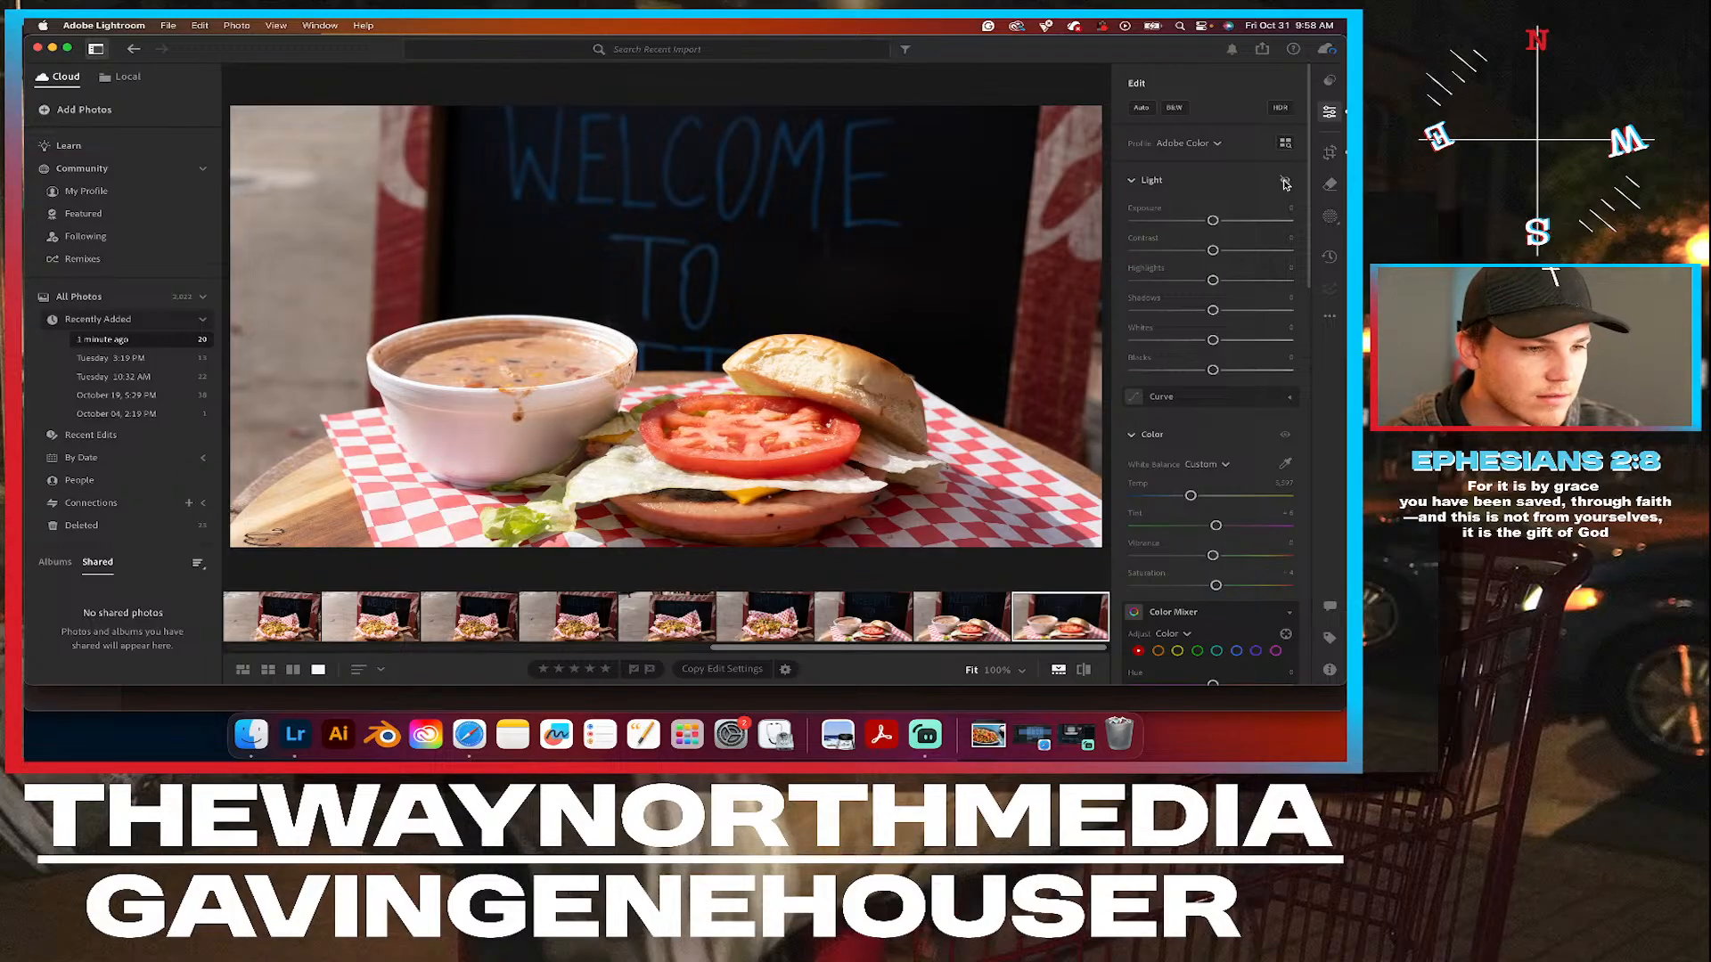
pyautogui.click(1285, 182)
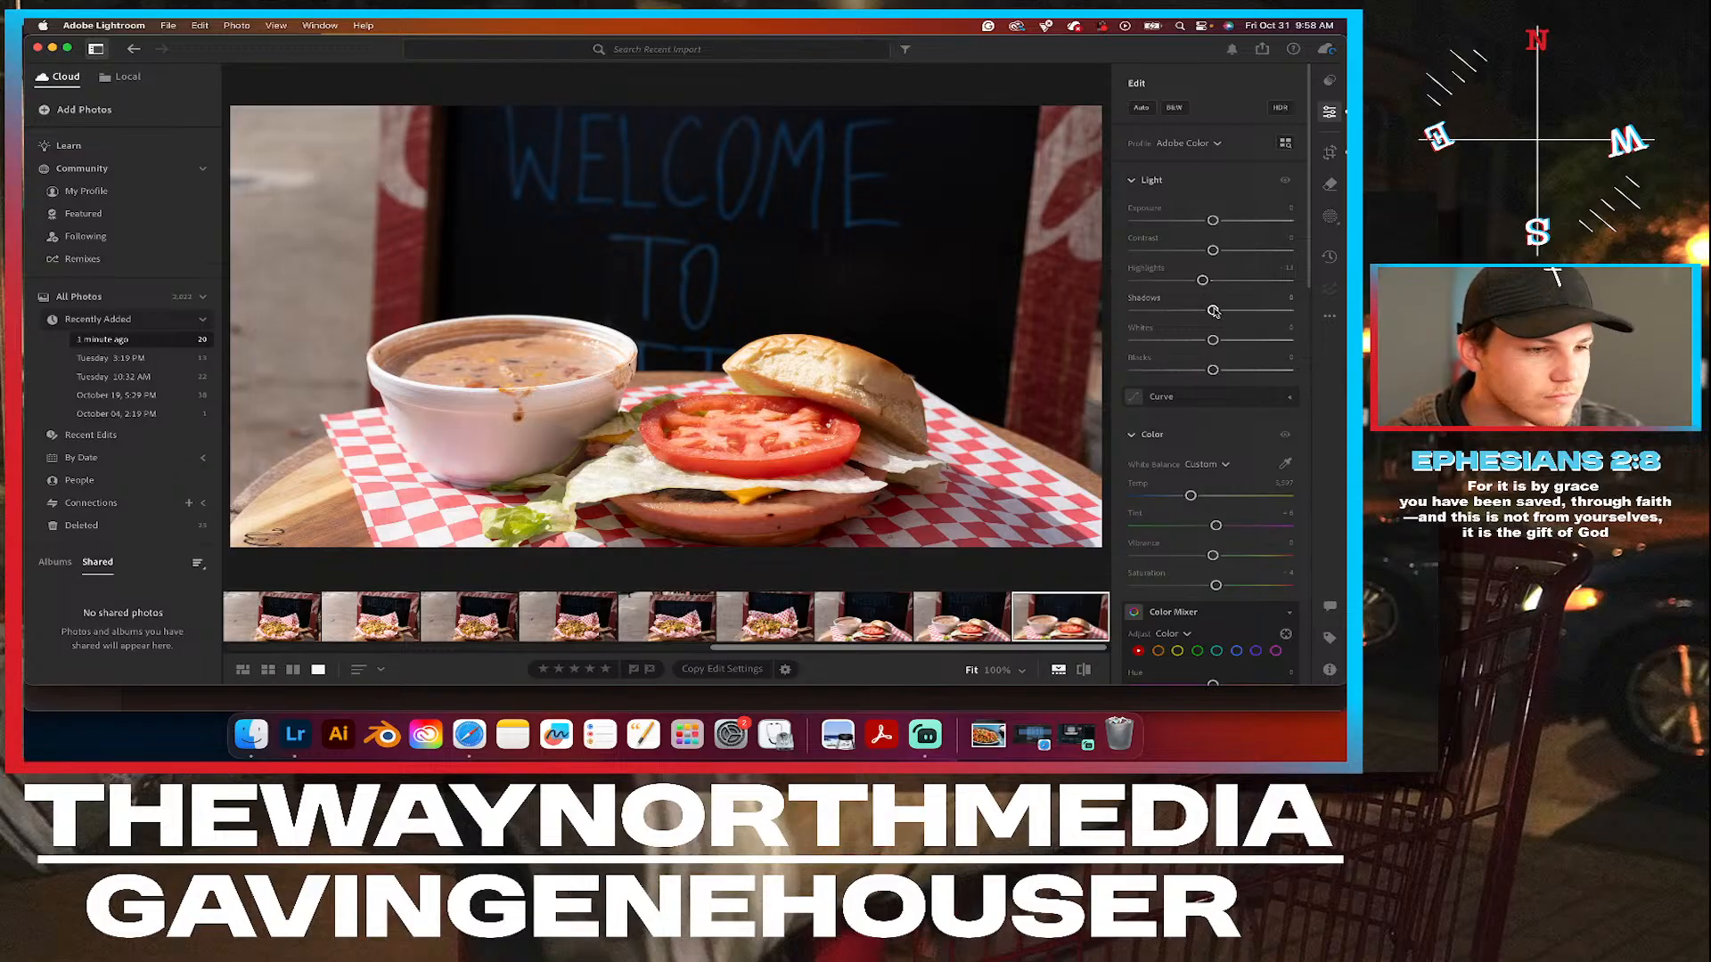
pyautogui.moveTo(1214, 310); pyautogui.dragTo(1226, 311)
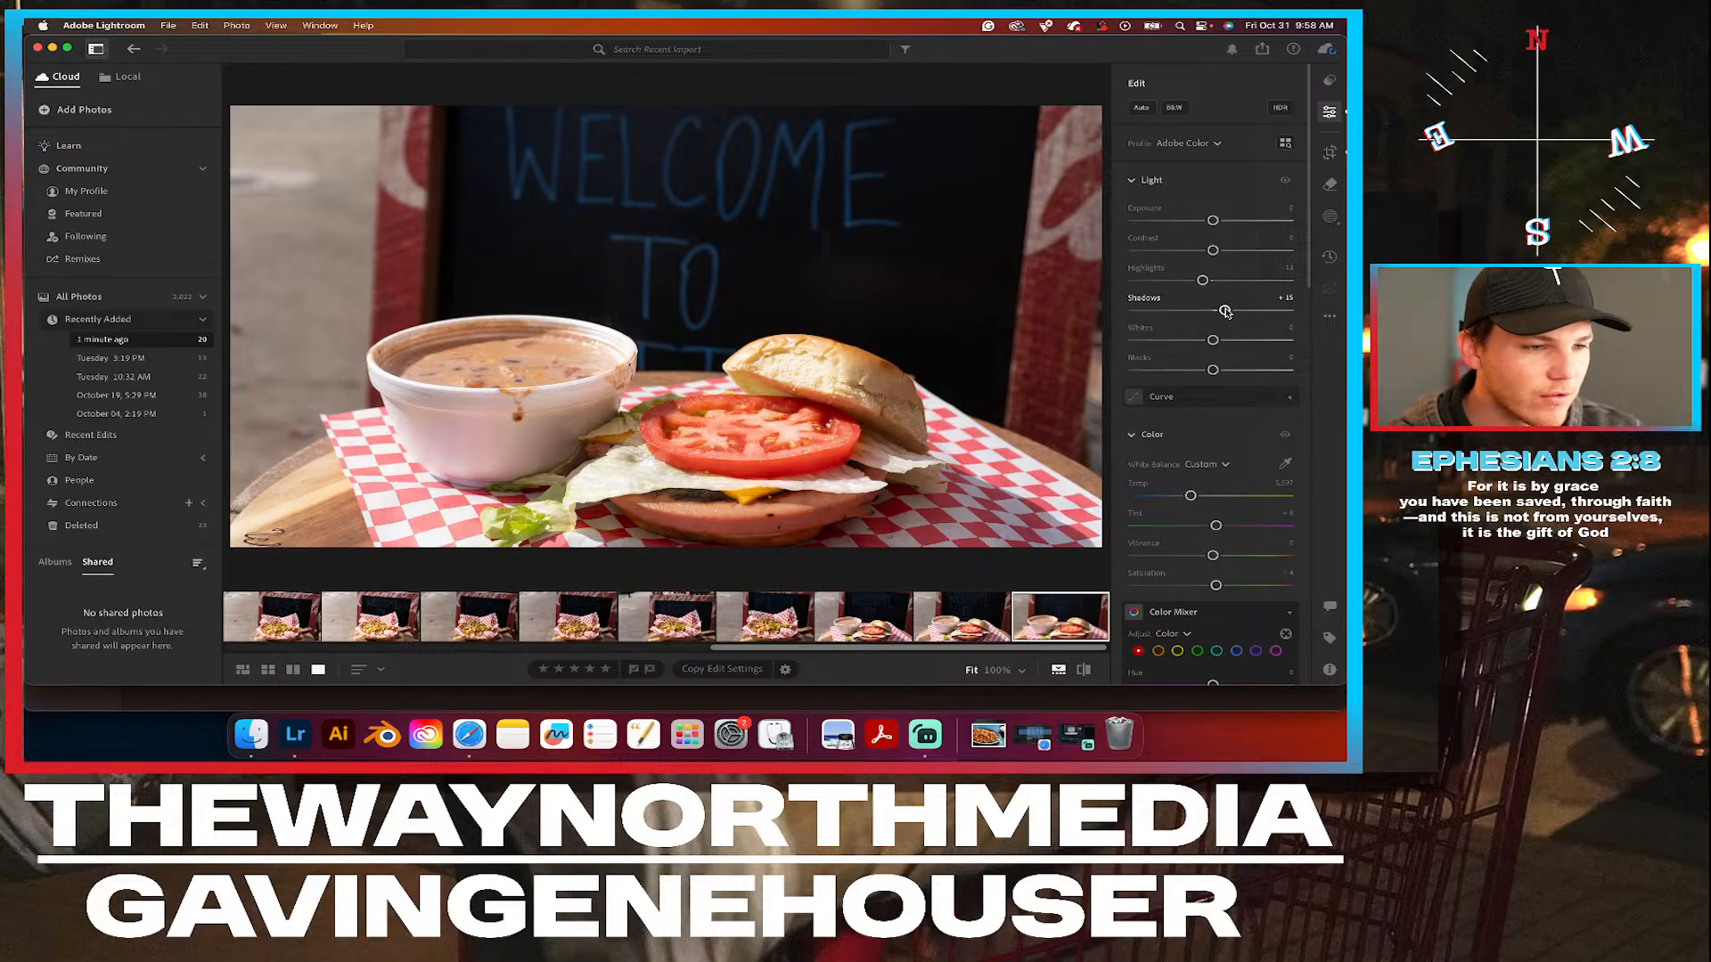
pyautogui.click(1284, 181)
pyautogui.click(1284, 183)
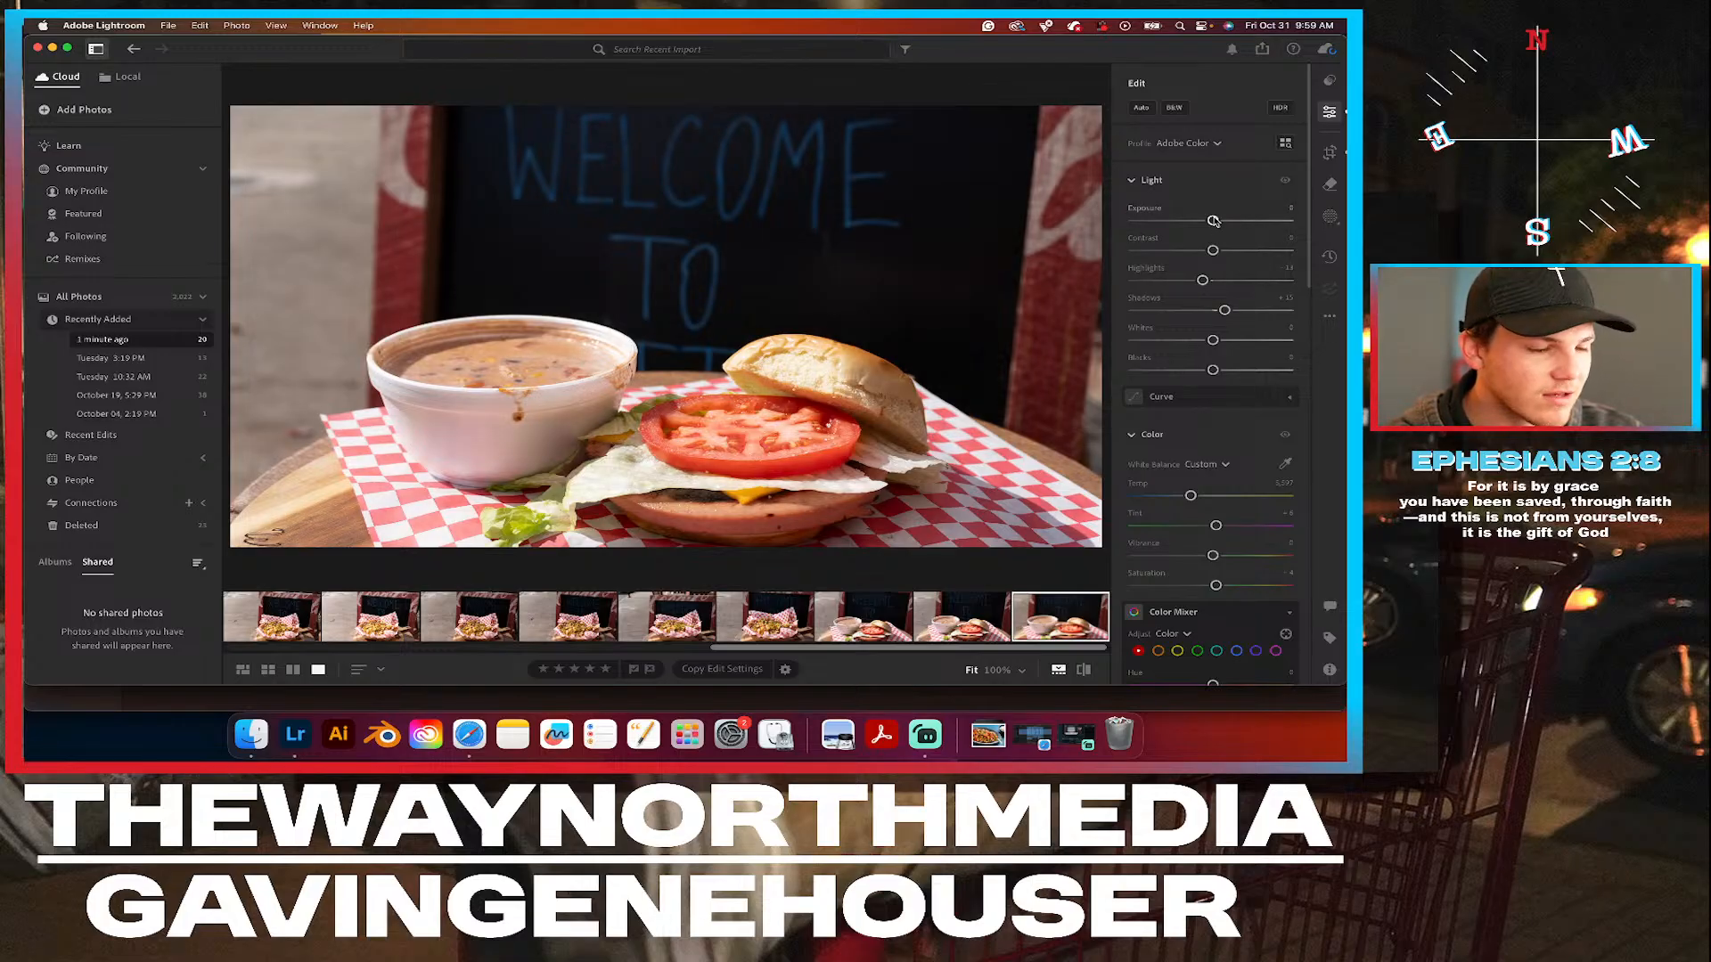
pyautogui.moveTo(1213, 221); pyautogui.dragTo(1210, 221)
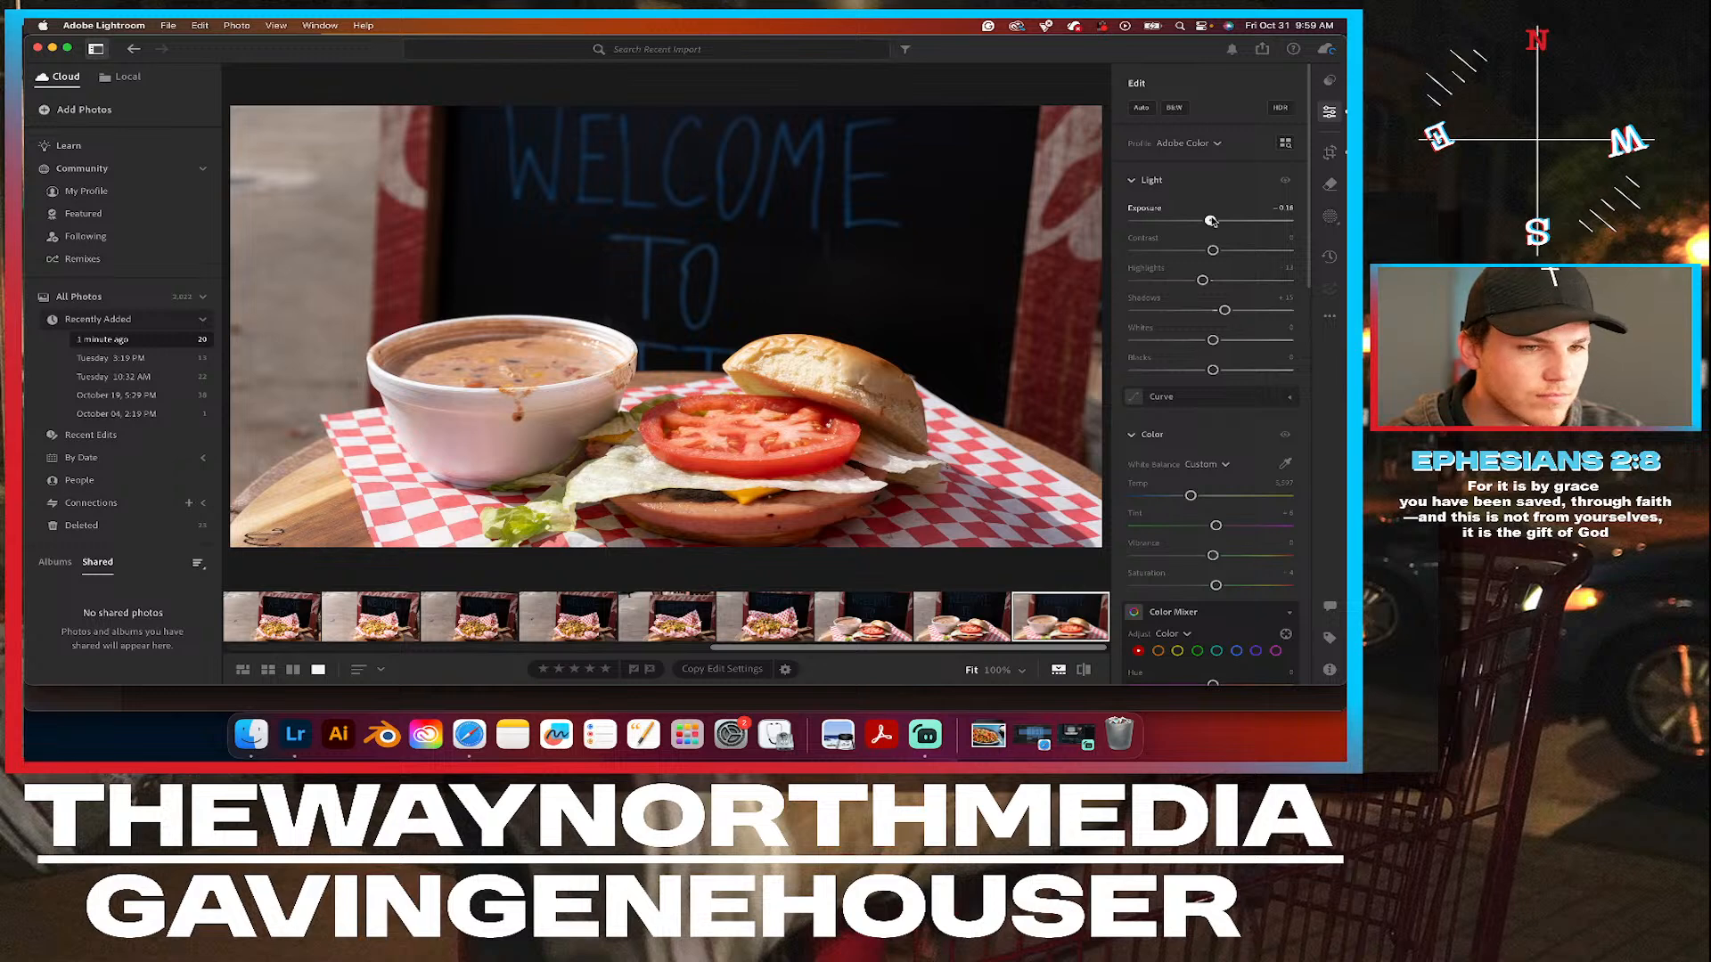
pyautogui.doubleClick(1211, 220)
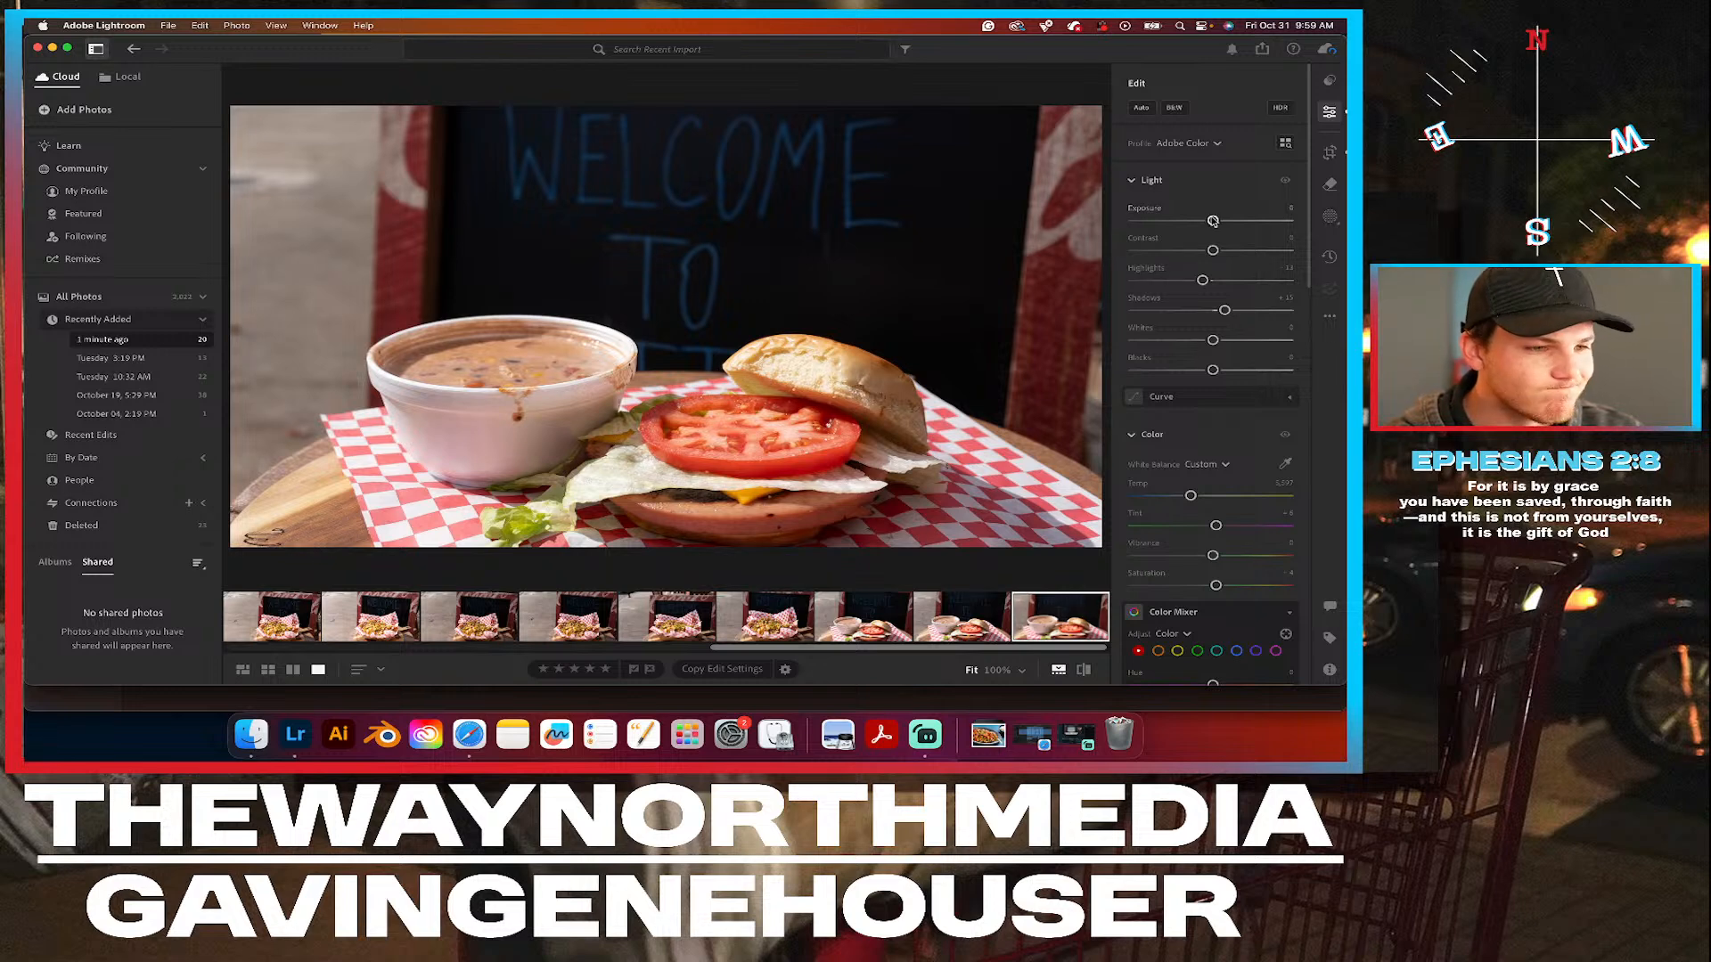
# Create an object mask that selects the whole sandwich and the bowl of soup.
pyautogui.click(1330, 216)
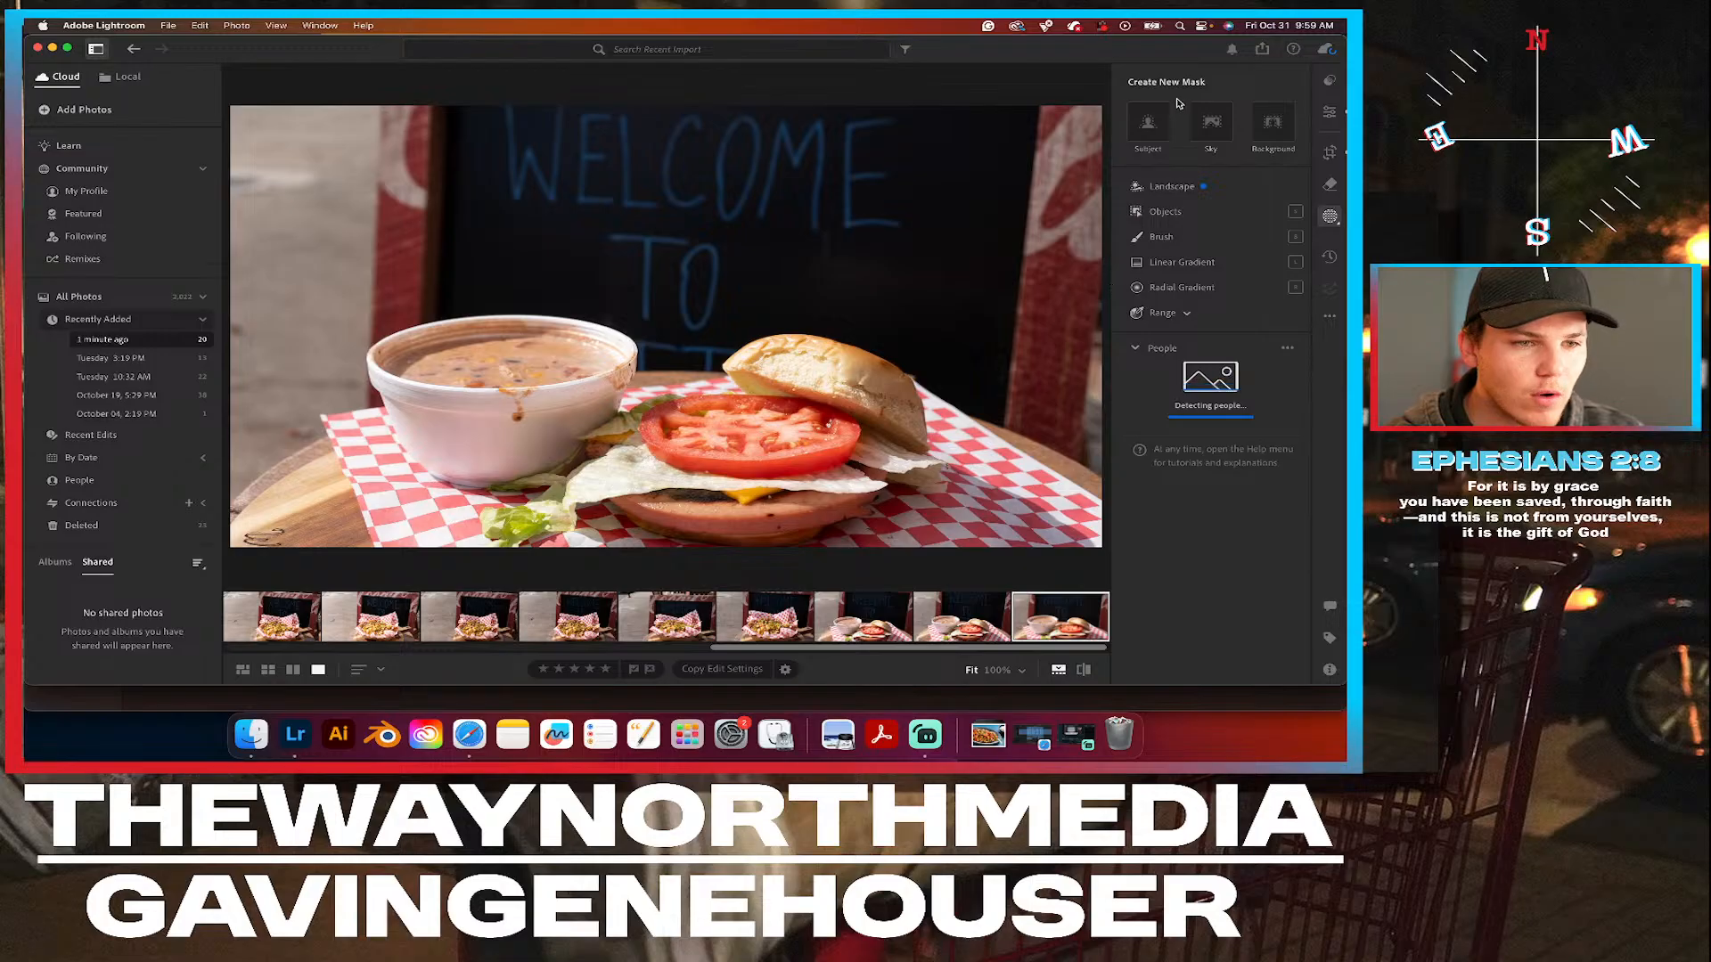
pyautogui.click(1170, 211)
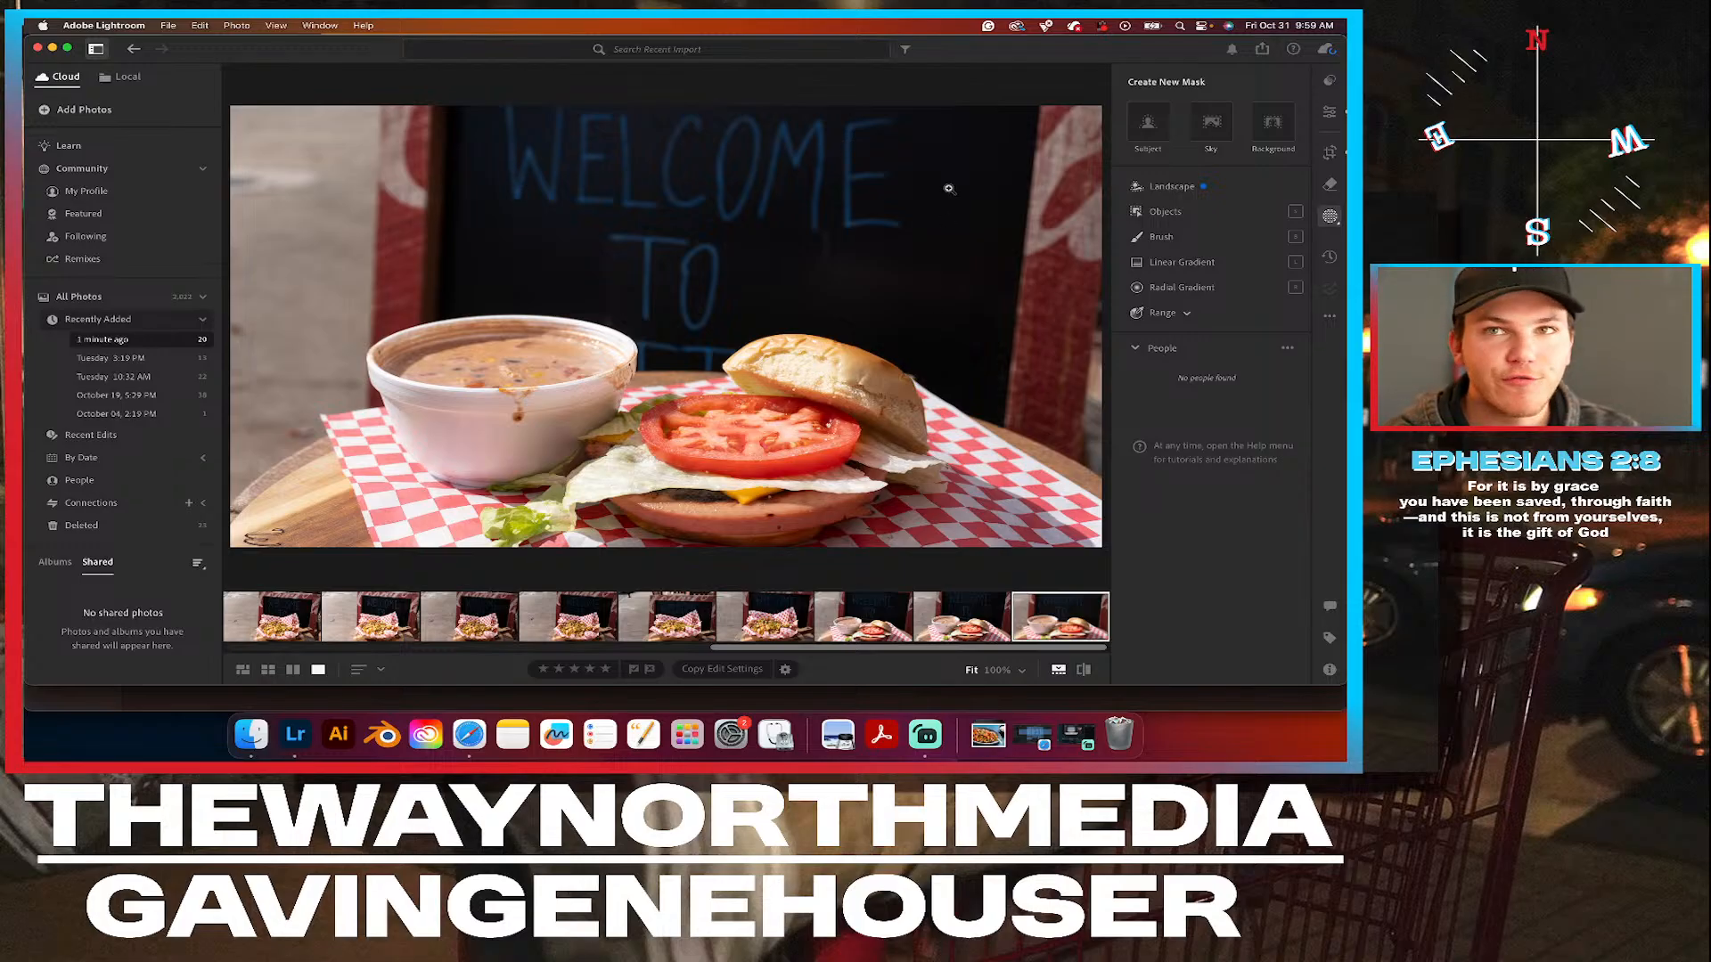
pyautogui.click(1216, 220)
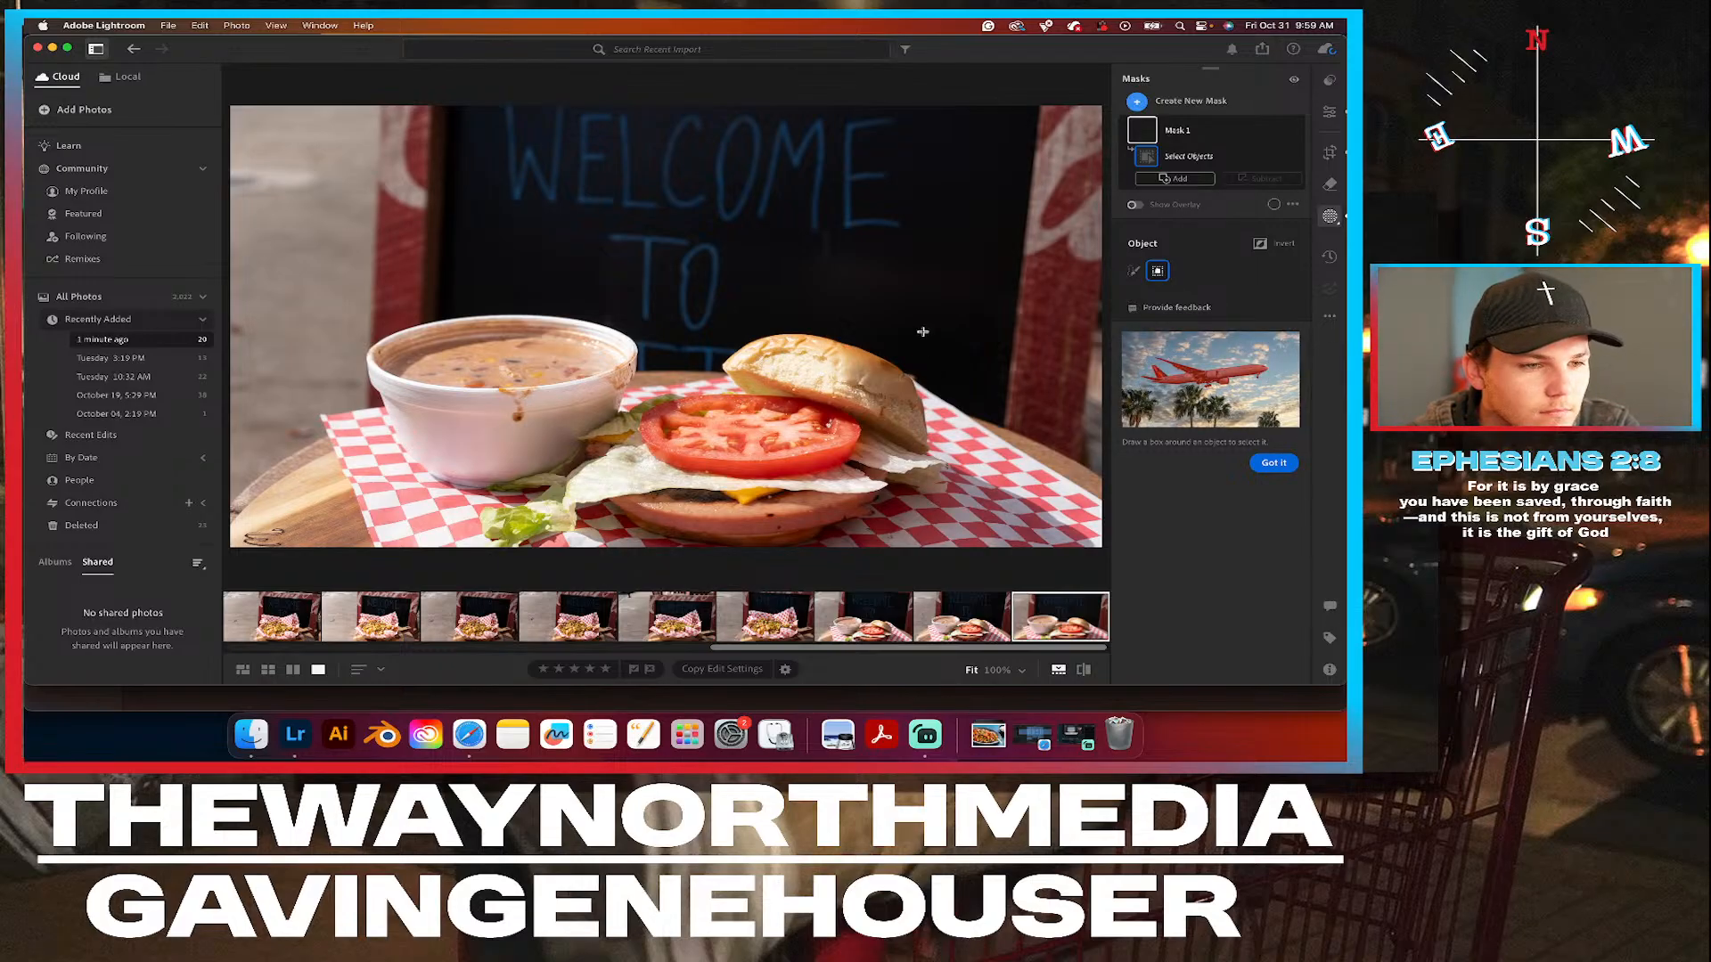
pyautogui.moveTo(929, 321); pyautogui.dragTo(365, 548)
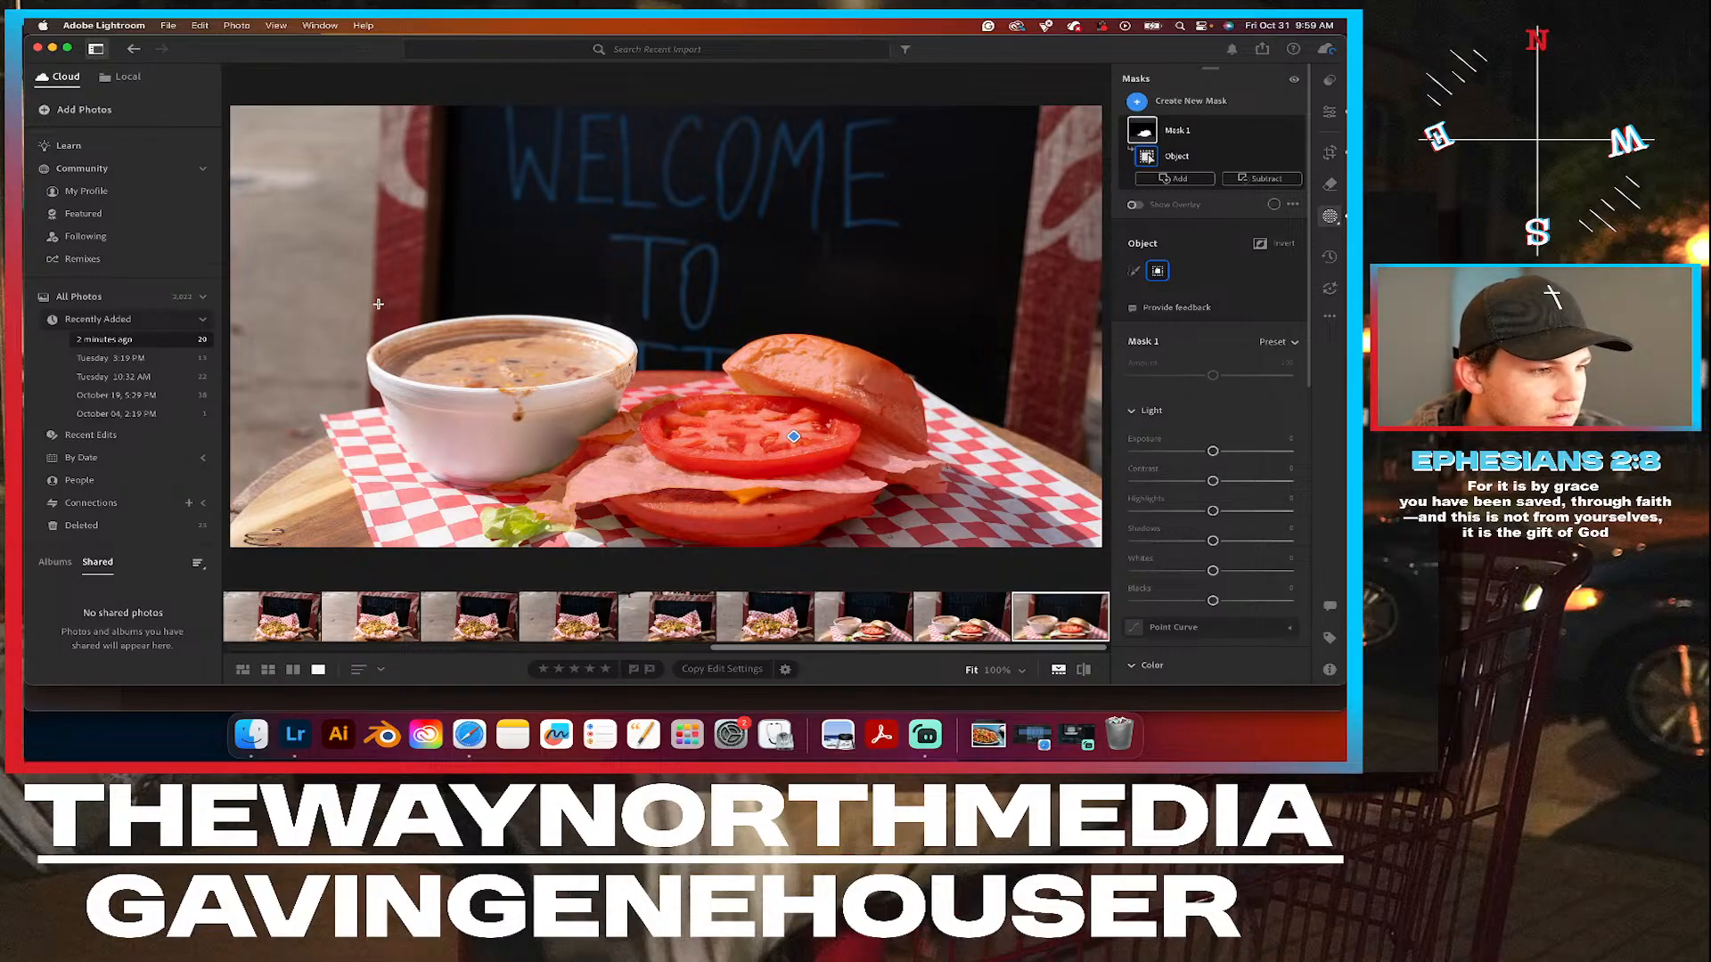
pyautogui.moveTo(366, 300); pyautogui.dragTo(640, 488)
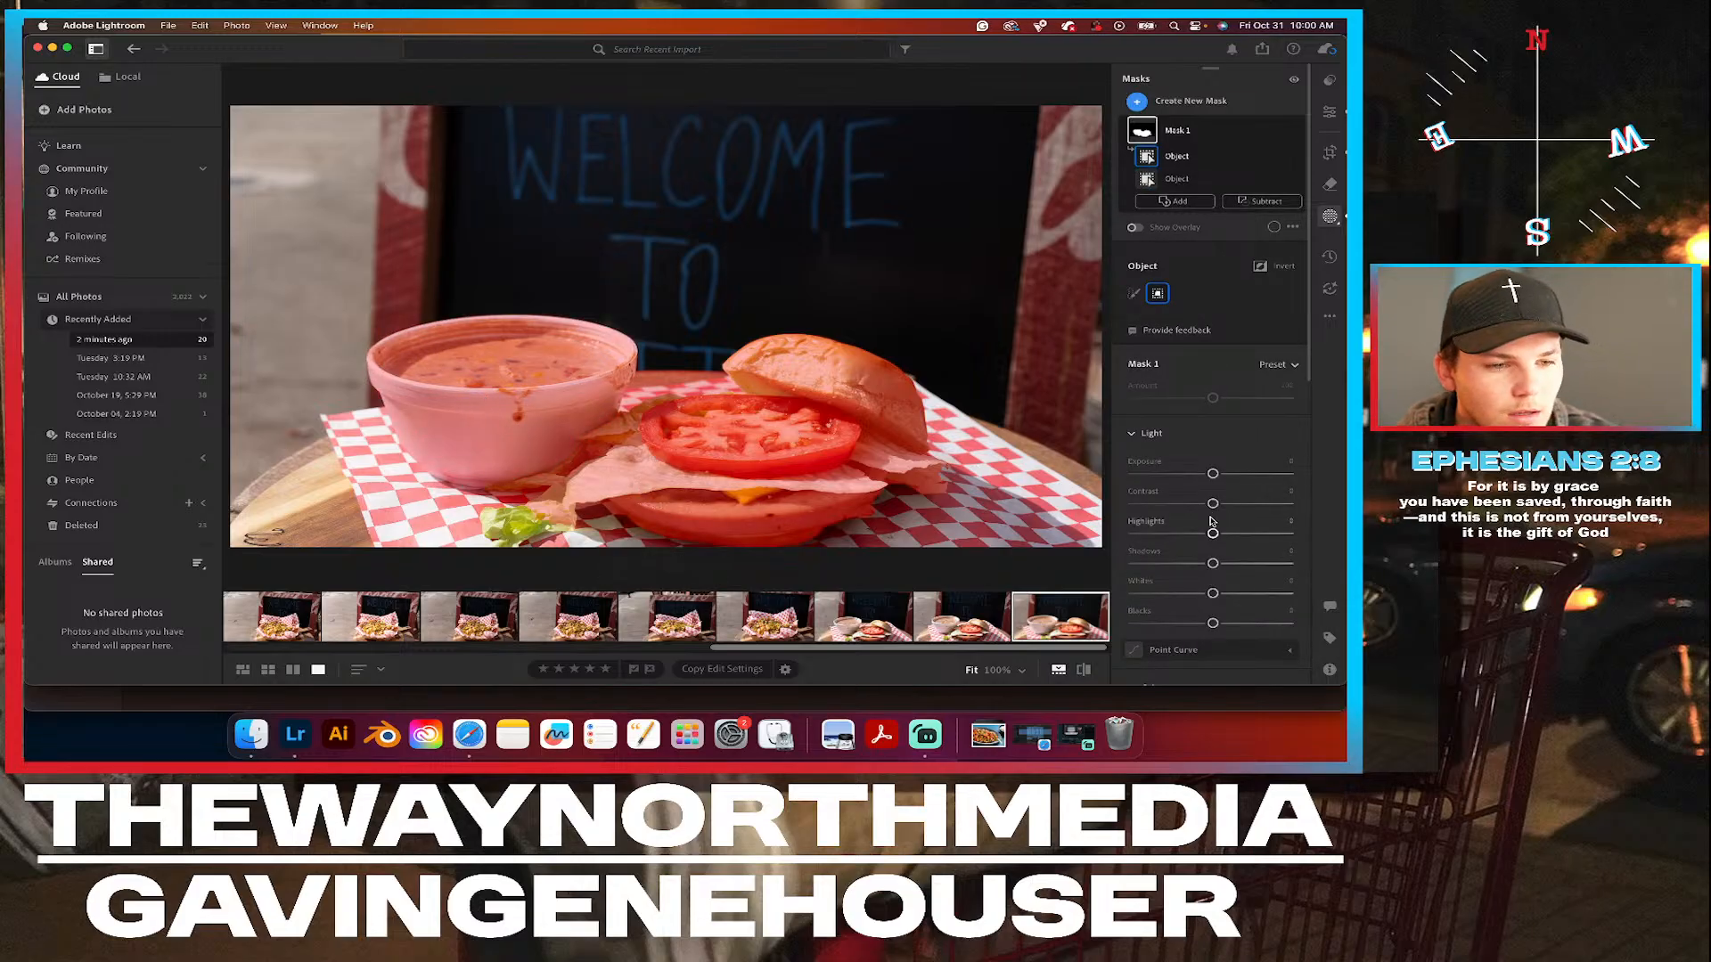
# Lower the food mask's Exposure to -0.16 and raise its Saturation slightly.
pyautogui.moveTo(1213, 533); pyautogui.dragTo(1214, 533)
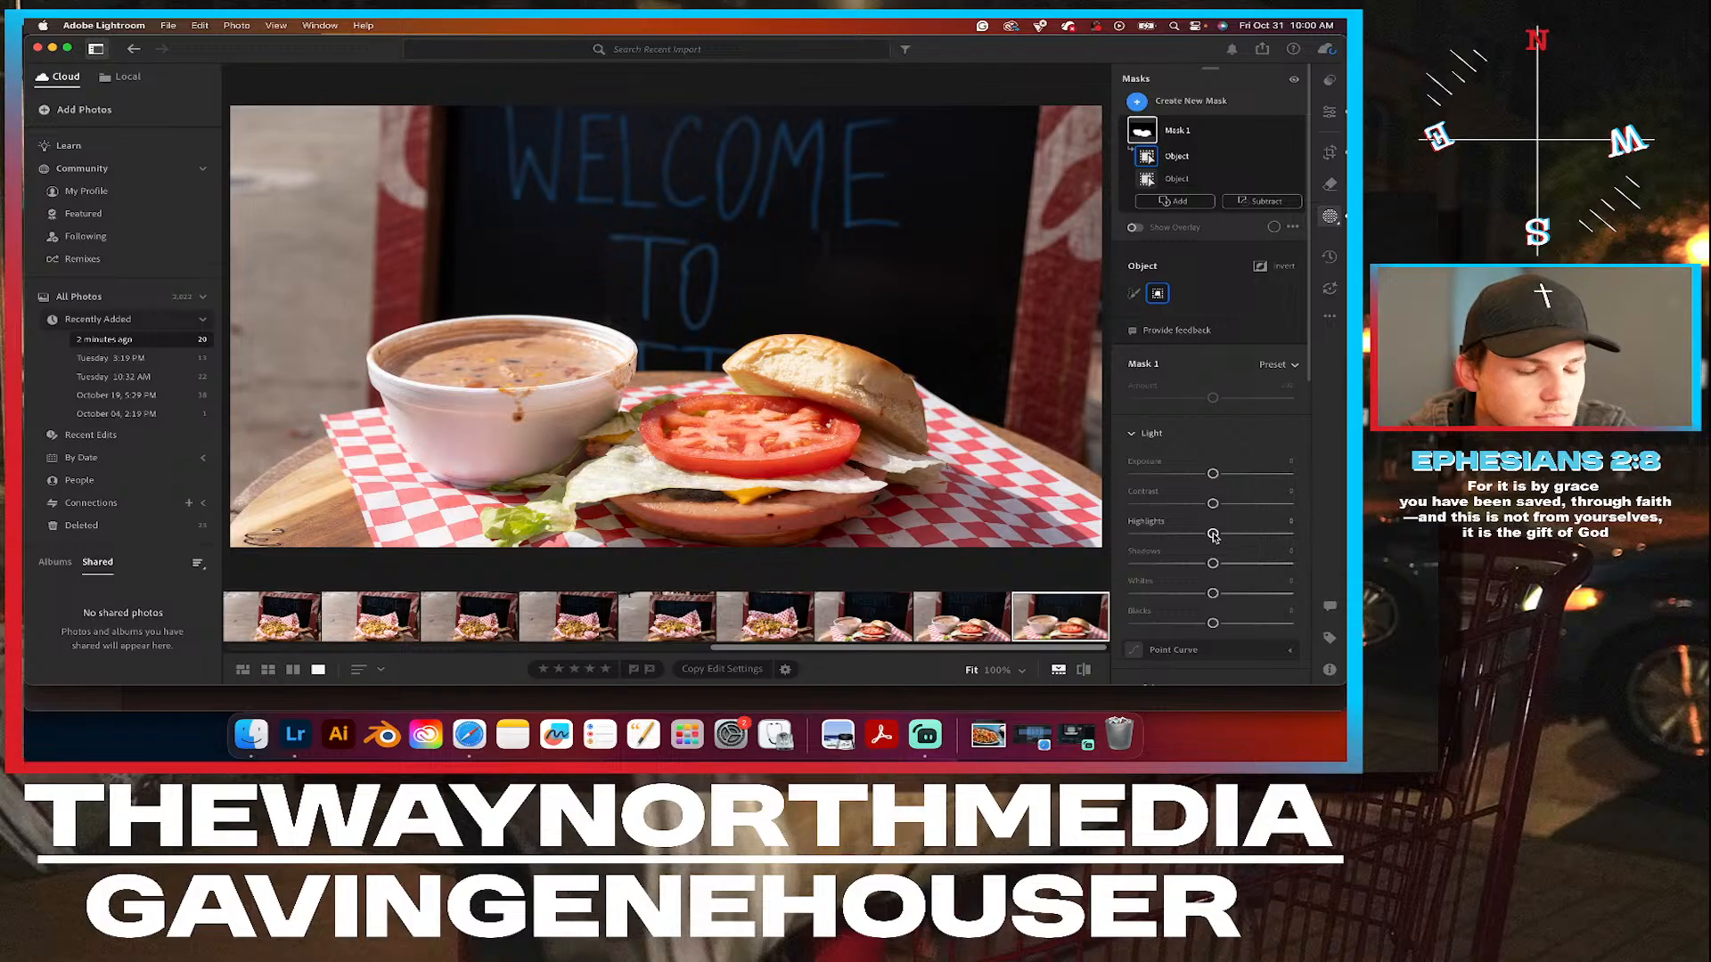
pyautogui.moveTo(1212, 474); pyautogui.dragTo(1210, 475)
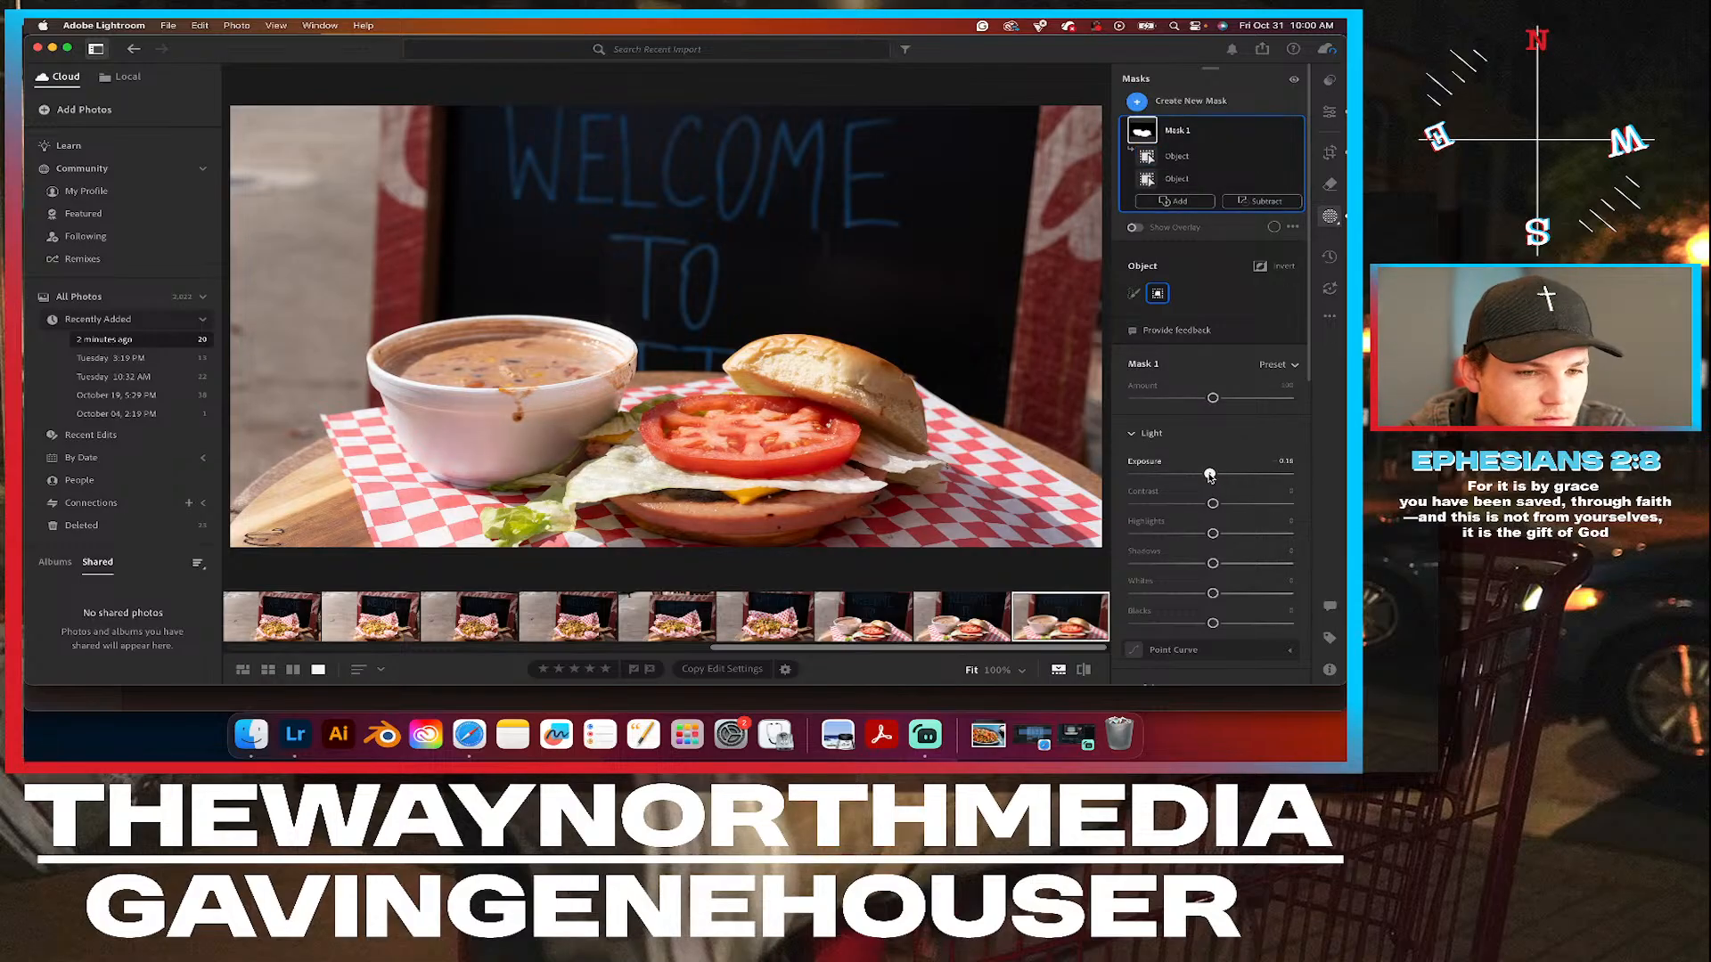
pyautogui.scroll(-5, 1209, 553)
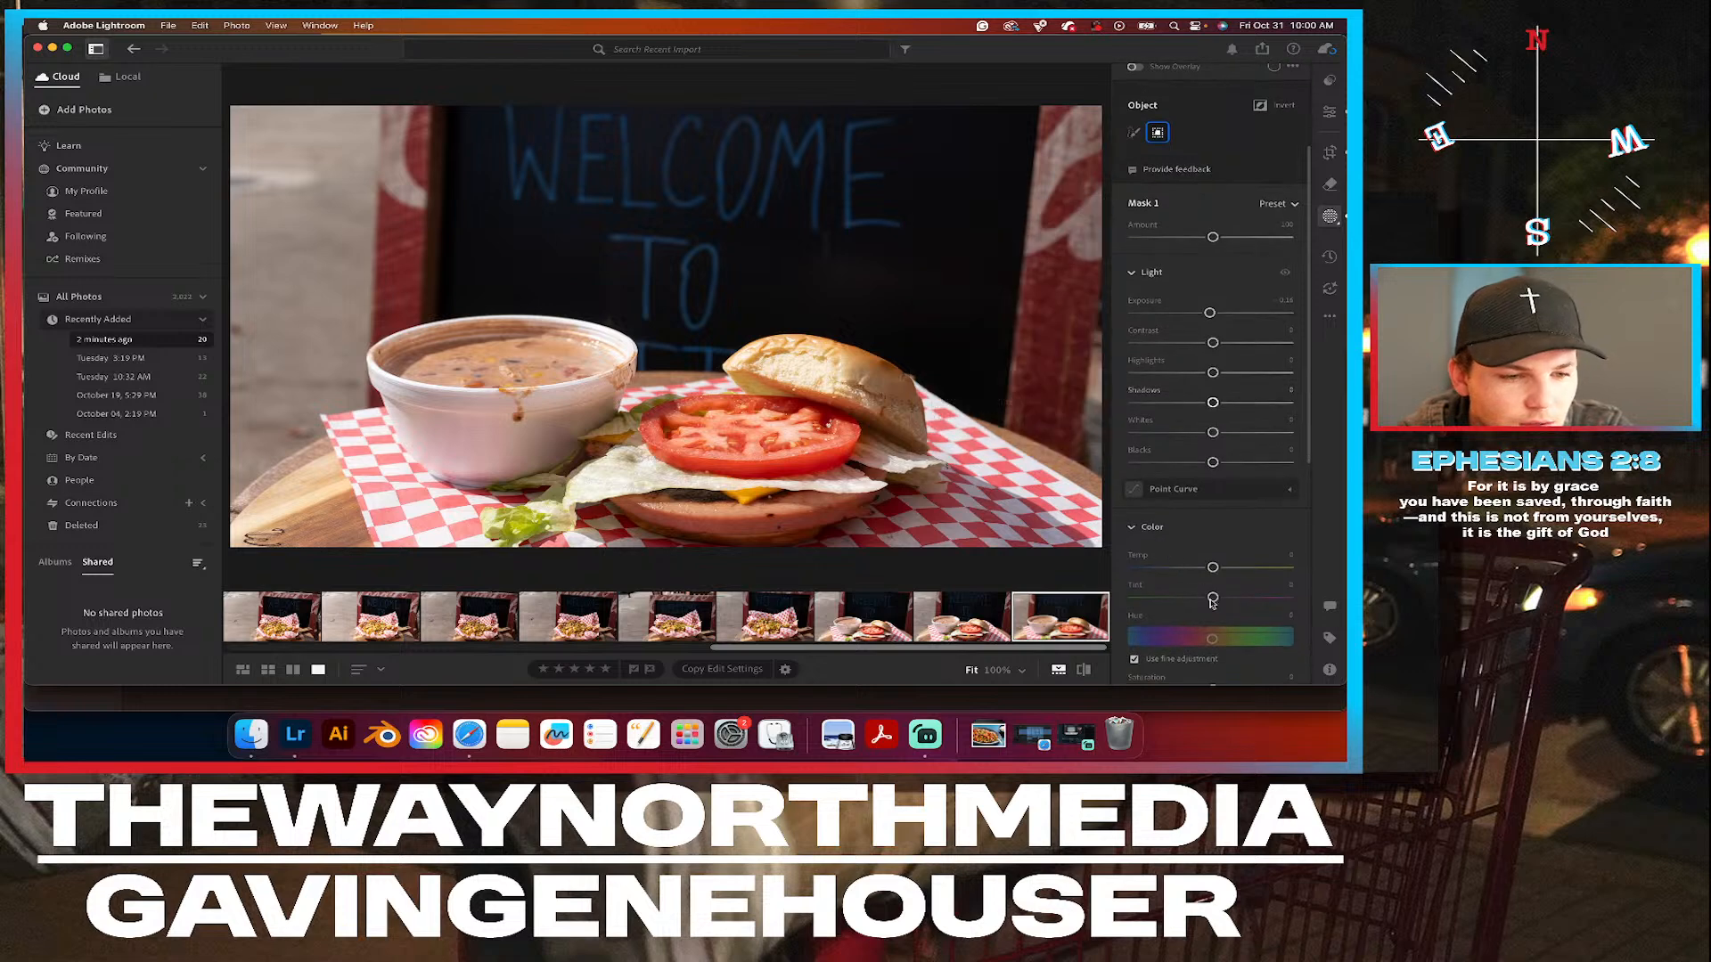
pyautogui.scroll(-2, 1203, 623)
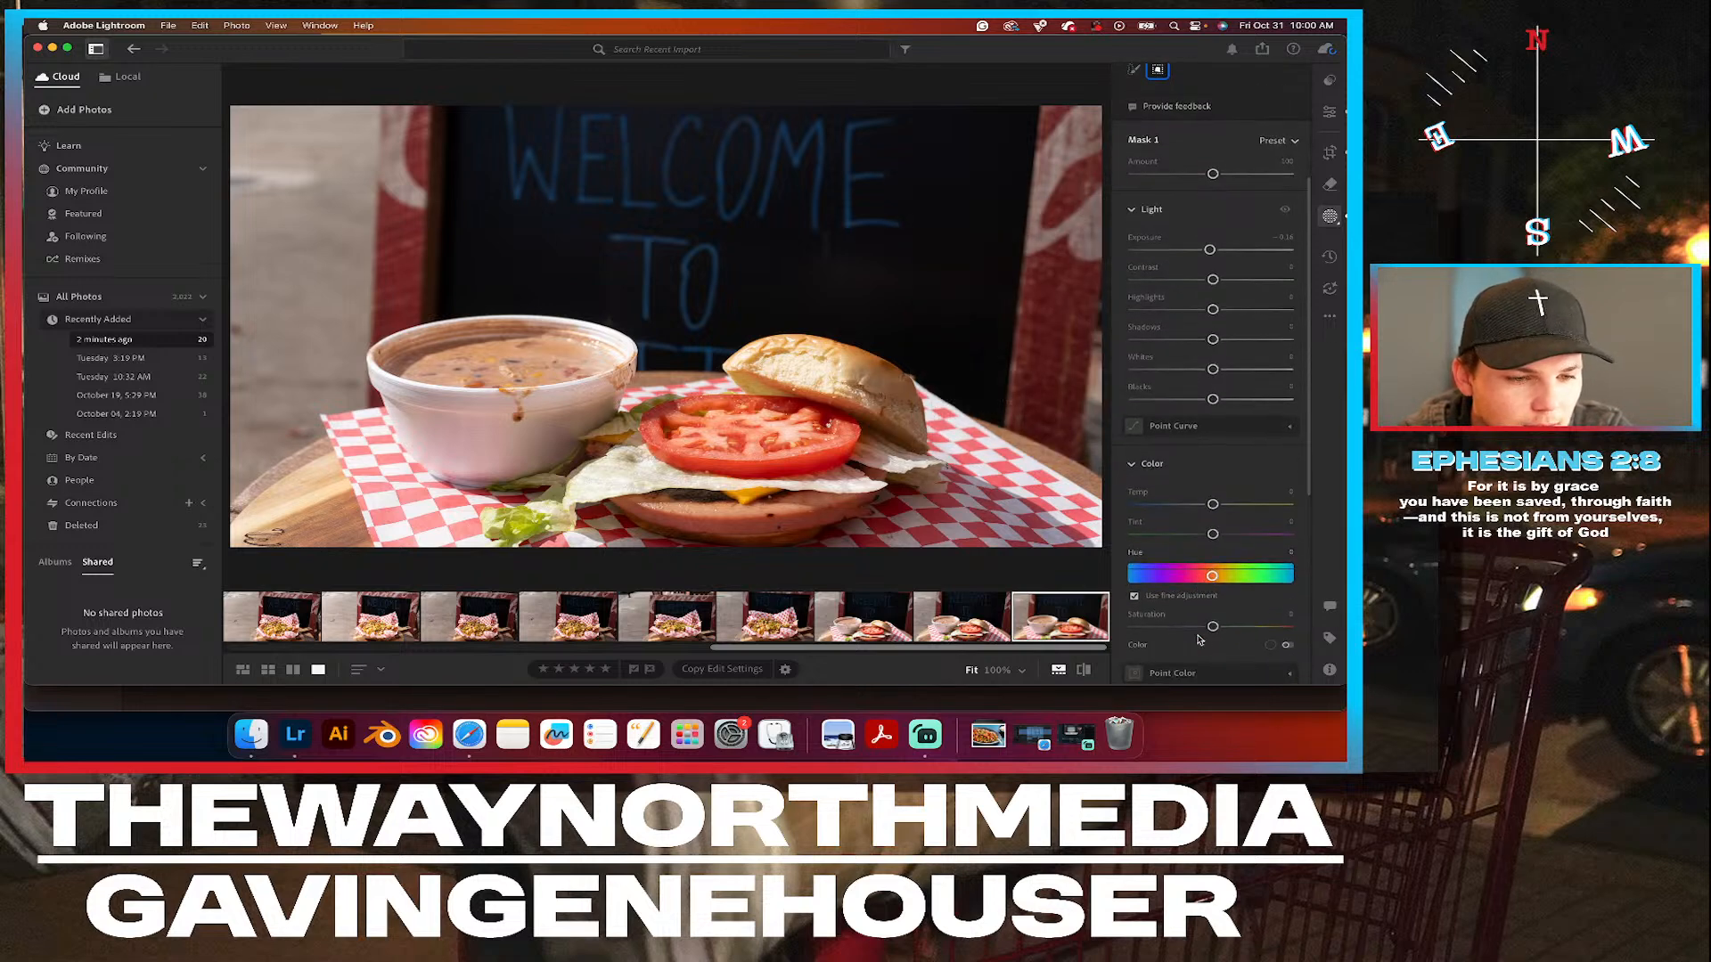
pyautogui.moveTo(1214, 628); pyautogui.dragTo(1219, 629)
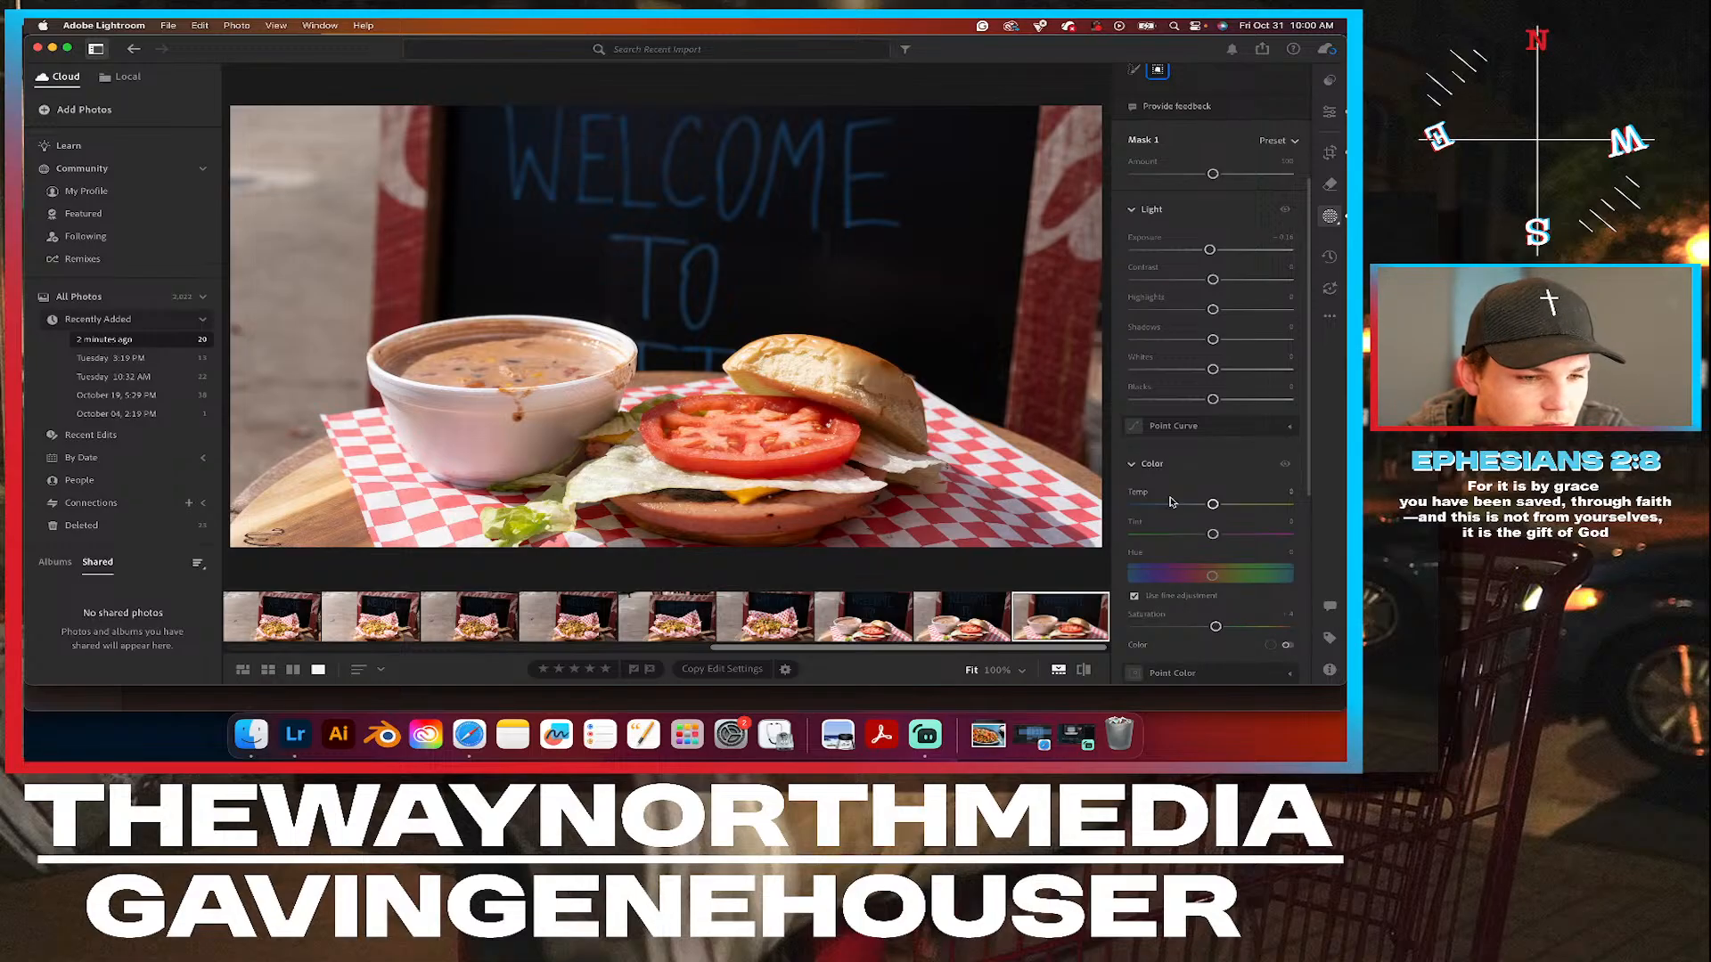
# Compare the masked edit with the original photo and review the food mask's remaining color, effects and detail settings.
pyautogui.click(1084, 671)
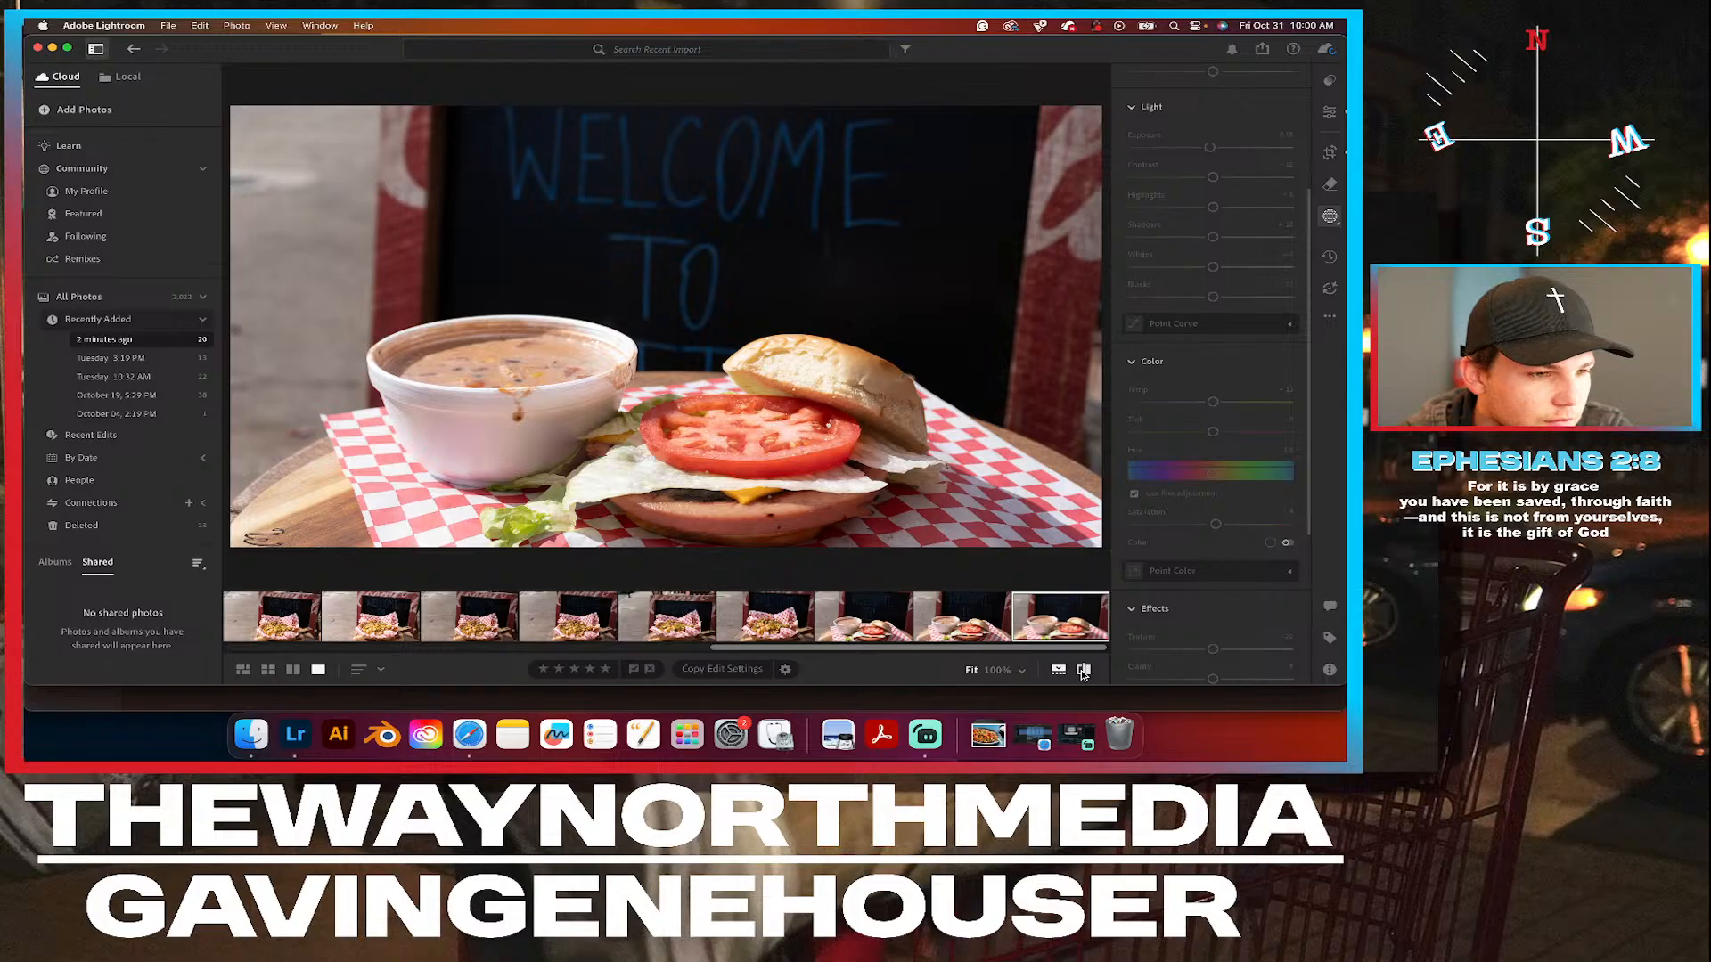
pyautogui.click(1083, 671)
pyautogui.click(1083, 671)
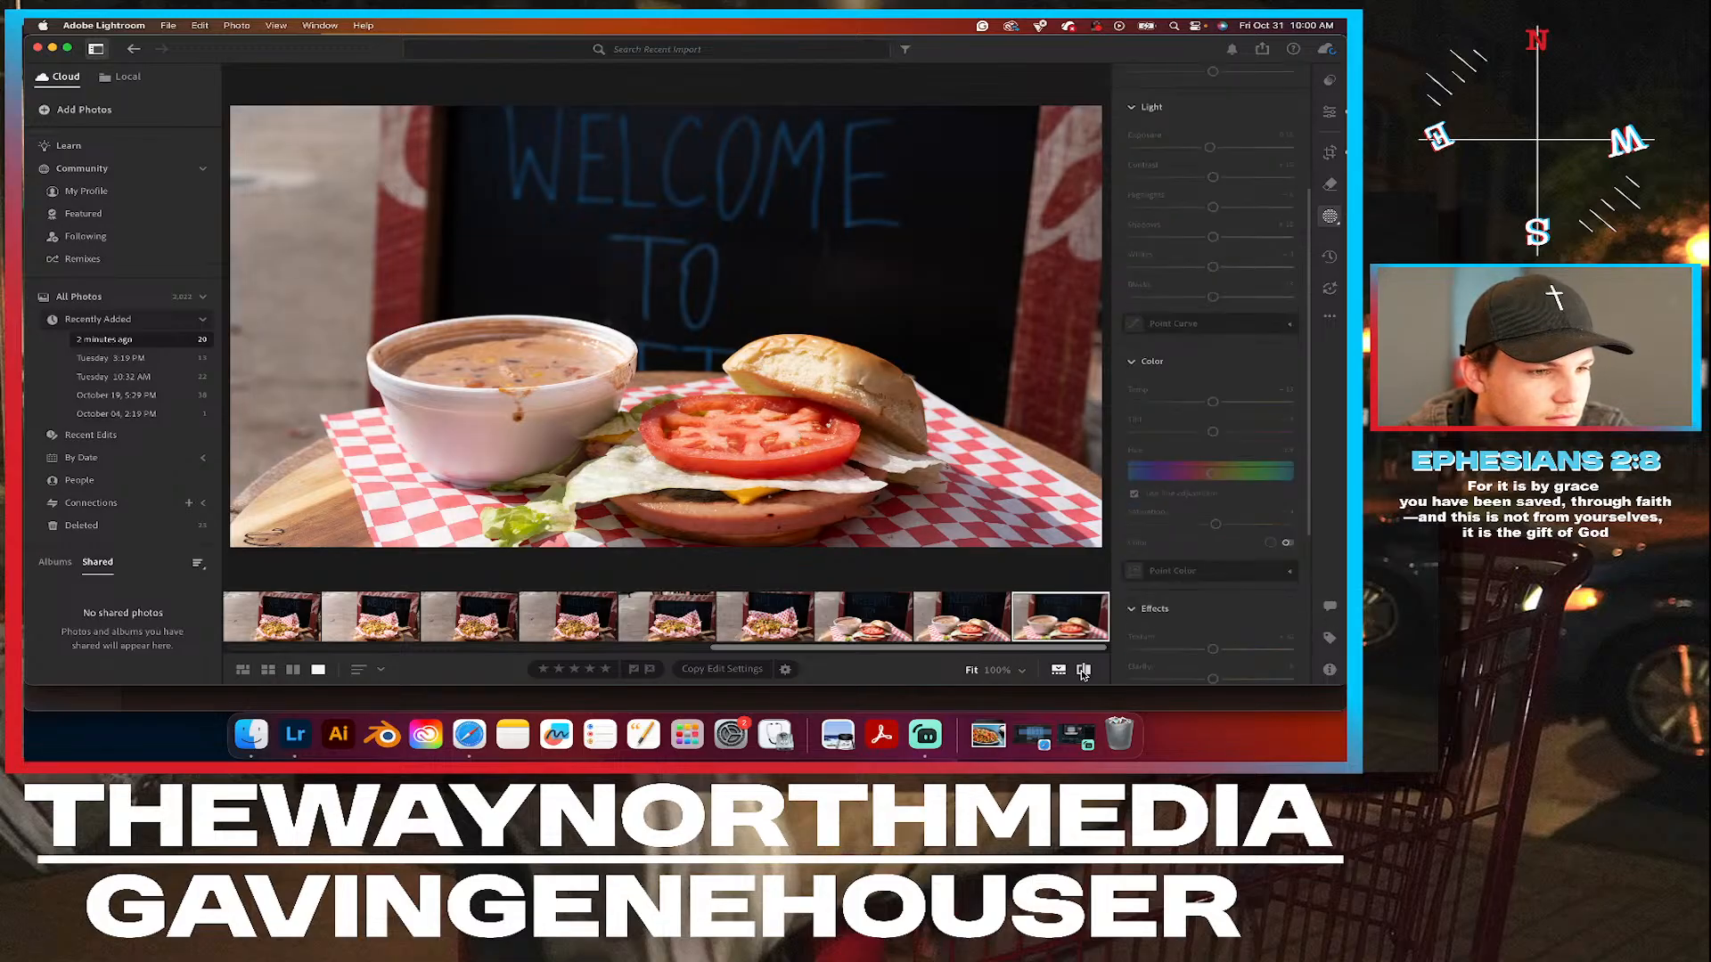
pyautogui.click(1083, 671)
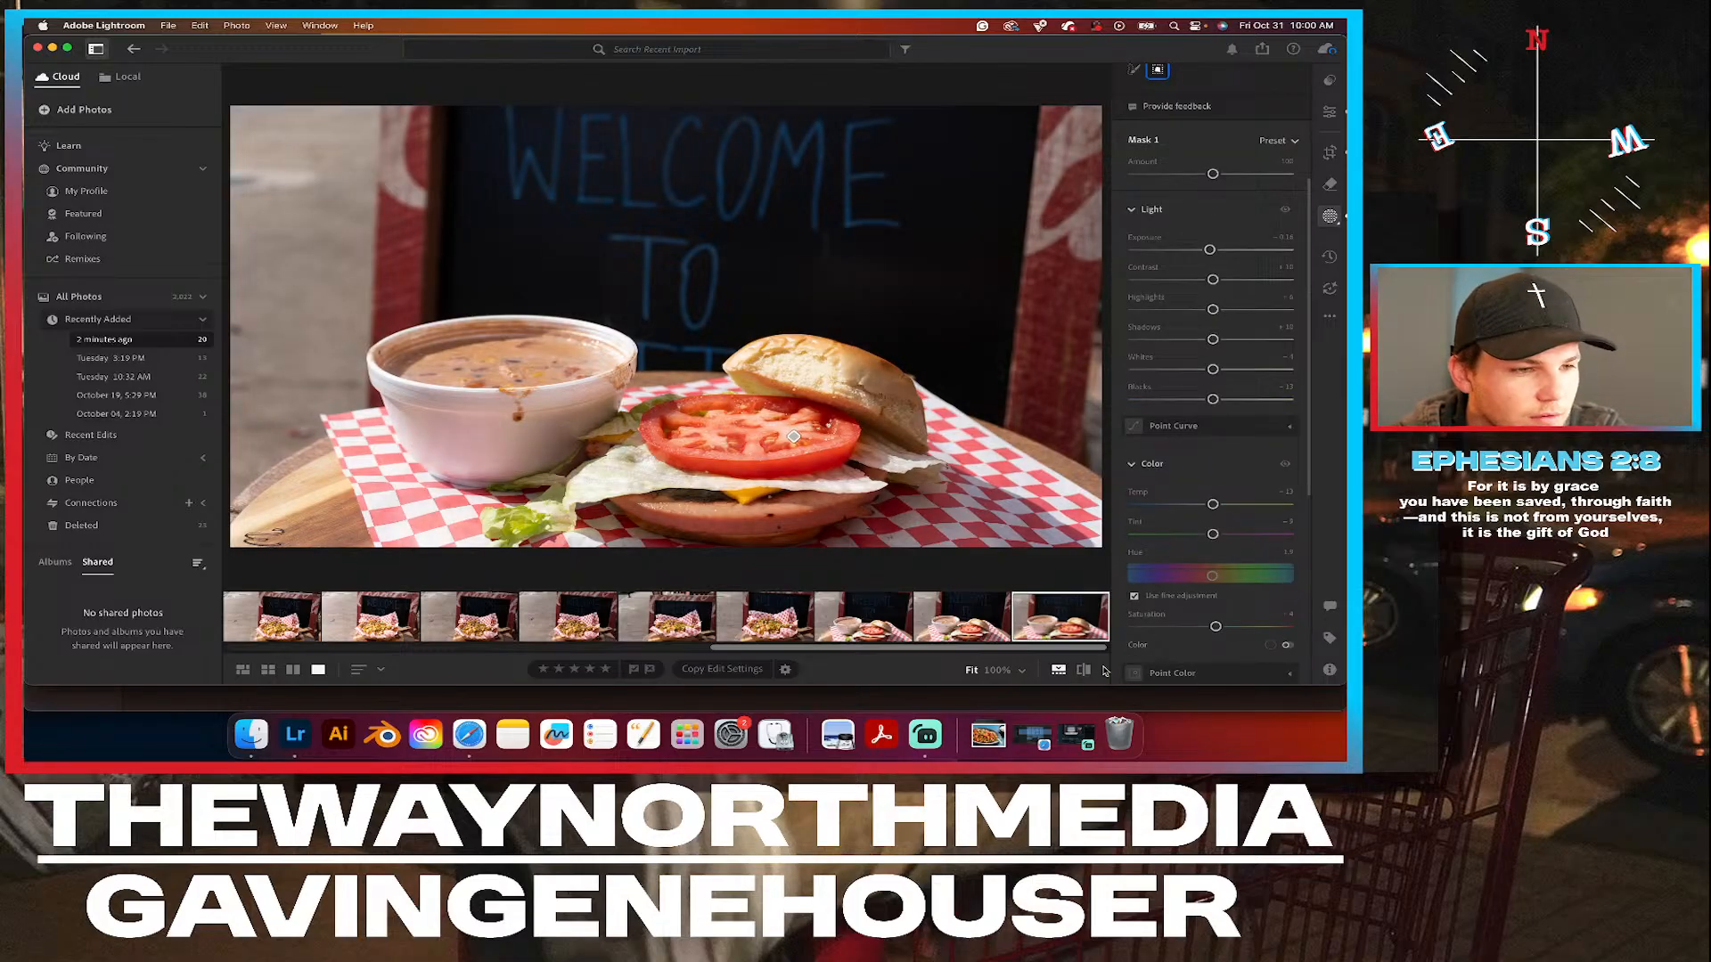
pyautogui.scroll(-5, 1226, 591)
pyautogui.scroll(-1, 1226, 591)
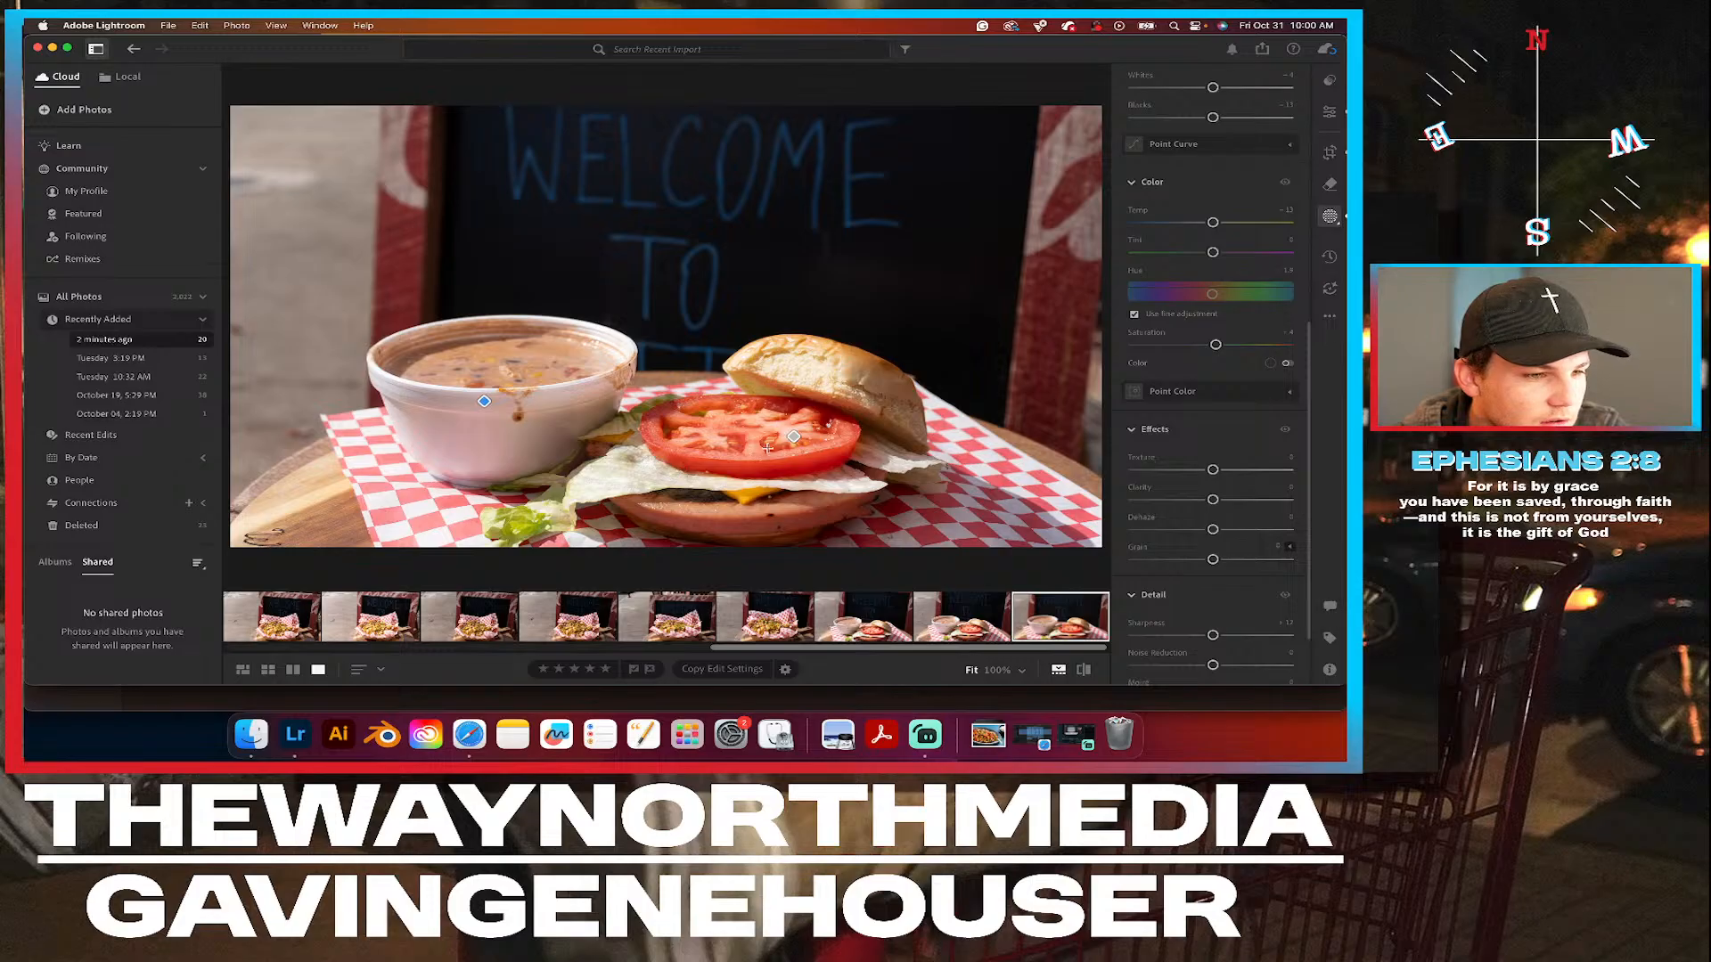
# Leave masking, zoom in on the soup drip on the outside of the bowl and open the removal tools.
pyautogui.click(1329, 113)
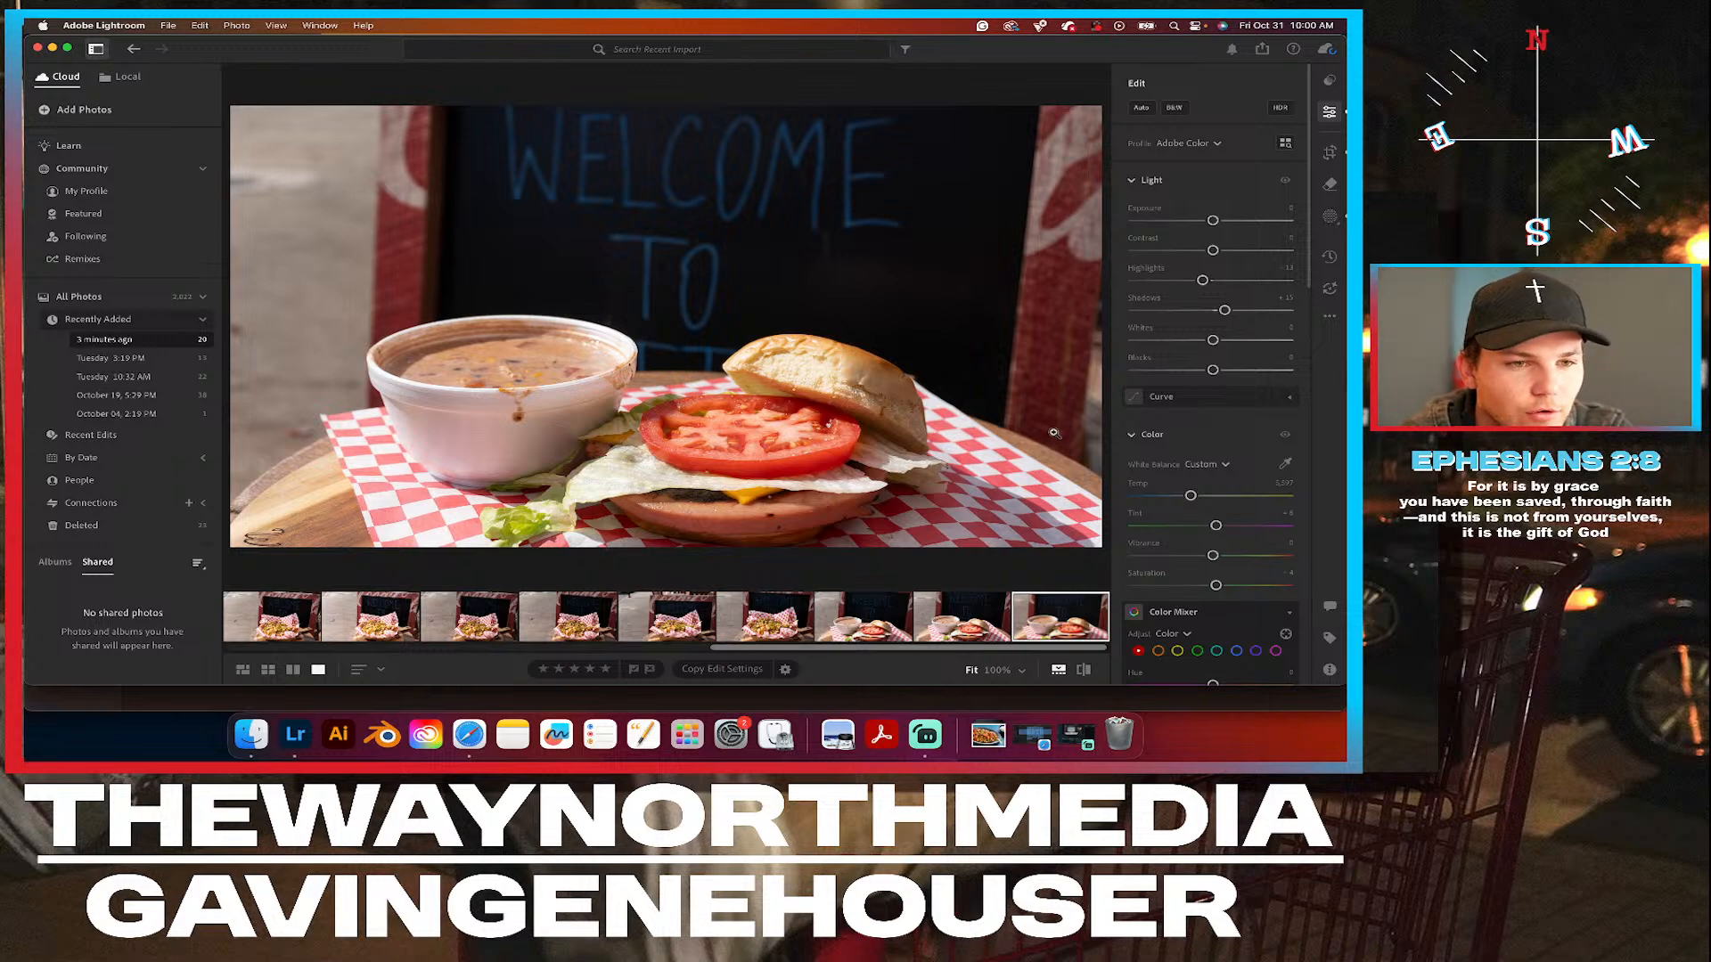
pyautogui.click(526, 404)
pyautogui.click(527, 404)
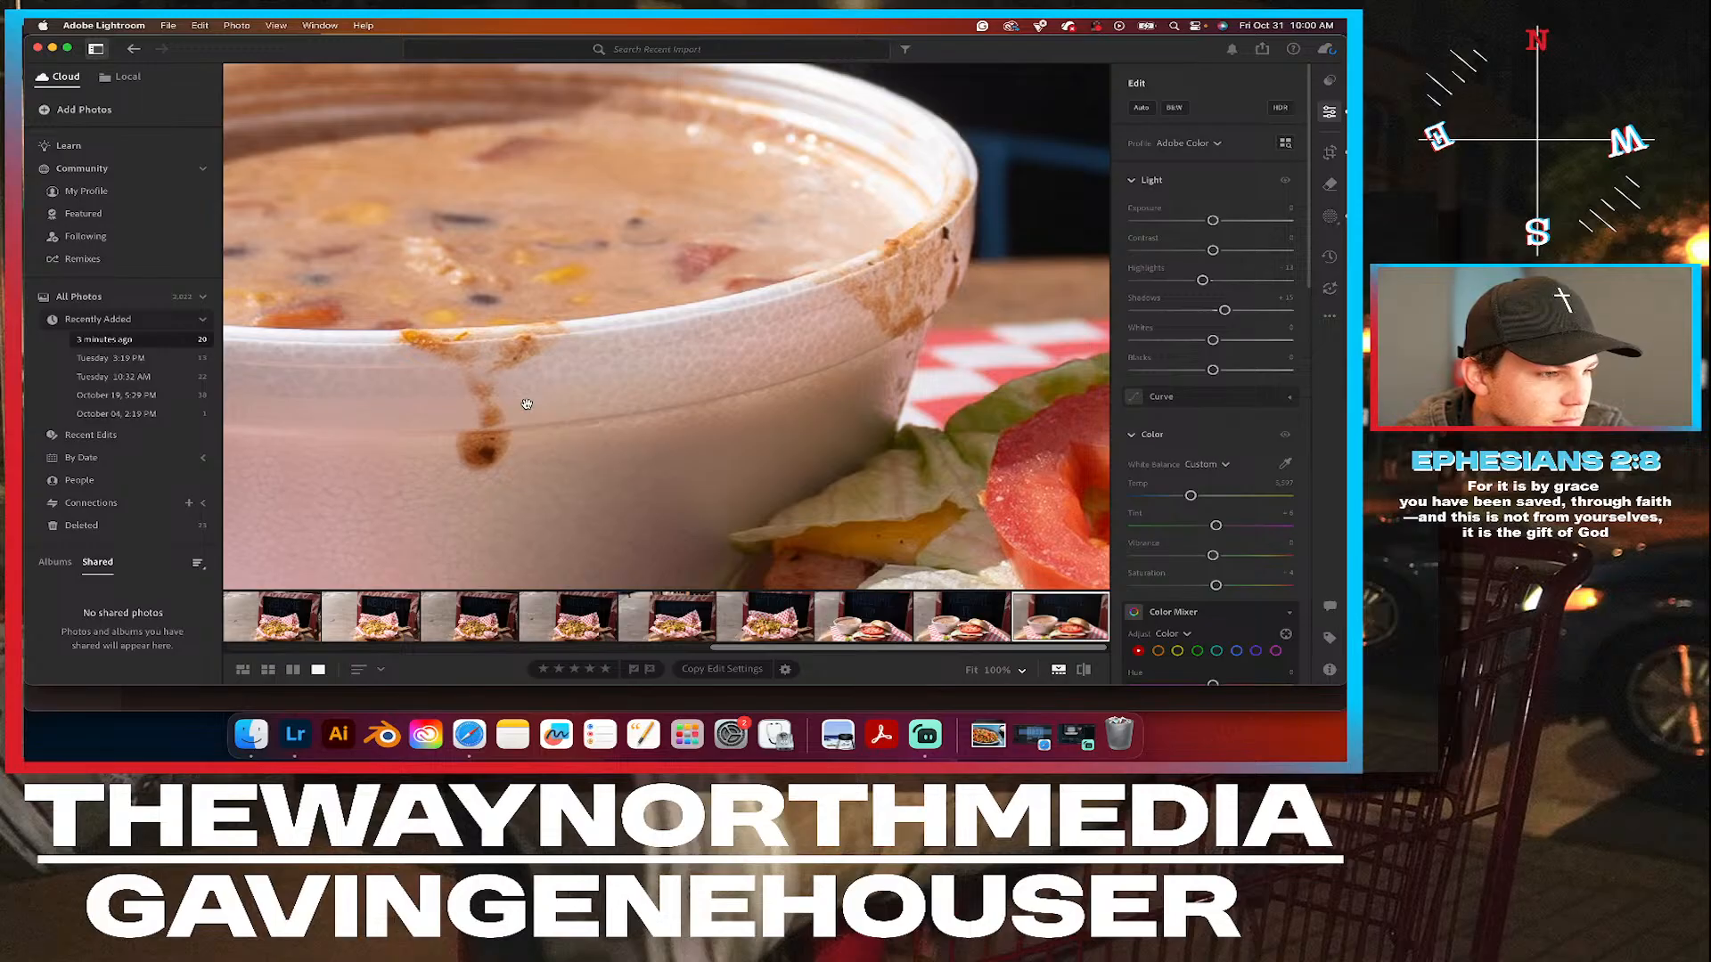
pyautogui.click(1329, 187)
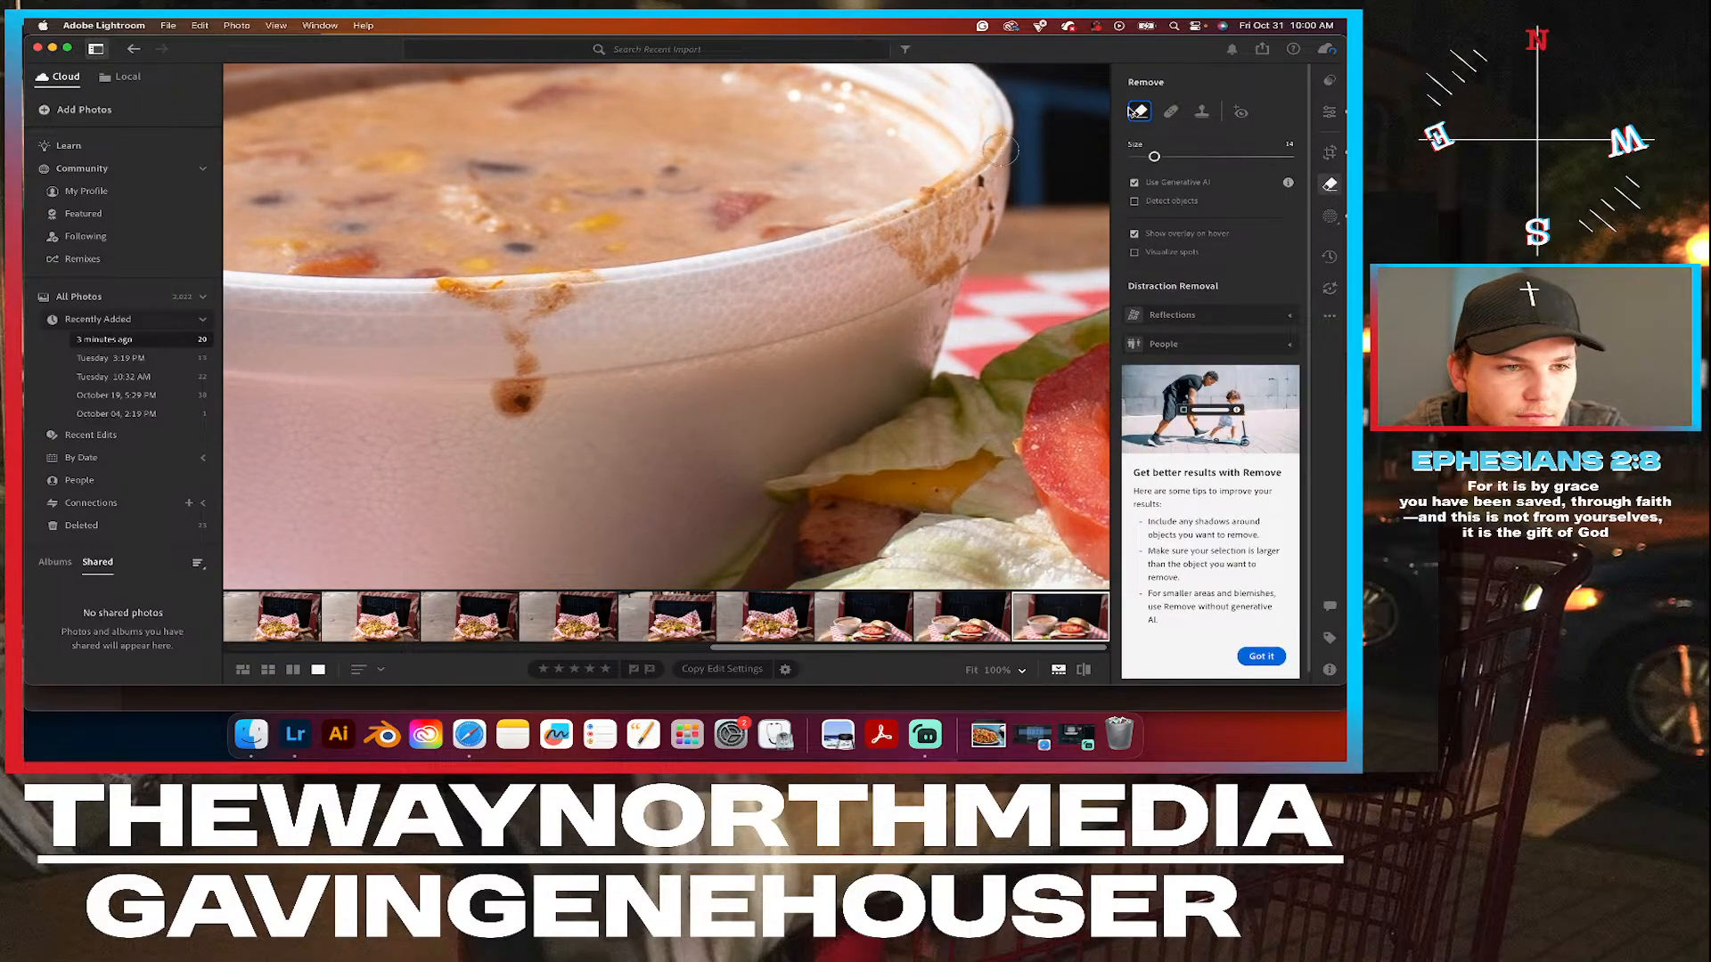
# Try to cover the lower drip spot with the Heal brush, moving its sample source onto clean bowl surface, and undo the healing.
pyautogui.click(1173, 113)
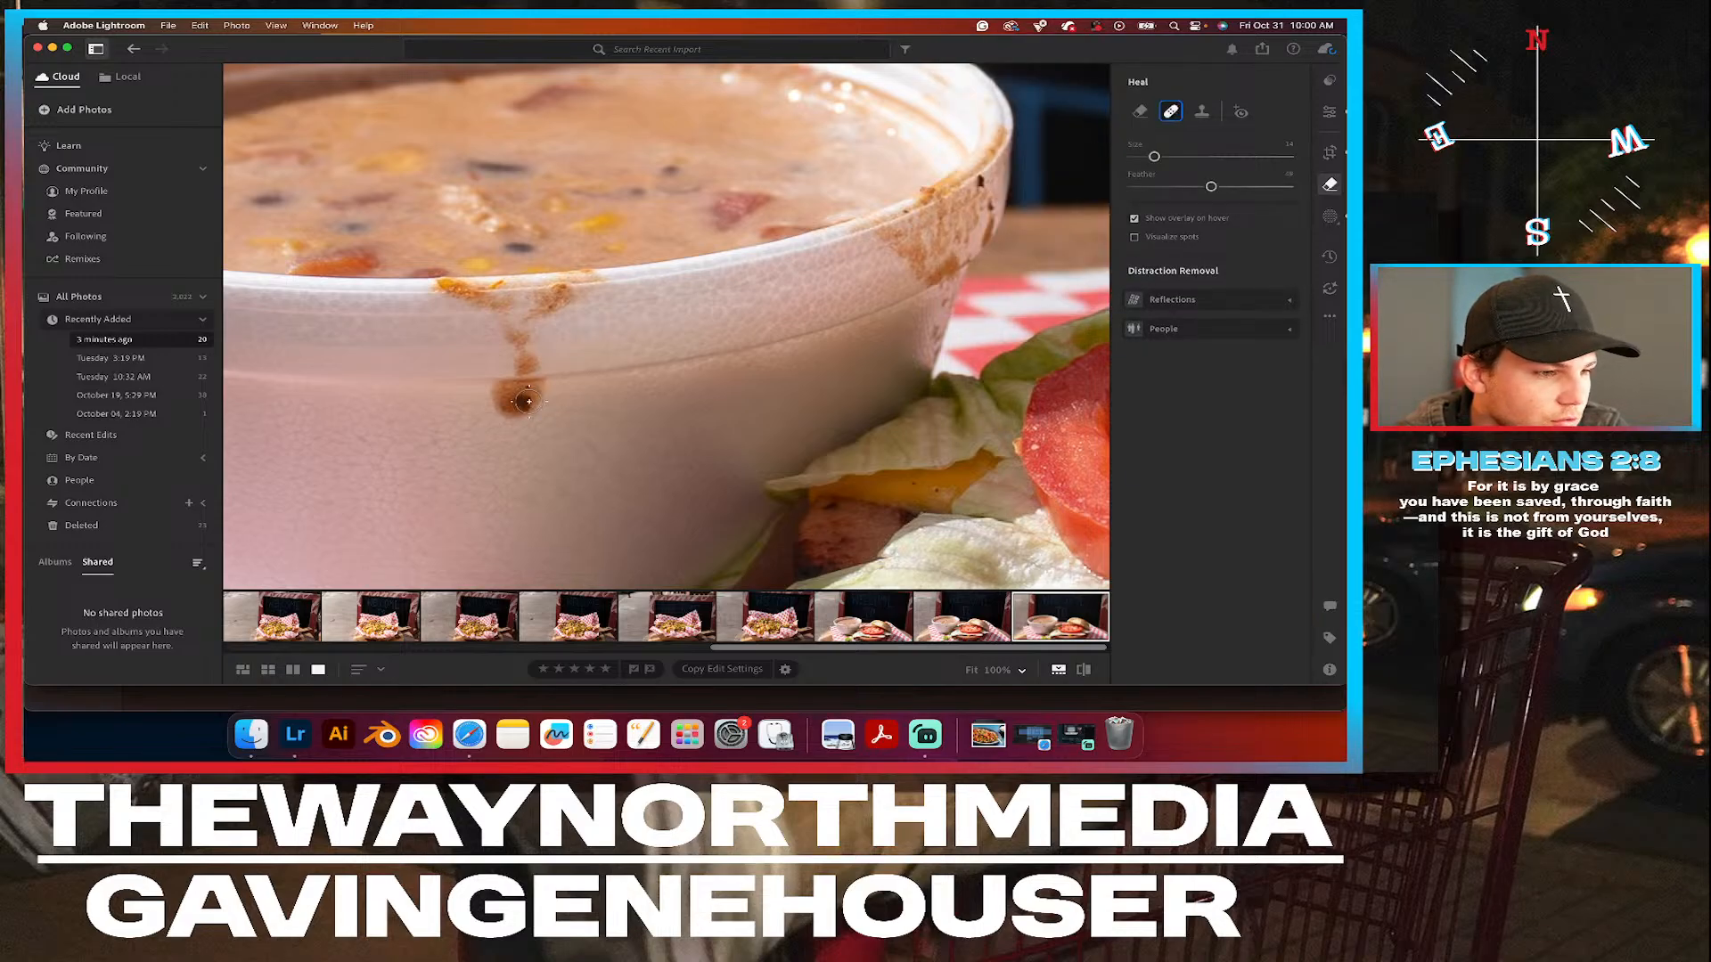
pyautogui.moveTo(537, 405)
pyautogui.mouseDown()
pyautogui.moveTo(502, 396)
pyautogui.moveTo(554, 397)
pyautogui.mouseUp()
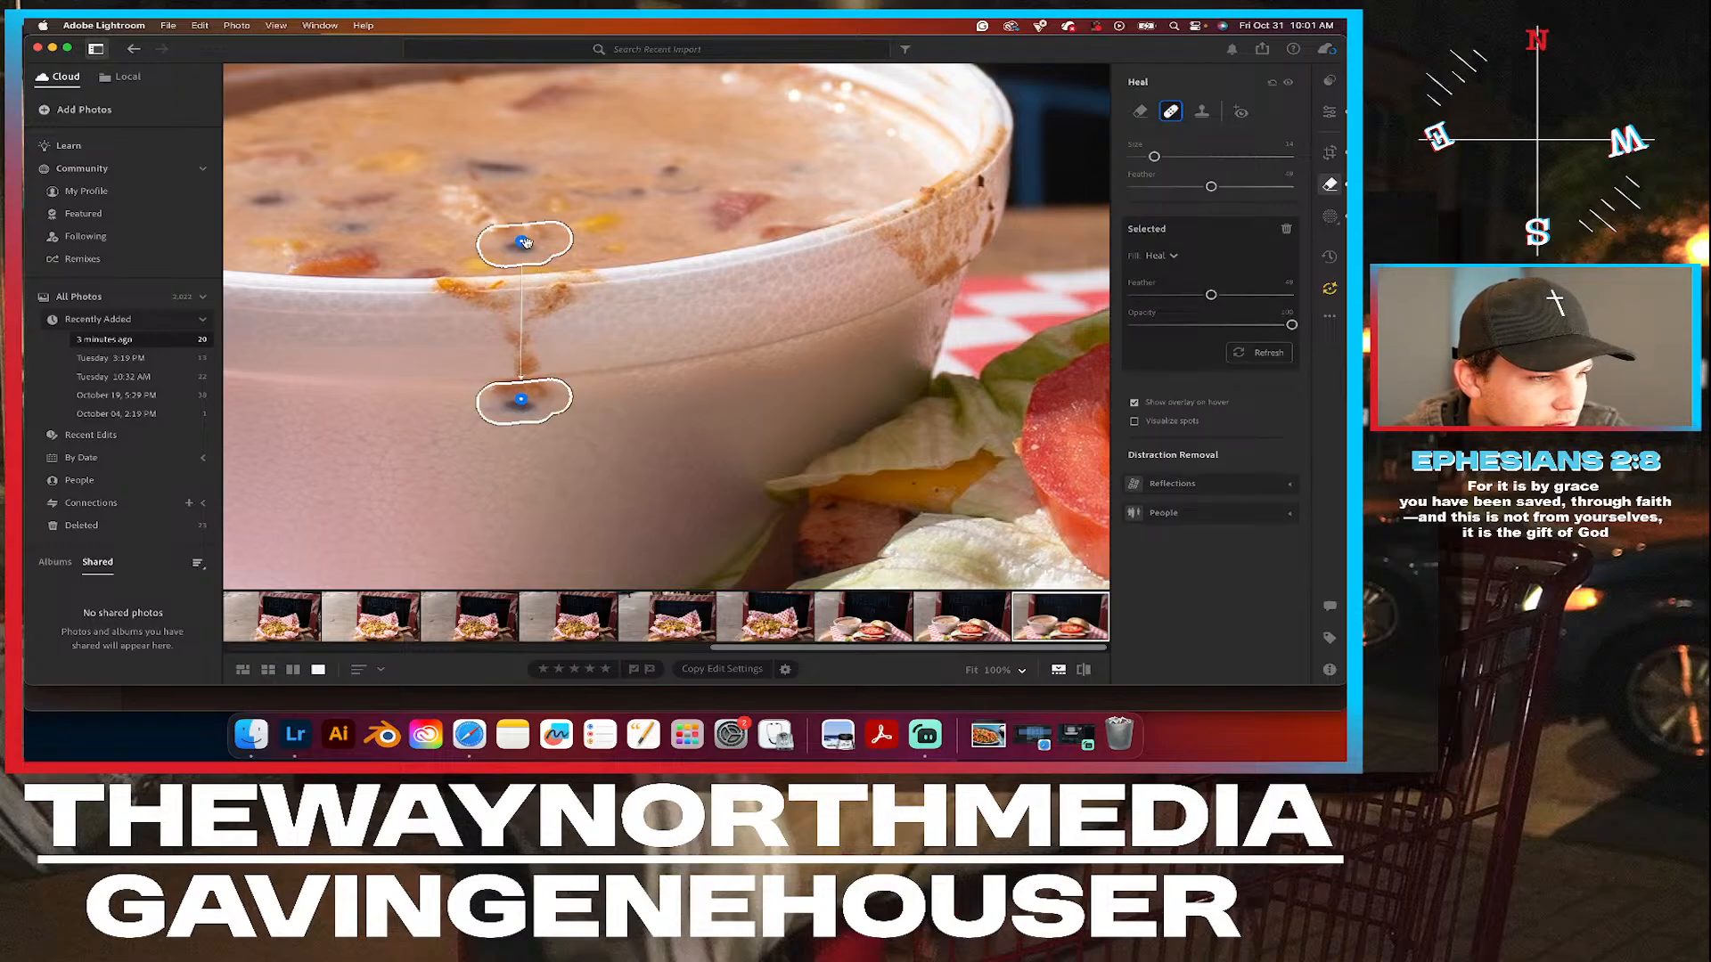
pyautogui.moveTo(534, 244)
pyautogui.mouseDown()
pyautogui.moveTo(527, 433)
pyautogui.moveTo(547, 483)
pyautogui.mouseUp()
pyautogui.press('super+z')
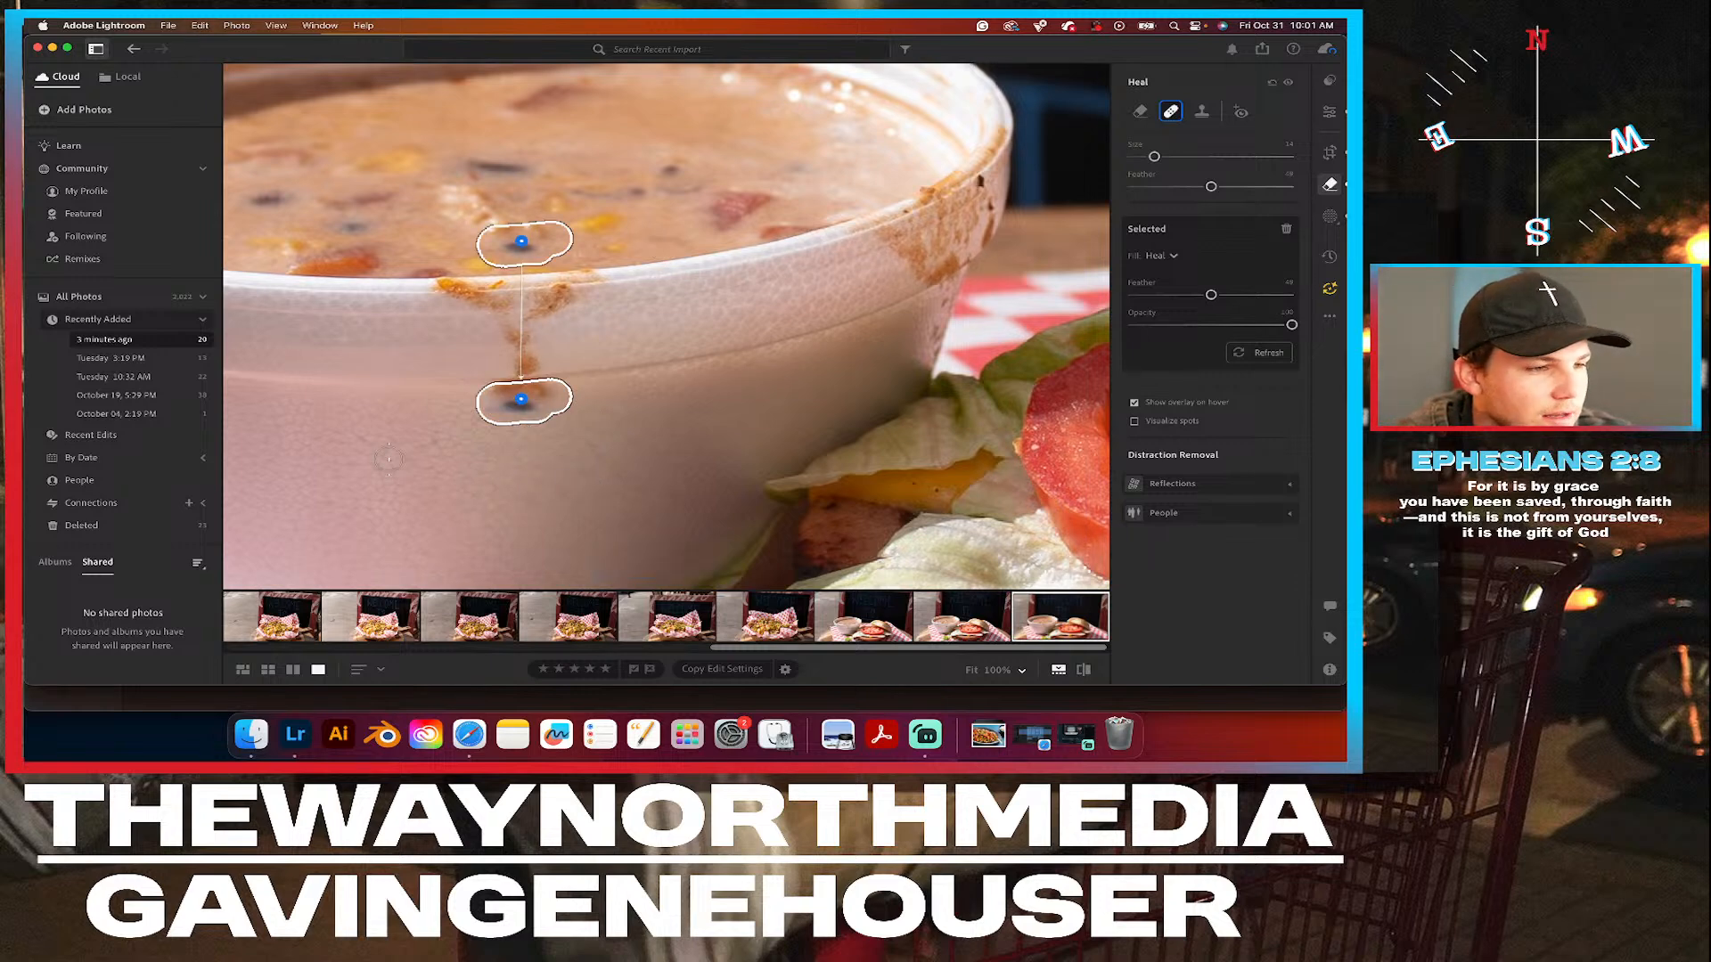
pyautogui.press('super+z')
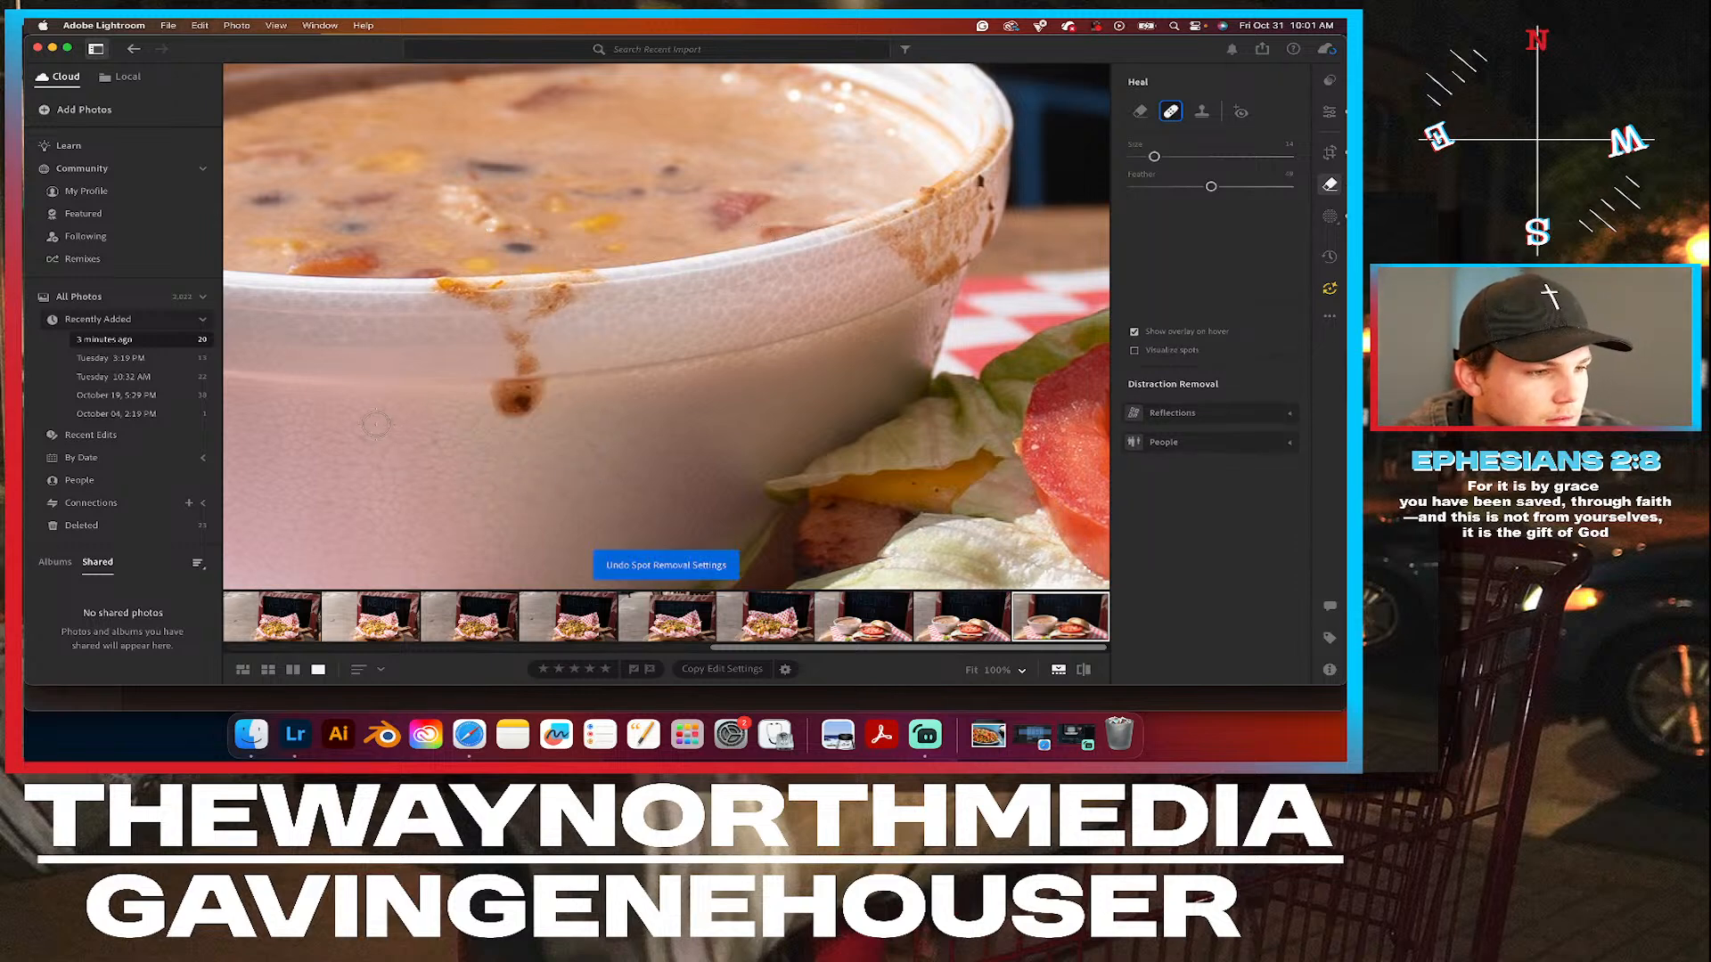
# Erase the lower drip spot and the remaining soup drip below the bowl's rim with Generative AI Remove.
pyautogui.click(1140, 111)
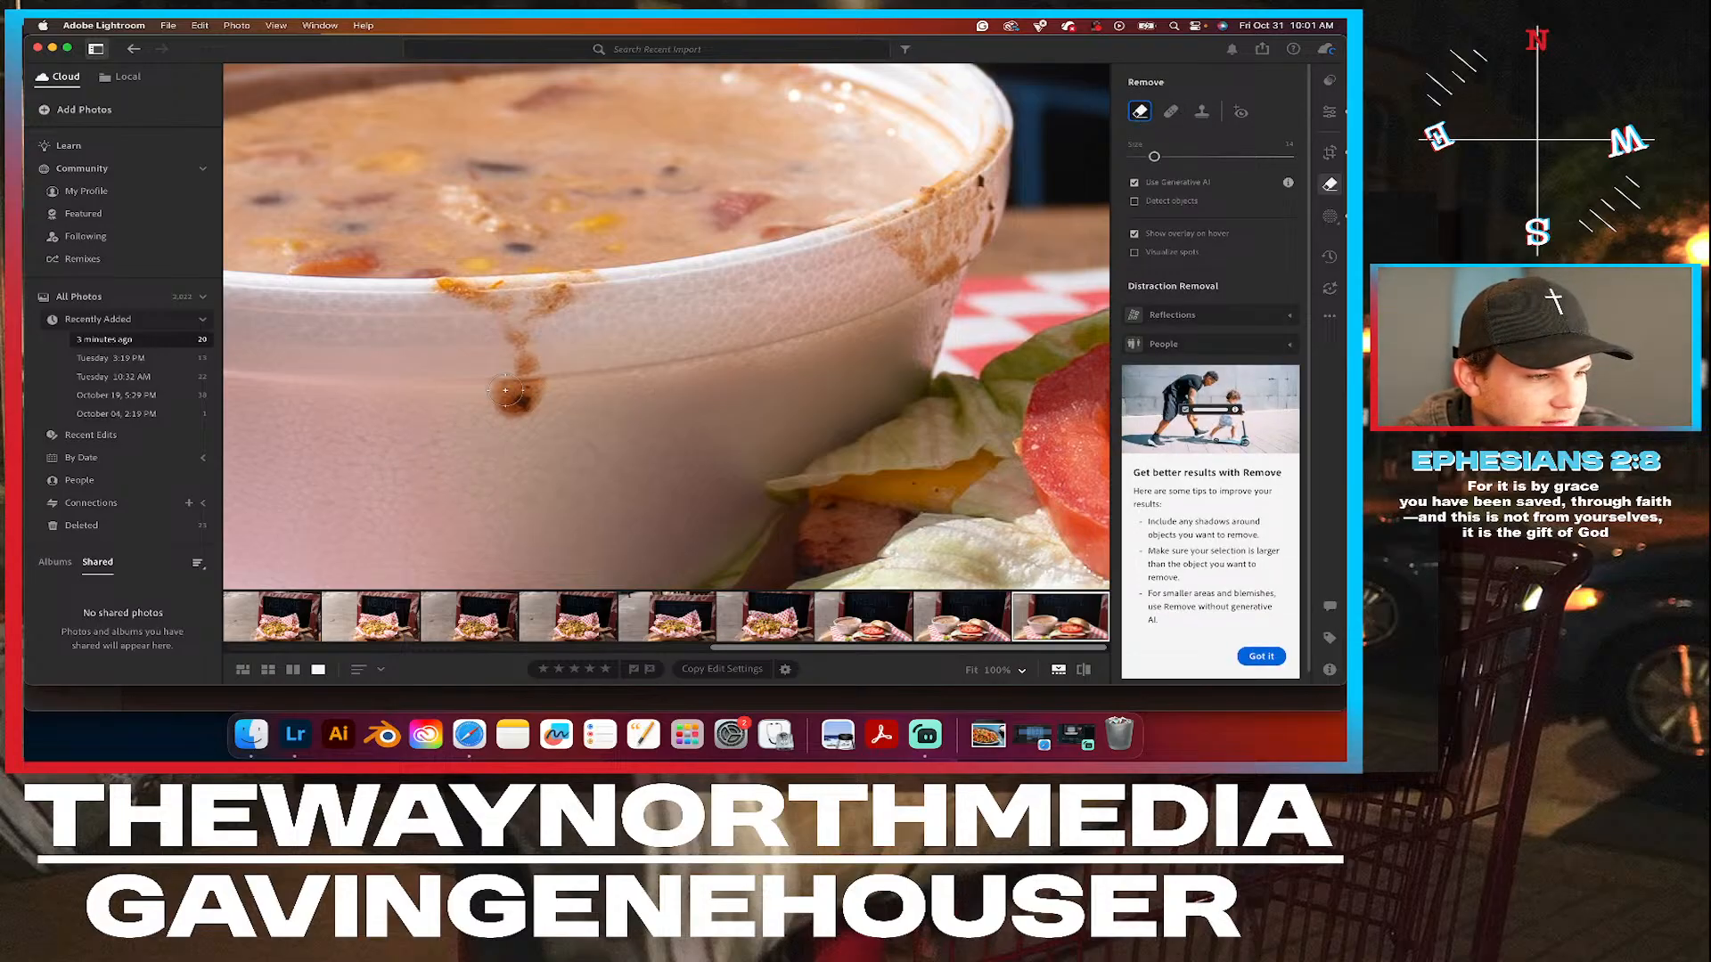
pyautogui.moveTo(494, 396)
pyautogui.mouseDown()
pyautogui.moveTo(532, 395)
pyautogui.moveTo(503, 412)
pyautogui.mouseUp()
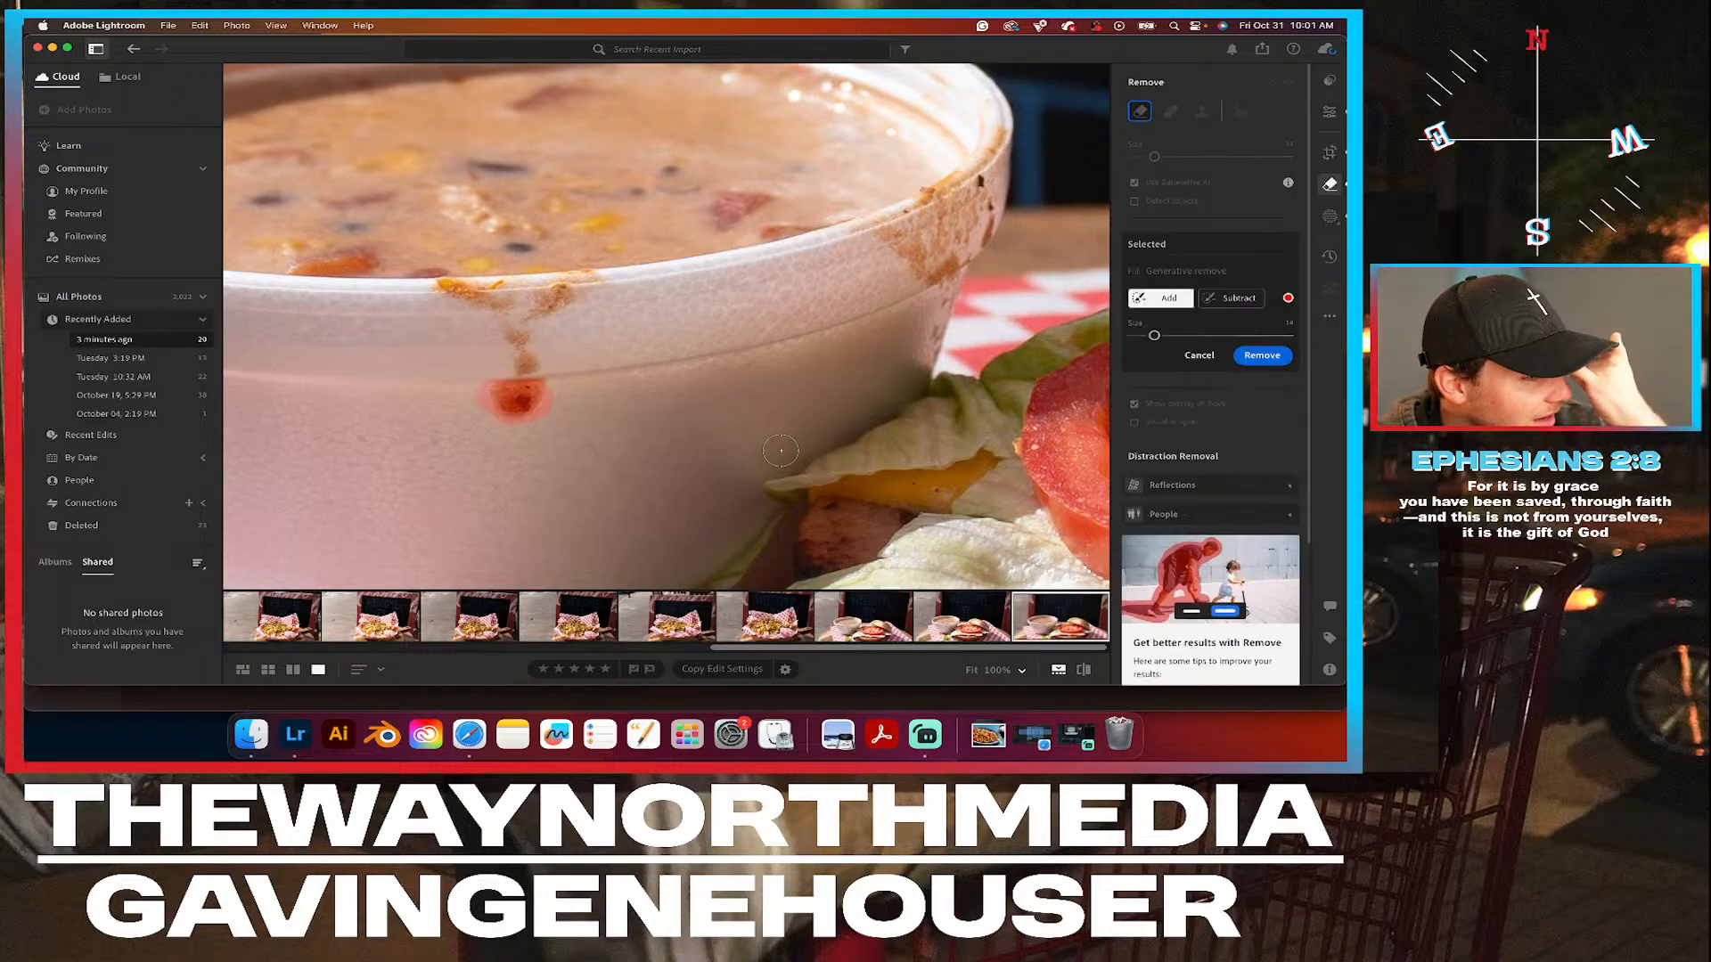
pyautogui.click(1265, 356)
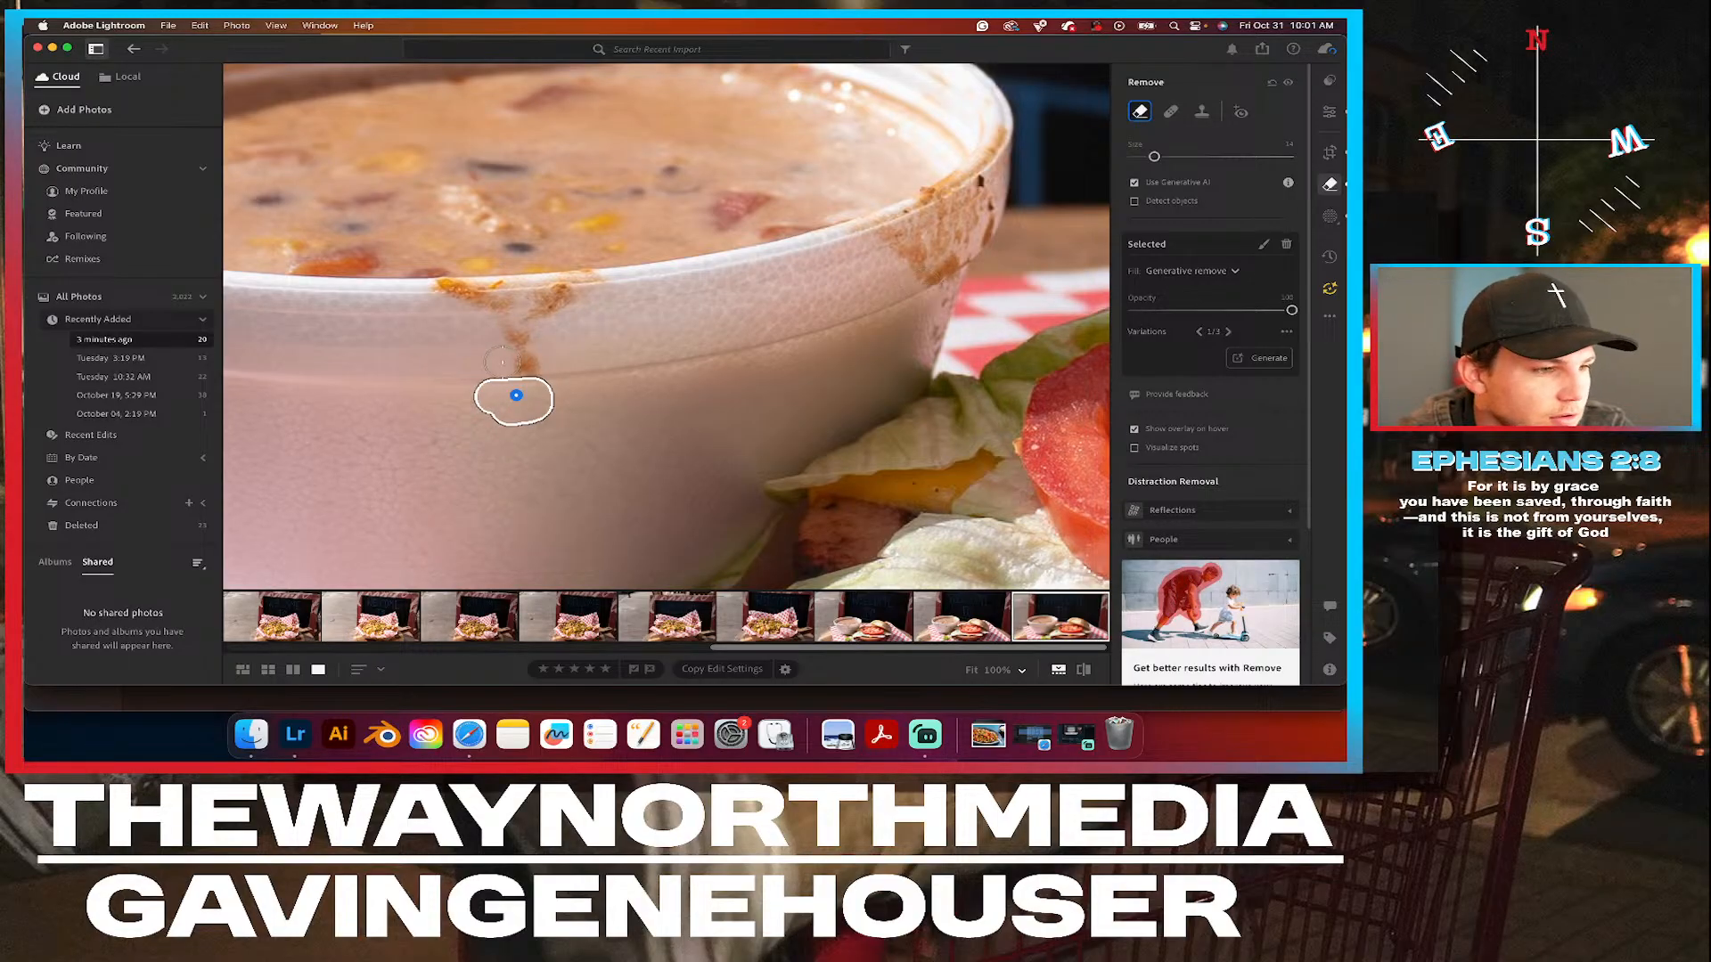
pyautogui.moveTo(533, 361)
pyautogui.mouseDown()
pyautogui.moveTo(497, 297)
pyautogui.moveTo(442, 294)
pyautogui.moveTo(552, 301)
pyautogui.moveTo(532, 312)
pyautogui.moveTo(589, 286)
pyautogui.mouseUp()
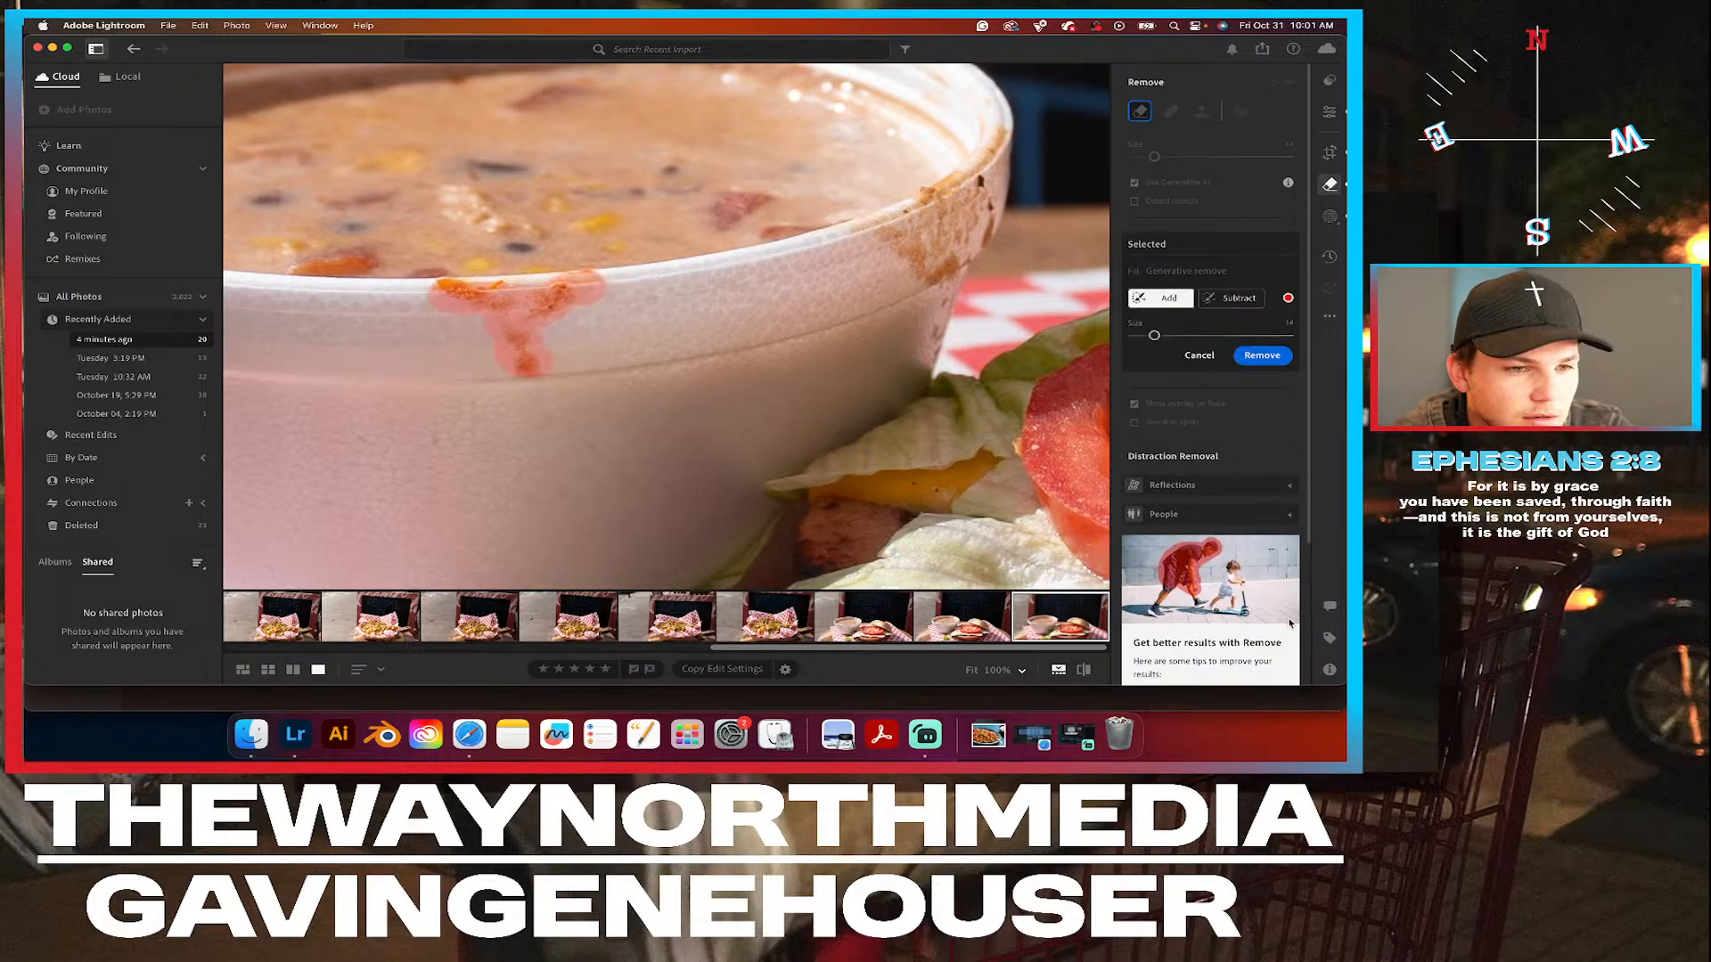
pyautogui.click(1262, 356)
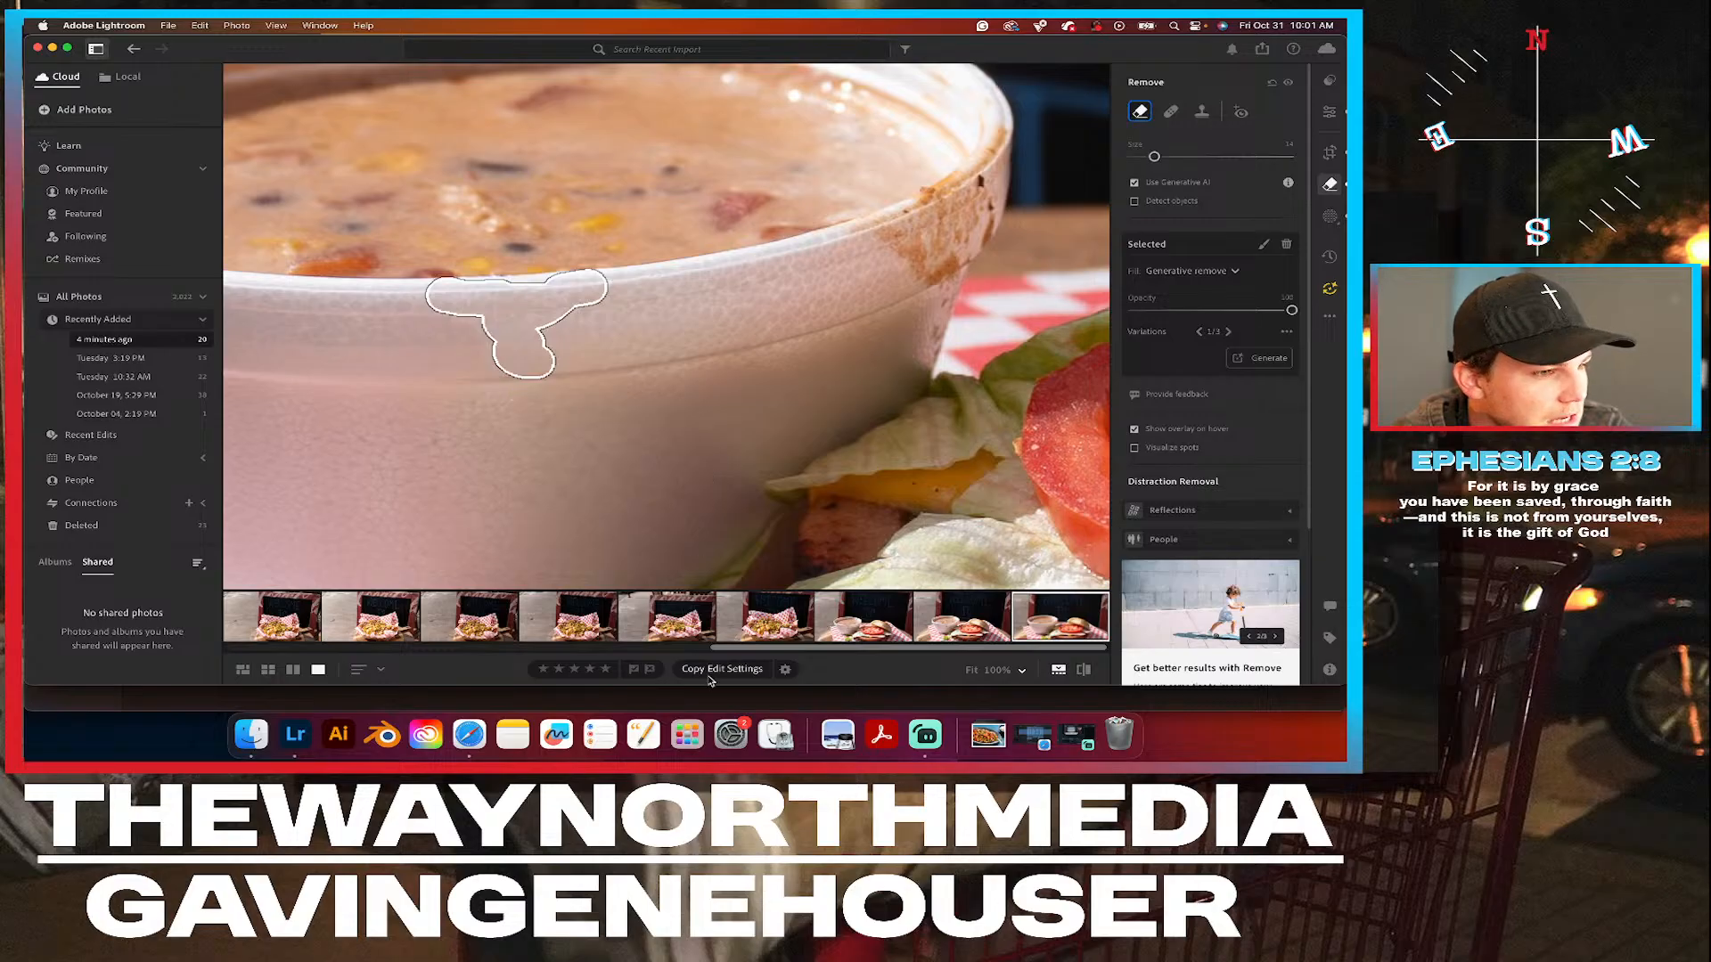
# Examine the cleaned bowl and its stained rim up close, and compare the edited photo with the original.
pyautogui.click(1327, 113)
pyautogui.click(631, 359)
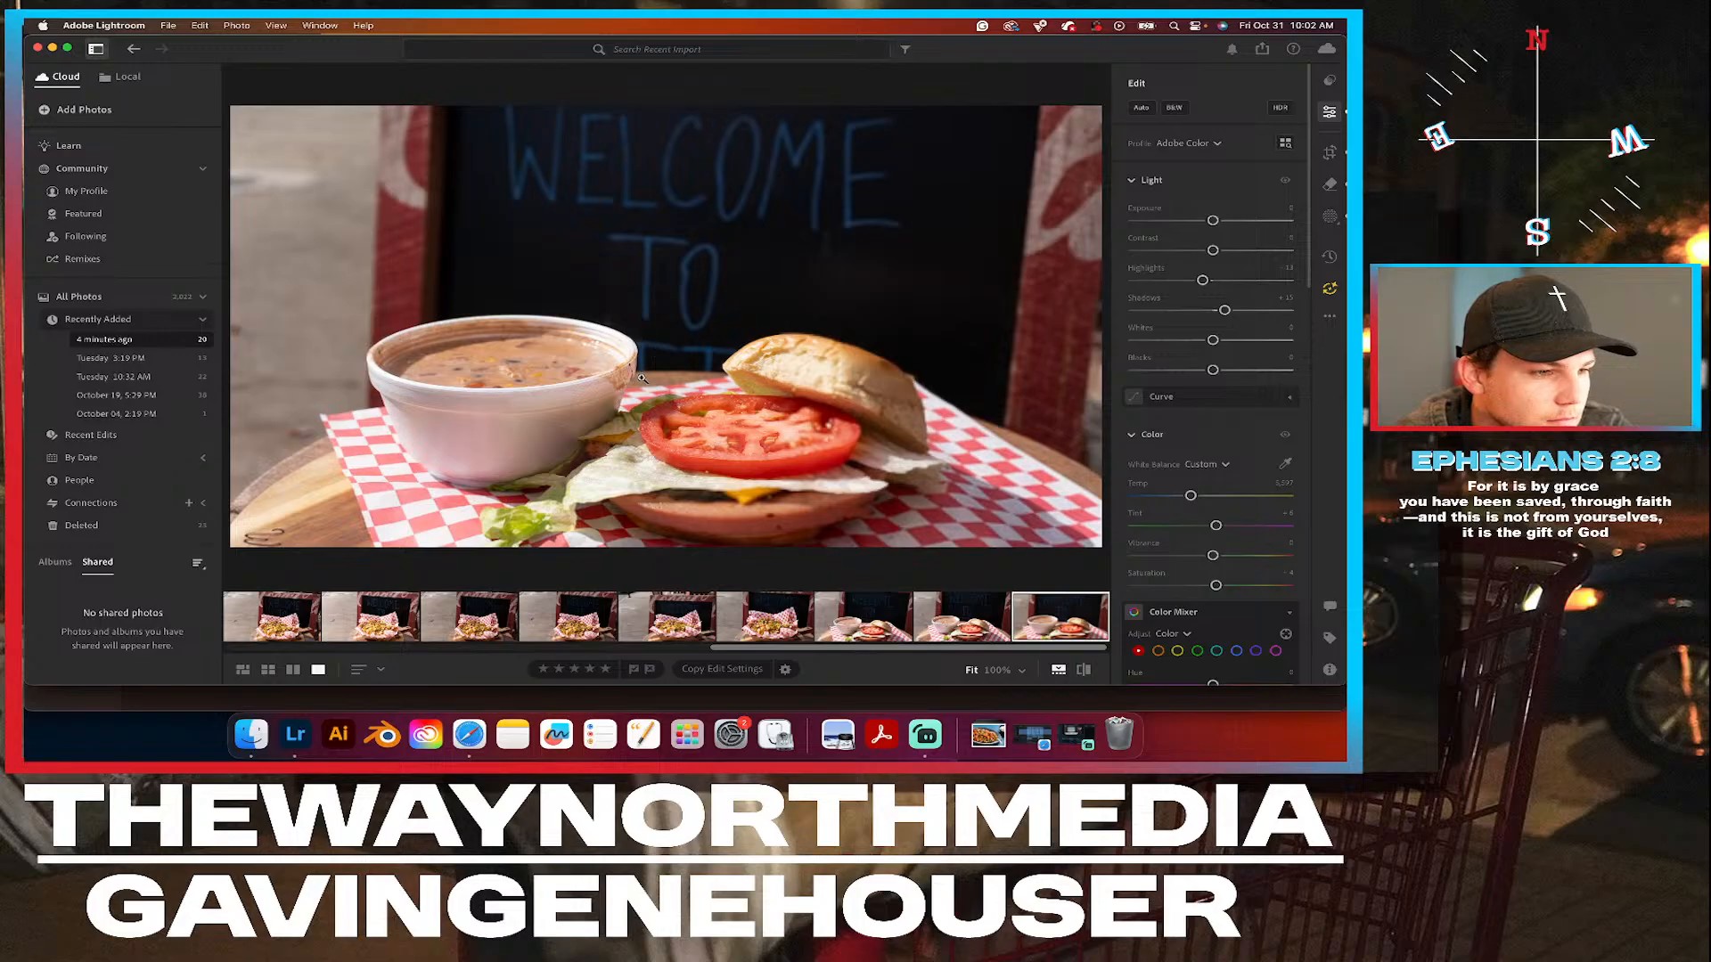
pyautogui.click(641, 378)
pyautogui.moveTo(445, 442); pyautogui.dragTo(522, 417)
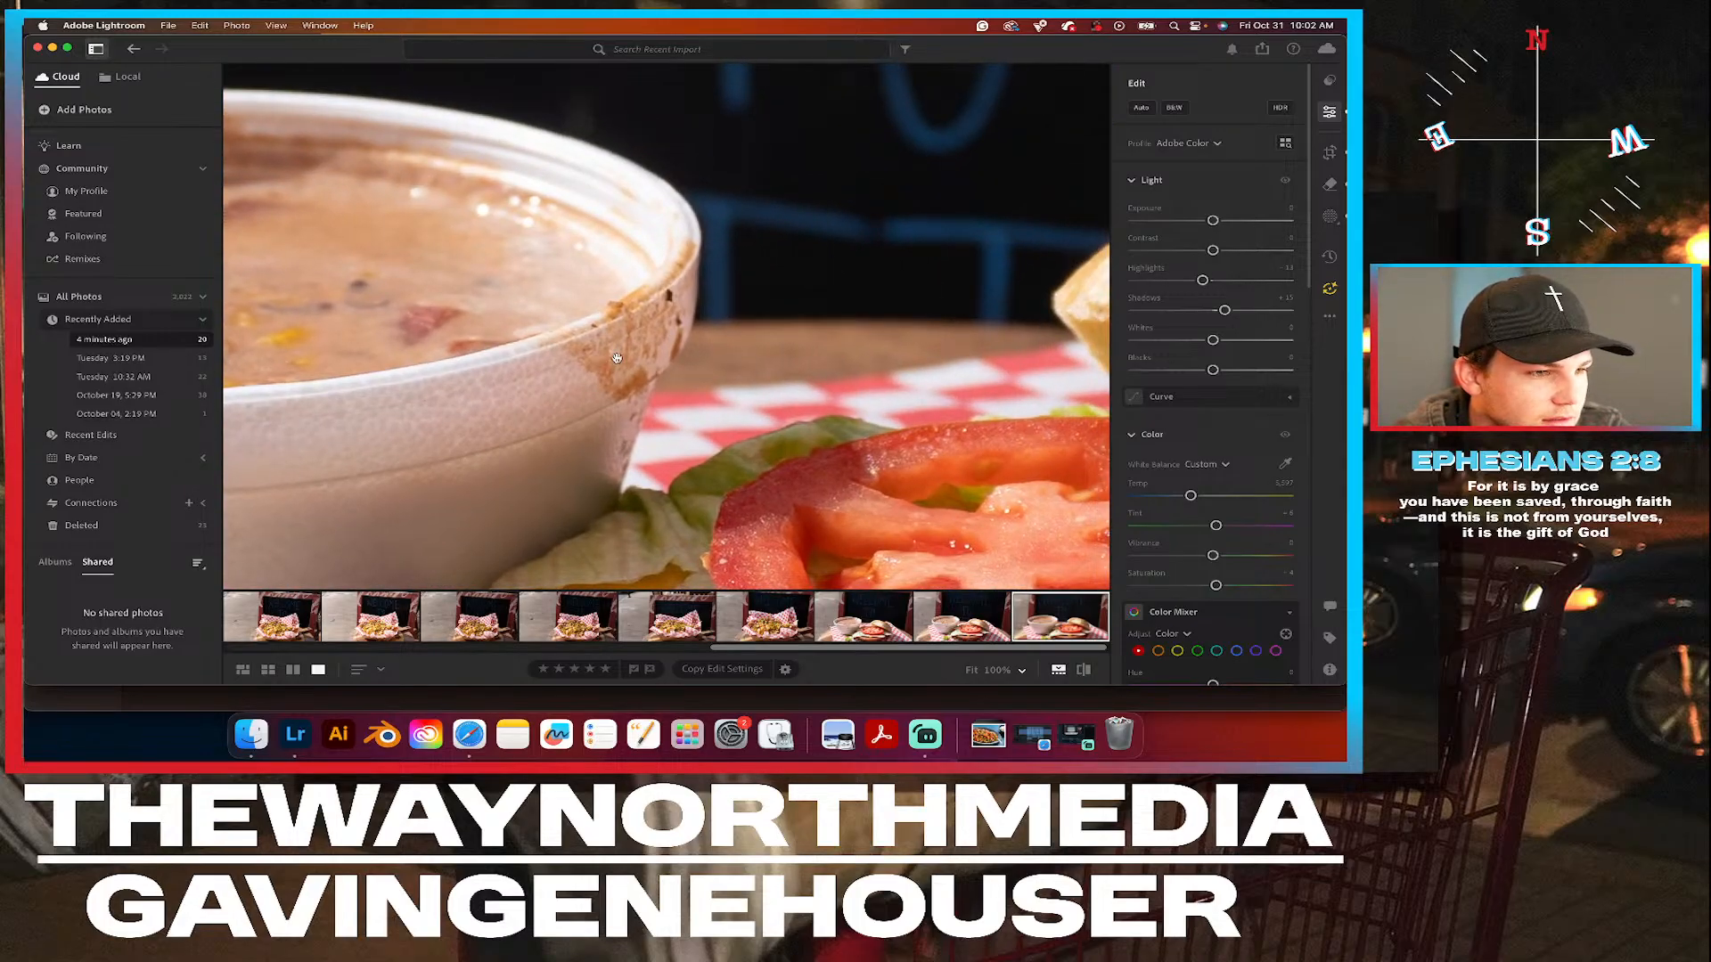
pyautogui.click(706, 330)
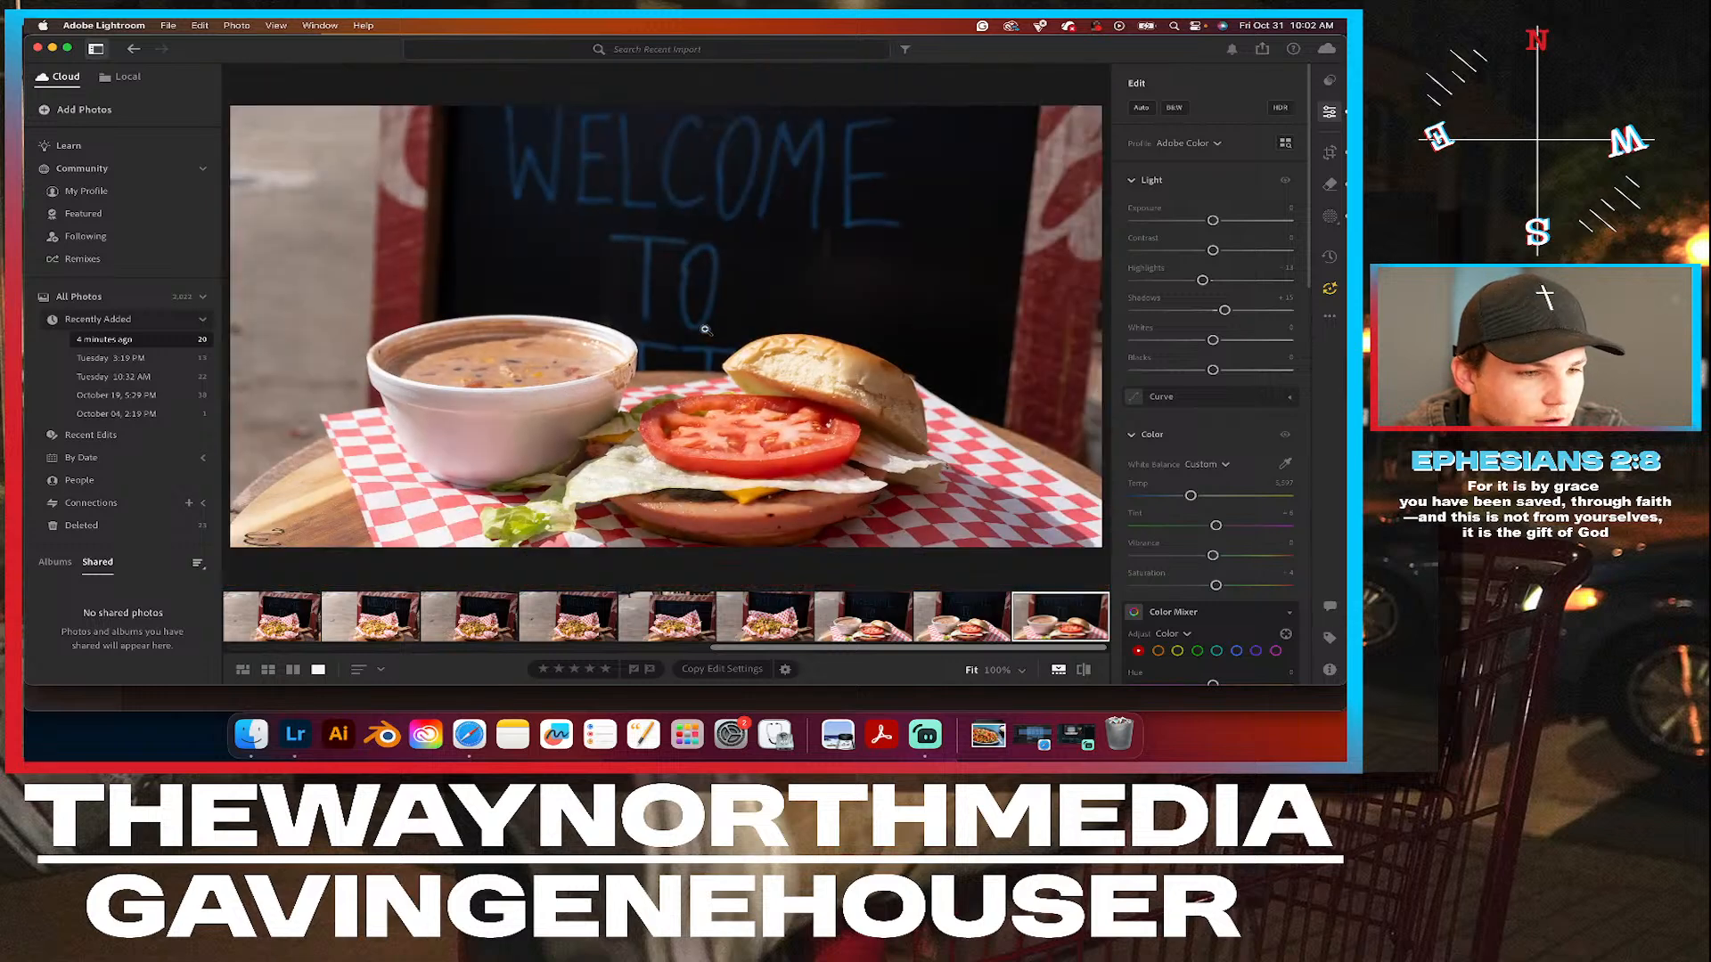
pyautogui.click(1087, 670)
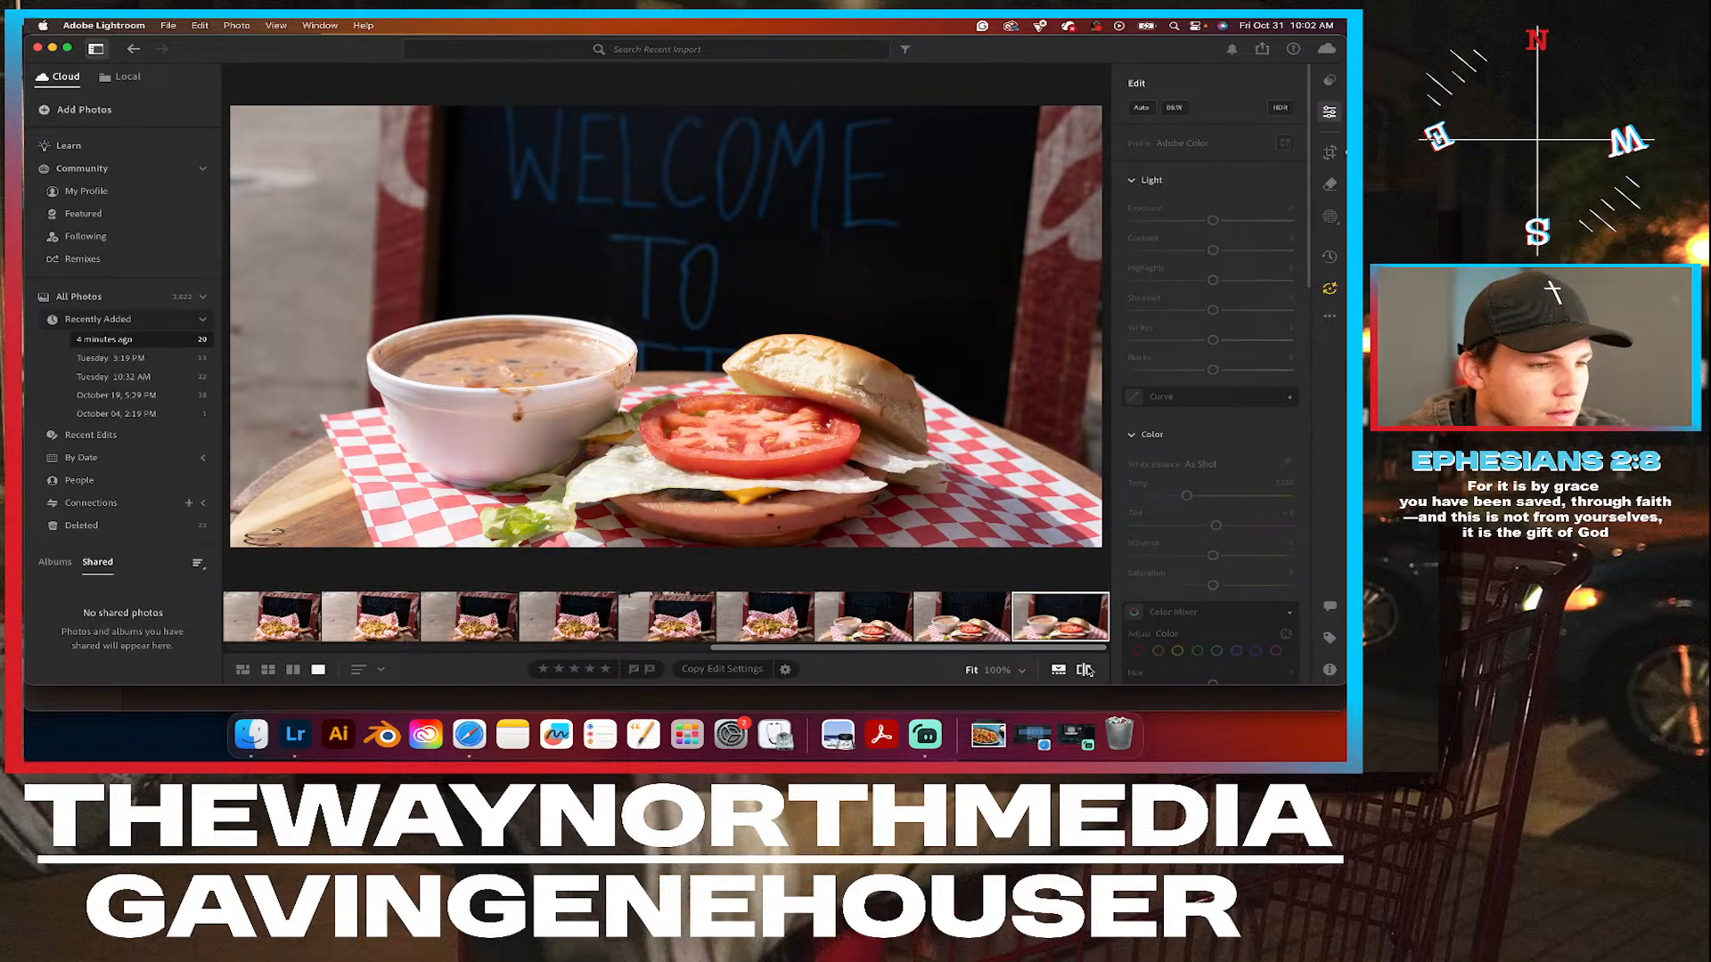
pyautogui.click(1087, 670)
pyautogui.press('\\')
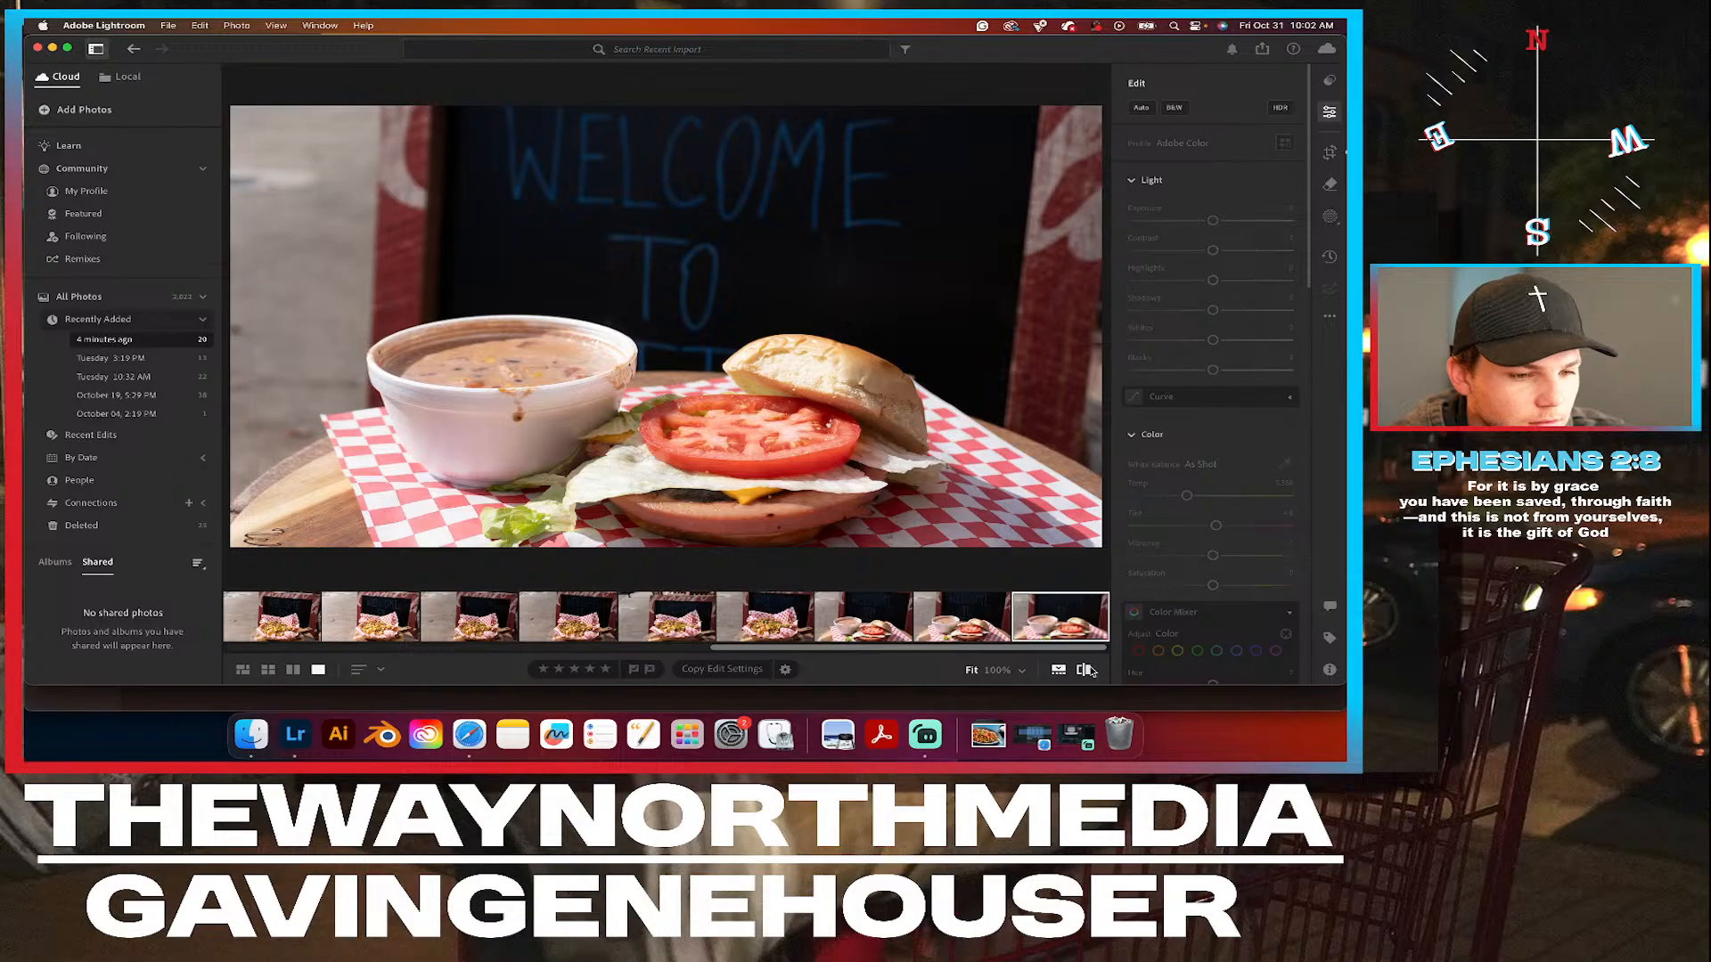
pyautogui.click(1087, 670)
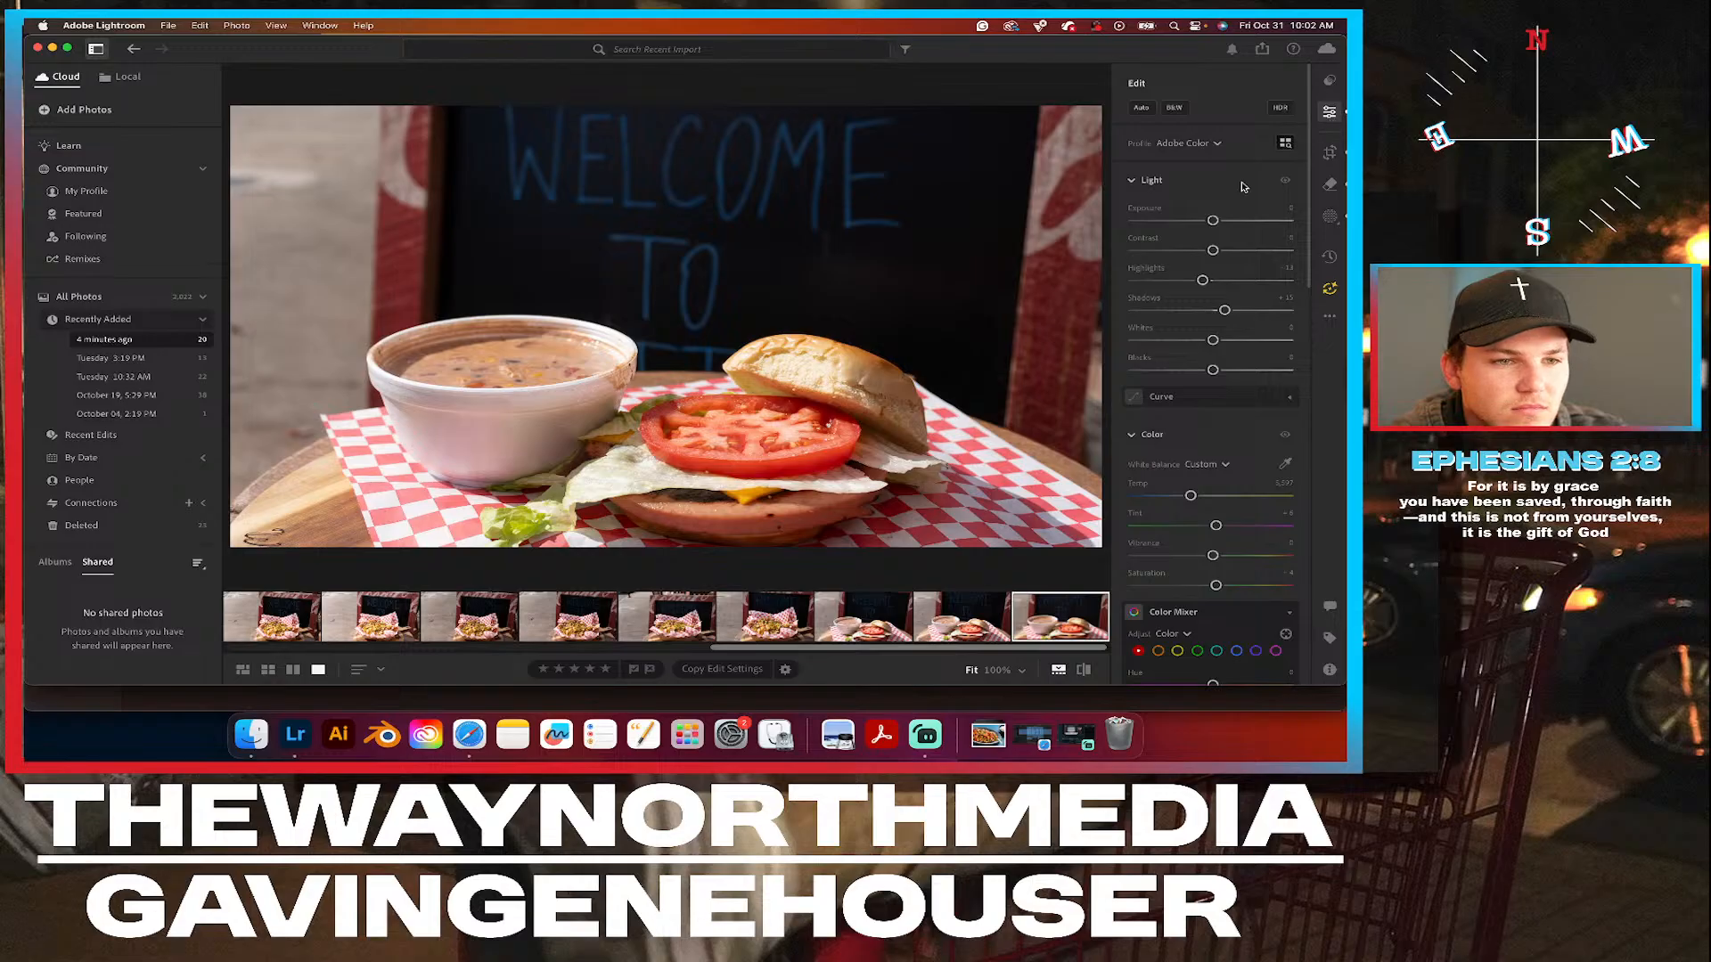
# Raise the photo's Contrast slightly after testing it at maximum, and compare the edit with the original.
pyautogui.moveTo(1213, 250); pyautogui.dragTo(1292, 250)
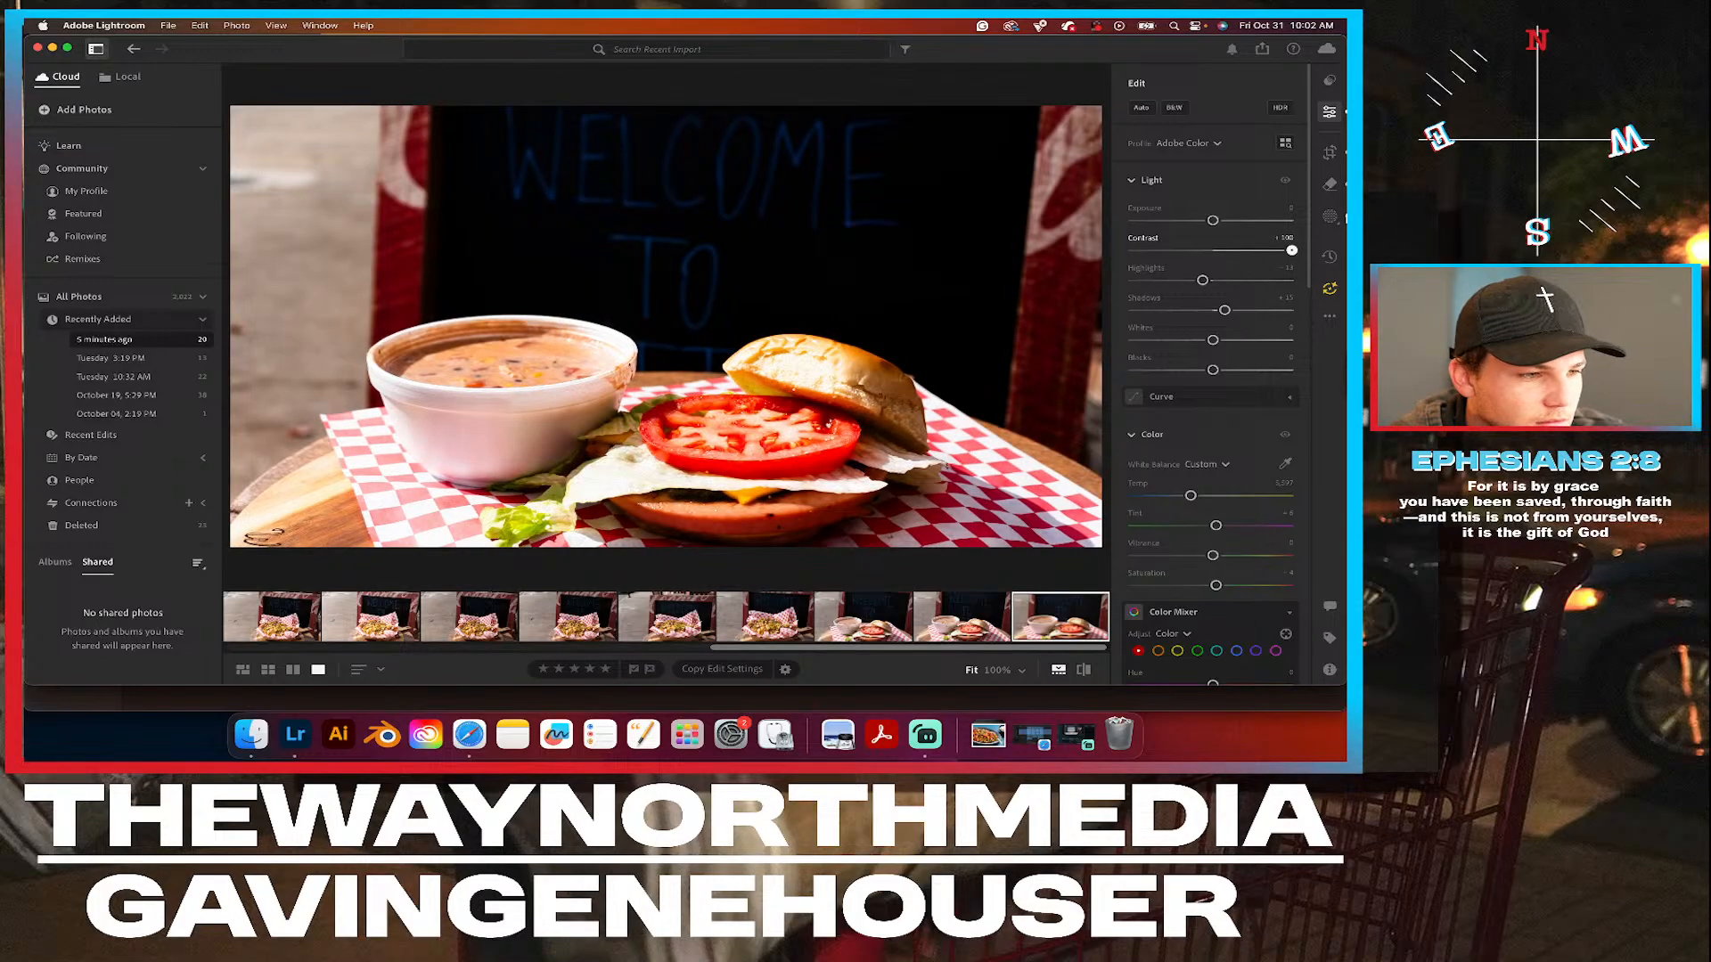
pyautogui.moveTo(1291, 250); pyautogui.dragTo(1221, 256)
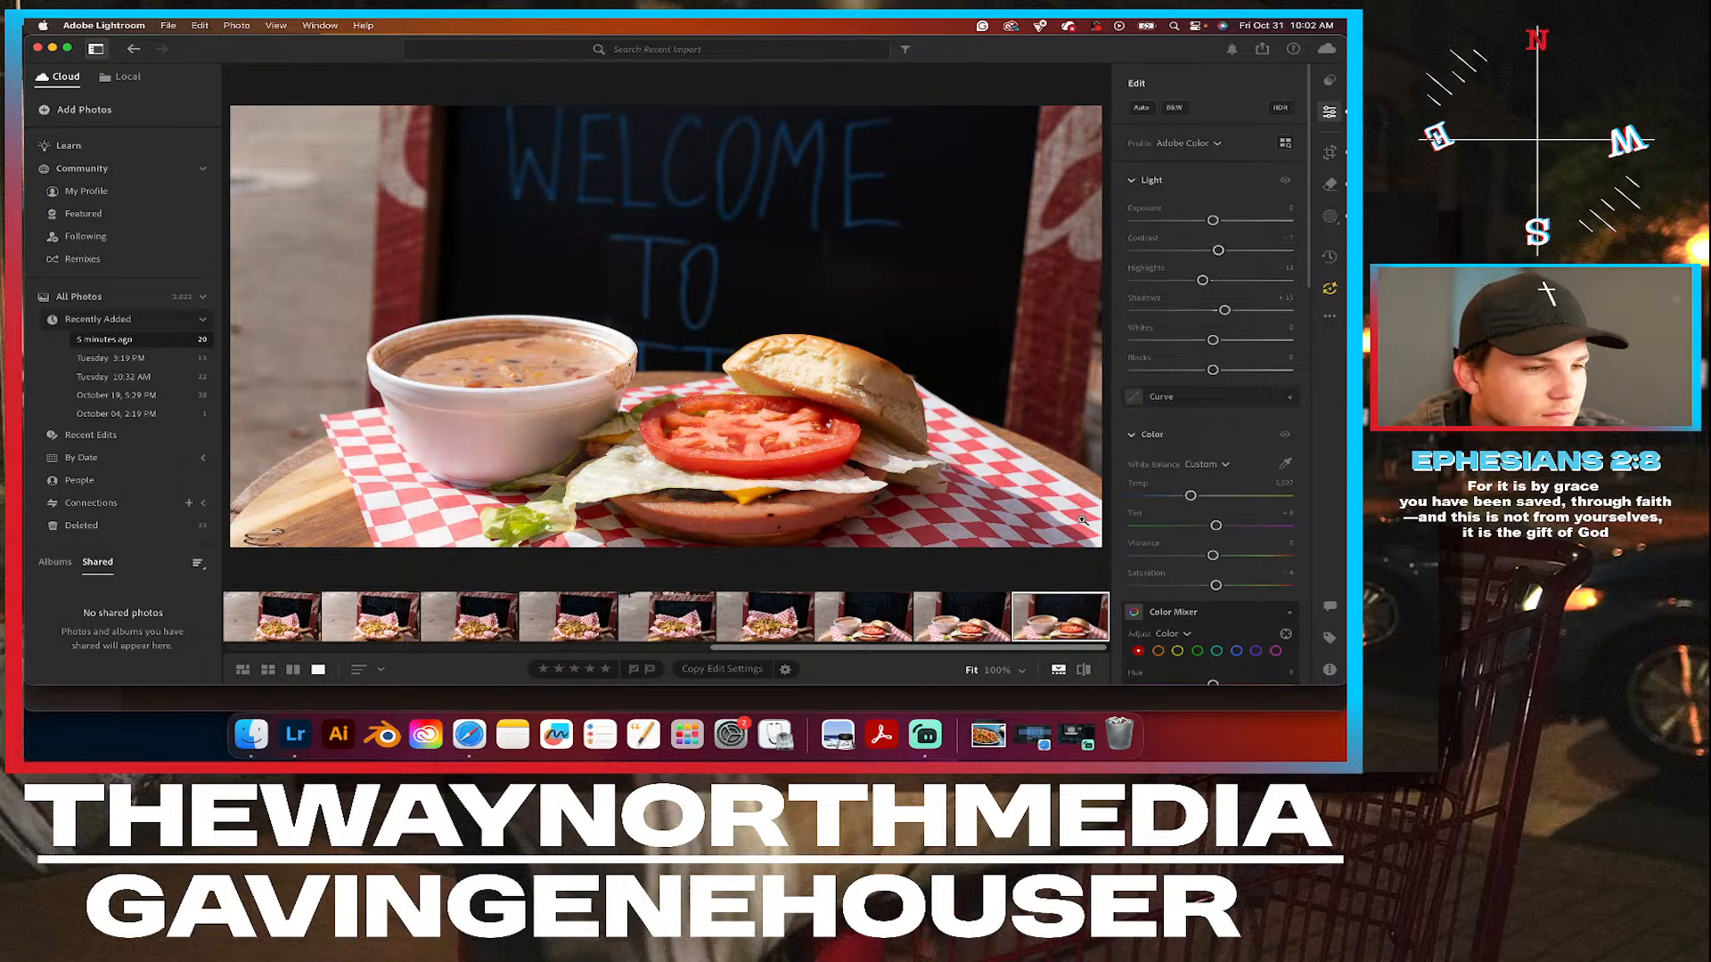
pyautogui.click(1083, 670)
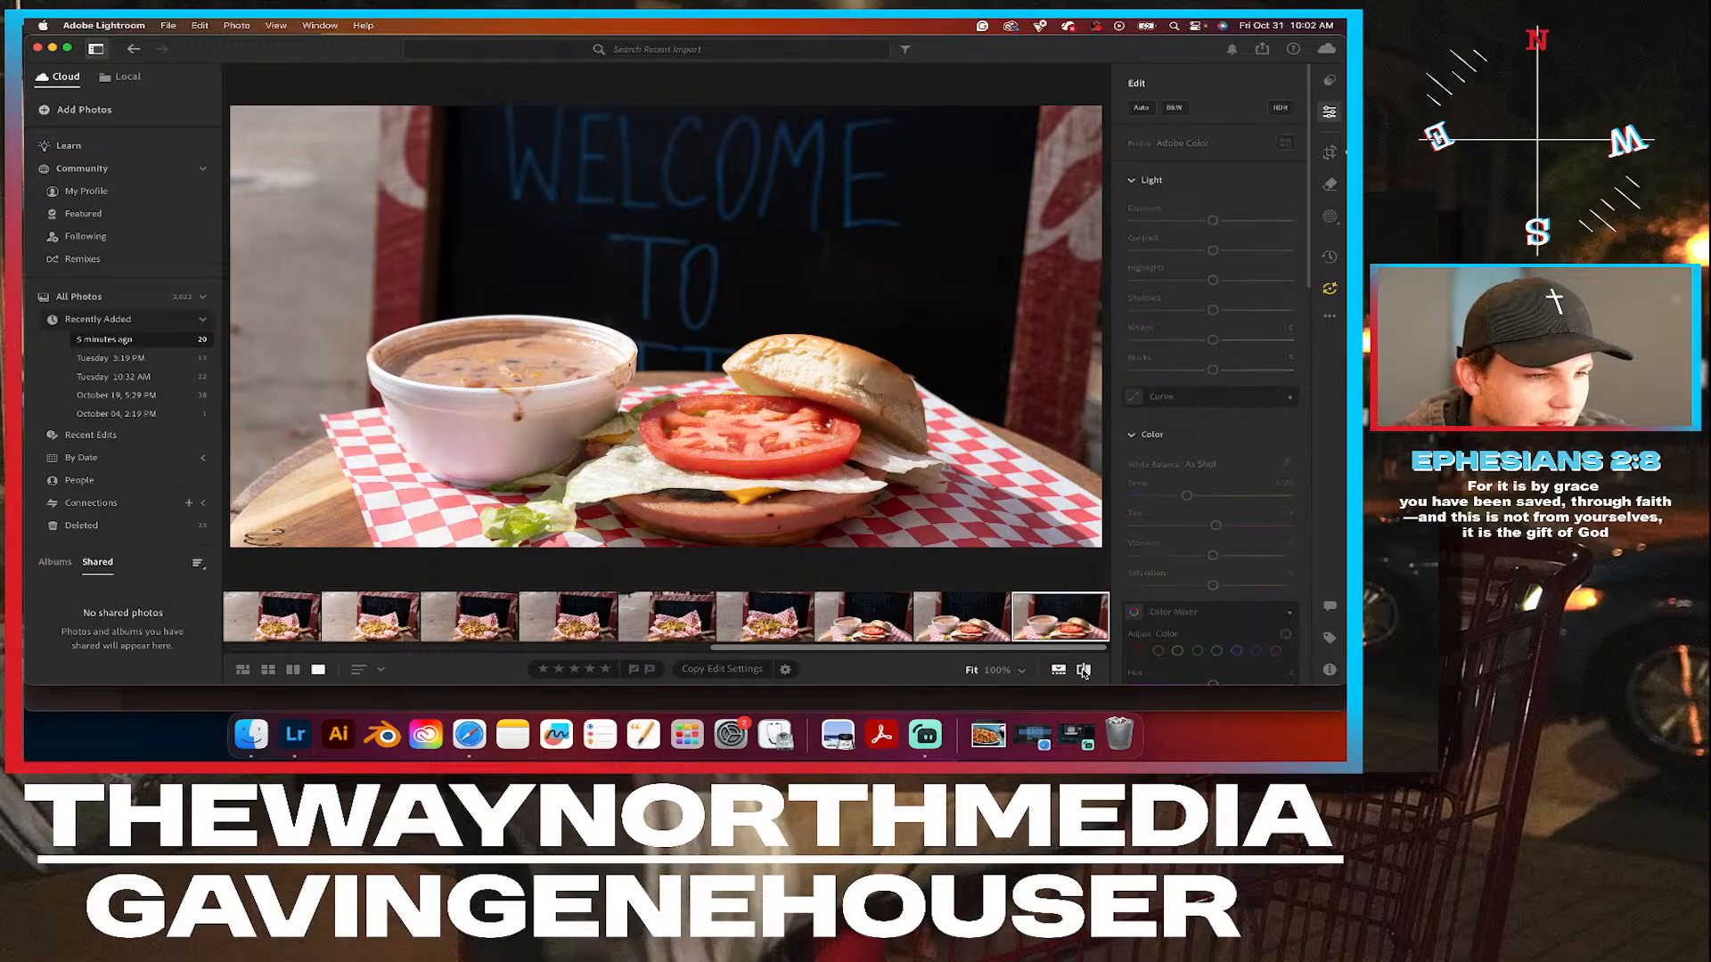
pyautogui.click(1083, 671)
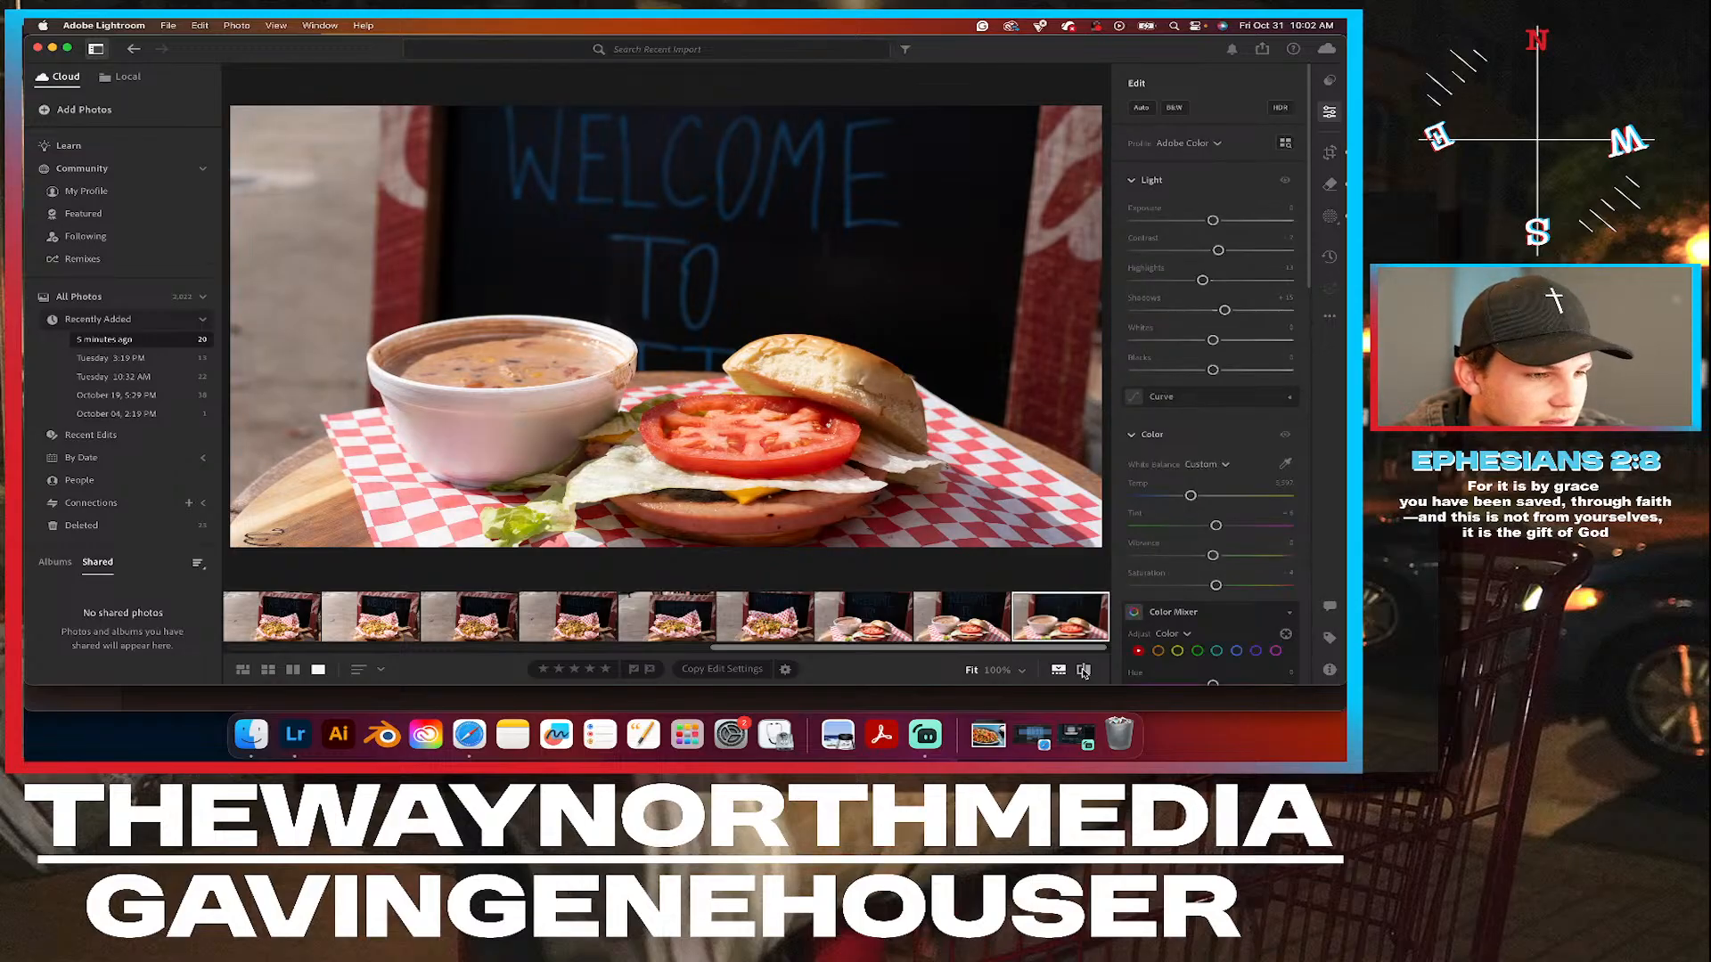
pyautogui.click(1084, 671)
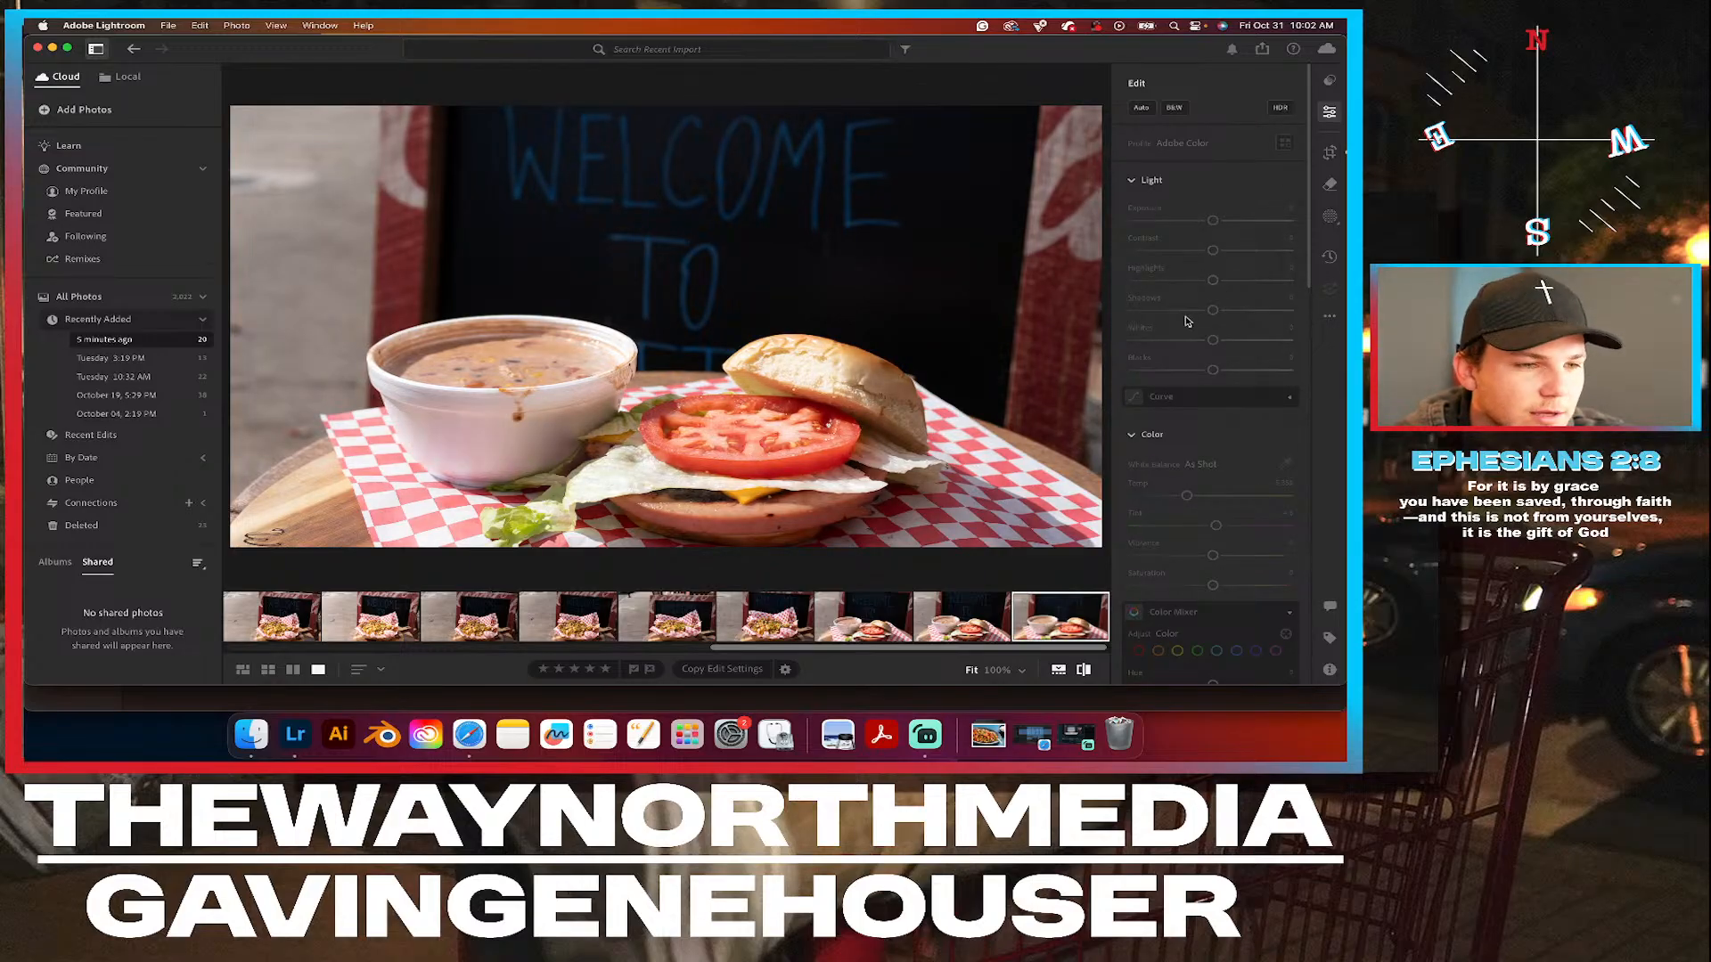
pyautogui.click(1084, 671)
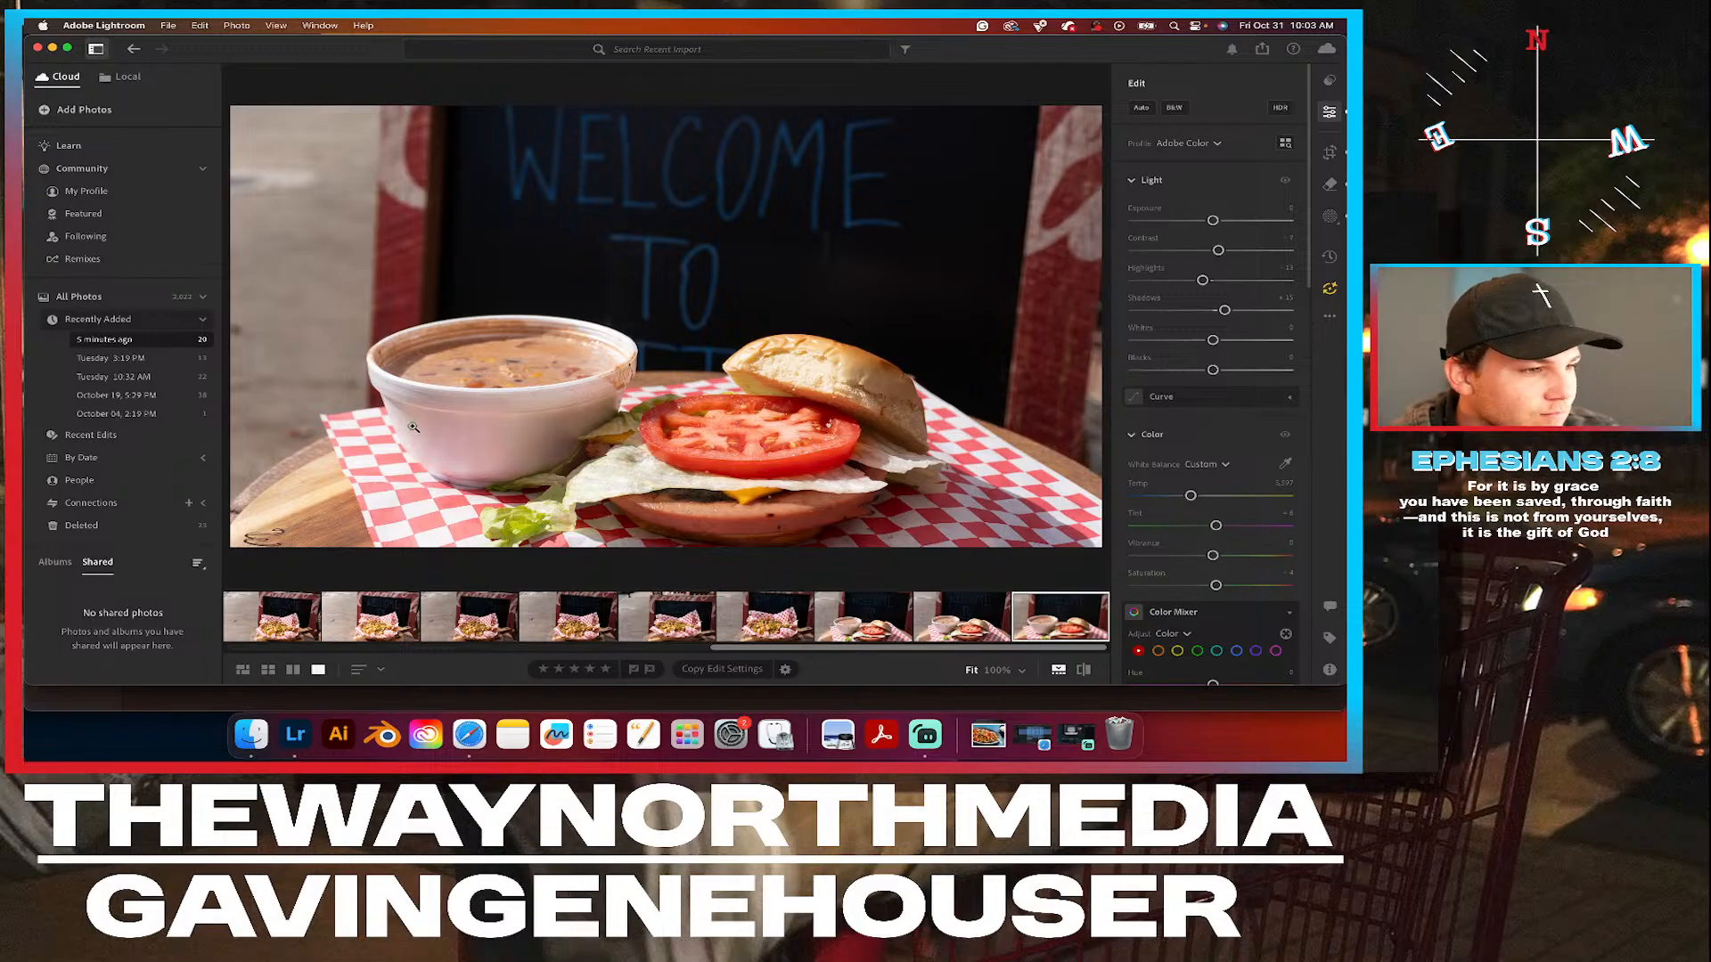
# Examine the soup bowl's rim and side surface up close on both sides.
pyautogui.click(373, 374)
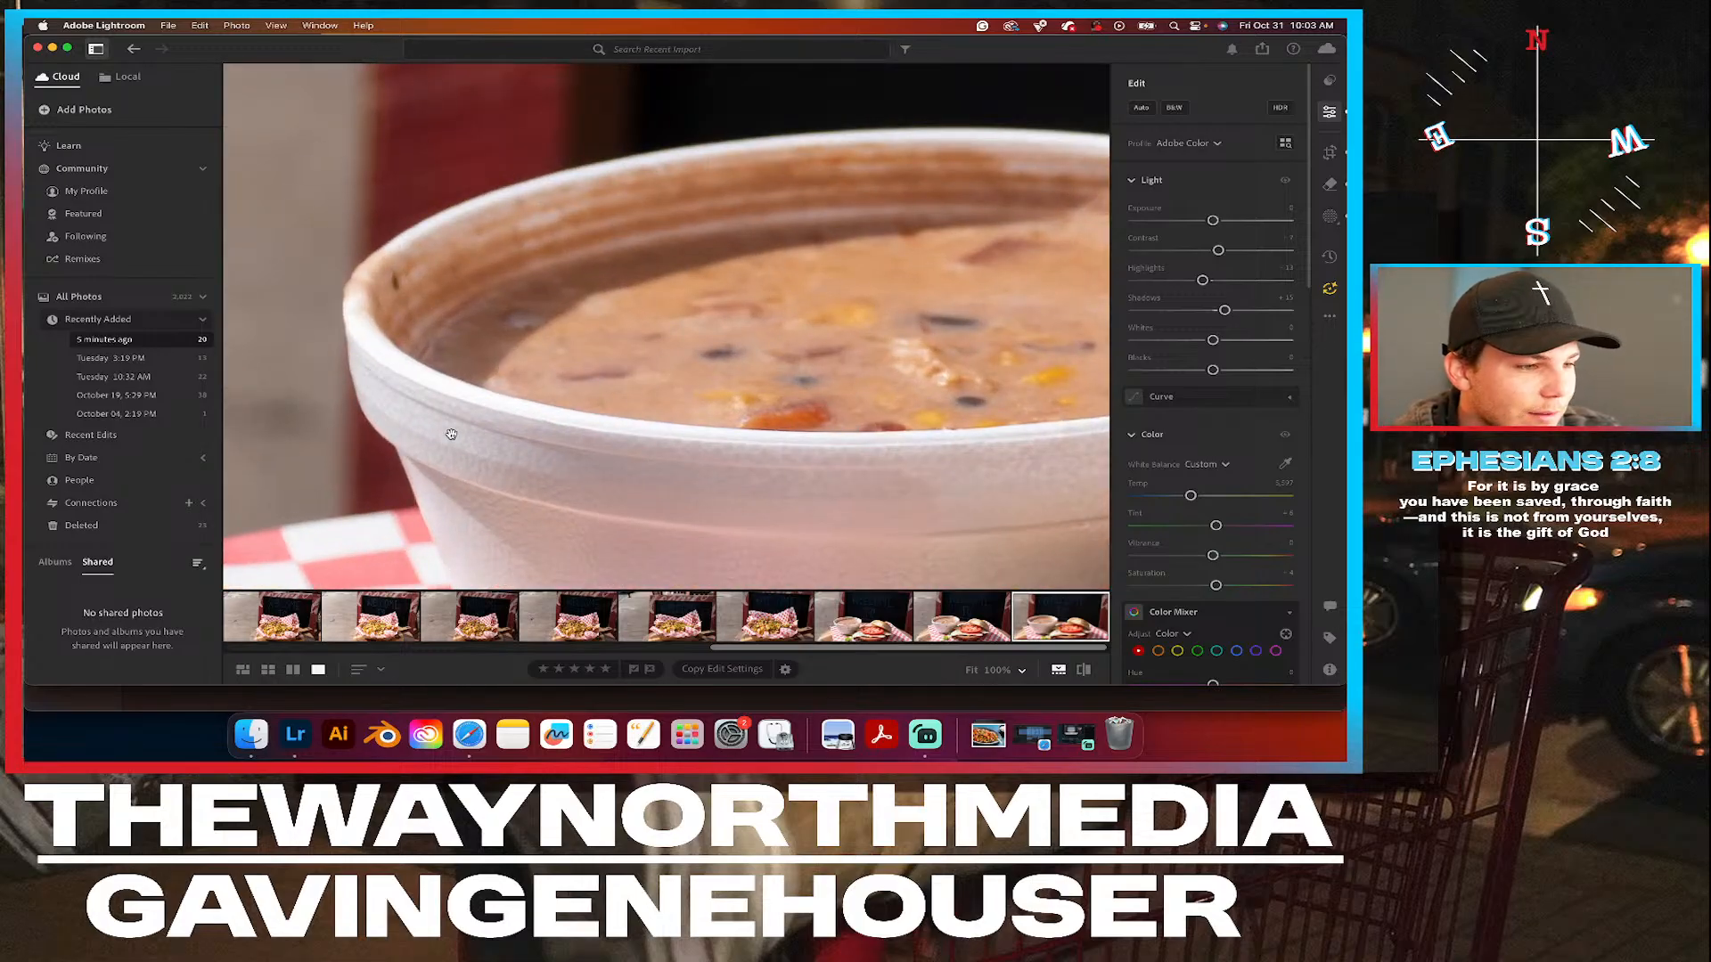
pyautogui.moveTo(450, 433); pyautogui.dragTo(453, 352)
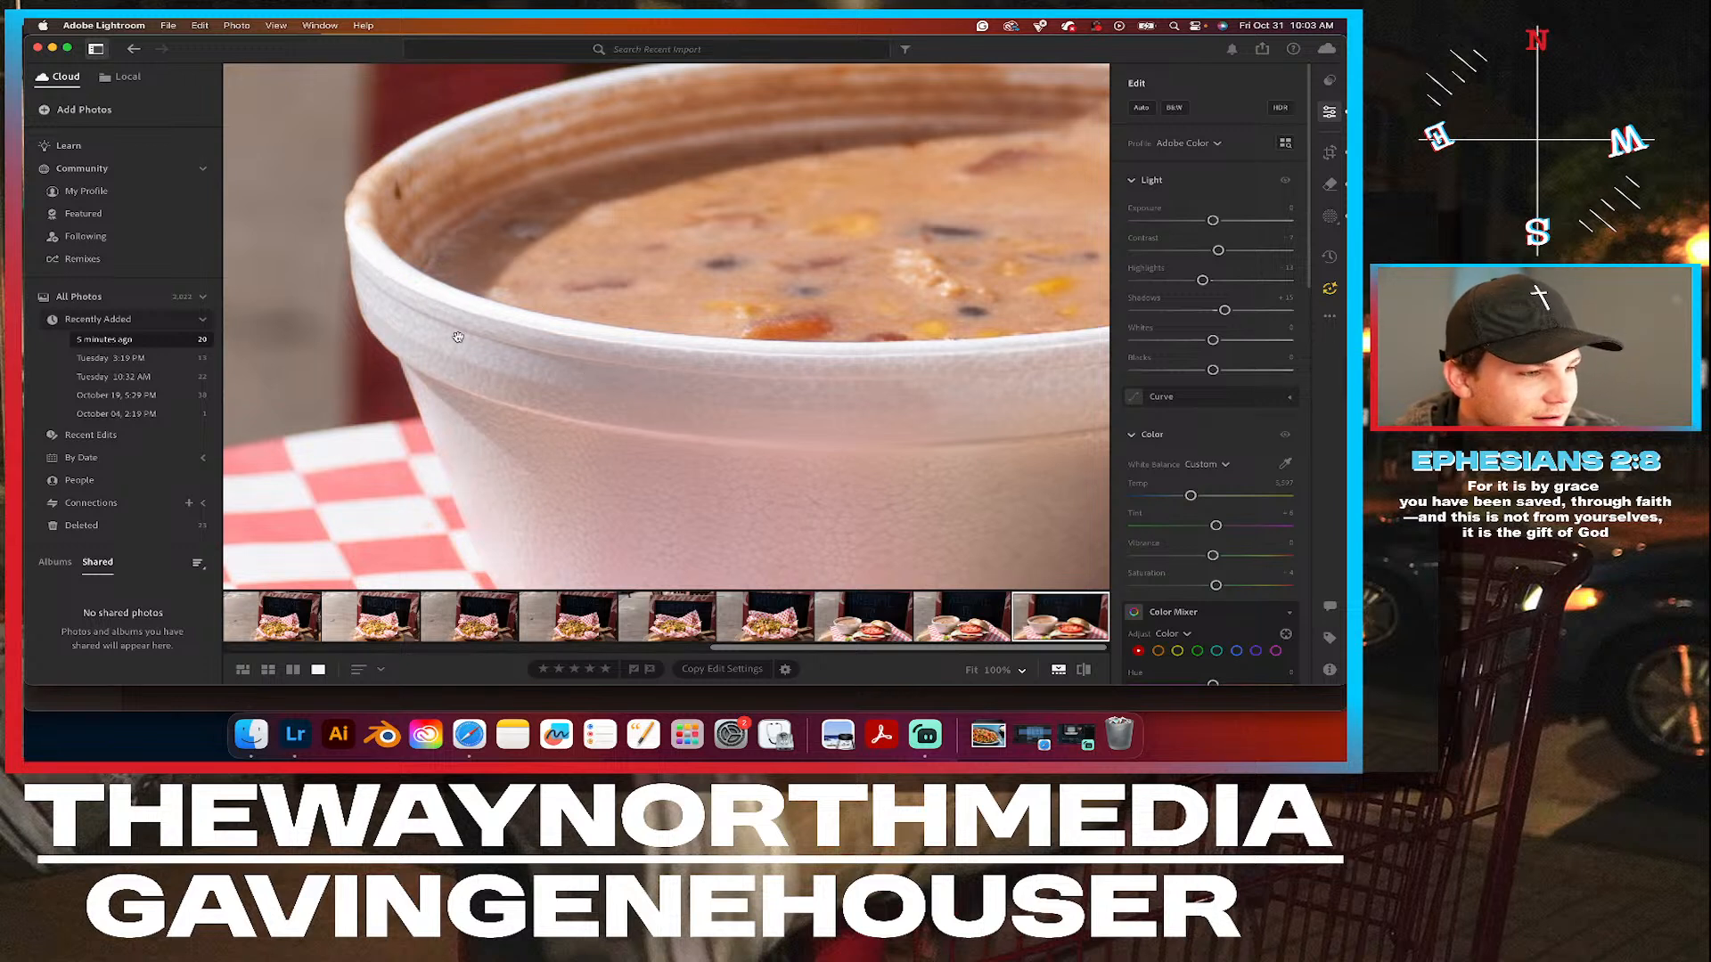
pyautogui.click(528, 462)
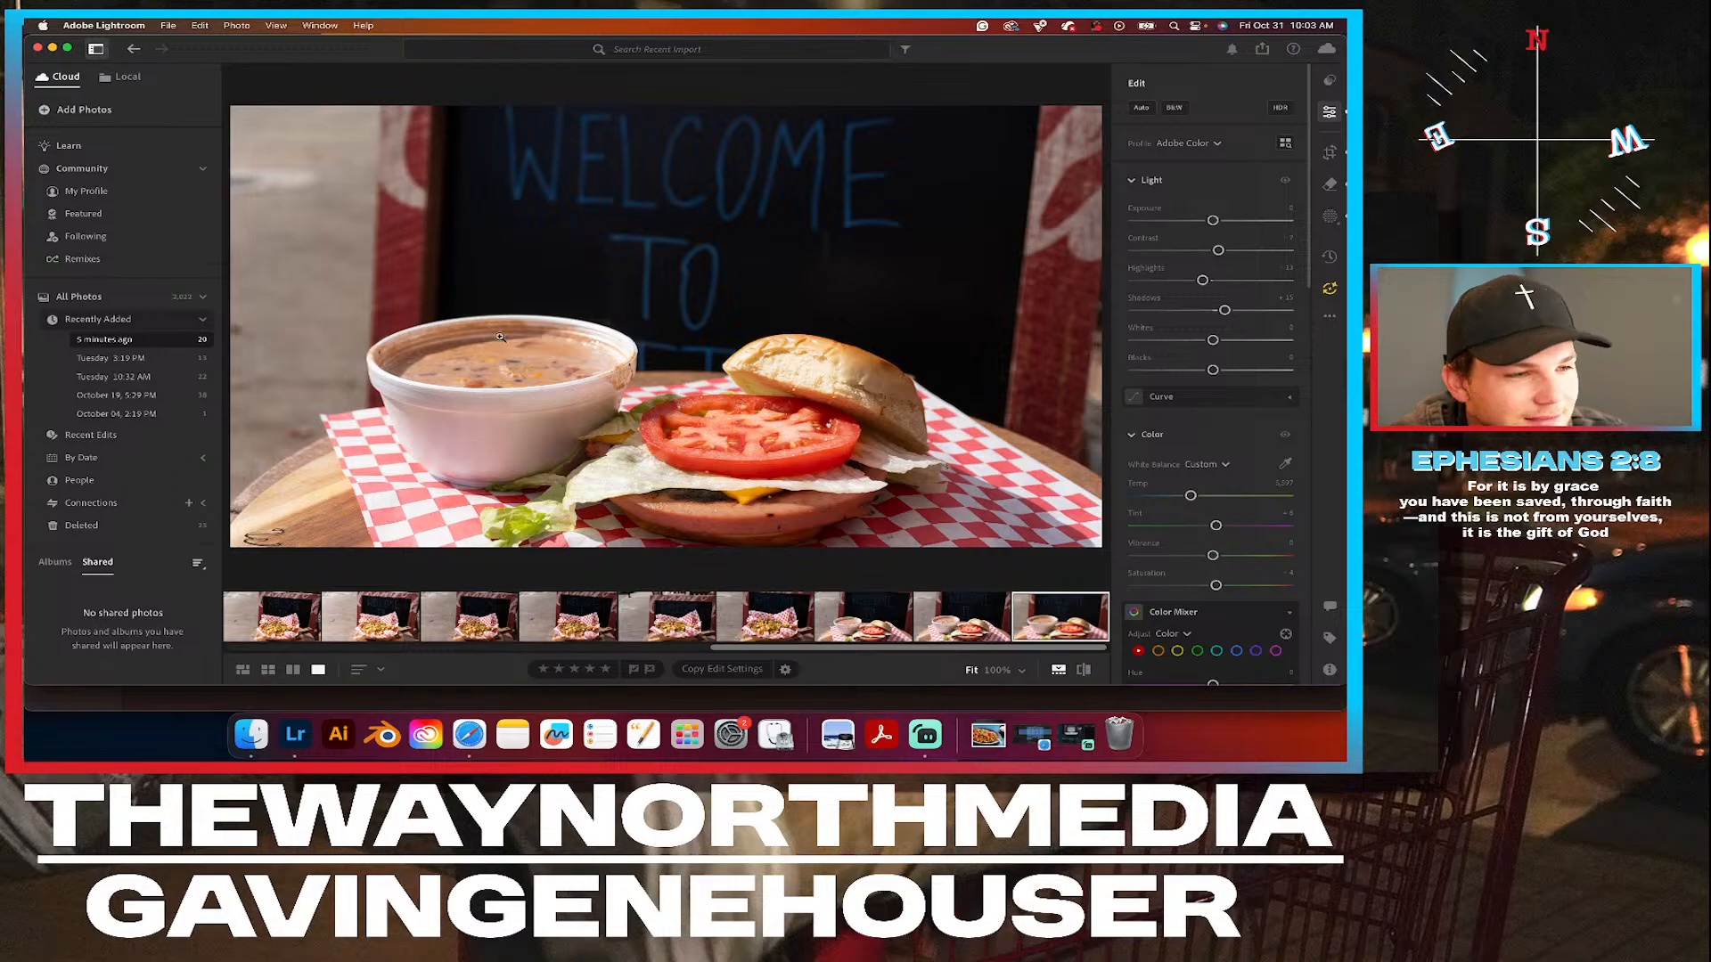
pyautogui.click(613, 341)
pyautogui.click(613, 341)
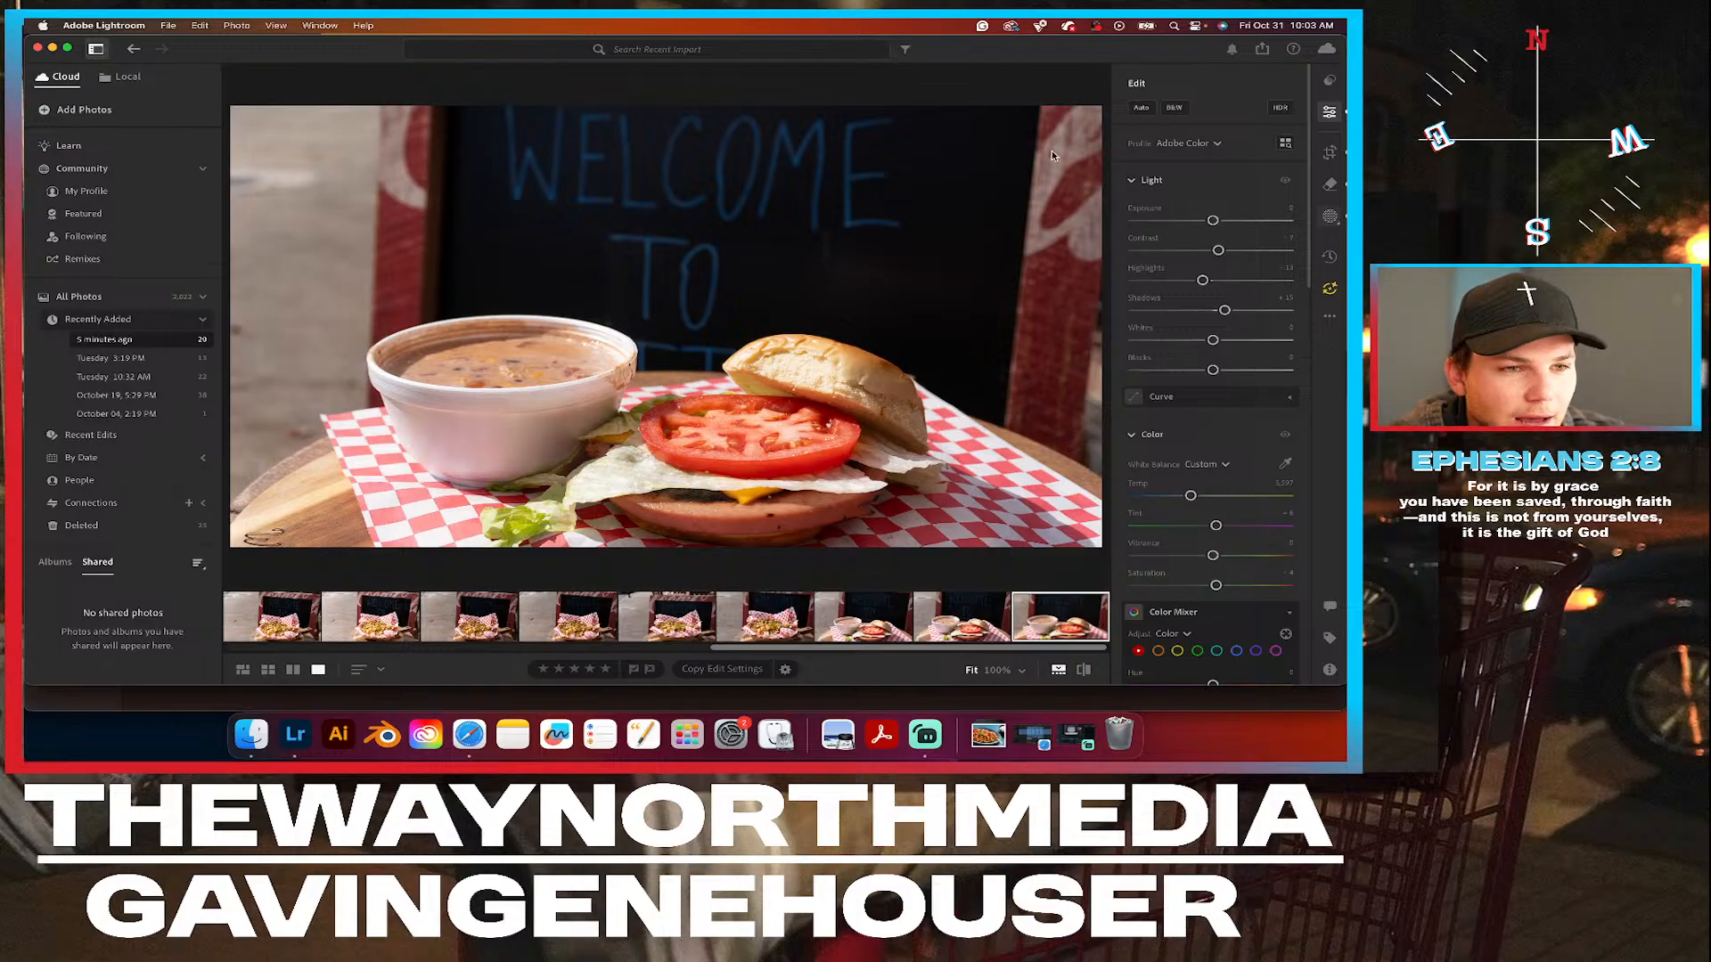
# Duplicate and invert Mask 1 to create a mask of the background around the food.
pyautogui.click(1331, 216)
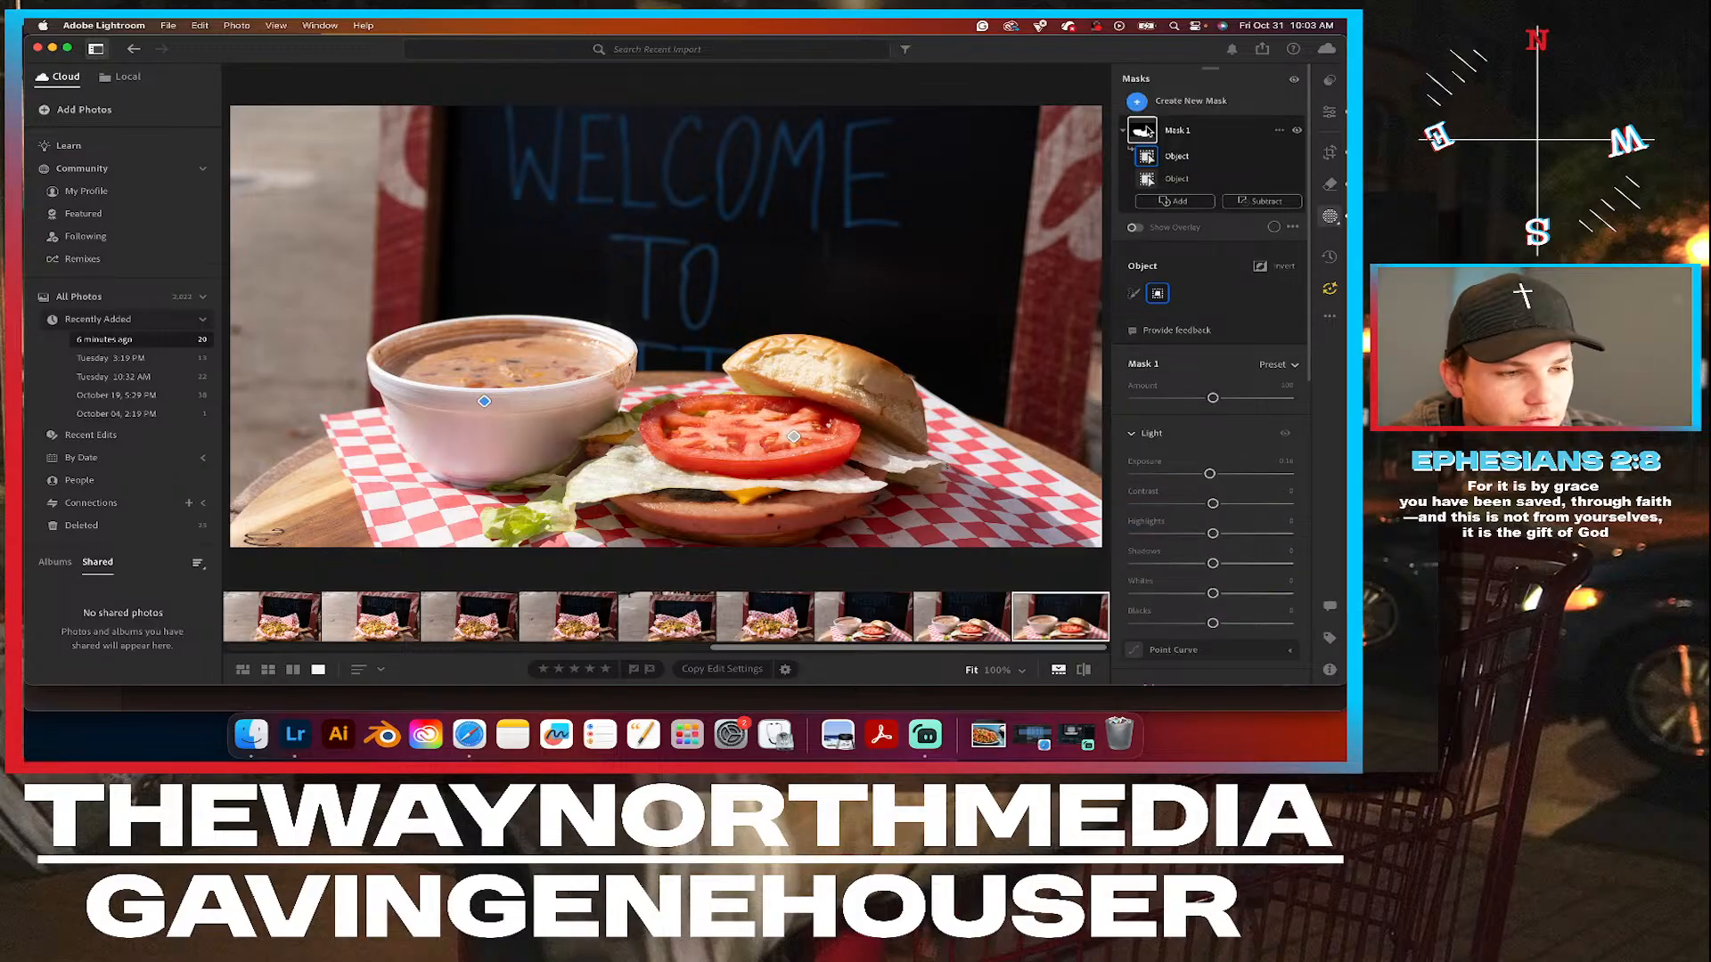
pyautogui.click(1279, 131)
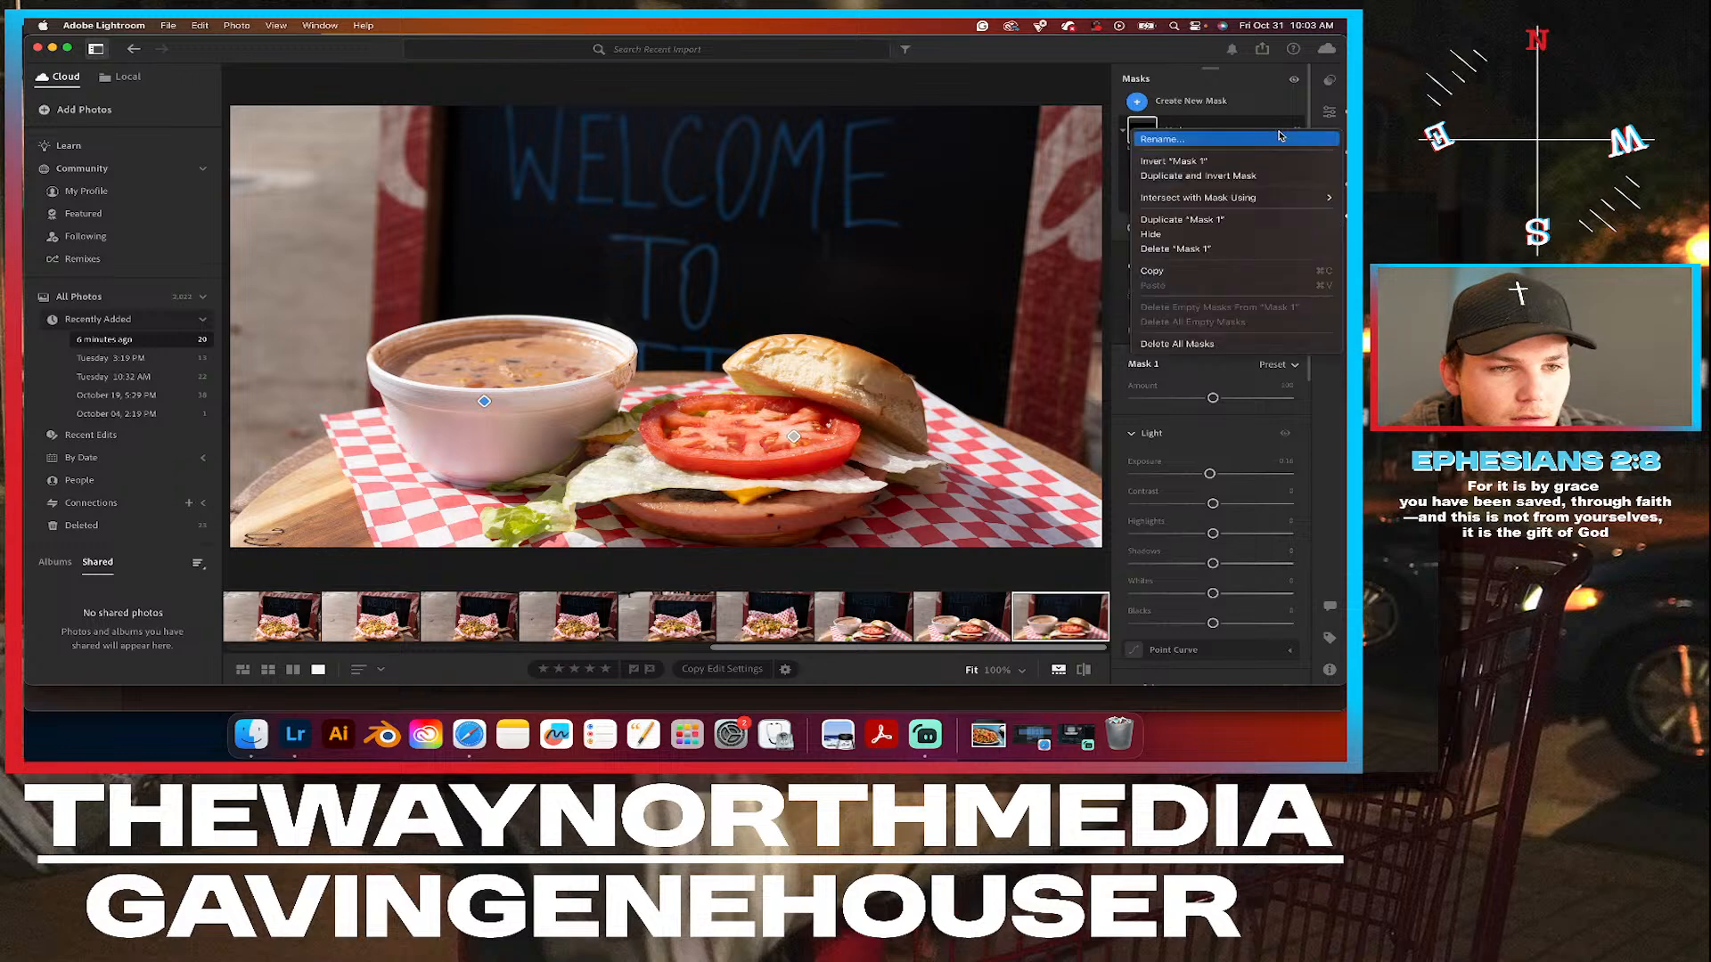
pyautogui.click(1212, 175)
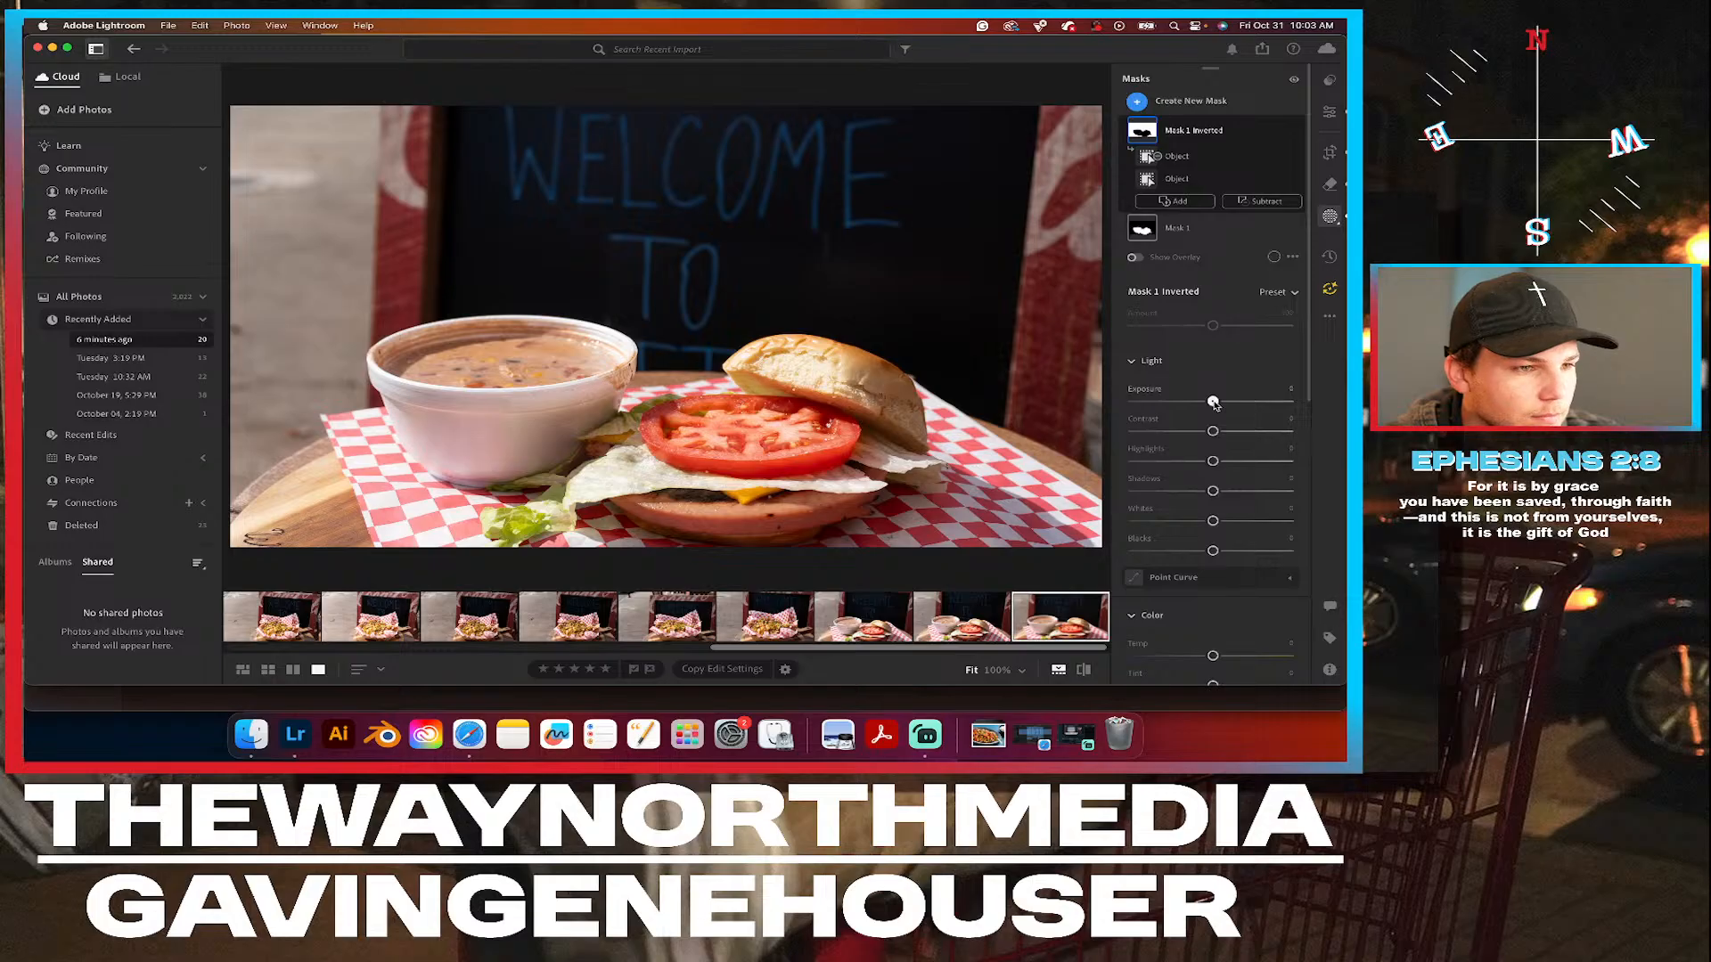
# Raise the Exposure of the inverted background mask slightly, and compare the photo with that mask hidden and shown.
pyautogui.moveTo(1214, 402); pyautogui.dragTo(1219, 402)
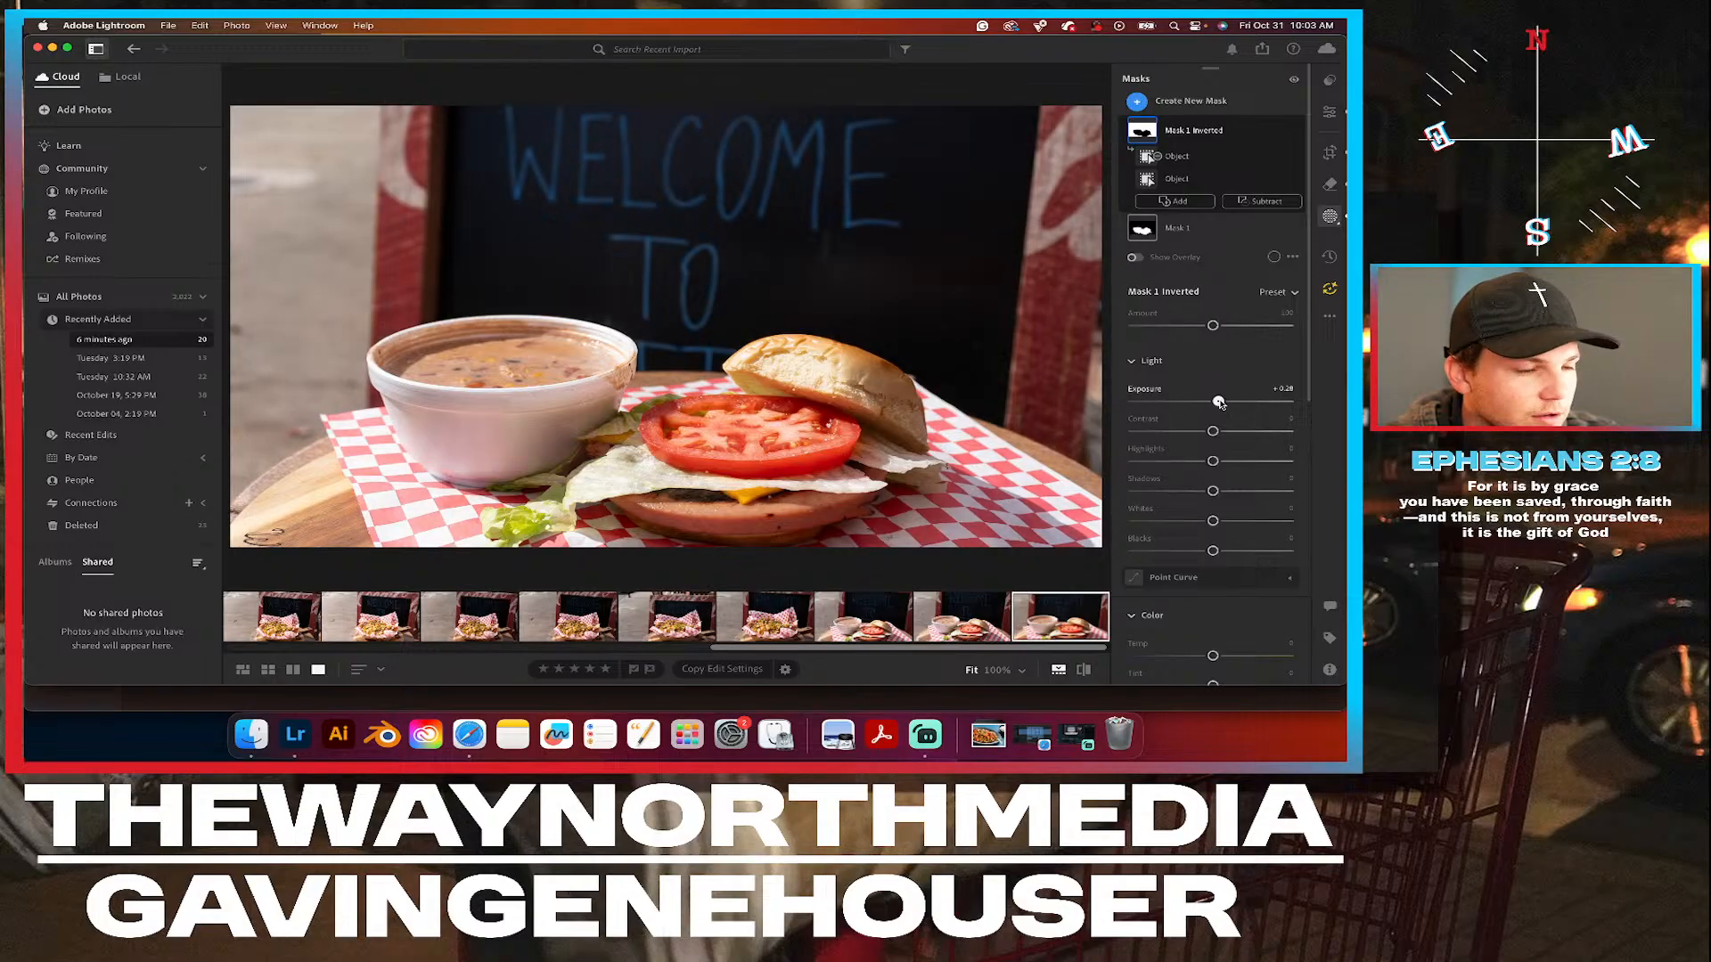
pyautogui.moveTo(1219, 402); pyautogui.dragTo(1221, 402)
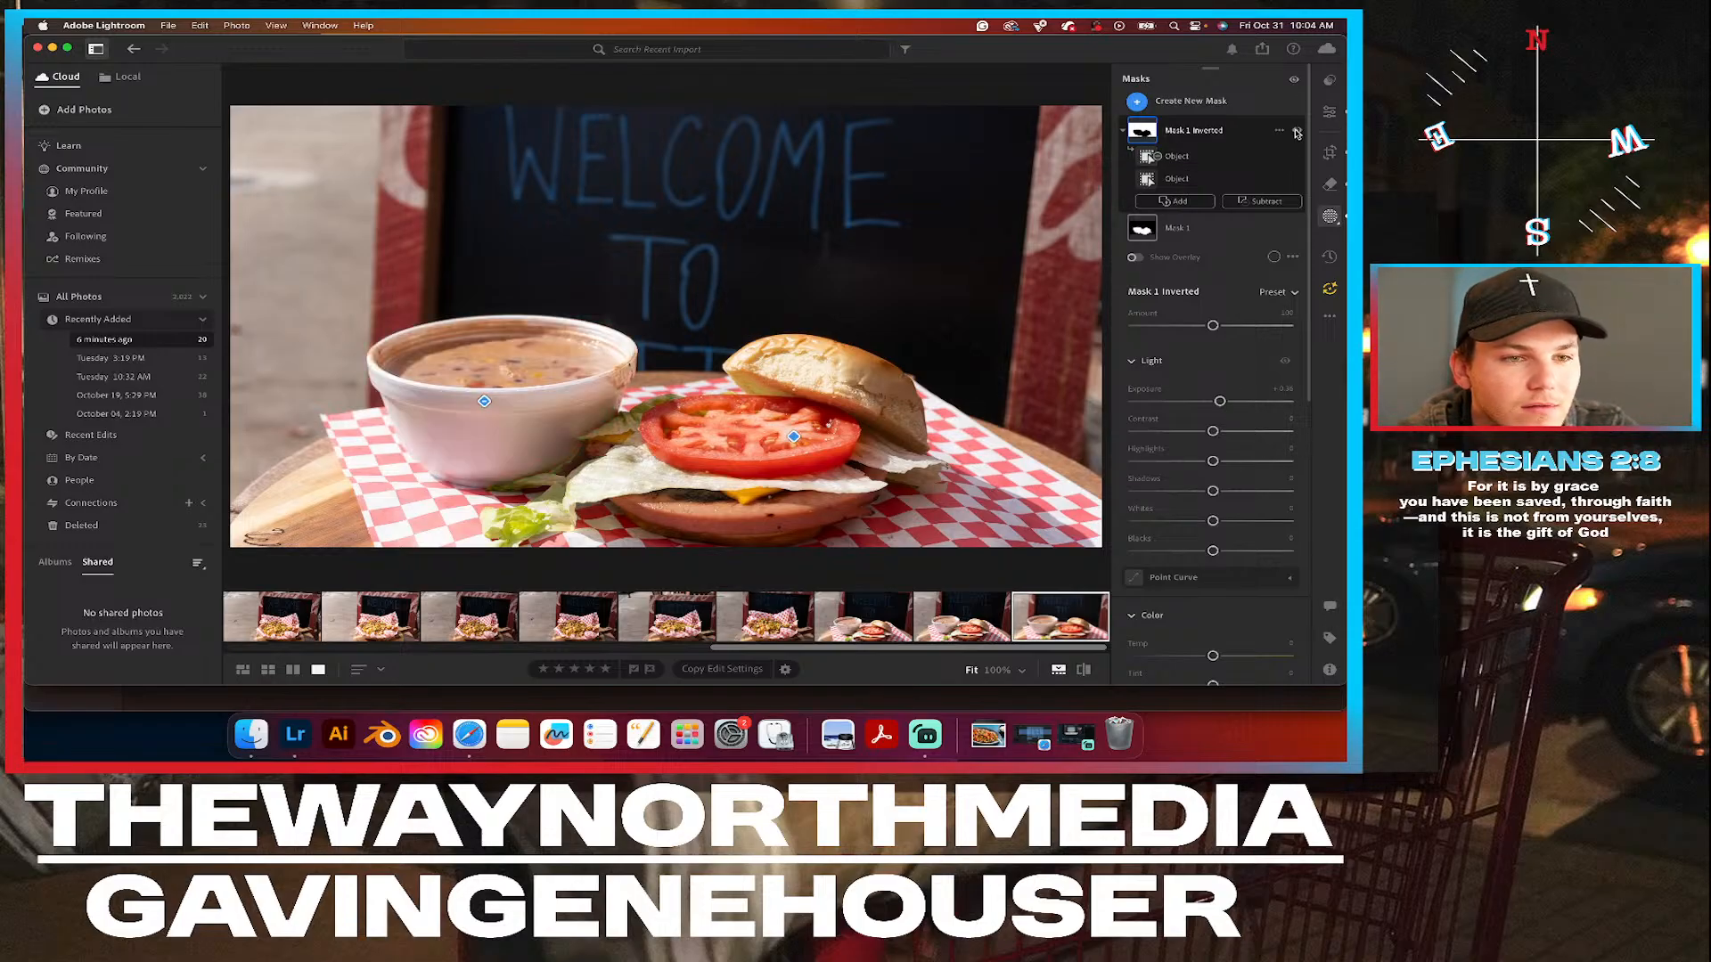
pyautogui.click(1297, 132)
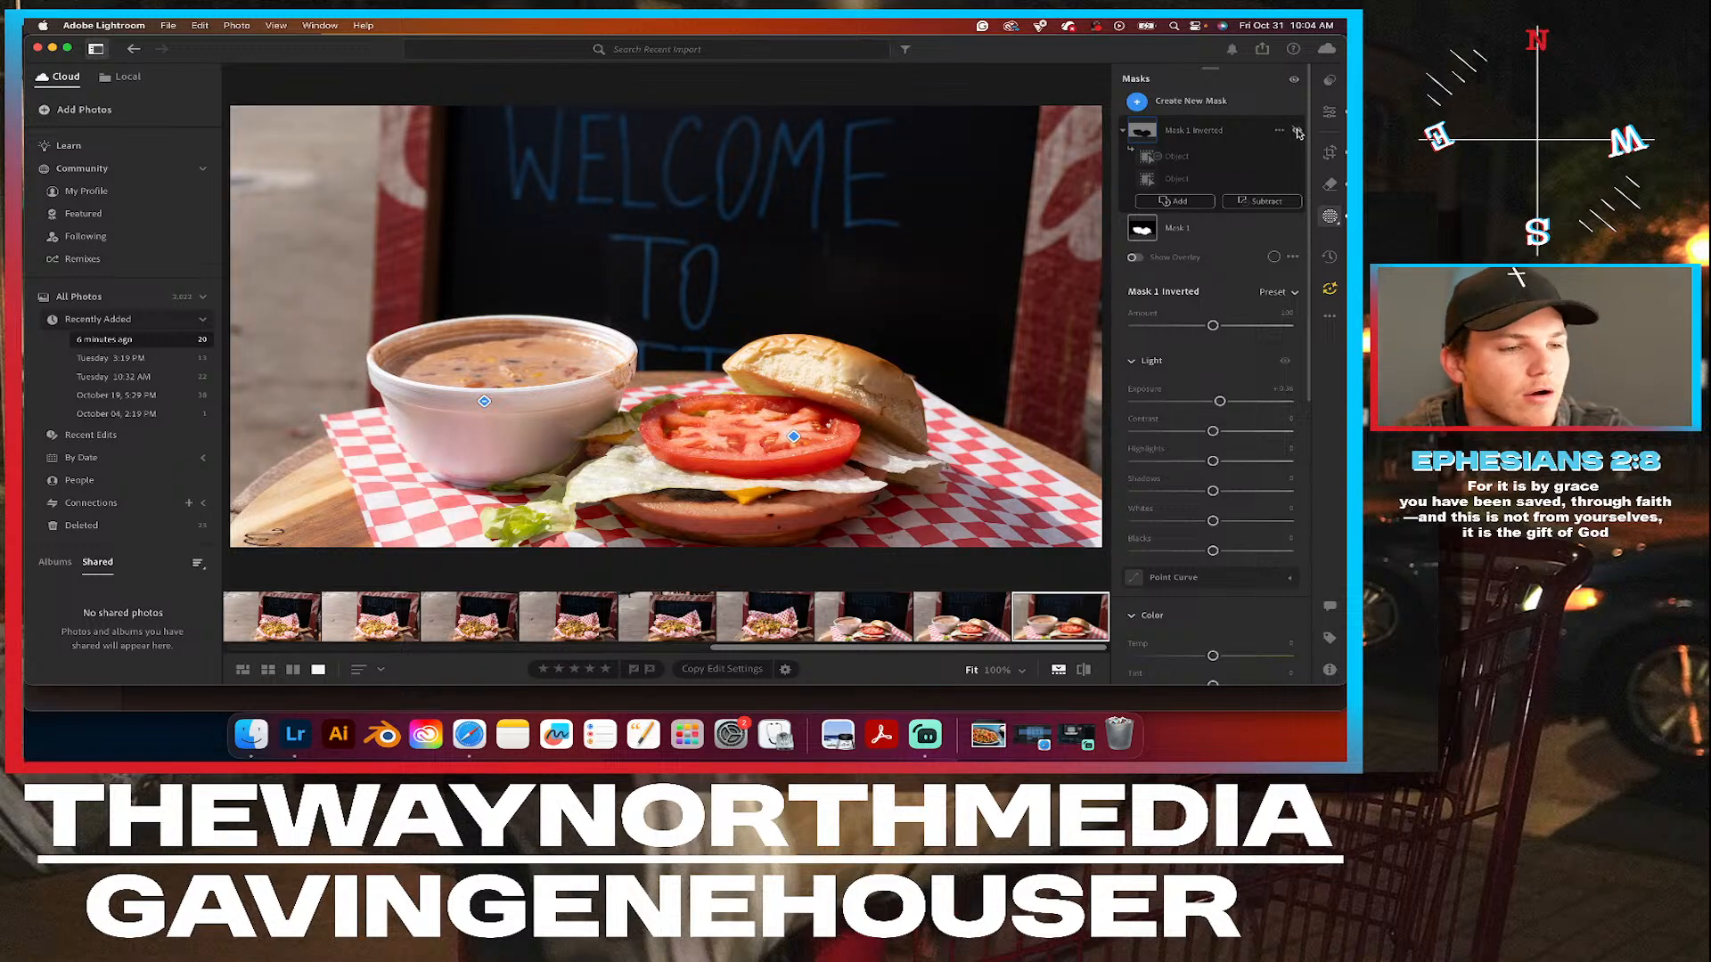
pyautogui.click(1297, 132)
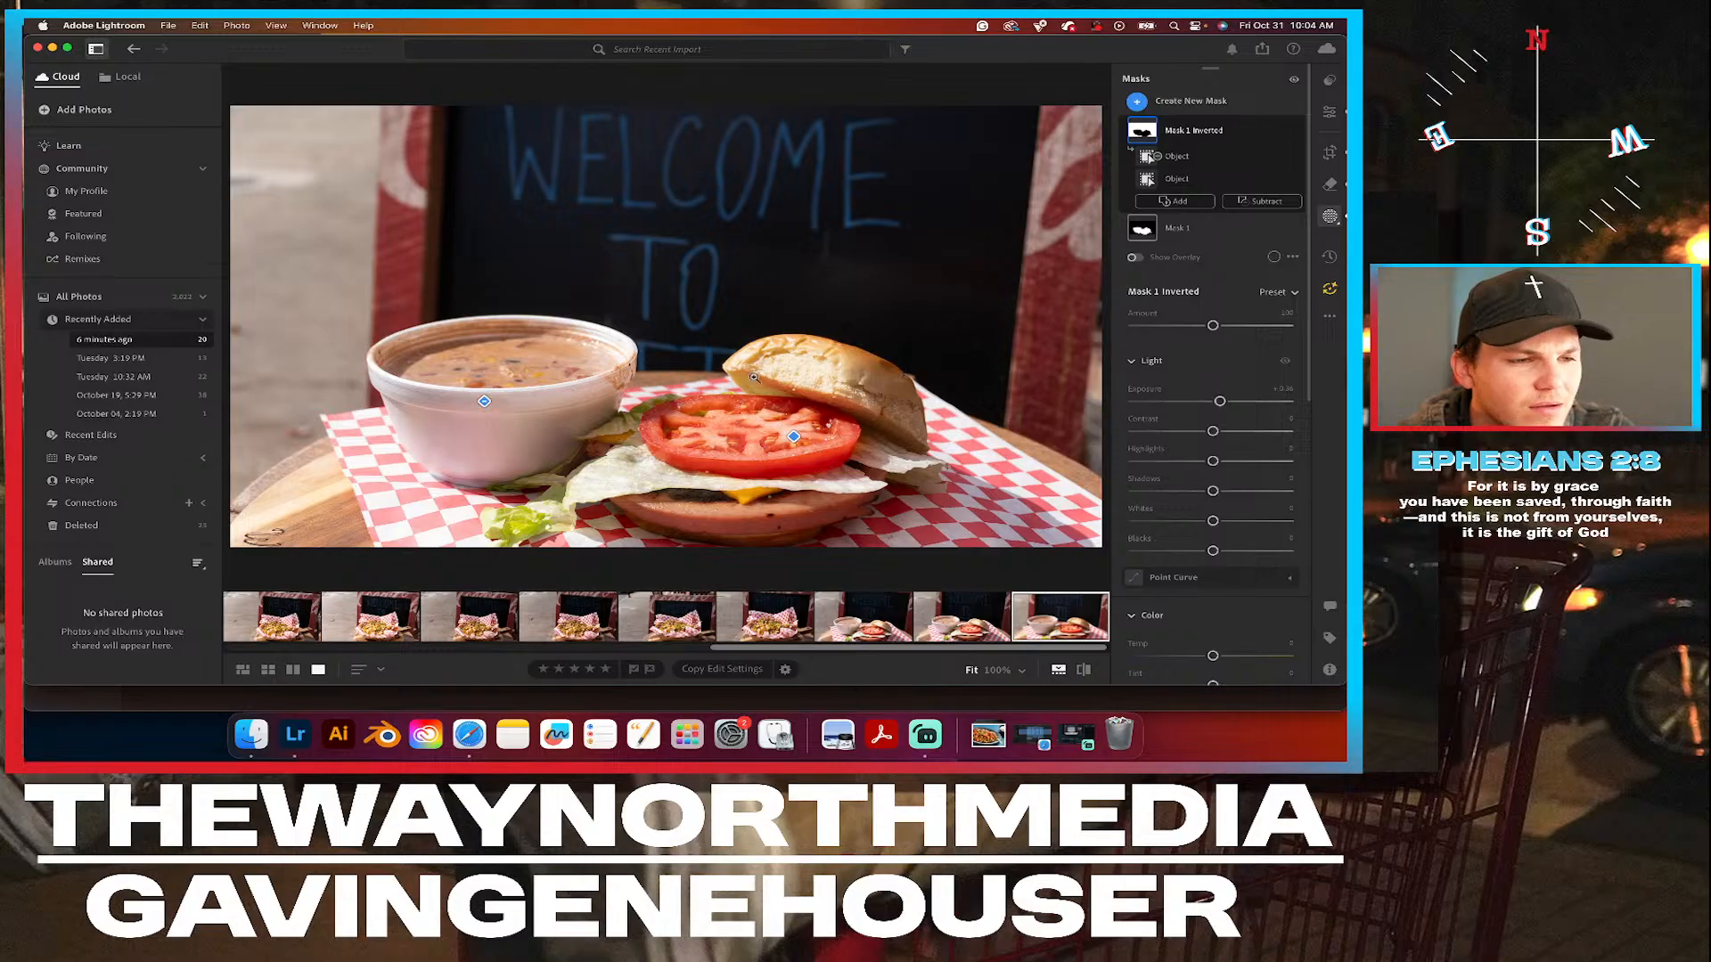
# Compare the edited soup and burger photo with its original and with the neighbouring unedited shot of the same meal.
pyautogui.click(1330, 112)
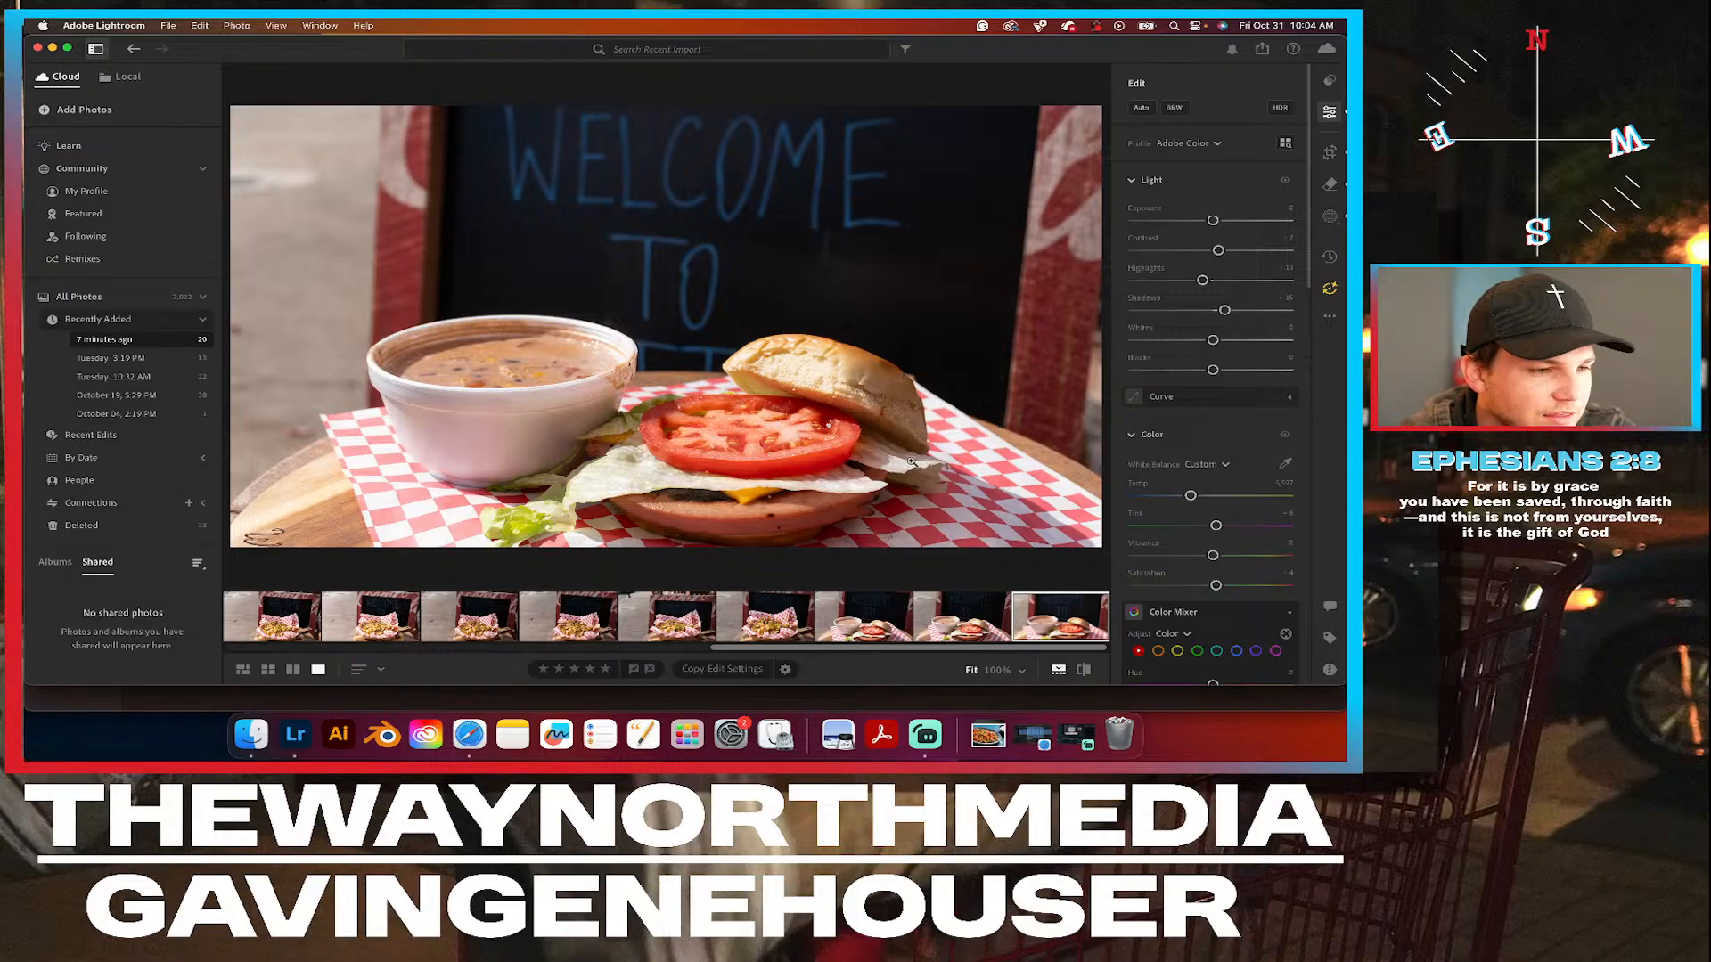
pyautogui.click(1084, 671)
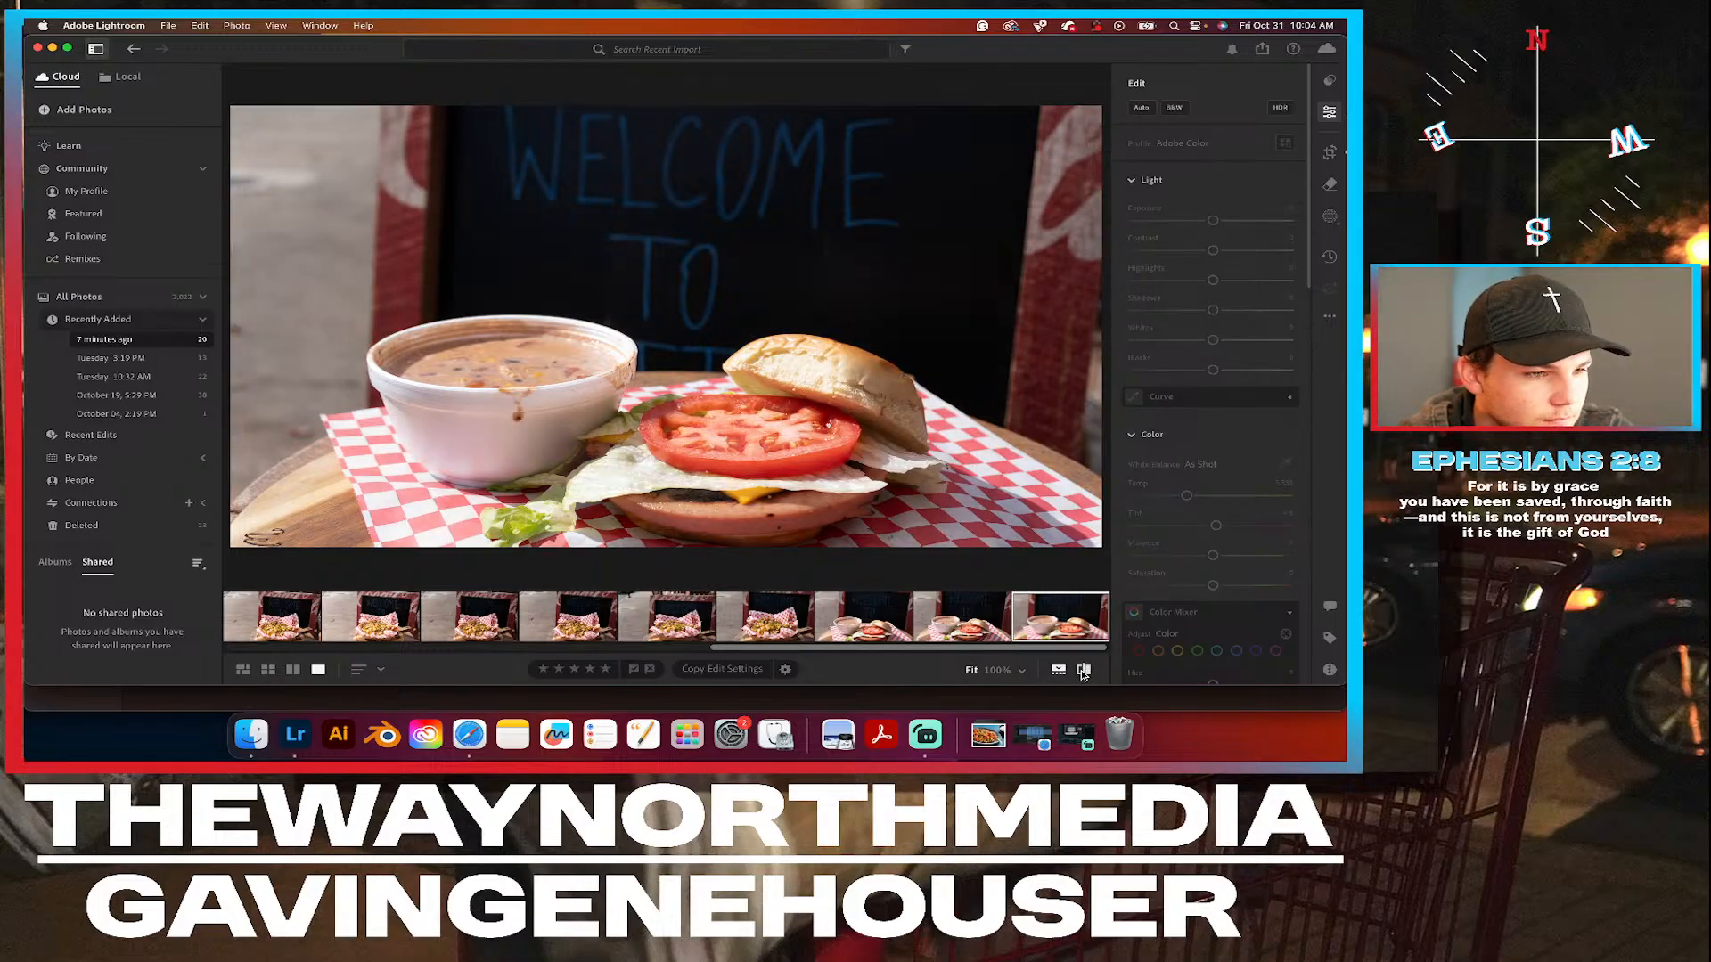
pyautogui.click(1084, 671)
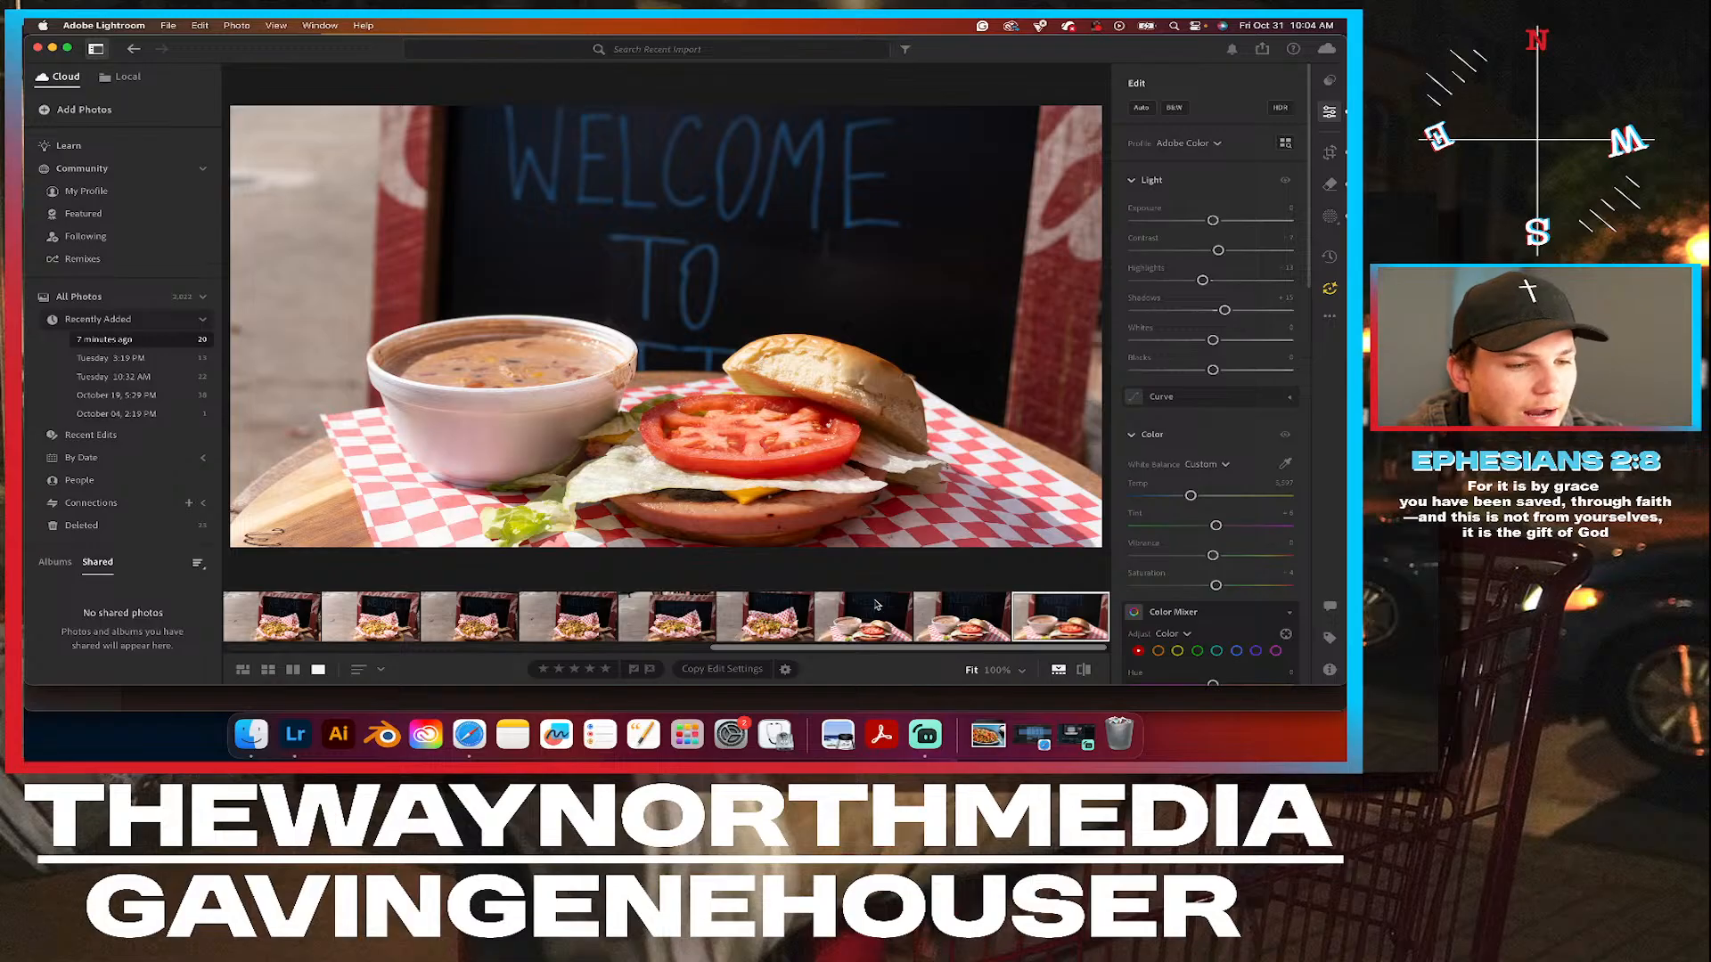
pyautogui.click(953, 630)
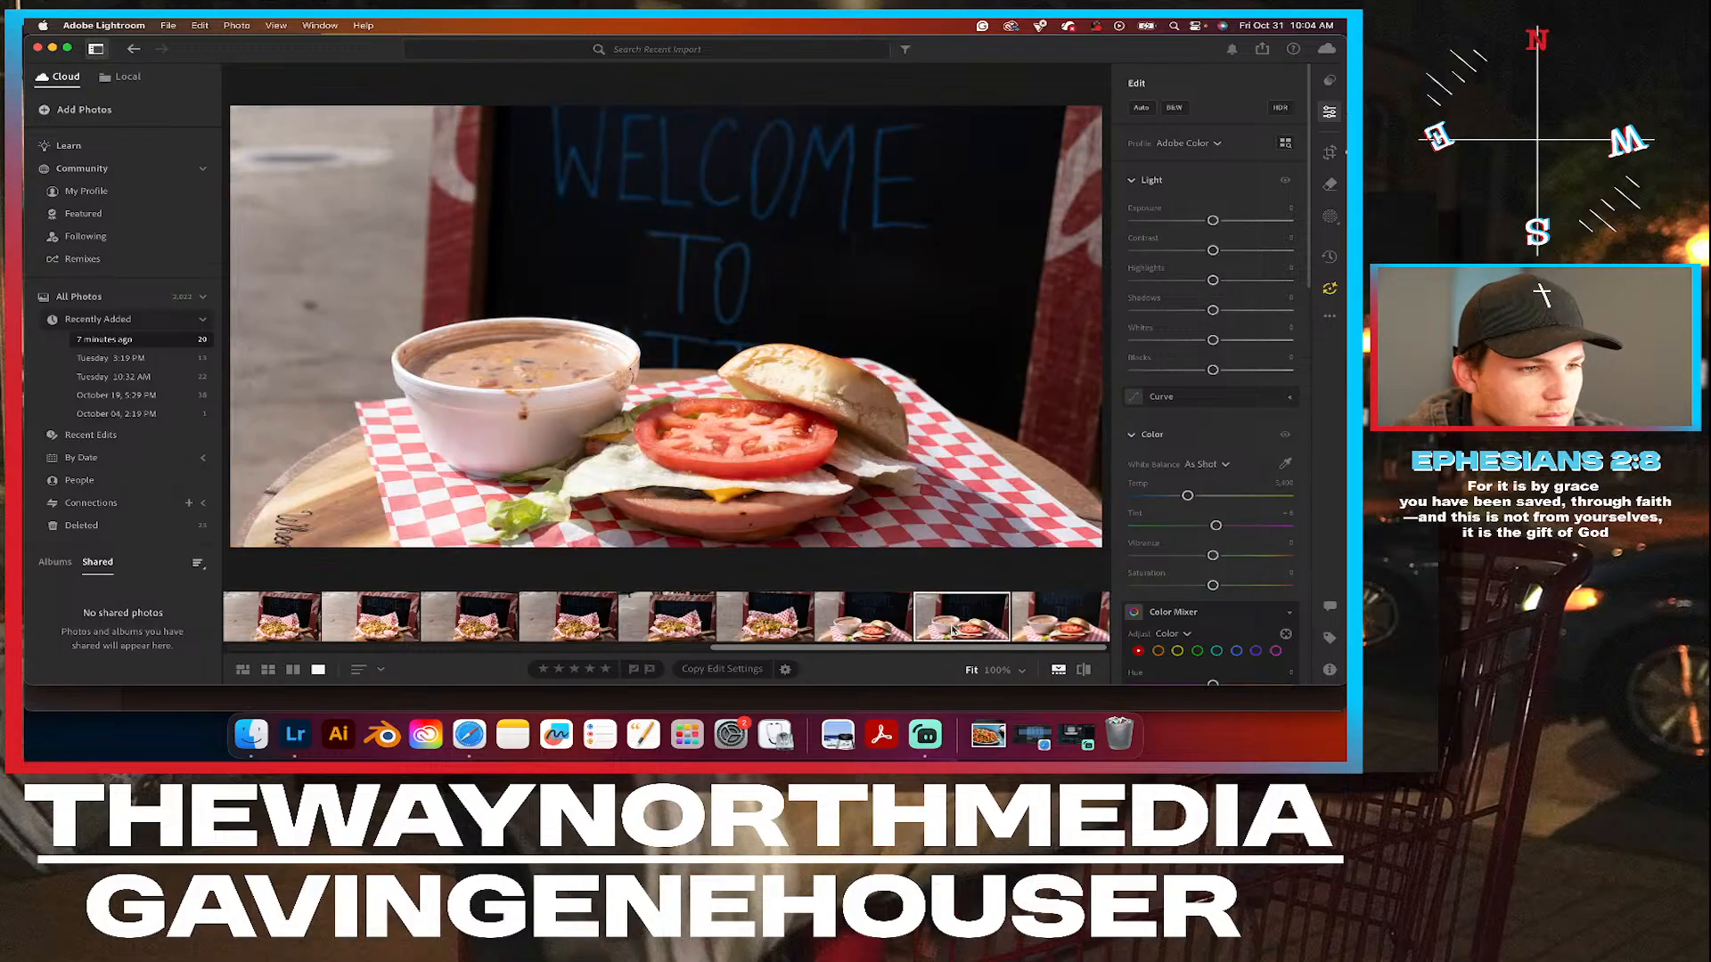
pyautogui.click(1045, 627)
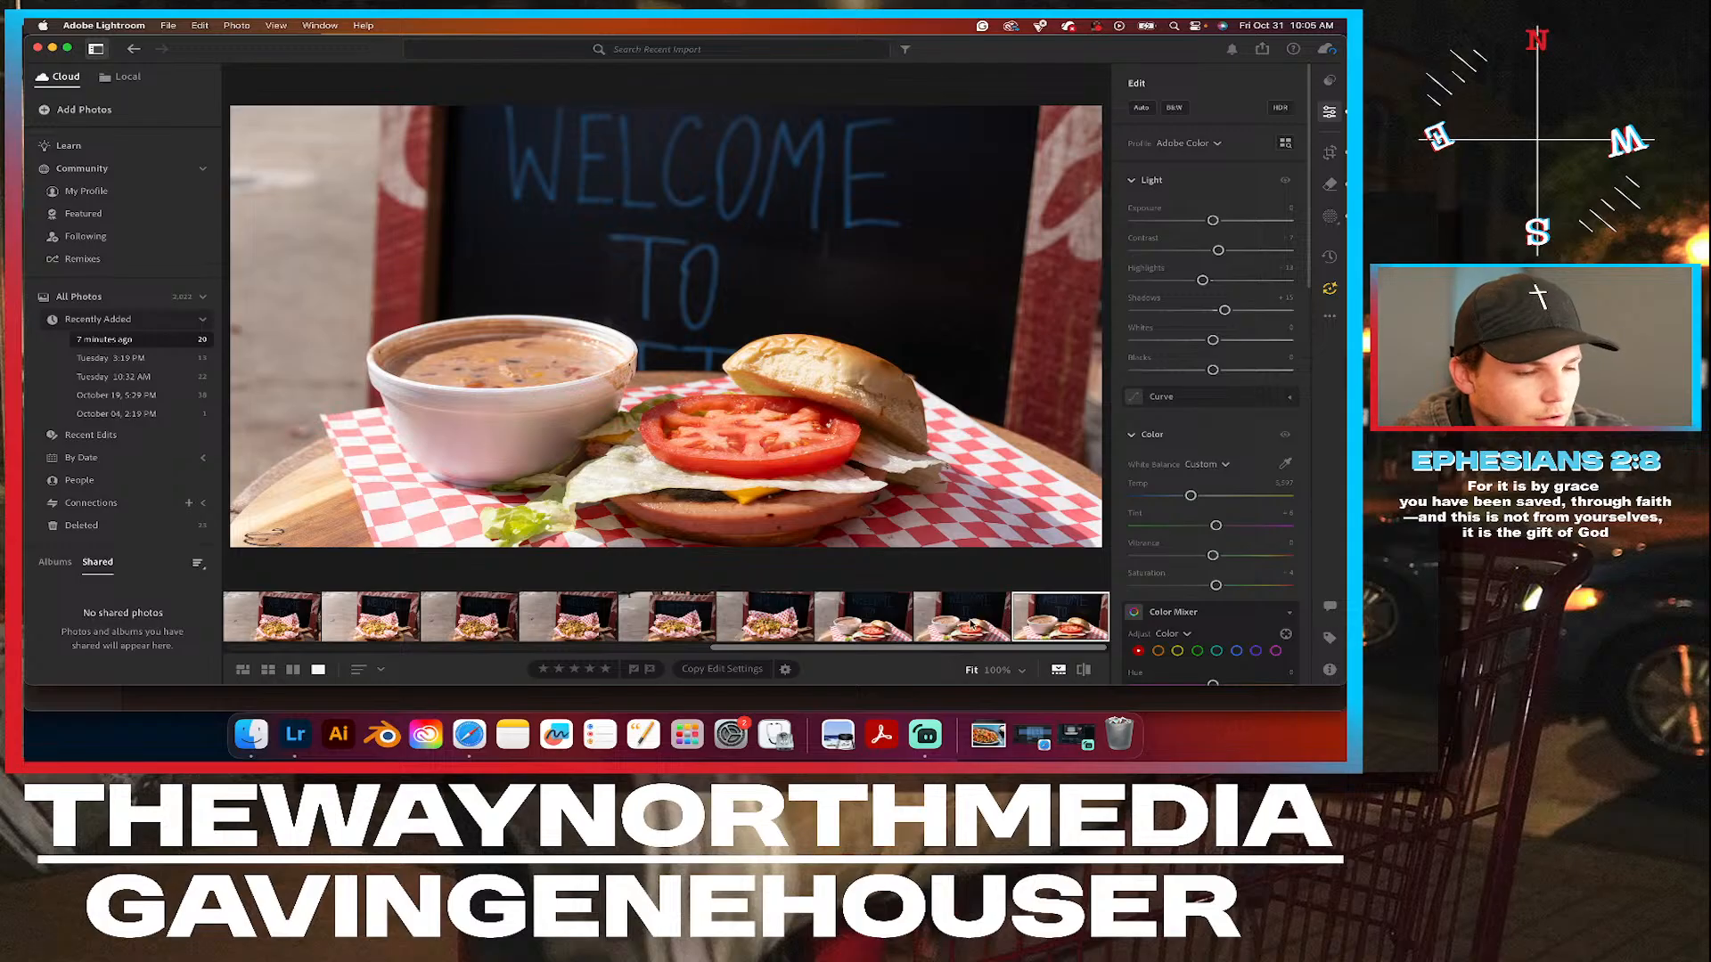
pyautogui.click(973, 625)
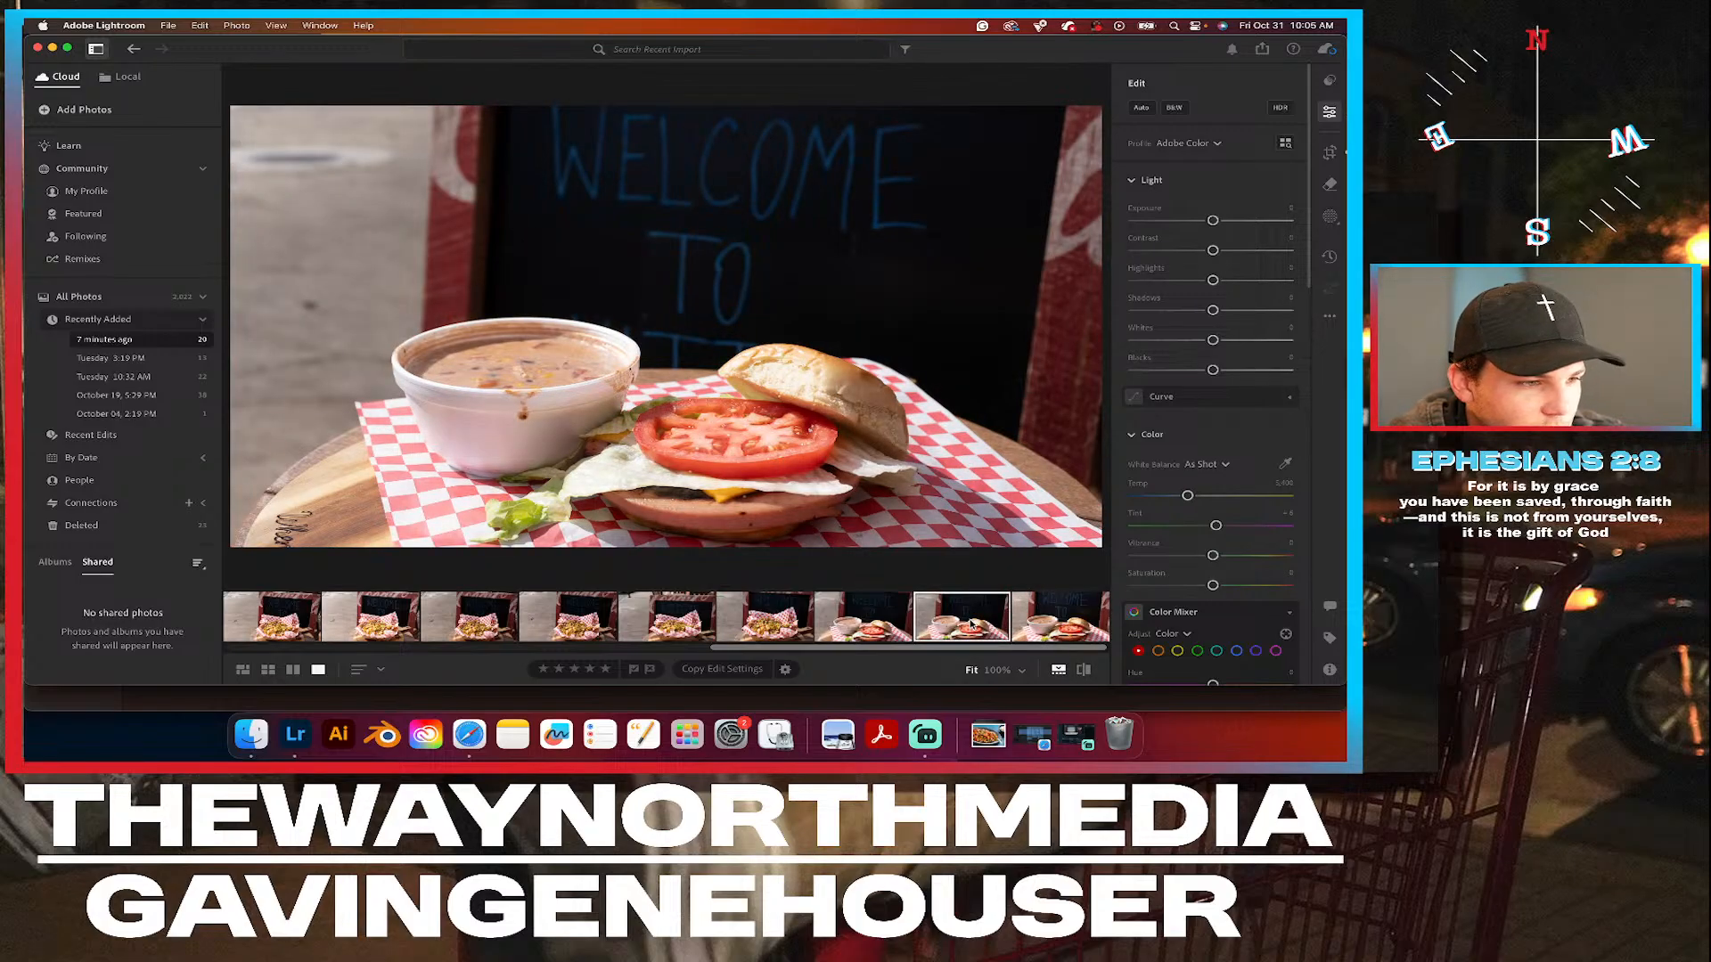
pyautogui.click(1074, 632)
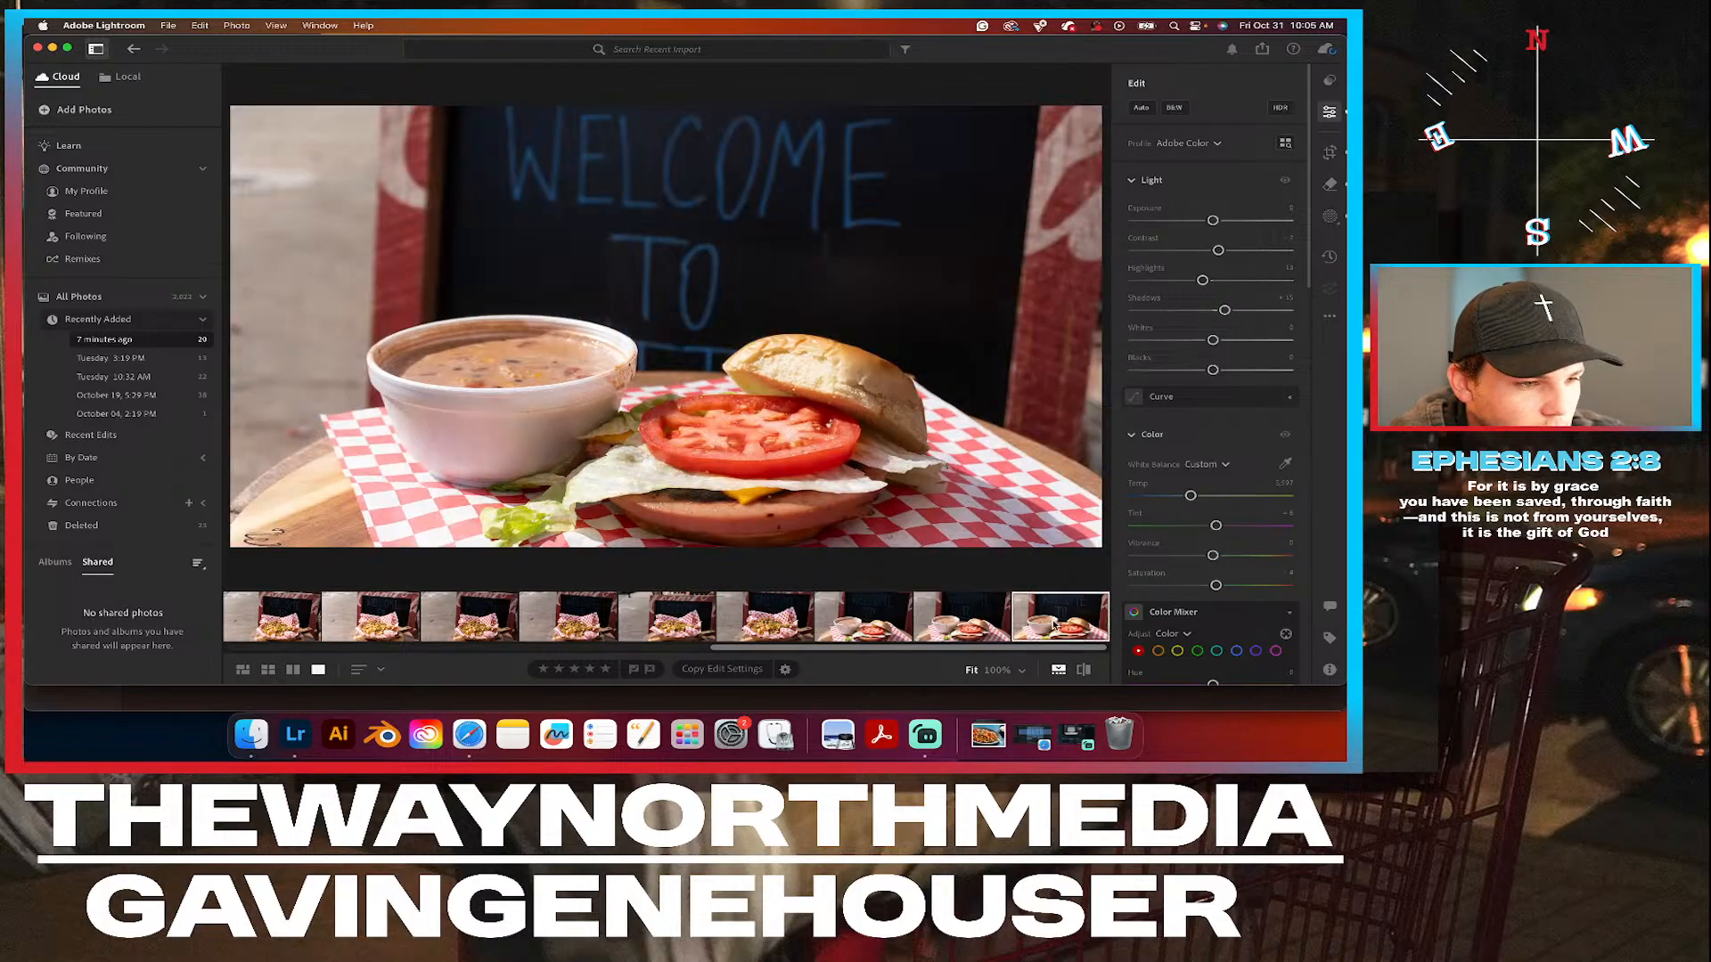
pyautogui.click(959, 626)
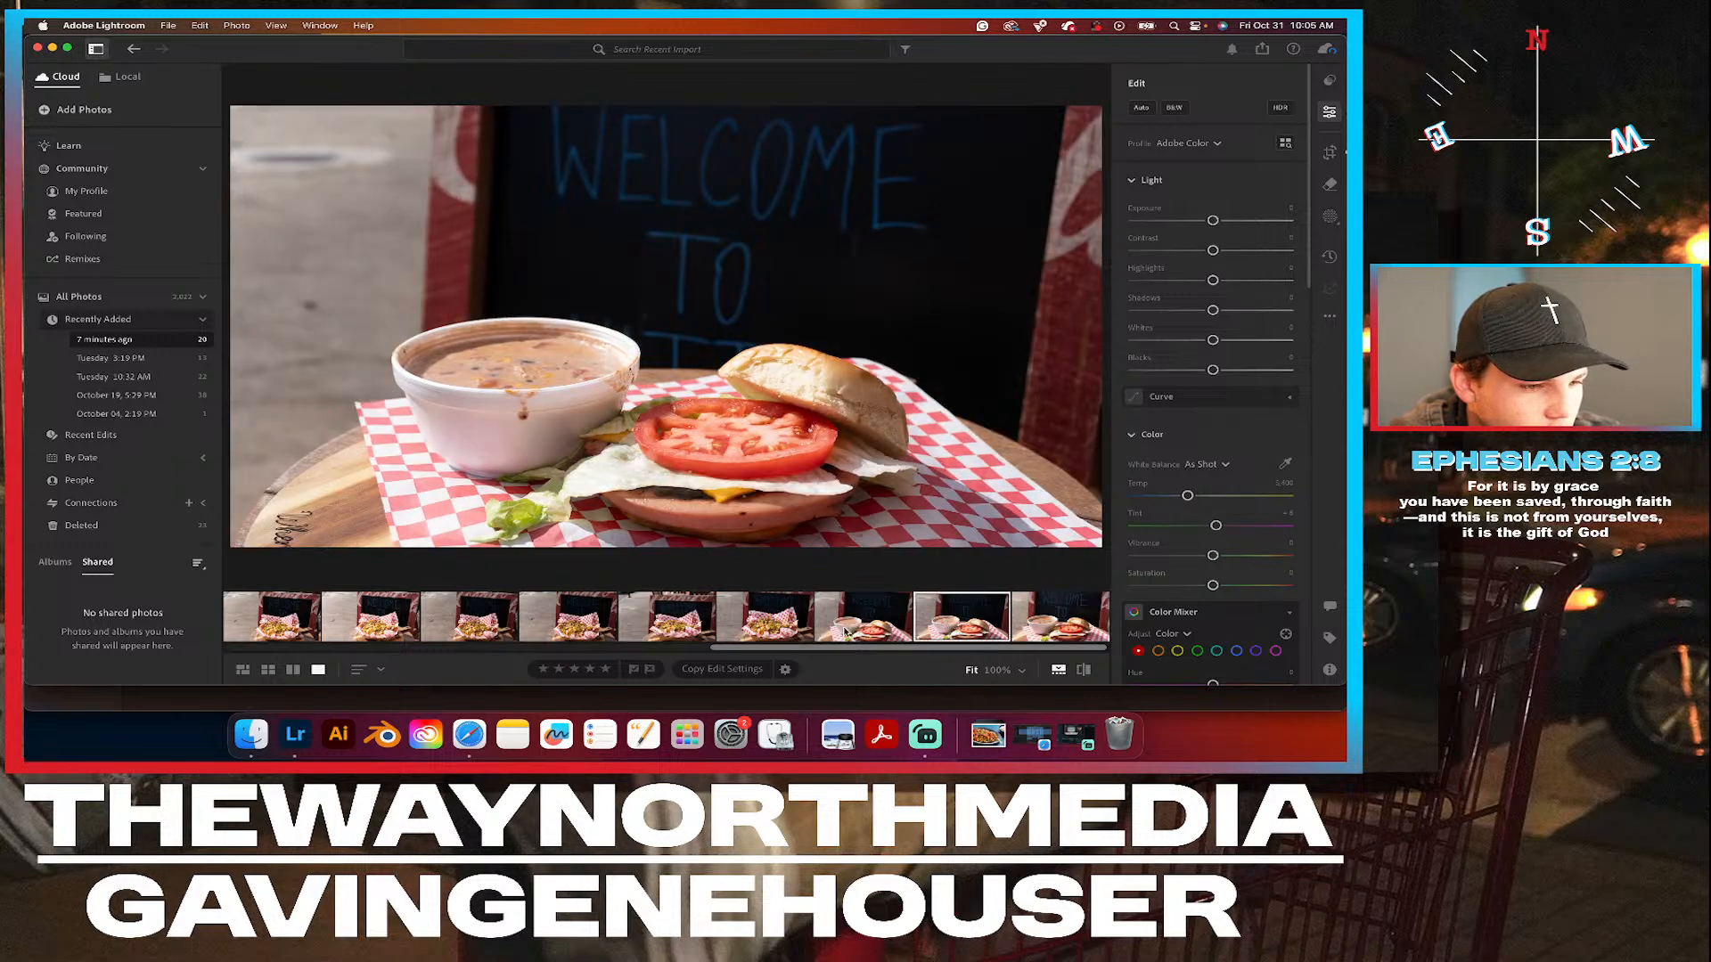
# Open the closer photo of the jalapeño-topped food basket and examine the toppings' focus up close.
pyautogui.click(780, 626)
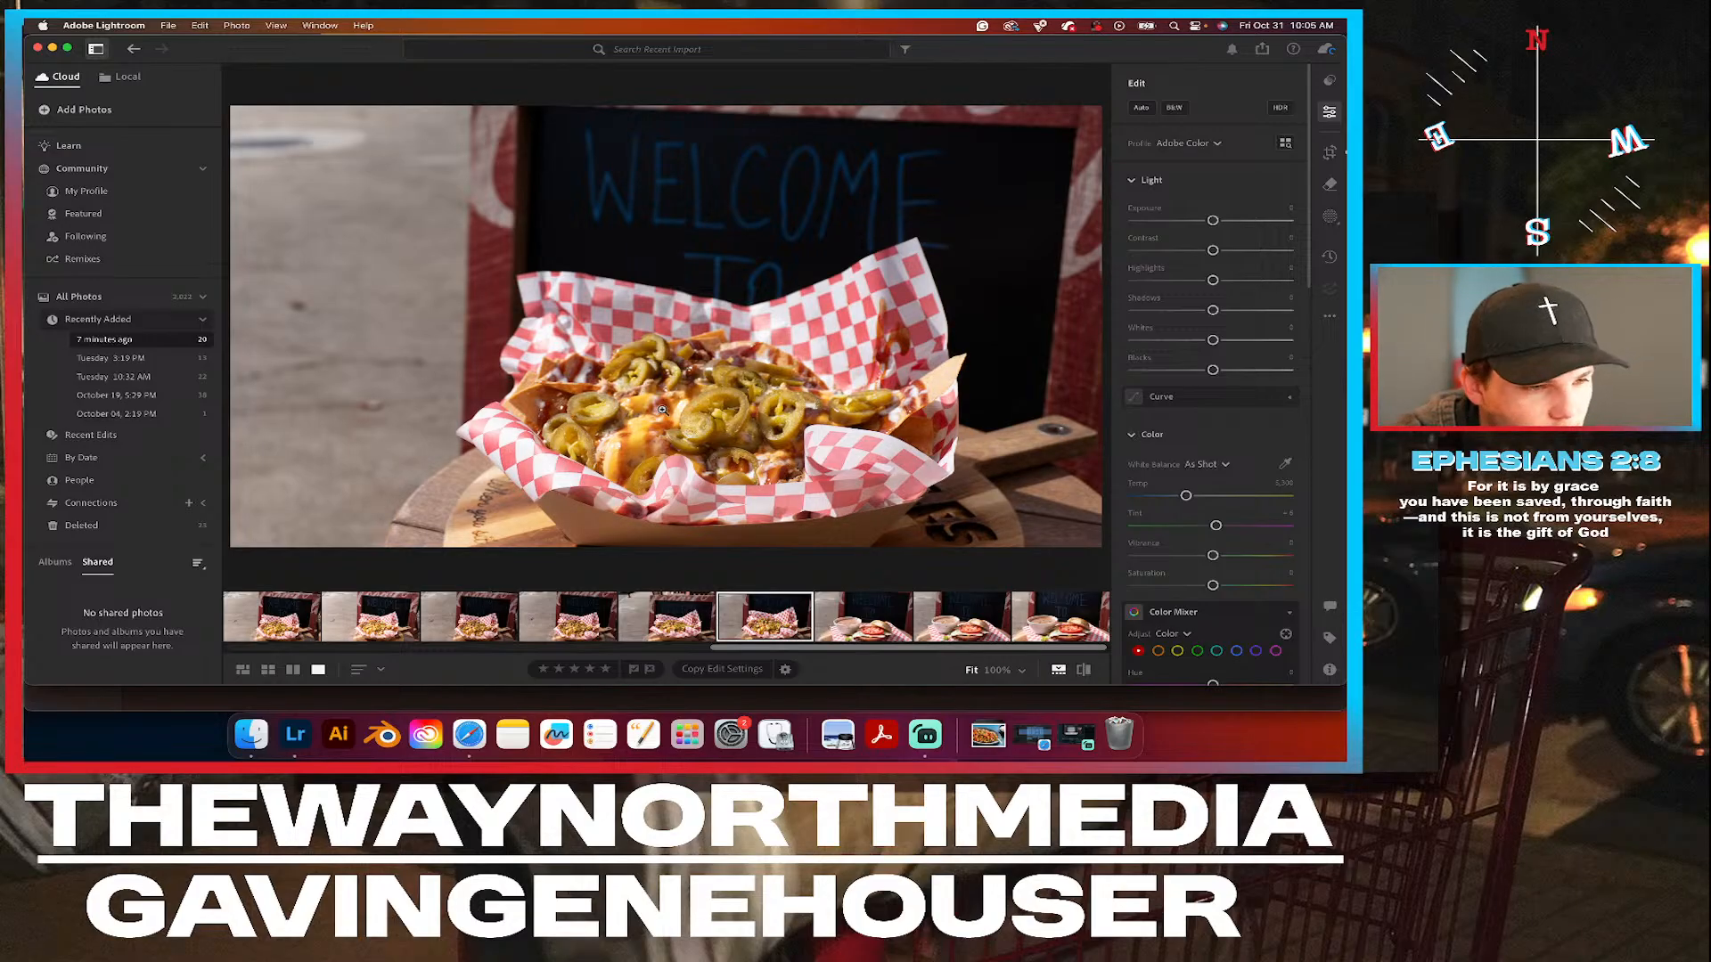
pyautogui.click(705, 403)
pyautogui.moveTo(702, 406); pyautogui.dragTo(890, 284)
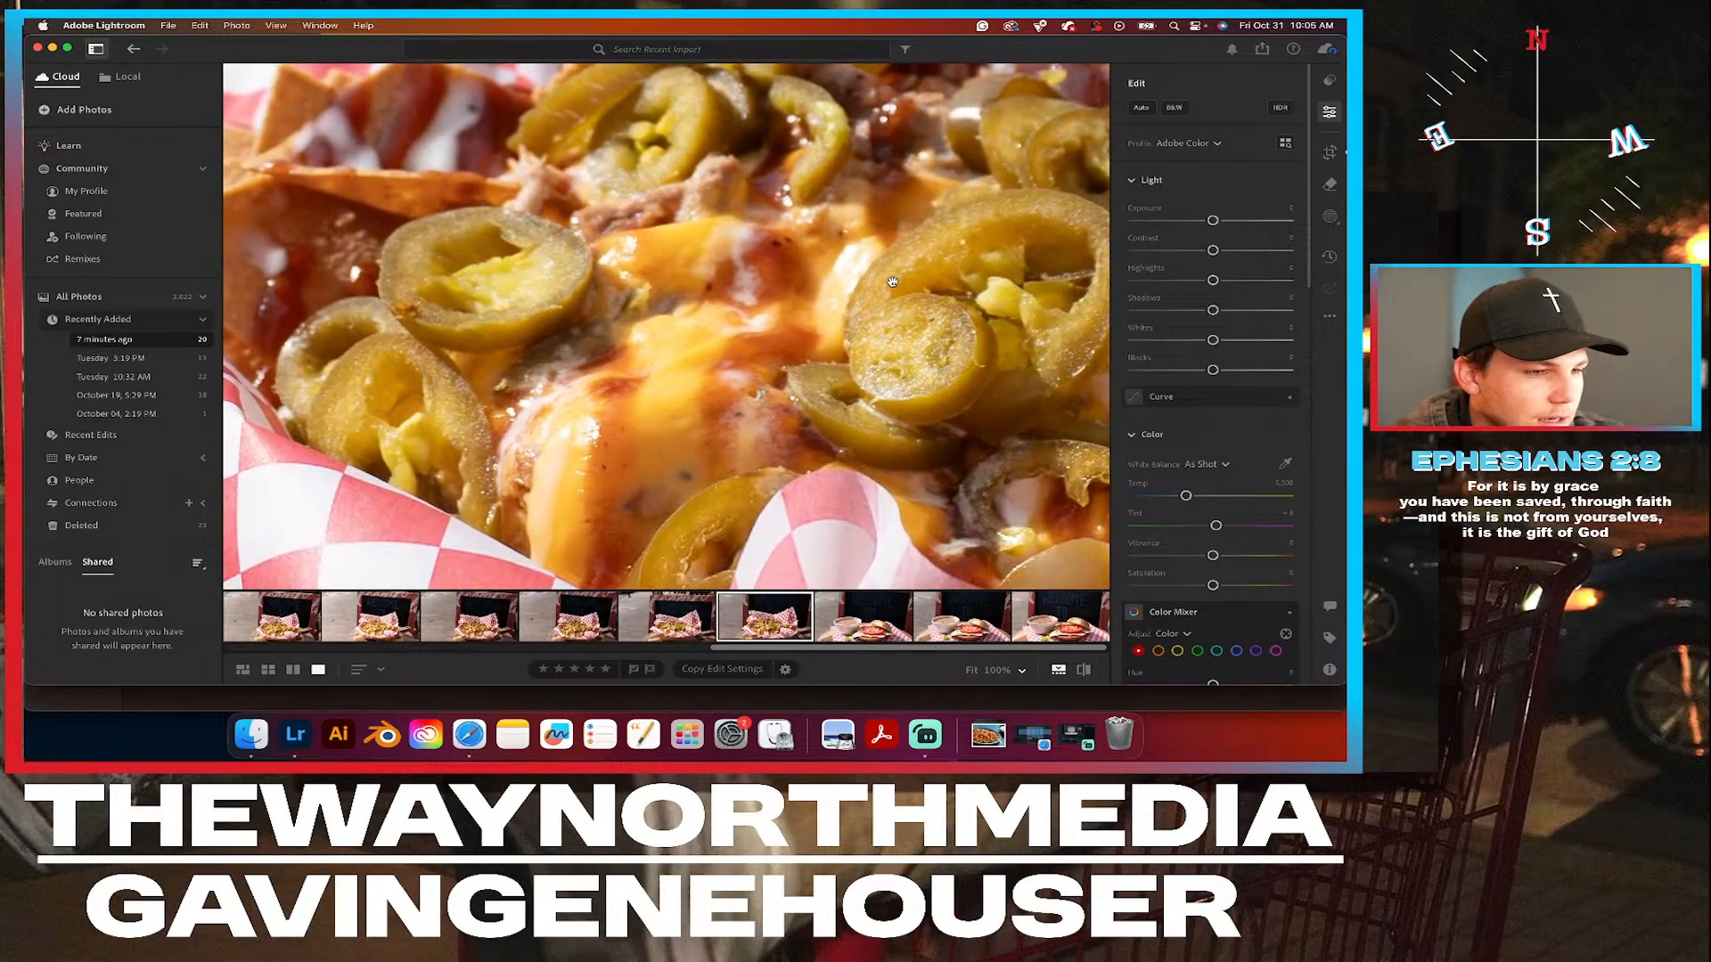
pyautogui.click(889, 283)
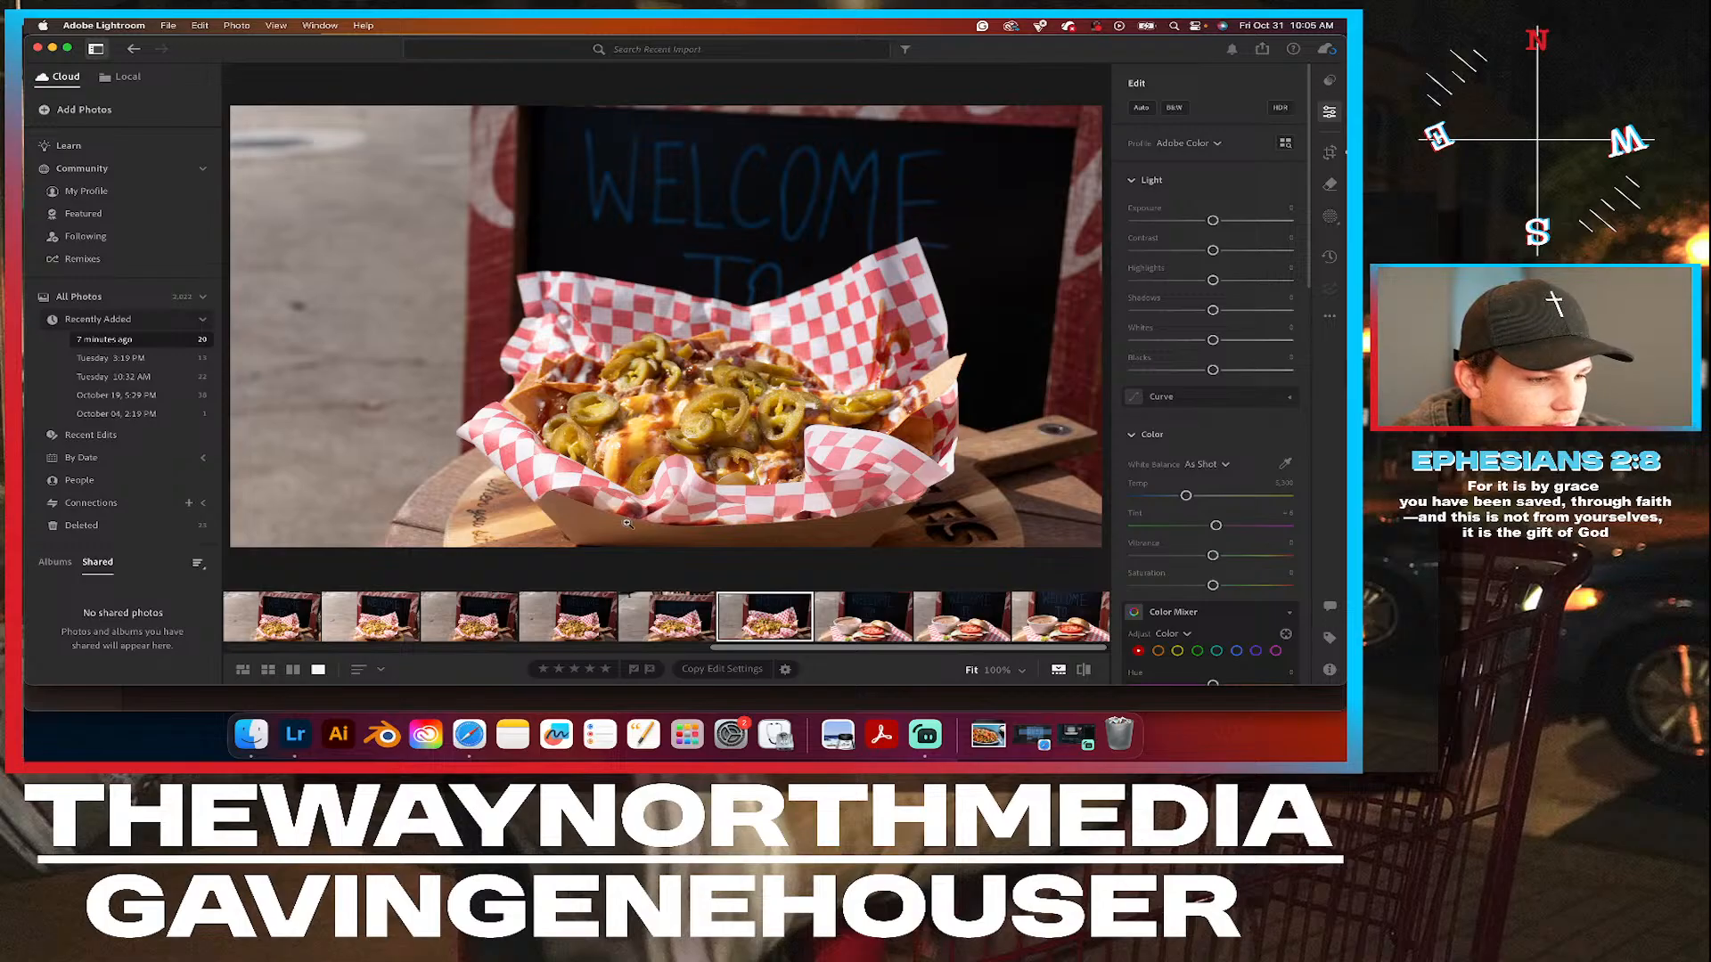
# Crop the wider jalapeño food basket photo to the 5 x 4 aspect as an upright, full-height frame around the basket.
pyautogui.click(661, 629)
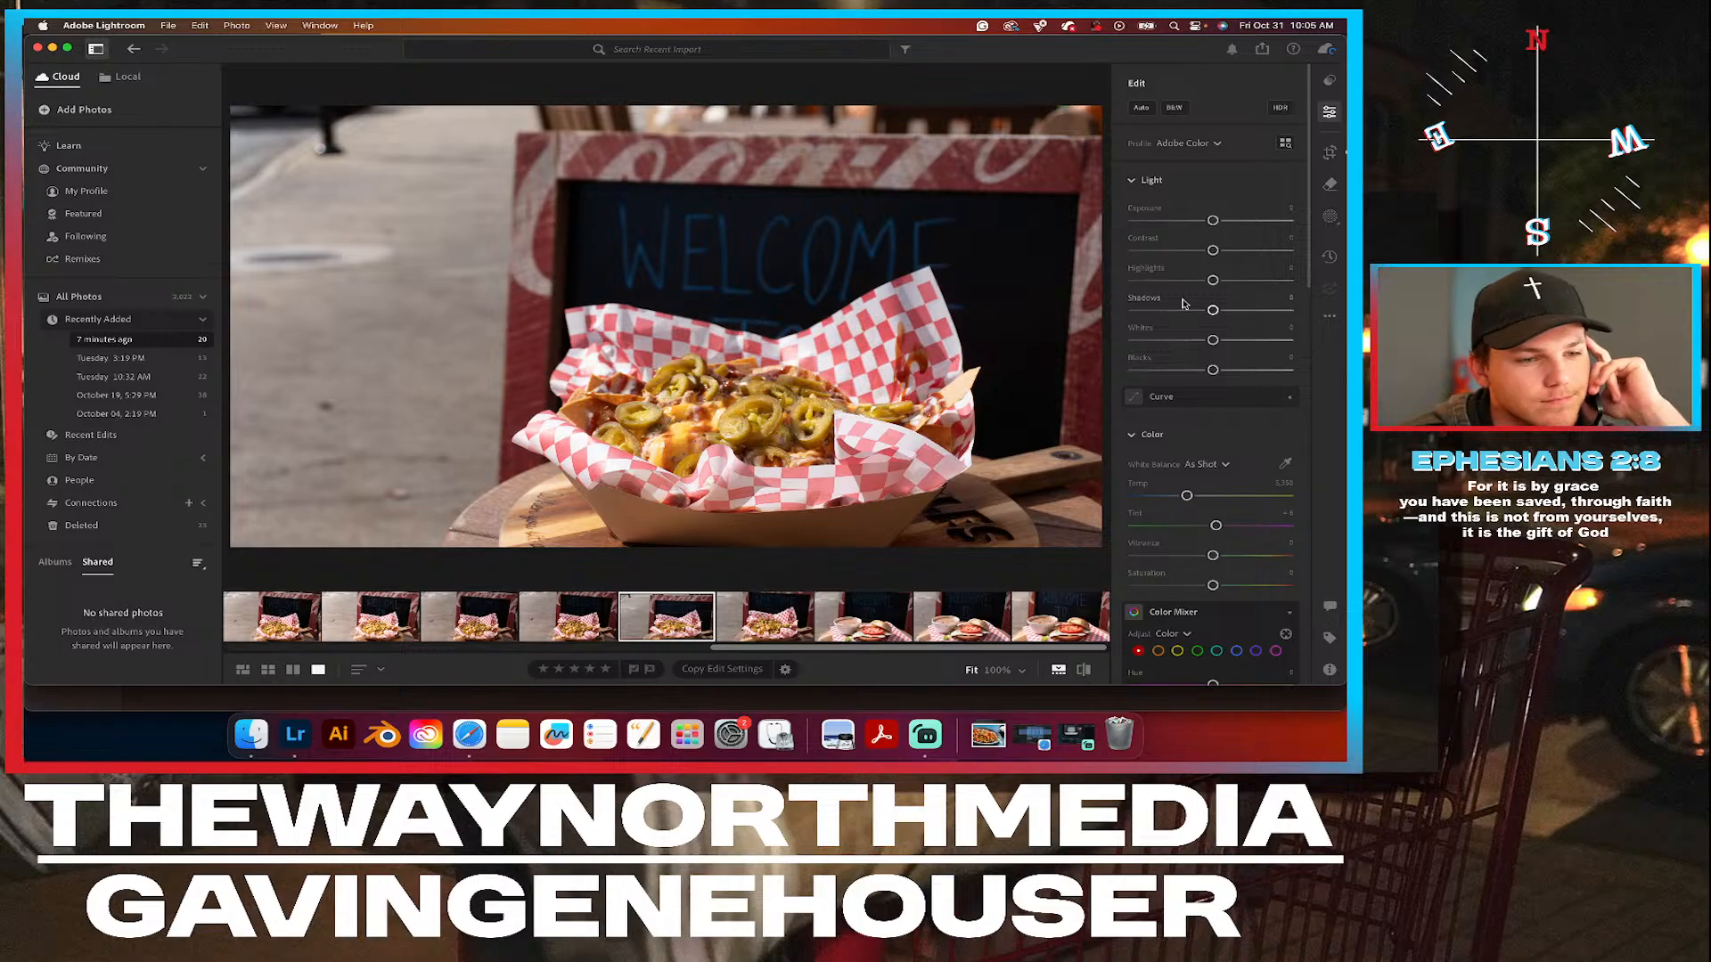
pyautogui.click(1329, 152)
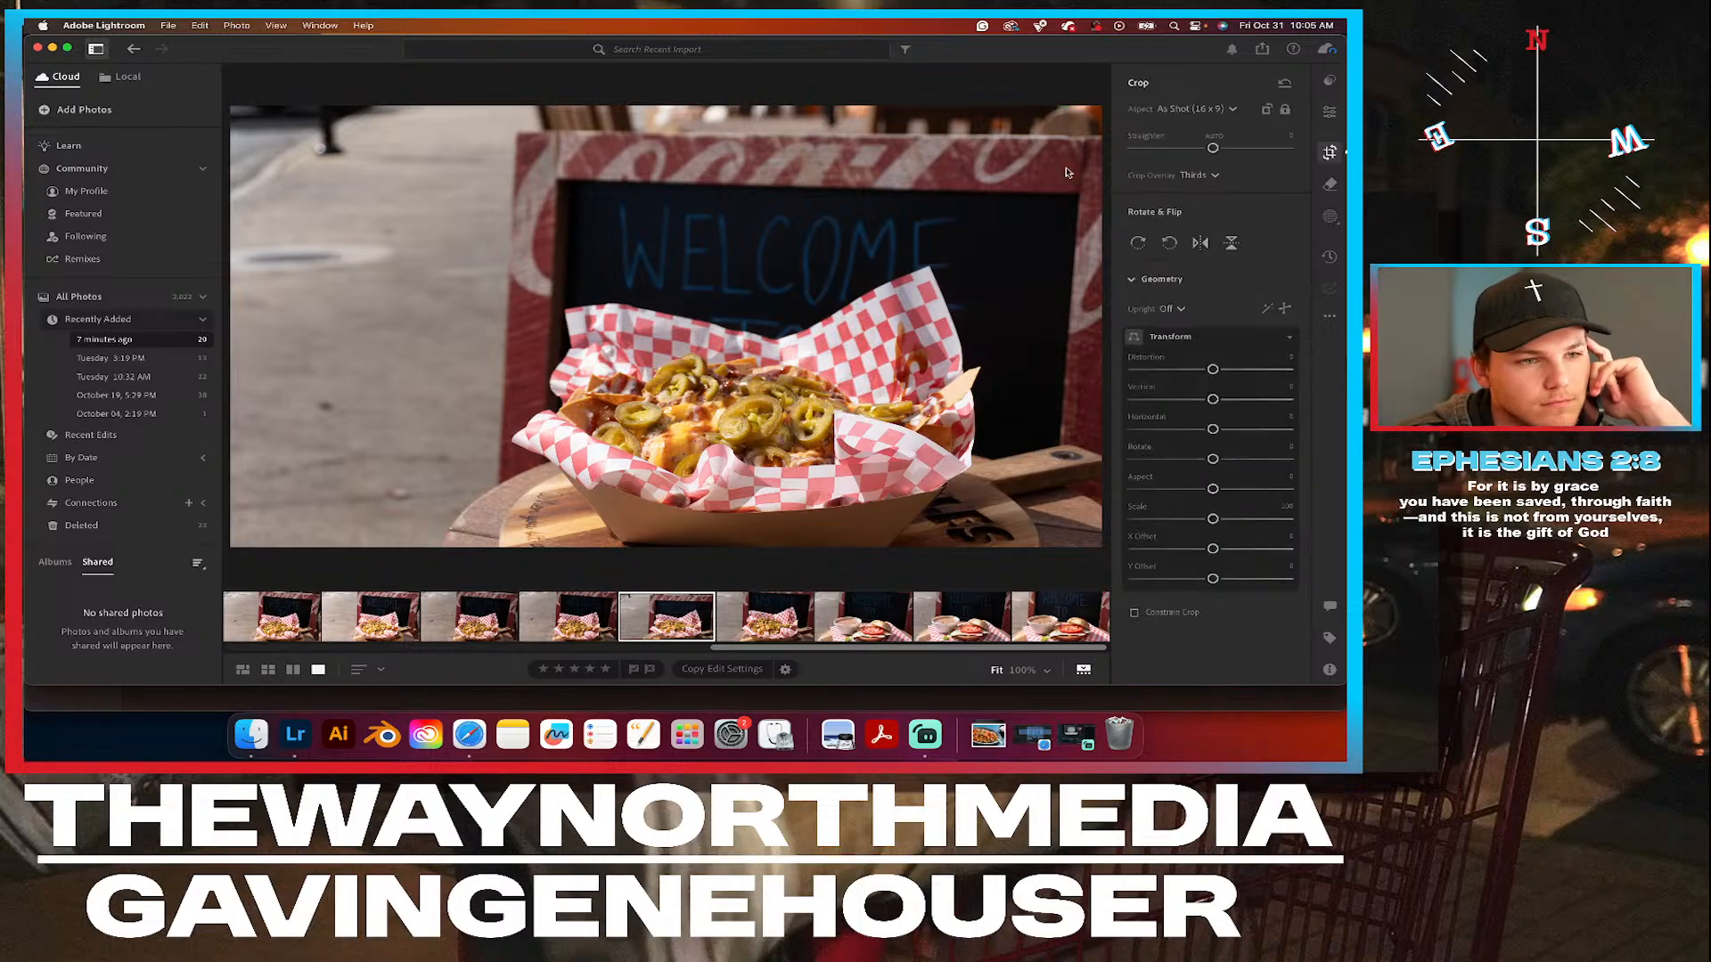
pyautogui.moveTo(792, 406); pyautogui.dragTo(796, 333)
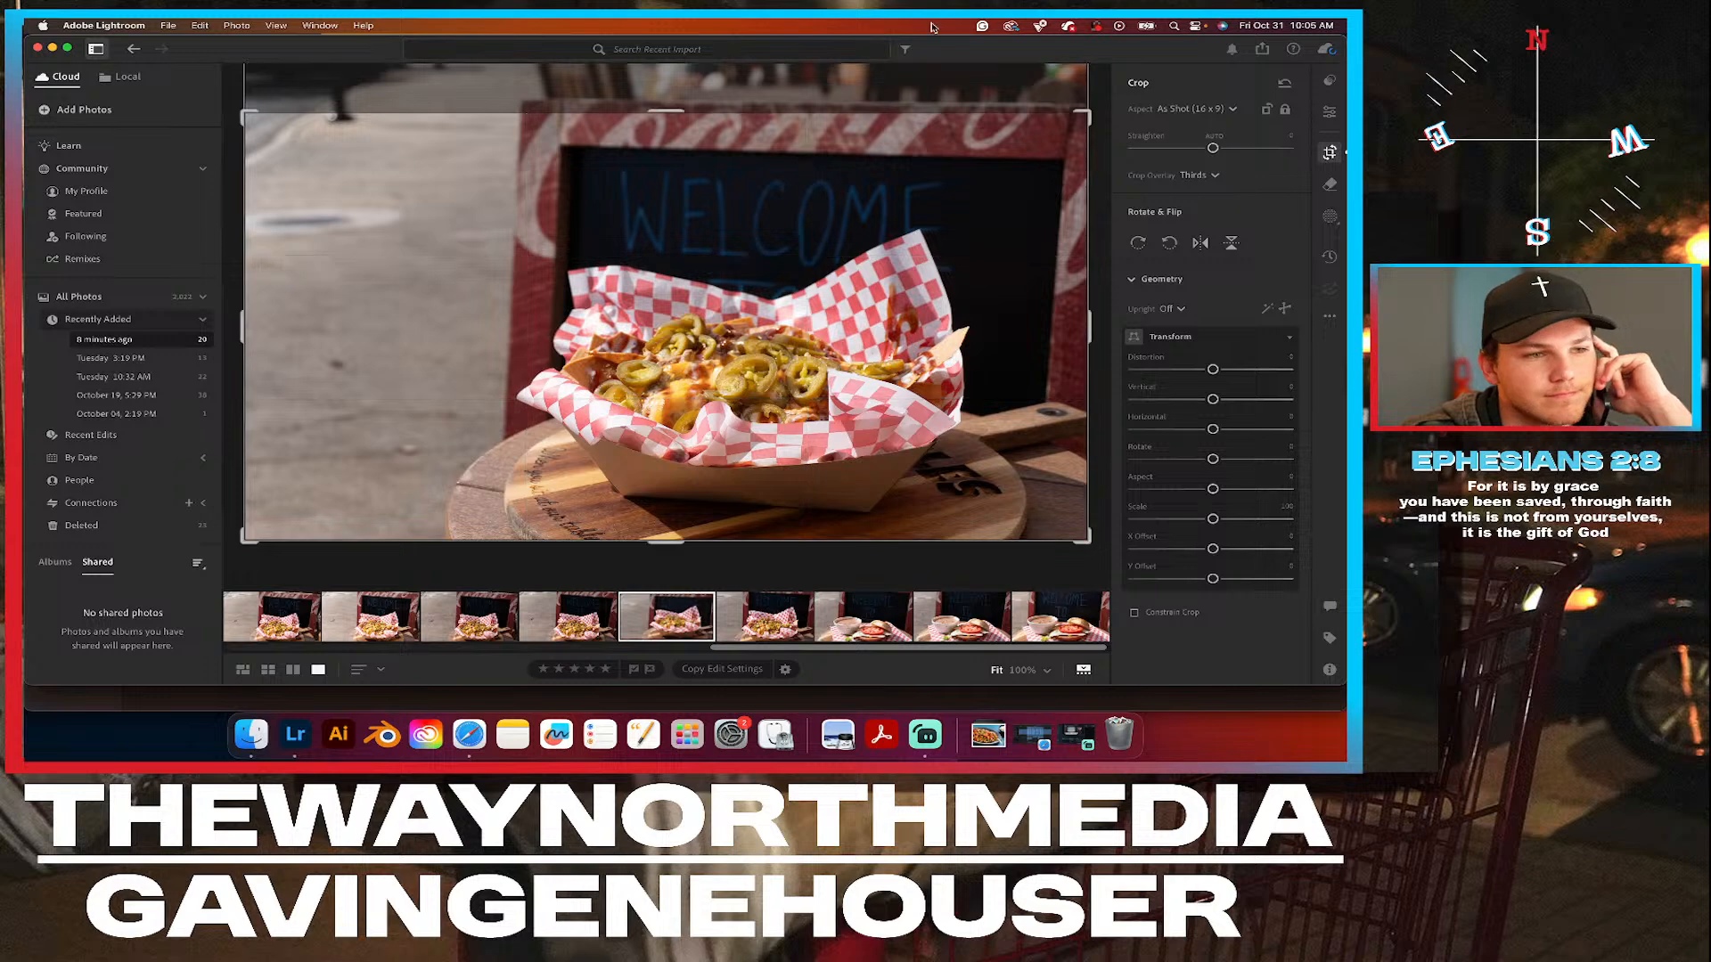
pyautogui.moveTo(244, 319); pyautogui.dragTo(281, 326)
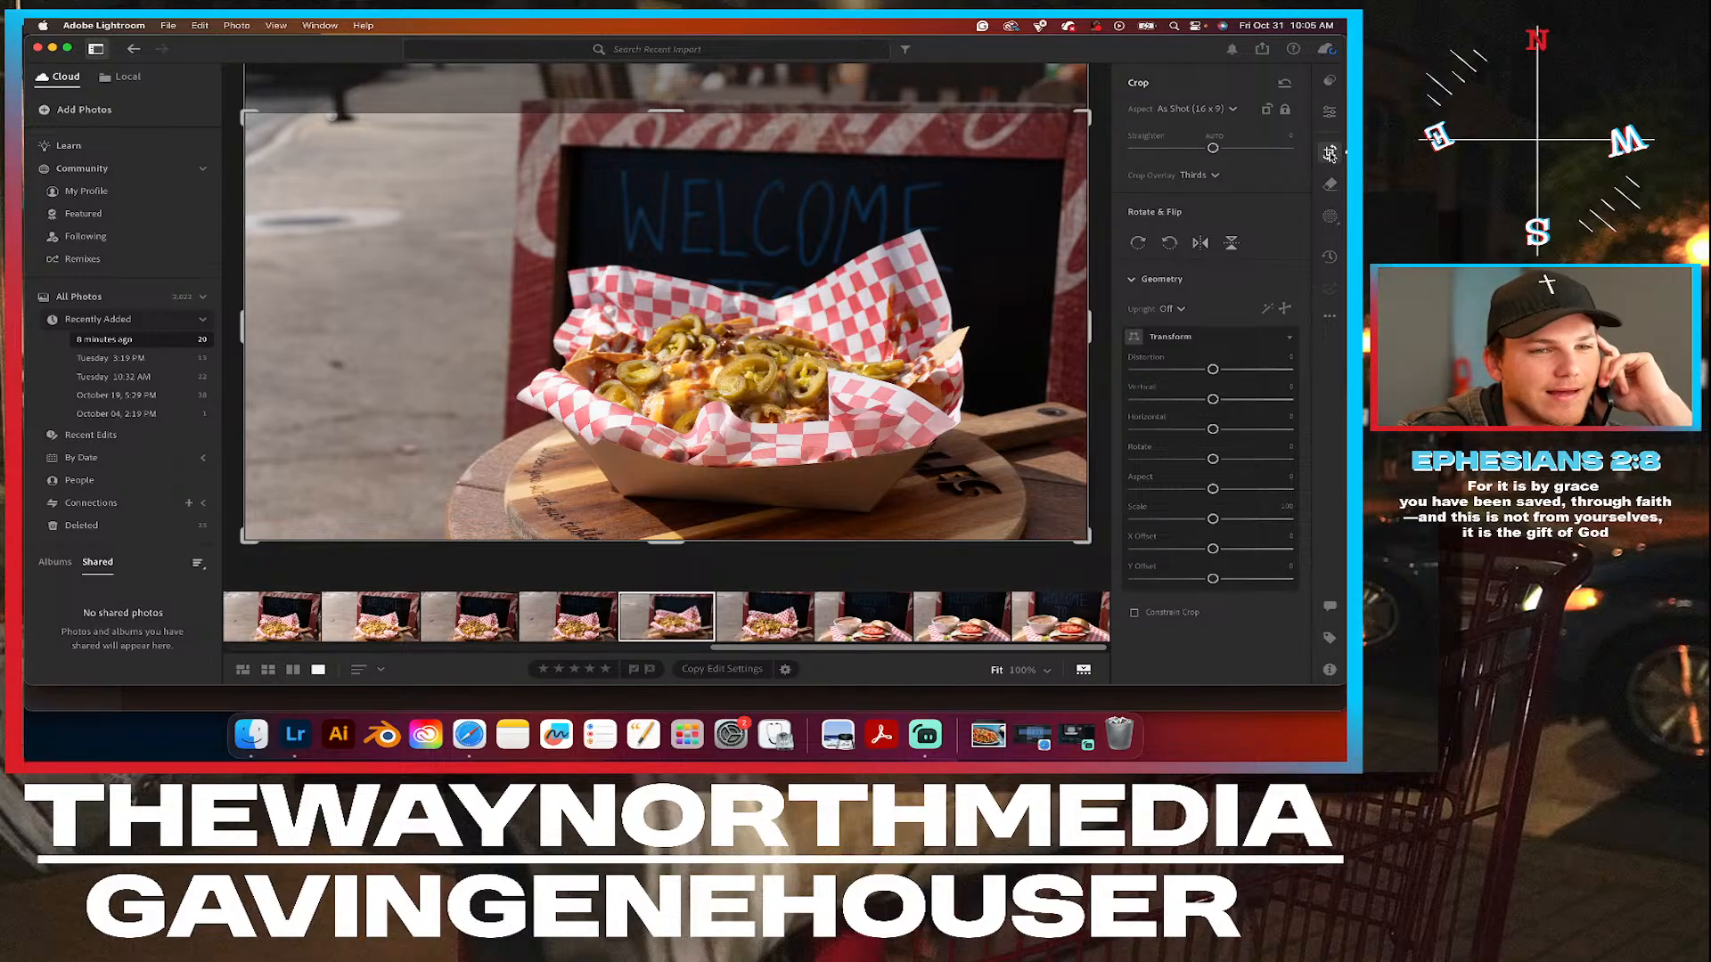
pyautogui.click(1231, 113)
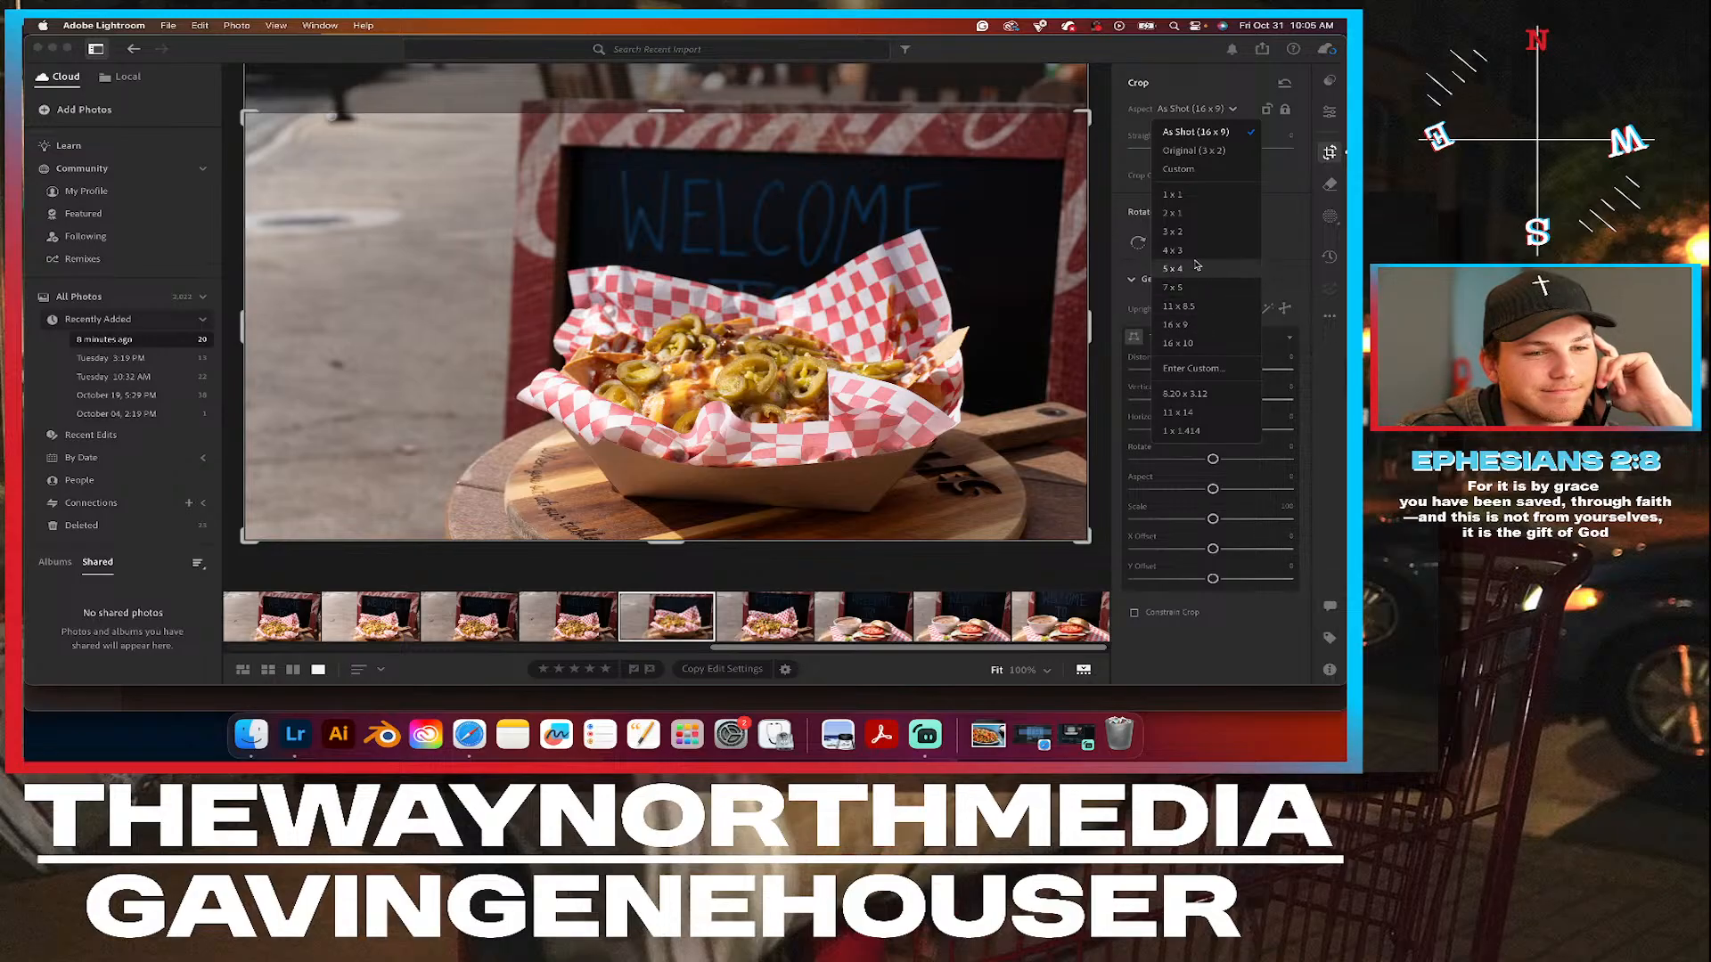
pyautogui.click(1191, 271)
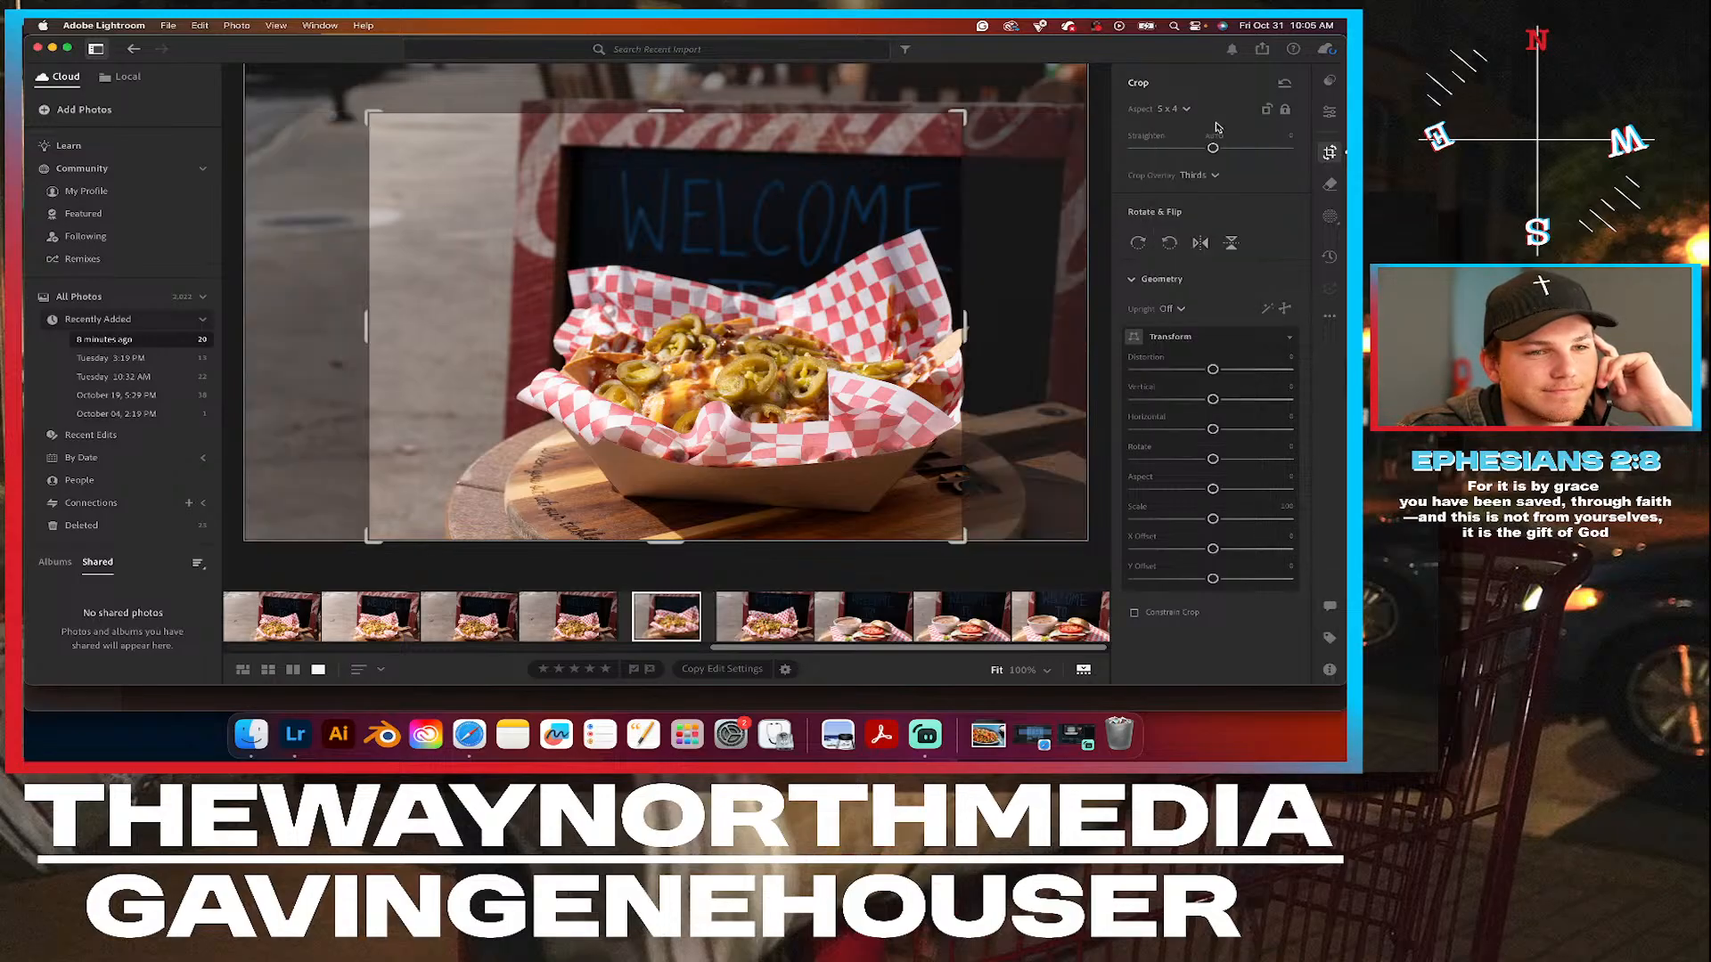
pyautogui.moveTo(508, 120); pyautogui.dragTo(441, 74)
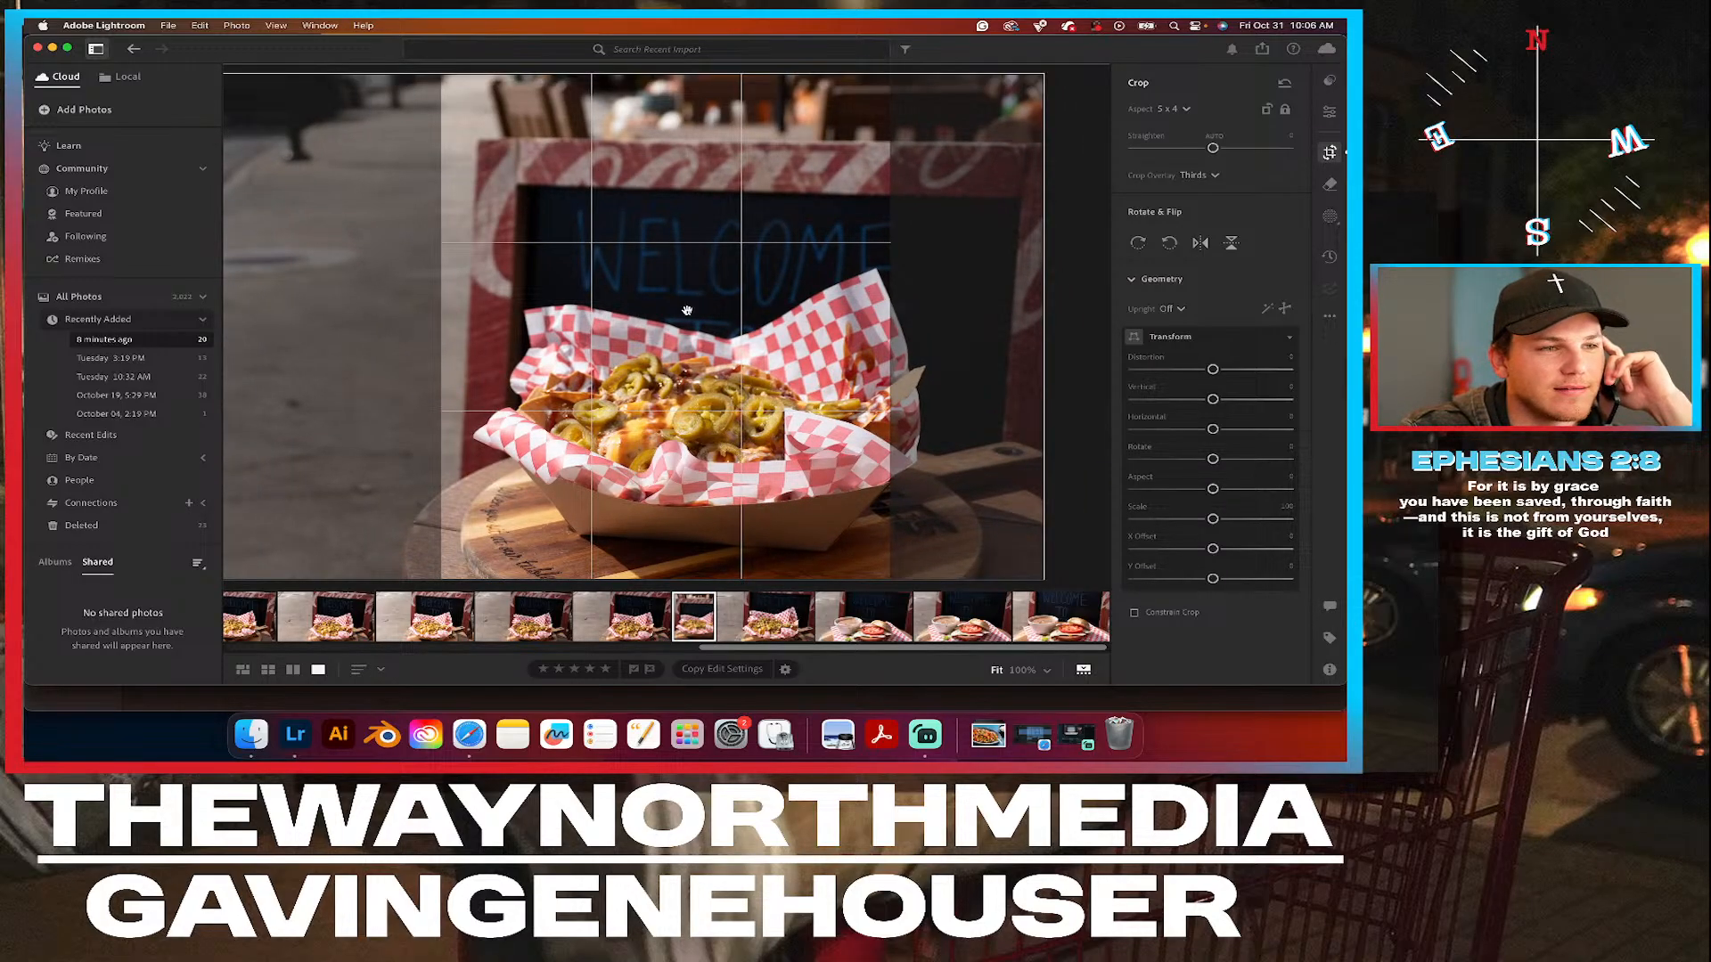
pyautogui.moveTo(684, 311); pyautogui.dragTo(647, 298)
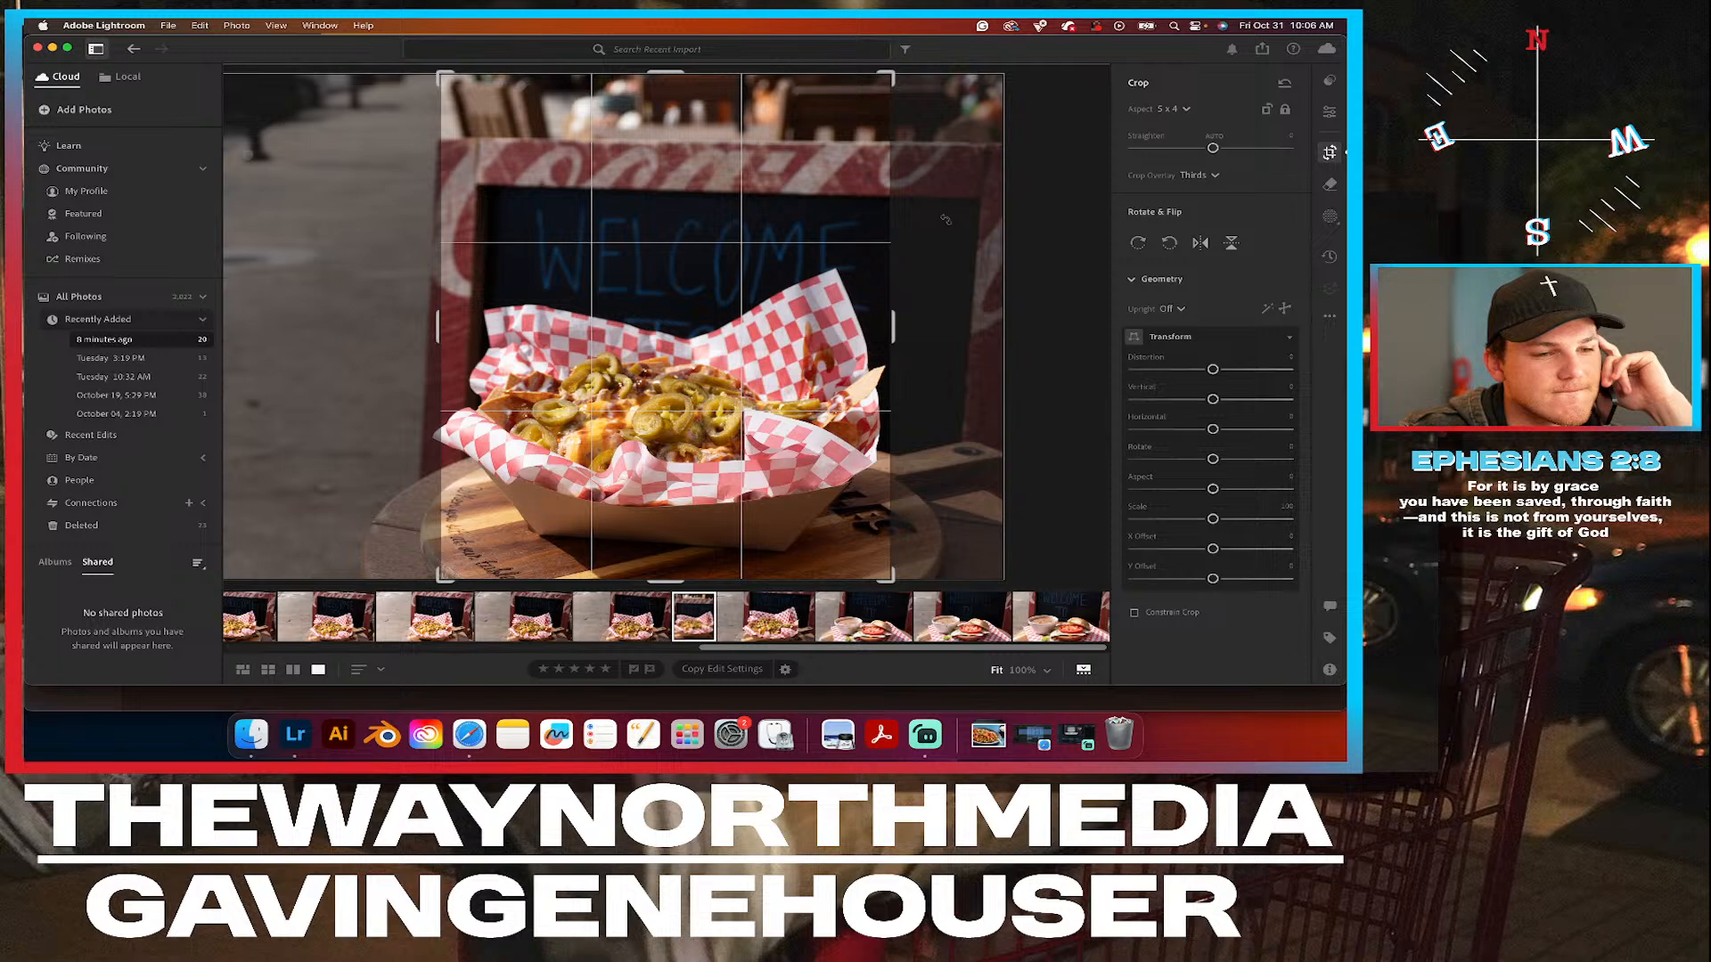
pyautogui.click(1328, 113)
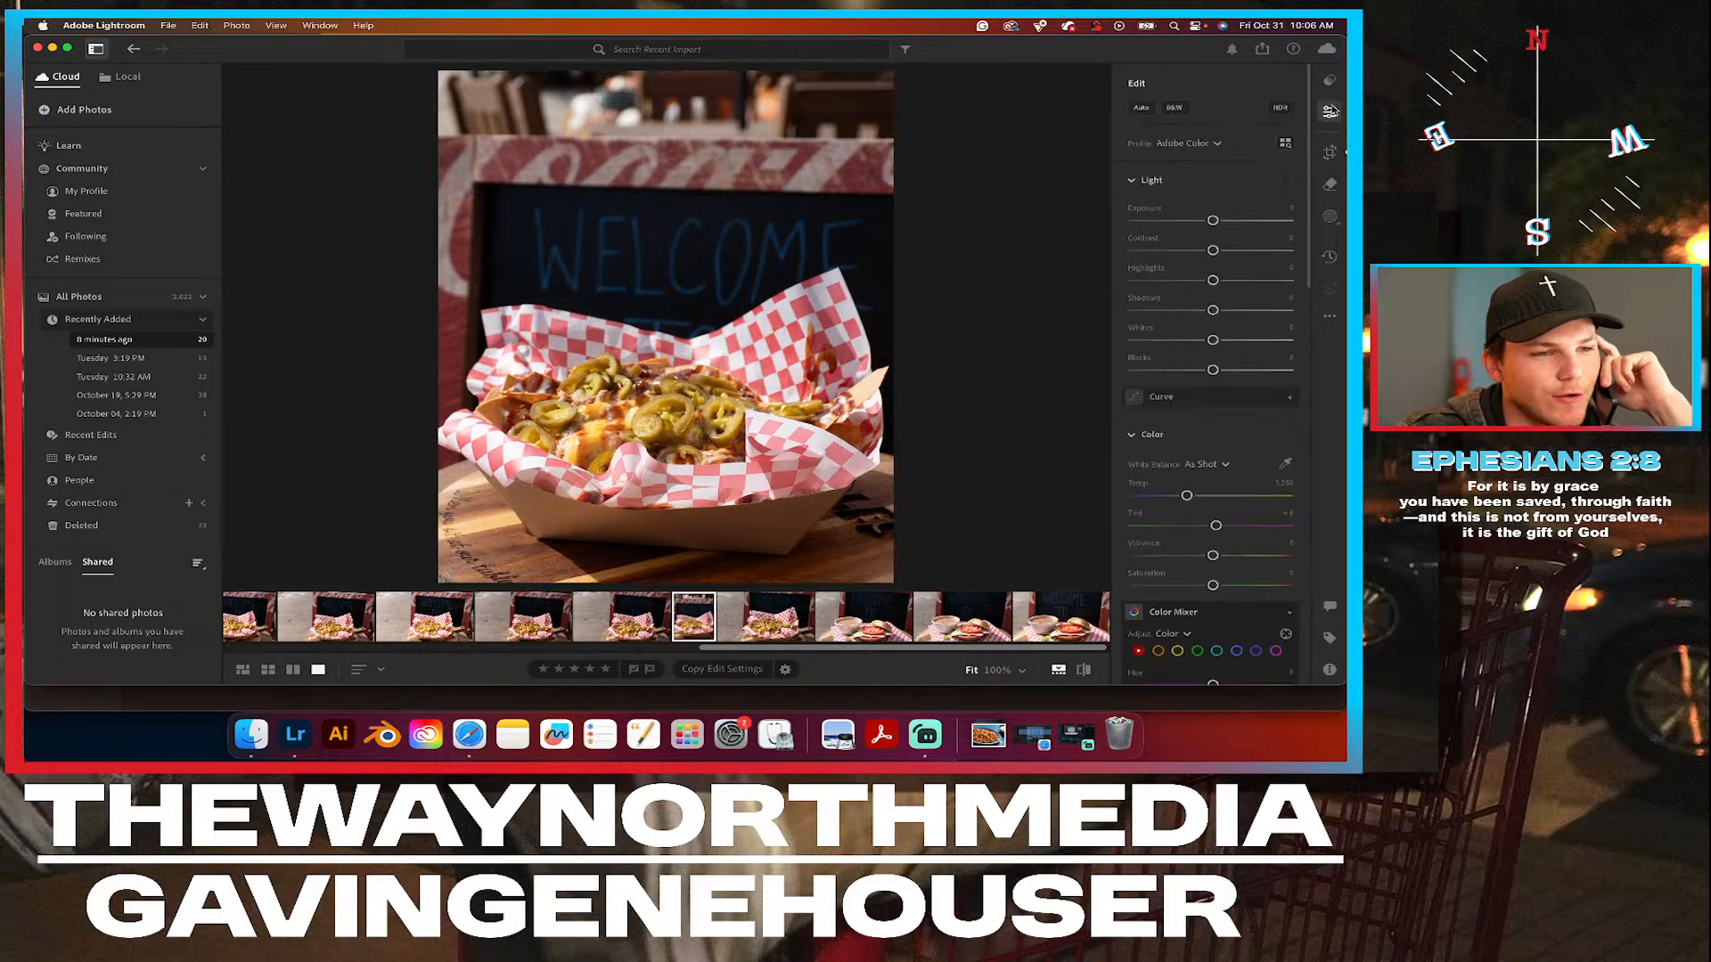
# Examine the jalapeños, cheese and sauce up close in the cropped basket photo.
pyautogui.click(657, 424)
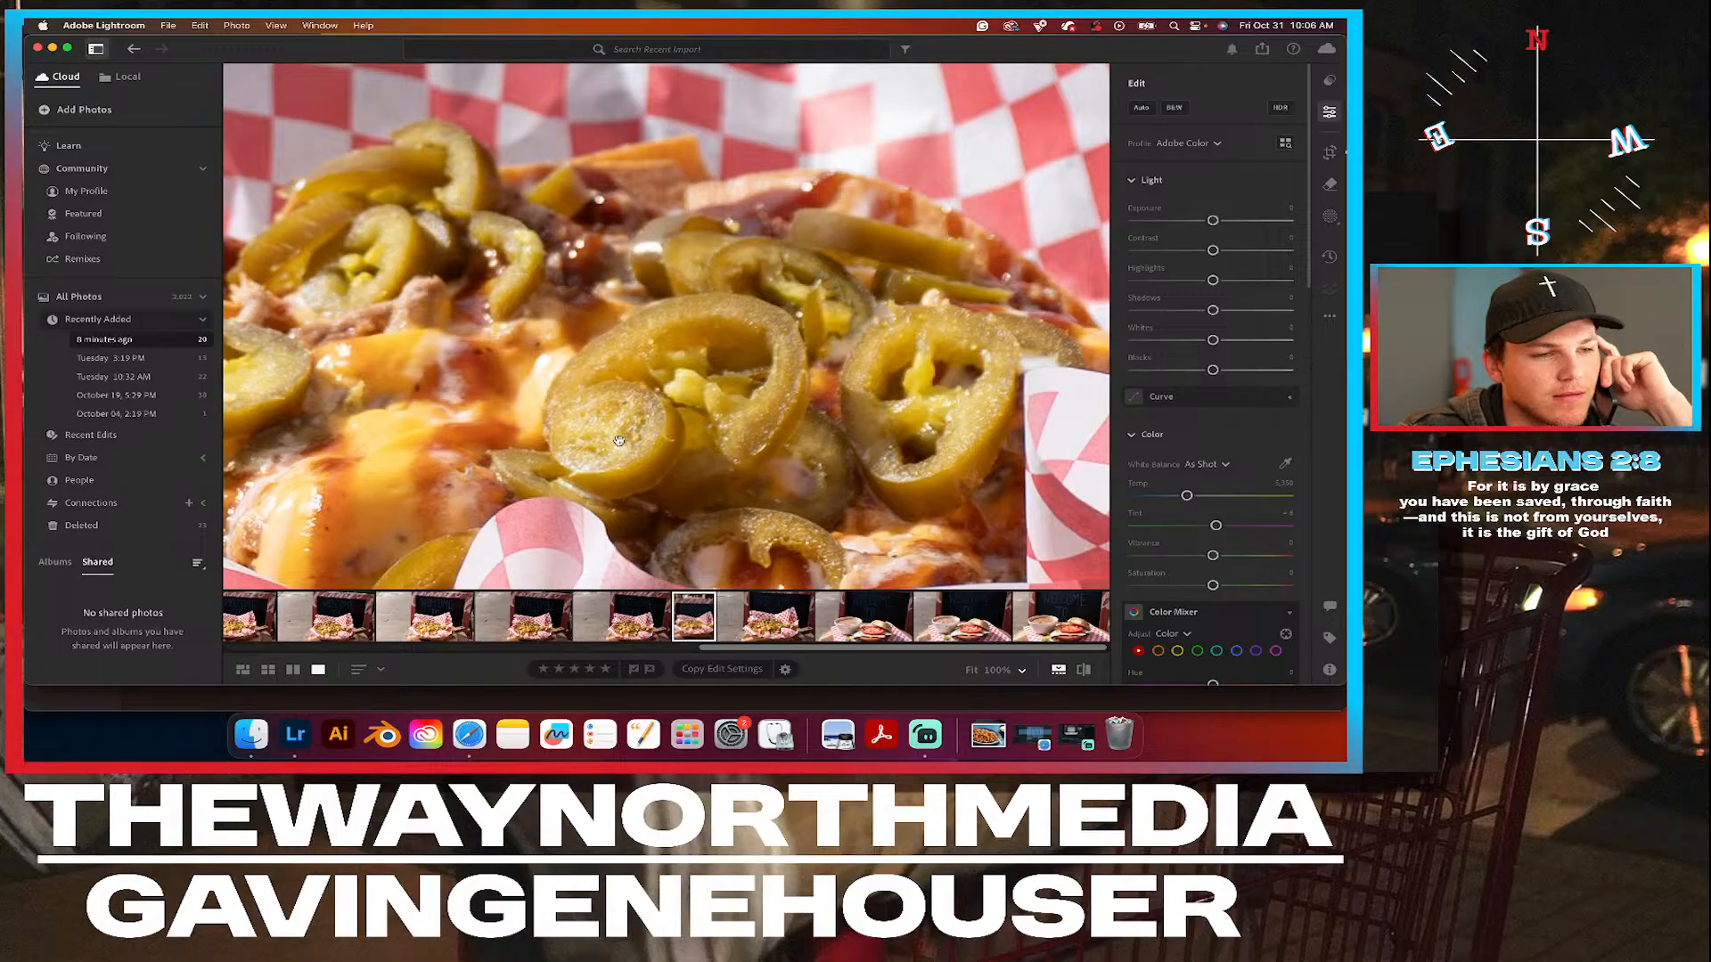
pyautogui.moveTo(658, 424); pyautogui.dragTo(922, 370)
pyautogui.moveTo(947, 313); pyautogui.dragTo(797, 384)
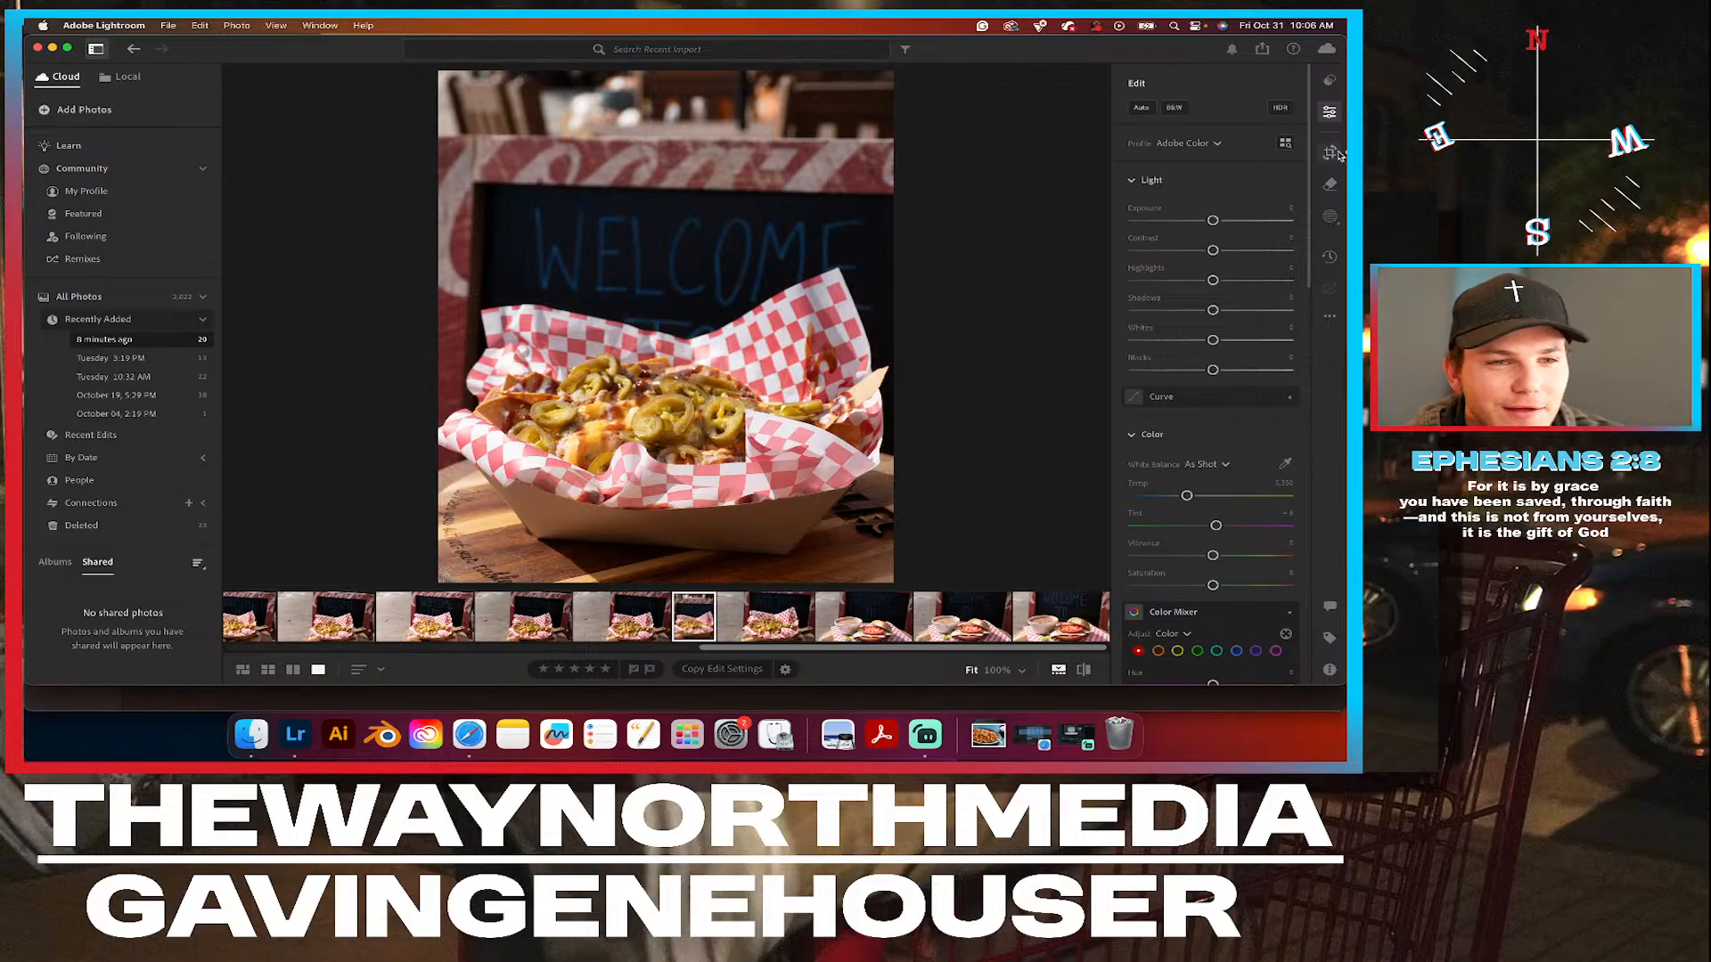
pyautogui.click(655, 416)
pyautogui.click(621, 366)
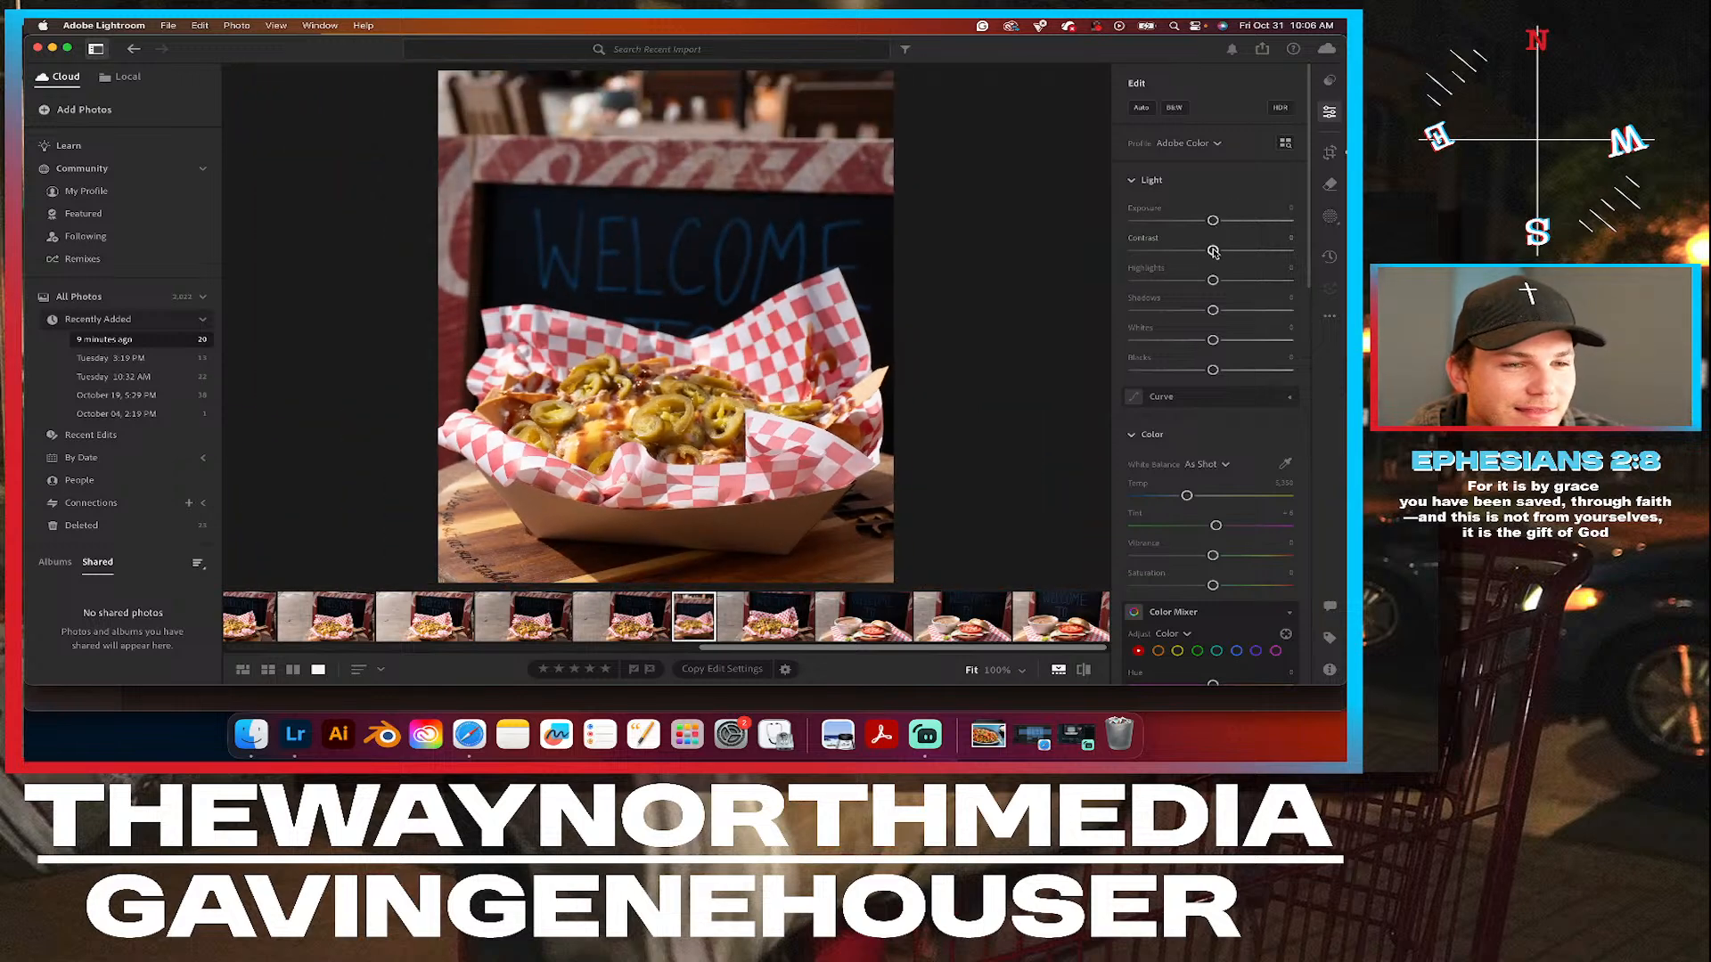
# Raise the cropped basket photo's Contrast slightly, compare it without the Light adjustments, and check the food up close.
pyautogui.moveTo(1213, 250); pyautogui.dragTo(1225, 255)
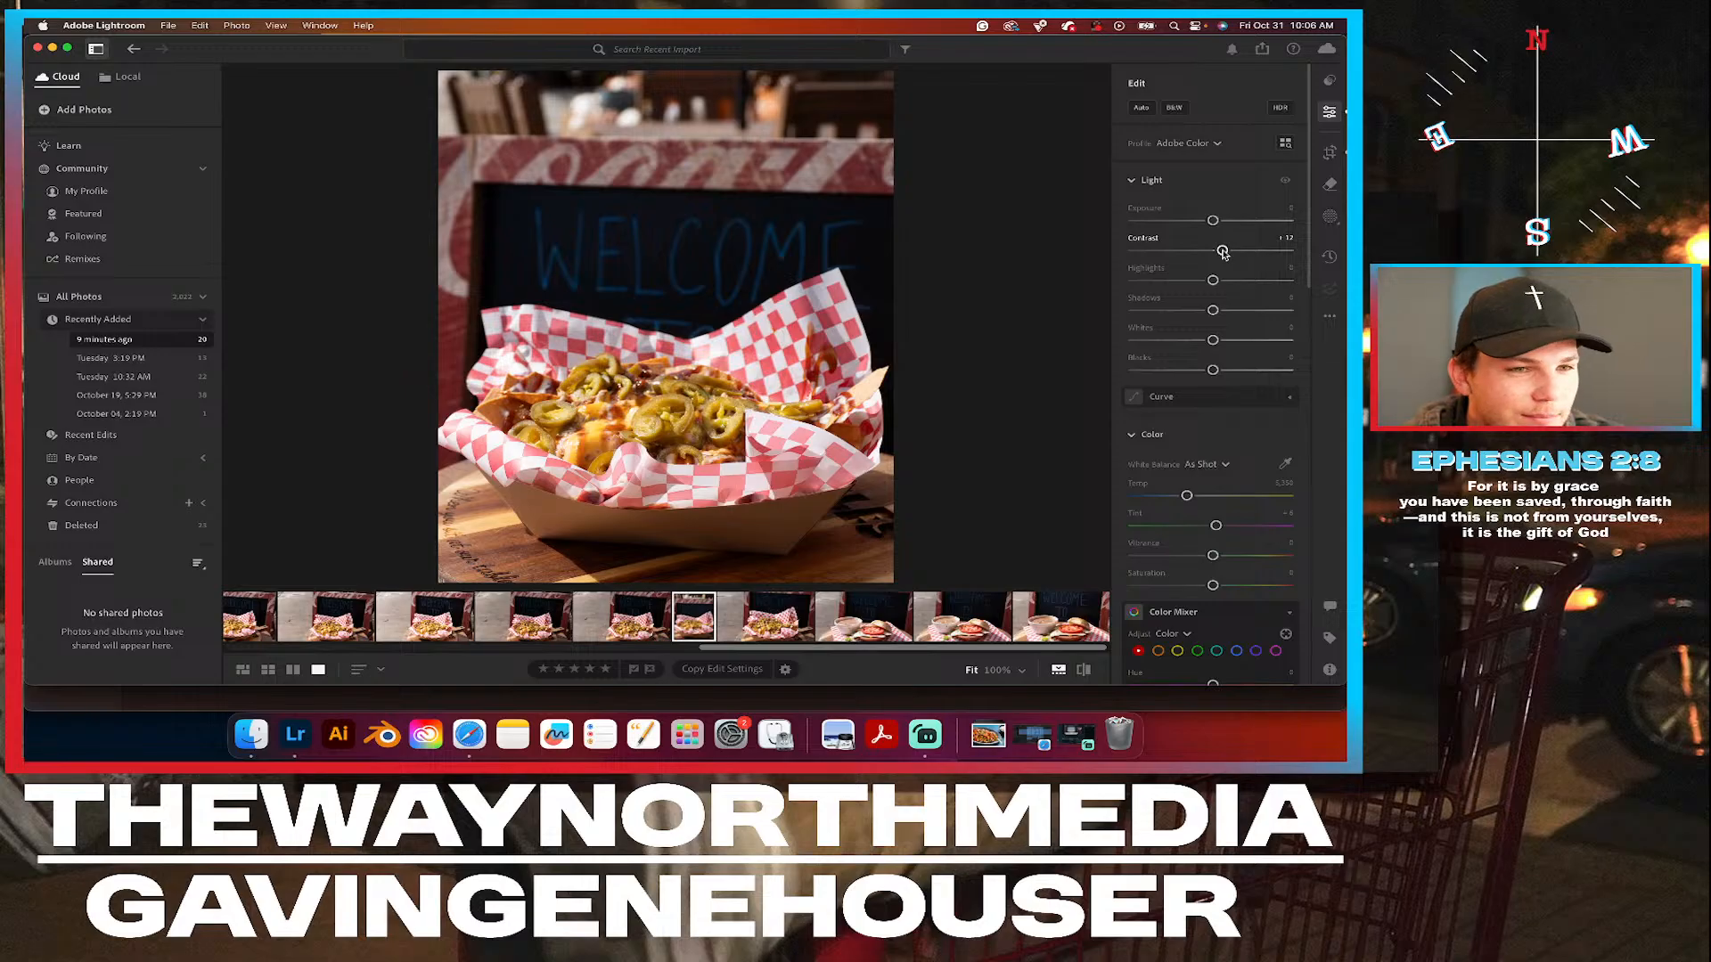
pyautogui.click(1285, 183)
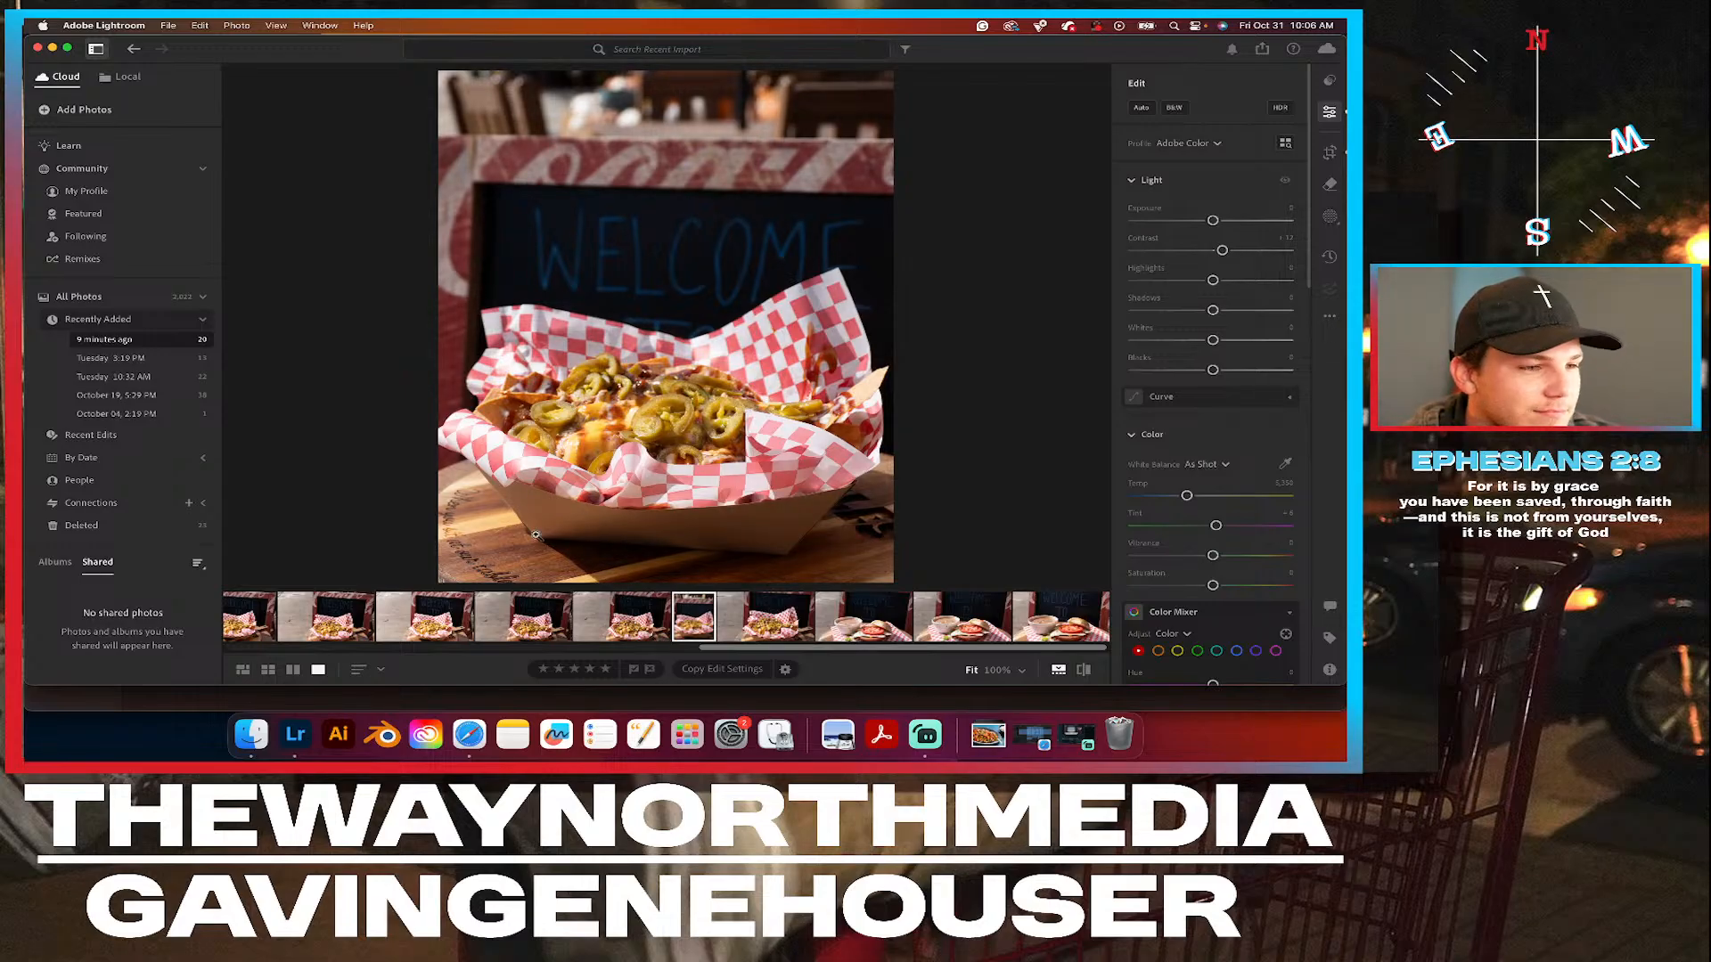
pyautogui.click(652, 414)
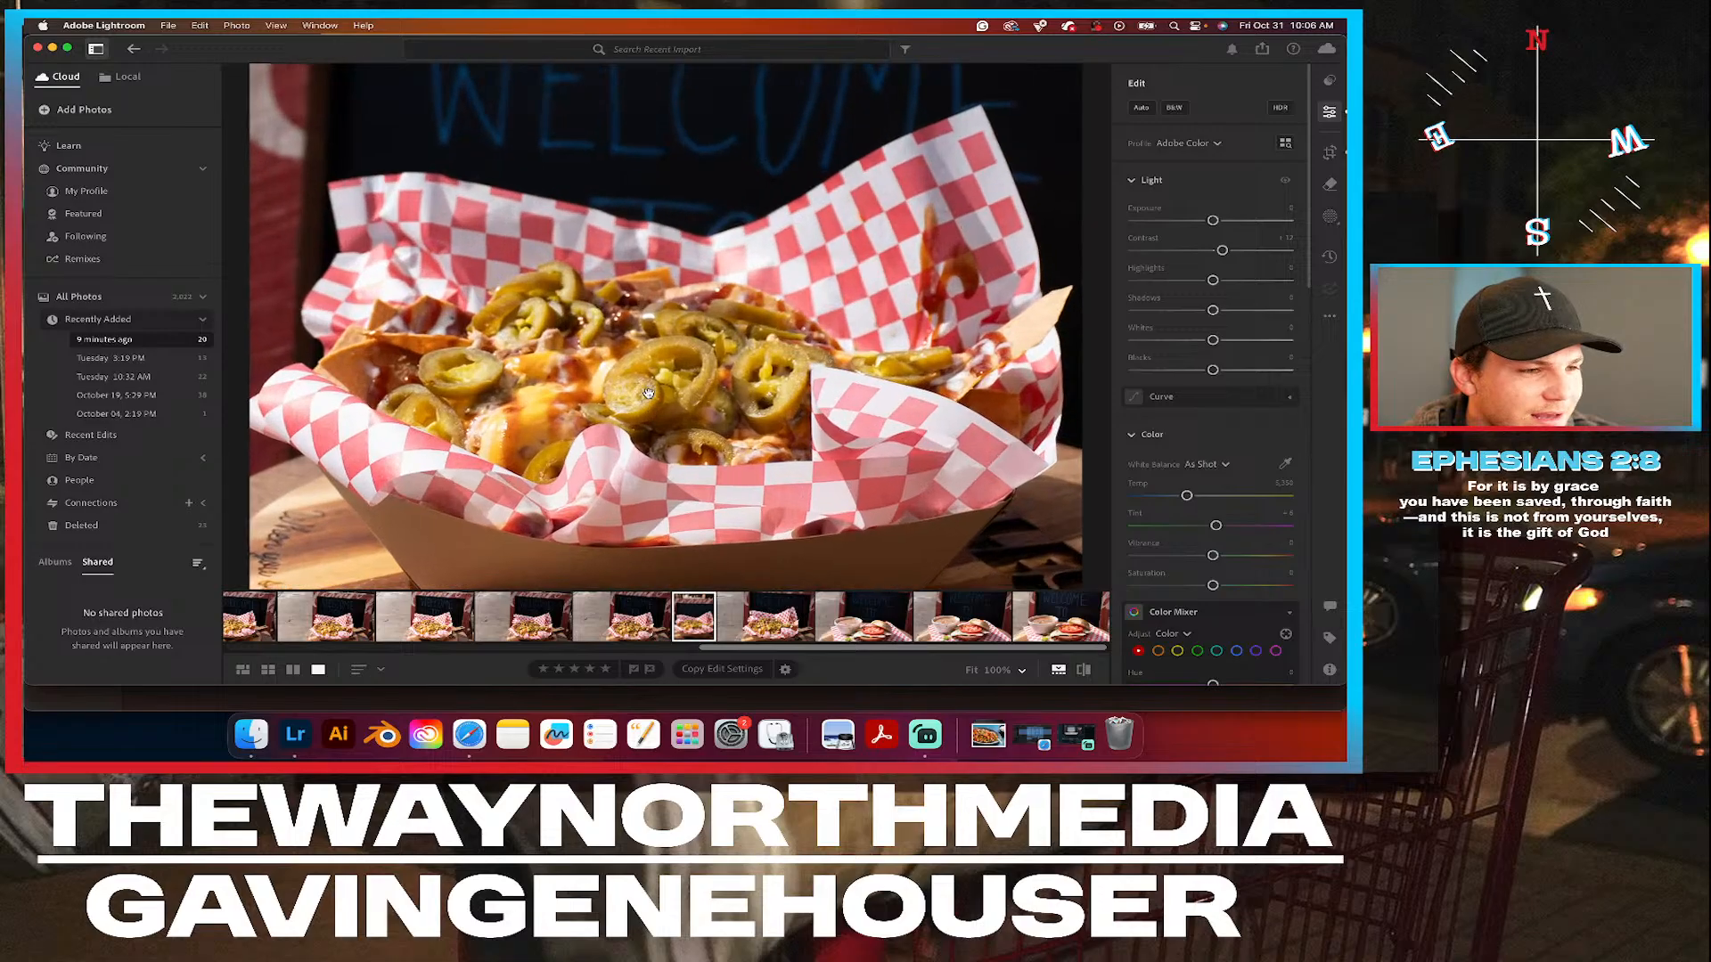
pyautogui.click(787, 414)
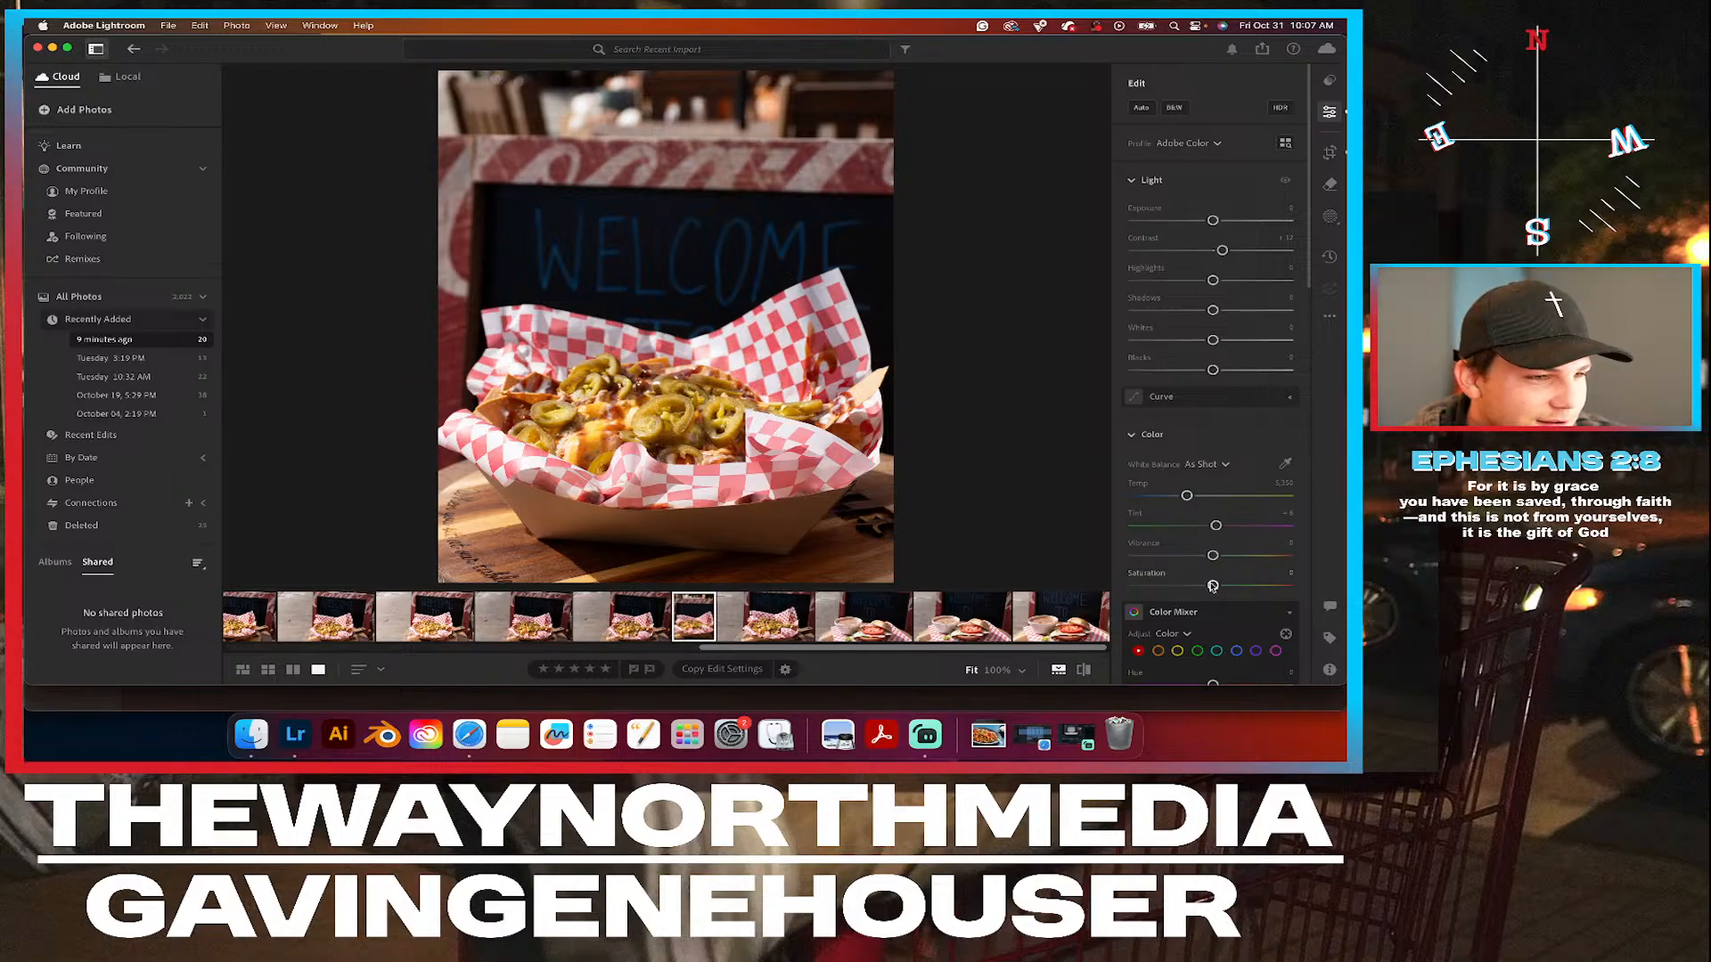
# Raise the basket photo's Saturation slightly and compare the edit with the original.
pyautogui.moveTo(1213, 587); pyautogui.dragTo(1217, 588)
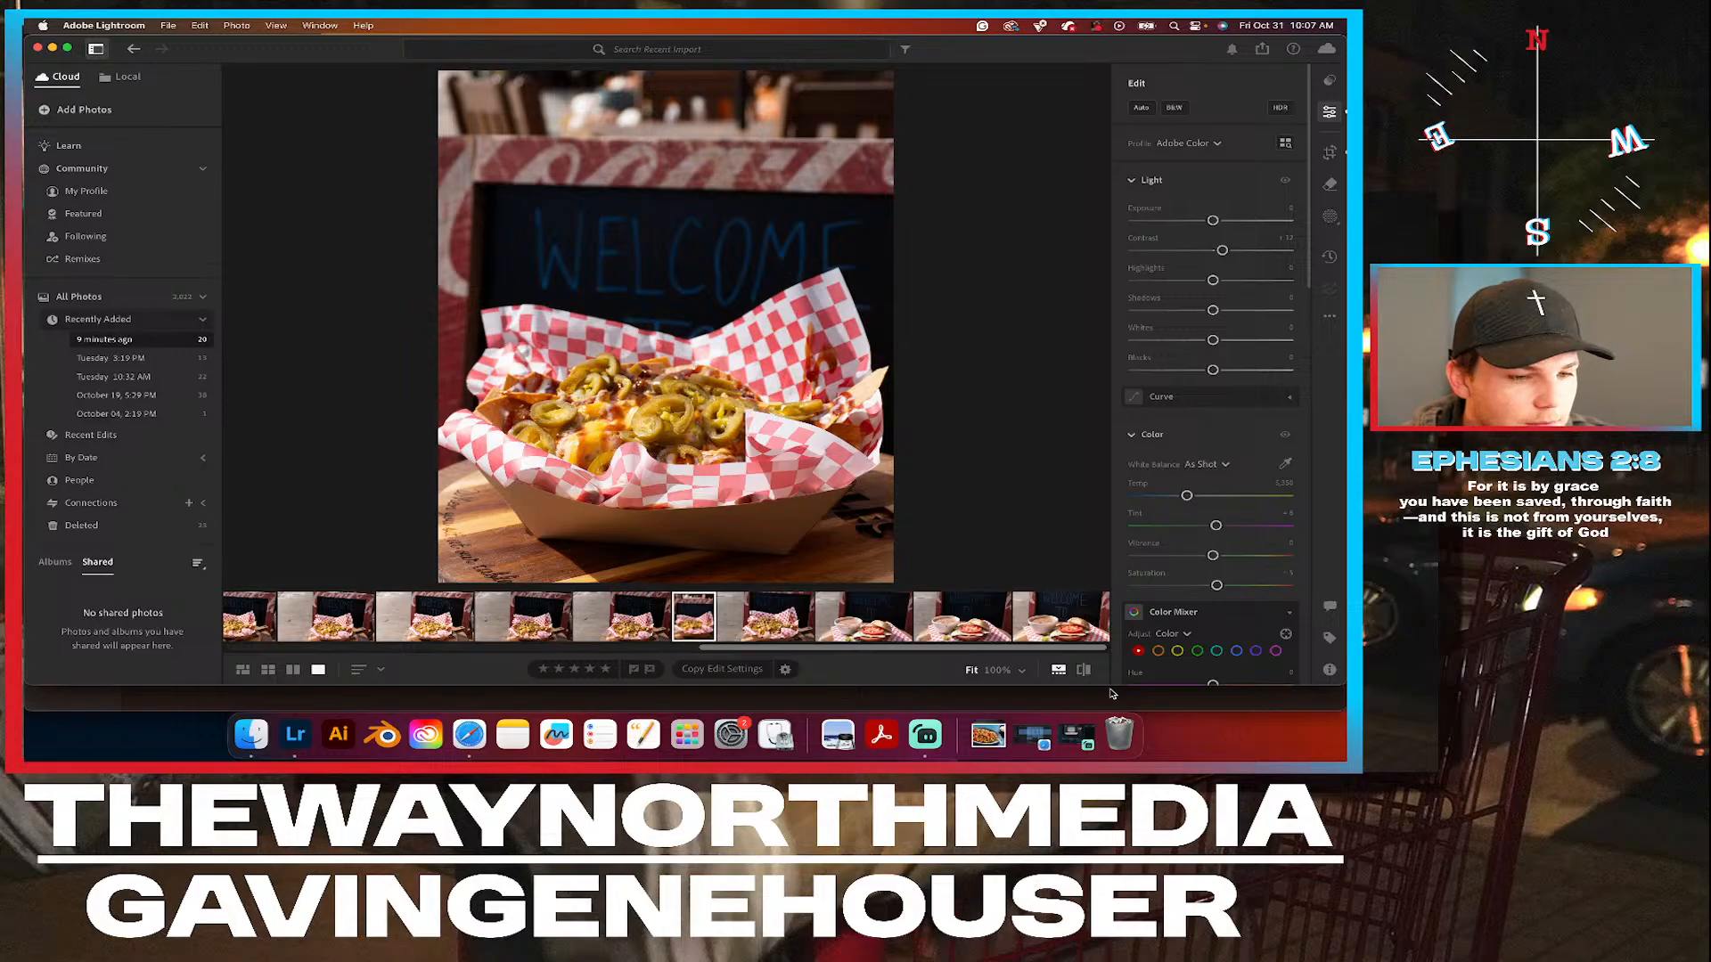
pyautogui.click(1085, 674)
pyautogui.click(1086, 674)
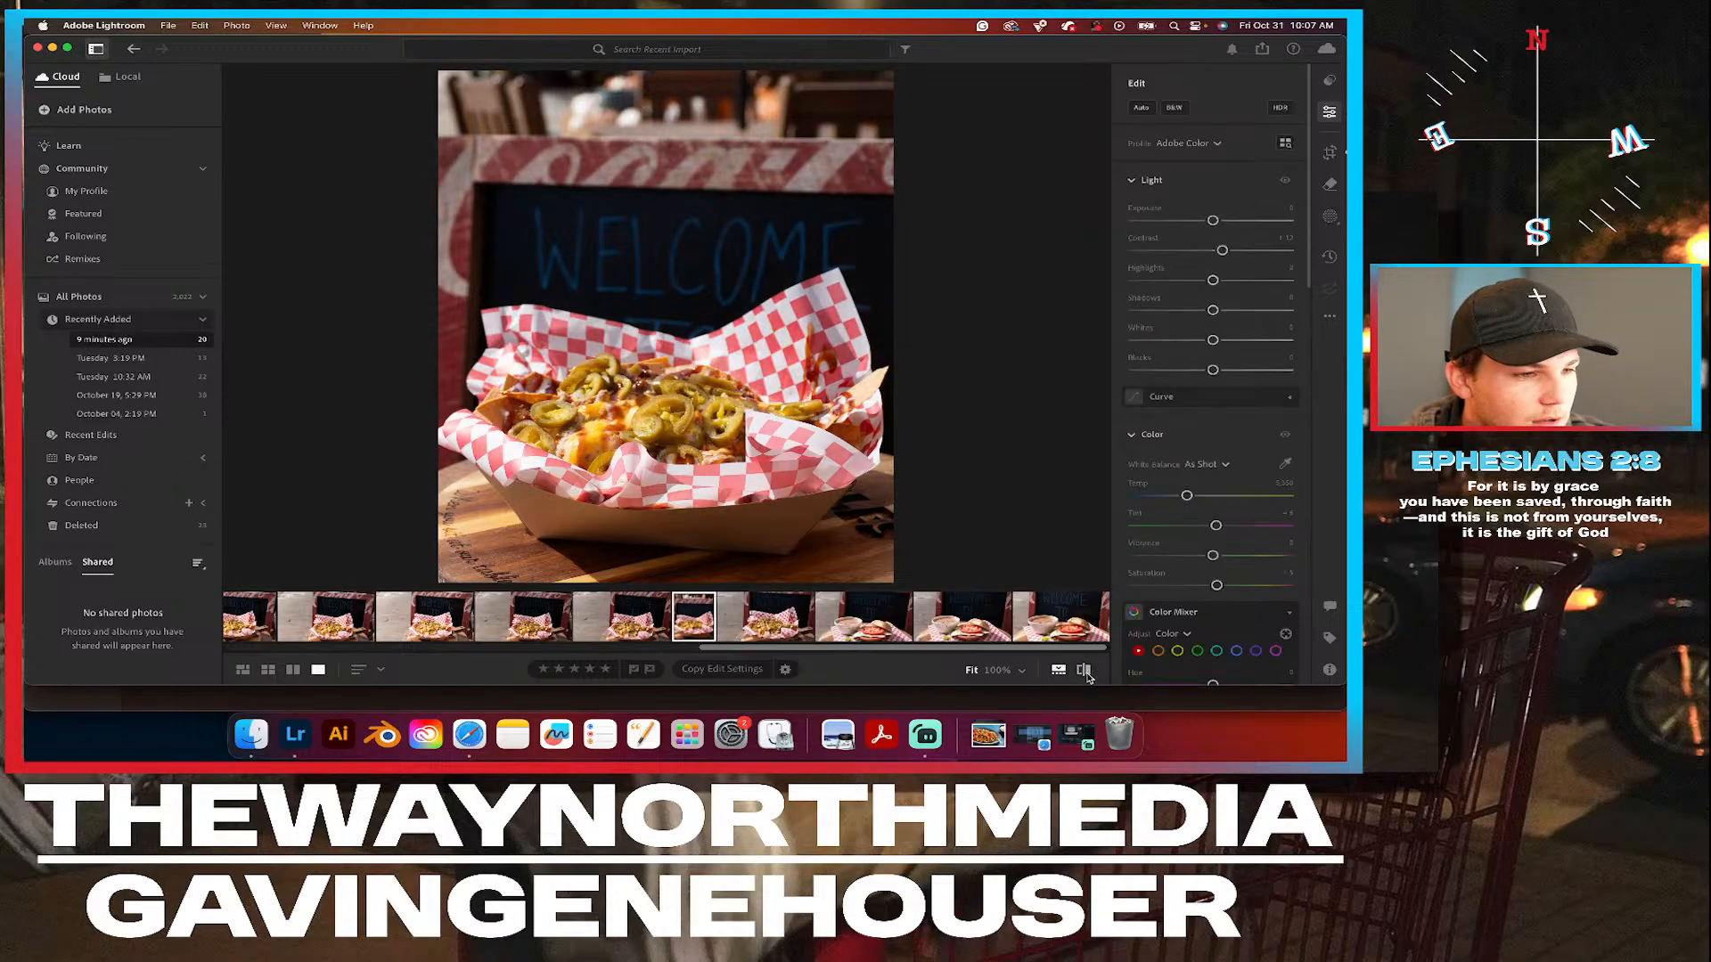
pyautogui.scroll(-4, 1217, 628)
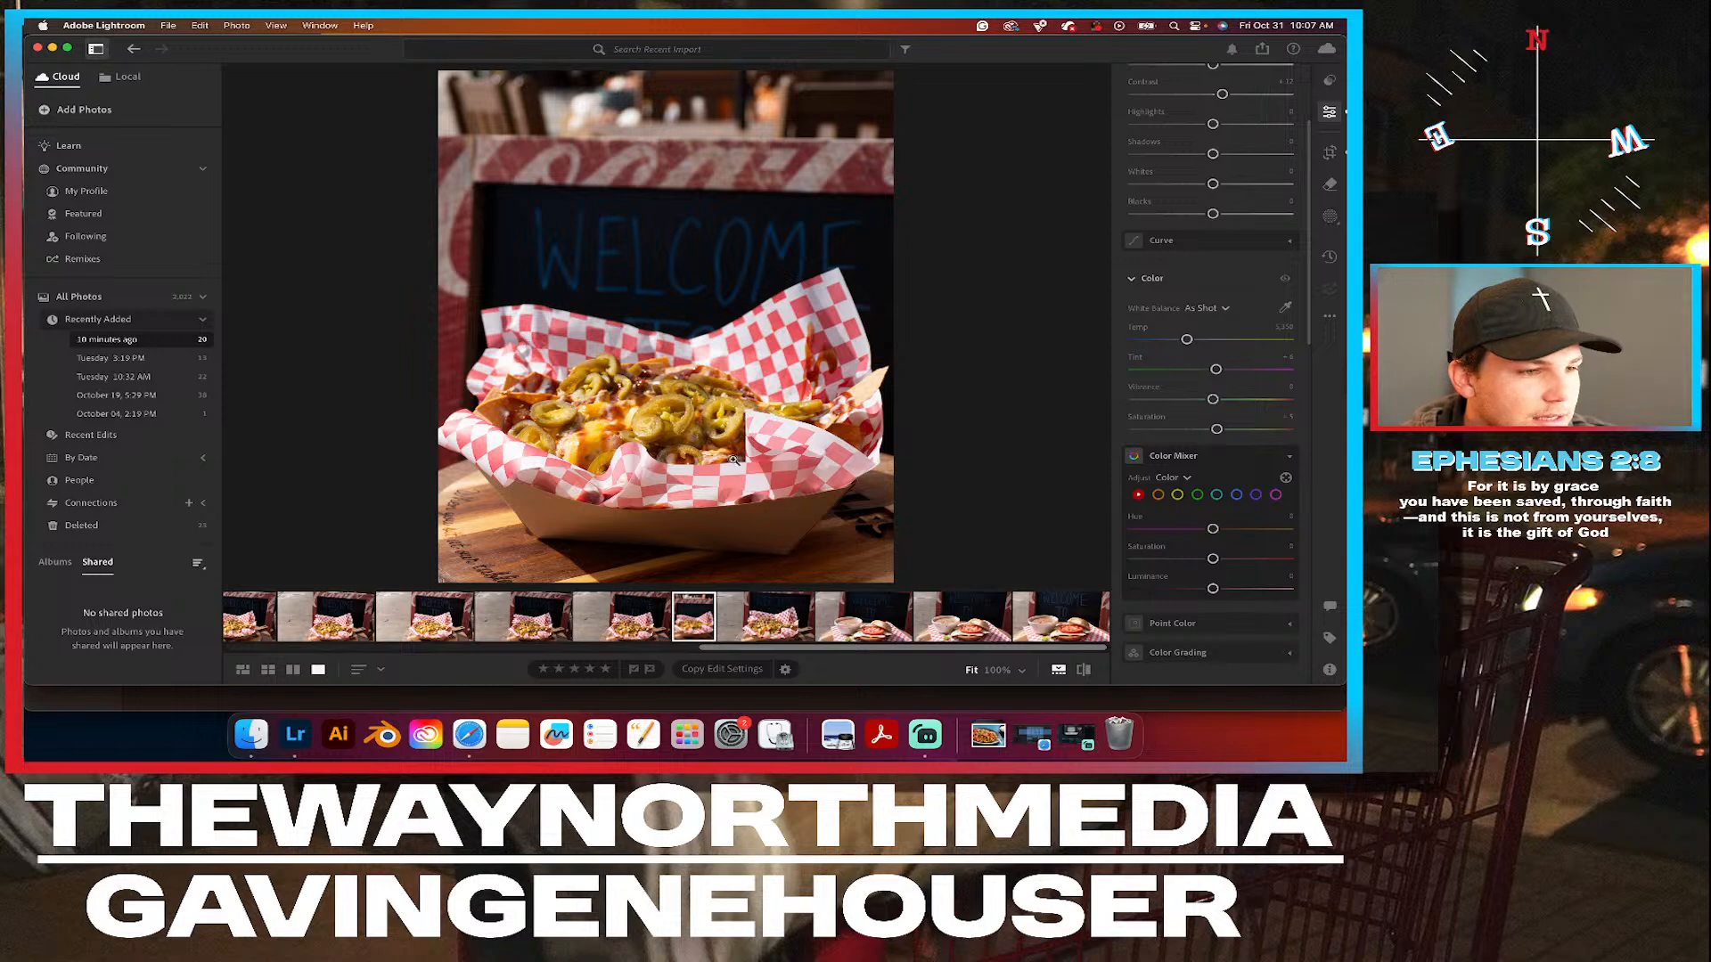
pyautogui.click(1083, 672)
pyautogui.click(1083, 672)
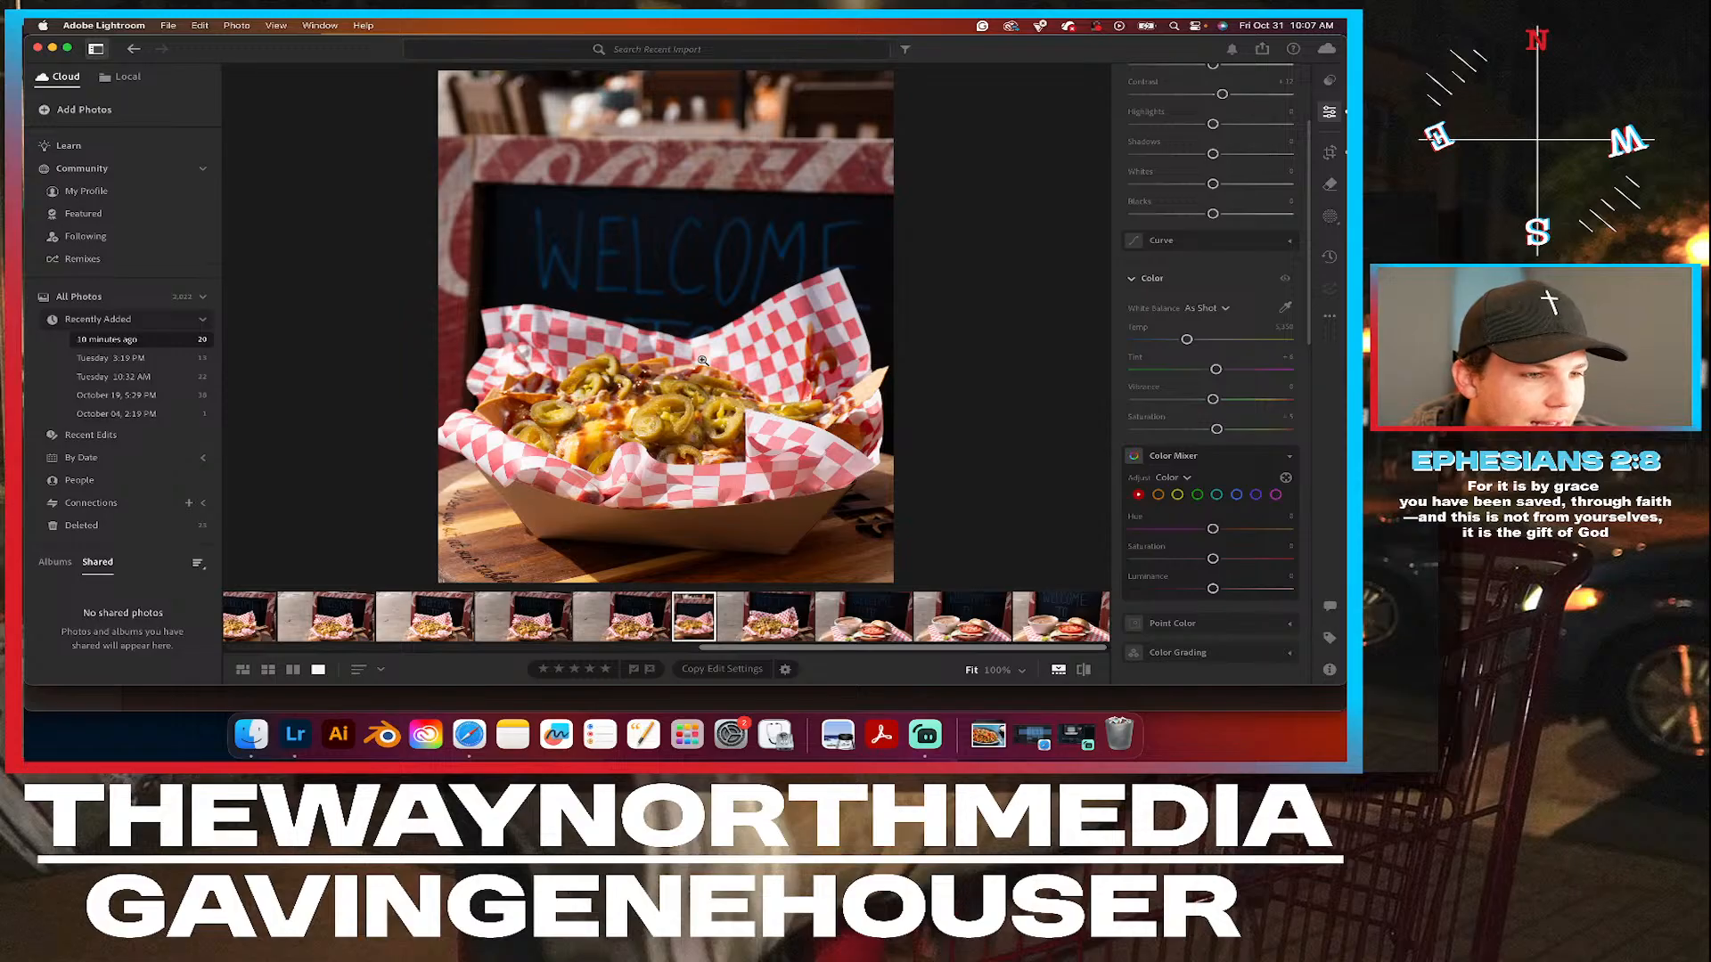
# Straighten the cropped basket photo very slightly within its existing 5 x 4 crop.
pyautogui.click(1330, 156)
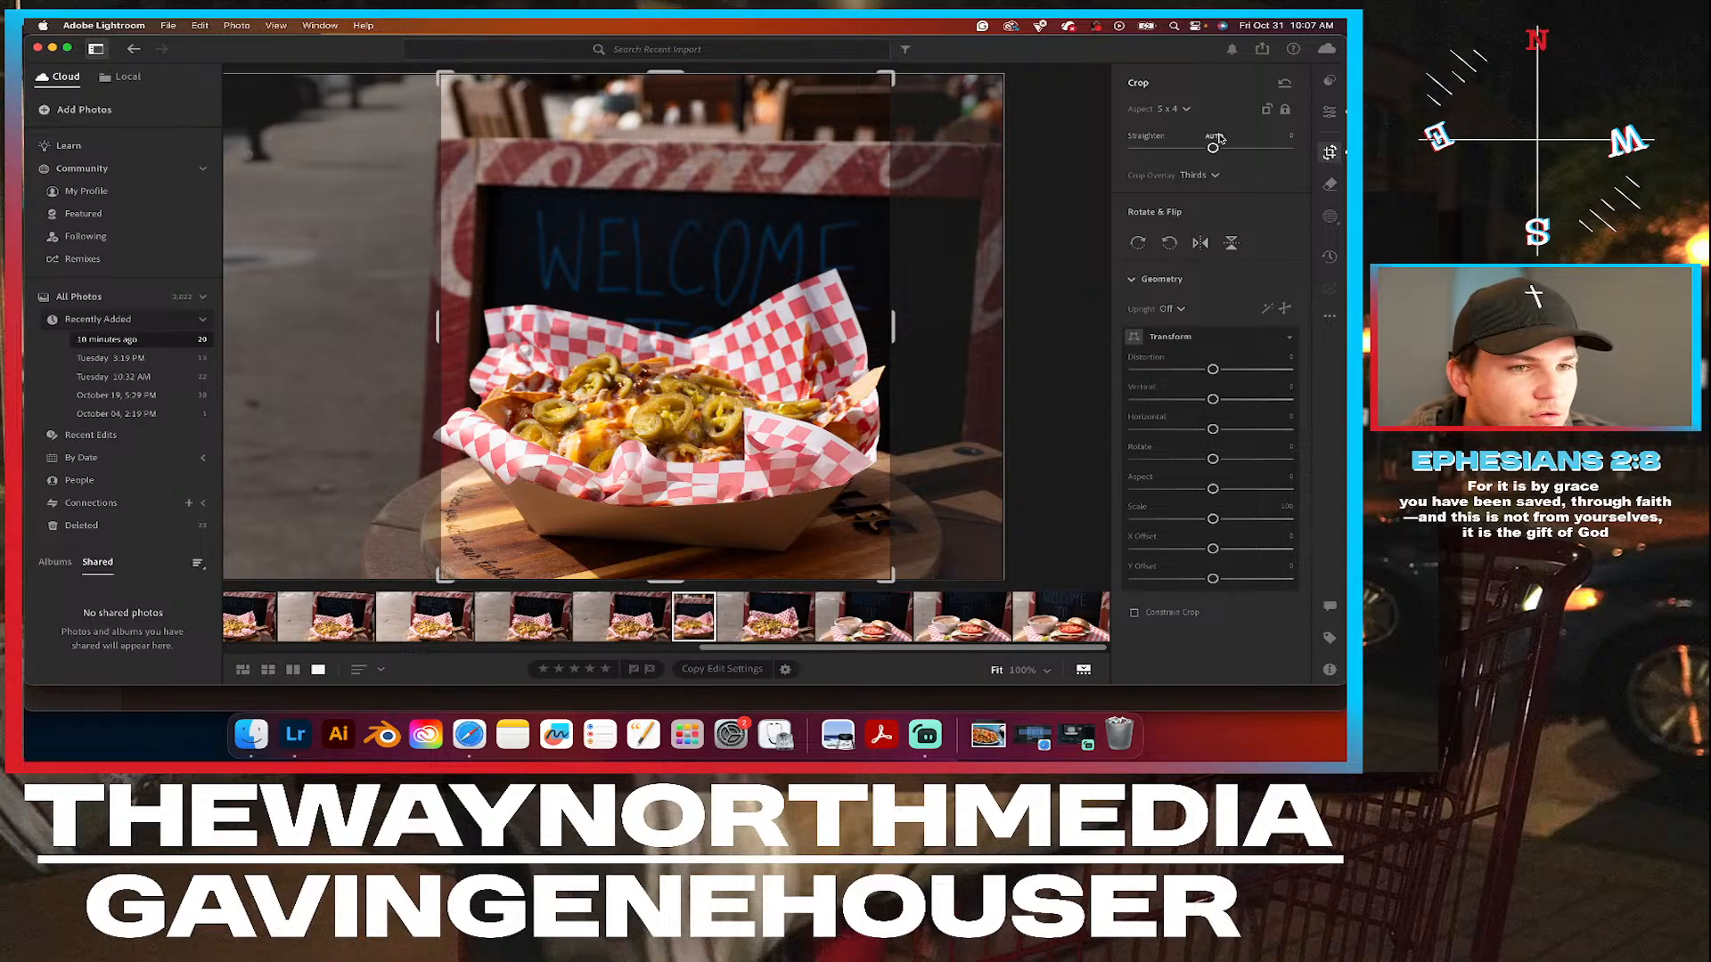
pyautogui.moveTo(1212, 143); pyautogui.dragTo(1209, 144)
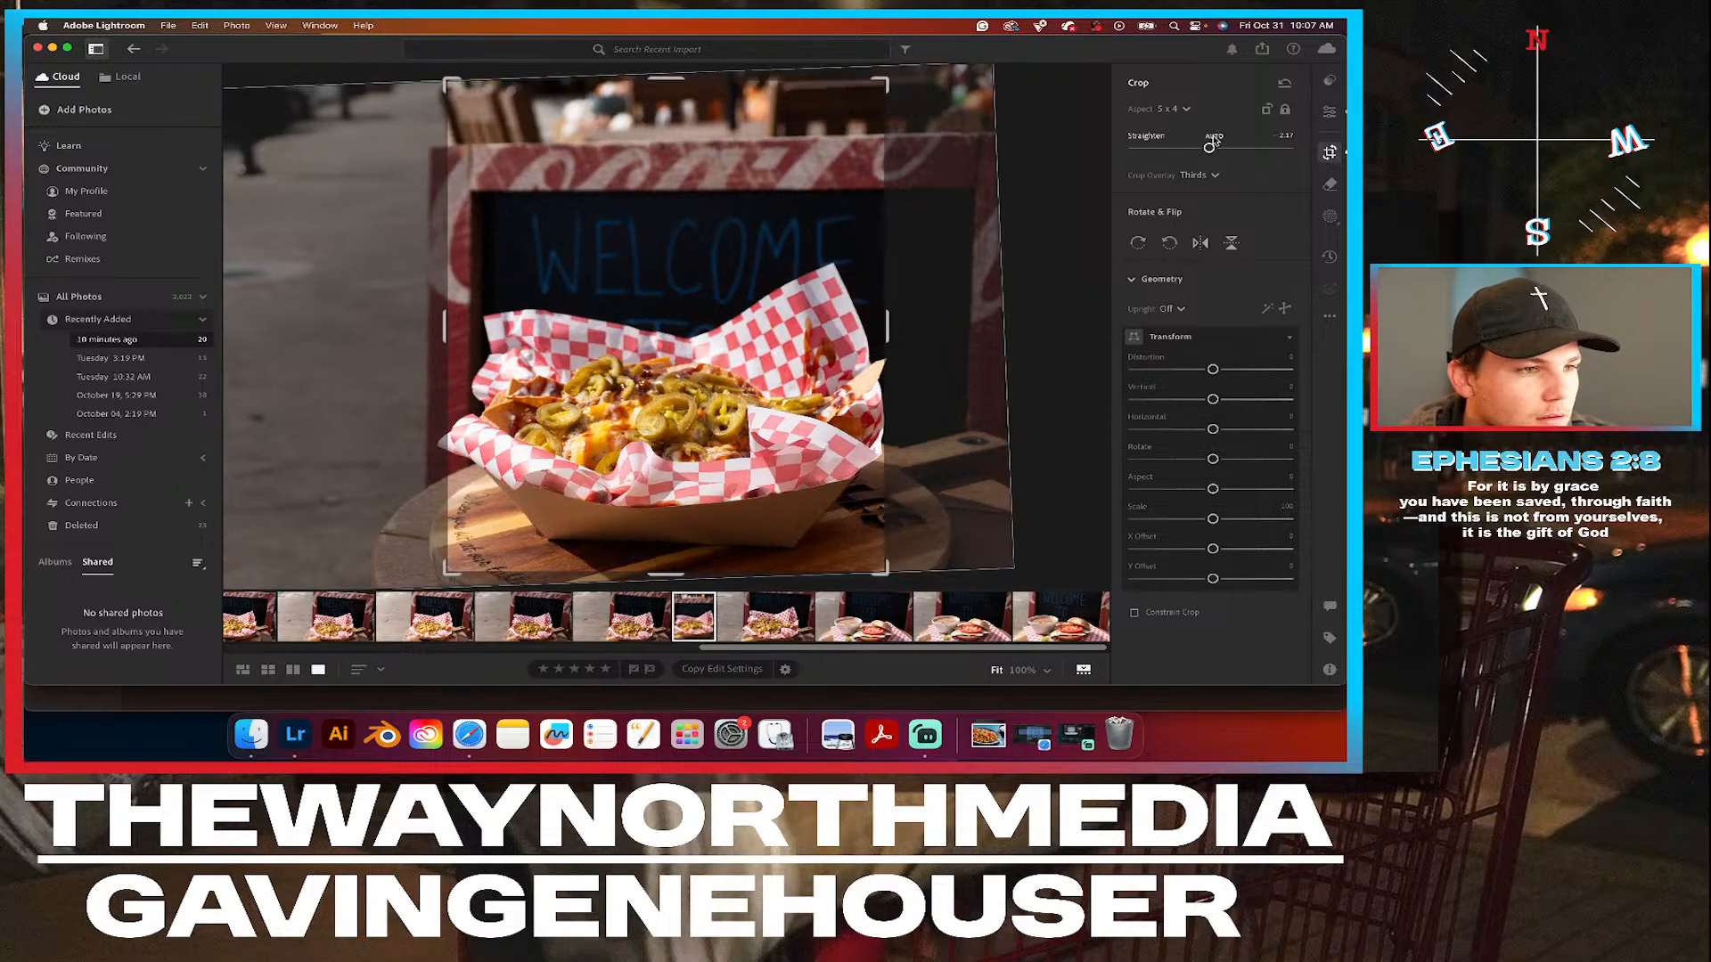
pyautogui.moveTo(960, 130); pyautogui.dragTo(963, 109)
pyautogui.moveTo(617, 330); pyautogui.dragTo(614, 329)
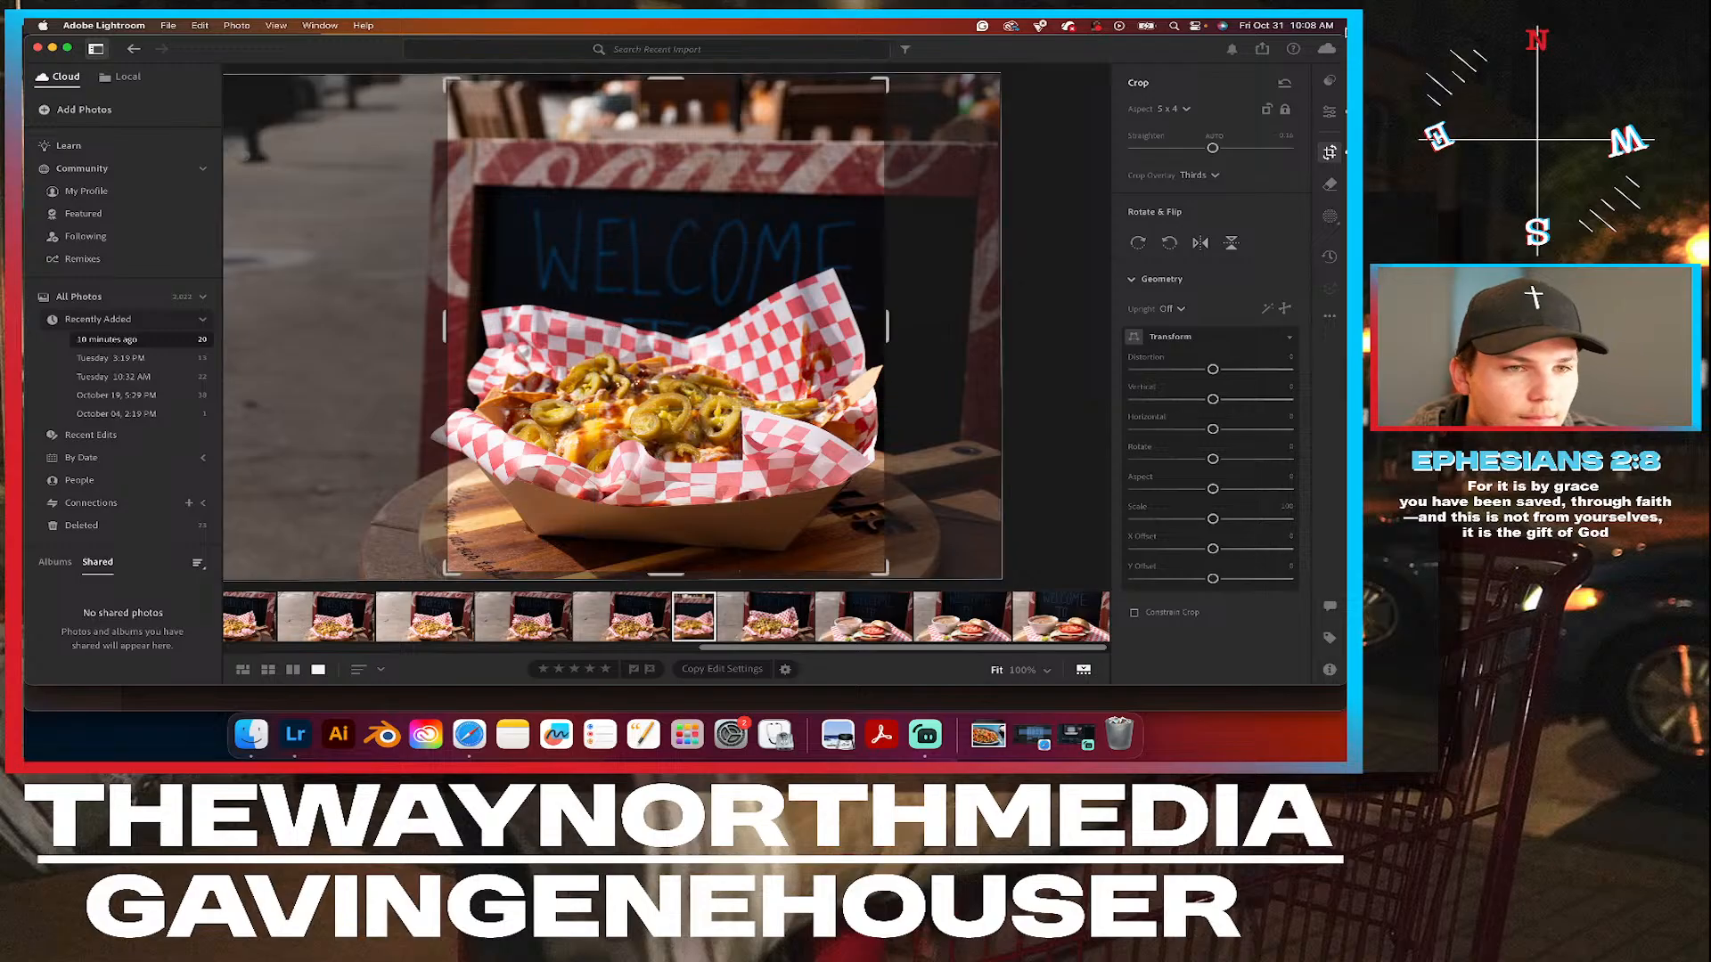
pyautogui.click(1331, 115)
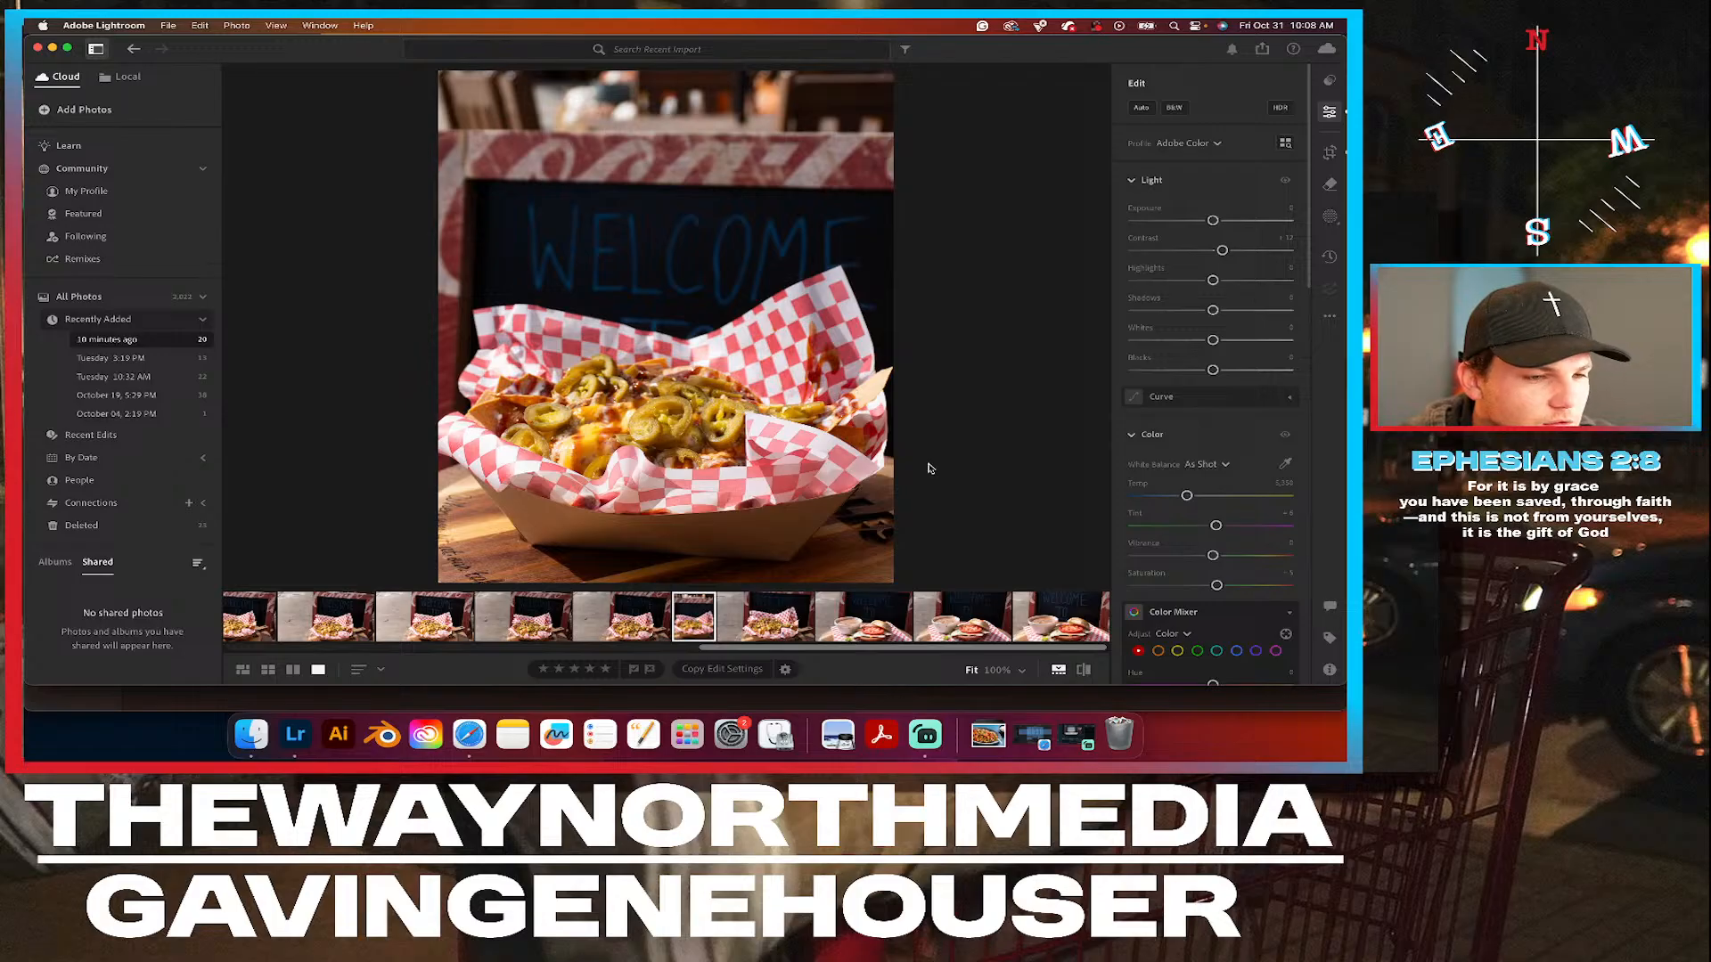
# Try an automatic Background mask on the basket photo and delete it.
pyautogui.click(1329, 217)
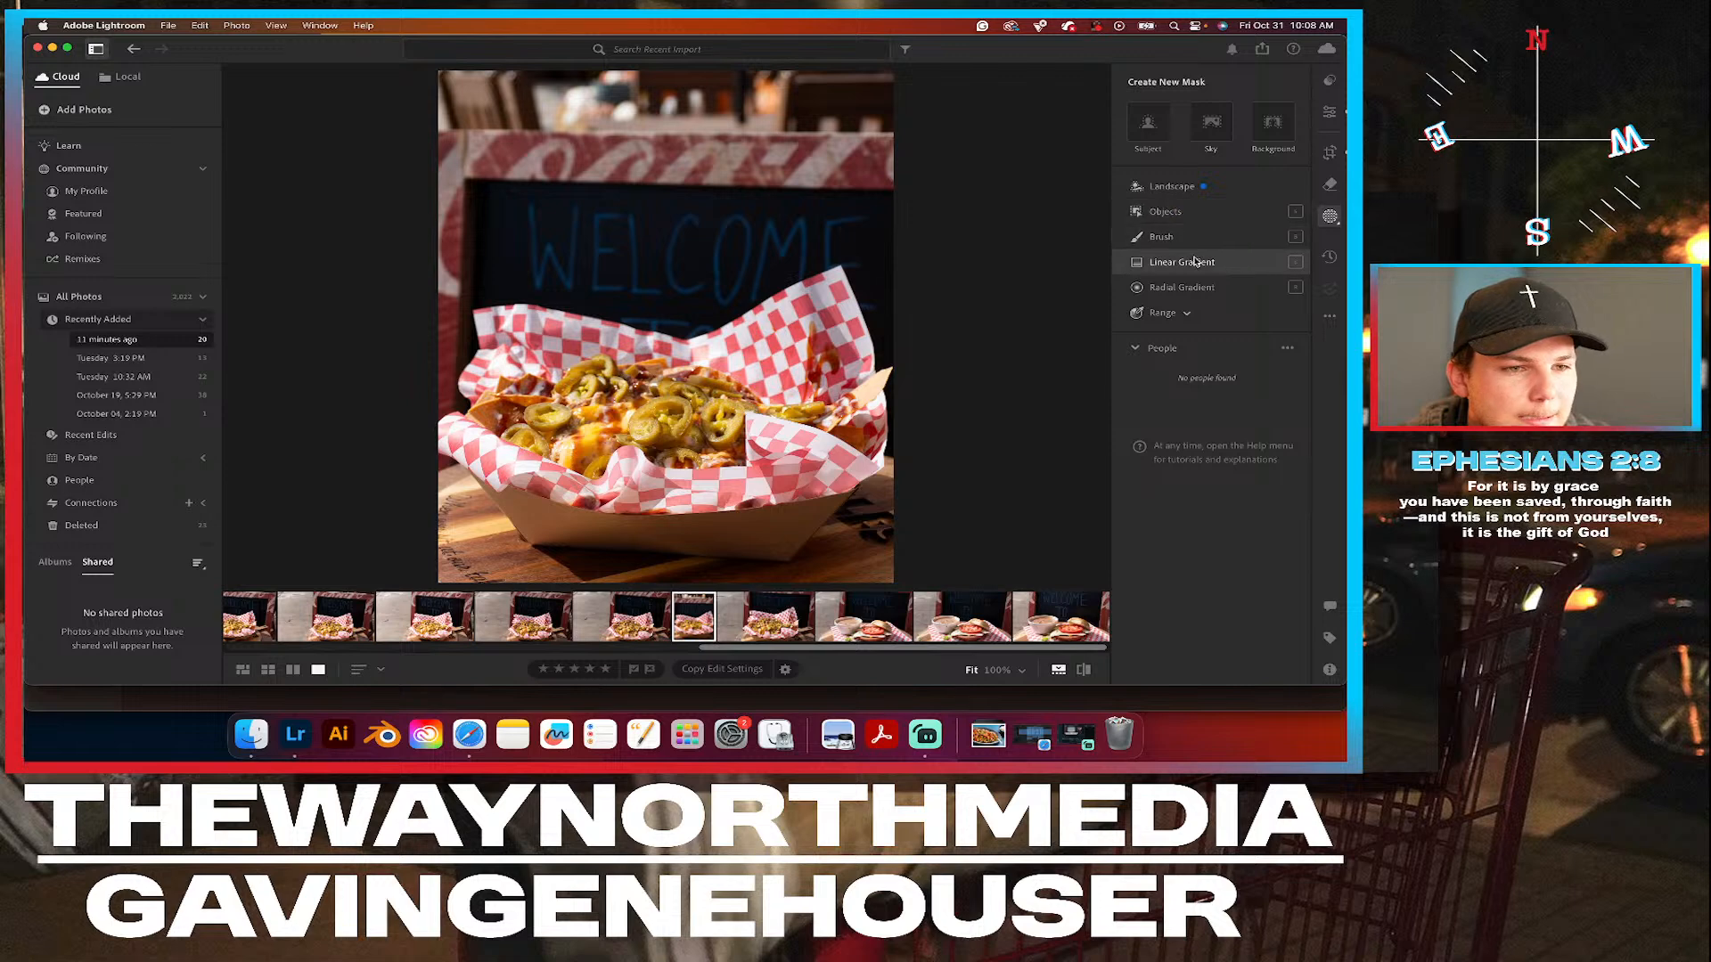
pyautogui.click(1270, 131)
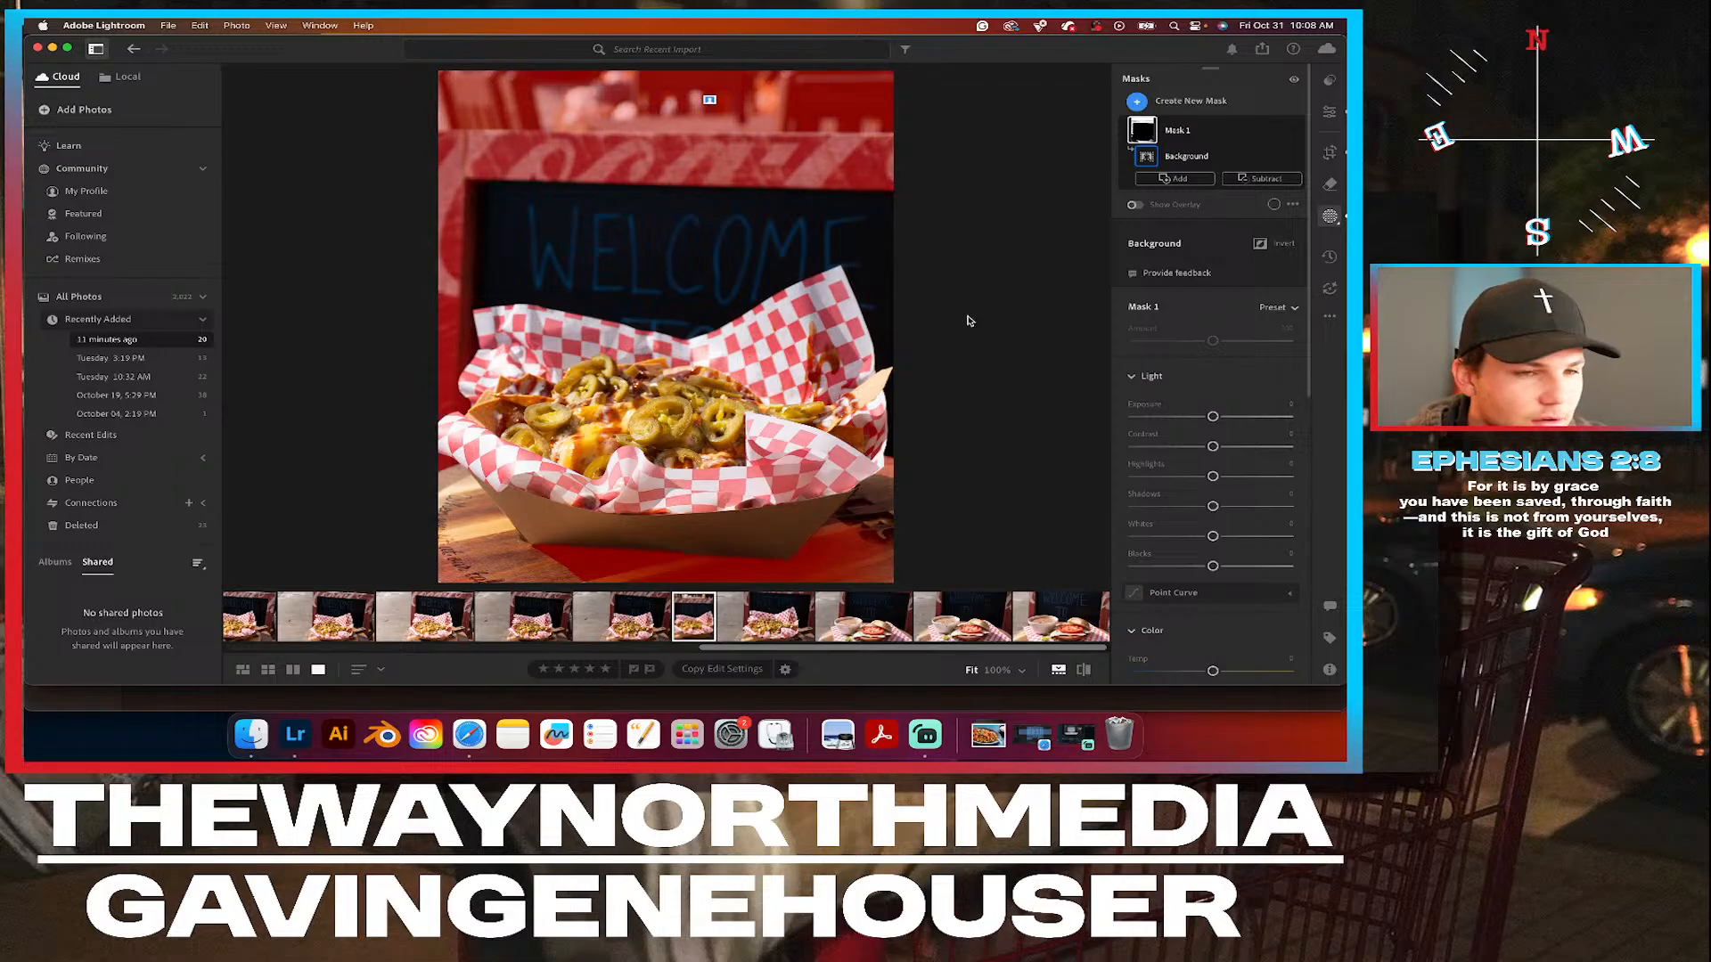
pyautogui.click(1275, 133)
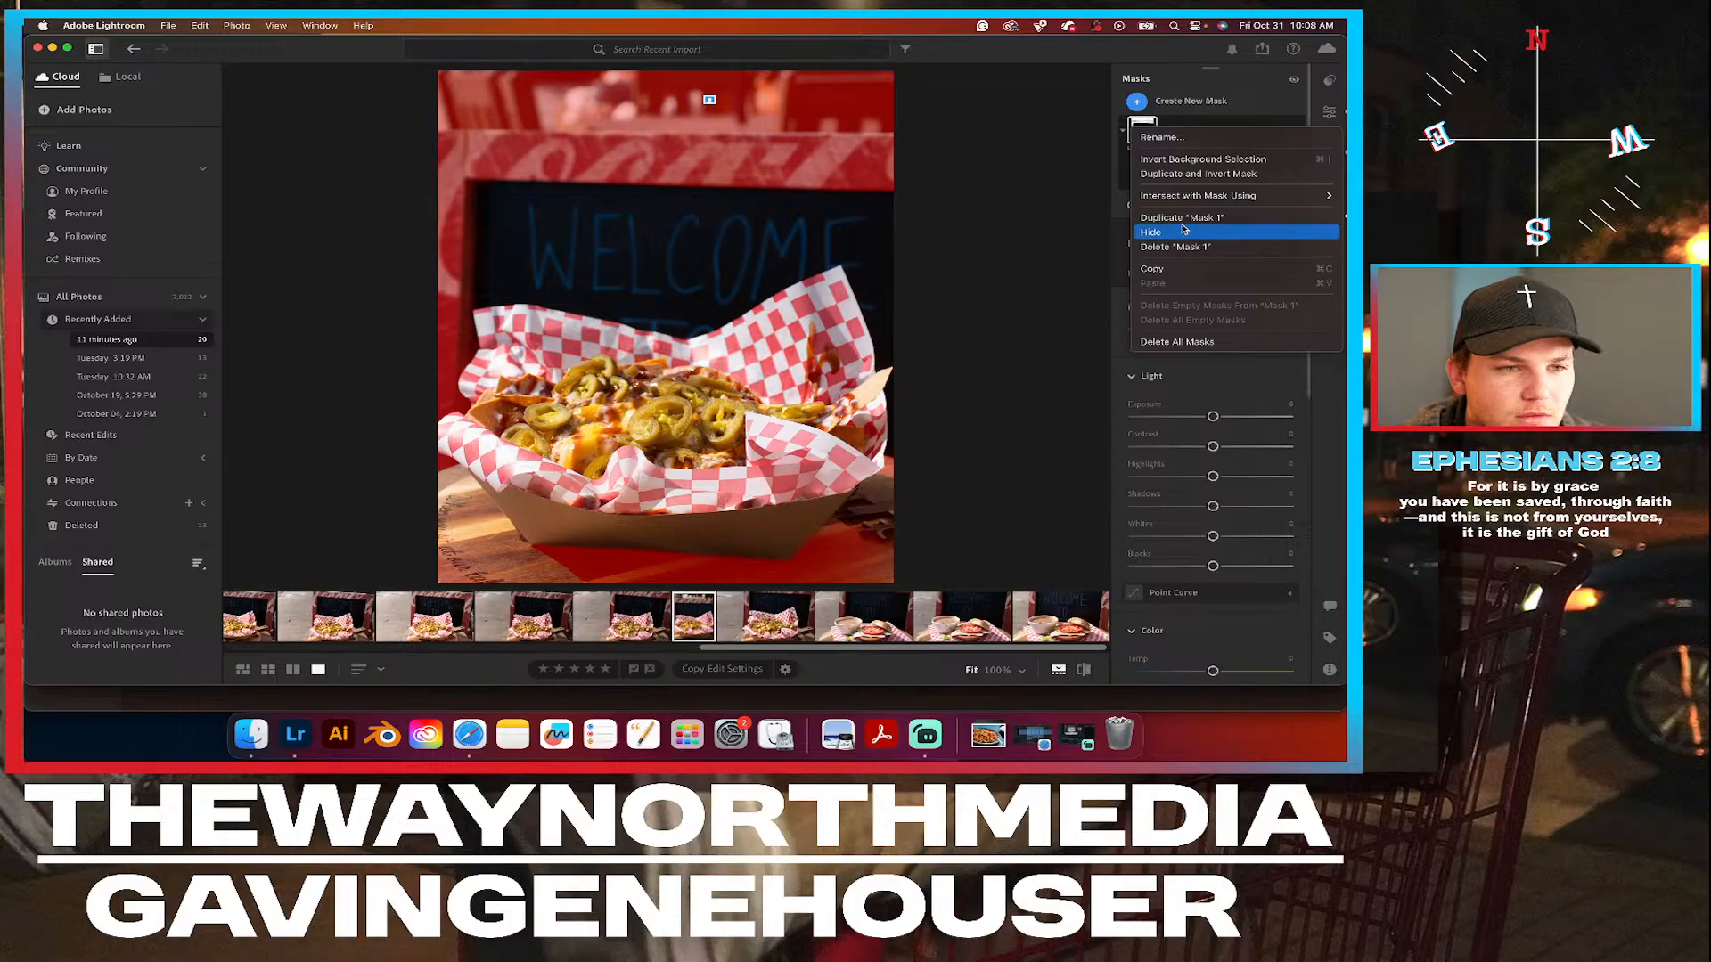
pyautogui.click(1199, 247)
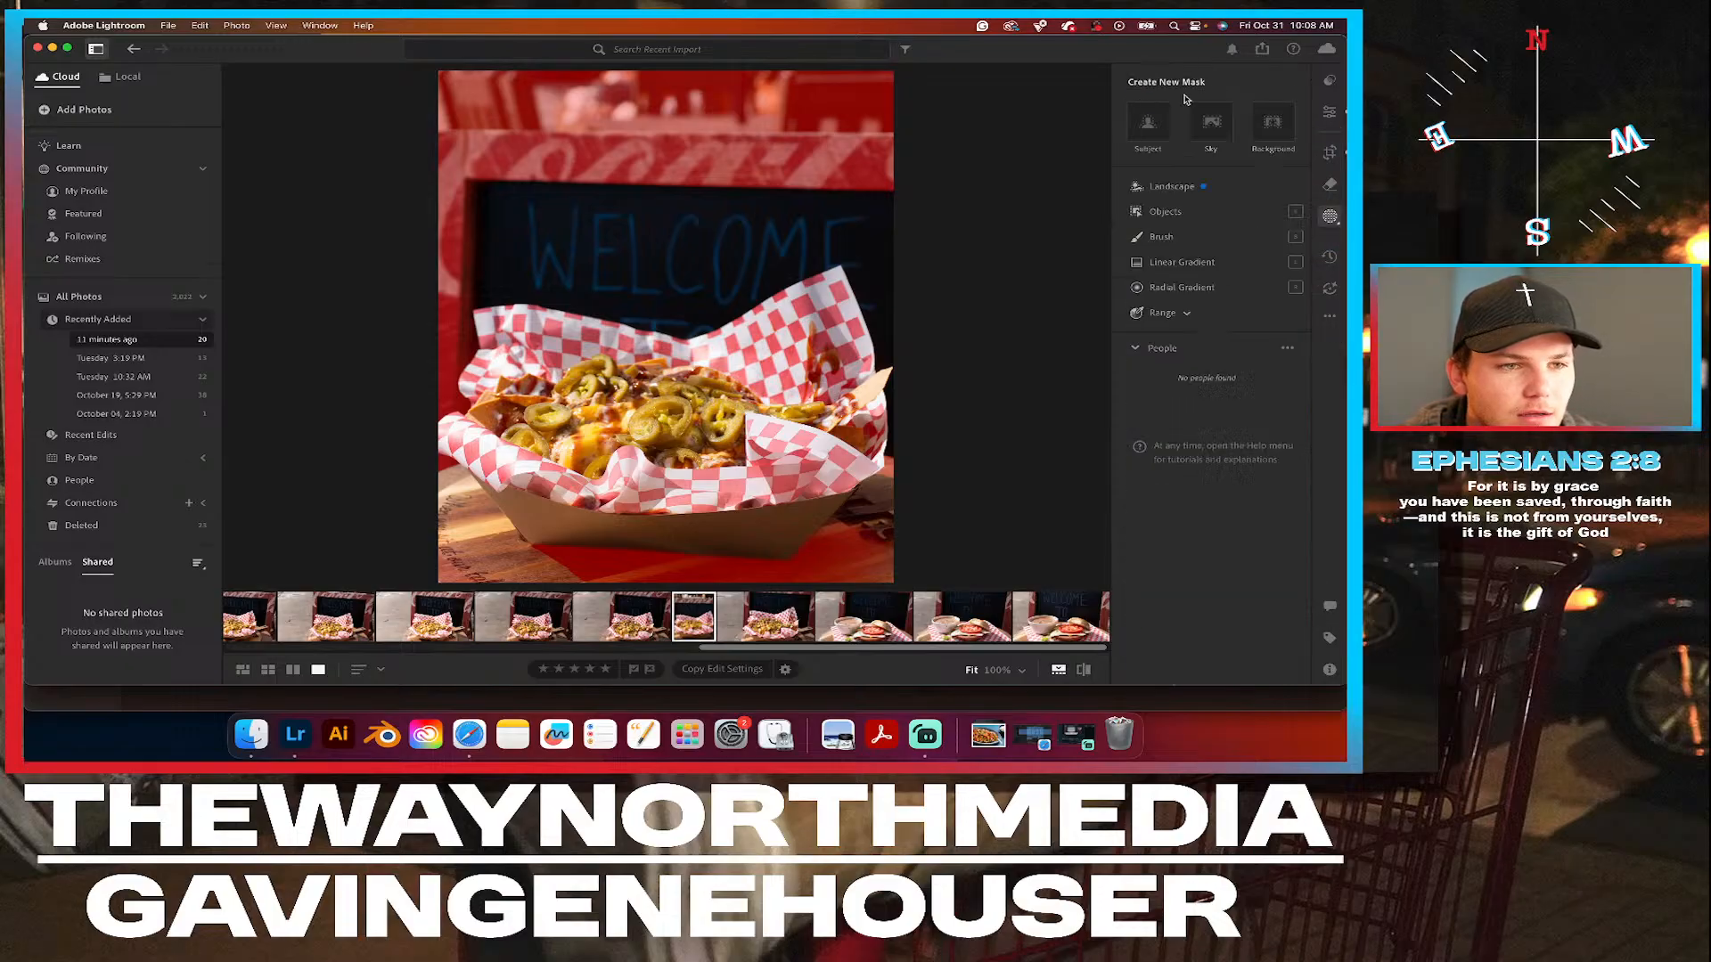
# Create an Objects mask around the whole food basket and invert its selection to cover the surroundings.
pyautogui.click(1190, 101)
pyautogui.click(1163, 214)
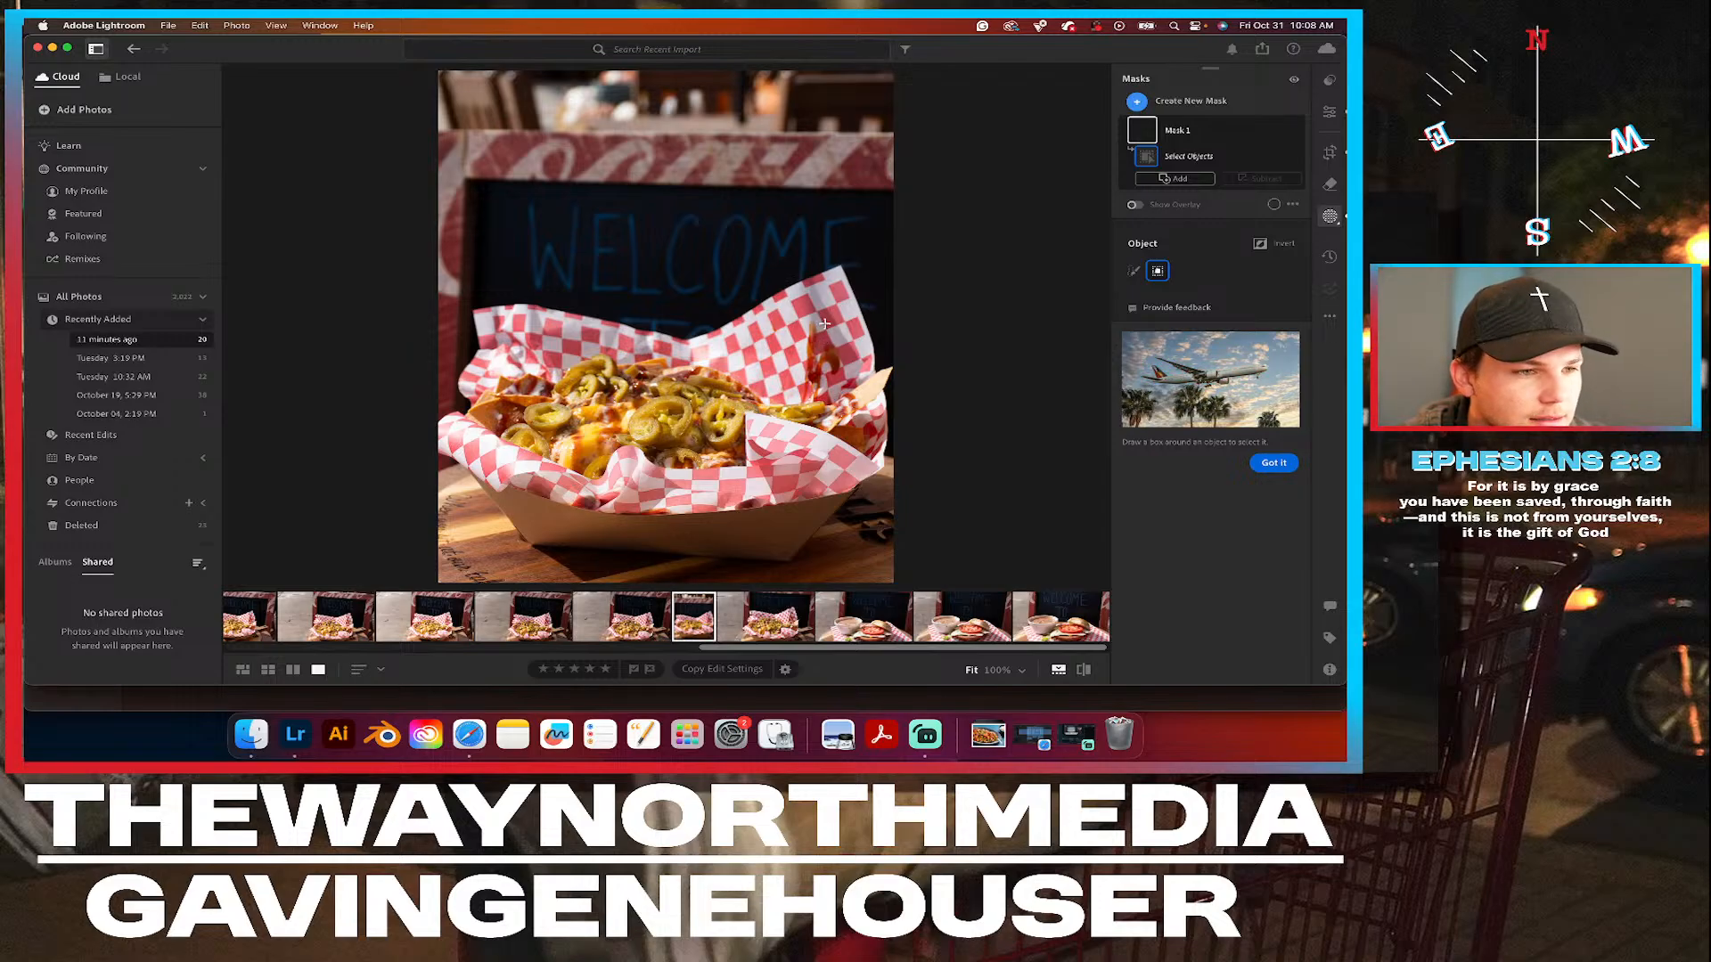
pyautogui.moveTo(892, 248); pyautogui.dragTo(442, 577)
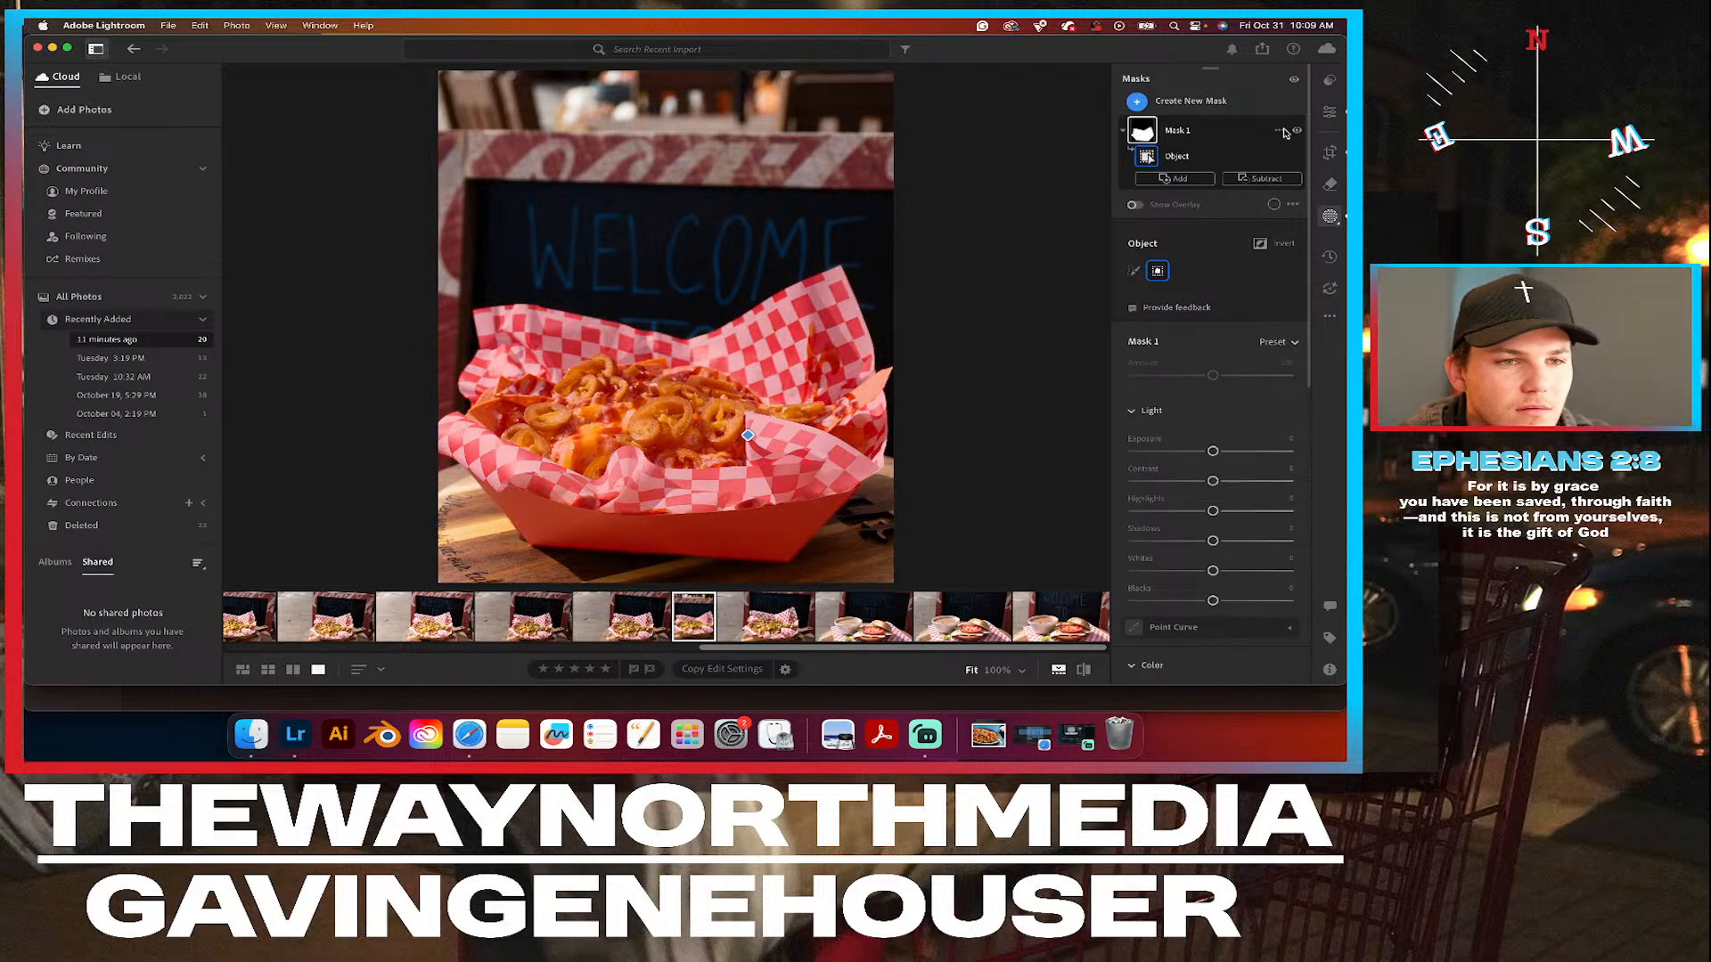
pyautogui.click(1280, 132)
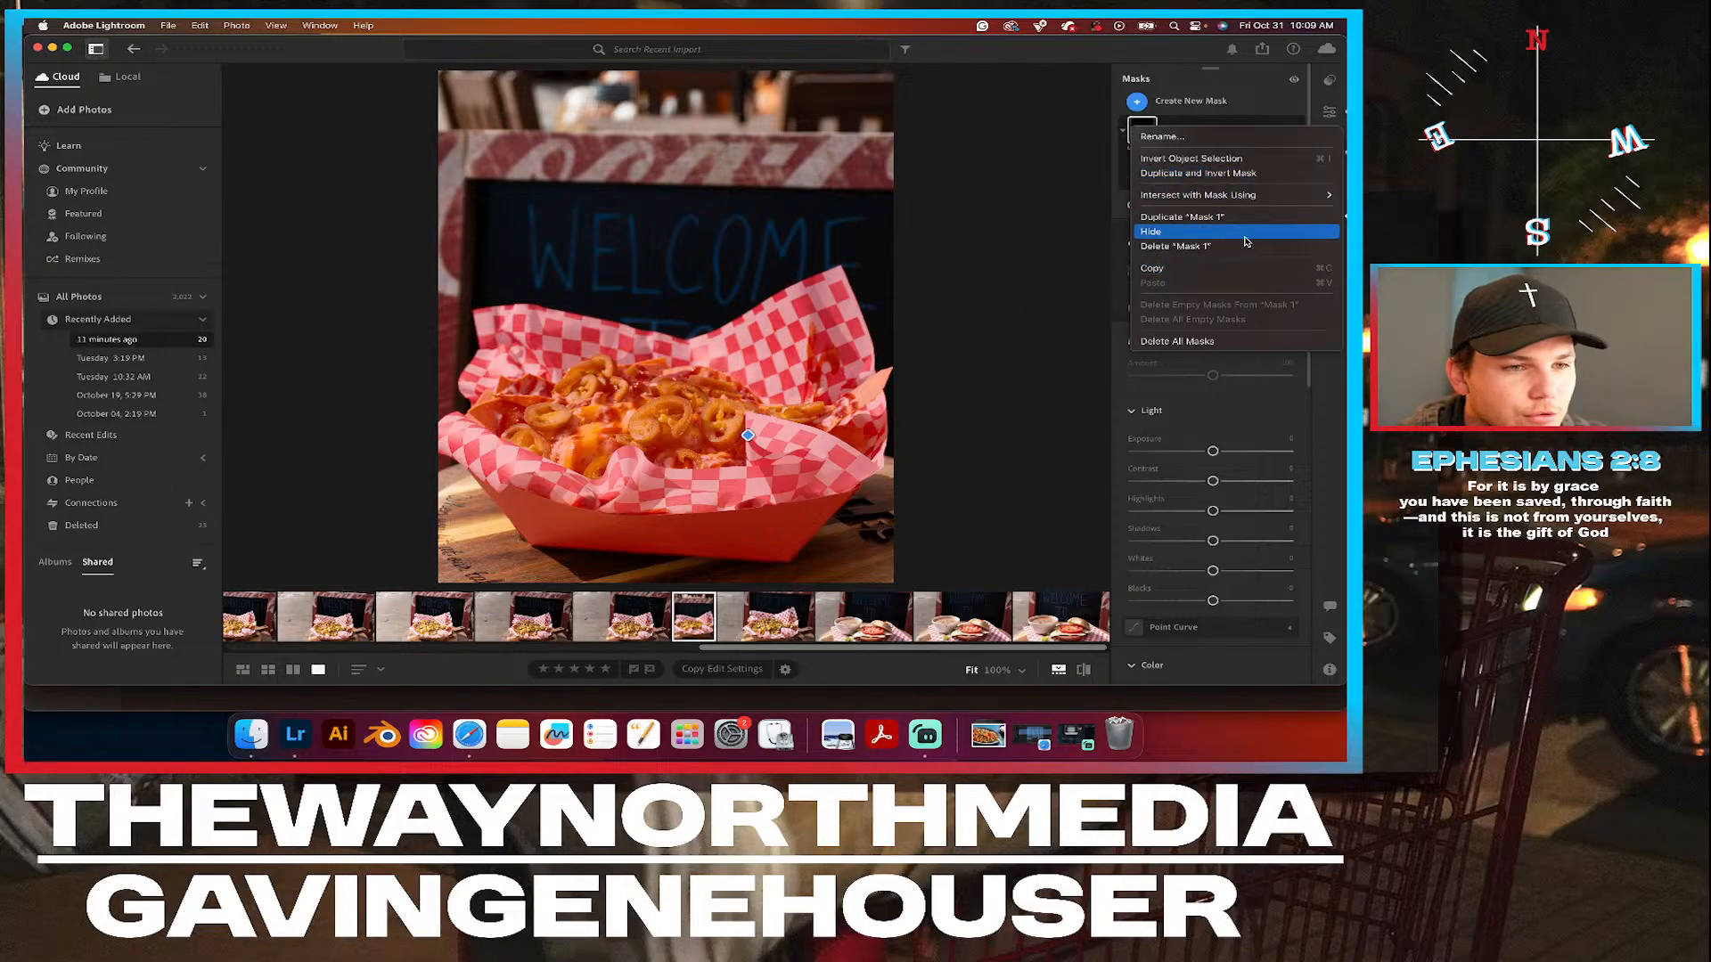
pyautogui.click(1233, 163)
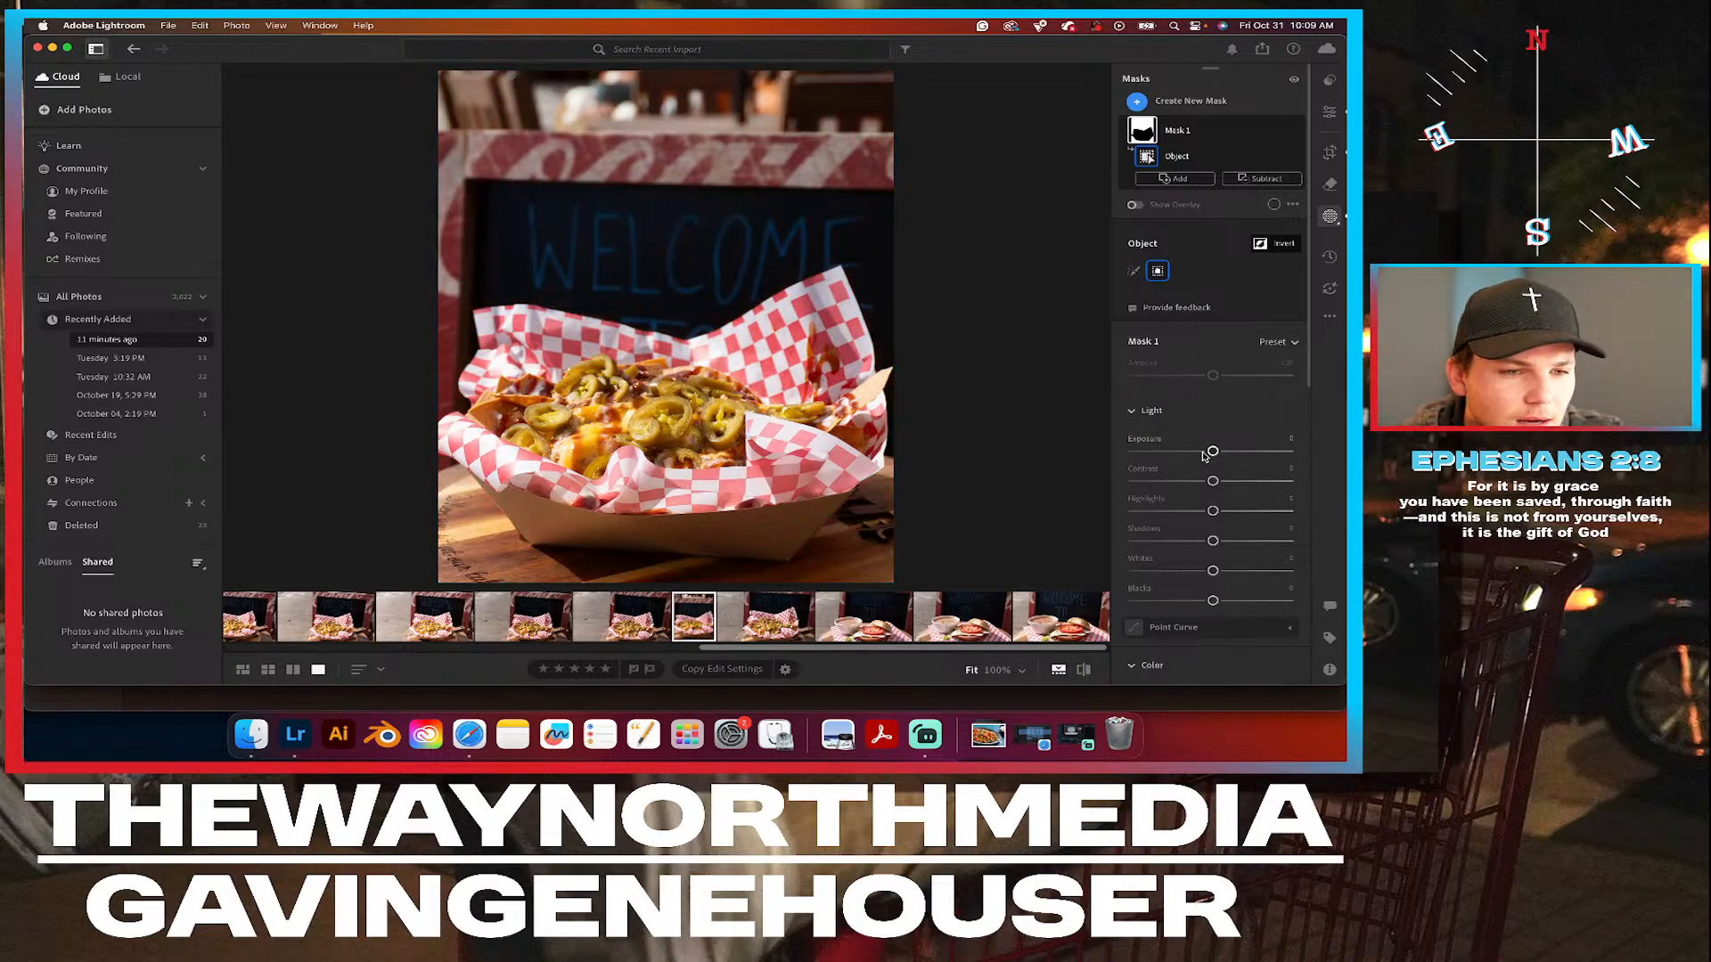
# Raise Exposure slightly and lower Texture moderately in the inverted basket mask.
pyautogui.moveTo(1213, 454); pyautogui.dragTo(1218, 454)
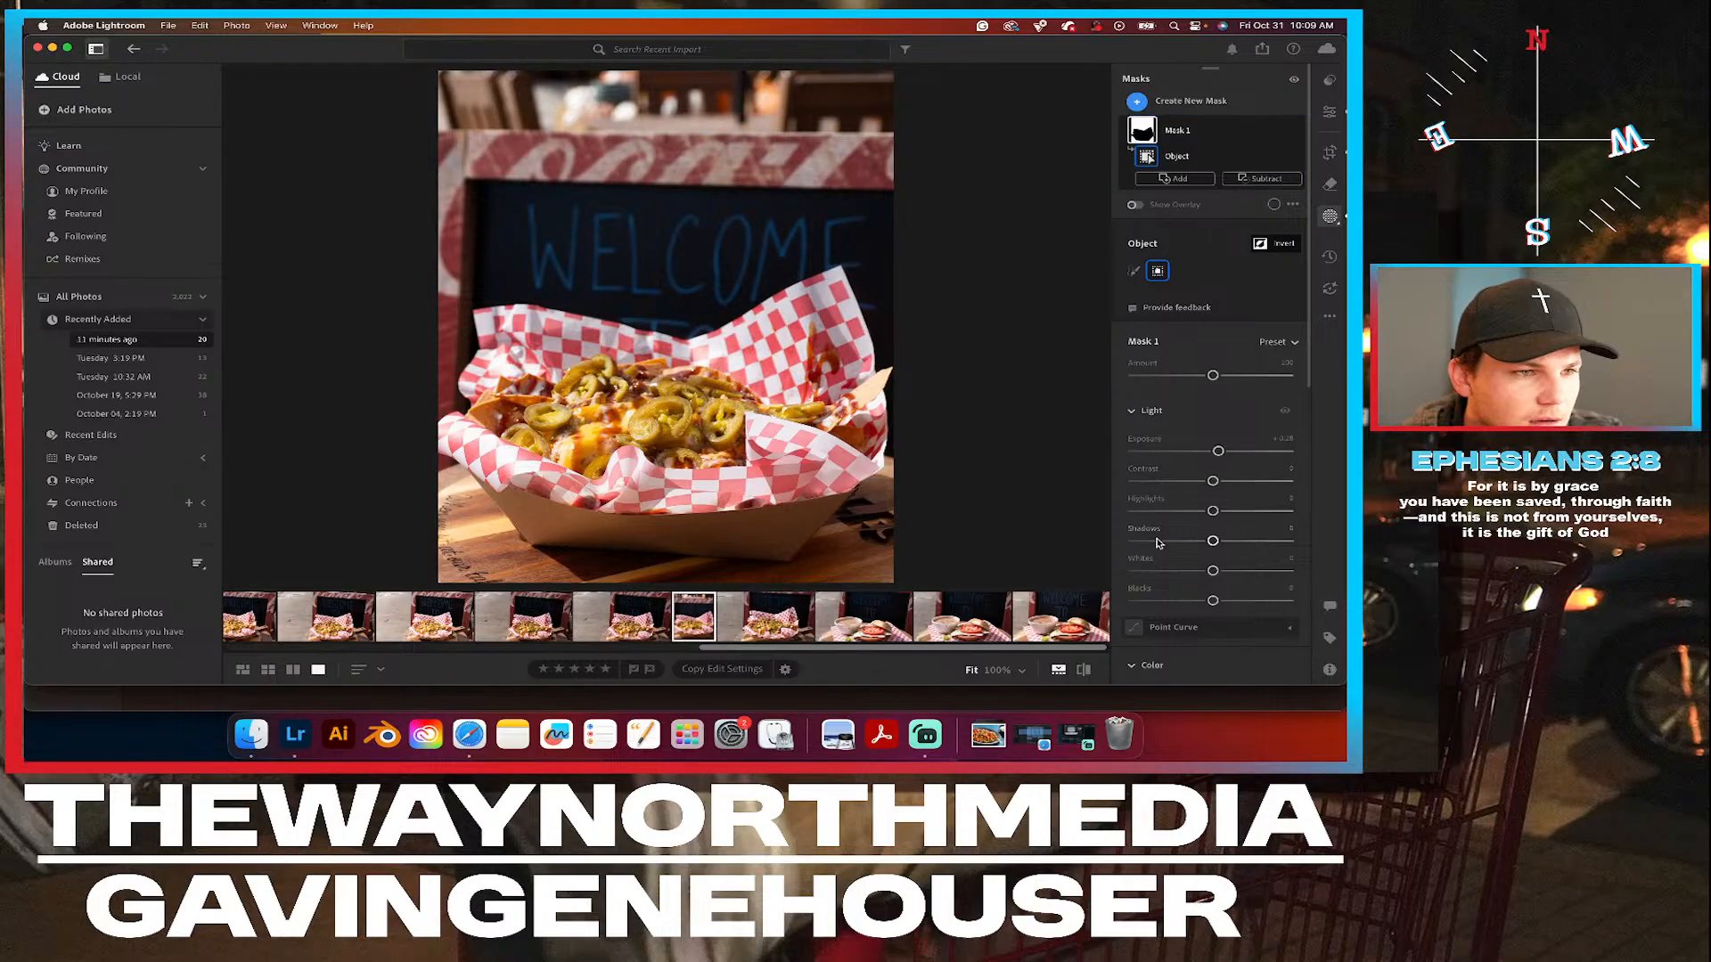
pyautogui.scroll(-4, 1207, 481)
pyautogui.scroll(-8, 1205, 490)
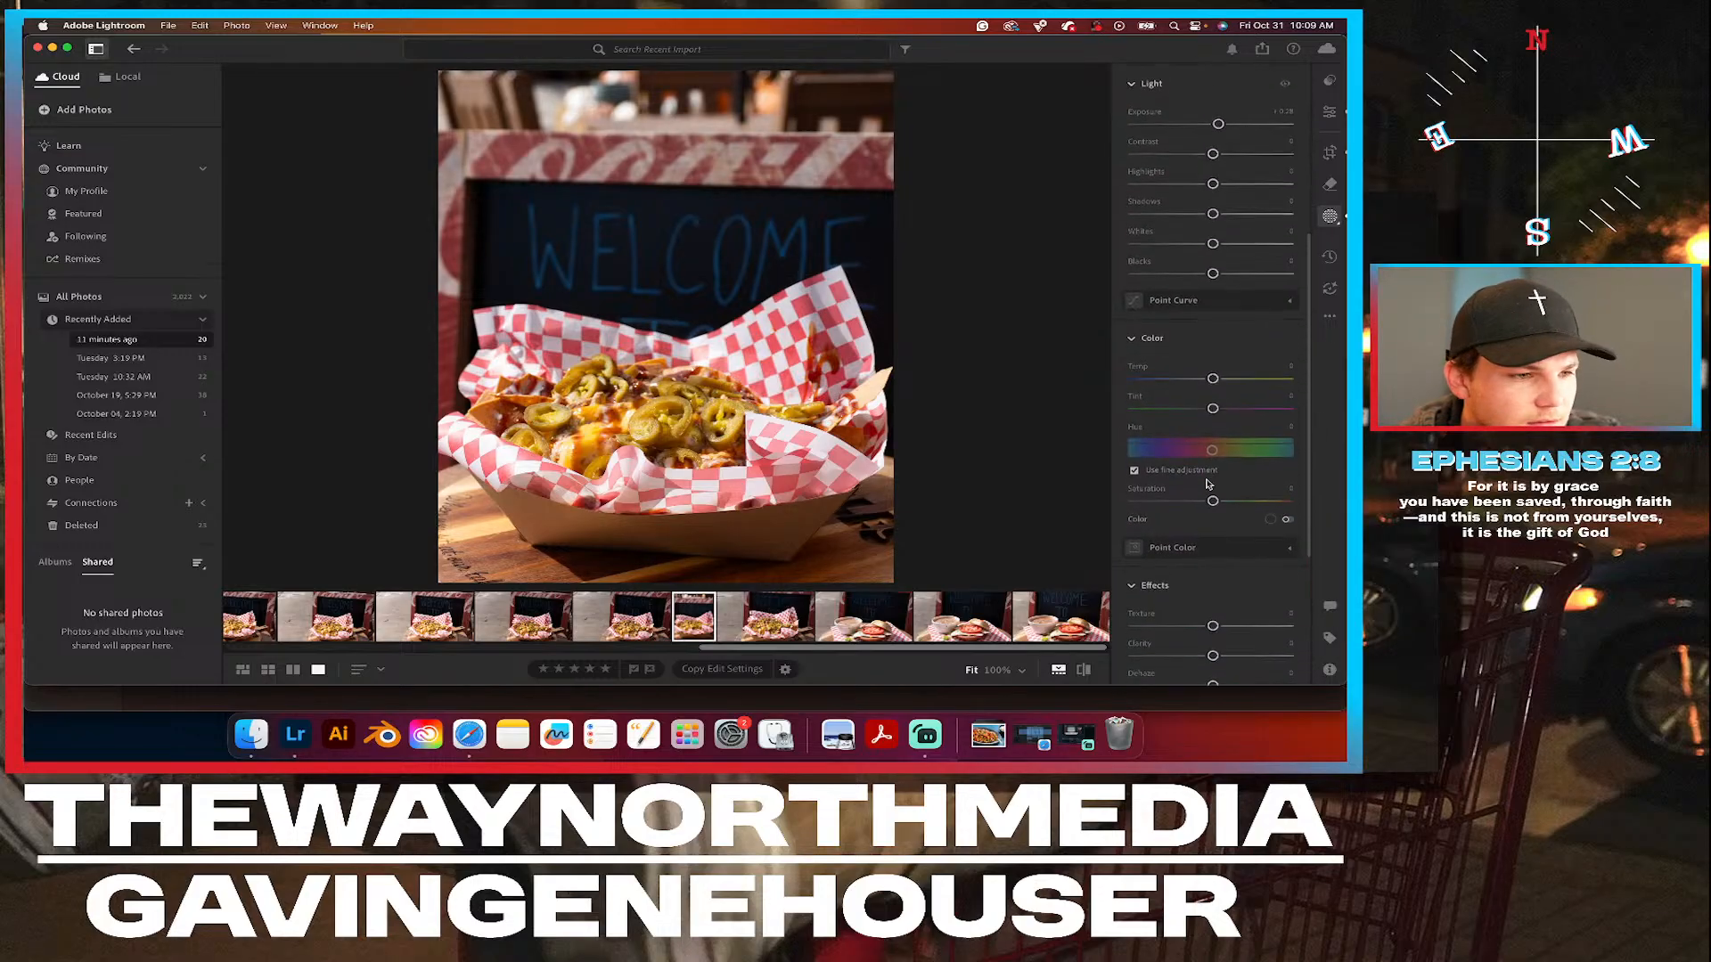
pyautogui.moveTo(1209, 482); pyautogui.dragTo(1192, 483)
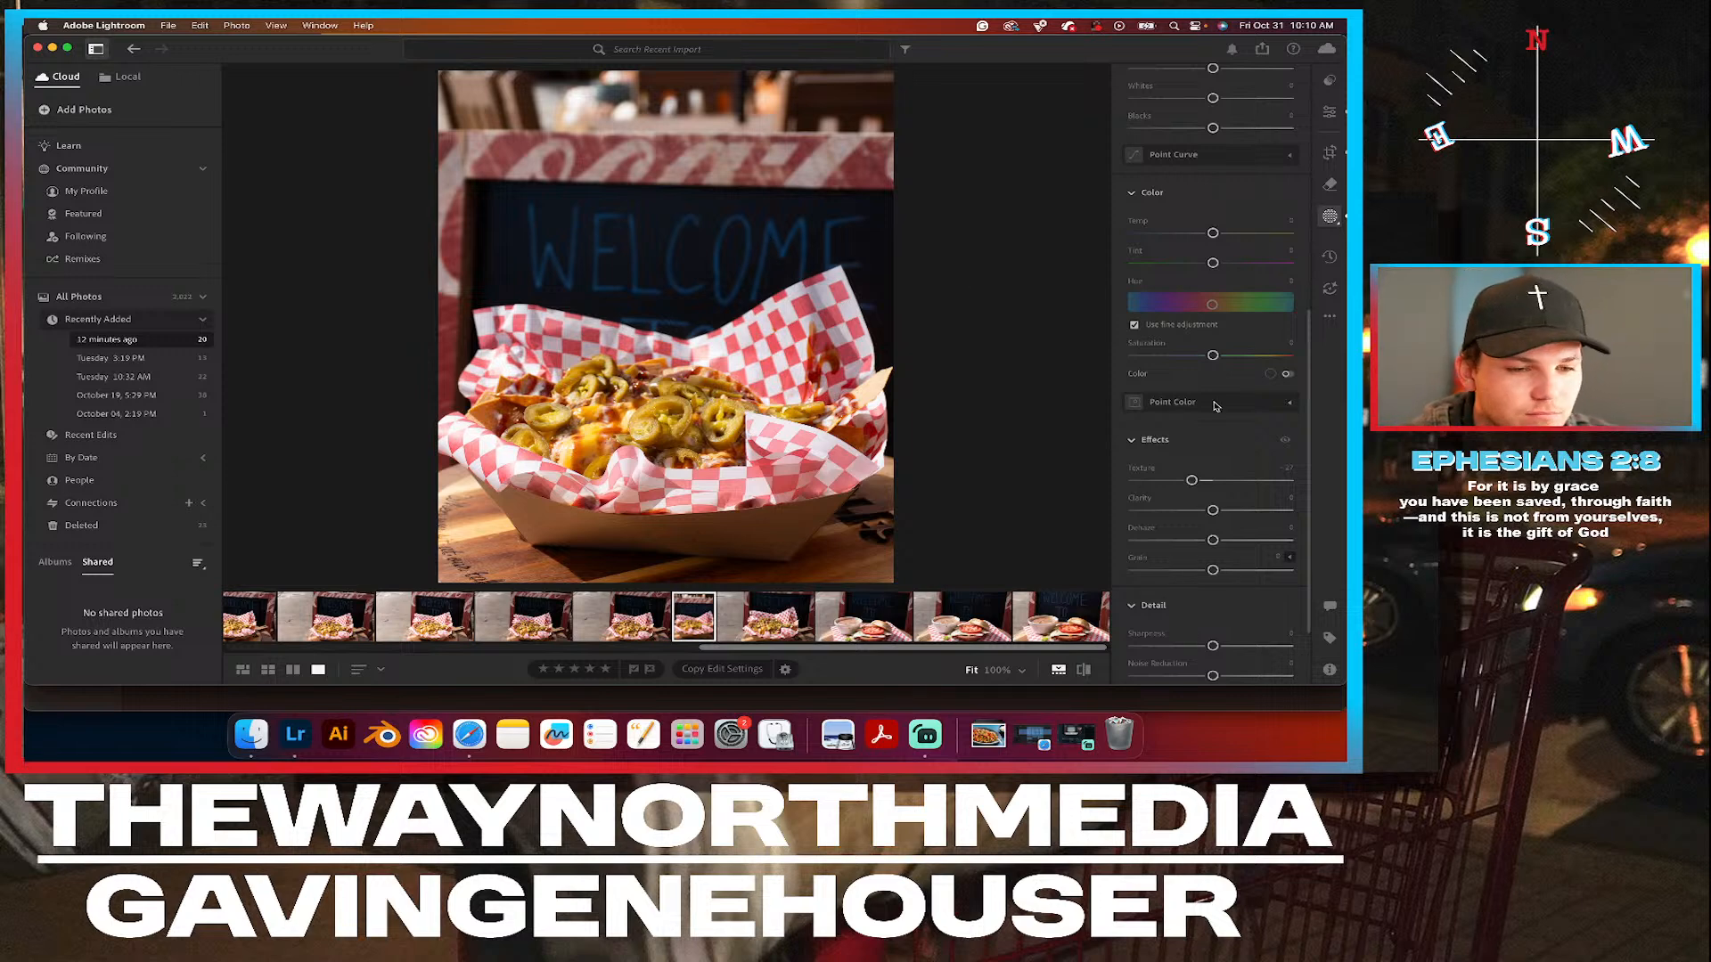
# Compare the masked basket photo with its original and examine the jalapeños and cheese up close.
pyautogui.click(1329, 155)
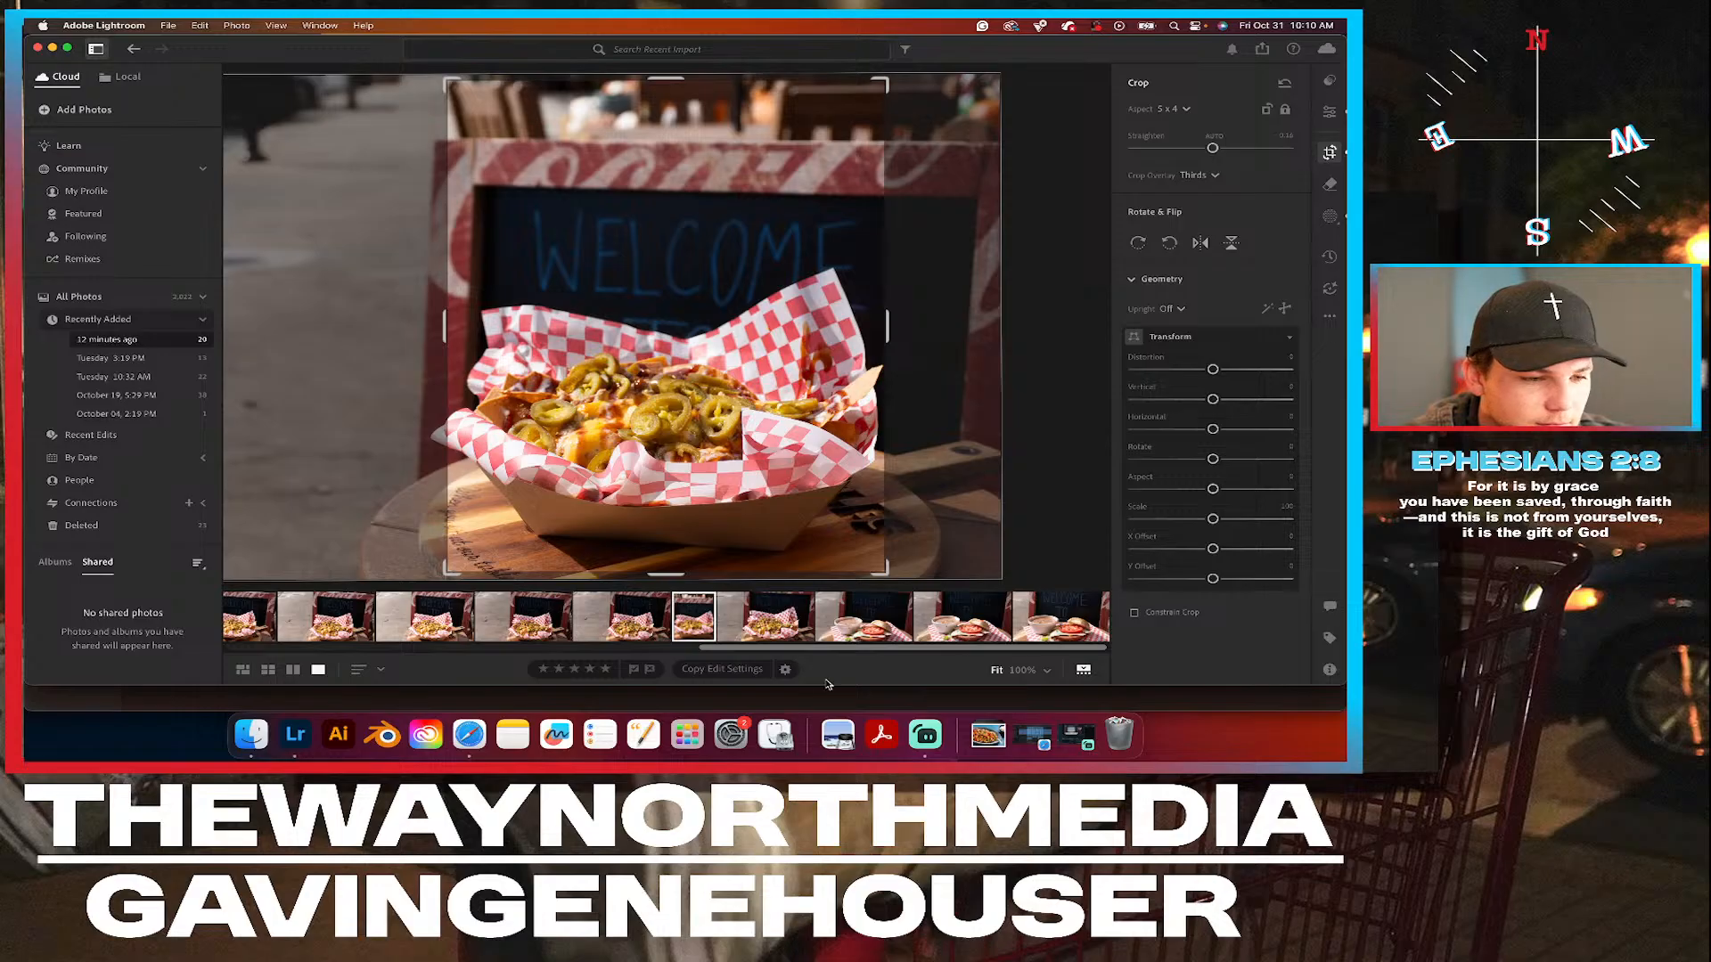
pyautogui.click(1328, 111)
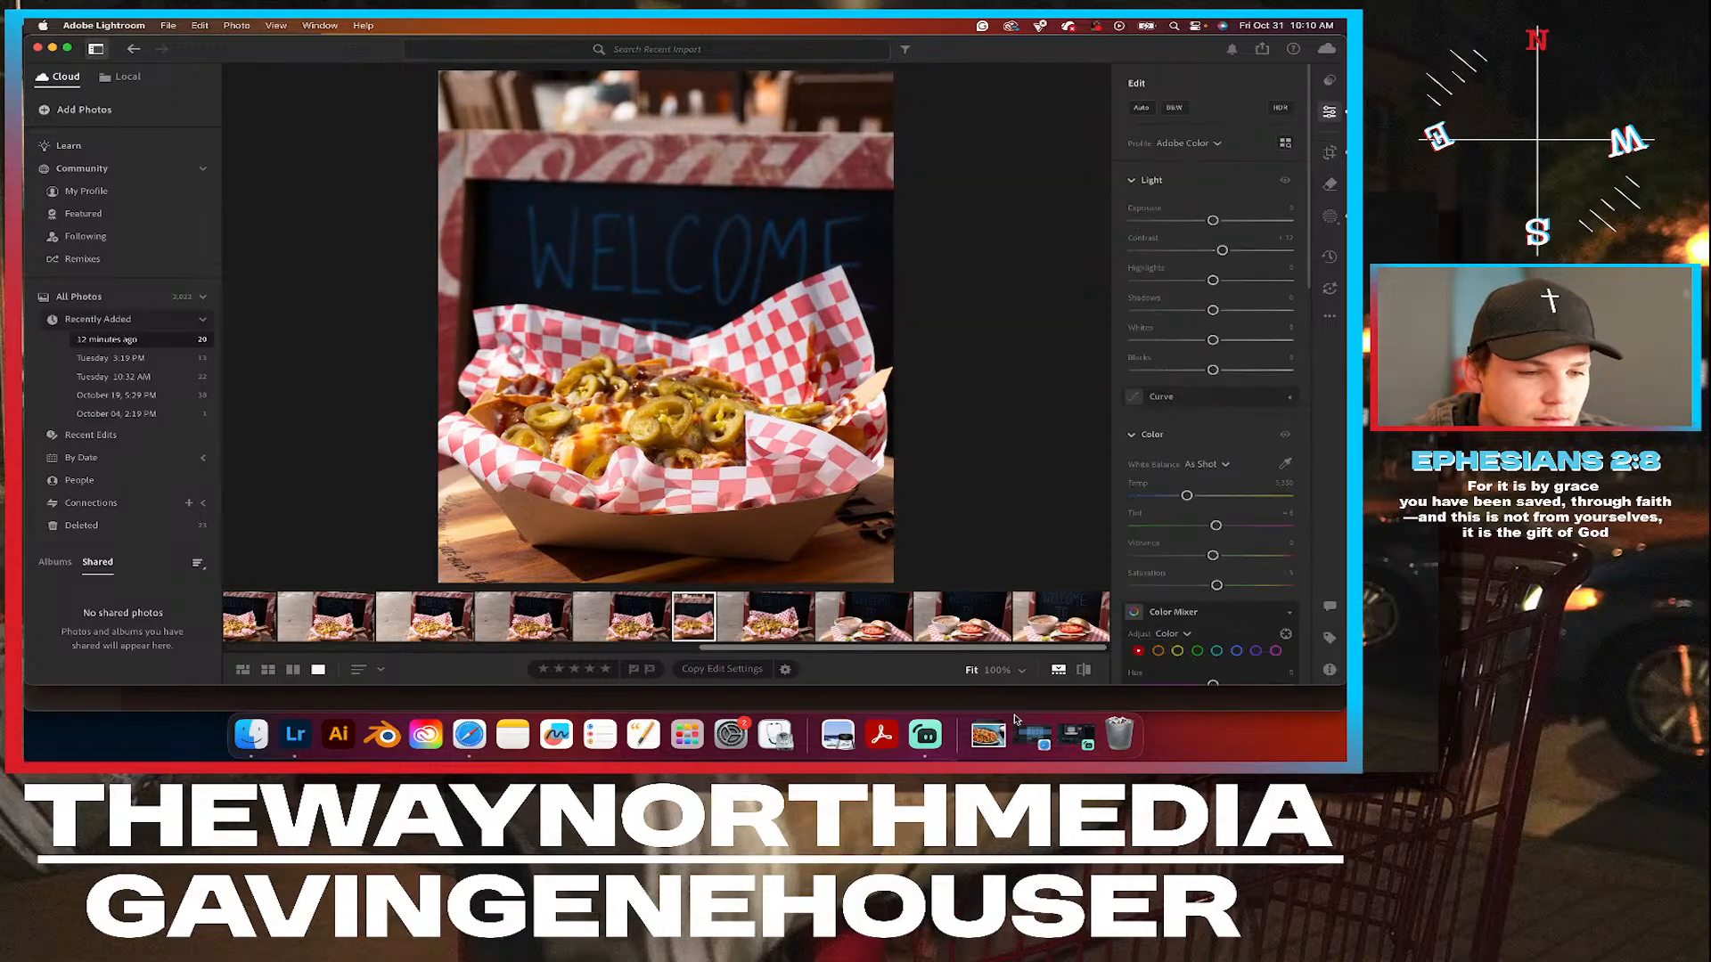
pyautogui.click(1086, 670)
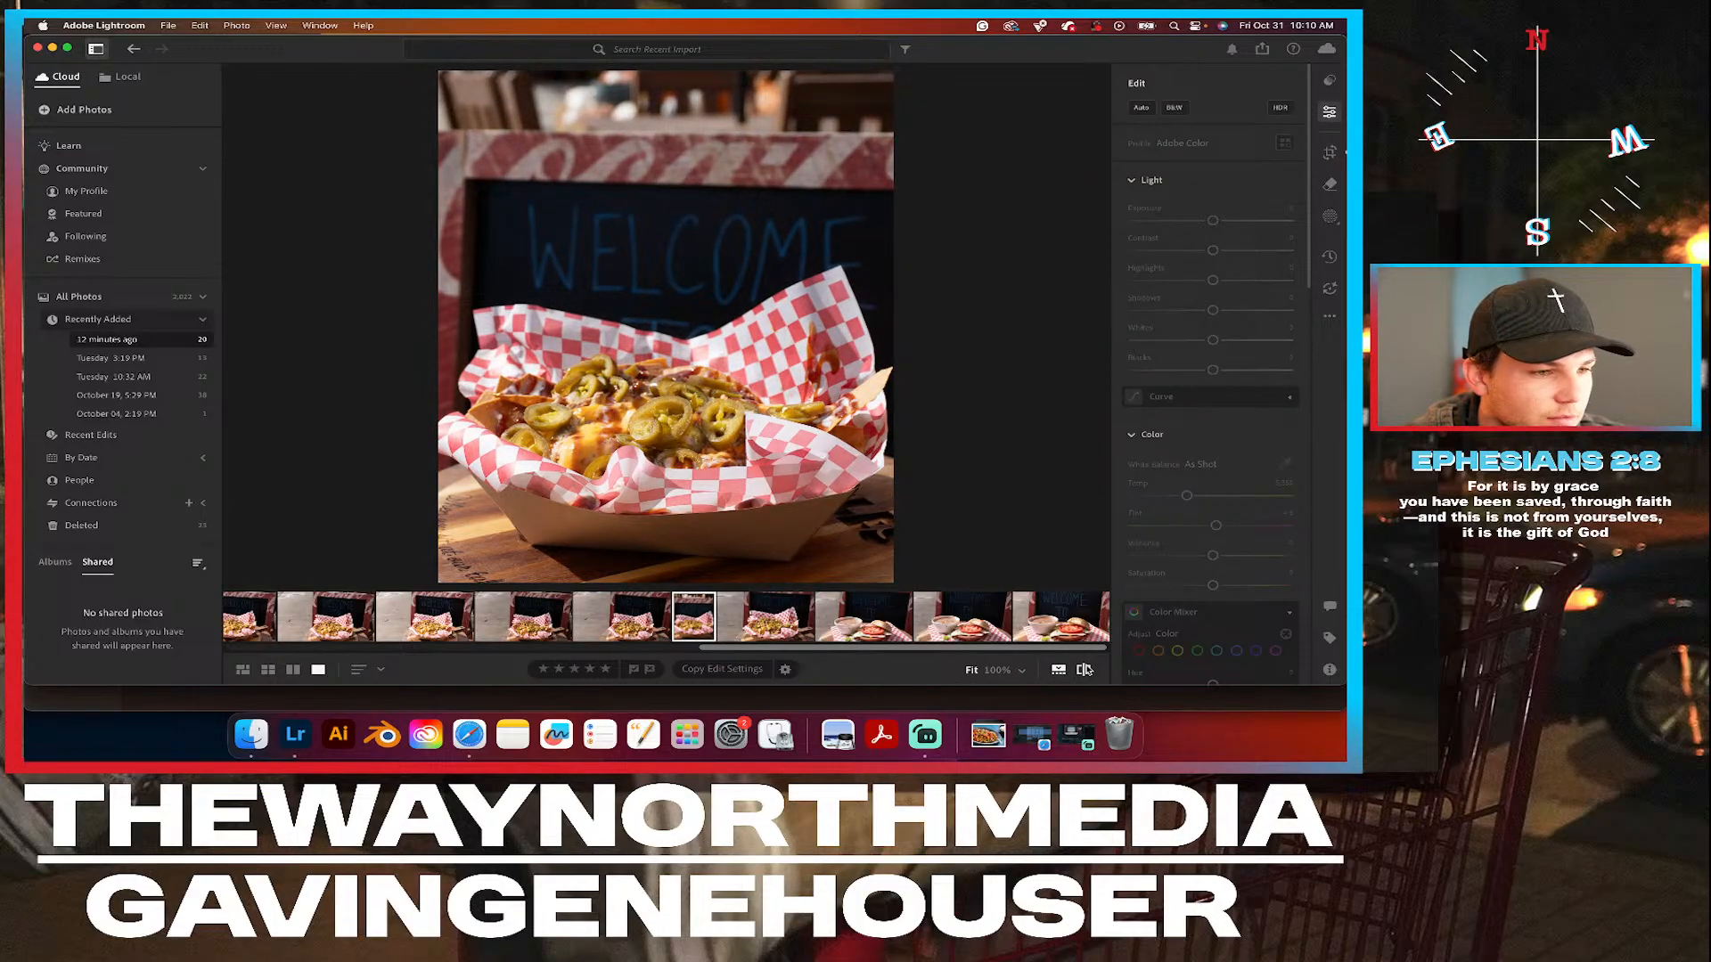
pyautogui.click(1085, 669)
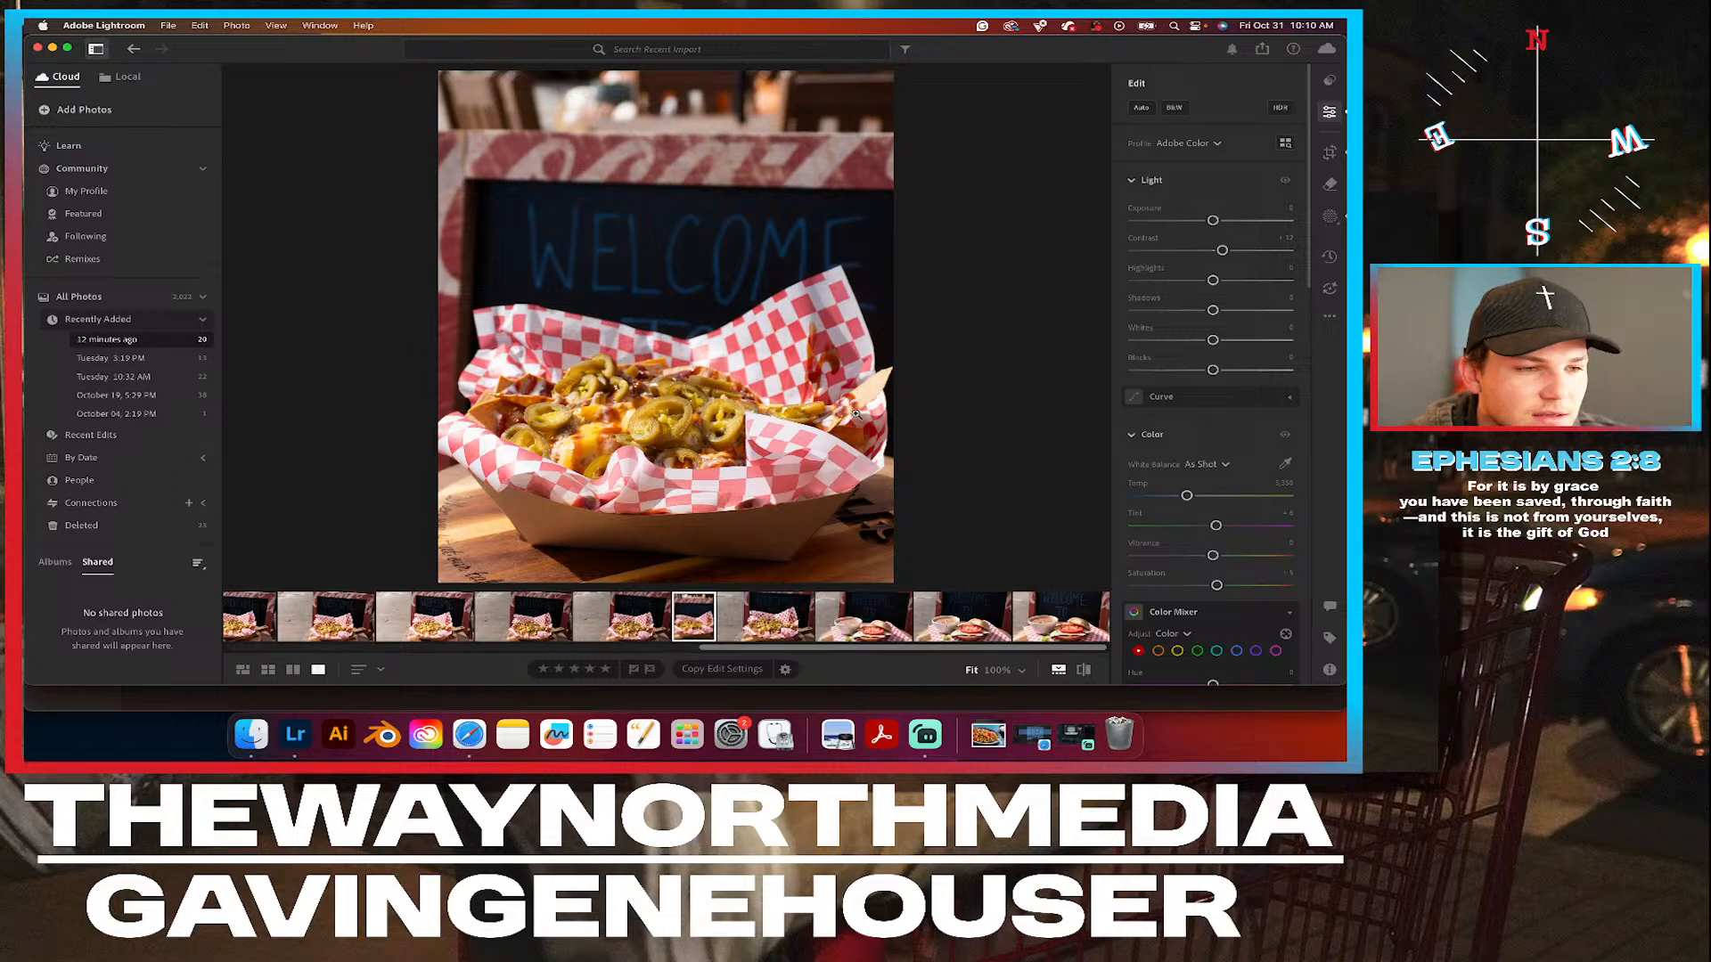
pyautogui.click(640, 409)
pyautogui.moveTo(640, 409); pyautogui.dragTo(649, 273)
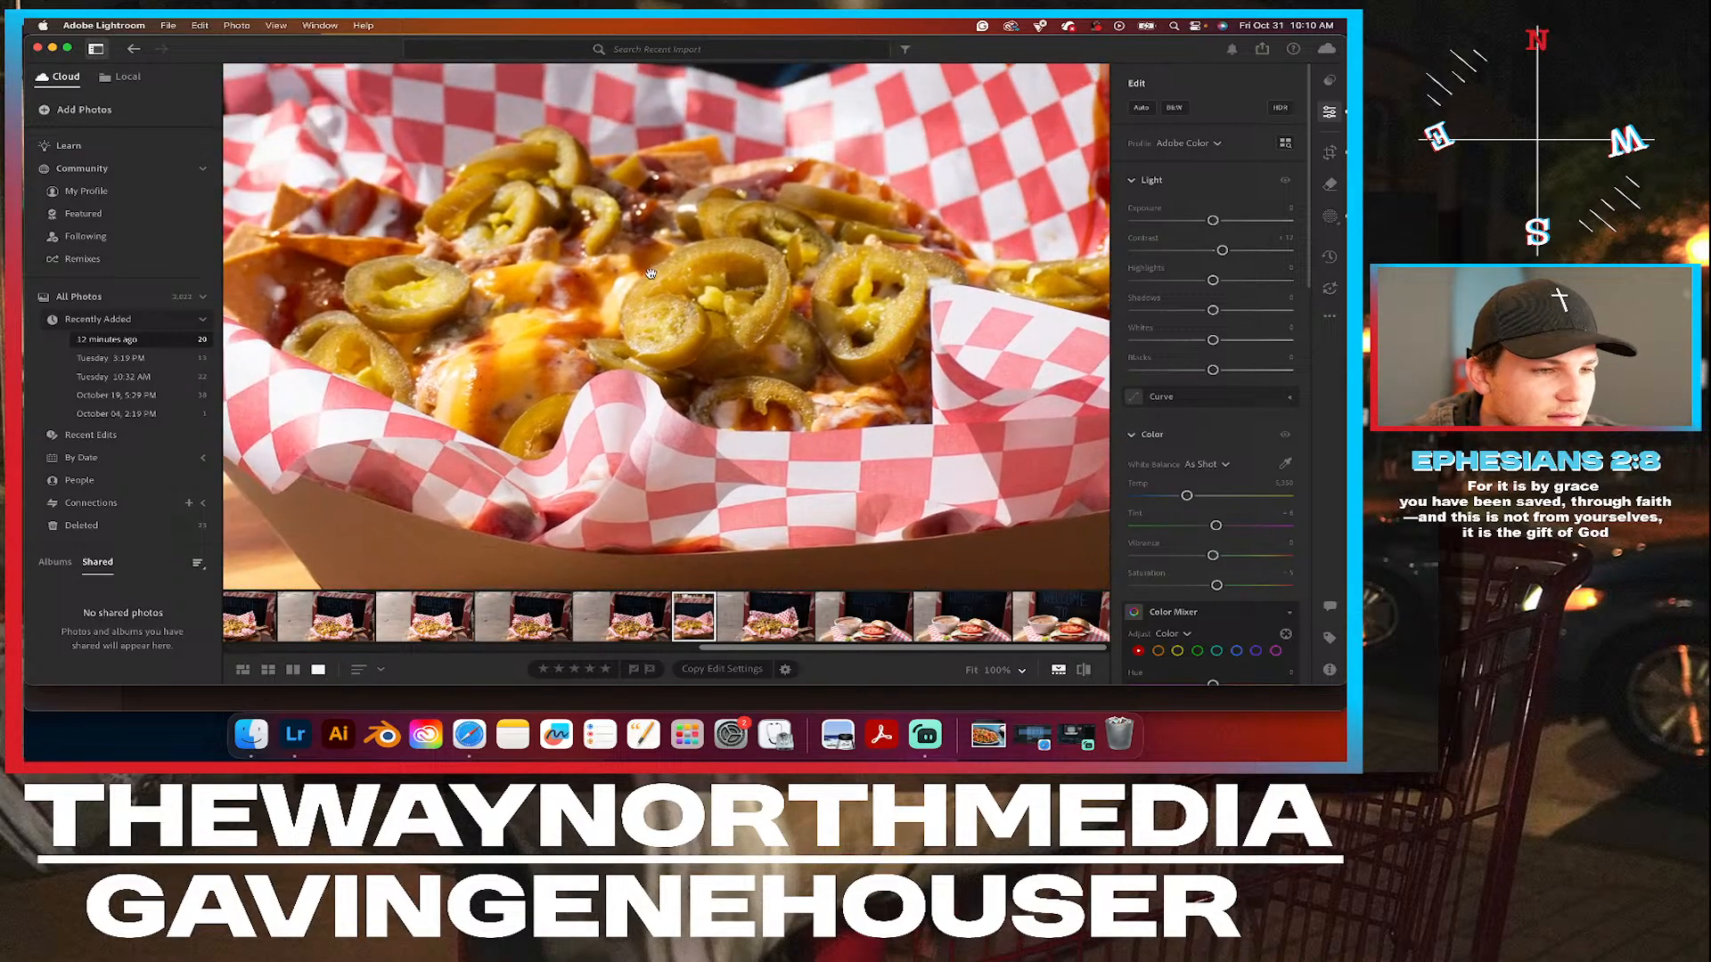
pyautogui.click(650, 273)
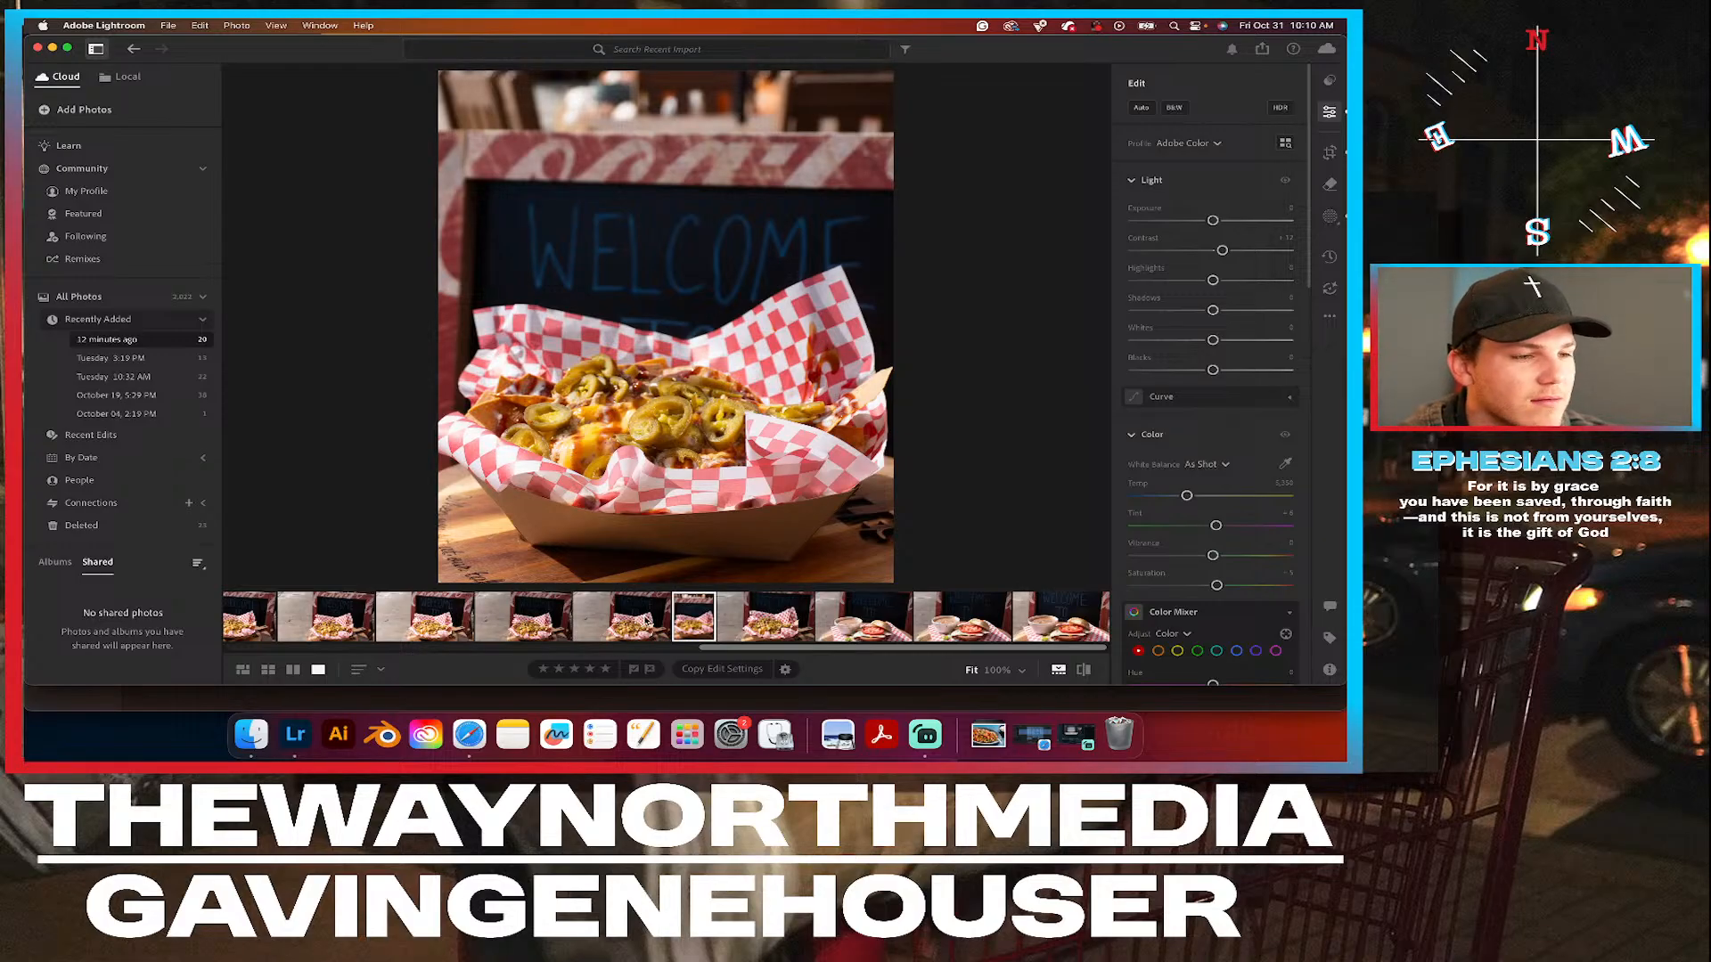
# Crop the preceding unedited basket photo to an upright 5 x 4 frame closely around the basket and the WELCOME TO sign.
pyautogui.click(646, 620)
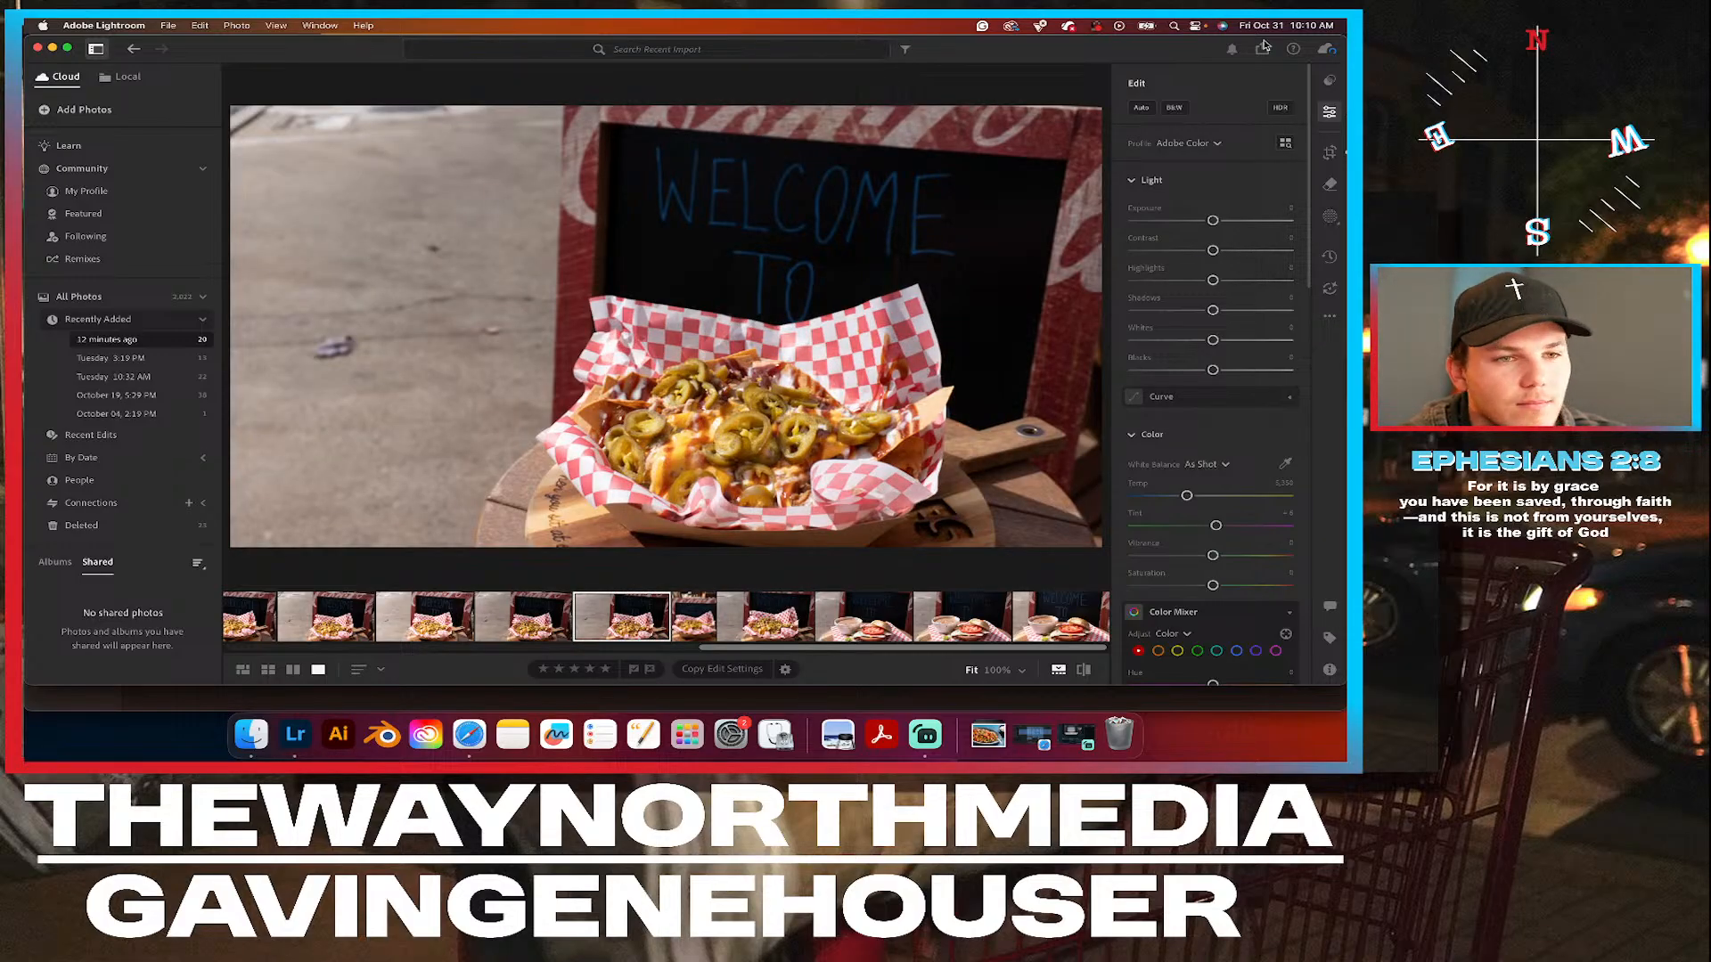
pyautogui.click(1329, 152)
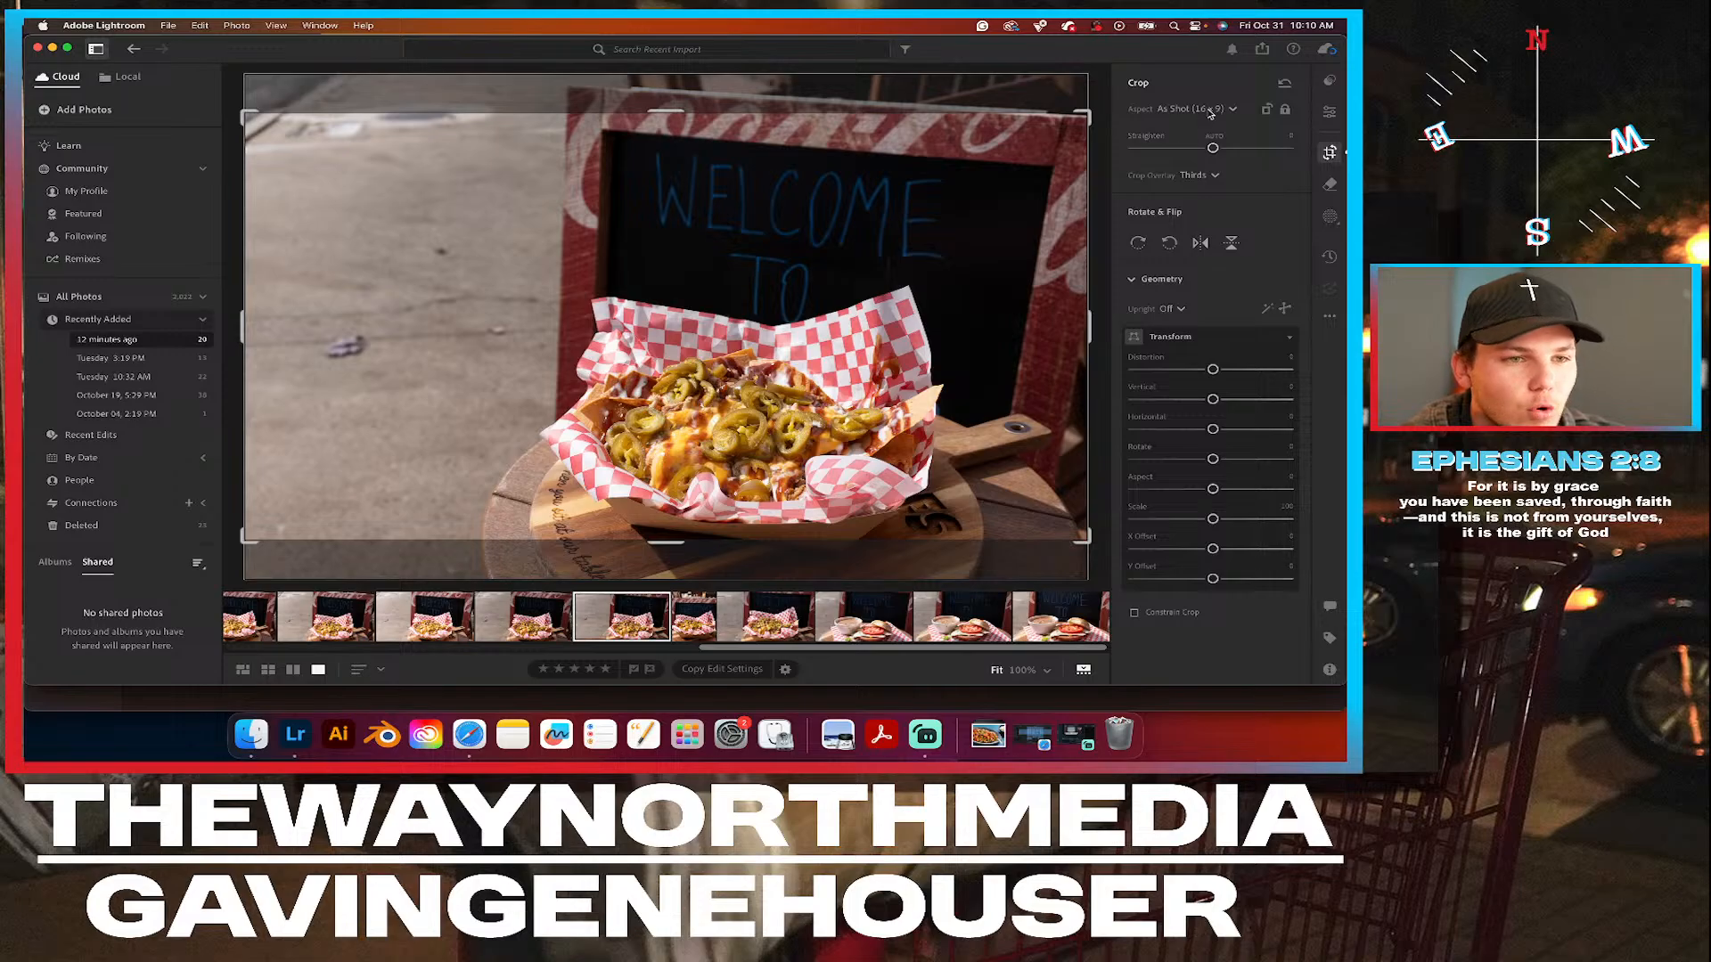
pyautogui.click(1190, 108)
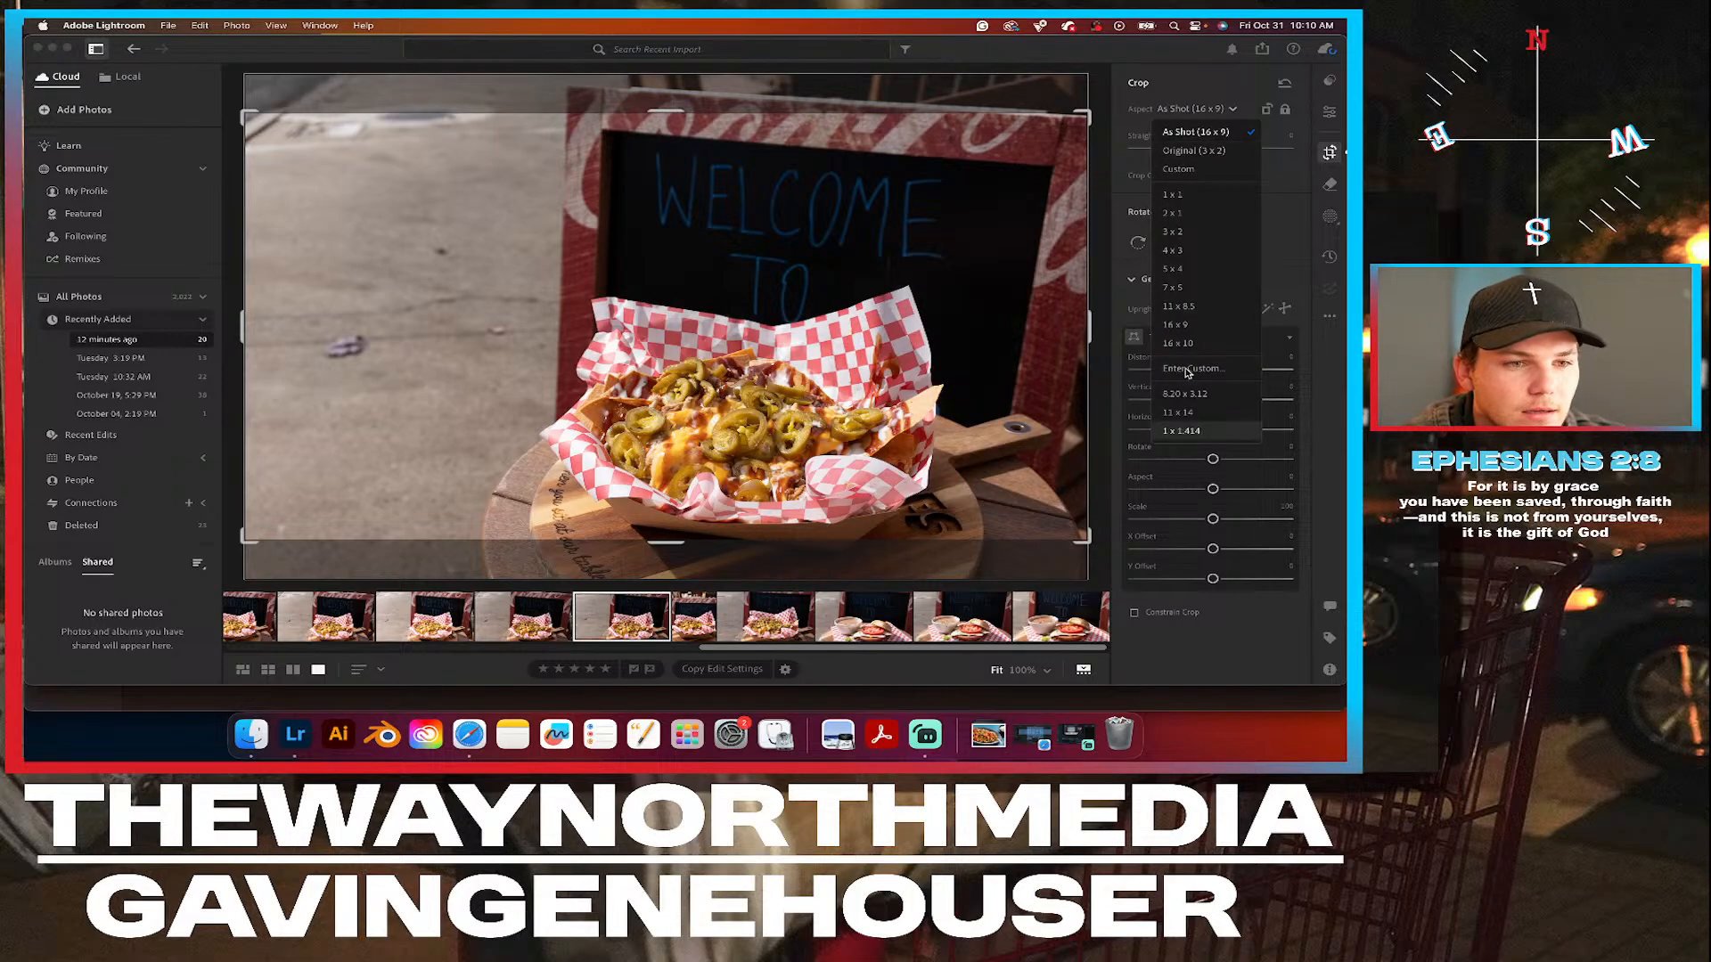
pyautogui.click(1188, 270)
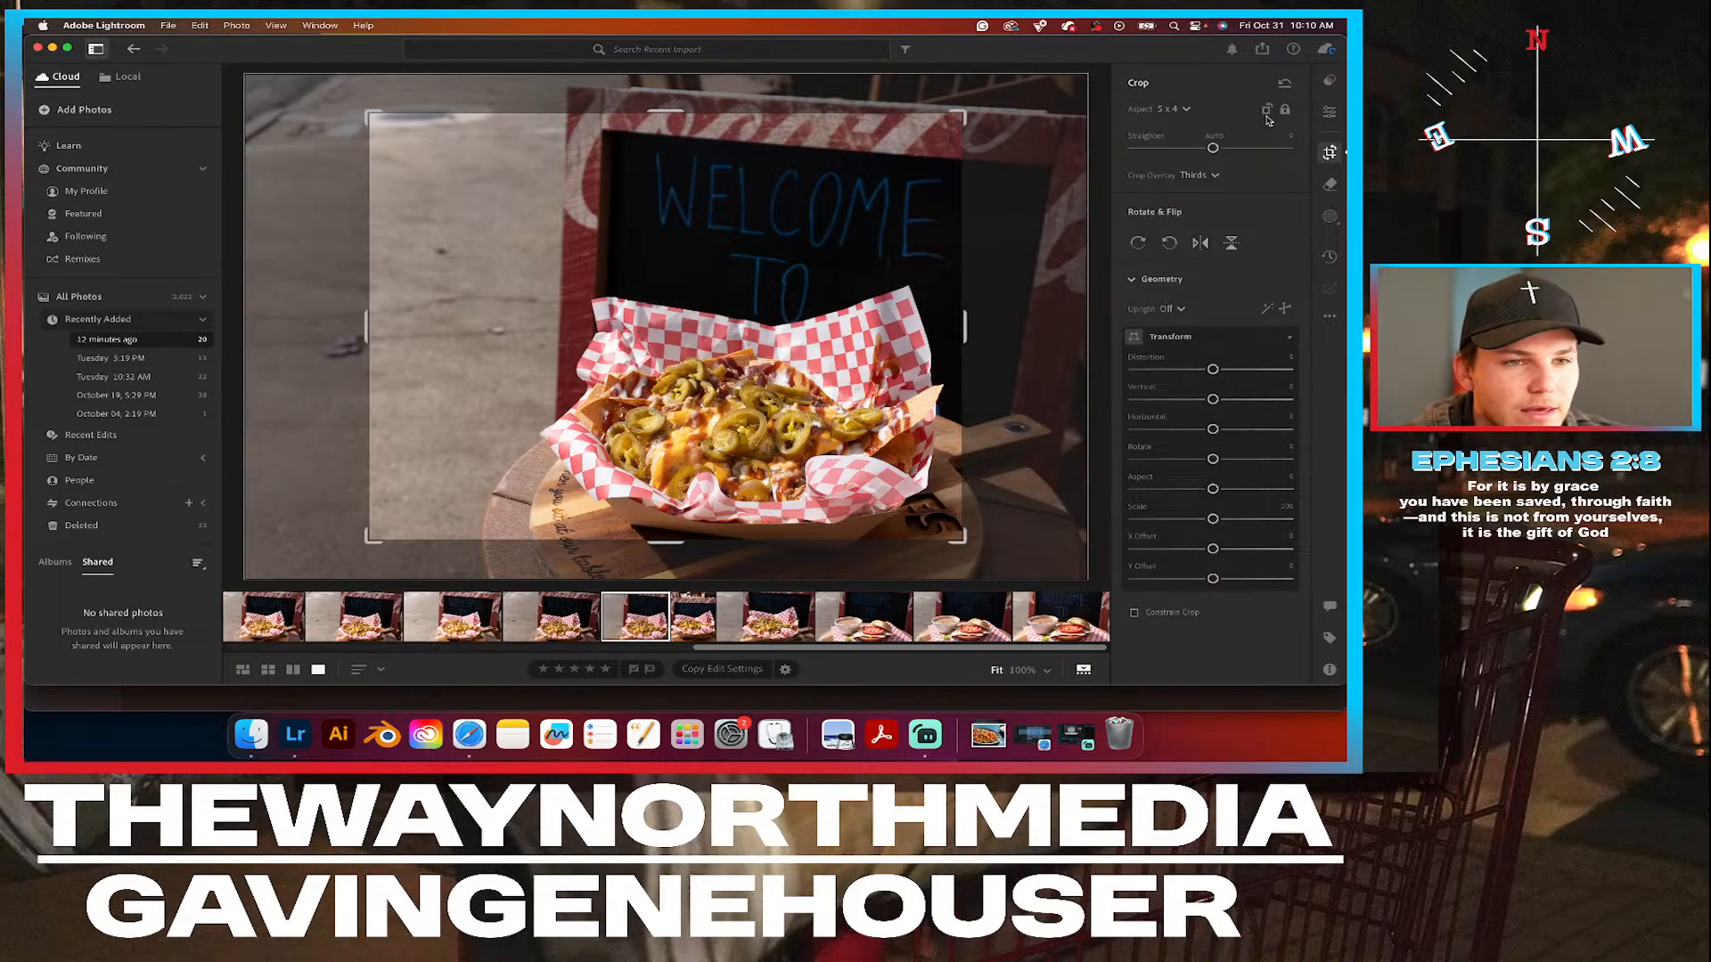
pyautogui.moveTo(655, 409); pyautogui.dragTo(569, 373)
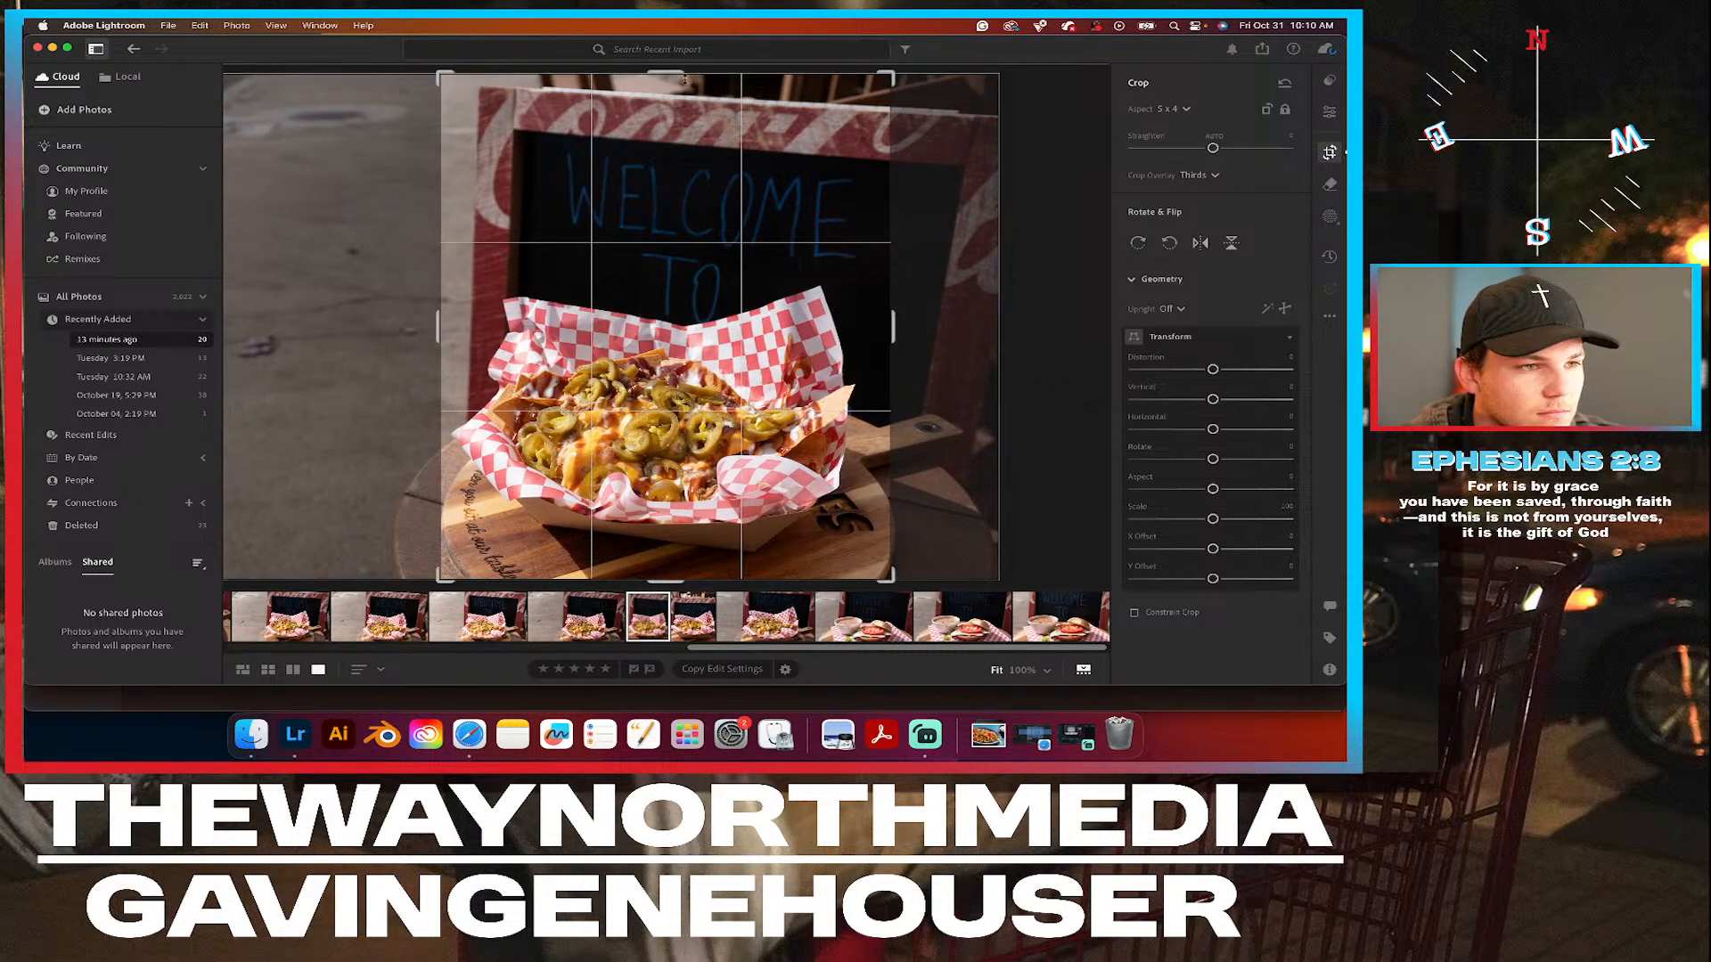
pyautogui.moveTo(674, 72); pyautogui.dragTo(672, 93)
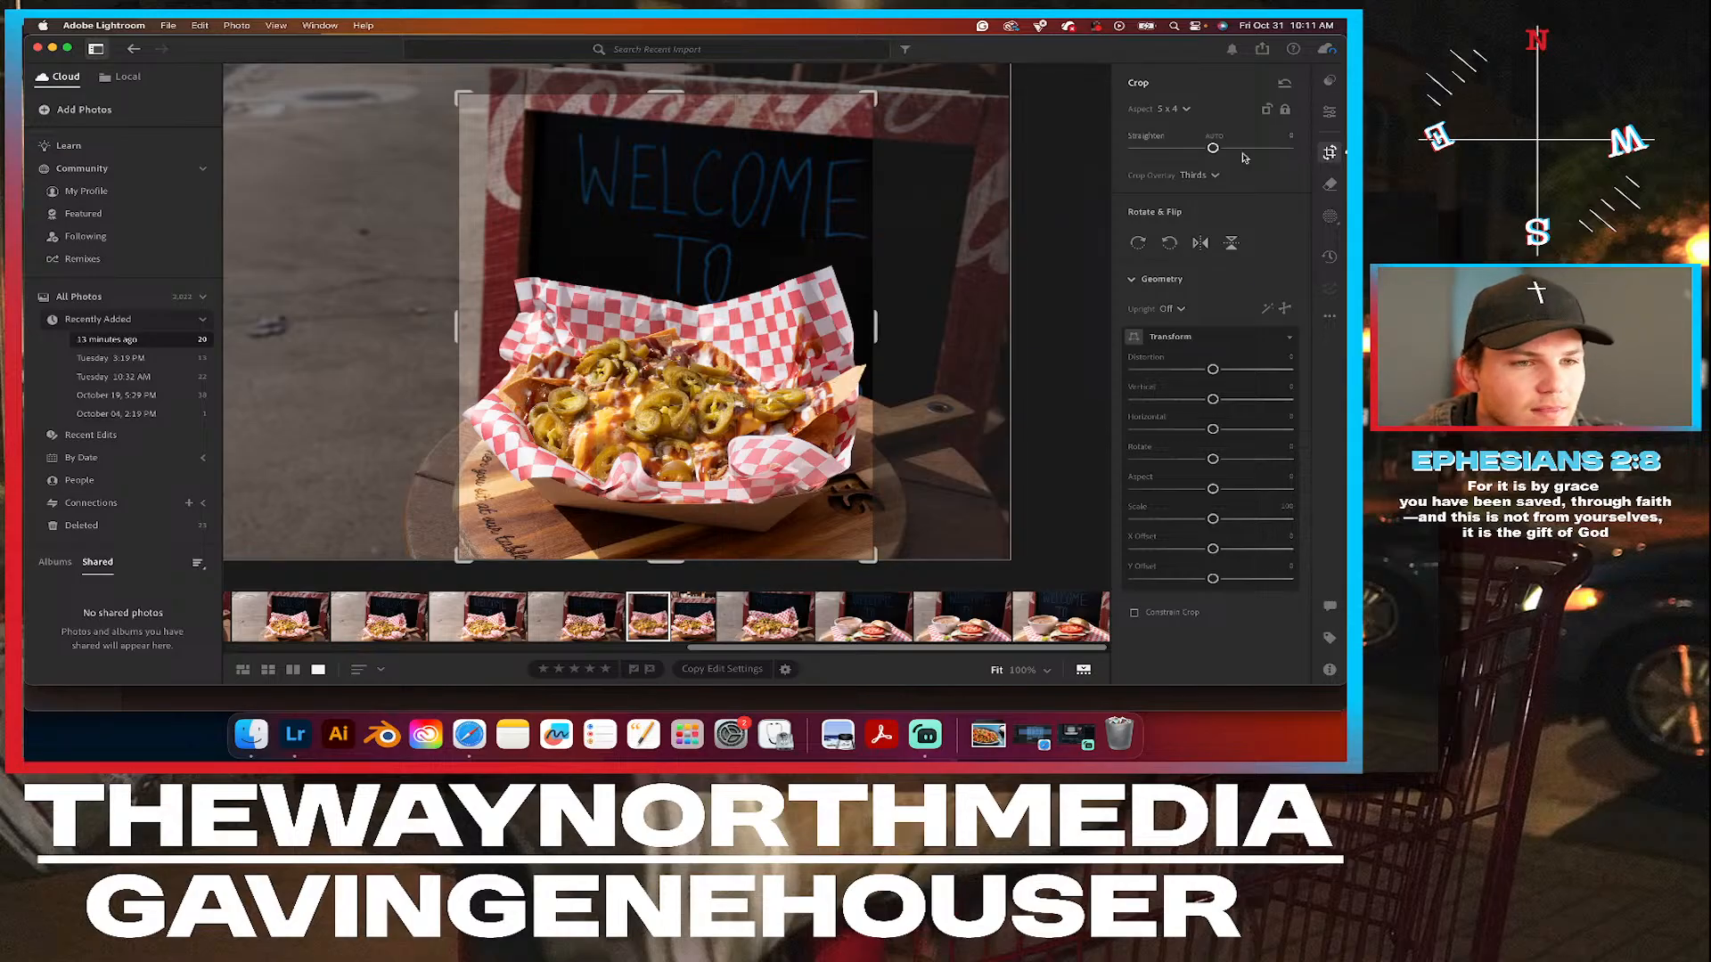
pyautogui.click(1329, 116)
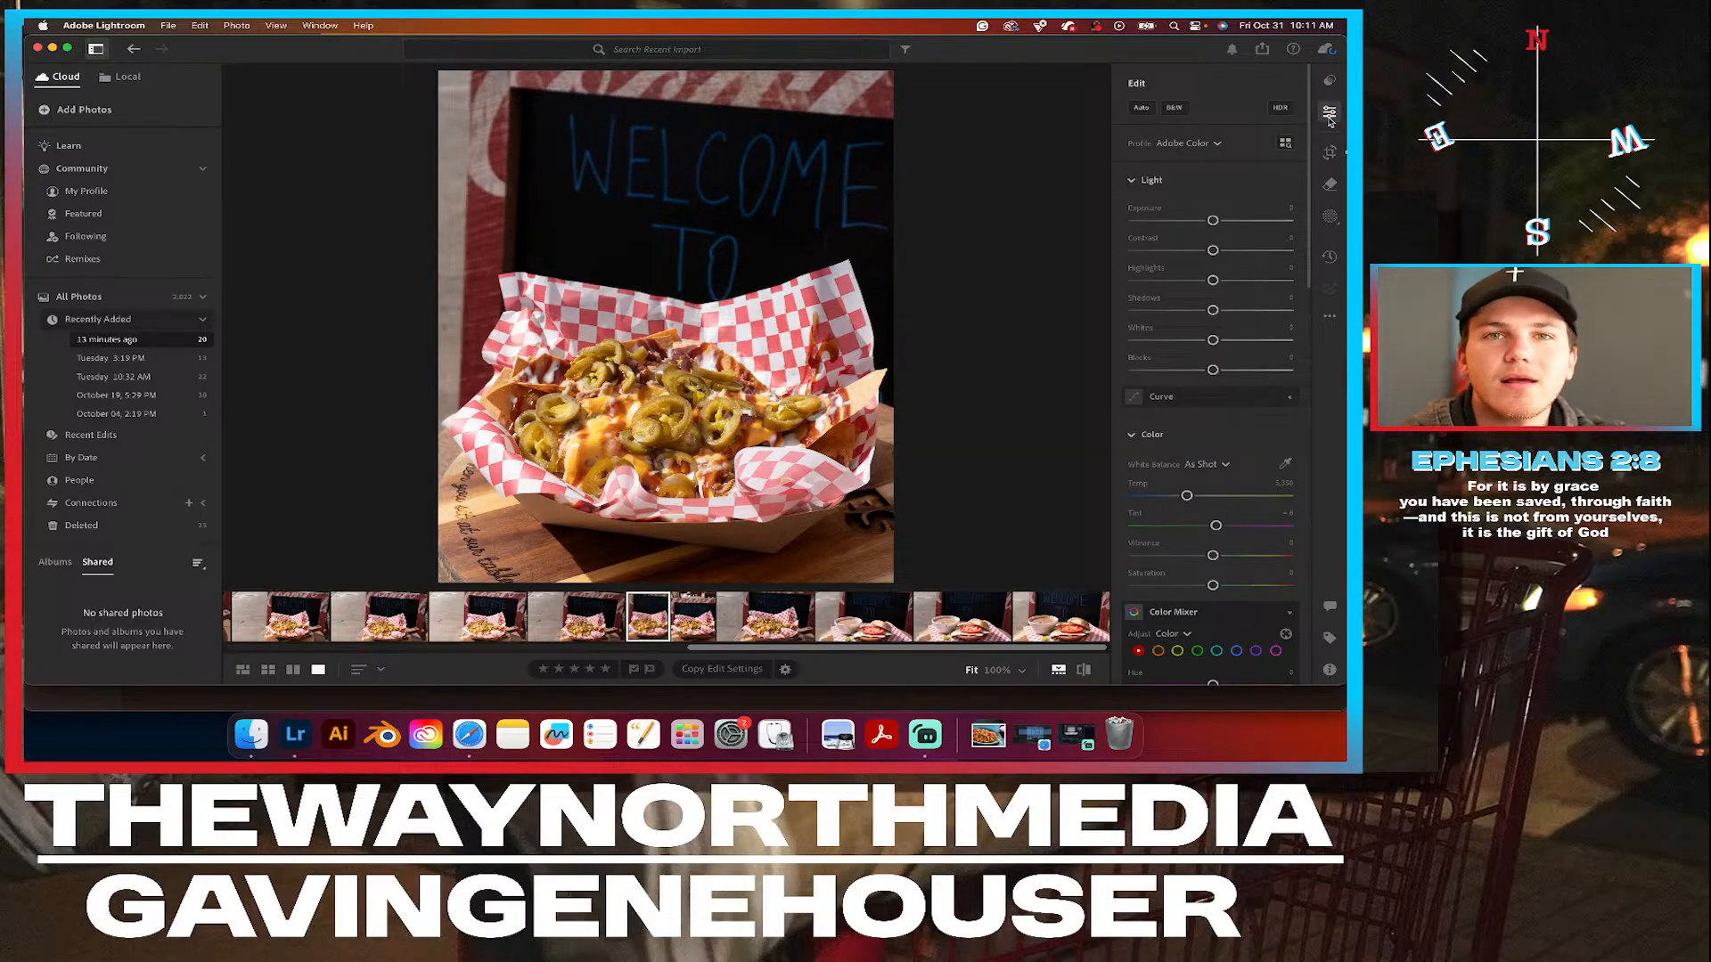
# Examine the food up close in the newly cropped WELCOME TO basket photo.
pyautogui.click(648, 426)
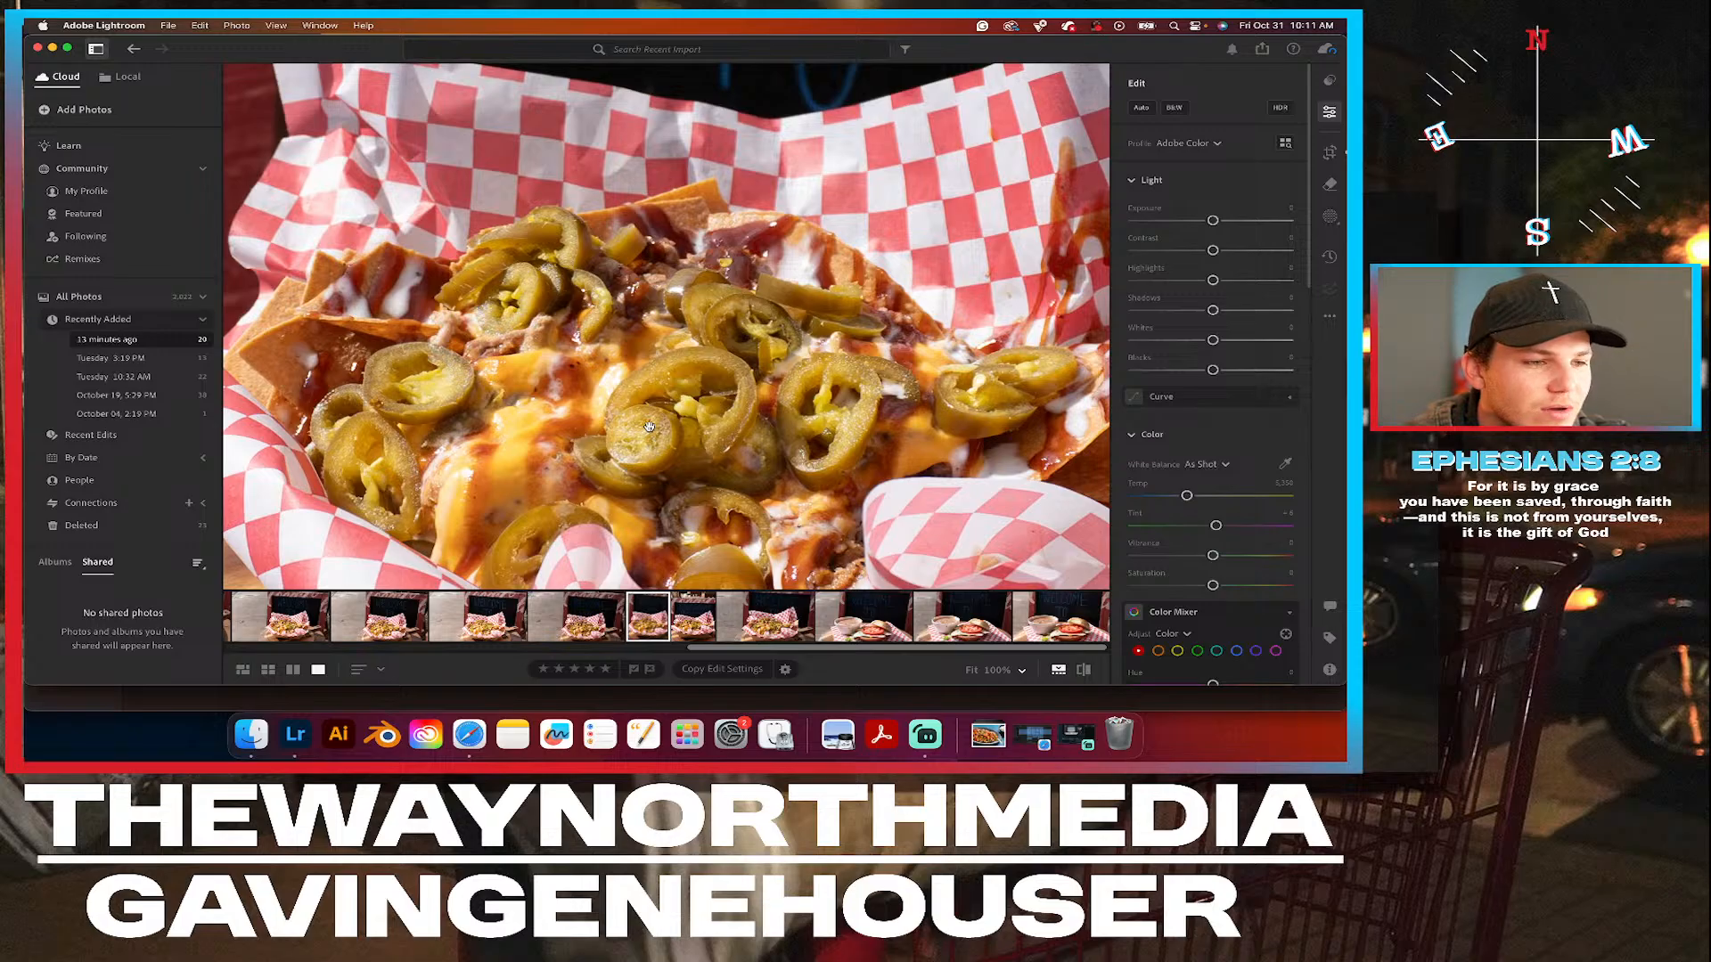
pyautogui.click(648, 427)
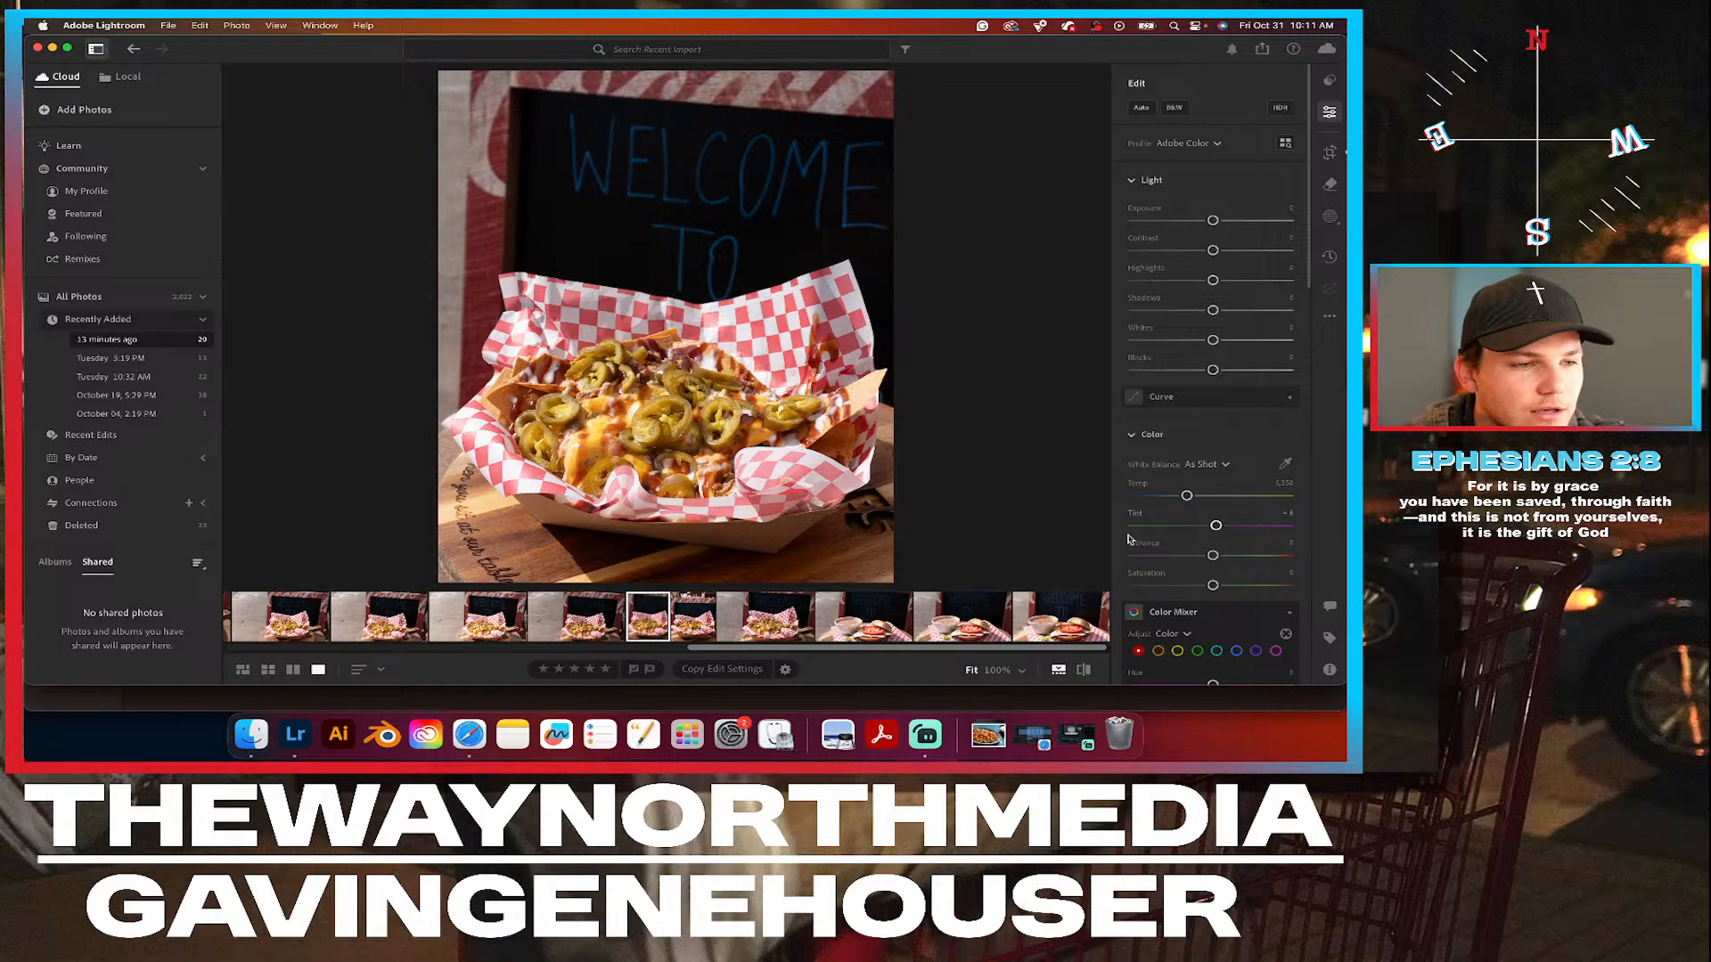
pyautogui.click(1083, 671)
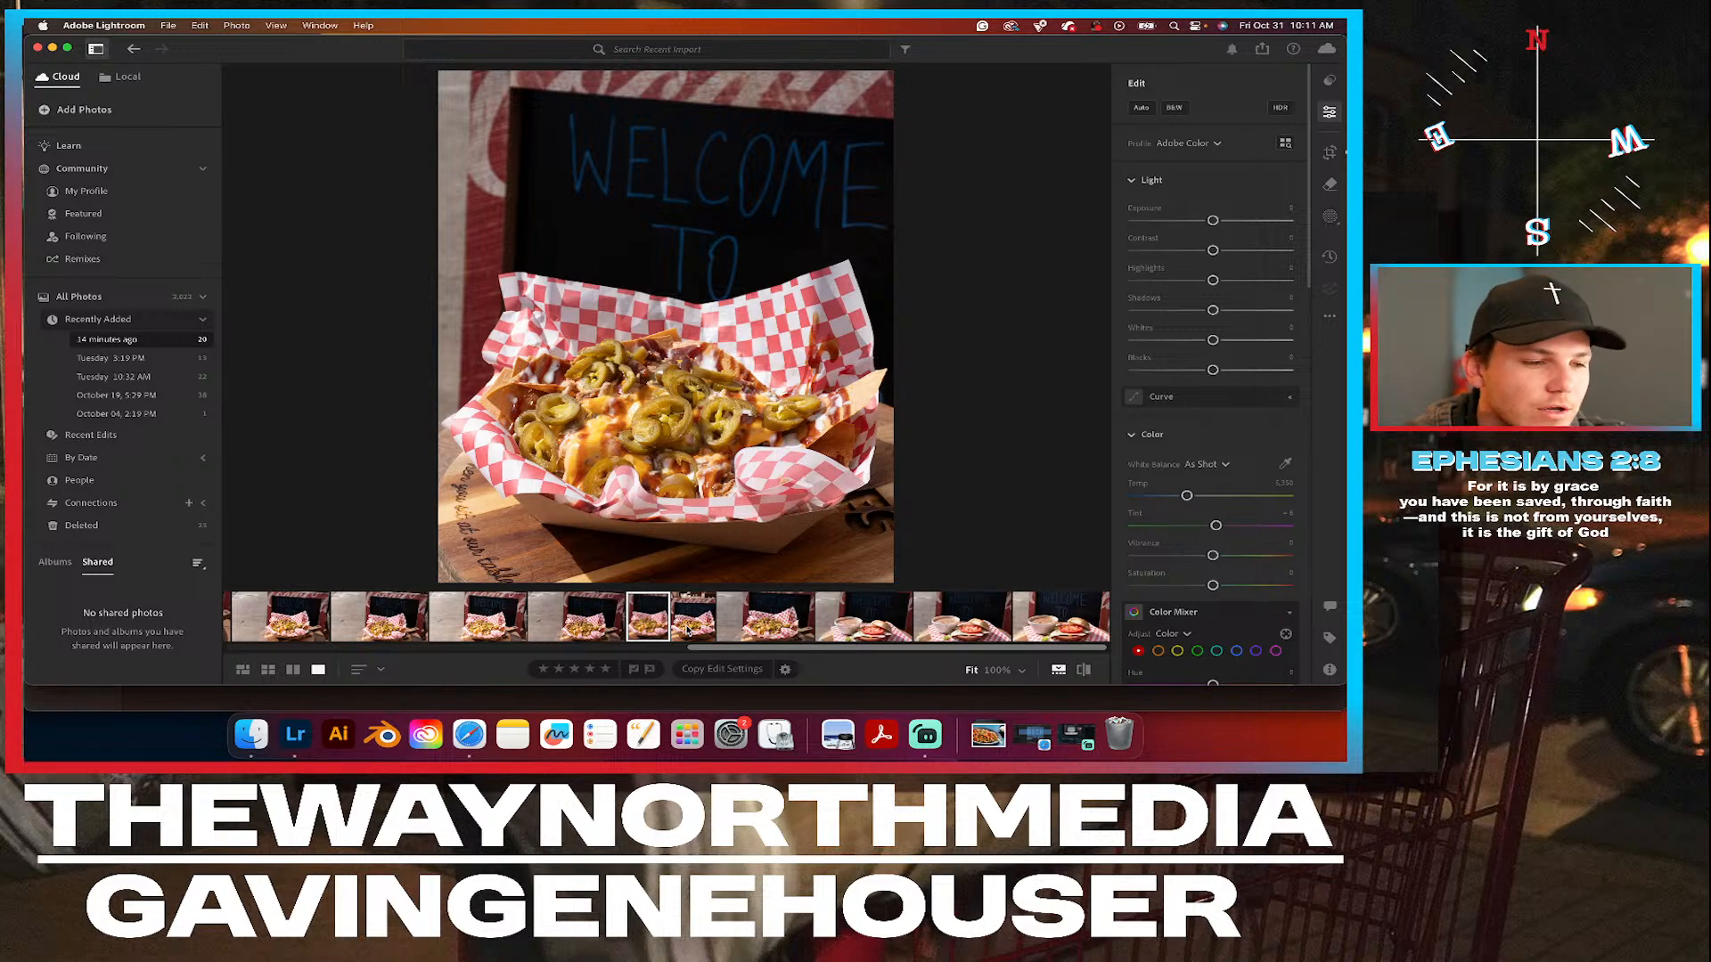
# Return to the edited basket photo and compare it with the uncropped shot that follows it.
pyautogui.click(687, 629)
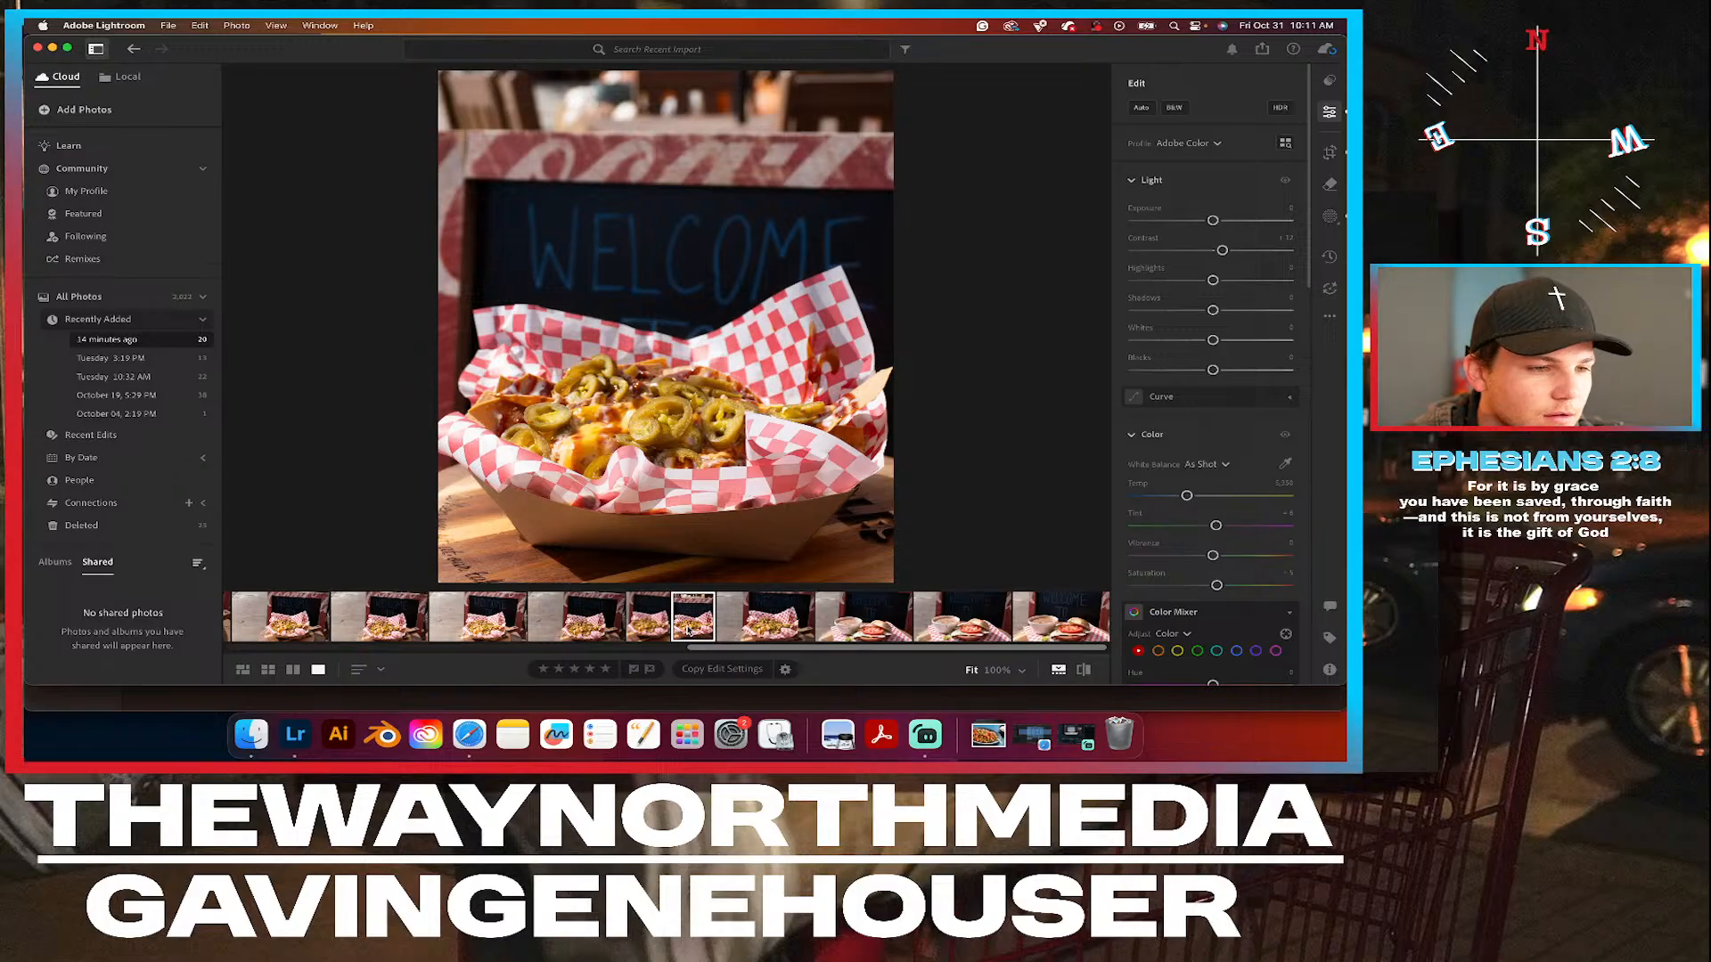
pyautogui.click(1329, 316)
pyautogui.click(1326, 316)
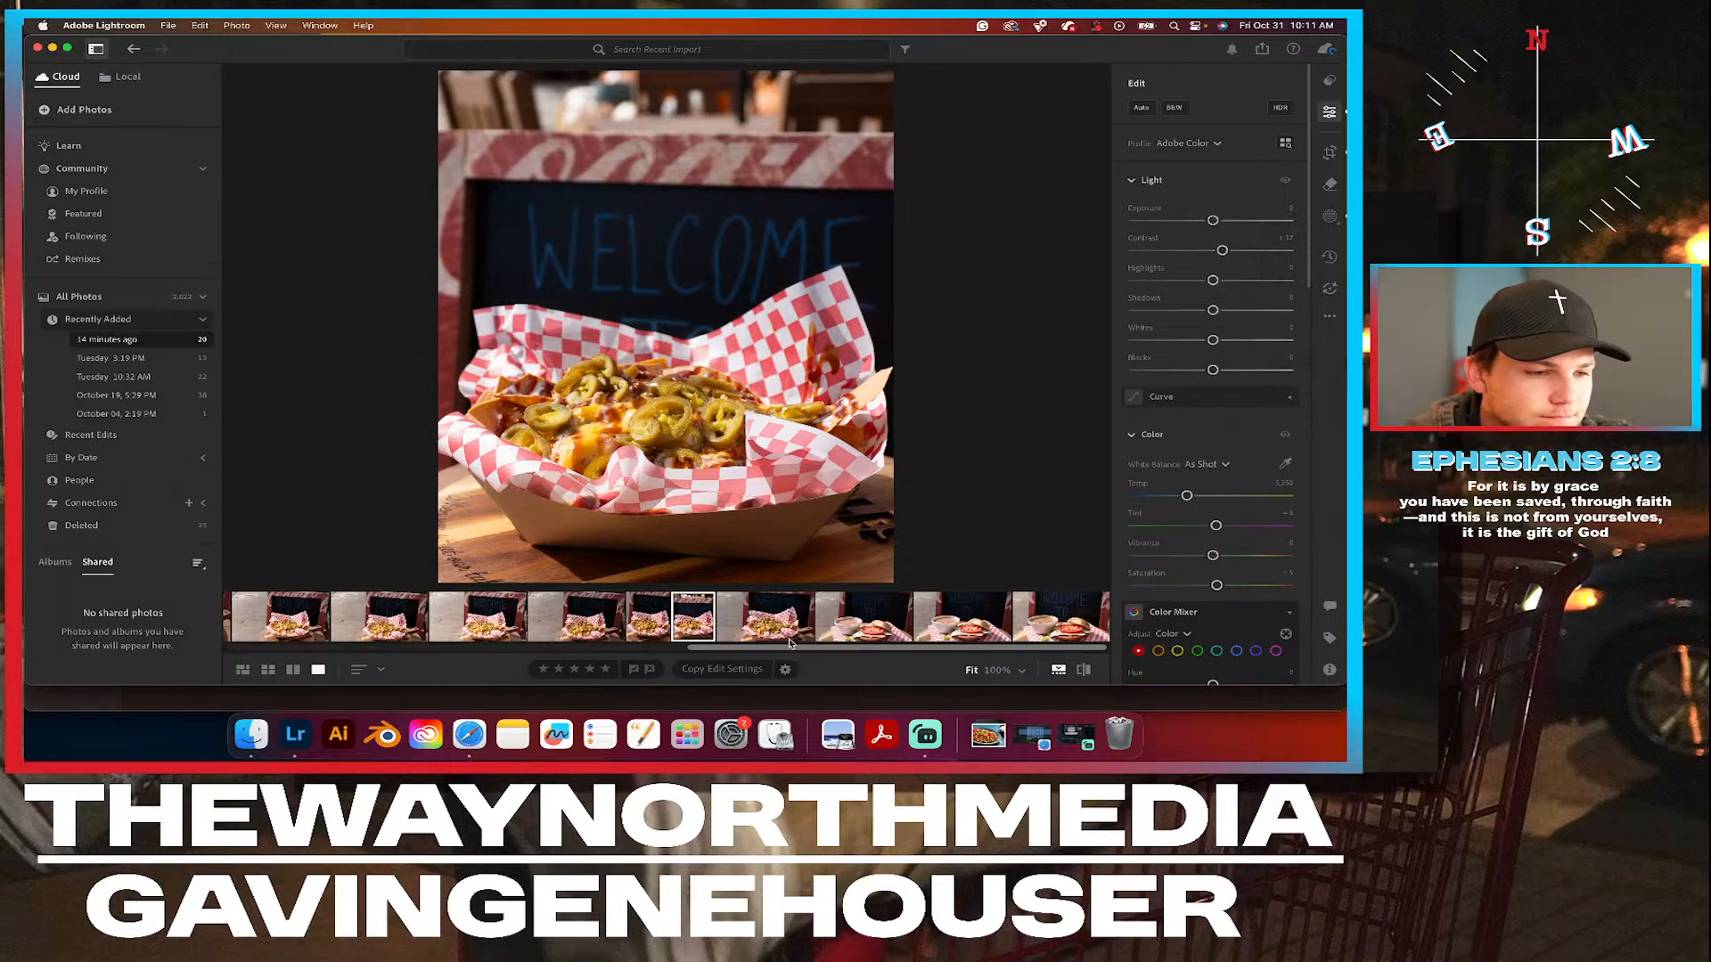
pyautogui.click(786, 608)
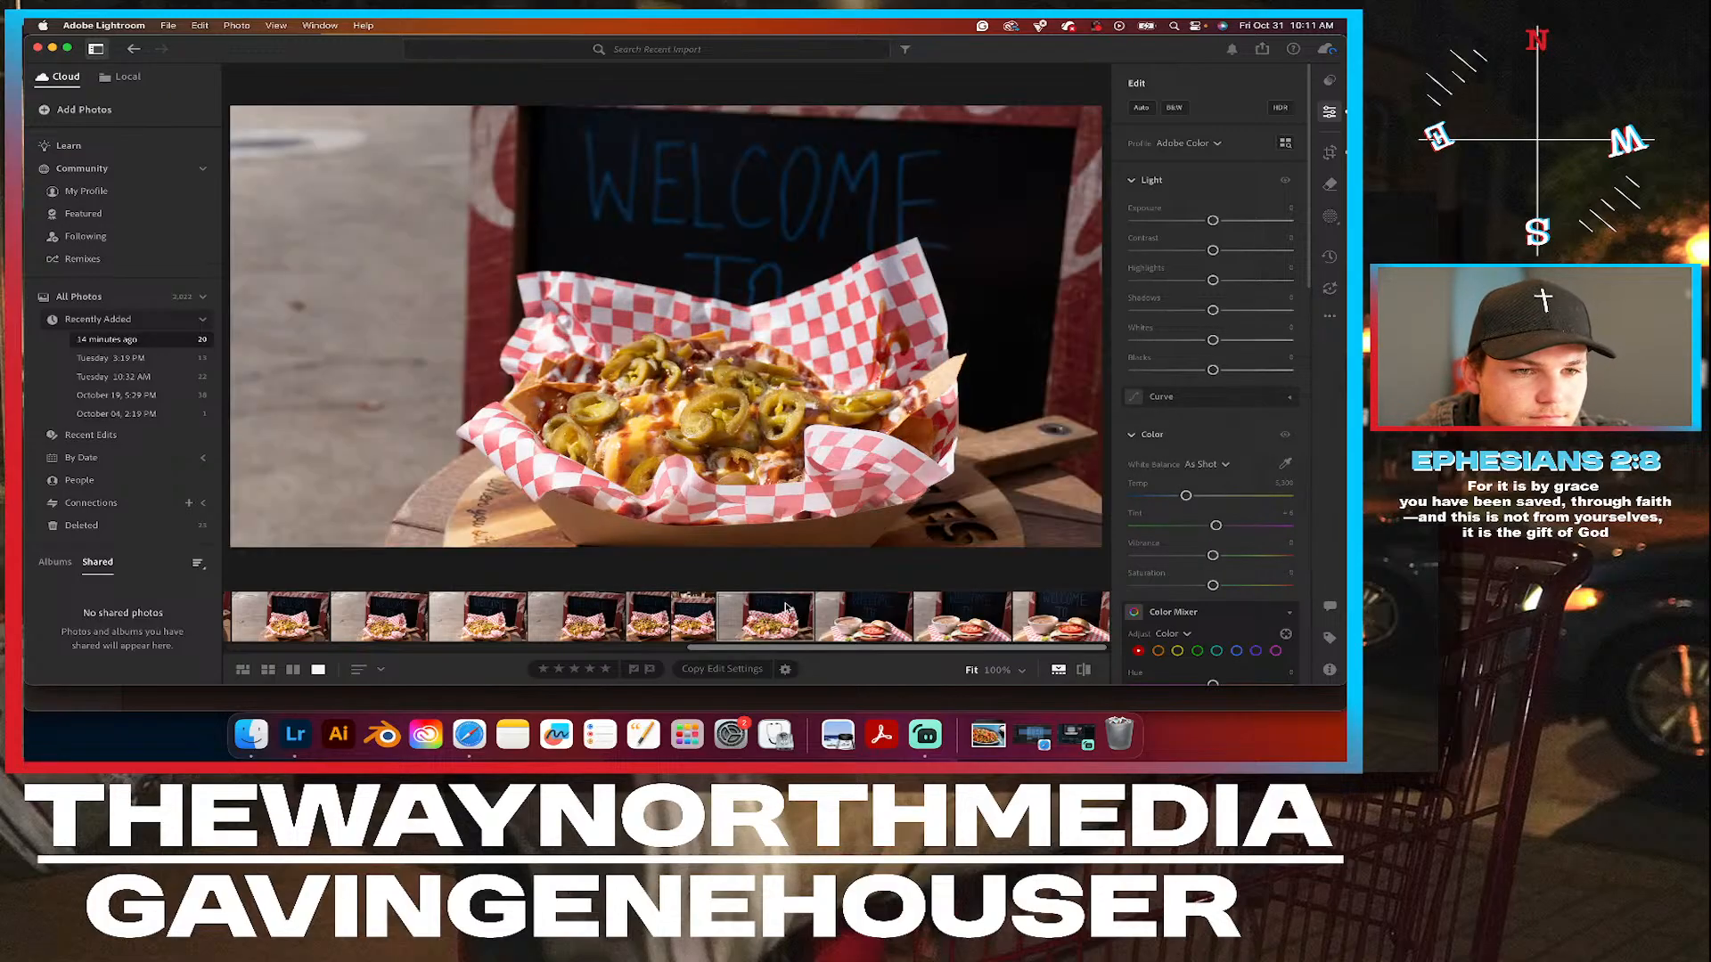
pyautogui.click(703, 617)
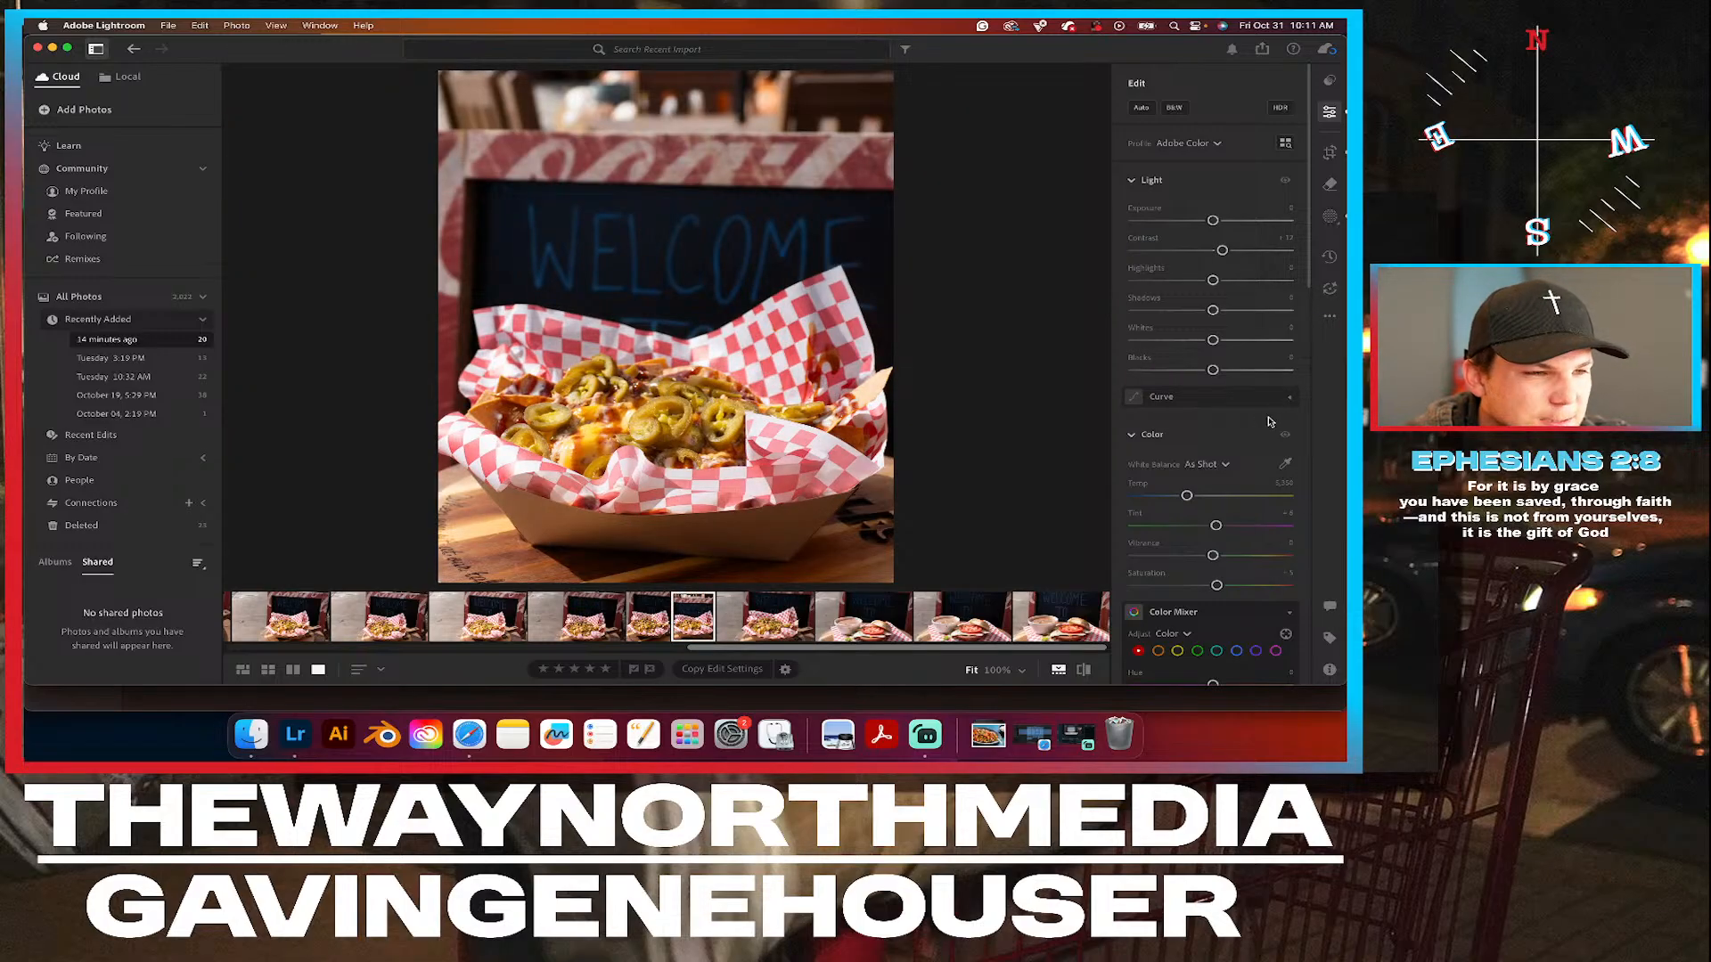
# Copy the edit settings of the edited basket photo and paste them onto the preceding cropped WELCOME TO basket photo.
pyautogui.click(1329, 316)
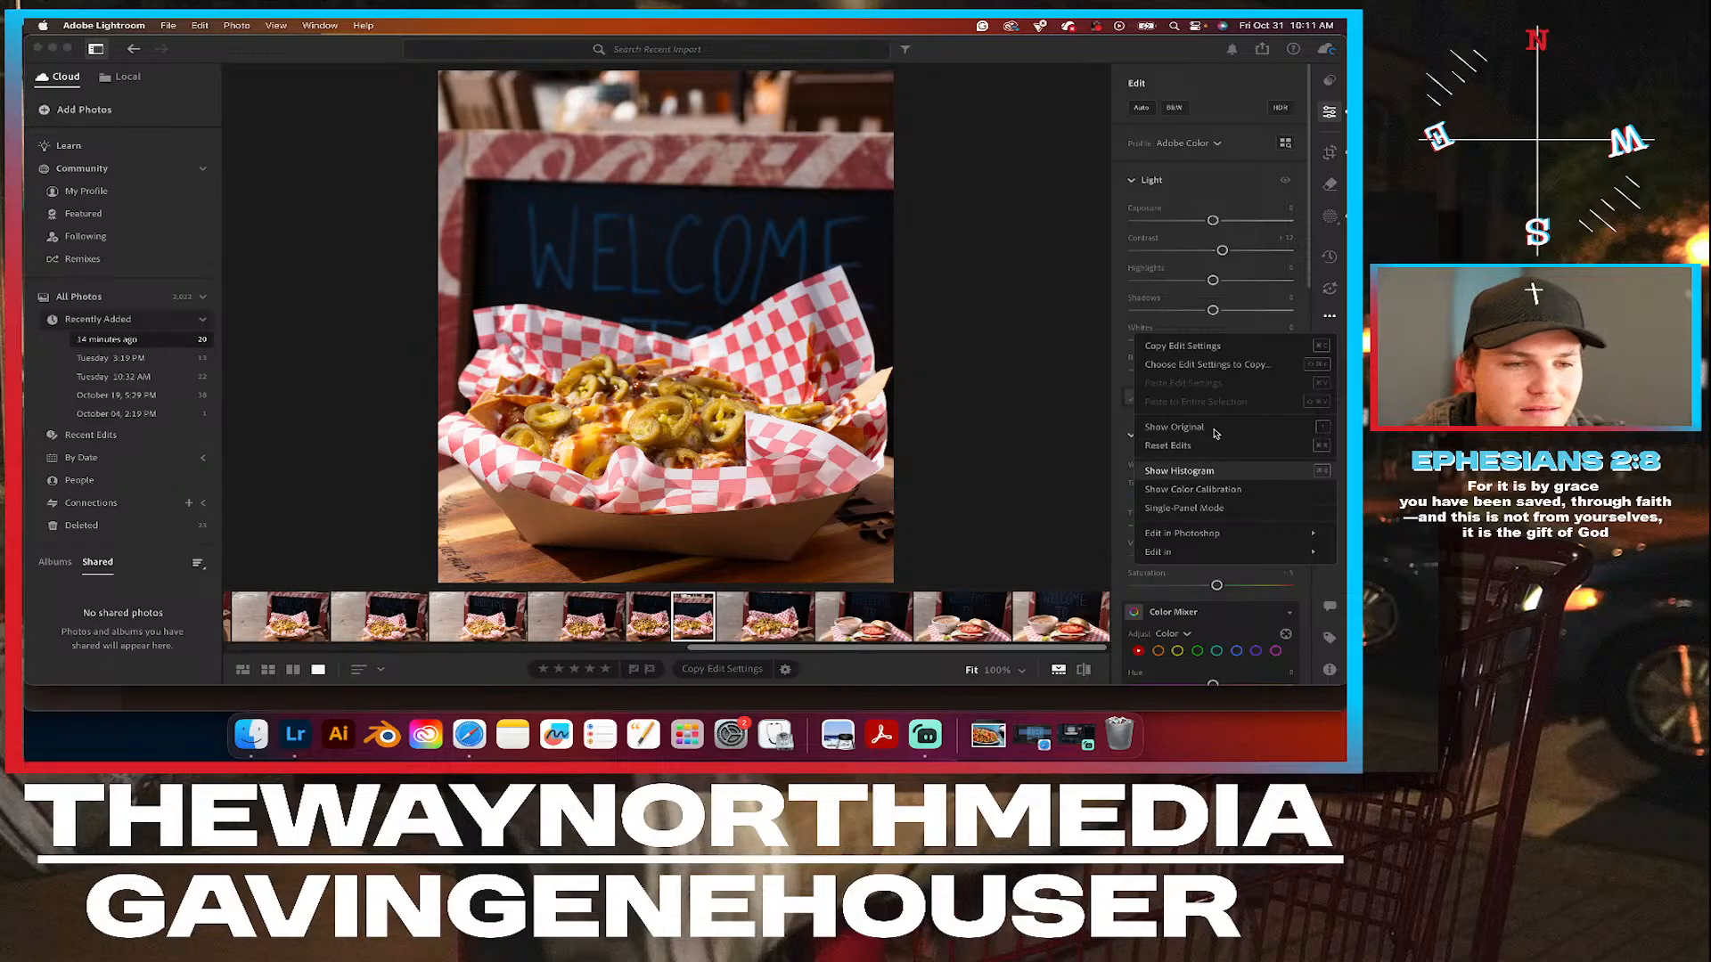
pyautogui.click(1202, 488)
pyautogui.click(1329, 318)
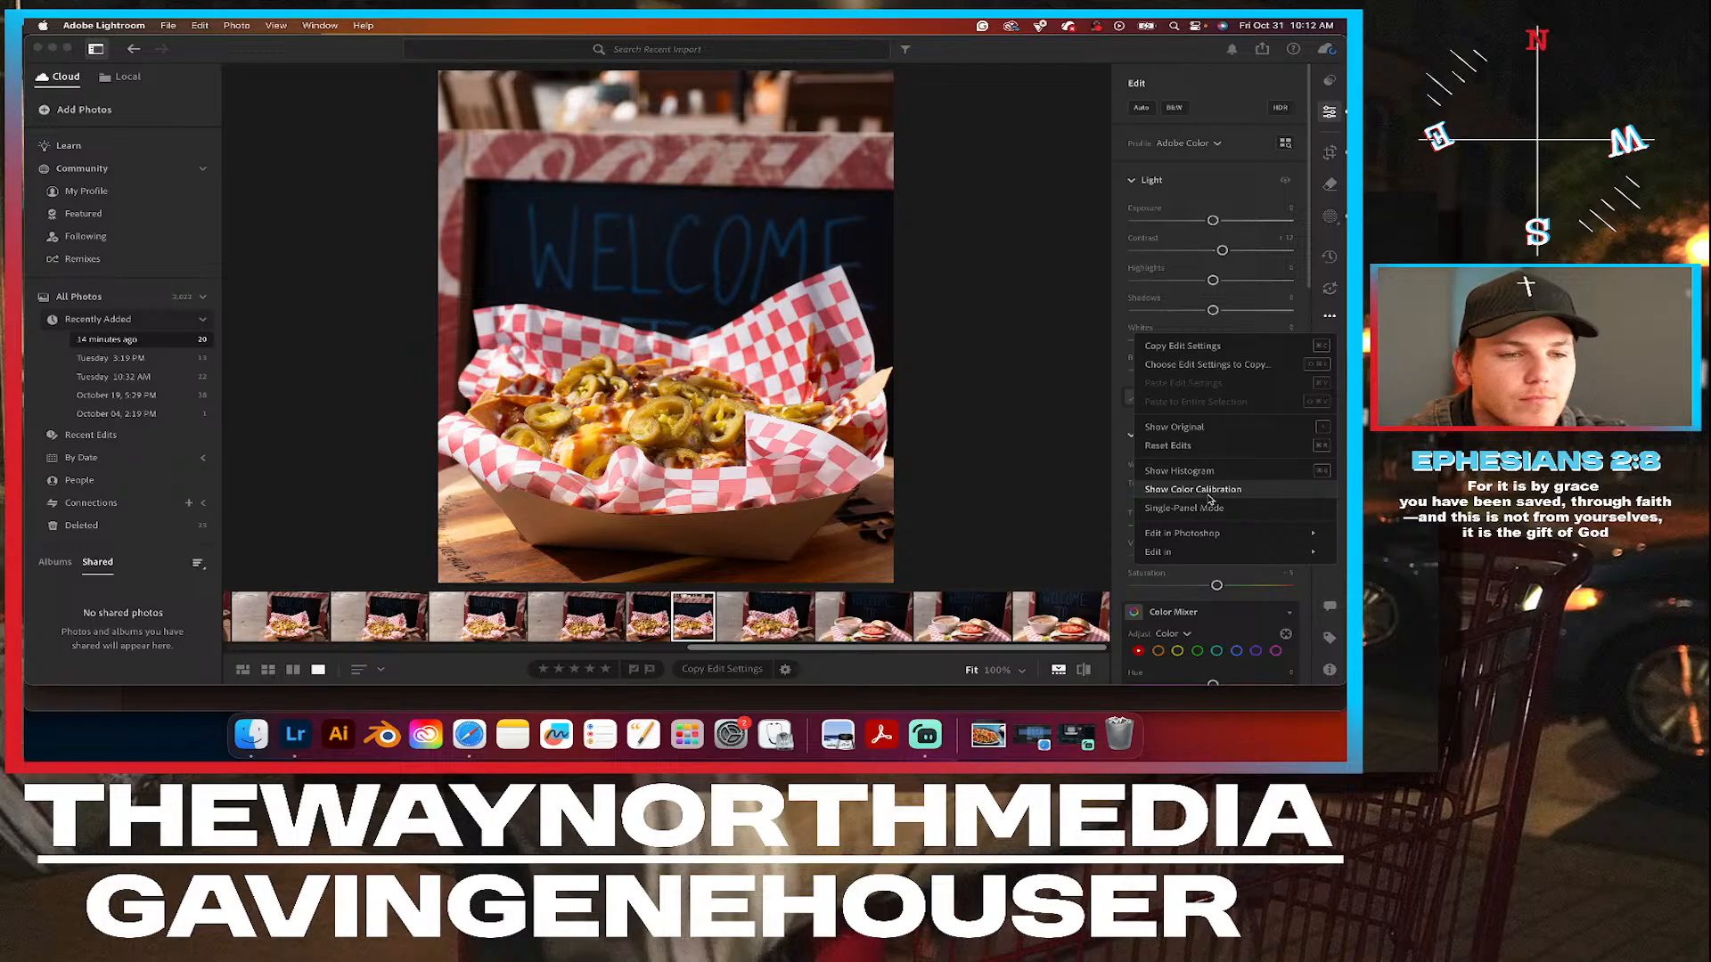
pyautogui.click(1215, 345)
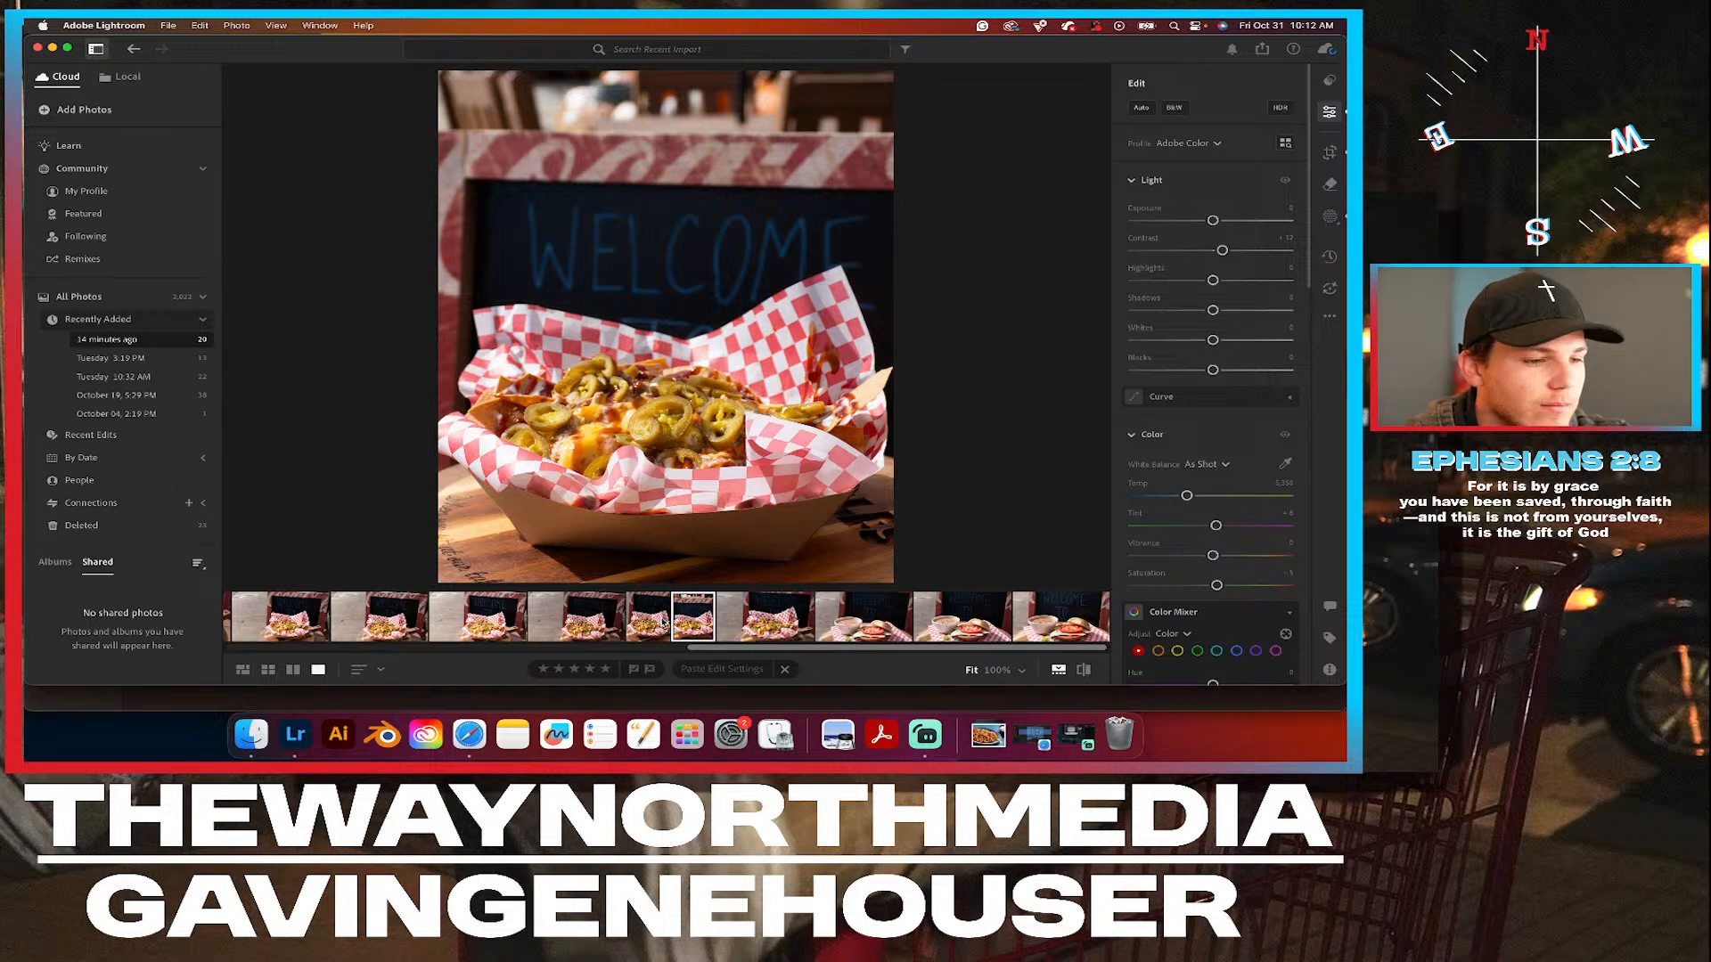
pyautogui.click(645, 626)
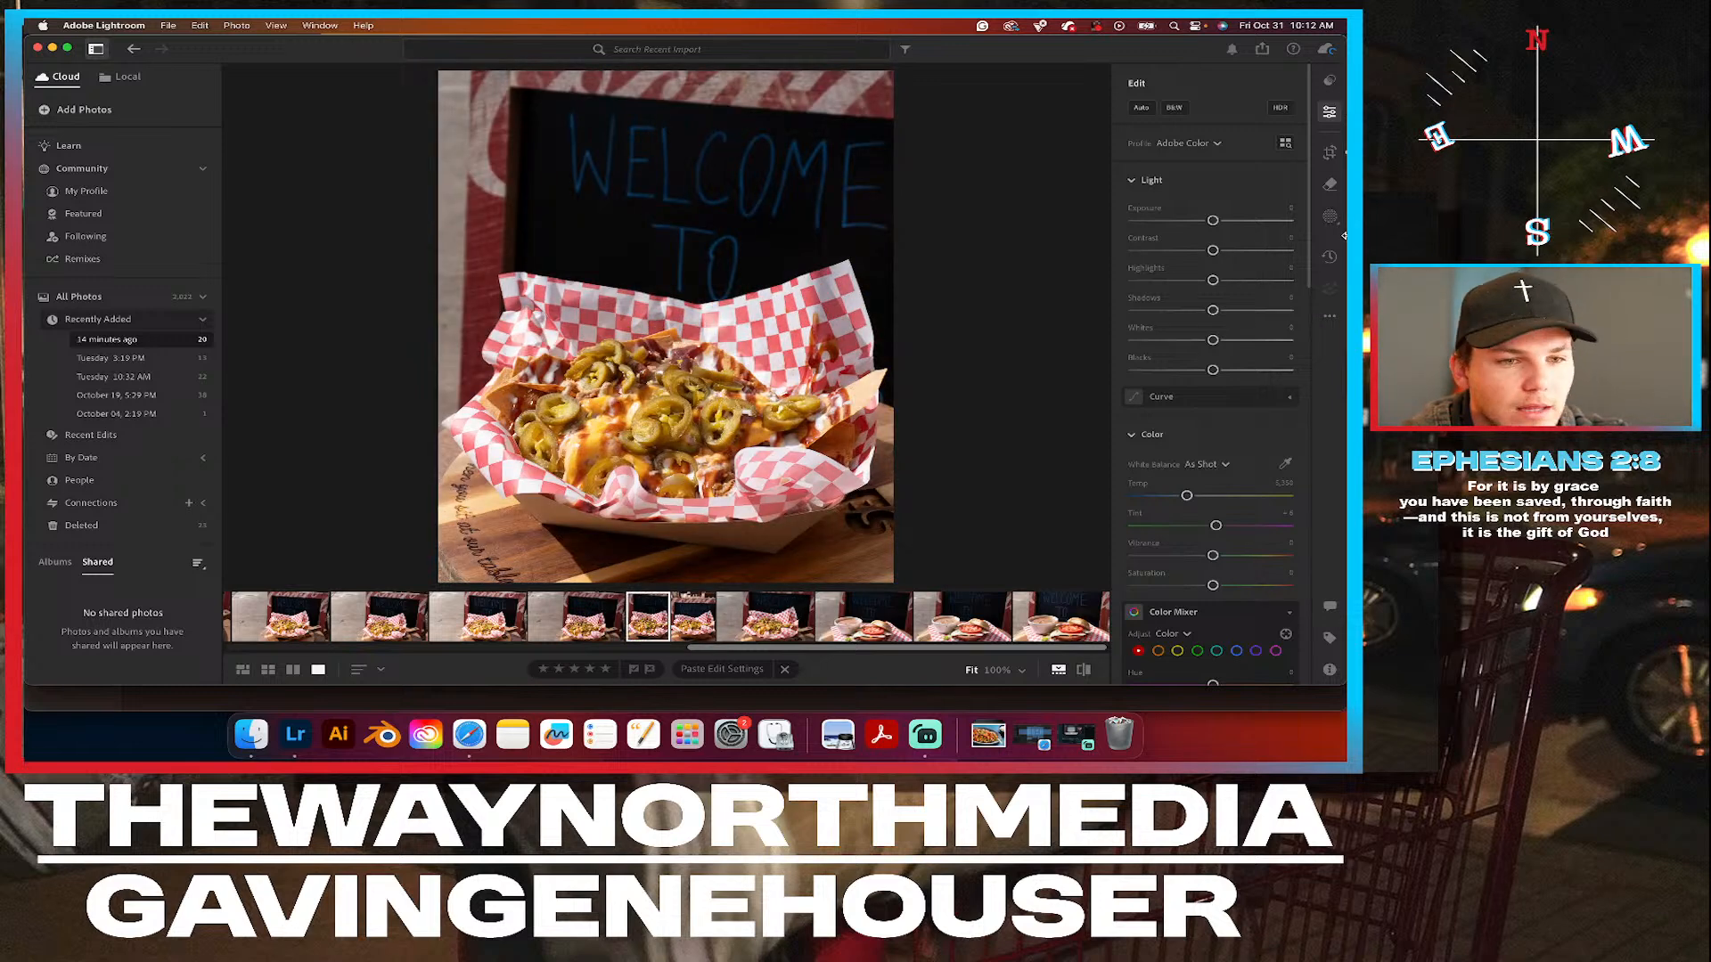
pyautogui.click(1327, 320)
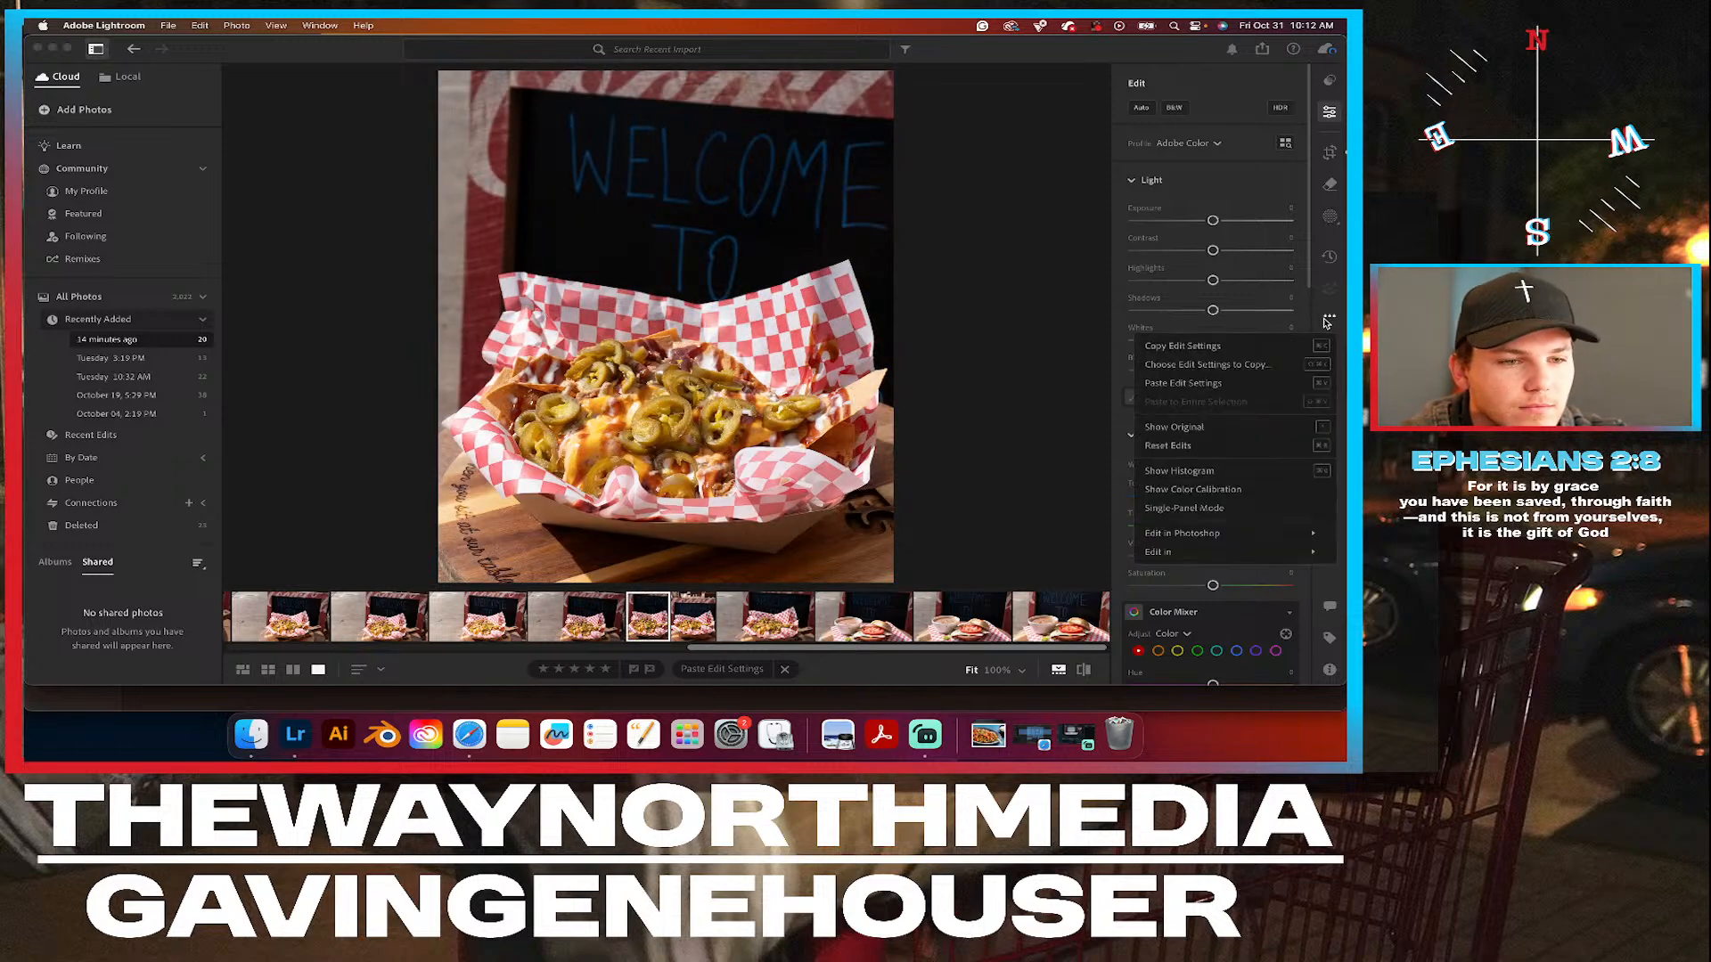
pyautogui.click(1226, 385)
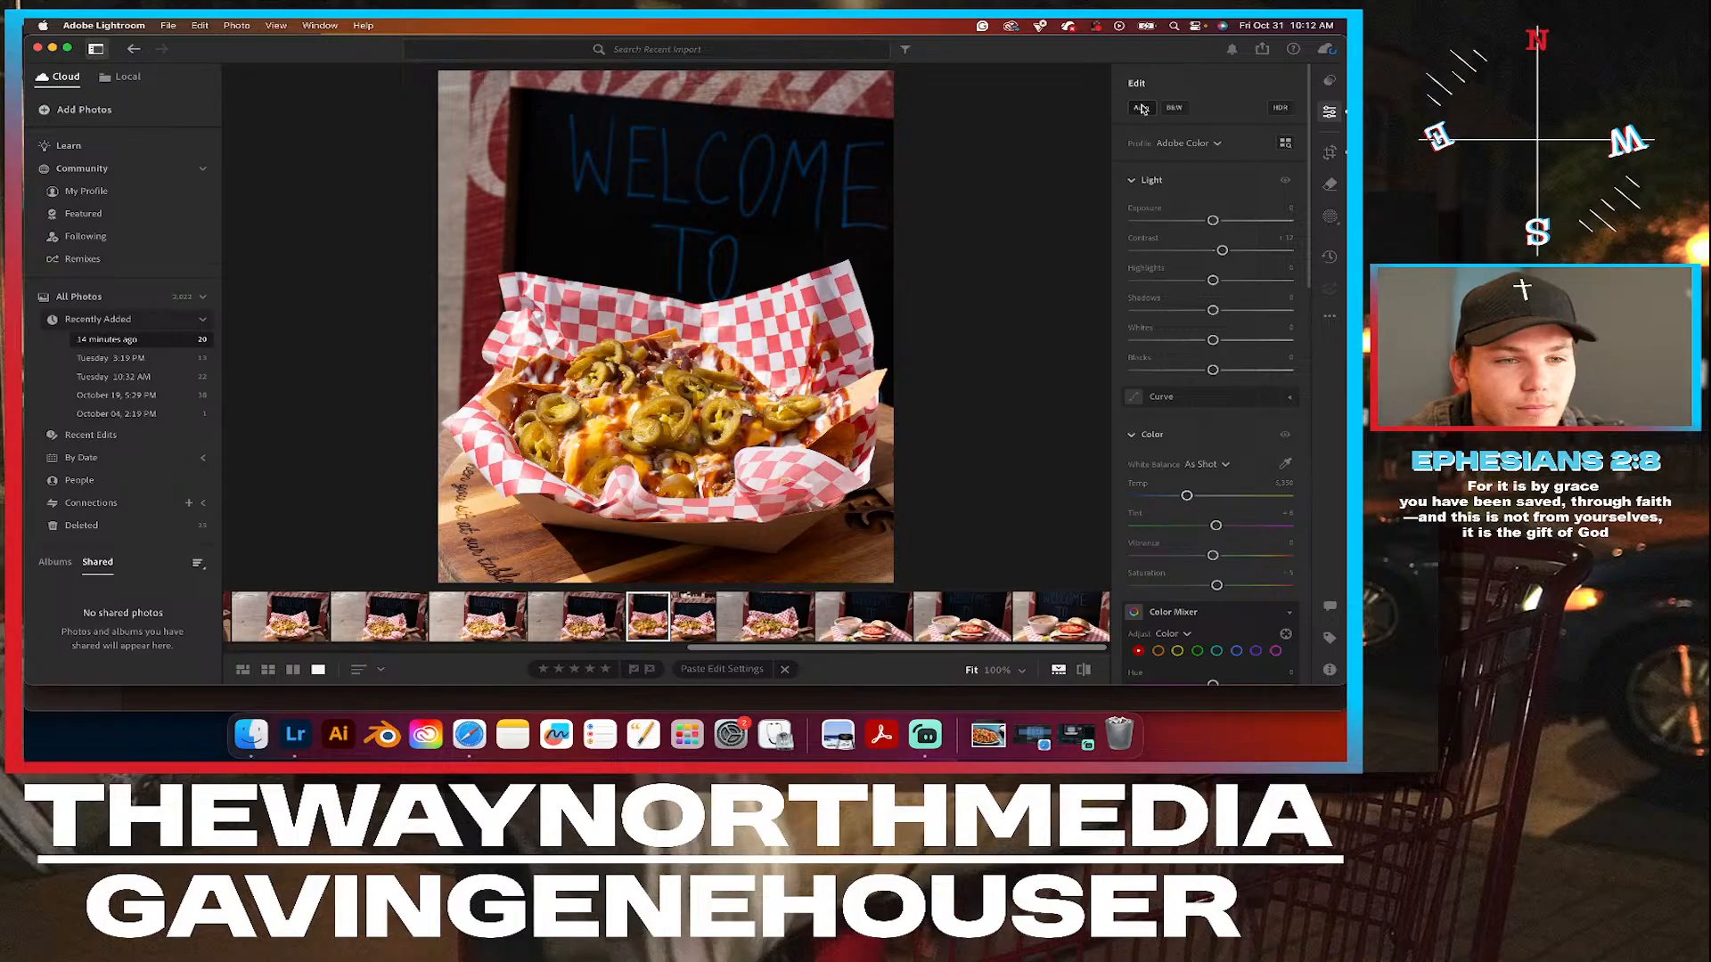
pyautogui.click(1331, 218)
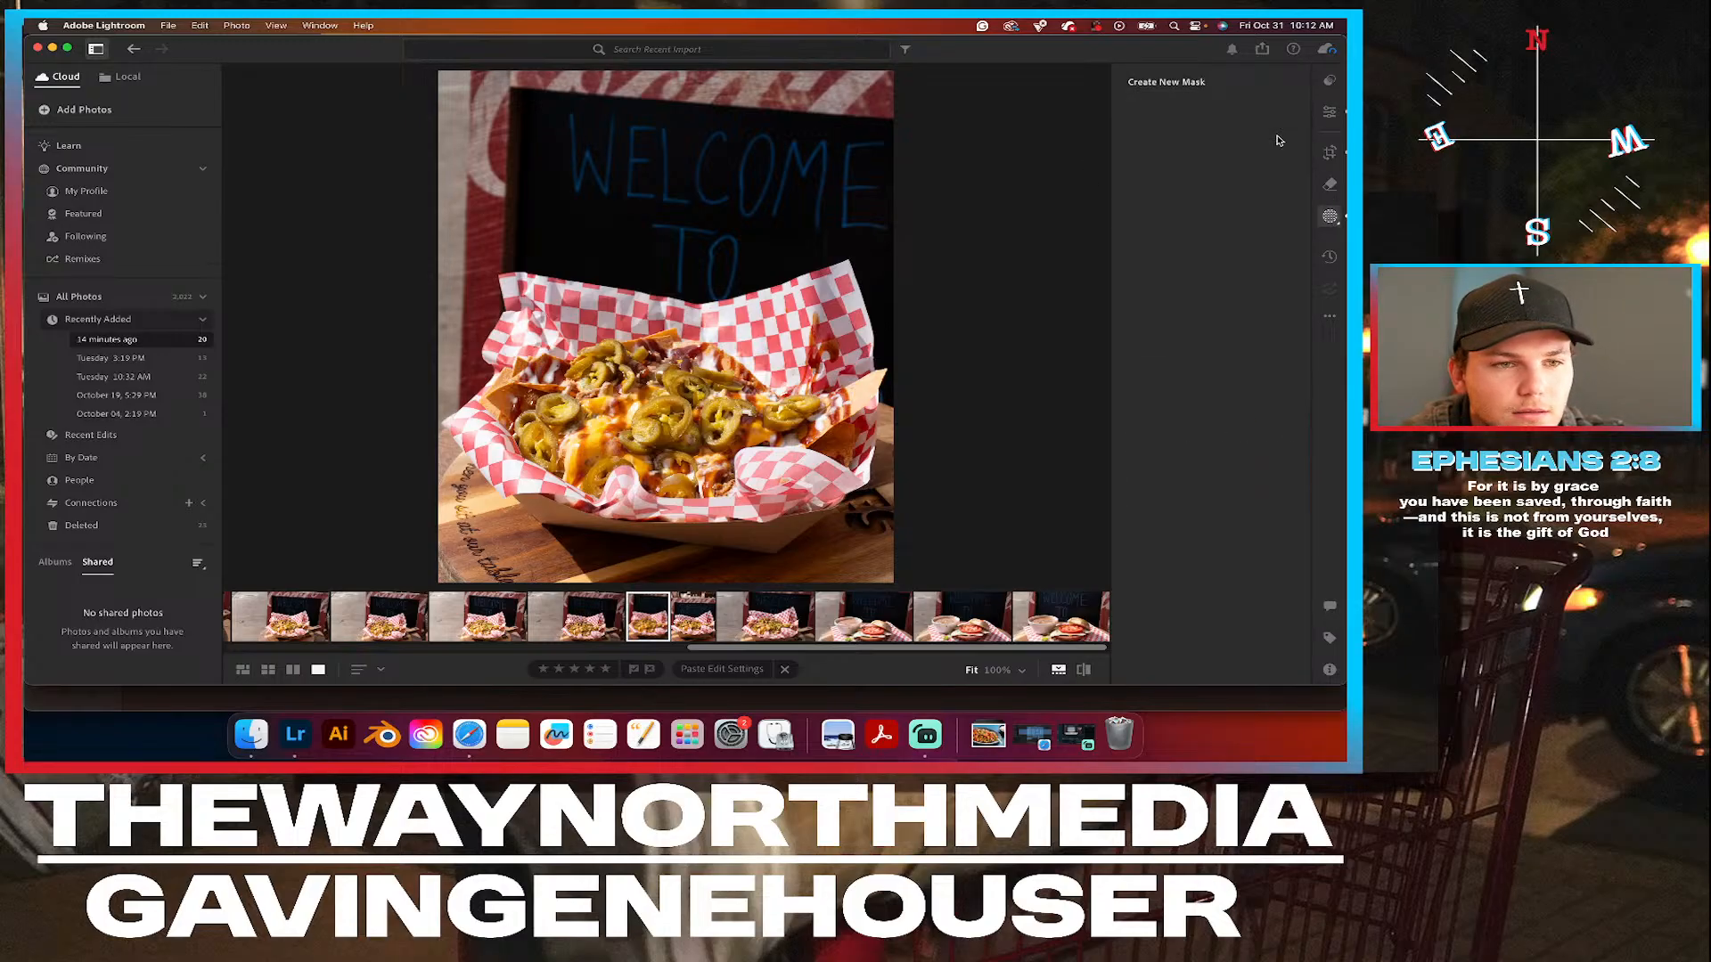
pyautogui.click(1274, 133)
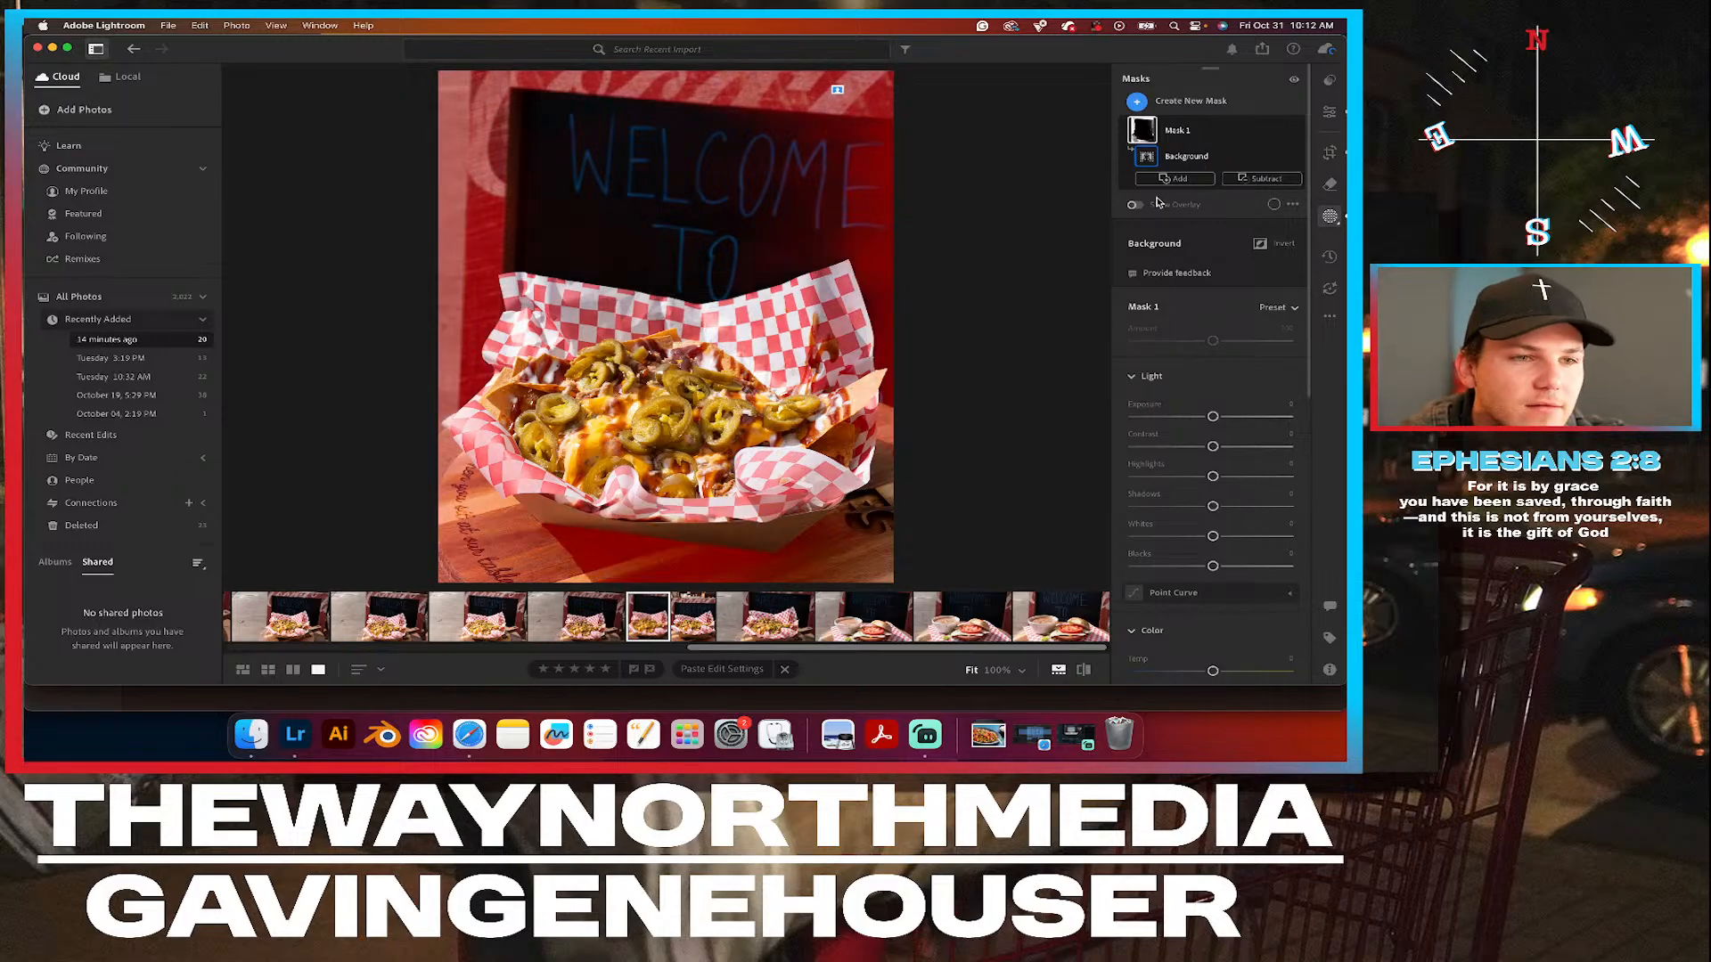
pyautogui.click(1279, 132)
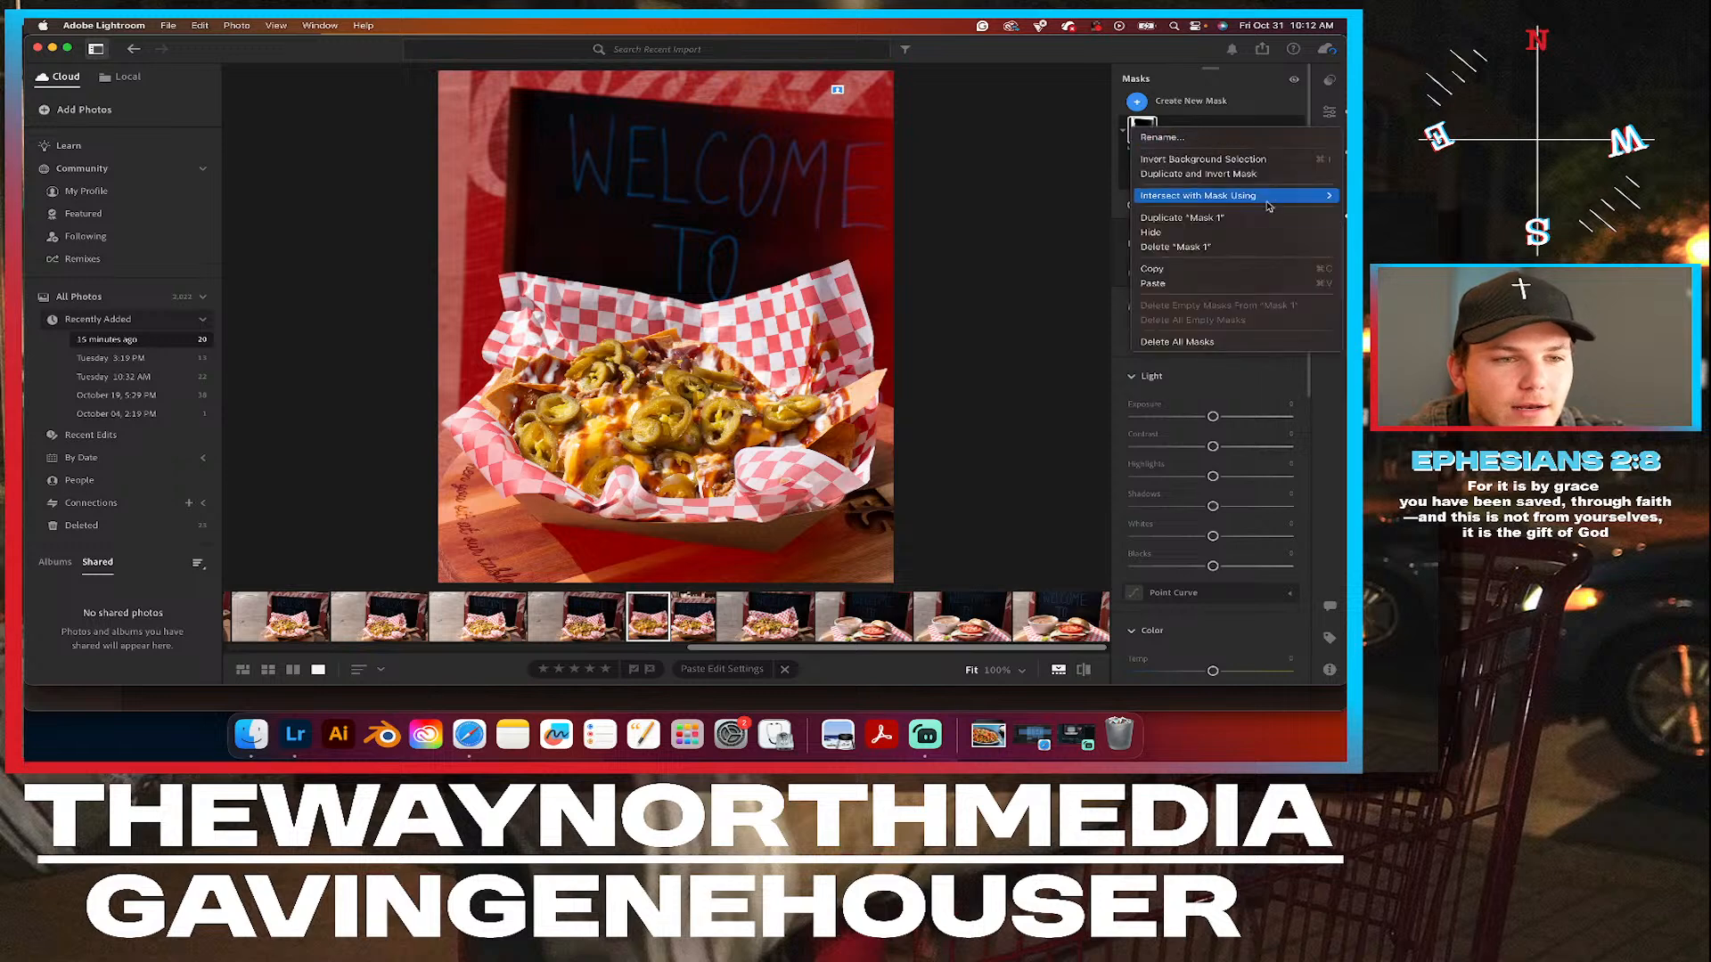
pyautogui.click(1201, 248)
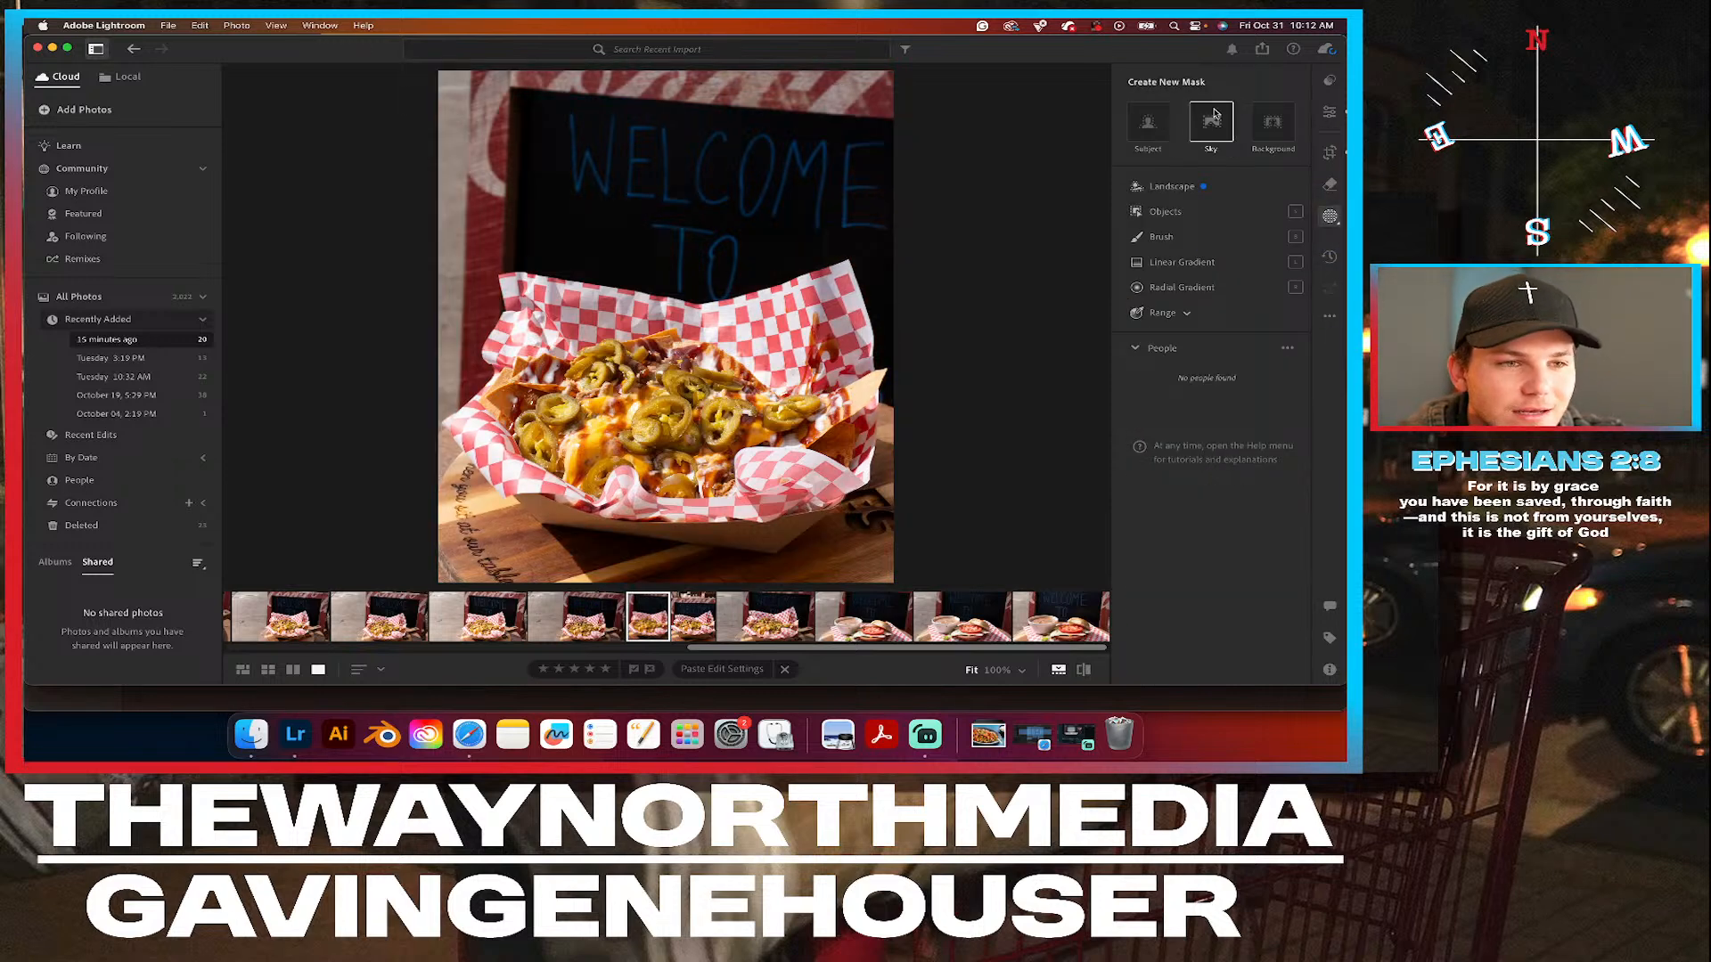
# Create an Objects mask by boxing the whole food basket with its checkered paper in the WELCOME TO photo.
pyautogui.click(1168, 212)
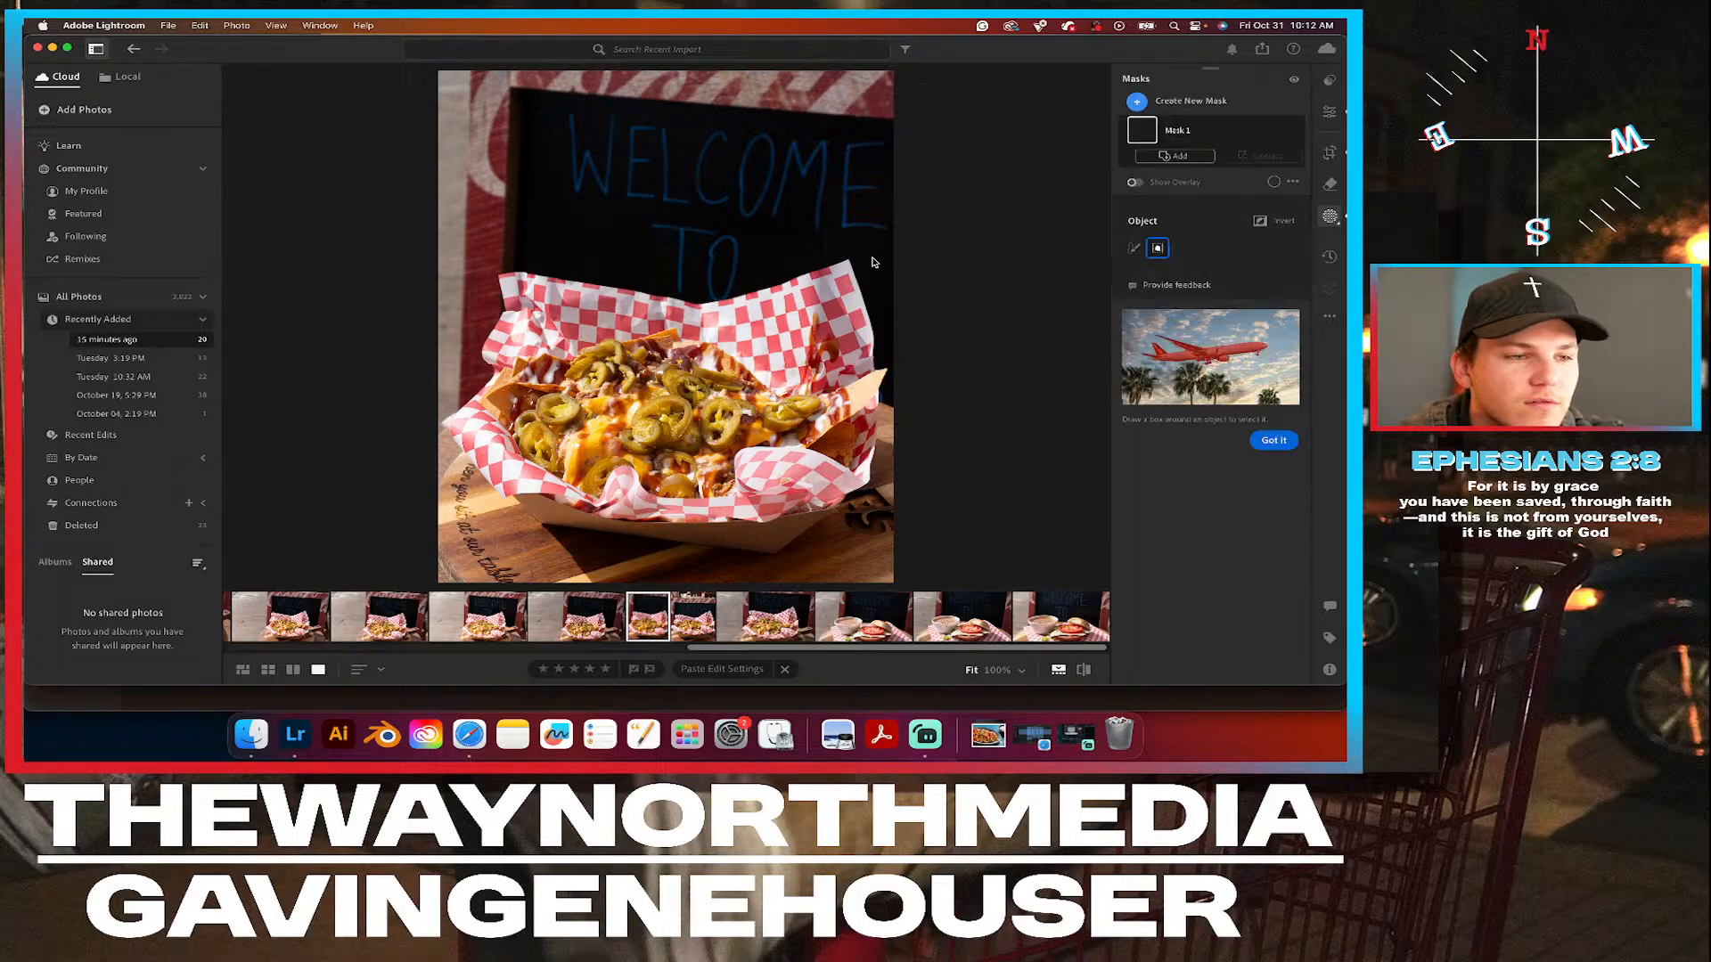
pyautogui.moveTo(889, 246)
pyautogui.mouseDown()
pyautogui.moveTo(571, 499)
pyautogui.moveTo(464, 569)
pyautogui.moveTo(445, 540)
pyautogui.moveTo(438, 557)
pyautogui.mouseUp()
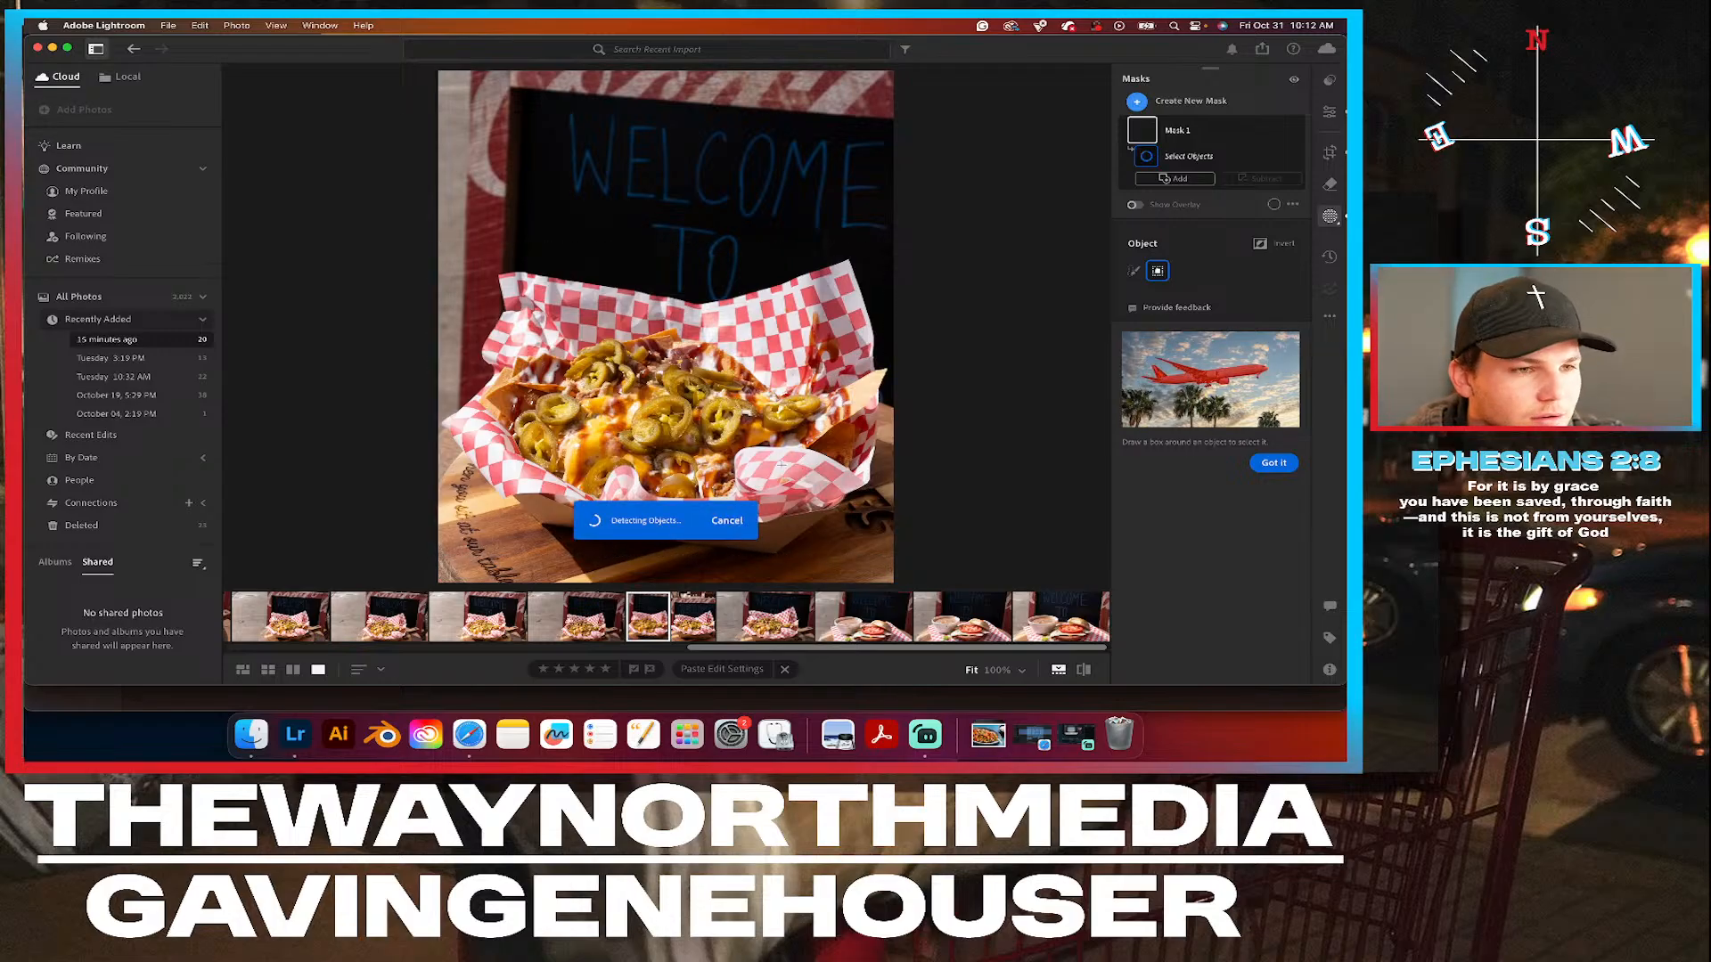
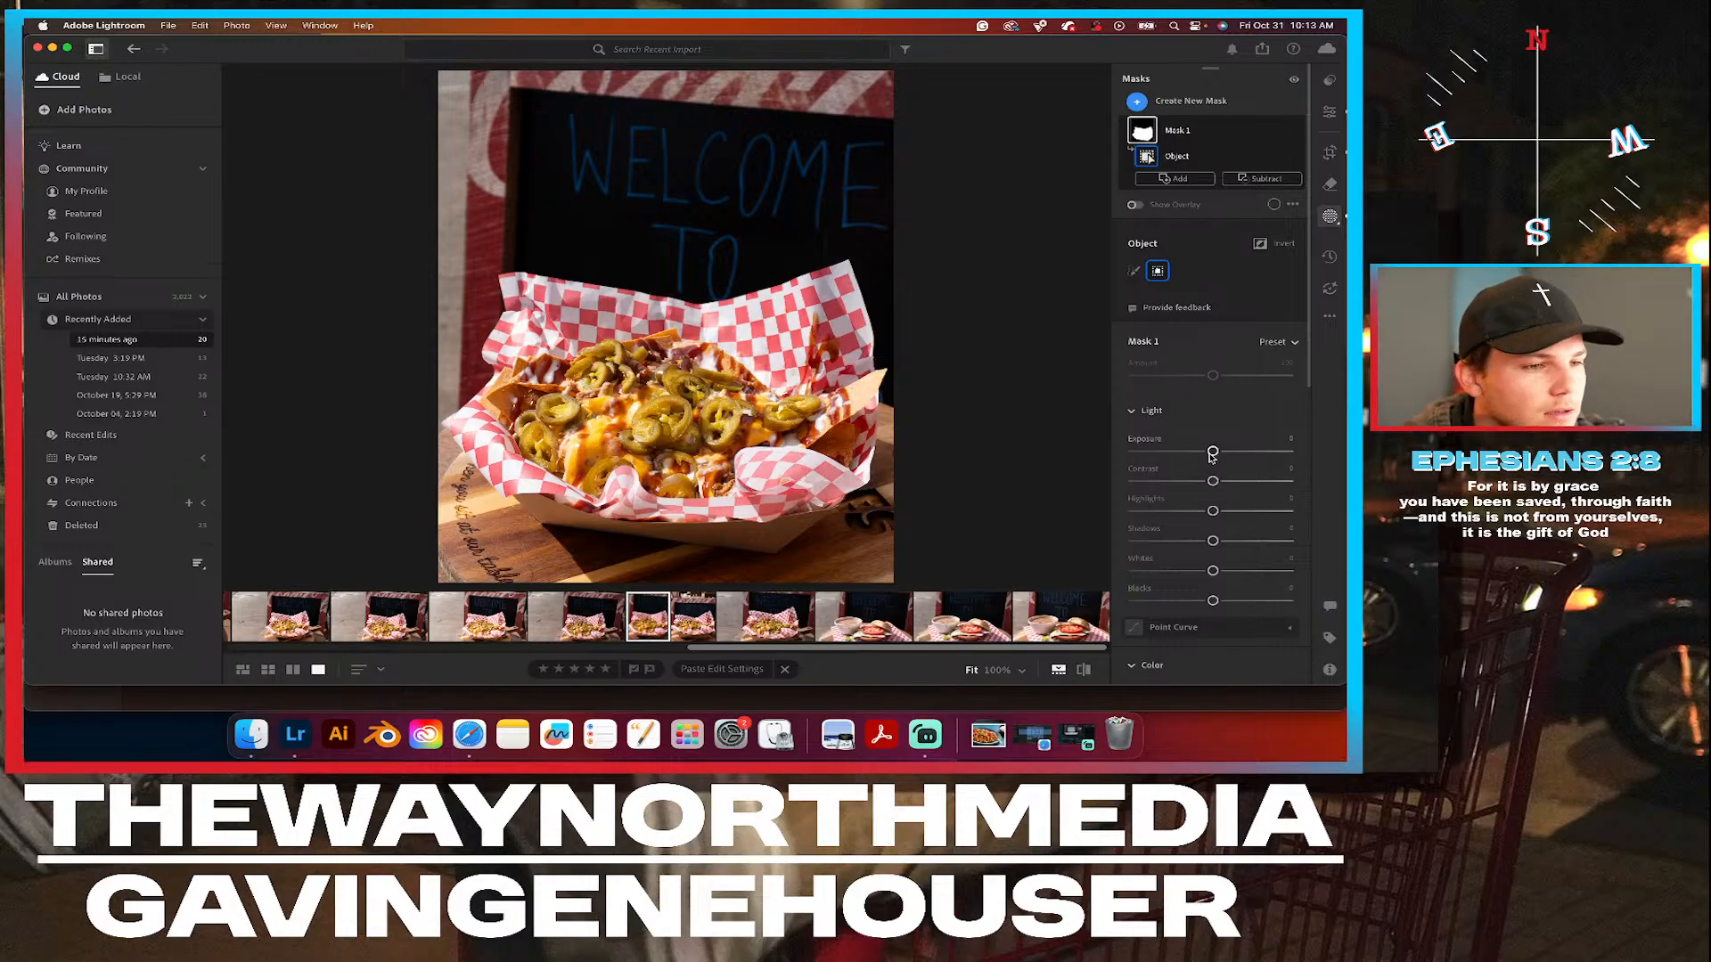
# Invert the food basket mask in the cropped WELCOME TO photo so it covers the background, and raise the mask's exposure slightly.
pyautogui.click(1279, 135)
pyautogui.moveTo(1209, 196)
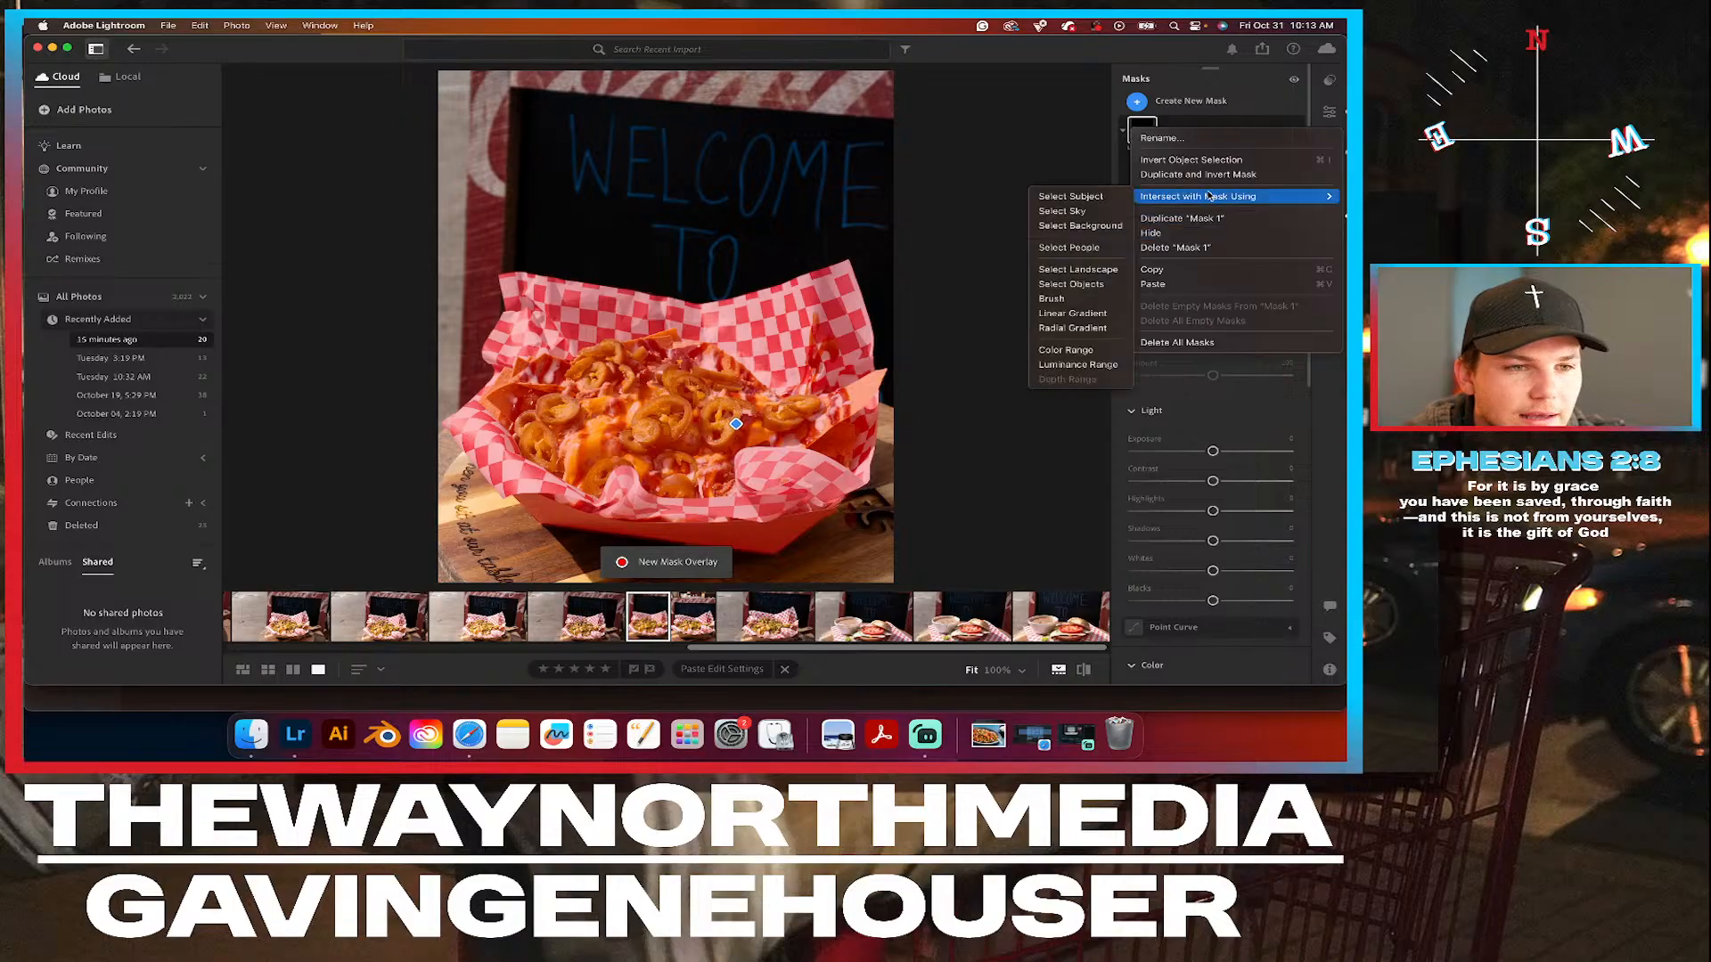
pyautogui.click(1212, 163)
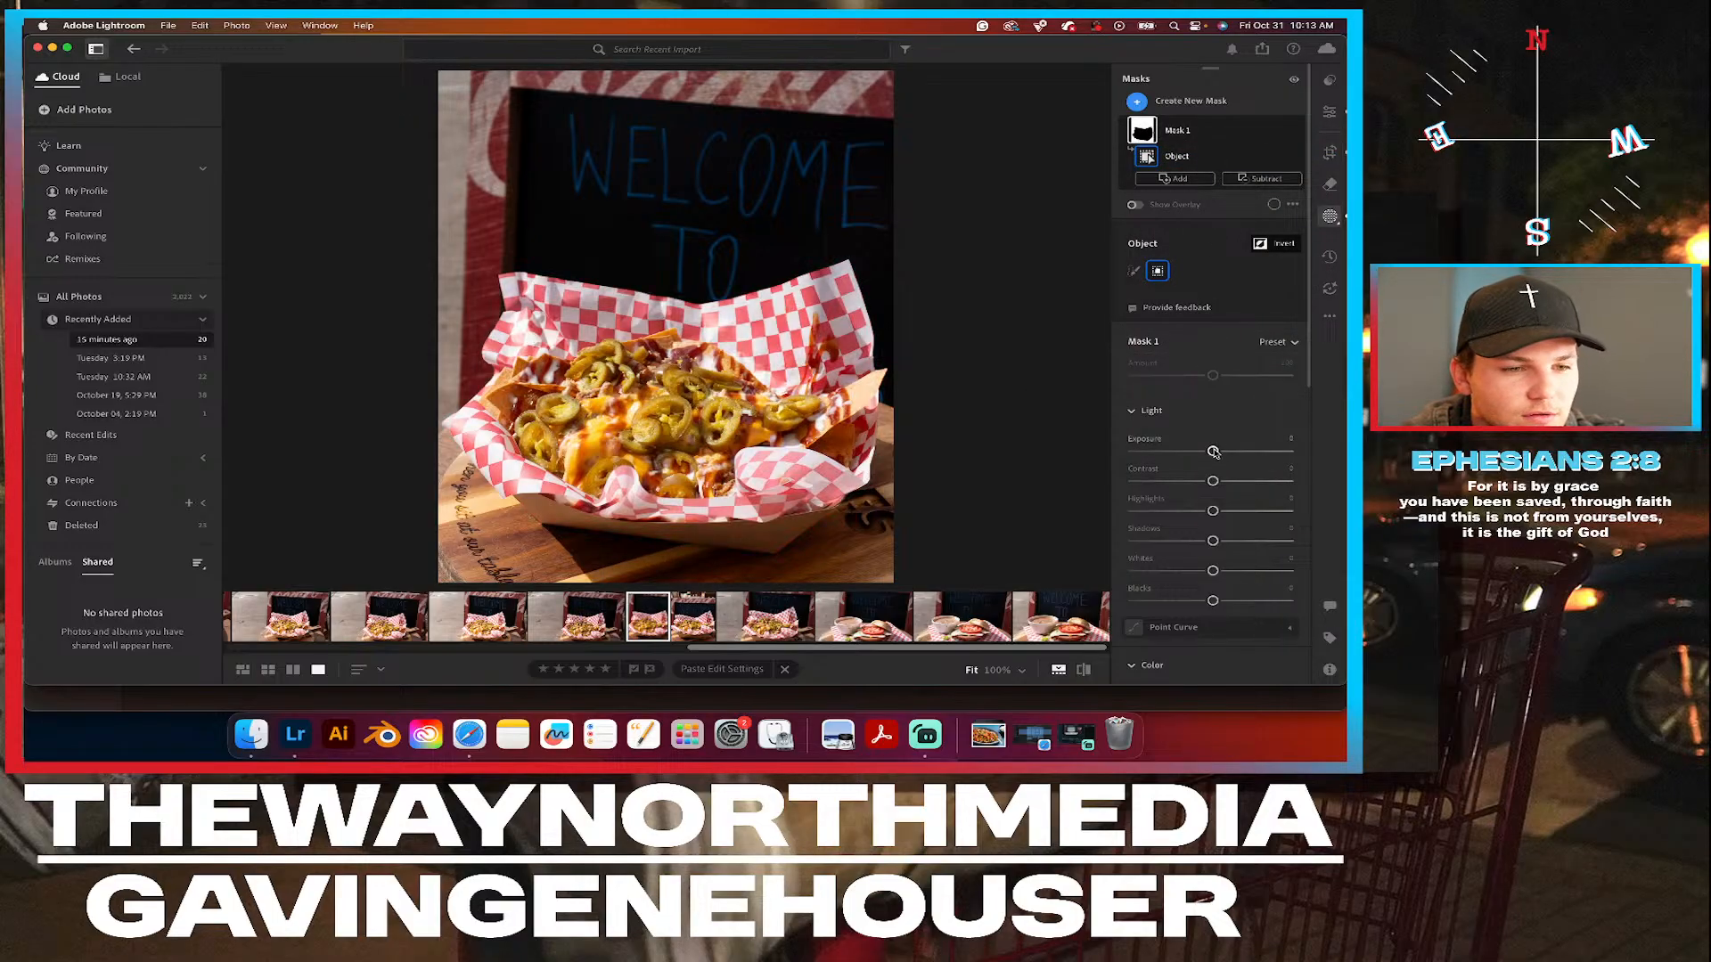
pyautogui.moveTo(1213, 453); pyautogui.dragTo(1220, 455)
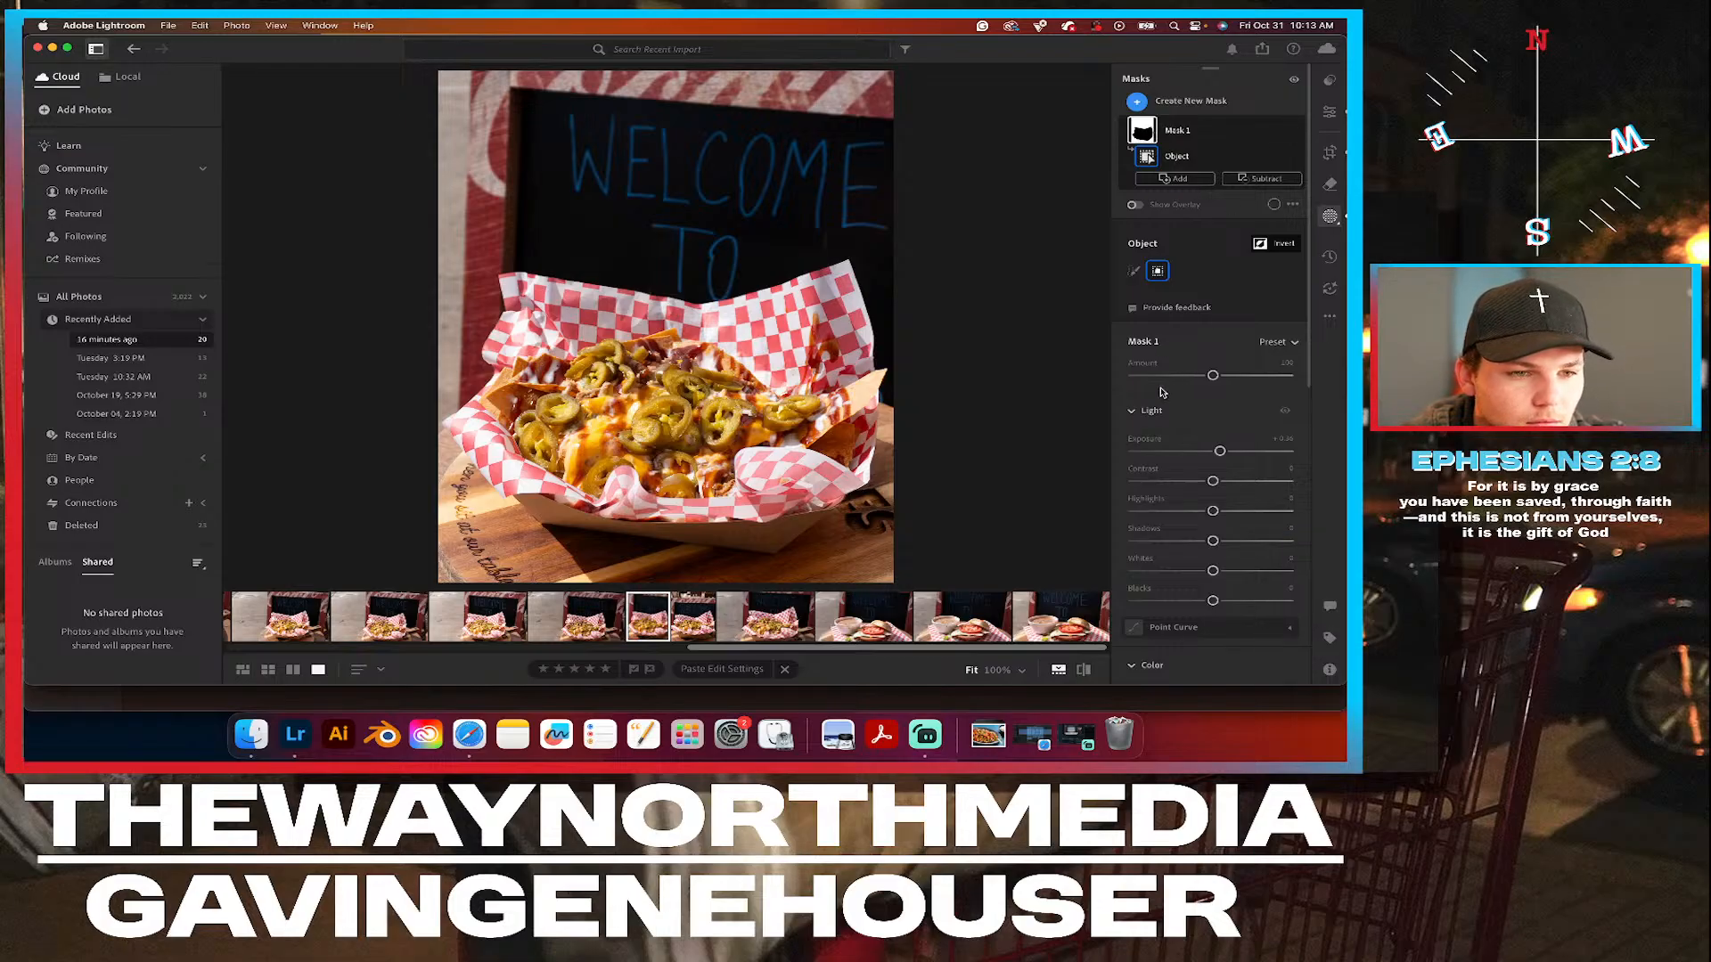
pyautogui.scroll(-4, 1161, 392)
pyautogui.scroll(-6, 1198, 519)
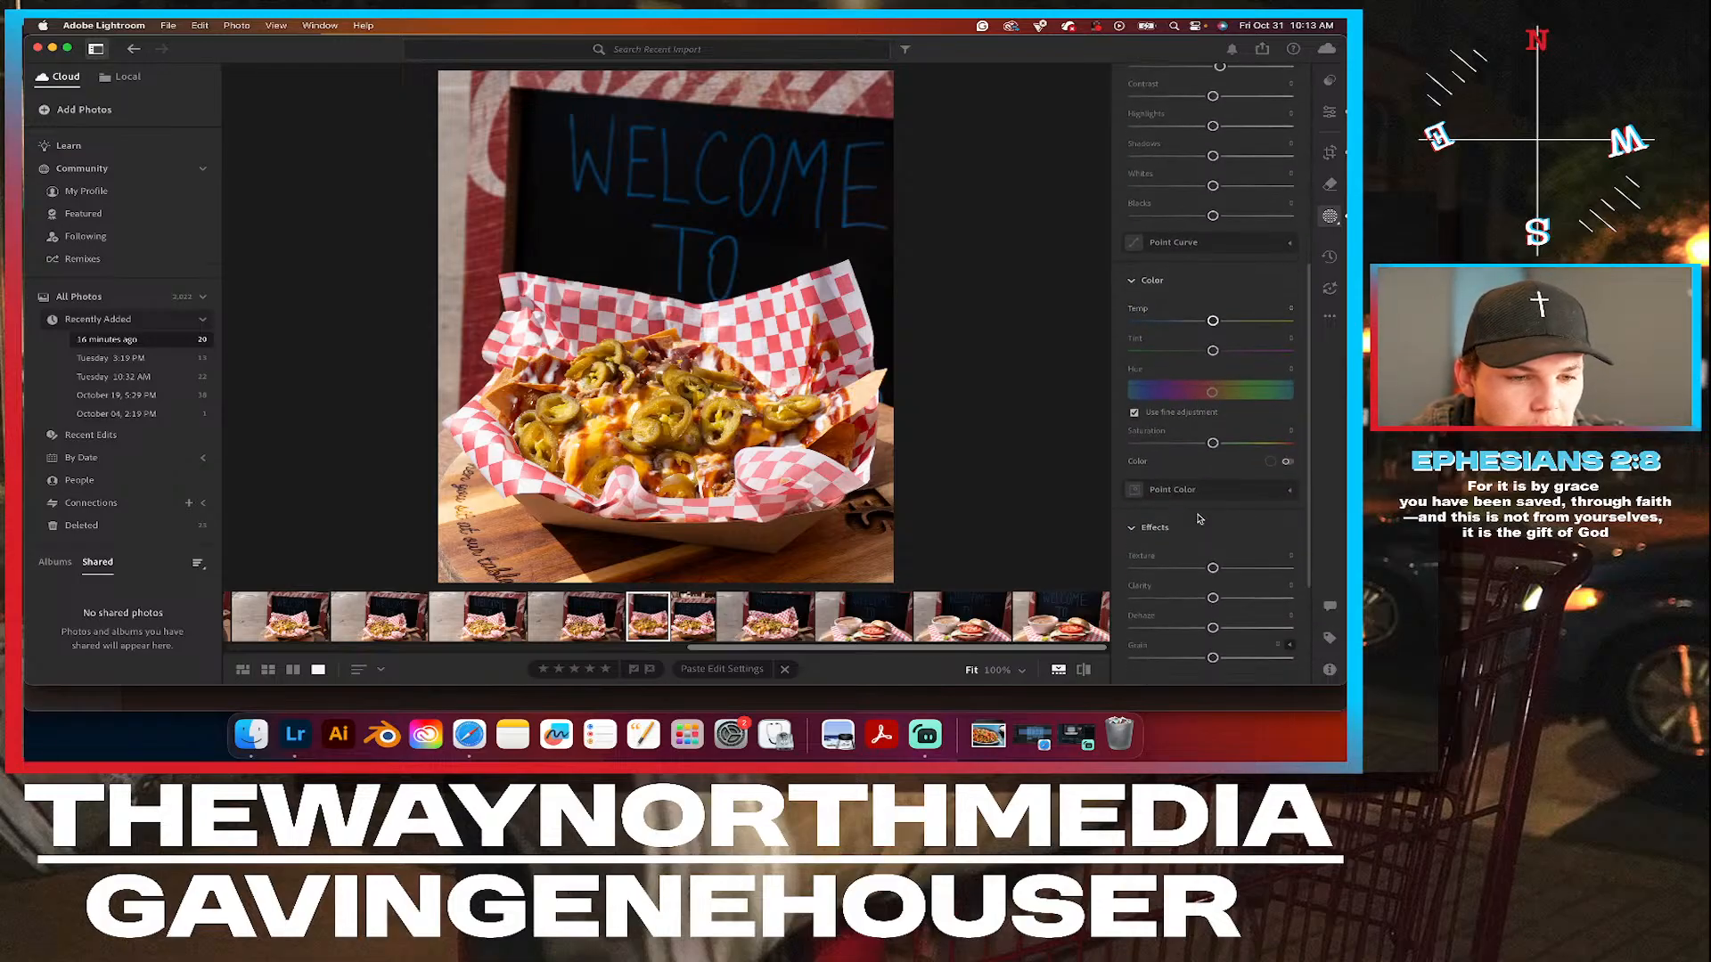
pyautogui.scroll(10, 1199, 519)
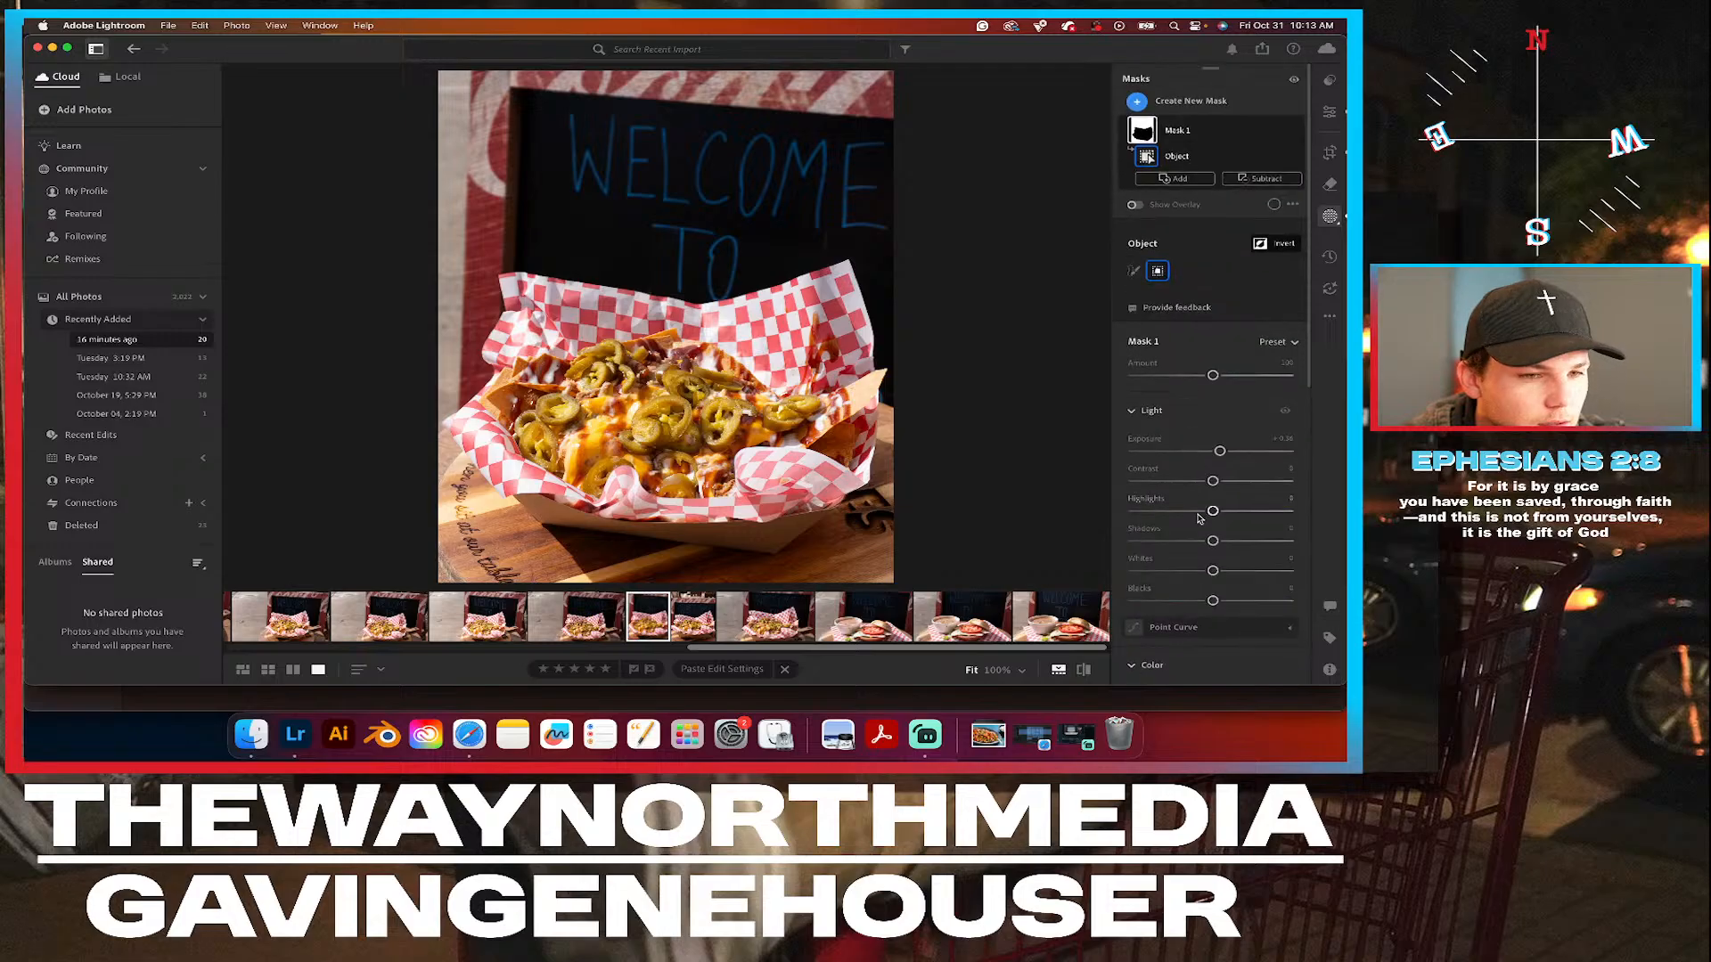
pyautogui.scroll(-2, 1181, 641)
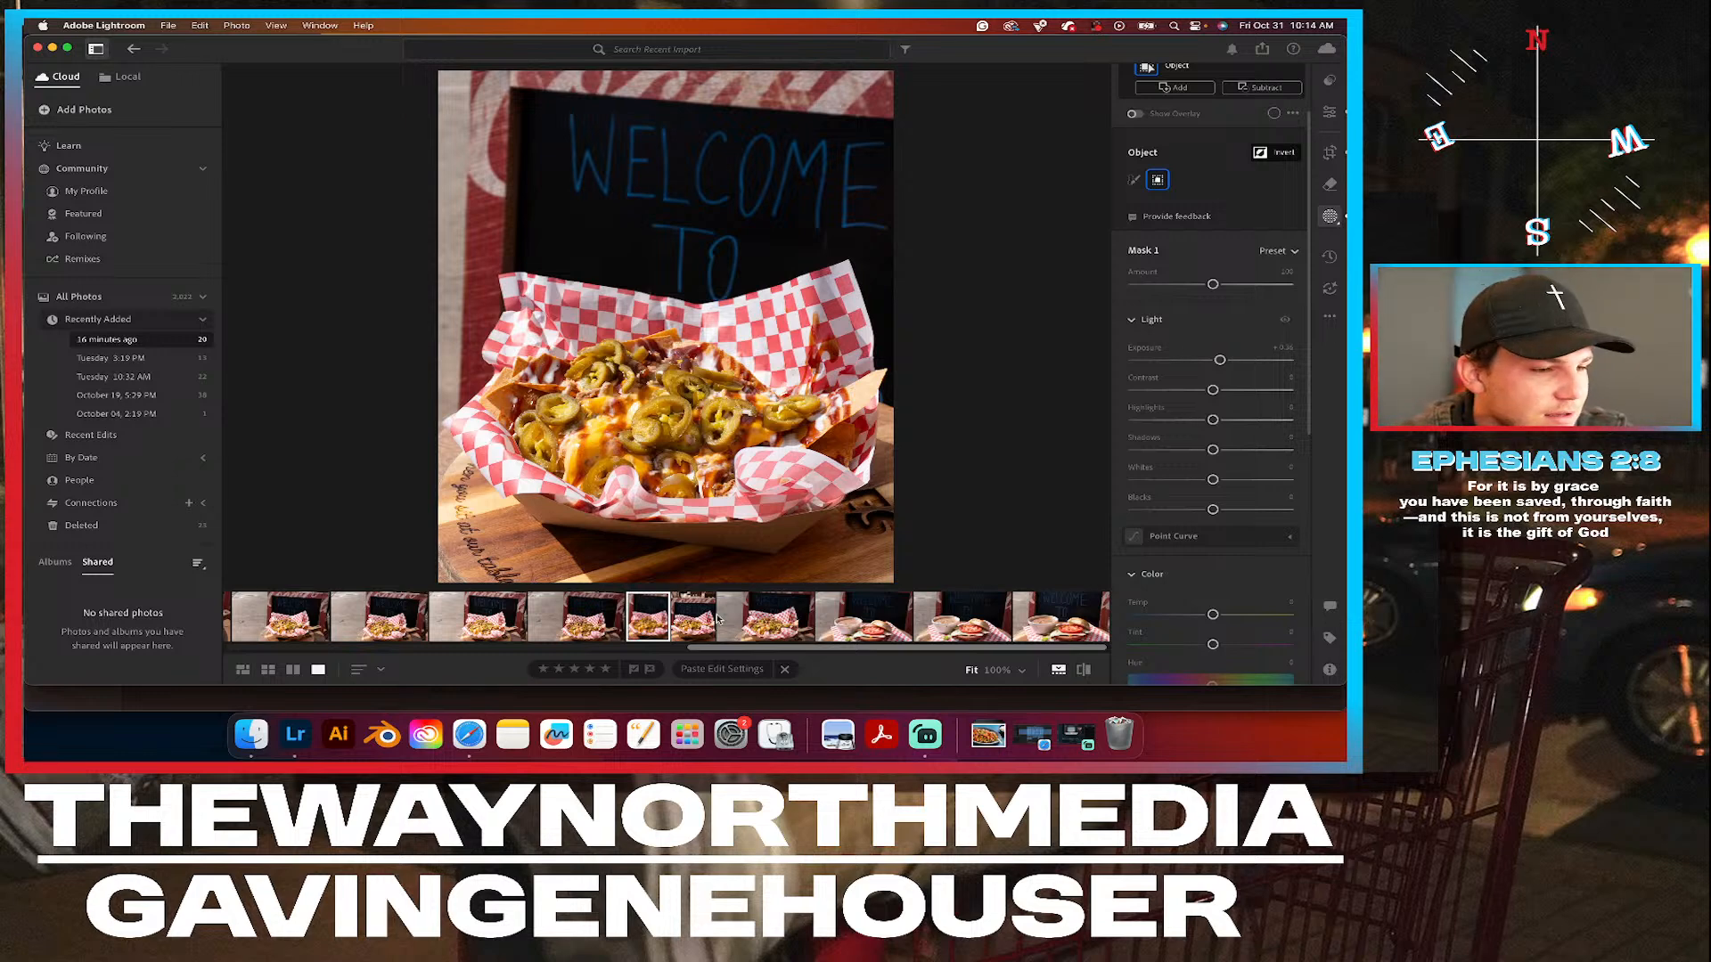
# Paste the copied edit settings onto the uncropped WELCOME TO photo two frames before the cropped one and check the adjustments.
pyautogui.click(600, 626)
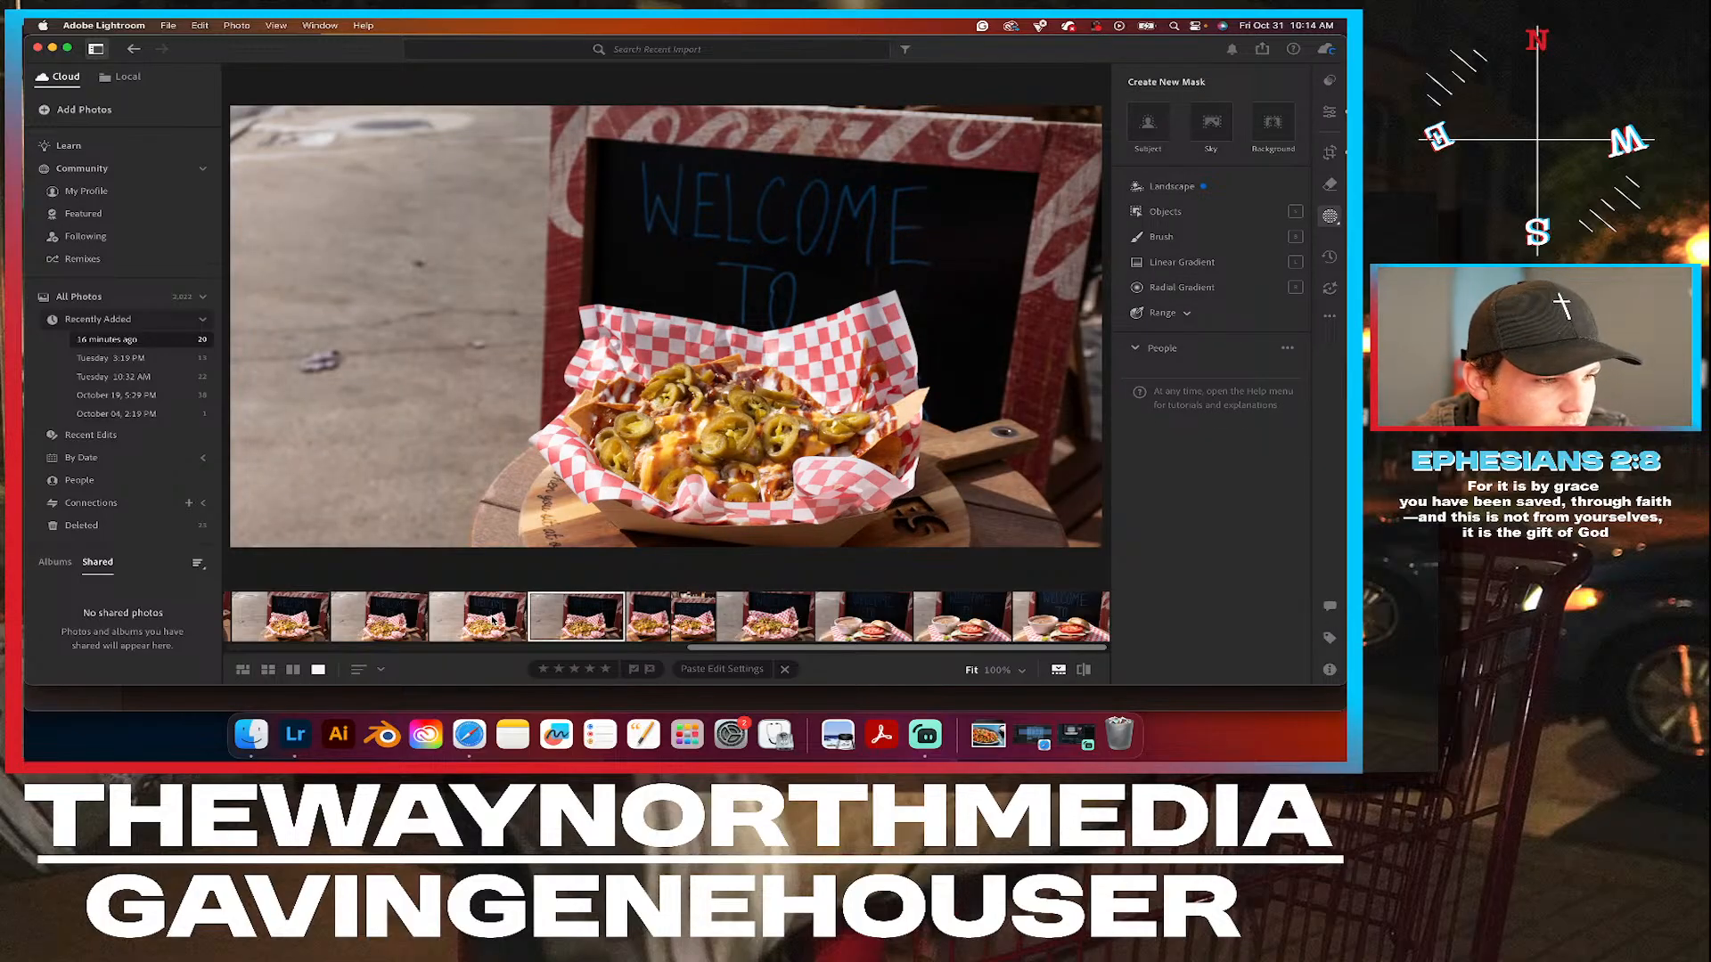
pyautogui.click(493, 620)
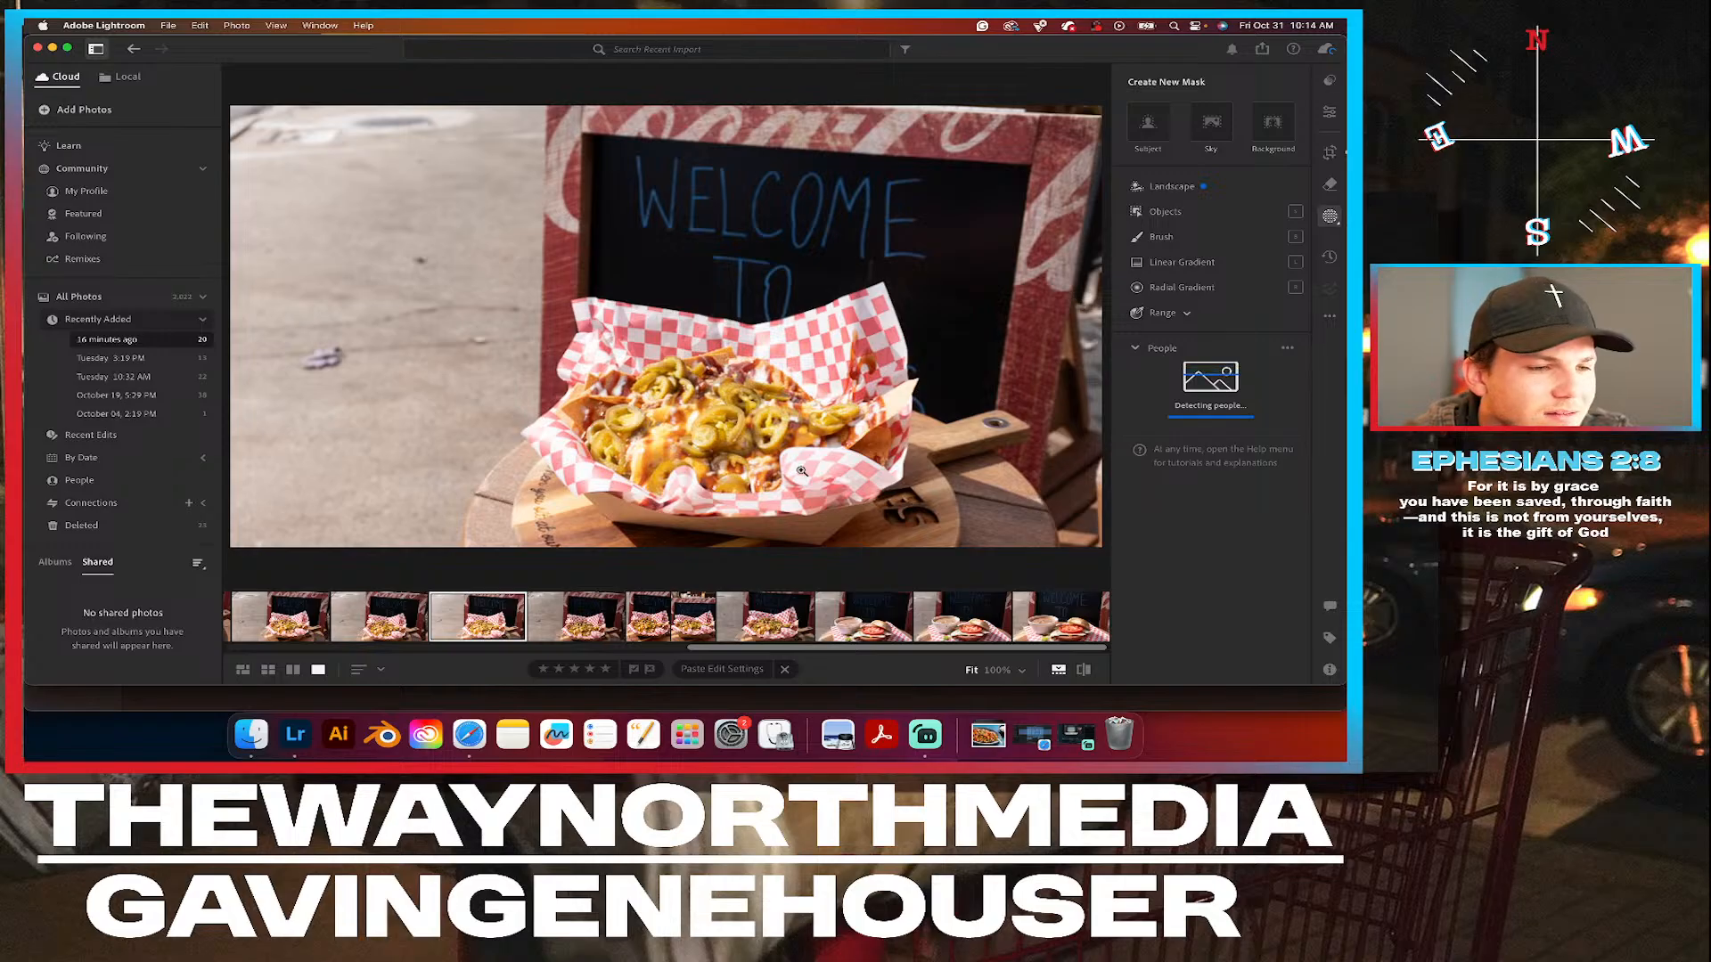
pyautogui.click(1330, 315)
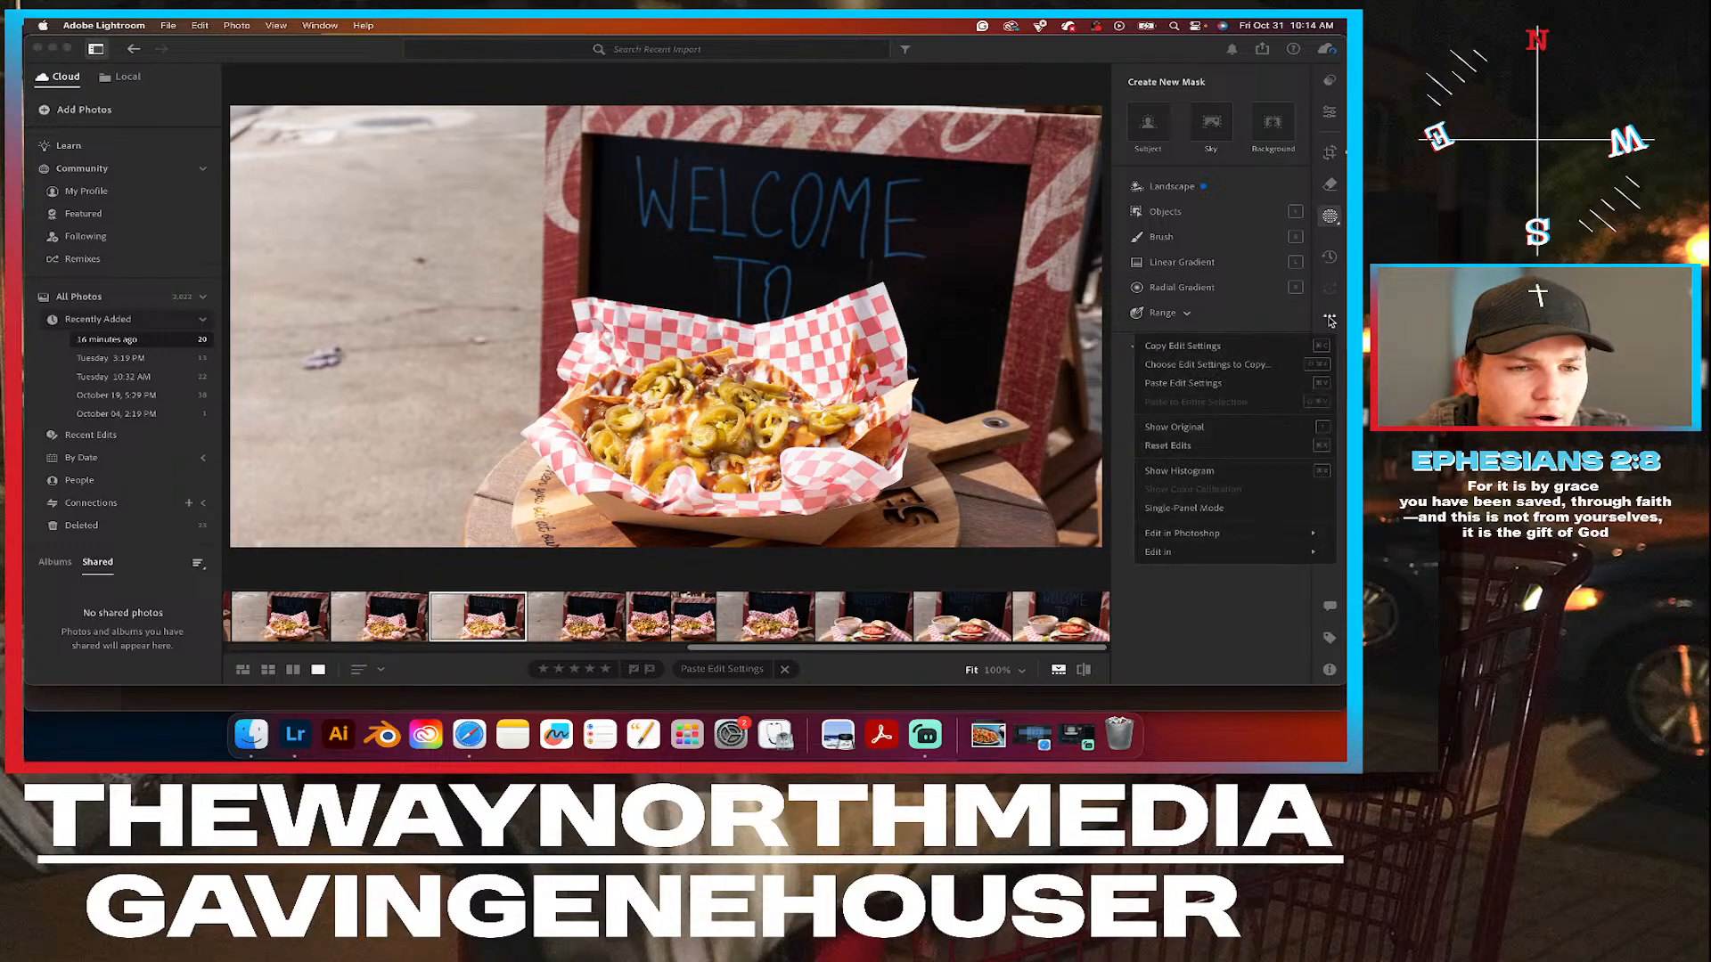
pyautogui.click(1203, 384)
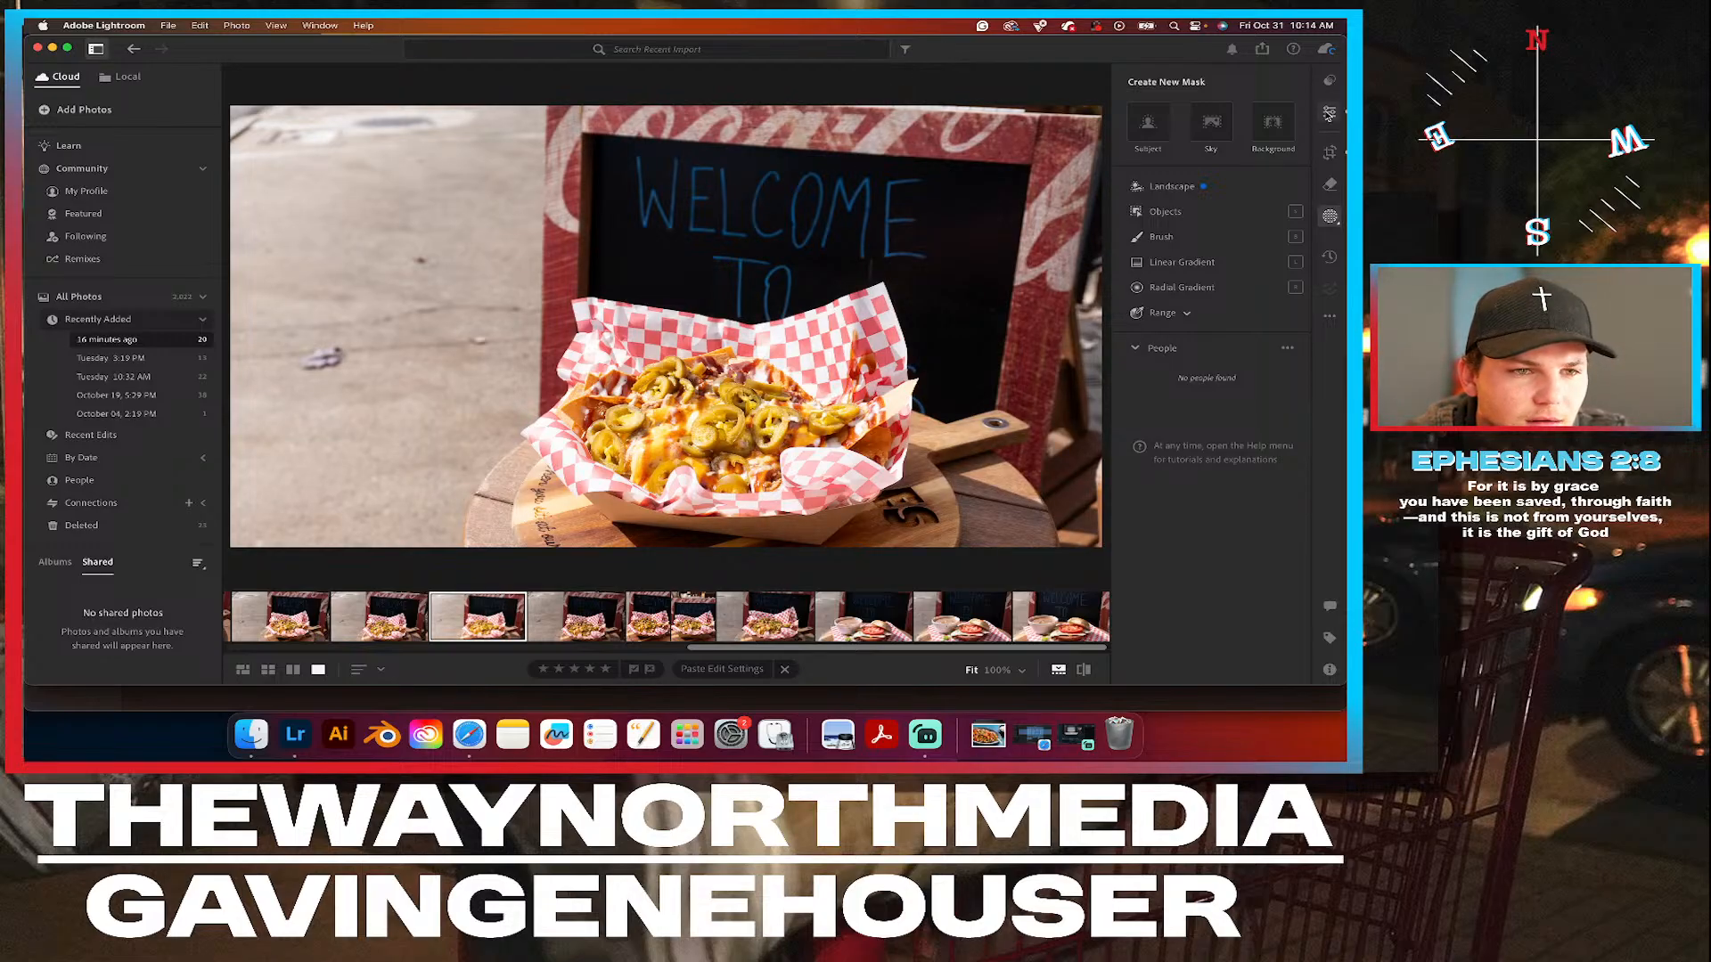
pyautogui.click(1330, 114)
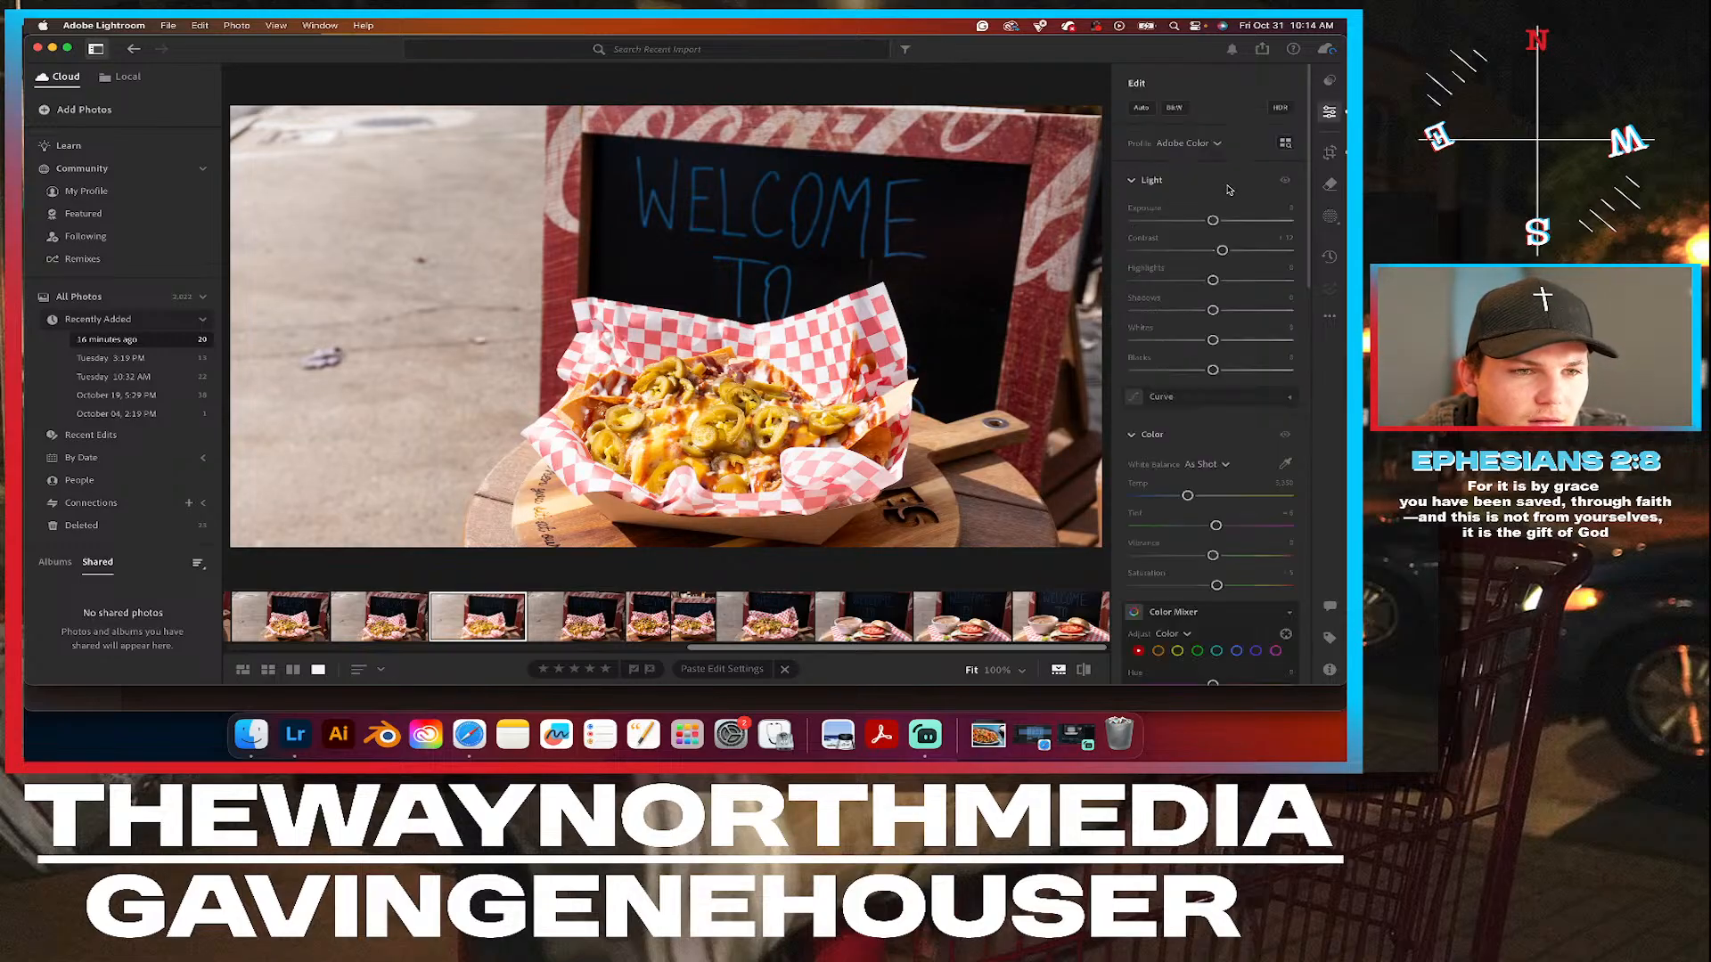
# Mask the whole food basket with an Objects box selection and set the mask's exposure to -0.28 and highlights to about -13.
pyautogui.click(1329, 219)
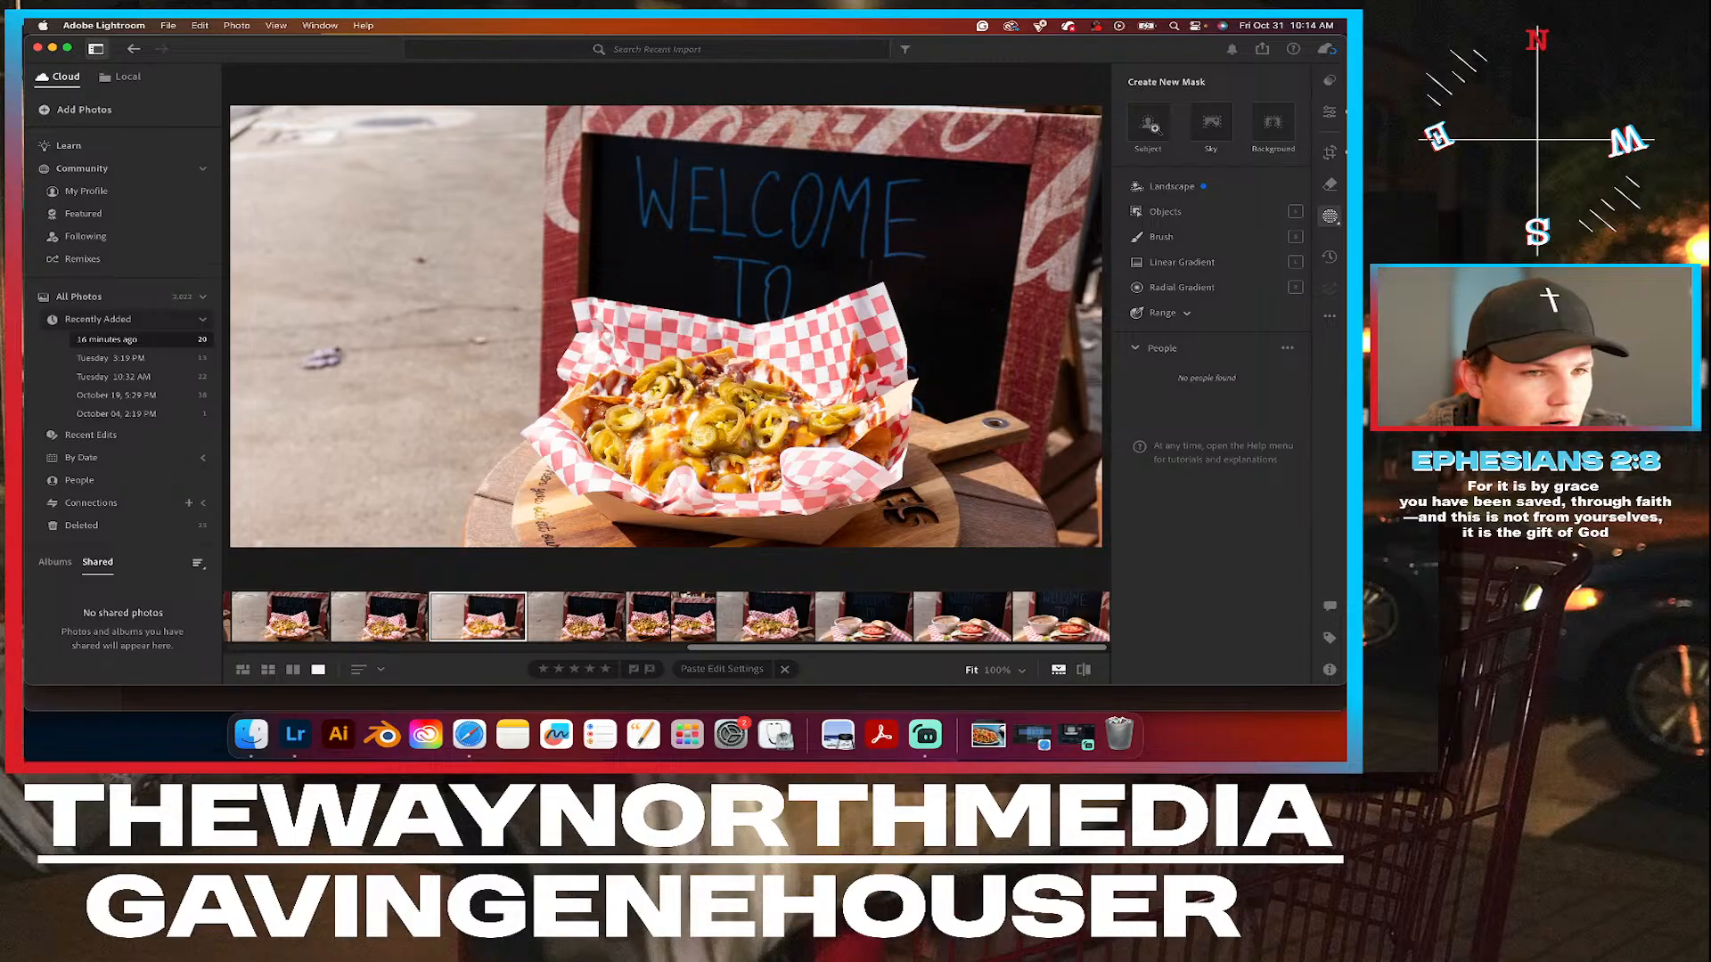
pyautogui.click(1185, 214)
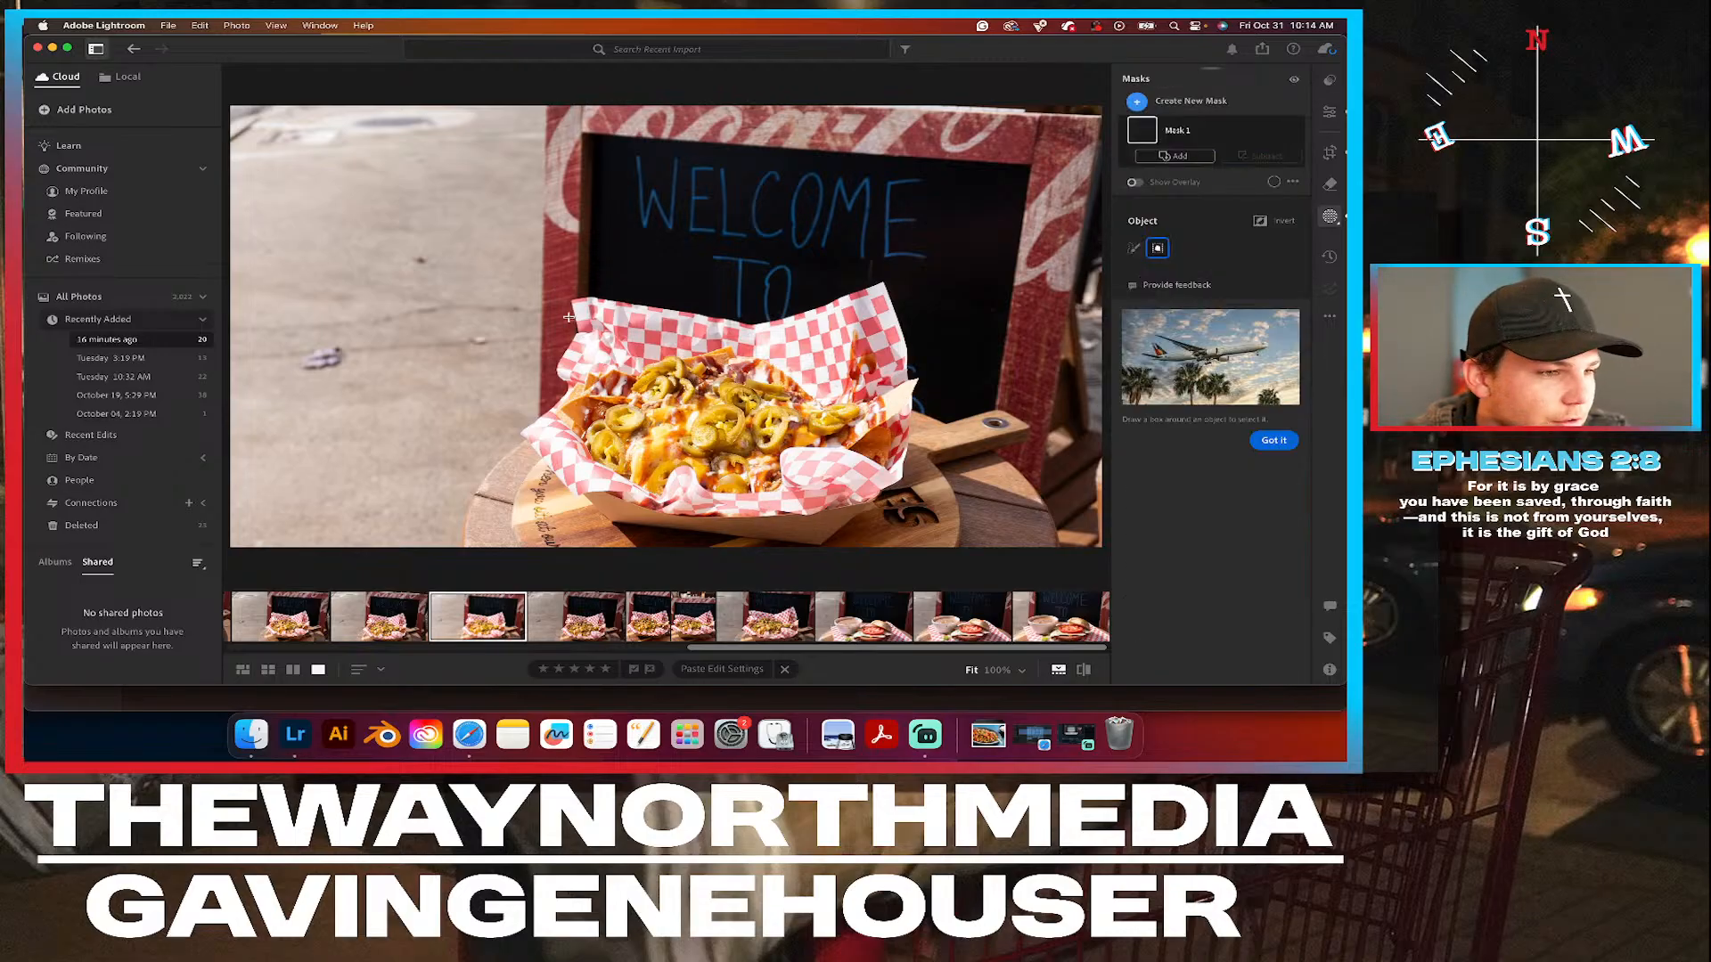
pyautogui.moveTo(517, 295); pyautogui.dragTo(938, 542)
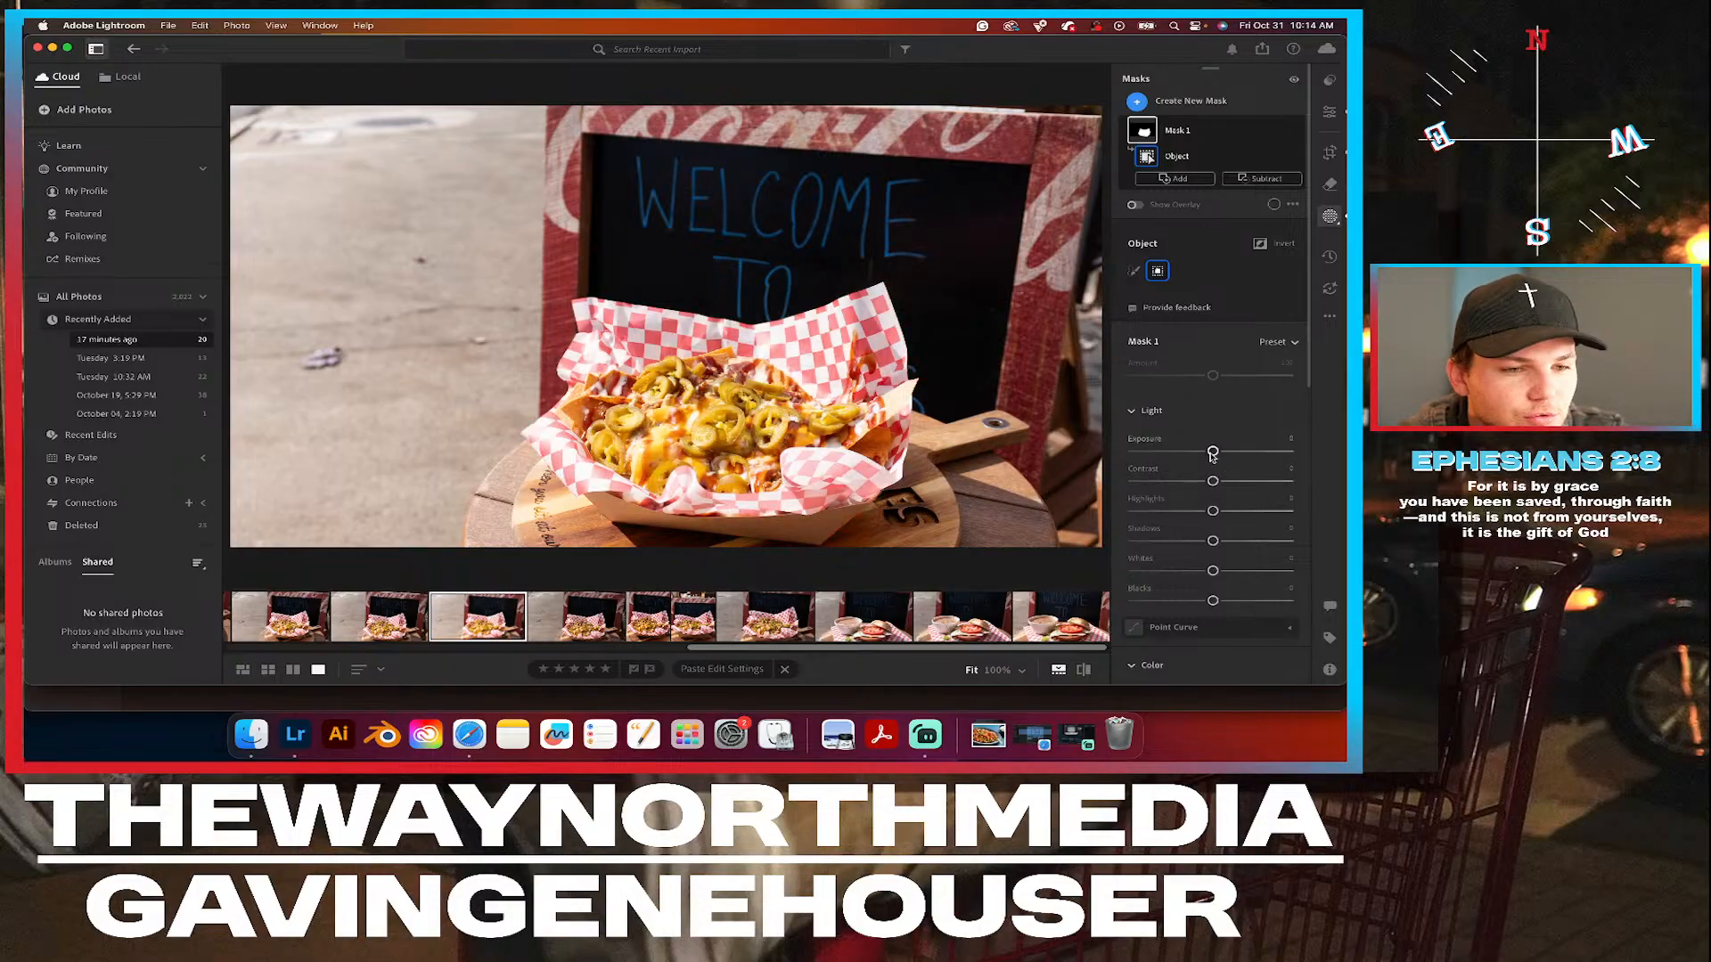
pyautogui.moveTo(1213, 452); pyautogui.dragTo(1208, 455)
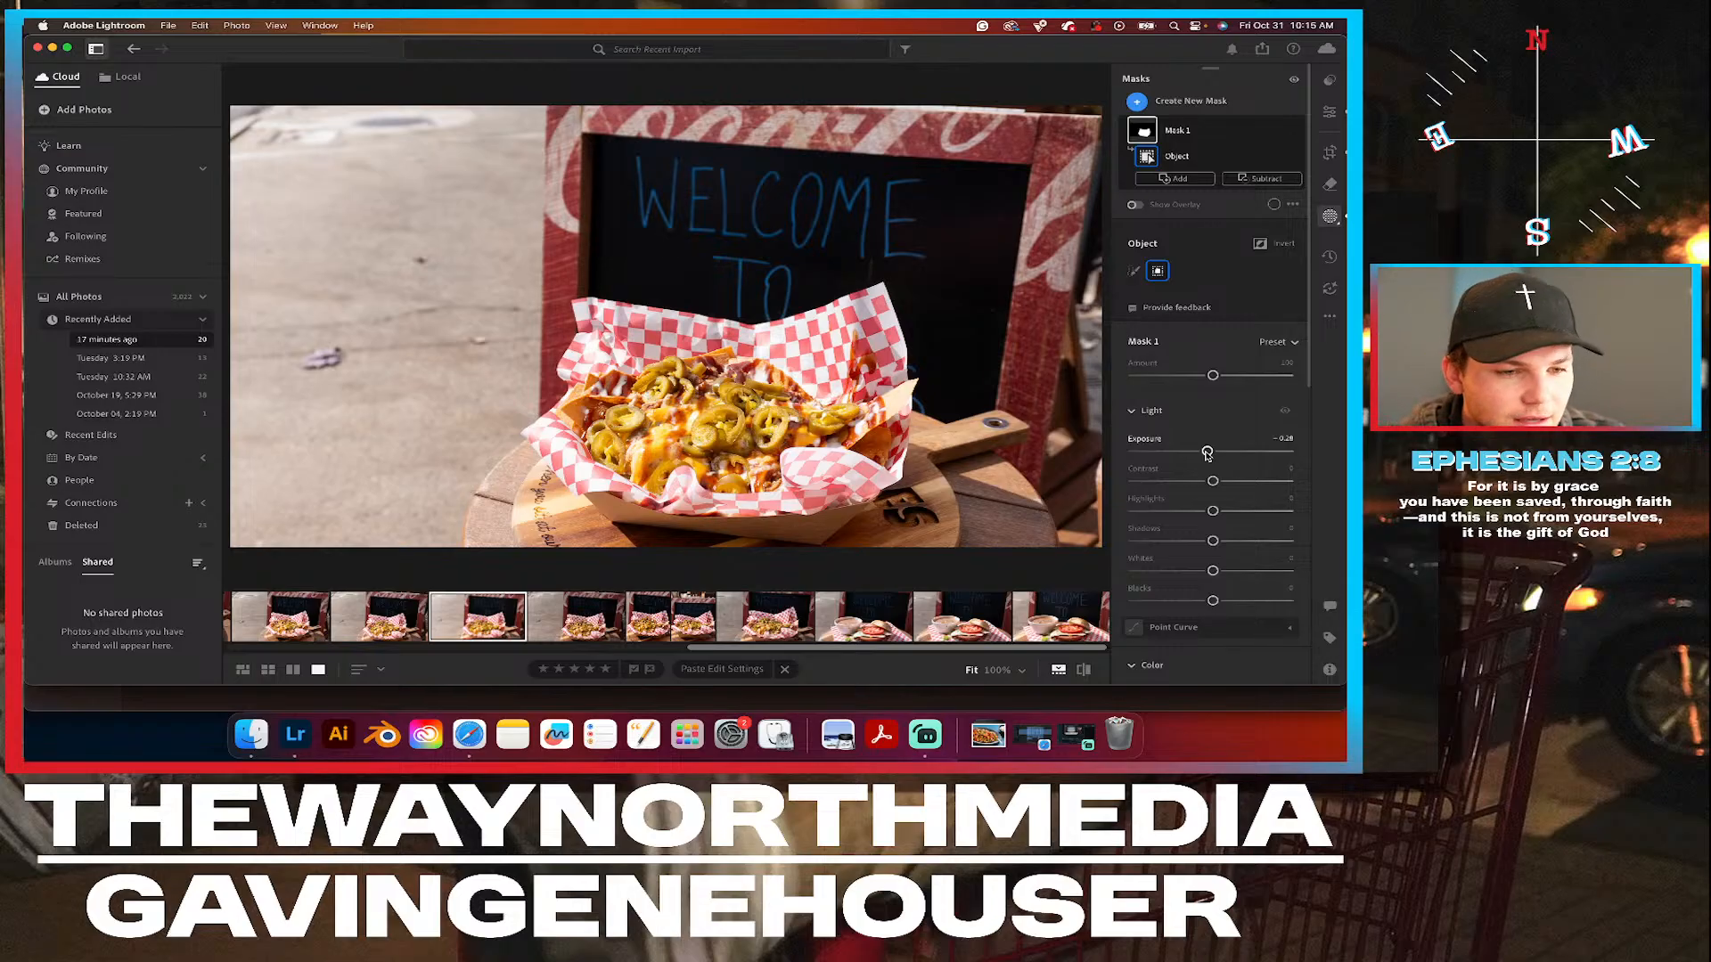
pyautogui.moveTo(1213, 511); pyautogui.dragTo(1208, 509)
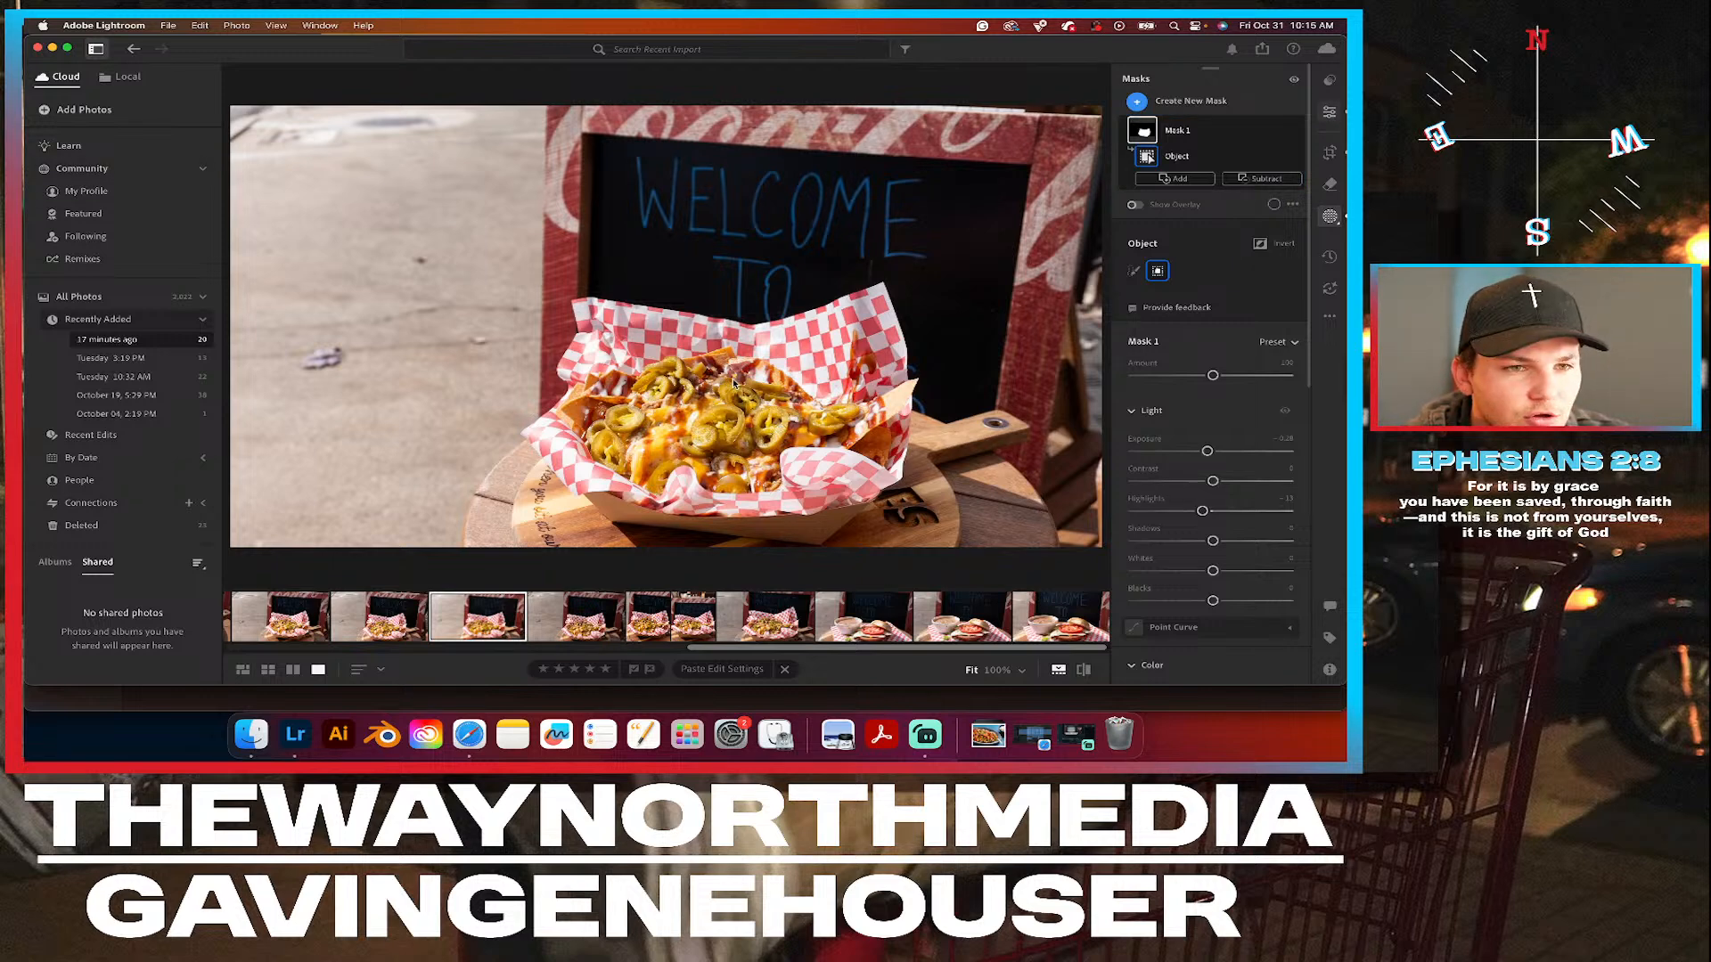
# Inspect the masked food up close and set the basket mask's contrast to +5.
pyautogui.click(727, 403)
pyautogui.moveTo(728, 499); pyautogui.dragTo(729, 285)
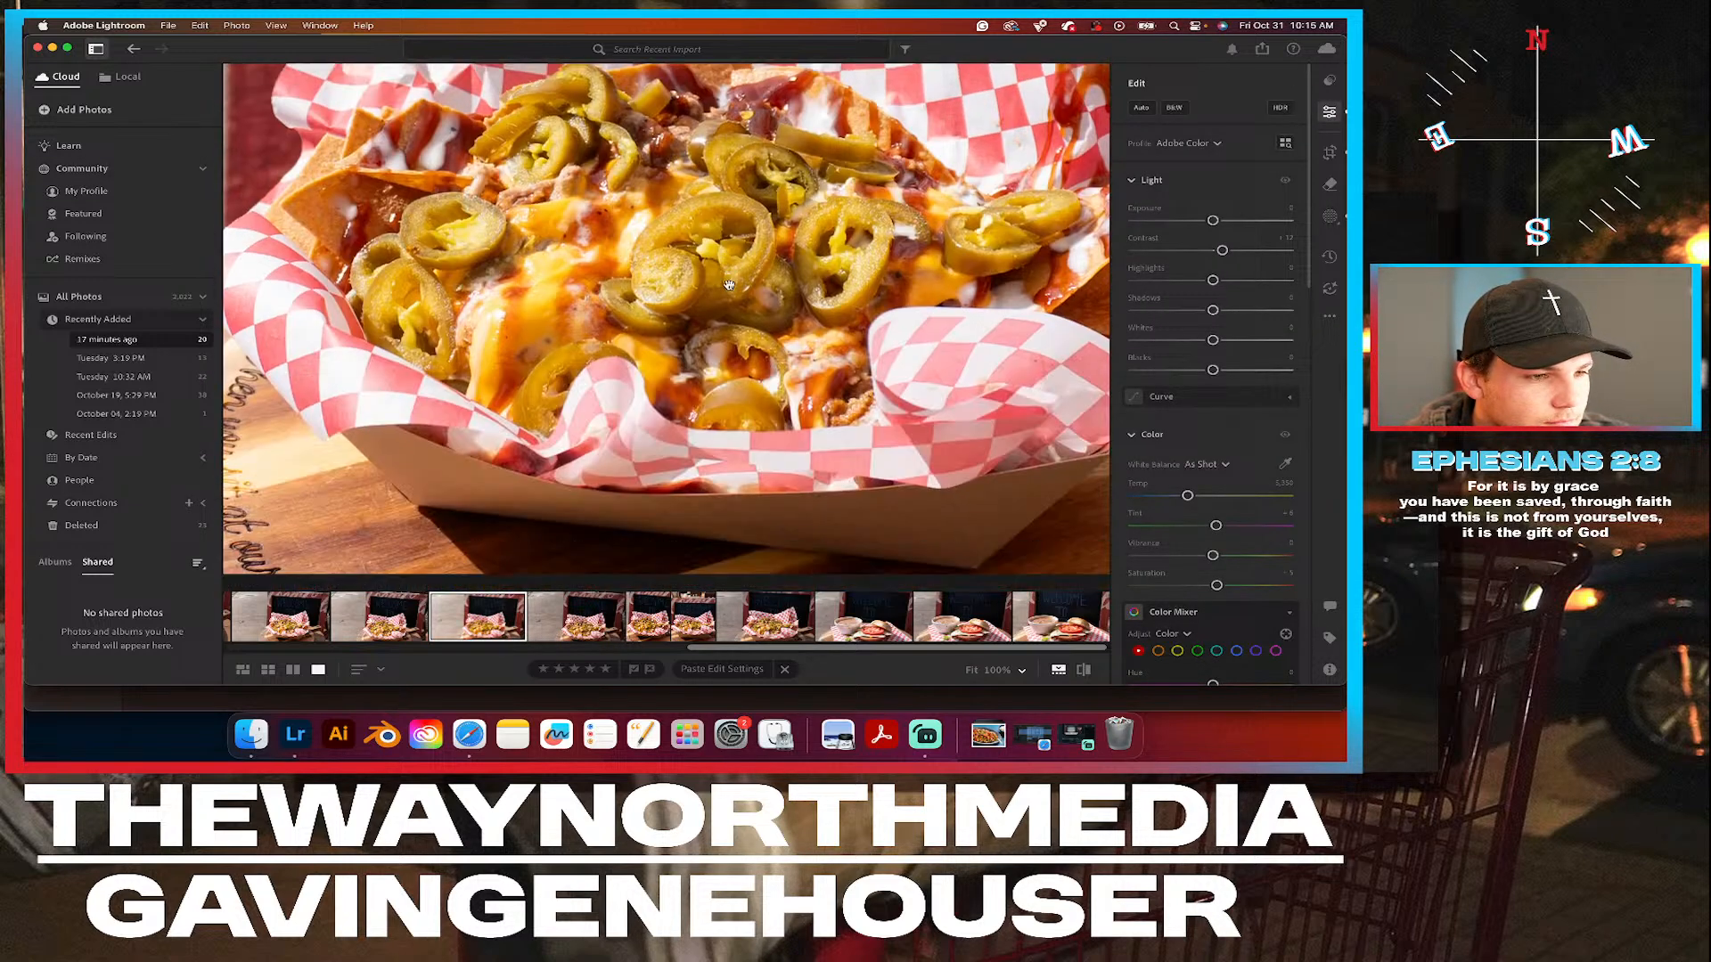
pyautogui.click(729, 285)
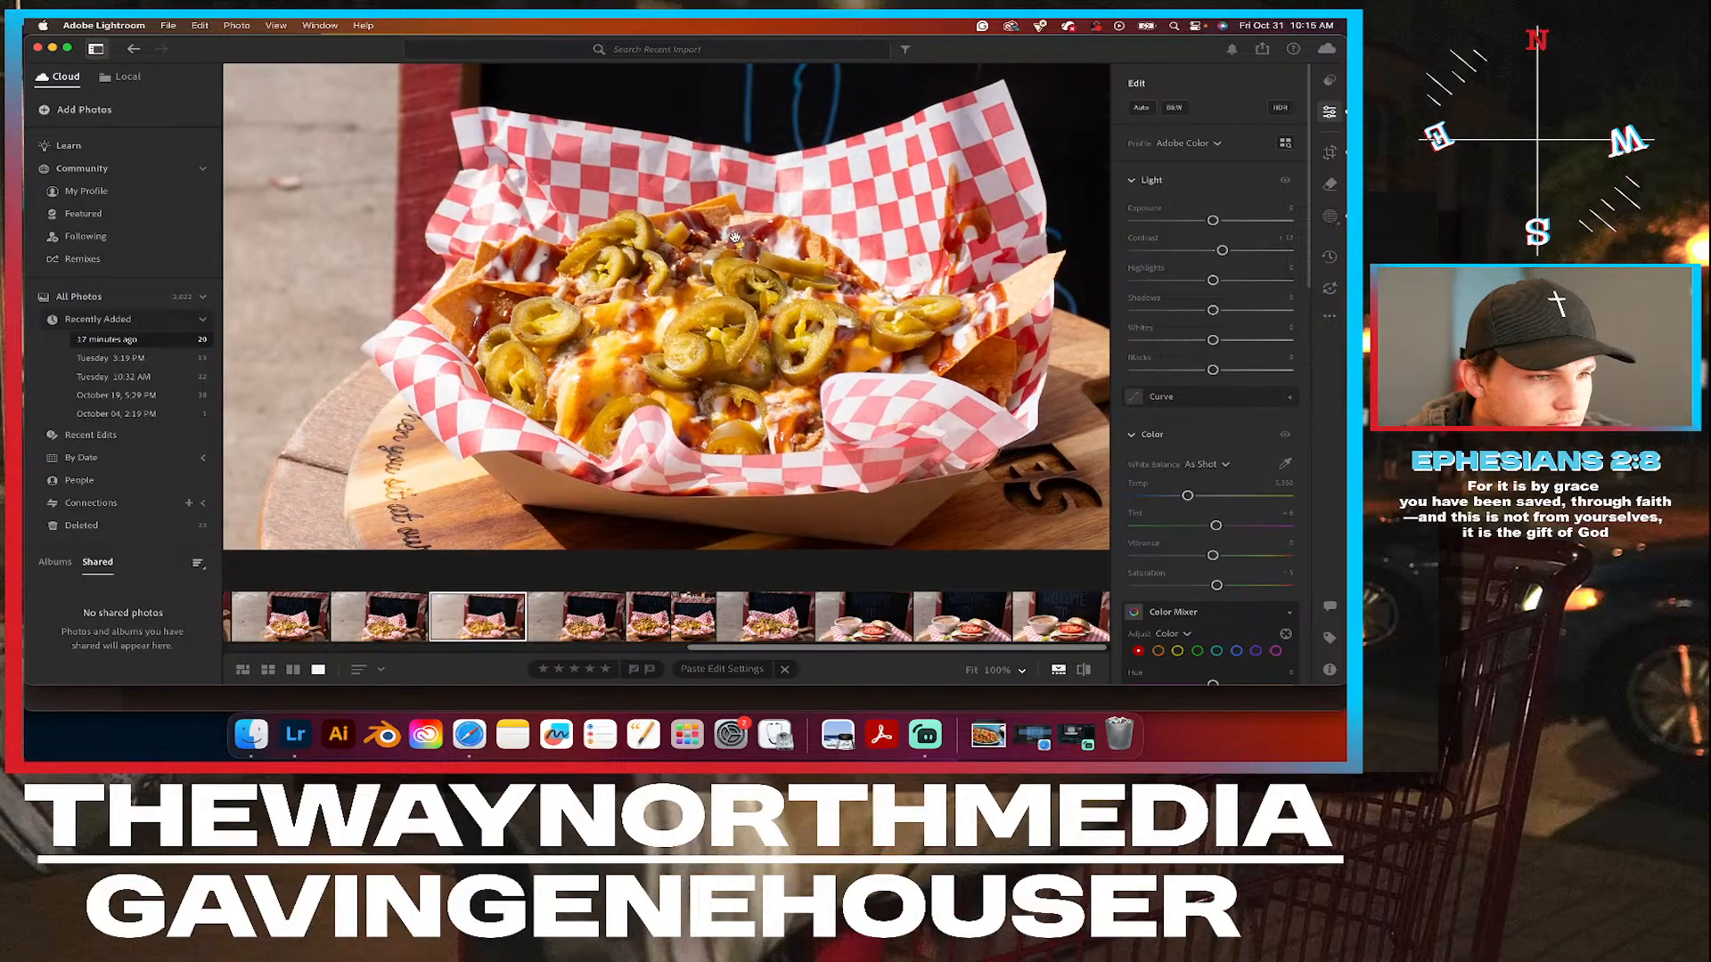
pyautogui.click(804, 288)
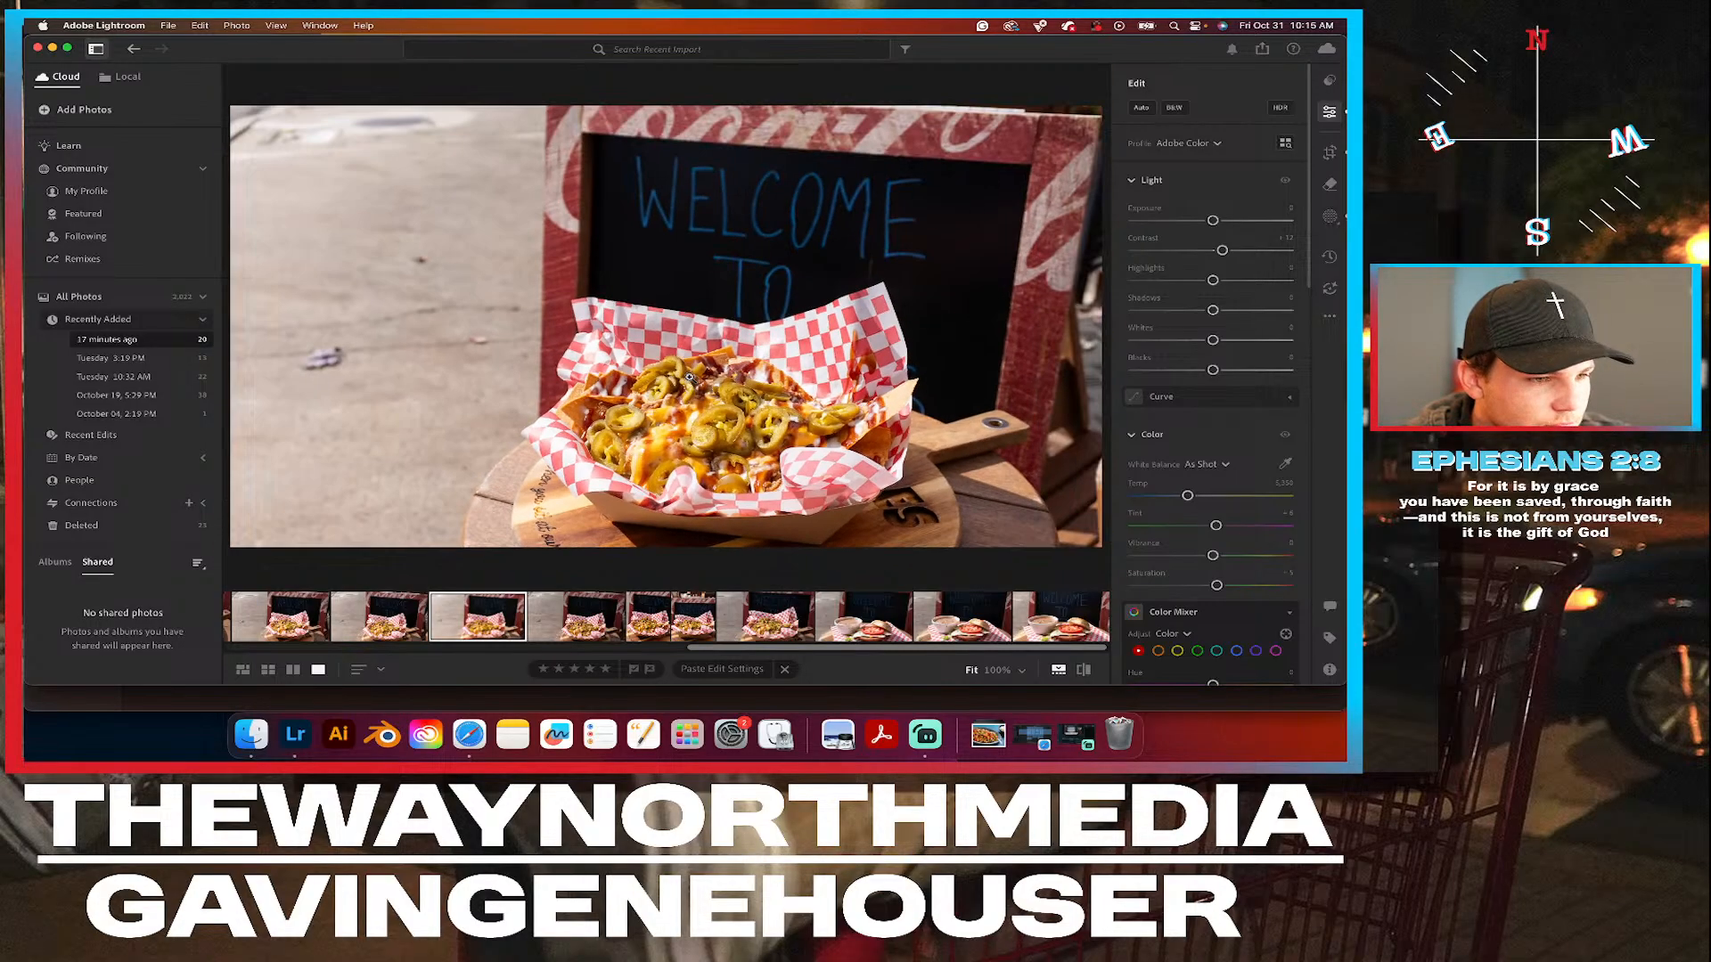
pyautogui.click(1329, 222)
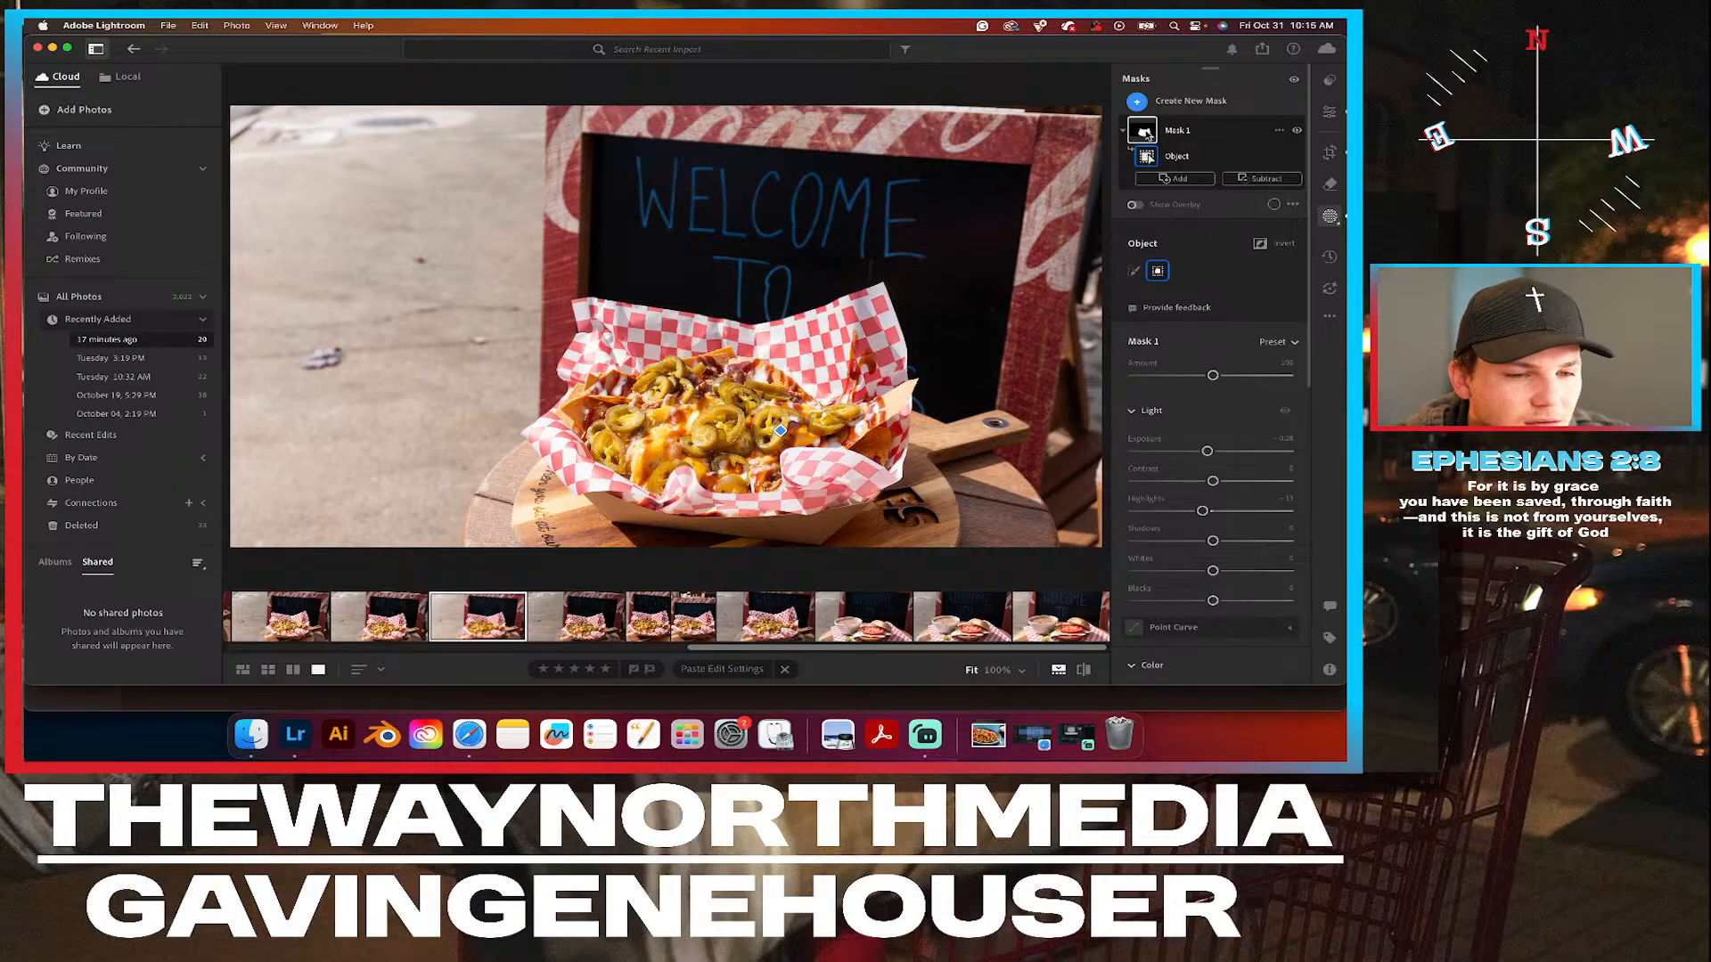
pyautogui.click(1144, 132)
pyautogui.click(1146, 133)
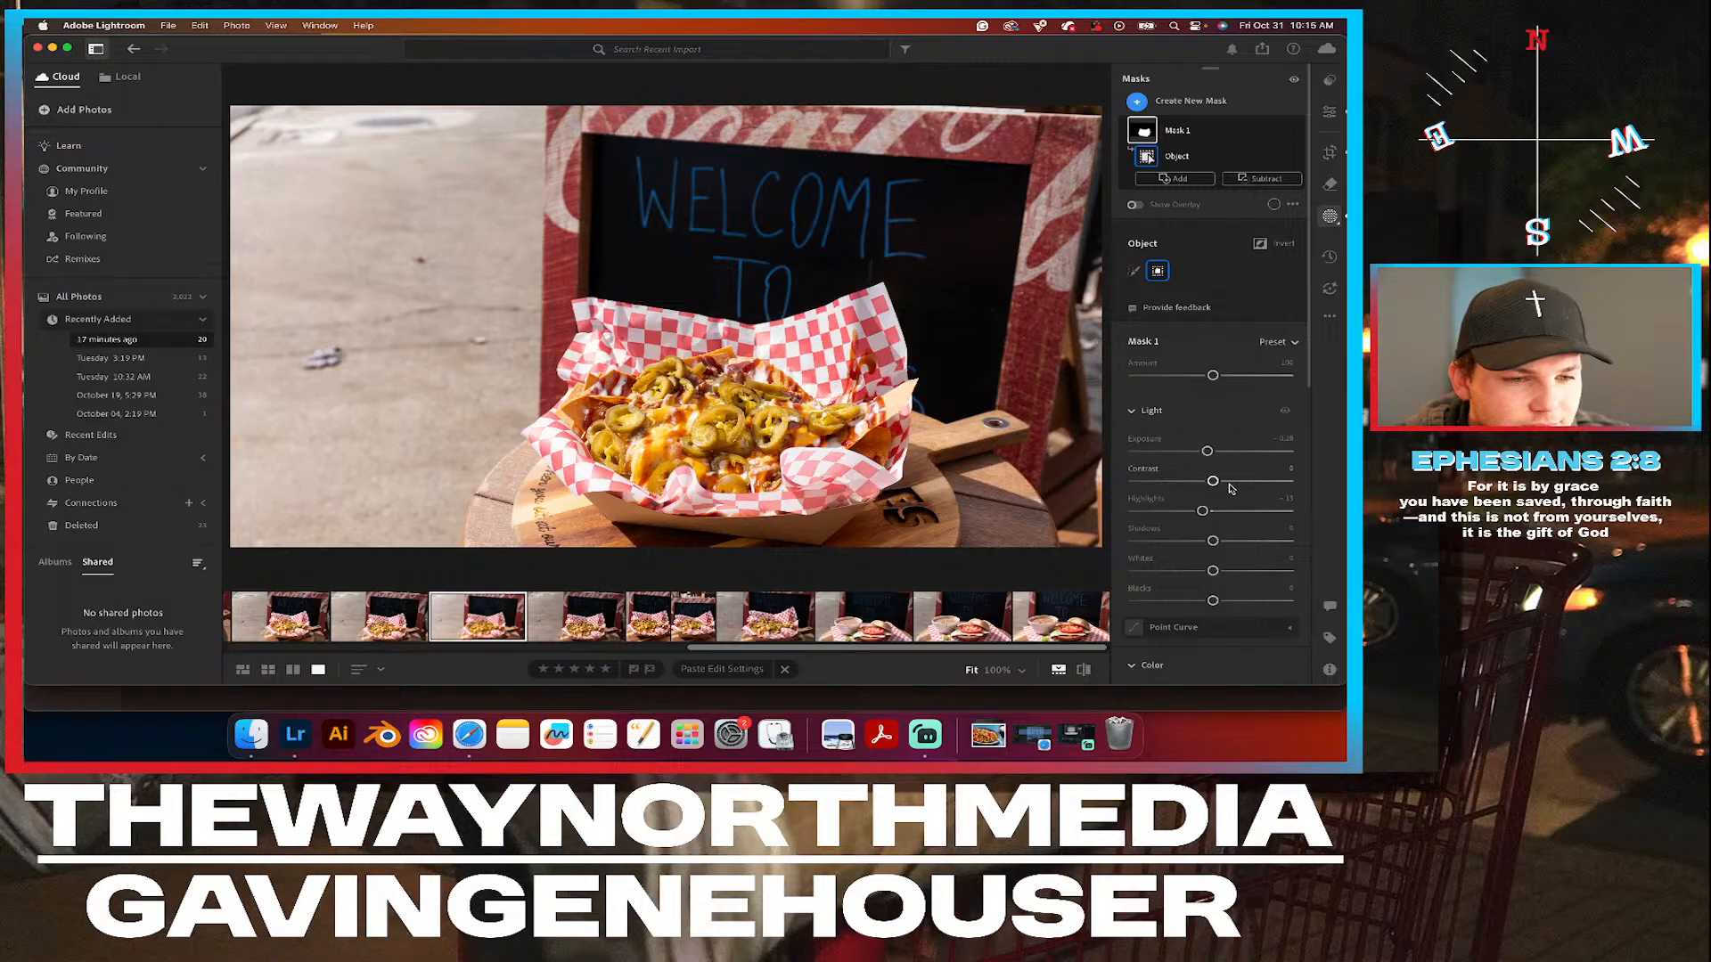
pyautogui.moveTo(1213, 482); pyautogui.dragTo(1219, 483)
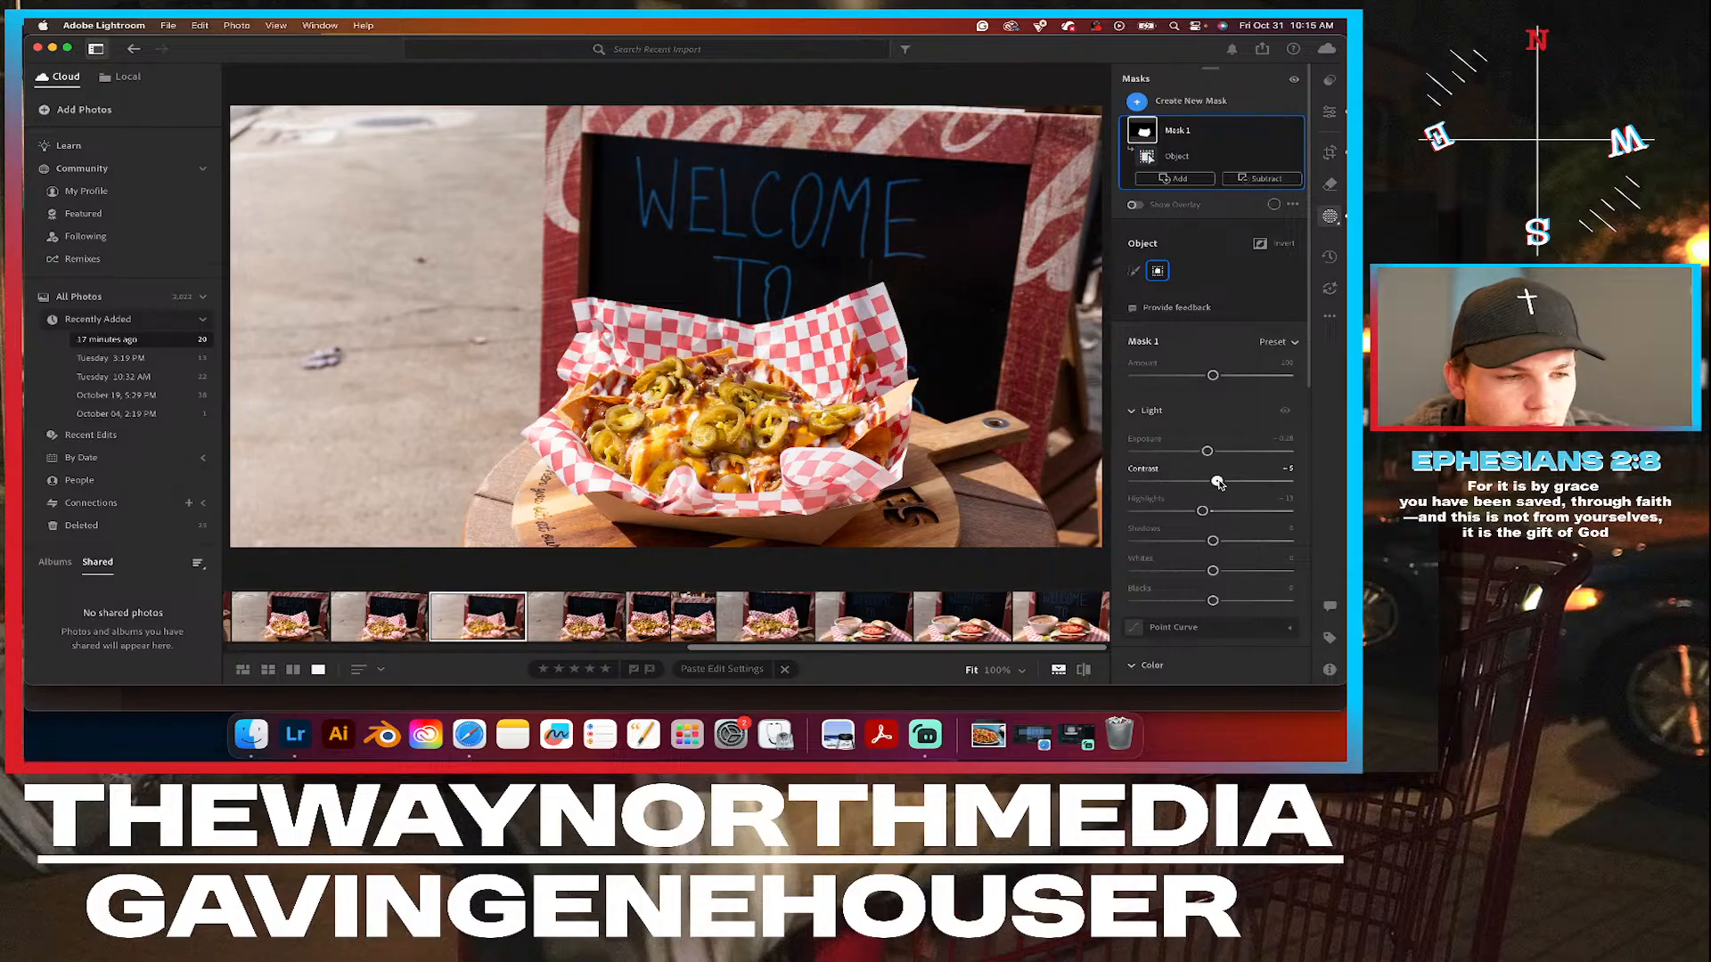
# Try a slightly lower saturation on the basket mask and reset it.
pyautogui.scroll(-4, 1190, 573)
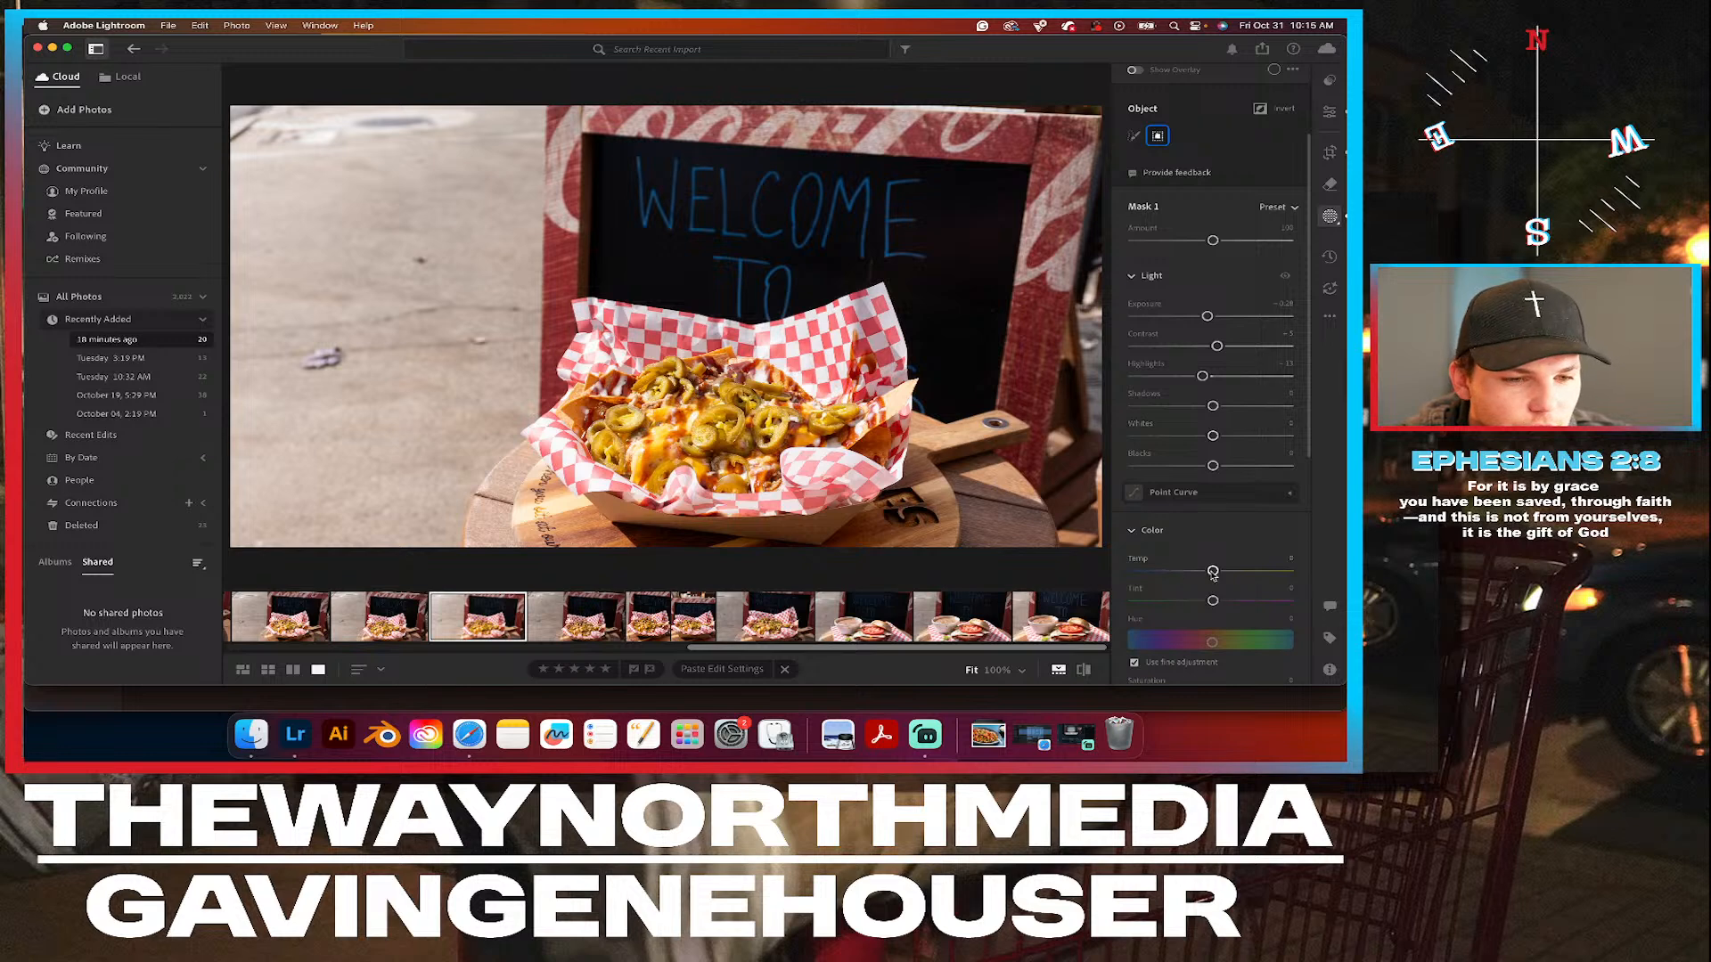
pyautogui.scroll(-3, 1171, 576)
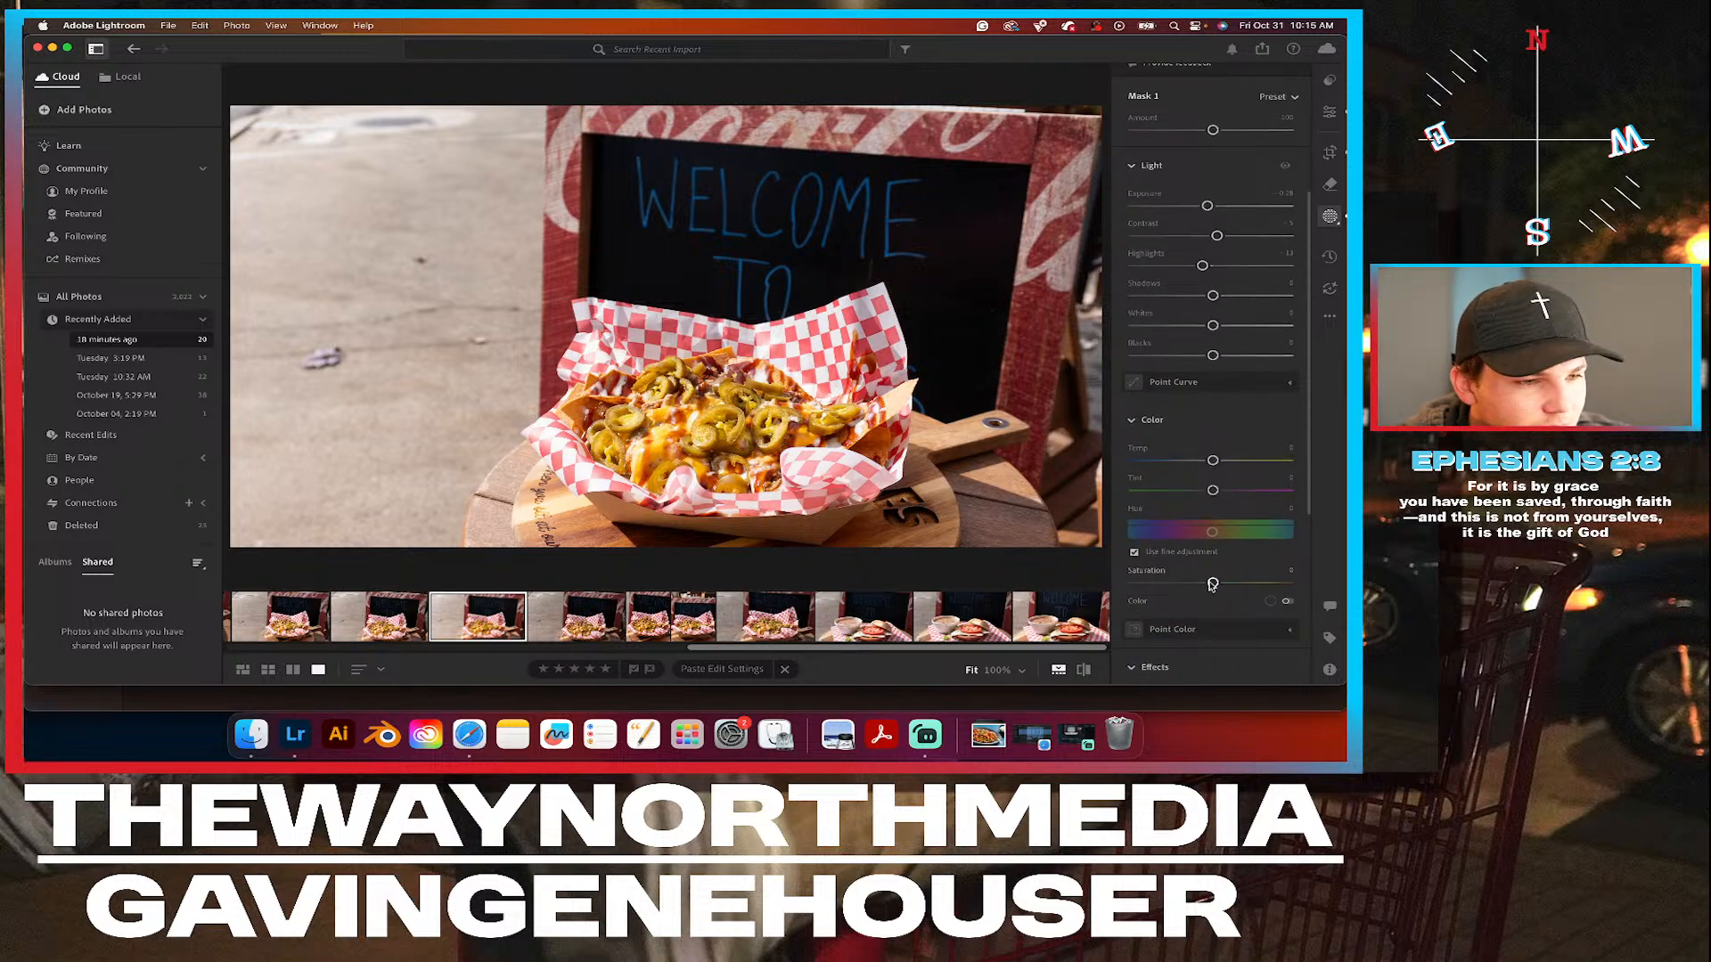
pyautogui.moveTo(1213, 584); pyautogui.dragTo(1209, 585)
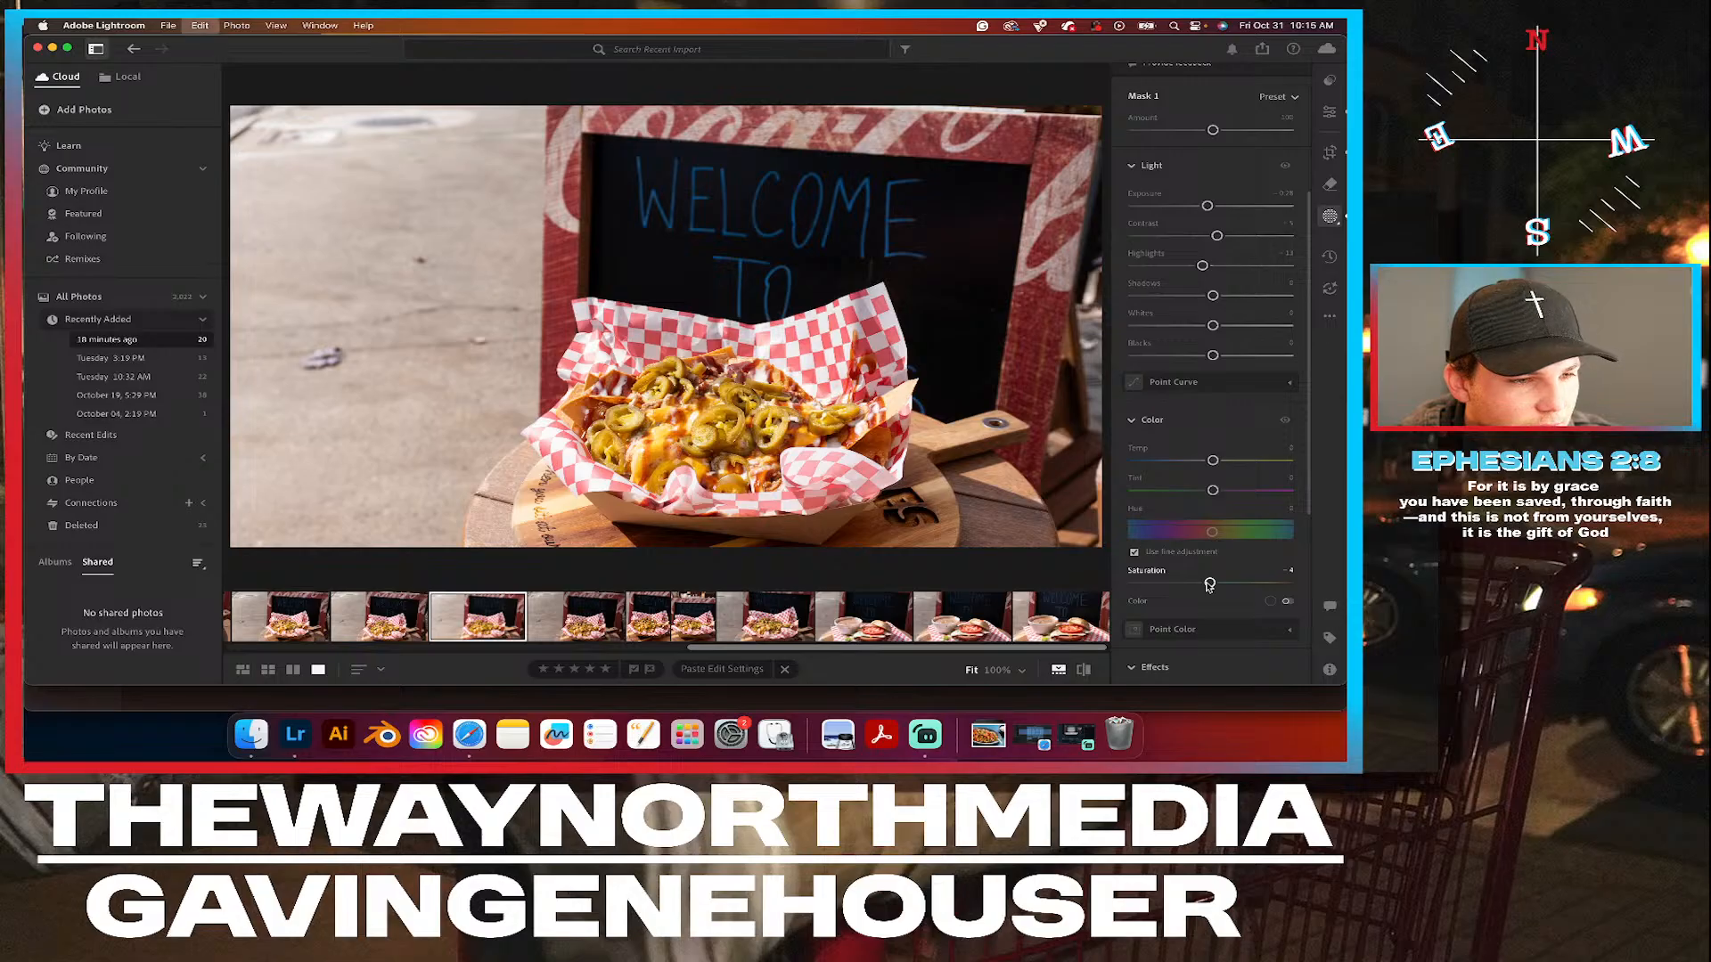
pyautogui.doubleClick(1209, 584)
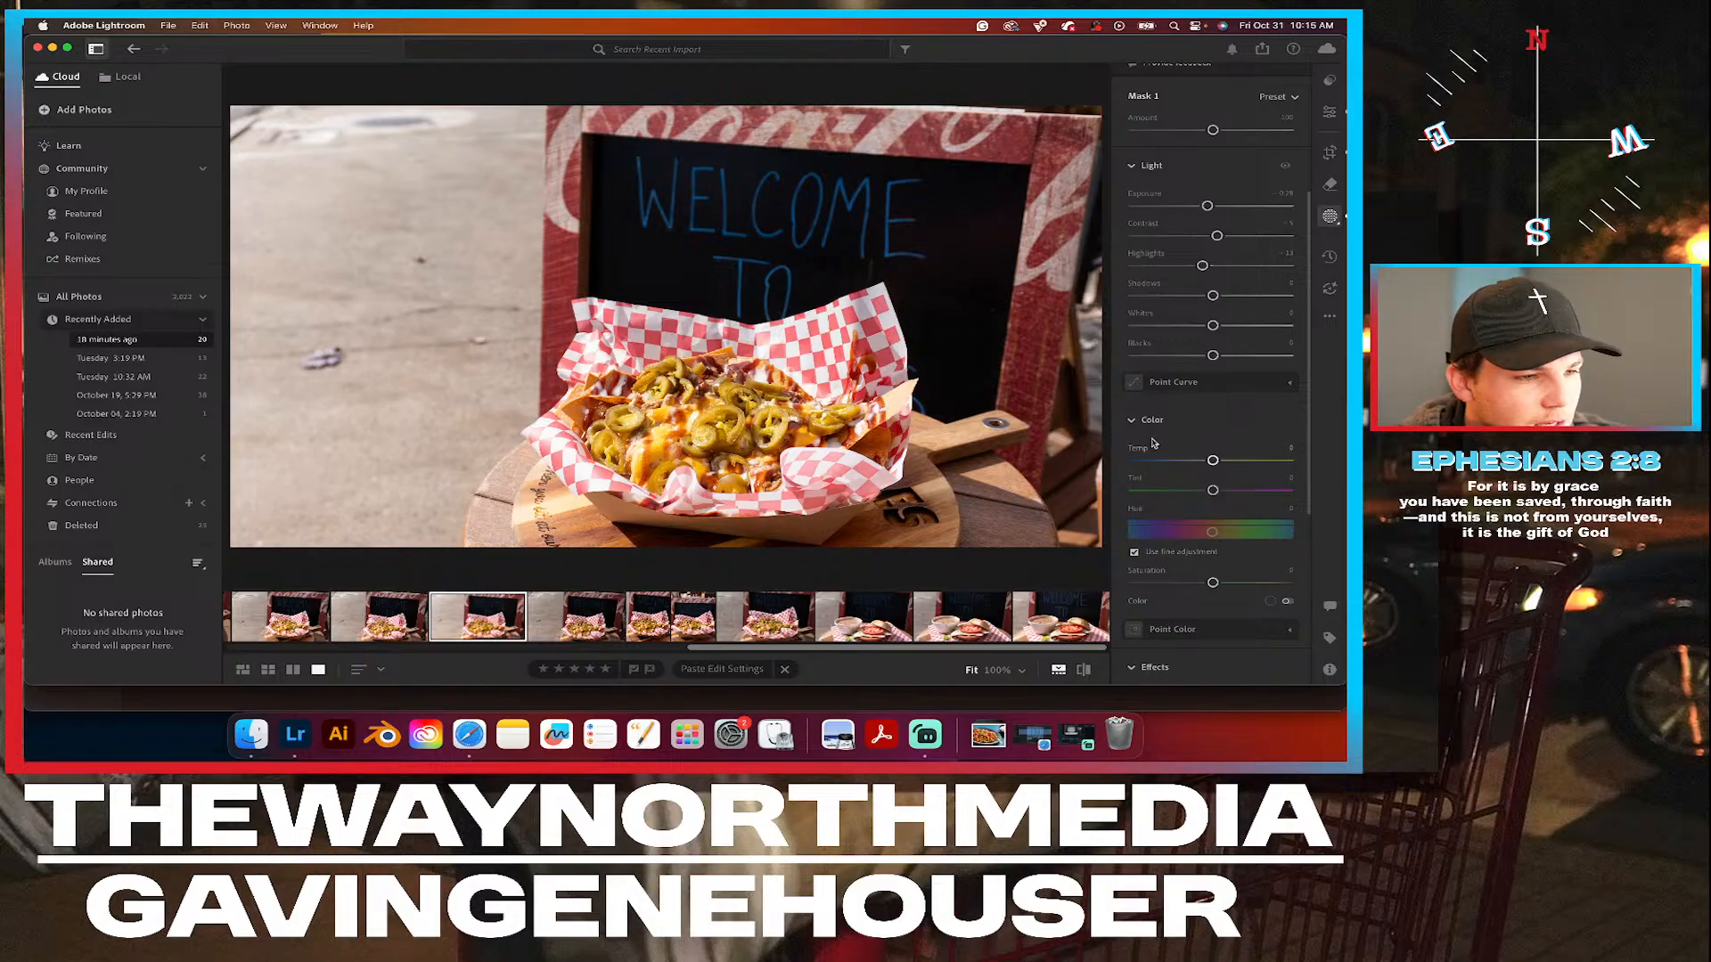
# Lower the basket mask's exposure to about -0.44 and return to the general edit settings.
pyautogui.scroll(1, 1216, 174)
pyautogui.scroll(2, 1216, 174)
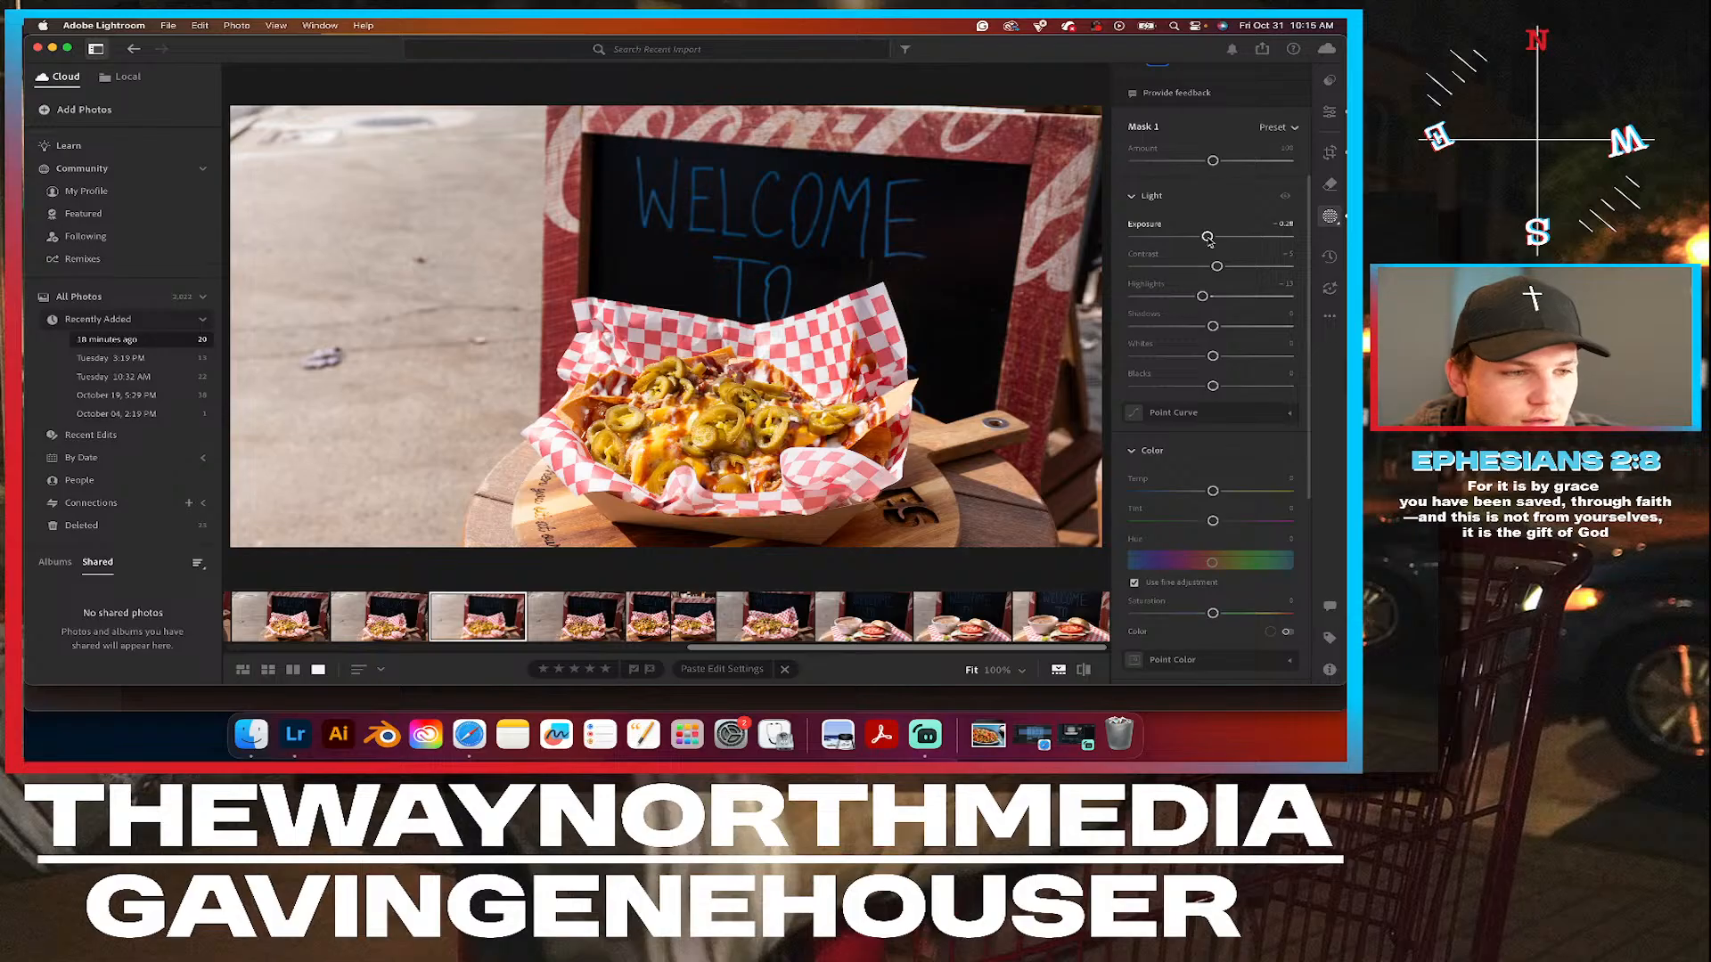
pyautogui.moveTo(1209, 240); pyautogui.dragTo(1206, 242)
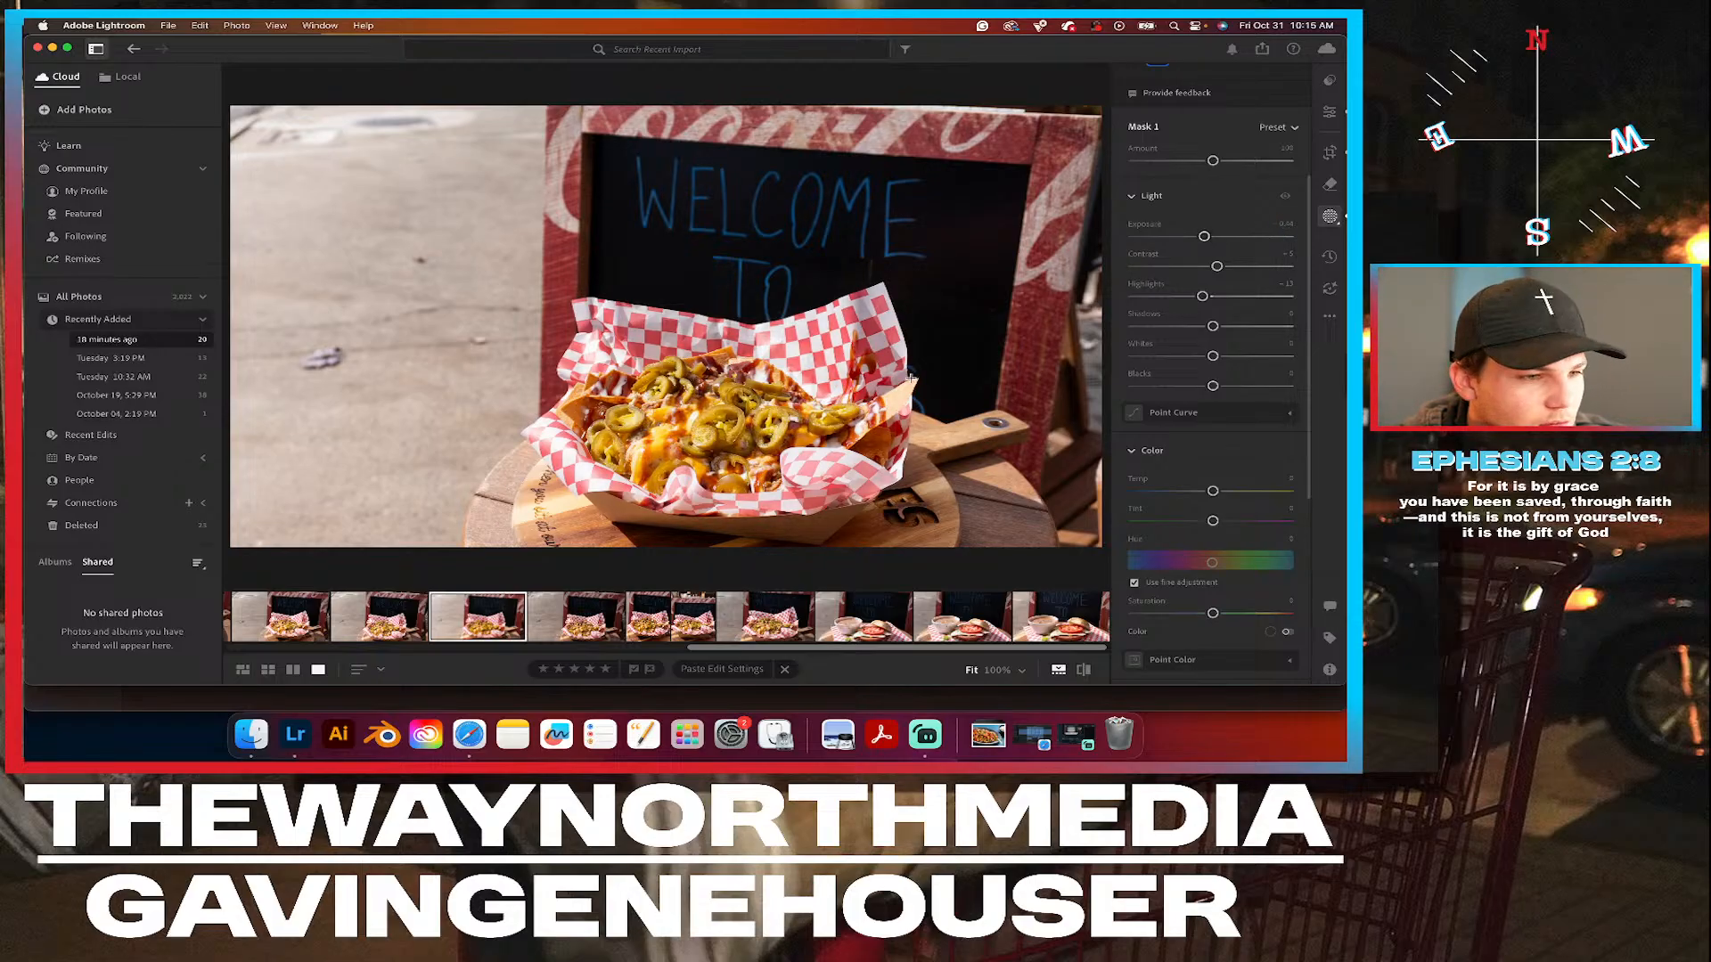
pyautogui.click(1331, 115)
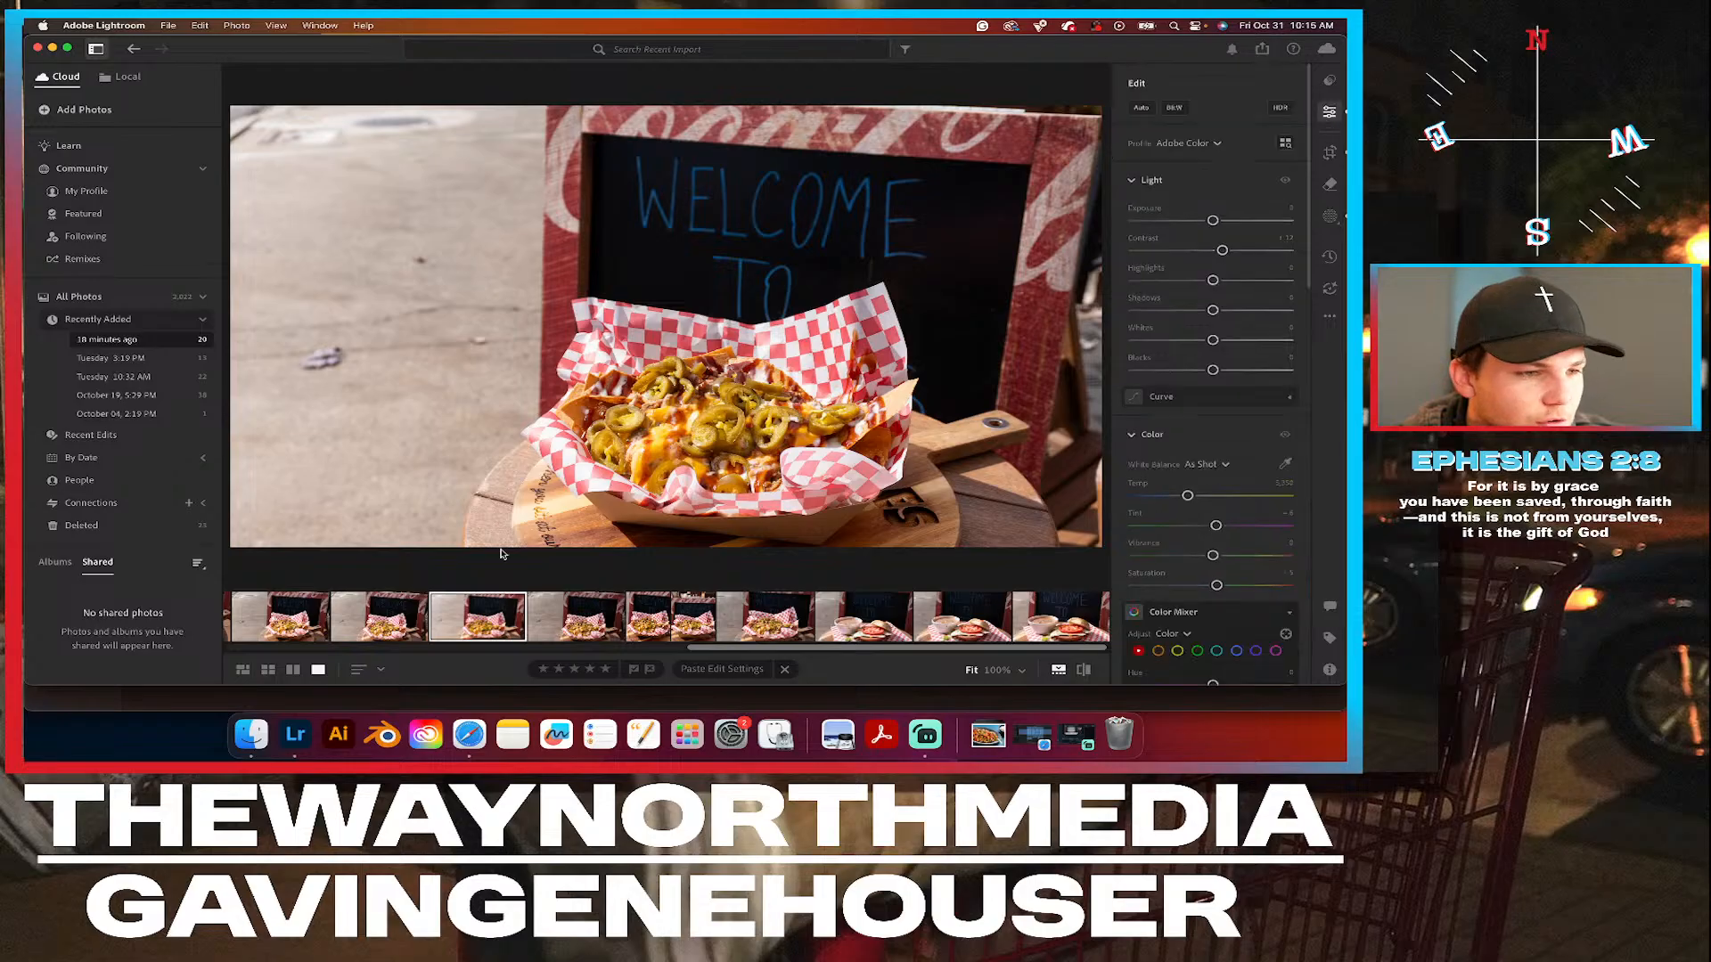
# Compare the uncropped photo's food up close with the cropped WELCOME TO photo, and examine the chips and jalapeños in the uncropped one.
pyautogui.click(710, 434)
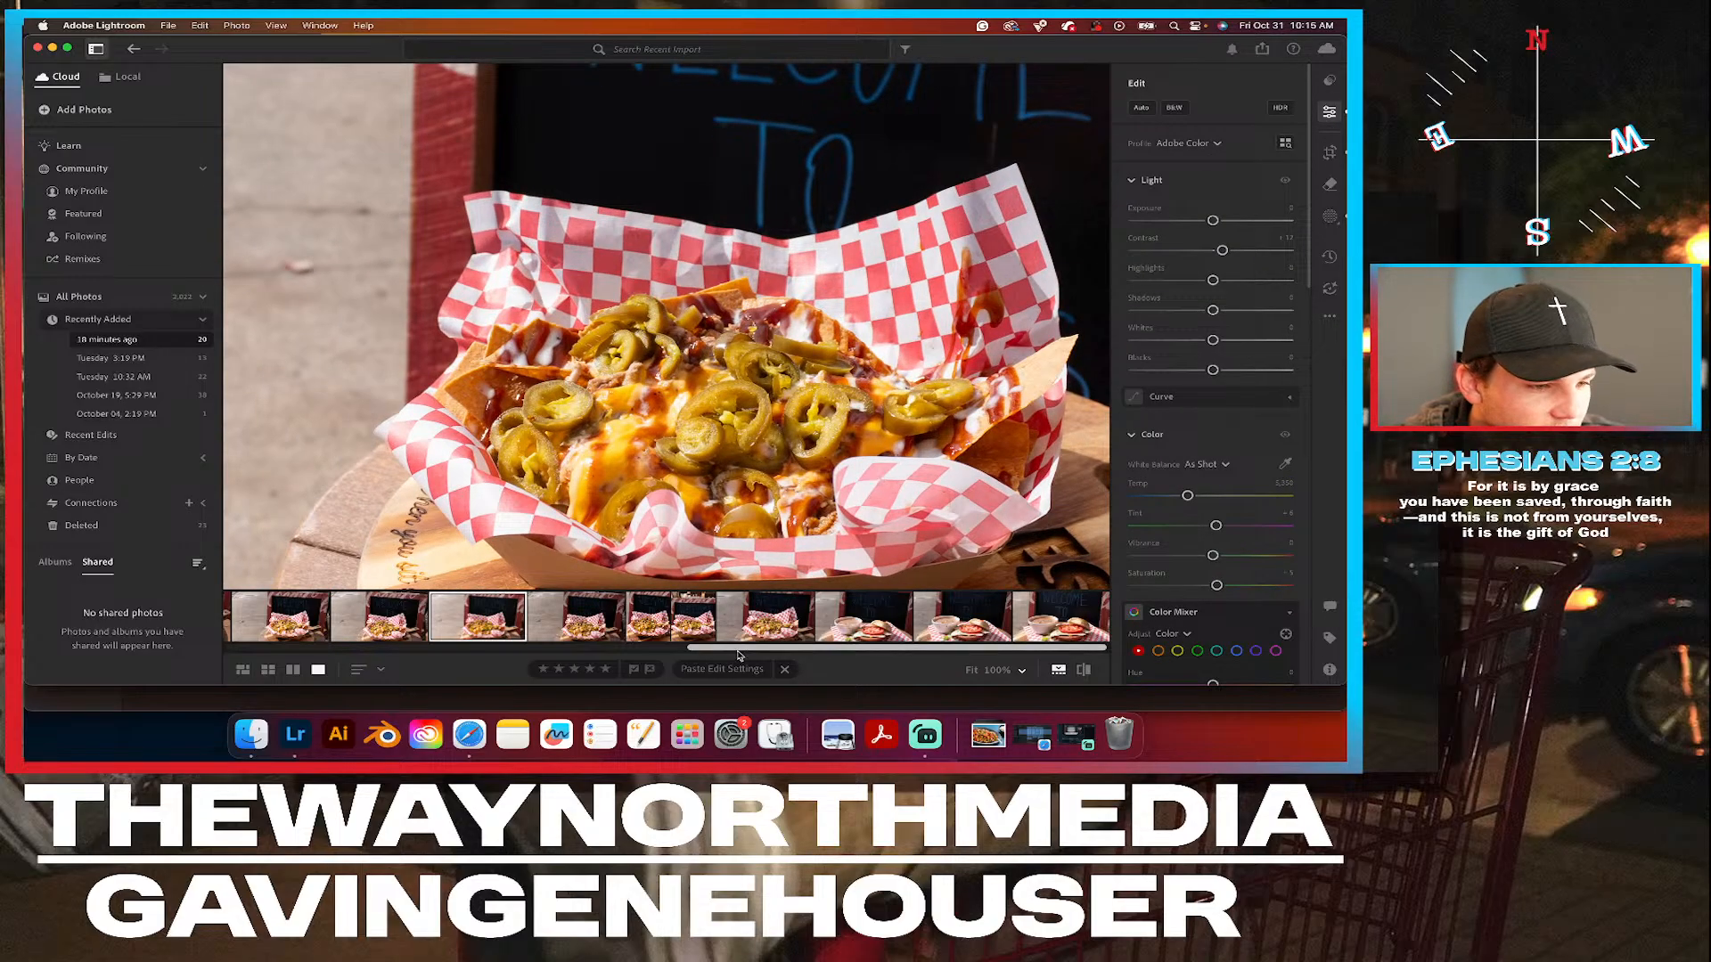
pyautogui.click(654, 620)
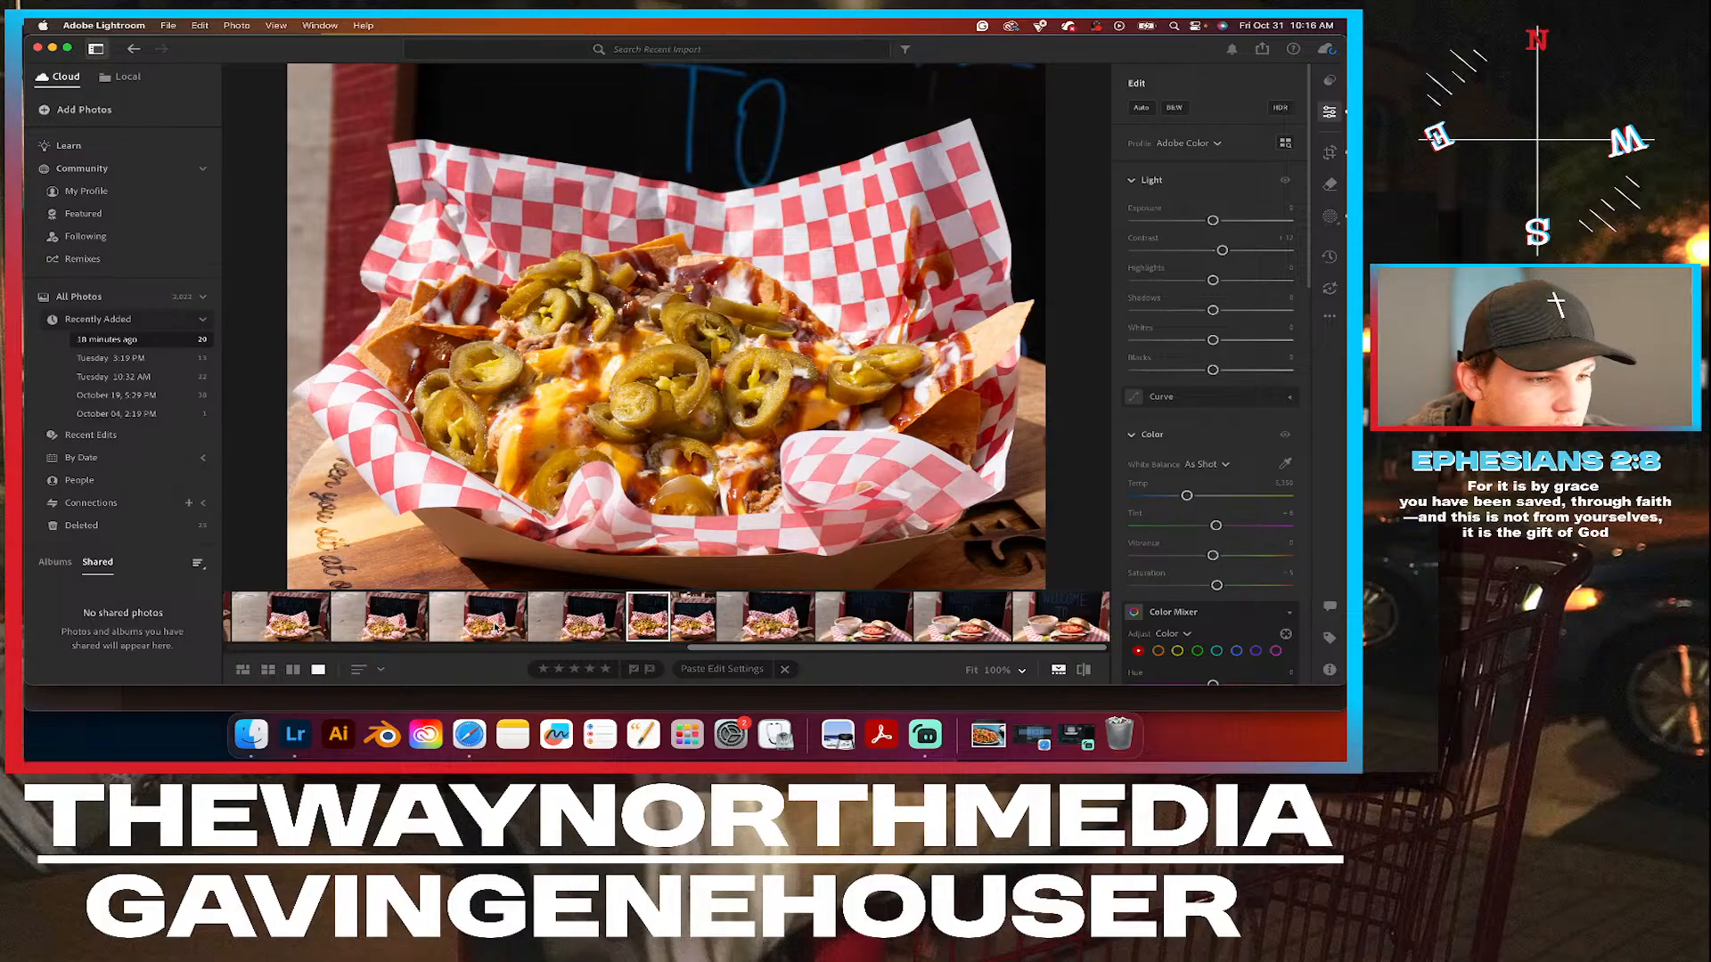
pyautogui.click(495, 627)
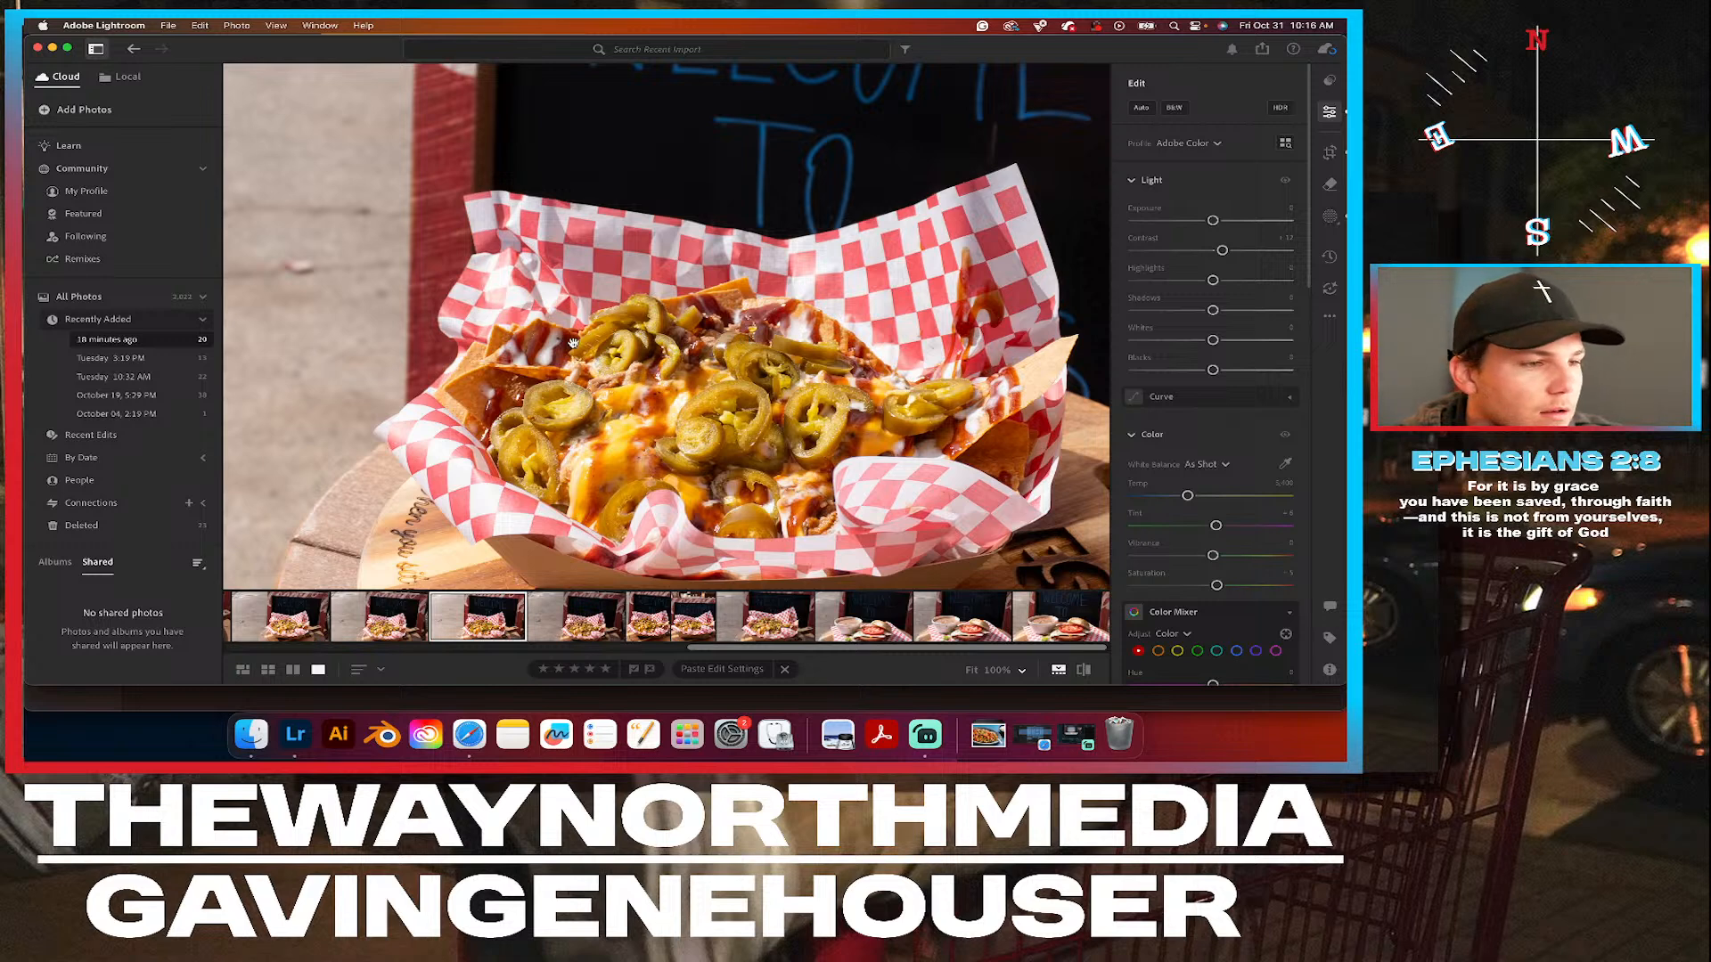
pyautogui.click(470, 404)
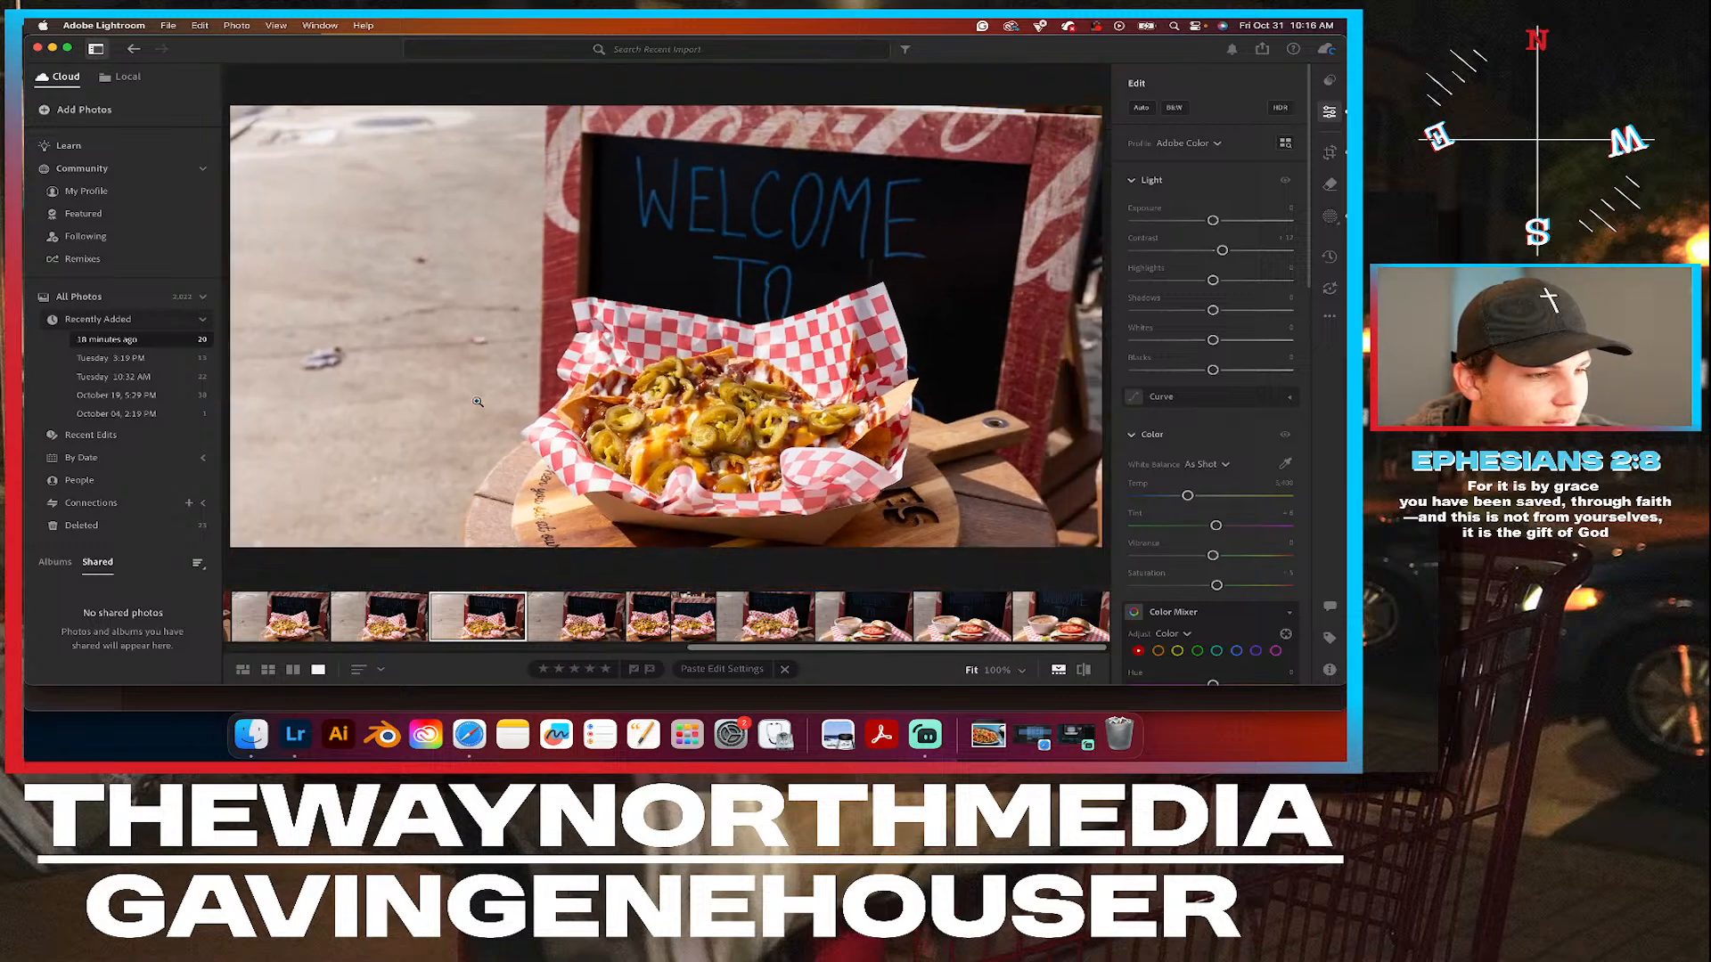
pyautogui.click(567, 410)
pyautogui.scroll(3, 646, 355)
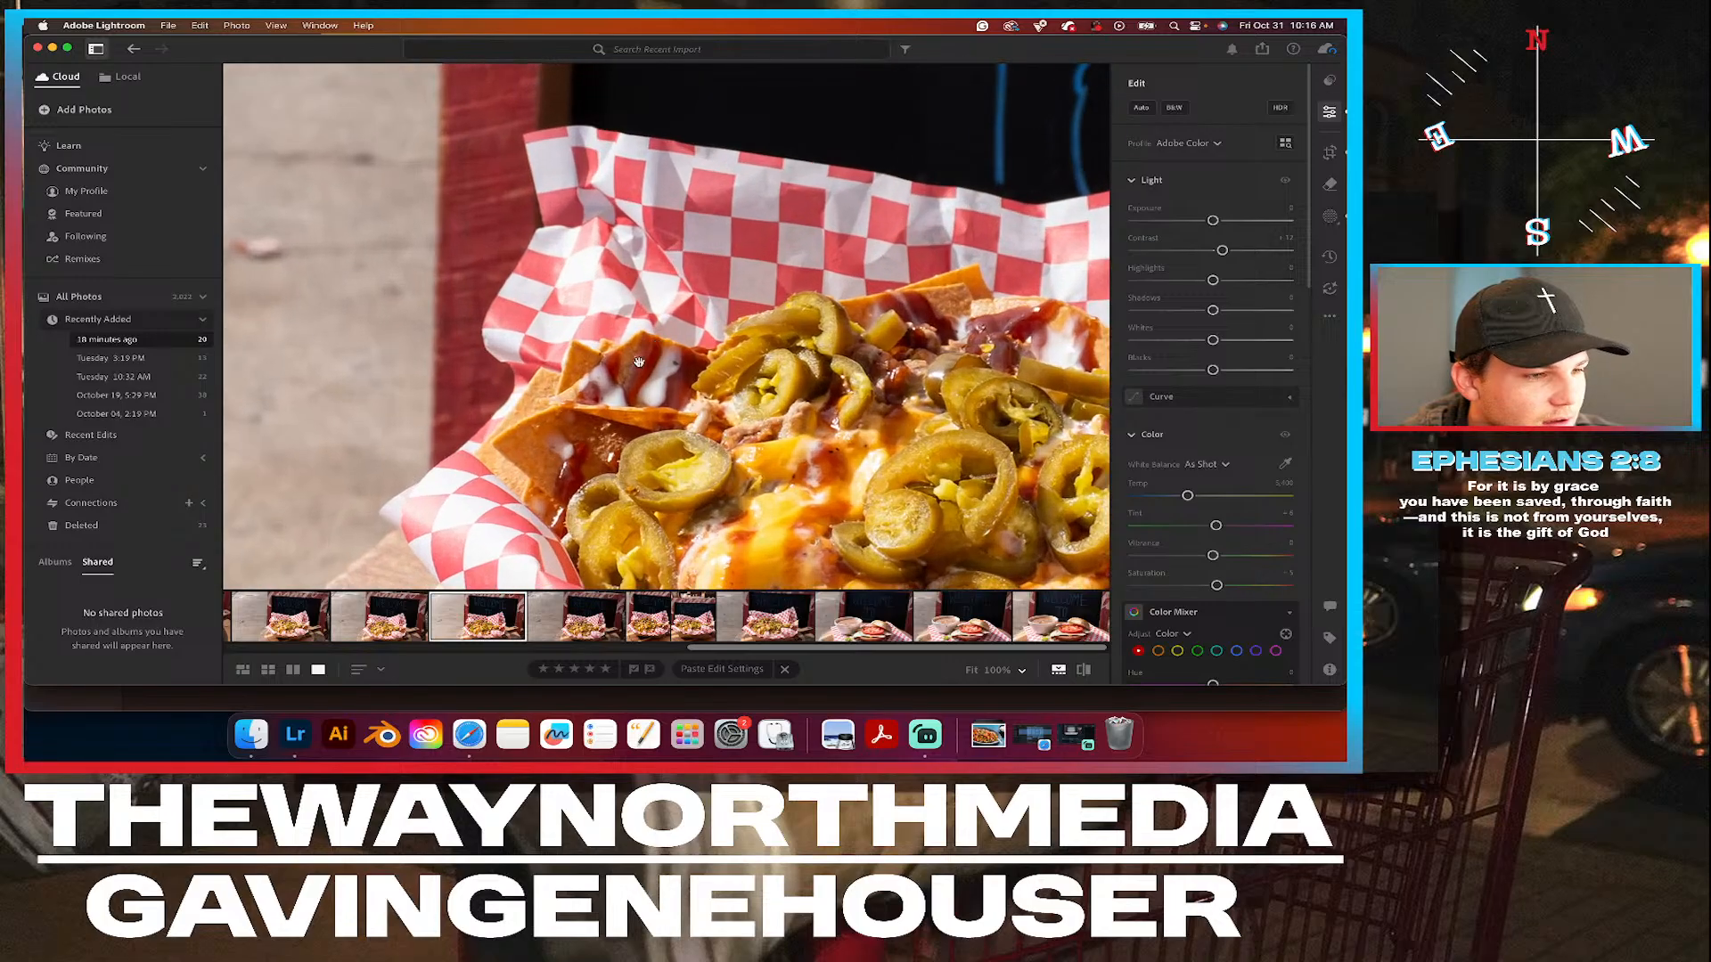
pyautogui.scroll(5, 506, 433)
pyautogui.moveTo(589, 474); pyautogui.dragTo(454, 329)
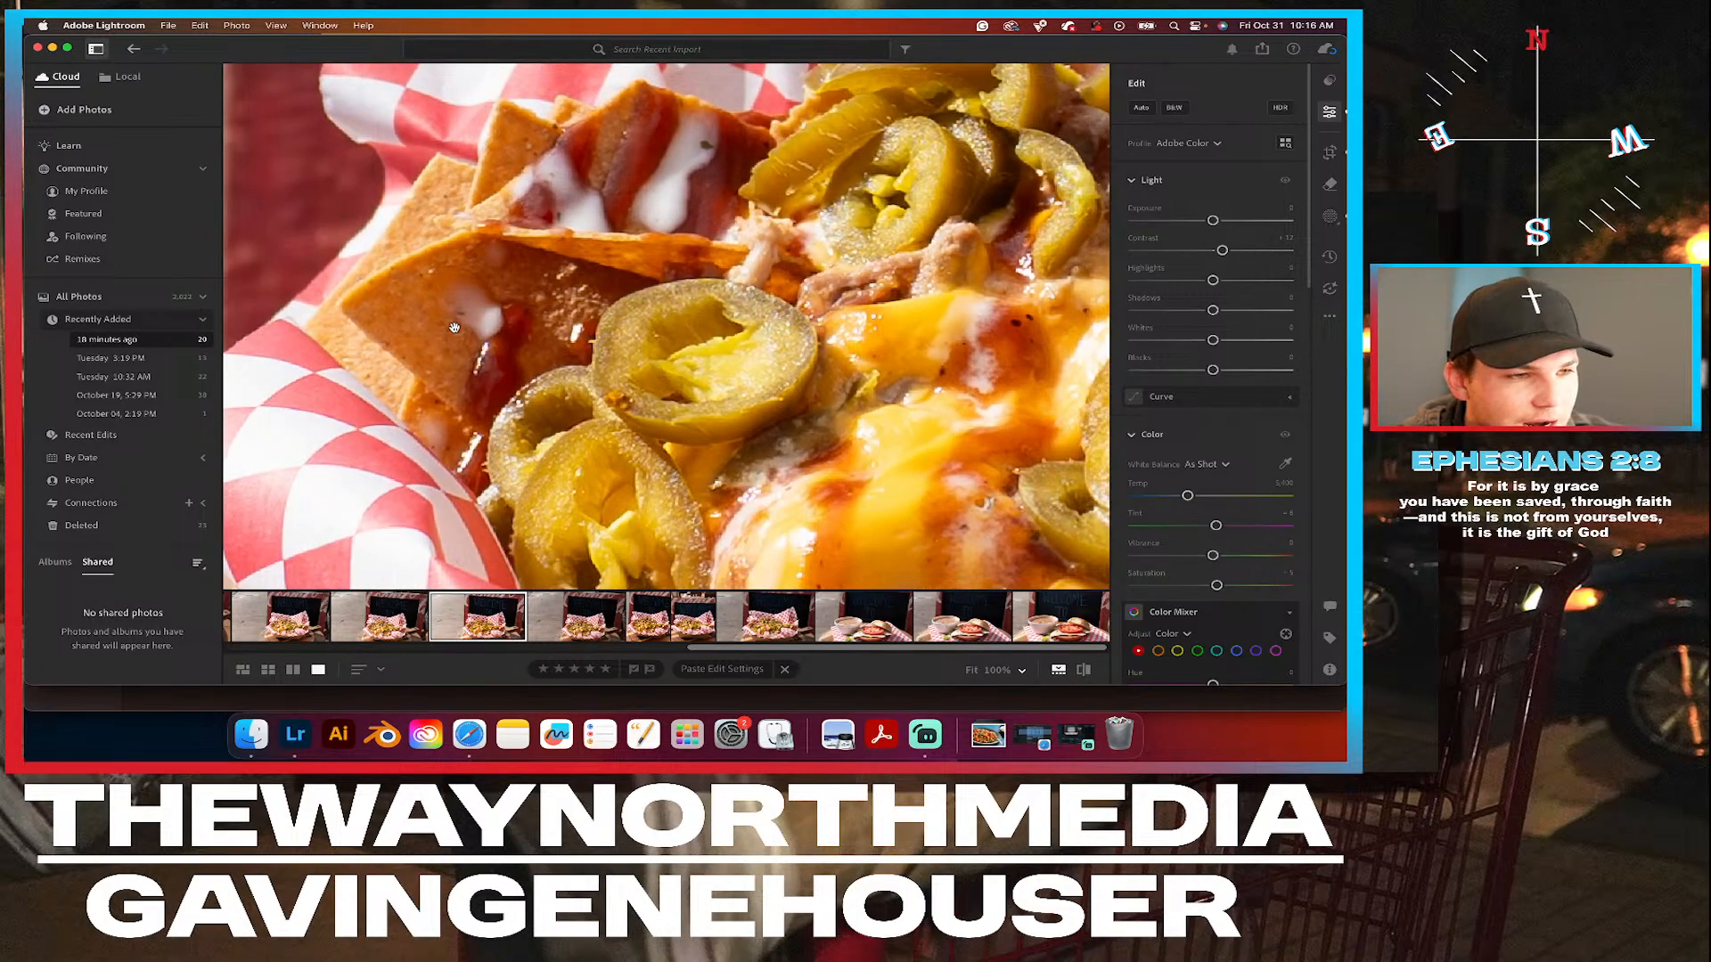
# Set the WELCOME TO nachos photo's crop to a 5 x 4 aspect ratio in portrait orientation.
pyautogui.click(764, 459)
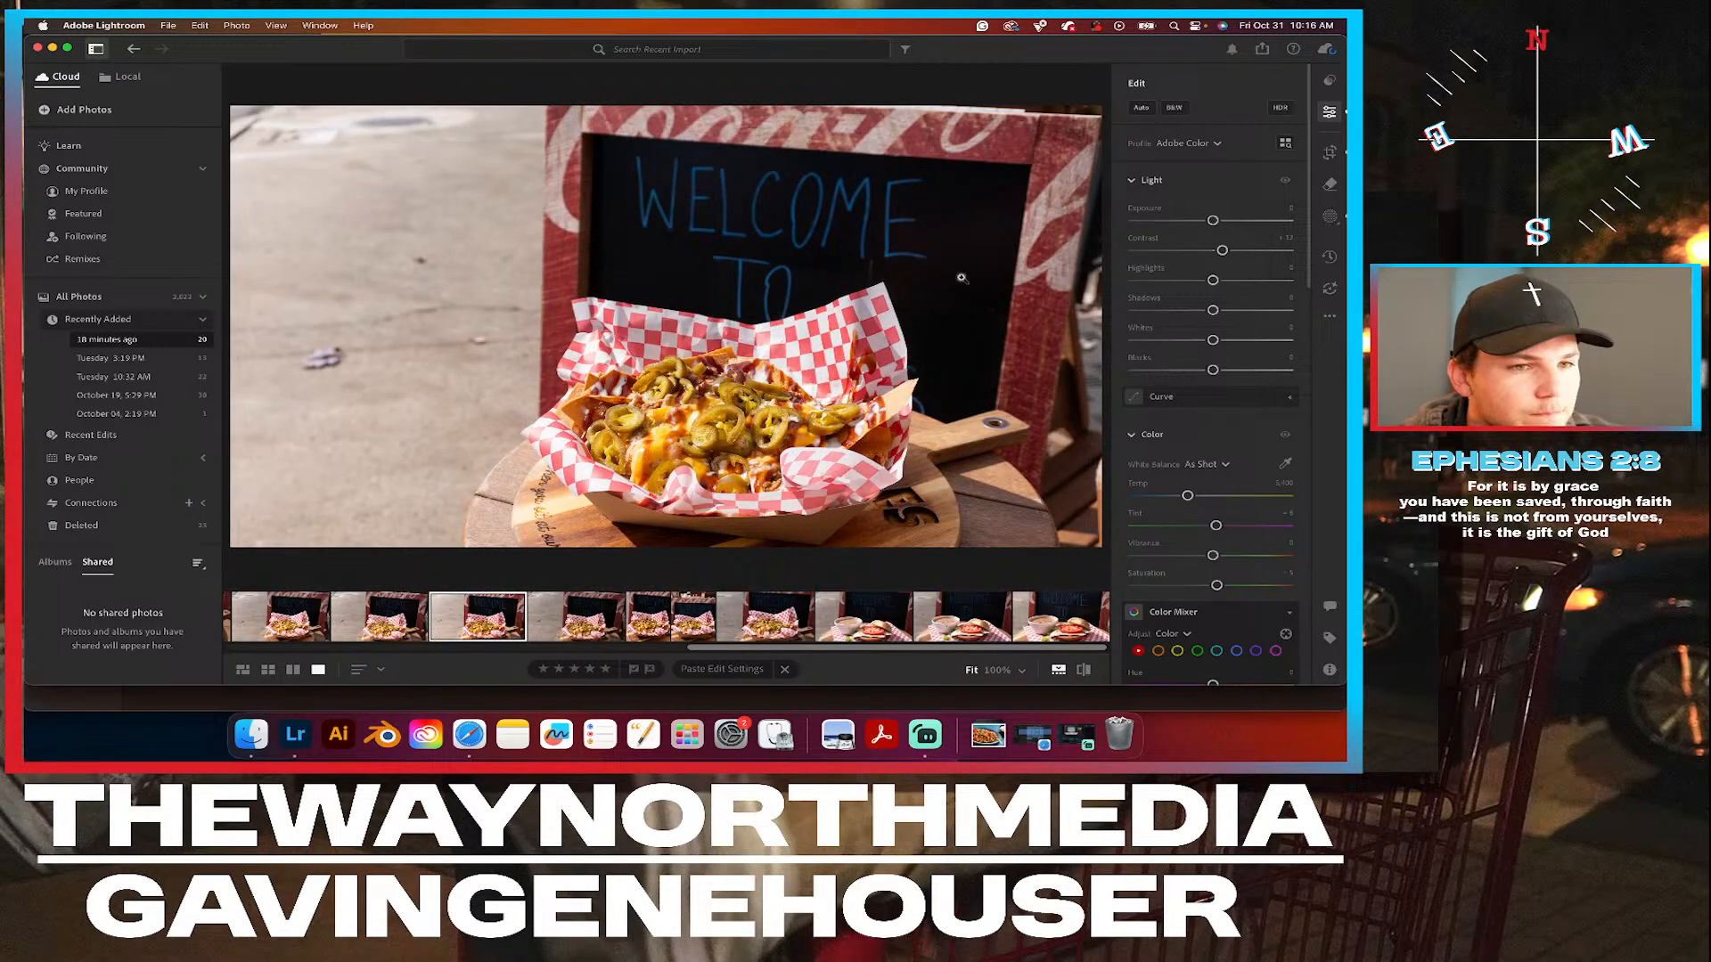
pyautogui.click(1331, 155)
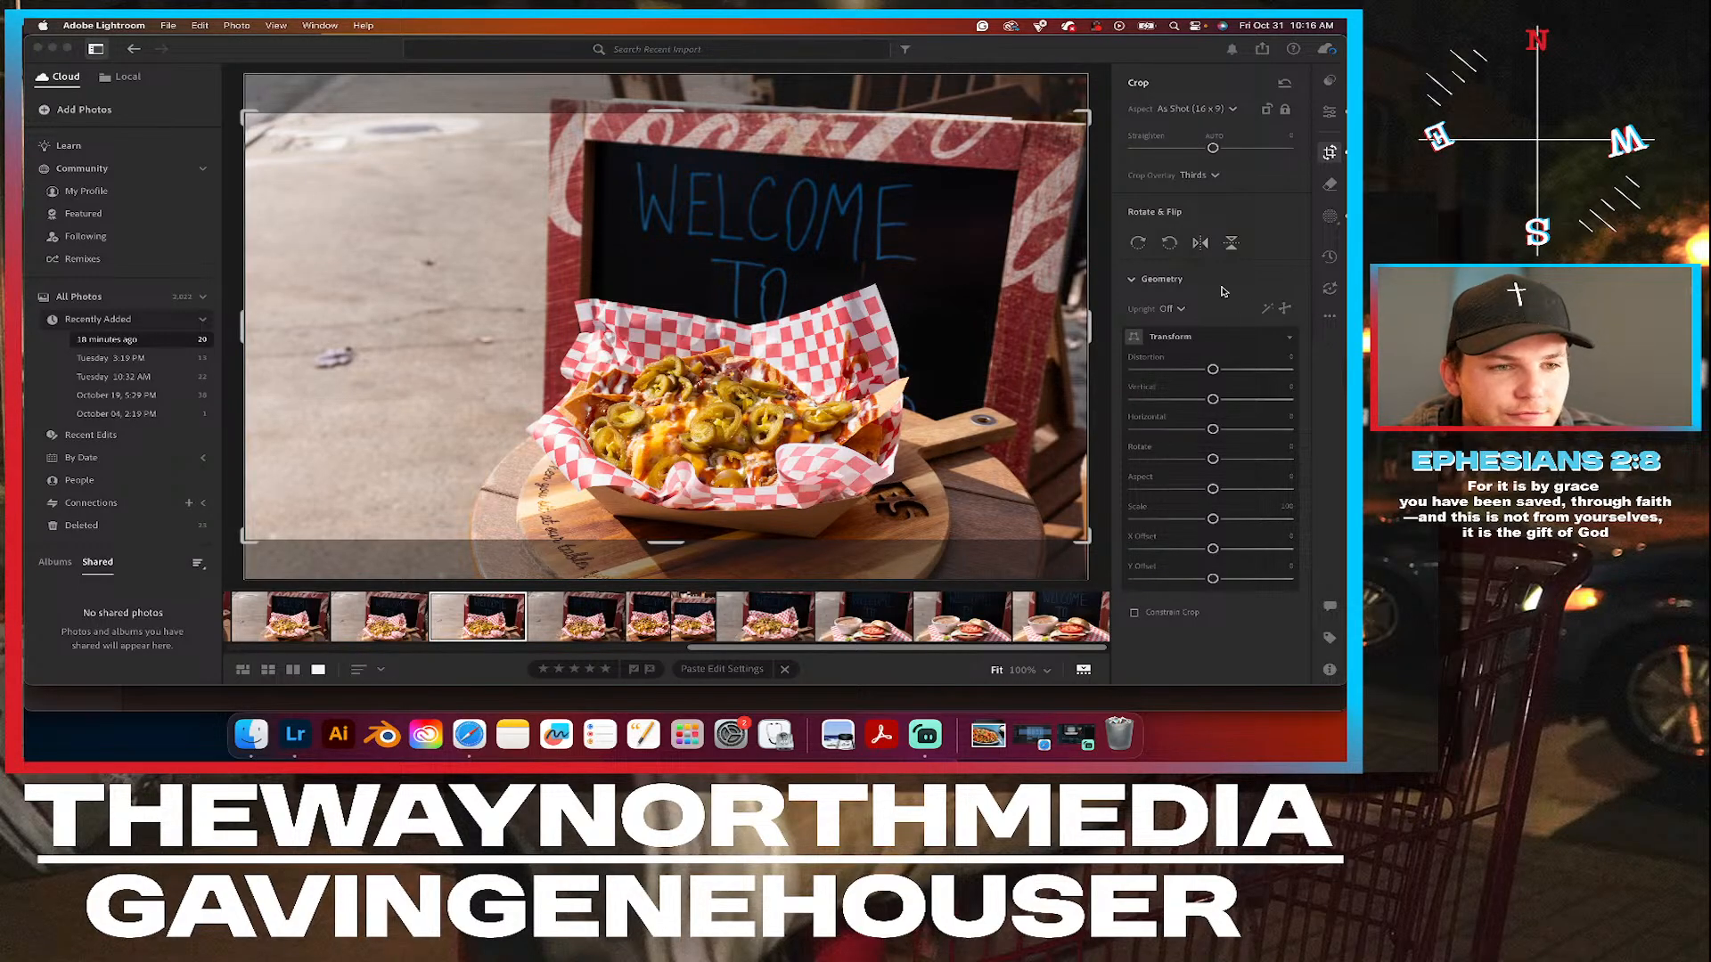
pyautogui.click(1209, 109)
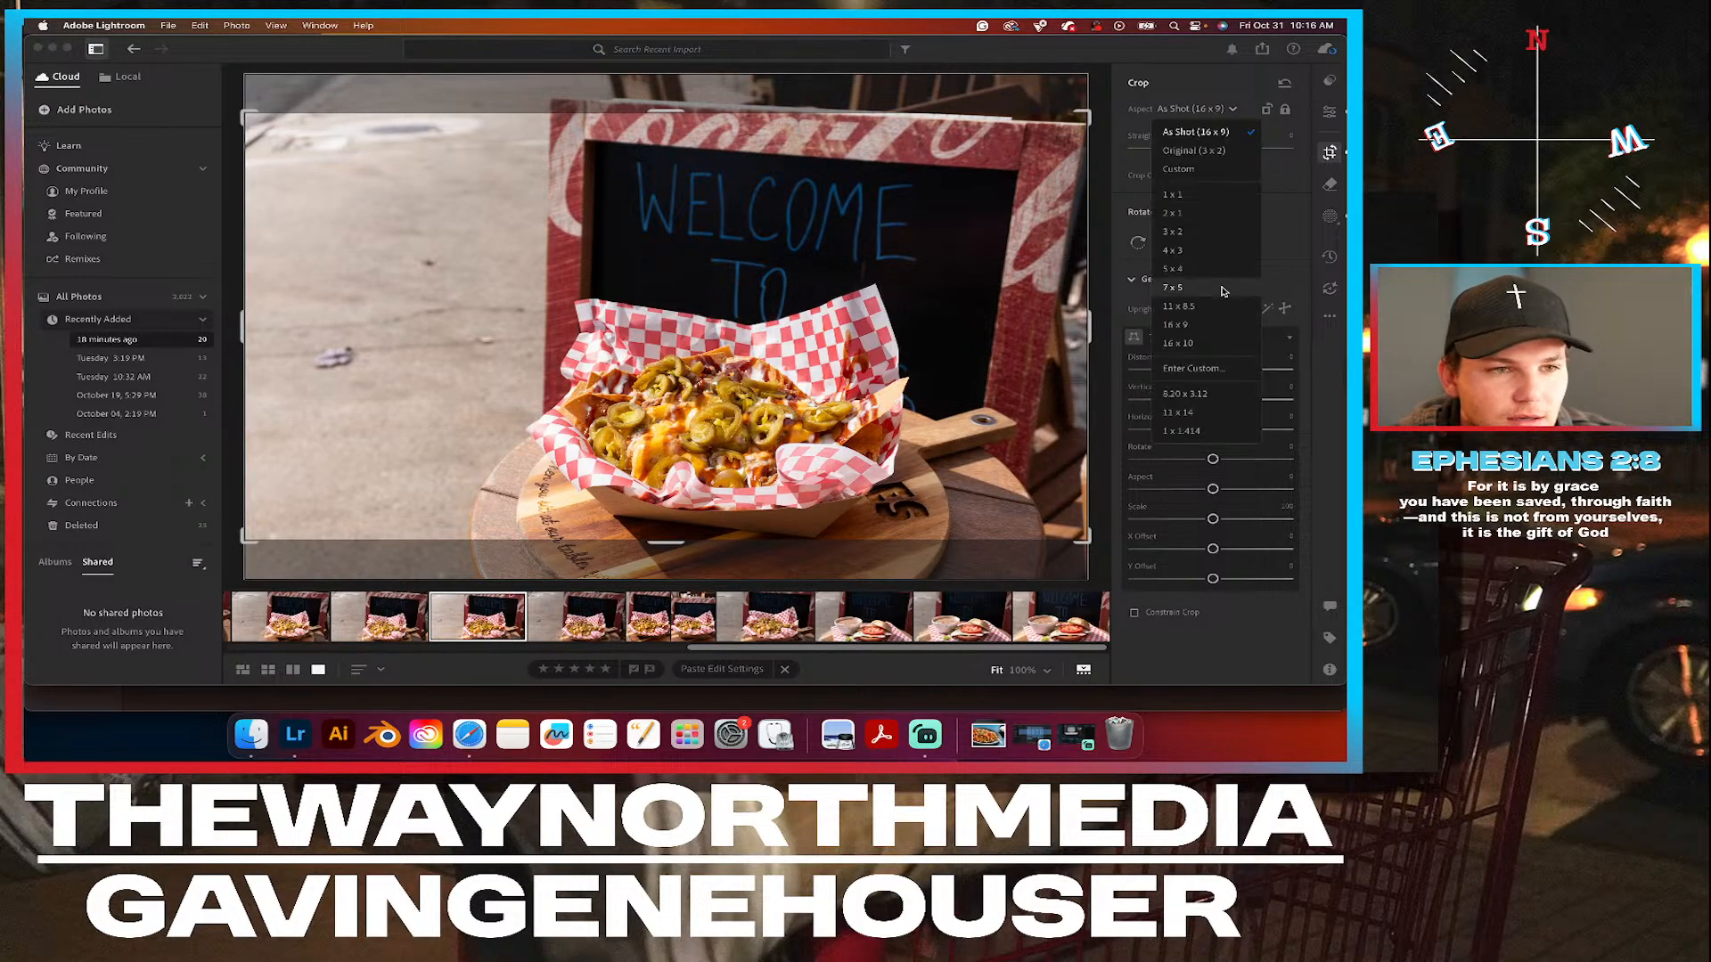
pyautogui.click(1174, 270)
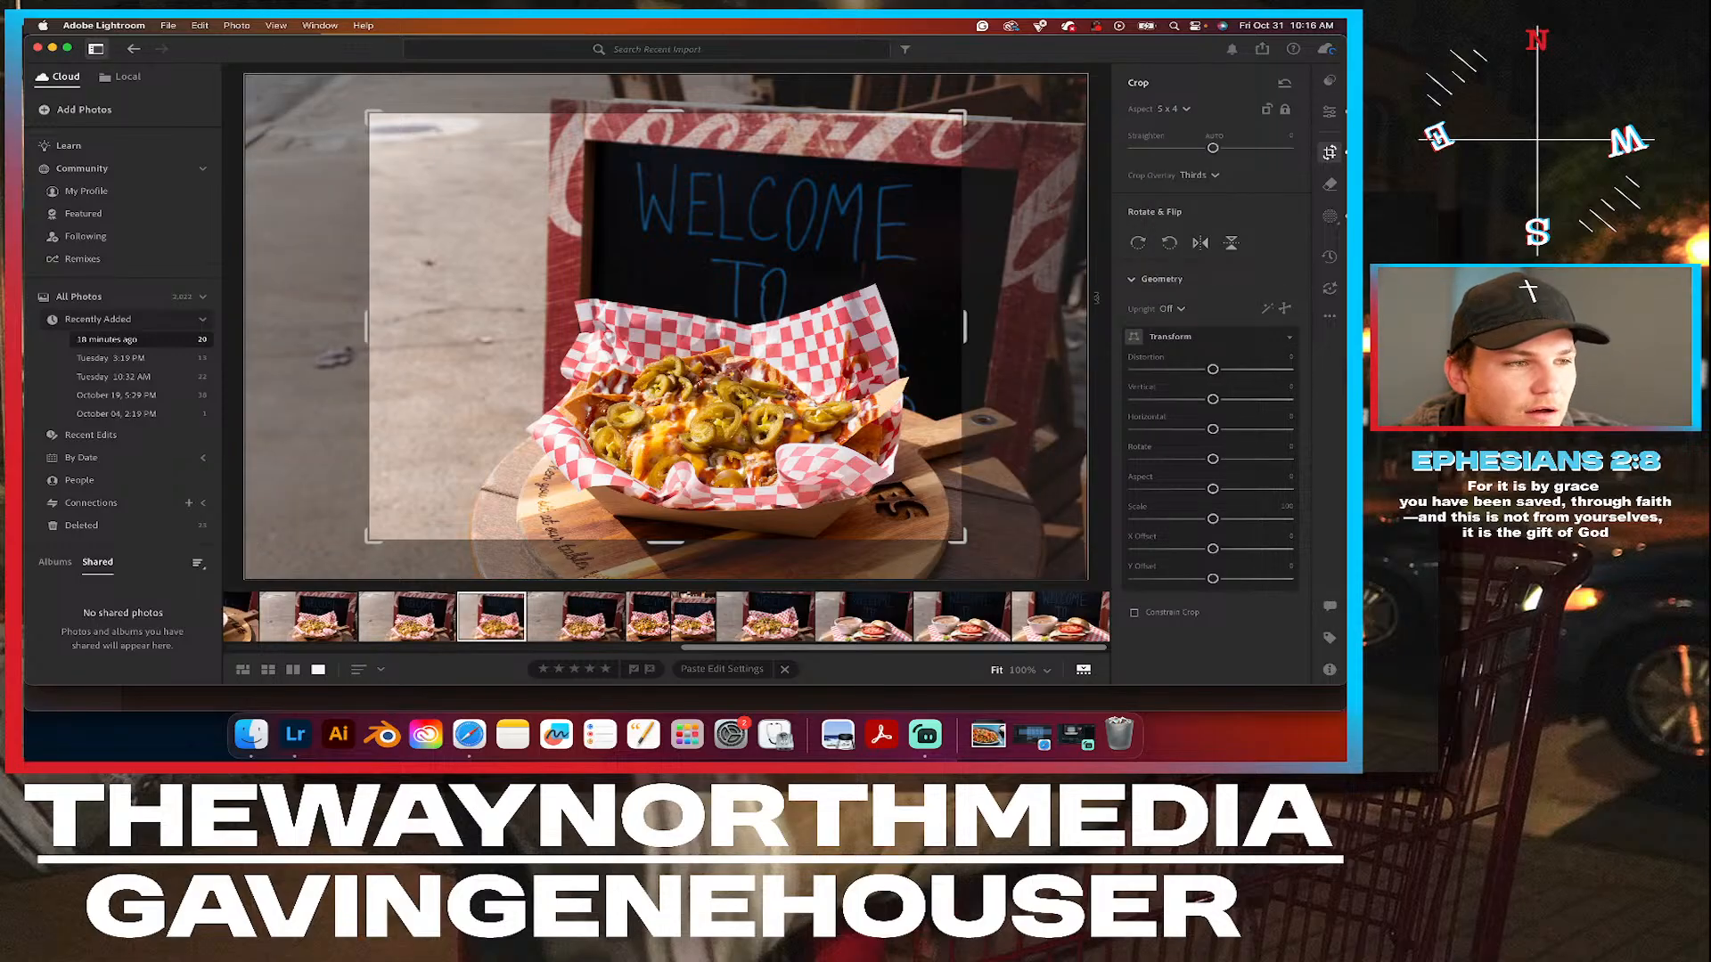
pyautogui.click(1267, 109)
# Tighten and reposition the portrait crop around the nachos basket and the chalkboard lettering, and return to the edit settings.
pyautogui.moveTo(816, 295); pyautogui.dragTo(766, 279)
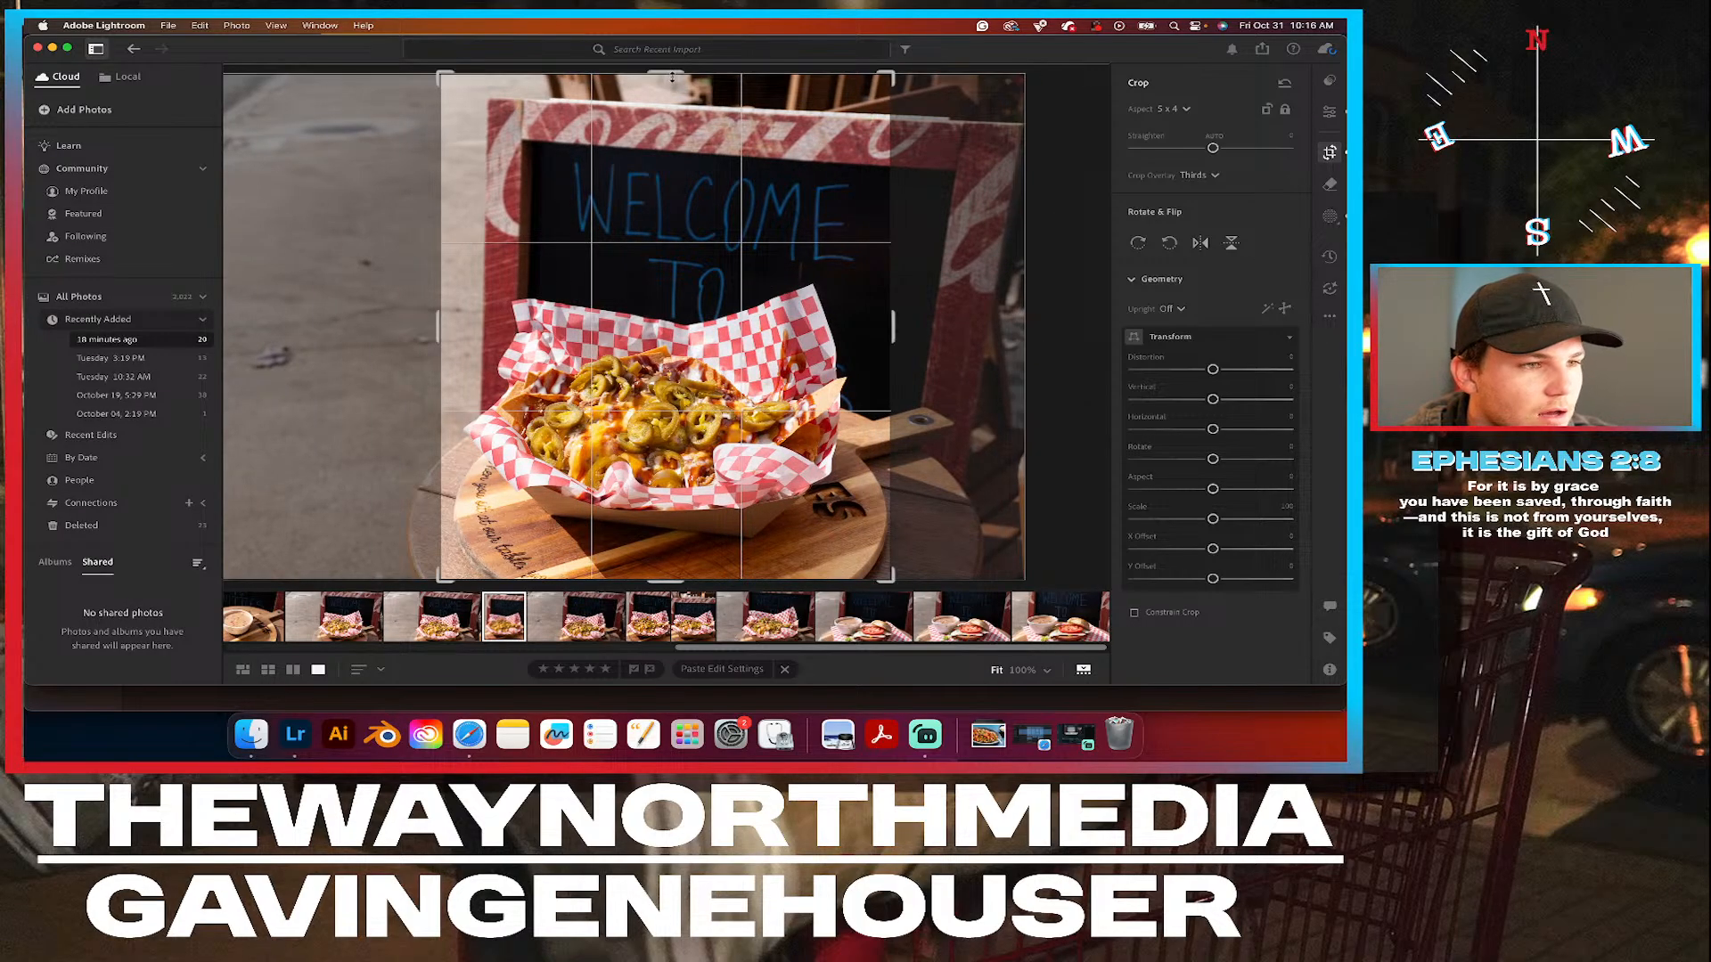
pyautogui.moveTo(670, 74)
pyautogui.mouseDown()
pyautogui.moveTo(673, 112)
pyautogui.moveTo(658, 77)
pyautogui.mouseUp()
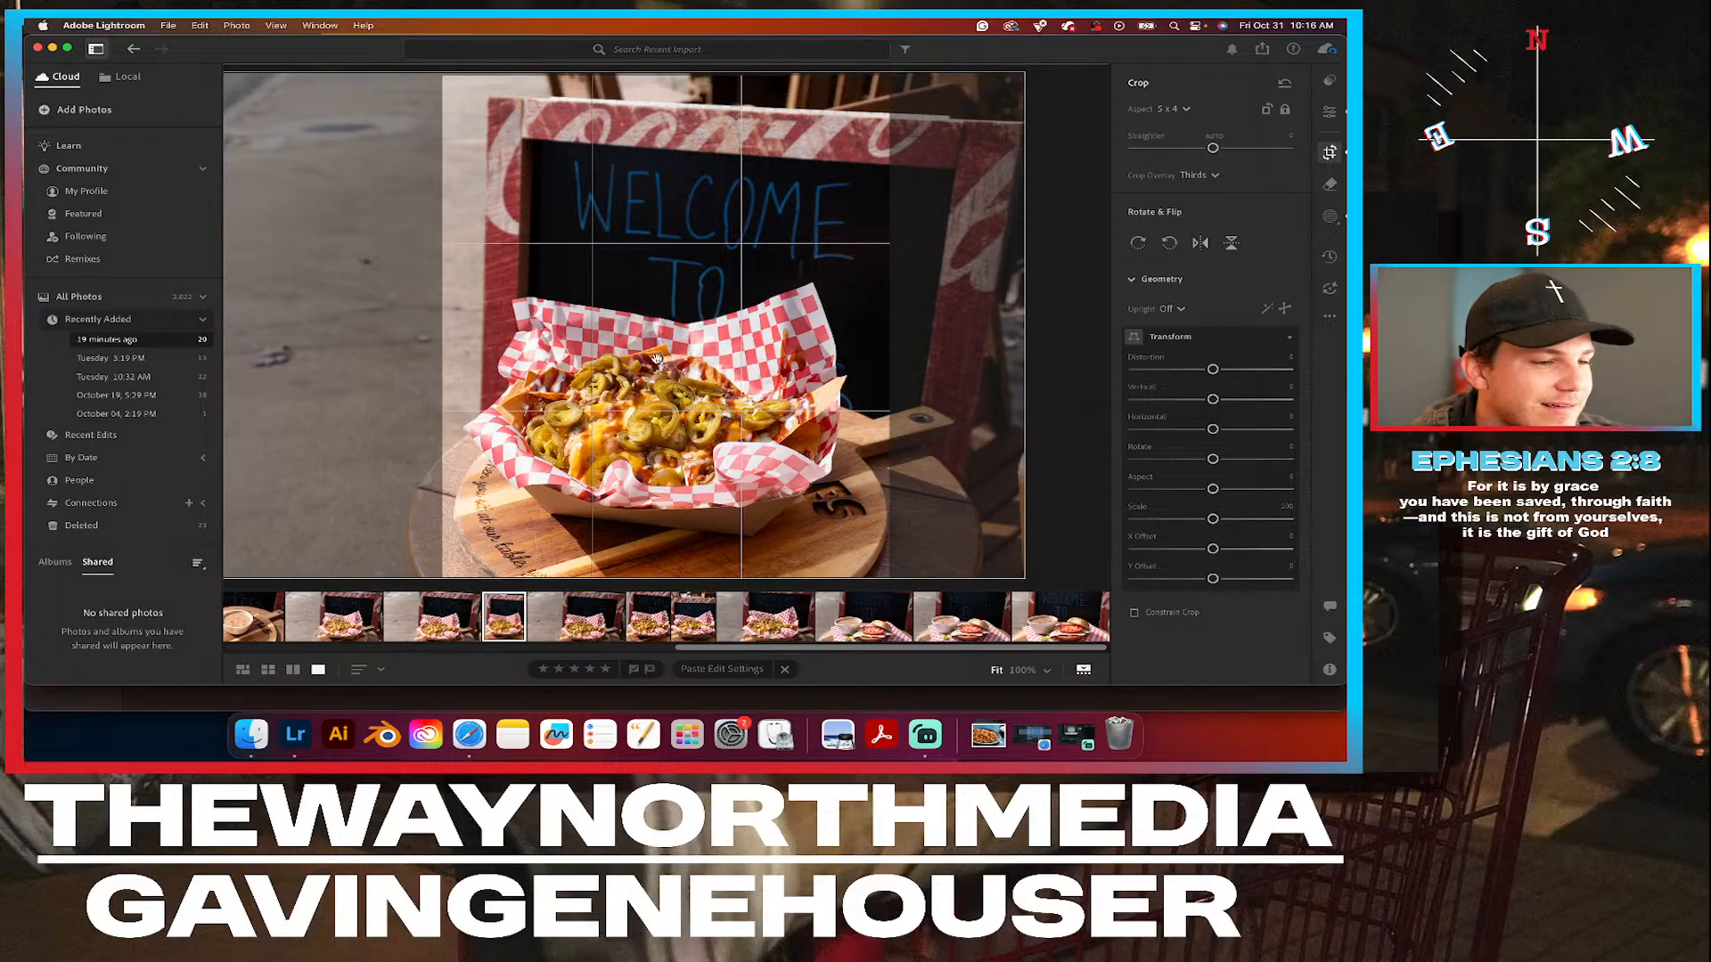
pyautogui.moveTo(666, 580); pyautogui.dragTo(666, 548)
pyautogui.moveTo(651, 422); pyautogui.dragTo(665, 357)
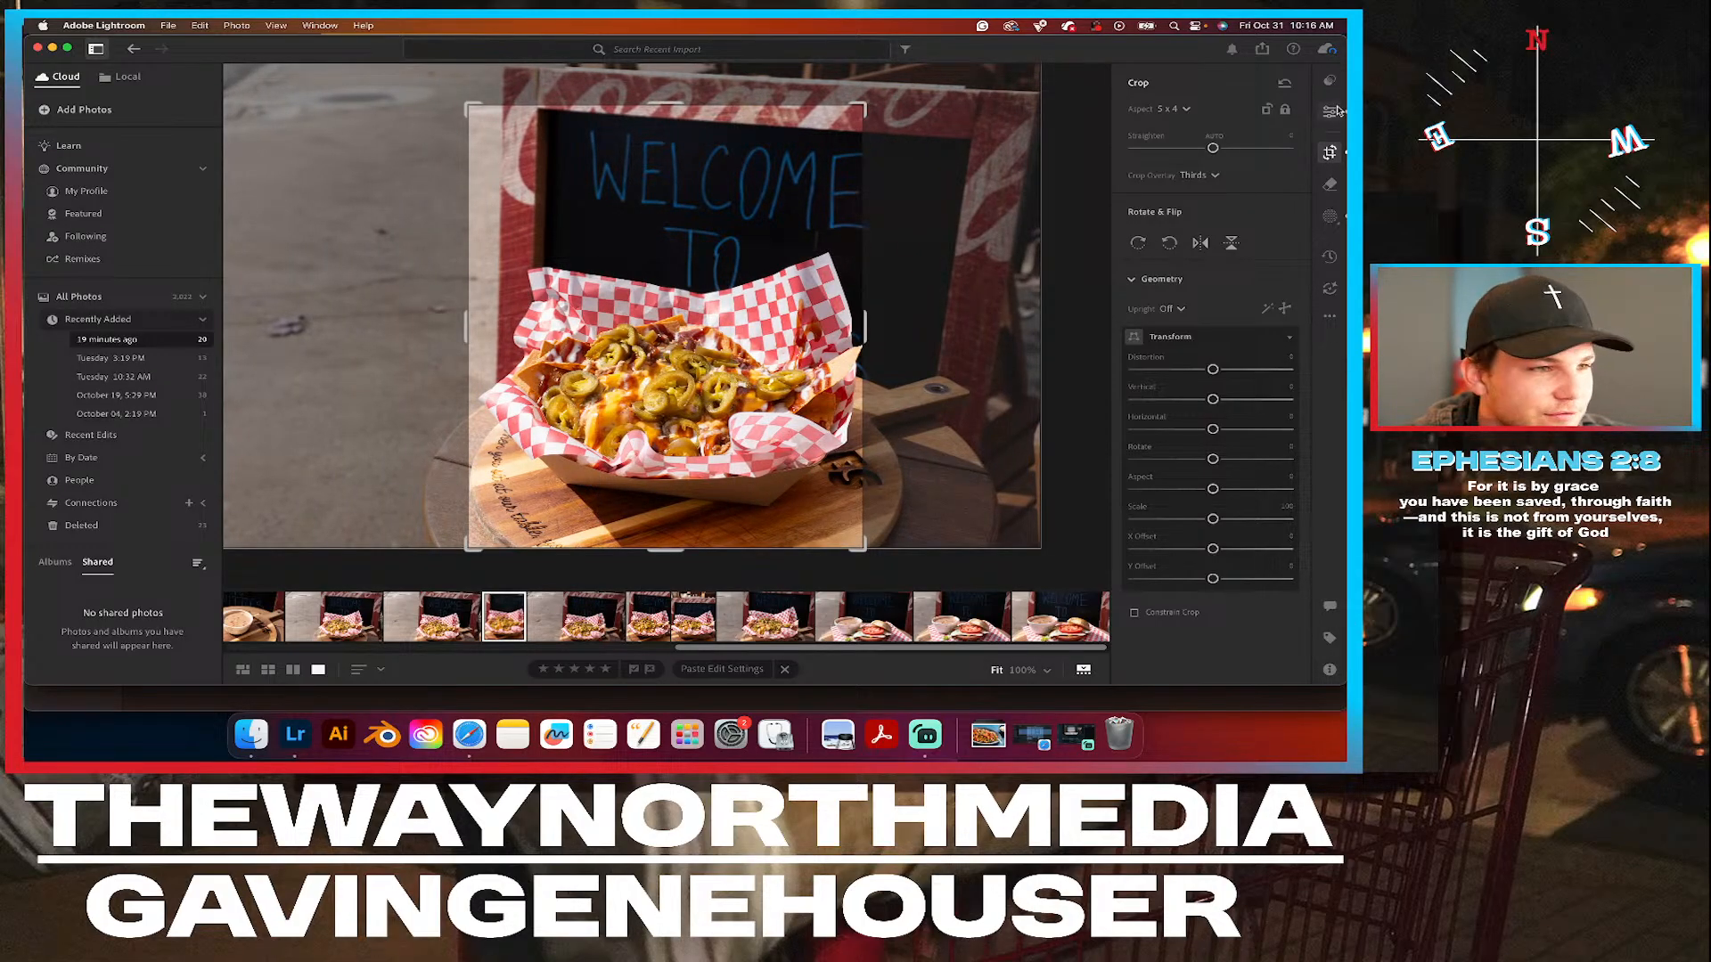
pyautogui.moveTo(698, 270); pyautogui.dragTo(690, 269)
pyautogui.click(1329, 112)
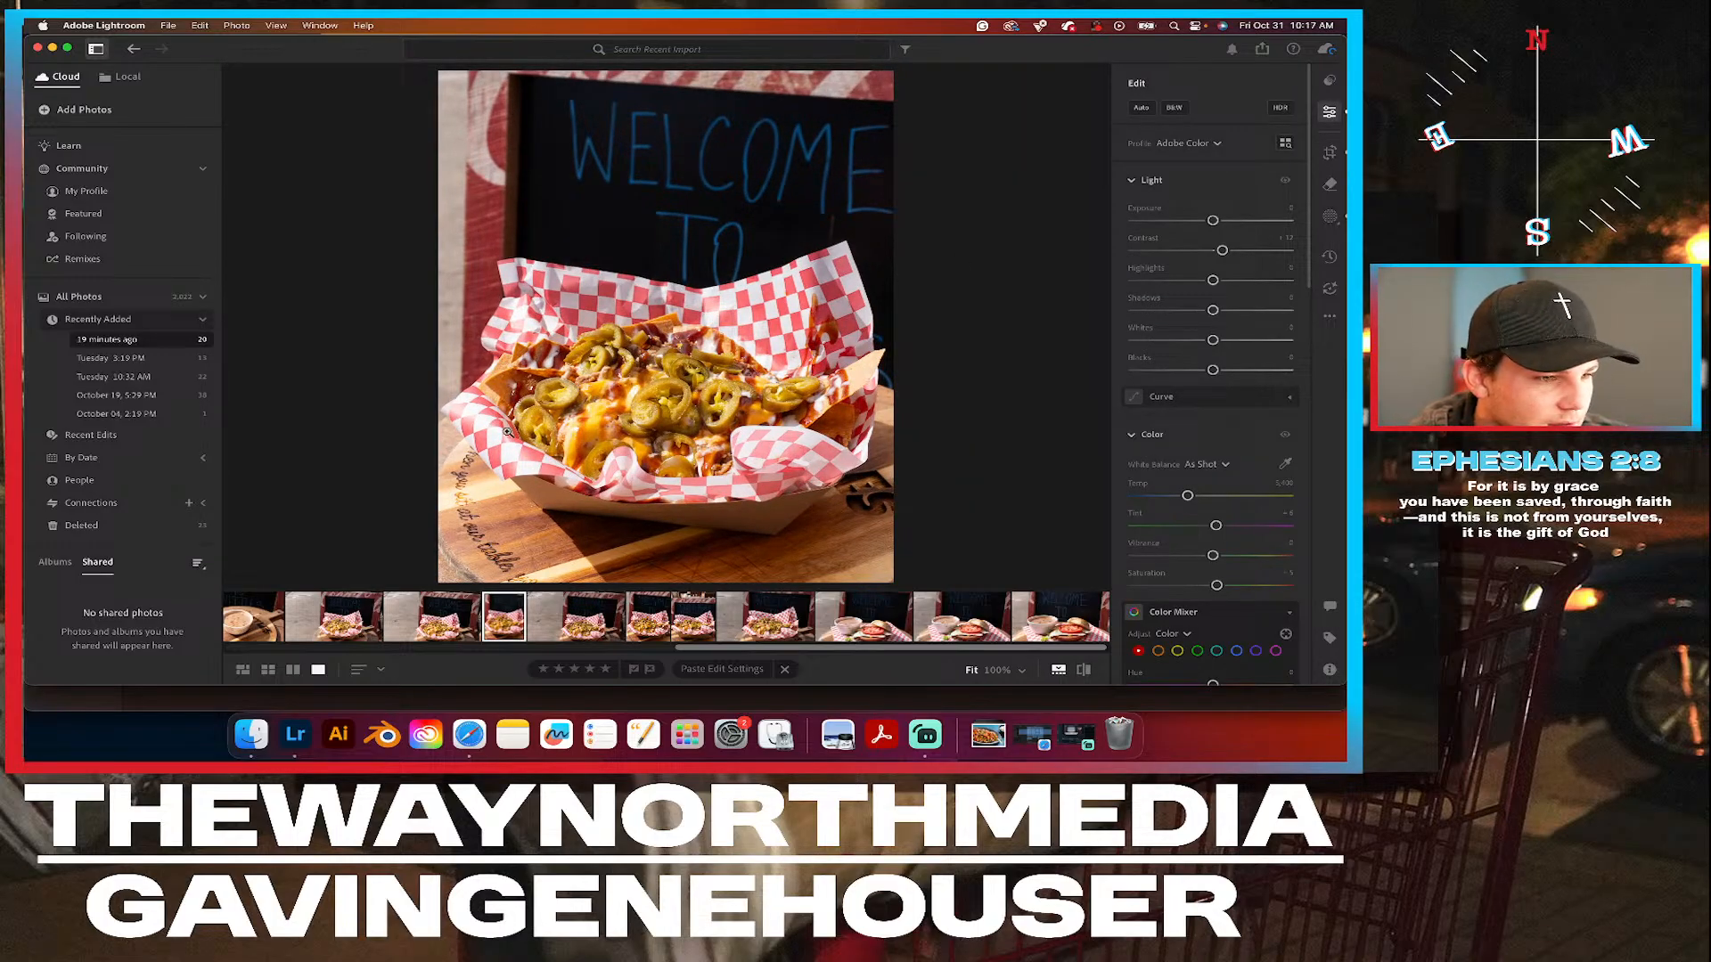
# Delete the two uncropped nachos photos that precede the newly cropped one.
pyautogui.click(427, 617)
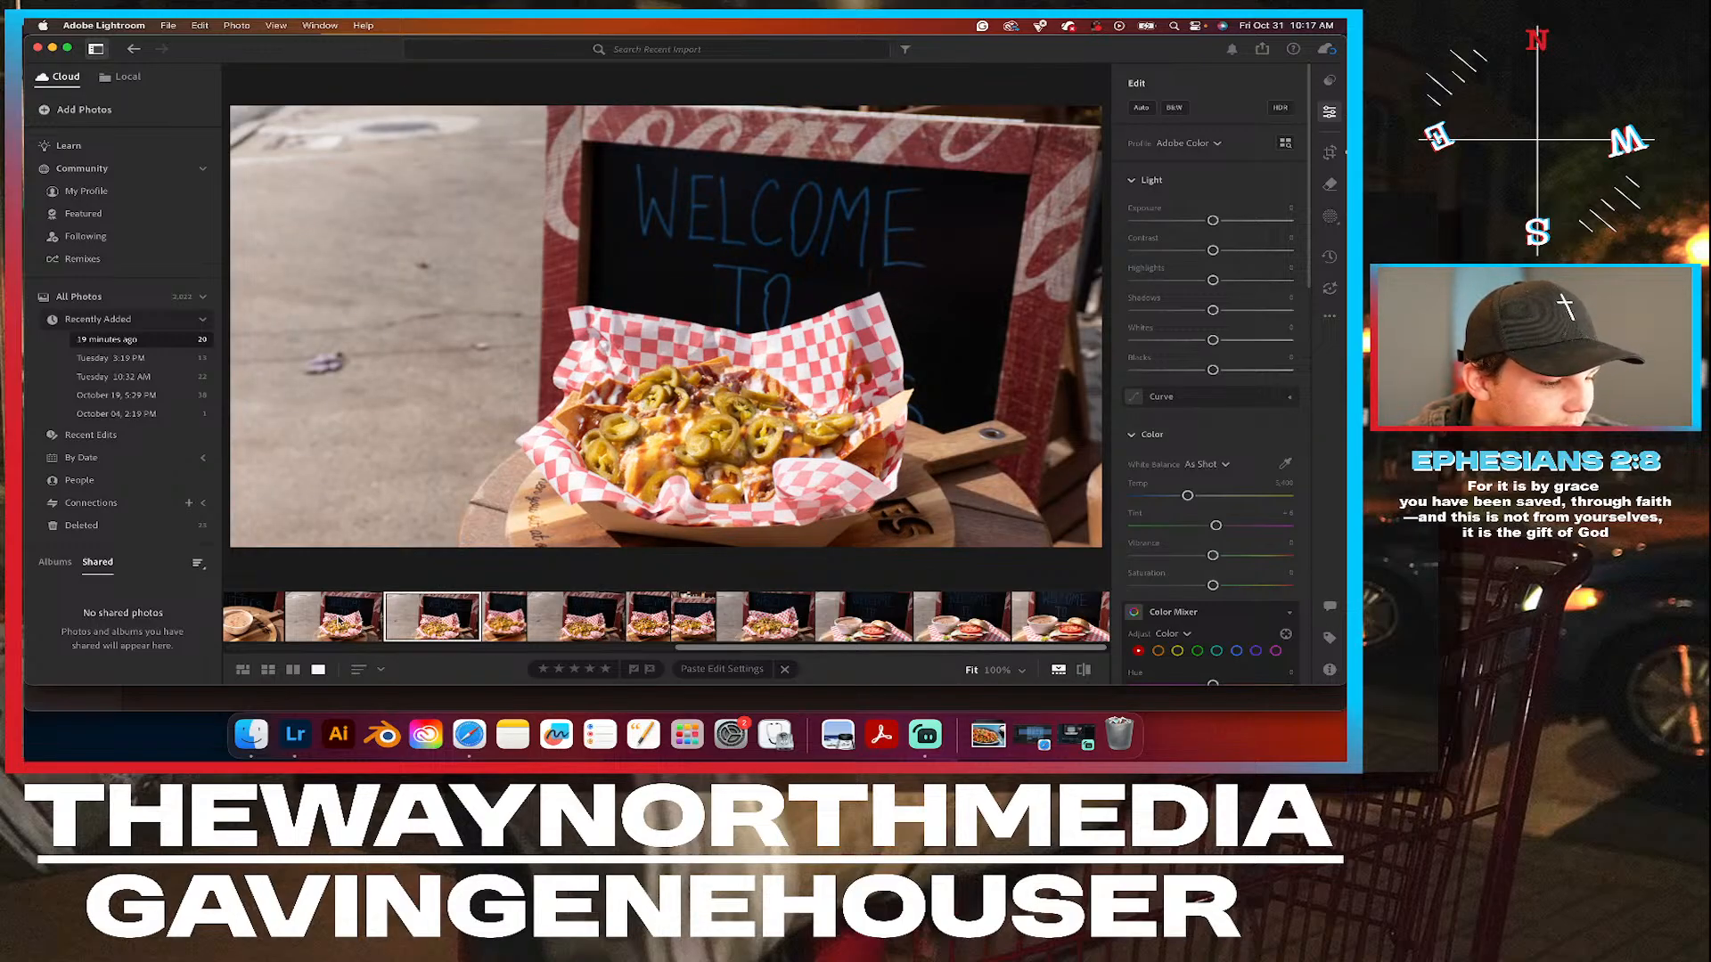
pyautogui.keyDown('shift'); pyautogui.click(338, 621); pyautogui.keyUp('shift')
pyautogui.rightClick(339, 621)
pyautogui.moveTo(463, 284)
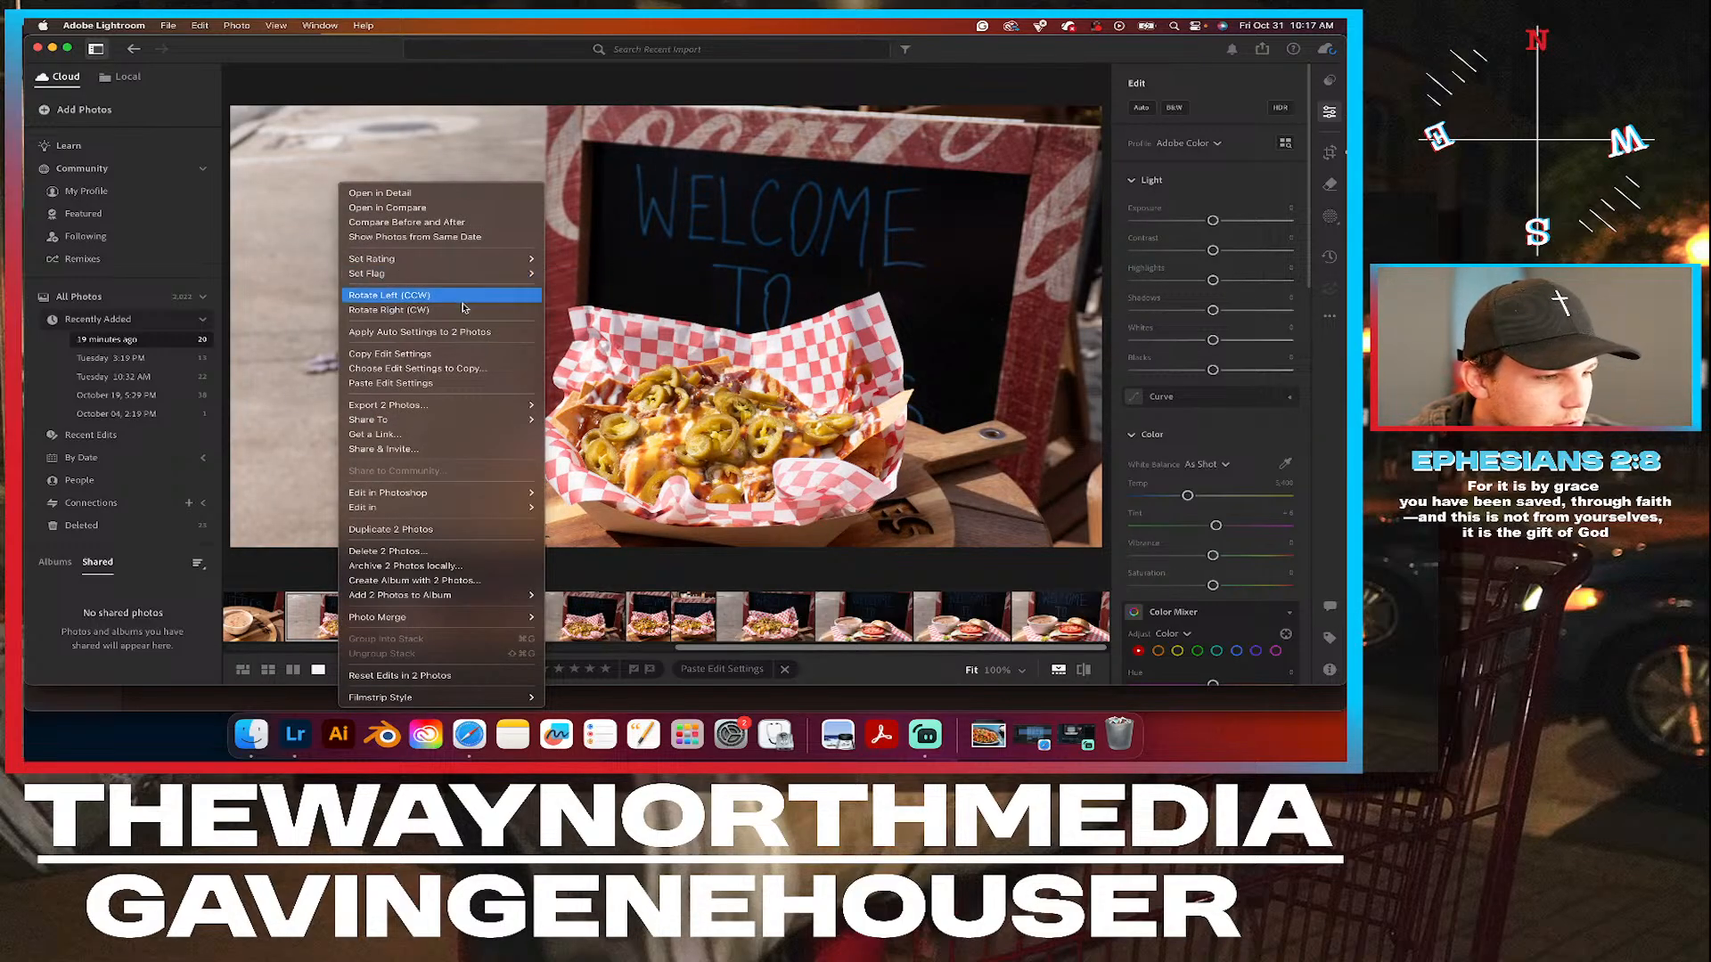
pyautogui.click(433, 551)
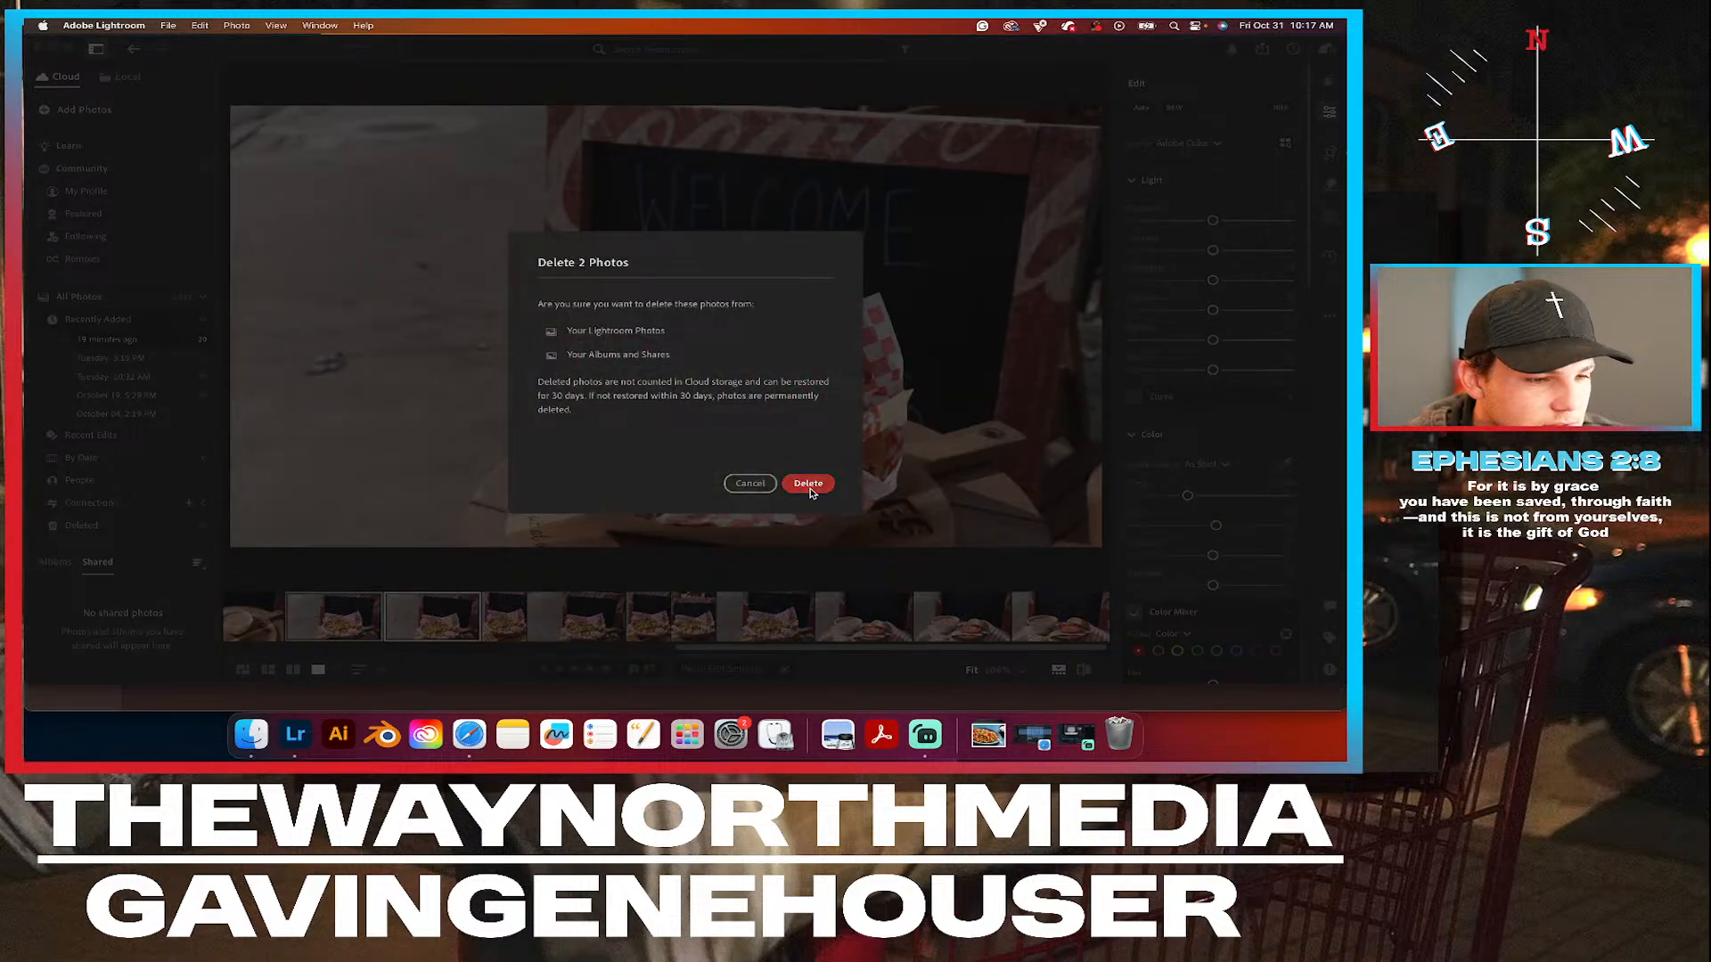
pyautogui.click(808, 484)
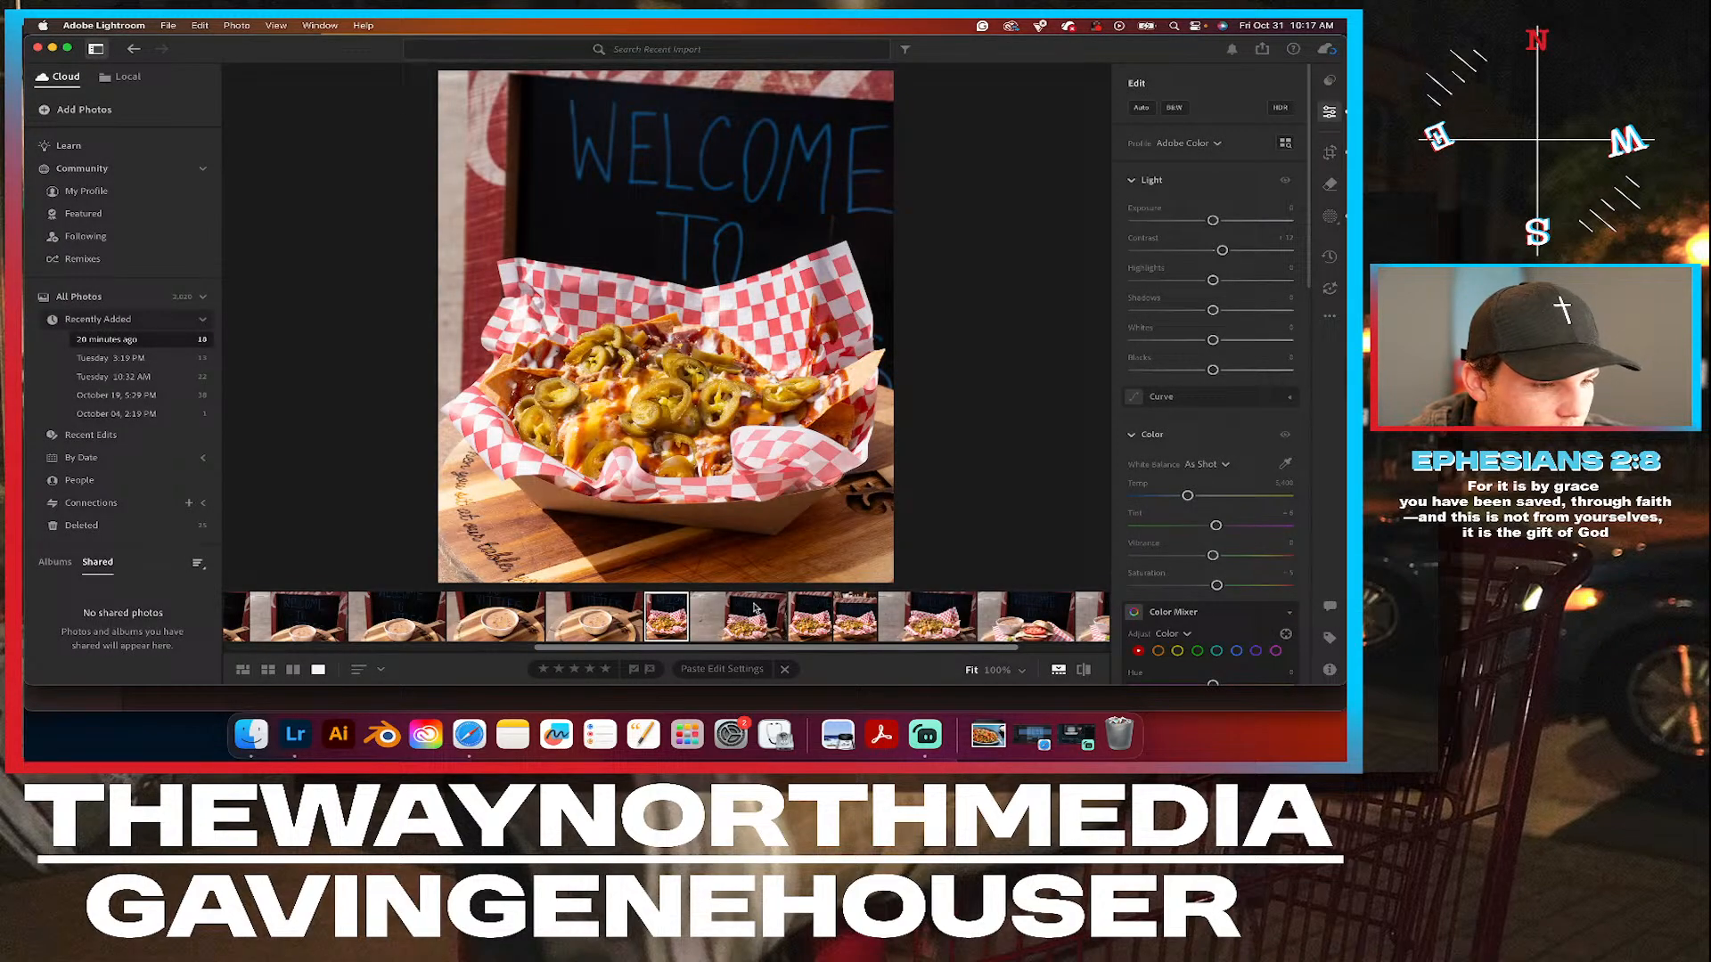
pyautogui.click(736, 627)
pyautogui.rightClick(736, 627)
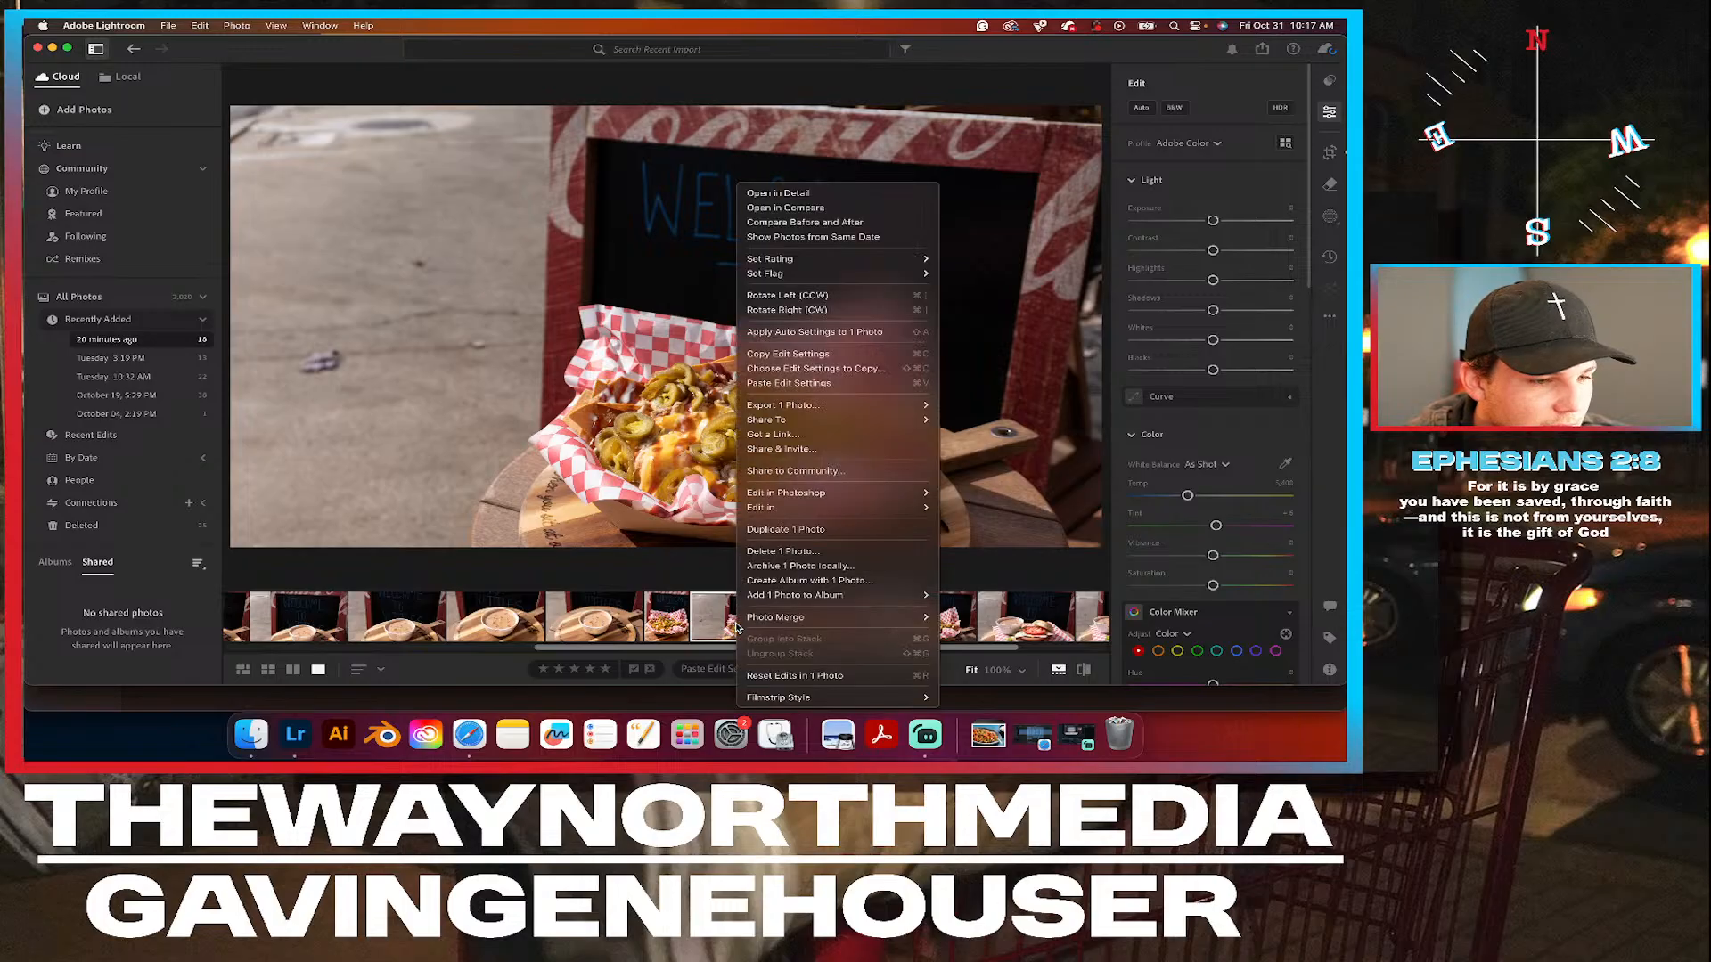
pyautogui.click(818, 552)
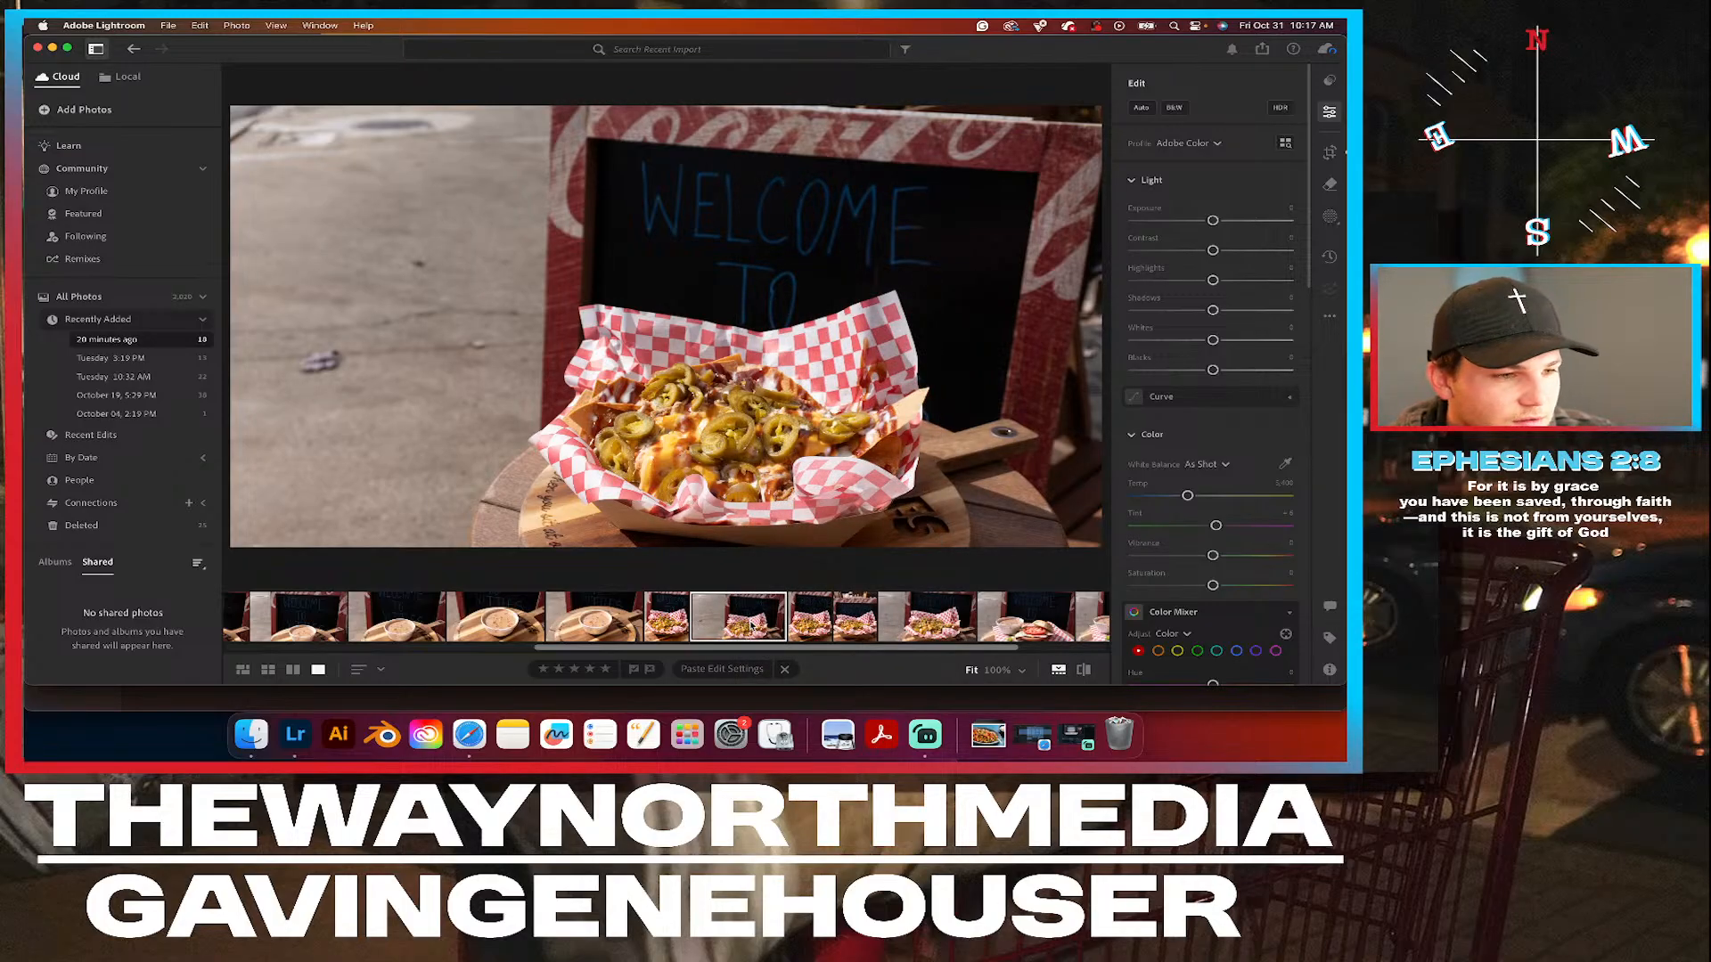
# Compare the portrait-cropped nachos photo repeatedly with the uncropped nachos photo that follows it.
pyautogui.press('Left')
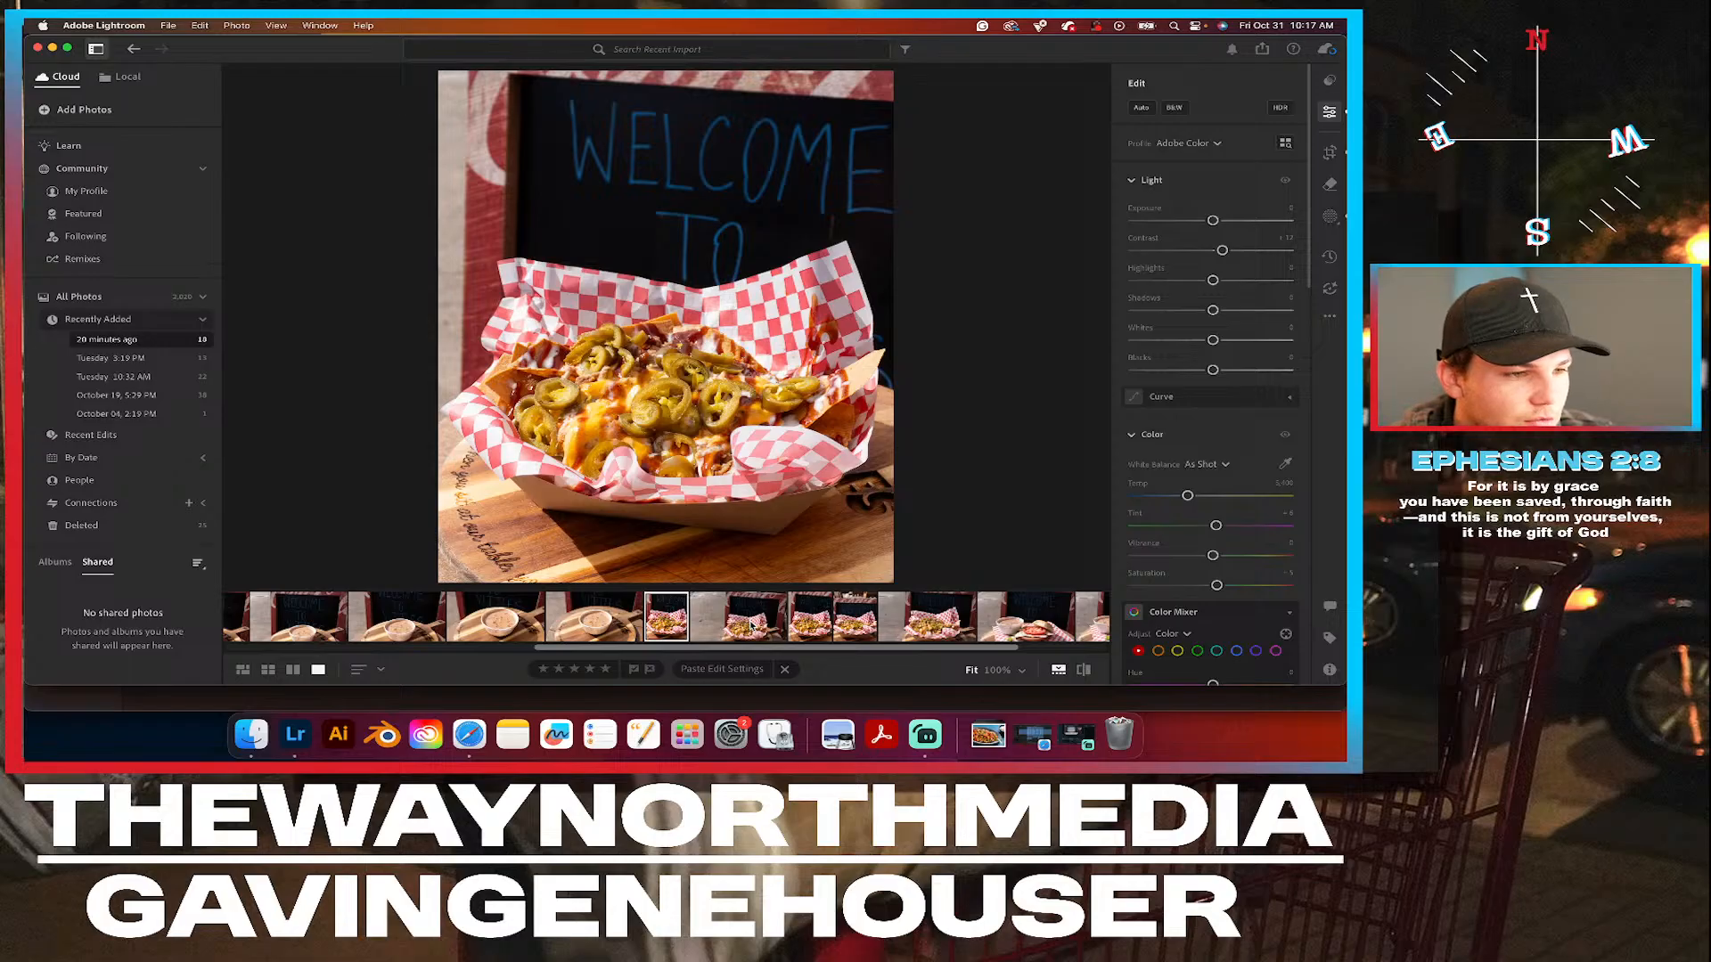
pyautogui.press('Right')
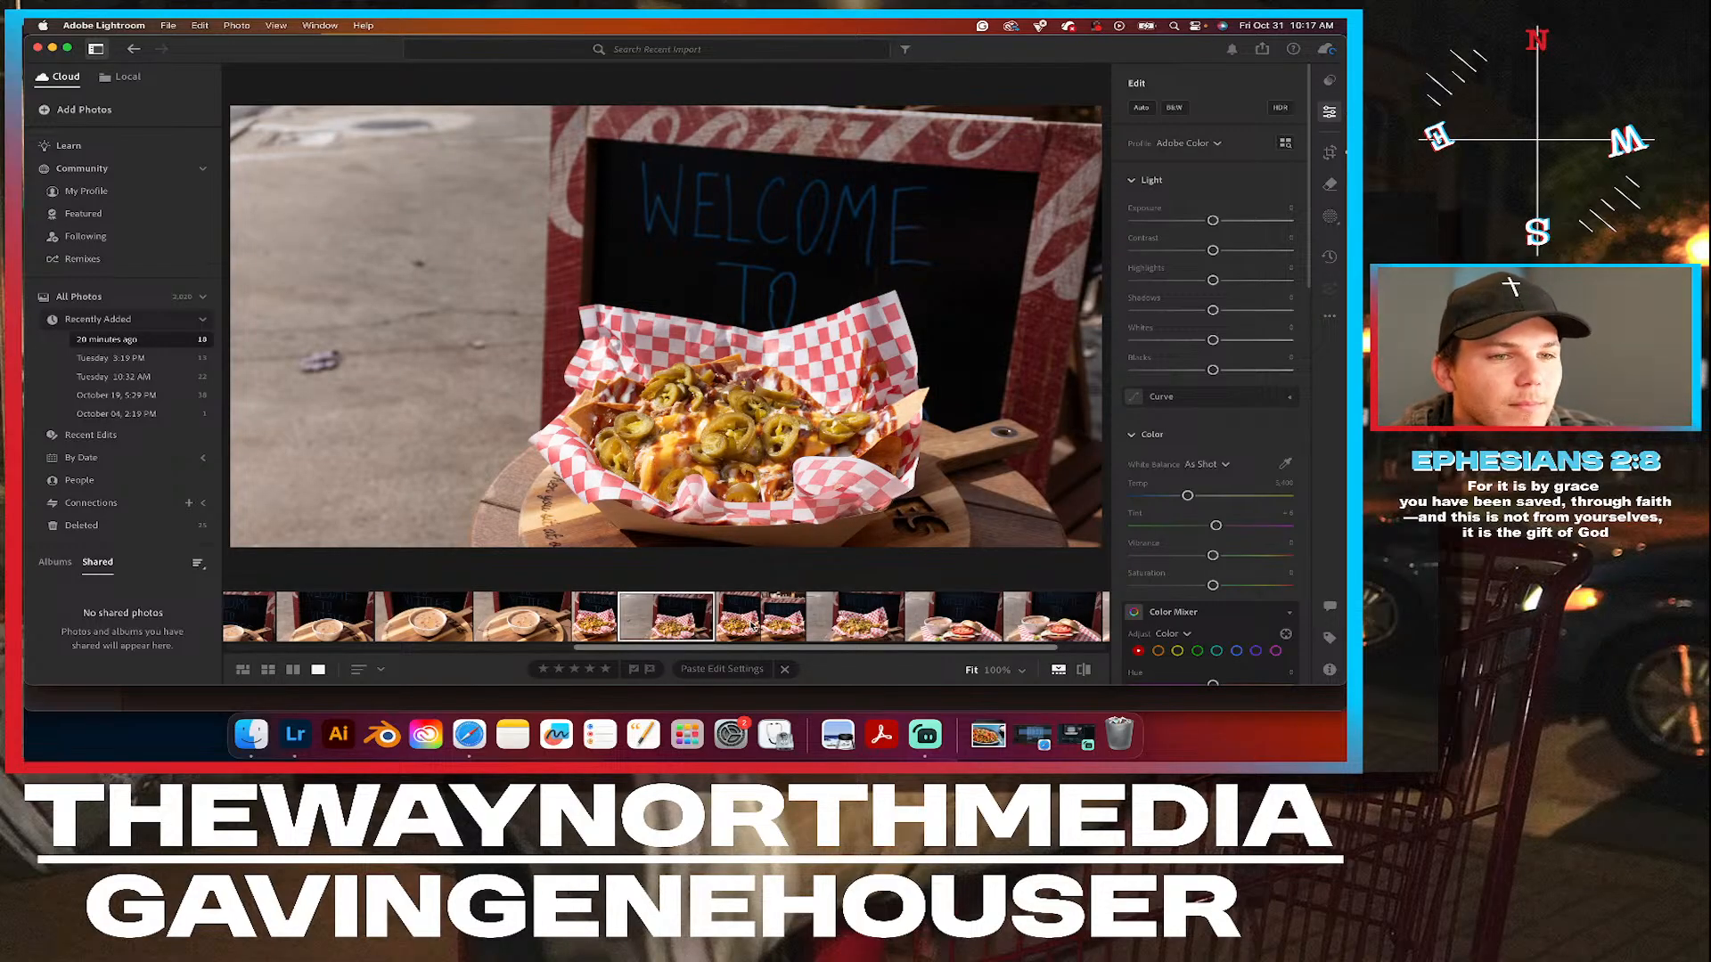
pyautogui.press('Left')
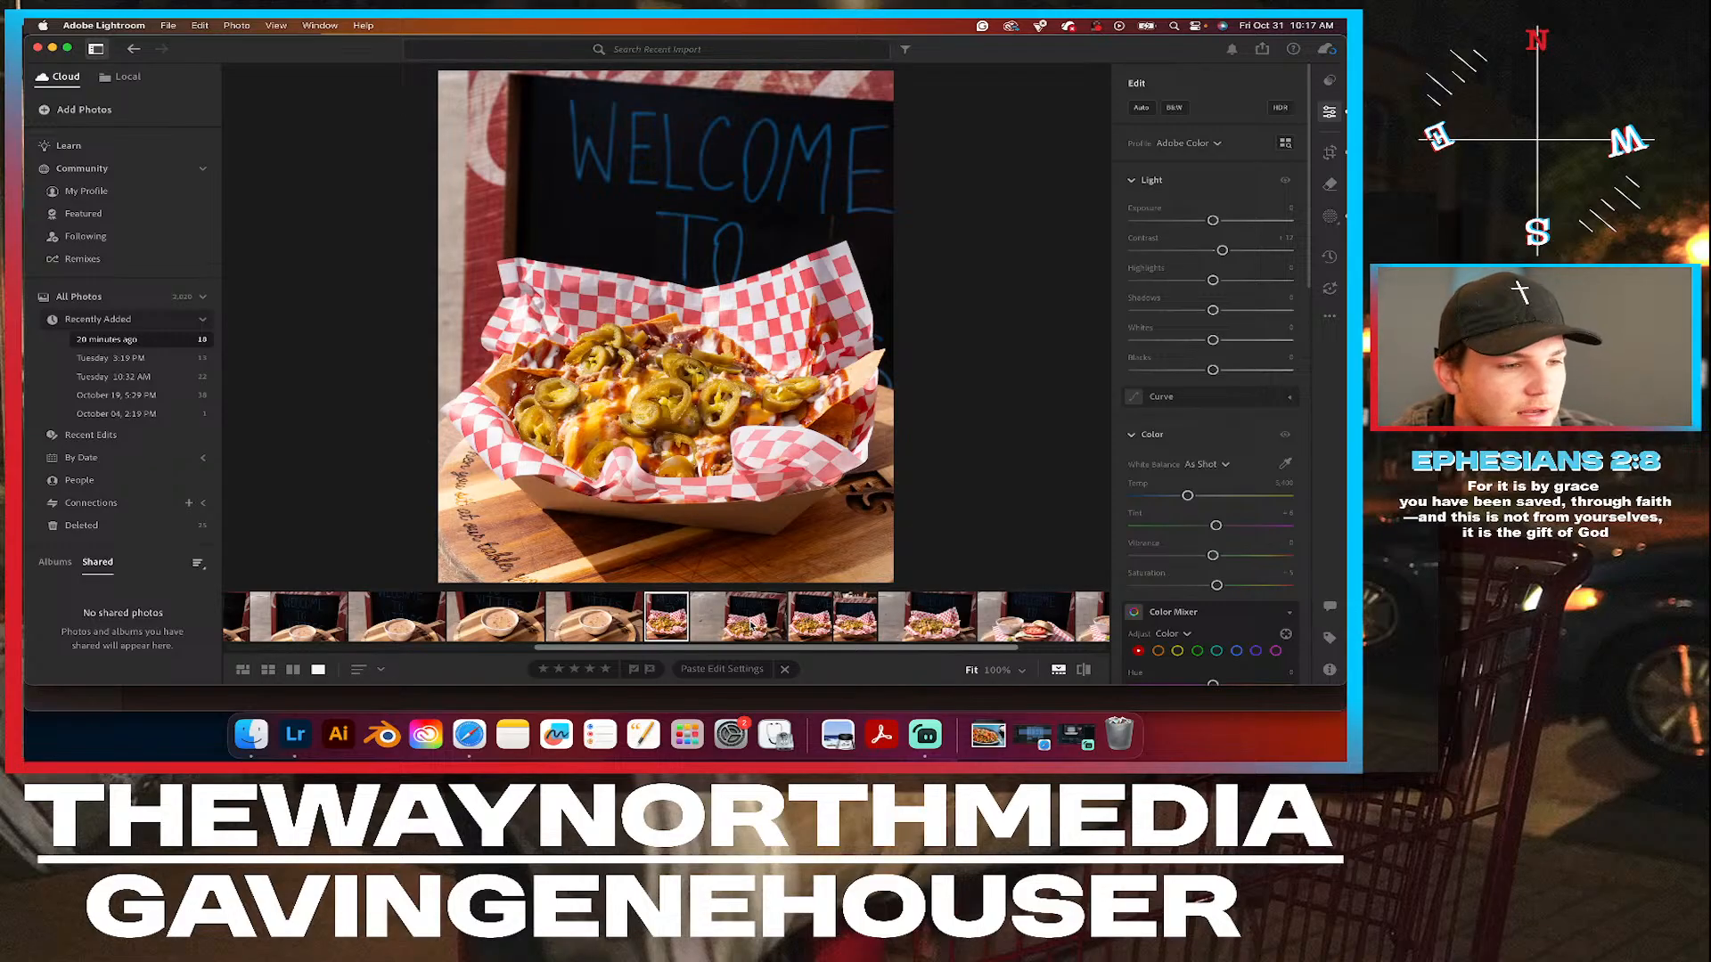
pyautogui.click(751, 626)
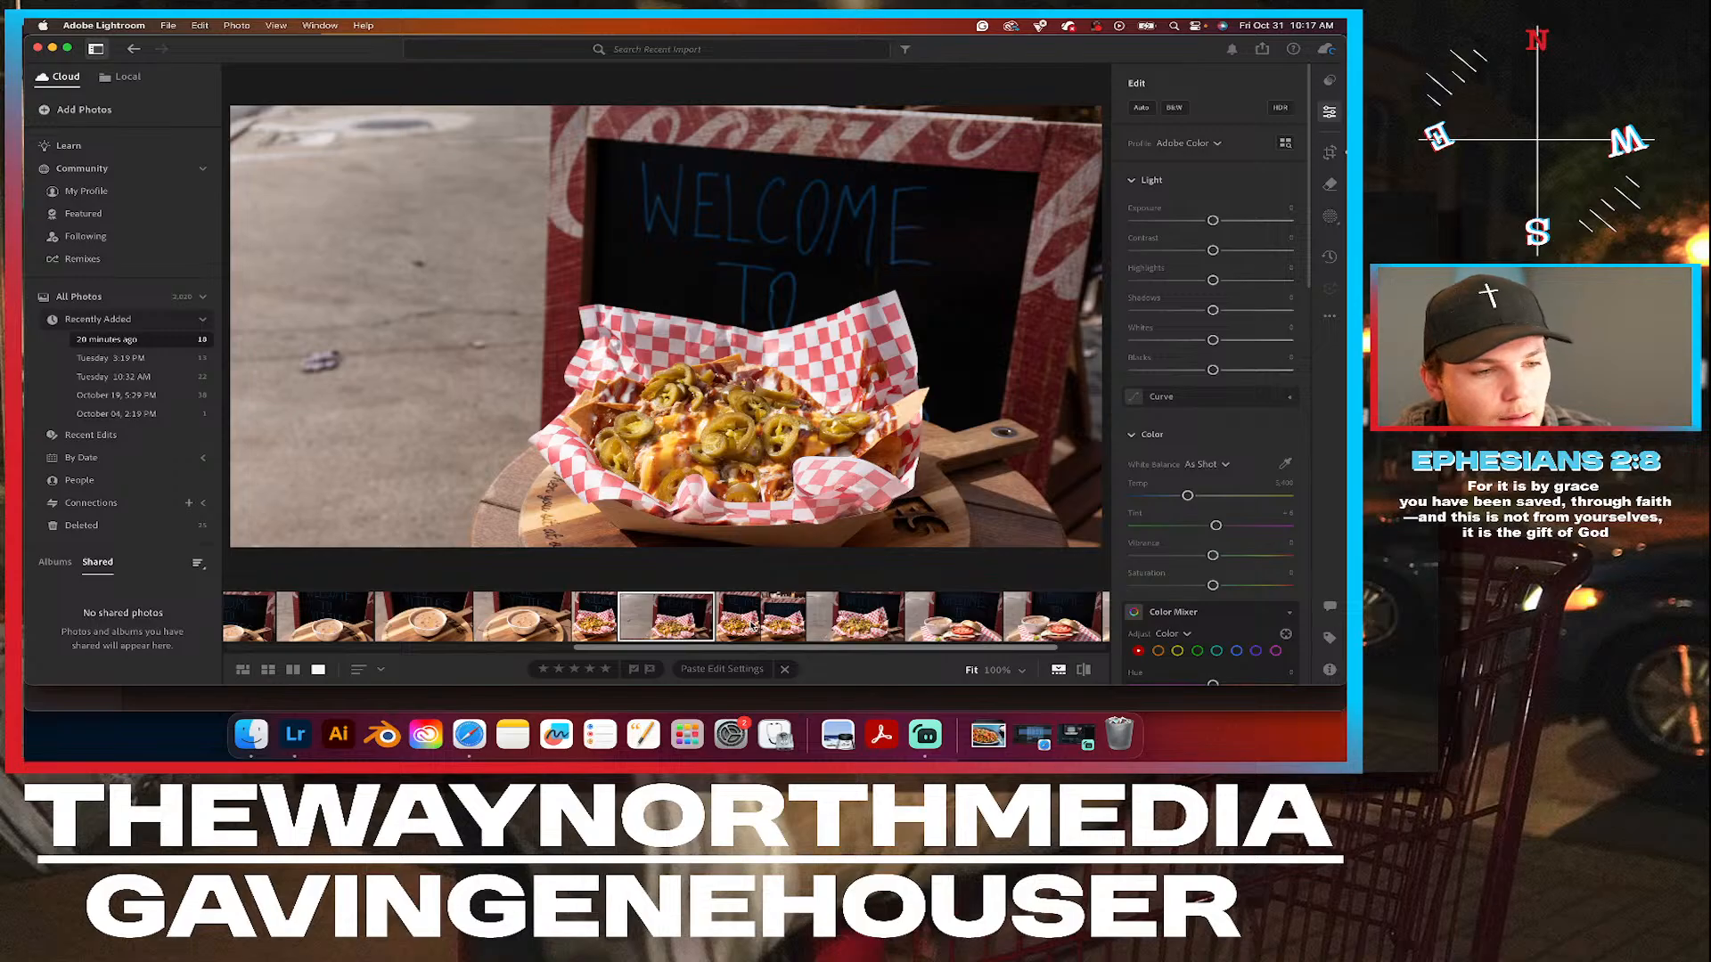
pyautogui.press('Left')
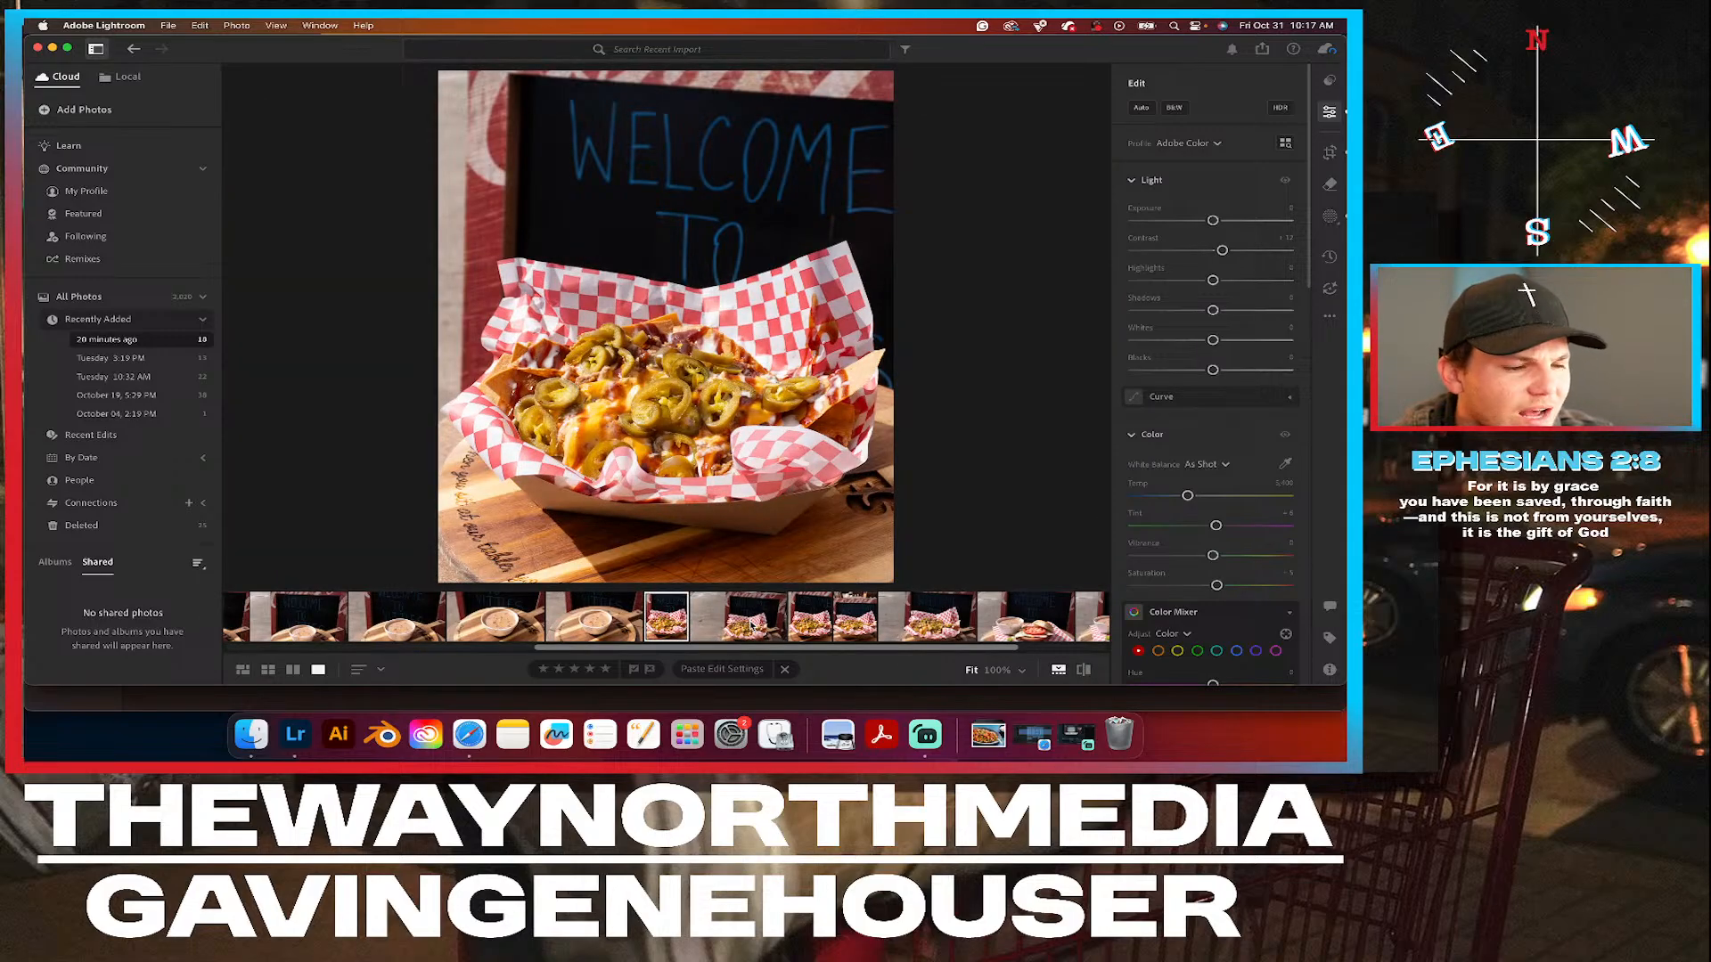
pyautogui.click(751, 626)
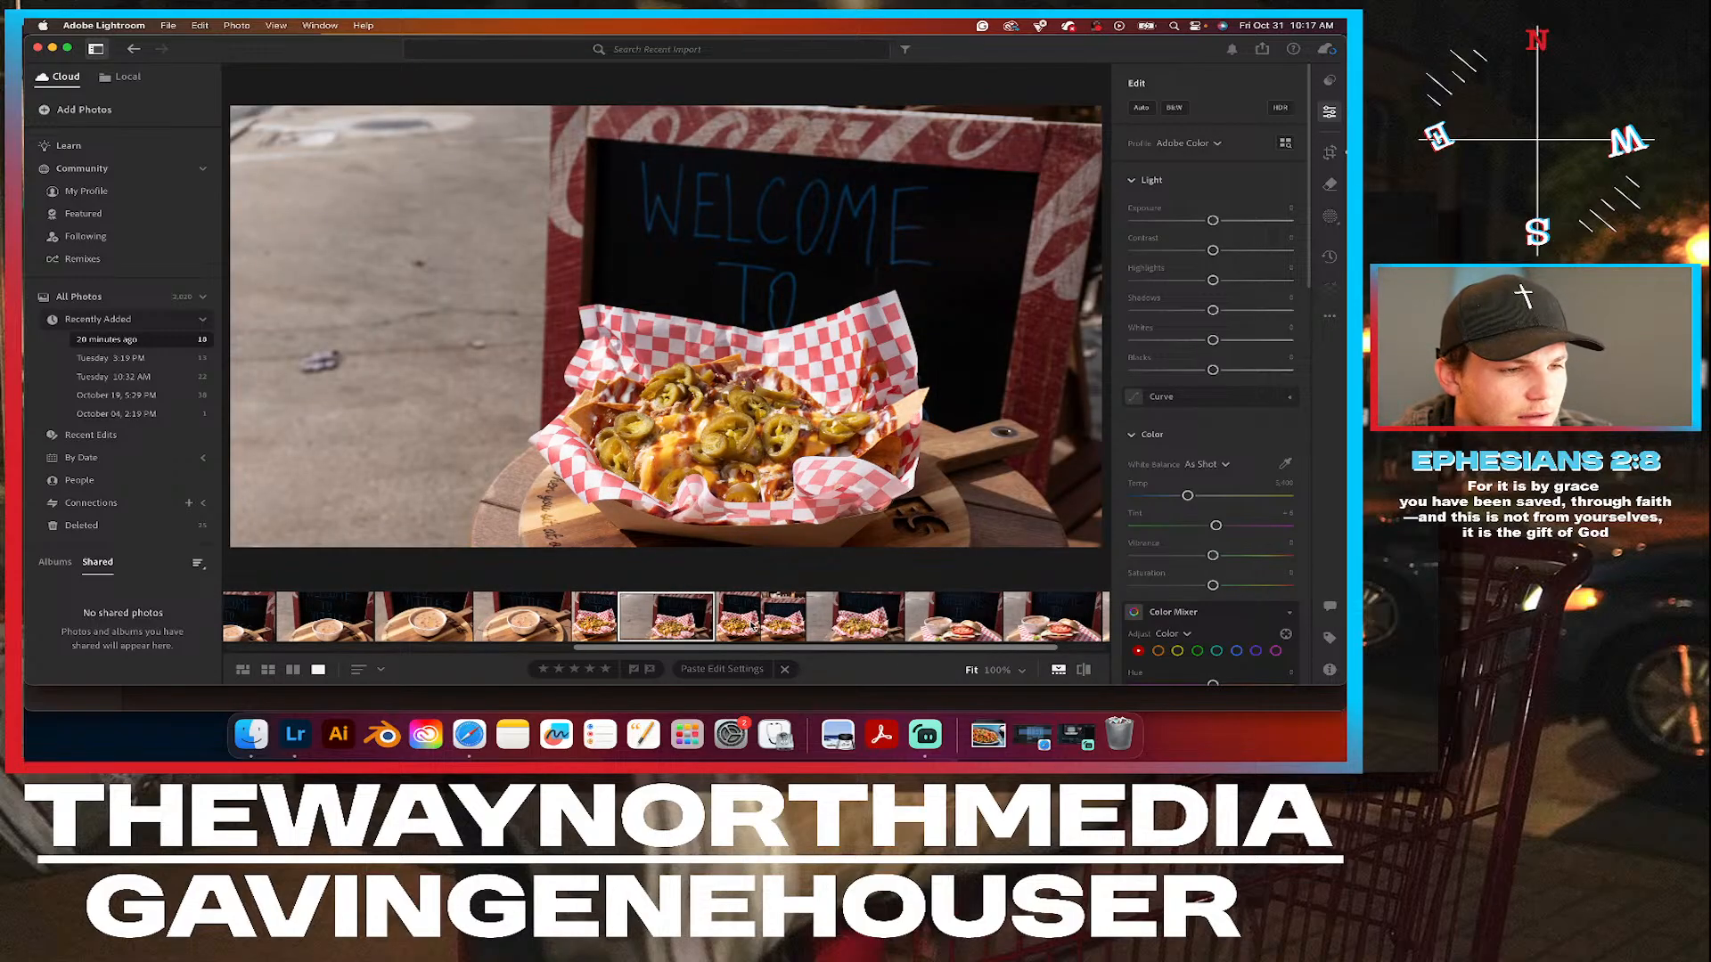
pyautogui.press('Left')
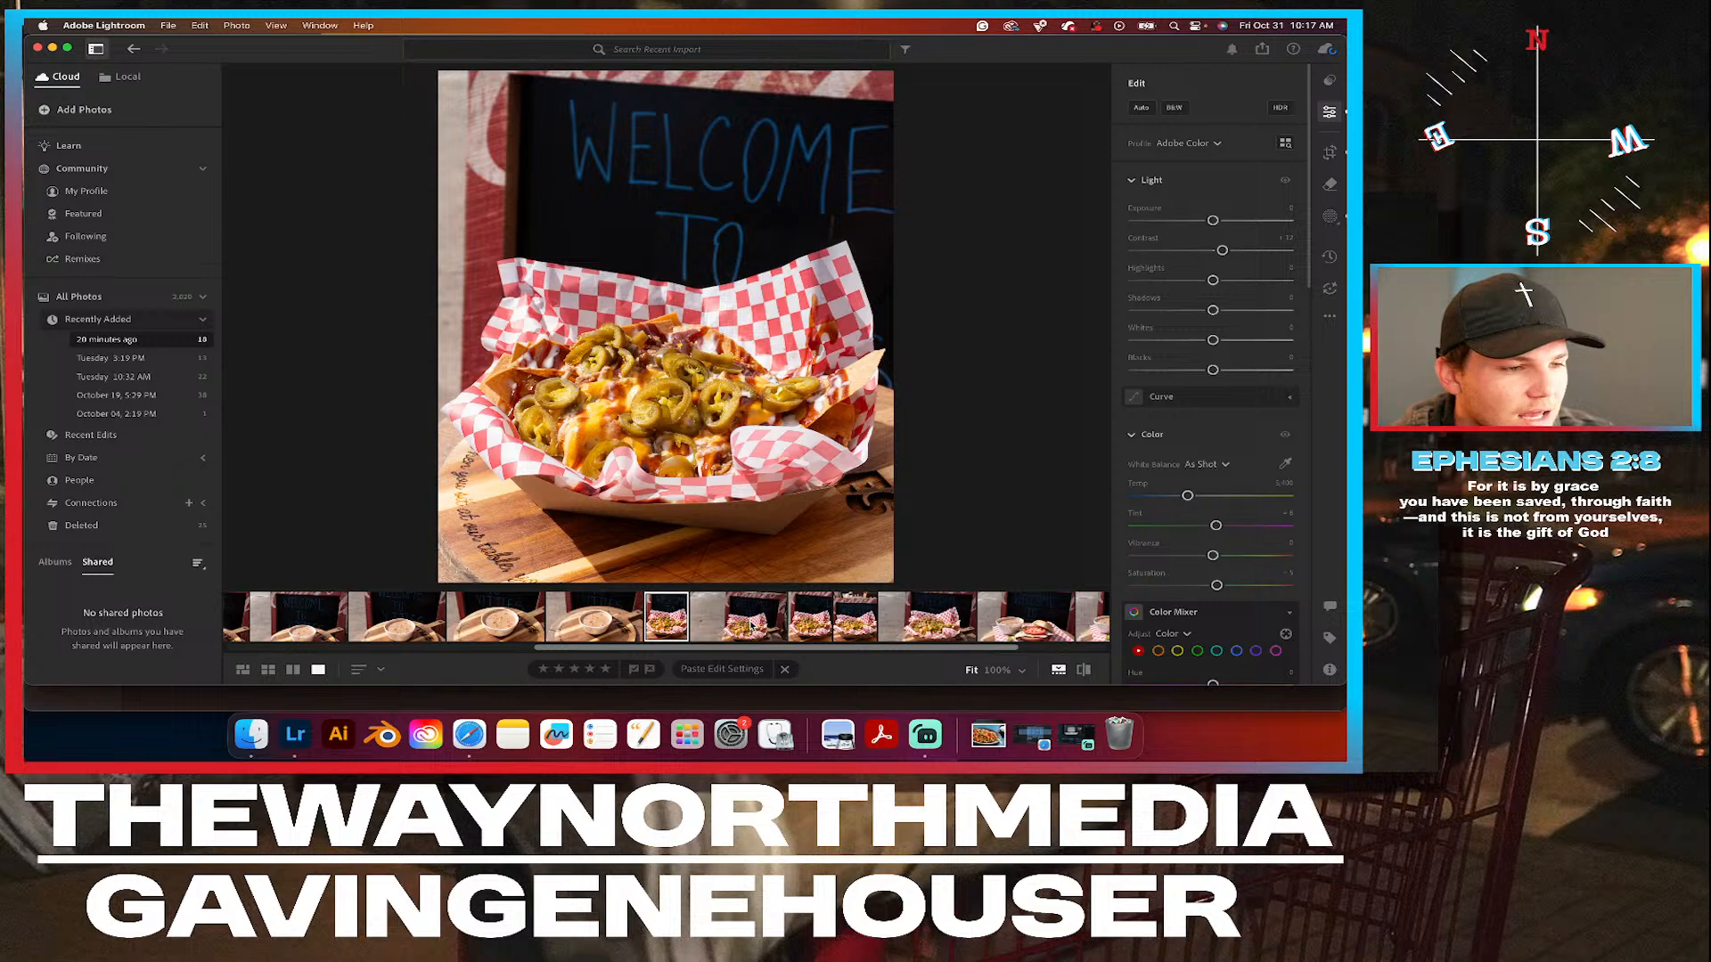
pyautogui.click(751, 626)
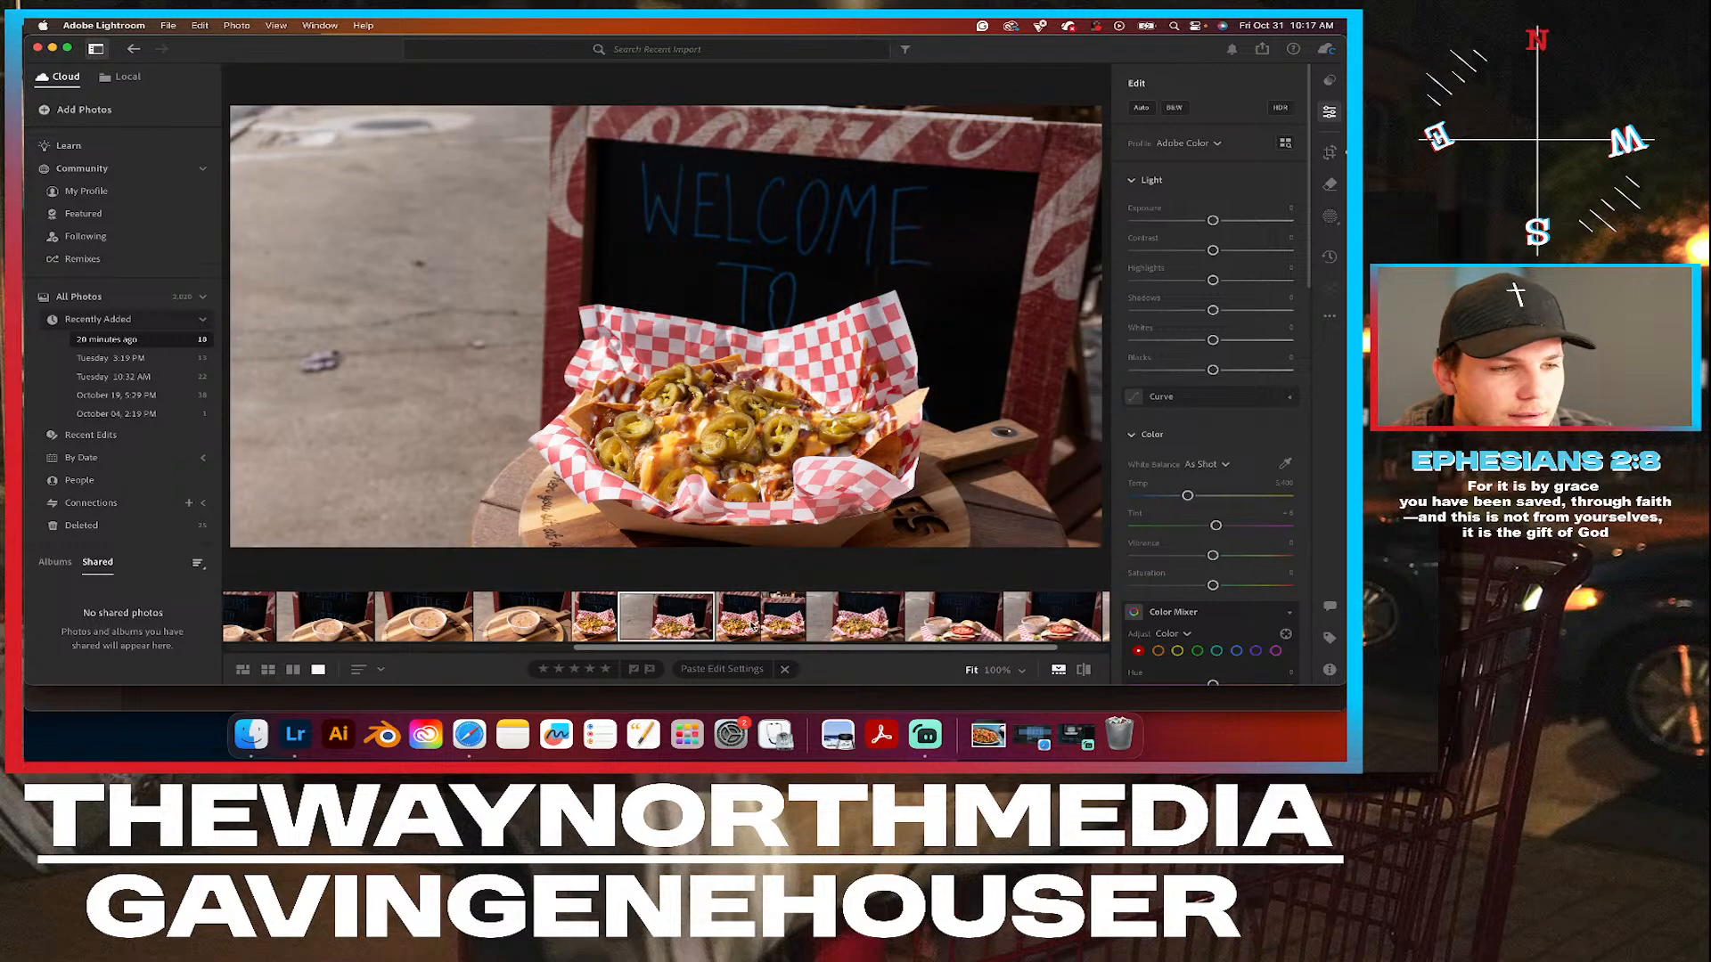
pyautogui.press('Left')
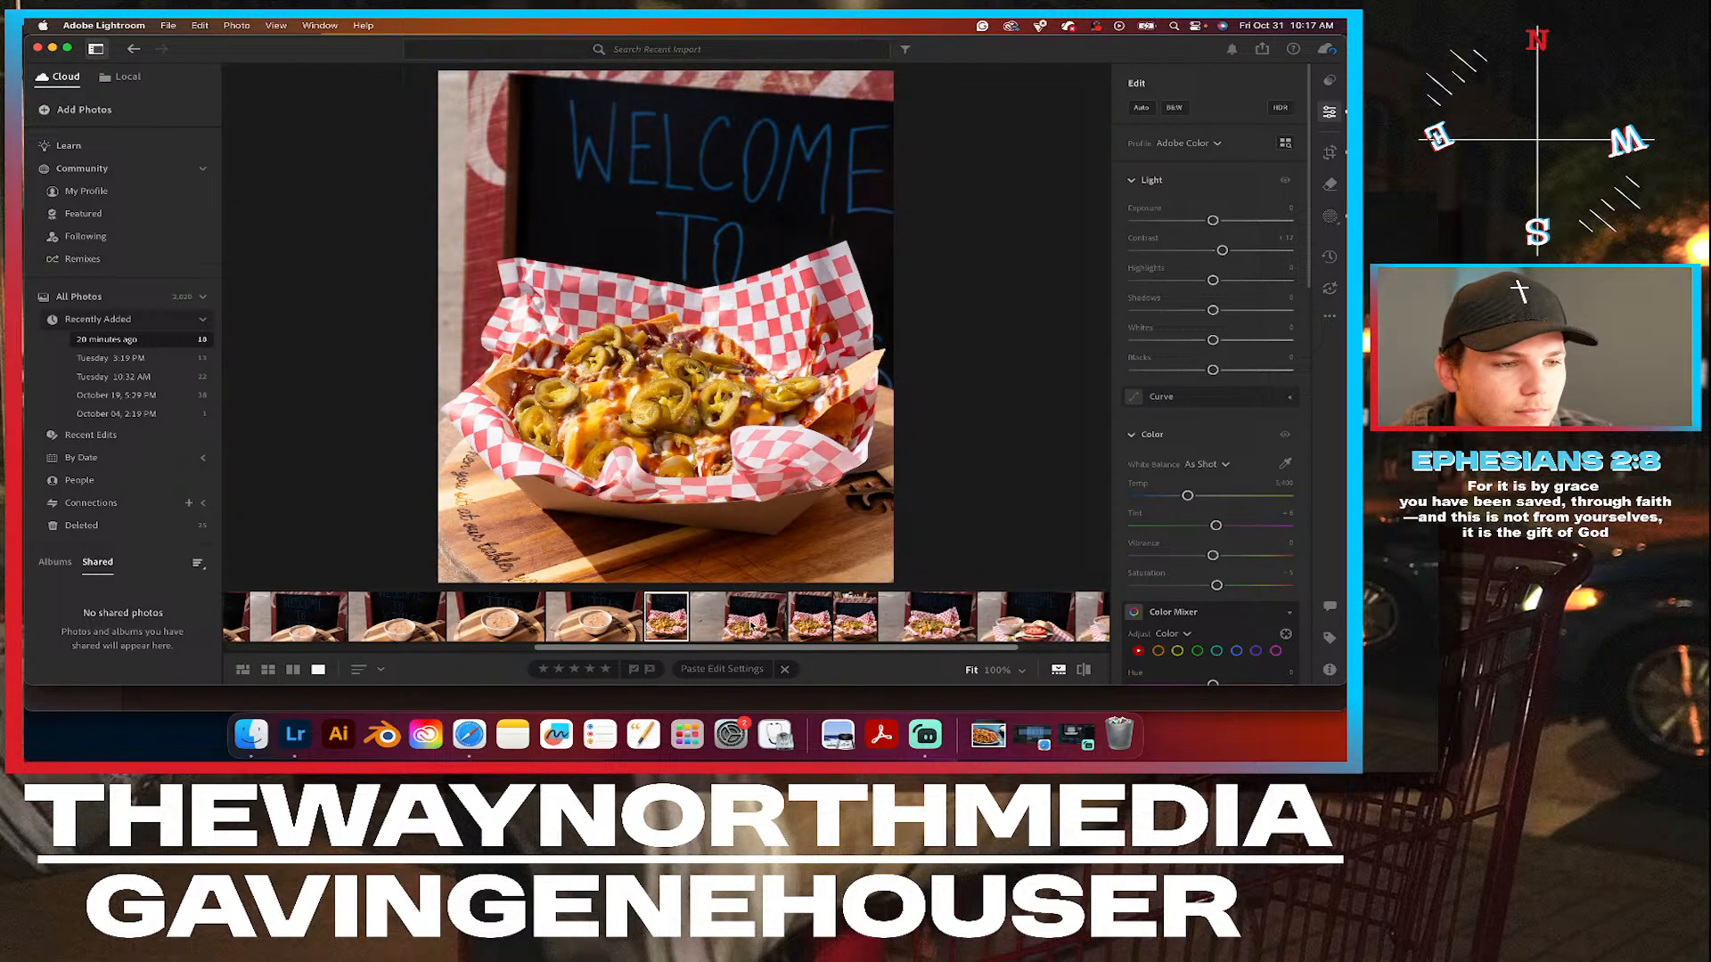
pyautogui.click(751, 626)
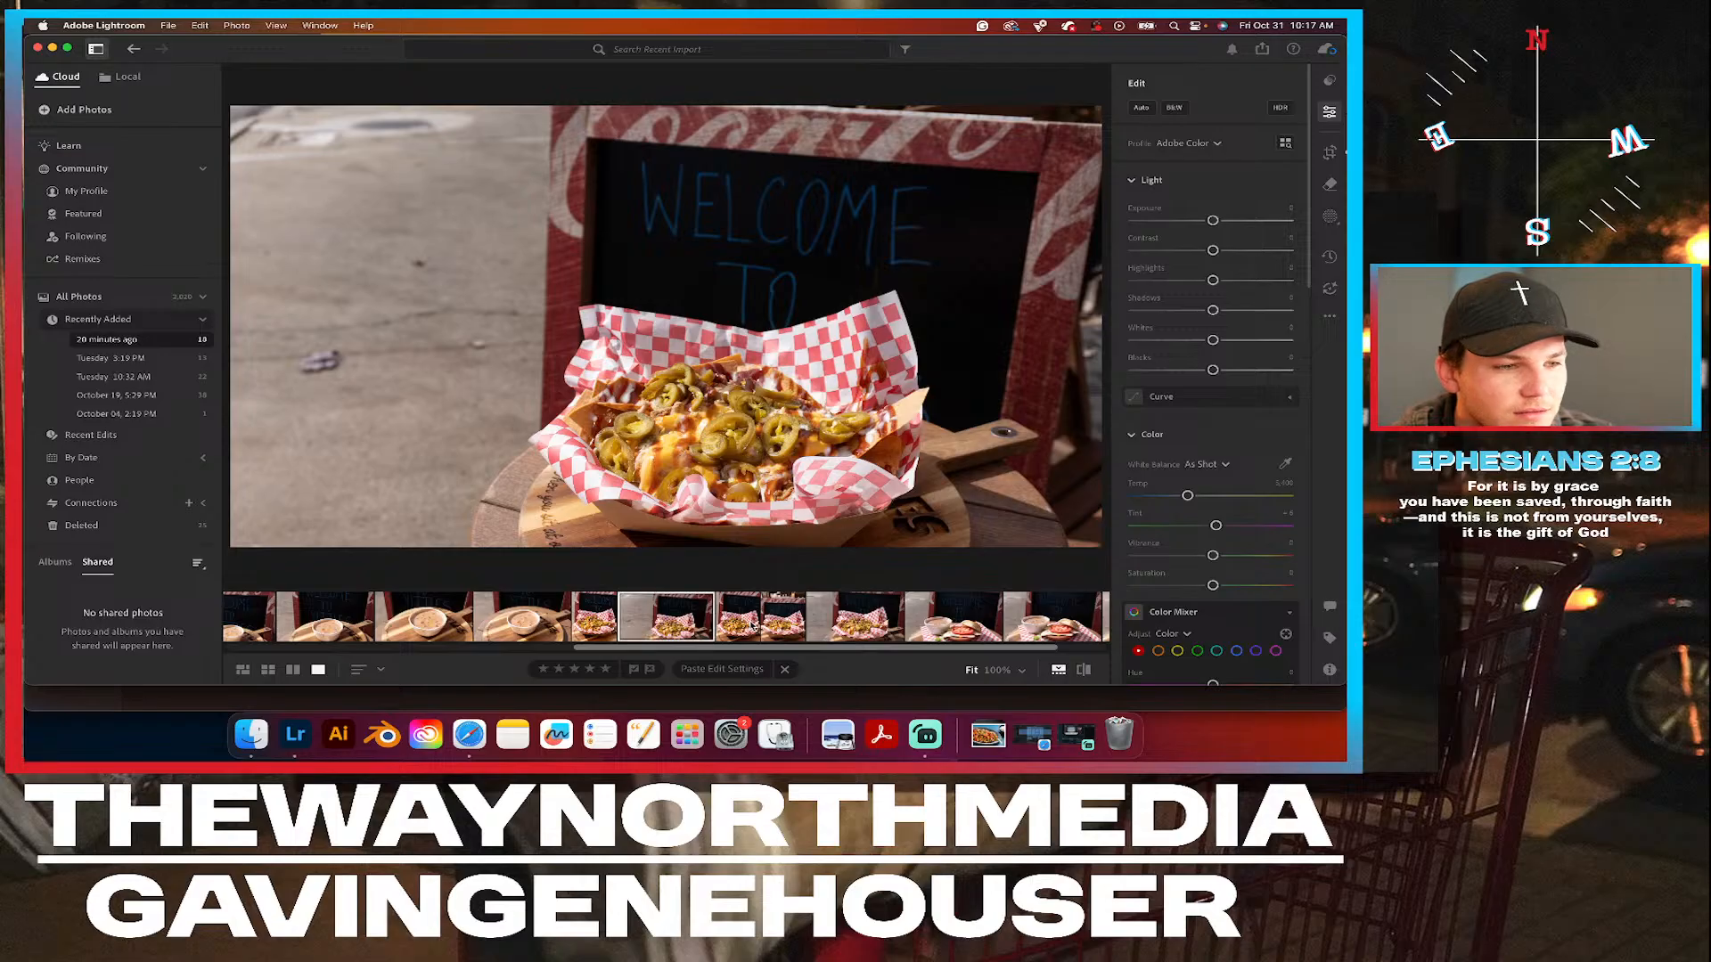
pyautogui.press('Left')
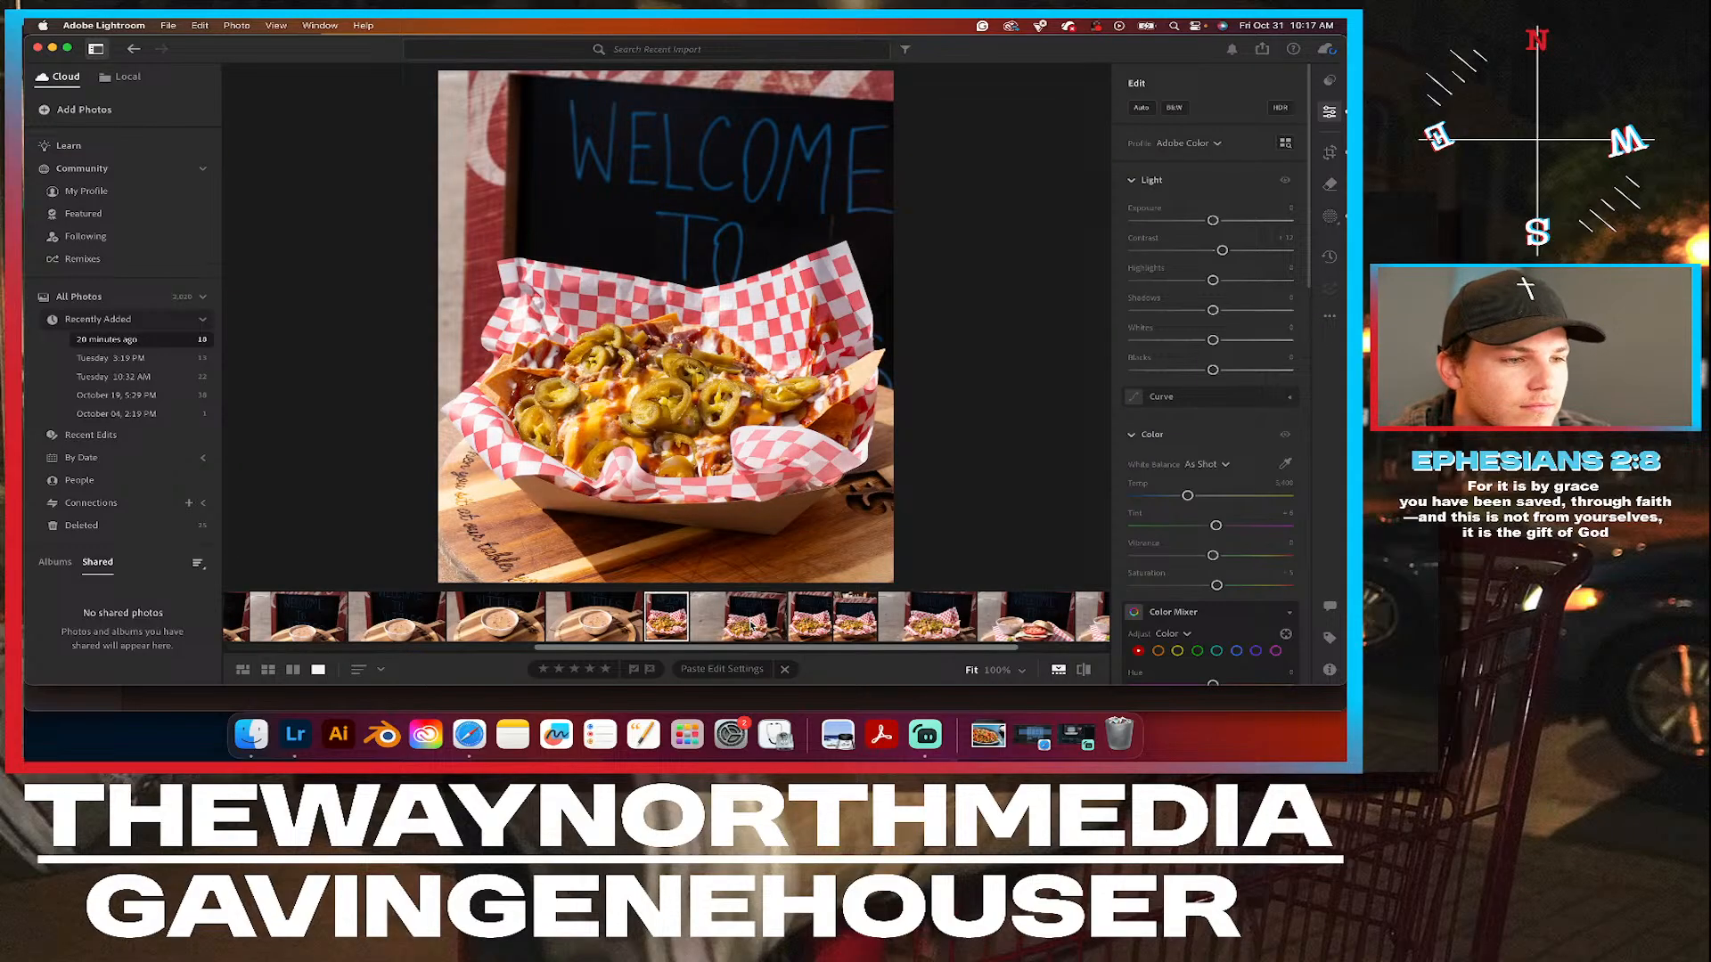
pyautogui.click(751, 626)
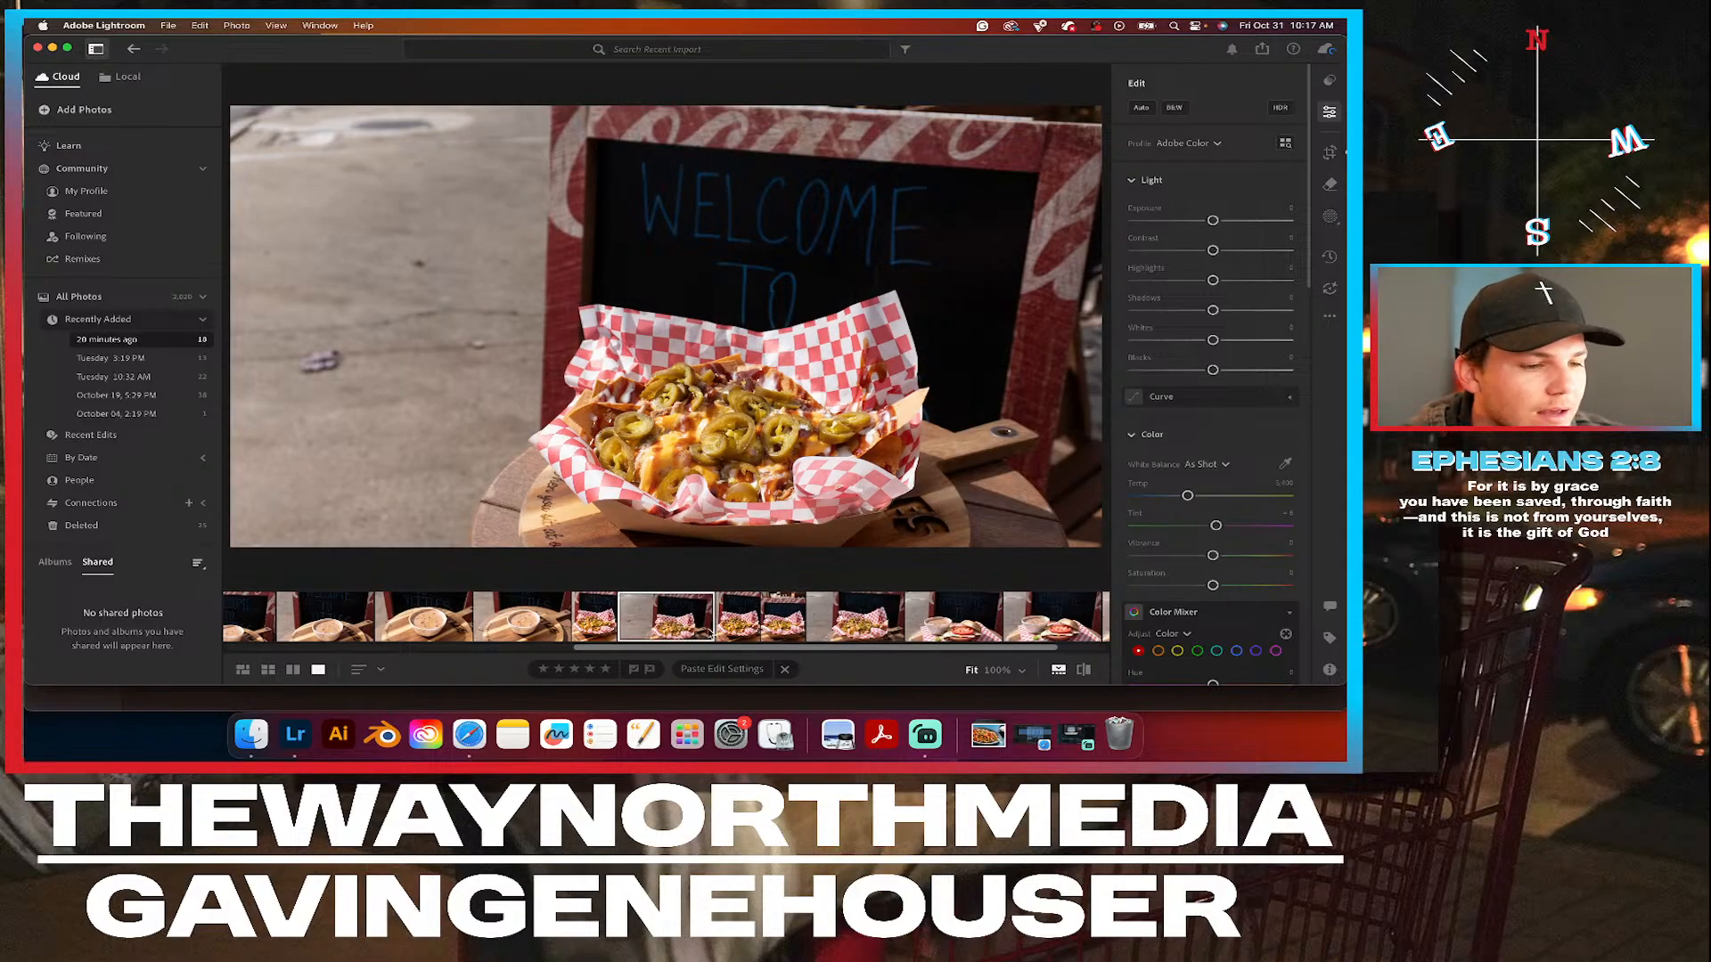
# Delete the two remaining uncropped nachos photos, including the closer shot just before the burger photos.
pyautogui.rightClick(689, 630)
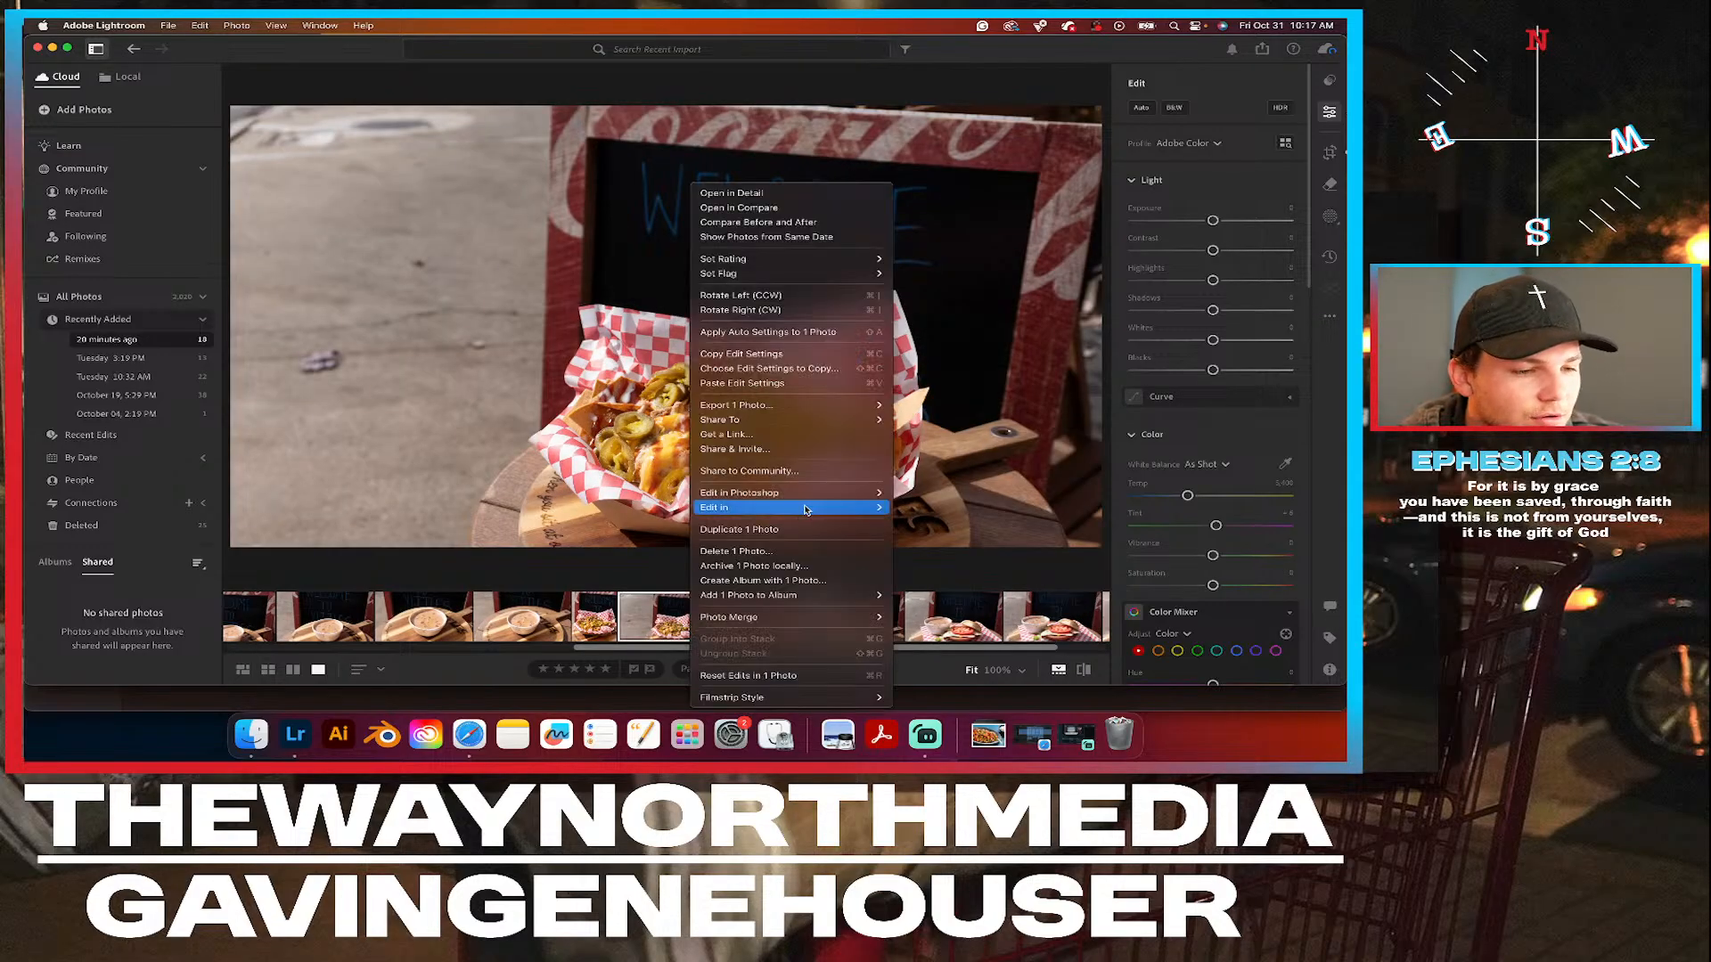
pyautogui.click(784, 552)
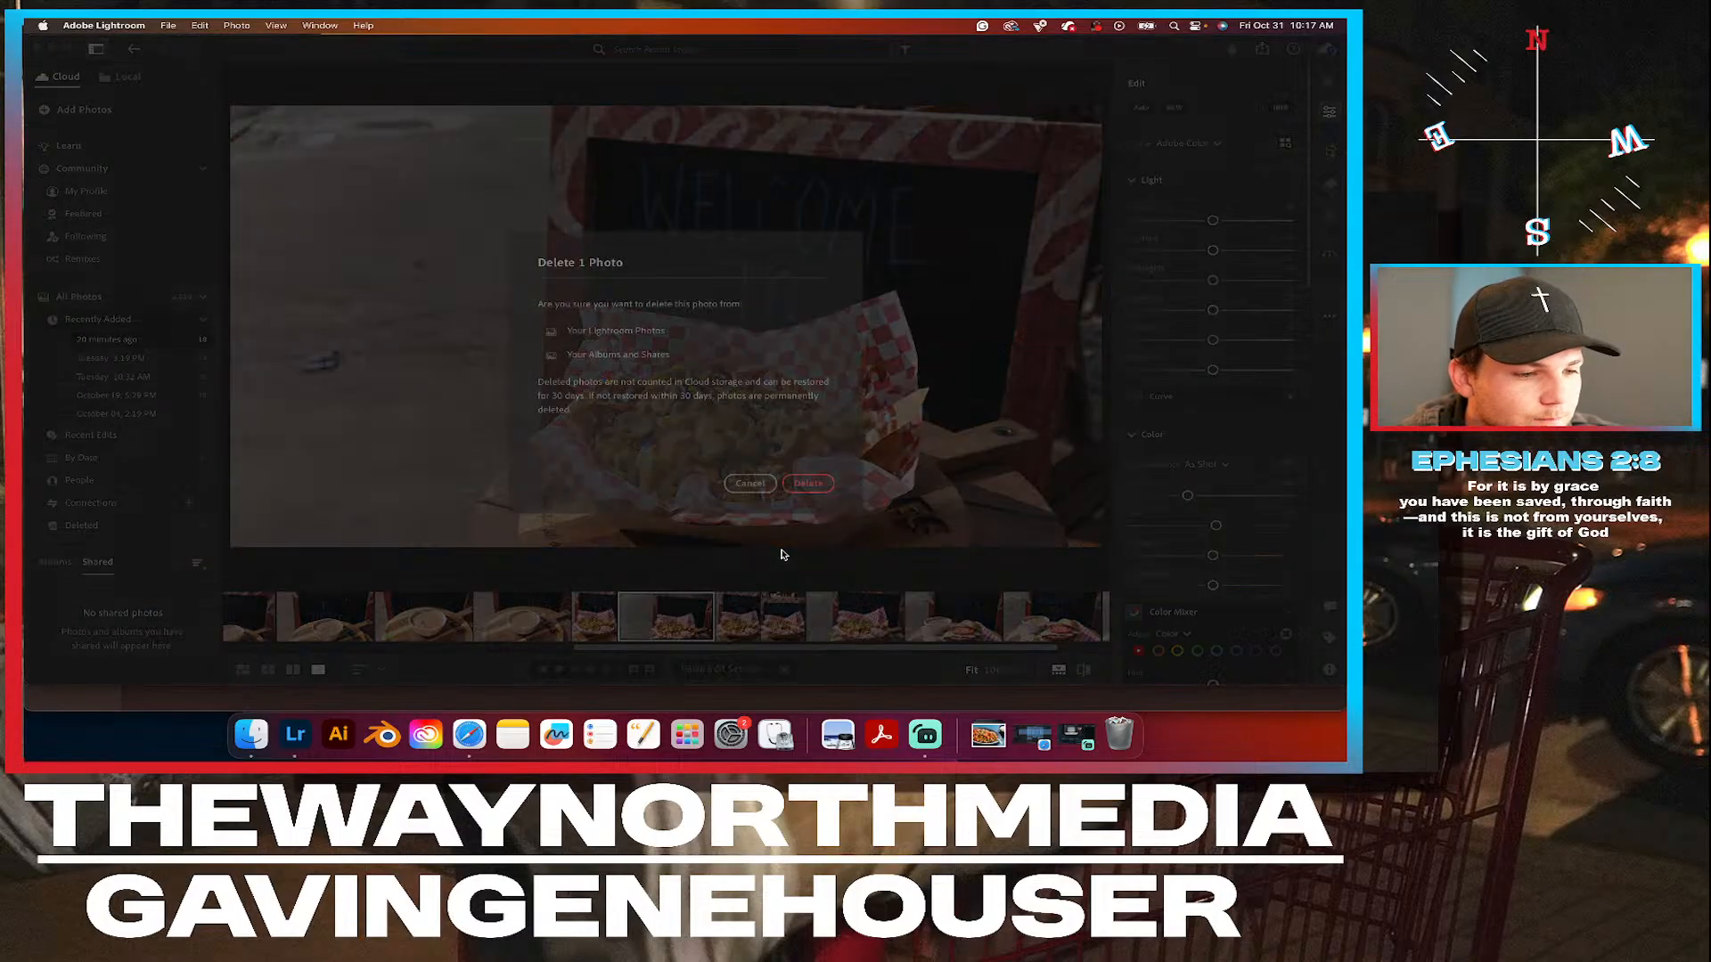
pyautogui.click(812, 484)
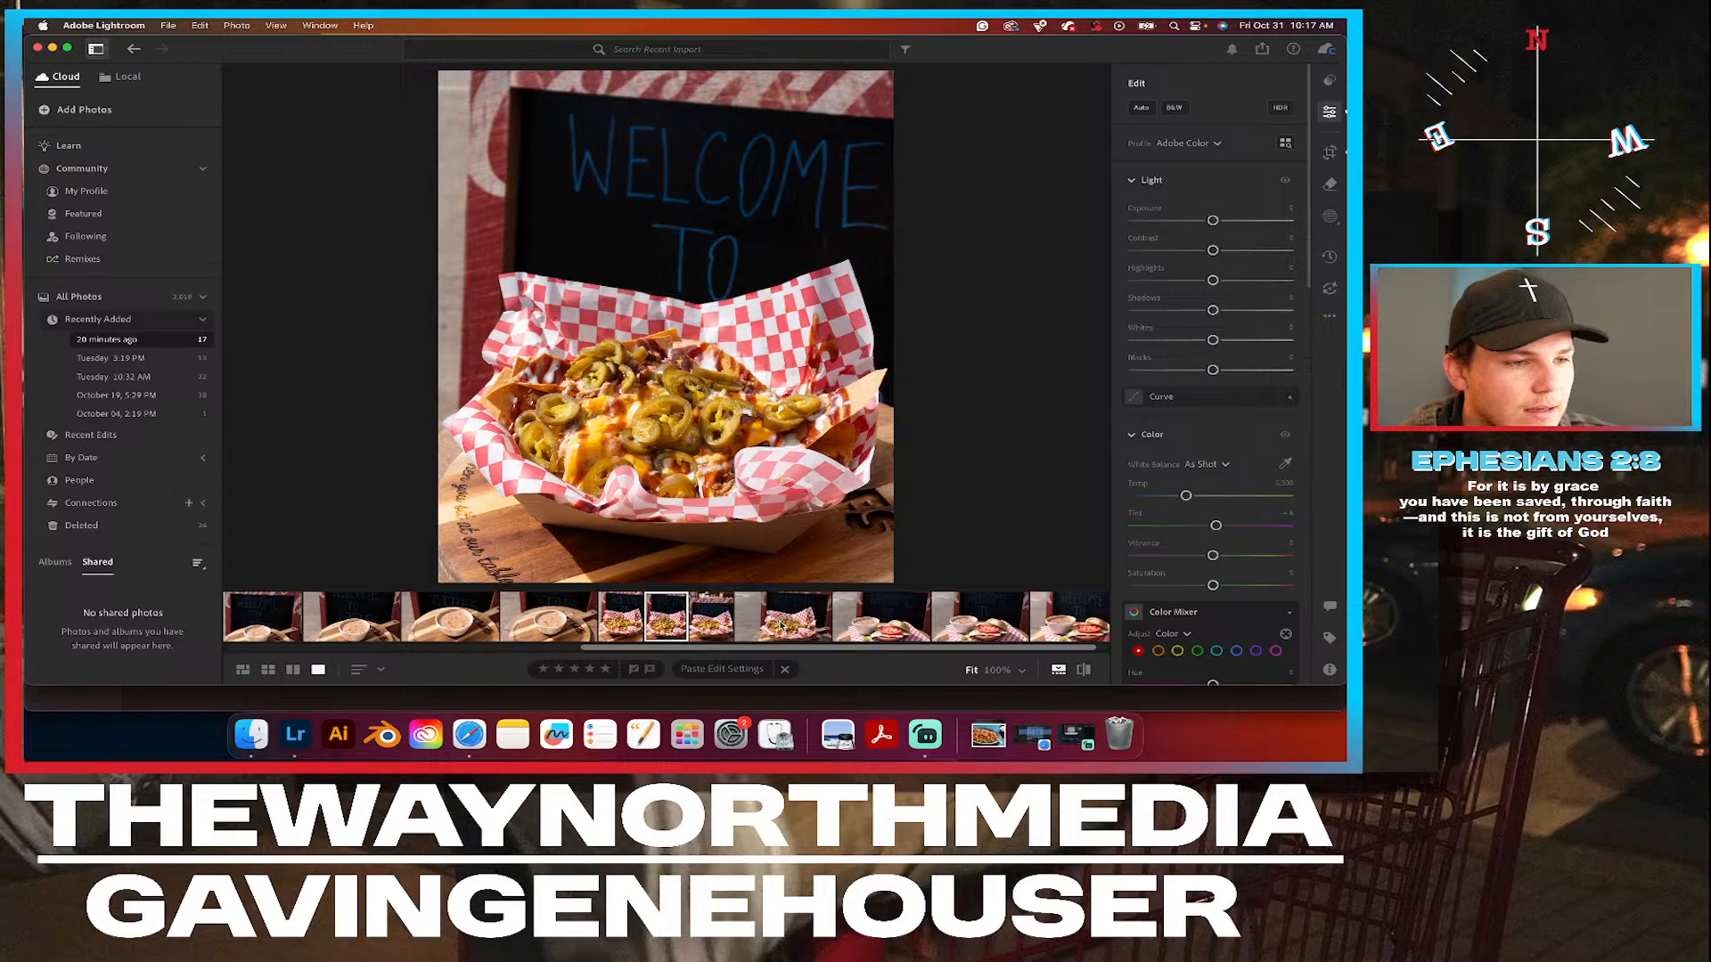
pyautogui.click(781, 625)
pyautogui.rightClick(781, 625)
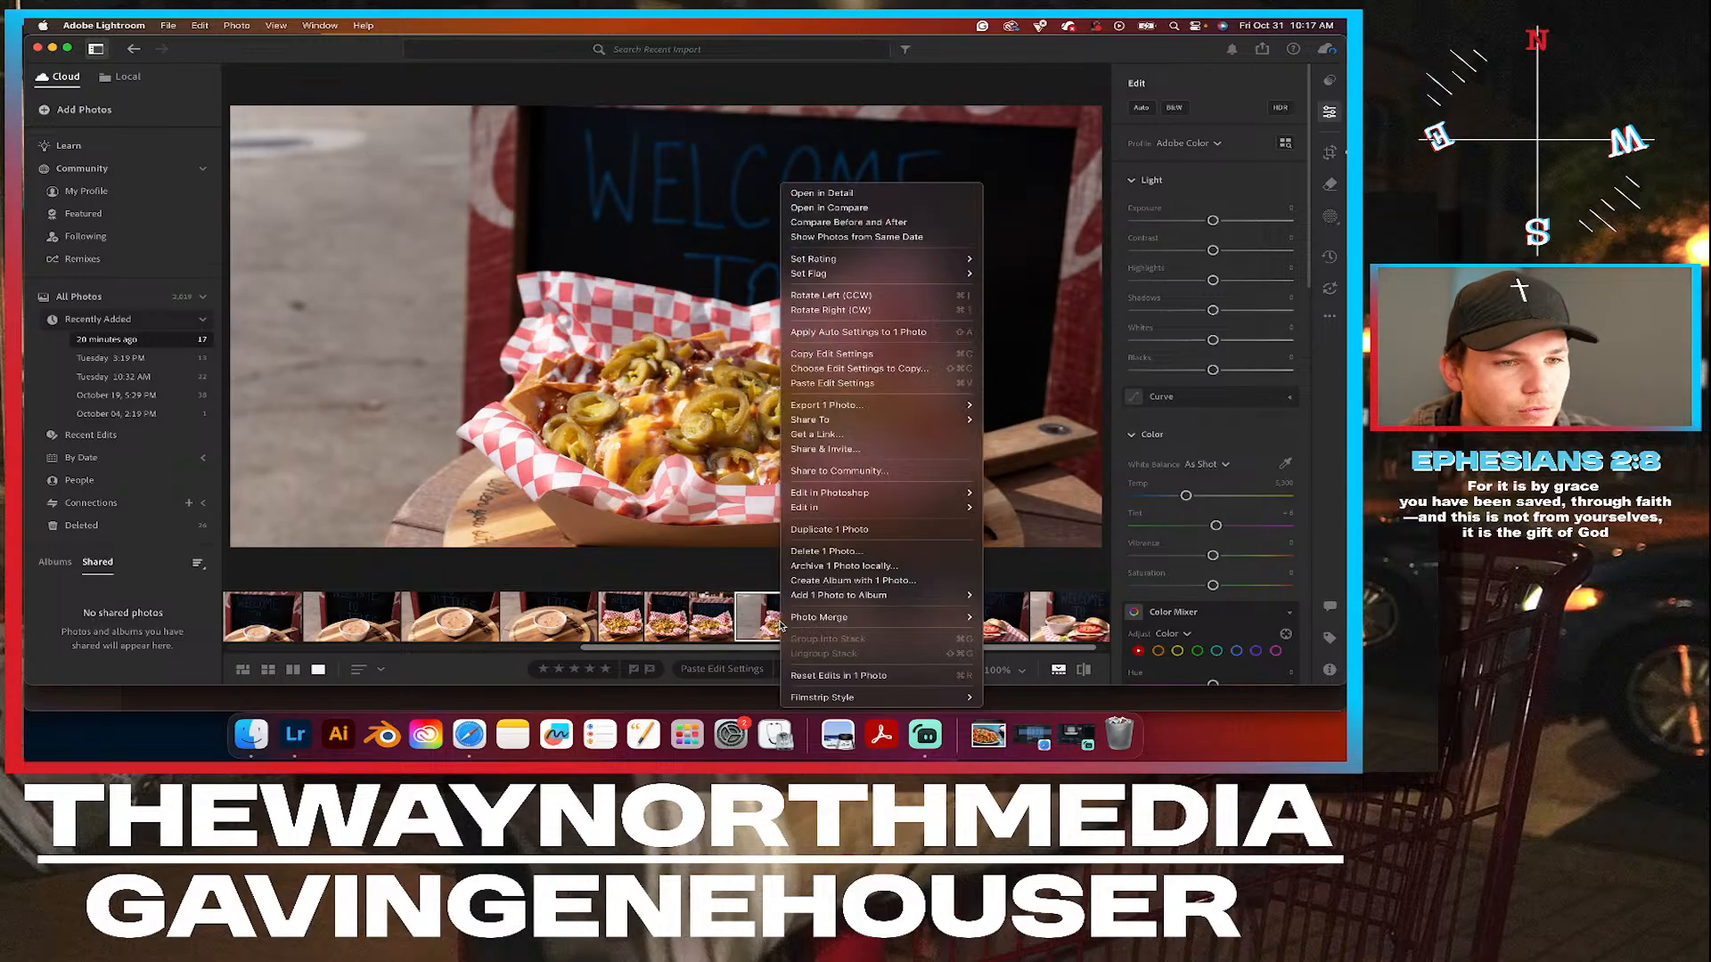
pyautogui.click(855, 552)
pyautogui.click(808, 483)
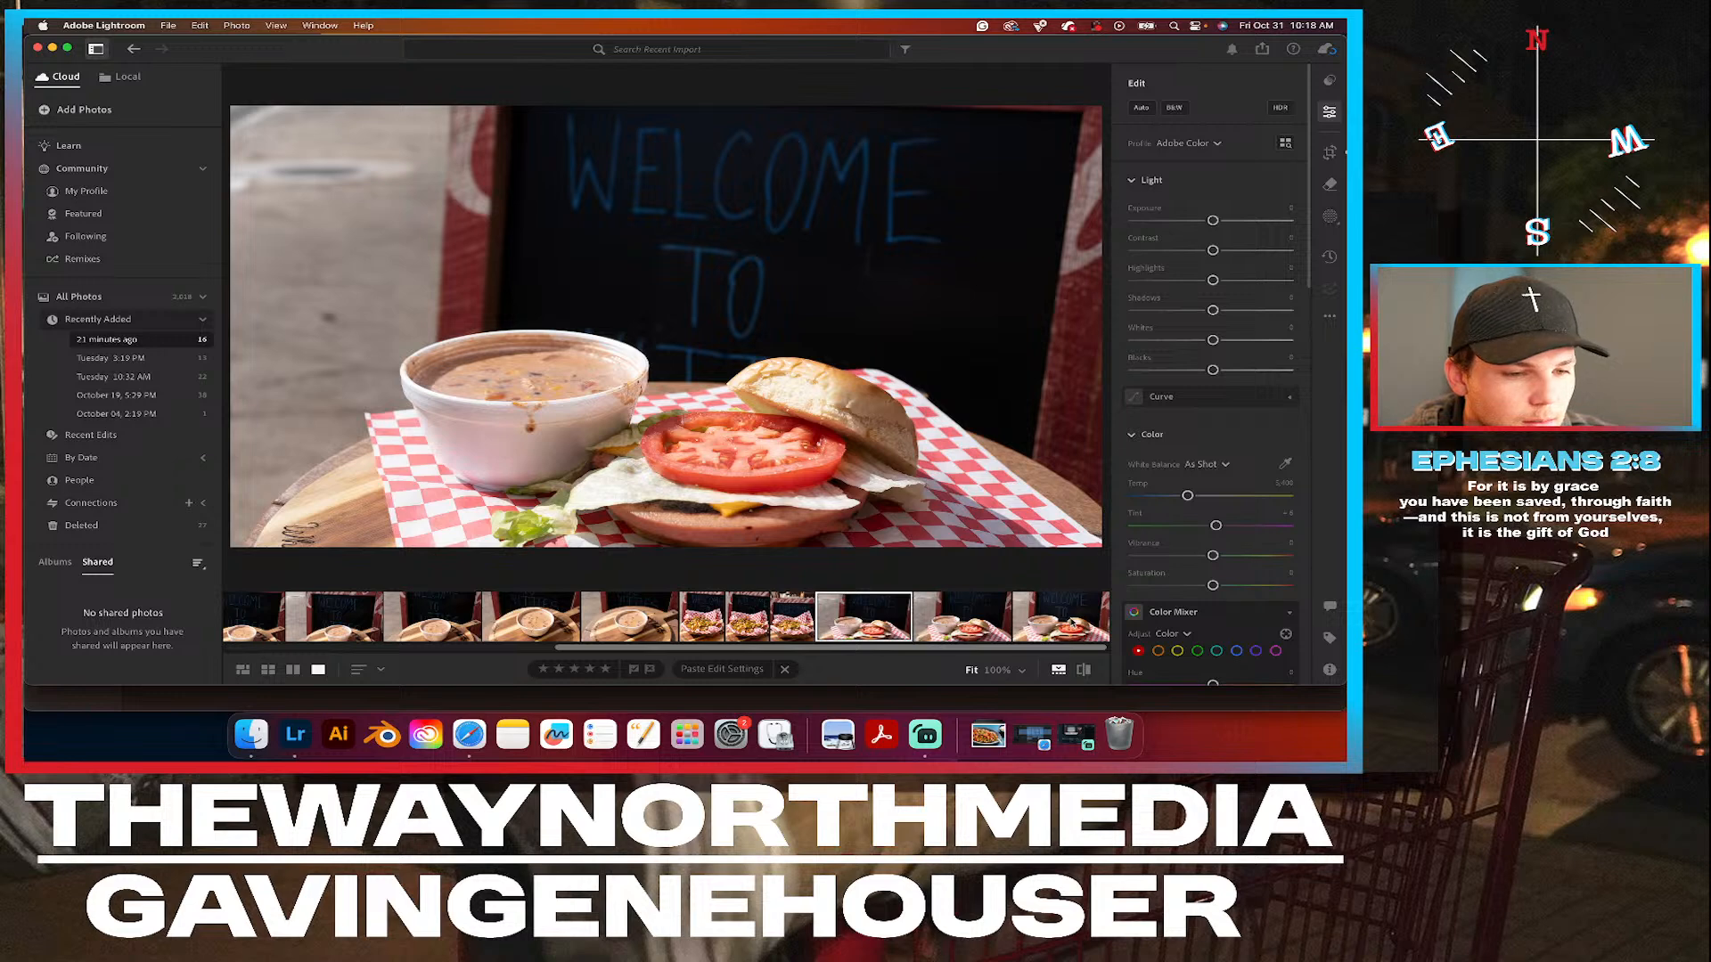
# Open the last burger photo for cropping and set its crop aspect ratio to 5 x 4.
pyautogui.click(1072, 622)
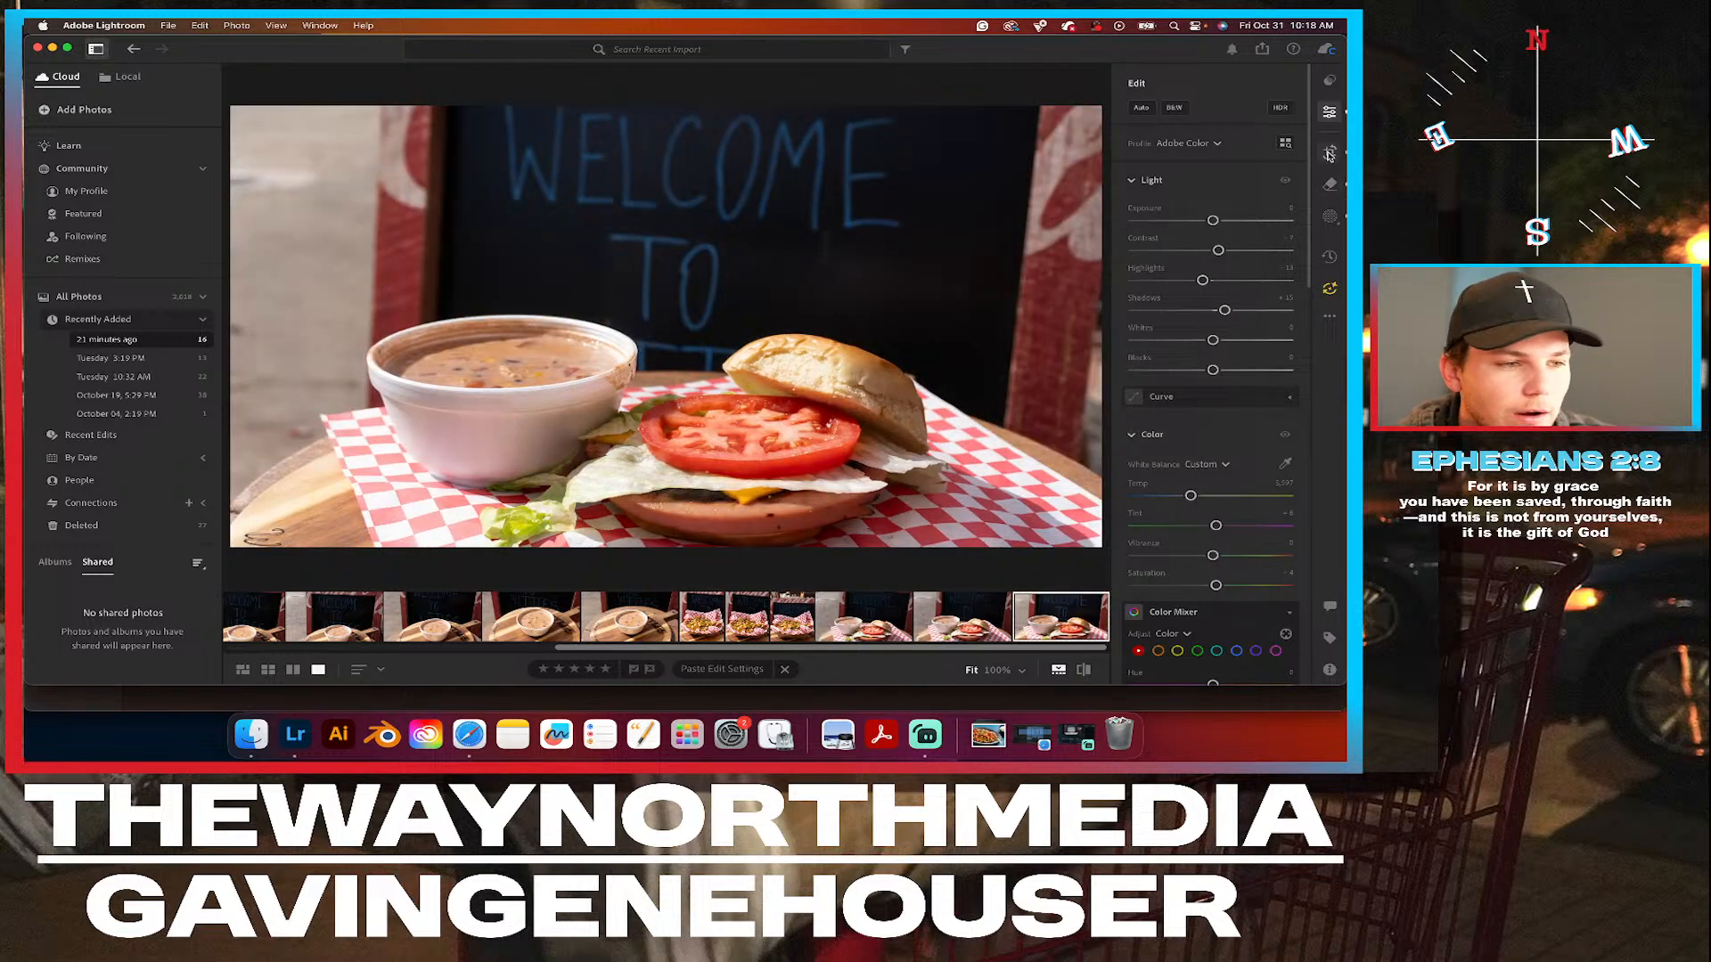
pyautogui.click(1329, 151)
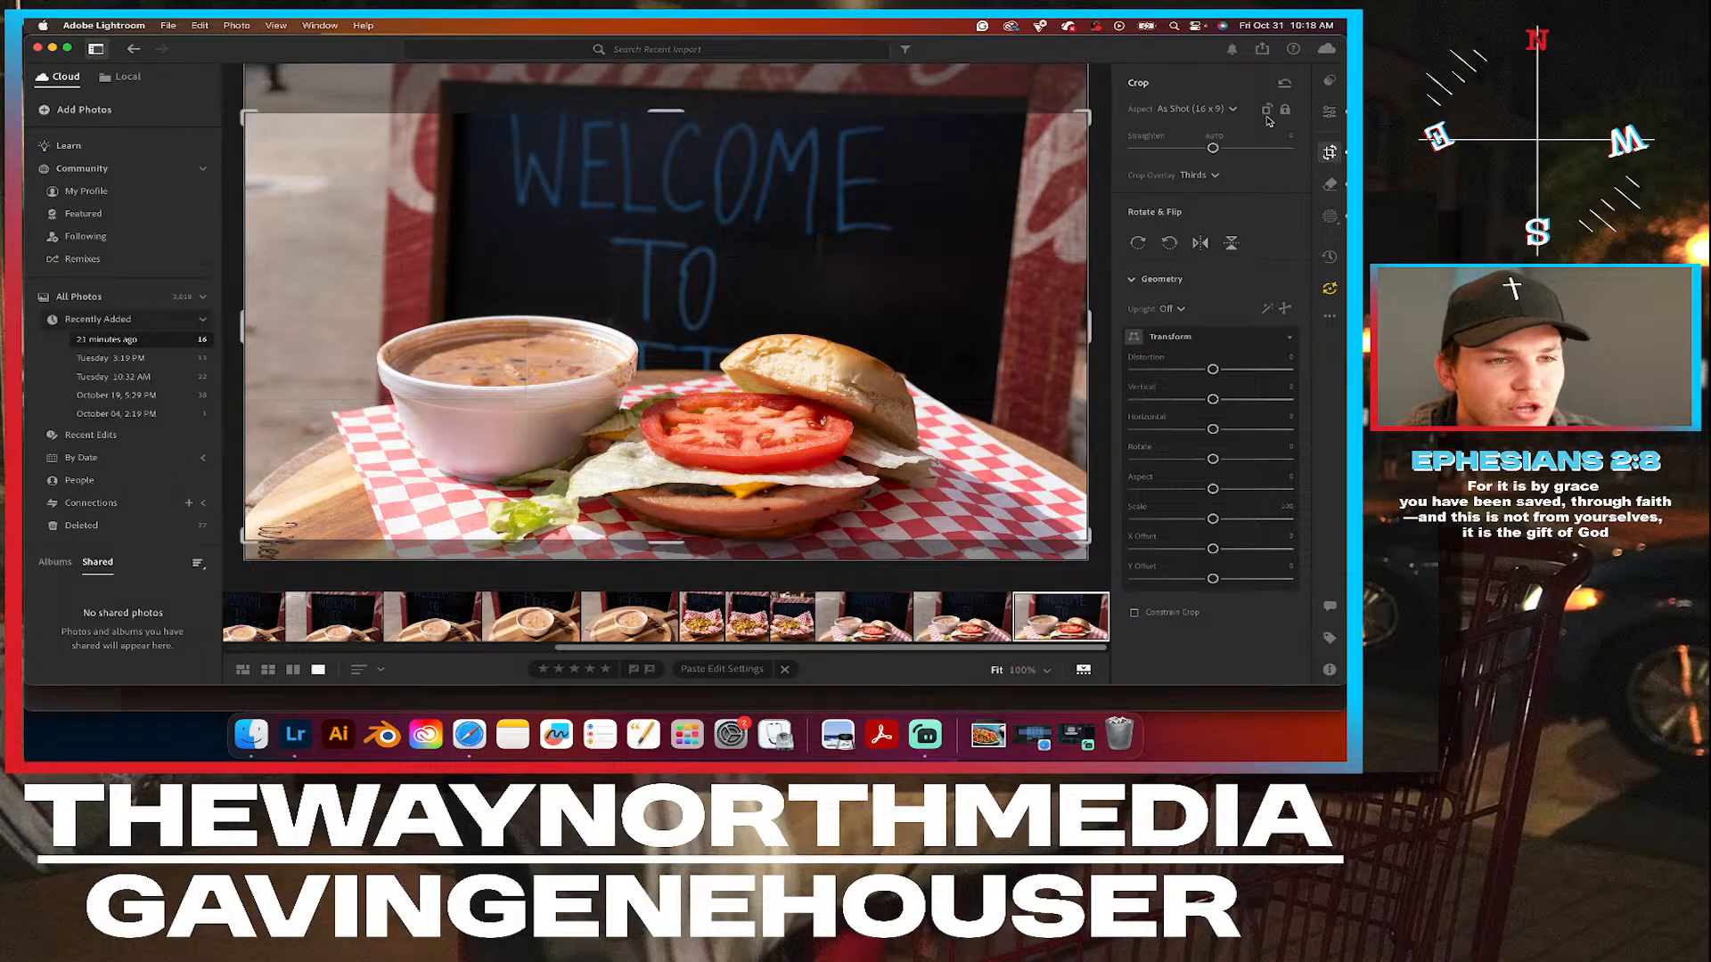
pyautogui.click(1211, 111)
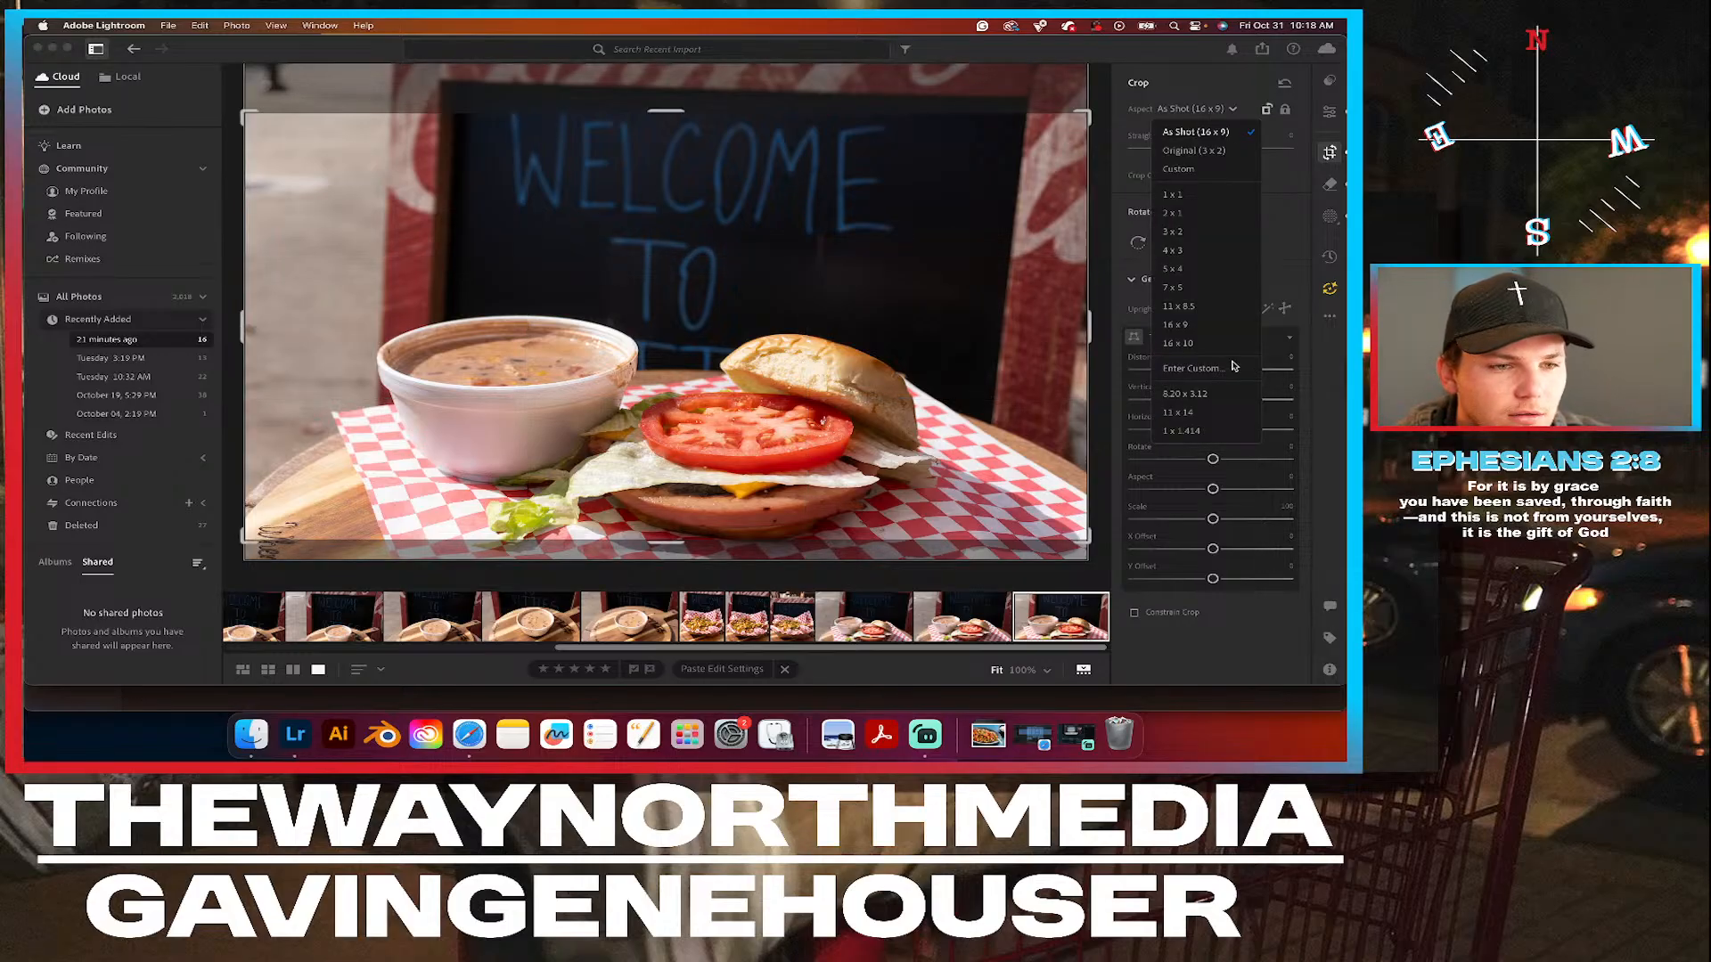
pyautogui.click(1173, 268)
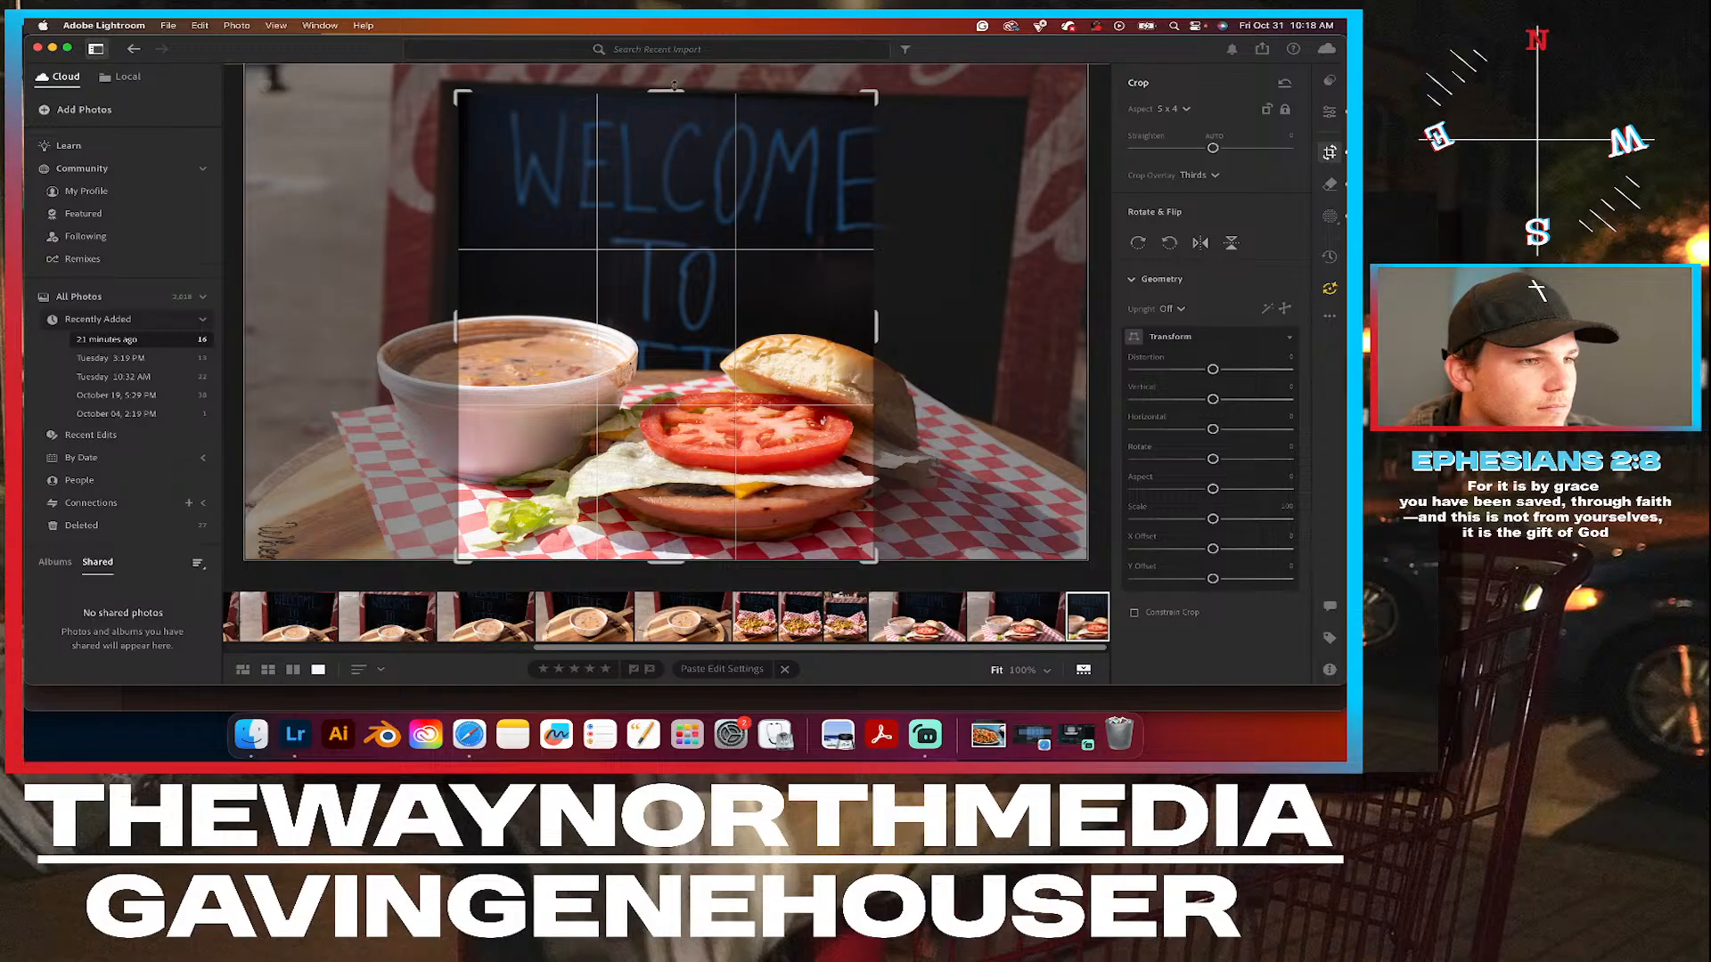
# Reposition and slightly tighten the portrait crop around the burger and chalkboard lettering, and return to the edit settings.
pyautogui.moveTo(673, 87); pyautogui.dragTo(672, 29)
pyautogui.moveTo(675, 349); pyautogui.dragTo(636, 336)
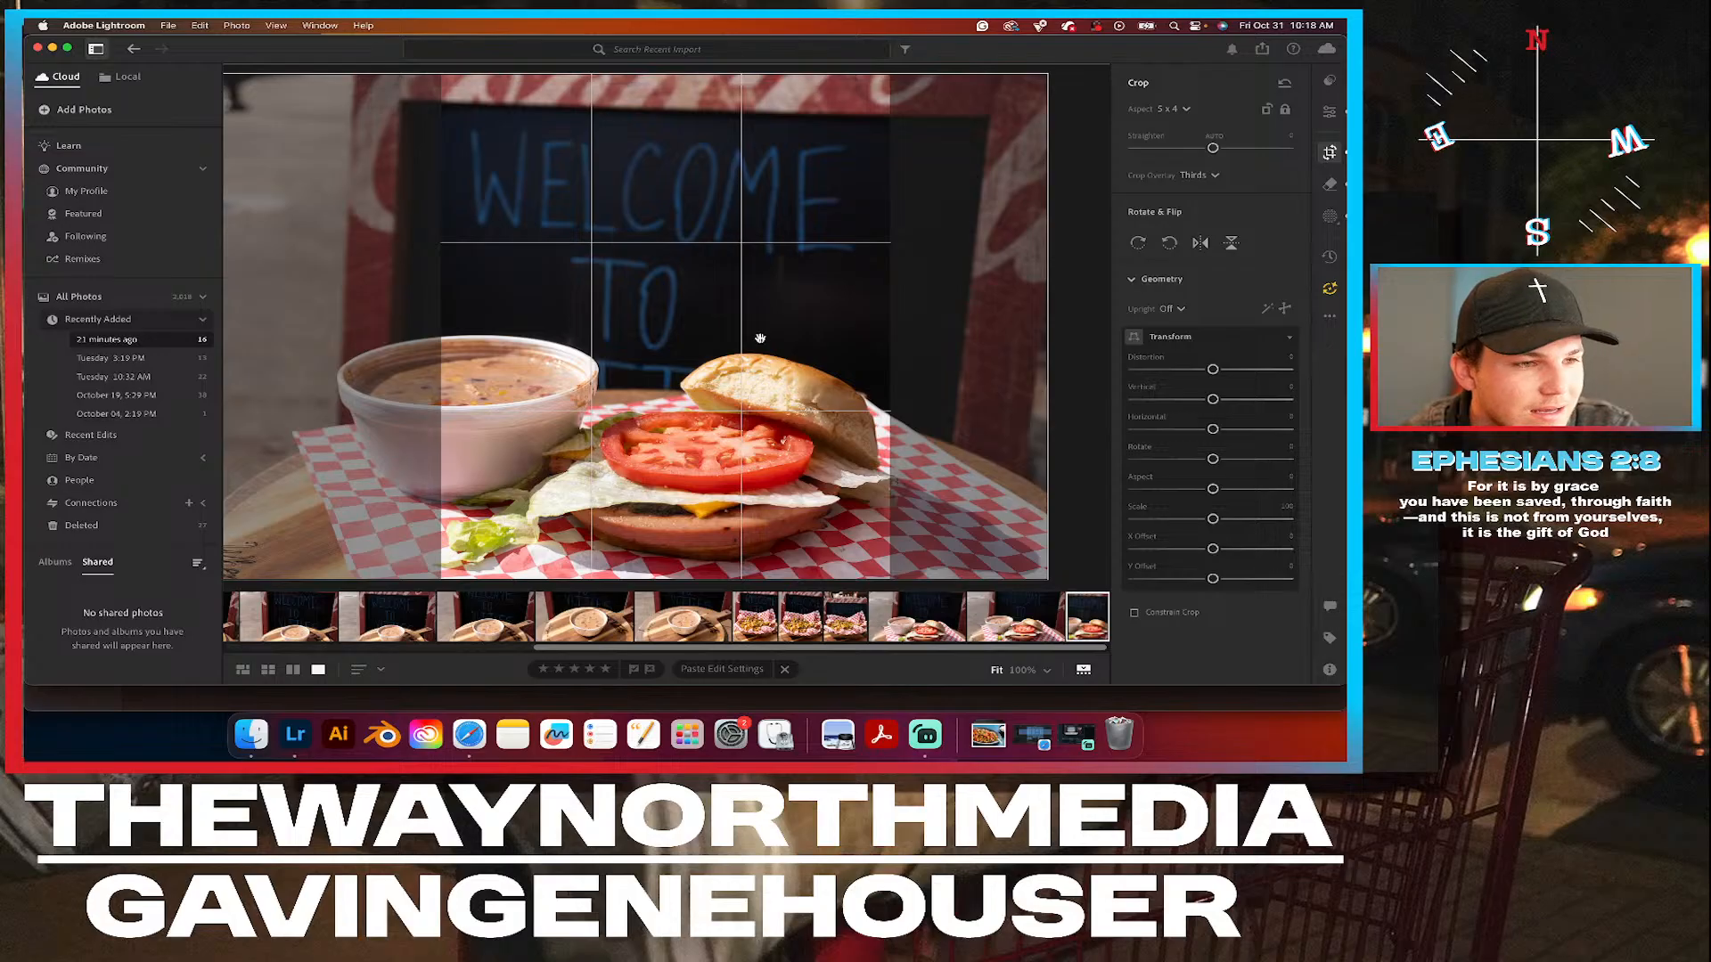
pyautogui.moveTo(658, 75); pyautogui.dragTo(659, 87)
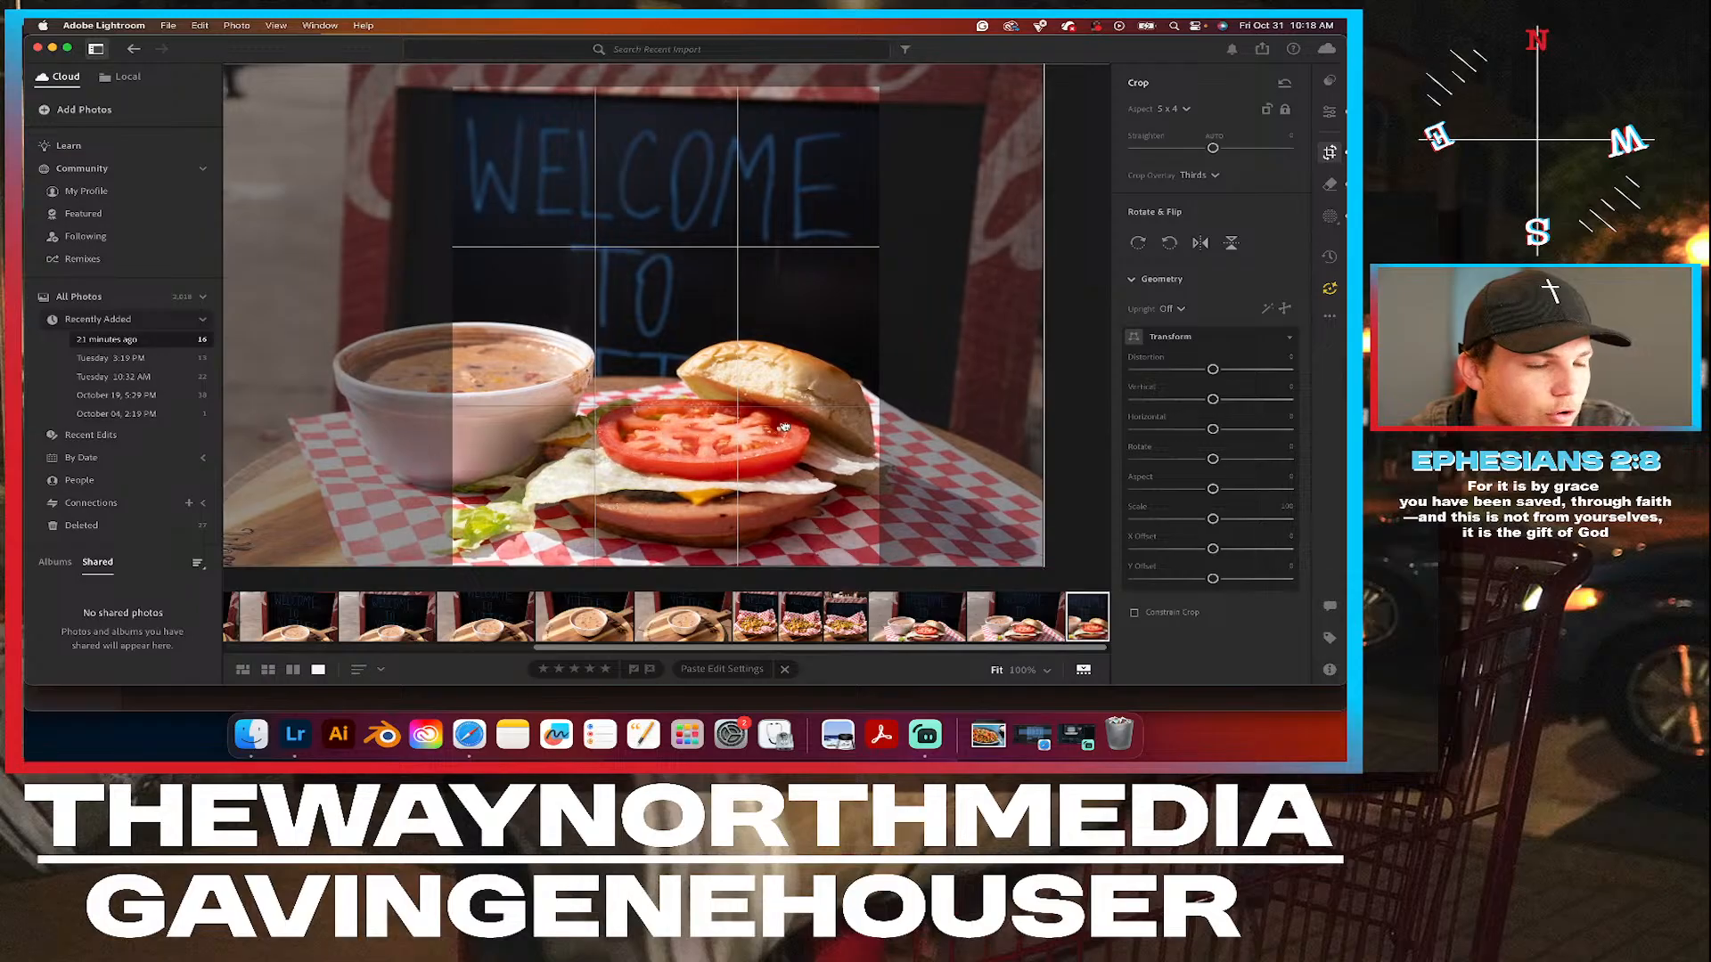
pyautogui.press('e')
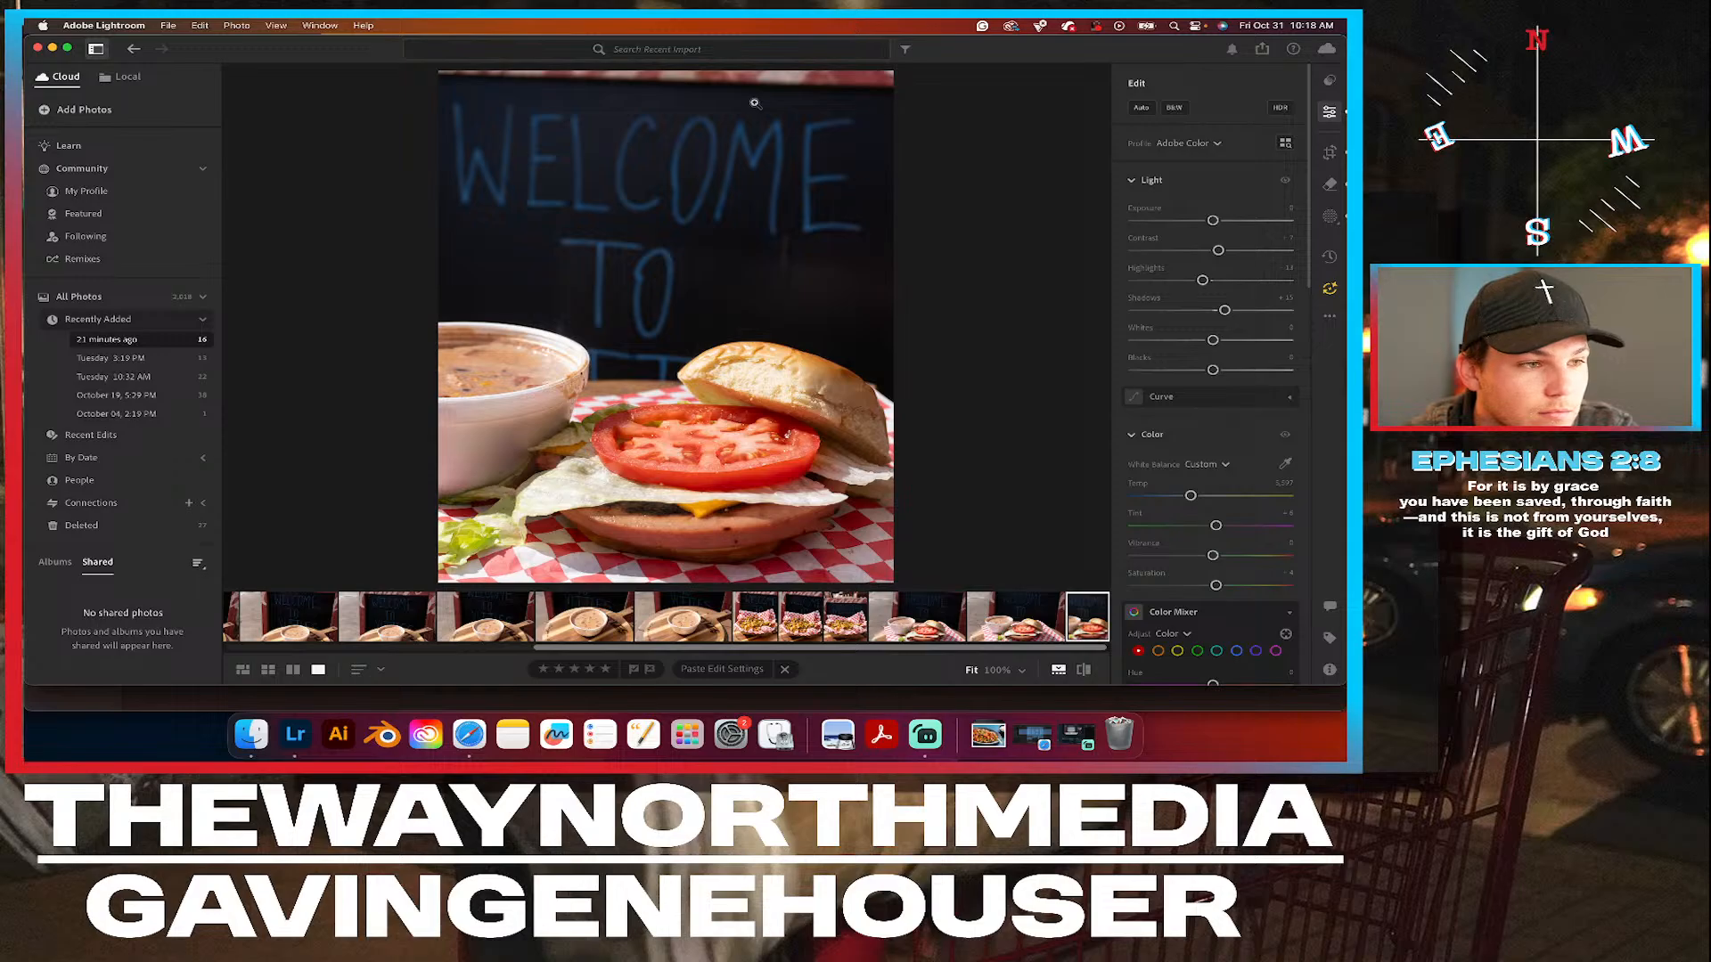
# Expand the burger crop to full photo height, shift it to include more of the soup bowl, and compare the edit with the original.
pyautogui.press('c')
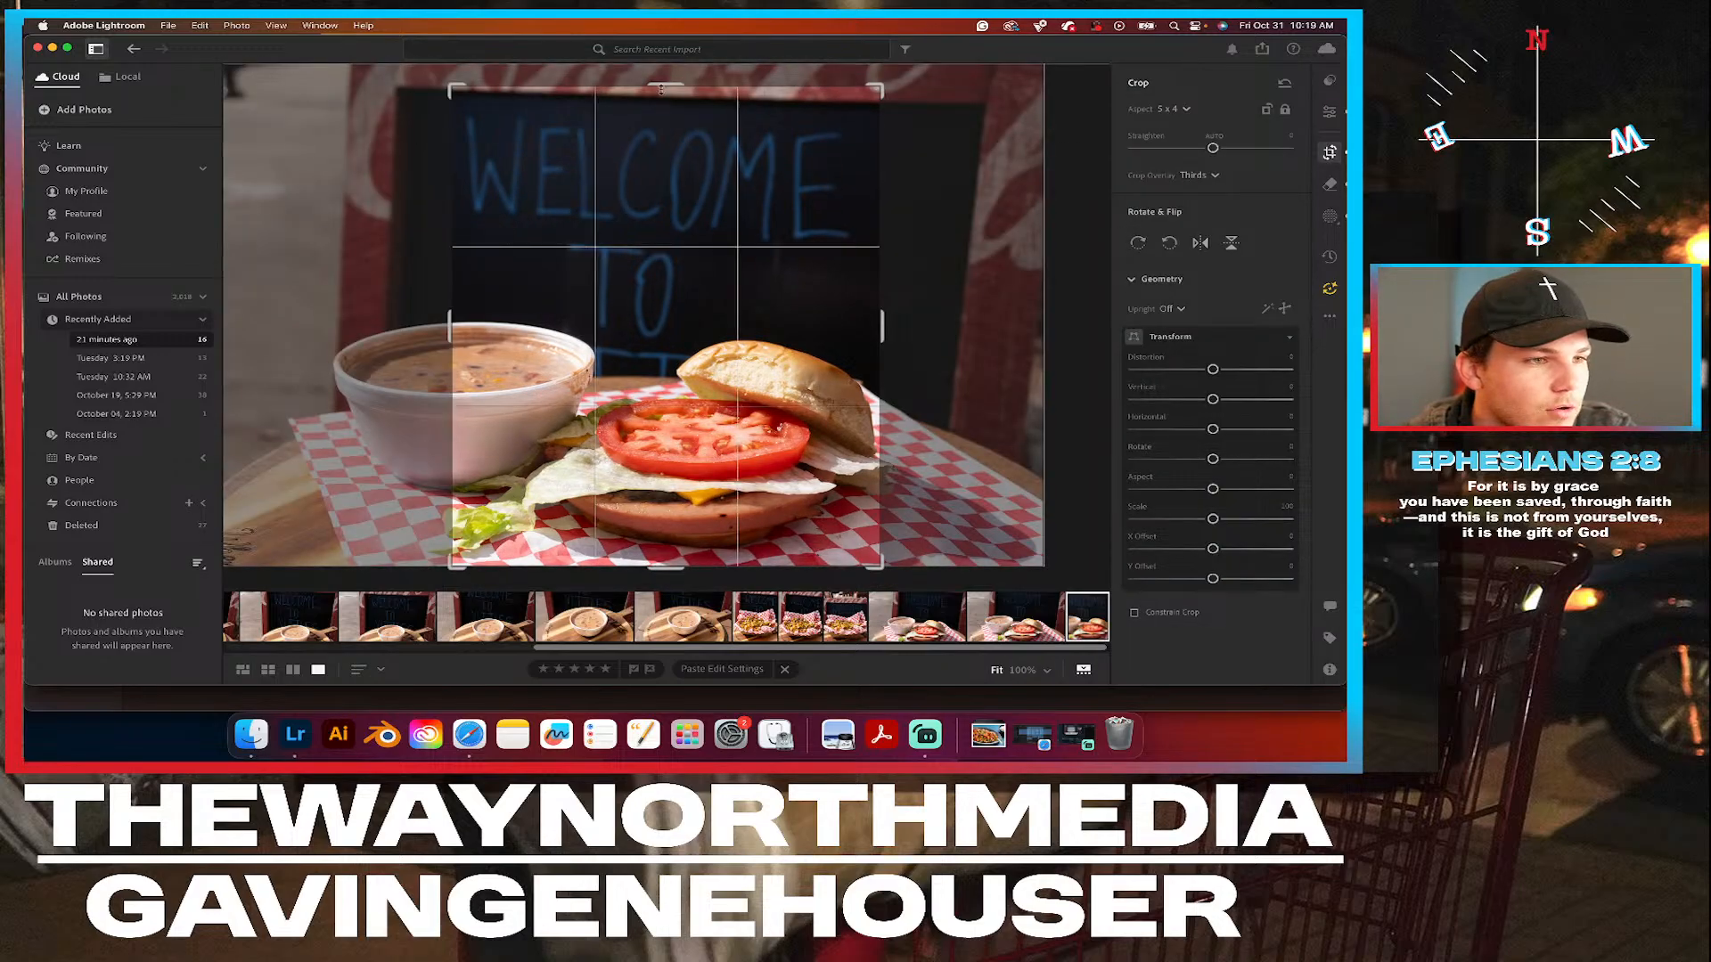
pyautogui.moveTo(662, 85); pyautogui.dragTo(663, 55)
pyautogui.moveTo(654, 298); pyautogui.dragTo(656, 301)
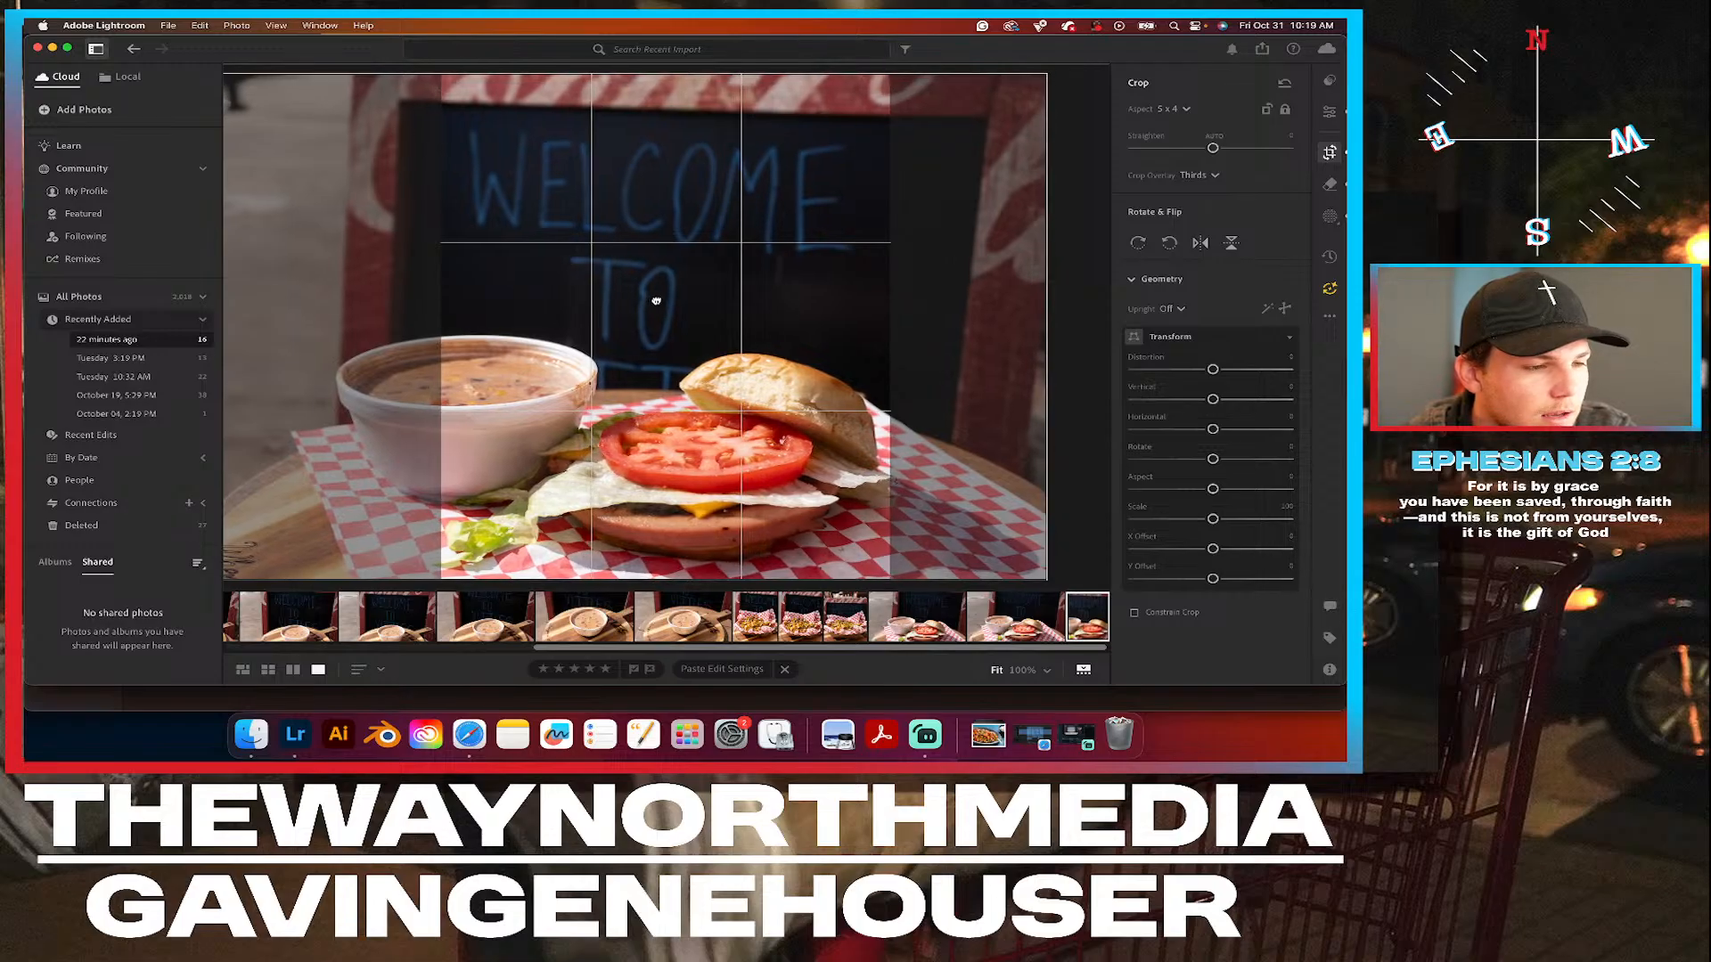
pyautogui.click(1330, 121)
pyautogui.click(1330, 152)
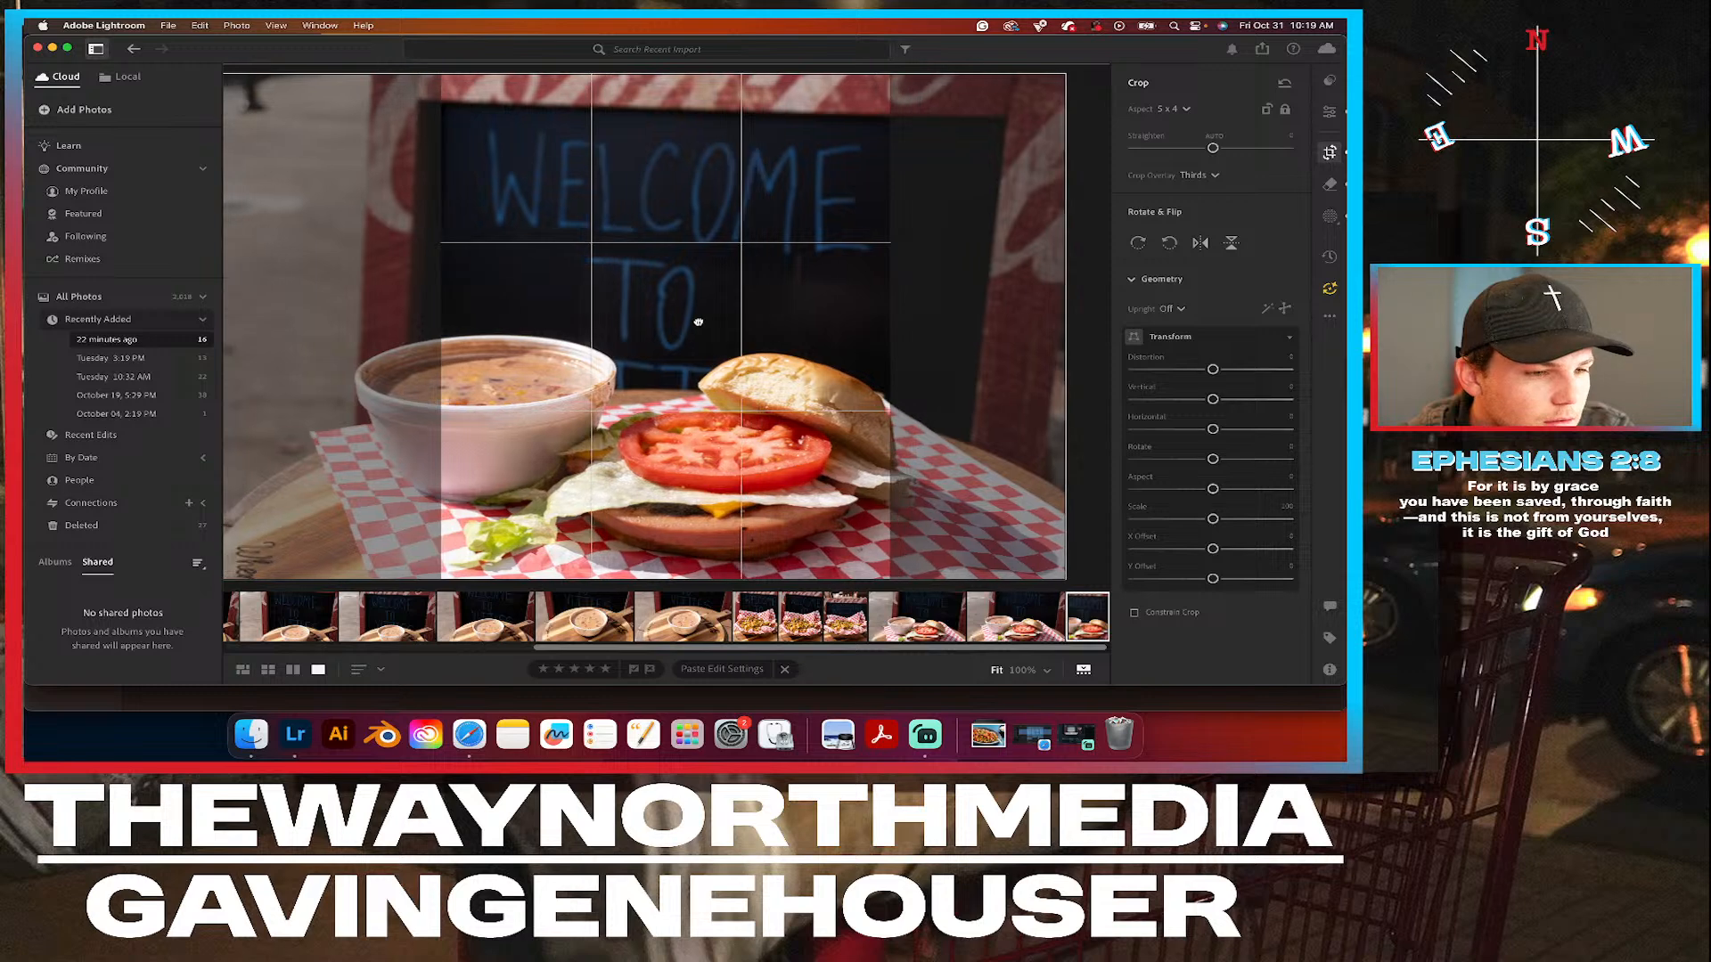
pyautogui.click(1328, 112)
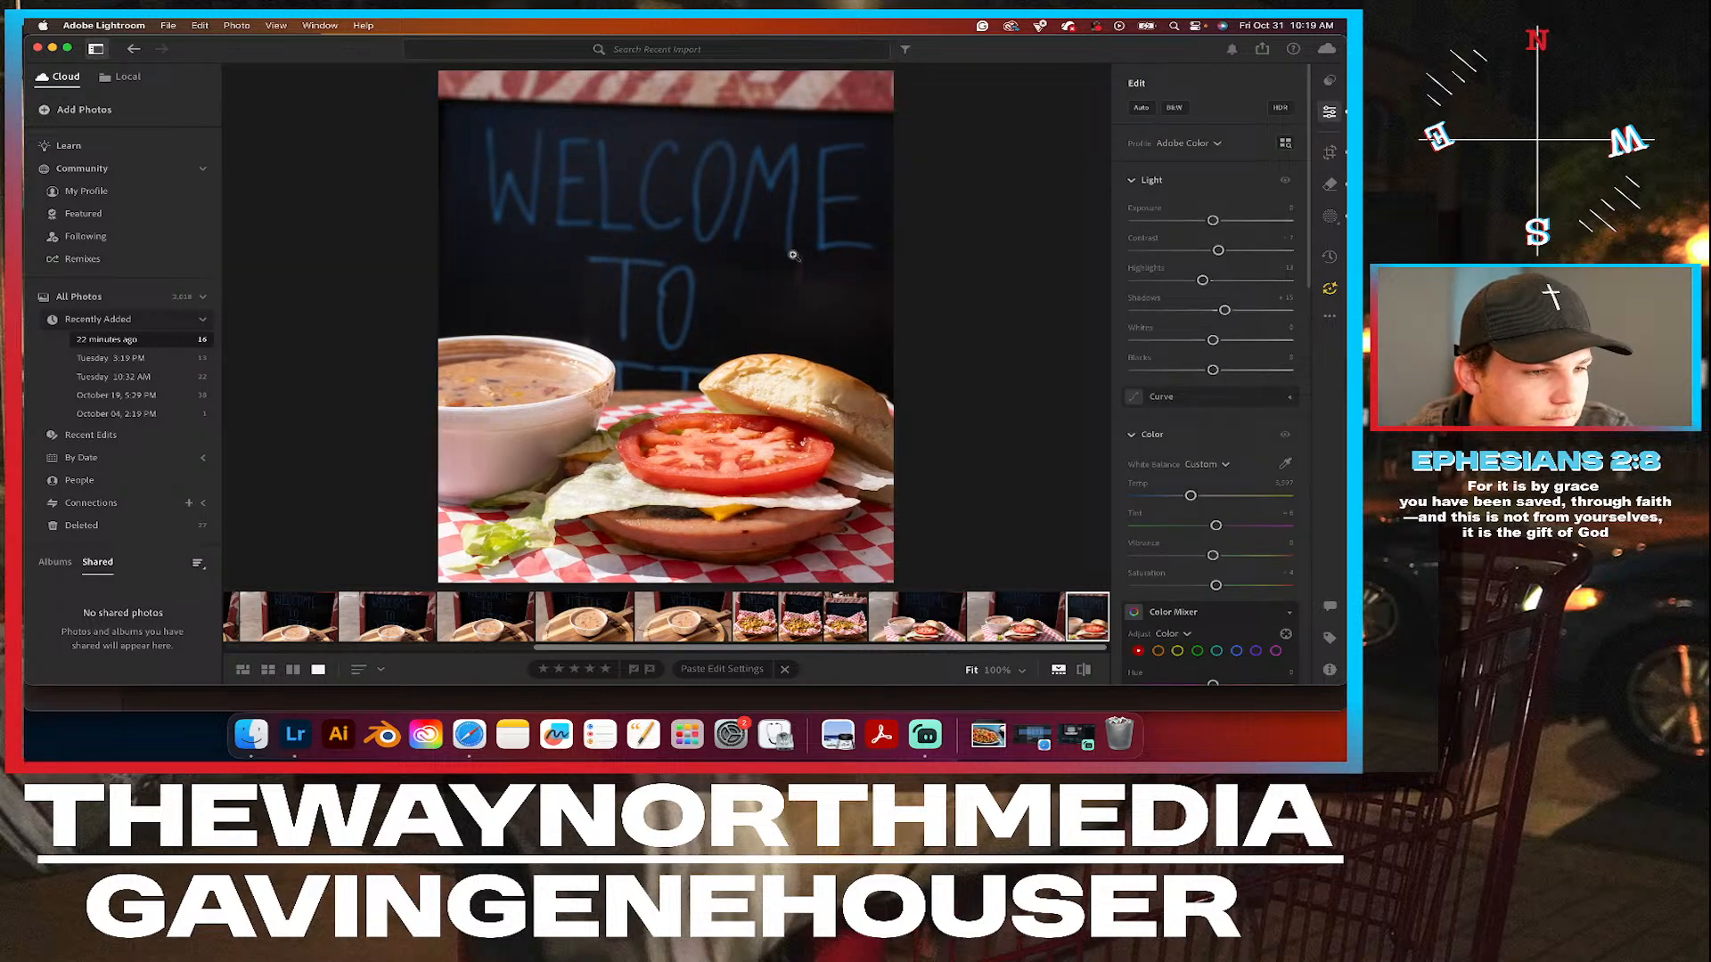
pyautogui.click(1330, 153)
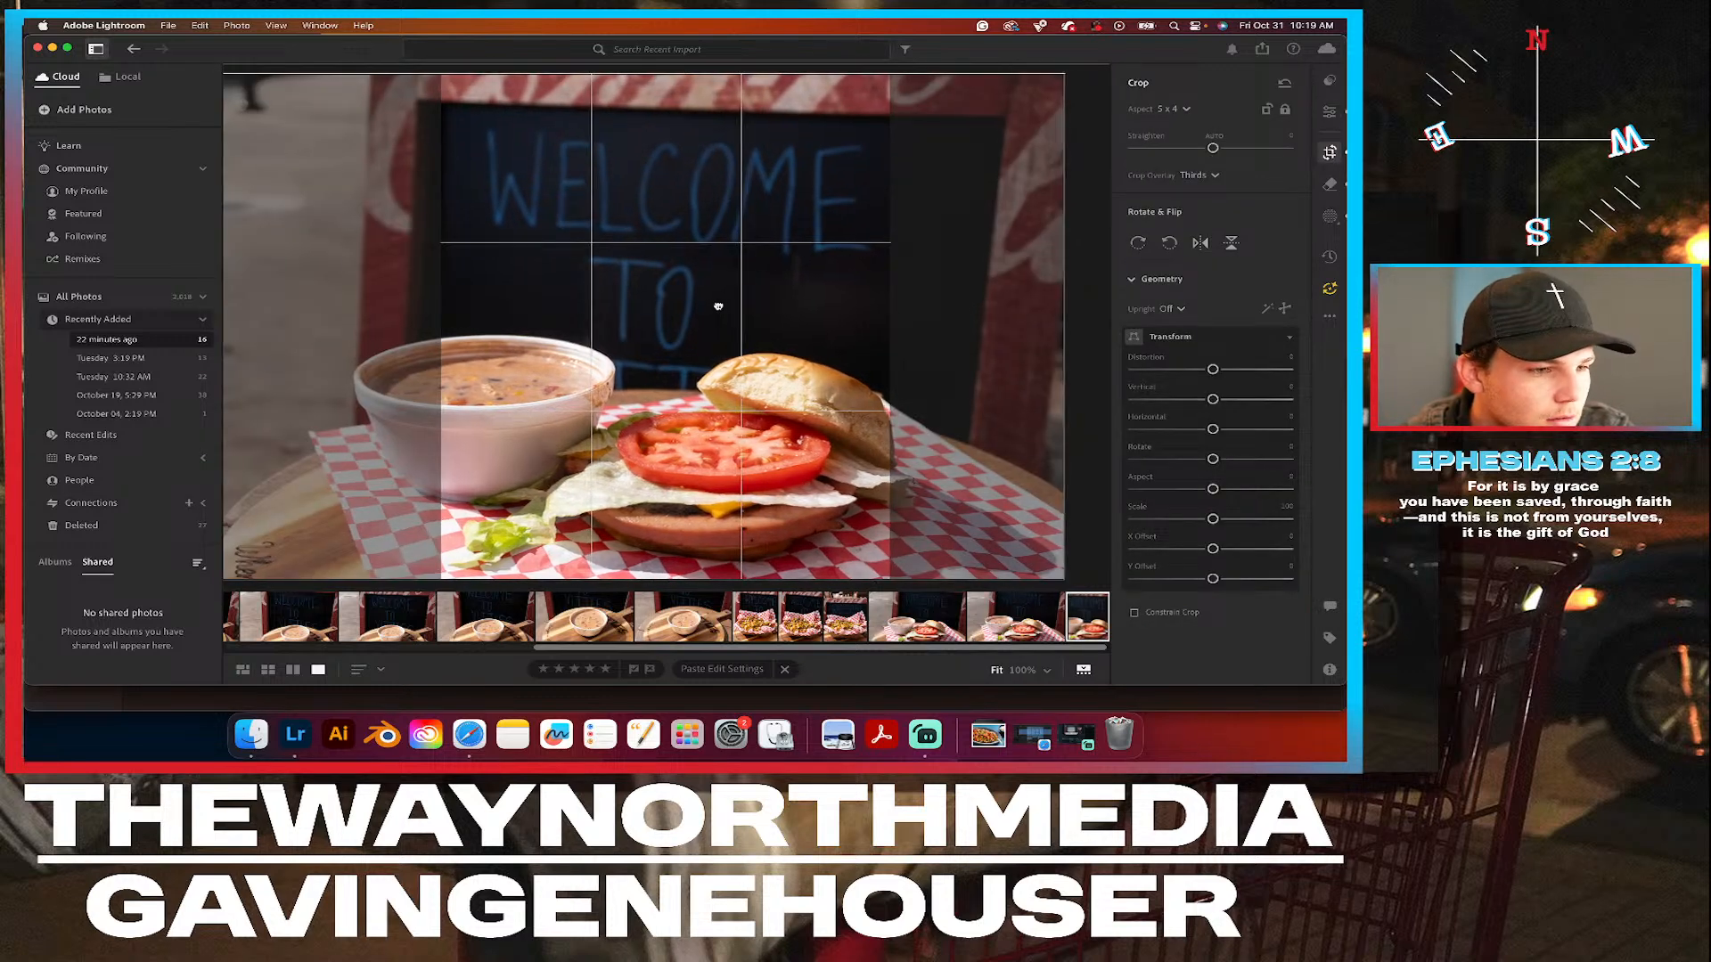
pyautogui.click(1328, 113)
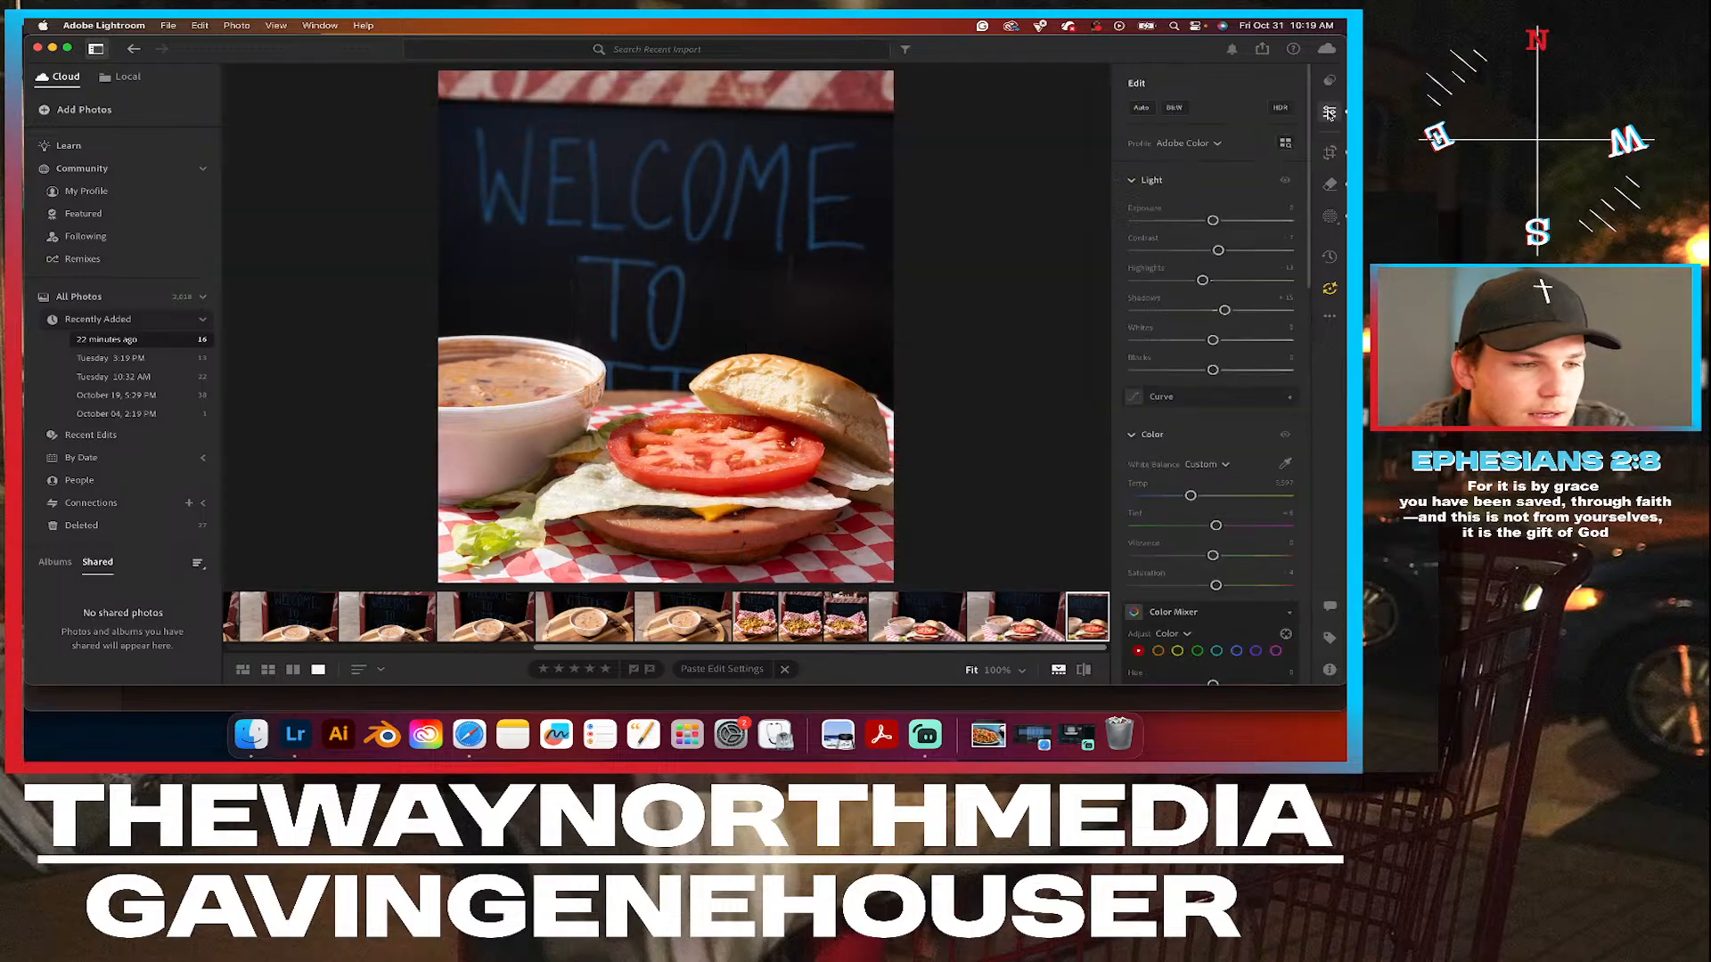
pyautogui.click(1083, 669)
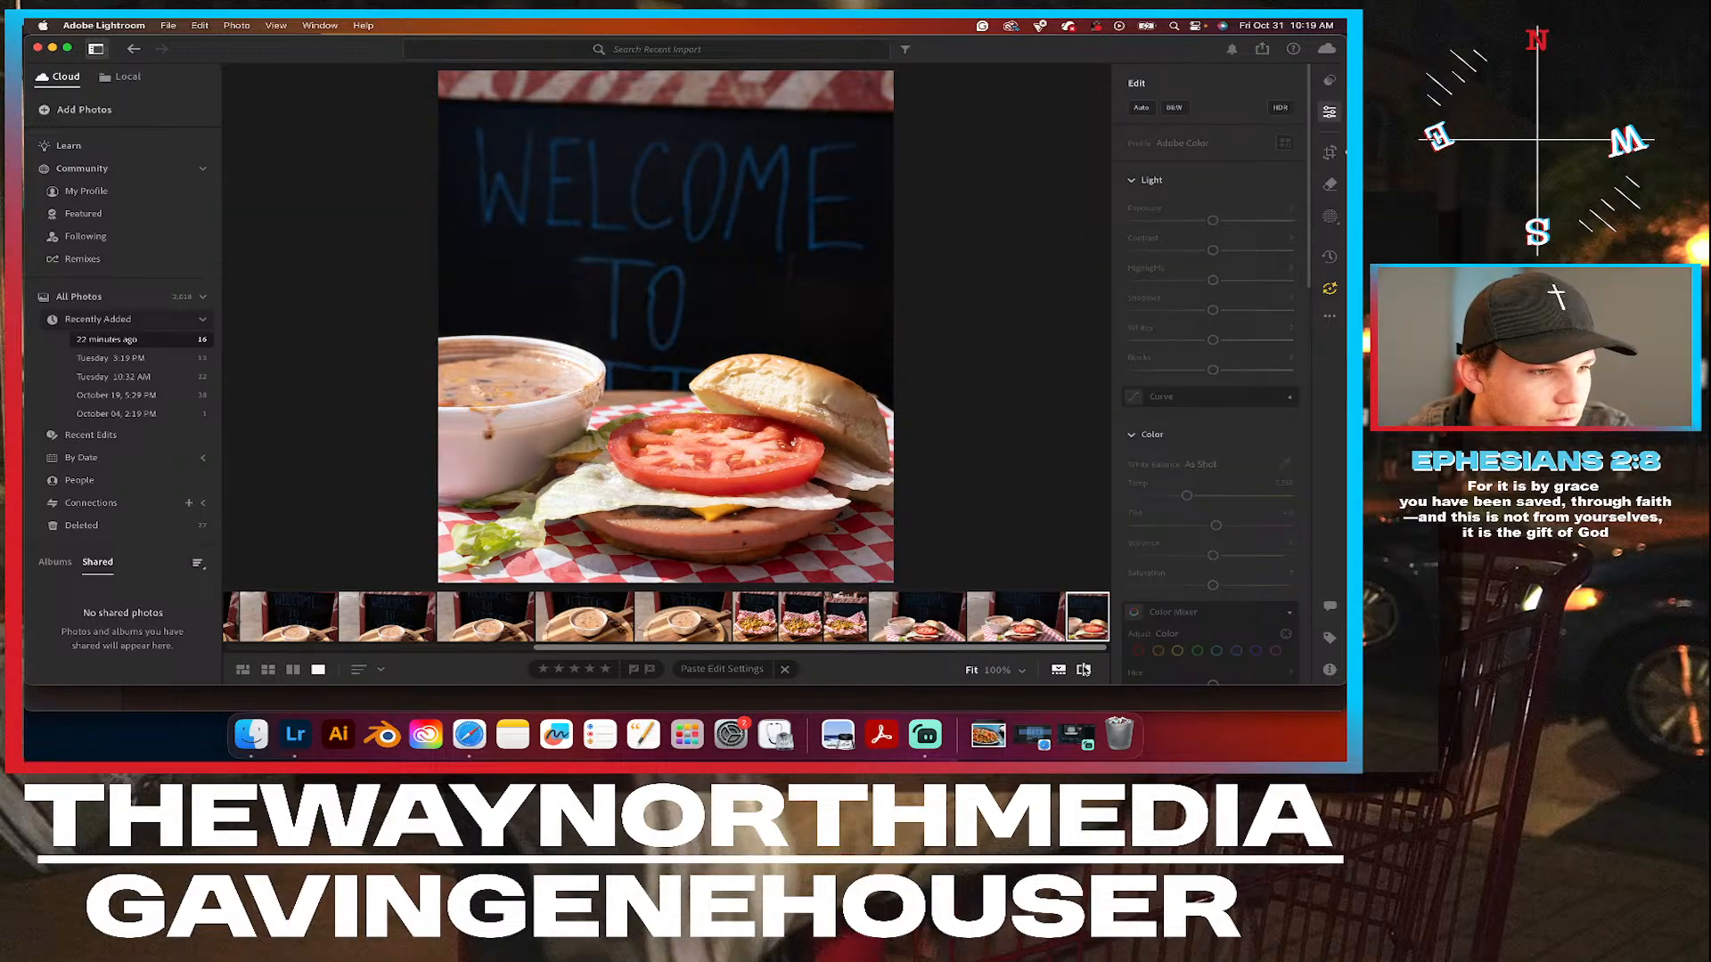
pyautogui.click(1084, 669)
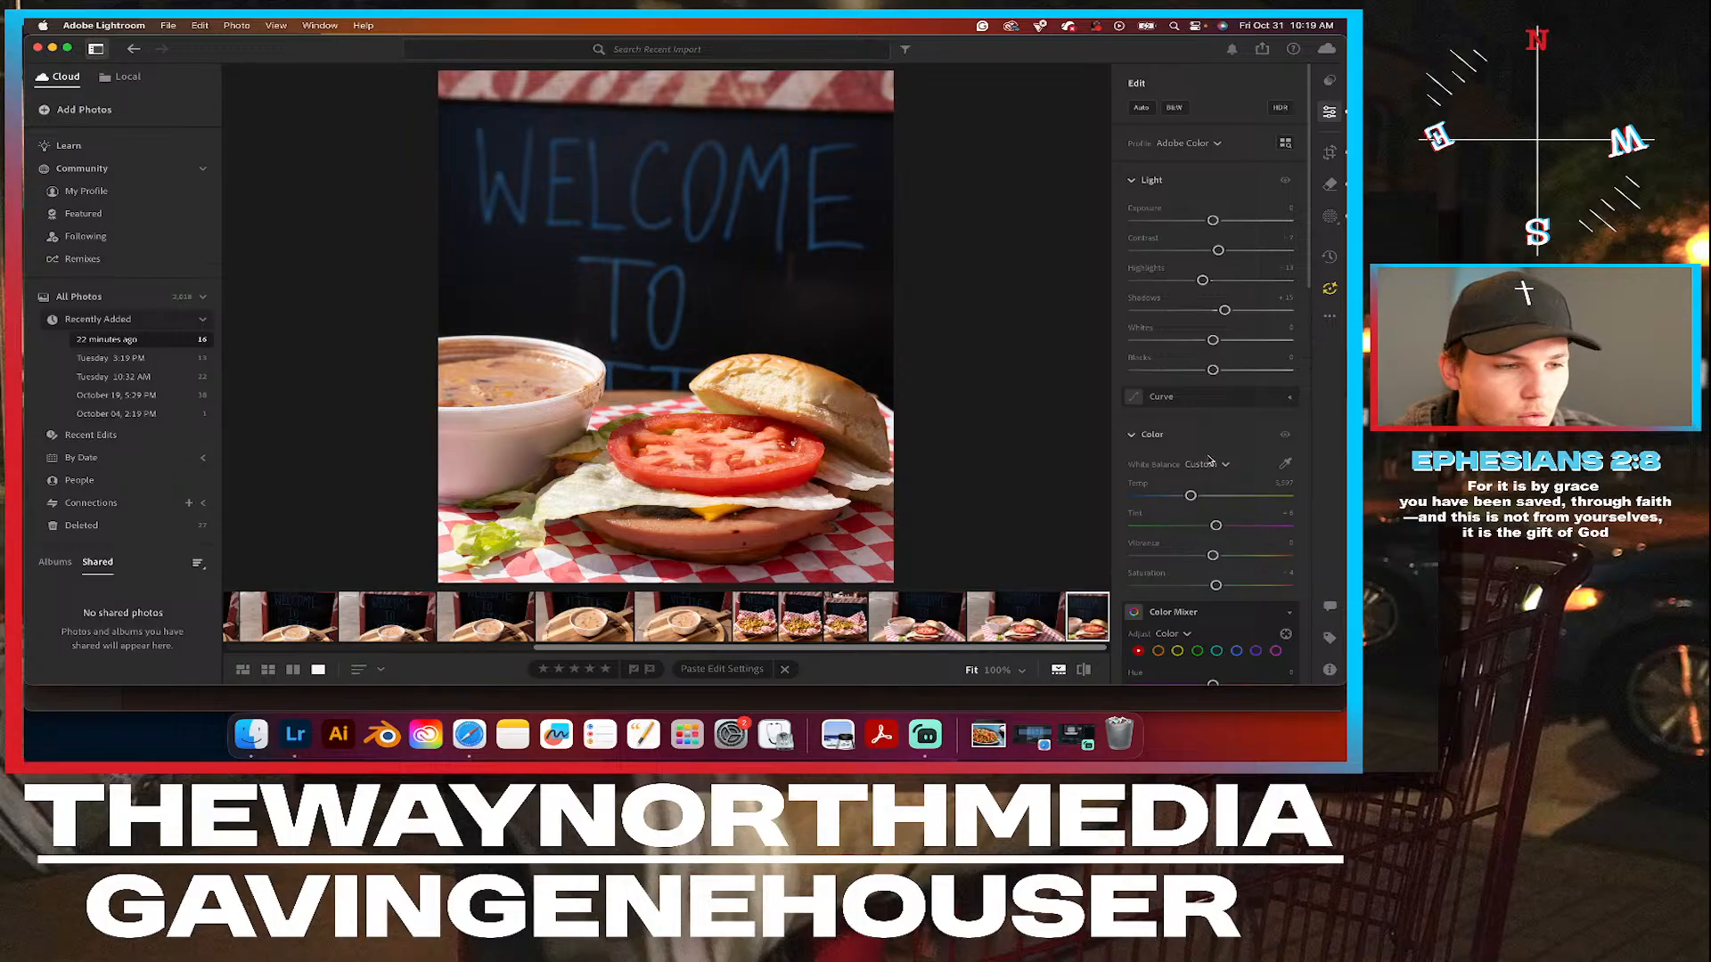
# Use the Color Mixer's targeted adjustment on the lettuce to set yellow saturation to +20 and yellow hue to +17.
pyautogui.scroll(-5, 1211, 439)
pyautogui.click(1285, 443)
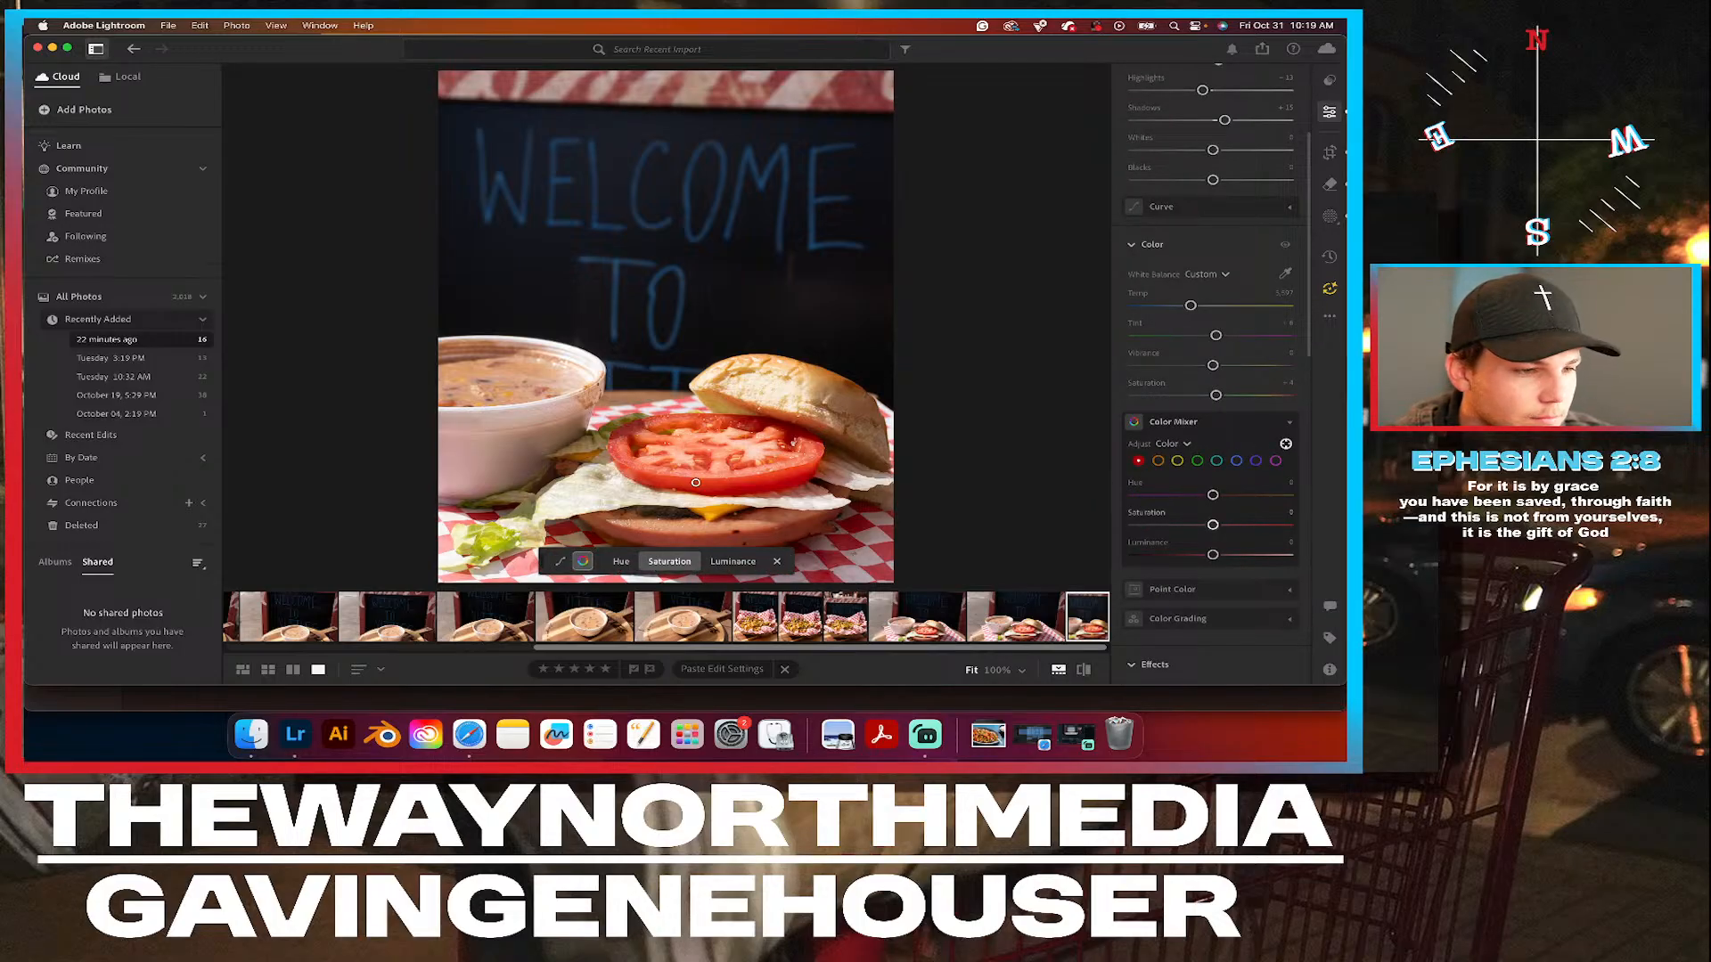
pyautogui.moveTo(586, 495)
pyautogui.mouseDown()
pyautogui.moveTo(649, 495)
pyautogui.moveTo(597, 496)
pyautogui.mouseUp()
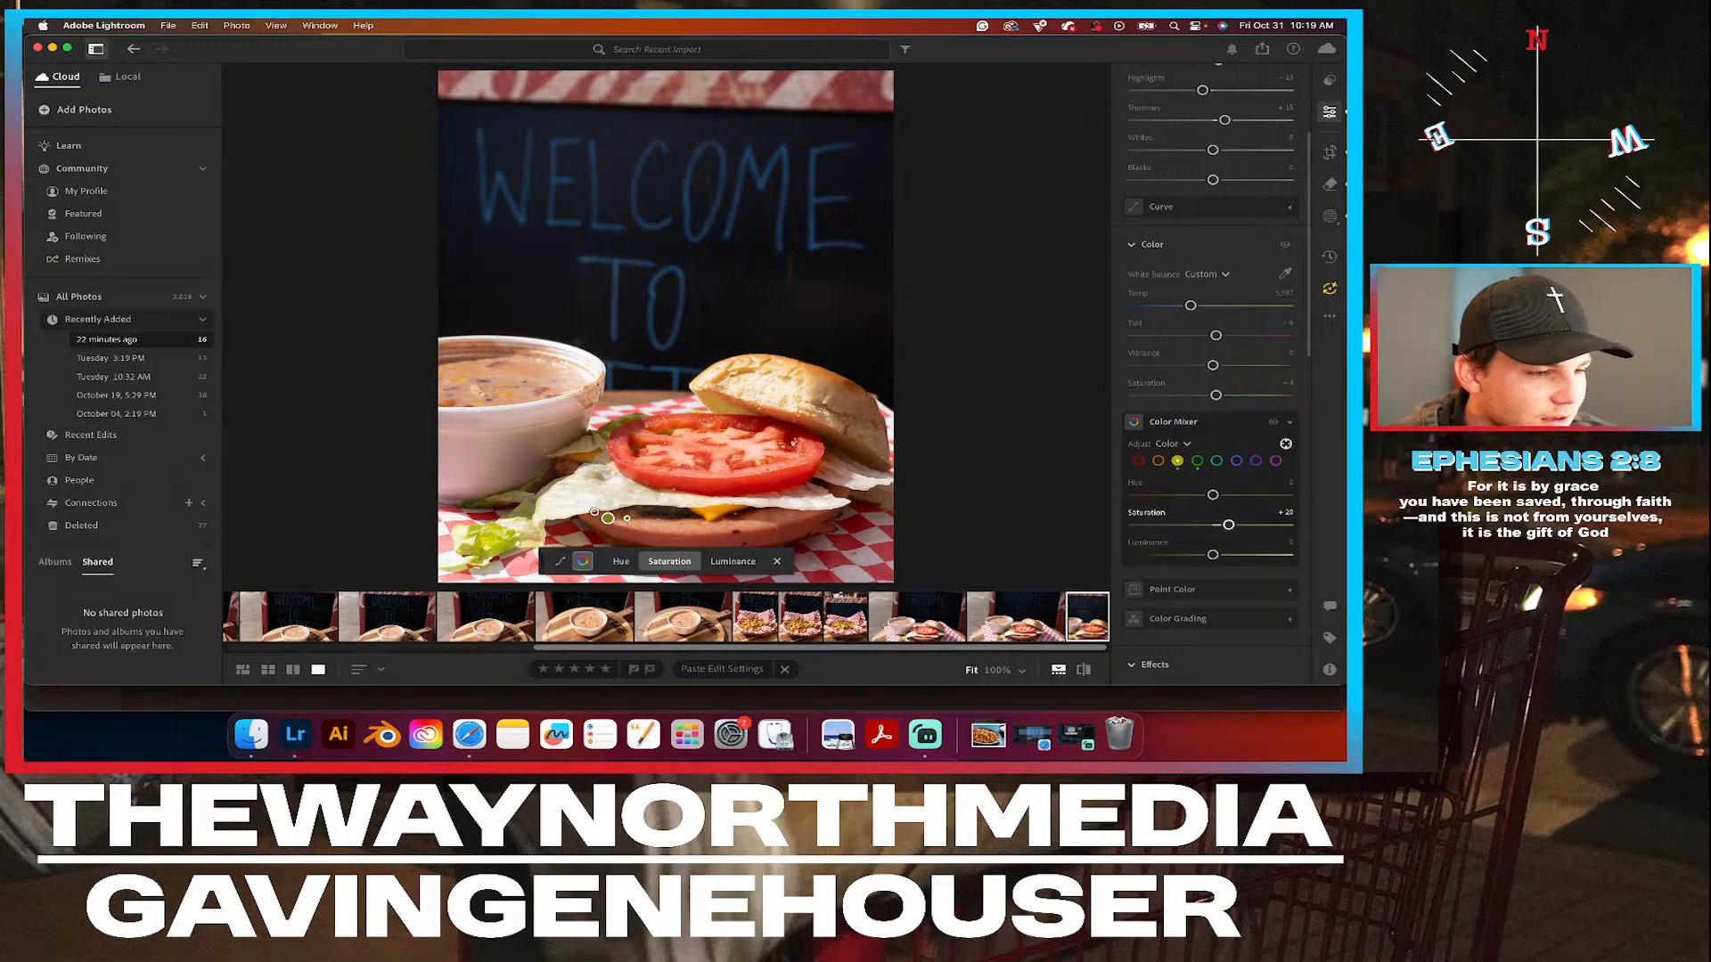
pyautogui.click(622, 563)
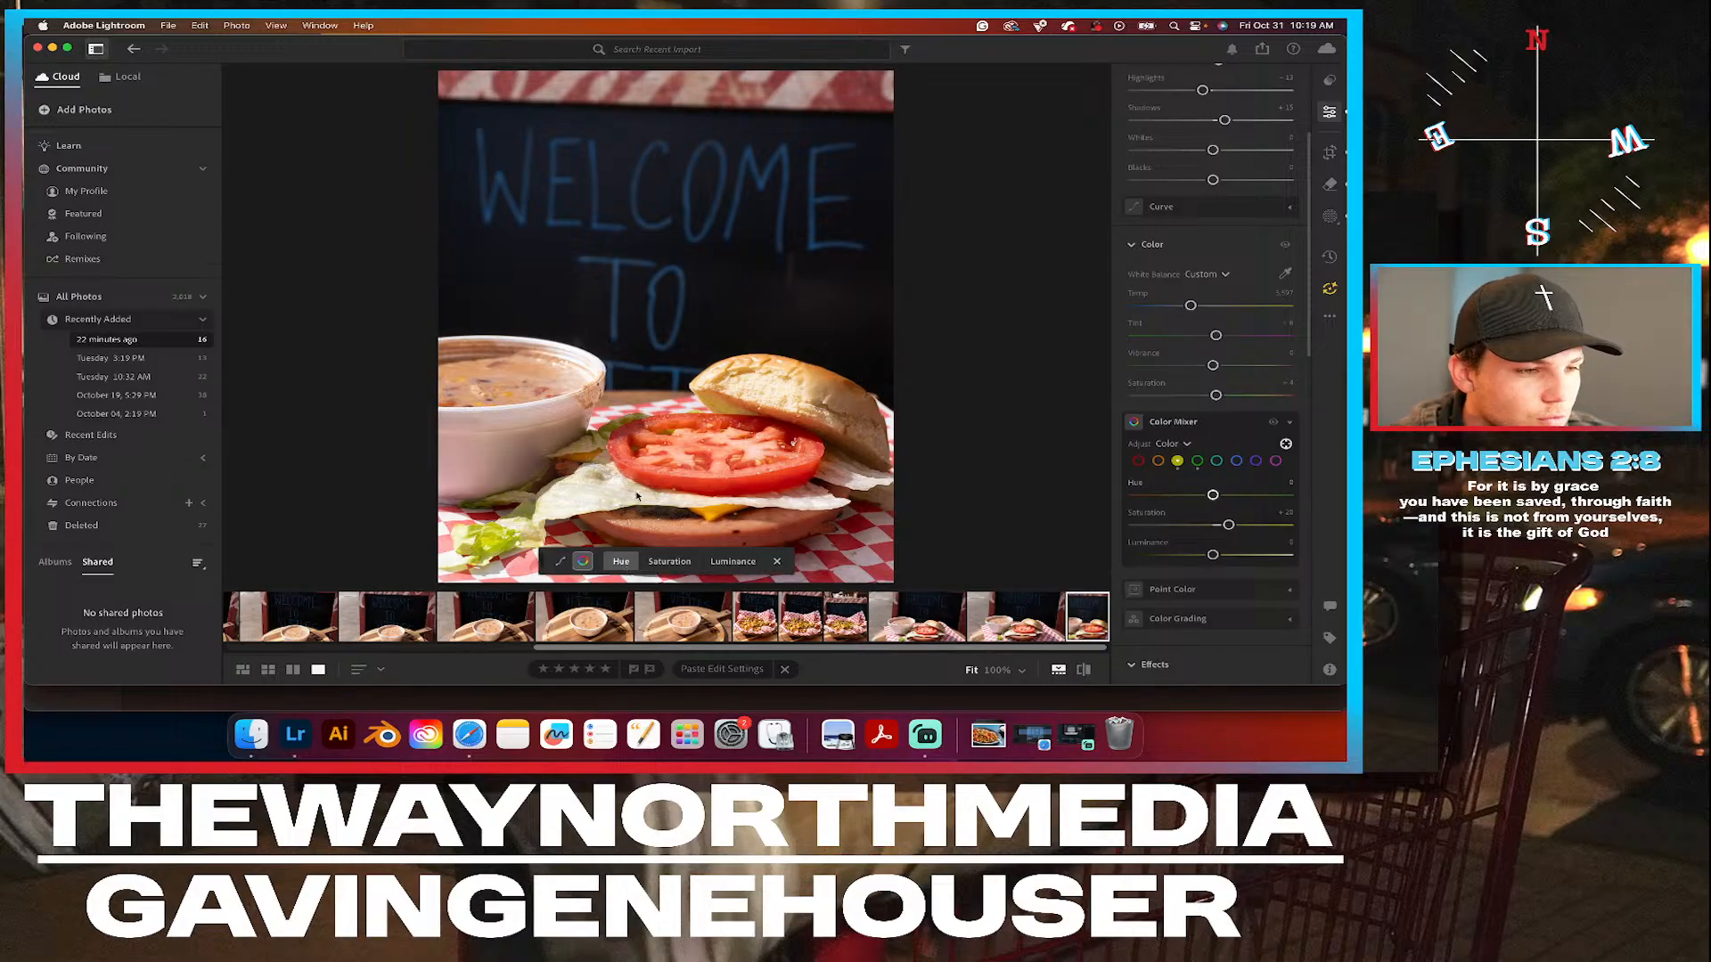
pyautogui.moveTo(596, 493); pyautogui.dragTo(614, 494)
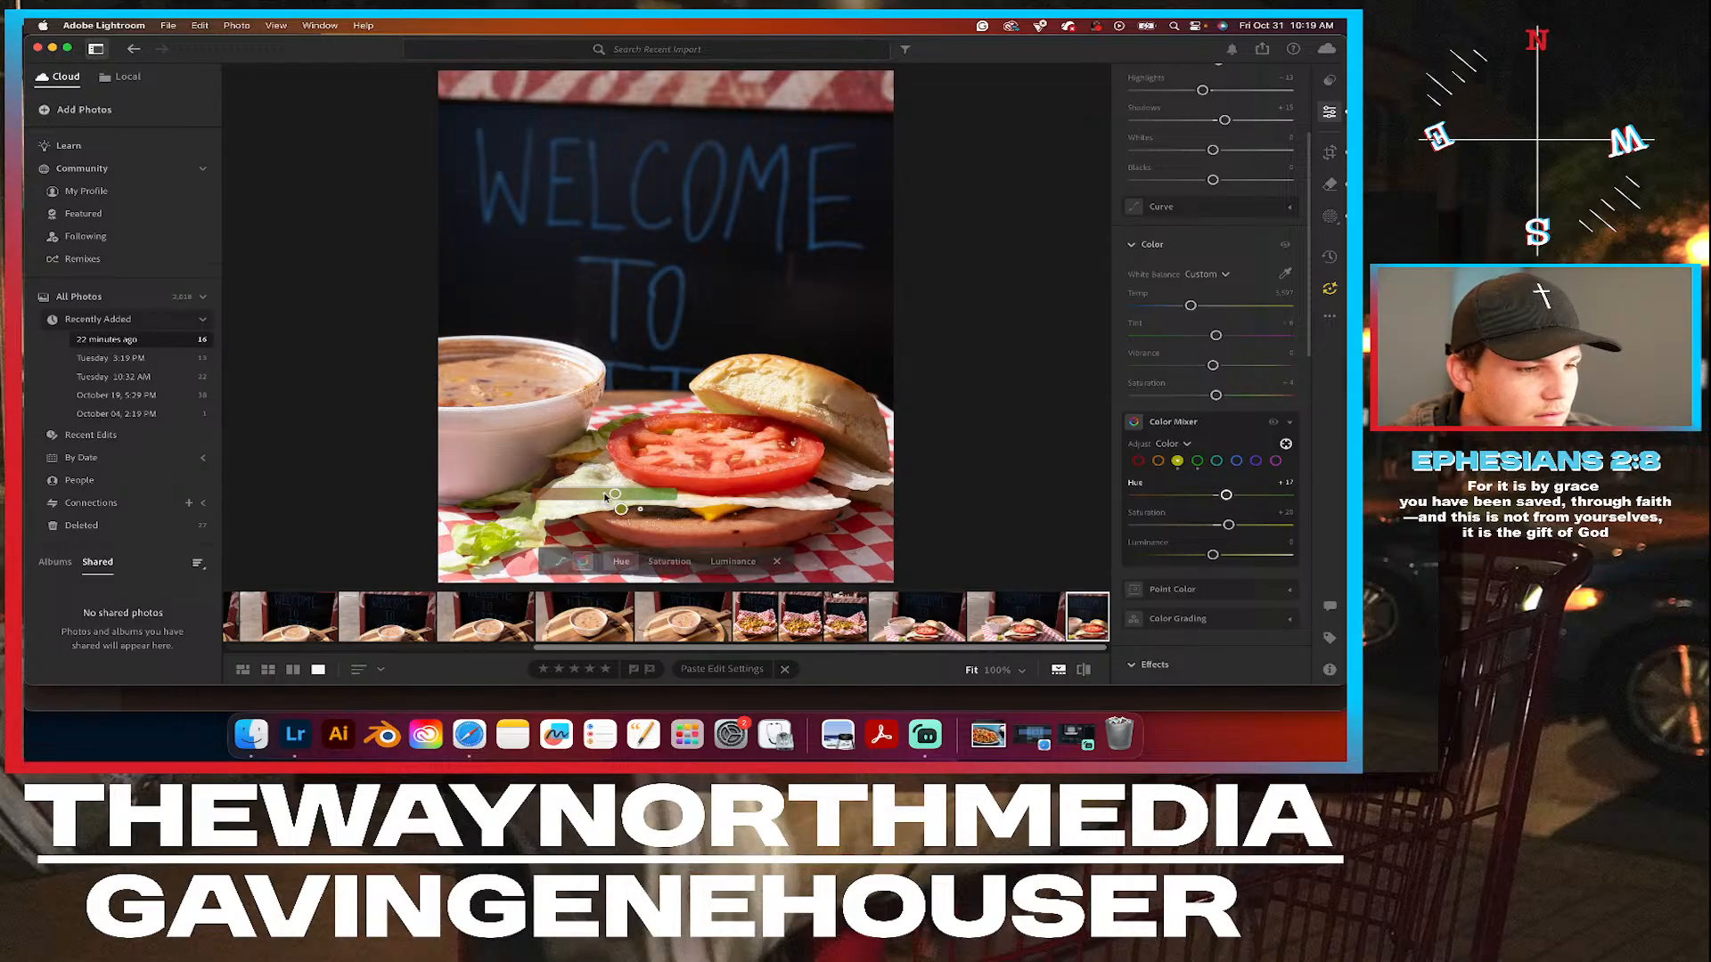
# Compare the burger photo with and without the Color Mixer changes, and leave the targeted adjustment tool.
pyautogui.click(1272, 425)
pyautogui.click(1272, 425)
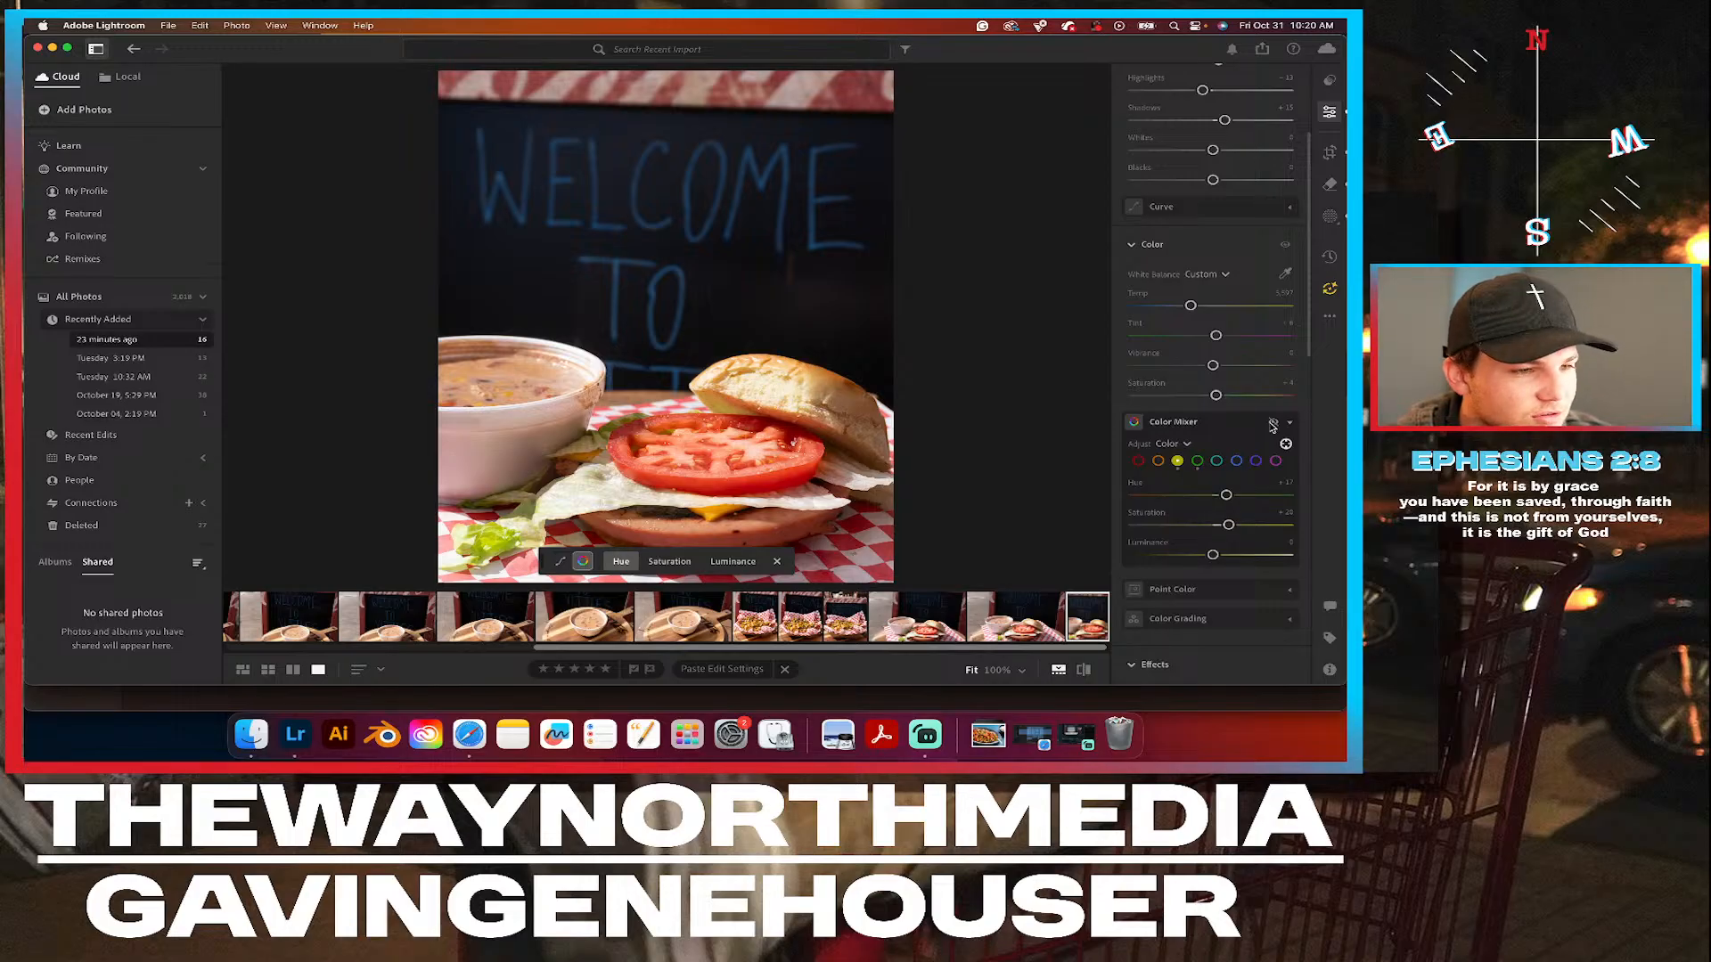
pyautogui.click(1273, 425)
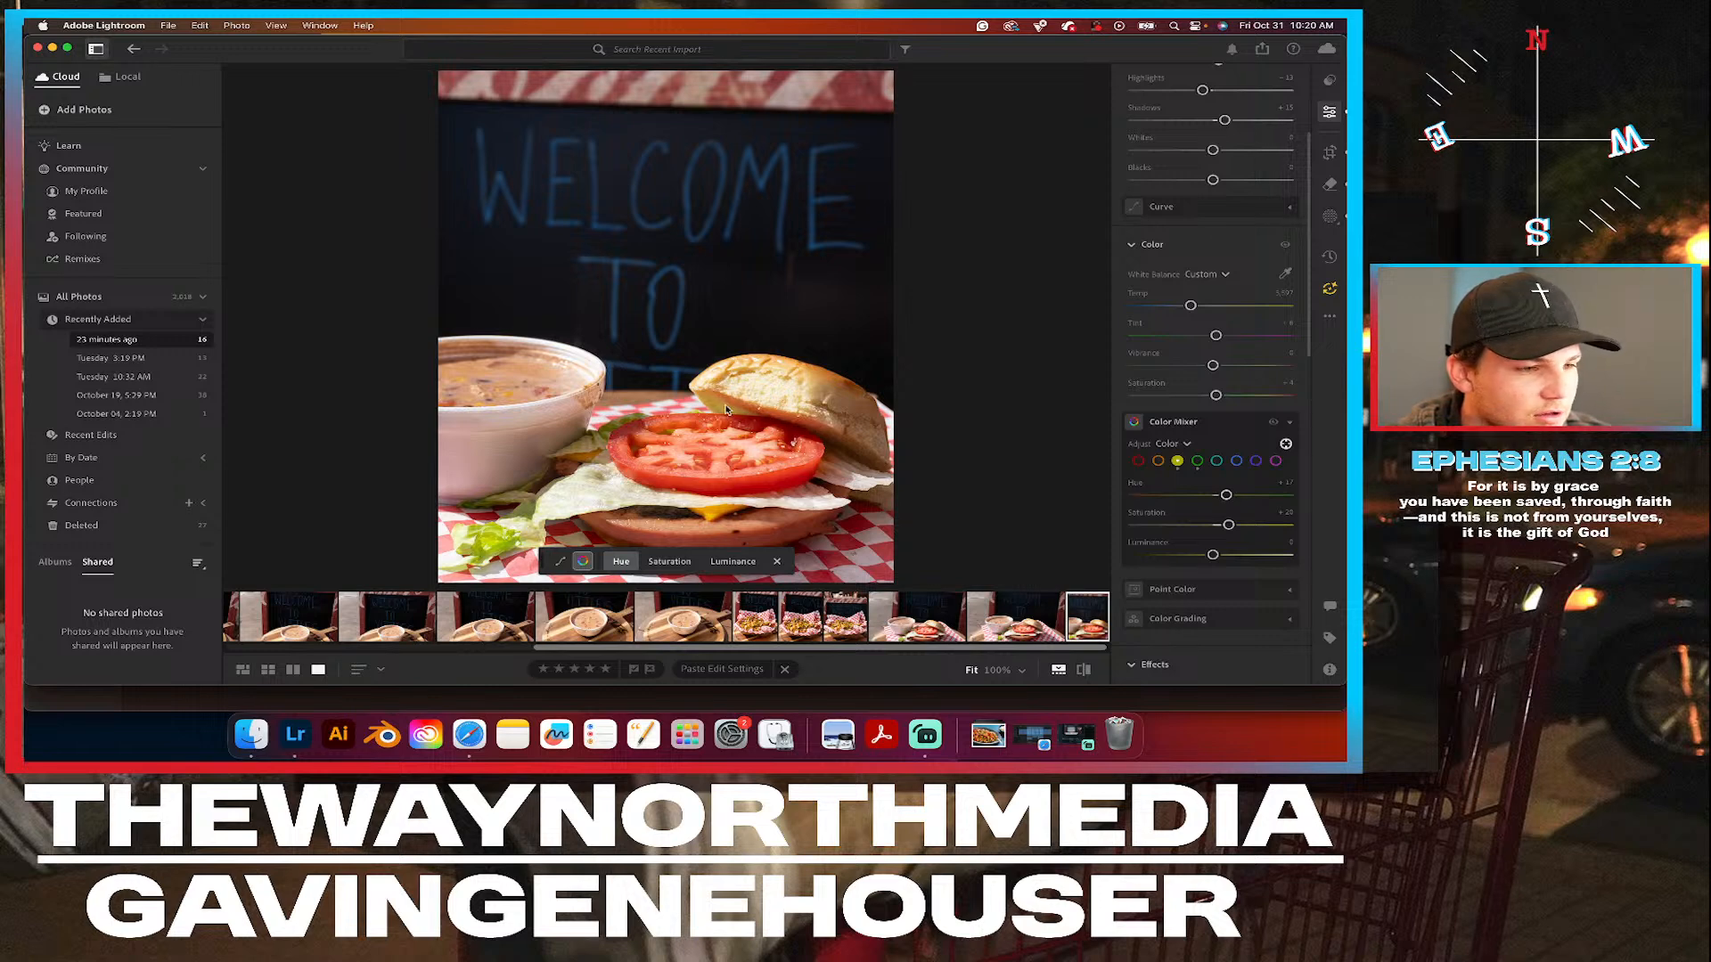
pyautogui.click(1273, 423)
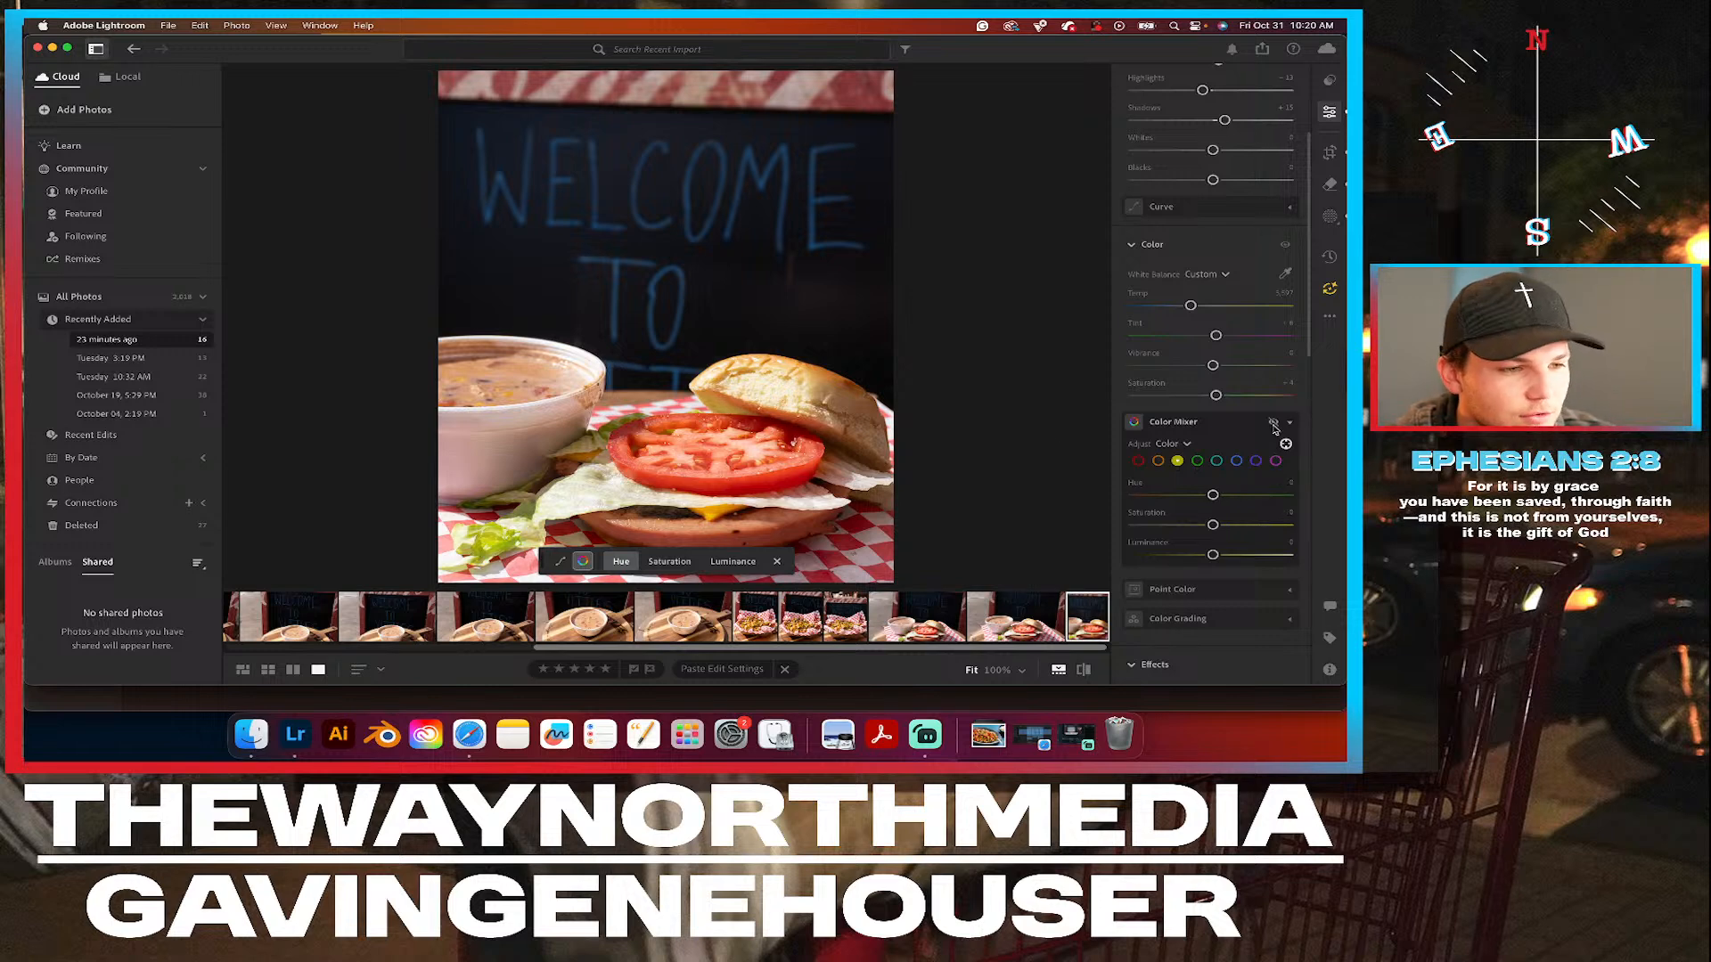
pyautogui.click(1273, 424)
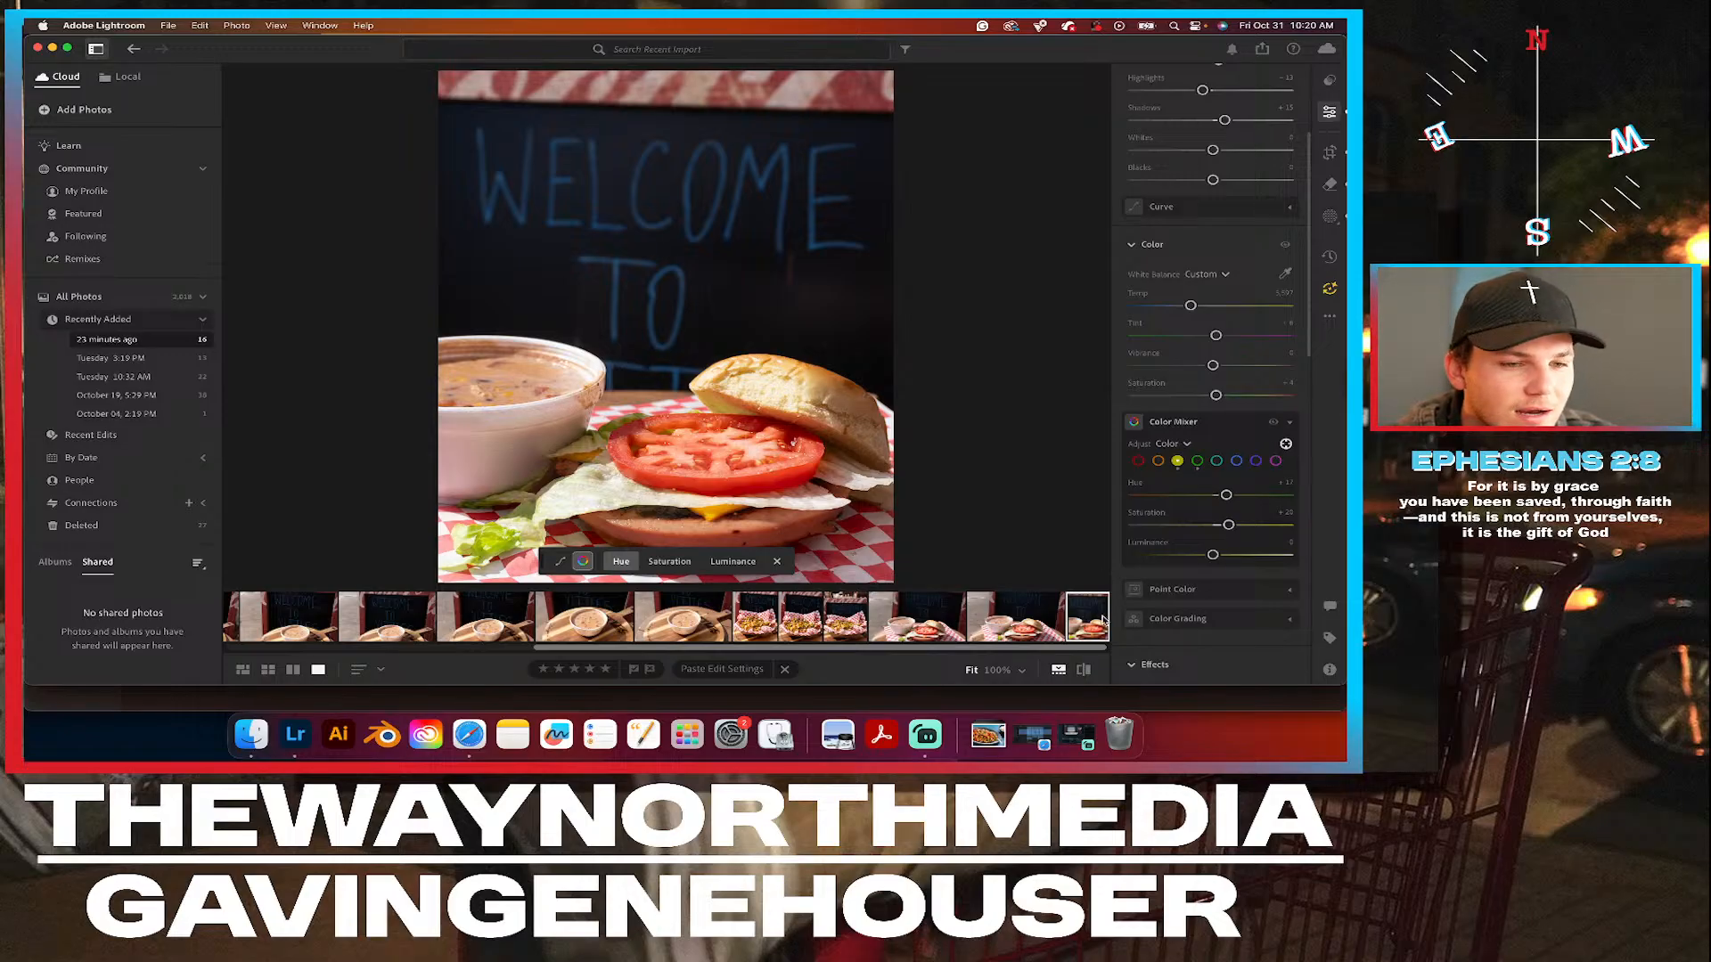
pyautogui.click(1286, 444)
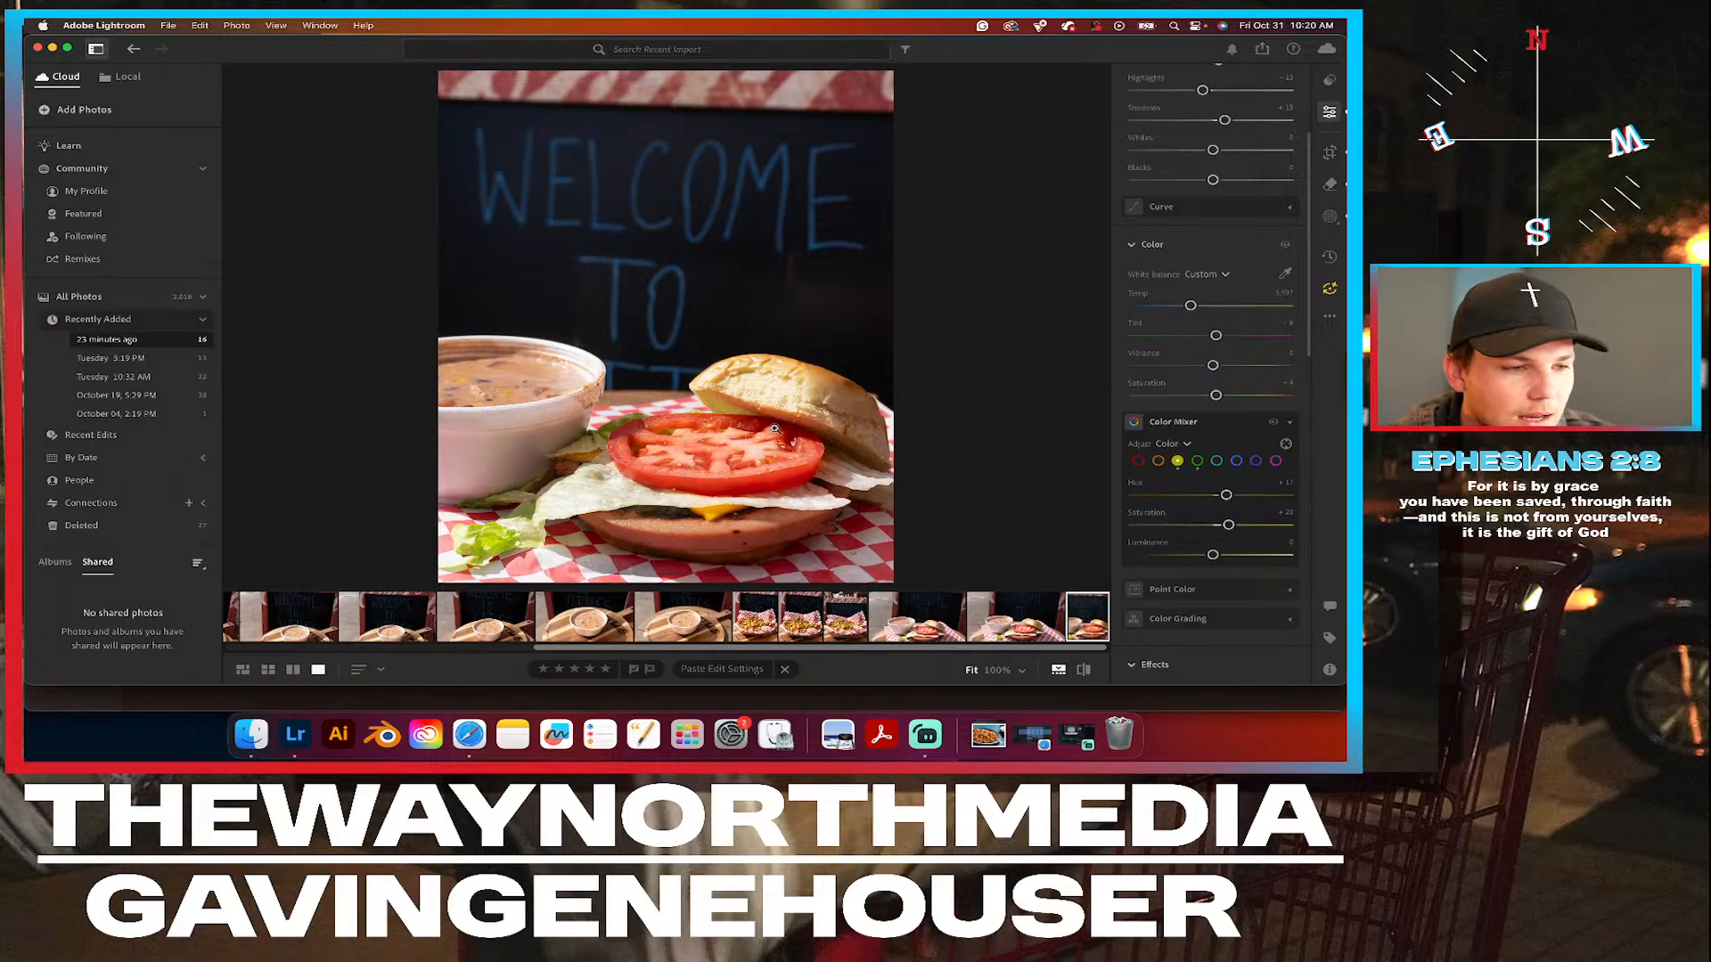
# Examine the burger's lettuce and tomato up close at 100%, and return to the full photo.
pyautogui.click(774, 429)
pyautogui.moveTo(841, 125); pyautogui.dragTo(860, 110)
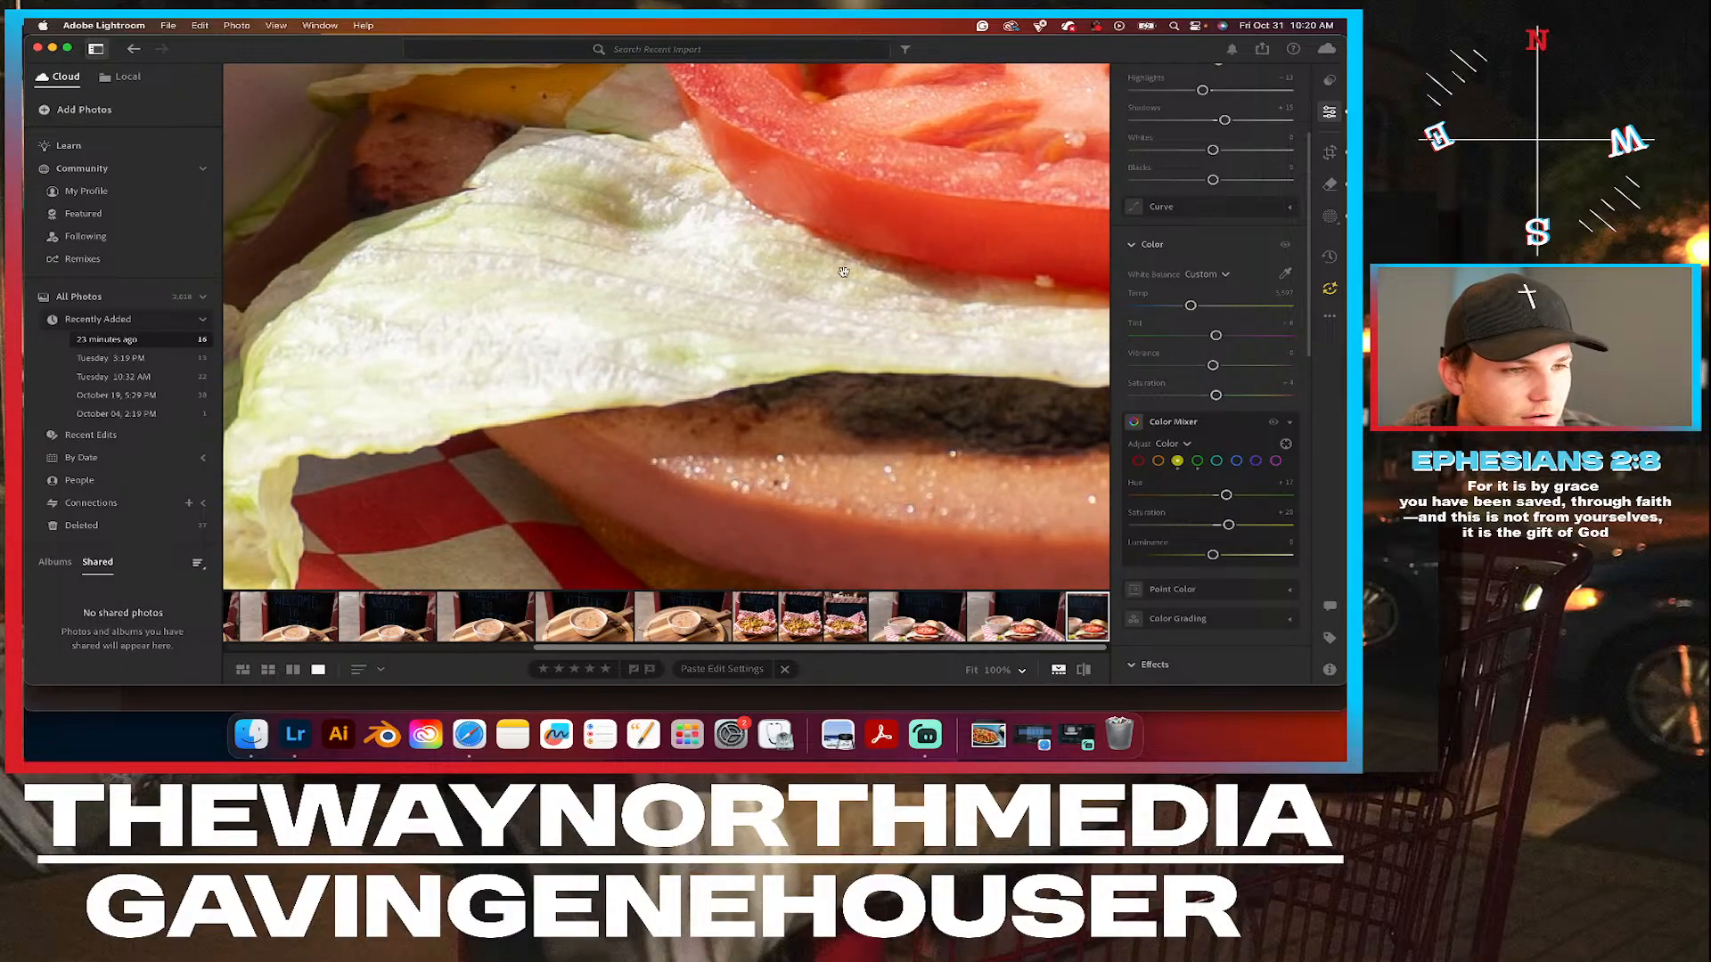
pyautogui.click(612, 313)
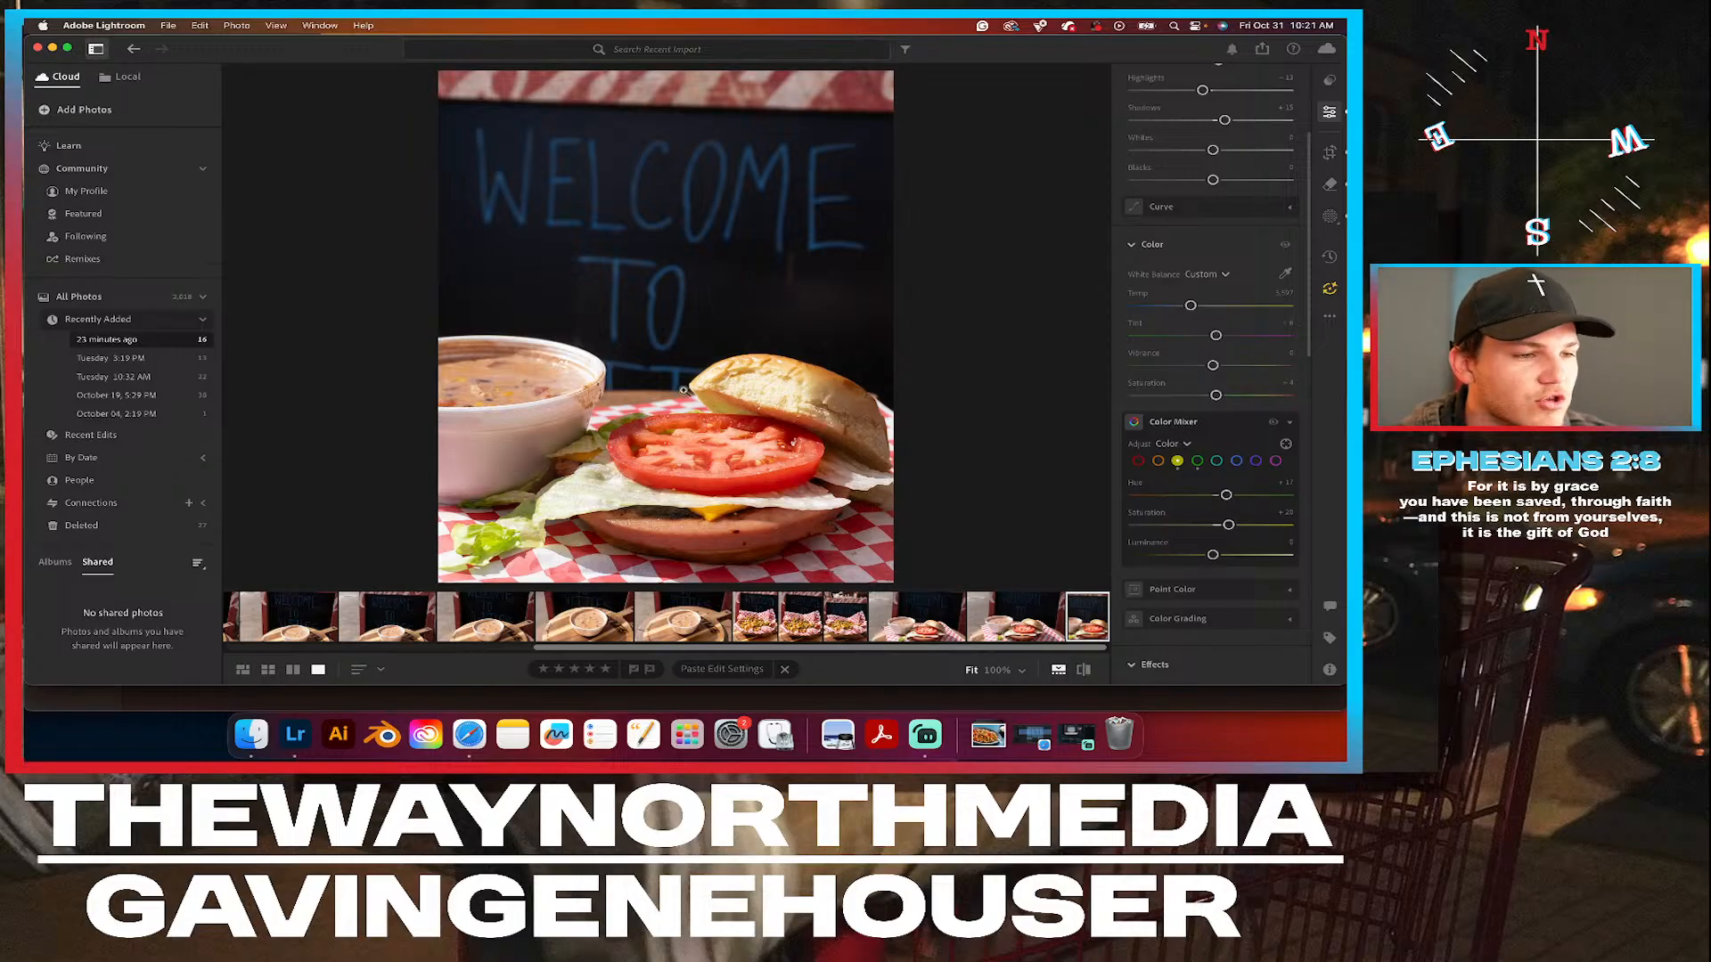
# Look at the closer soup bowl photo and compare it with the cropped burger photo.
pyautogui.click(600, 628)
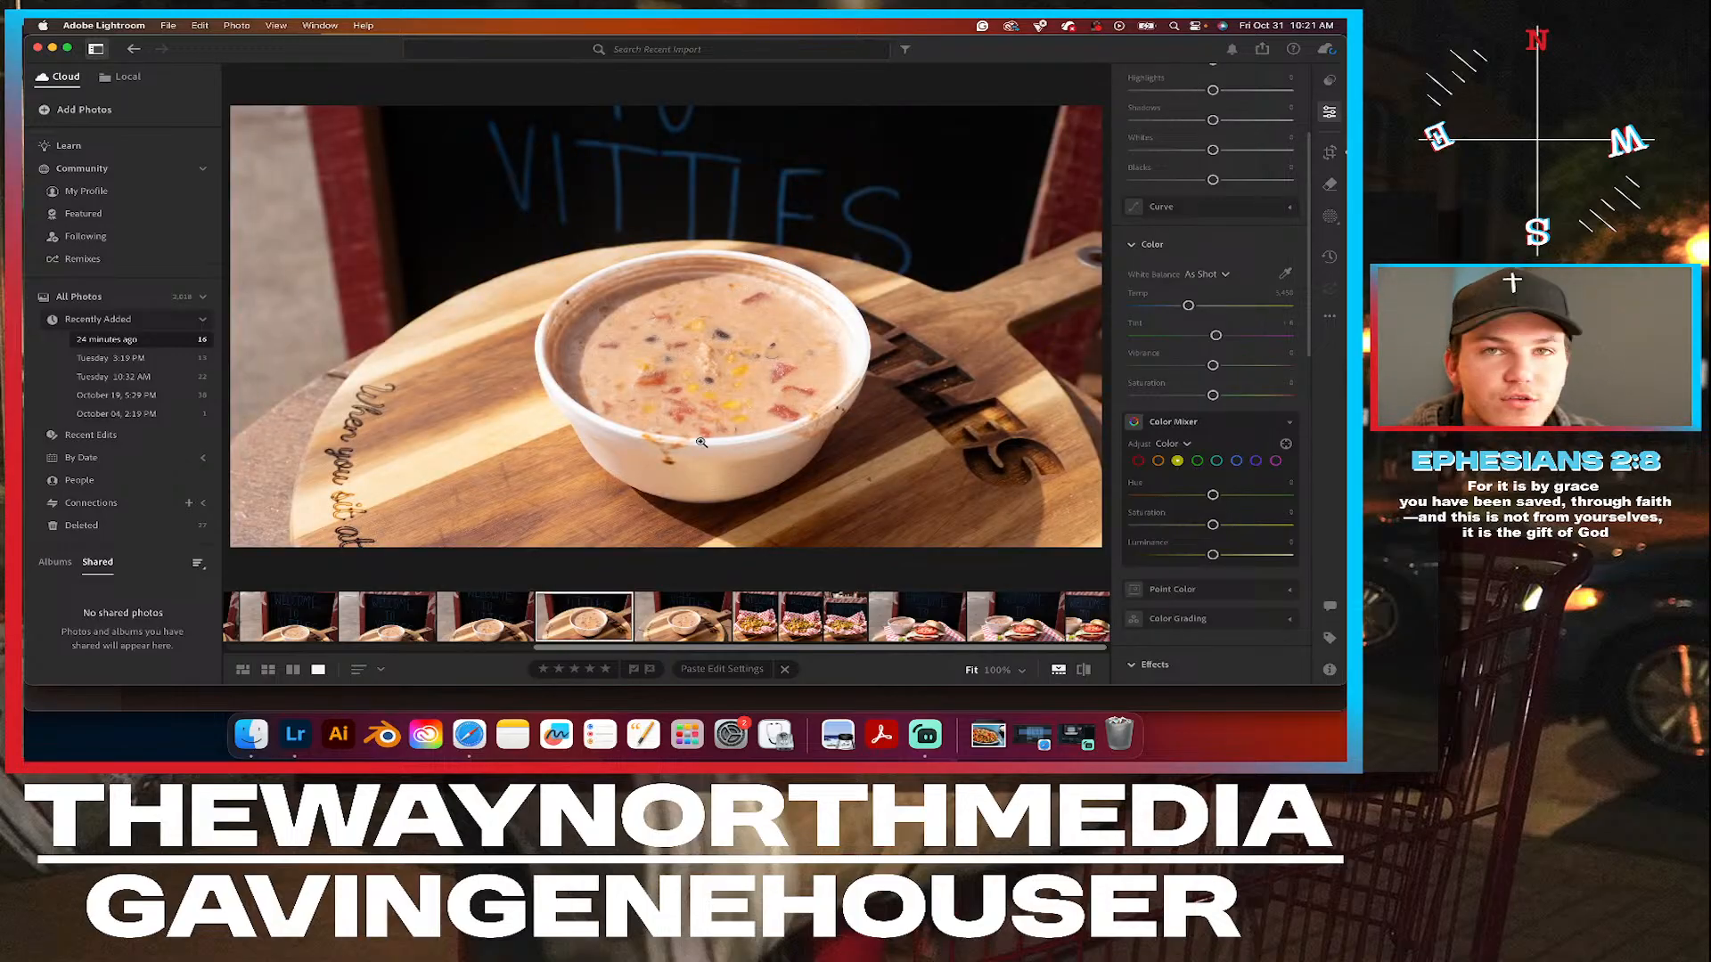
pyautogui.click(1082, 621)
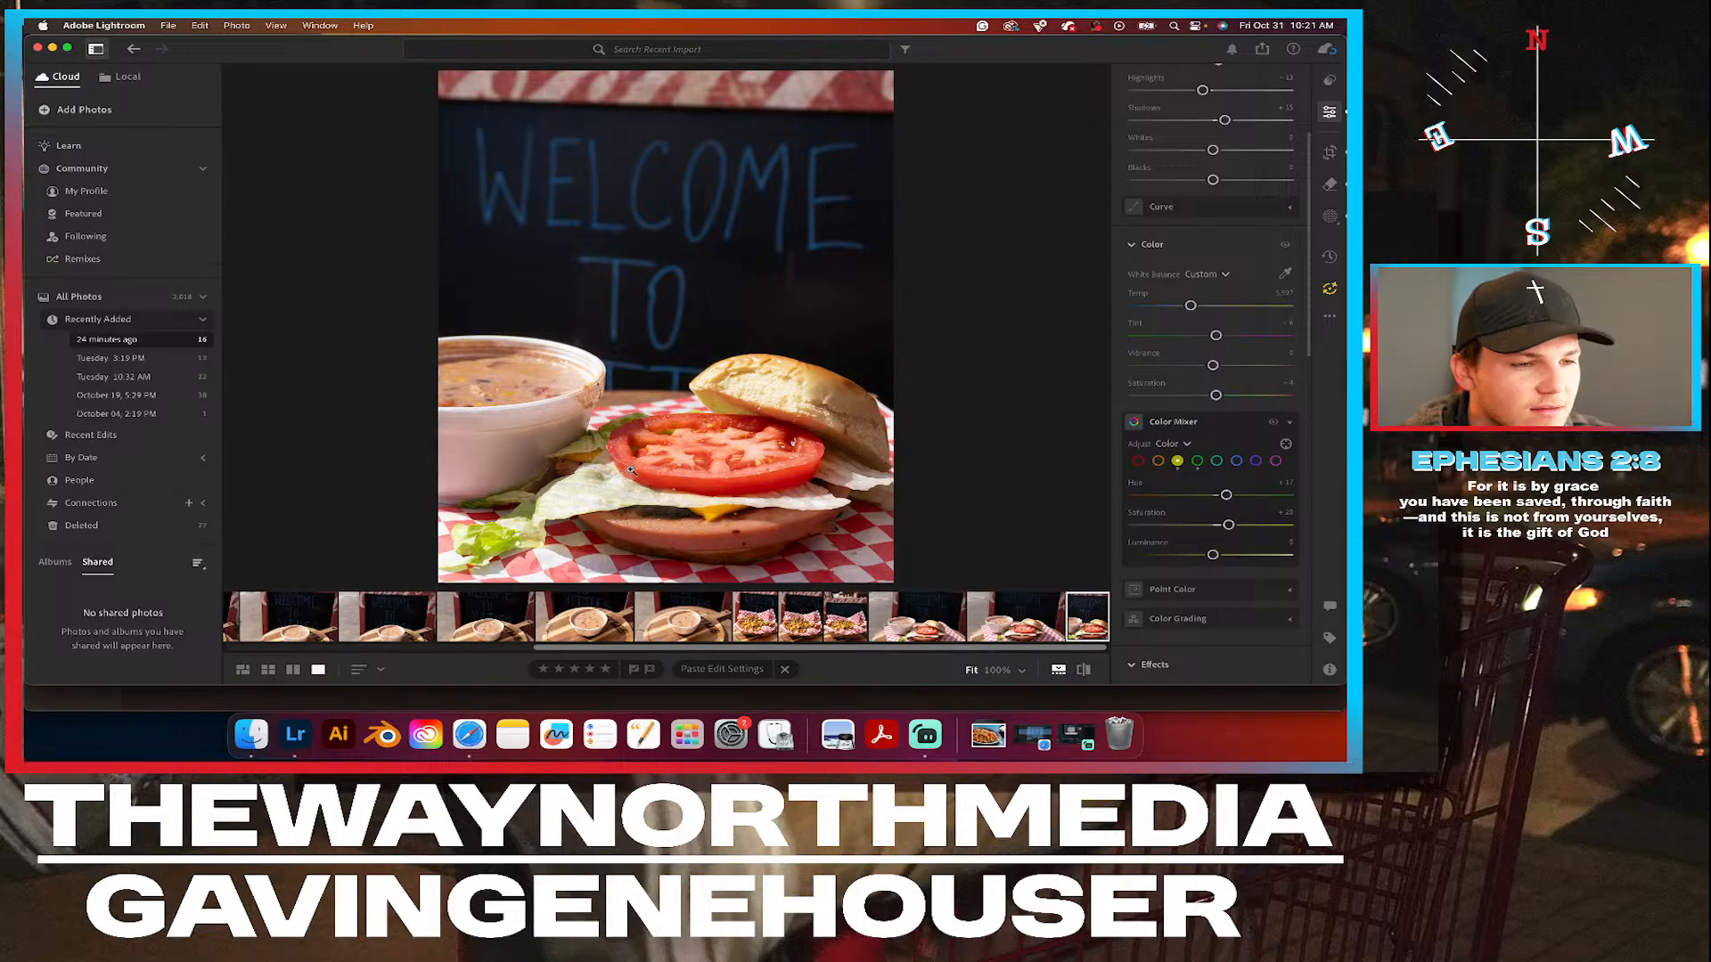
pyautogui.click(751, 621)
# On the wider soup bowl photo just before the nachos, raise contrast to about +10, lower the highlights and lift the shadows slightly.
pyautogui.click(671, 626)
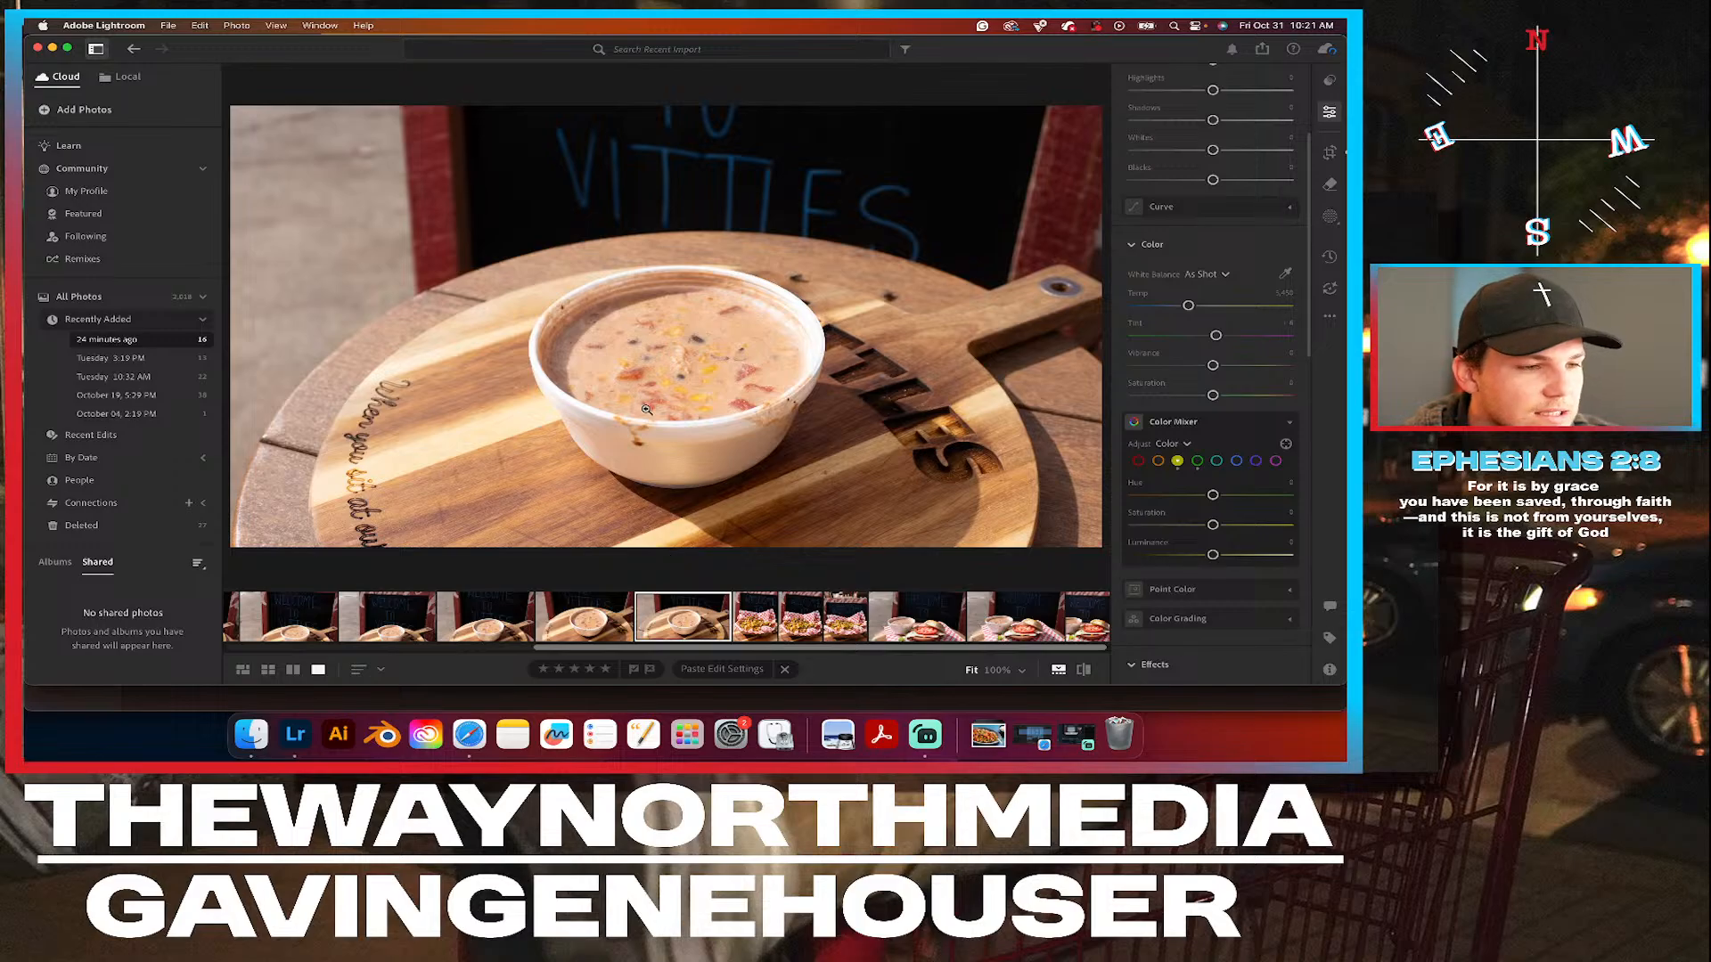
pyautogui.click(671, 327)
pyautogui.click(673, 339)
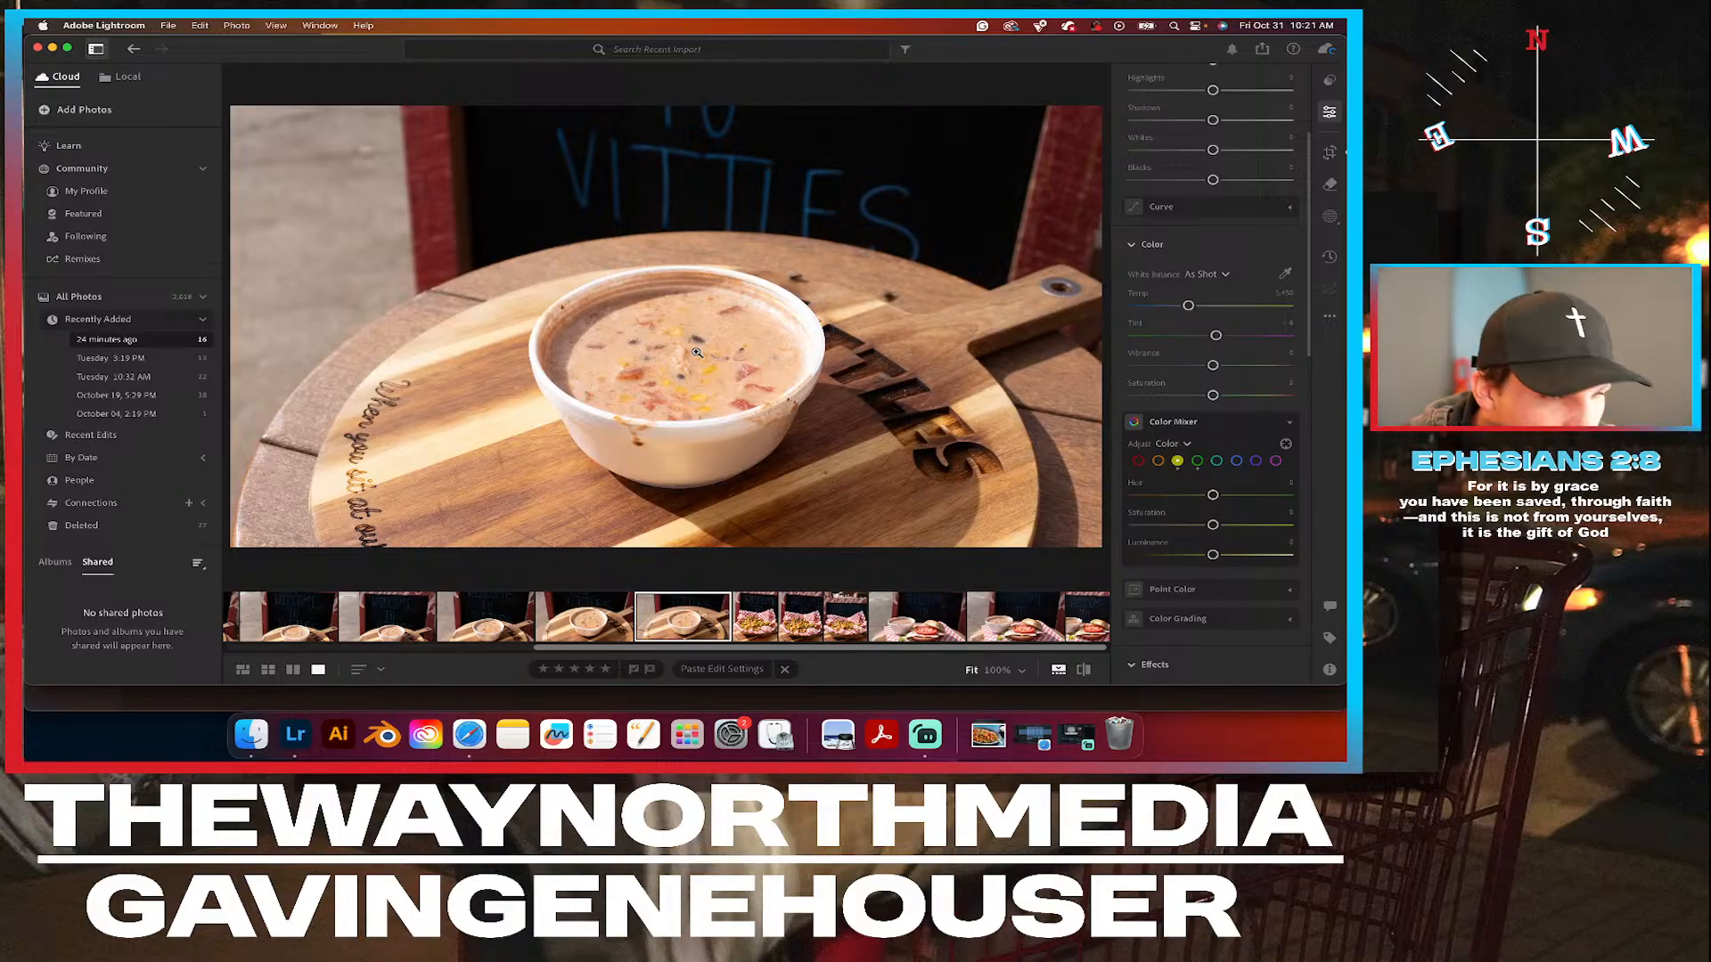
pyautogui.scroll(5, 1237, 288)
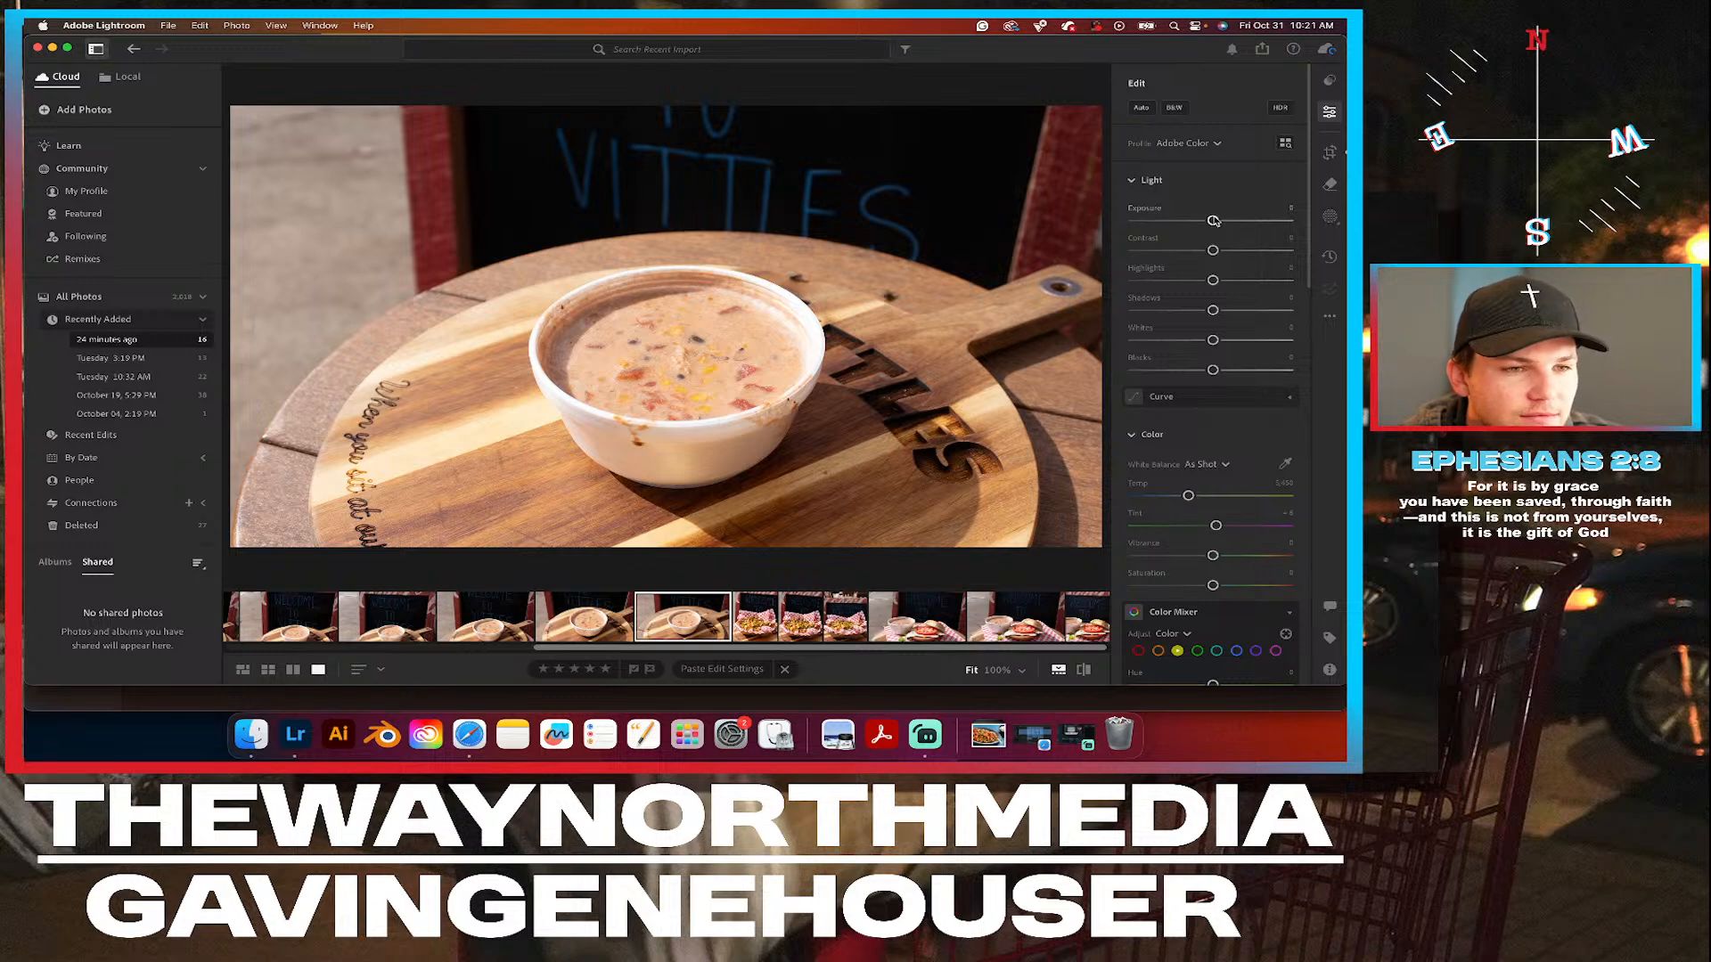
pyautogui.moveTo(1214, 255); pyautogui.dragTo(1204, 281)
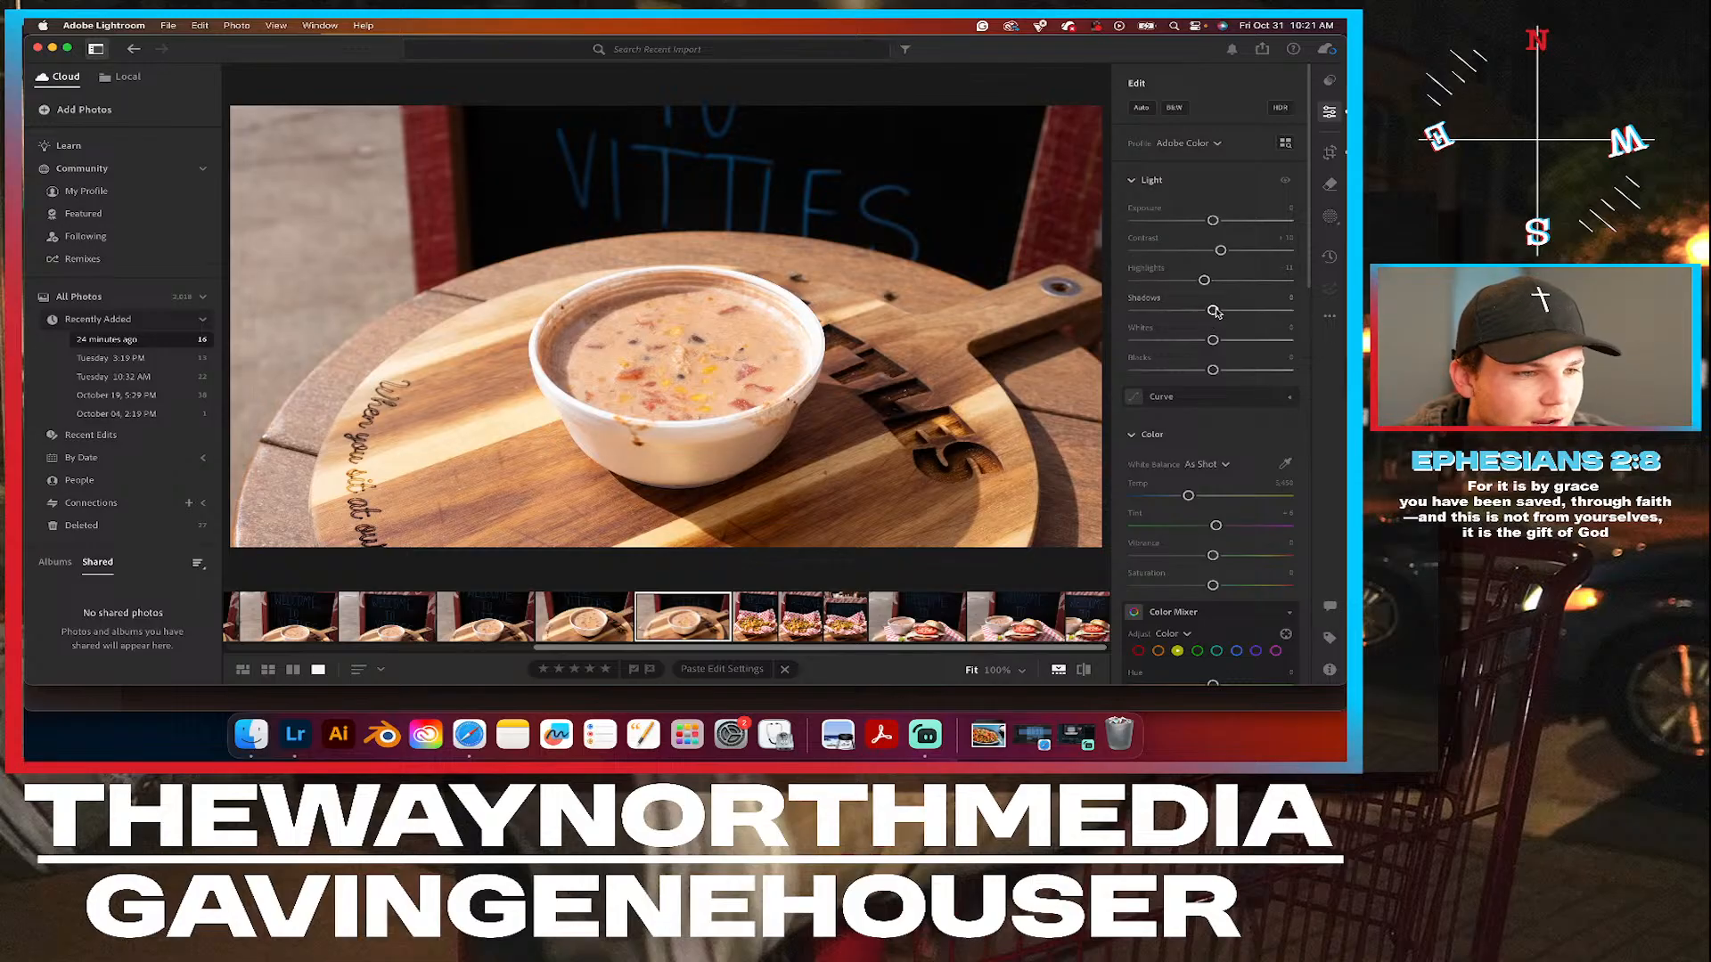
pyautogui.moveTo(1215, 309); pyautogui.dragTo(1224, 310)
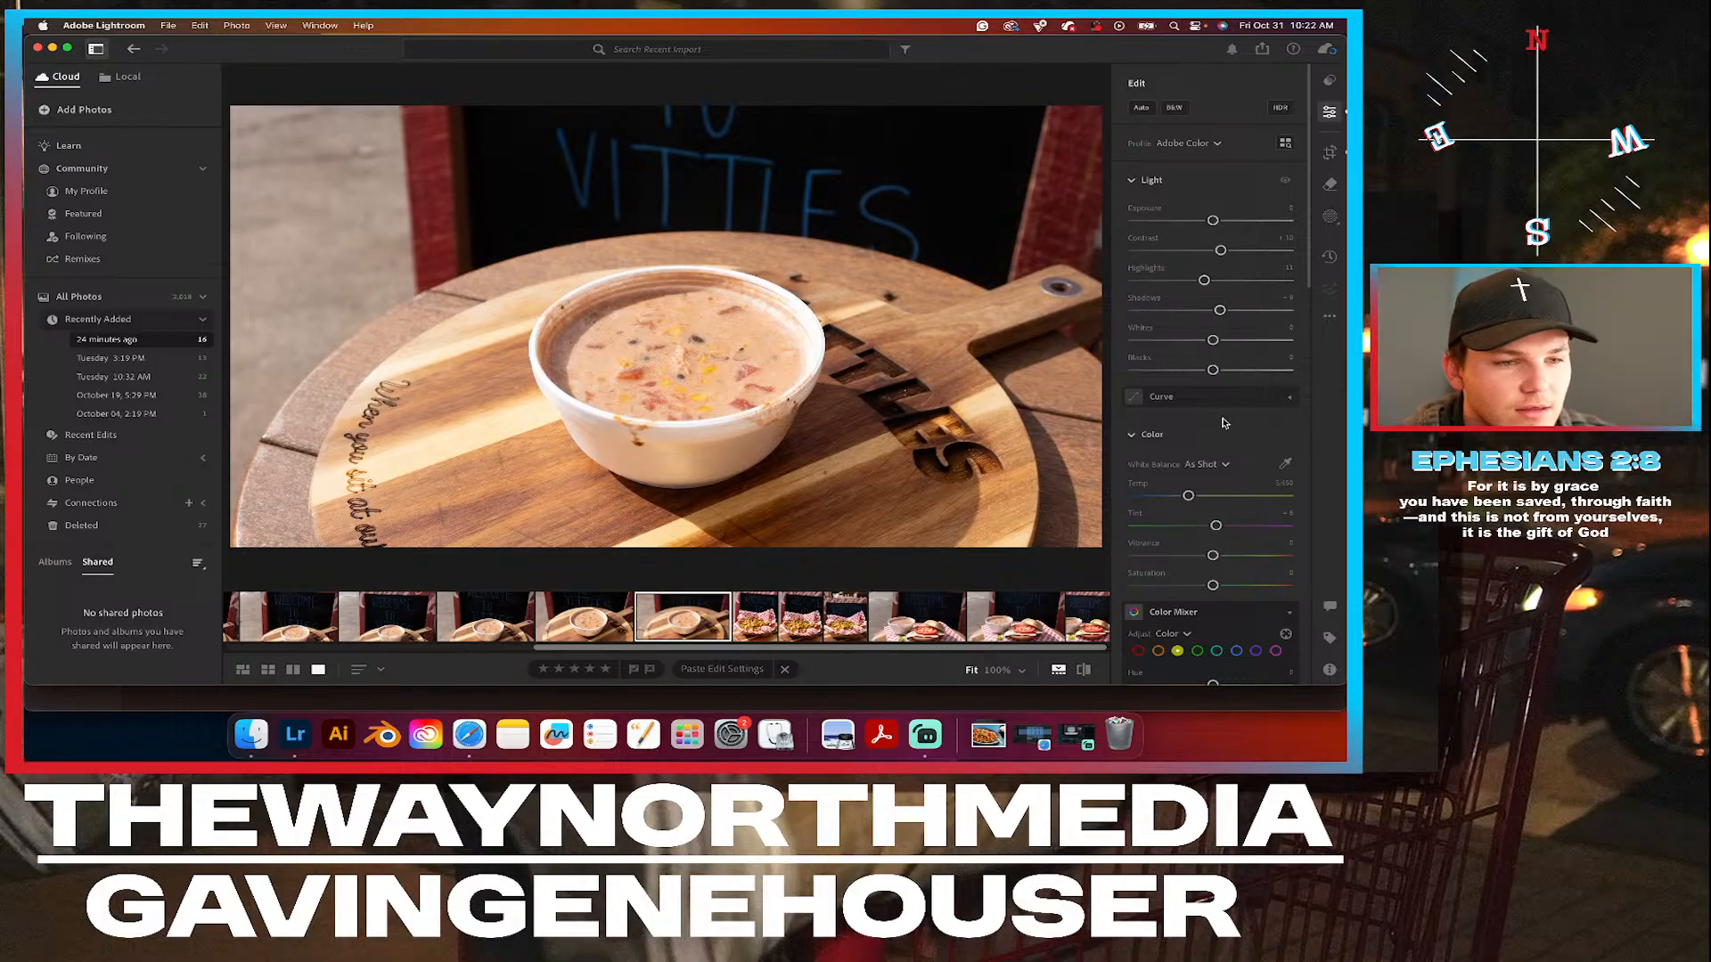
# Raise the overall color saturation slightly on the wider soup bowl photo.
pyautogui.scroll(-5, 1173, 440)
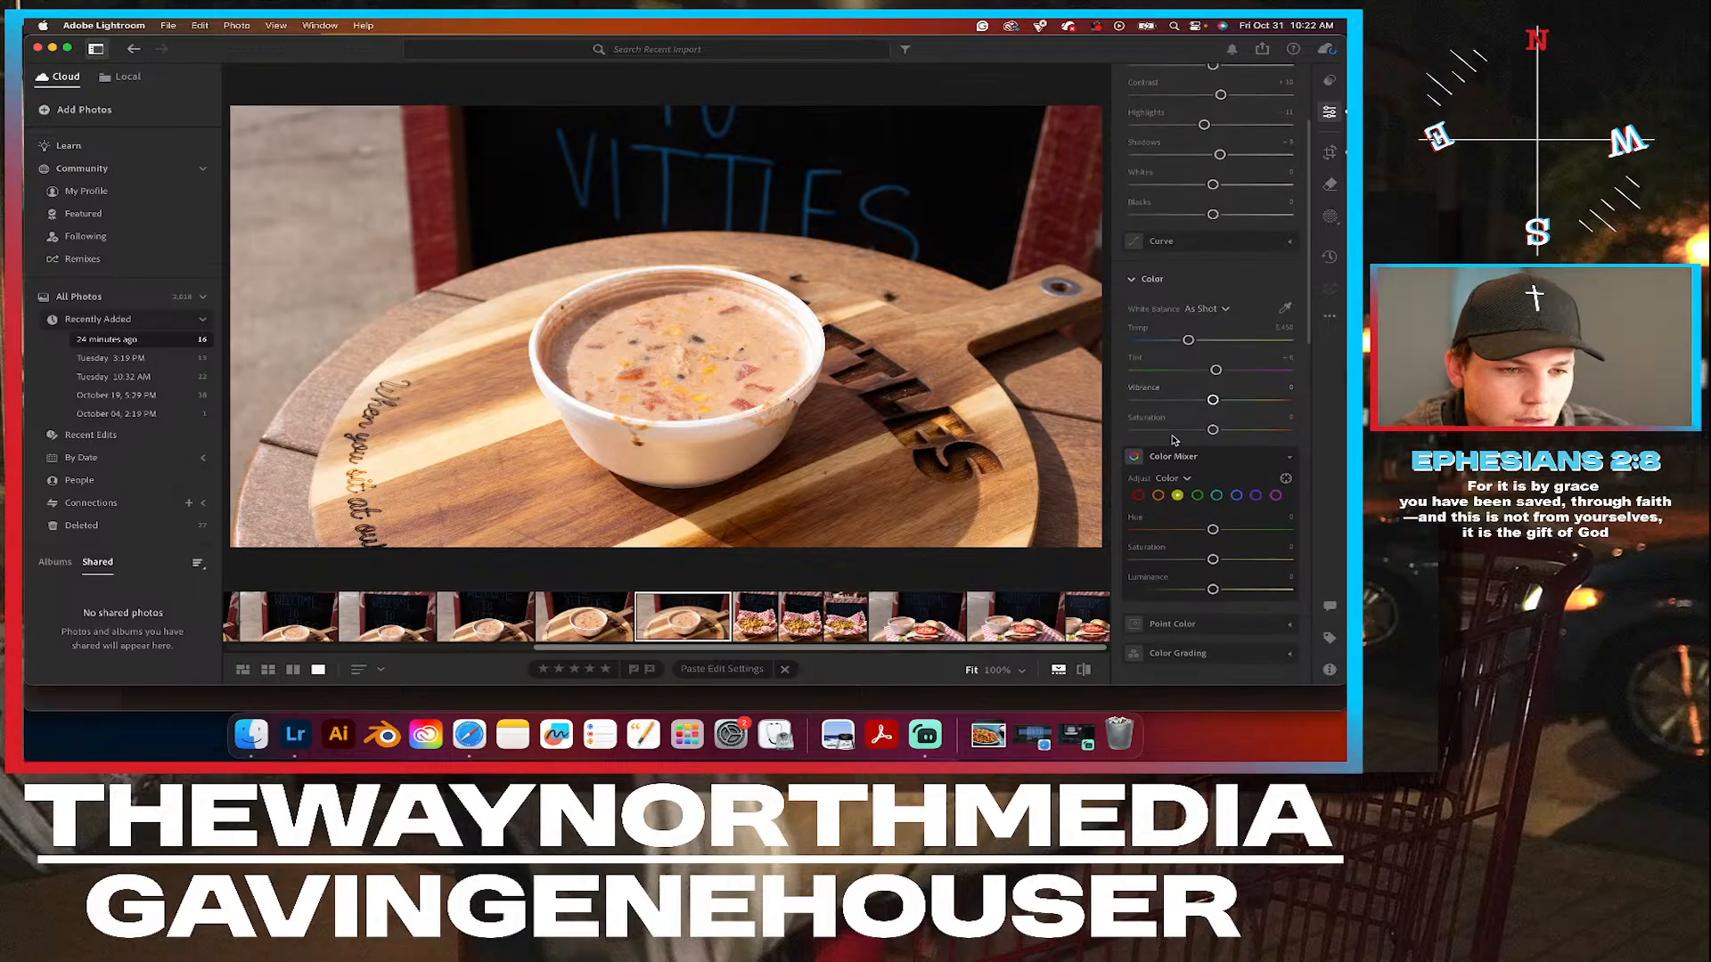
pyautogui.scroll(-2, 1172, 440)
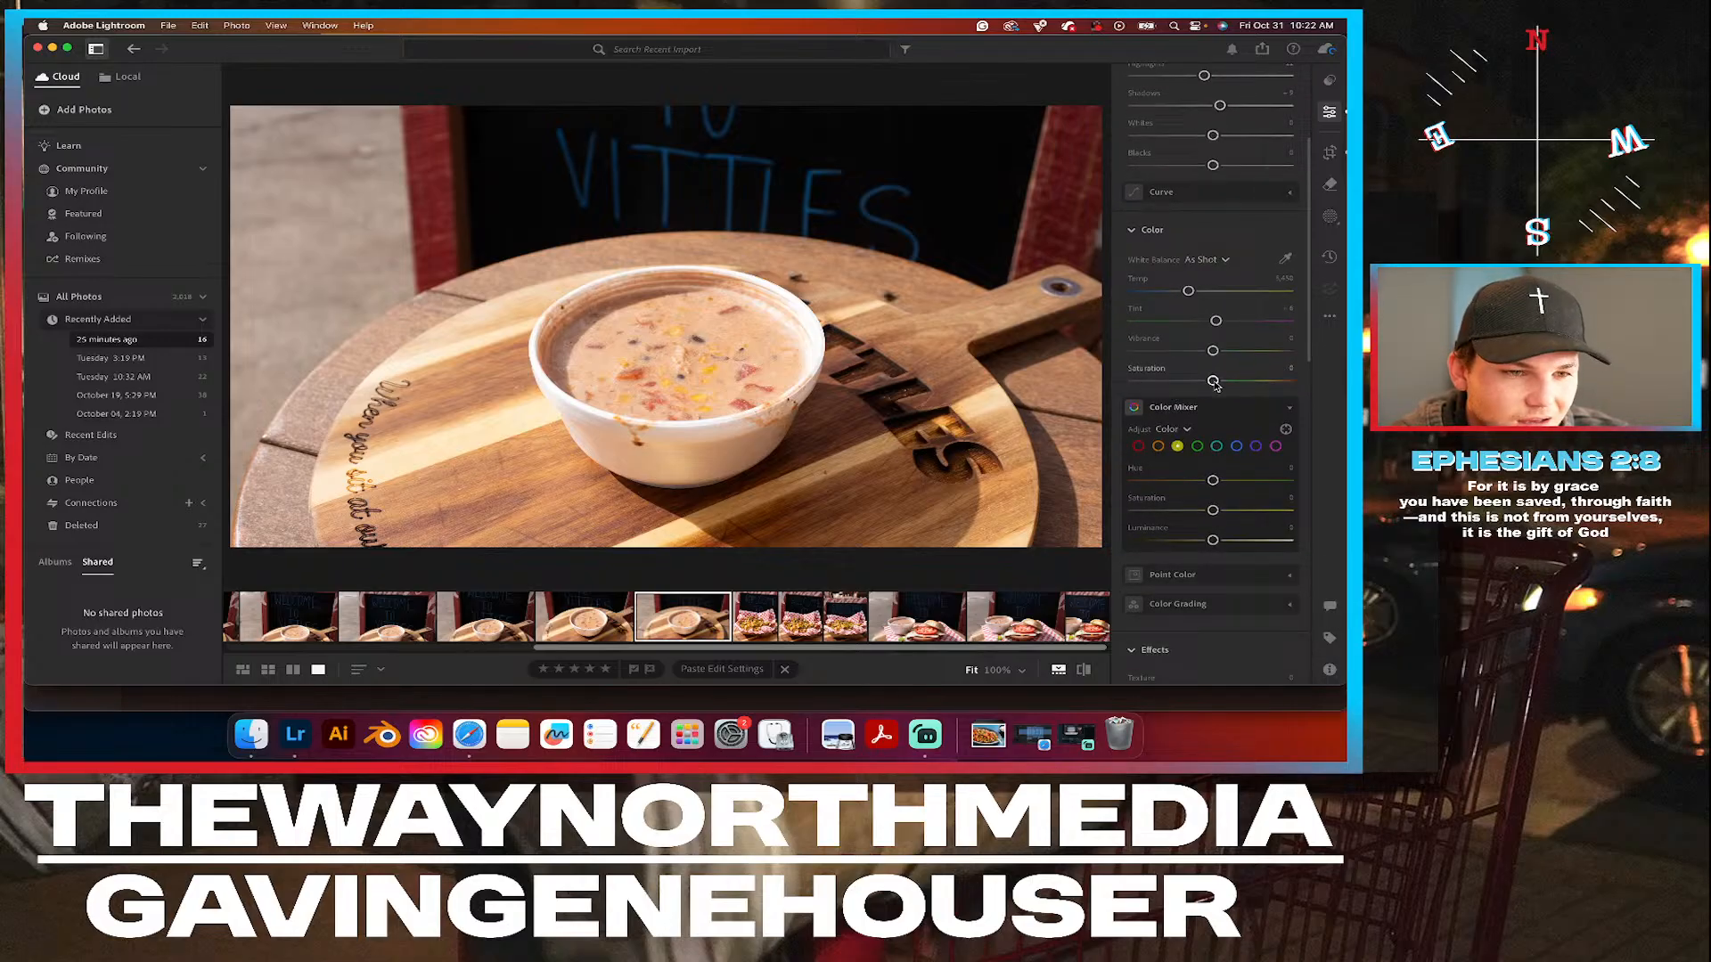
pyautogui.moveTo(1212, 382); pyautogui.dragTo(1217, 382)
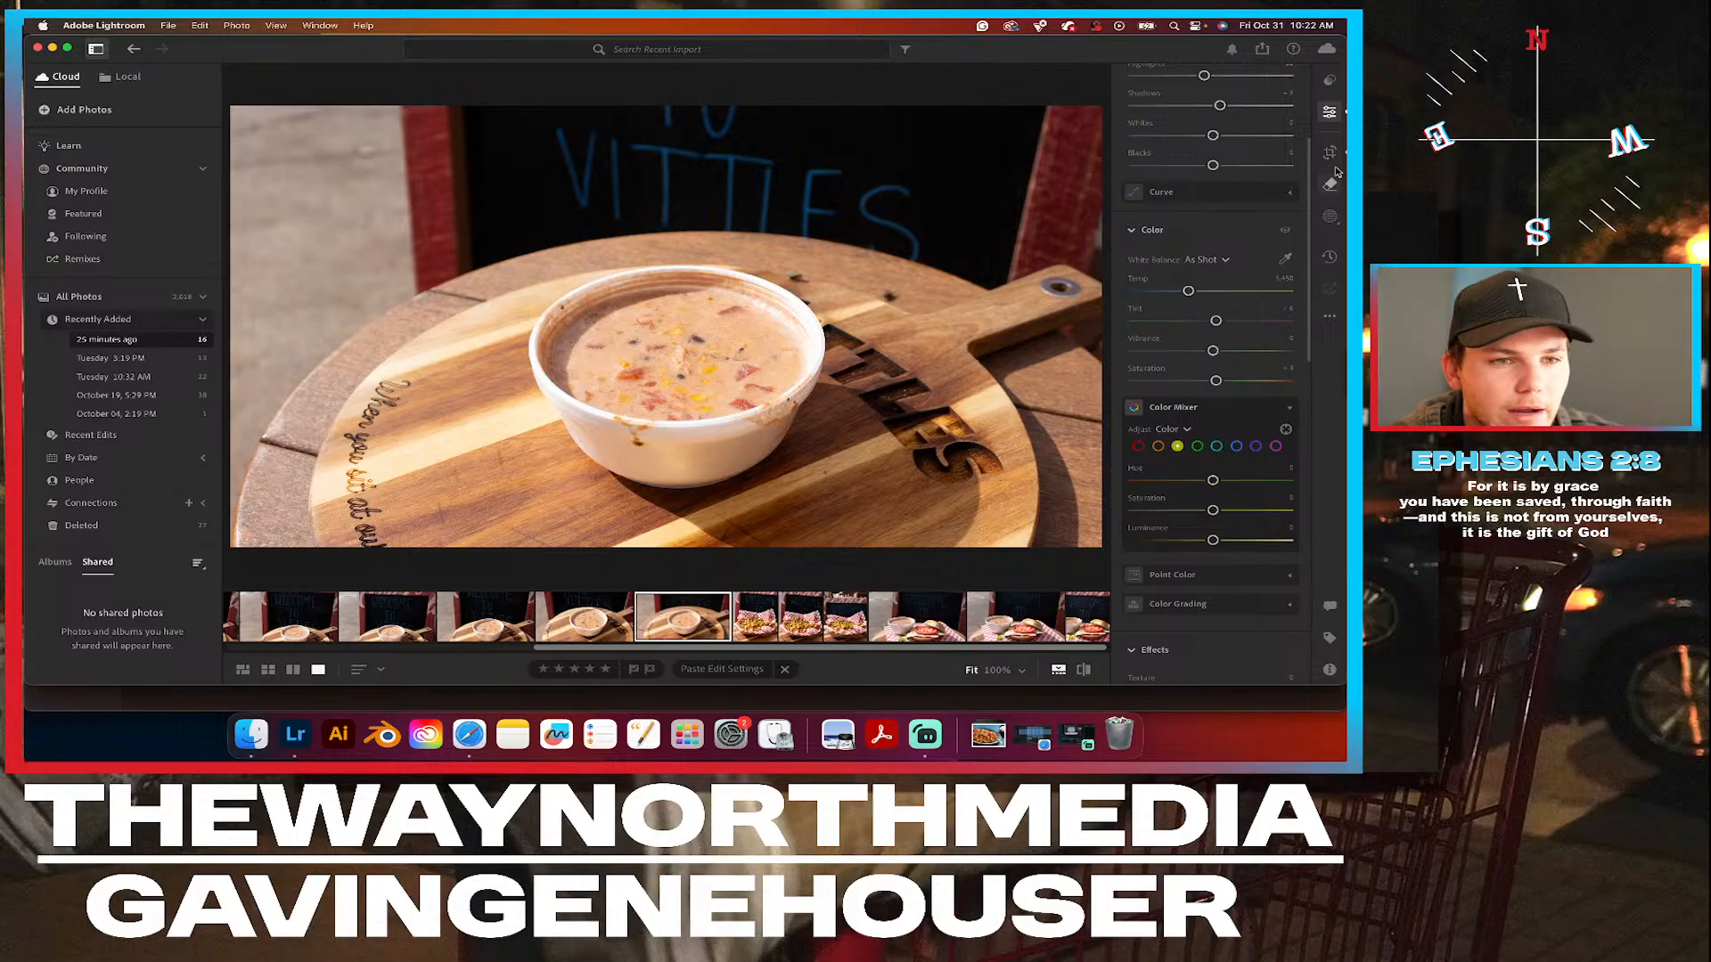
# Create an Objects mask covering the soup bowl by boxing the bowl in the wider photo.
pyautogui.click(1327, 218)
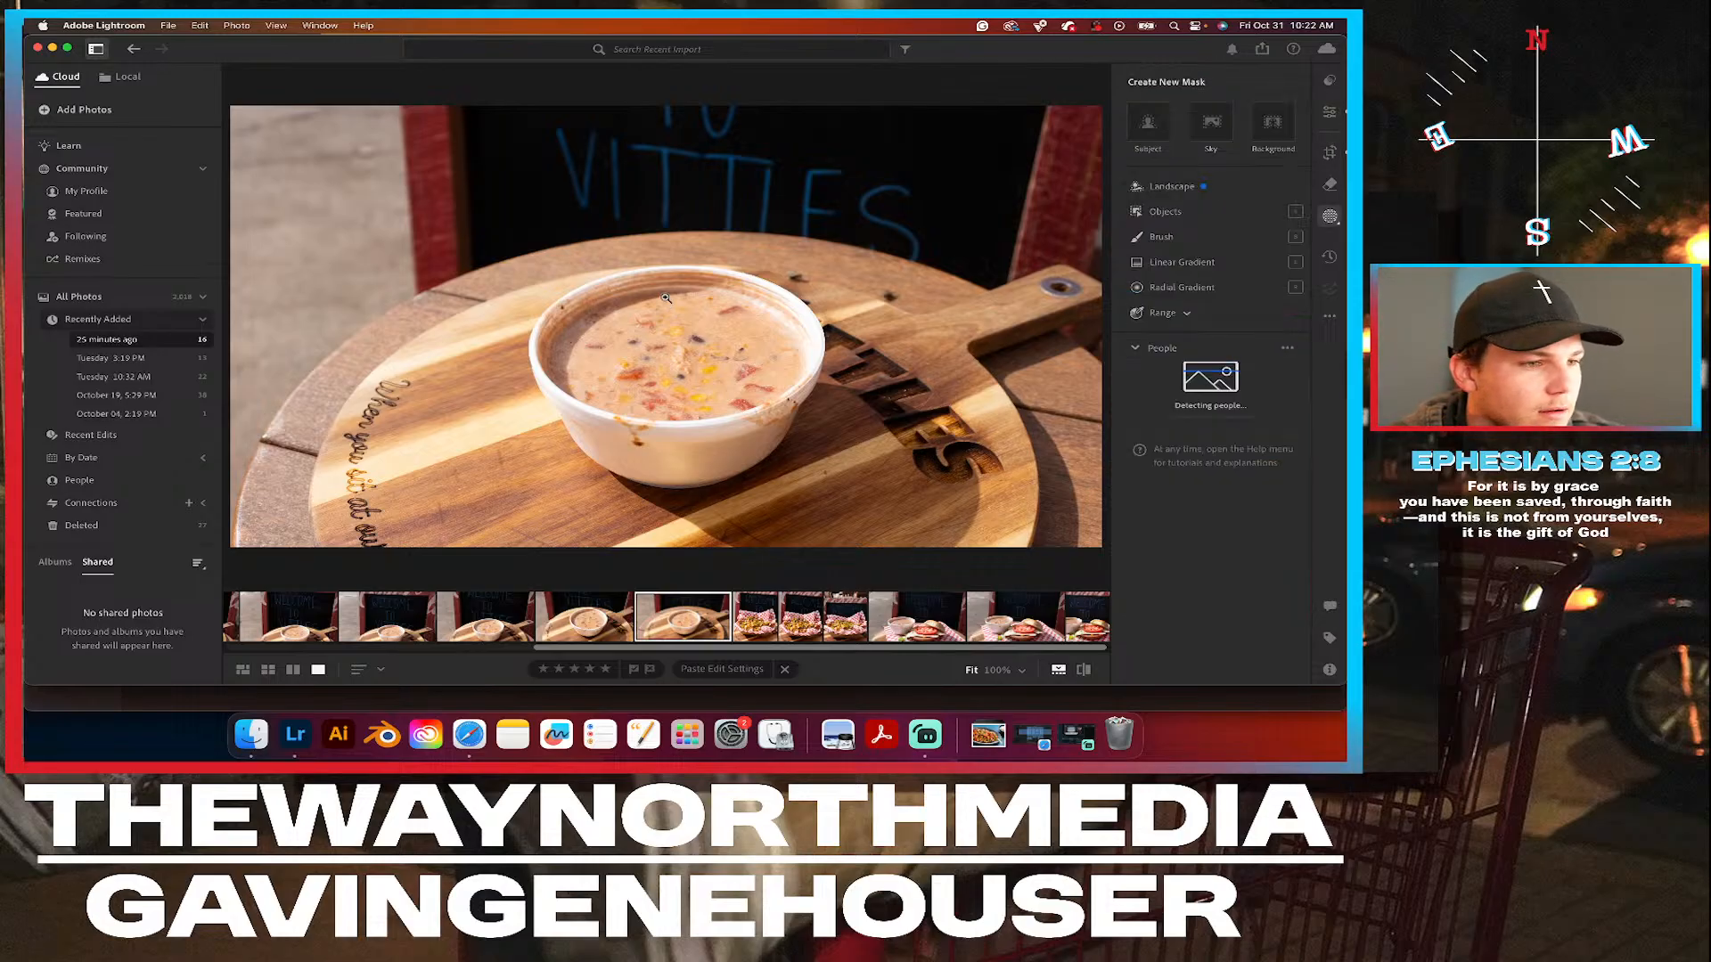
pyautogui.click(1165, 211)
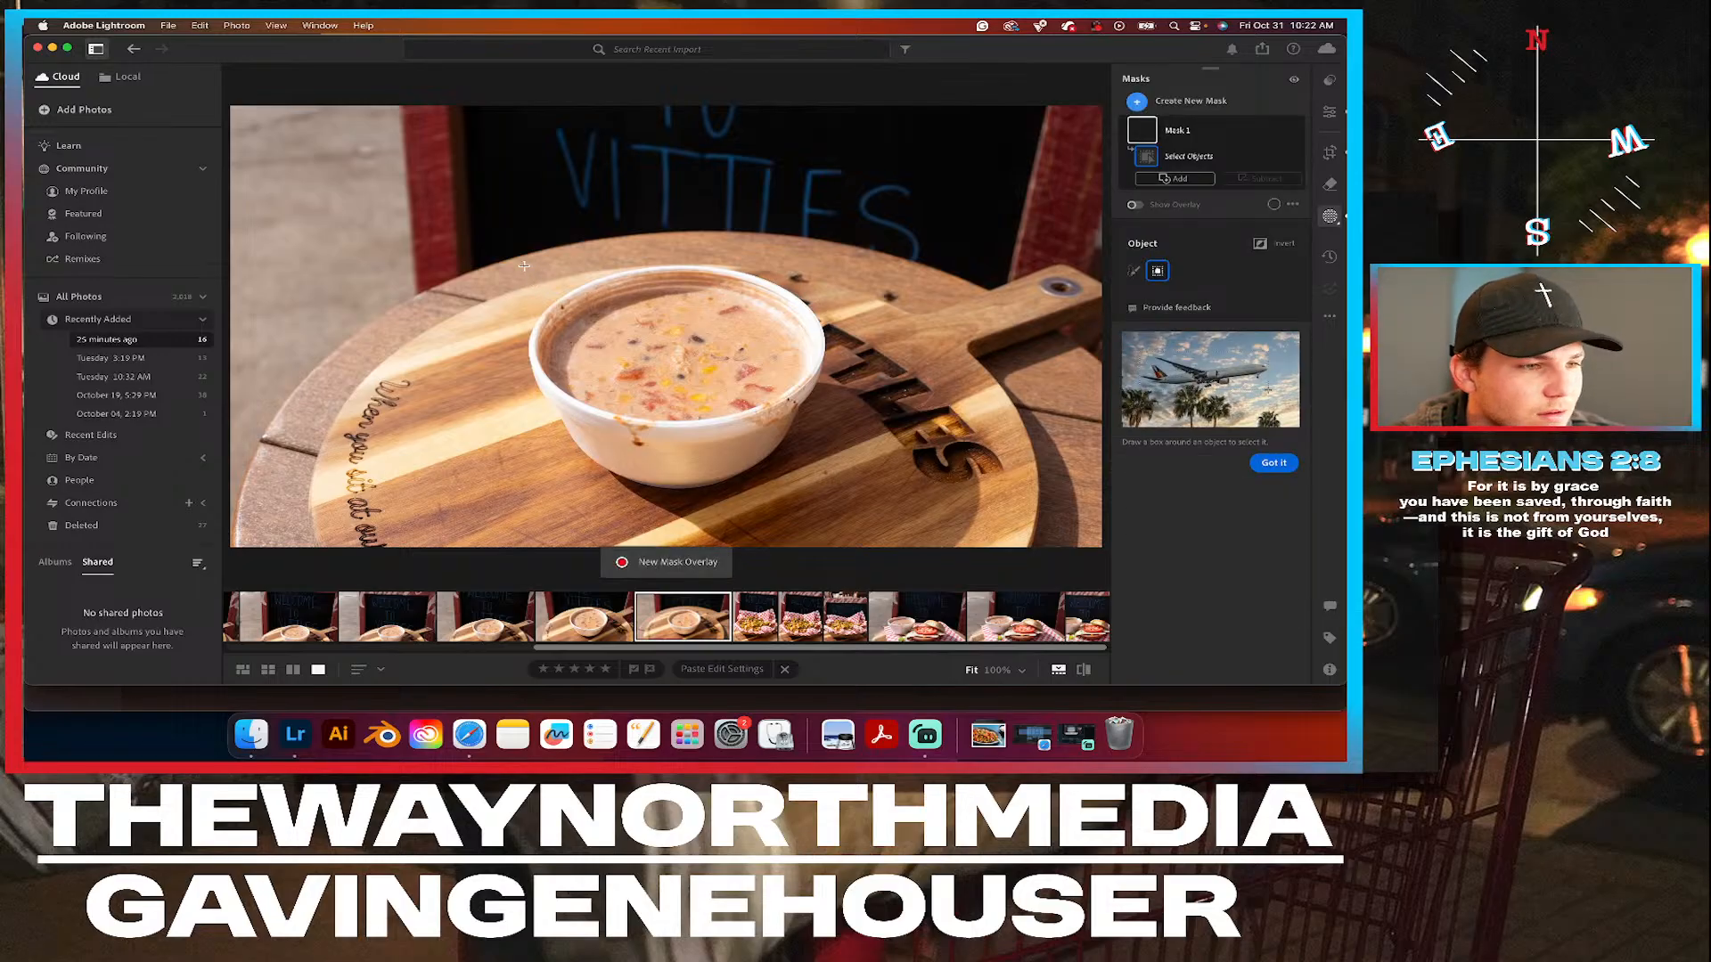
pyautogui.moveTo(517, 265); pyautogui.dragTo(815, 492)
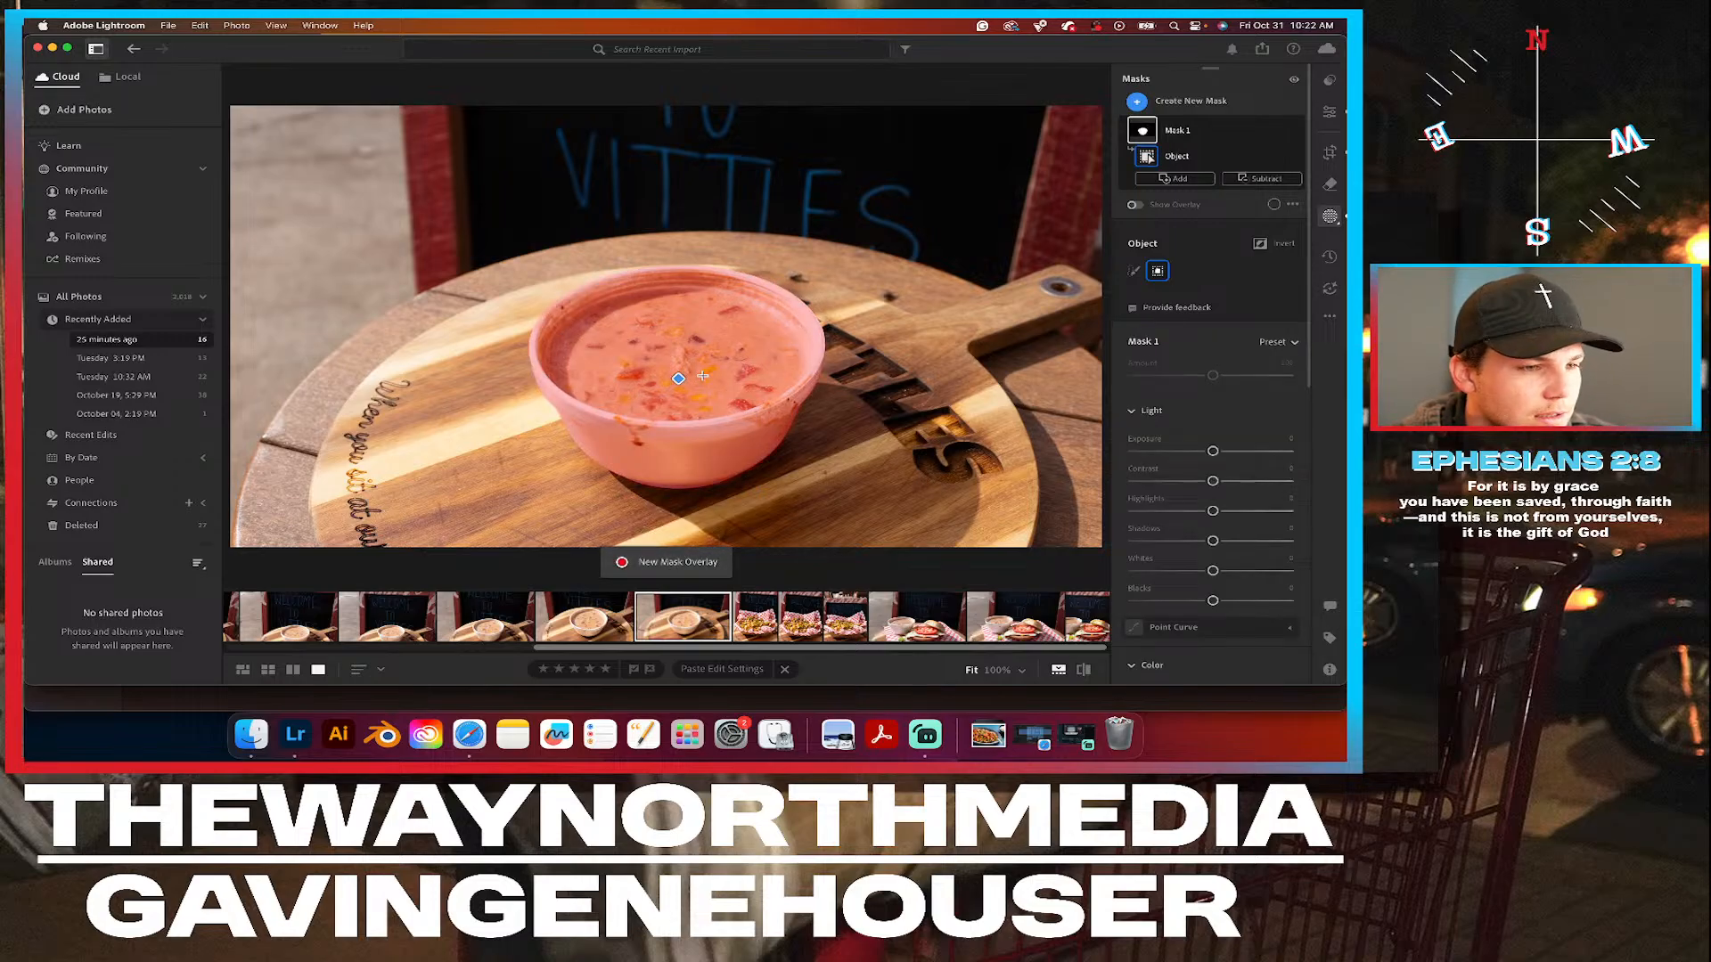
pyautogui.moveTo(1212, 455); pyautogui.dragTo(1213, 455)
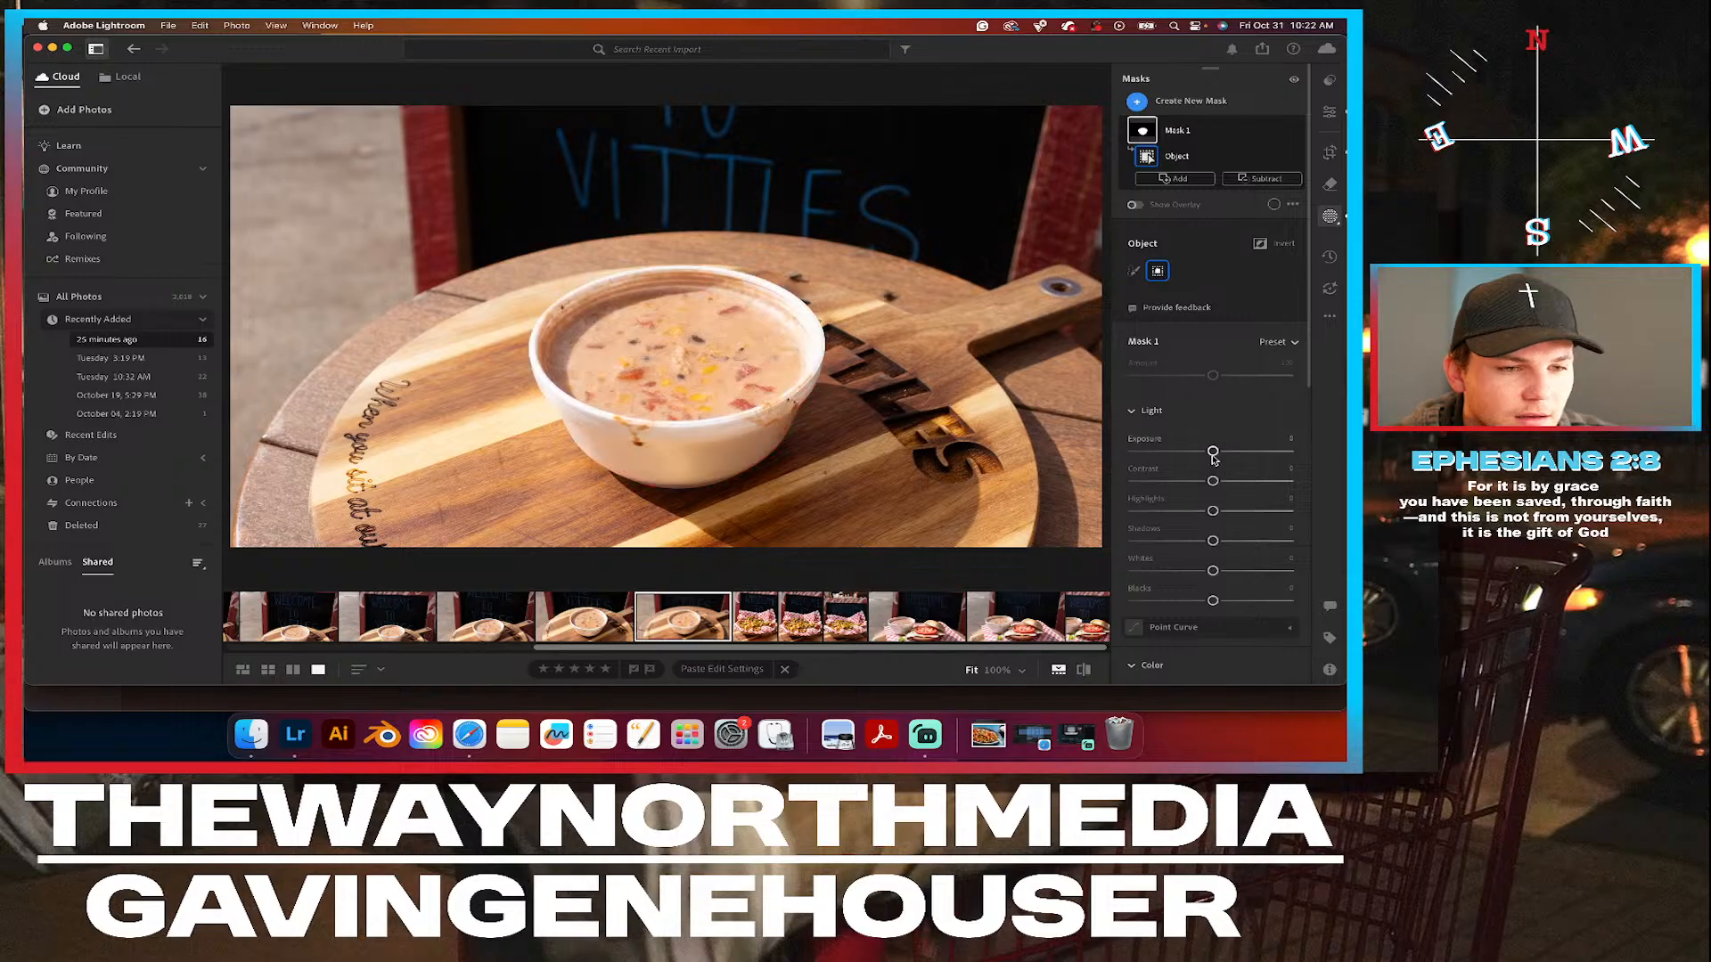
# Invert the bowl mask to cover the surroundings, raise its exposure slightly, and leave masking.
pyautogui.scroll(-2, 1213, 446)
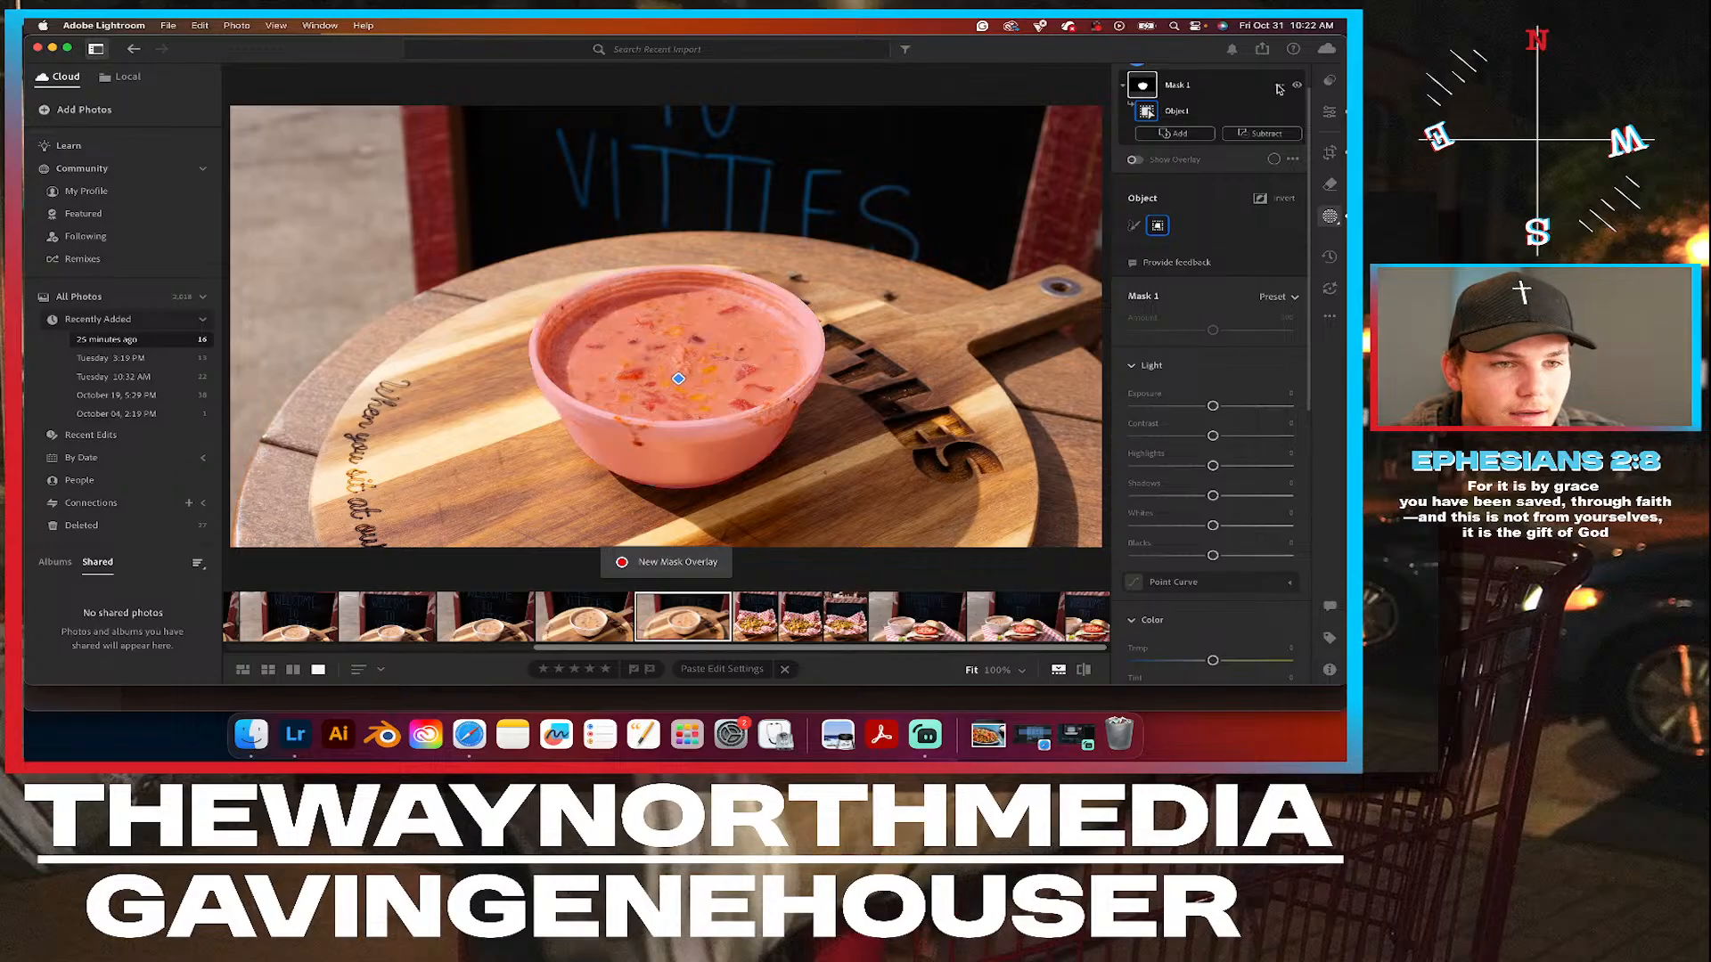
pyautogui.click(1280, 88)
pyautogui.click(1204, 130)
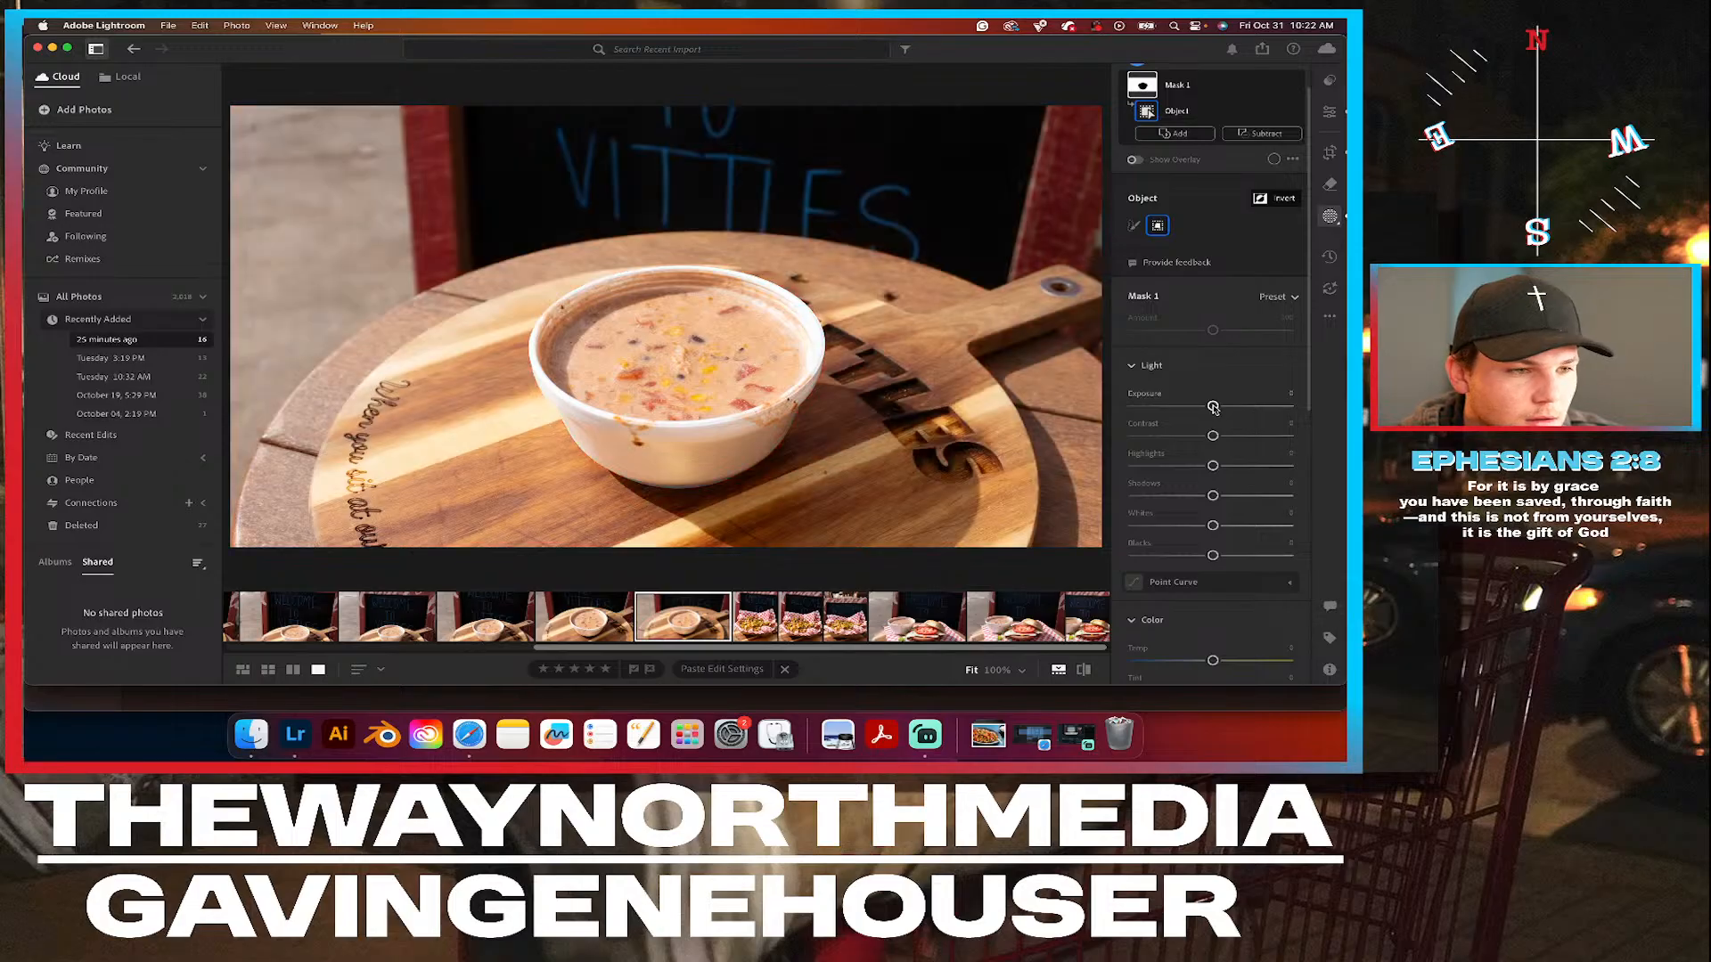
pyautogui.moveTo(1213, 408); pyautogui.dragTo(1217, 408)
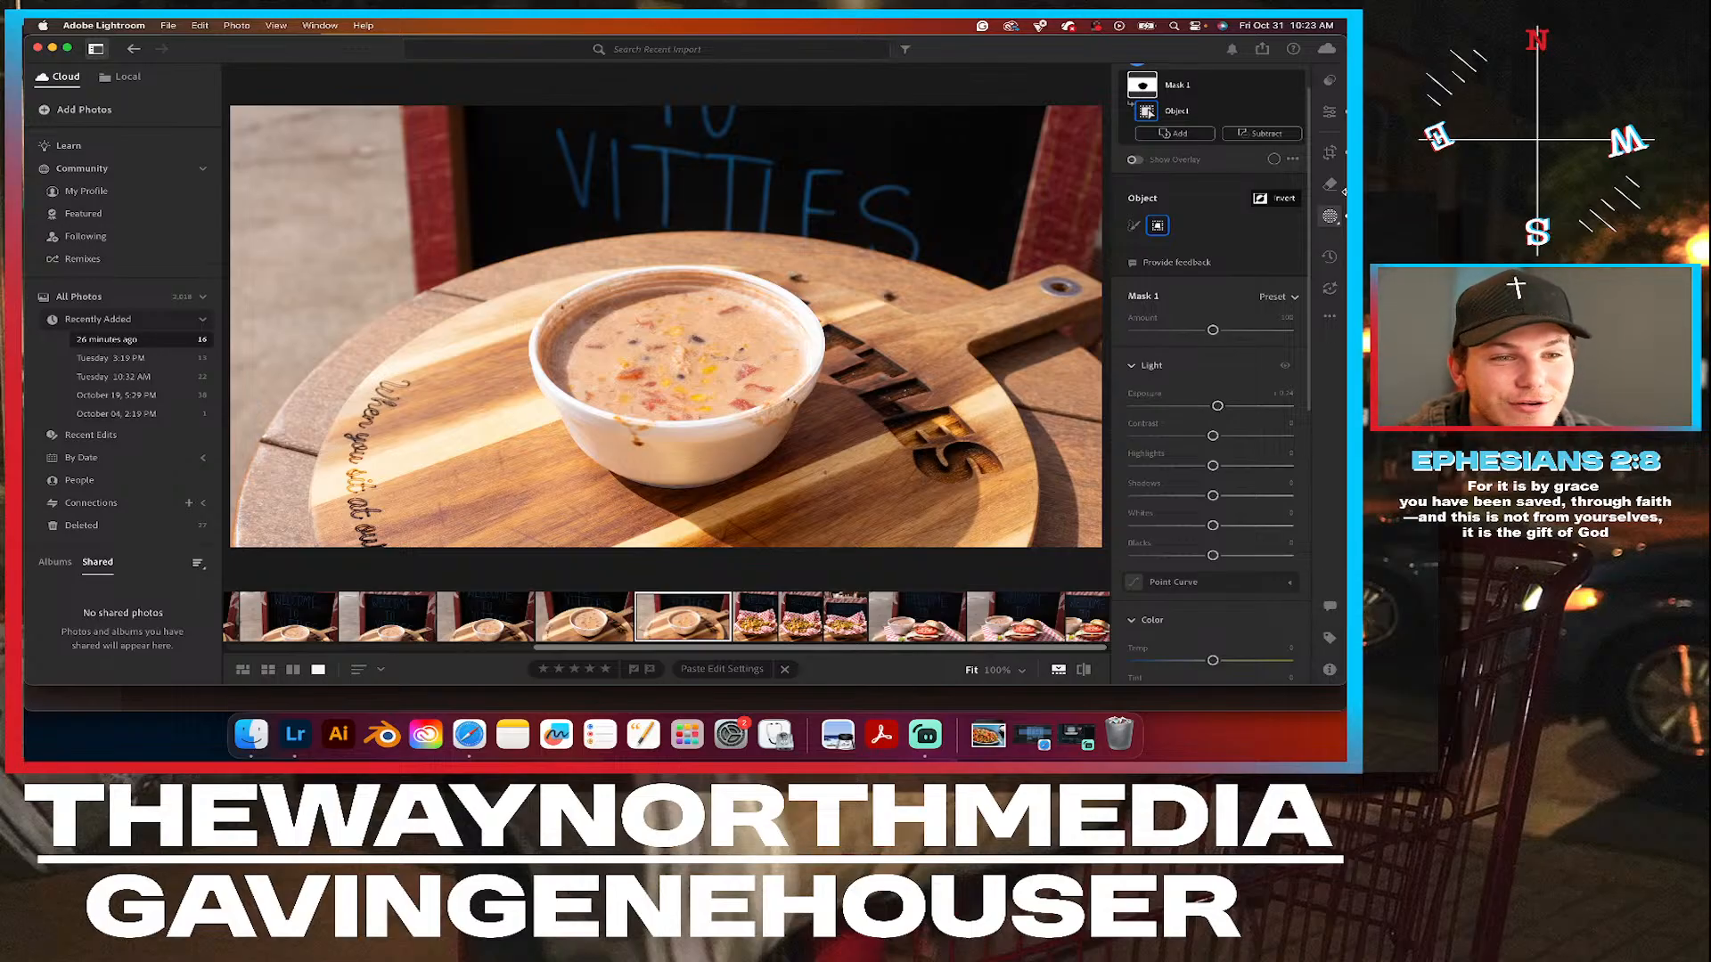
pyautogui.click(1330, 116)
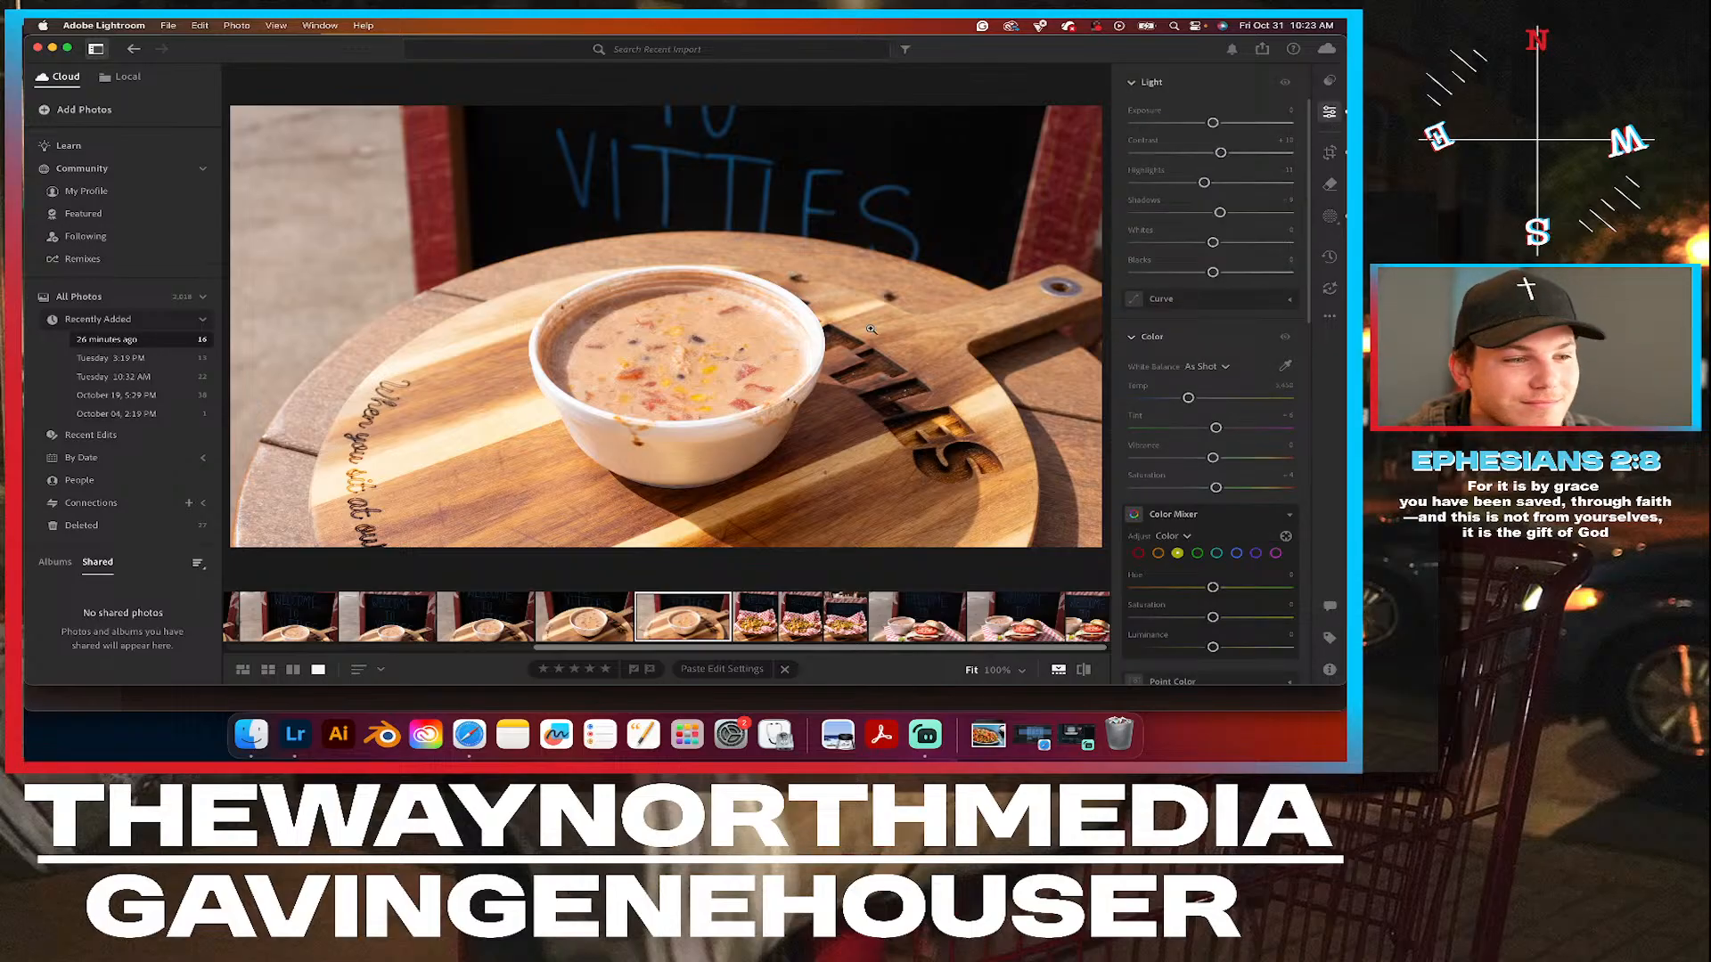
# Examine the soup bowl and the crumbs on the wooden board up close, and return to the full photo.
pyautogui.click(816, 282)
pyautogui.scroll(5, 817, 281)
pyautogui.scroll(-7, 816, 281)
pyautogui.moveTo(816, 282); pyautogui.dragTo(674, 281)
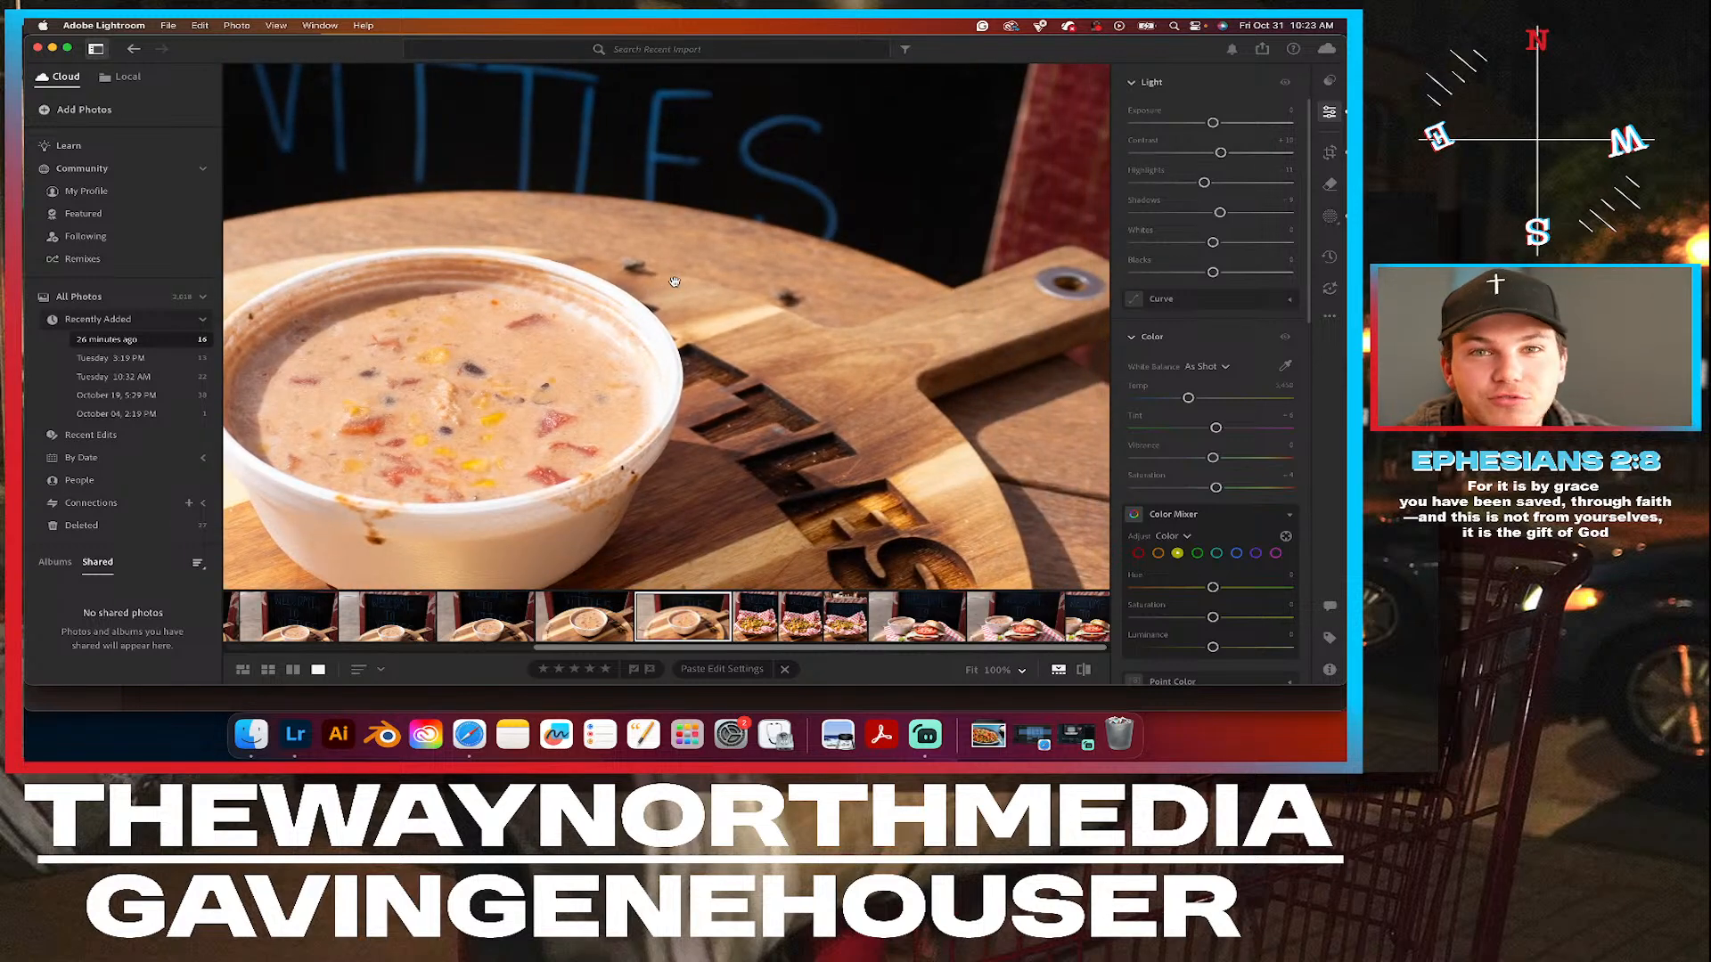
pyautogui.click(675, 281)
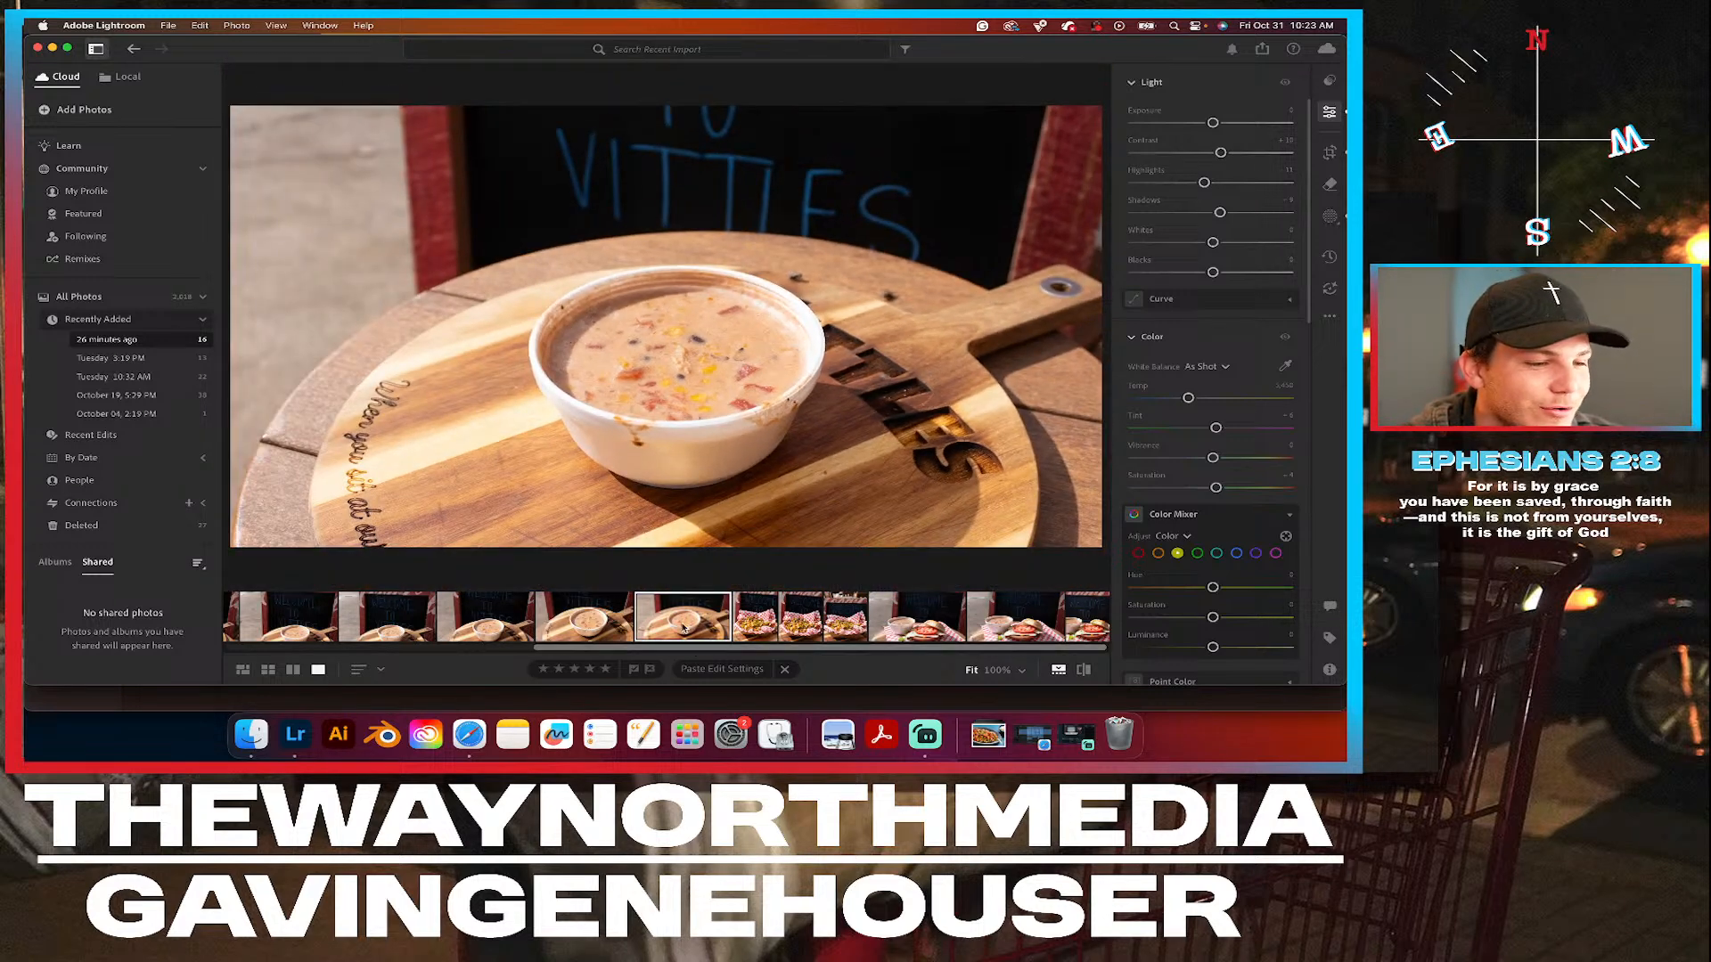
# Delete the wider soup bowl photo from the import.
pyautogui.rightClick(683, 628)
pyautogui.click(744, 551)
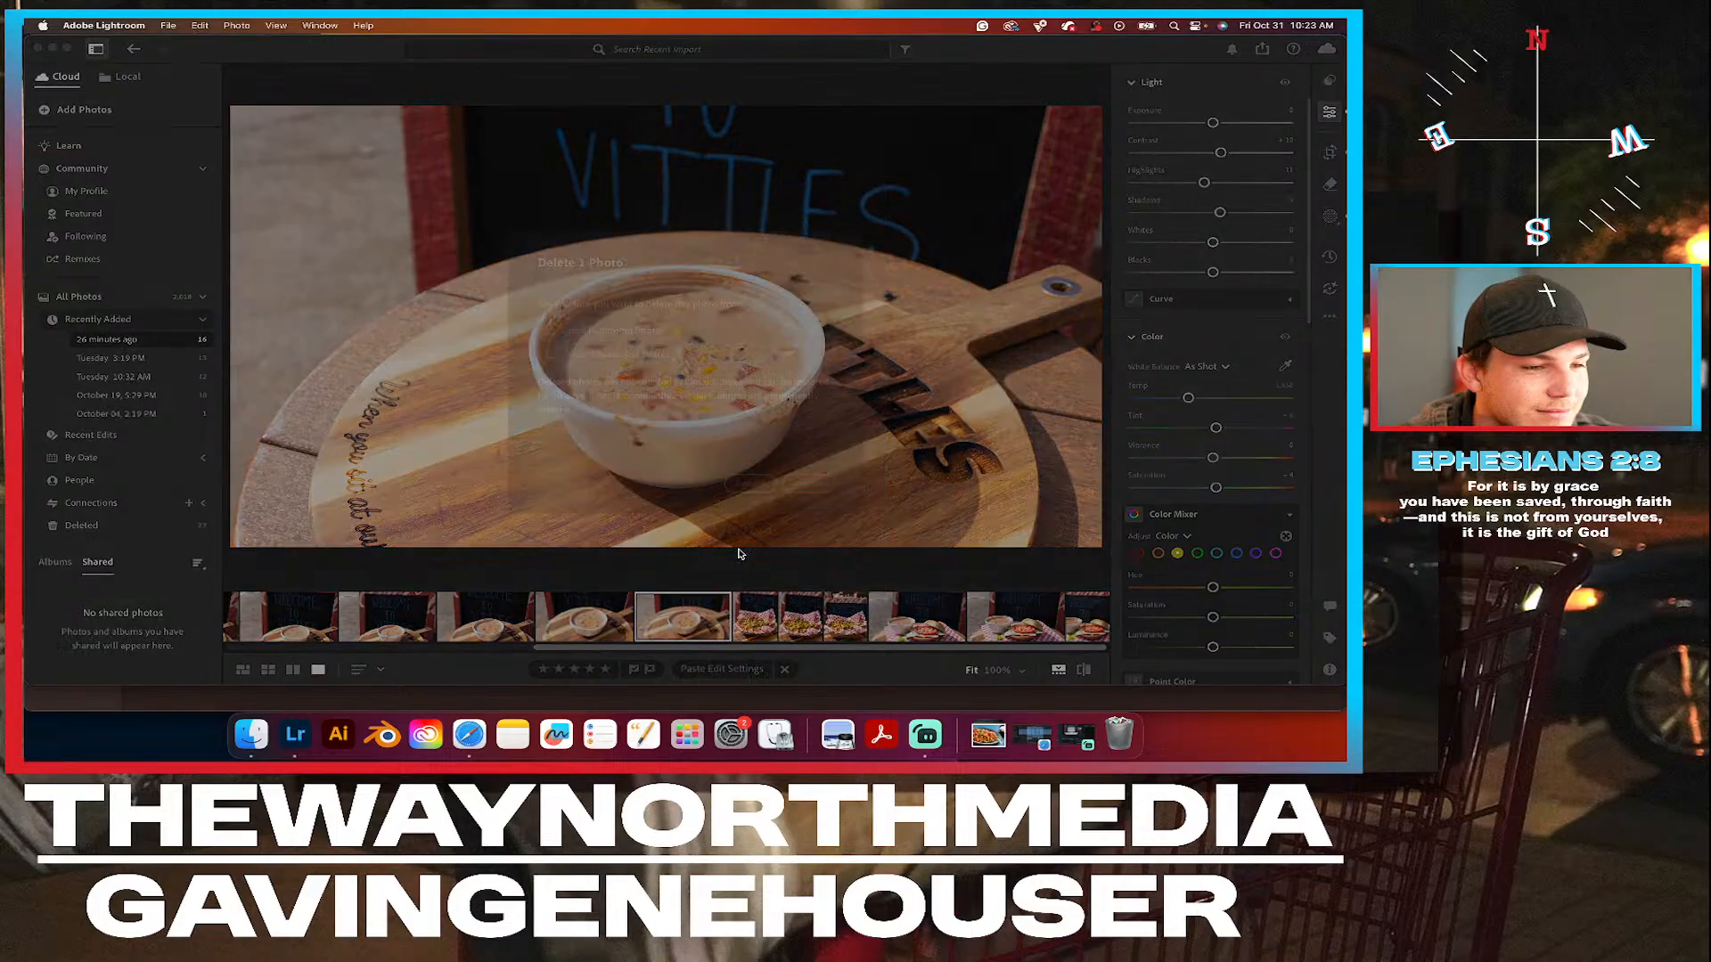
pyautogui.click(802, 483)
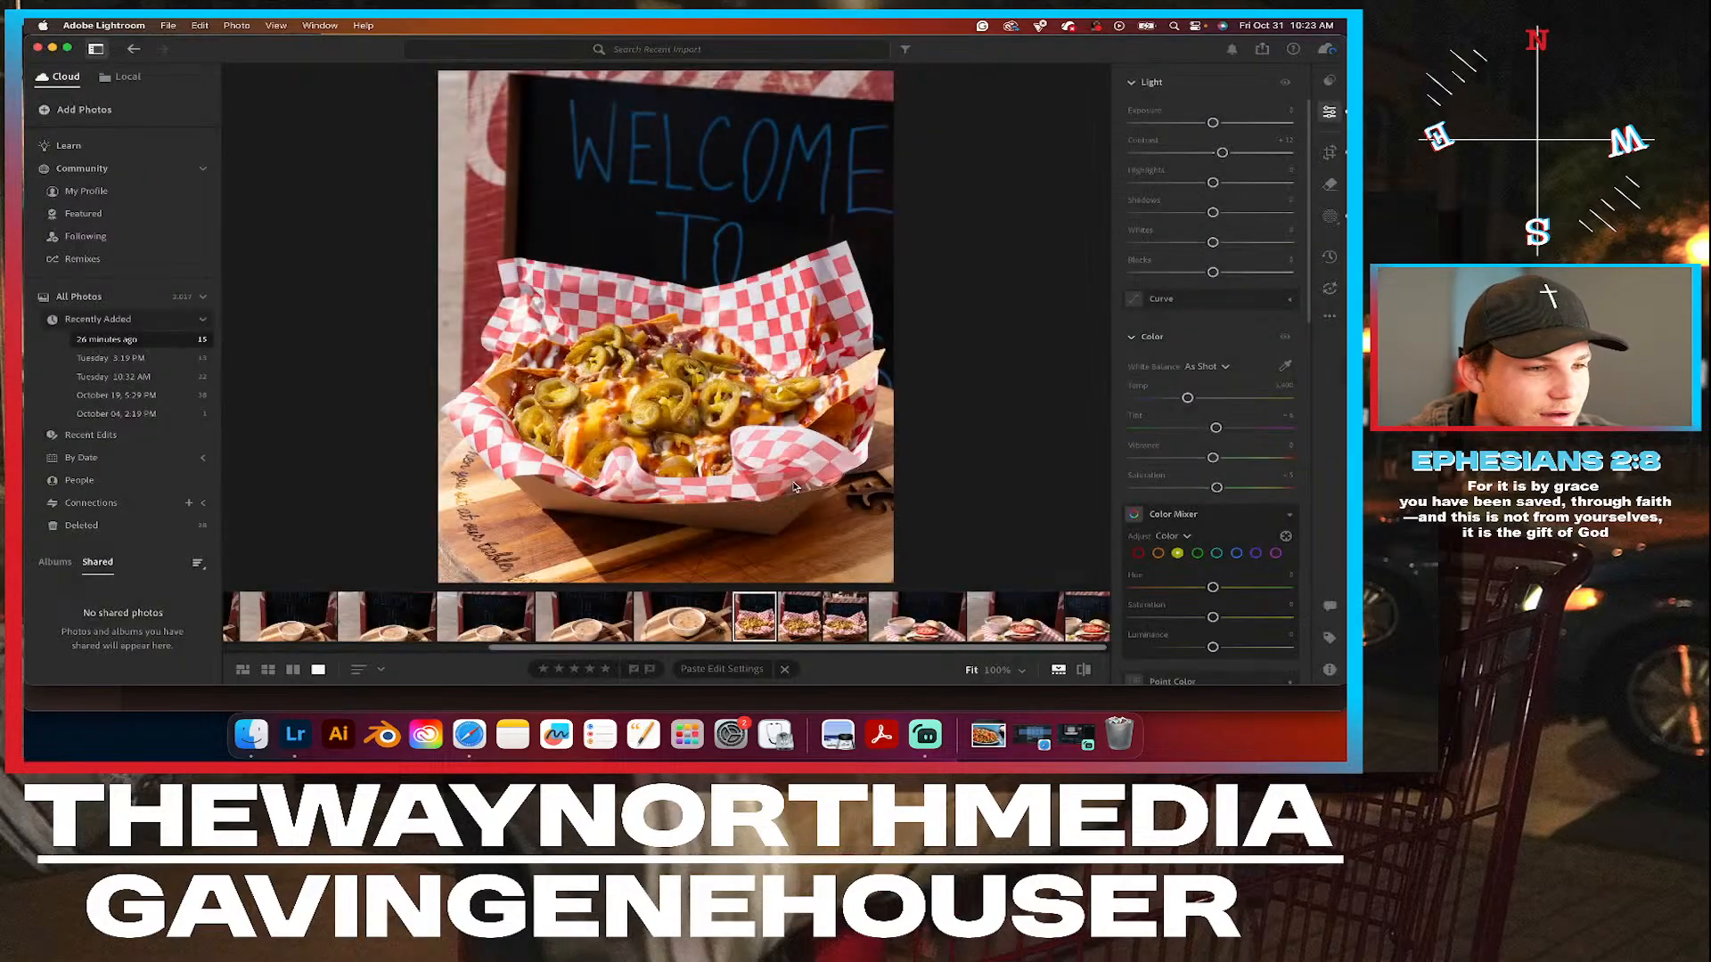
# Crop the closer soup bowl photo to 5 x 4 in portrait orientation, tightened slightly around the bowl.
pyautogui.click(688, 633)
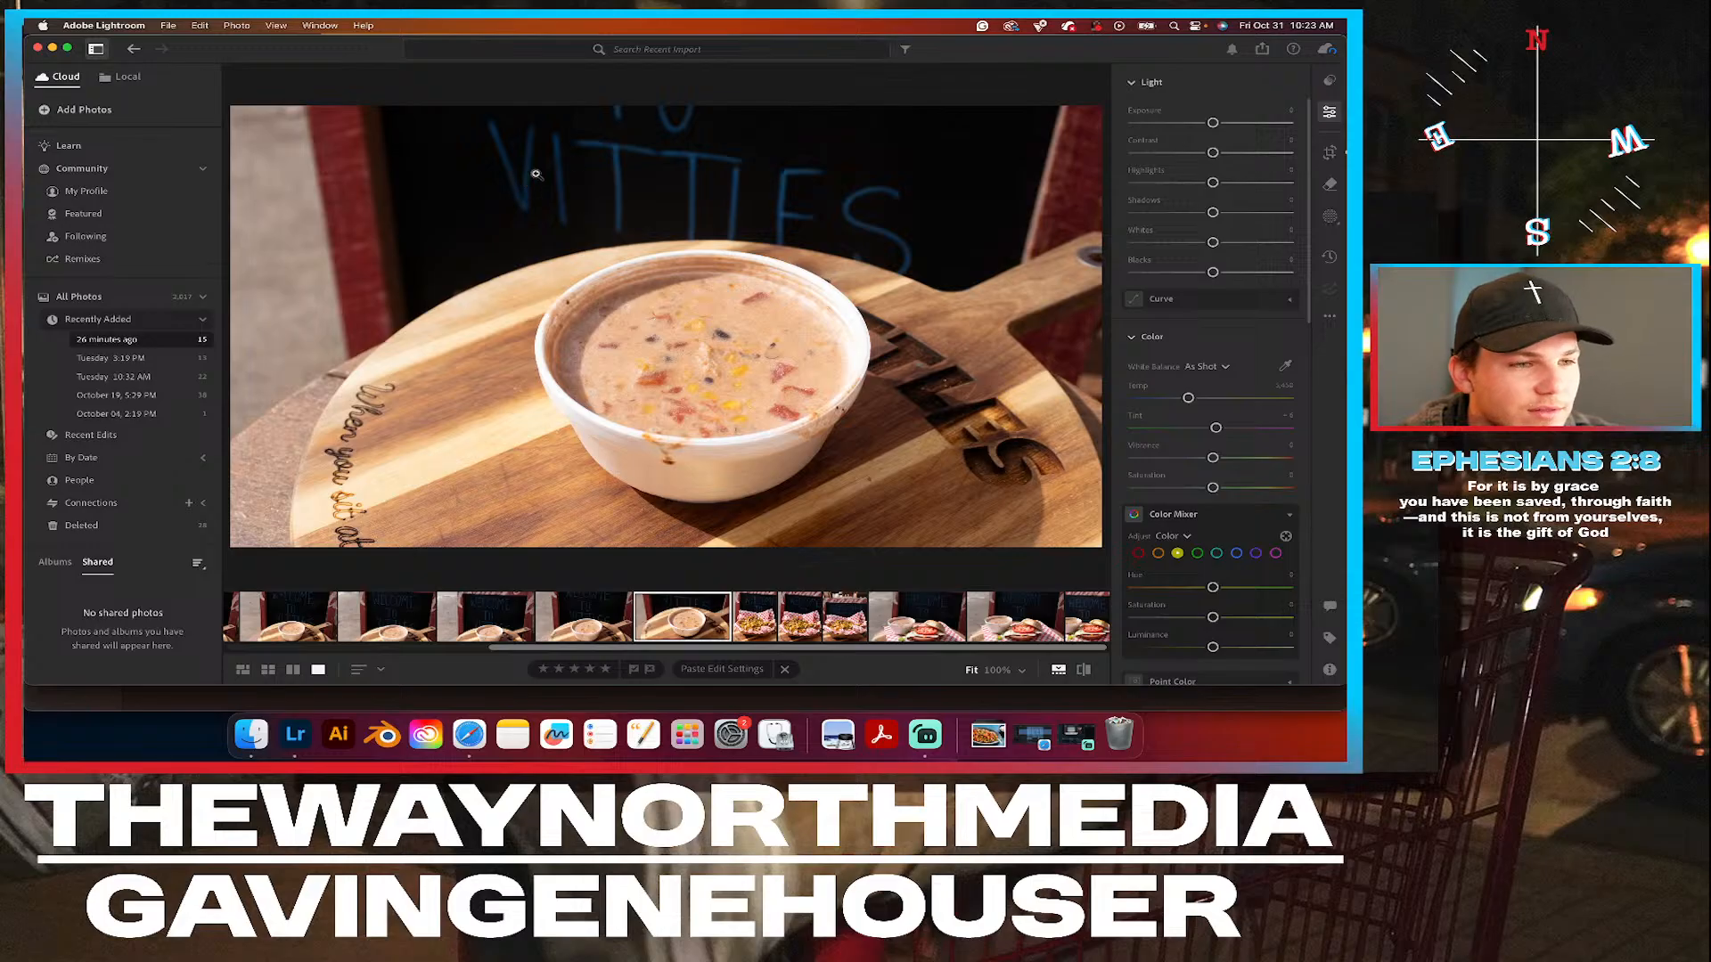
pyautogui.click(1331, 153)
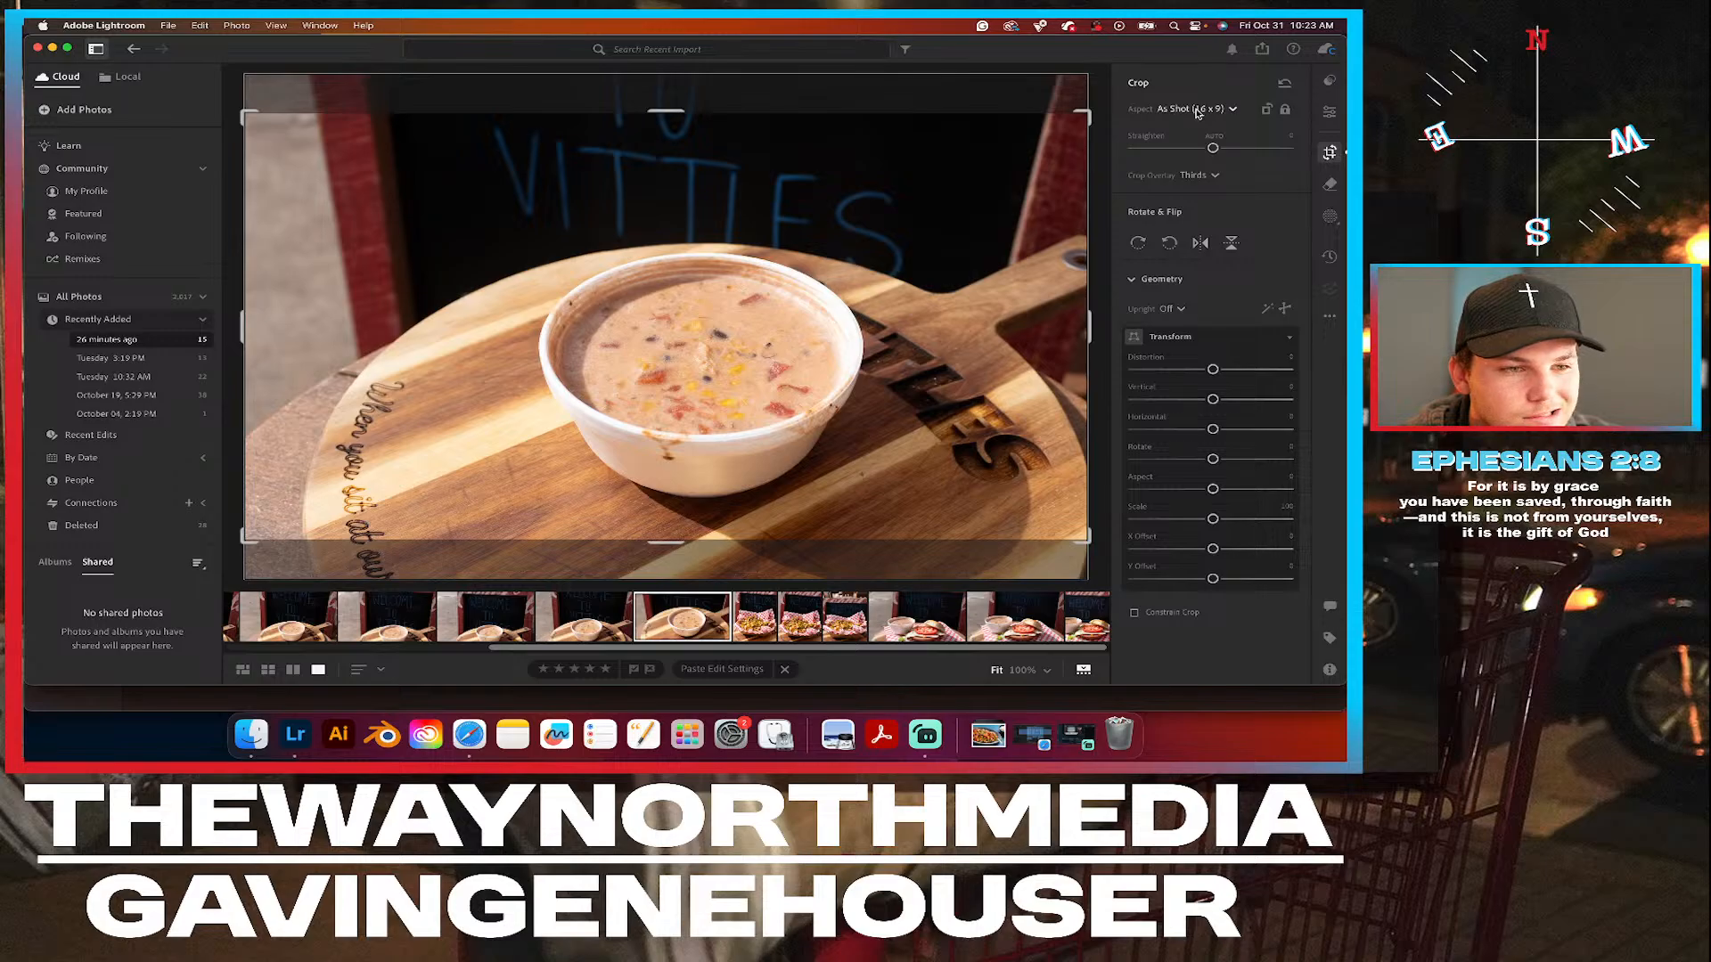
pyautogui.click(1207, 108)
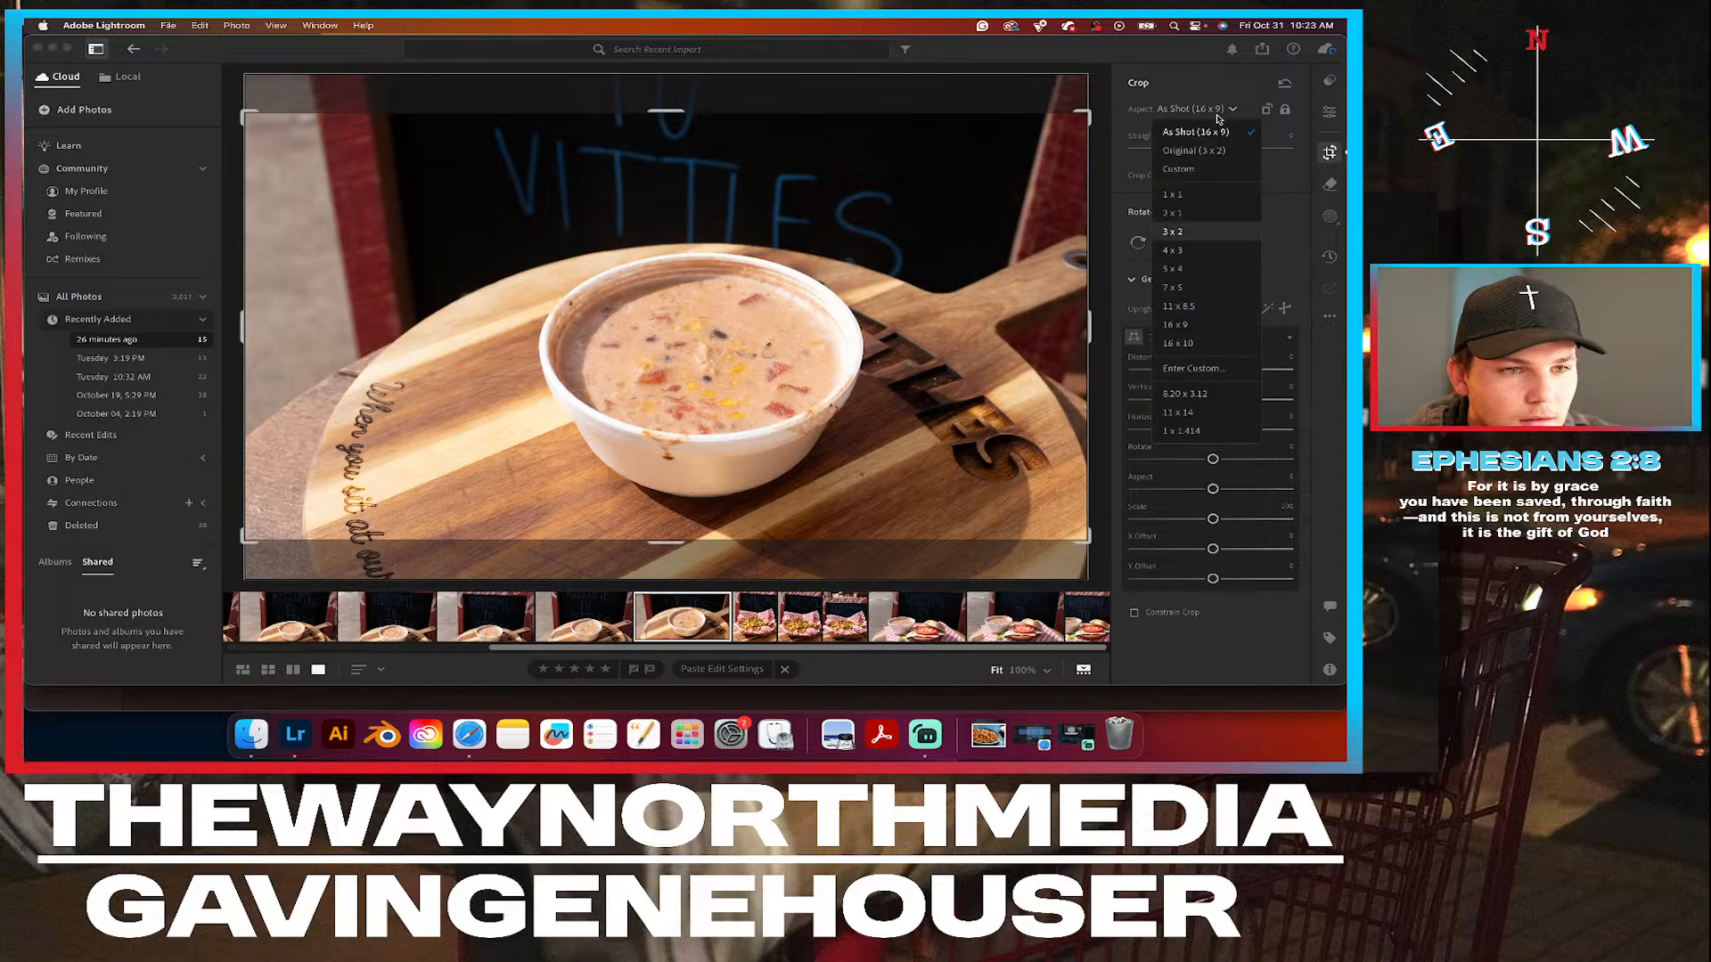
pyautogui.click(1188, 269)
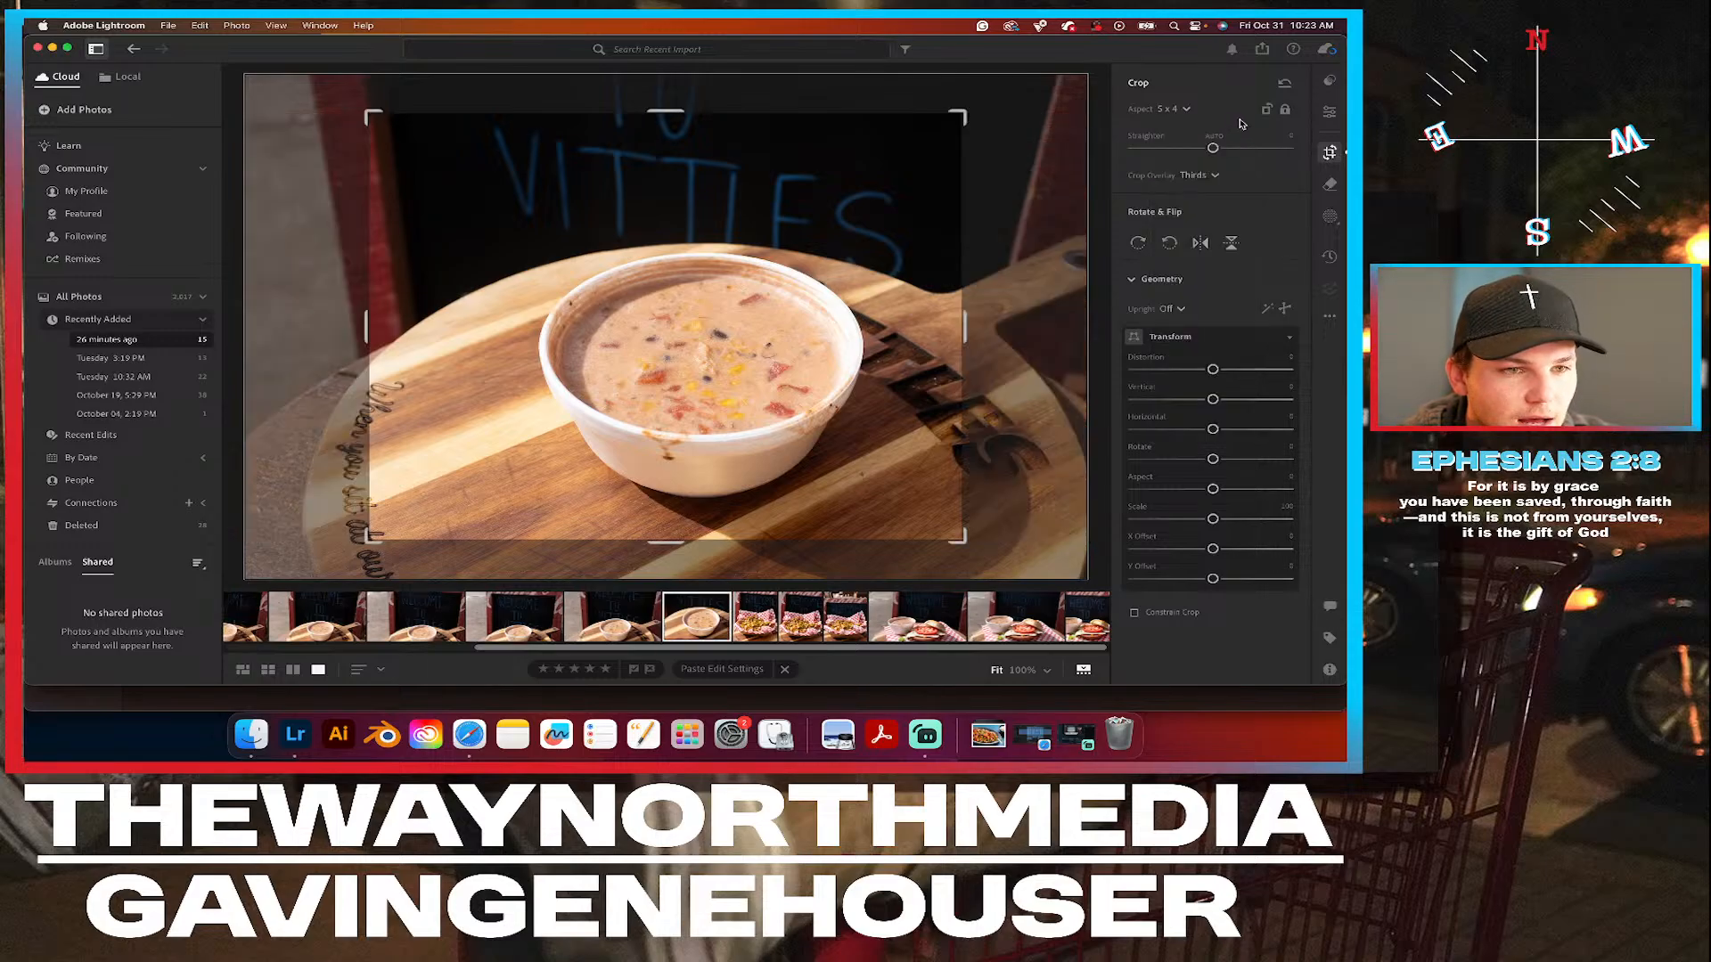
pyautogui.click(1267, 109)
pyautogui.moveTo(848, 277); pyautogui.dragTo(809, 280)
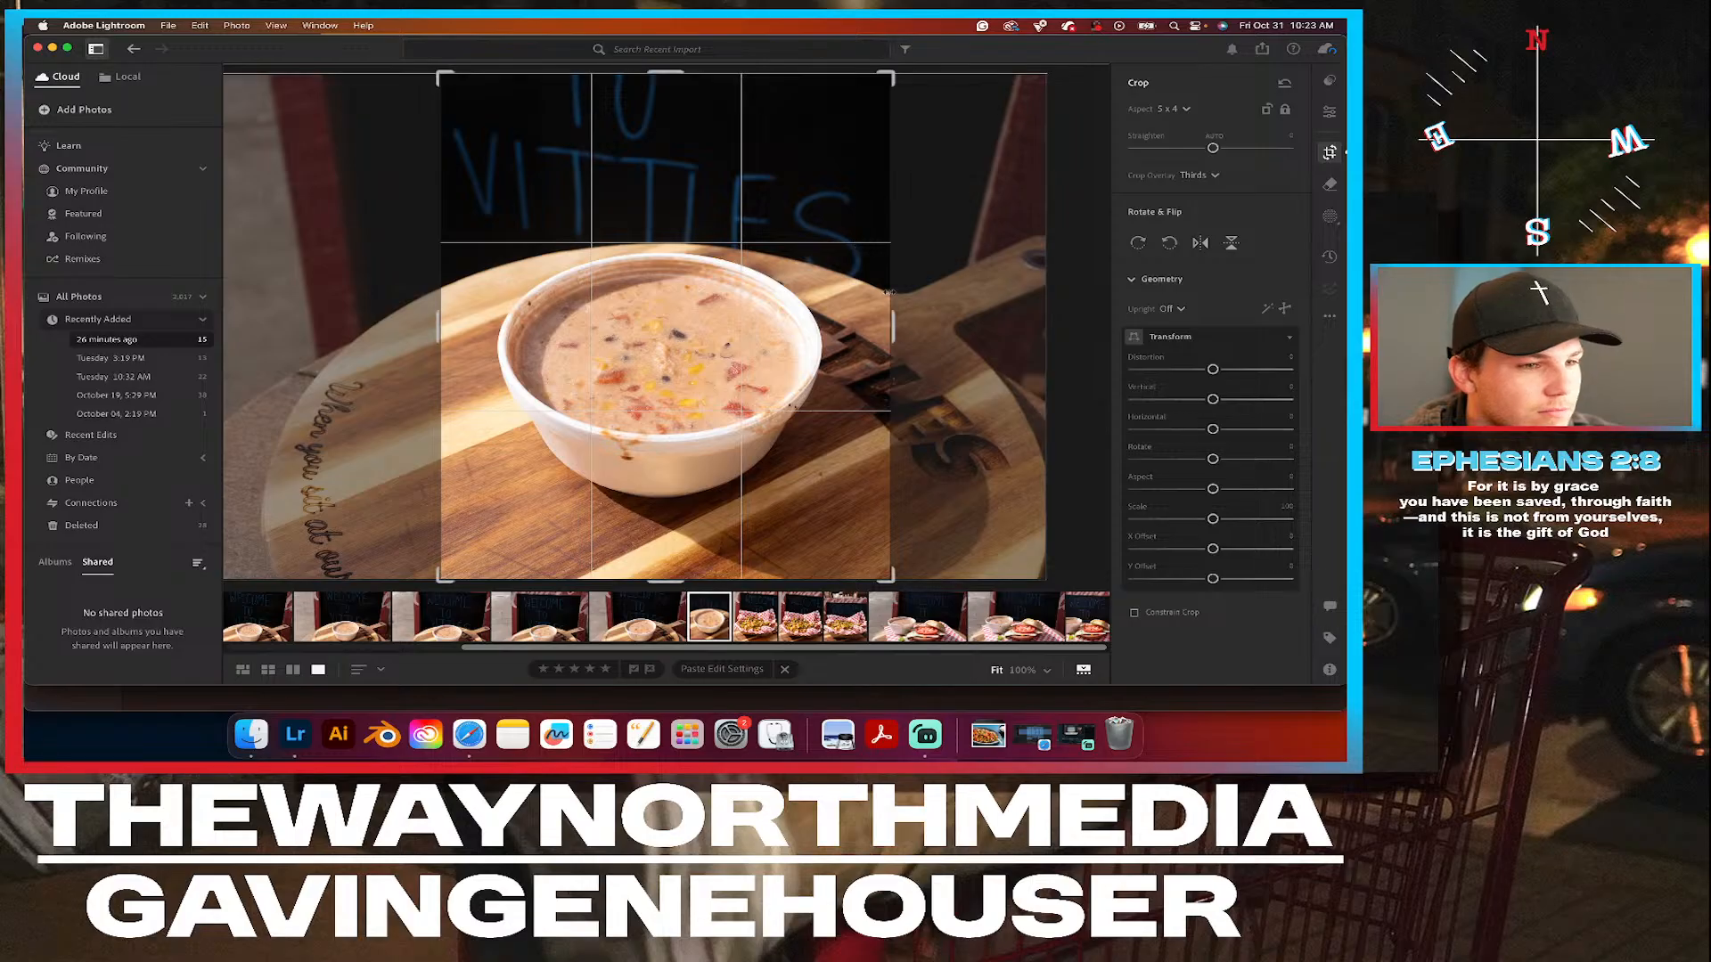
pyautogui.moveTo(895, 331); pyautogui.dragTo(888, 334)
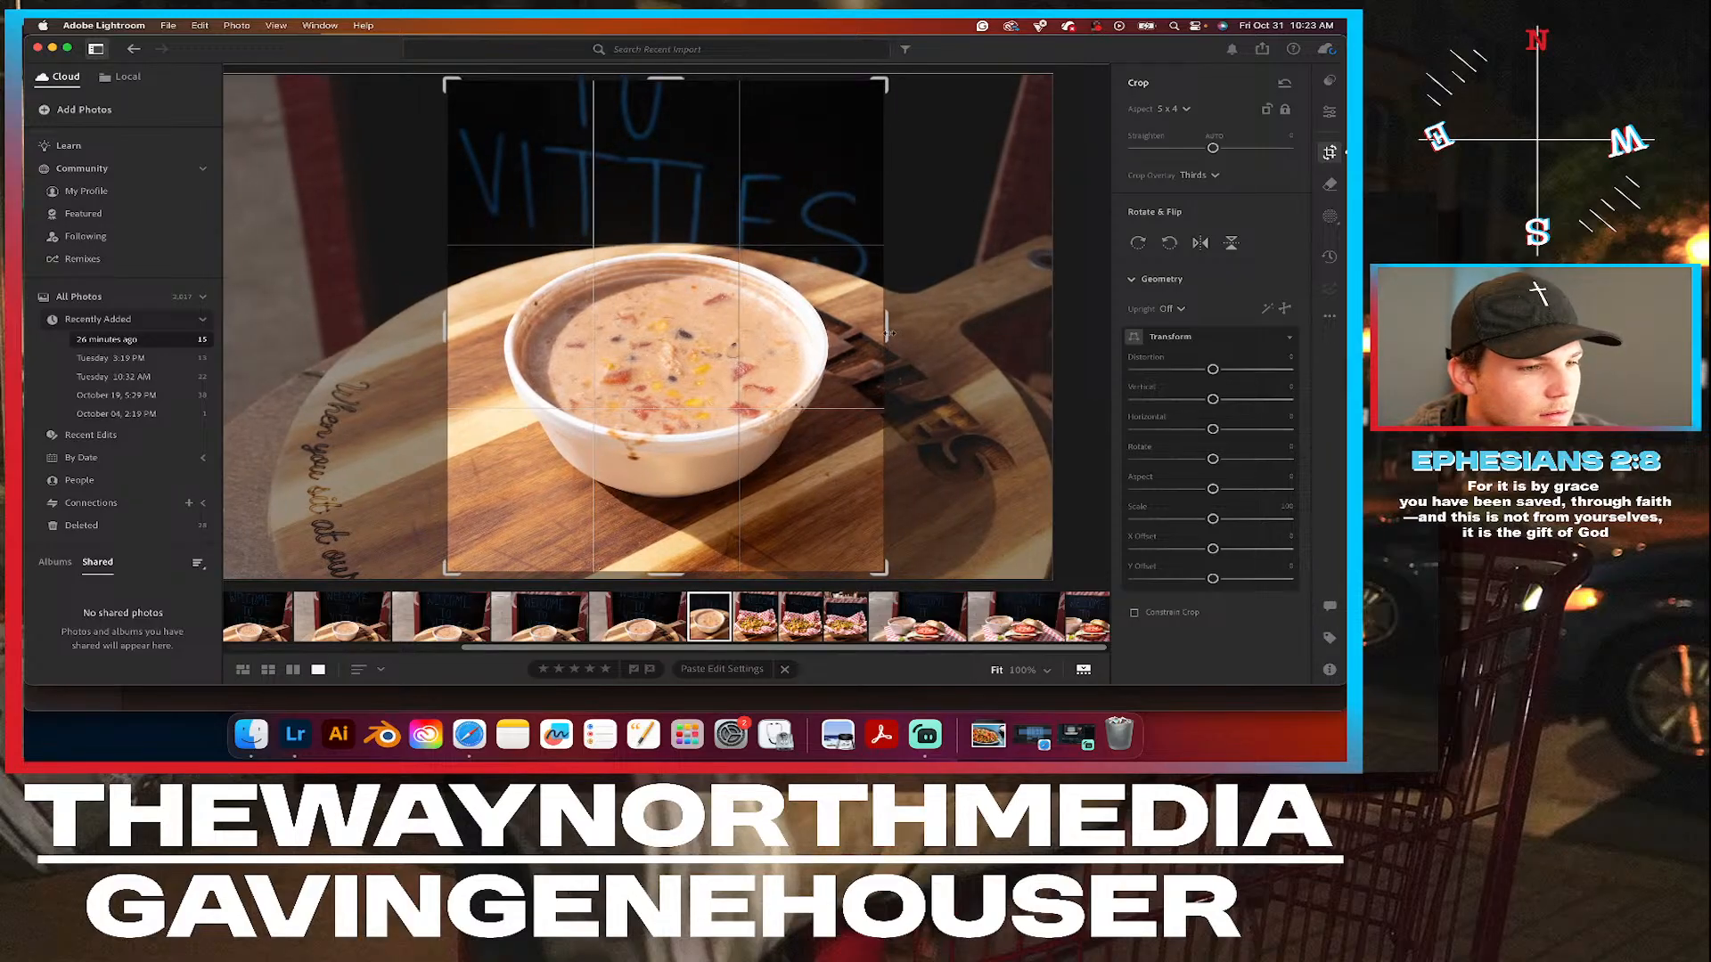
pyautogui.click(1330, 118)
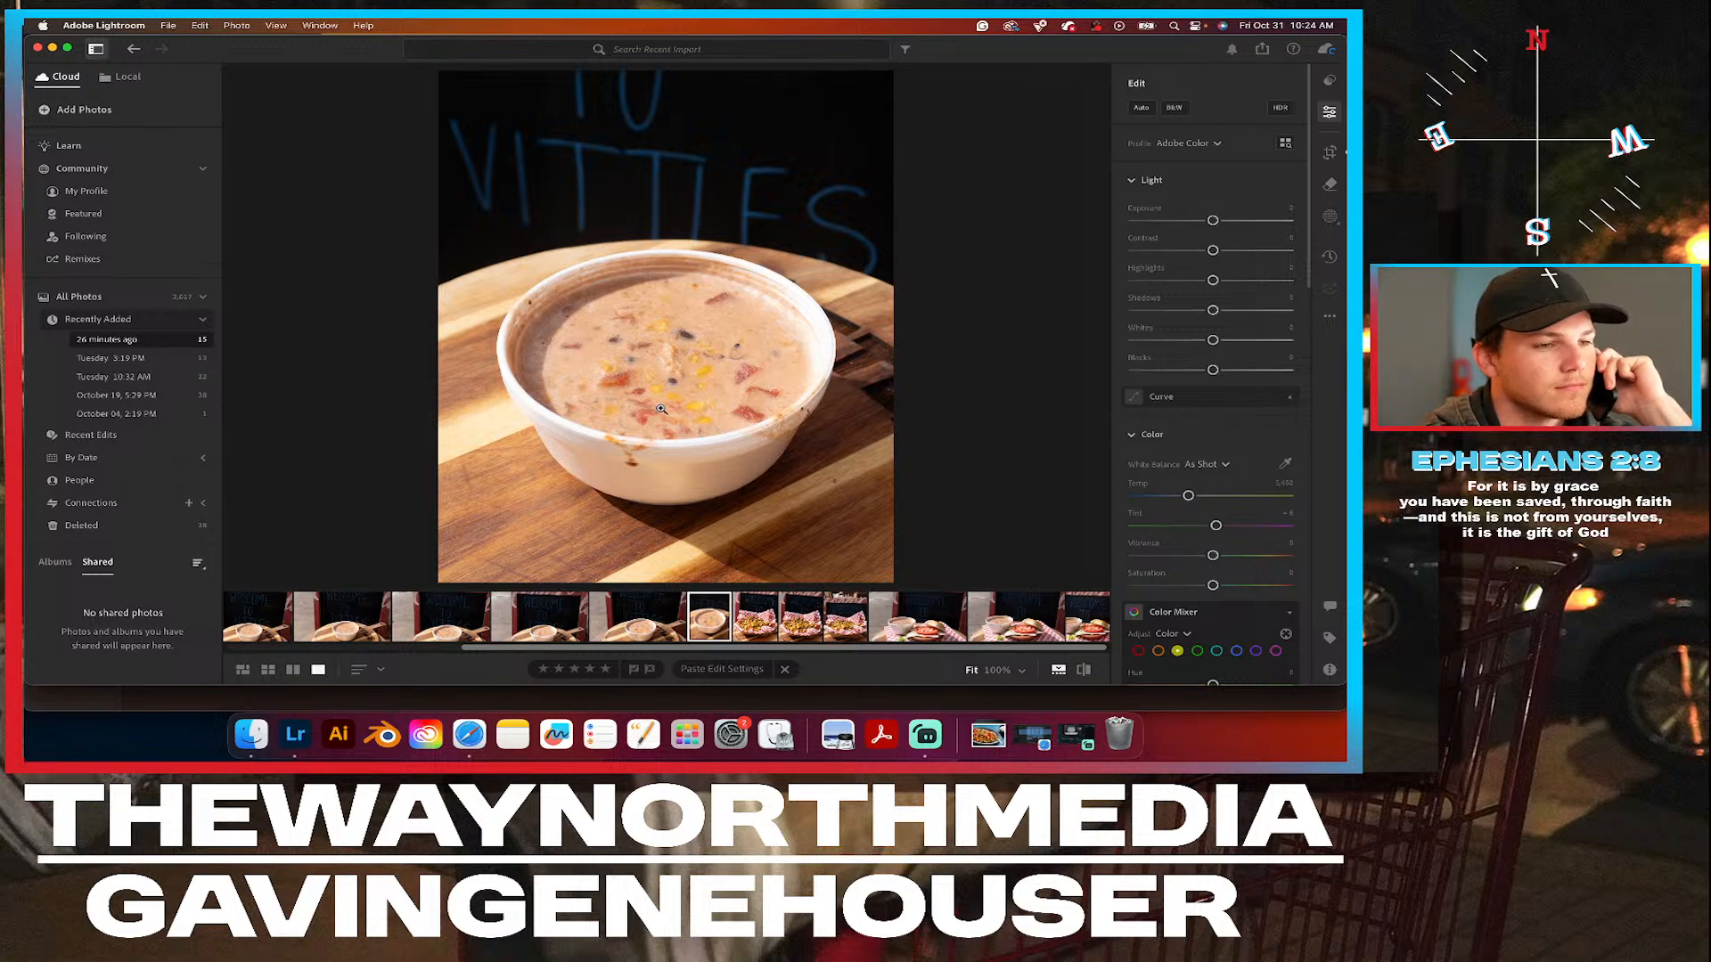
# Remove the soup drips from the bowl's front rim and outer side with generative Remove and a smaller brush.
pyautogui.click(627, 486)
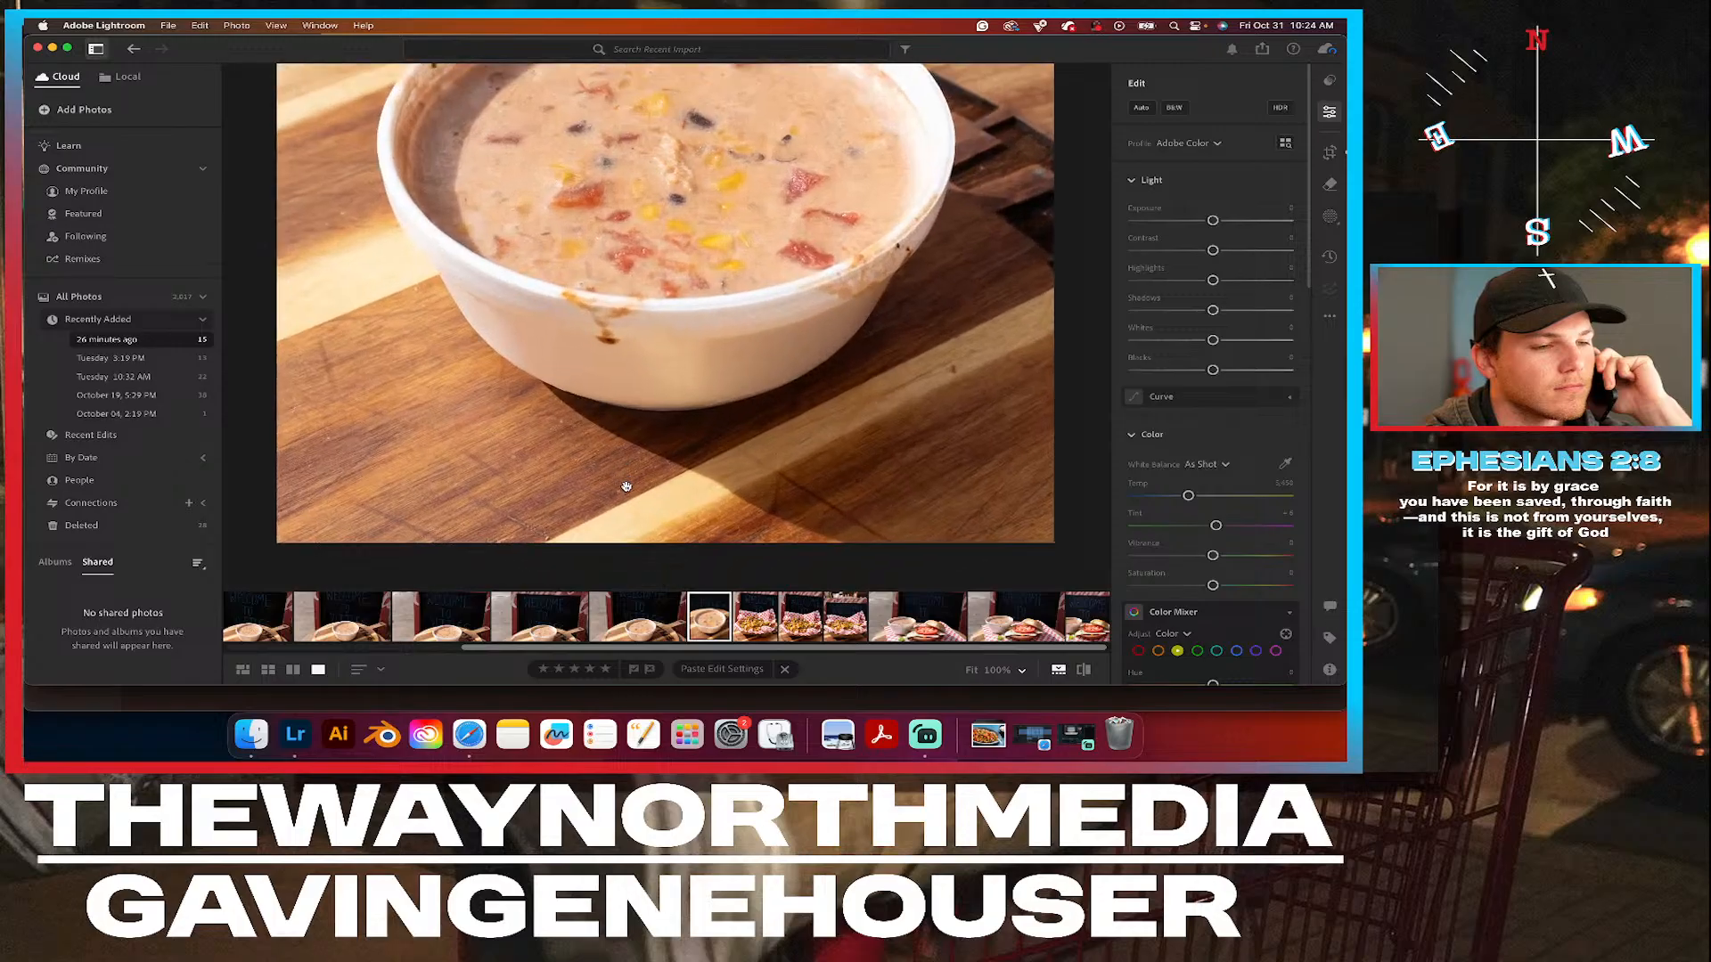
pyautogui.scroll(5, 585, 362)
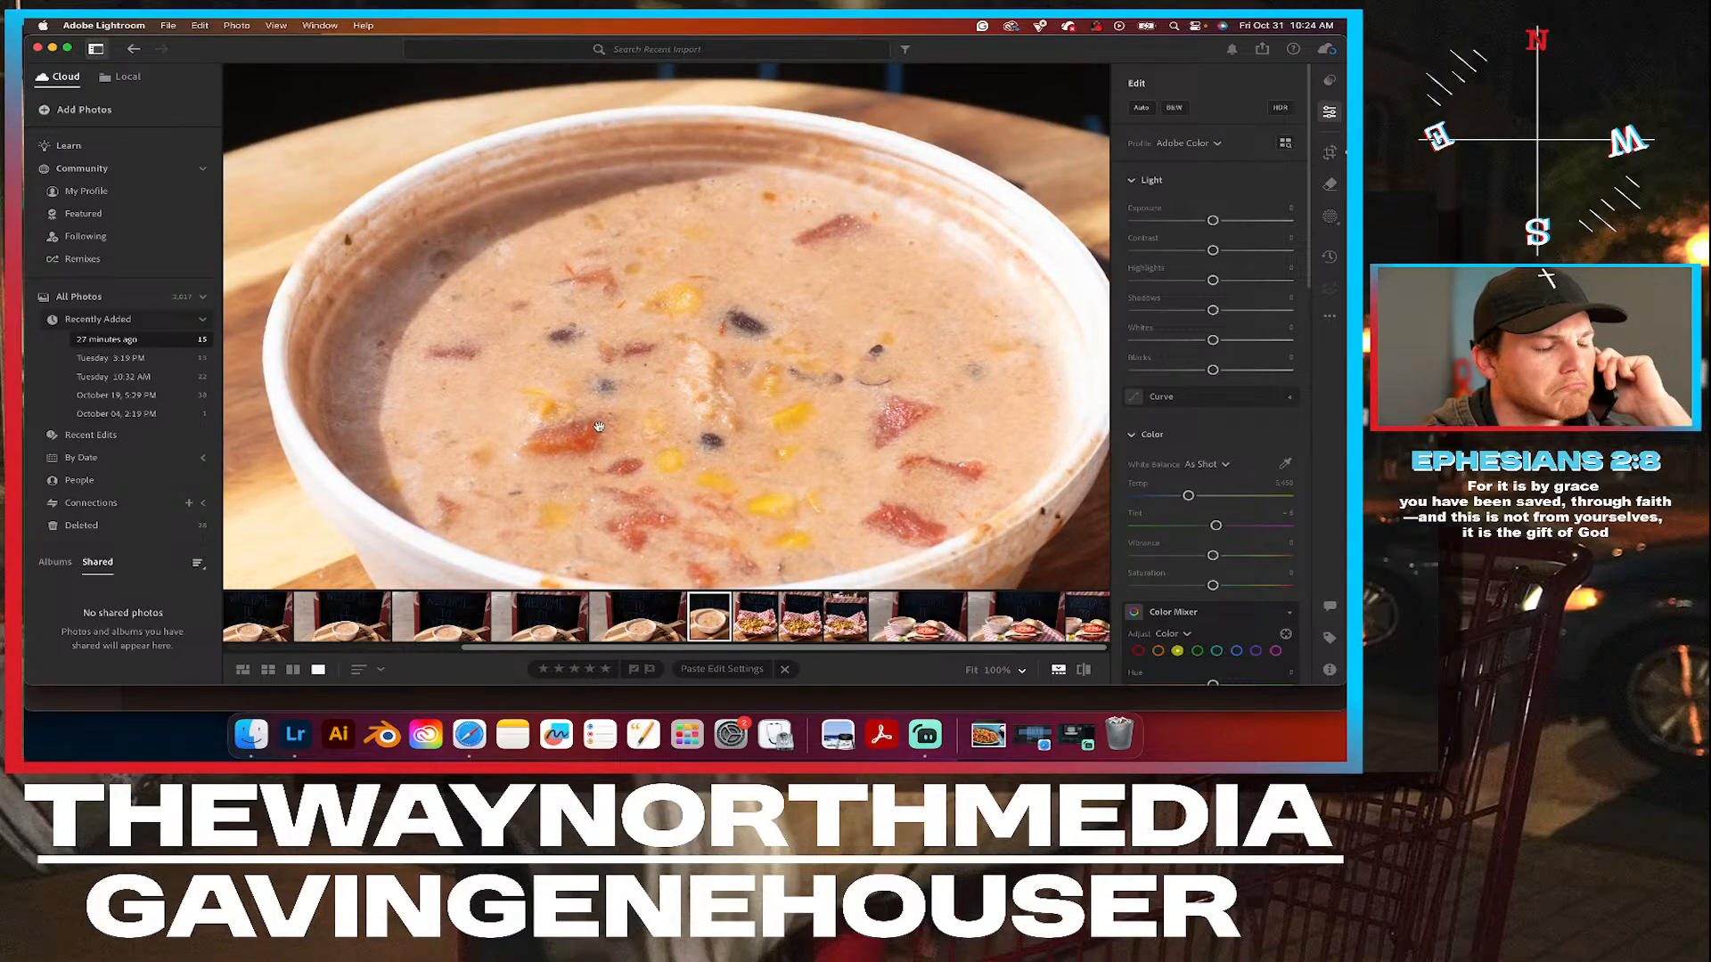
pyautogui.scroll(-4, 591, 378)
pyautogui.scroll(-3, 591, 403)
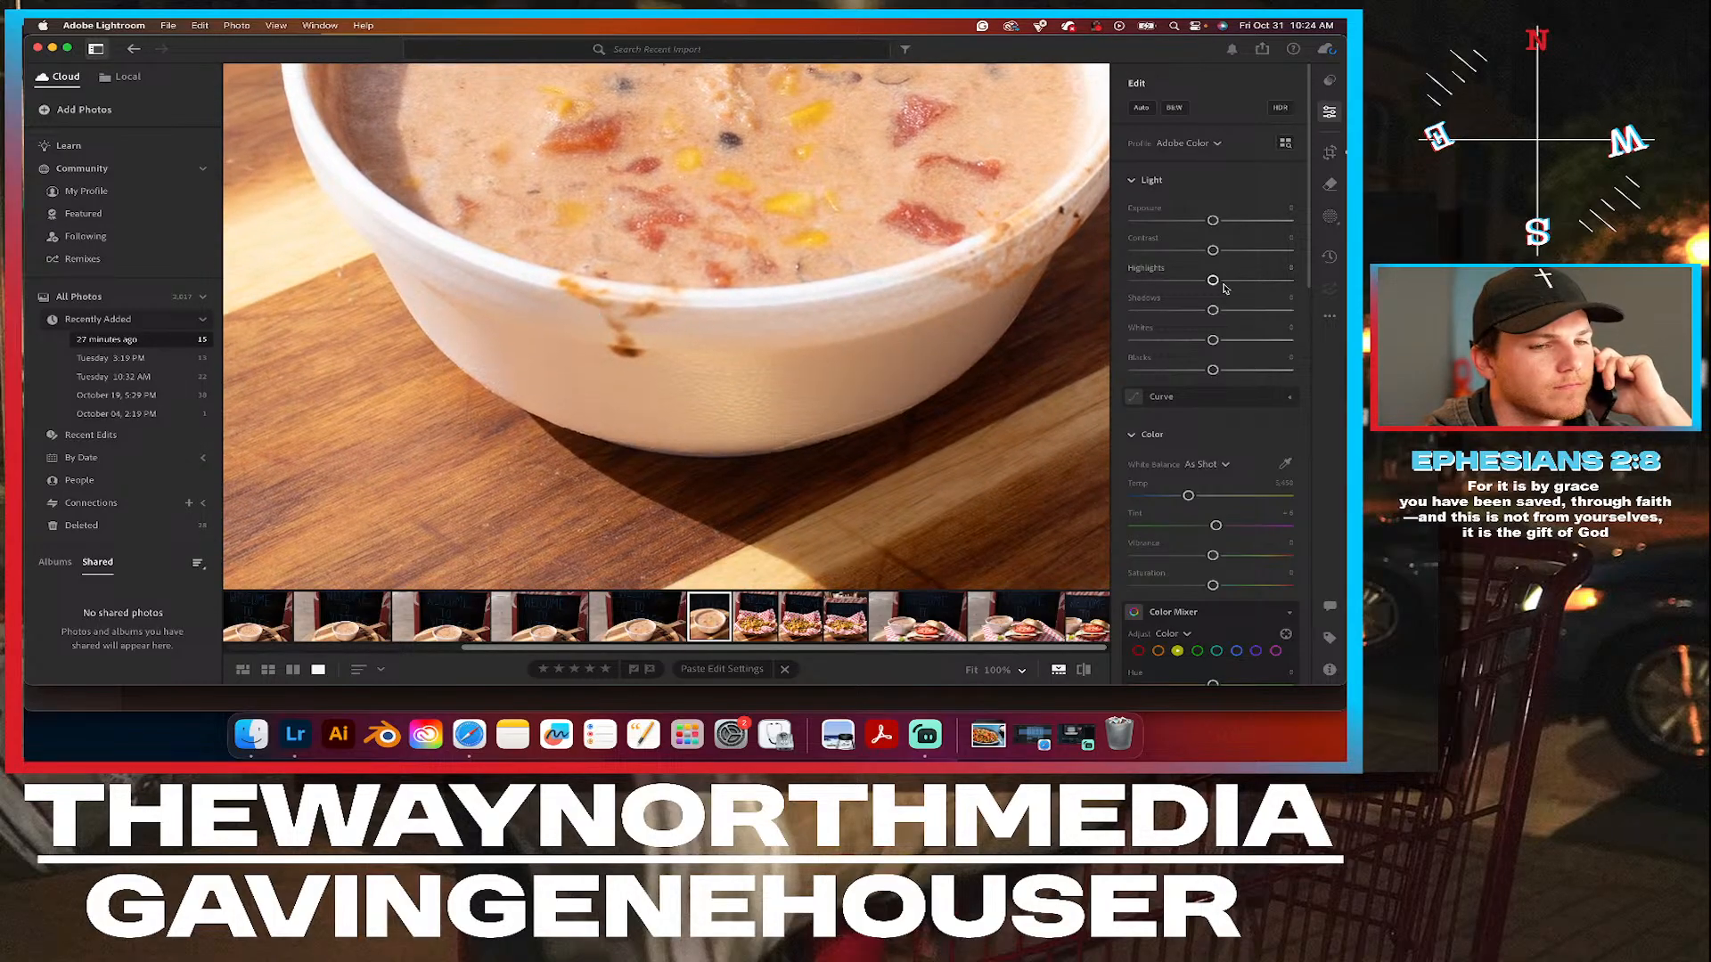
pyautogui.click(1329, 185)
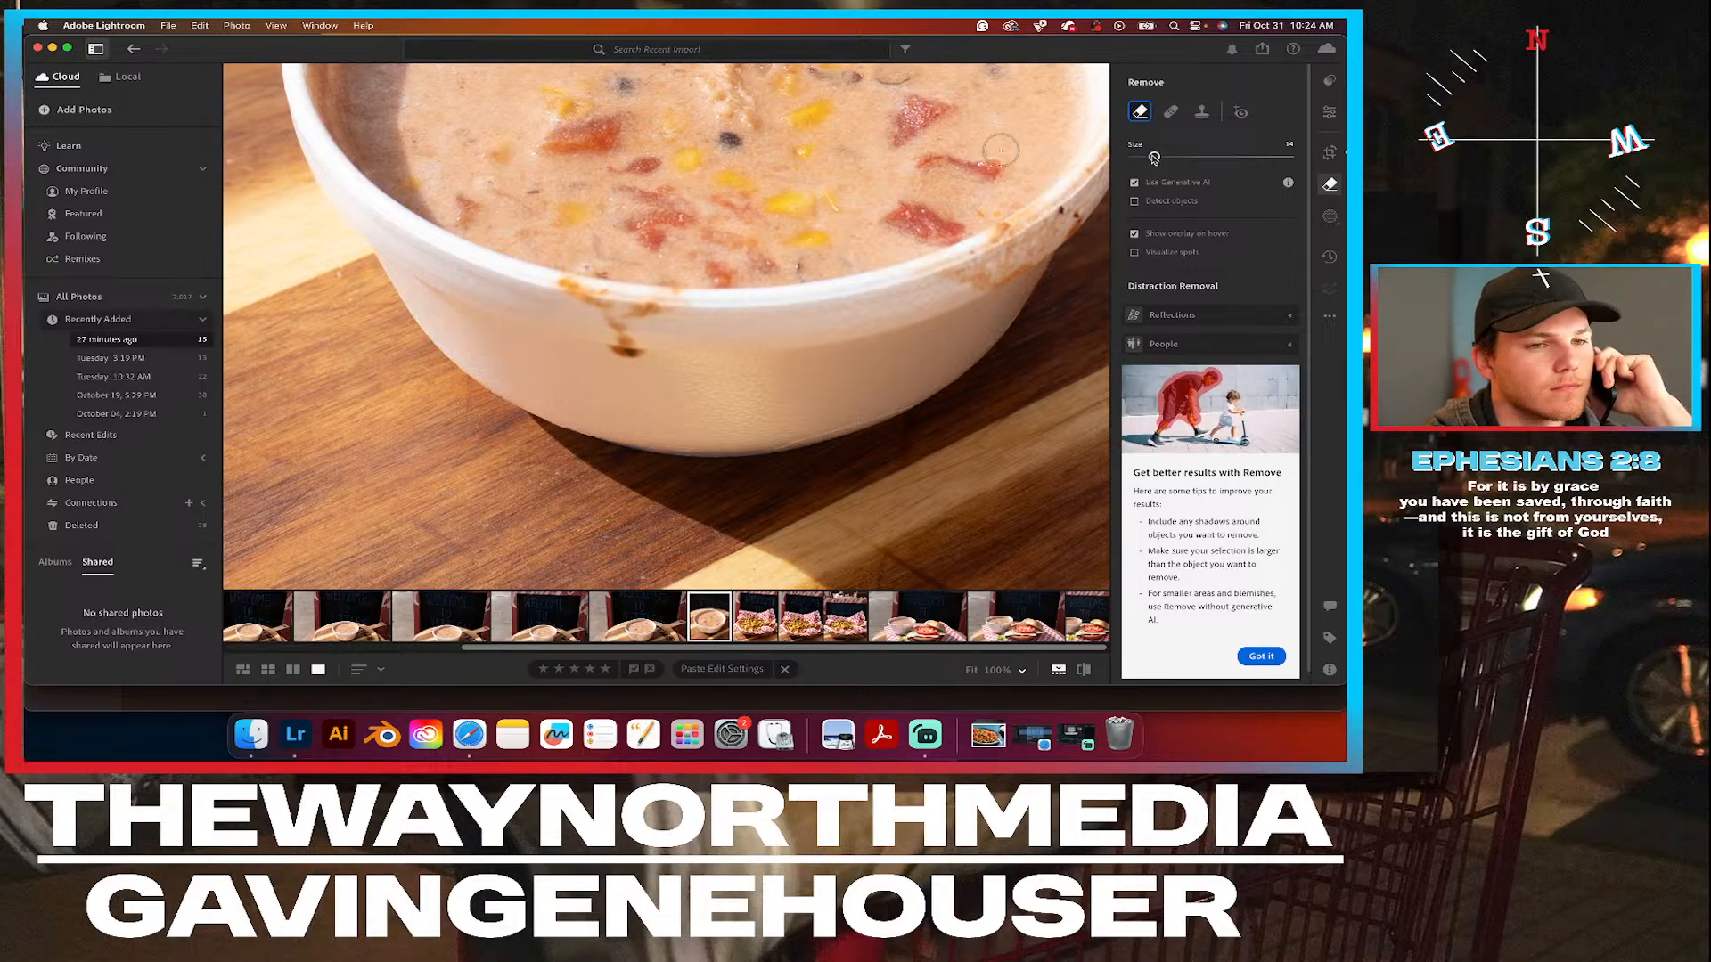
pyautogui.moveTo(1154, 157); pyautogui.dragTo(1140, 156)
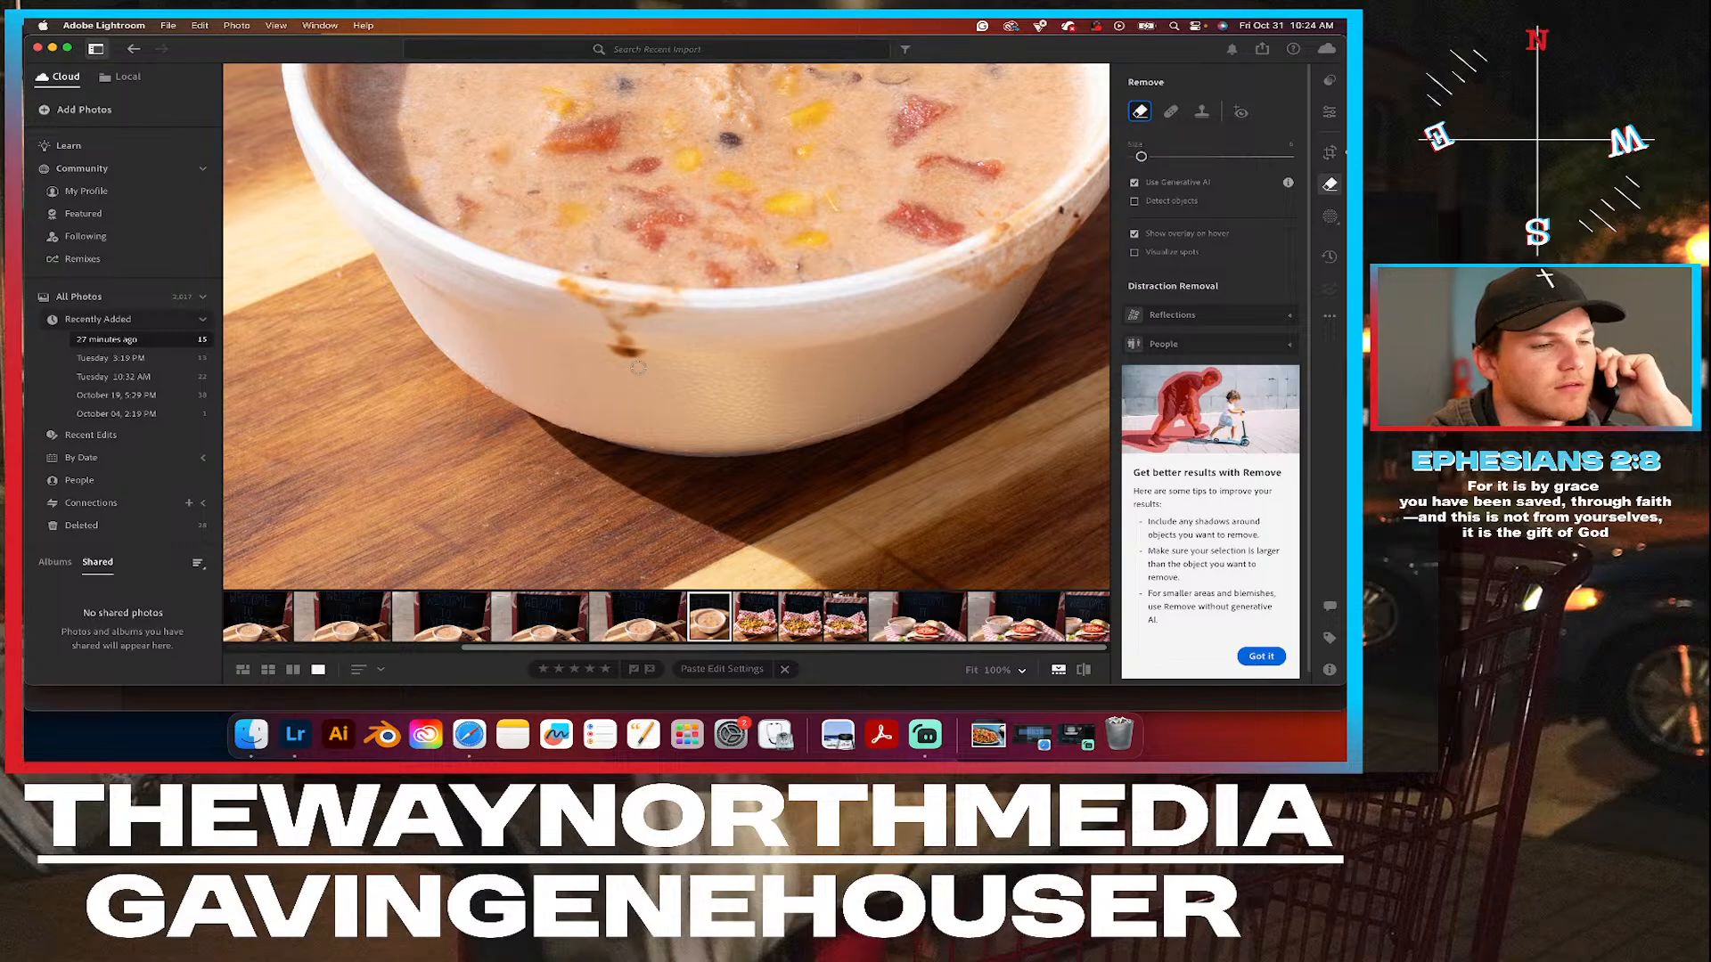
pyautogui.moveTo(640, 355); pyautogui.dragTo(608, 354)
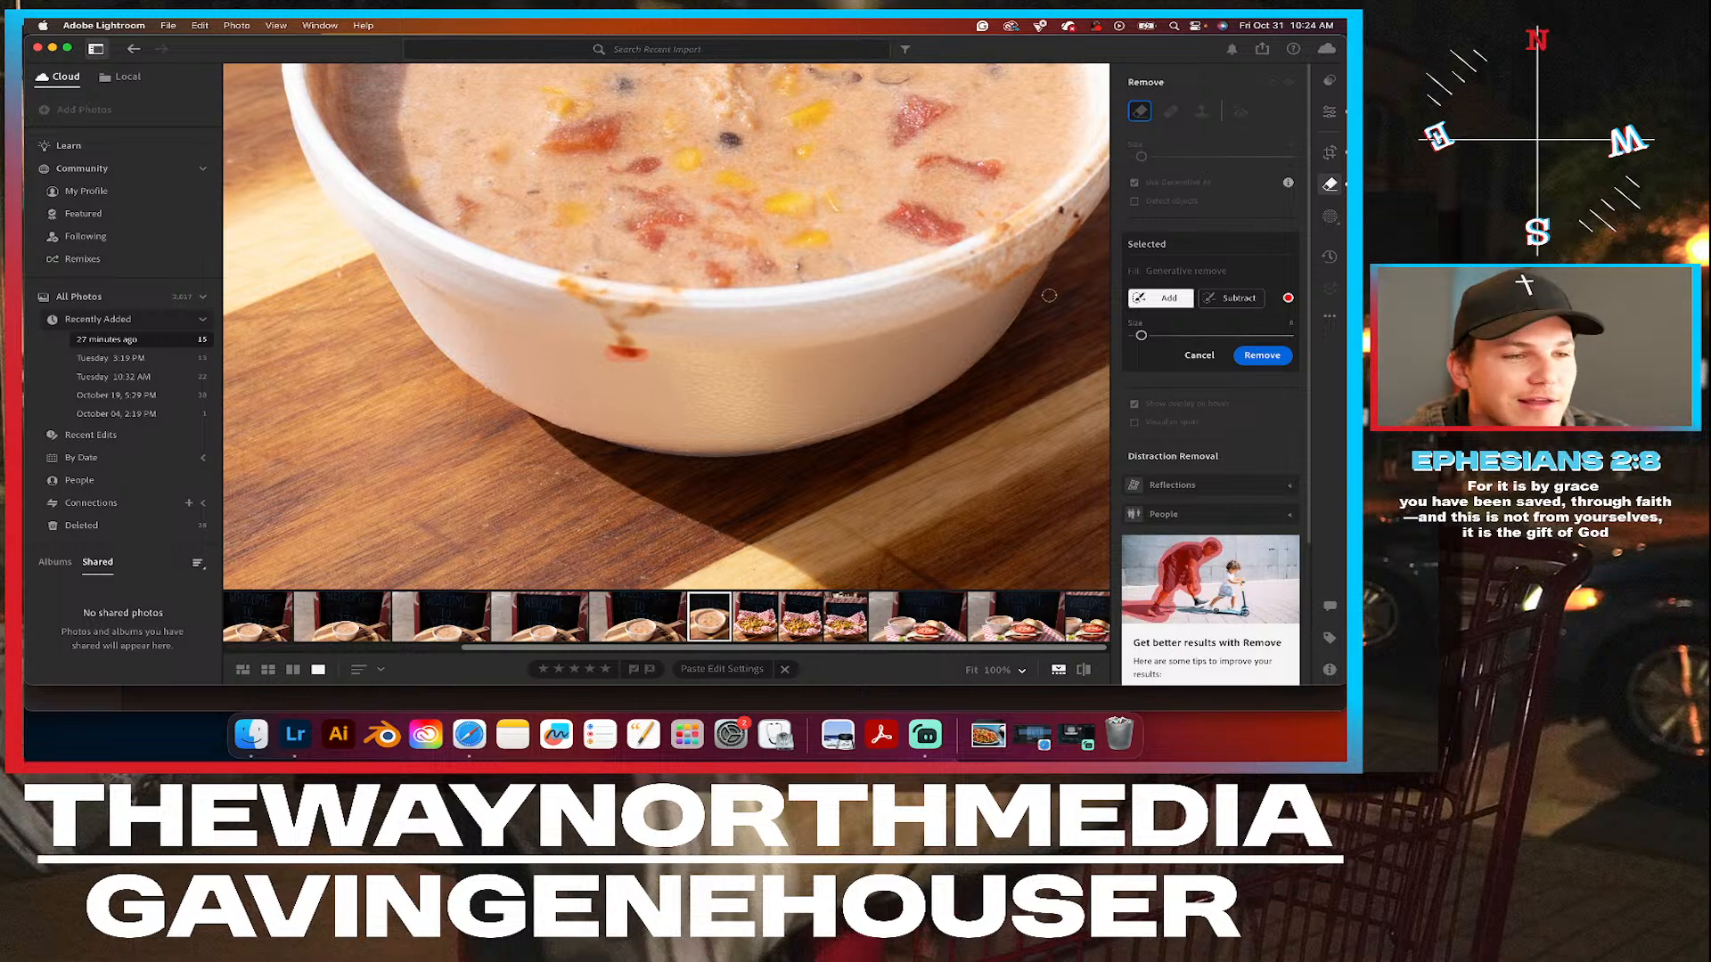
pyautogui.moveTo(561, 281)
pyautogui.mouseDown()
pyautogui.moveTo(605, 295)
pyautogui.moveTo(581, 291)
pyautogui.moveTo(640, 314)
pyautogui.mouseUp()
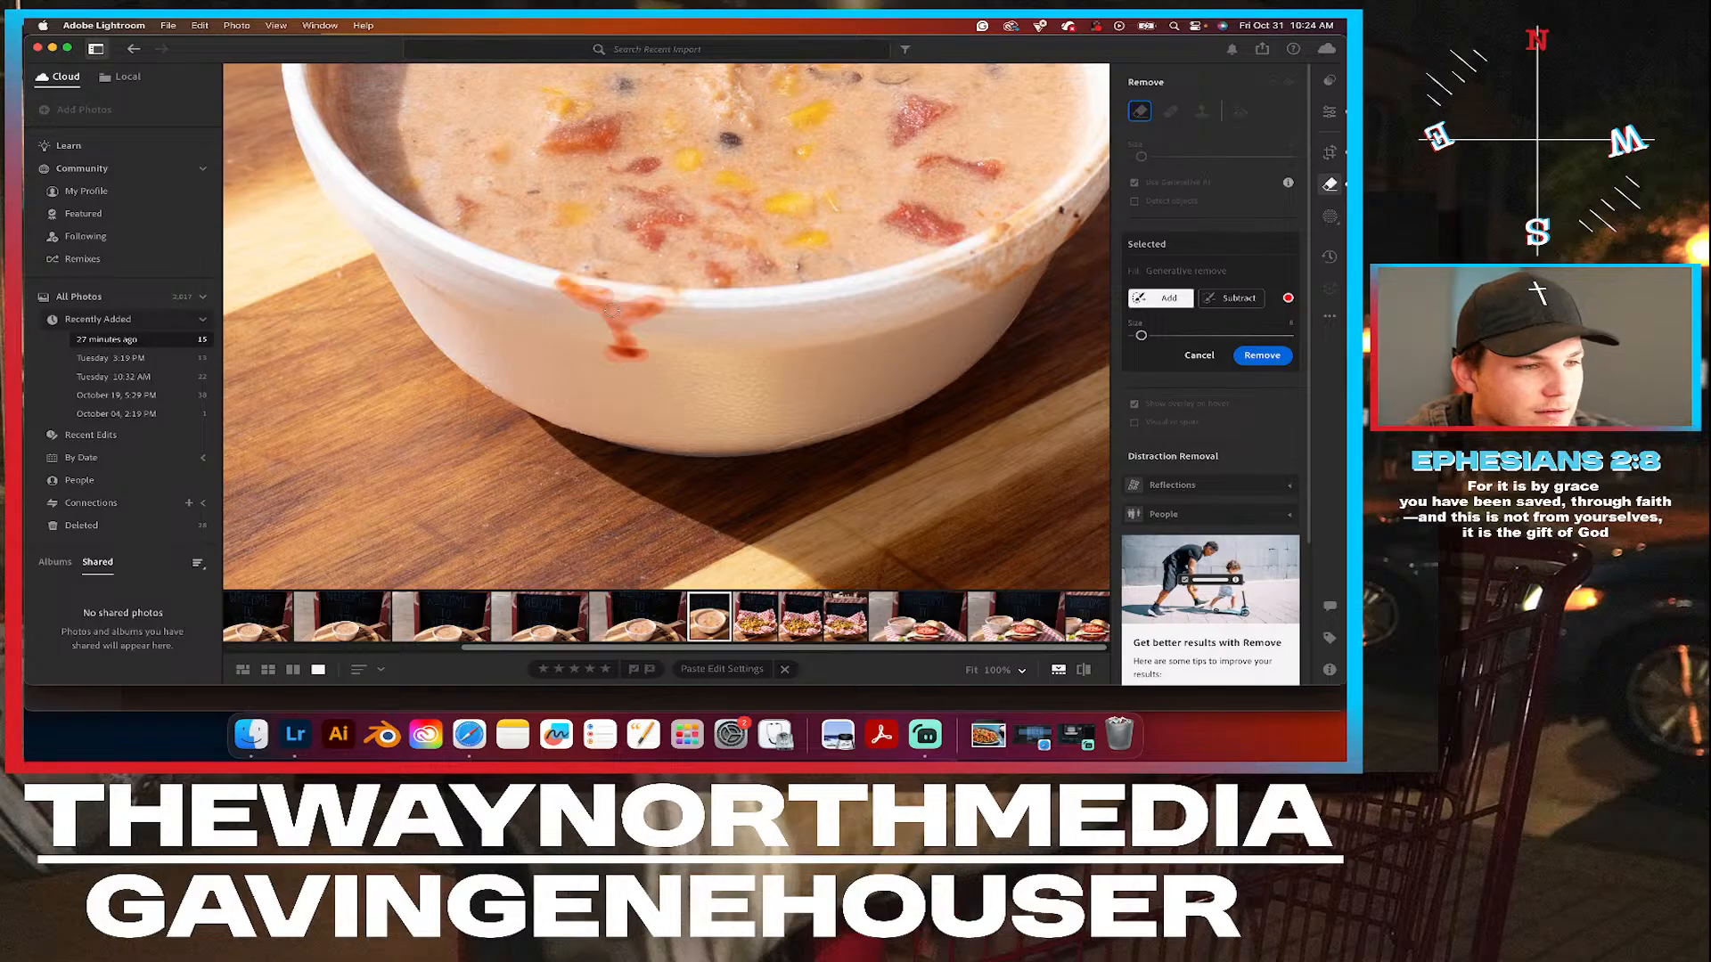
pyautogui.click(1262, 355)
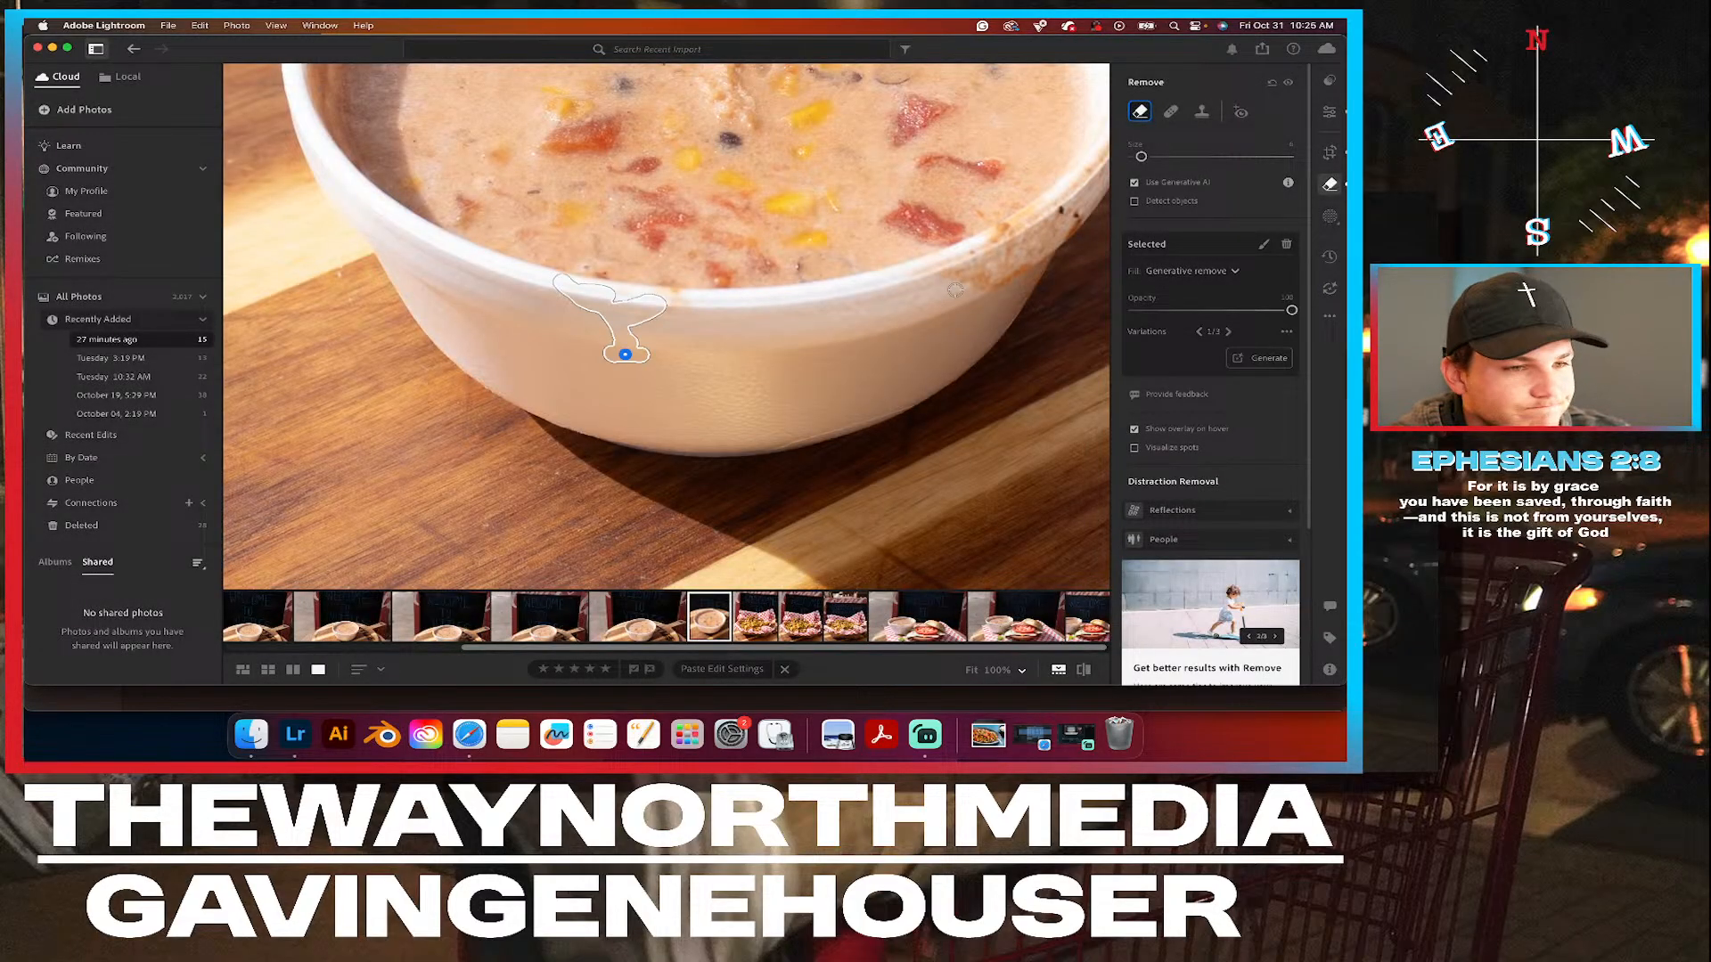
# Reduce the Remove brush size slightly, leave the tool, and check the cleaned bowl in the full photo.
pyautogui.press('[')
pyautogui.press('[')
pyautogui.press('[')
pyautogui.press('[')
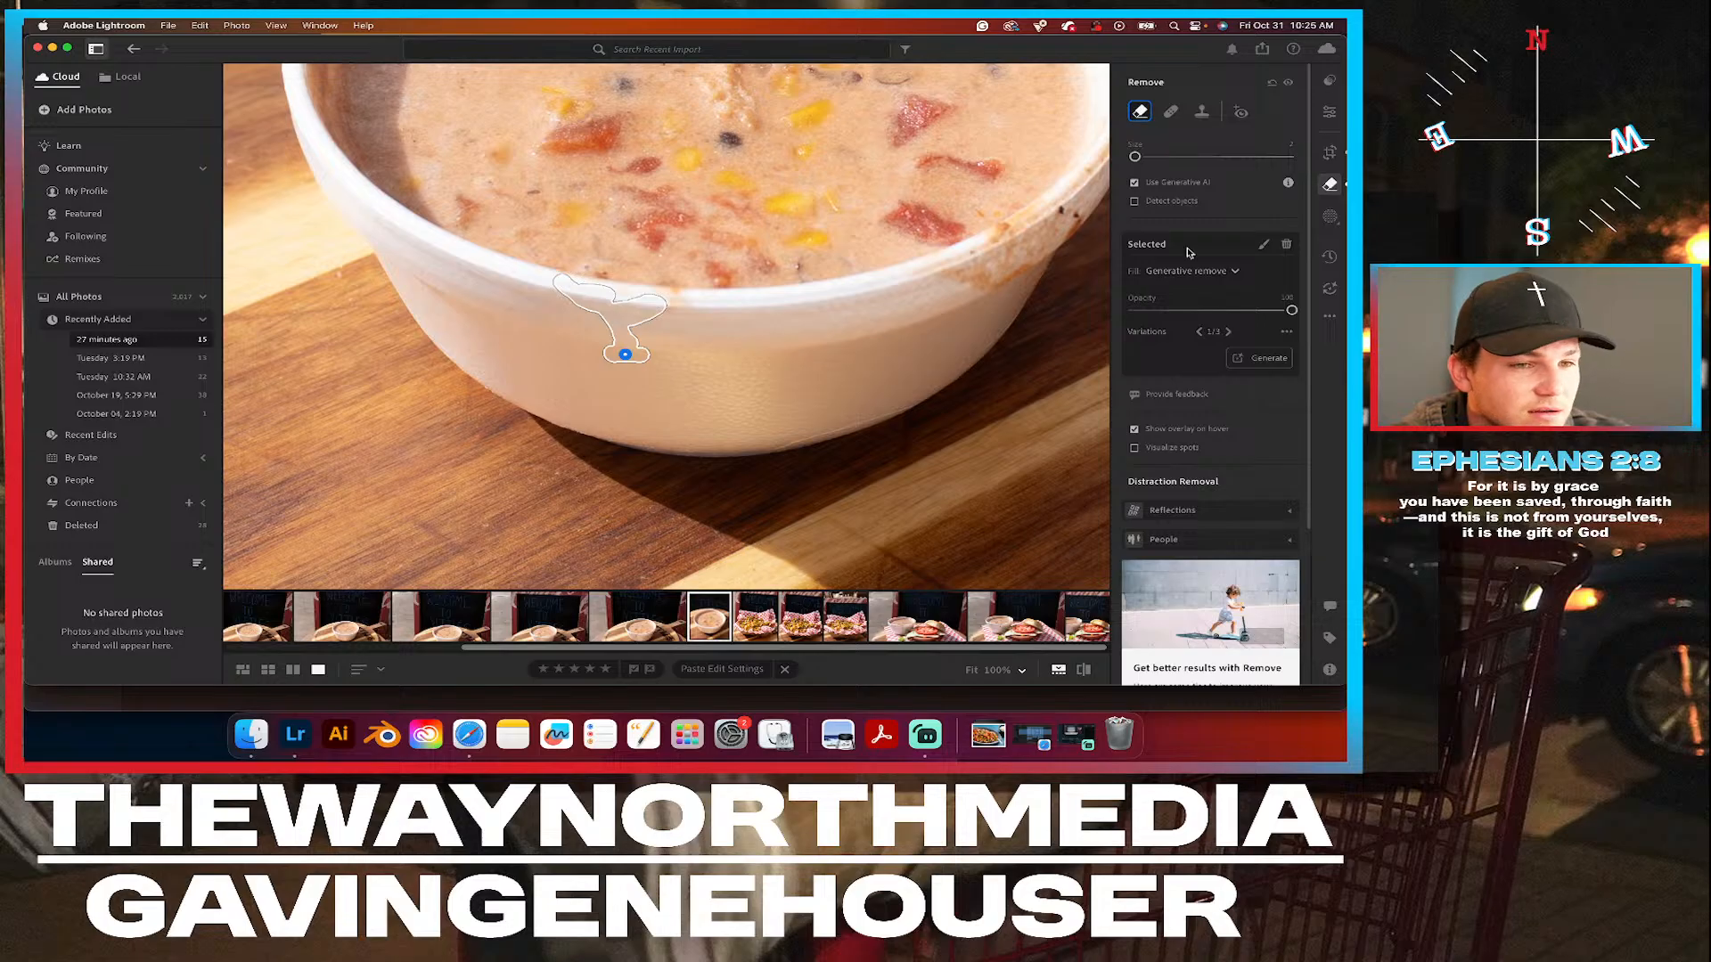
pyautogui.click(1329, 112)
pyautogui.click(942, 252)
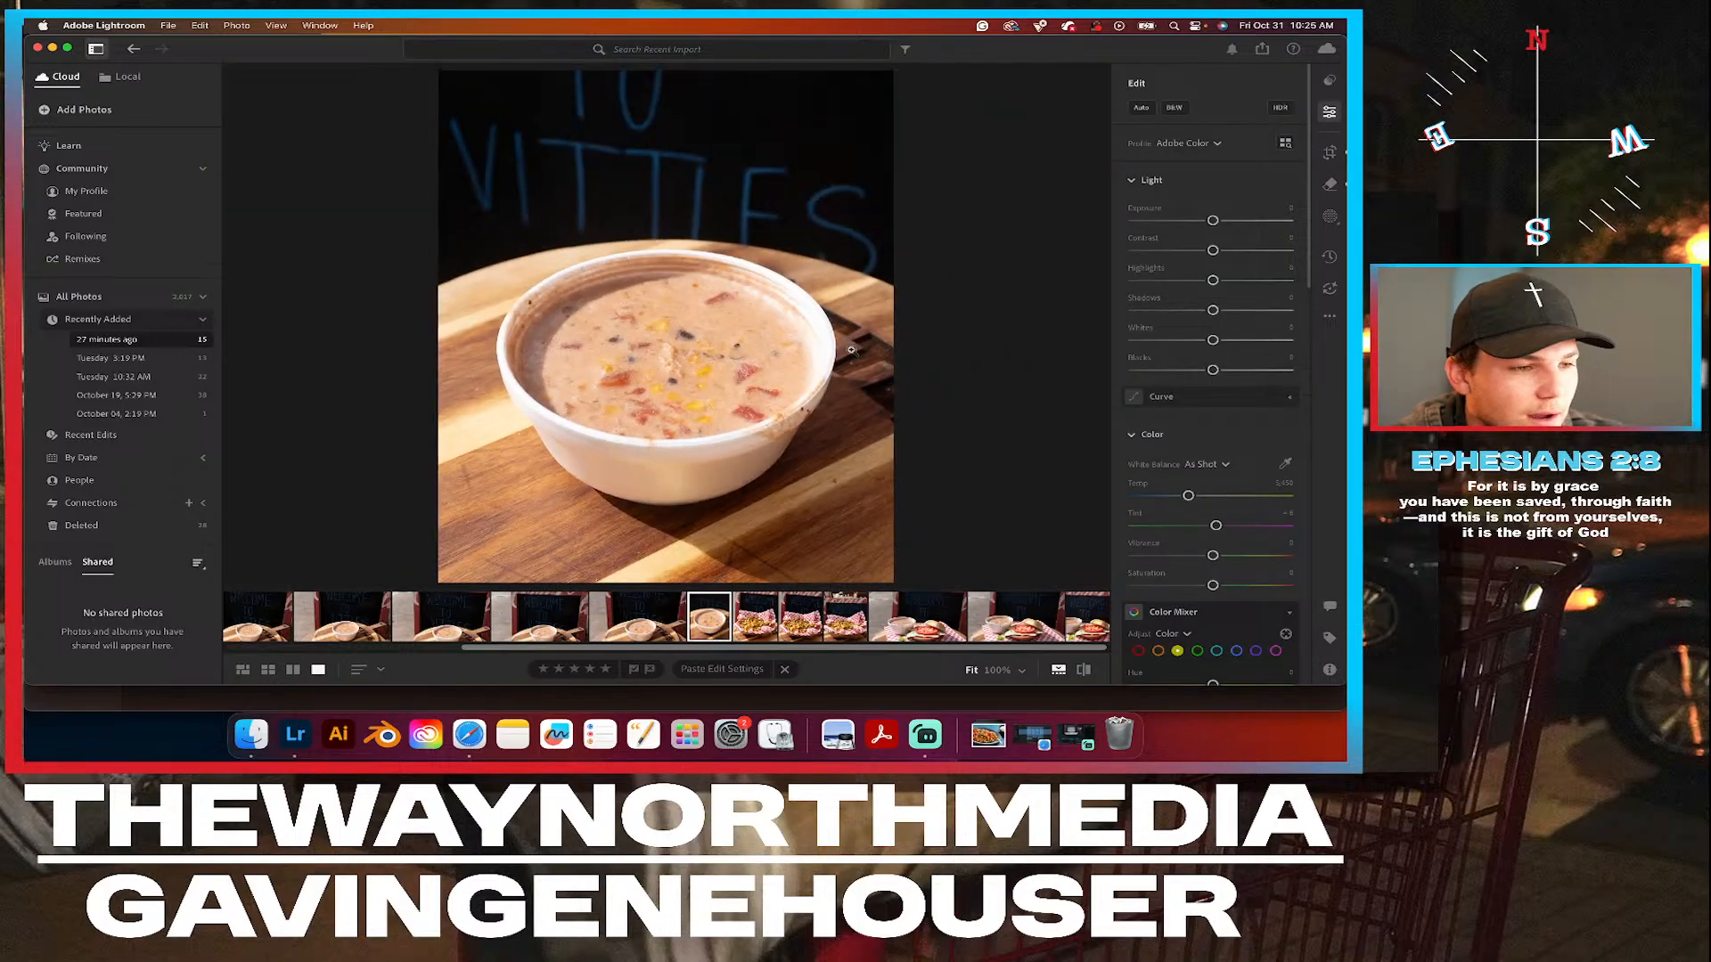
# Remove the soup smears and dark specks from the bowl's right rim with generative Remove and a slightly larger brush.
pyautogui.click(797, 421)
pyautogui.moveTo(836, 406); pyautogui.dragTo(718, 320)
pyautogui.scroll(4, 711, 379)
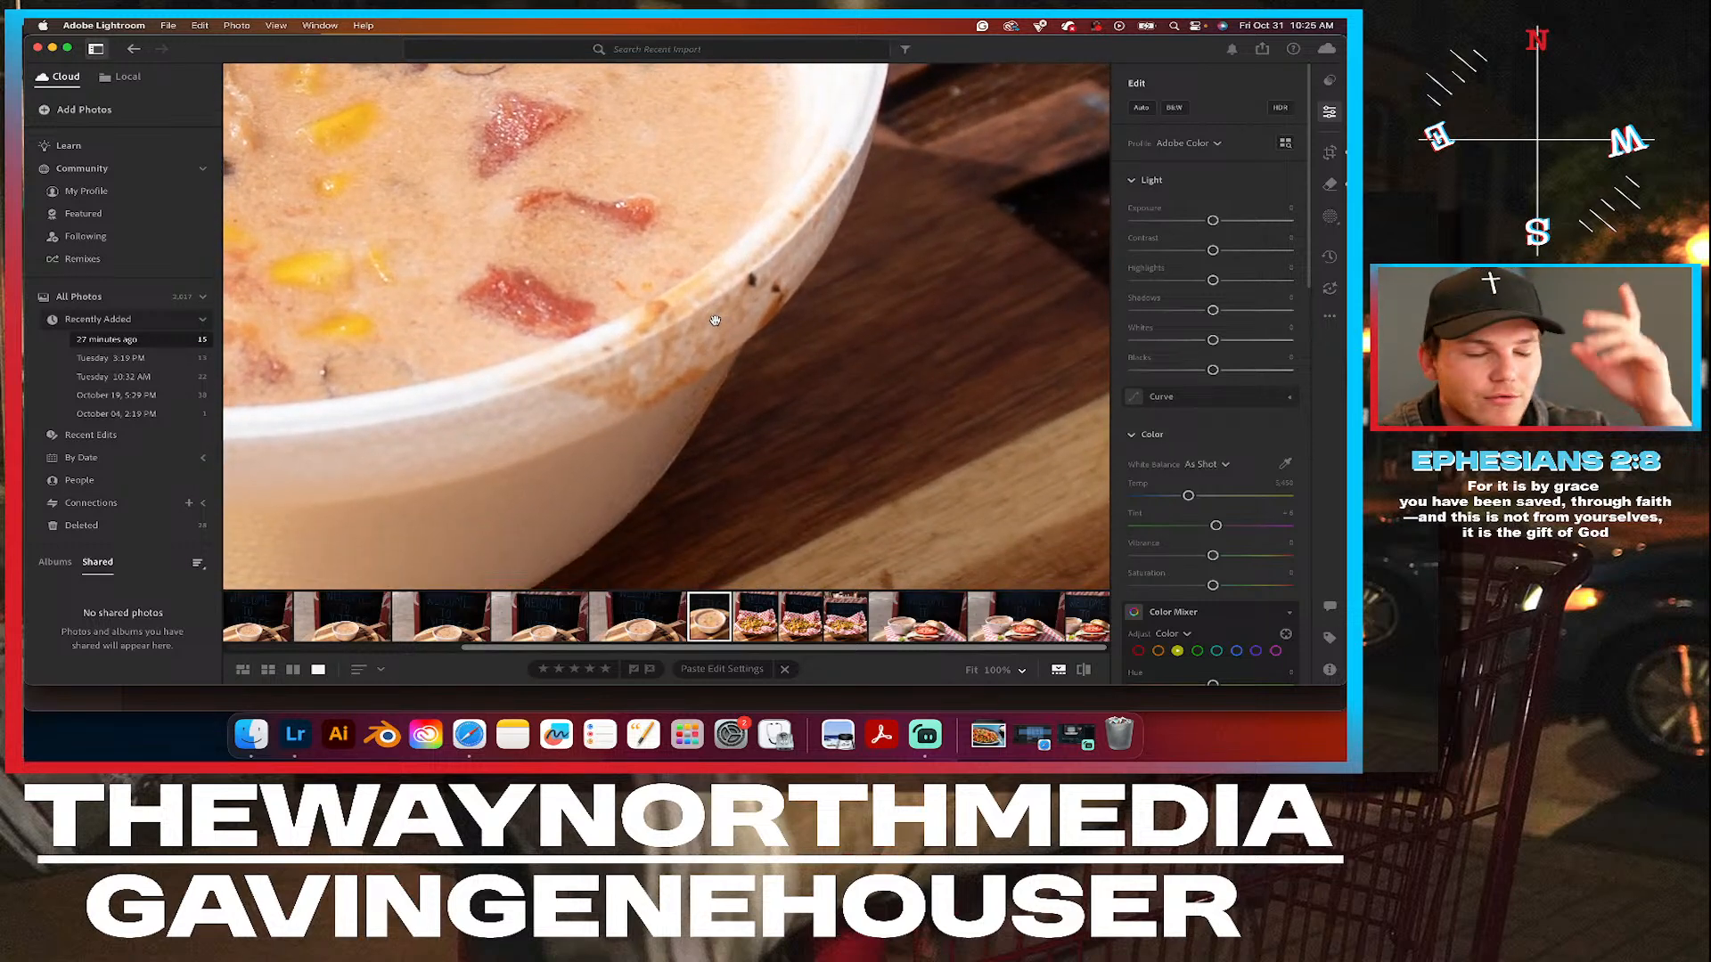
pyautogui.moveTo(740, 269); pyautogui.dragTo(690, 293)
pyautogui.click(1332, 184)
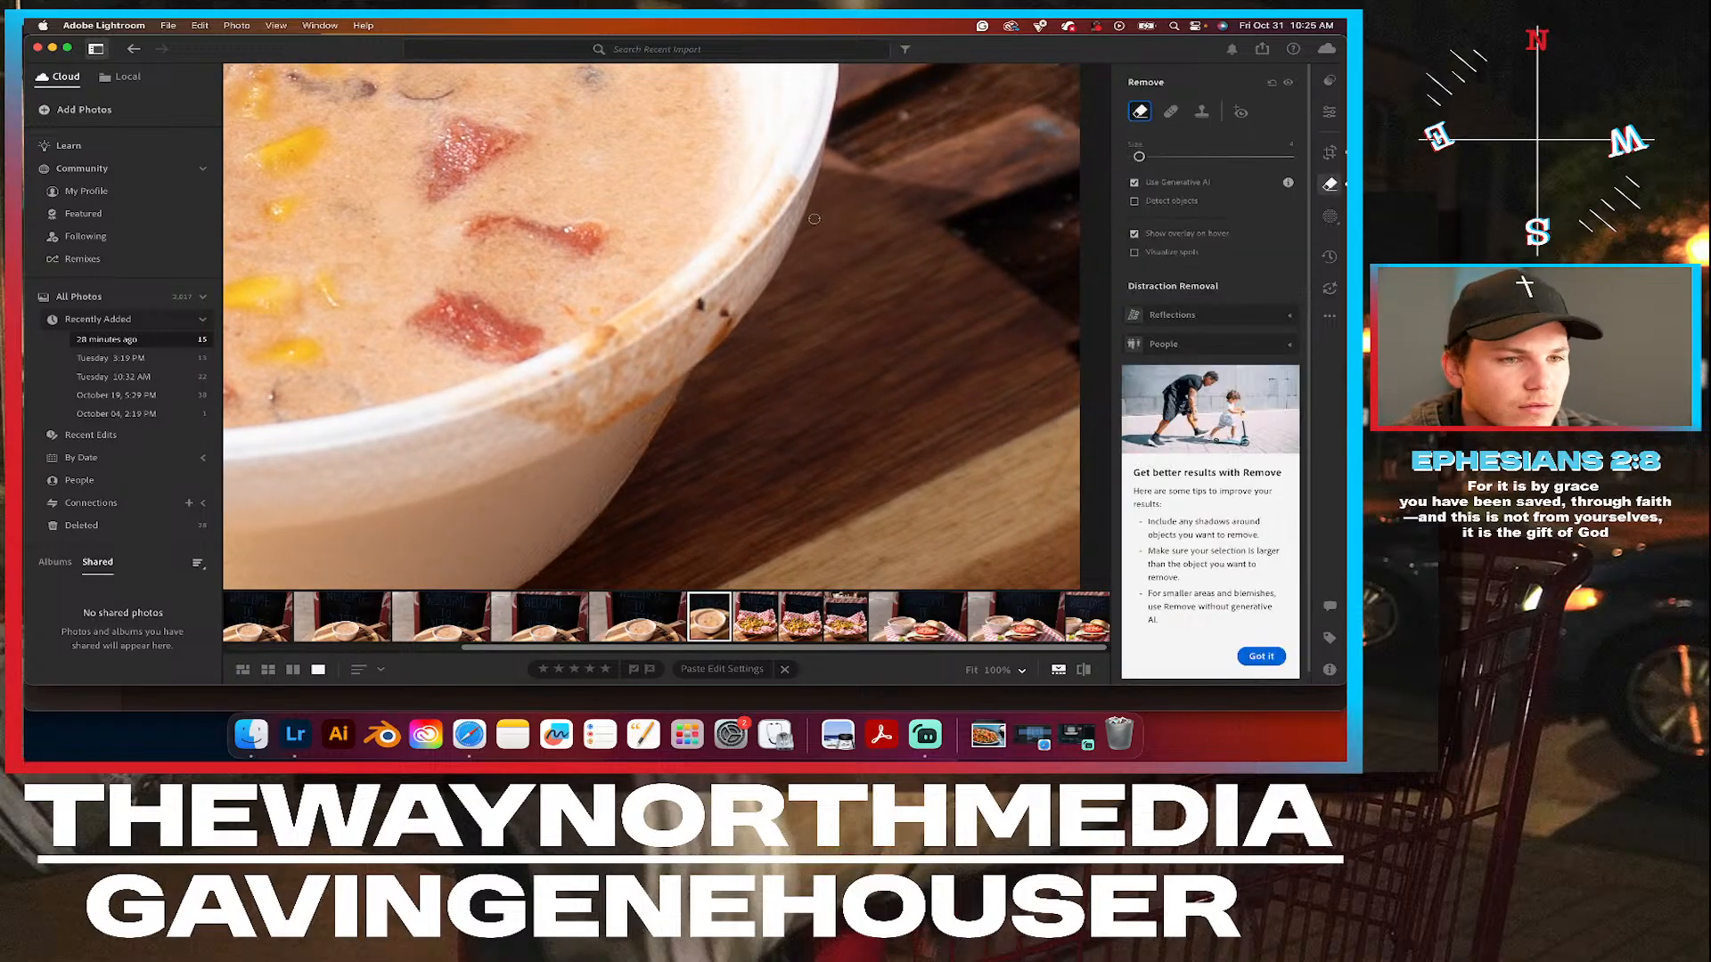
pyautogui.press(']')
pyautogui.moveTo(794, 177)
pyautogui.mouseDown()
pyautogui.moveTo(714, 273)
pyautogui.moveTo(591, 342)
pyautogui.moveTo(680, 291)
pyautogui.moveTo(617, 355)
pyautogui.moveTo(472, 411)
pyautogui.moveTo(596, 426)
pyautogui.moveTo(563, 427)
pyautogui.moveTo(640, 403)
pyautogui.moveTo(727, 318)
pyautogui.moveTo(700, 303)
pyautogui.moveTo(634, 388)
pyautogui.moveTo(586, 411)
pyautogui.moveTo(559, 398)
pyautogui.moveTo(629, 379)
pyautogui.moveTo(688, 309)
pyautogui.moveTo(592, 381)
pyautogui.moveTo(649, 342)
pyautogui.mouseUp()
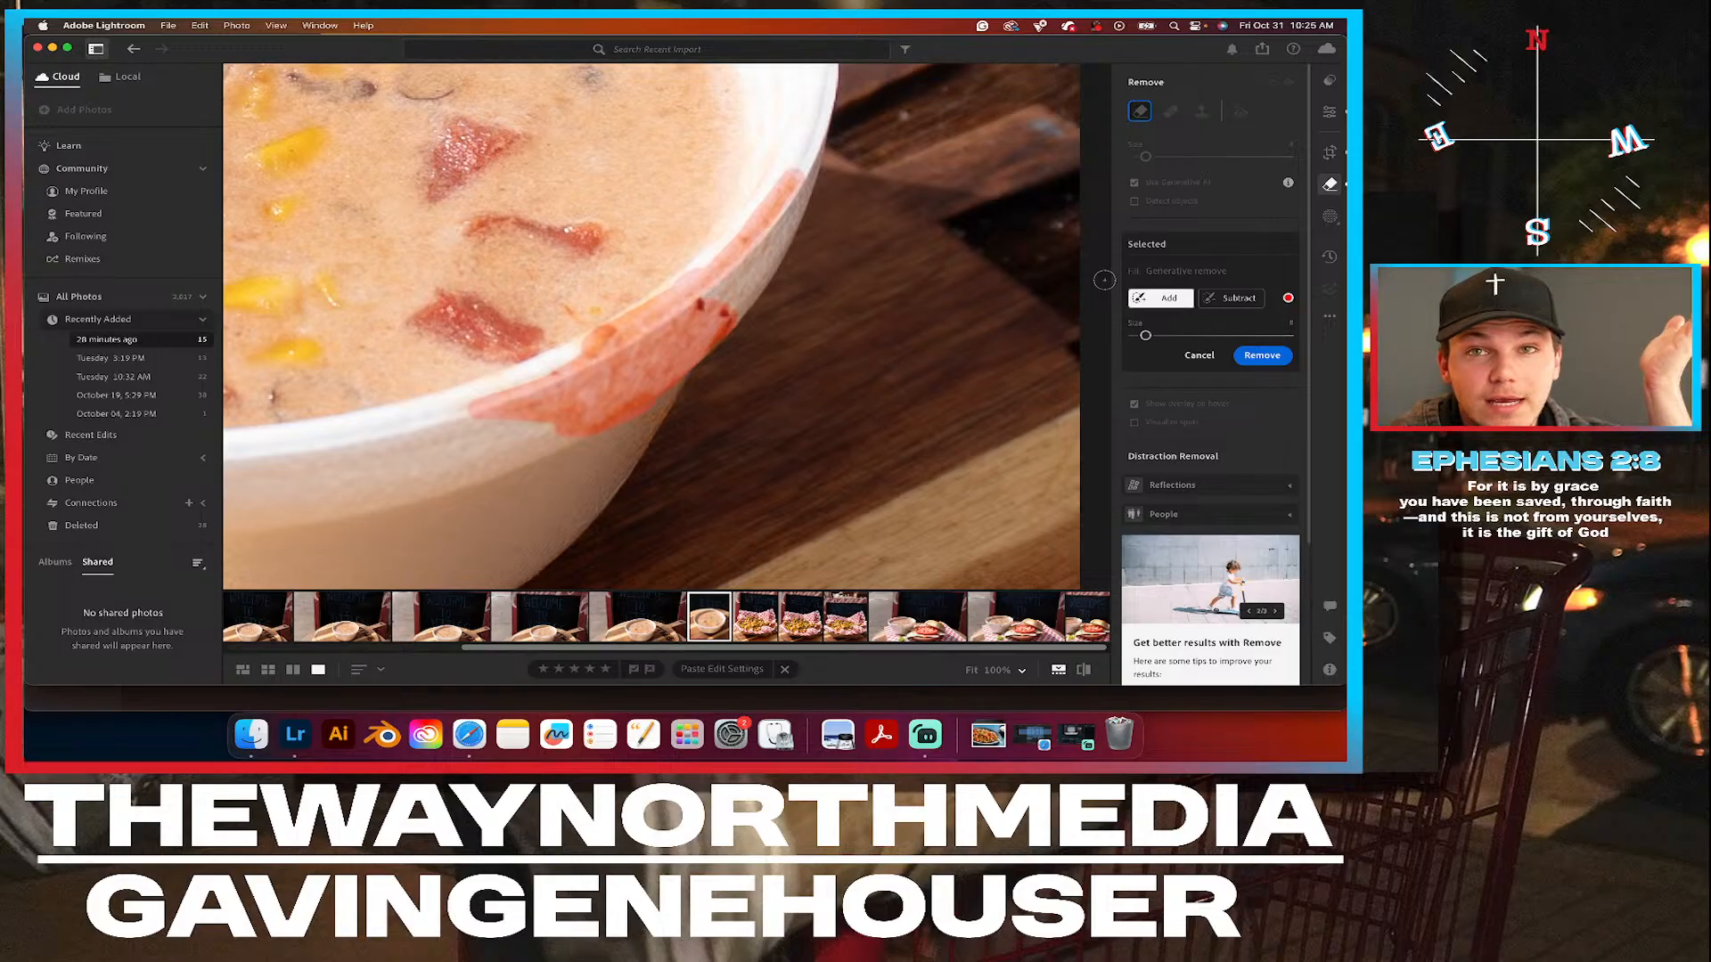
pyautogui.click(1248, 357)
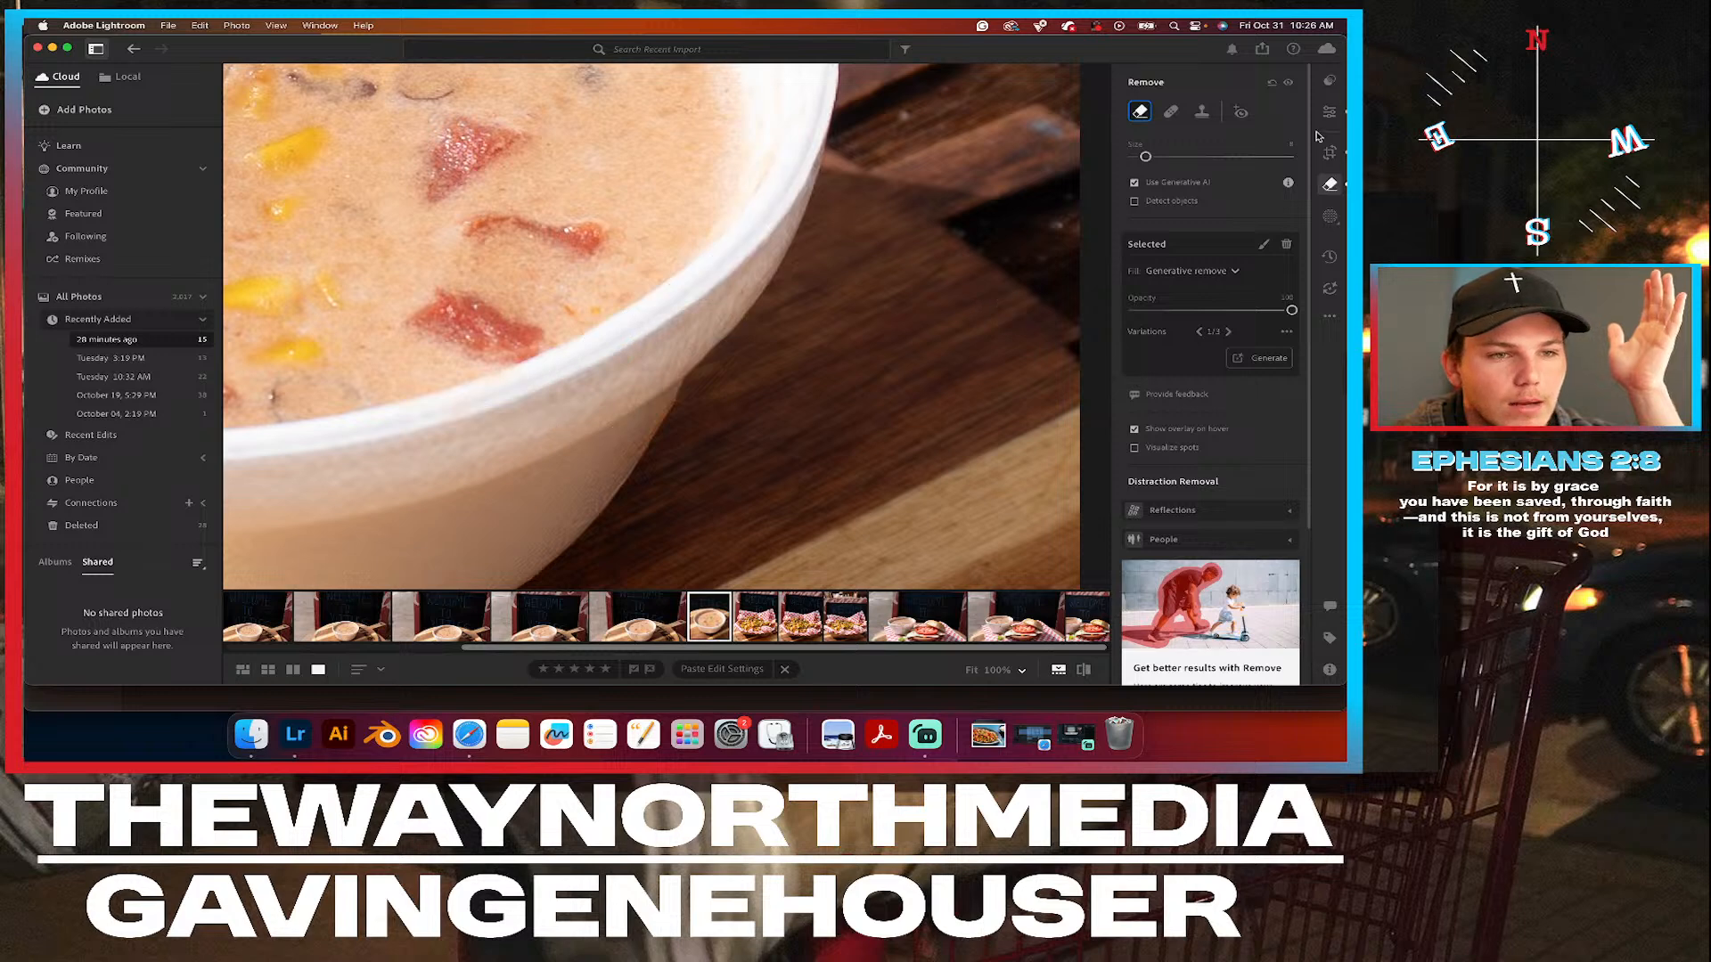
pyautogui.click(1330, 112)
pyautogui.click(771, 318)
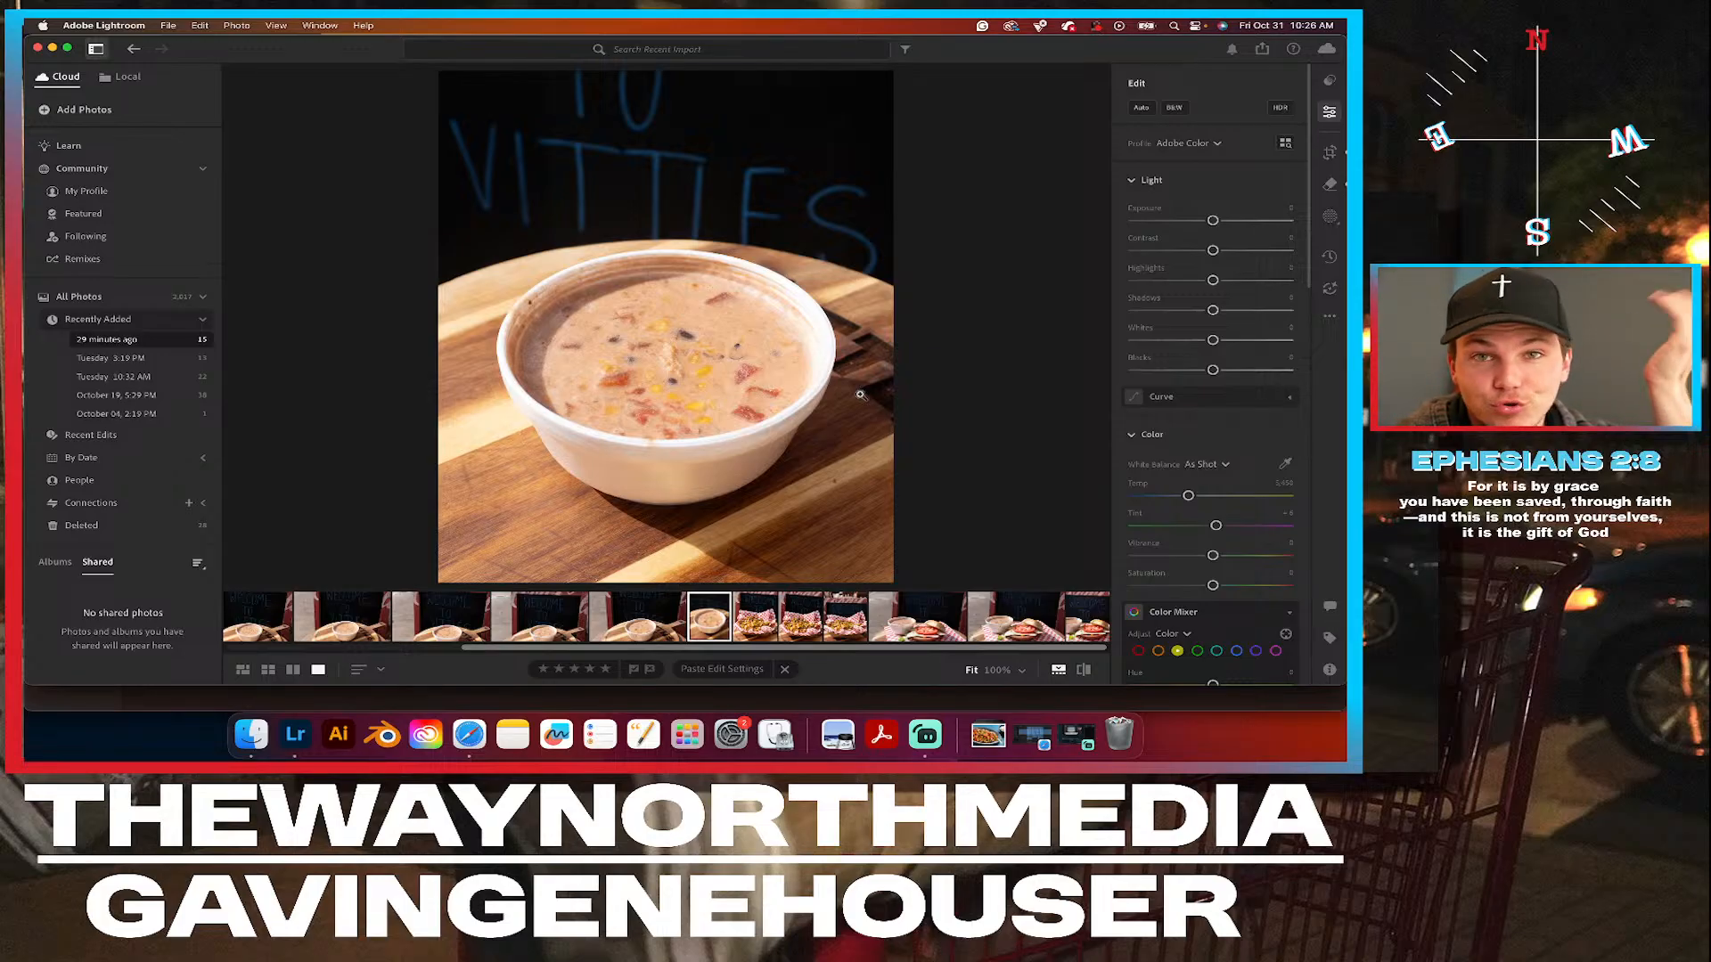
# Remove the small soup stain from the bowl's front rim with generative Remove and check the full photo.
pyautogui.click(644, 443)
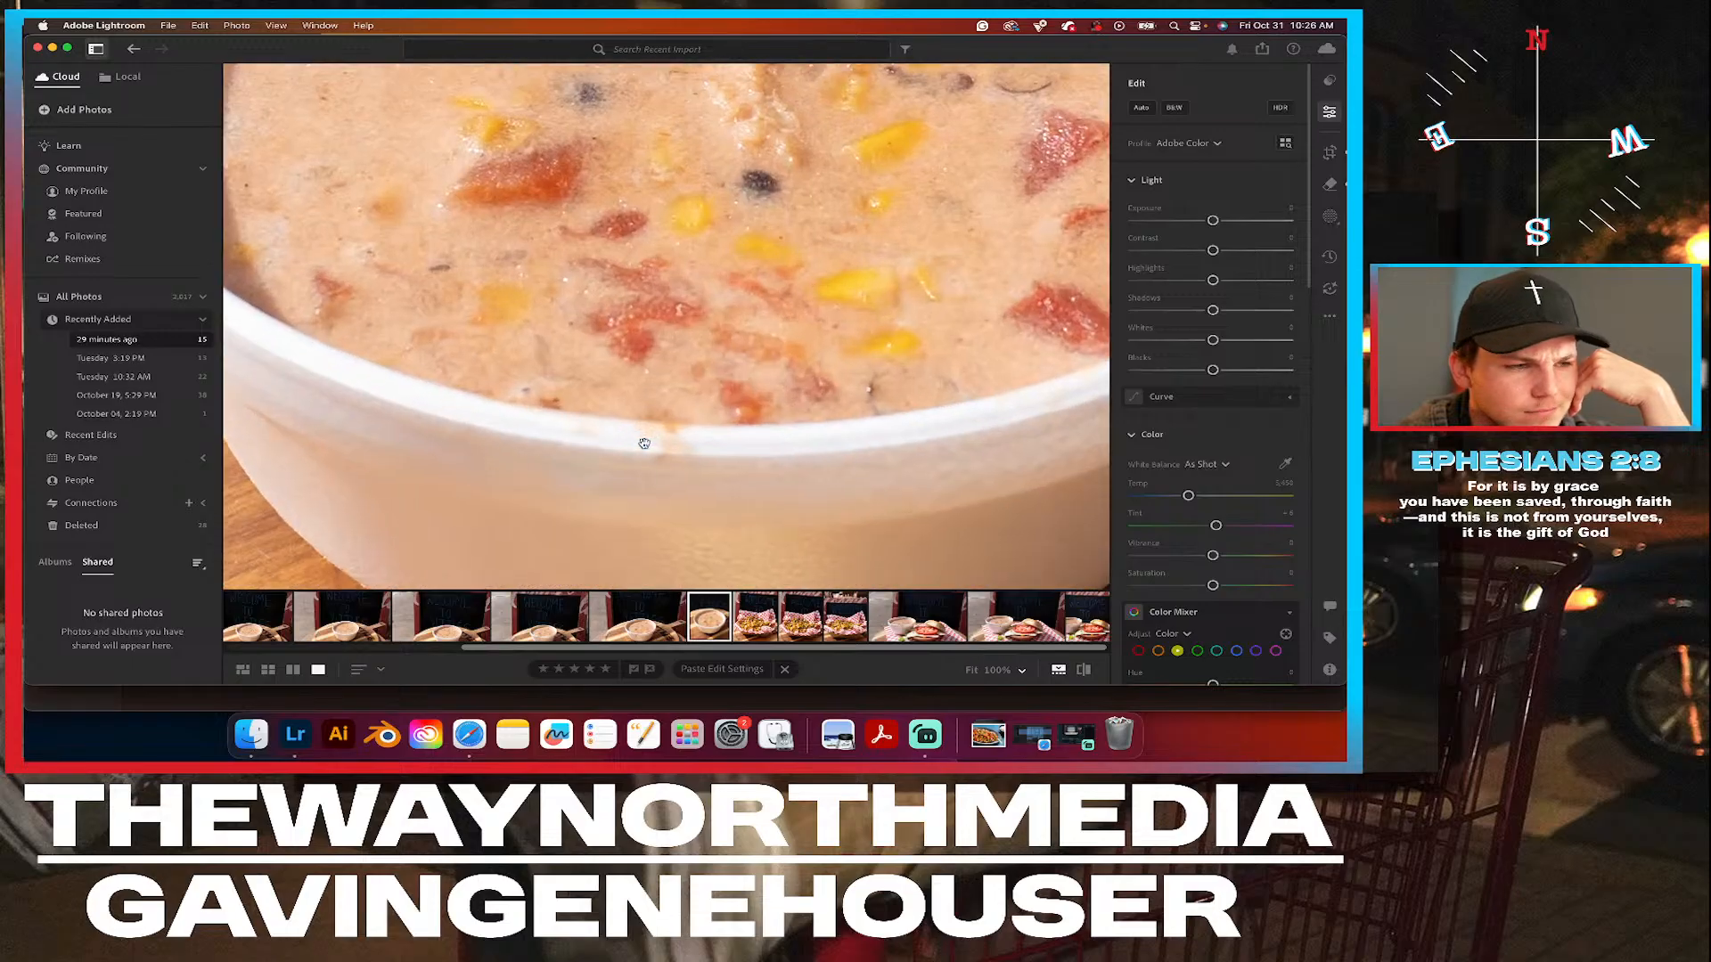
pyautogui.moveTo(730, 426); pyautogui.dragTo(743, 342)
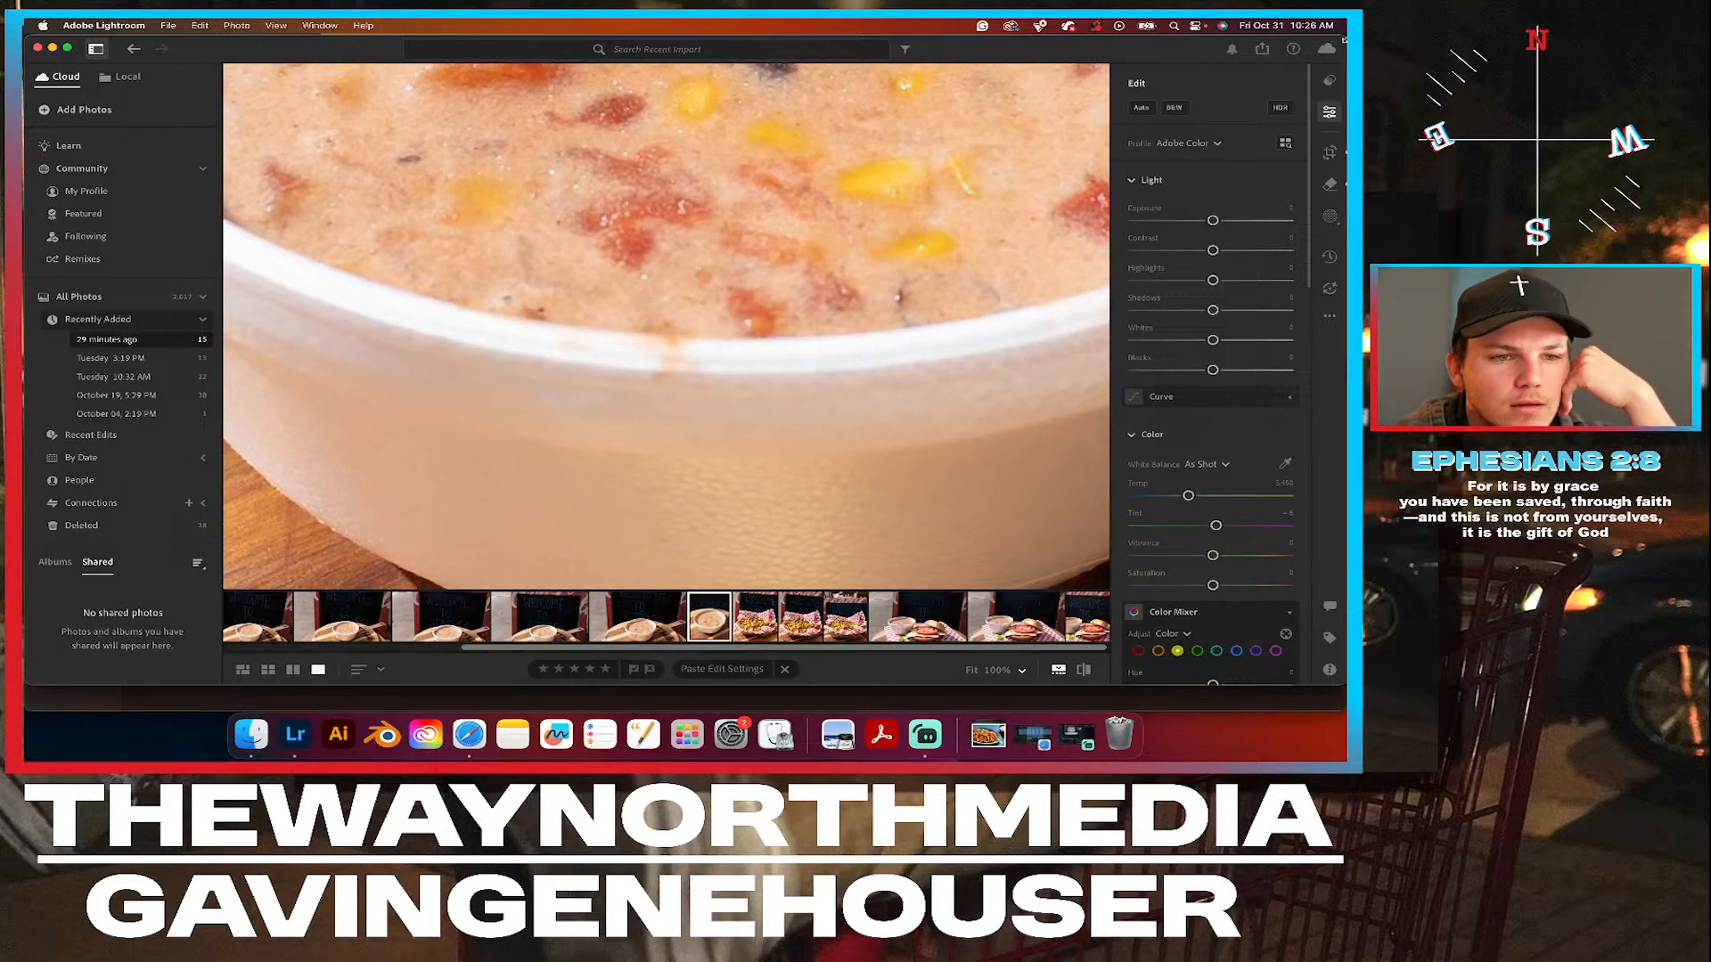
pyautogui.click(1331, 181)
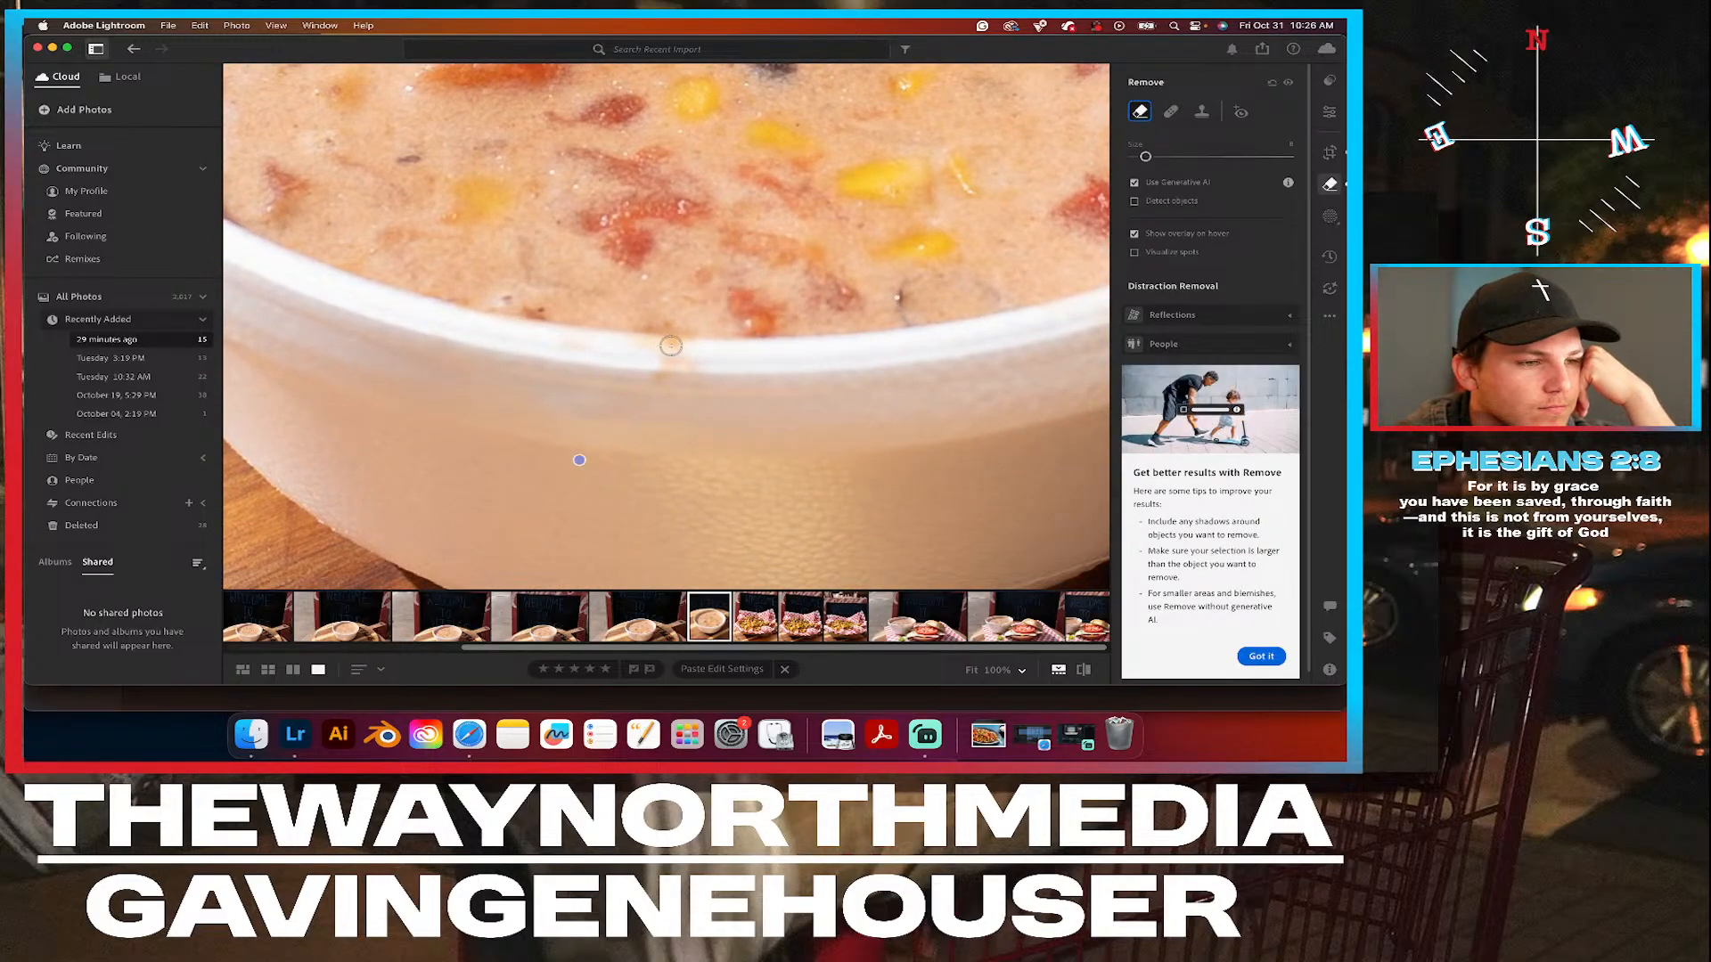
pyautogui.moveTo(689, 347)
pyautogui.mouseDown()
pyautogui.moveTo(568, 345)
pyautogui.moveTo(684, 357)
pyautogui.mouseUp()
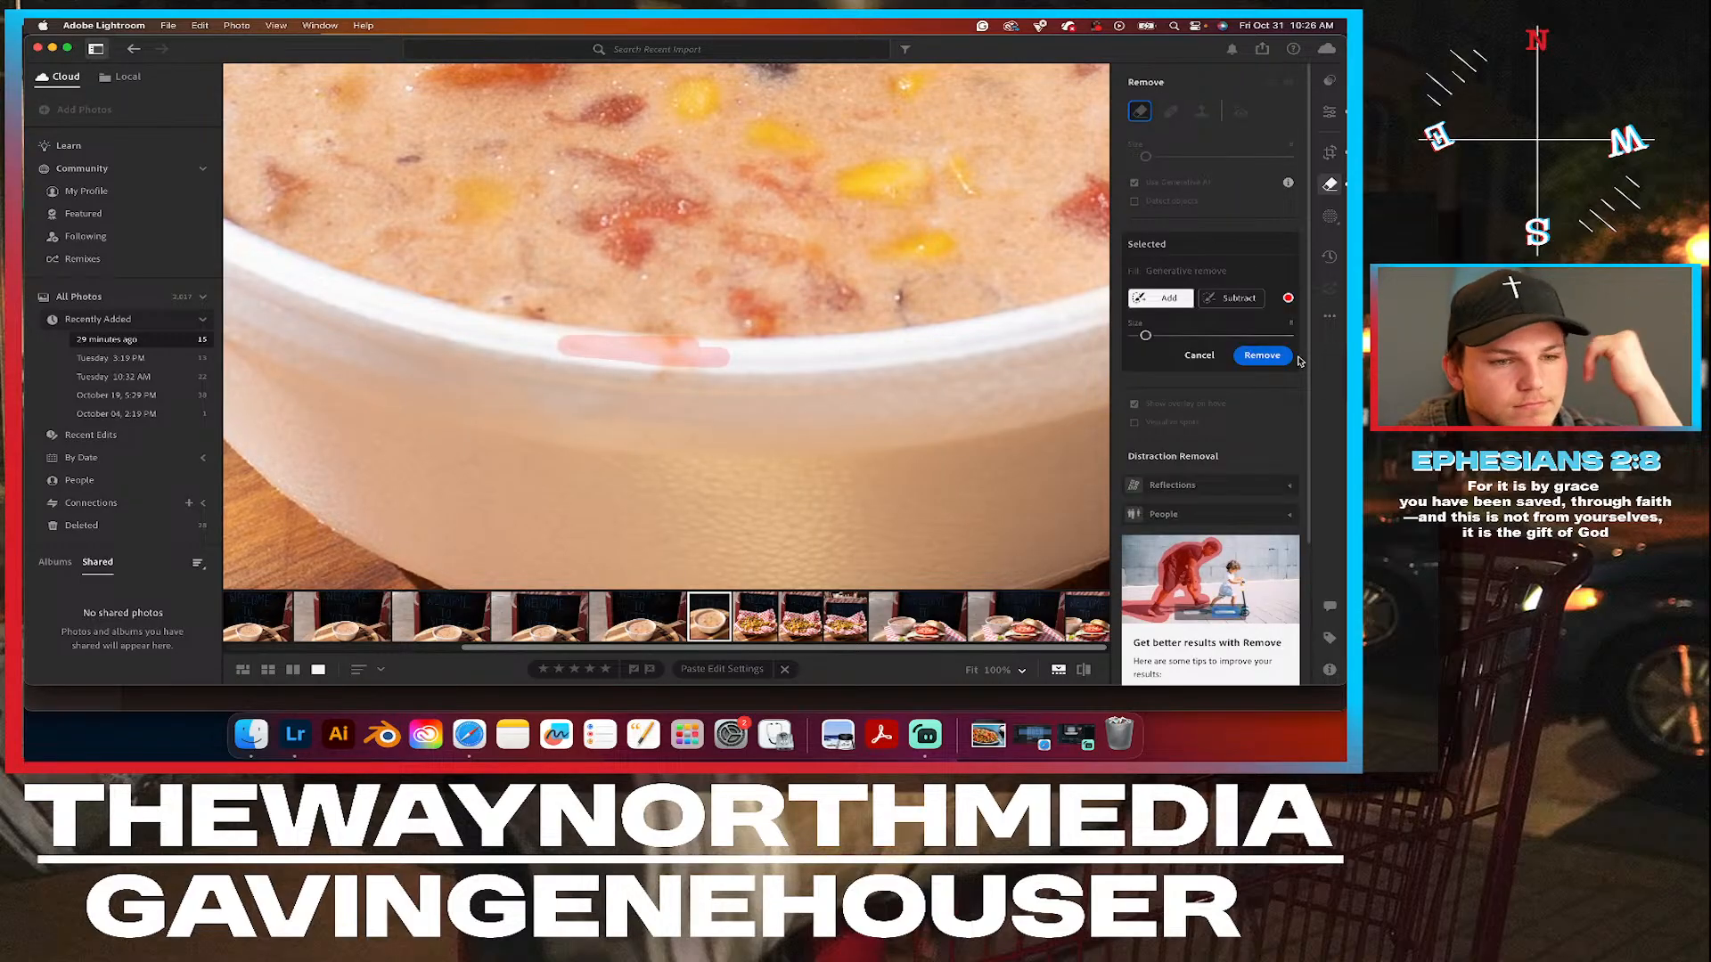
pyautogui.click(1269, 356)
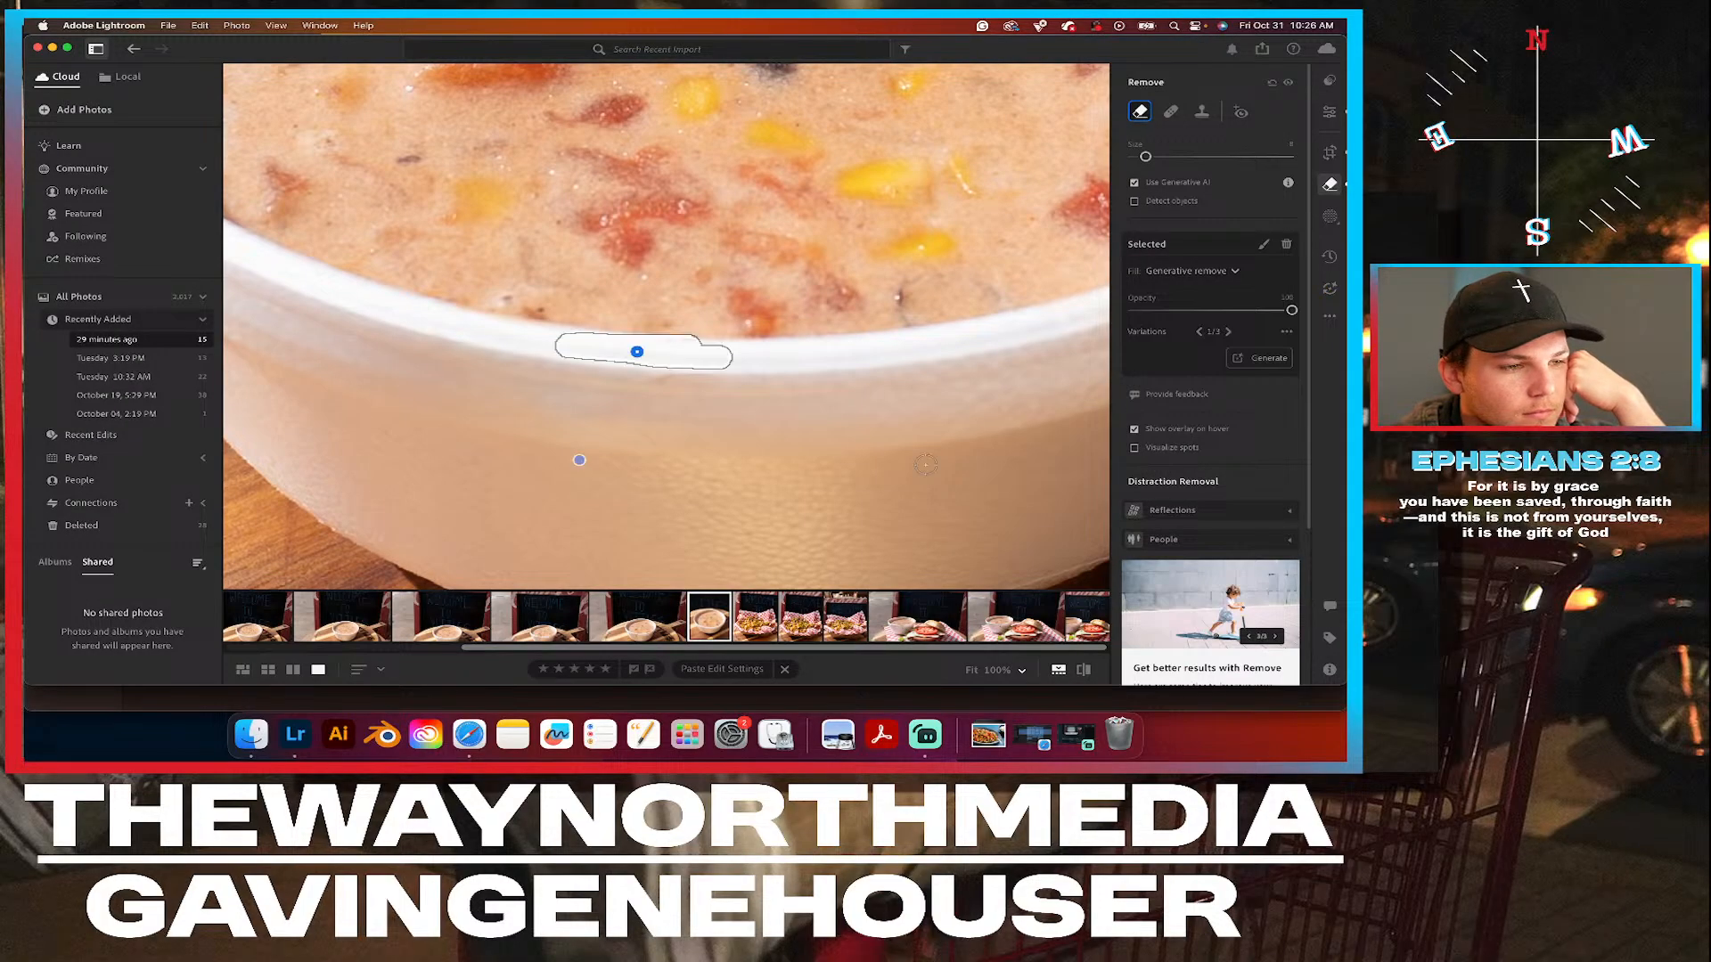
pyautogui.click(1328, 114)
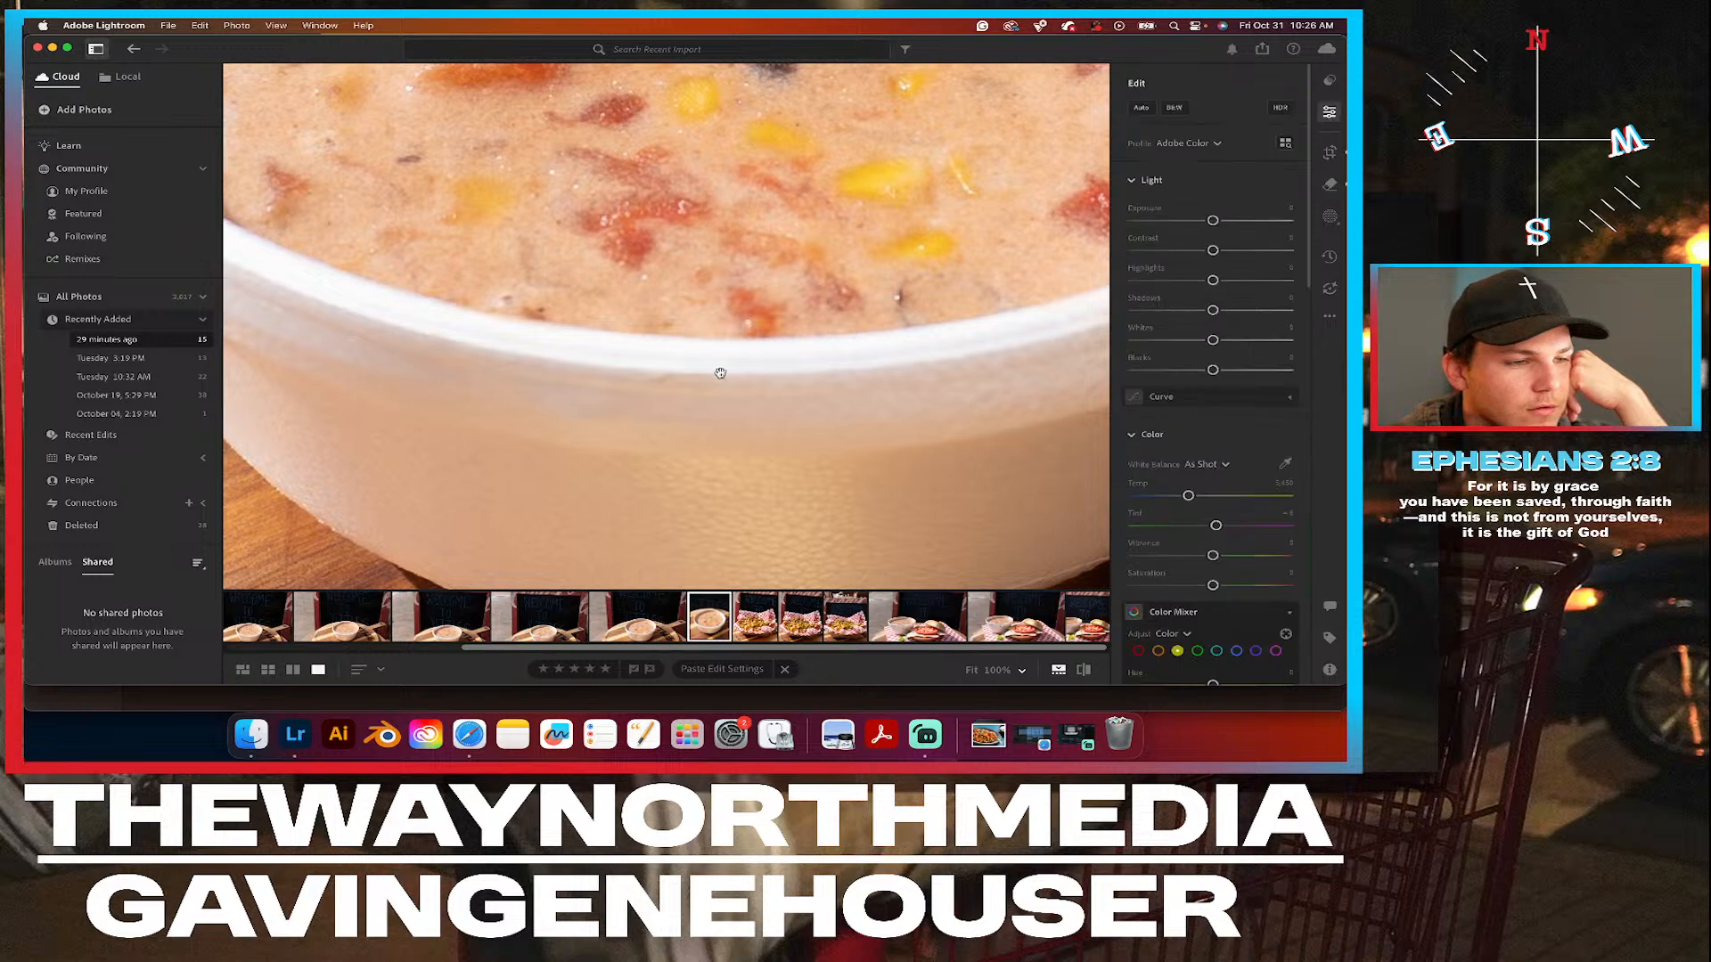
pyautogui.click(662, 376)
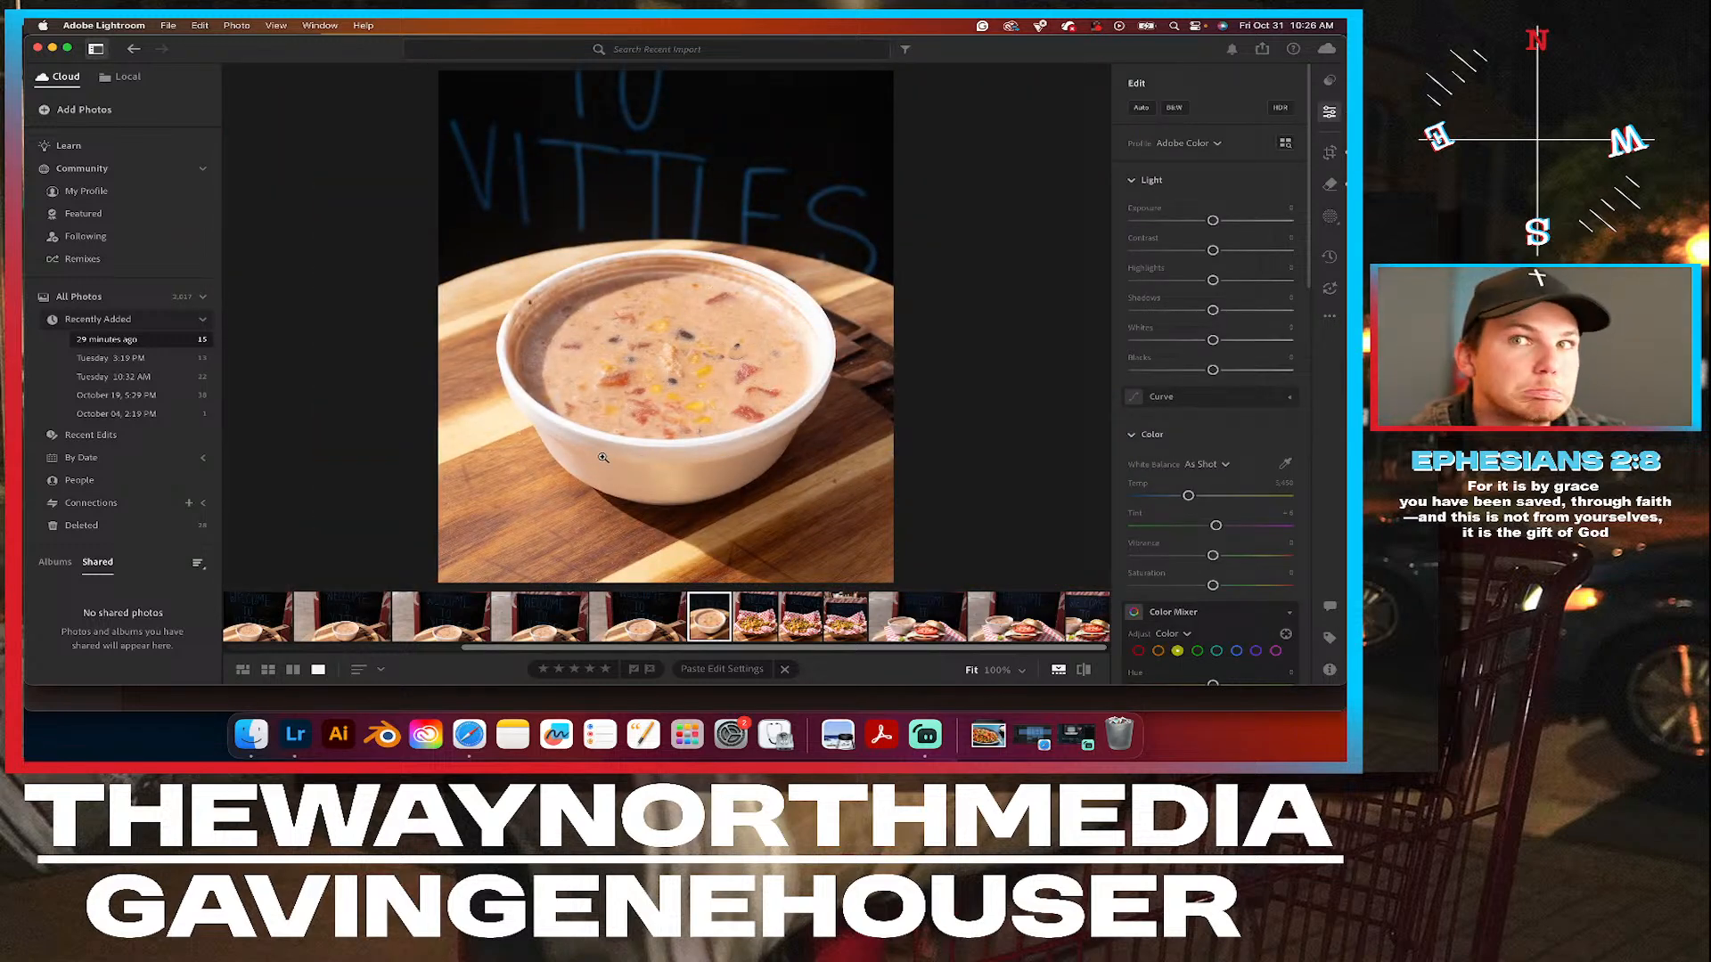
# Remove the remaining speck just below the bowl's front rim with generative Remove and return to the full photo.
pyautogui.click(651, 452)
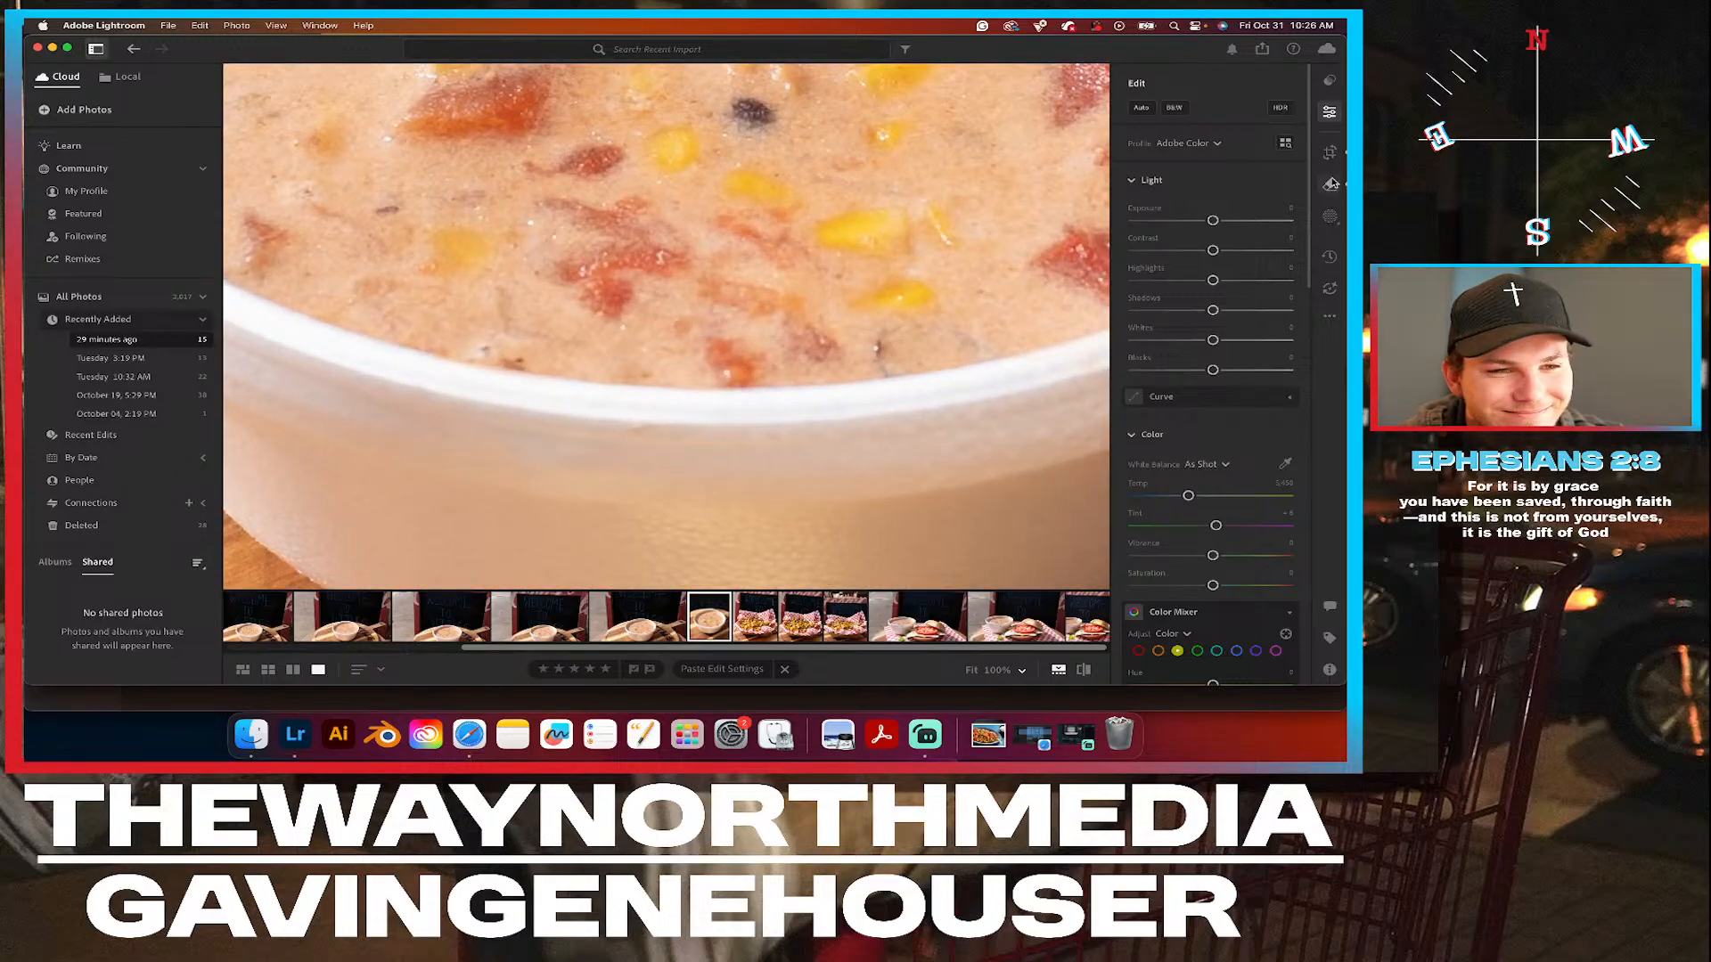
pyautogui.click(1329, 184)
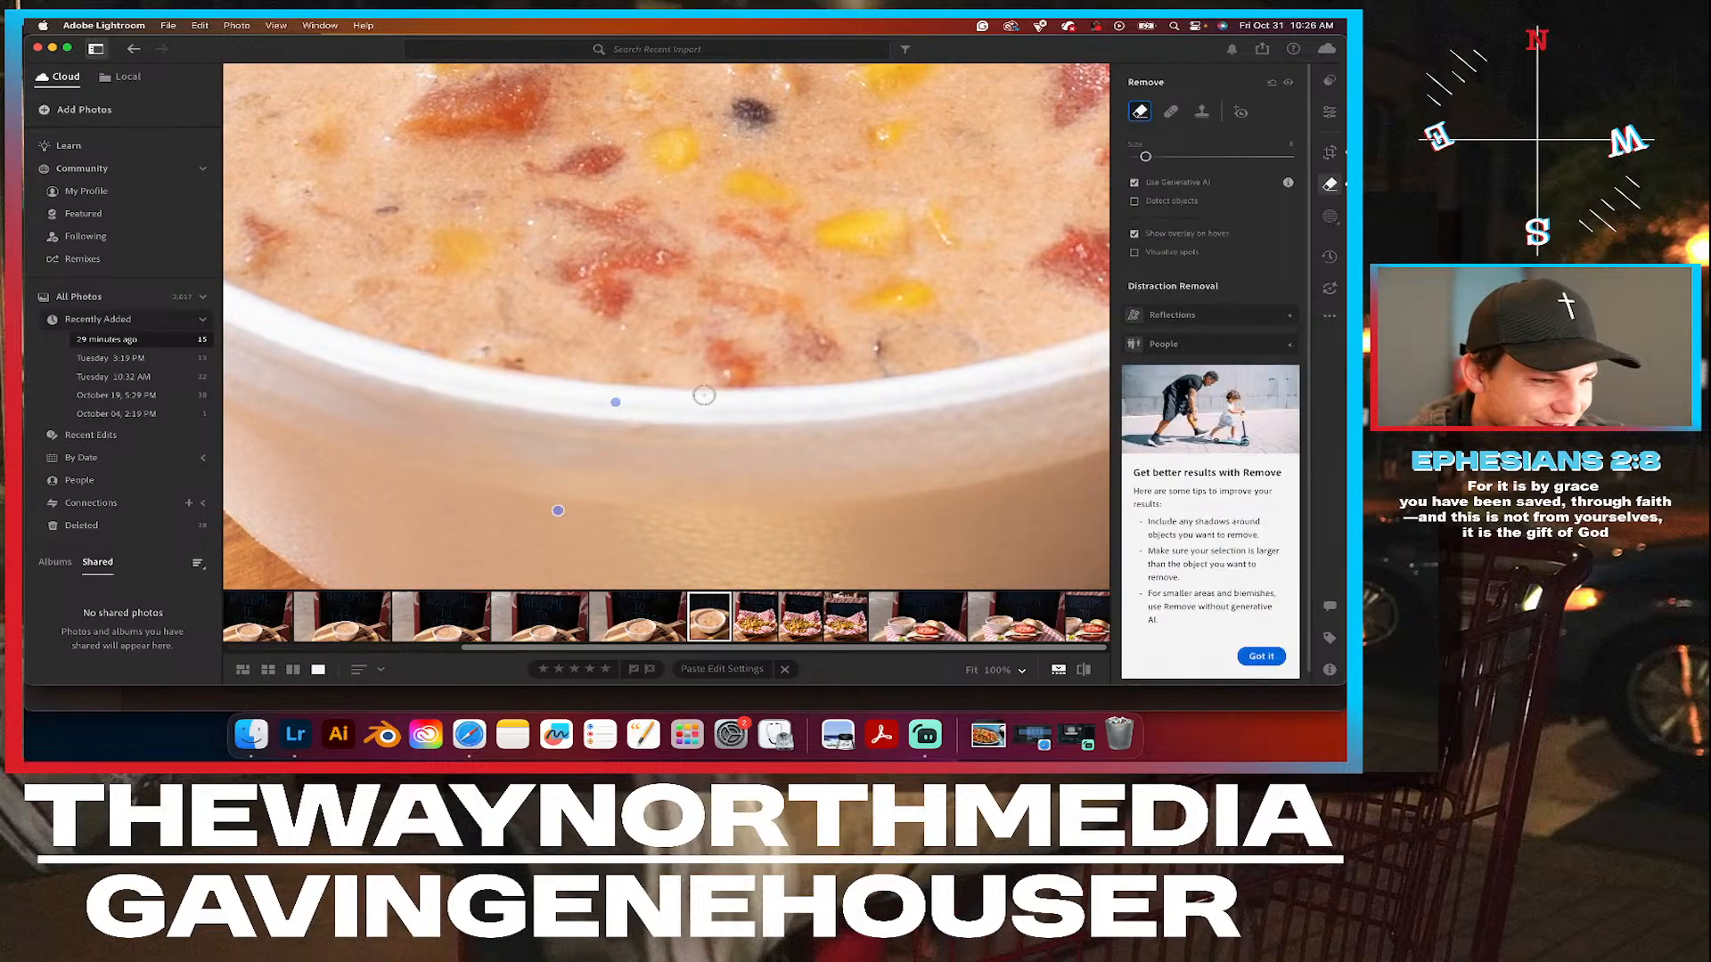
pyautogui.click(640, 431)
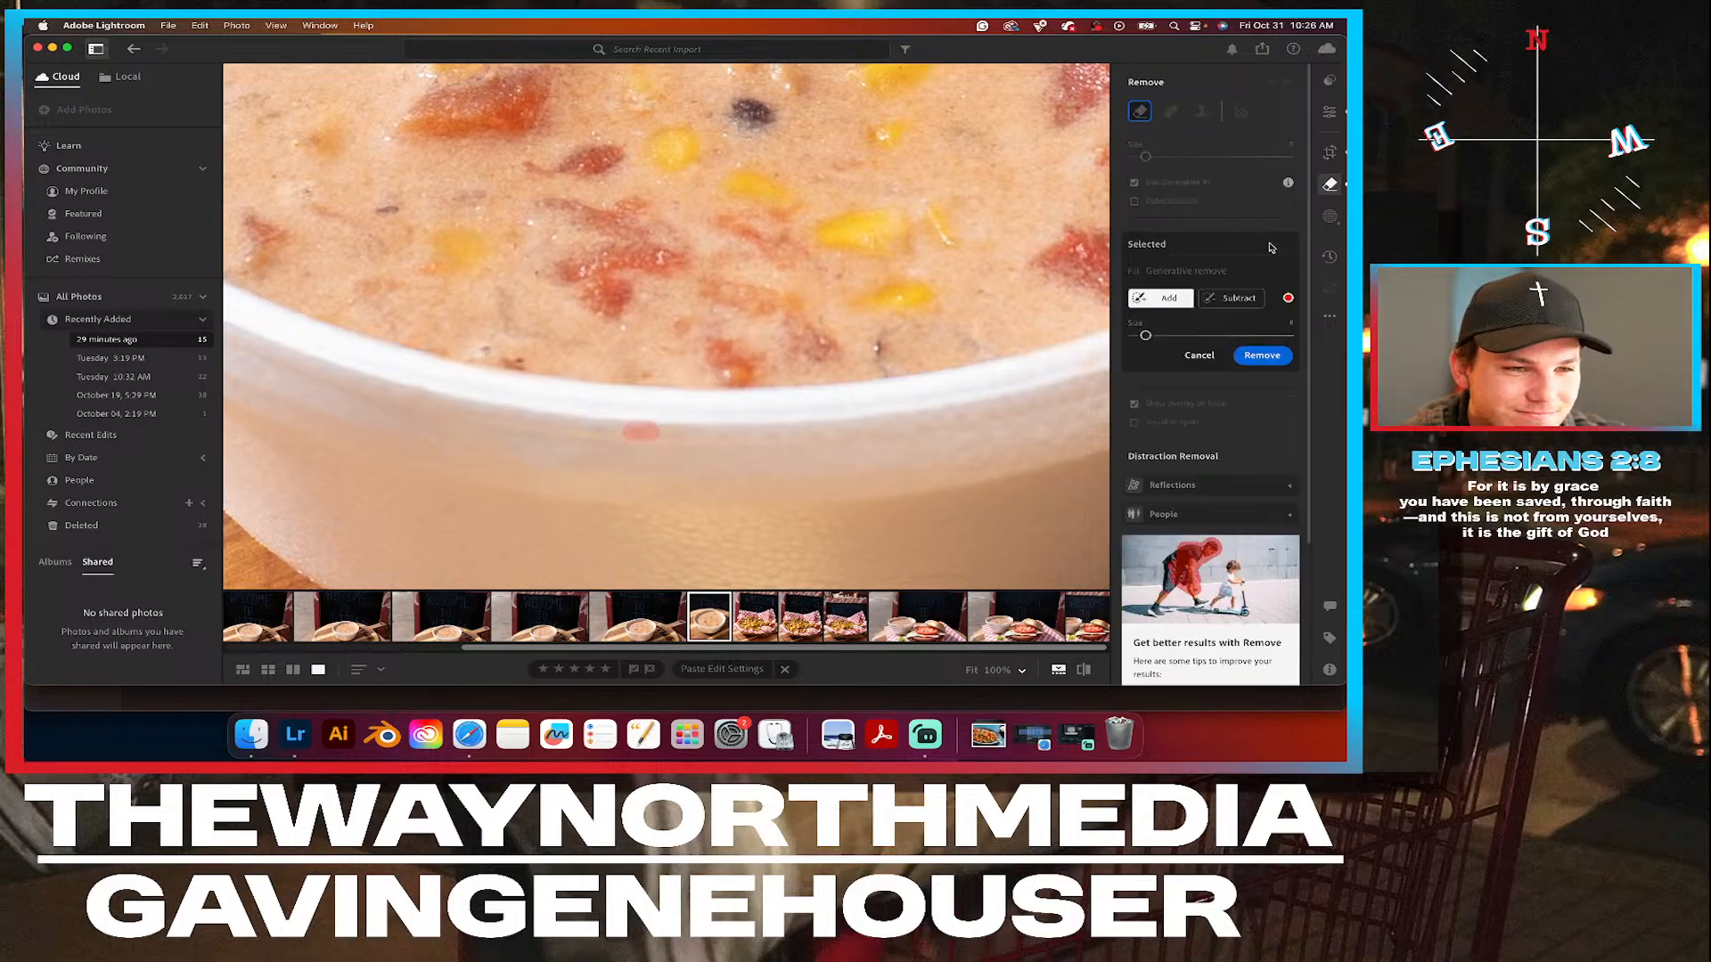
pyautogui.click(1262, 354)
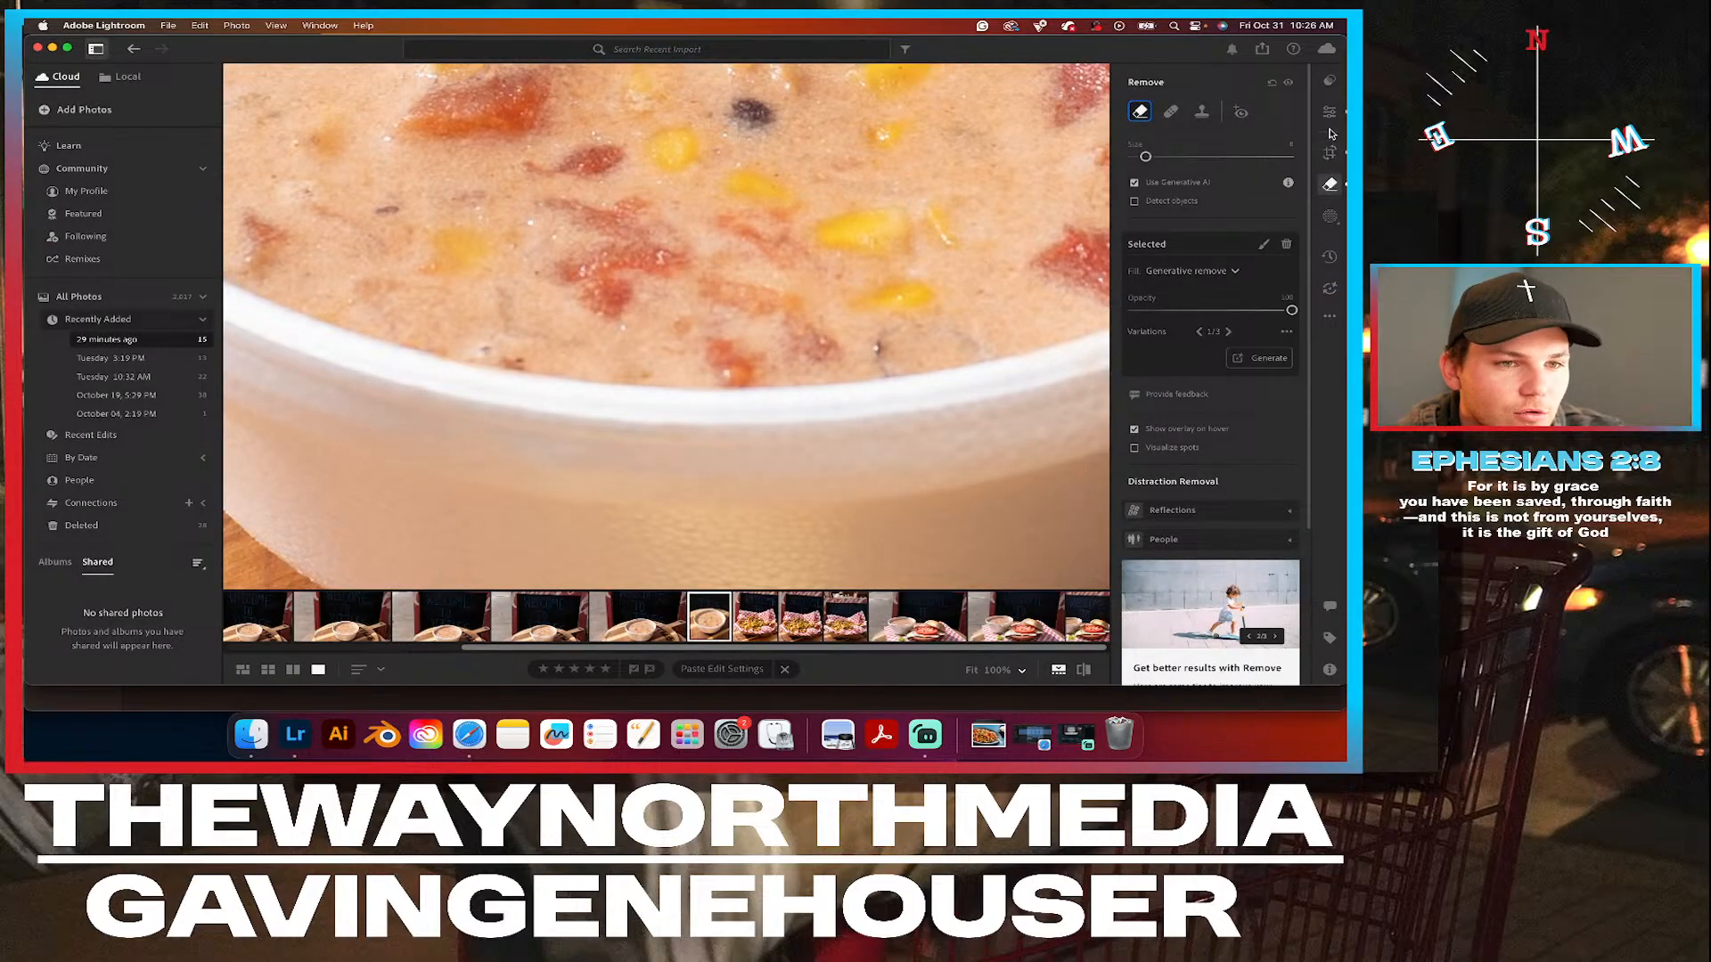
pyautogui.click(1330, 112)
pyautogui.click(858, 279)
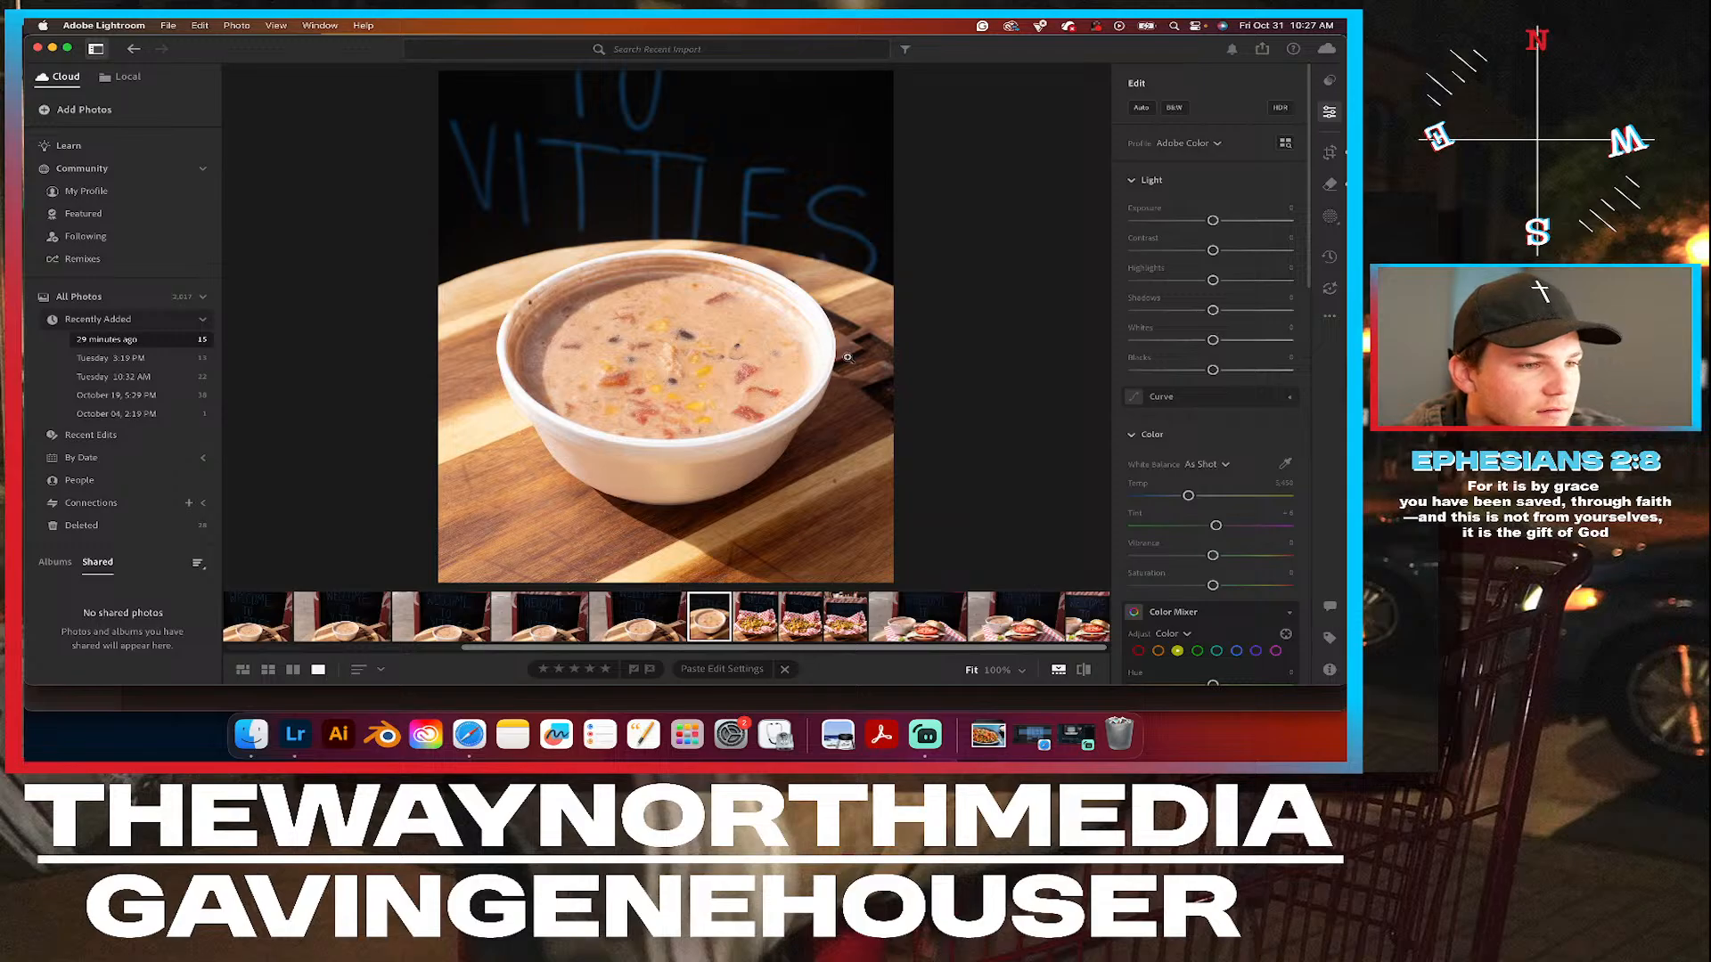
# Create an object mask of the soup bowl and invert its selection to cover the surroundings.
pyautogui.click(1330, 221)
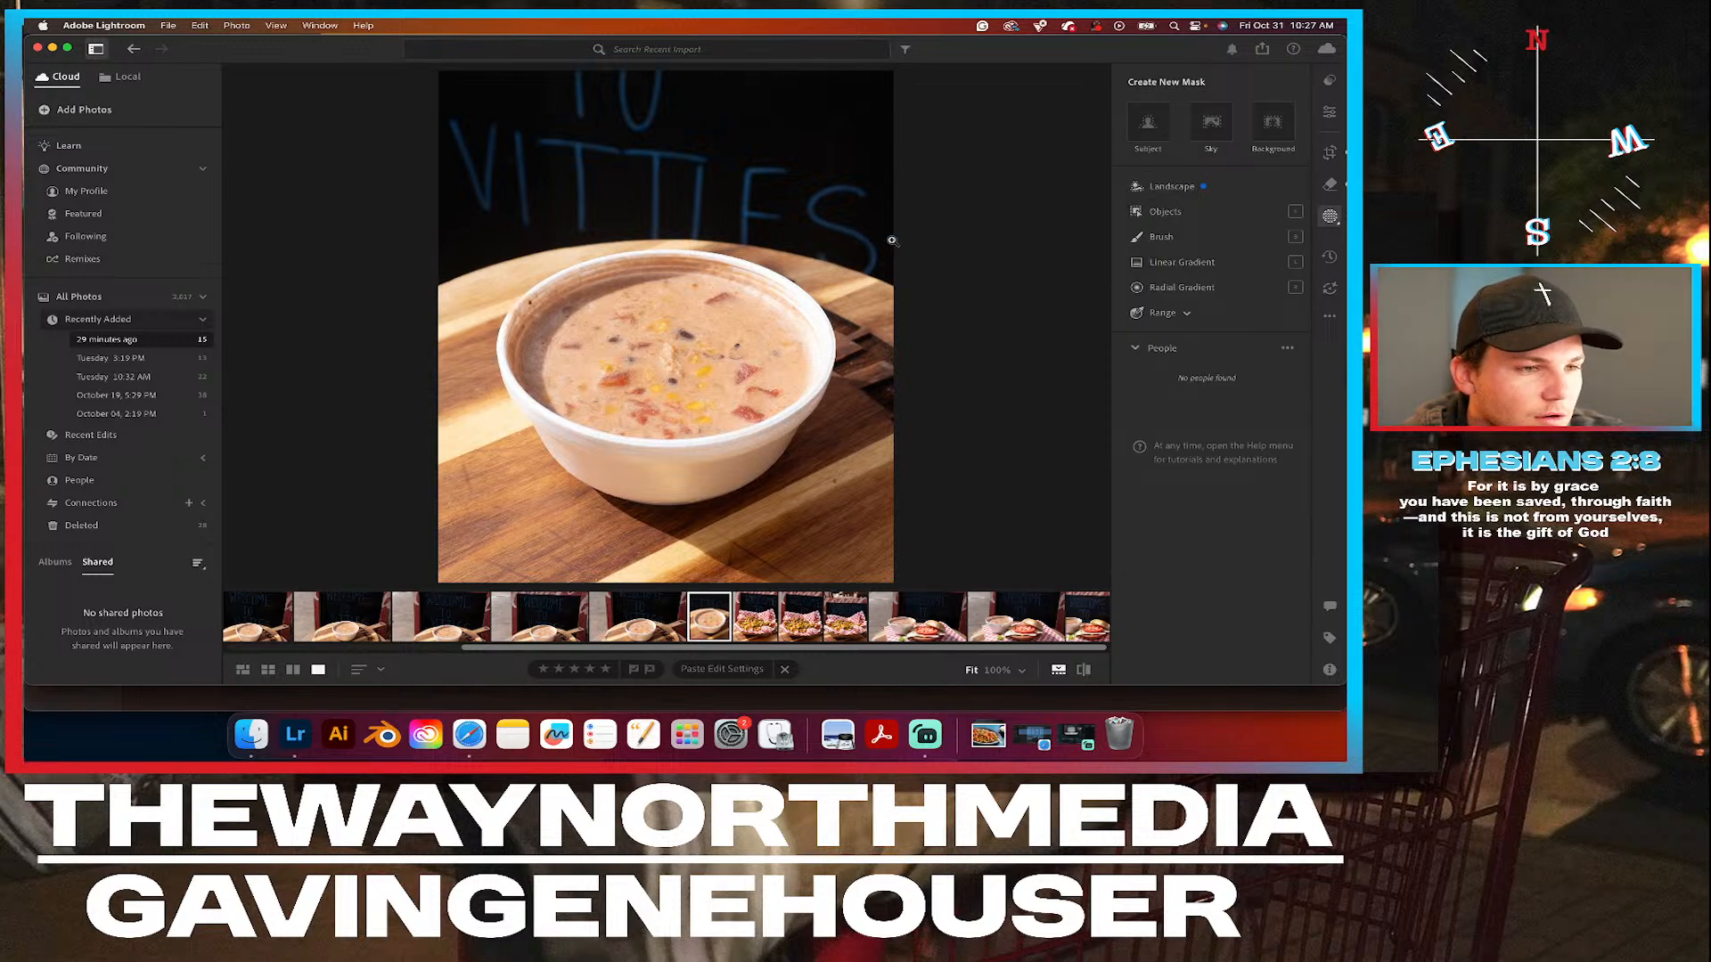
pyautogui.click(1169, 215)
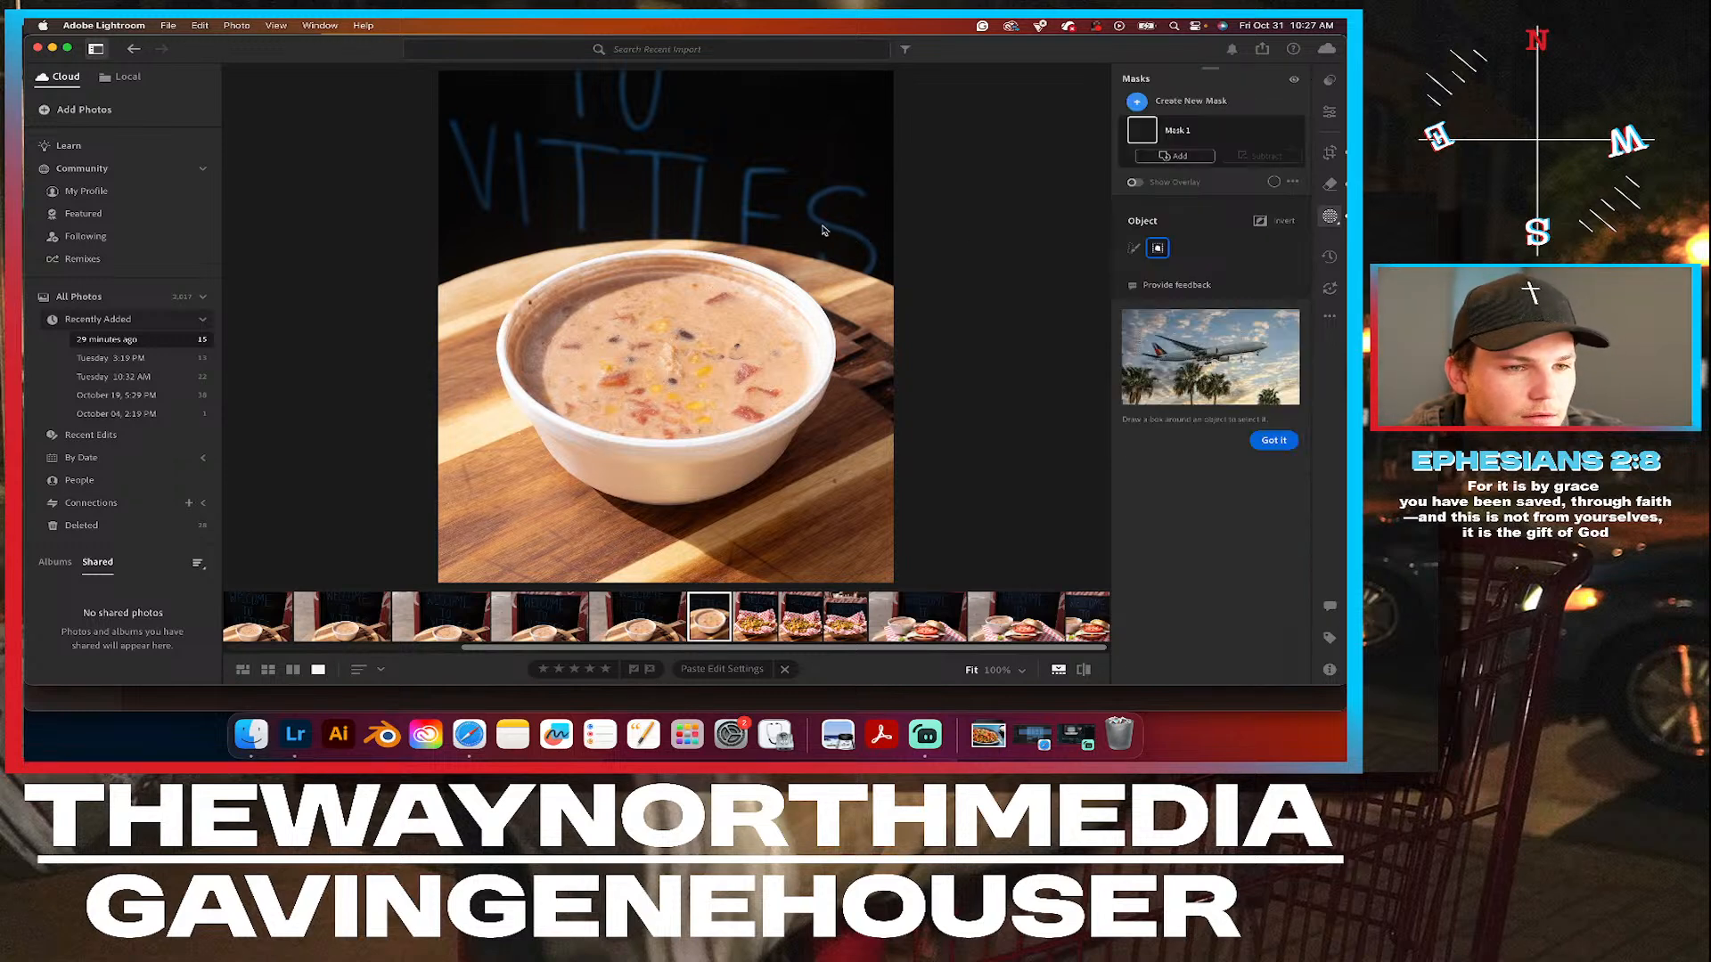
pyautogui.moveTo(833, 222); pyautogui.dragTo(523, 486)
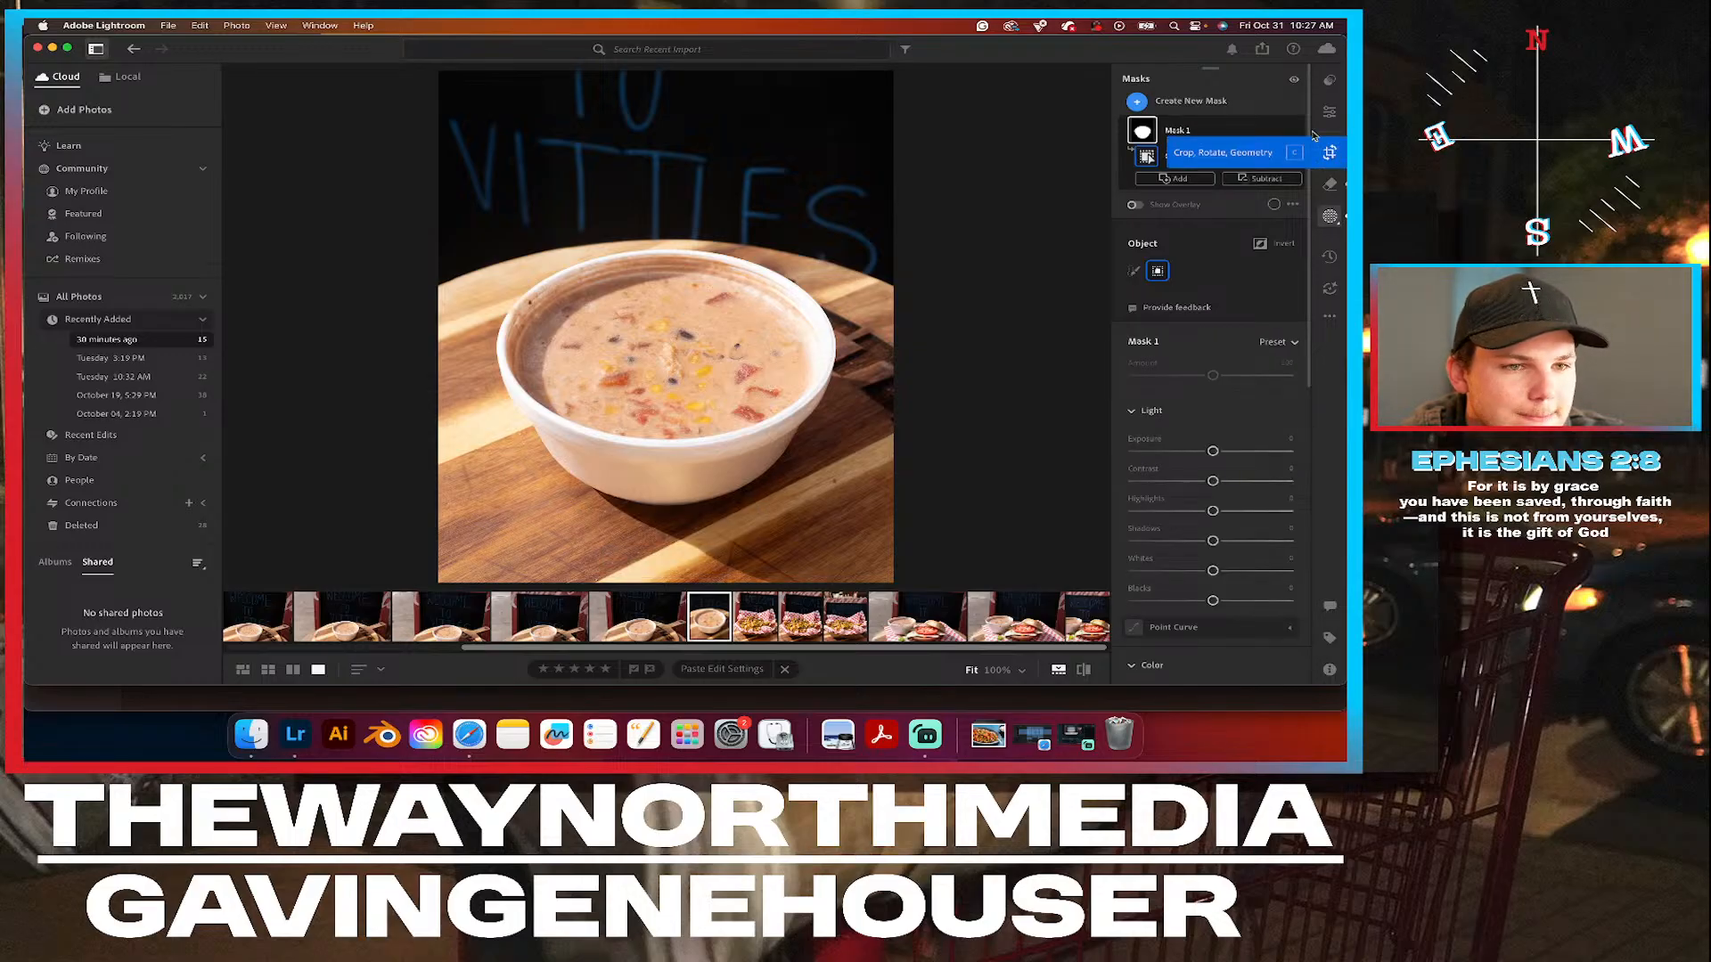
pyautogui.click(1274, 130)
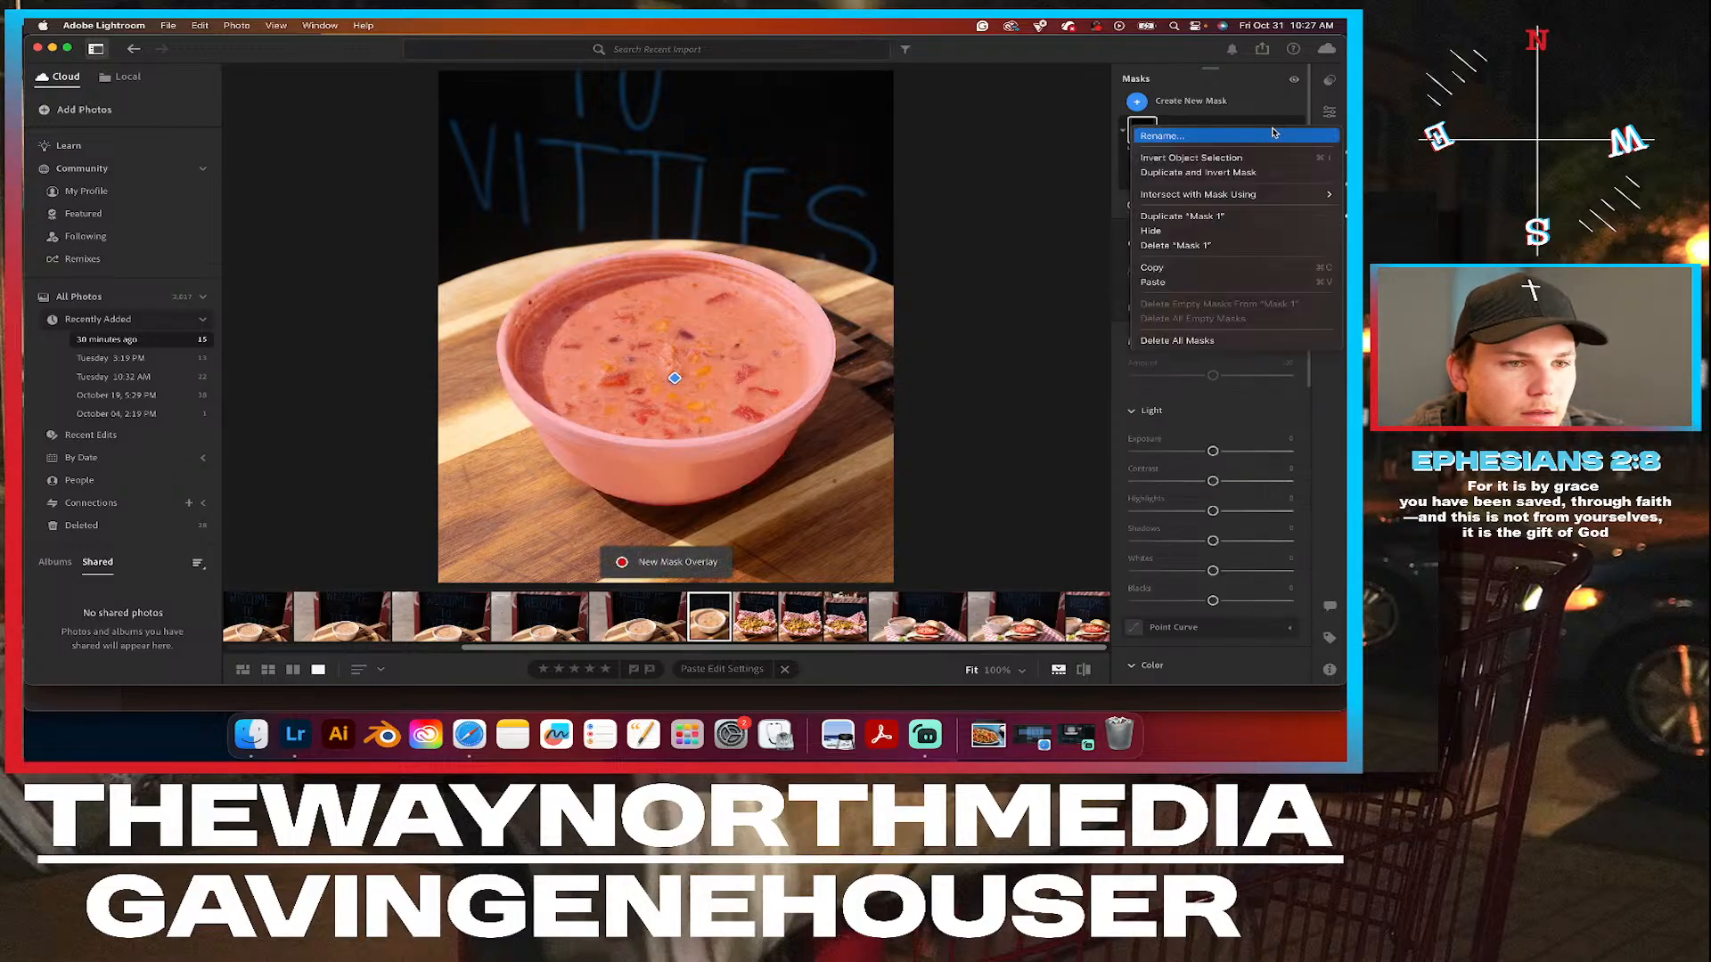
pyautogui.click(1226, 158)
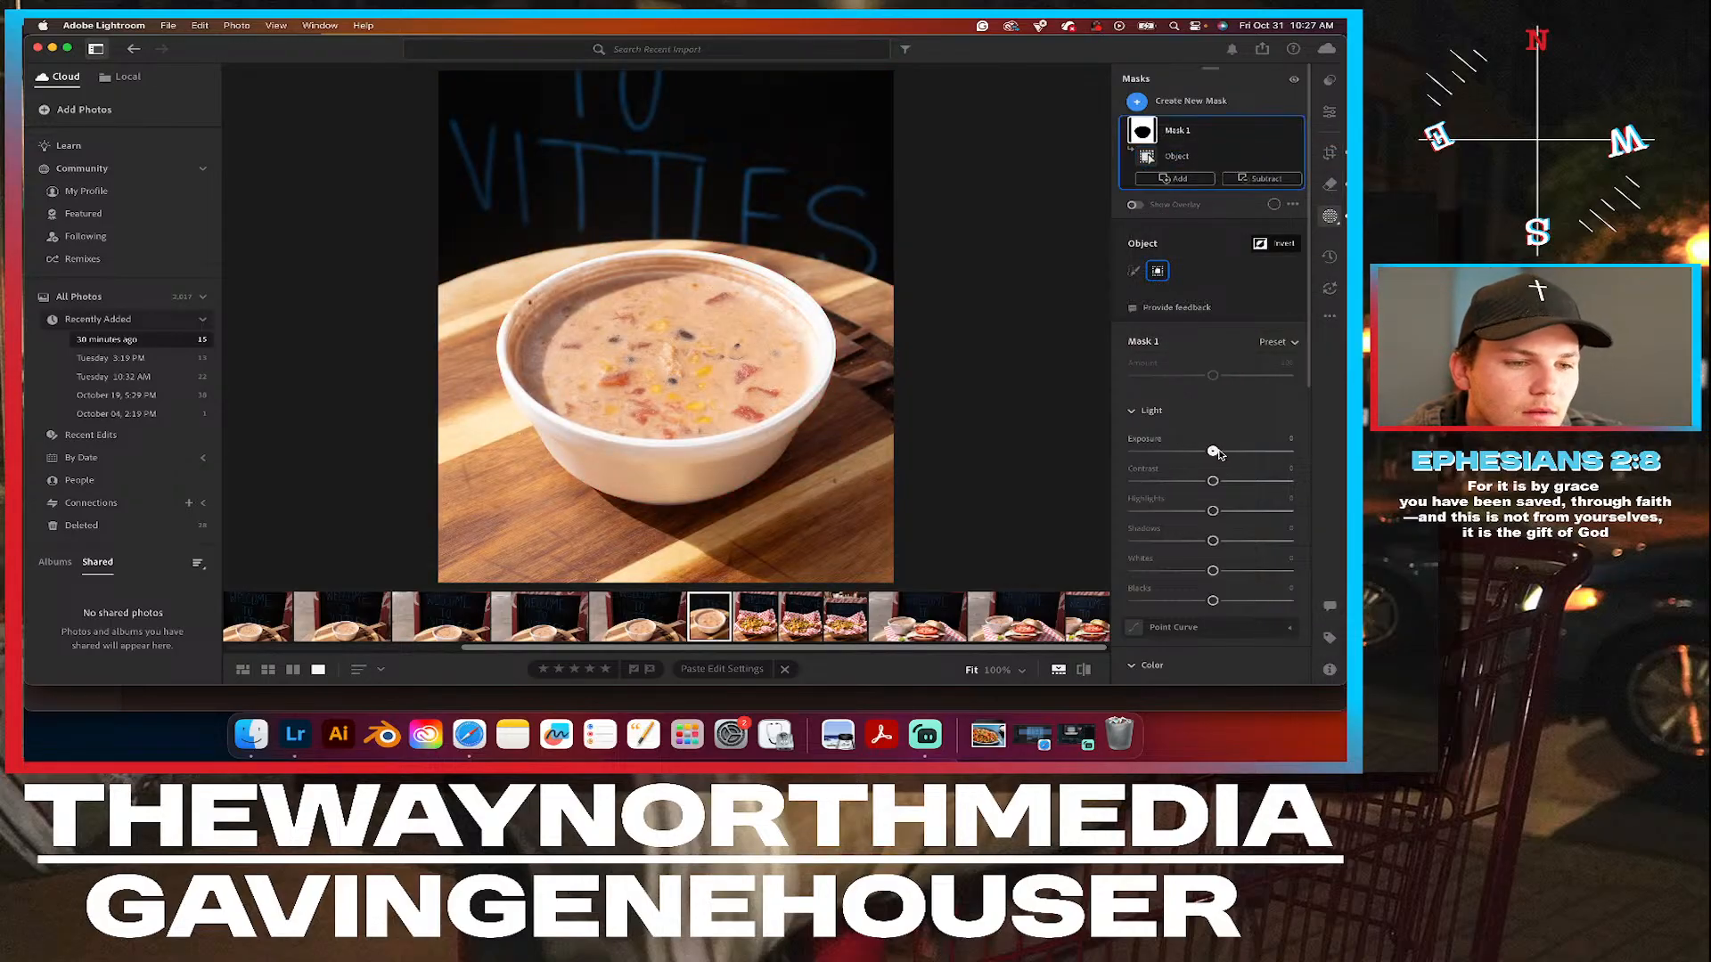
pyautogui.moveTo(1213, 452); pyautogui.dragTo(1222, 456)
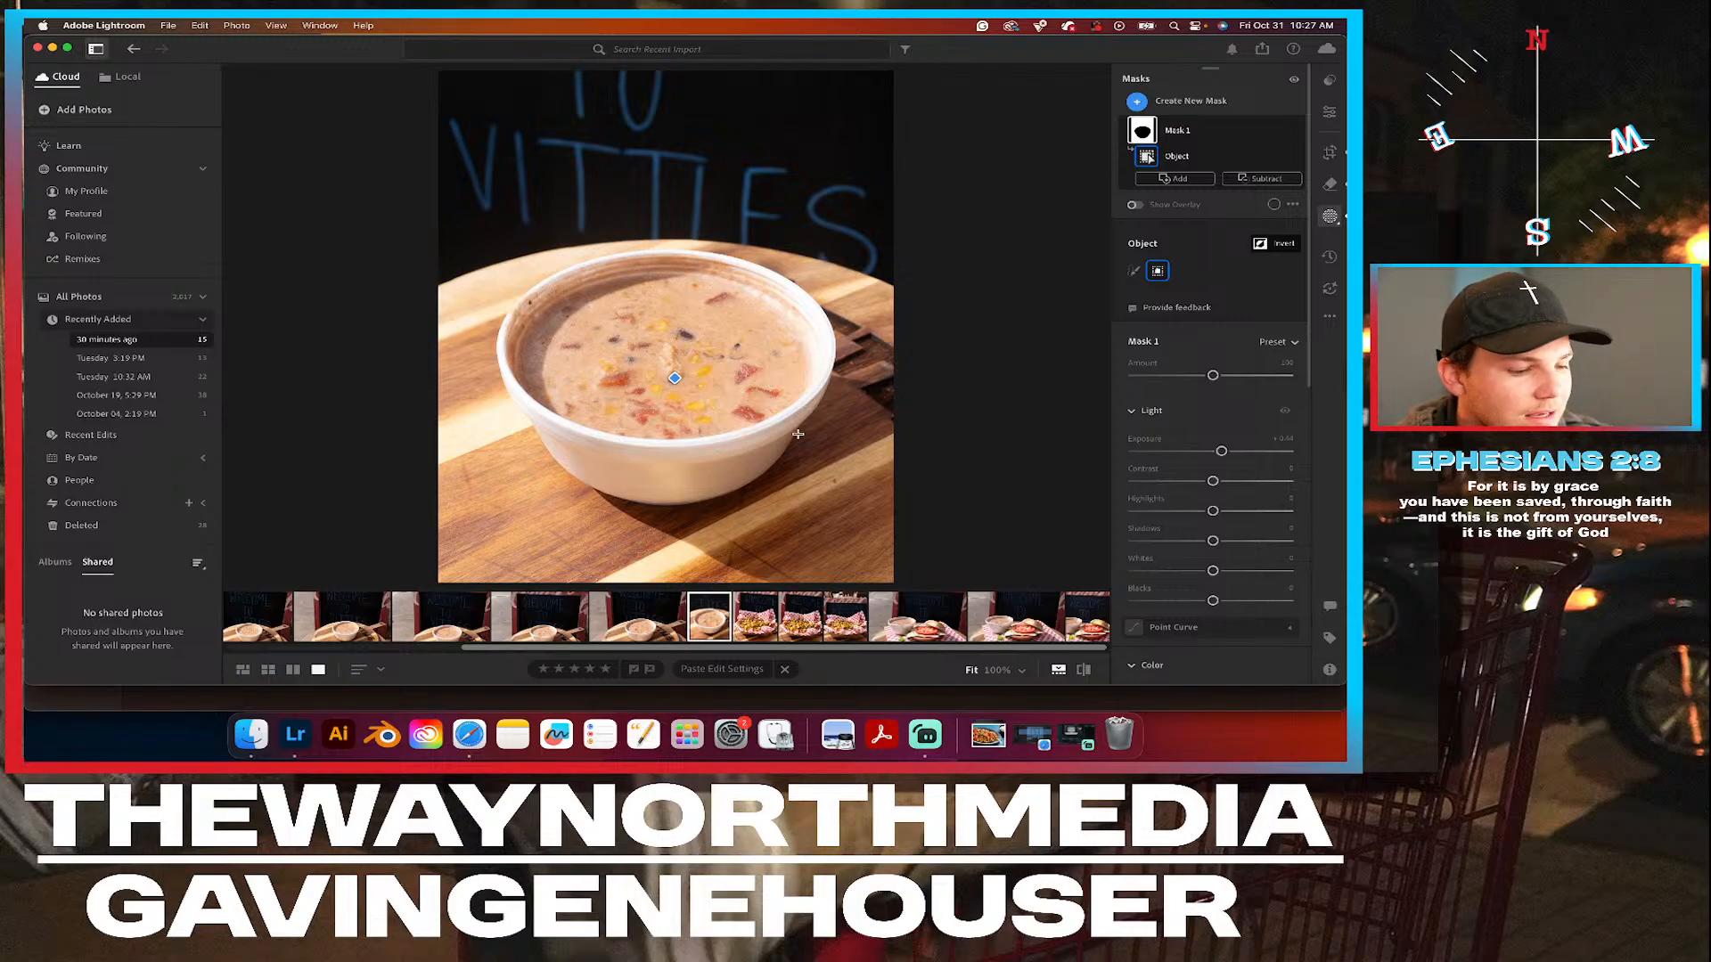
pyautogui.press('super+z')
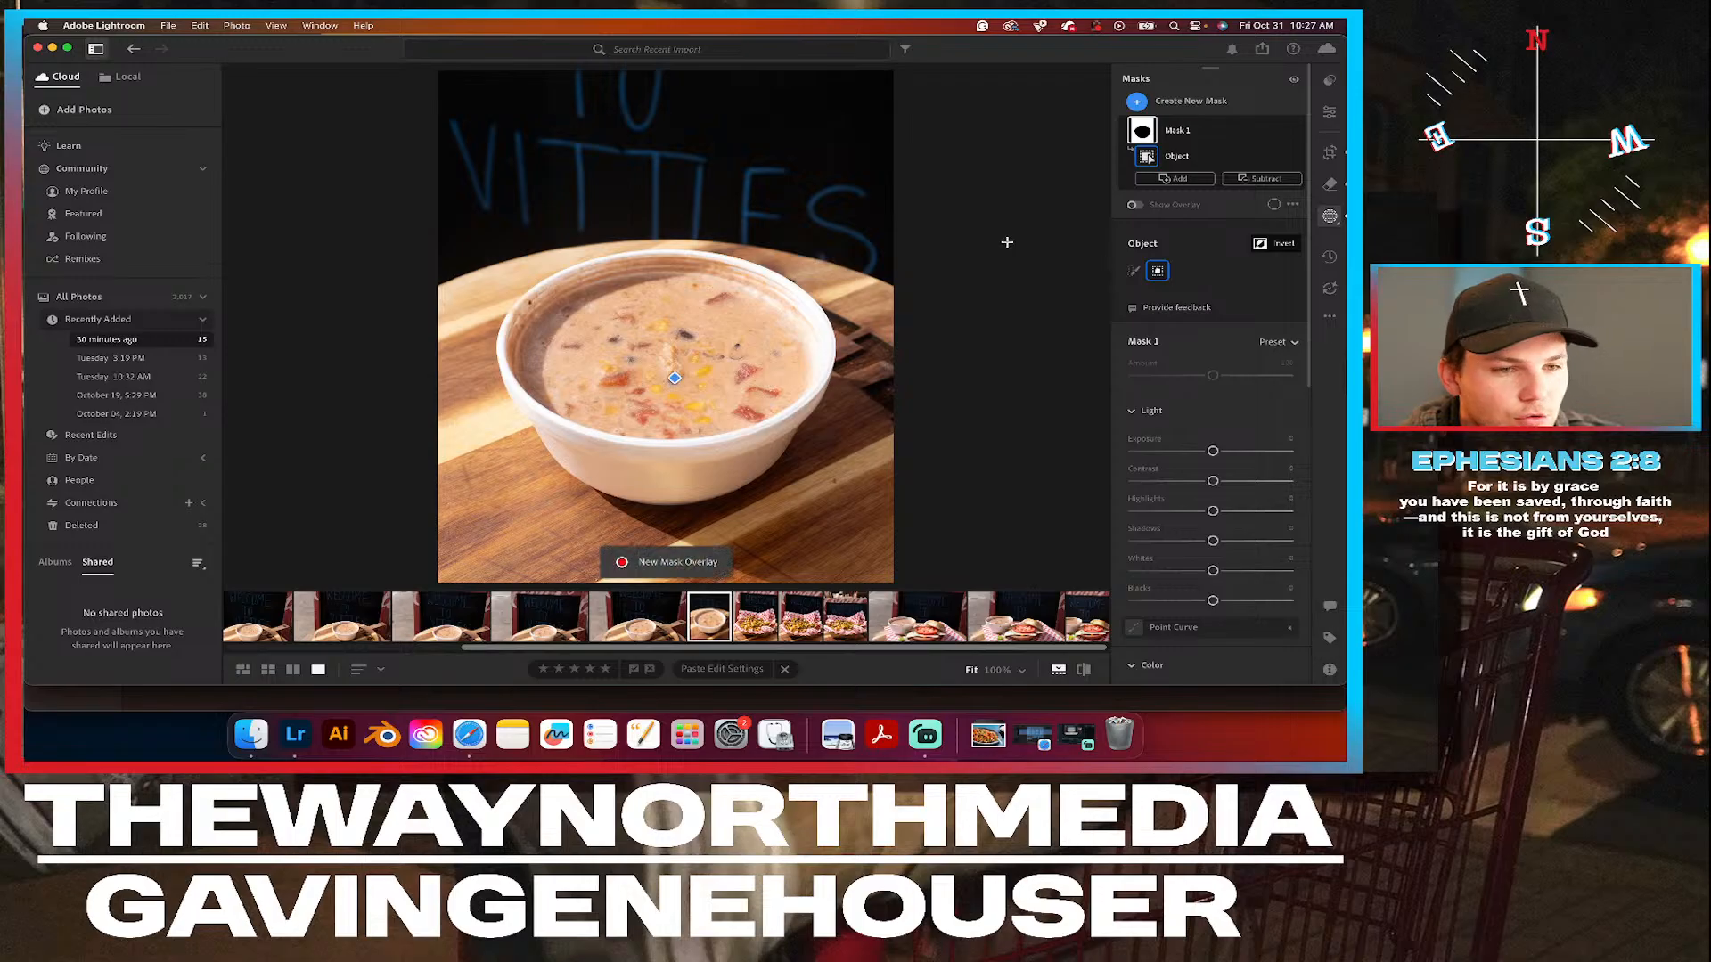
# Subtract the wooden board beside and below the bowl from the inverted mask with an enlarged brush.
pyautogui.click(1266, 179)
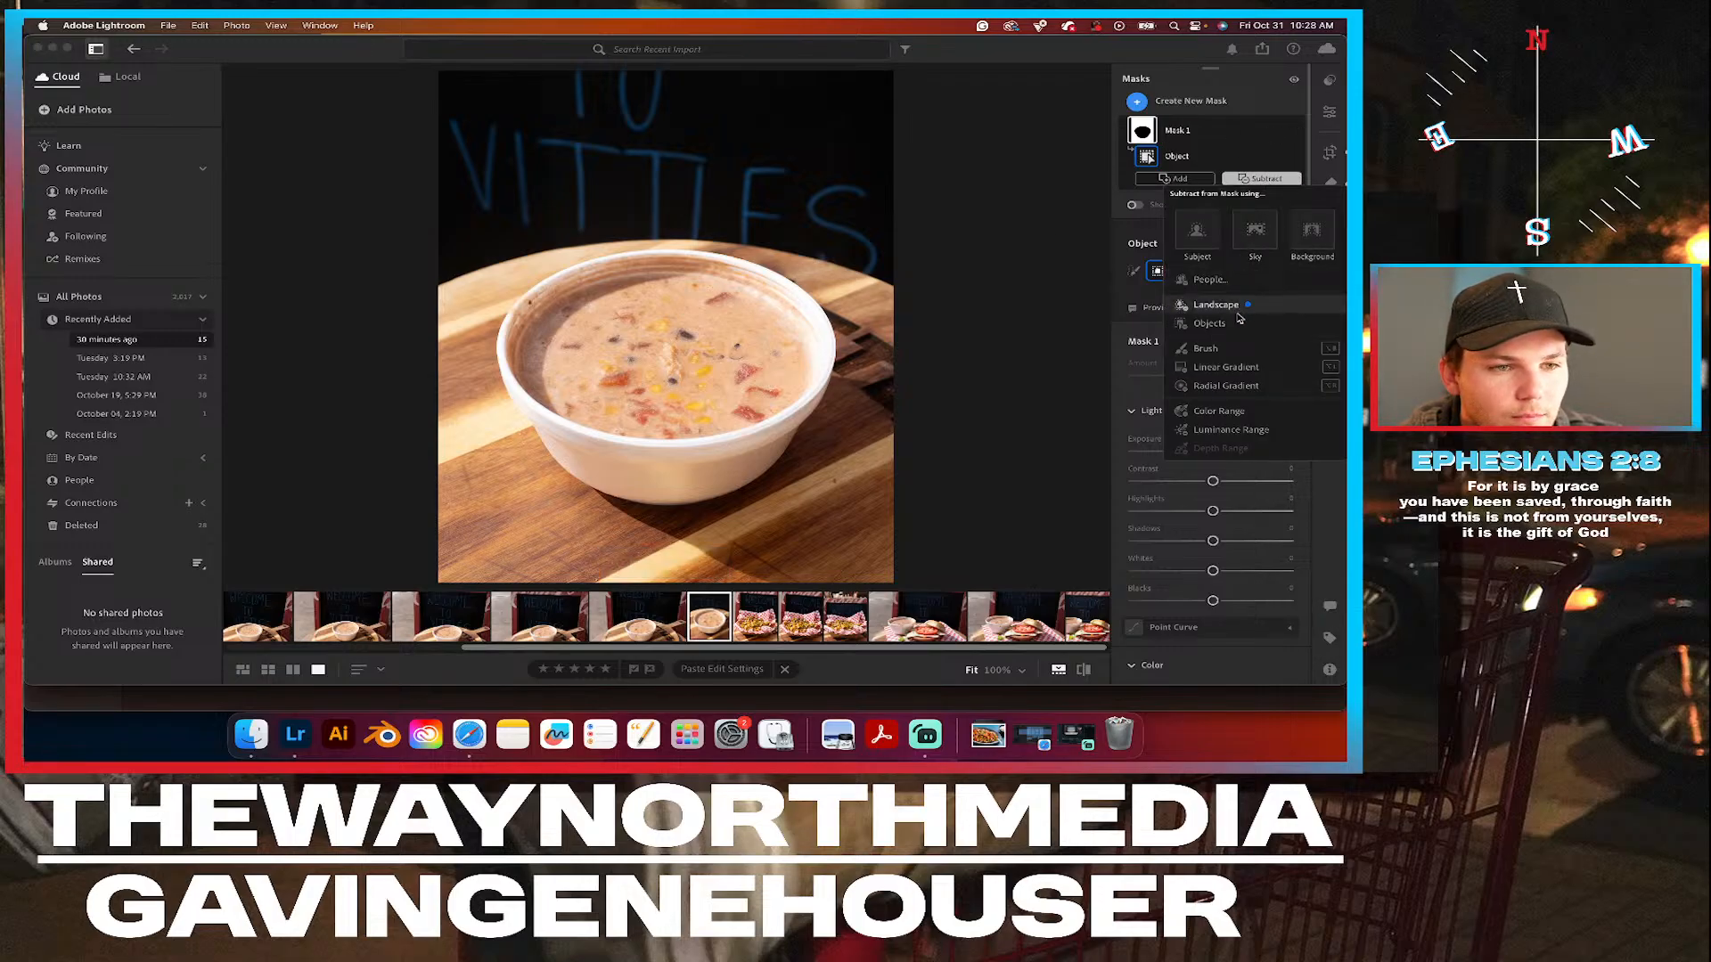
pyautogui.click(1206, 348)
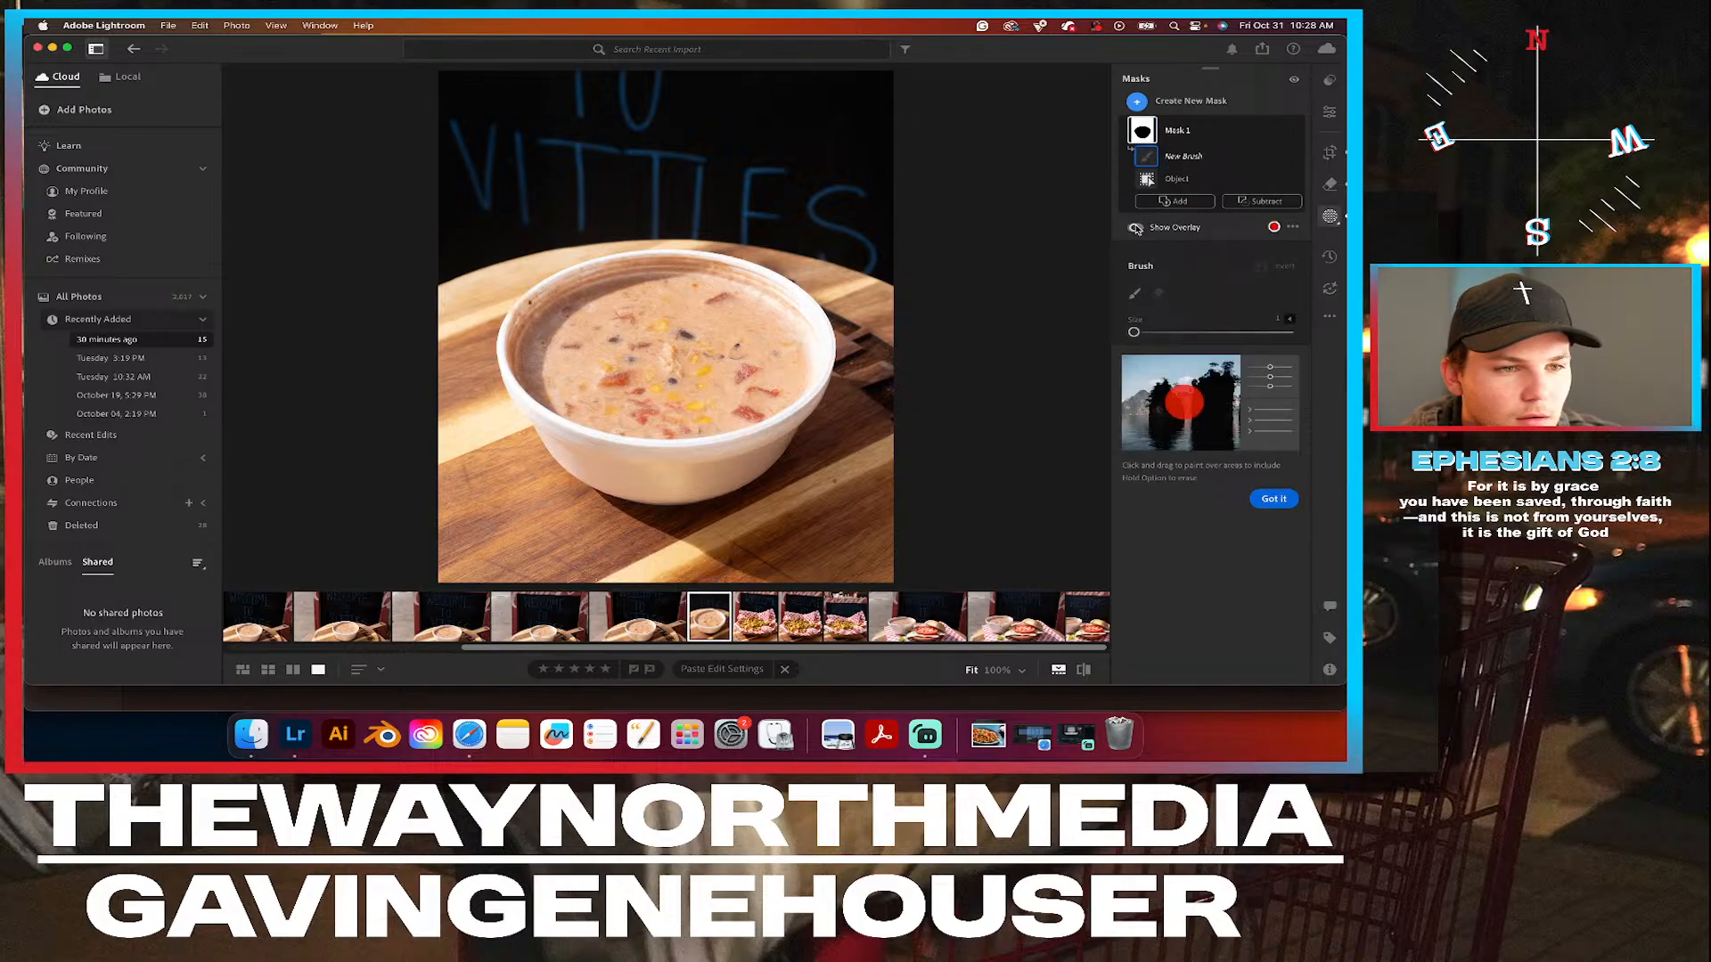
pyautogui.moveTo(1136, 332); pyautogui.dragTo(1181, 332)
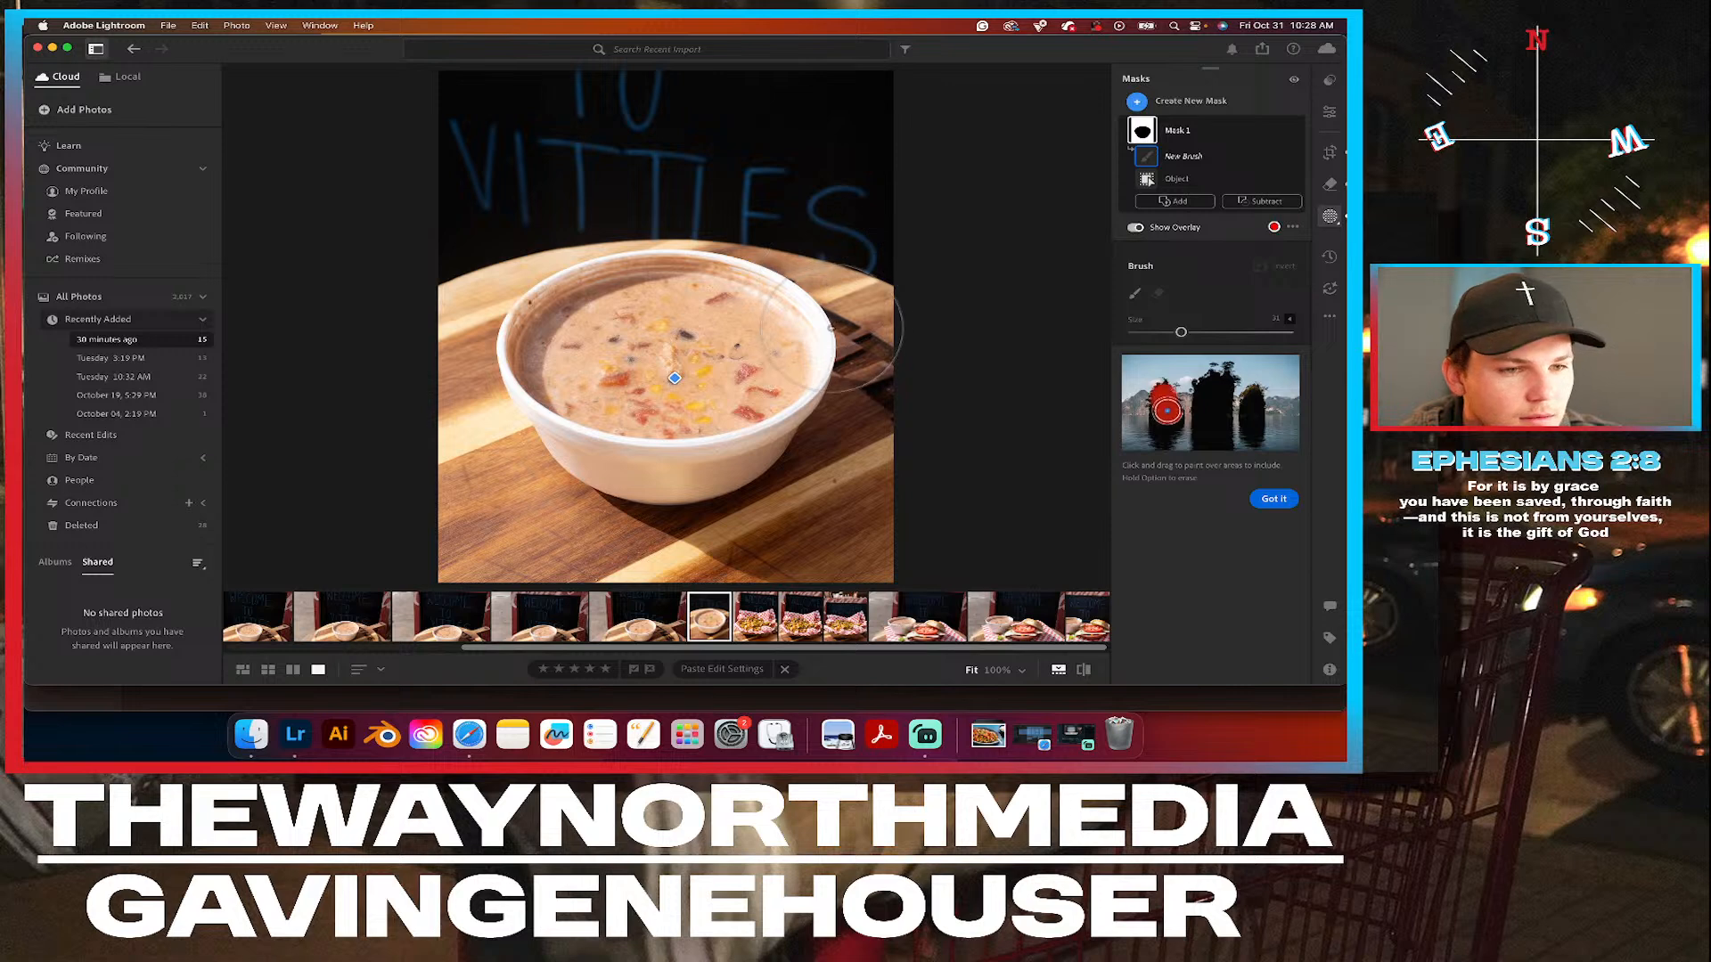
pyautogui.moveTo(827, 342)
pyautogui.mouseDown()
pyautogui.moveTo(820, 403)
pyautogui.moveTo(953, 442)
pyautogui.moveTo(832, 483)
pyautogui.moveTo(915, 497)
pyautogui.mouseUp()
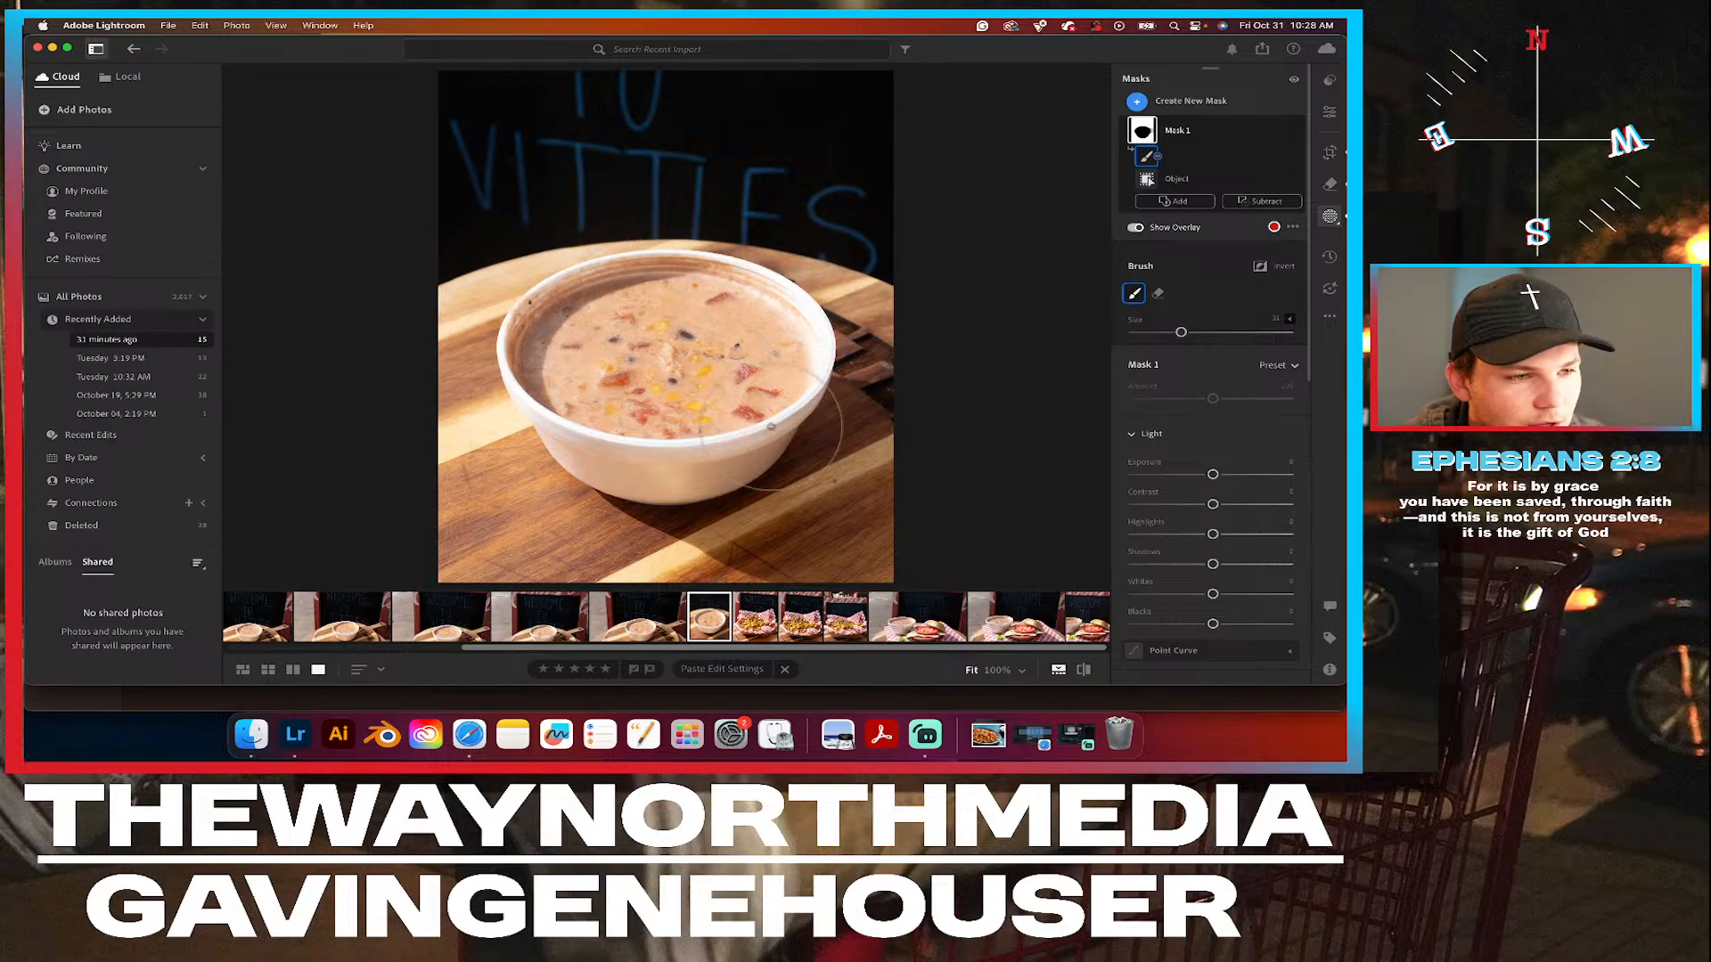
pyautogui.moveTo(706, 567)
pyautogui.mouseDown()
pyautogui.moveTo(875, 489)
pyautogui.moveTo(708, 489)
pyautogui.mouseUp()
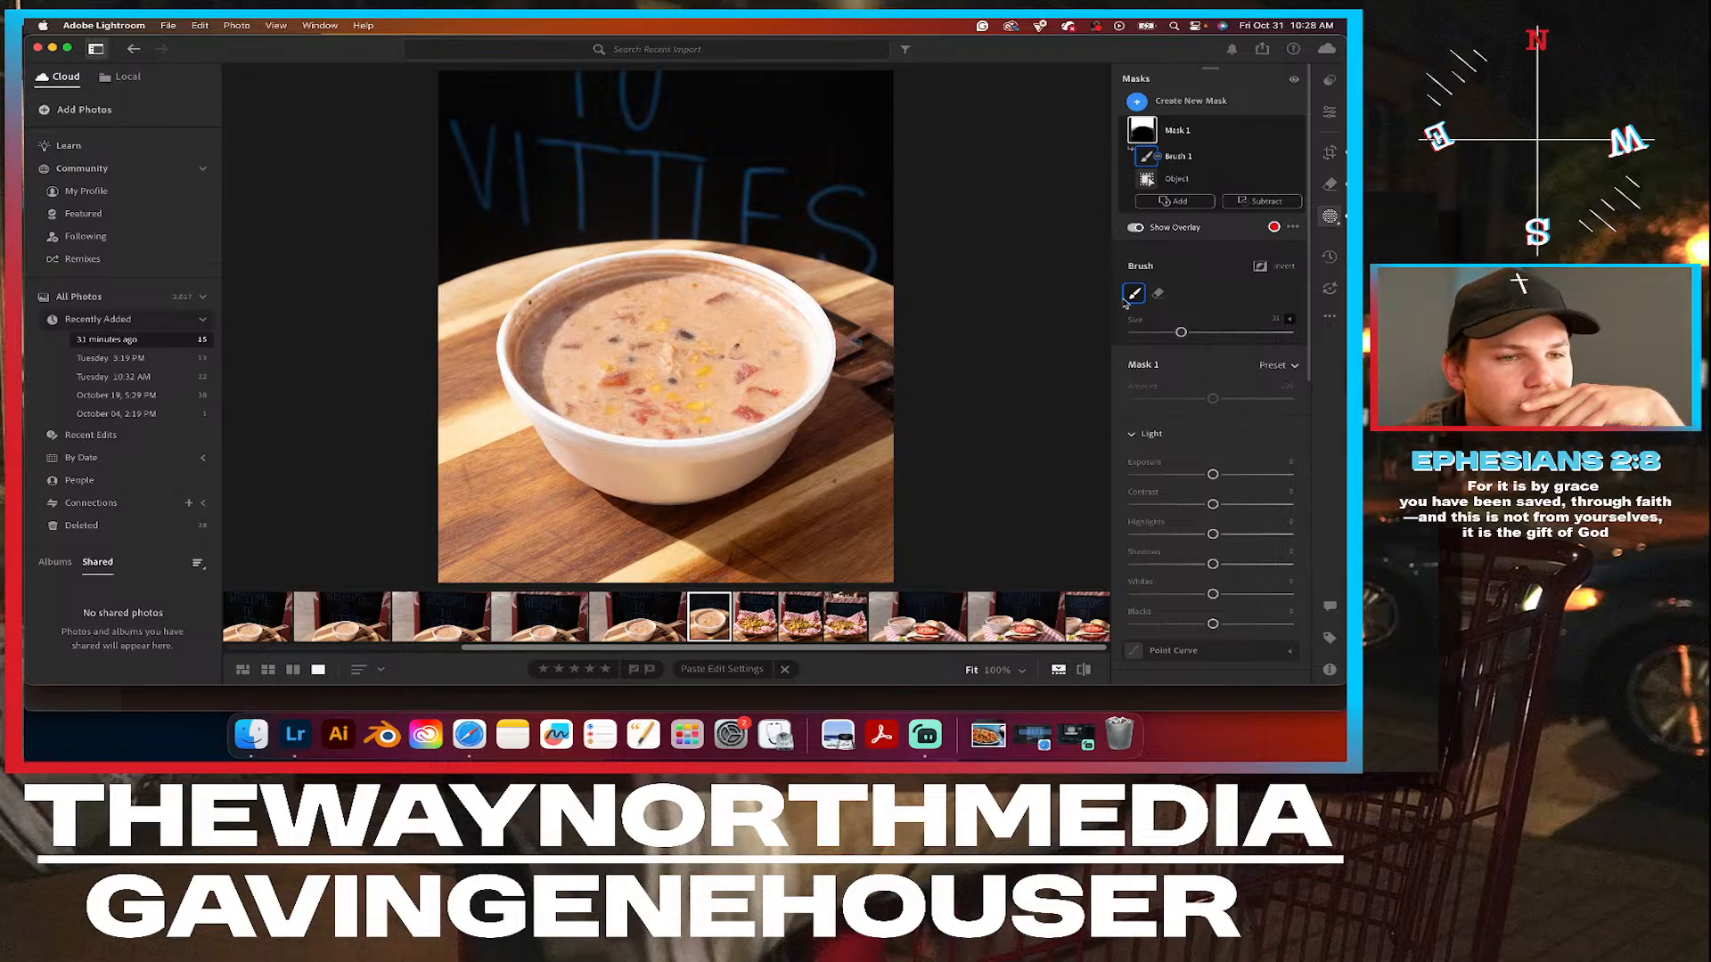
# Raise the background mask's exposure slightly and compare the photo with the mask hidden and shown.
pyautogui.moveTo(1213, 475); pyautogui.dragTo(1222, 476)
pyautogui.click(1334, 114)
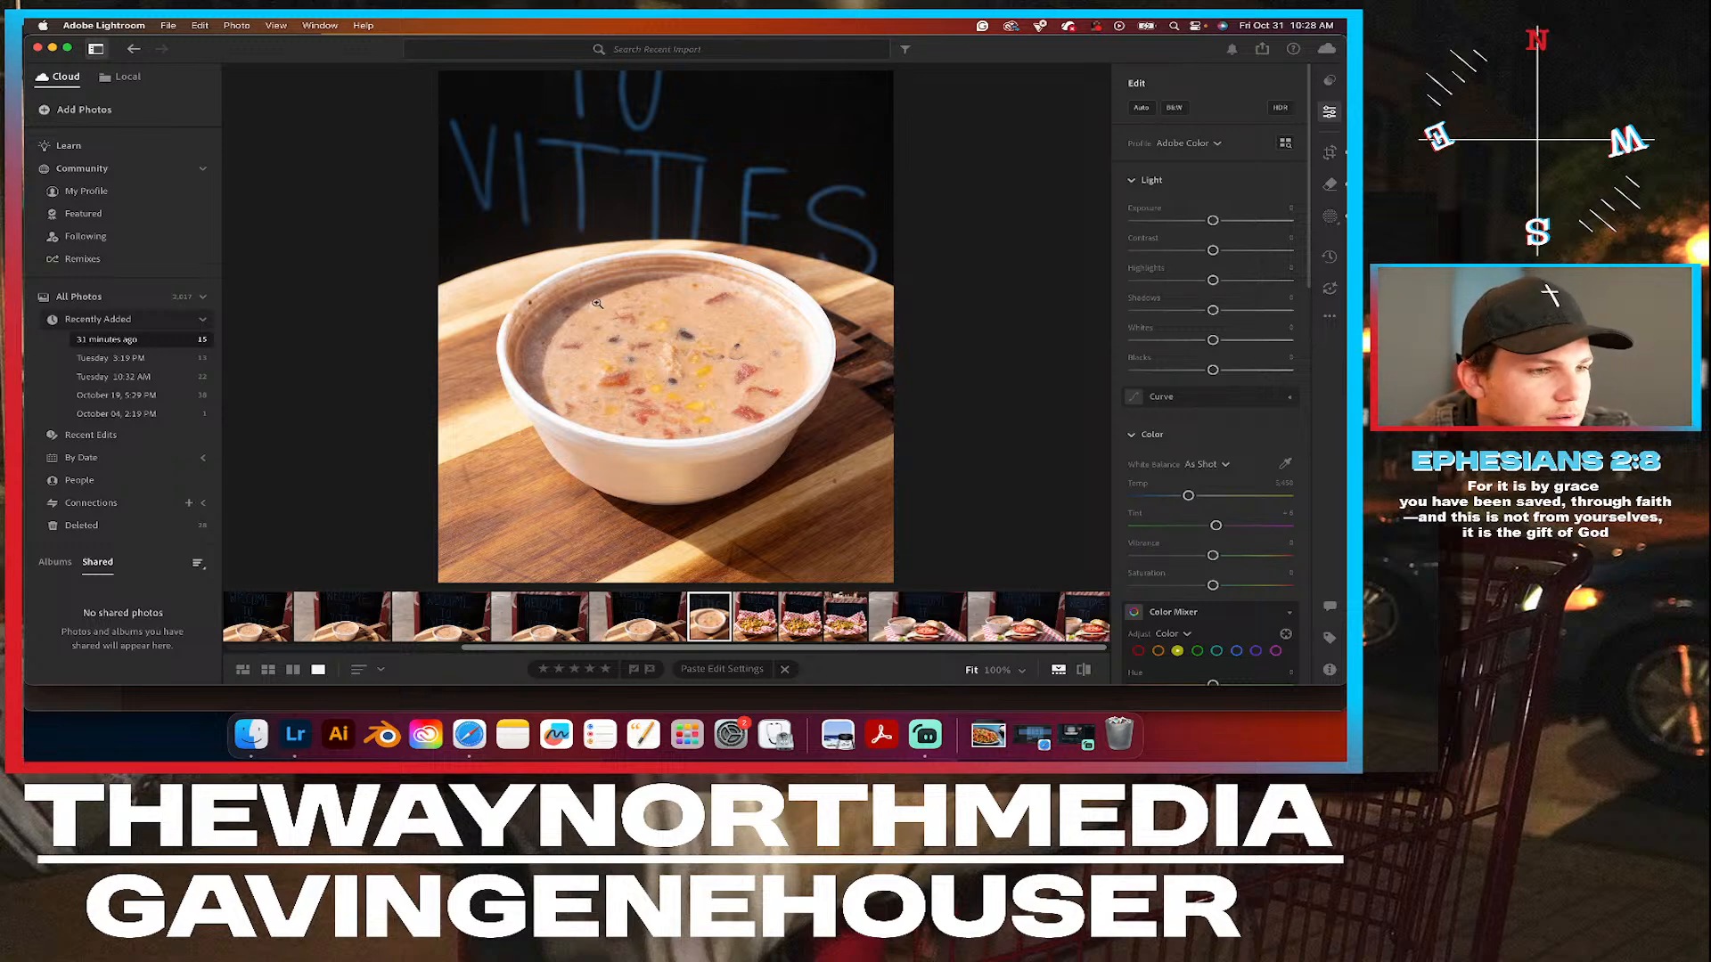
pyautogui.click(1331, 217)
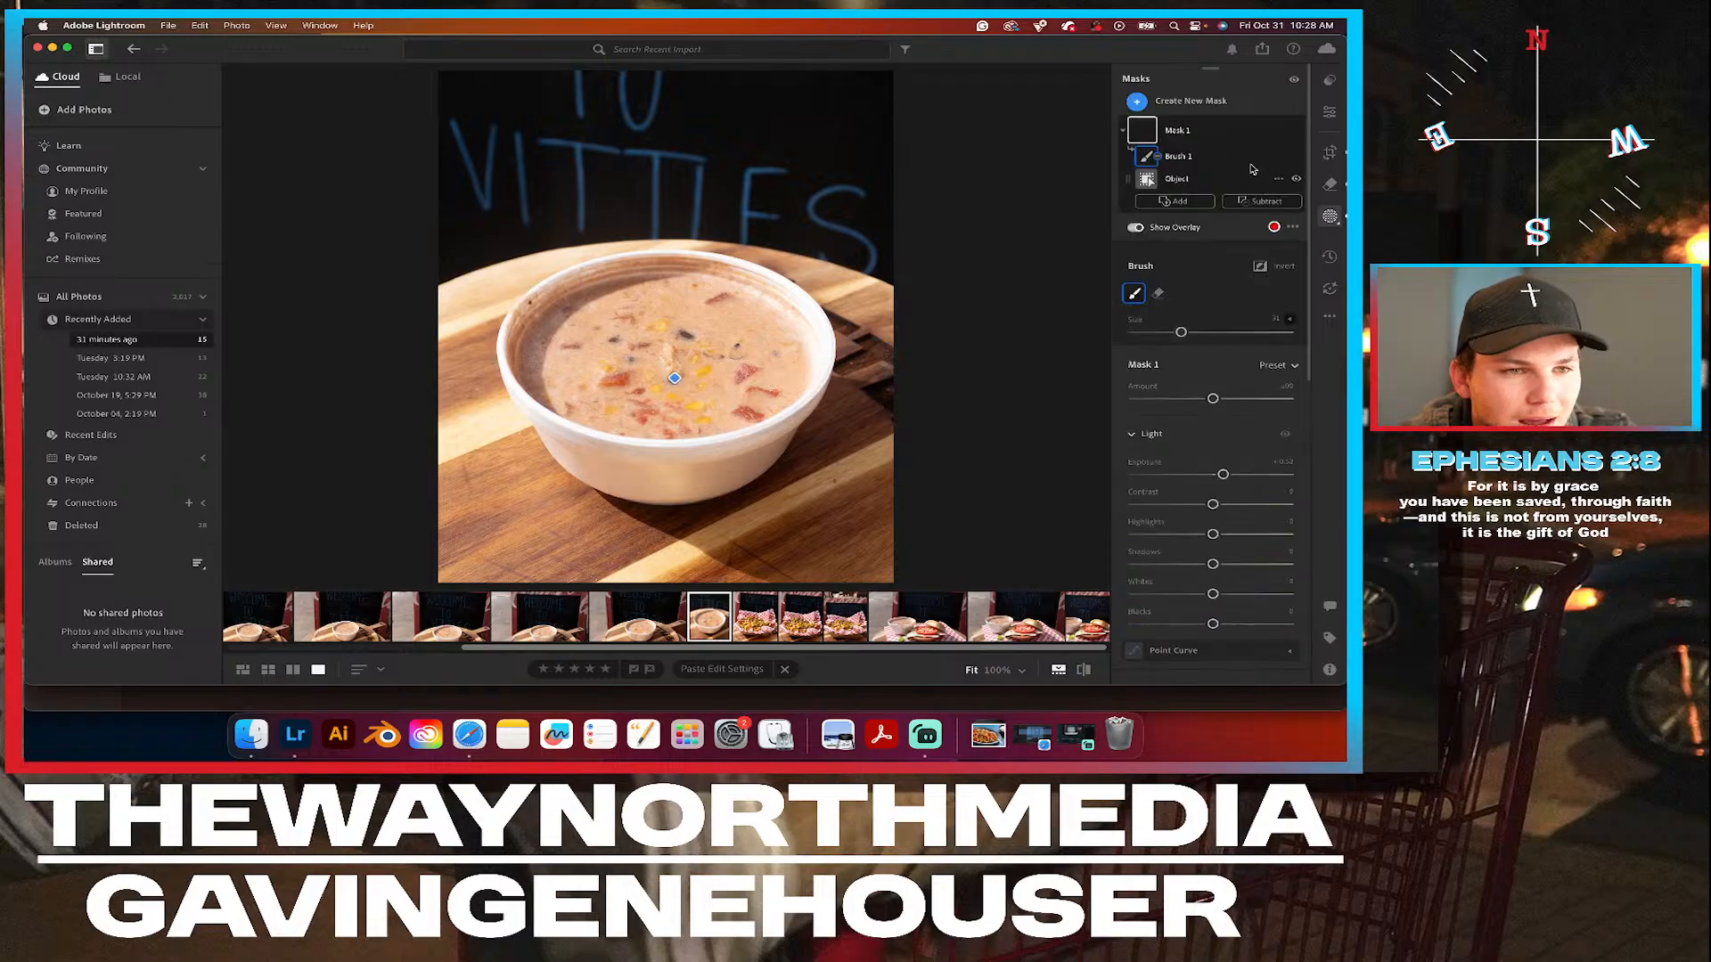
pyautogui.click(1298, 132)
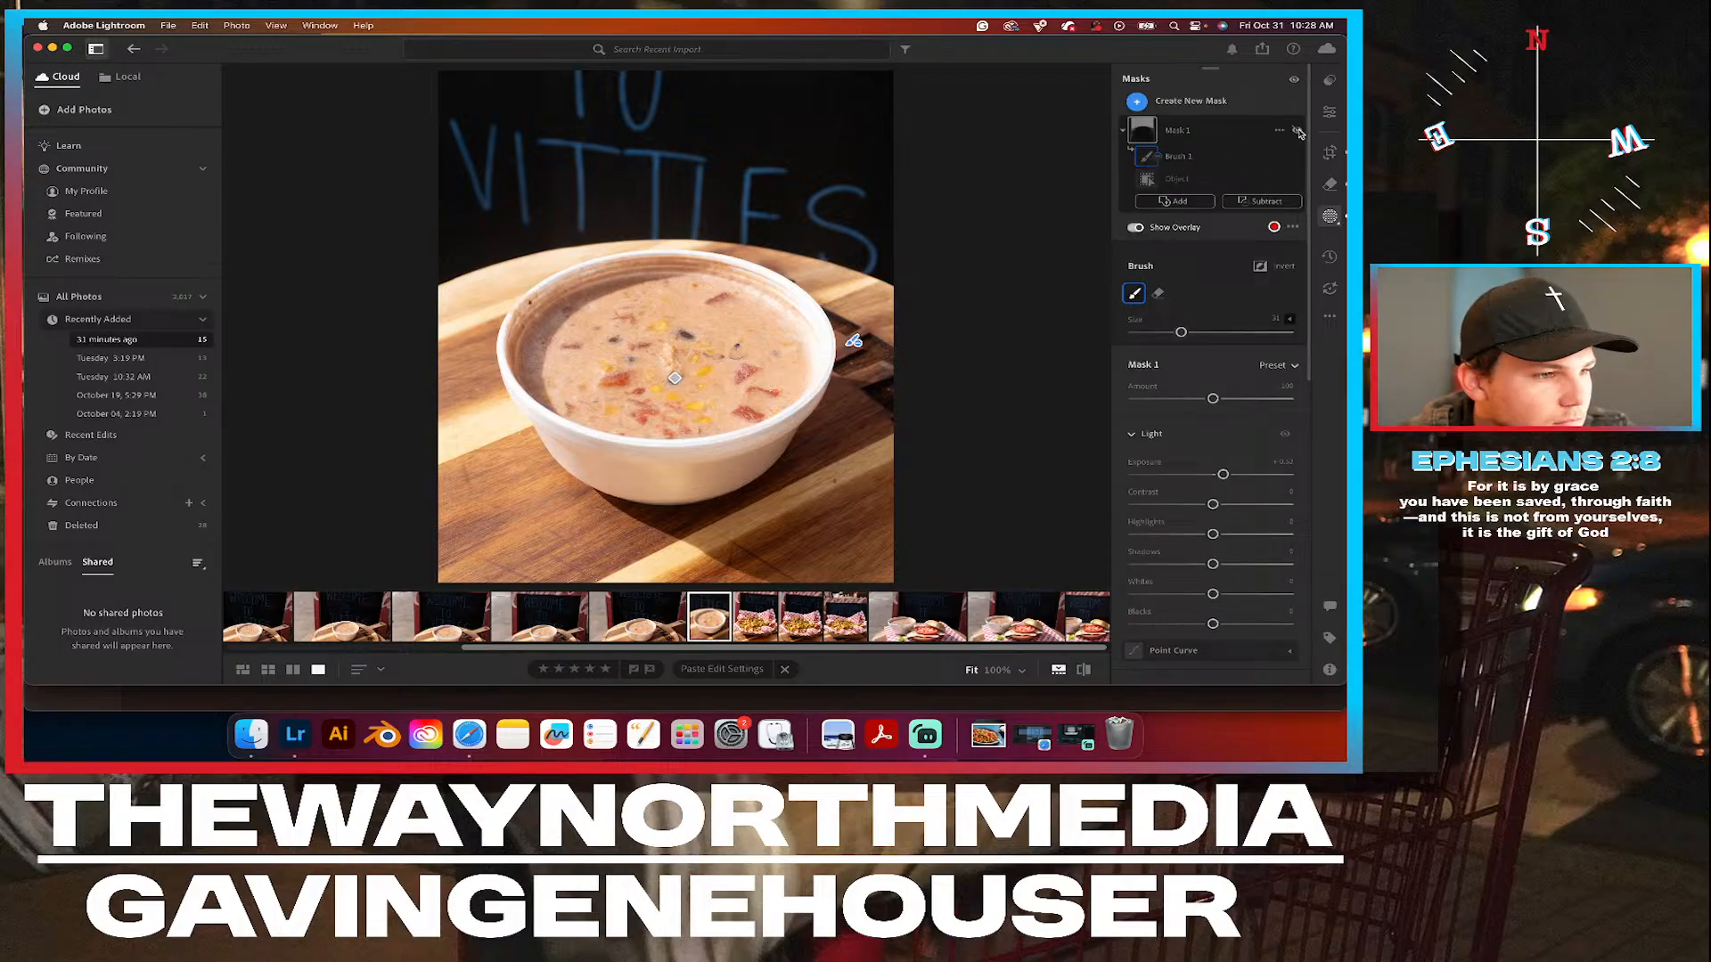
pyautogui.click(1298, 132)
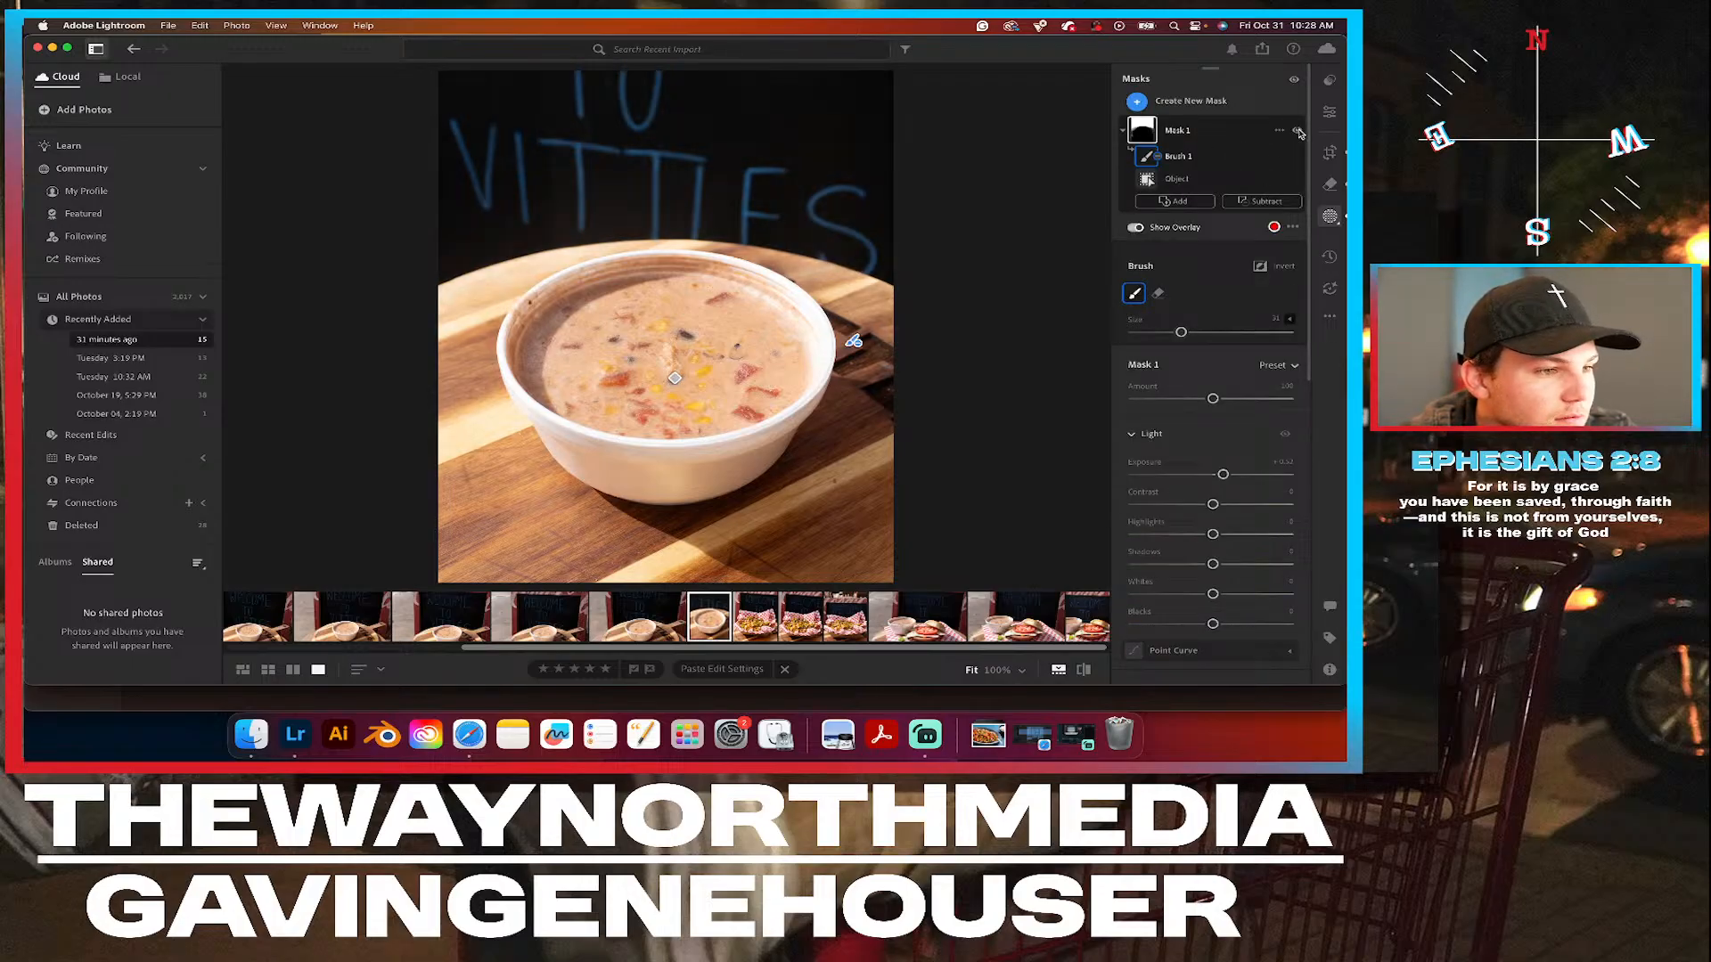
# Subtract the board area behind and to the left of the bowl from the mask with another brush.
pyautogui.click(1277, 207)
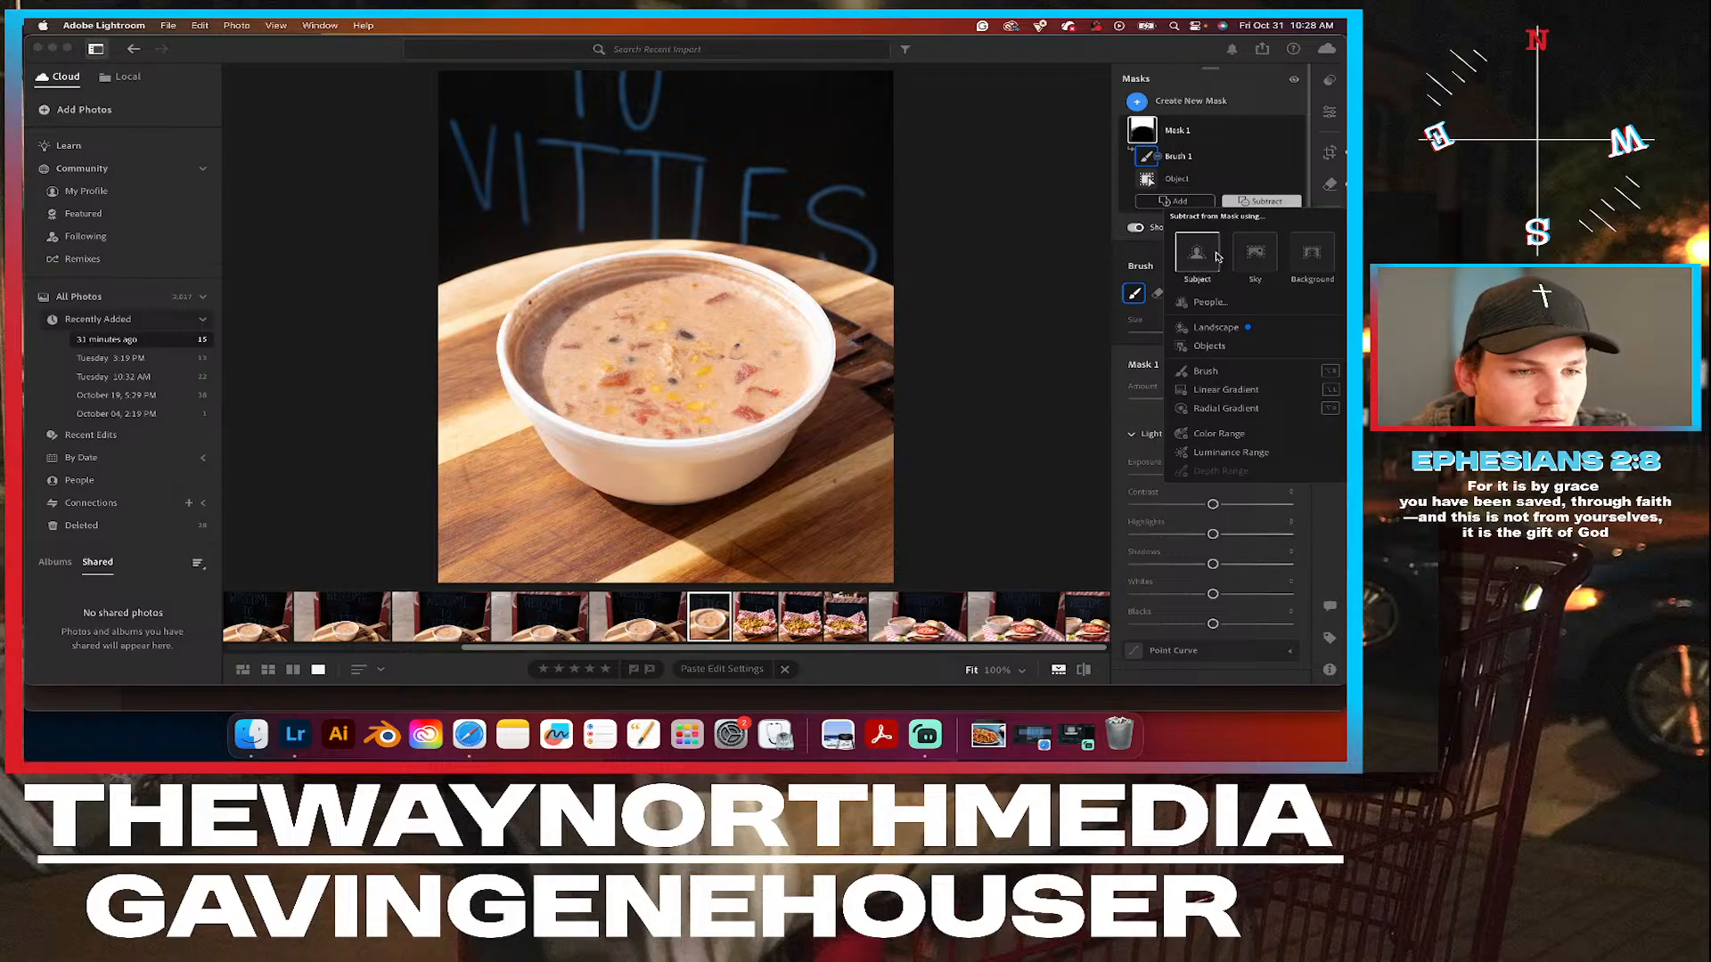
pyautogui.click(1206, 370)
pyautogui.moveTo(646, 311)
pyautogui.mouseDown()
pyautogui.moveTo(474, 365)
pyautogui.moveTo(517, 331)
pyautogui.moveTo(468, 346)
pyautogui.moveTo(548, 309)
pyautogui.moveTo(617, 293)
pyautogui.moveTo(517, 323)
pyautogui.moveTo(454, 371)
pyautogui.mouseUp()
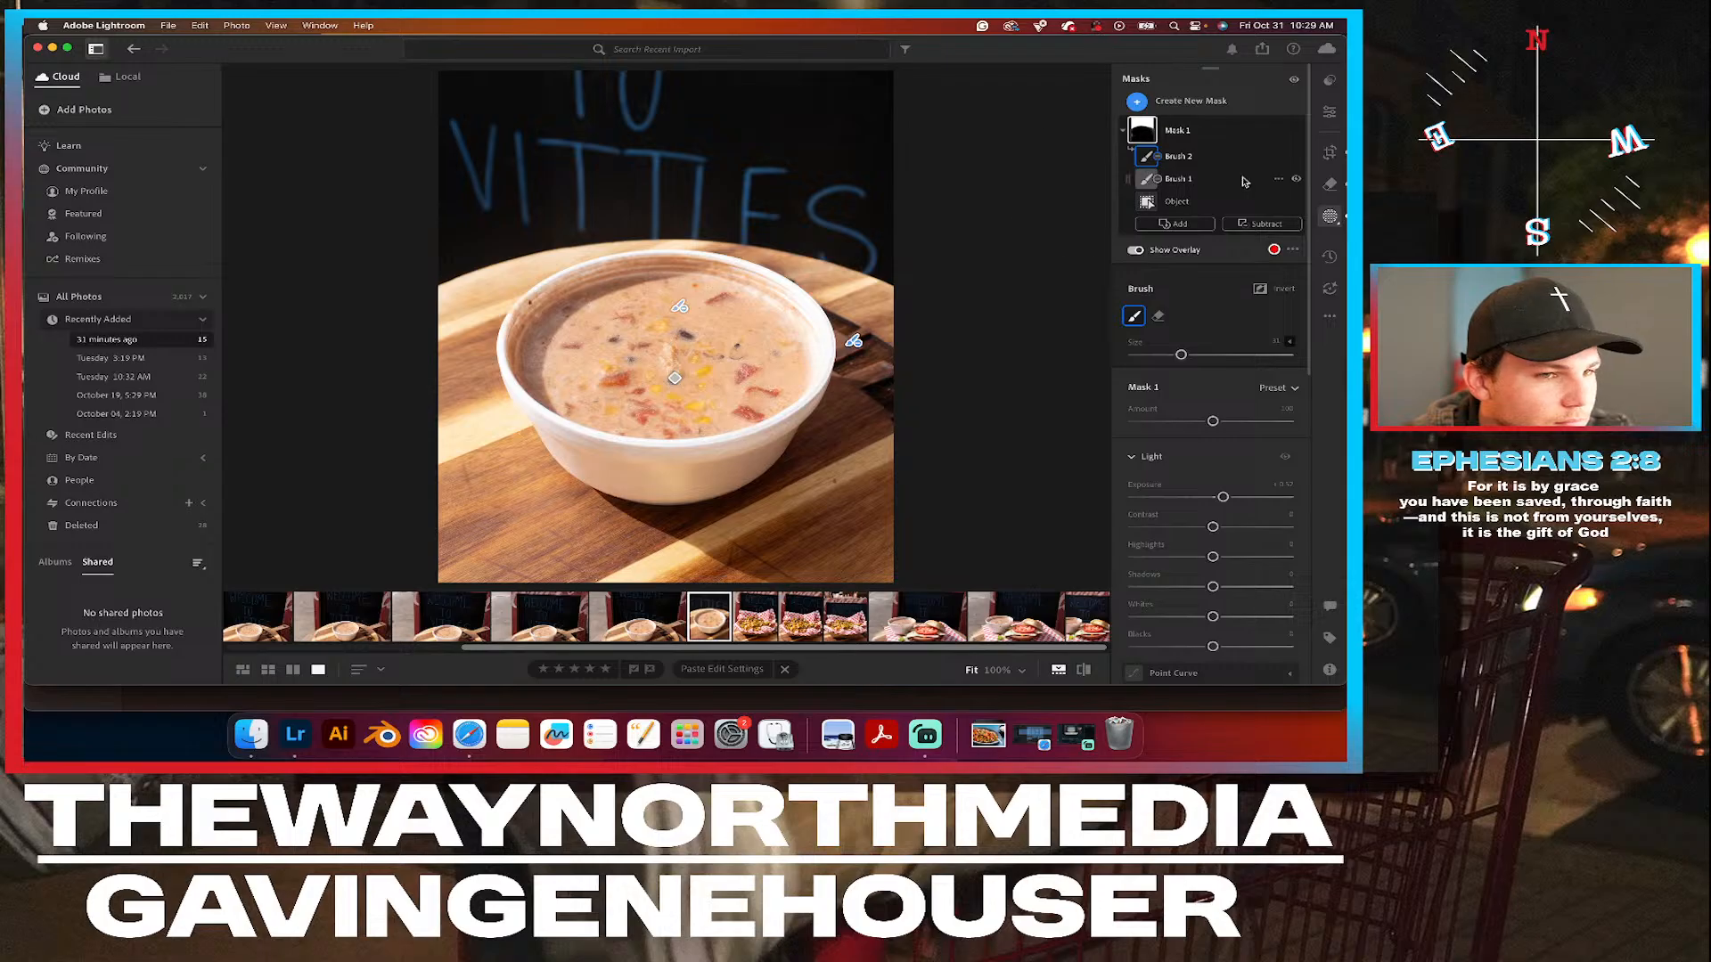
# Compare the soup photo with the background mask hidden and shown, and leave masking.
pyautogui.click(1295, 132)
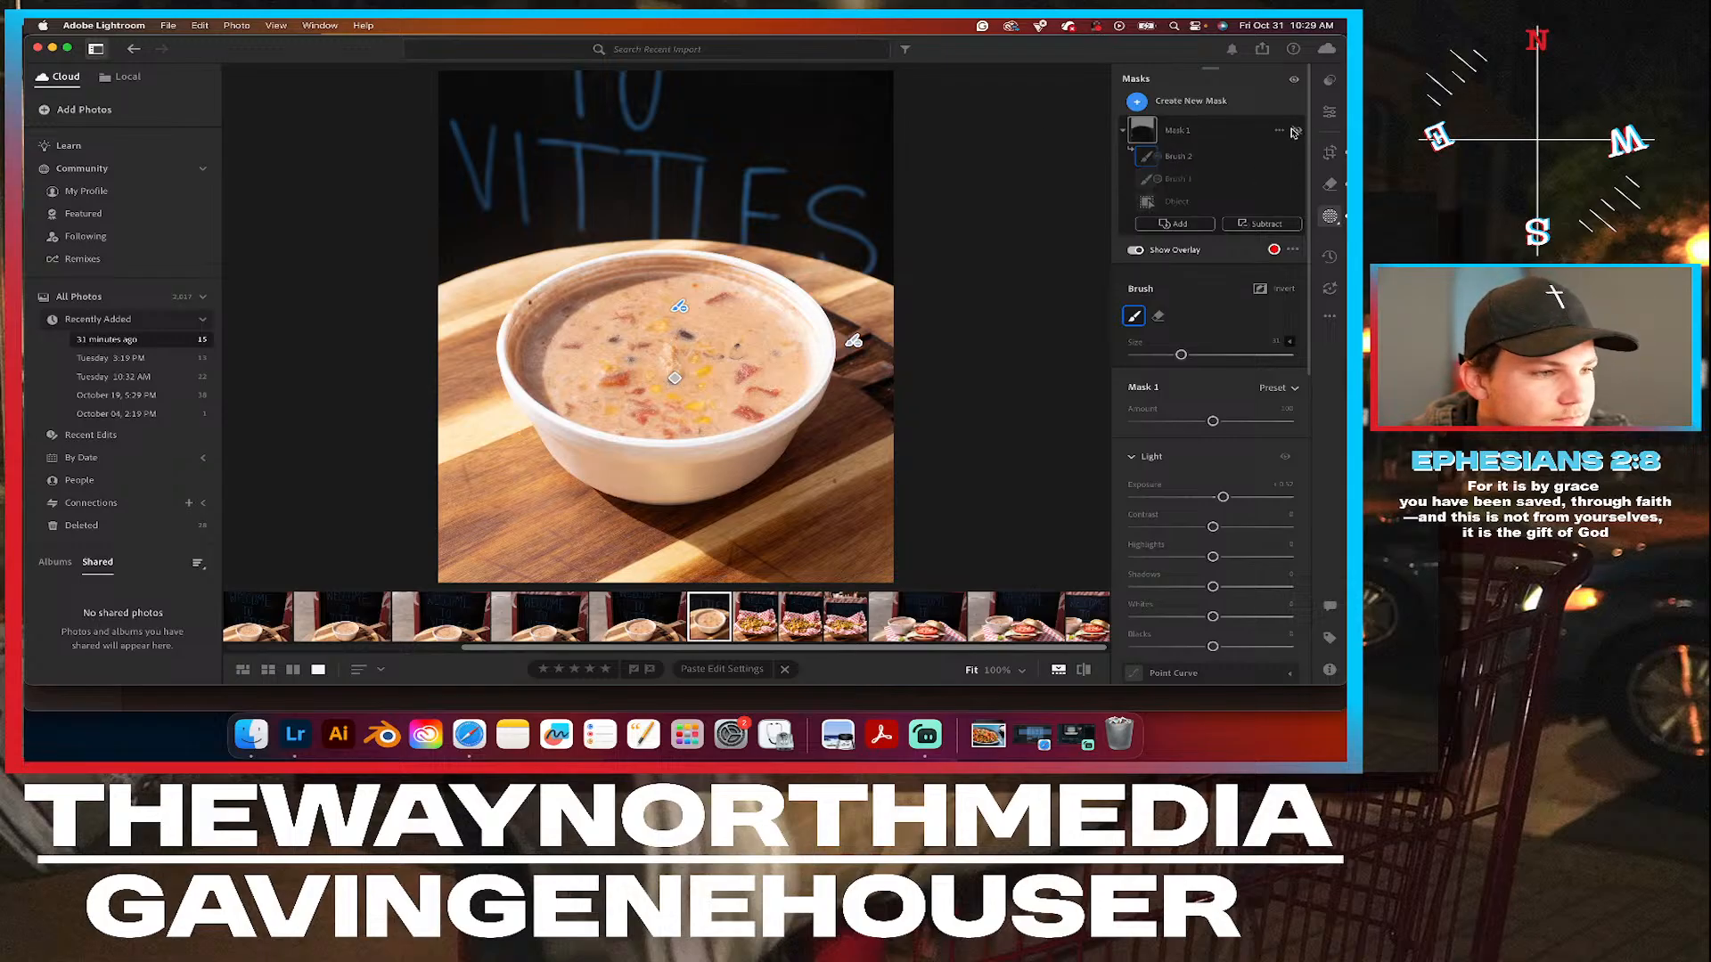
pyautogui.click(1295, 132)
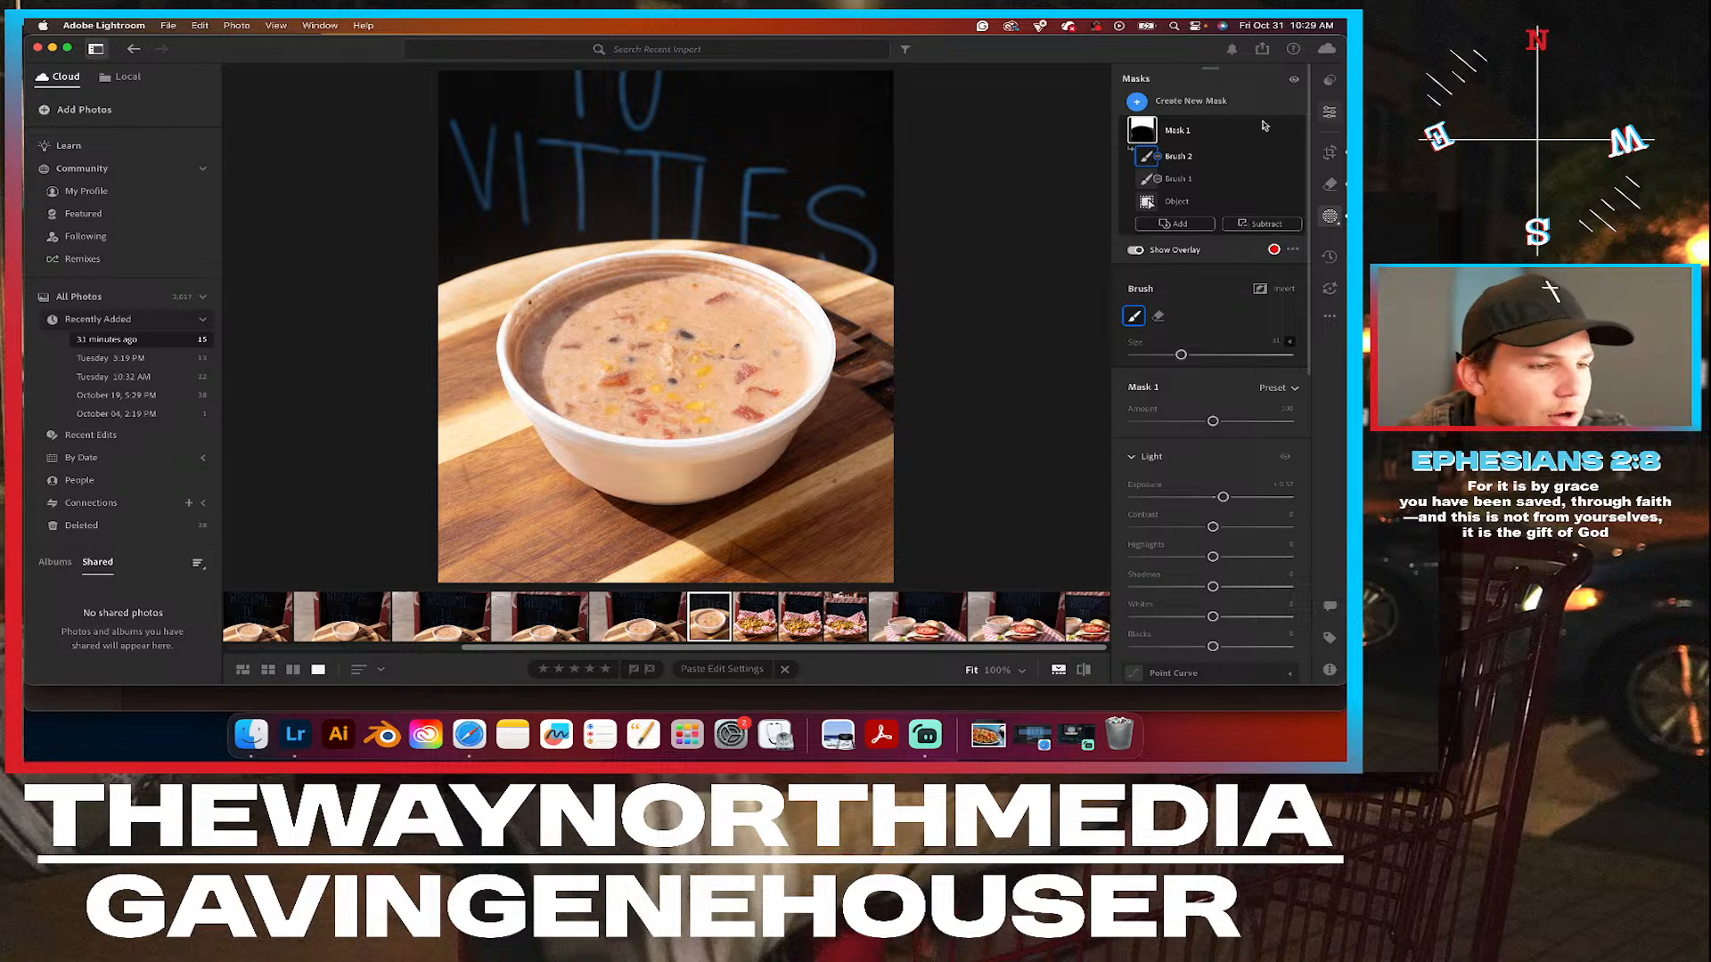
pyautogui.press('e')
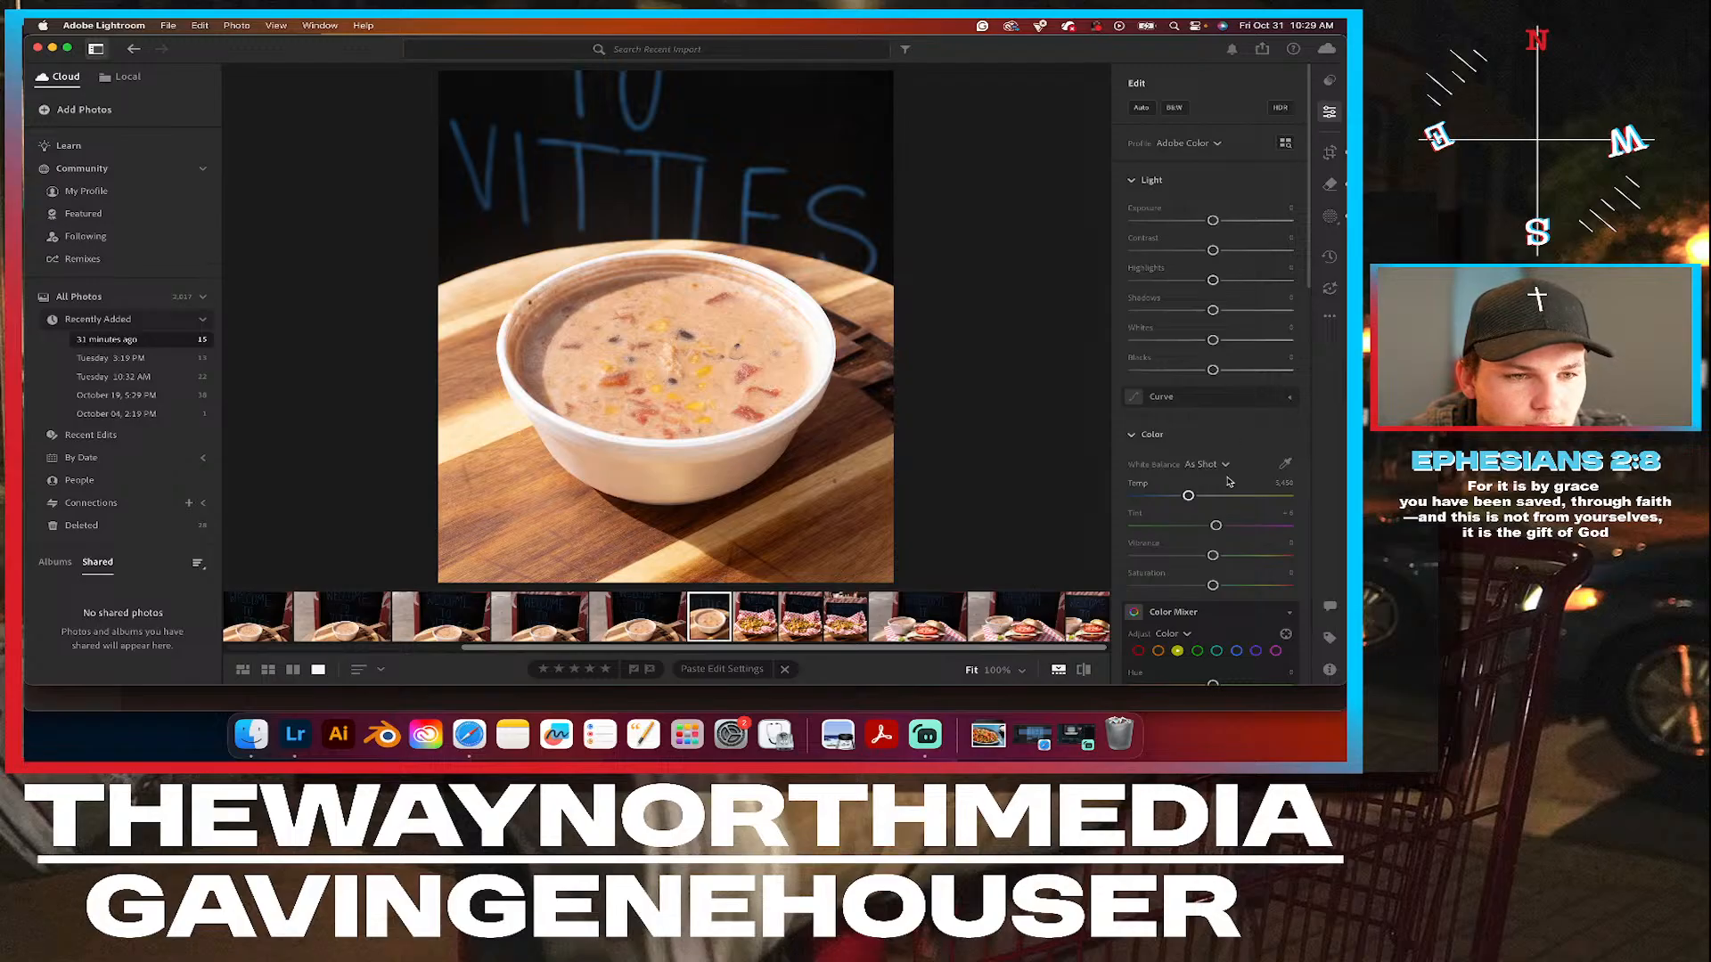
# Lower the soup photo's exposure and highlights slightly, and raise its contrast and shadows a little.
pyautogui.scroll(-3, 1228, 479)
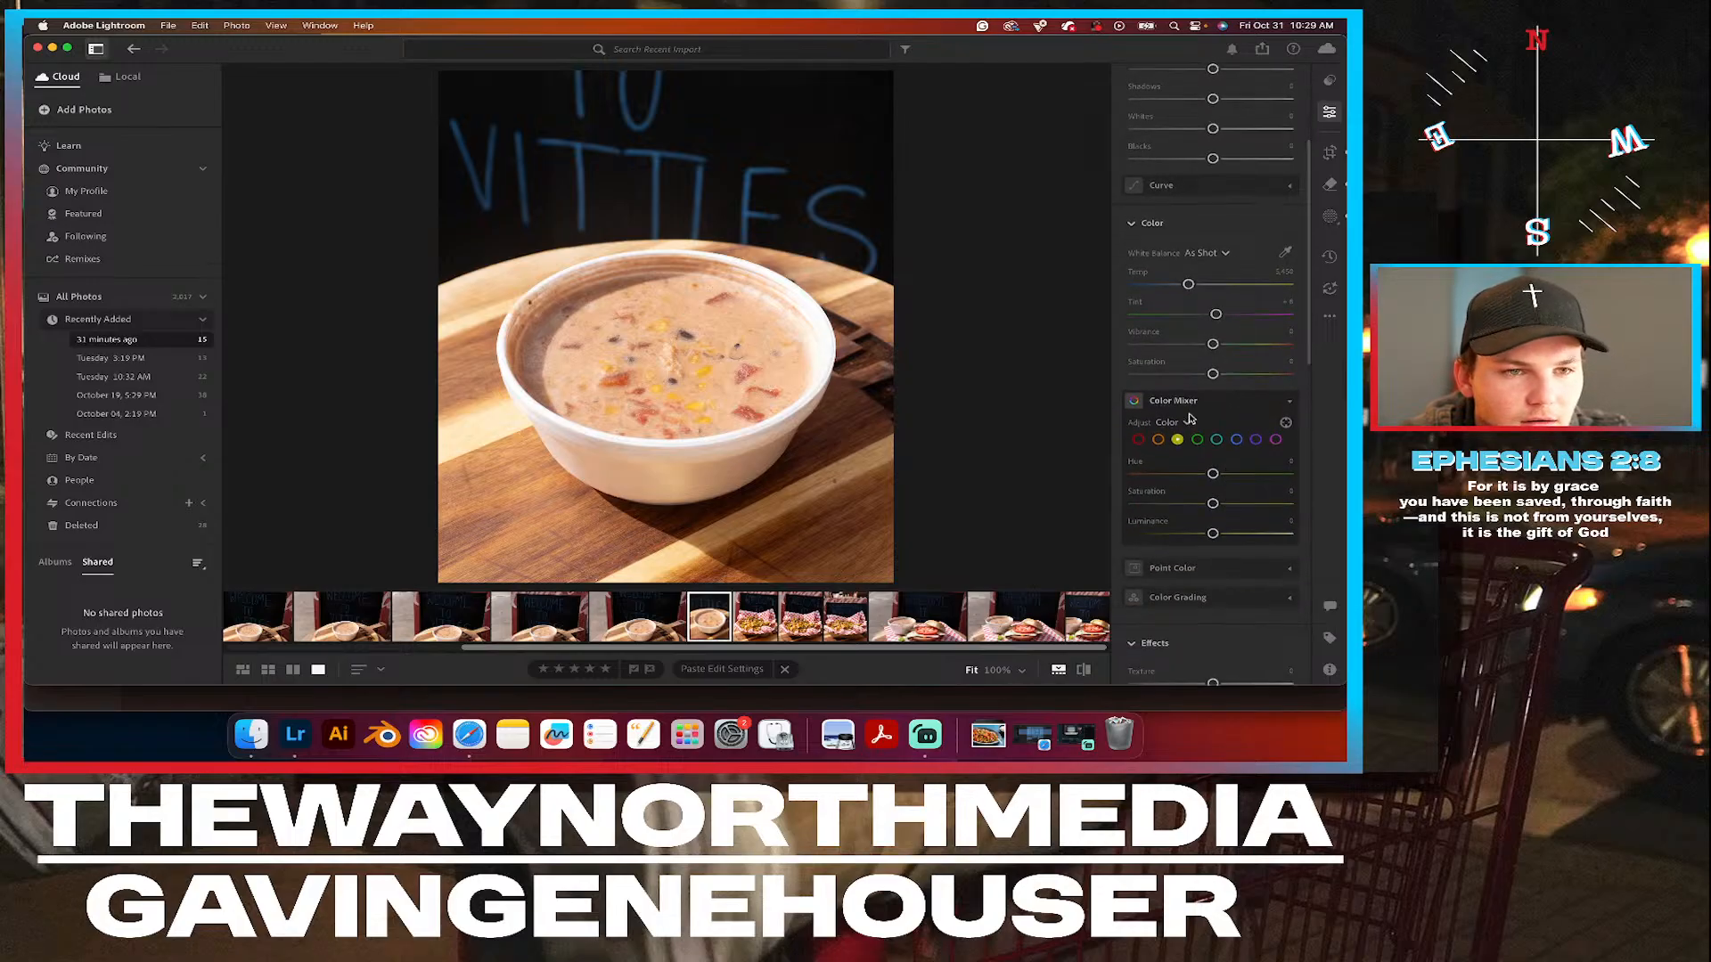
pyautogui.scroll(4, 1205, 415)
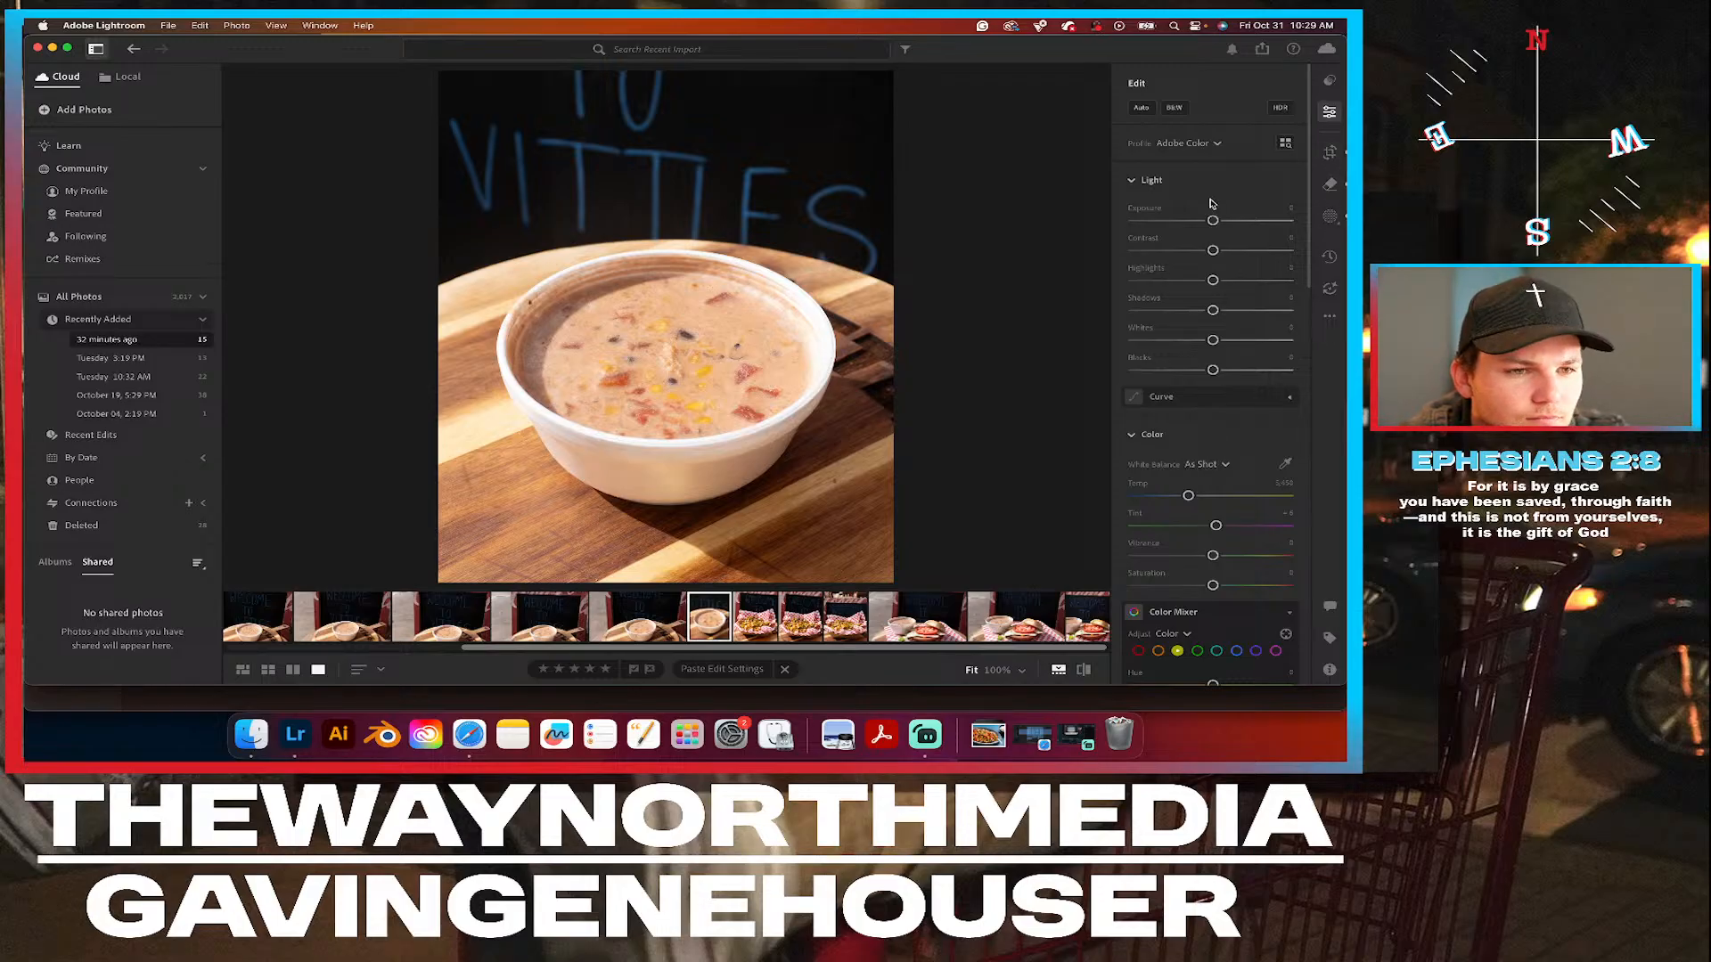
pyautogui.moveTo(1213, 220); pyautogui.dragTo(1209, 222)
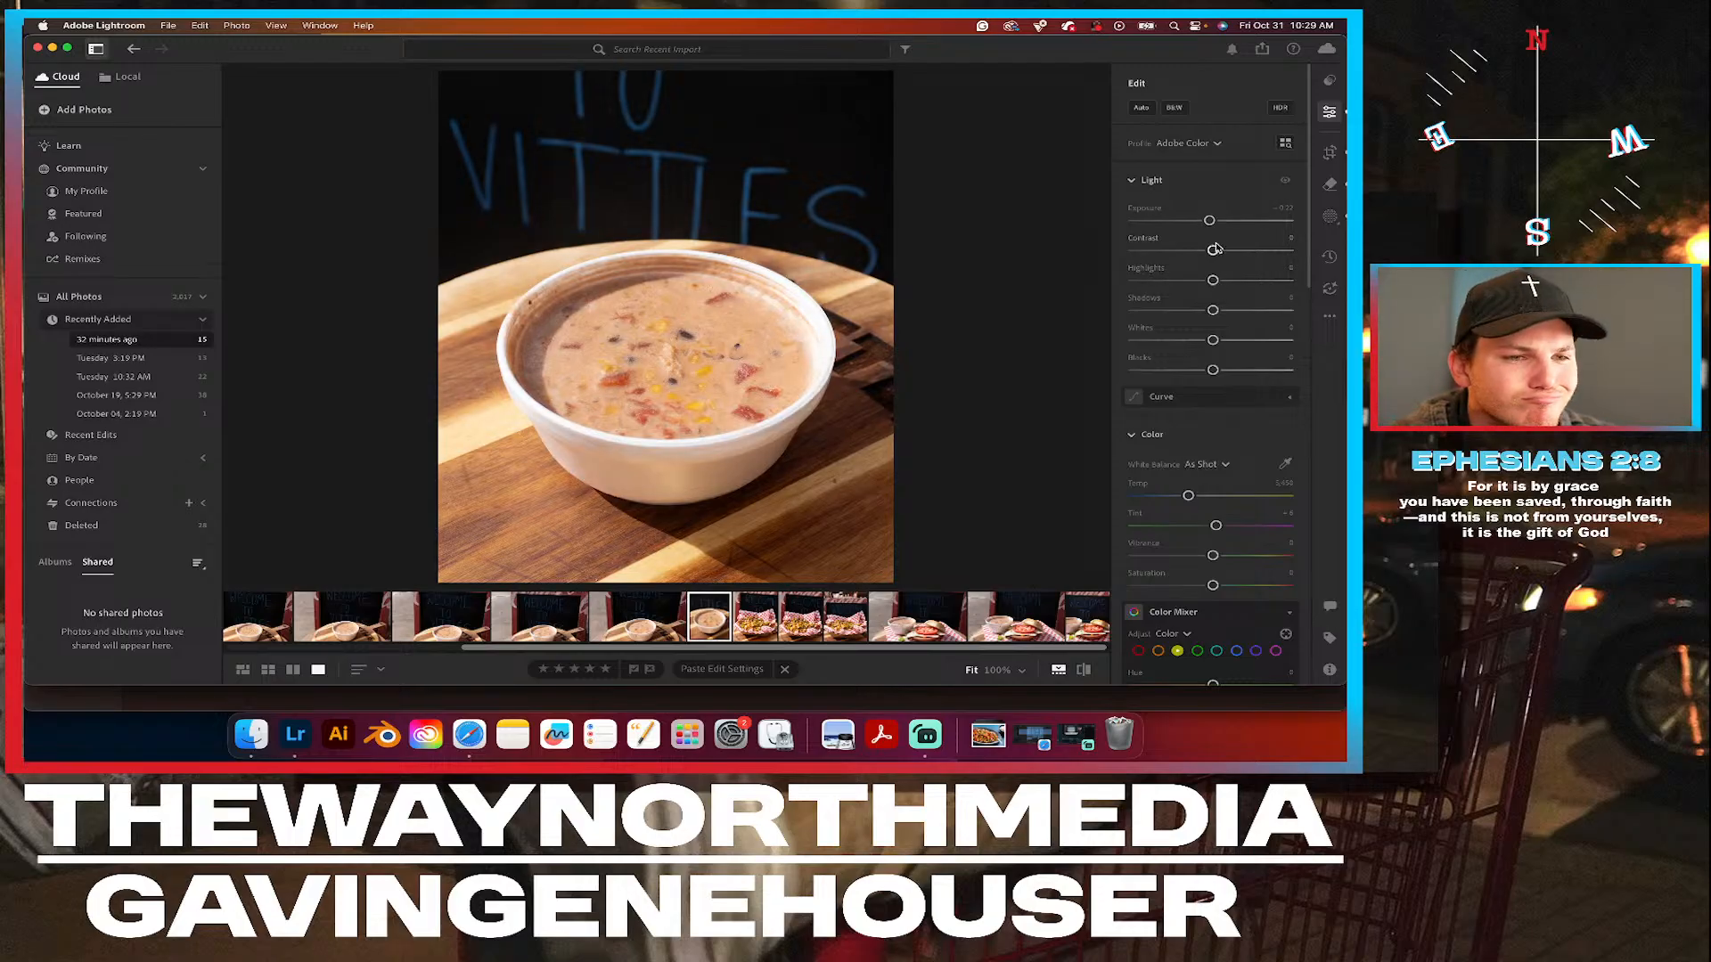
pyautogui.moveTo(1213, 253); pyautogui.dragTo(1218, 255)
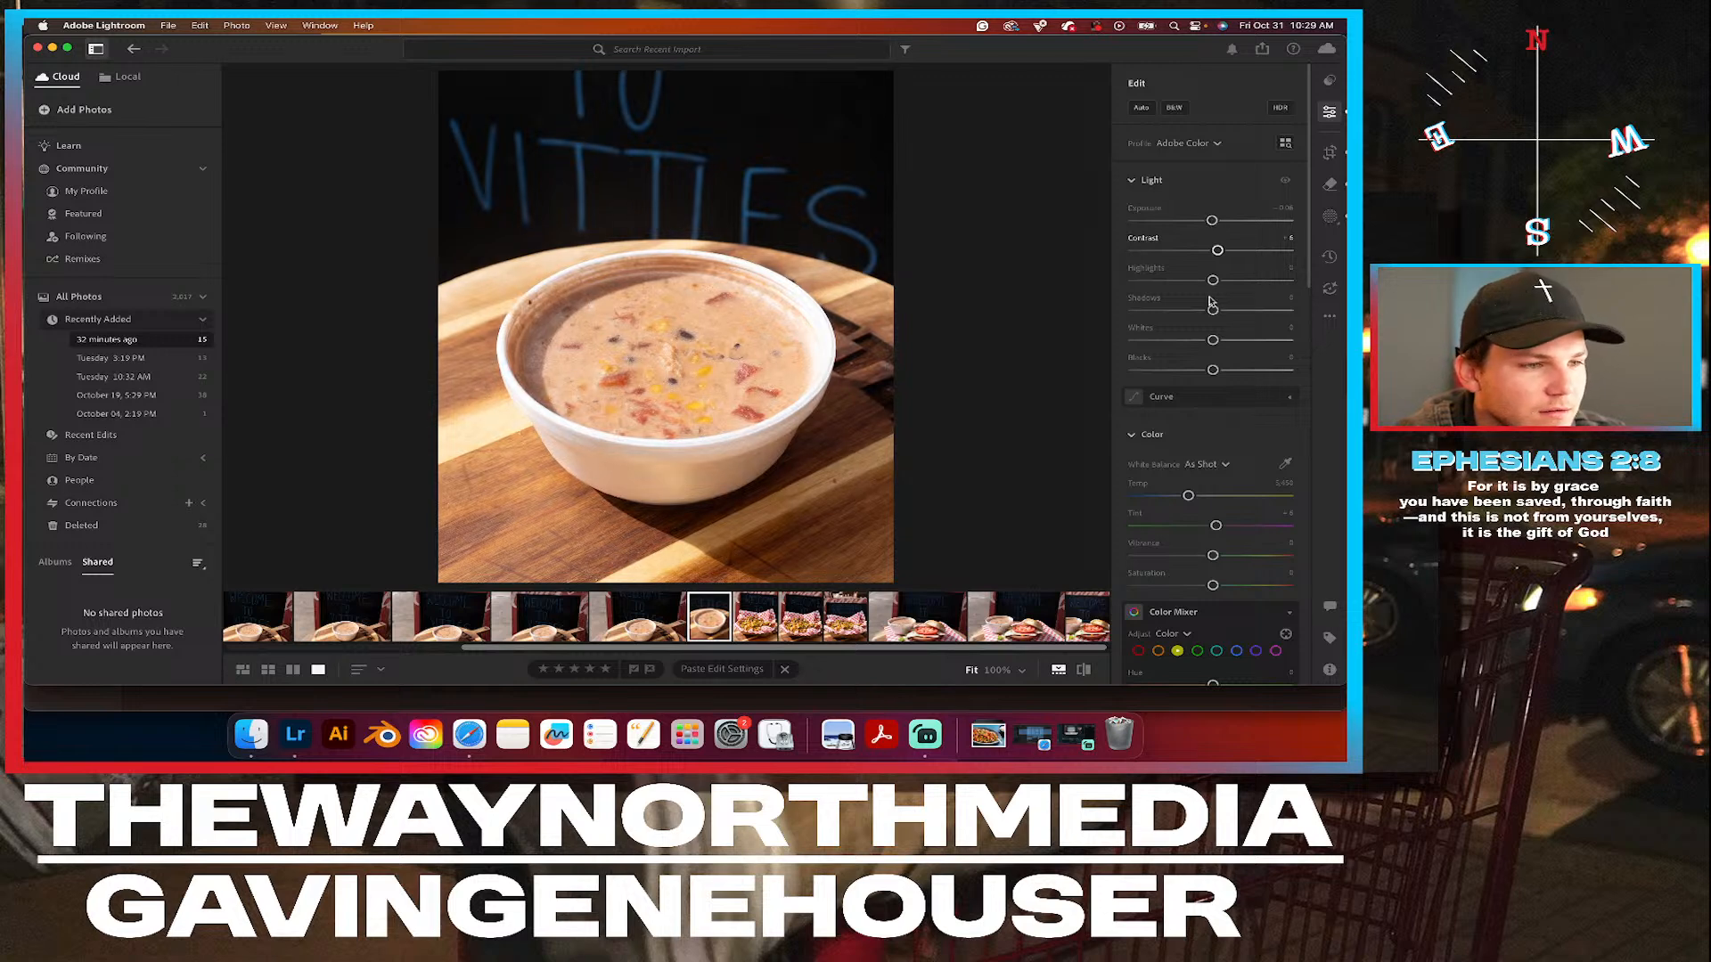
pyautogui.moveTo(1213, 282); pyautogui.dragTo(1200, 282)
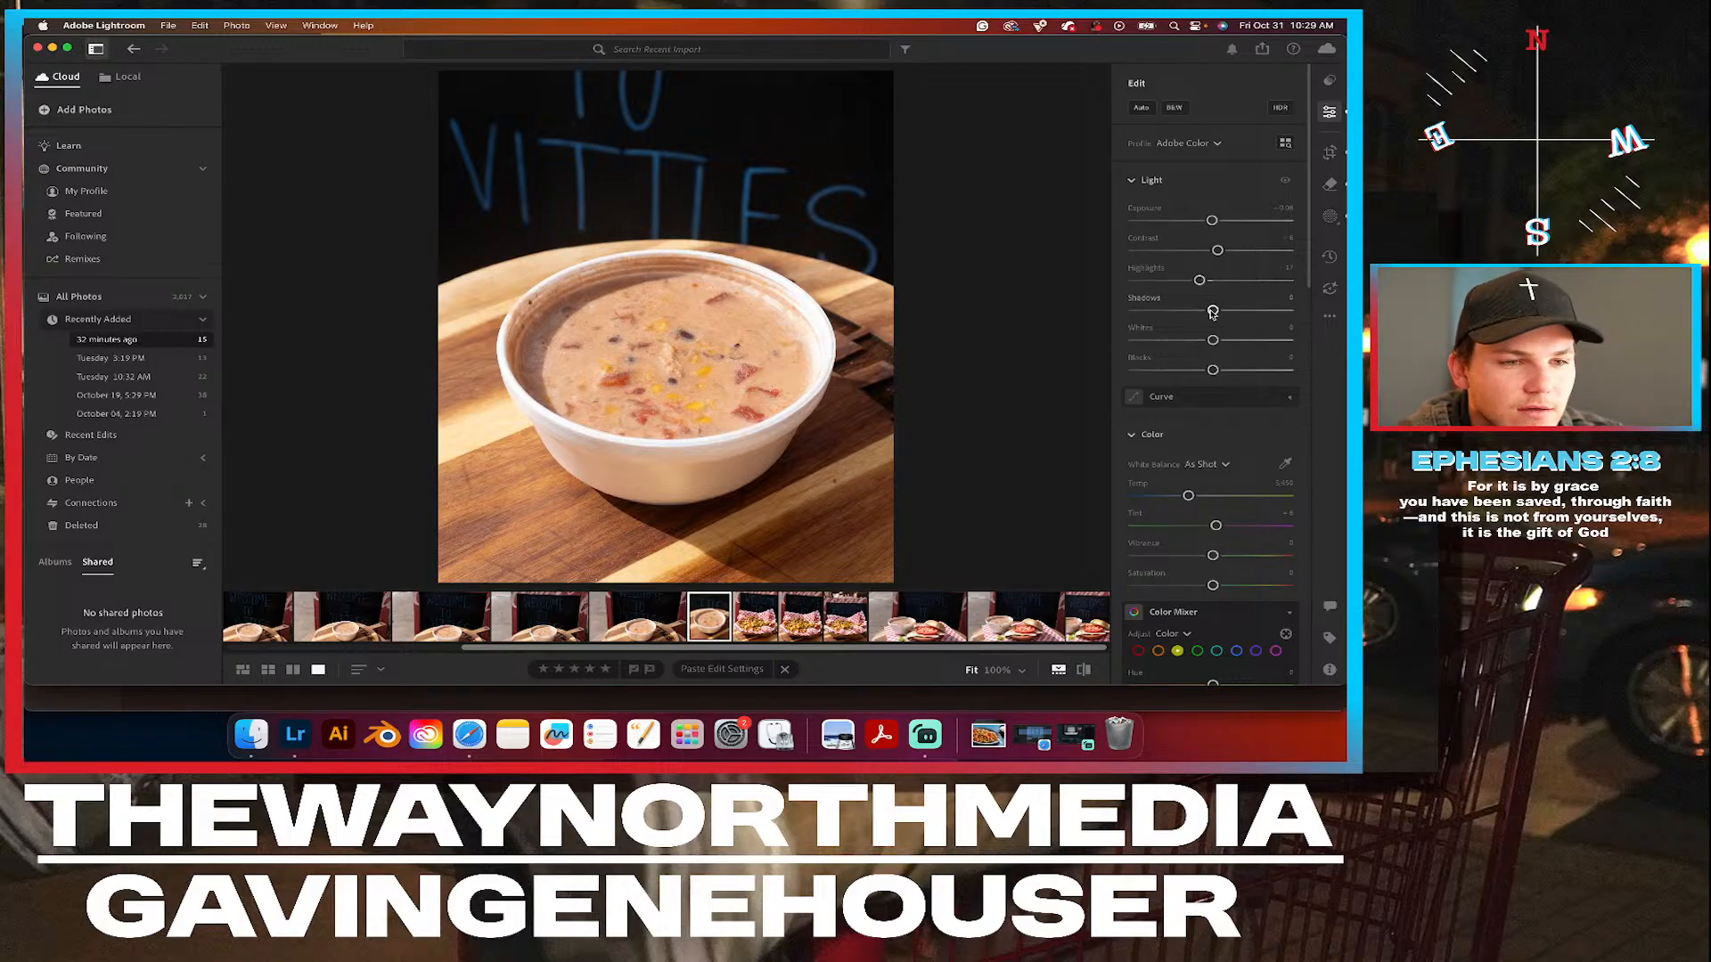
pyautogui.moveTo(1212, 311); pyautogui.dragTo(1227, 310)
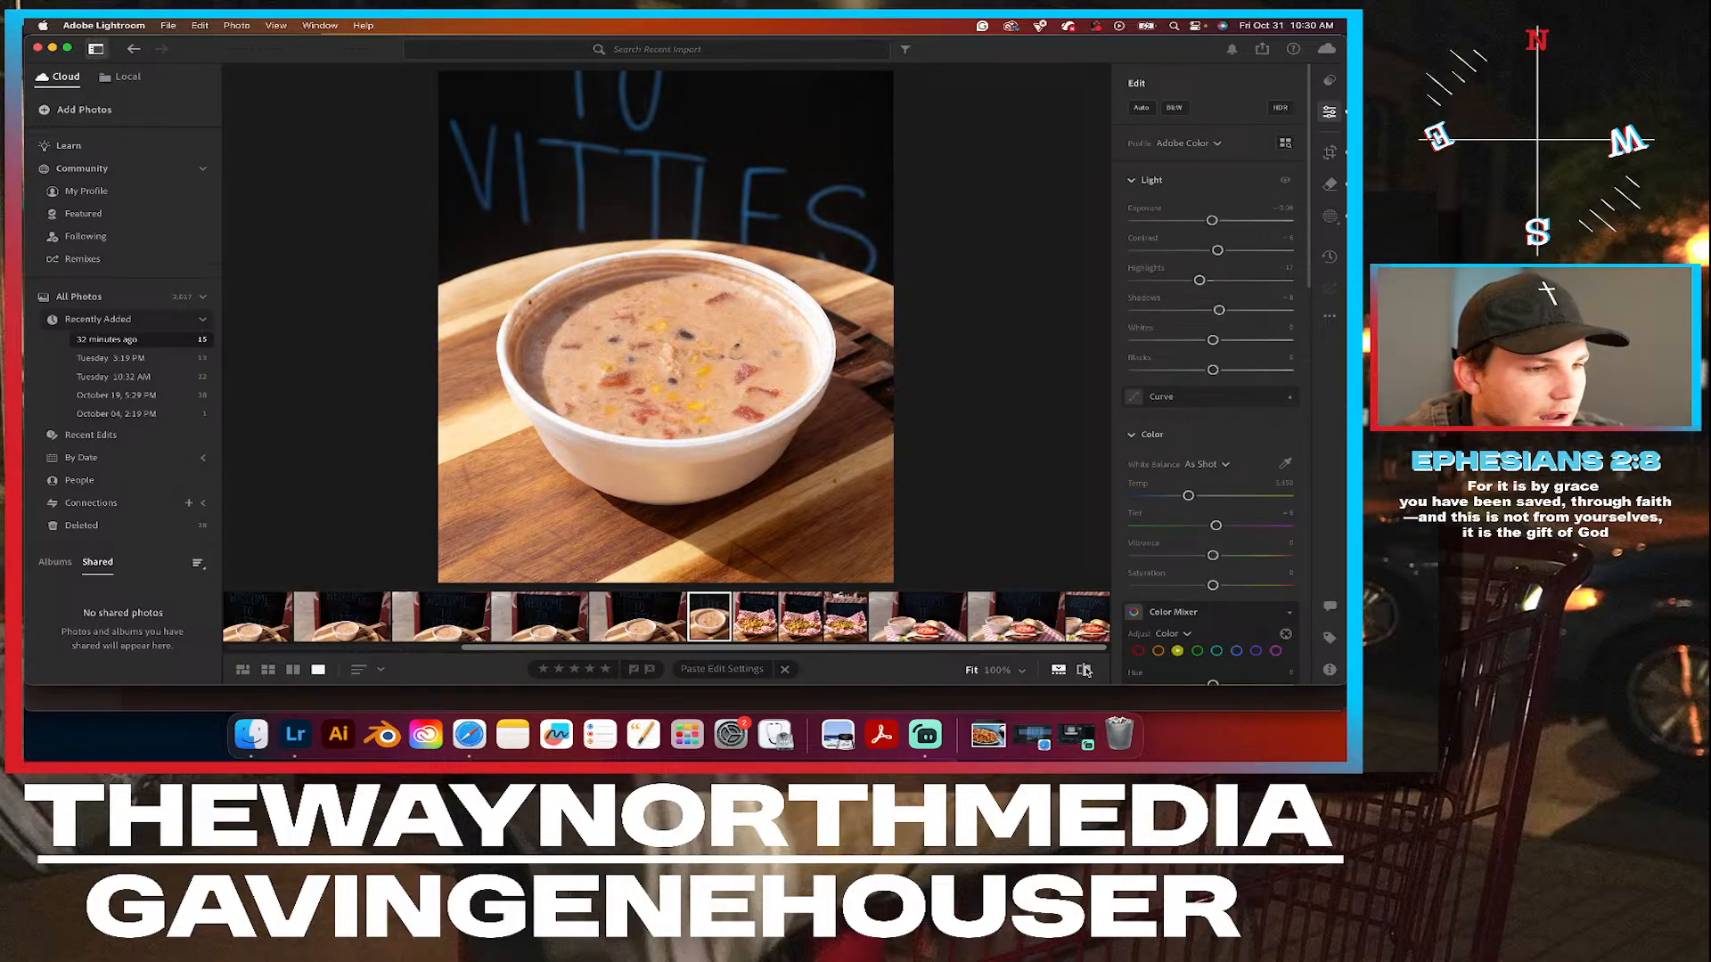
# Raise the soup photo's vibrance moderately, keep saturation at its default, and compare the image with the color adjustments hidden and shown.
pyautogui.scroll(-3, 1249, 463)
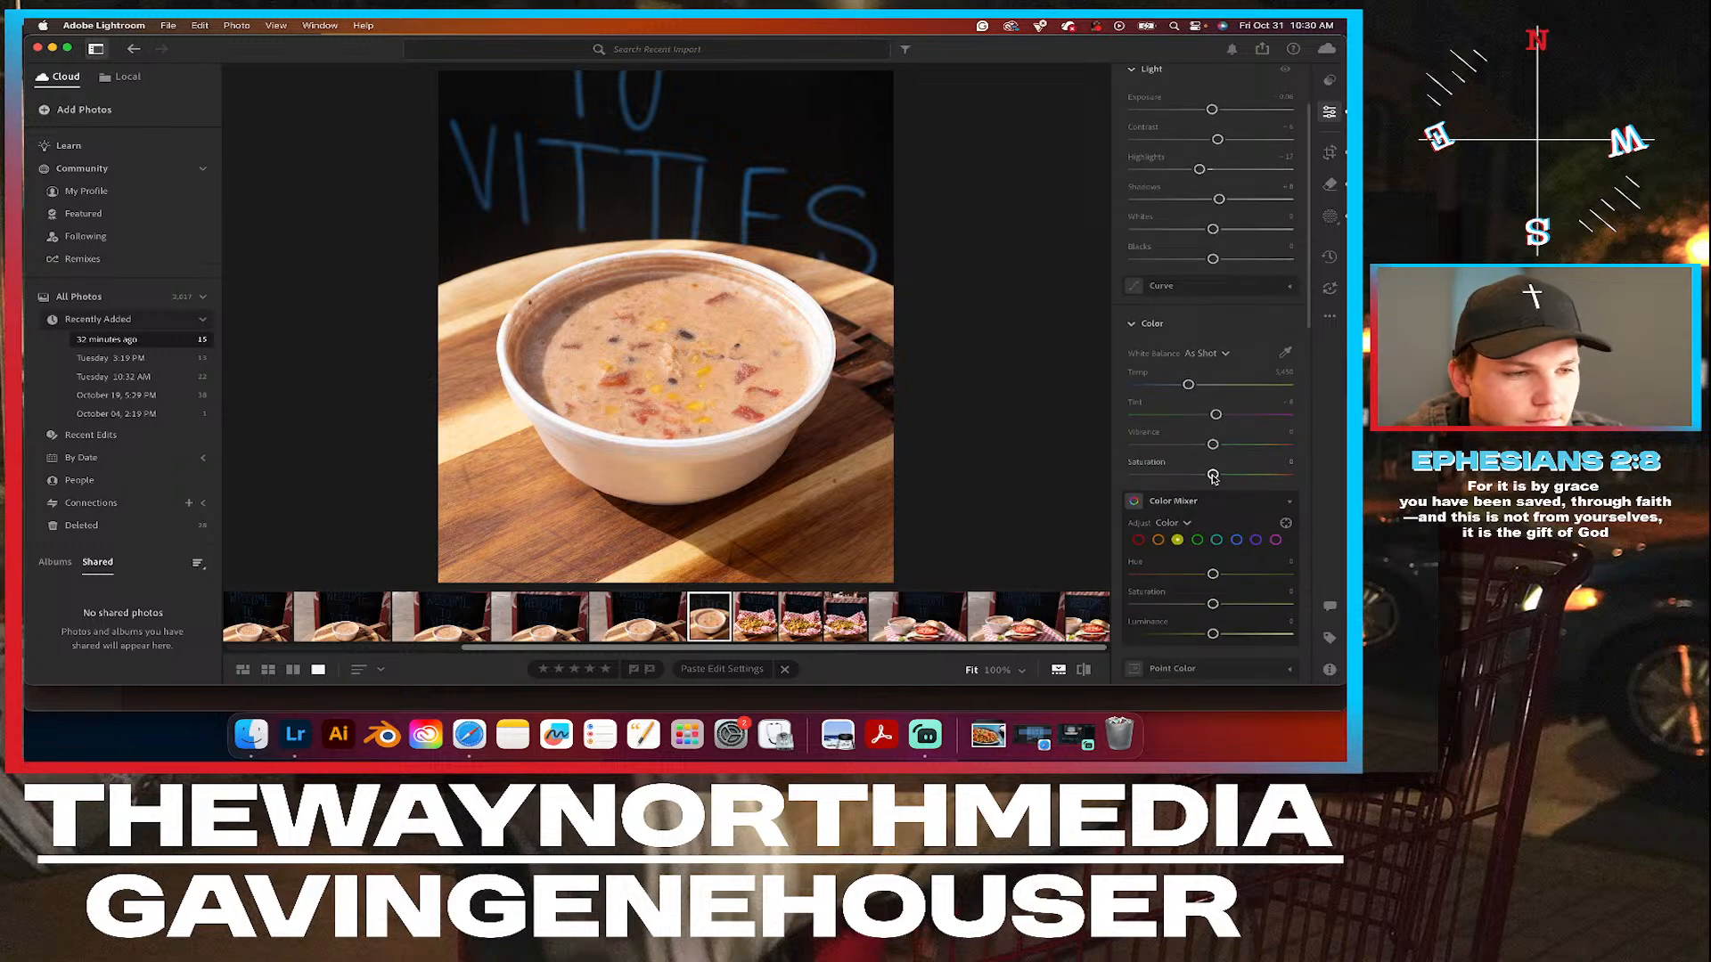
pyautogui.moveTo(1212, 477); pyautogui.dragTo(1216, 477)
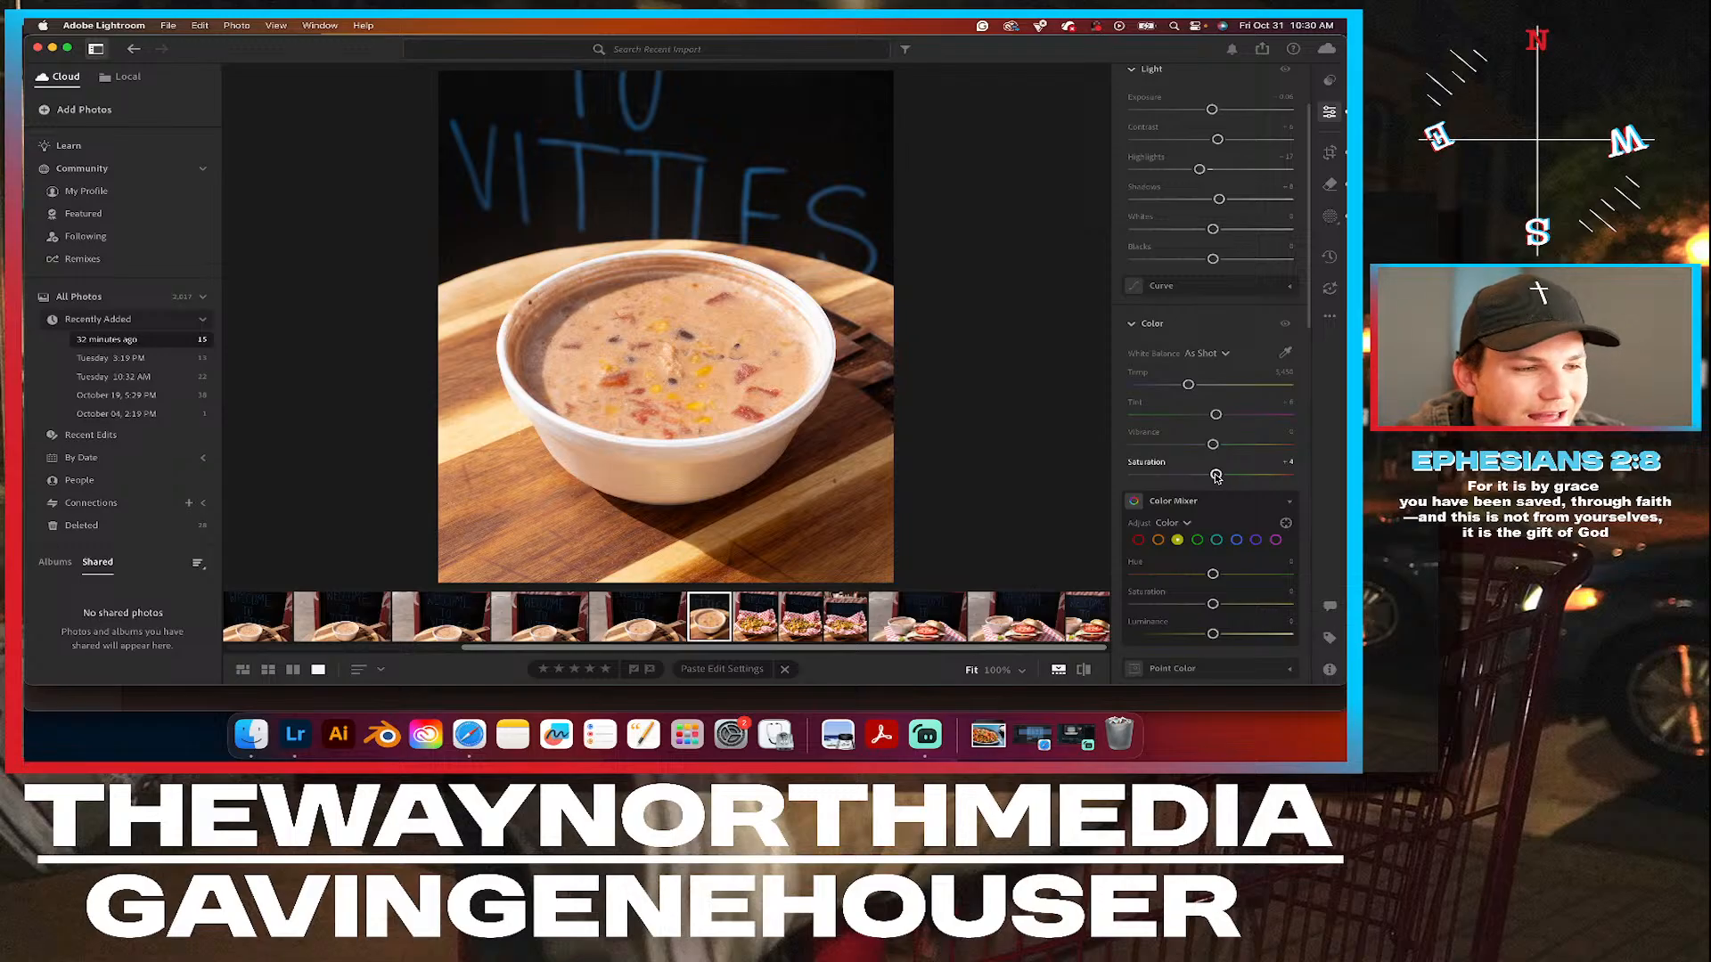
pyautogui.doubleClick(1217, 475)
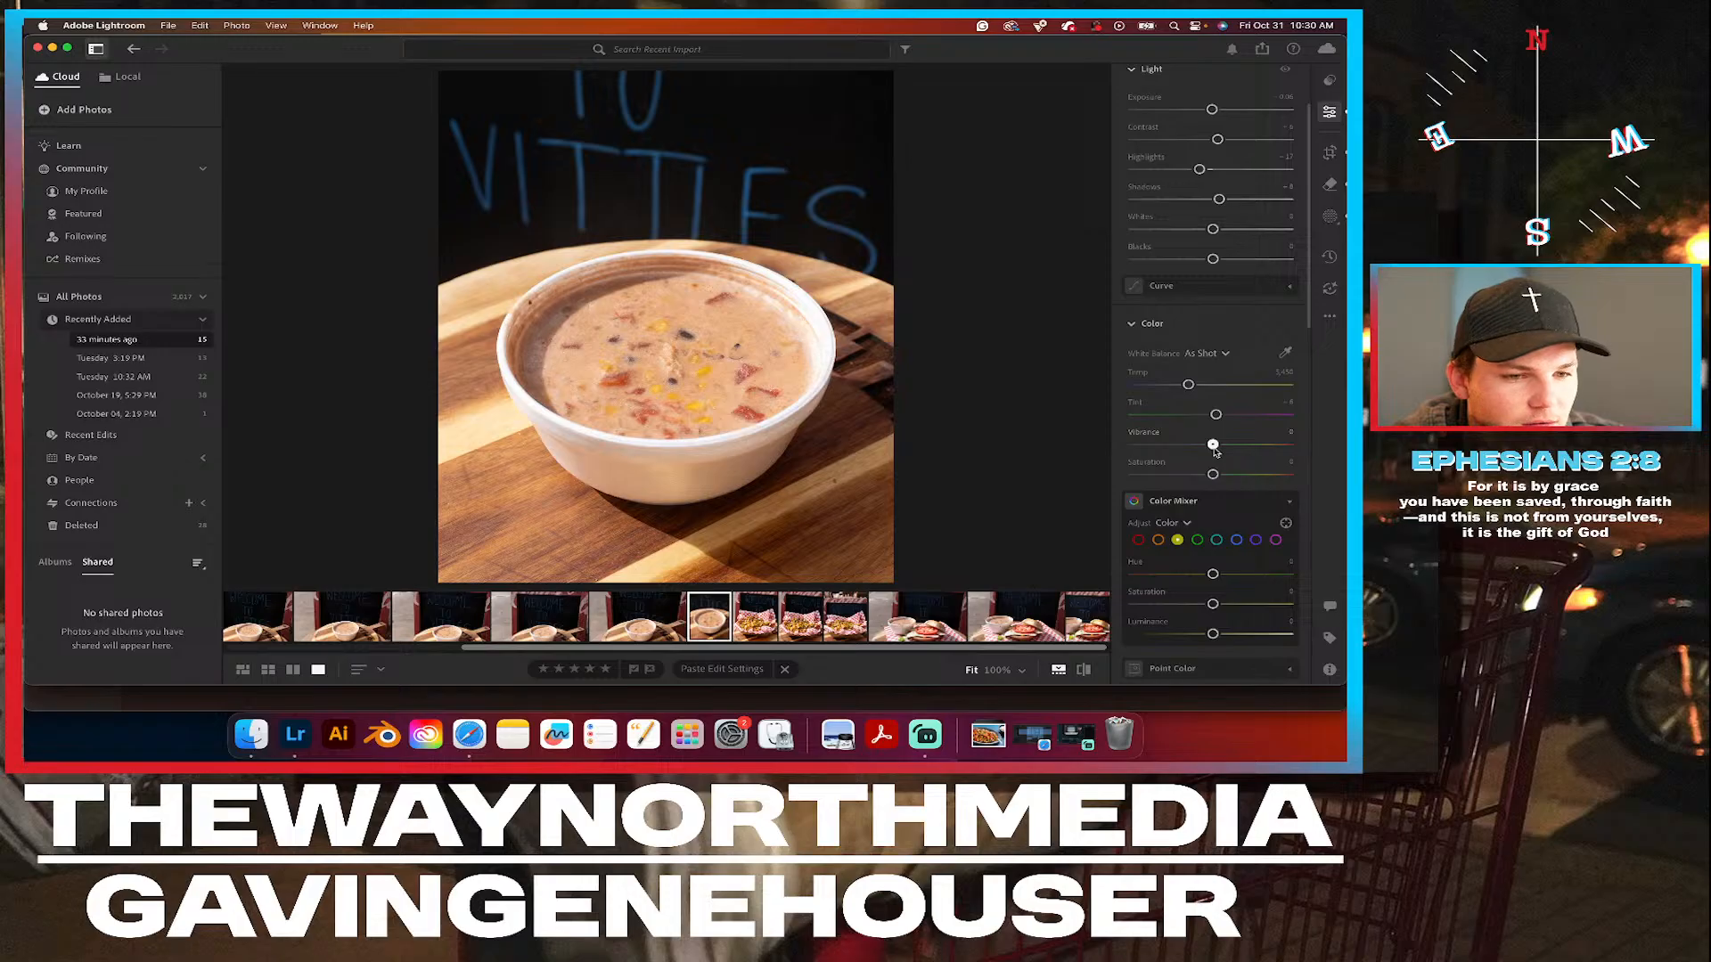
pyautogui.moveTo(1213, 446); pyautogui.dragTo(1230, 450)
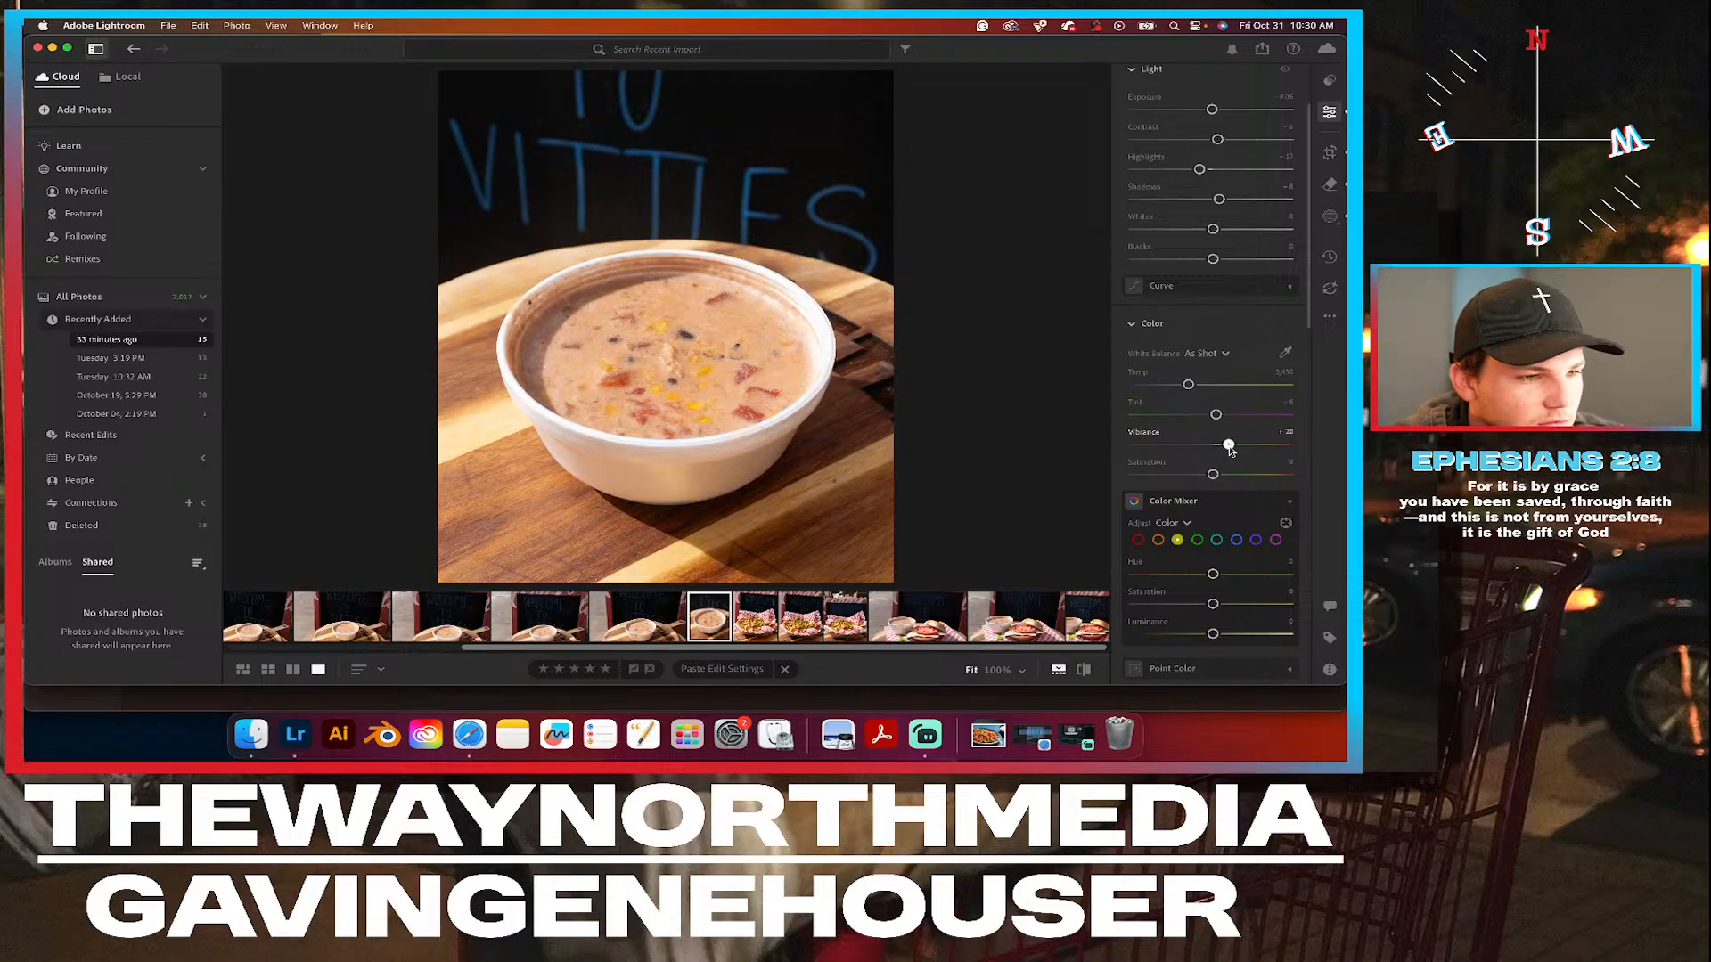
pyautogui.doubleClick(1229, 446)
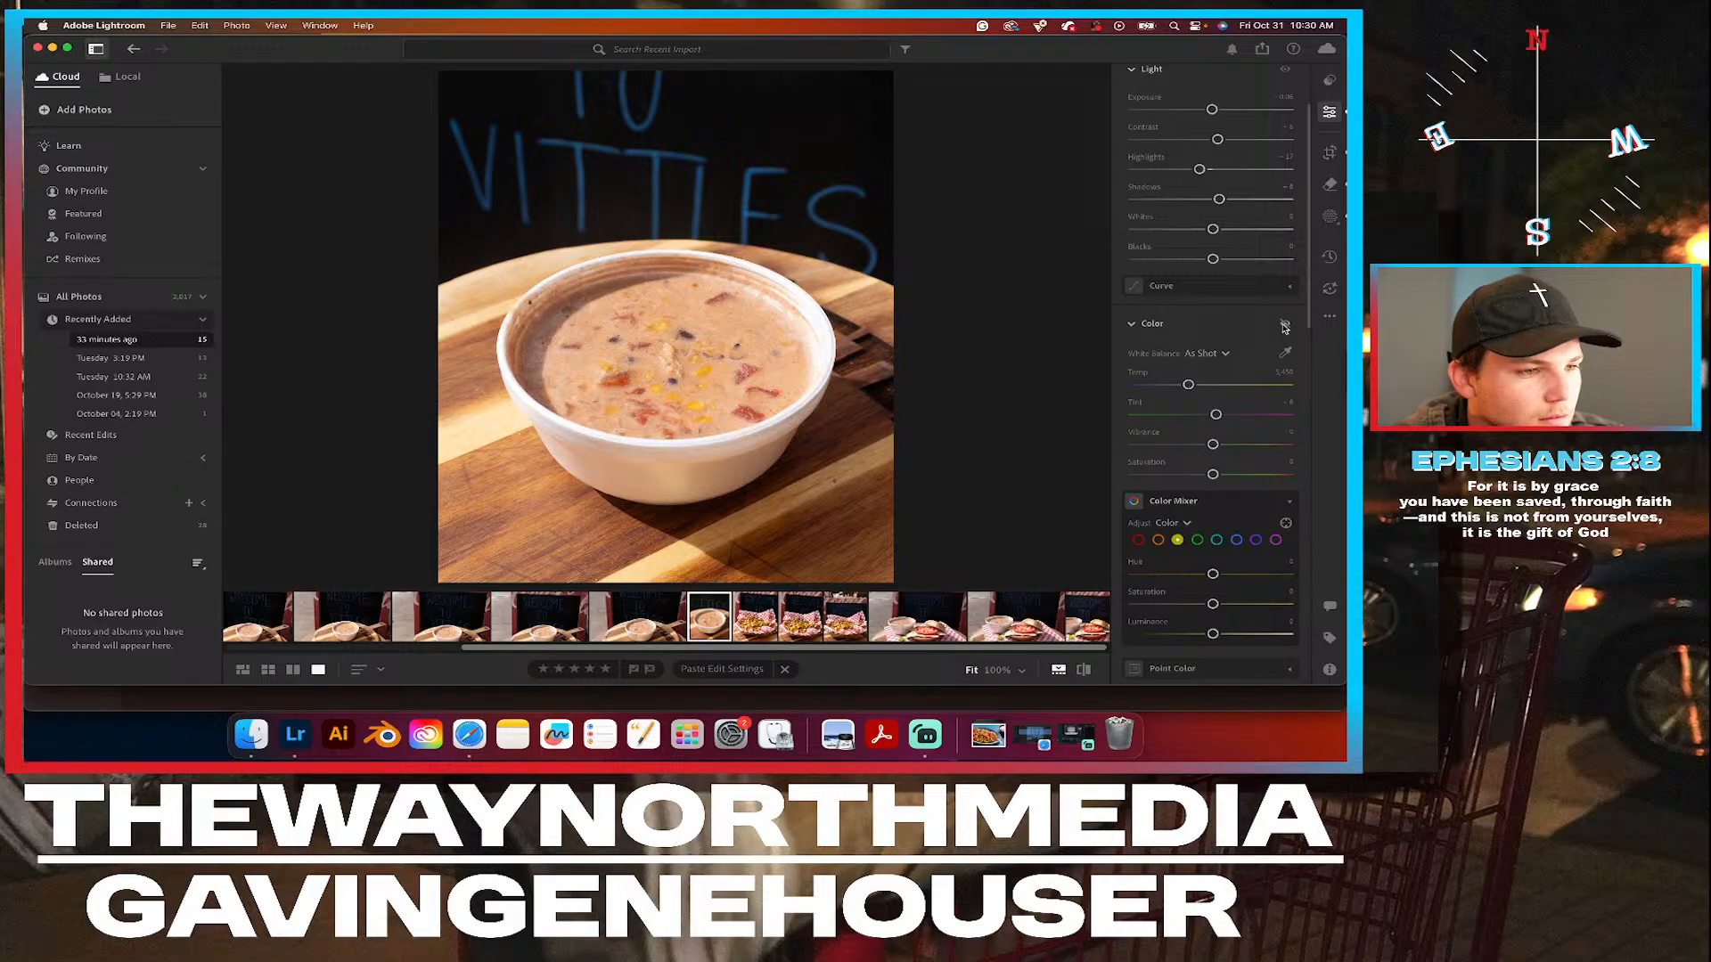
pyautogui.click(1284, 326)
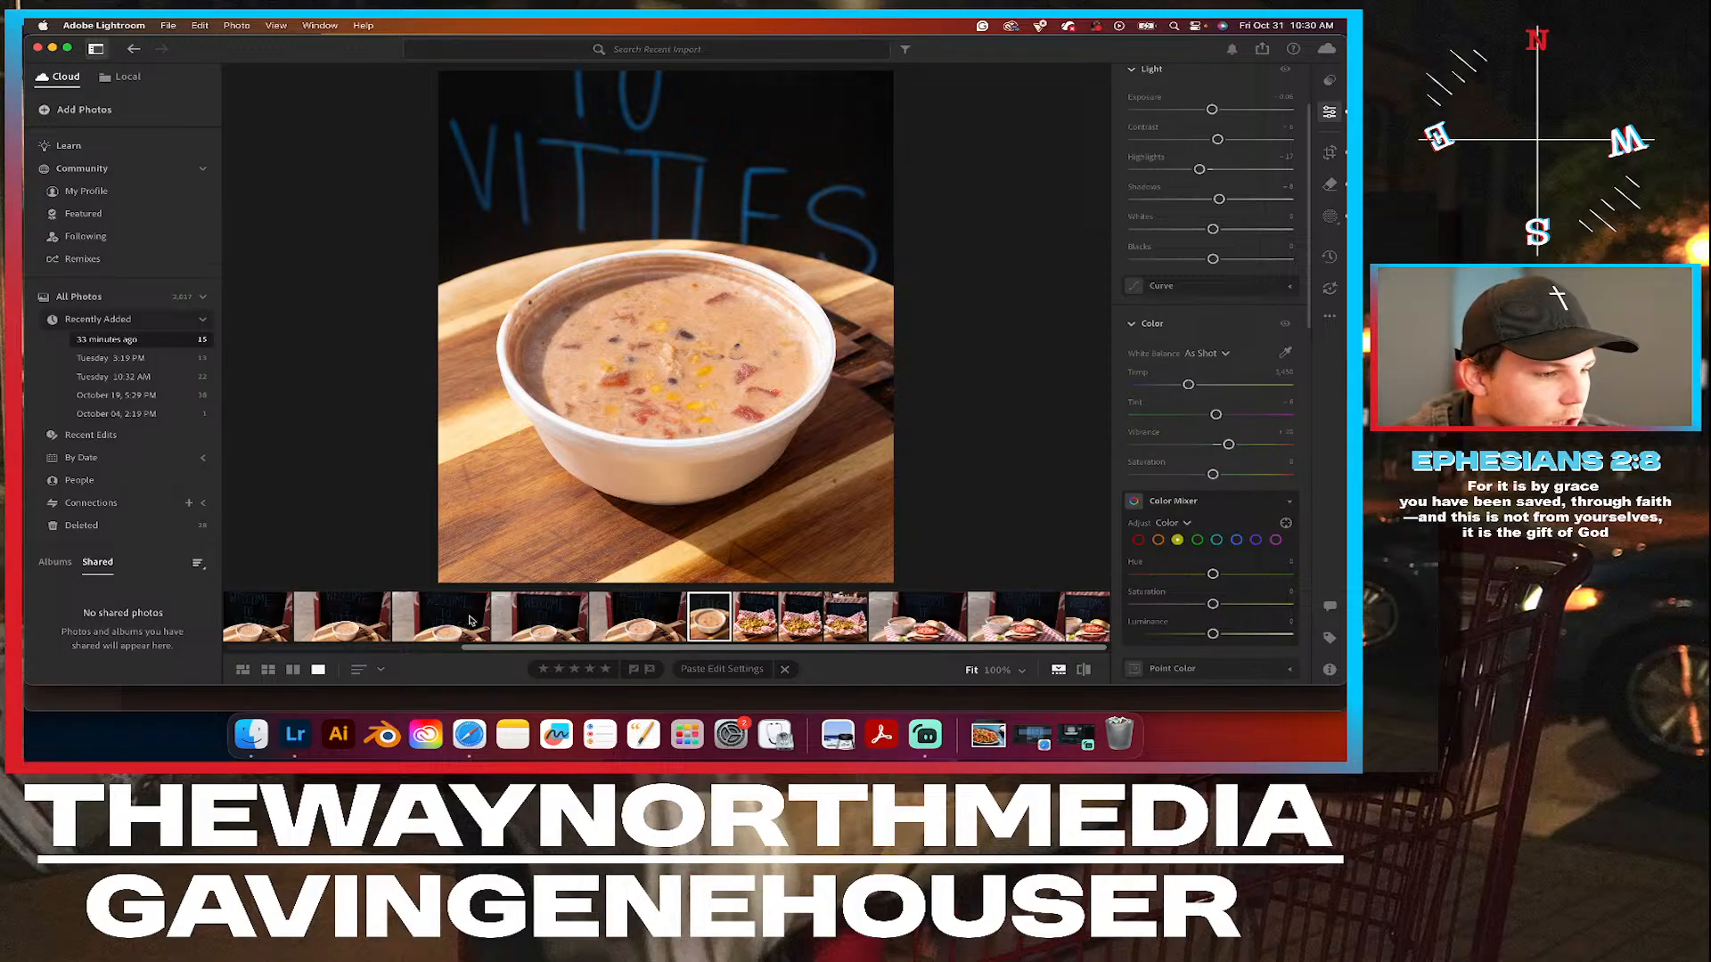
# Compare the two overhead soup photos and test a slightly higher exposure on the wider shot.
pyautogui.hscroll(-5, 470, 621)
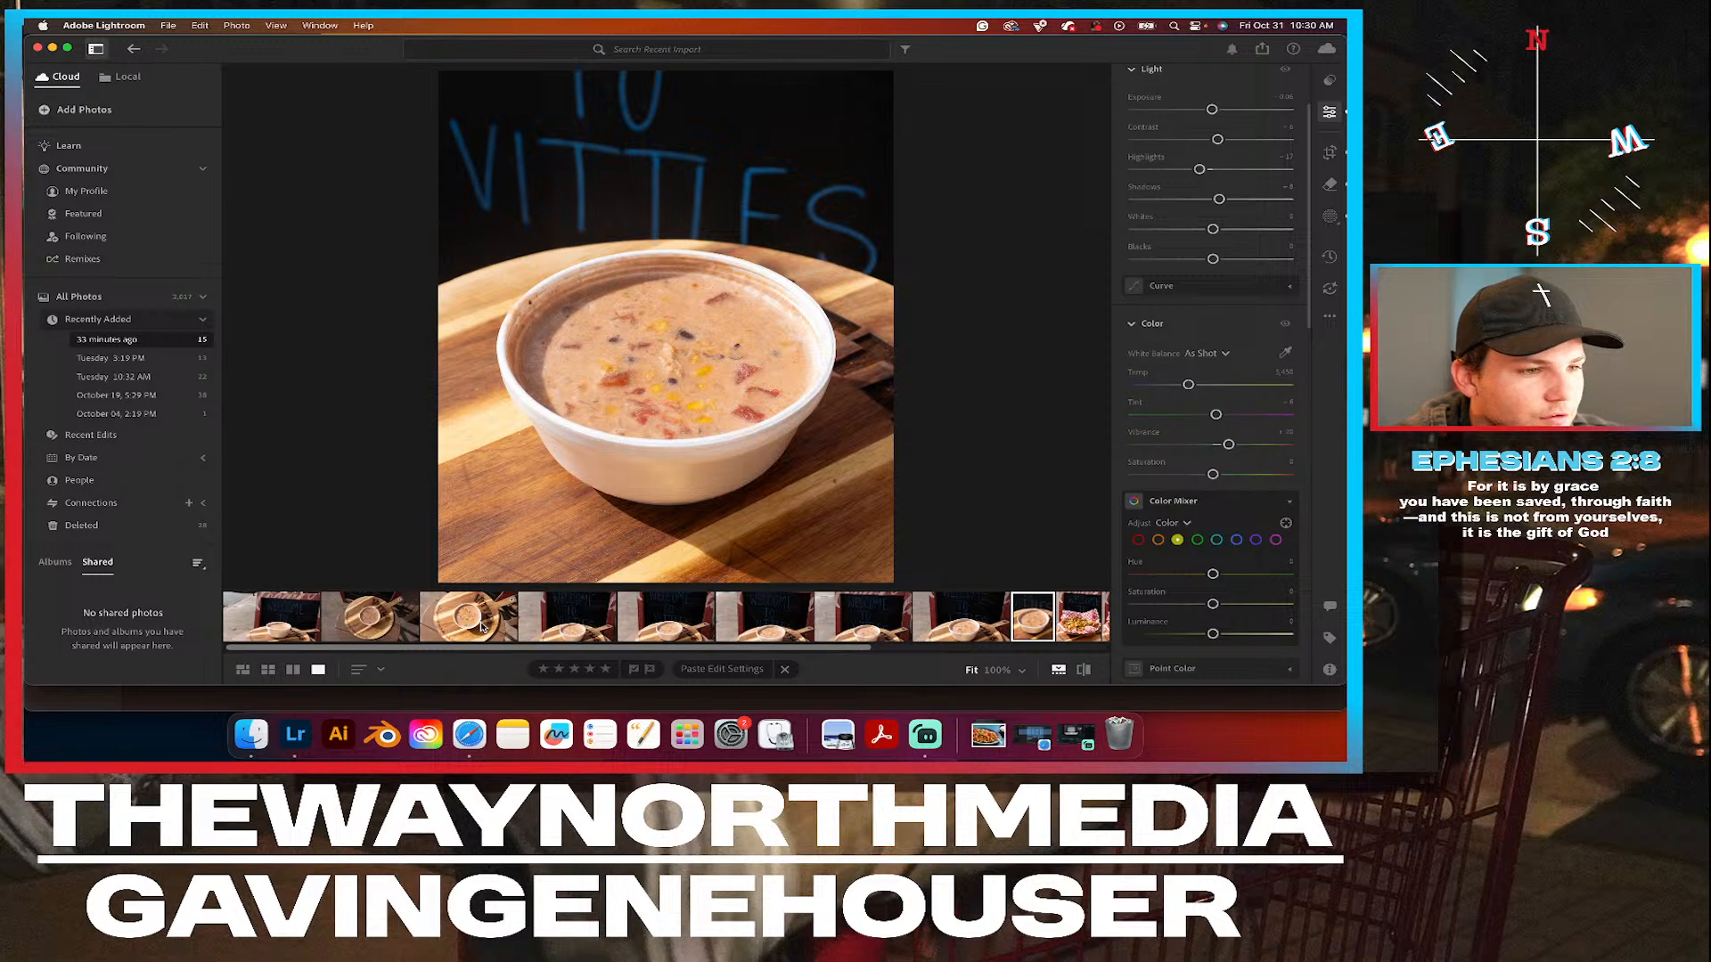
pyautogui.click(481, 626)
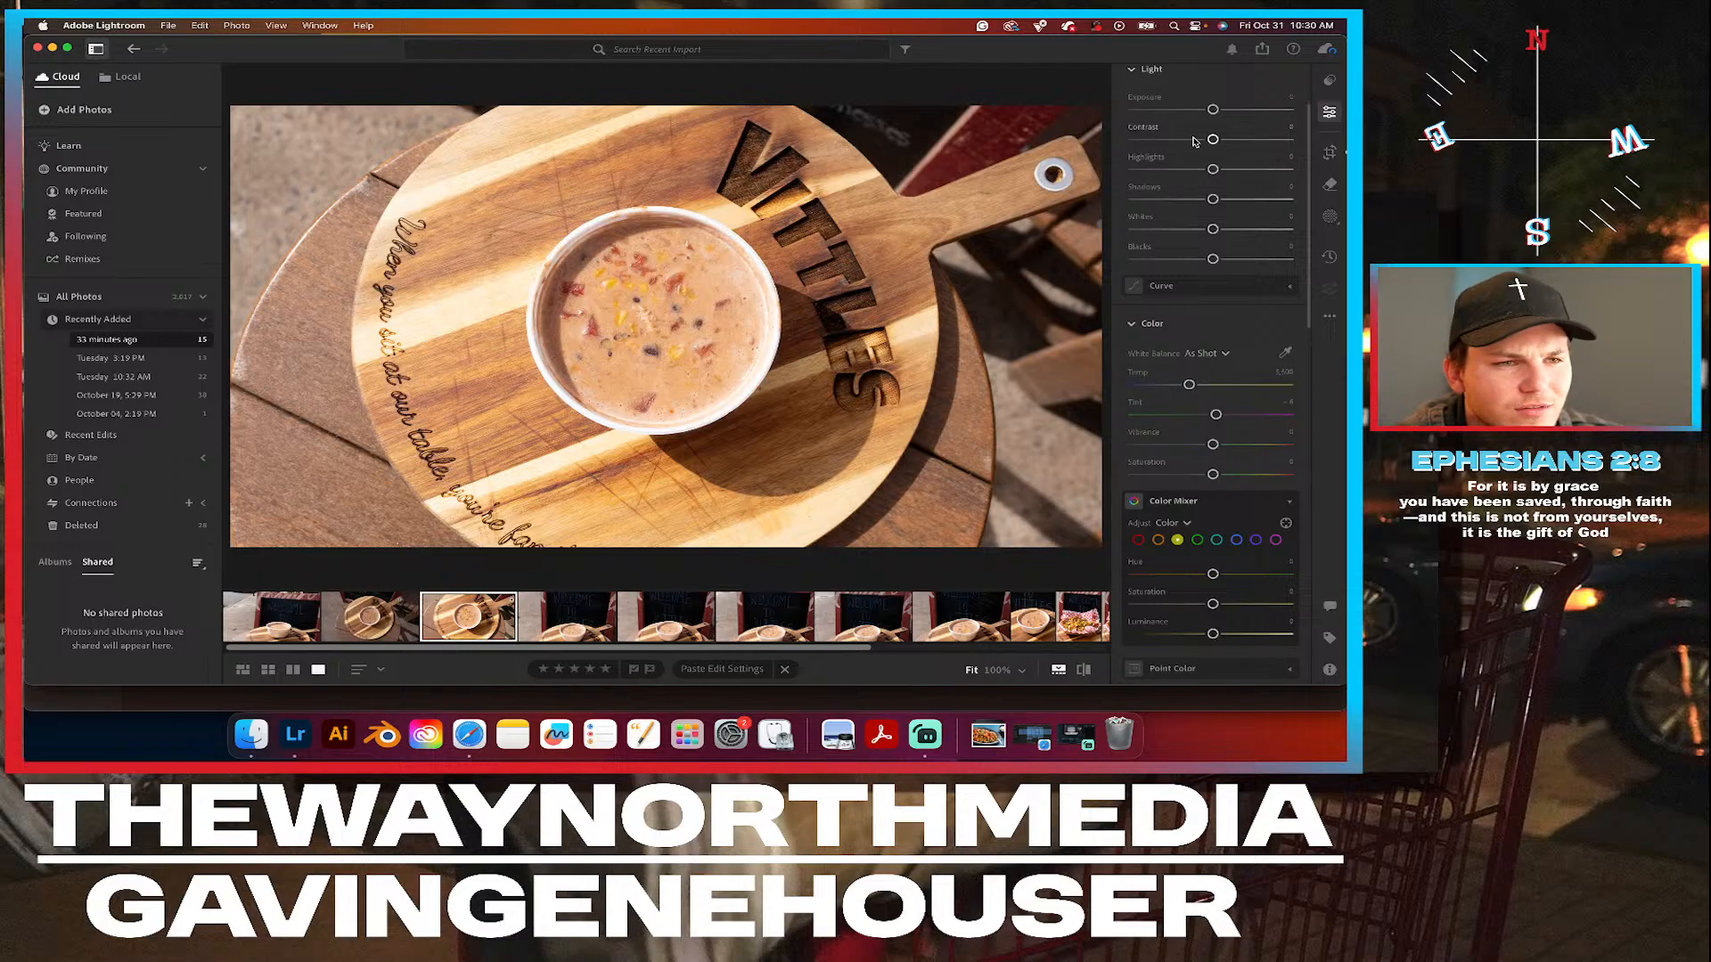
pyautogui.scroll(3, 1177, 125)
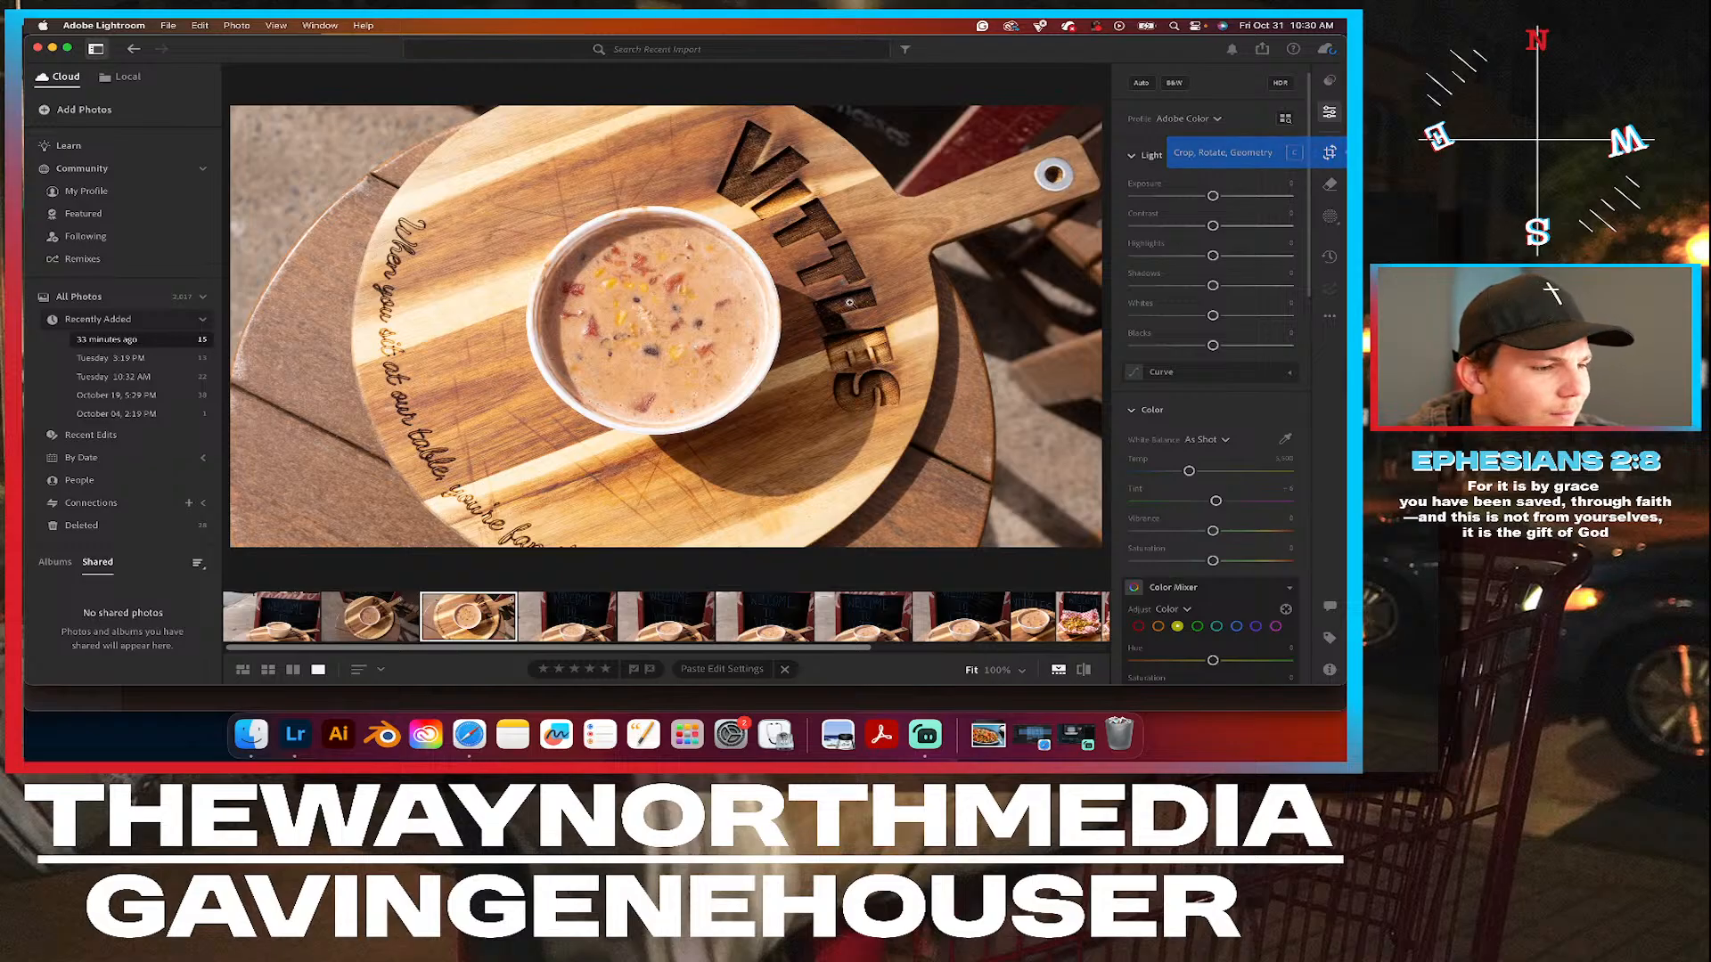
pyautogui.click(358, 622)
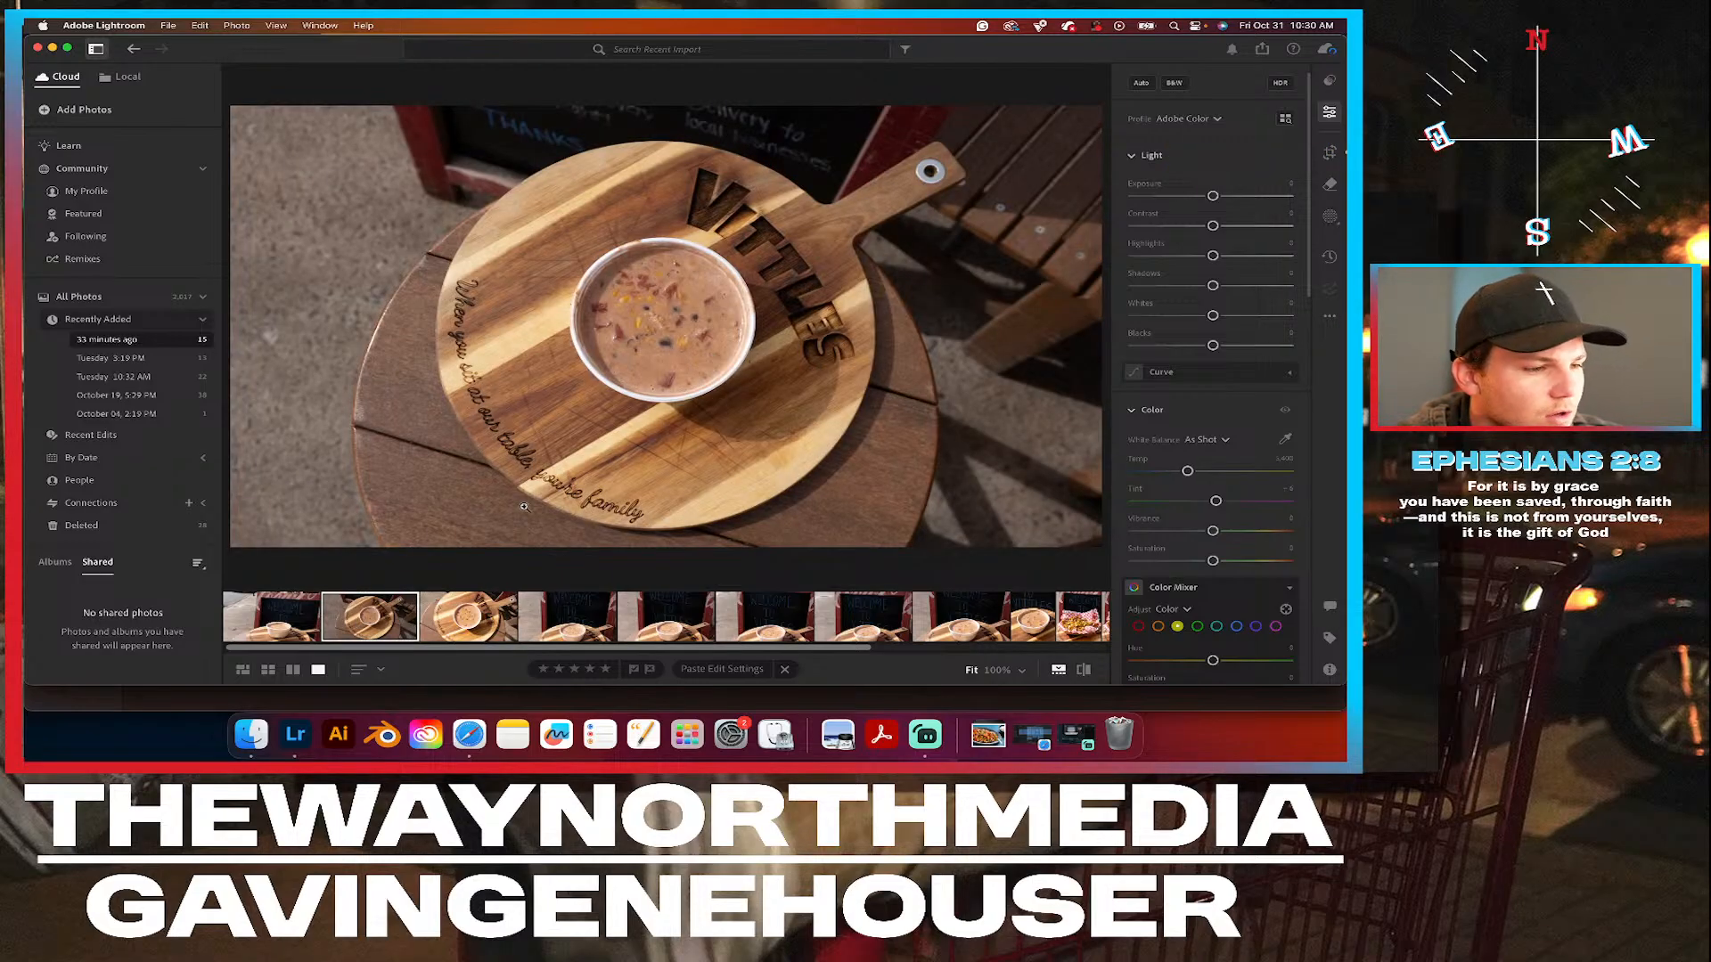
pyautogui.click(468, 621)
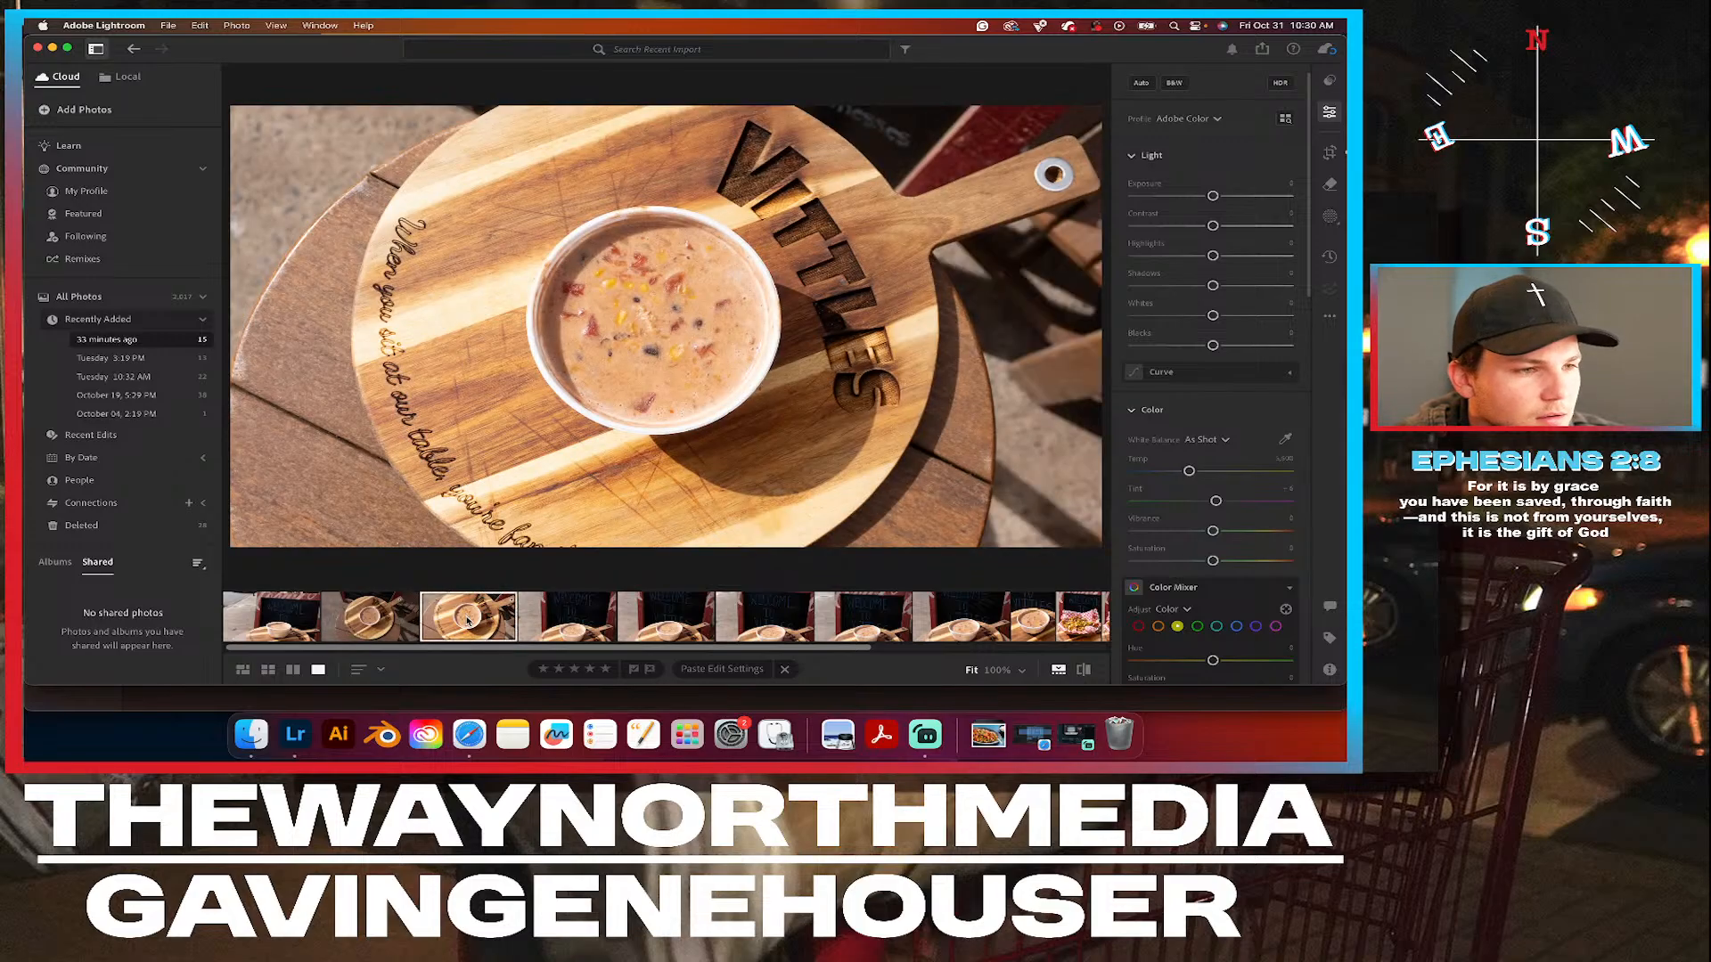
pyautogui.click(385, 632)
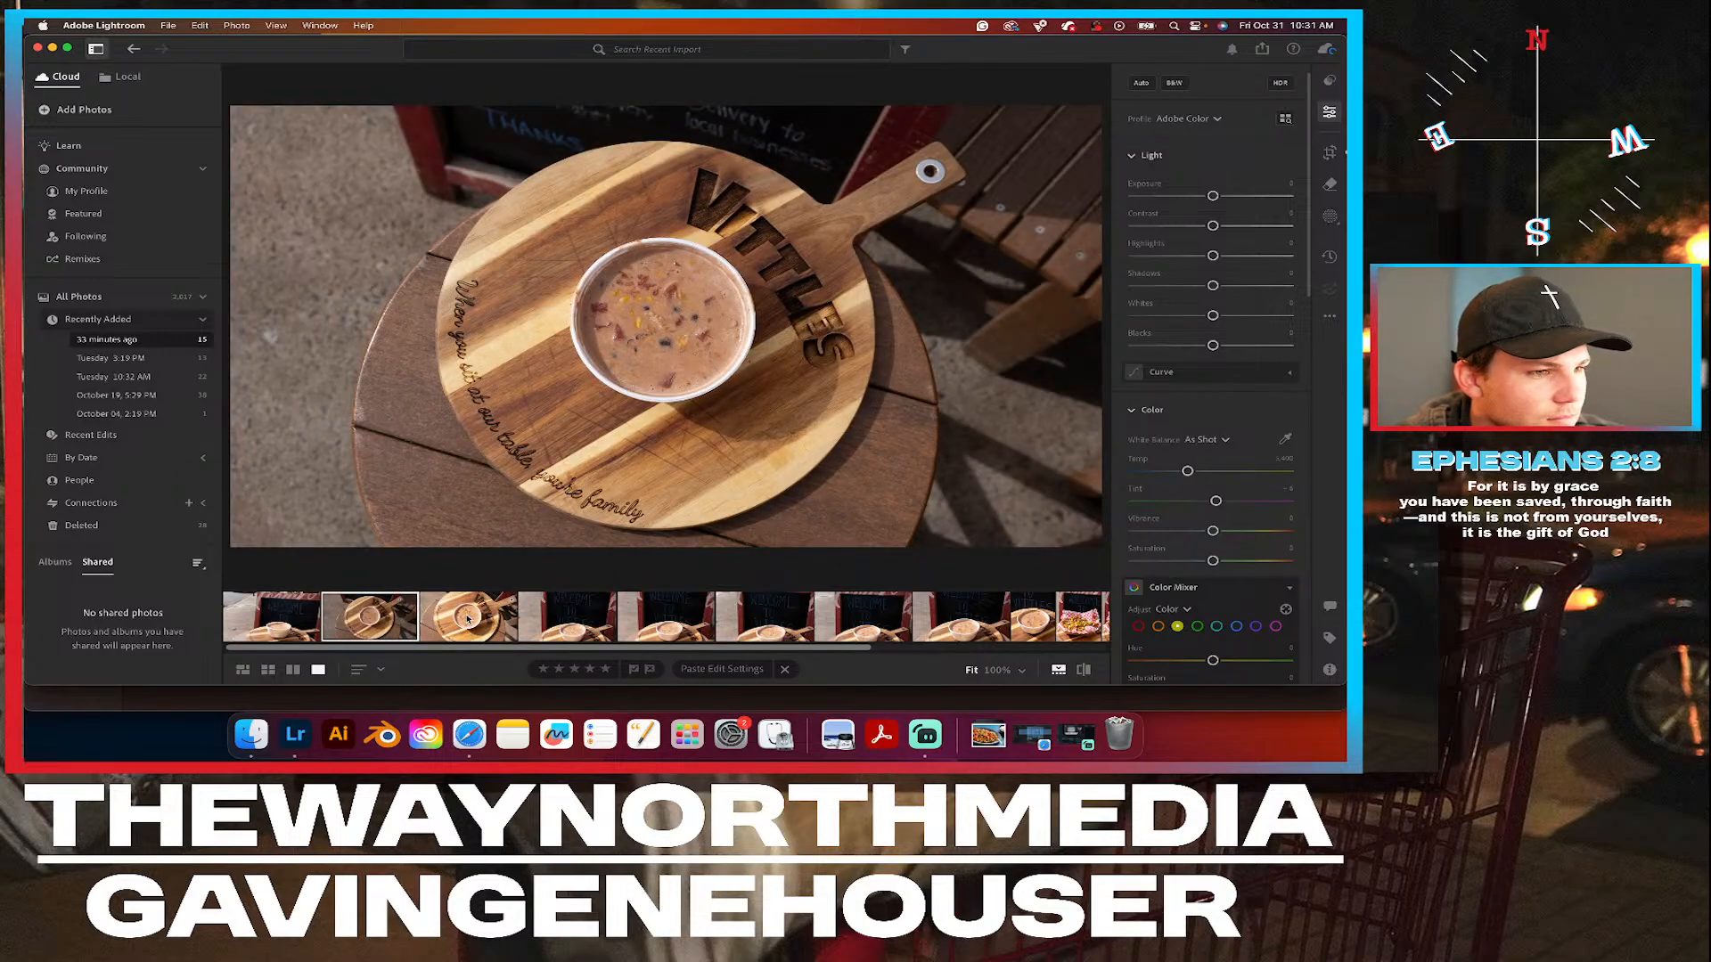
pyautogui.moveTo(1214, 196); pyautogui.dragTo(1222, 200)
pyautogui.doubleClick(1220, 198)
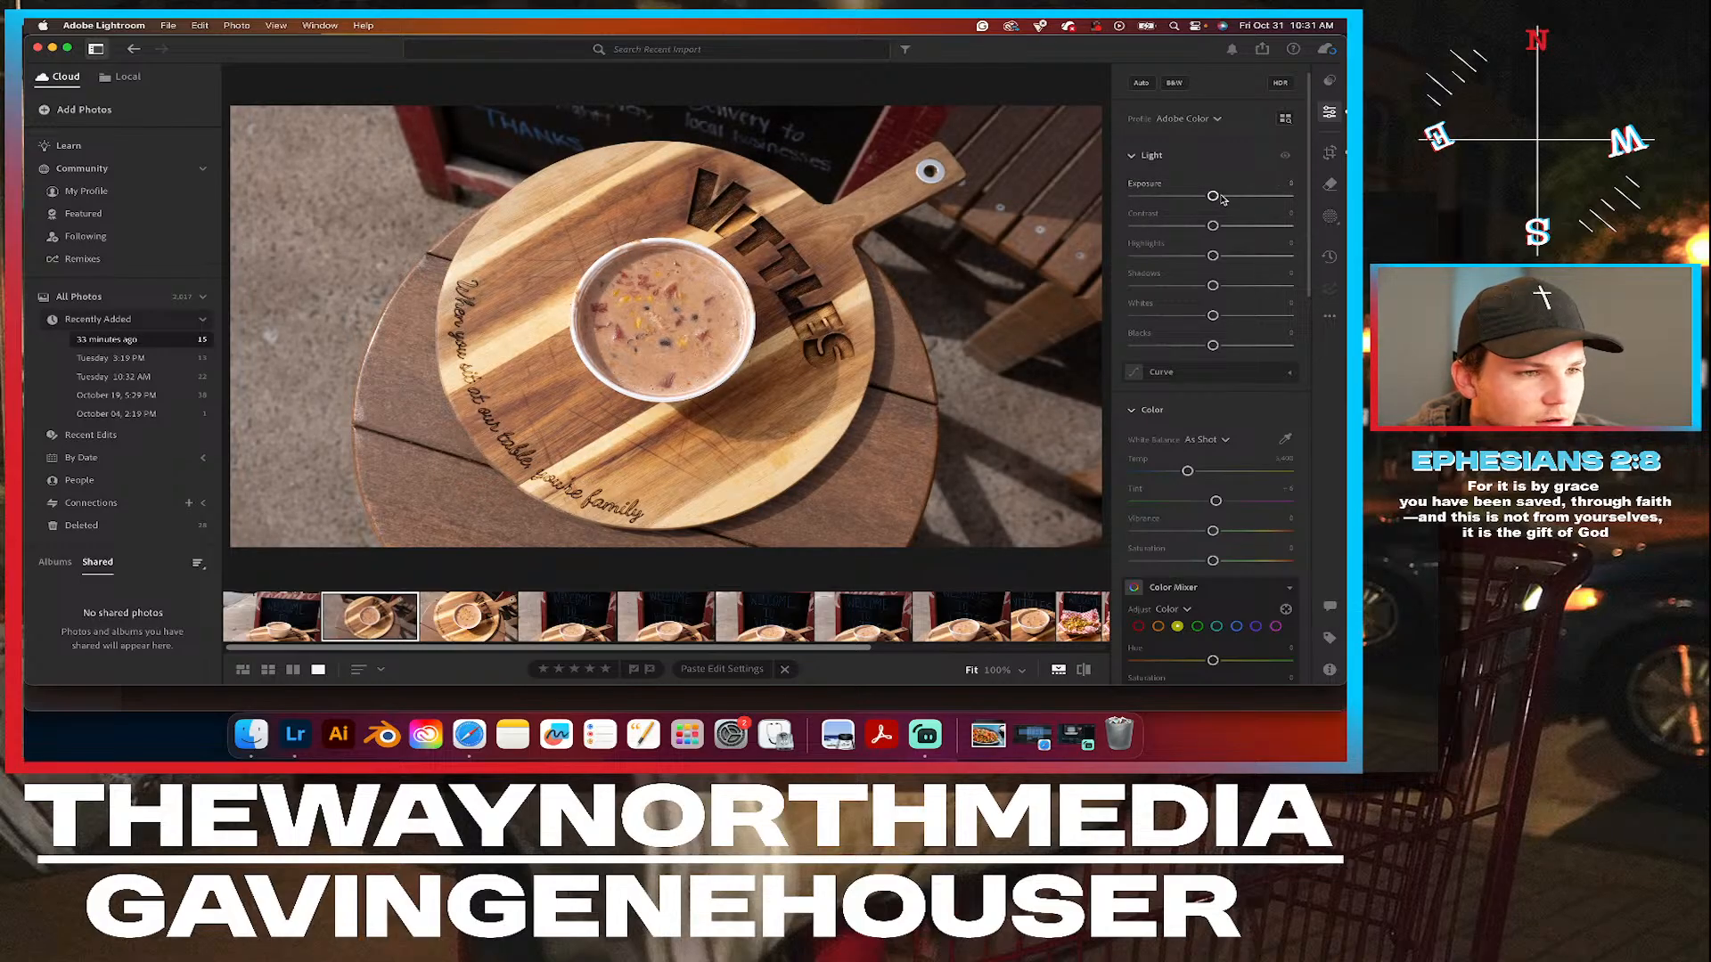
# Set the crop aspect of the closer overhead soup photo to Original (3 x 2).
pyautogui.click(457, 624)
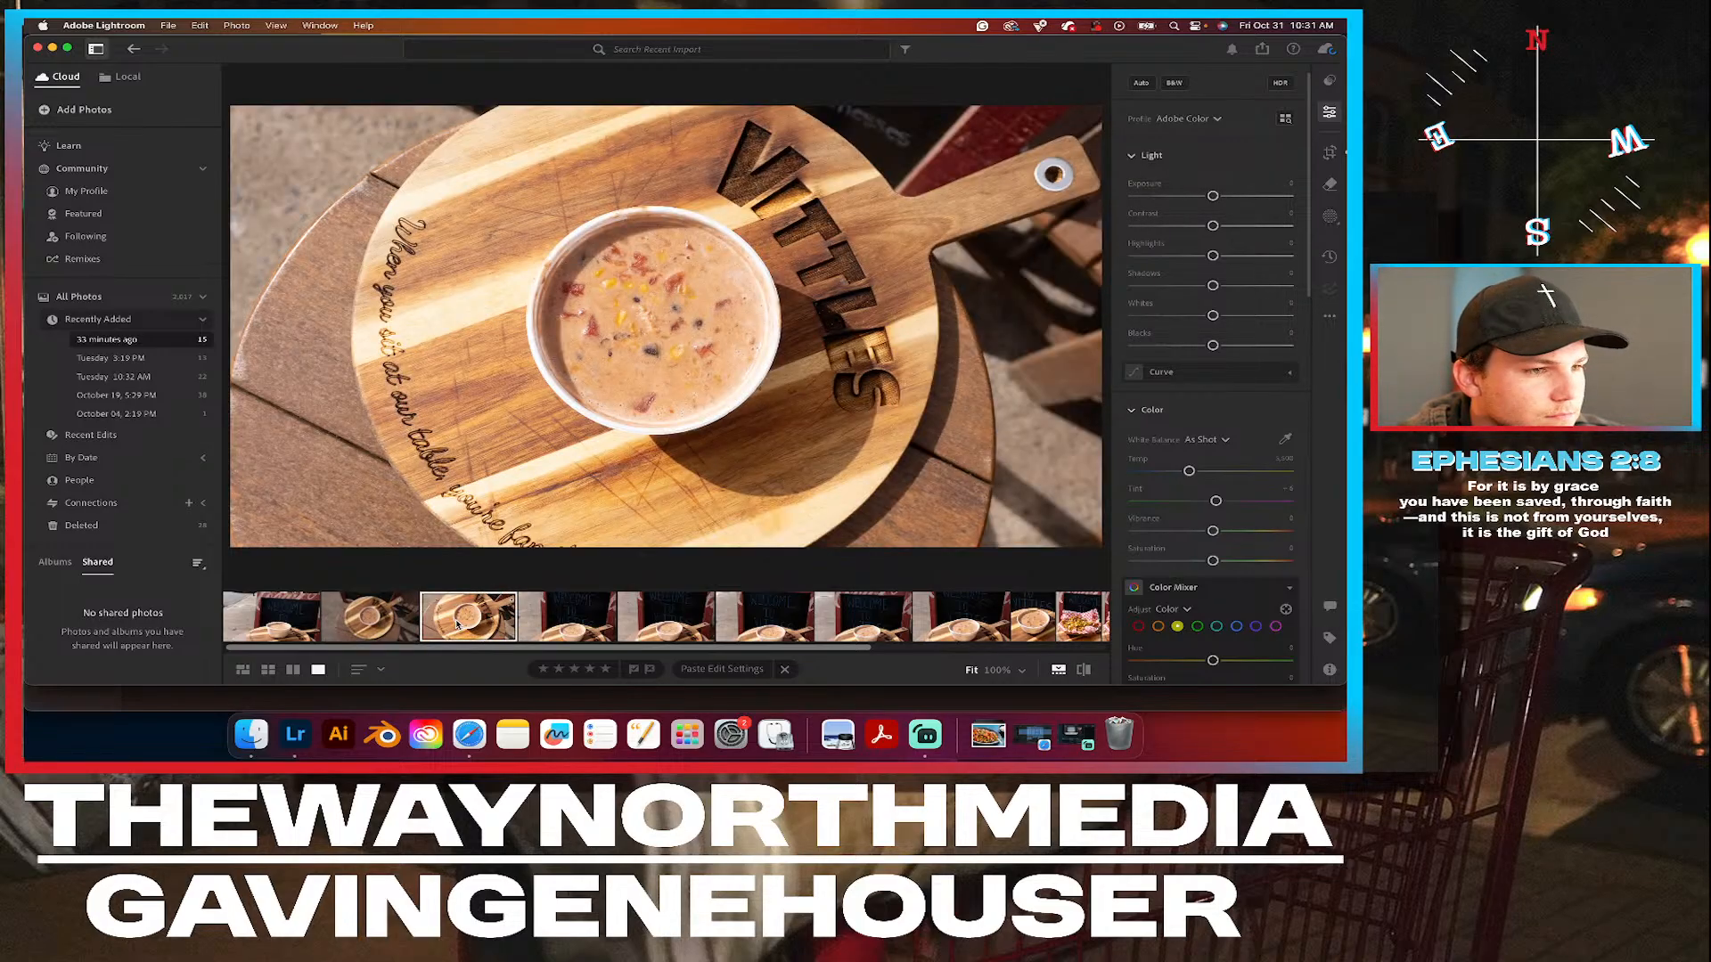
pyautogui.click(1330, 153)
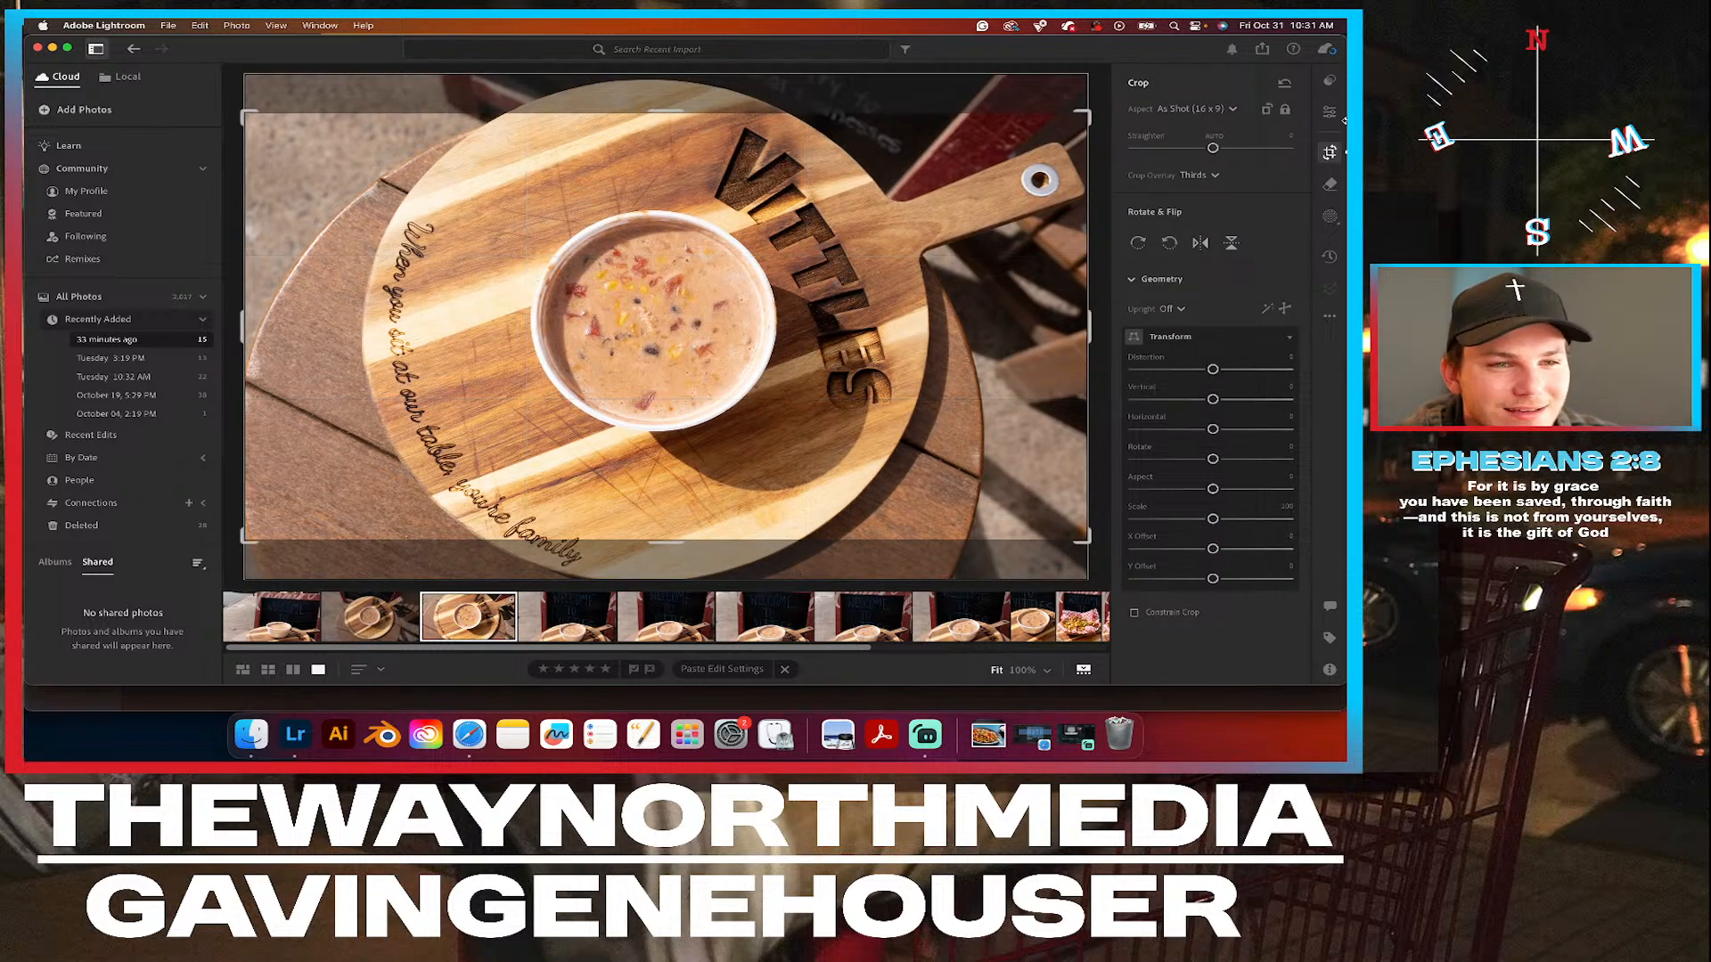
pyautogui.click(1199, 112)
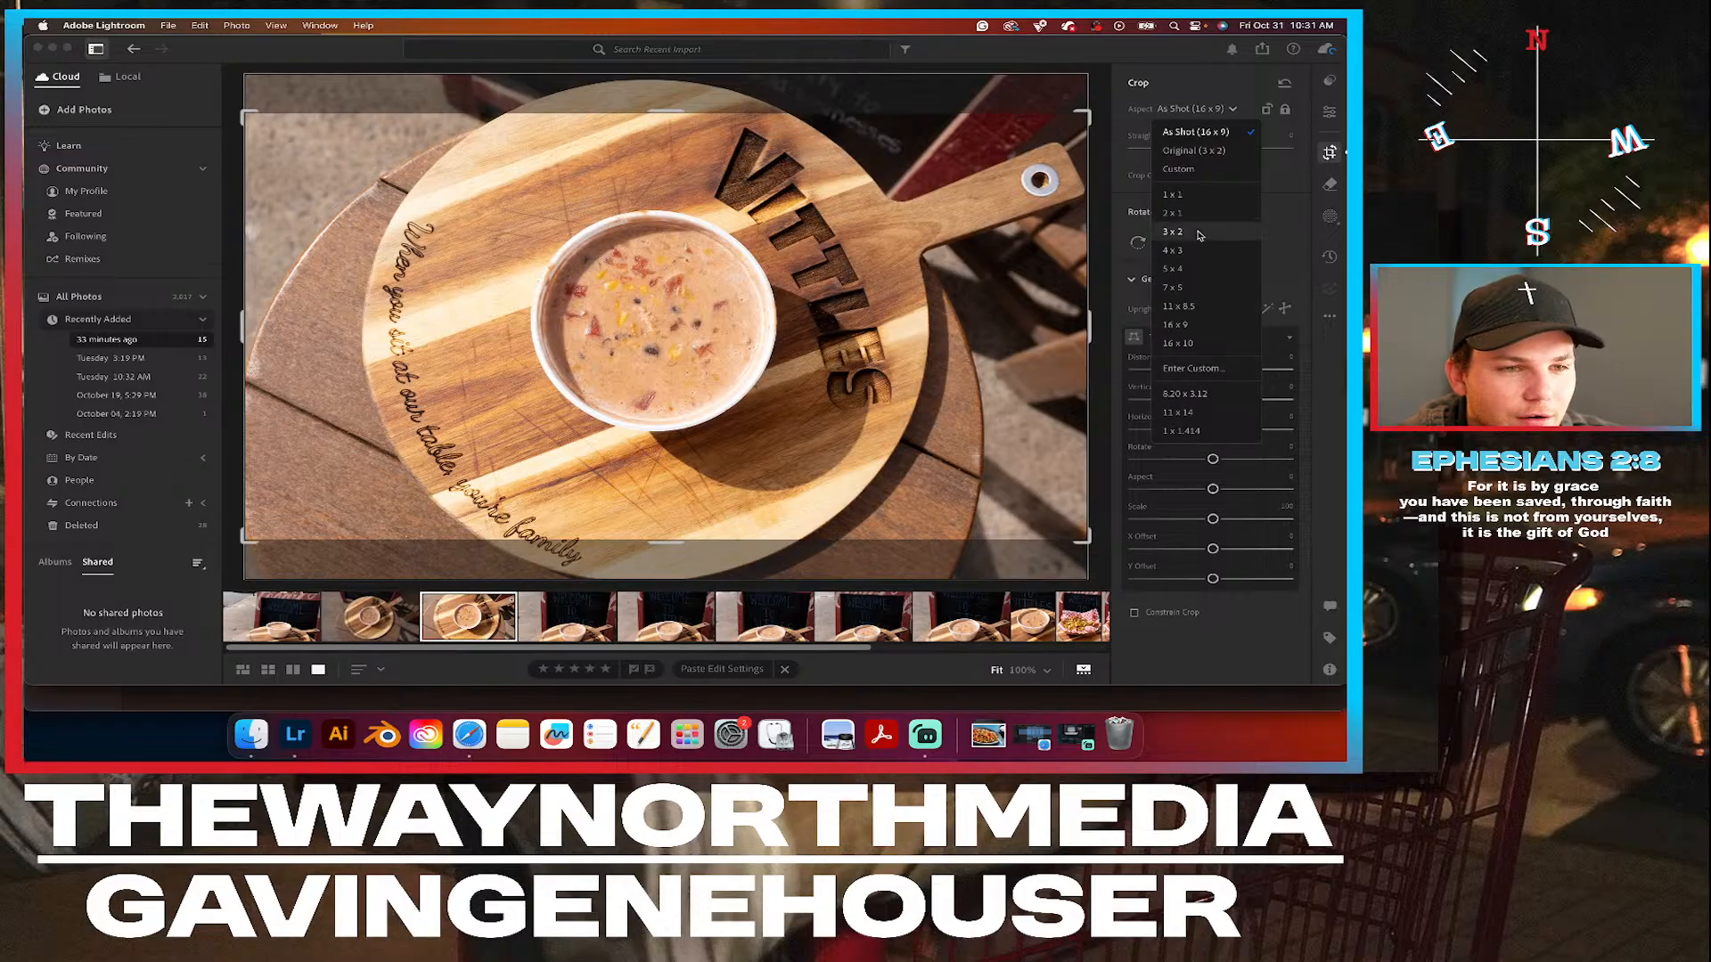
pyautogui.click(1194, 150)
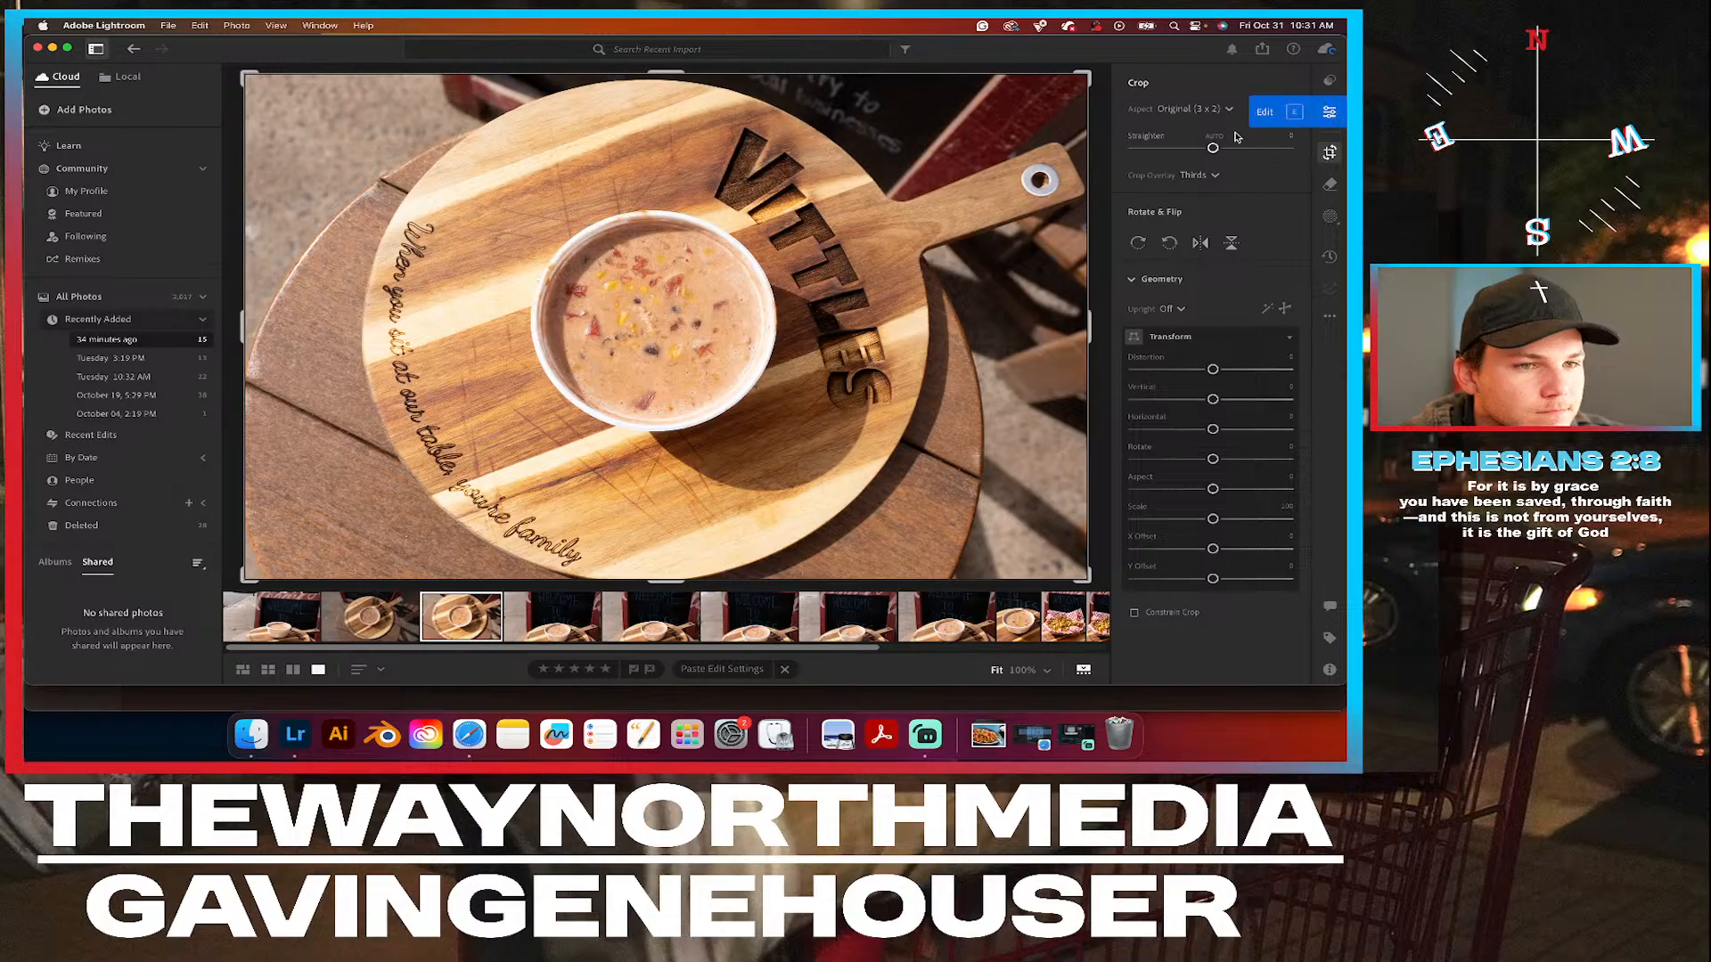
# Try a portrait 5 x 4 crop on the overhead soup photo and undo it.
pyautogui.click(1192, 109)
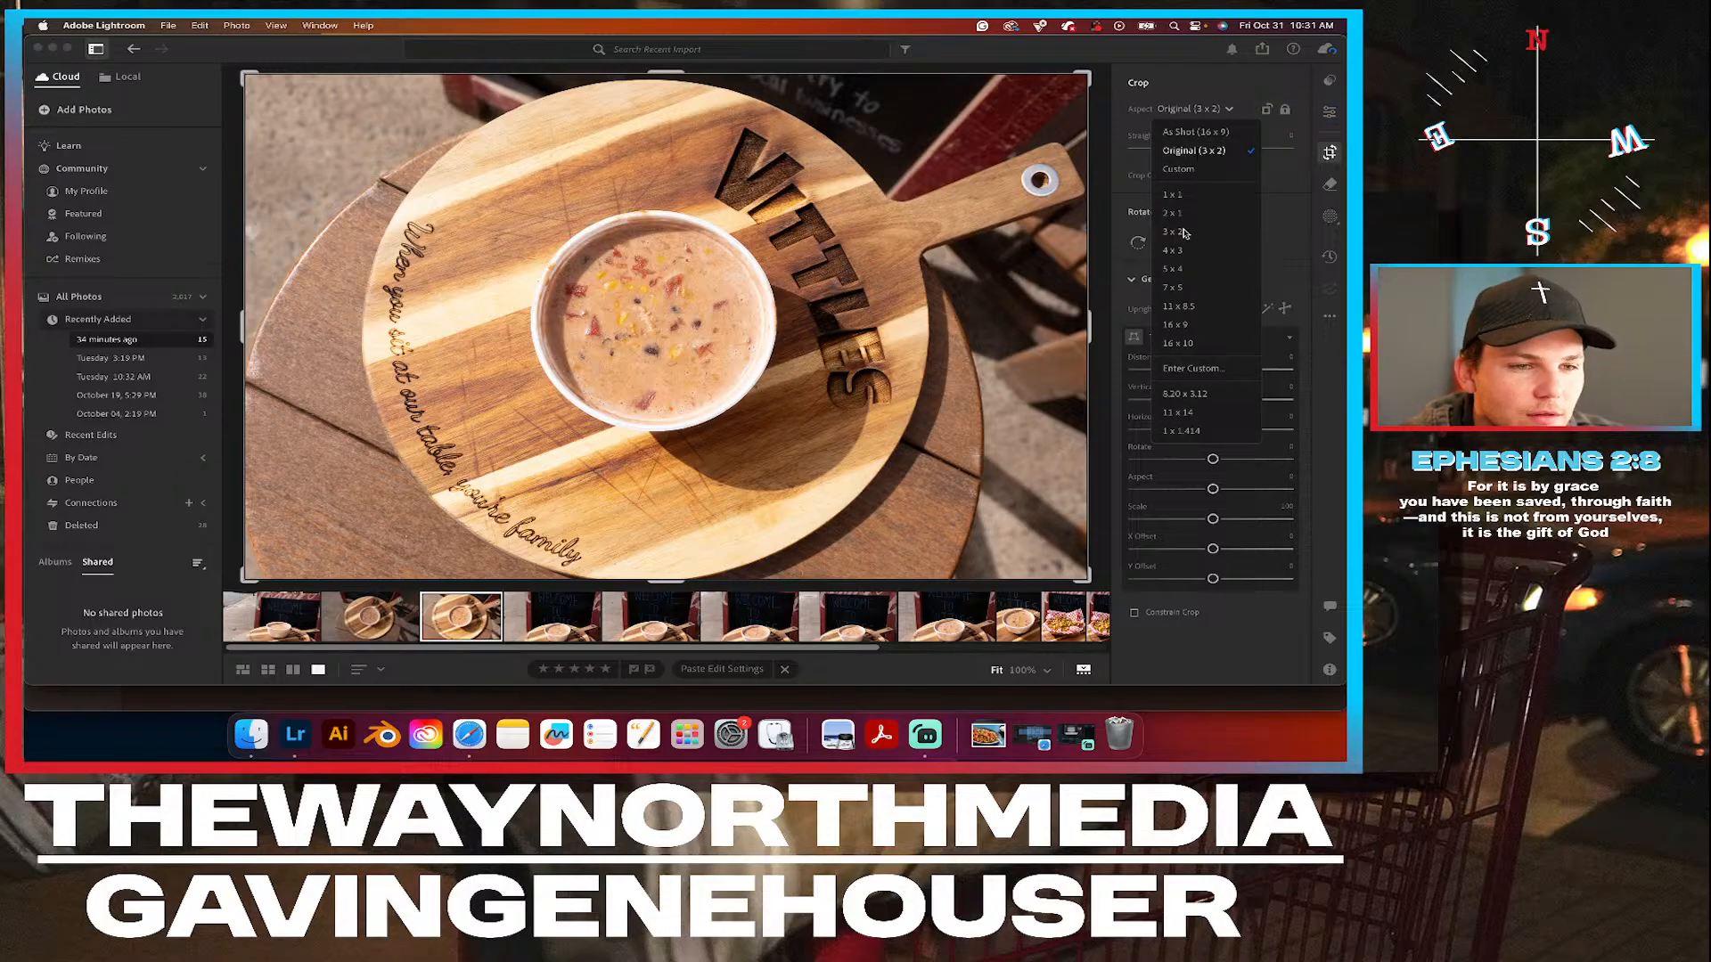
pyautogui.click(1174, 270)
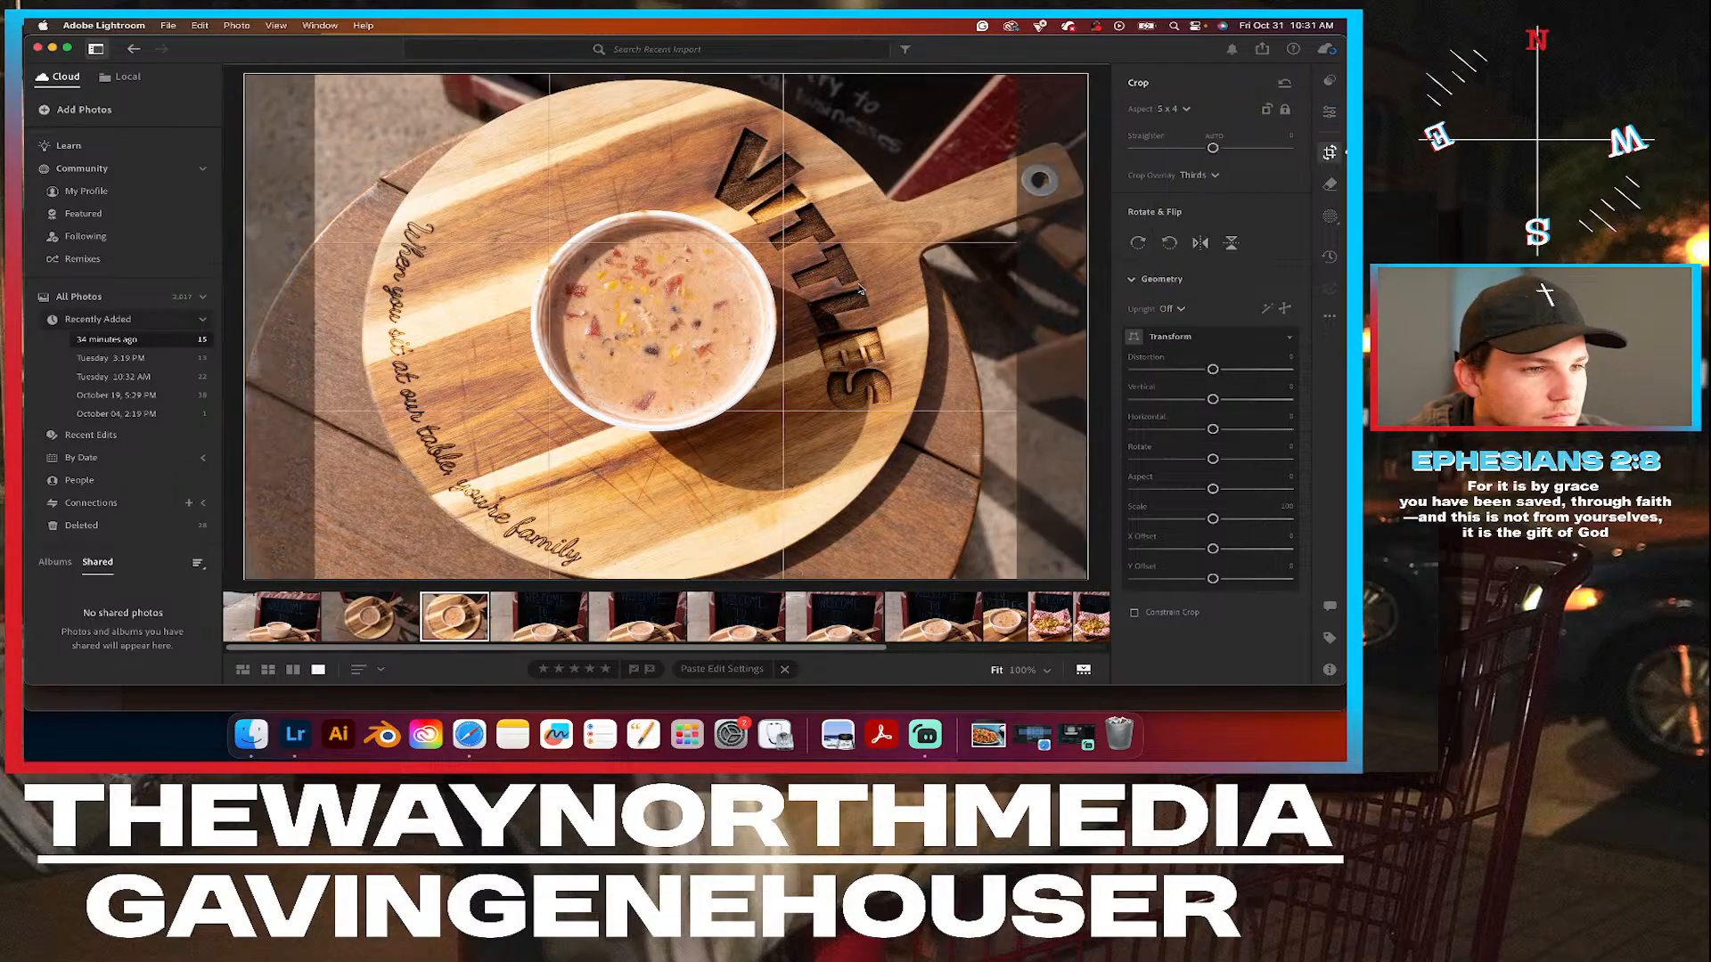
pyautogui.click(1264, 111)
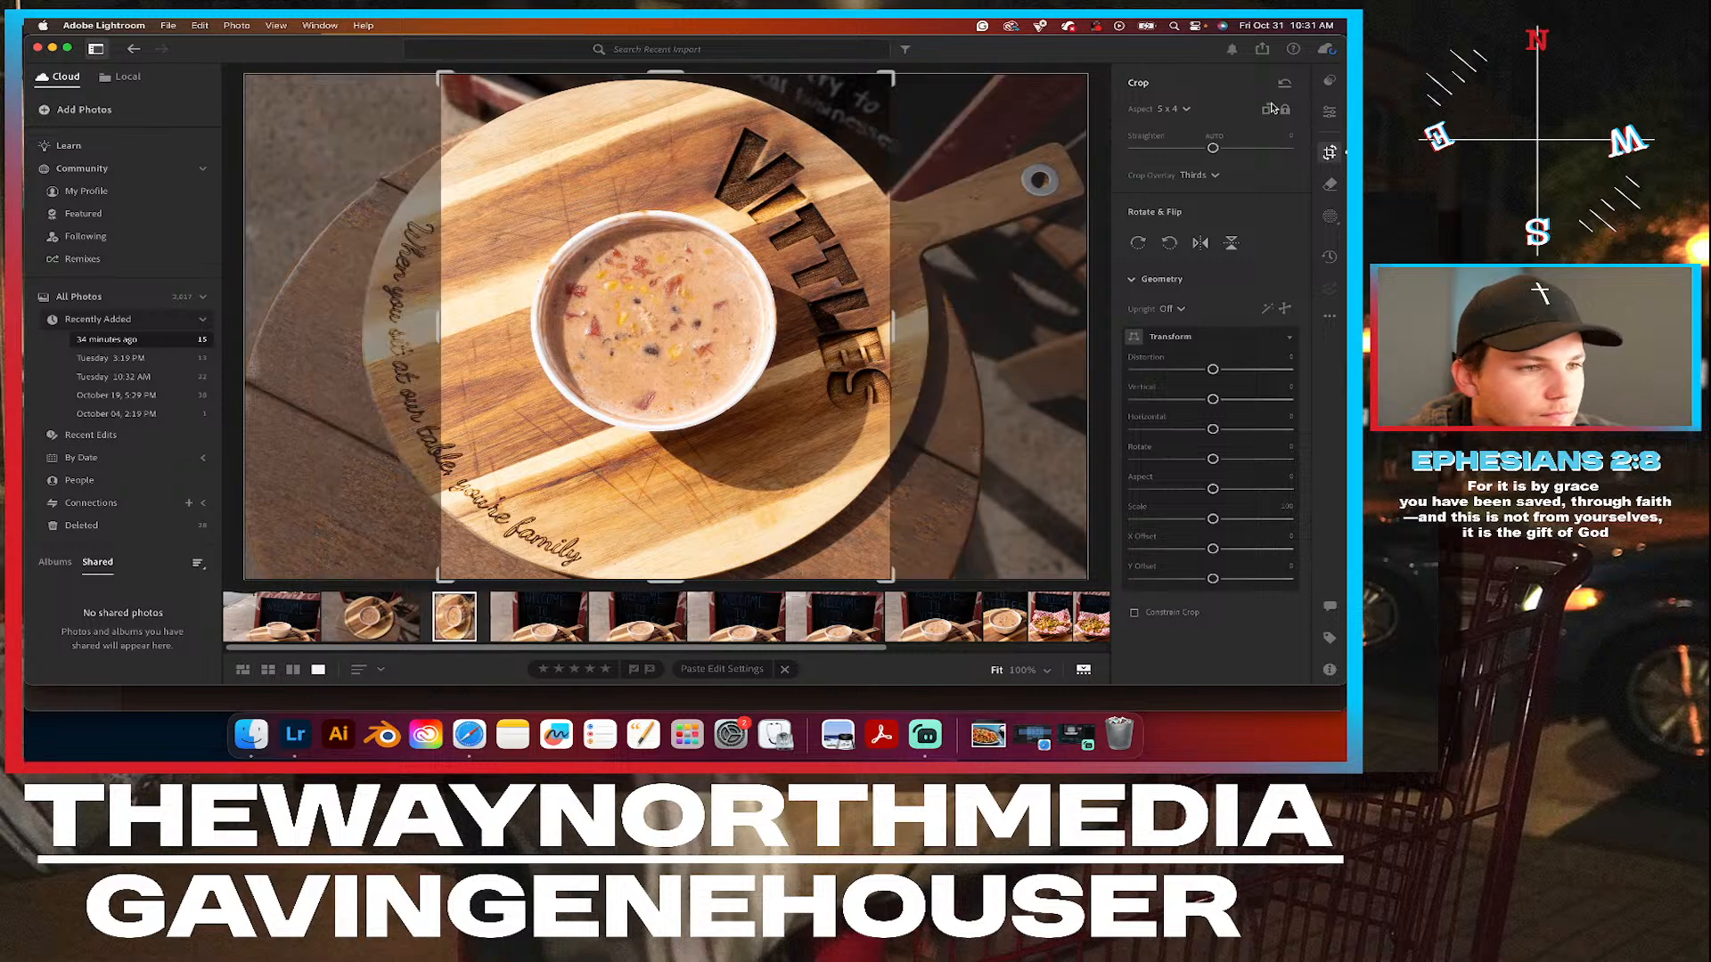
pyautogui.press('super+z')
pyautogui.press('super+z')
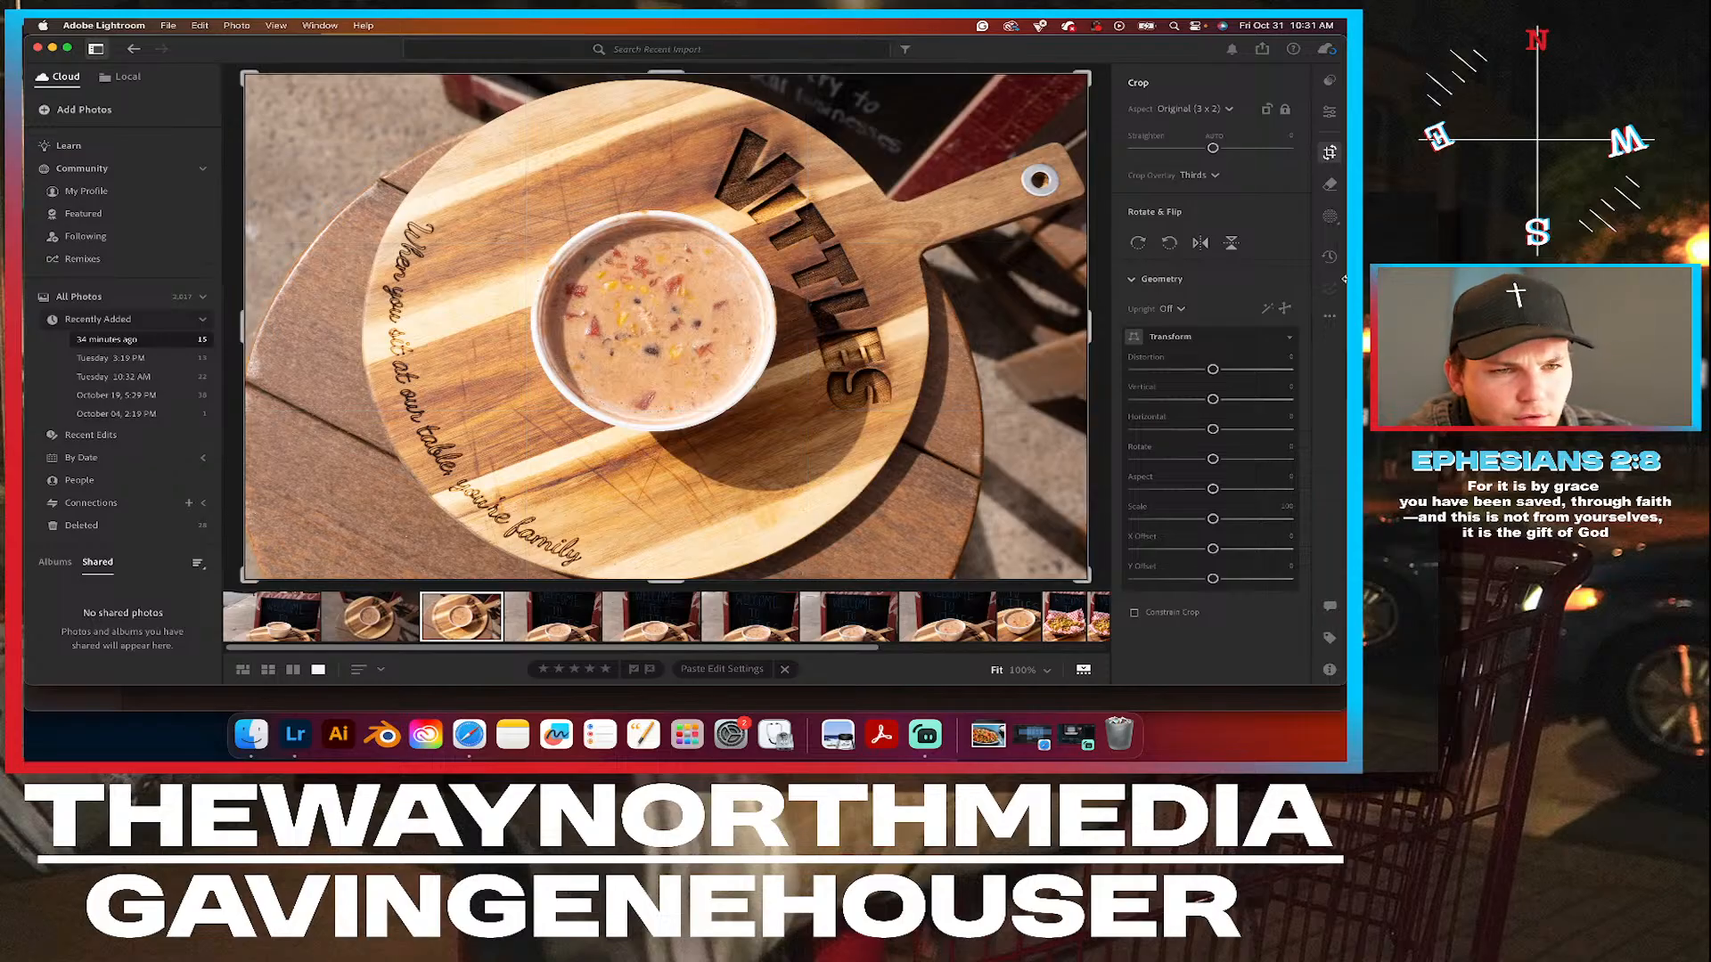
# Raise the overhead soup photo's vibrance to about +13.
pyautogui.click(1329, 114)
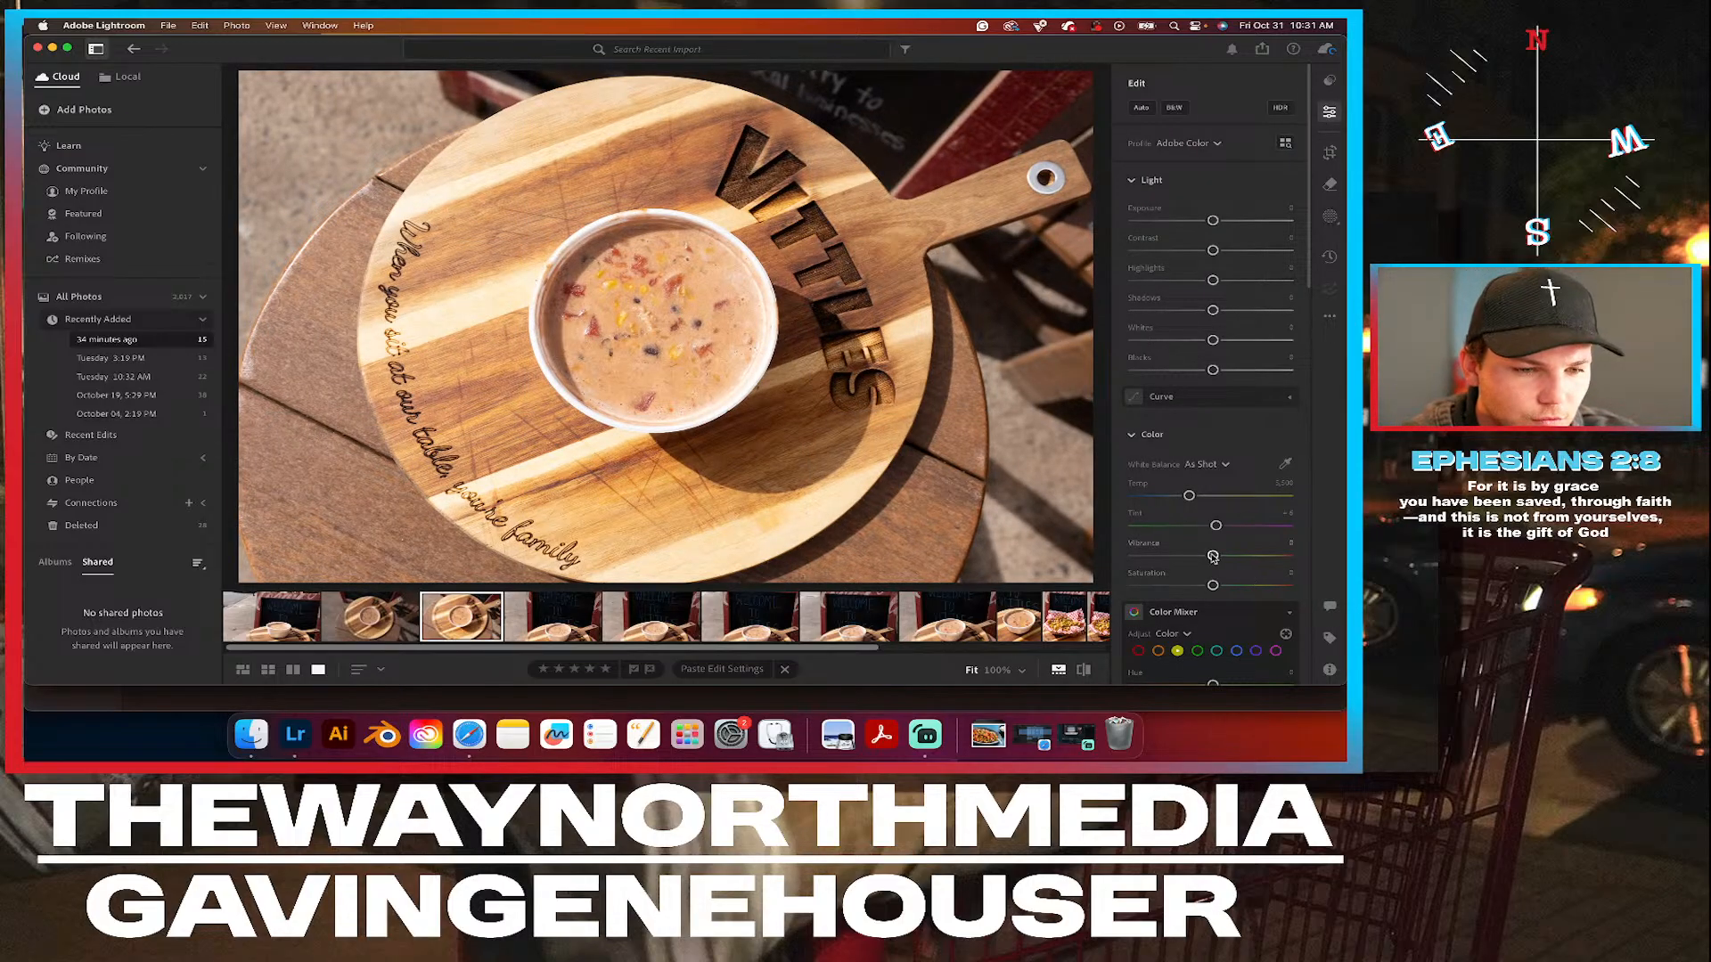
pyautogui.moveTo(1213, 557); pyautogui.dragTo(1225, 558)
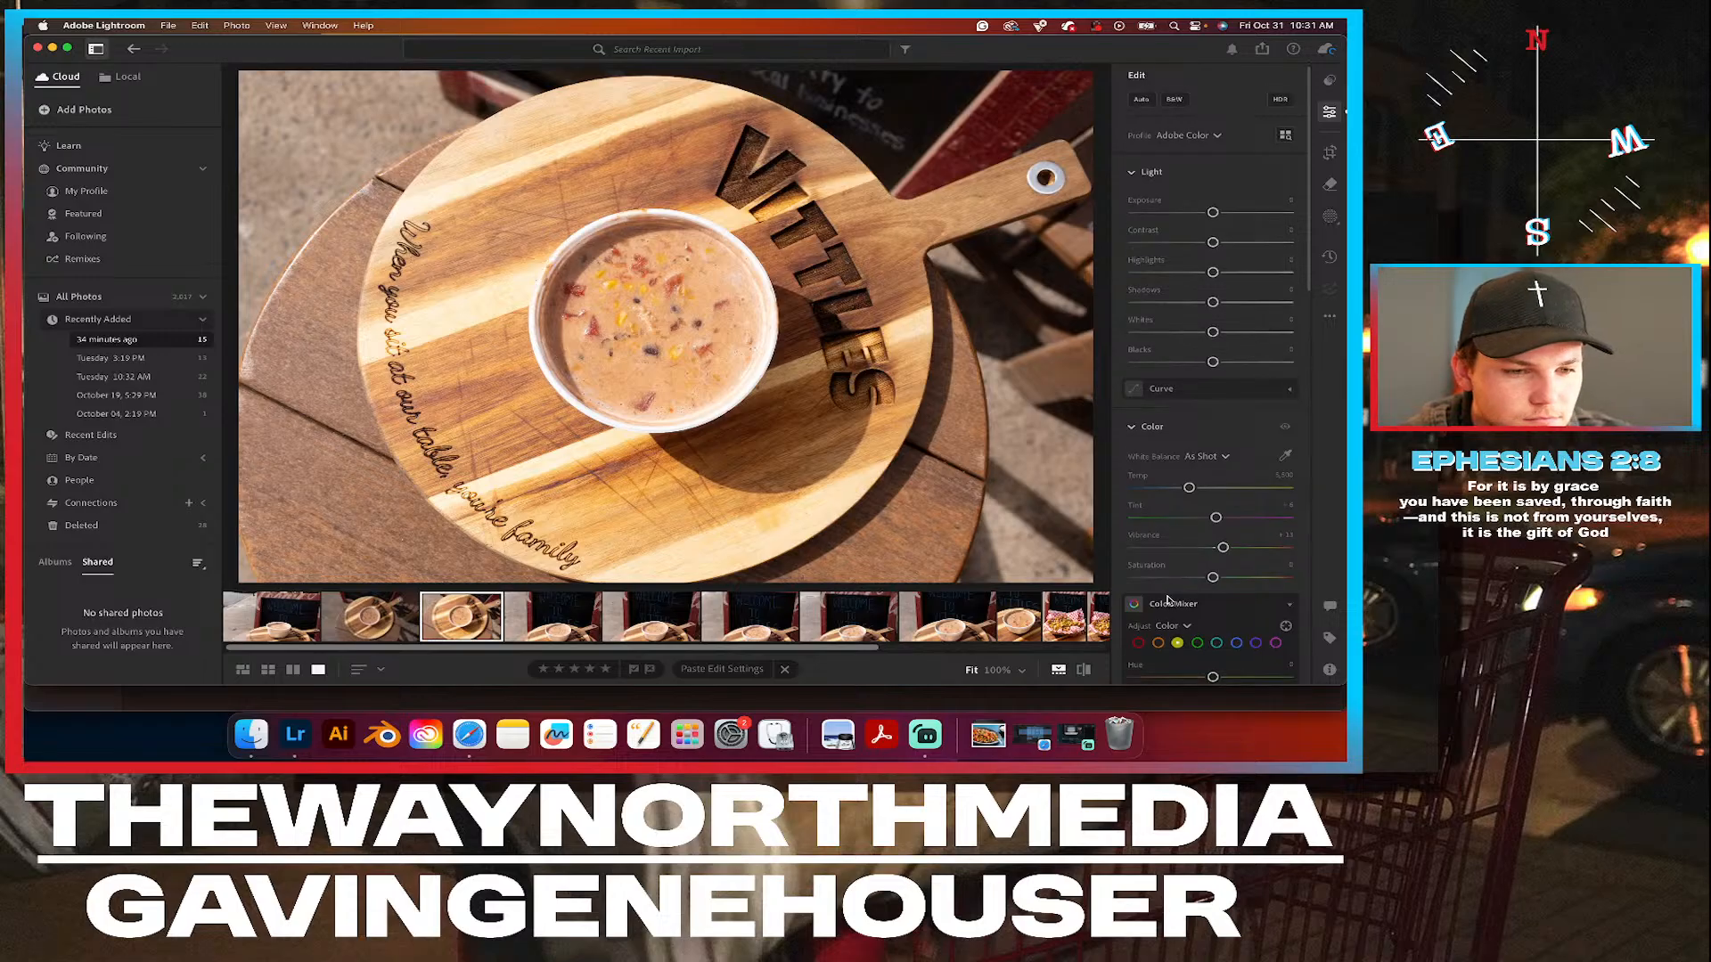
pyautogui.scroll(-3, 1170, 606)
# Lower the overhead photo's highlights, raise its contrast slightly, and reduce its exposure very slightly.
pyautogui.scroll(3, 1169, 600)
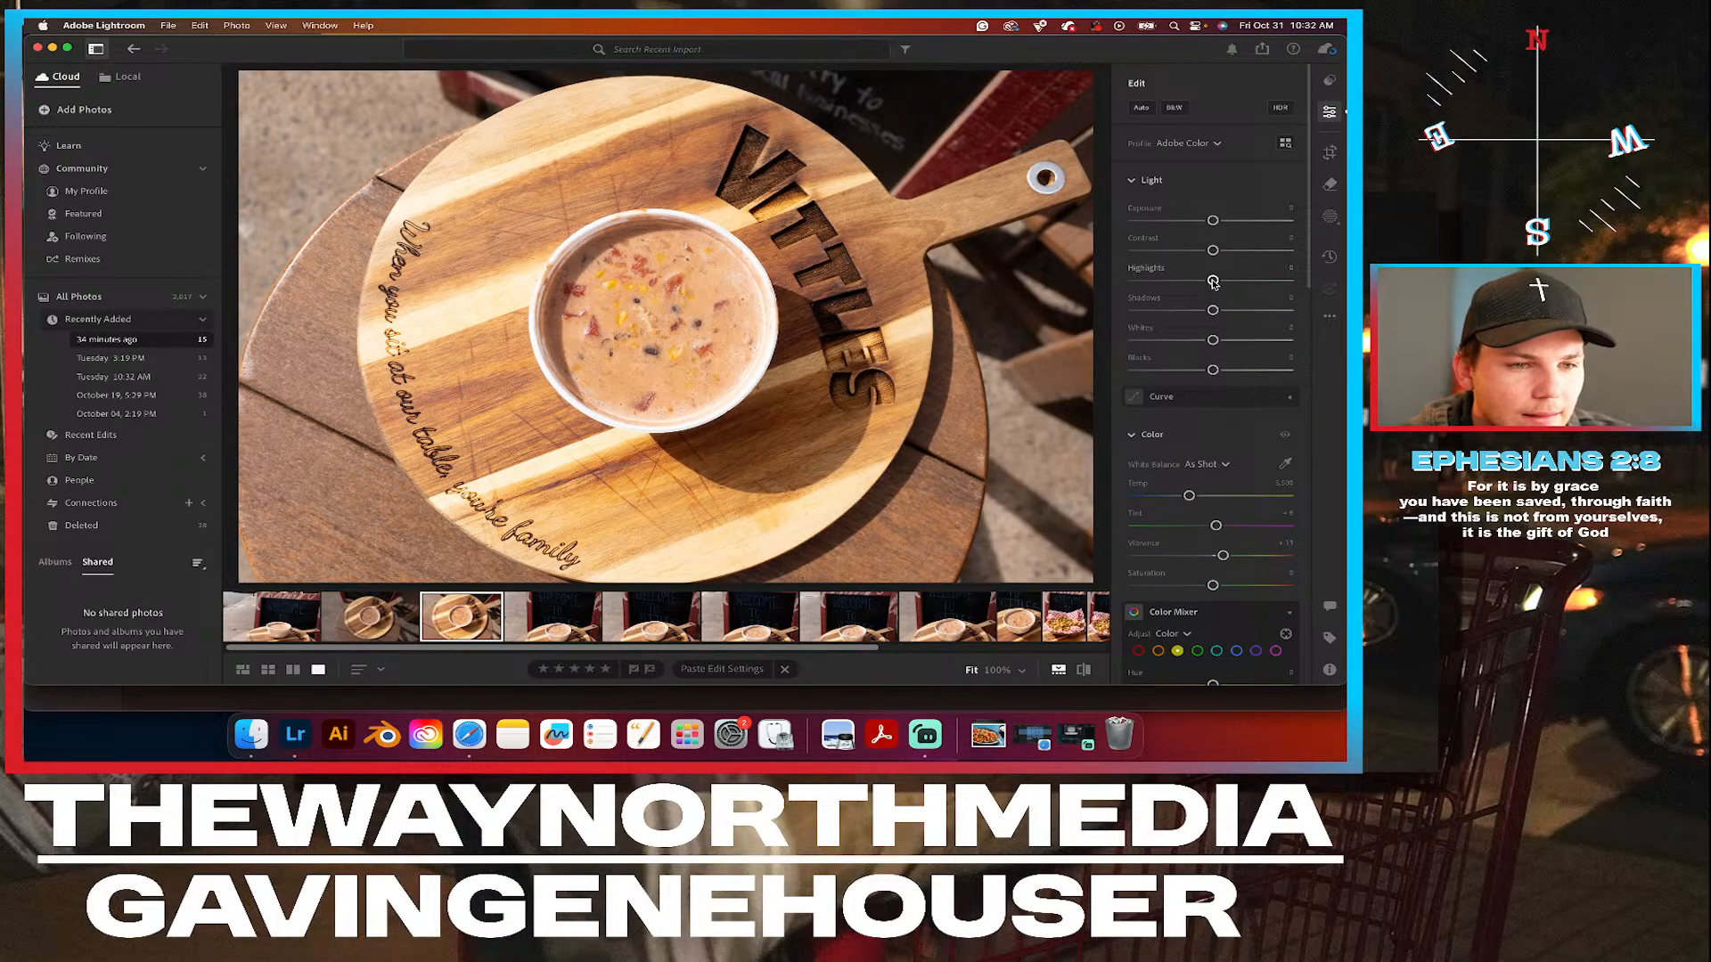
pyautogui.moveTo(1212, 280)
pyautogui.mouseDown()
pyautogui.moveTo(1198, 282)
pyautogui.moveTo(1221, 252)
pyautogui.mouseUp()
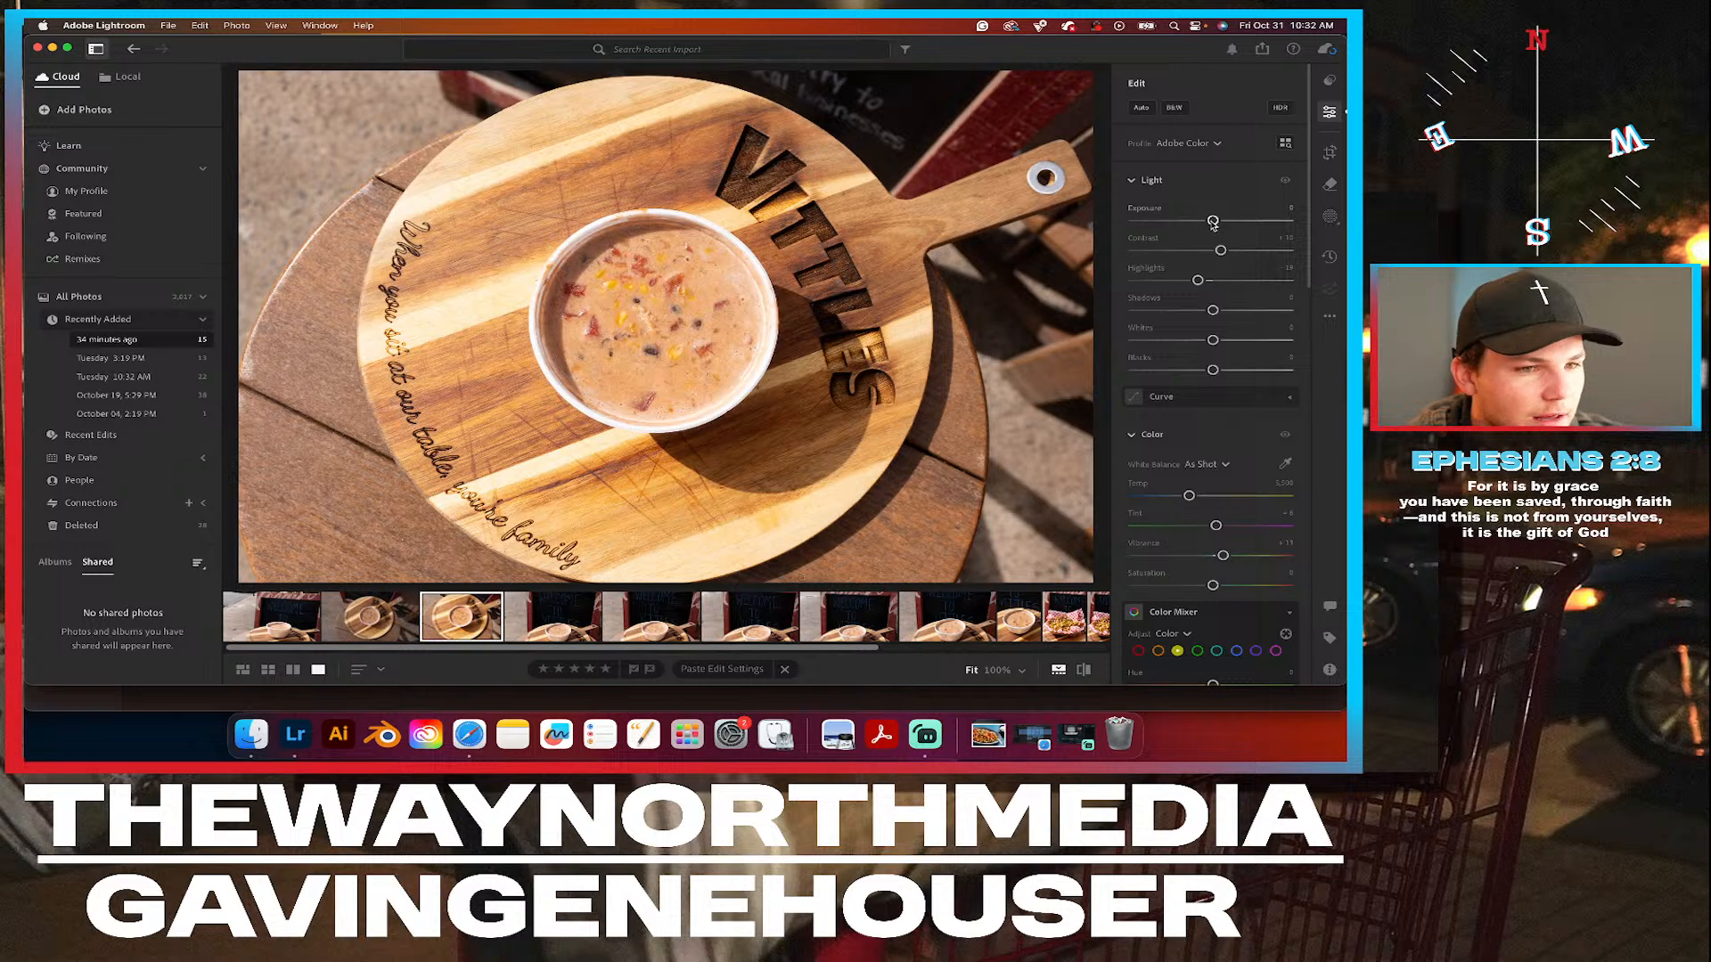
pyautogui.moveTo(1212, 221); pyautogui.dragTo(1213, 221)
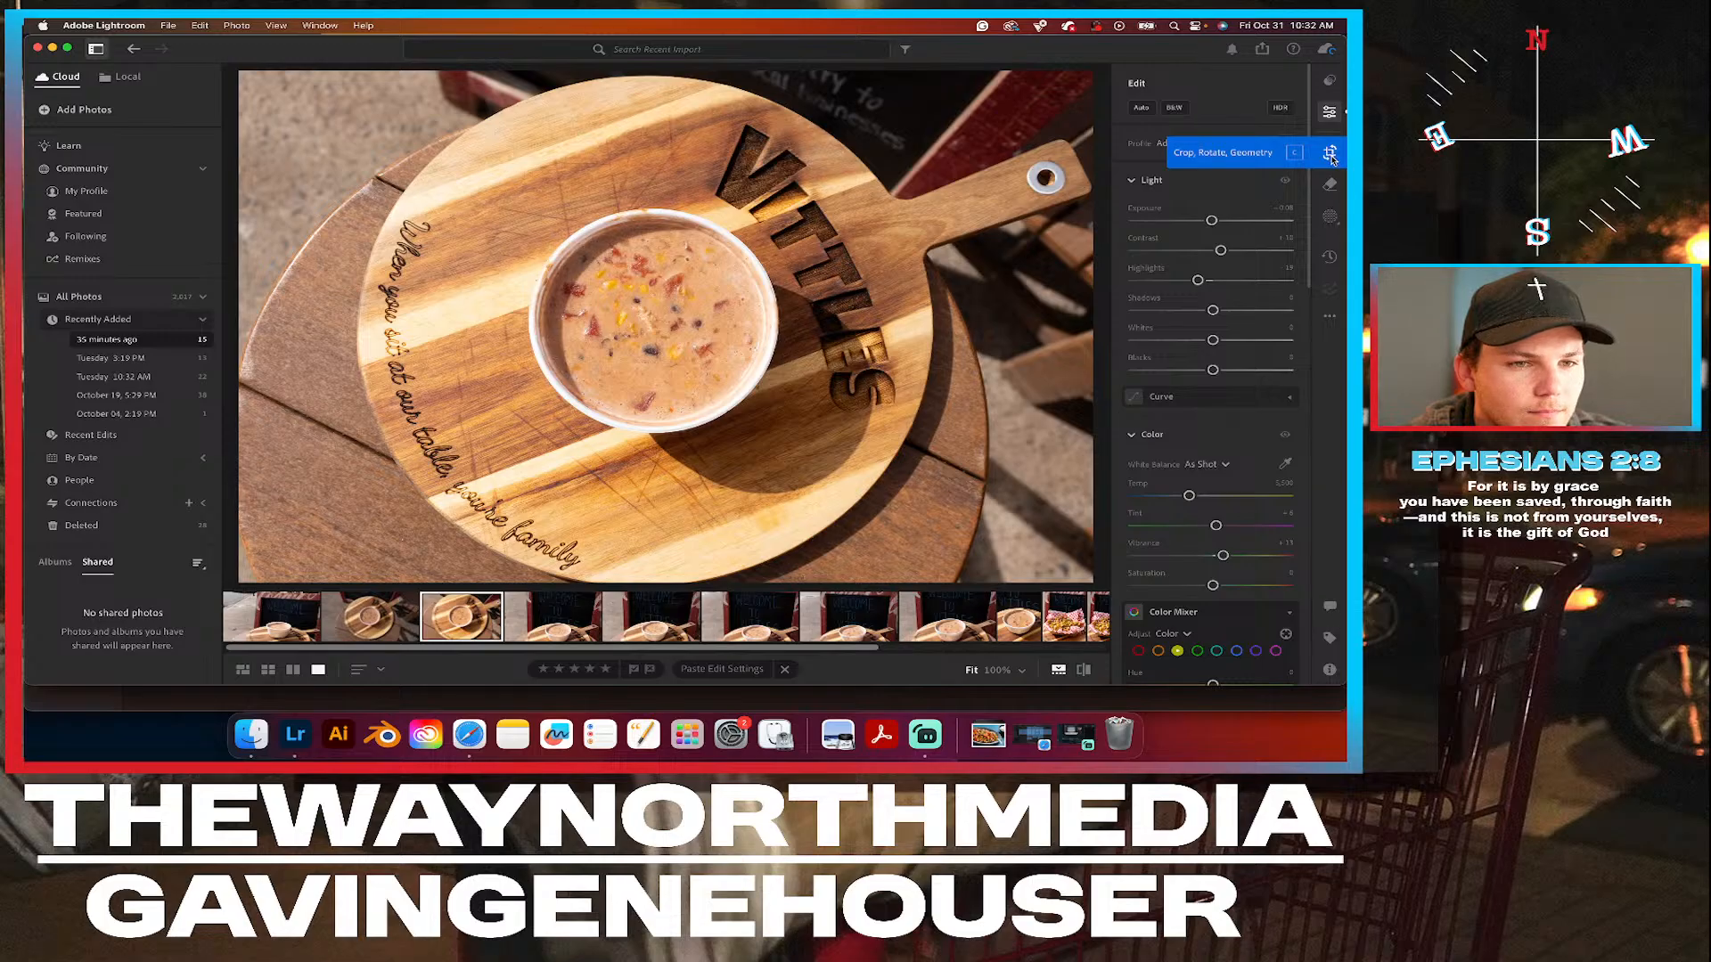
# Create an object mask around the soup bowl in the overhead photo and invert it to target everything outside the bowl.
pyautogui.click(1330, 216)
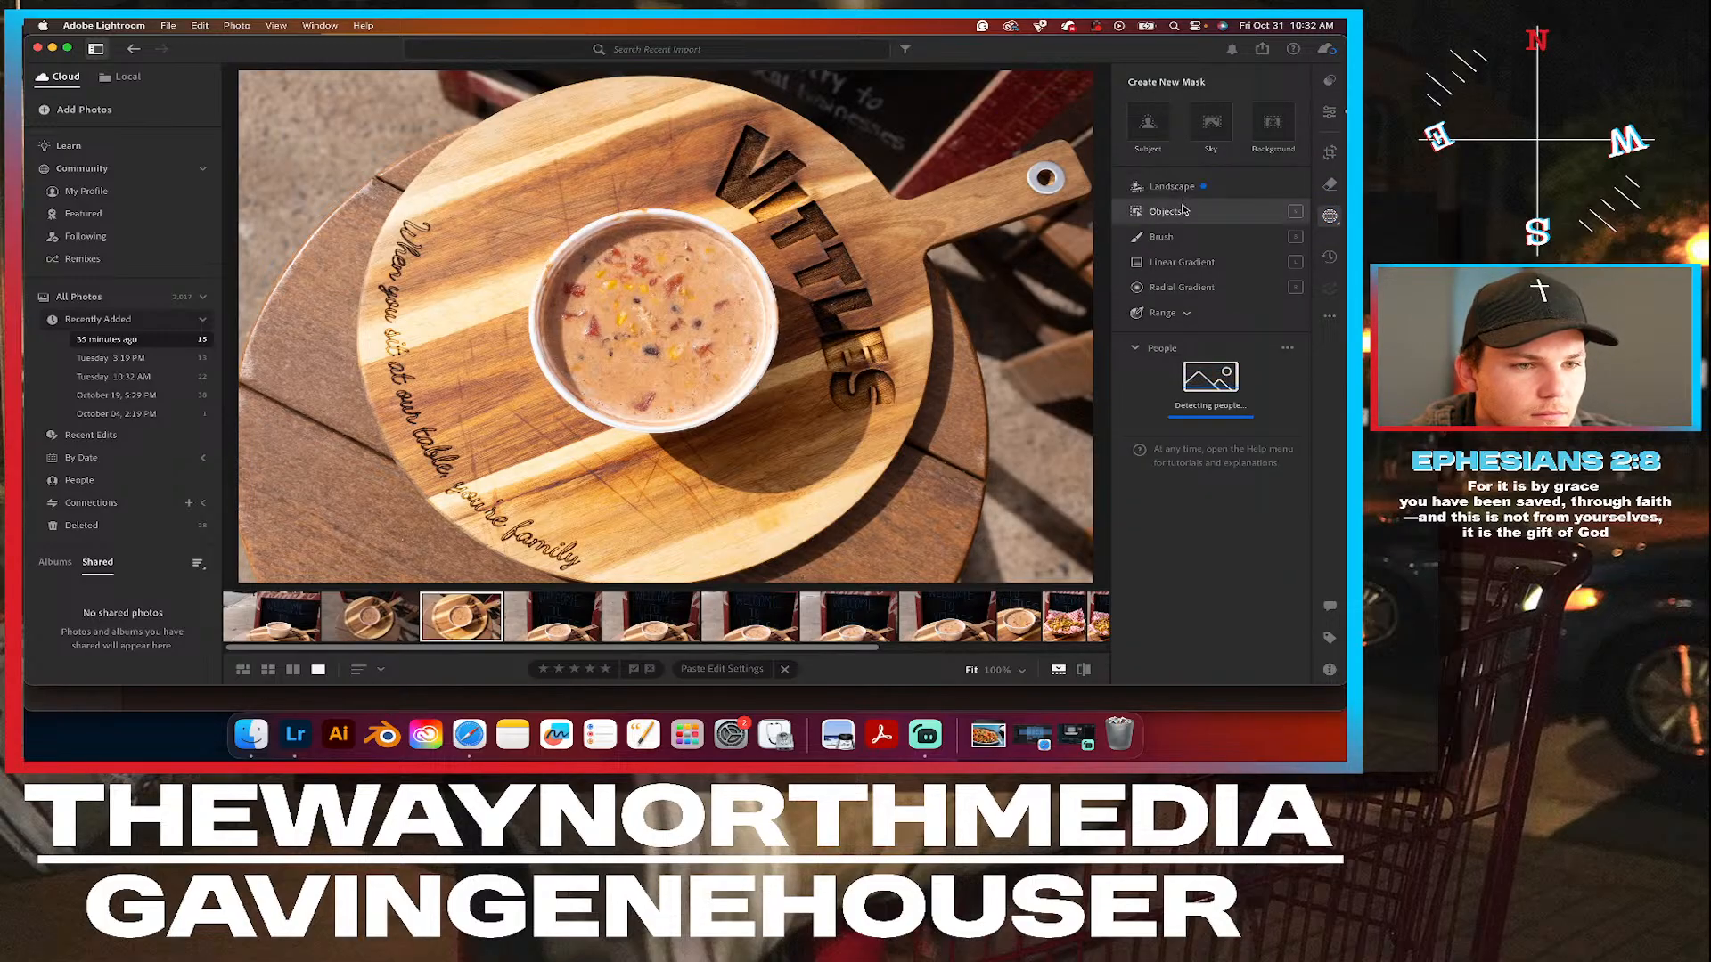
pyautogui.press('k')
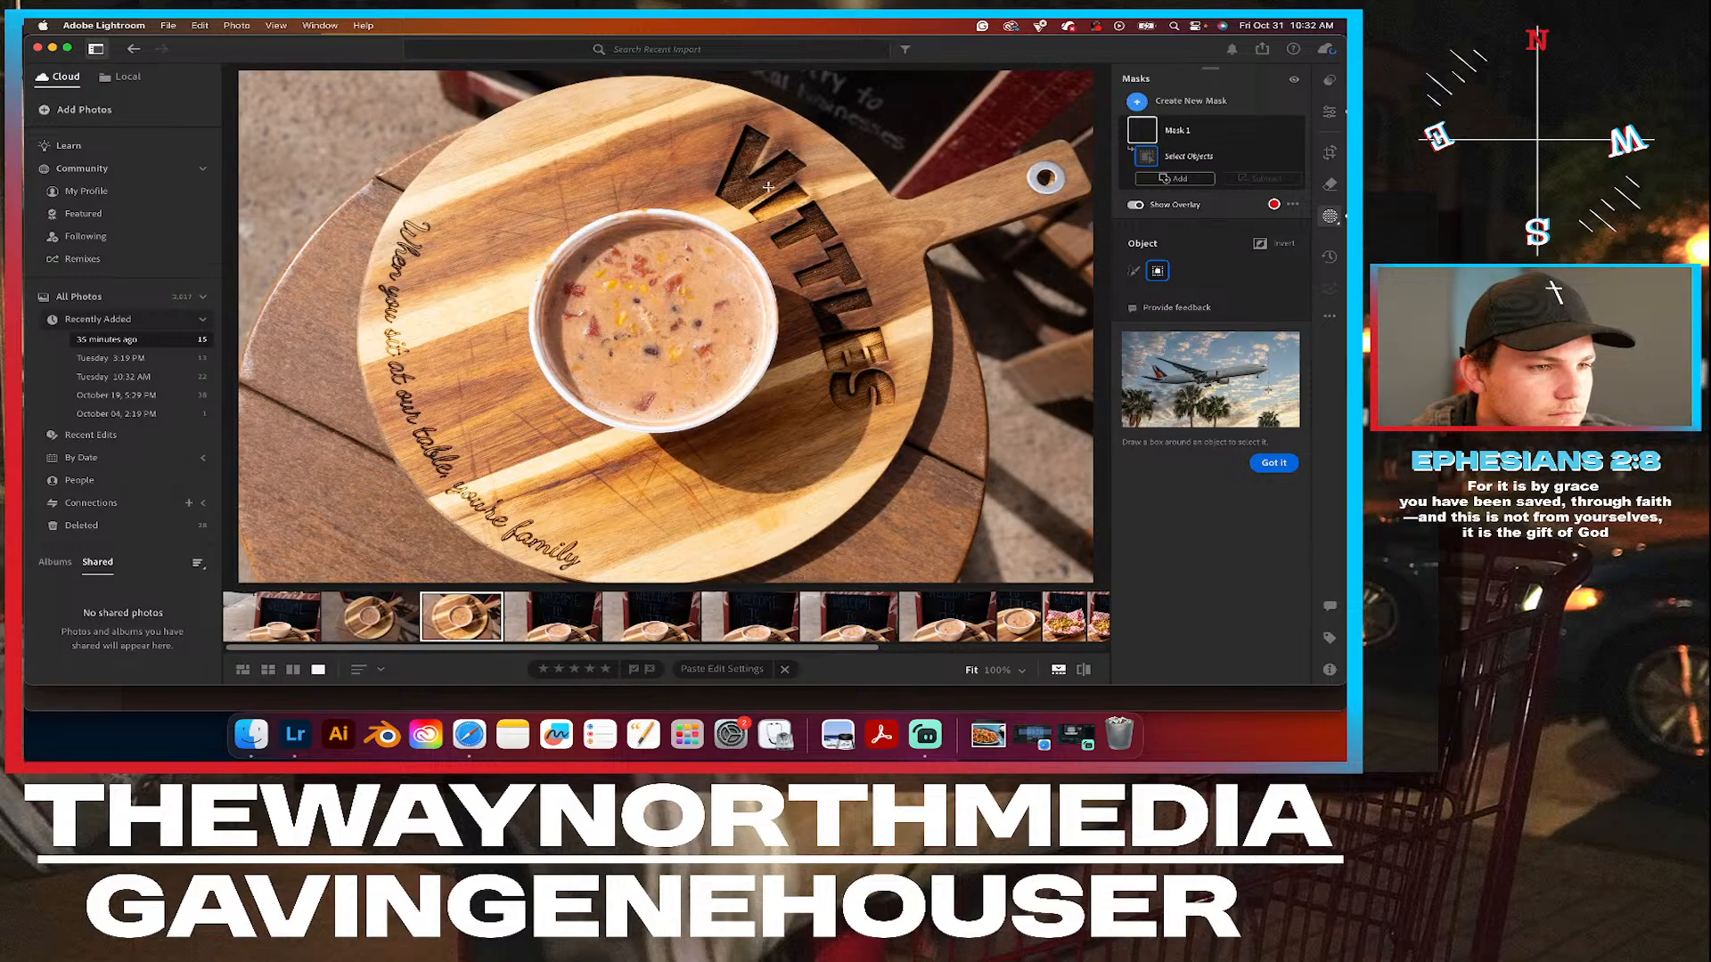
pyautogui.click(610, 284)
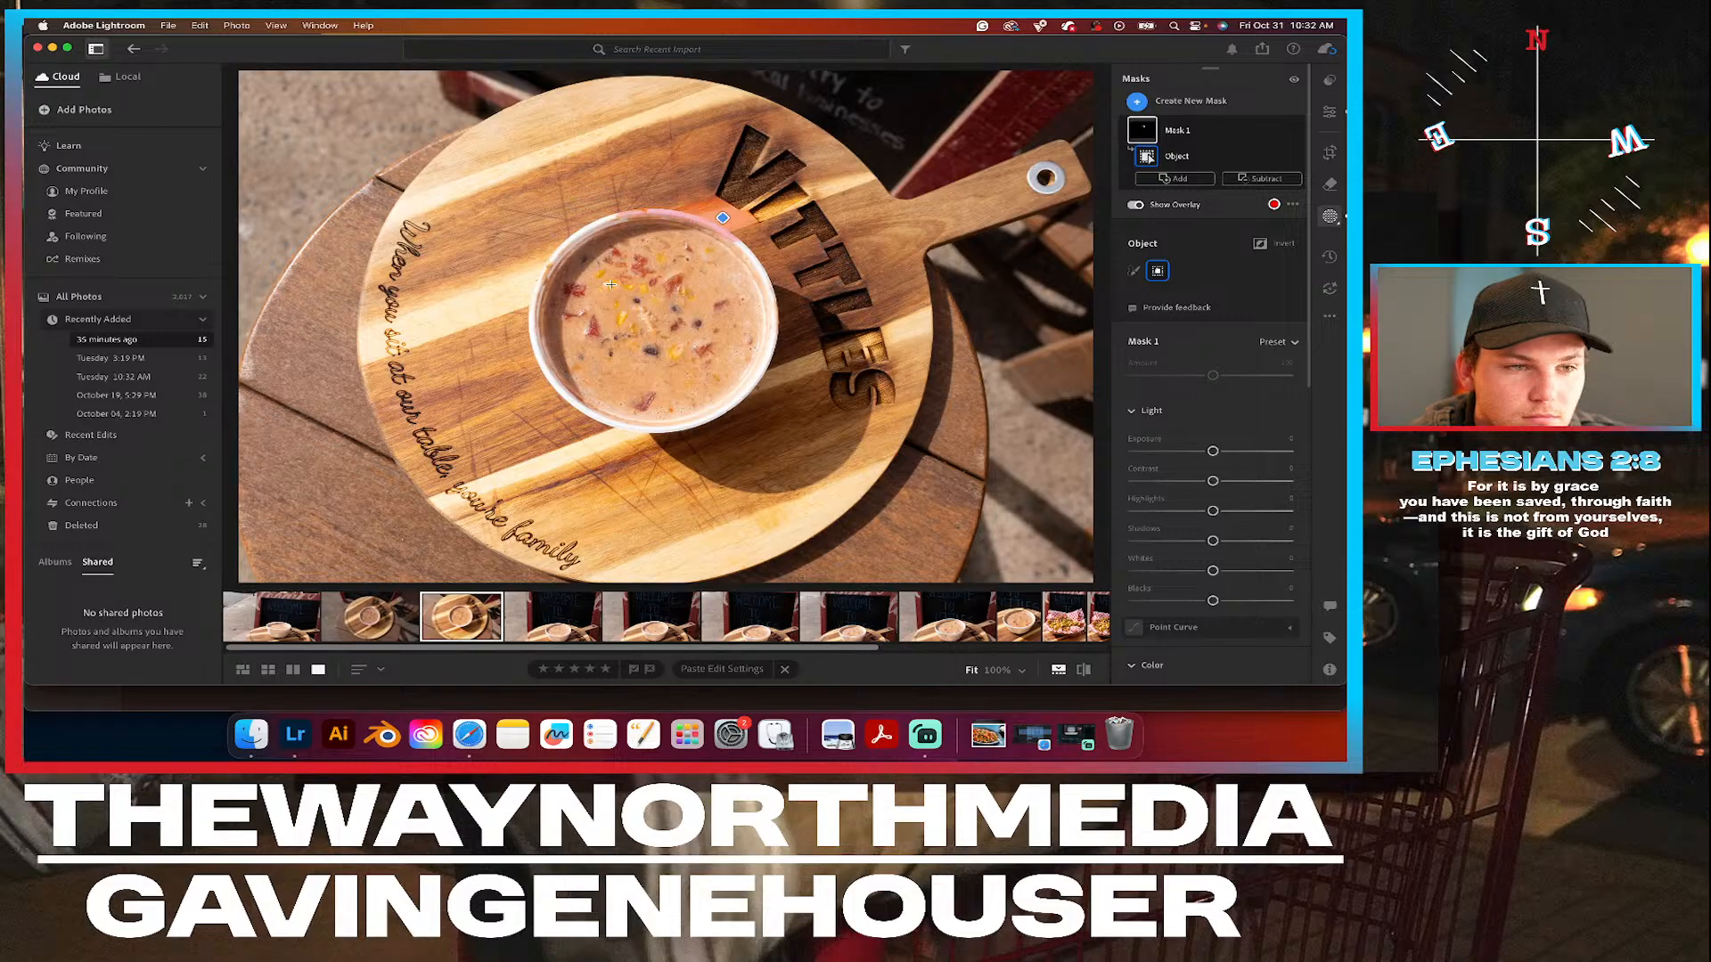
pyautogui.press('super+z')
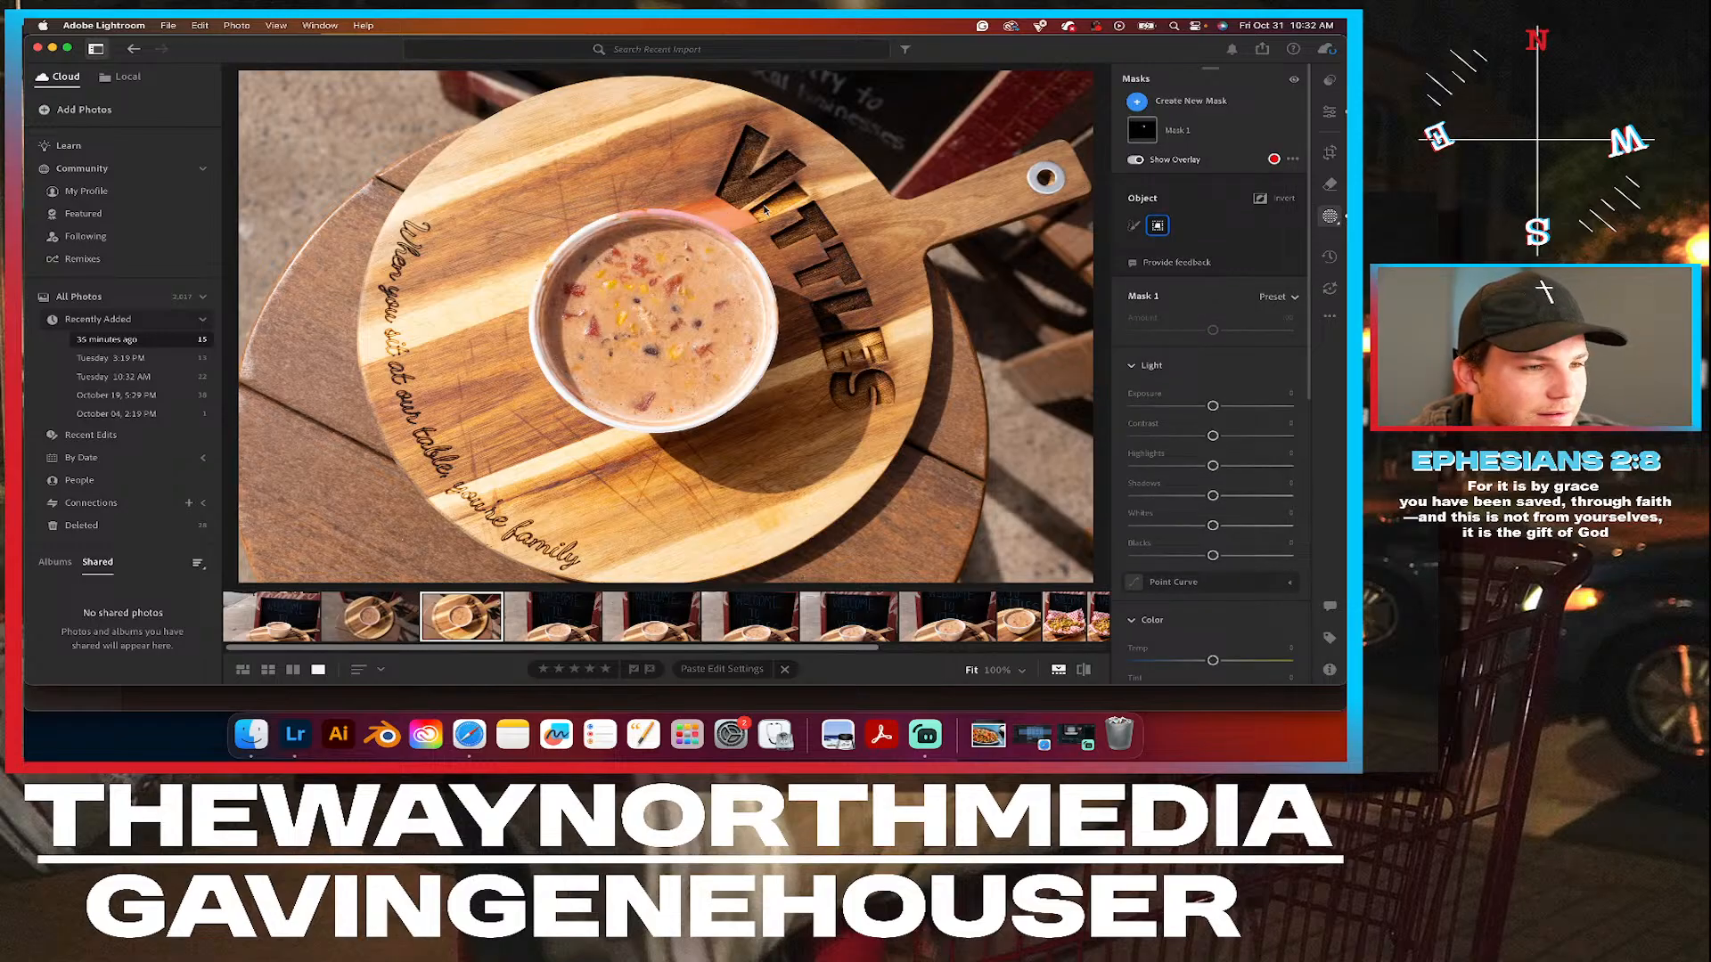
pyautogui.moveTo(782, 204); pyautogui.dragTo(521, 440)
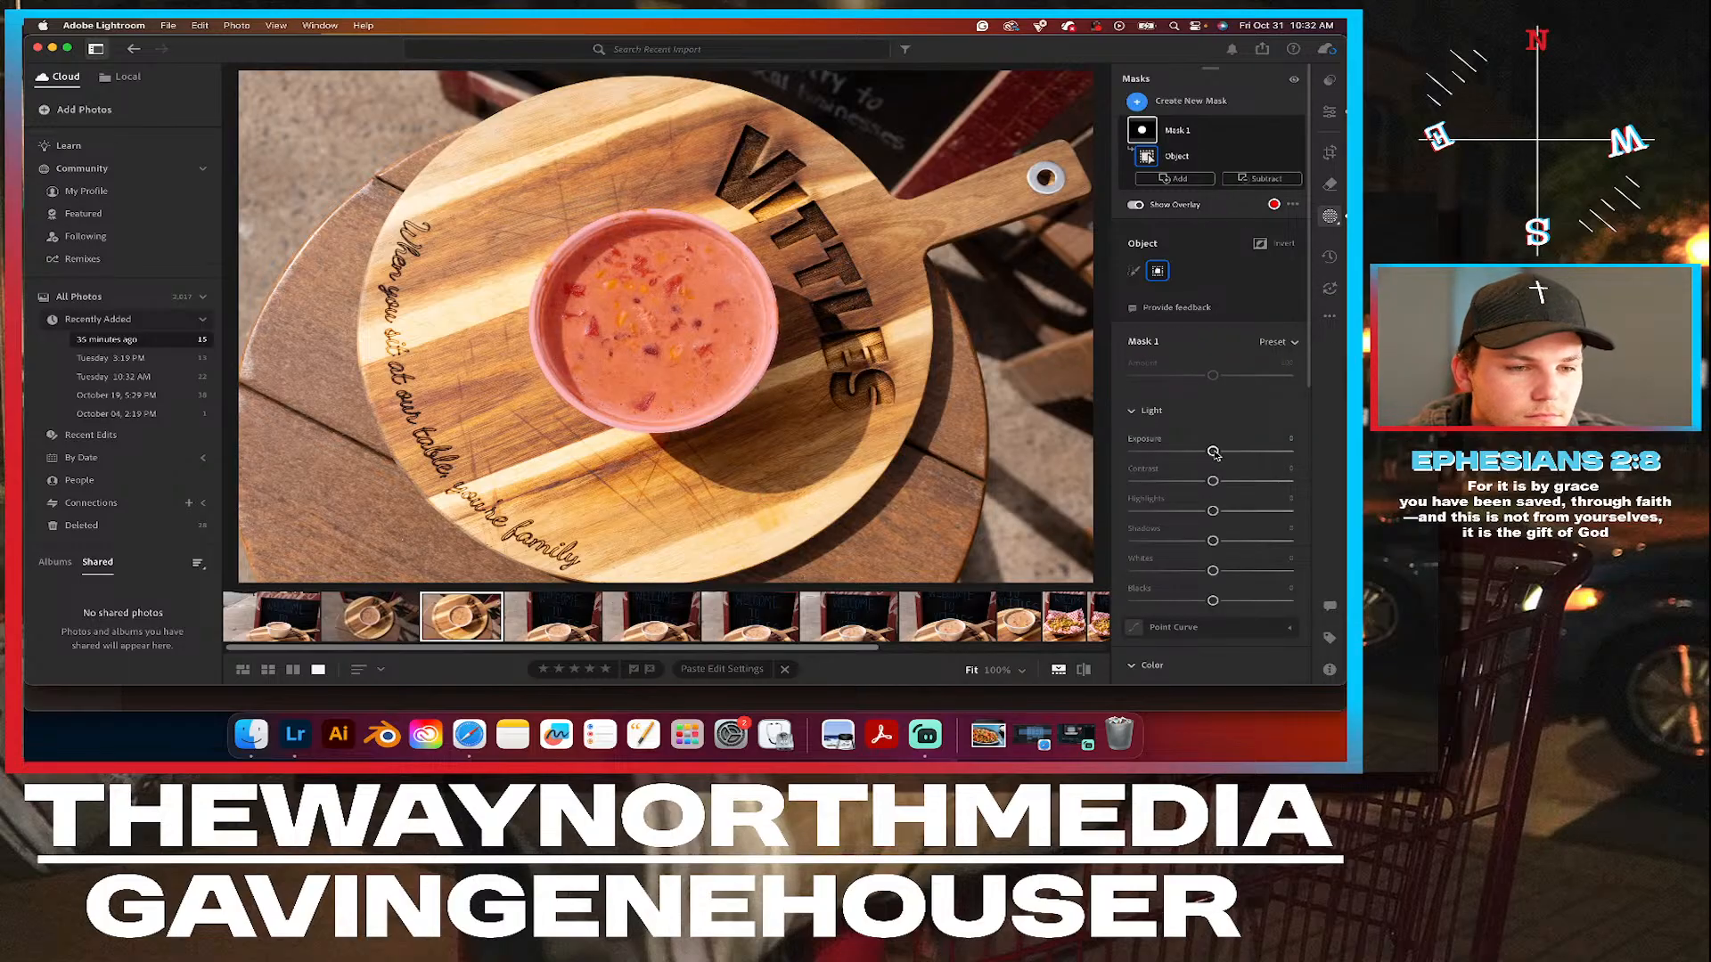
pyautogui.click(1280, 134)
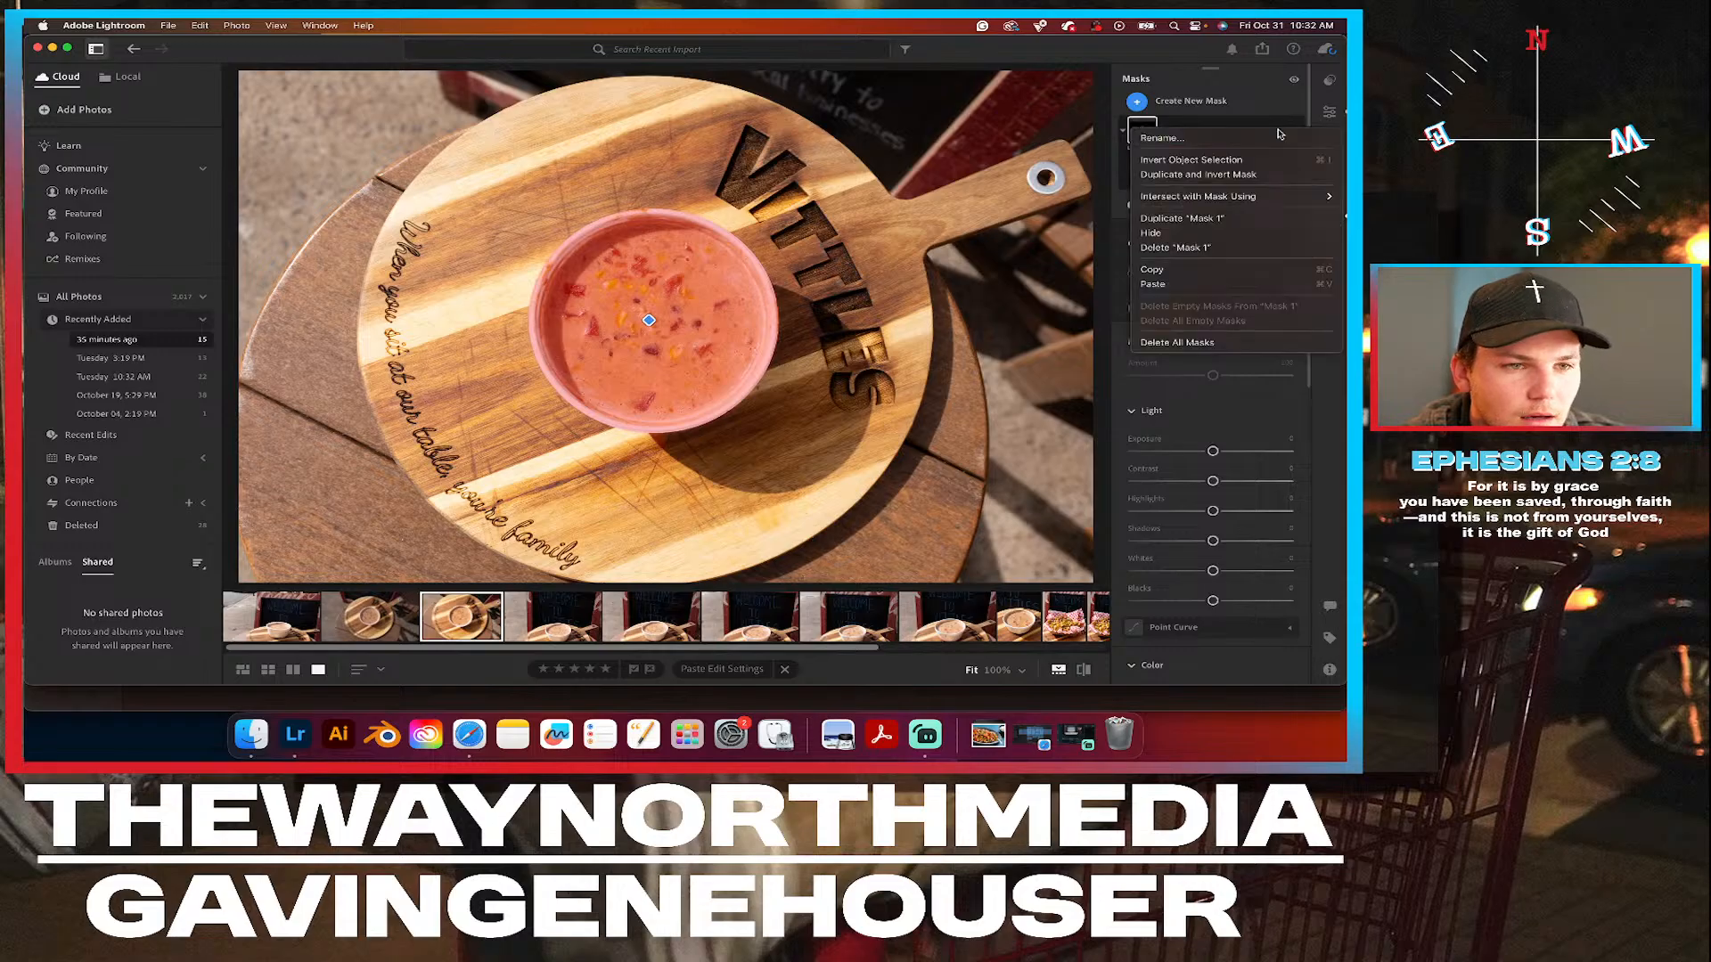
pyautogui.click(1226, 161)
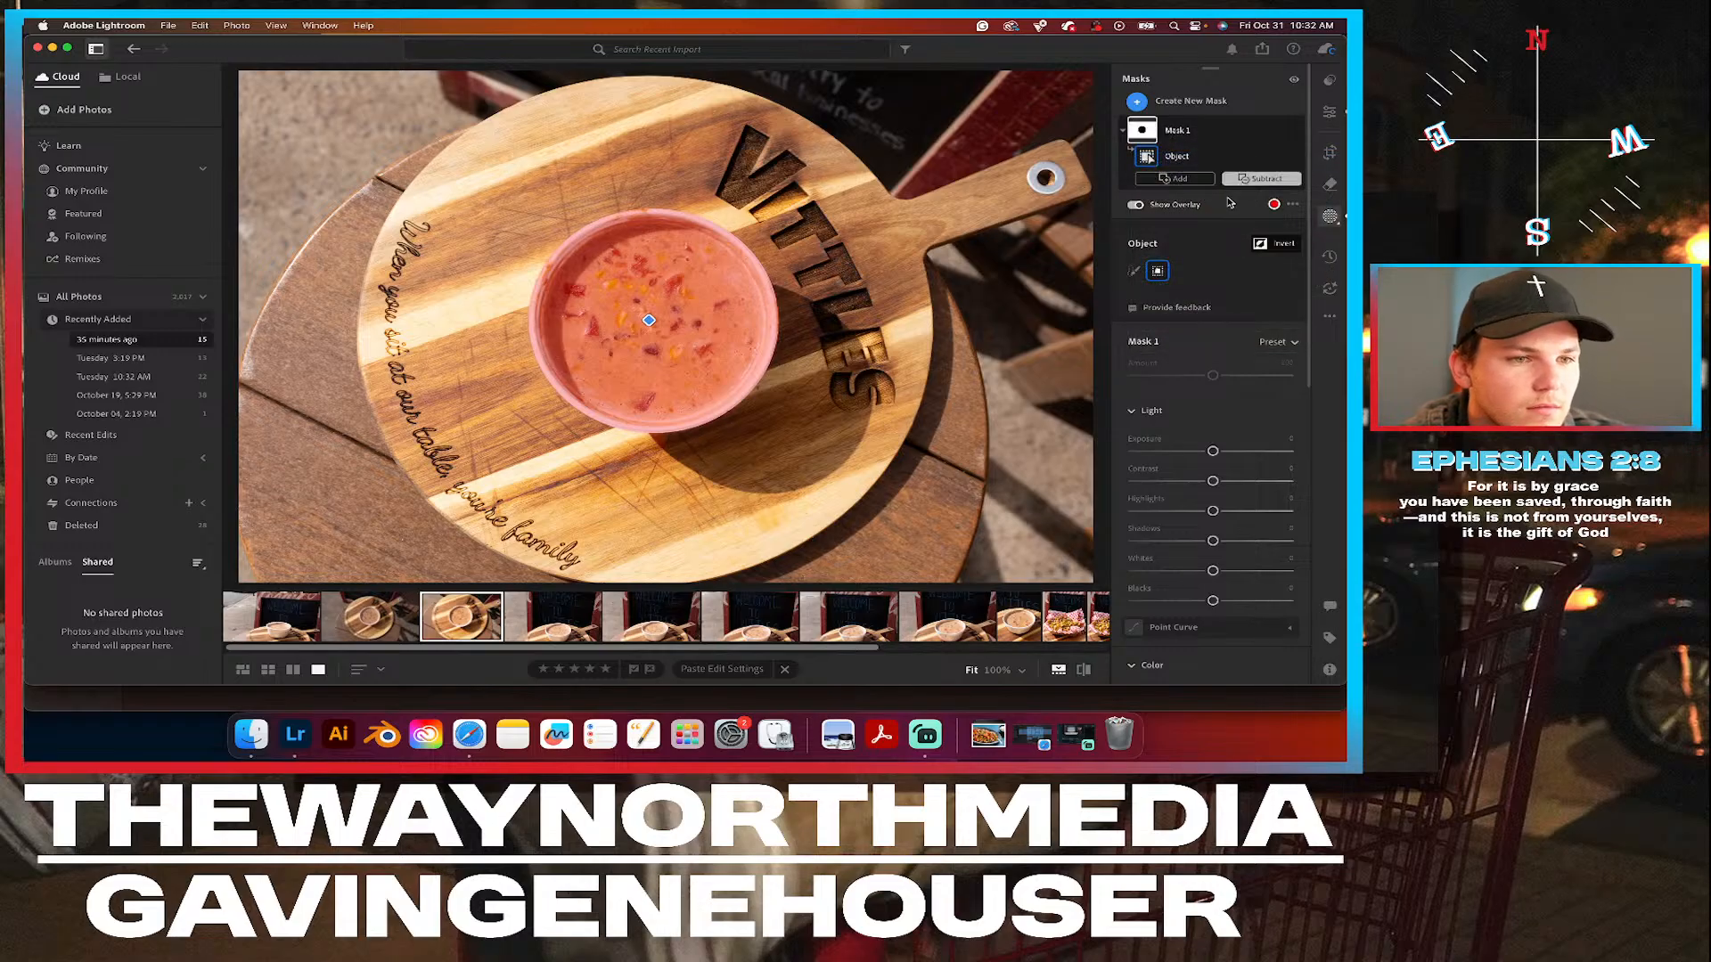
# Lower the exposure and highlights slightly in the inverted mask around the soup bowl.
pyautogui.moveTo(1212, 453); pyautogui.dragTo(1209, 453)
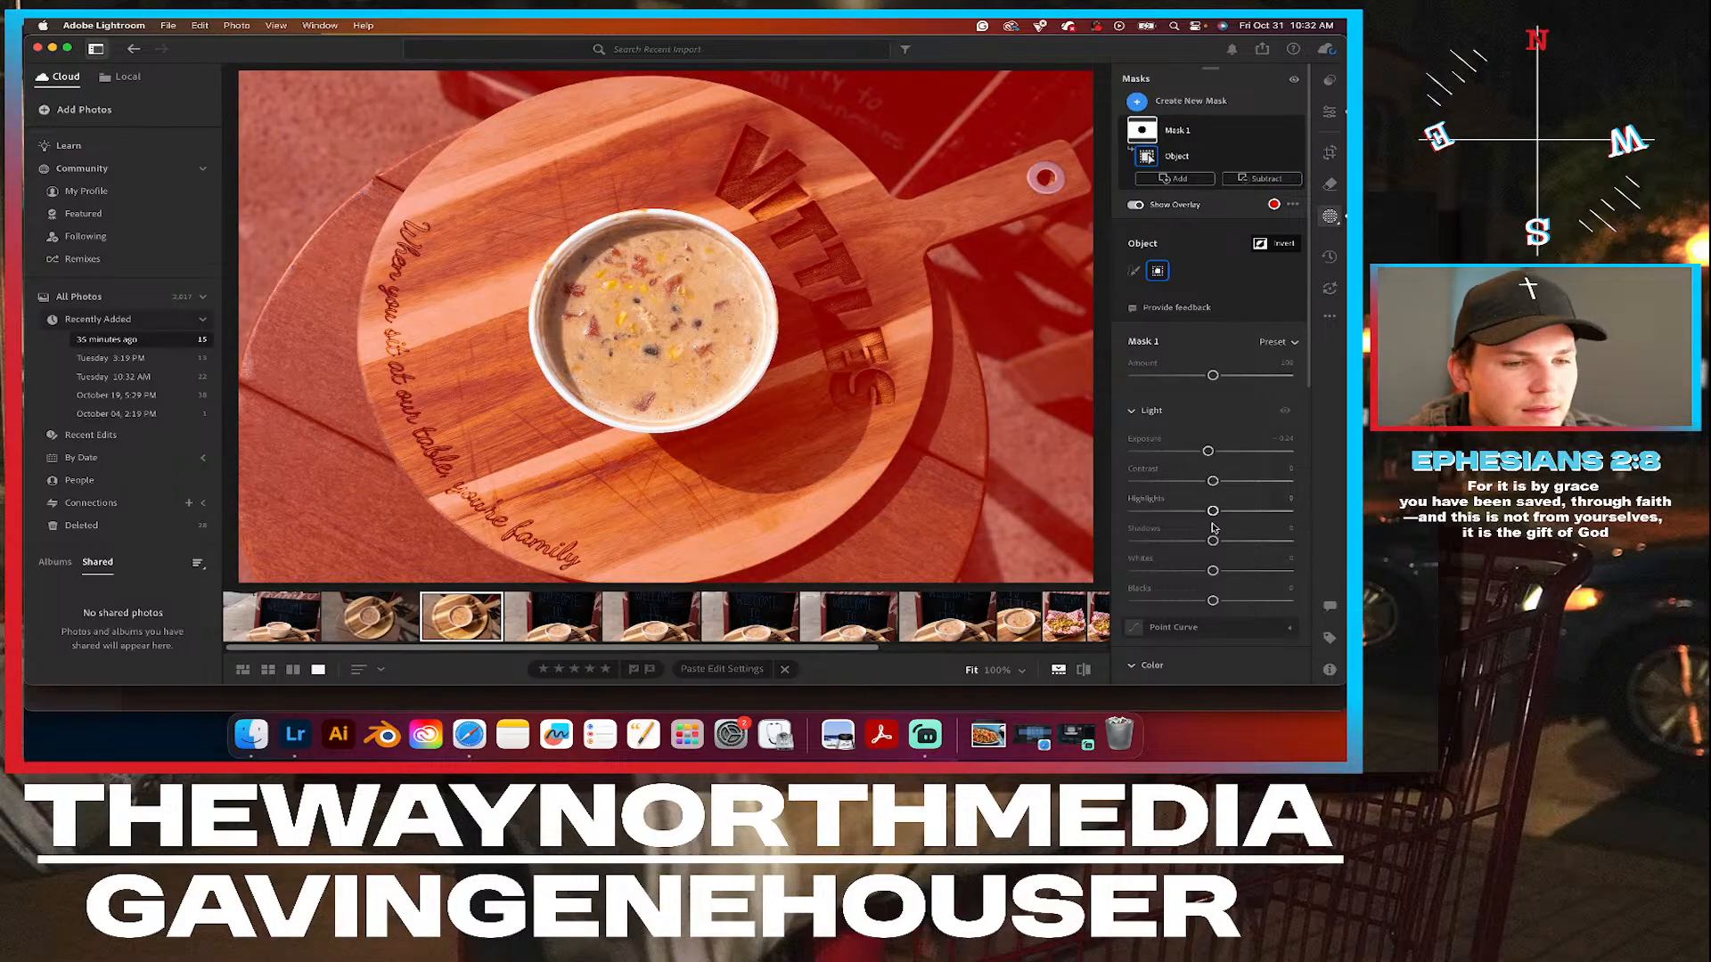
pyautogui.moveTo(1213, 511); pyautogui.dragTo(1201, 511)
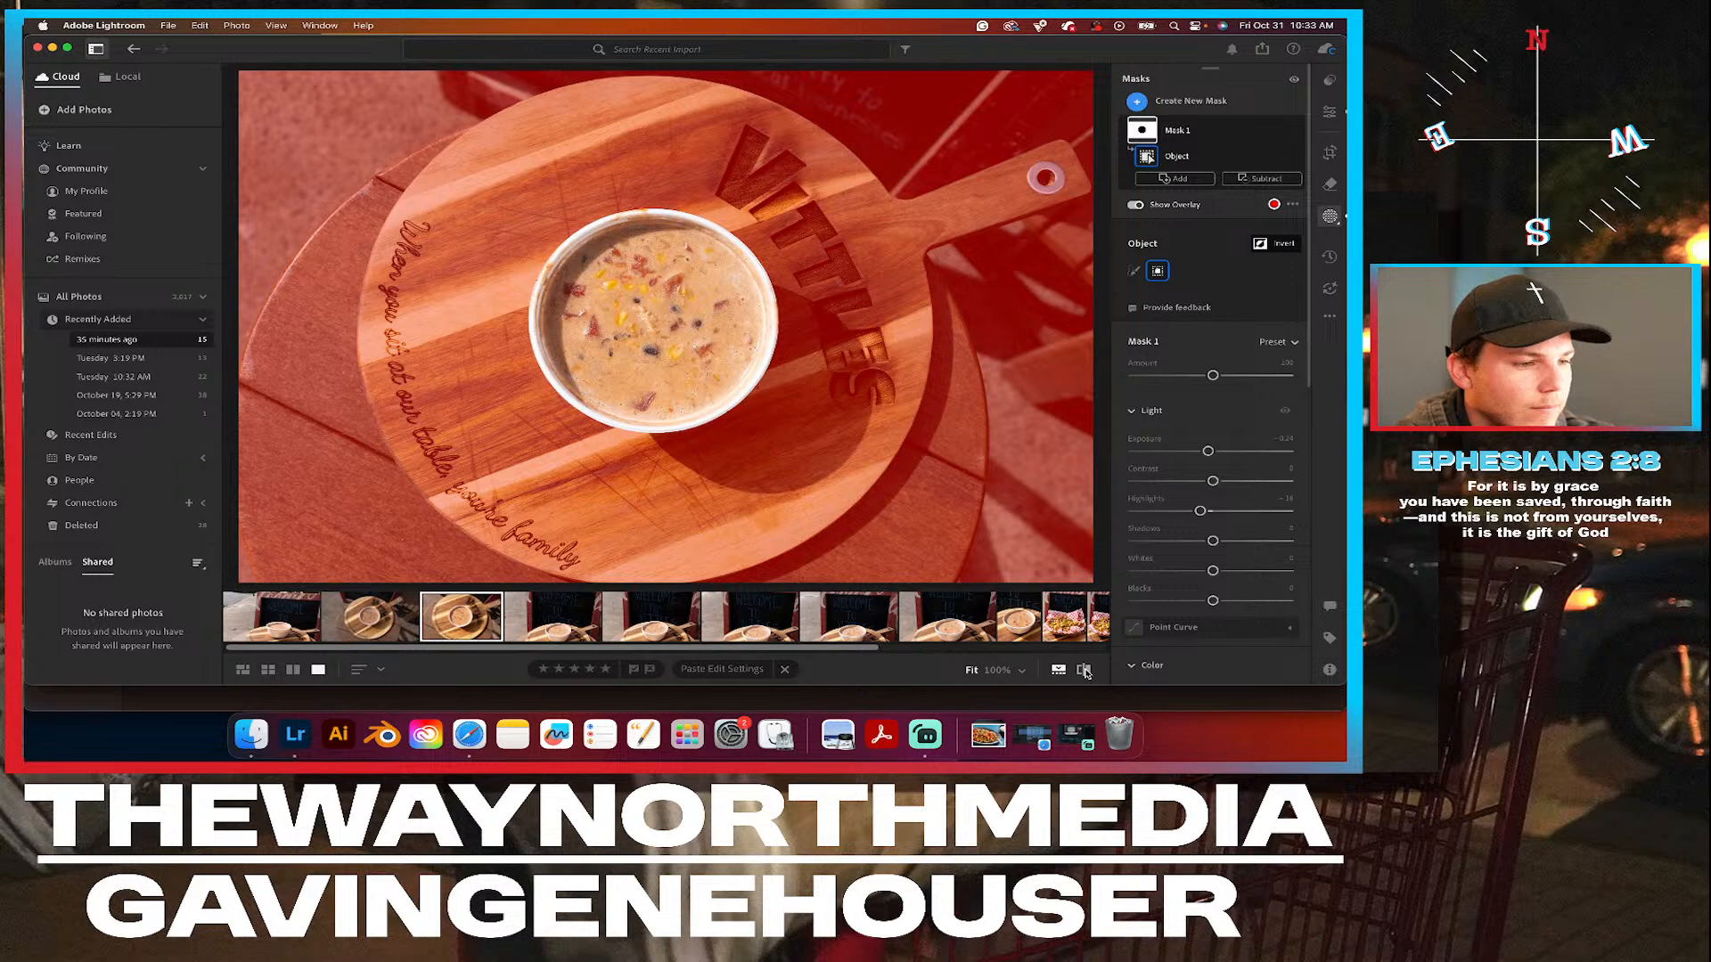
# Compare the overhead soup photo before and after the edits, with and without the mask overlay.
pyautogui.click(1084, 671)
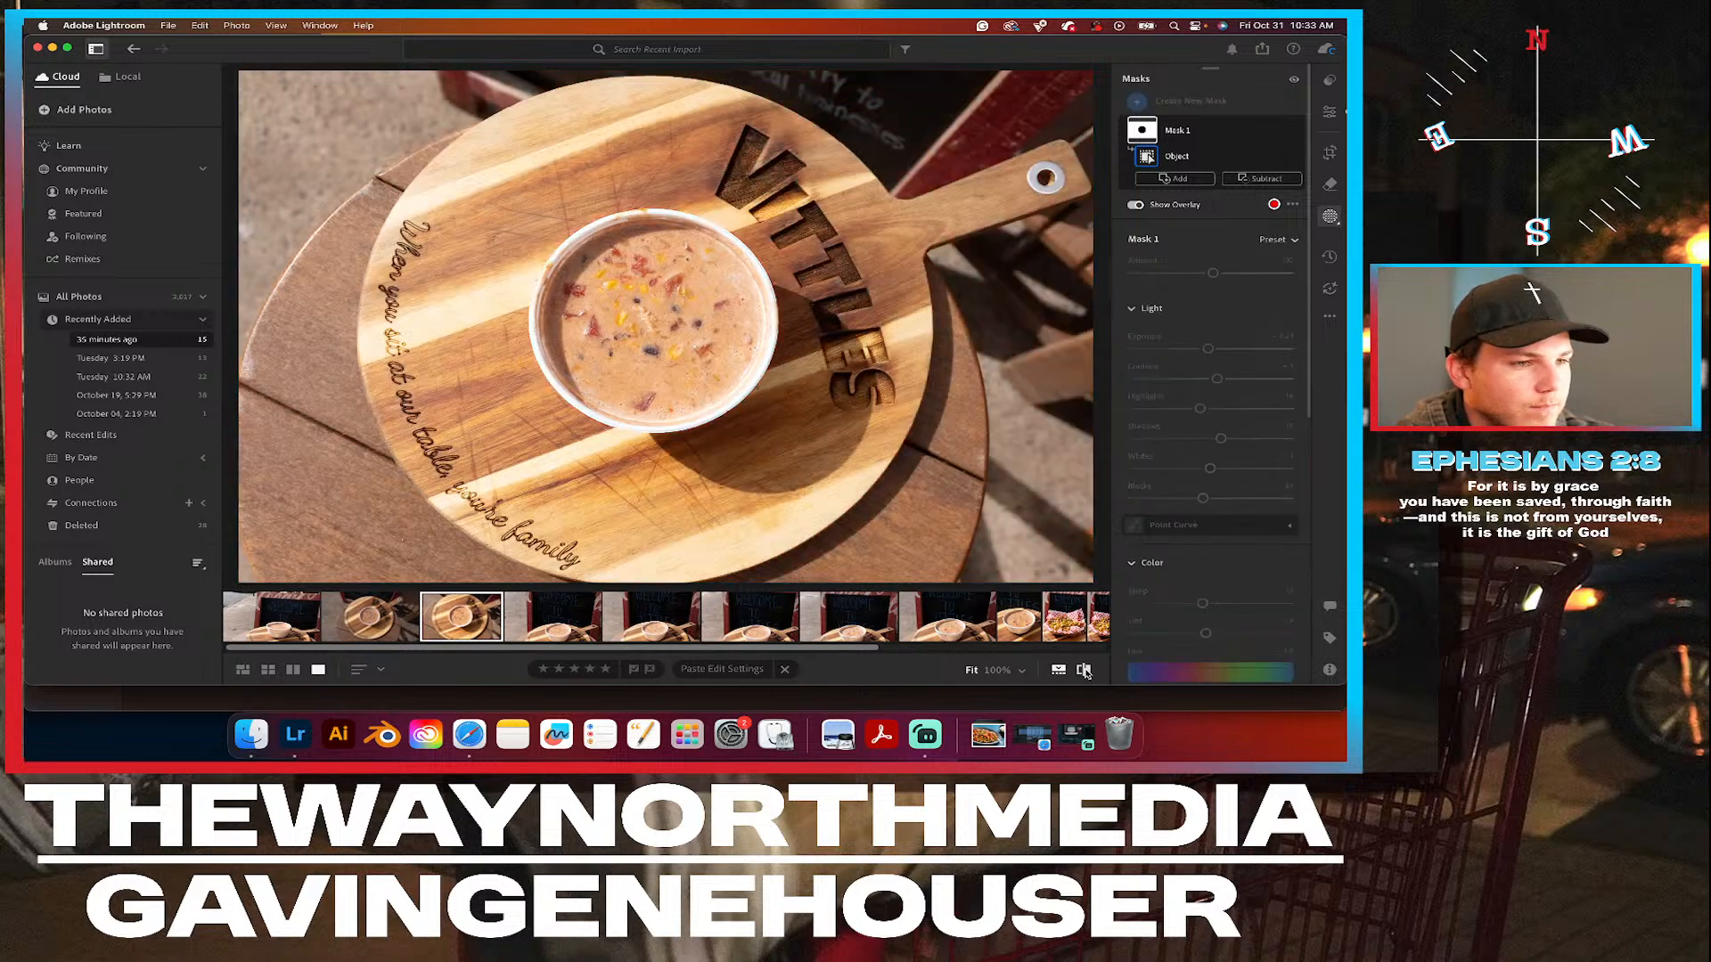
pyautogui.click(1084, 670)
pyautogui.click(1084, 671)
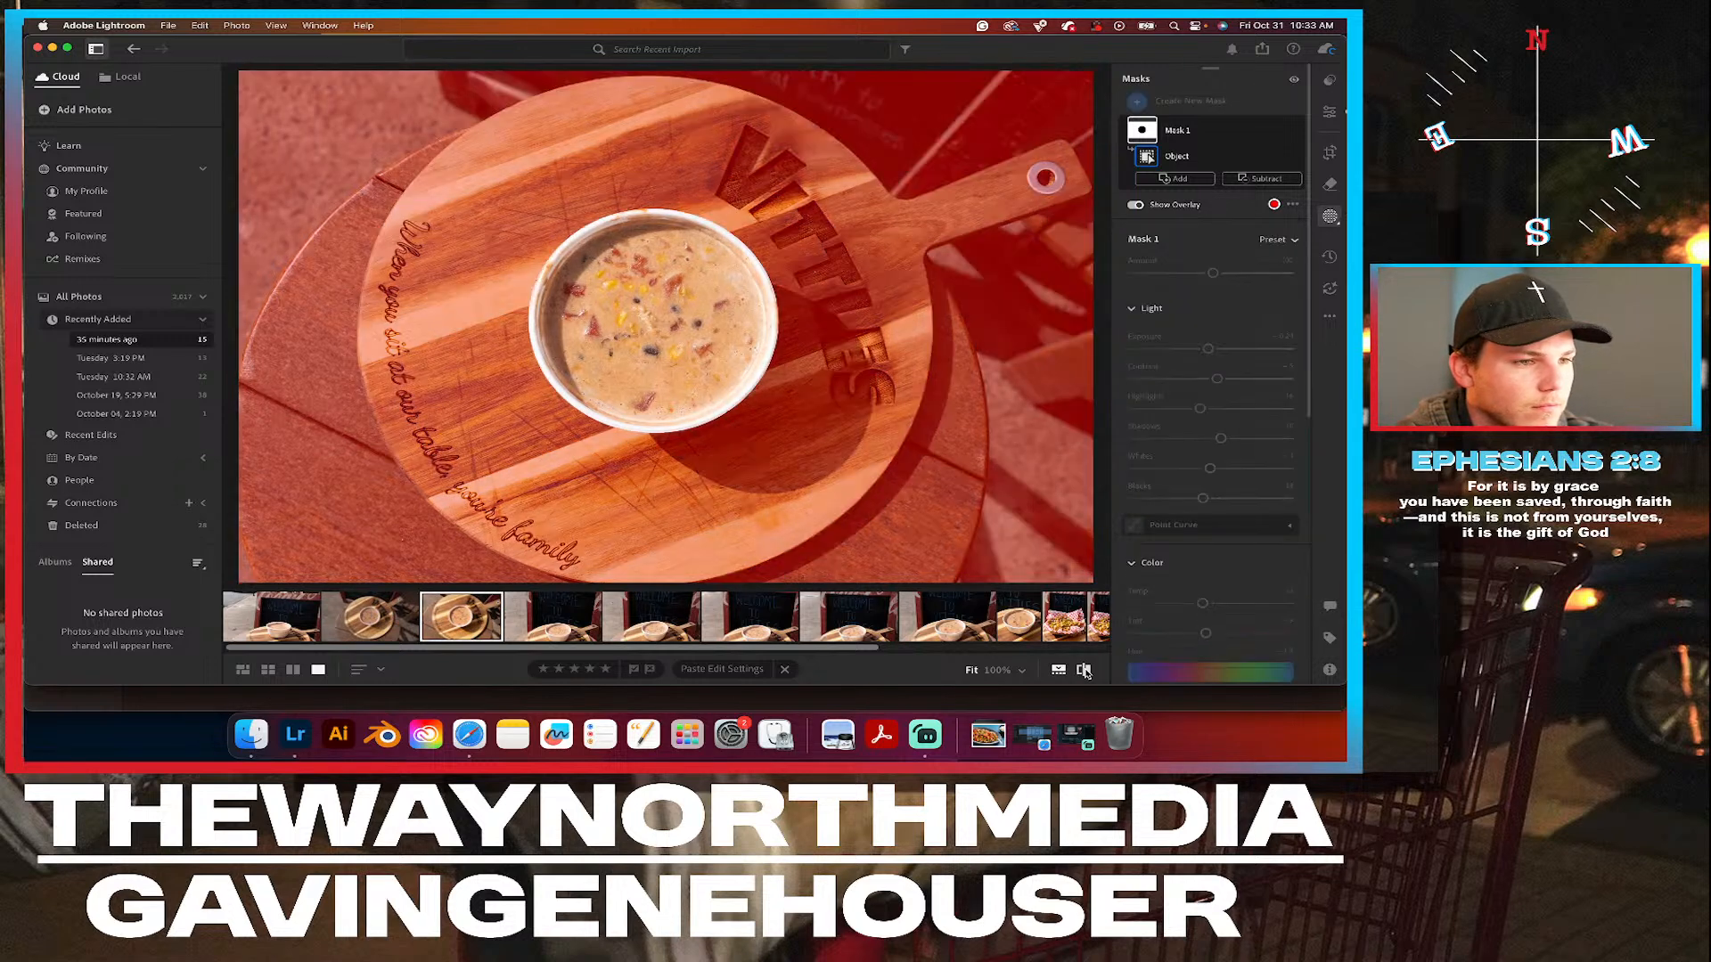
pyautogui.click(1326, 114)
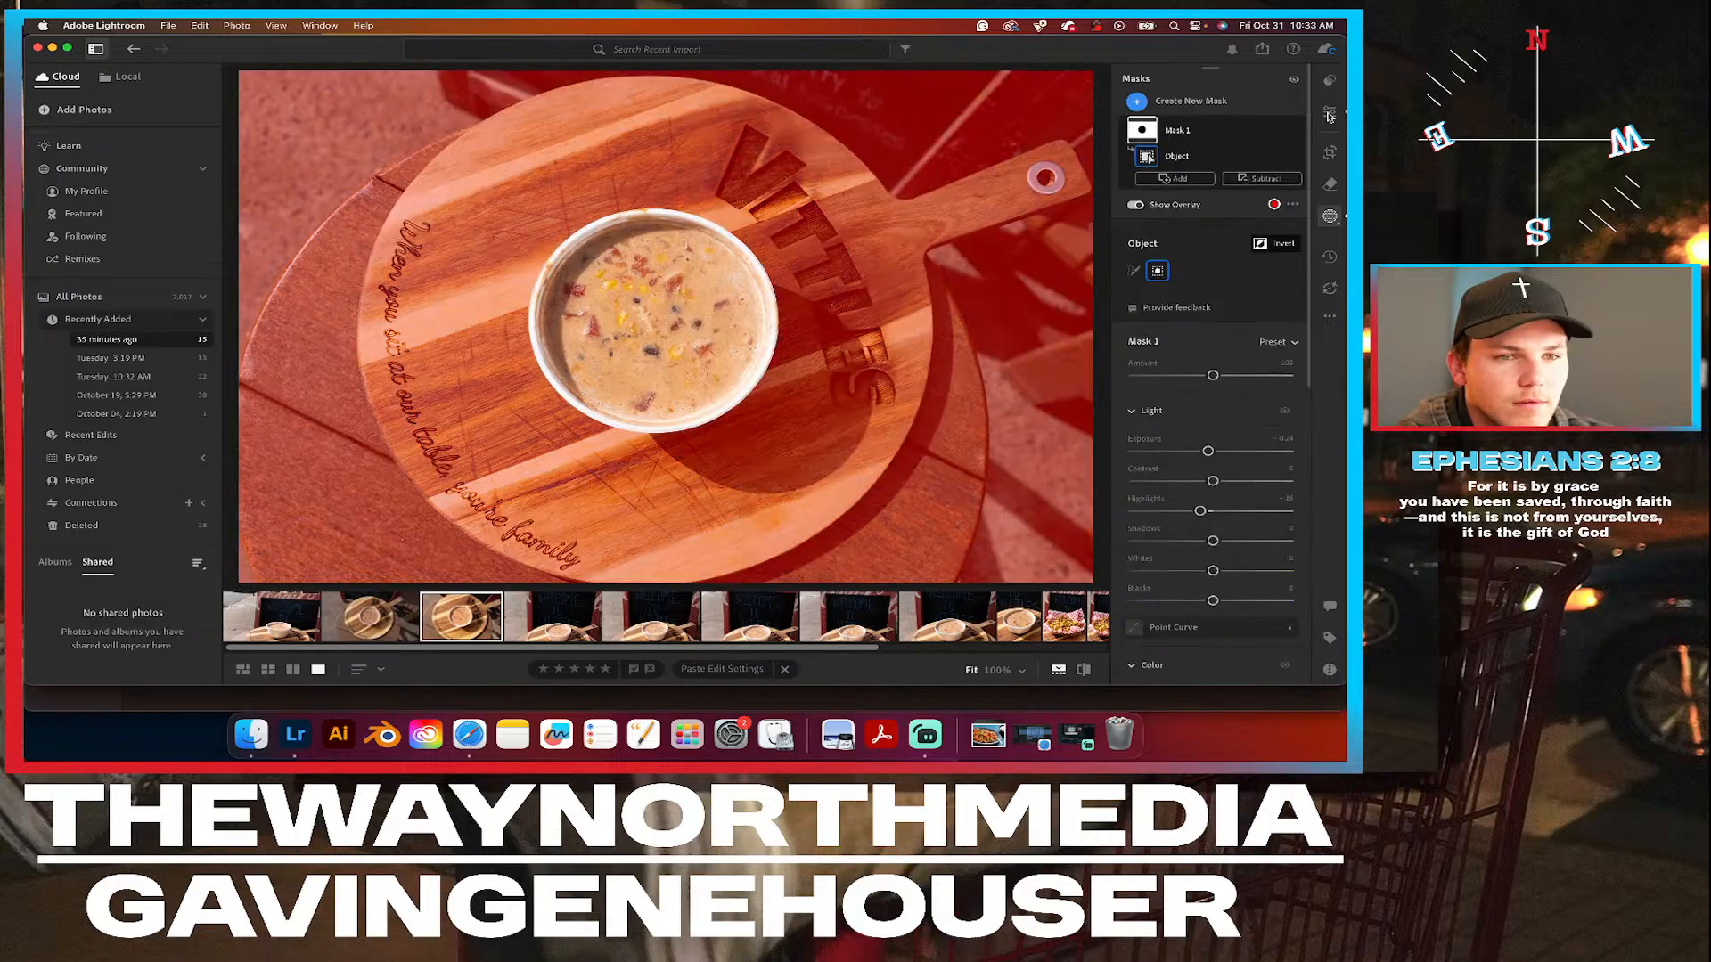
pyautogui.click(1330, 115)
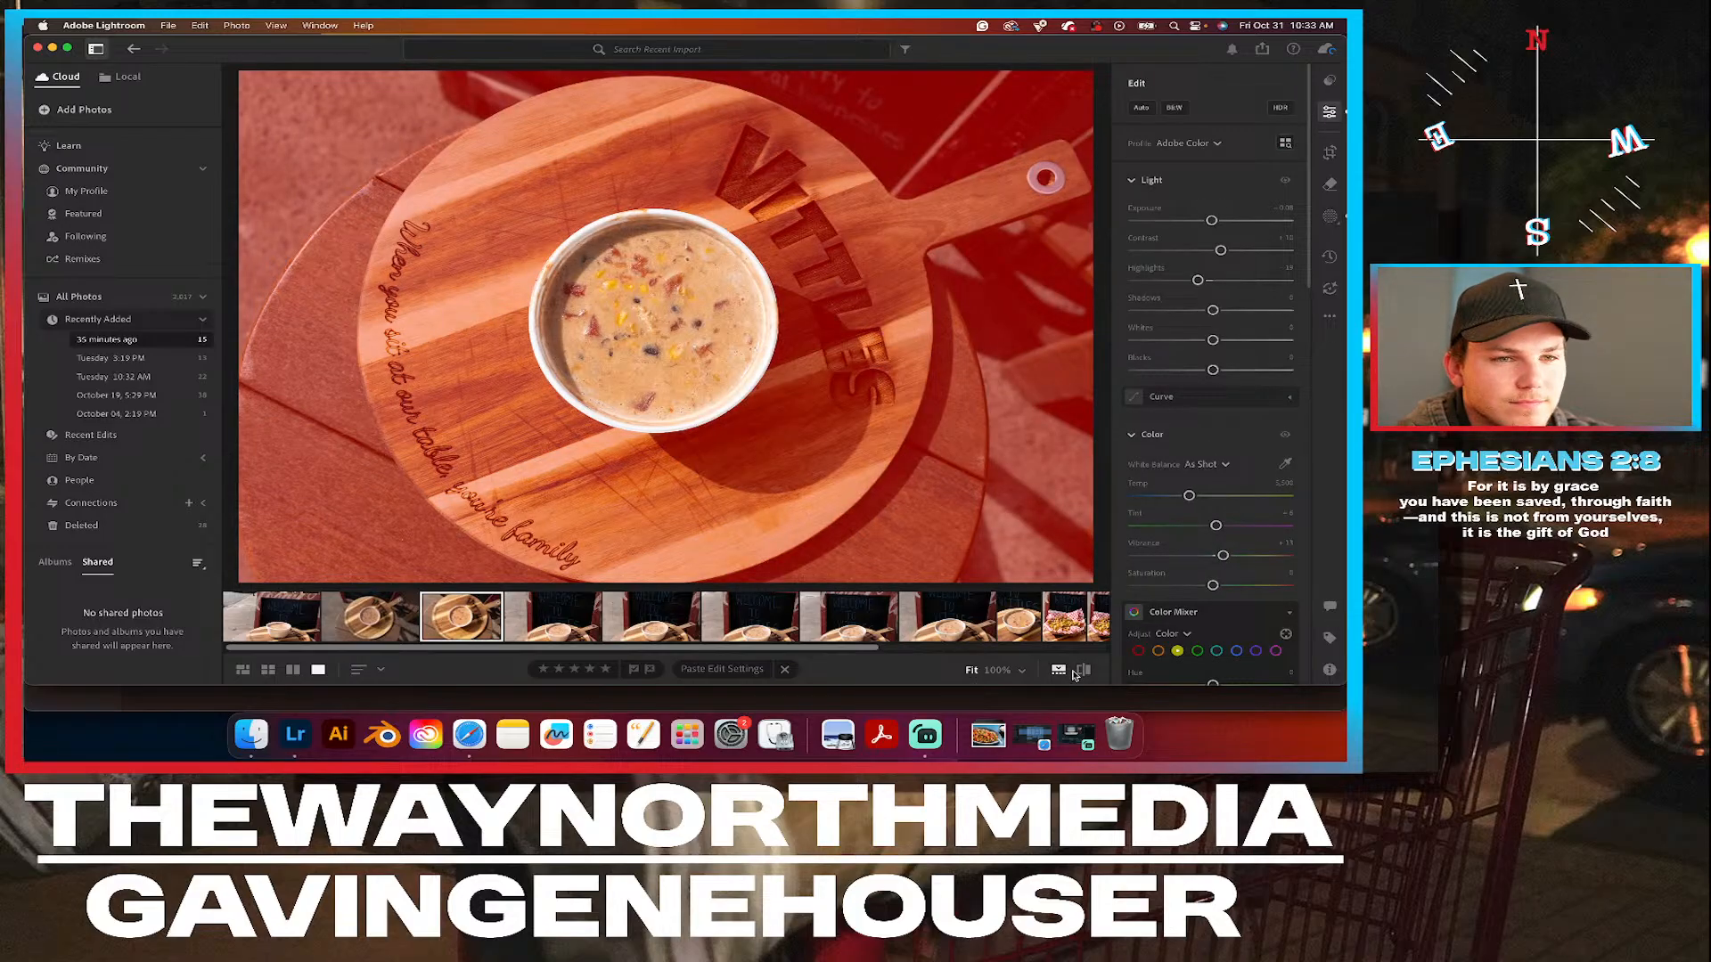
pyautogui.click(1084, 671)
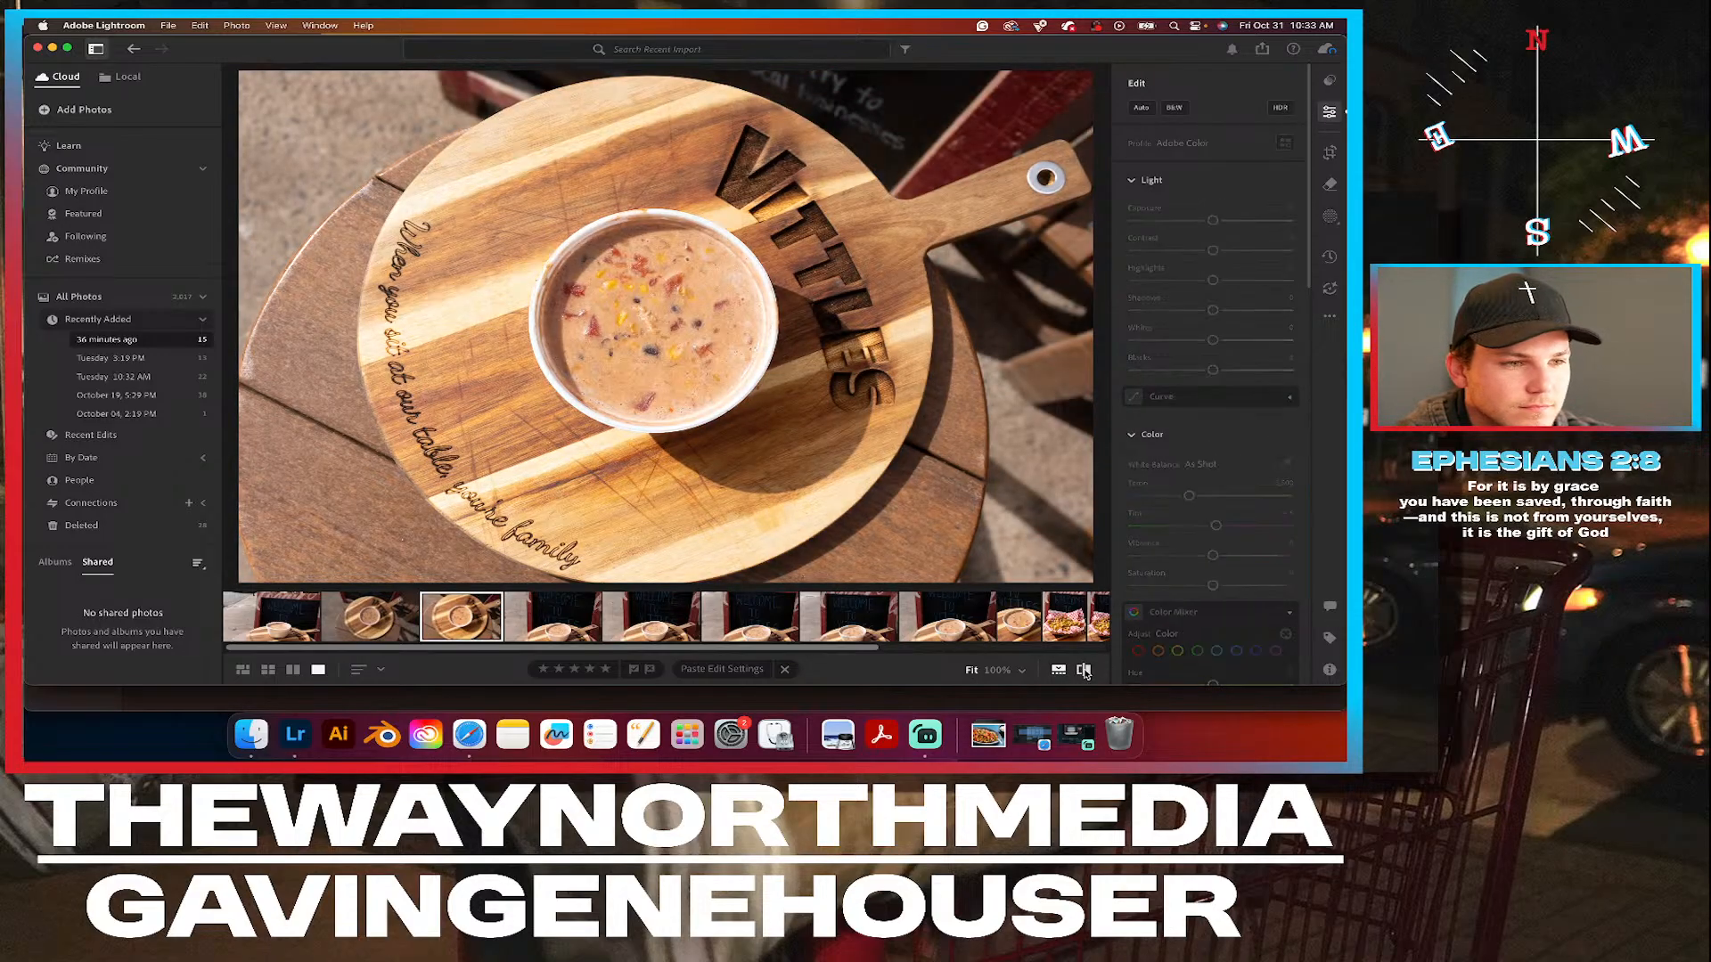
pyautogui.click(1085, 671)
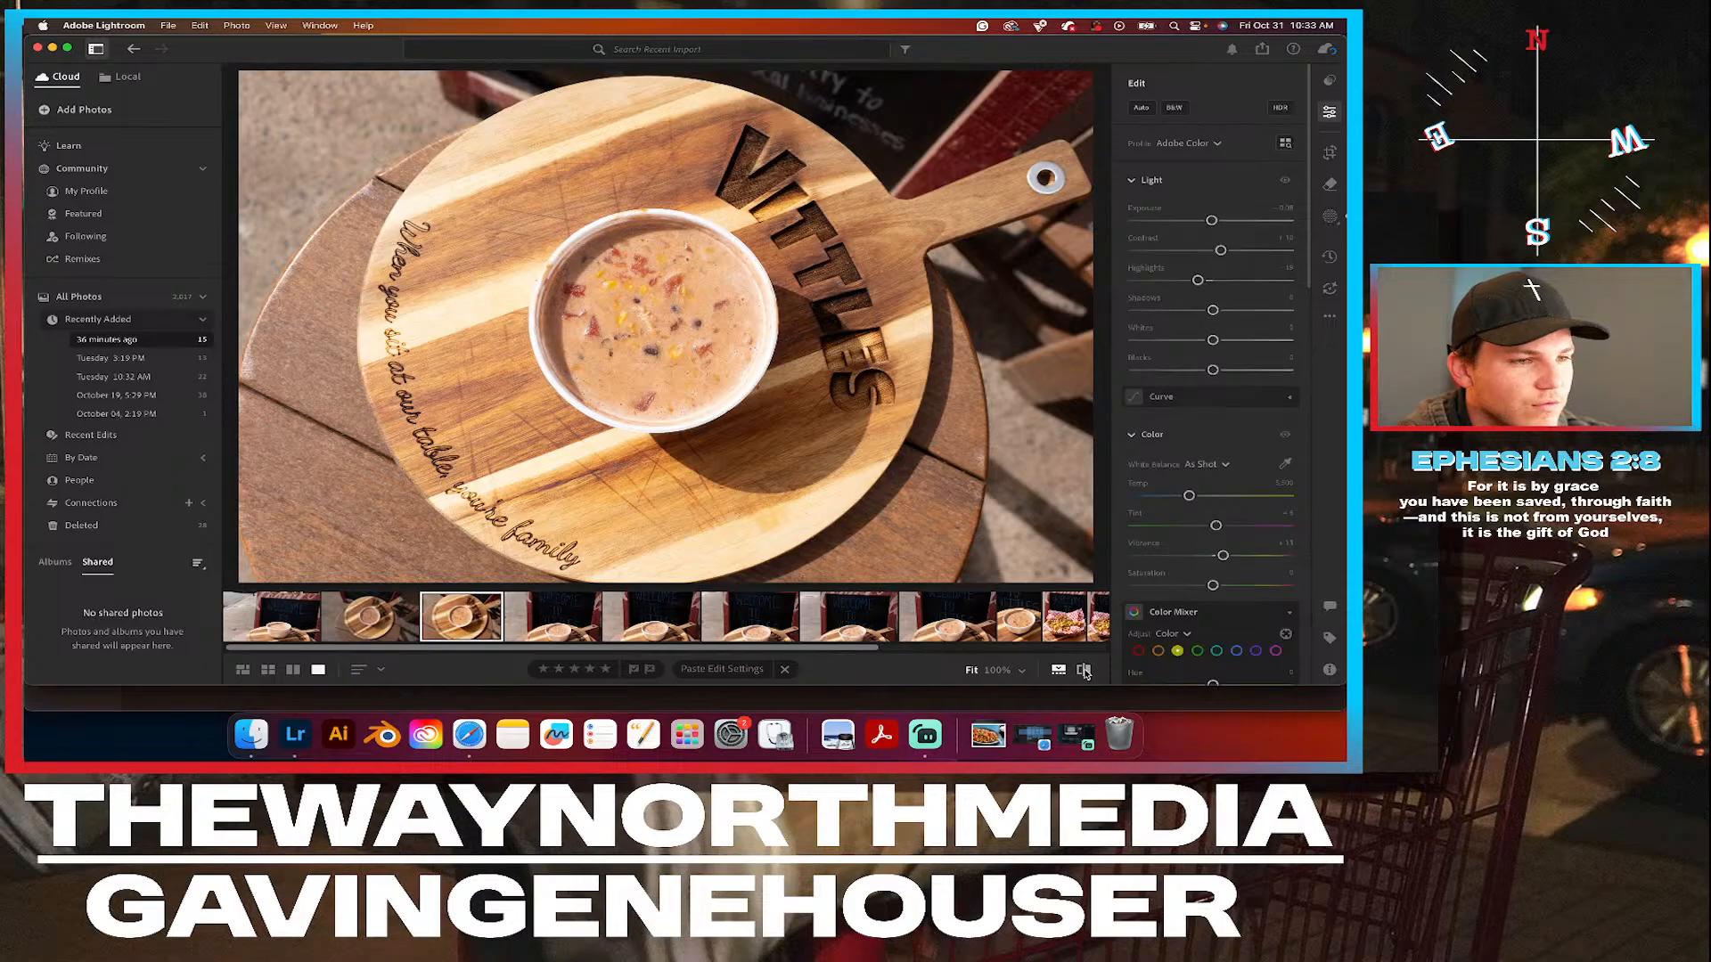
pyautogui.click(1084, 671)
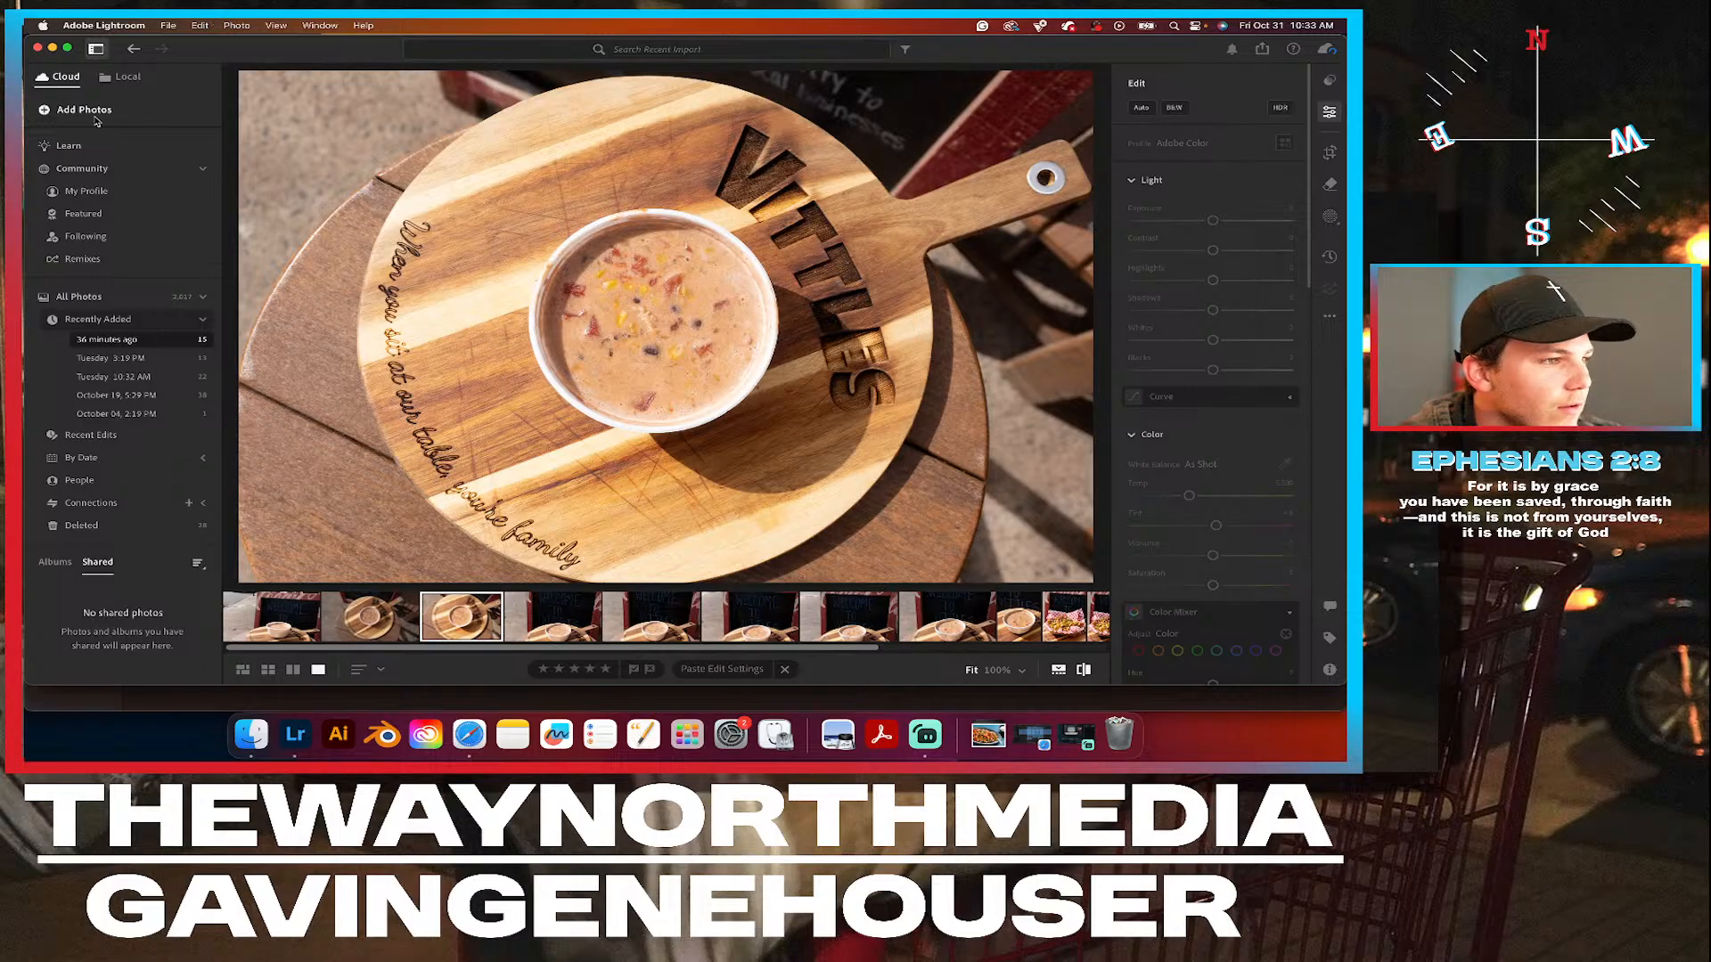
# Export the six latest food photos in Recent Edits as JPG (Large) to the Lightroom Saved Photos folder.
pyautogui.click(112, 436)
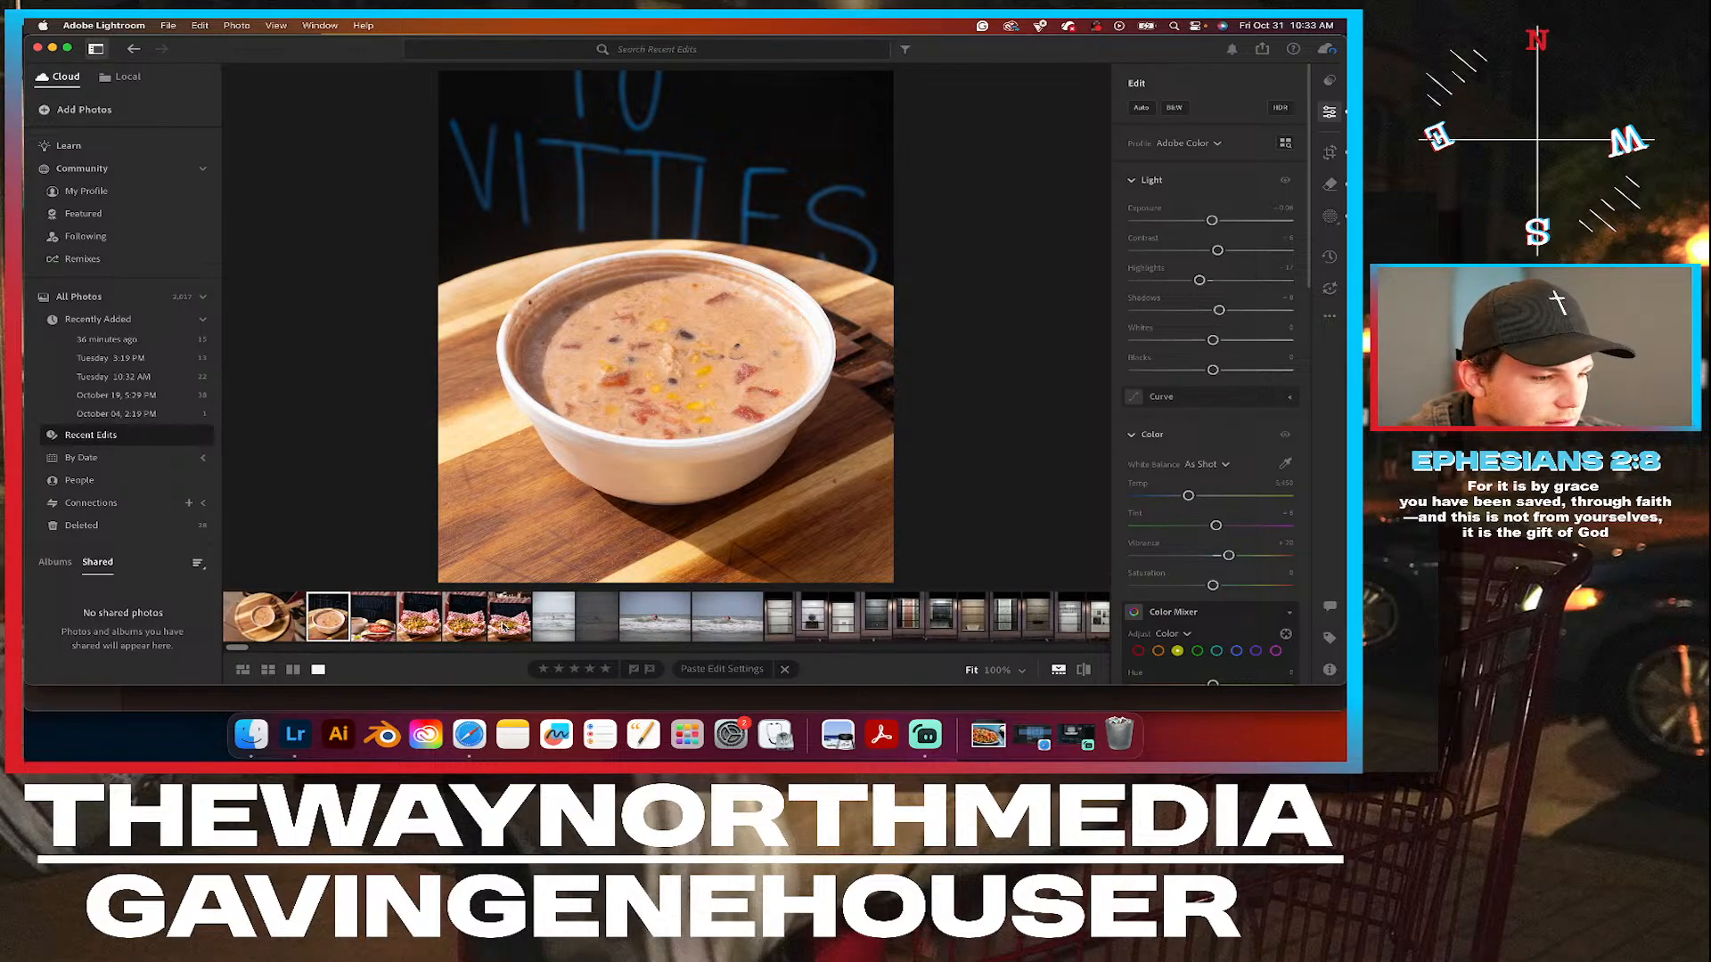
pyautogui.click(504, 627)
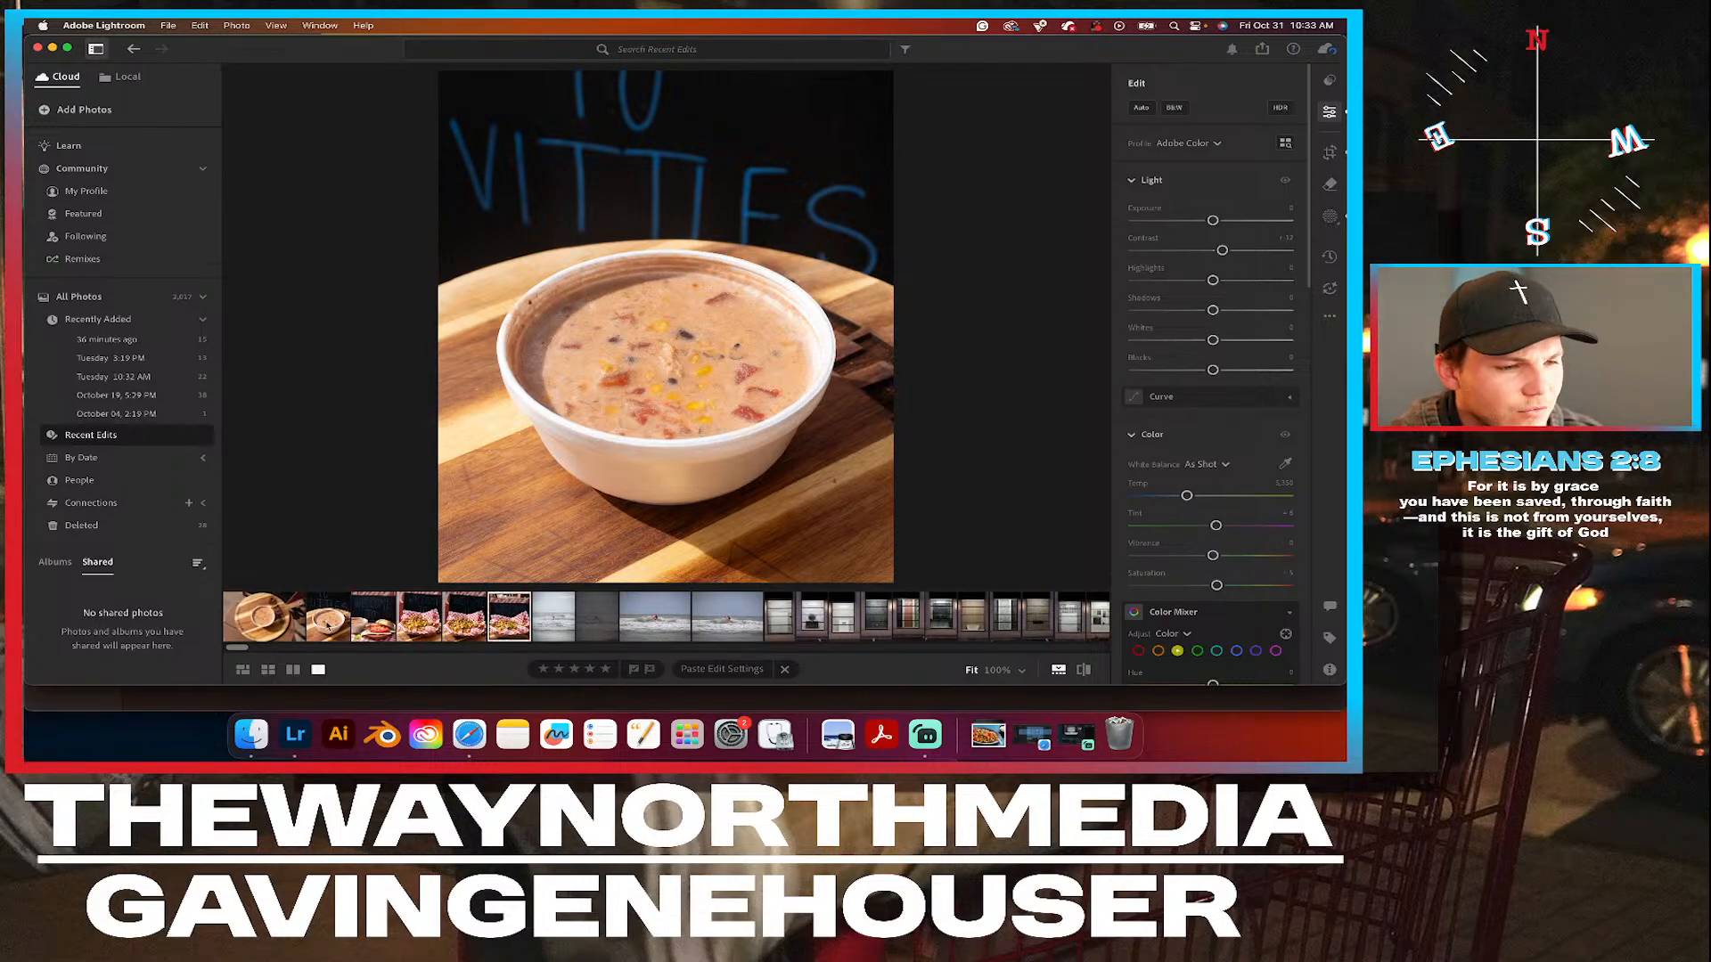
pyautogui.keyDown('shift'); pyautogui.click(263, 606); pyautogui.keyUp('shift')
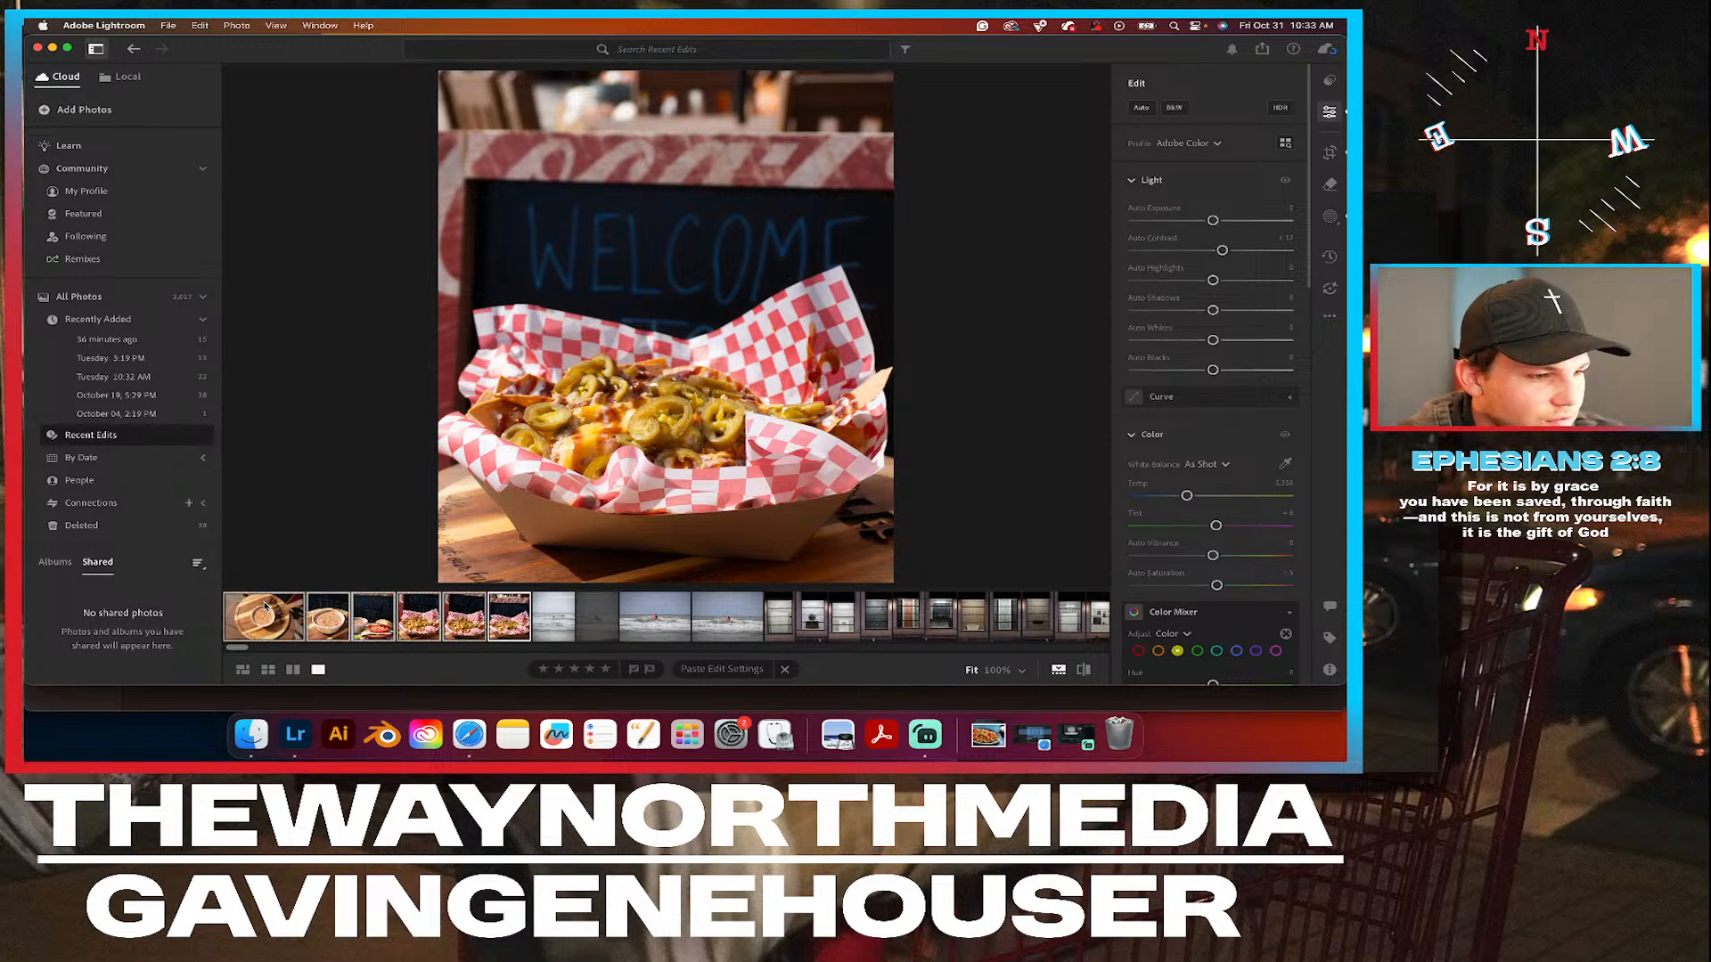
pyautogui.rightClick(361, 609)
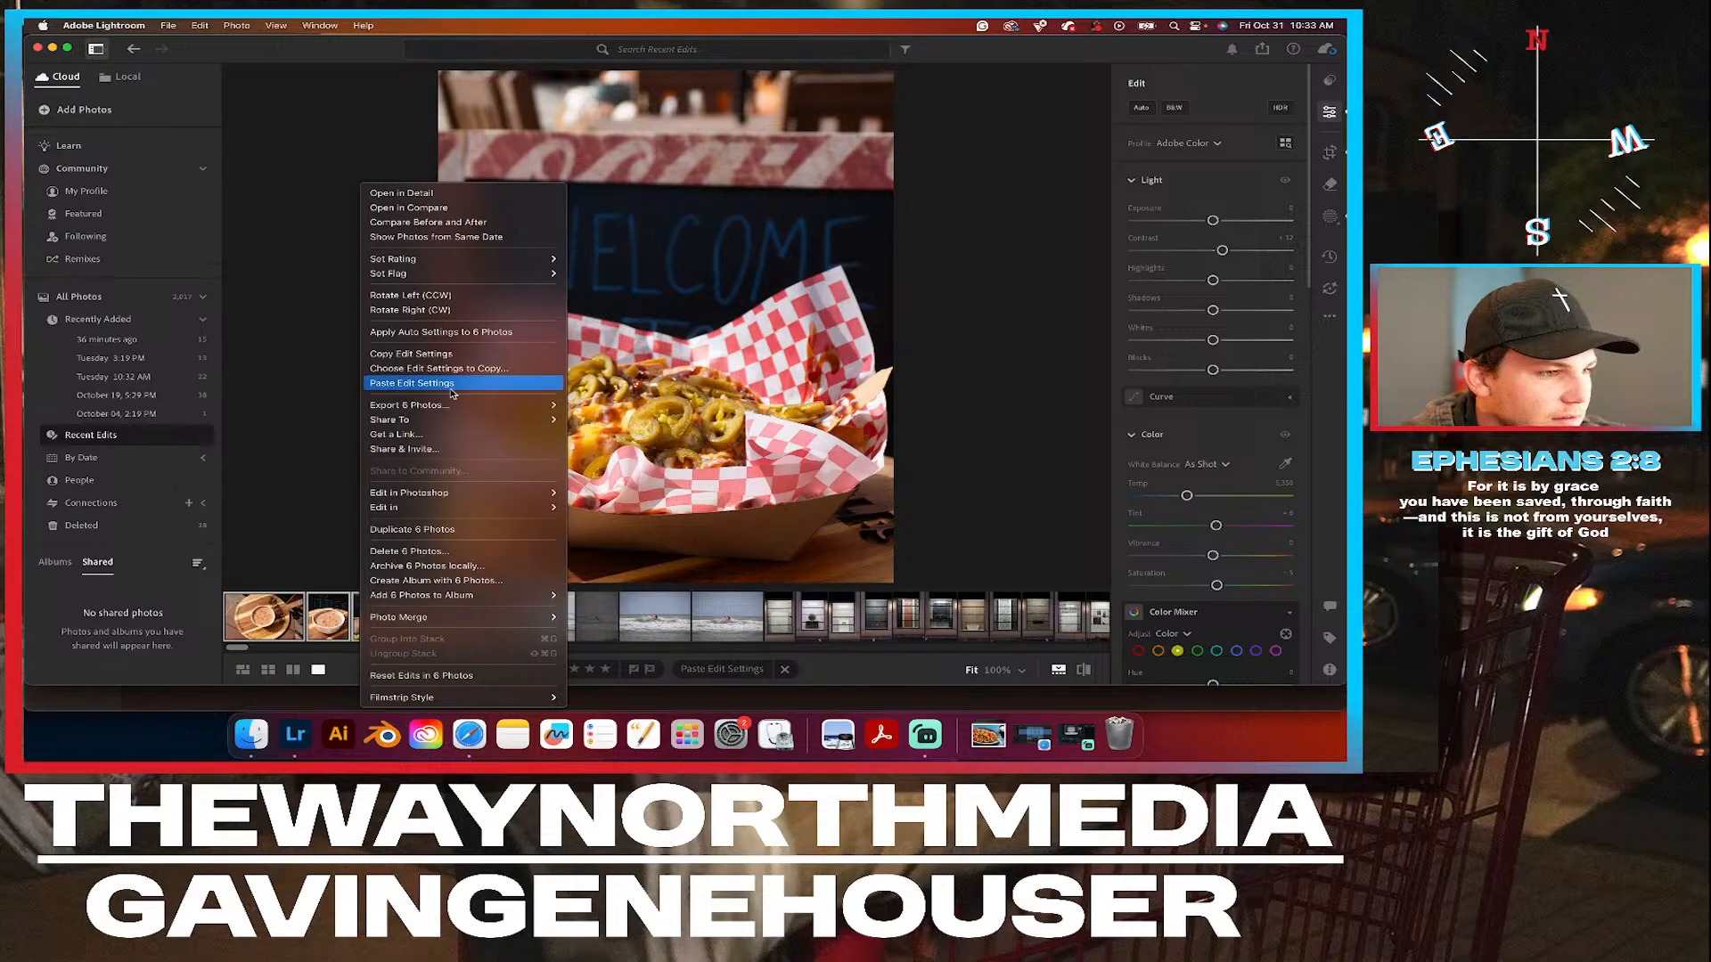
pyautogui.moveTo(452, 412)
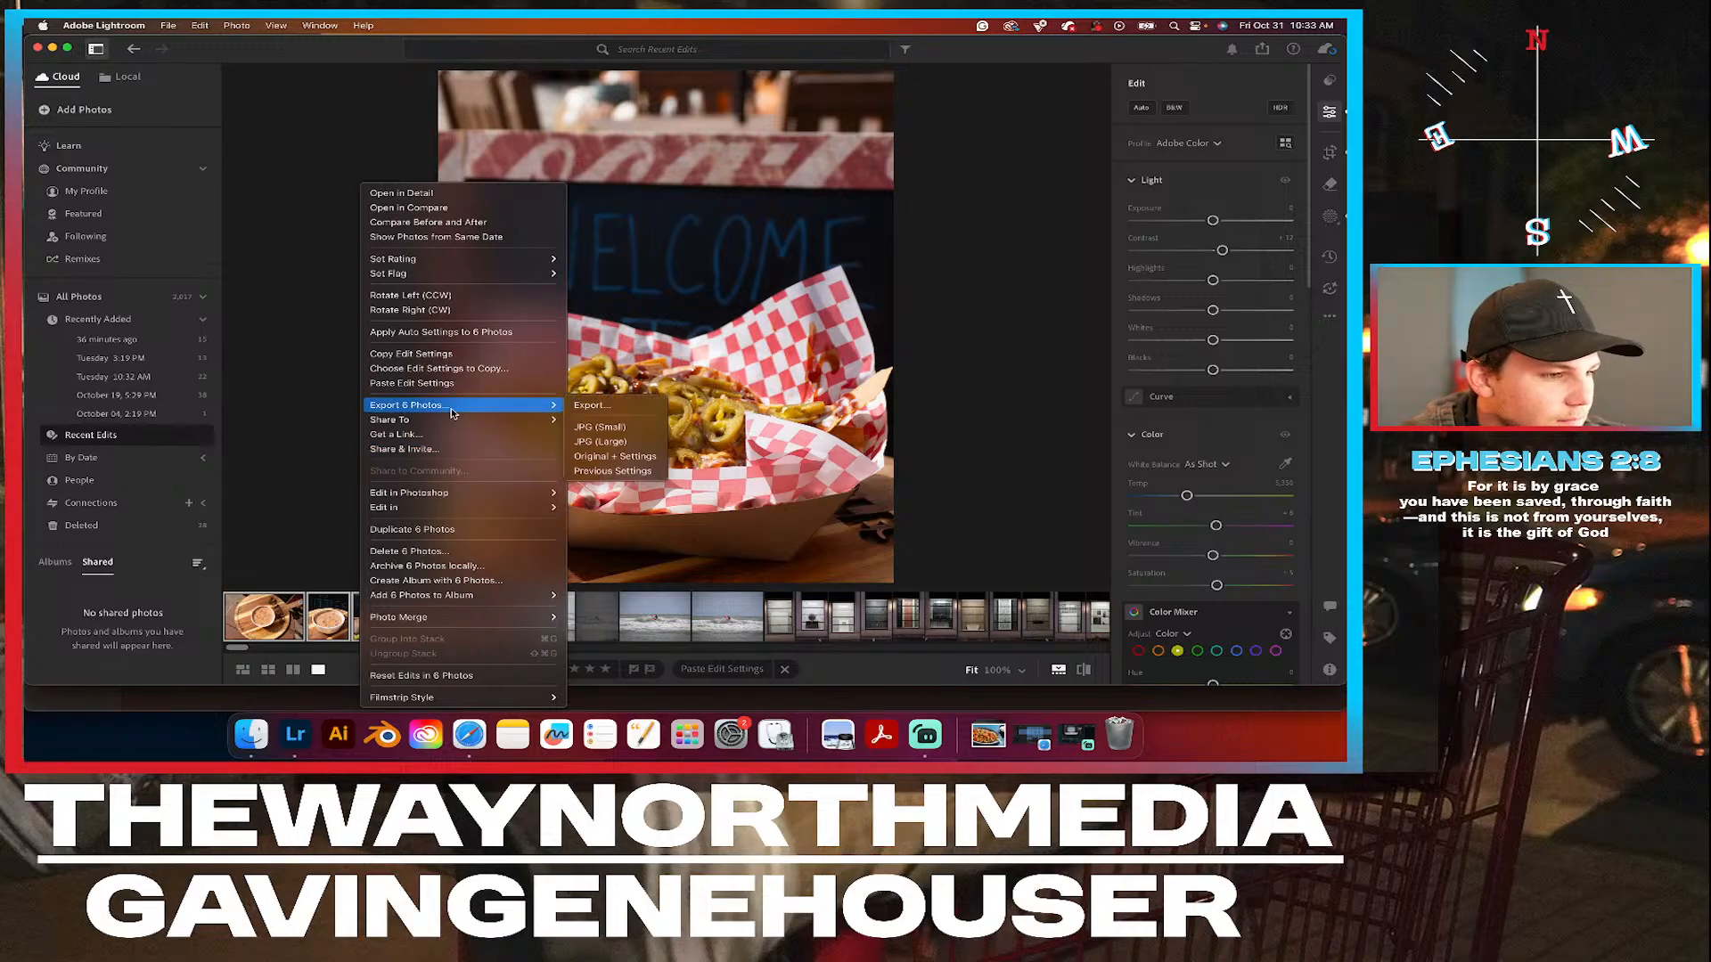
pyautogui.click(638, 443)
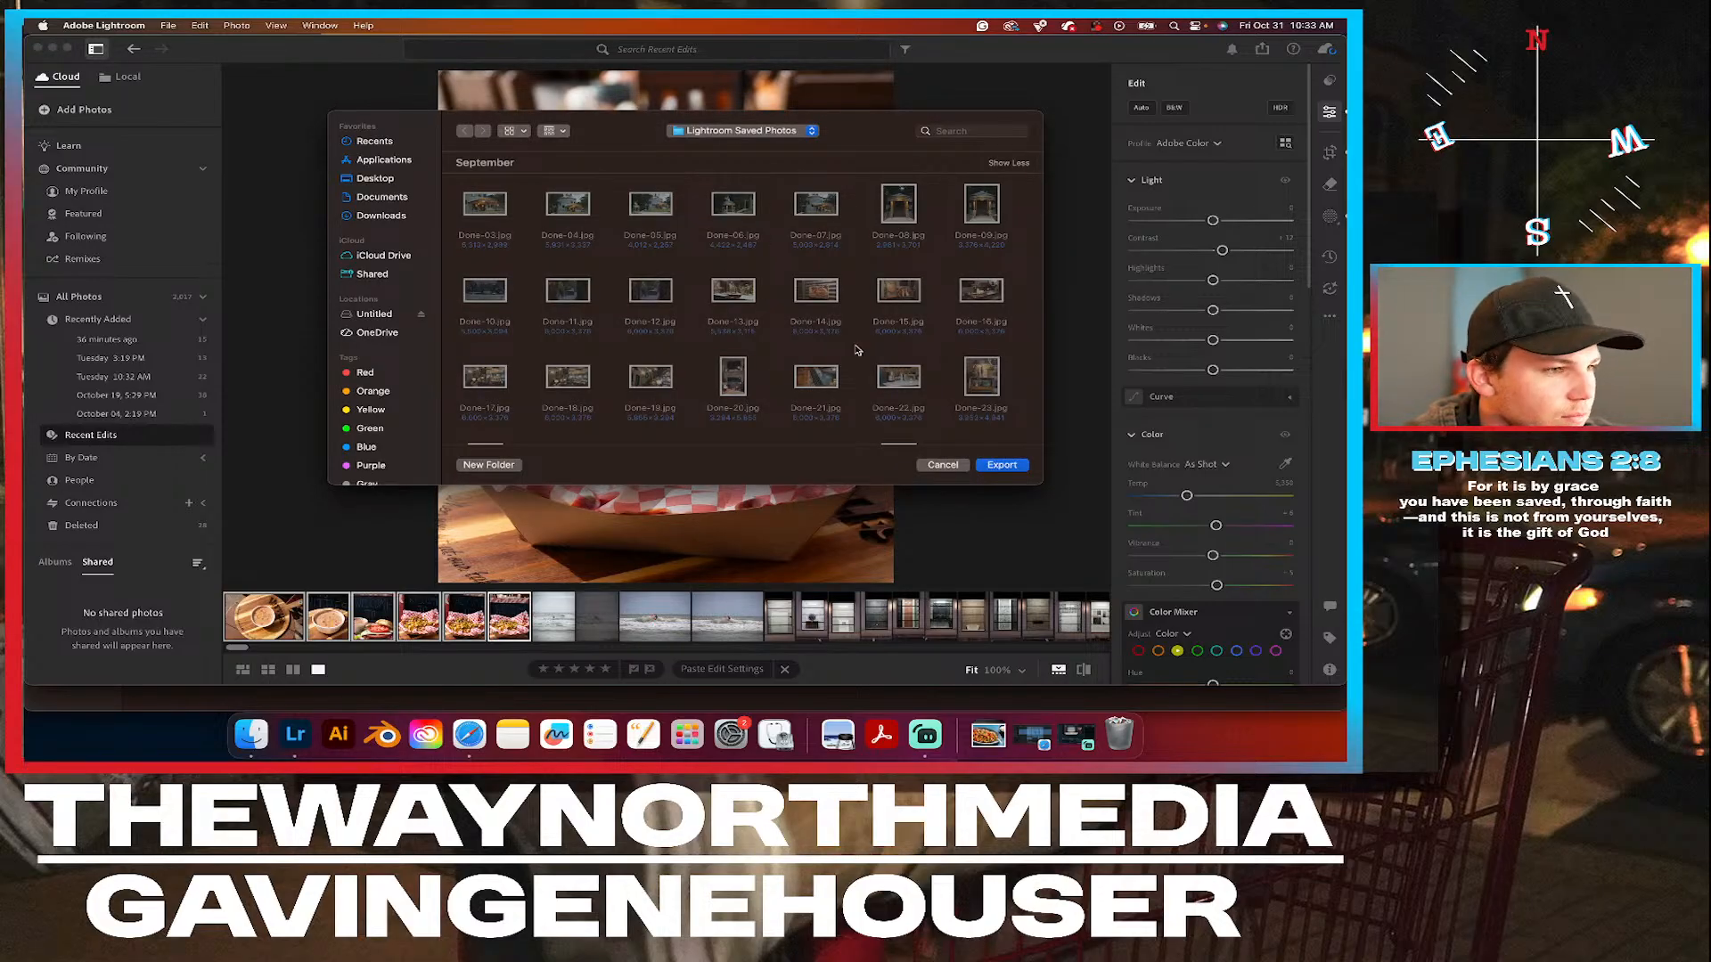
pyautogui.scroll(-15, 855, 350)
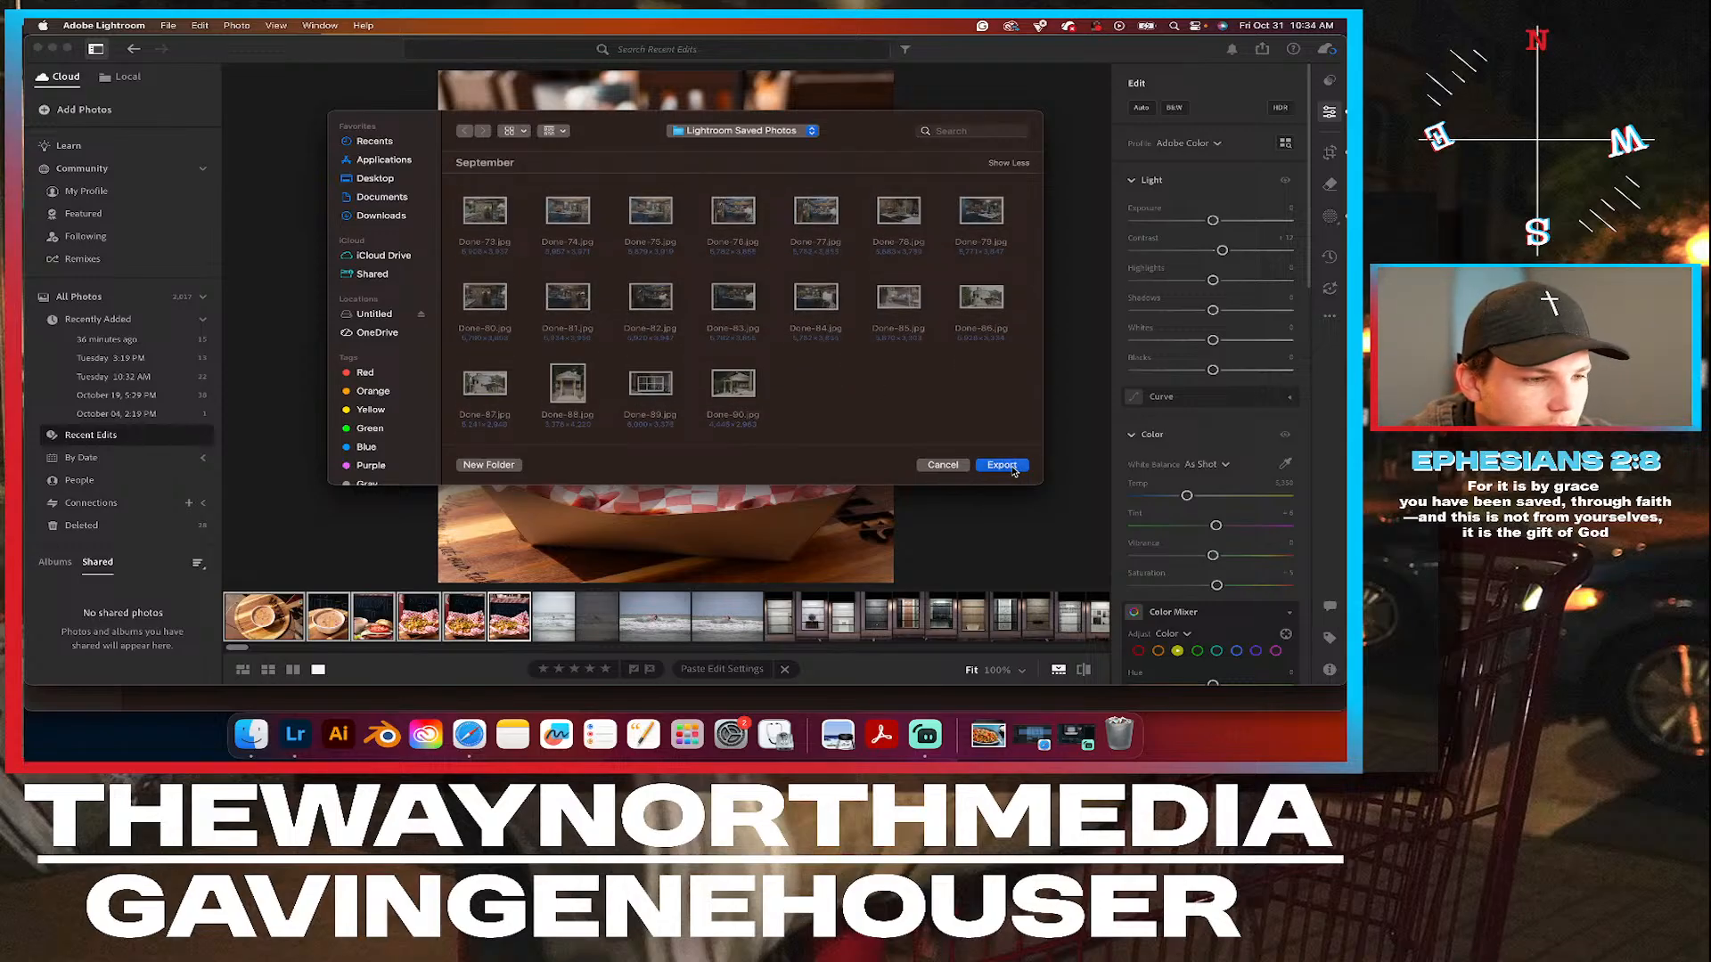
pyautogui.click(1002, 465)
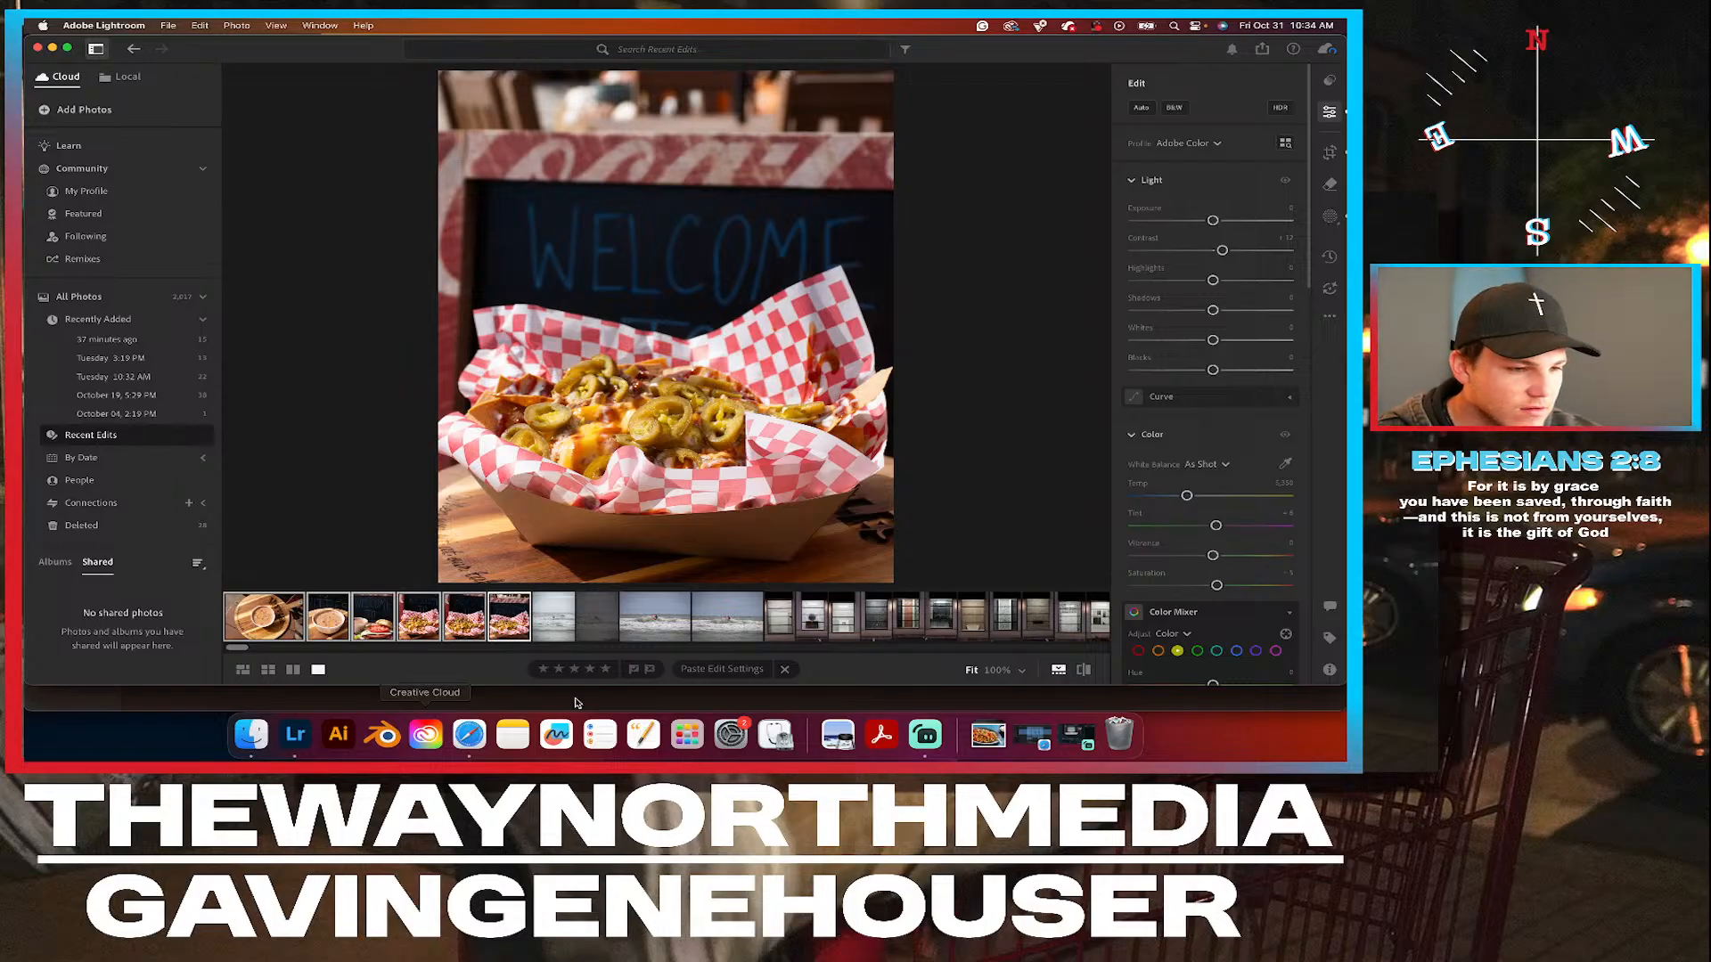
# Launch Adobe Photoshop 2025.
pyautogui.click(686, 734)
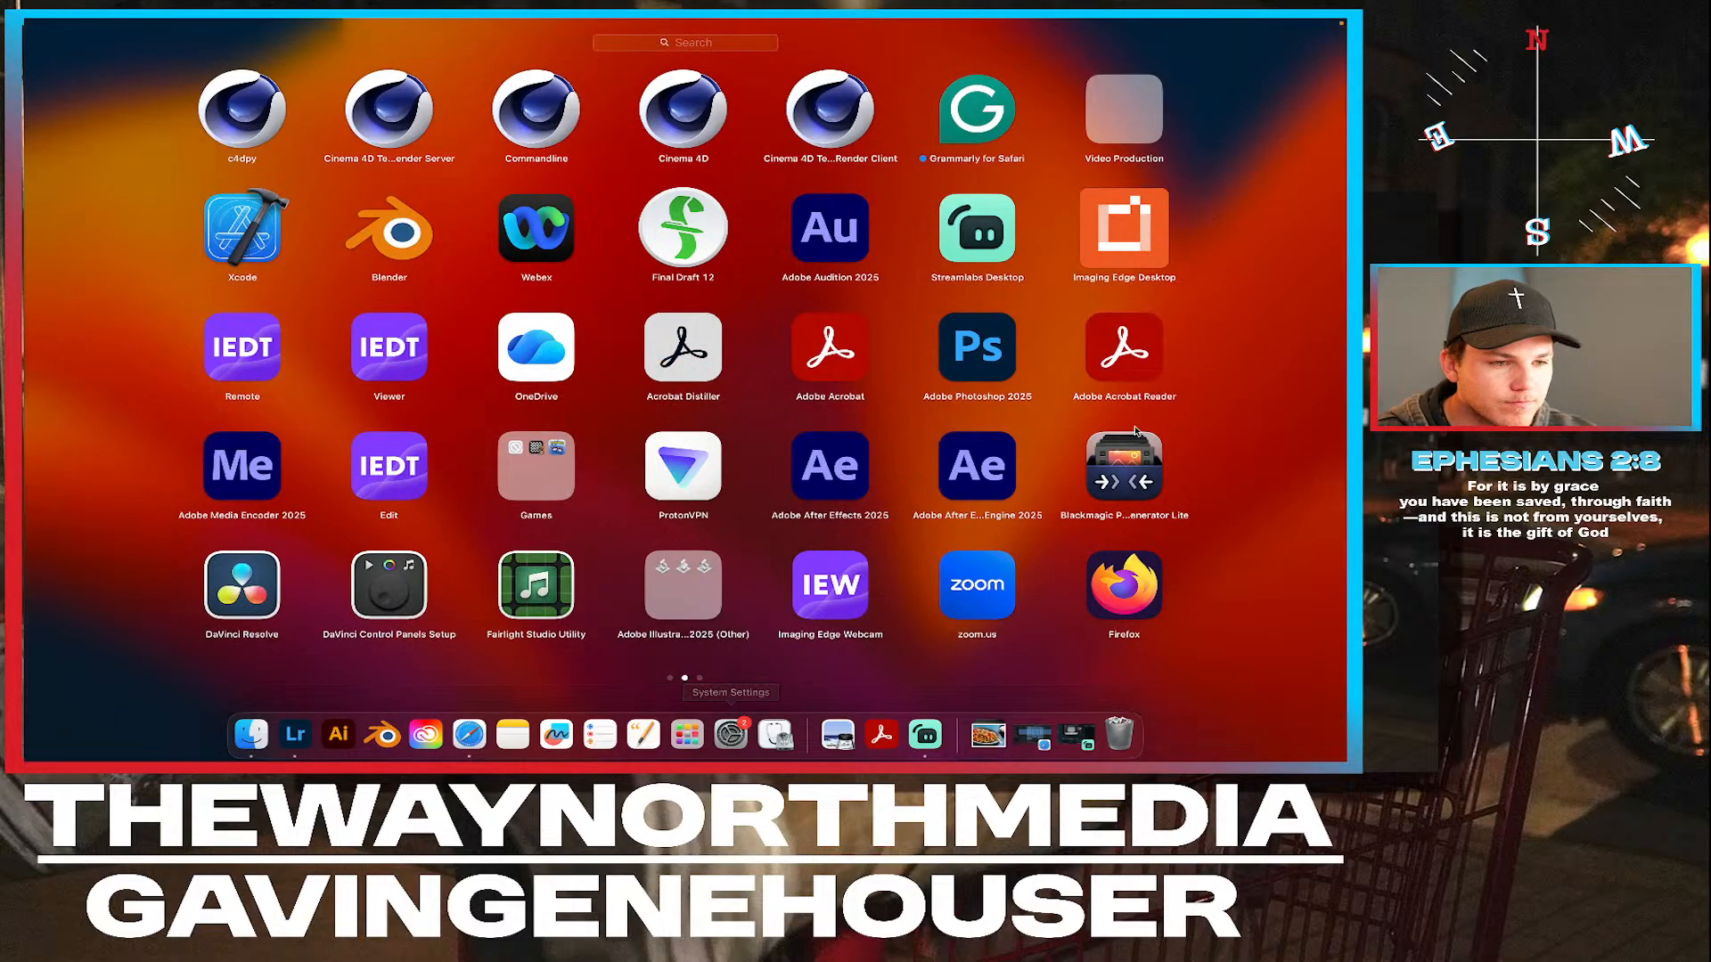
pyautogui.click(982, 351)
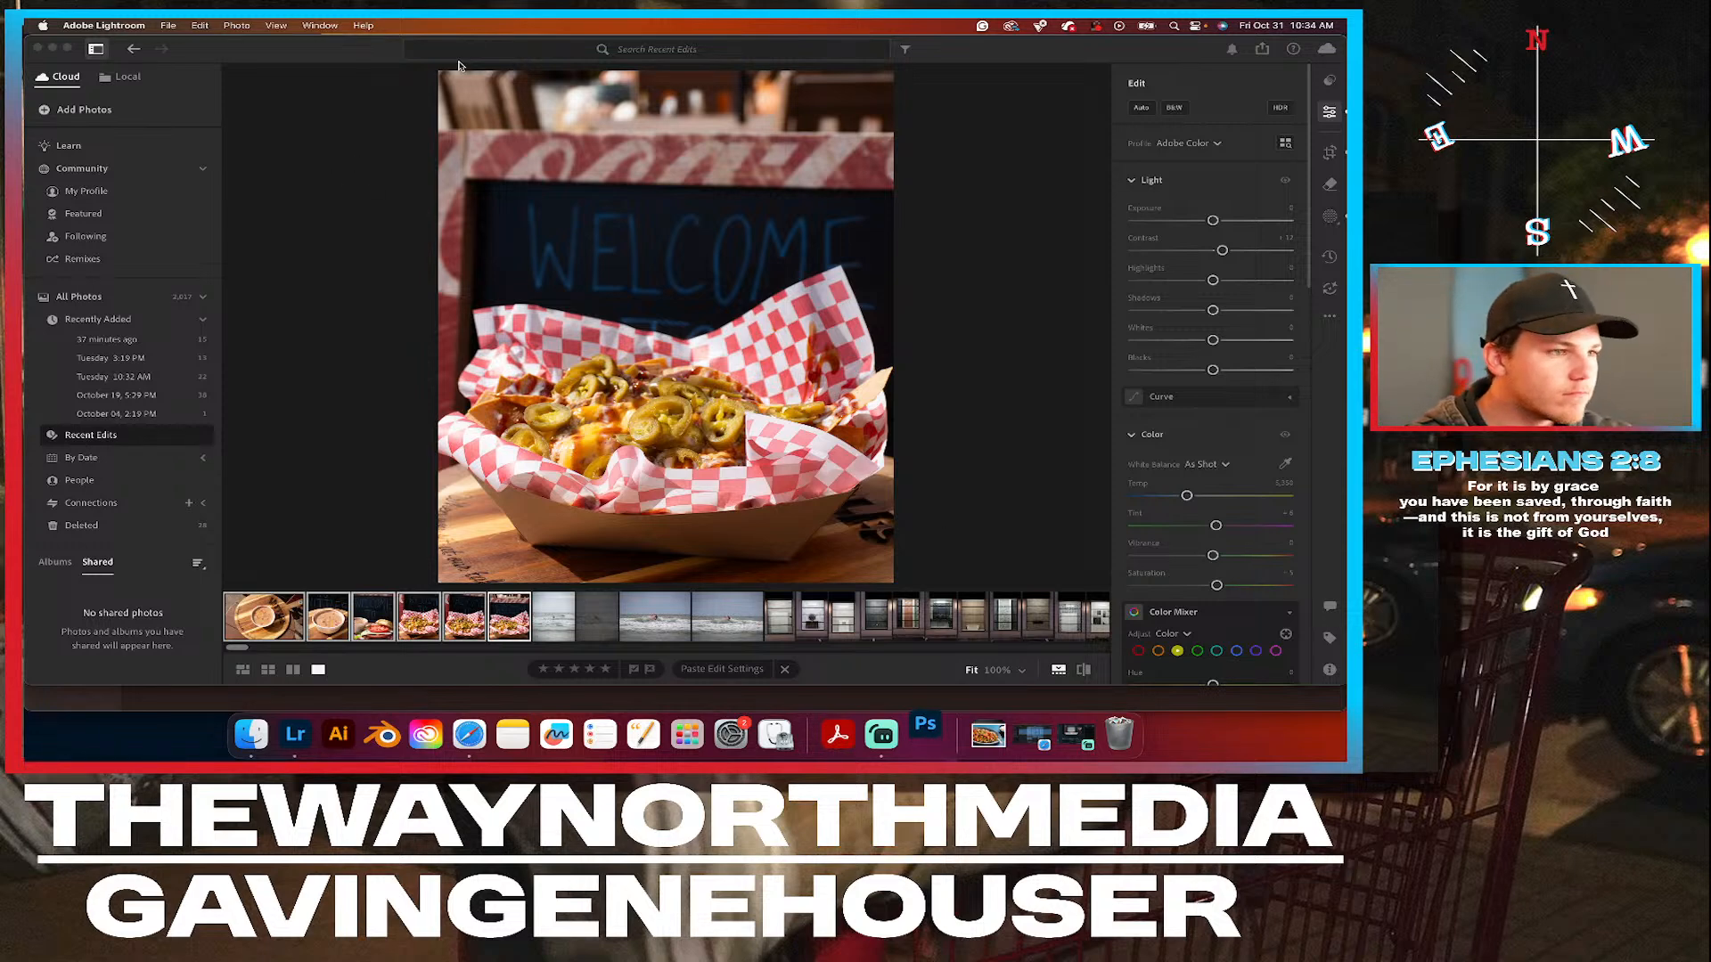
pyautogui.moveTo(355, 52)
pyautogui.mouseDown()
pyautogui.moveTo(351, 170)
pyautogui.moveTo(358, 23)
pyautogui.mouseUp()
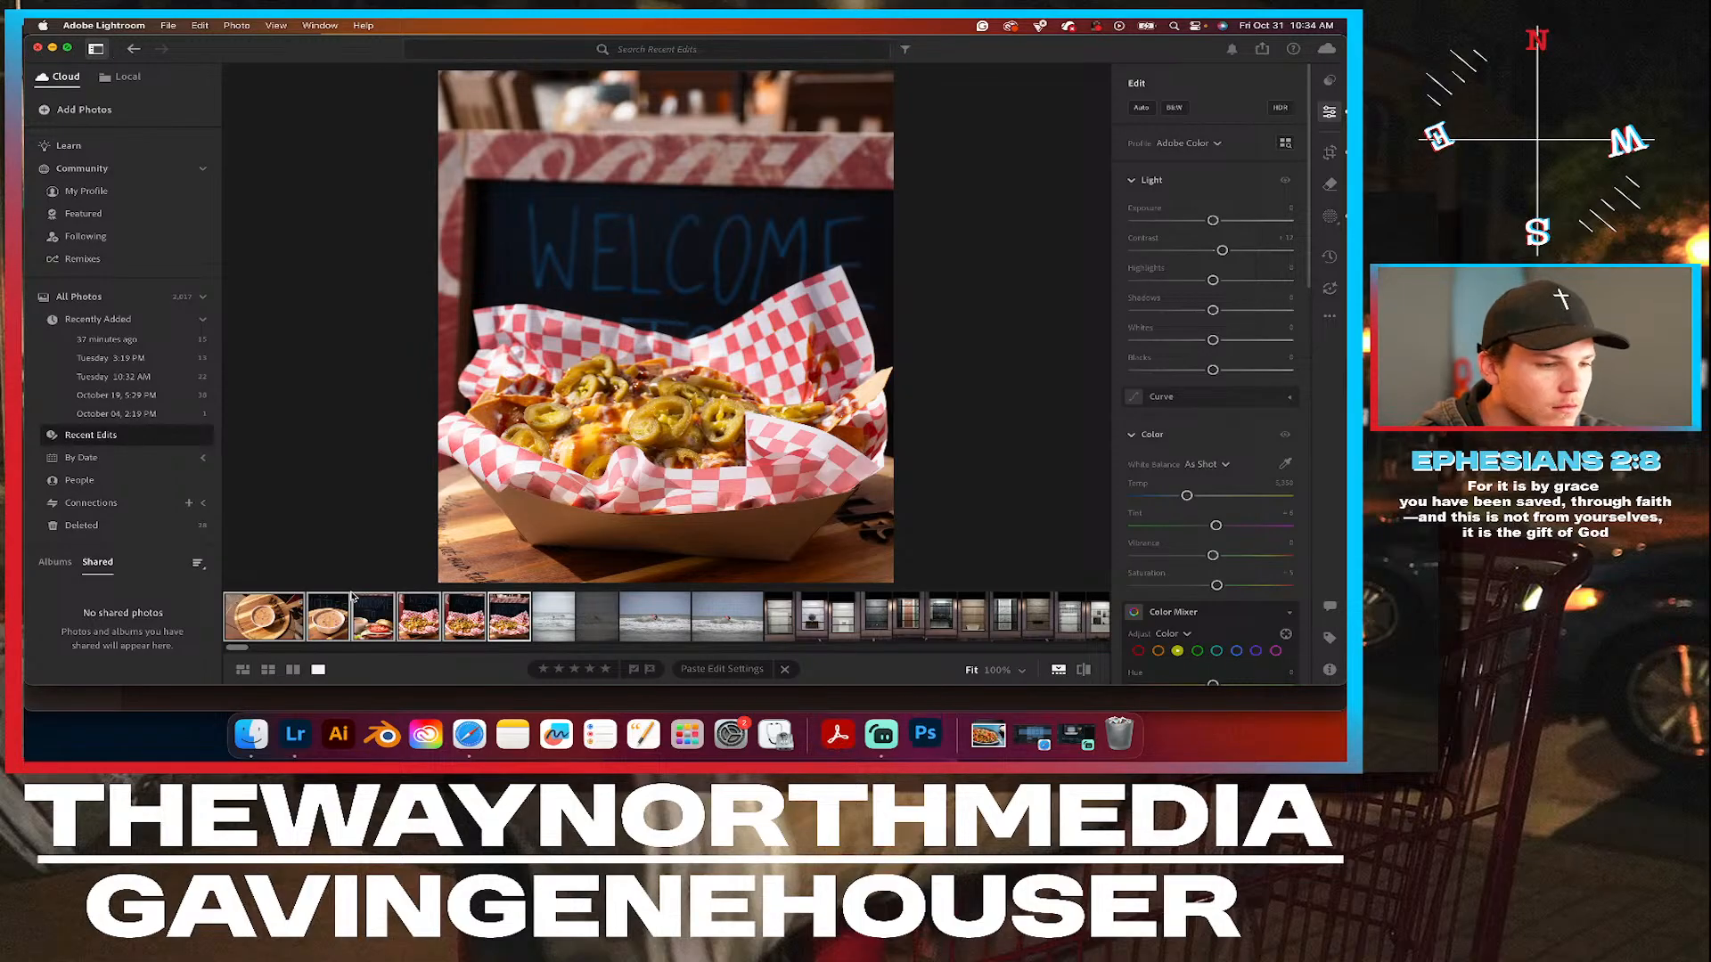
# Force quit Lightroom and dismiss Photoshop's macOS version notice.
pyautogui.click(293, 746)
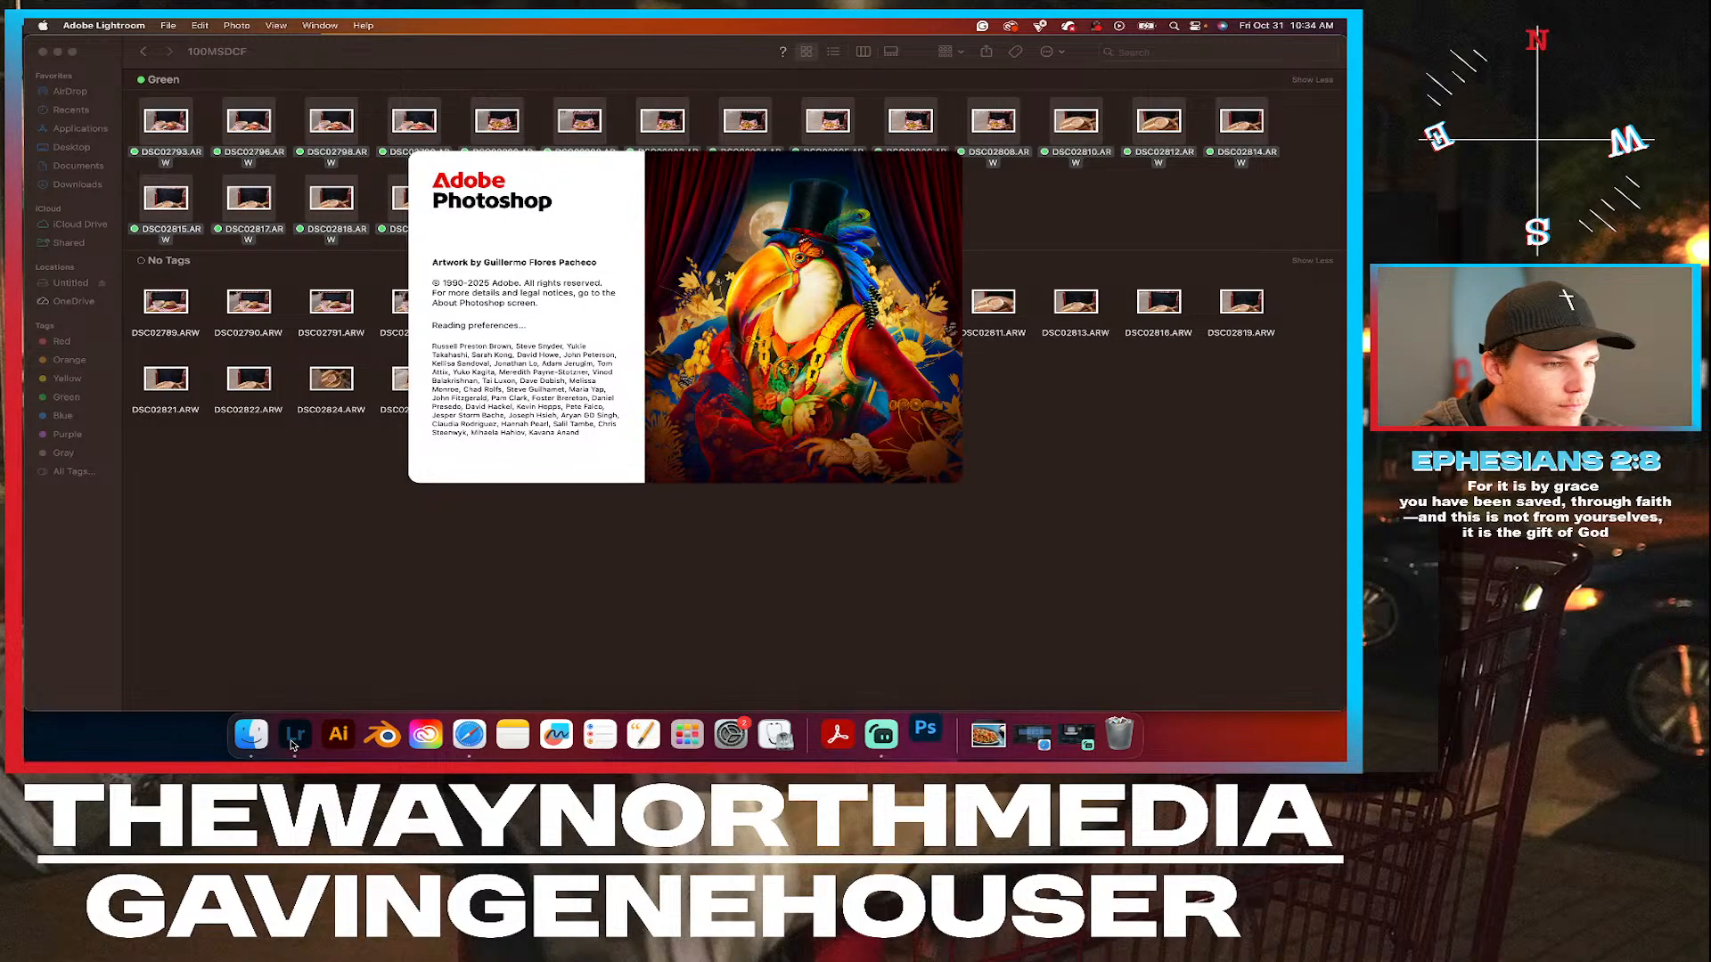
pyautogui.rightClick(293, 746)
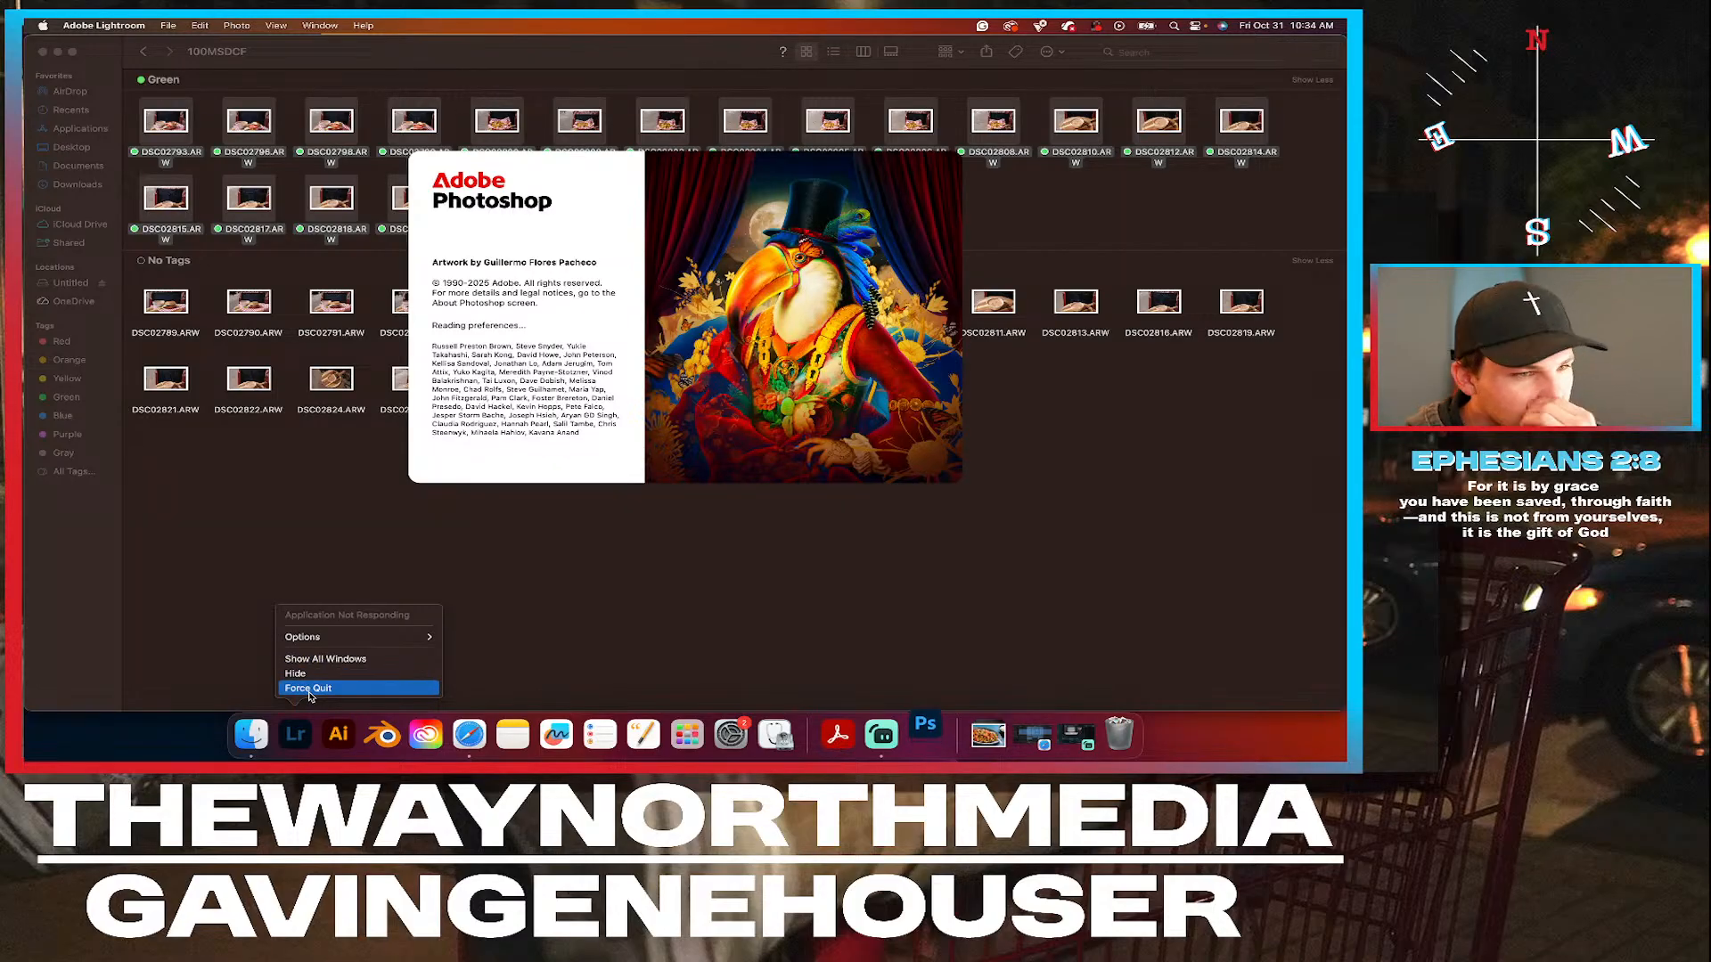
pyautogui.click(309, 688)
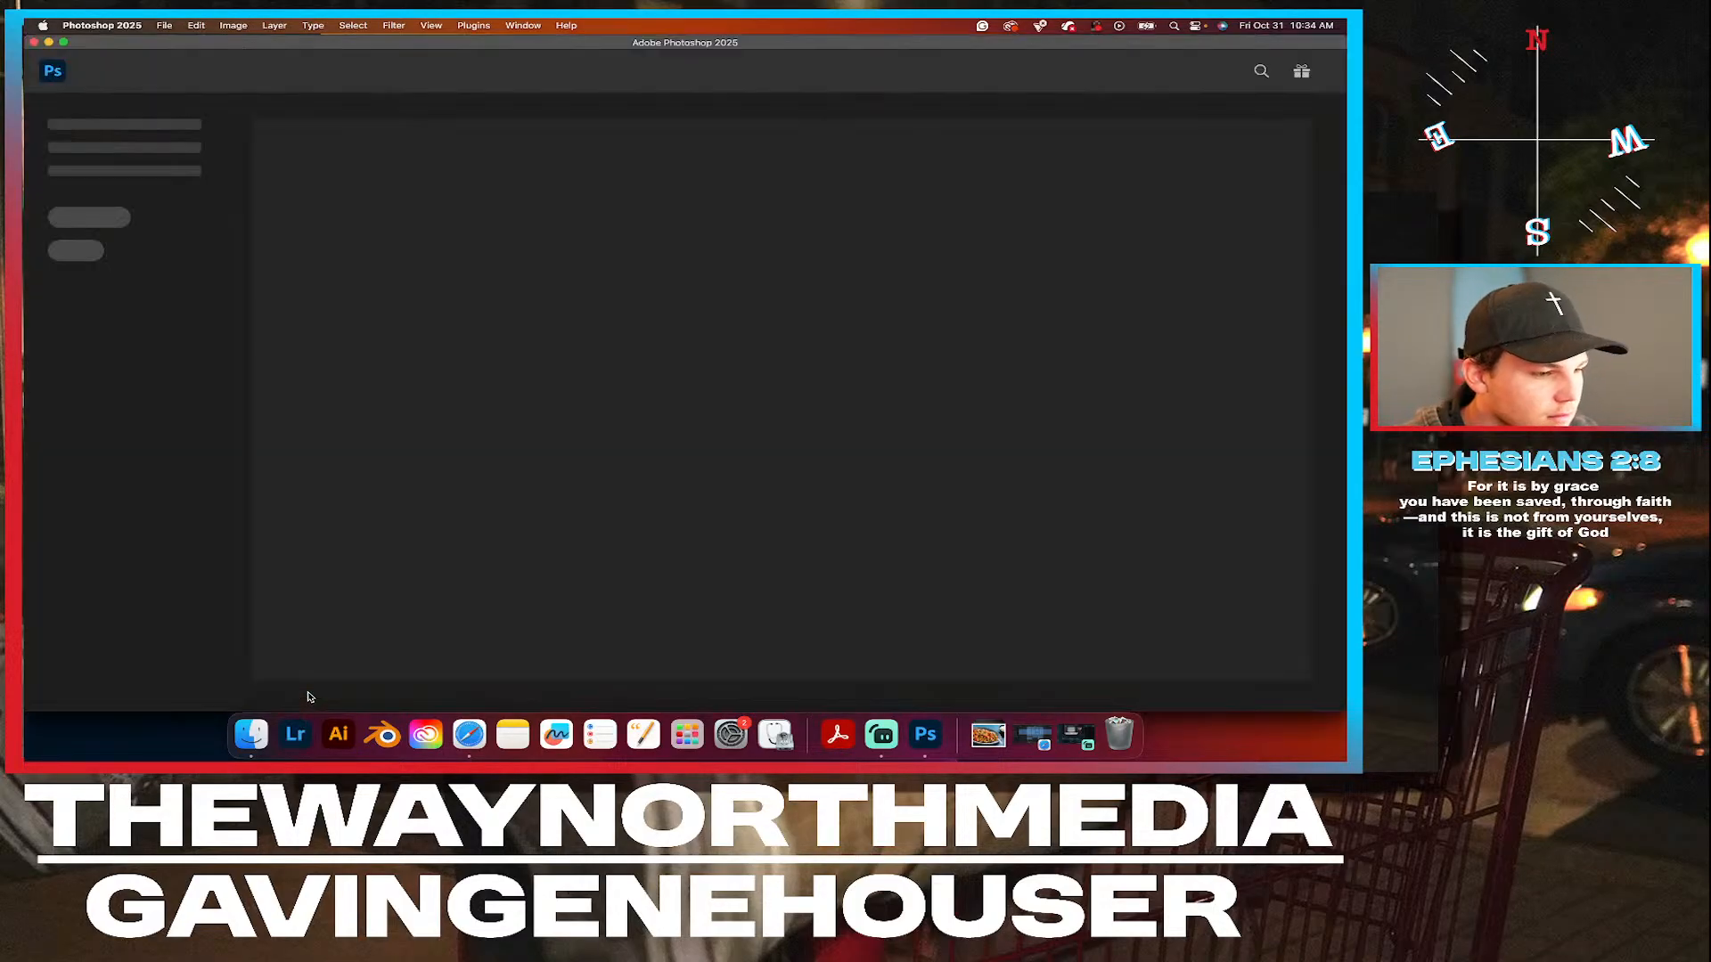
pyautogui.click(720, 329)
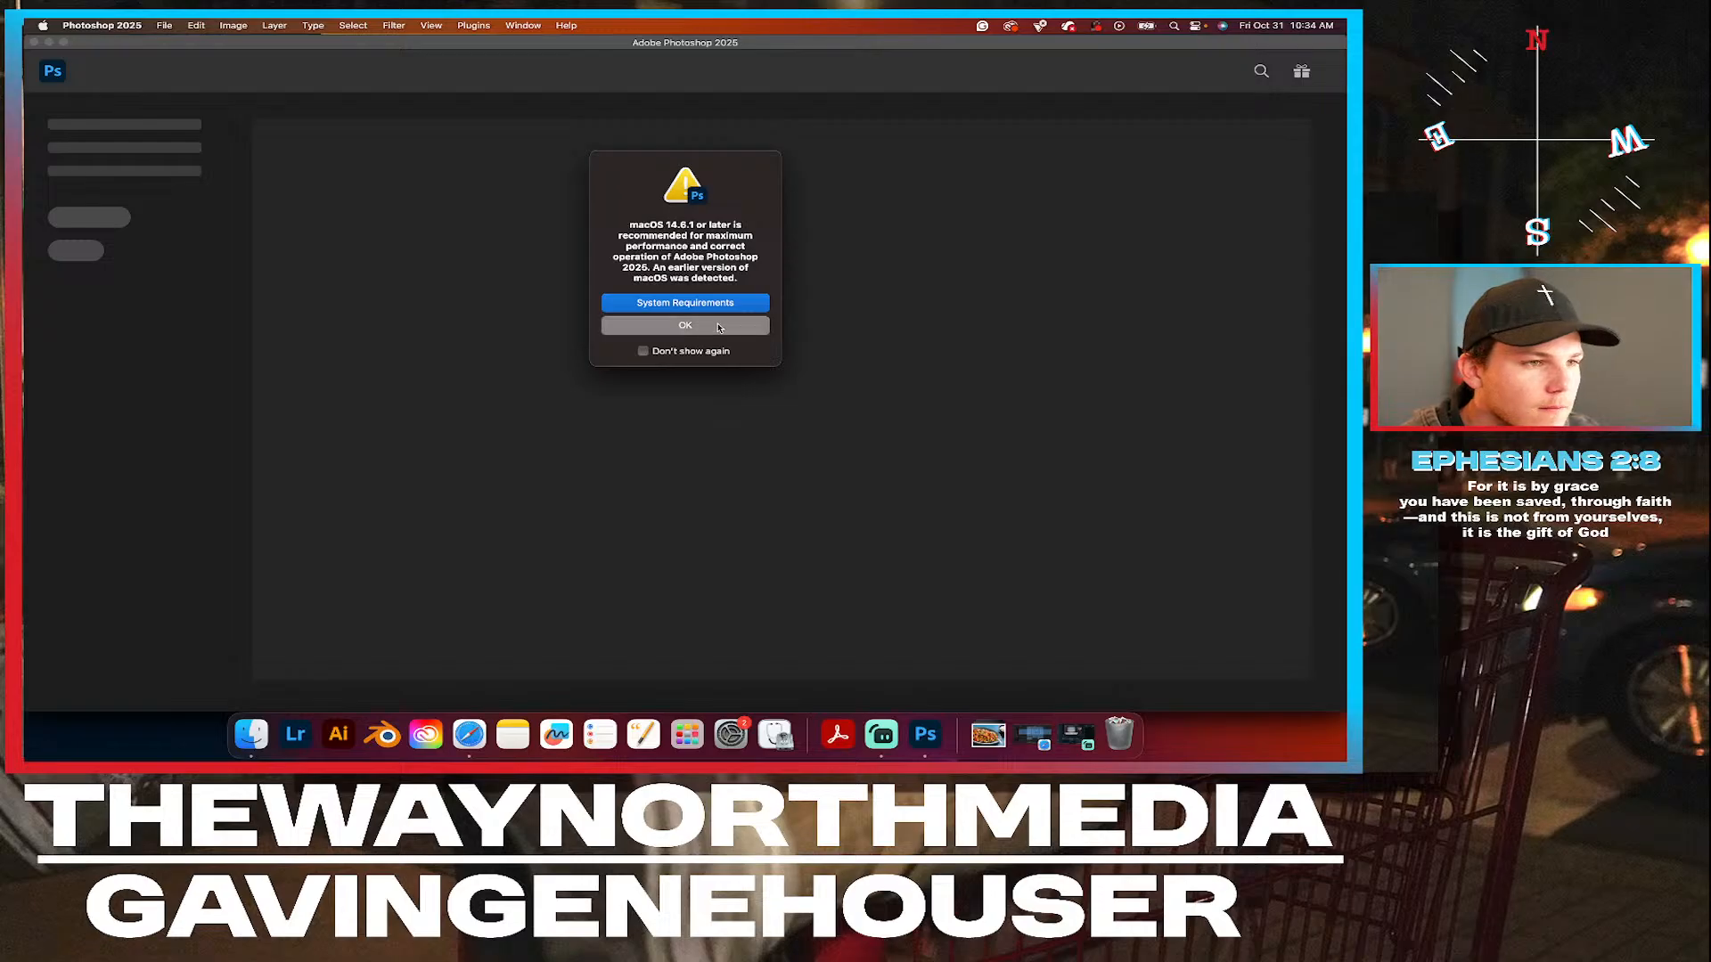
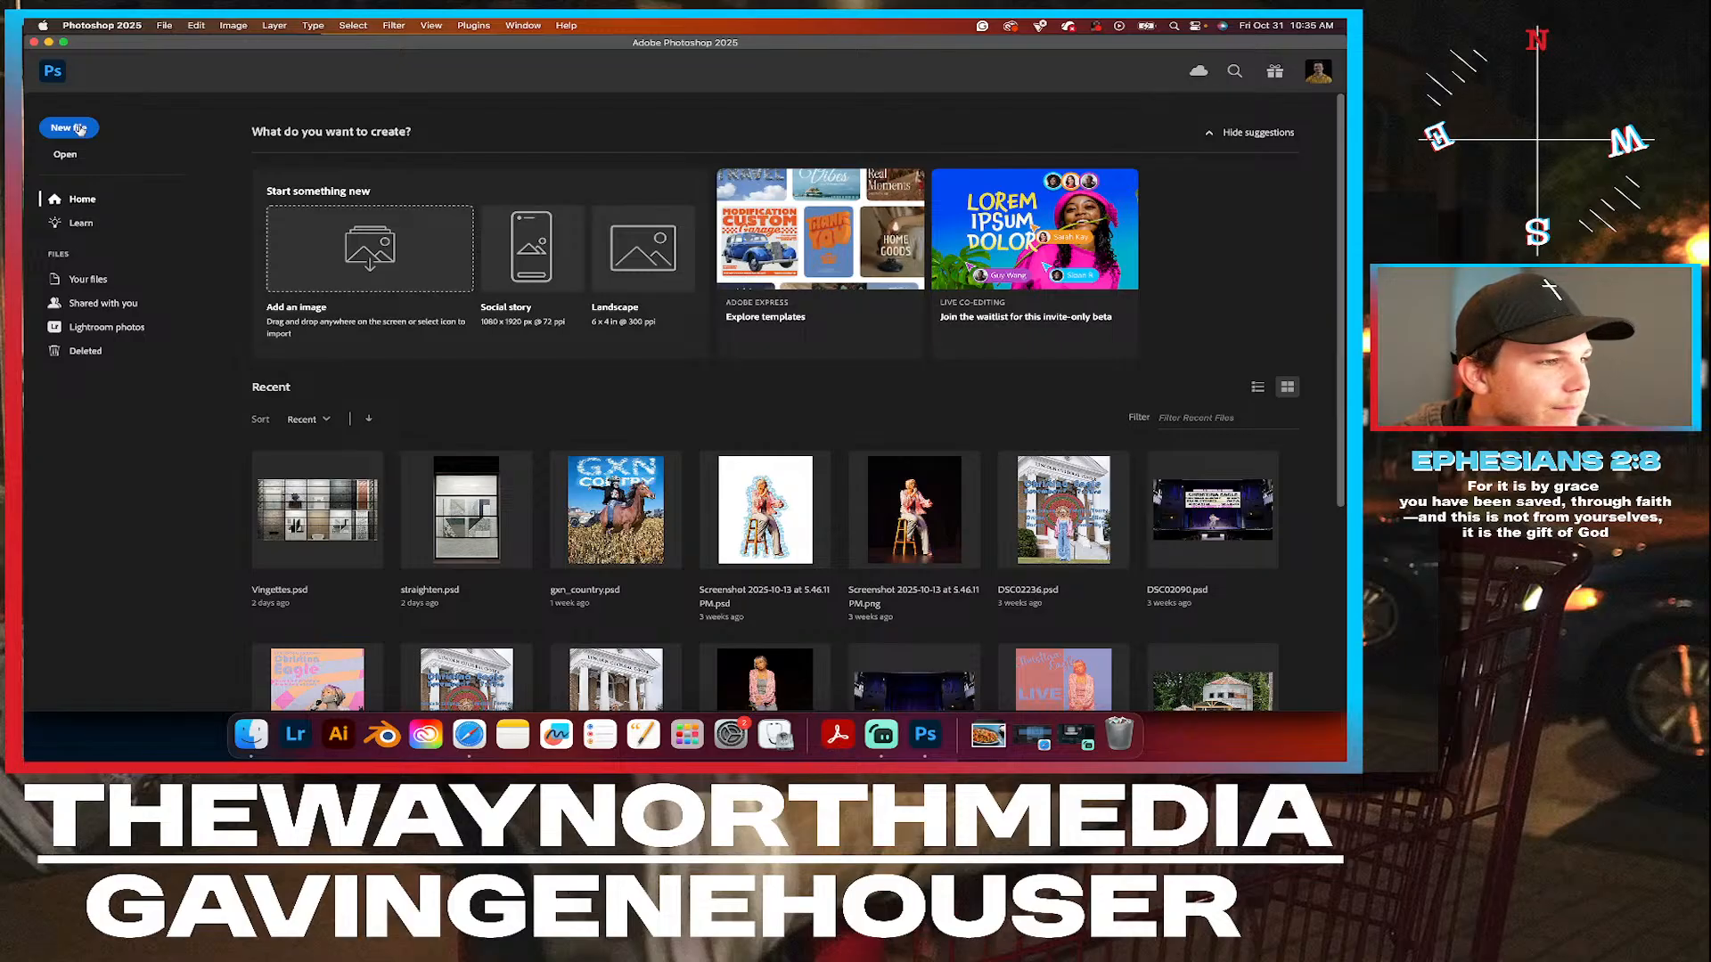
# Create a new 1080 x 1350 px portrait document at 72 ppi from the recent custom presets.
pyautogui.click(78, 129)
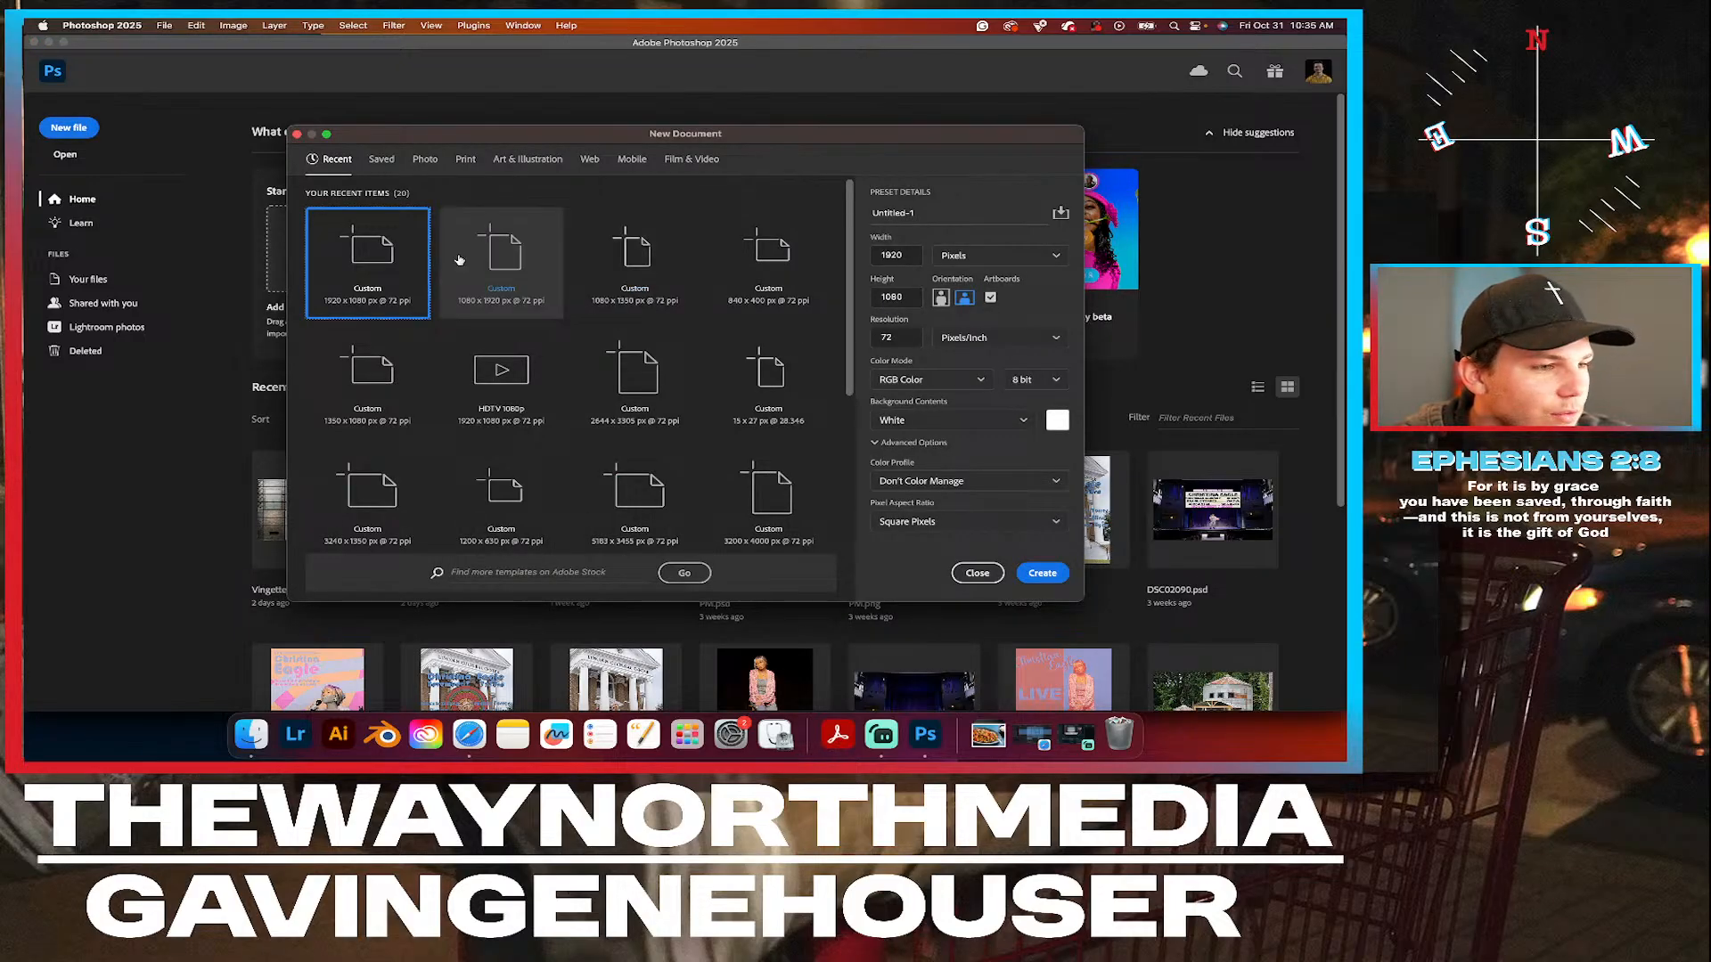
pyautogui.click(626, 272)
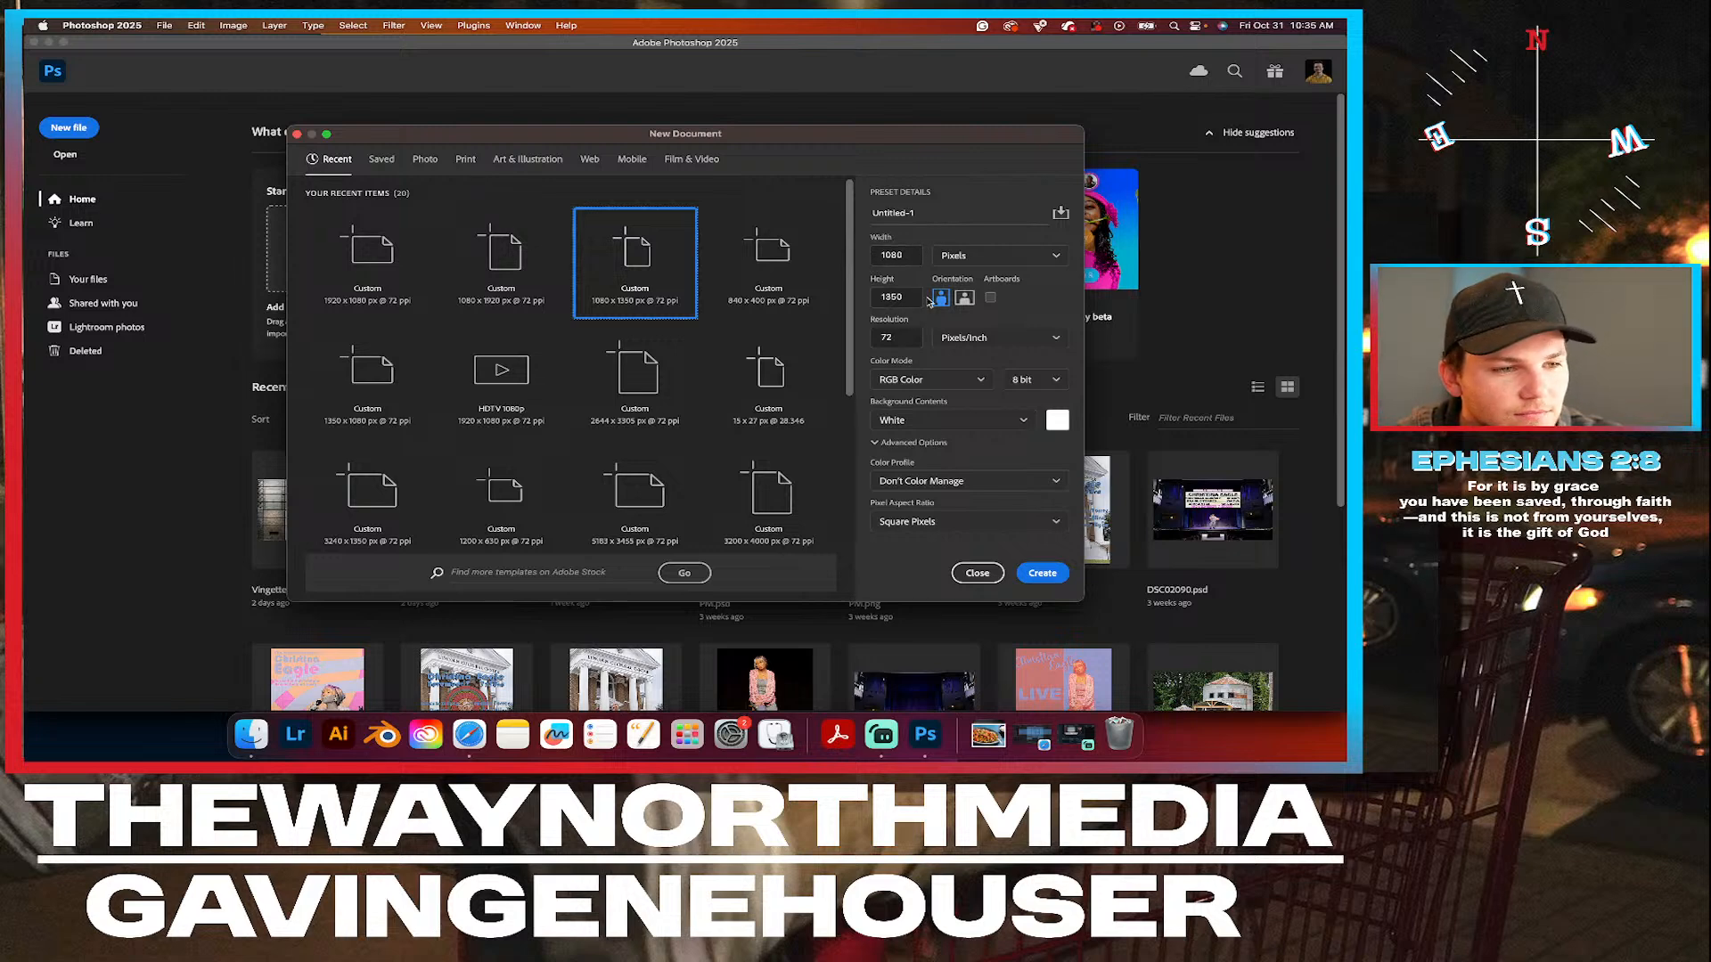
pyautogui.click(1042, 573)
pyautogui.scroll(-1, 566, 431)
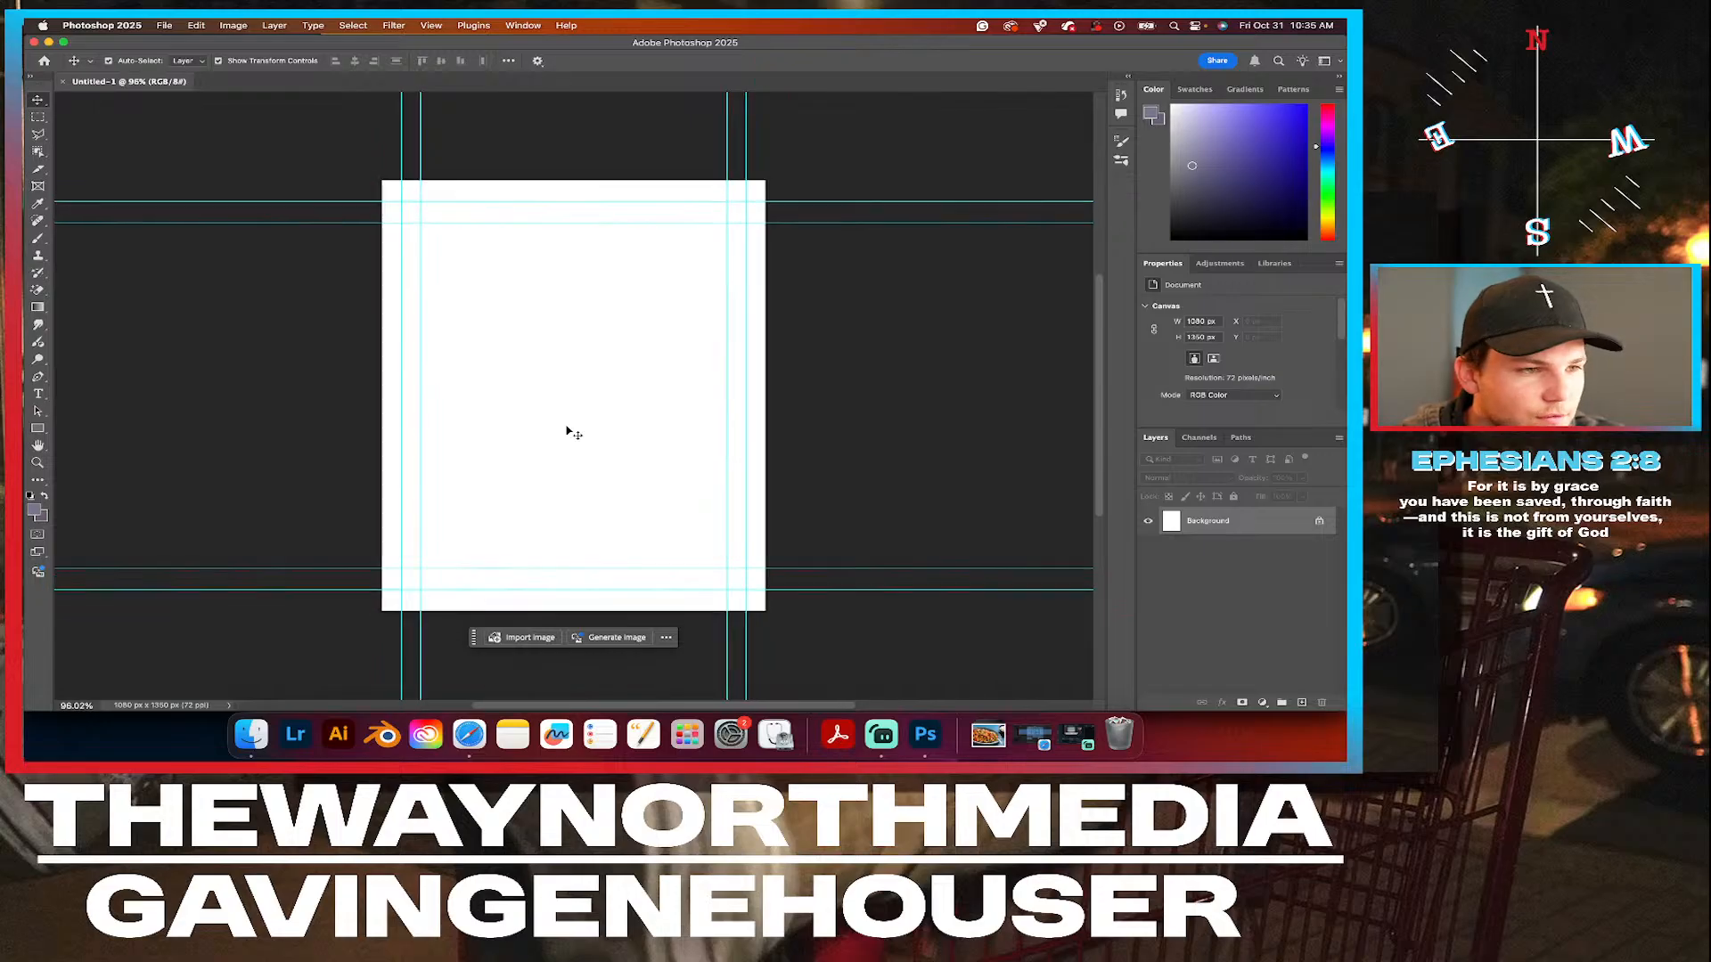
pyautogui.hscroll(-3, 567, 431)
pyautogui.scroll(-2, 567, 431)
pyautogui.scroll(-1, 567, 431)
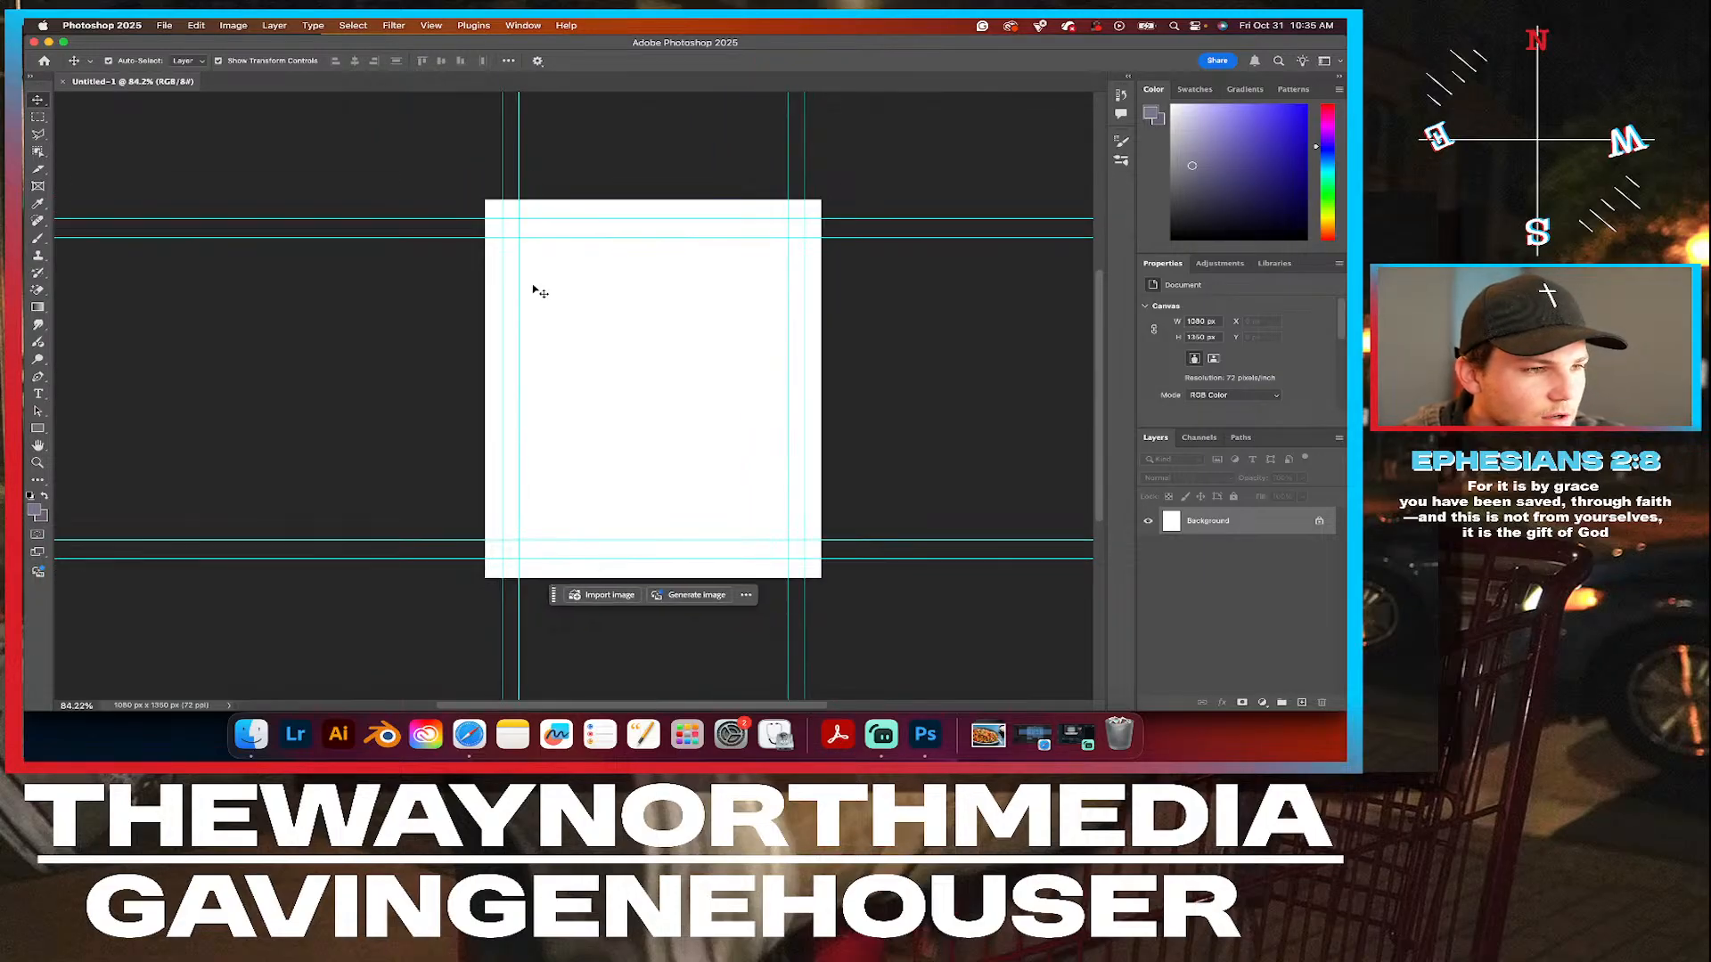
# Switch to Finder, search this Mac for "lightroom", and open the Lightroom Saved Photos folder at the newly exported JPGs.
pyautogui.click(255, 735)
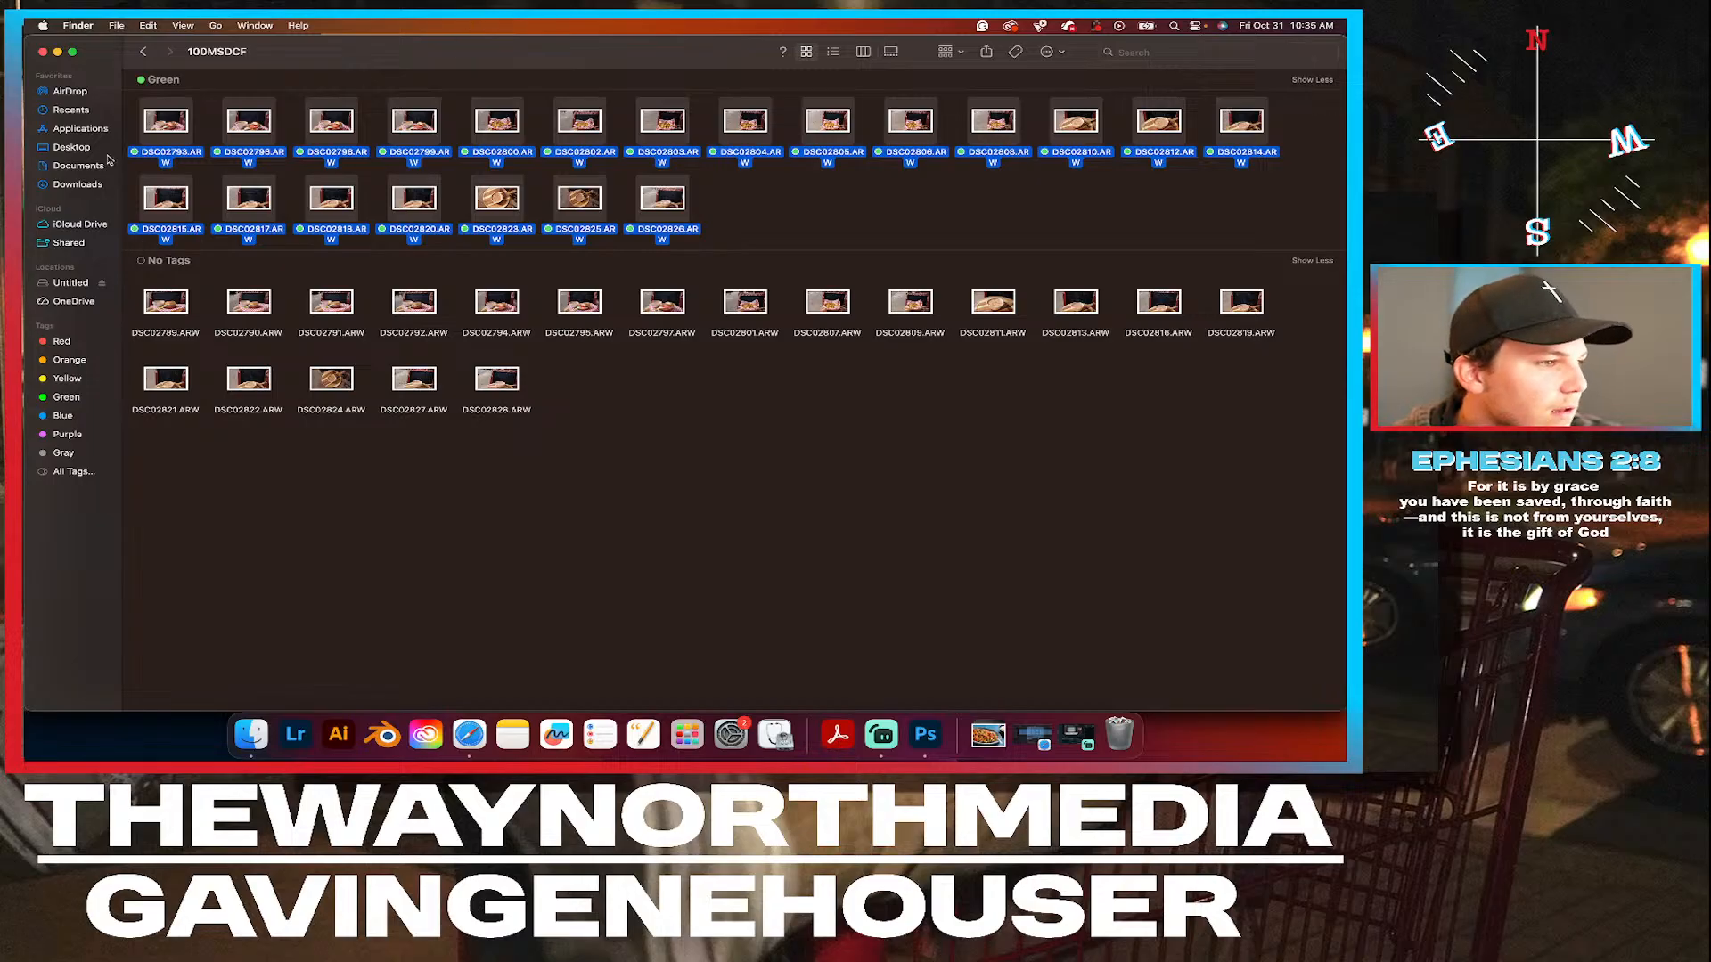
pyautogui.click(1197, 53)
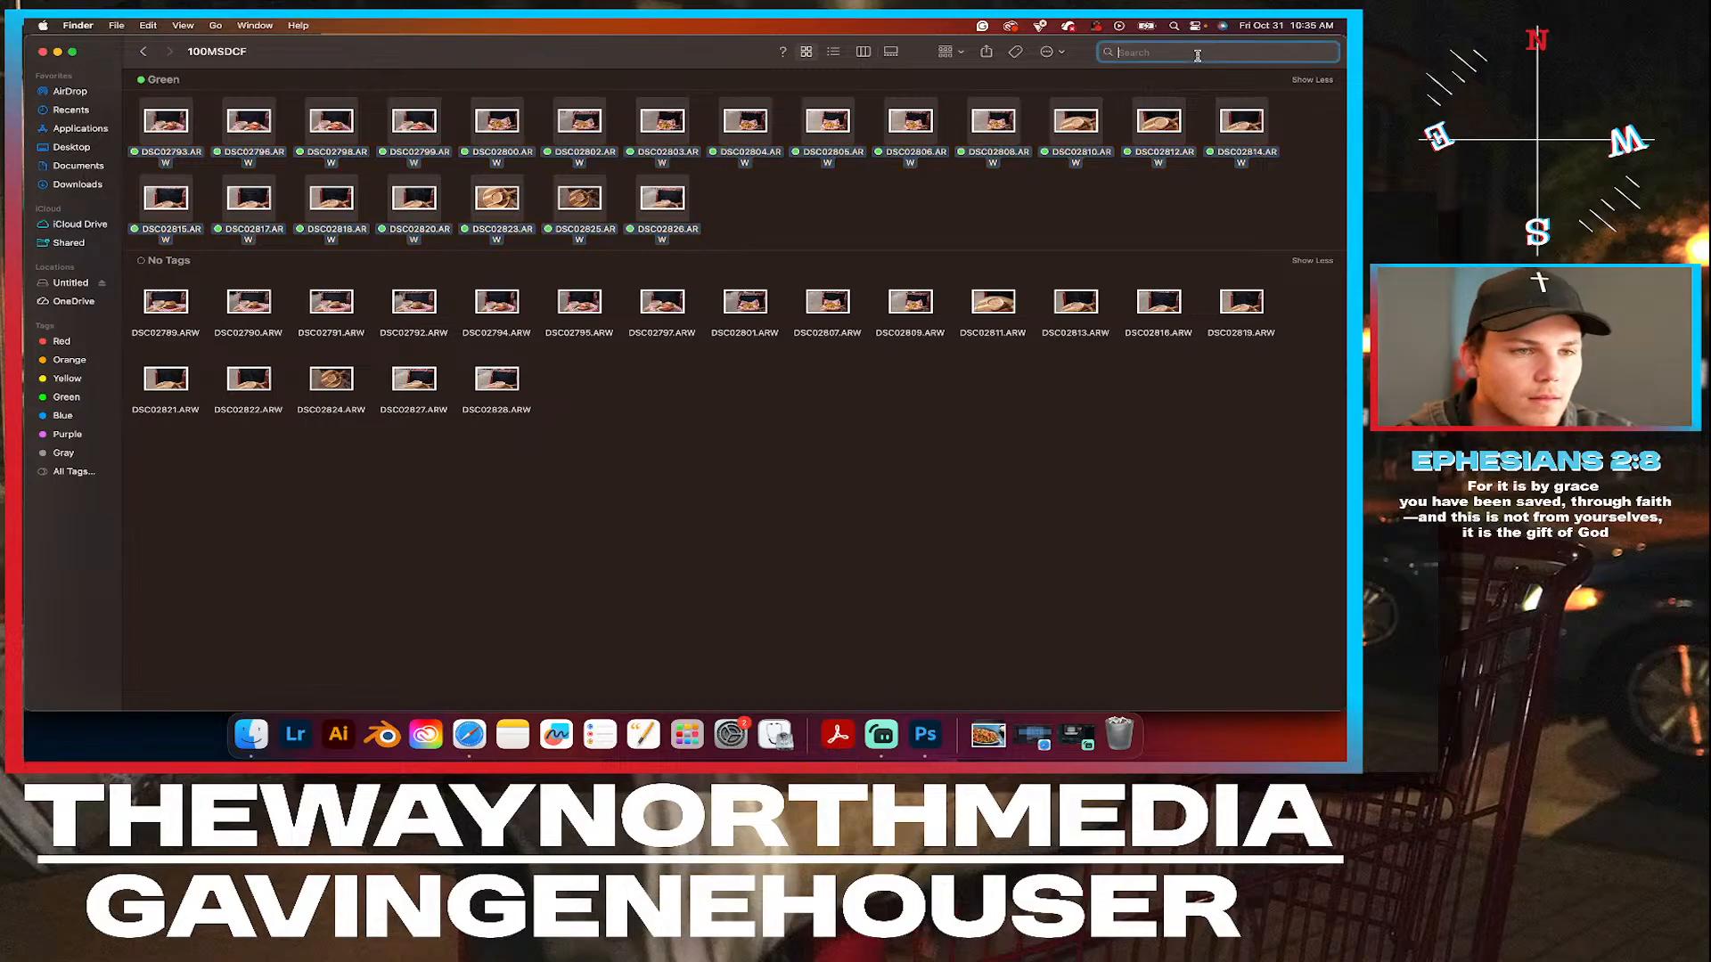
pyautogui.write('lih')
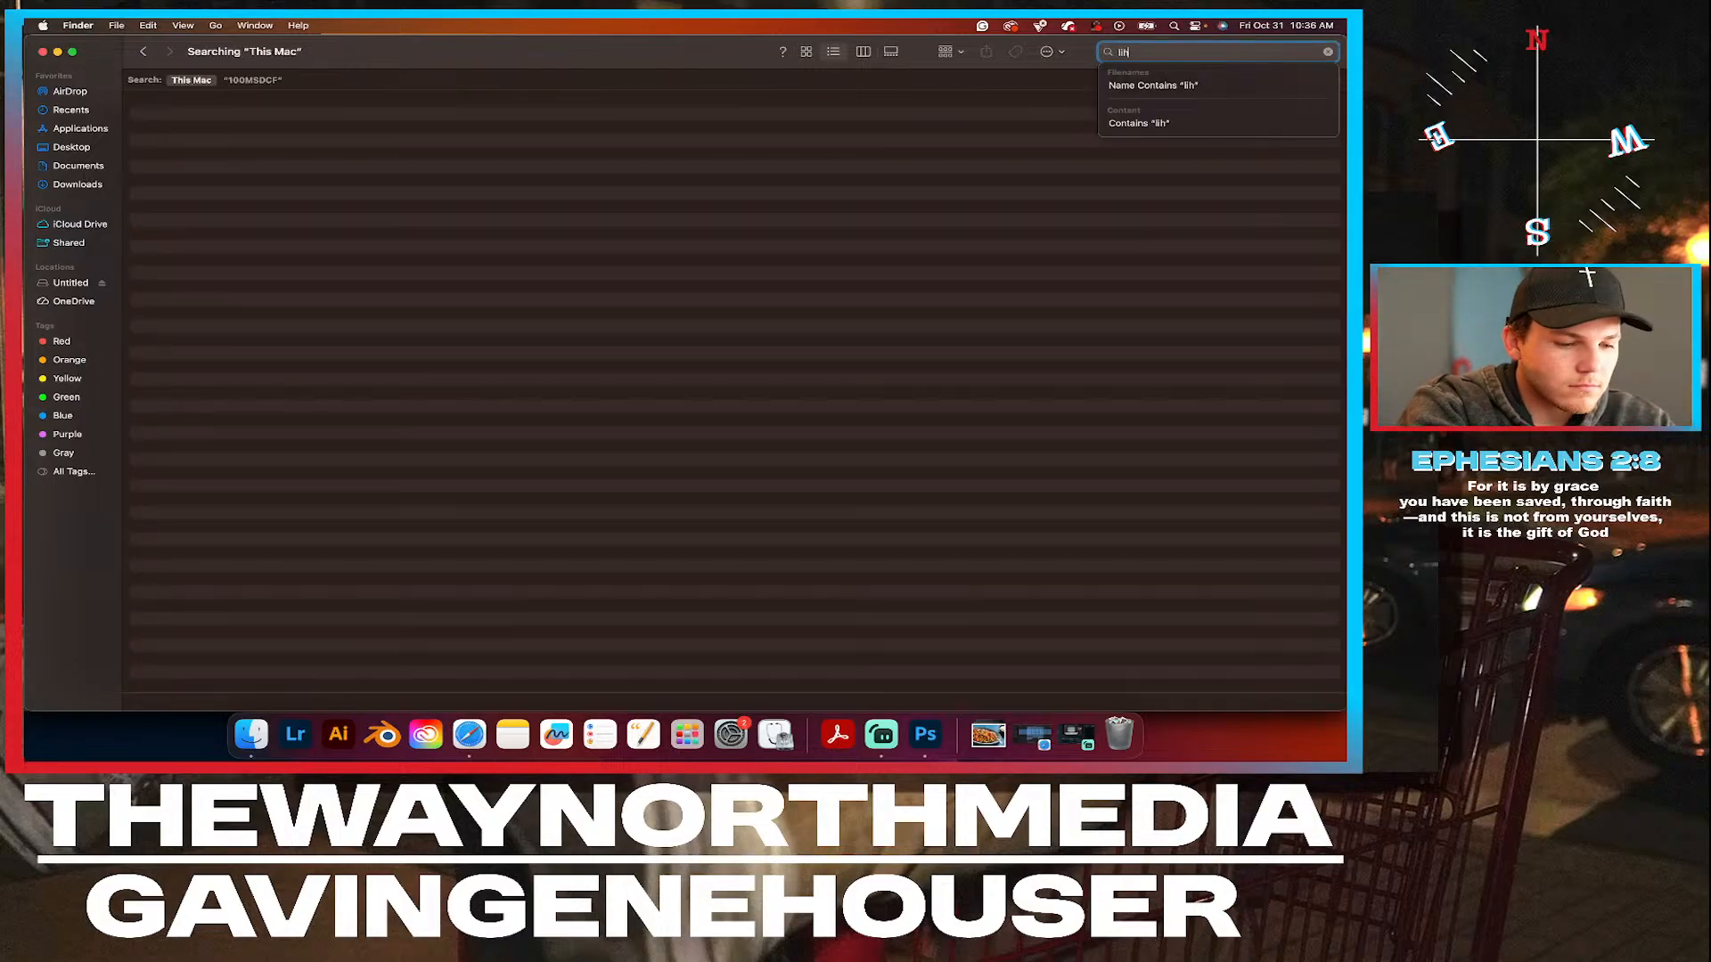
pyautogui.write('htroom')
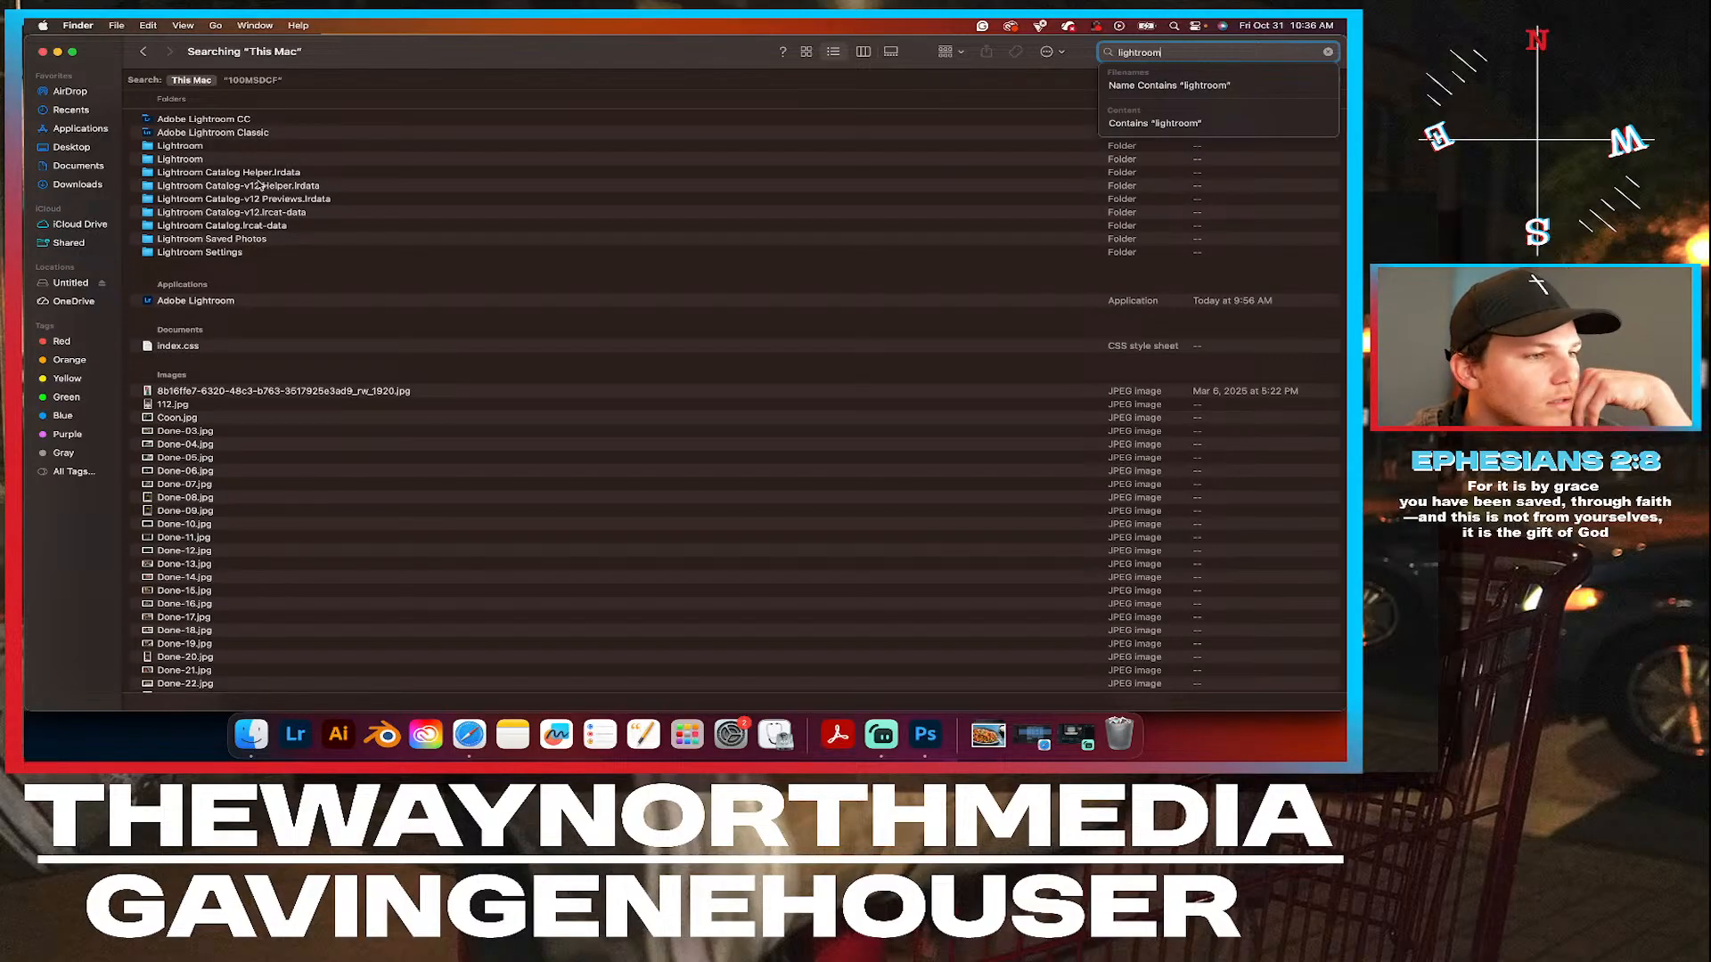
pyautogui.click(292, 239)
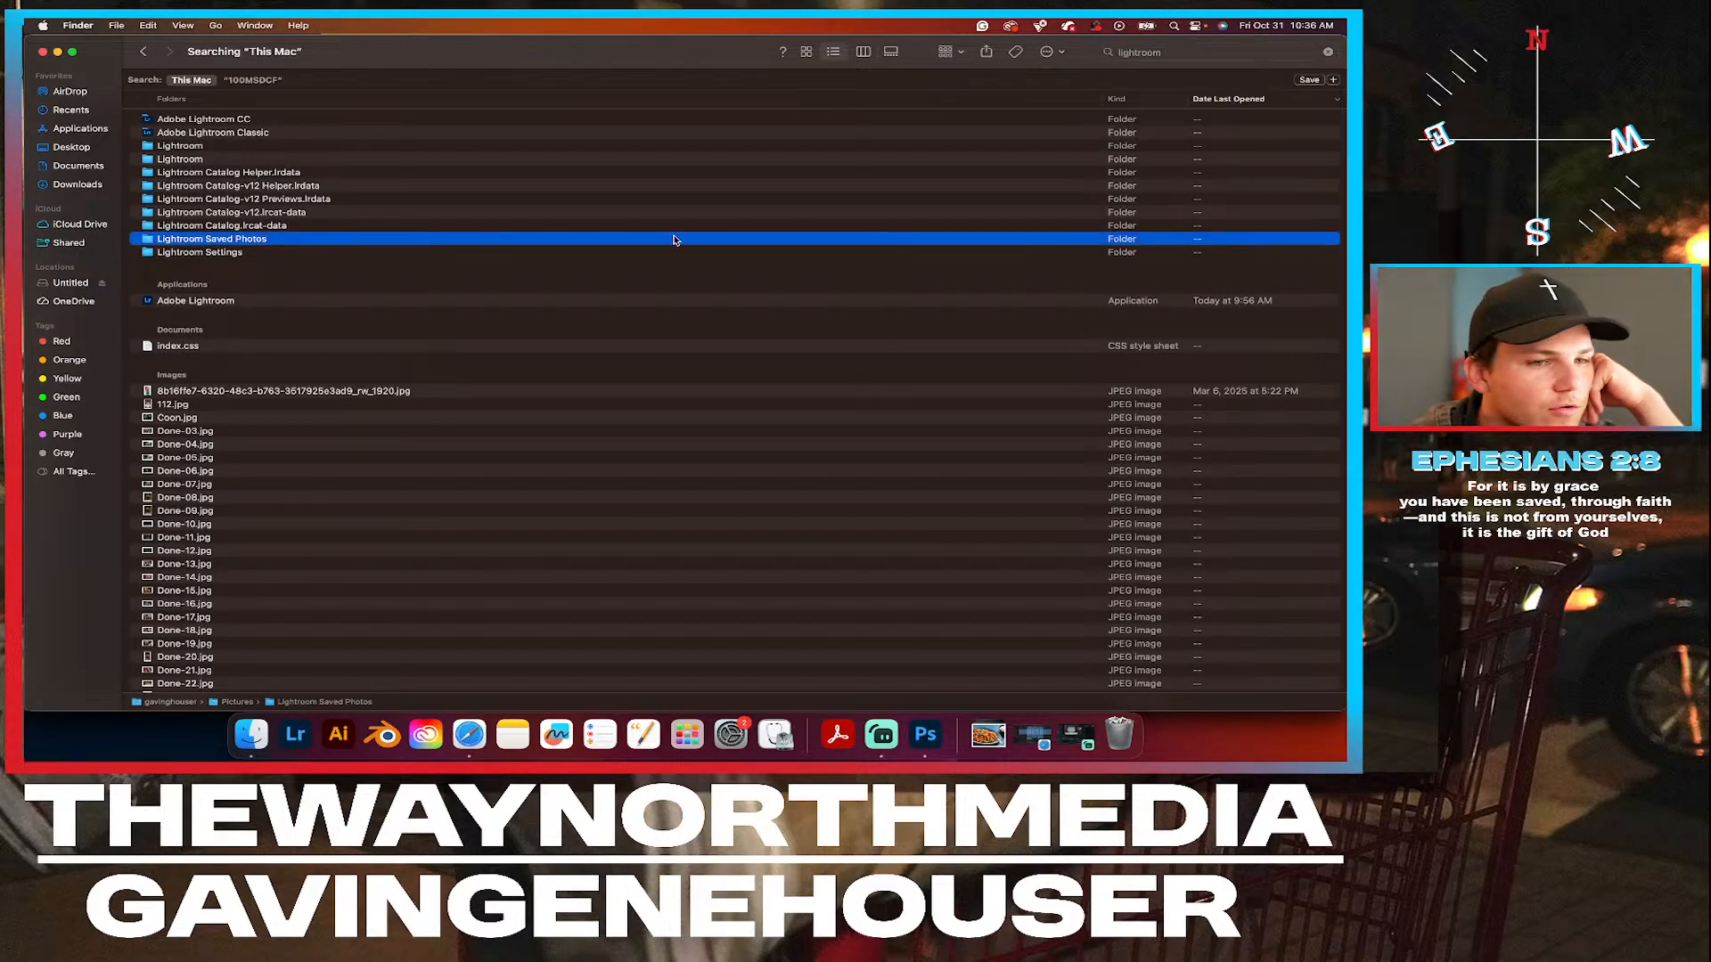
pyautogui.doubleClick(289, 244)
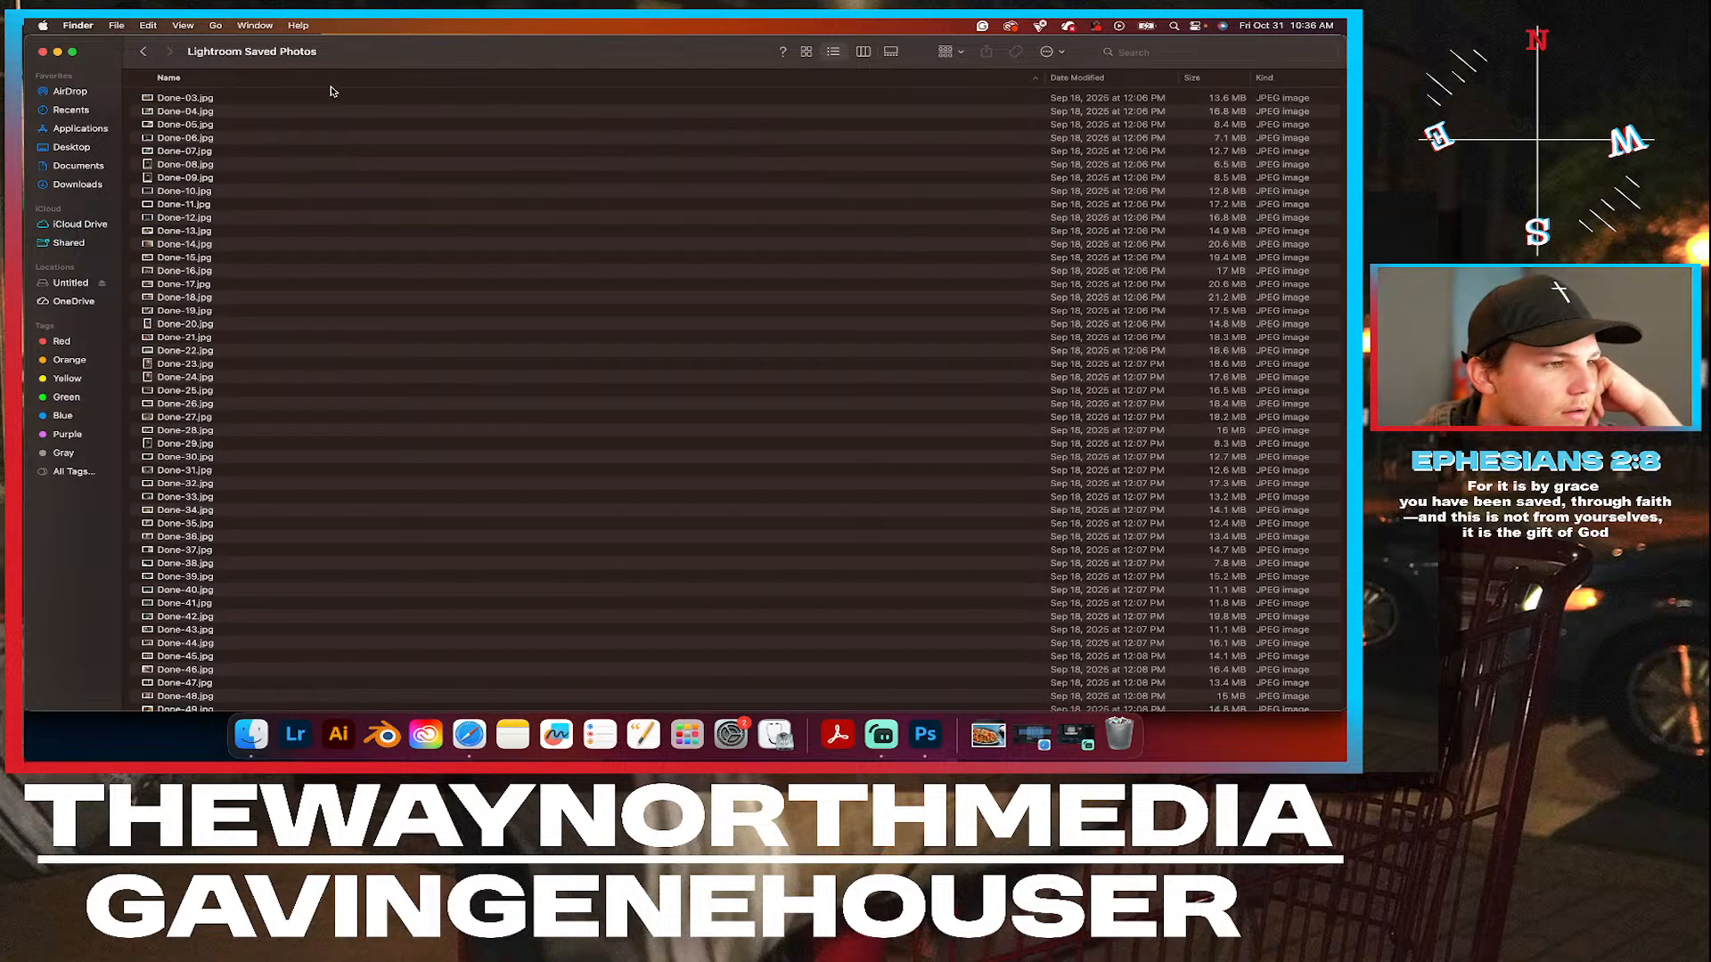
pyautogui.scroll(-15, 321, 147)
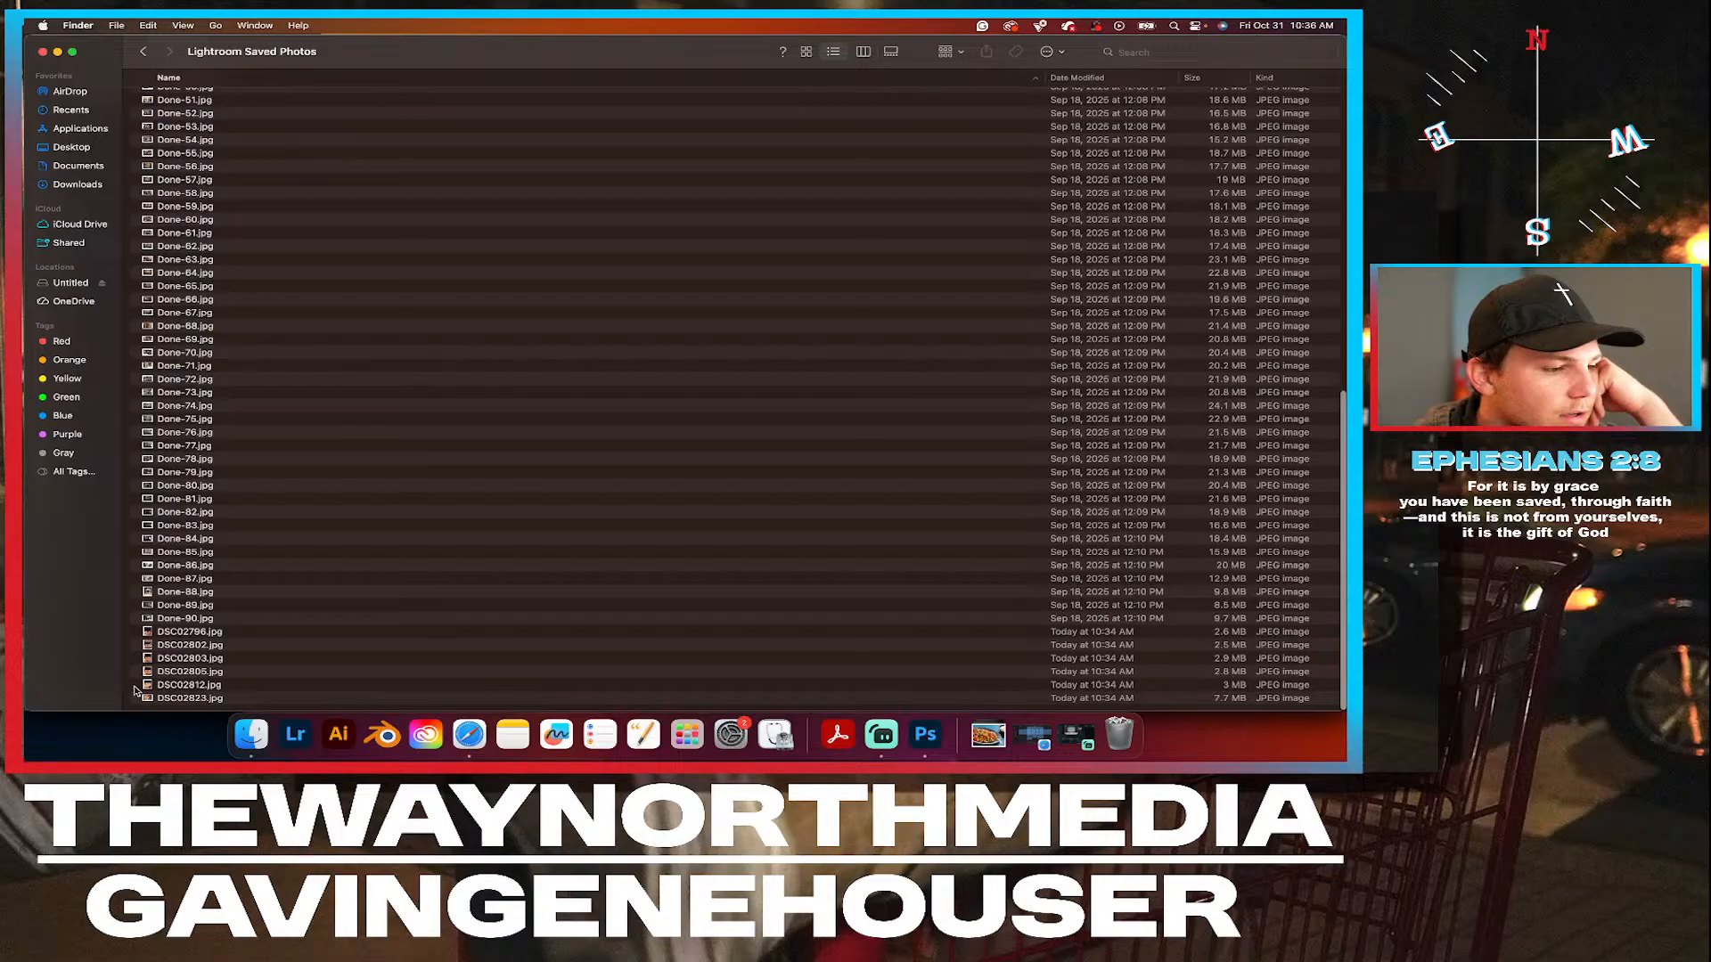
pyautogui.click(303, 632)
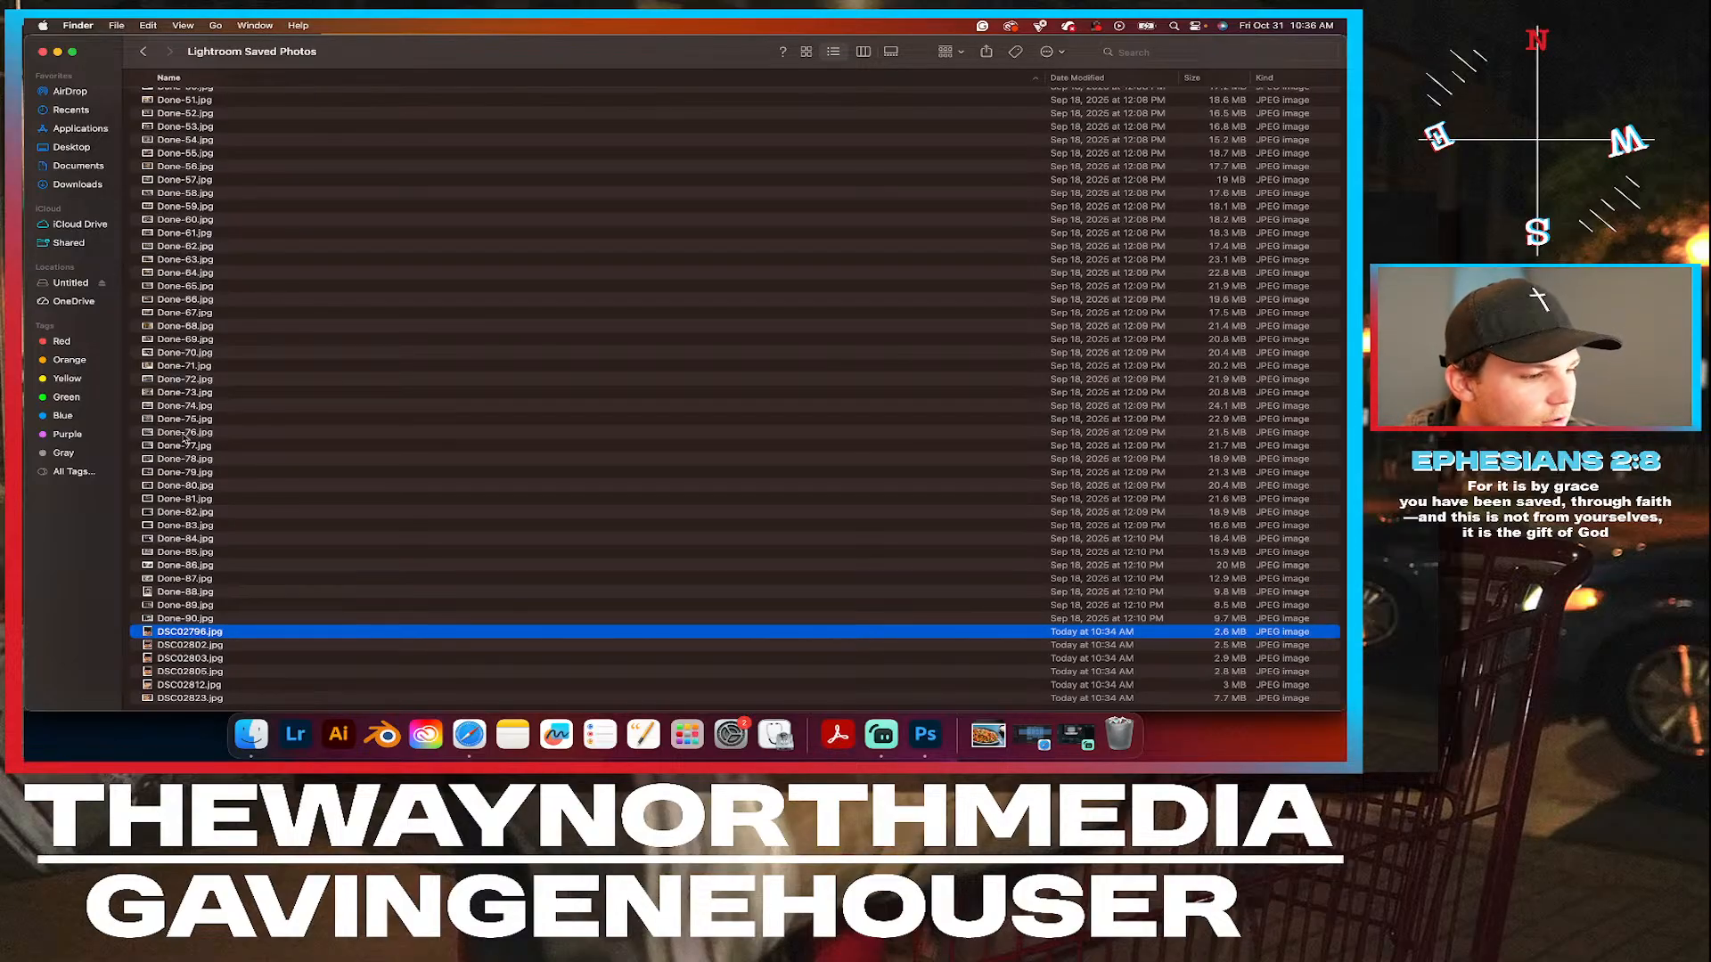
pyautogui.keyDown('shift'); pyautogui.click(252, 699); pyautogui.keyUp('shift')
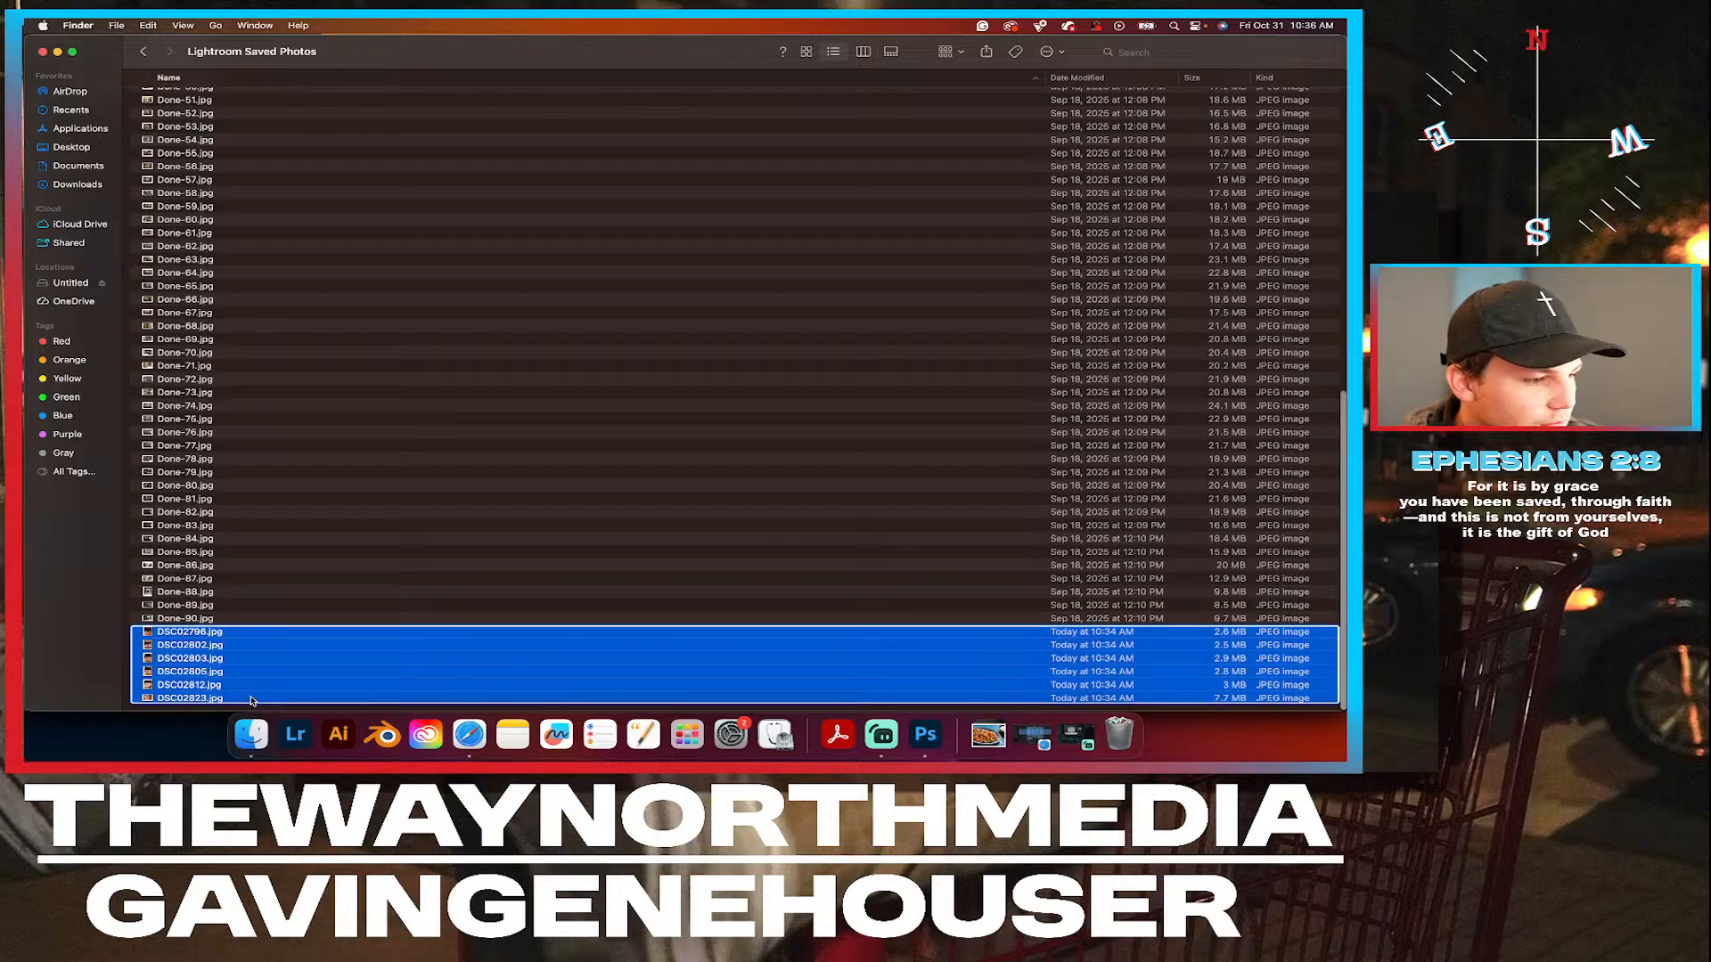
pyautogui.rightClick(251, 699)
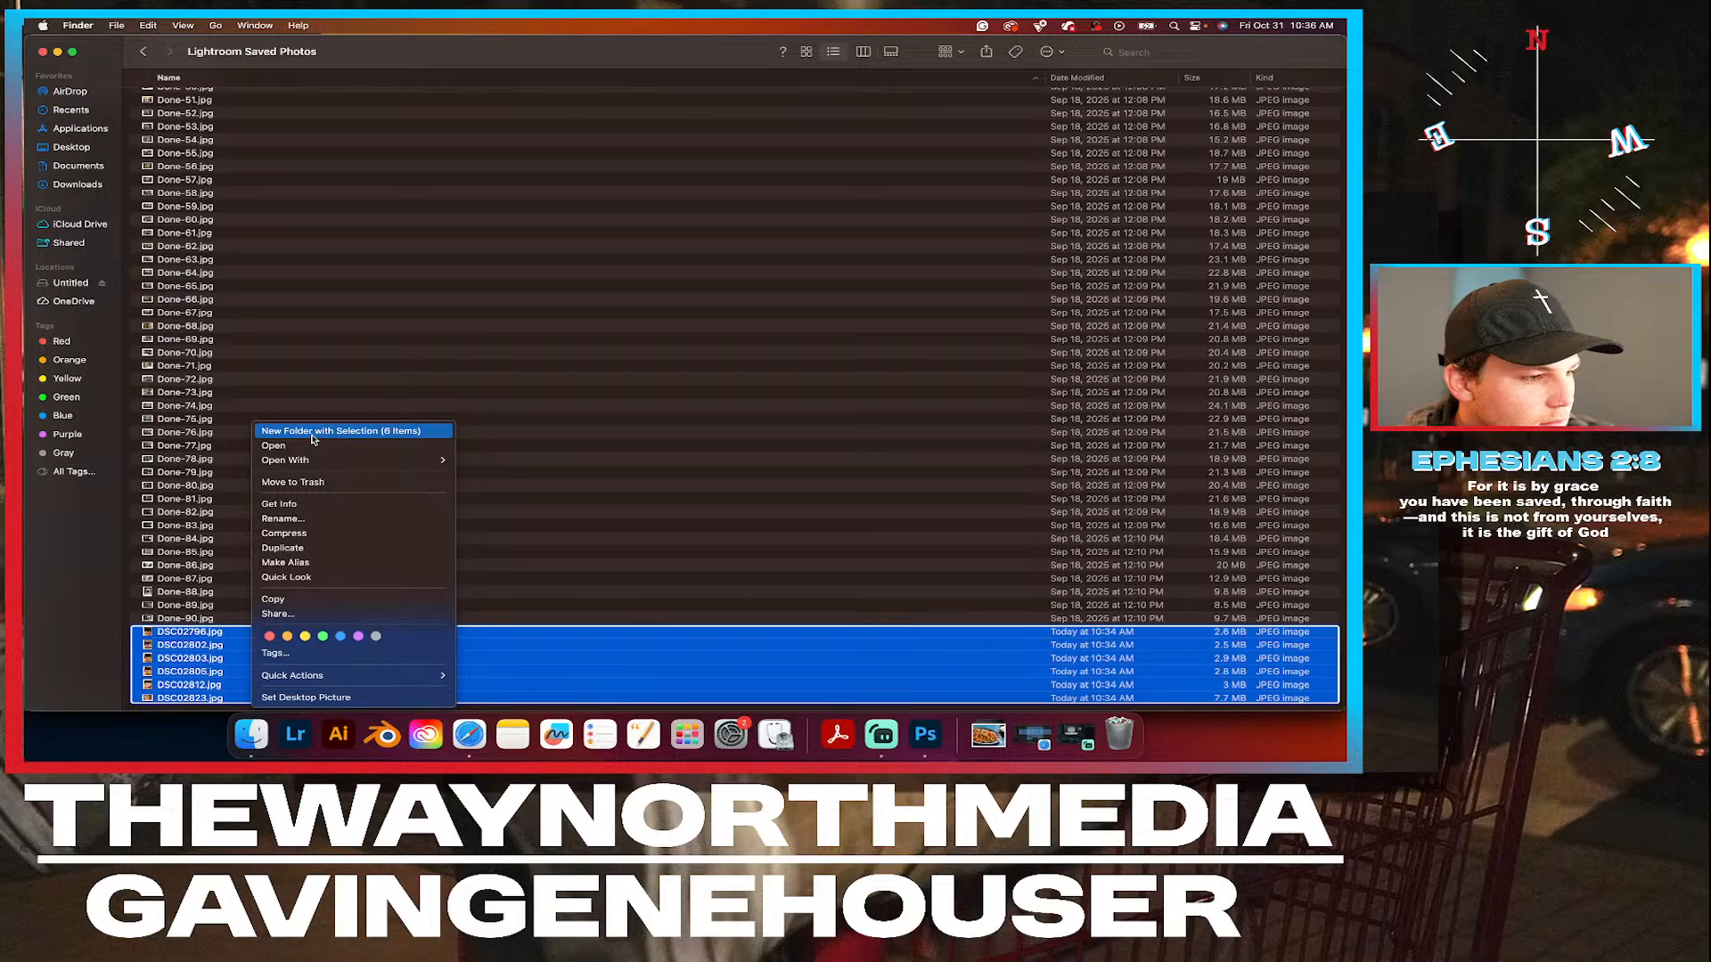
pyautogui.click(592, 645)
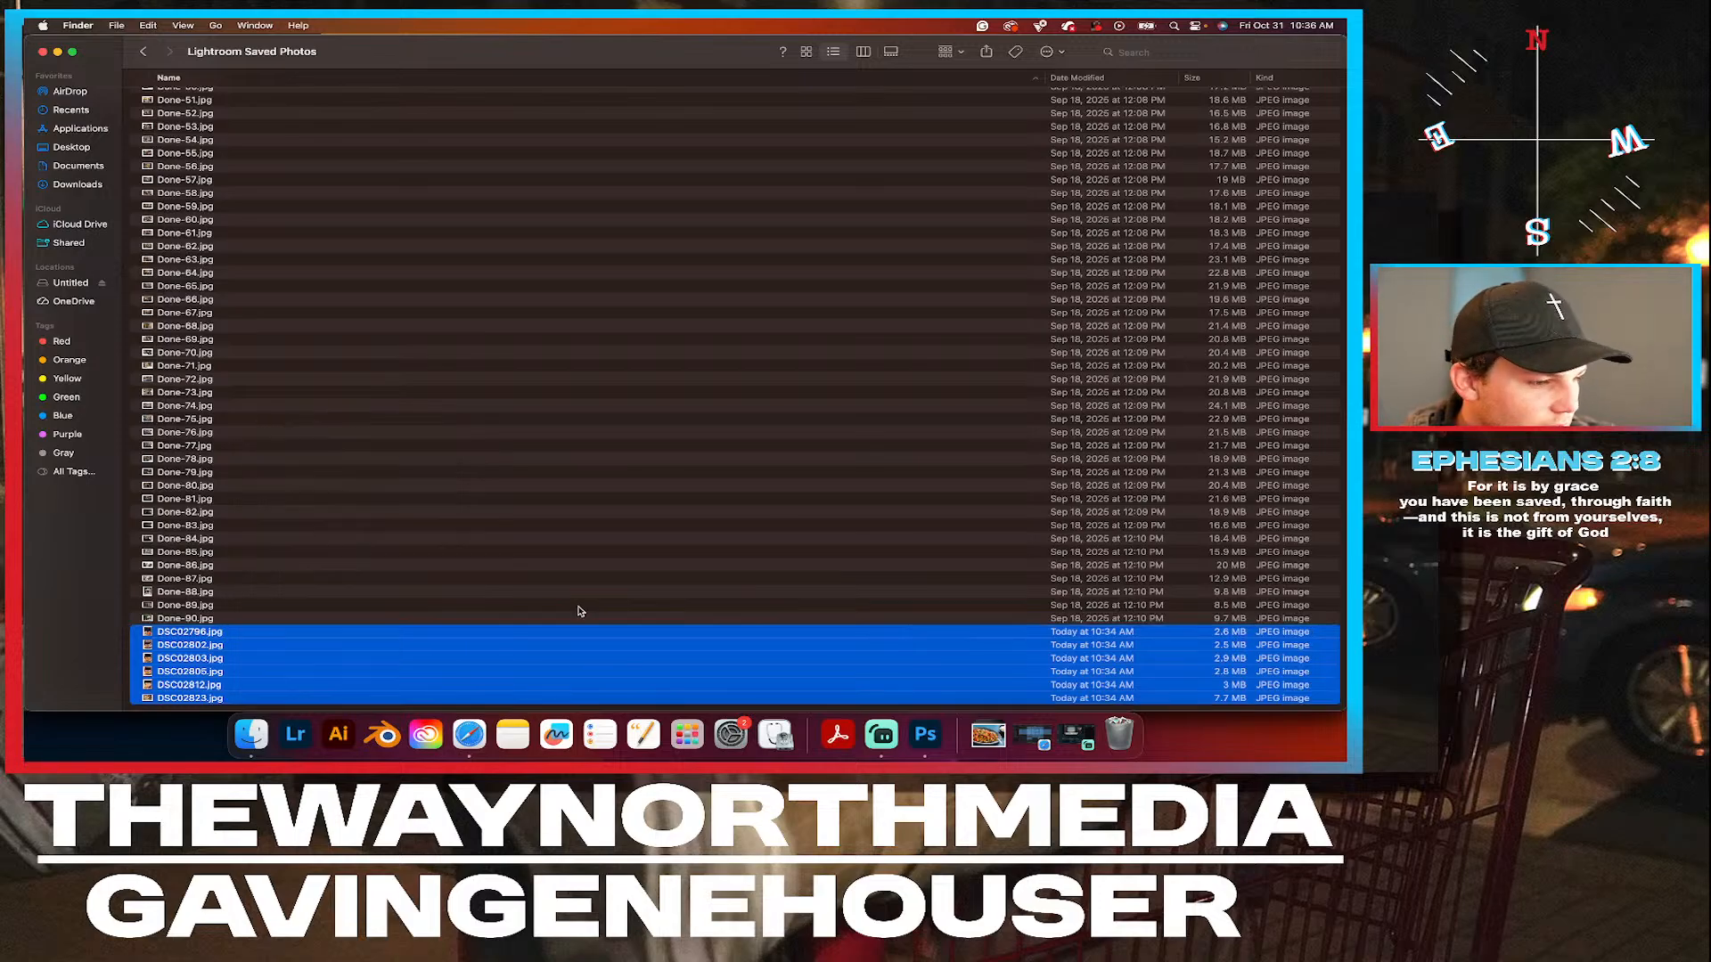
# Preview the exported photos DSC02796.jpg, DSC02802.jpg and DSC02803.jpg one after another in Quick Look.
pyautogui.click(533, 634)
pyautogui.press('space')
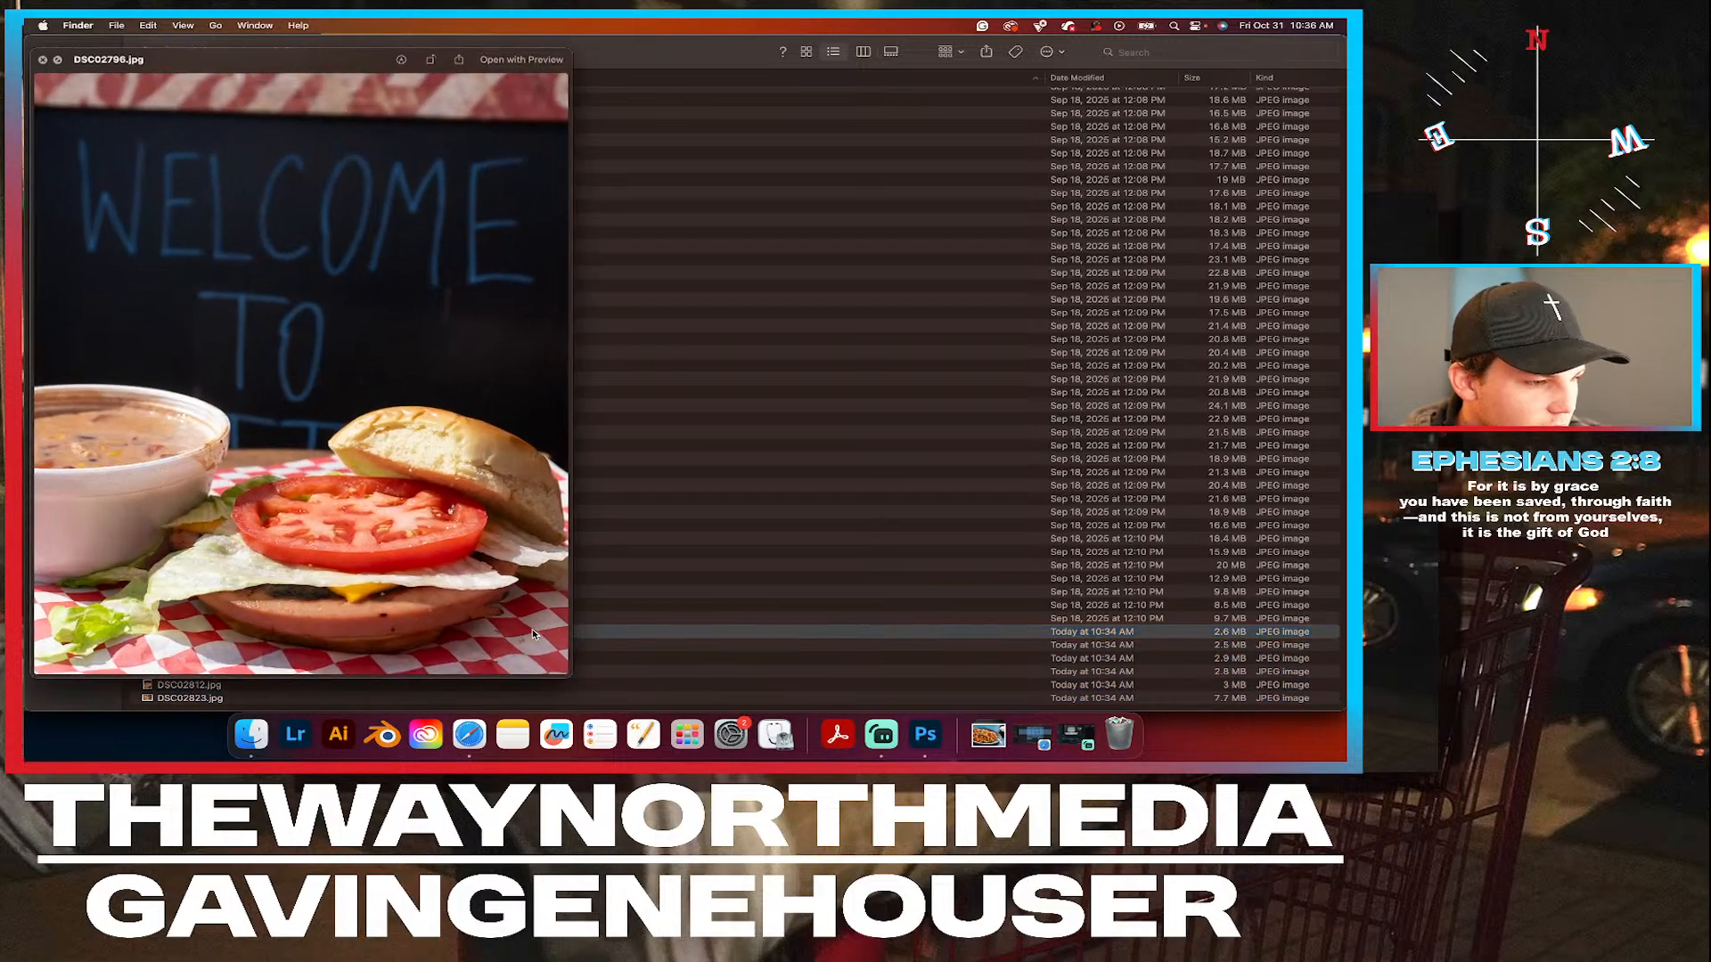
pyautogui.press('space')
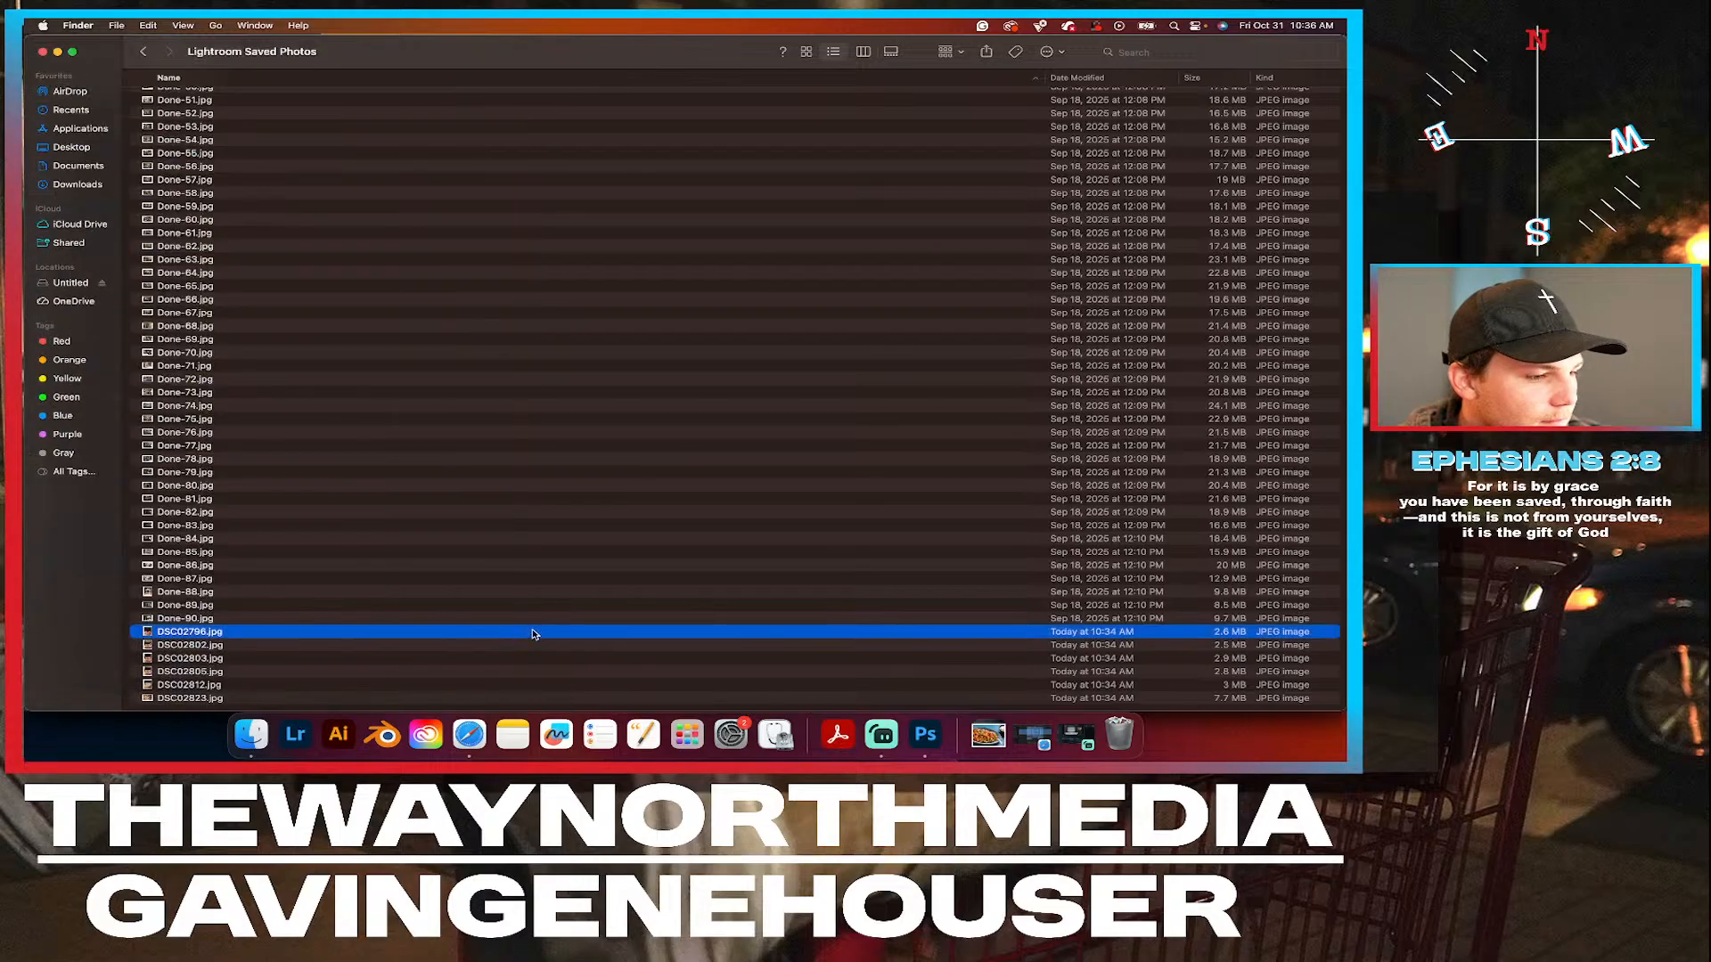
pyautogui.click(497, 650)
pyautogui.press('space')
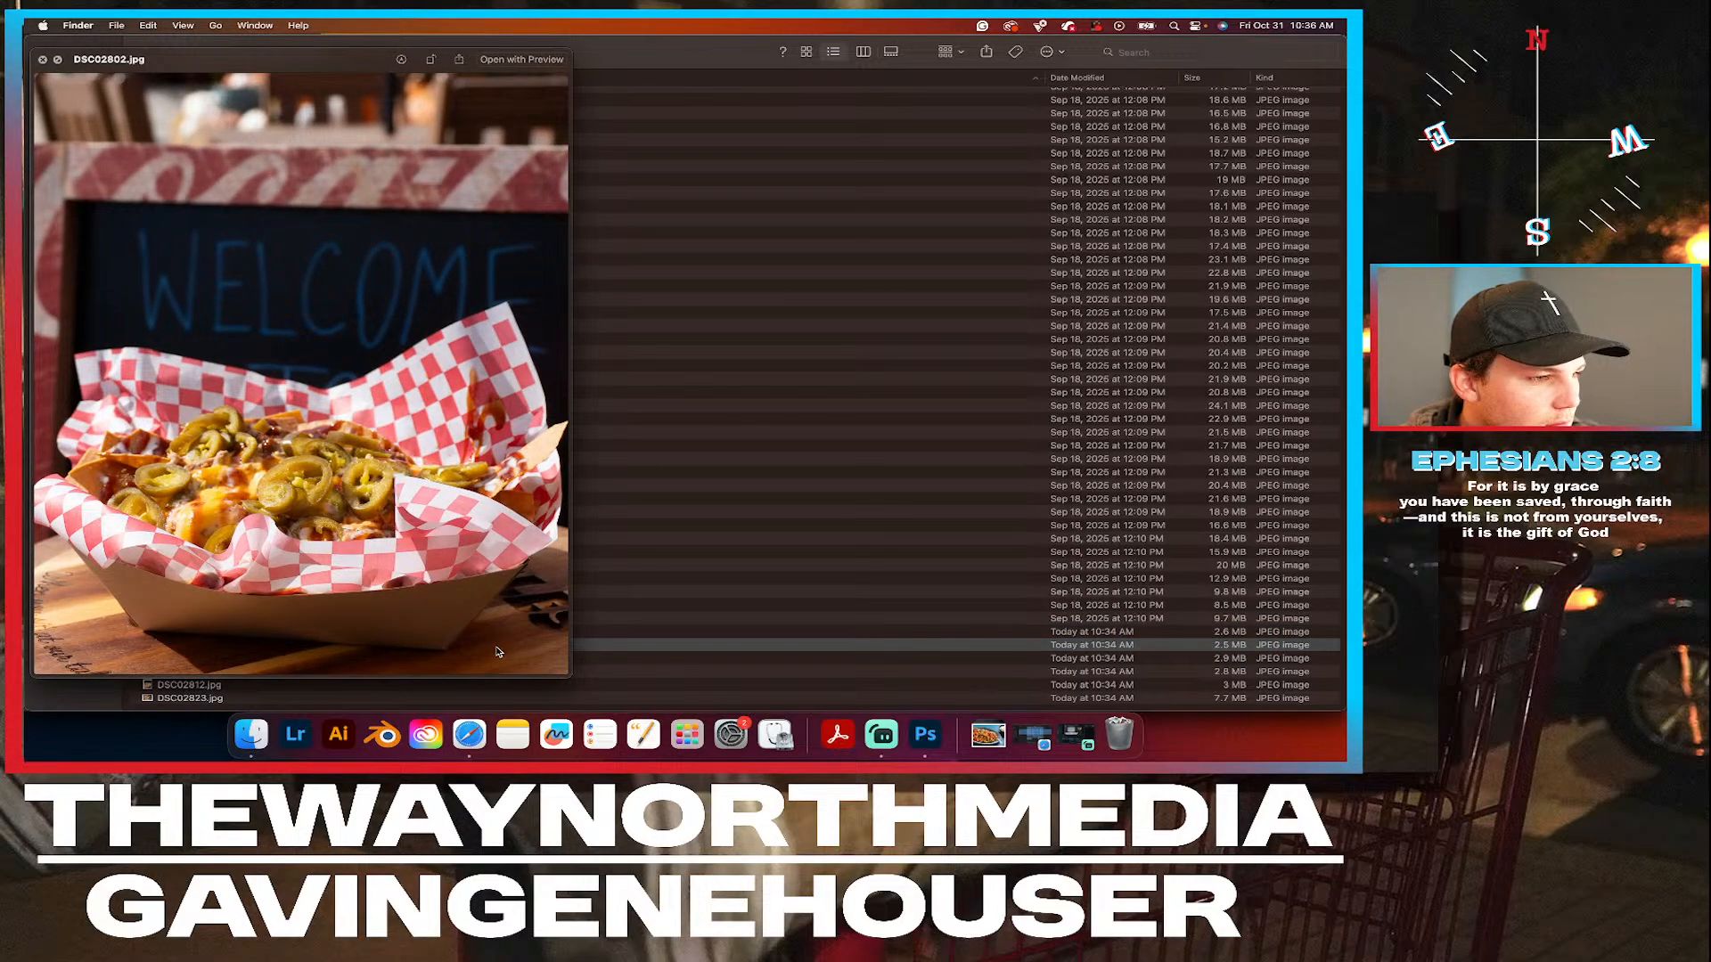
pyautogui.press('space')
pyautogui.click(487, 659)
pyautogui.press('space')
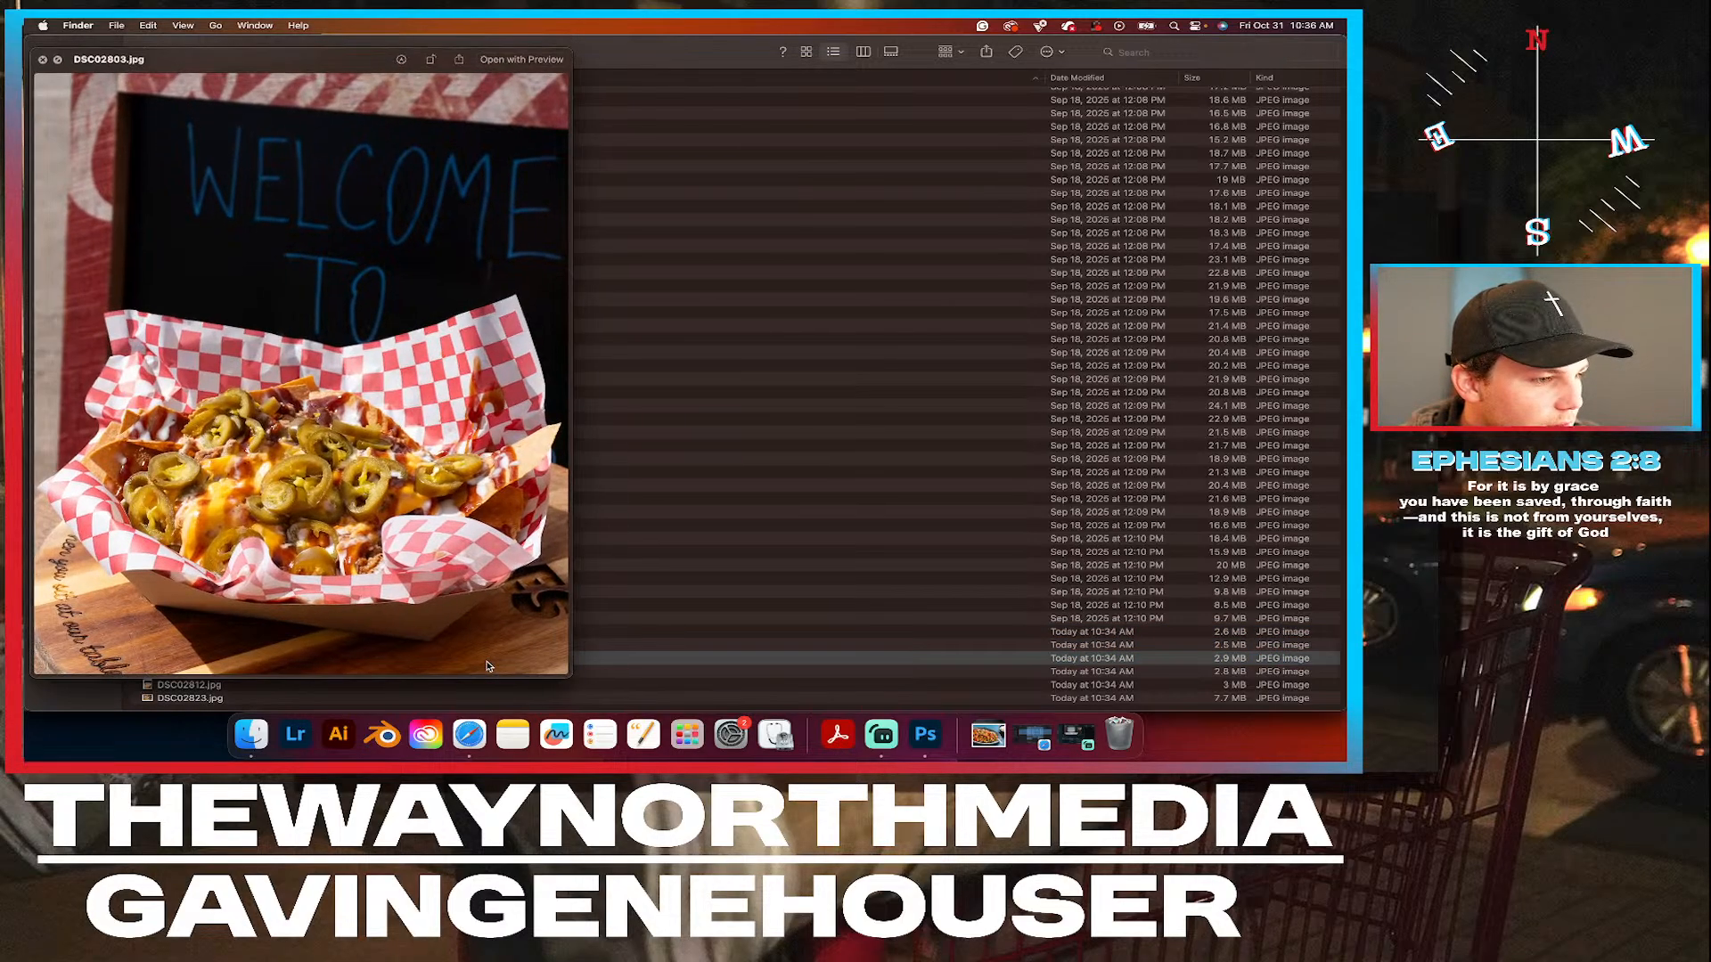
pyautogui.press('space')
# Open DSC02803.jpg as a separate document in Adobe Photoshop 2025 and close it again.
pyautogui.rightClick(488, 661)
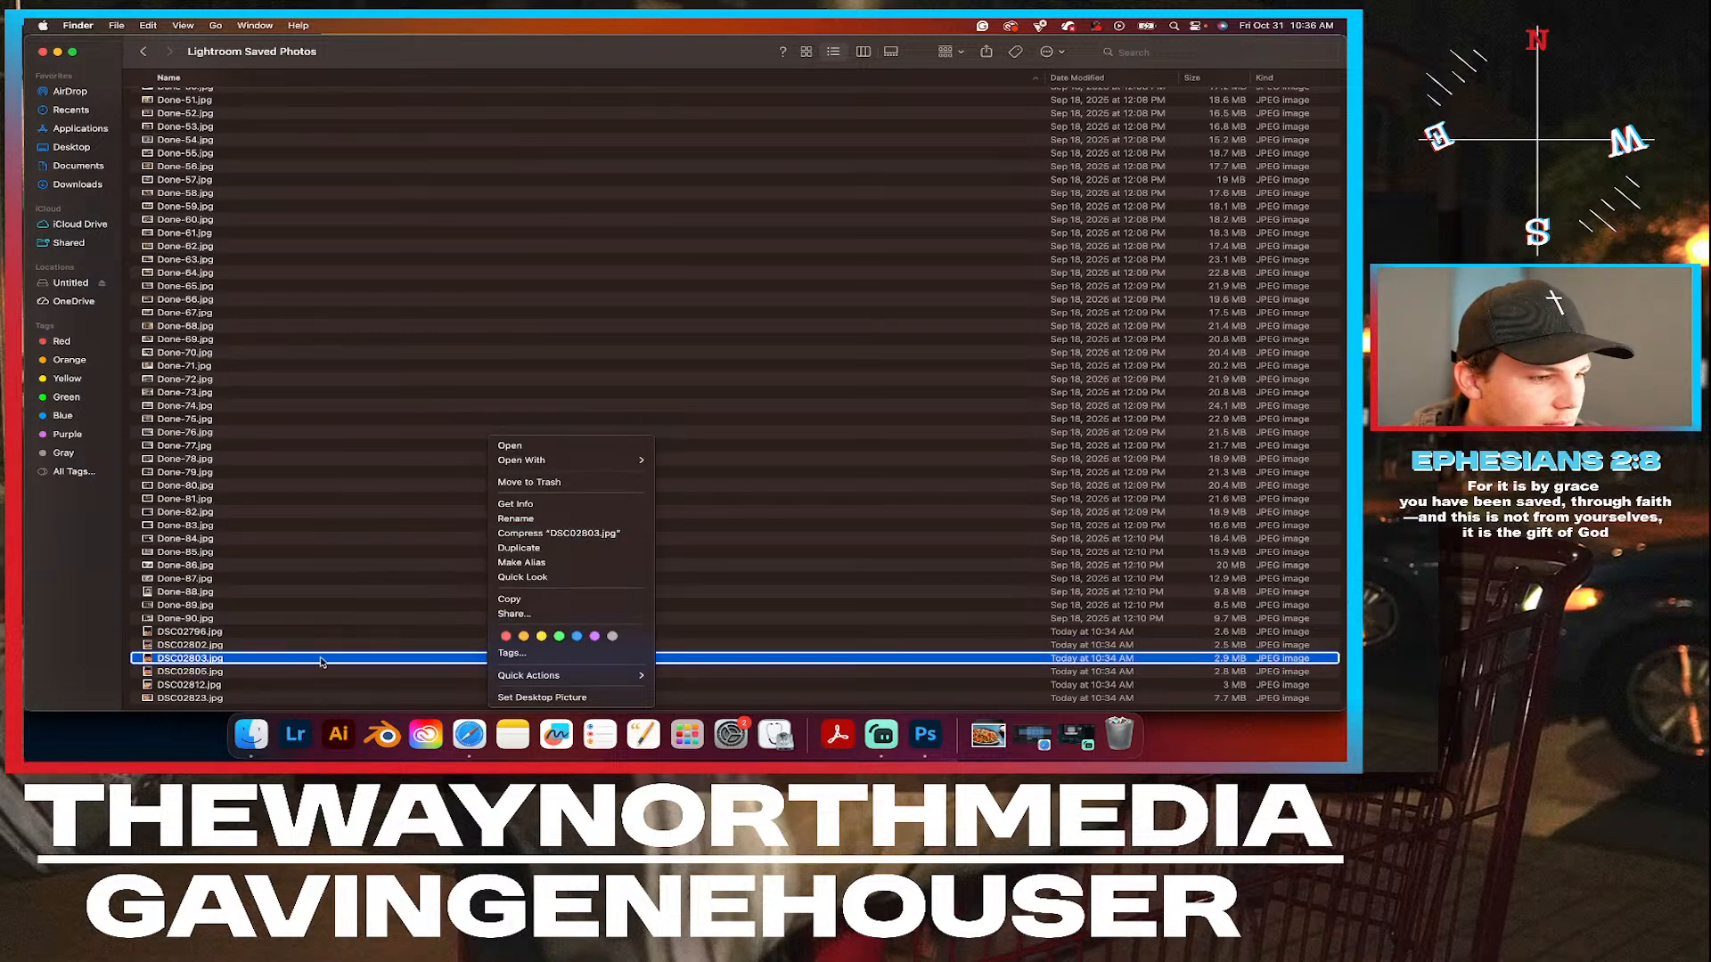
pyautogui.moveTo(614, 460)
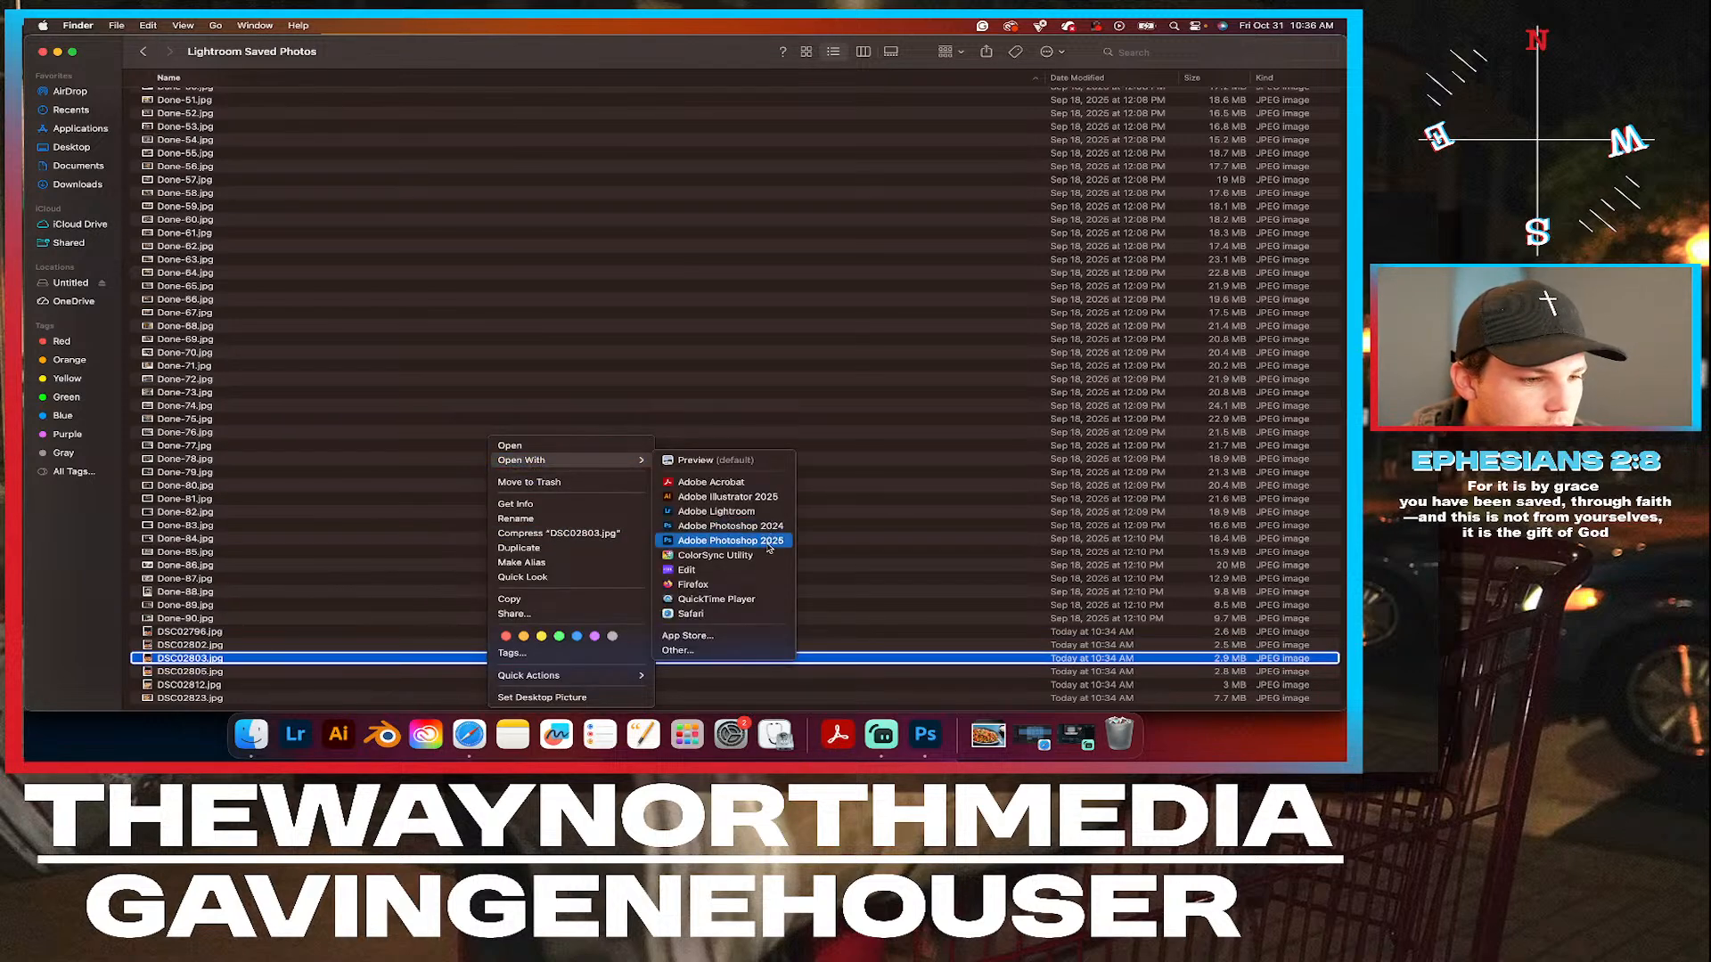
pyautogui.press('Return')
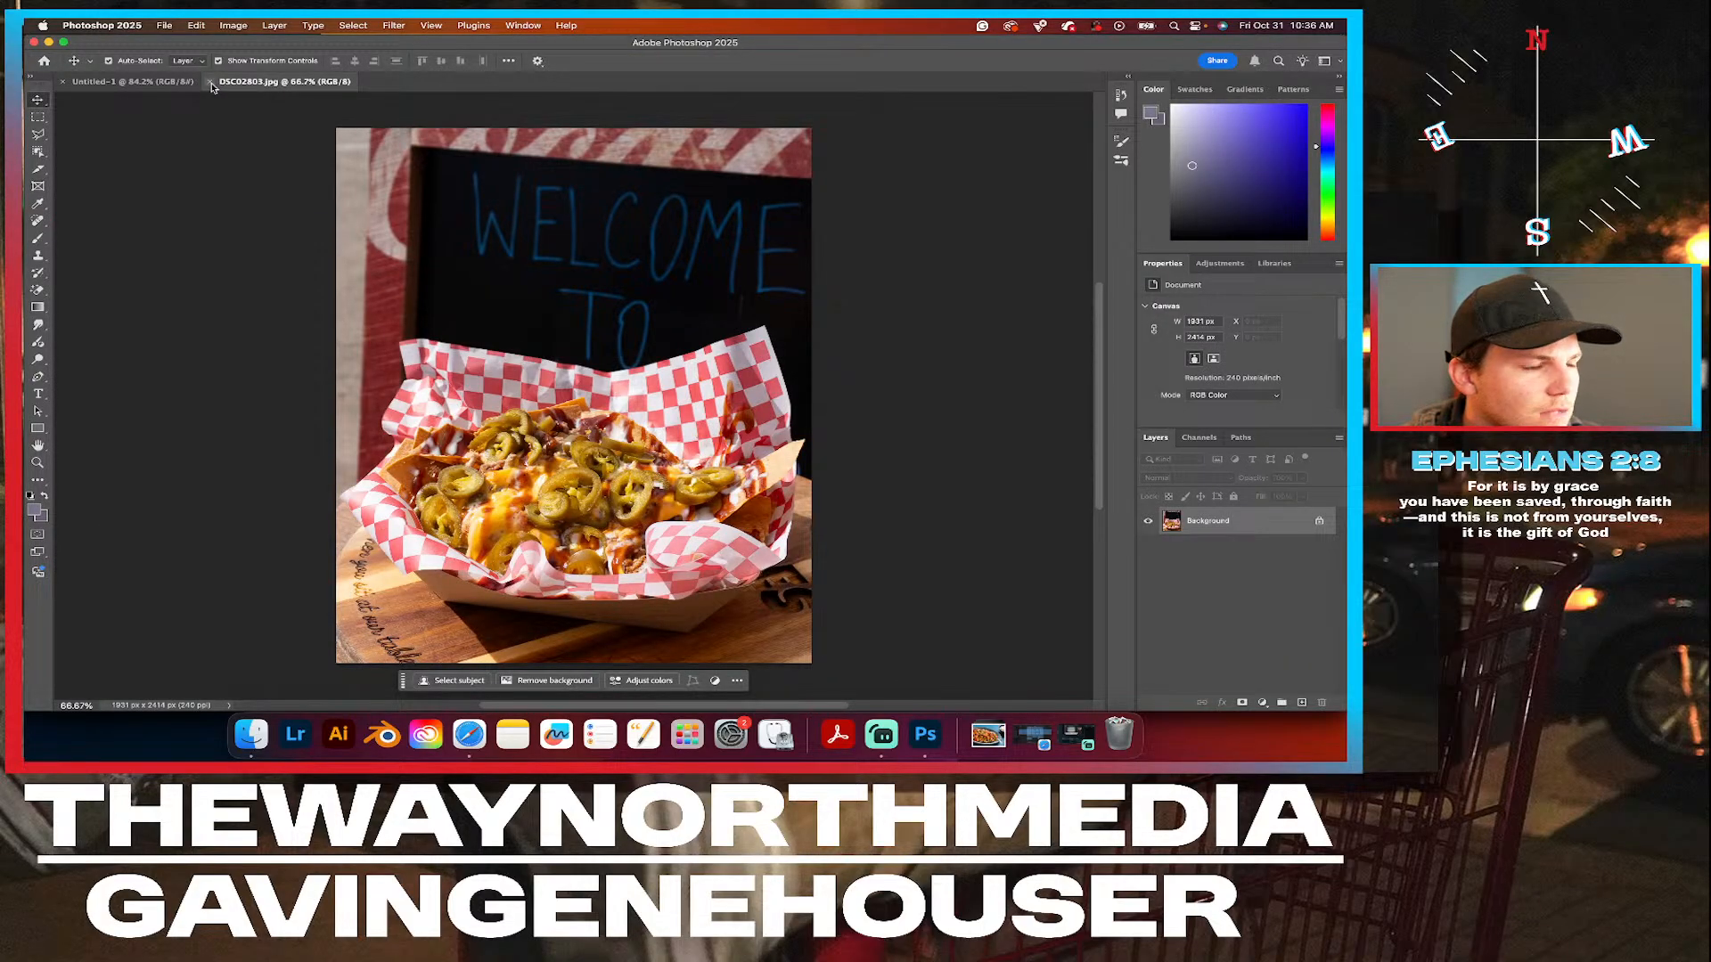
pyautogui.click(212, 82)
# Return to Finder, shrink its window to expose the blank canvas, and place DSC02803.jpg into the Photoshop document.
pyautogui.click(250, 734)
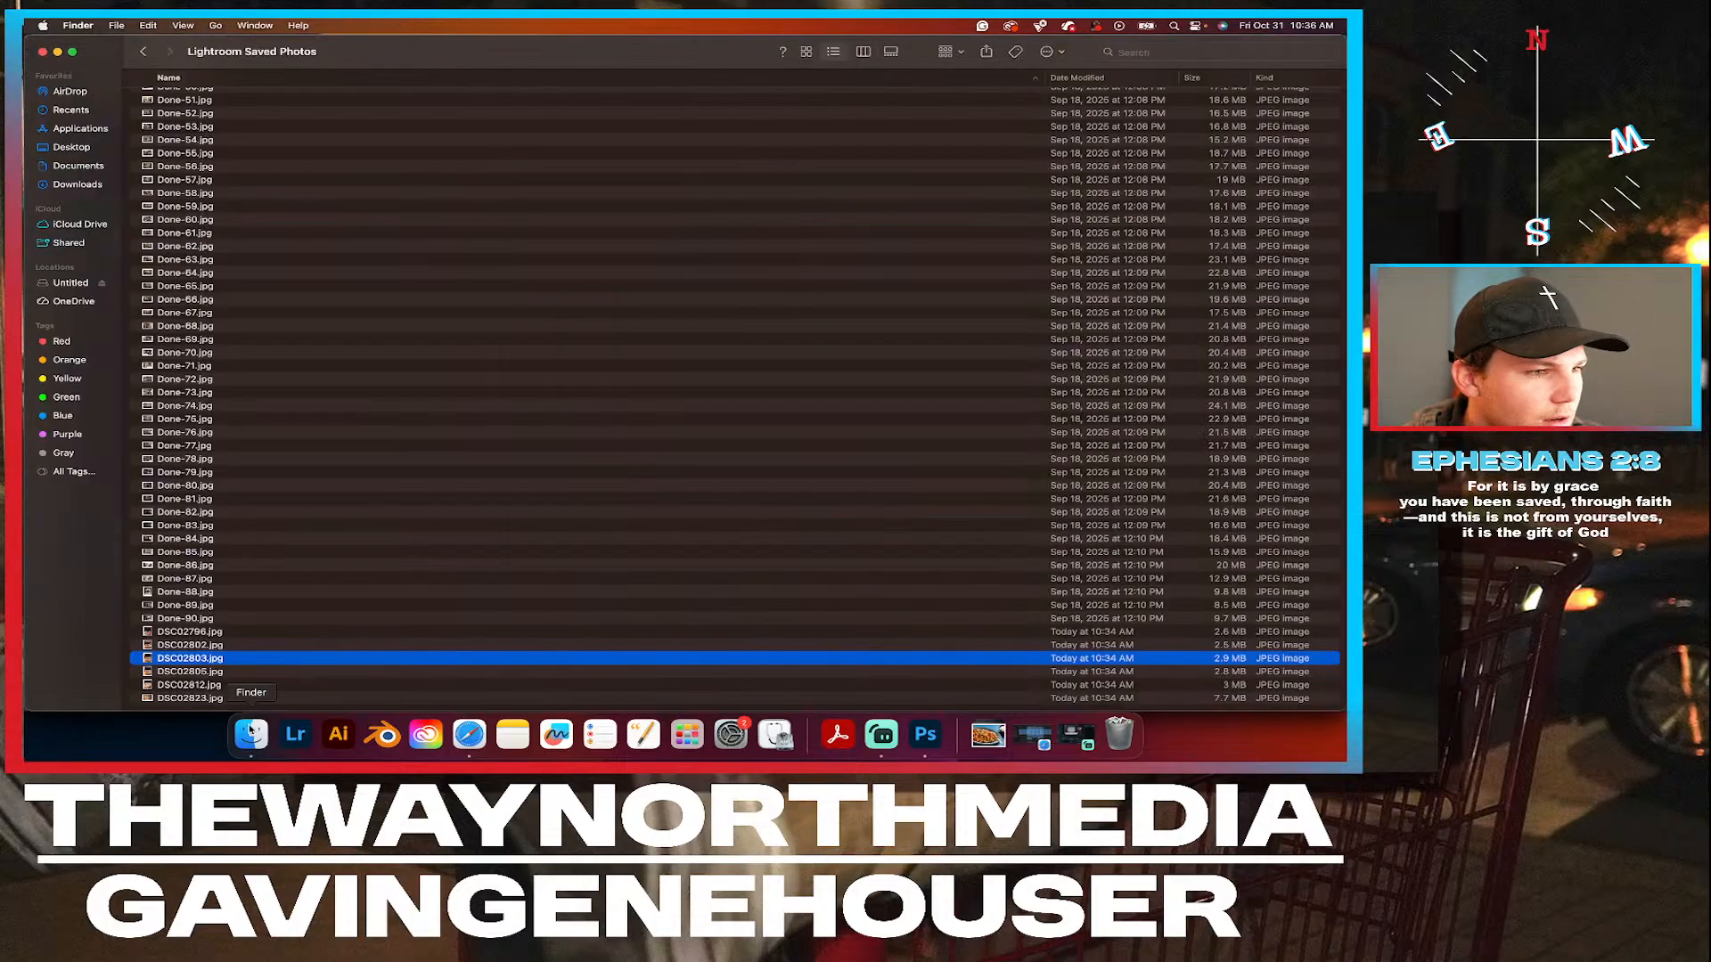
pyautogui.moveTo(178, 664); pyautogui.dragTo(693, 426)
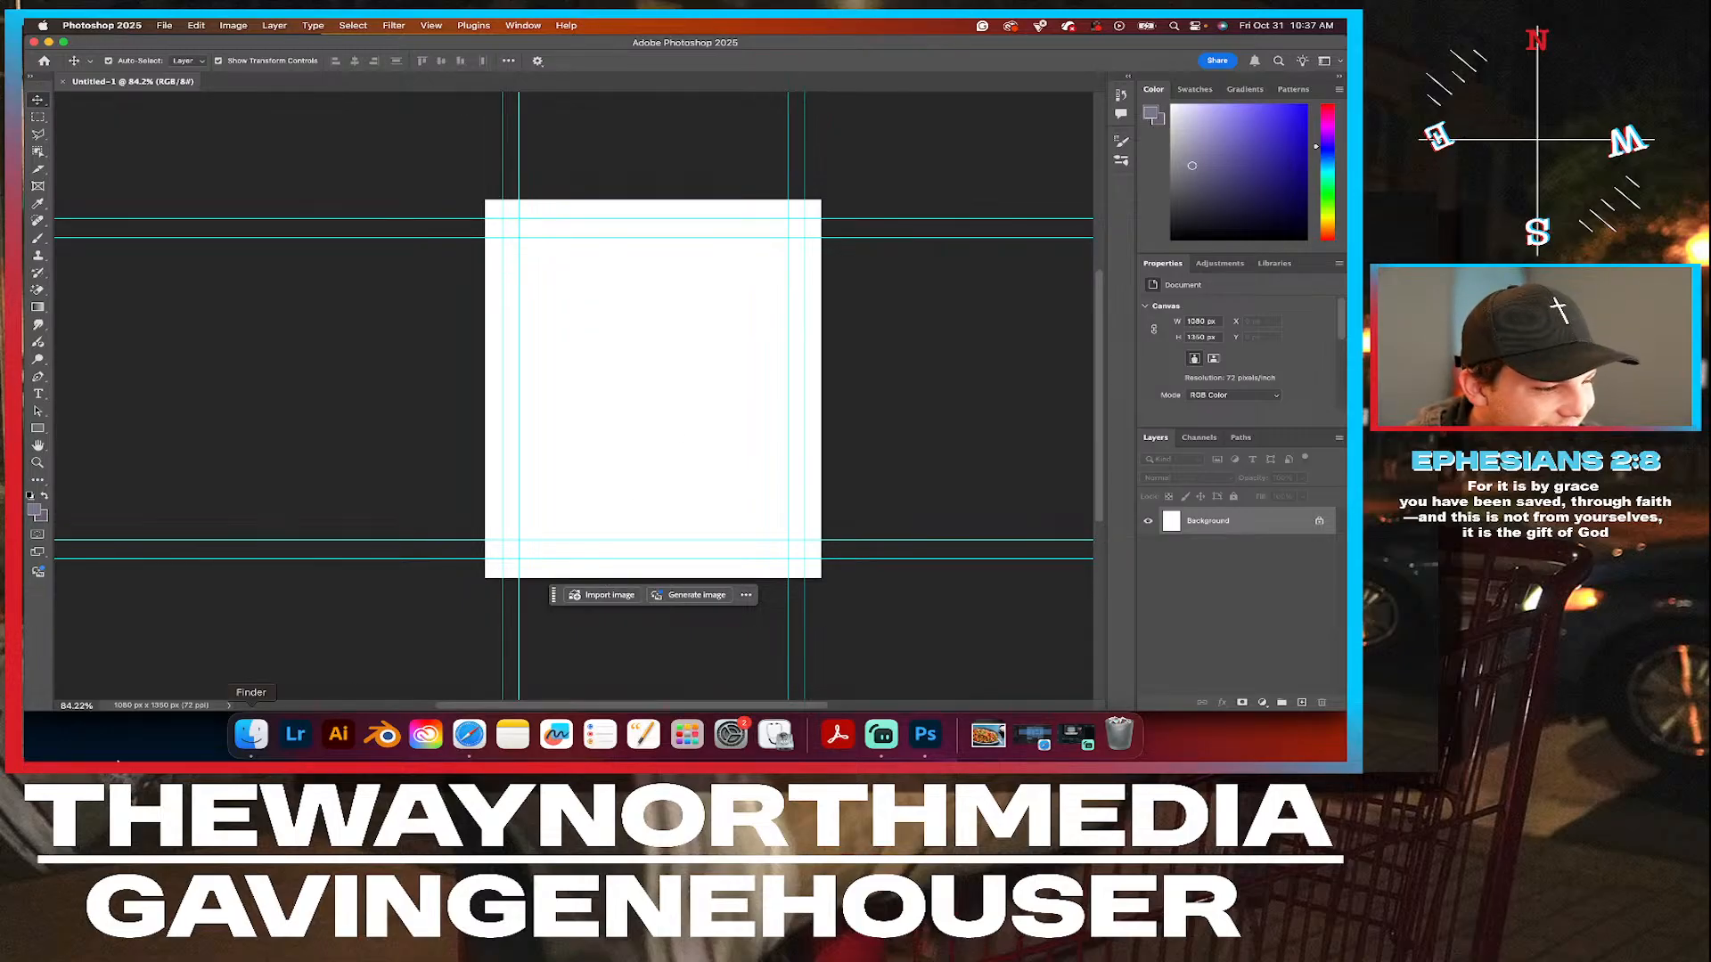
pyautogui.click(252, 735)
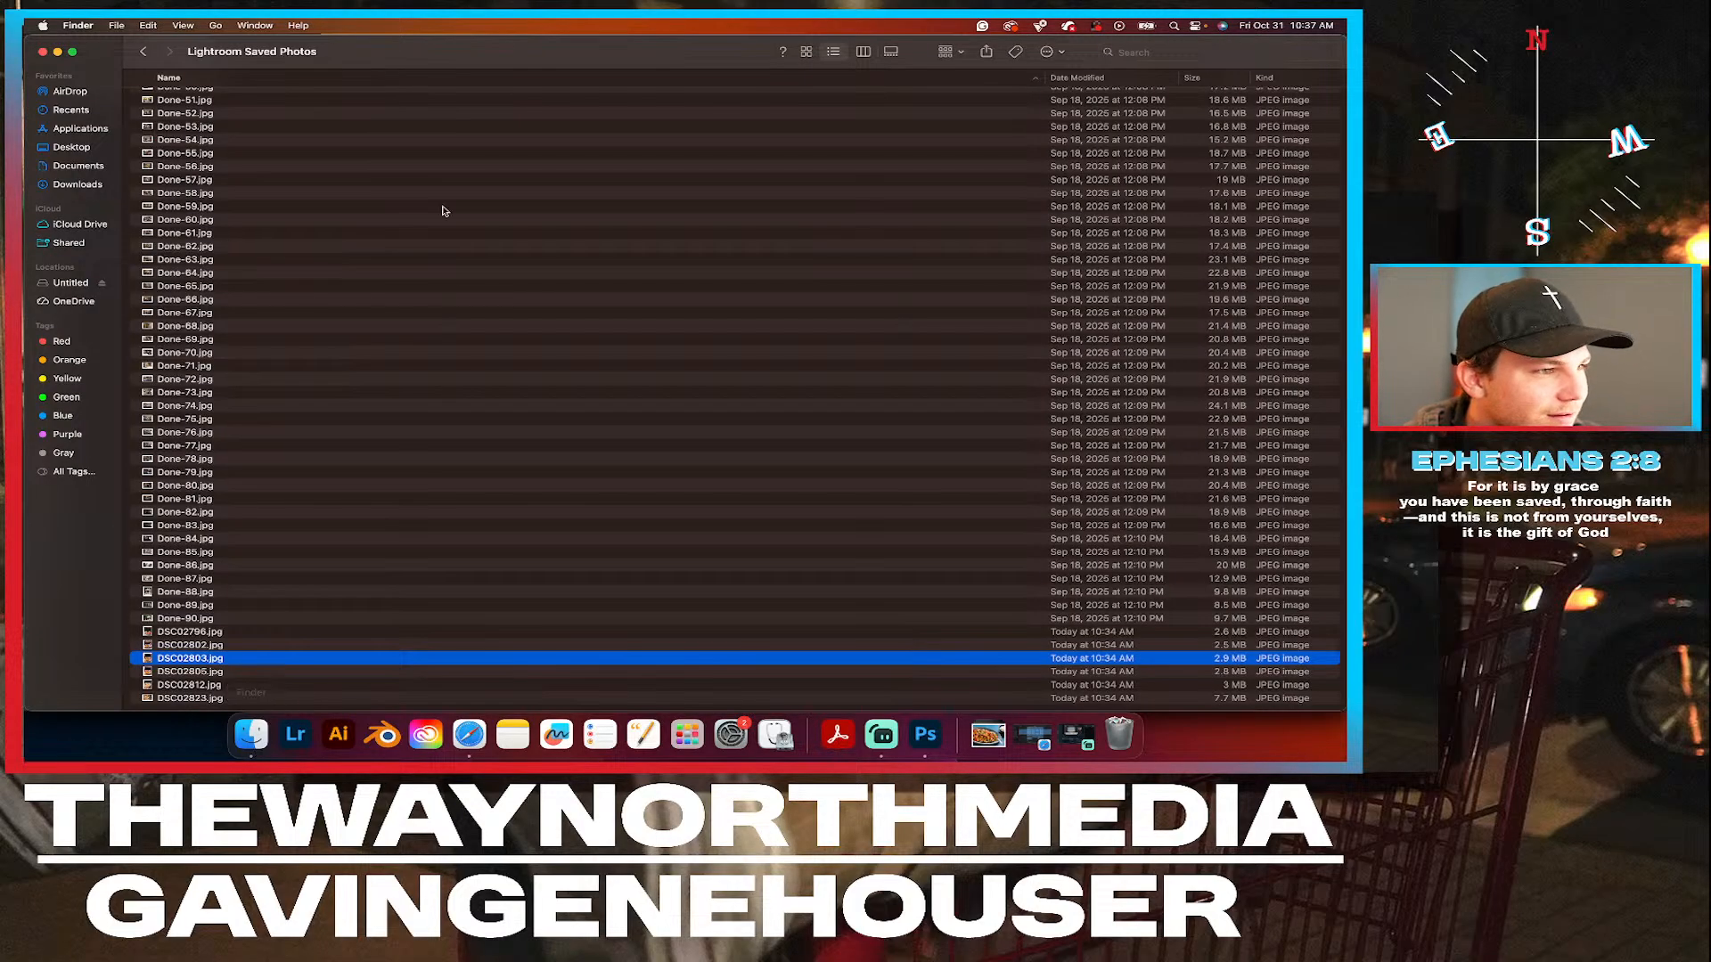
pyautogui.moveTo(28, 38); pyautogui.dragTo(602, 254)
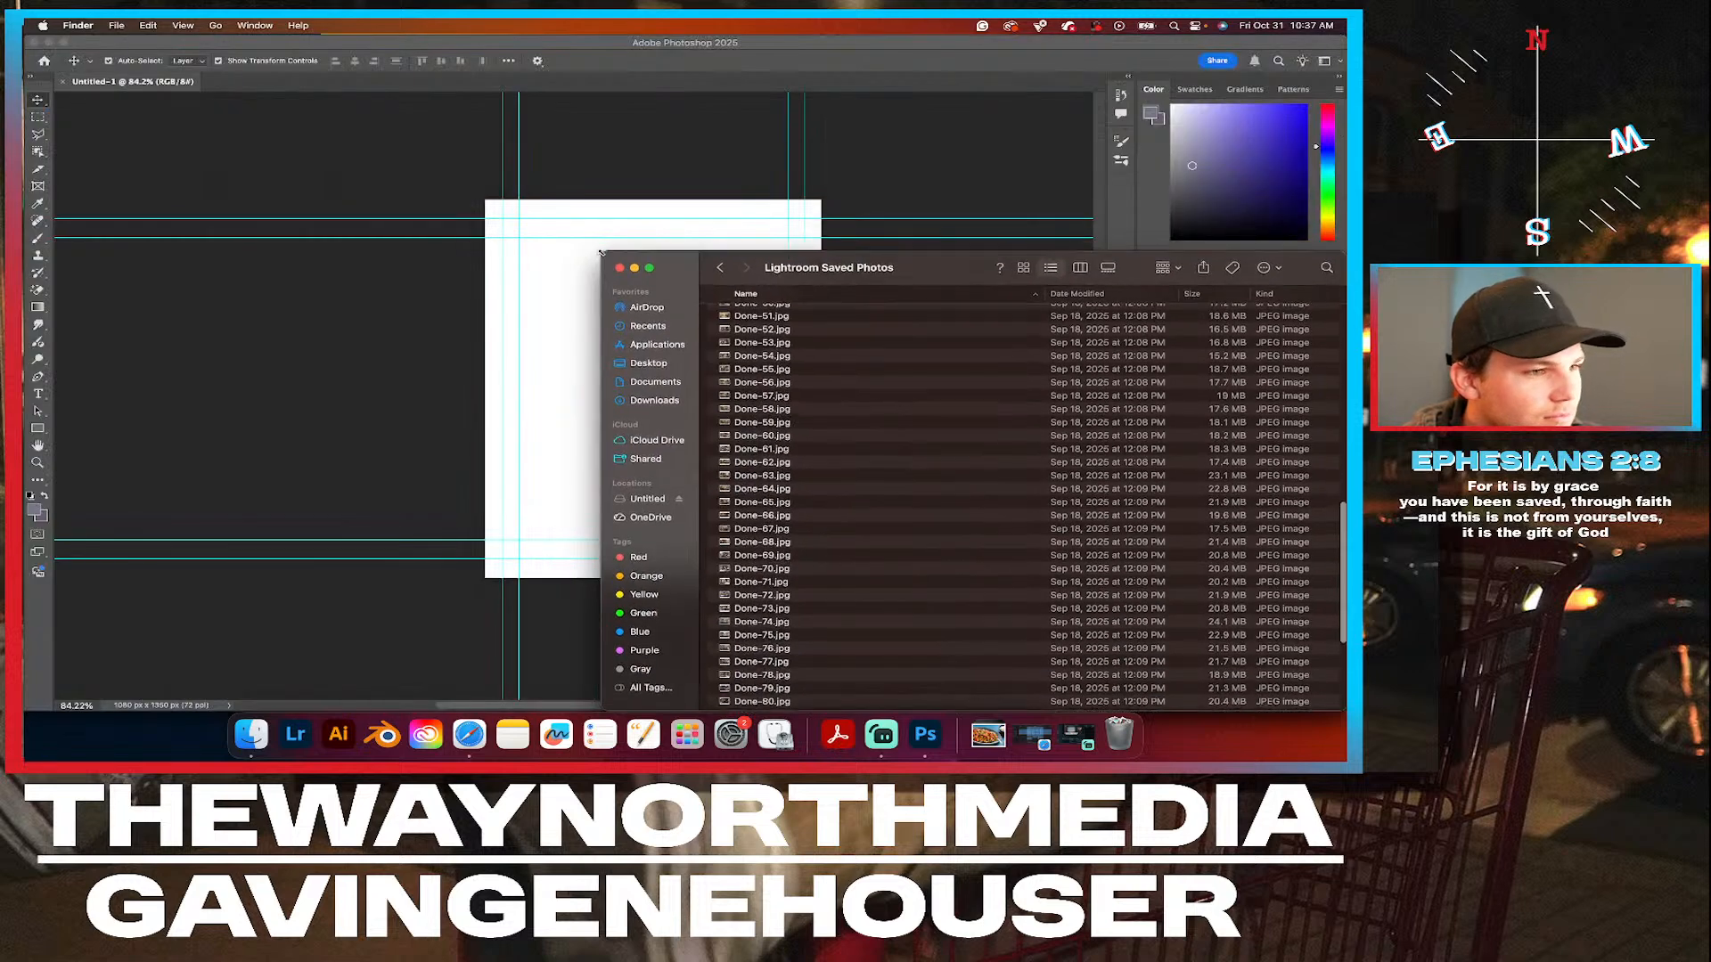
pyautogui.scroll(-5, 895, 485)
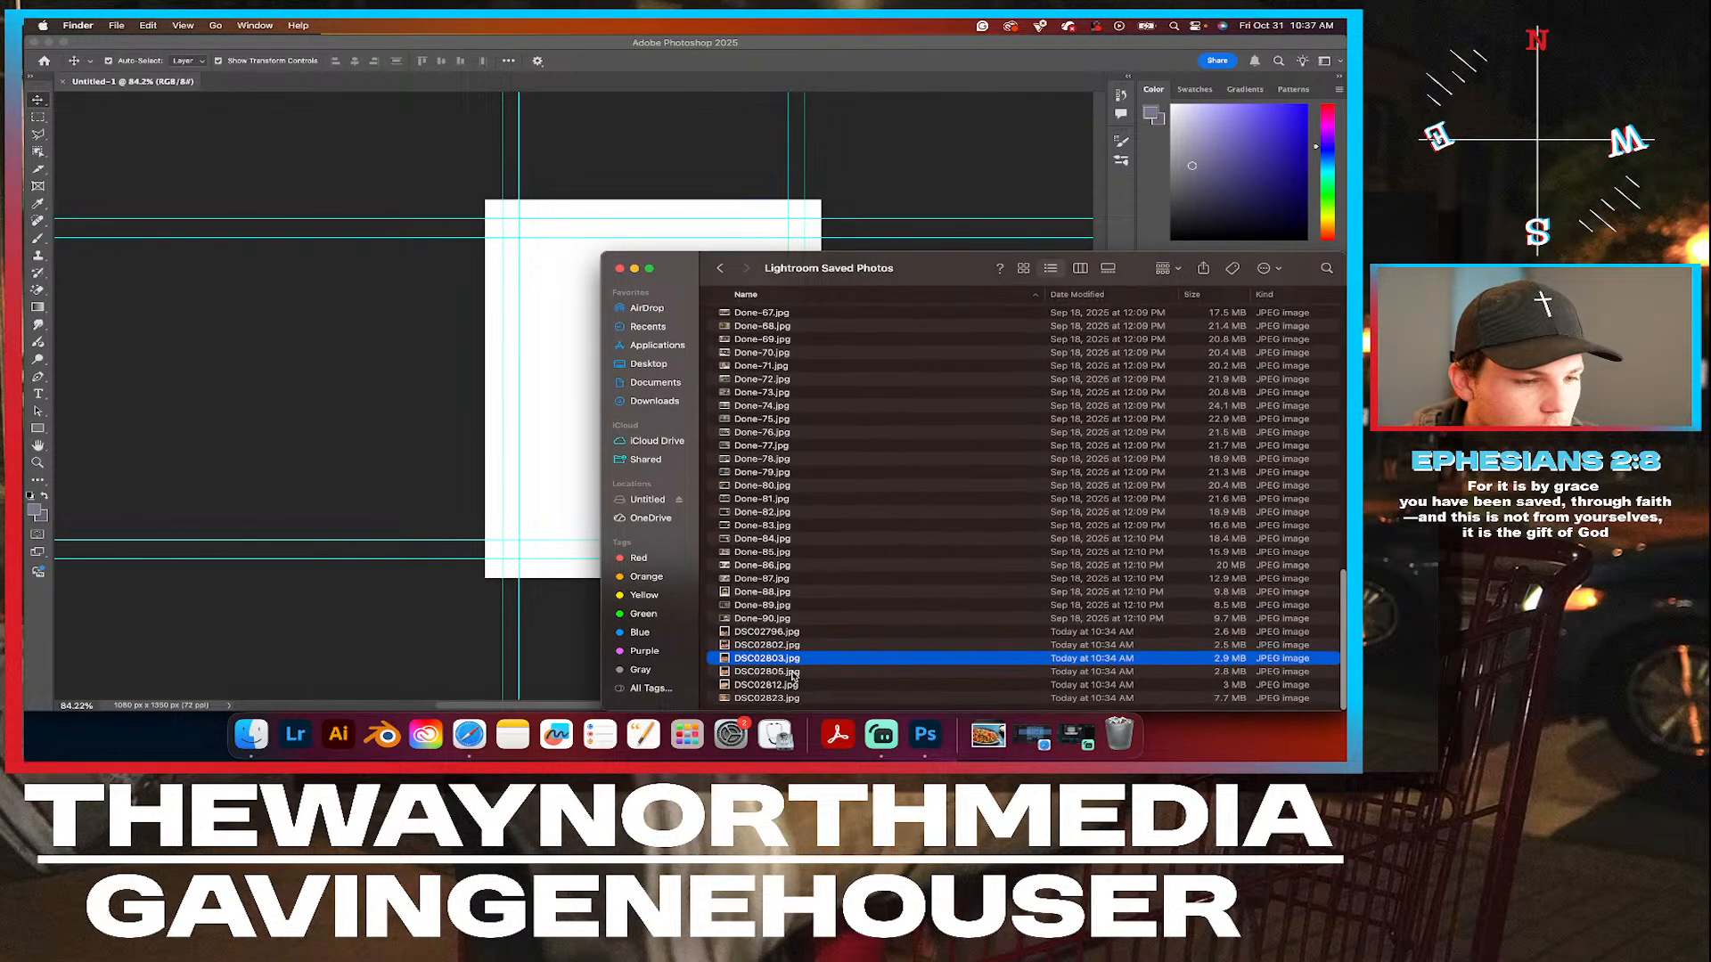
pyautogui.moveTo(807, 662); pyautogui.dragTo(588, 440)
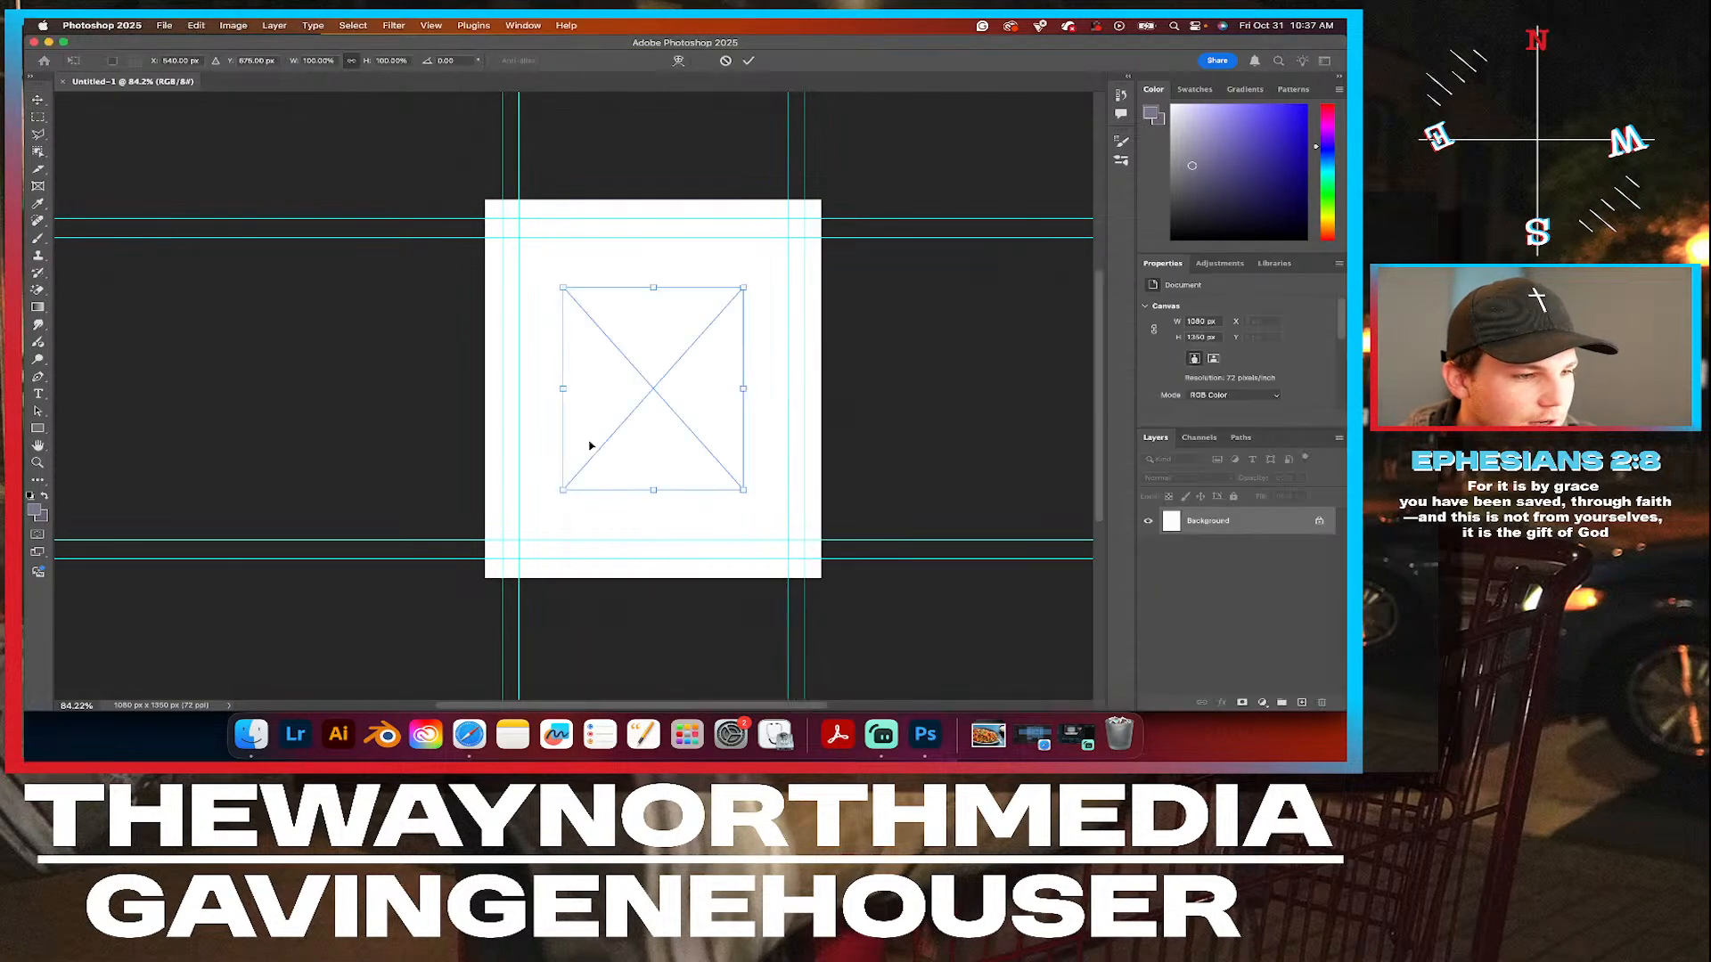
# Scale the placed nachos photo proportionally to fill the 1080 x 1350 px canvas and check its edge alignment.
pyautogui.moveTo(650, 282); pyautogui.dragTo(657, 195)
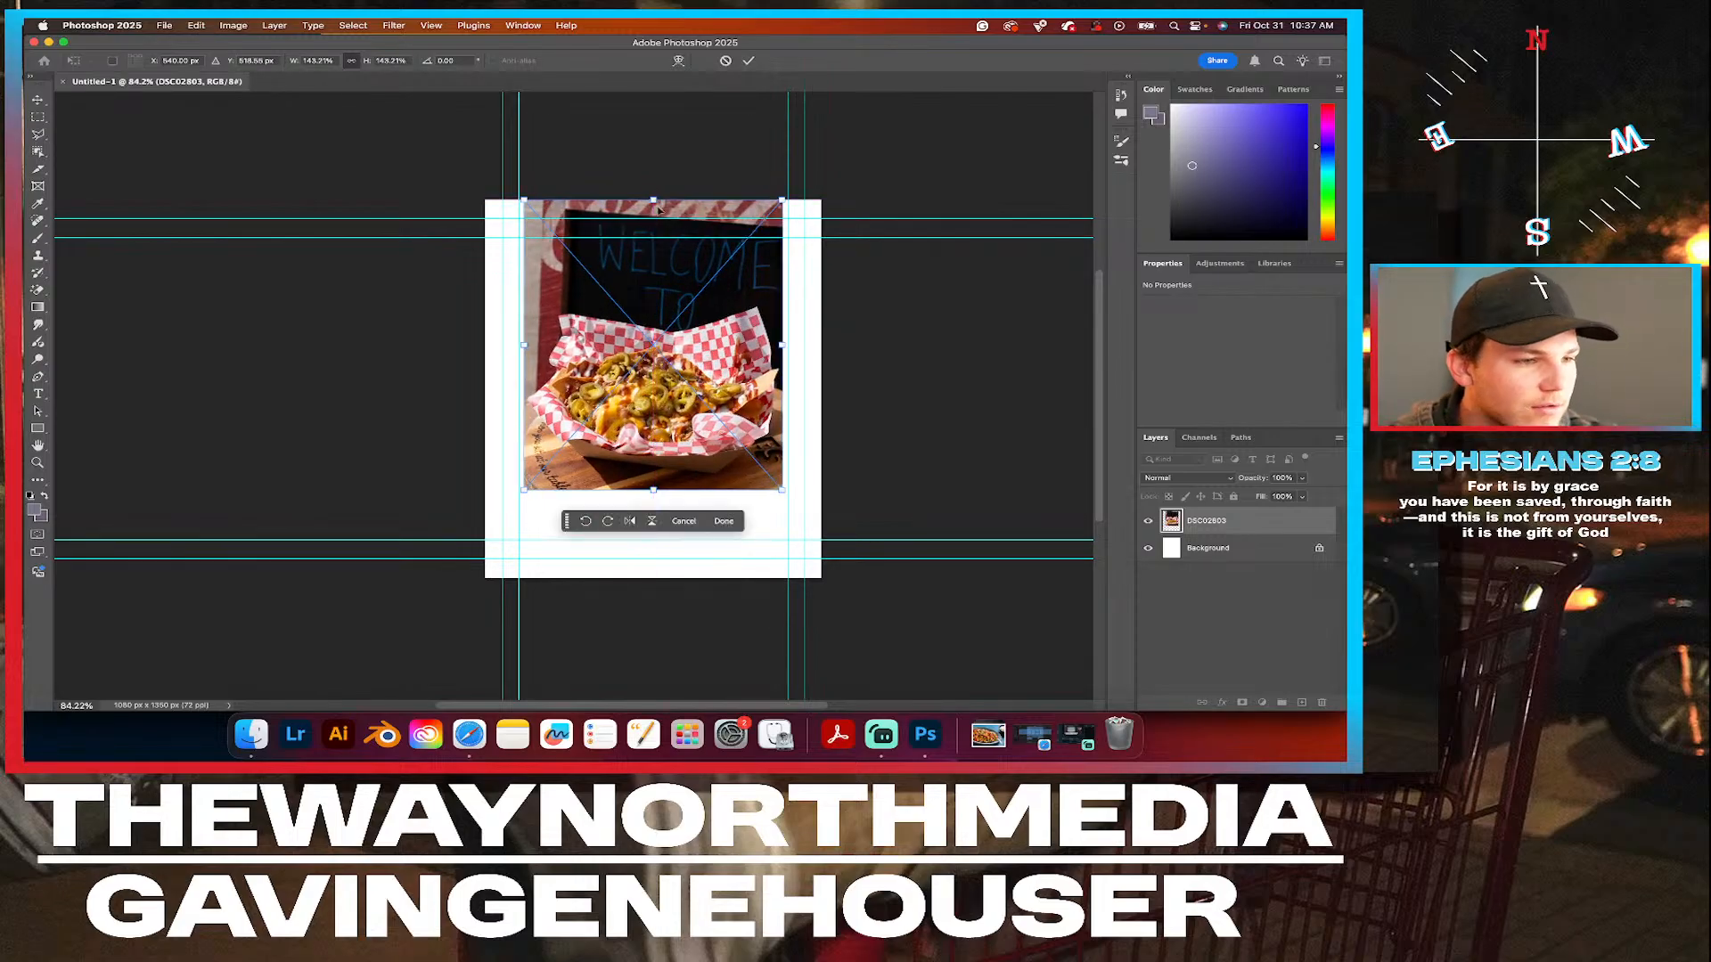
pyautogui.moveTo(654, 488); pyautogui.dragTo(643, 581)
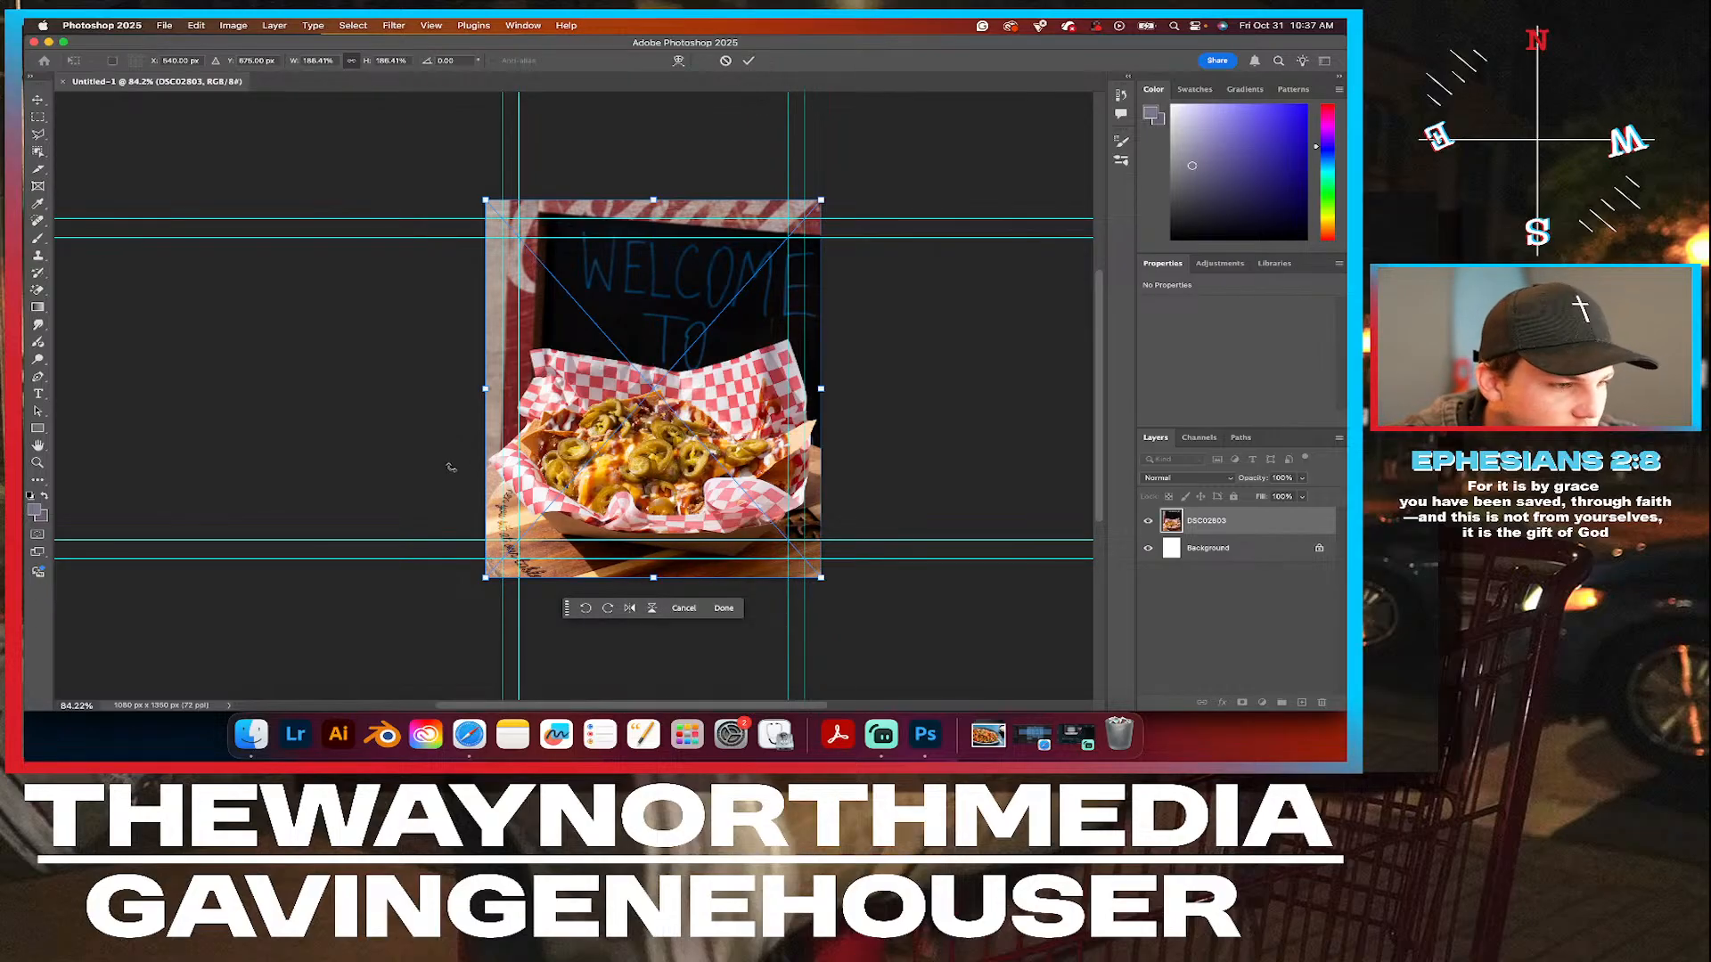
pyautogui.scroll(6, 476, 456)
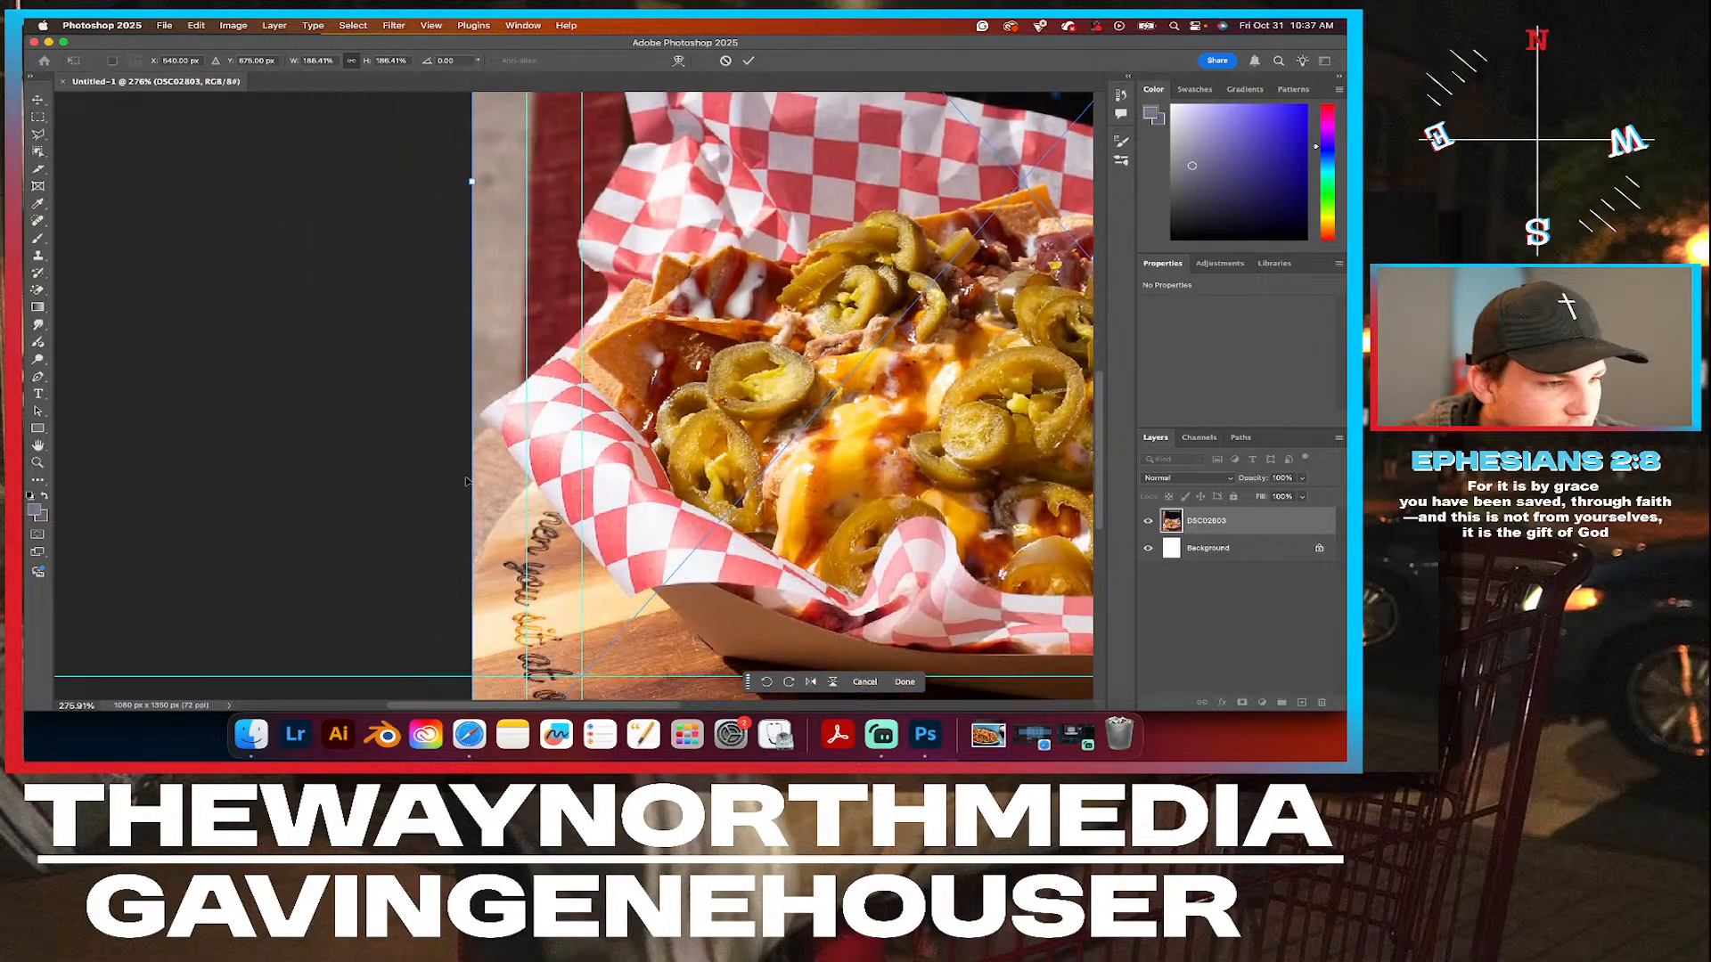
pyautogui.scroll(4, 494, 377)
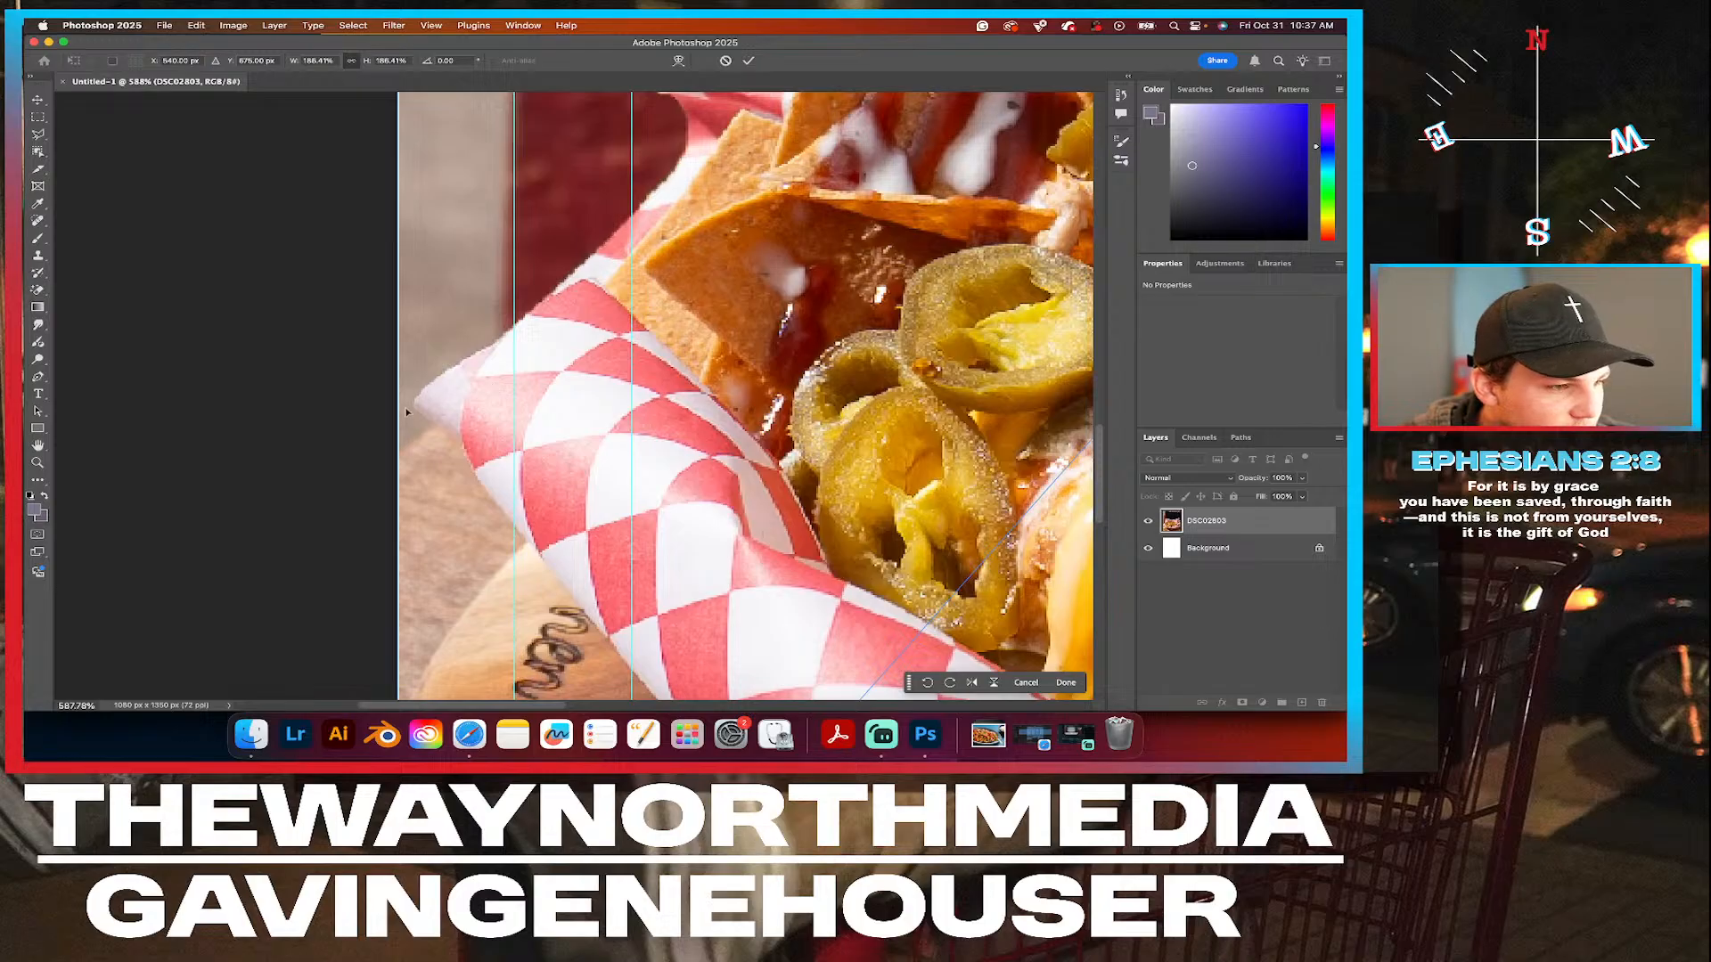
pyautogui.scroll(-6, 398, 409)
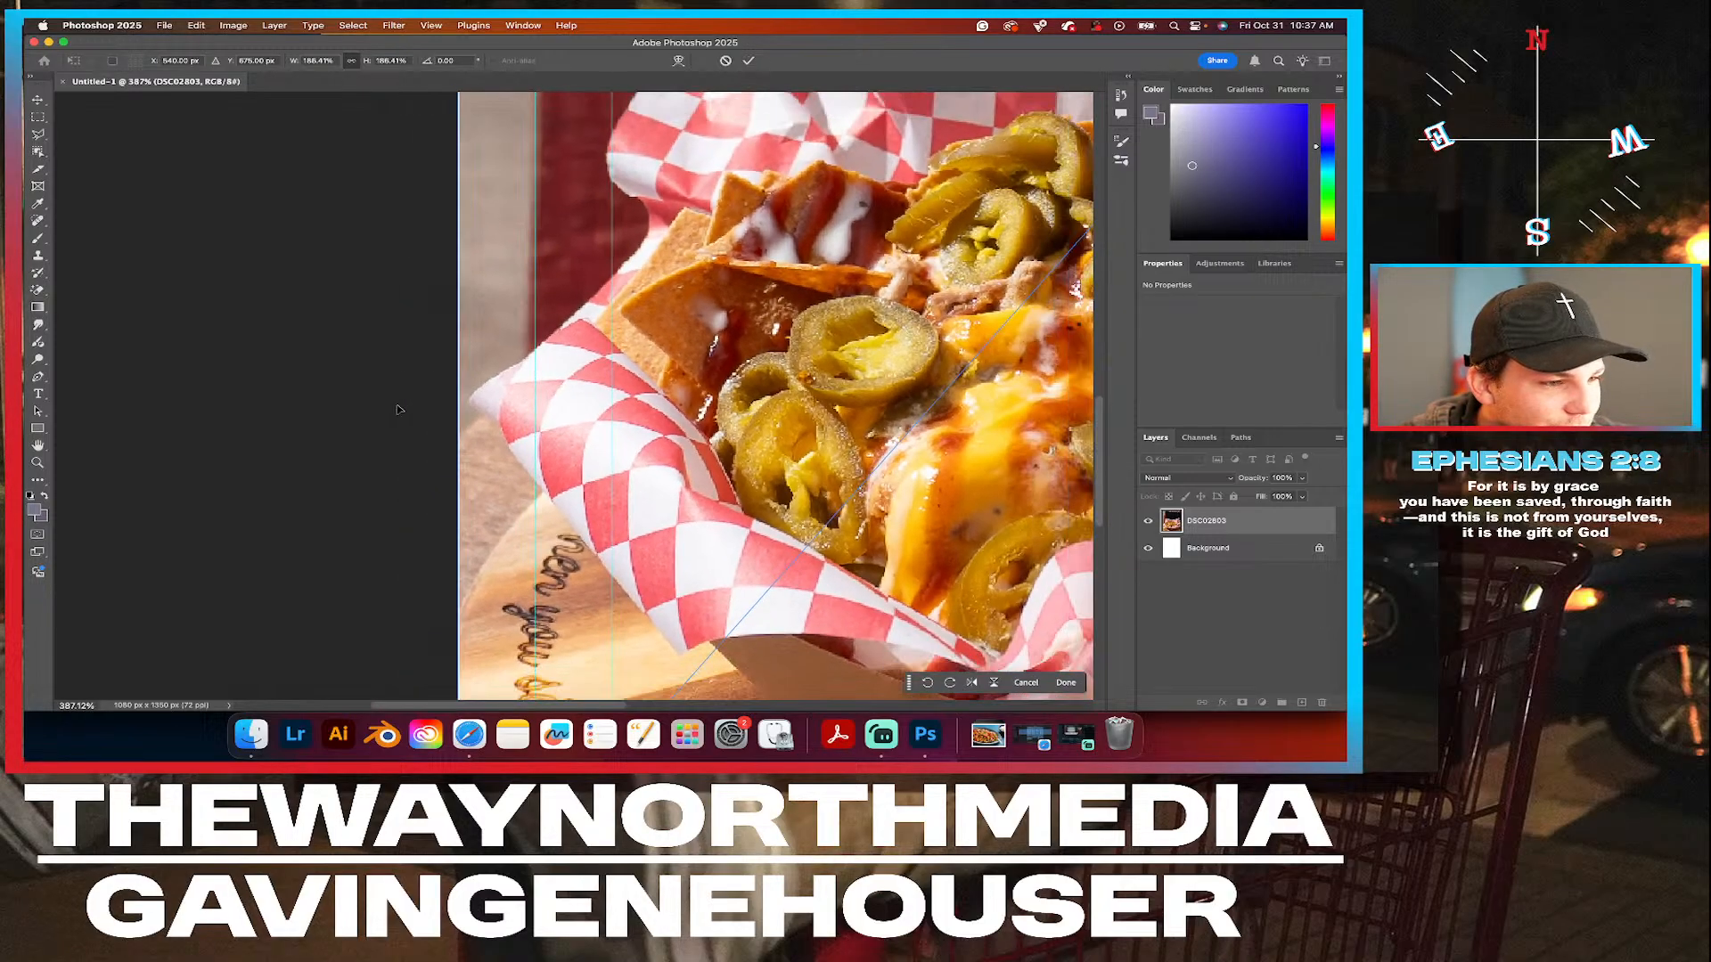
pyautogui.scroll(-3, 705, 352)
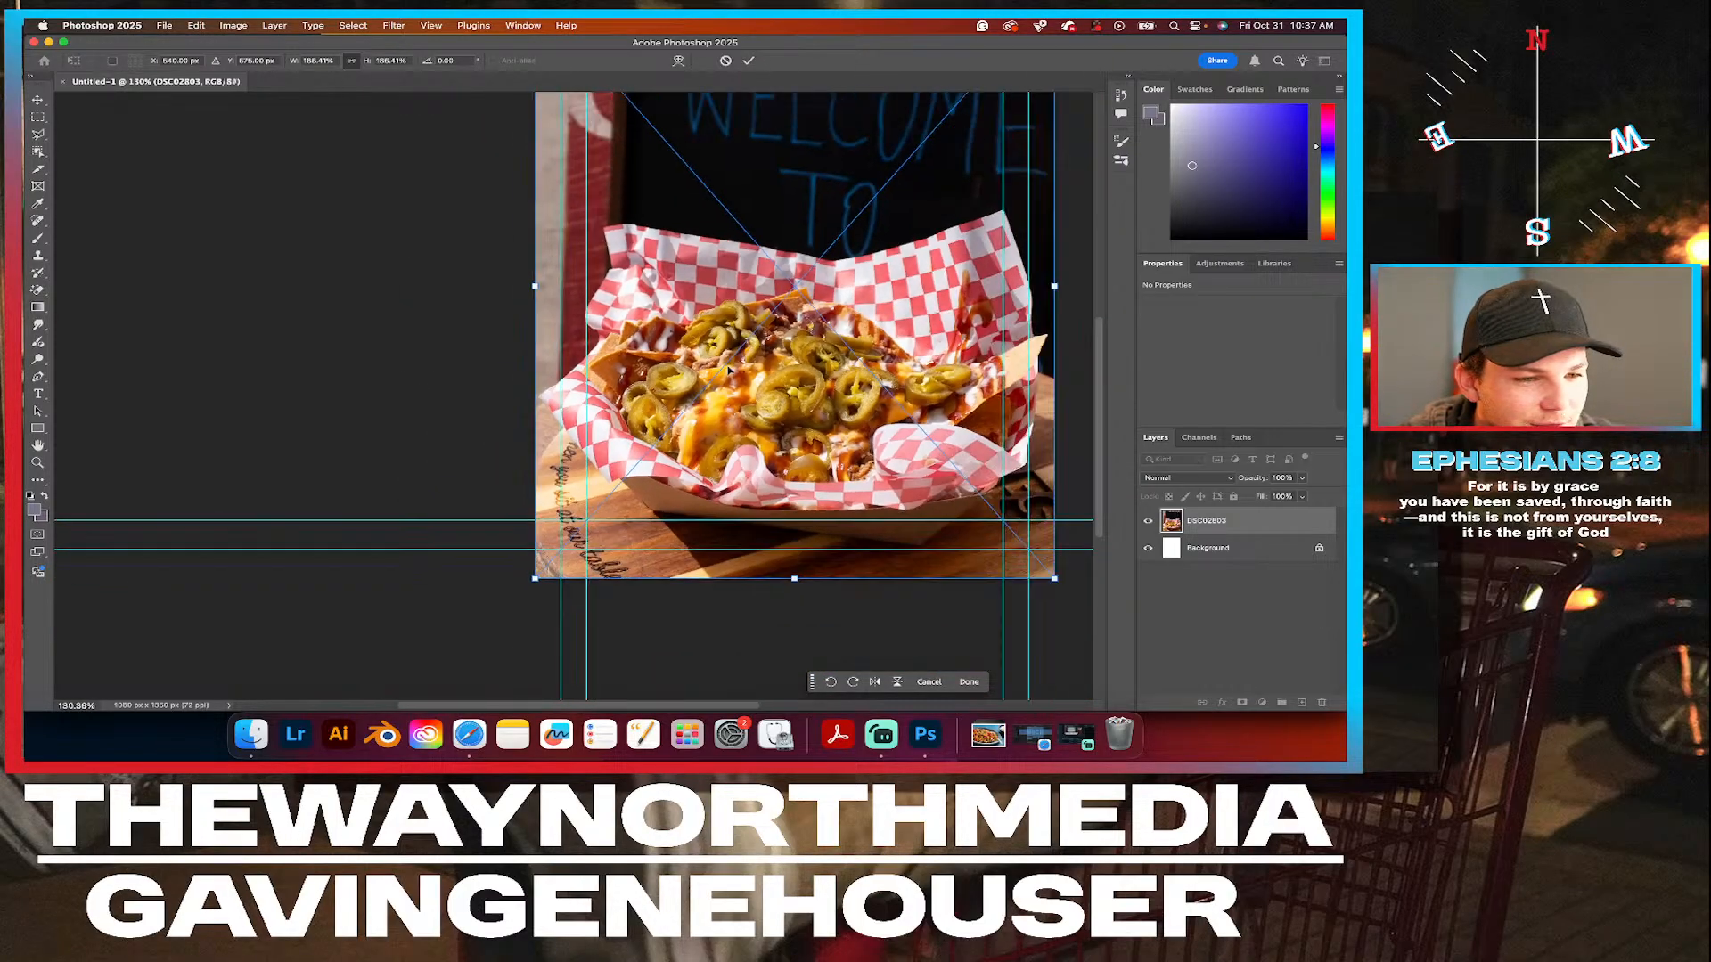
# Select the nachos tray as an object, mask out its surroundings, and move the cutout up about 247 px.
pyautogui.click(38, 151)
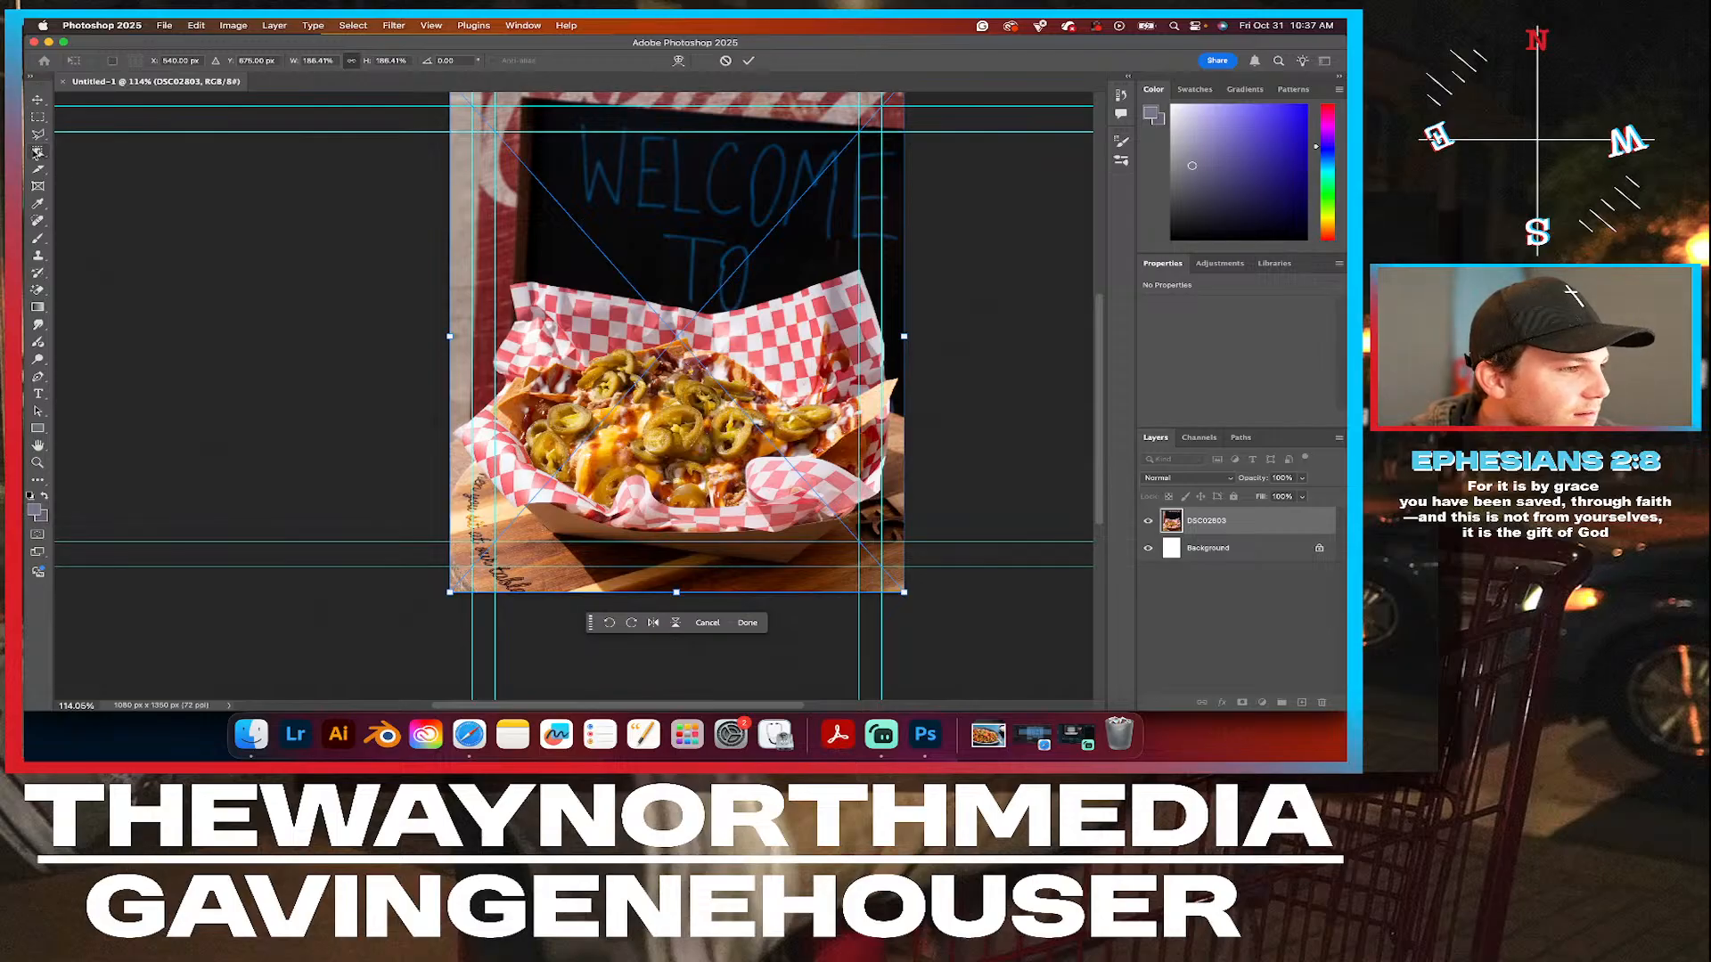
pyautogui.click(595, 318)
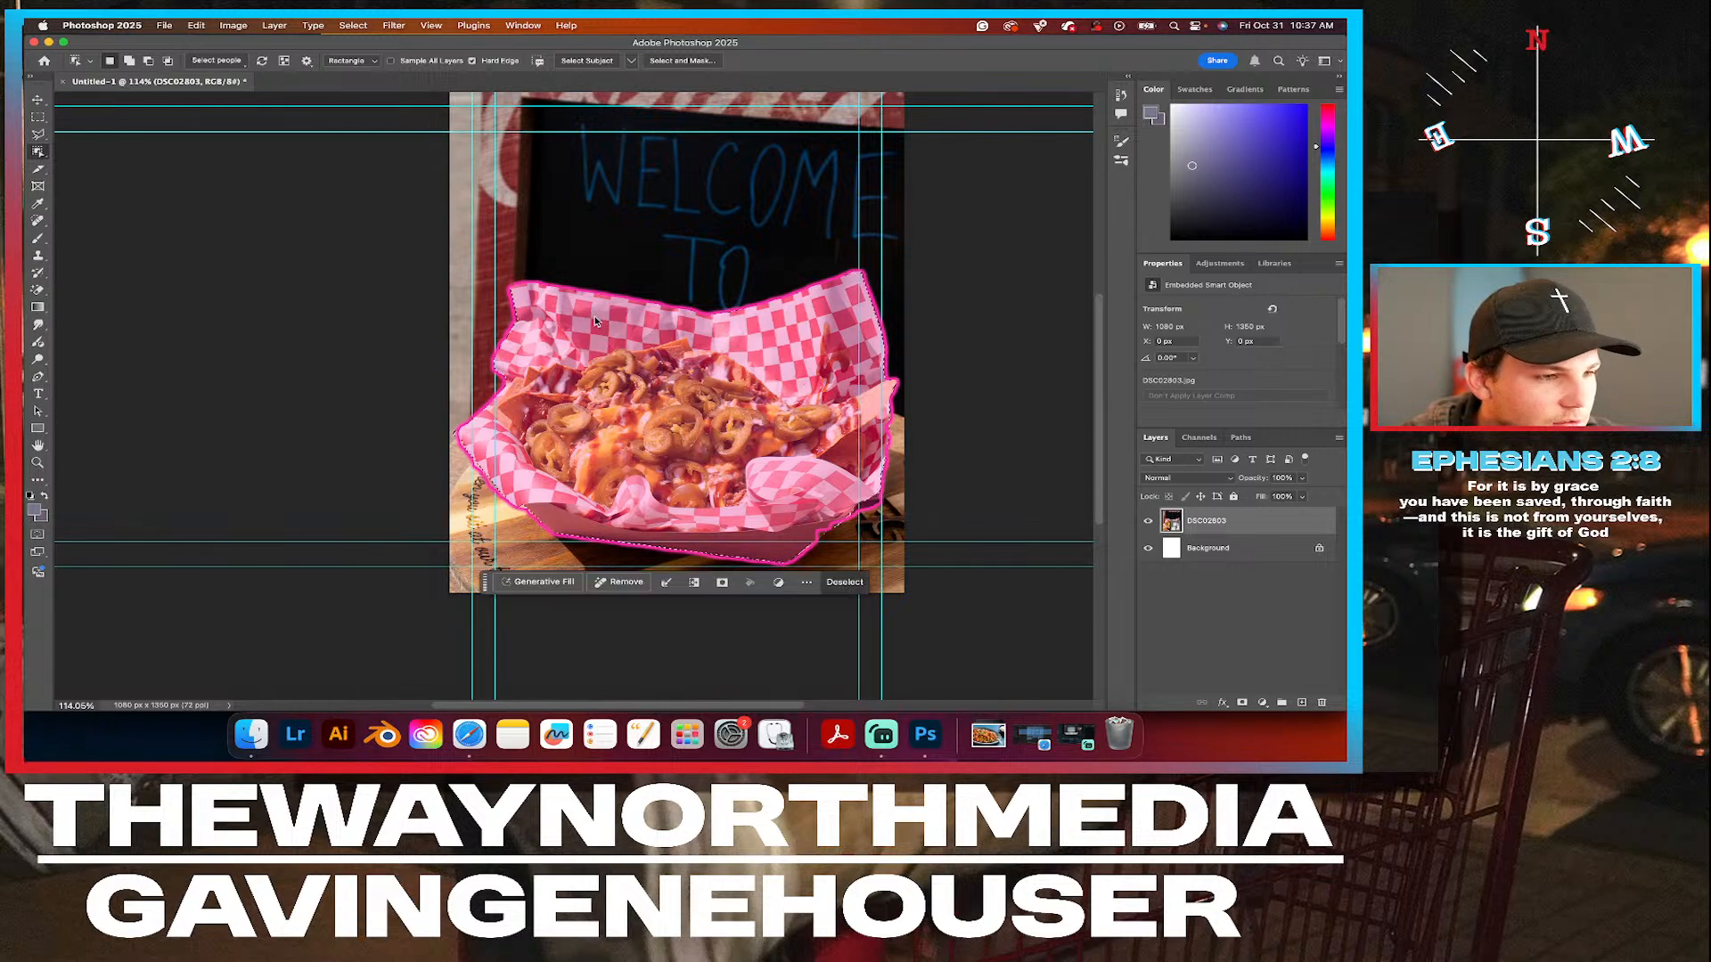
pyautogui.click(722, 583)
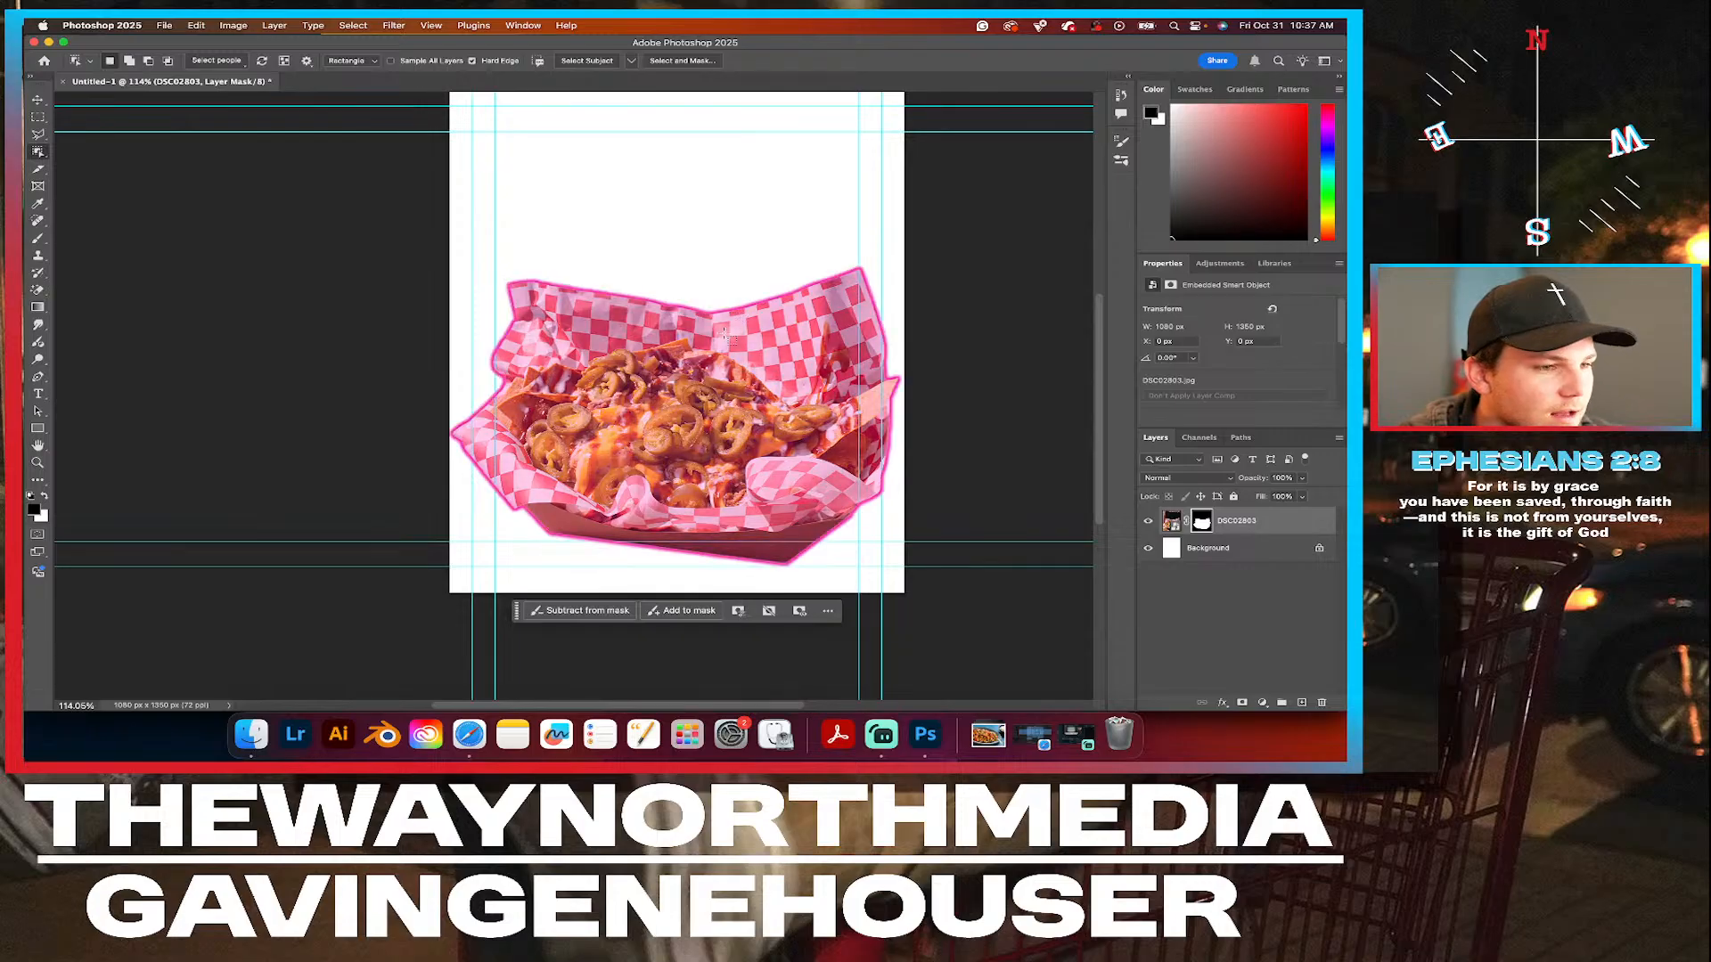
pyautogui.click(40, 101)
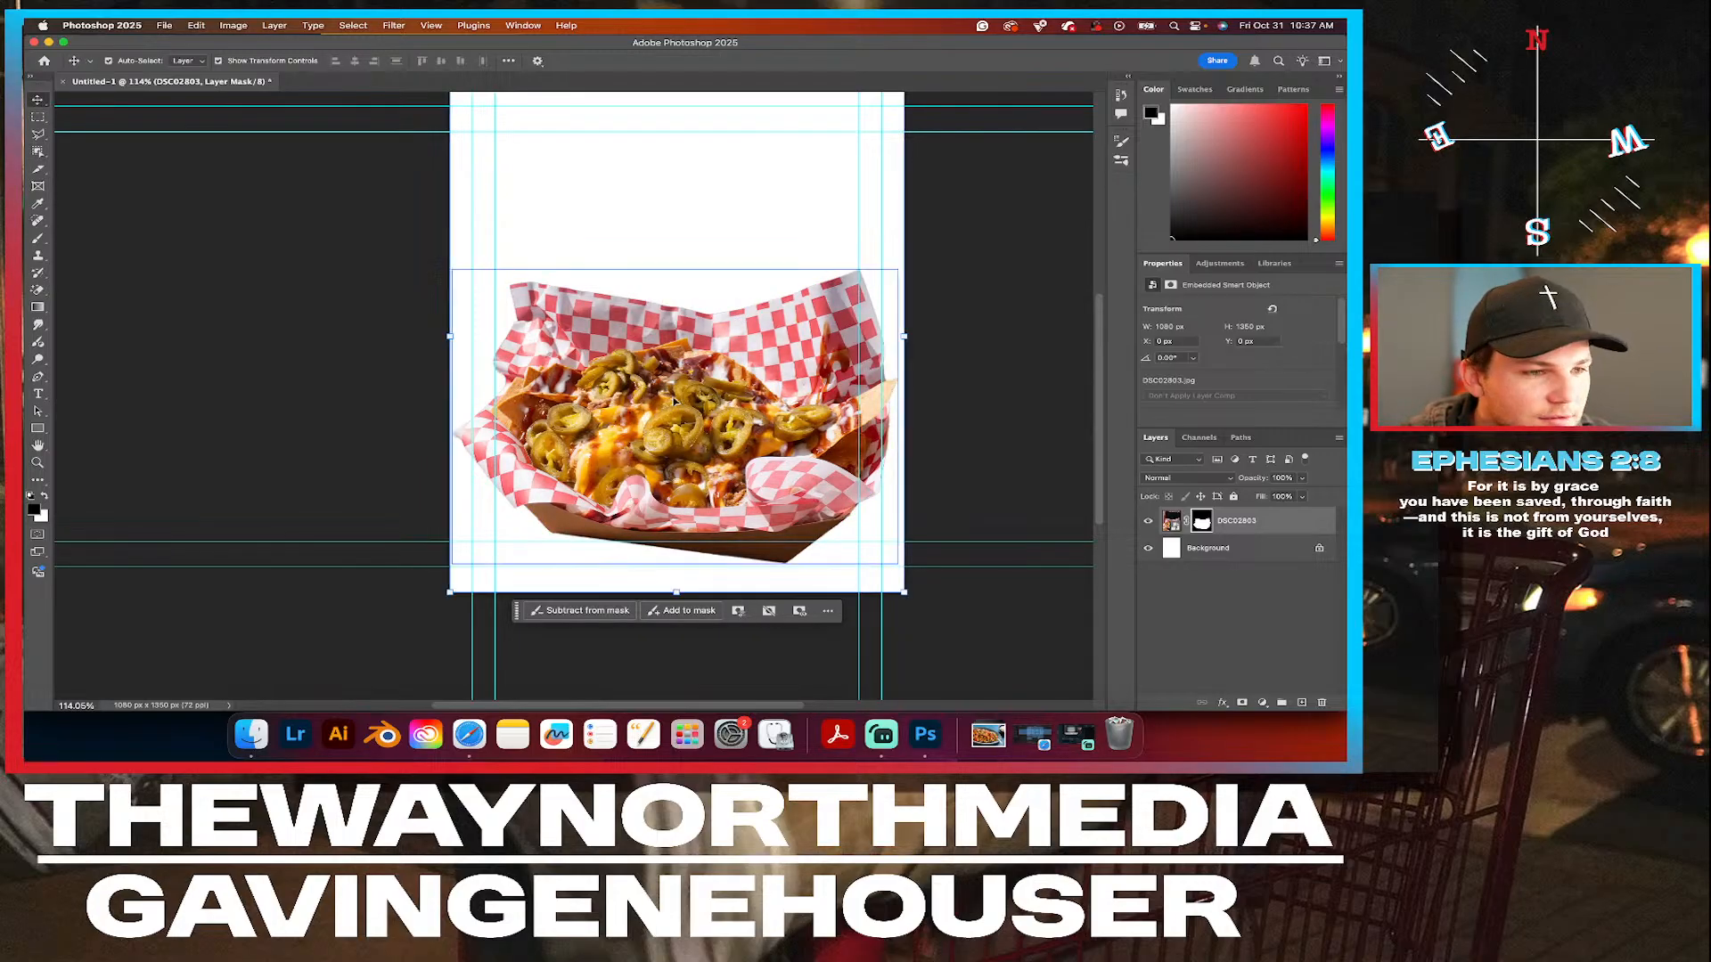
pyautogui.moveTo(699, 433); pyautogui.dragTo(702, 340)
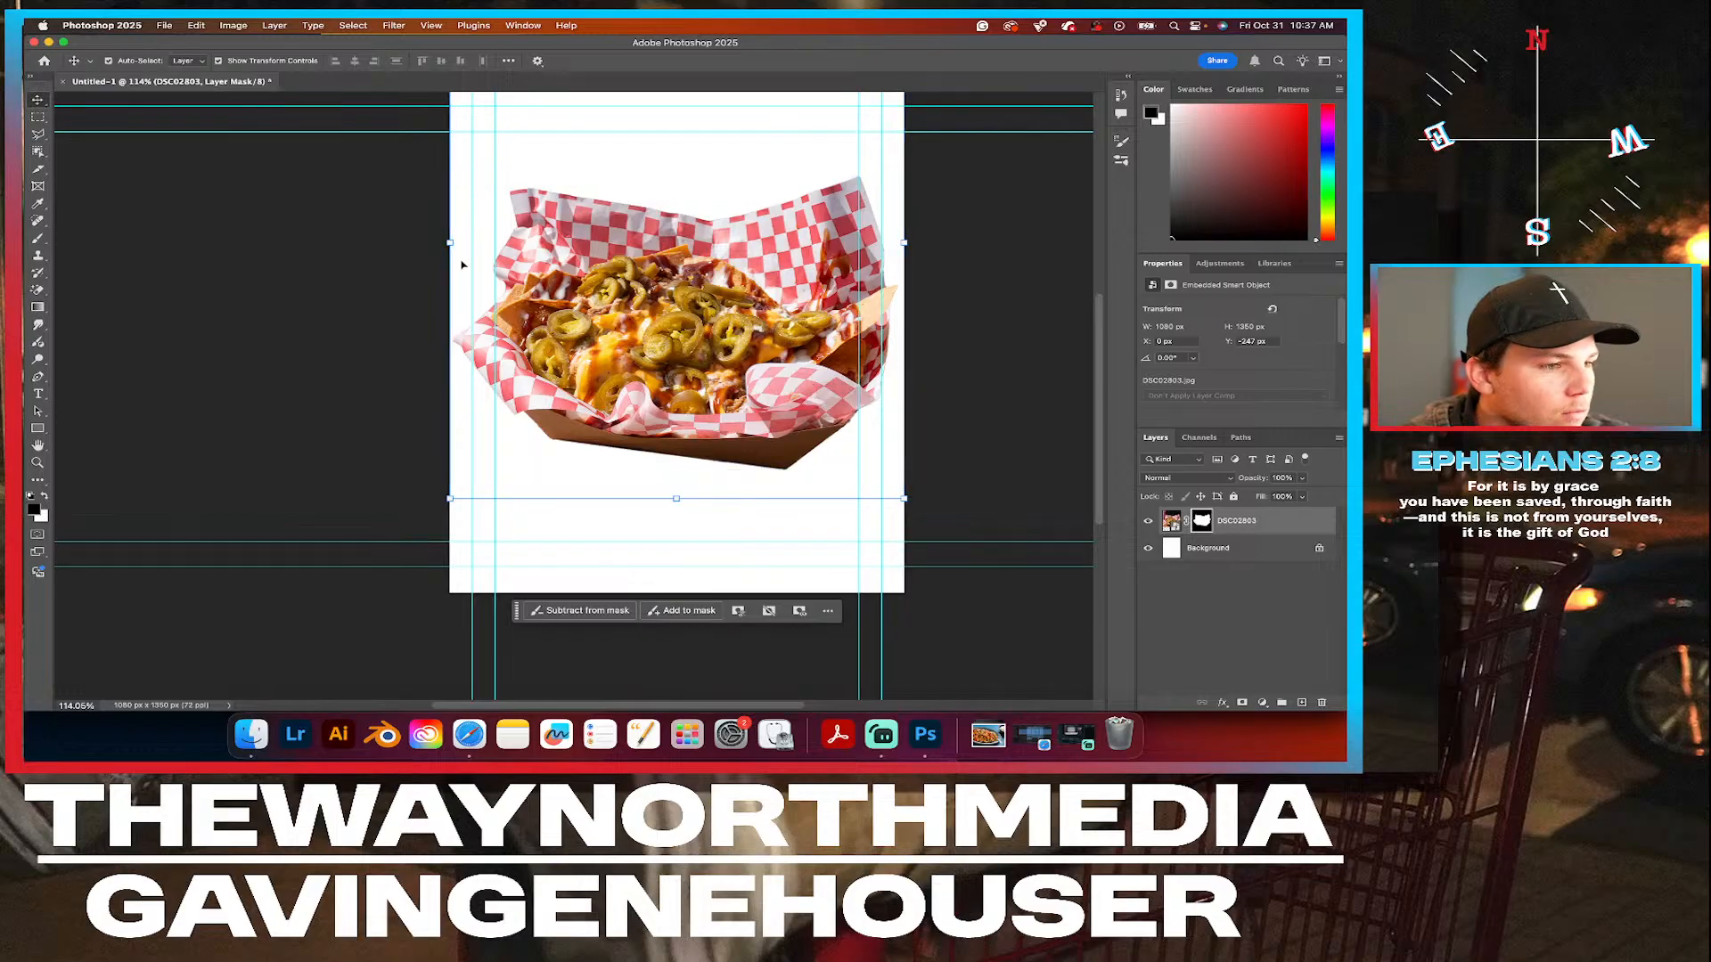
# Unlock the white Background layer and delete it to leave a transparent canvas.
pyautogui.click(1212, 632)
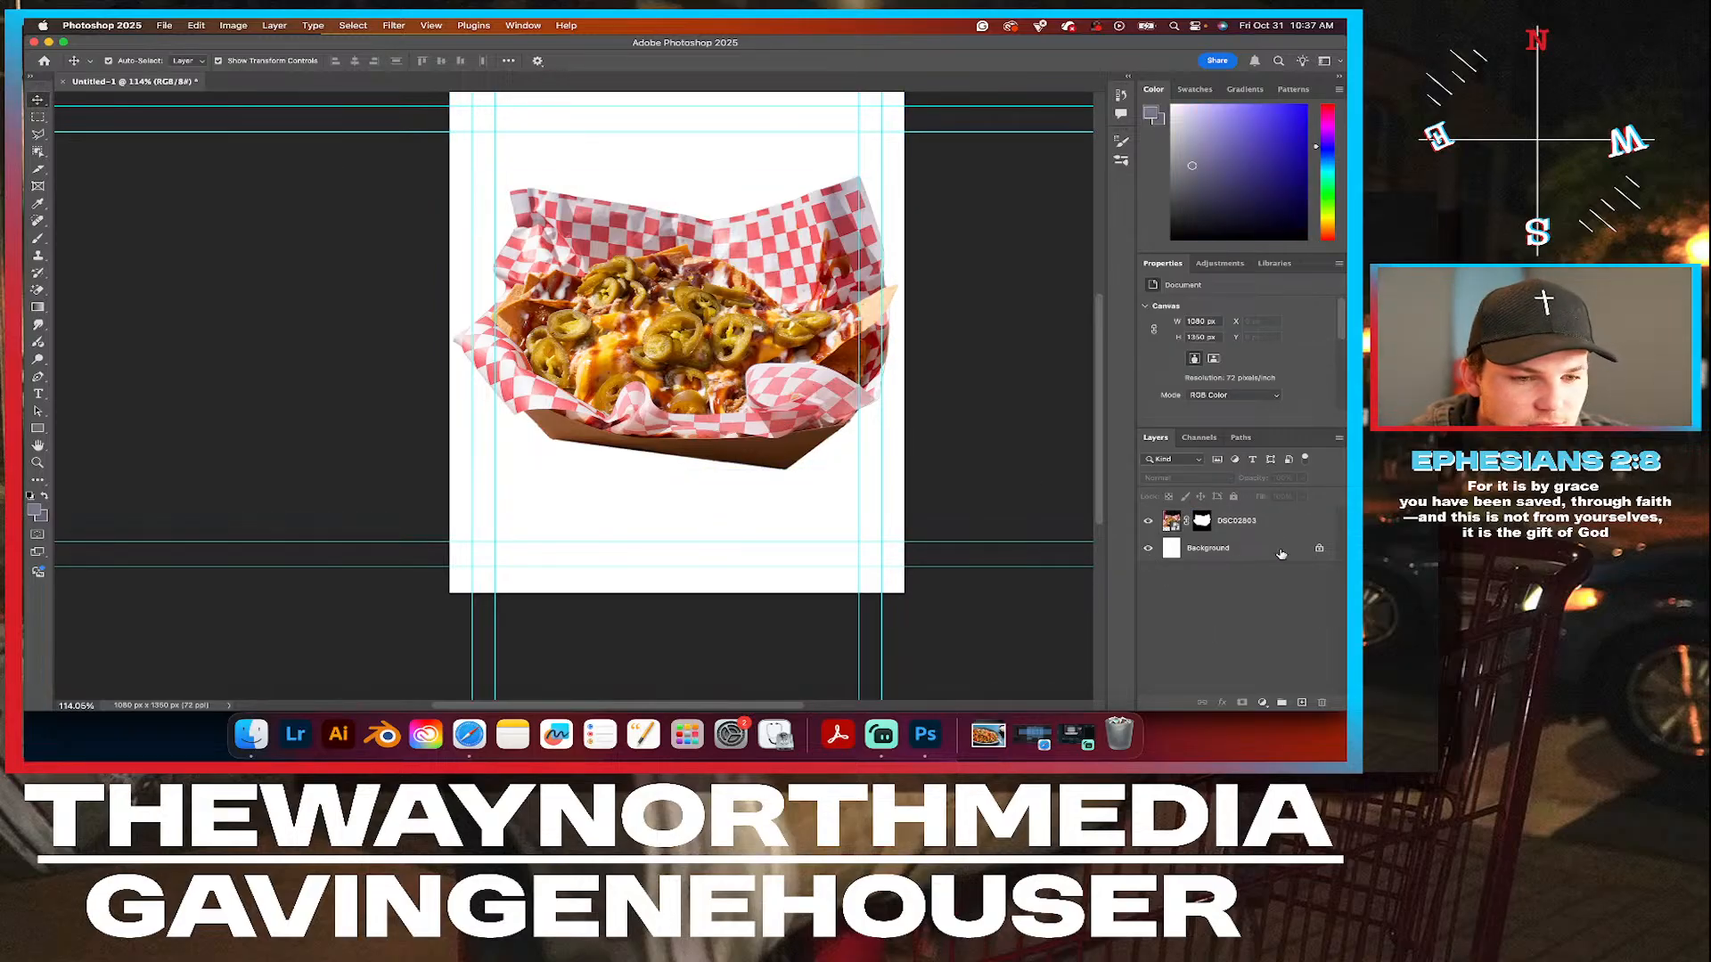
pyautogui.click(1317, 551)
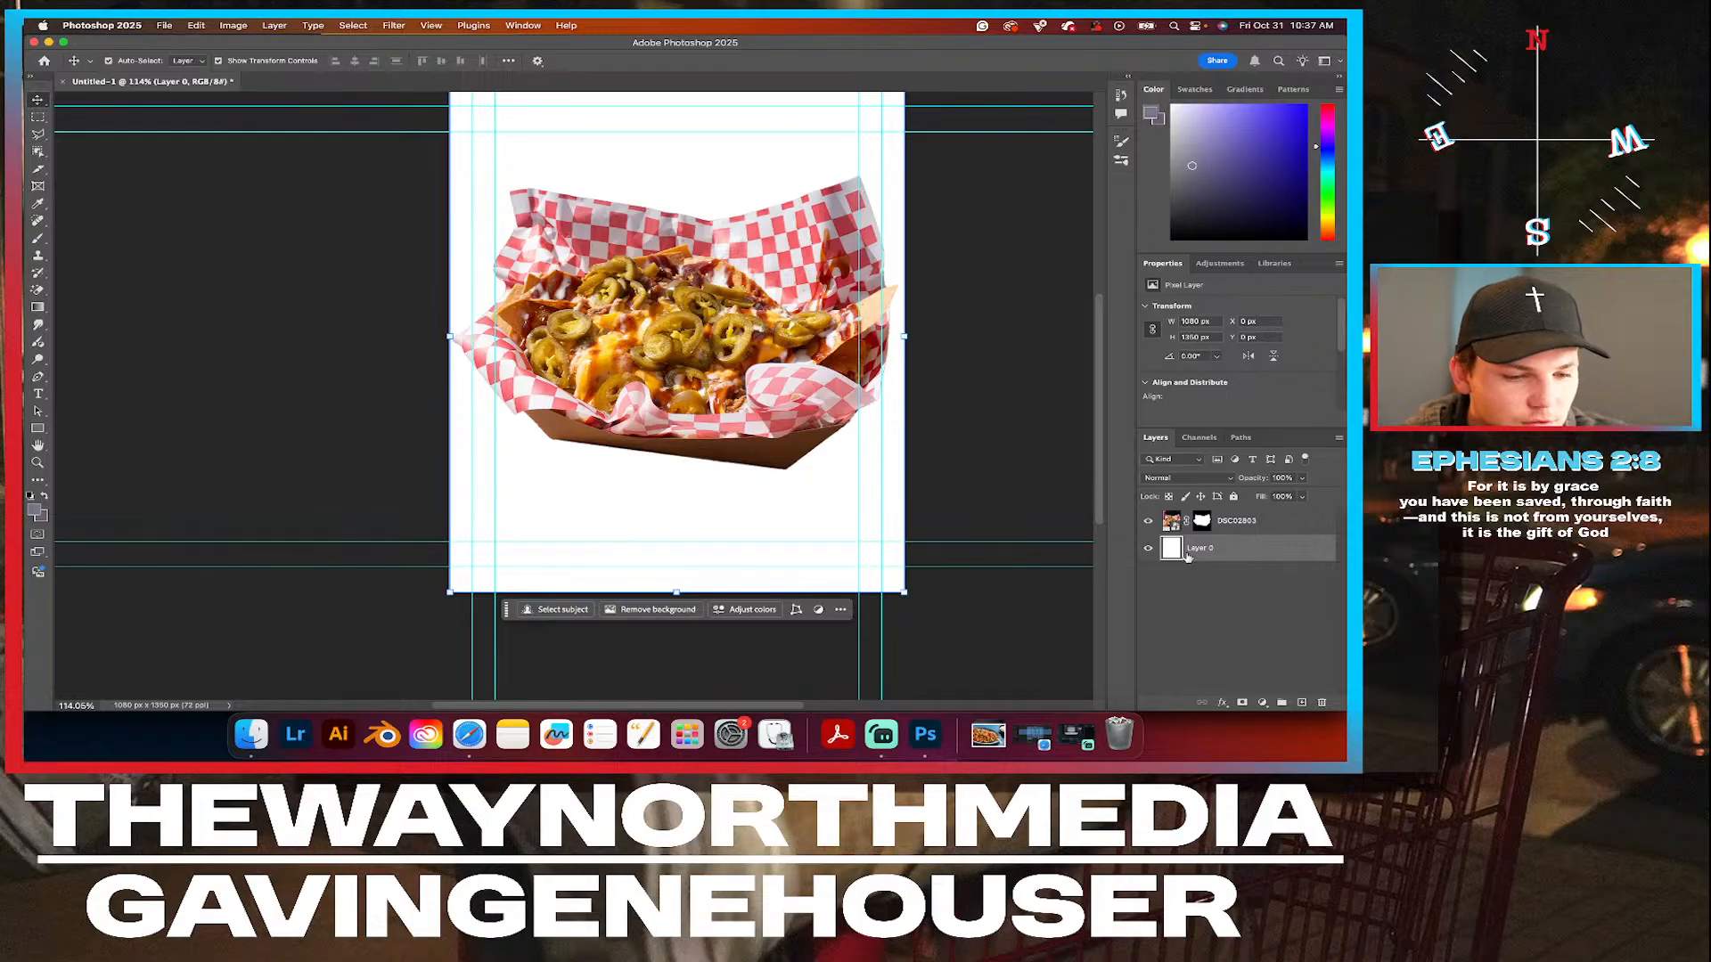
pyautogui.press('Delete')
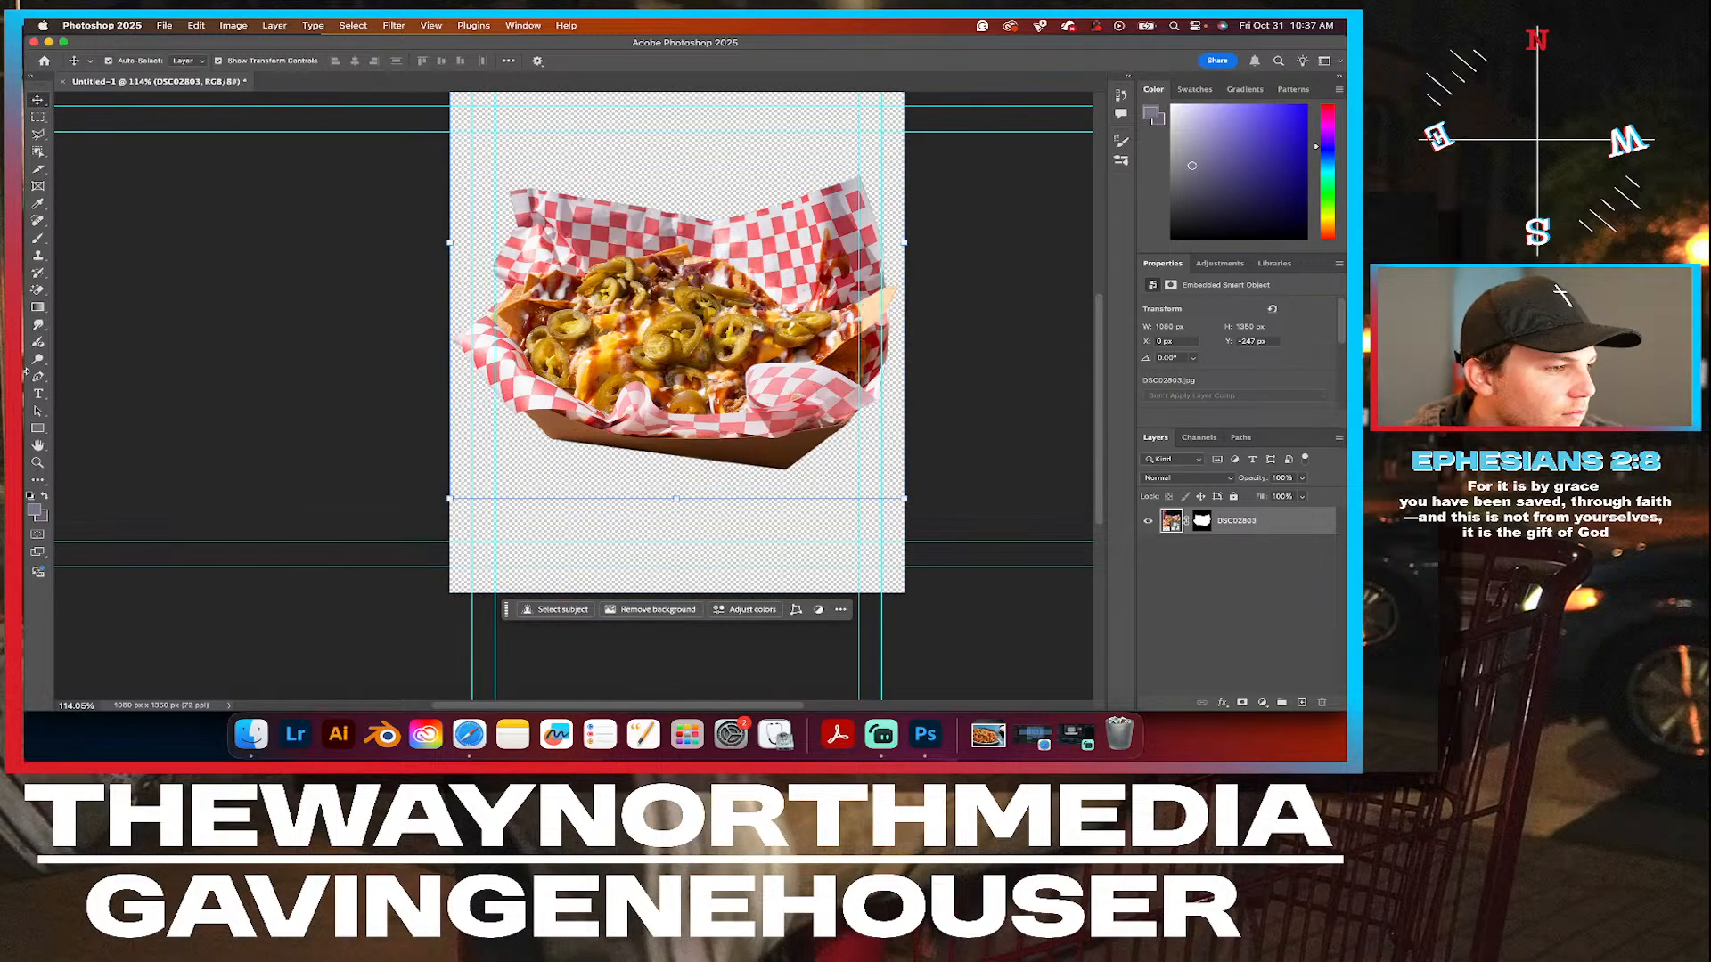
# Draw a rectangle of about 1106 x 1377 px covering the whole canvas and place its layer beneath the nachos photo.
pyautogui.click(36, 429)
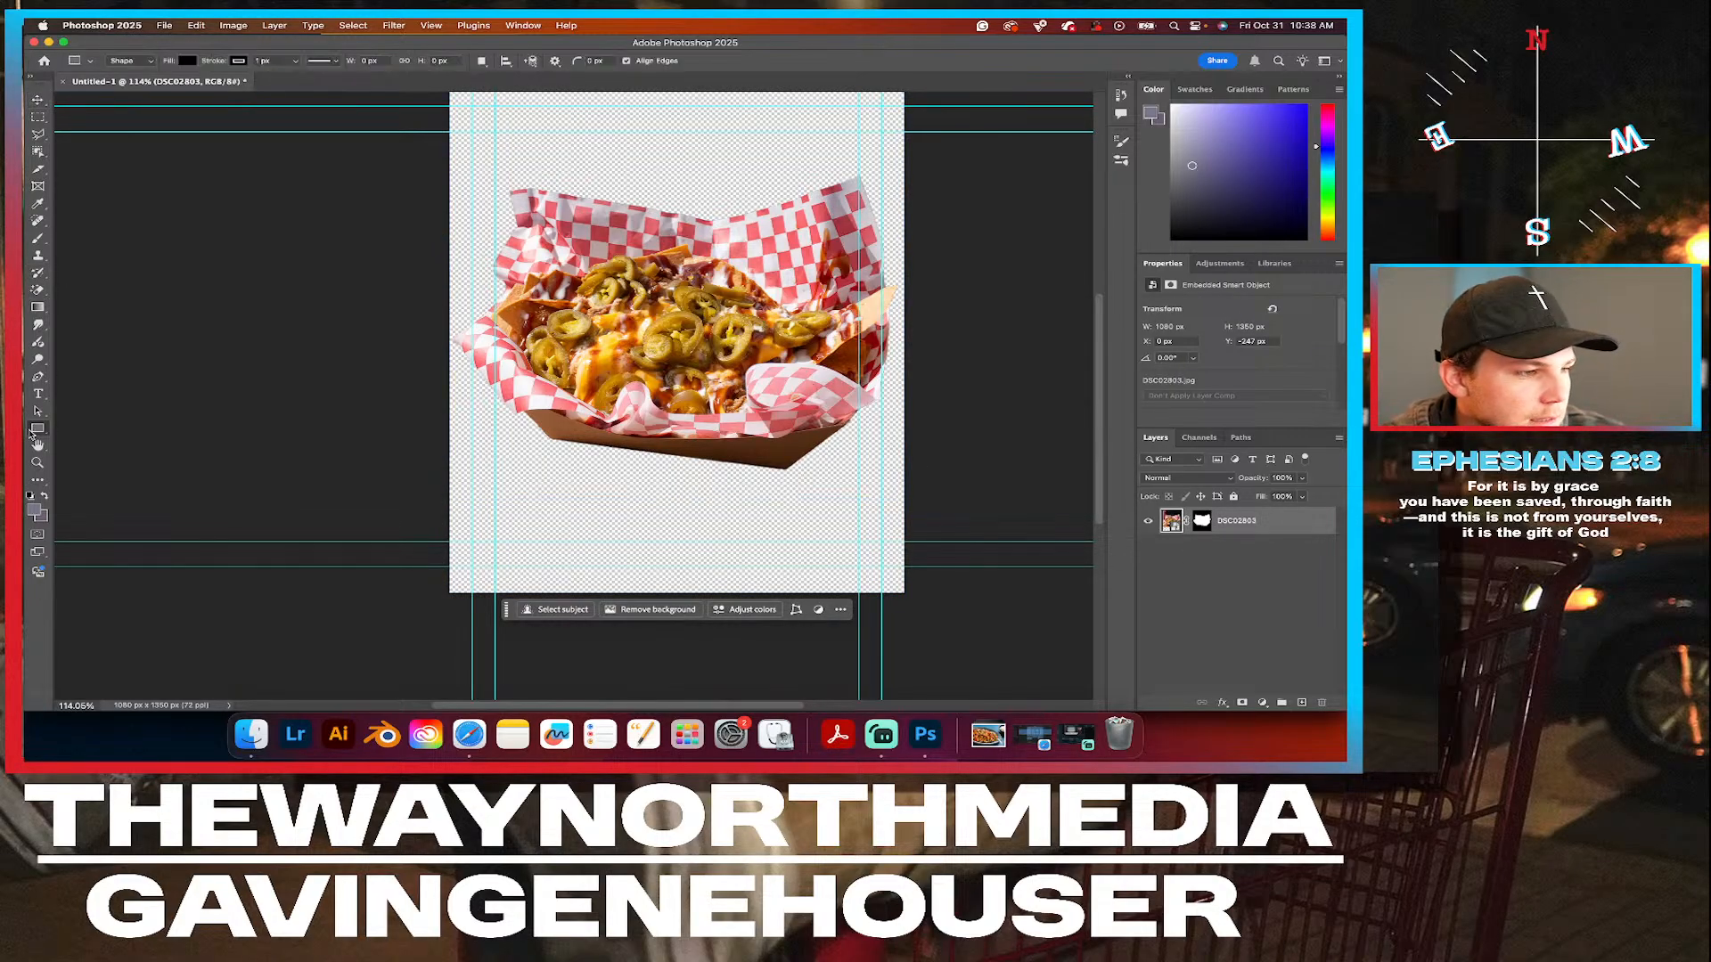
pyautogui.scroll(3, 344, 249)
pyautogui.hscroll(2, 344, 249)
pyautogui.scroll(-1, 344, 249)
pyautogui.scroll(-1, 344, 248)
pyautogui.moveTo(406, 163); pyautogui.dragTo(836, 649)
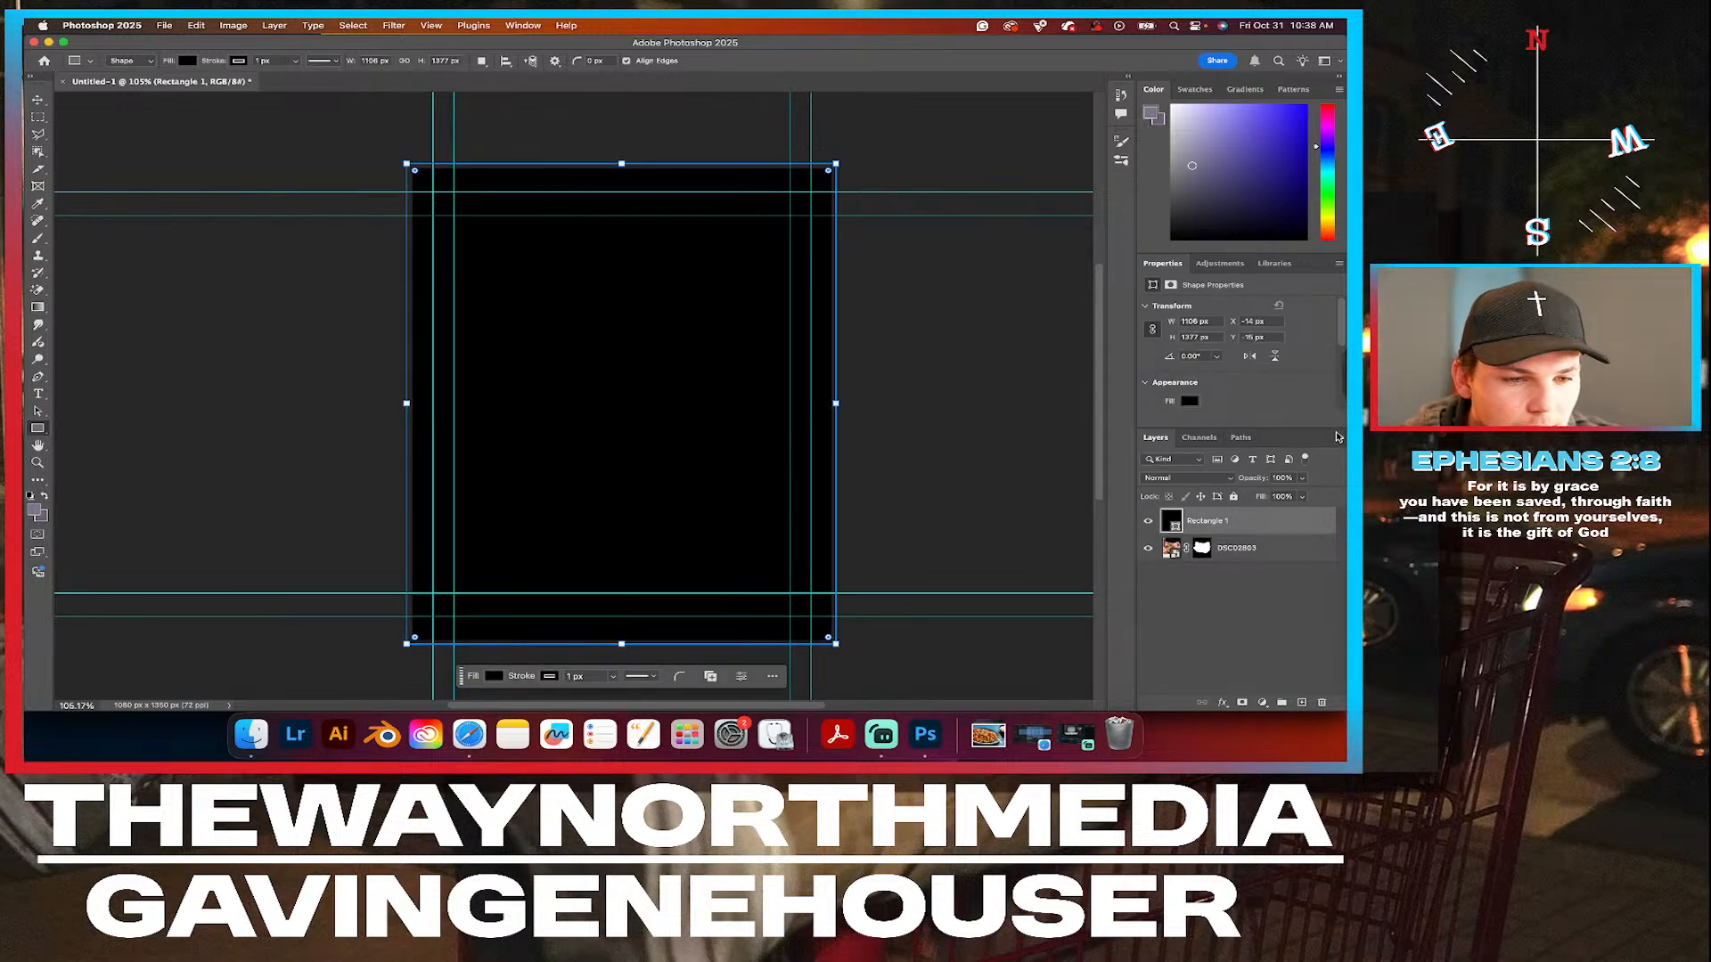
pyautogui.moveTo(1234, 524); pyautogui.dragTo(1234, 561)
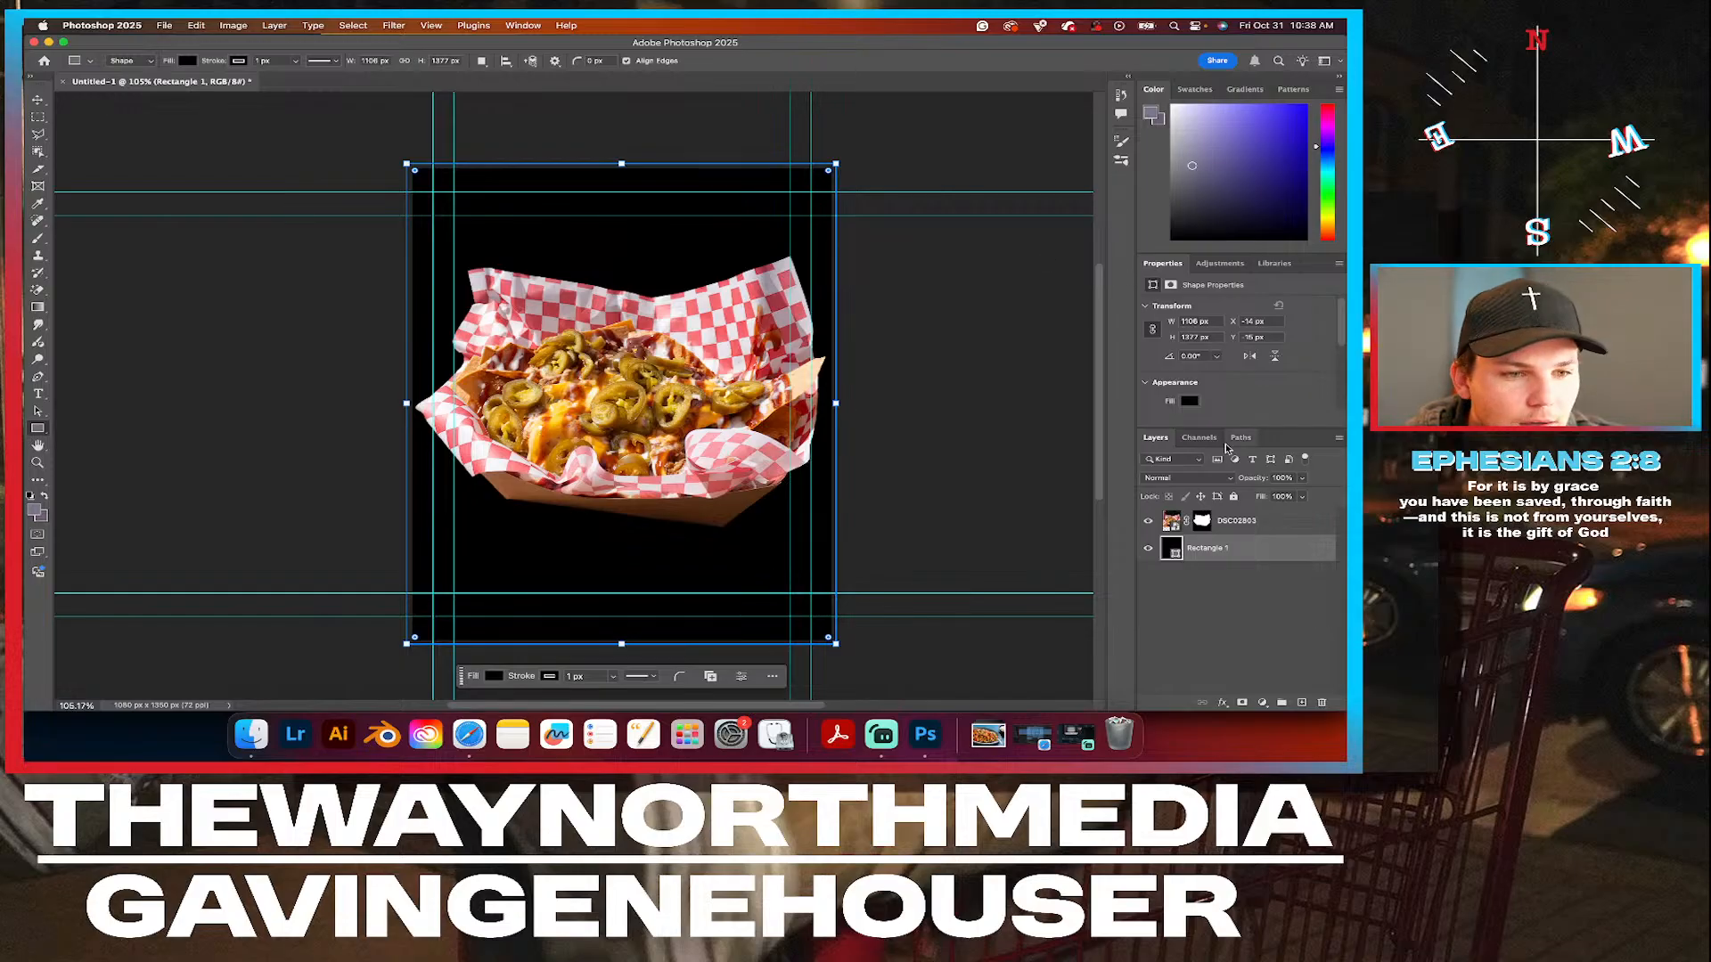
# Fill the background rectangle with yellow #ffcd2a sampled from the nachos' cheese.
pyautogui.click(1189, 402)
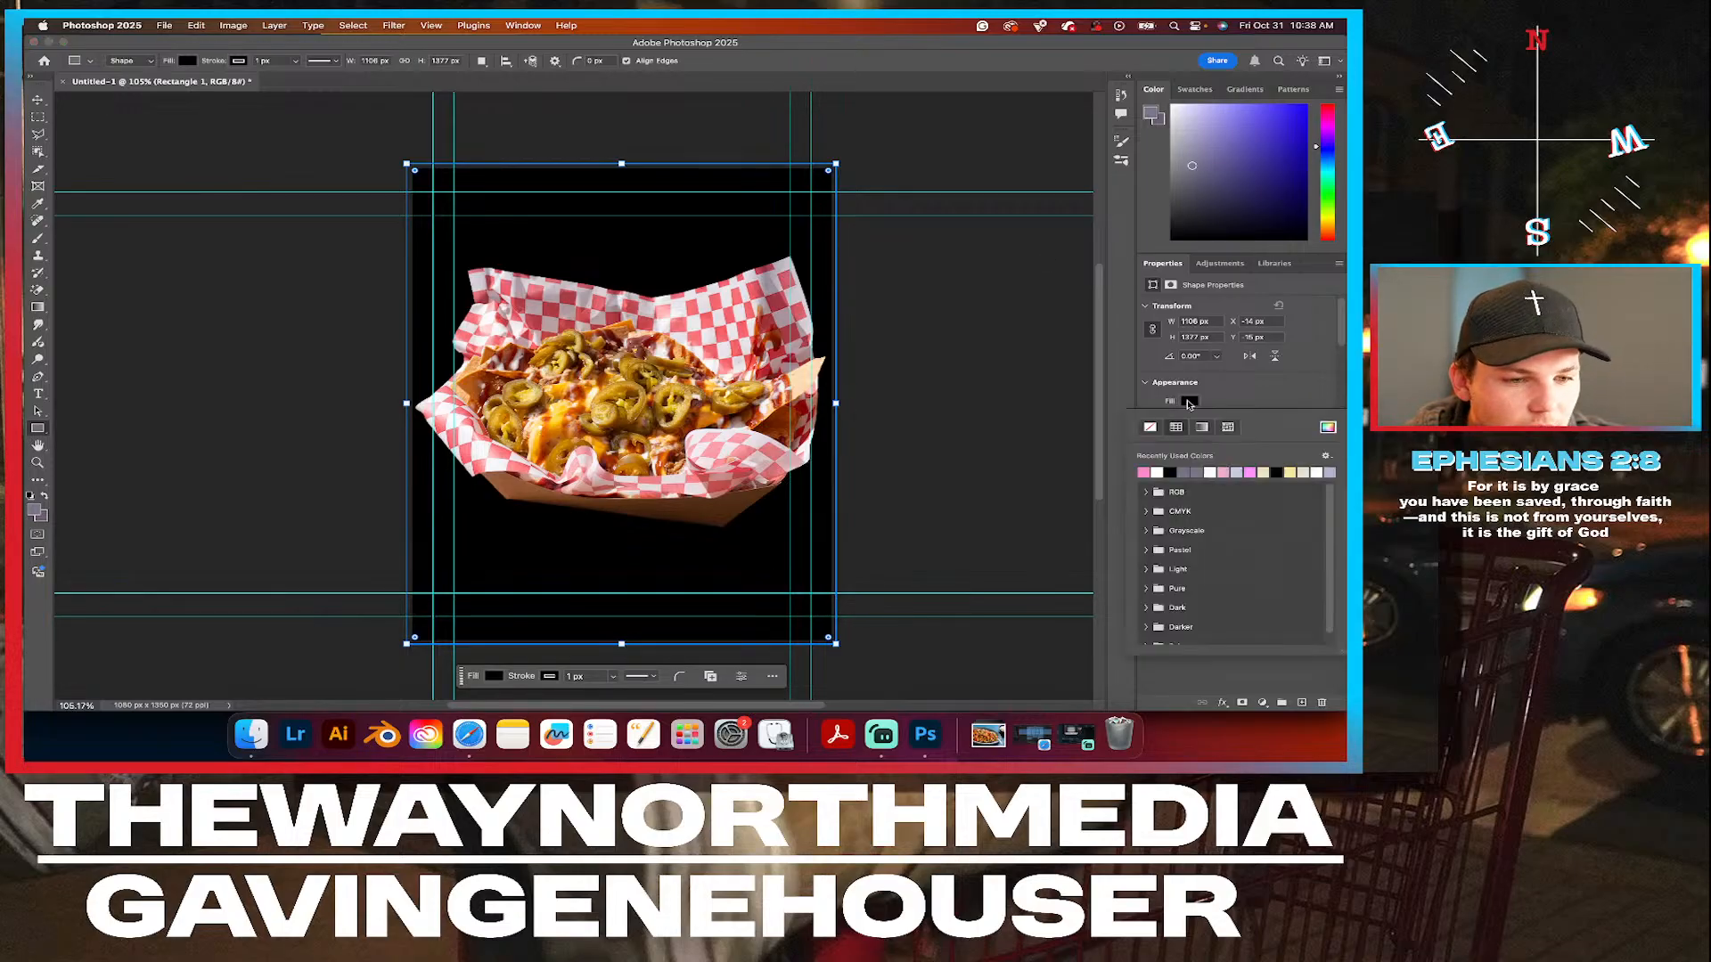
pyautogui.click(1327, 427)
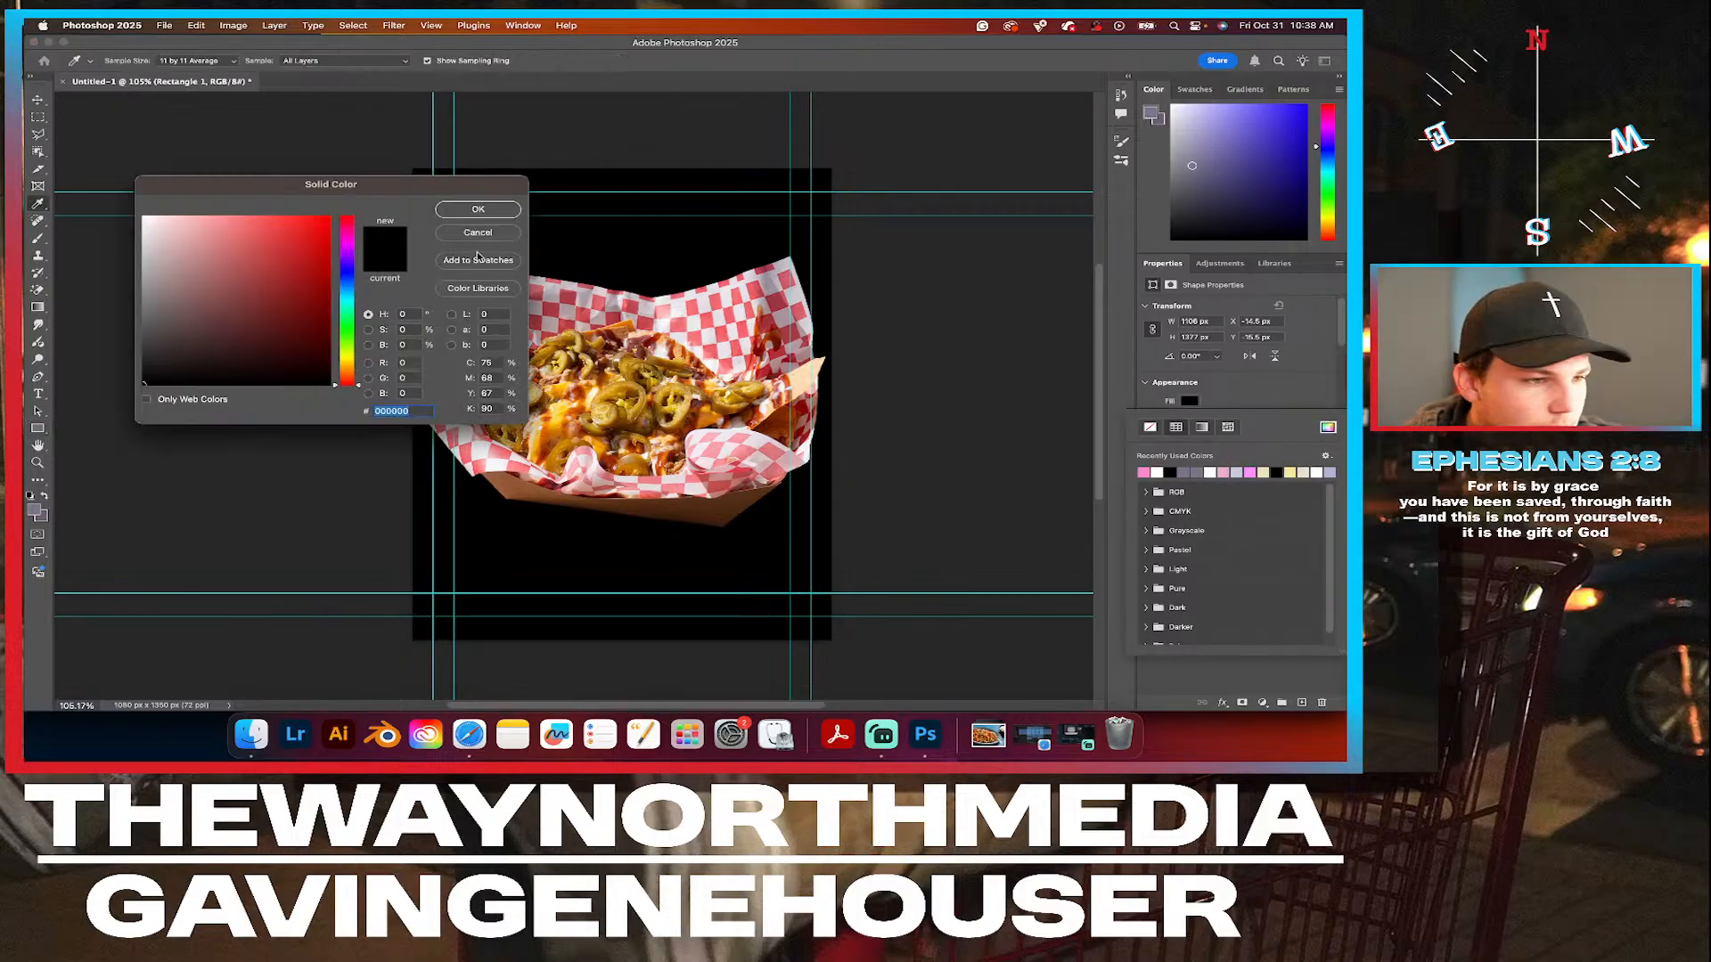
pyautogui.click(618, 382)
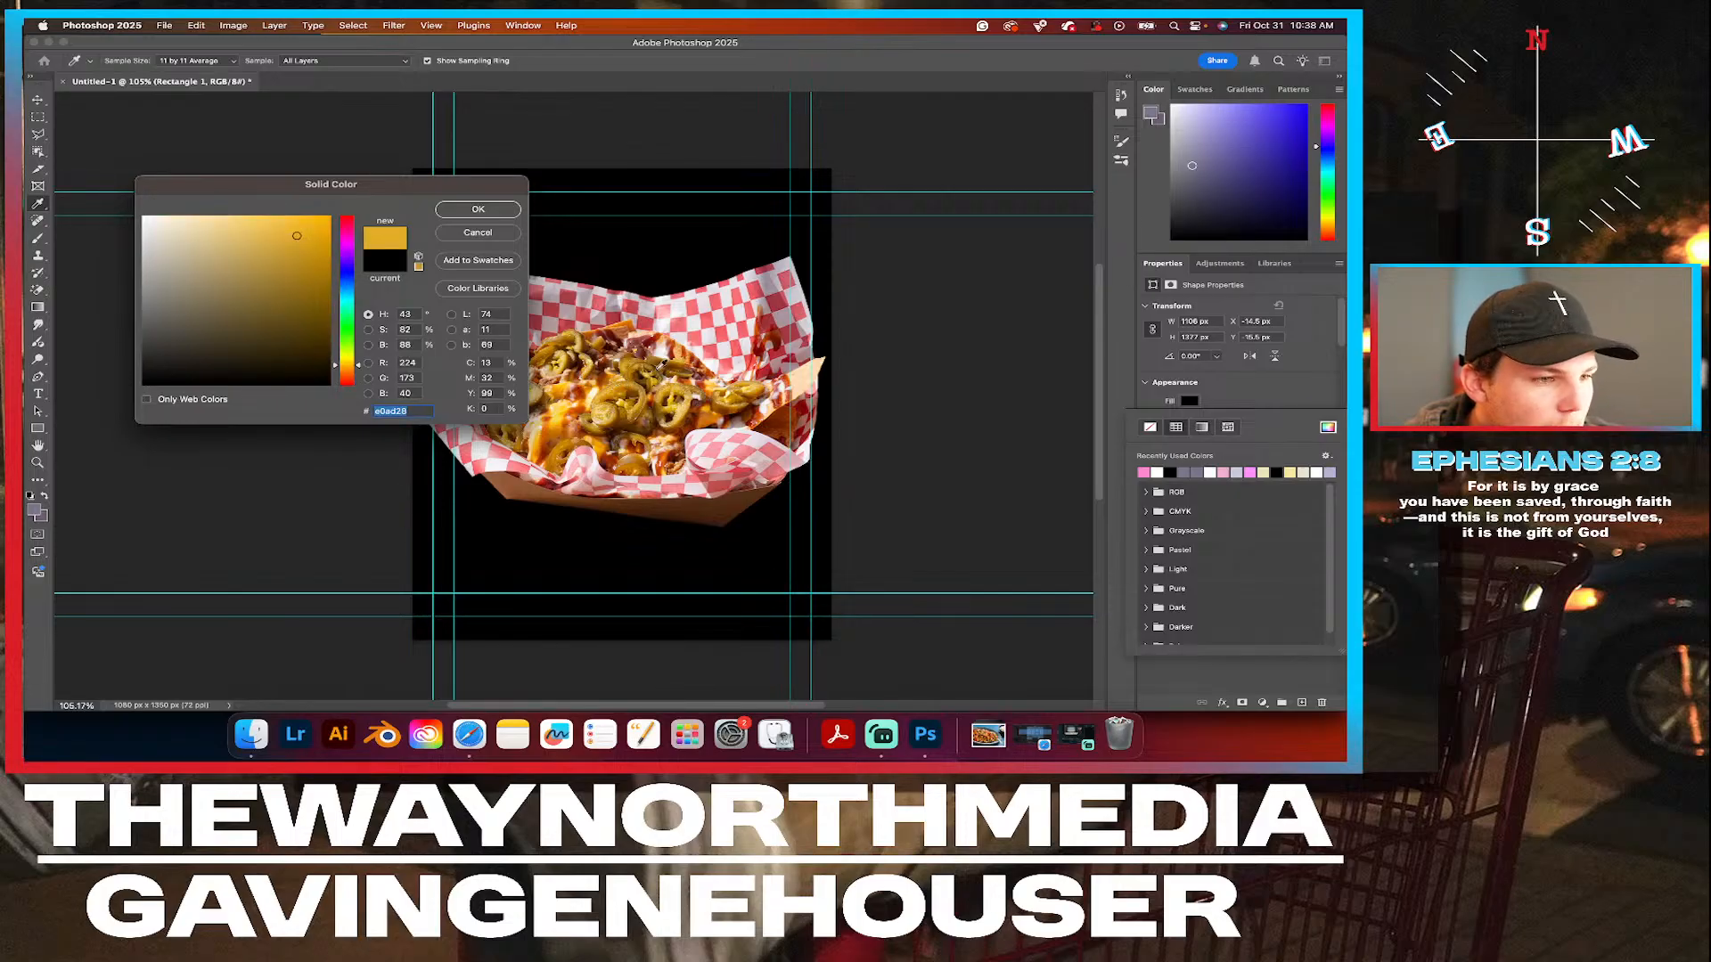
pyautogui.click(663, 354)
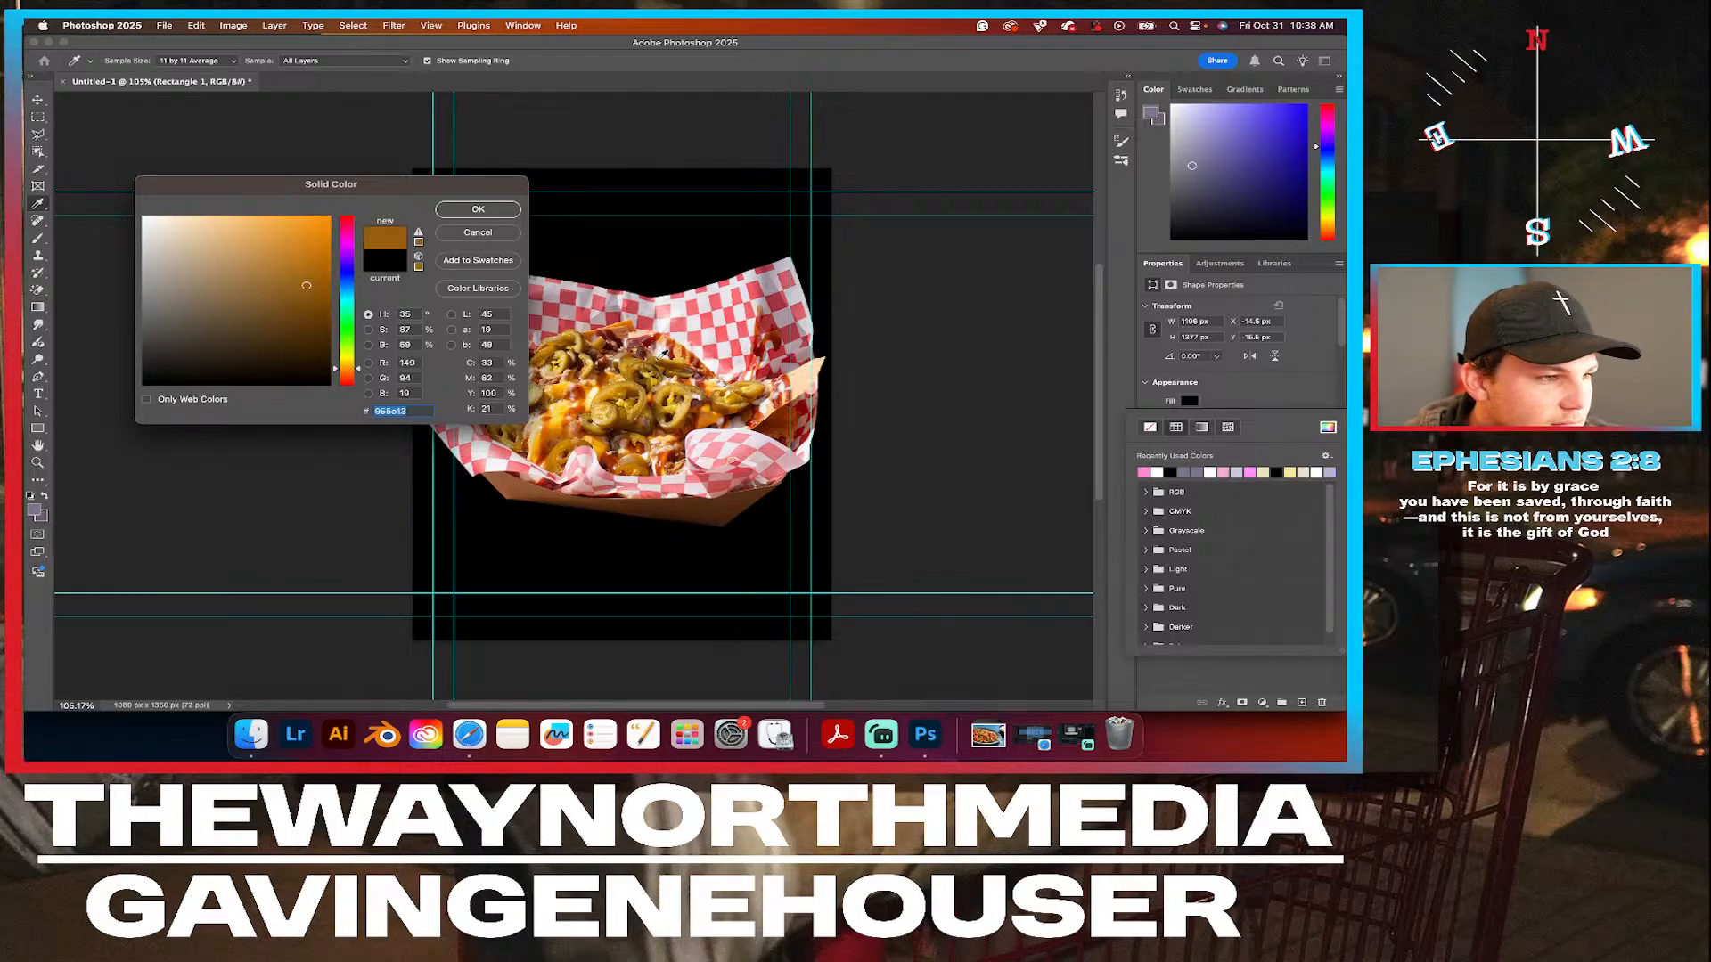
pyautogui.click(677, 359)
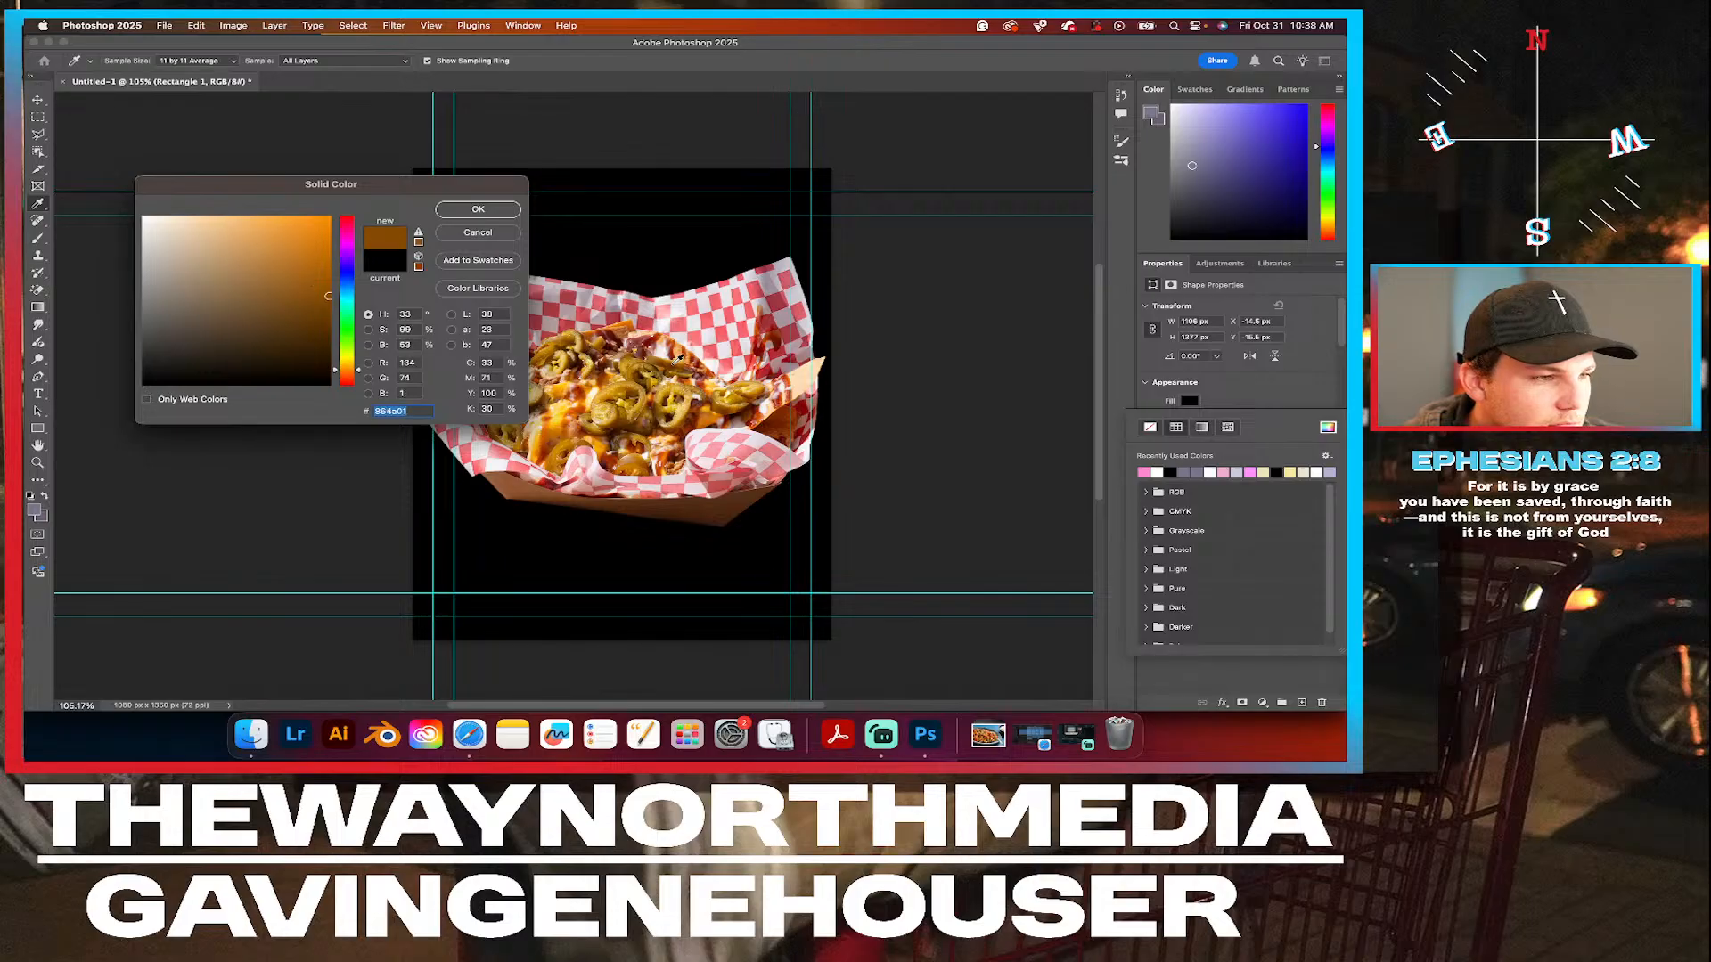
pyautogui.click(563, 412)
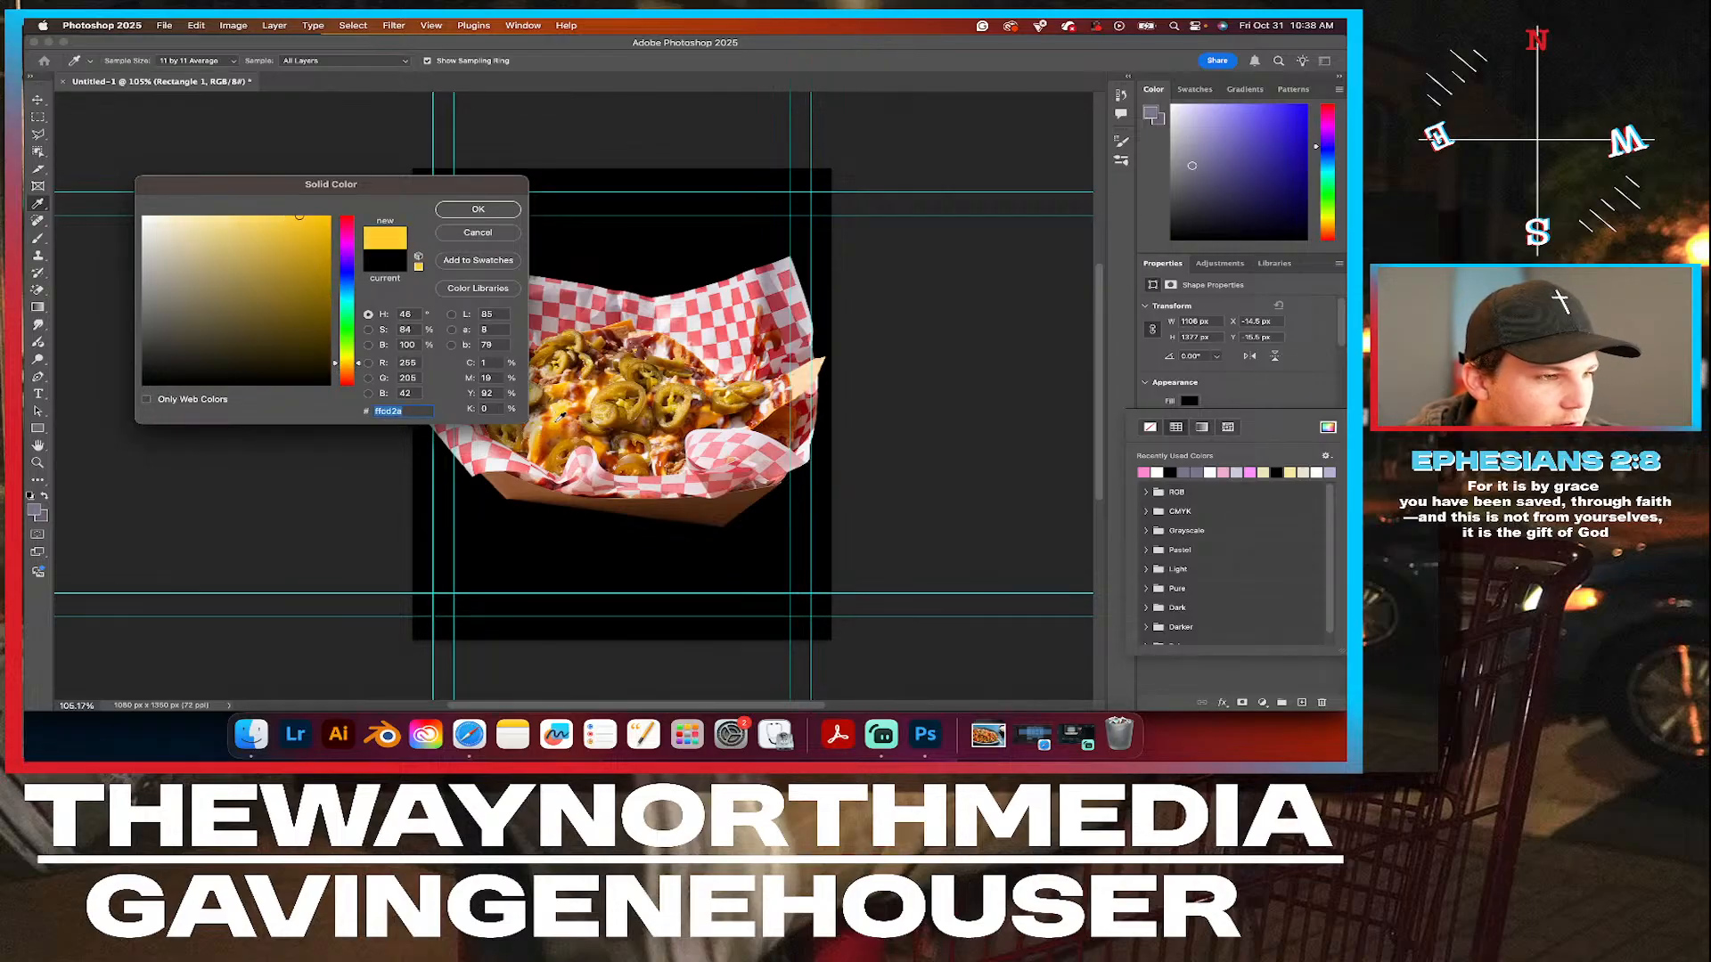
pyautogui.click(479, 210)
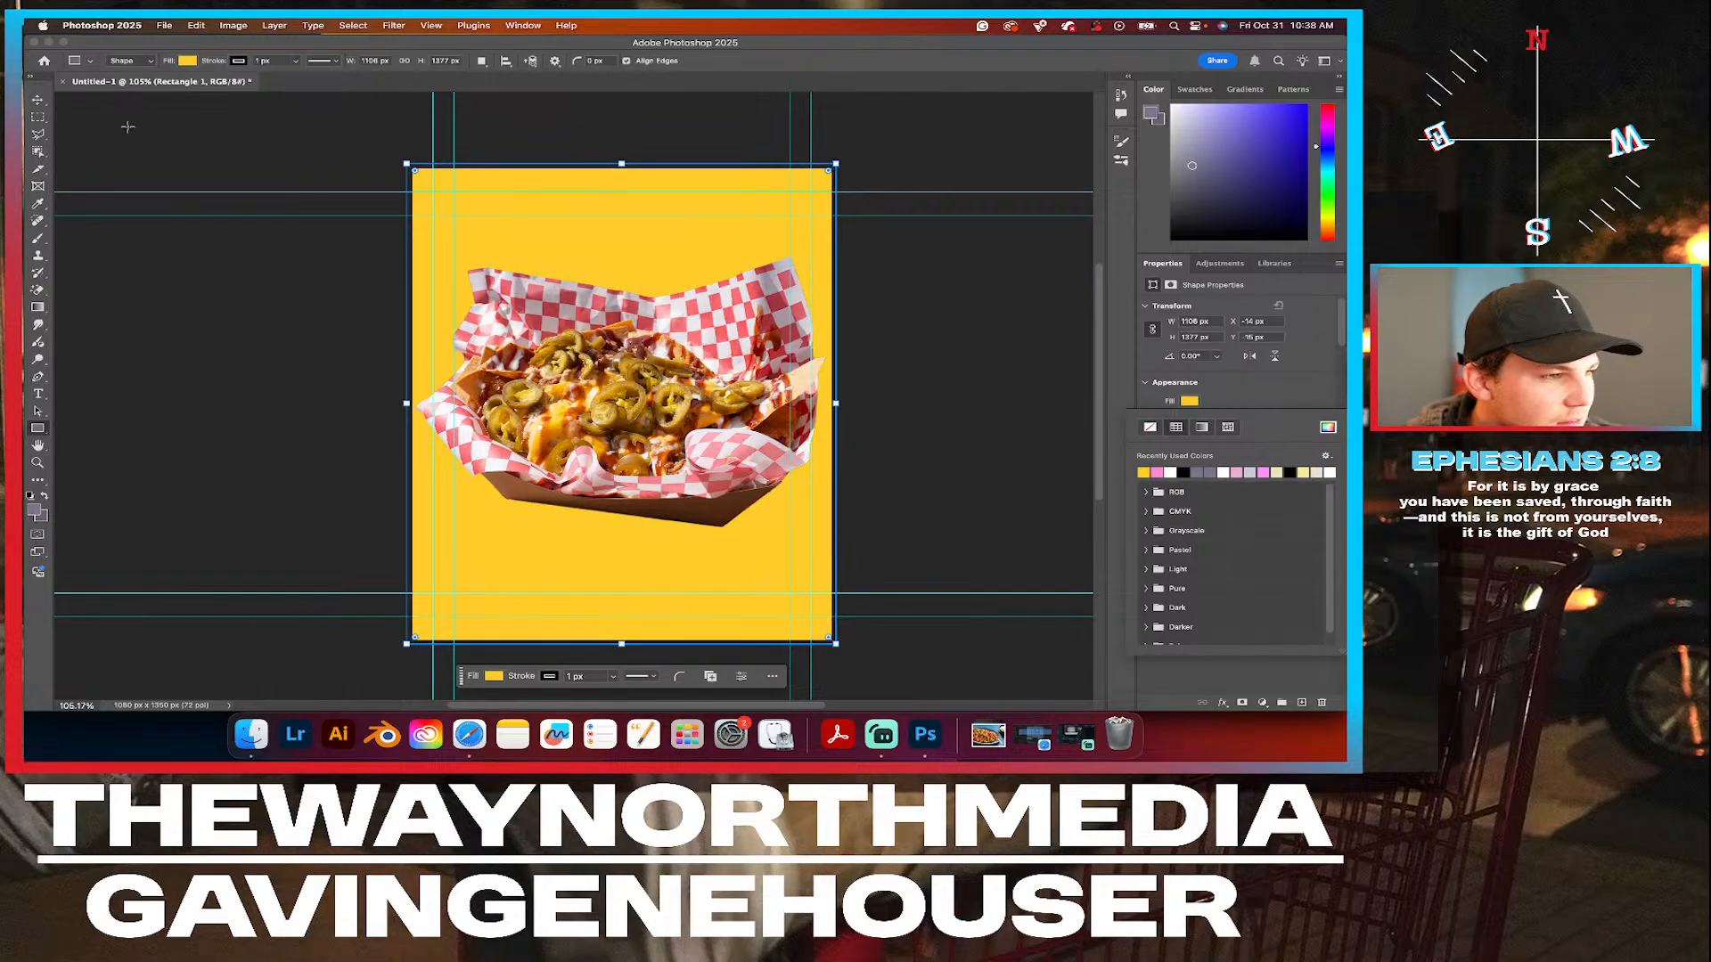
# Fill the background rectangle with pale peach #fddcb6 sampled from the tray's inner edge.
pyautogui.click(1327, 427)
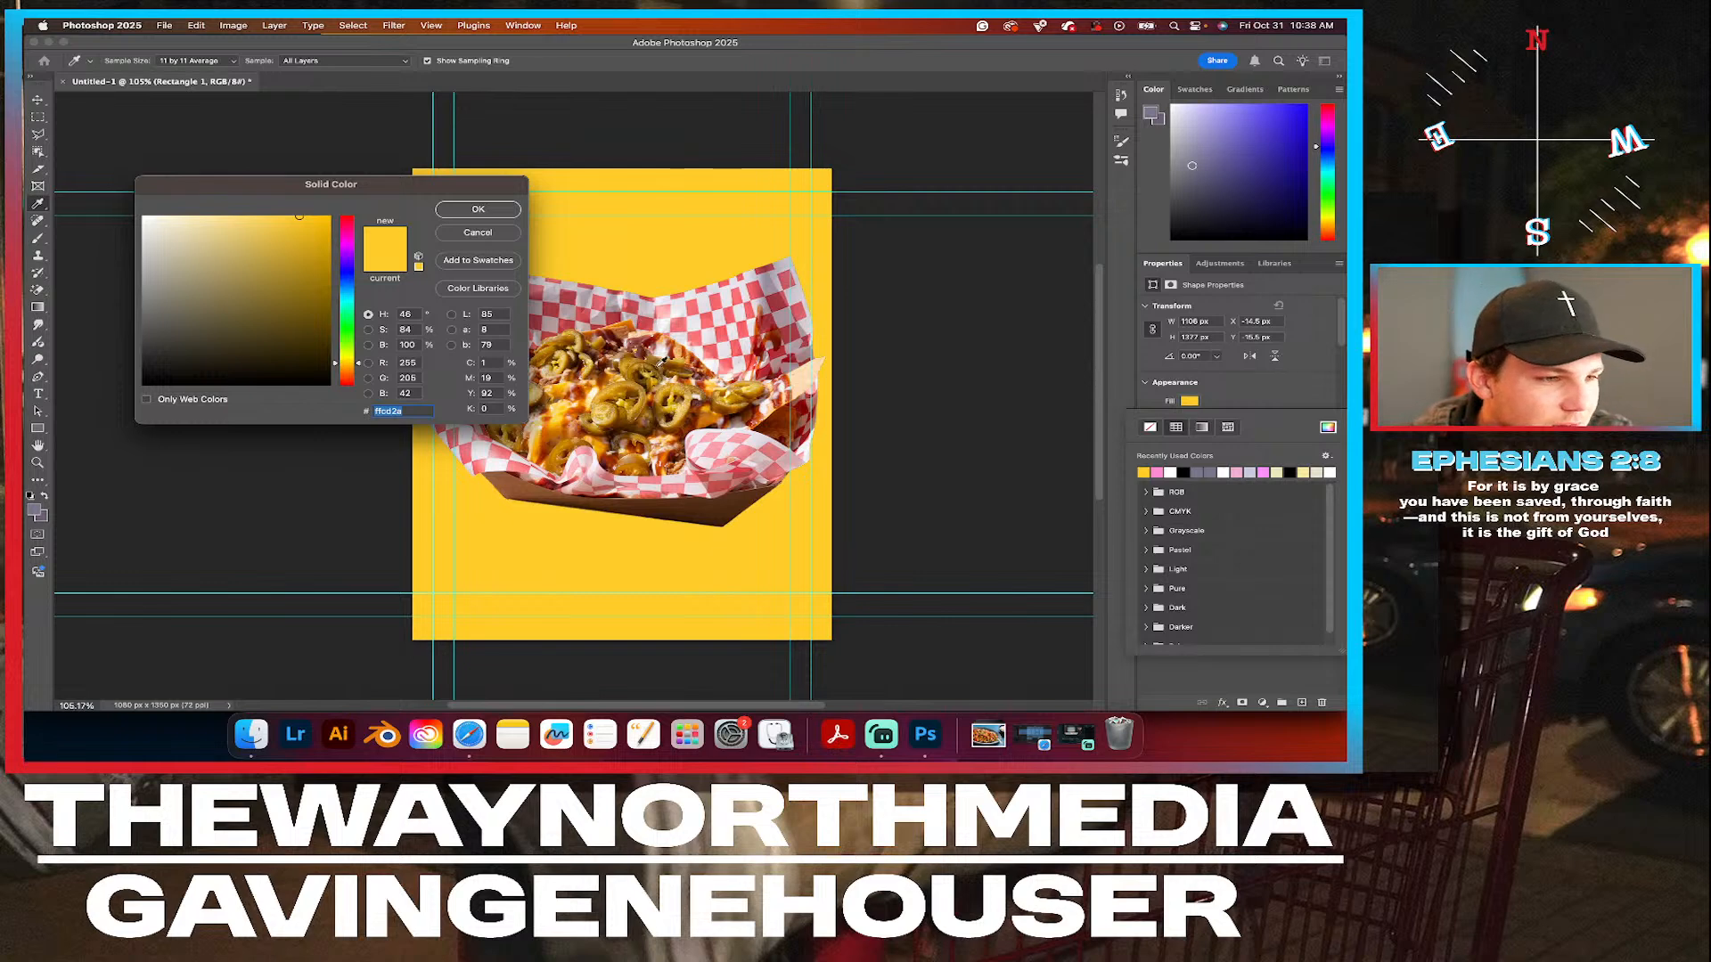
pyautogui.click(631, 316)
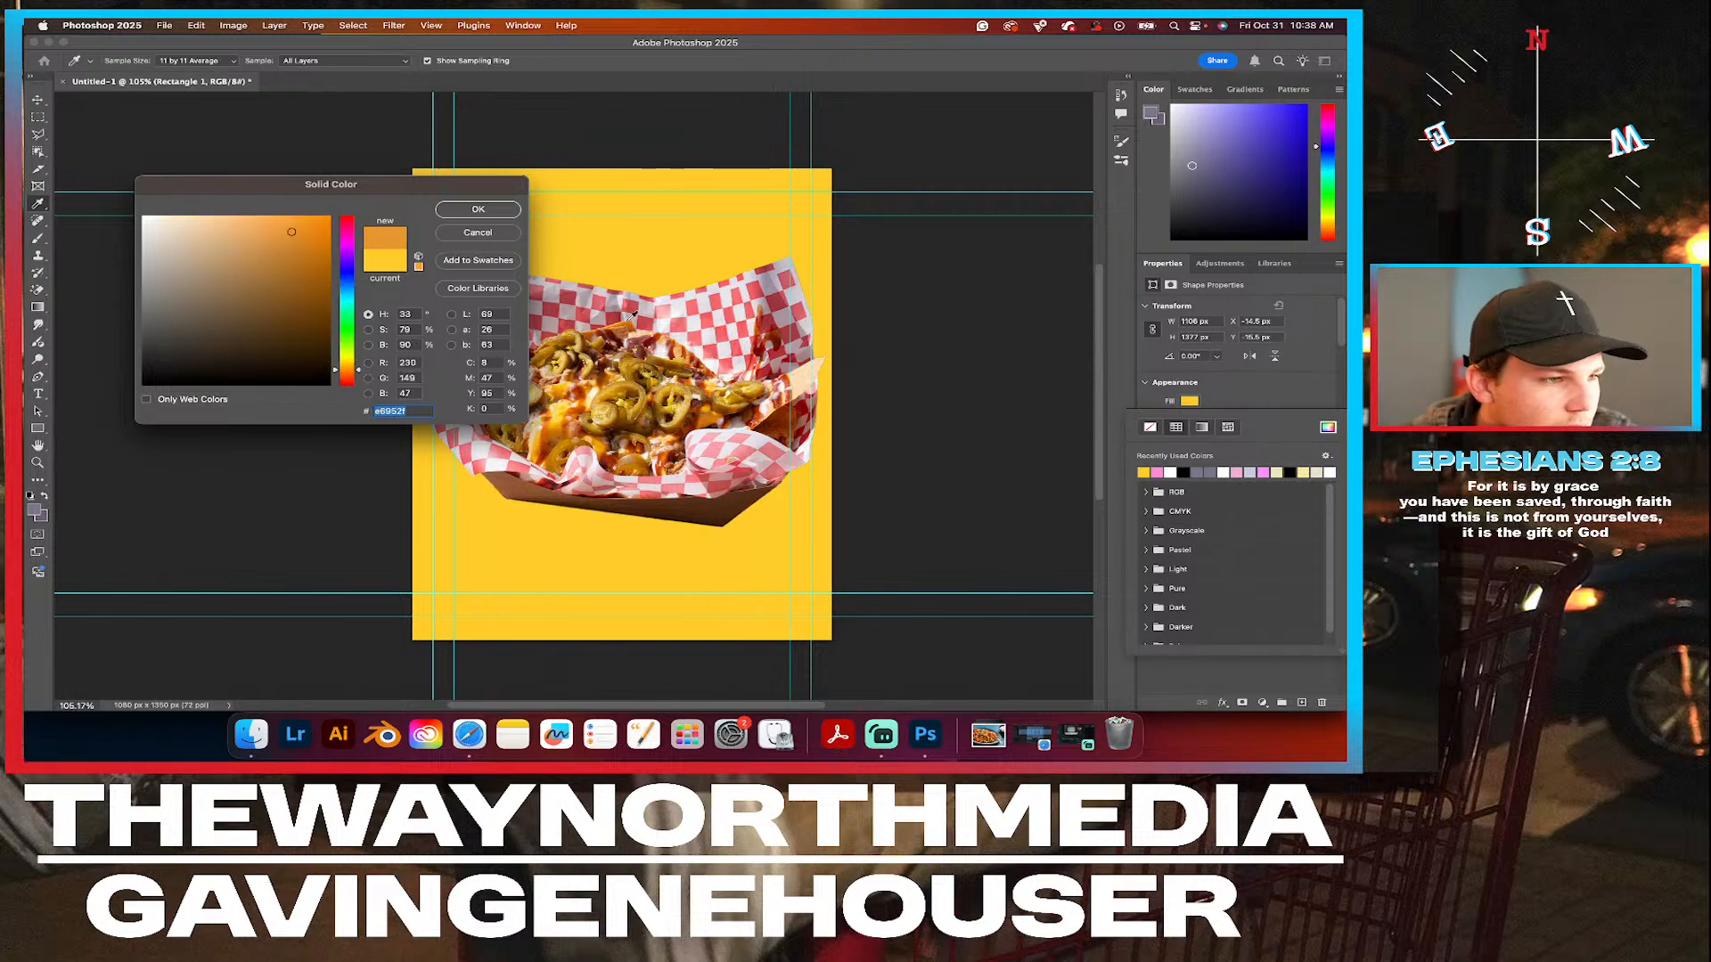
pyautogui.click(621, 318)
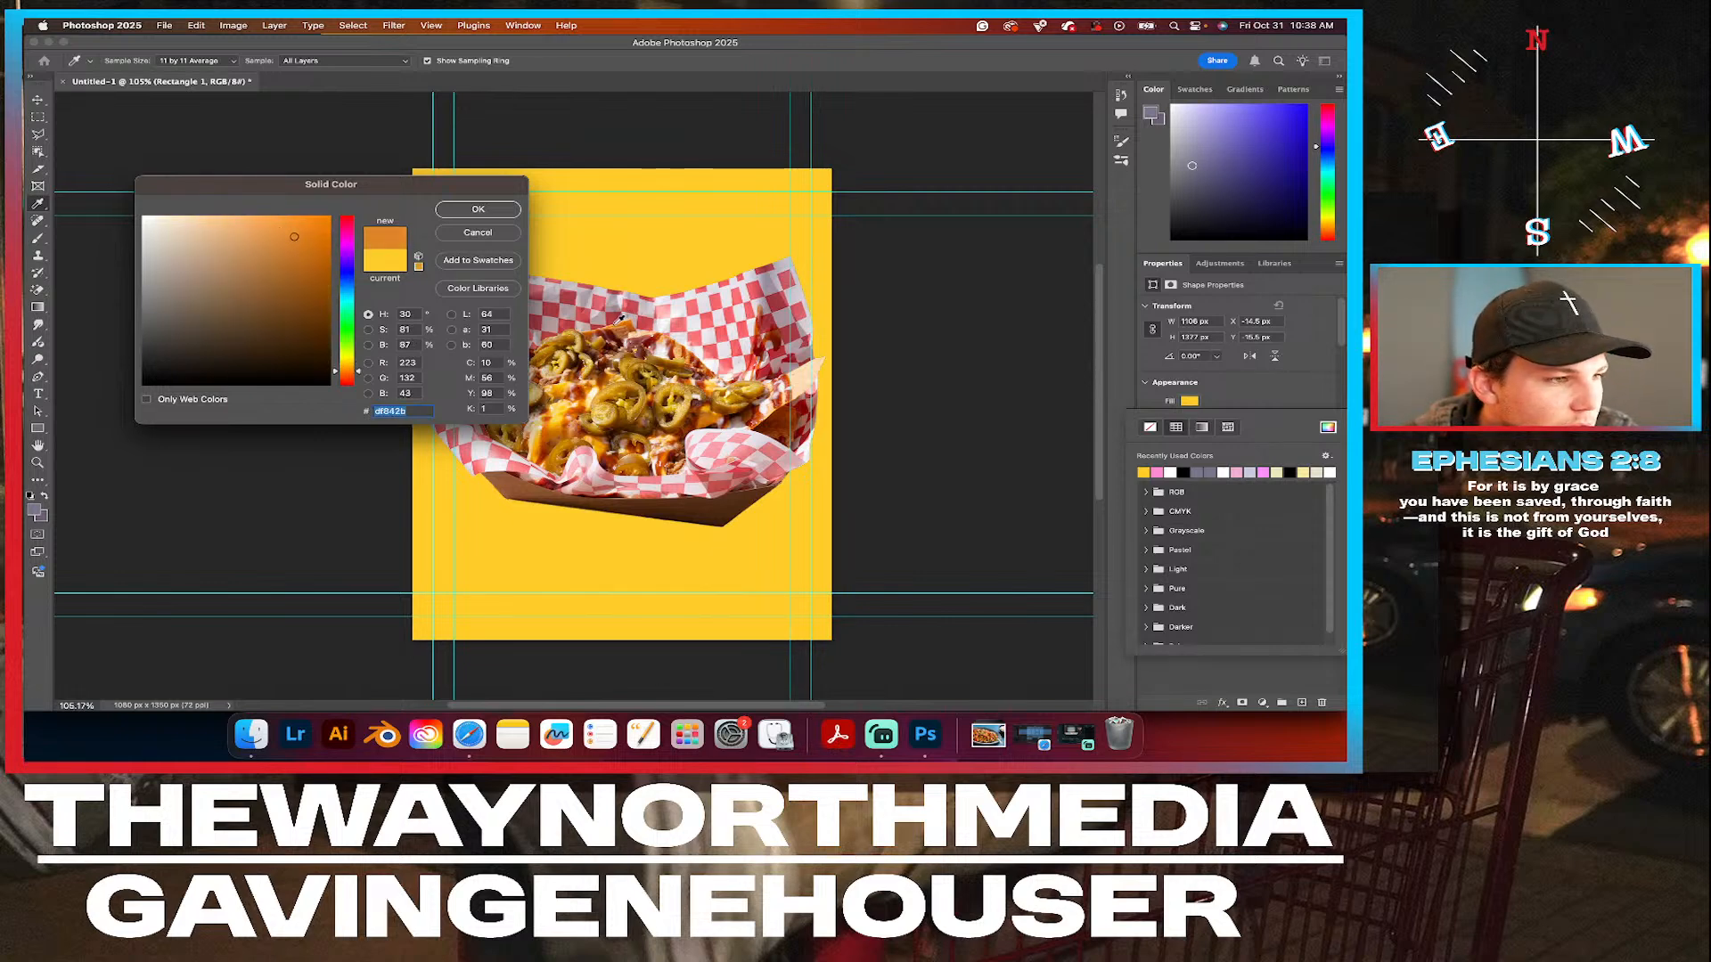
pyautogui.click(805, 379)
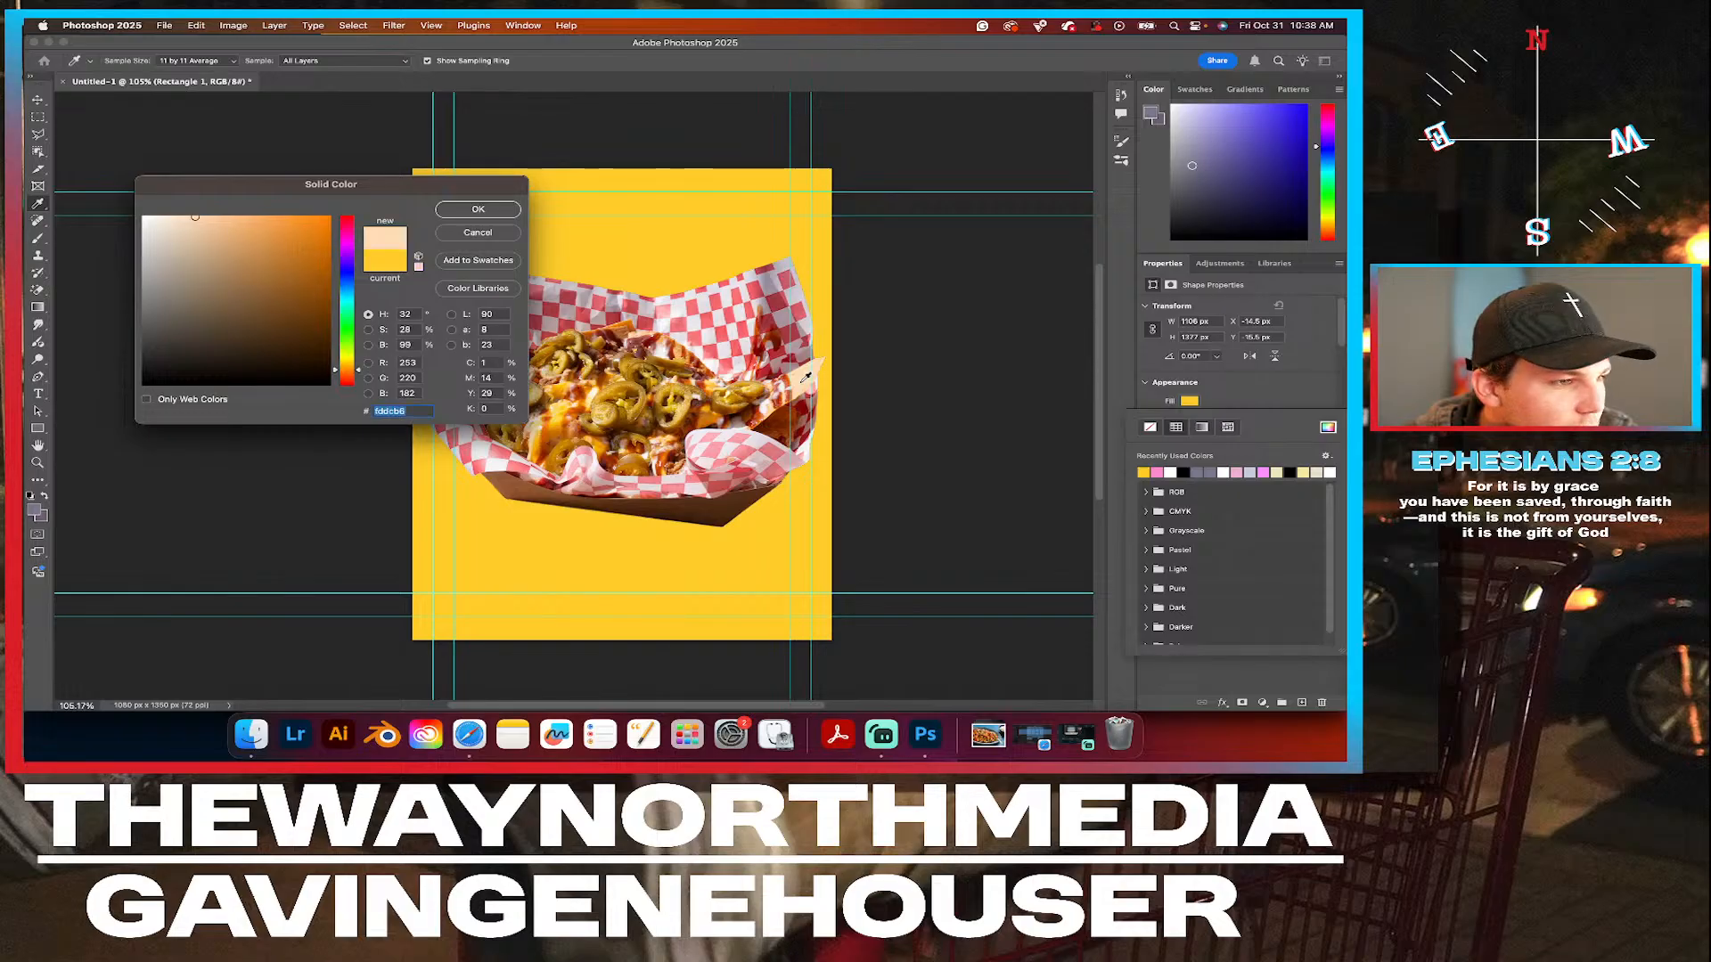
pyautogui.click(478, 210)
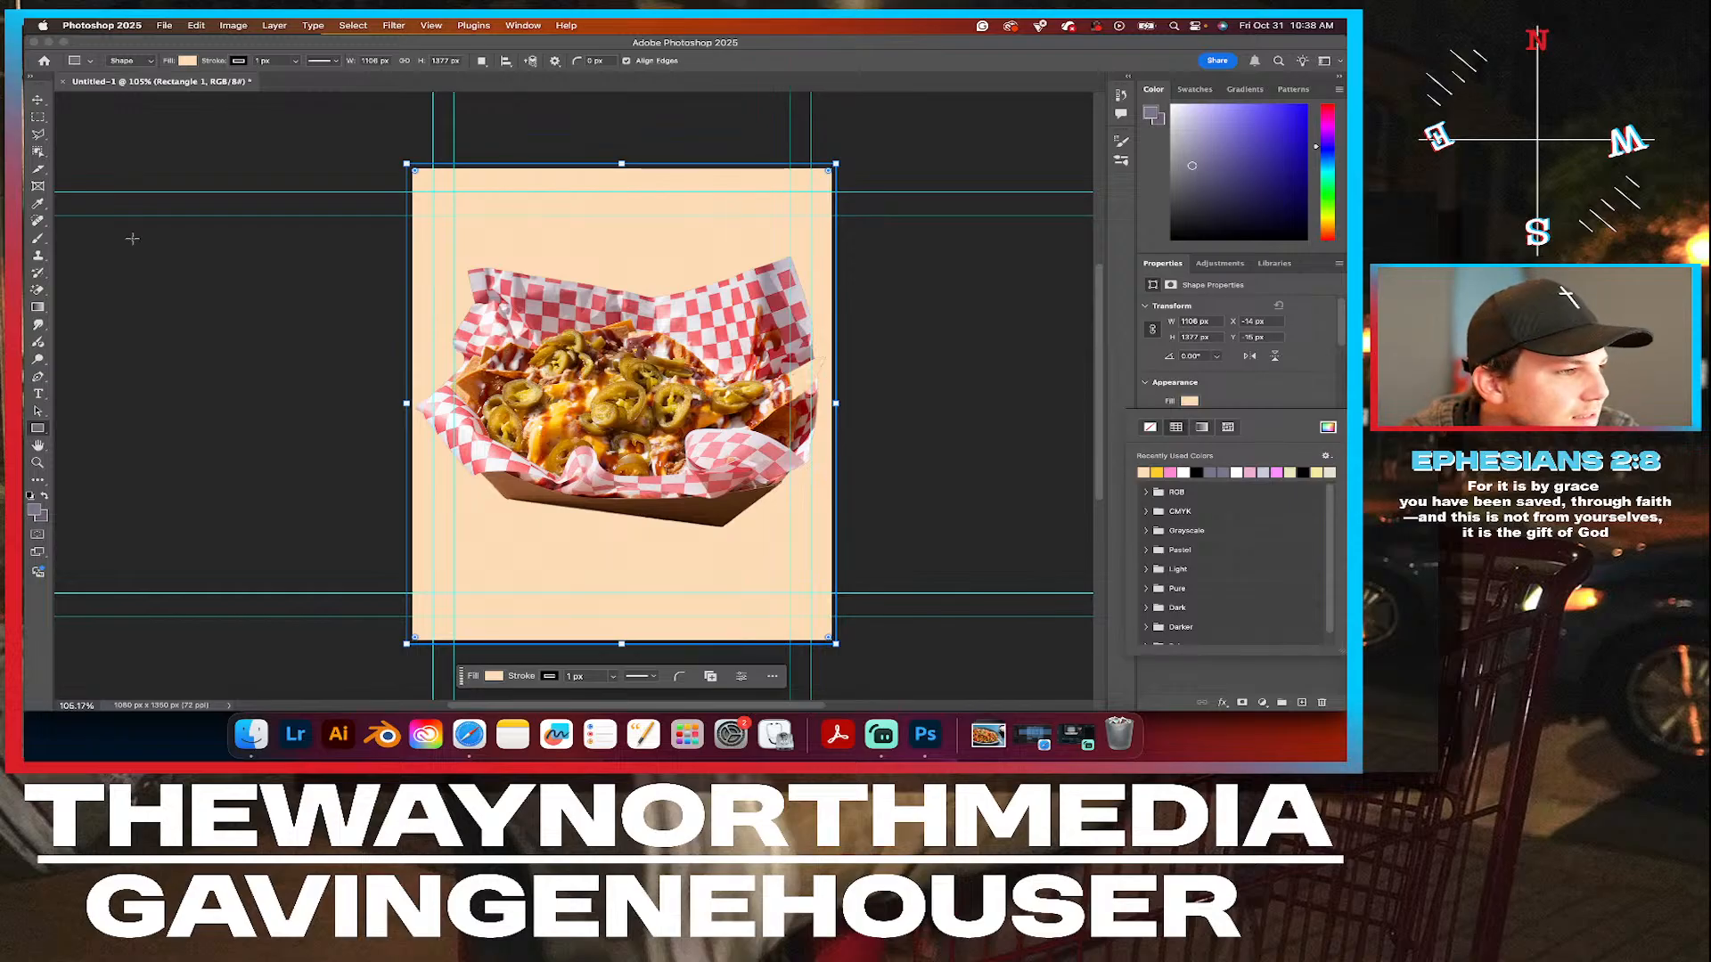
# Switch to the Move tool and select the nachos cutout layer.
pyautogui.click(38, 99)
pyautogui.click(722, 395)
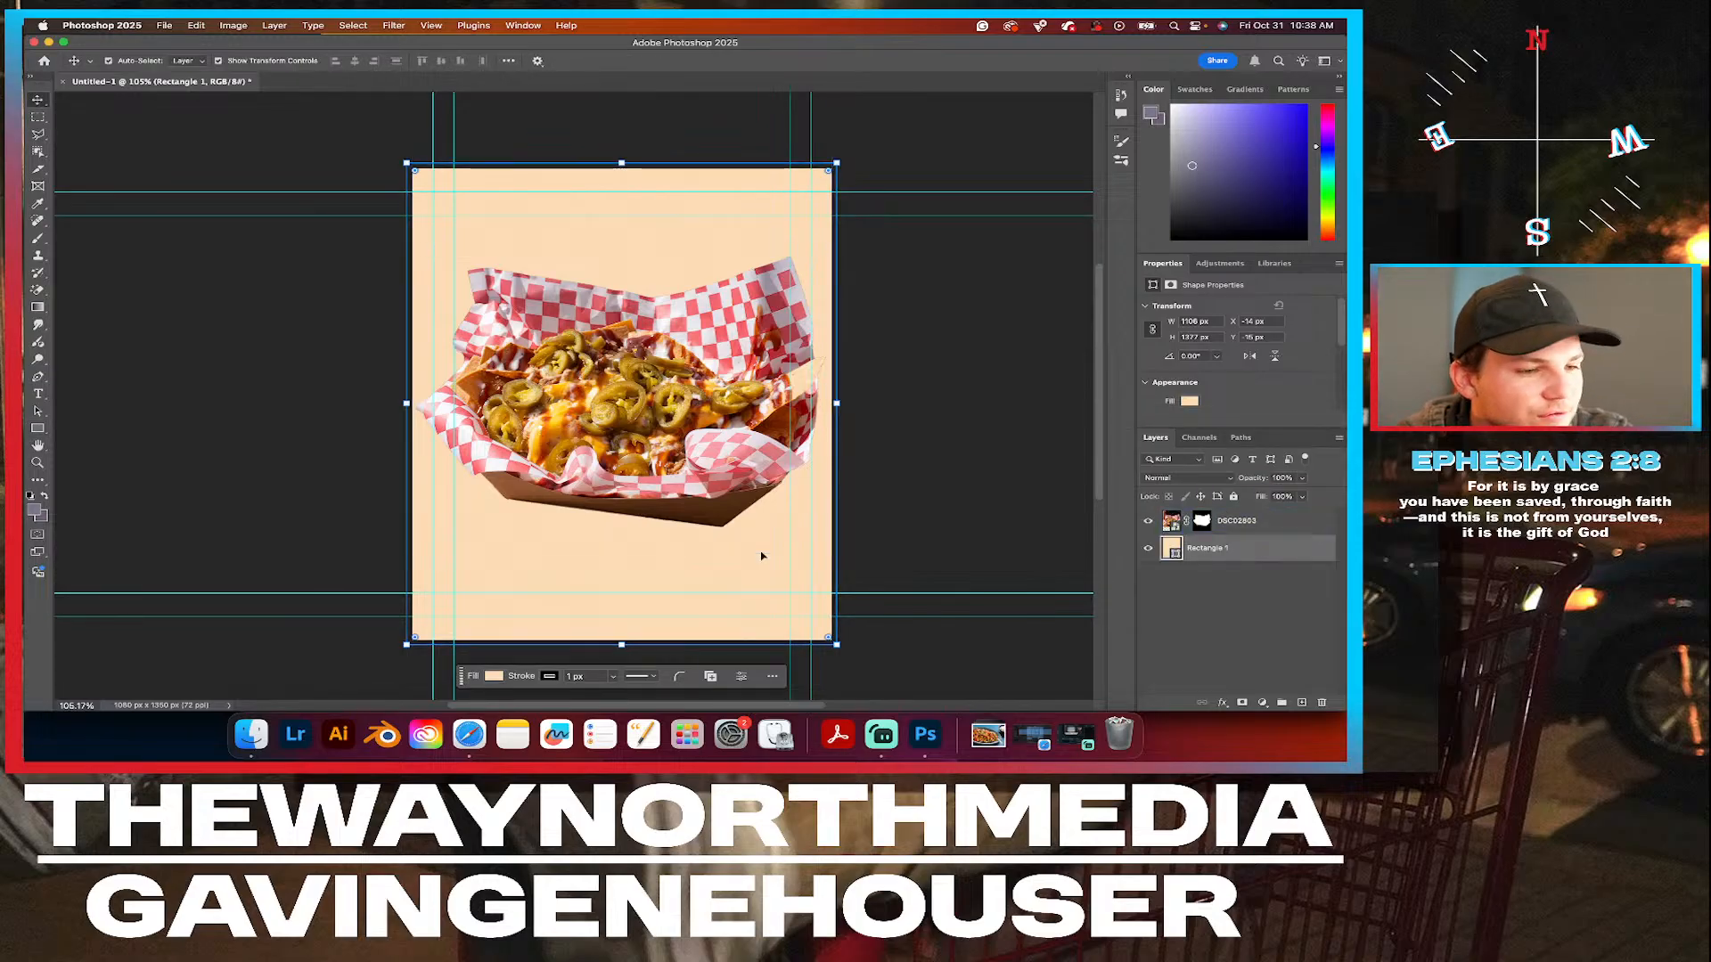
pyautogui.click(674, 403)
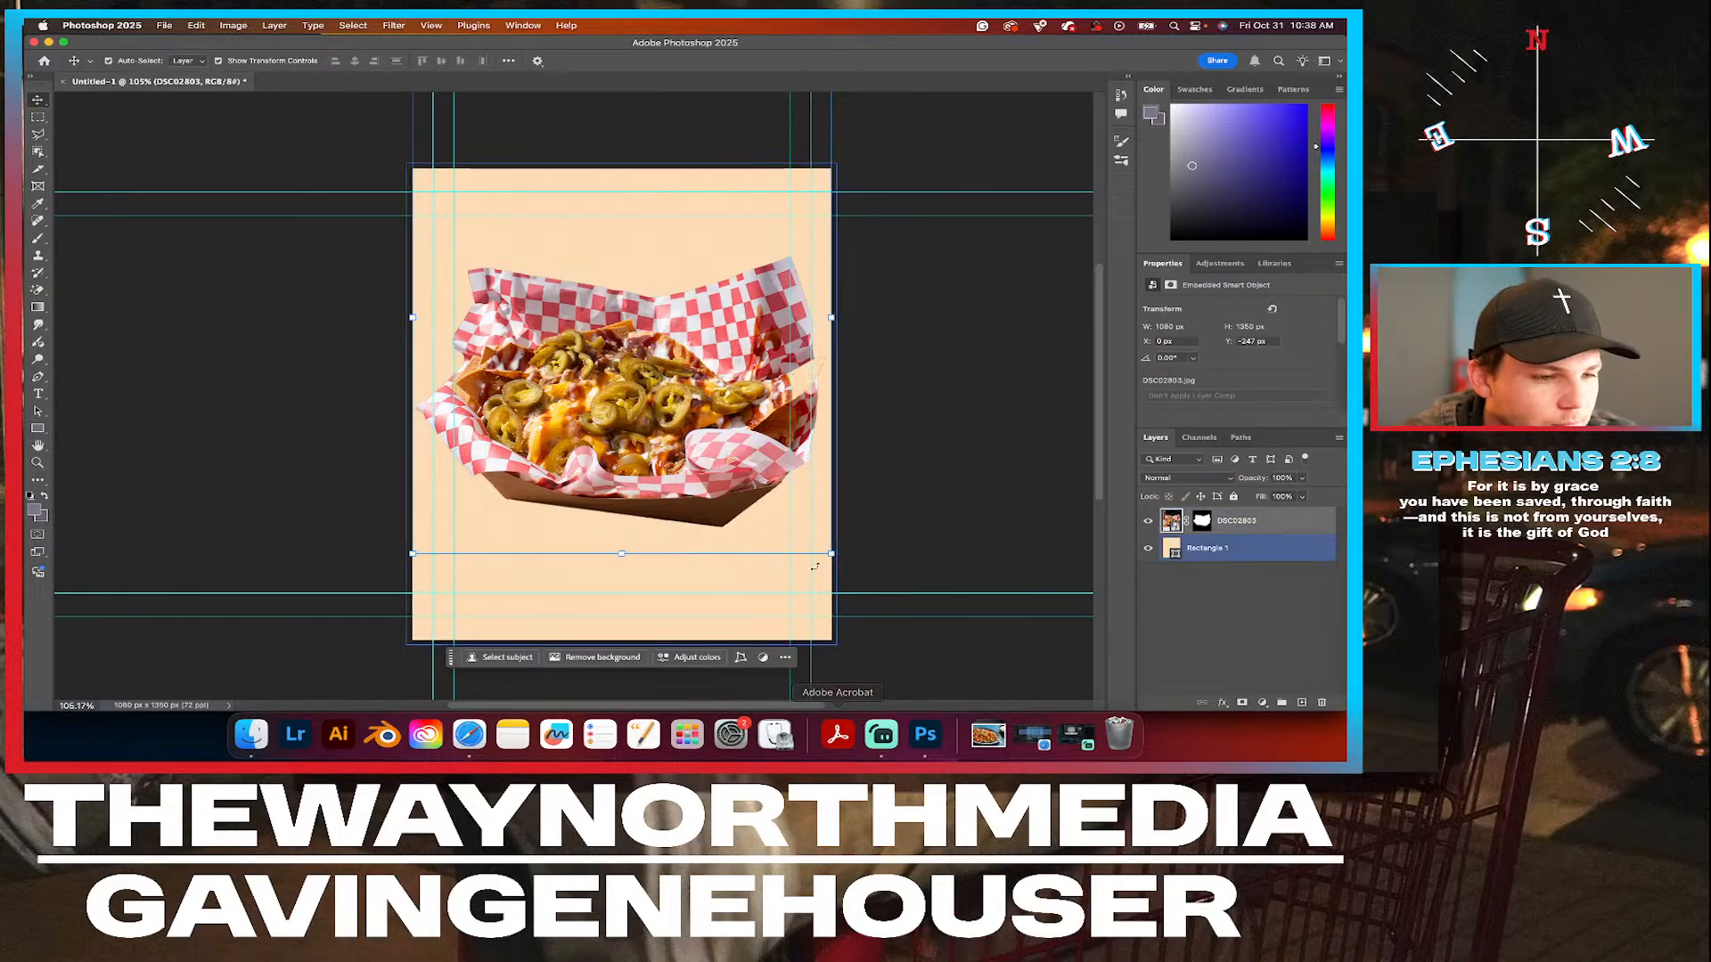
pyautogui.moveTo(828, 553); pyautogui.dragTo(713, 468)
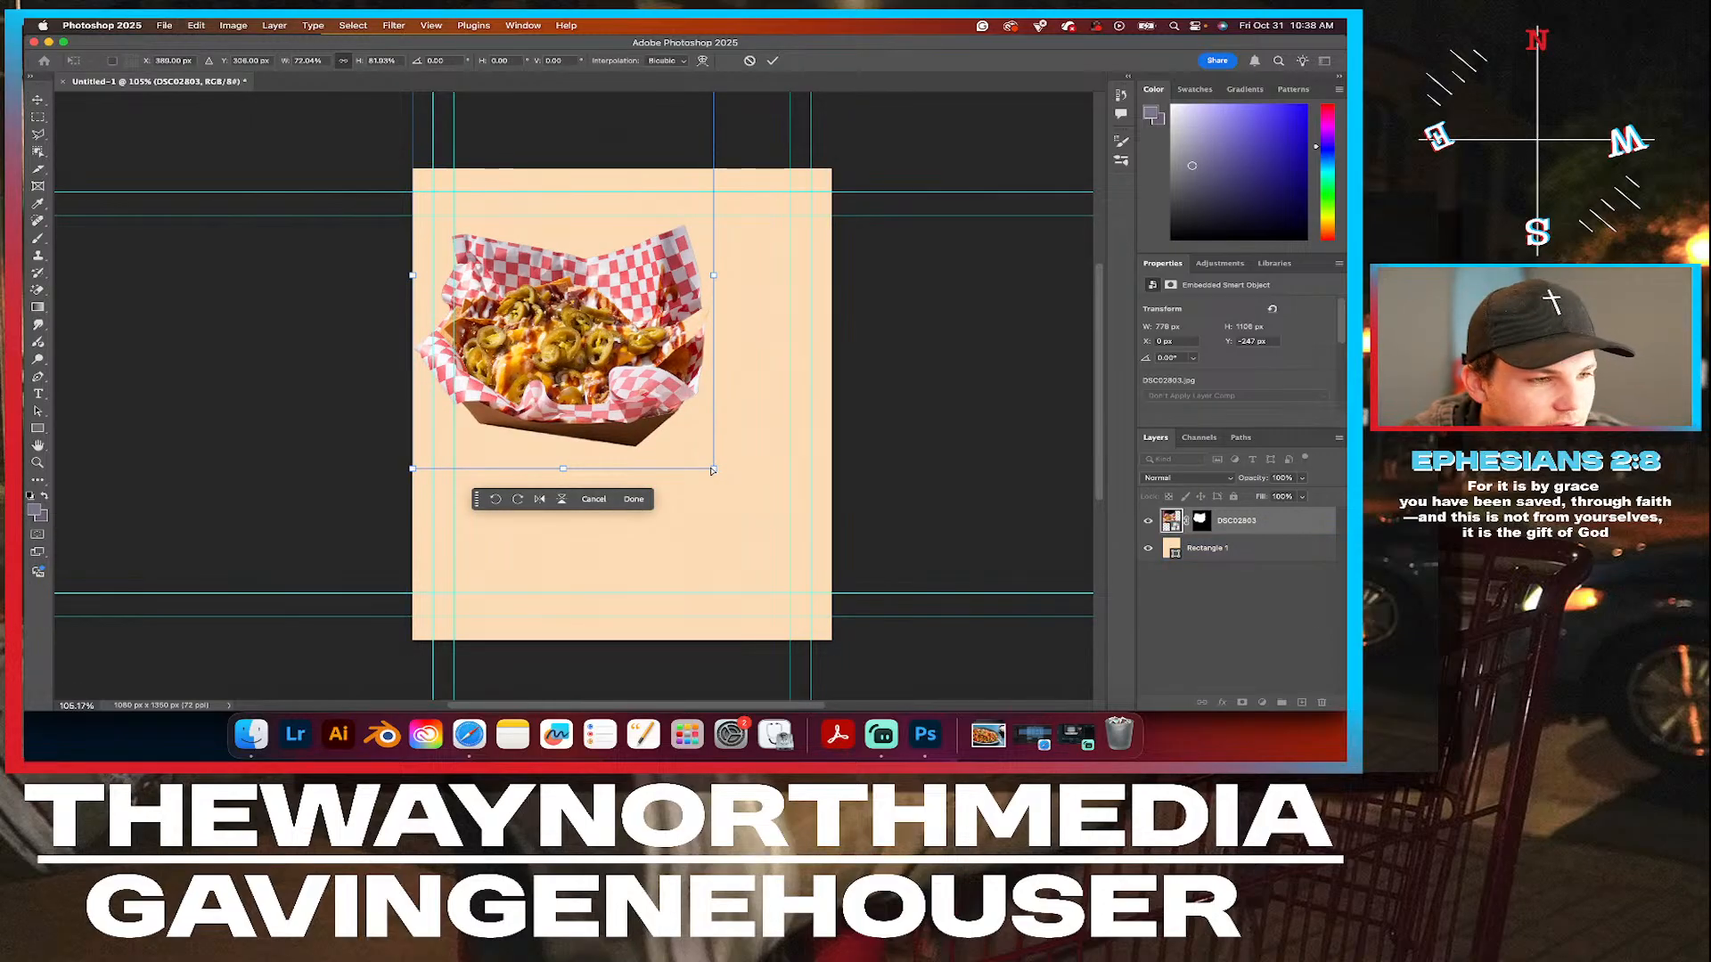
pyautogui.click(594, 503)
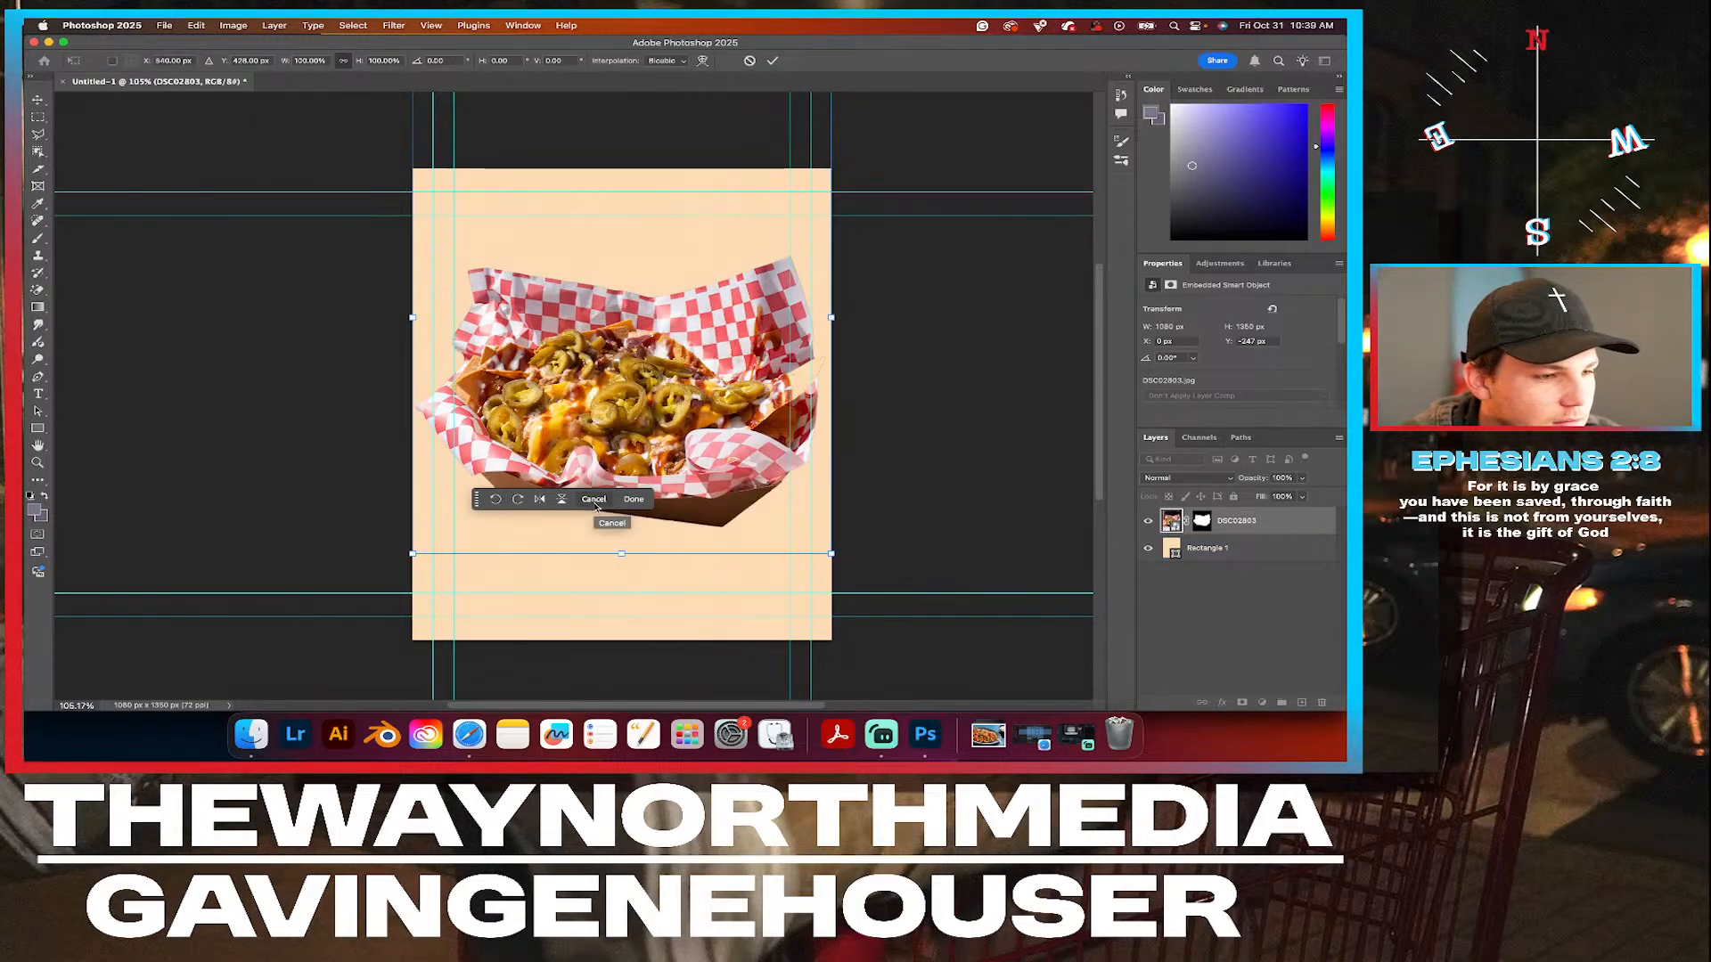
pyautogui.press('super+shift+z')
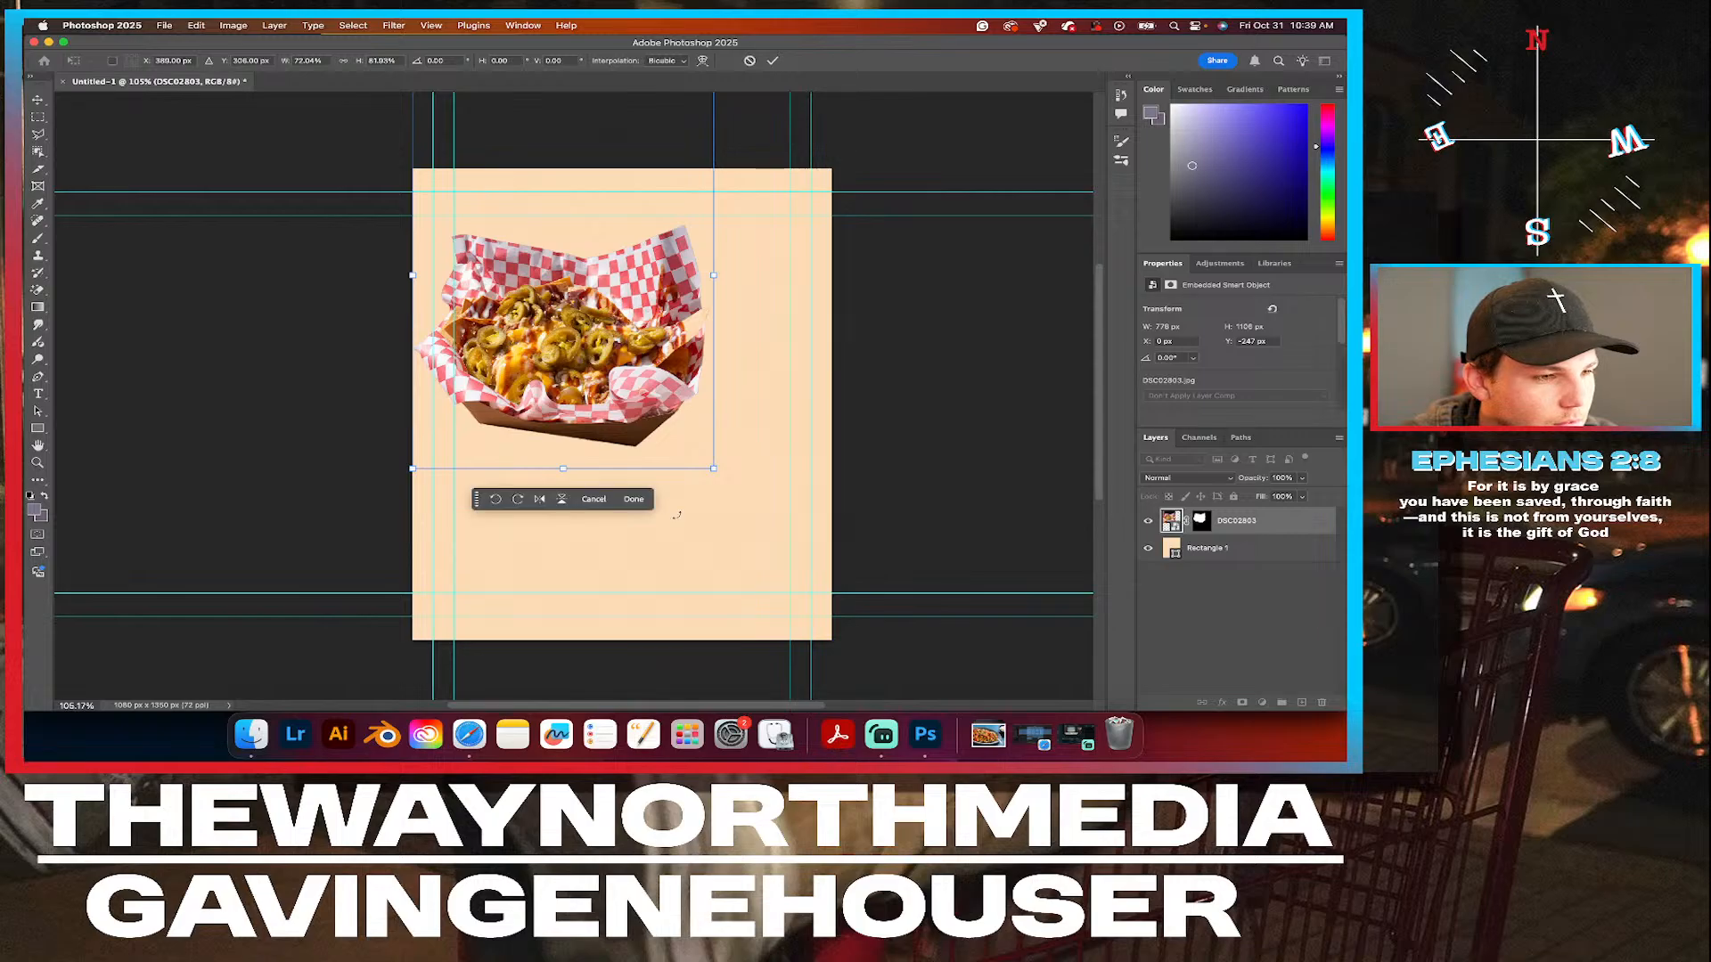
pyautogui.press('super+z')
# Scale the nachos cutout proportionally to about 800 x 1000 px and centre it horizontally on the canvas.
pyautogui.moveTo(830, 554); pyautogui.dragTo(649, 405)
pyautogui.moveTo(600, 330); pyautogui.dragTo(628, 485)
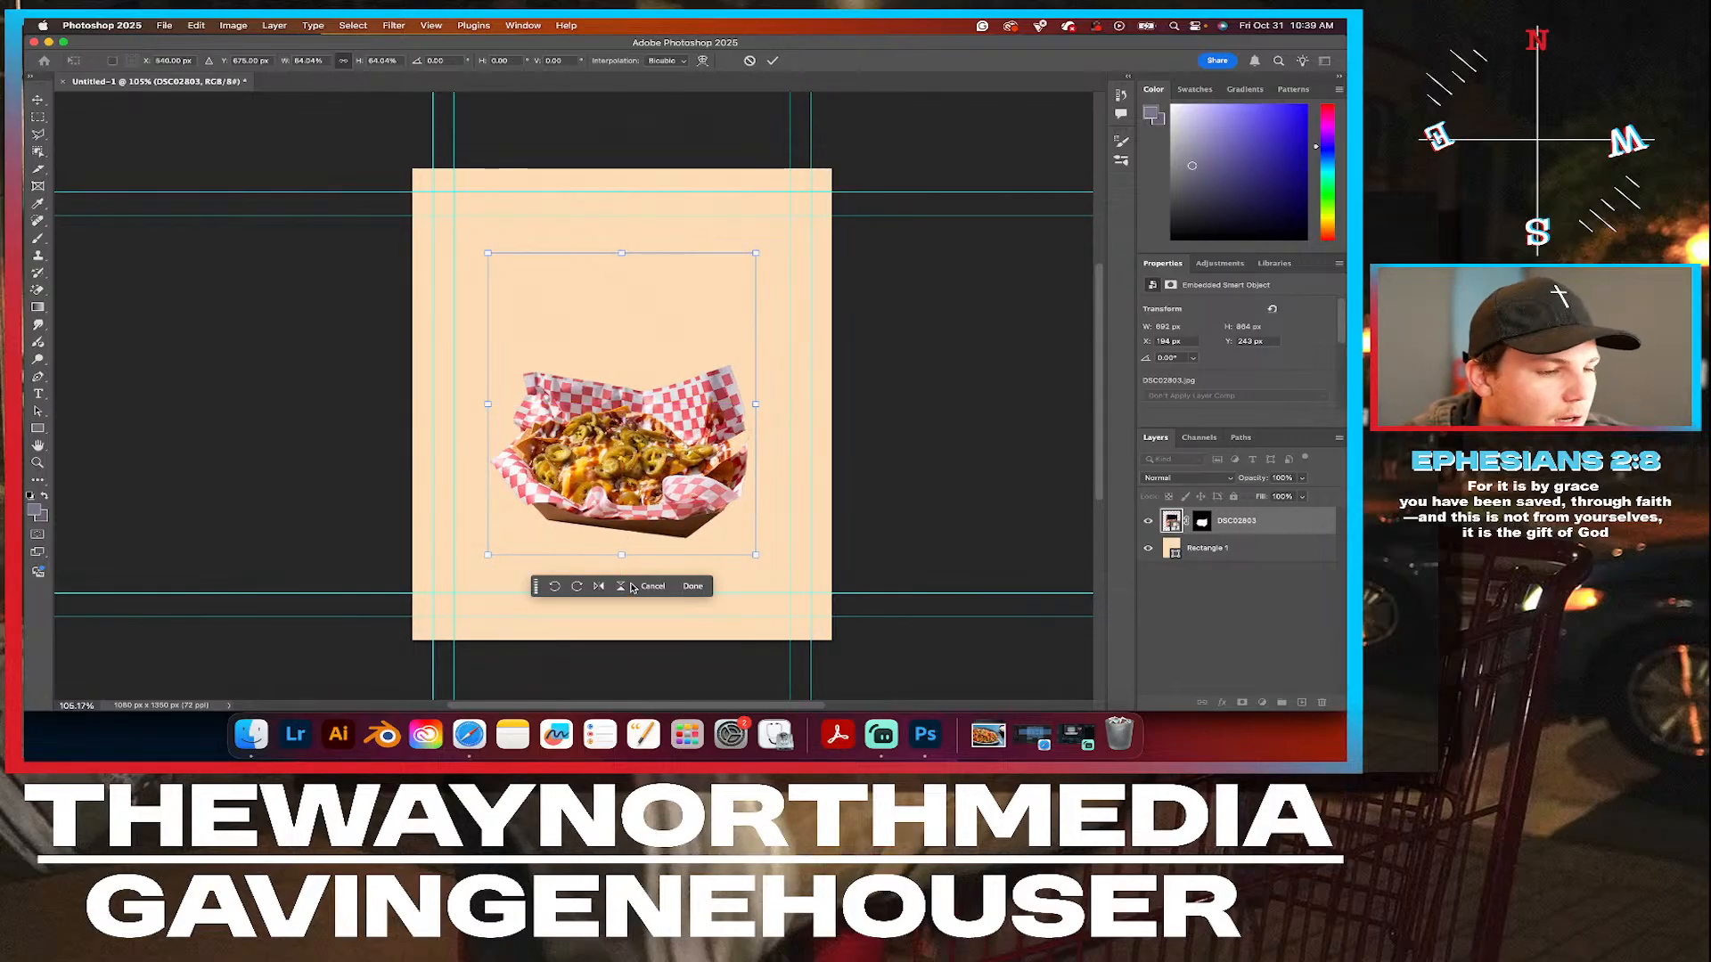
pyautogui.moveTo(488, 256); pyautogui.dragTo(446, 206)
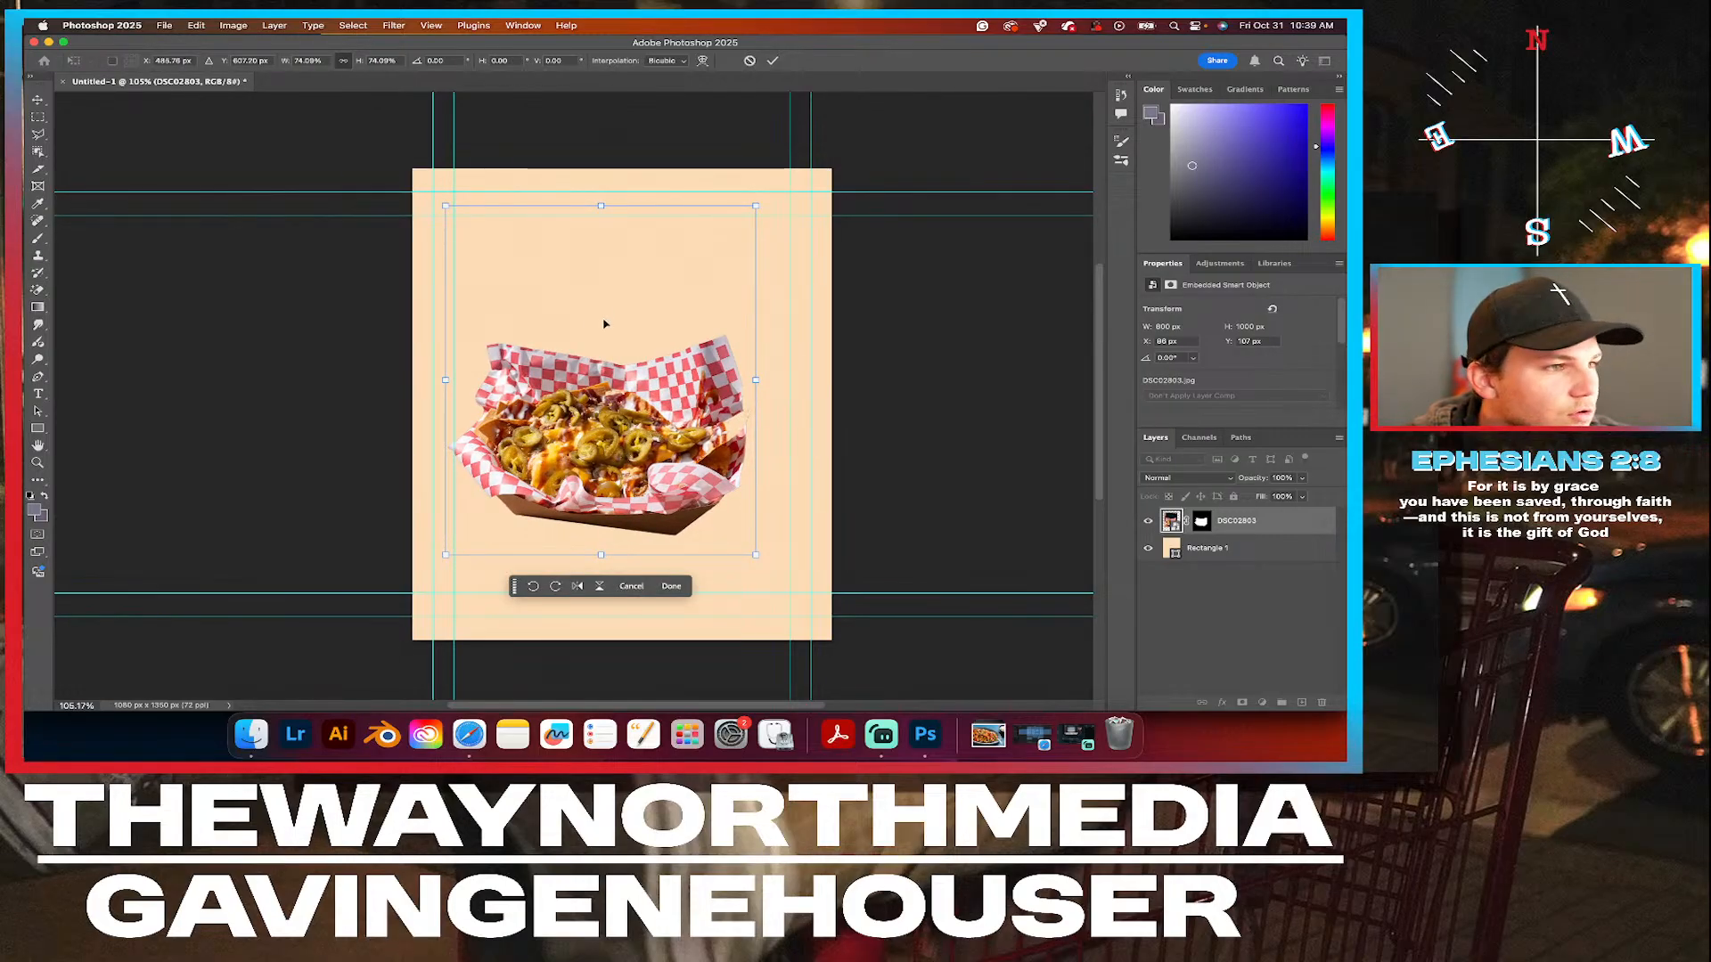
pyautogui.moveTo(603, 441); pyautogui.dragTo(624, 412)
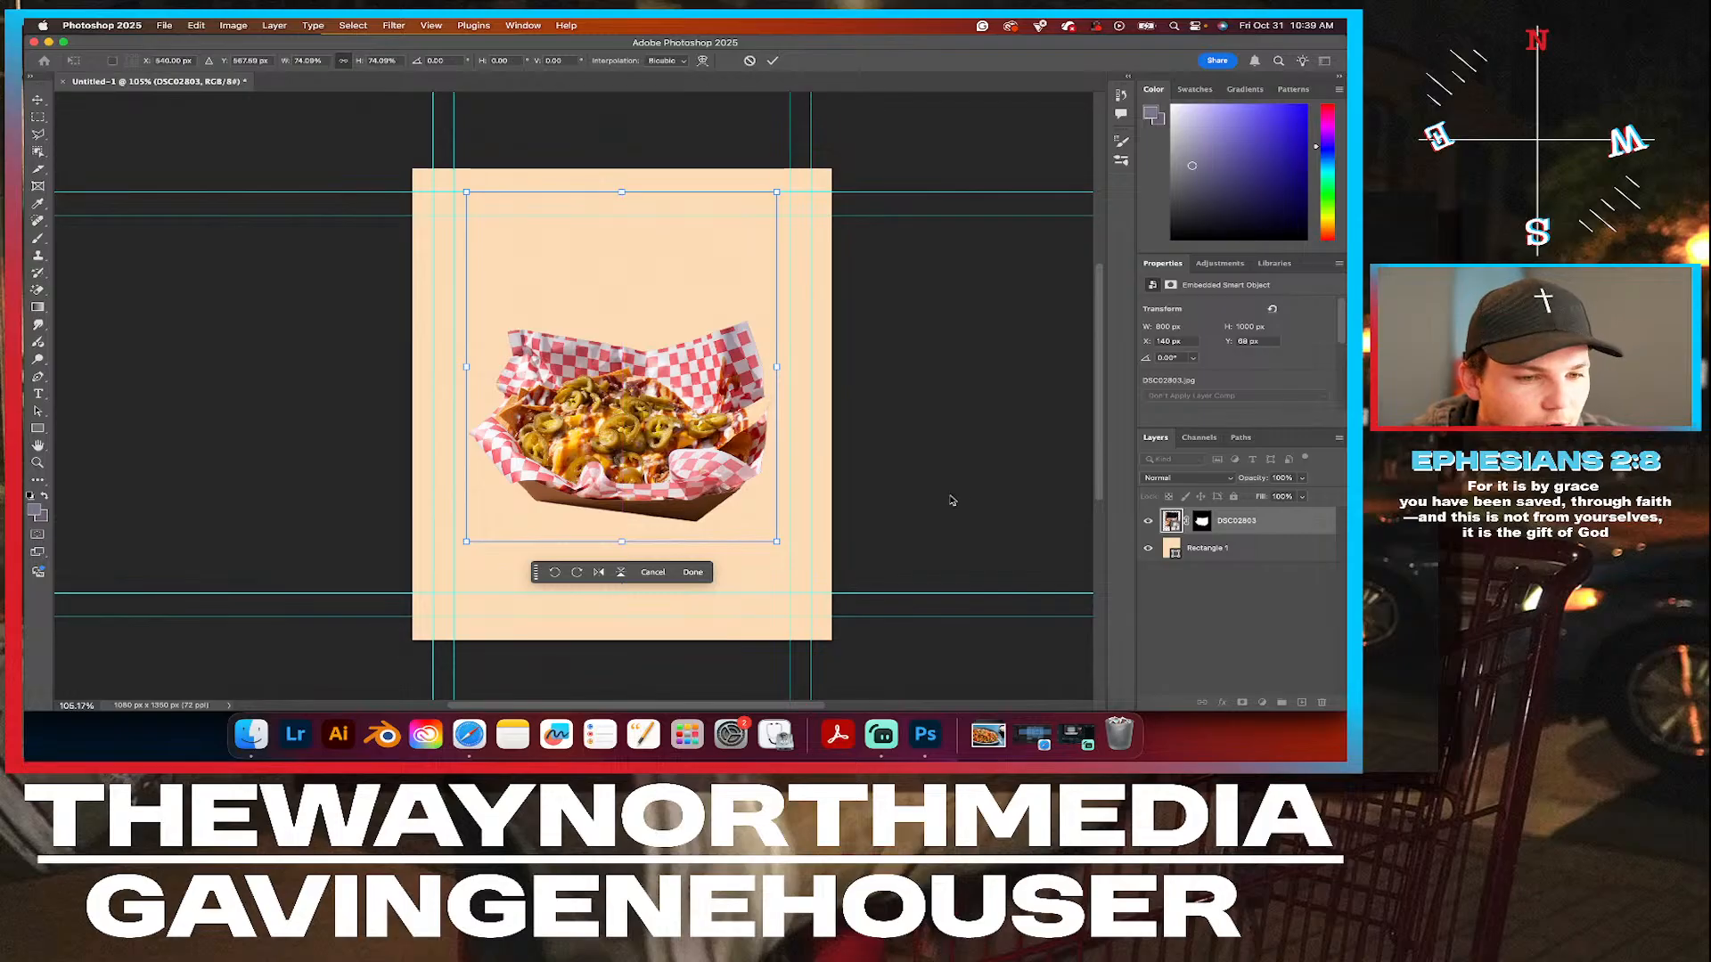
pyautogui.press('Return')
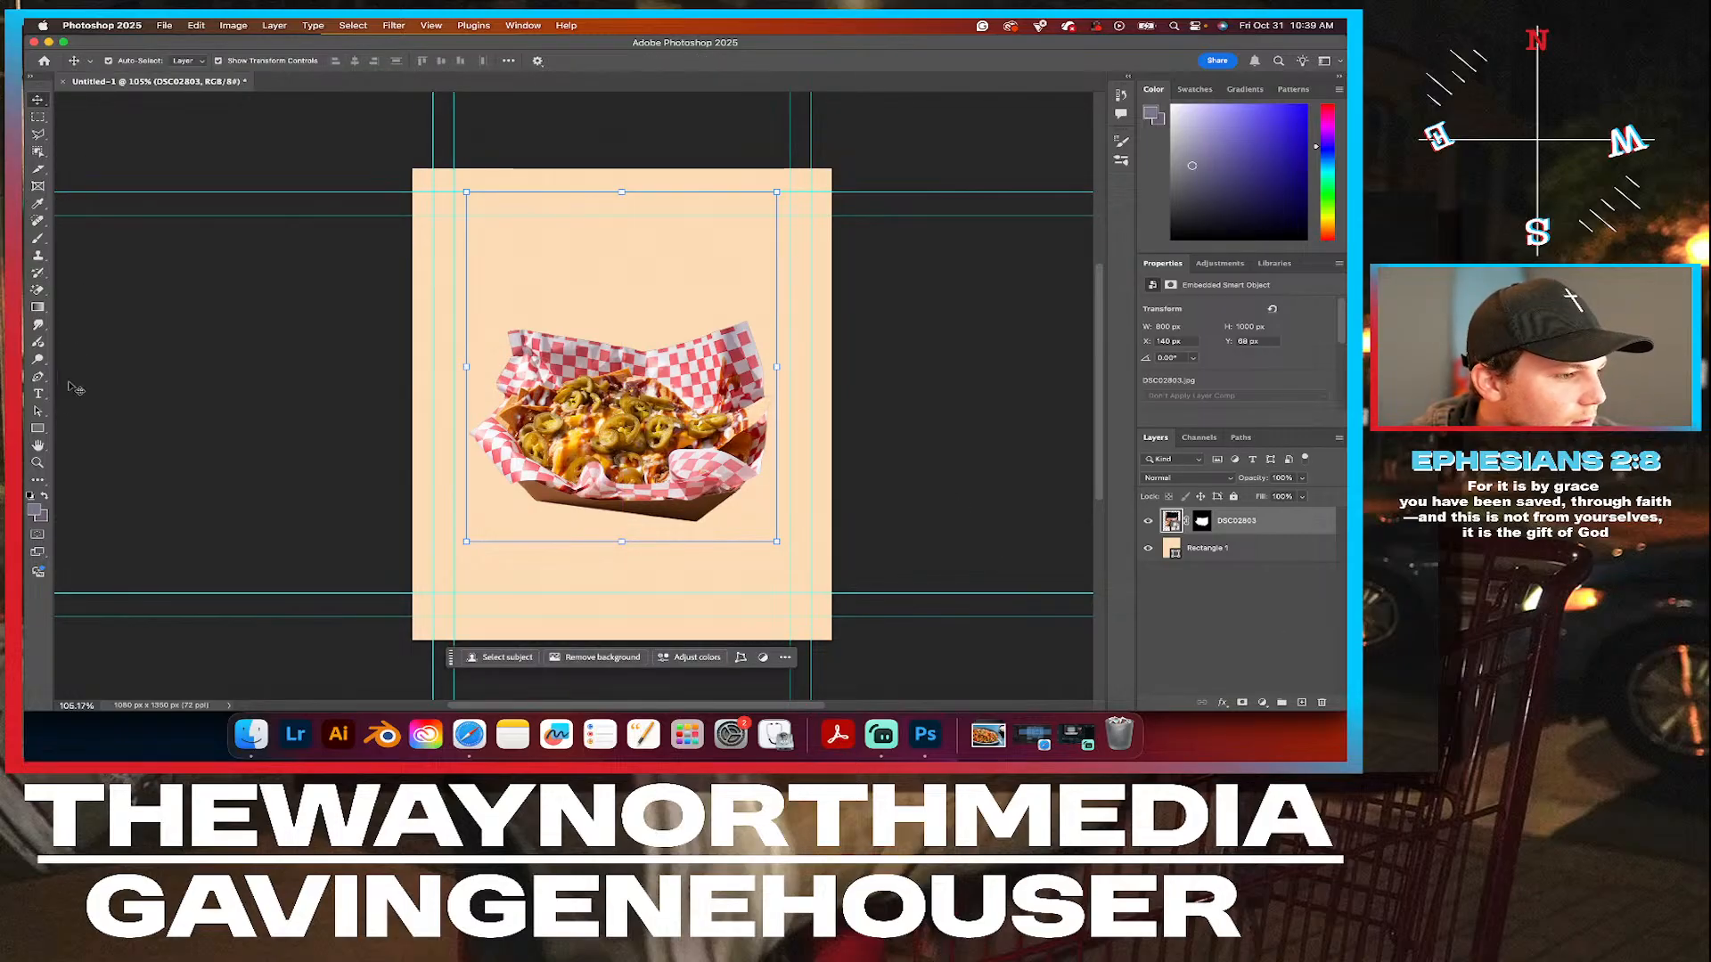
# Add a horizontal text line reading VITTLES on the background above the nachos.
pyautogui.click(37, 394)
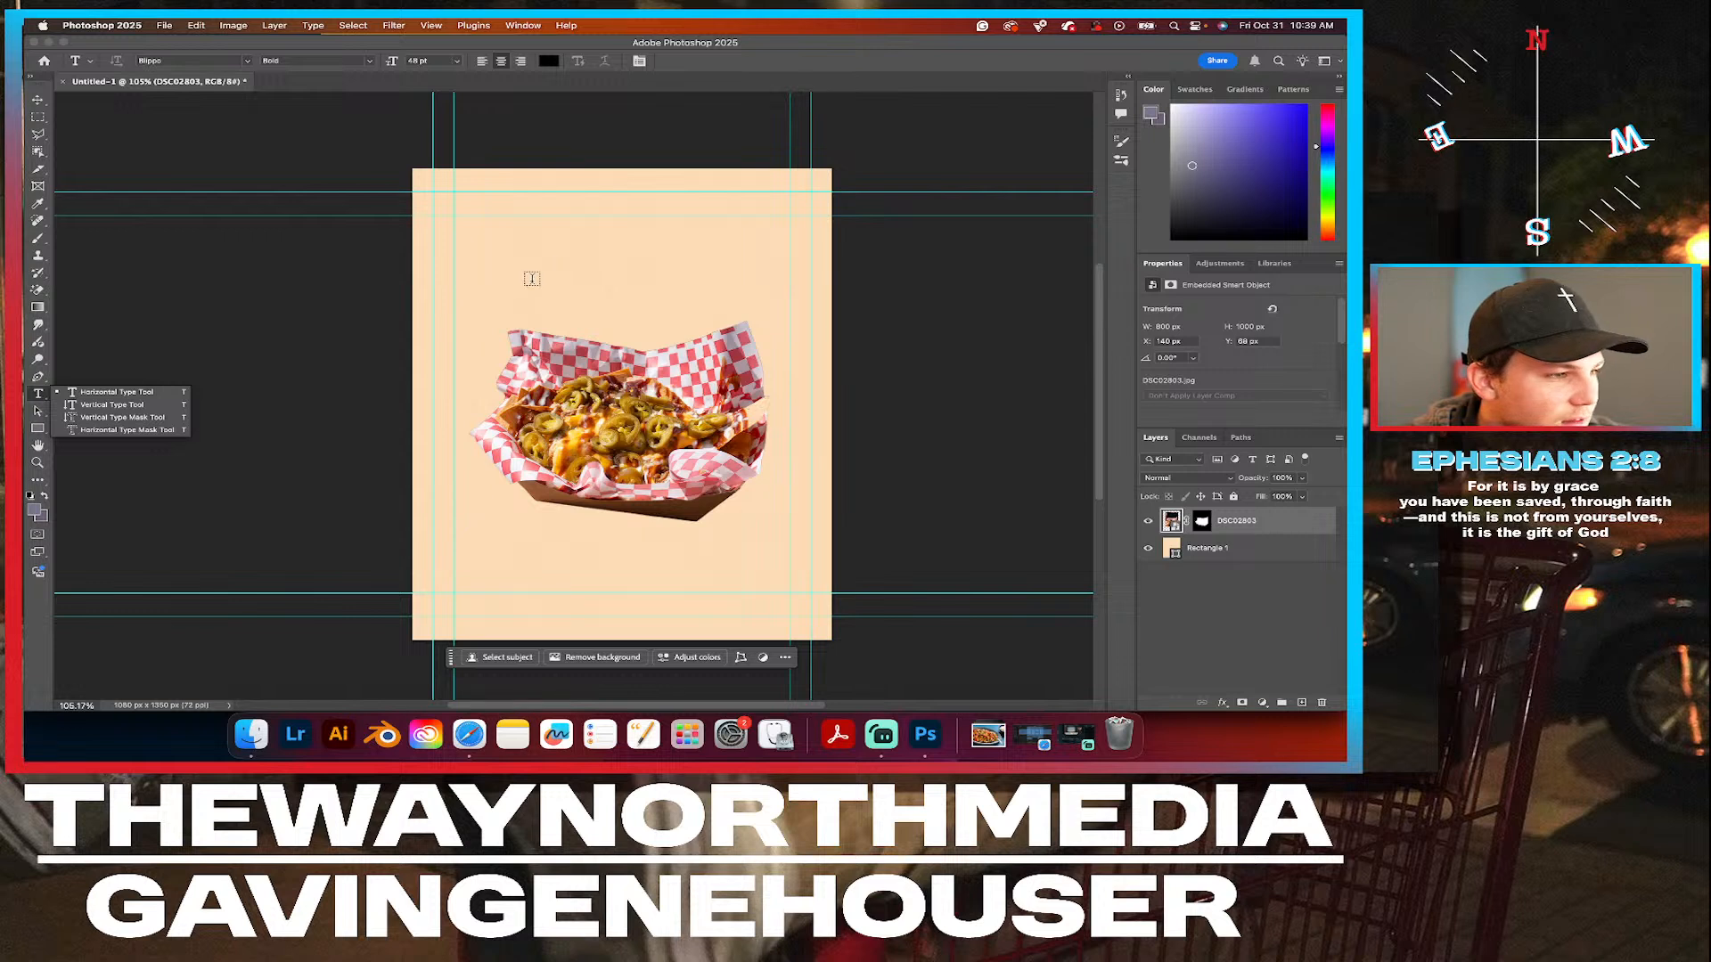
pyautogui.click(482, 287)
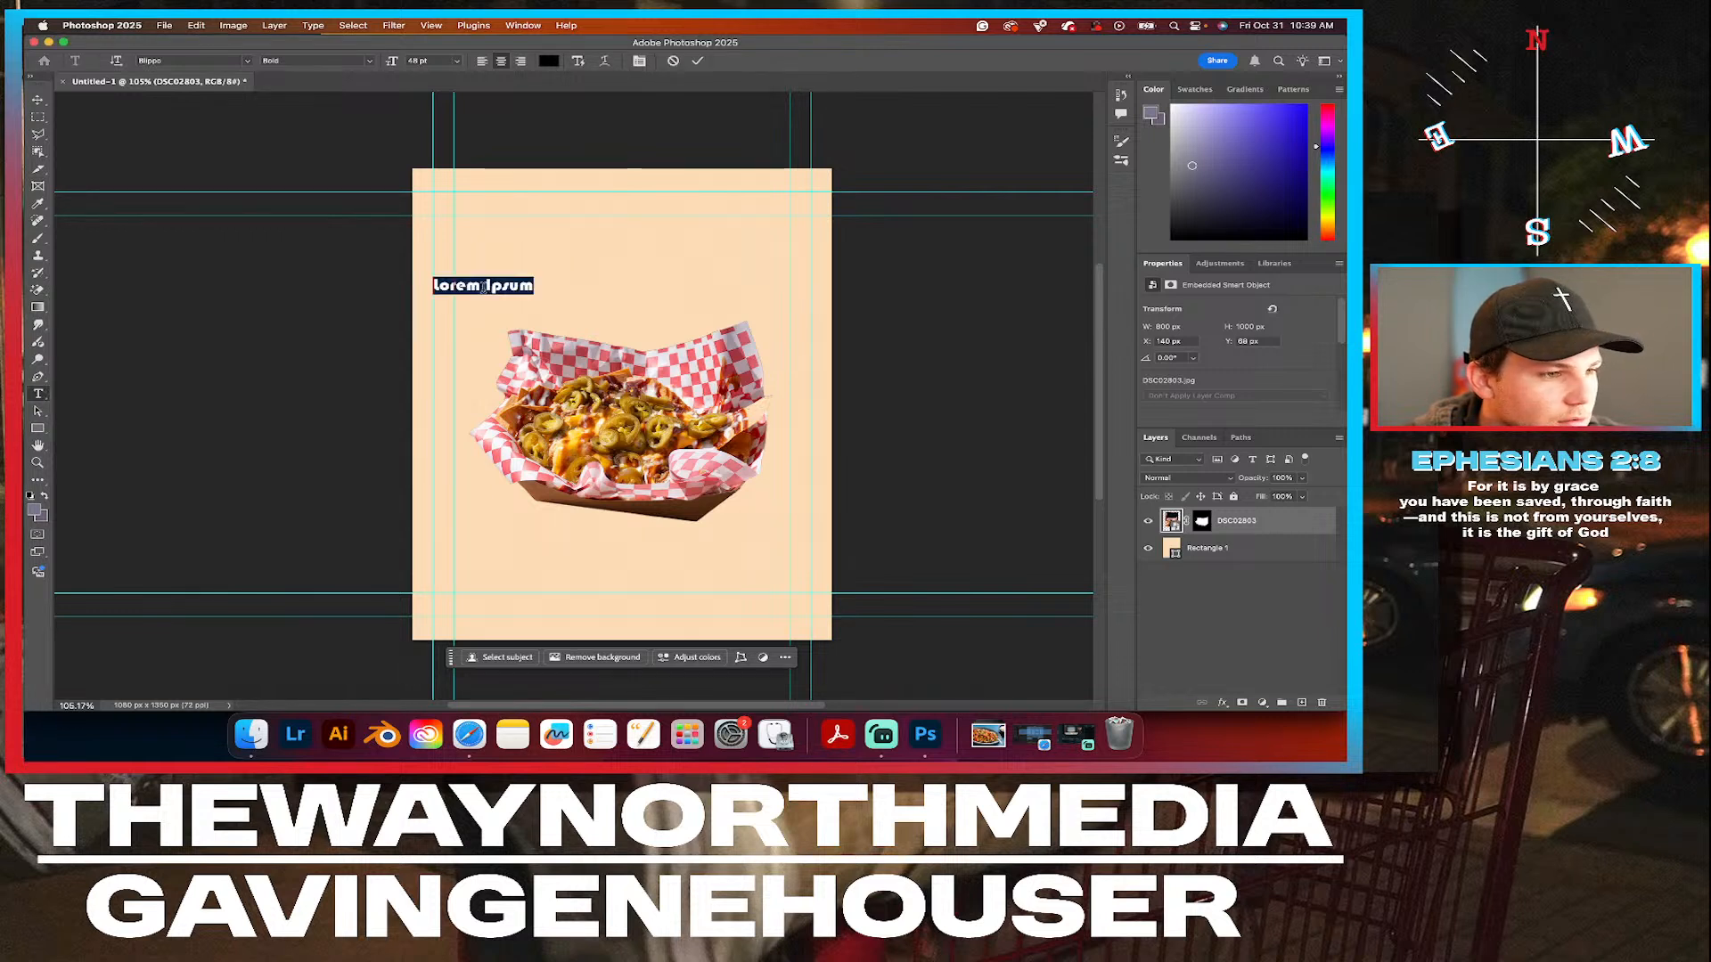
pyautogui.click(482, 287)
pyautogui.write('VI')
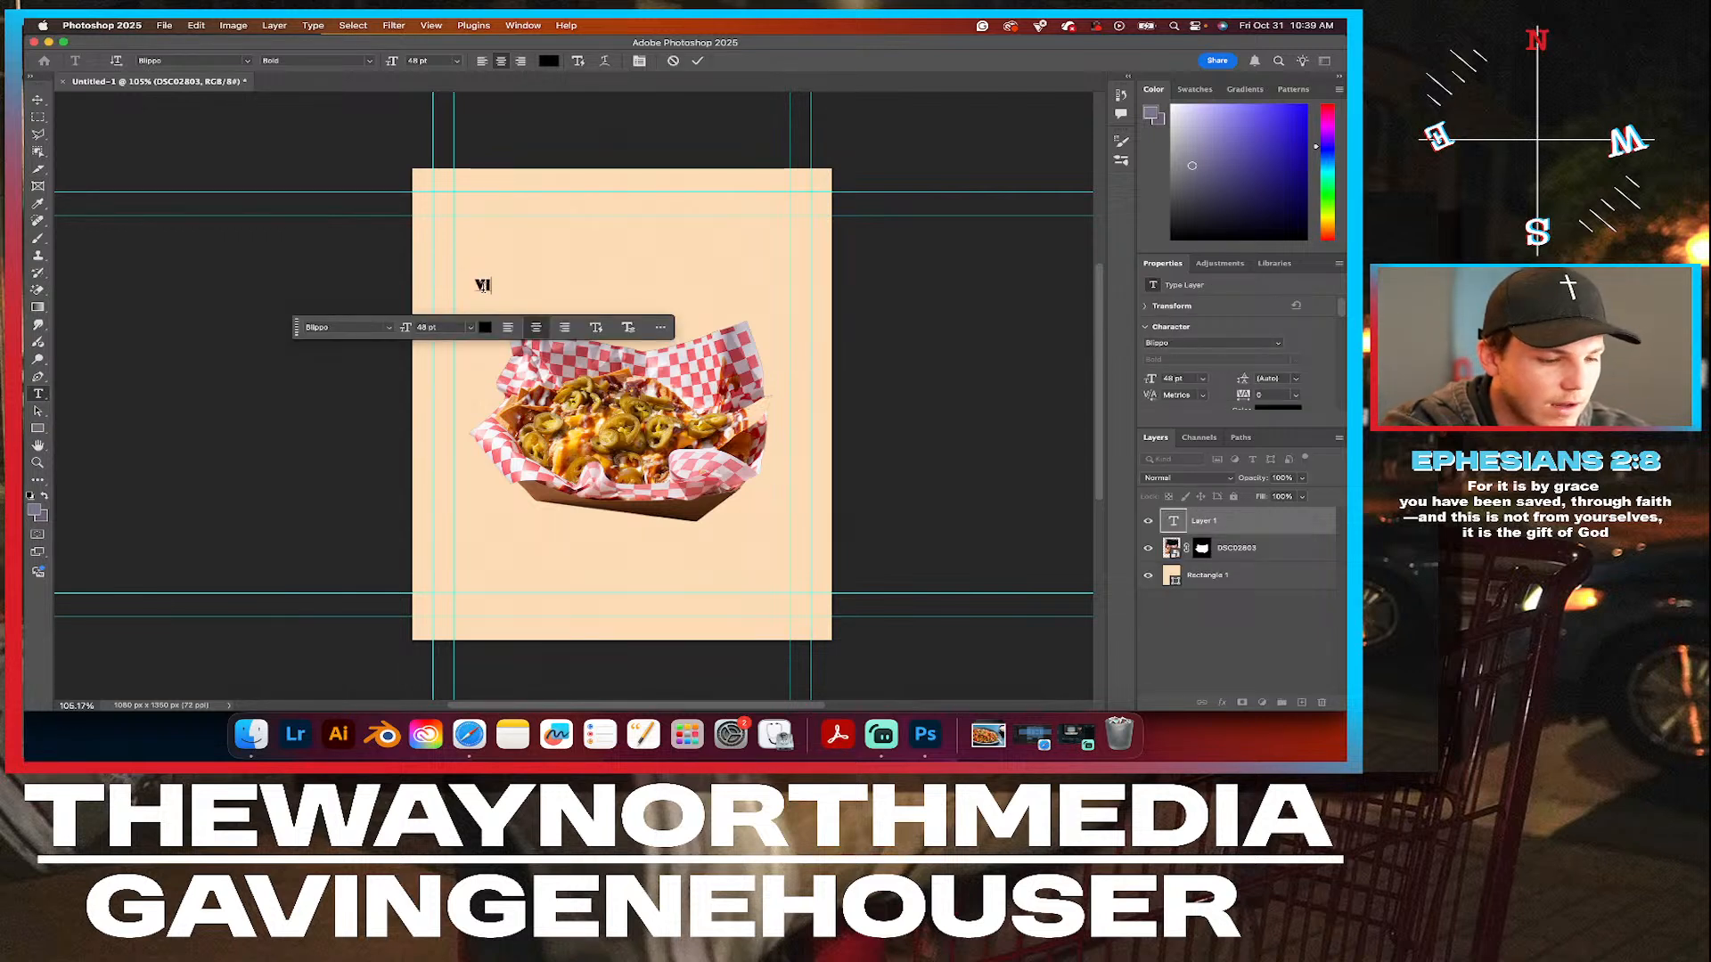
pyautogui.write('TTLES')
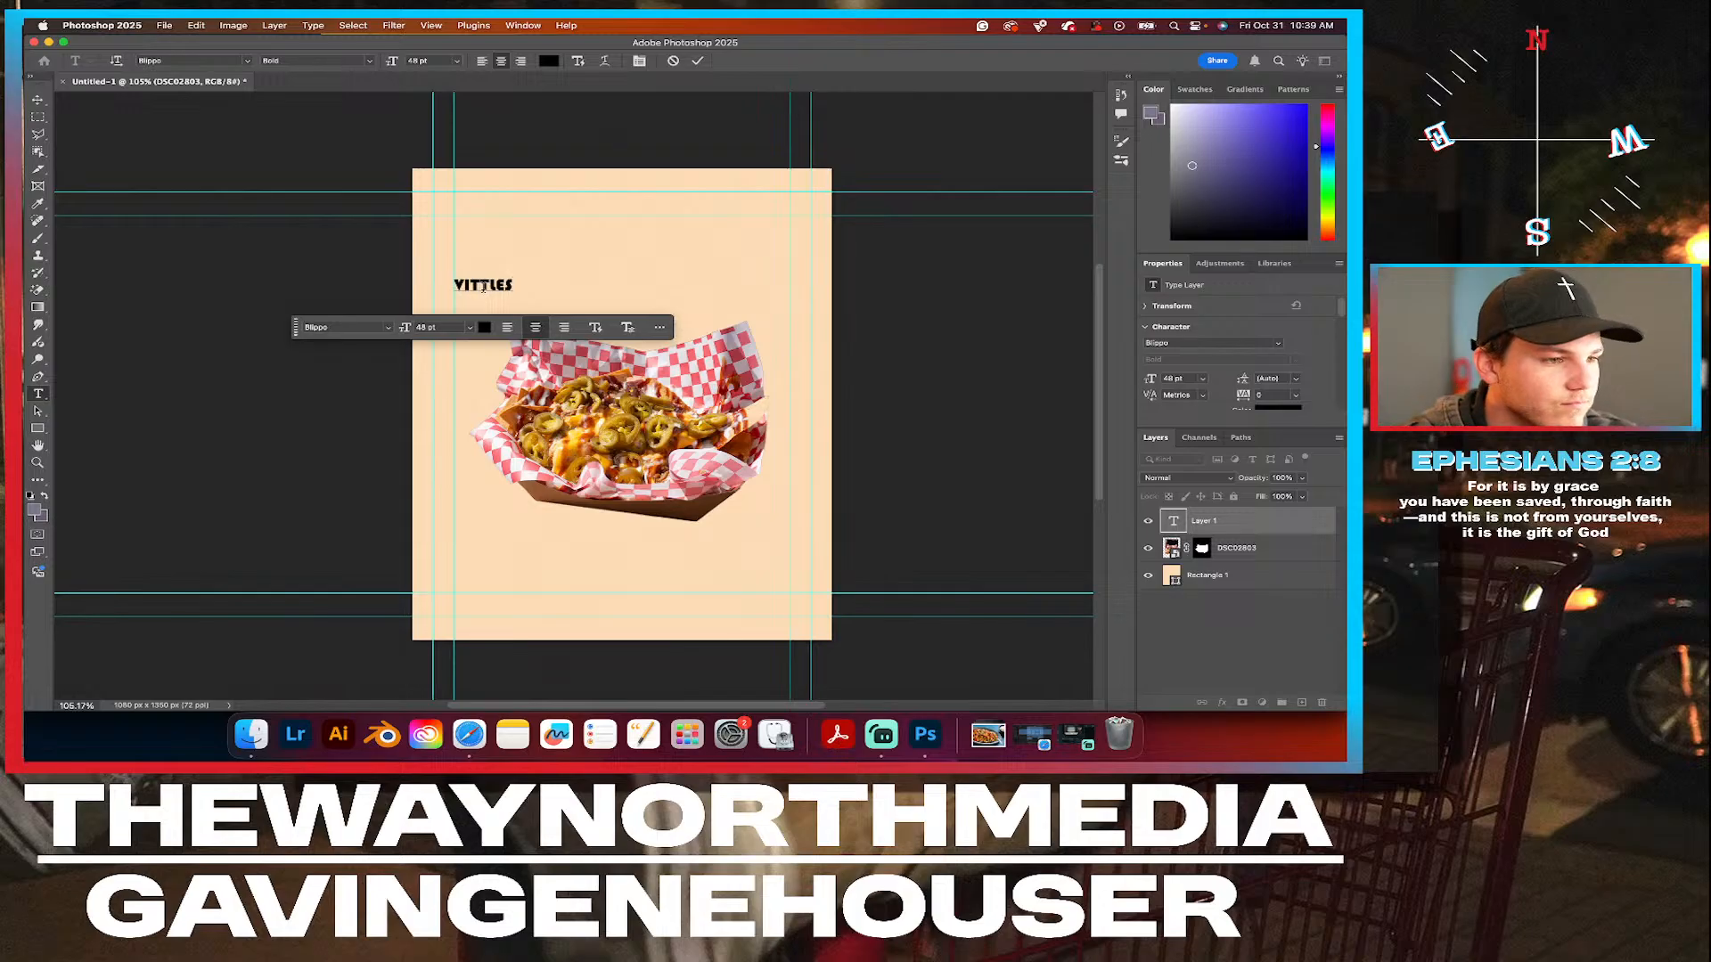
# Set the font of the whole VITTLES text to Rustler Regular.
pyautogui.moveTo(511, 285); pyautogui.dragTo(406, 287)
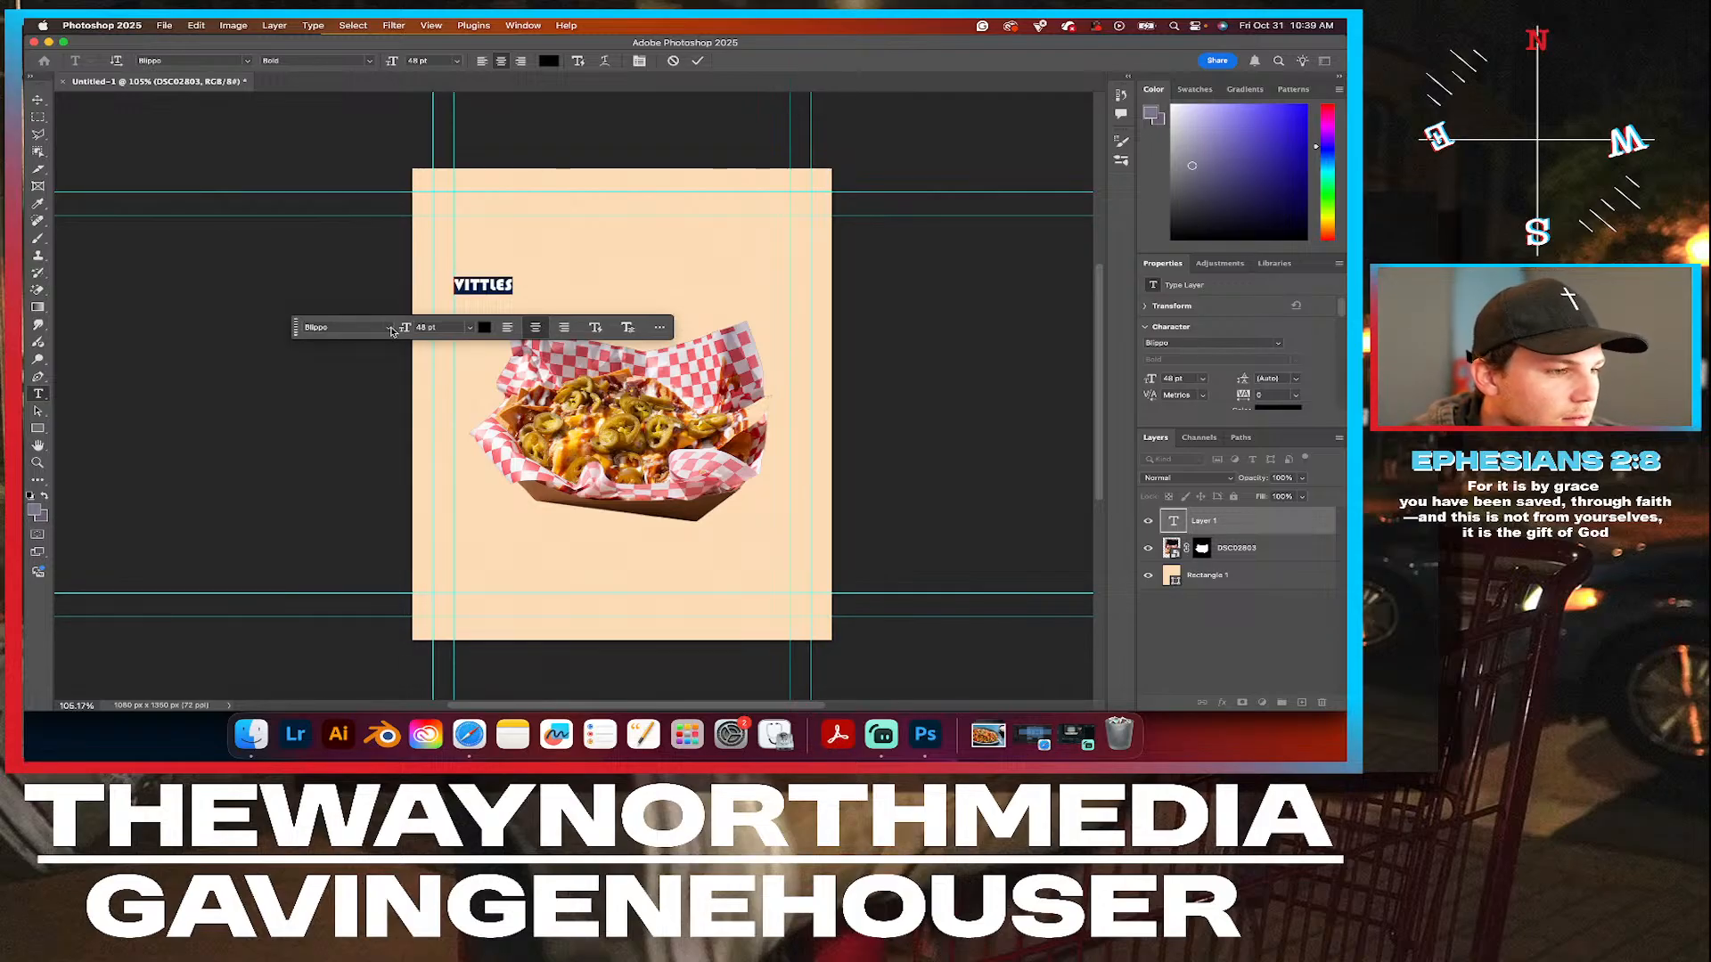
pyautogui.click(390, 329)
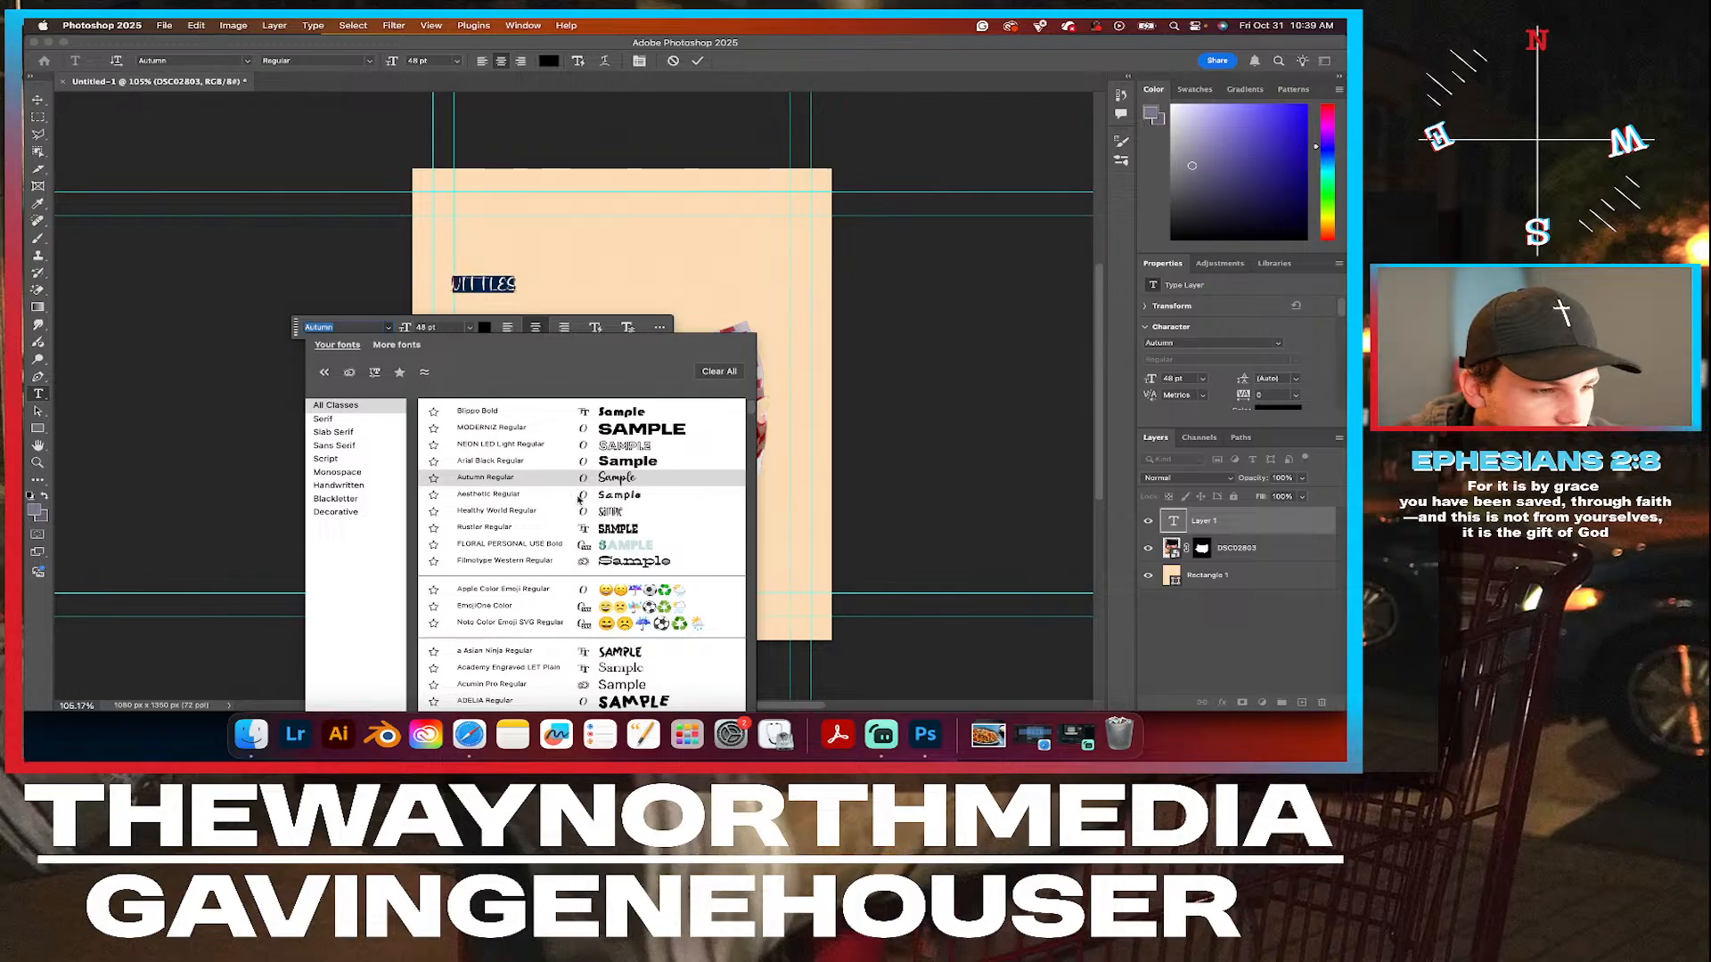
pyautogui.click(546, 527)
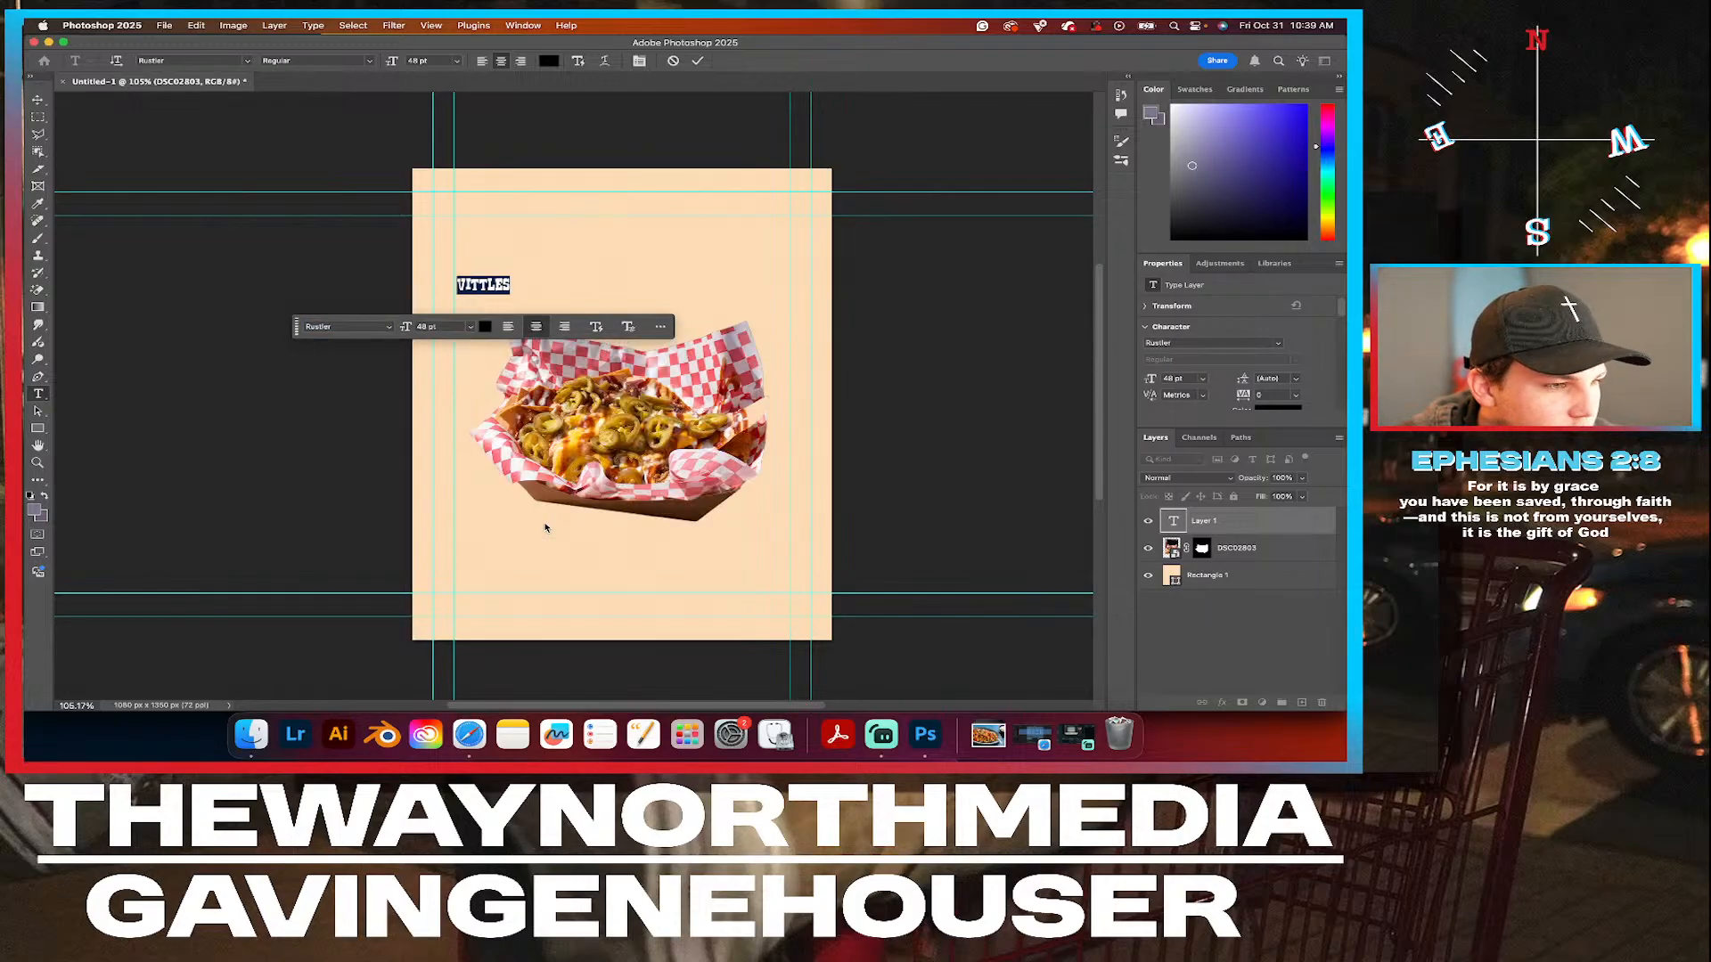
# Change the VITTLES text color to bright red.
pyautogui.click(485, 326)
pyautogui.moveTo(249, 296)
pyautogui.mouseDown()
pyautogui.moveTo(306, 241)
pyautogui.moveTo(272, 227)
pyautogui.moveTo(348, 212)
pyautogui.moveTo(281, 216)
pyautogui.mouseUp()
pyautogui.moveTo(280, 215); pyautogui.dragTo(293, 215)
pyautogui.click(480, 208)
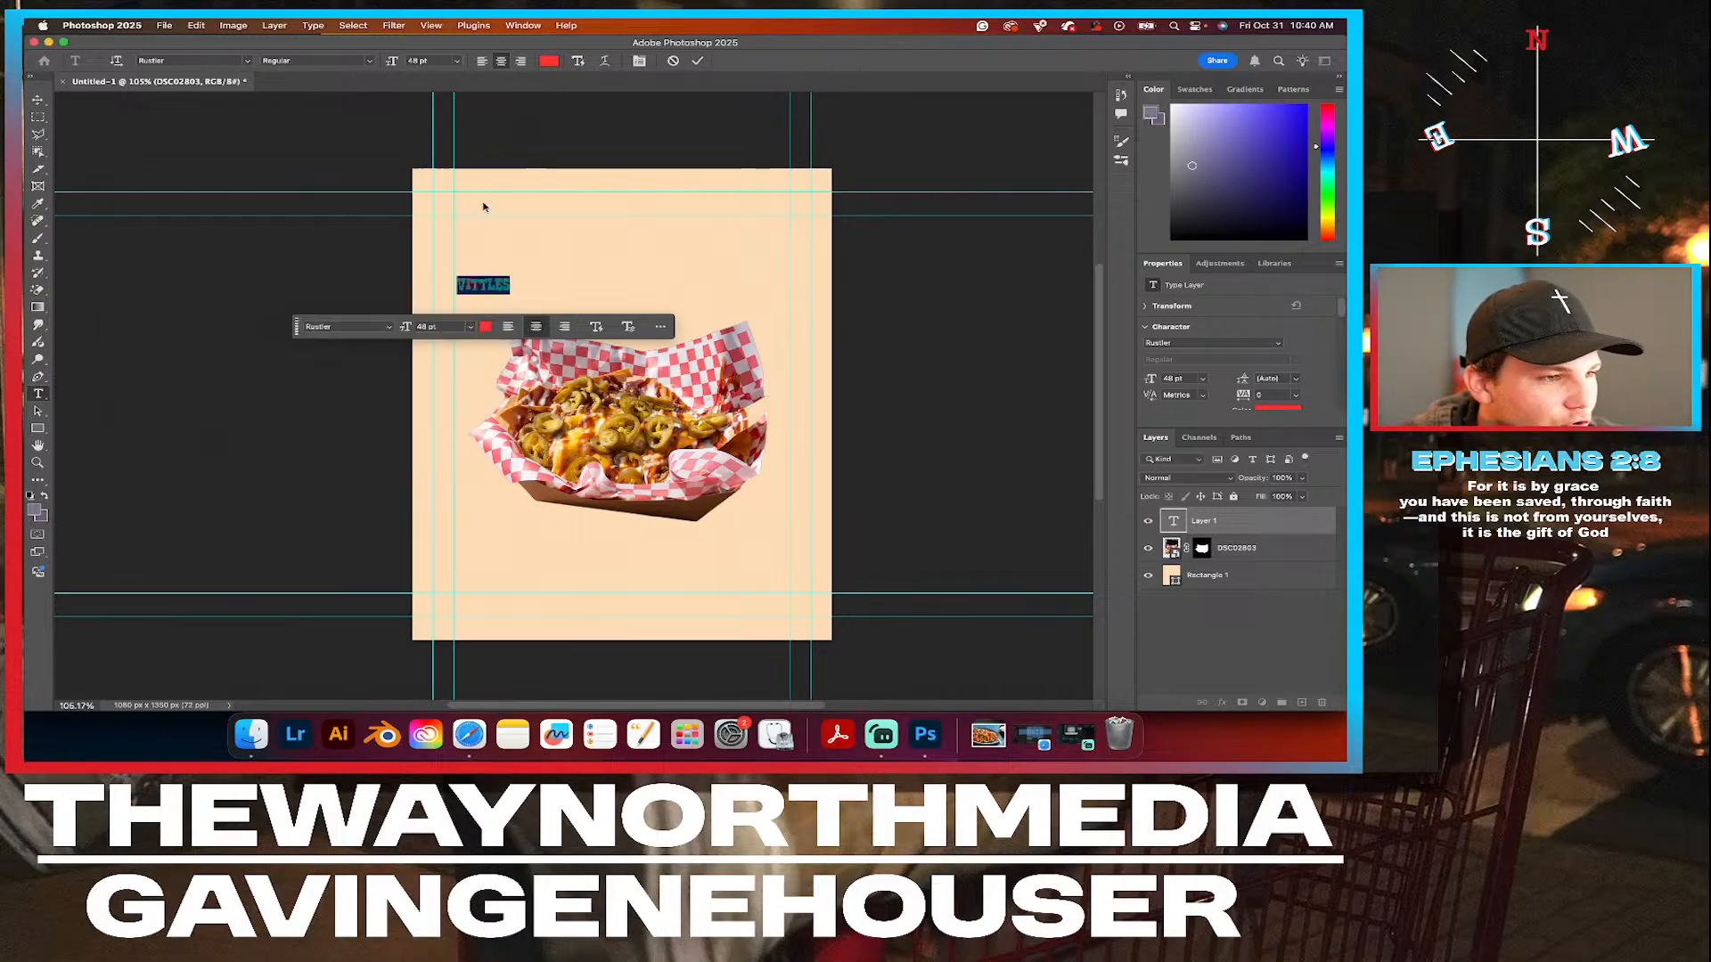
# Scale the VITTLES text up proportionally to about 303 pt so it spans the width between the inner vertical guides.
pyautogui.click(38, 100)
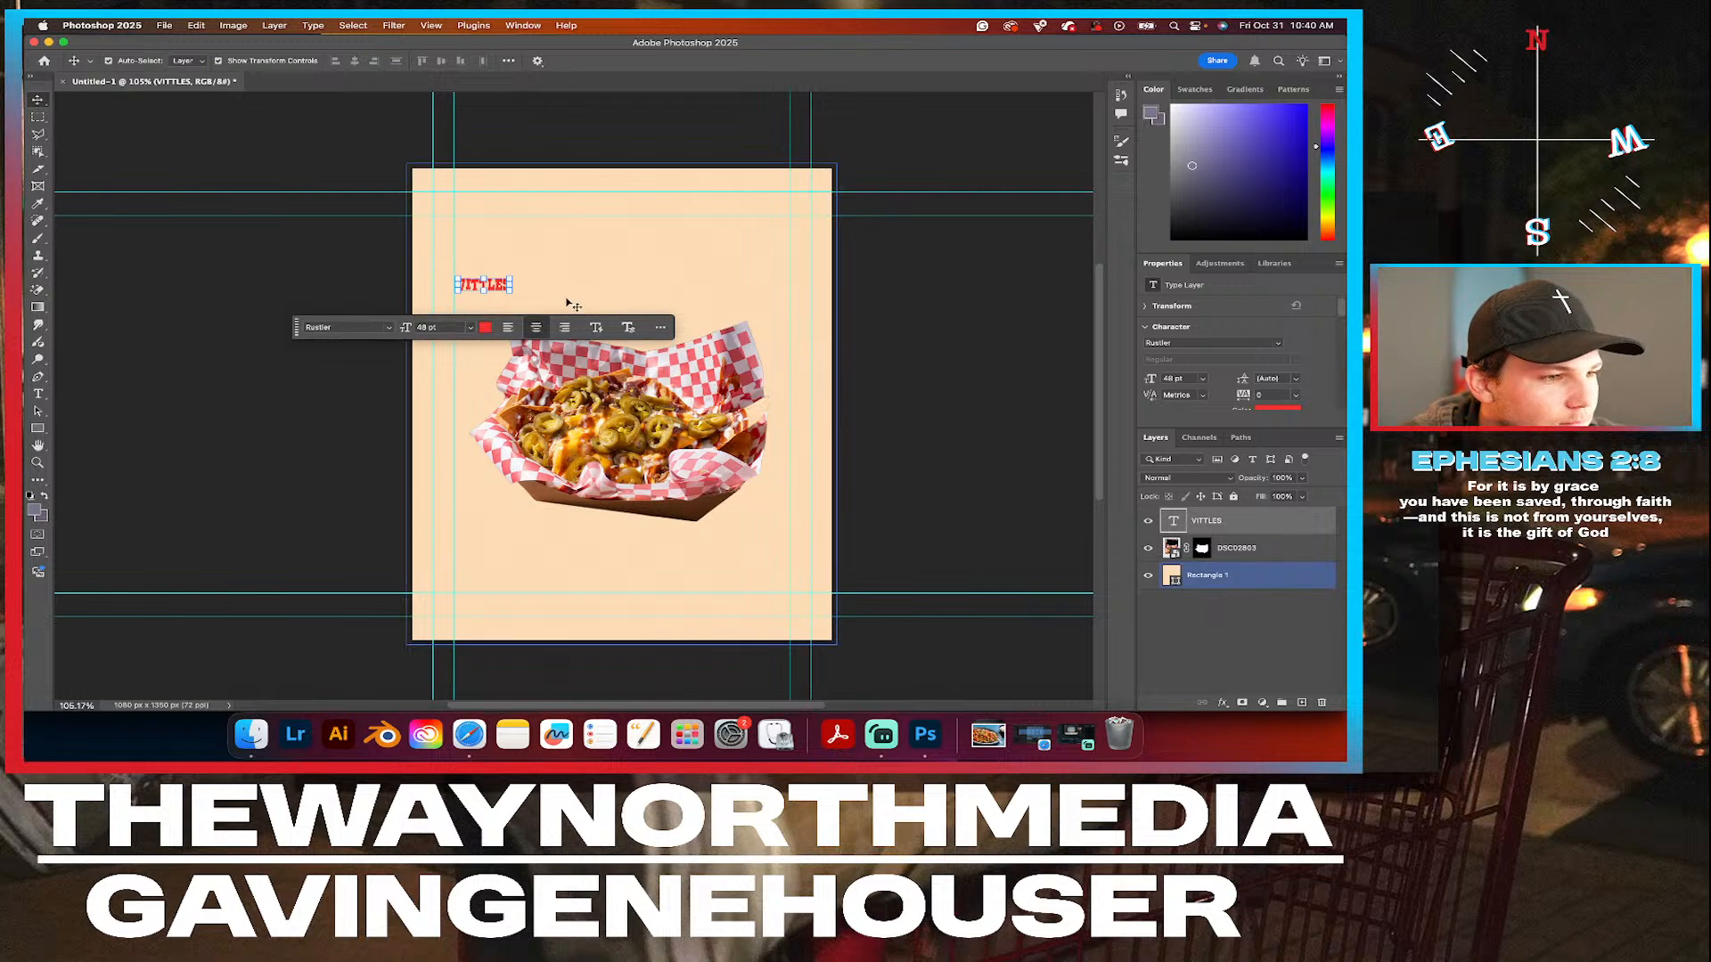
pyautogui.moveTo(511, 291); pyautogui.dragTo(797, 410)
pyautogui.hotkey('ctrl', 'z')
pyautogui.moveTo(508, 291); pyautogui.dragTo(781, 406)
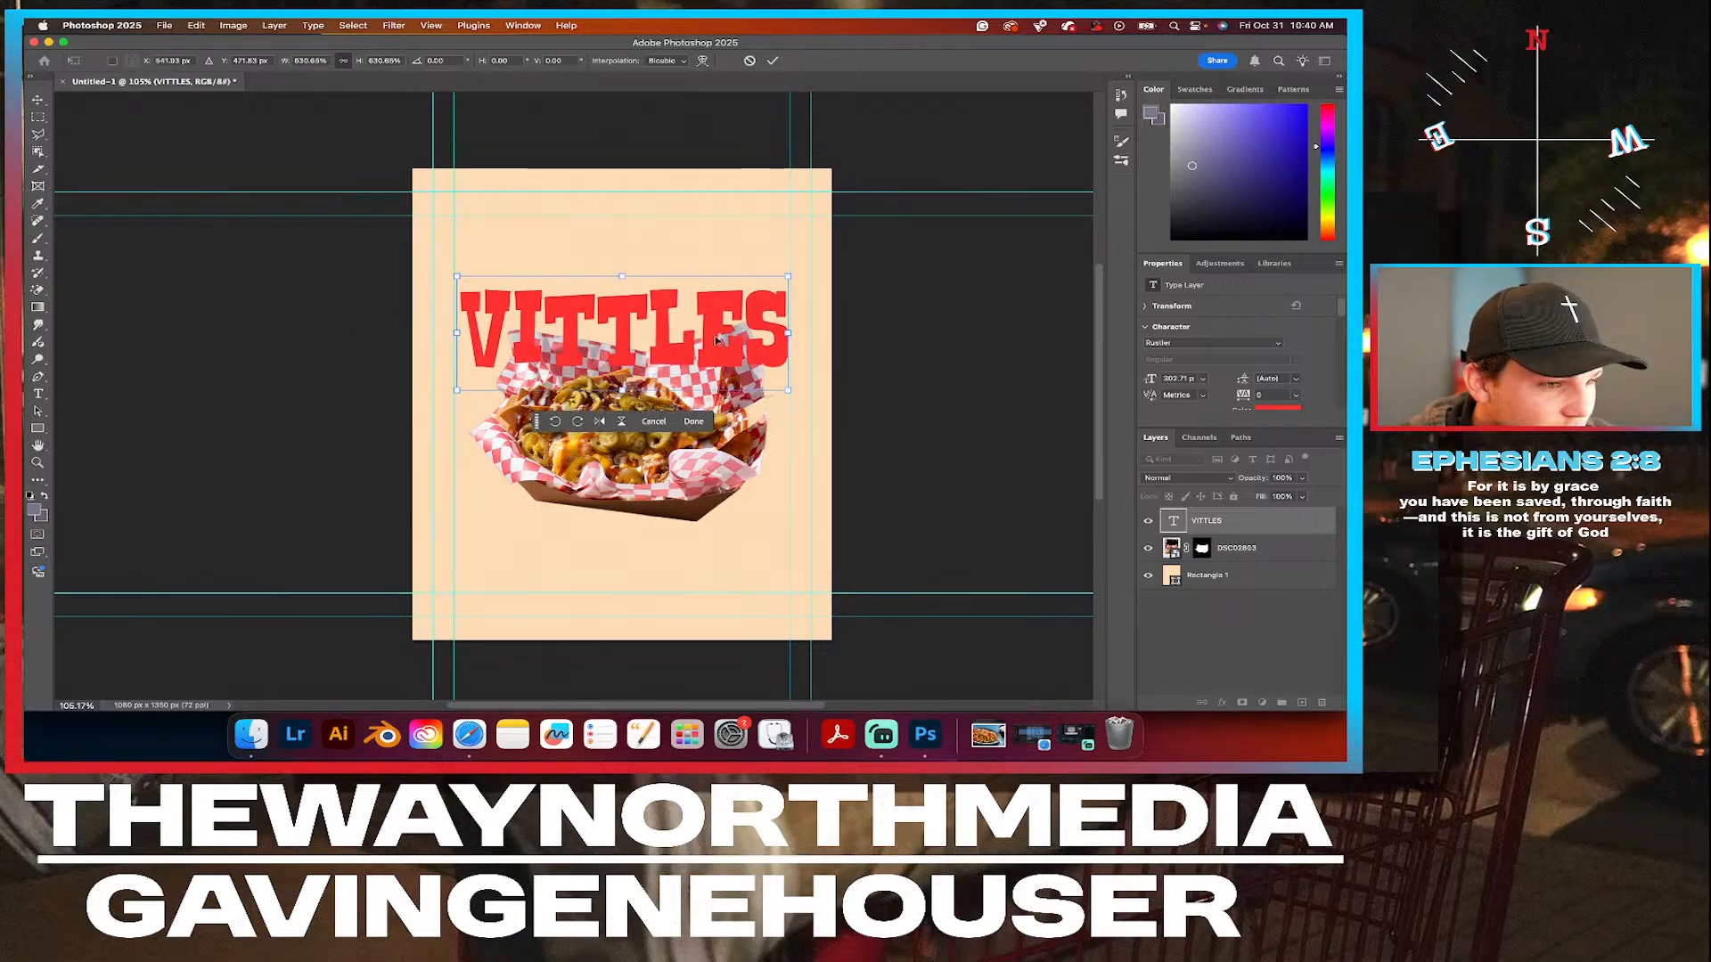
# Enlarge the VITTLES headline to about 359 pt, tilt it about 8 degrees counterclockwise and centre it above the nachos.
pyautogui.moveTo(798, 266); pyautogui.dragTo(816, 226)
pyautogui.moveTo(626, 341); pyautogui.dragTo(625, 298)
pyautogui.moveTo(450, 255); pyautogui.dragTo(424, 253)
pyautogui.moveTo(776, 204); pyautogui.dragTo(810, 186)
pyautogui.moveTo(635, 264); pyautogui.dragTo(629, 265)
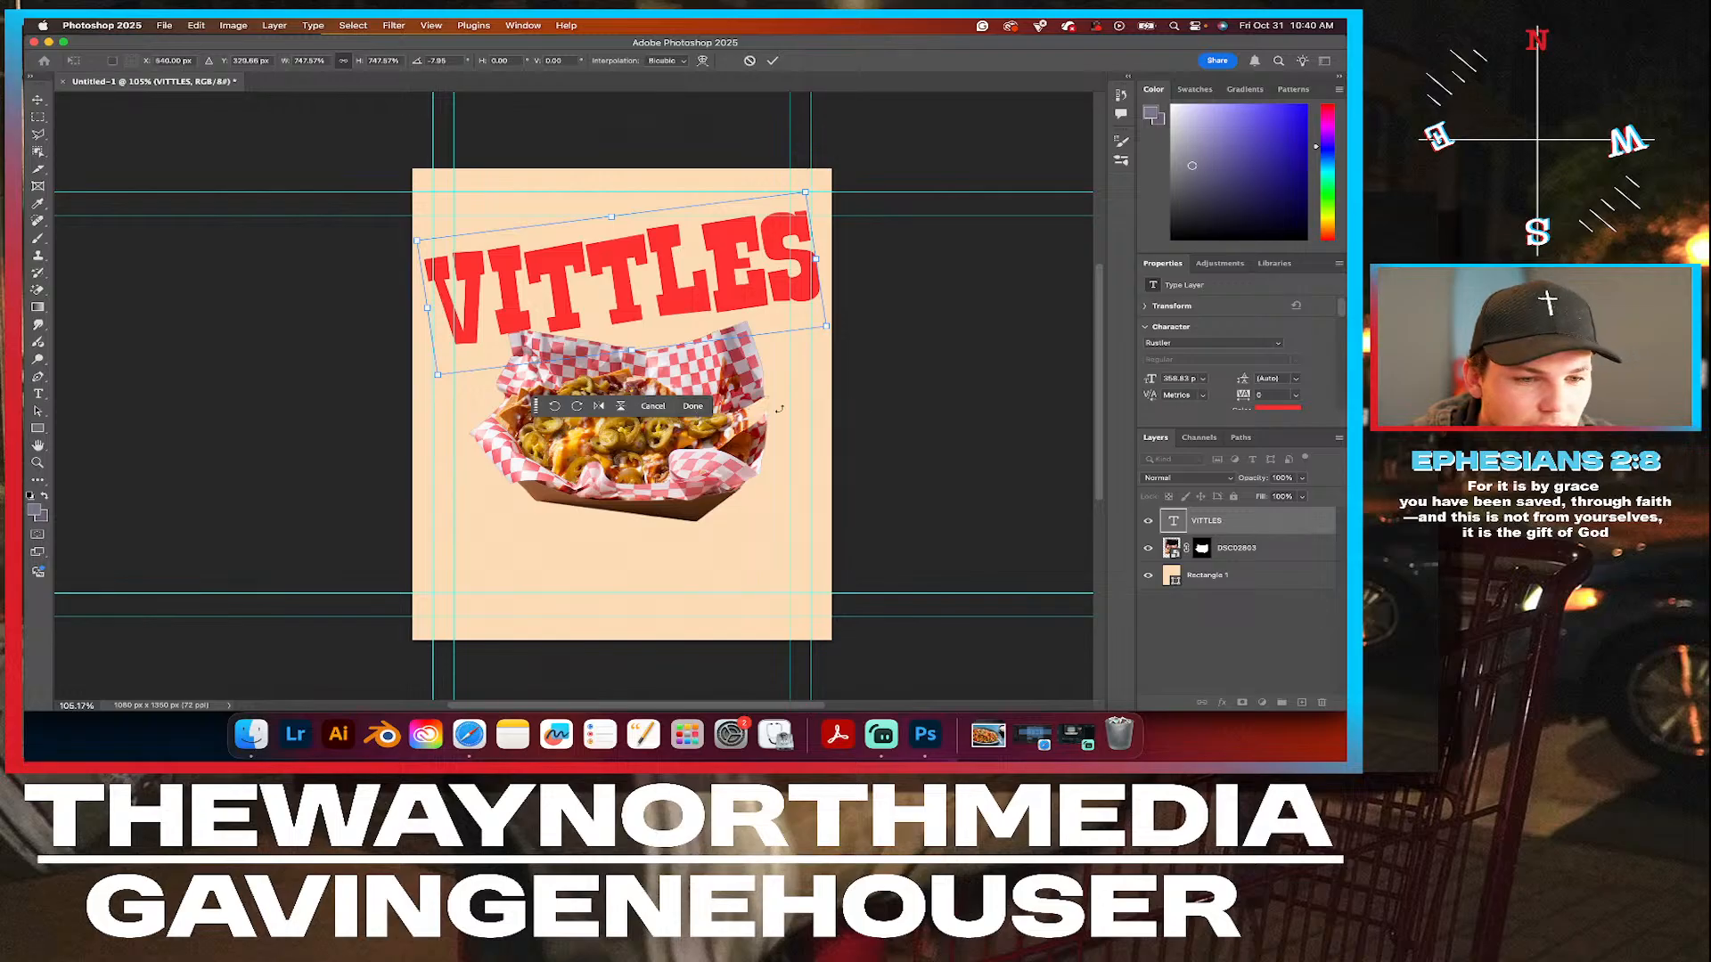
# Place the VITTLES layer beneath the nachos cutout layer and shift the headline slightly down towards the tray.
pyautogui.moveTo(1279, 530); pyautogui.dragTo(1266, 561)
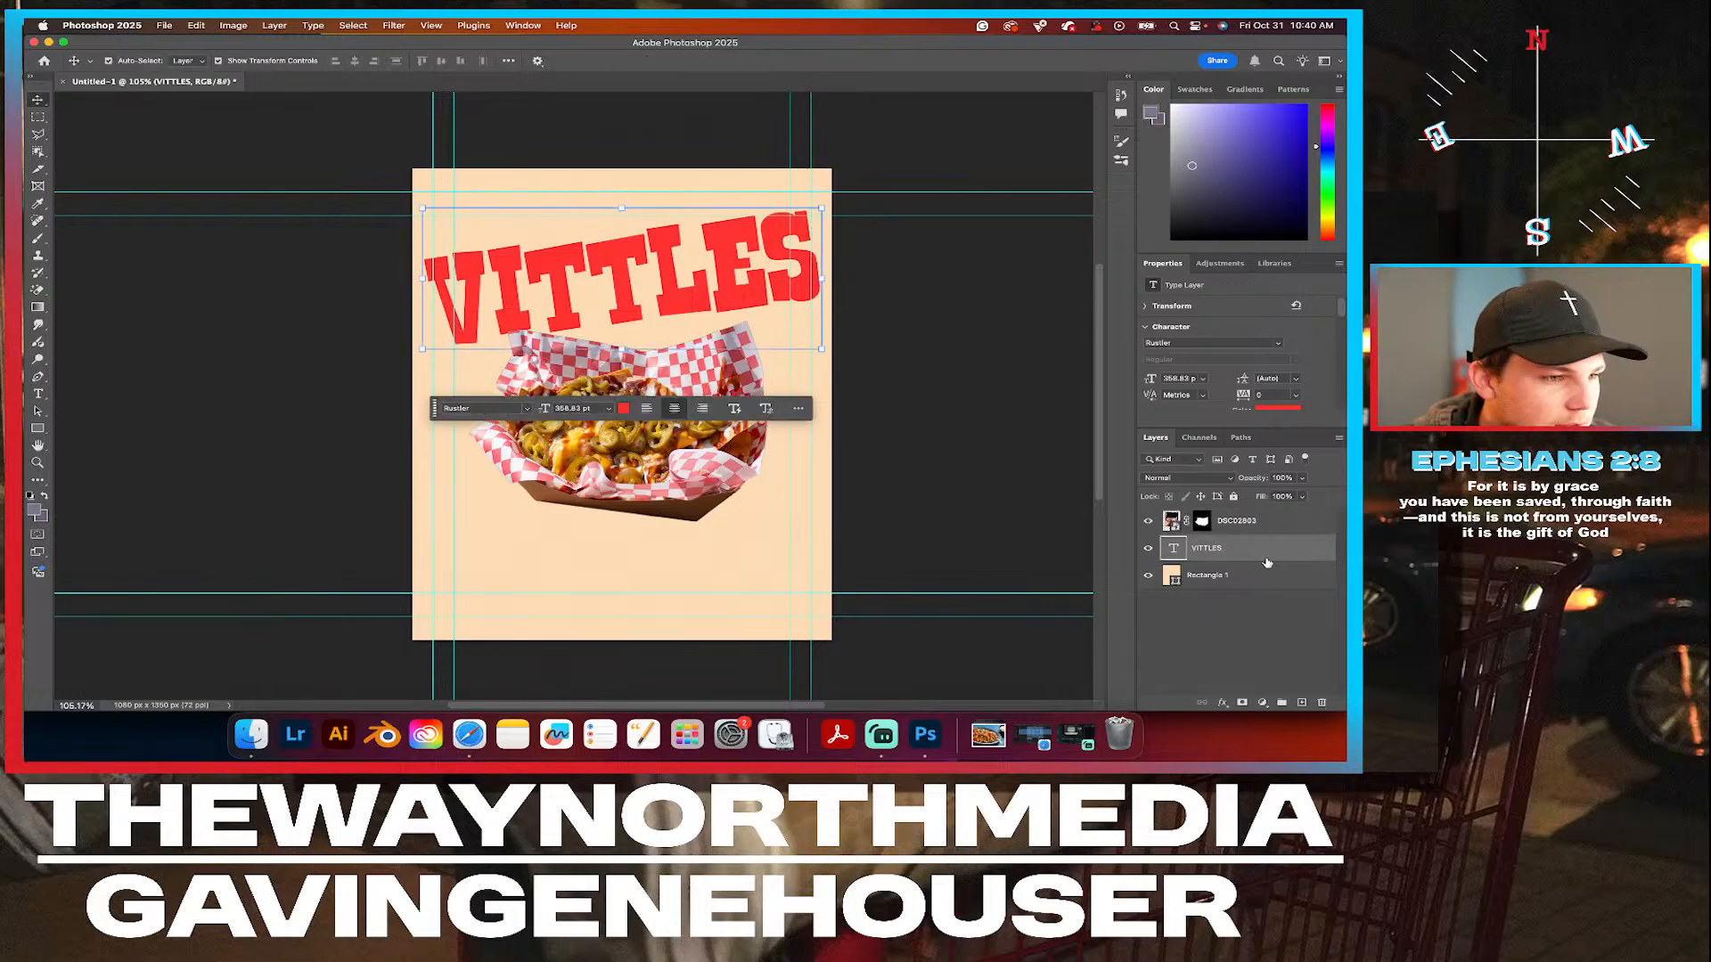
pyautogui.moveTo(560, 269); pyautogui.dragTo(555, 281)
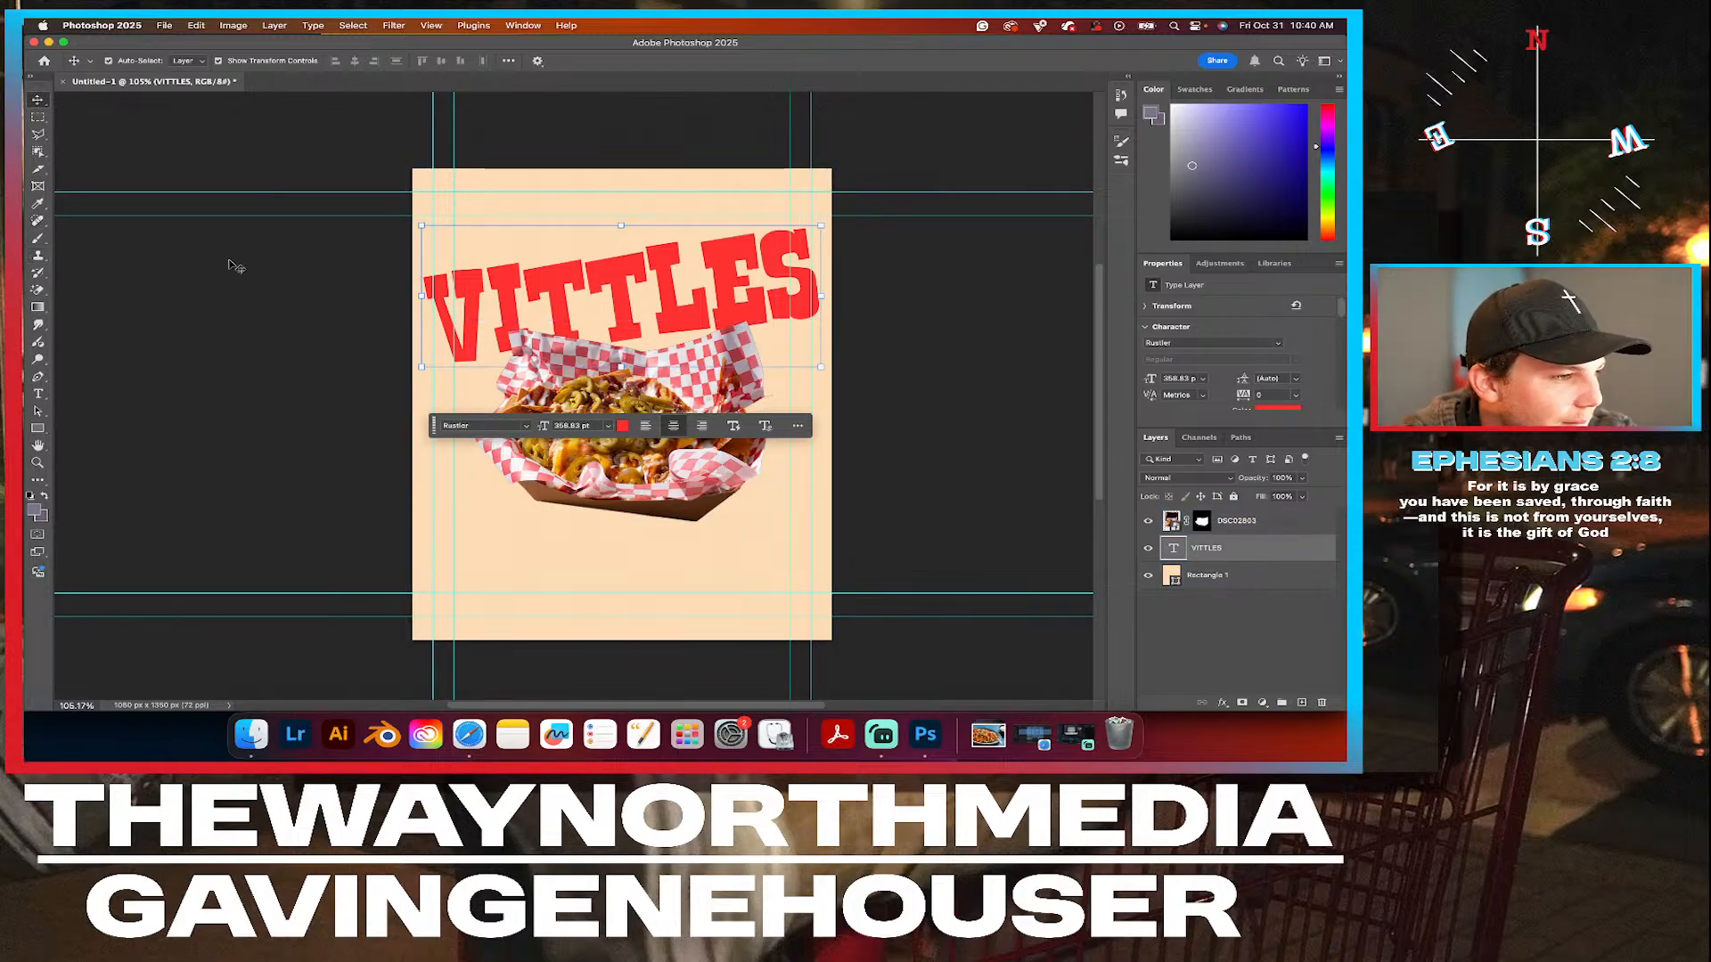
# Hide the nachos cutout layer, deselect all layers and switch to the Brush tool.
pyautogui.click(1148, 520)
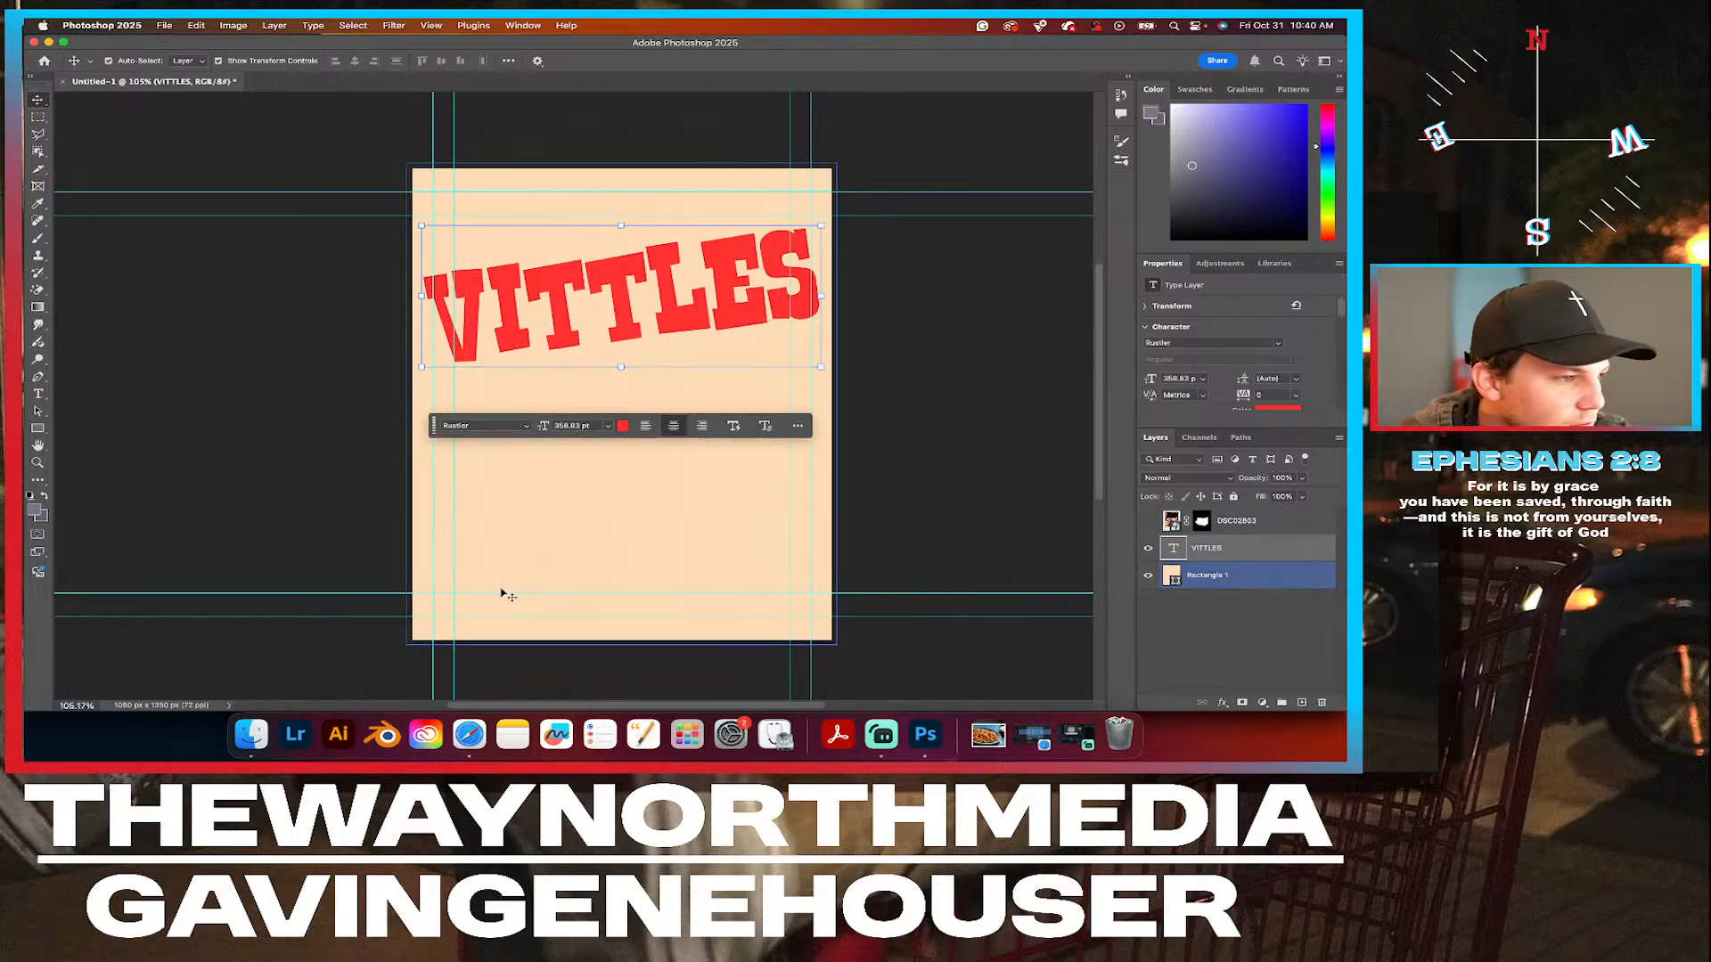
pyautogui.click(111, 443)
pyautogui.click(36, 244)
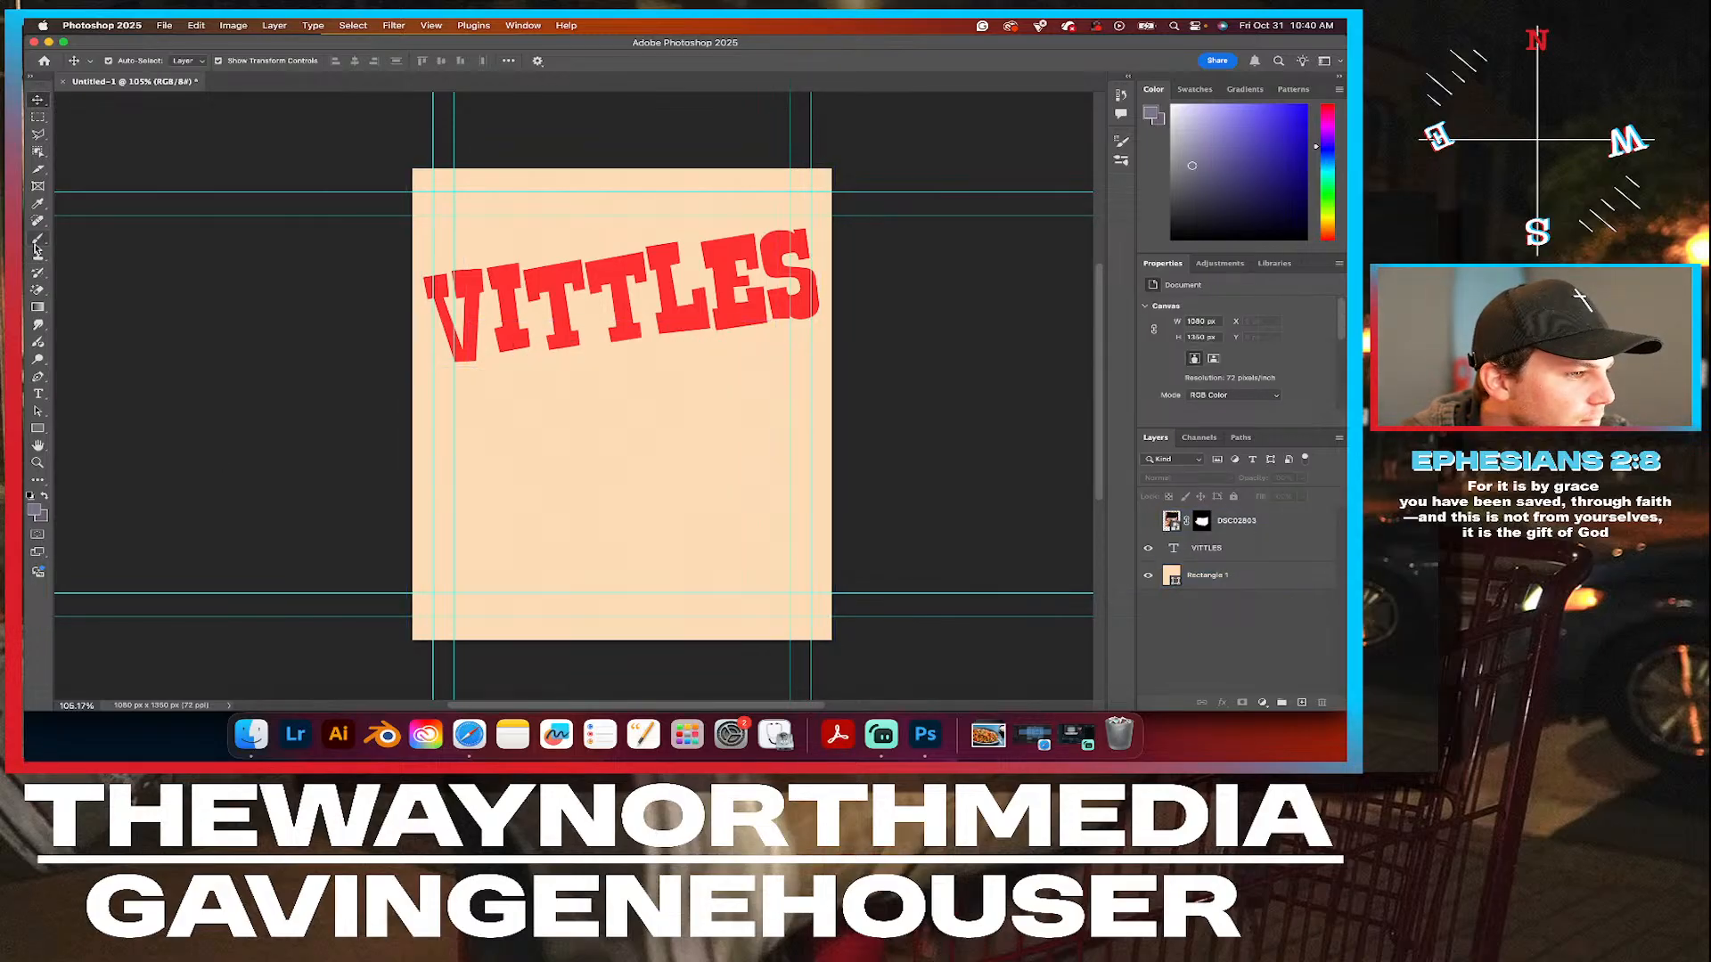
pyautogui.click(98, 238)
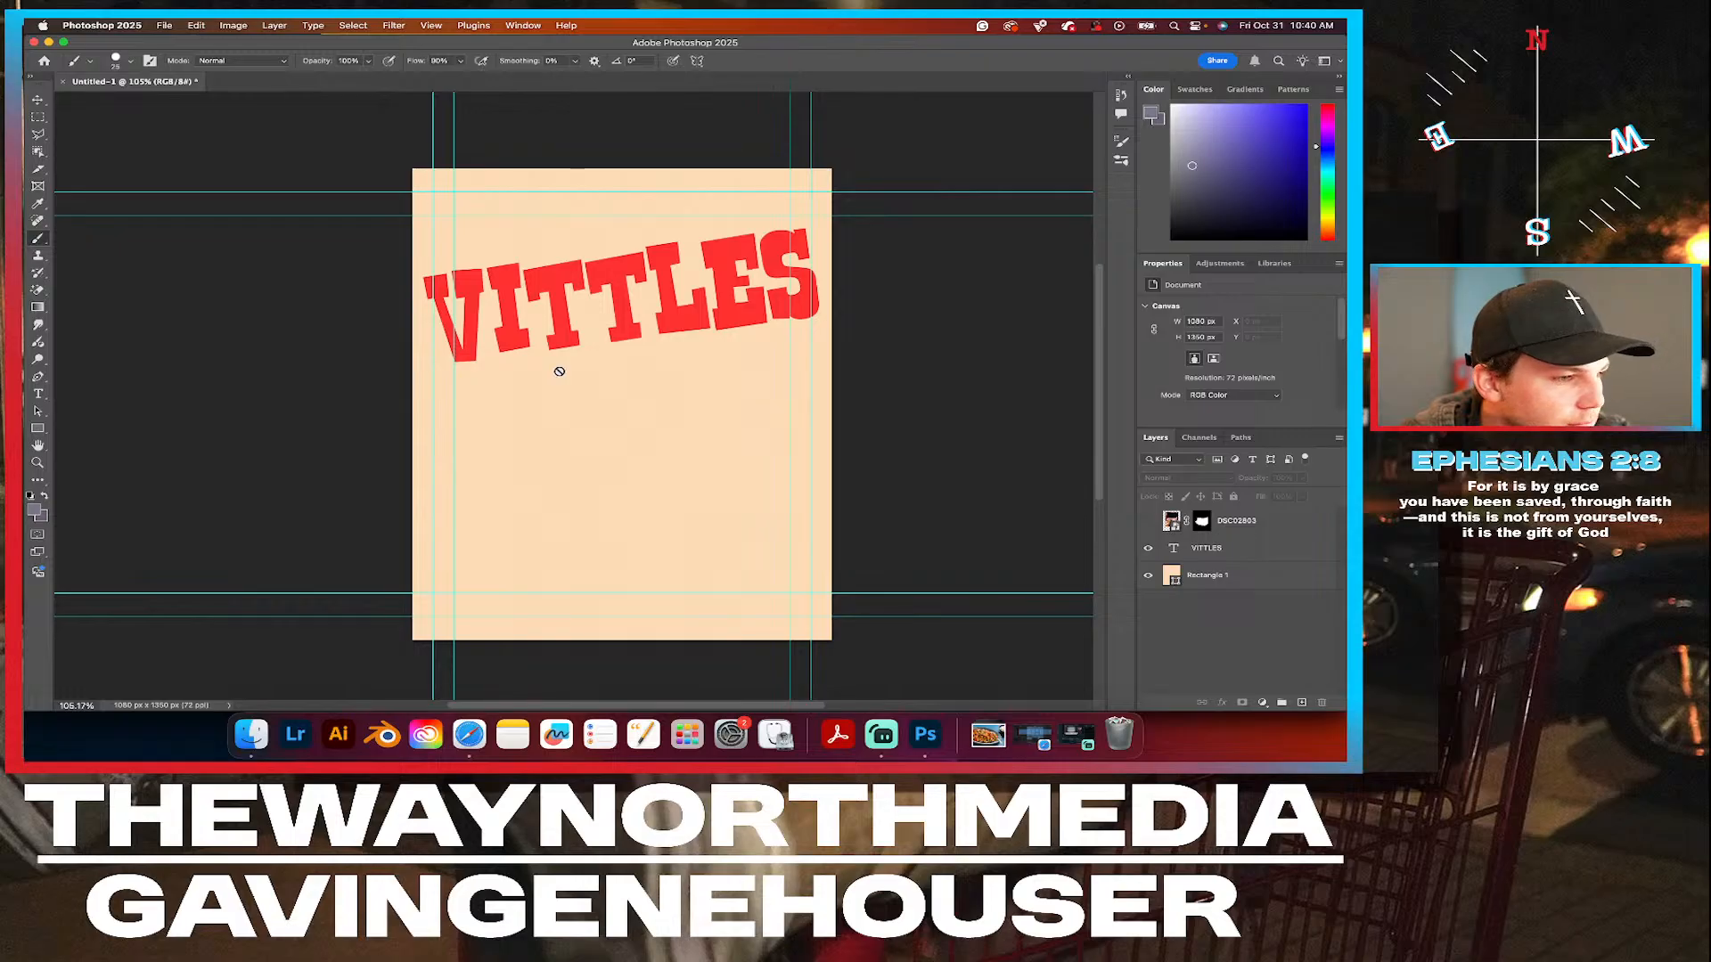
# Select the peach background rectangle layer and rasterize it for painting.
pyautogui.click(444, 384)
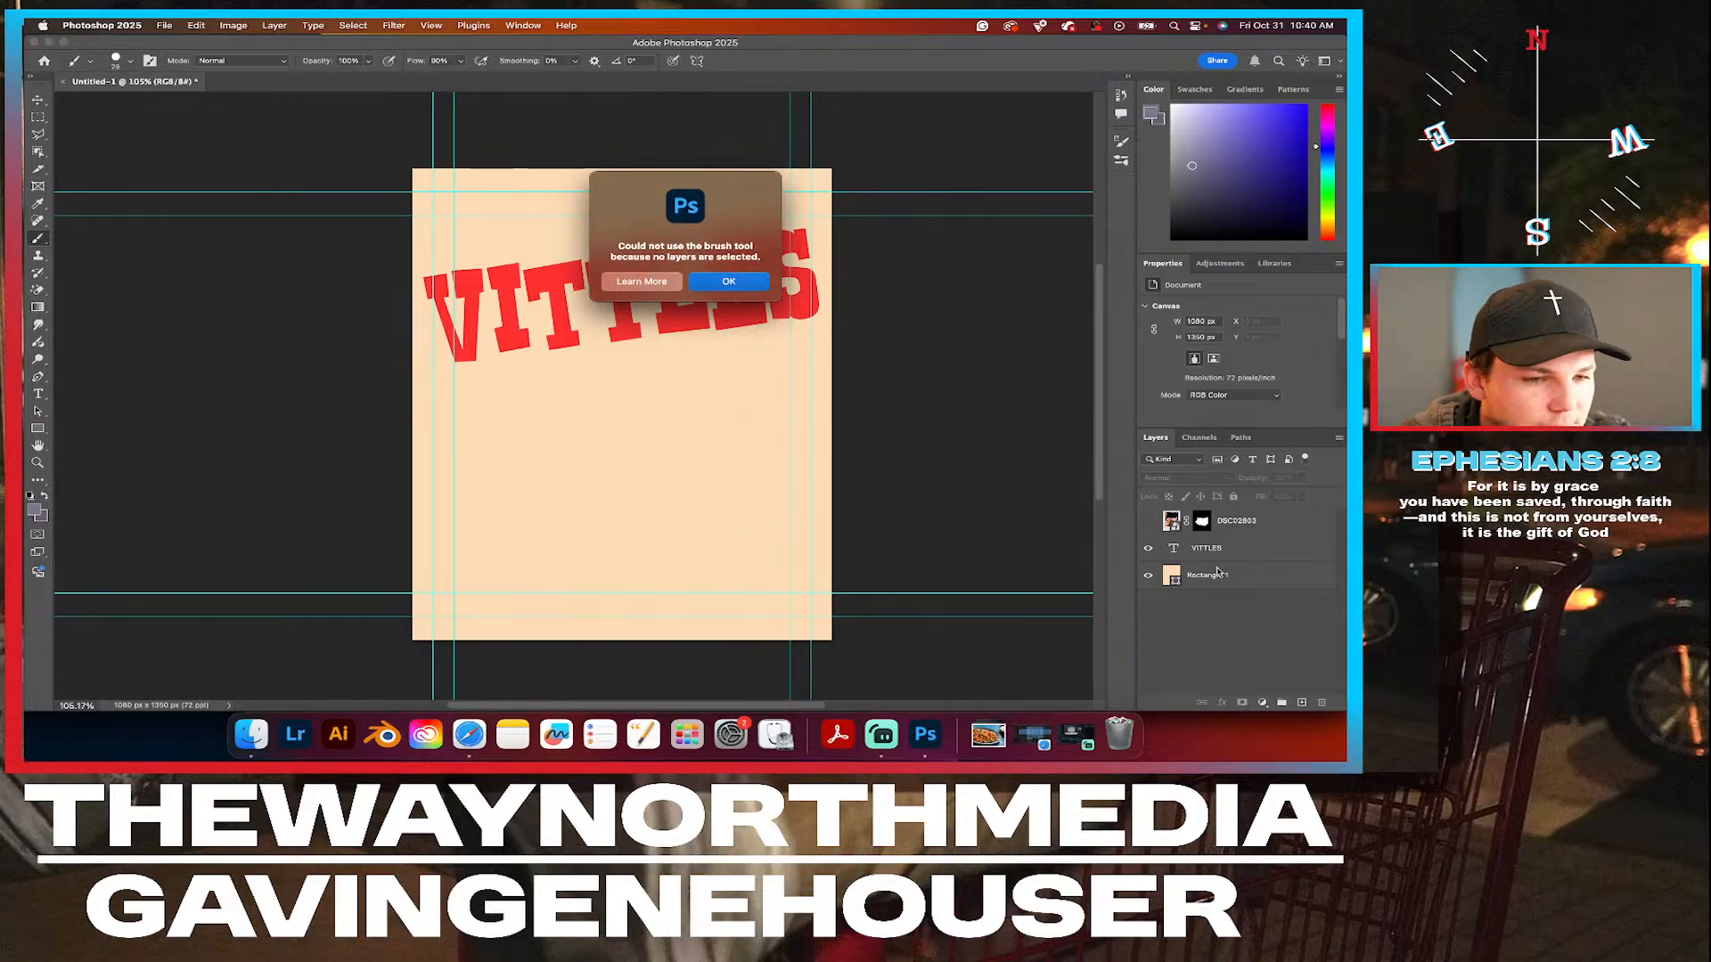
pyautogui.click(729, 282)
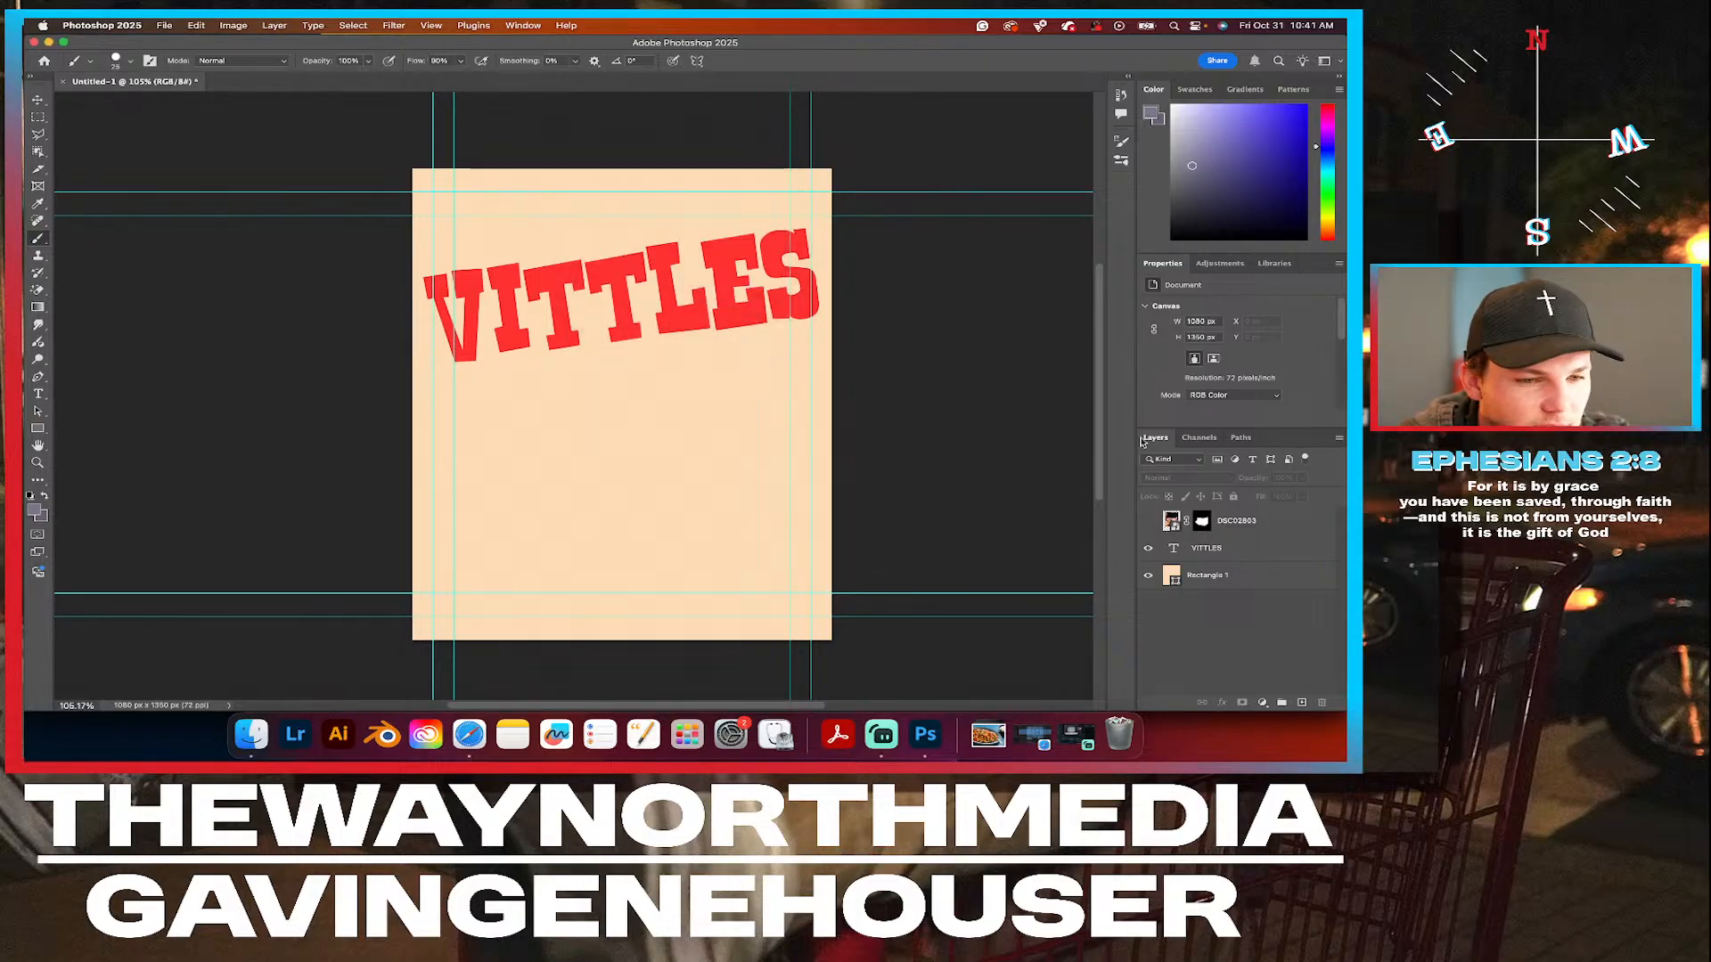
pyautogui.click(1244, 576)
pyautogui.click(480, 404)
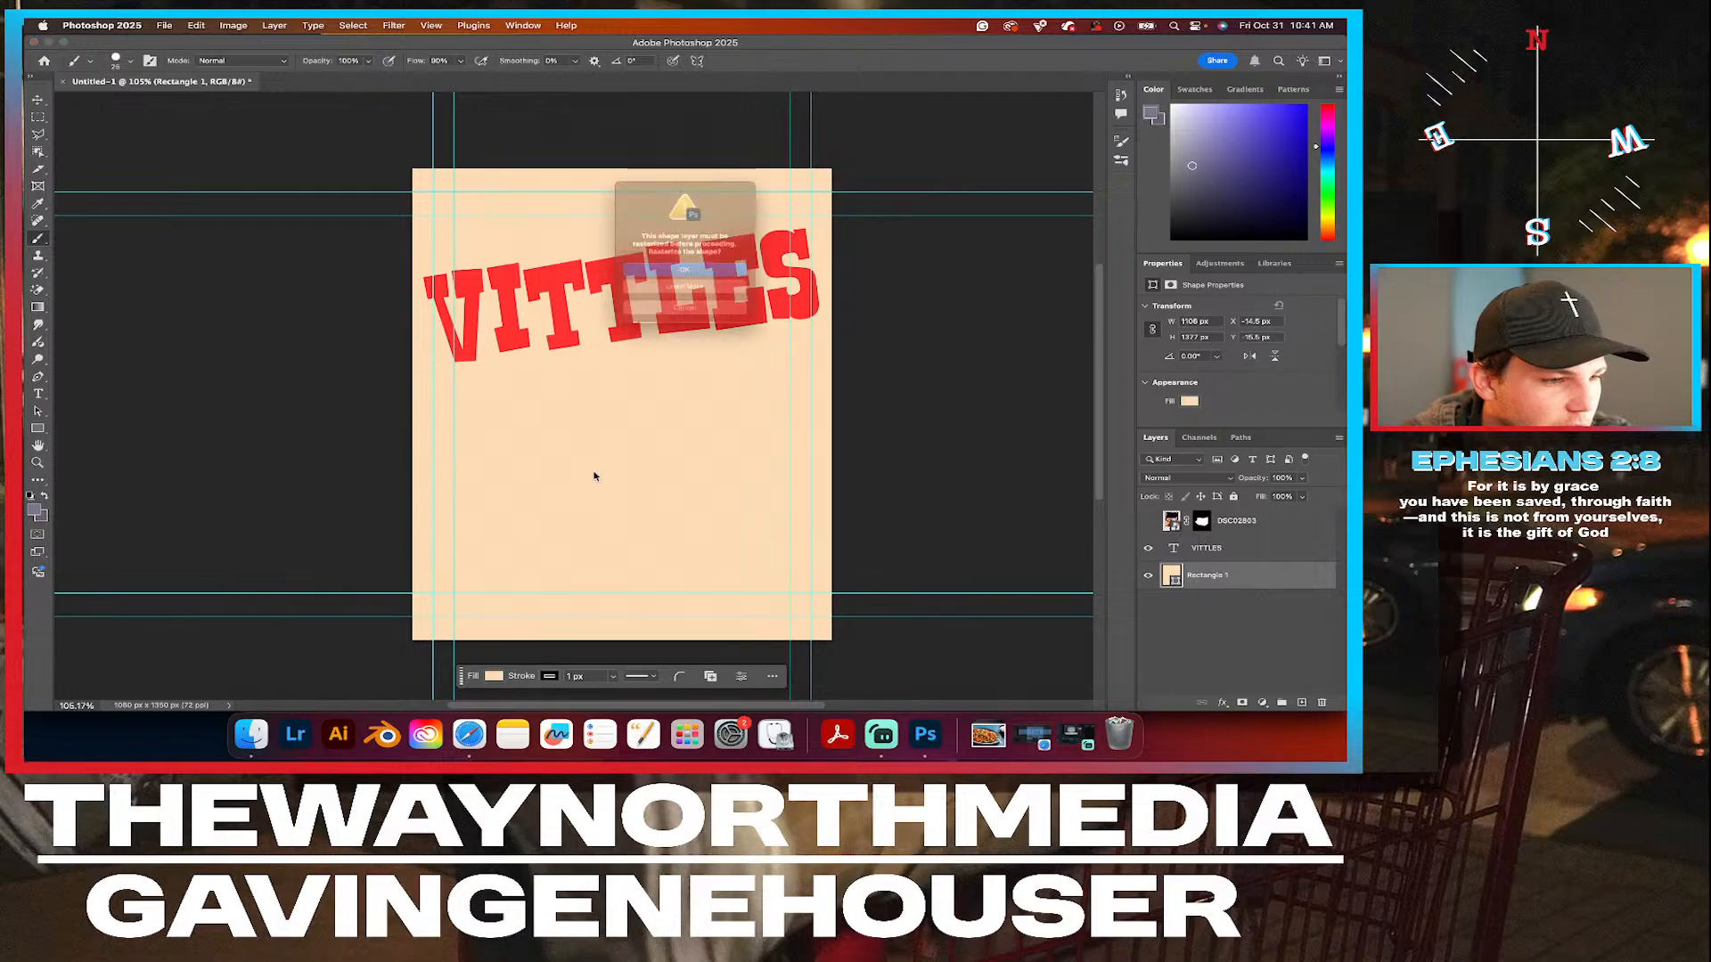
pyautogui.click(701, 278)
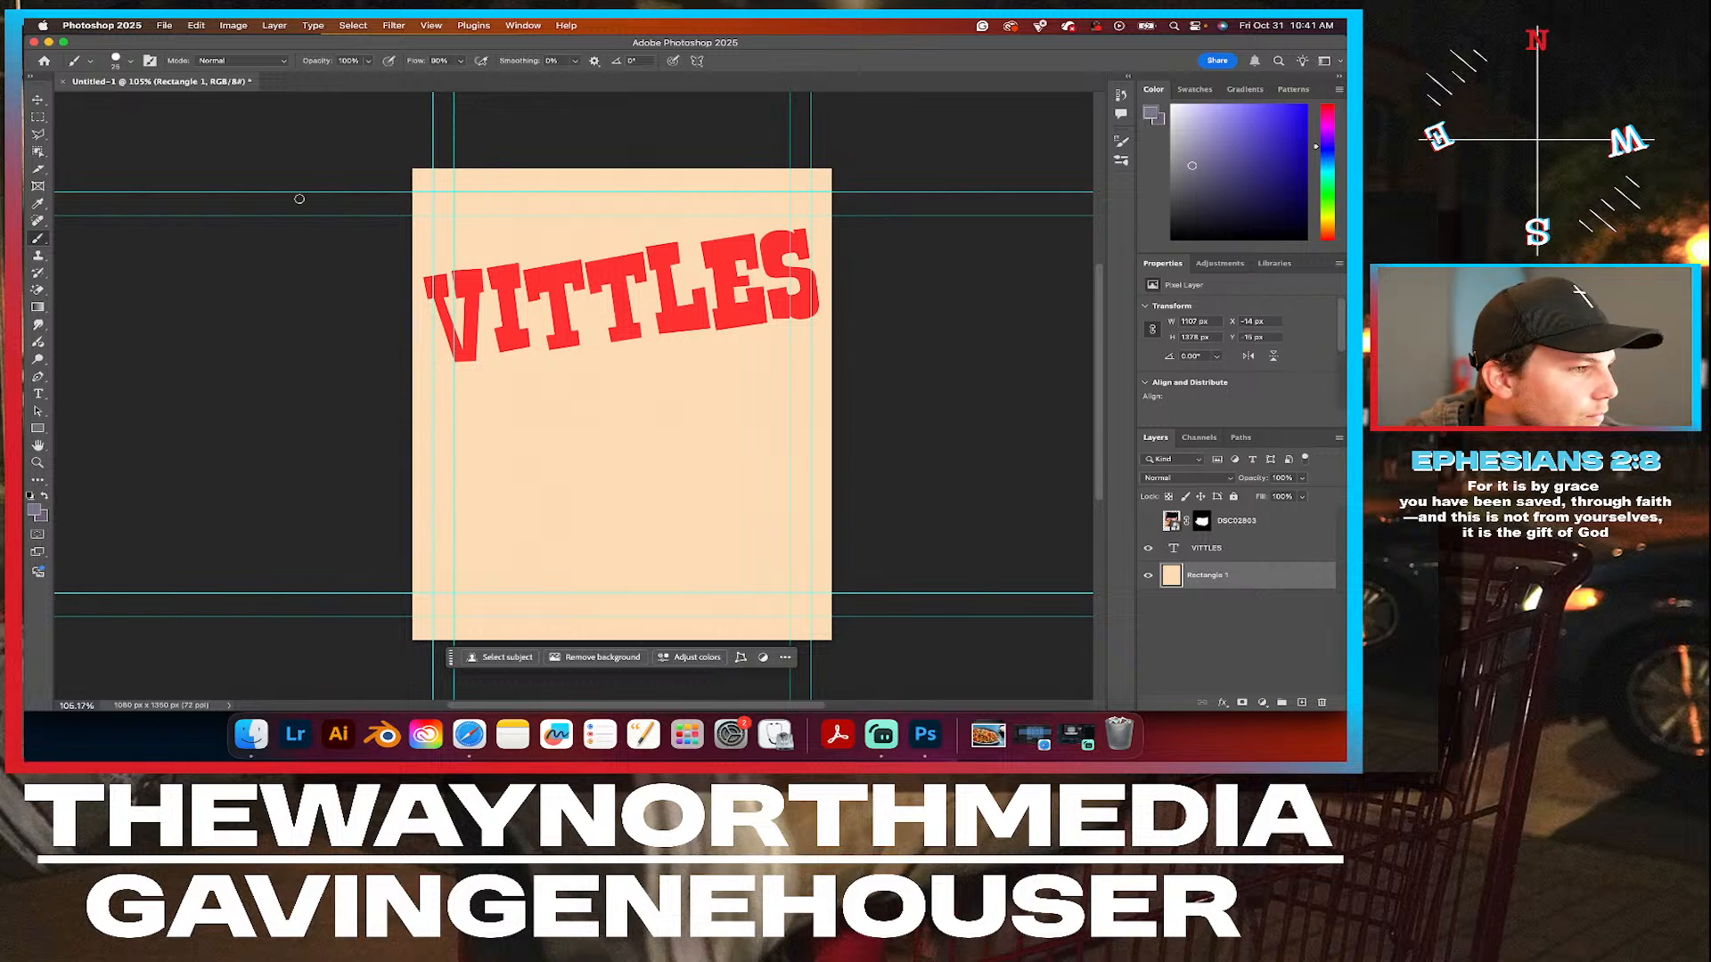
# Choose the Kyle's Real Oils Round Flex Wet brush preset at 100 px.
pyautogui.click(131, 59)
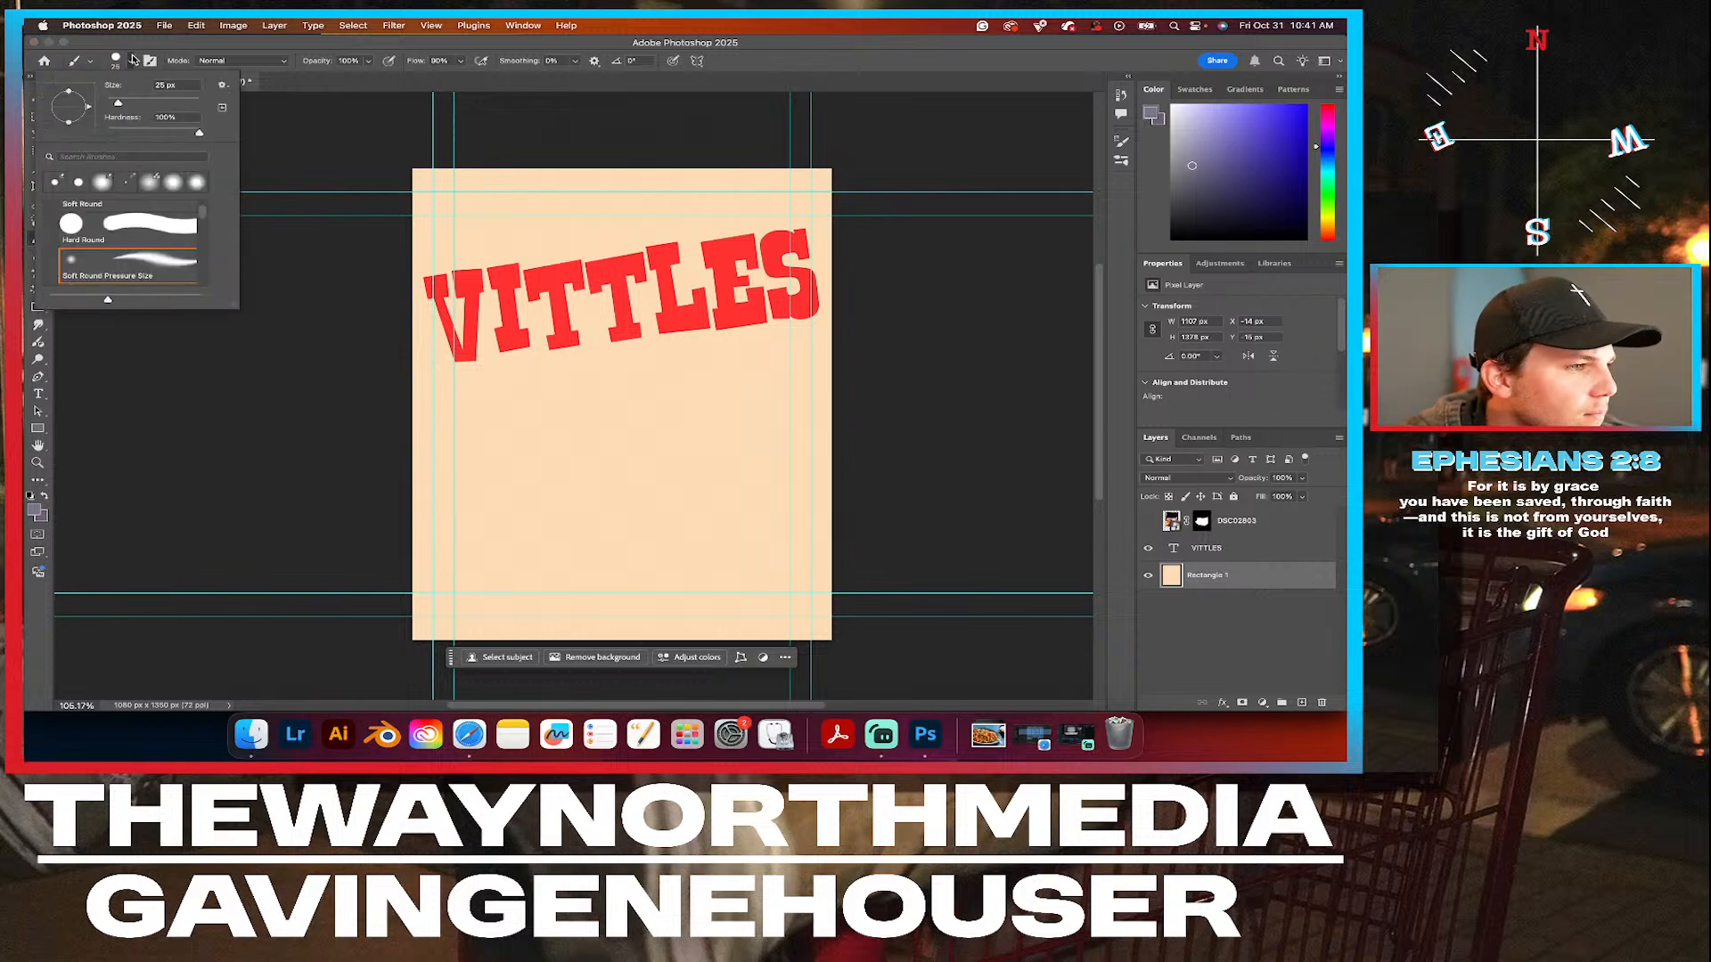
pyautogui.click(142, 103)
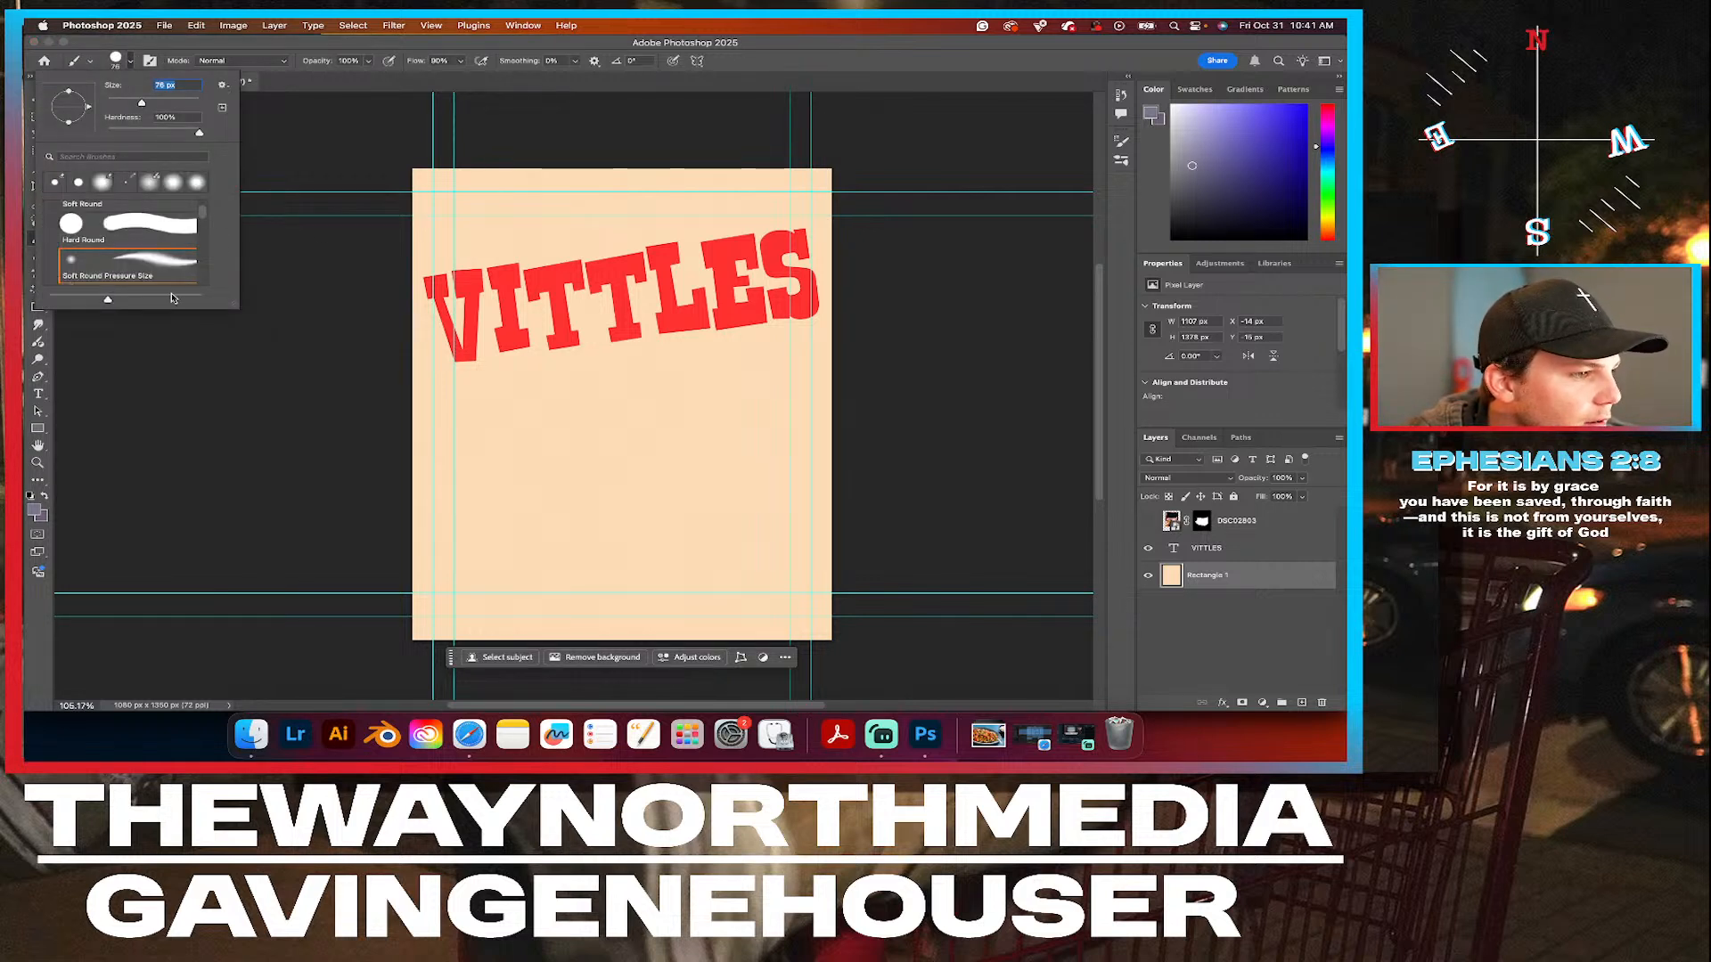
pyautogui.scroll(-3, 122, 278)
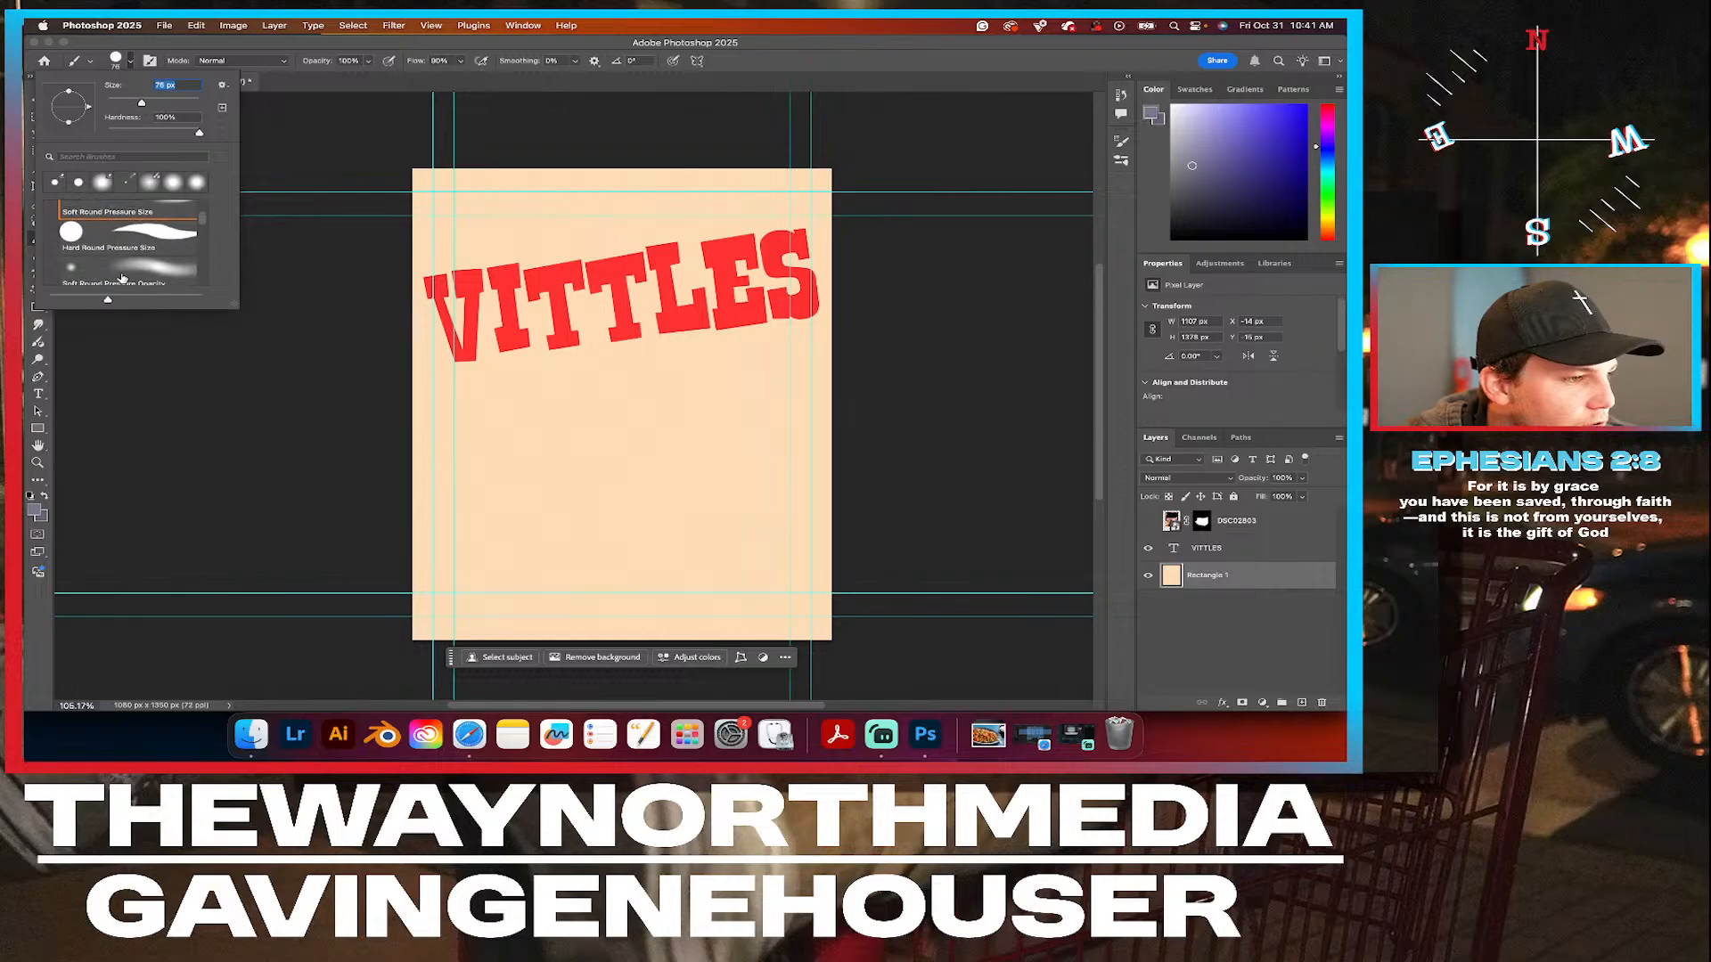
pyautogui.scroll(-2, 122, 278)
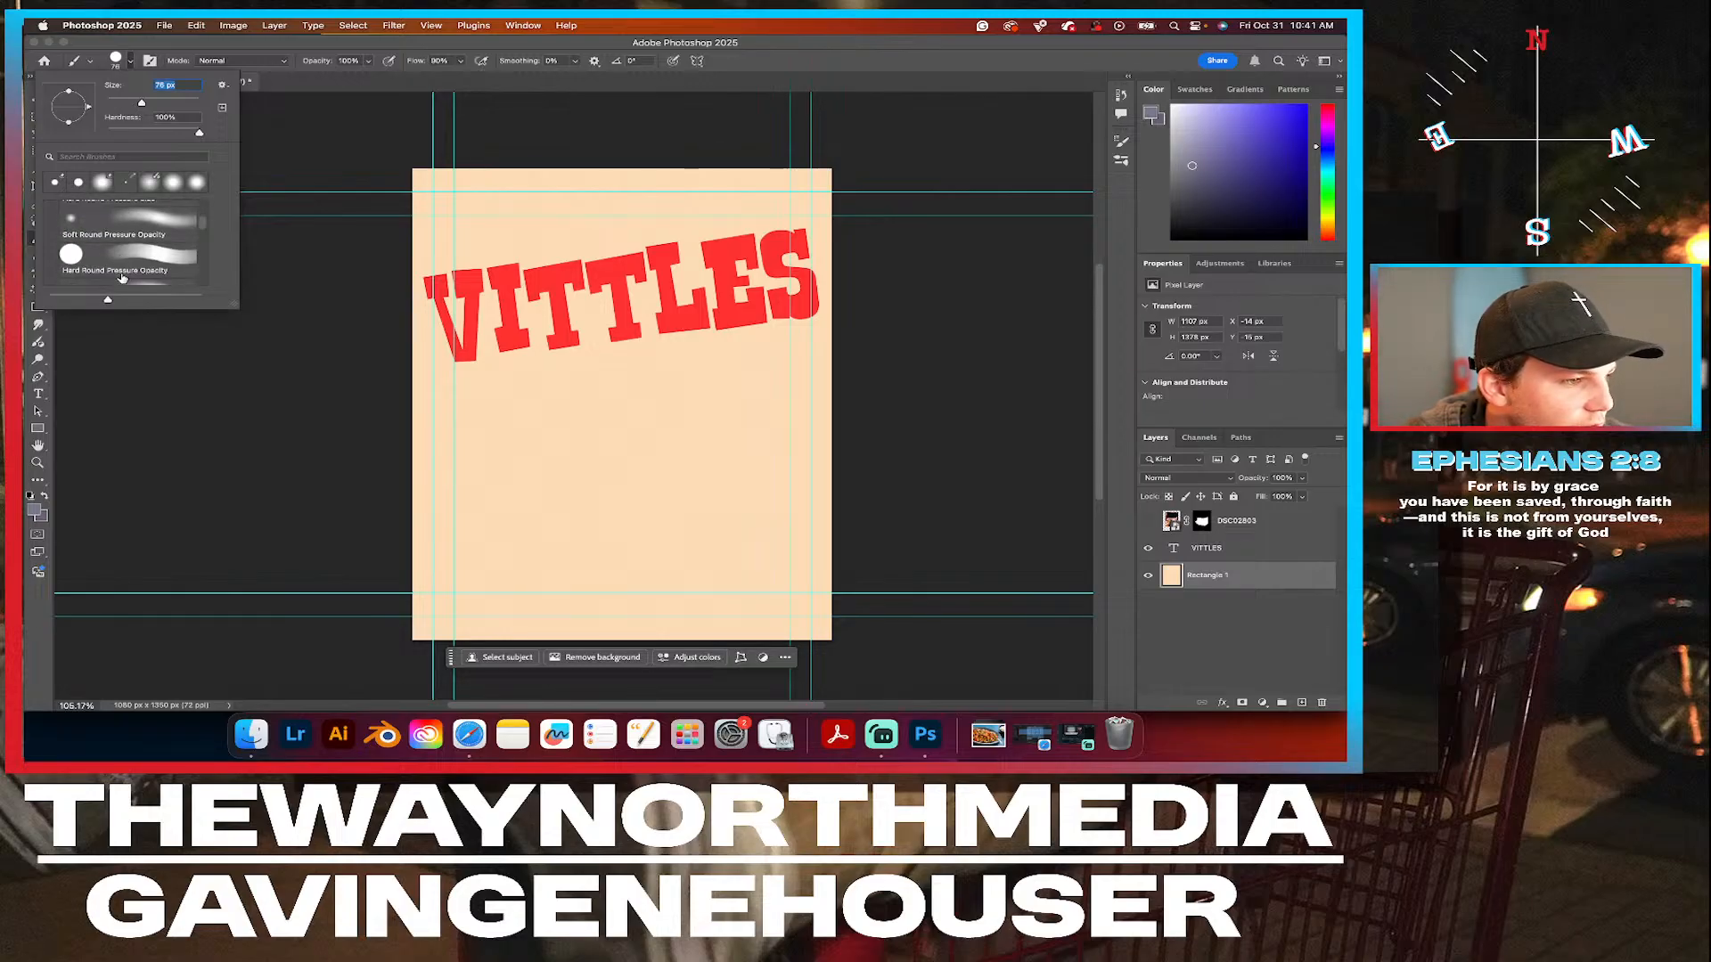
pyautogui.scroll(-4, 122, 278)
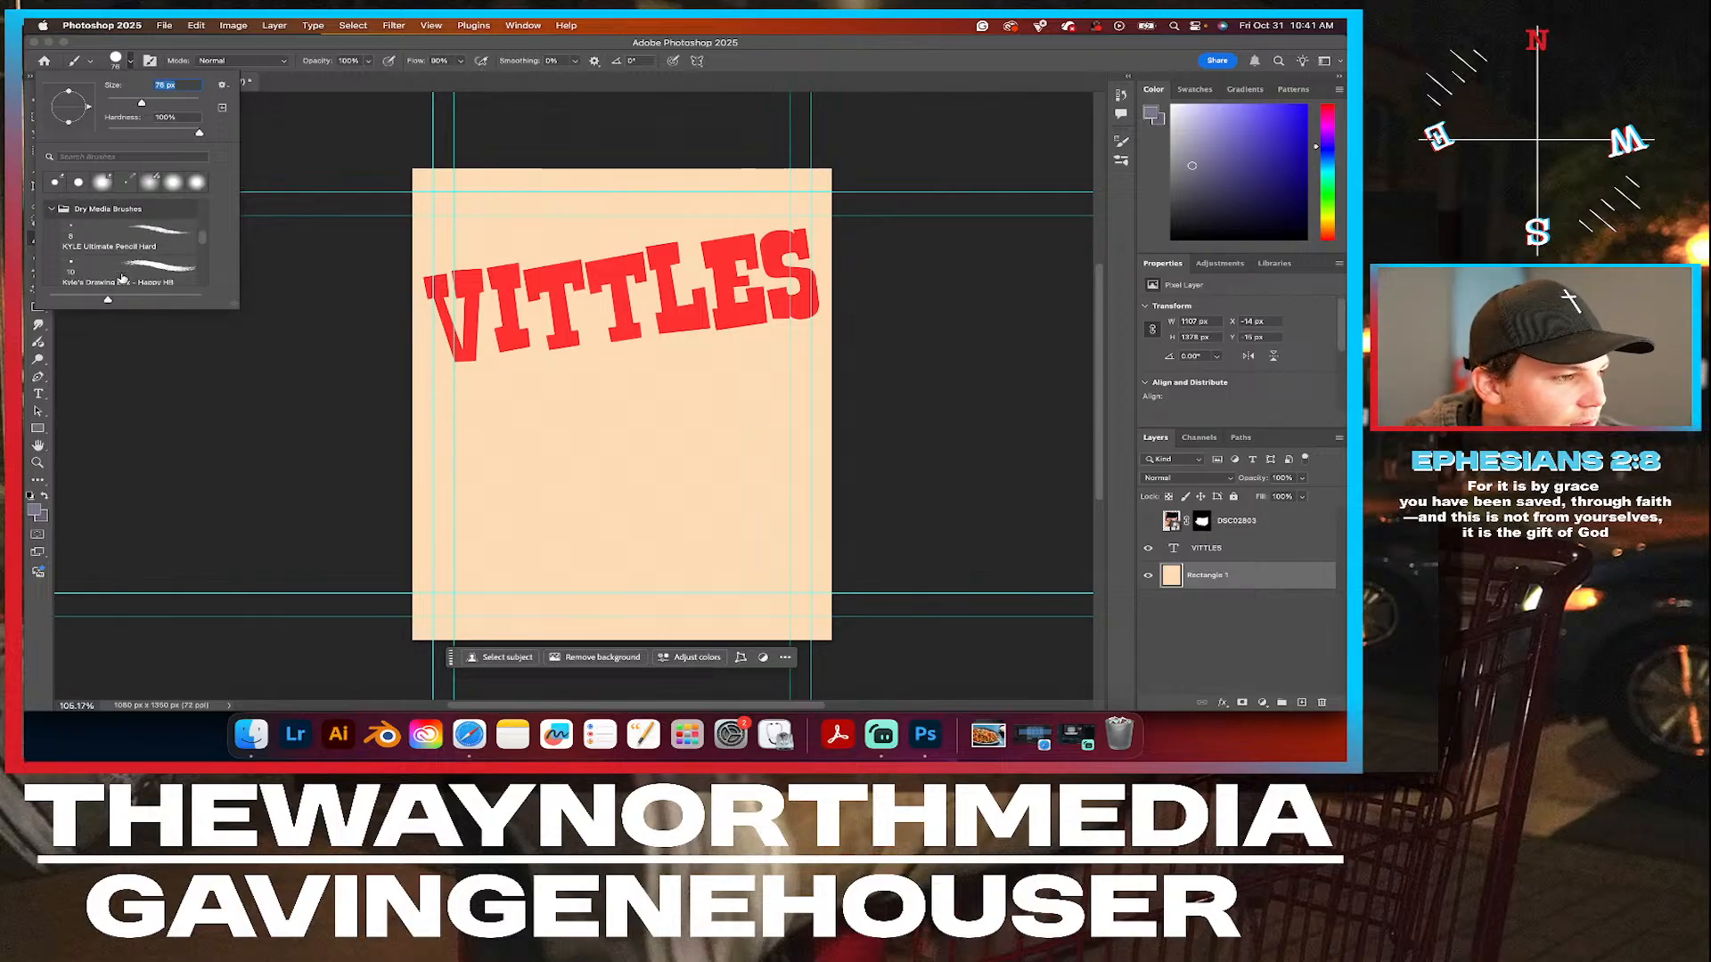
pyautogui.scroll(-5, 122, 278)
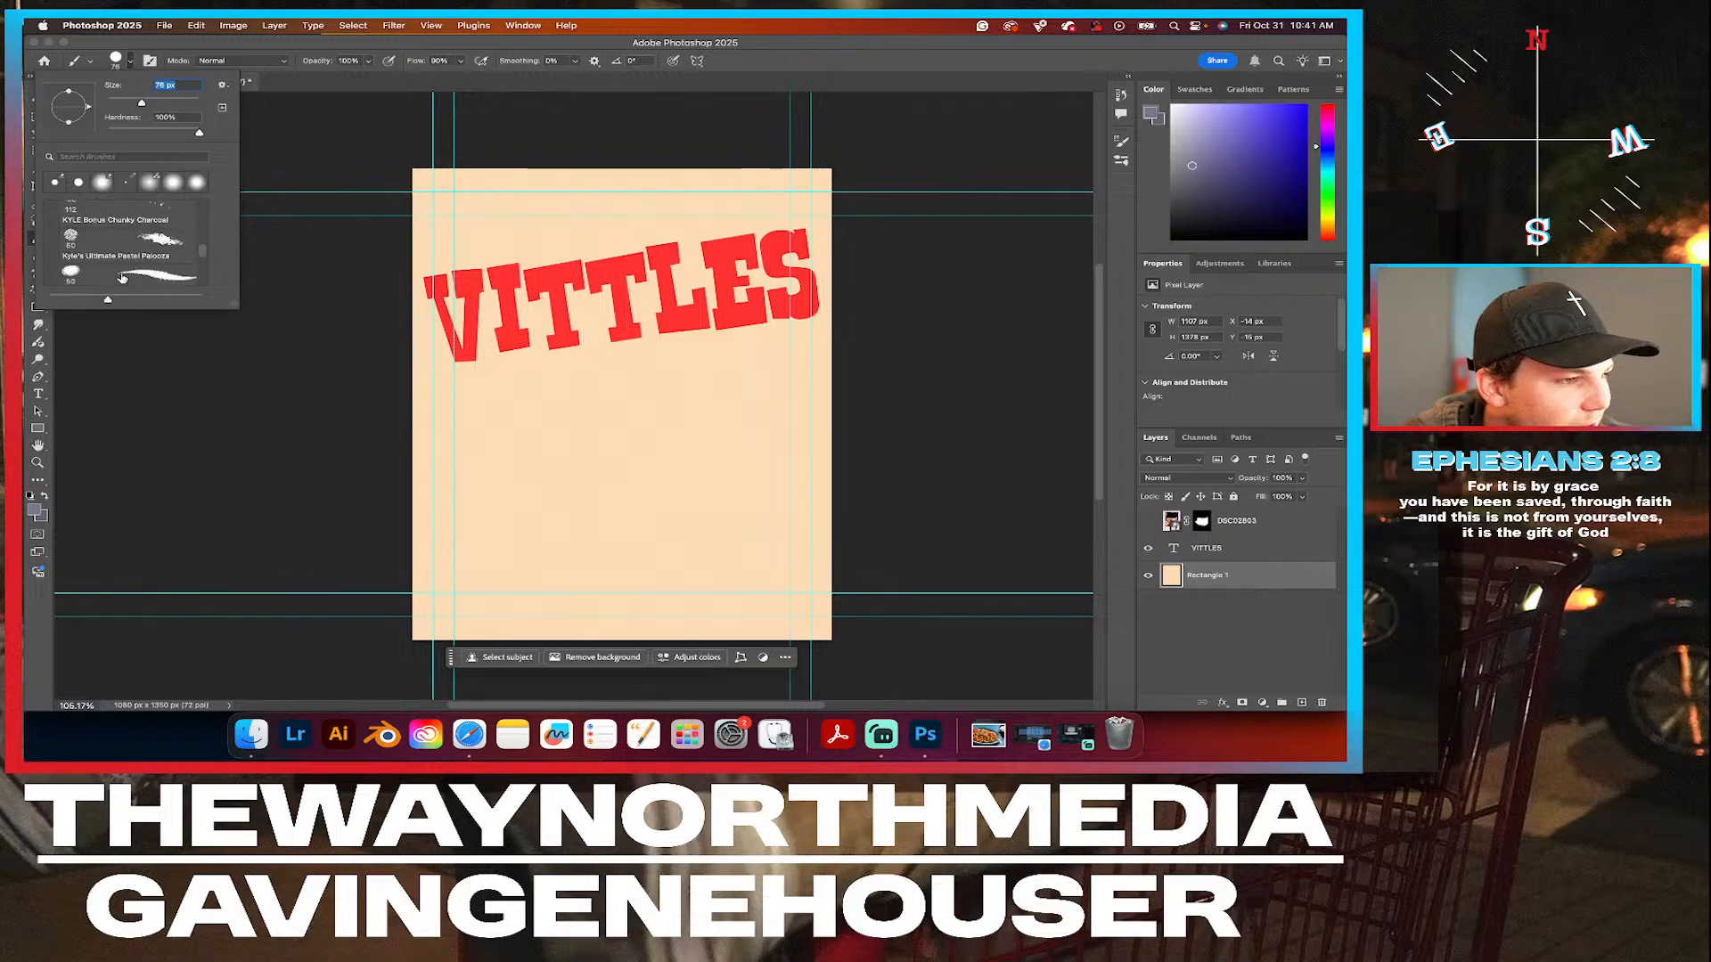
pyautogui.scroll(-4, 122, 278)
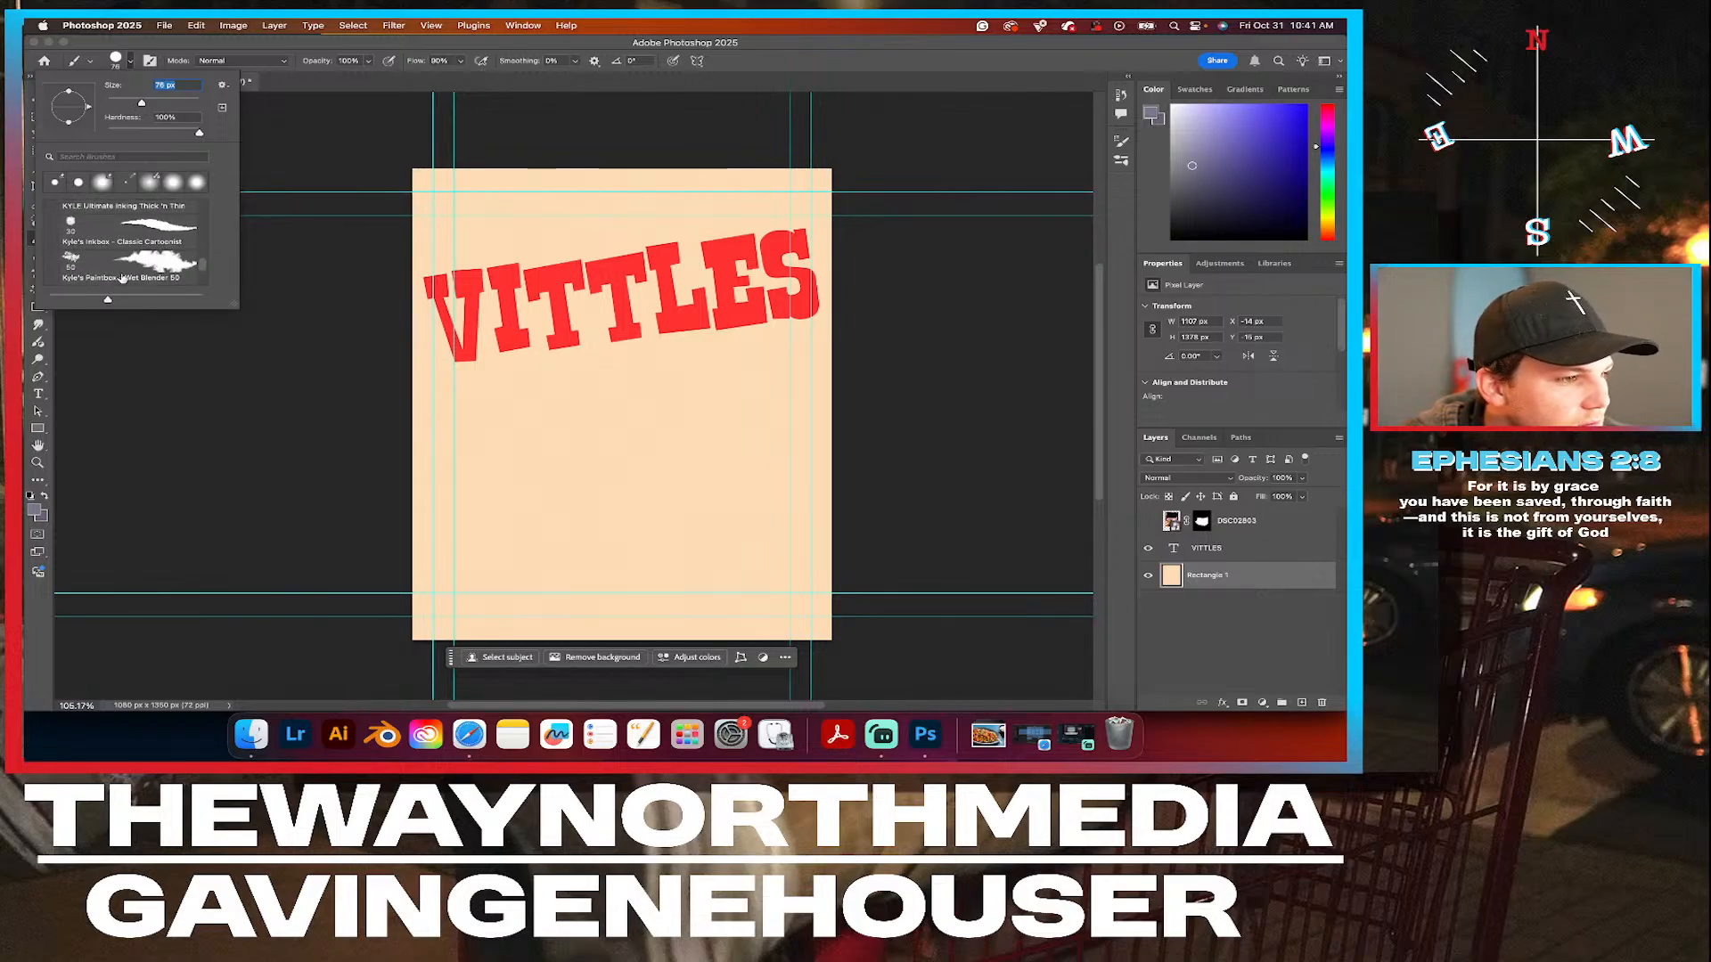
pyautogui.scroll(-5, 122, 278)
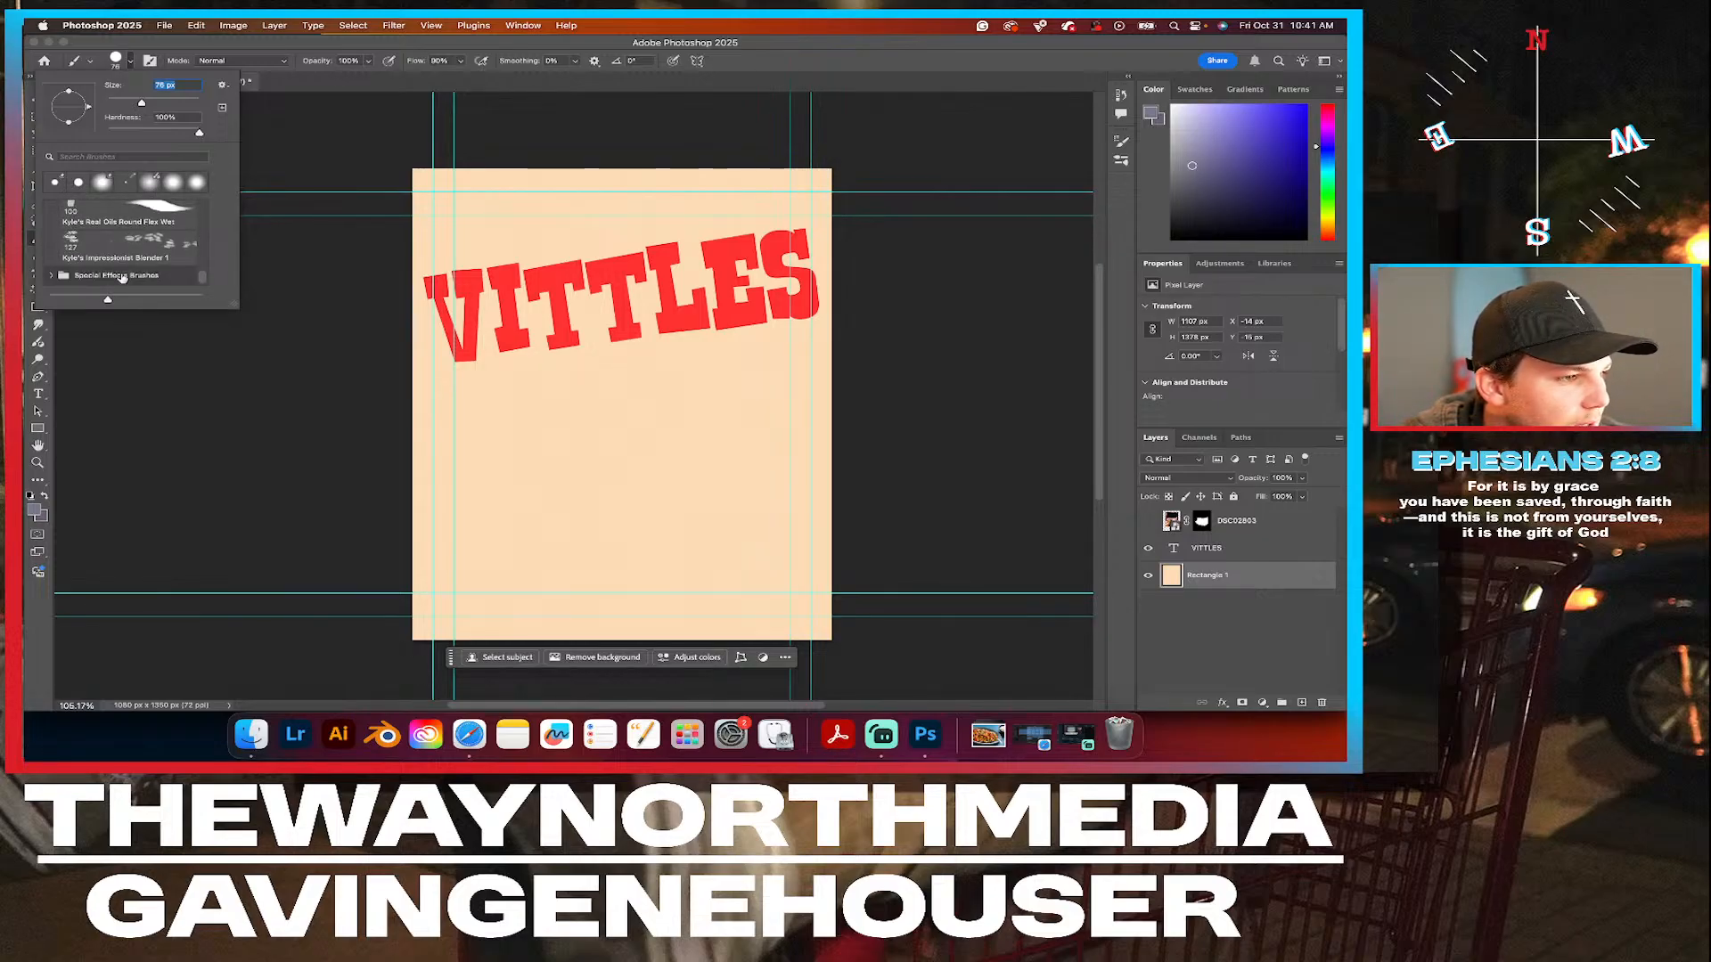
pyautogui.scroll(1, 122, 278)
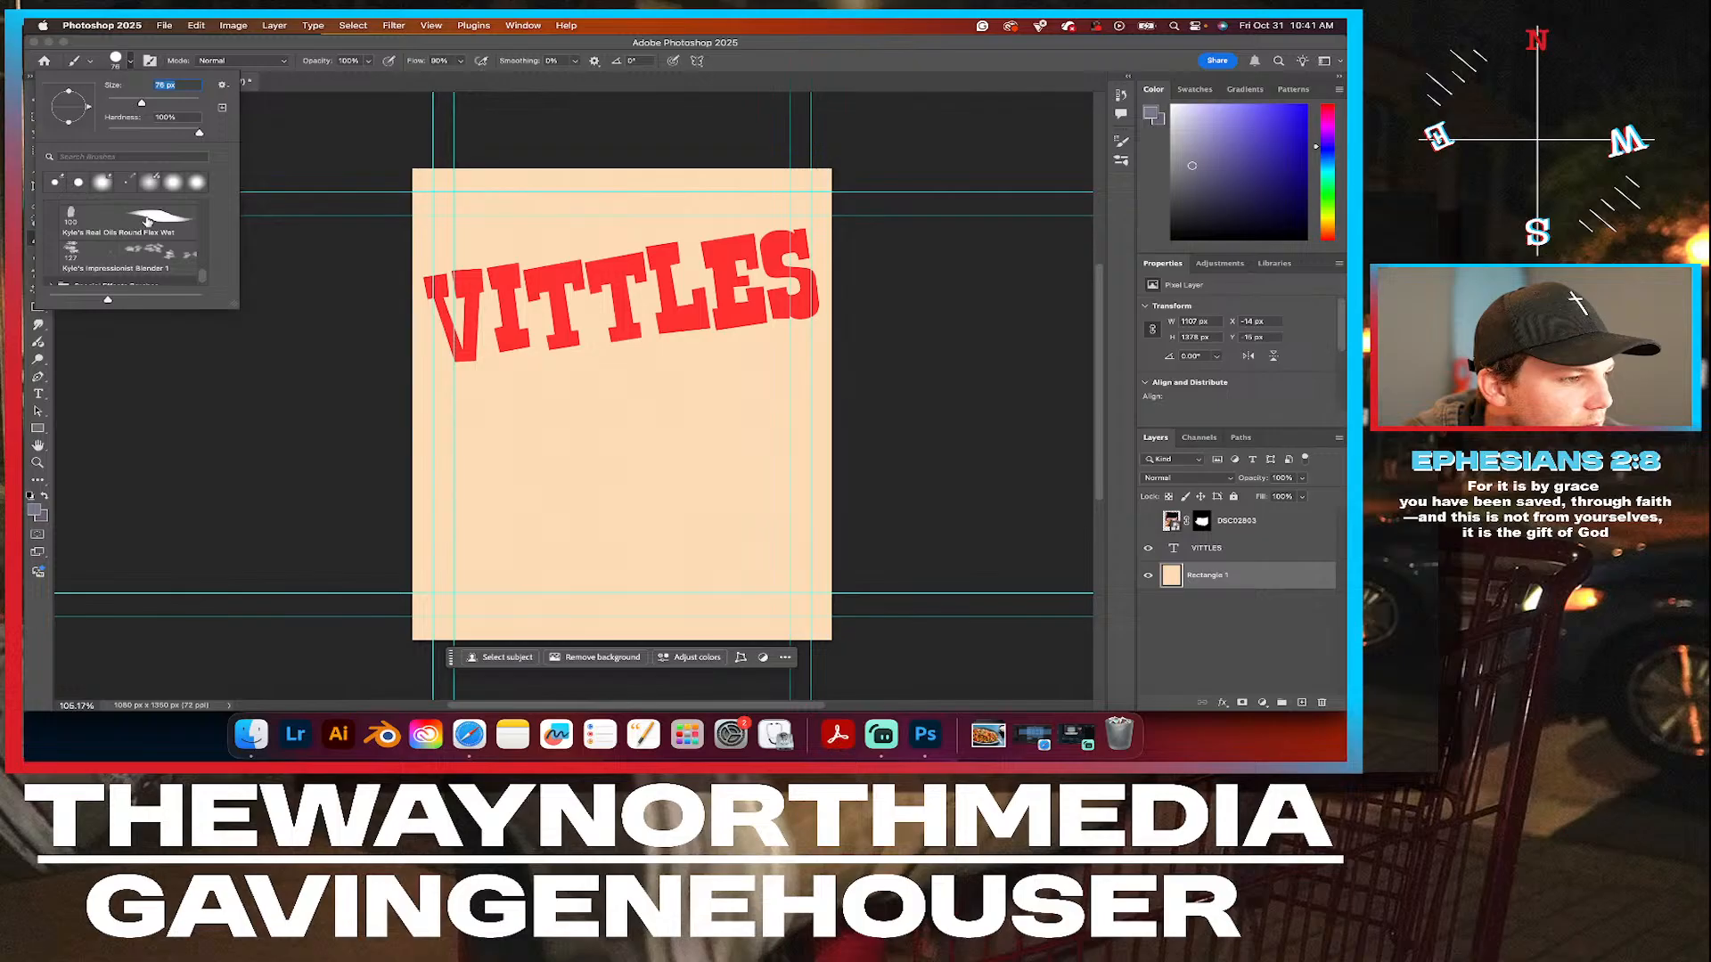
pyautogui.click(169, 215)
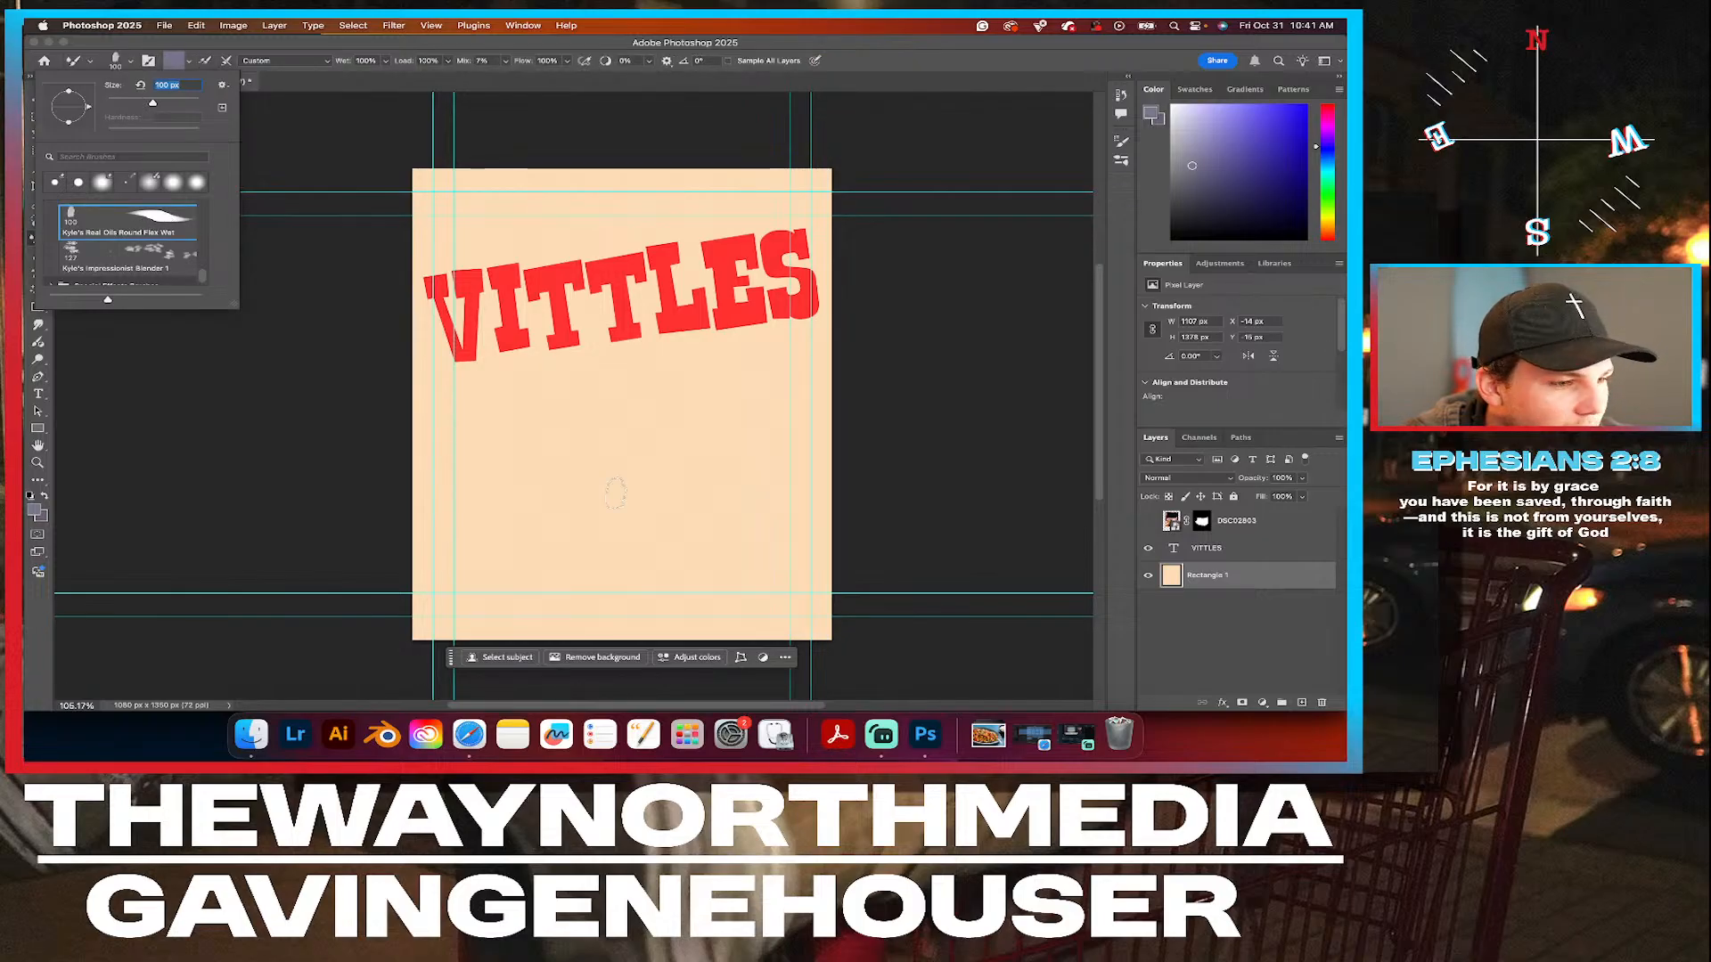
# Try the wet oil brush with looping freehand strokes on the background below the headline, and undo them.
pyautogui.moveTo(541, 456)
pyautogui.mouseDown()
pyautogui.moveTo(586, 401)
pyautogui.moveTo(714, 462)
pyautogui.moveTo(751, 432)
pyautogui.moveTo(709, 411)
pyautogui.moveTo(564, 535)
pyautogui.moveTo(477, 474)
pyautogui.moveTo(495, 425)
pyautogui.moveTo(531, 470)
pyautogui.moveTo(494, 384)
pyautogui.moveTo(503, 349)
pyautogui.moveTo(519, 416)
pyautogui.moveTo(545, 380)
pyautogui.moveTo(613, 367)
pyautogui.moveTo(608, 389)
pyautogui.moveTo(524, 438)
pyautogui.moveTo(604, 434)
pyautogui.moveTo(588, 461)
pyautogui.moveTo(527, 467)
pyautogui.mouseUp()
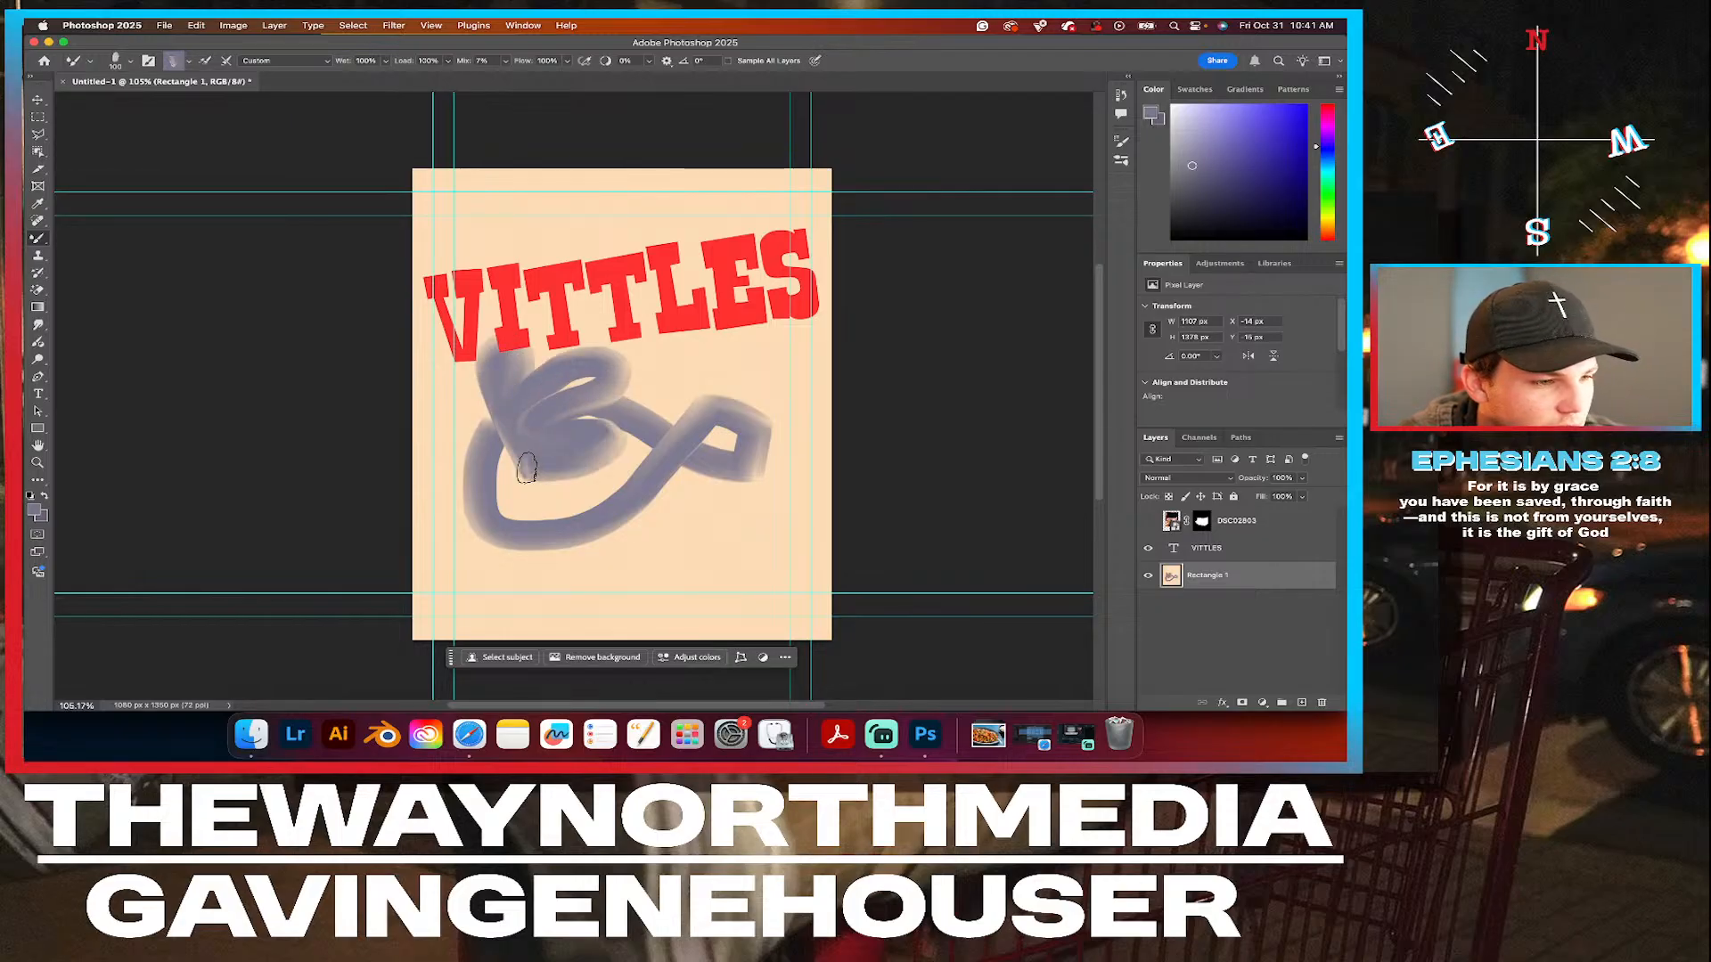
pyautogui.press('super+z')
pyautogui.press('super+z')
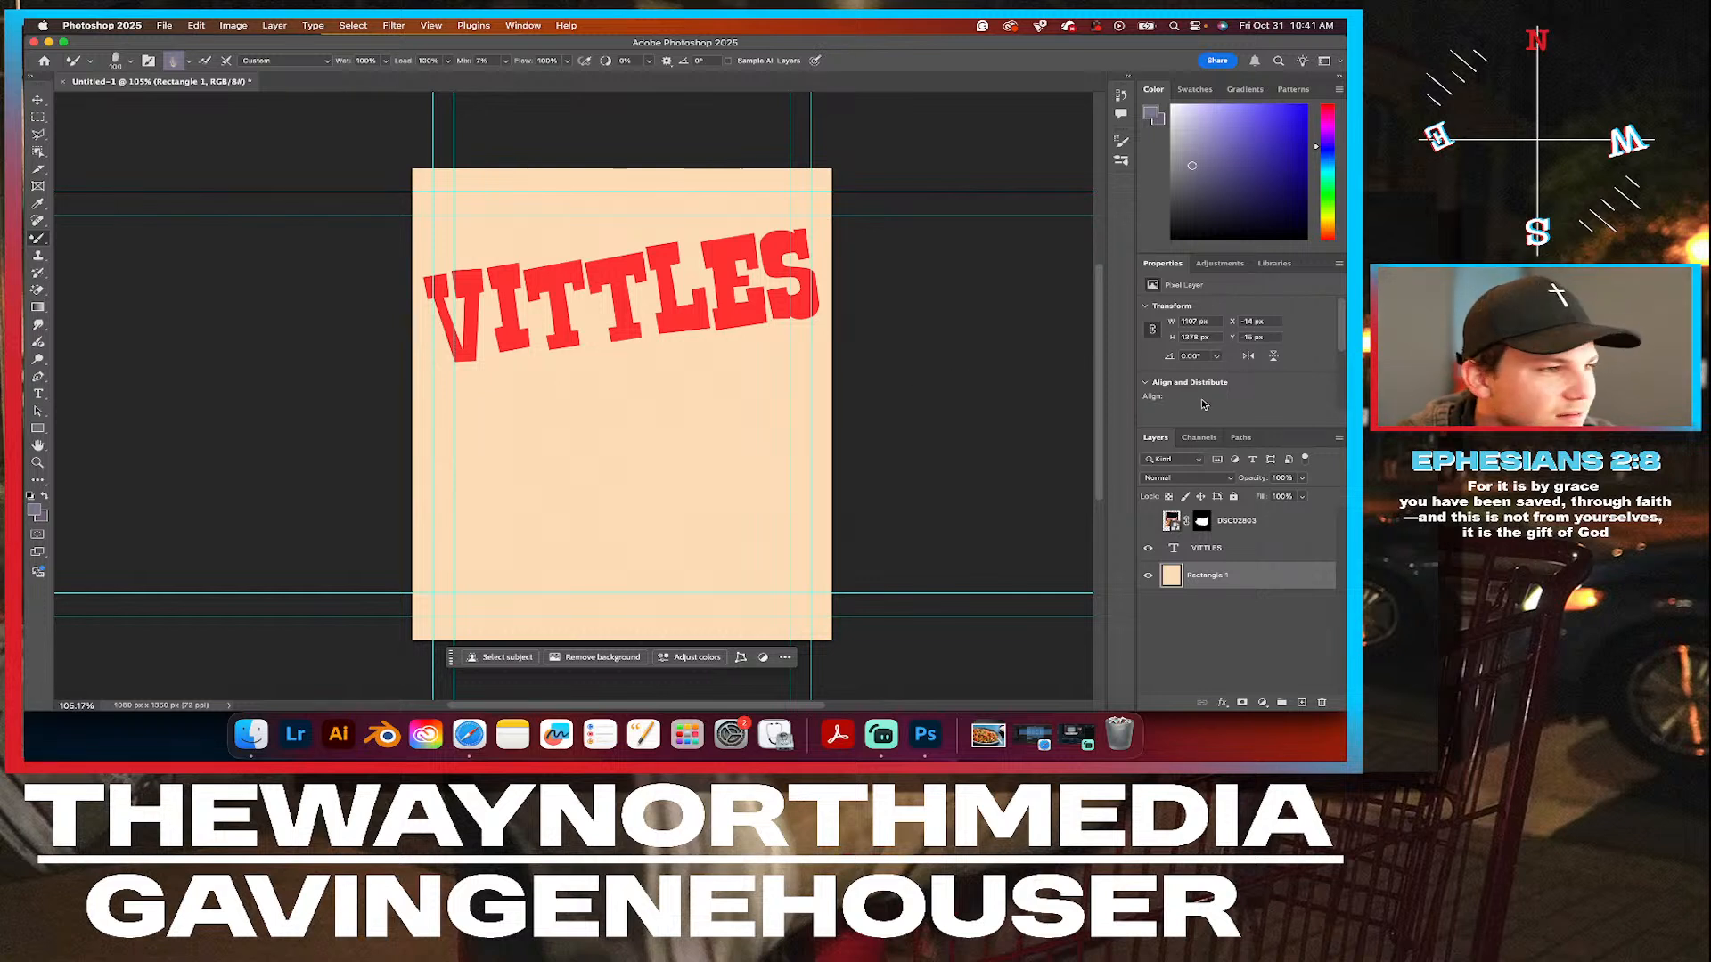
# Set the foreground colour to golden yellow #ffd428.
pyautogui.click(36, 508)
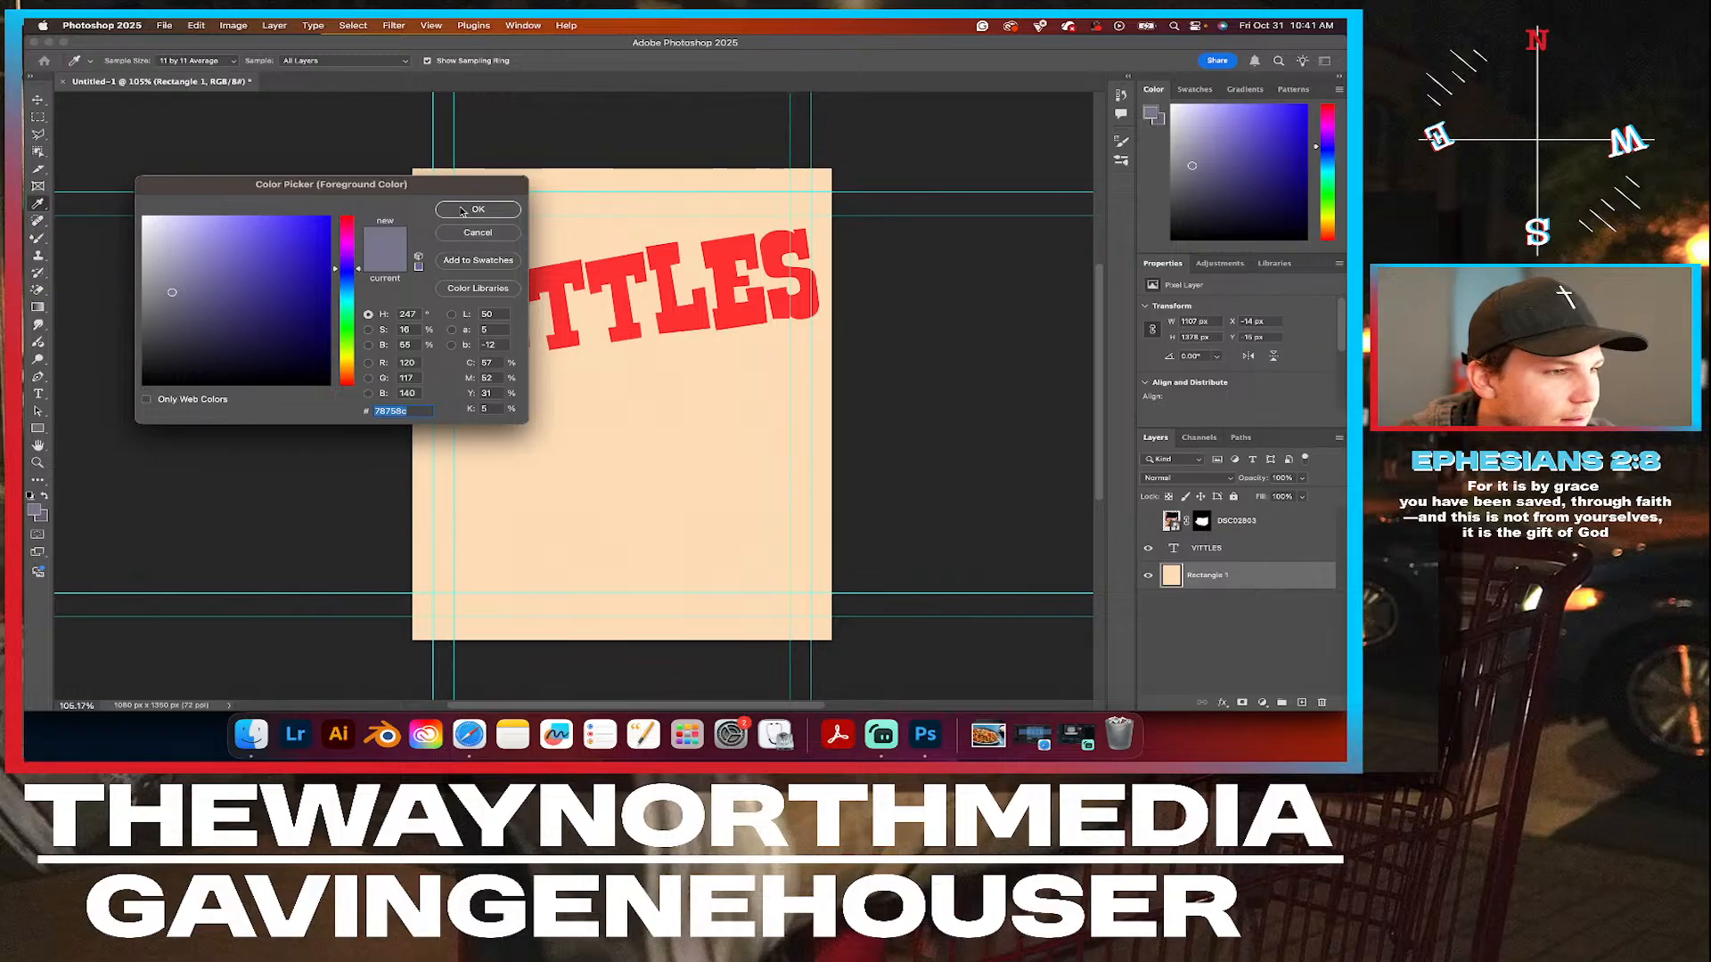
pyautogui.click(345, 358)
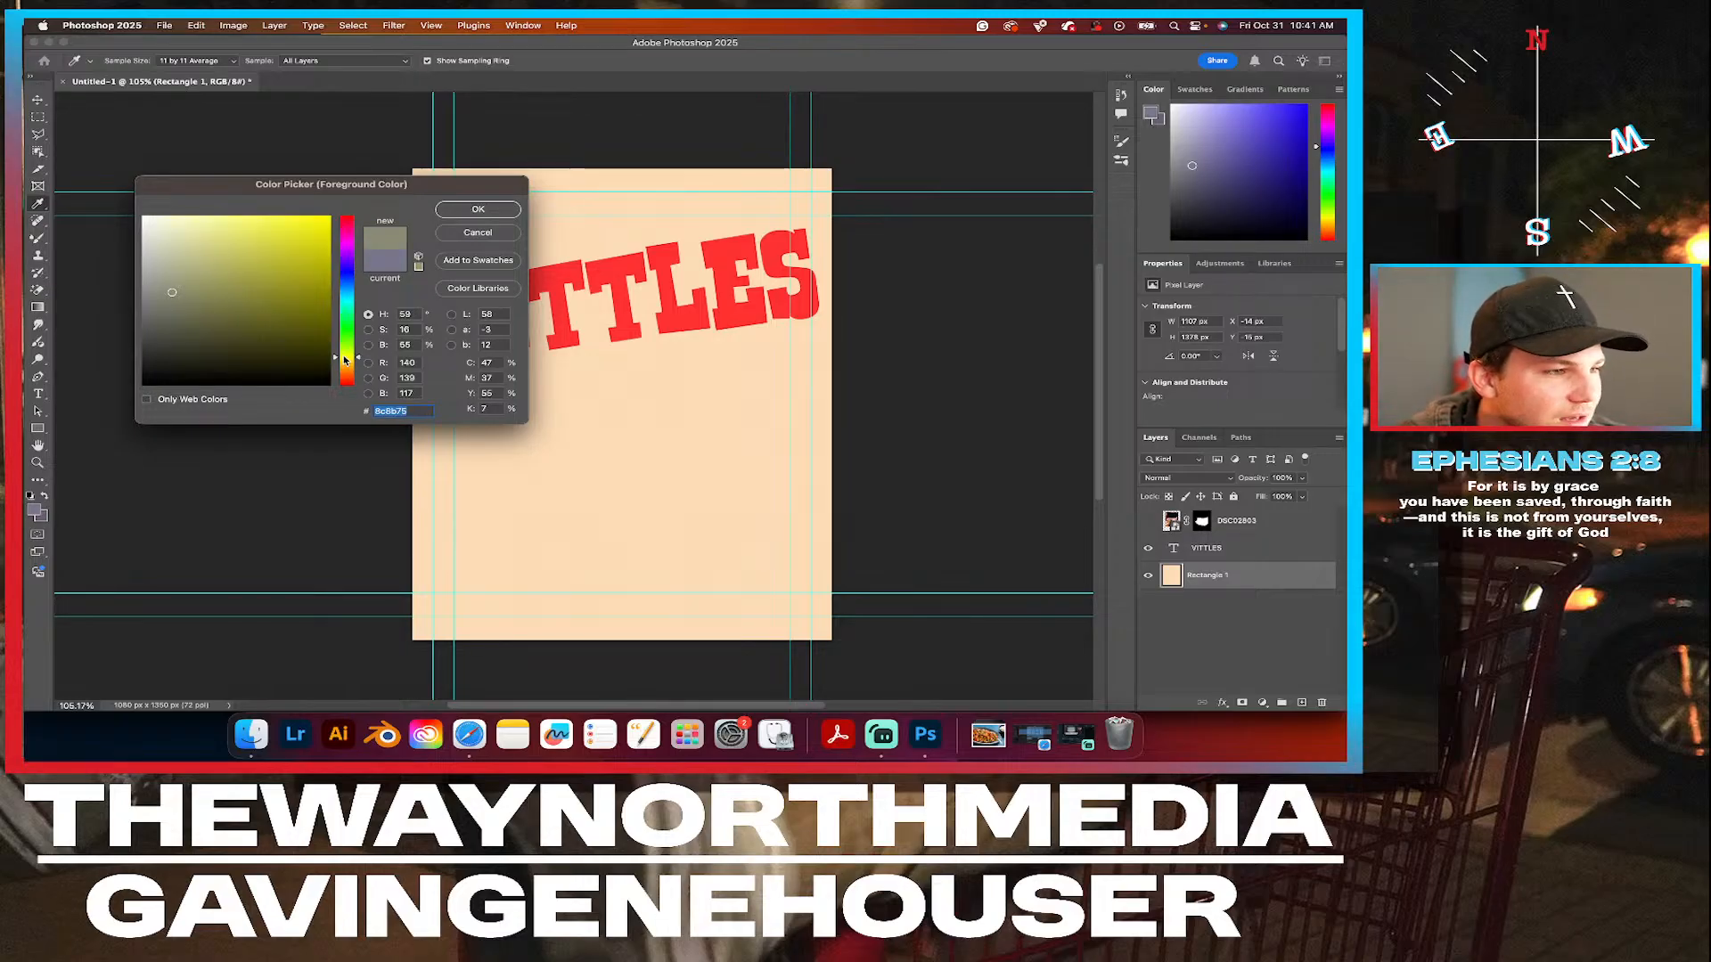
pyautogui.moveTo(241, 258); pyautogui.dragTo(281, 187)
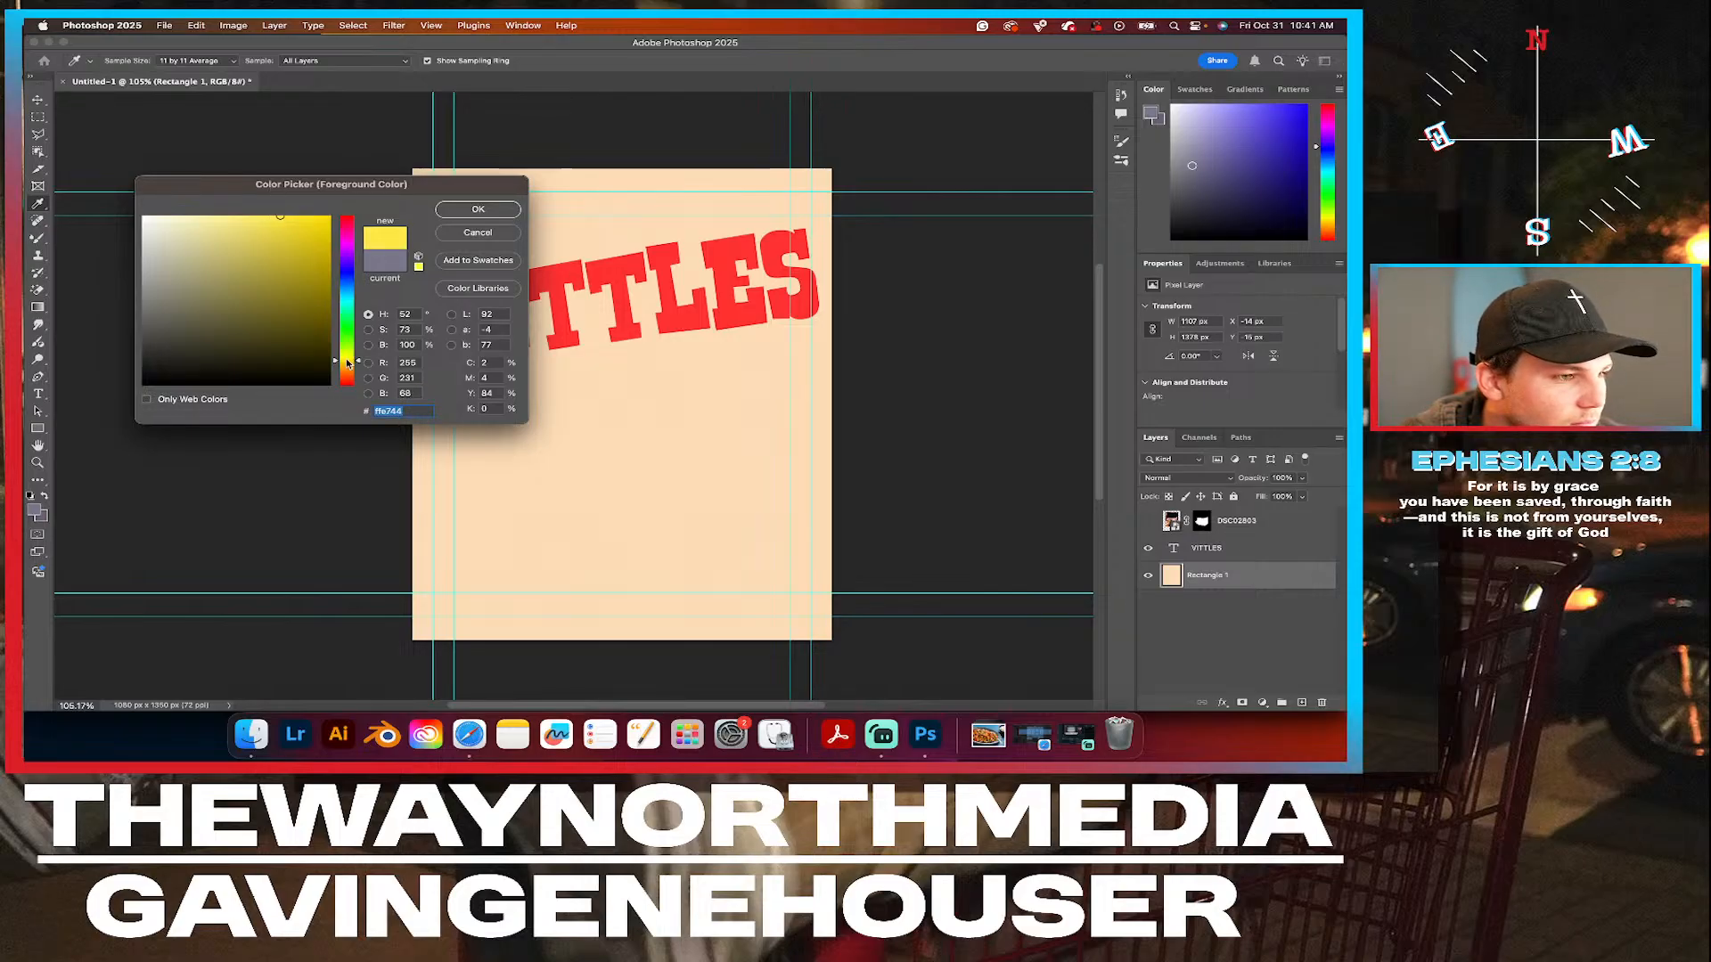
pyautogui.moveTo(347, 363); pyautogui.dragTo(347, 365)
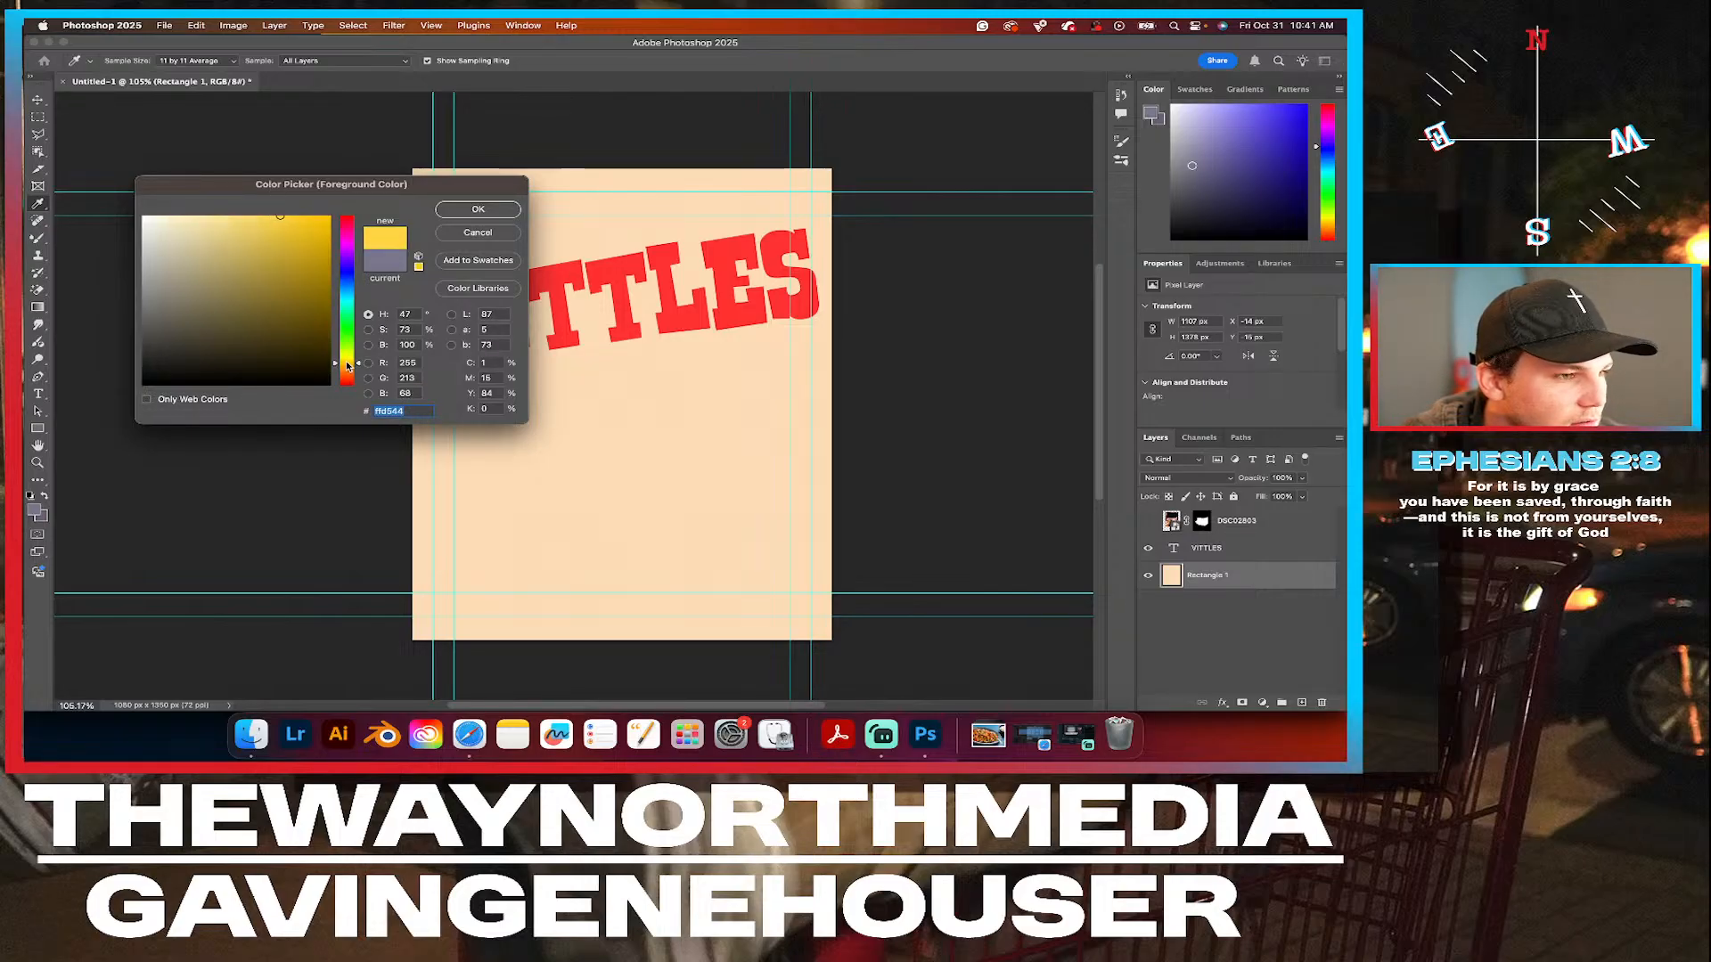
pyautogui.click(384, 263)
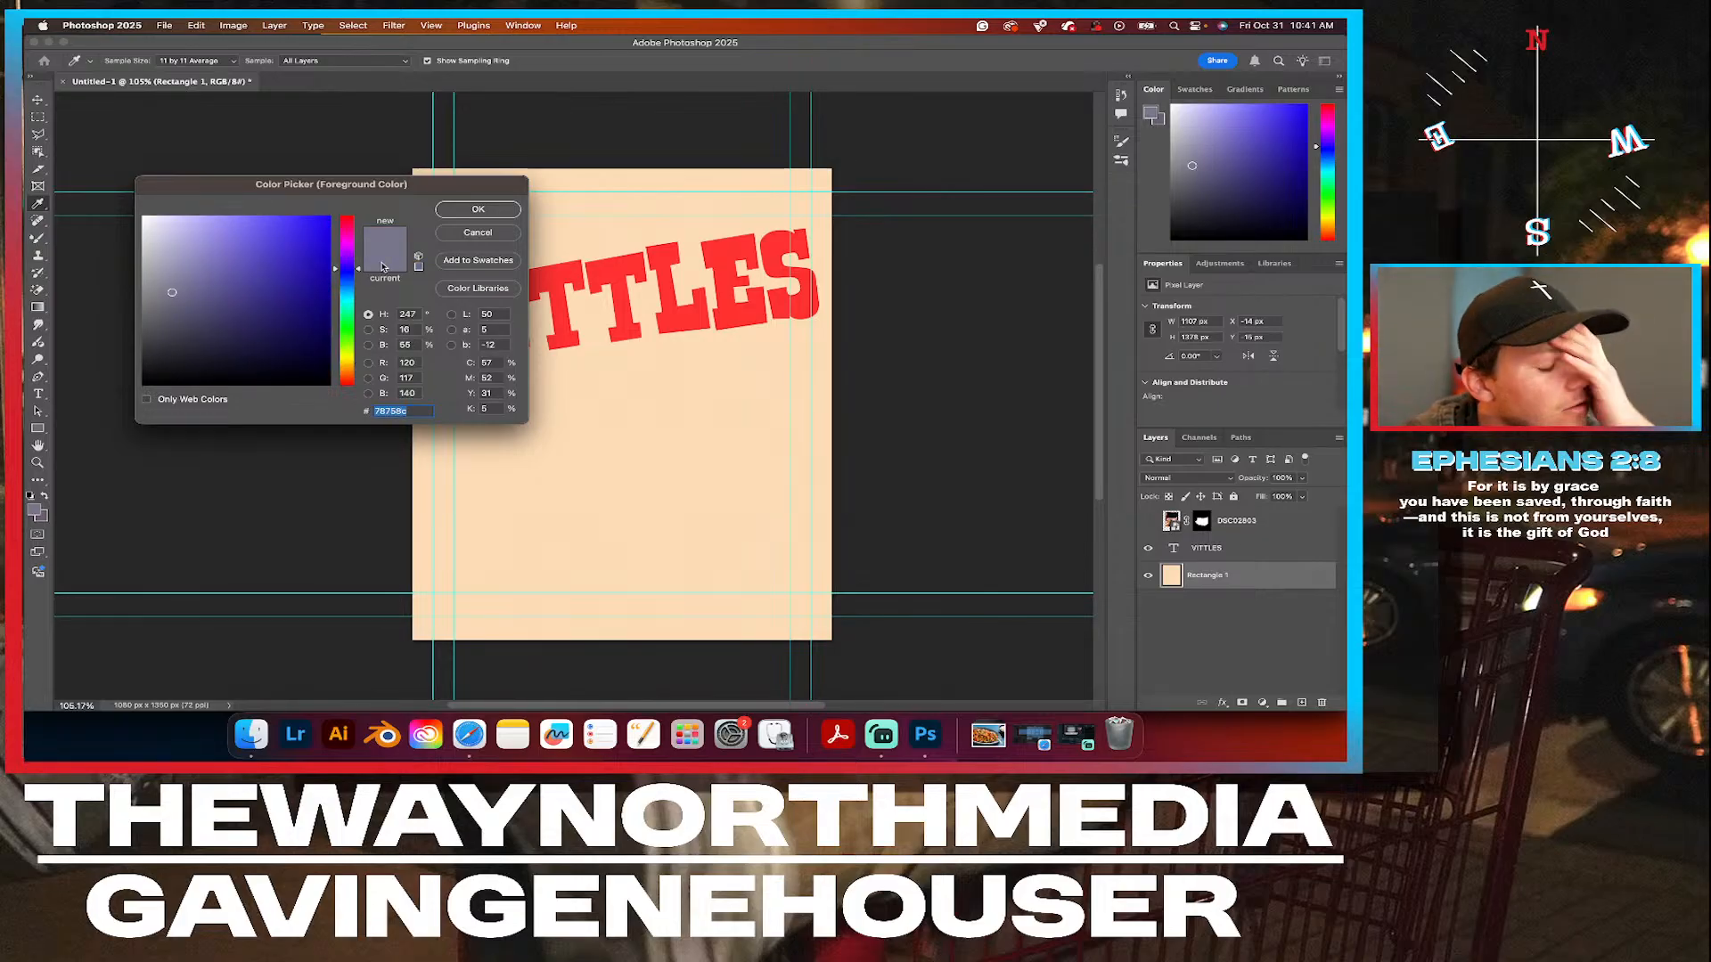
pyautogui.press('super+z')
pyautogui.moveTo(285, 249); pyautogui.dragTo(302, 195)
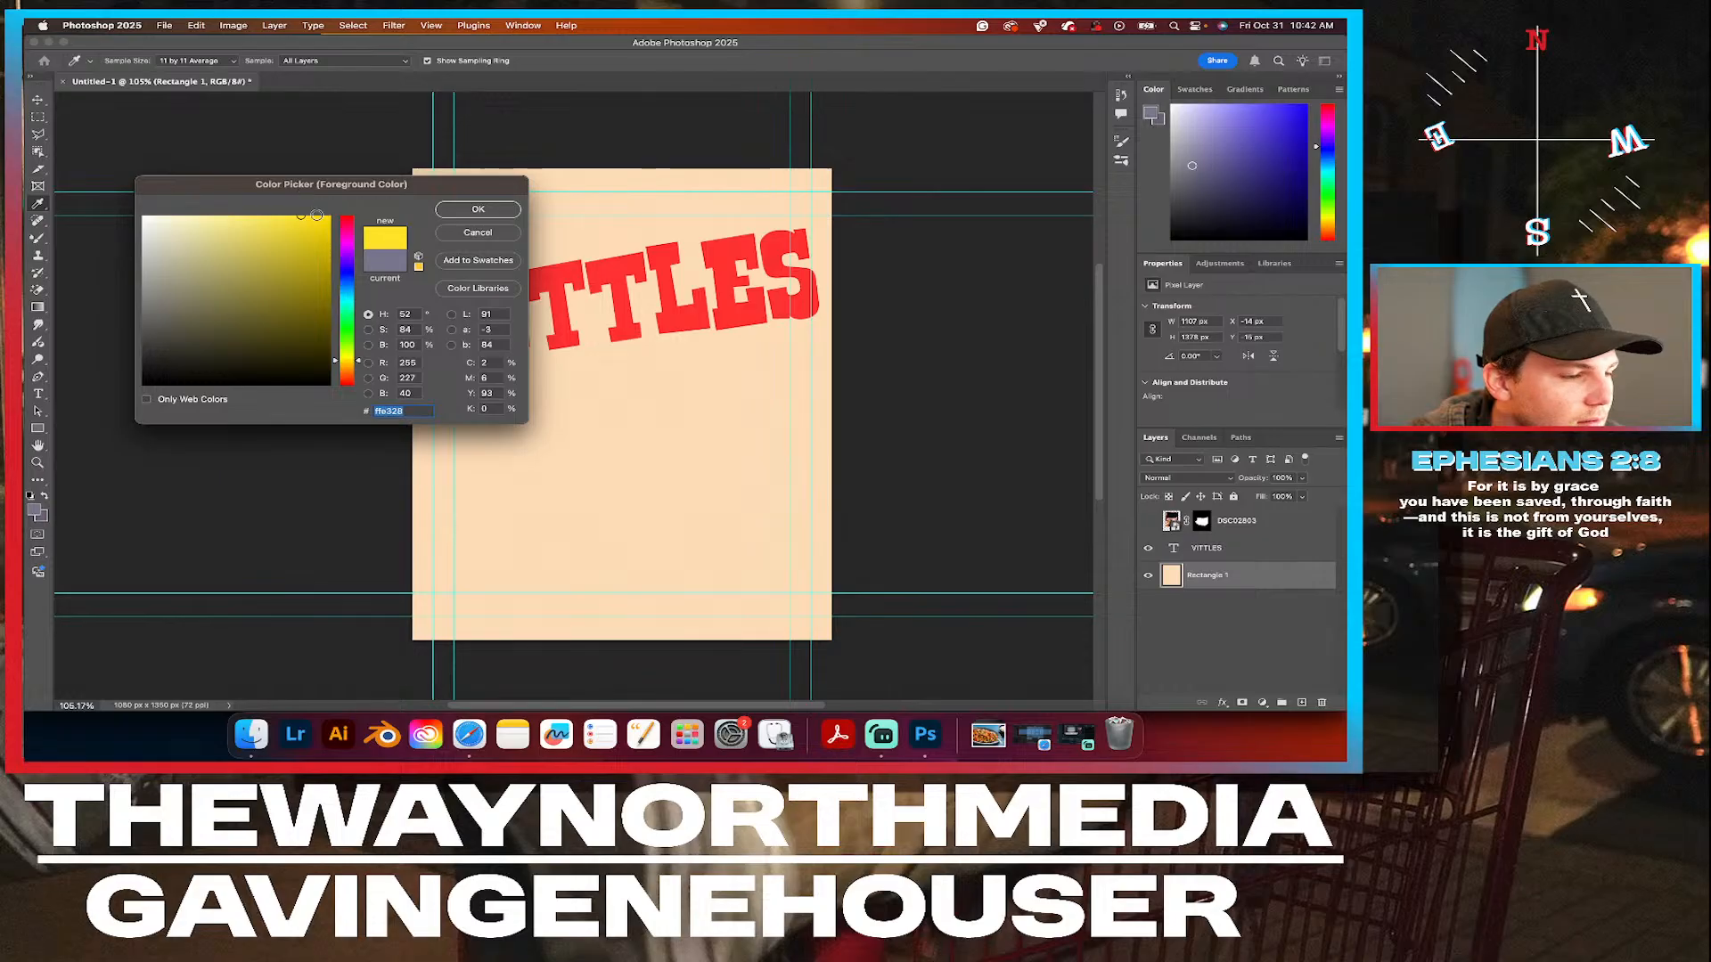
pyautogui.click(349, 365)
pyautogui.moveTo(349, 366); pyautogui.dragTo(348, 364)
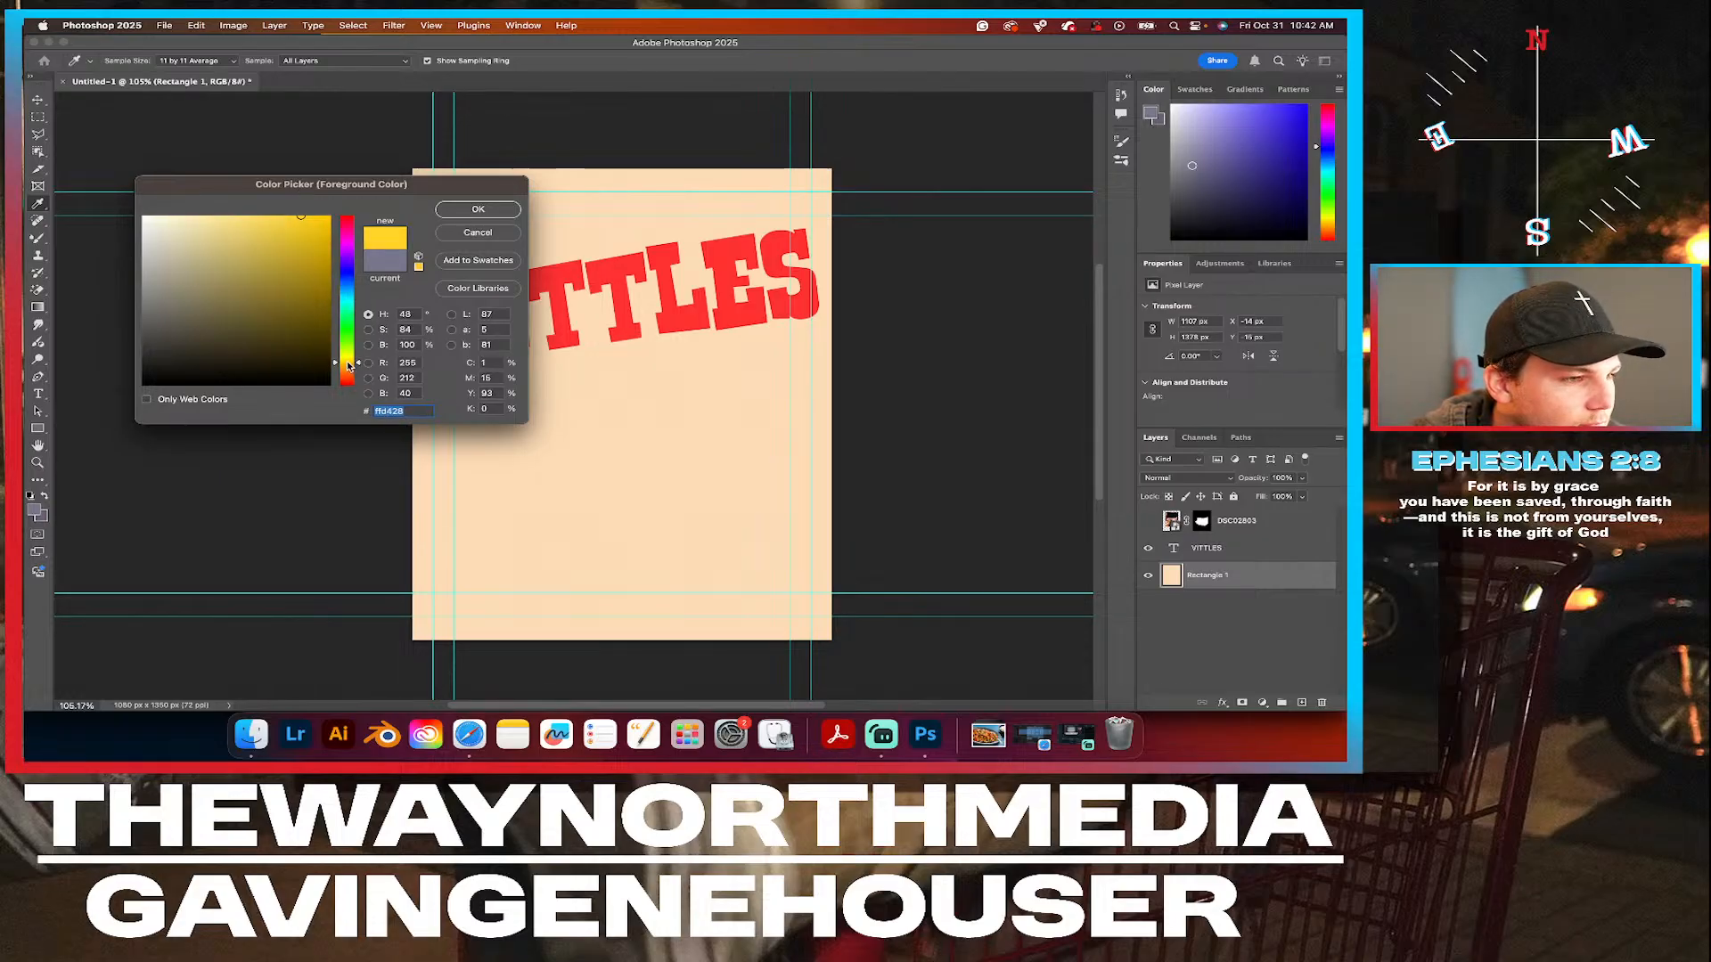
pyautogui.click(478, 210)
# Try a yellow brush stroke on the background below the headline, leaving the background swatch colour as is, and undo the stroke.
pyautogui.click(43, 517)
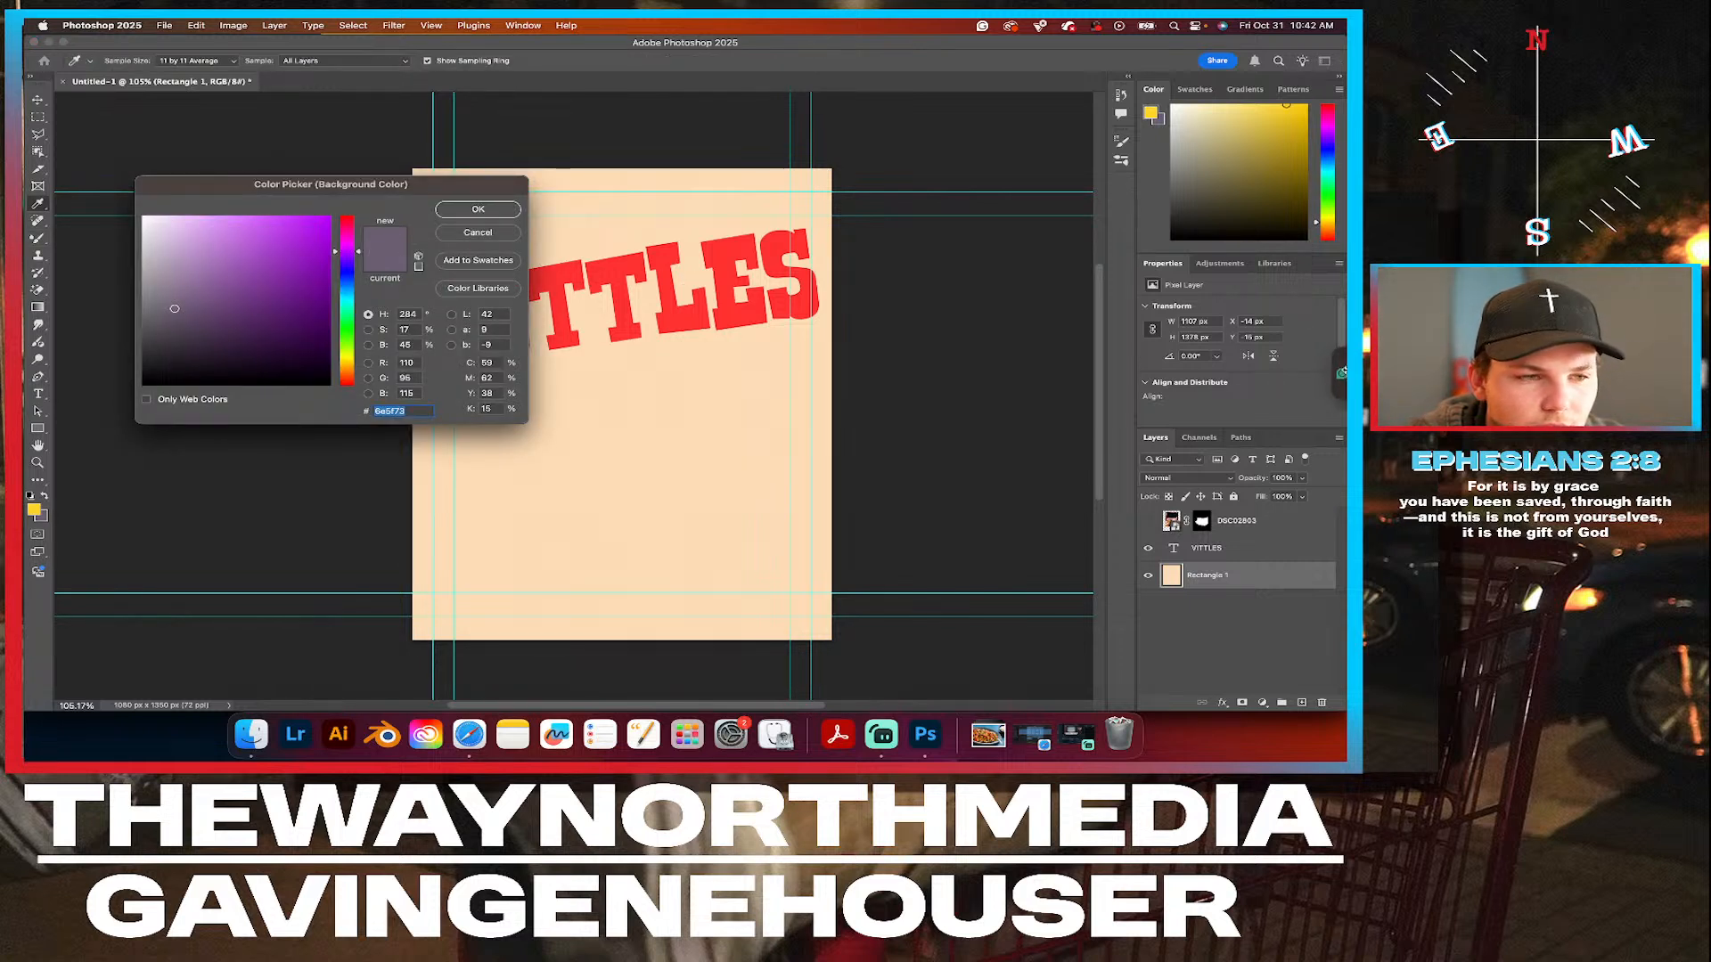
pyautogui.click(502, 234)
pyautogui.moveTo(527, 412)
pyautogui.mouseDown()
pyautogui.moveTo(605, 403)
pyautogui.moveTo(744, 473)
pyautogui.mouseUp()
pyautogui.press('super+z')
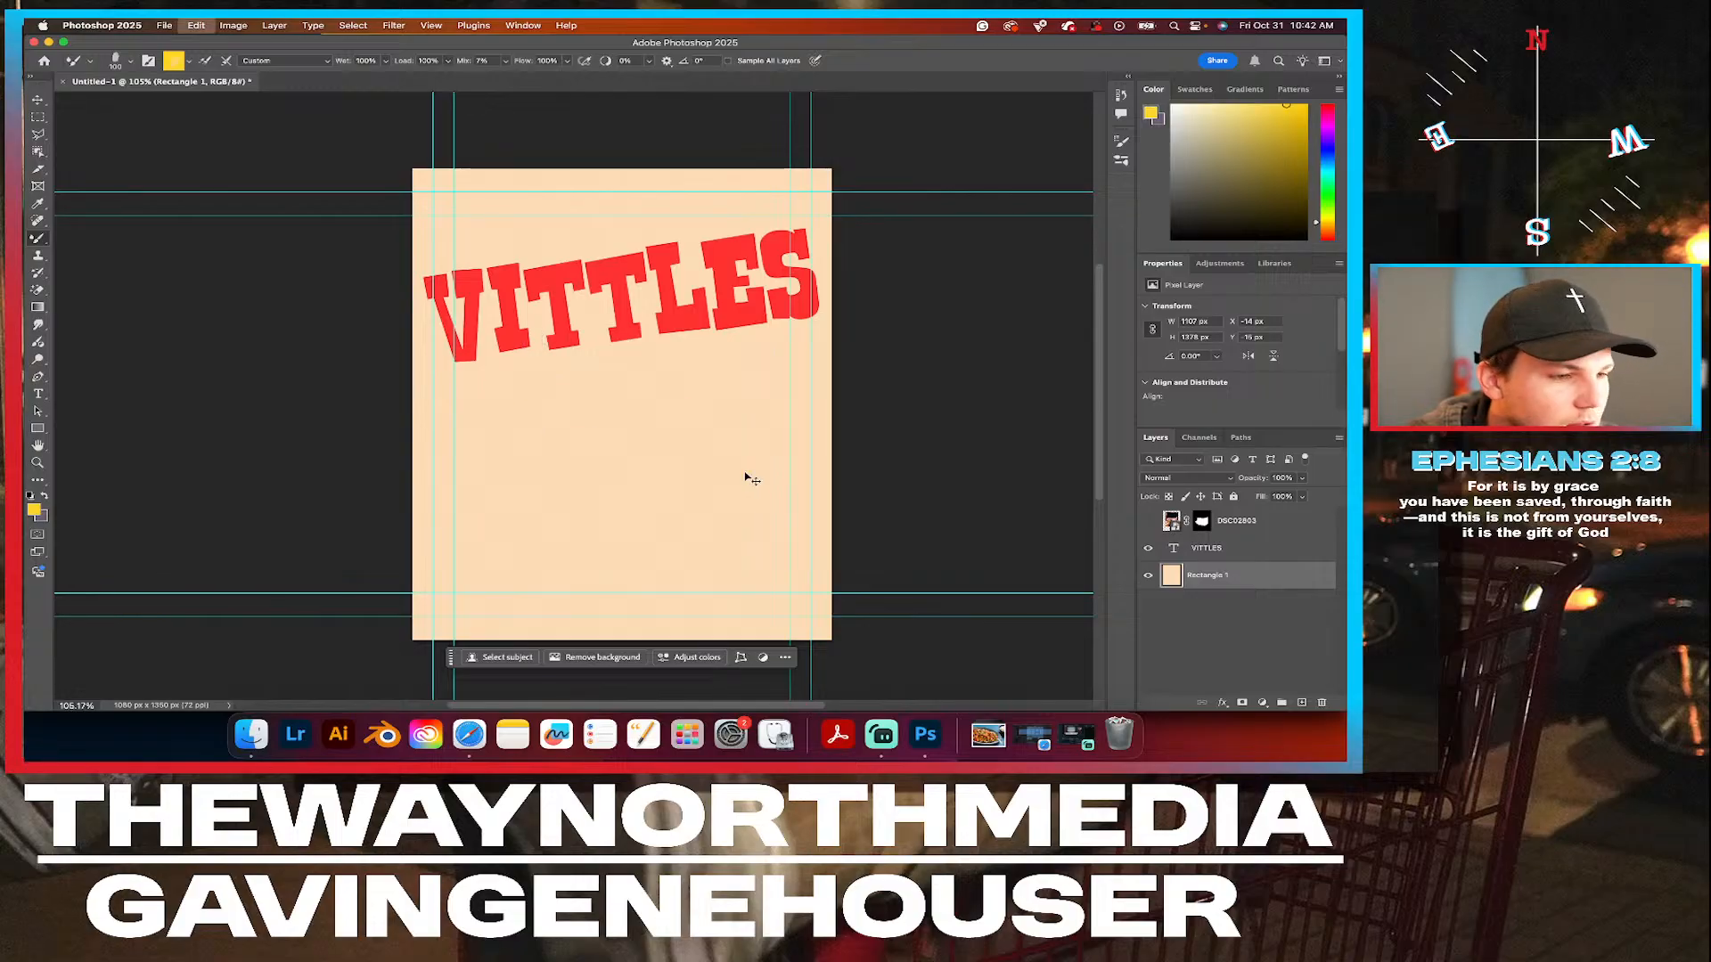
# Show the nachos cutout layer, lock it completely, and reselect the peach background rectangle layer.
pyautogui.click(1147, 522)
pyautogui.click(1284, 533)
pyautogui.click(1233, 497)
pyautogui.click(1264, 571)
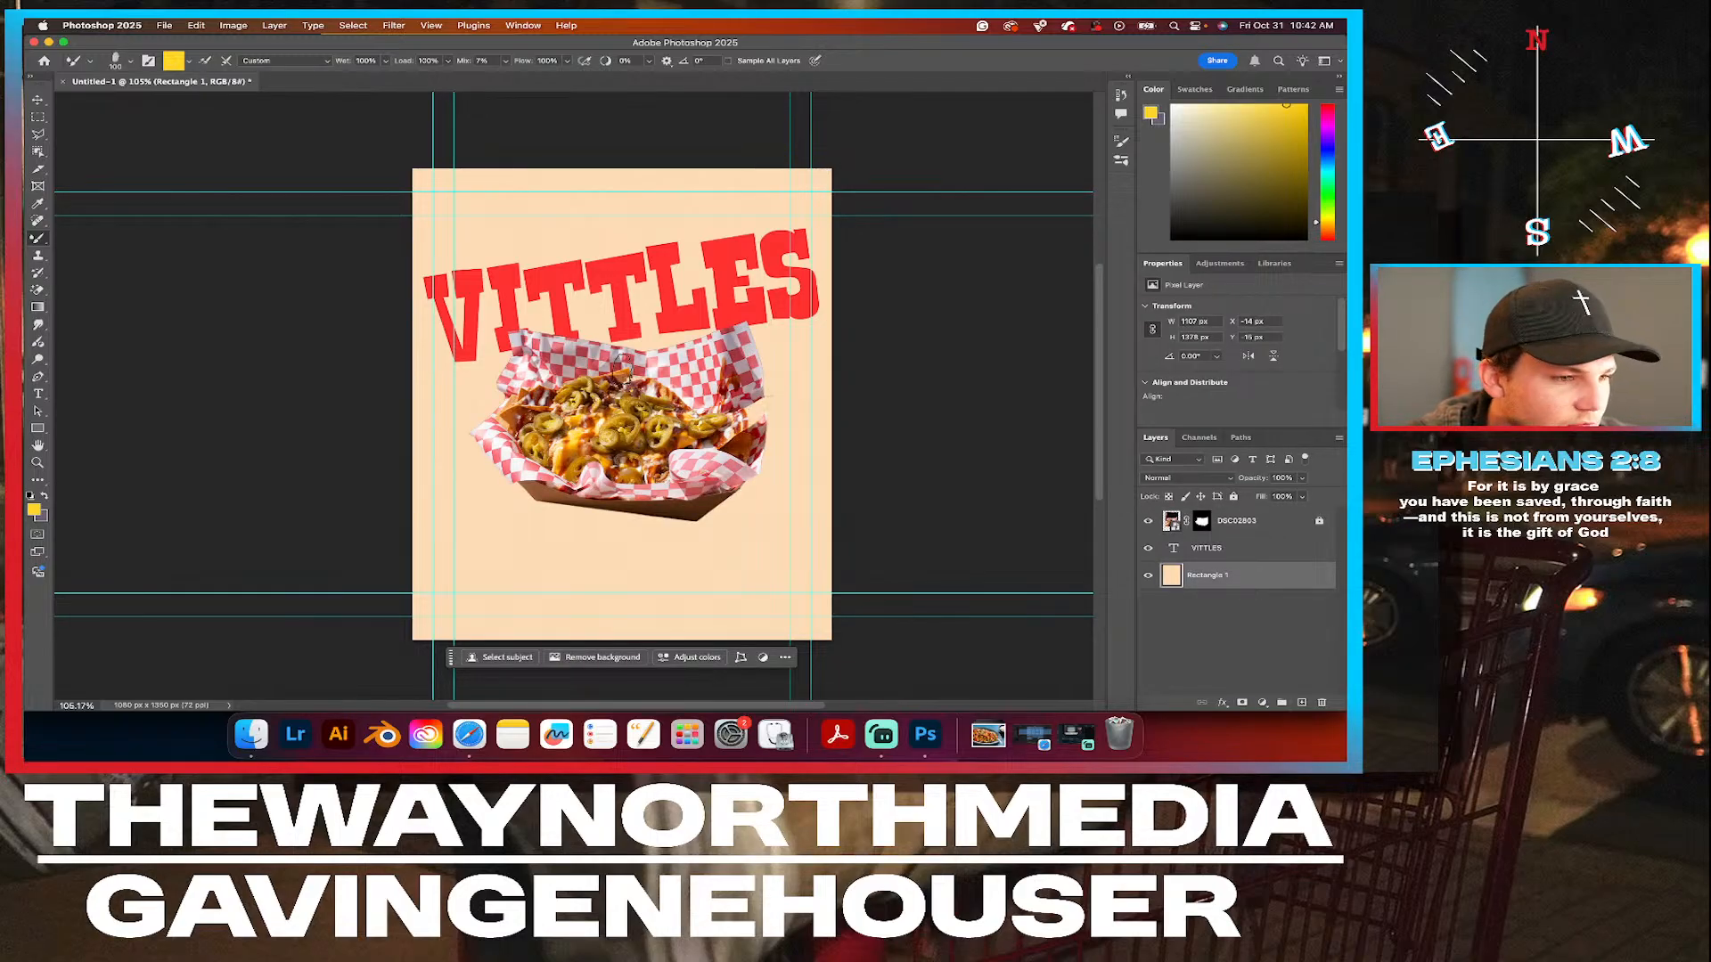
# Try painting yellow wet oil strokes radiating around the nachos on the background, and undo them.
pyautogui.moveTo(627, 414)
pyautogui.mouseDown()
pyautogui.moveTo(605, 324)
pyautogui.moveTo(587, 314)
pyautogui.moveTo(607, 355)
pyautogui.moveTo(511, 349)
pyautogui.moveTo(410, 403)
pyautogui.moveTo(504, 380)
pyautogui.moveTo(466, 443)
pyautogui.moveTo(450, 526)
pyautogui.moveTo(498, 435)
pyautogui.moveTo(521, 549)
pyautogui.moveTo(527, 472)
pyautogui.moveTo(630, 576)
pyautogui.moveTo(662, 534)
pyautogui.moveTo(619, 507)
pyautogui.moveTo(603, 526)
pyautogui.moveTo(636, 555)
pyautogui.moveTo(590, 524)
pyautogui.moveTo(622, 563)
pyautogui.moveTo(571, 557)
pyautogui.moveTo(634, 535)
pyautogui.moveTo(592, 512)
pyautogui.mouseUp()
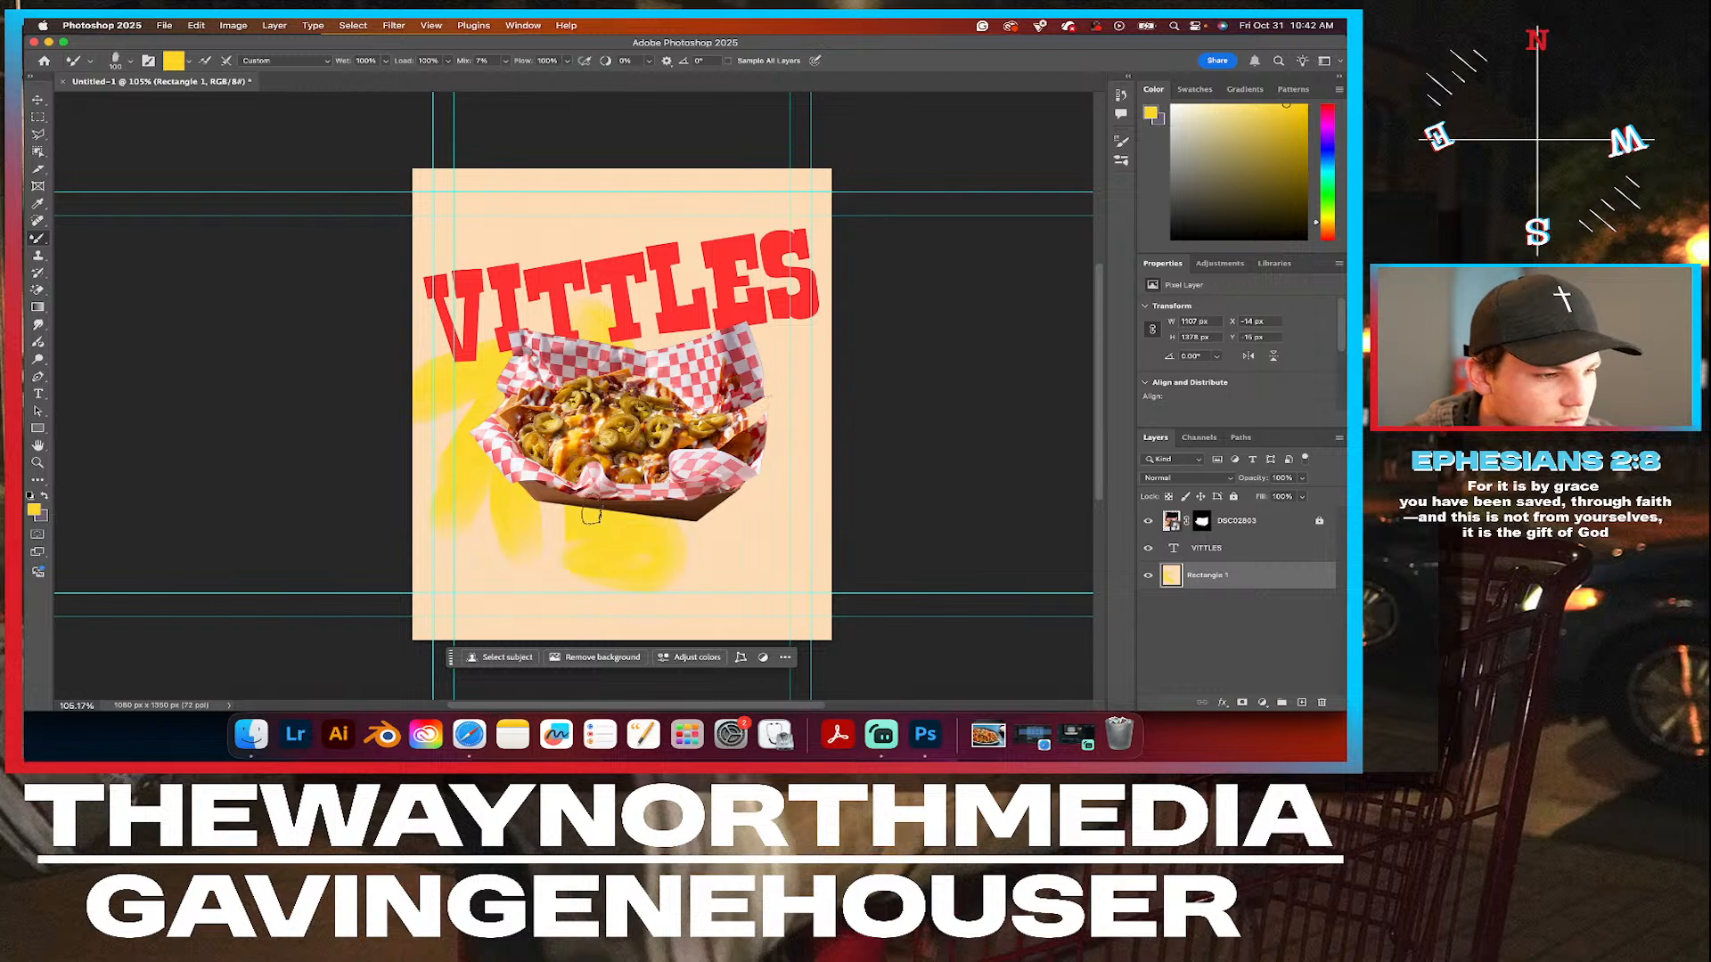
pyautogui.press('super+z')
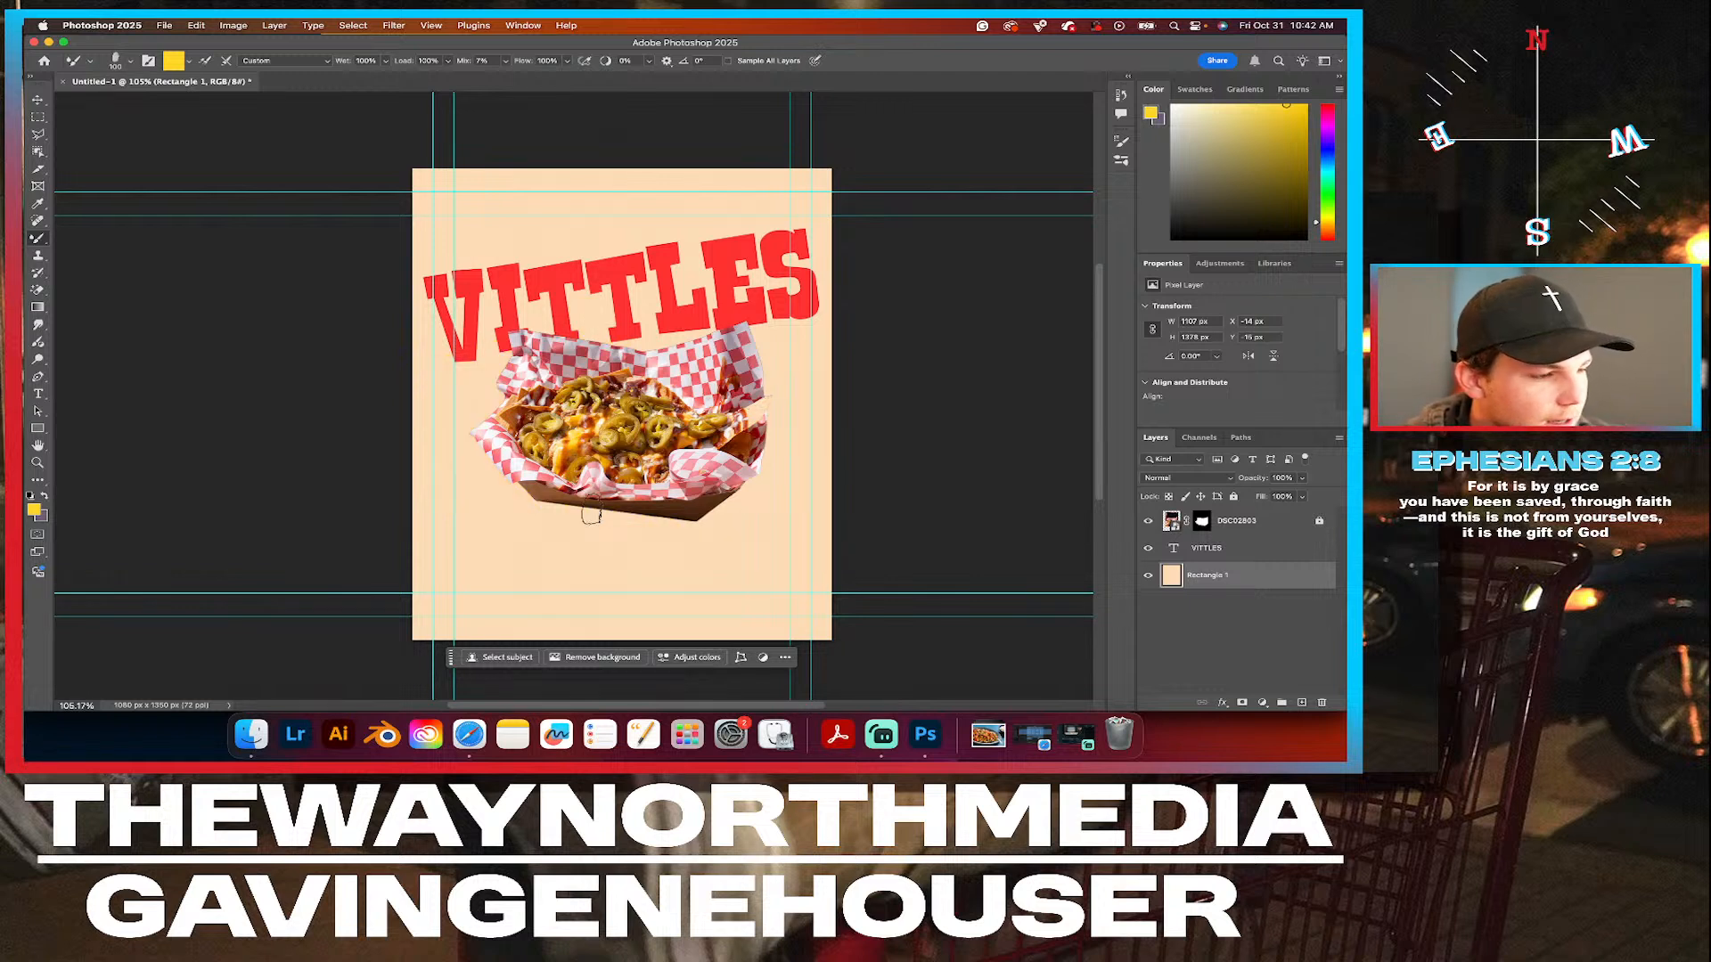
# Switch the mixer brush to the Hard Round preset from General Brushes.
pyautogui.click(123, 62)
pyautogui.scroll(10, 144, 214)
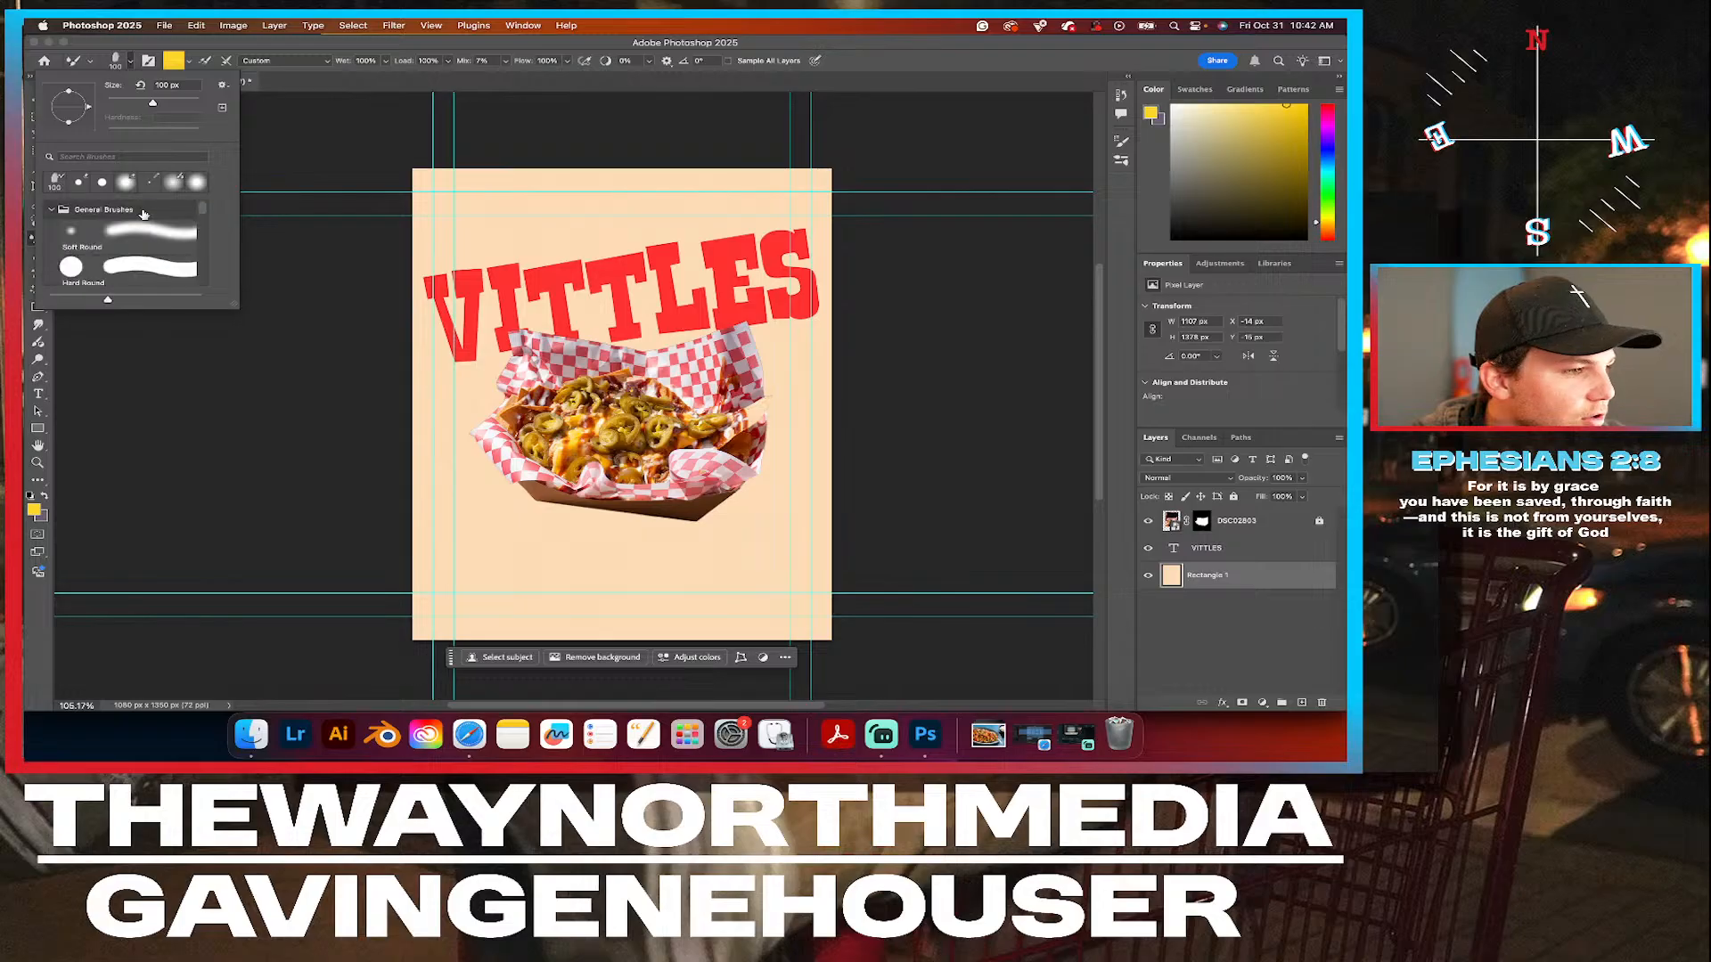
pyautogui.click(151, 264)
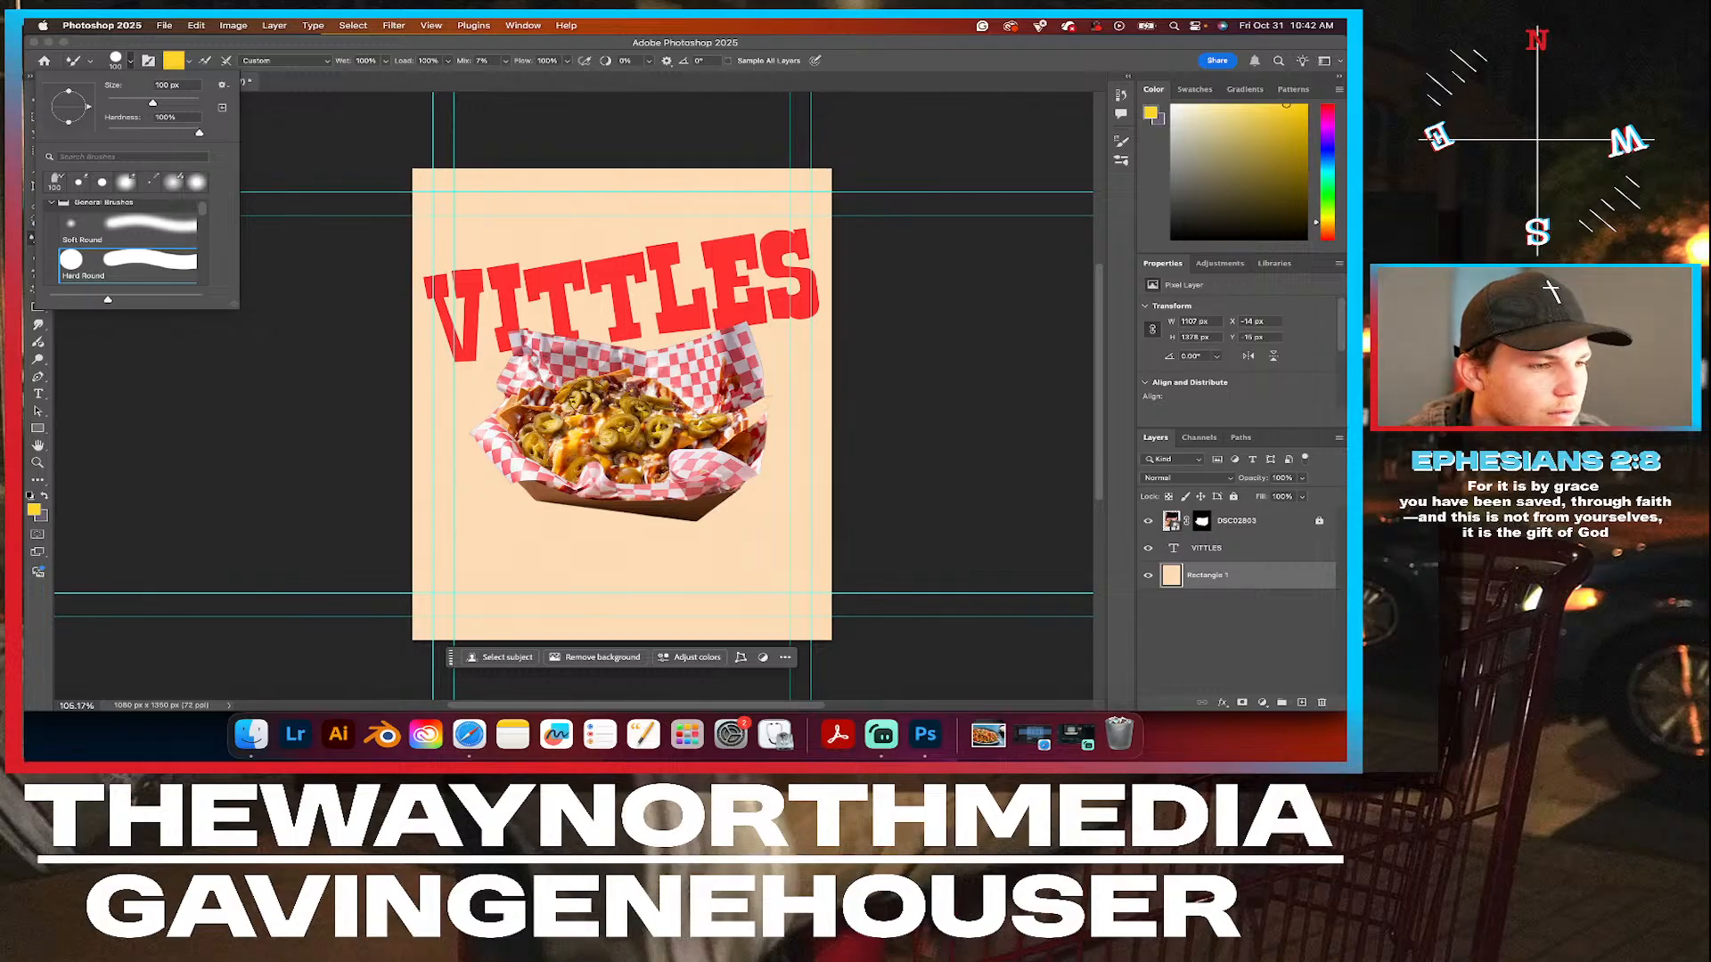
# Try yellow Hard Round strokes above, beside and below the nachos, checking the mixer brush colour, and undo them all.
pyautogui.moveTo(615, 402)
pyautogui.mouseDown()
pyautogui.moveTo(599, 288)
pyautogui.moveTo(564, 265)
pyautogui.moveTo(588, 316)
pyautogui.moveTo(577, 382)
pyautogui.mouseUp()
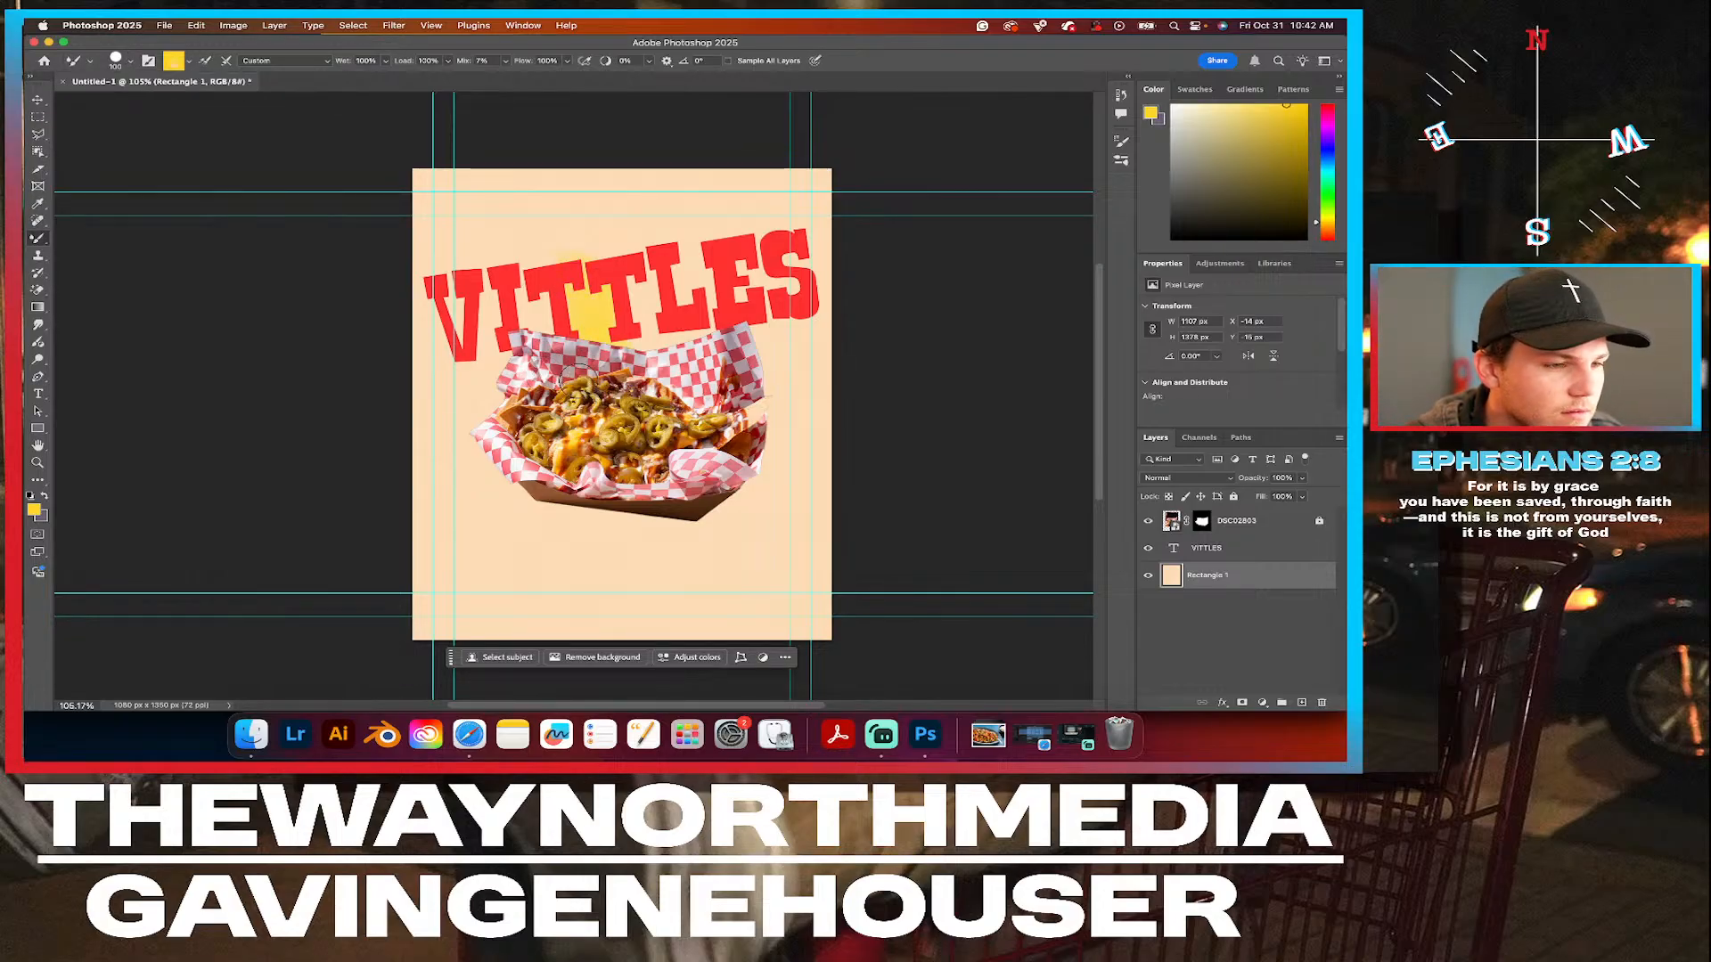
pyautogui.moveTo(768, 431); pyautogui.dragTo(805, 500)
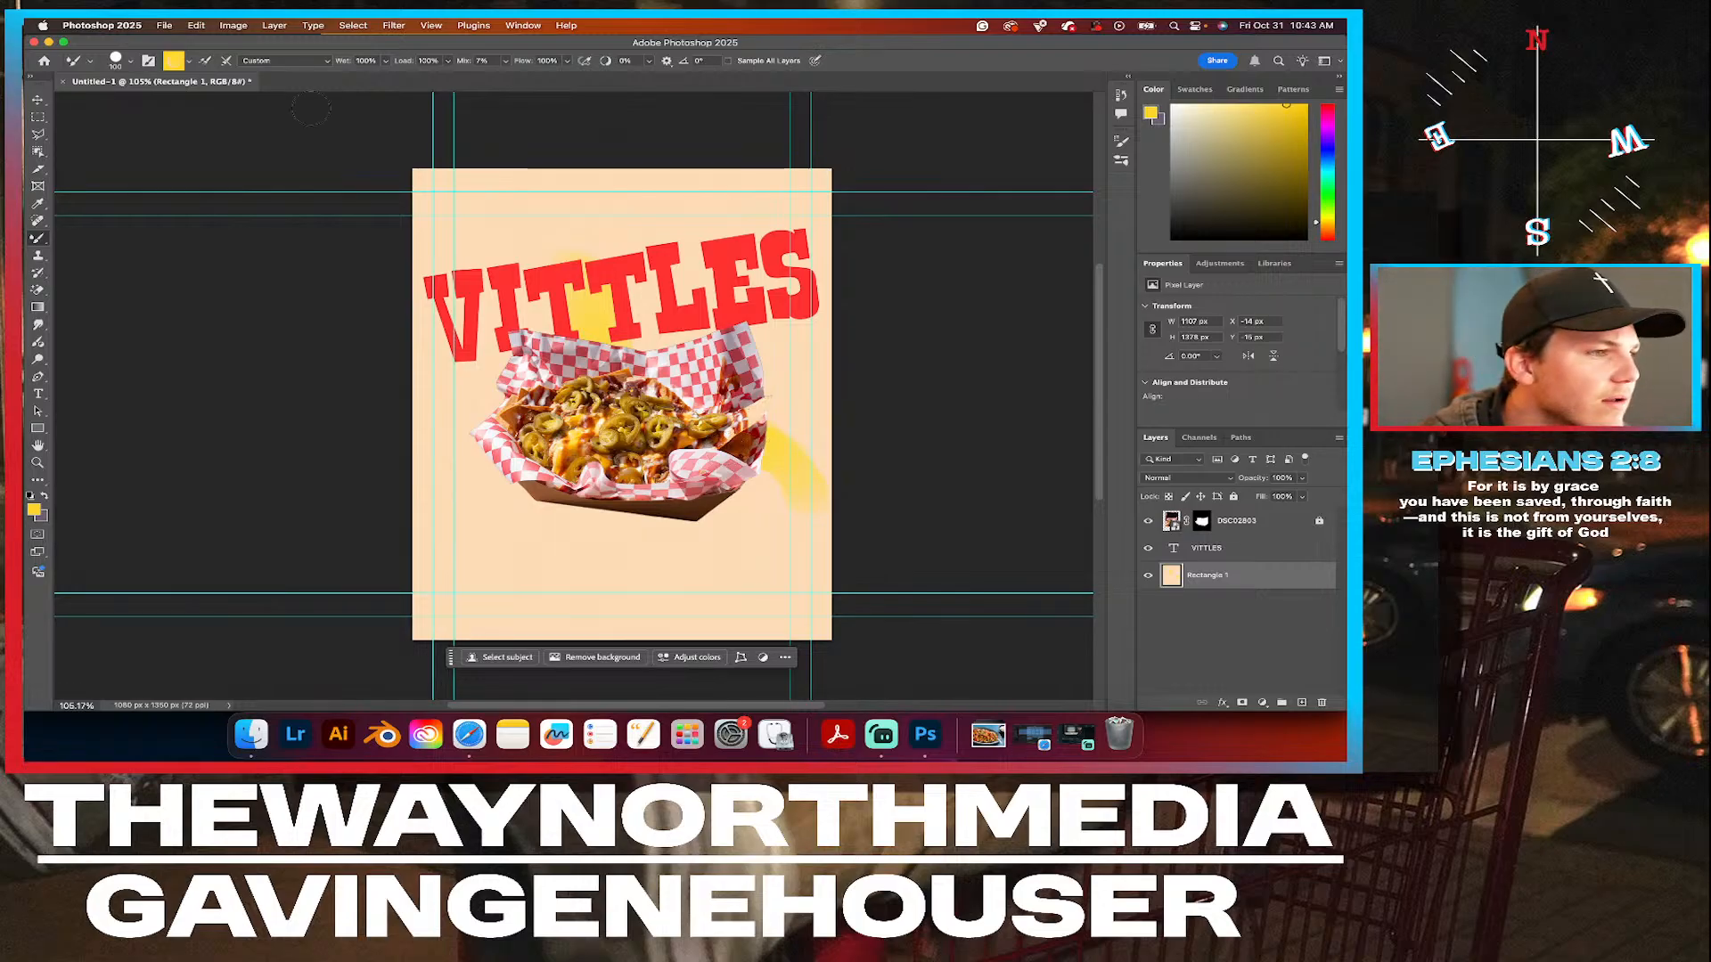
pyautogui.click(186, 62)
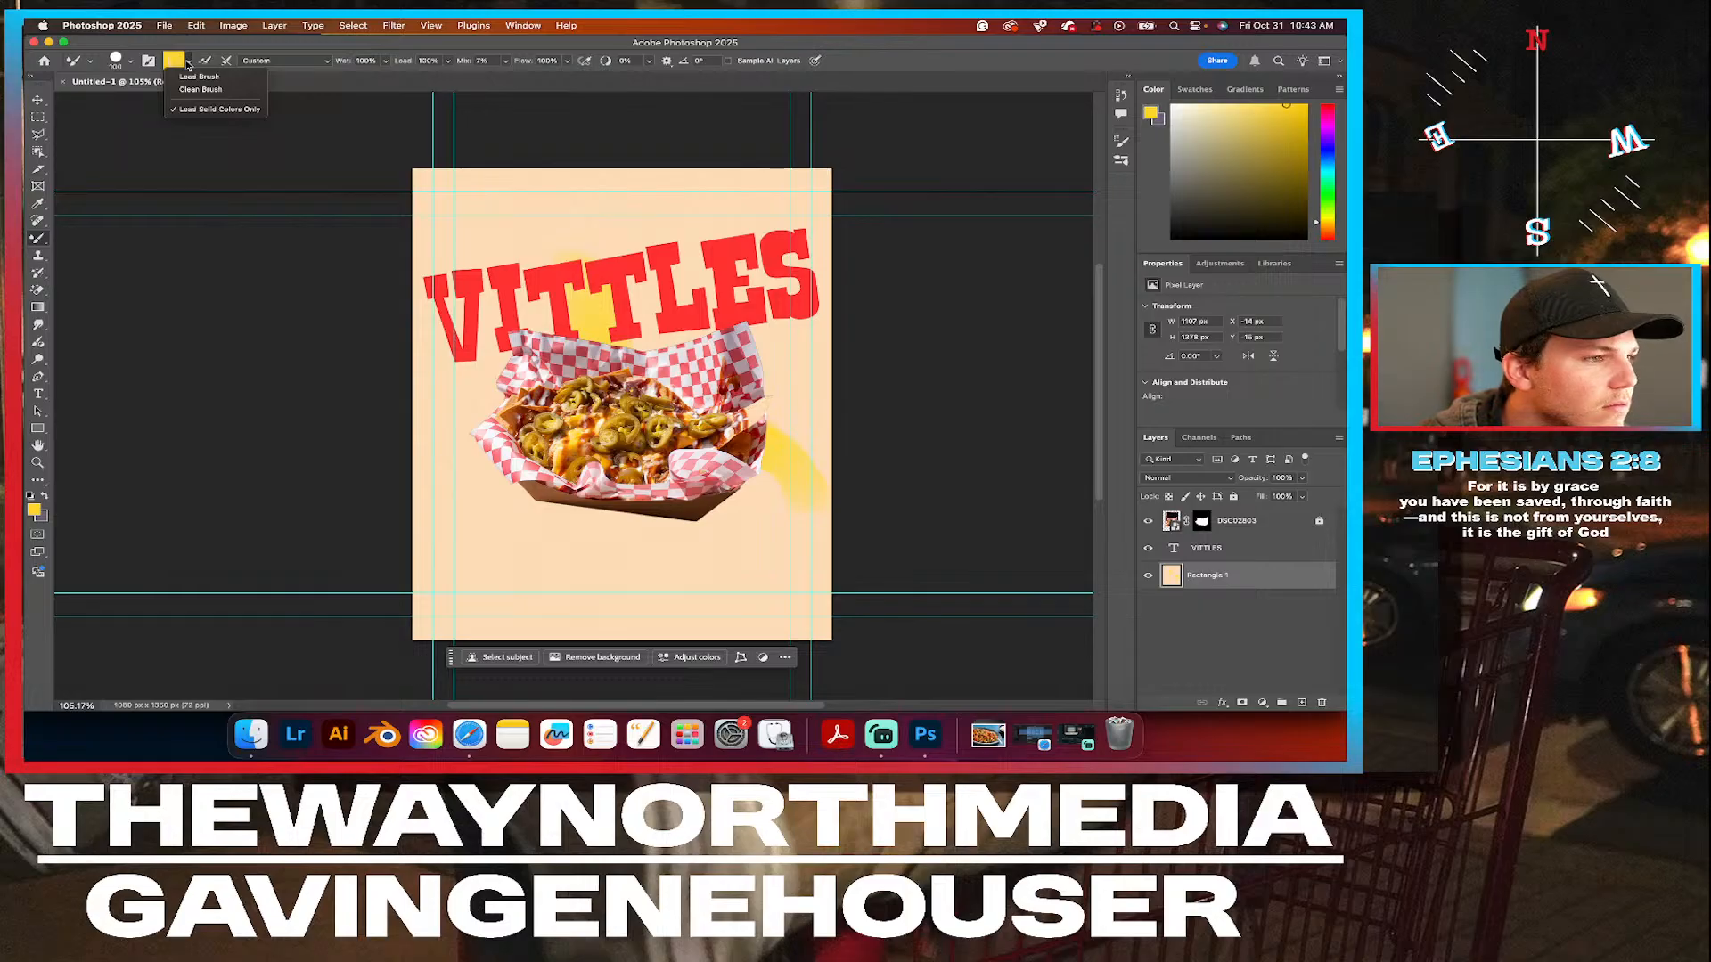
pyautogui.click(187, 65)
pyautogui.click(174, 61)
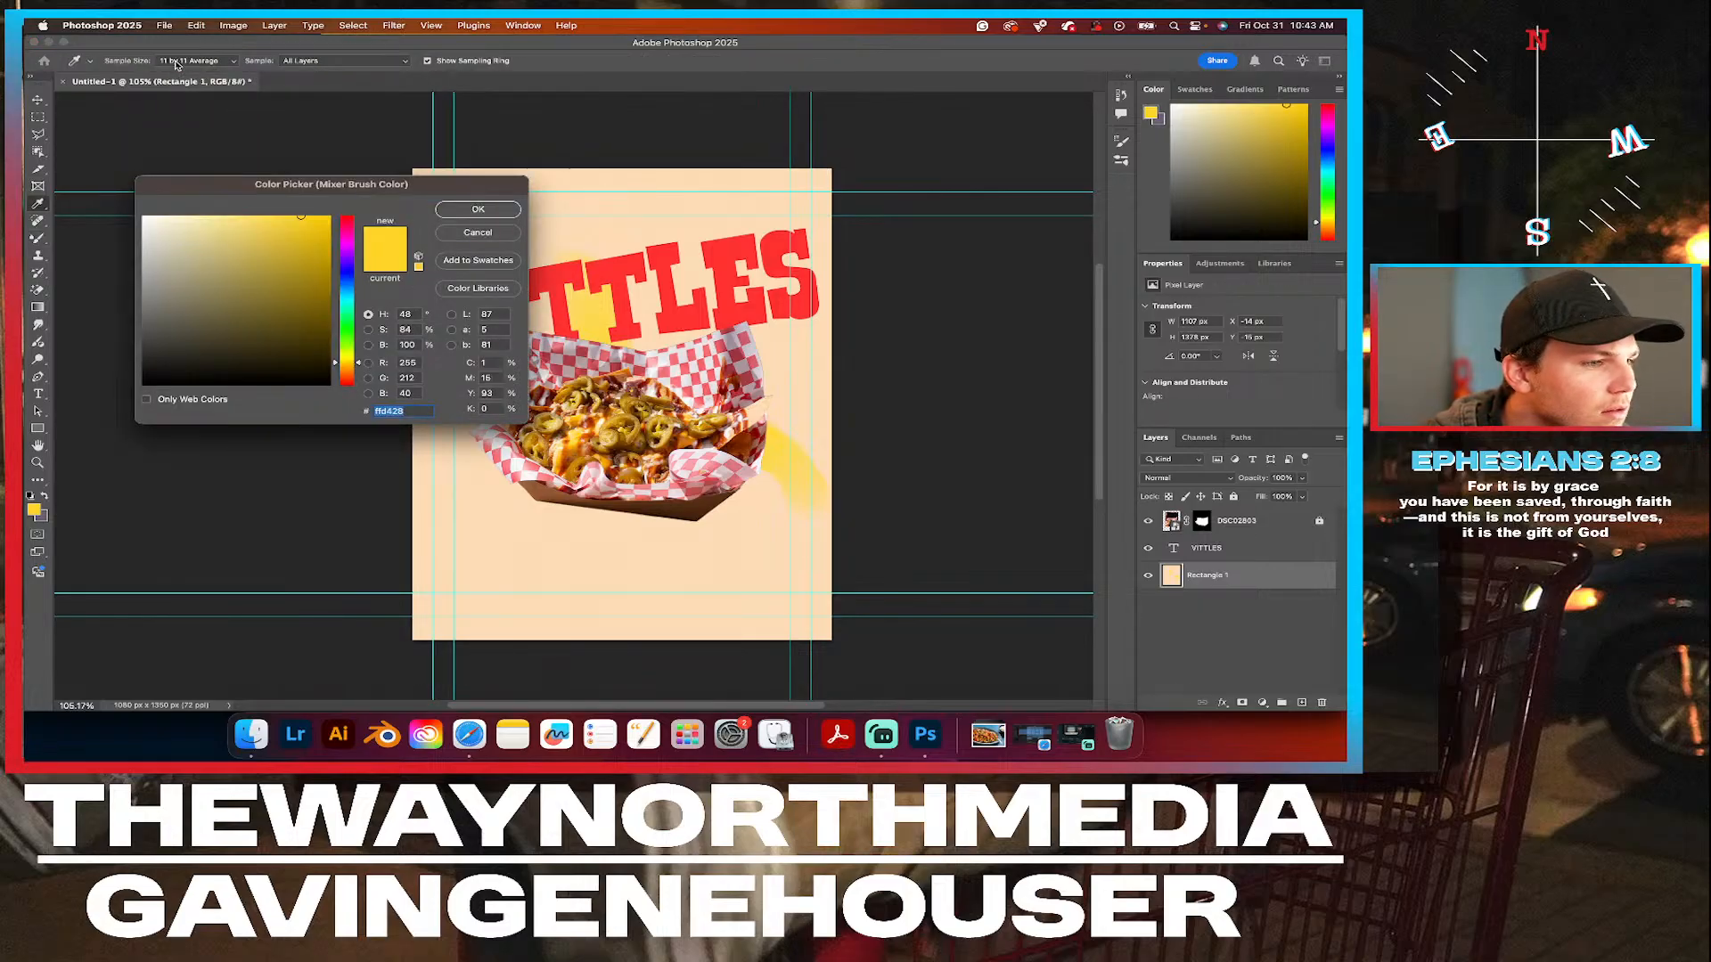
pyautogui.click(485, 210)
pyautogui.moveTo(655, 478)
pyautogui.mouseDown()
pyautogui.moveTo(669, 596)
pyautogui.moveTo(657, 505)
pyautogui.moveTo(649, 618)
pyautogui.moveTo(647, 492)
pyautogui.mouseUp()
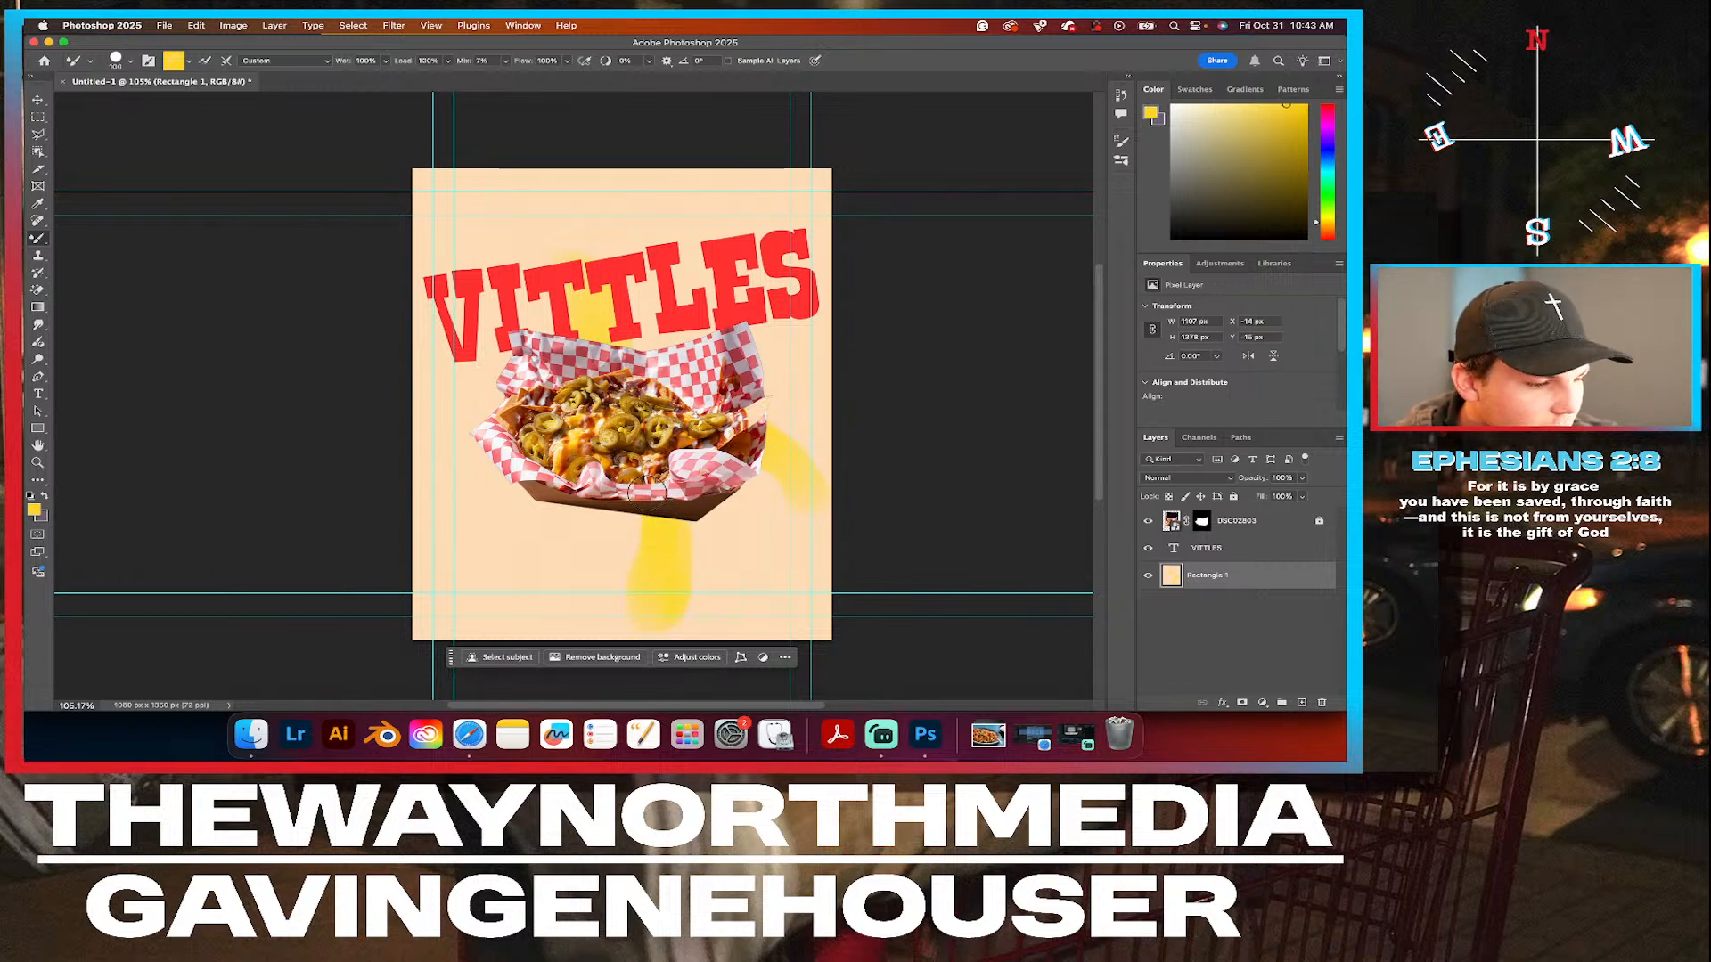
pyautogui.press('super+z')
pyautogui.press('super+z')
pyautogui.press('super+z')
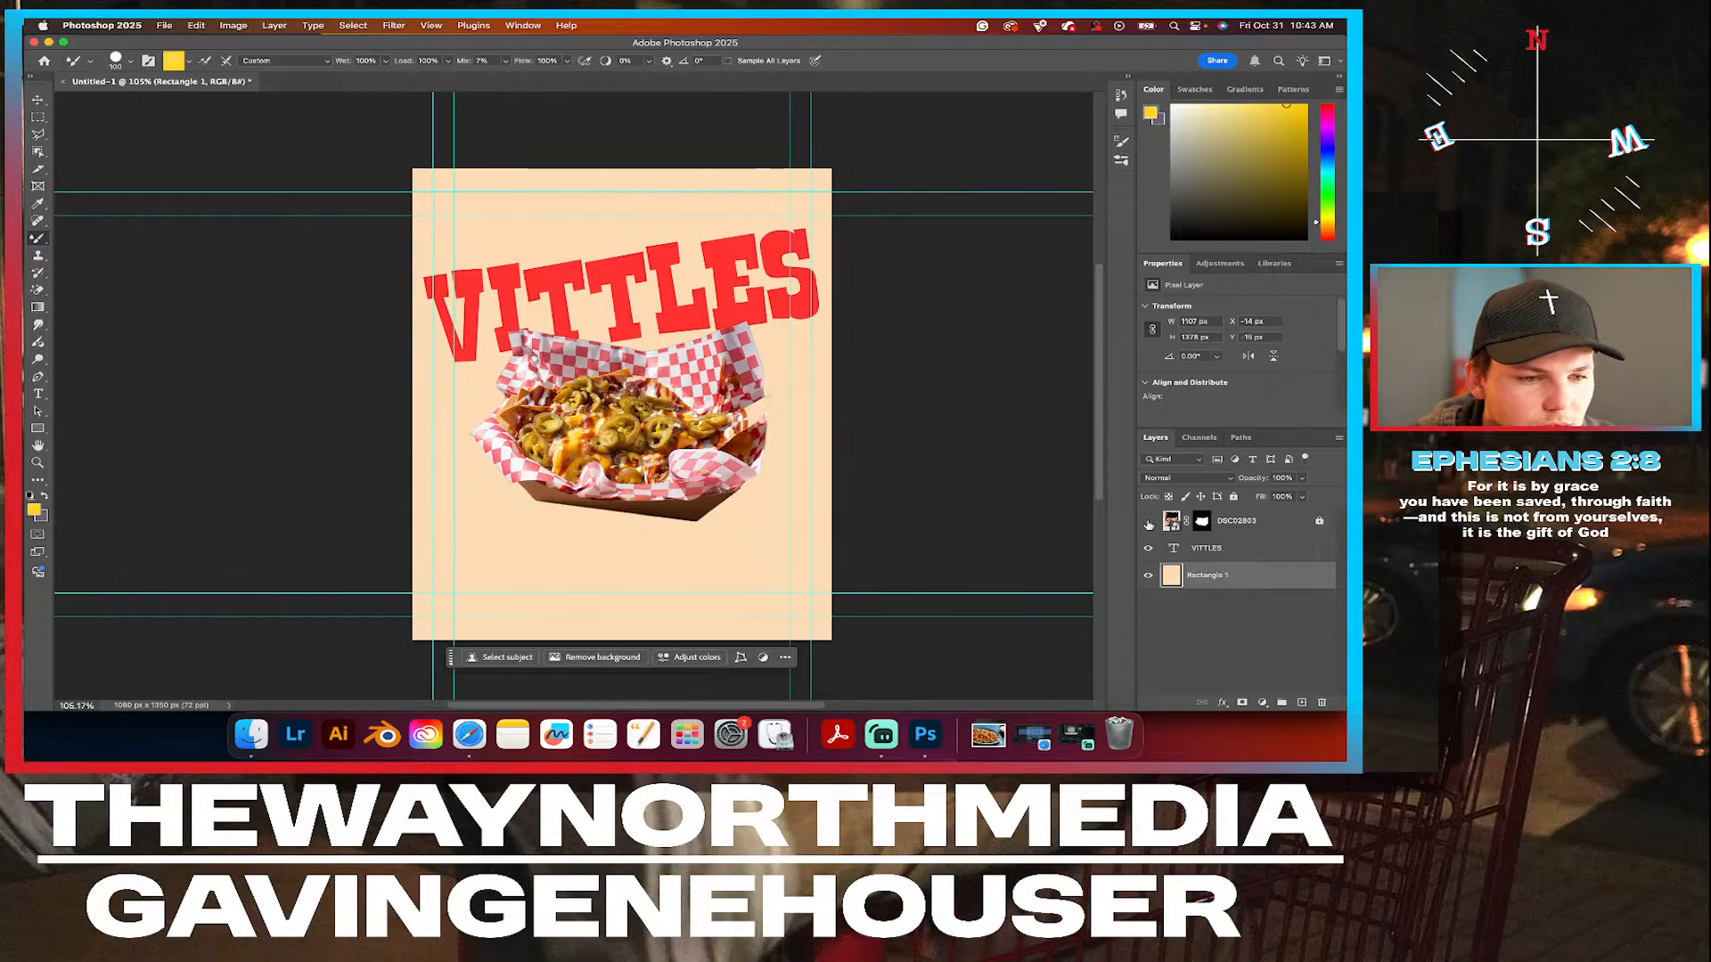
# Hide the nachos cutout layer and set the Hard Round brush size to 20 px.
pyautogui.click(1148, 523)
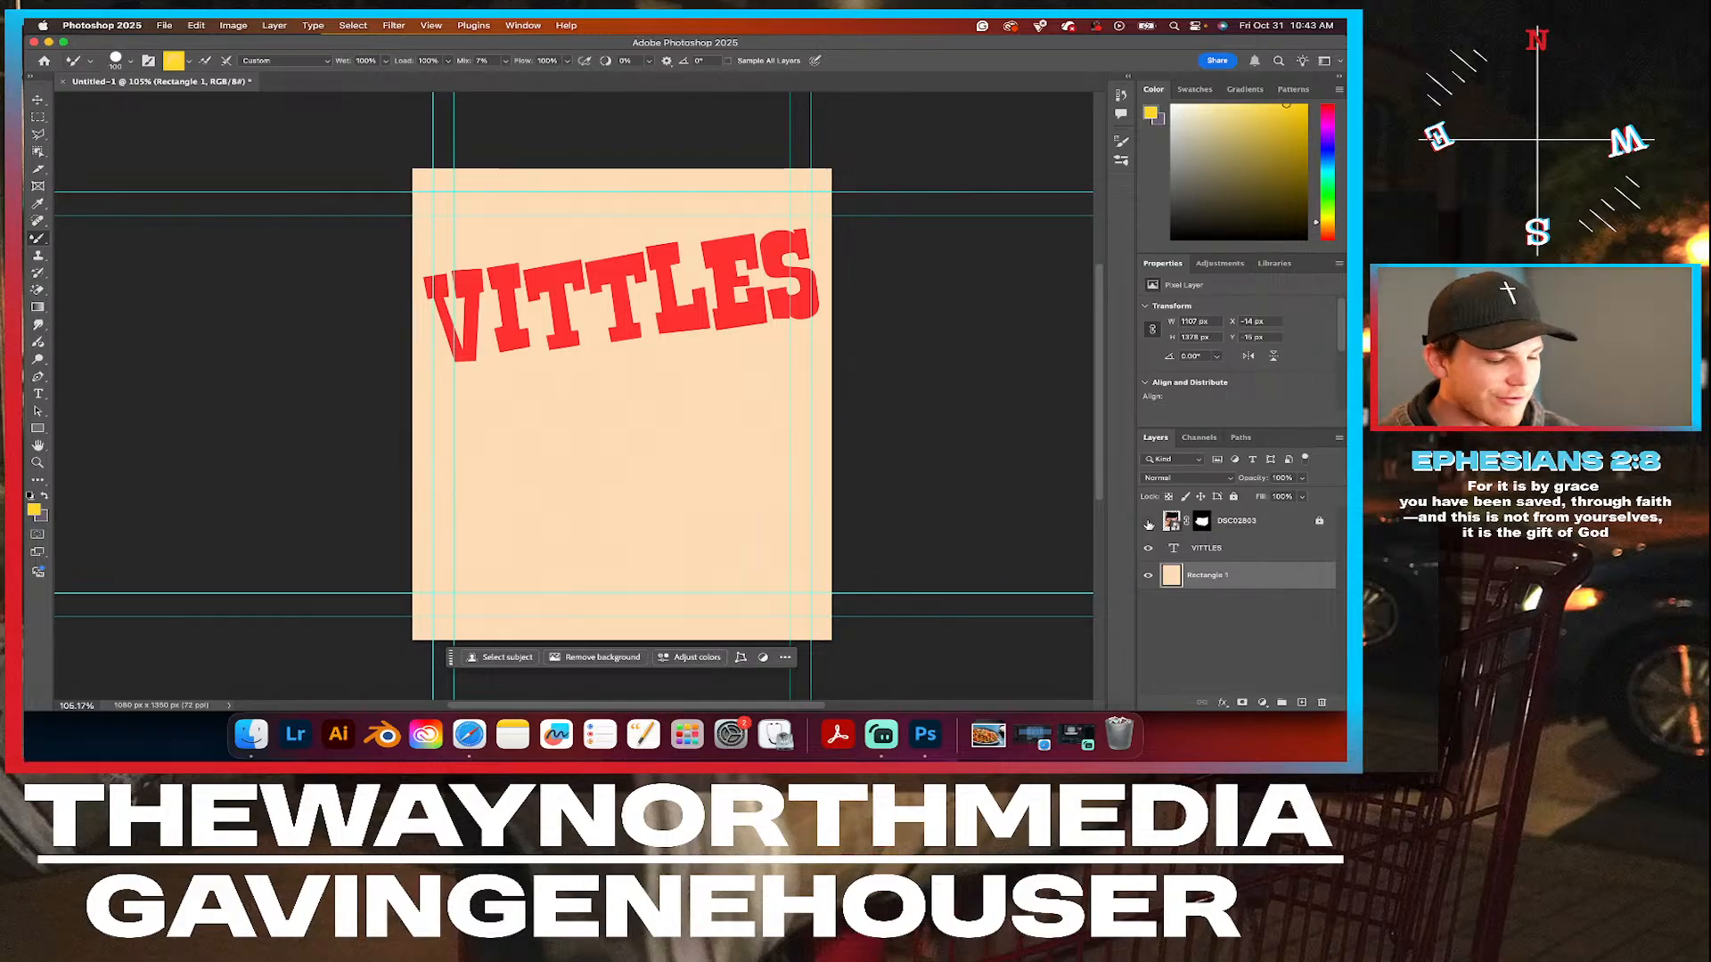
pyautogui.click(1148, 524)
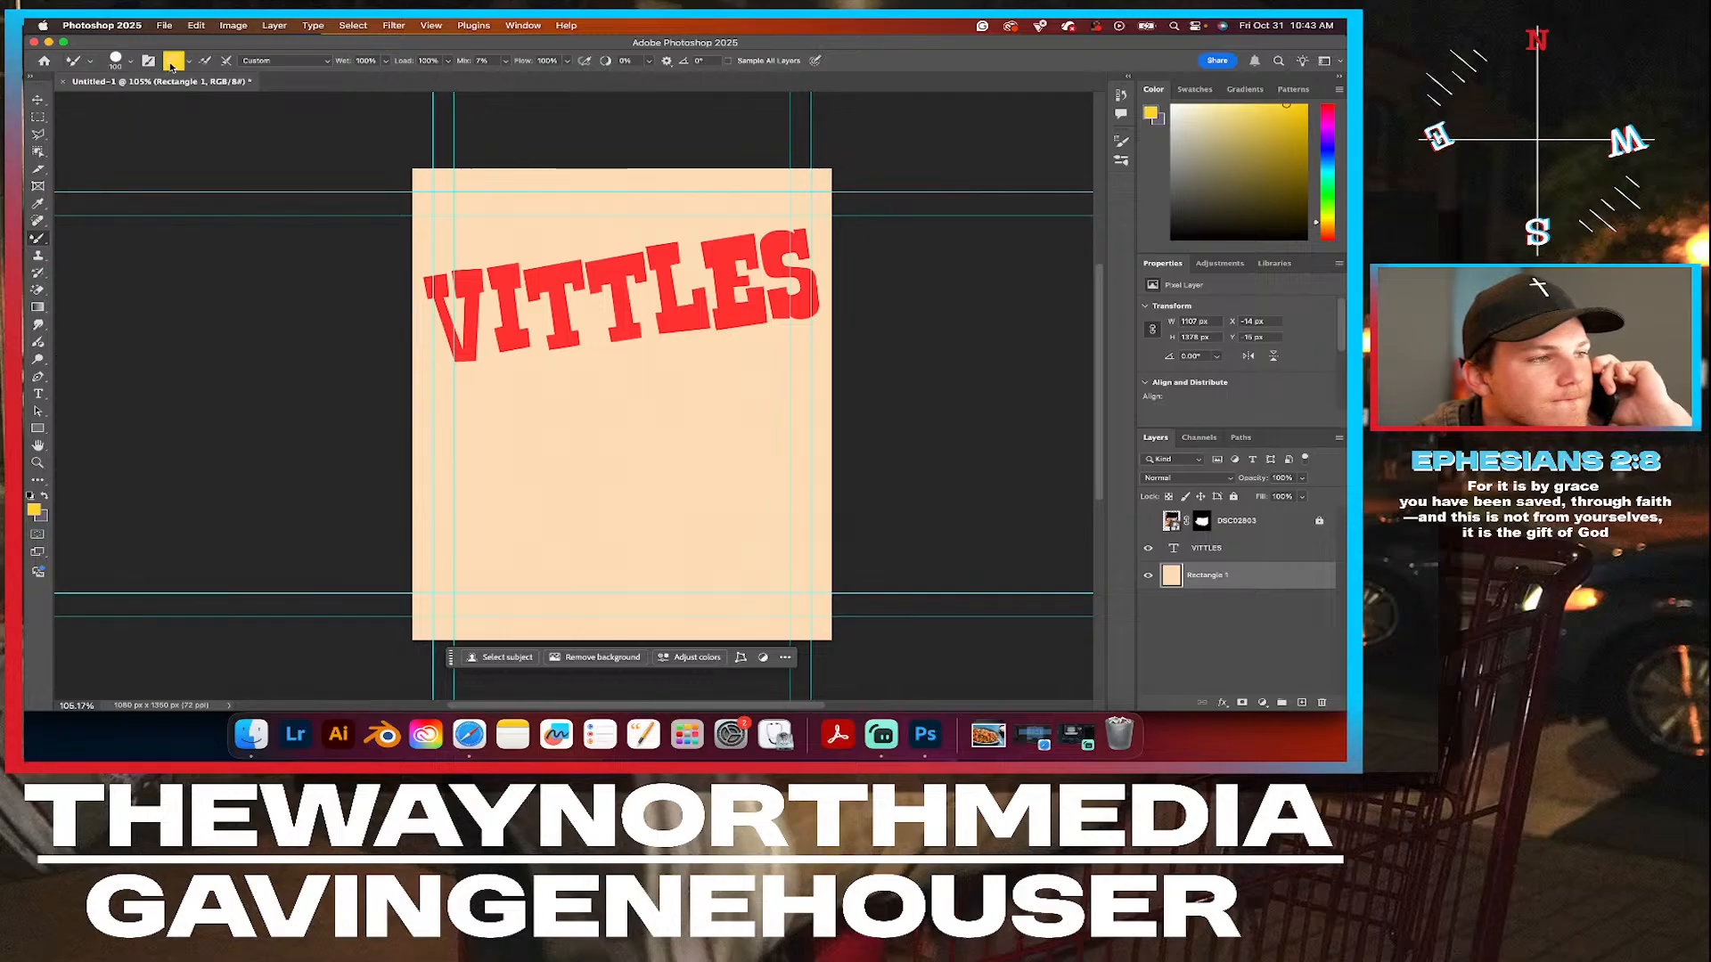
pyautogui.click(121, 62)
pyautogui.moveTo(149, 105); pyautogui.dragTo(123, 105)
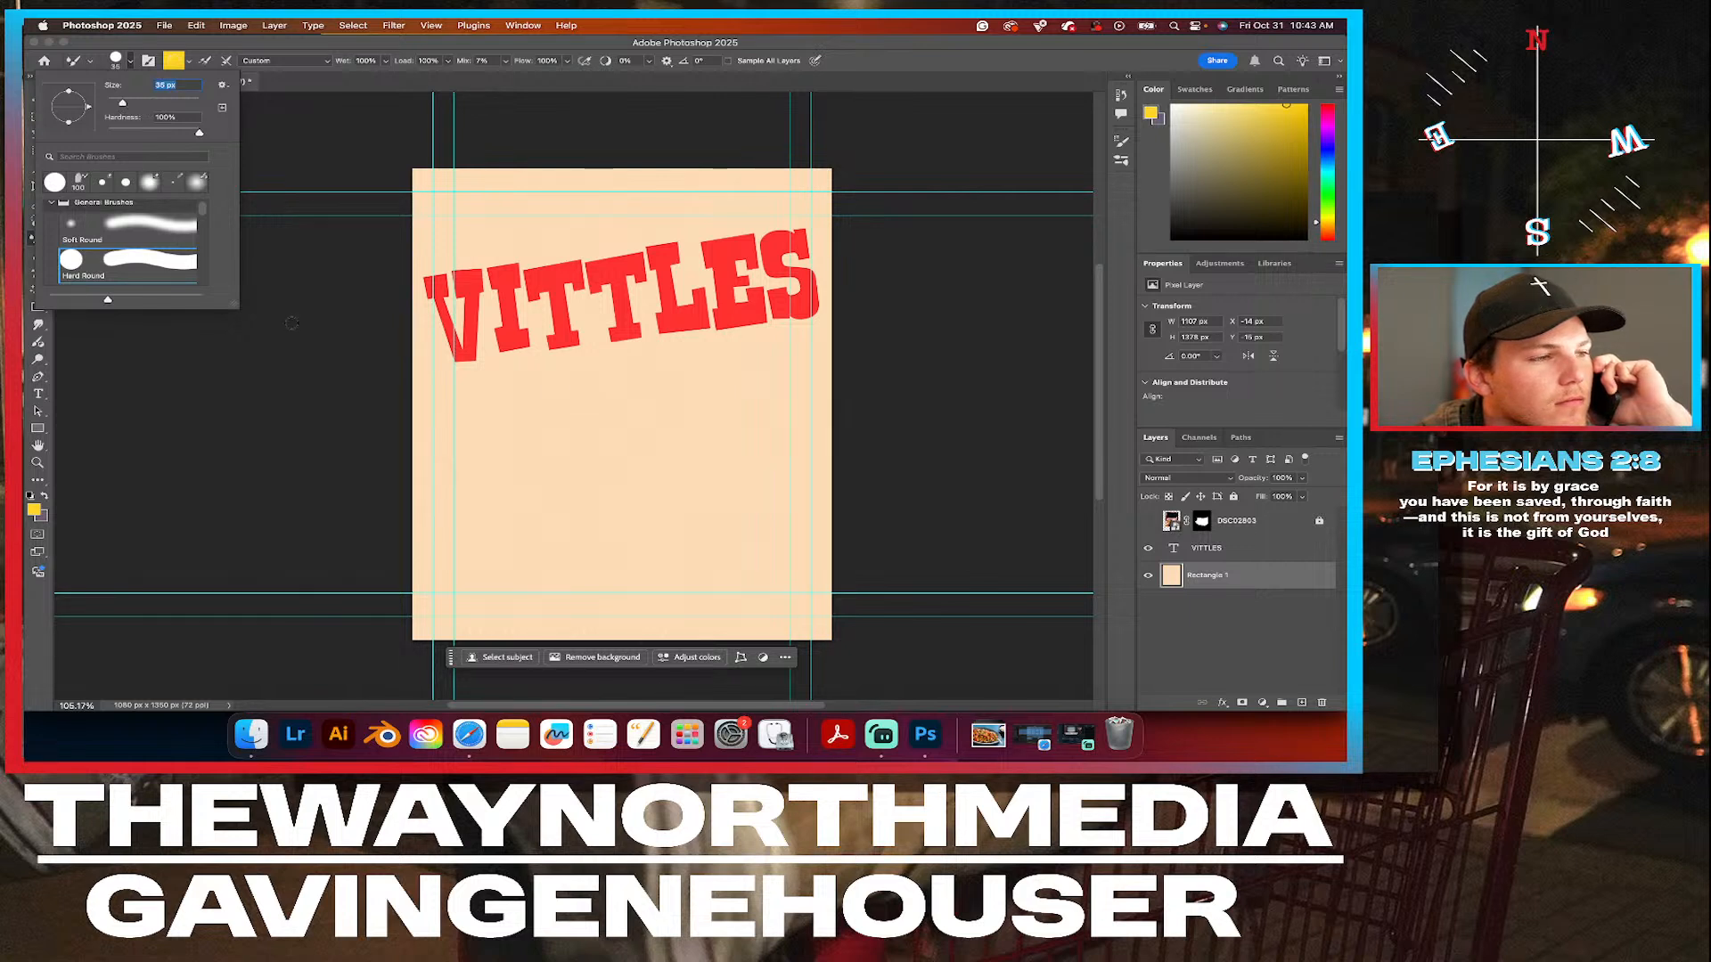
pyautogui.moveTo(123, 104); pyautogui.dragTo(115, 104)
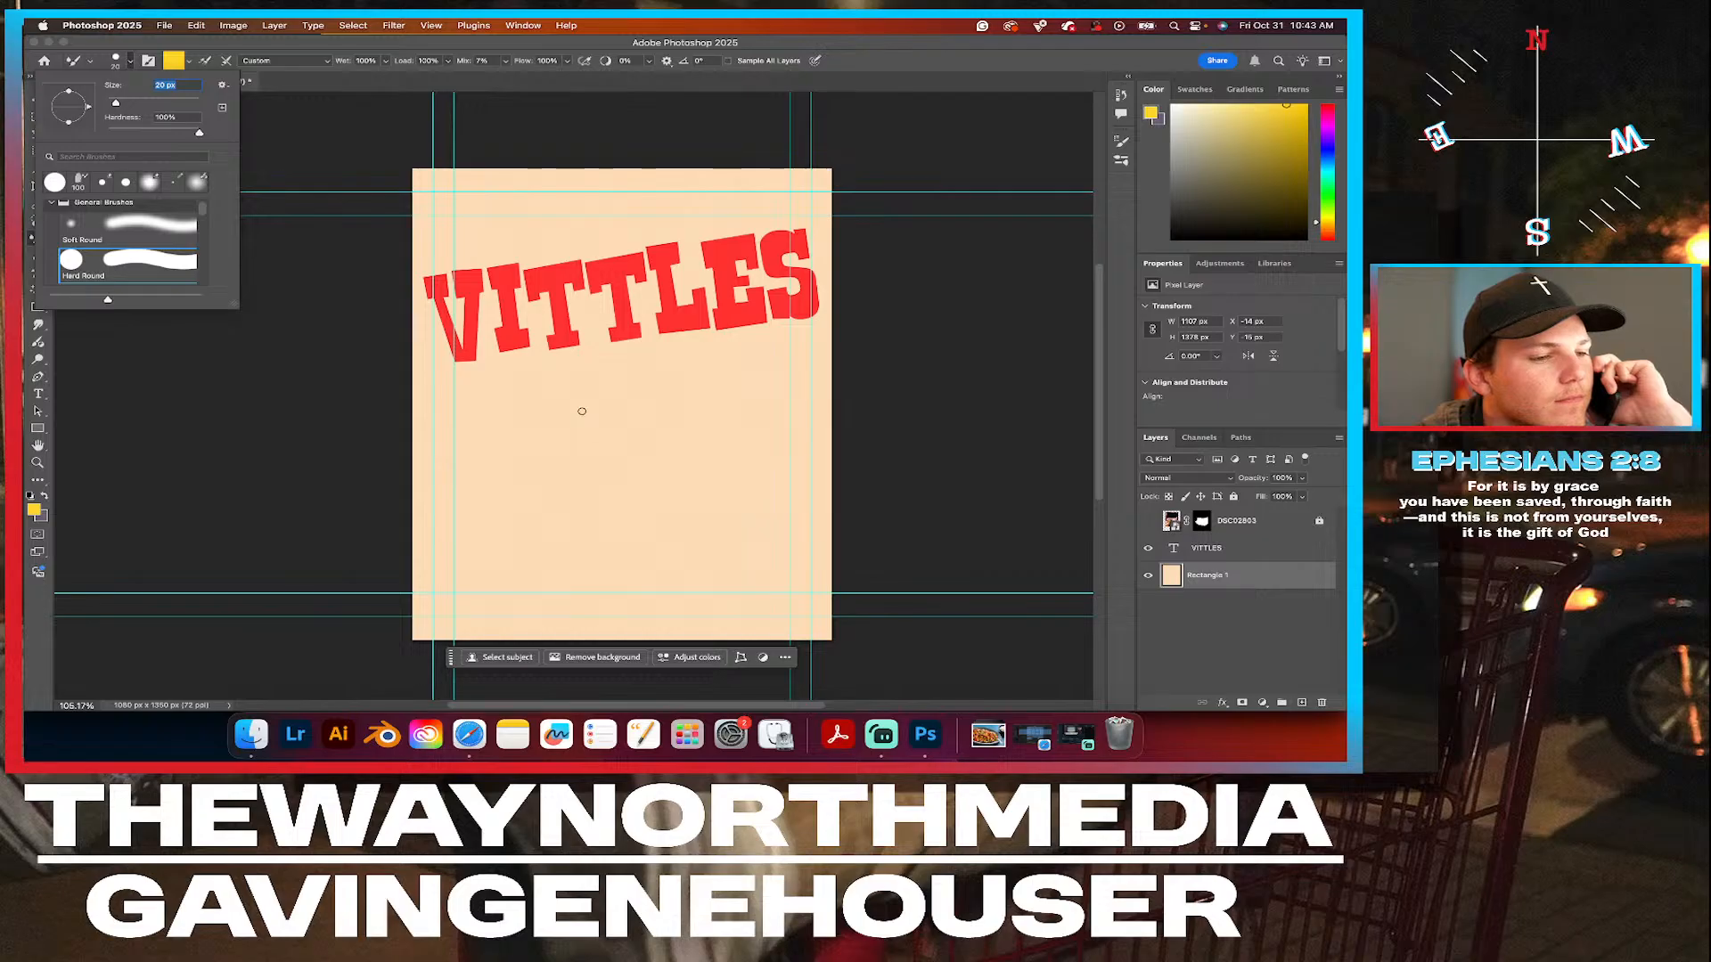
pyautogui.click(189, 62)
pyautogui.click(550, 405)
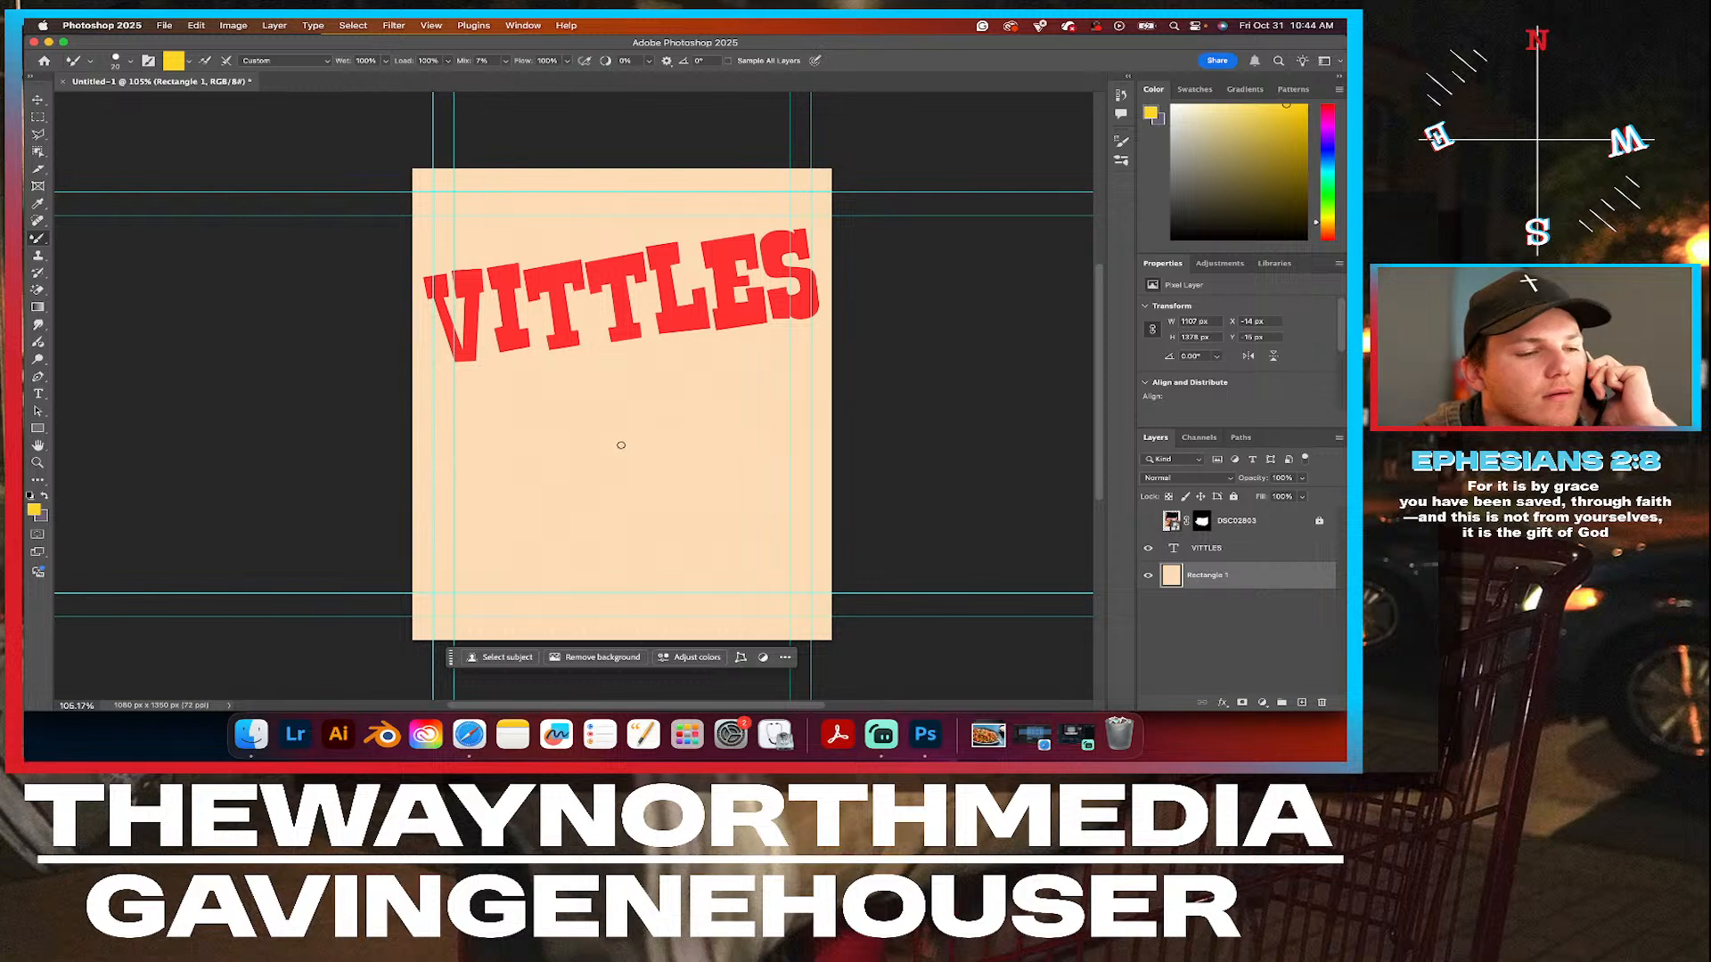
# Try outlining yellow flower-like petals freehand on the background below the headline, and undo the strokes.
pyautogui.moveTo(613, 395)
pyautogui.mouseDown()
pyautogui.moveTo(545, 372)
pyautogui.moveTo(605, 409)
pyautogui.moveTo(621, 449)
pyautogui.moveTo(588, 418)
pyautogui.moveTo(509, 477)
pyautogui.moveTo(548, 451)
pyautogui.moveTo(607, 456)
pyautogui.moveTo(562, 482)
pyautogui.mouseUp()
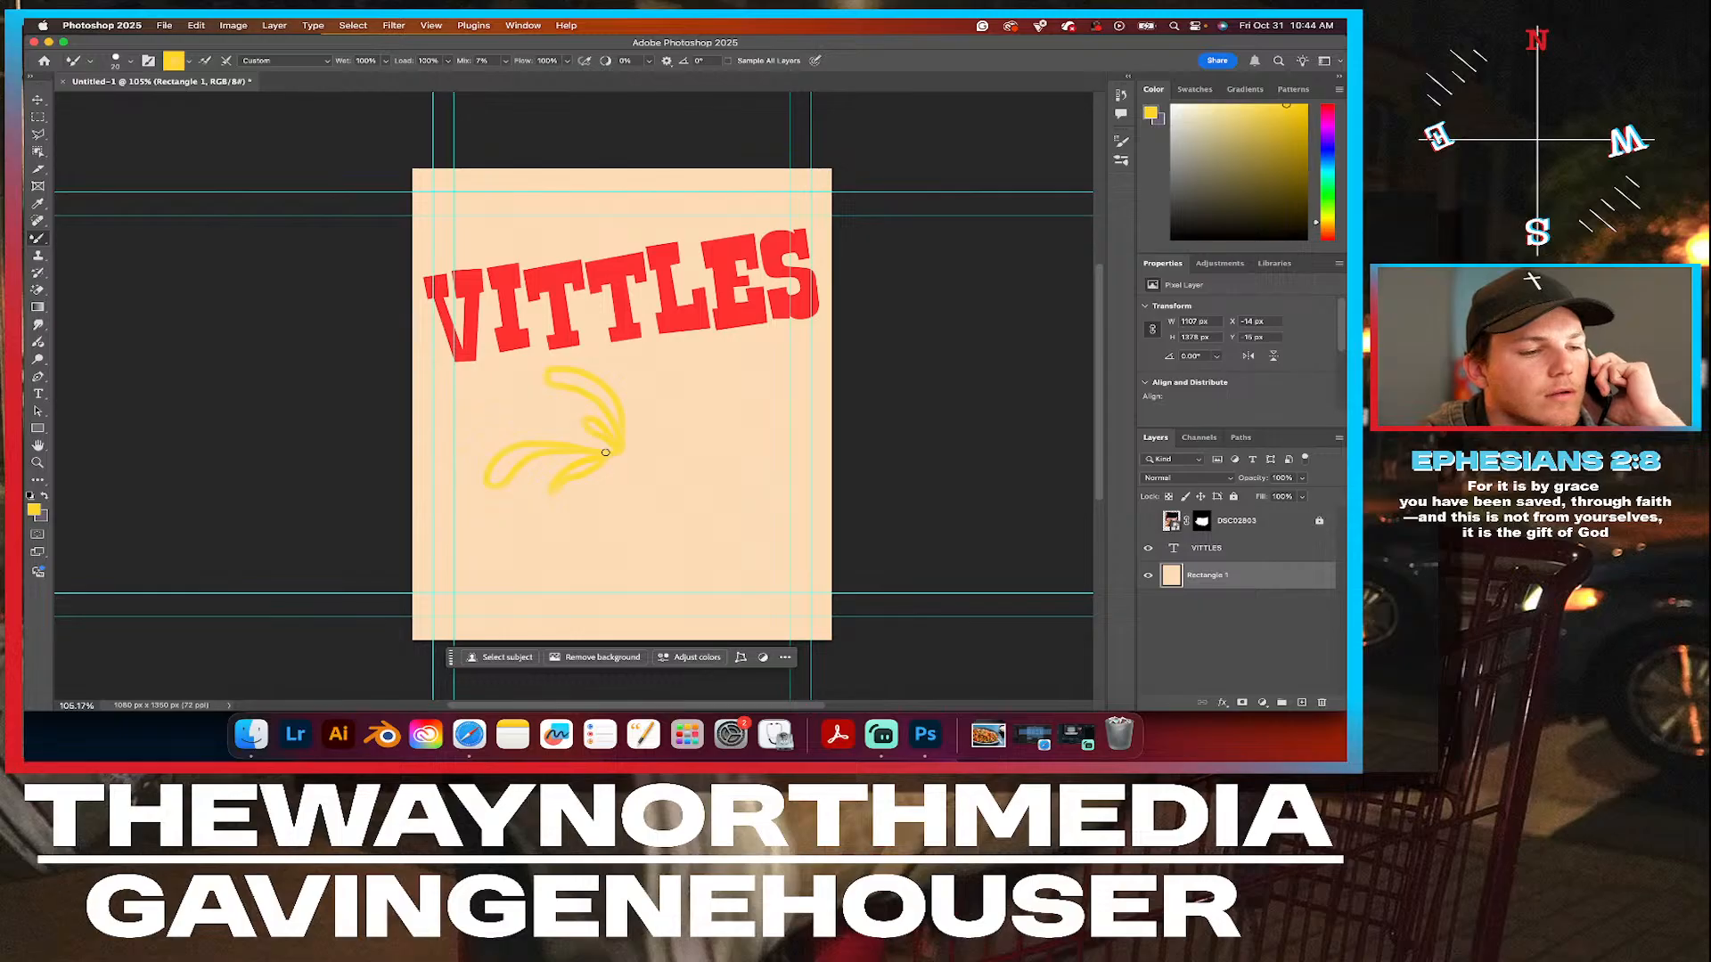
pyautogui.press('super+z')
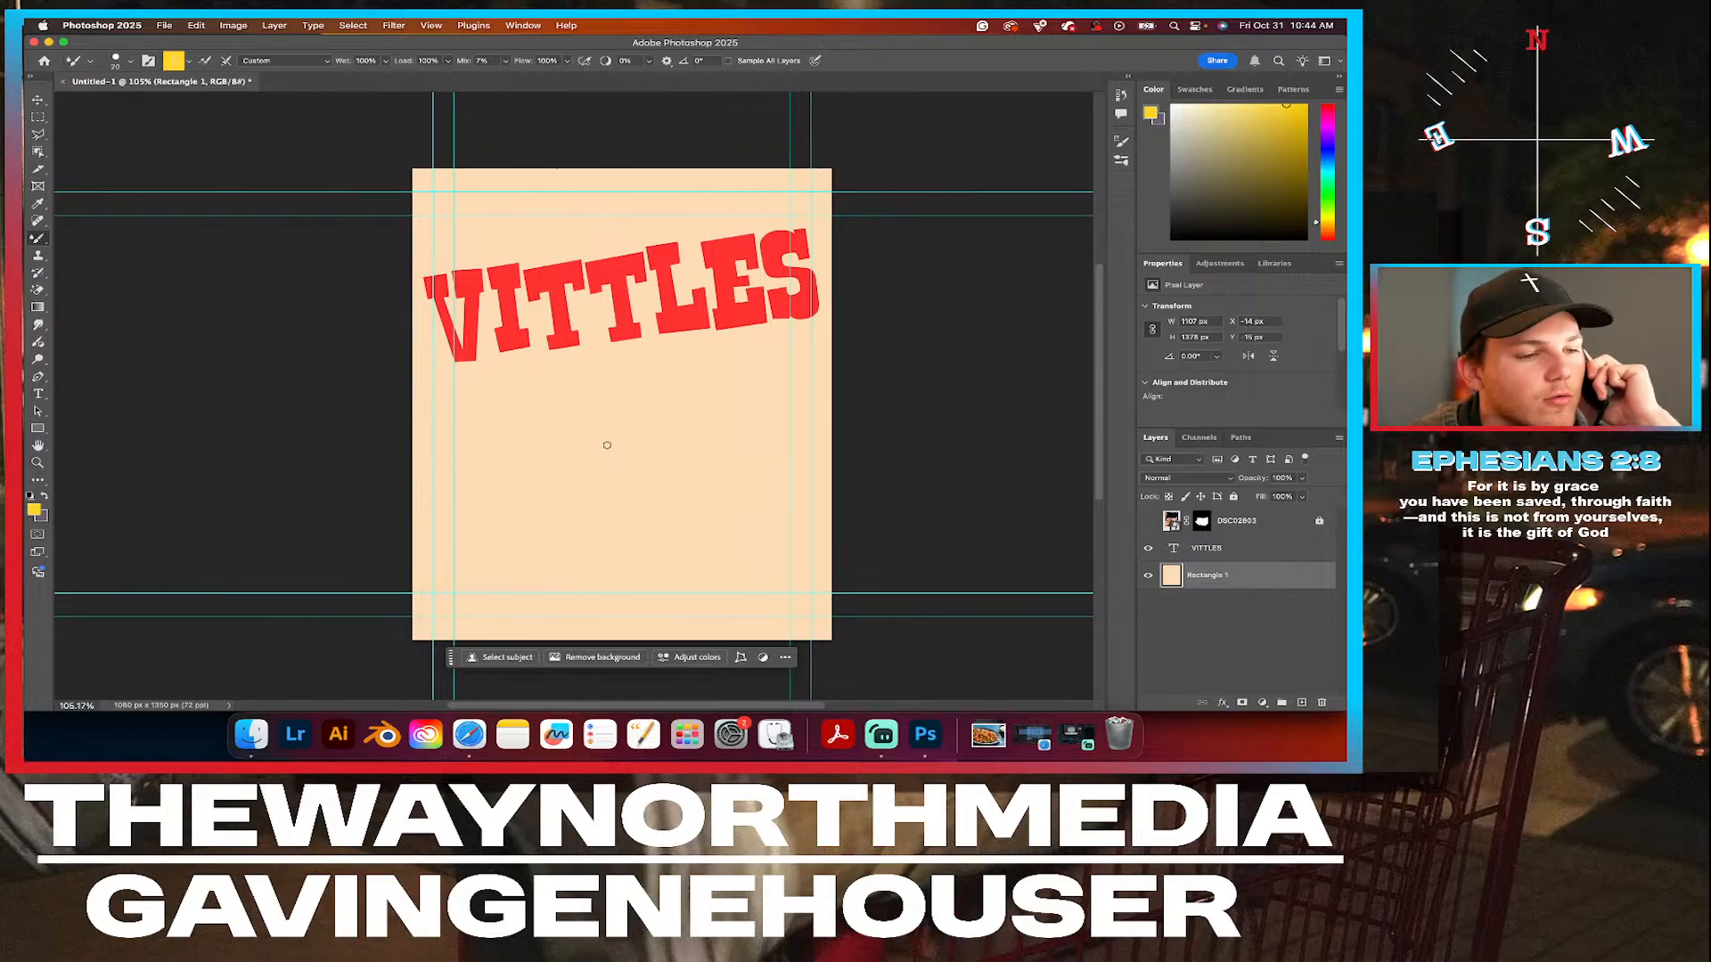
pyautogui.moveTo(608, 444)
pyautogui.mouseDown()
pyautogui.moveTo(597, 359)
pyautogui.moveTo(618, 341)
pyautogui.moveTo(630, 379)
pyautogui.moveTo(614, 447)
pyautogui.moveTo(666, 396)
pyautogui.moveTo(631, 448)
pyautogui.moveTo(668, 442)
pyautogui.moveTo(639, 454)
pyautogui.moveTo(666, 498)
pyautogui.moveTo(638, 456)
pyautogui.moveTo(613, 545)
pyautogui.moveTo(589, 549)
pyautogui.moveTo(623, 469)
pyautogui.mouseUp()
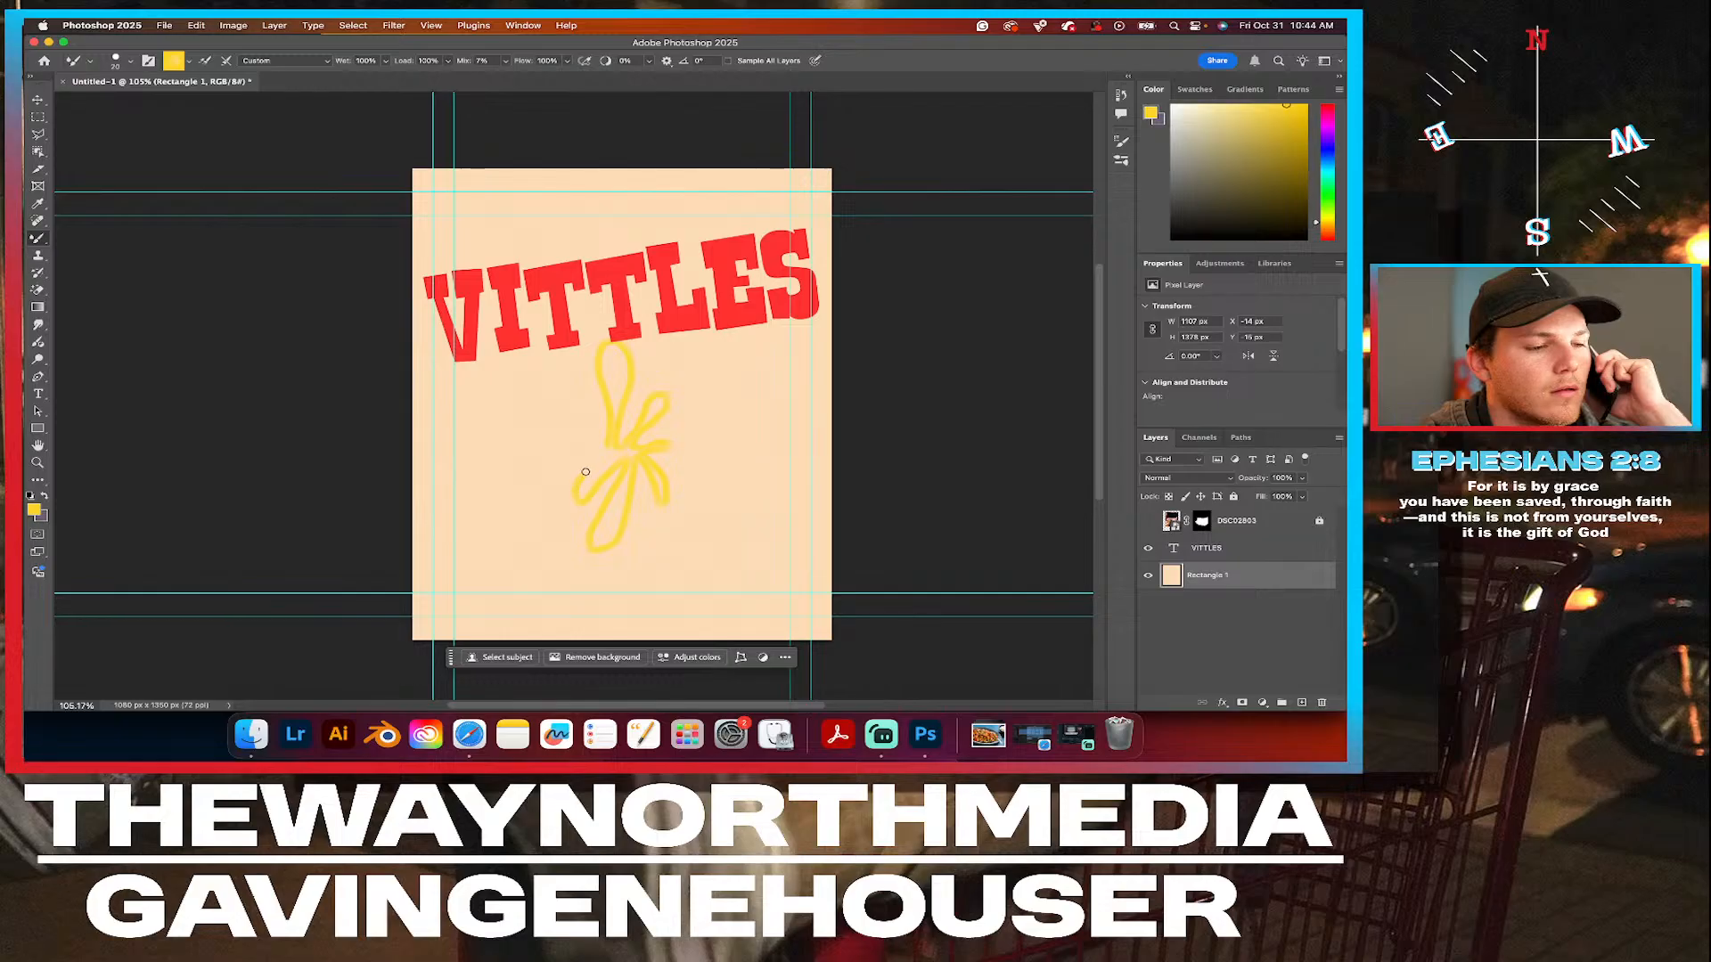
pyautogui.moveTo(556, 444); pyautogui.dragTo(520, 416)
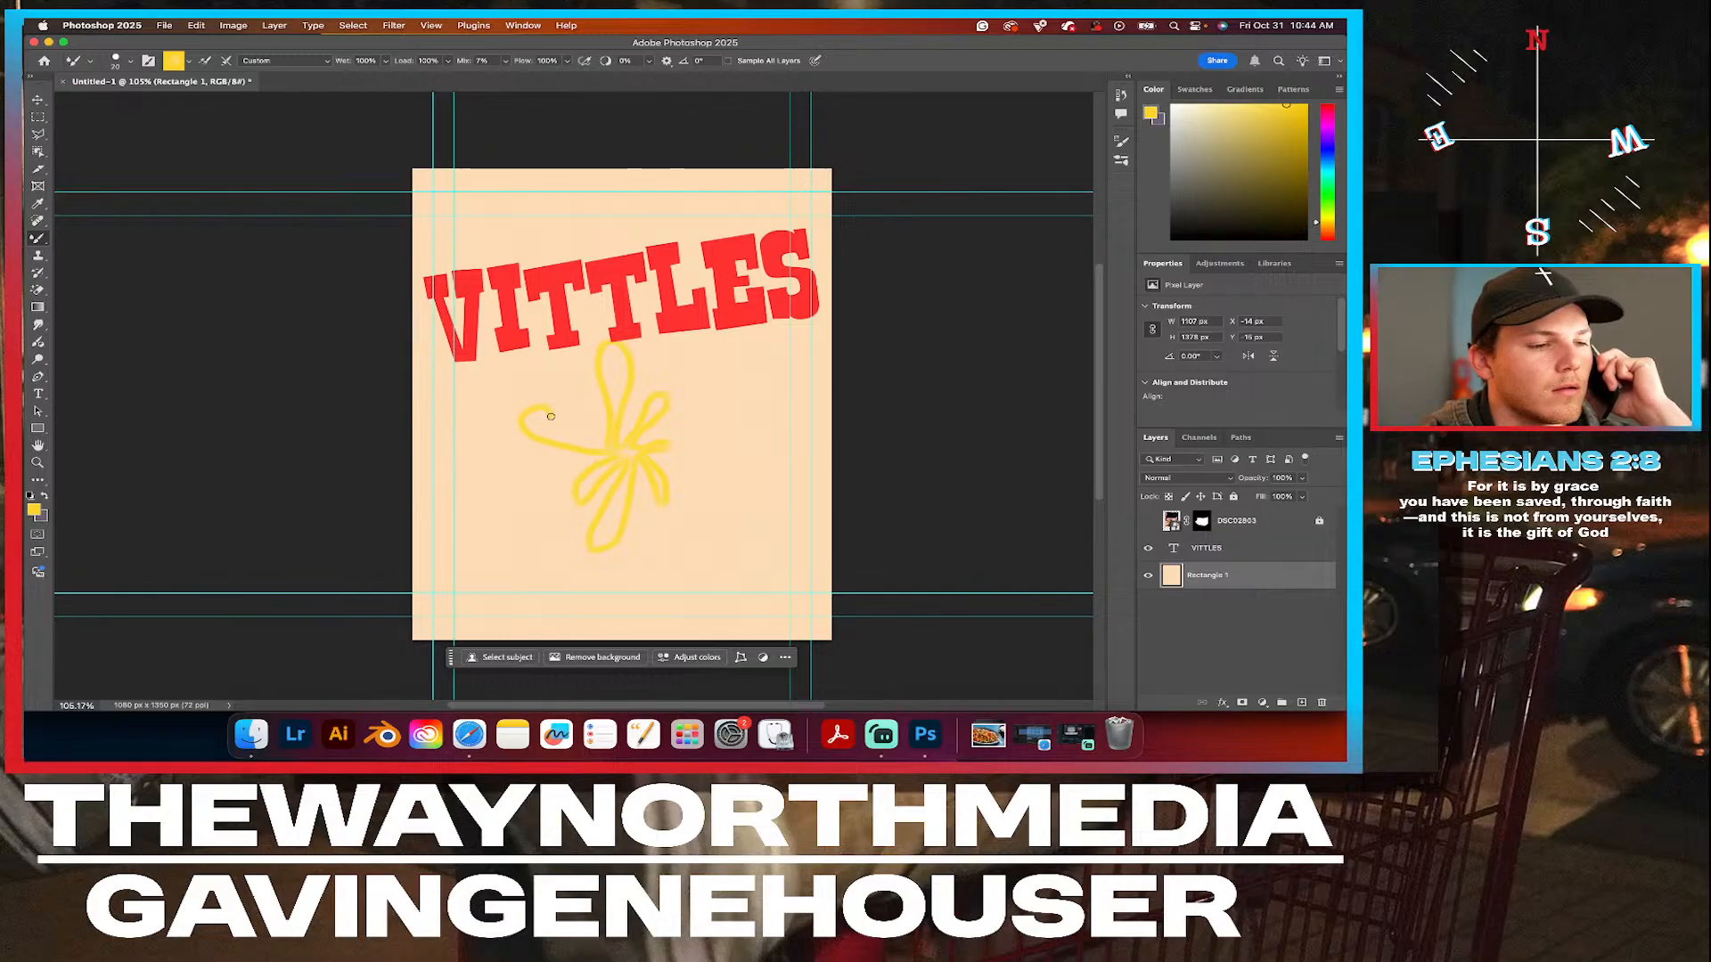
pyautogui.moveTo(602, 445); pyautogui.dragTo(571, 402)
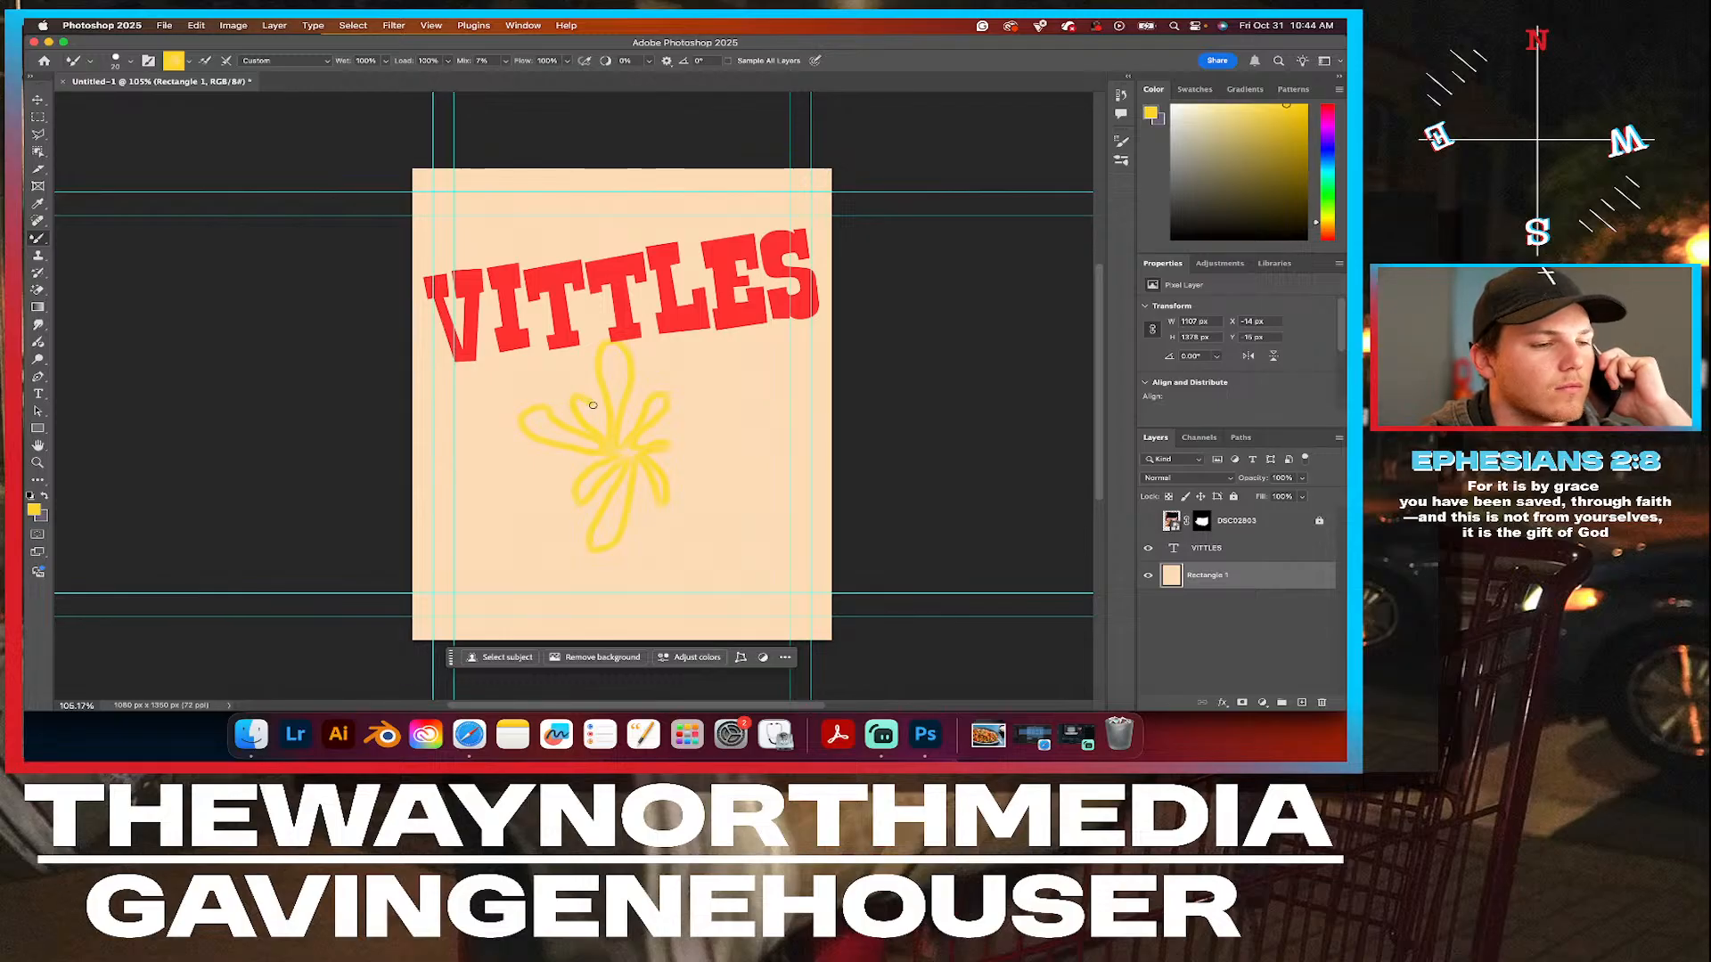
pyautogui.press('v')
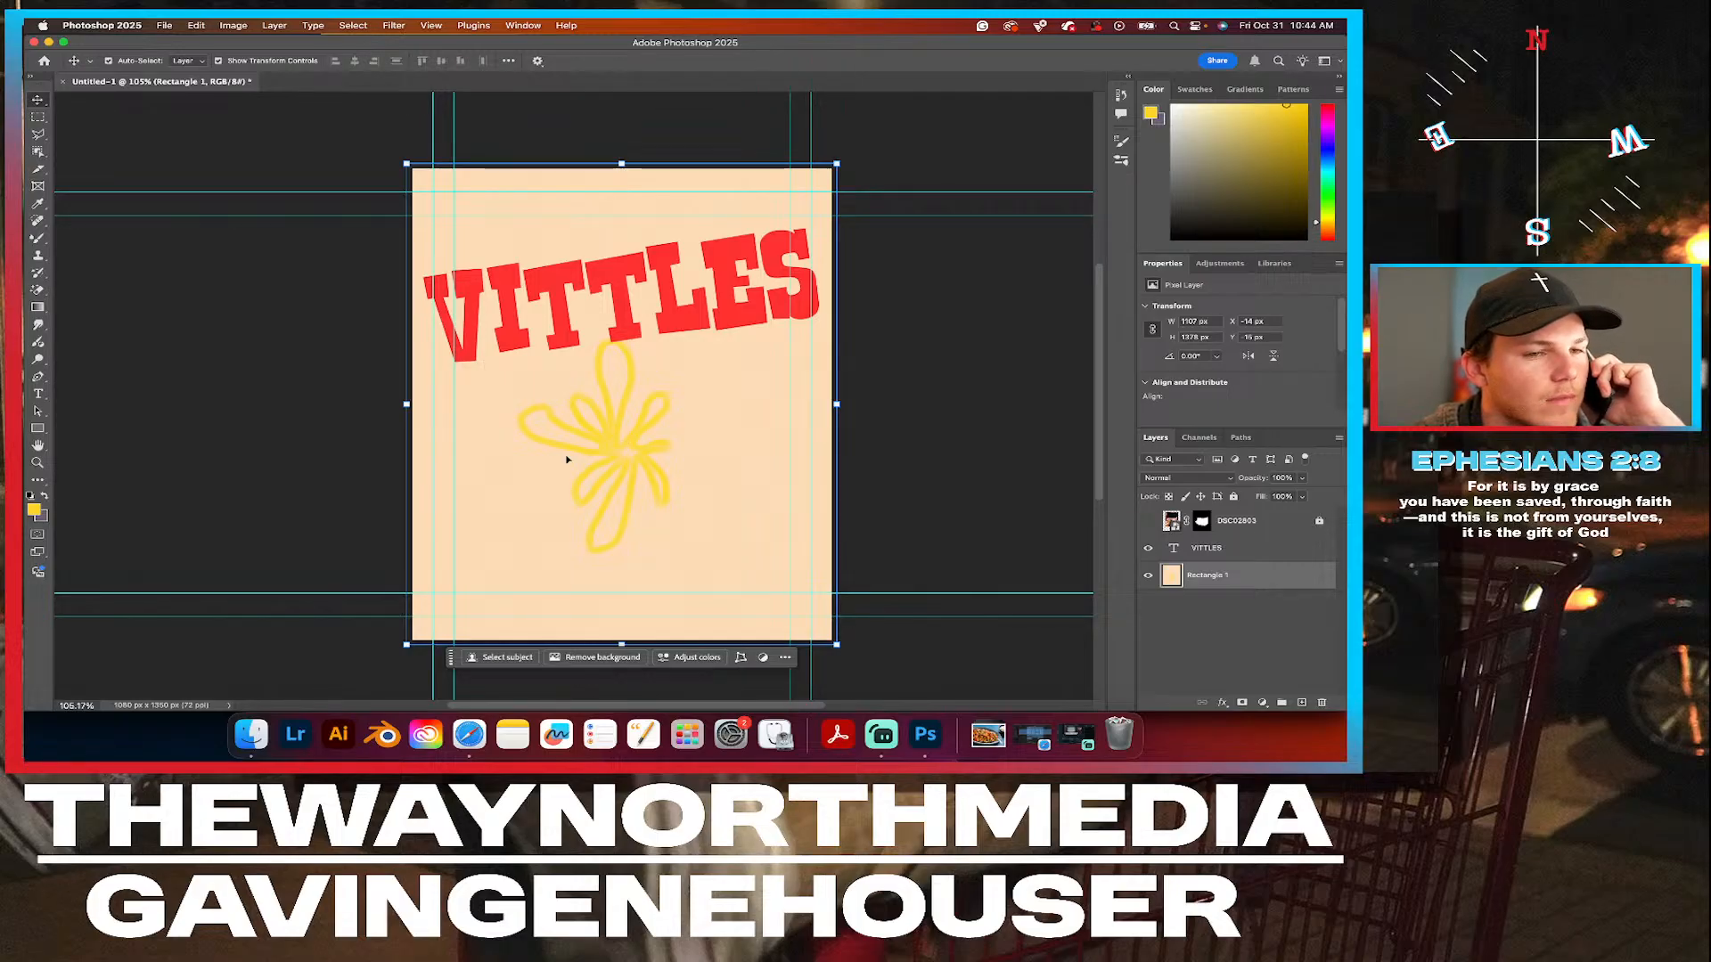
pyautogui.click(1252, 556)
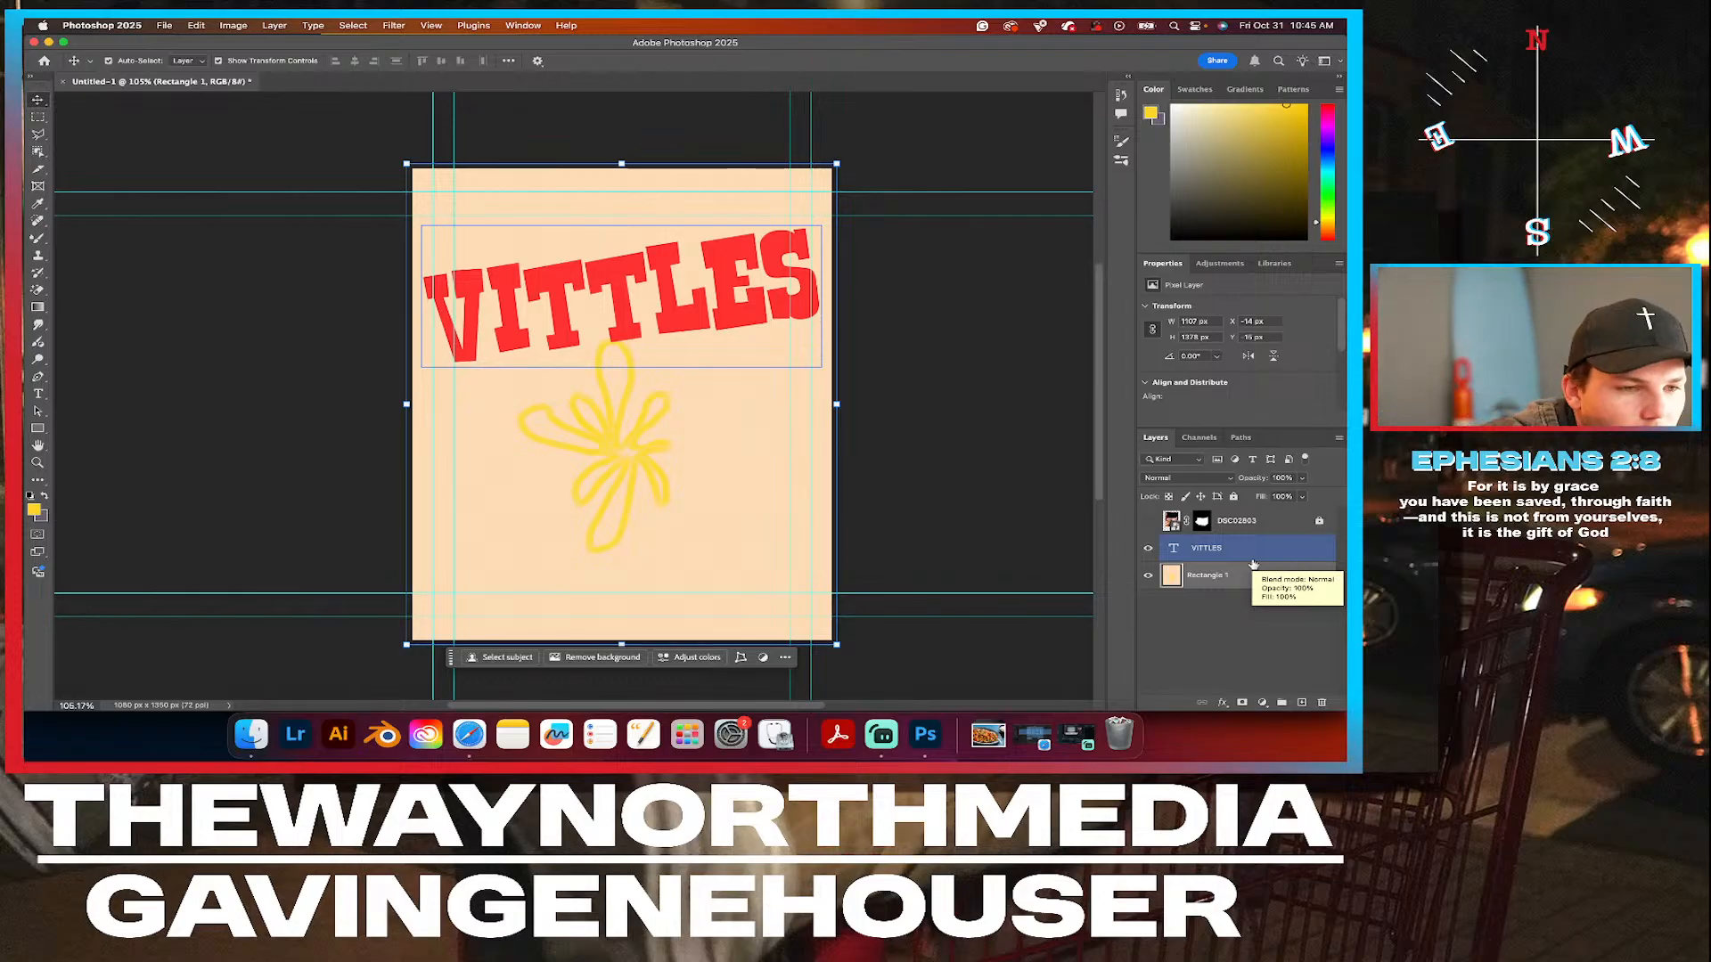
pyautogui.press('super+z')
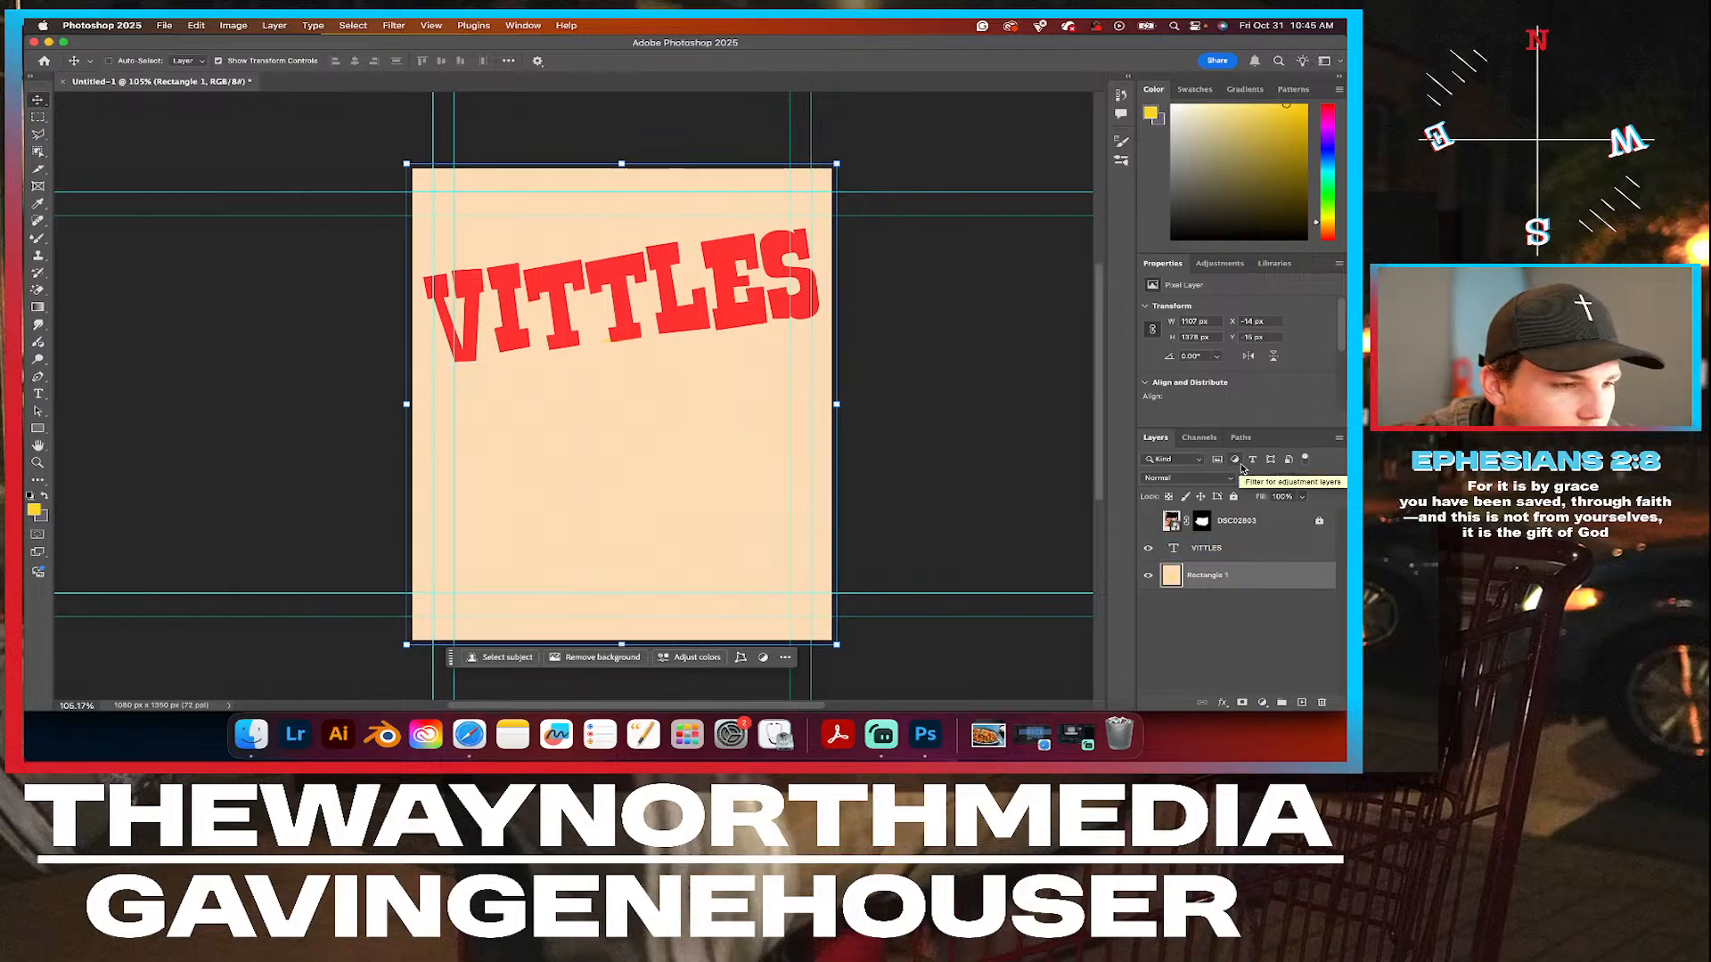
# Switch from the mixer brush to the regular Brush tool, test a yellow stroke below the headline and undo it.
pyautogui.click(479, 326)
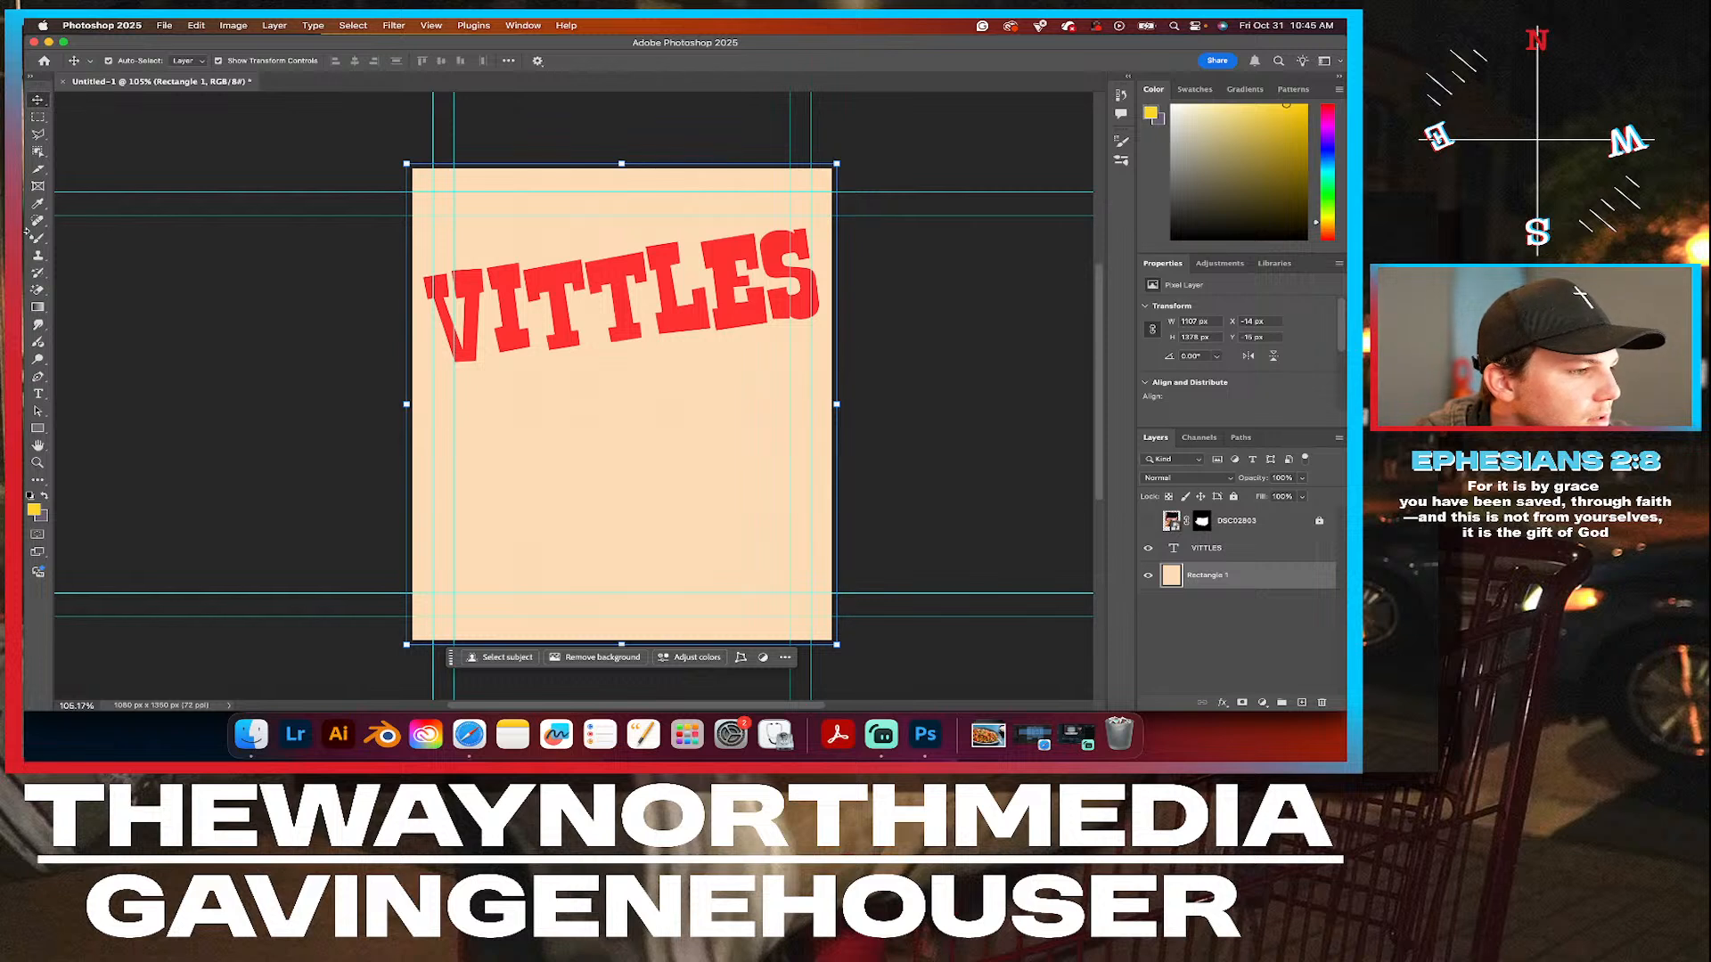
pyautogui.click(38, 239)
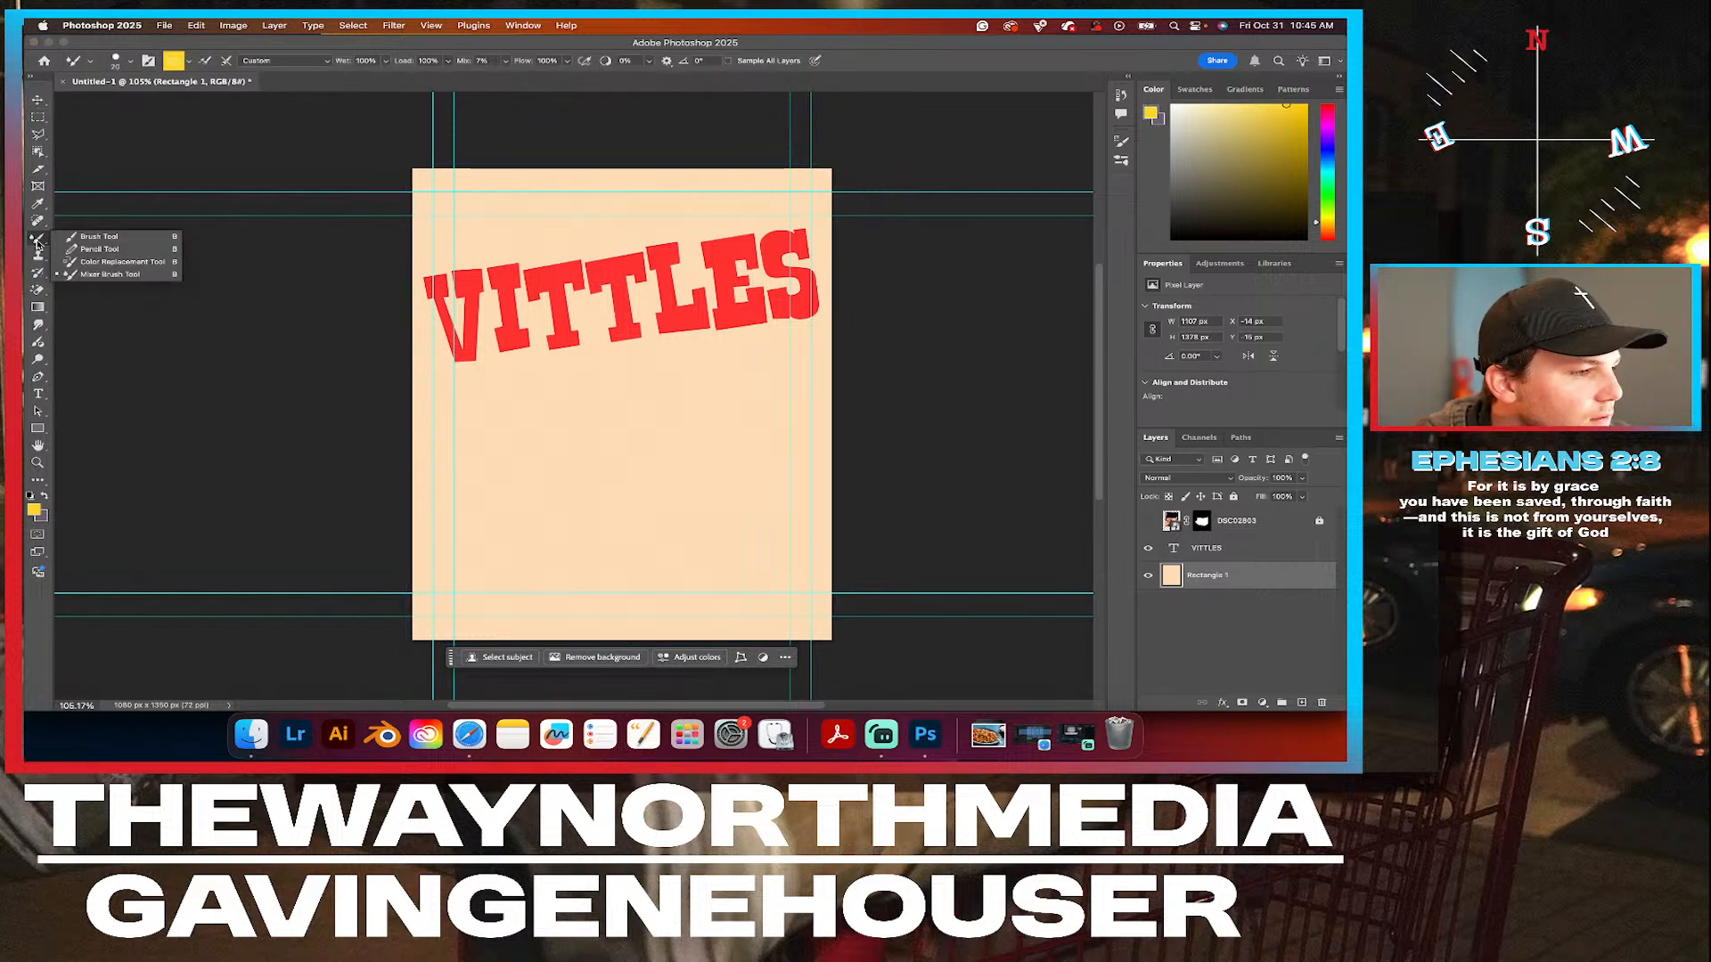
pyautogui.click(102, 236)
pyautogui.moveTo(553, 450)
pyautogui.mouseDown()
pyautogui.moveTo(757, 430)
pyautogui.moveTo(763, 541)
pyautogui.mouseUp()
pyautogui.press('super+z')
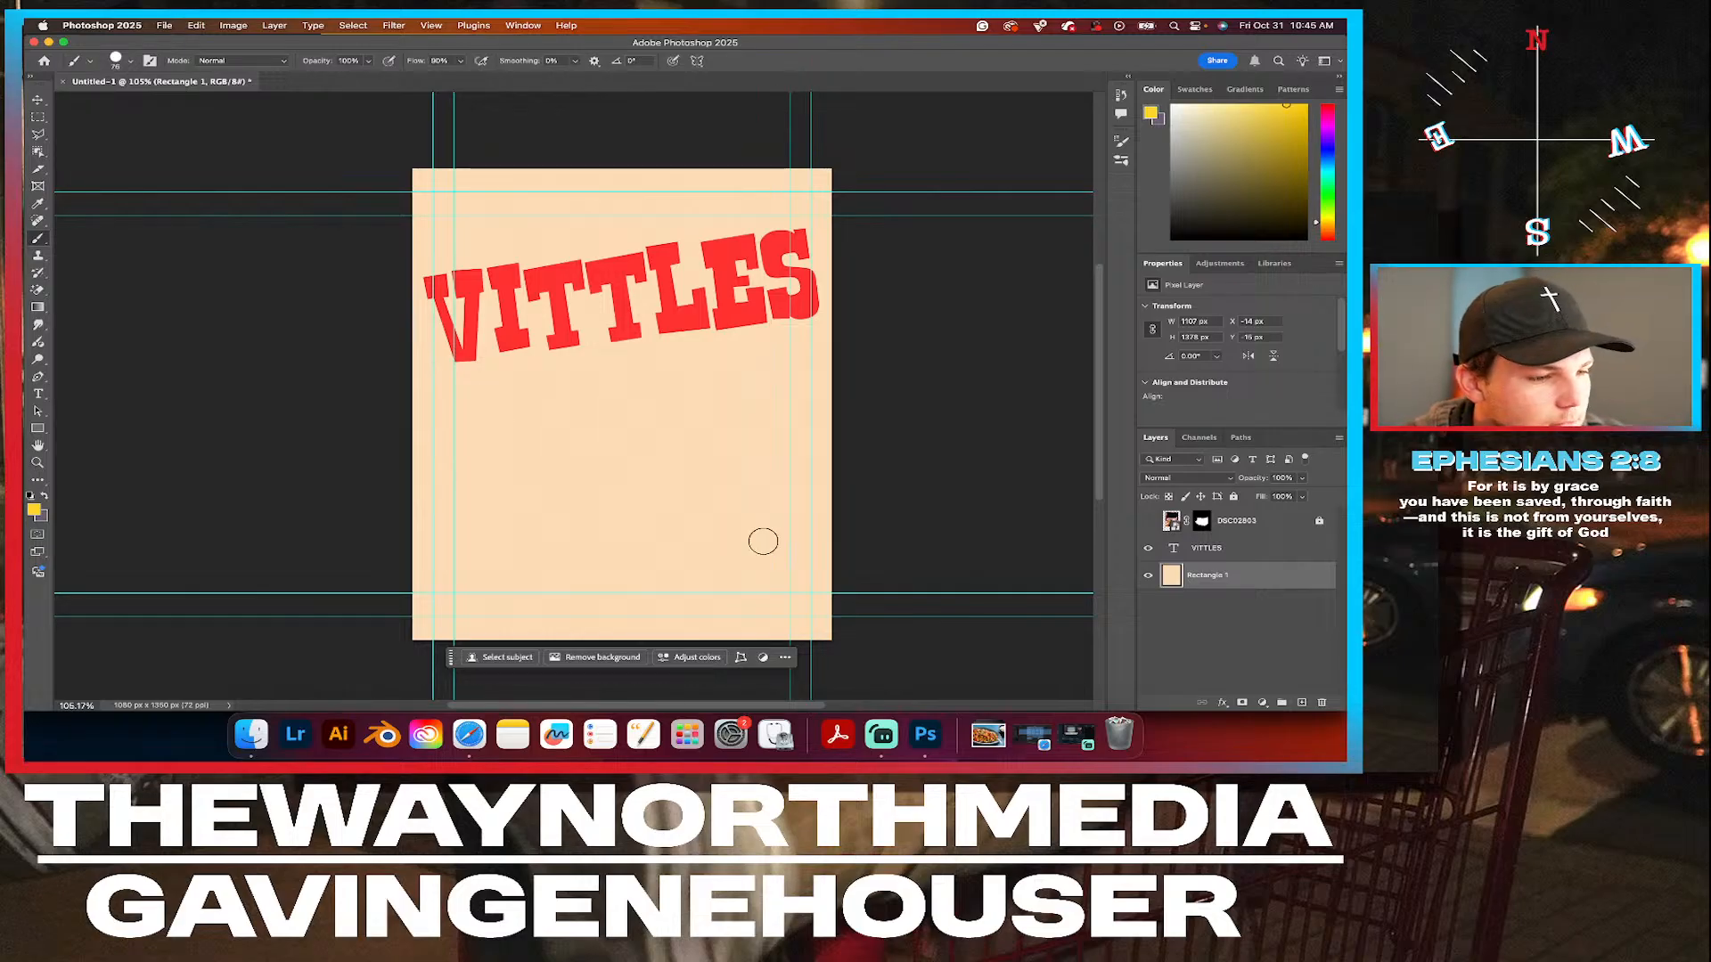
# Set the brush size to 19 px and outline a closed yellow splat with rounded arms freehand below the headline.
pyautogui.click(129, 62)
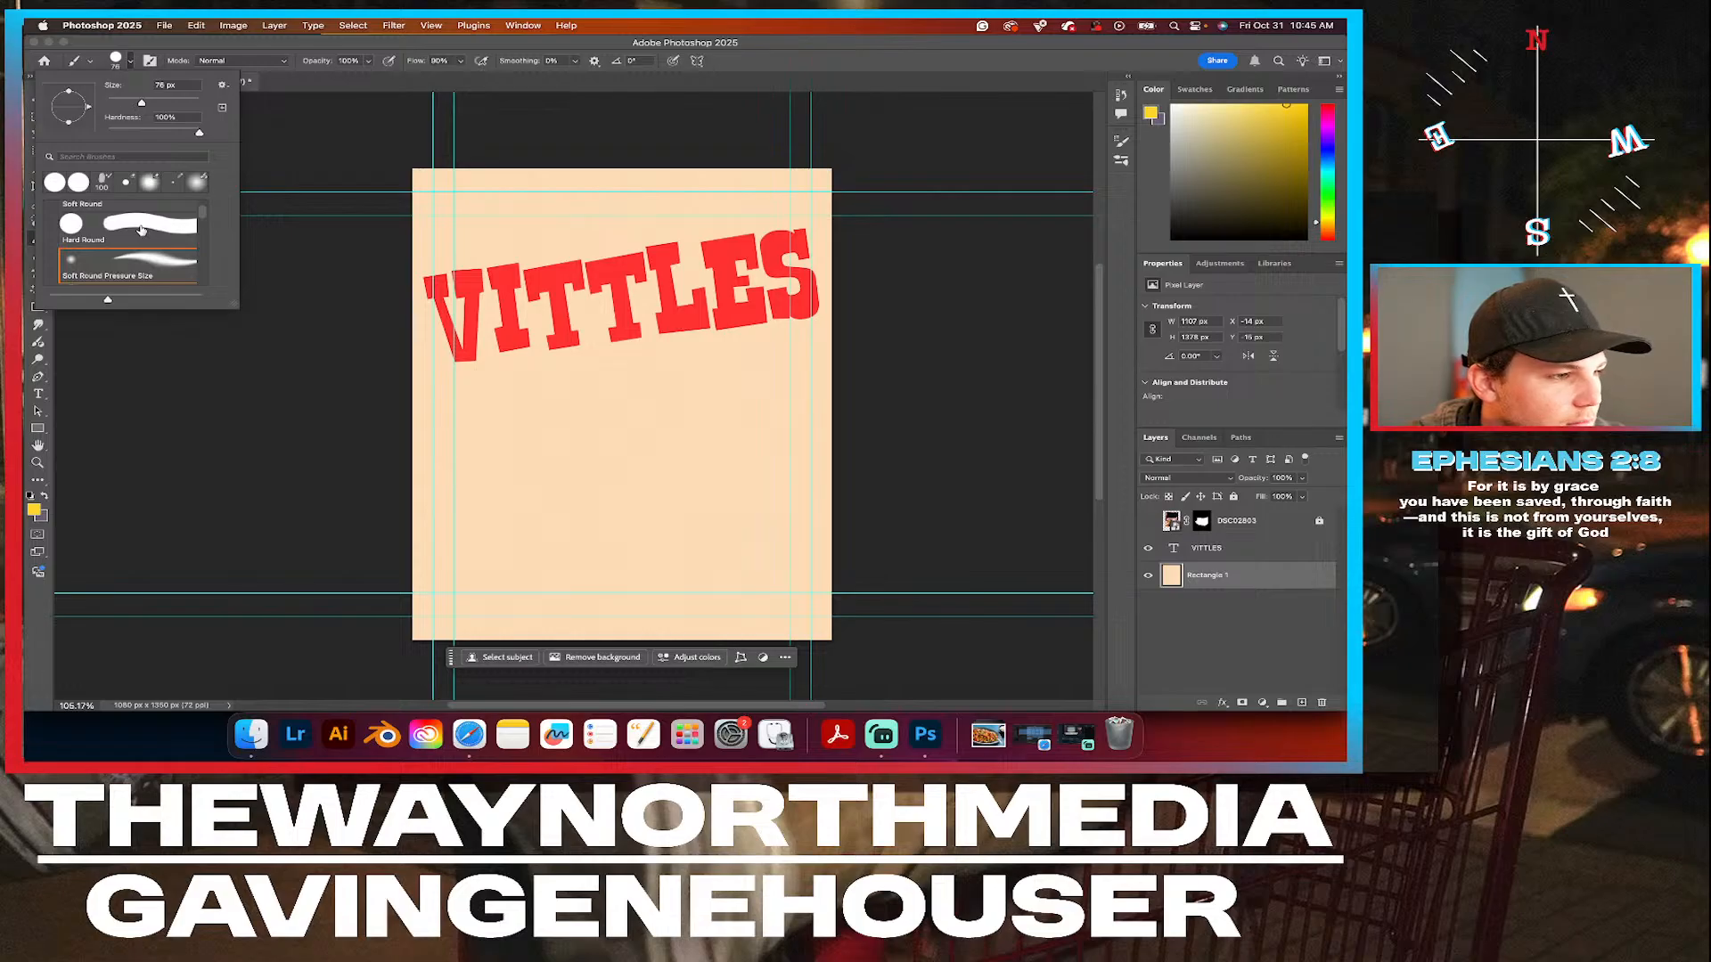
pyautogui.moveTo(141, 103); pyautogui.dragTo(115, 102)
pyautogui.click(584, 439)
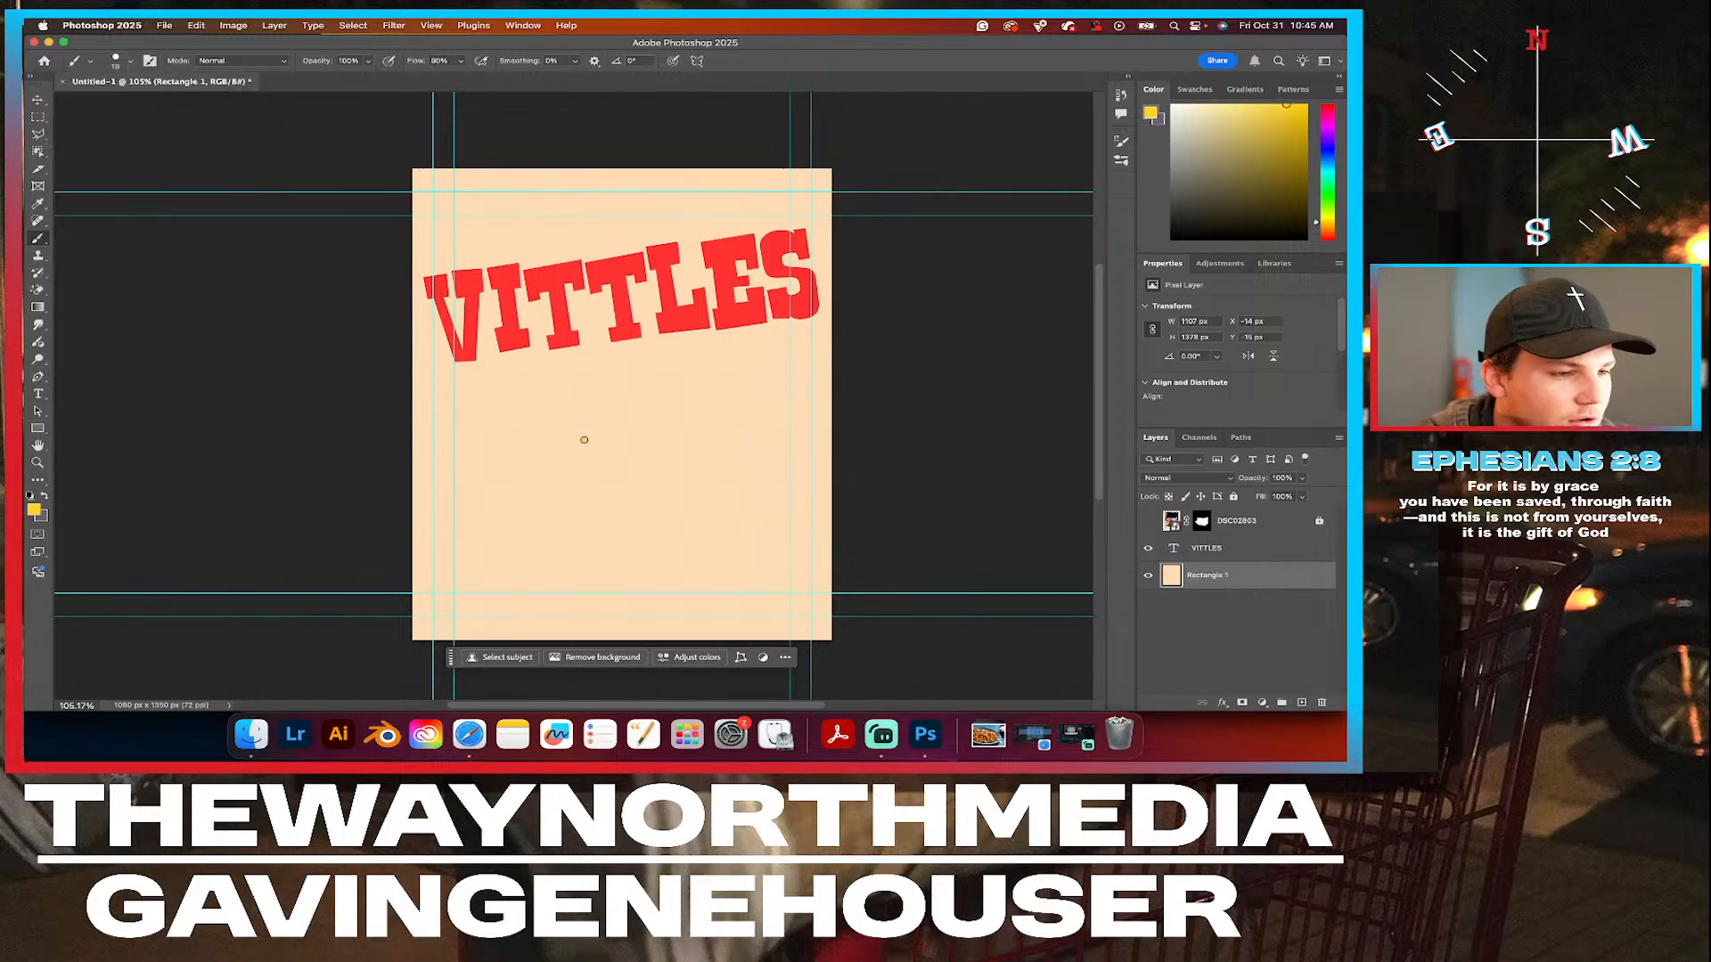
pyautogui.press('super+z')
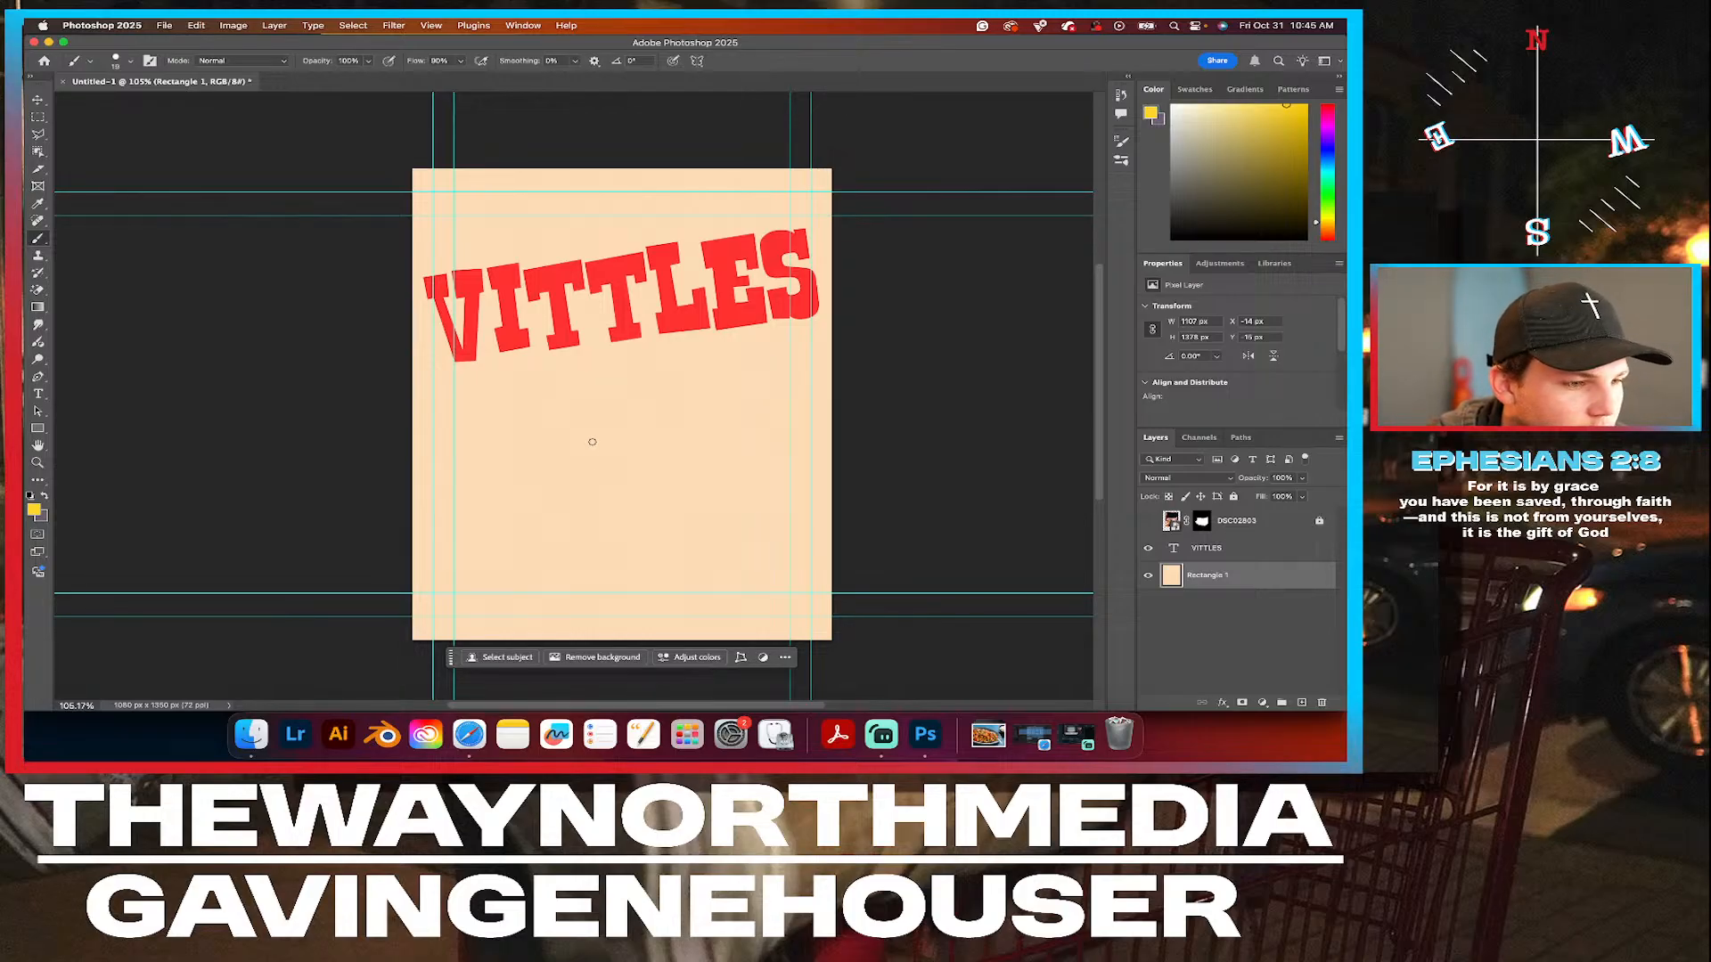
pyautogui.moveTo(555, 439)
pyautogui.mouseDown()
pyautogui.moveTo(549, 370)
pyautogui.moveTo(584, 433)
pyautogui.moveTo(607, 434)
pyautogui.moveTo(595, 392)
pyautogui.moveTo(617, 437)
pyautogui.moveTo(645, 443)
pyautogui.moveTo(671, 378)
pyautogui.moveTo(700, 365)
pyautogui.moveTo(706, 392)
pyautogui.moveTo(664, 453)
pyautogui.moveTo(723, 477)
pyautogui.moveTo(686, 484)
pyautogui.moveTo(720, 556)
pyautogui.moveTo(686, 545)
pyautogui.moveTo(678, 513)
pyautogui.moveTo(656, 545)
pyautogui.moveTo(645, 522)
pyautogui.moveTo(559, 564)
pyautogui.moveTo(604, 515)
pyautogui.moveTo(597, 490)
pyautogui.moveTo(500, 548)
pyautogui.moveTo(498, 523)
pyautogui.moveTo(580, 479)
pyautogui.moveTo(506, 462)
pyautogui.moveTo(533, 431)
pyautogui.mouseUp()
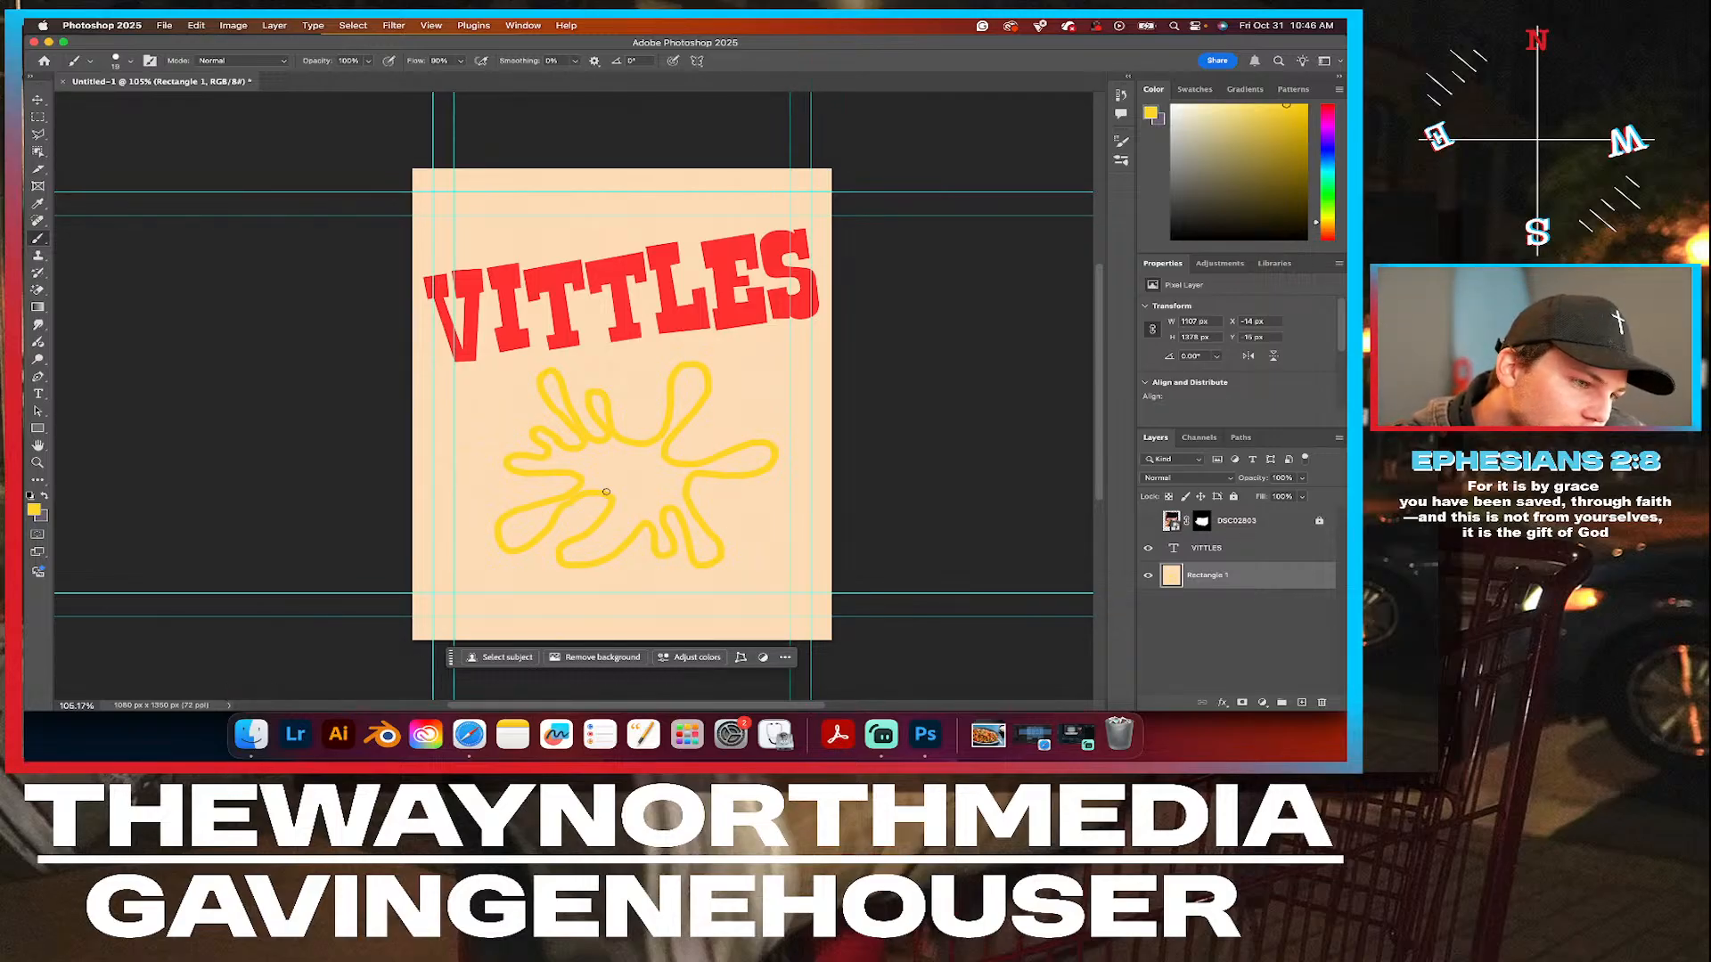
# Scale the background layer with the splat to about 129% and reposition it so the whole splat sits on the canvas.
pyautogui.press('v')
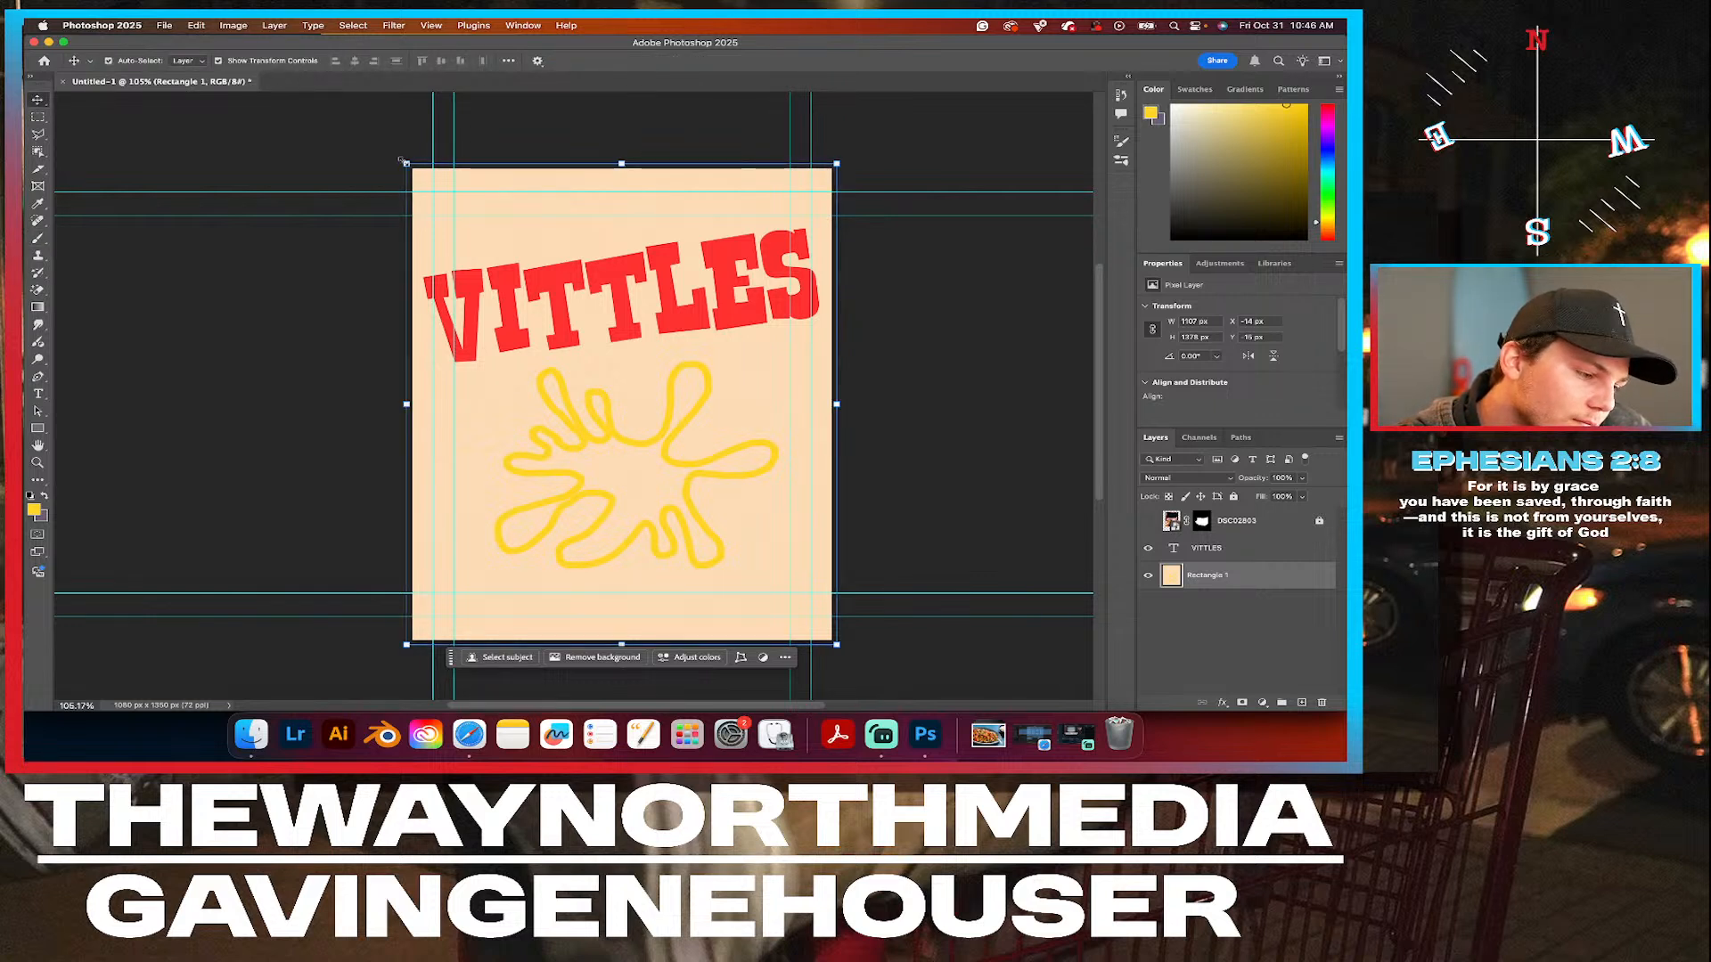
pyautogui.moveTo(403, 162); pyautogui.dragTo(355, 117)
pyautogui.hotkey('ctrl', 'z')
pyautogui.moveTo(406, 163); pyautogui.dragTo(322, 93)
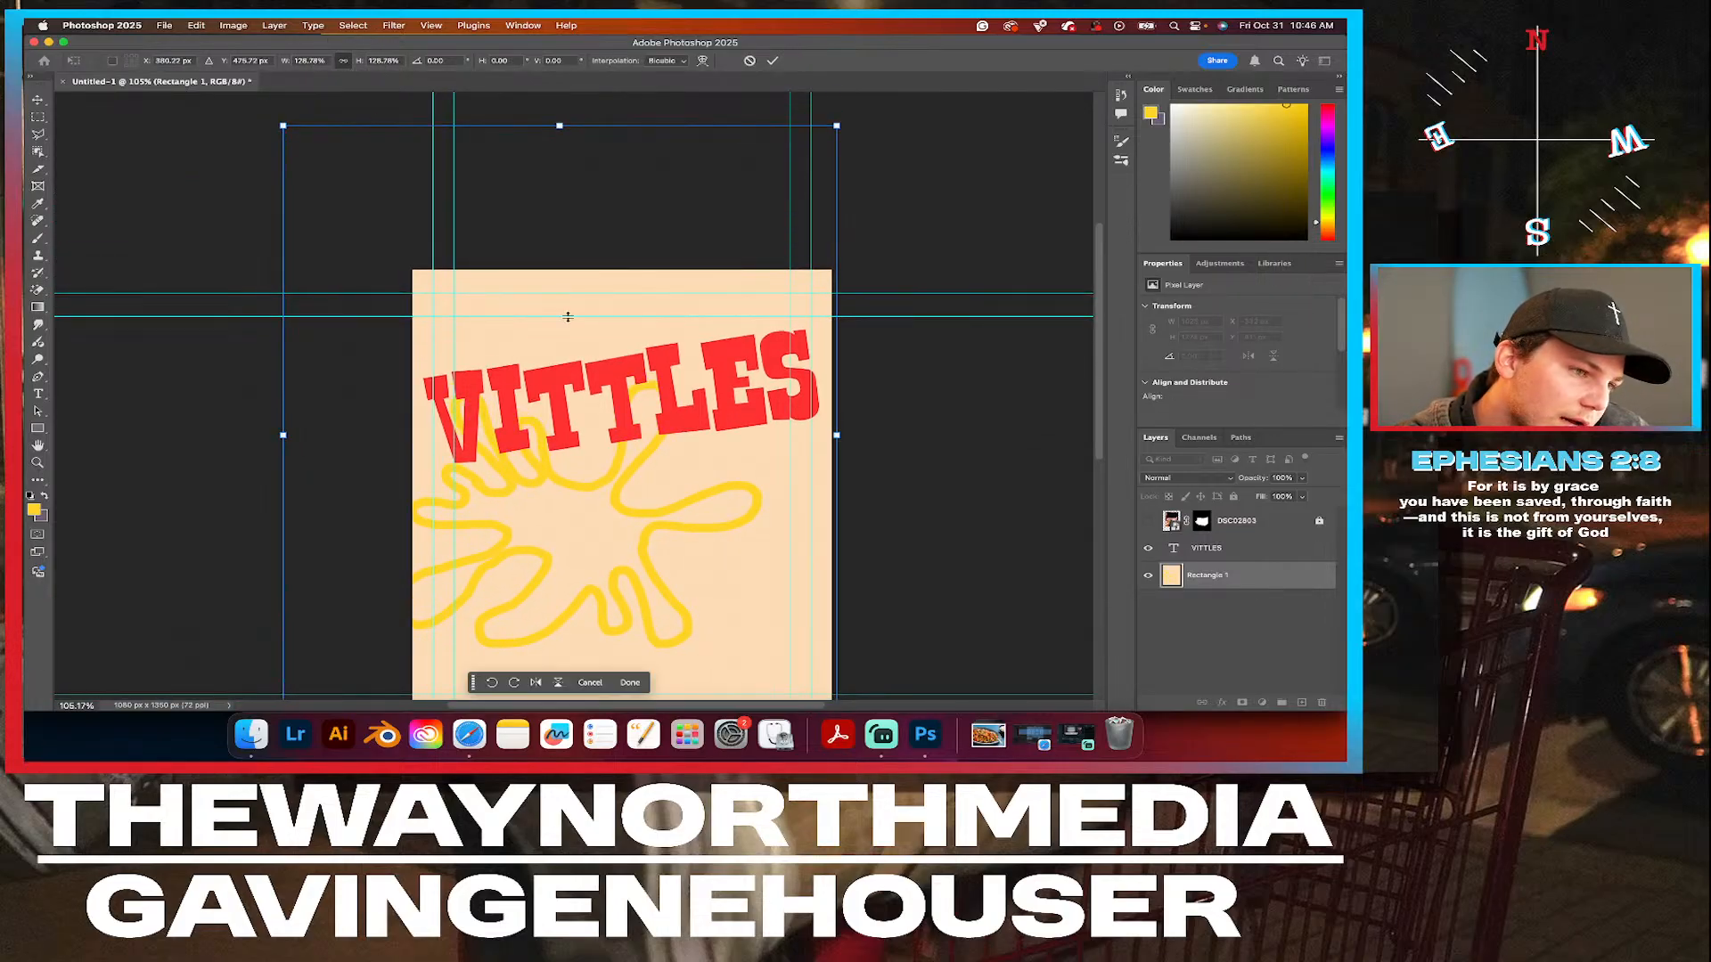
pyautogui.scroll(-3, 569, 317)
pyautogui.hscroll(1, 569, 317)
pyautogui.moveTo(549, 433); pyautogui.dragTo(597, 451)
pyautogui.scroll(2, 802, 121)
pyautogui.hscroll(1, 802, 121)
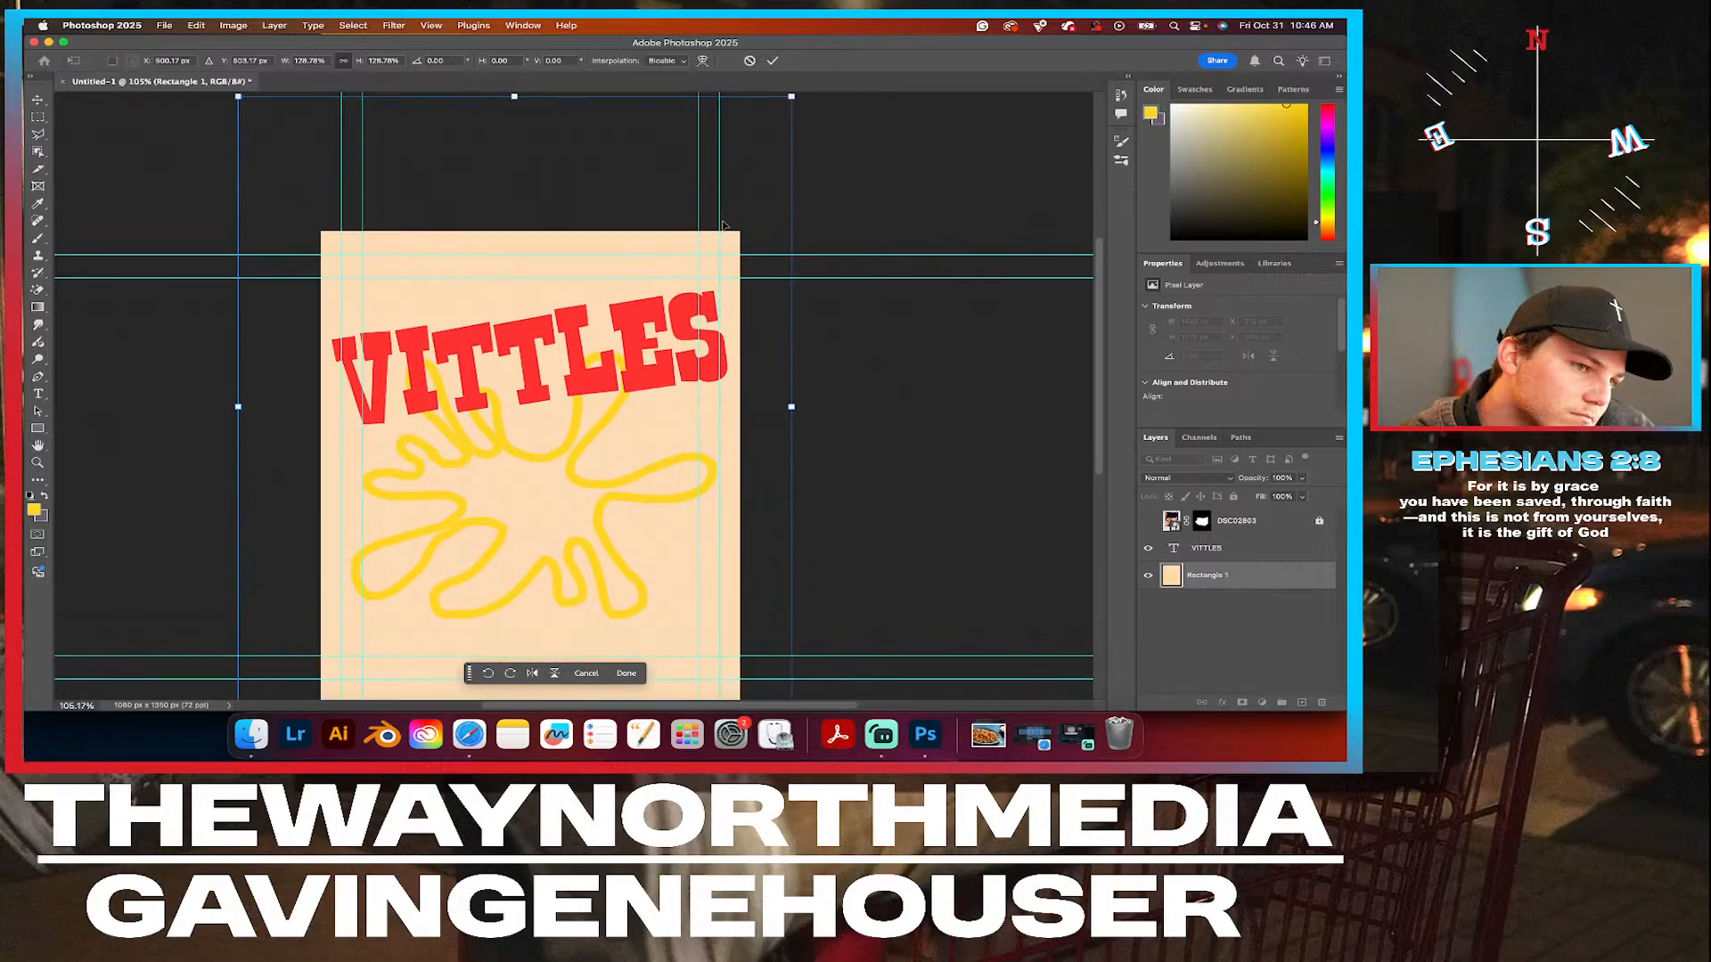
# Scale the splat layer up further to about 138% and shift it so the arms nearly span the canvas width.
pyautogui.scroll(-6, 736, 418)
pyautogui.hscroll(1, 735, 419)
pyautogui.moveTo(750, 453); pyautogui.dragTo(789, 498)
pyautogui.moveTo(547, 294); pyautogui.dragTo(521, 291)
pyautogui.scroll(5, 520, 290)
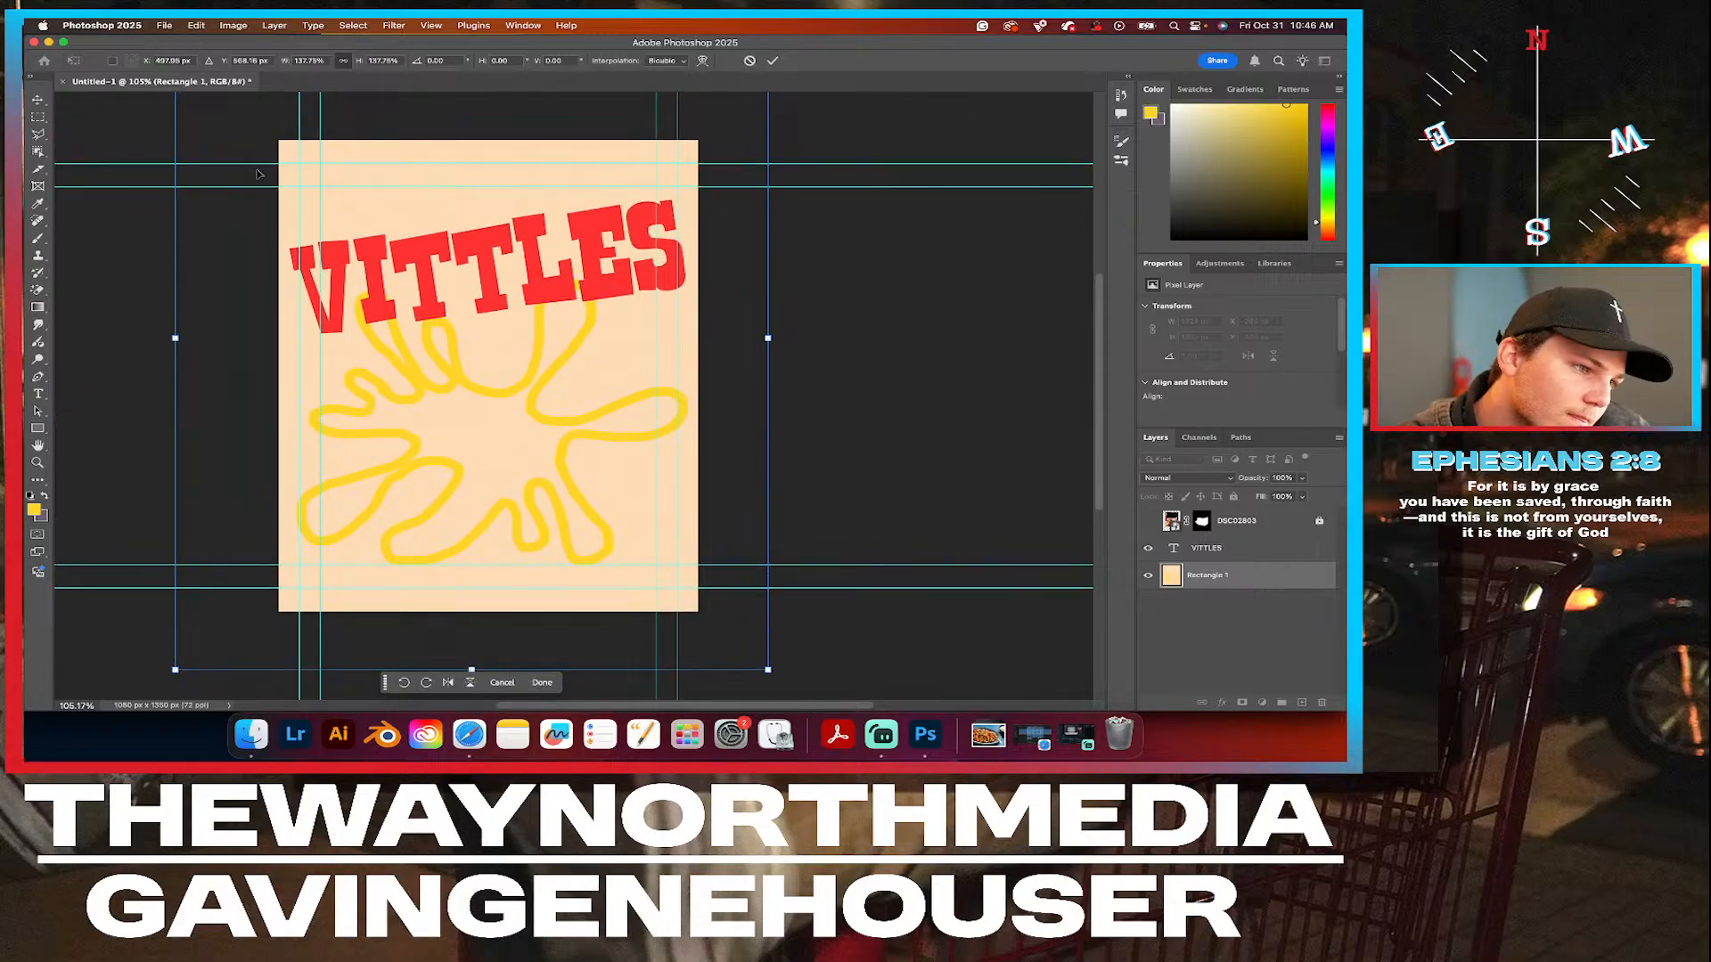
# Rotate the splat layer to about -177.9°, move it below the headline and stretch its height to about 154% to cover the canvas.
pyautogui.scroll(-3, 289, 180)
pyautogui.moveTo(256, 102); pyautogui.dragTo(717, 605)
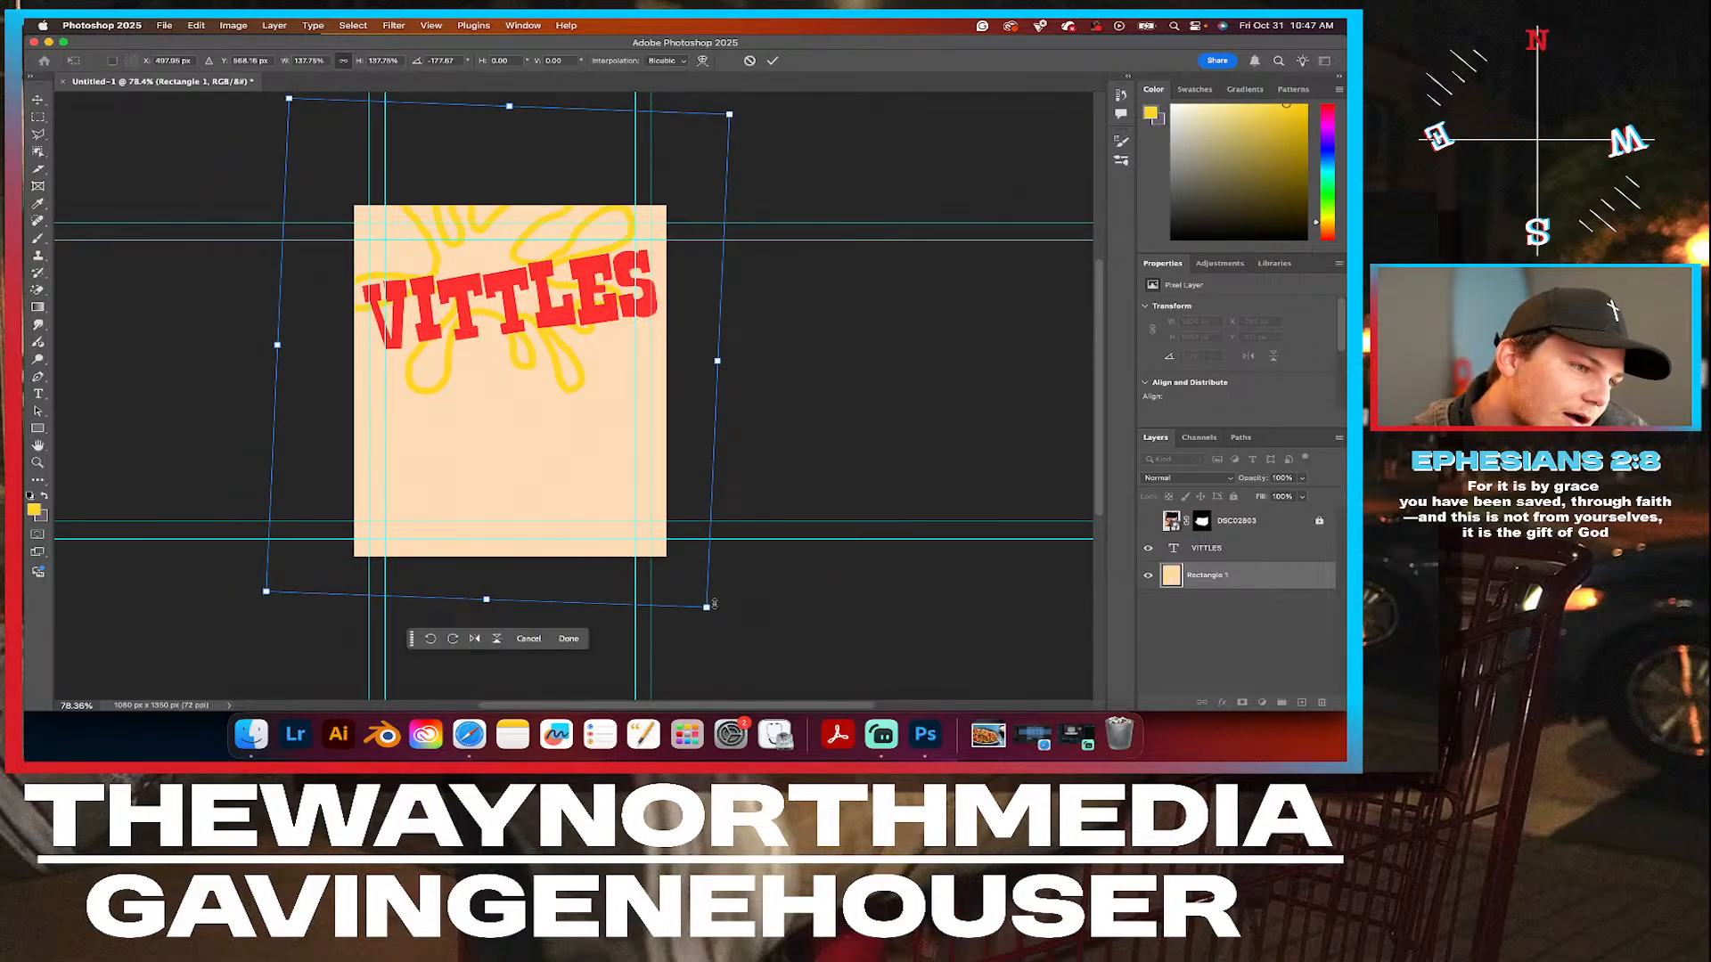
pyautogui.moveTo(522, 353); pyautogui.dragTo(525, 473)
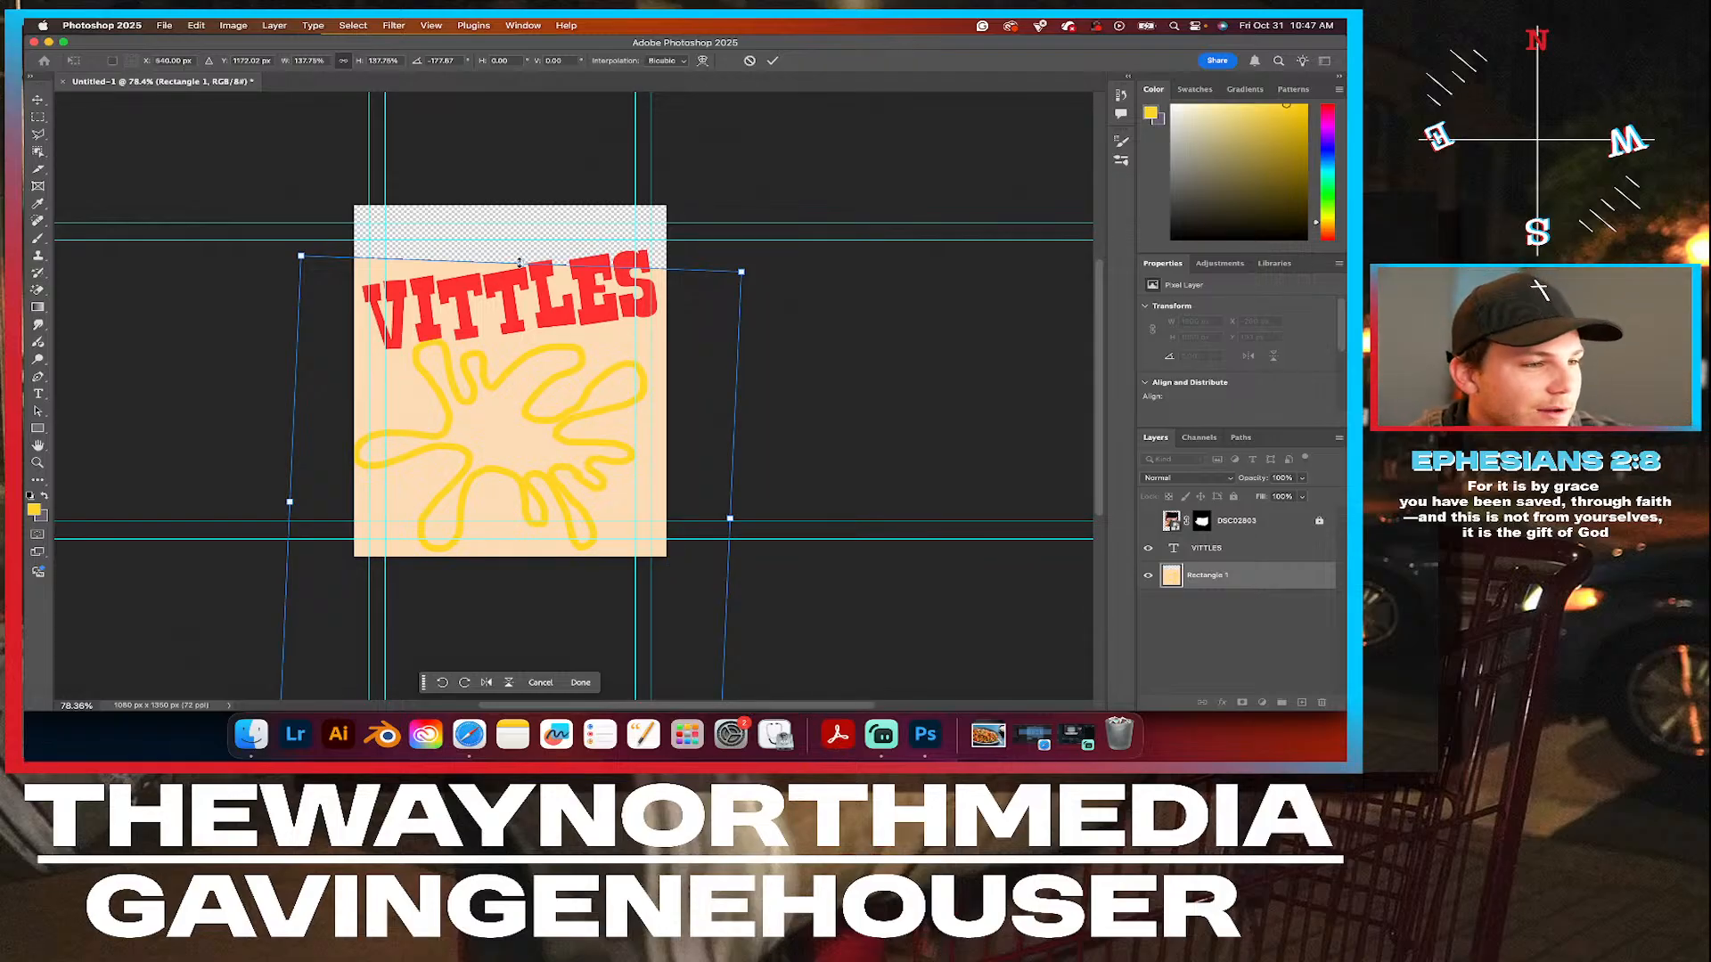
pyautogui.moveTo(520, 263); pyautogui.dragTo(521, 201)
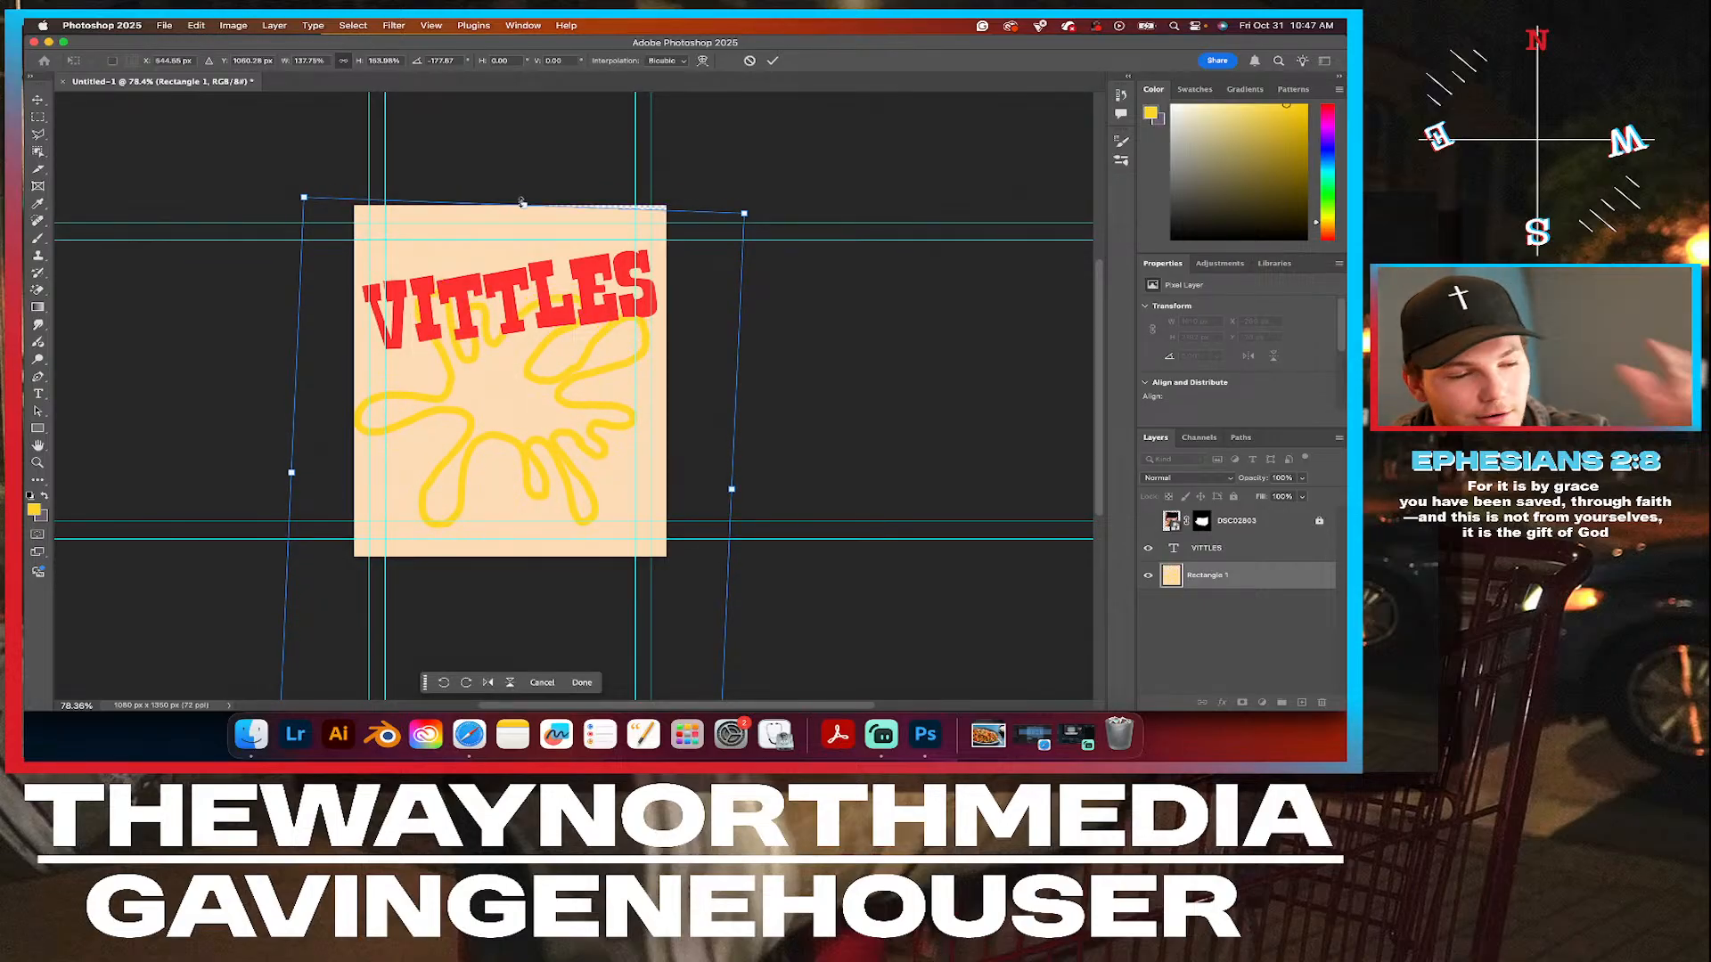
pyautogui.moveTo(547, 438); pyautogui.dragTo(552, 438)
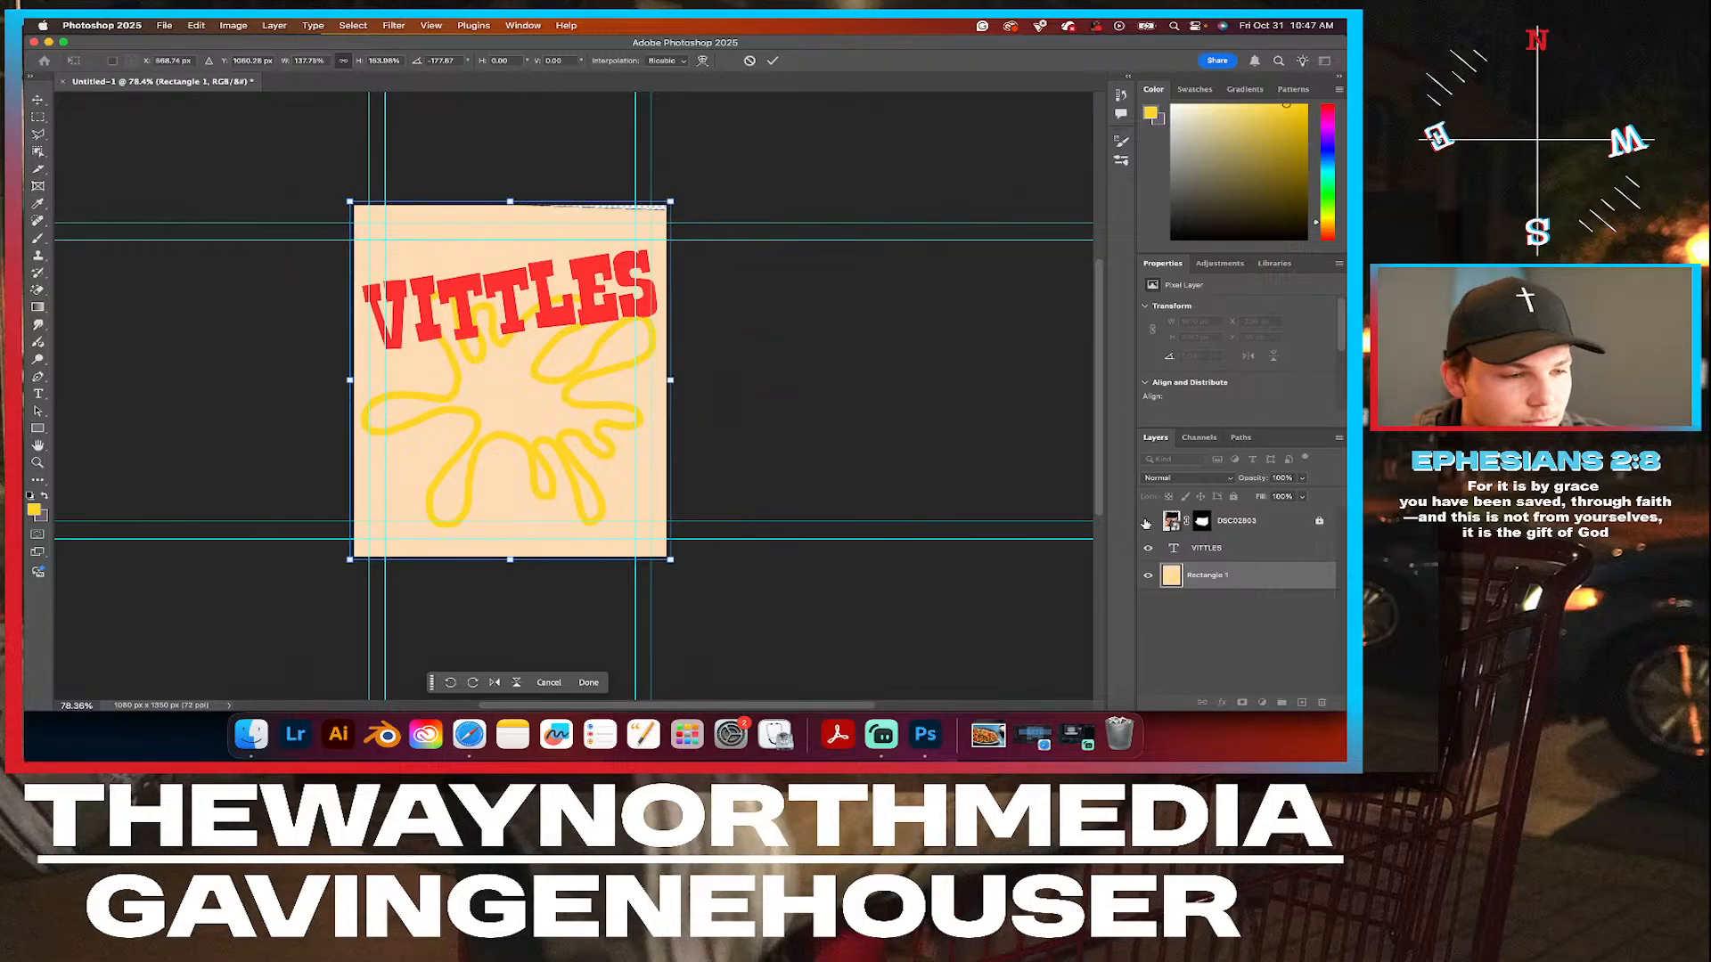
# Show the nachos cutout, scale the splat layer to about 111% and centre it behind the nachos, and hide the cutout again.
pyautogui.click(1146, 523)
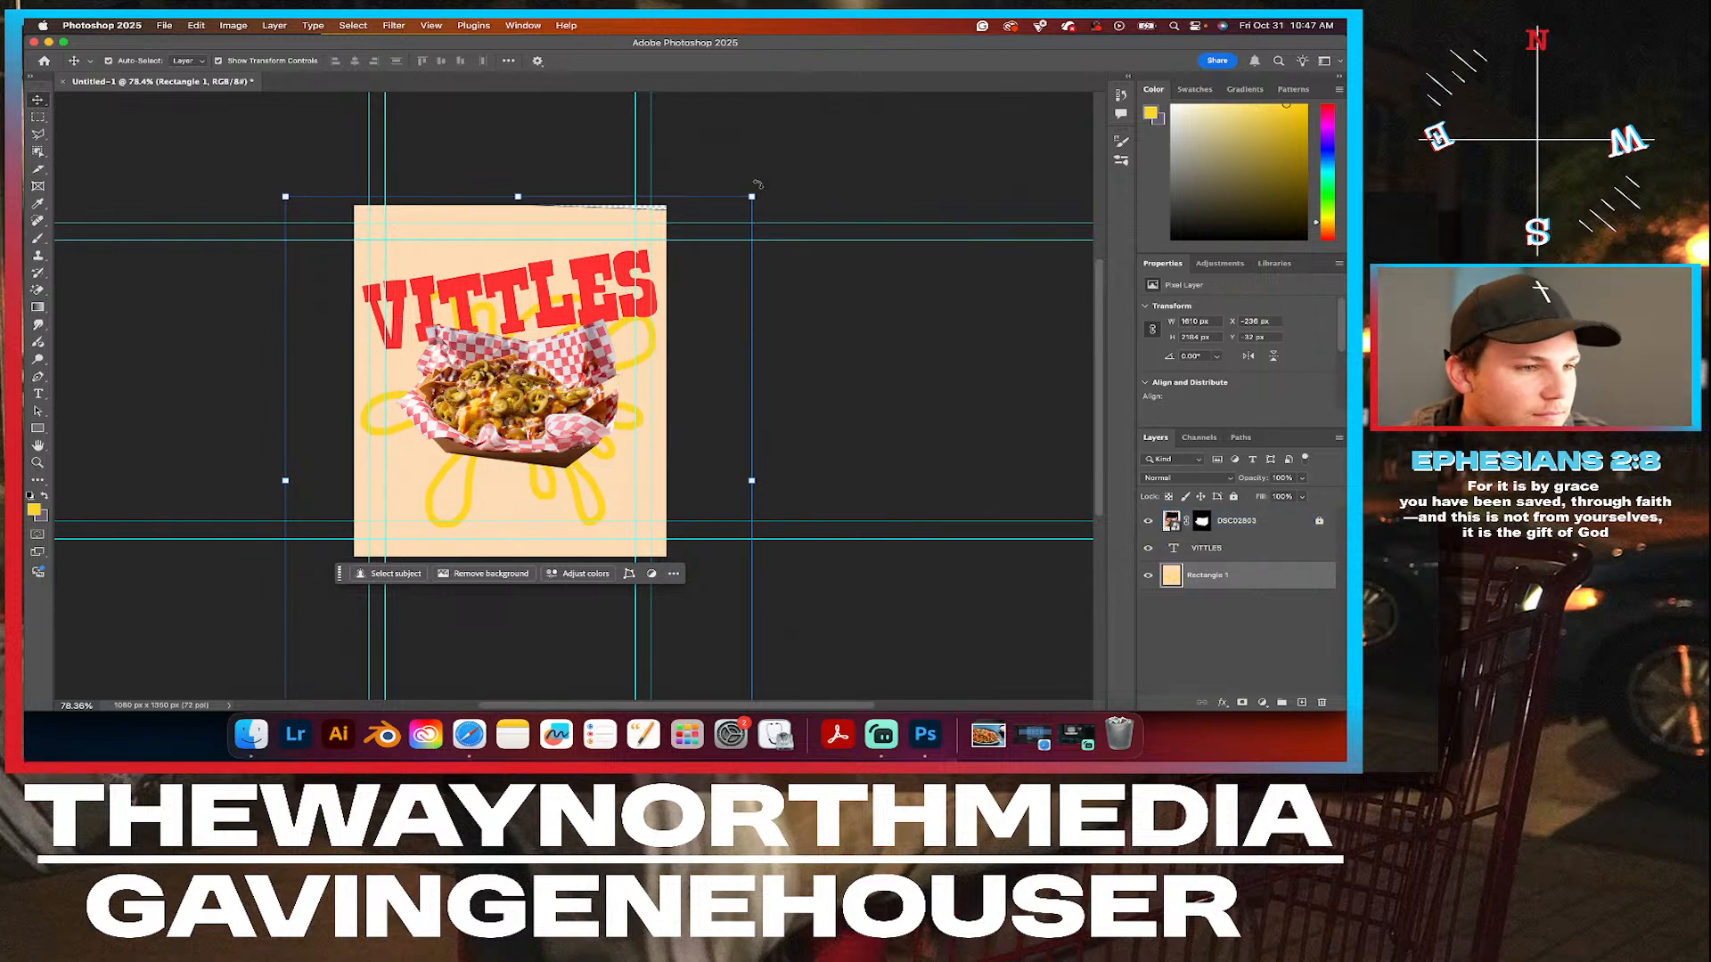
pyautogui.moveTo(751, 196); pyautogui.dragTo(790, 168)
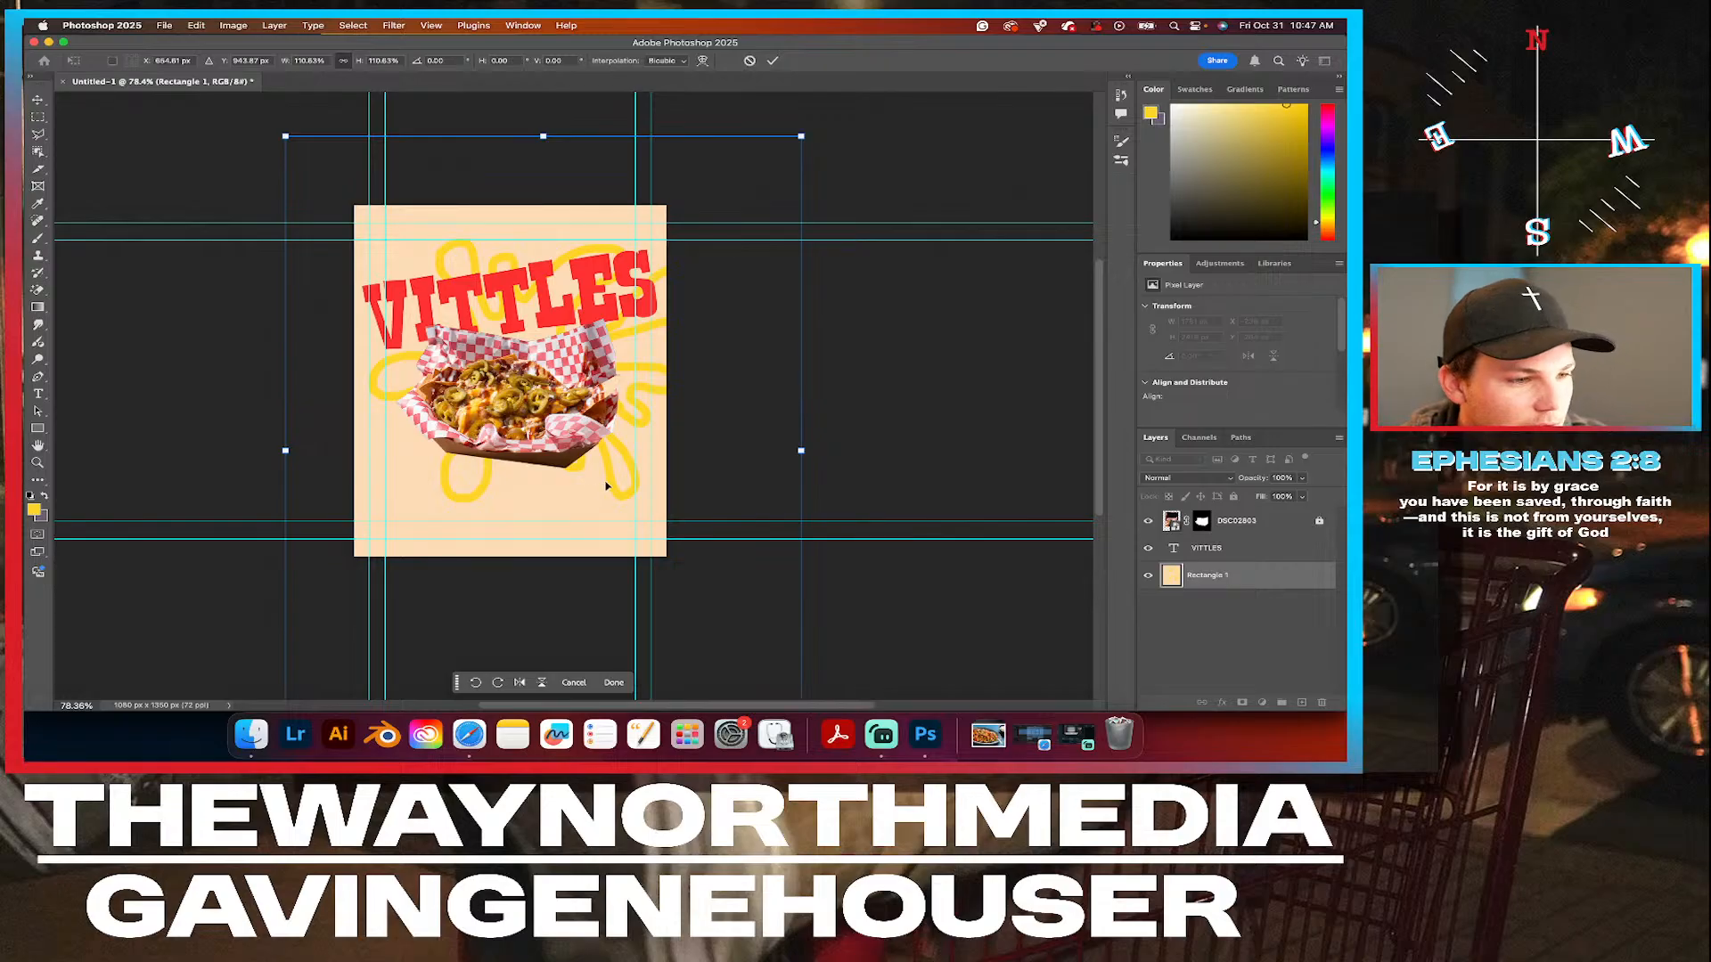
pyautogui.moveTo(608, 483); pyautogui.dragTo(578, 520)
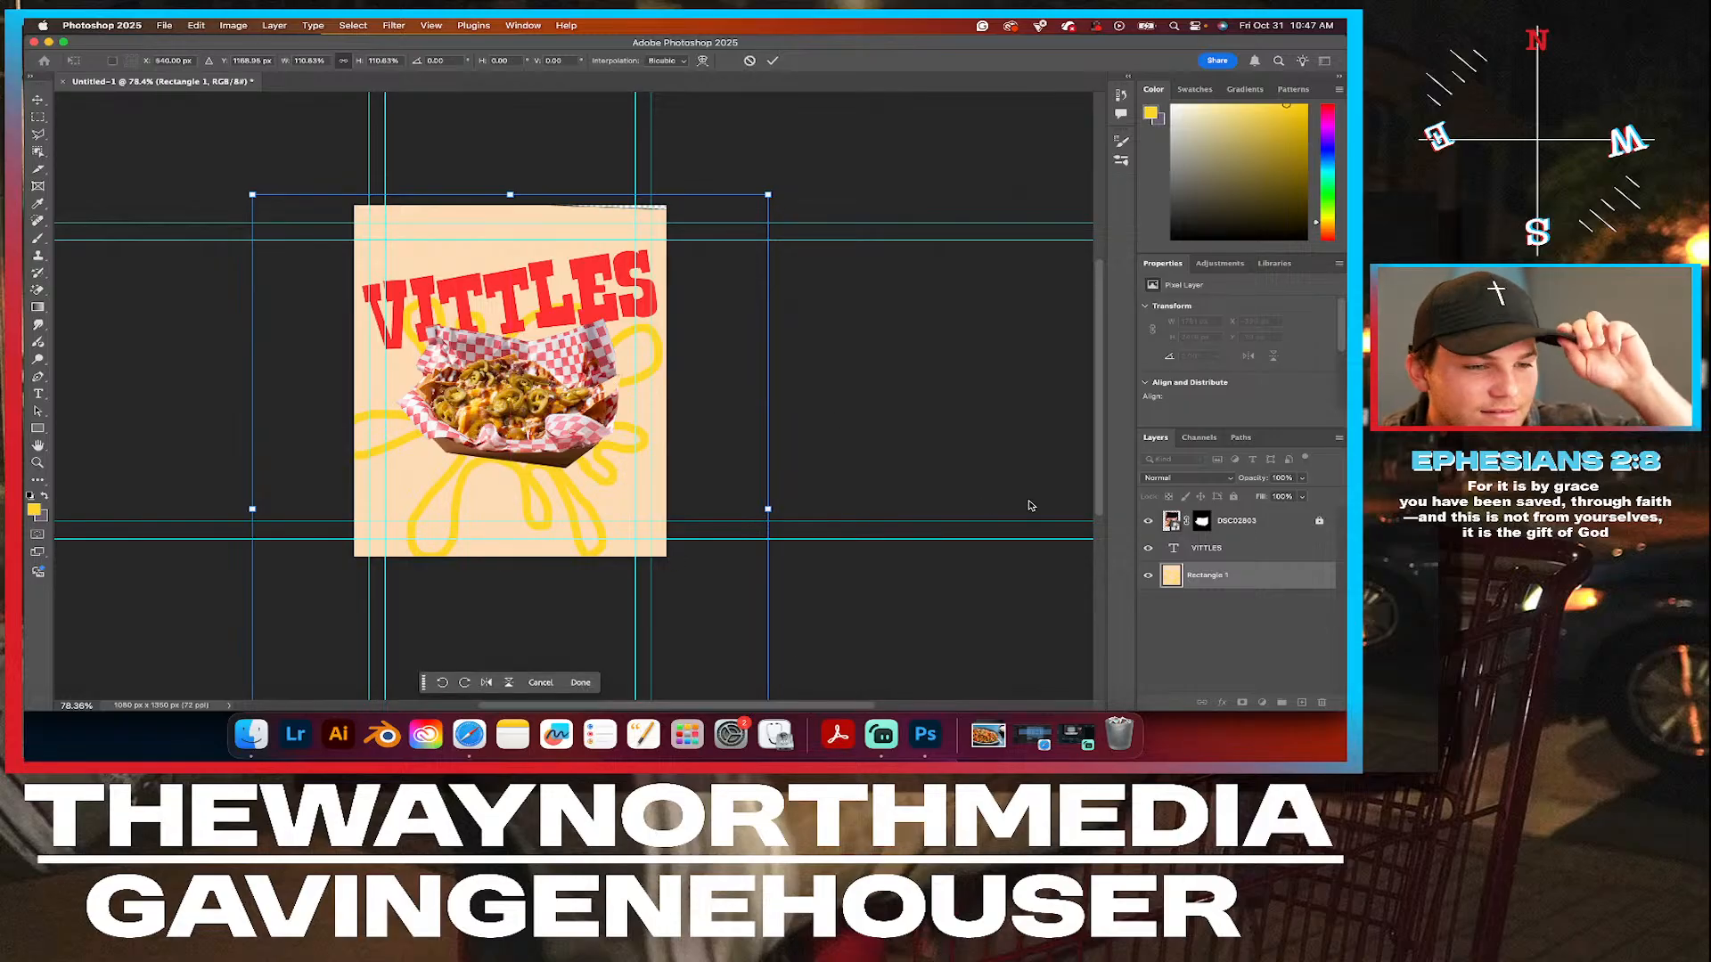
pyautogui.click(1149, 524)
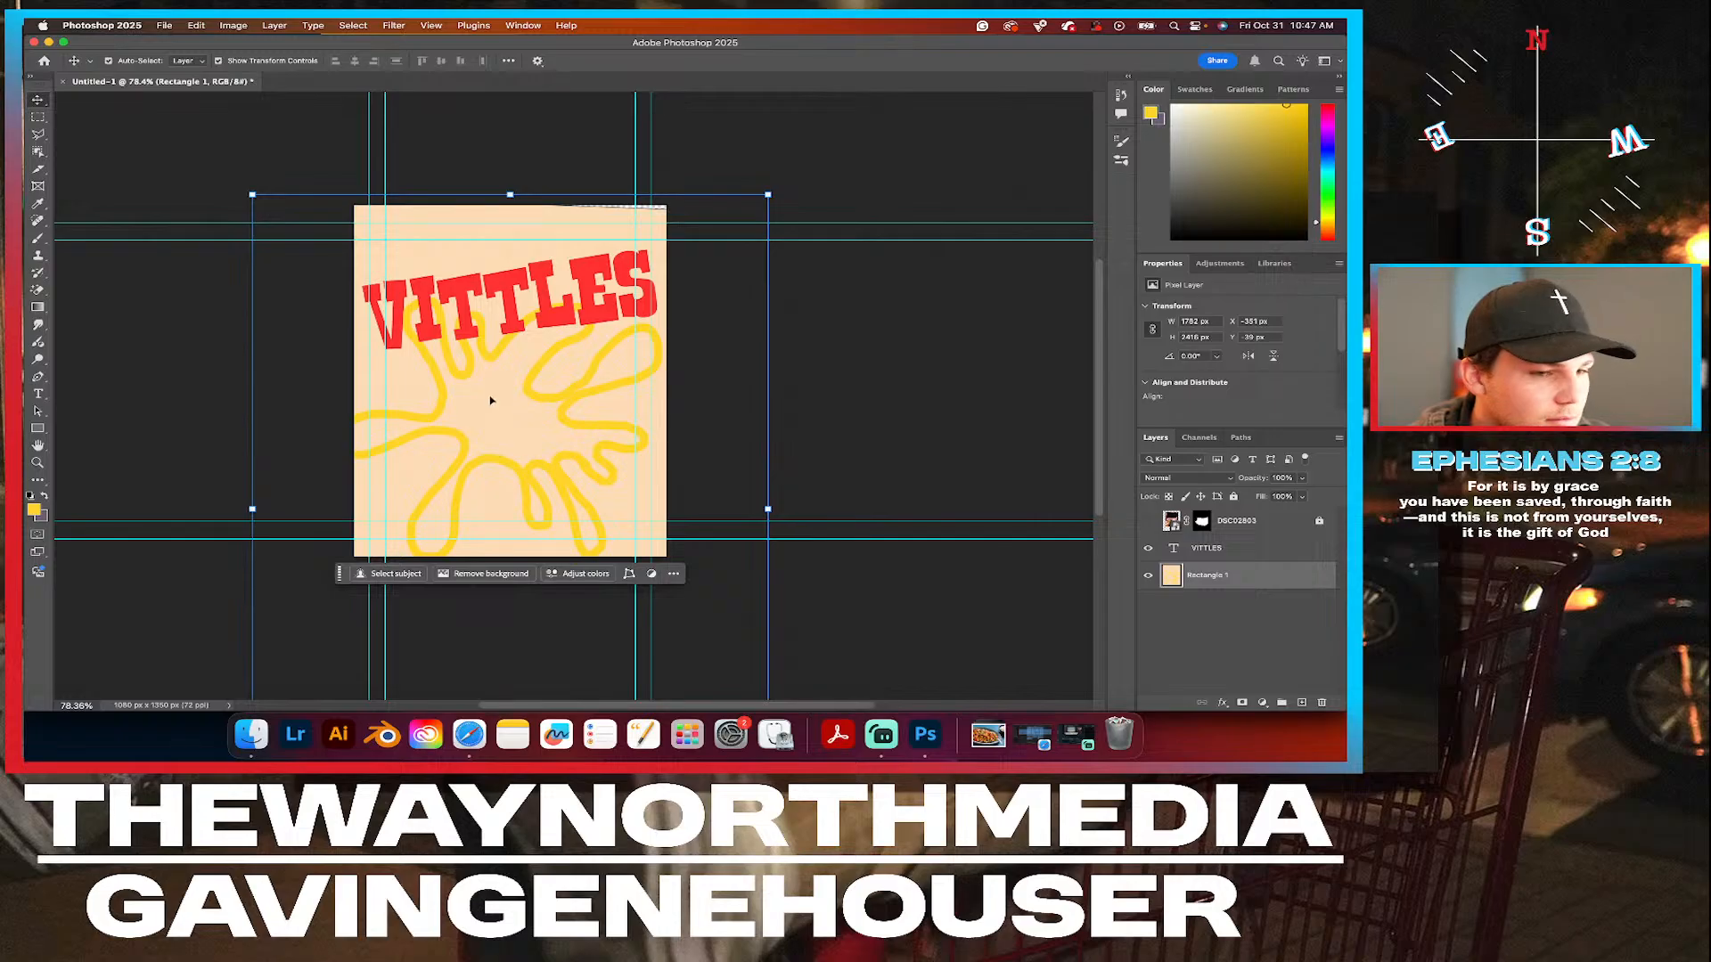
# Fill the three lower arms of the splat with solid yellow using the 19 px brush.
pyautogui.scroll(5, 491, 401)
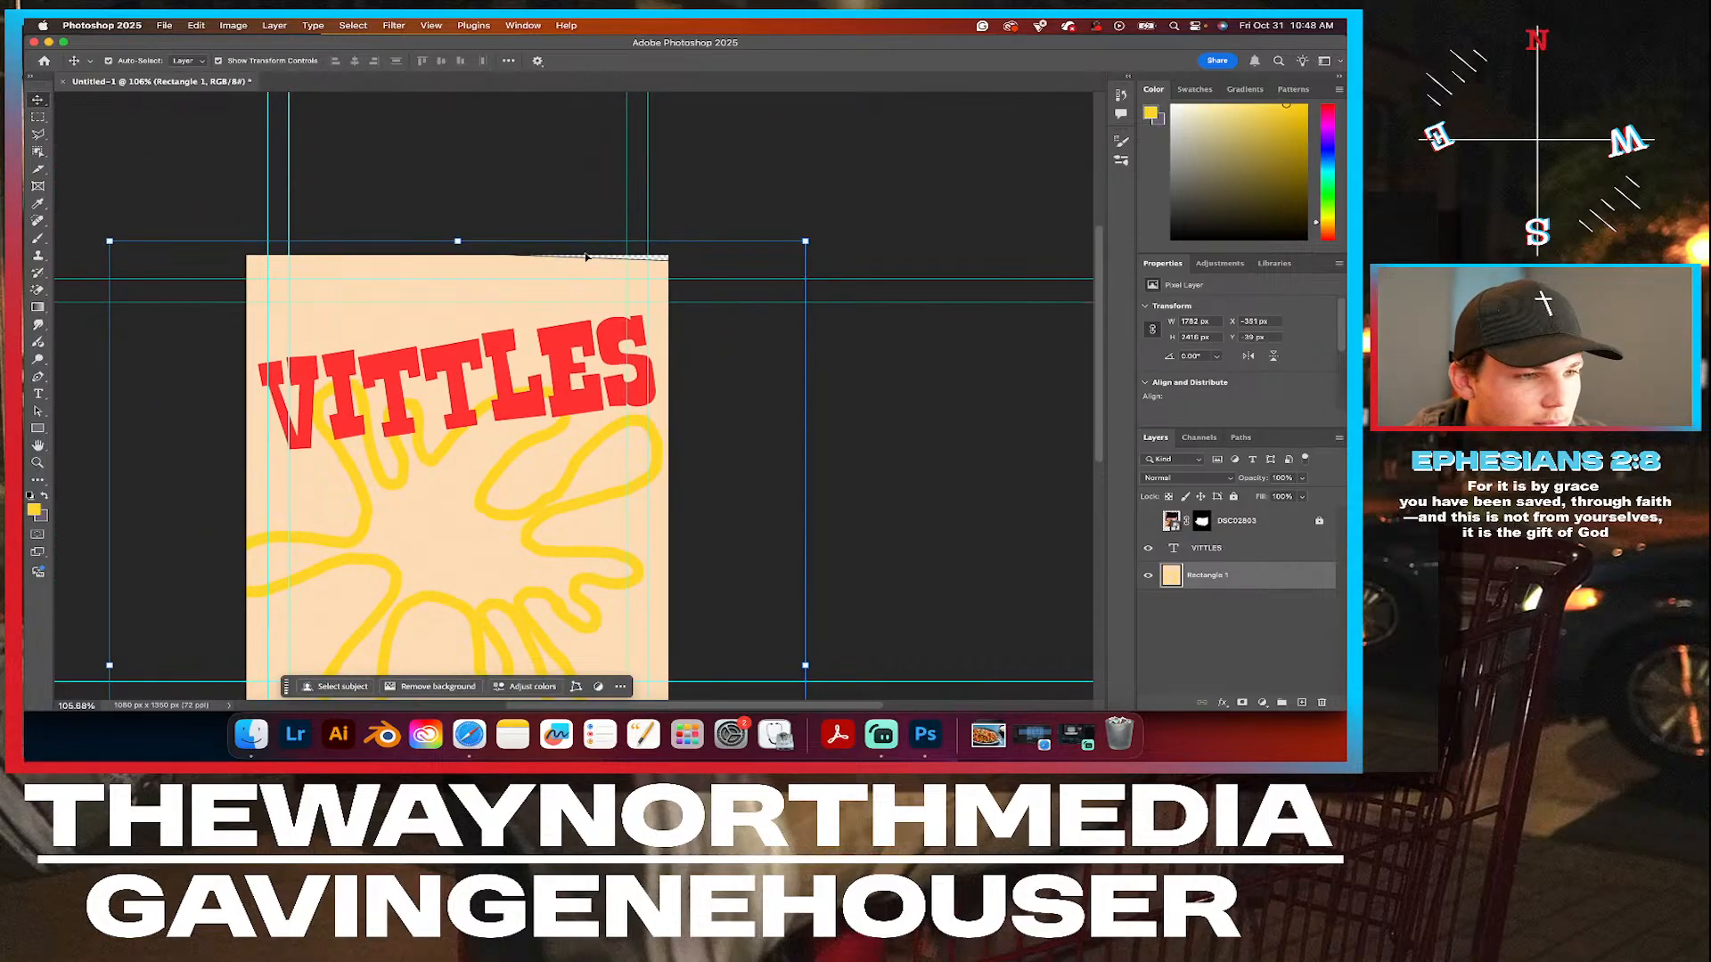
pyautogui.scroll(-5, 463, 413)
pyautogui.hscroll(-5, 464, 413)
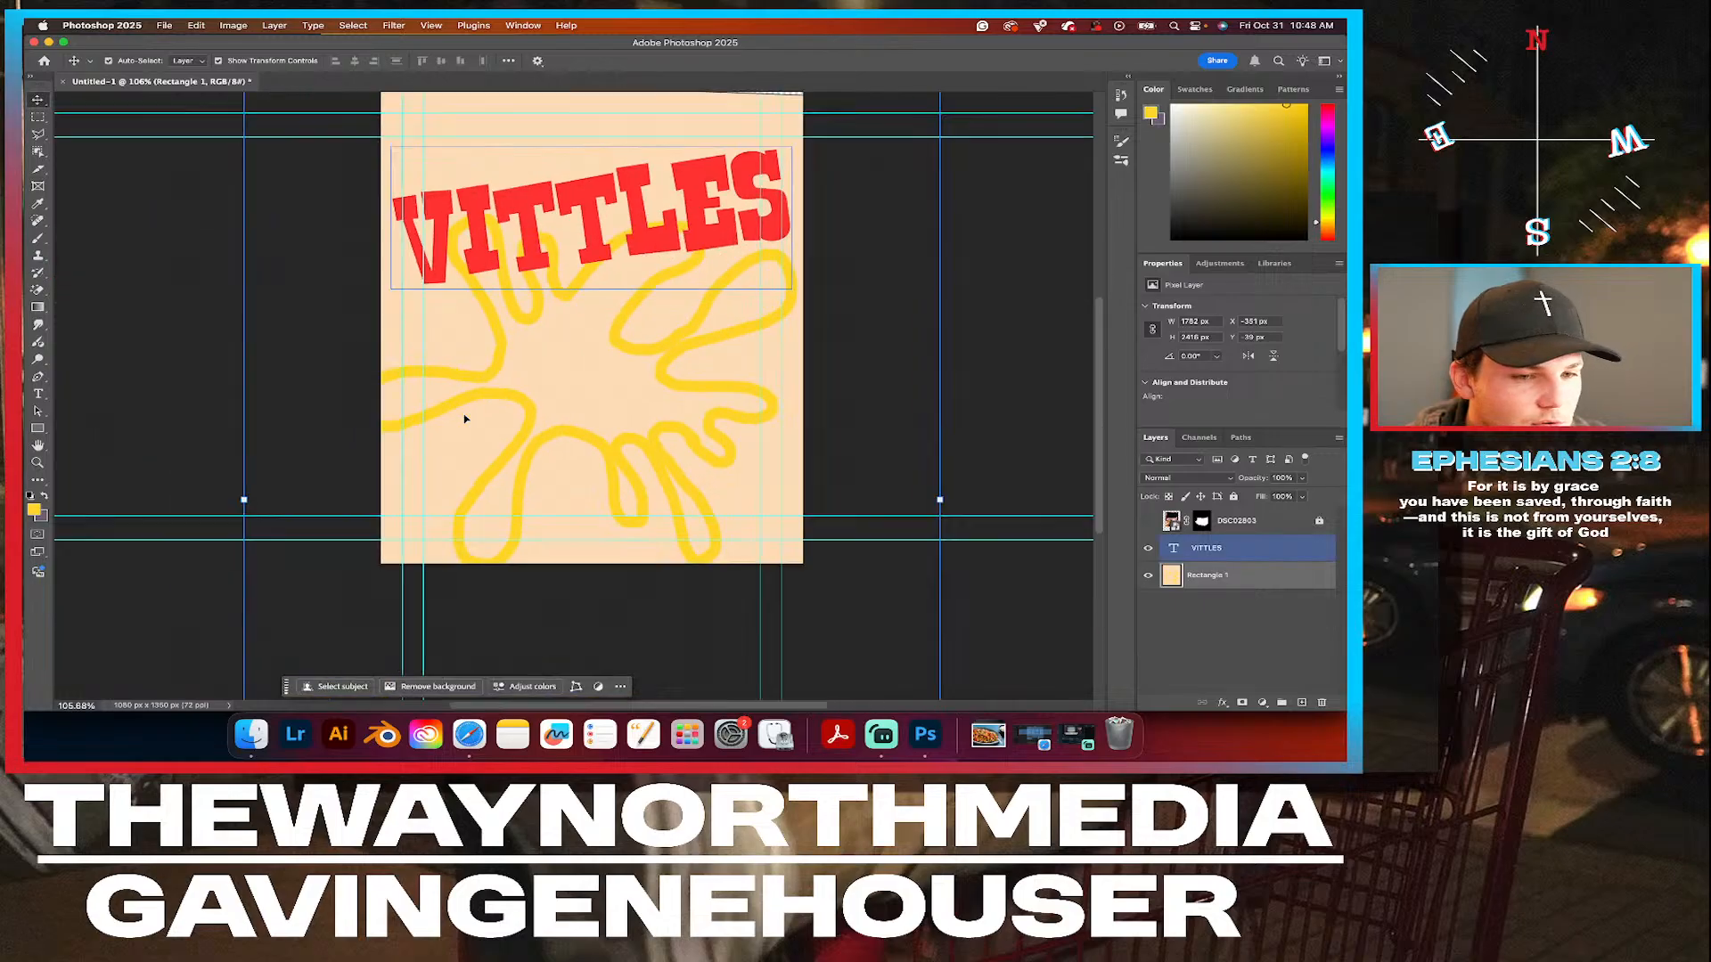
pyautogui.scroll(1, 635, 397)
pyautogui.hscroll(1, 635, 397)
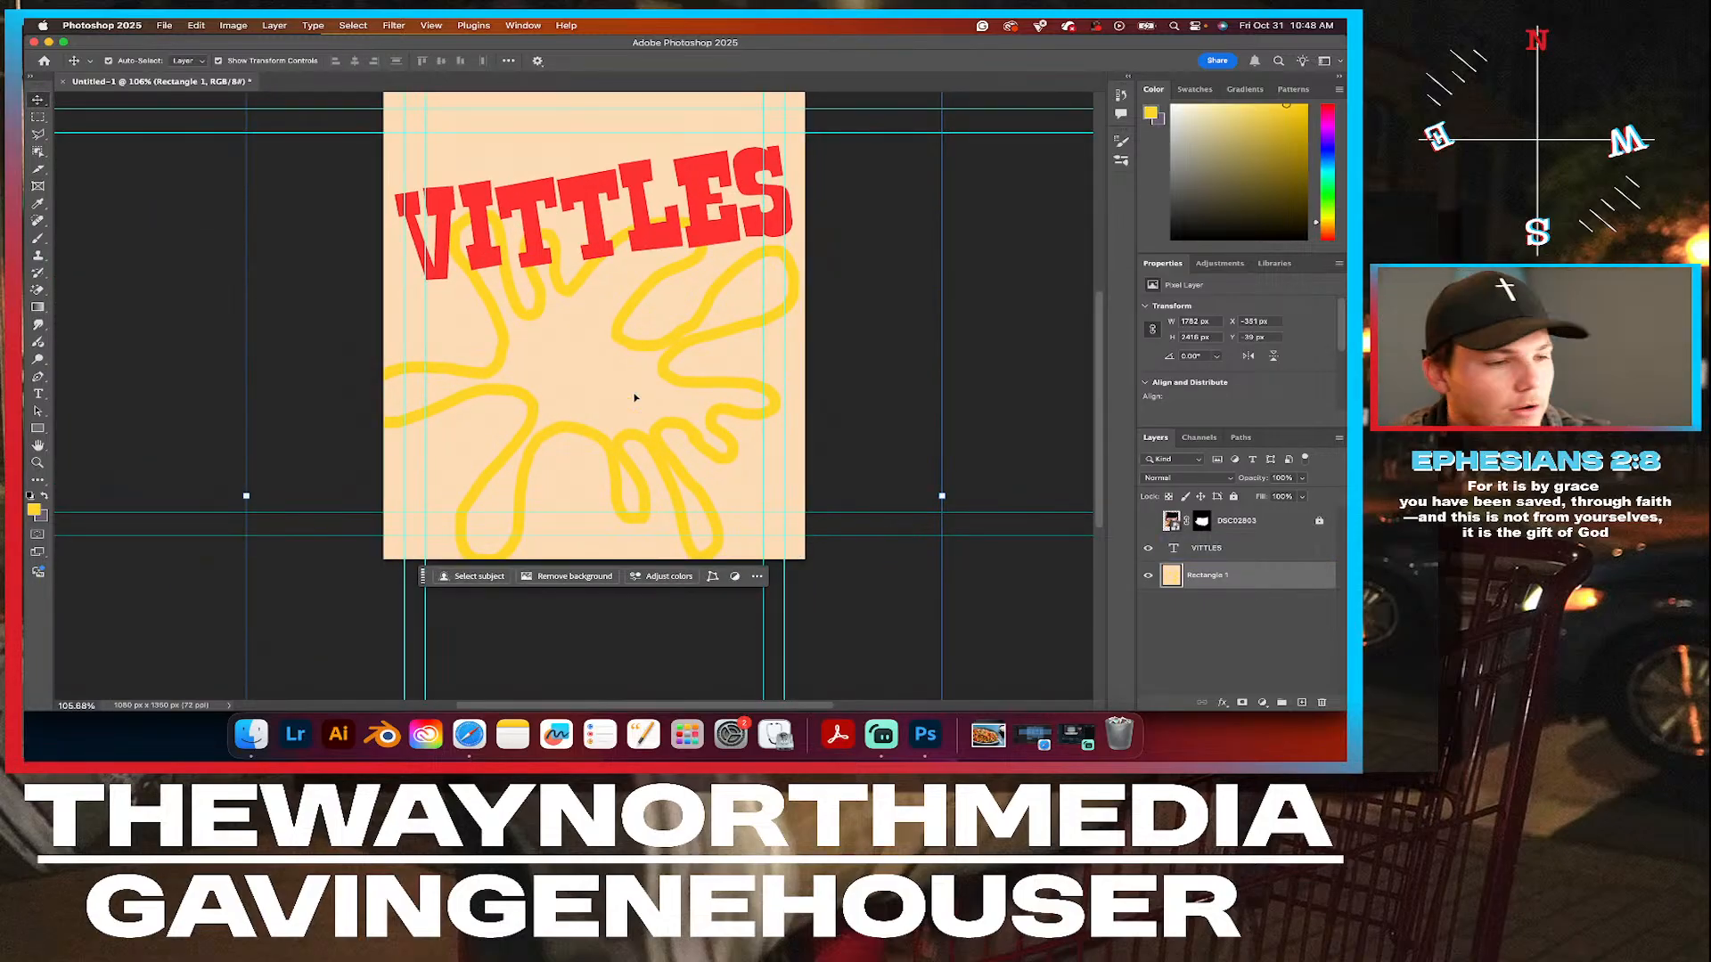
pyautogui.hscroll(-2, 515, 412)
pyautogui.scroll(1, 515, 411)
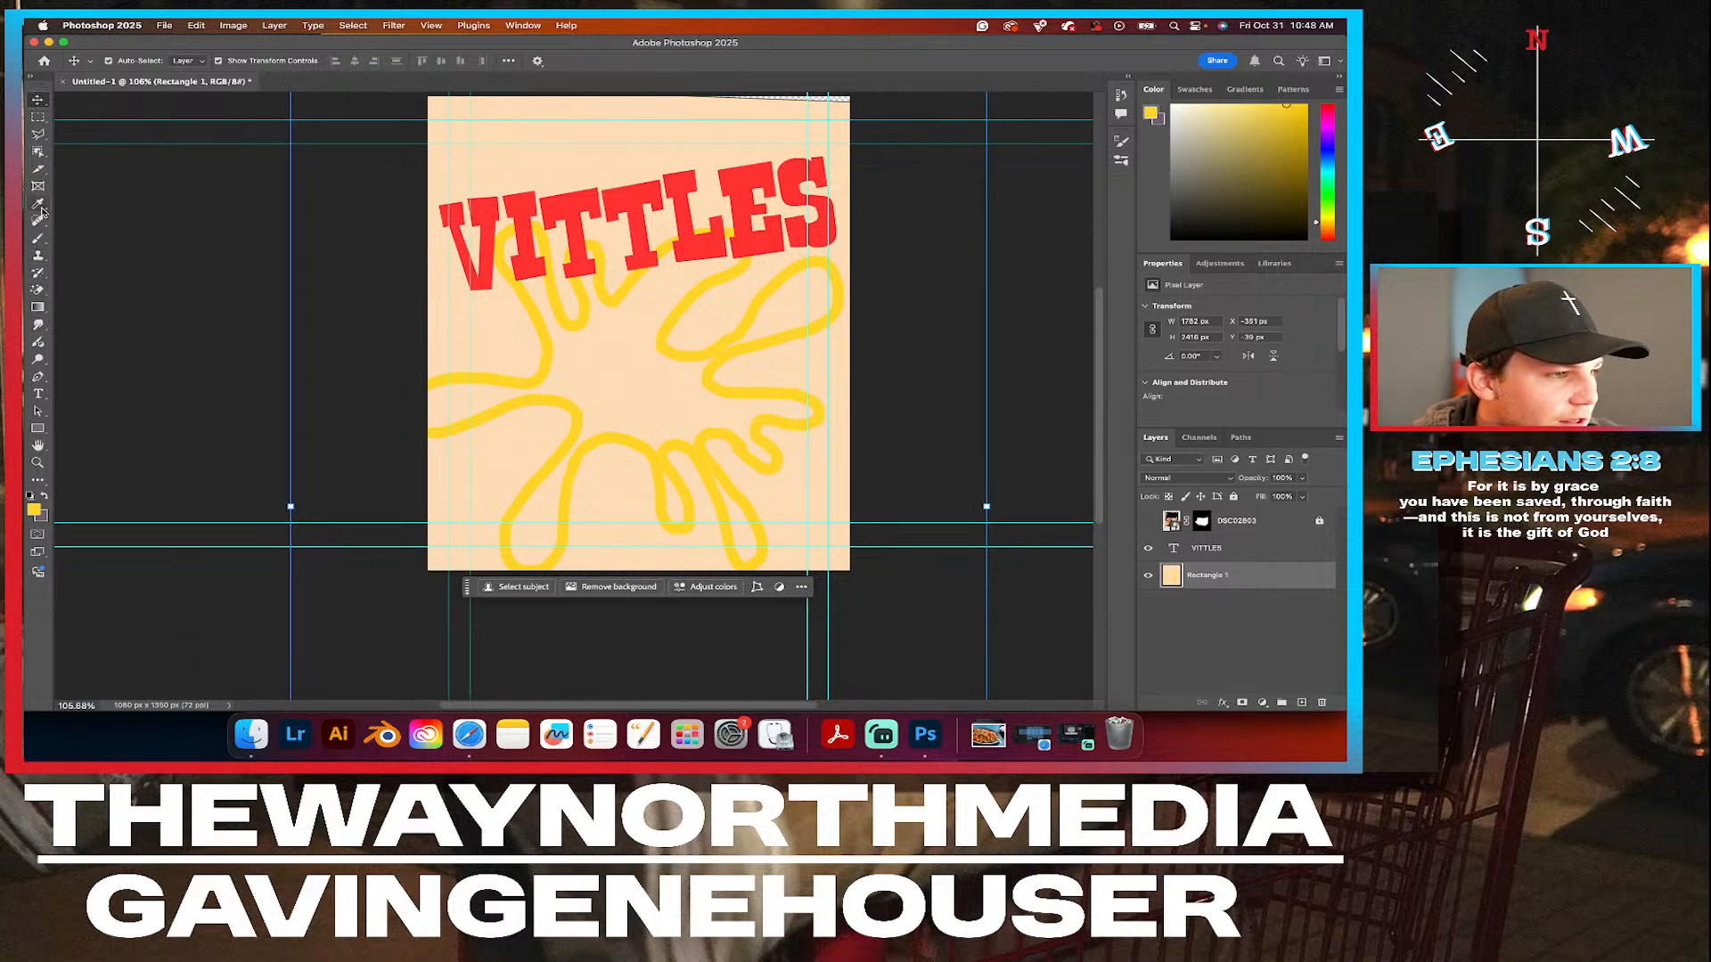
pyautogui.click(39, 237)
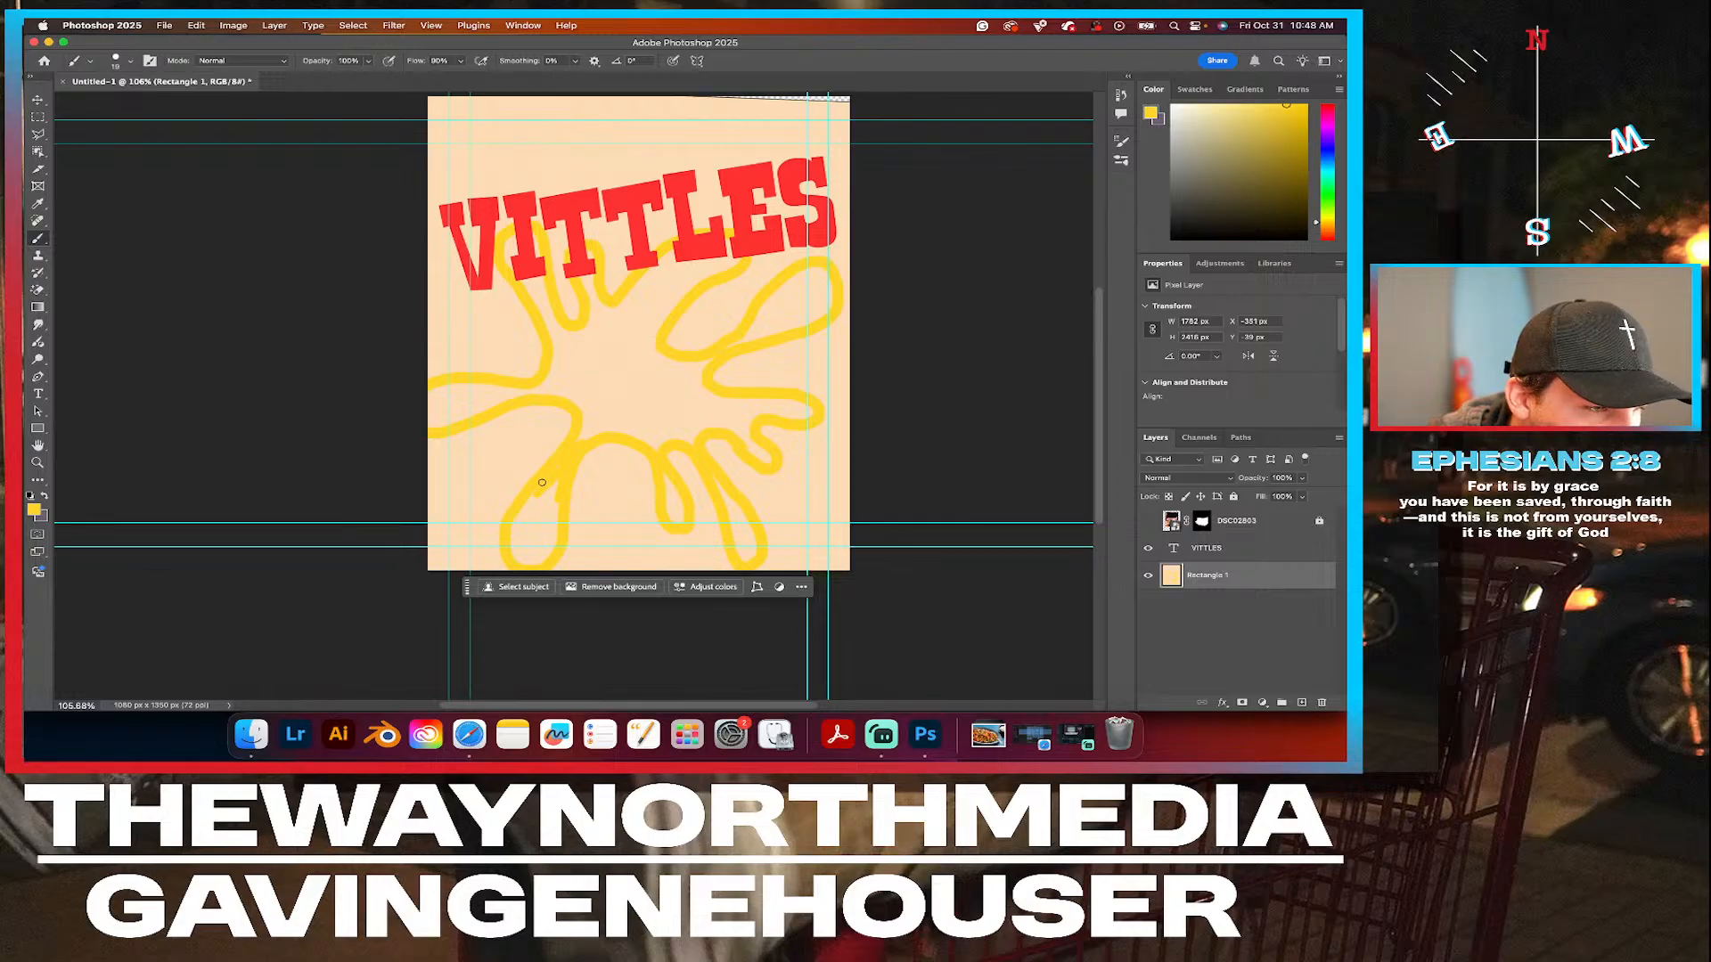
pyautogui.moveTo(549, 484)
pyautogui.mouseDown()
pyautogui.moveTo(506, 549)
pyautogui.moveTo(537, 565)
pyautogui.moveTo(512, 547)
pyautogui.moveTo(550, 553)
pyautogui.moveTo(518, 546)
pyautogui.moveTo(548, 550)
pyautogui.moveTo(553, 481)
pyautogui.mouseUp()
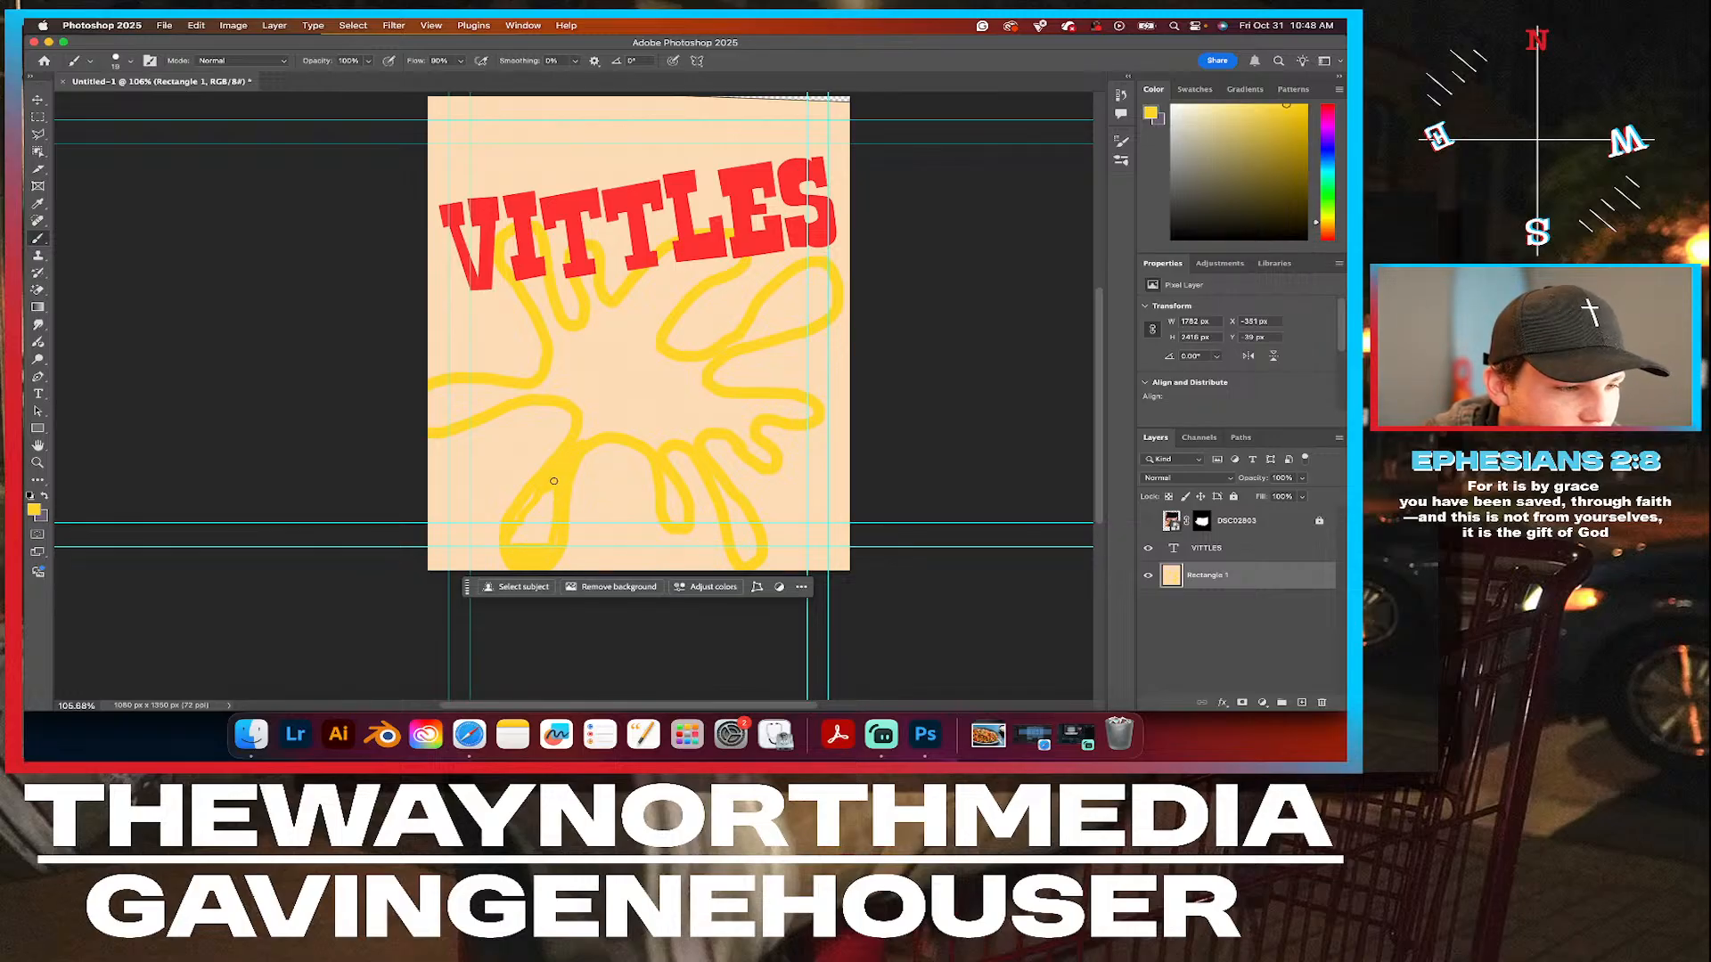
pyautogui.moveTo(555, 542)
pyautogui.mouseDown()
pyautogui.moveTo(548, 490)
pyautogui.moveTo(549, 521)
pyautogui.moveTo(517, 549)
pyautogui.moveTo(534, 542)
pyautogui.moveTo(506, 538)
pyautogui.moveTo(526, 544)
pyautogui.moveTo(510, 543)
pyautogui.moveTo(531, 490)
pyautogui.moveTo(518, 530)
pyautogui.mouseUp()
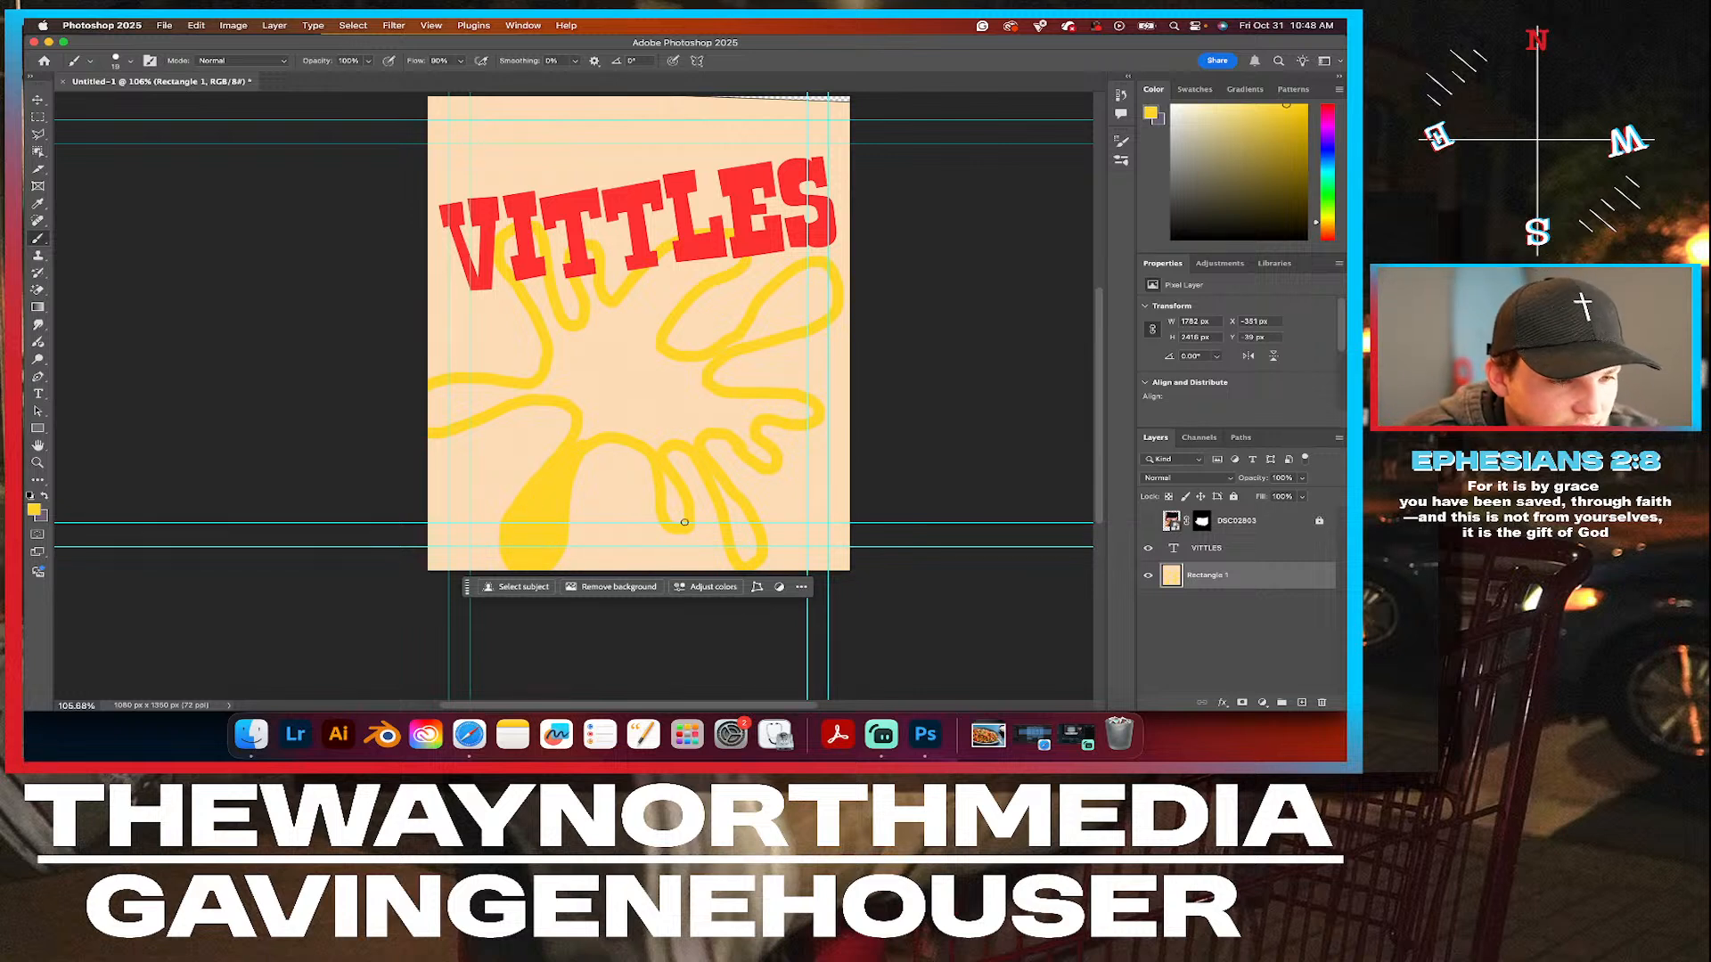
pyautogui.moveTo(678, 494)
pyautogui.mouseDown()
pyautogui.moveTo(682, 517)
pyautogui.moveTo(669, 488)
pyautogui.mouseUp()
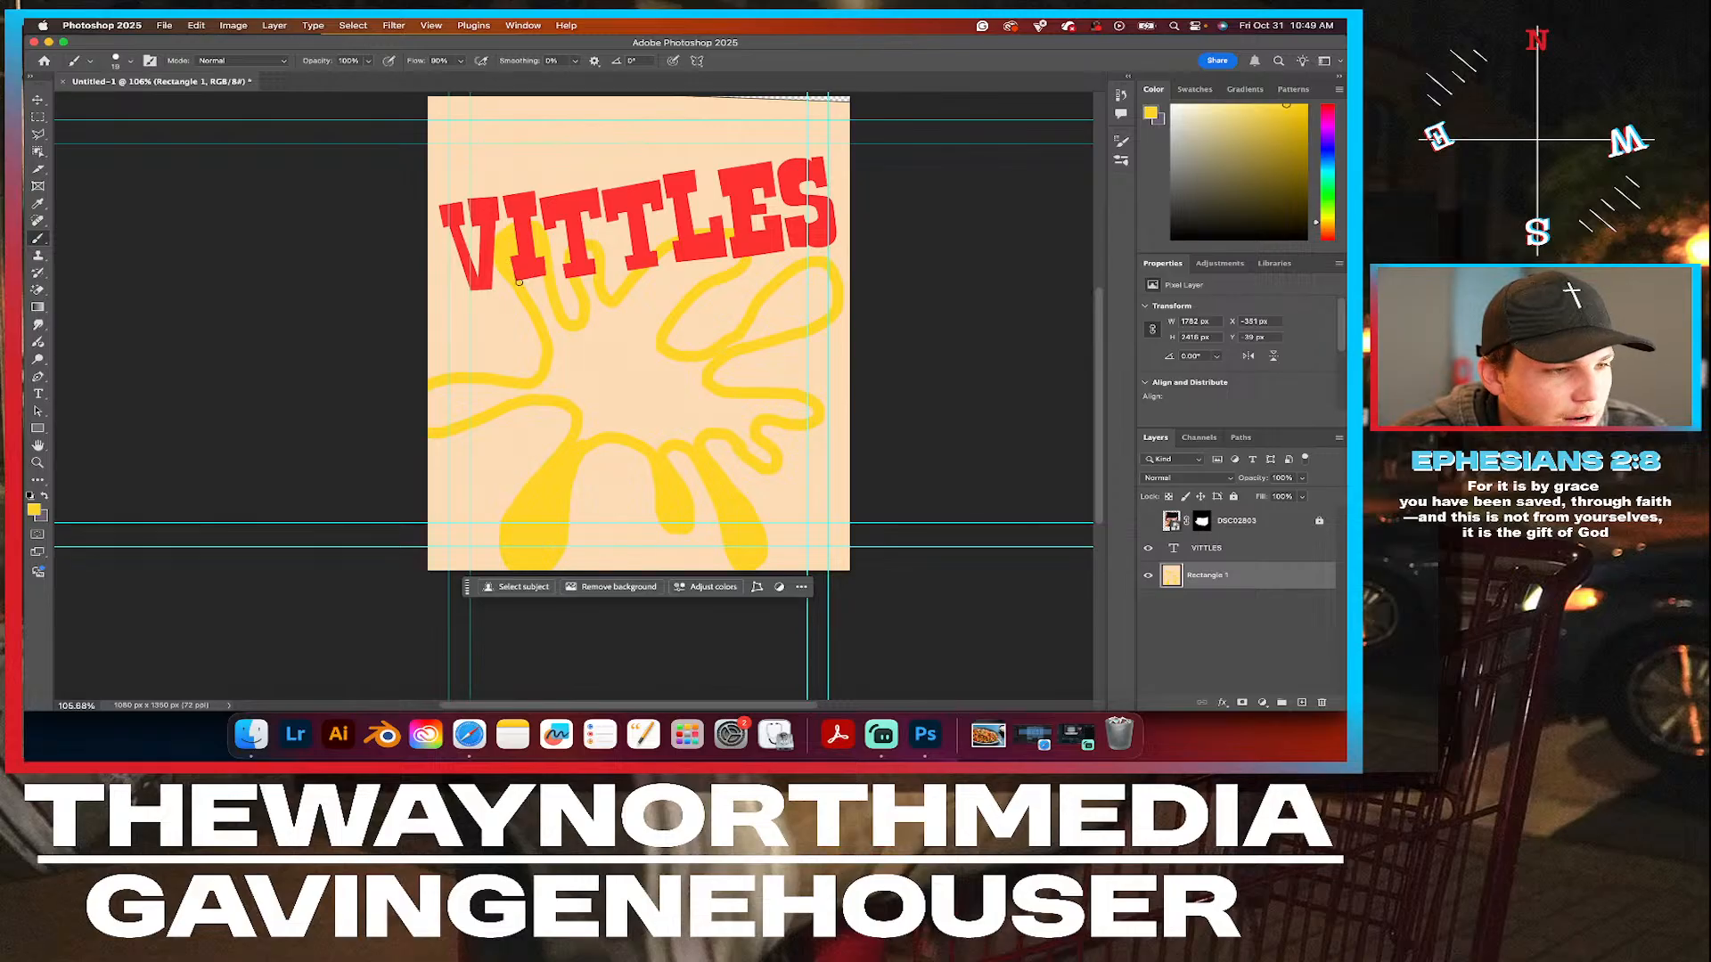
# Fill the splat's left arm, the upper arms below the headline and the two small lower-right arms with solid yellow.
pyautogui.moveTo(542, 280)
pyautogui.mouseDown()
pyautogui.moveTo(558, 332)
pyautogui.moveTo(527, 280)
pyautogui.mouseUp()
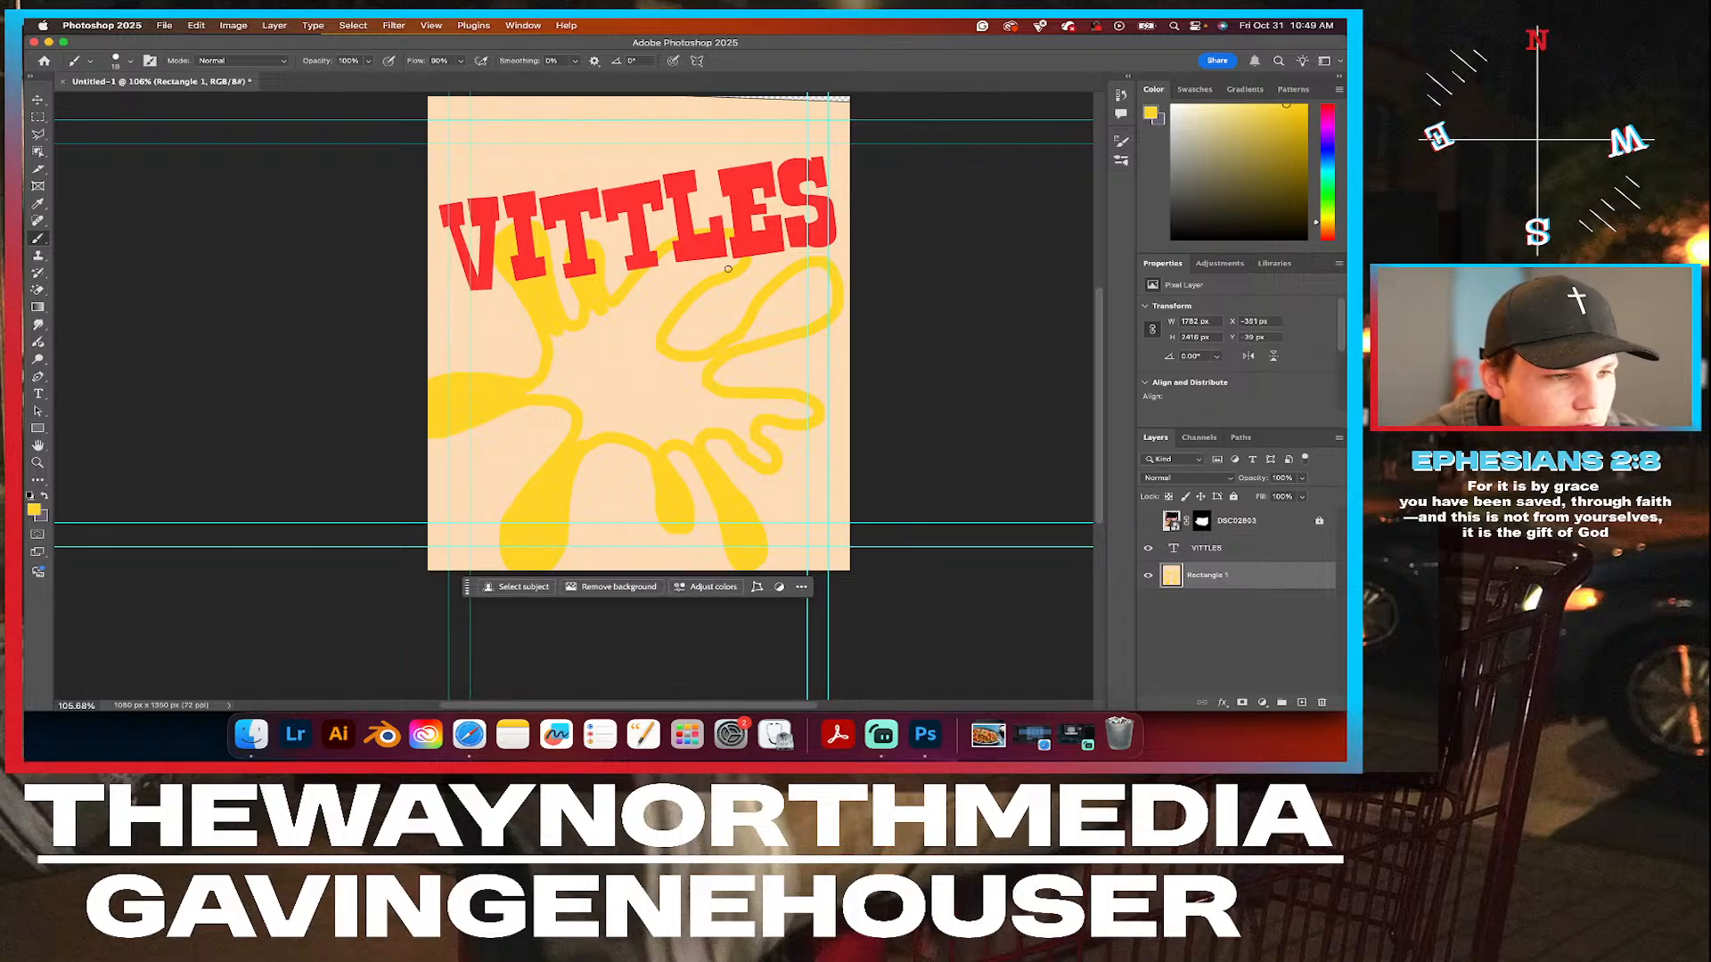
pyautogui.moveTo(710, 267)
pyautogui.mouseDown()
pyautogui.moveTo(660, 284)
pyautogui.moveTo(675, 255)
pyautogui.mouseUp()
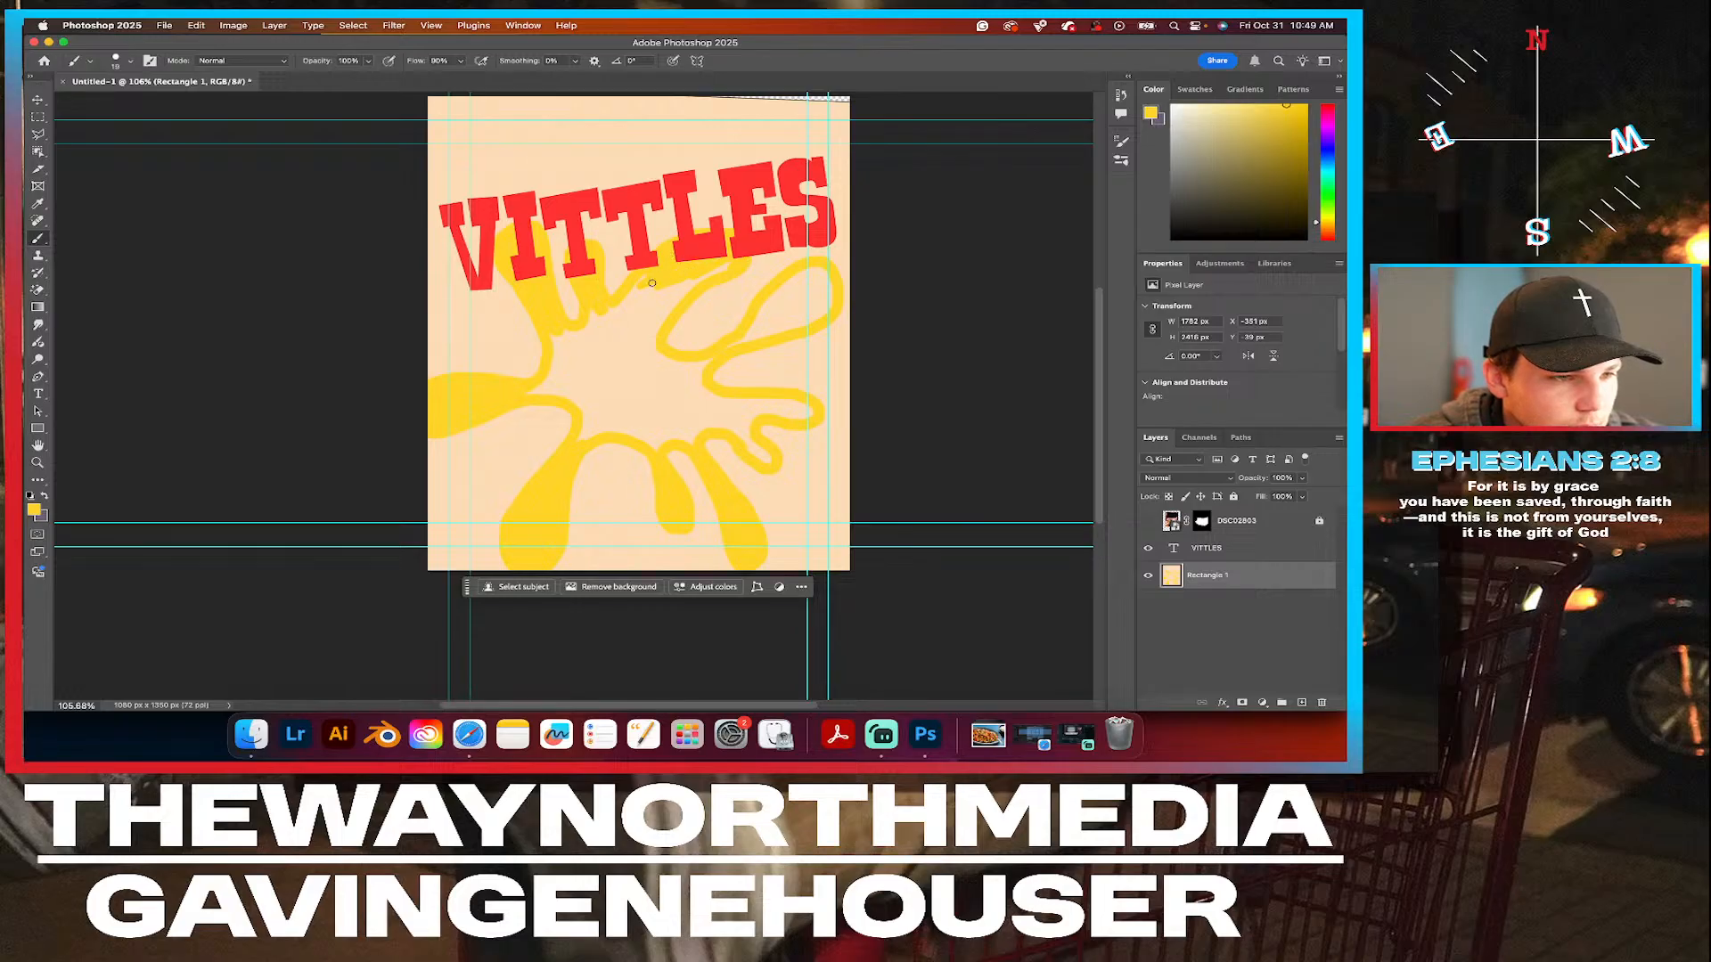
pyautogui.moveTo(699, 279); pyautogui.dragTo(657, 305)
pyautogui.moveTo(761, 451)
pyautogui.mouseDown()
pyautogui.moveTo(746, 443)
pyautogui.moveTo(766, 461)
pyautogui.moveTo(755, 416)
pyautogui.moveTo(806, 407)
pyautogui.moveTo(764, 397)
pyautogui.moveTo(812, 415)
pyautogui.mouseUp()
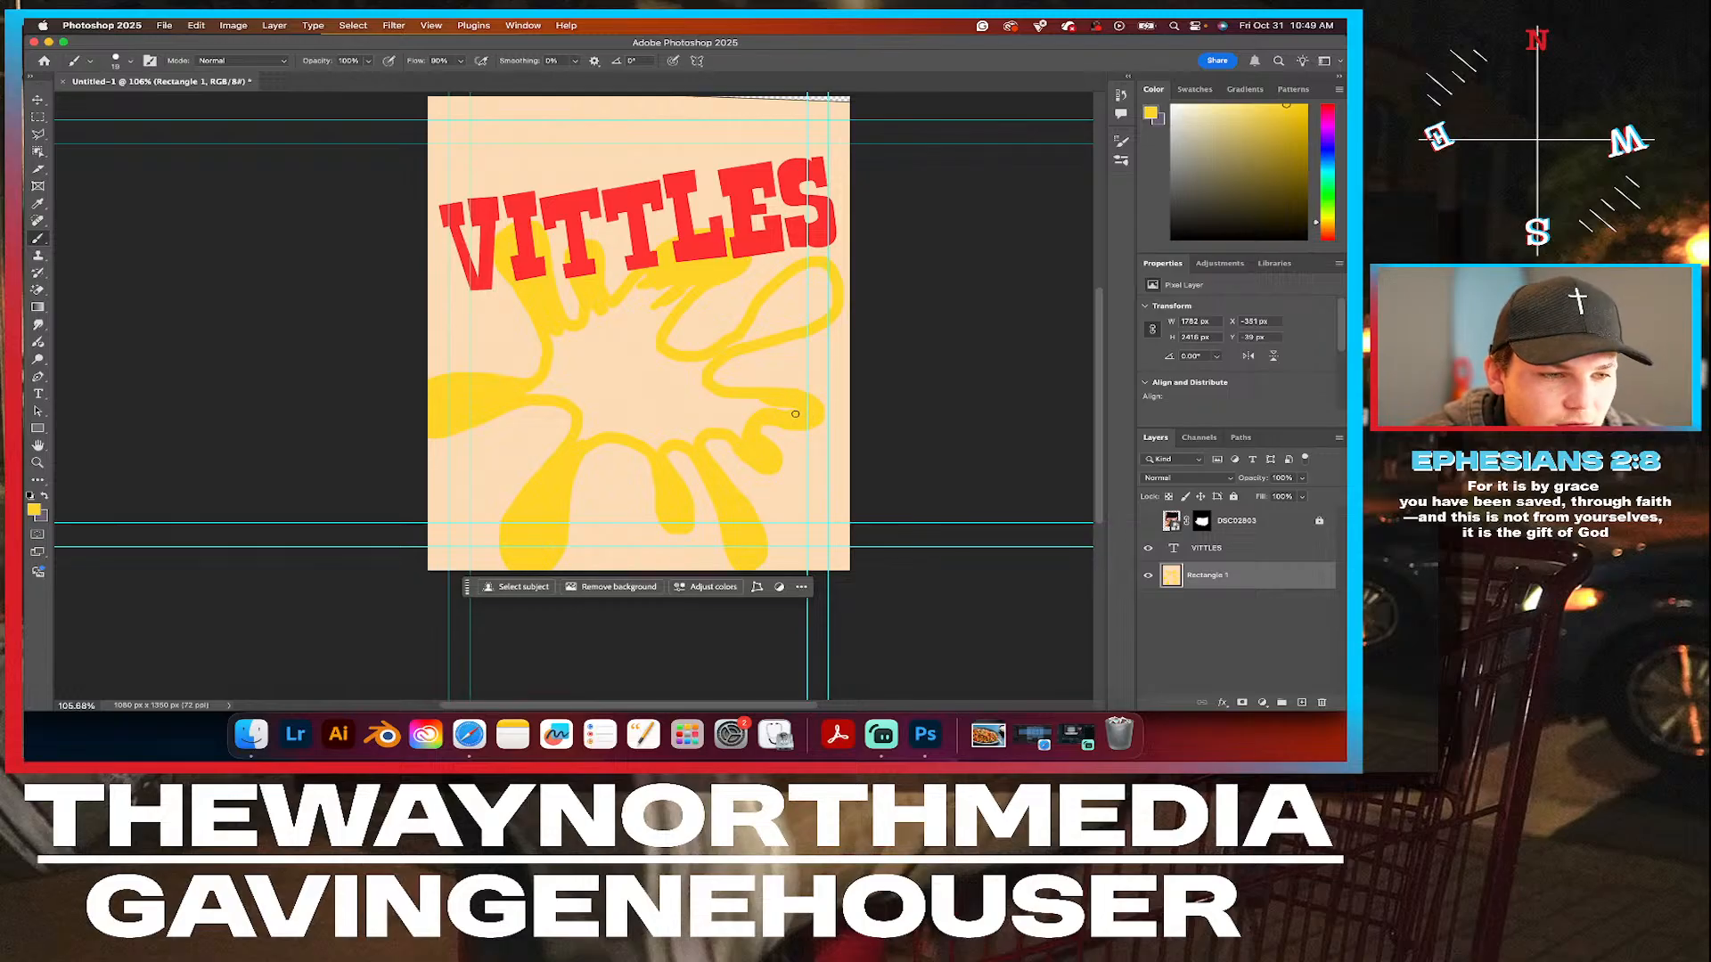
pyautogui.moveTo(795, 407); pyautogui.dragTo(731, 419)
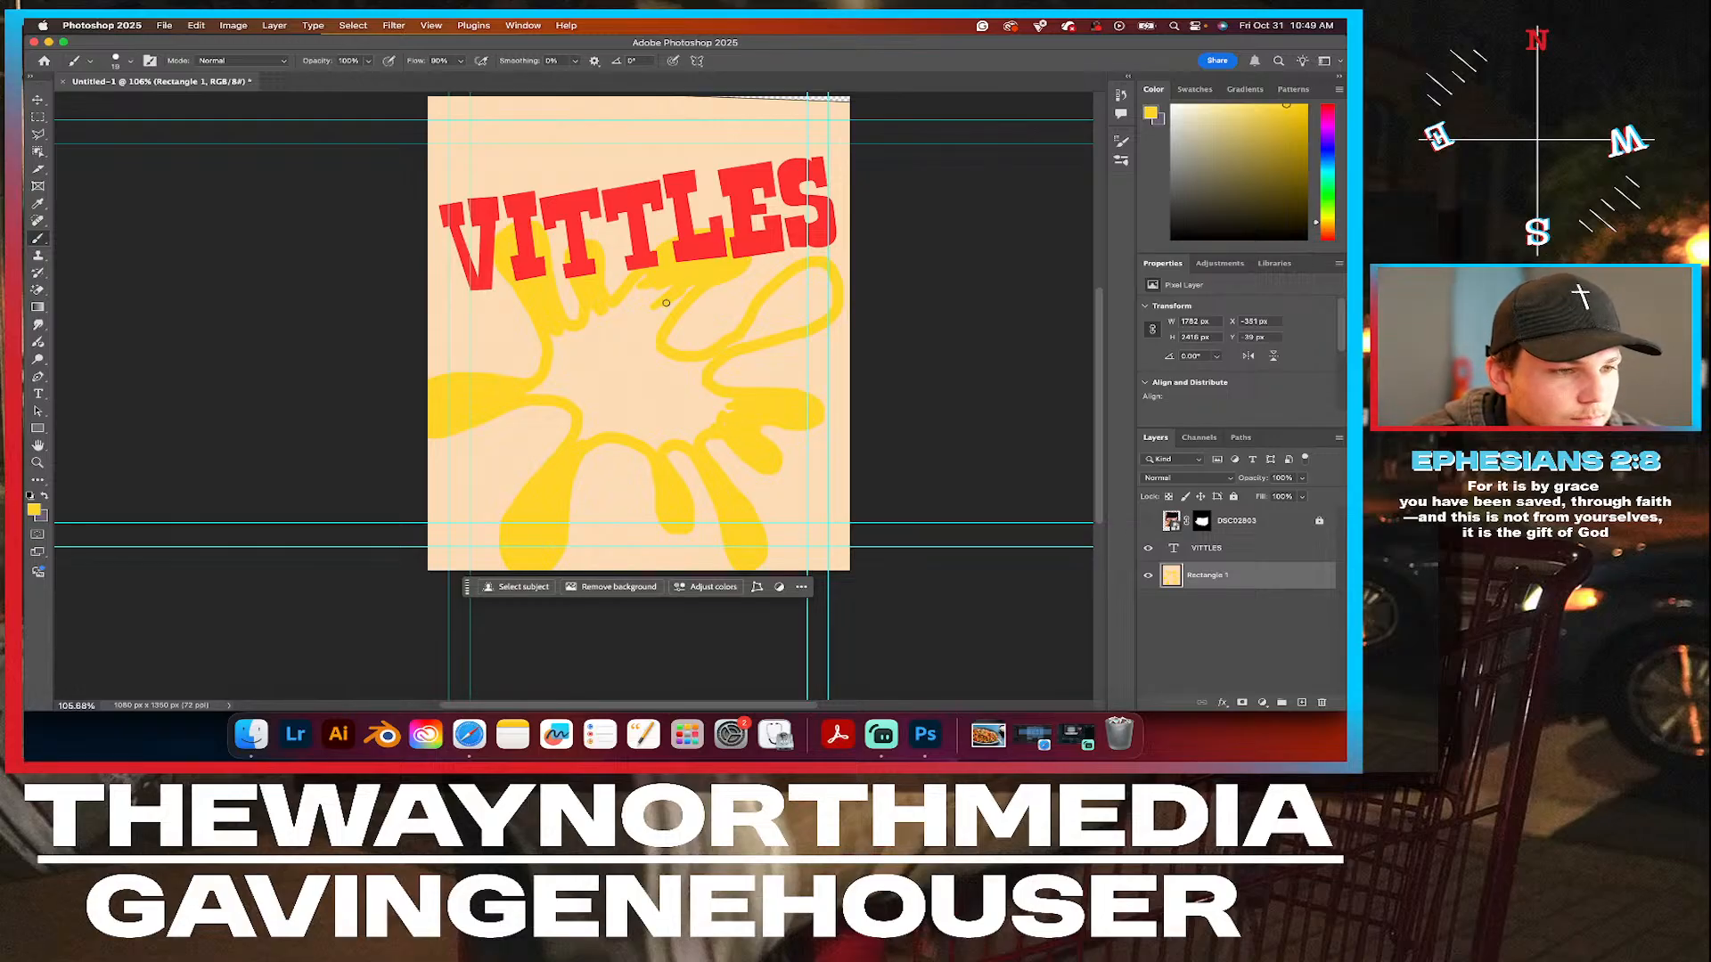
pyautogui.moveTo(643, 318)
pyautogui.mouseDown()
pyautogui.moveTo(671, 282)
pyautogui.moveTo(629, 298)
pyautogui.moveTo(647, 274)
pyautogui.moveTo(613, 315)
pyautogui.moveTo(654, 289)
pyautogui.moveTo(671, 290)
pyautogui.moveTo(648, 325)
pyautogui.mouseUp()
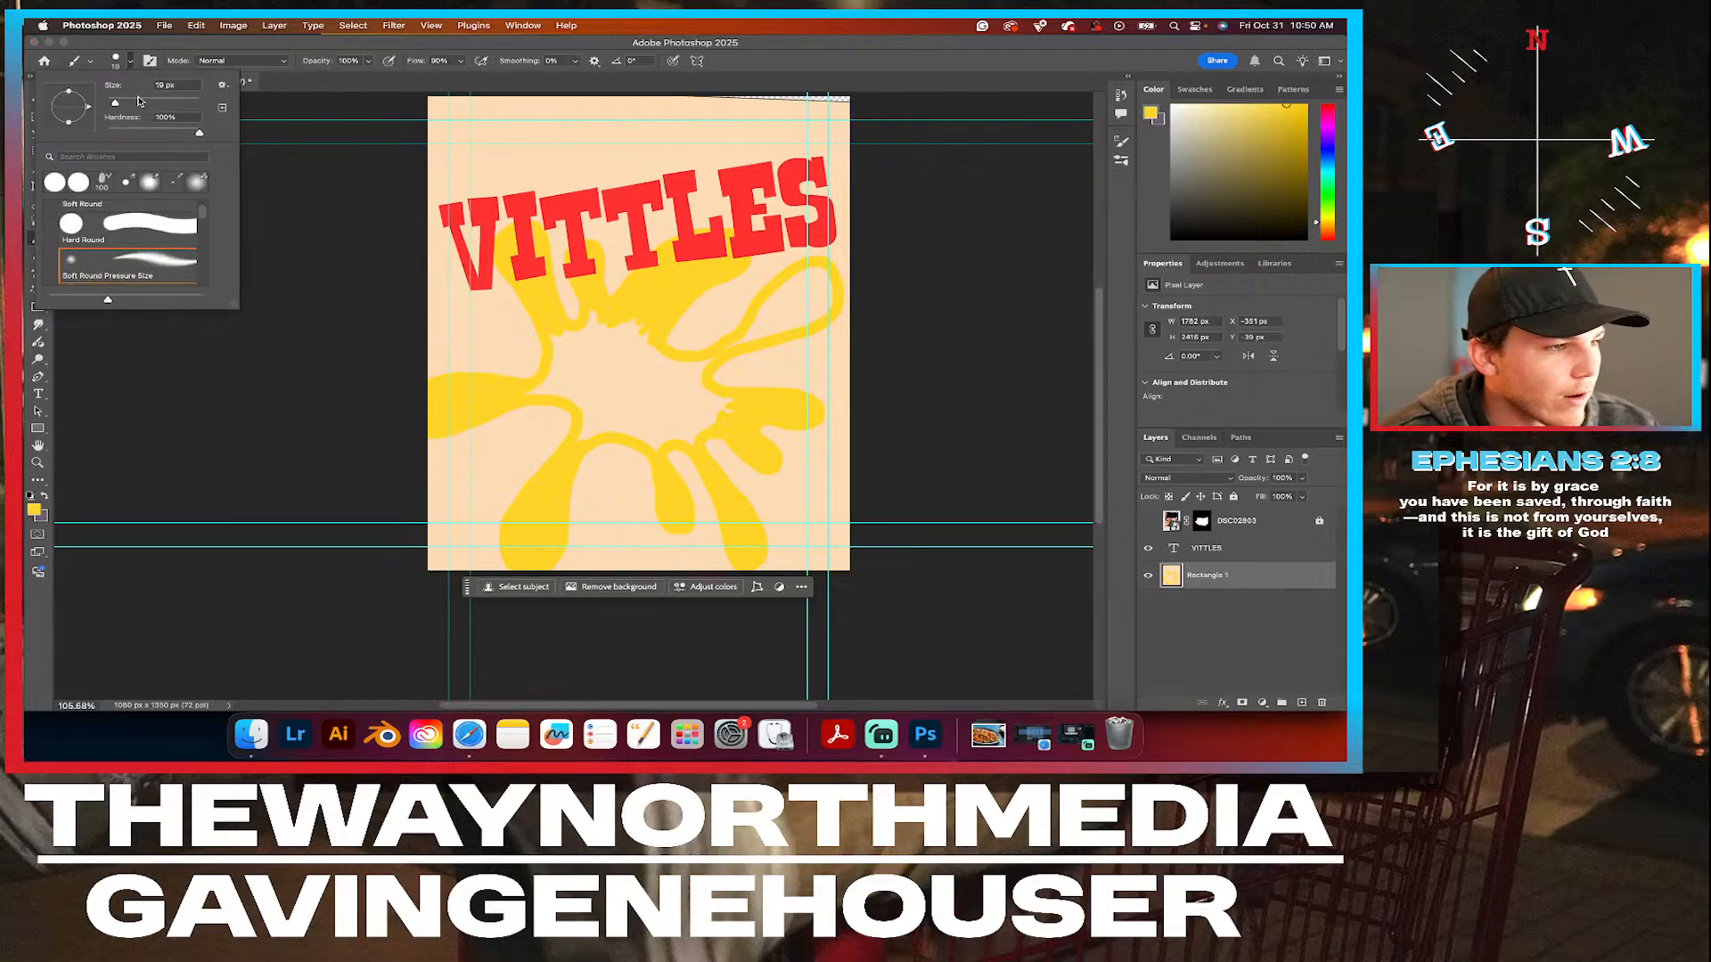
# Enlarge the brush to about 68 px, try filling the splat's centre with yellow, and undo those strokes.
pyautogui.moveTo(640, 331); pyautogui.dragTo(593, 318)
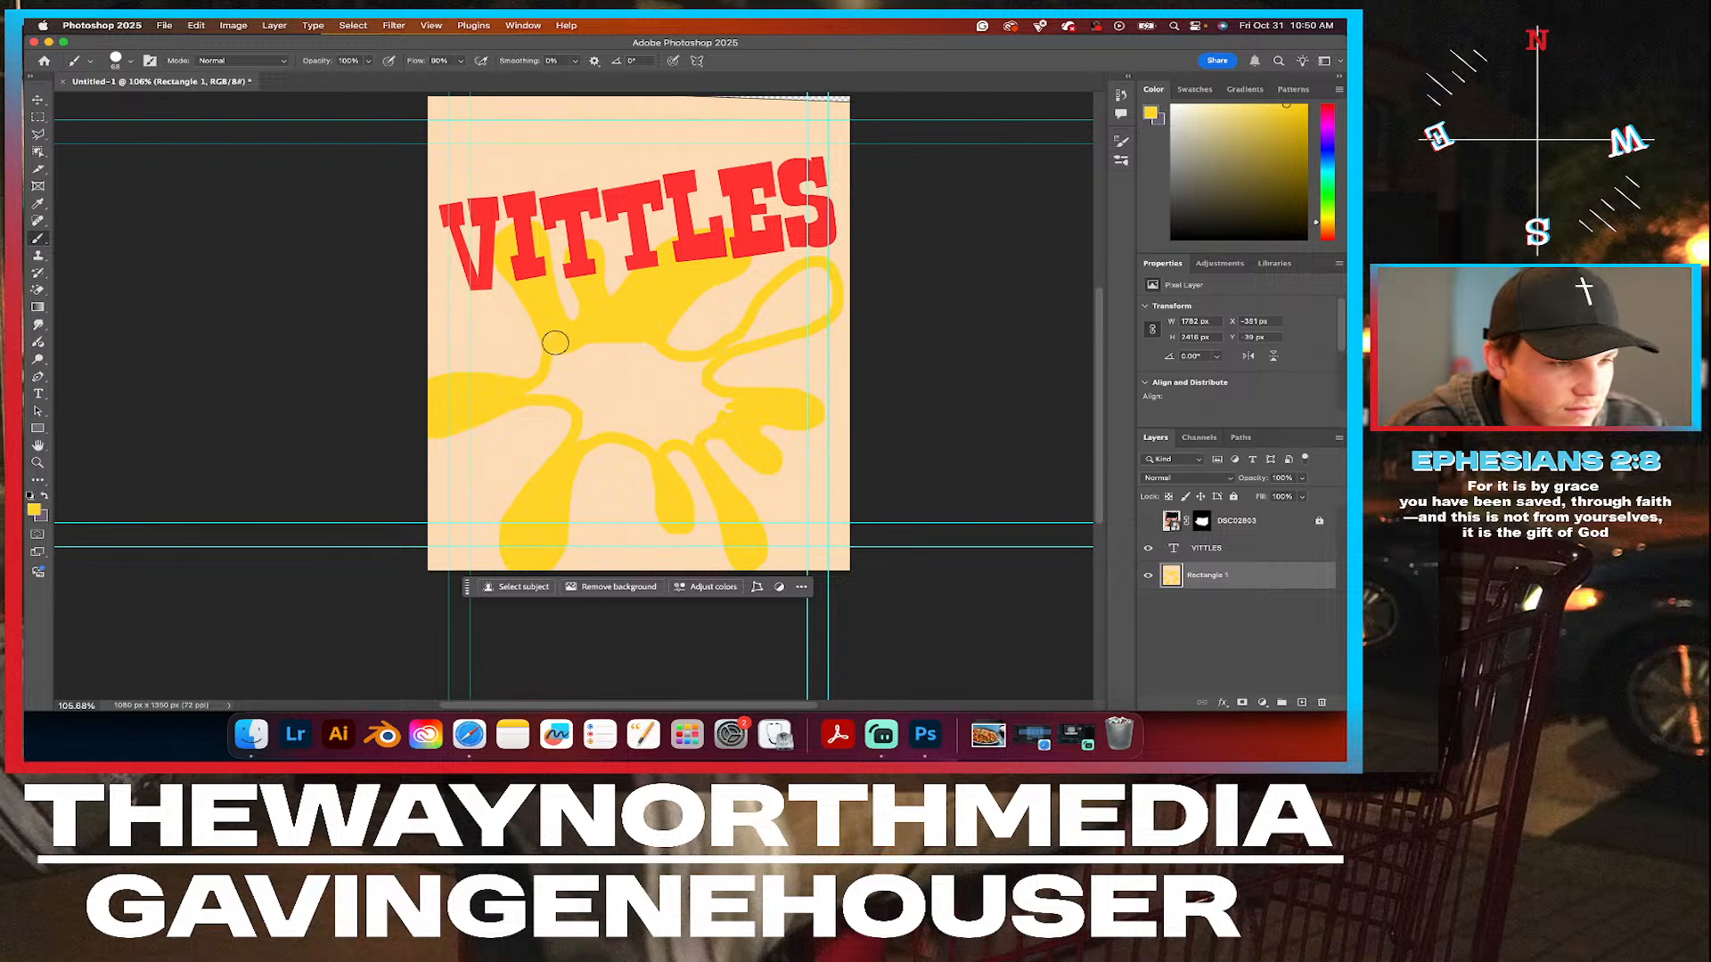
pyautogui.moveTo(542, 378)
pyautogui.mouseDown()
pyautogui.moveTo(597, 349)
pyautogui.moveTo(578, 356)
pyautogui.moveTo(625, 360)
pyautogui.mouseUp()
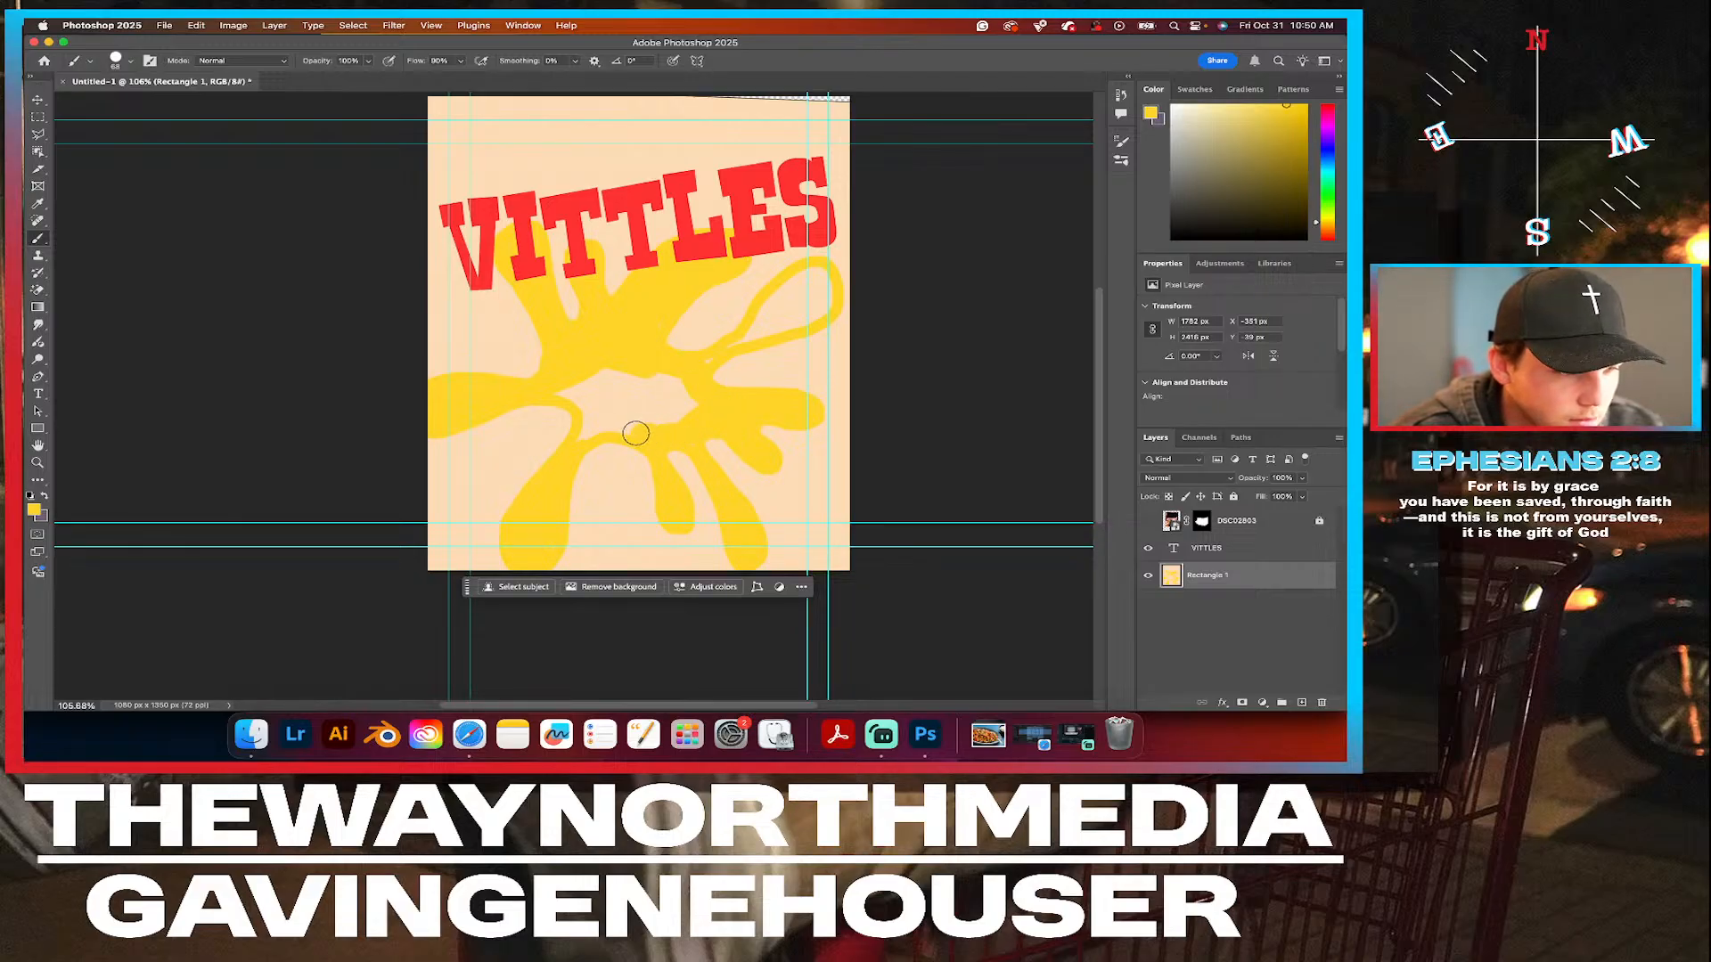
pyautogui.moveTo(567, 400); pyautogui.dragTo(632, 394)
pyautogui.hotkey('ctrl', 'z')
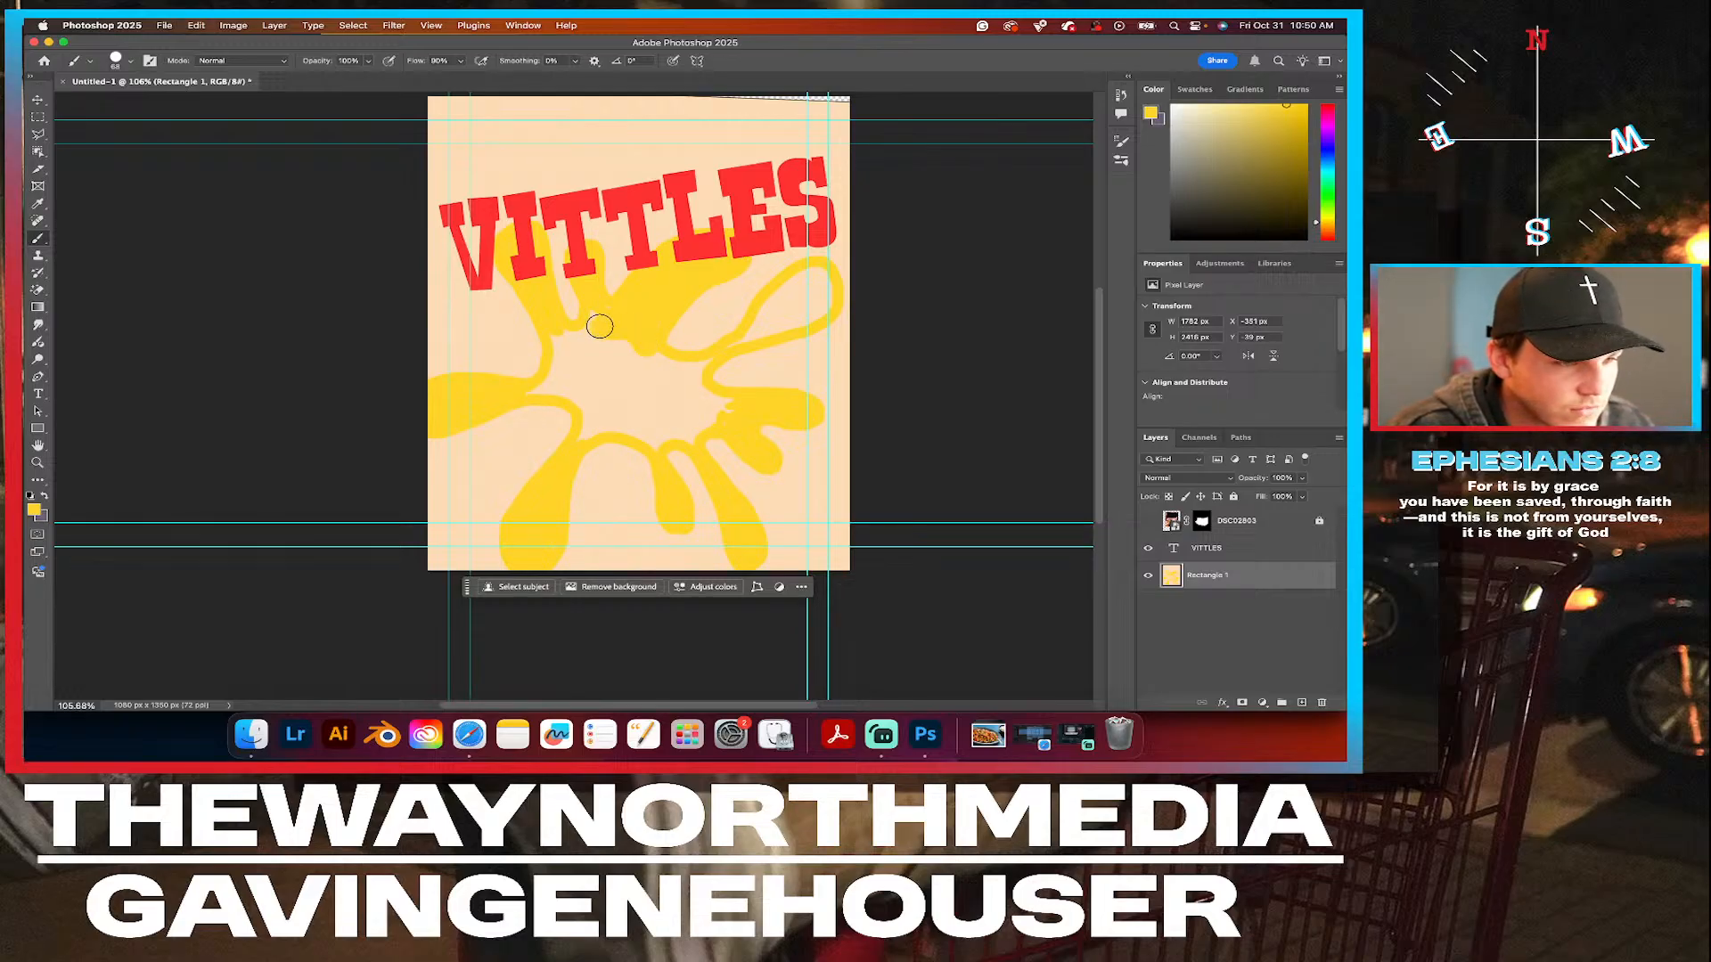
# Fill the splat's centre and its upper-right arm with solid yellow and show the nachos cutout.
pyautogui.moveTo(648, 325)
pyautogui.mouseDown()
pyautogui.moveTo(568, 337)
pyautogui.moveTo(539, 390)
pyautogui.moveTo(602, 411)
pyautogui.moveTo(584, 434)
pyautogui.moveTo(590, 405)
pyautogui.moveTo(626, 431)
pyautogui.moveTo(659, 439)
pyautogui.moveTo(681, 421)
pyautogui.moveTo(687, 435)
pyautogui.moveTo(730, 397)
pyautogui.moveTo(698, 399)
pyautogui.moveTo(691, 363)
pyautogui.moveTo(577, 342)
pyautogui.moveTo(592, 330)
pyautogui.moveTo(534, 389)
pyautogui.mouseUp()
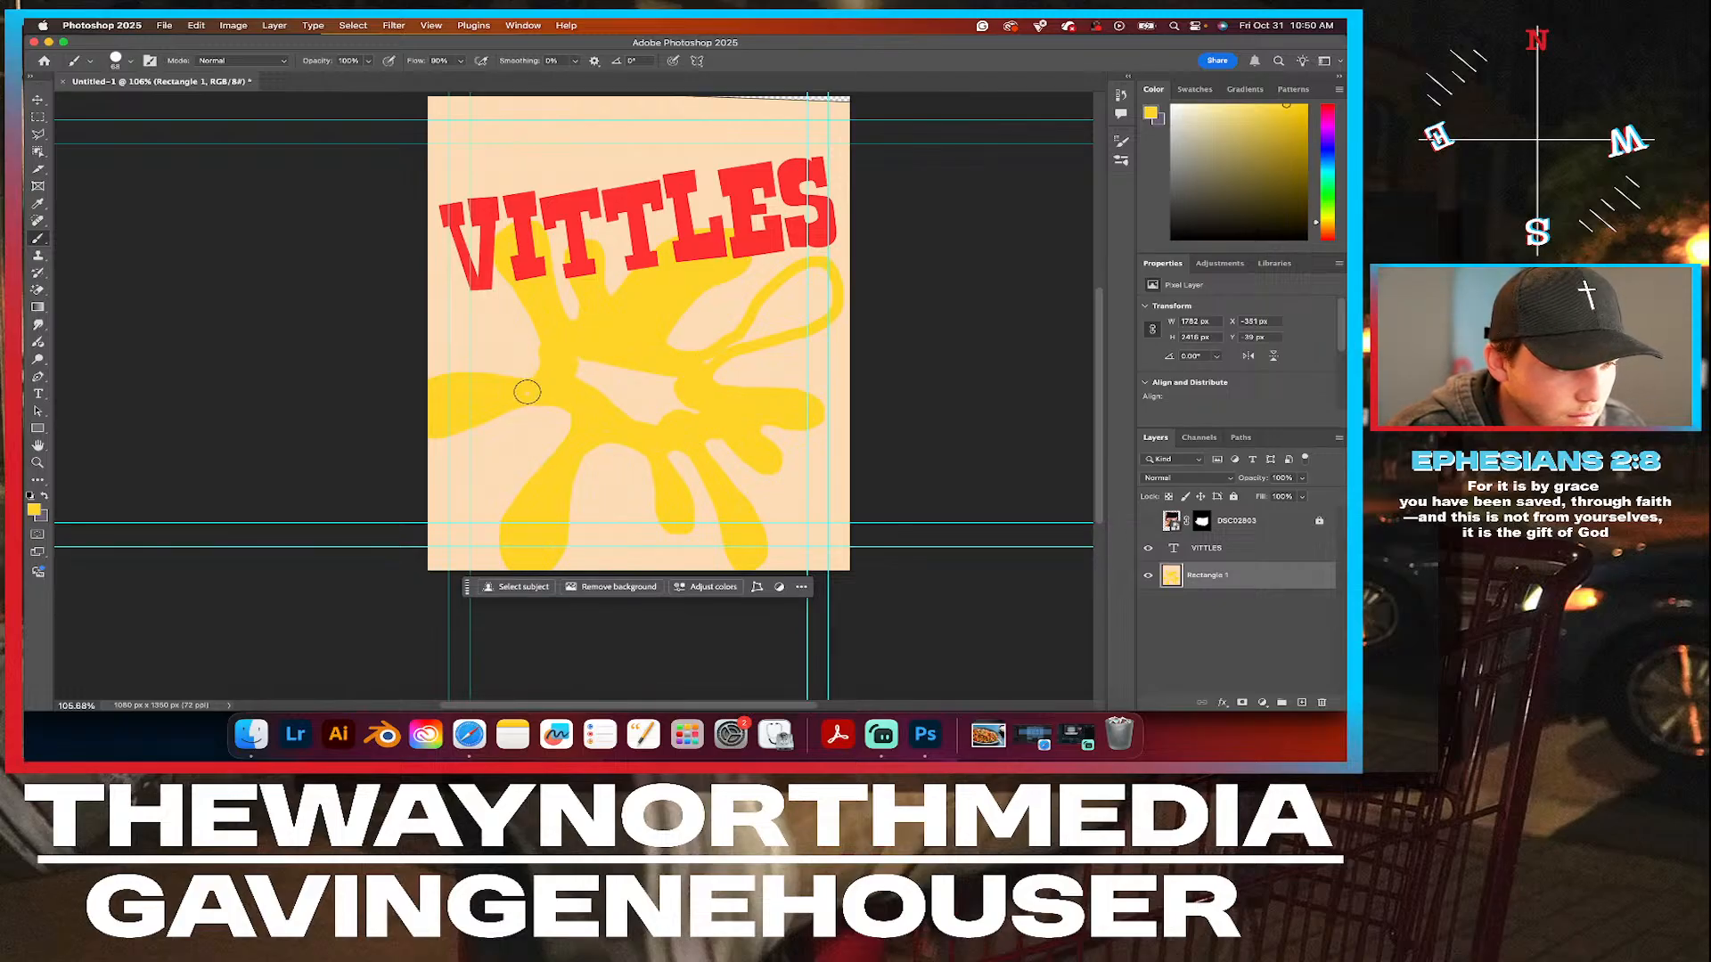
pyautogui.click(1148, 521)
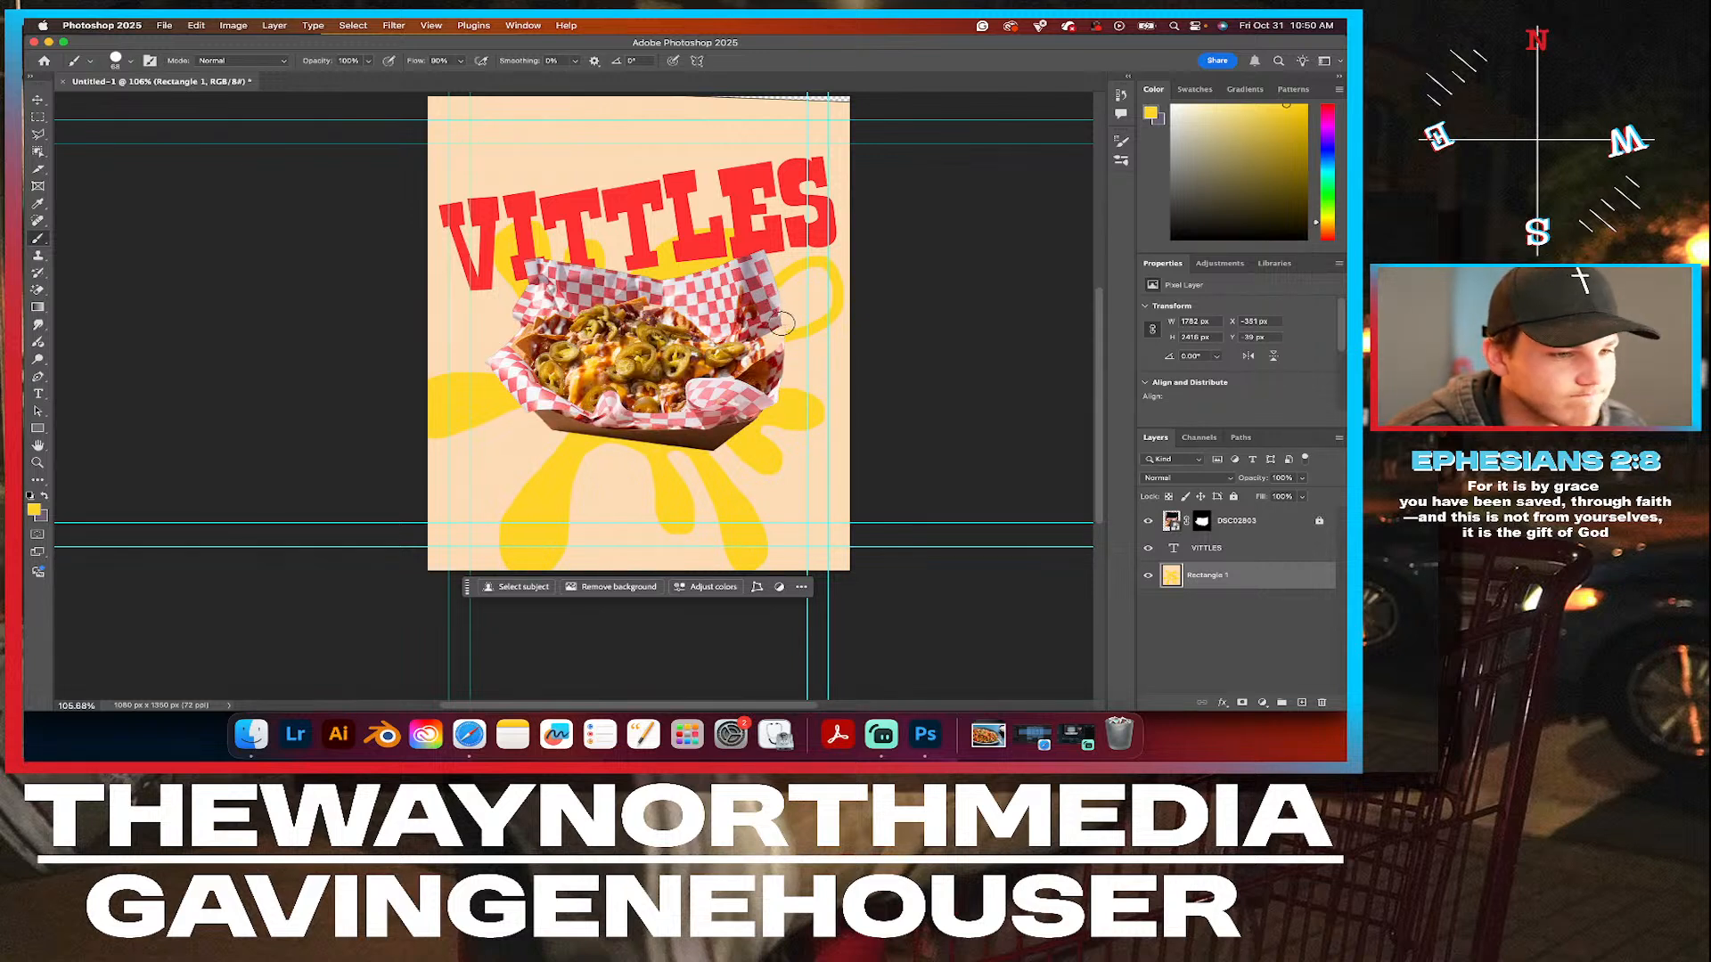
pyautogui.moveTo(782, 322)
pyautogui.mouseDown()
pyautogui.moveTo(811, 275)
pyautogui.moveTo(814, 305)
pyautogui.moveTo(790, 303)
pyautogui.moveTo(776, 327)
pyautogui.moveTo(798, 291)
pyautogui.mouseUp()
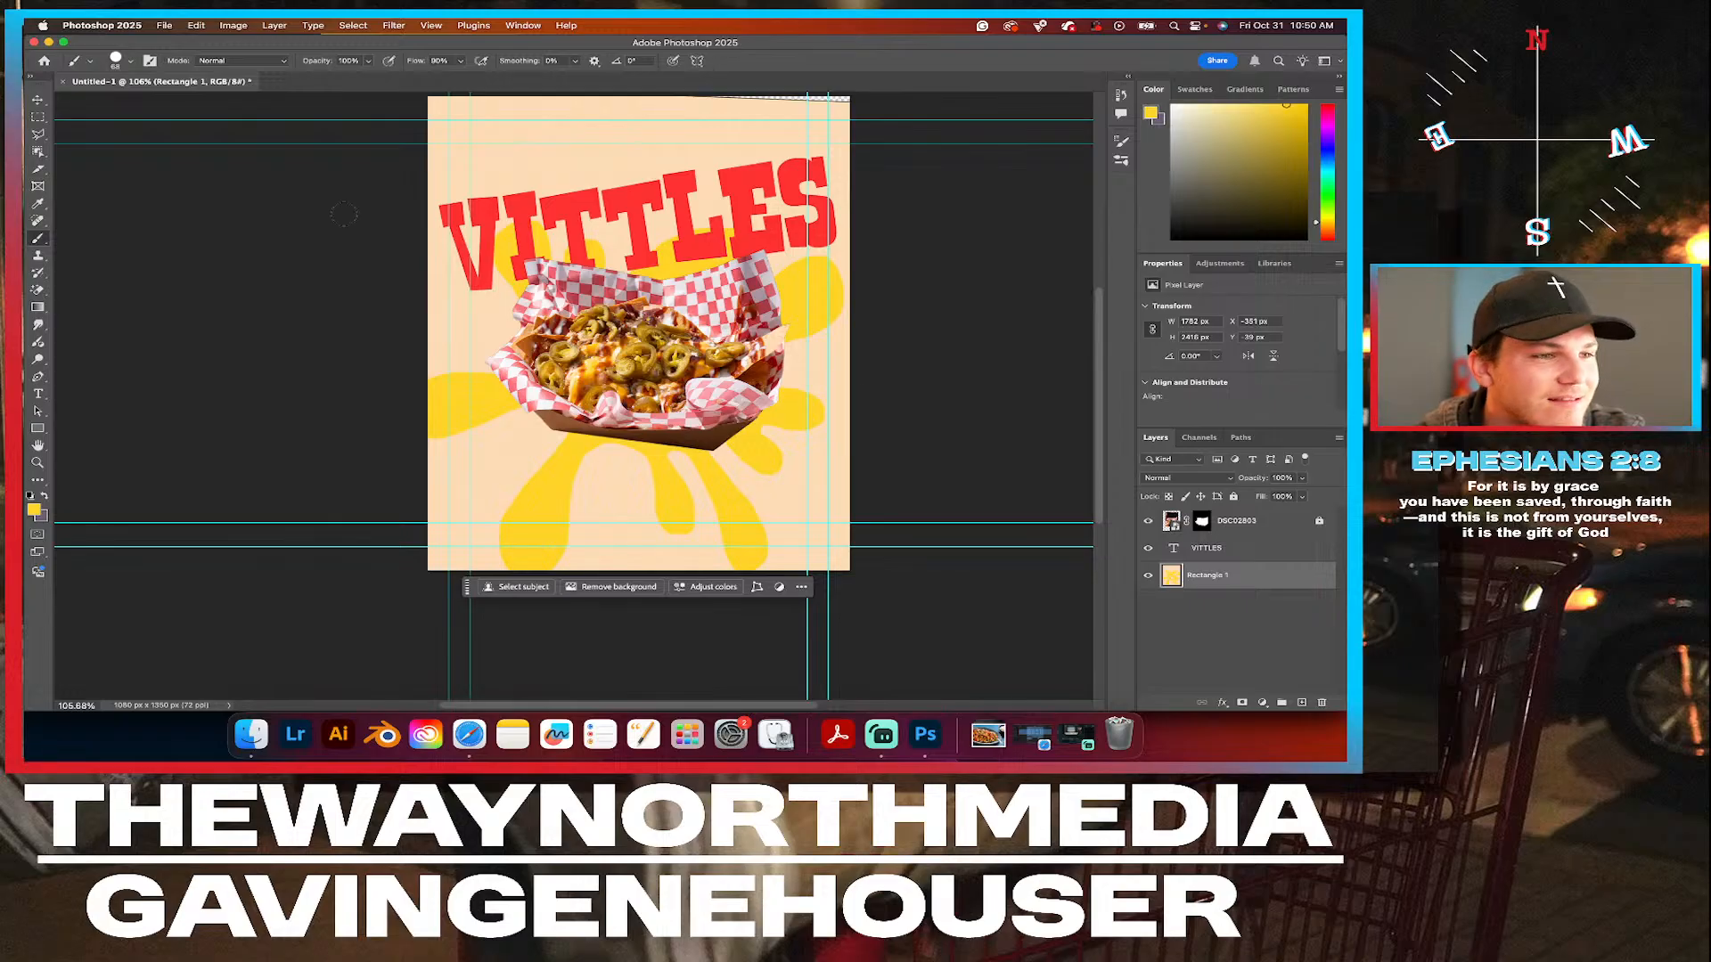
# Unlock the nachos cutout layer.
pyautogui.click(37, 100)
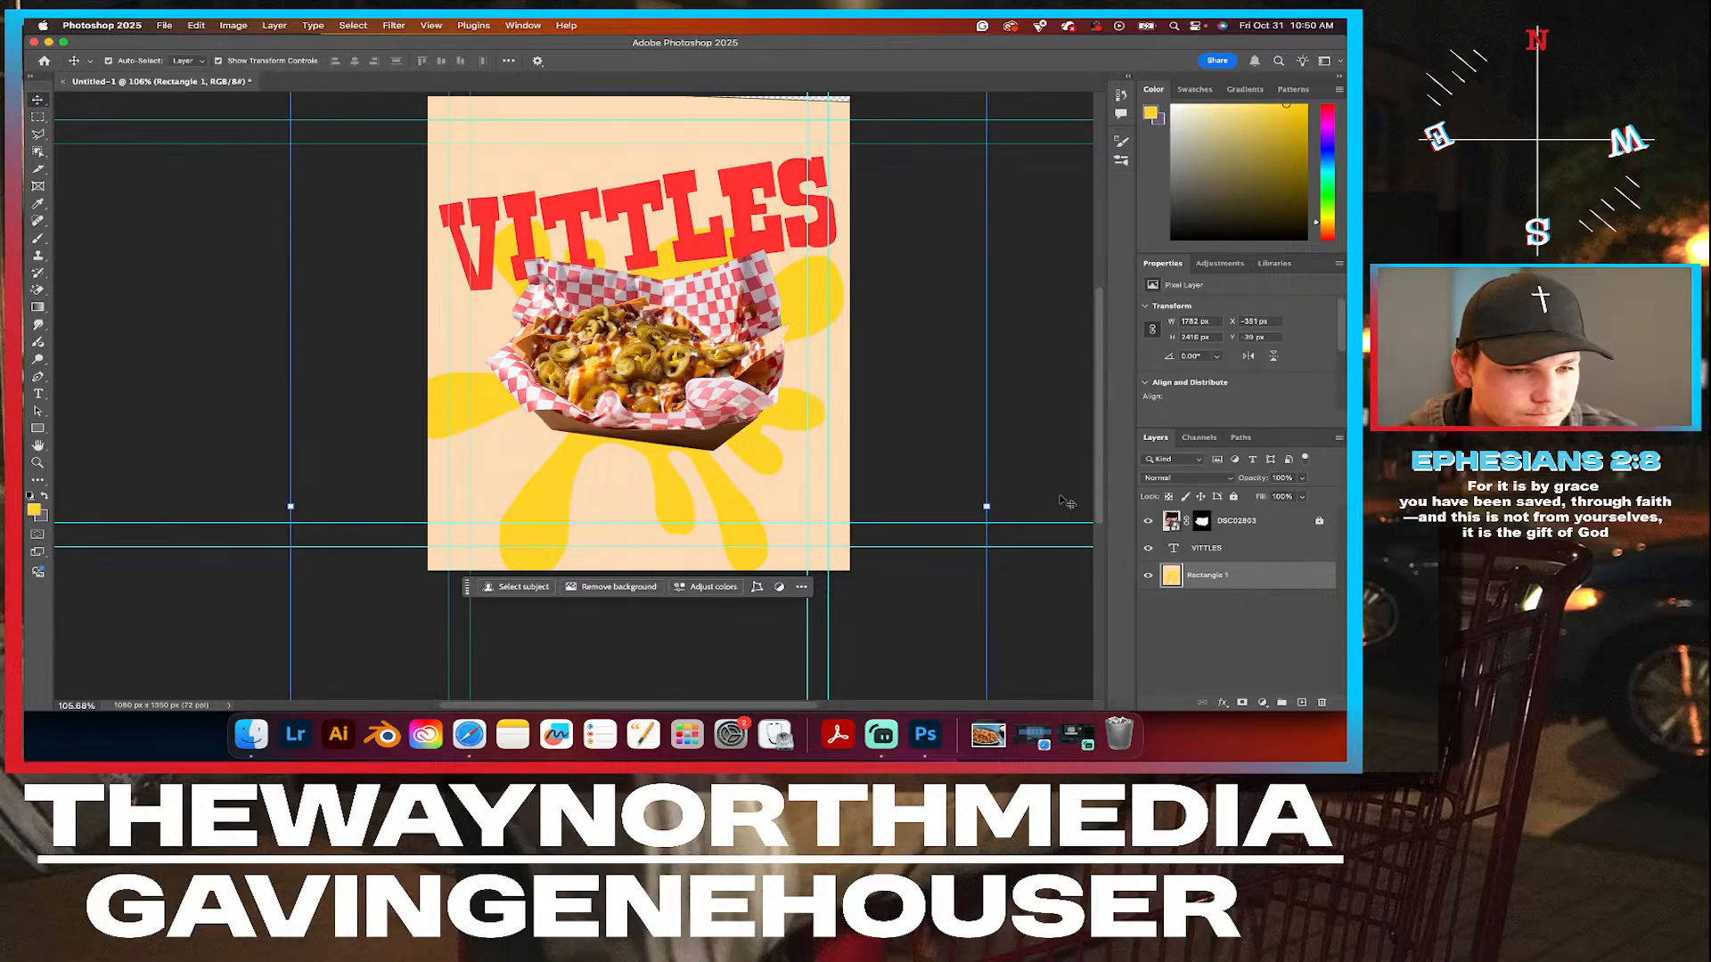
pyautogui.click(1320, 520)
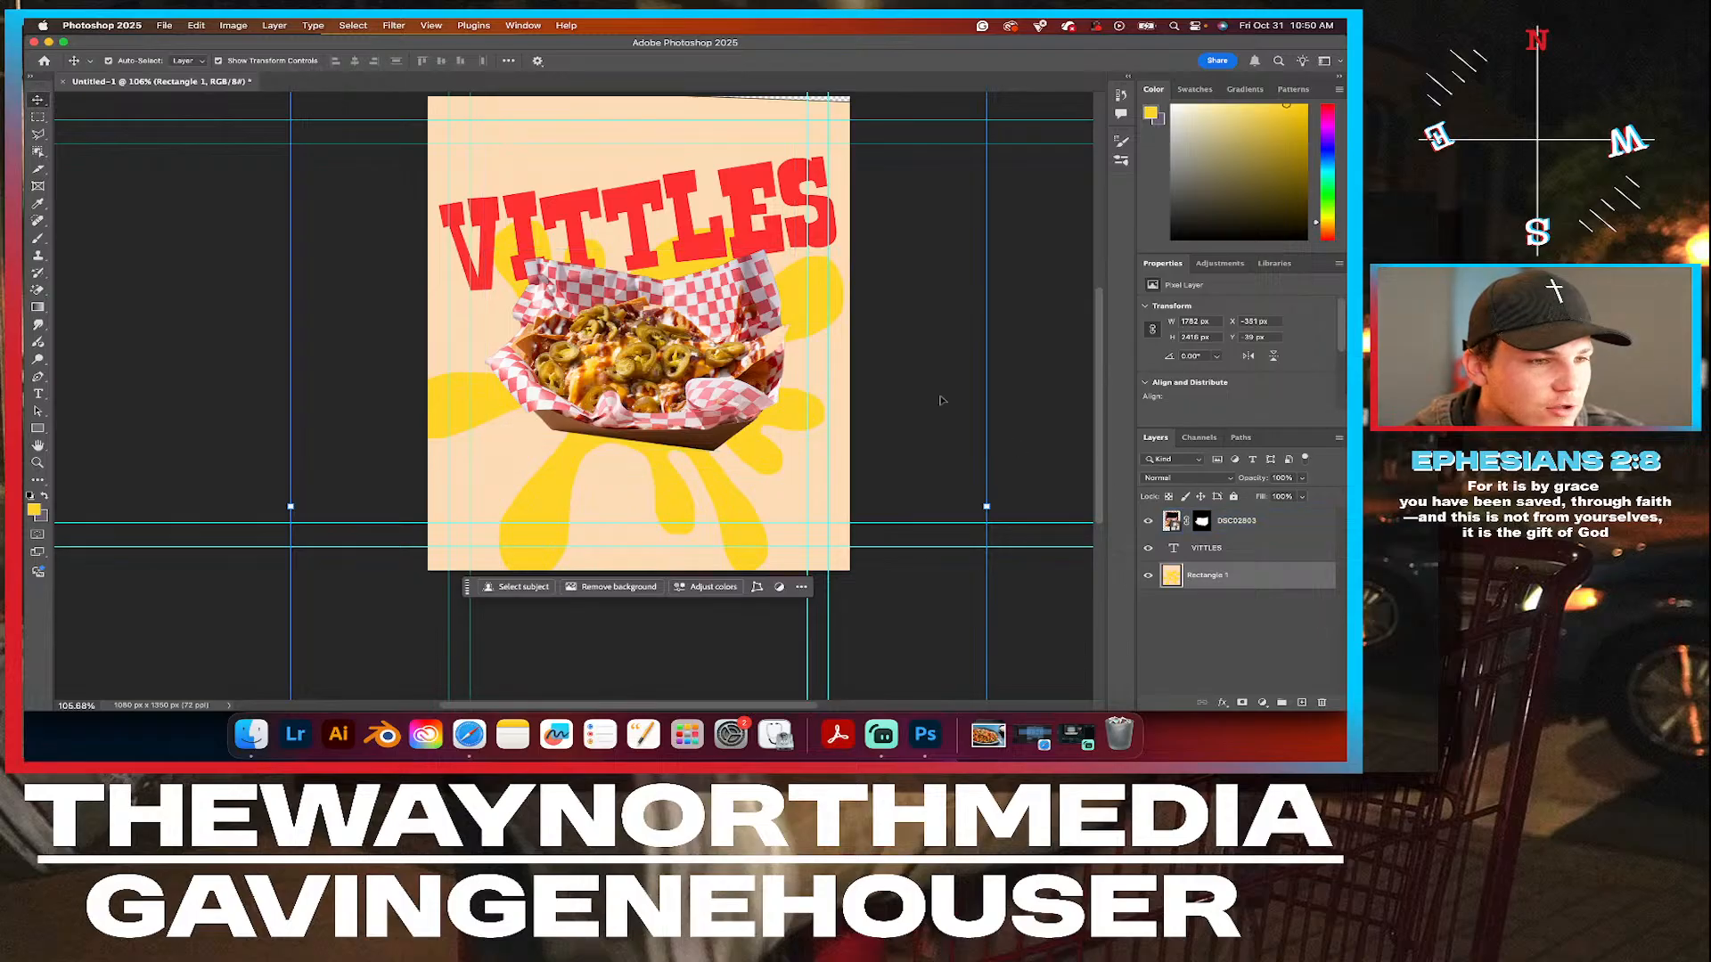
# Try moving the nachos, headline and splat layers up together, and undo the move.
pyautogui.scroll(3, 624, 534)
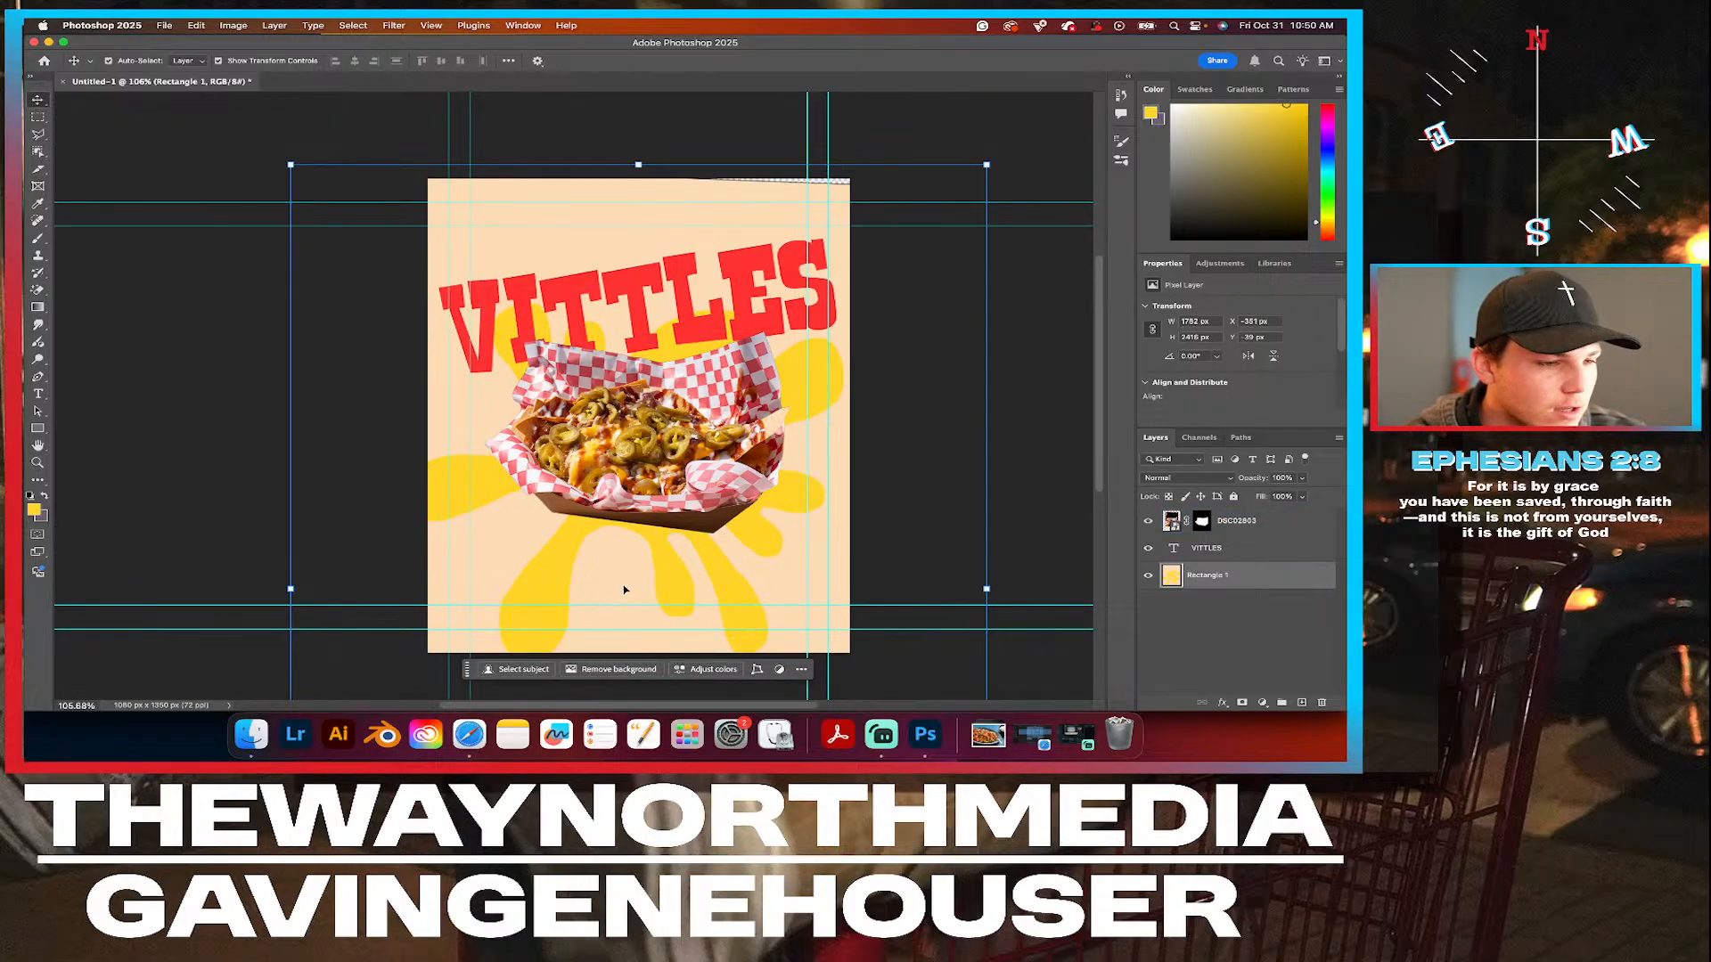
pyautogui.keyDown('shift'); pyautogui.click(1274, 520); pyautogui.keyUp('shift')
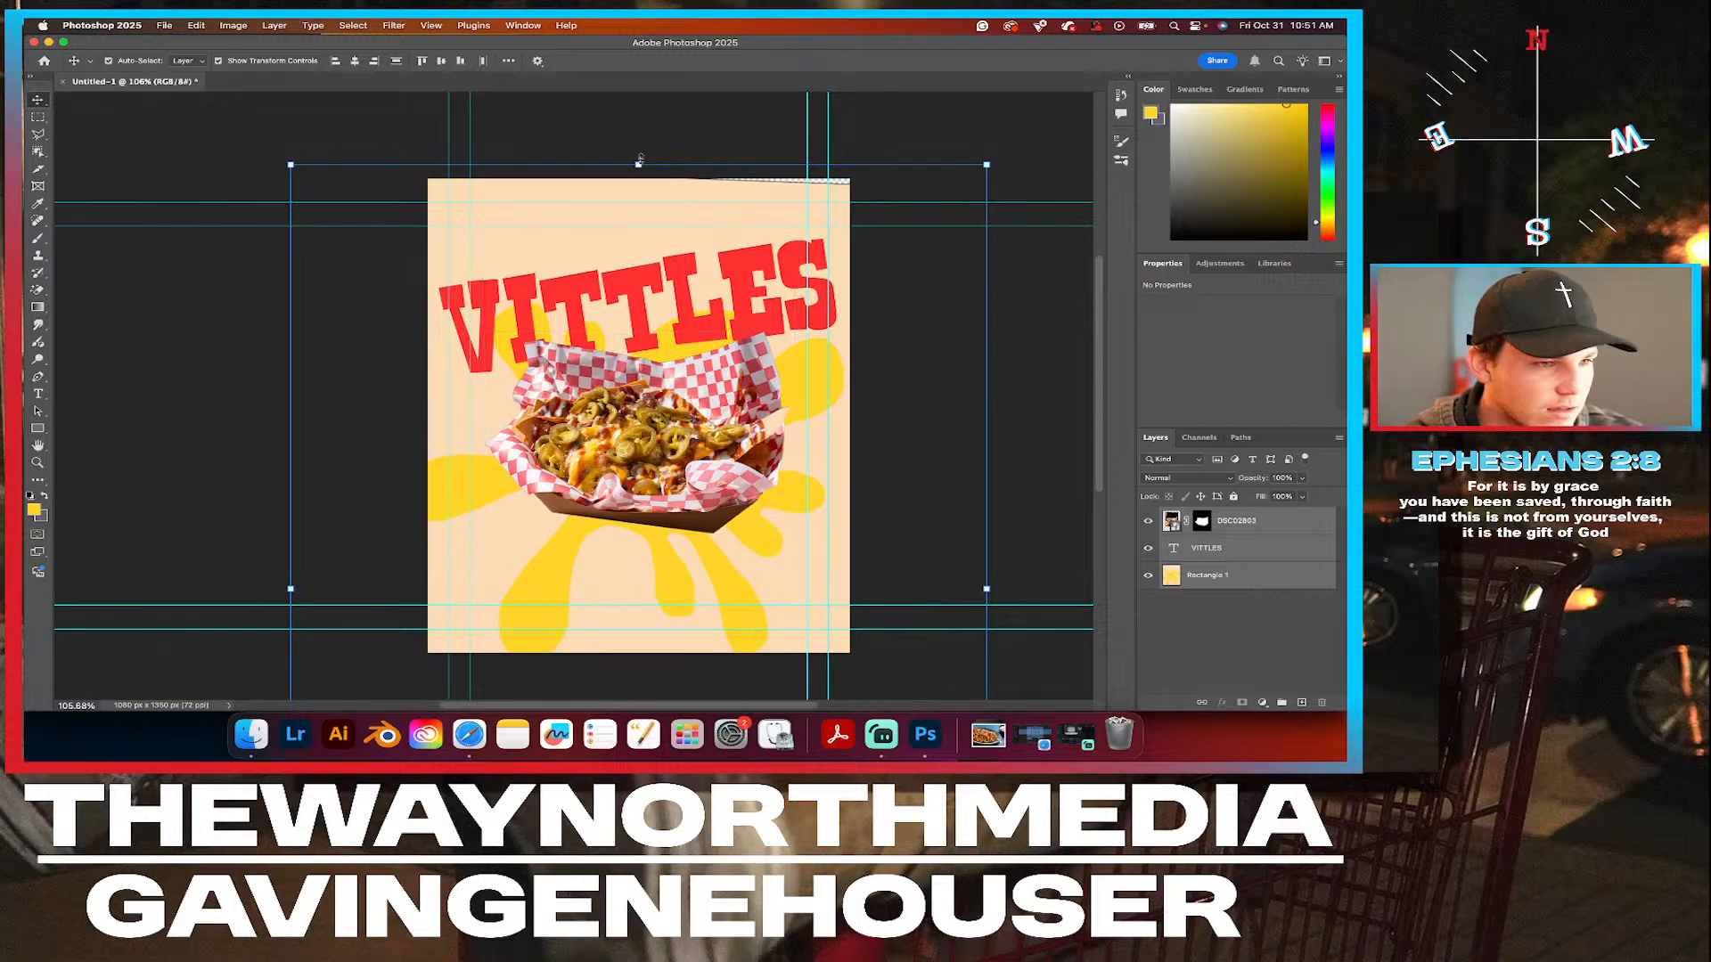
pyautogui.moveTo(628, 234); pyautogui.dragTo(645, 176)
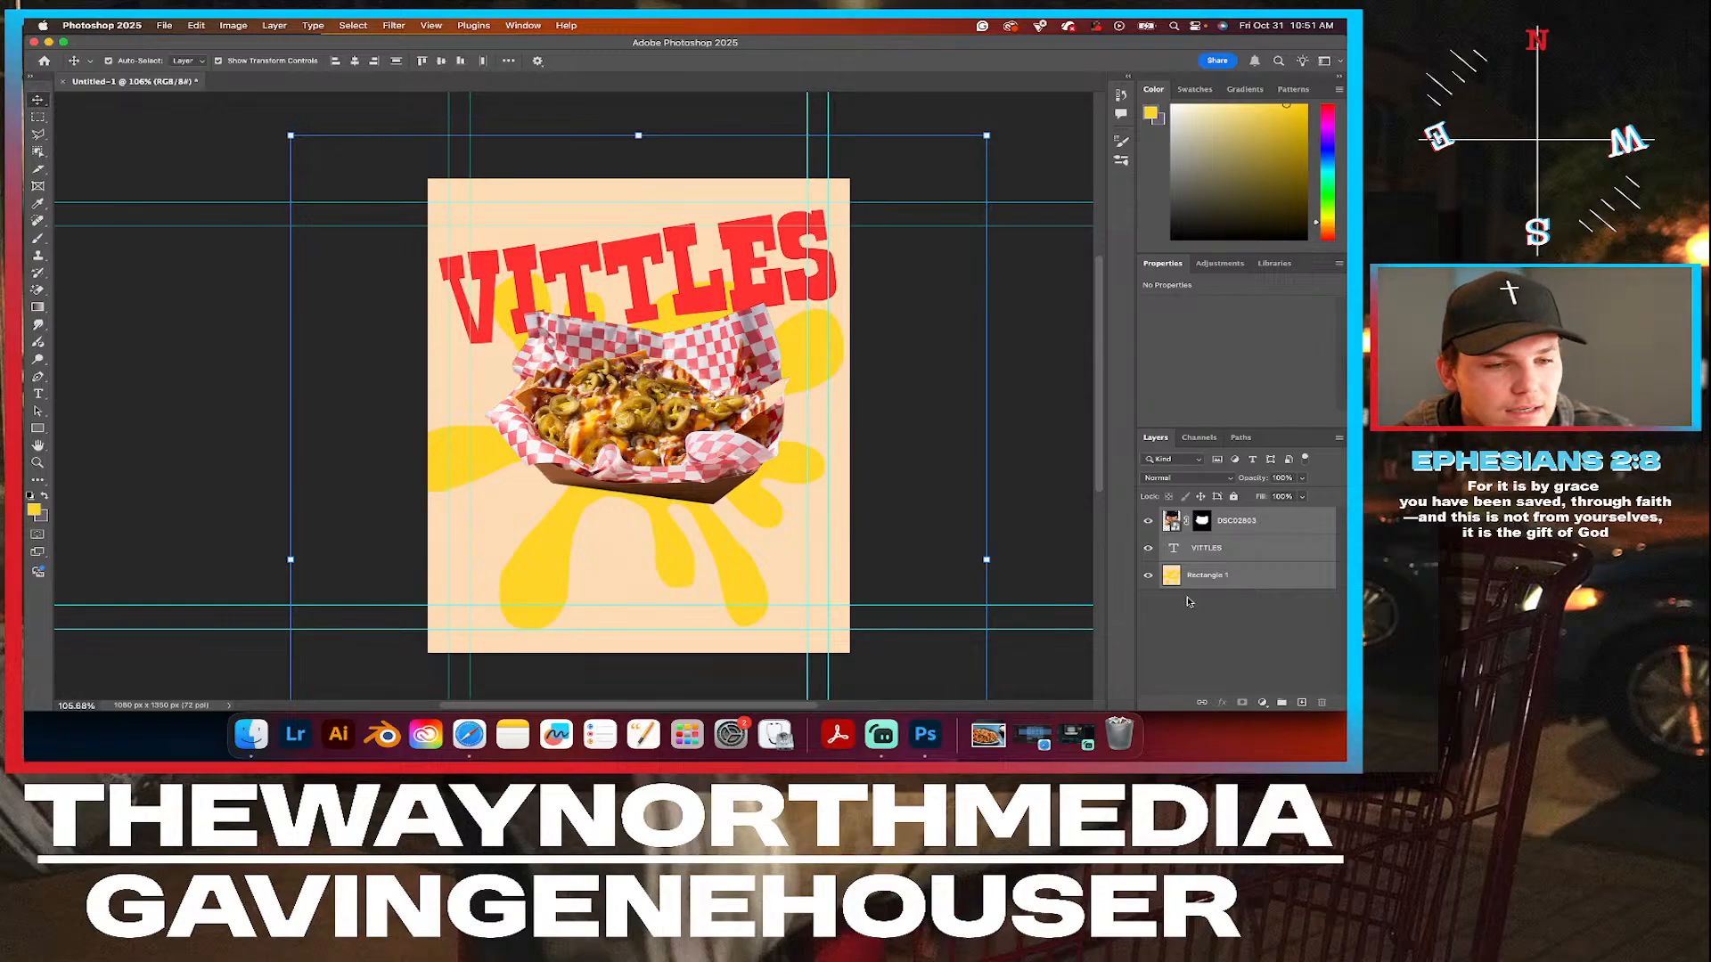
pyautogui.press('super+z')
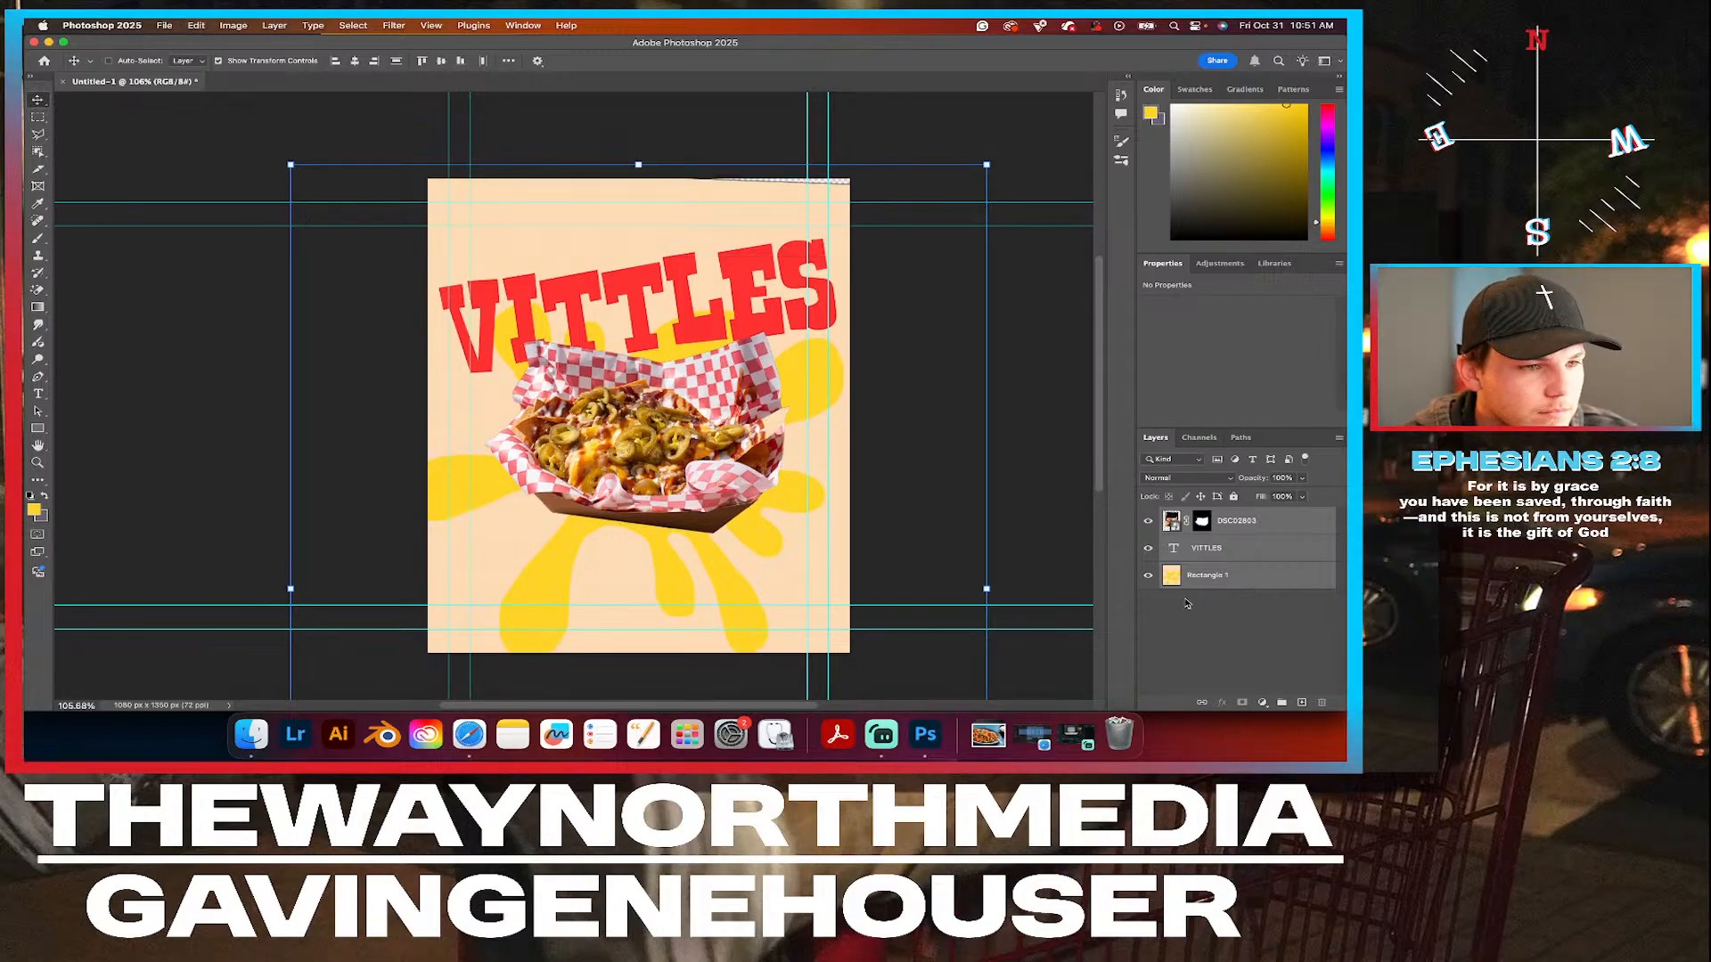
# Move the VITTLES headline up, scale it to about 106% and centre it against the canvas's top edge.
pyautogui.click(1249, 551)
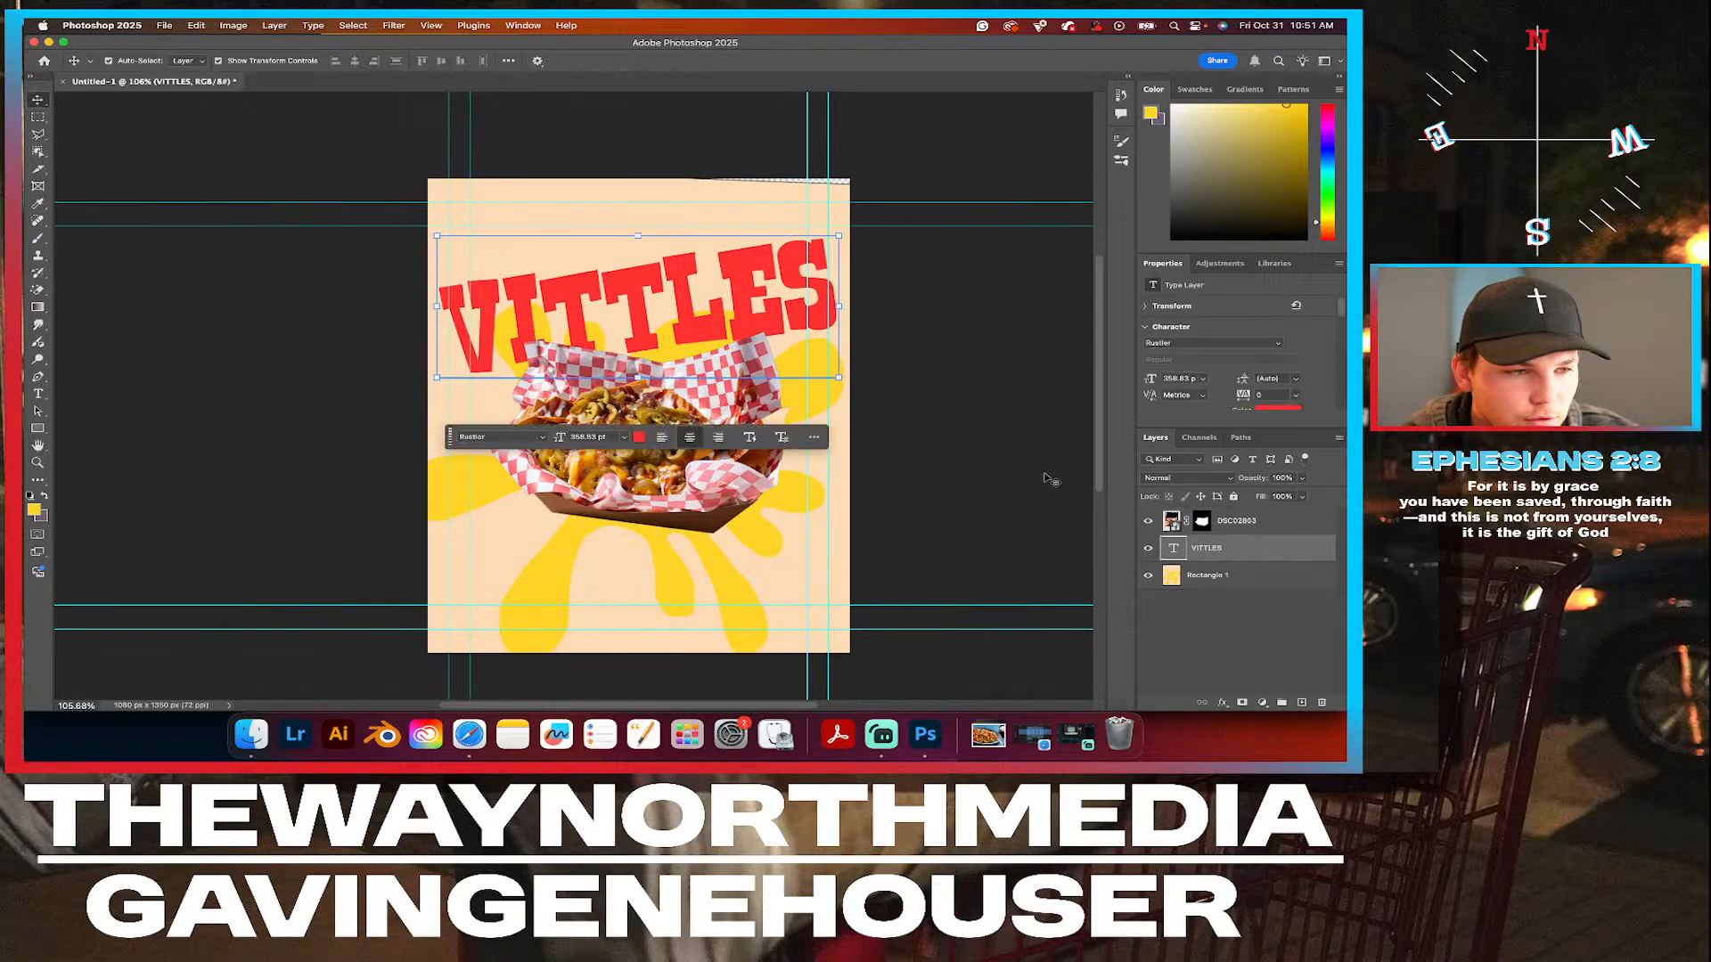
pyautogui.moveTo(657, 291); pyautogui.dragTo(640, 256)
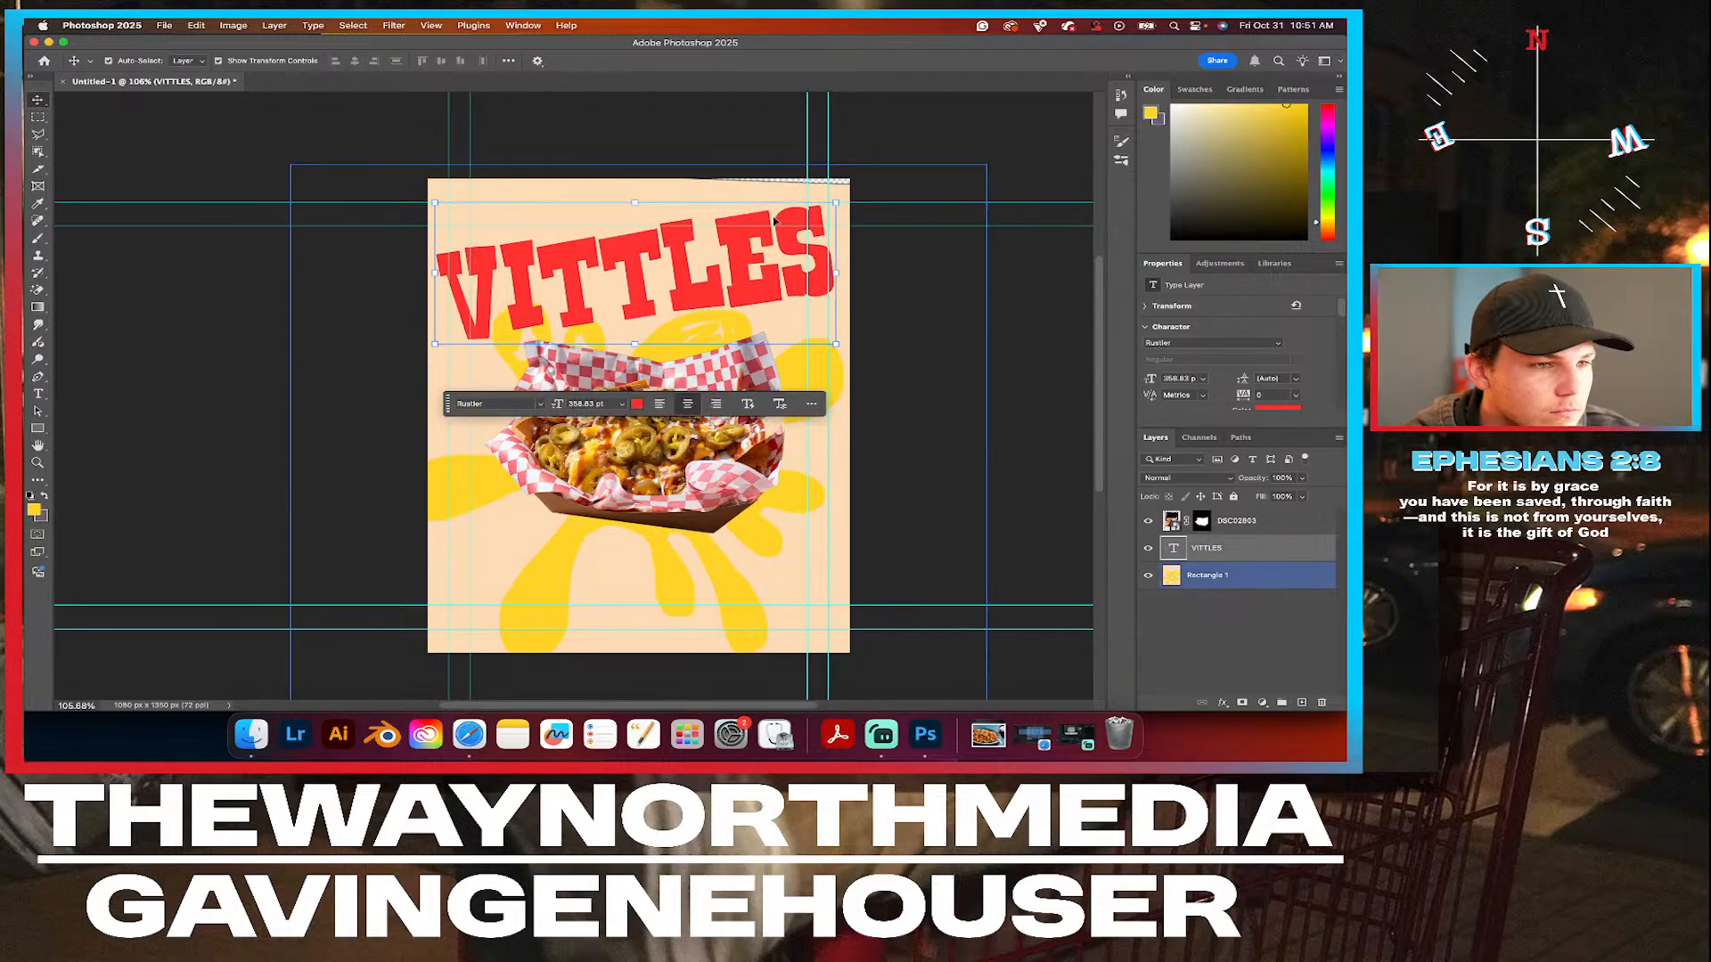
pyautogui.moveTo(835, 203); pyautogui.dragTo(865, 176)
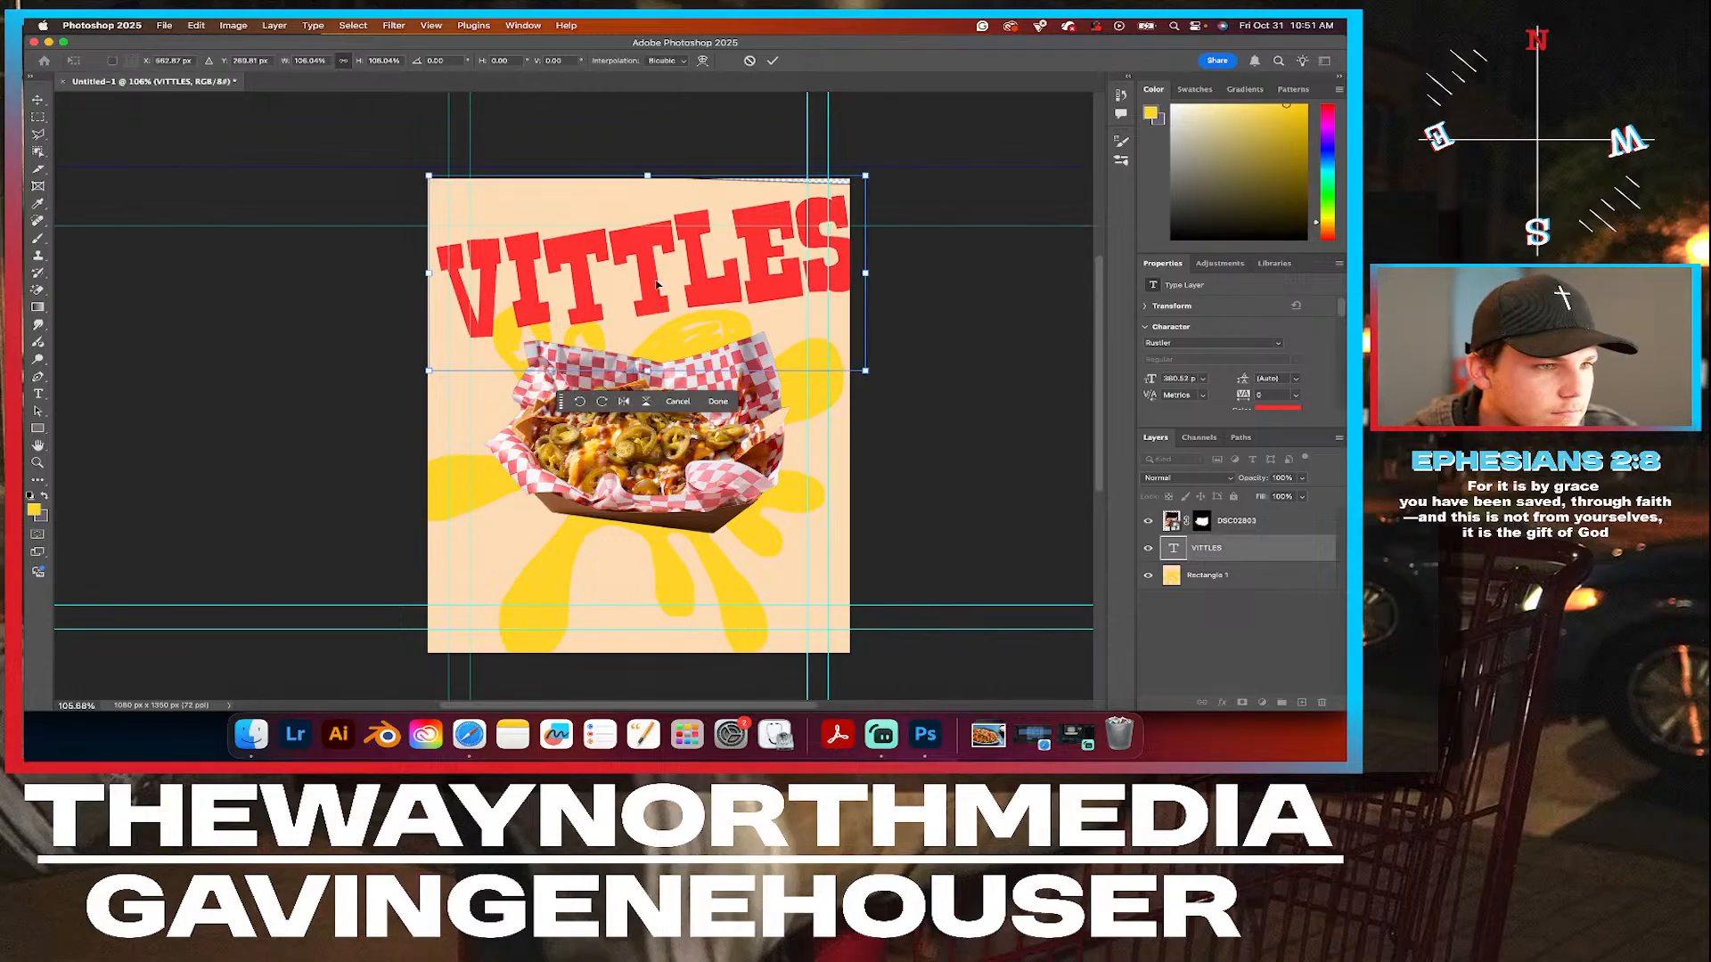
pyautogui.click(730, 401)
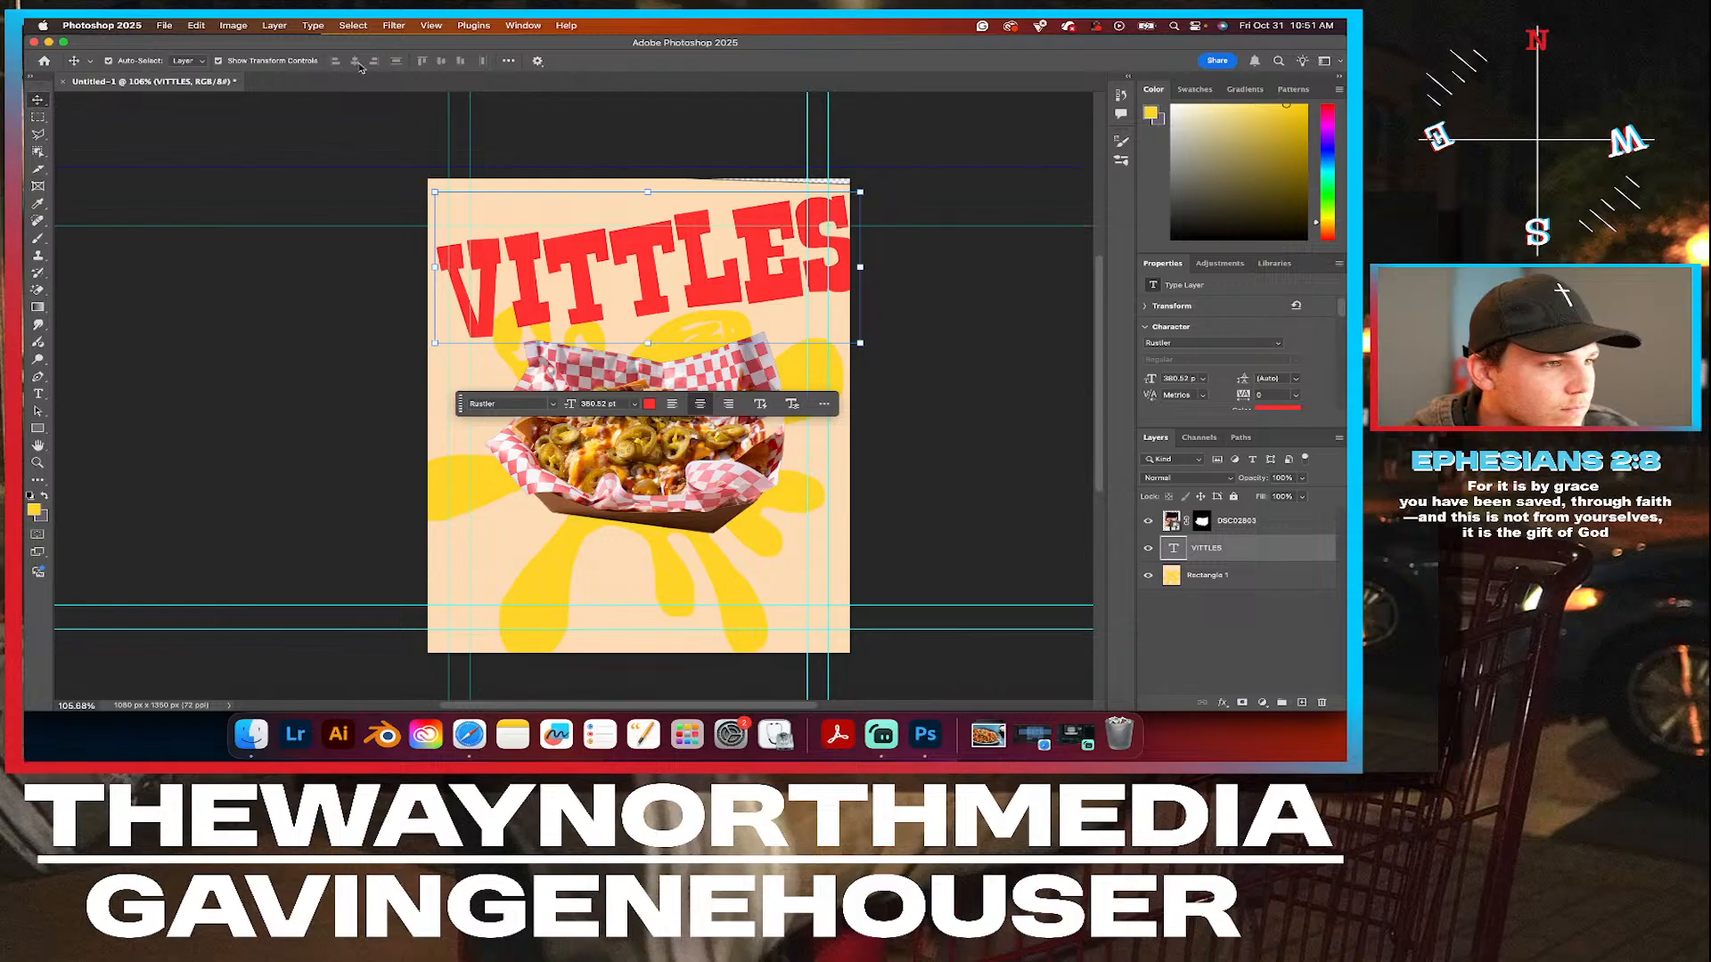
pyautogui.click(381, 143)
pyautogui.click(597, 300)
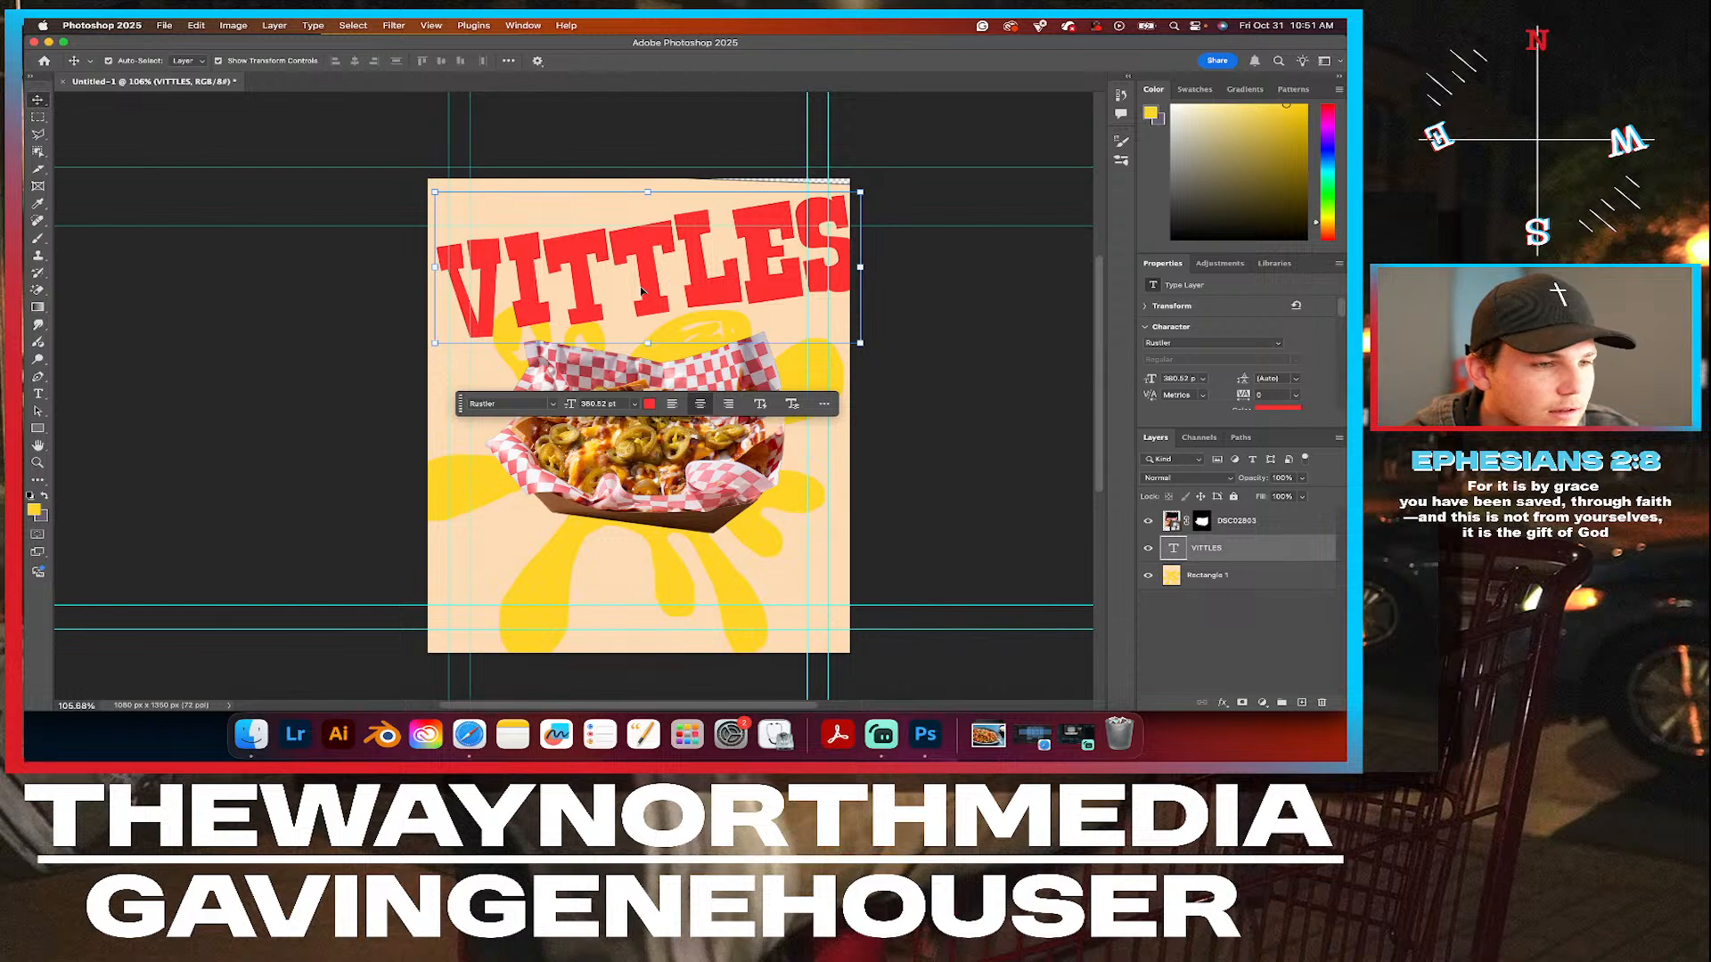
pyautogui.moveTo(652, 289)
pyautogui.mouseDown()
pyautogui.moveTo(643, 318)
pyautogui.moveTo(641, 280)
pyautogui.mouseUp()
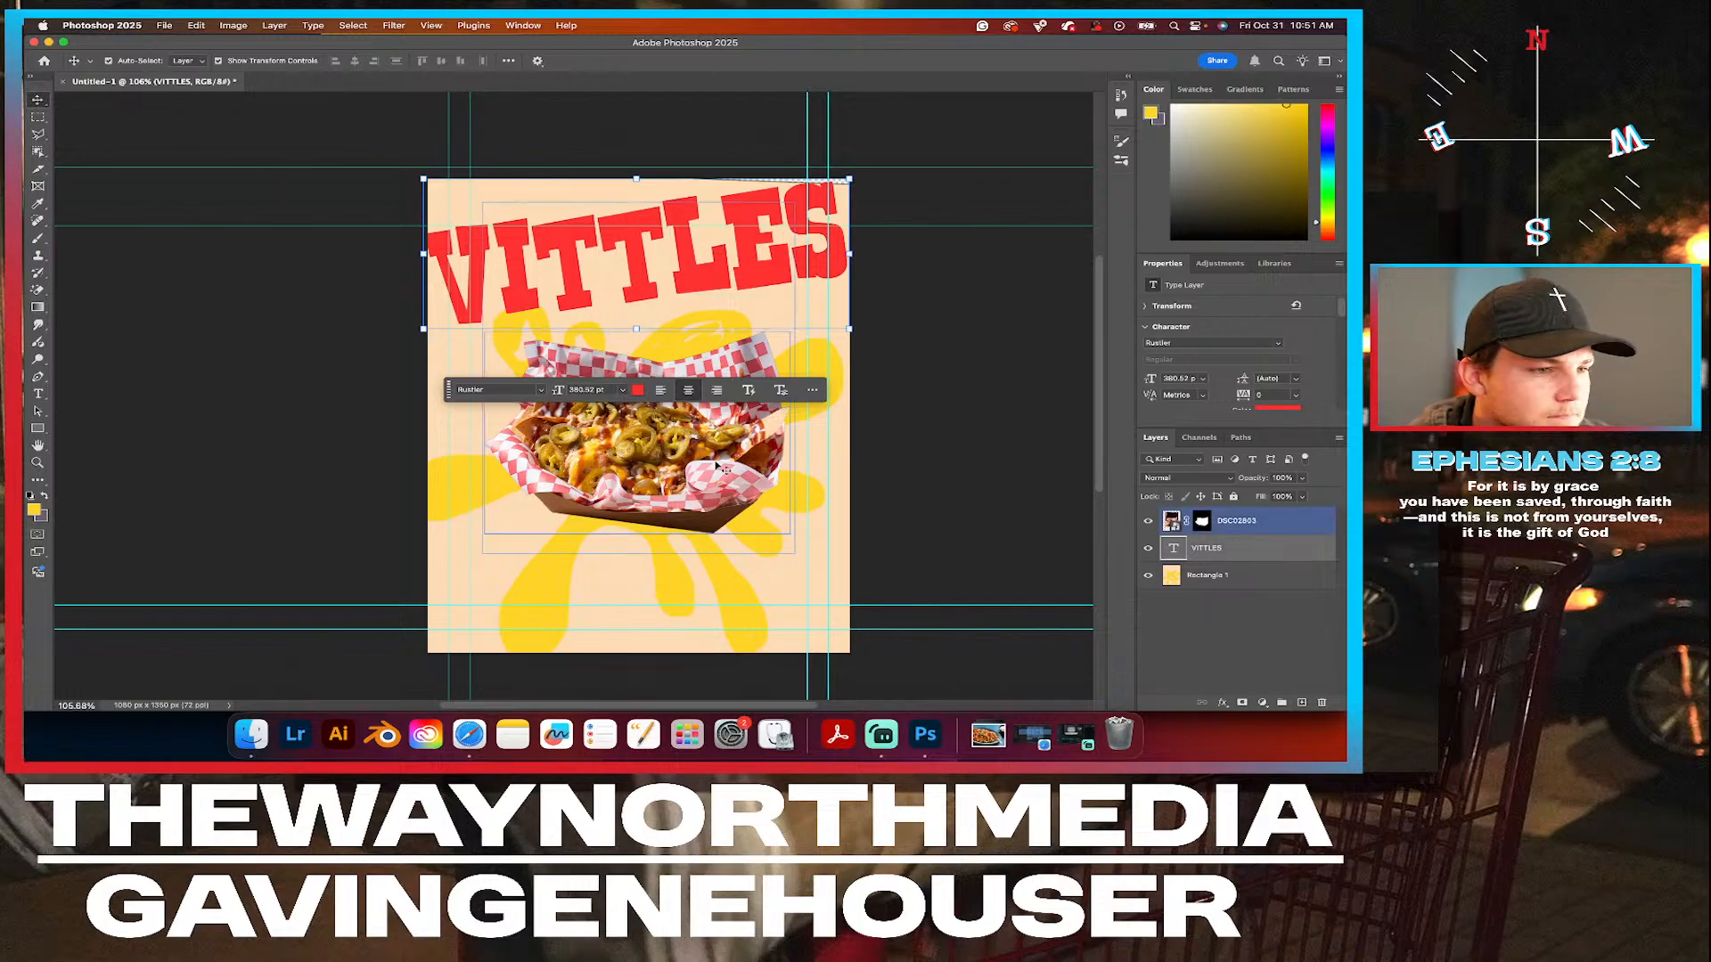
# Fill the splat's upper arms between the headline and the nachos with solid yellow, and deselect the layer.
pyautogui.click(1224, 577)
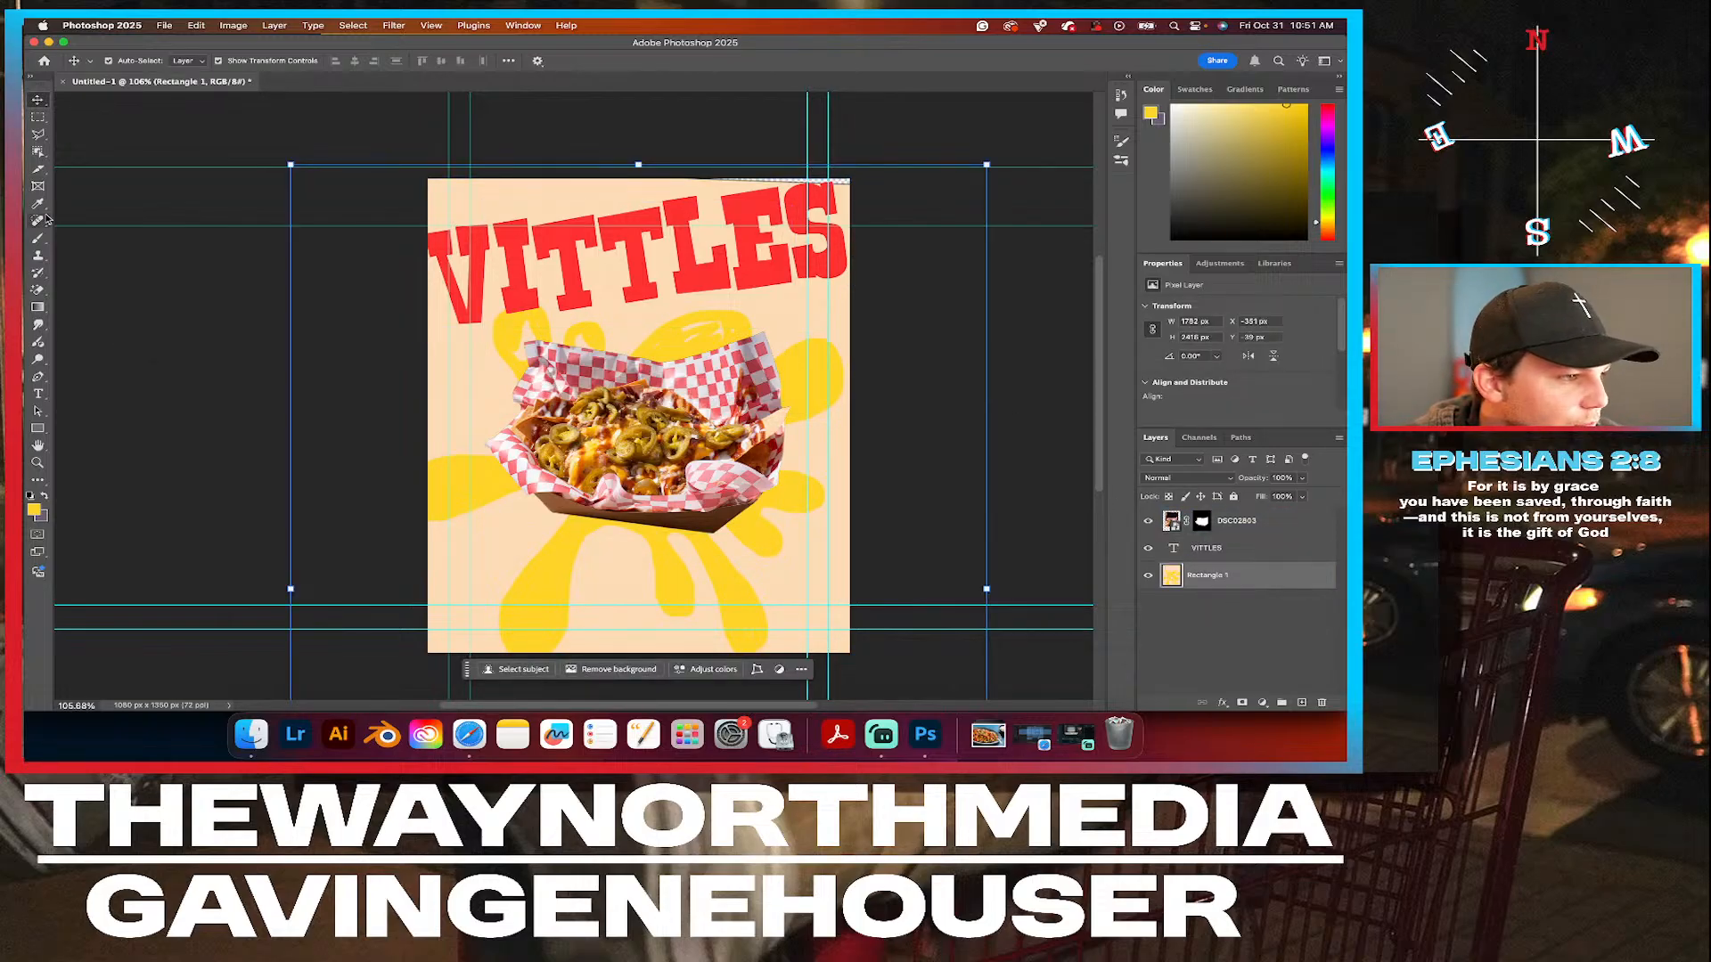
pyautogui.click(38, 240)
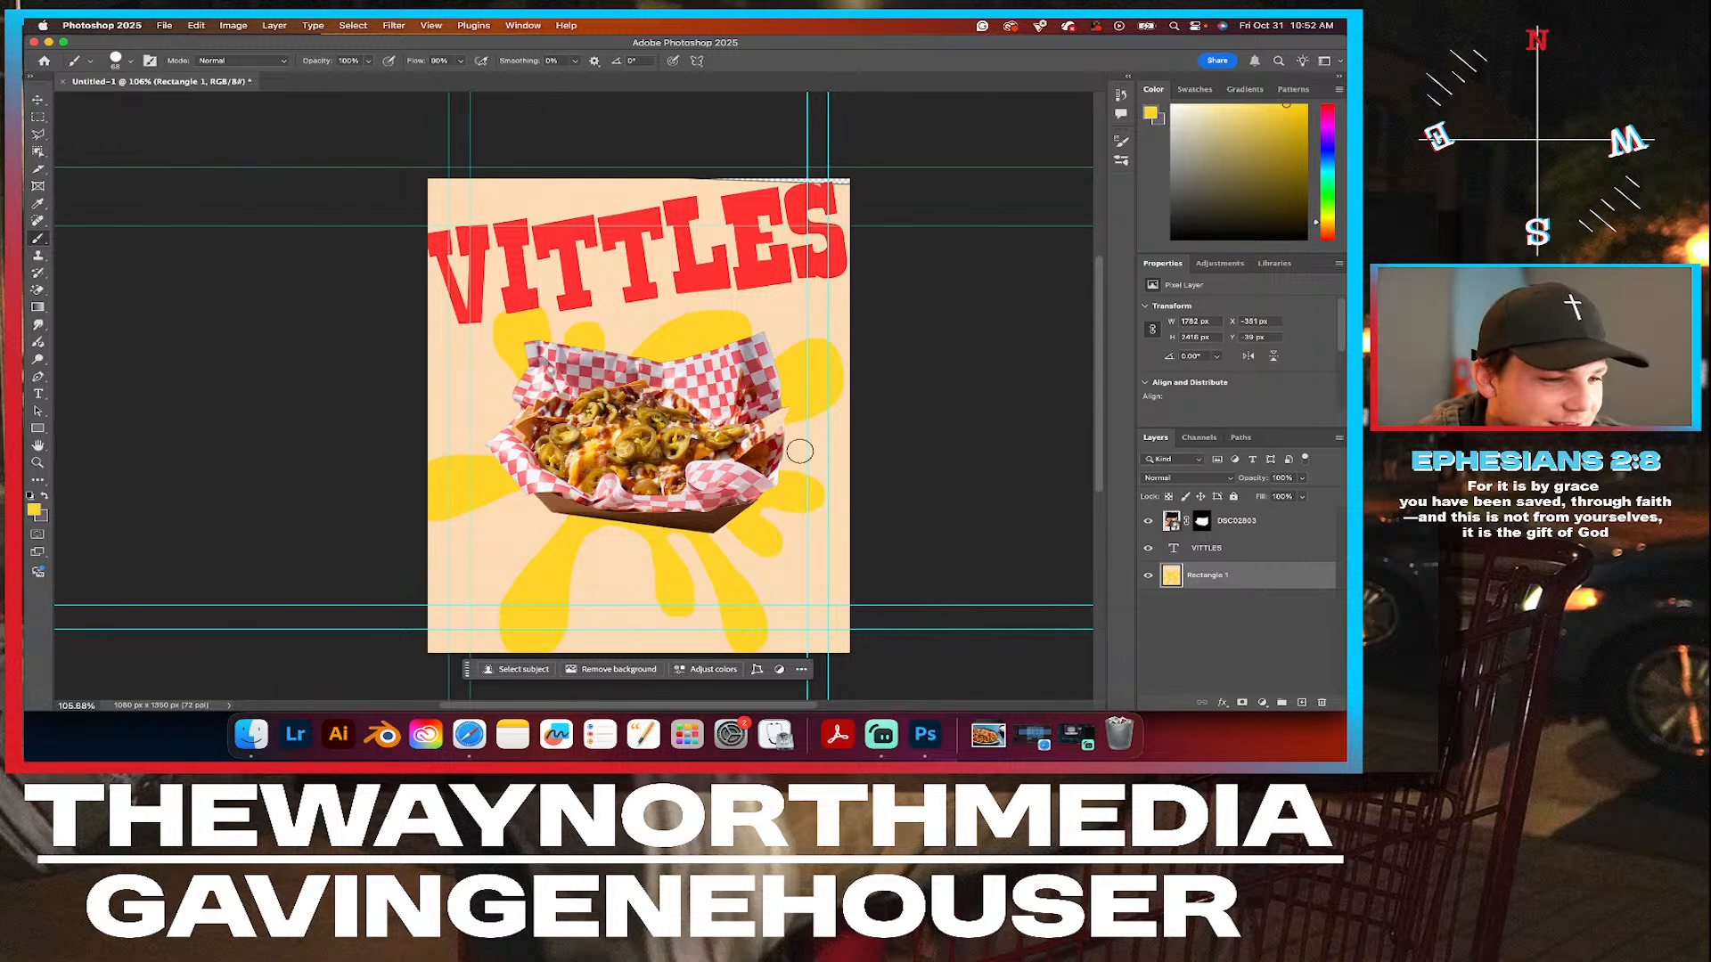
pyautogui.click(38, 99)
pyautogui.click(611, 403)
pyautogui.click(264, 412)
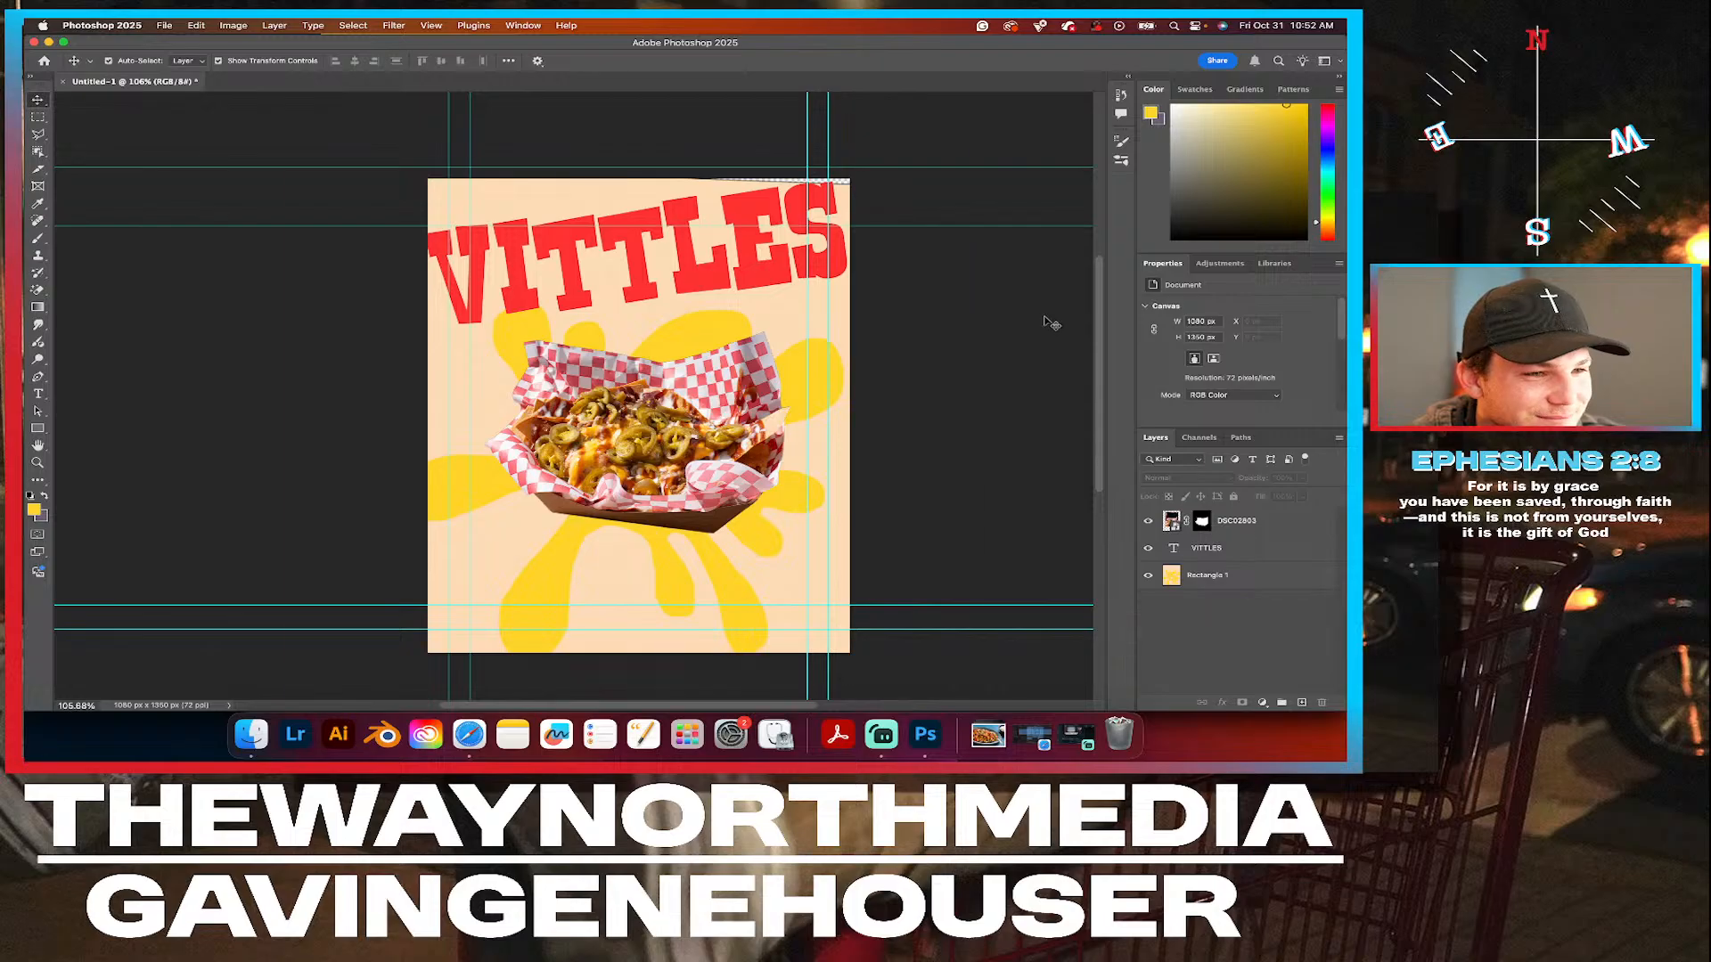
# Paste a copy of the Rectangle 1 splat layer and place it beneath the VITTLES layer.
pyautogui.click(1251, 575)
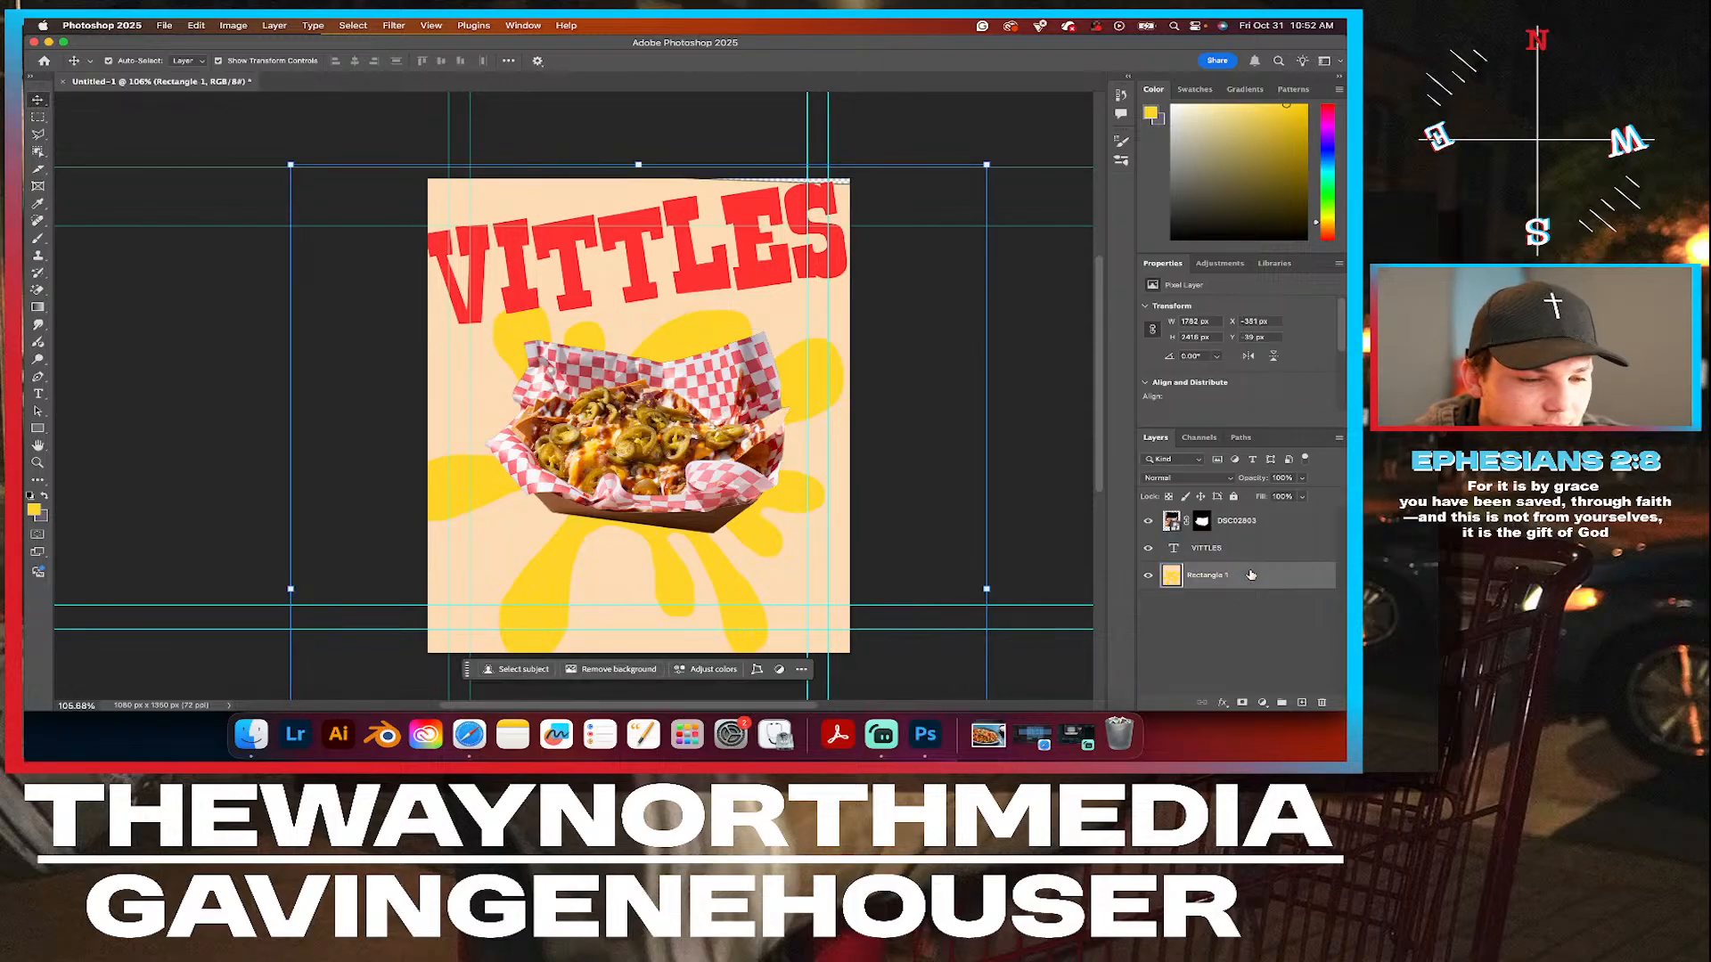
pyautogui.click(1257, 607)
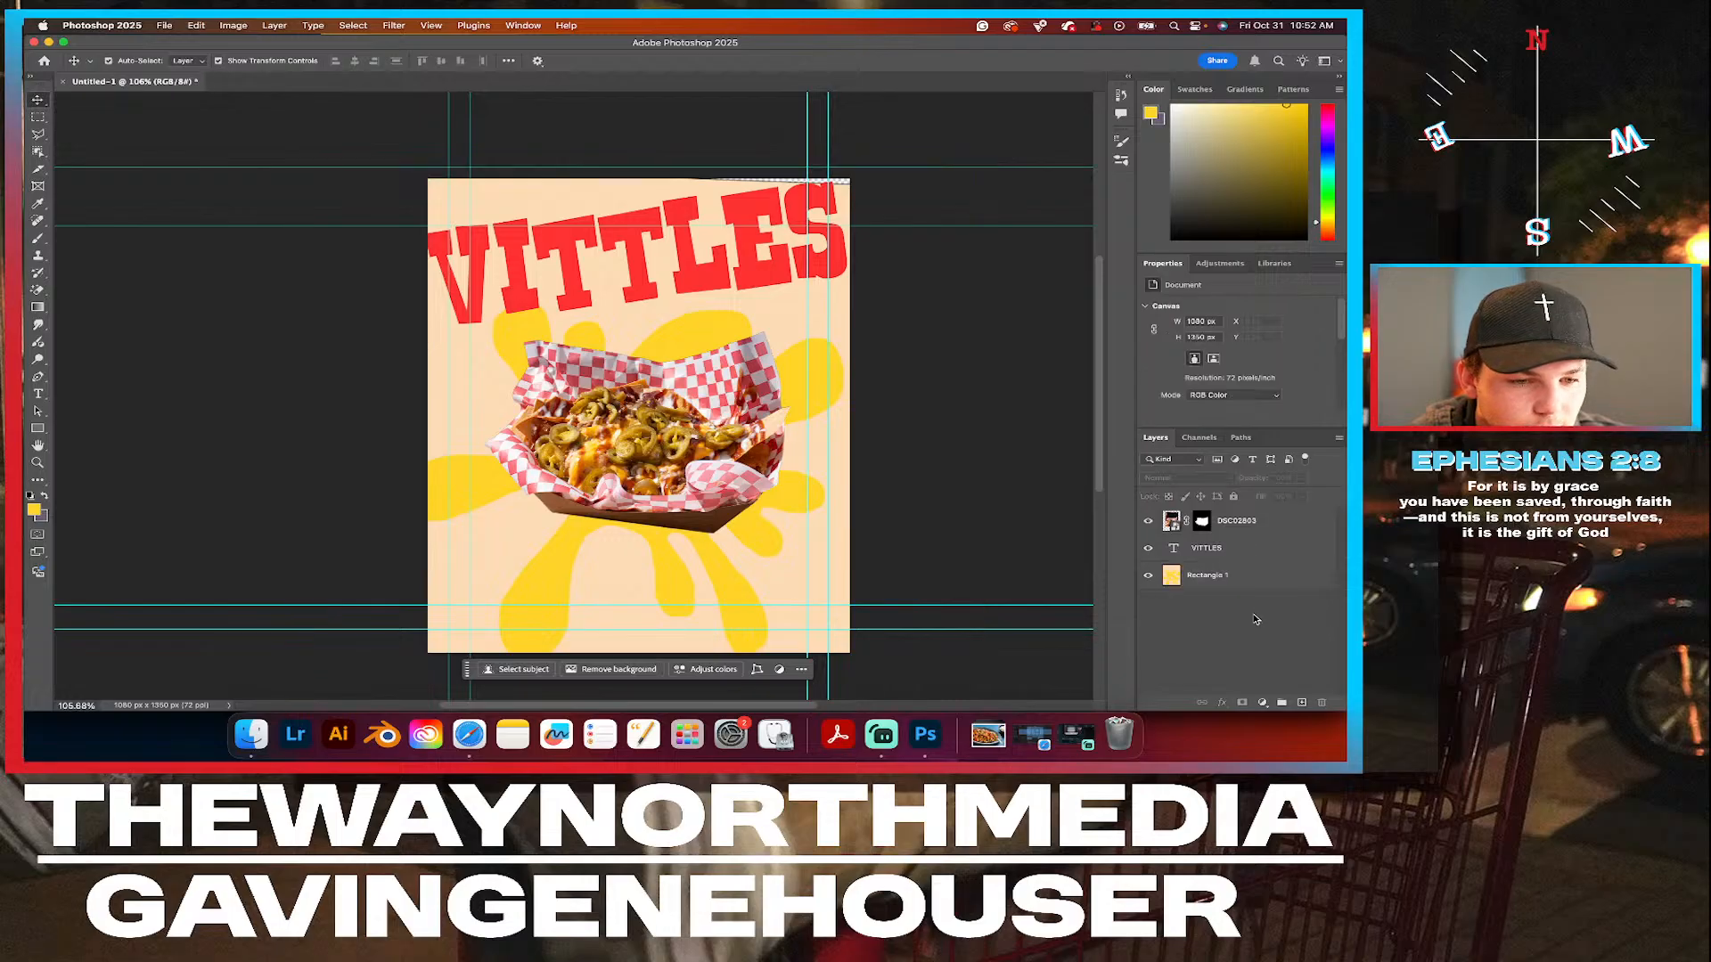
pyautogui.press('super+v')
pyautogui.moveTo(1242, 523); pyautogui.dragTo(1238, 588)
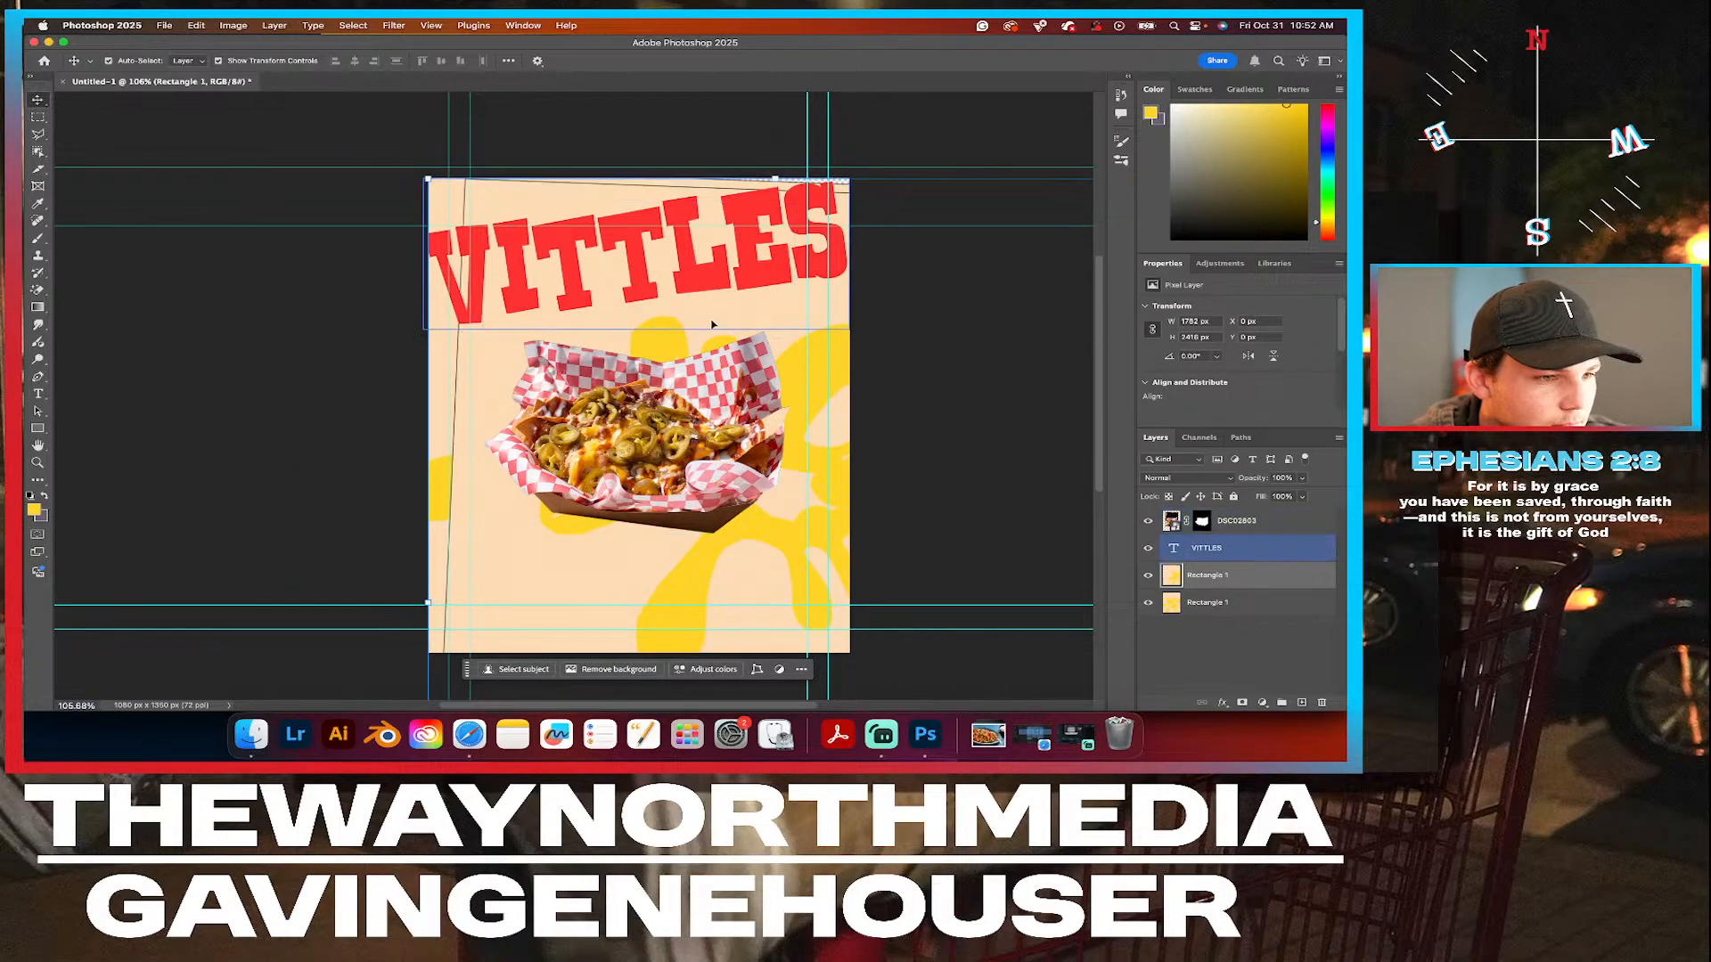
pyautogui.click(692, 592)
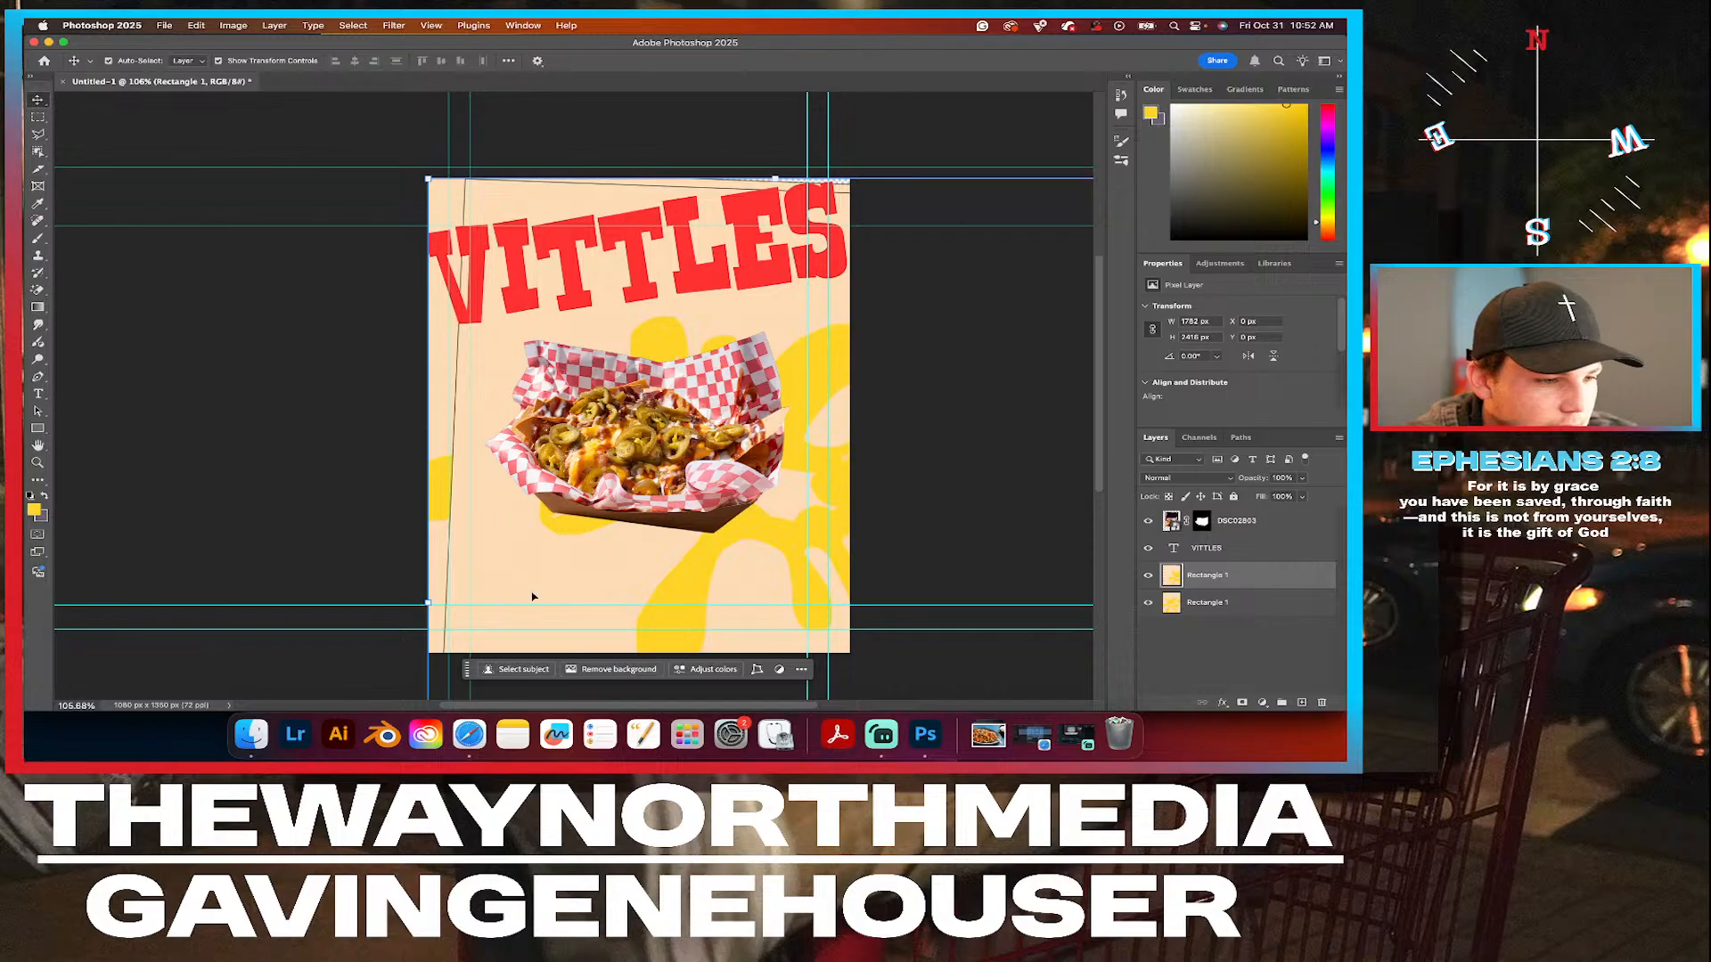
# Try to shift the pasted copy up to cover the canvas's top edge, undoing the accidental headline move.
pyautogui.moveTo(588, 559); pyautogui.dragTo(534, 85)
pyautogui.press('super+z')
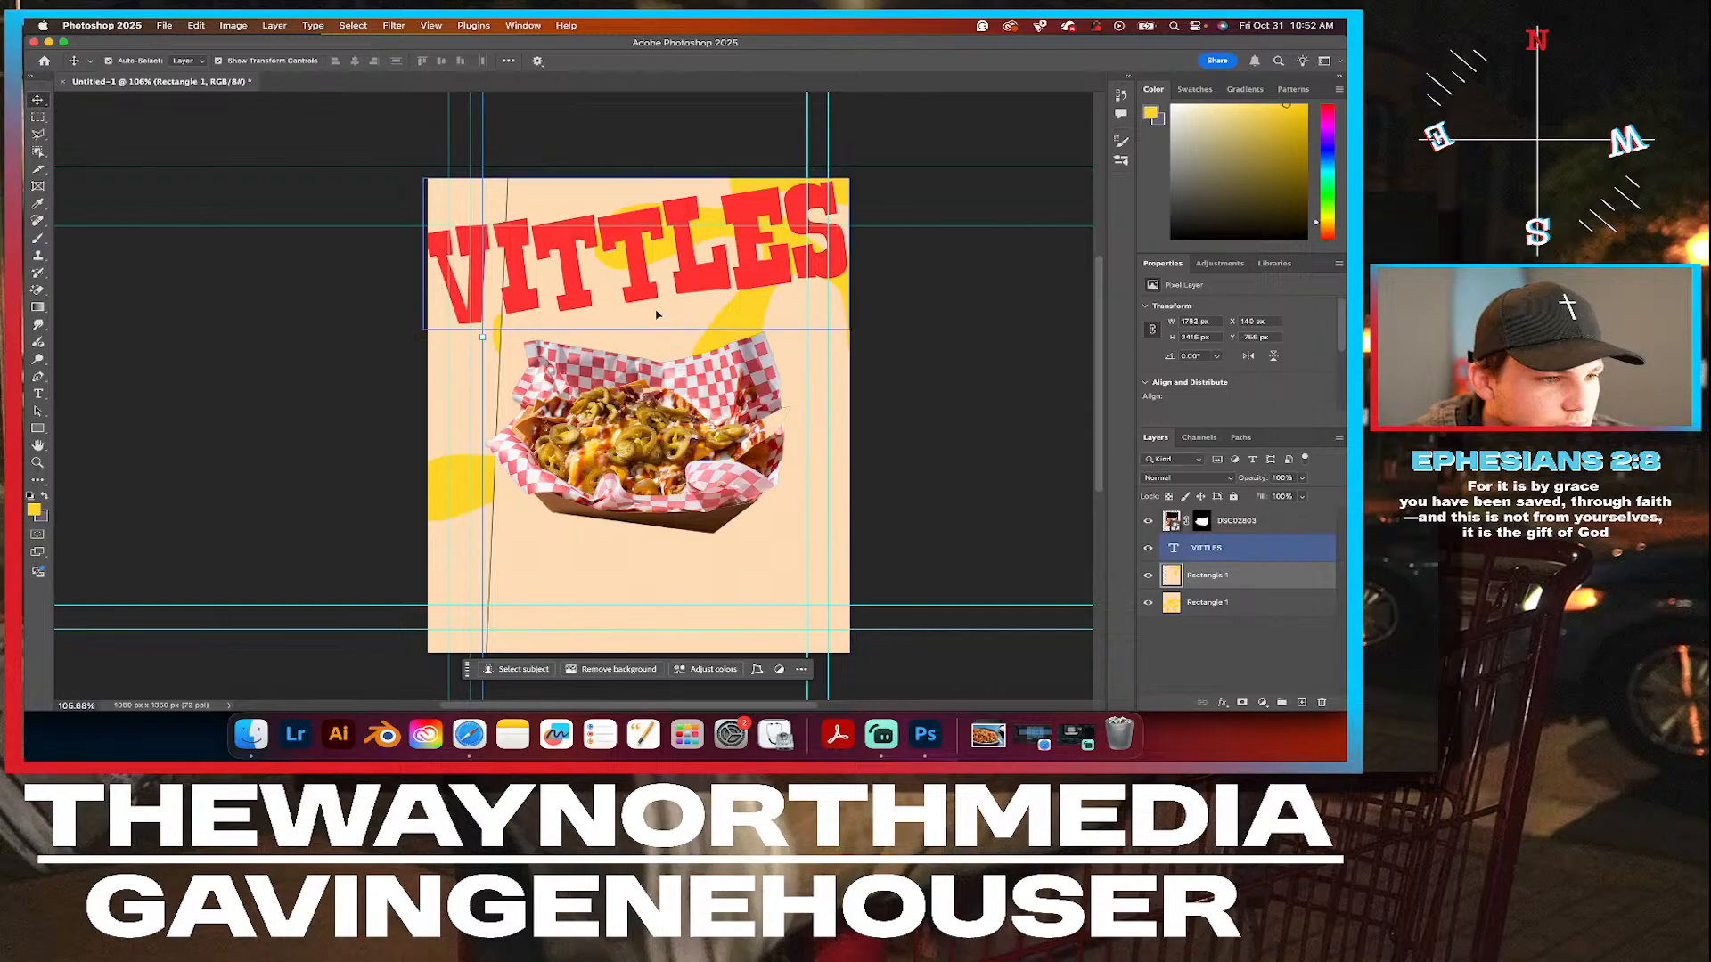
pyautogui.moveTo(639, 298); pyautogui.dragTo(606, 218)
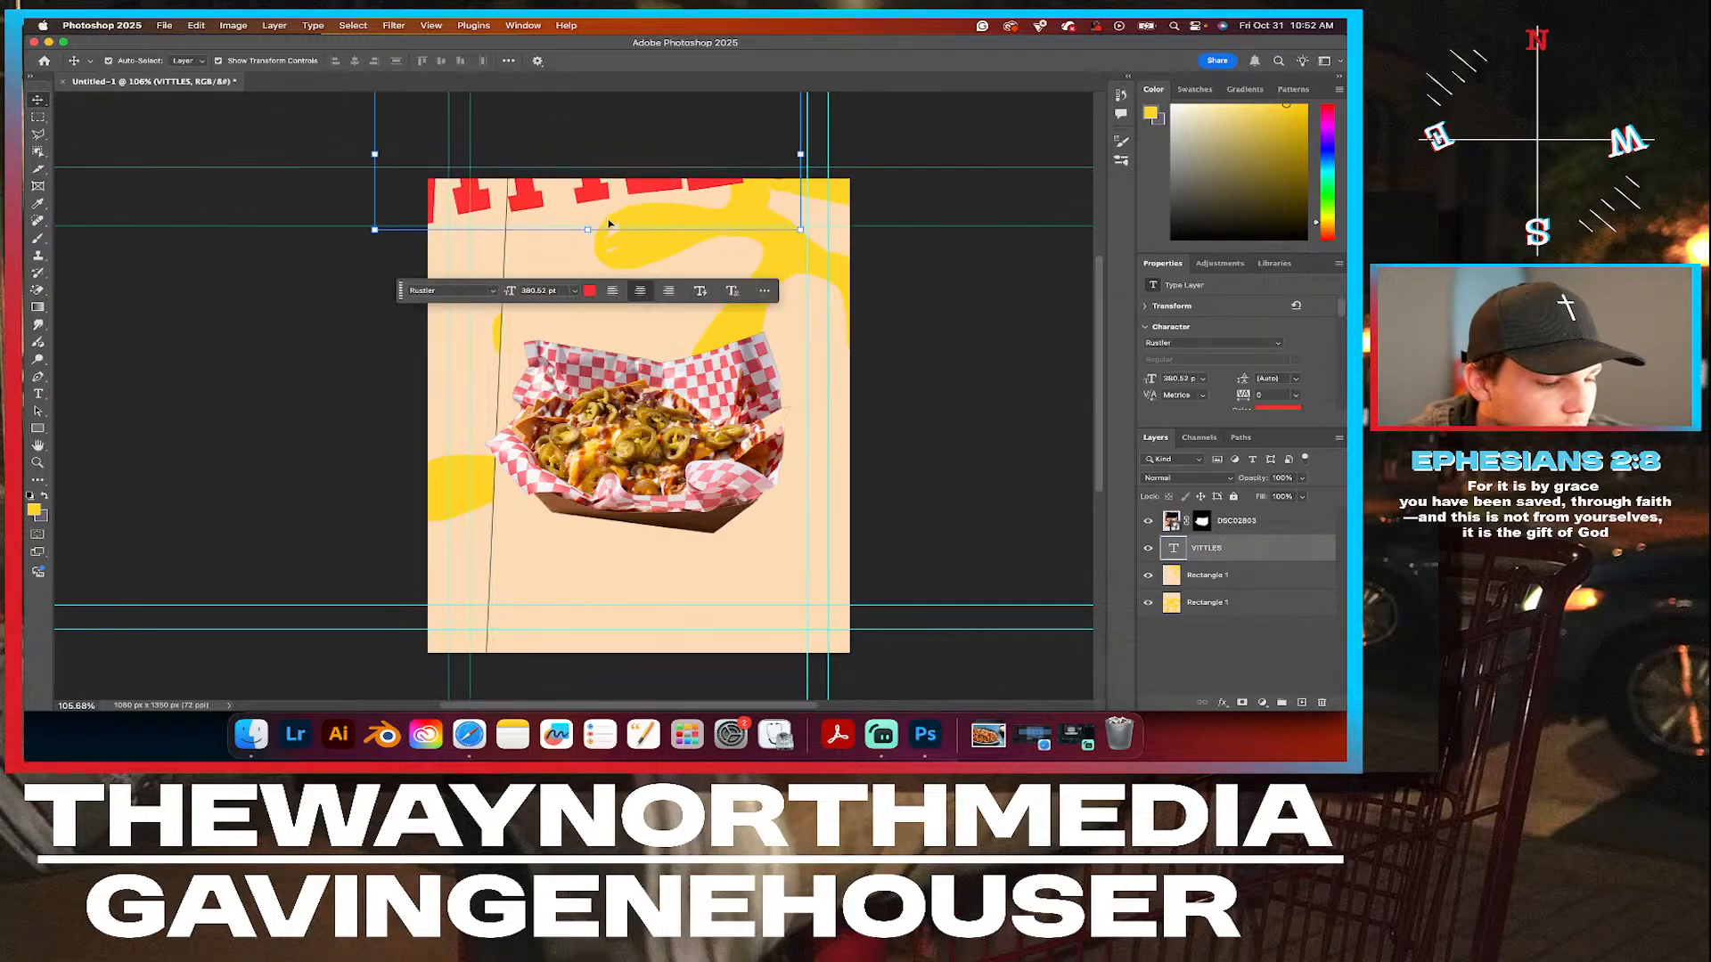
pyautogui.press('super+z')
pyautogui.moveTo(759, 597); pyautogui.dragTo(664, 368)
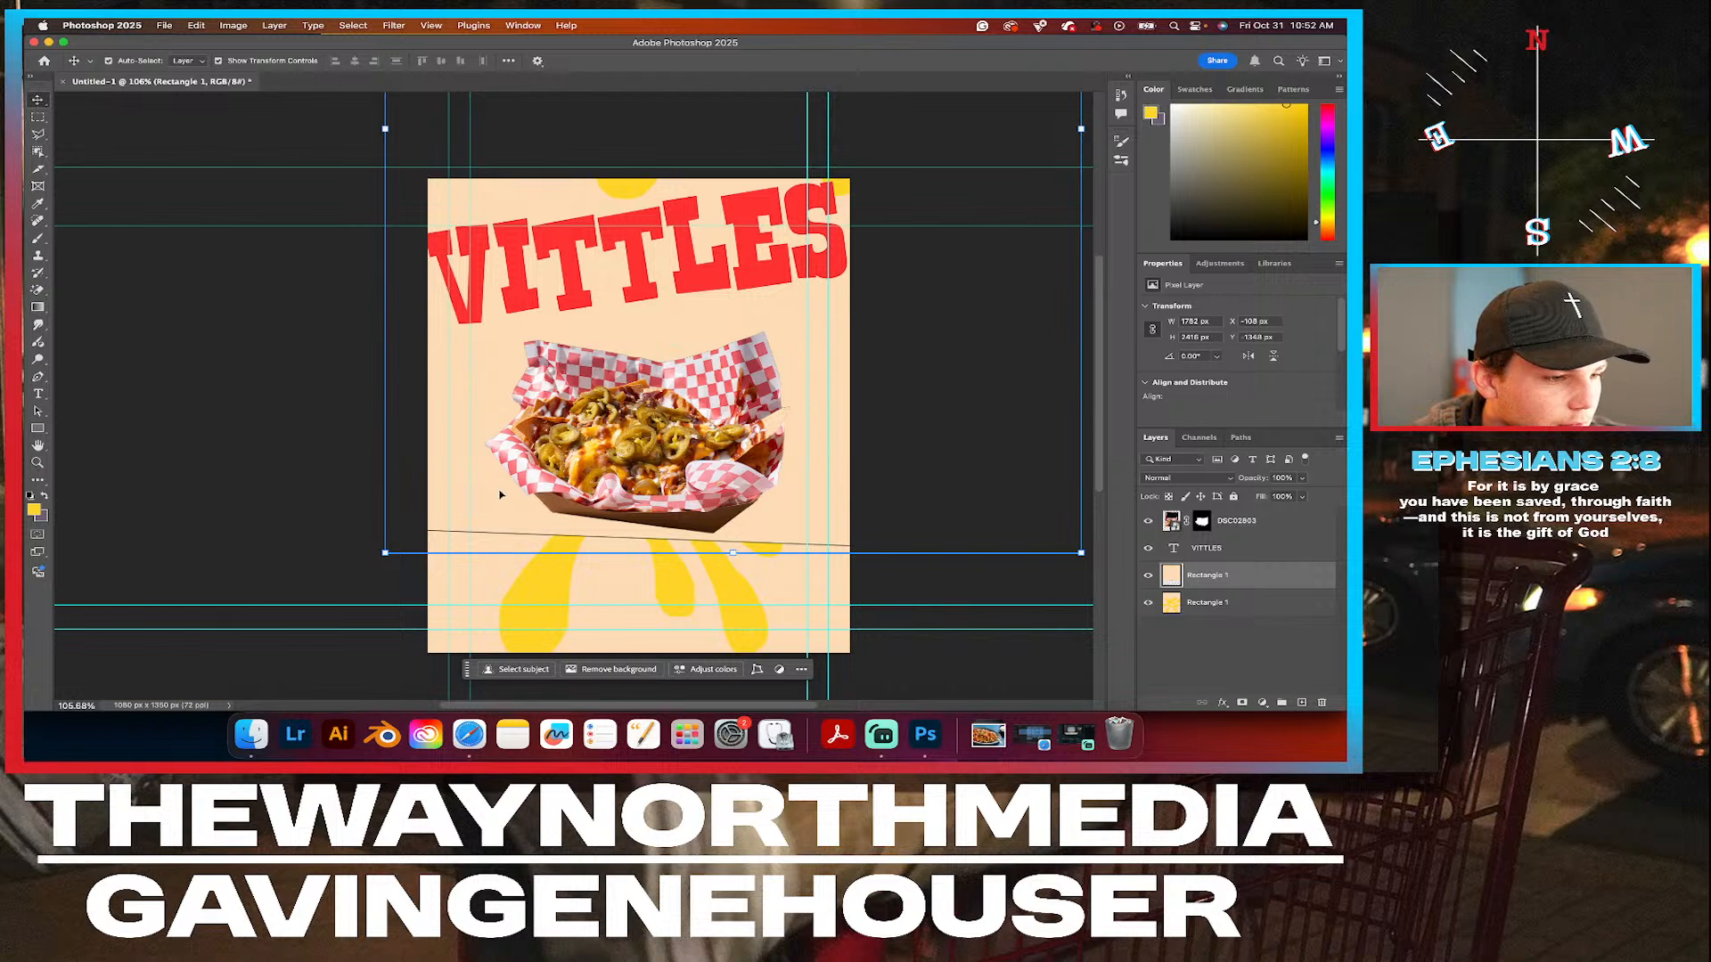
pyautogui.moveTo(500, 495); pyautogui.dragTo(579, 166)
# Delete the pasted copy of the splat layer.
pyautogui.click(1207, 603)
pyautogui.click(1227, 546)
pyautogui.click(1227, 577)
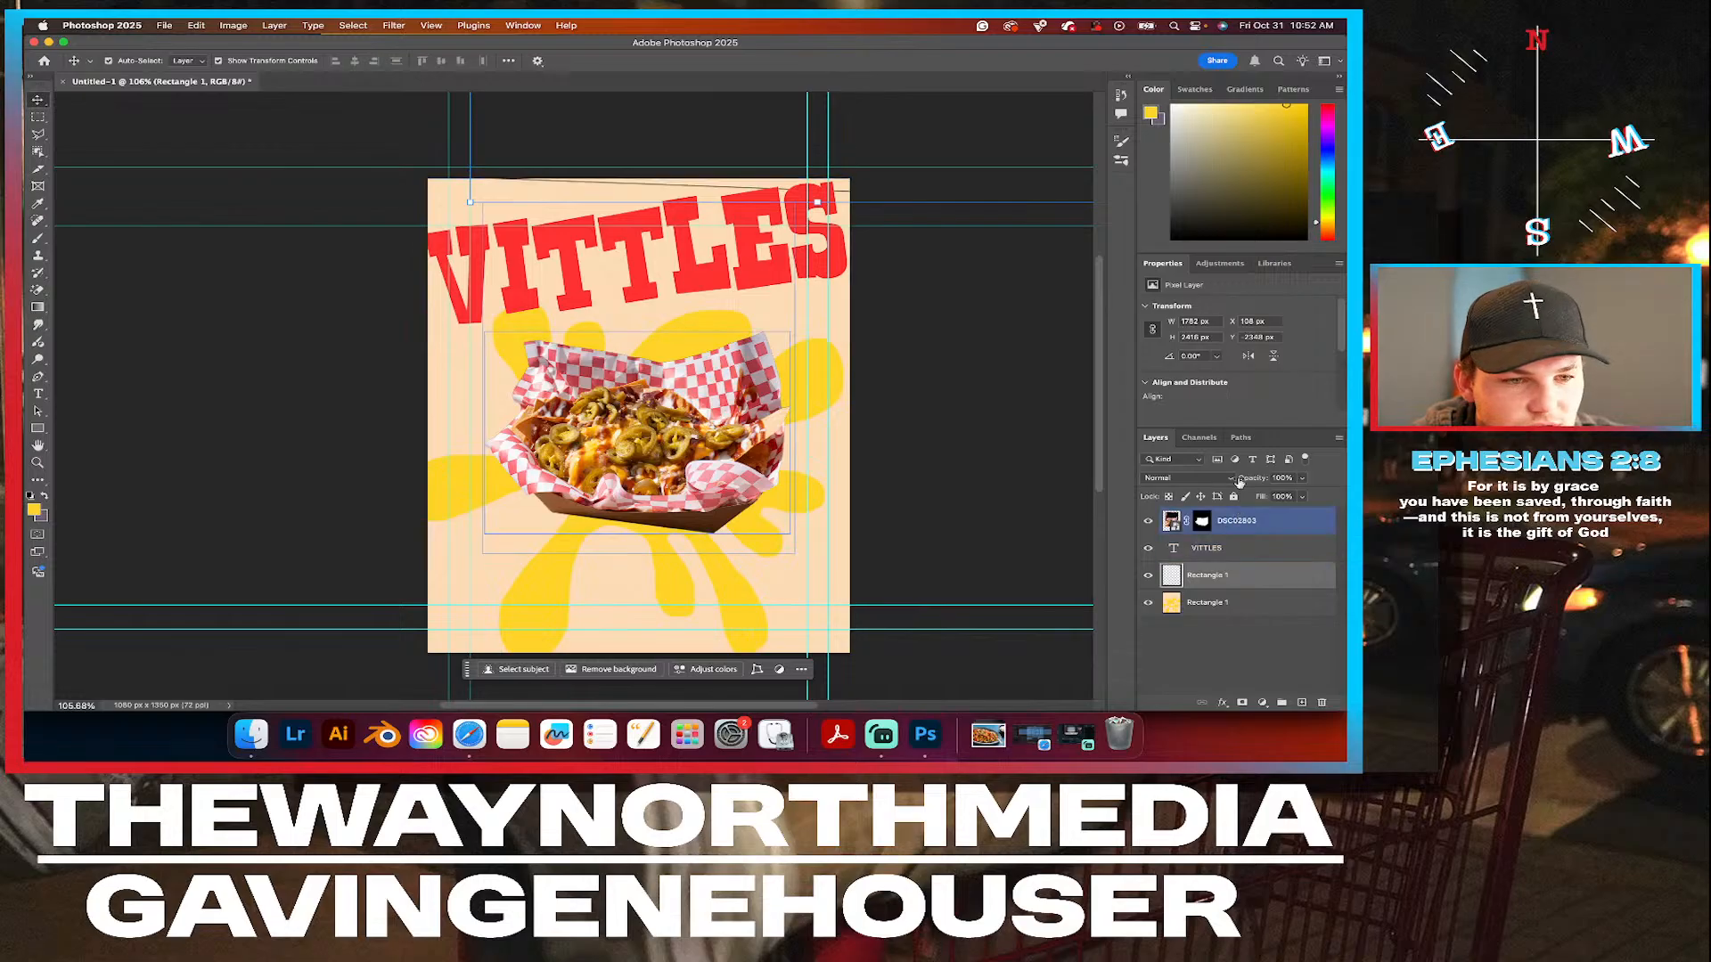
pyautogui.scroll(-5, 1246, 424)
pyautogui.scroll(6, 1063, 385)
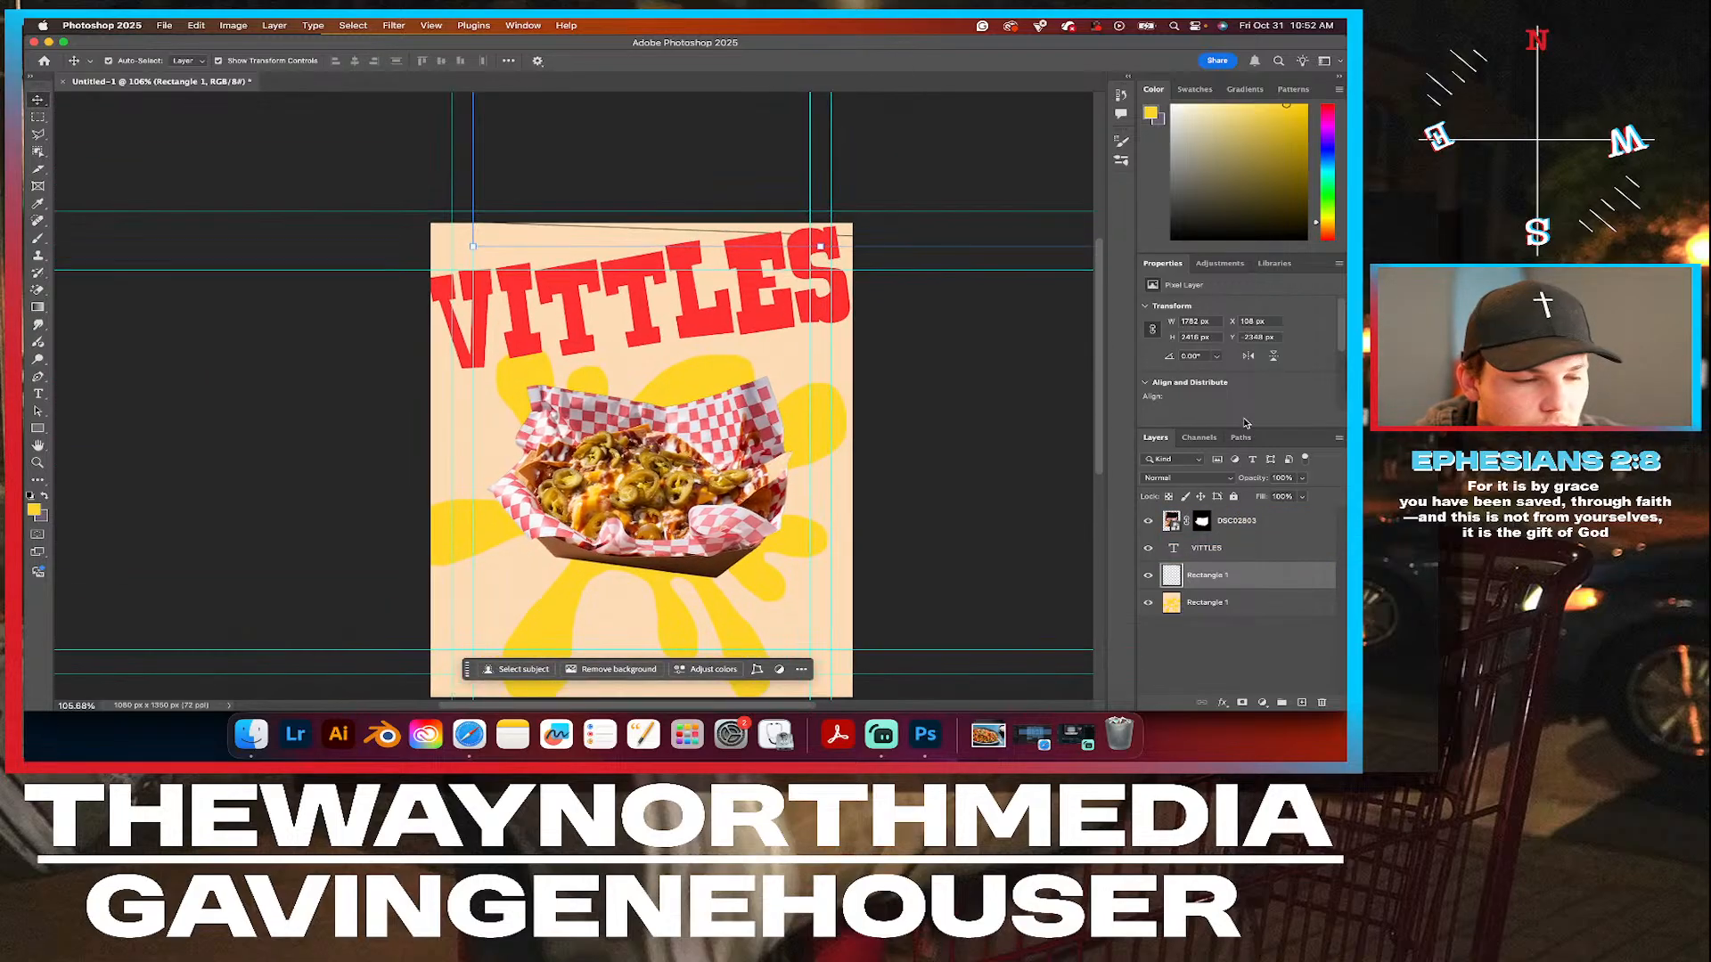
pyautogui.press('BackSpace')
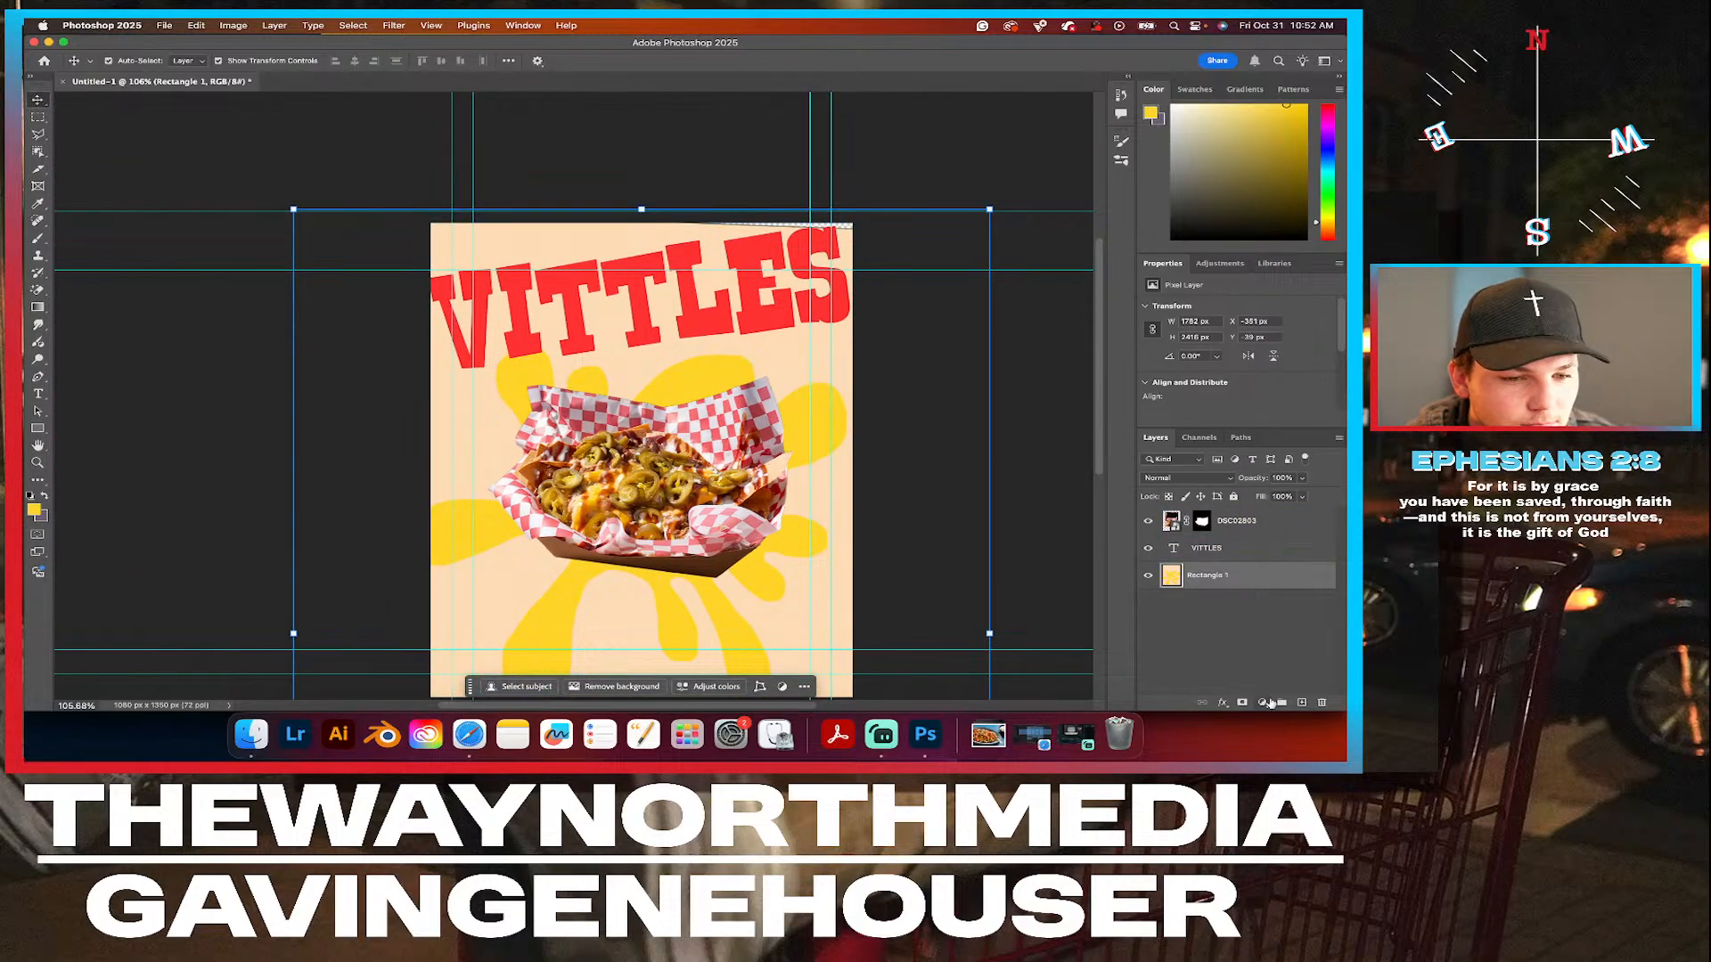
# On a new layer above Rectangle 1, paint over the gap along the canvas's upper-right edge with the sampled background peach, and select Rectangle 1.
pyautogui.click(1302, 706)
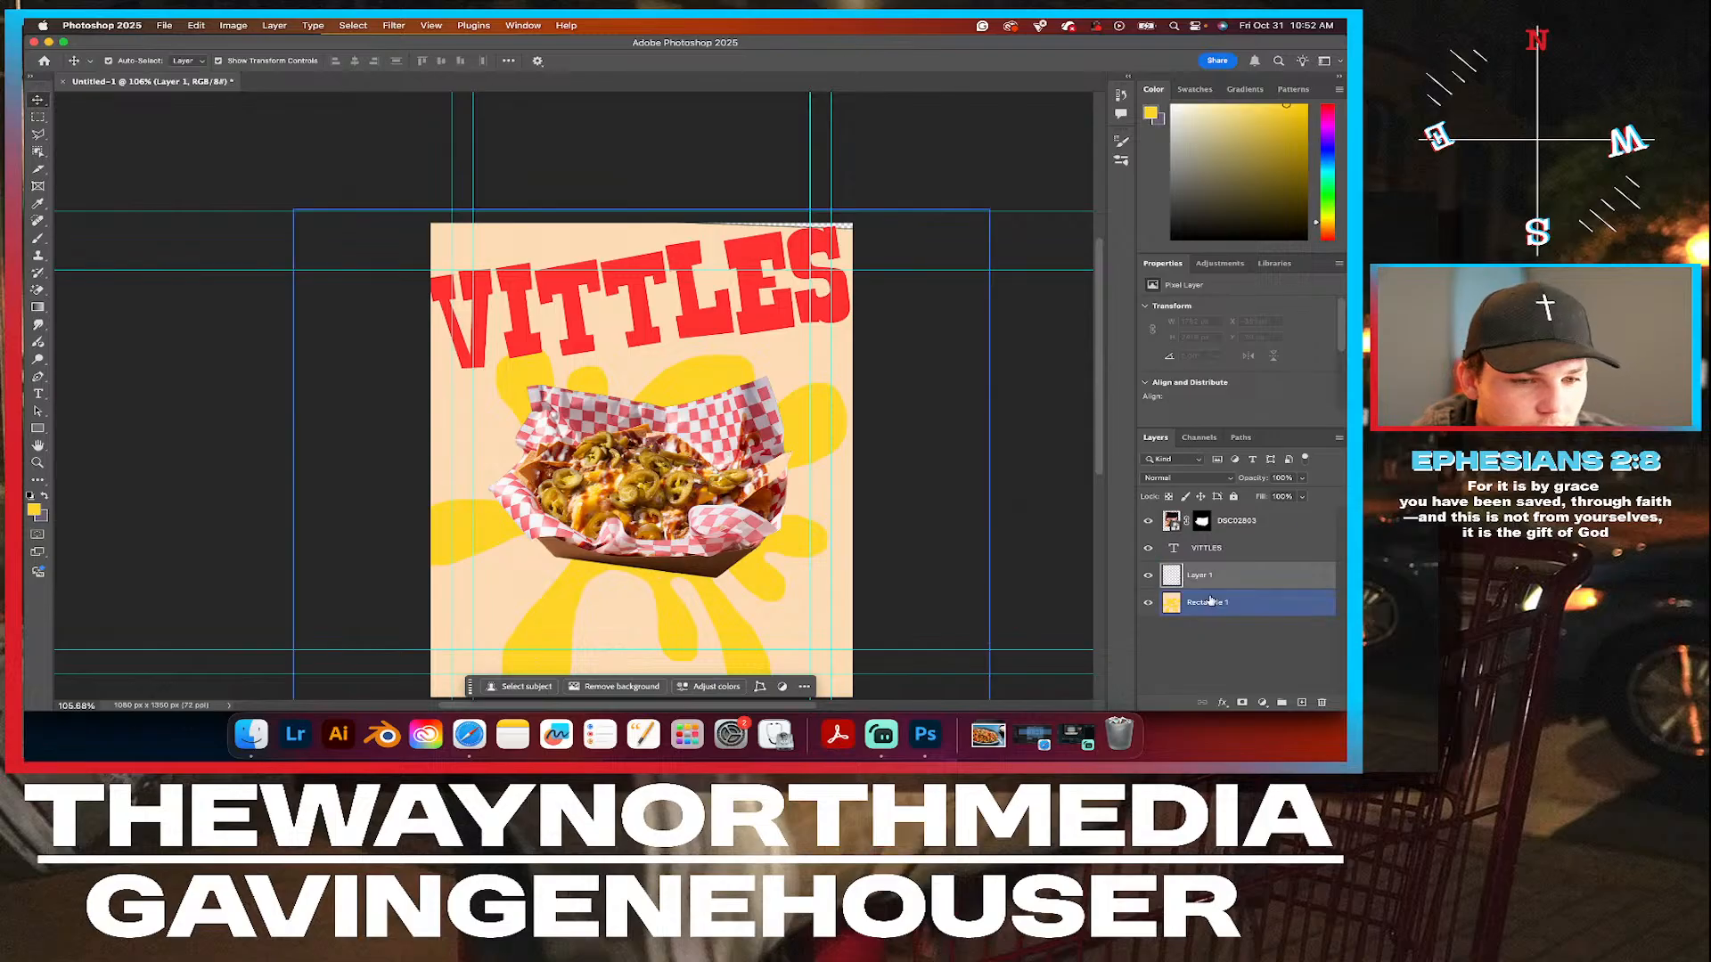
pyautogui.click(37, 239)
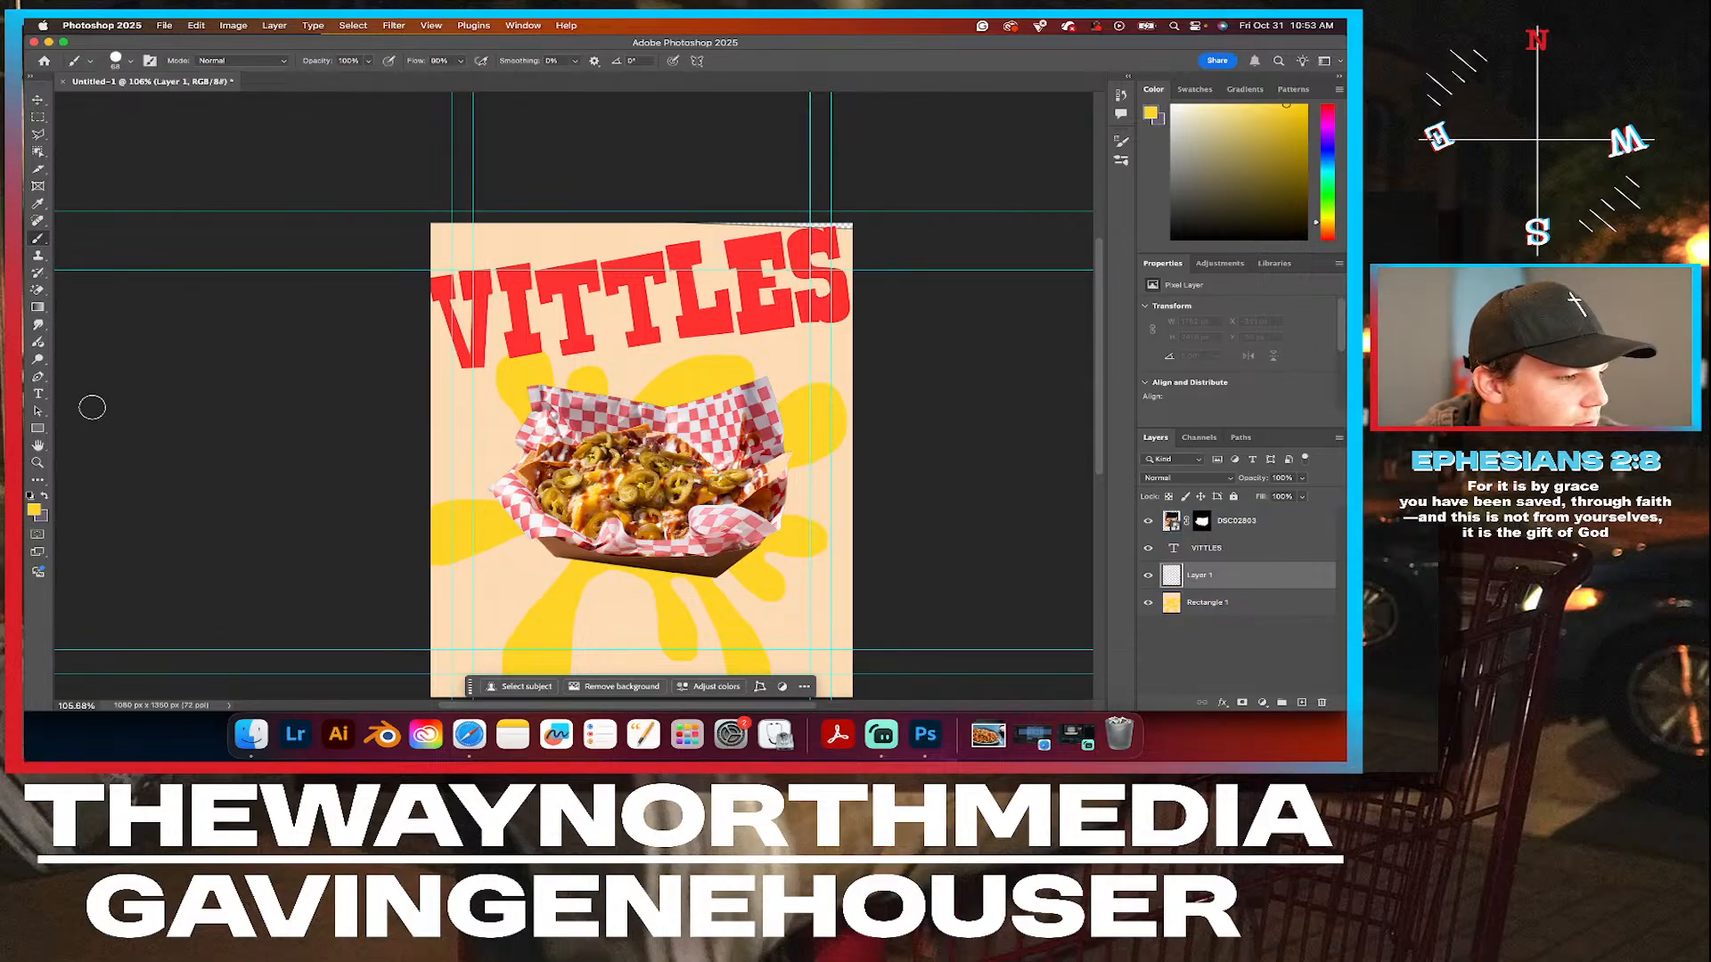
pyautogui.click(34, 512)
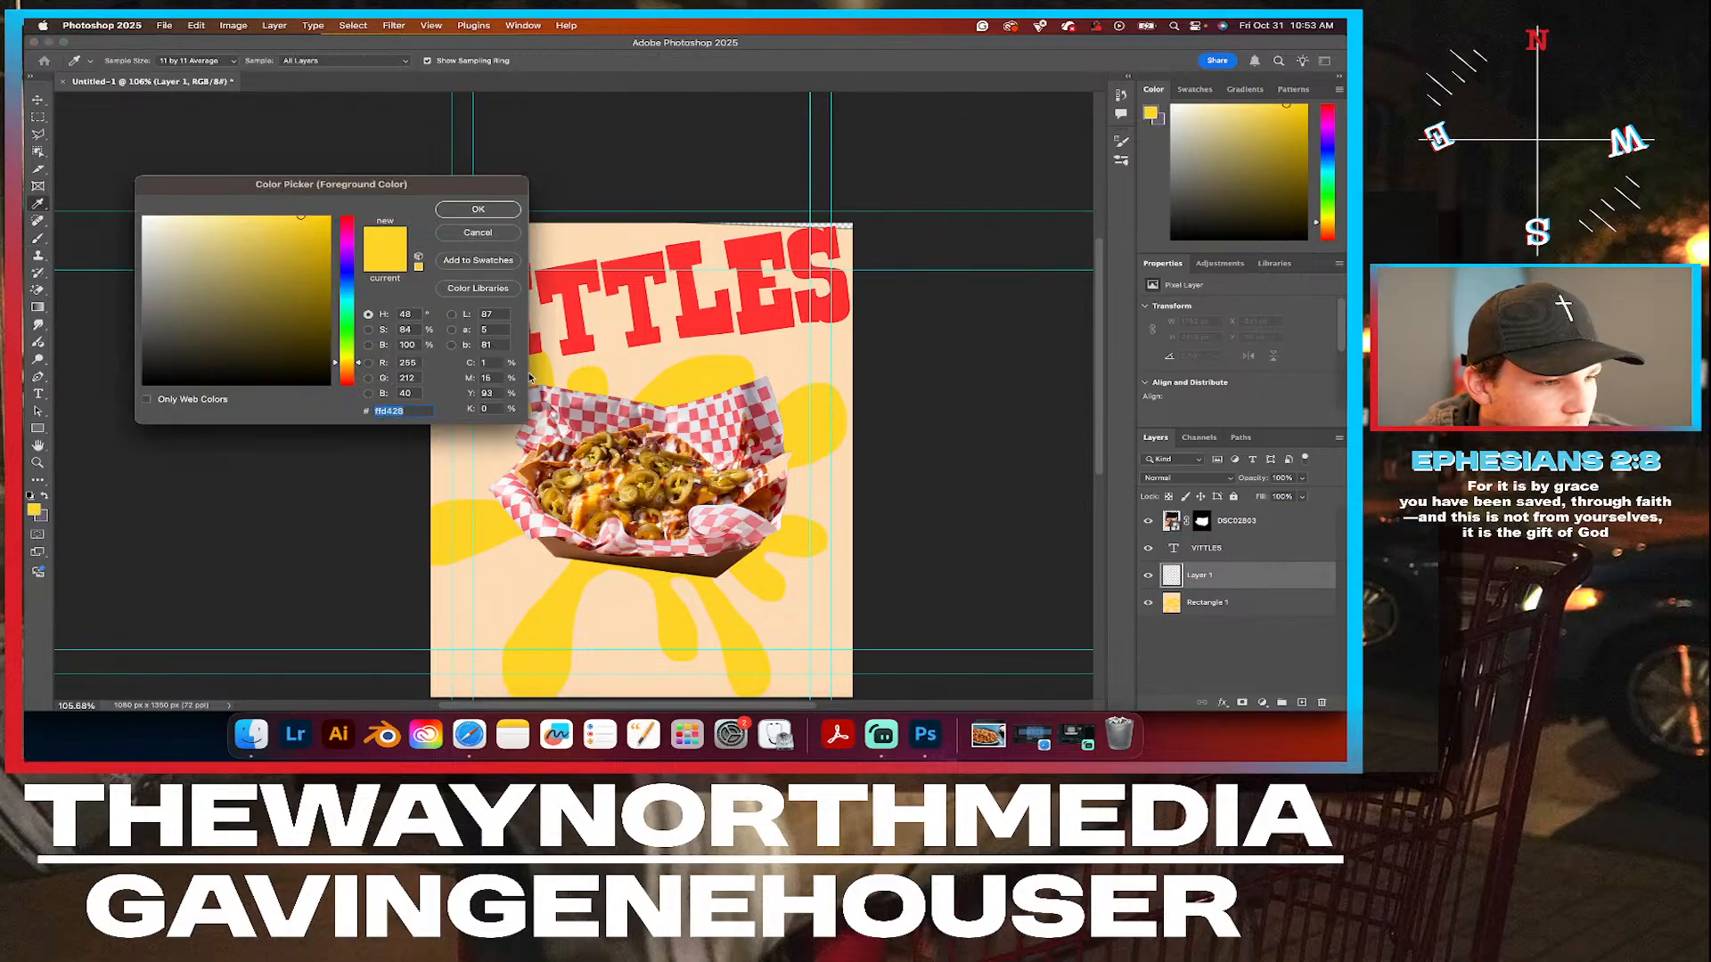
pyautogui.click(639, 355)
pyautogui.click(479, 211)
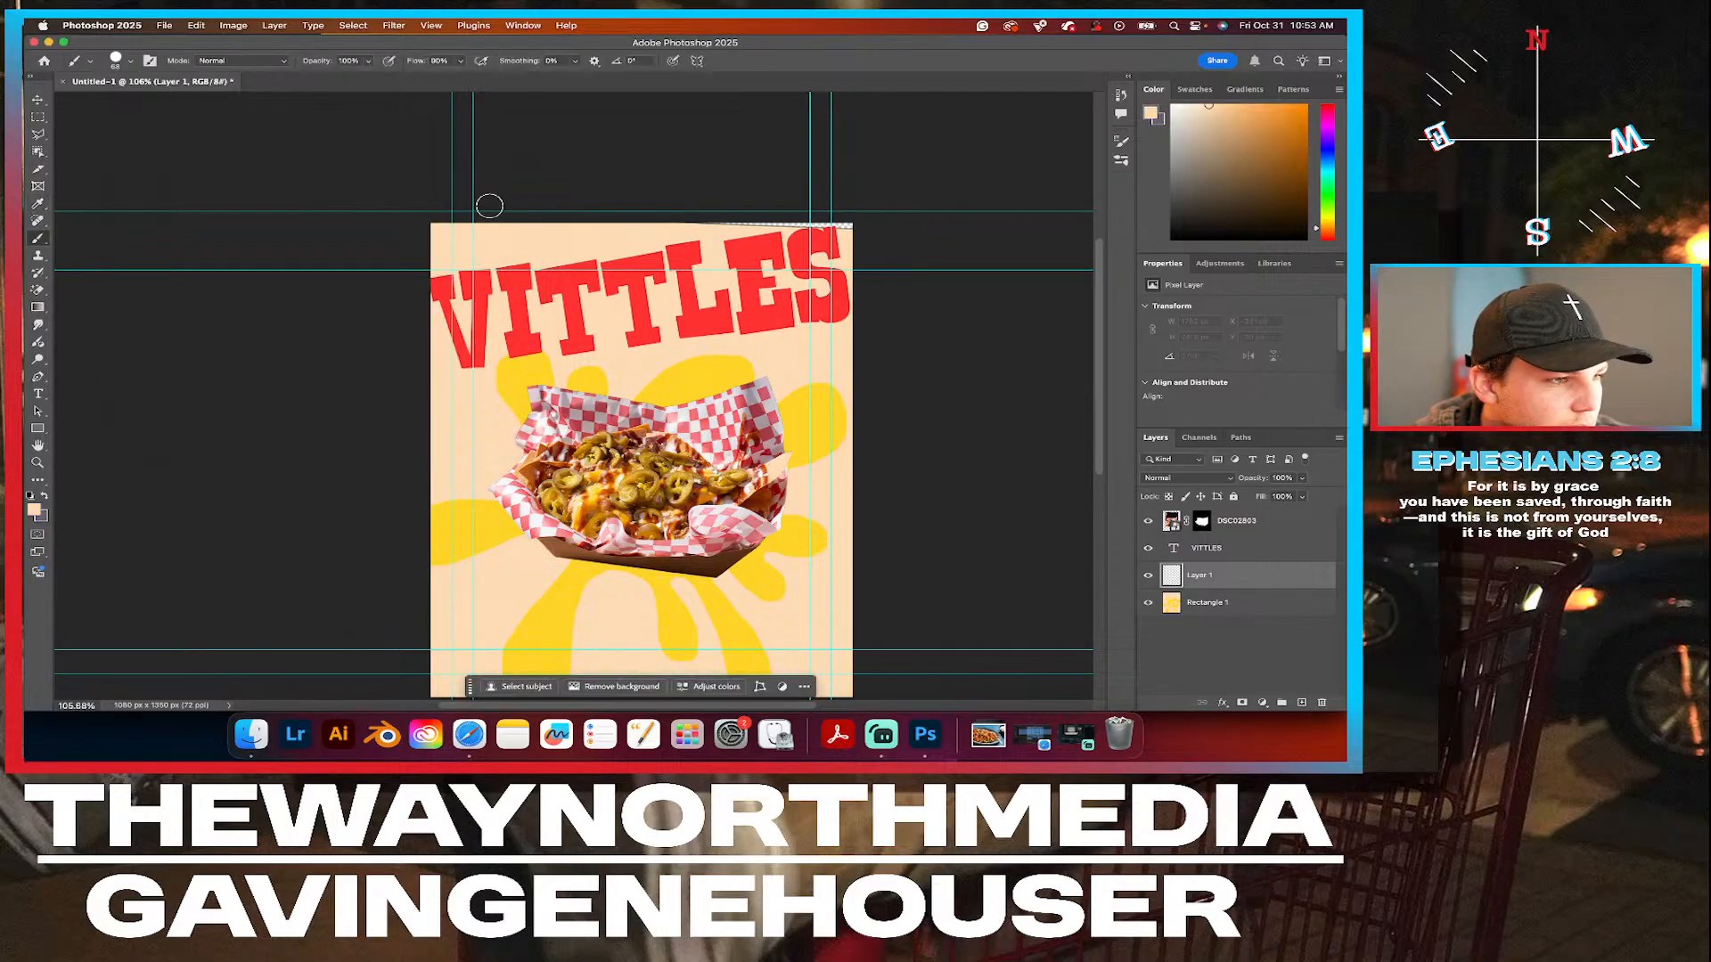
pyautogui.moveTo(858, 224); pyautogui.dragTo(661, 223)
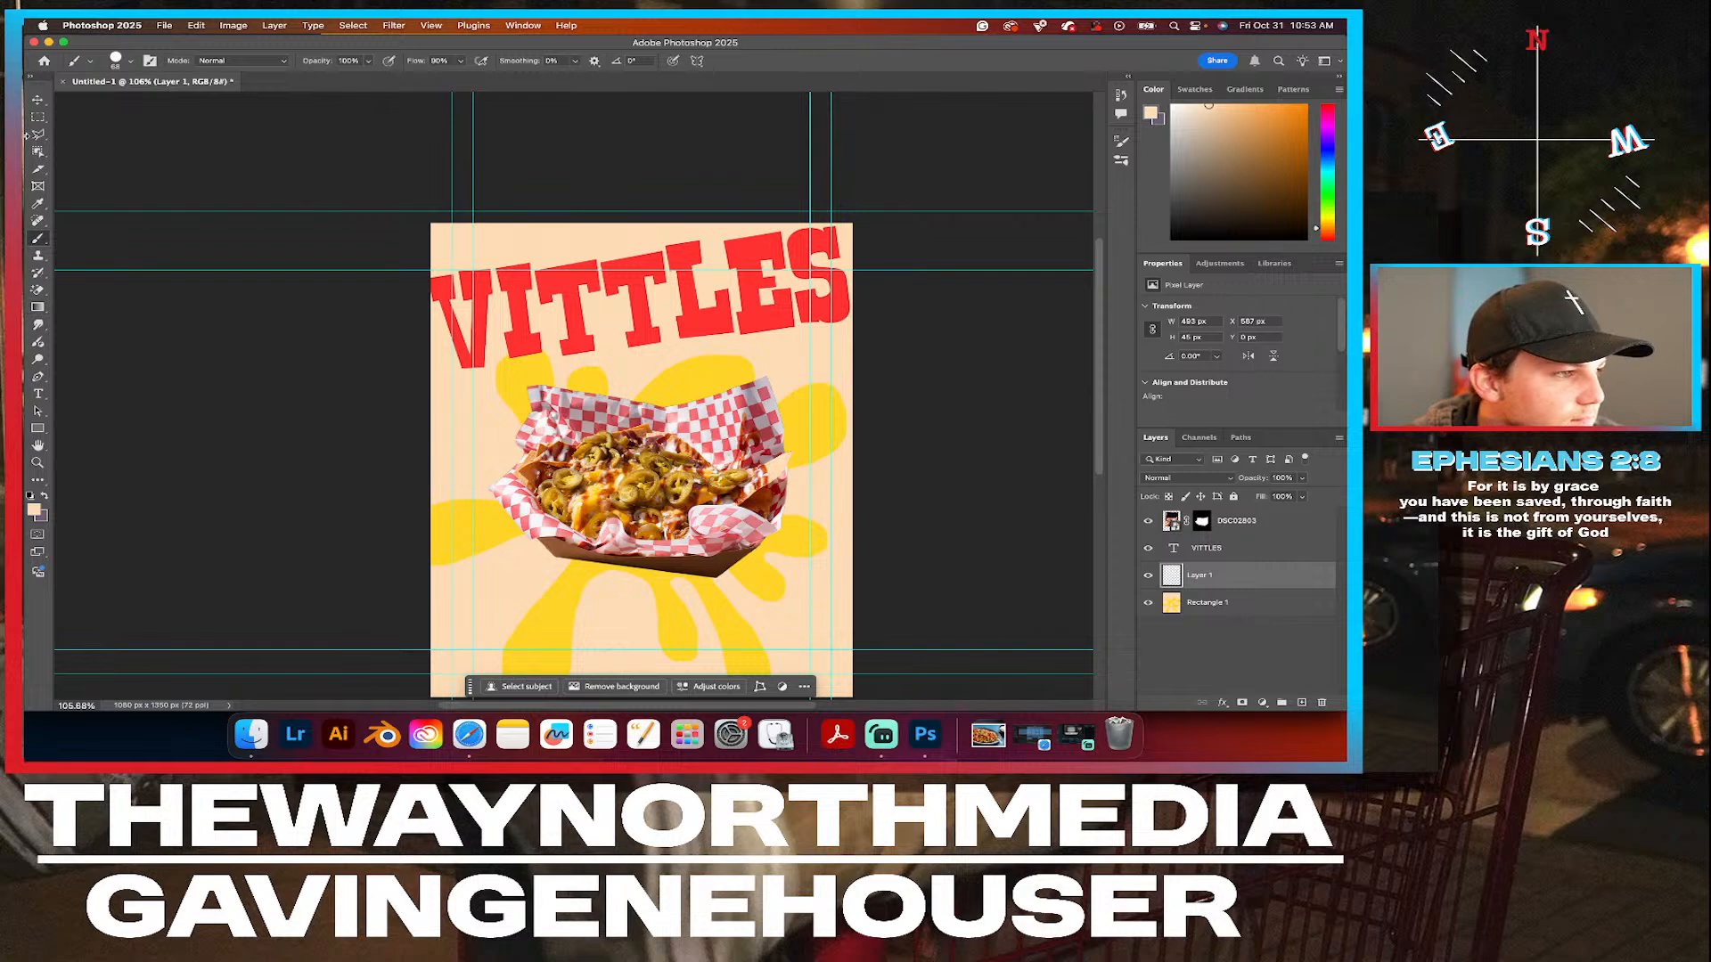
pyautogui.click(37, 99)
pyautogui.click(327, 465)
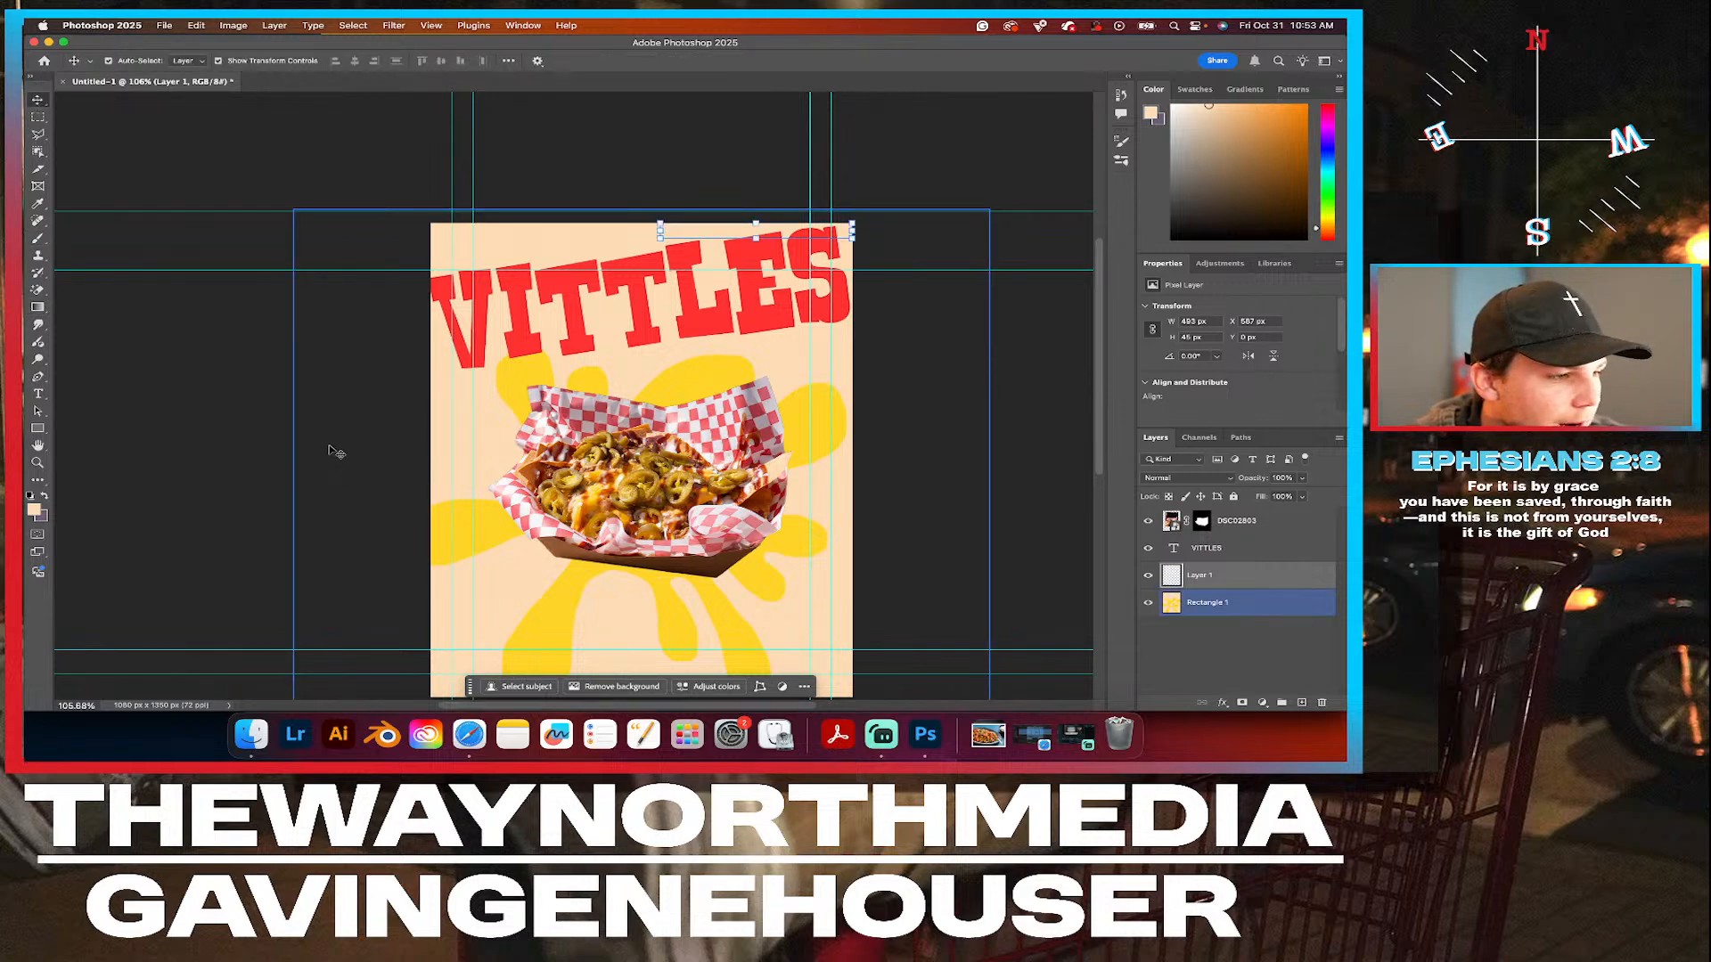
pyautogui.click(1267, 609)
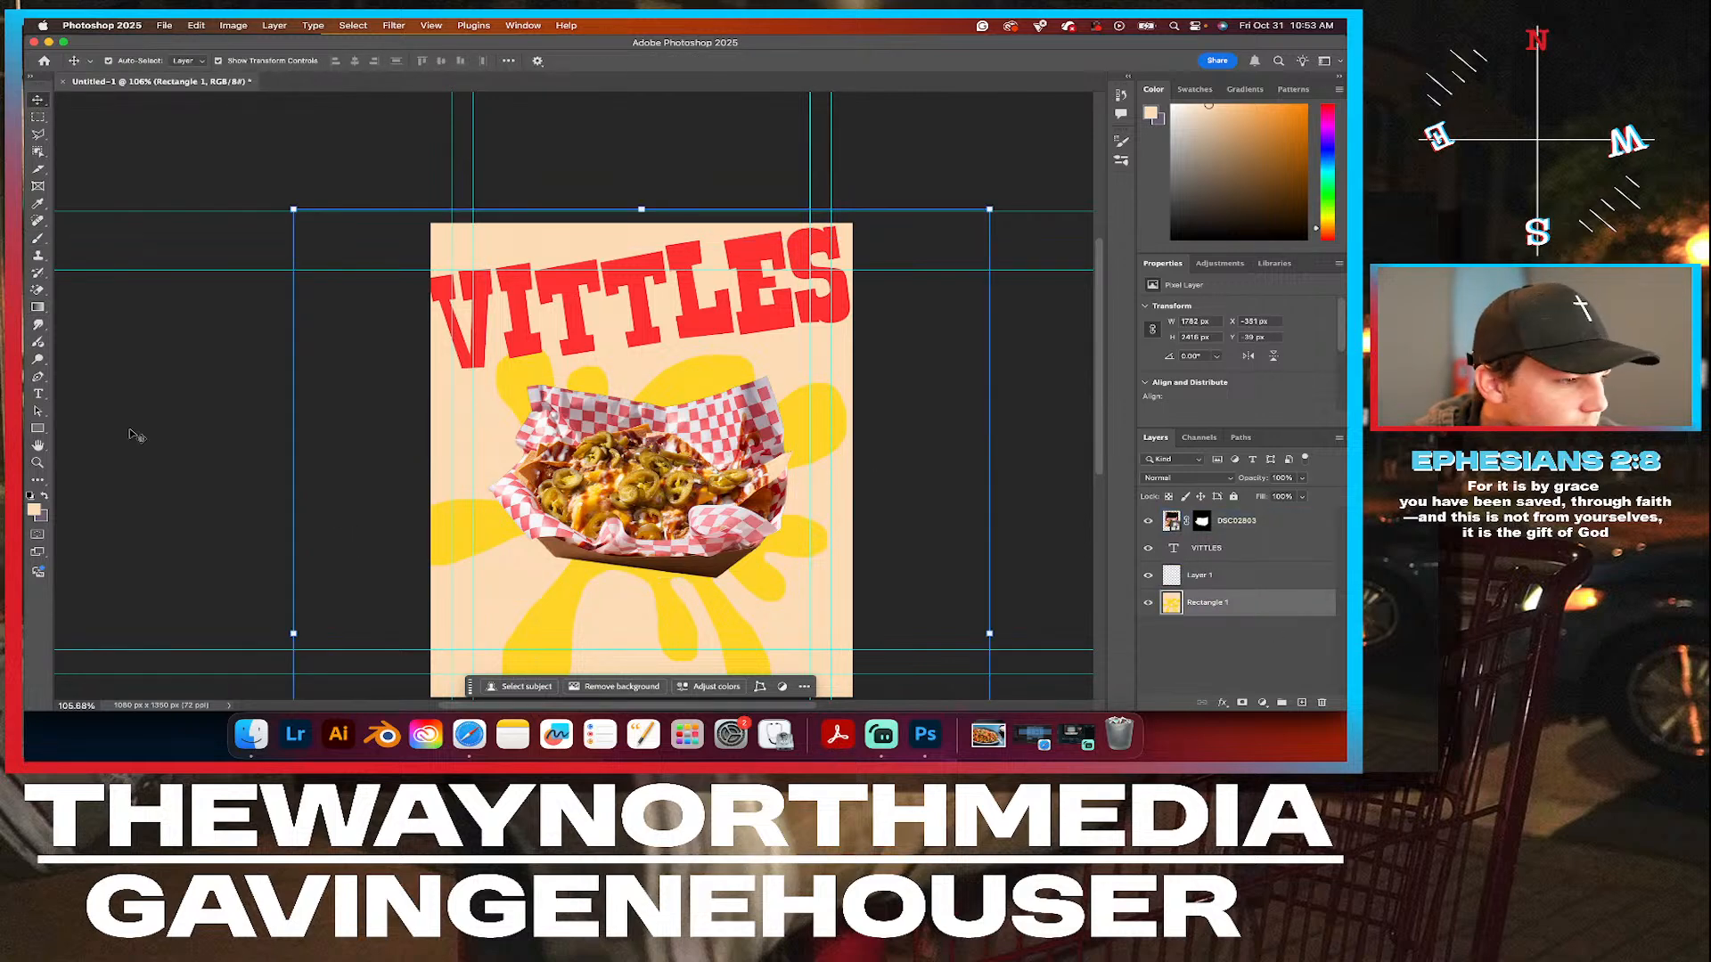
# Set the Brush to 20 px and make the splat's sampled yellow the foreground colour.
pyautogui.scroll(-3, 225, 426)
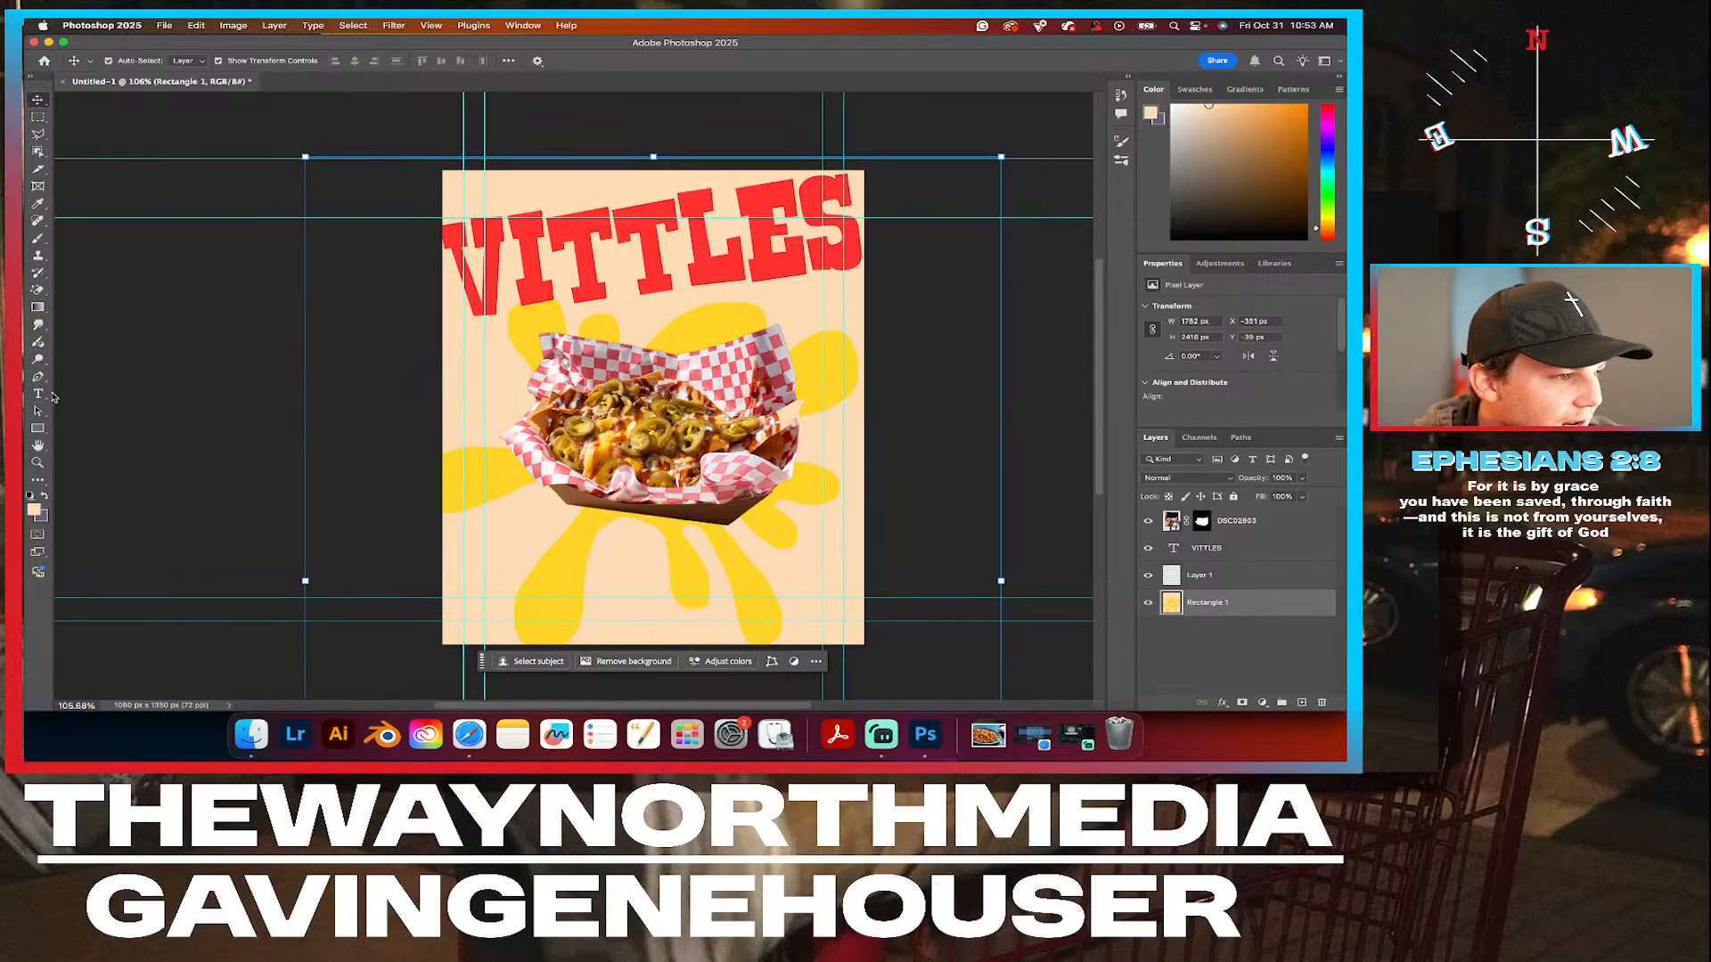
pyautogui.click(38, 241)
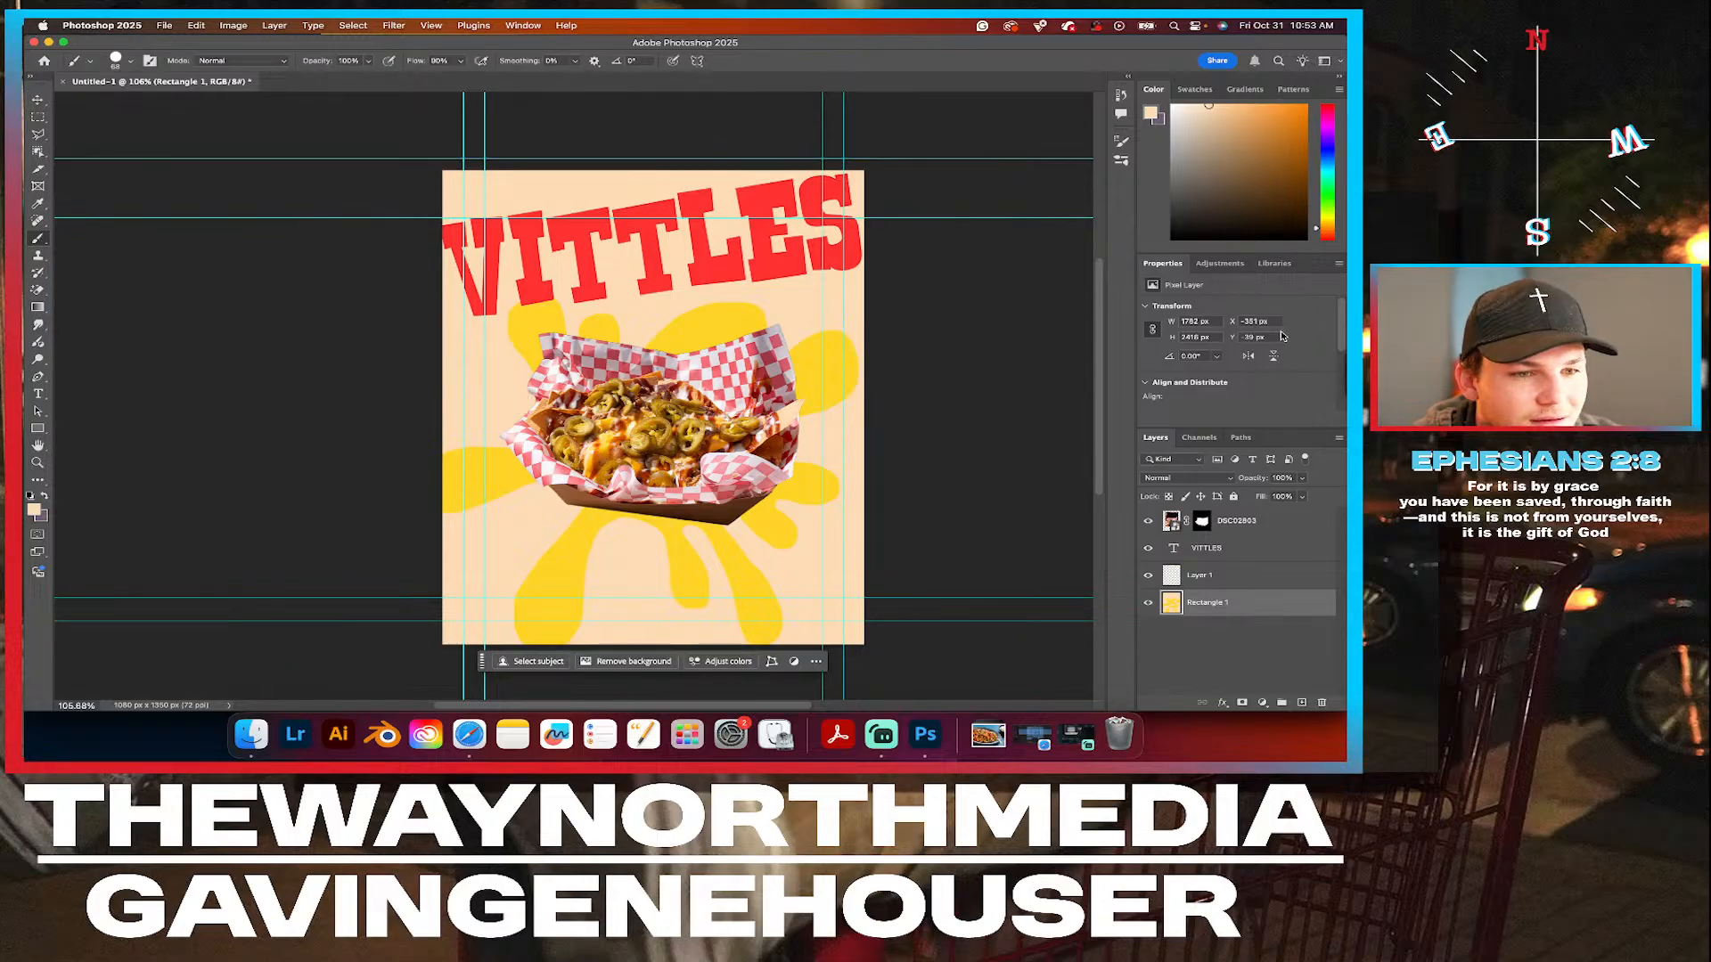
pyautogui.click(130, 64)
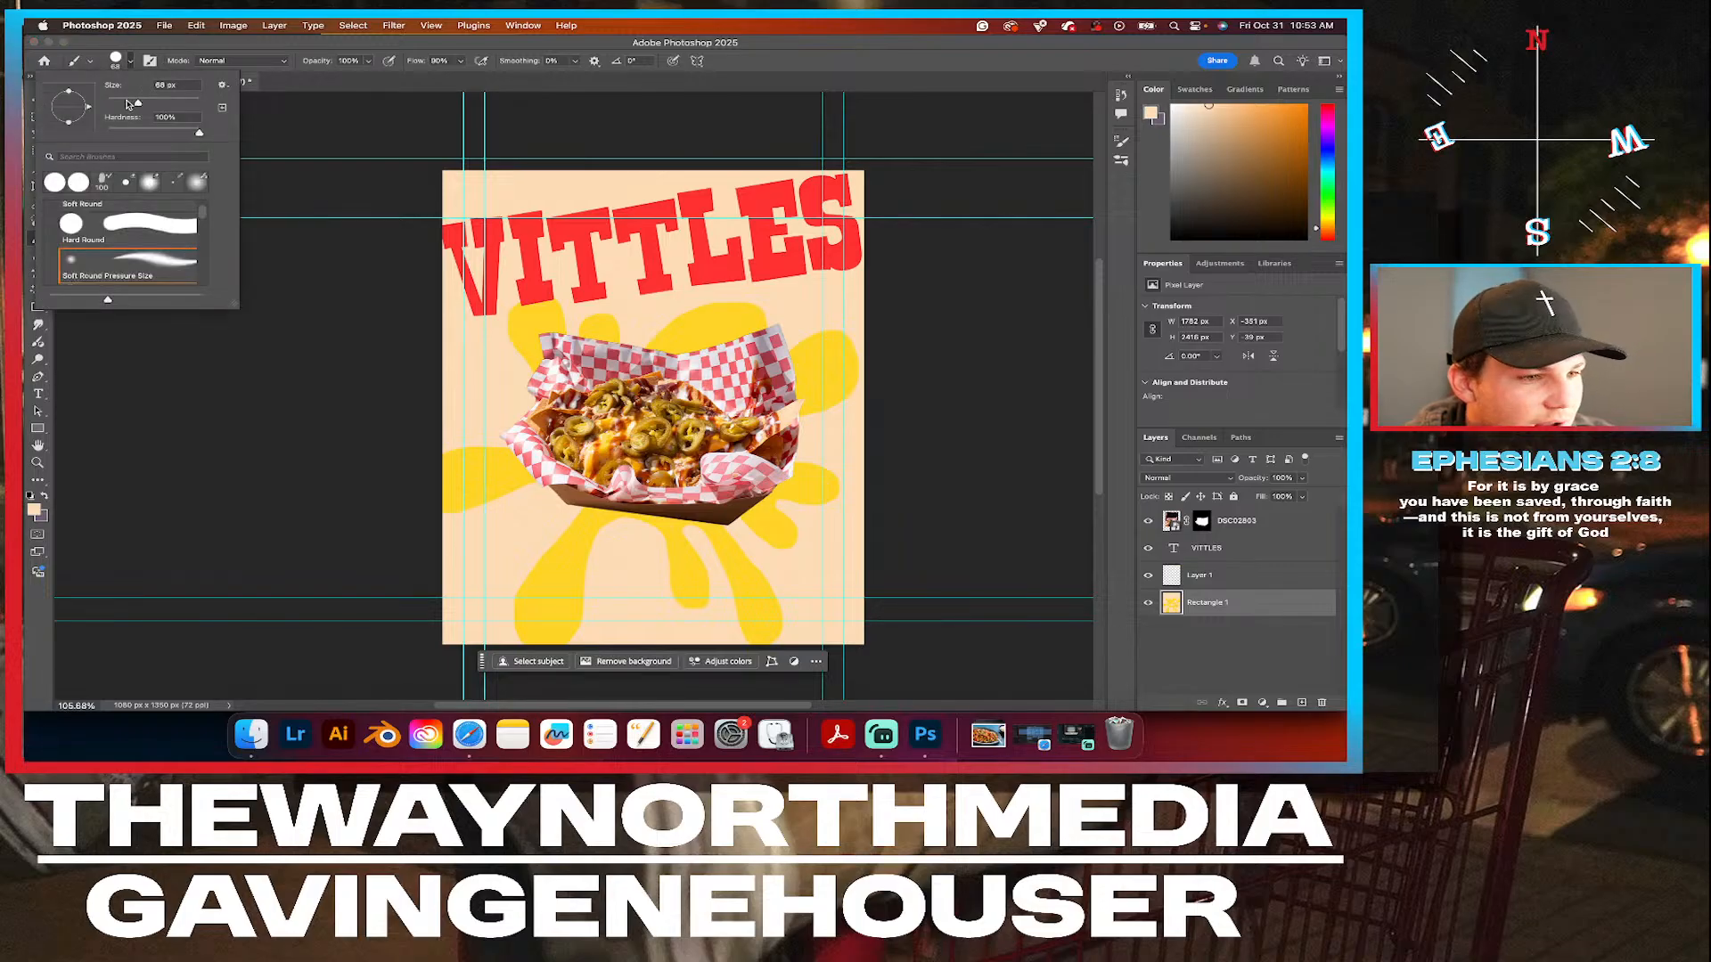
pyautogui.click(126, 104)
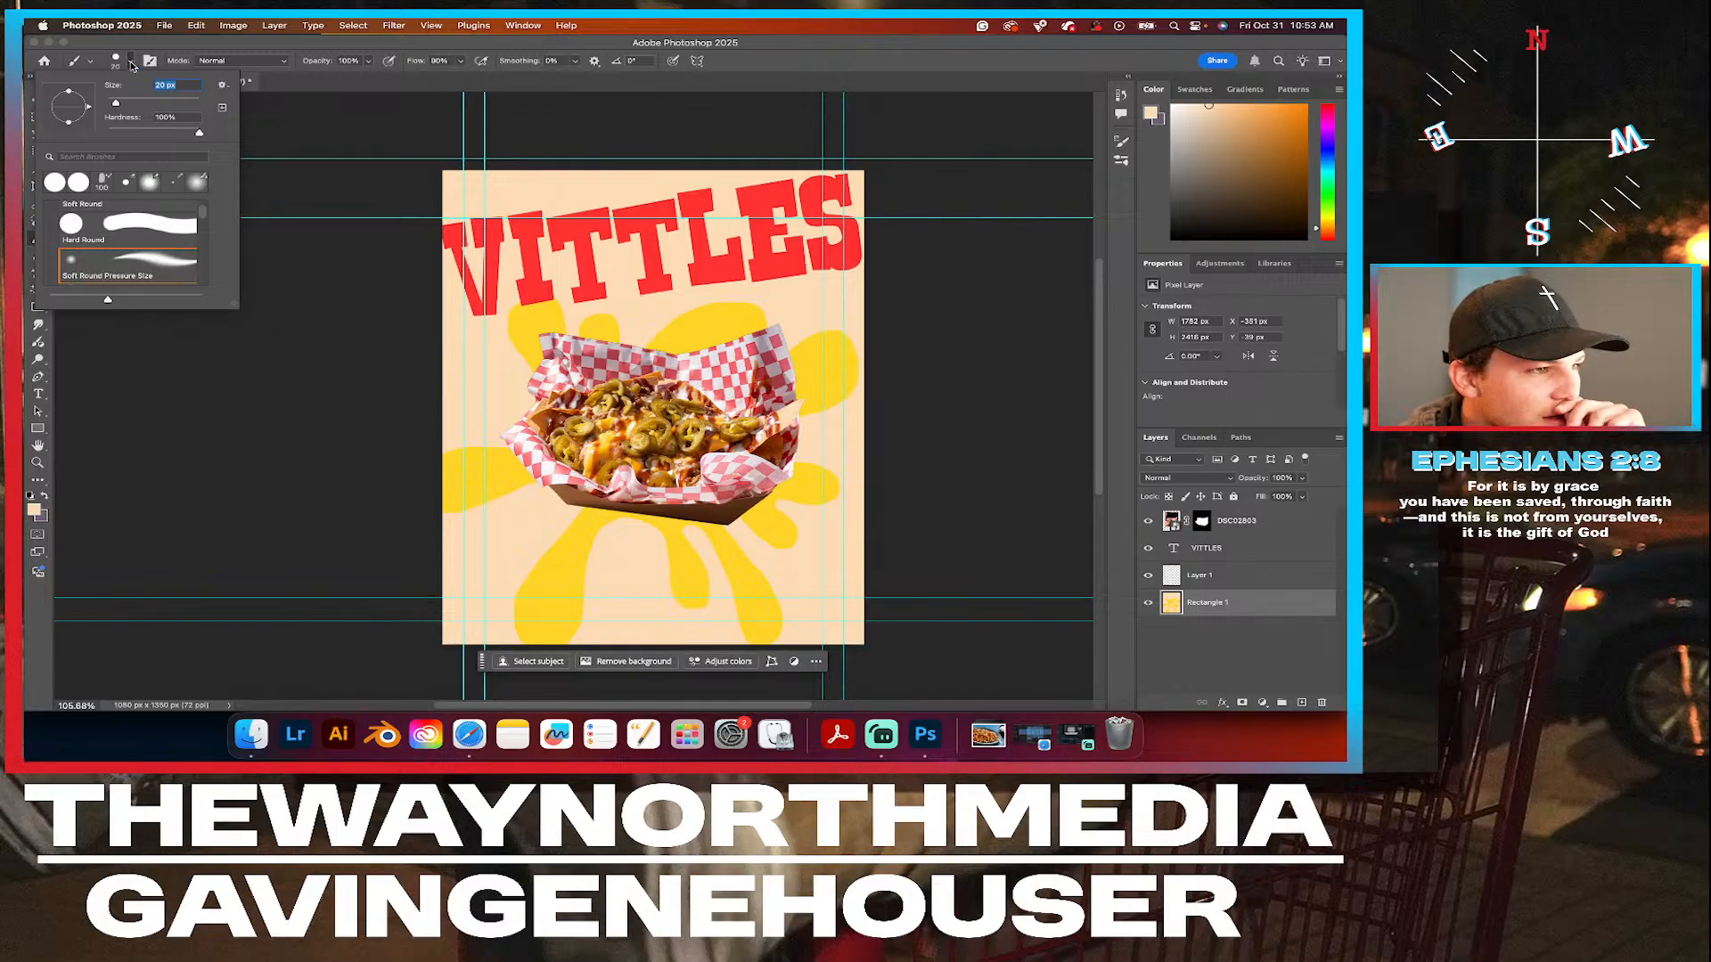
pyautogui.click(131, 64)
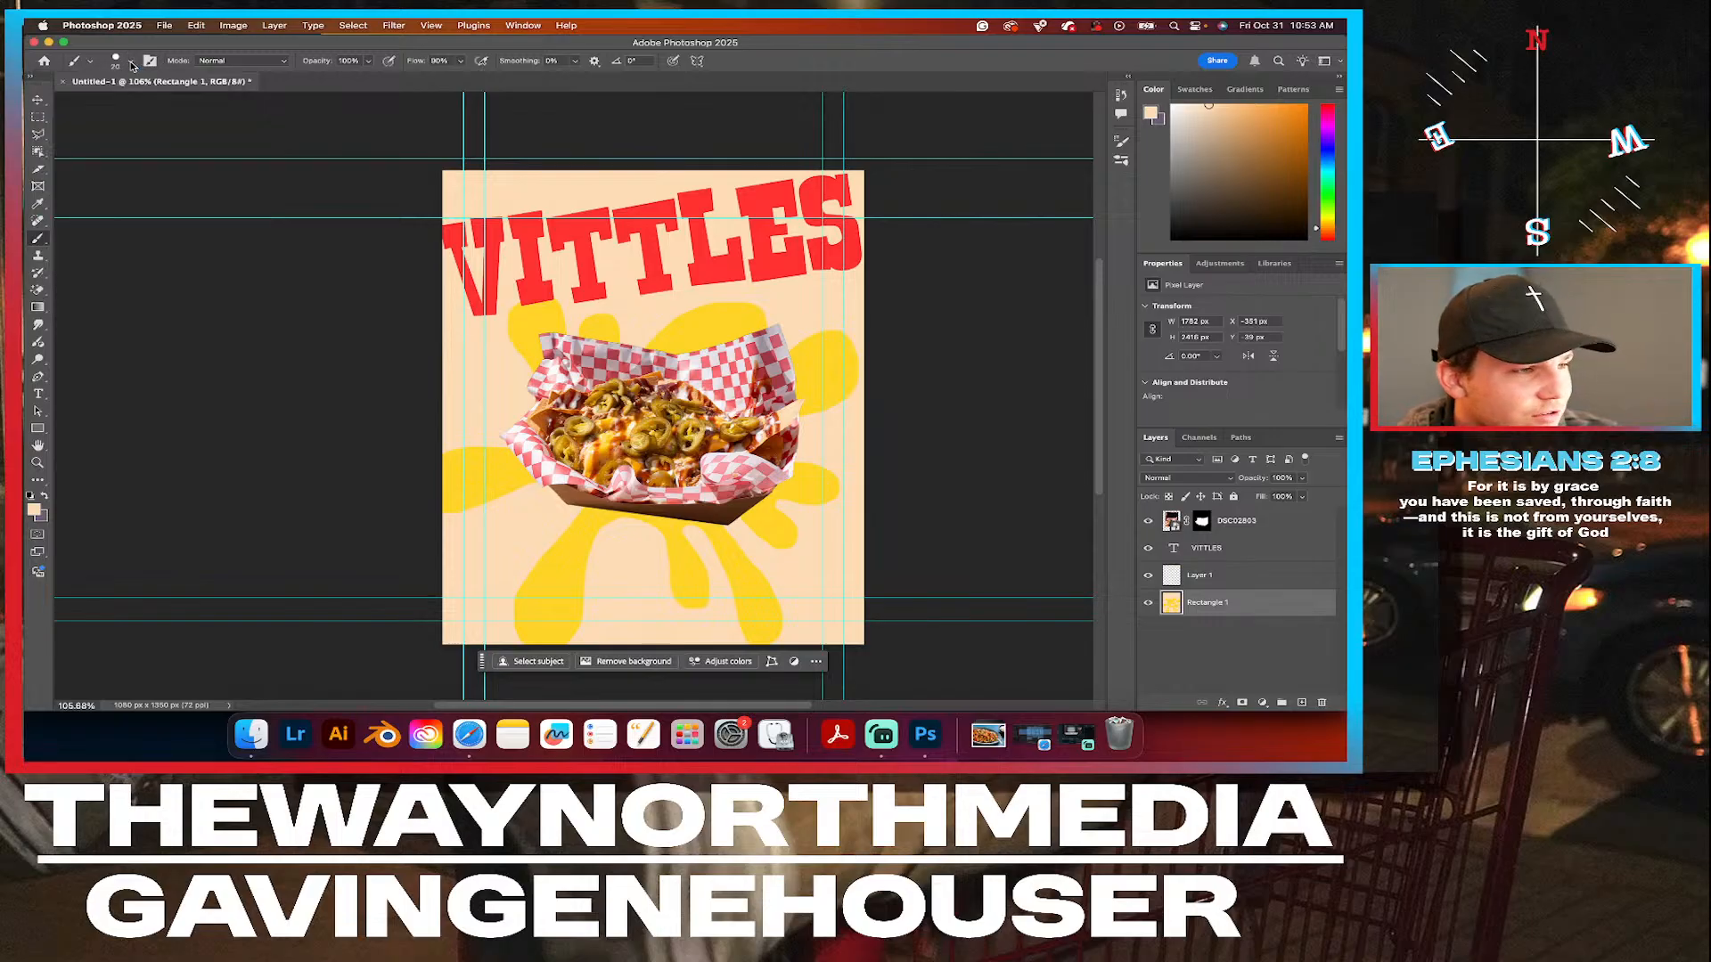
pyautogui.click(35, 509)
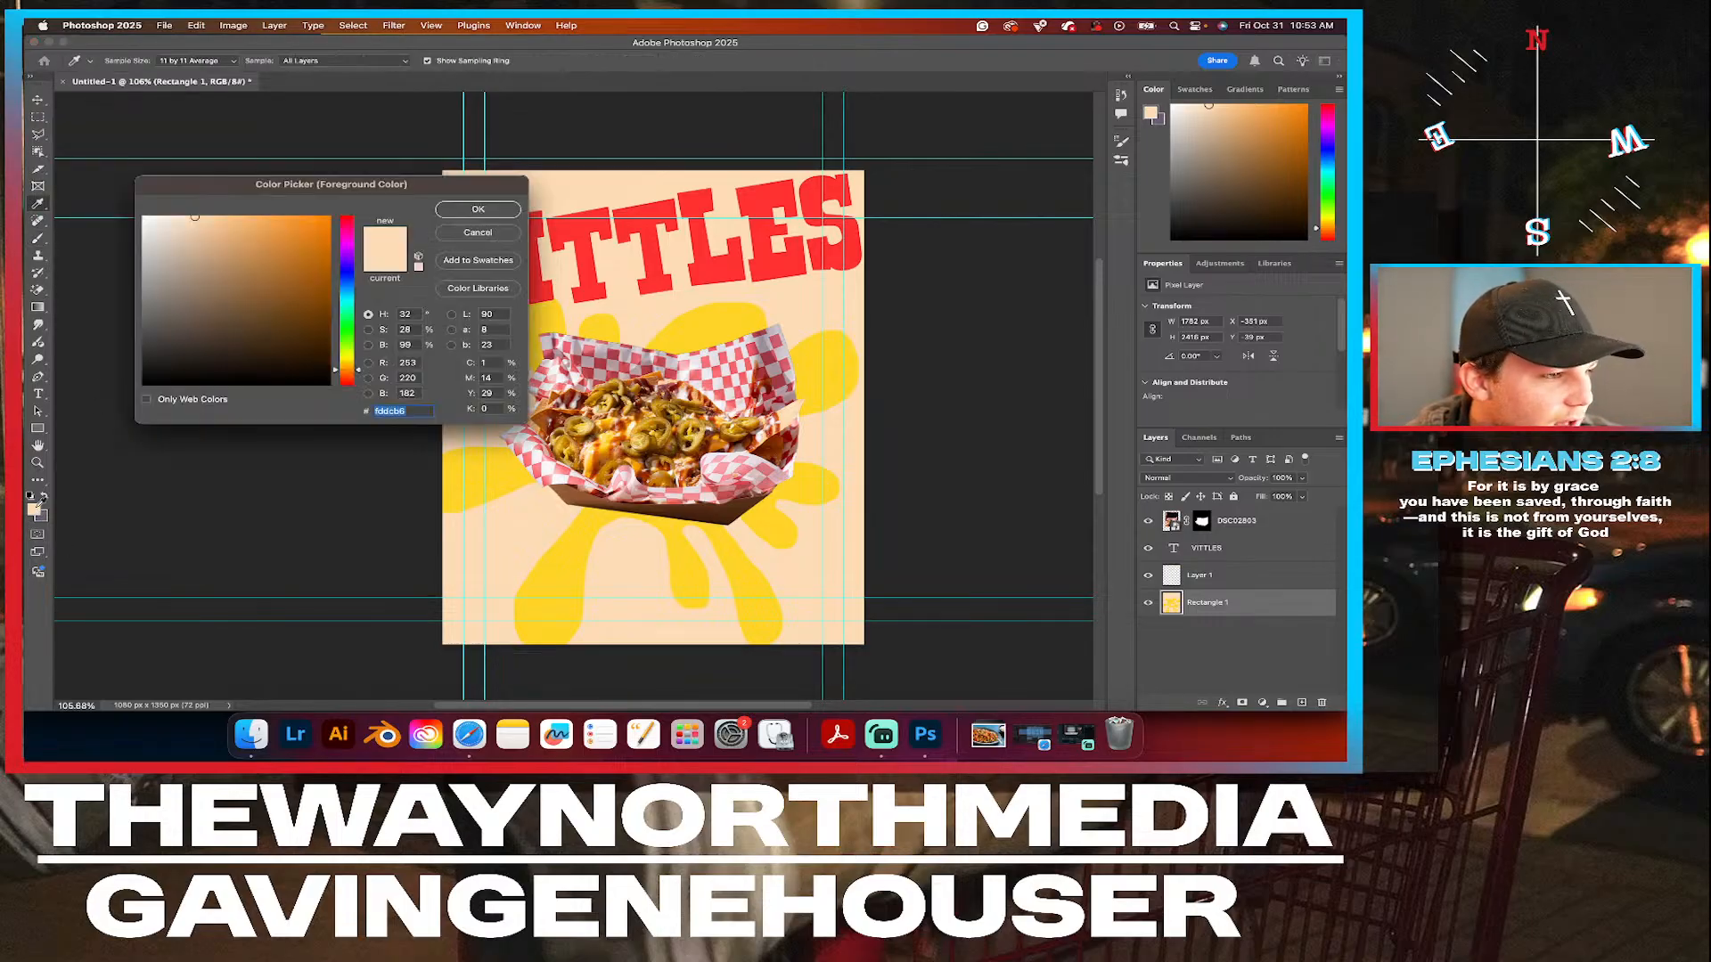
pyautogui.click(700, 328)
pyautogui.click(479, 210)
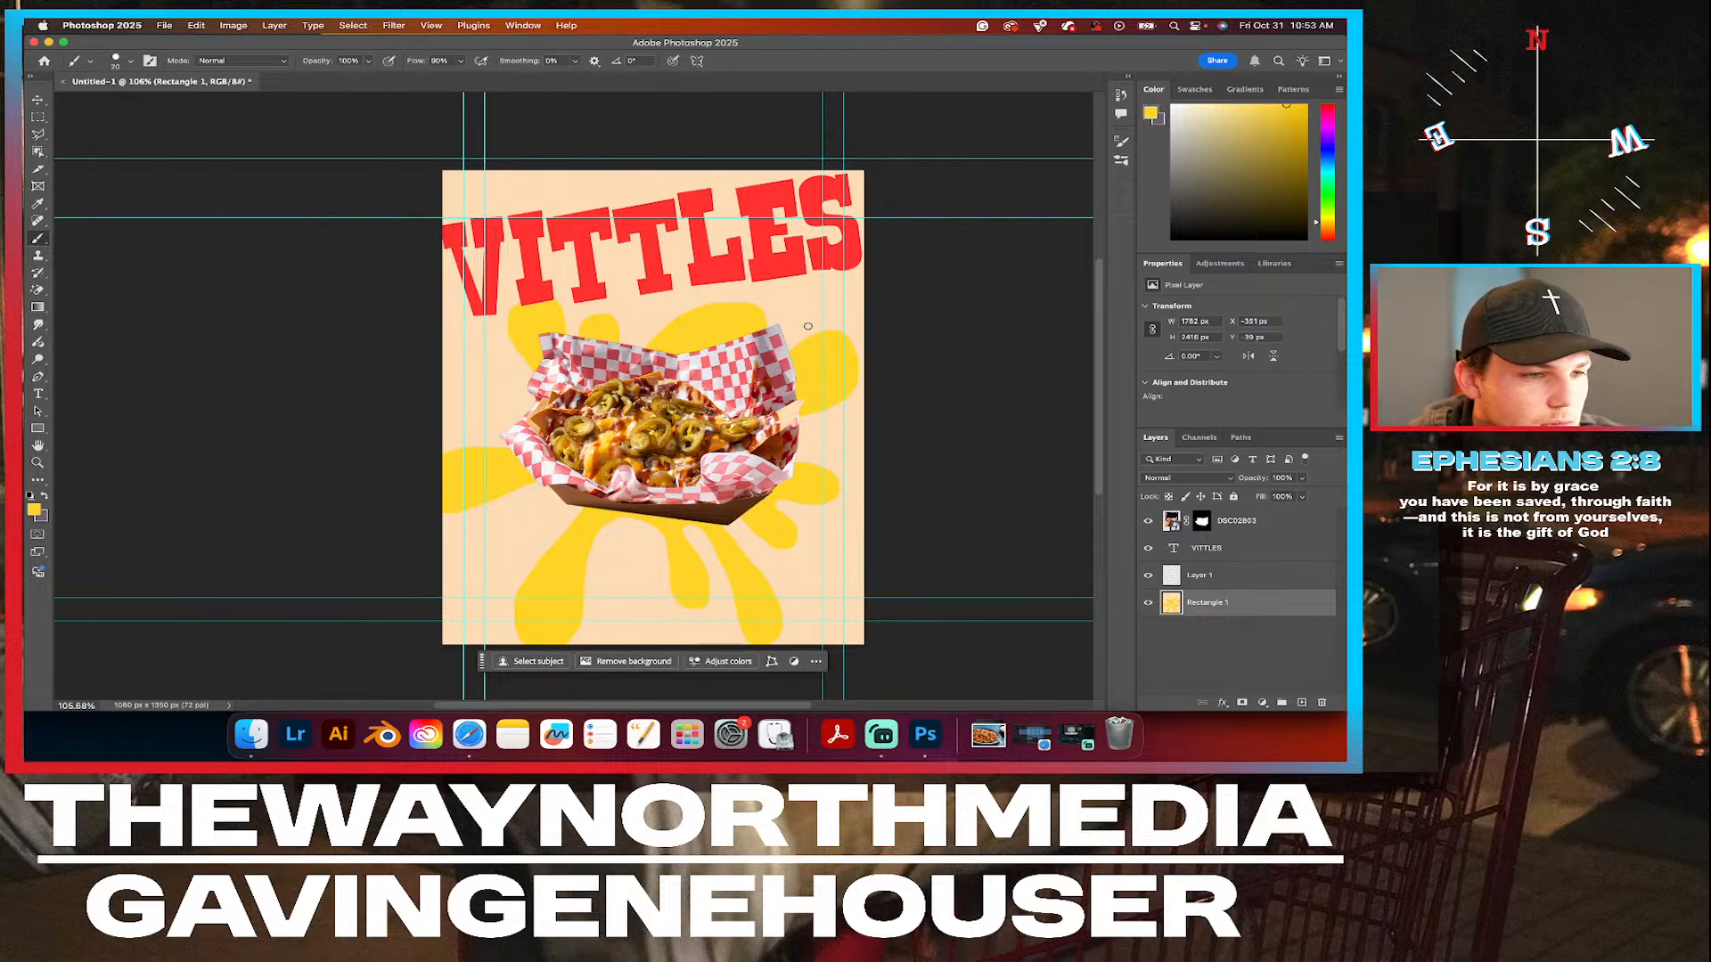
# Paint small yellow droplets on the Rectangle 1 layer, between the headline and the splat's upper blobs and beside the nachos' left edge.
pyautogui.moveTo(807, 326); pyautogui.dragTo(829, 306)
pyautogui.press('super+z')
pyautogui.moveTo(811, 322); pyautogui.dragTo(833, 311)
pyautogui.scroll(5, 821, 321)
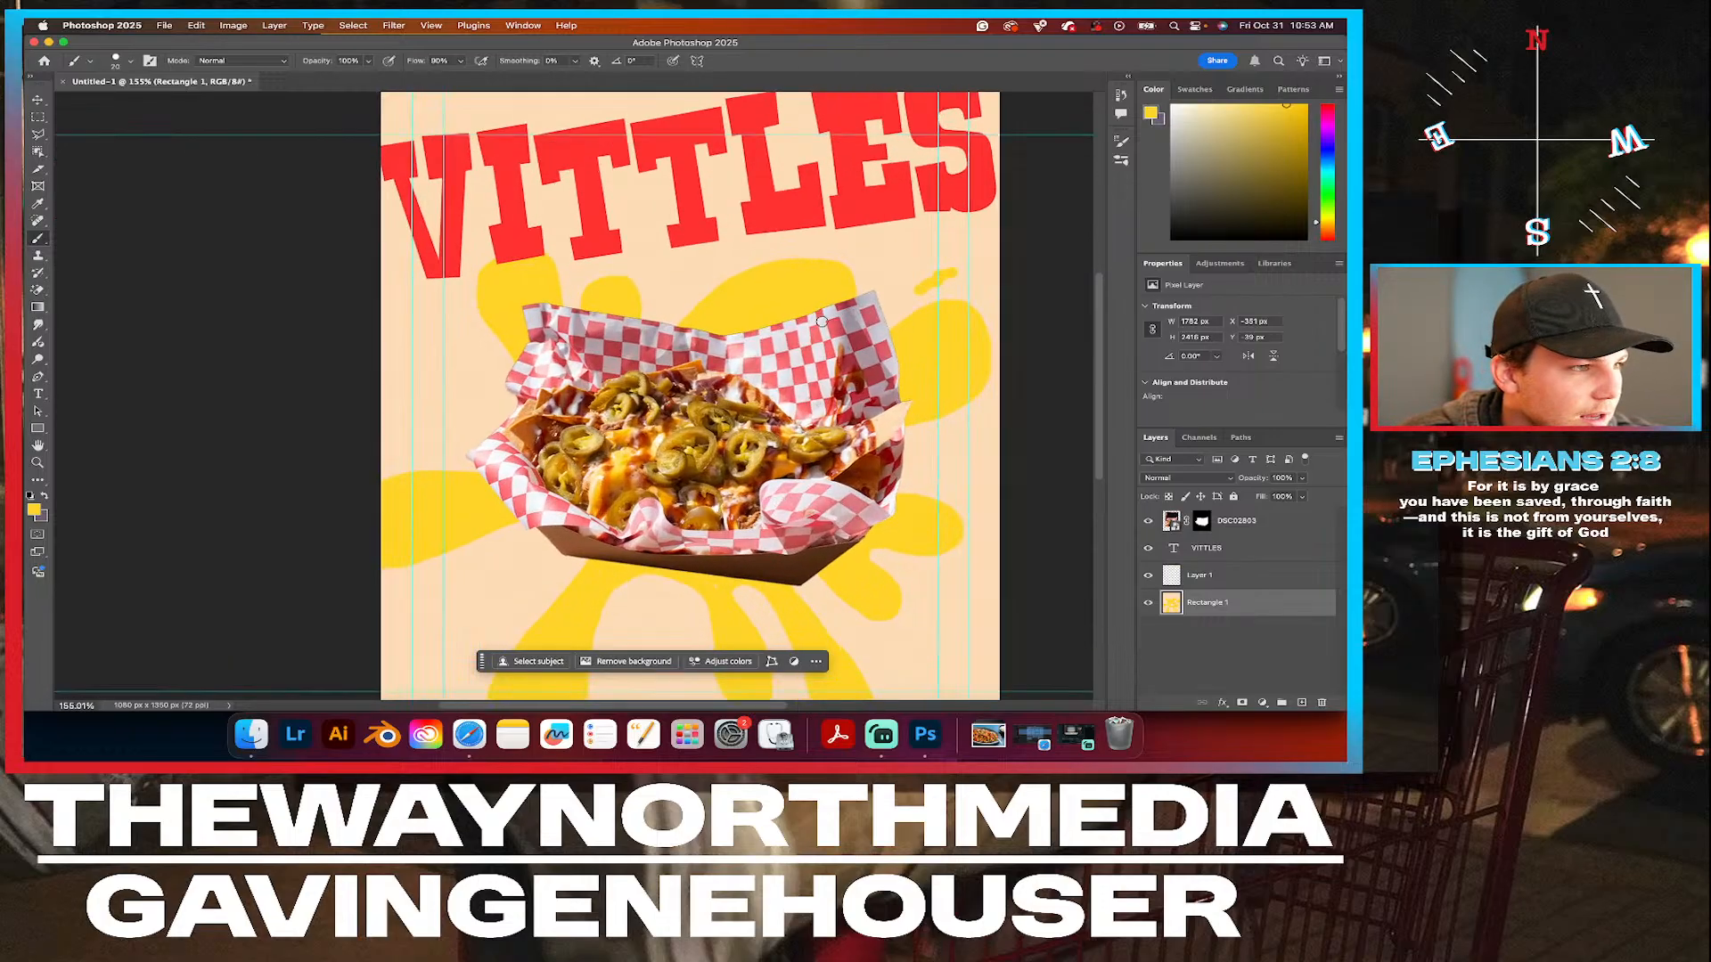
pyautogui.click(662, 249)
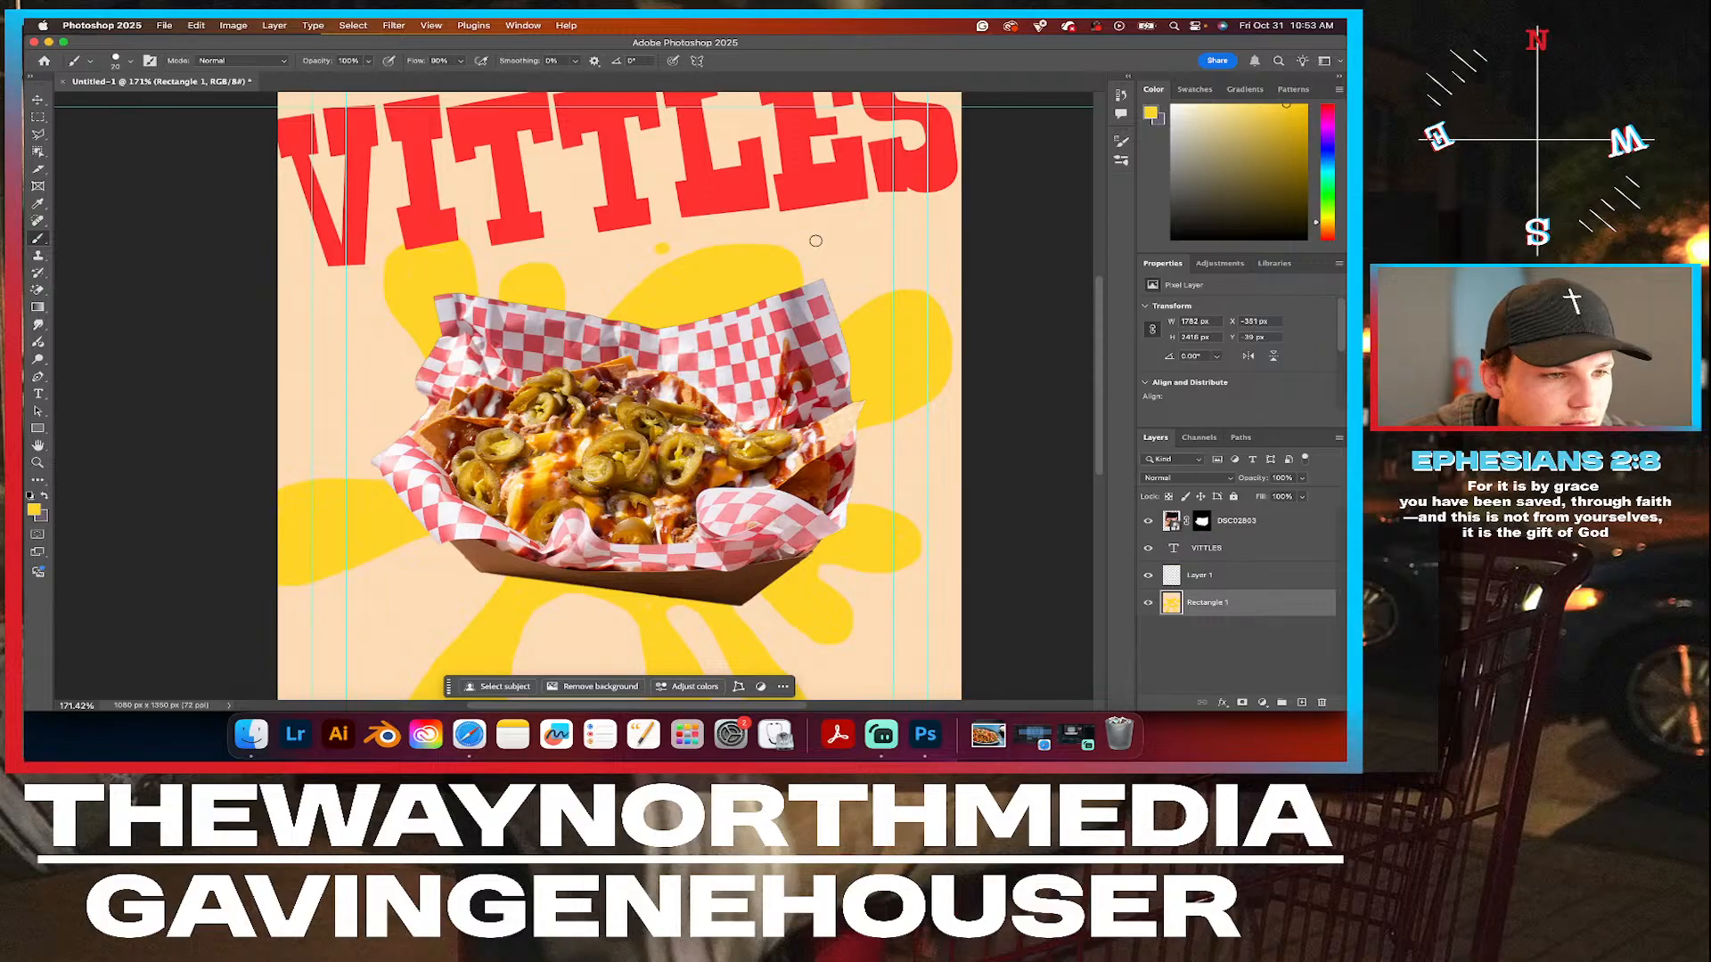
pyautogui.moveTo(815, 243); pyautogui.dragTo(829, 242)
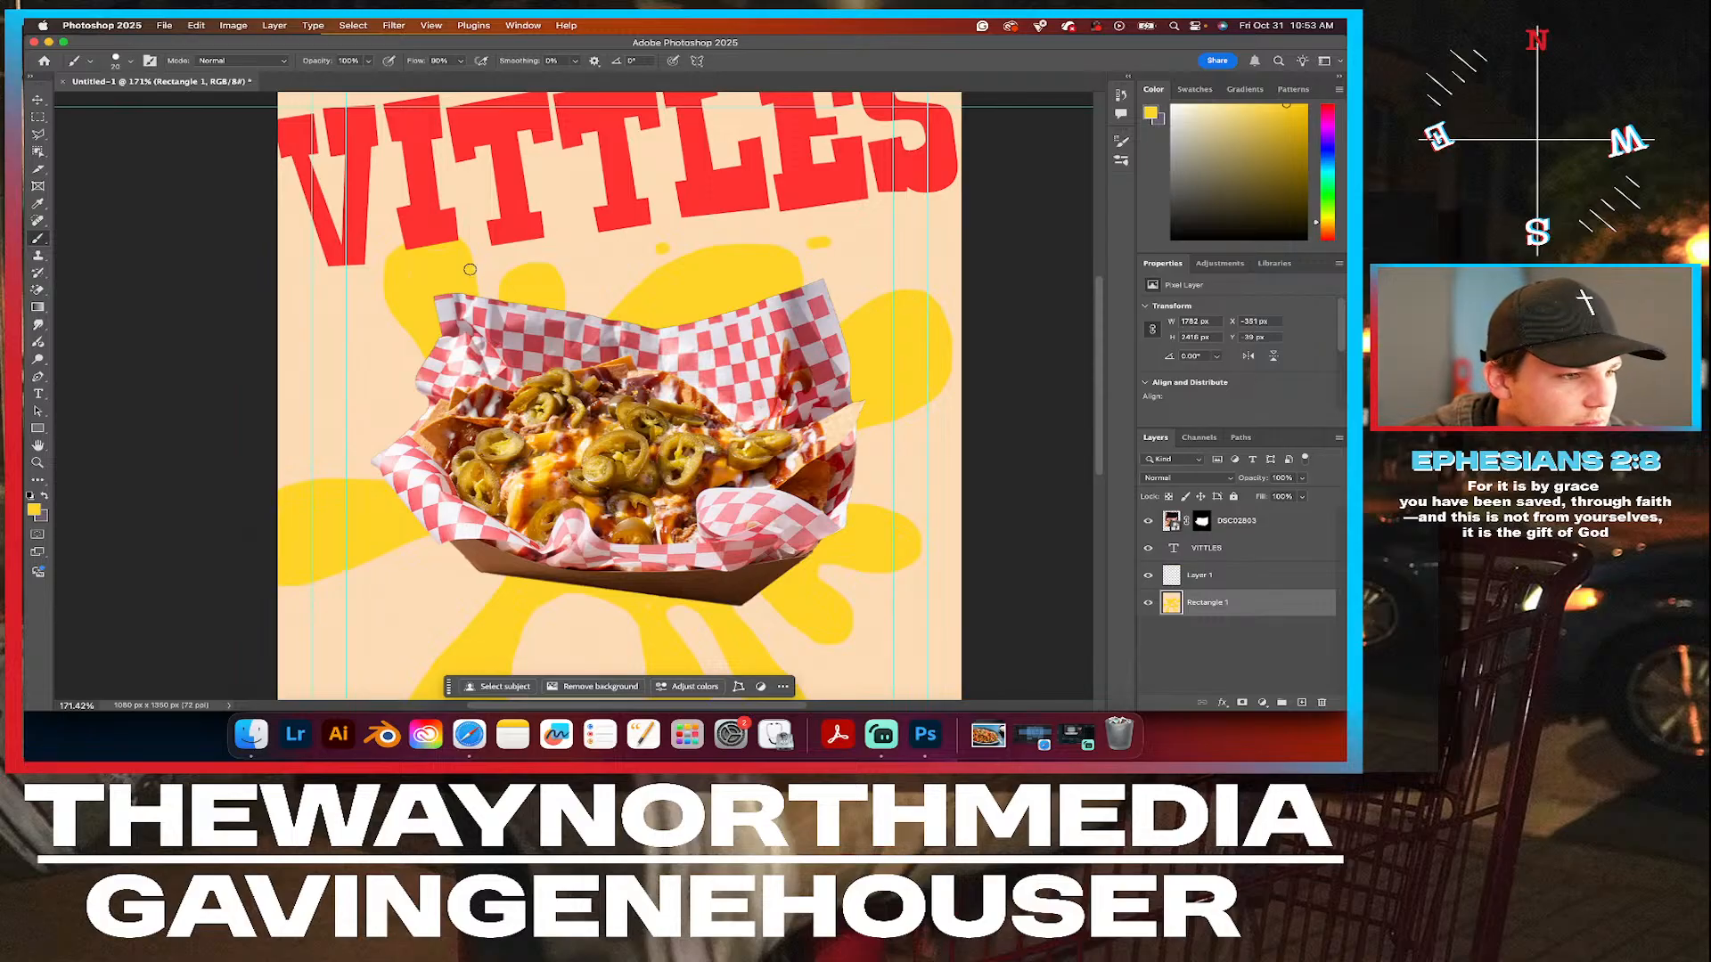
pyautogui.moveTo(554, 255); pyautogui.dragTo(555, 233)
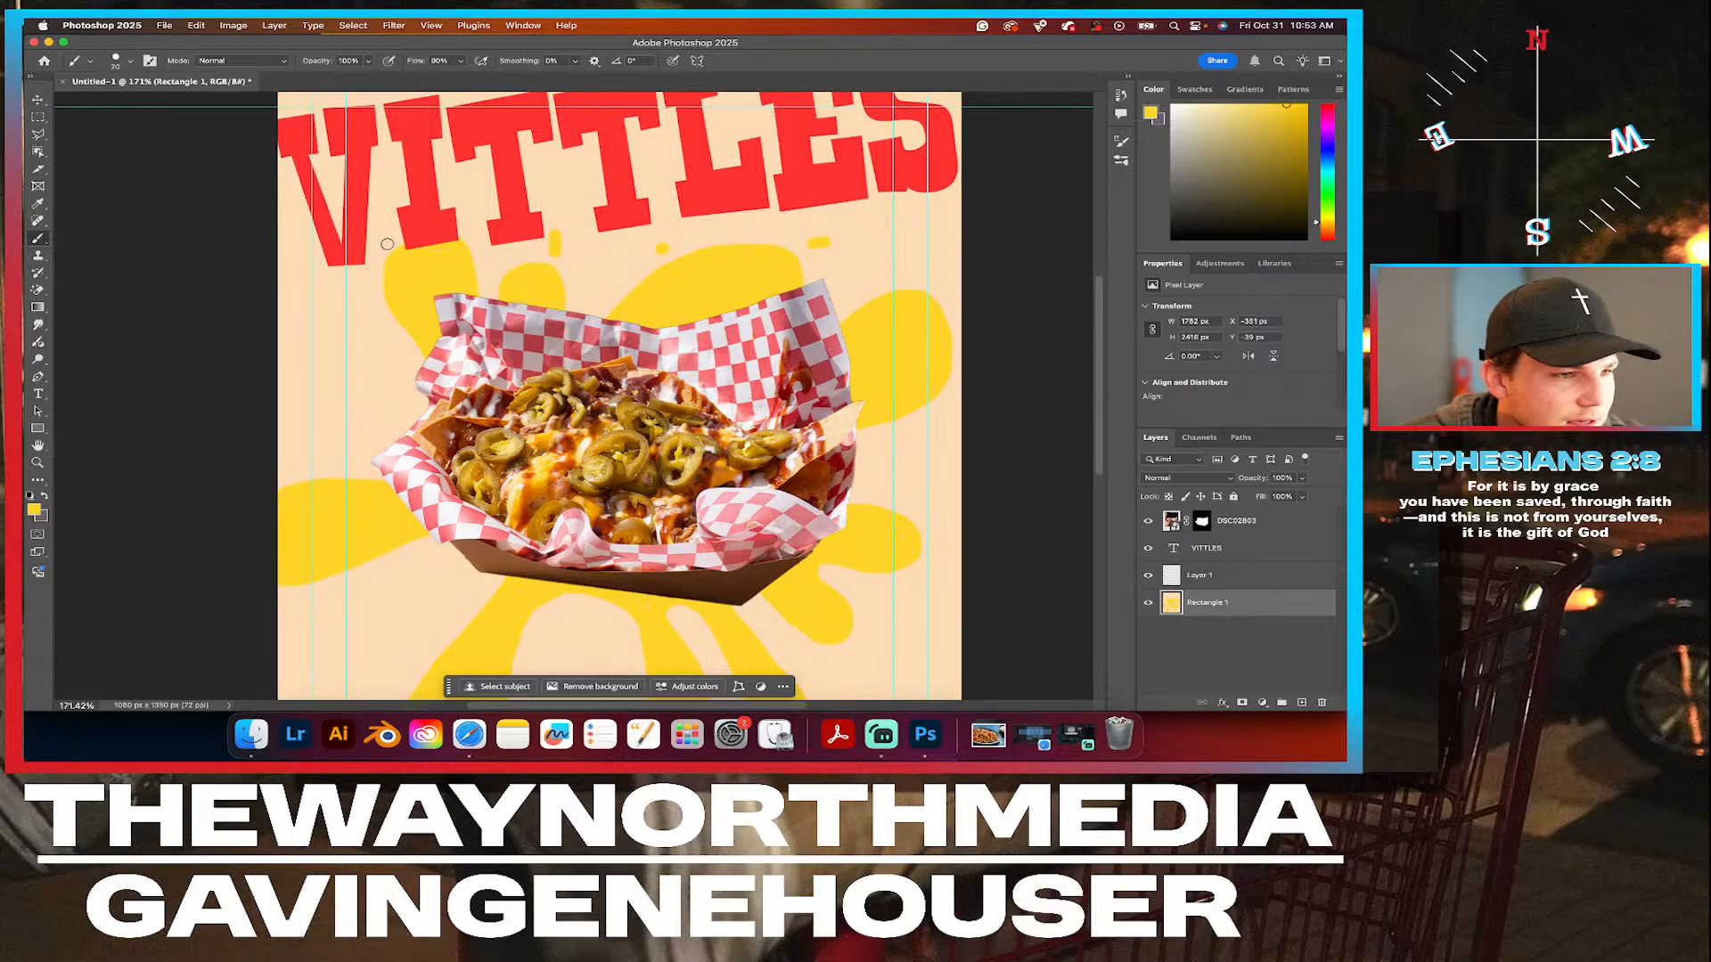
pyautogui.moveTo(392, 422); pyautogui.dragTo(370, 413)
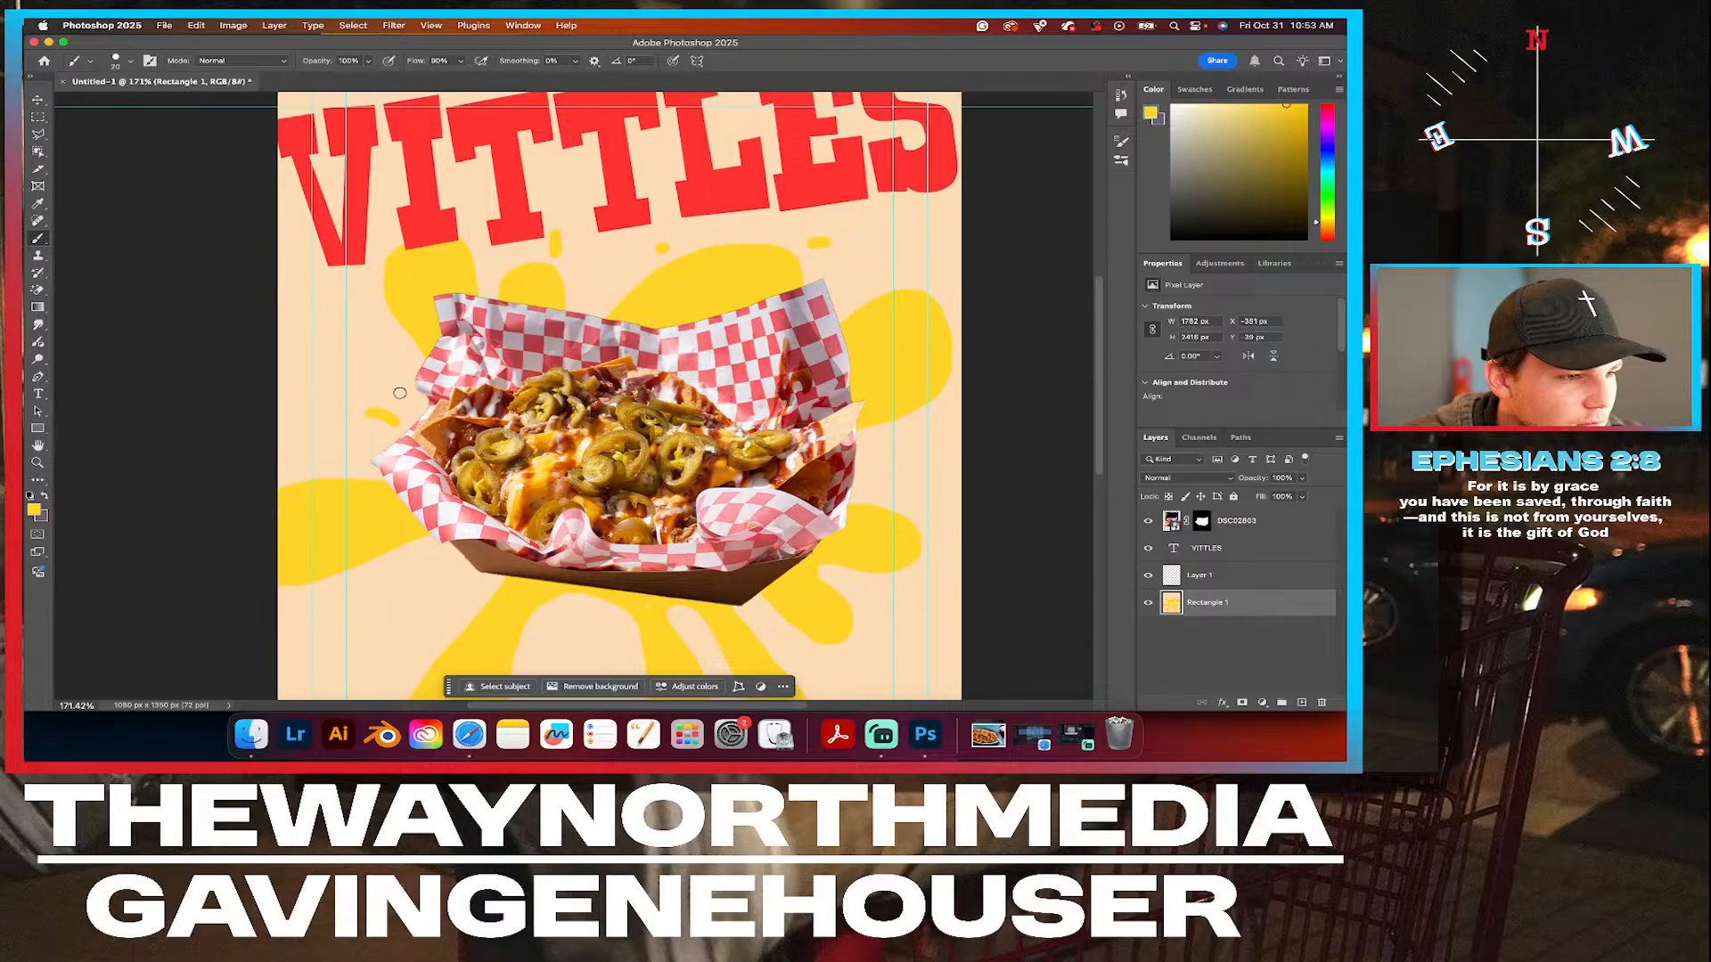
# Add small yellow droplets around the splat's lower arms, beneath the nachos tray and near the canvas's bottom edge.
pyautogui.scroll(-5, 781, 546)
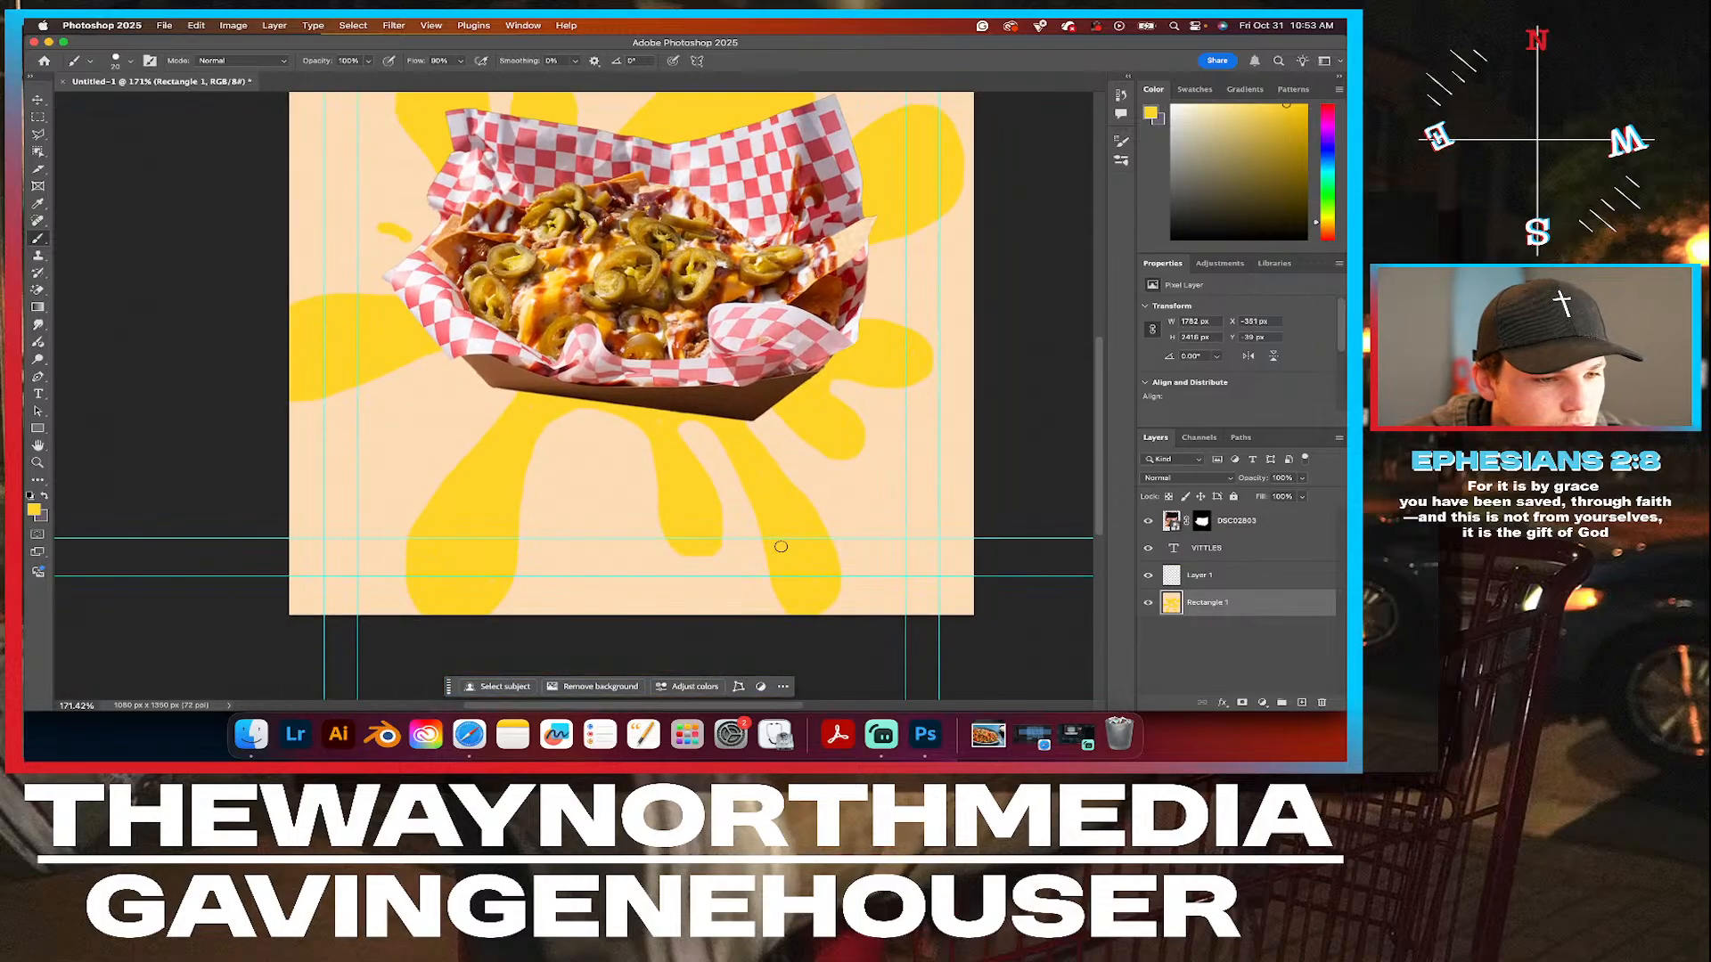
pyautogui.click(894, 437)
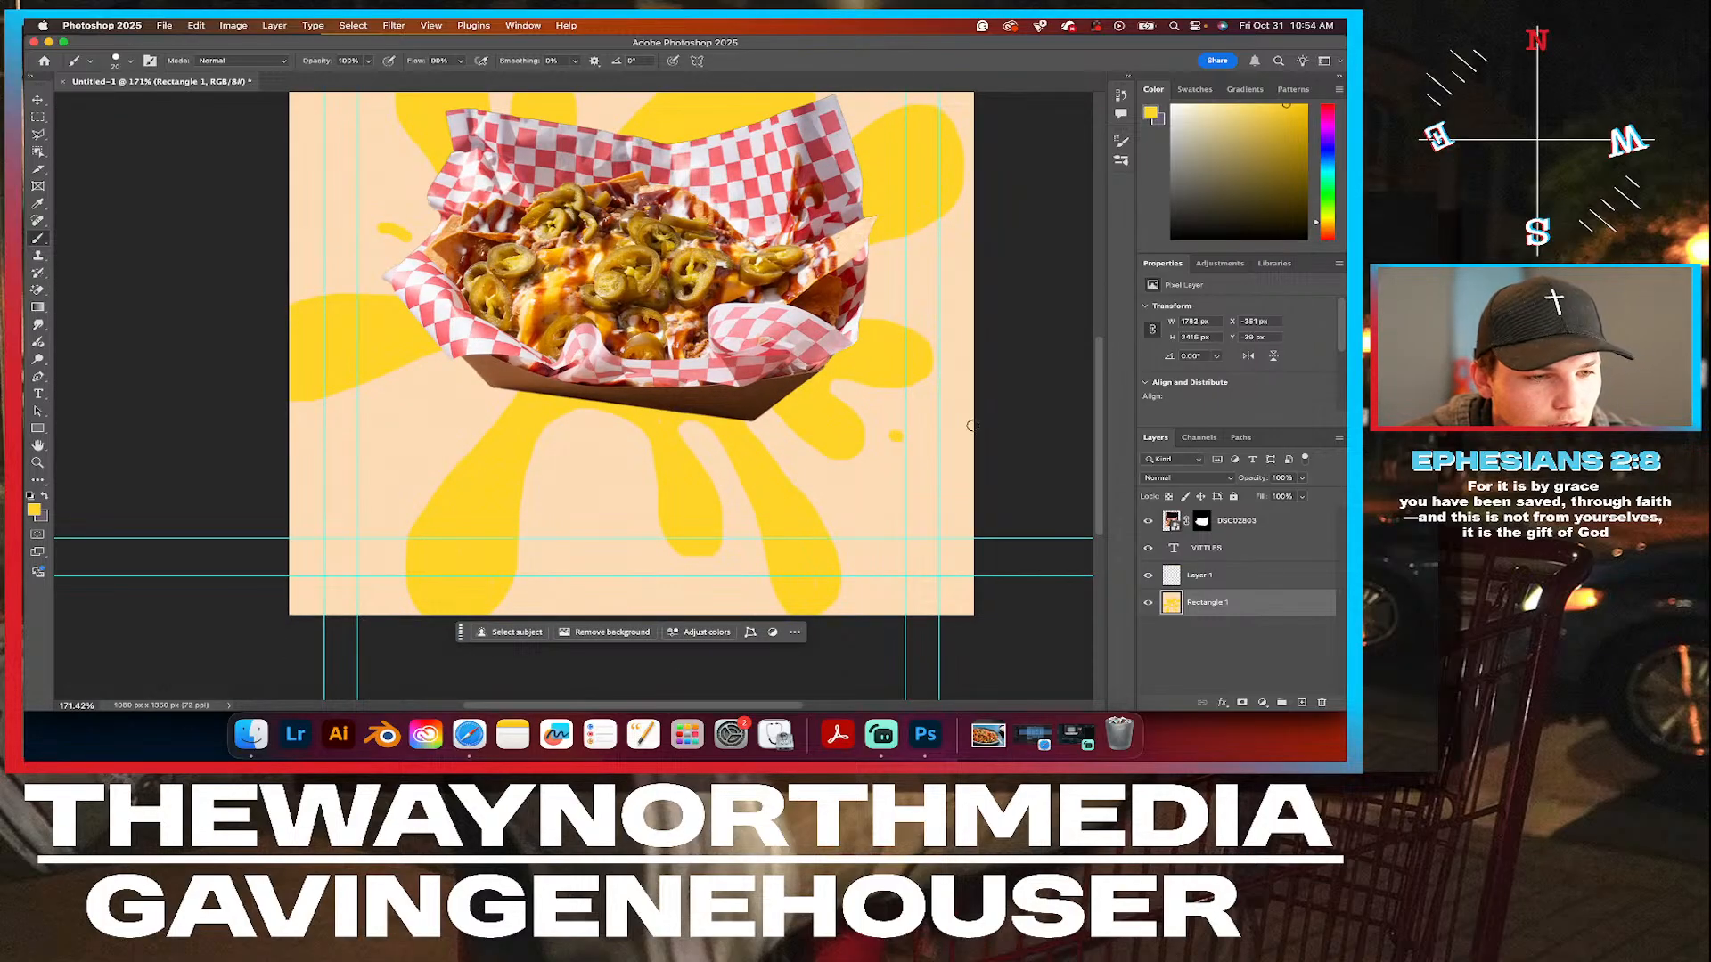
pyautogui.moveTo(602, 452); pyautogui.dragTo(589, 473)
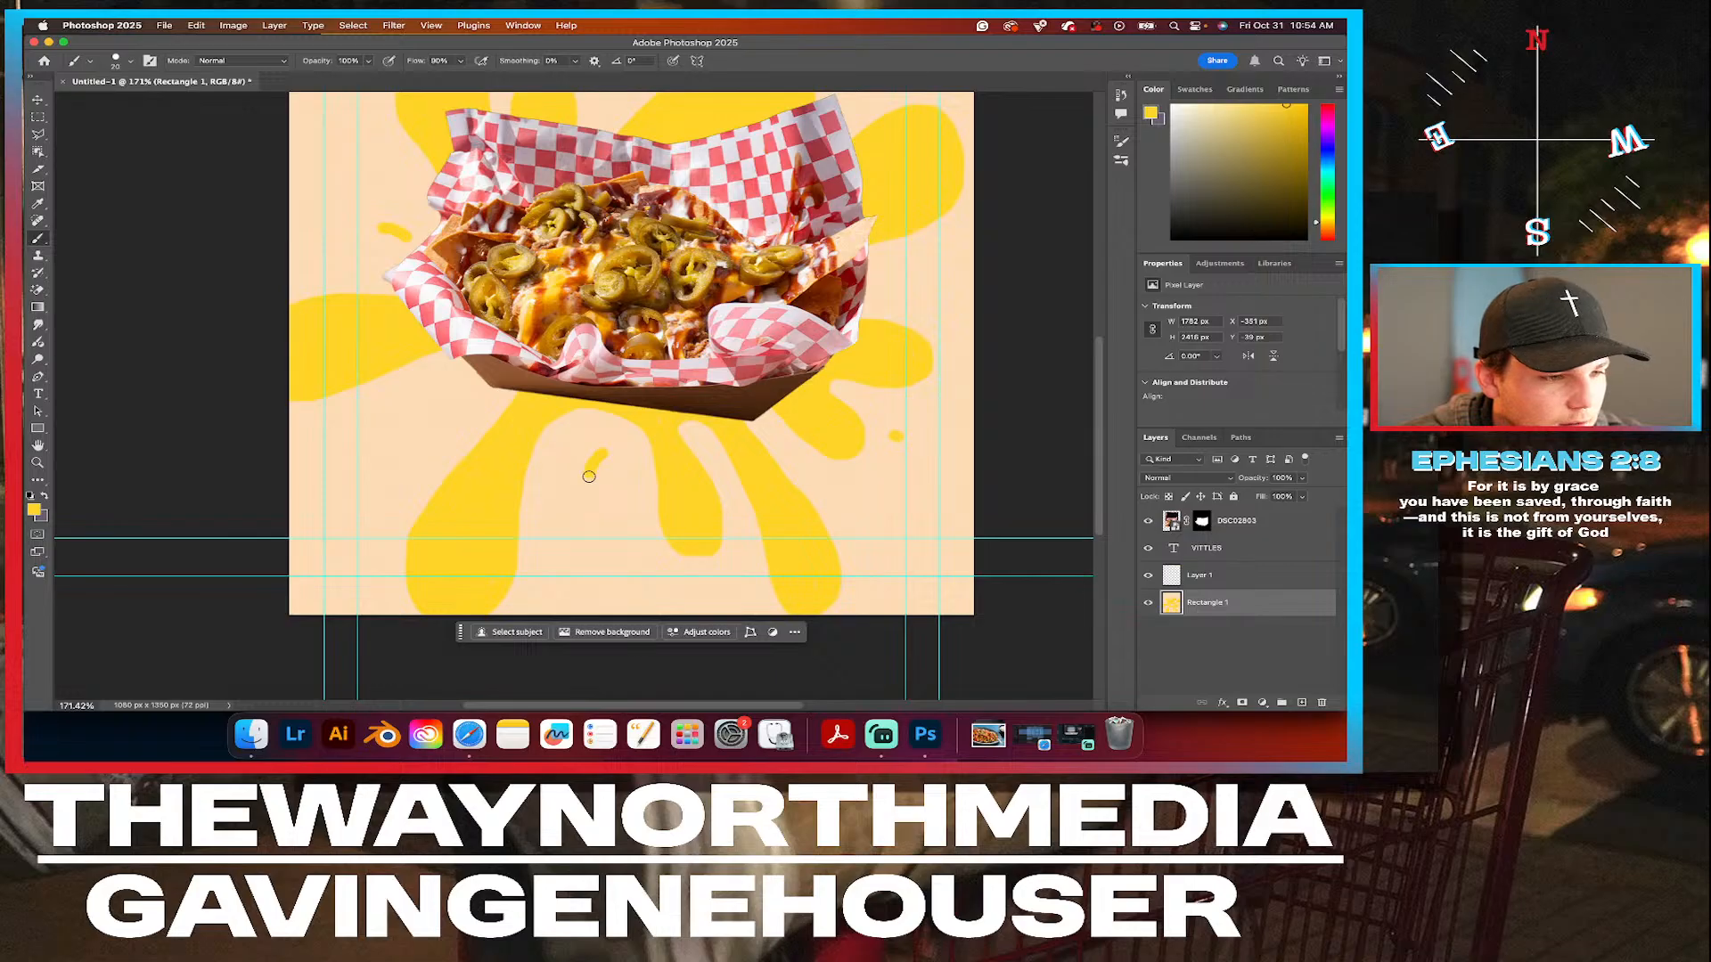
pyautogui.click(412, 399)
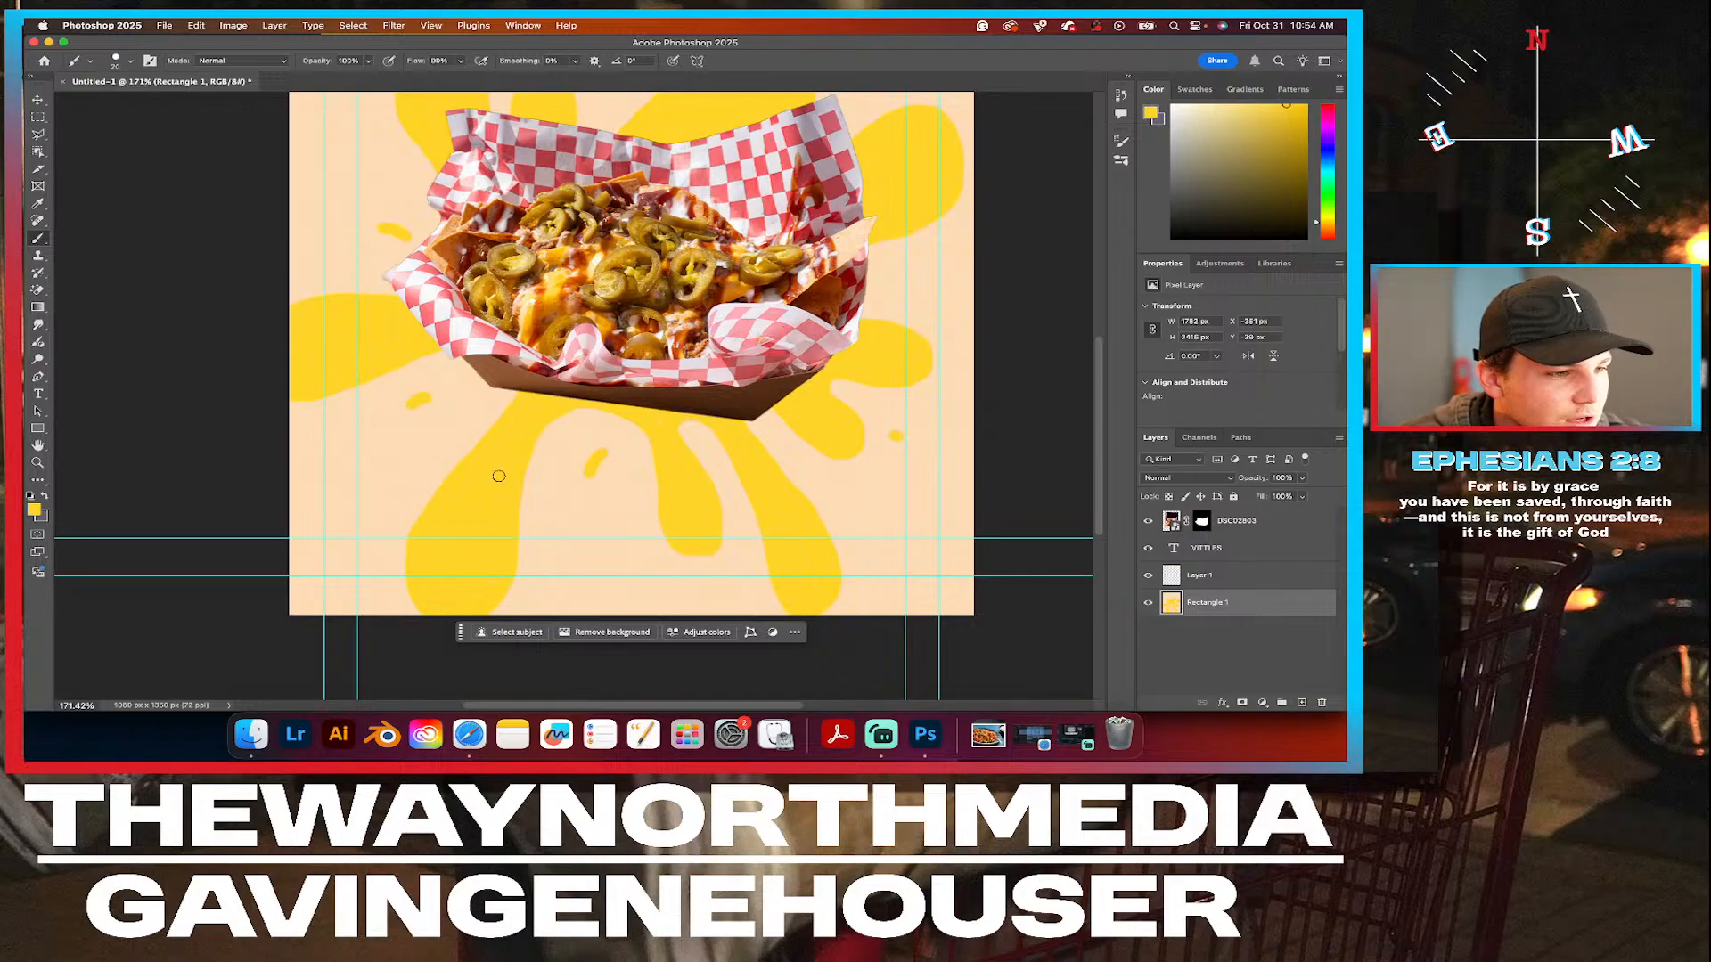
pyautogui.moveTo(721, 583); pyautogui.dragTo(723, 596)
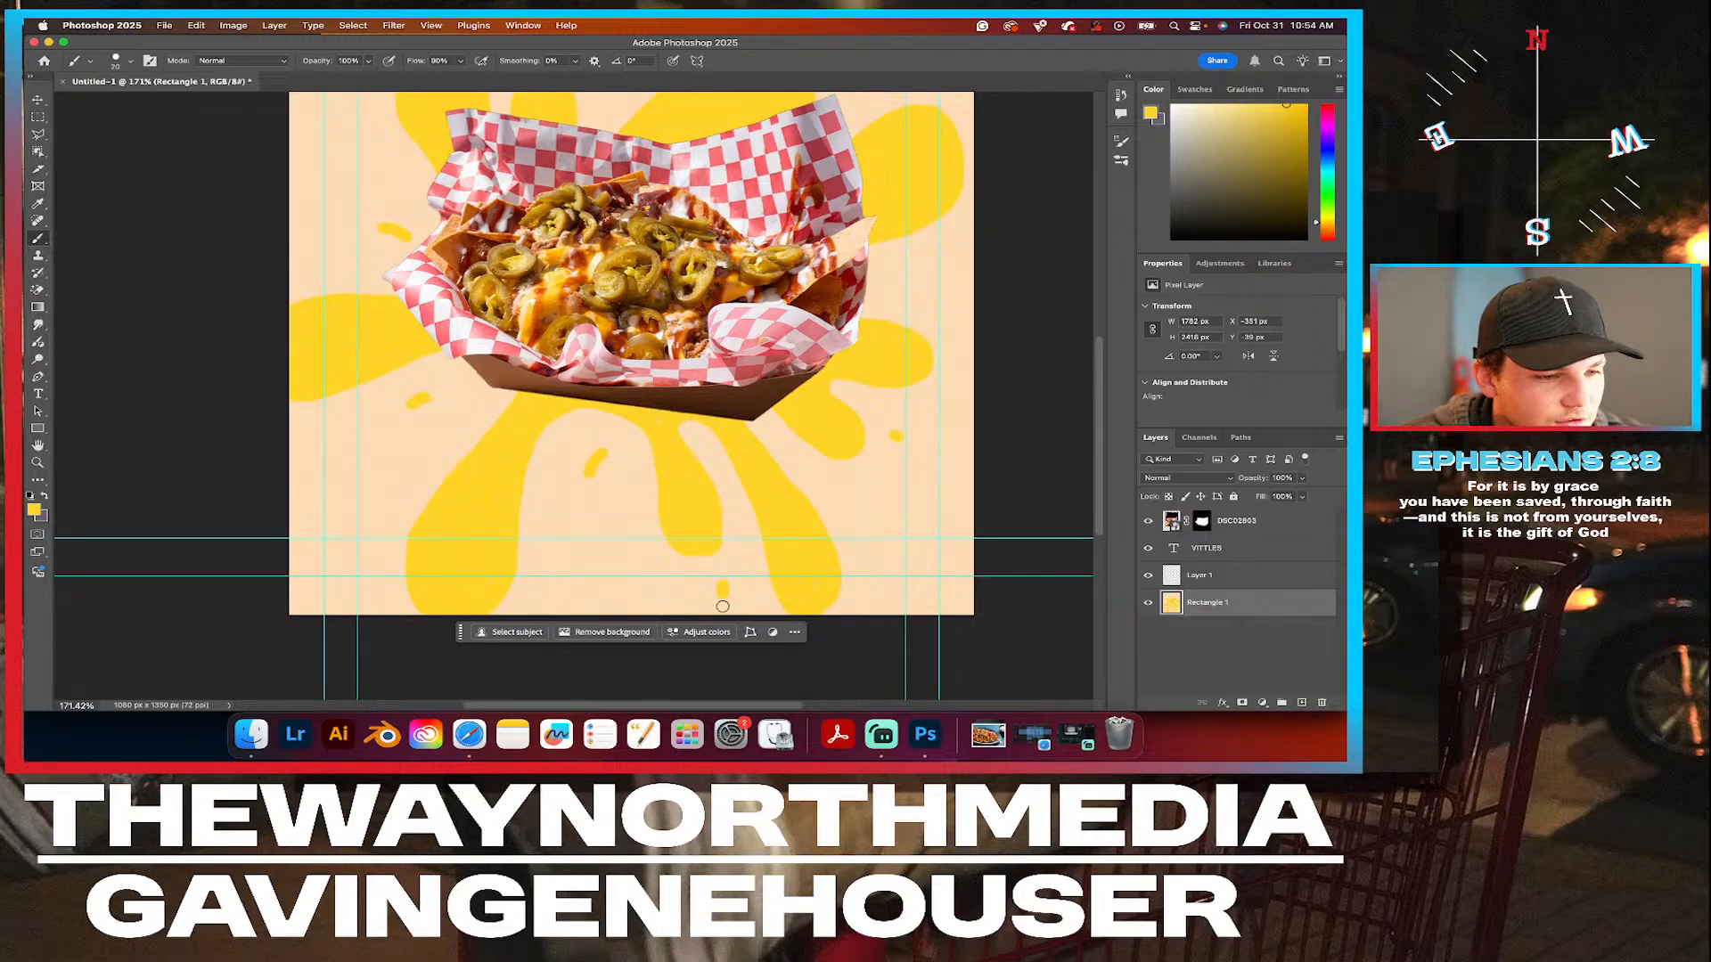
# Paint yellow blobs into the canvas's lower-left and upper-left corners on the Rectangle 1 layer.
pyautogui.scroll(5, 798, 404)
pyautogui.scroll(-3, 797, 405)
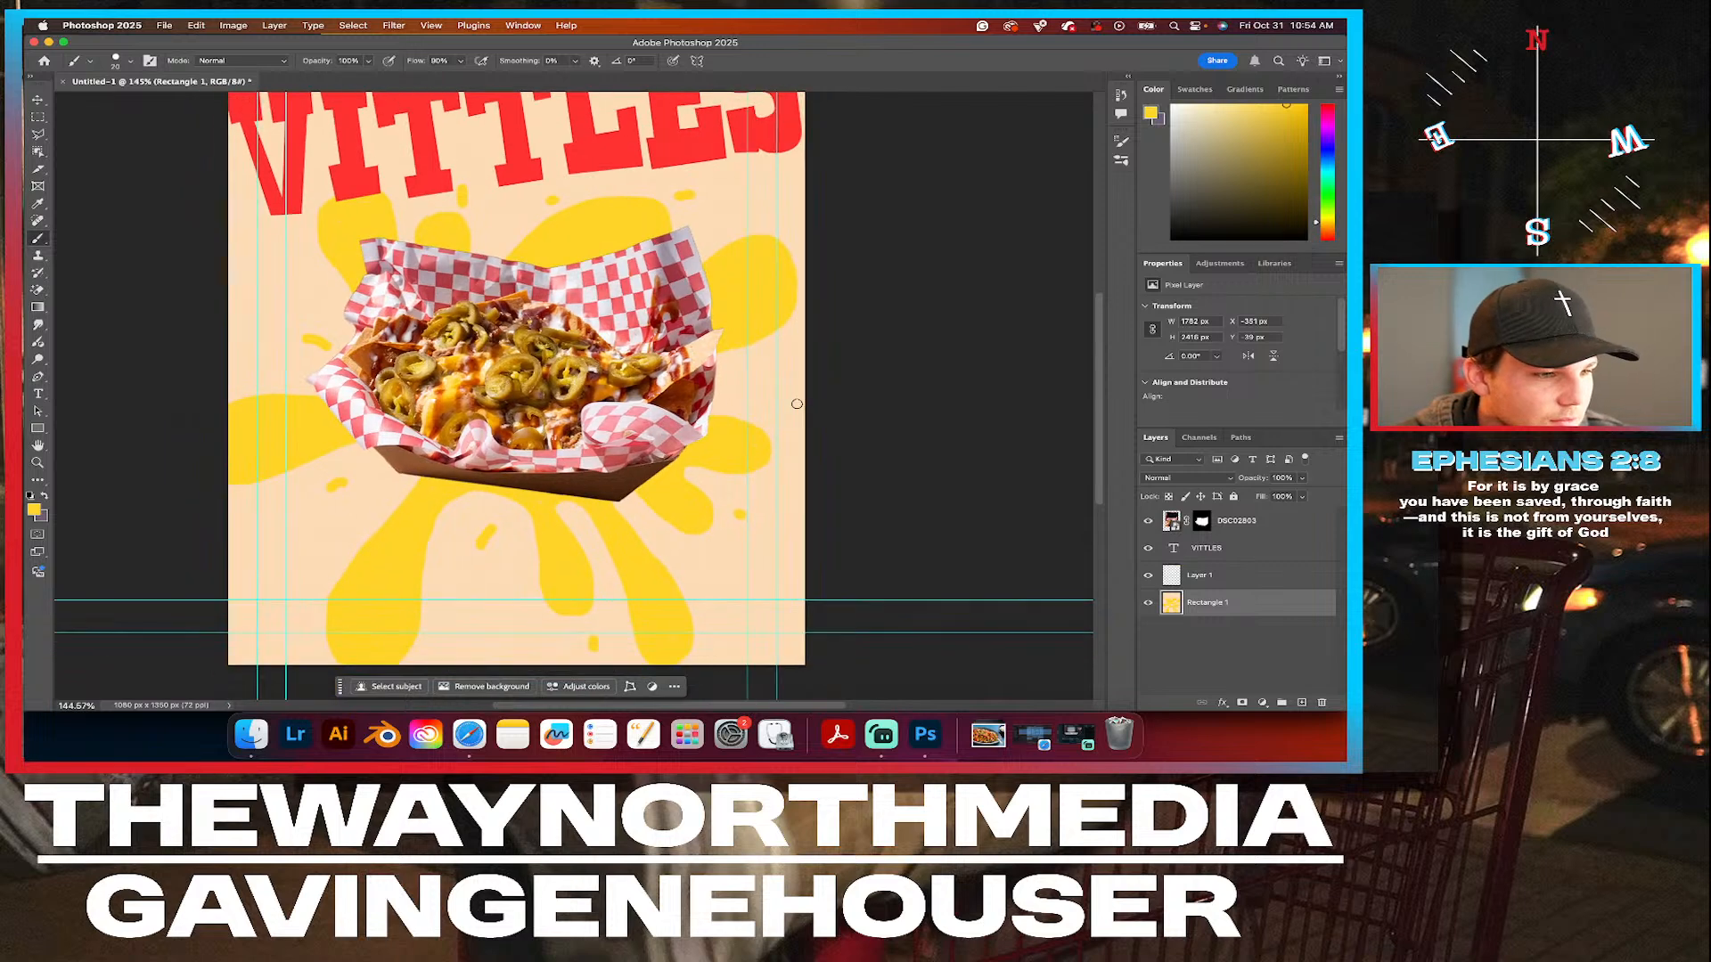
pyautogui.scroll(-2, 619, 392)
pyautogui.hscroll(-1, 535, 499)
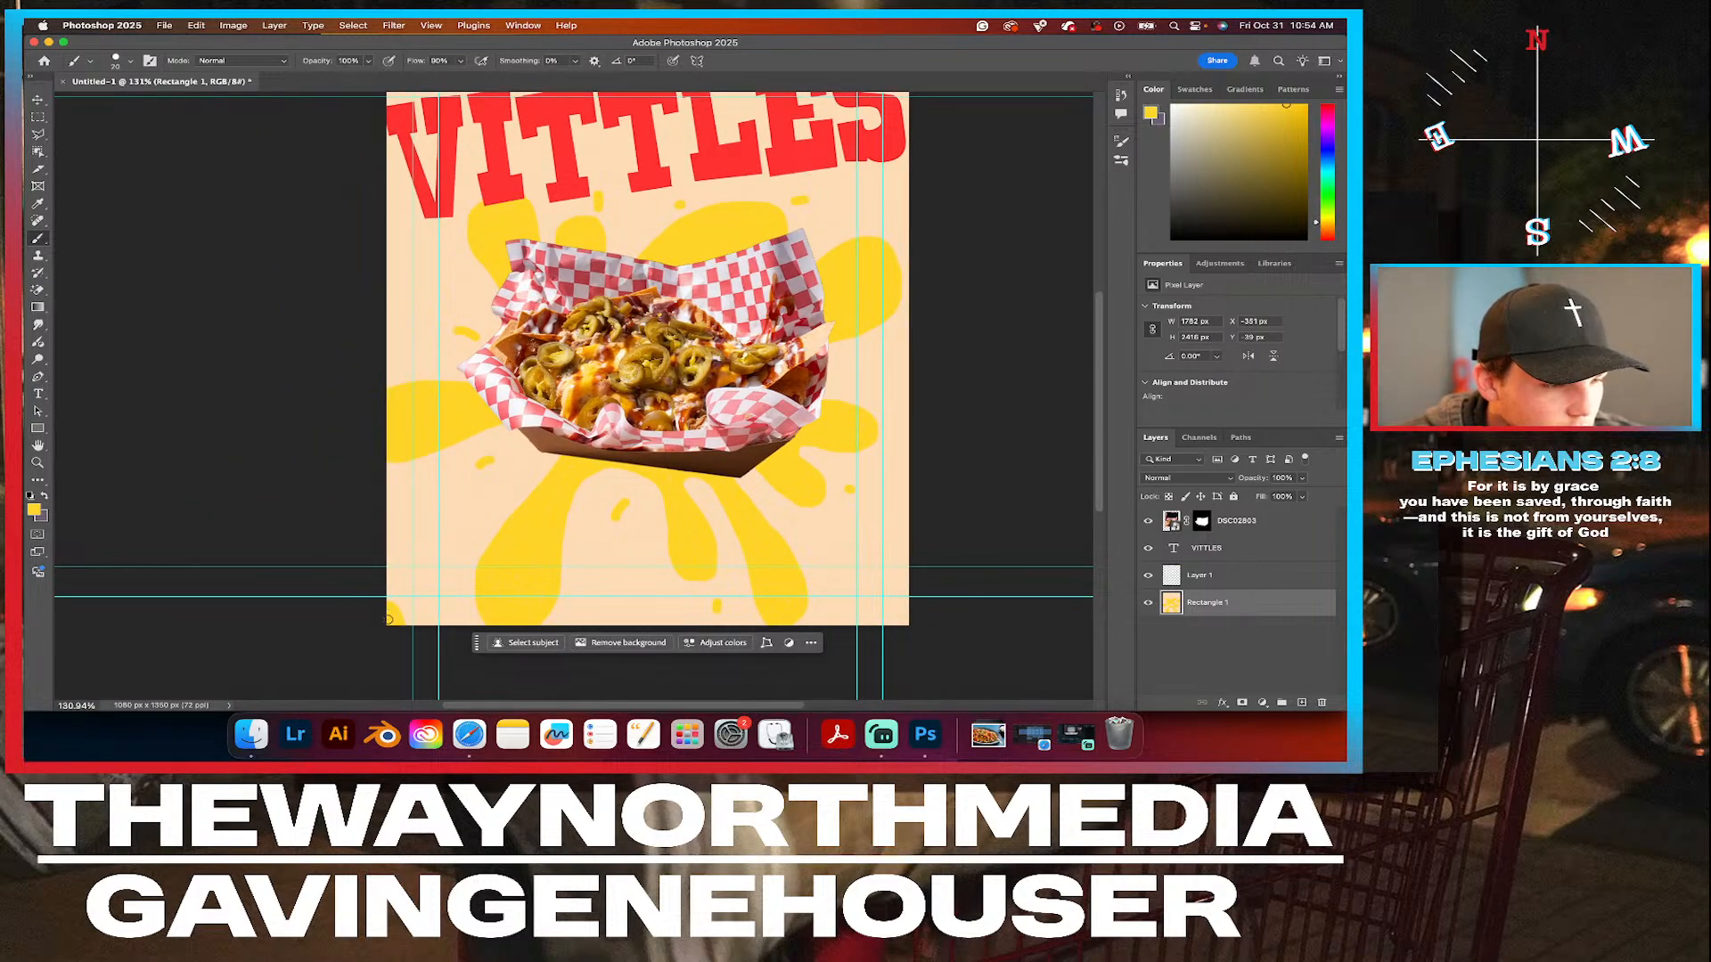
pyautogui.scroll(4, 738, 412)
pyautogui.hscroll(1, 738, 413)
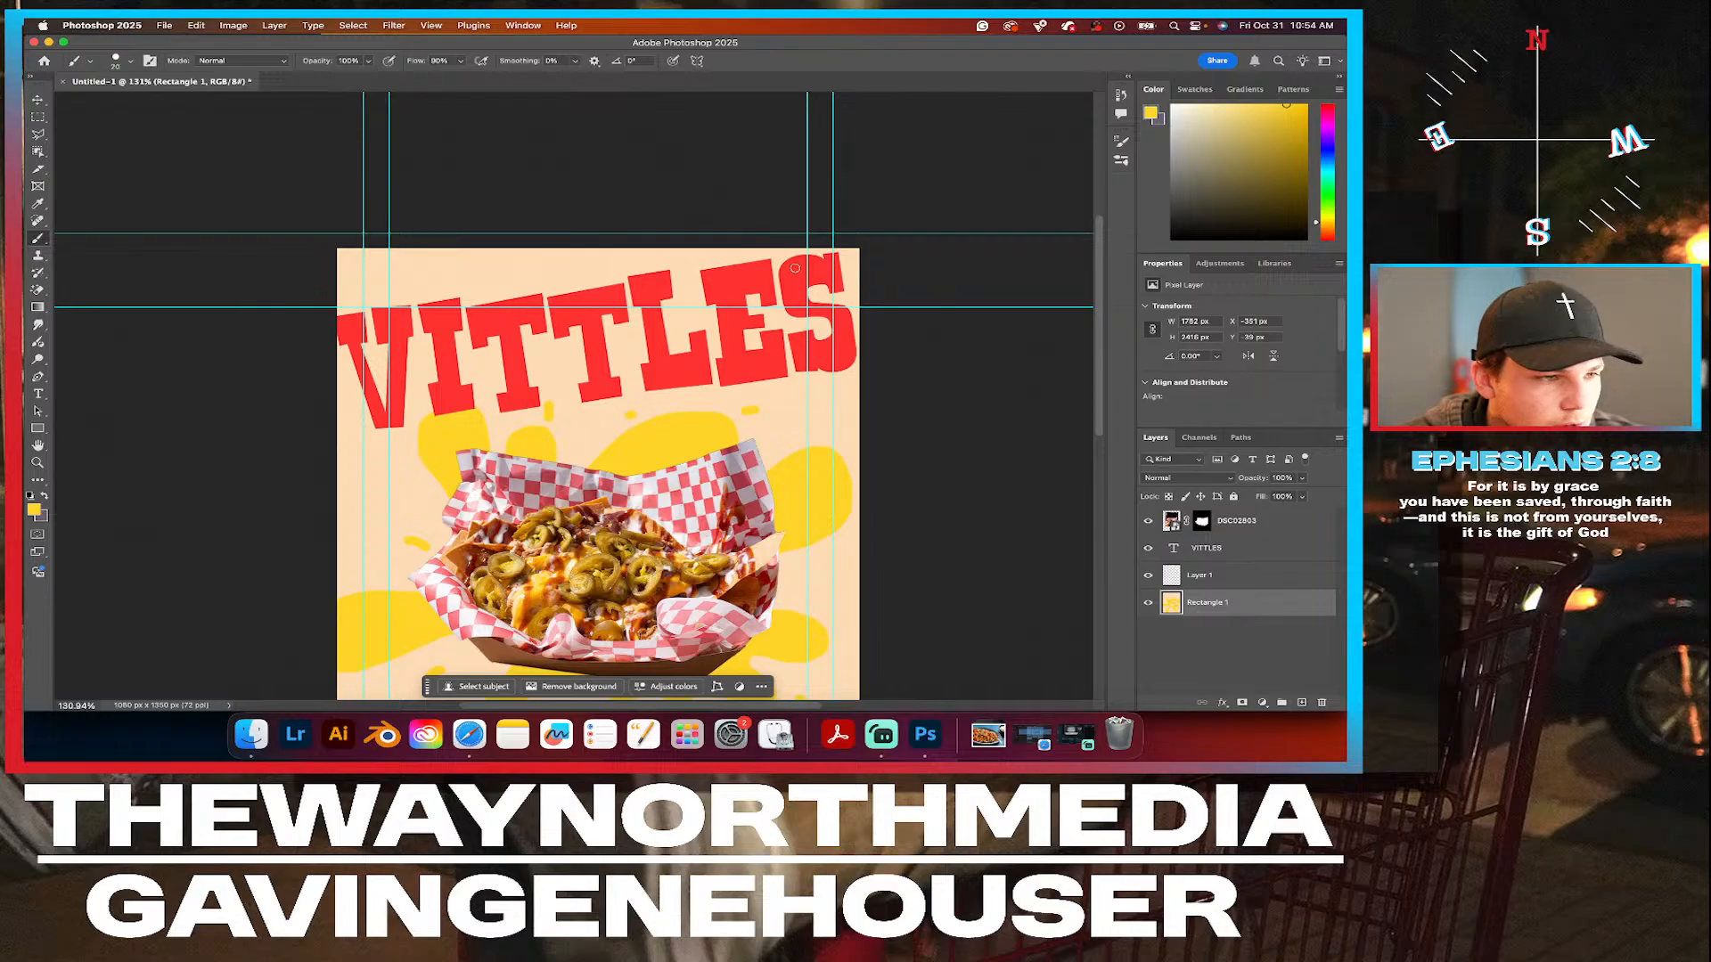
pyautogui.moveTo(347, 286)
pyautogui.mouseDown()
pyautogui.moveTo(434, 246)
pyautogui.moveTo(343, 283)
pyautogui.mouseUp()
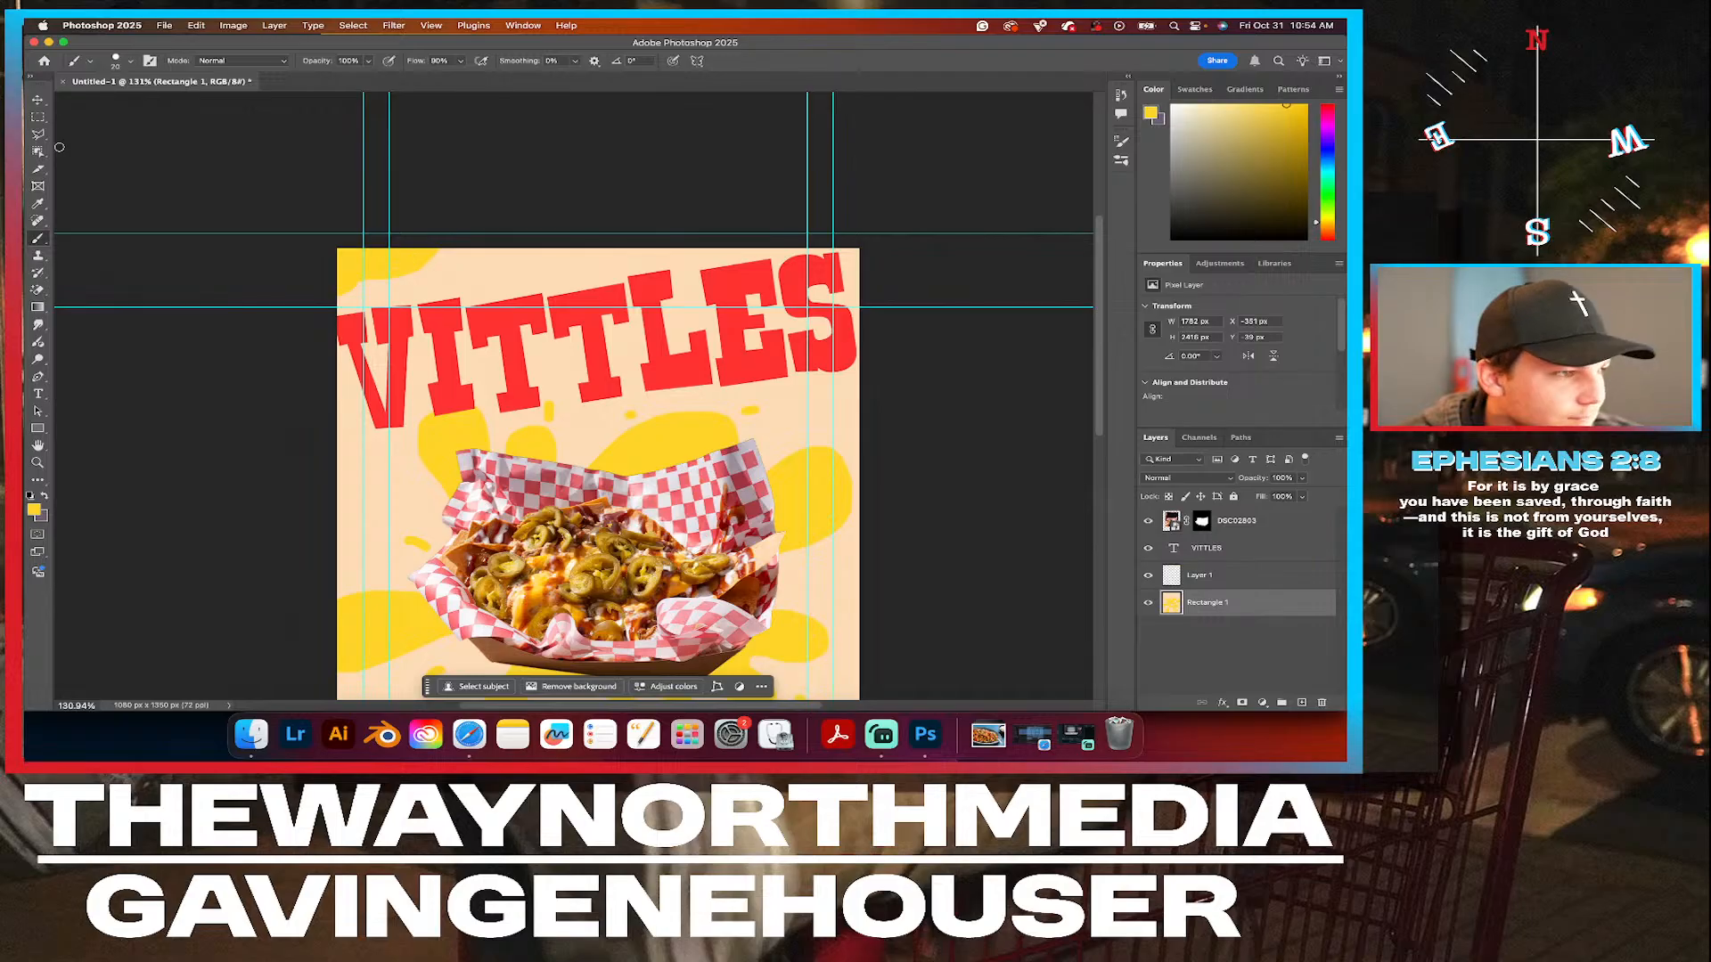
# Deselect the layers and review the whole composition with the added droplets and corner blobs.
pyautogui.click(37, 99)
pyautogui.click(519, 269)
pyautogui.scroll(-1, 520, 269)
pyautogui.scroll(-2, 520, 269)
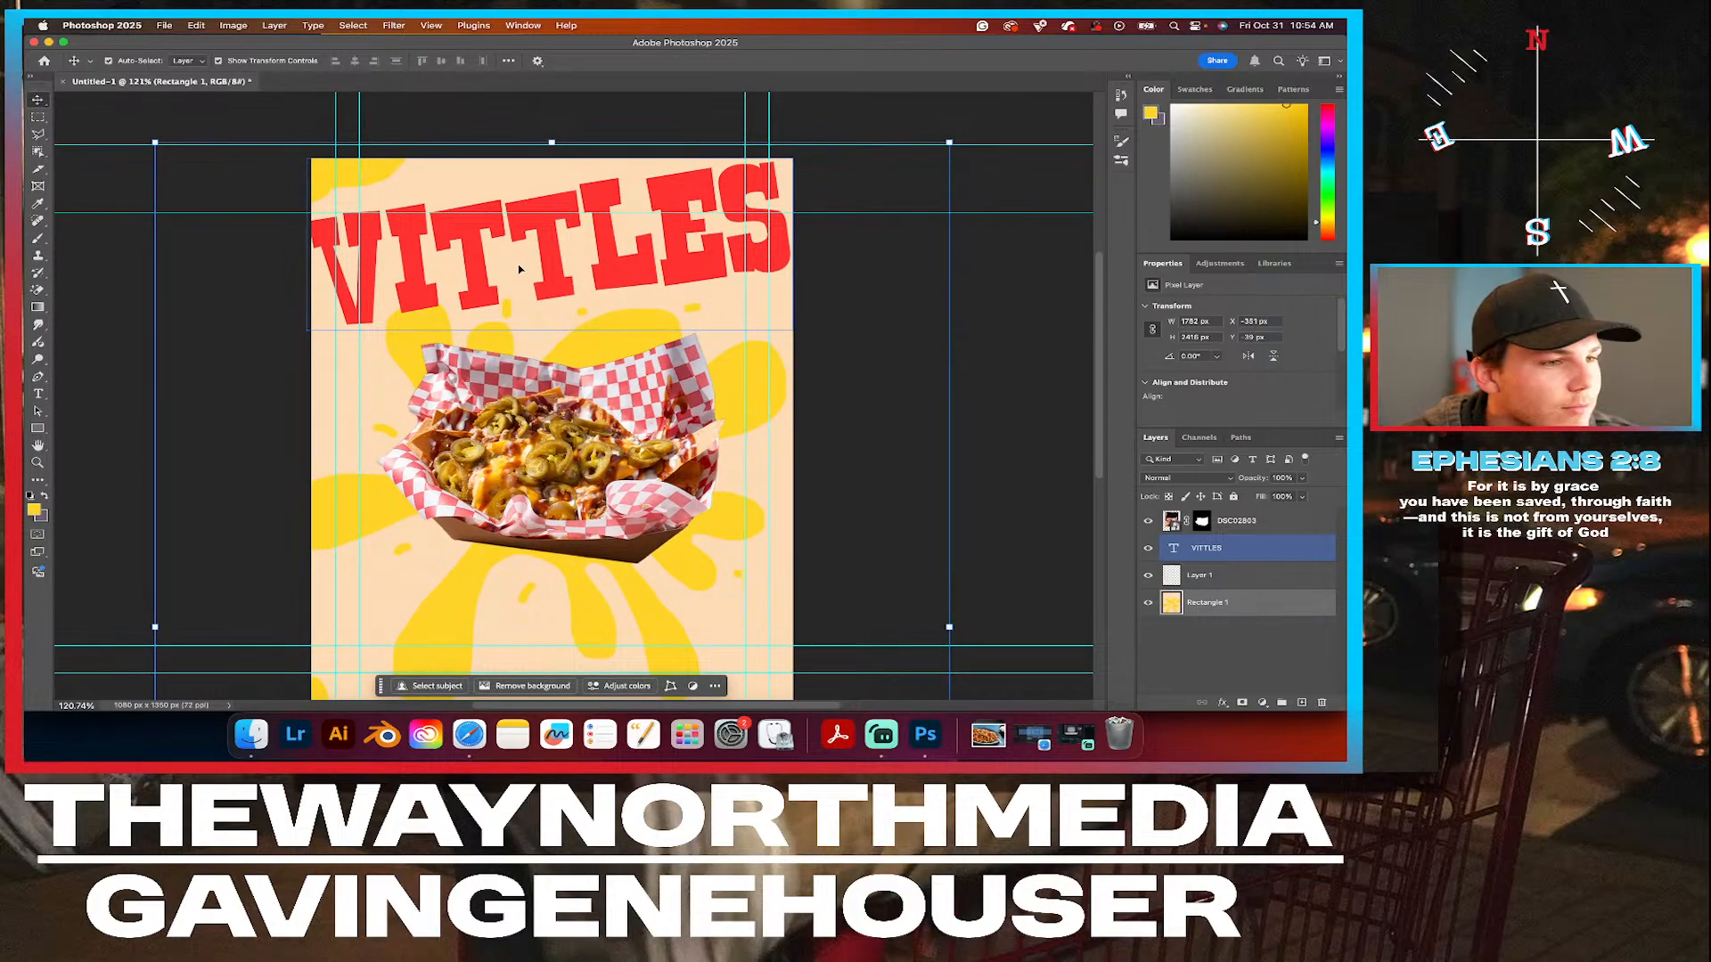
pyautogui.scroll(-3, 856, 410)
pyautogui.click(1004, 467)
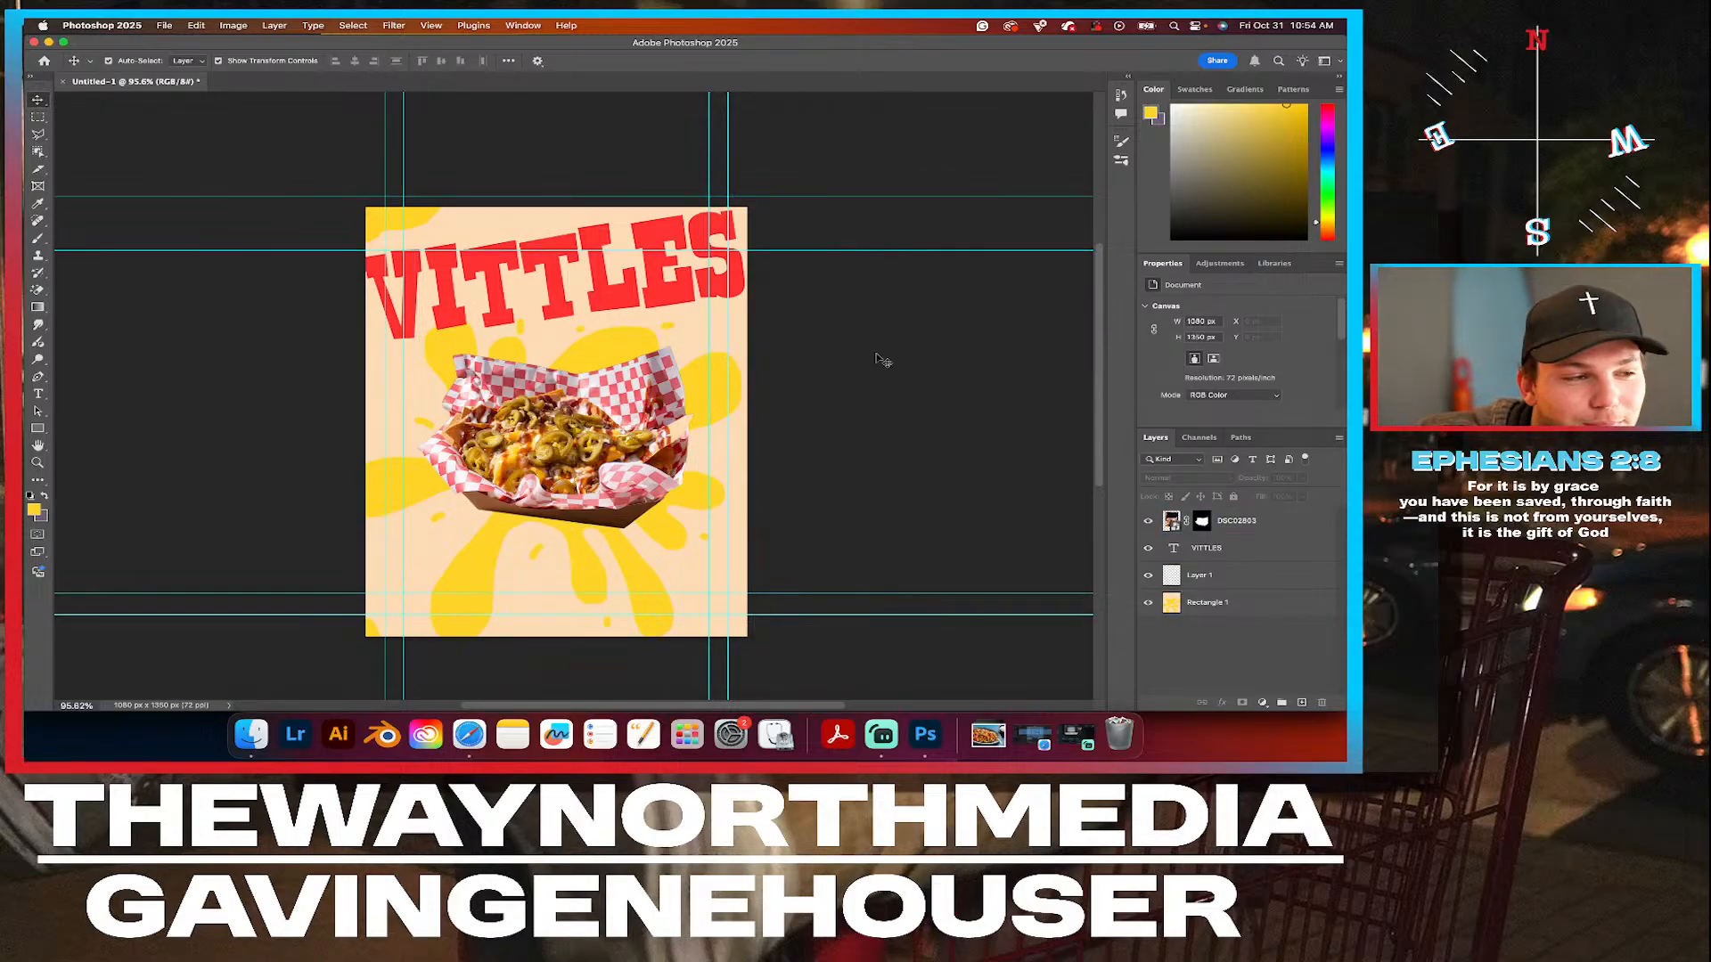
pyautogui.click(744, 311)
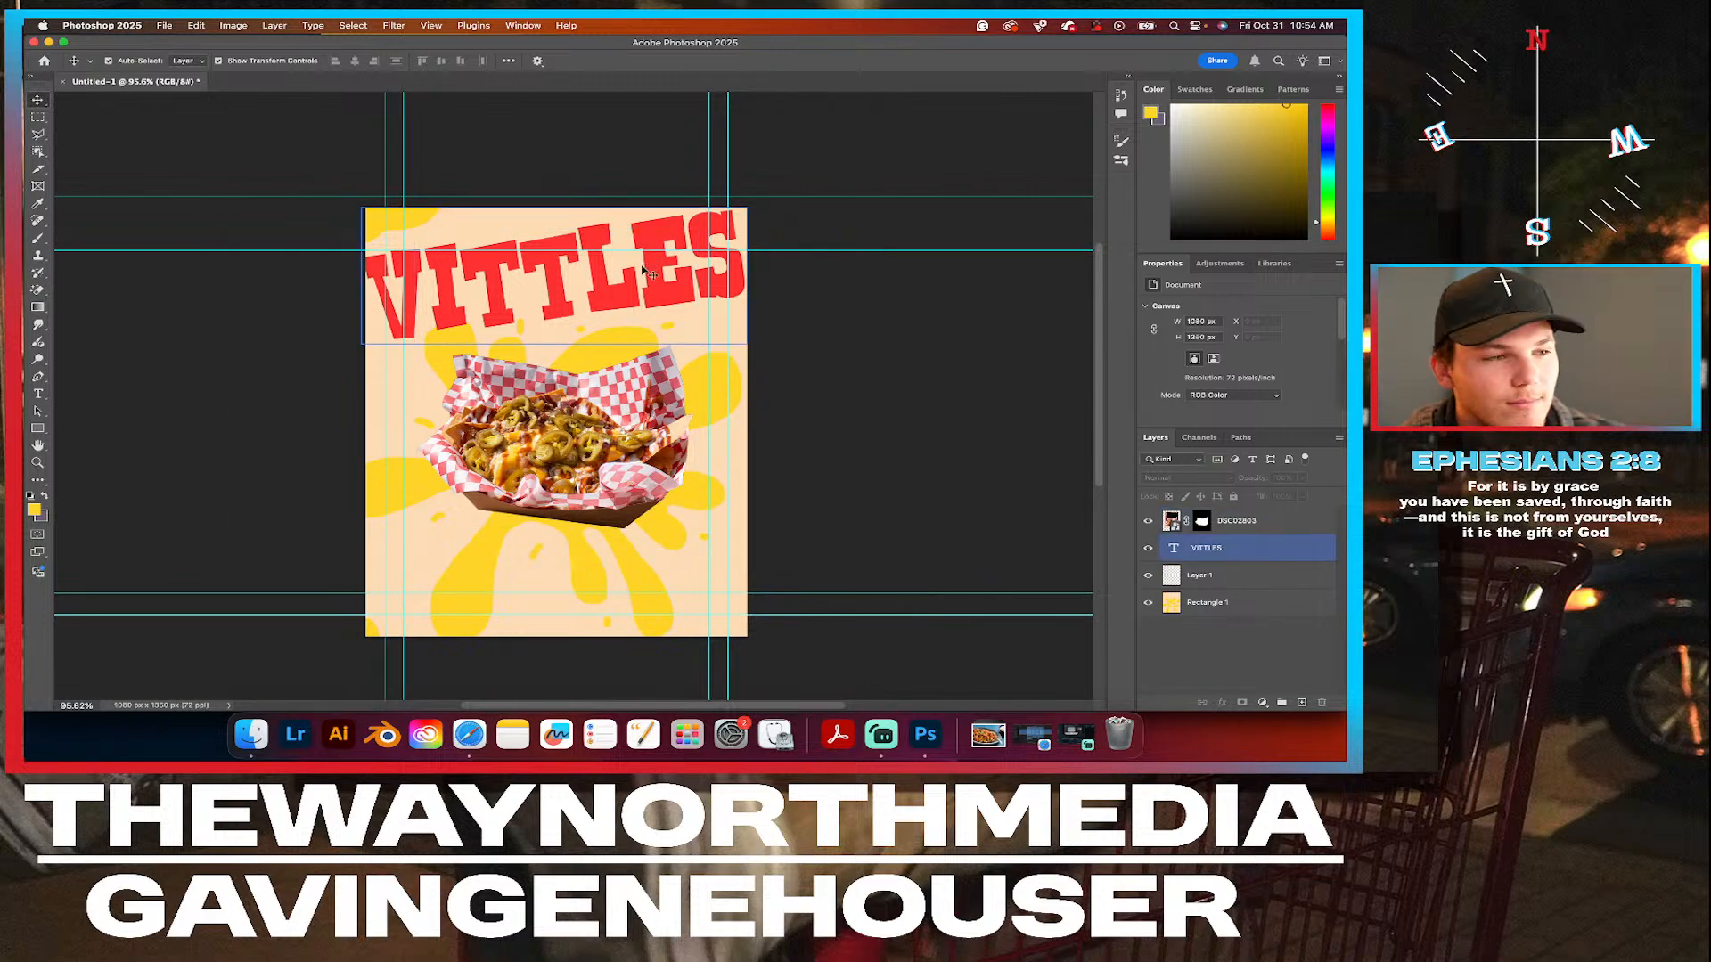
pyautogui.click(517, 358)
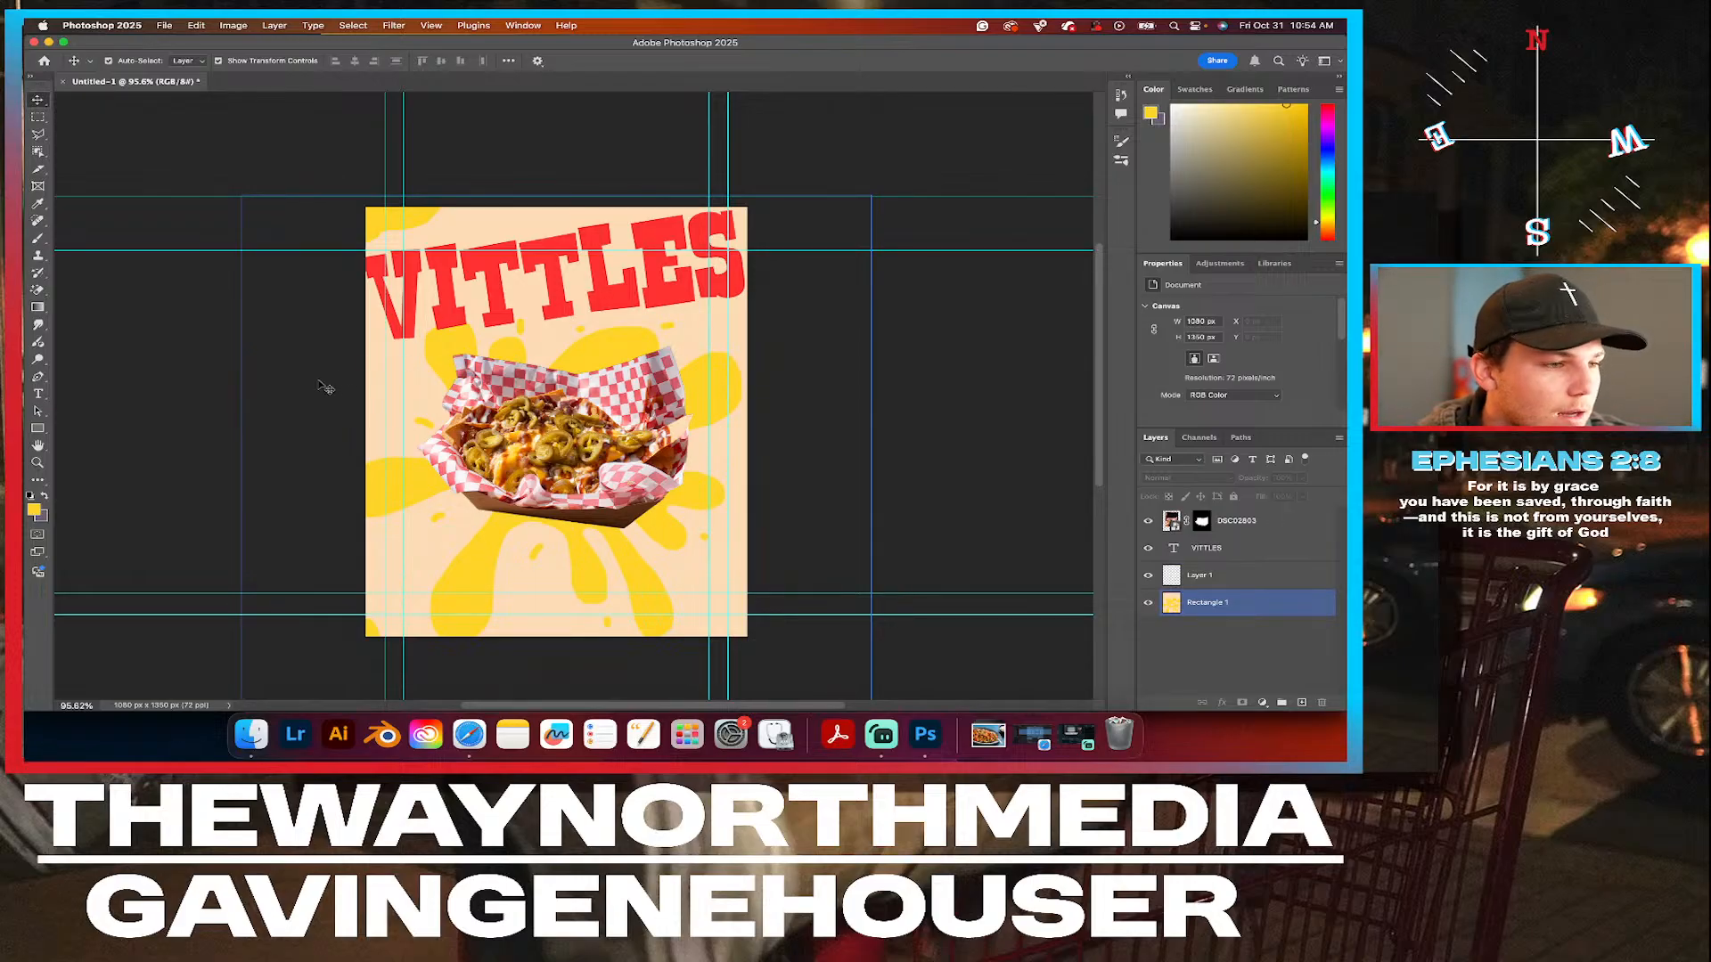
pyautogui.click(154, 408)
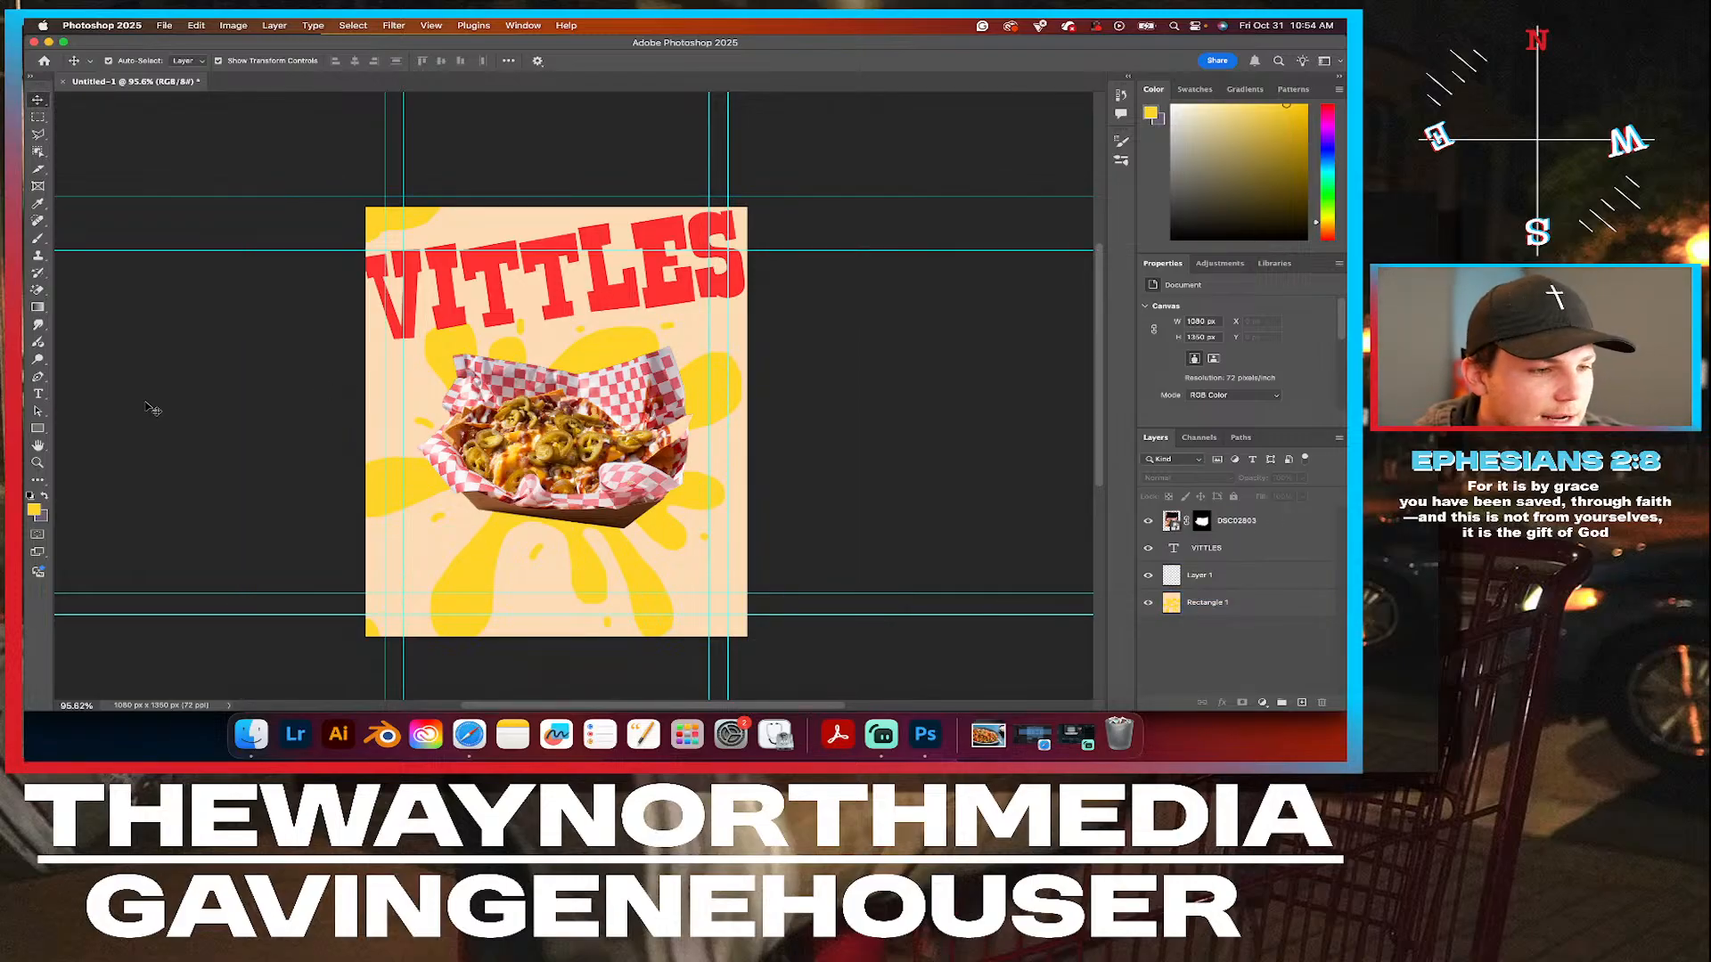
# Rotate the nachos cutout on layer DSC02803 clockwise by about 5.84° and deselect it.
pyautogui.click(492, 381)
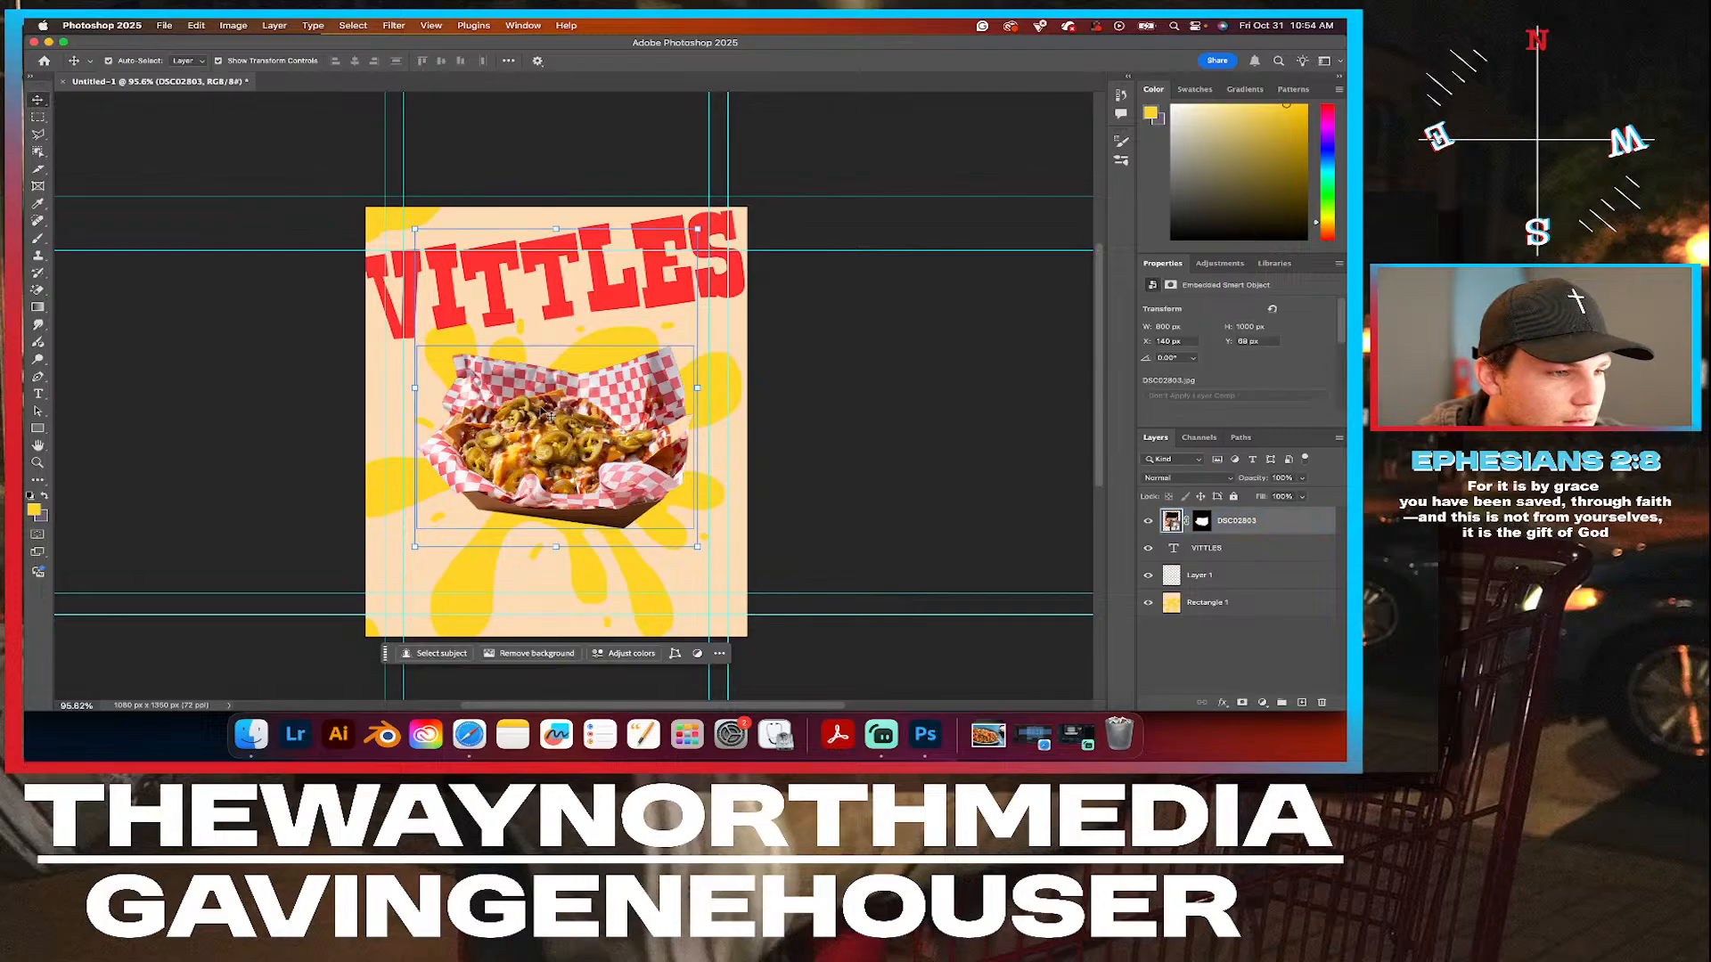
pyautogui.press('super+t')
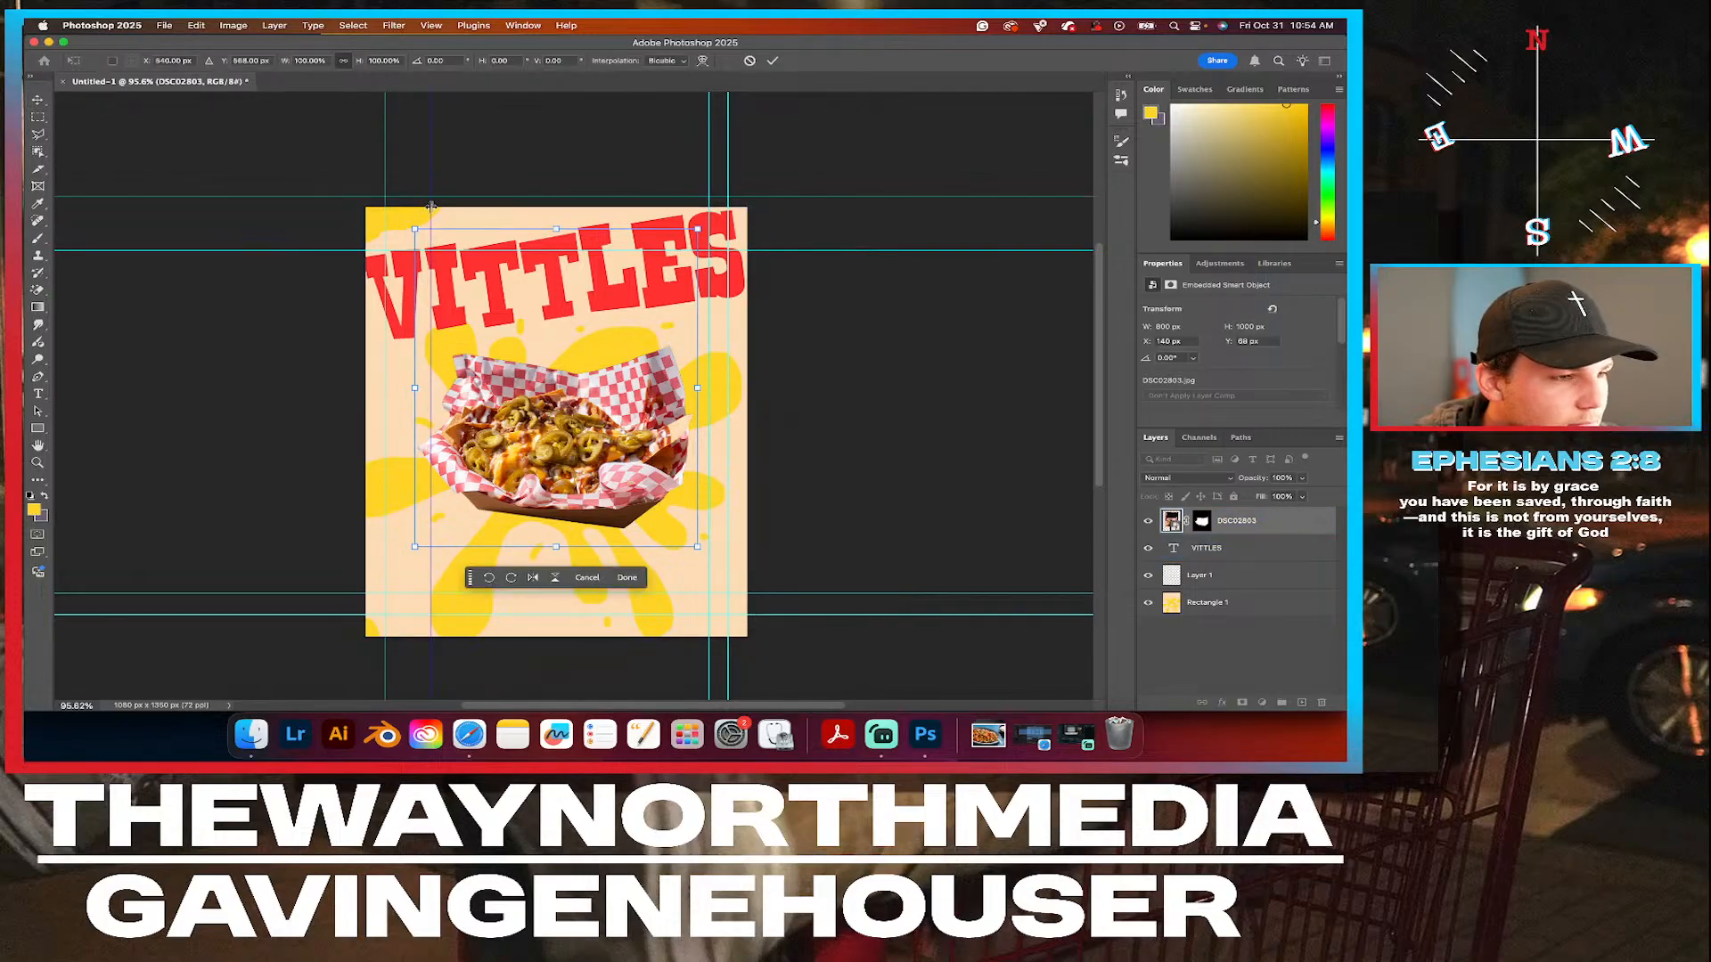
pyautogui.moveTo(429, 183); pyautogui.dragTo(314, 192)
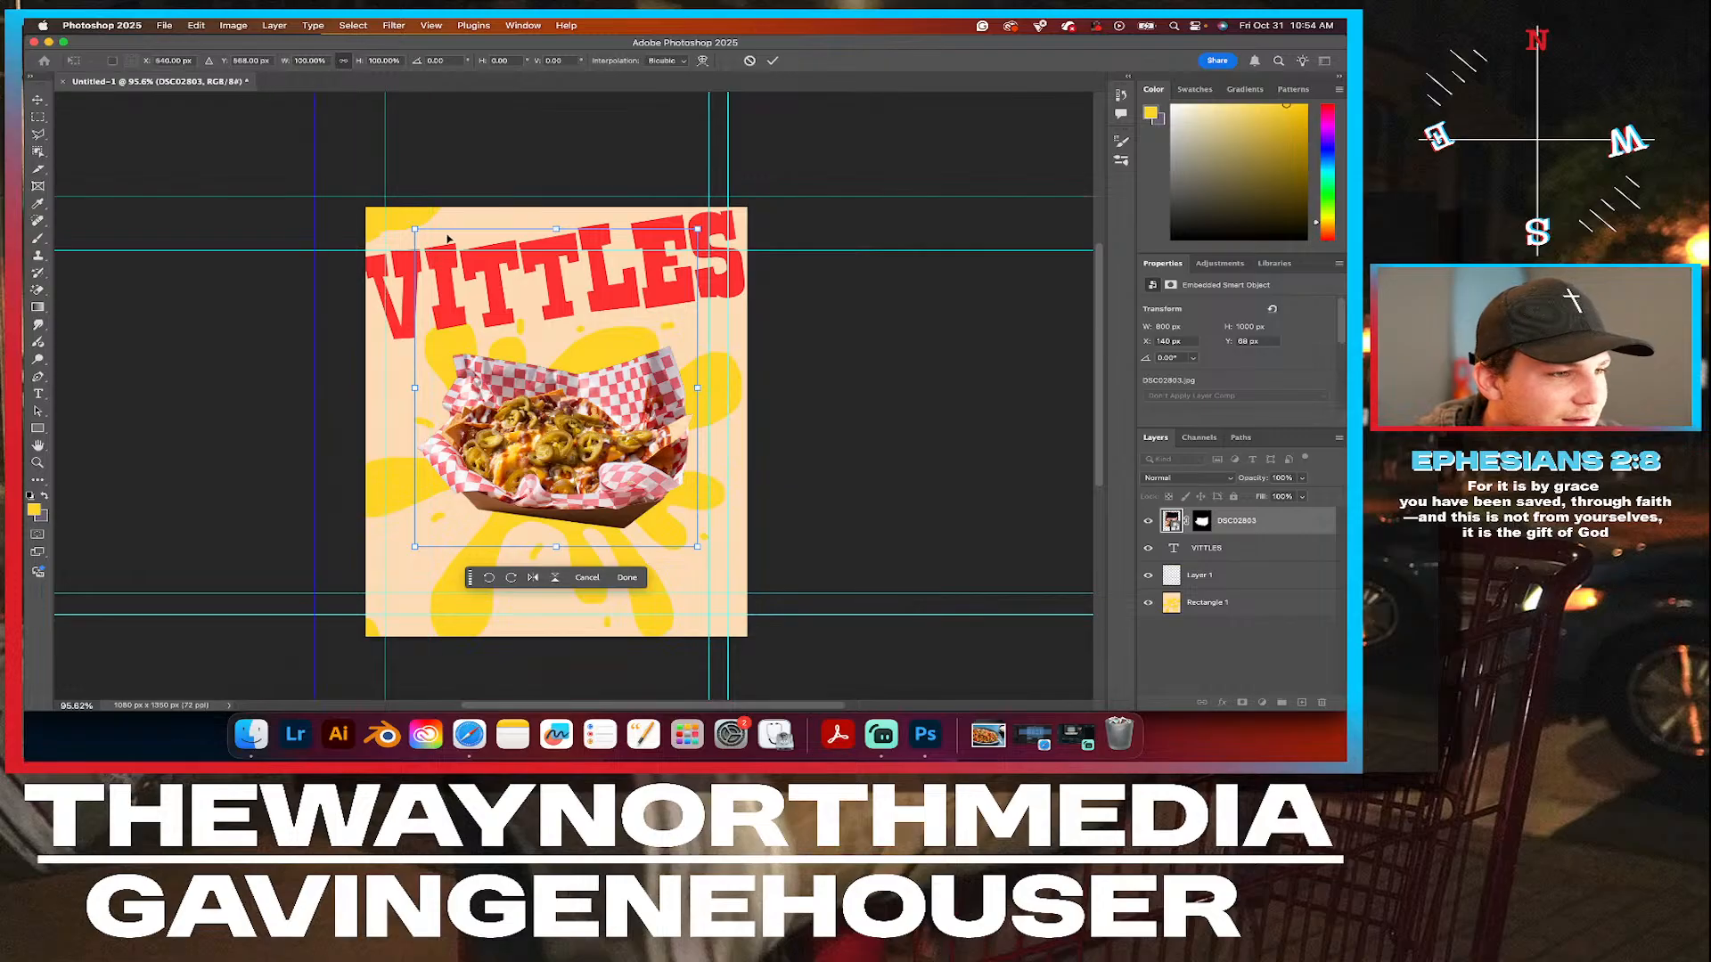
pyautogui.moveTo(405, 227); pyautogui.dragTo(450, 198)
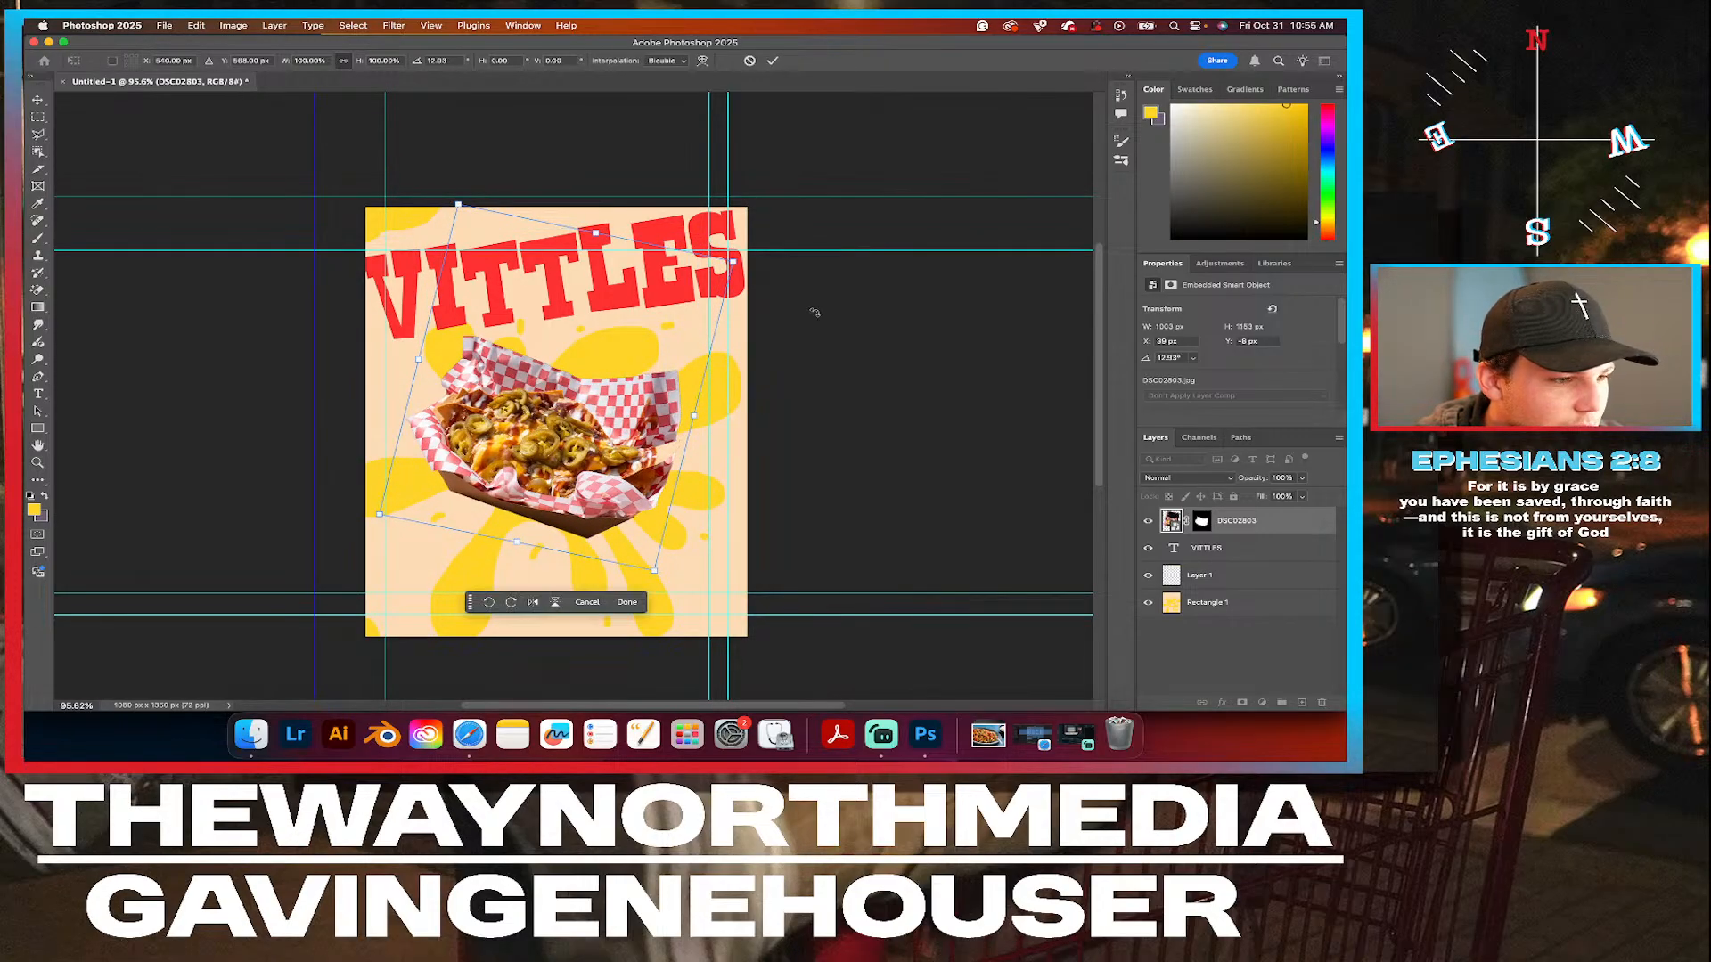
pyautogui.moveTo(449, 188); pyautogui.dragTo(446, 178)
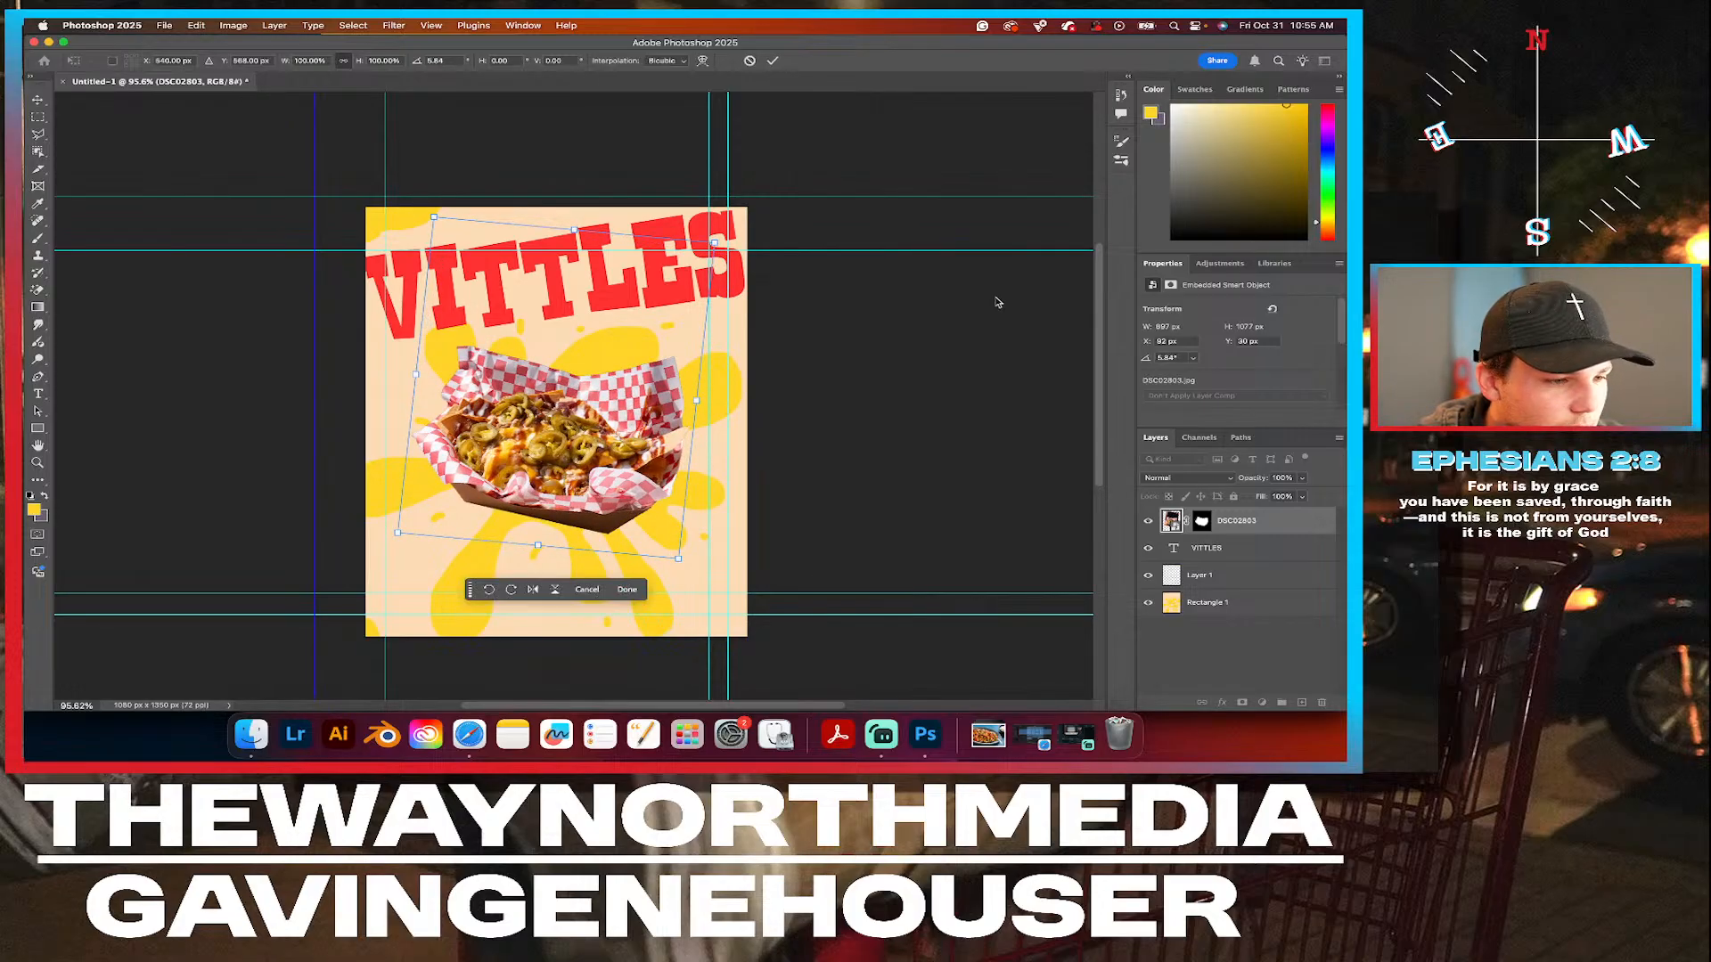
pyautogui.click(627, 588)
pyautogui.click(836, 446)
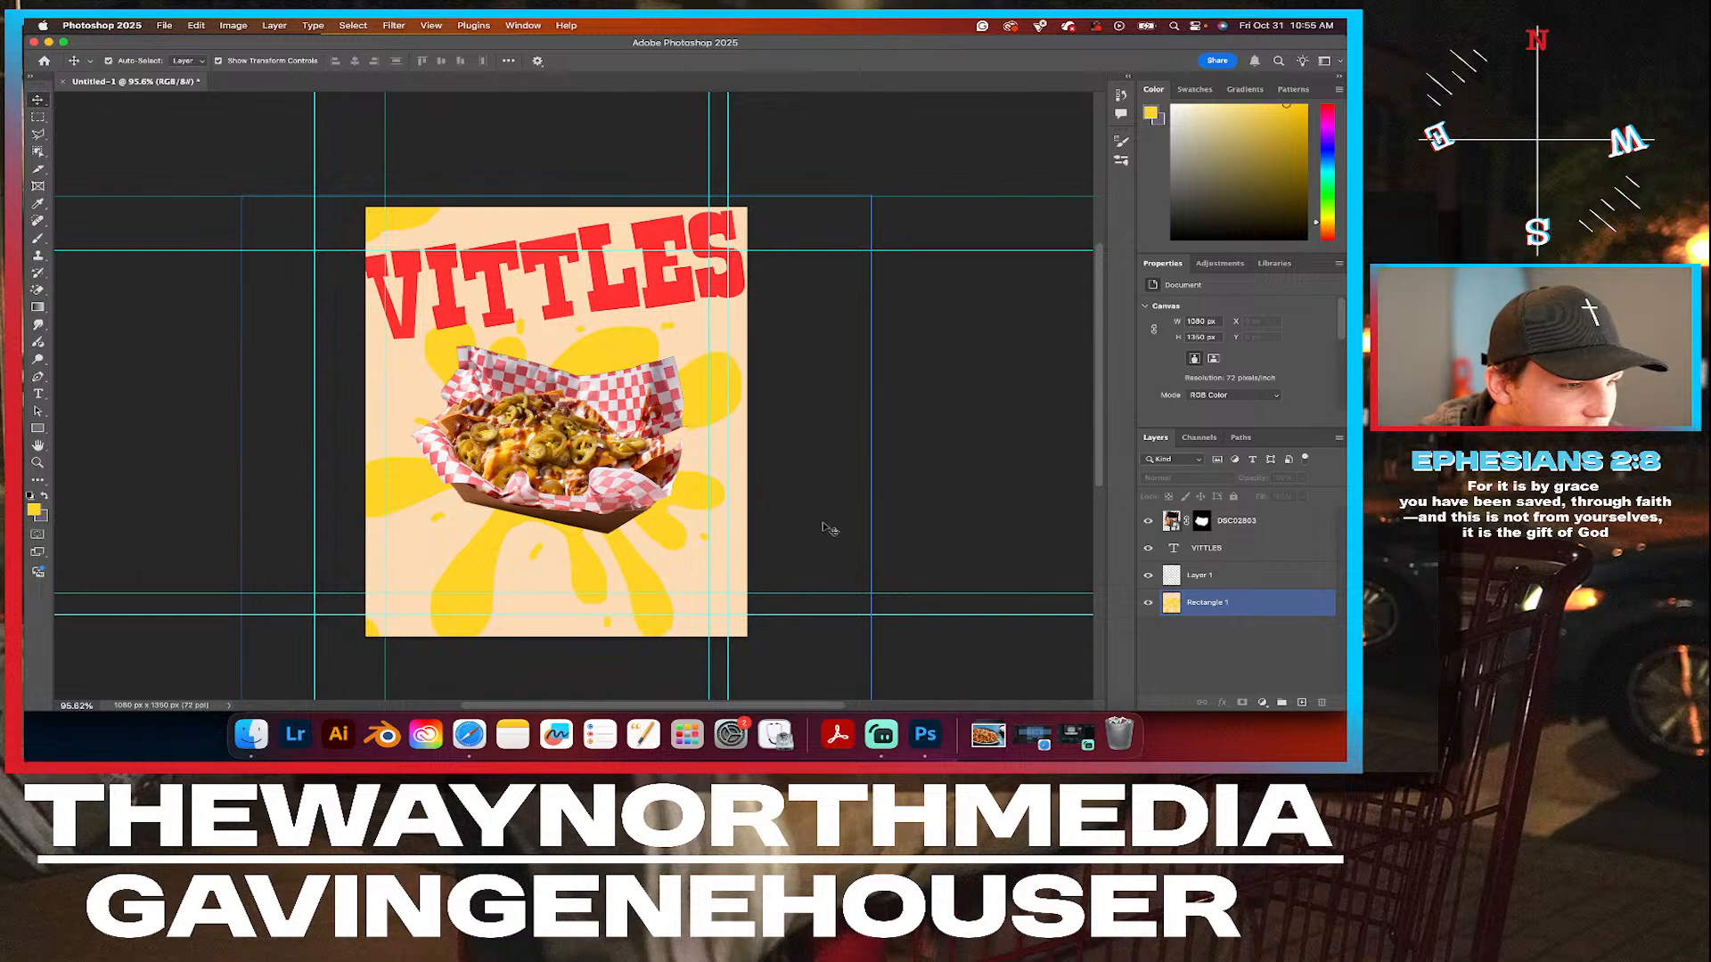
# Examine the rotated nachos cutout's edges and the droplets around it up close.
pyautogui.click(581, 472)
pyautogui.scroll(-2, 516, 491)
pyautogui.click(513, 491)
pyautogui.click(520, 495)
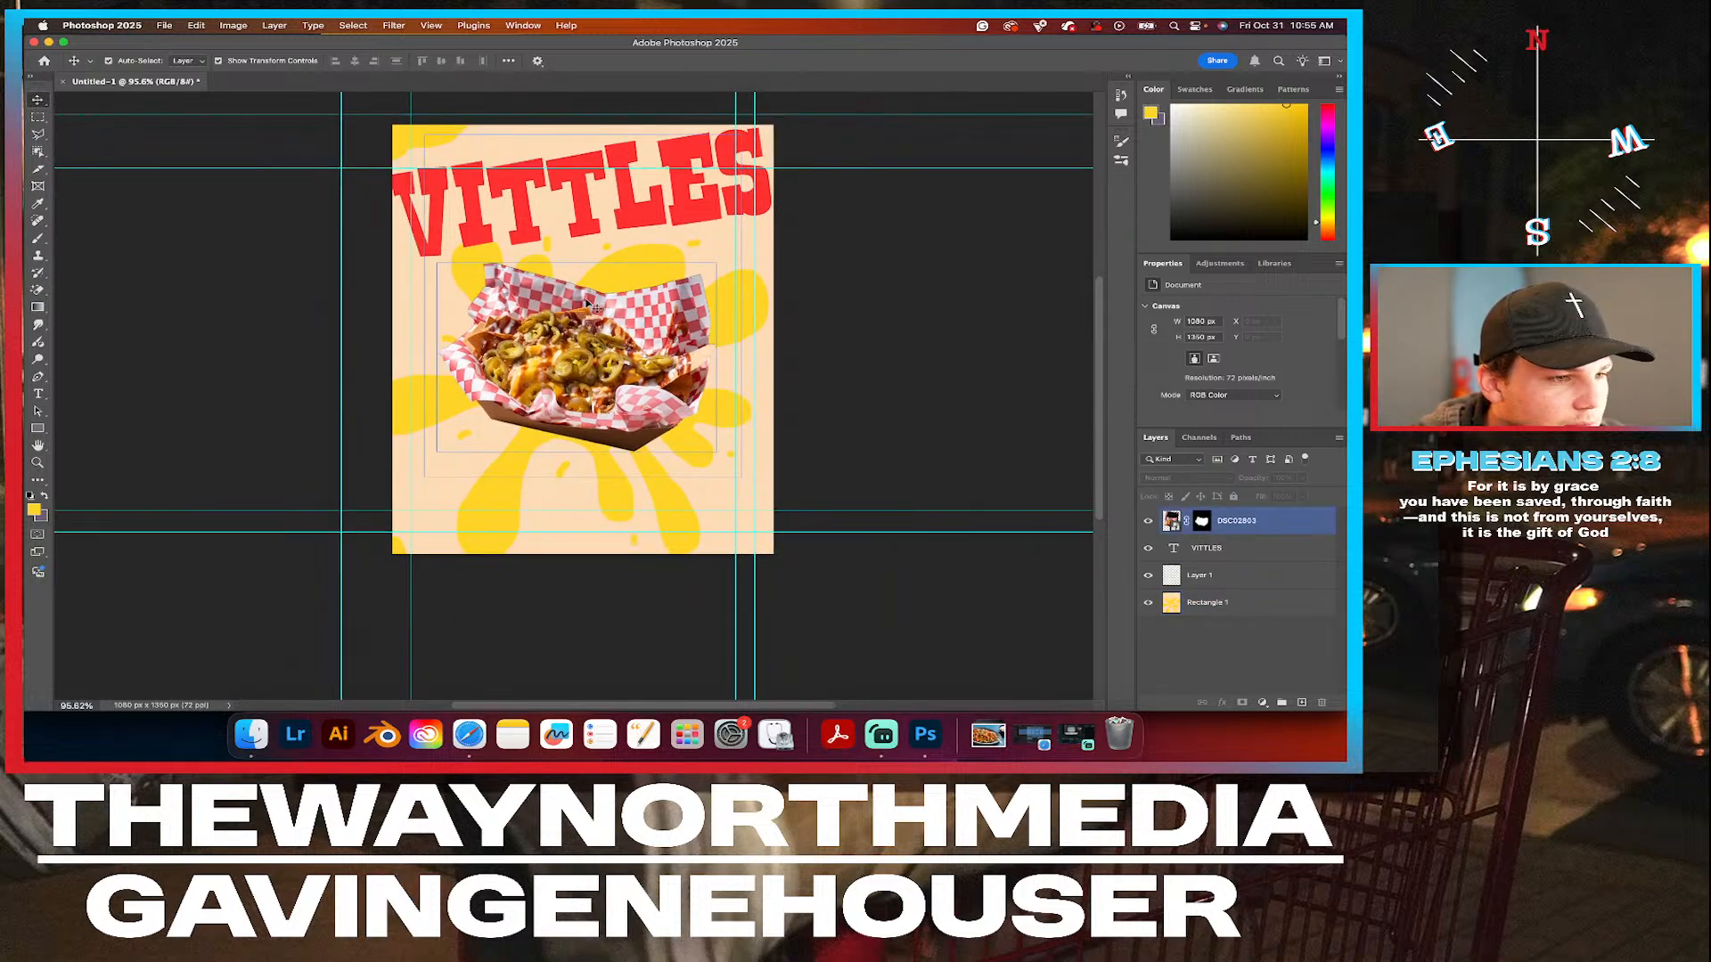
pyautogui.scroll(6, 597, 285)
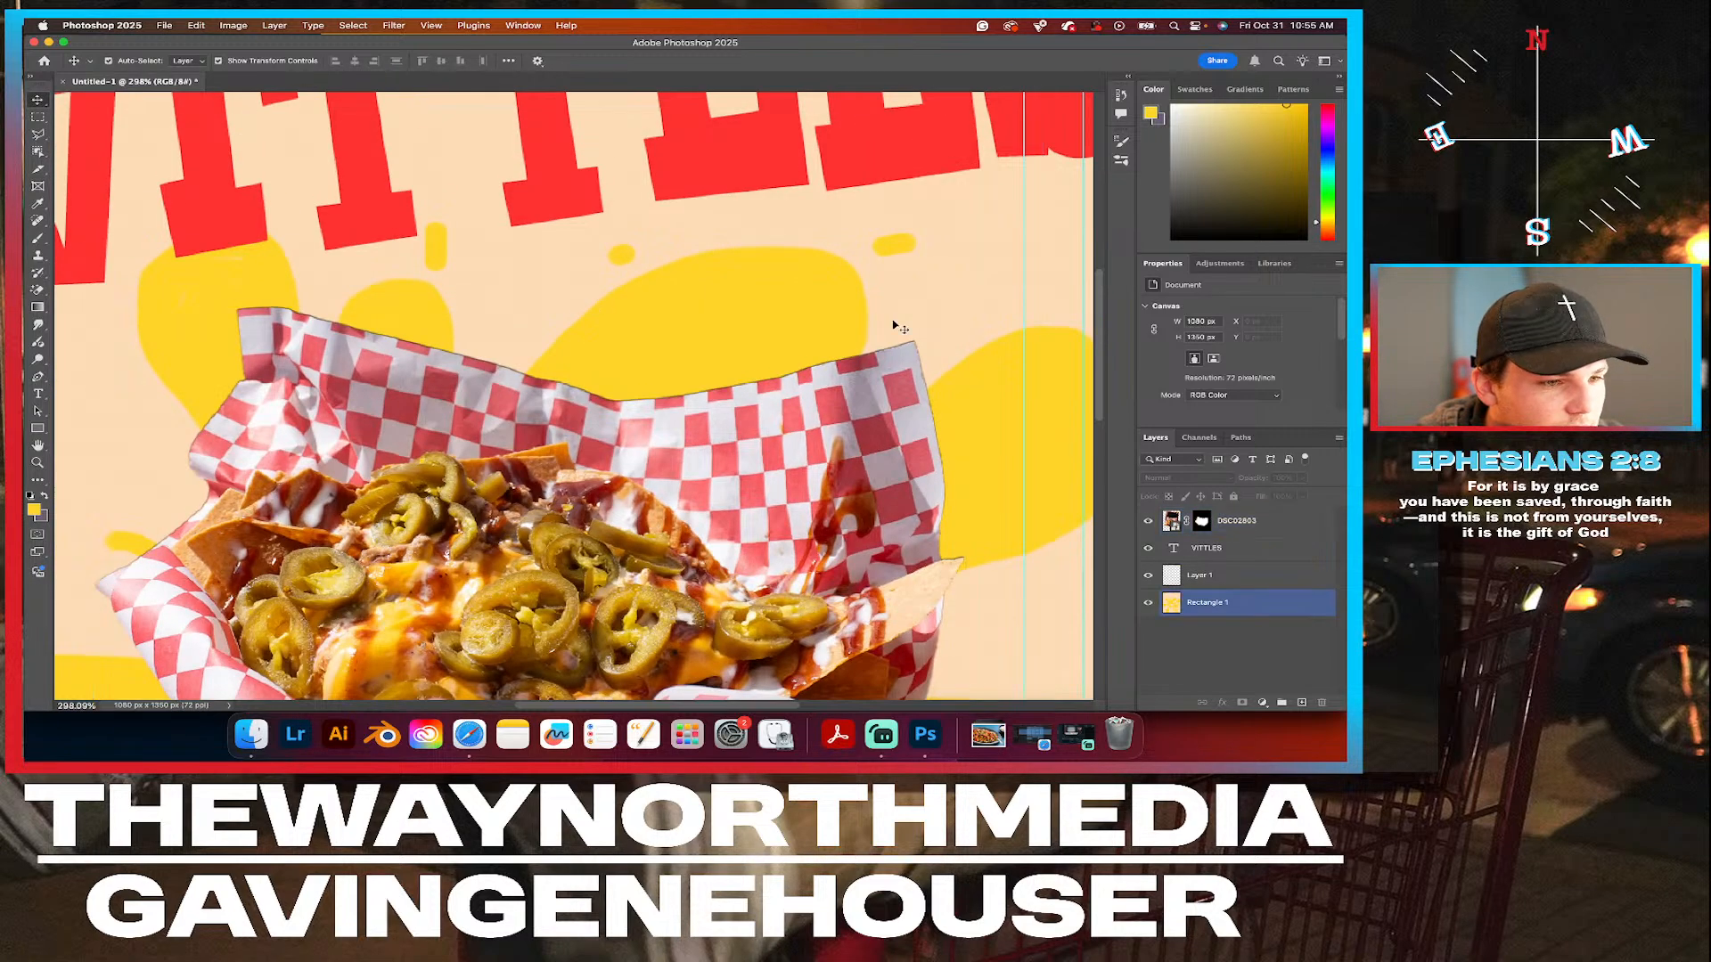
pyautogui.scroll(-5, 639, 442)
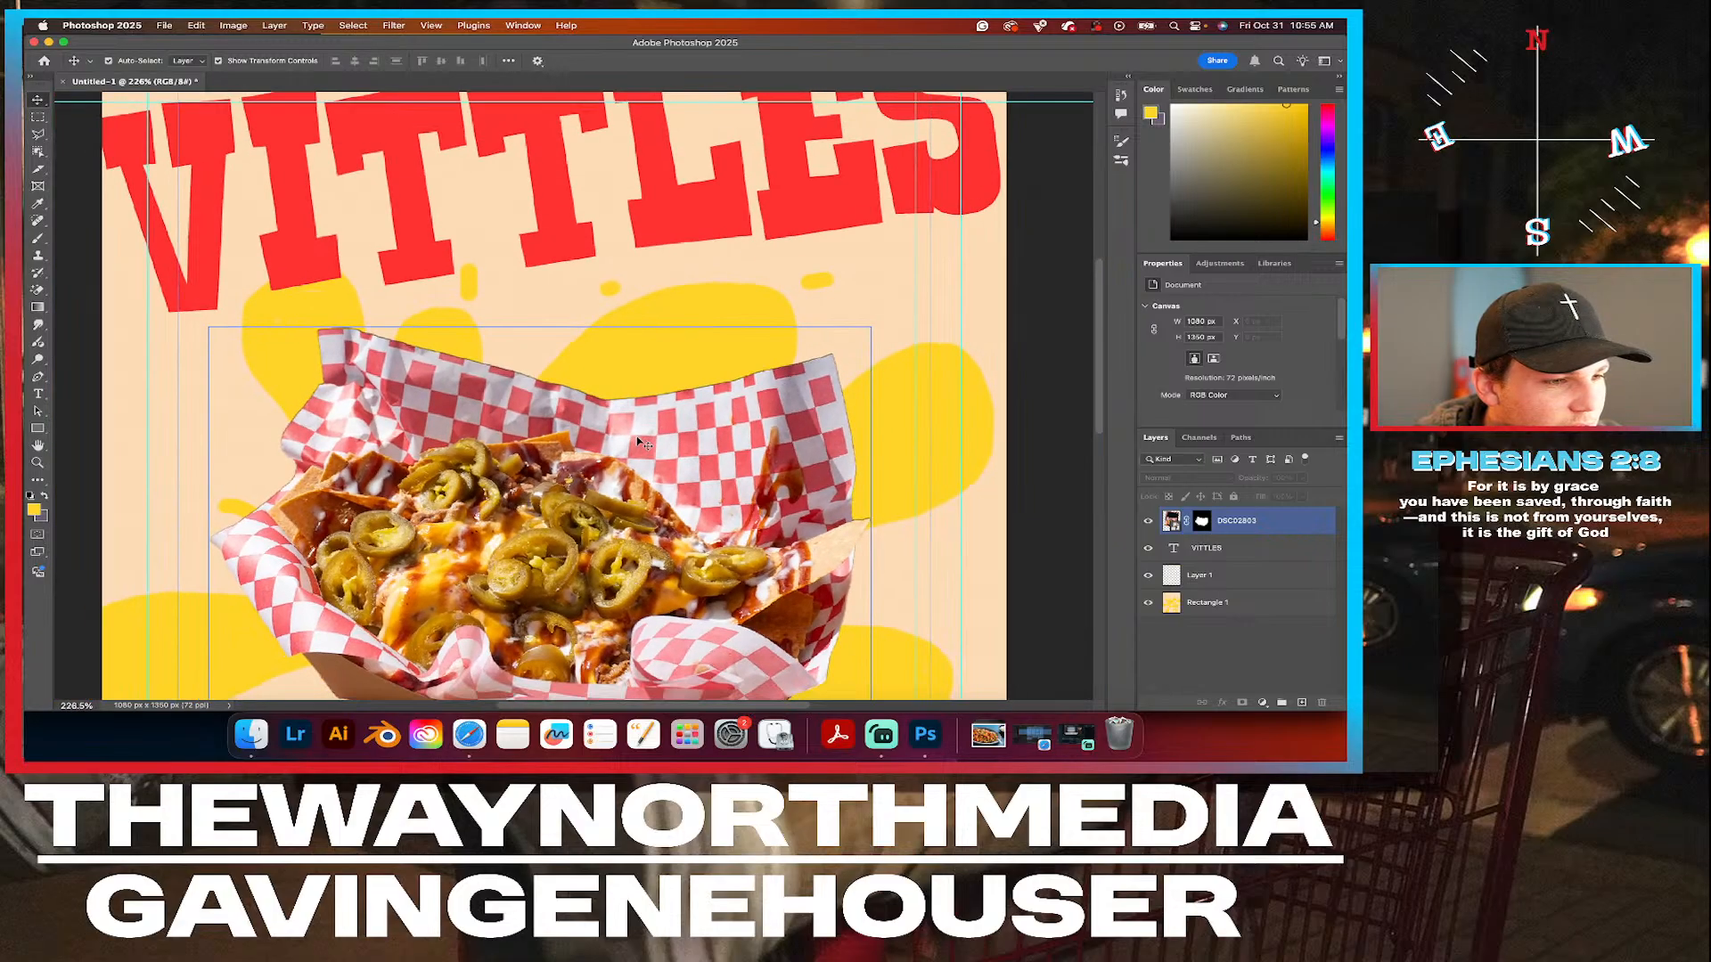
# Duplicate the nachos cutout layer DSC02803 and delete the layer mask from the upper copy.
pyautogui.scroll(-1, 639, 441)
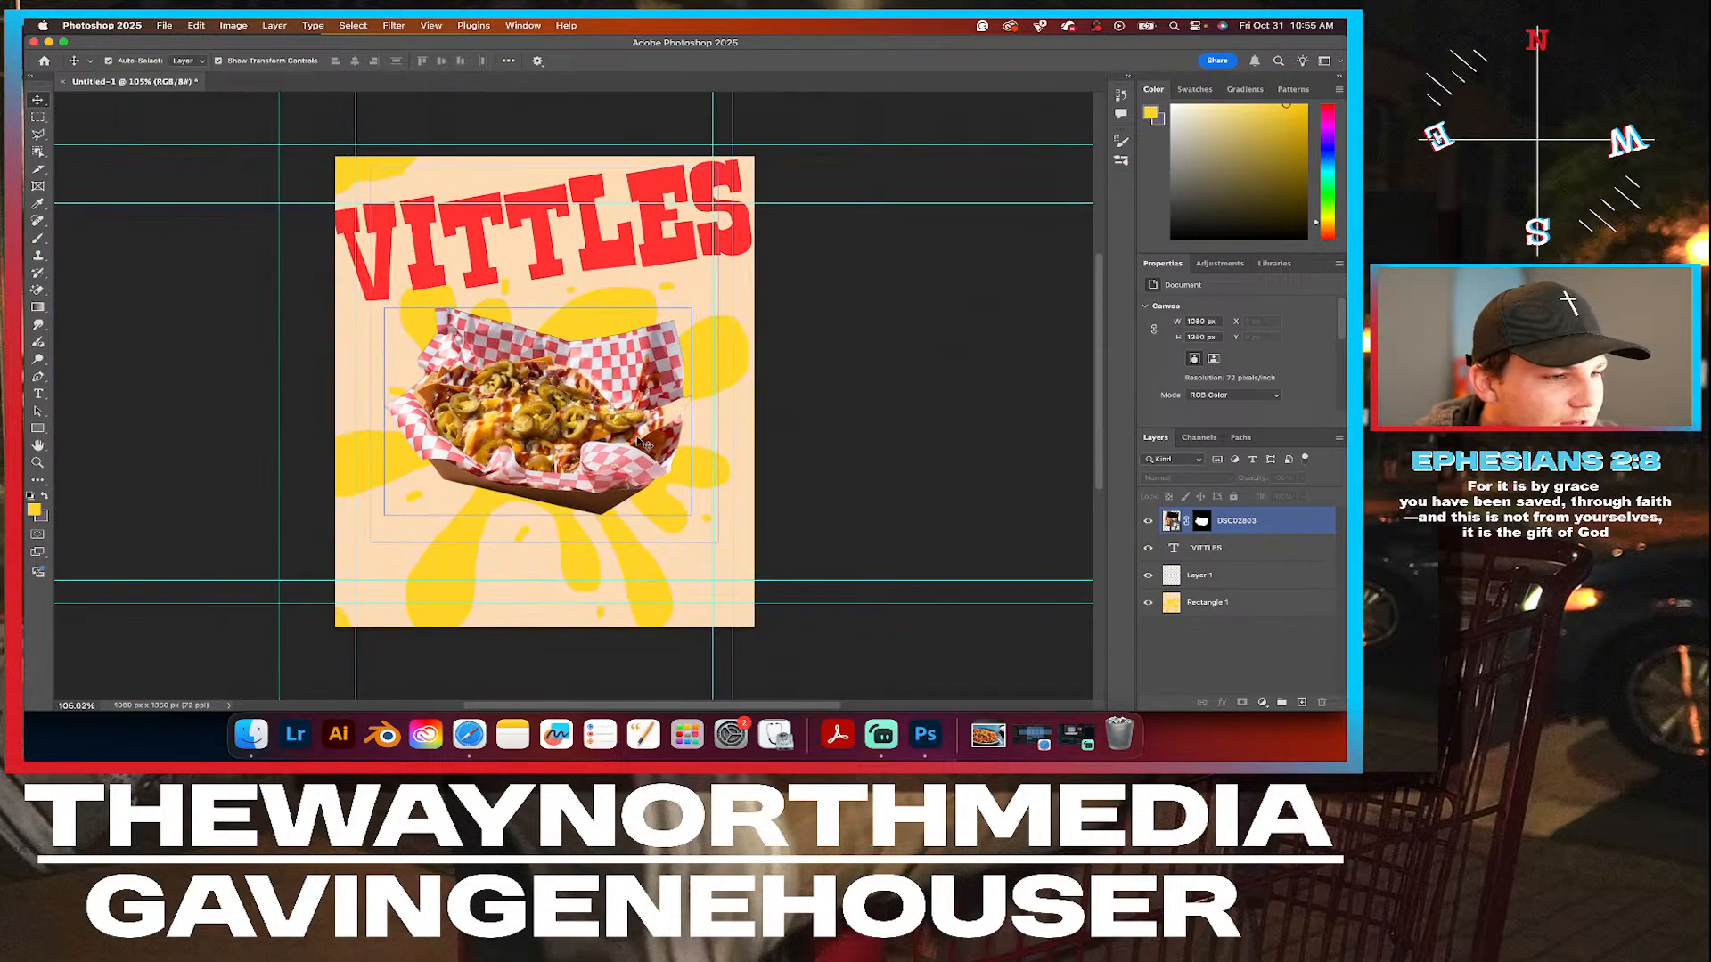
pyautogui.click(848, 333)
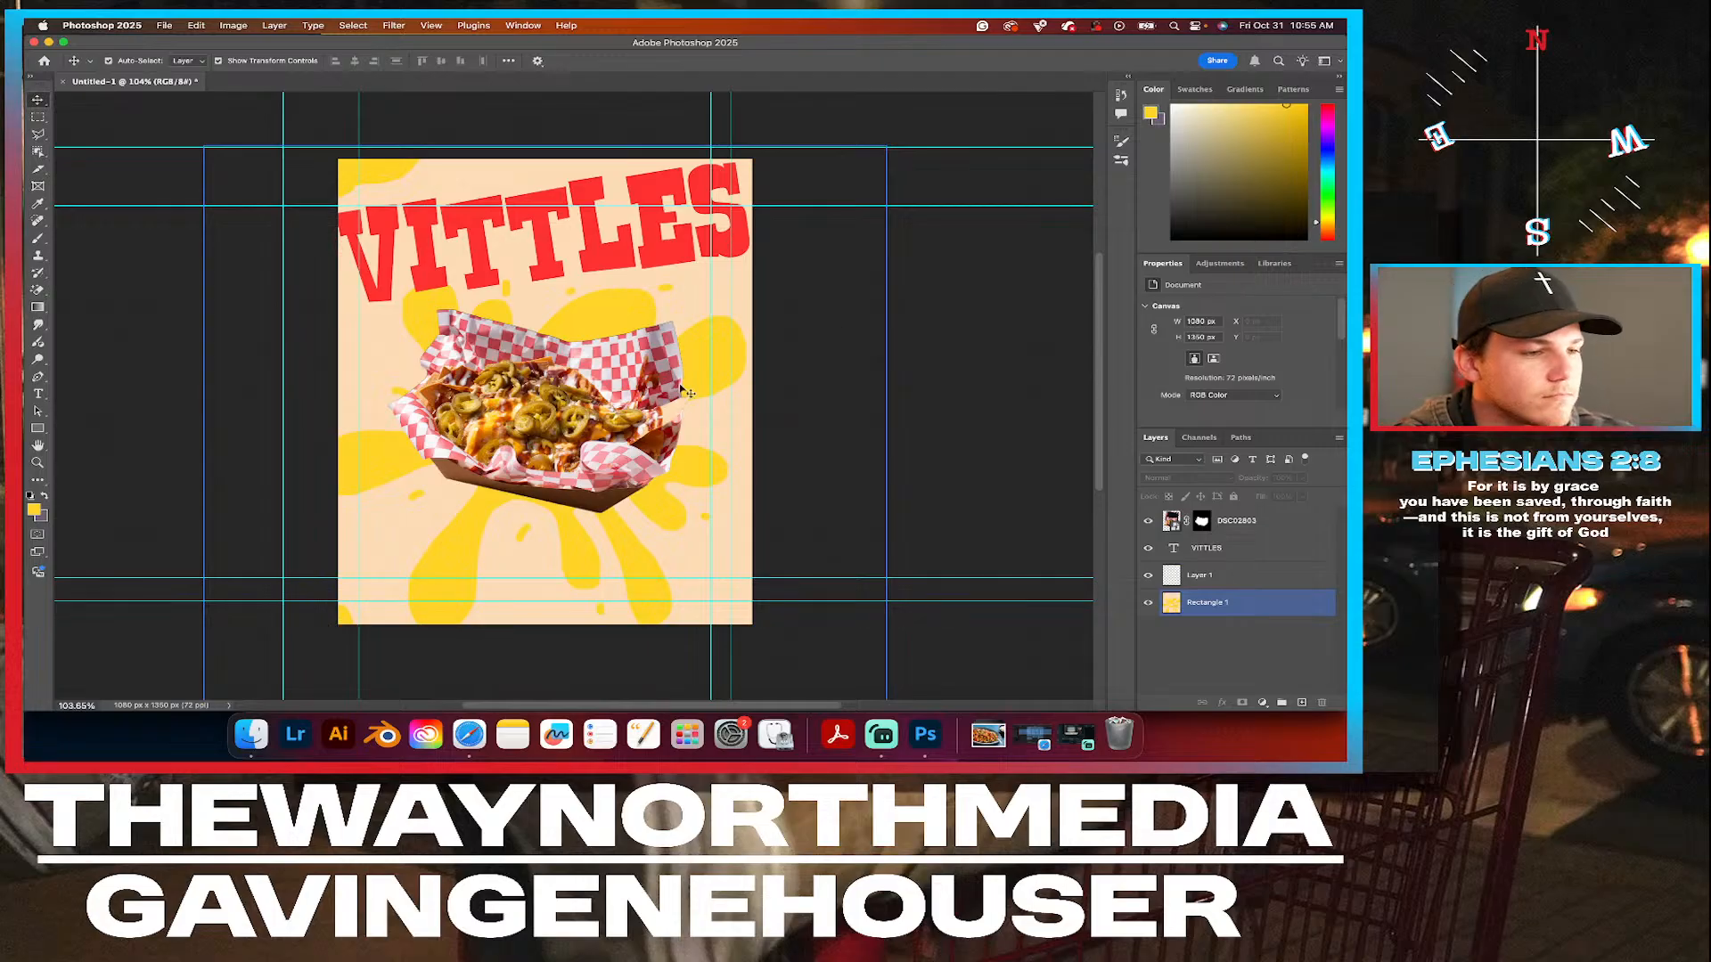
pyautogui.click(602, 399)
pyautogui.scroll(3, 549, 413)
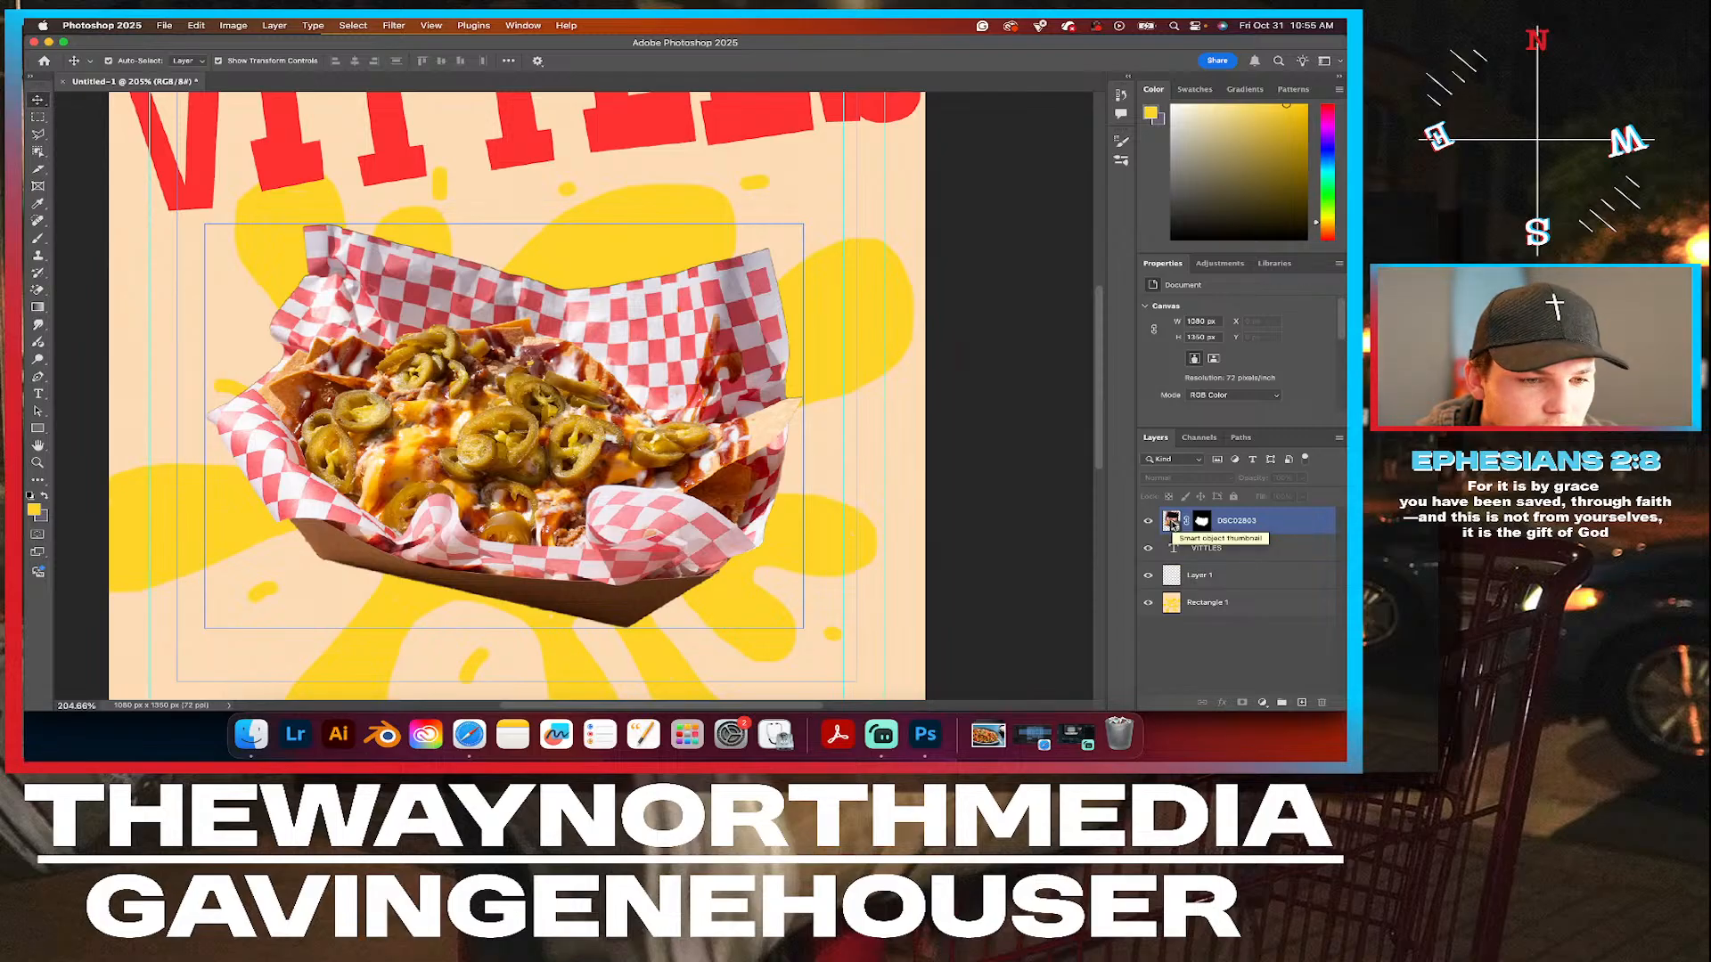
pyautogui.moveTo(1234, 524); pyautogui.dragTo(1235, 503)
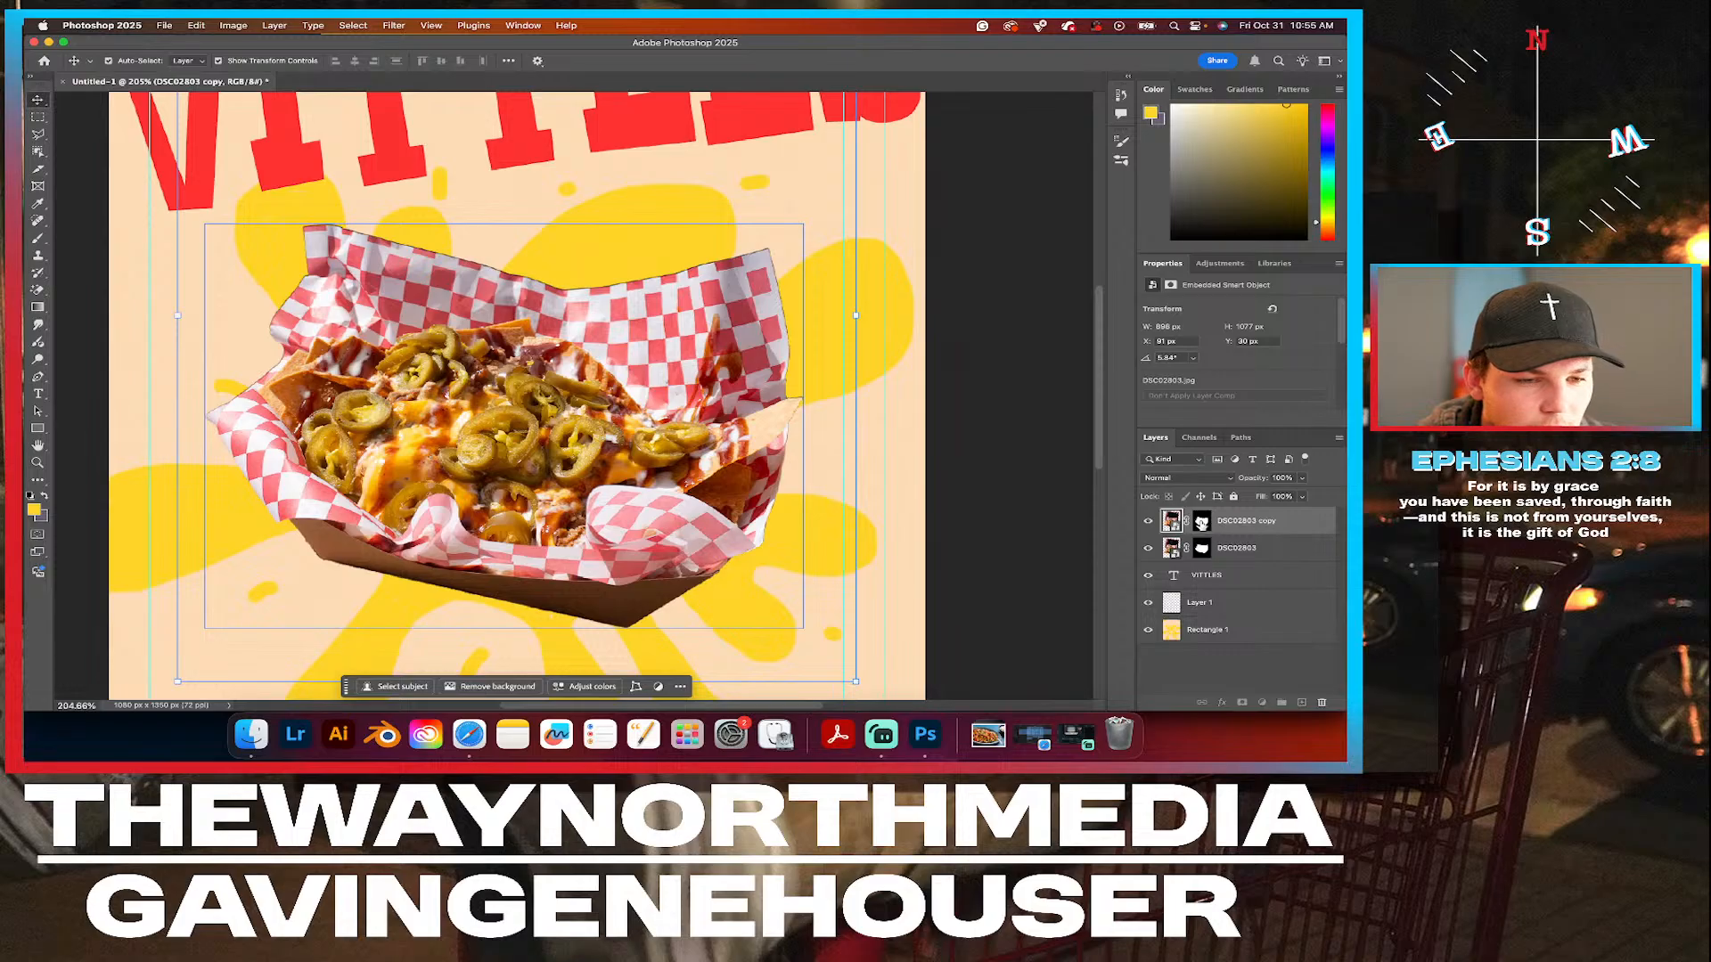
pyautogui.click(1201, 523)
pyautogui.press('Delete')
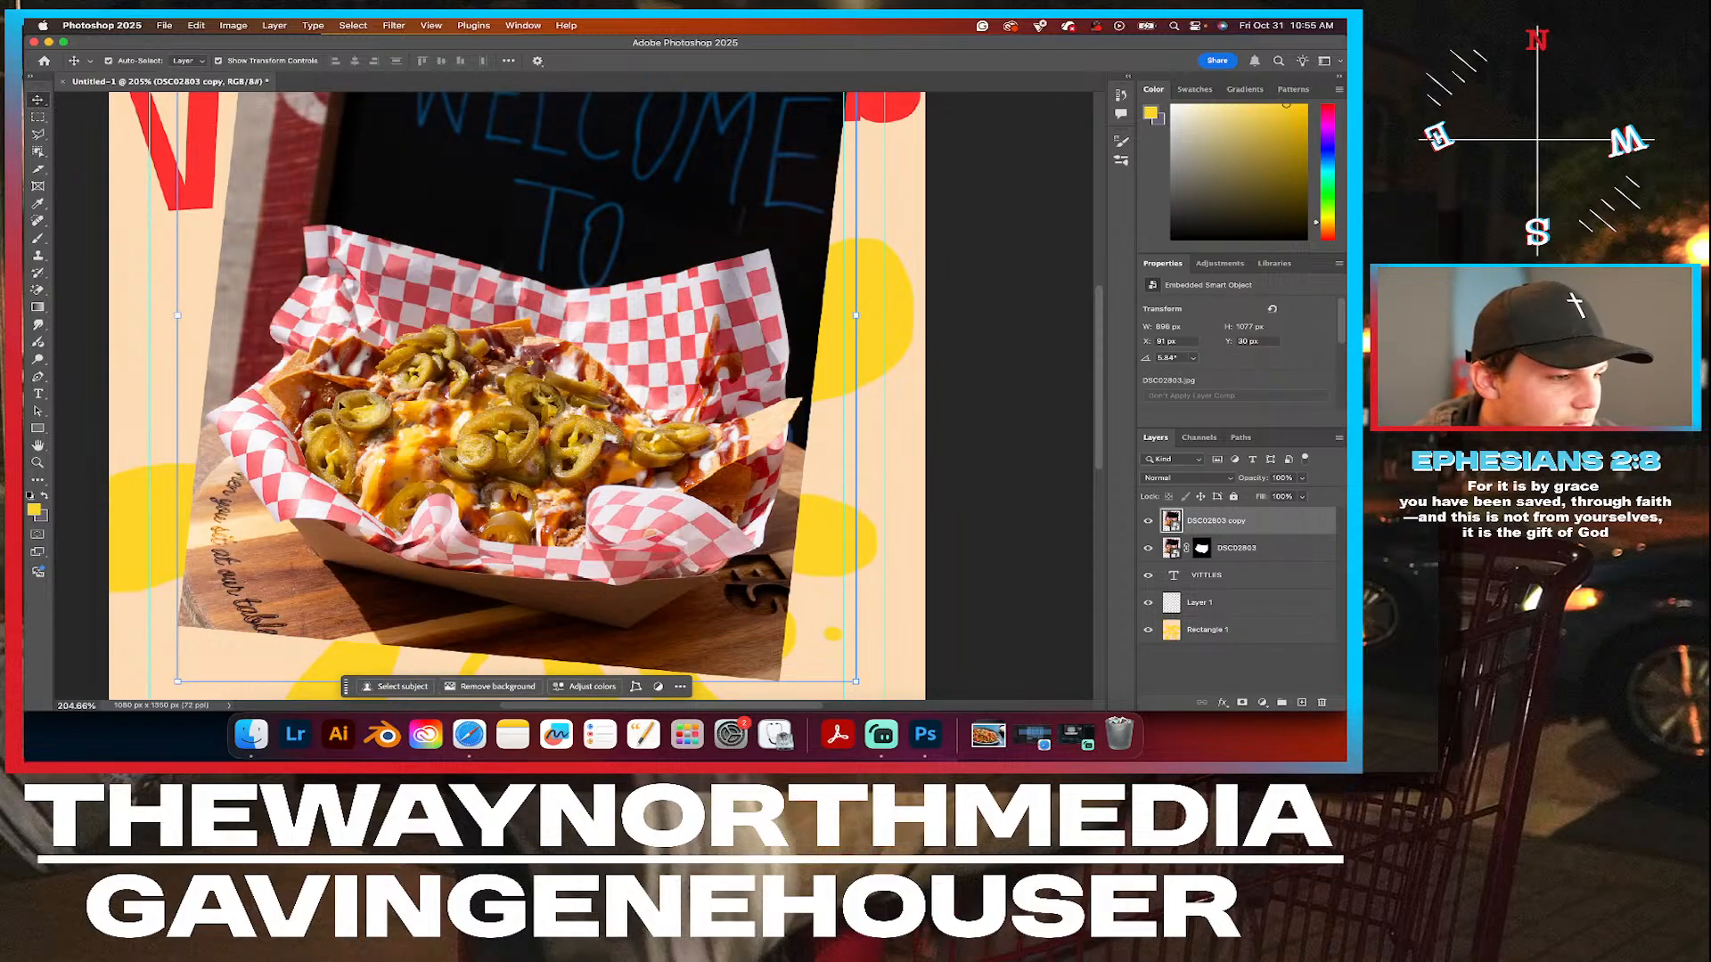
pyautogui.click(38, 152)
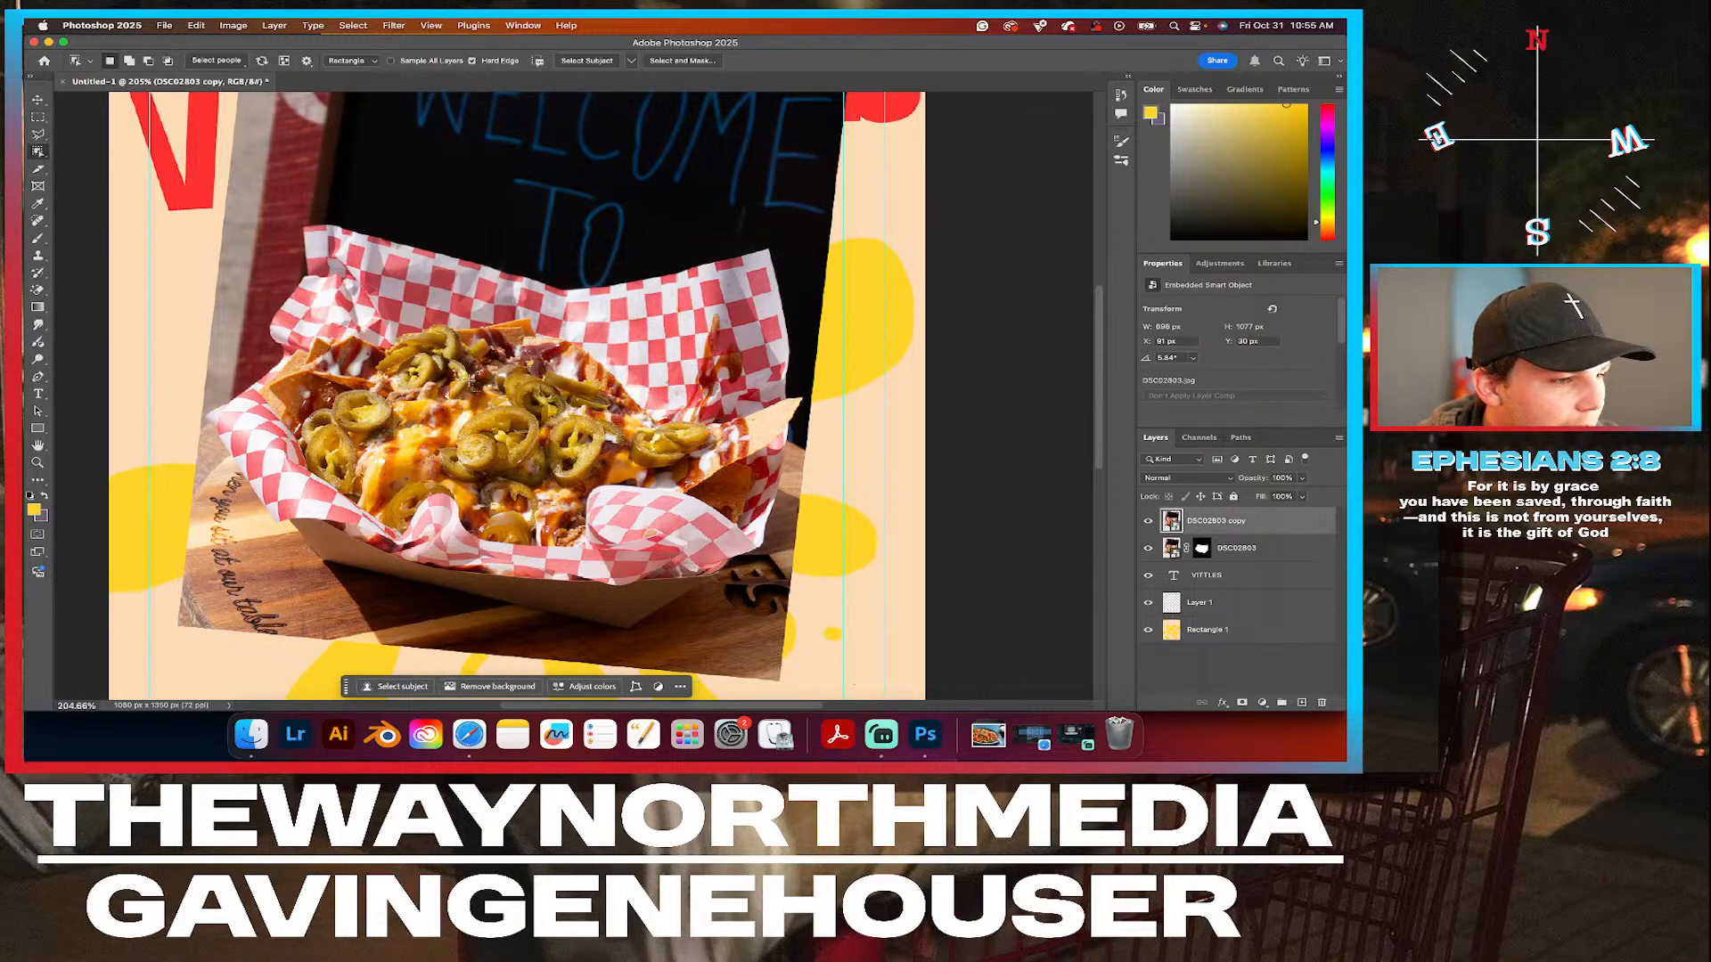
pyautogui.press('super+equal')
pyautogui.scroll(5, 539, 472)
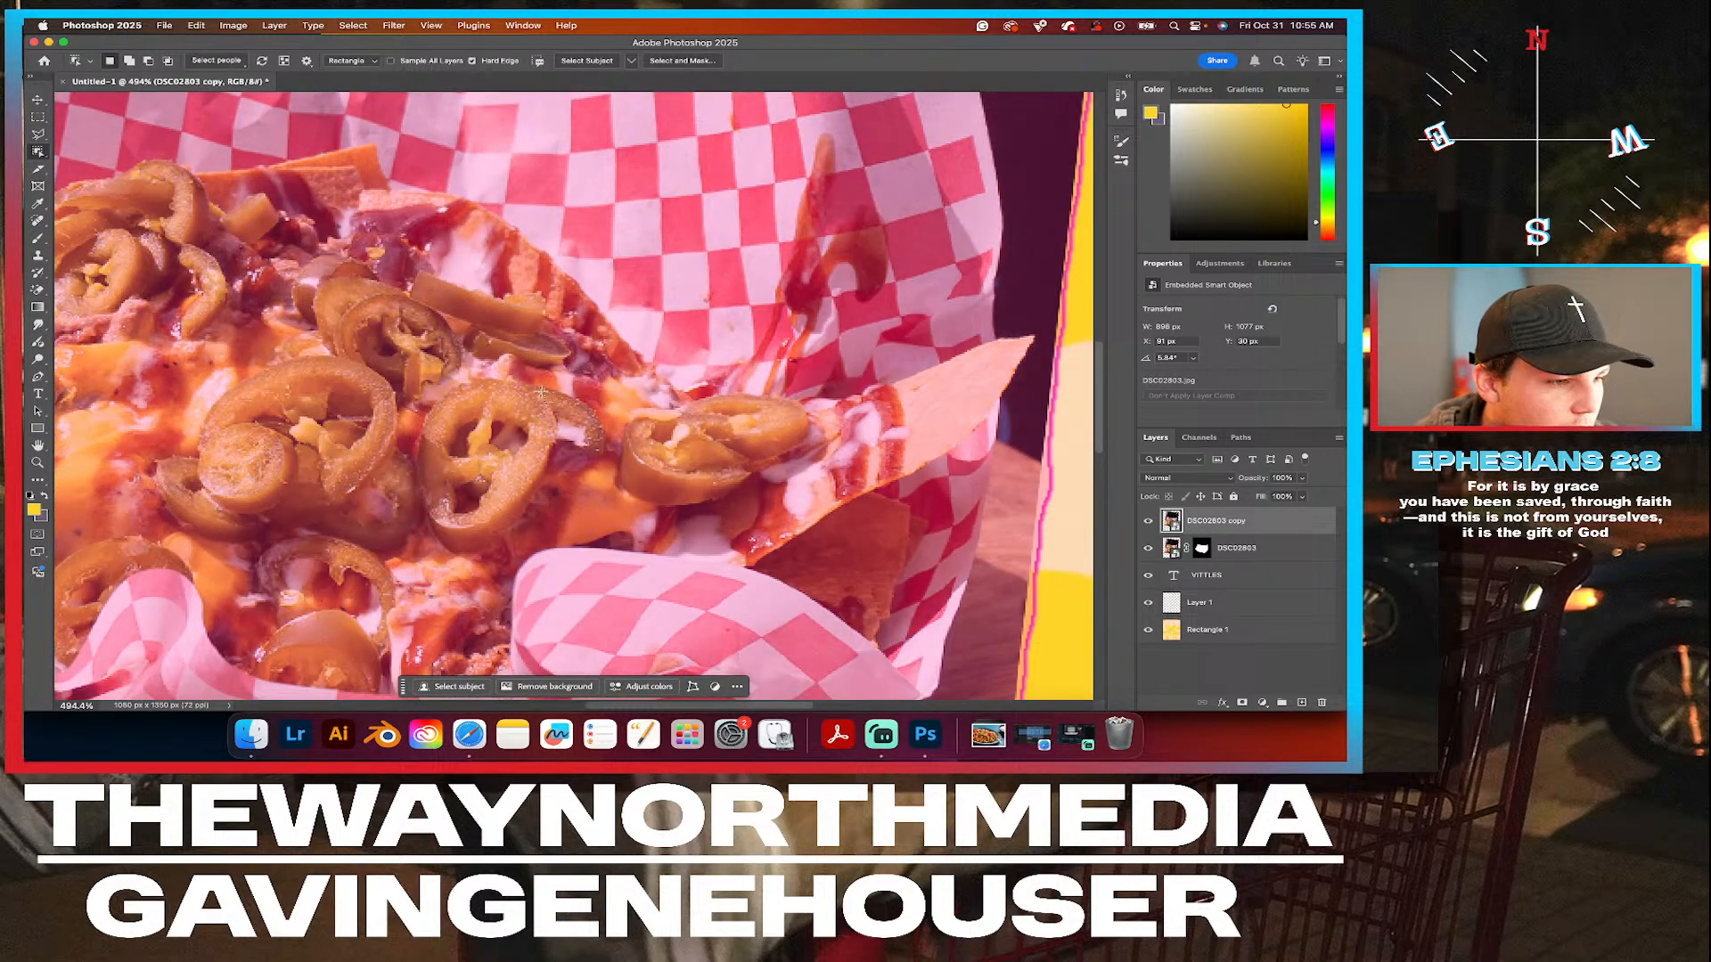
pyautogui.click(38, 101)
pyautogui.scroll(-5, 406, 378)
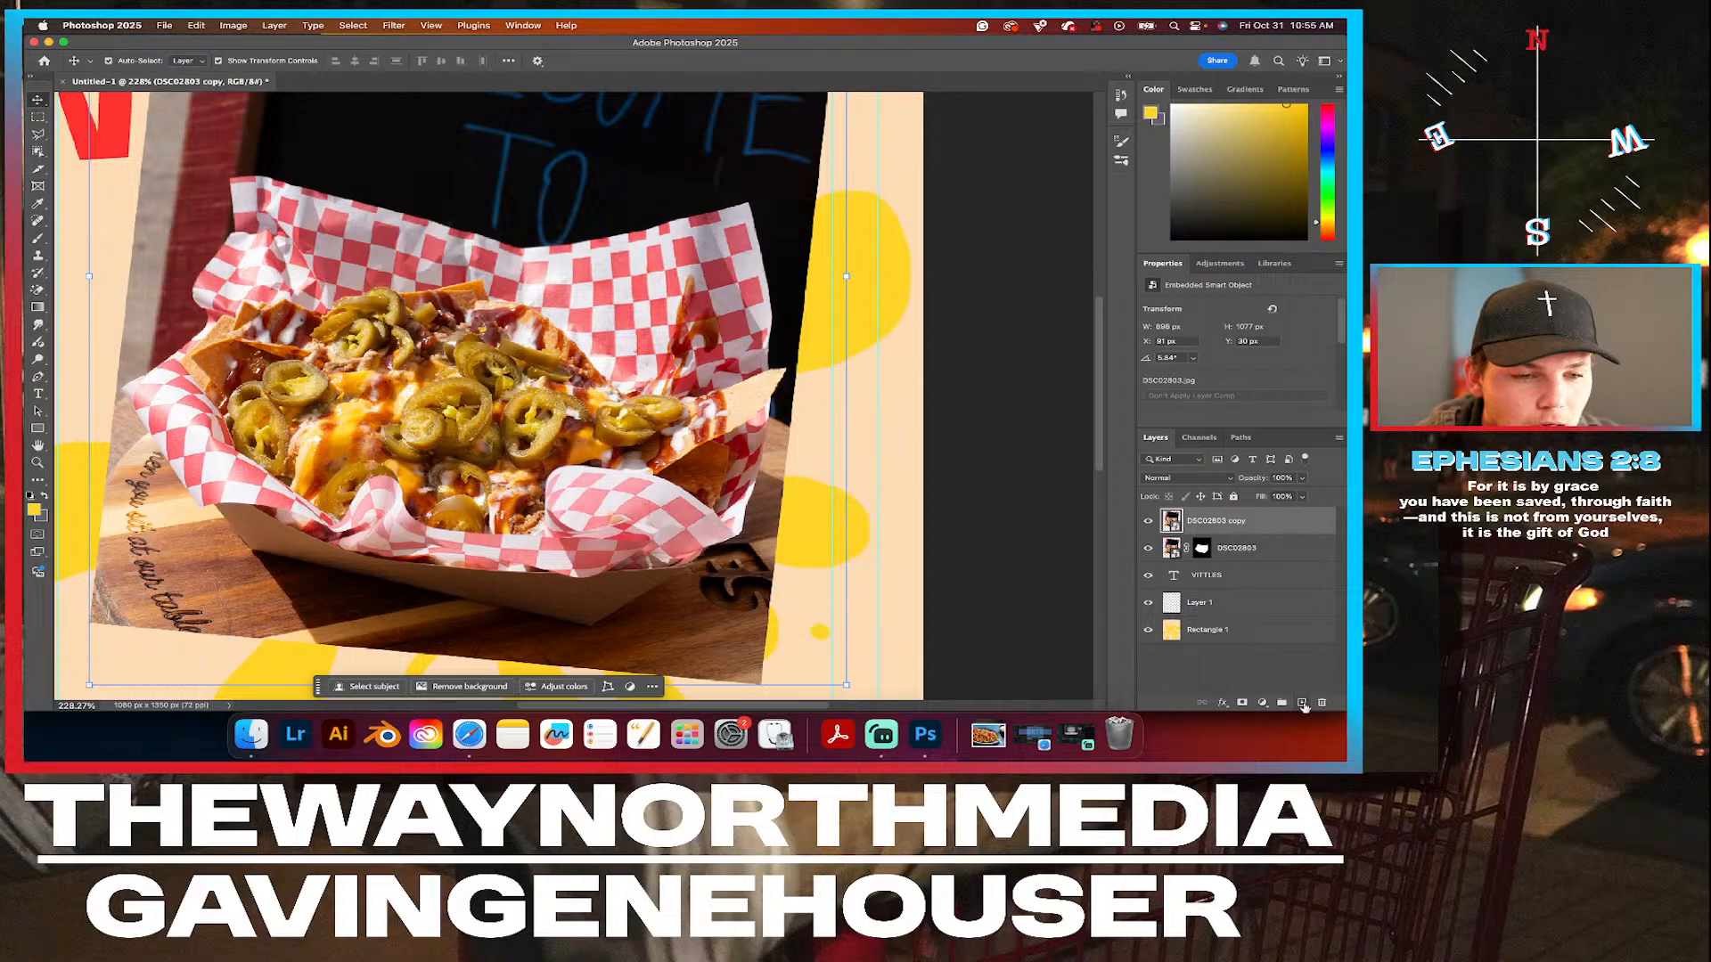
# Lock the masked DSC02803 layer, the VITTLES text layer, Layer 1 and Rectangle 1.
pyautogui.click(1310, 548)
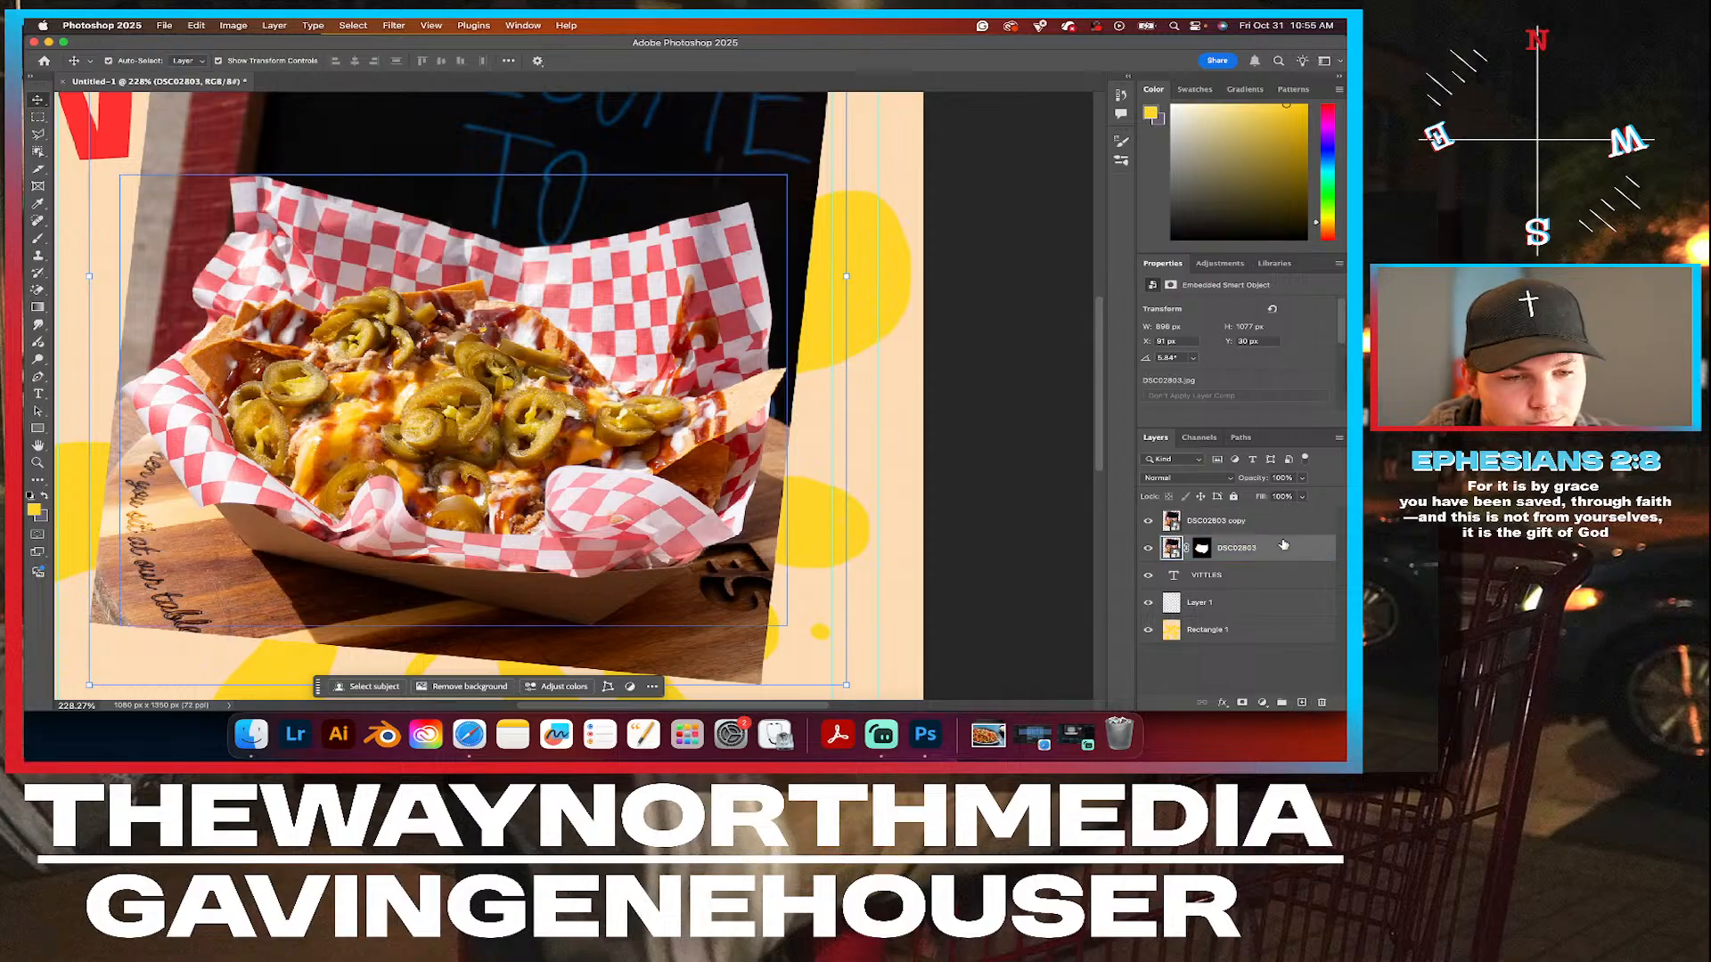
pyautogui.click(1234, 574)
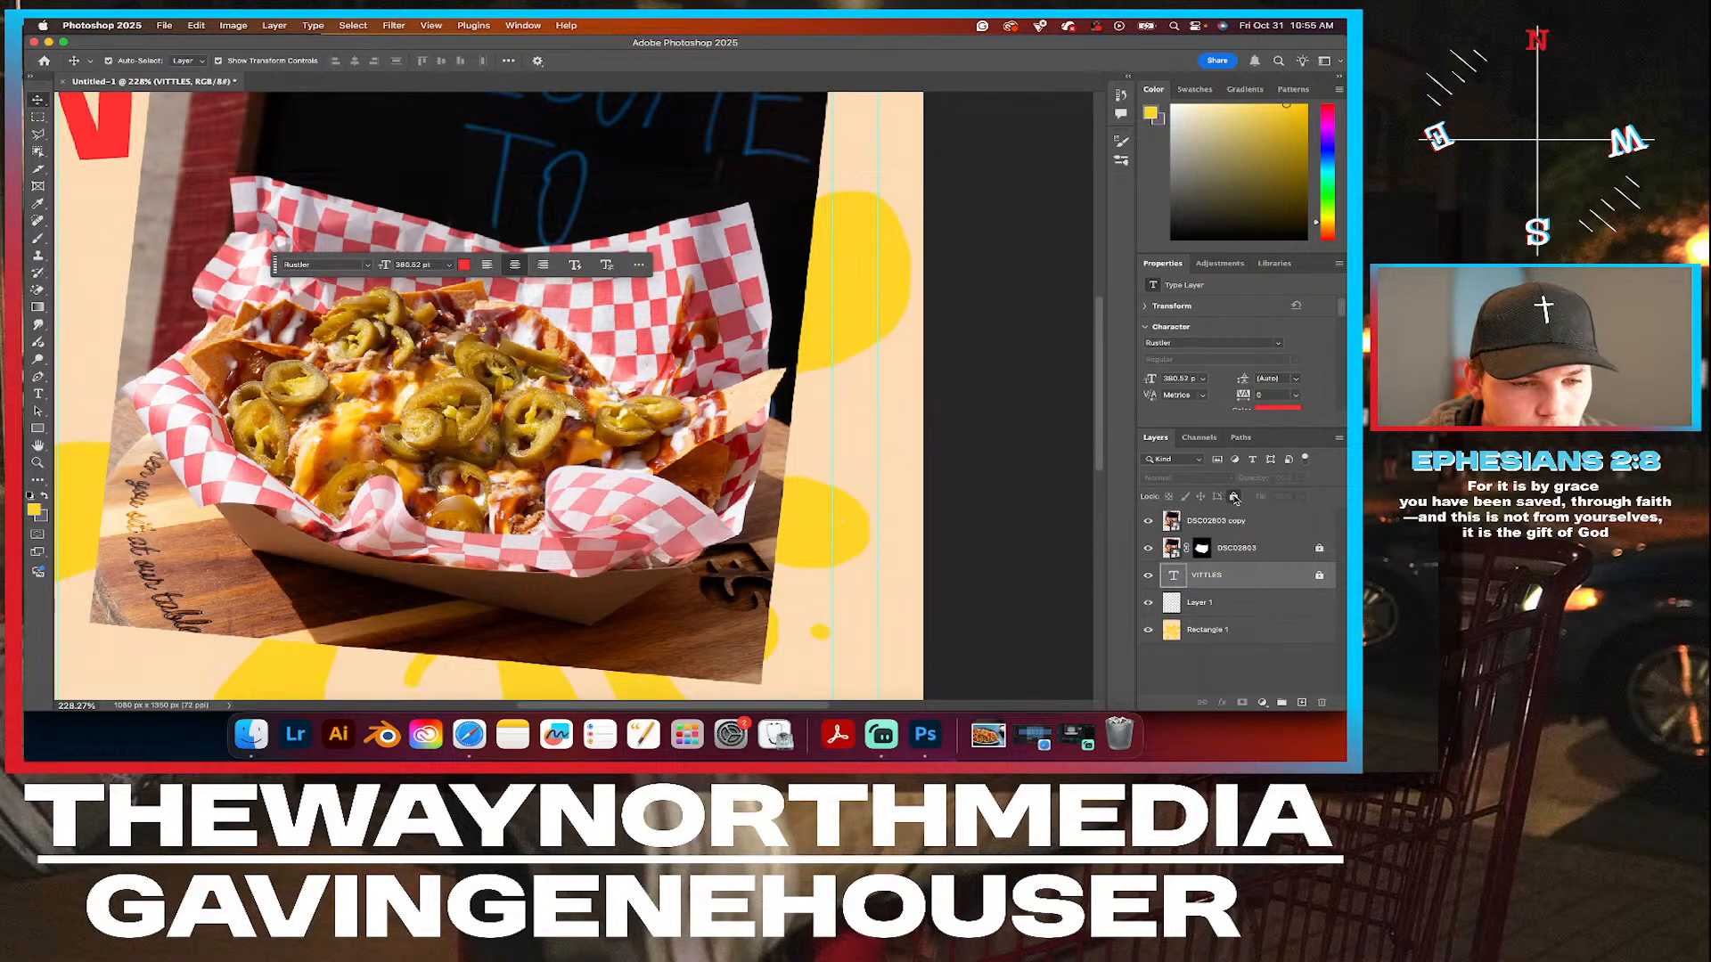
pyautogui.click(1234, 496)
pyautogui.click(1236, 601)
pyautogui.click(1234, 496)
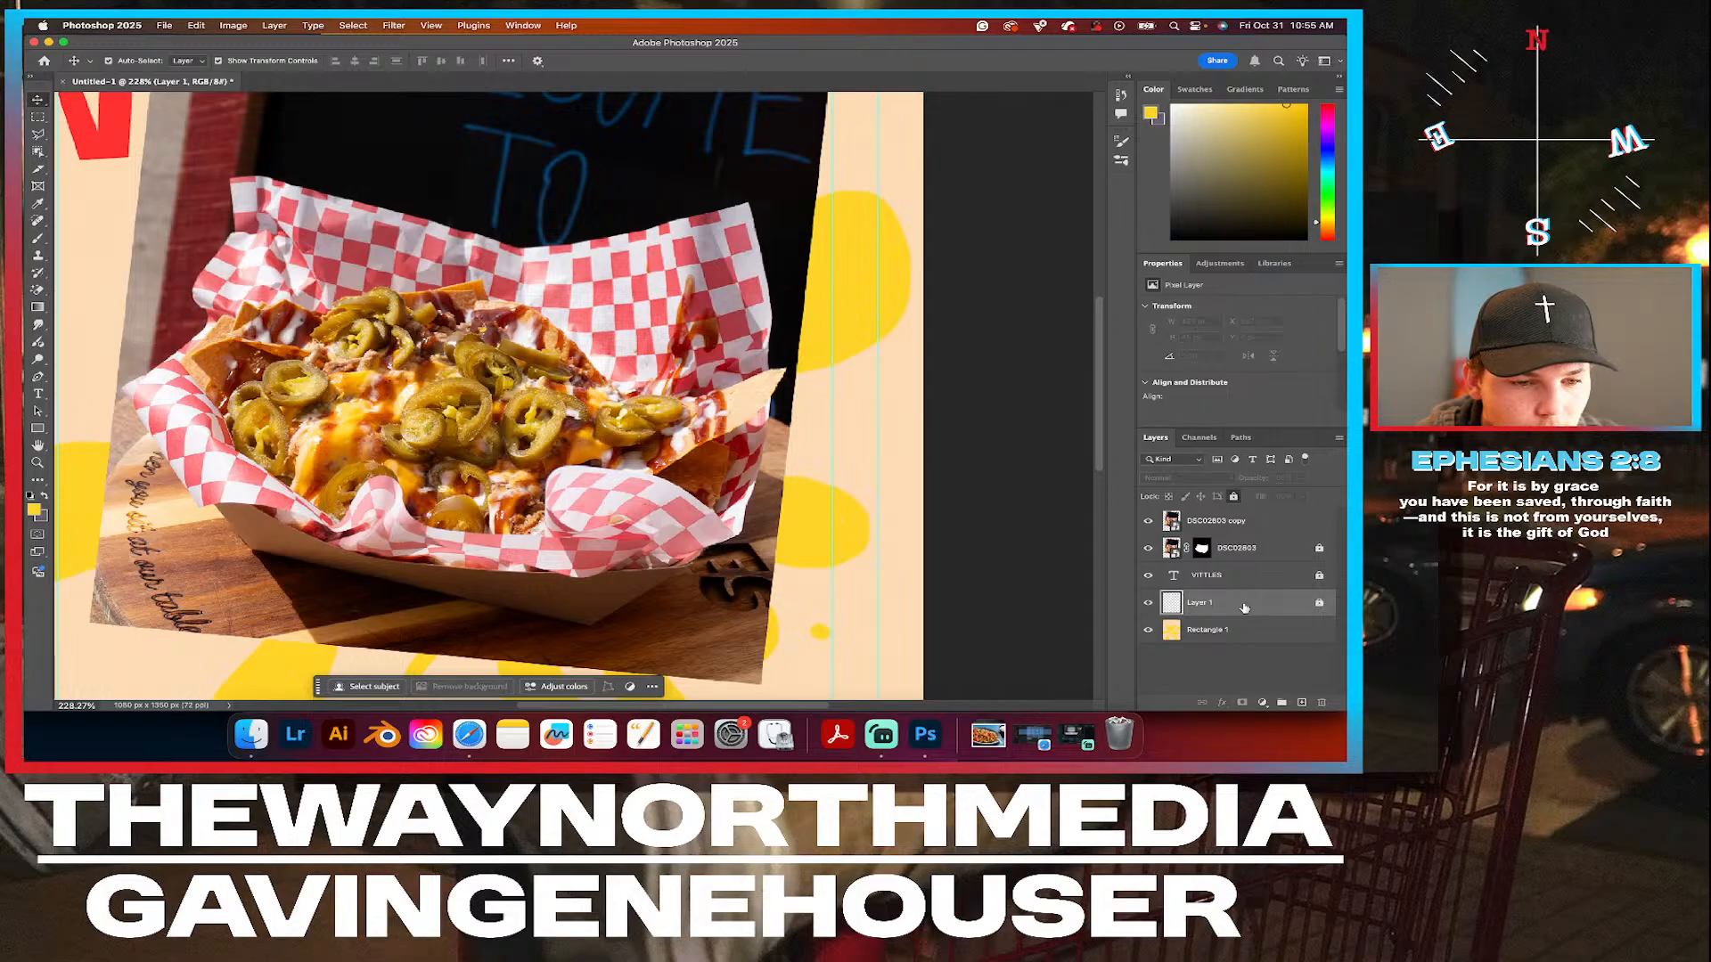
pyautogui.click(1247, 630)
pyautogui.click(1234, 496)
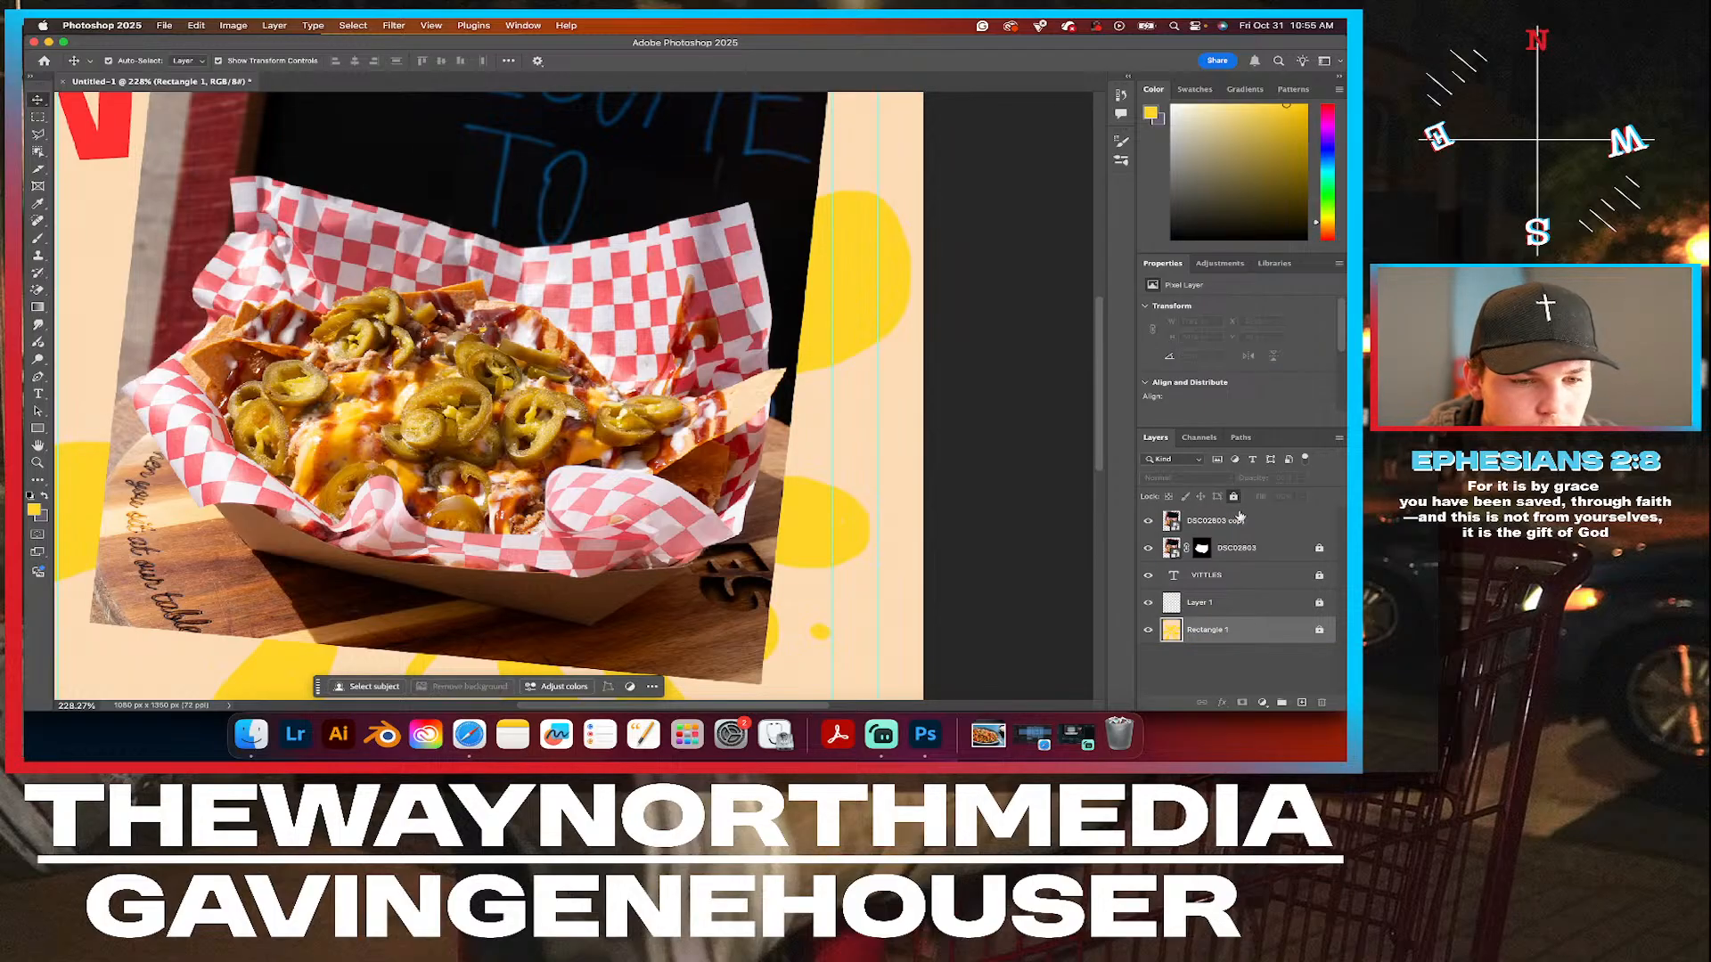
# Add a blank layer above DSC02803 copy, lock DSC02803 copy and make the blank layer active.
pyautogui.click(1245, 521)
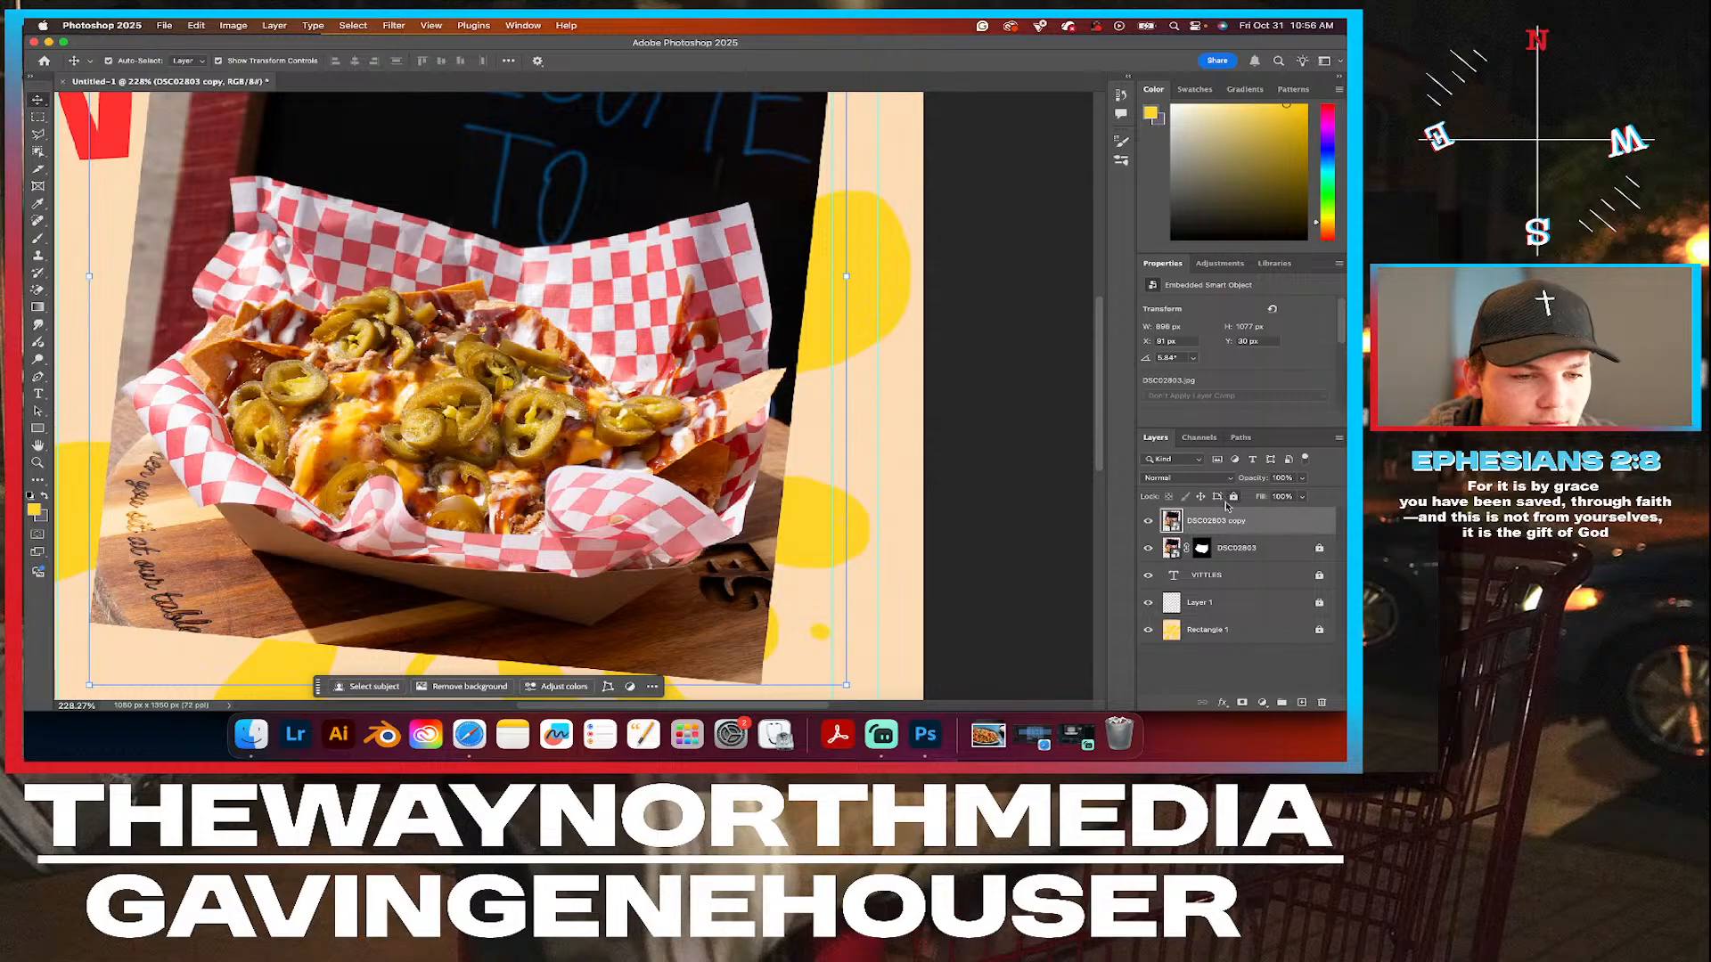
pyautogui.click(1301, 703)
pyautogui.click(1256, 548)
pyautogui.click(1232, 498)
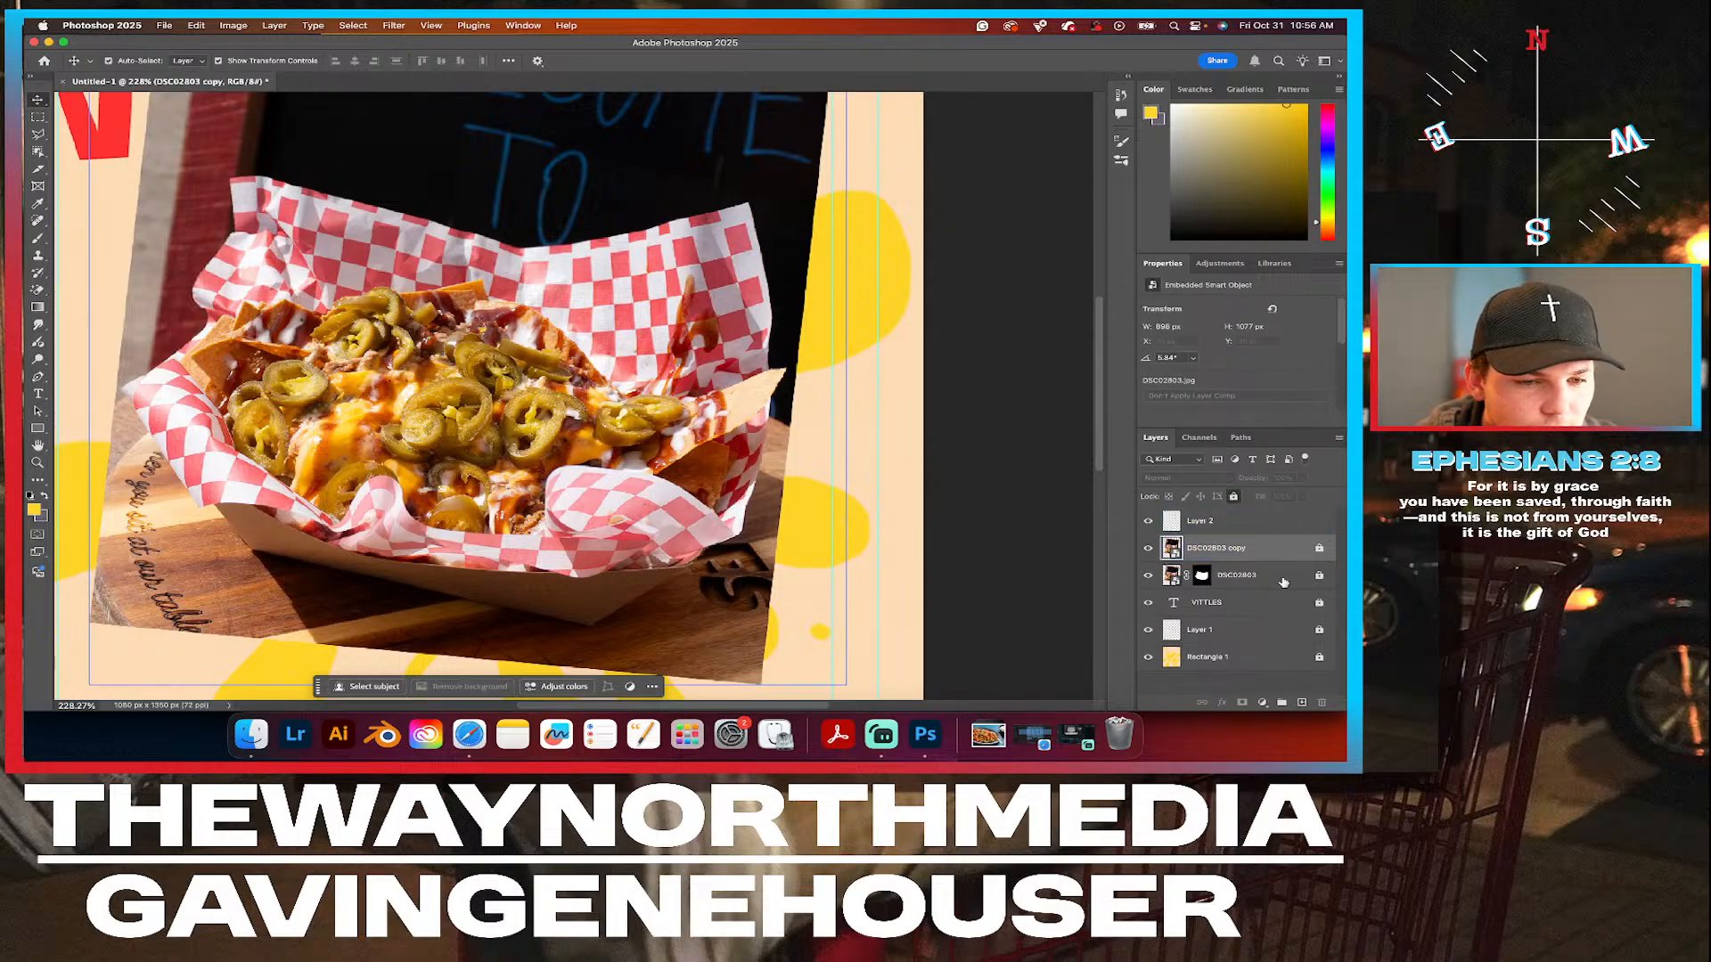
pyautogui.click(1247, 521)
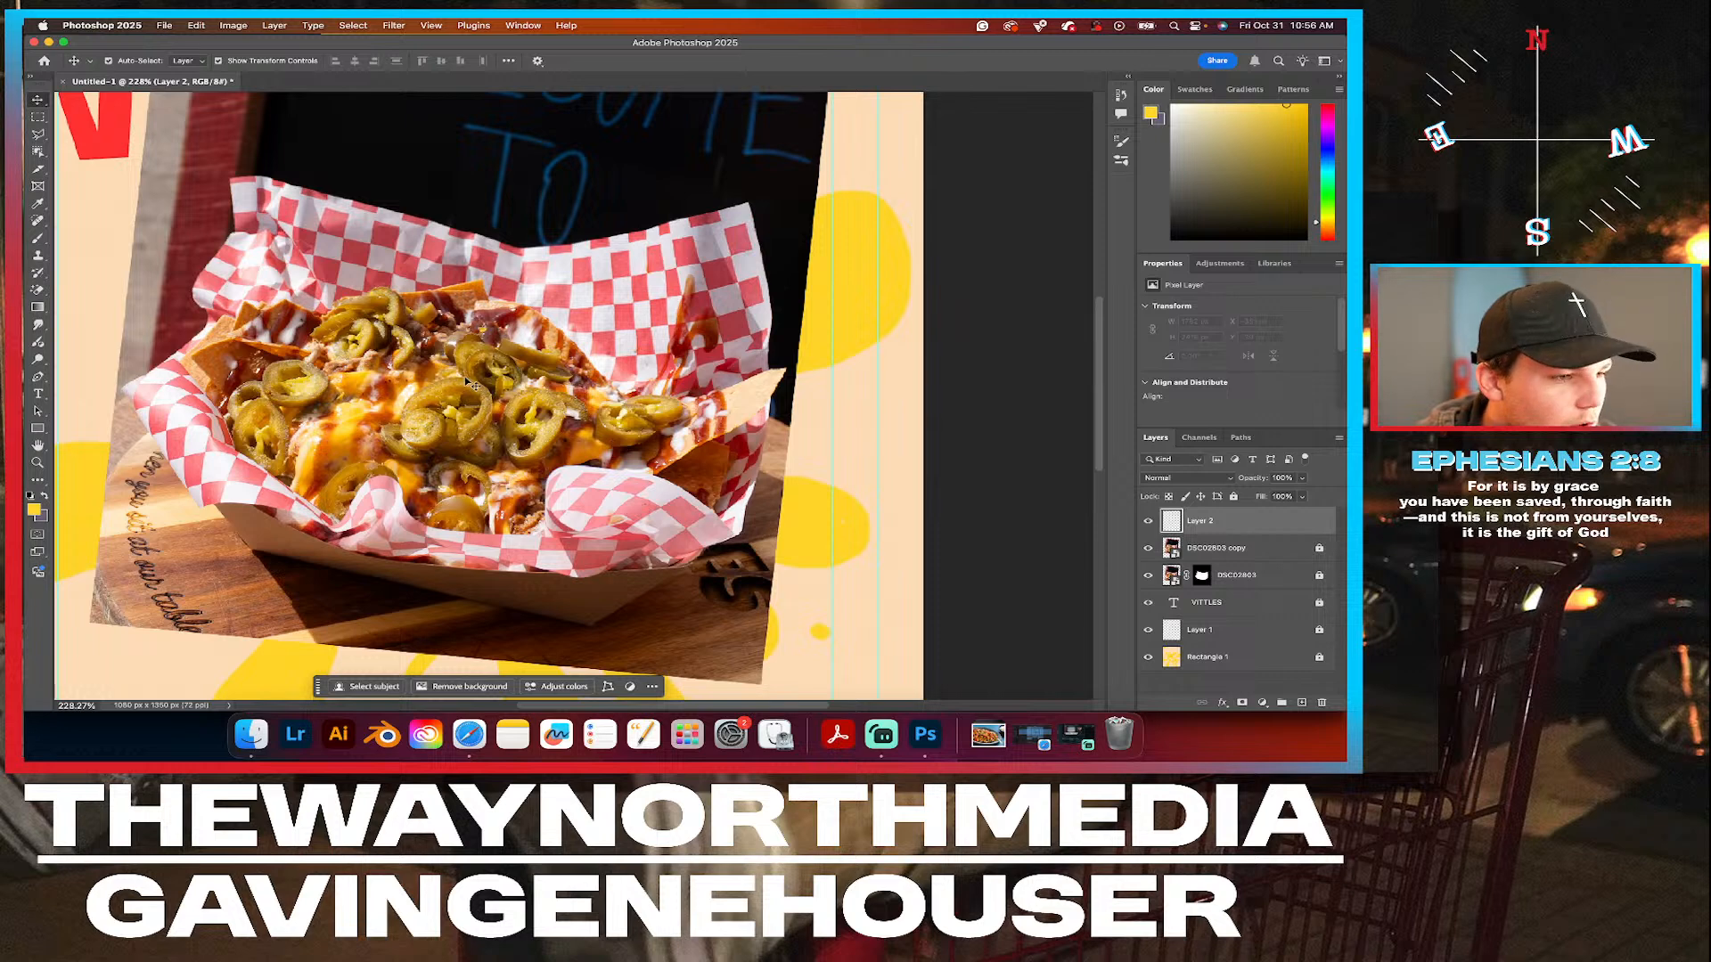
# Activate the Brush tool and sample tan #e9ca74 from the jalapeños as the foreground colour.
pyautogui.scroll(5, 470, 383)
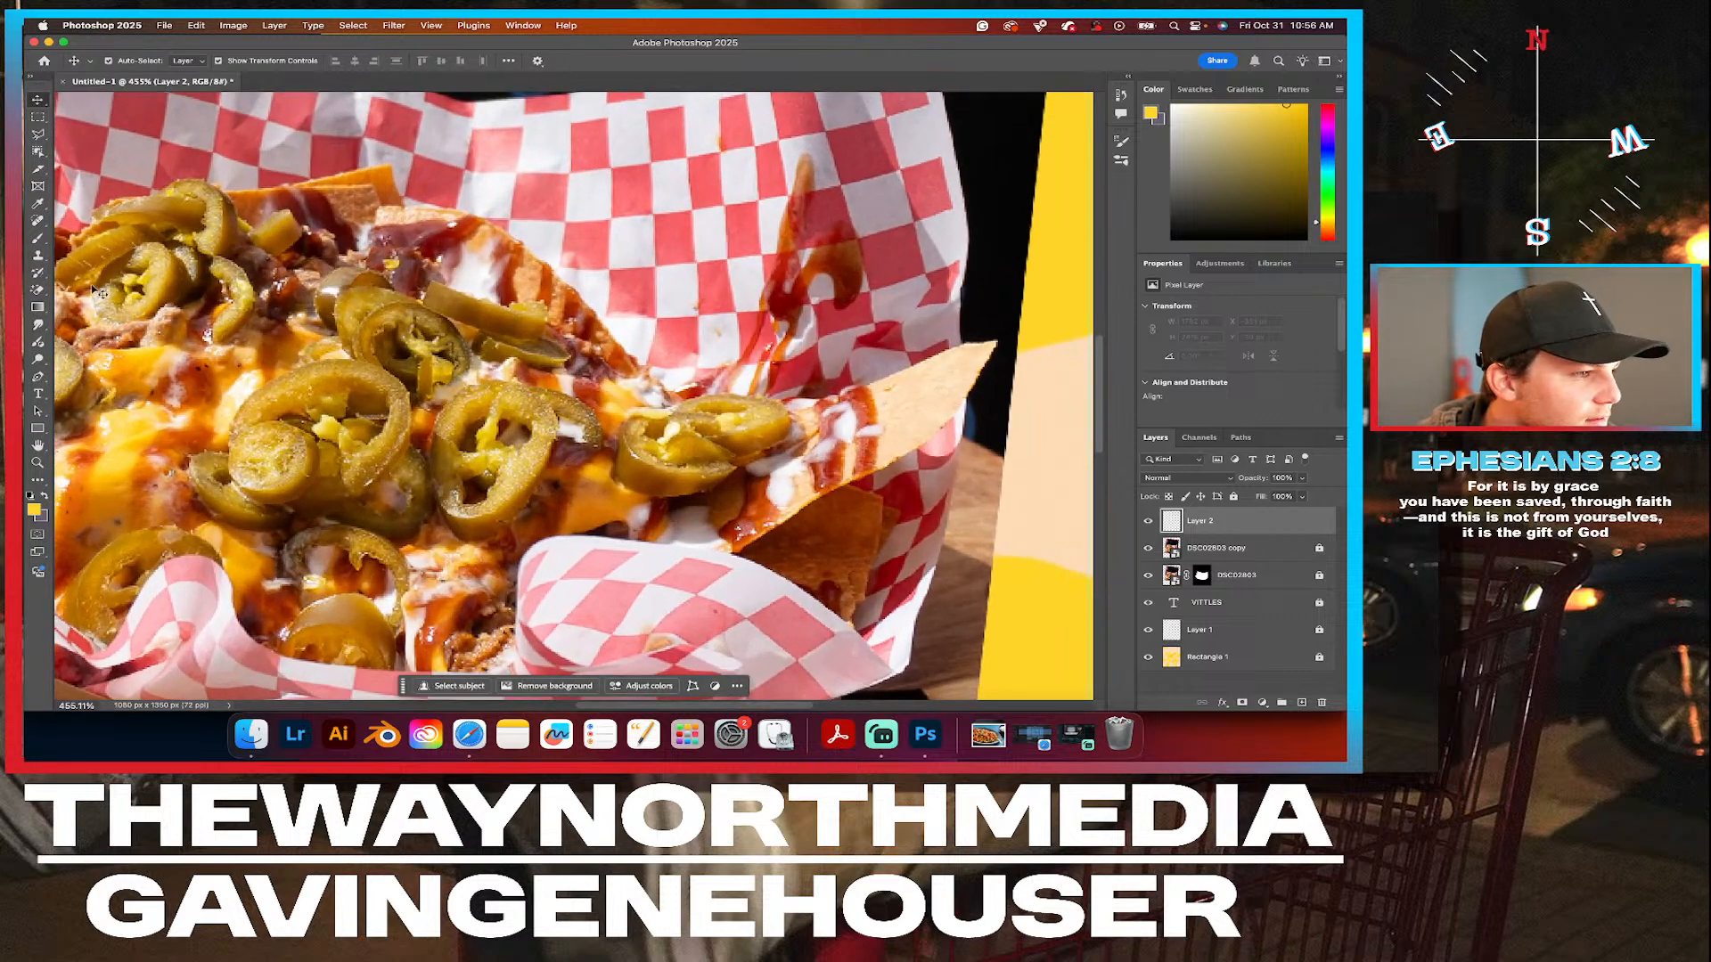
pyautogui.click(38, 239)
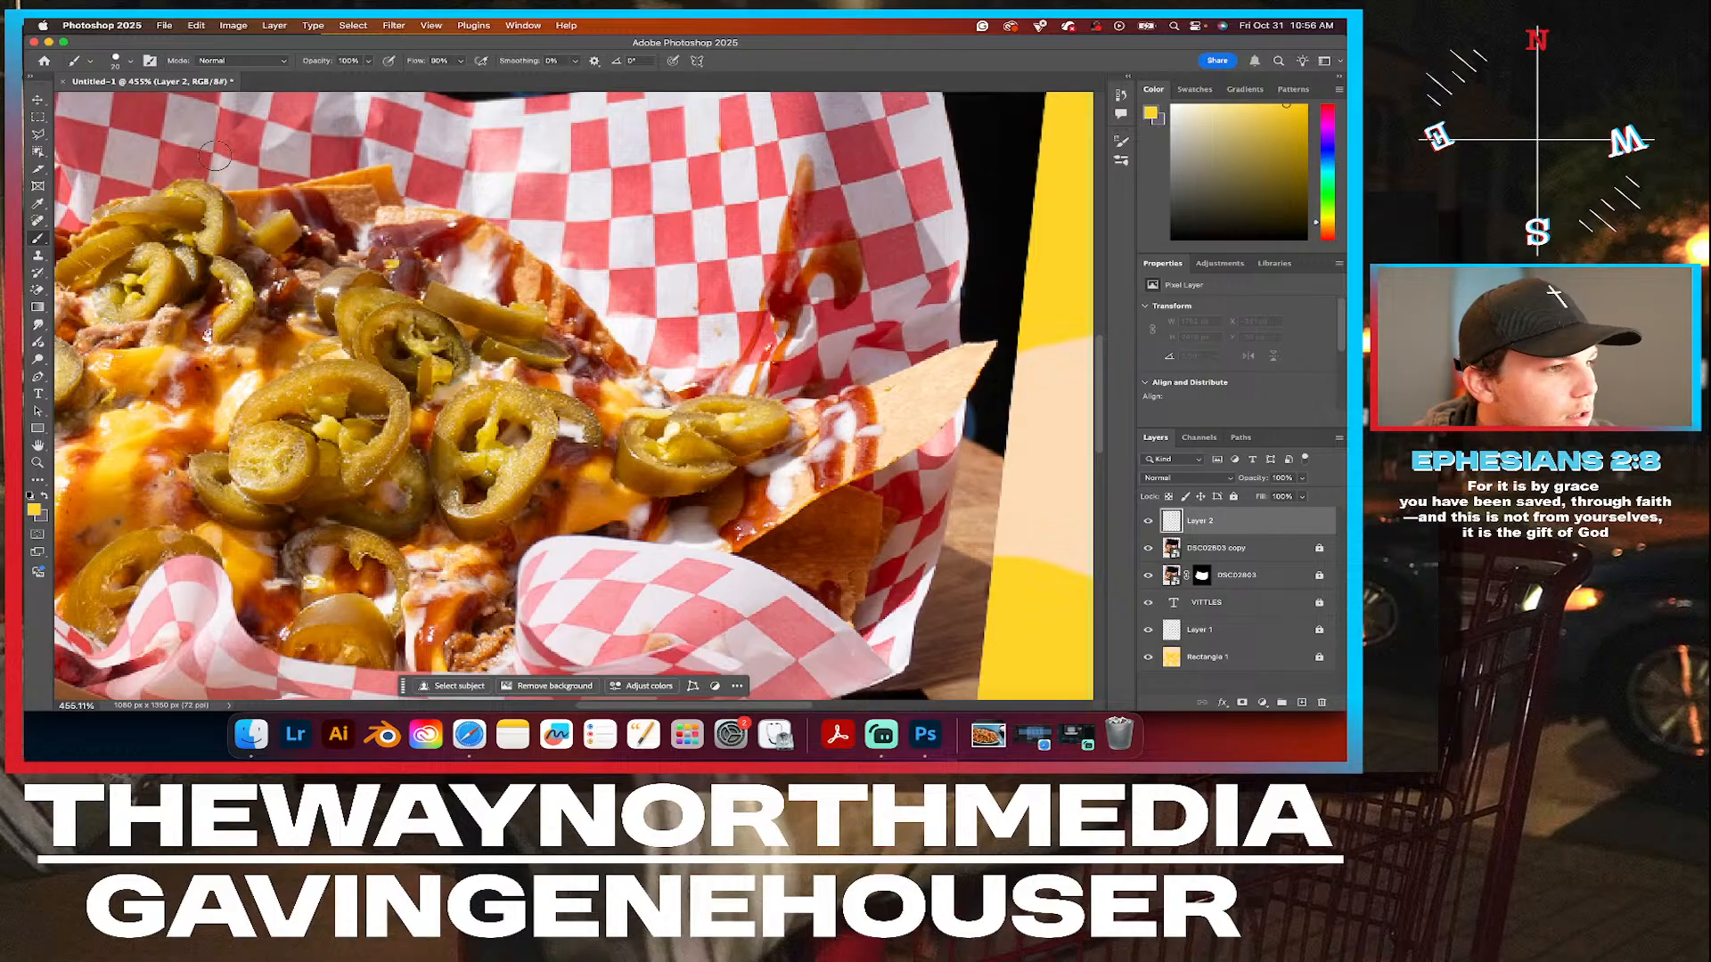
pyautogui.click(34, 510)
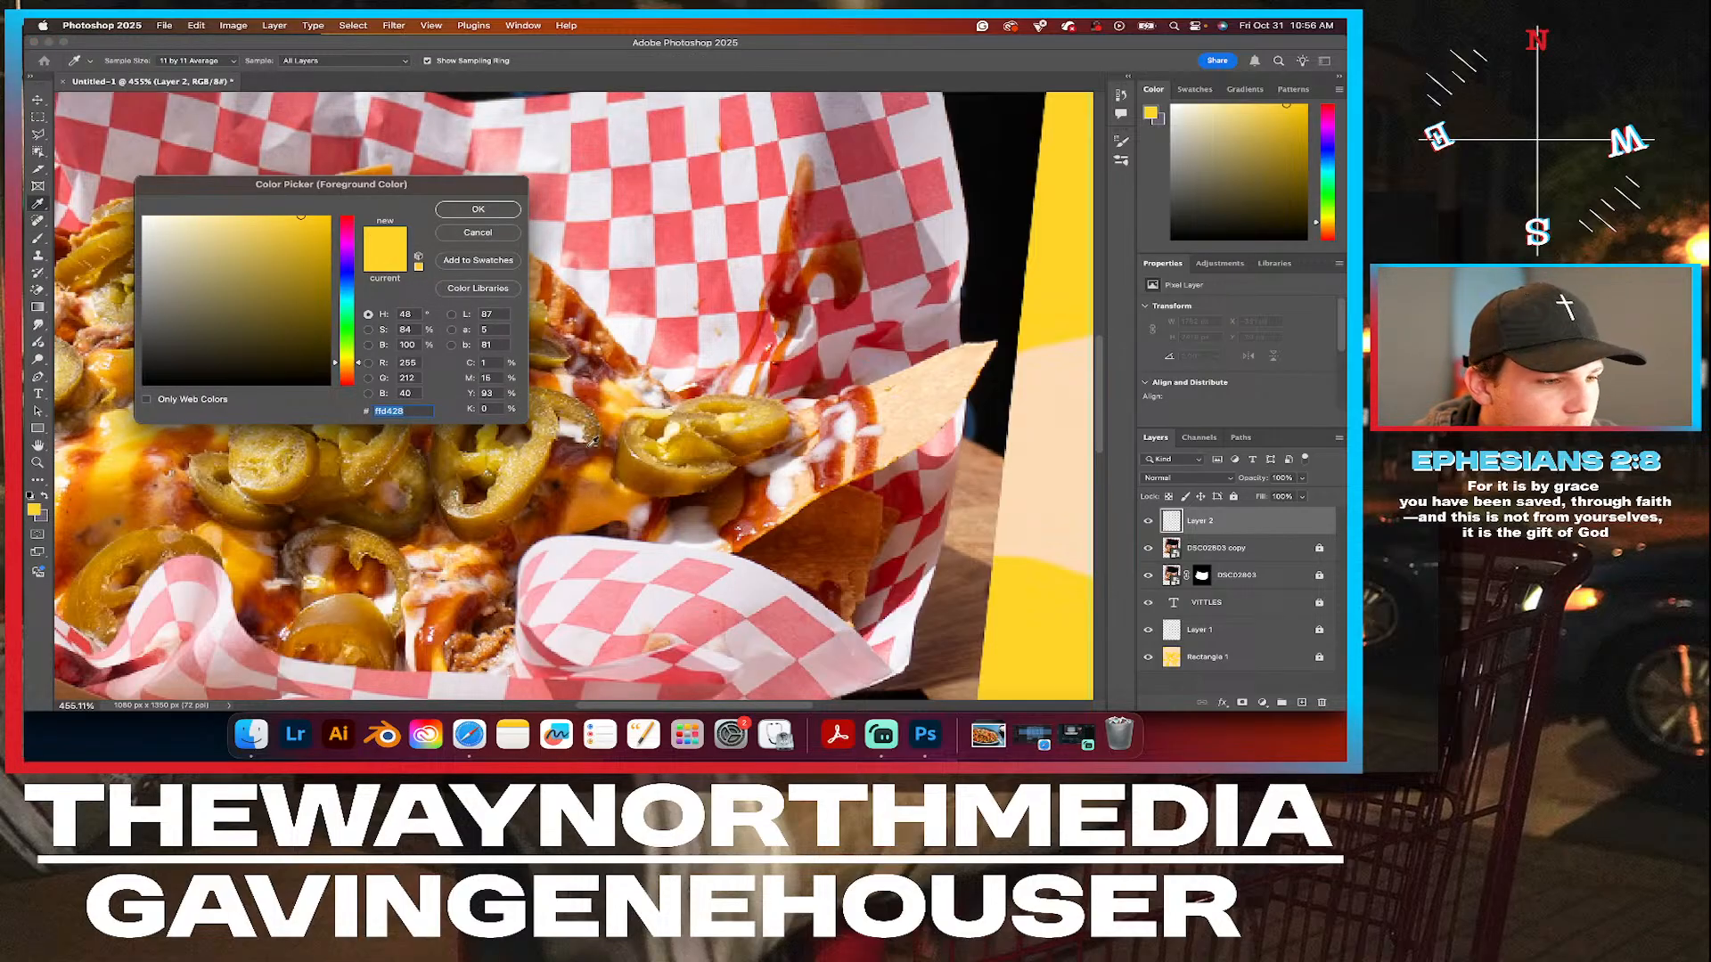
pyautogui.click(531, 454)
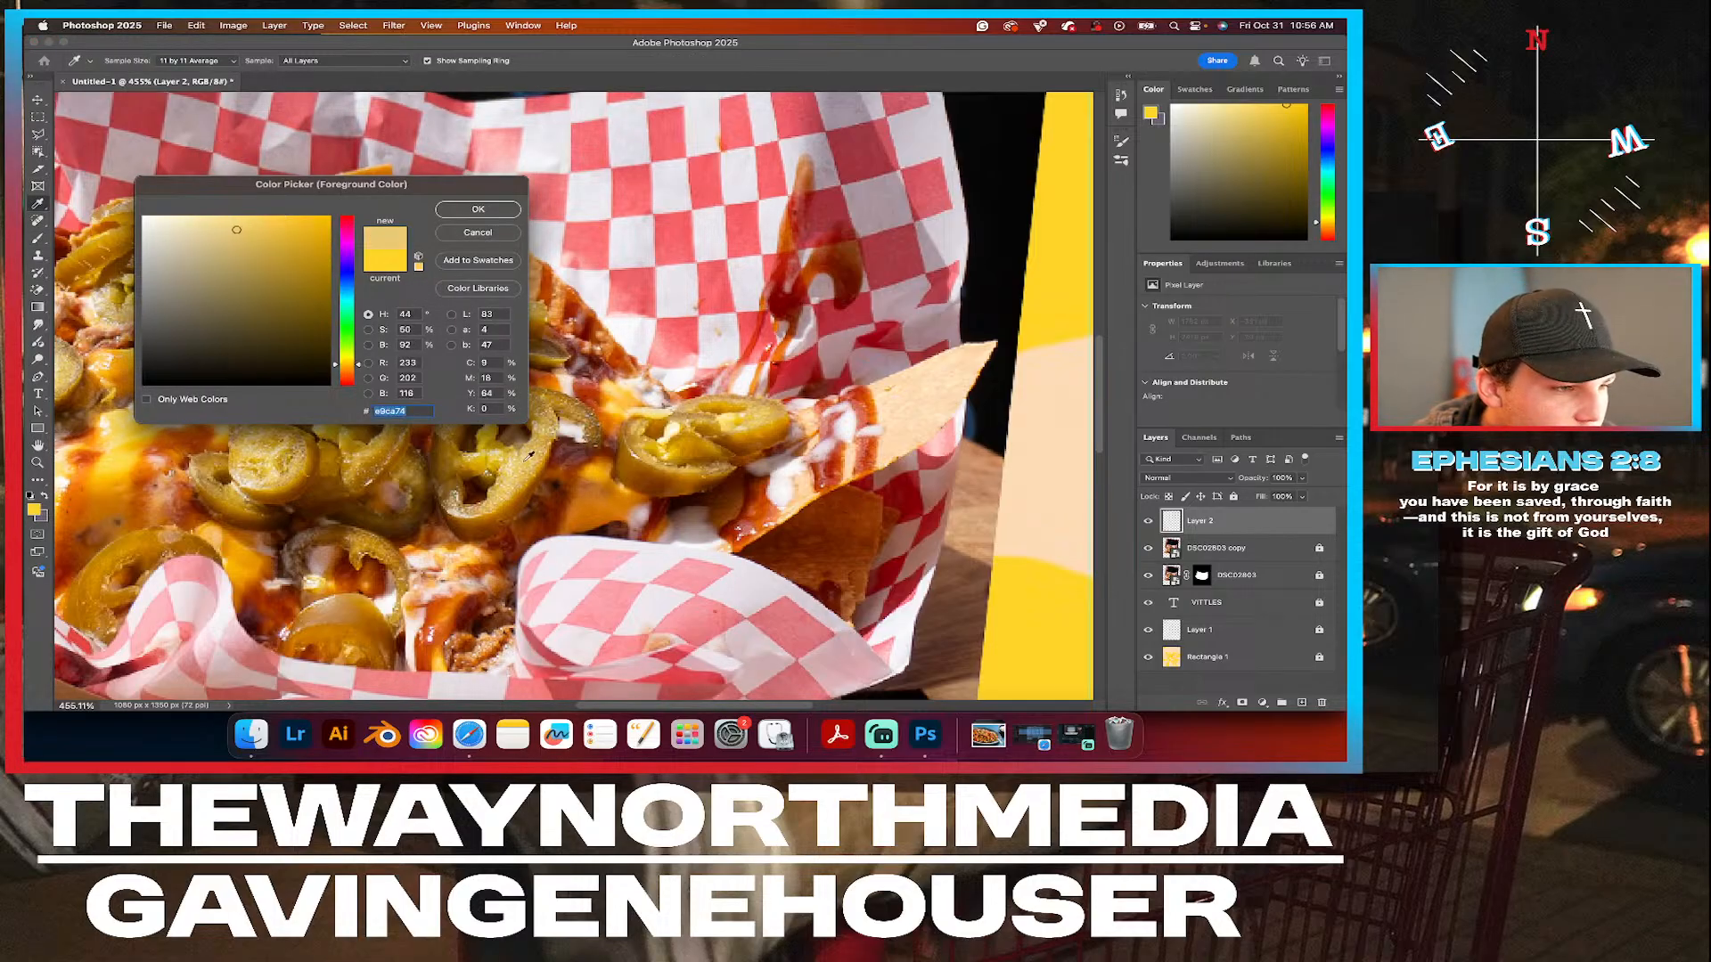
pyautogui.click(499, 212)
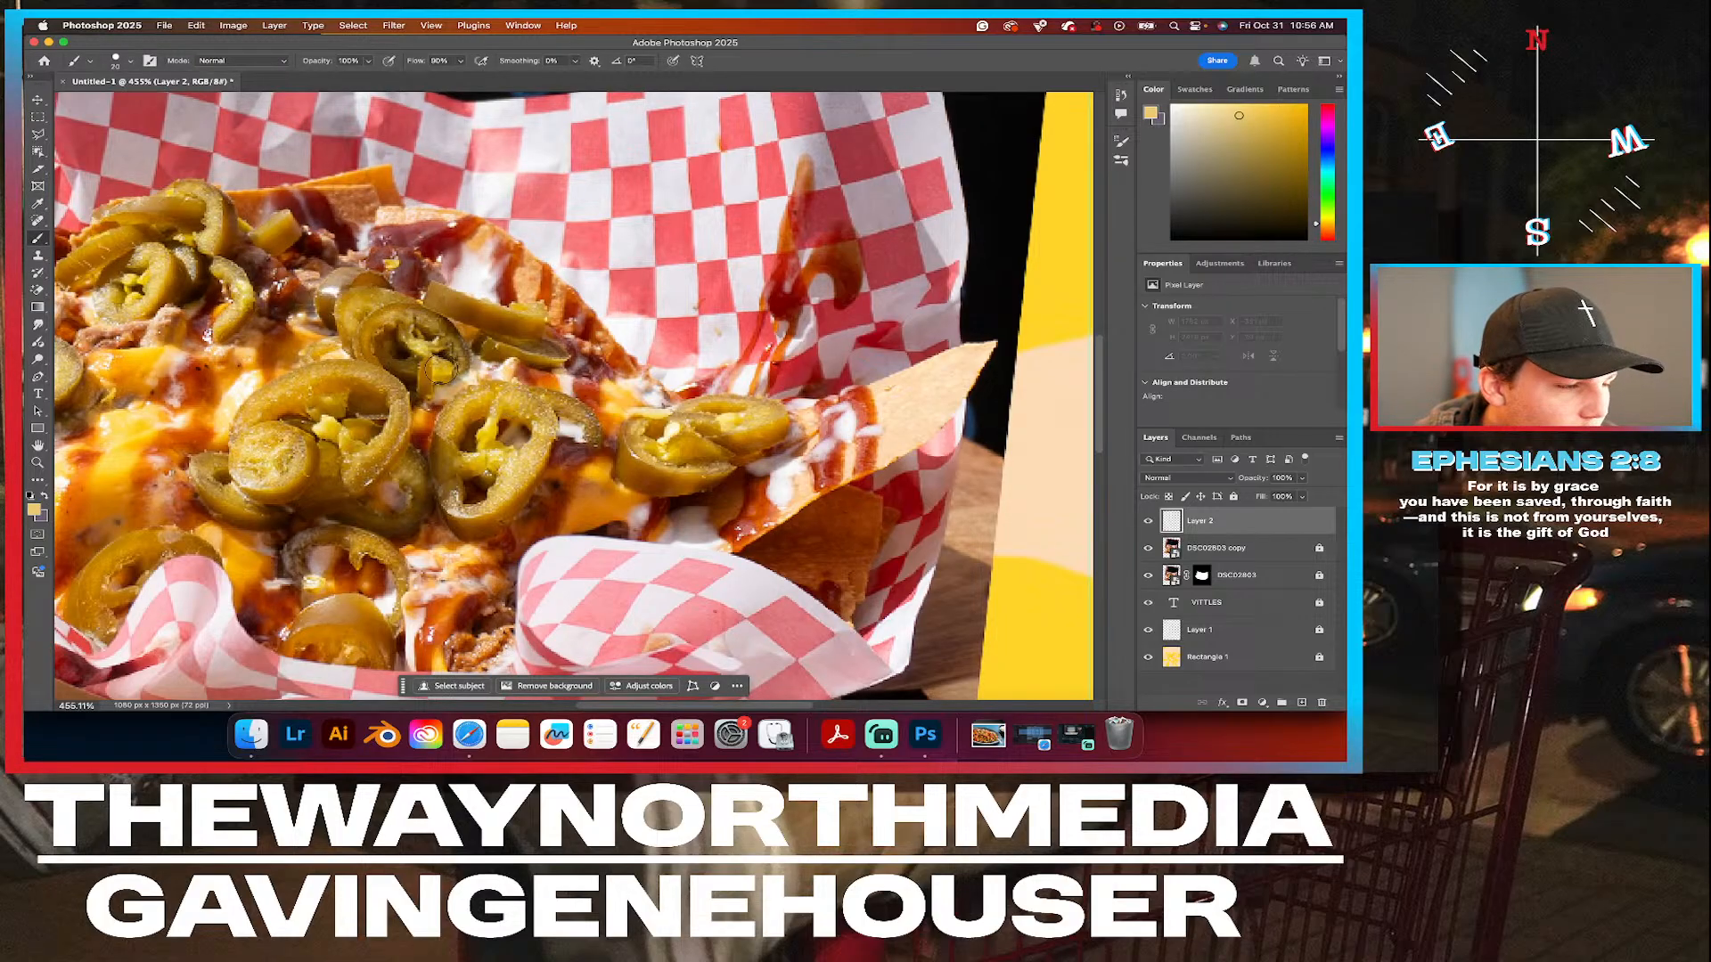
# Change the foreground colour to pale green #b3d1a1 by adjusting its hue, saturation and brightness.
pyautogui.click(35, 512)
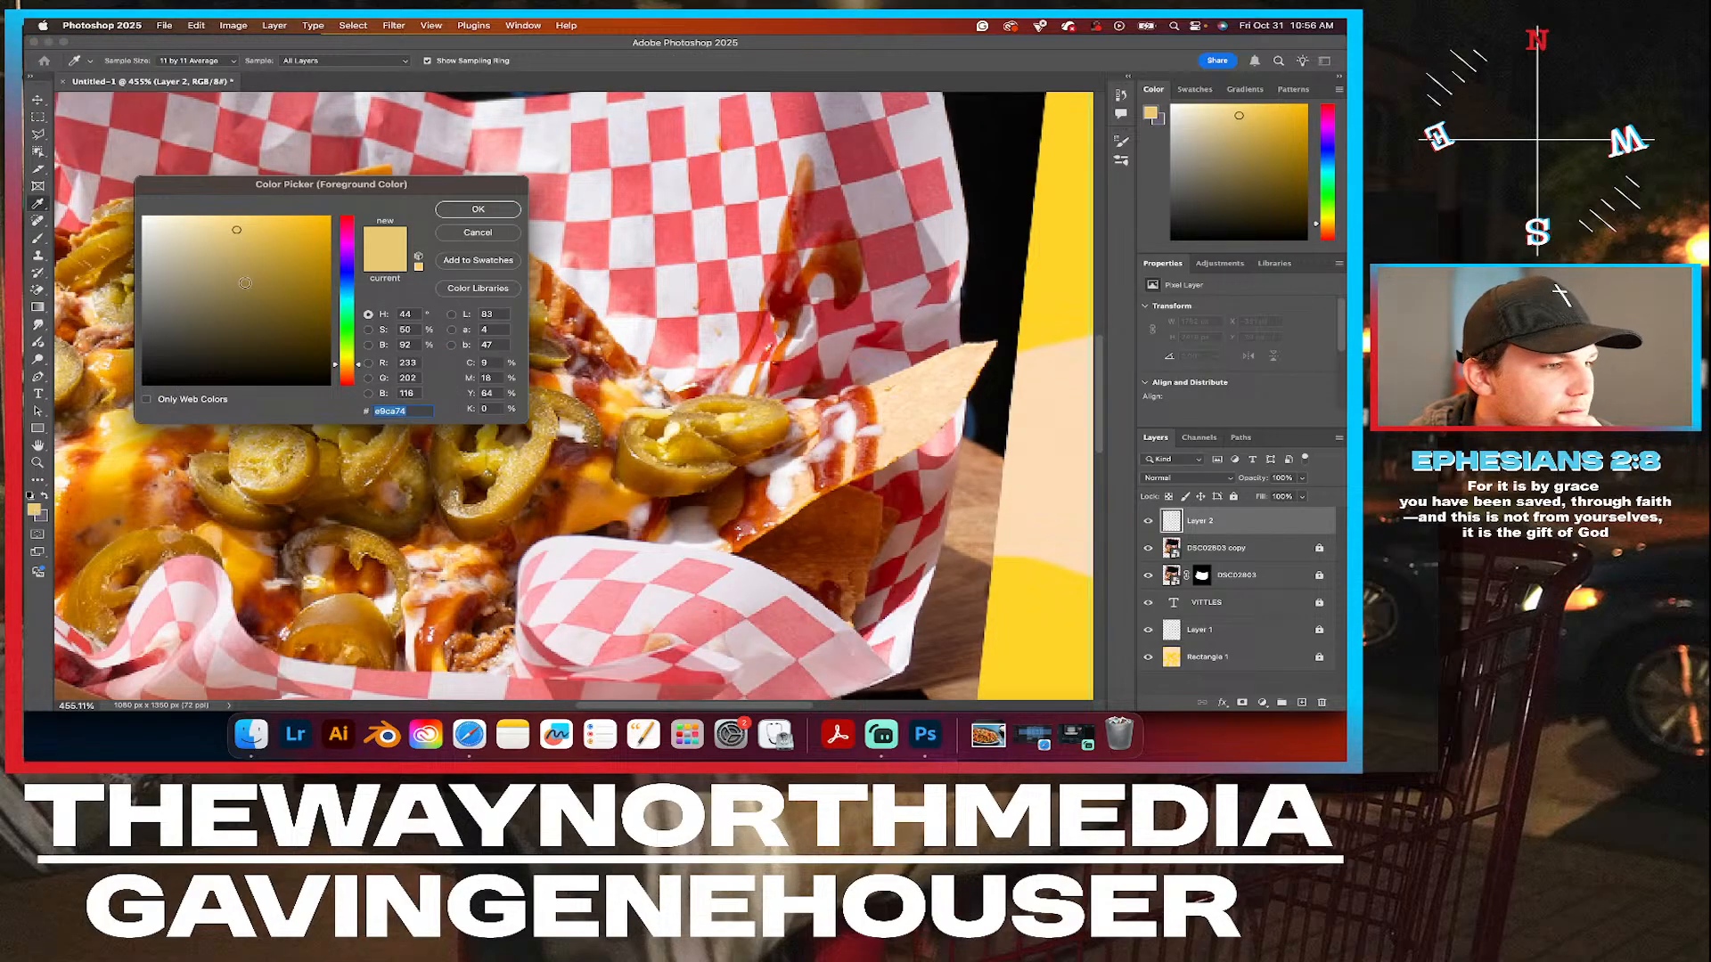
pyautogui.moveTo(352, 365); pyautogui.dragTo(353, 354)
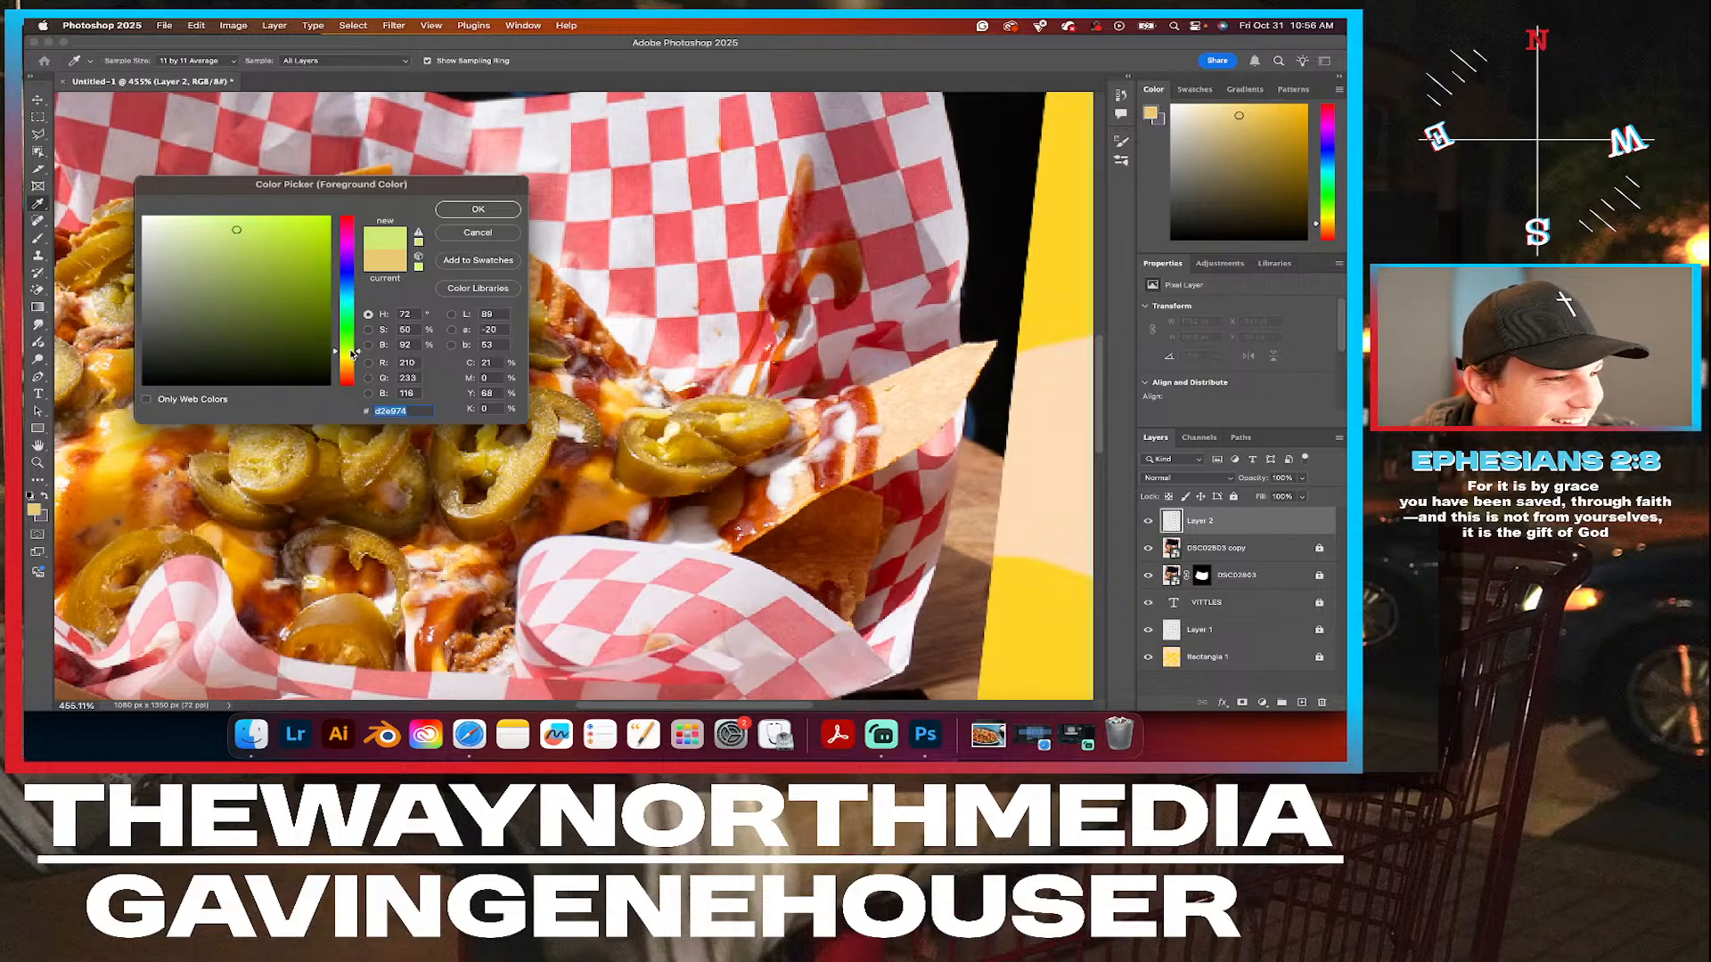
pyautogui.moveTo(234, 231); pyautogui.dragTo(228, 289)
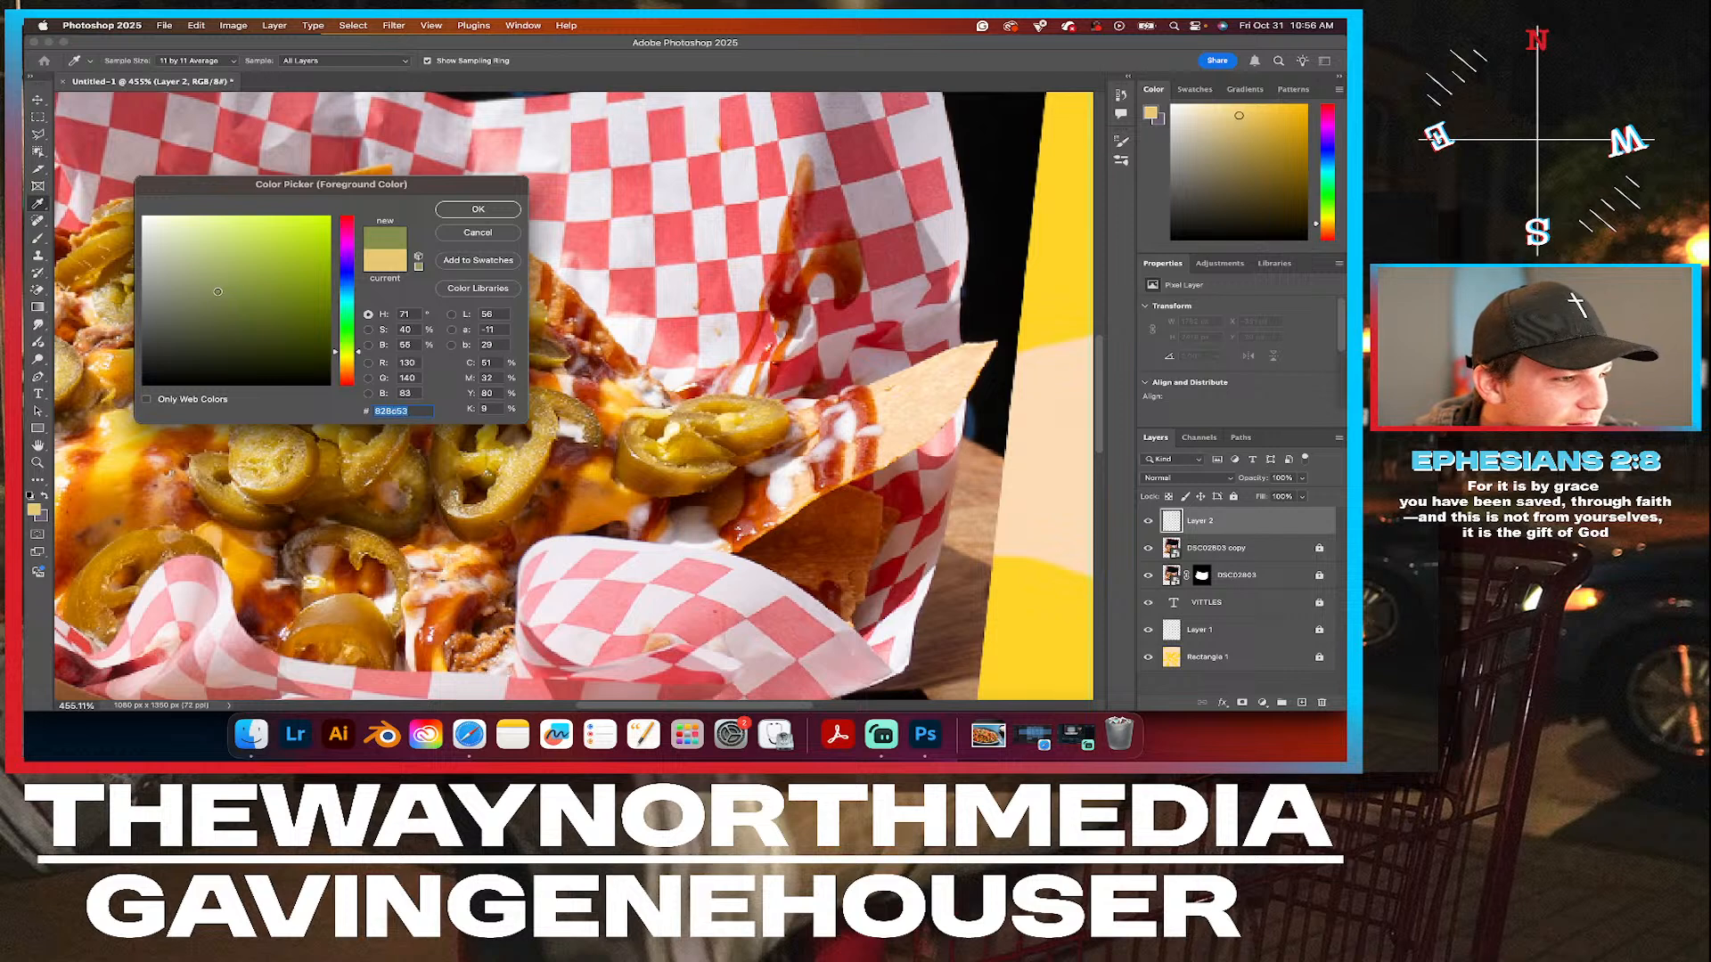
pyautogui.moveTo(198, 273); pyautogui.dragTo(207, 254)
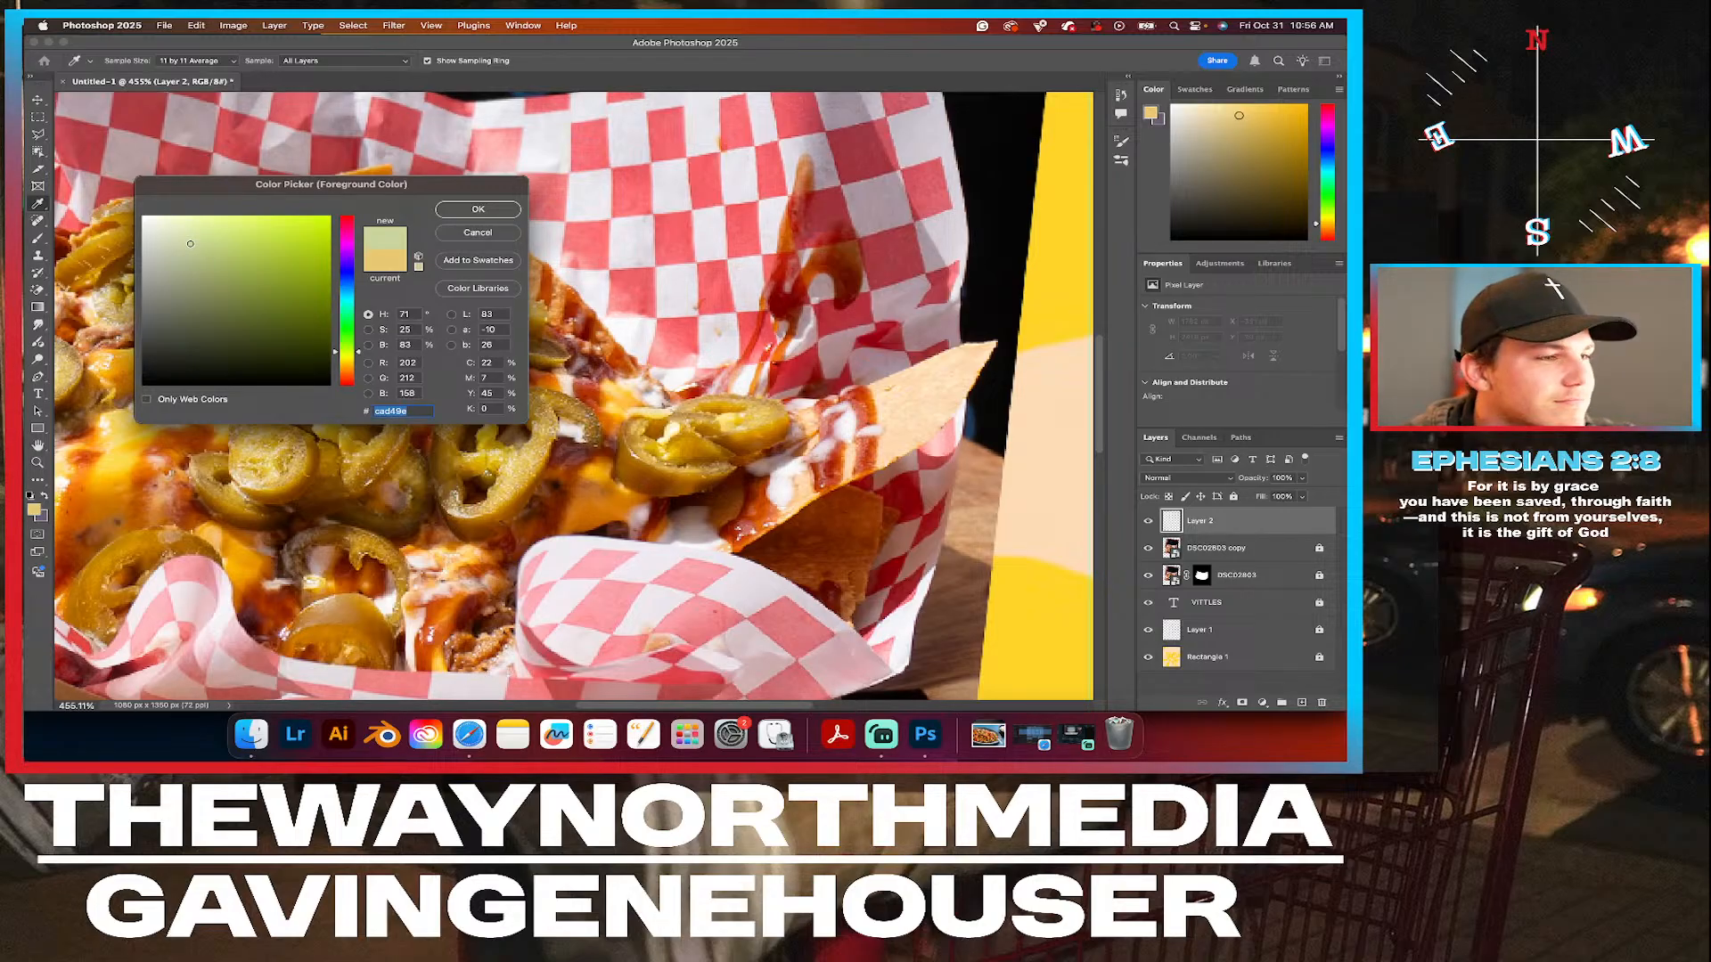
pyautogui.moveTo(190, 243); pyautogui.dragTo(184, 240)
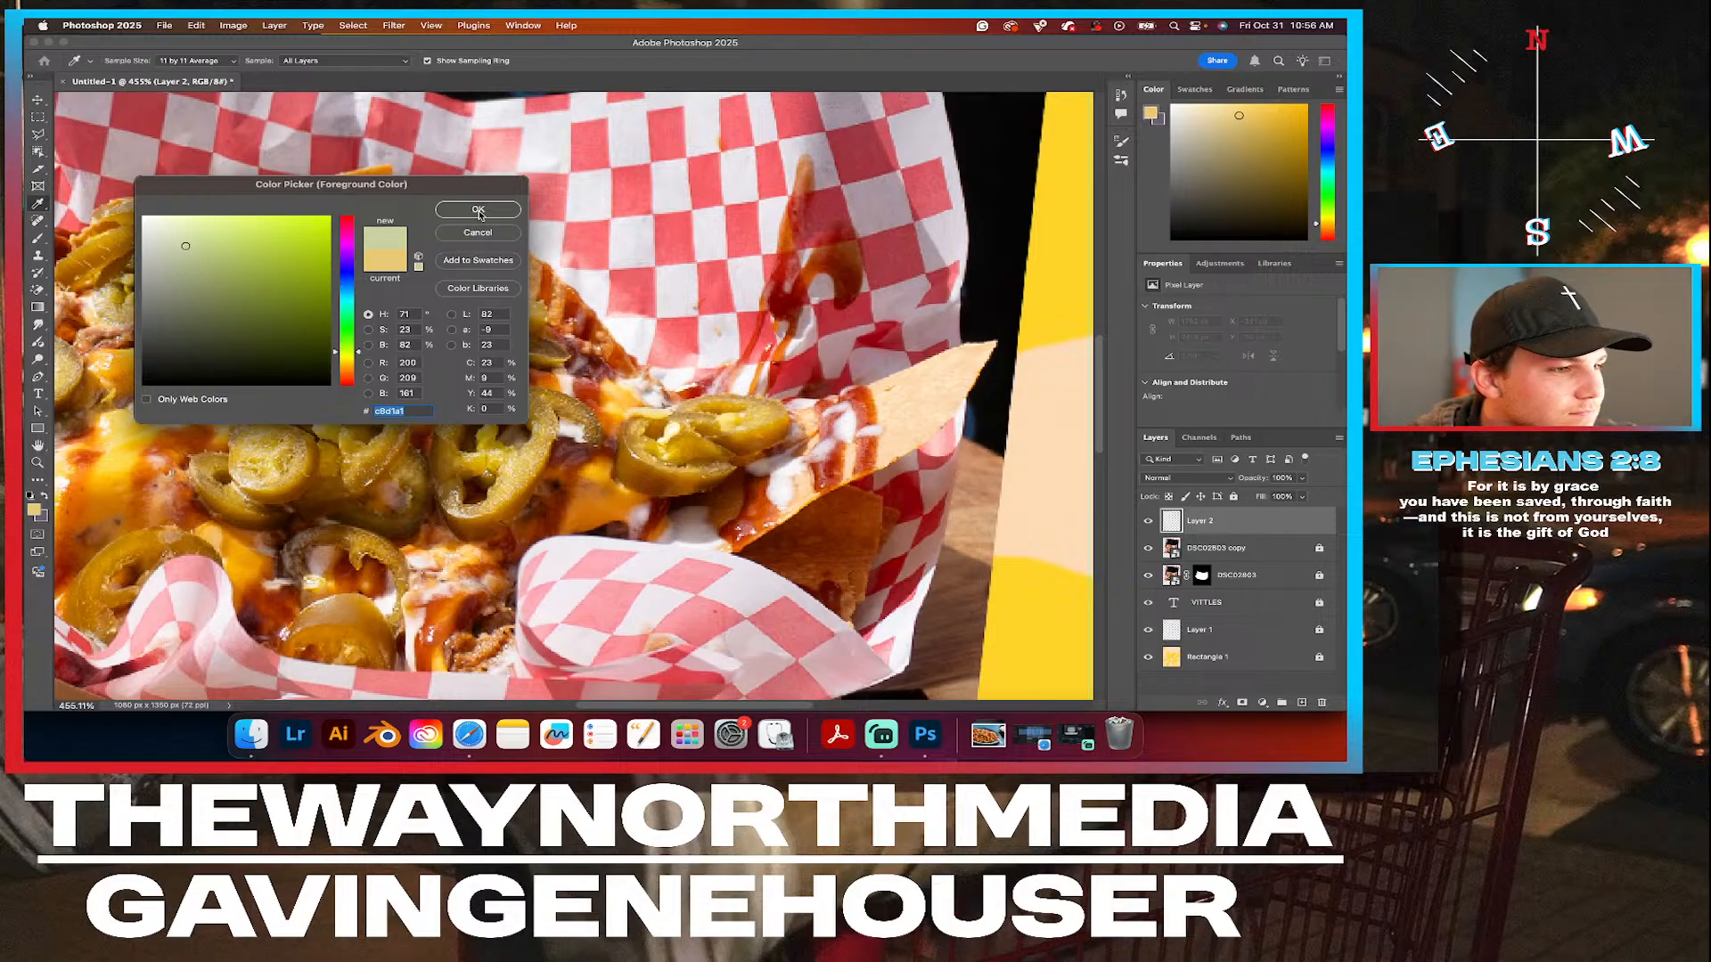
pyautogui.moveTo(356, 352)
pyautogui.mouseDown()
pyautogui.moveTo(347, 322)
pyautogui.moveTo(349, 341)
pyautogui.mouseUp()
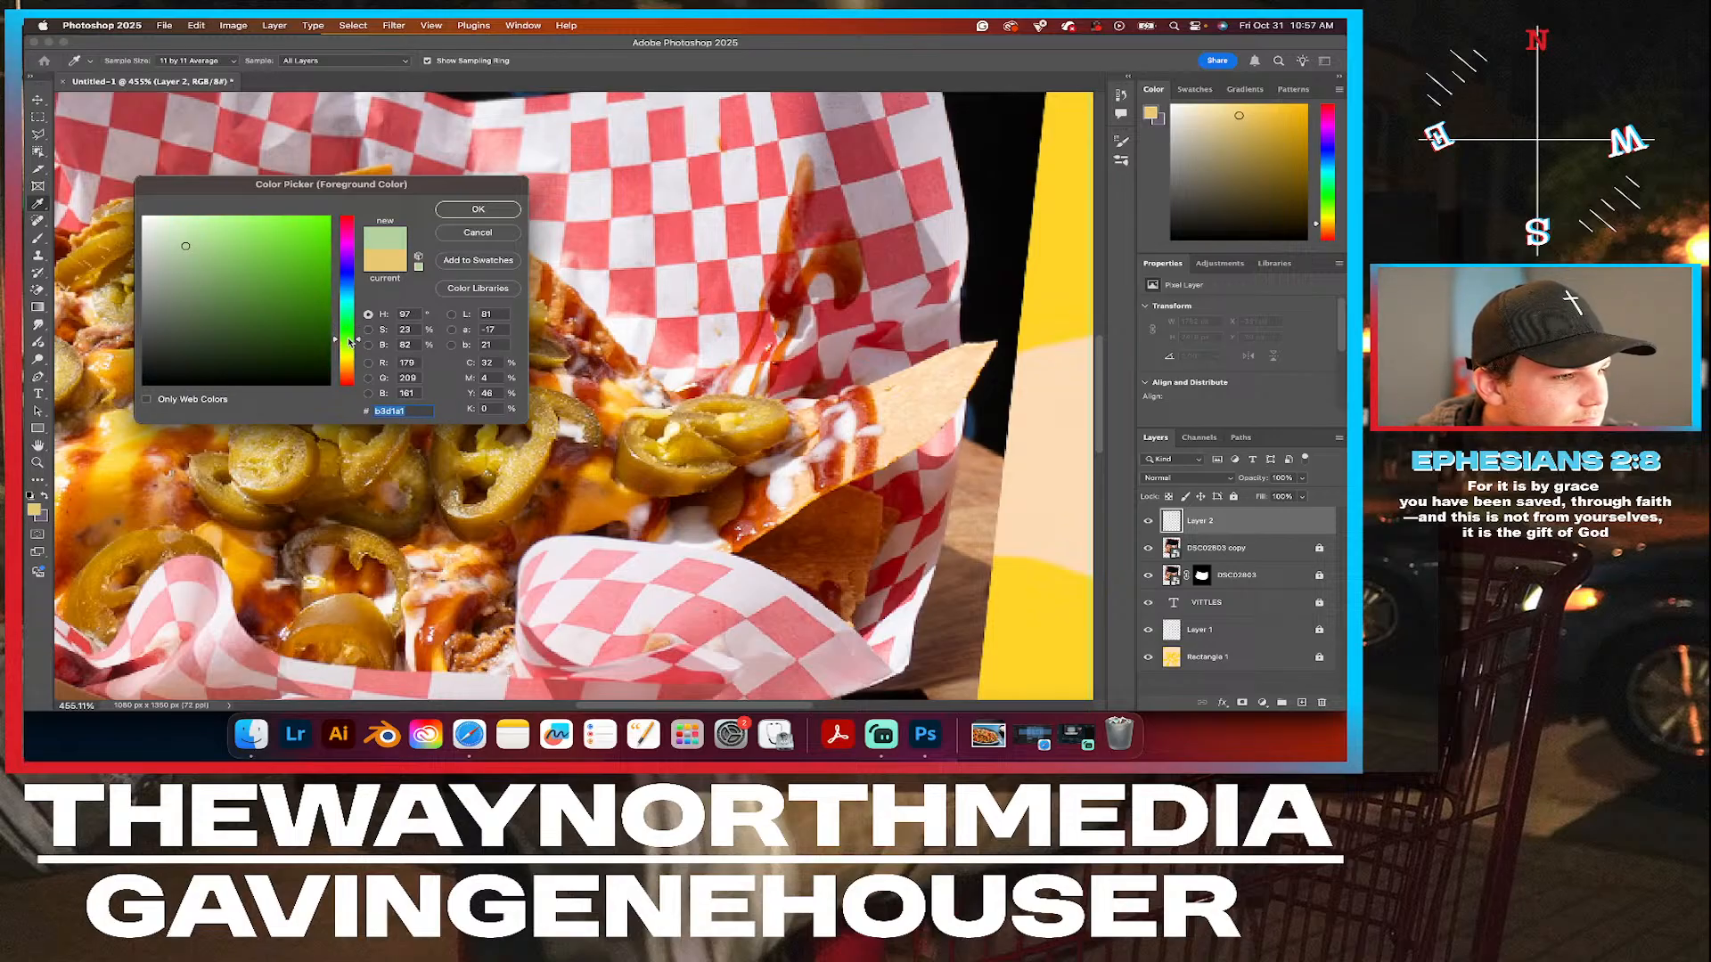
pyautogui.click(477, 209)
# Try painting a pale green ring over the middle jalapeño slice on Layer 2 and undo the stroke.
pyautogui.press('b')
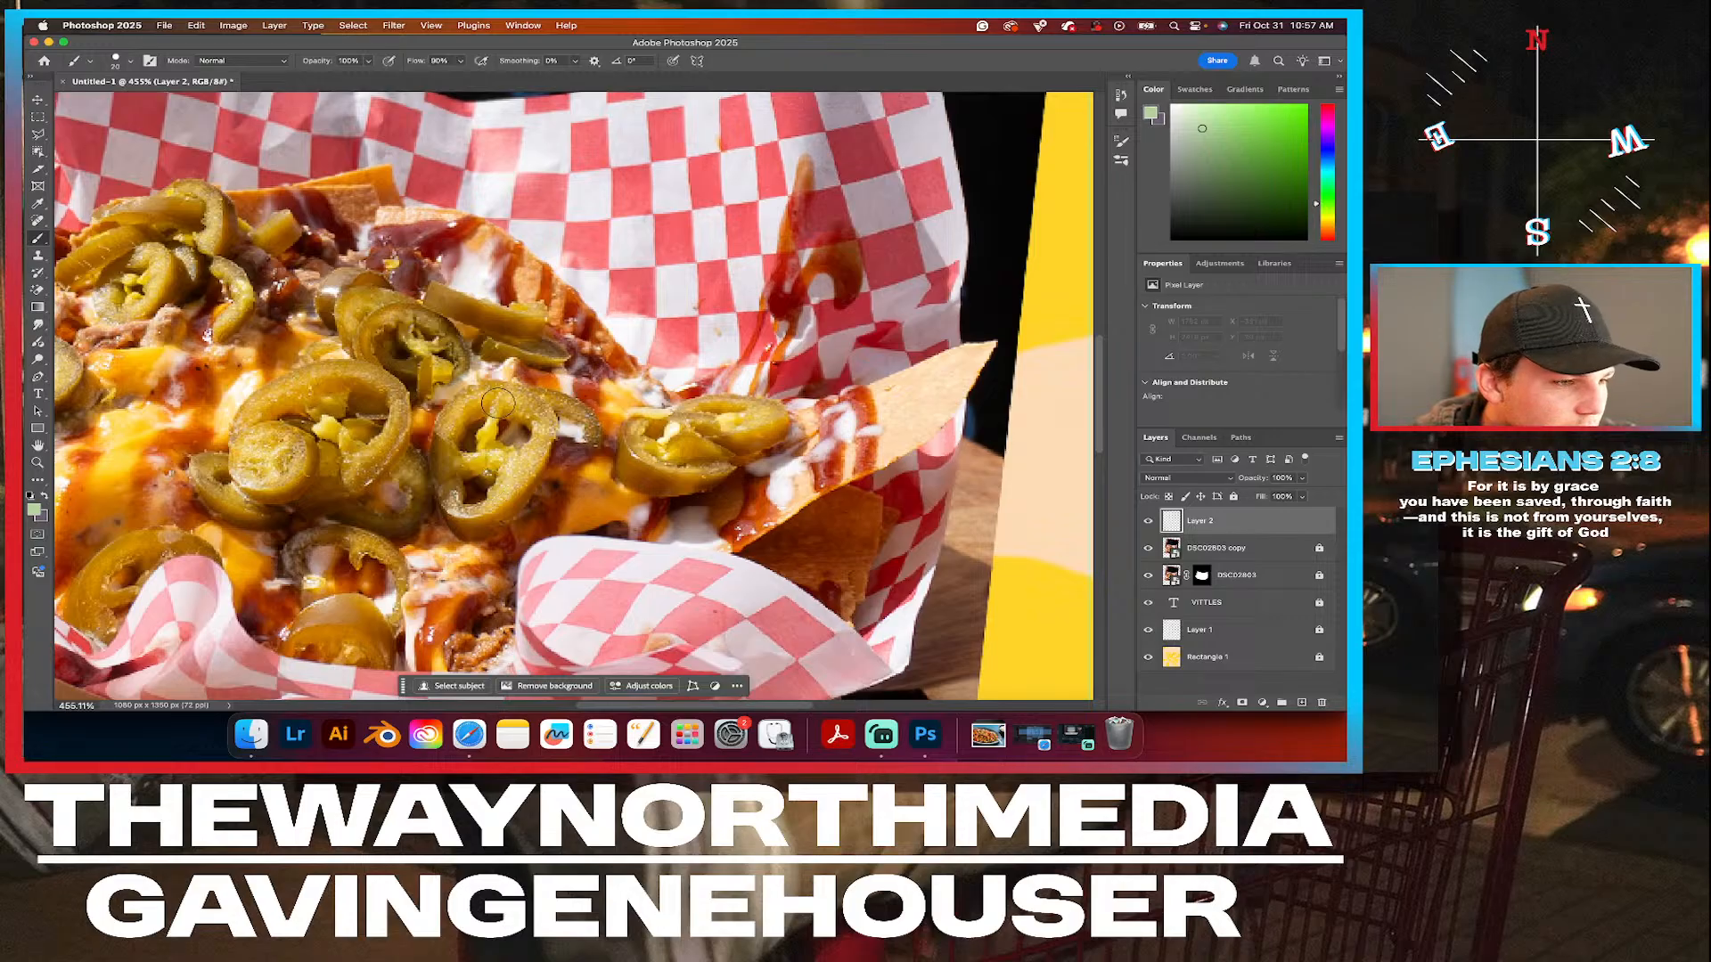
pyautogui.moveTo(499, 395)
pyautogui.mouseDown()
pyautogui.moveTo(452, 421)
pyautogui.moveTo(459, 508)
pyautogui.moveTo(503, 490)
pyautogui.moveTo(526, 447)
pyautogui.moveTo(534, 421)
pyautogui.moveTo(500, 400)
pyautogui.mouseUp()
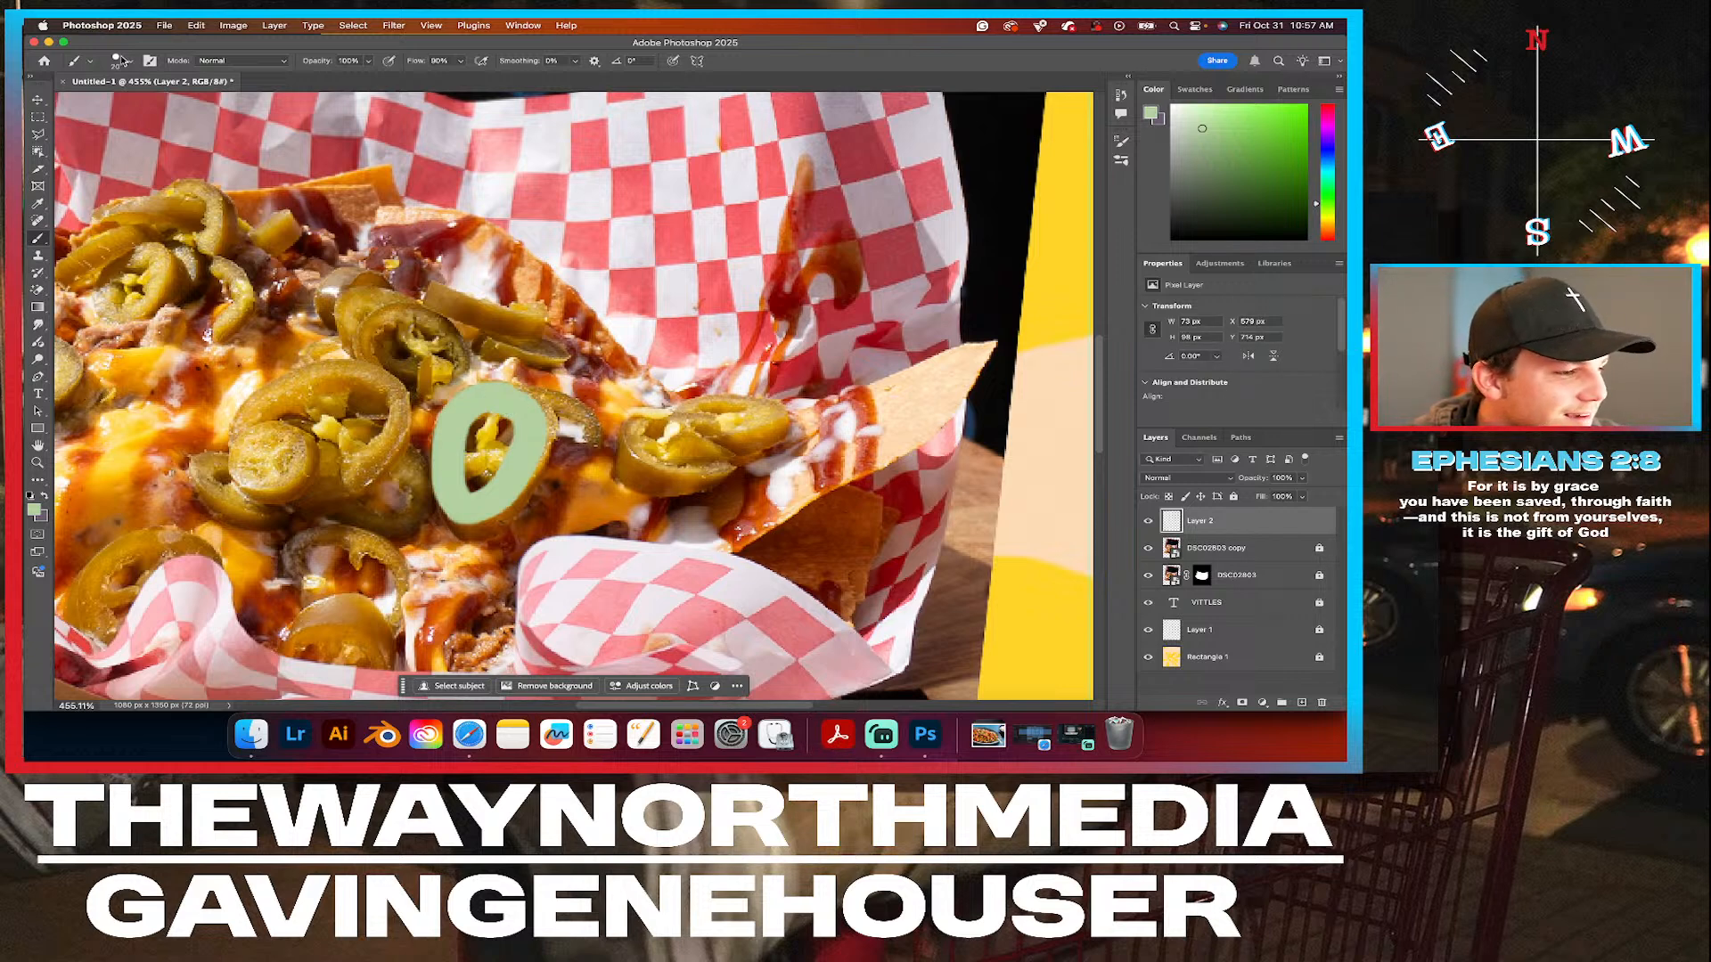
pyautogui.press('super+z')
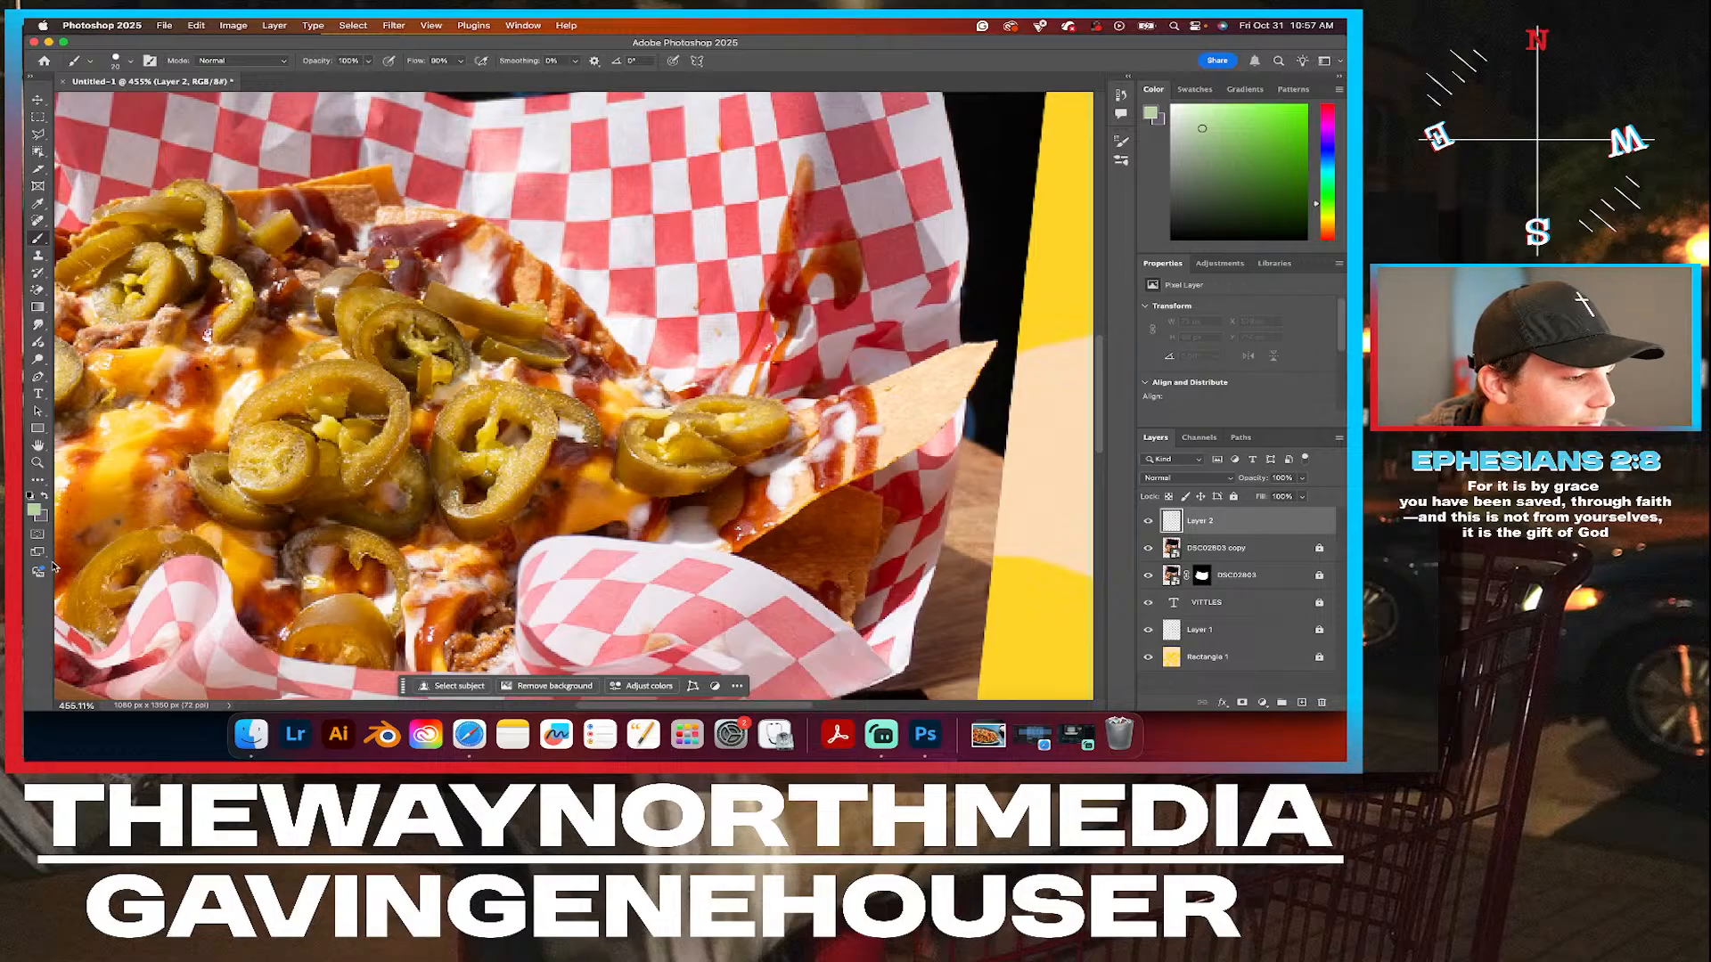
# Set the foreground colour to #e8c665 sampled from the jalapeños and brush a ring over the middle jalapeño slice on Layer 2.
pyautogui.click(34, 512)
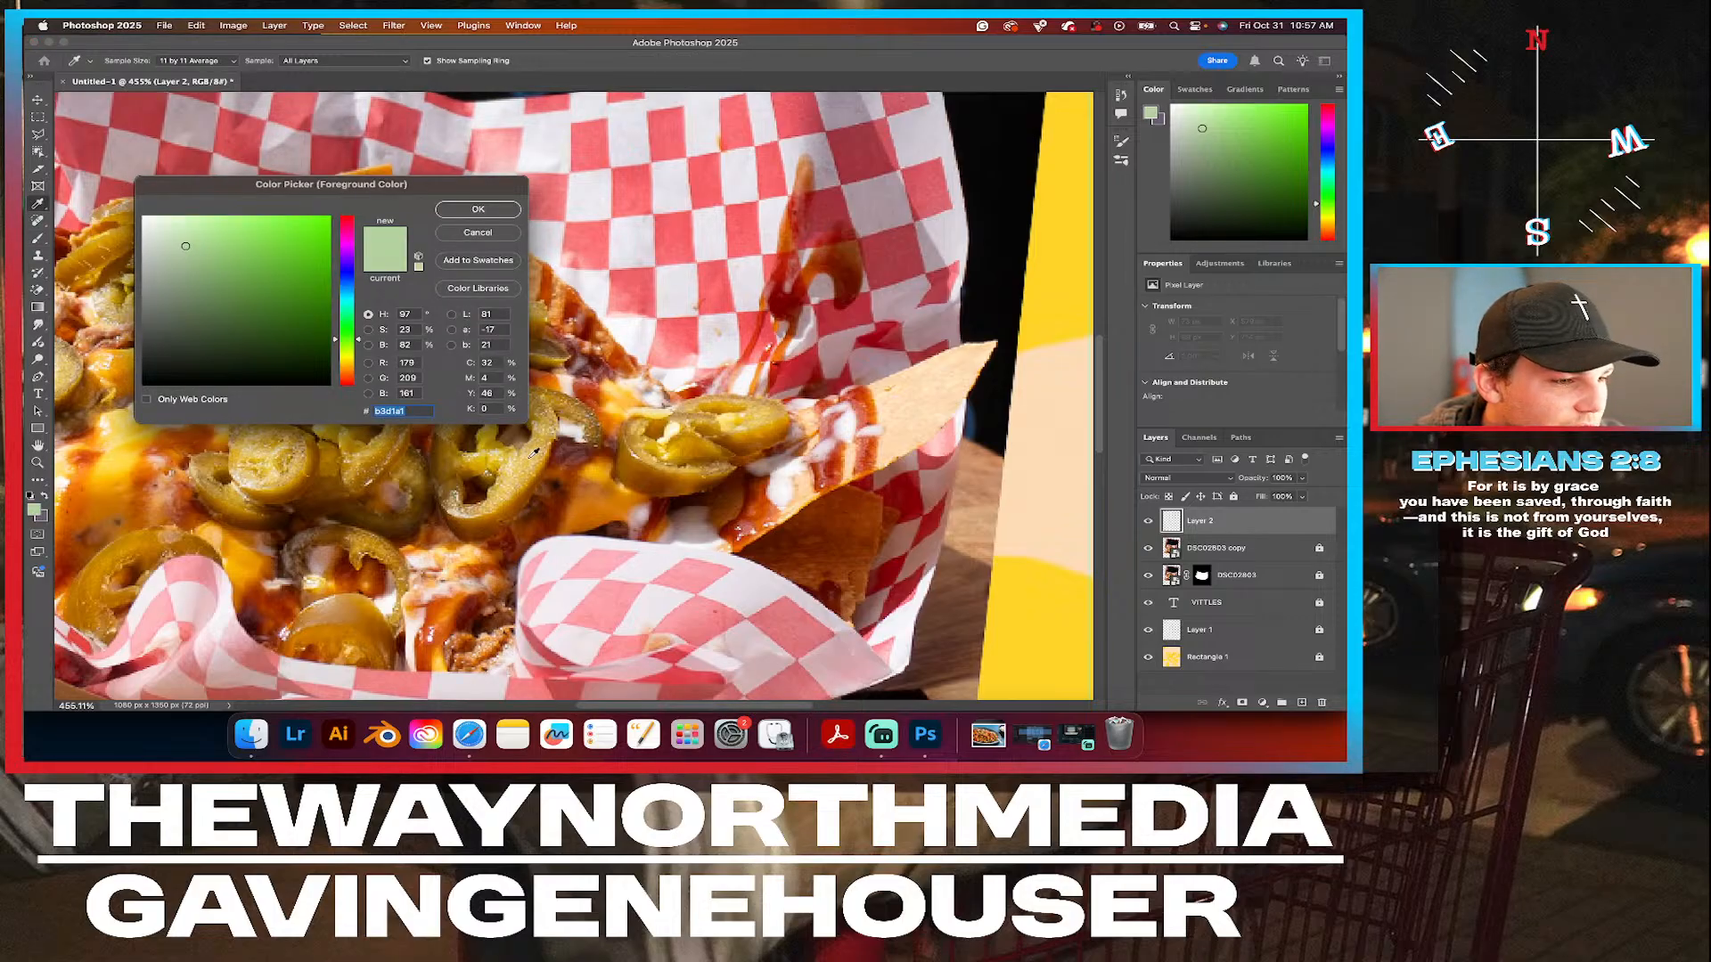
pyautogui.click(491, 433)
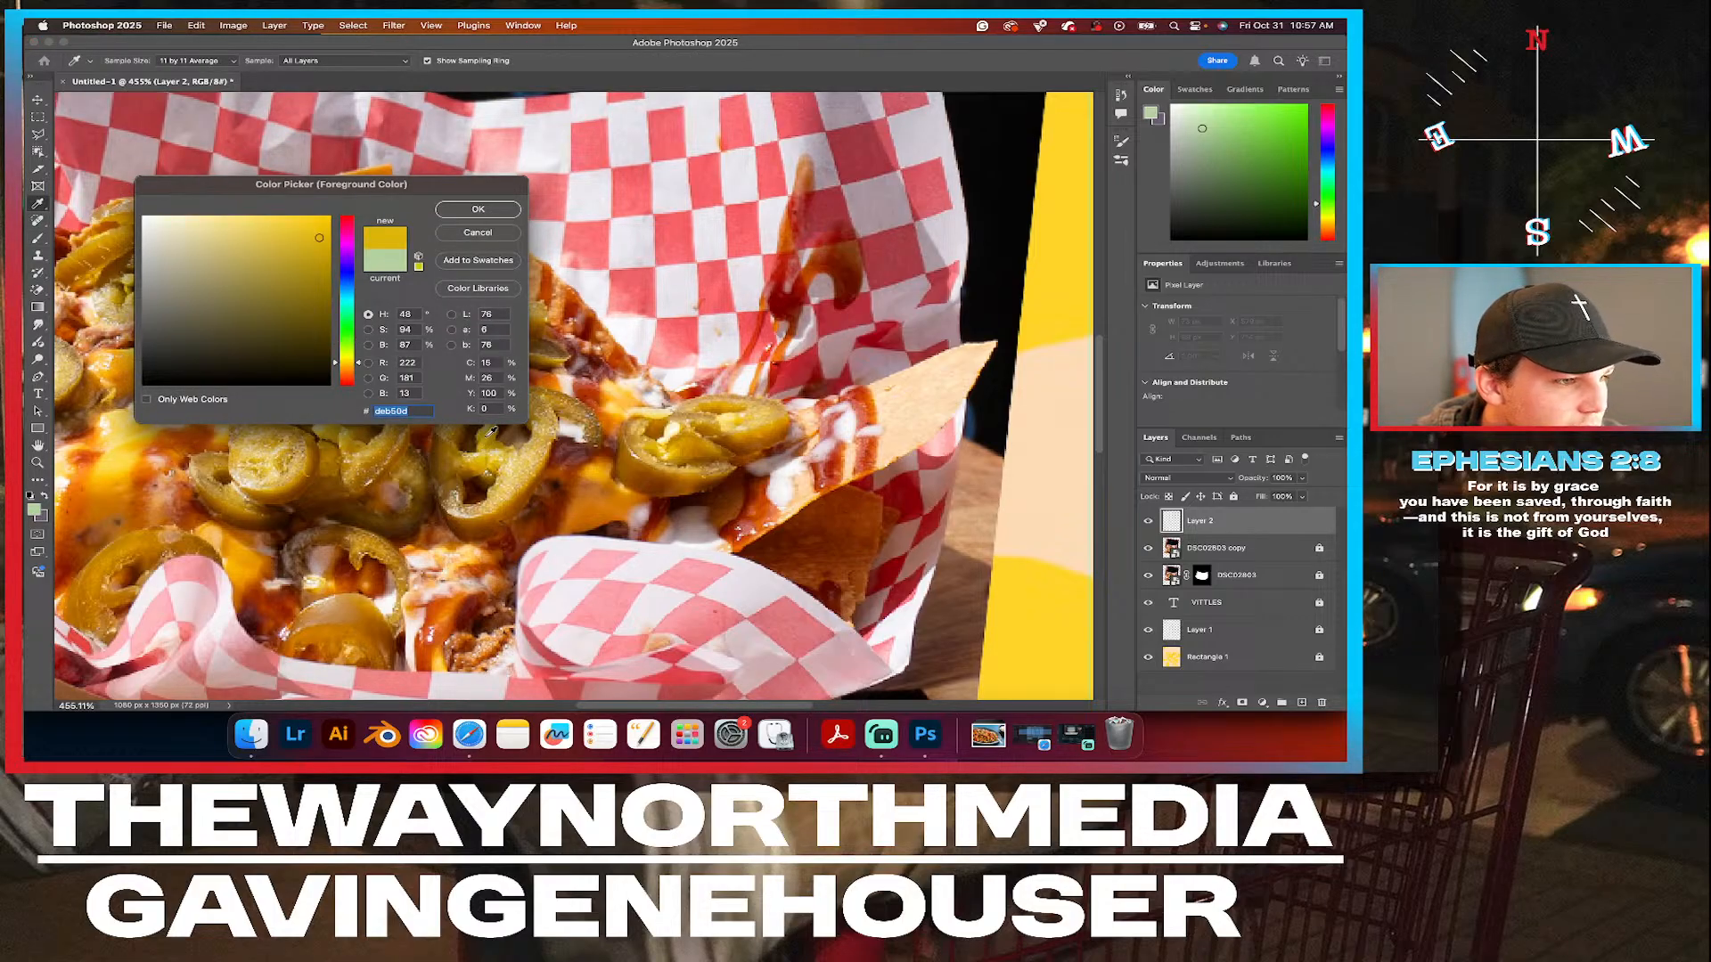
pyautogui.click(749, 413)
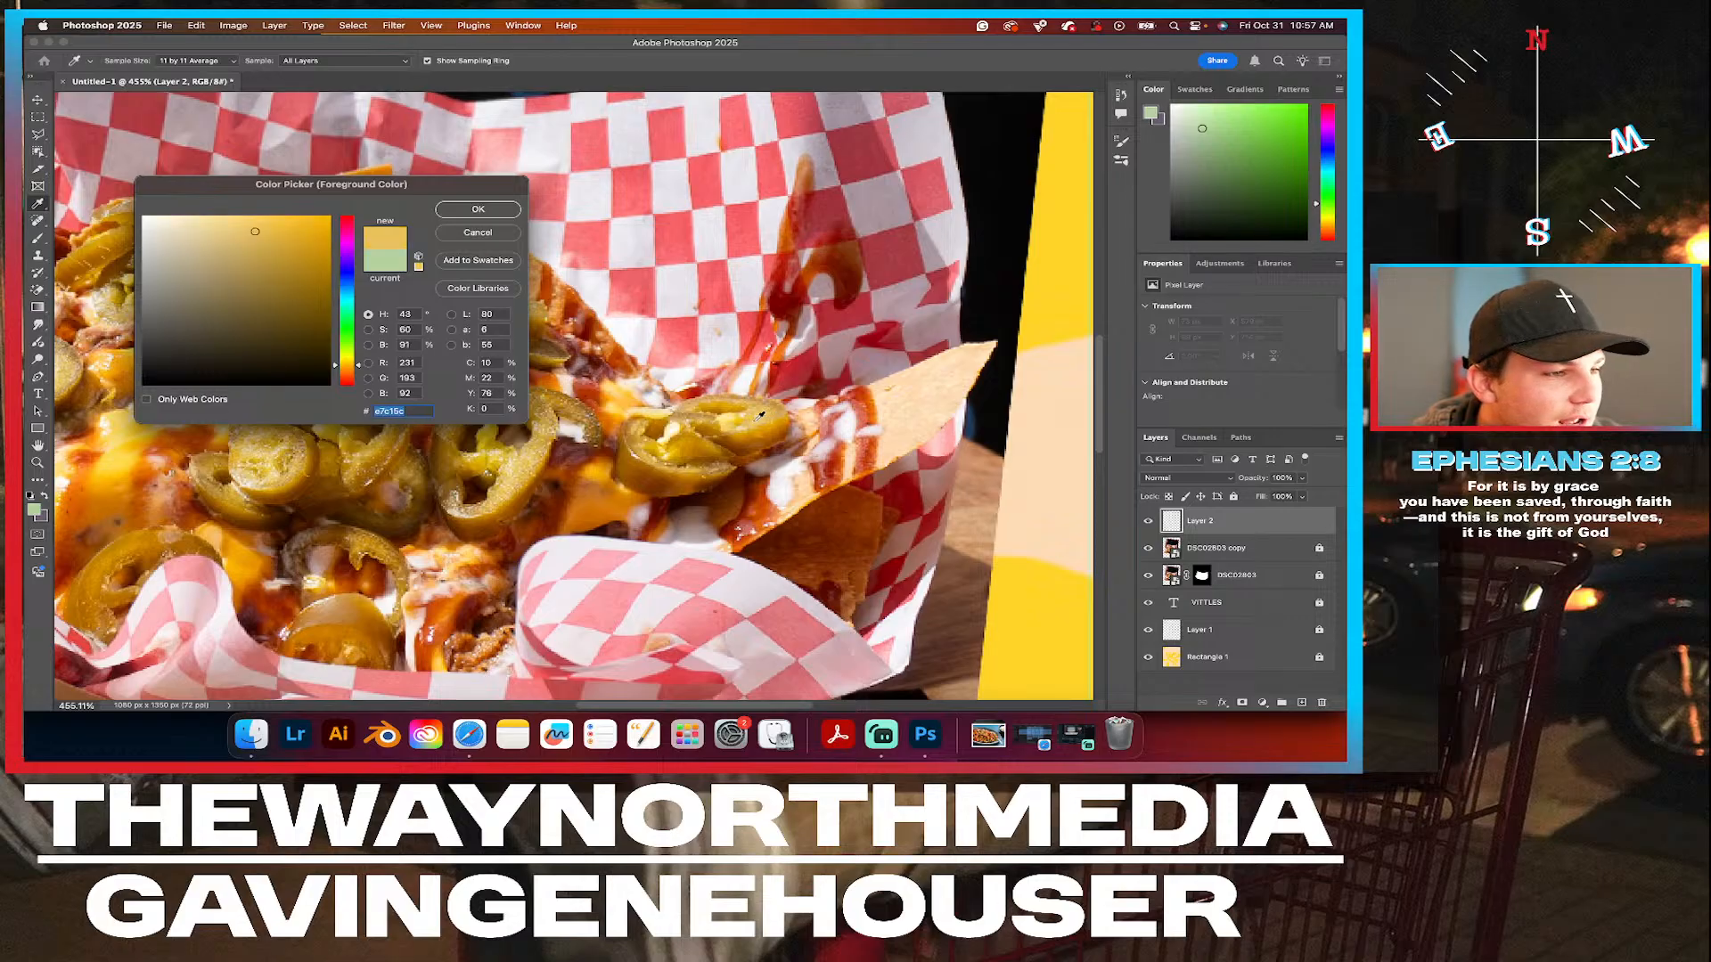
pyautogui.click(737, 417)
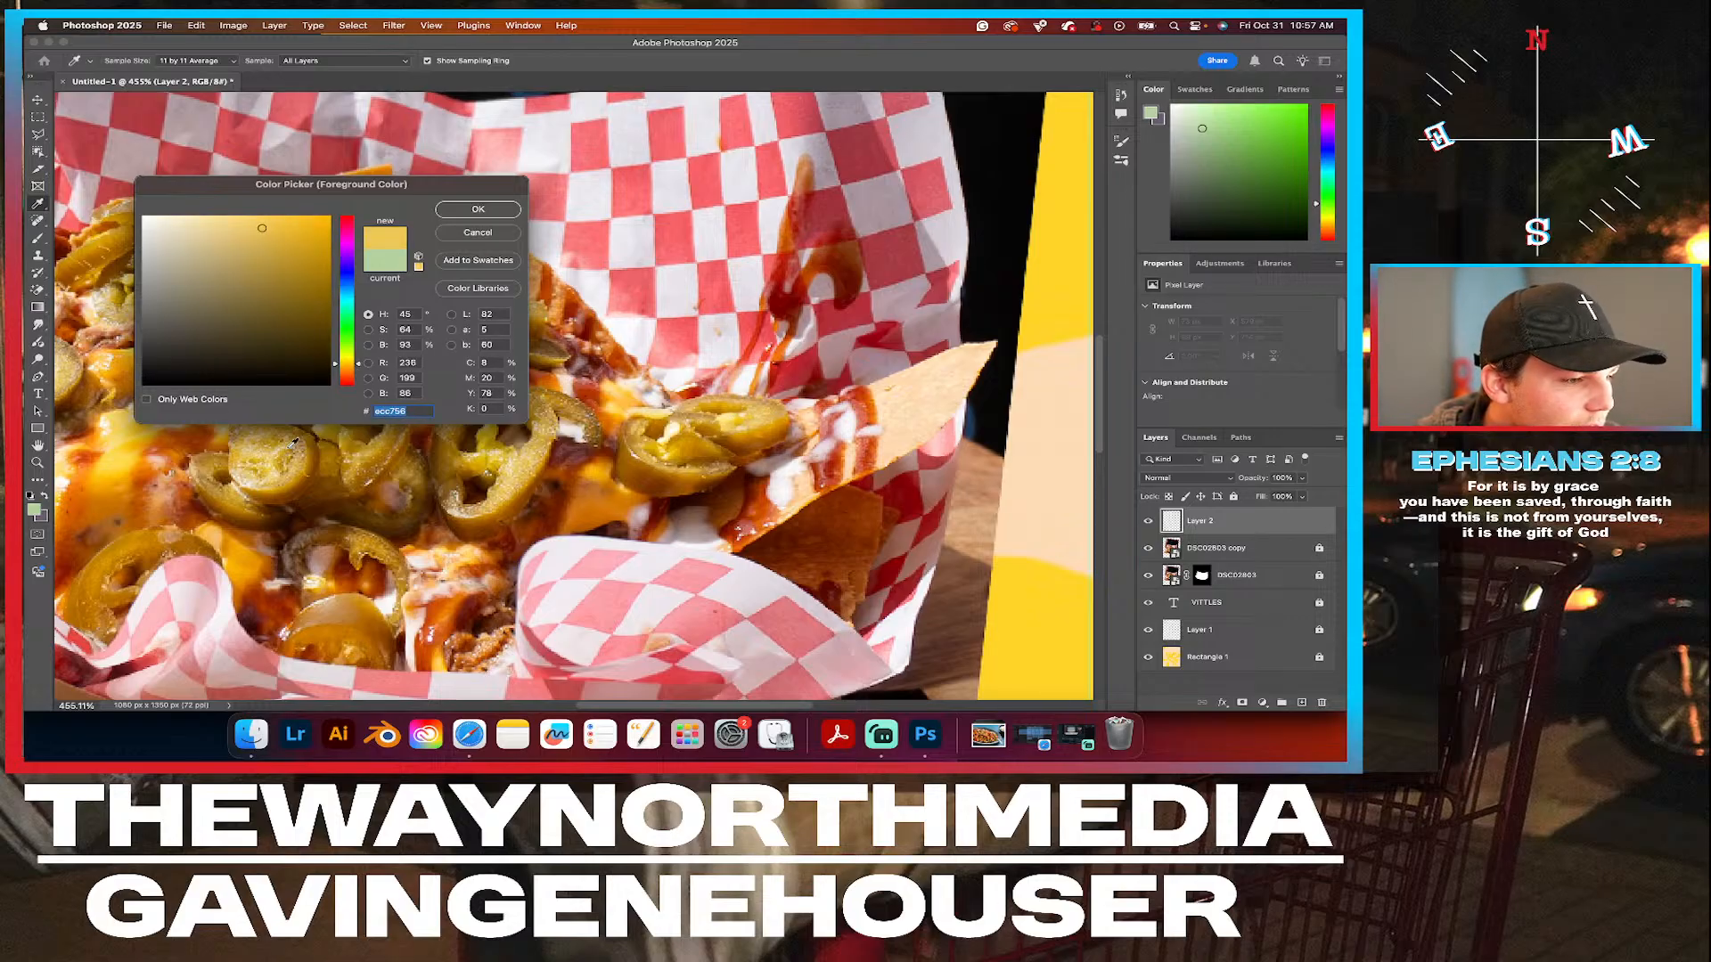
pyautogui.click(364, 450)
pyautogui.click(388, 441)
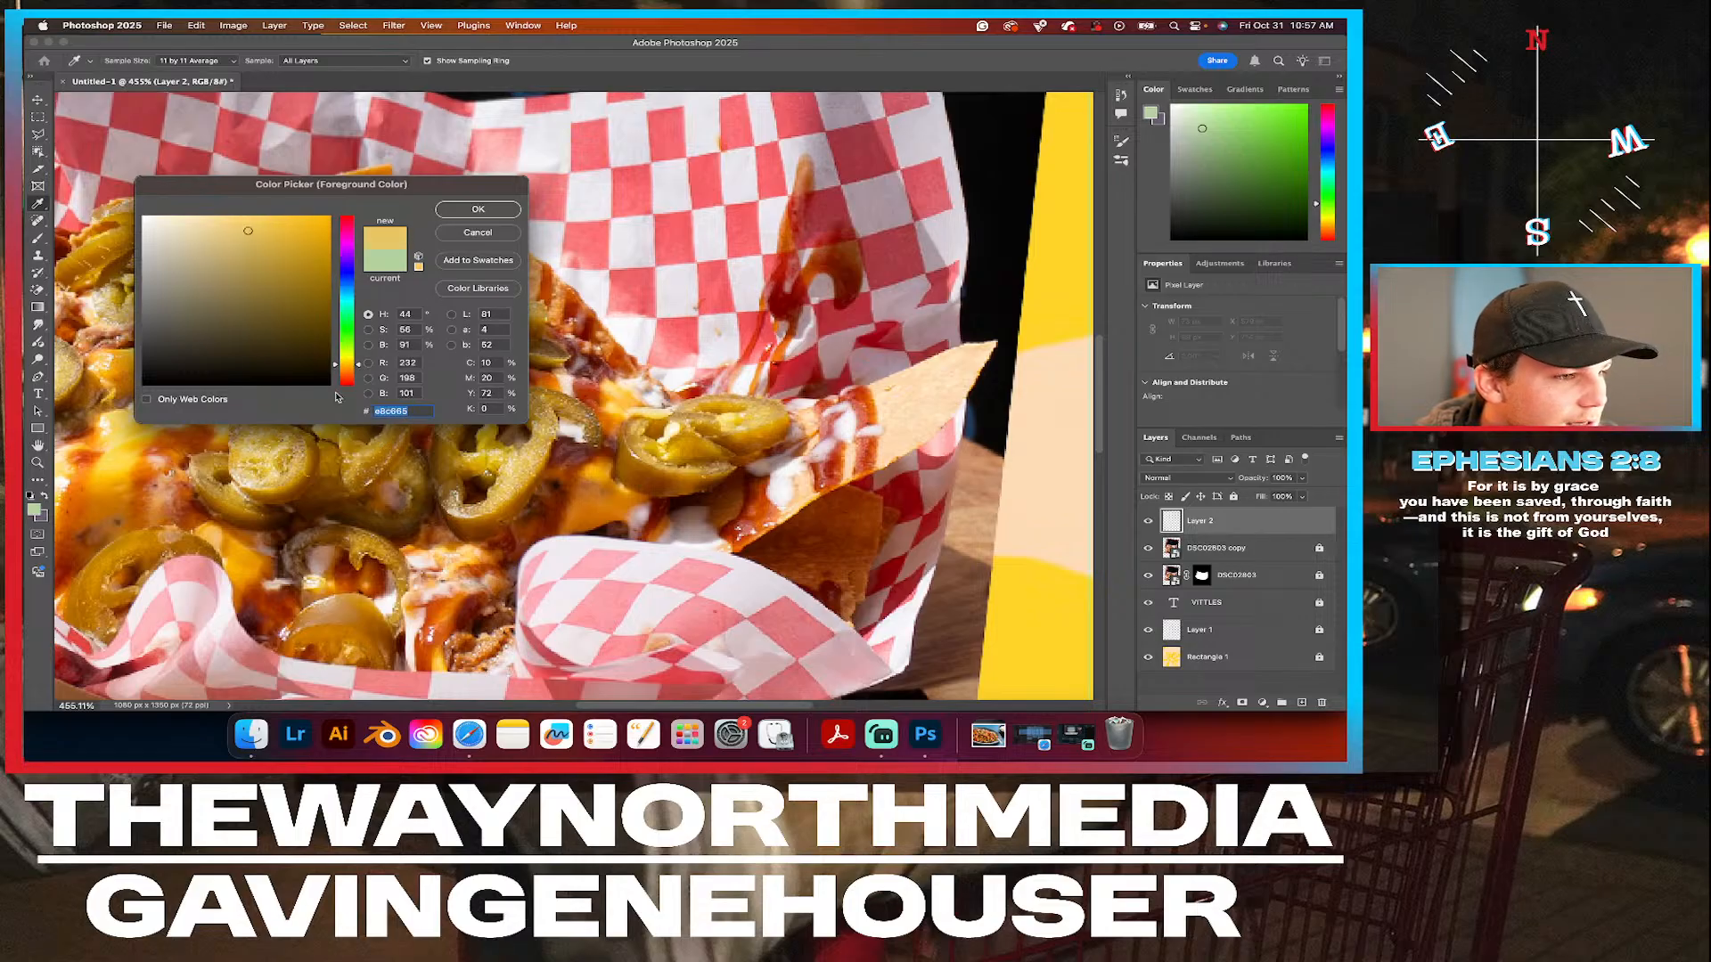
pyautogui.click(477, 209)
pyautogui.press('b')
pyautogui.moveTo(481, 383)
pyautogui.mouseDown()
pyautogui.moveTo(503, 393)
pyautogui.moveTo(448, 431)
pyautogui.moveTo(462, 503)
pyautogui.moveTo(537, 447)
pyautogui.moveTo(543, 425)
pyautogui.moveTo(499, 400)
pyautogui.mouseUp()
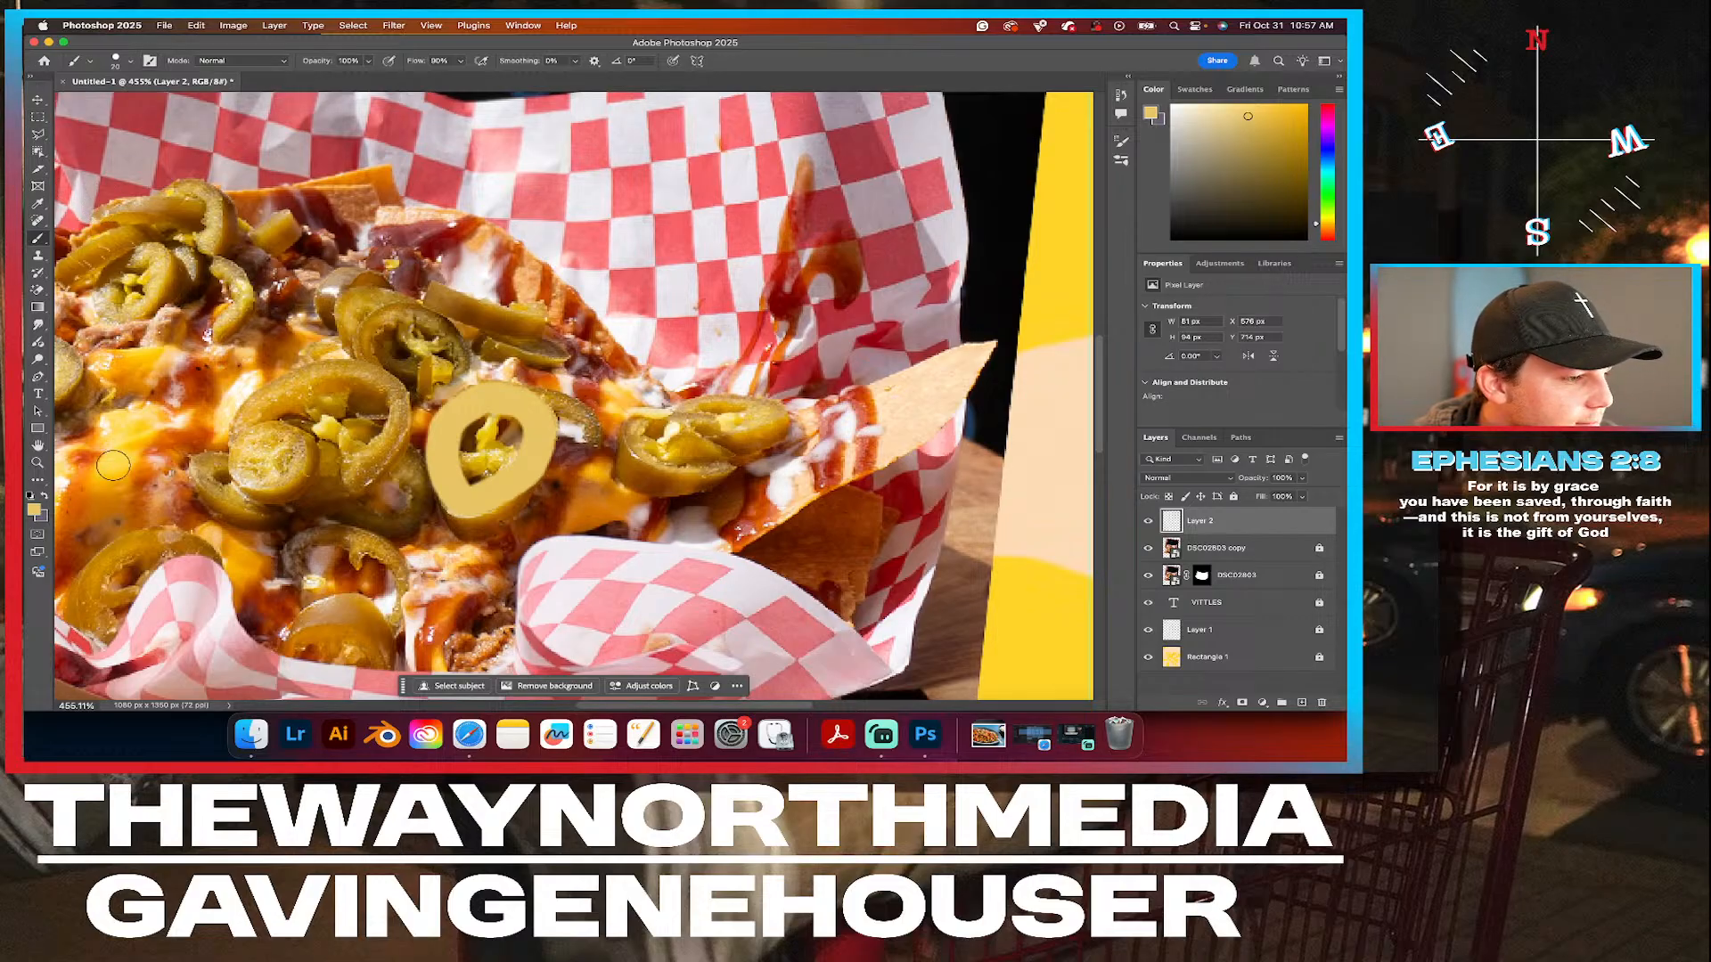
# Brighten the foreground colour to a lighter, slightly more saturated yellow of the same hue and return to the Brush tool.
pyautogui.click(34, 510)
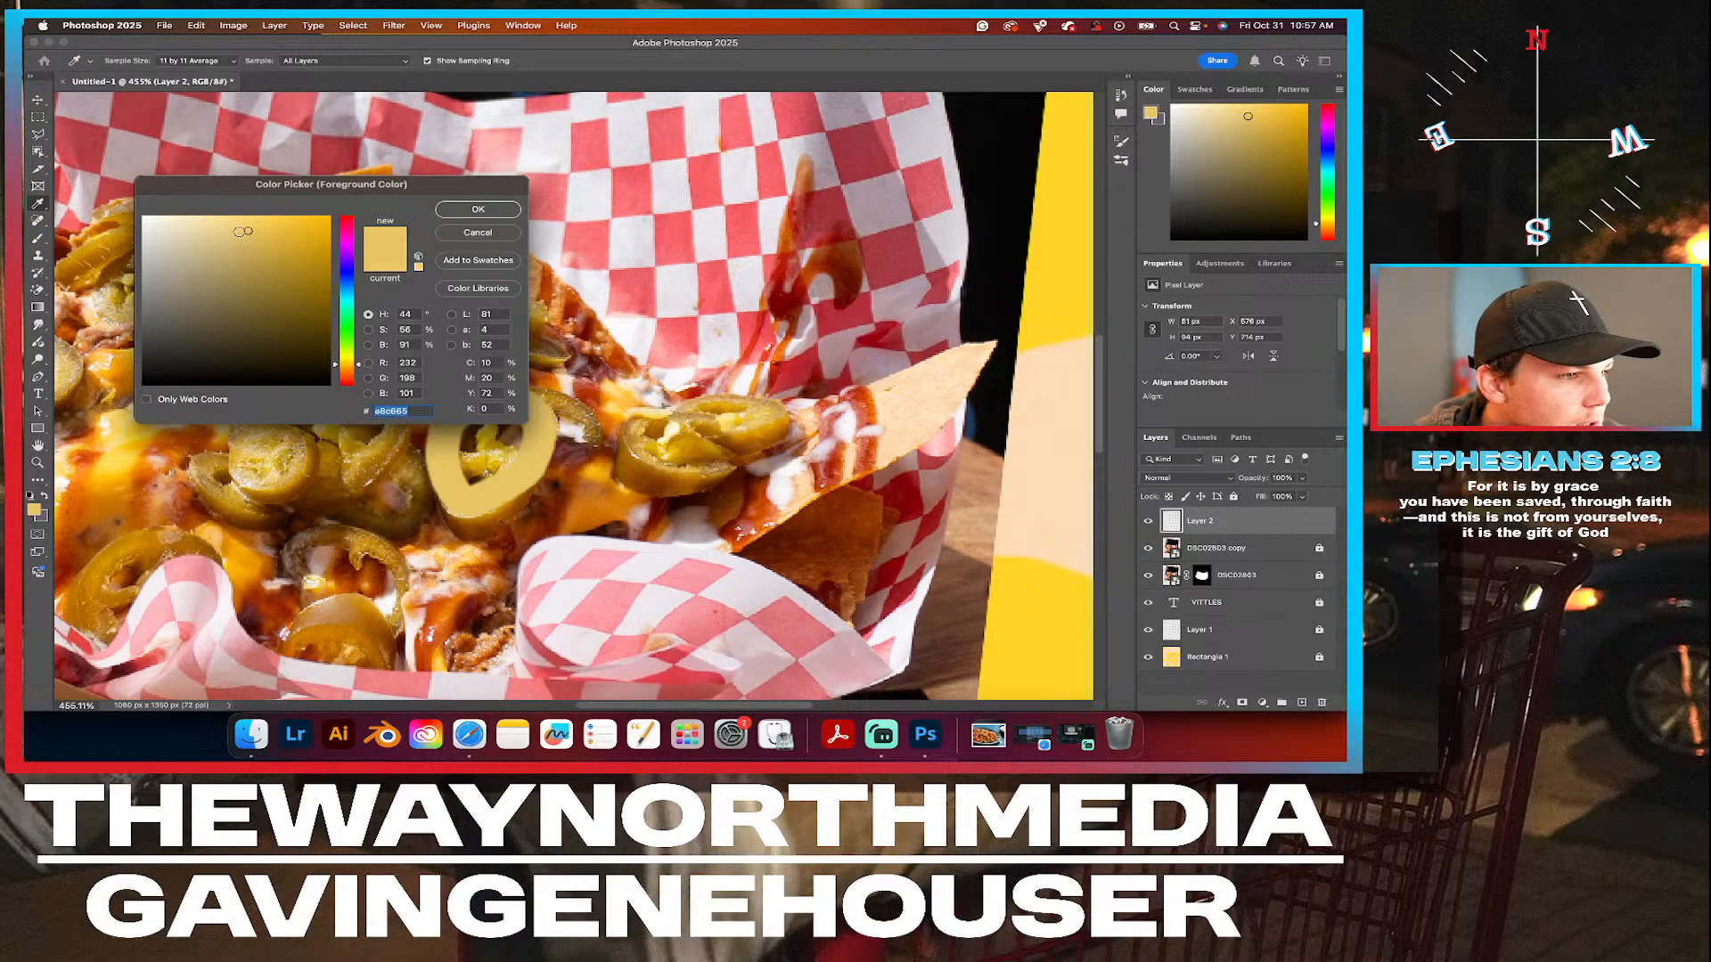
pyautogui.click(248, 239)
pyautogui.moveTo(249, 240); pyautogui.dragTo(248, 221)
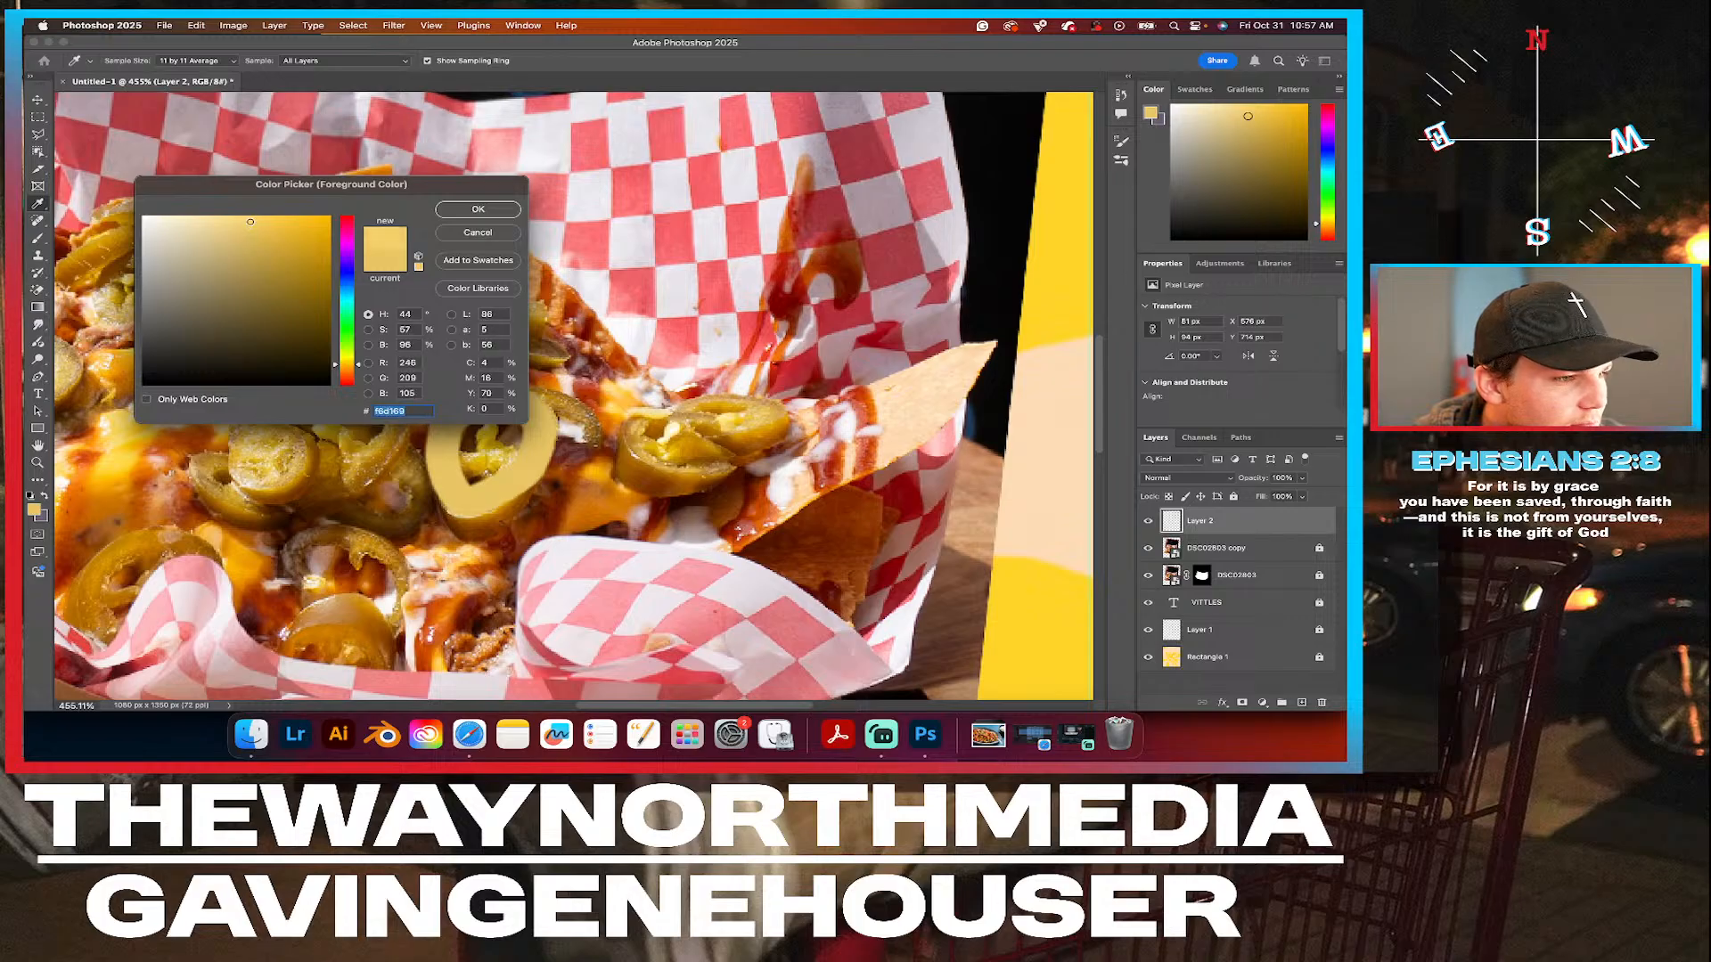
pyautogui.click(249, 219)
pyautogui.moveTo(256, 218); pyautogui.dragTo(262, 216)
pyautogui.click(477, 209)
pyautogui.press('b')
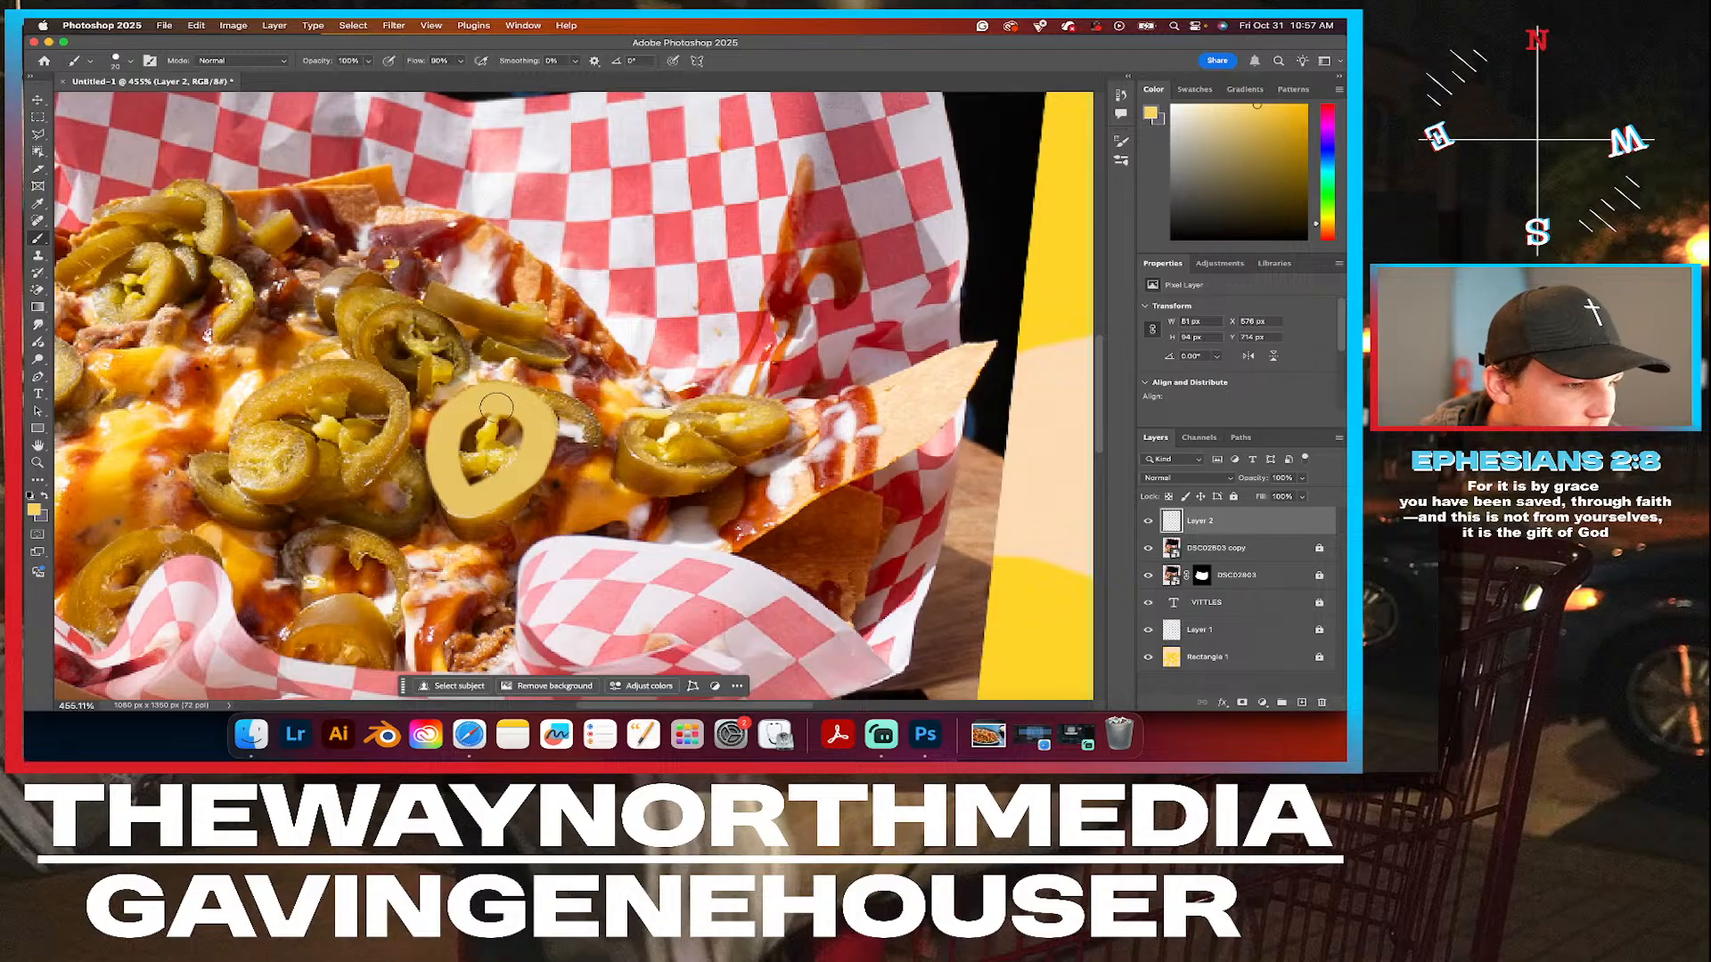
# Reduce the brush size to 8 px and paint the seeds inside the jalapeño ring and a band beneath it on Layer 2.
pyautogui.click(131, 60)
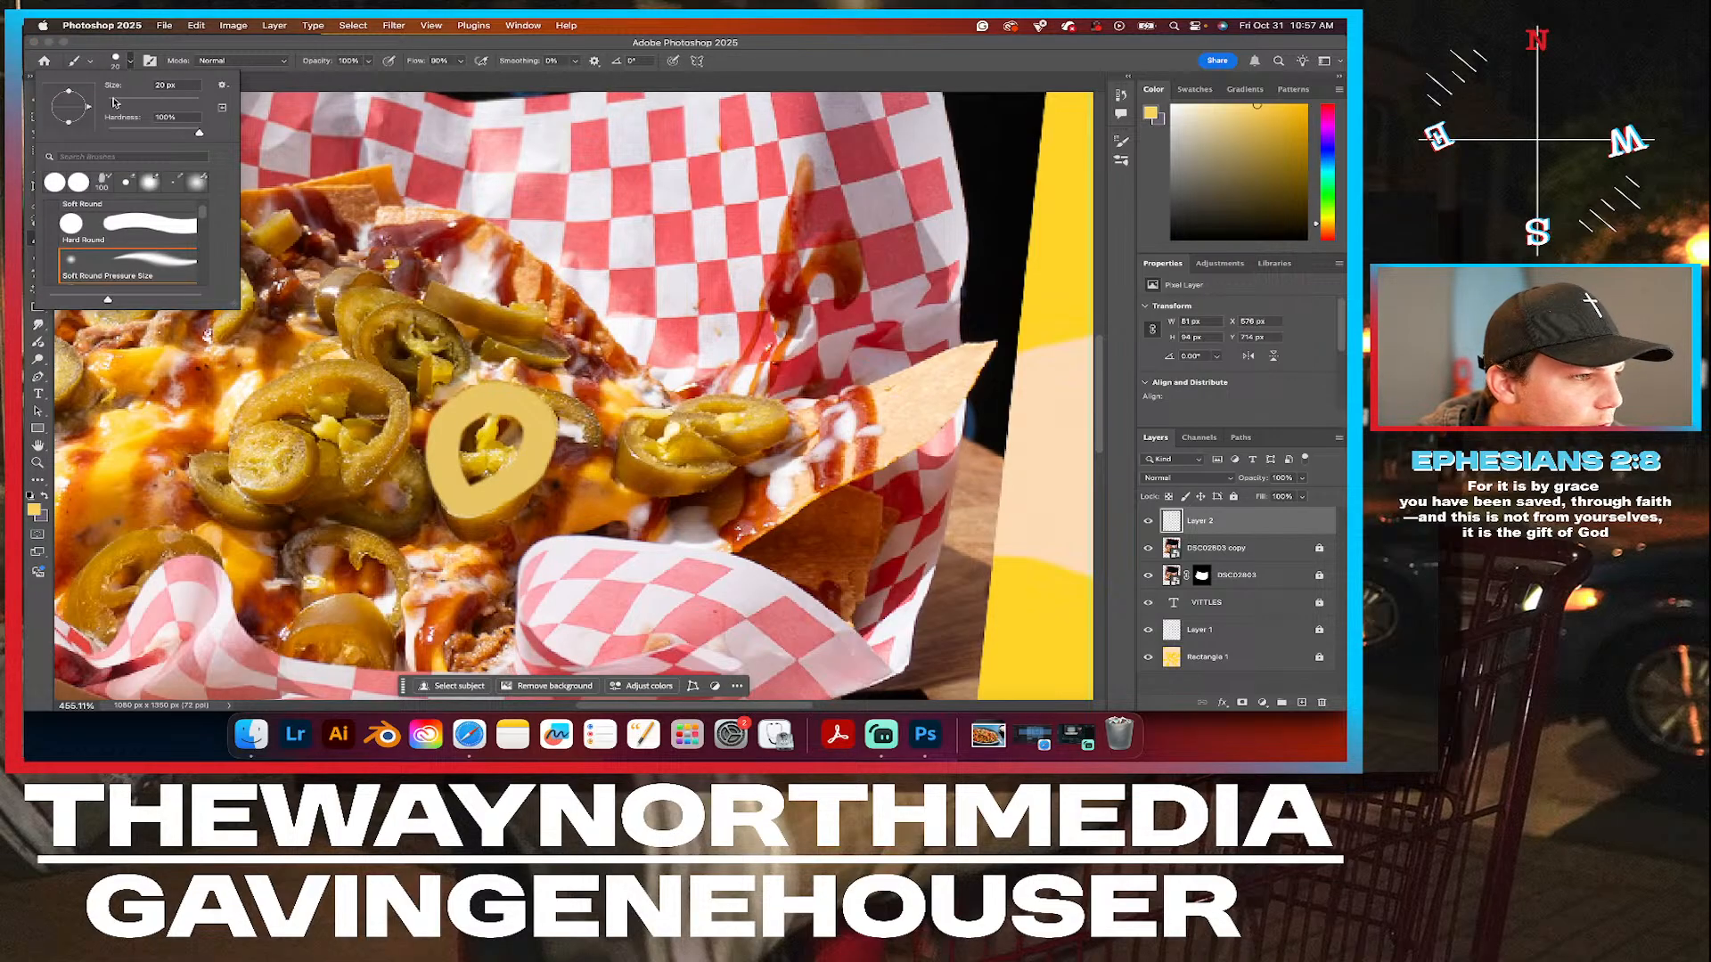
pyautogui.moveTo(113, 106); pyautogui.dragTo(114, 105)
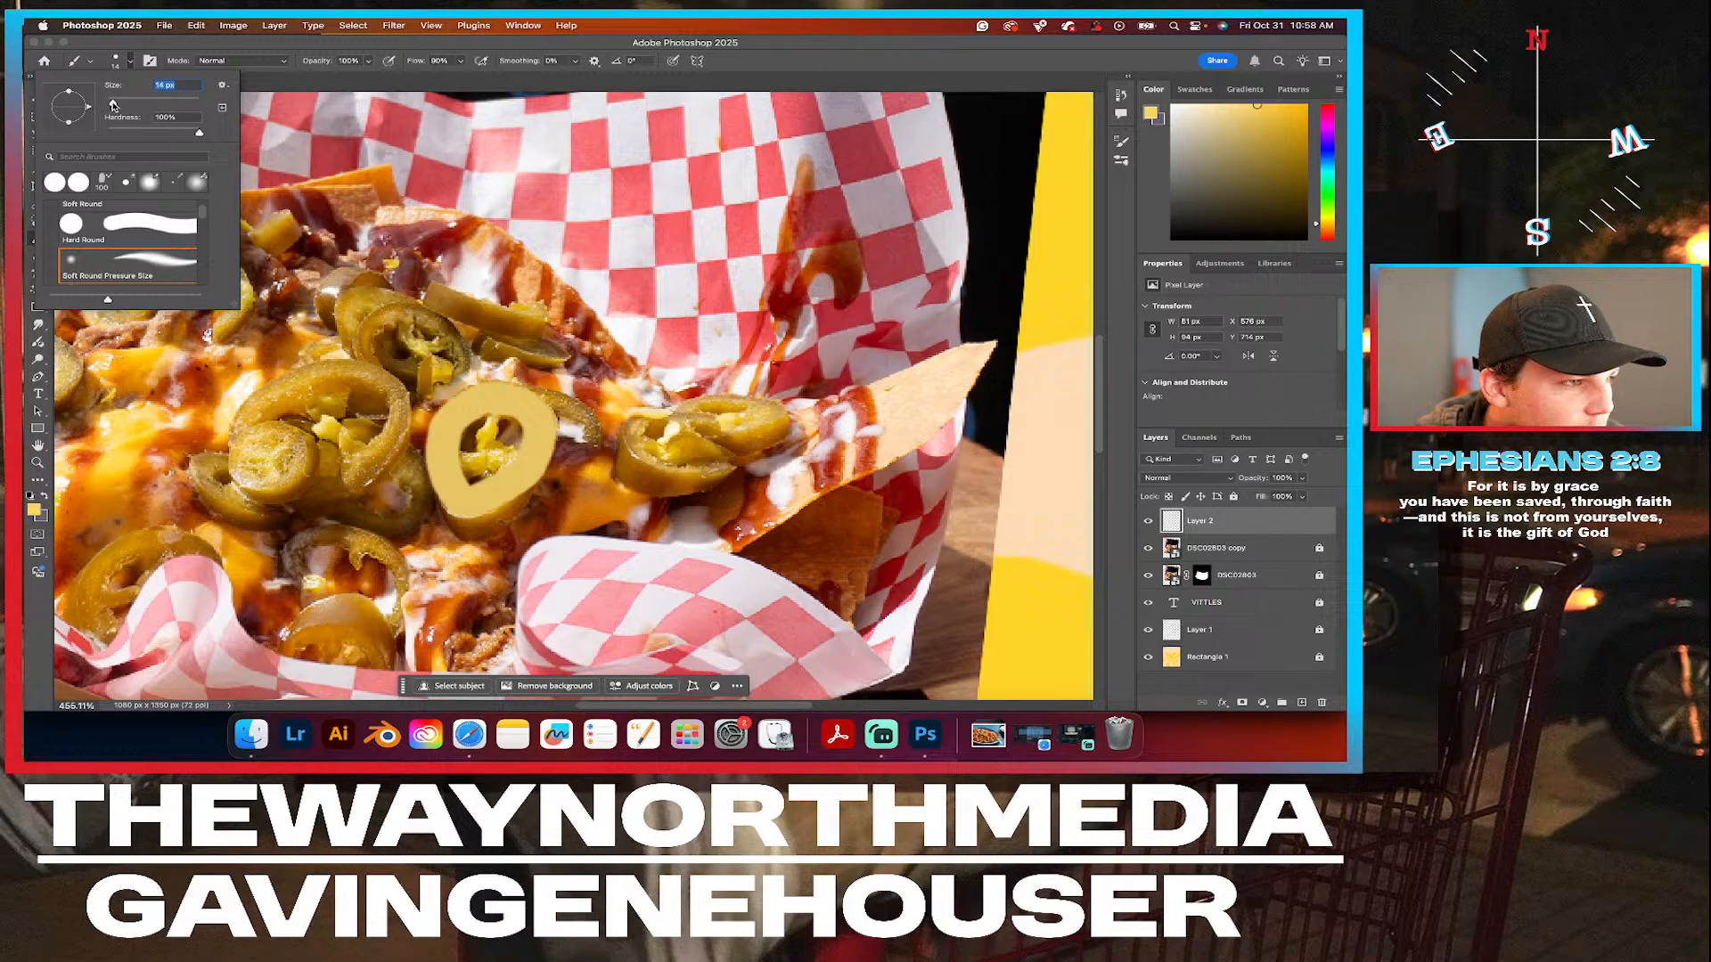
pyautogui.moveTo(111, 105); pyautogui.dragTo(110, 105)
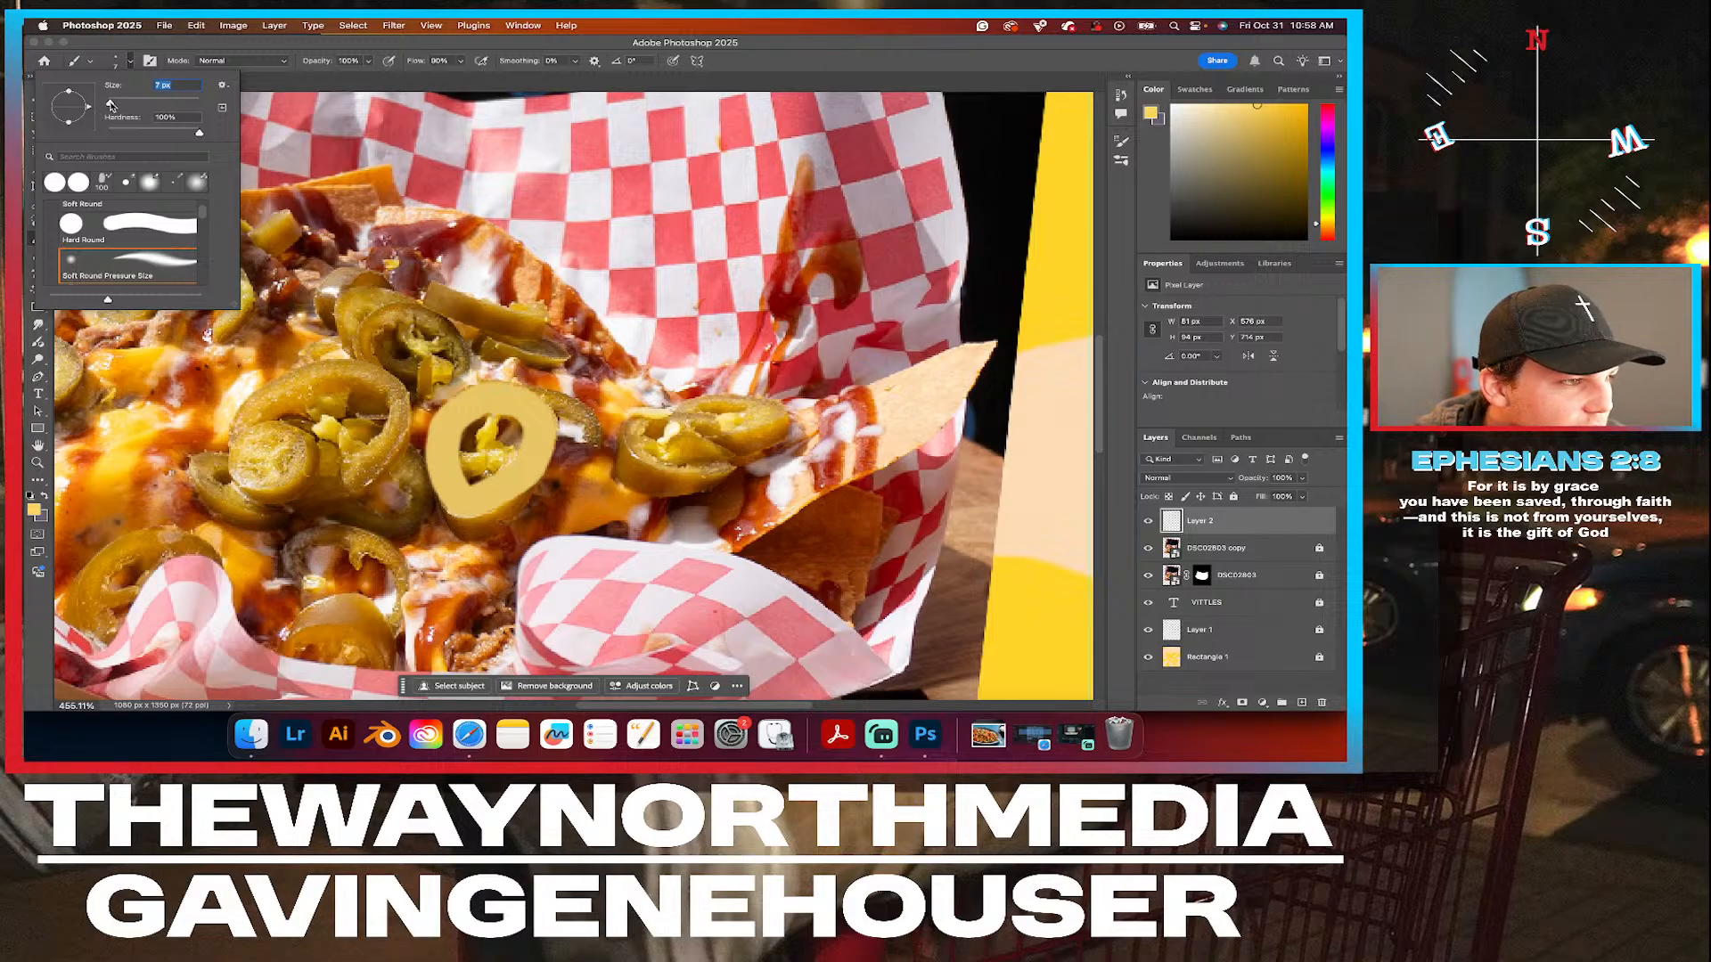
pyautogui.click(493, 421)
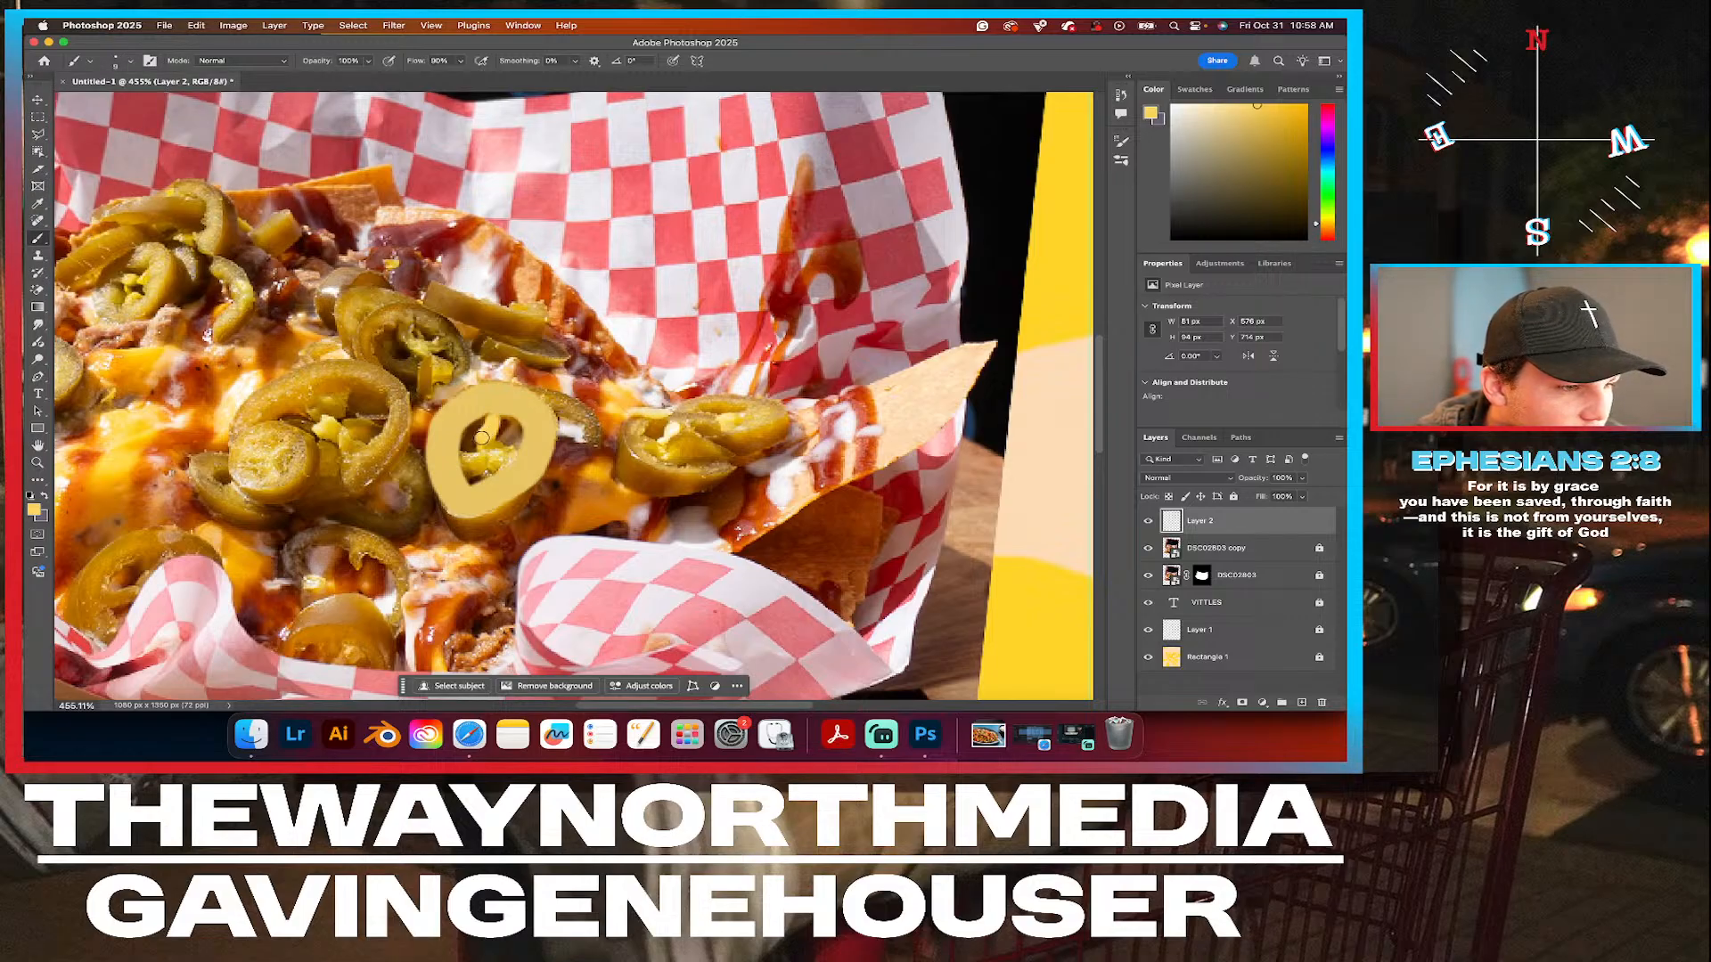
pyautogui.moveTo(488, 443)
pyautogui.mouseDown()
pyautogui.moveTo(512, 455)
pyautogui.moveTo(461, 460)
pyautogui.mouseUp()
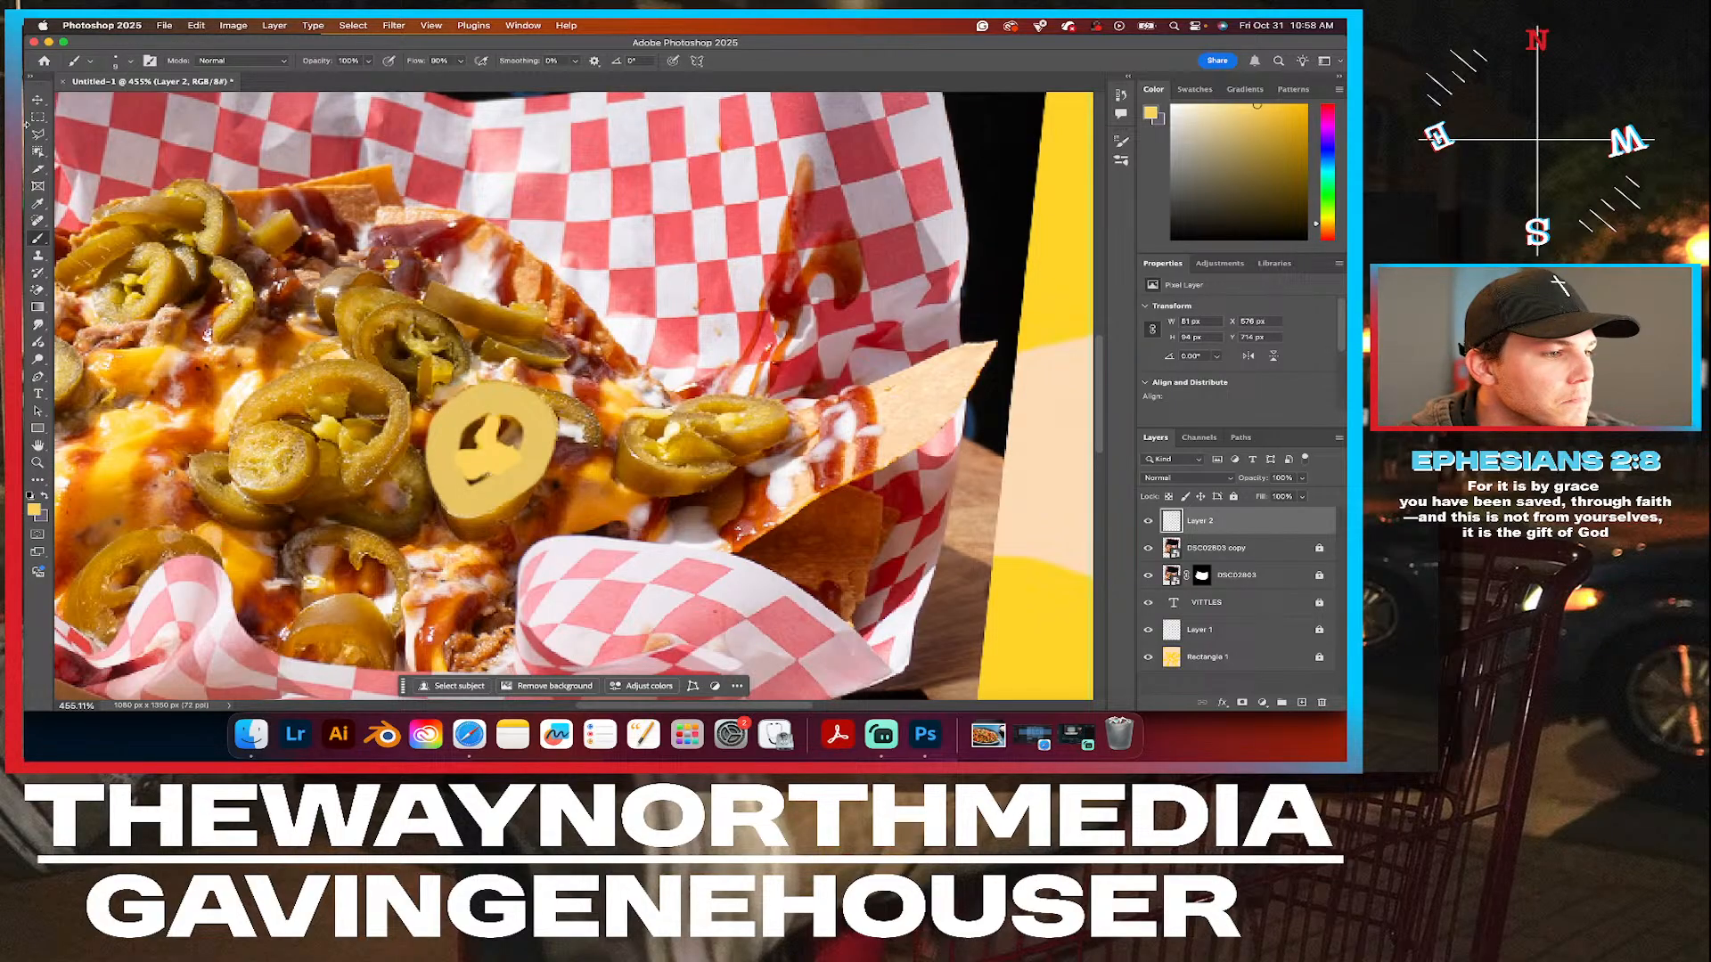
pyautogui.click(457, 523)
pyautogui.moveTo(456, 523)
pyautogui.mouseDown()
pyautogui.moveTo(526, 495)
pyautogui.moveTo(465, 538)
pyautogui.moveTo(449, 516)
pyautogui.mouseUp()
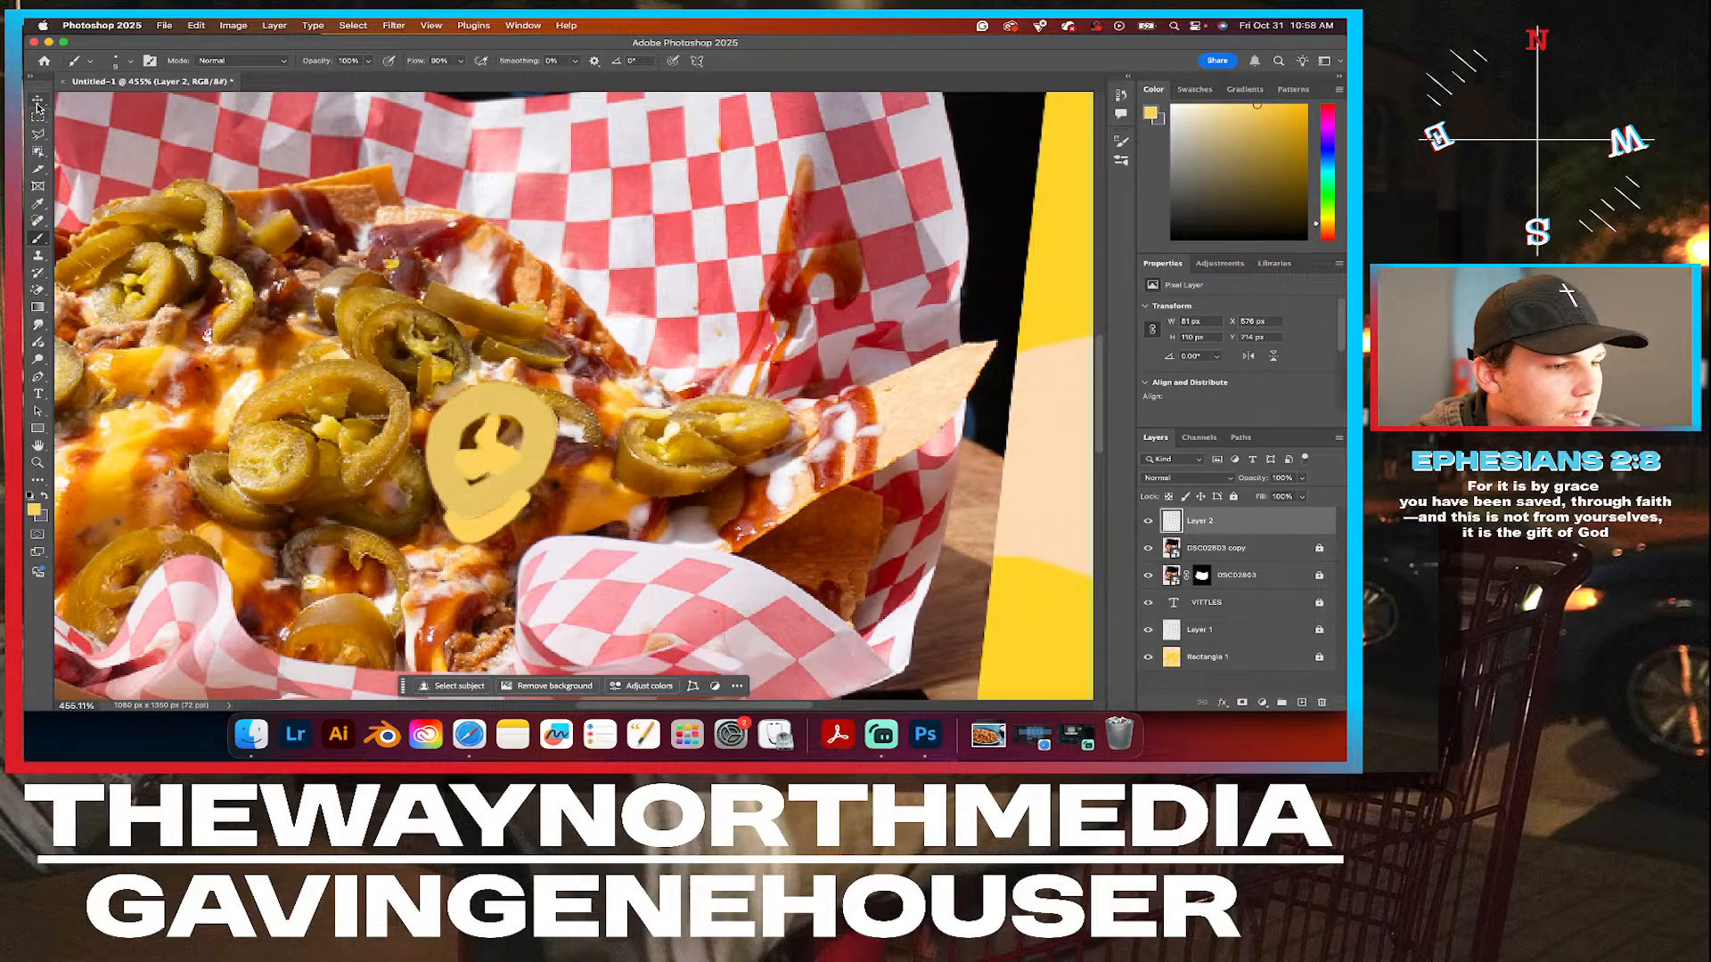
# Reduce the brush size to 1 px for fine detail around the painted jalapeño ring.
pyautogui.scroll(3, 562, 503)
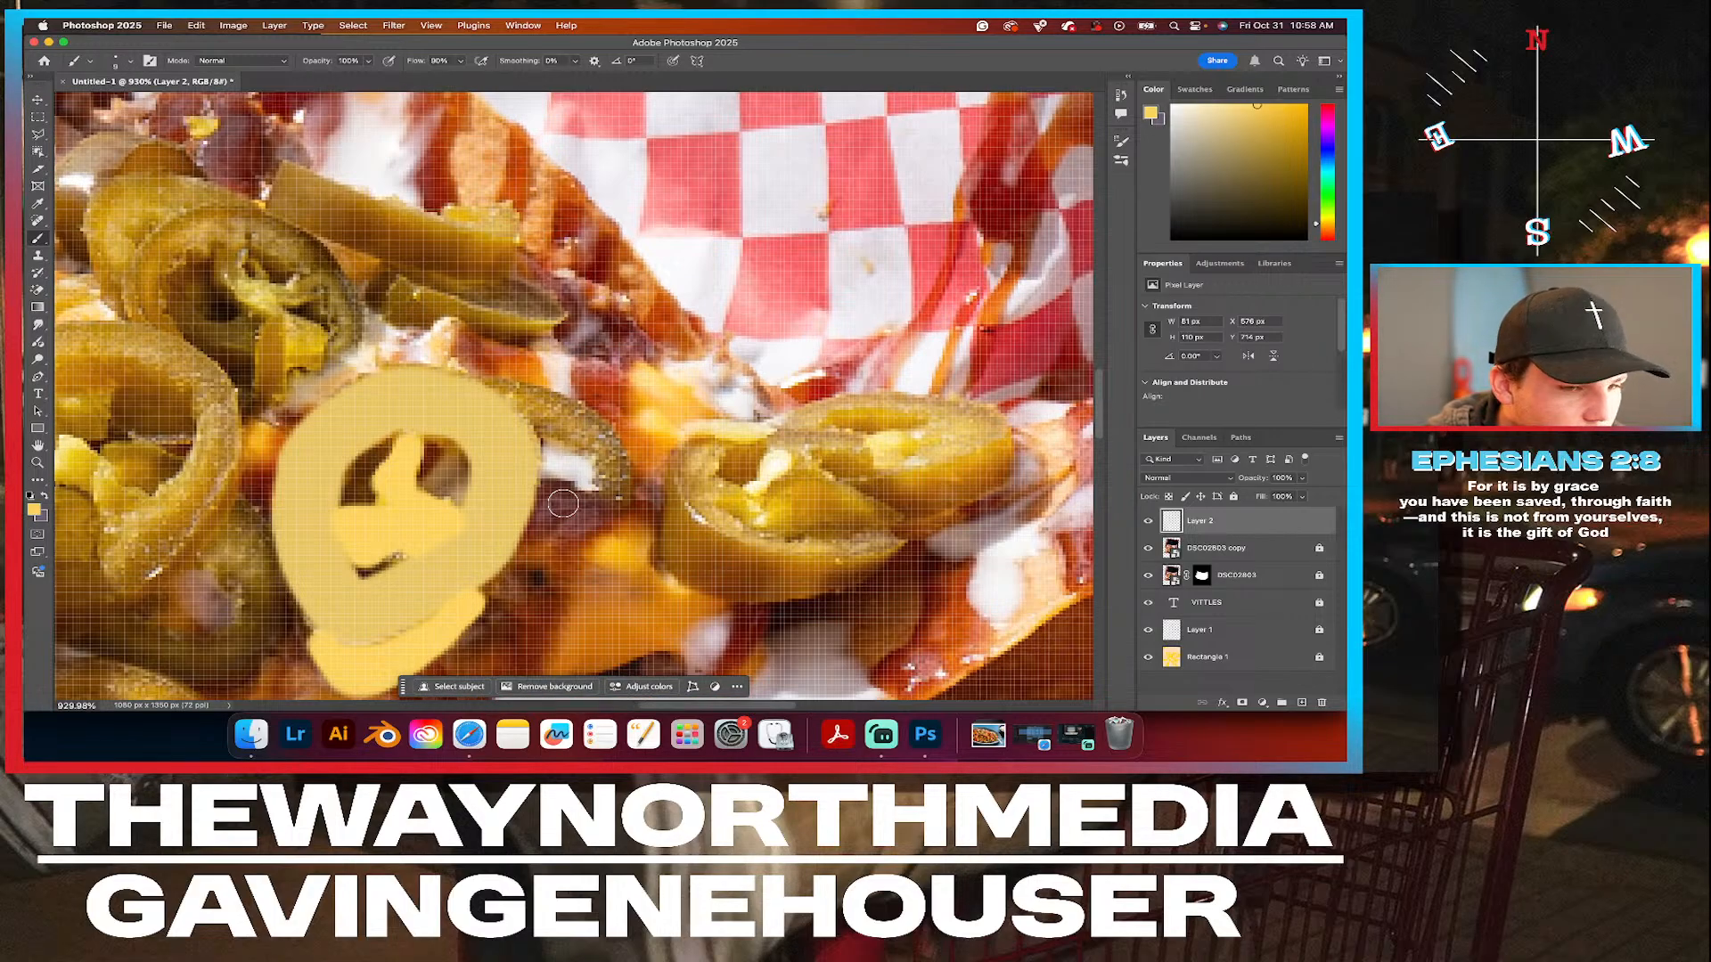
pyautogui.scroll(3, 563, 500)
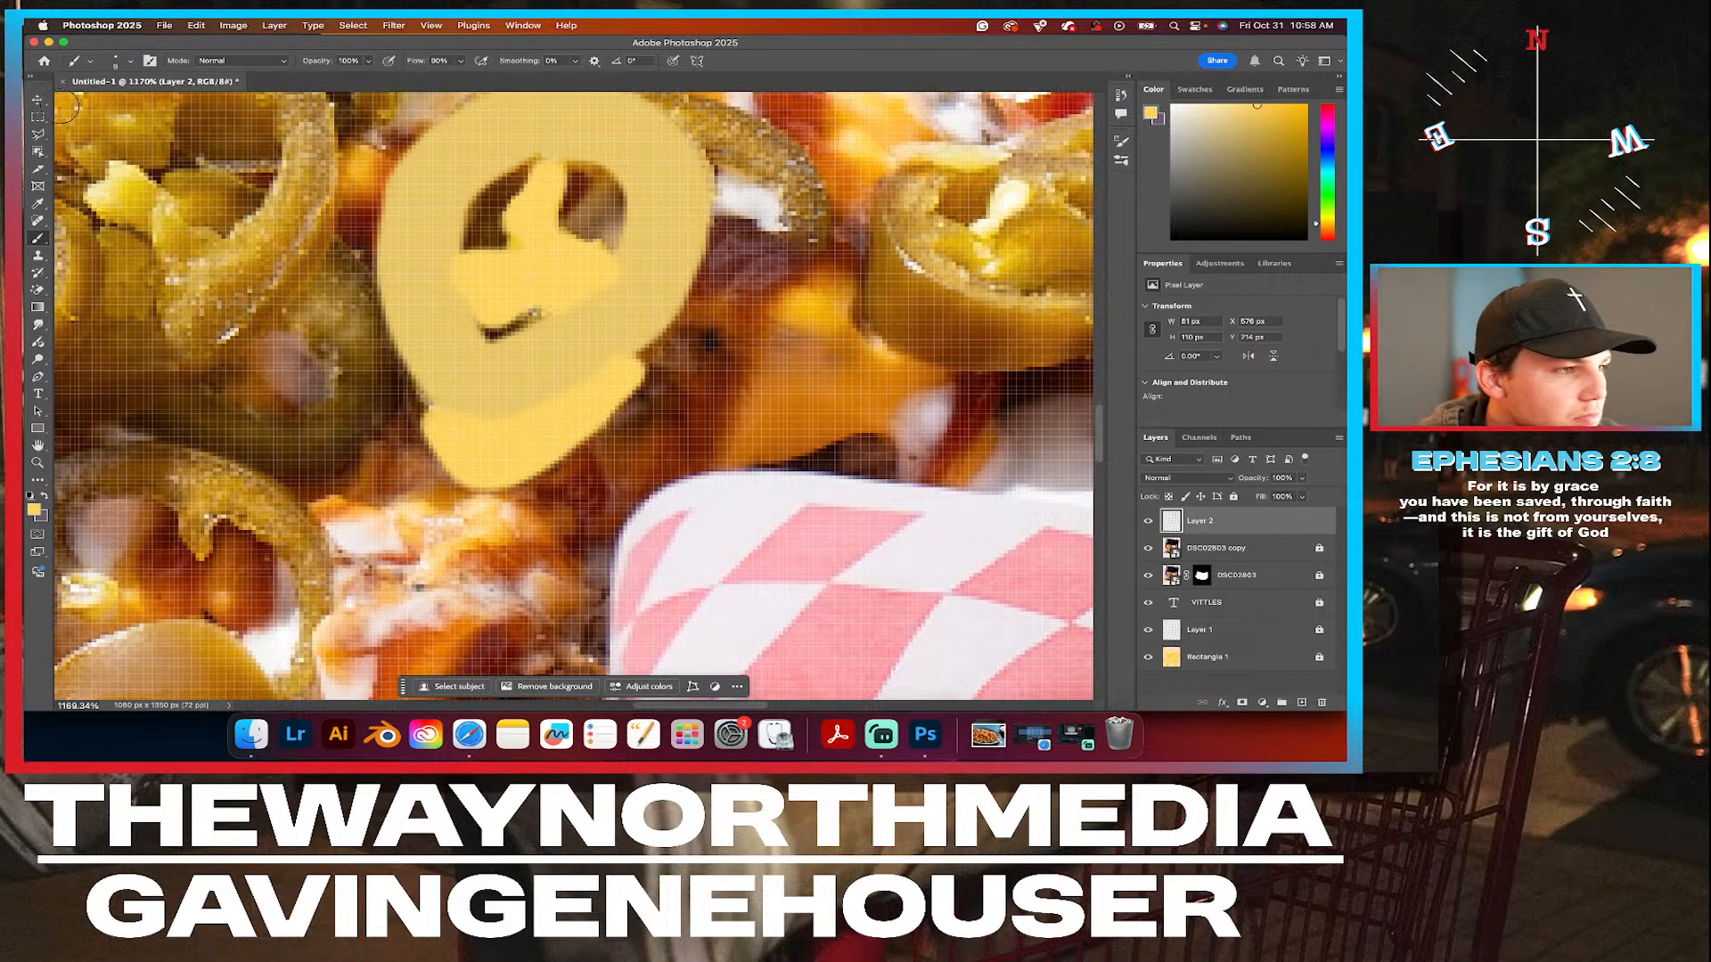
pyautogui.click(131, 62)
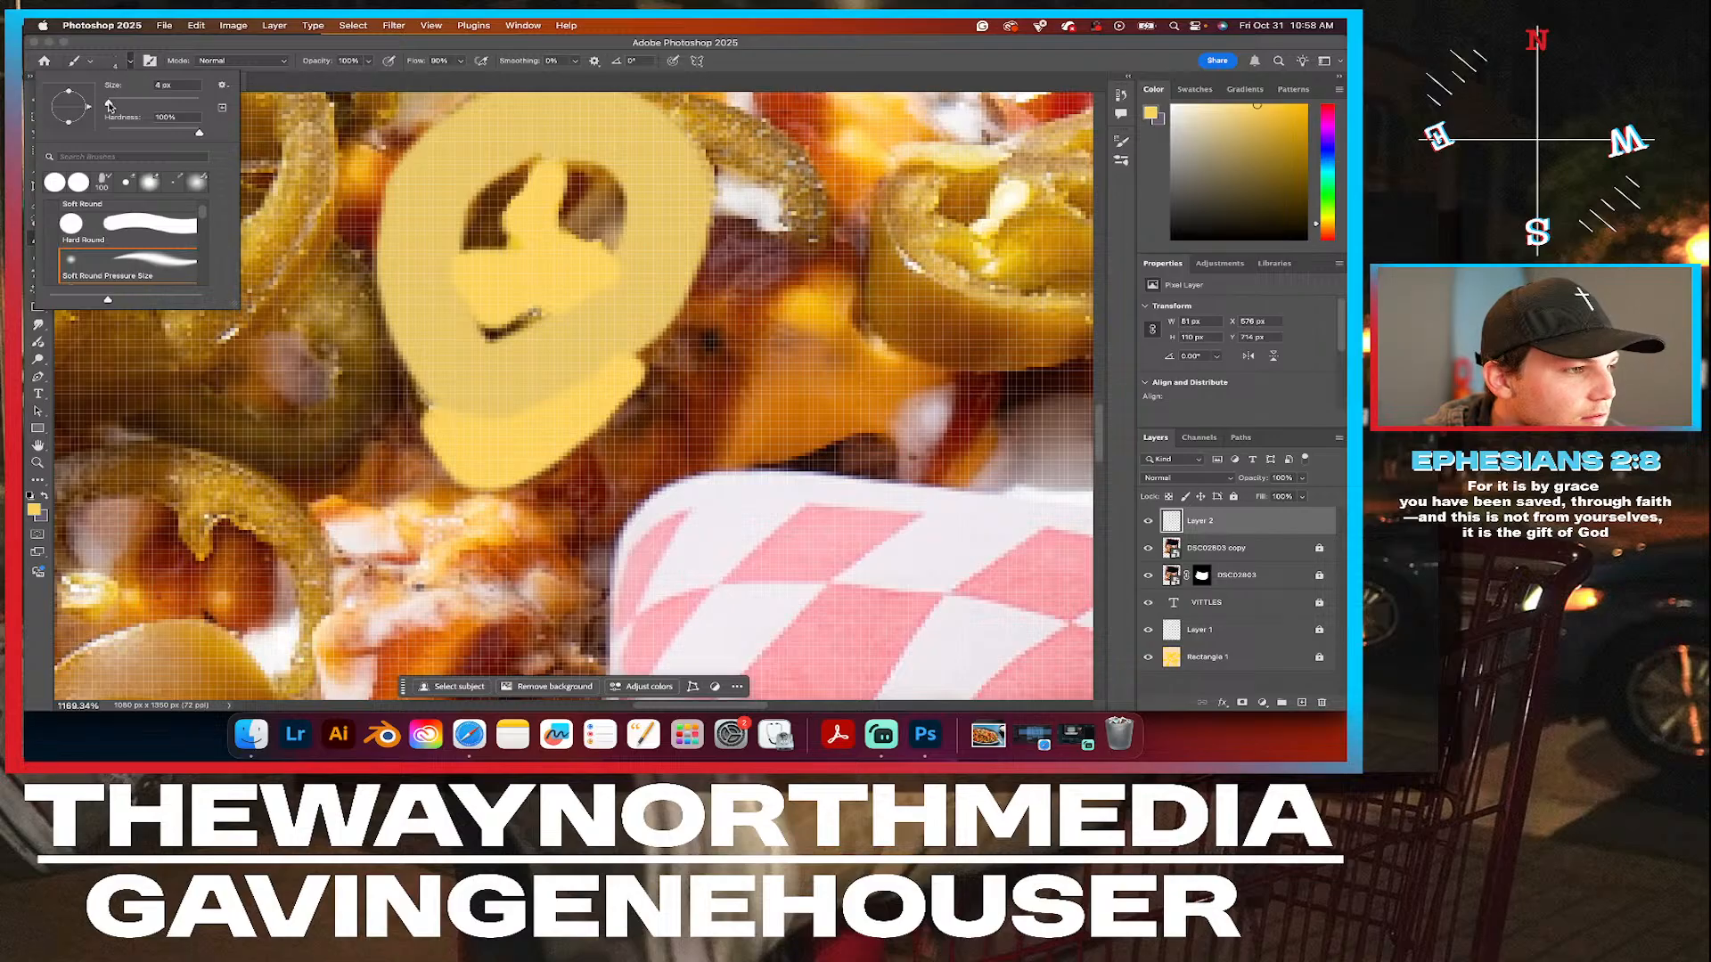
pyautogui.moveTo(108, 104); pyautogui.dragTo(107, 105)
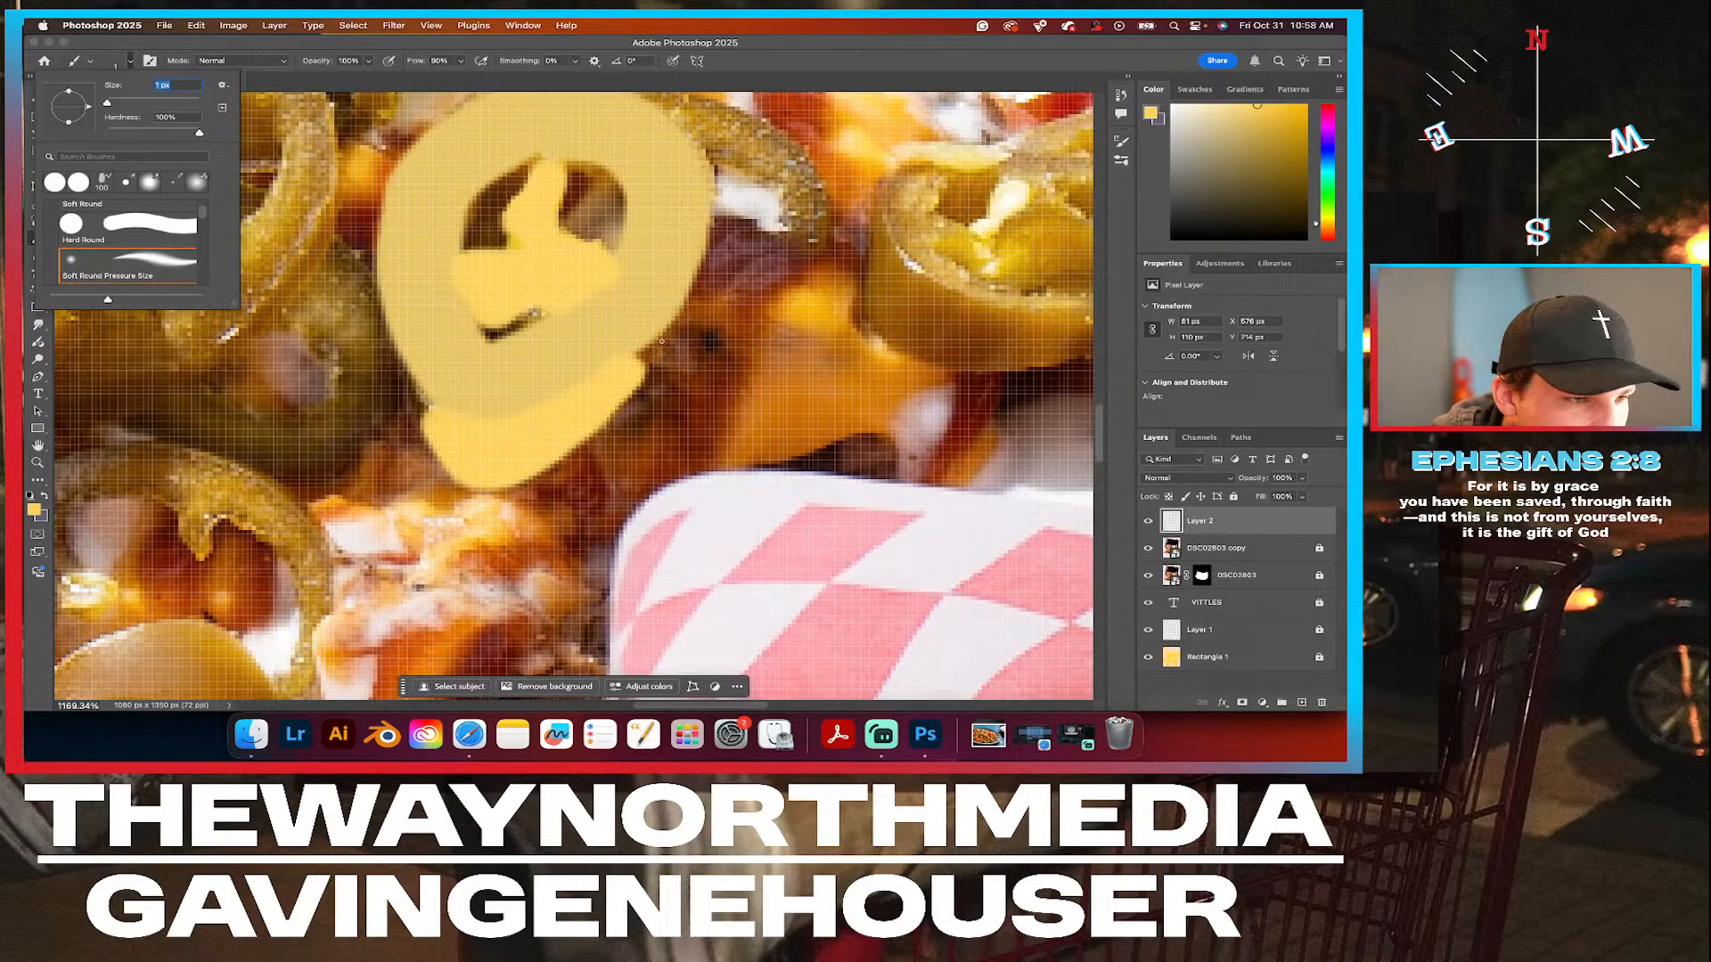
pyautogui.press('Return')
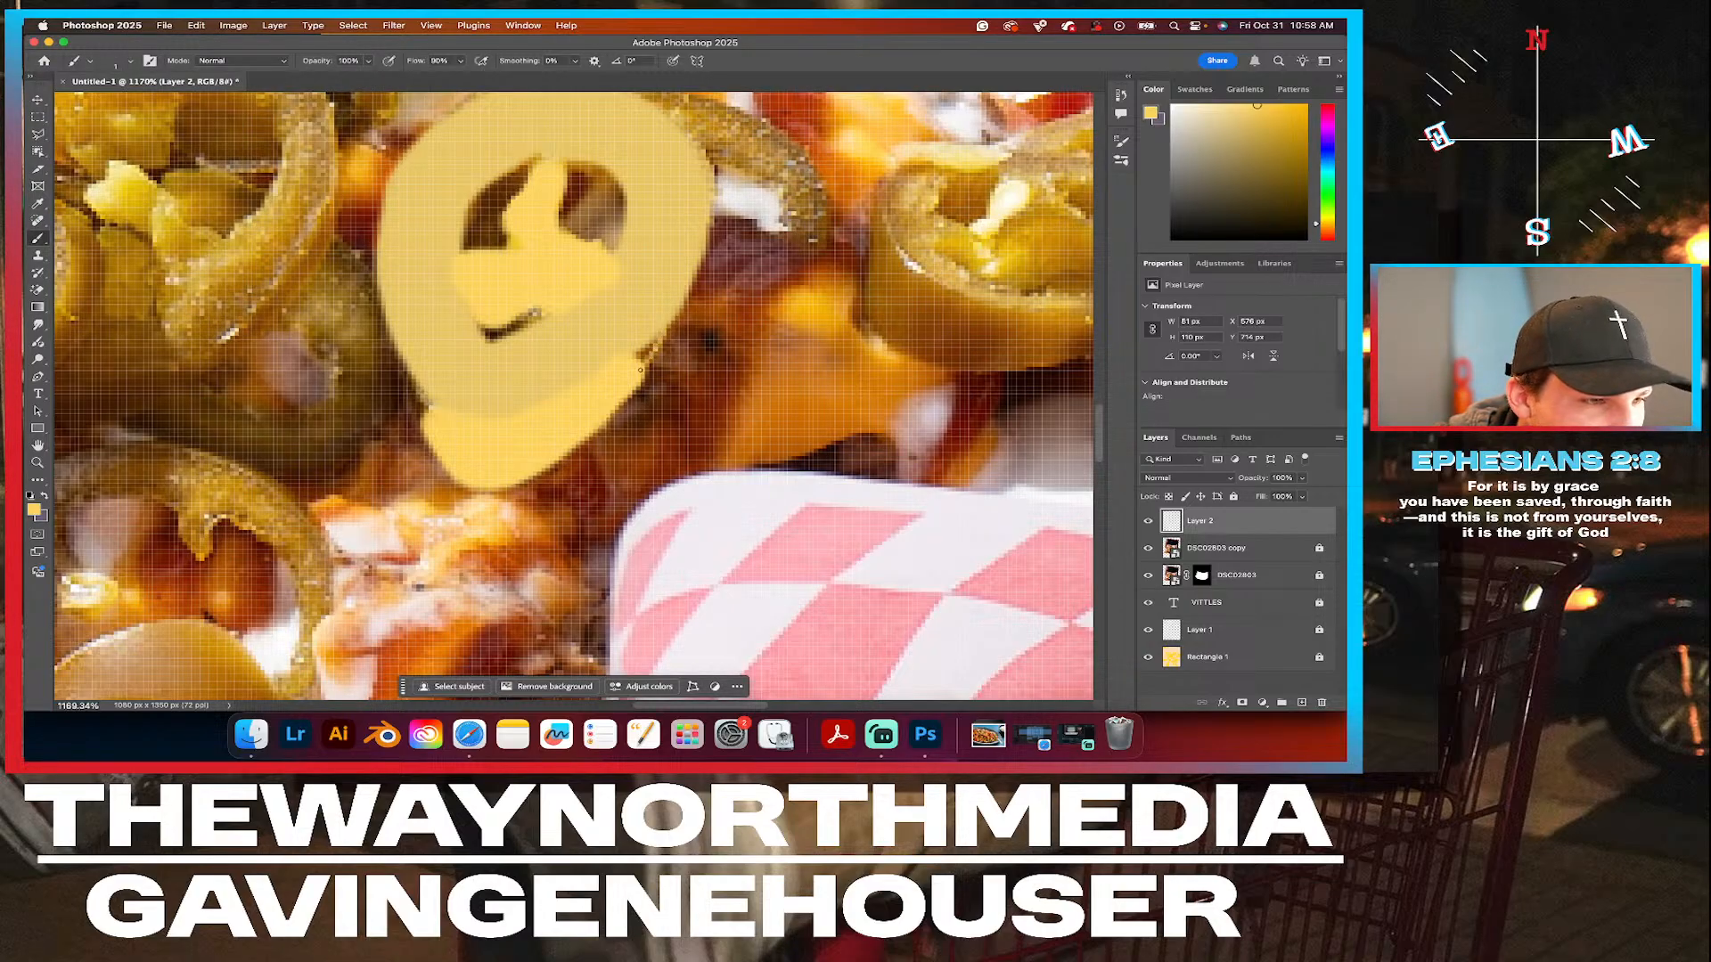
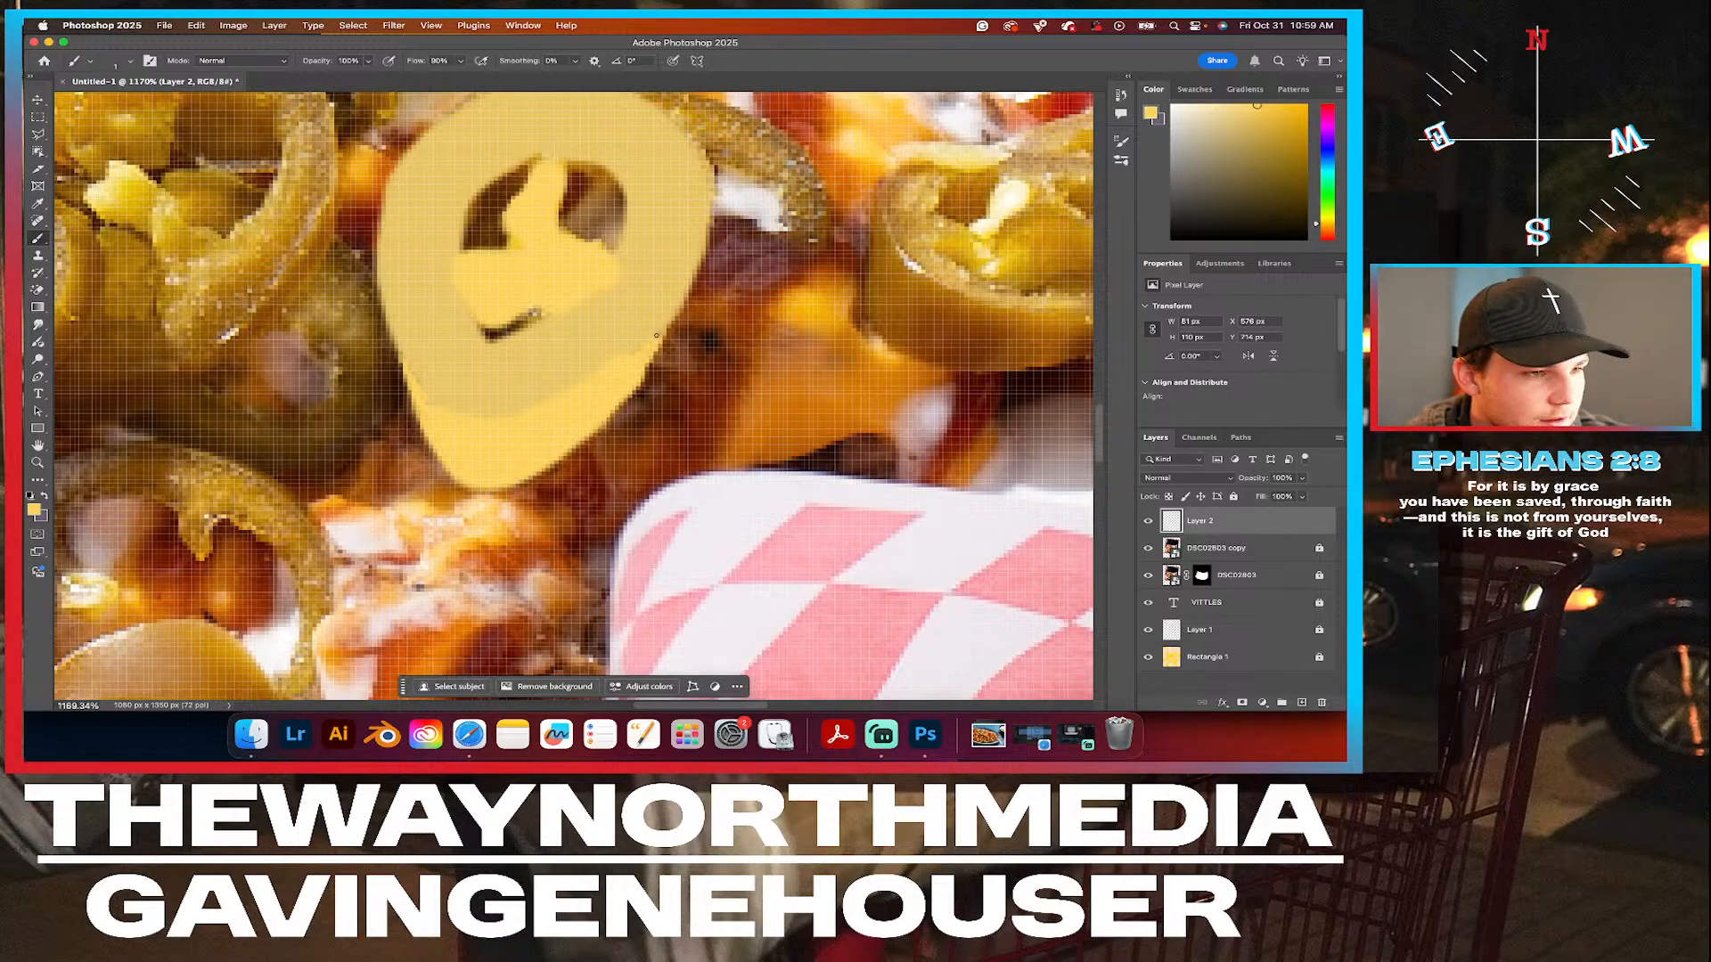
# Move the painted jalapeño slice off the nachos onto the background beside the tray and rotate it about 59°.
pyautogui.click(38, 99)
pyautogui.scroll(-5, 636, 345)
pyautogui.scroll(-5, 636, 348)
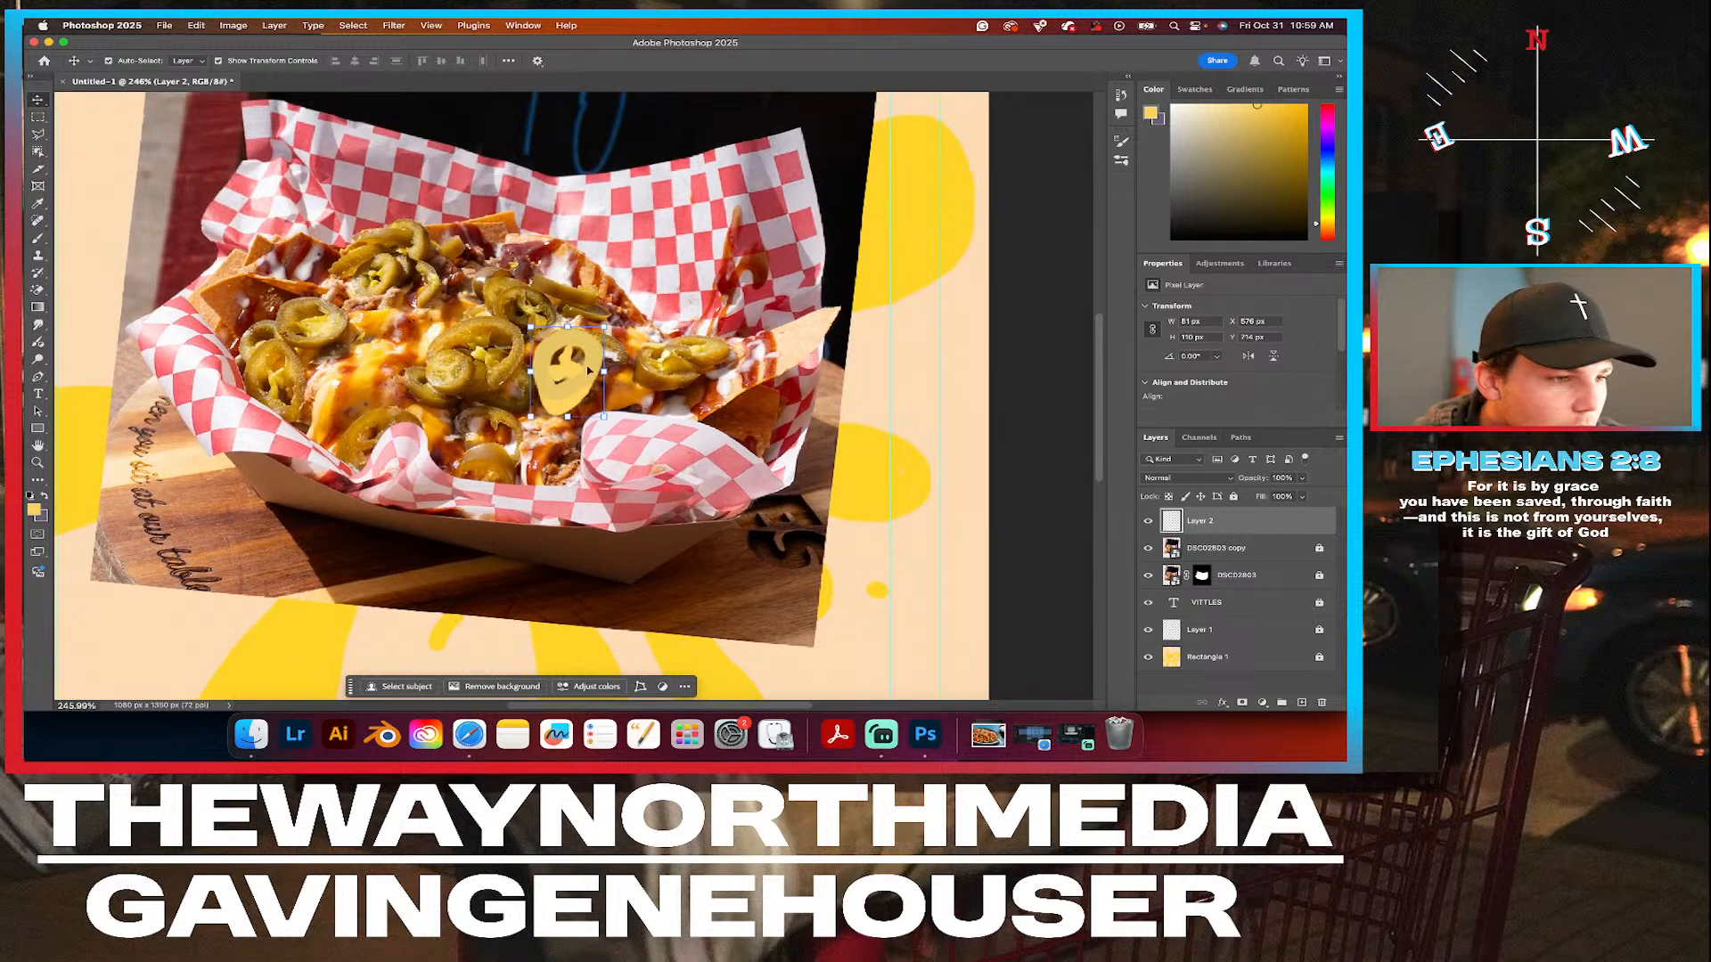
pyautogui.moveTo(576, 378); pyautogui.dragTo(918, 372)
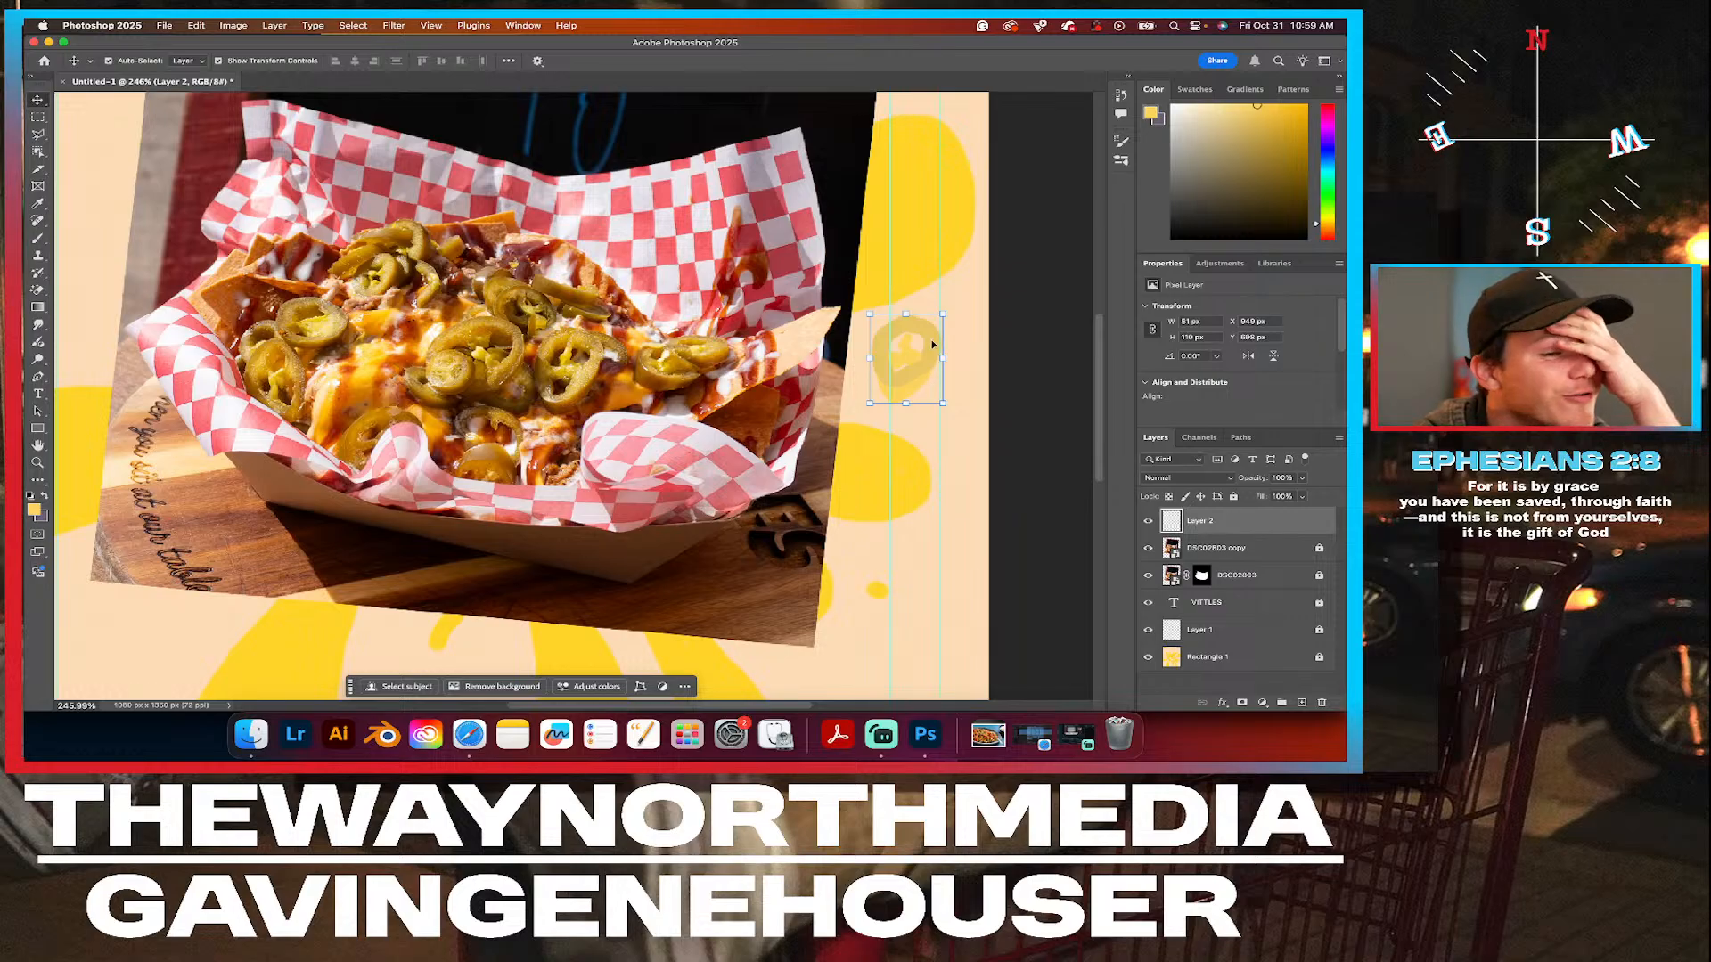
pyautogui.moveTo(957, 309); pyautogui.dragTo(952, 363)
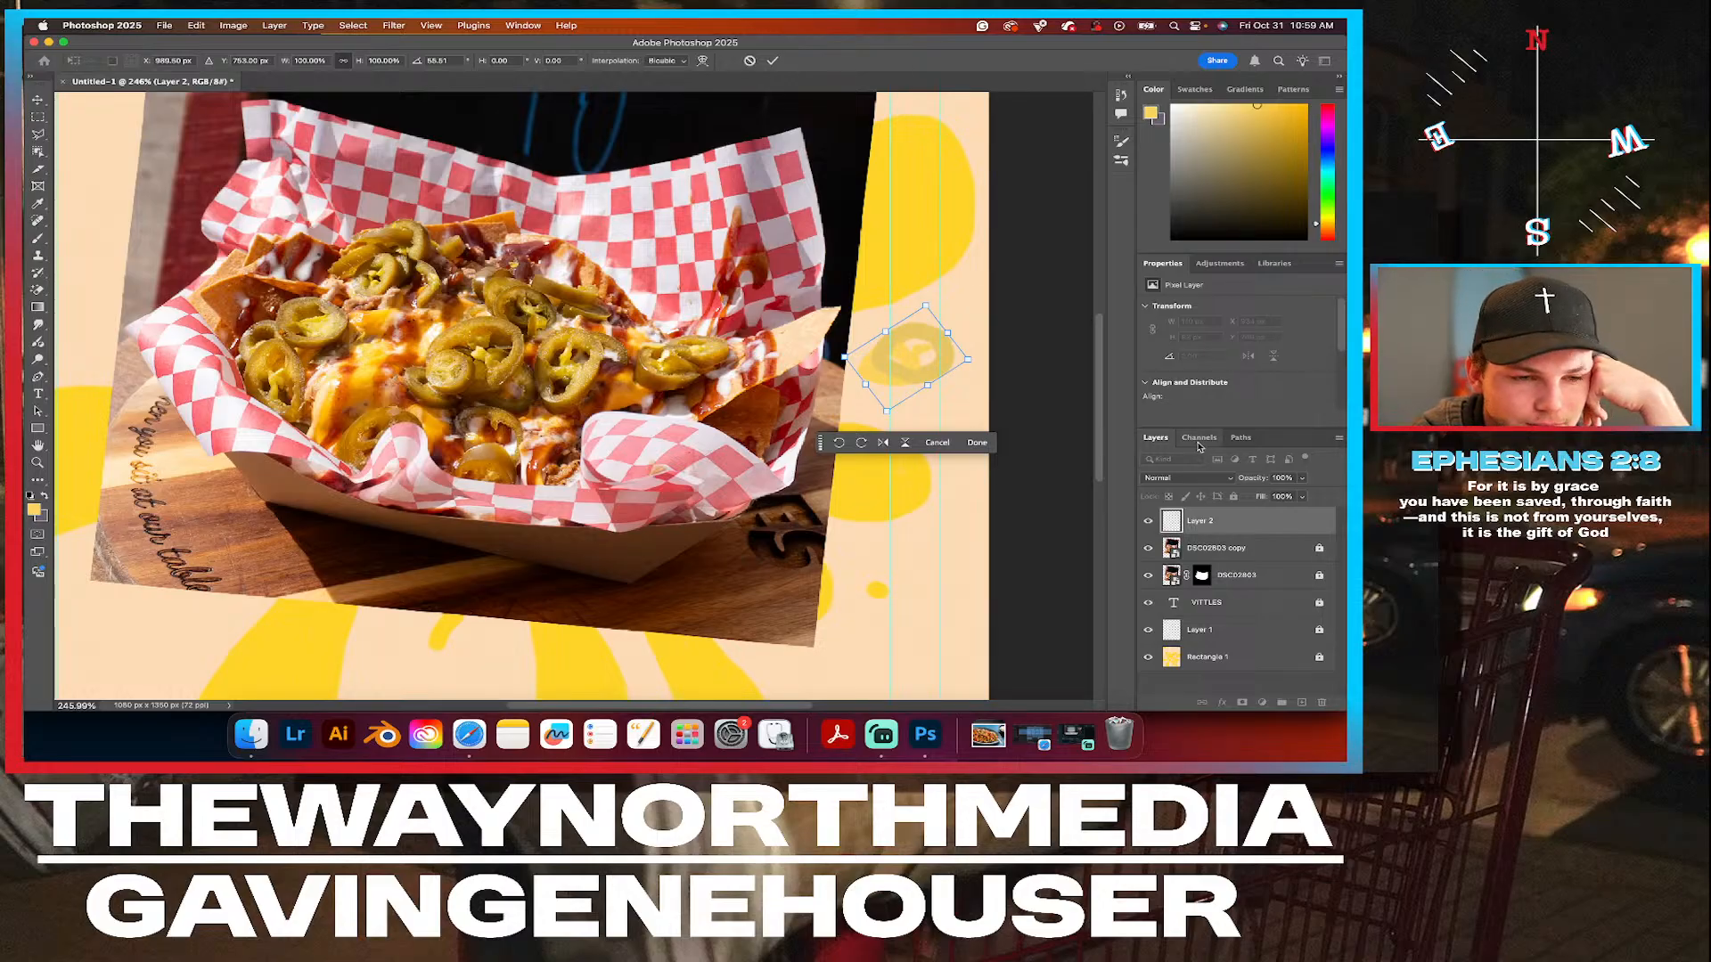
pyautogui.click(1220, 264)
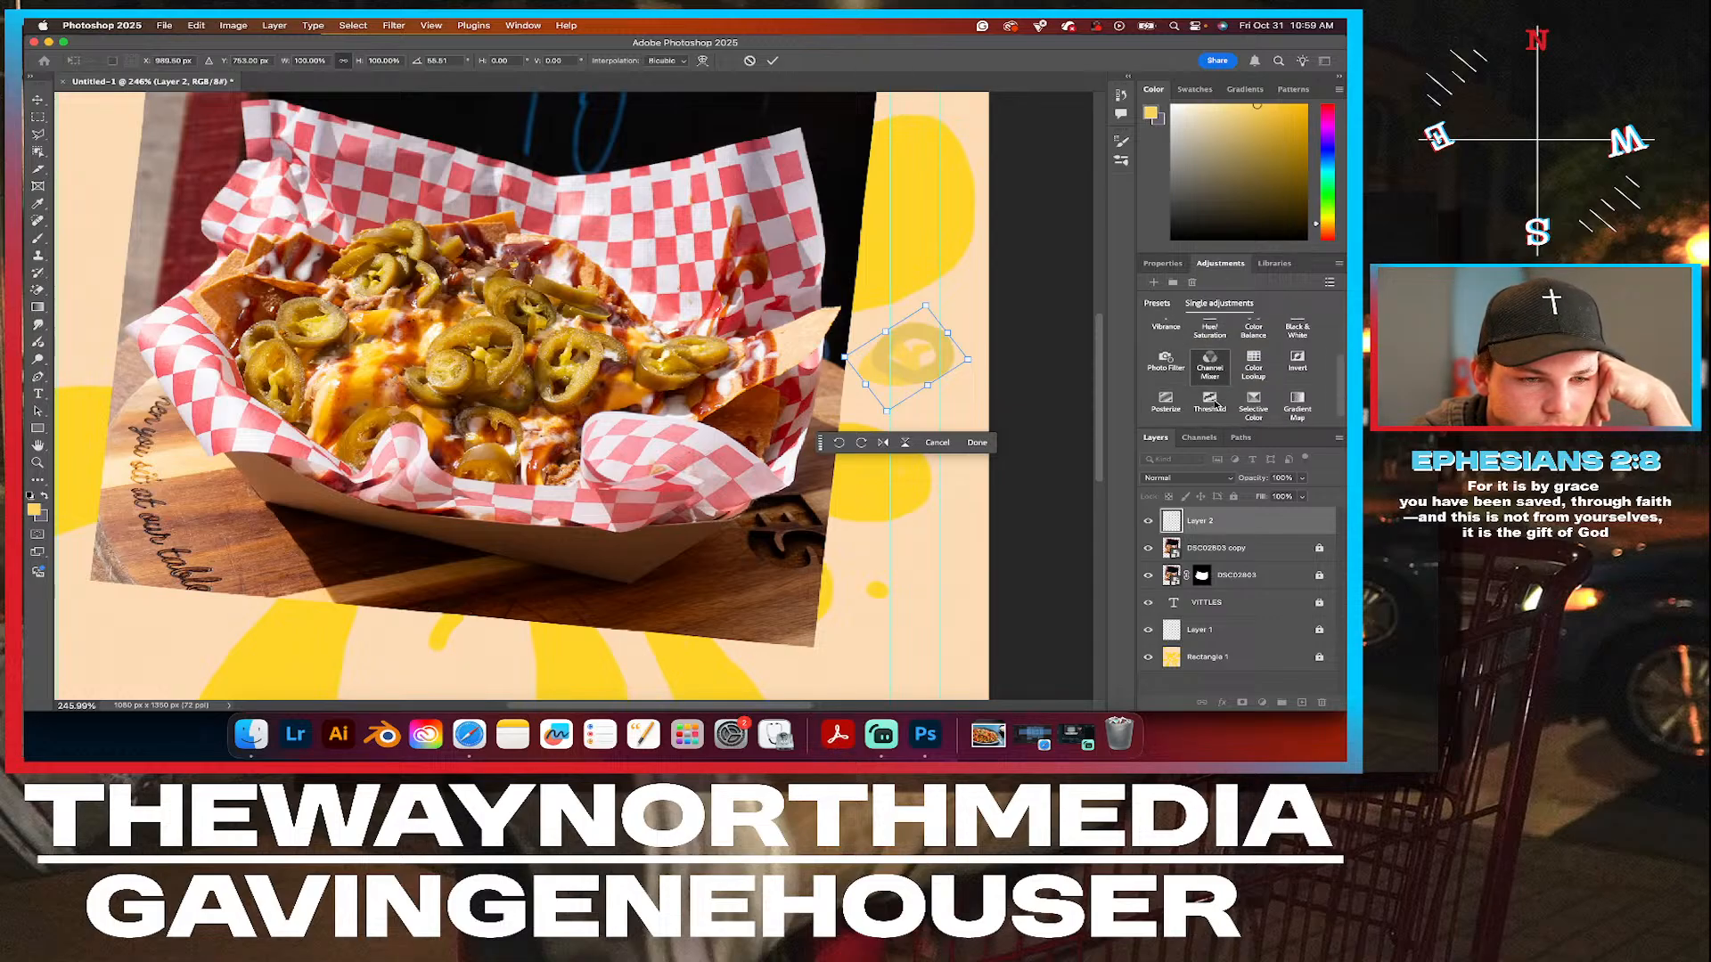
pyautogui.click(977, 442)
# Add a Hue/Saturation adjustment layer above the jalapeño layer with hue +6 and saturation -1.
pyautogui.click(1210, 373)
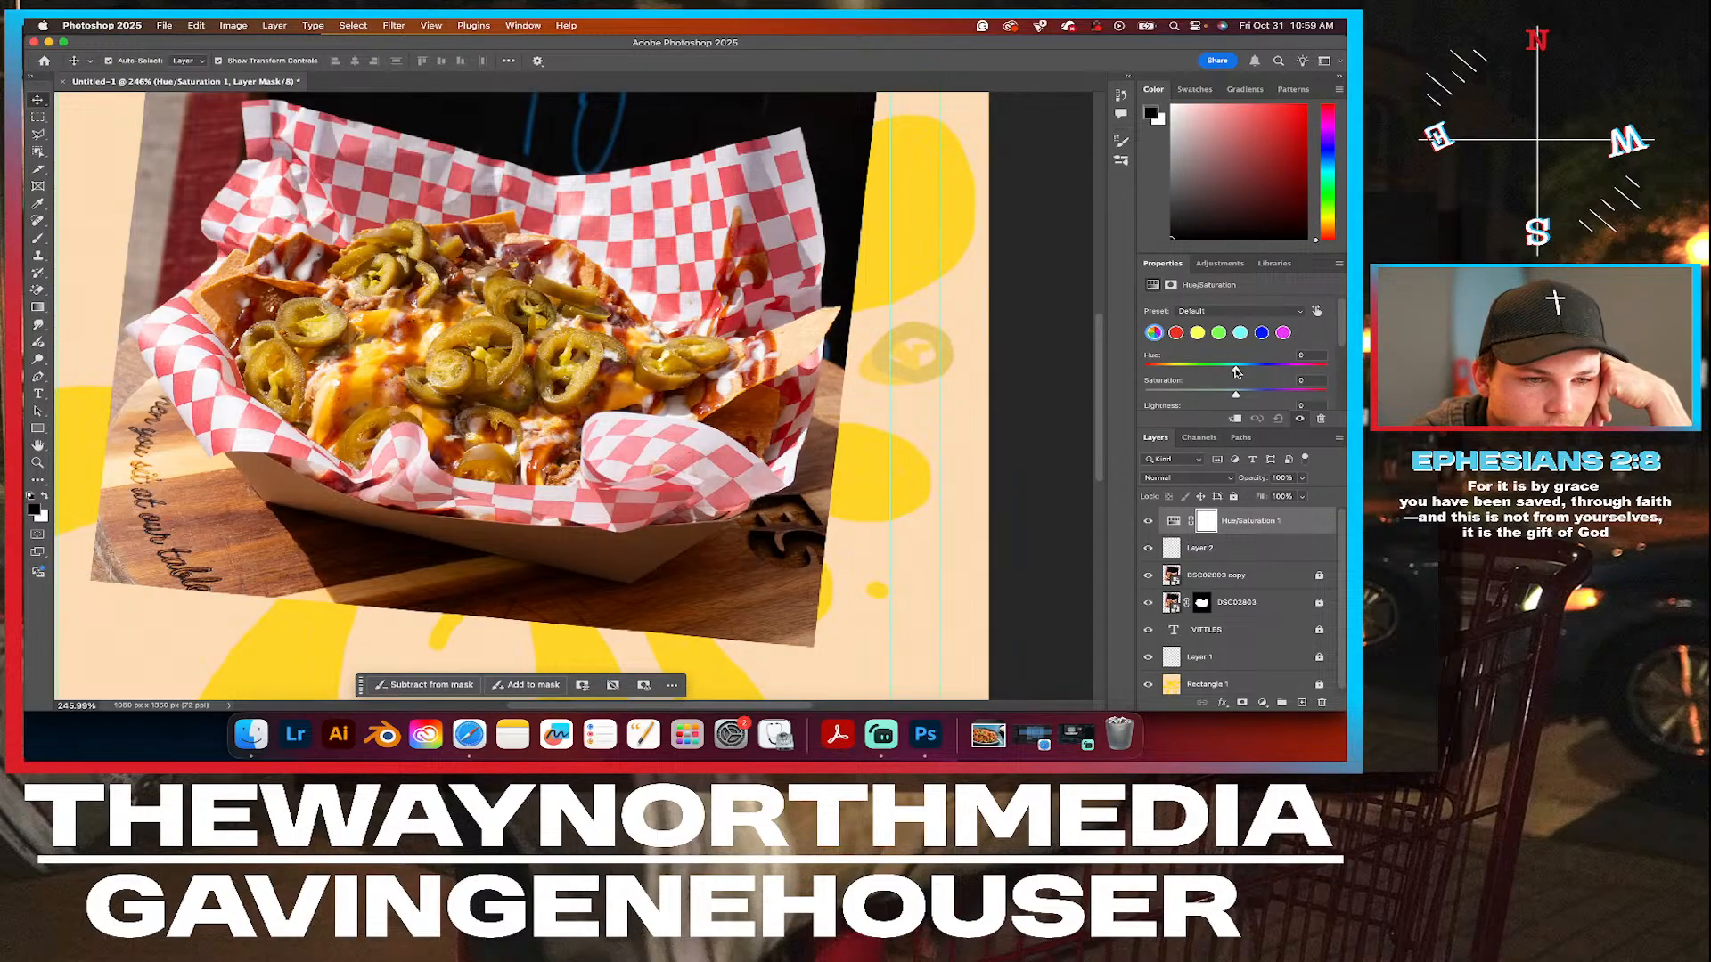
pyautogui.moveTo(1235, 395); pyautogui.dragTo(1230, 399)
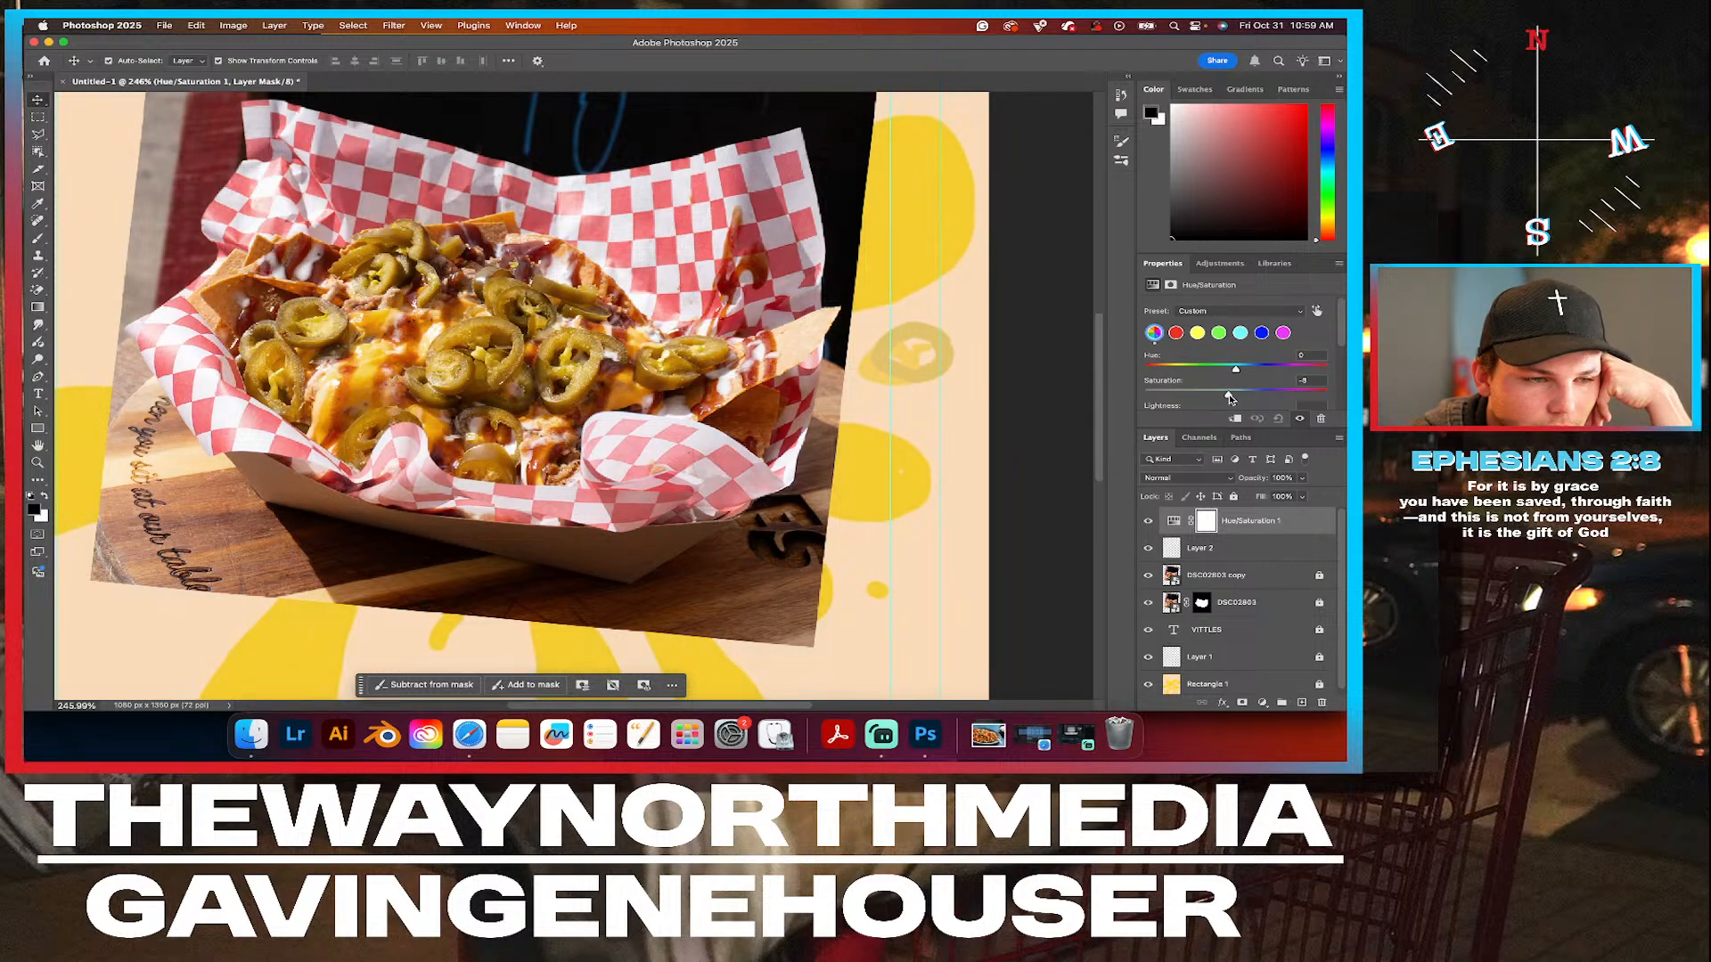
pyautogui.press('super+z')
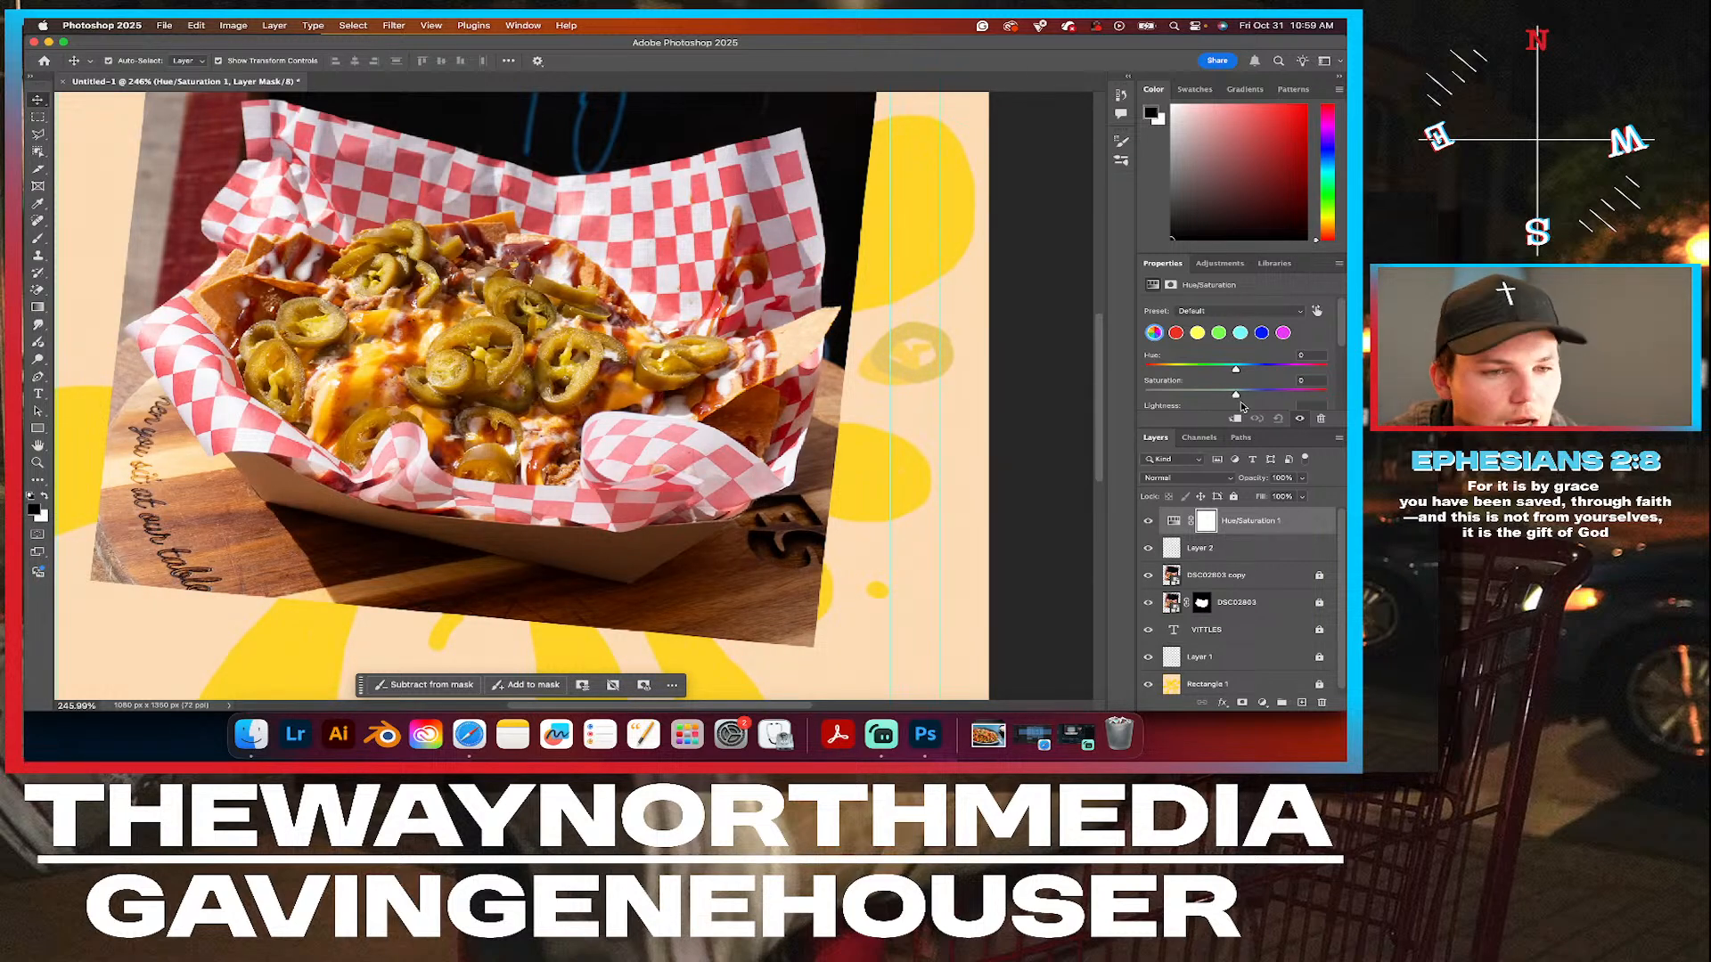
pyautogui.moveTo(1235, 368); pyautogui.dragTo(1240, 370)
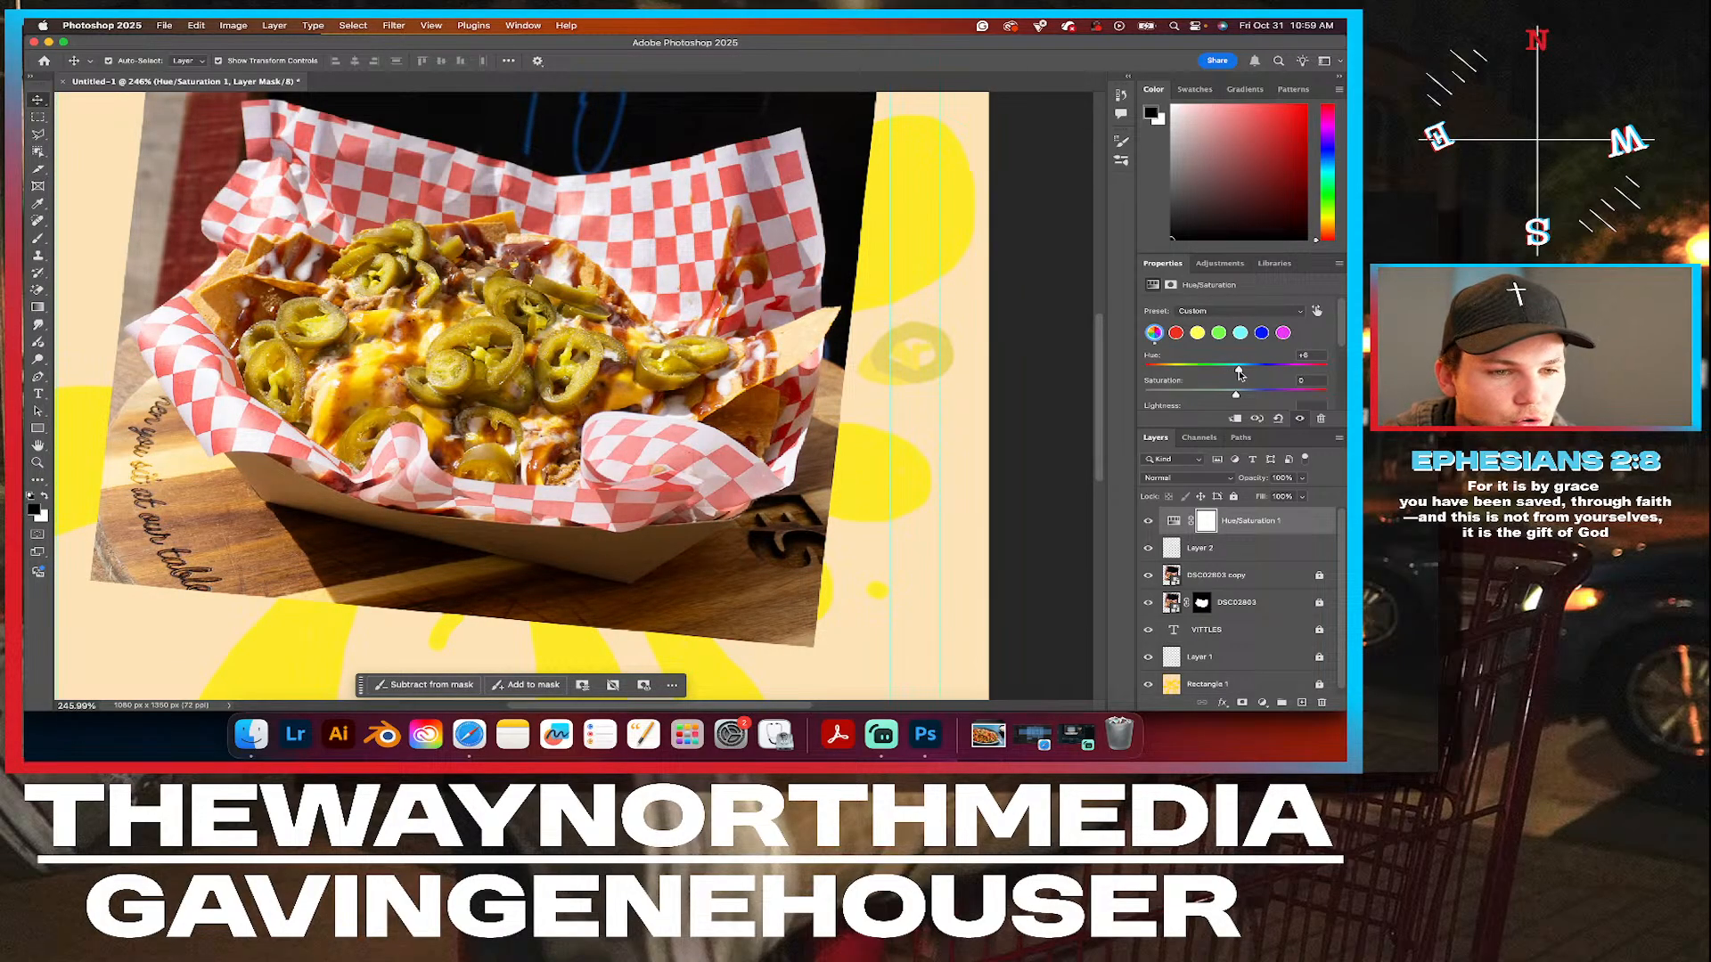
pyautogui.moveTo(1238, 397); pyautogui.dragTo(1235, 400)
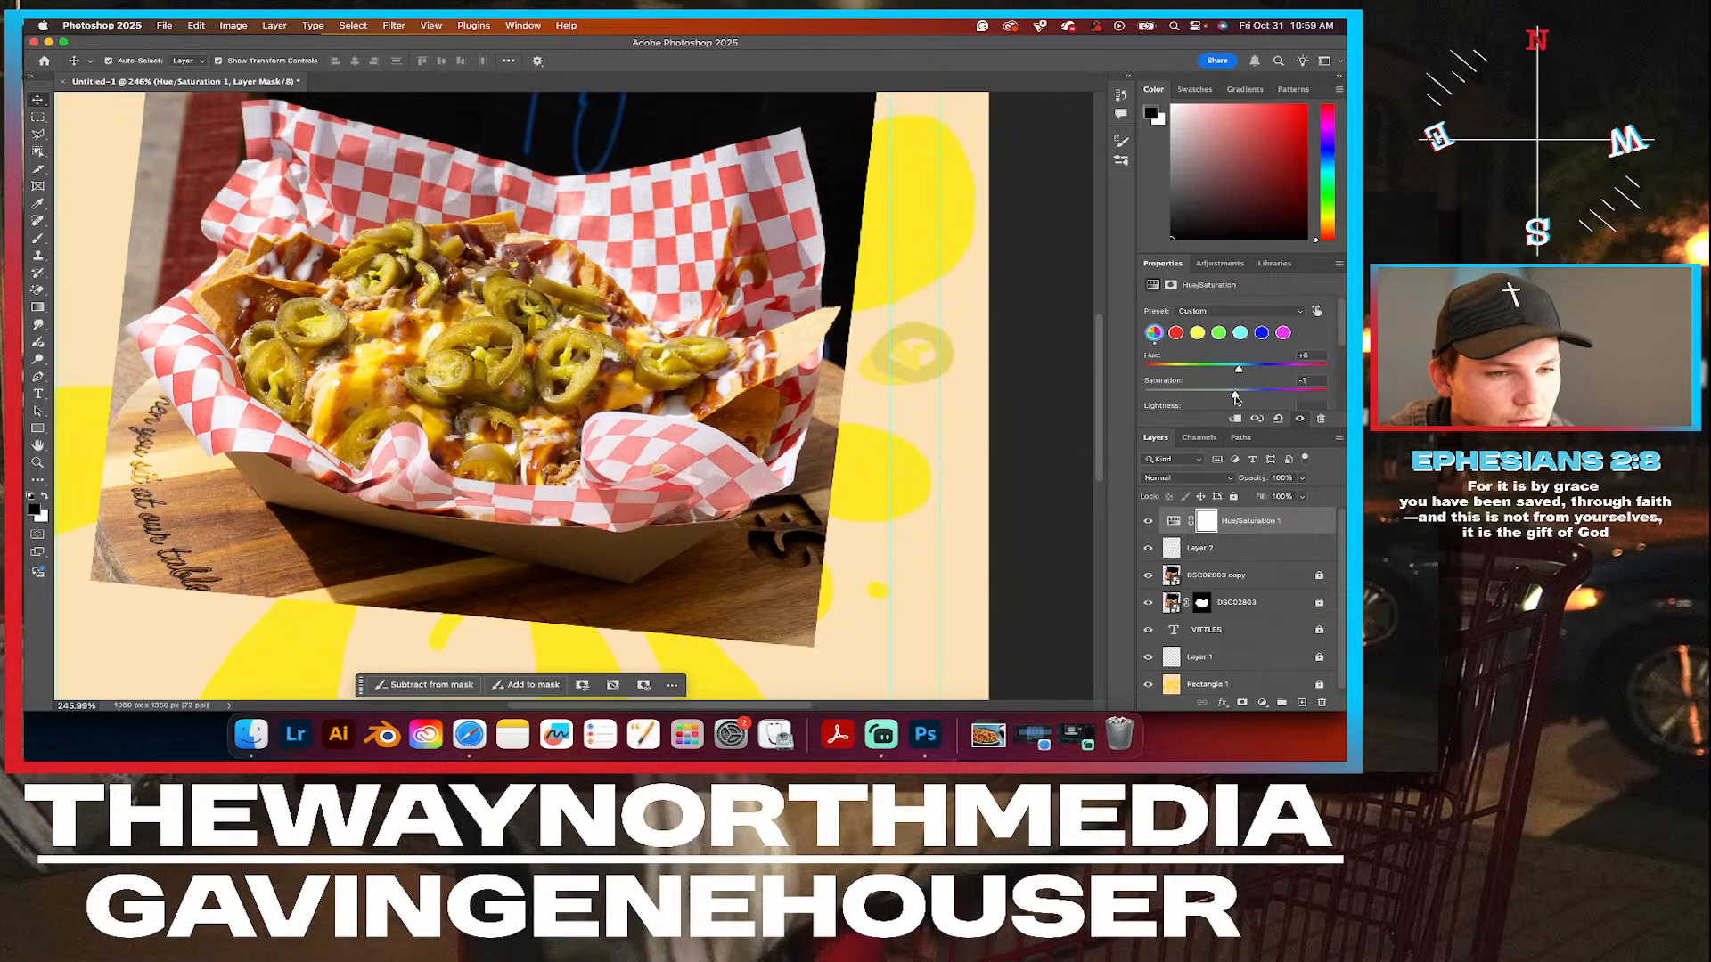
# Clip the Hue/Saturation adjustment to the jalapeño on Layer 2 and toggle its visibility to compare.
pyautogui.rightClick(1245, 526)
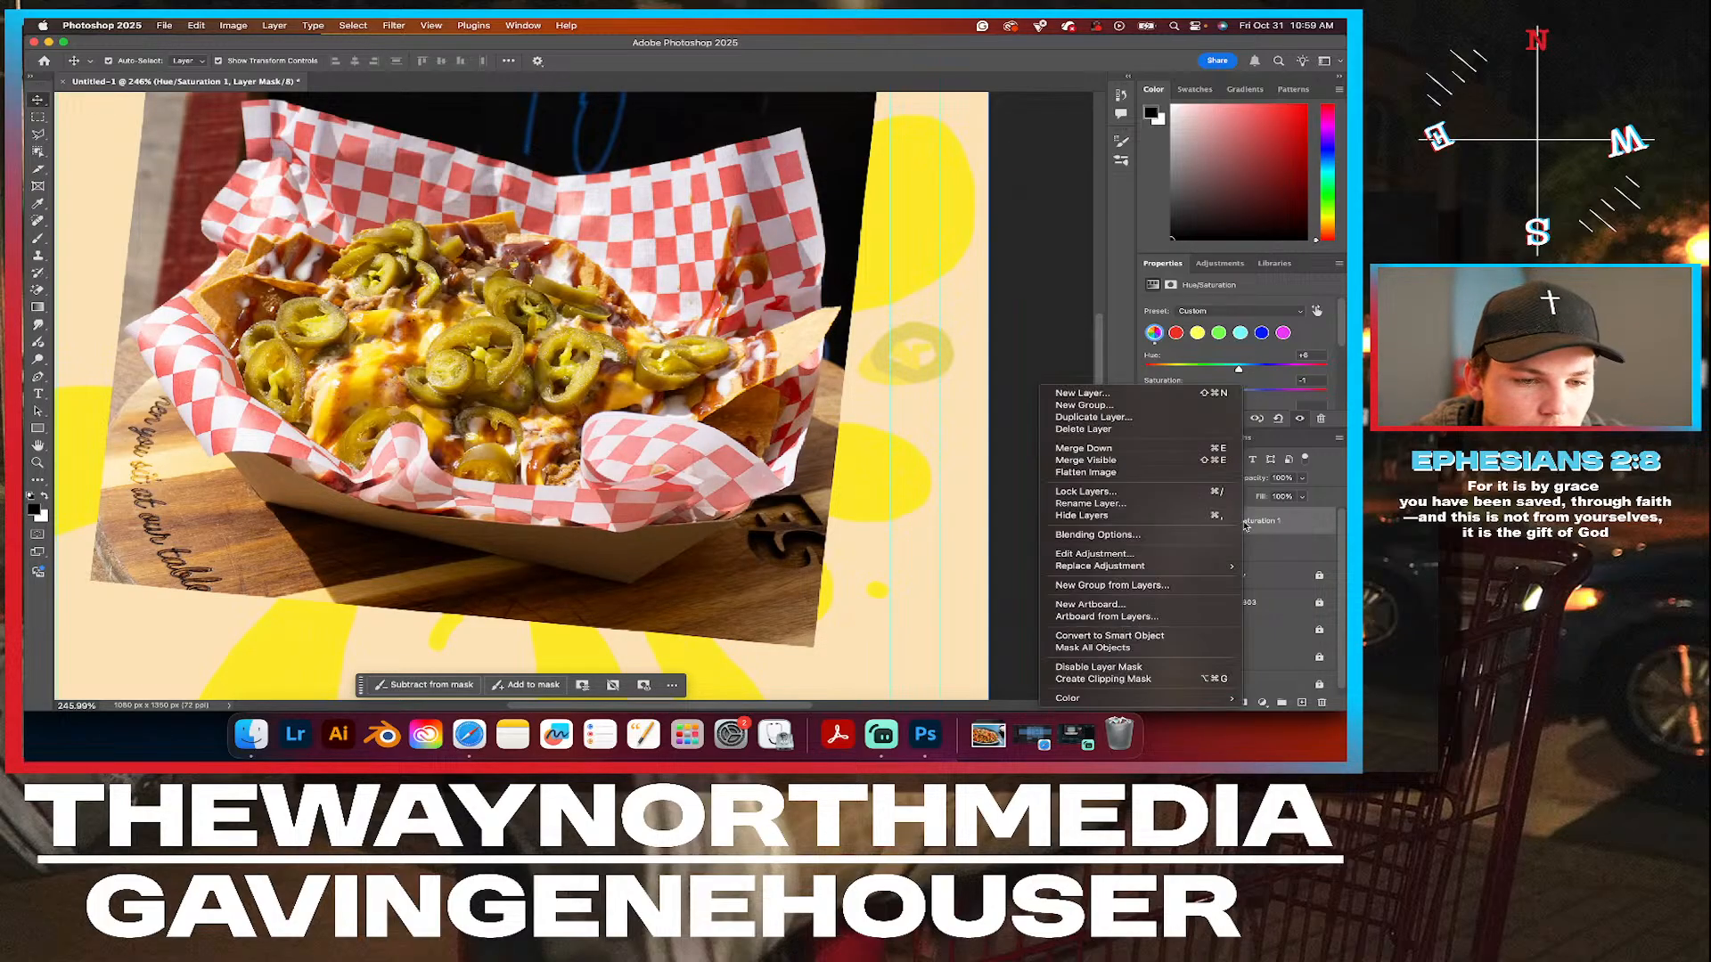
pyautogui.click(1103, 679)
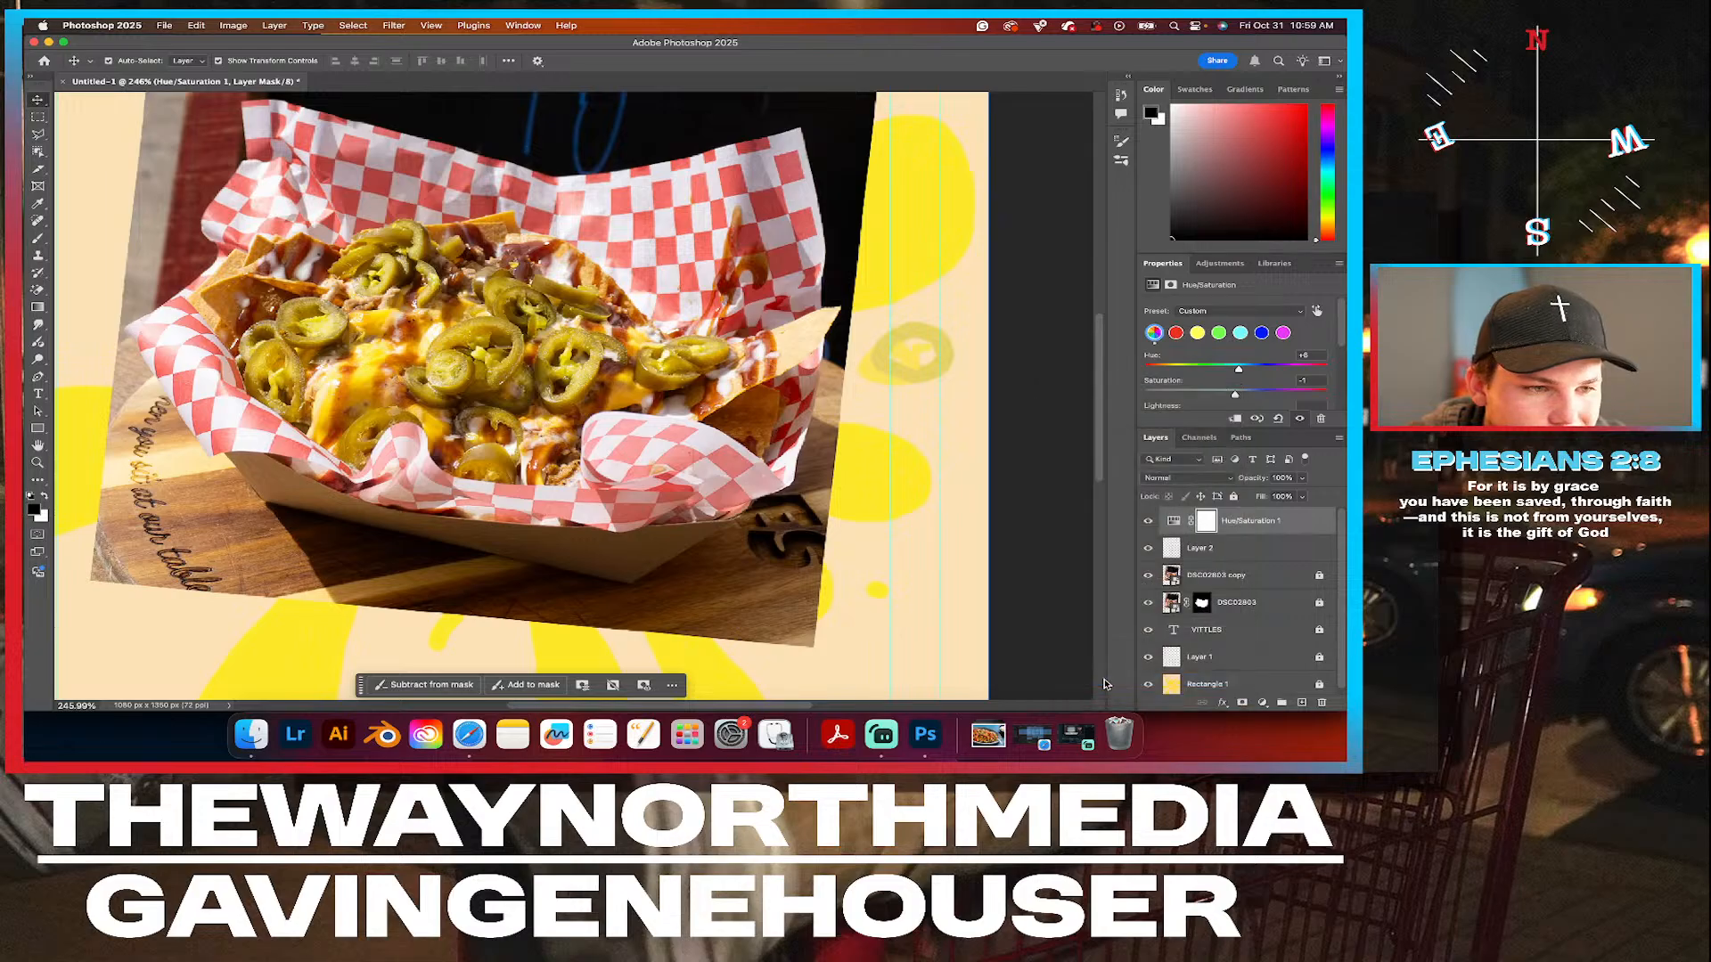
pyautogui.click(1149, 524)
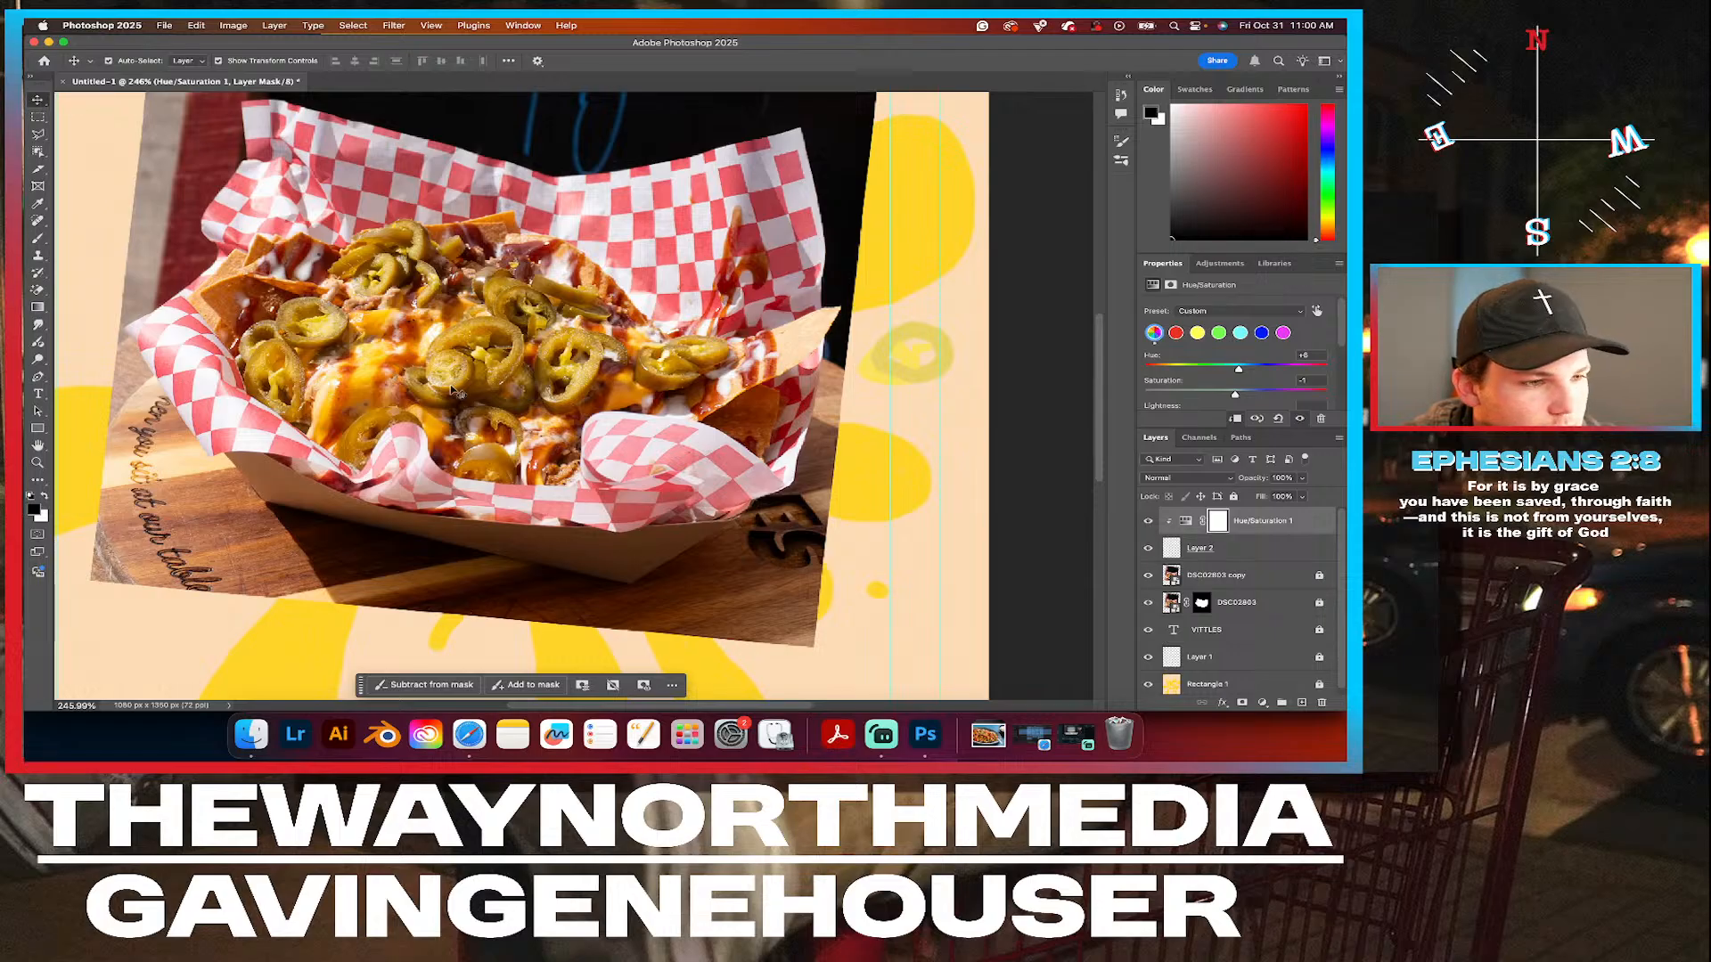
# Unlock and delete the full-photo copy layer of the nachos, keeping the masked cutout.
pyautogui.scroll(-4, 455, 392)
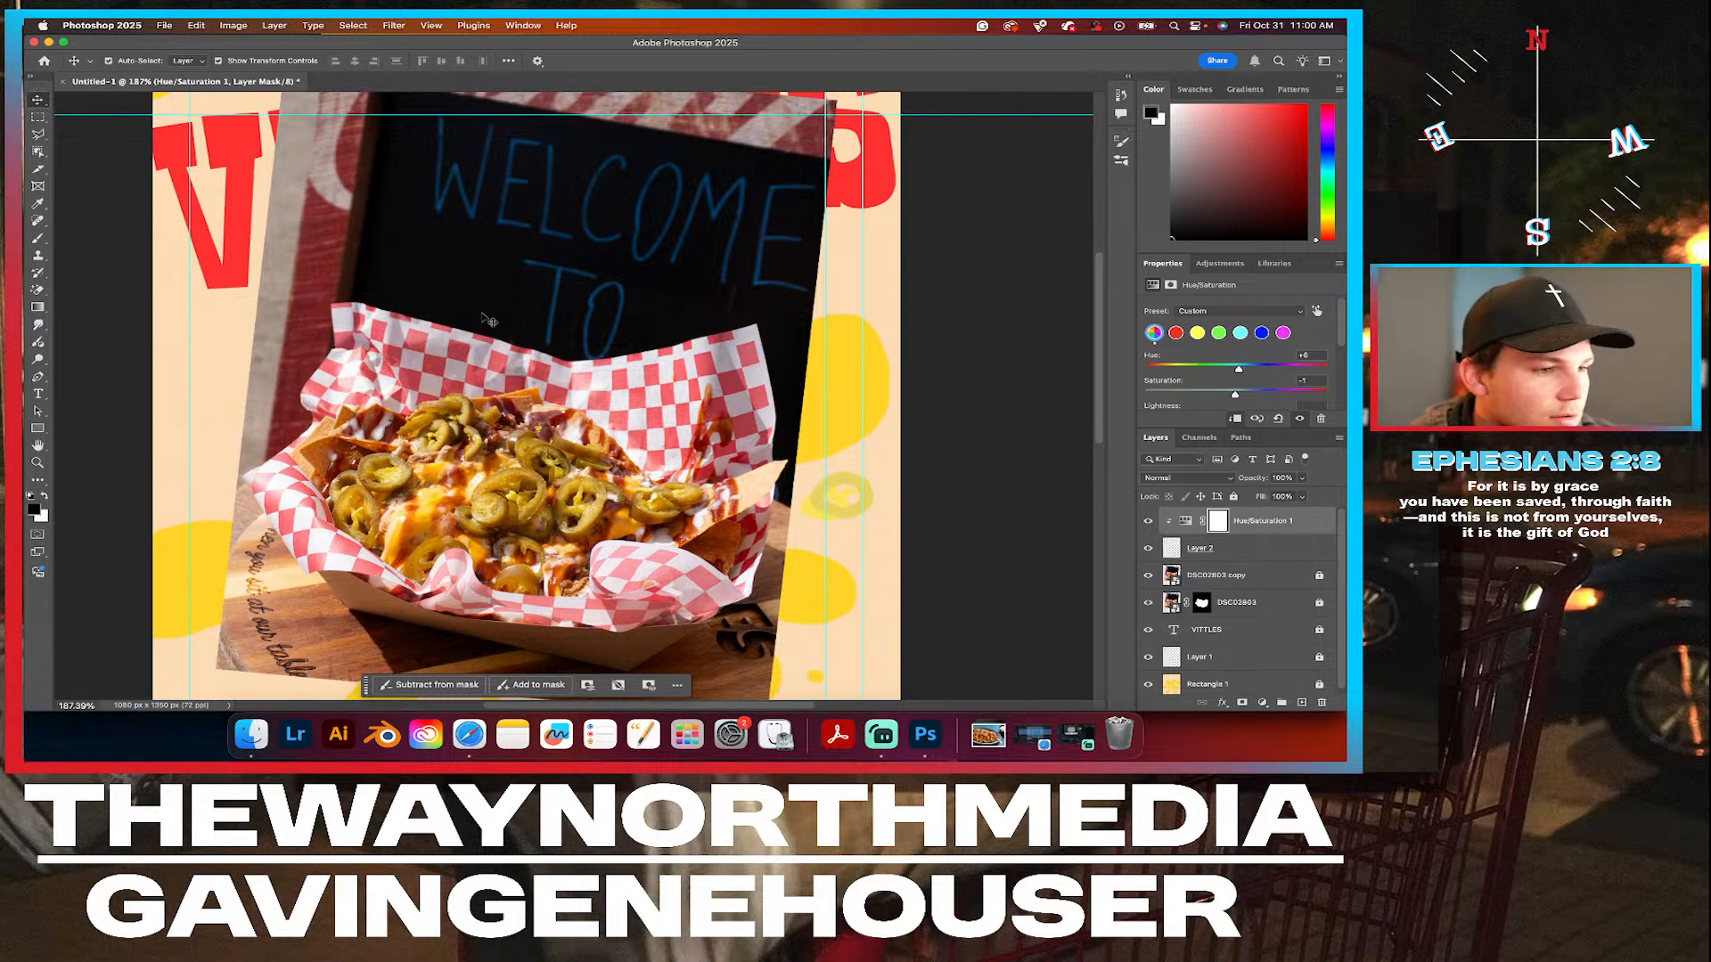
pyautogui.scroll(-3, 489, 321)
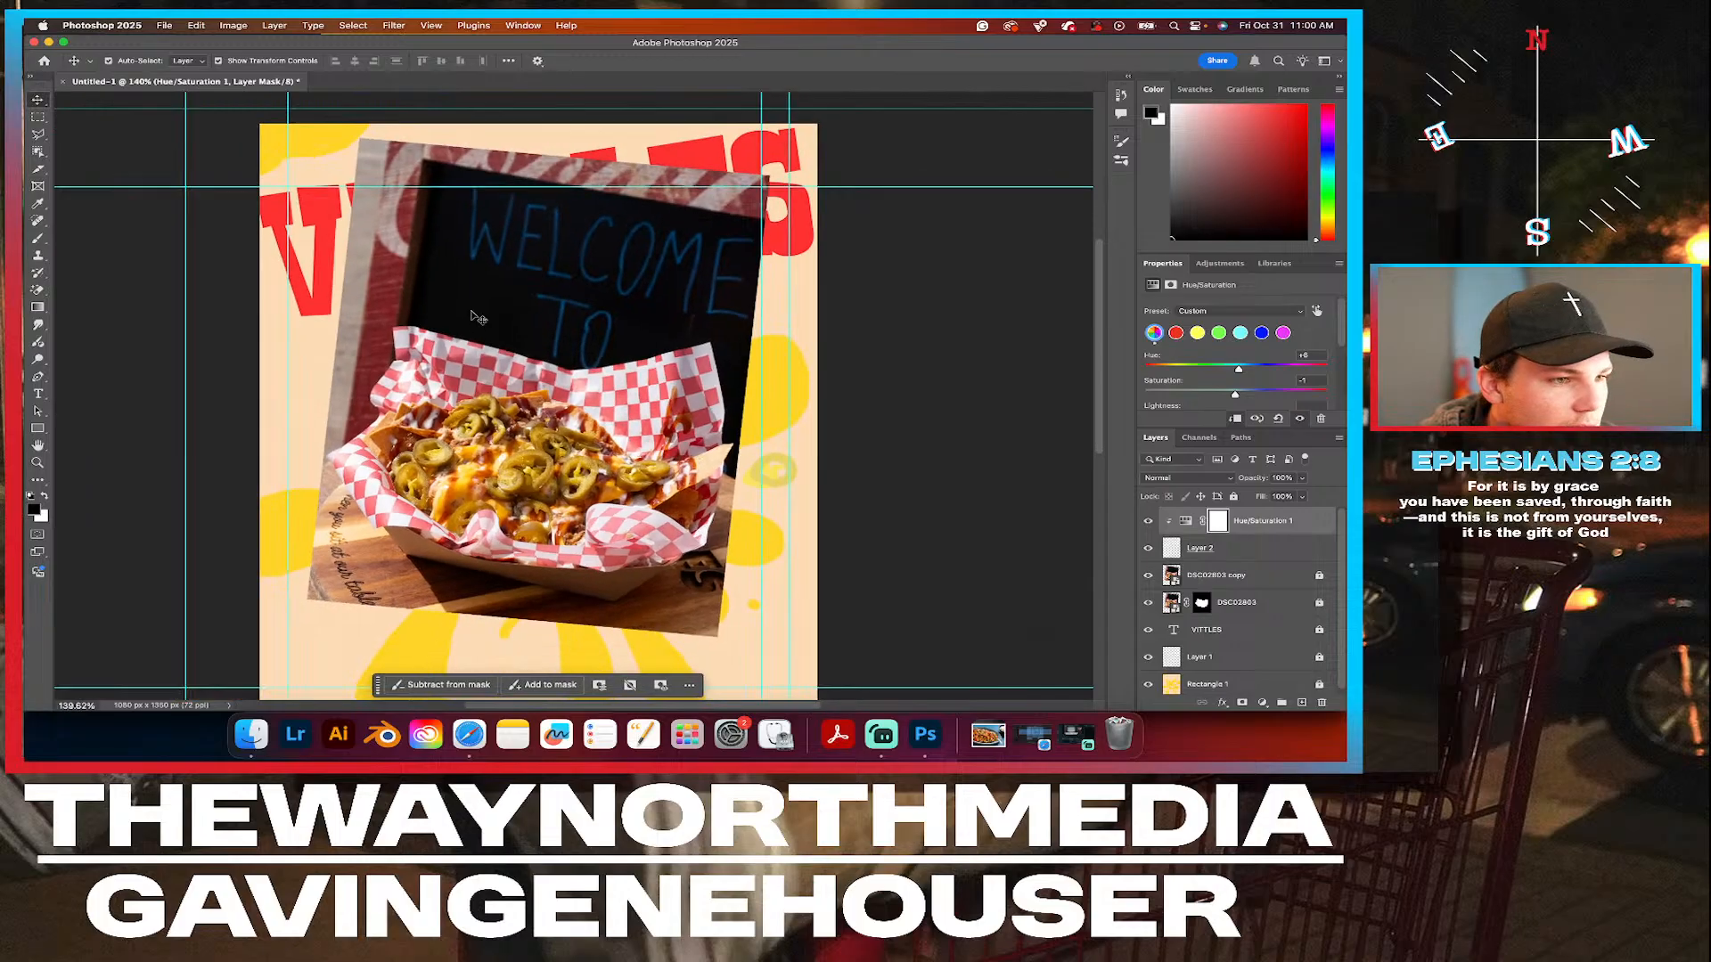
pyautogui.click(1167, 549)
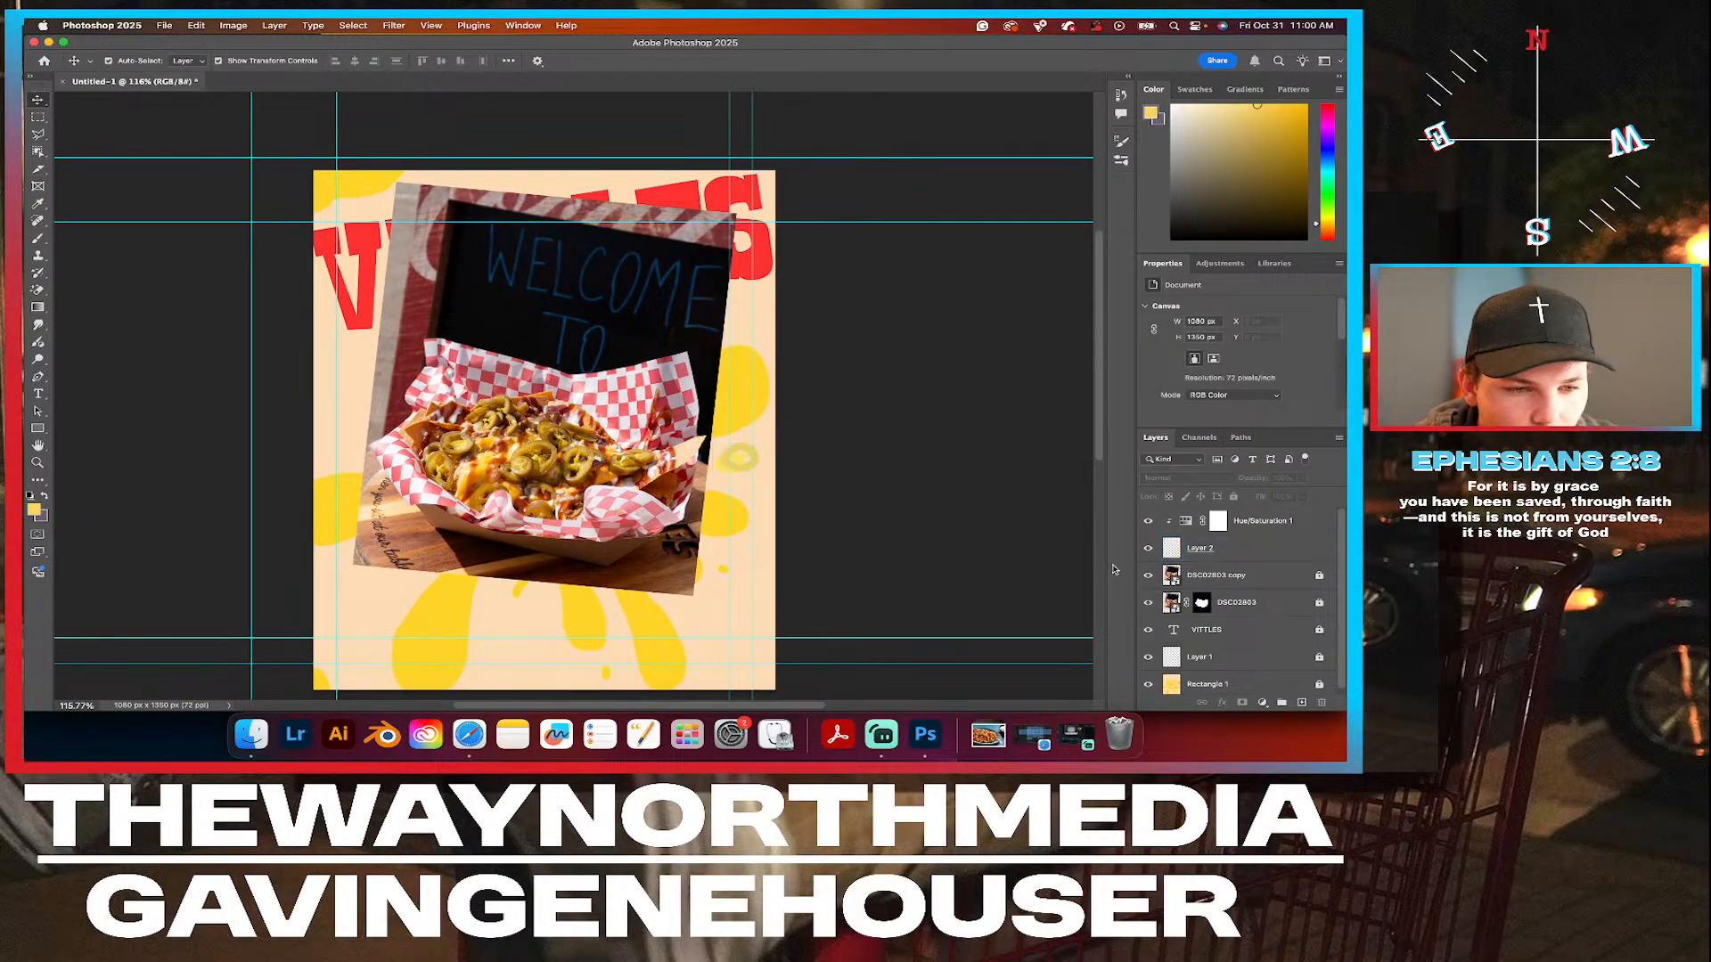
pyautogui.click(1215, 576)
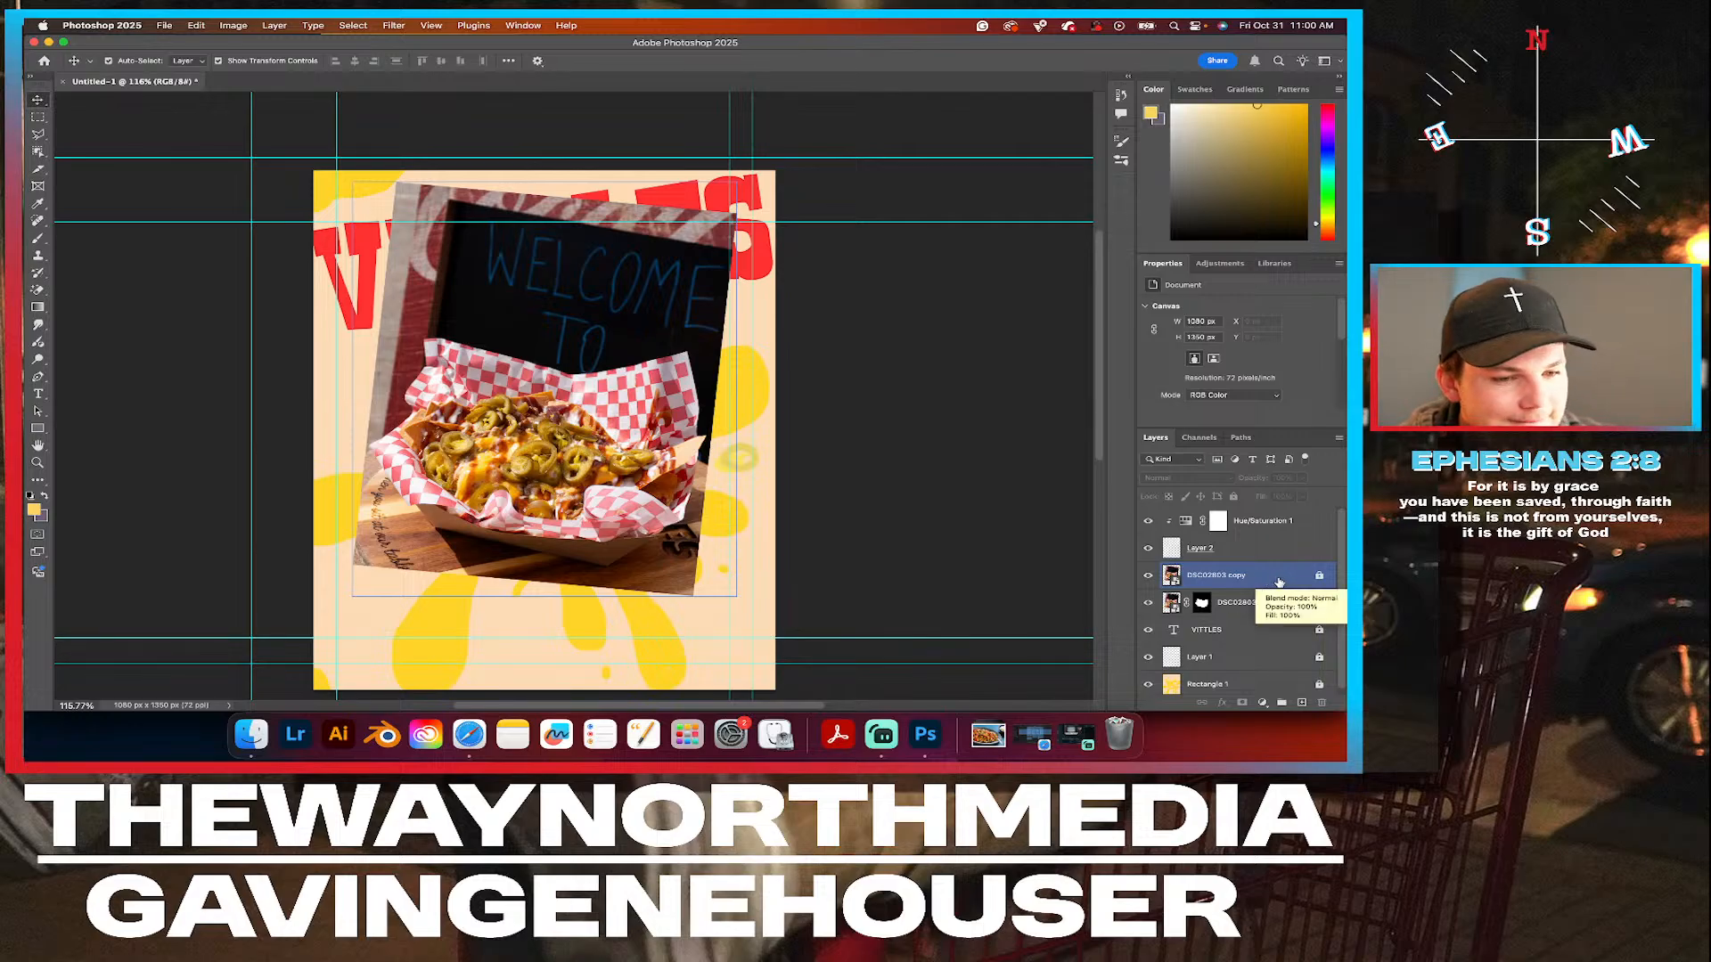
pyautogui.click(1319, 575)
pyautogui.press('Delete')
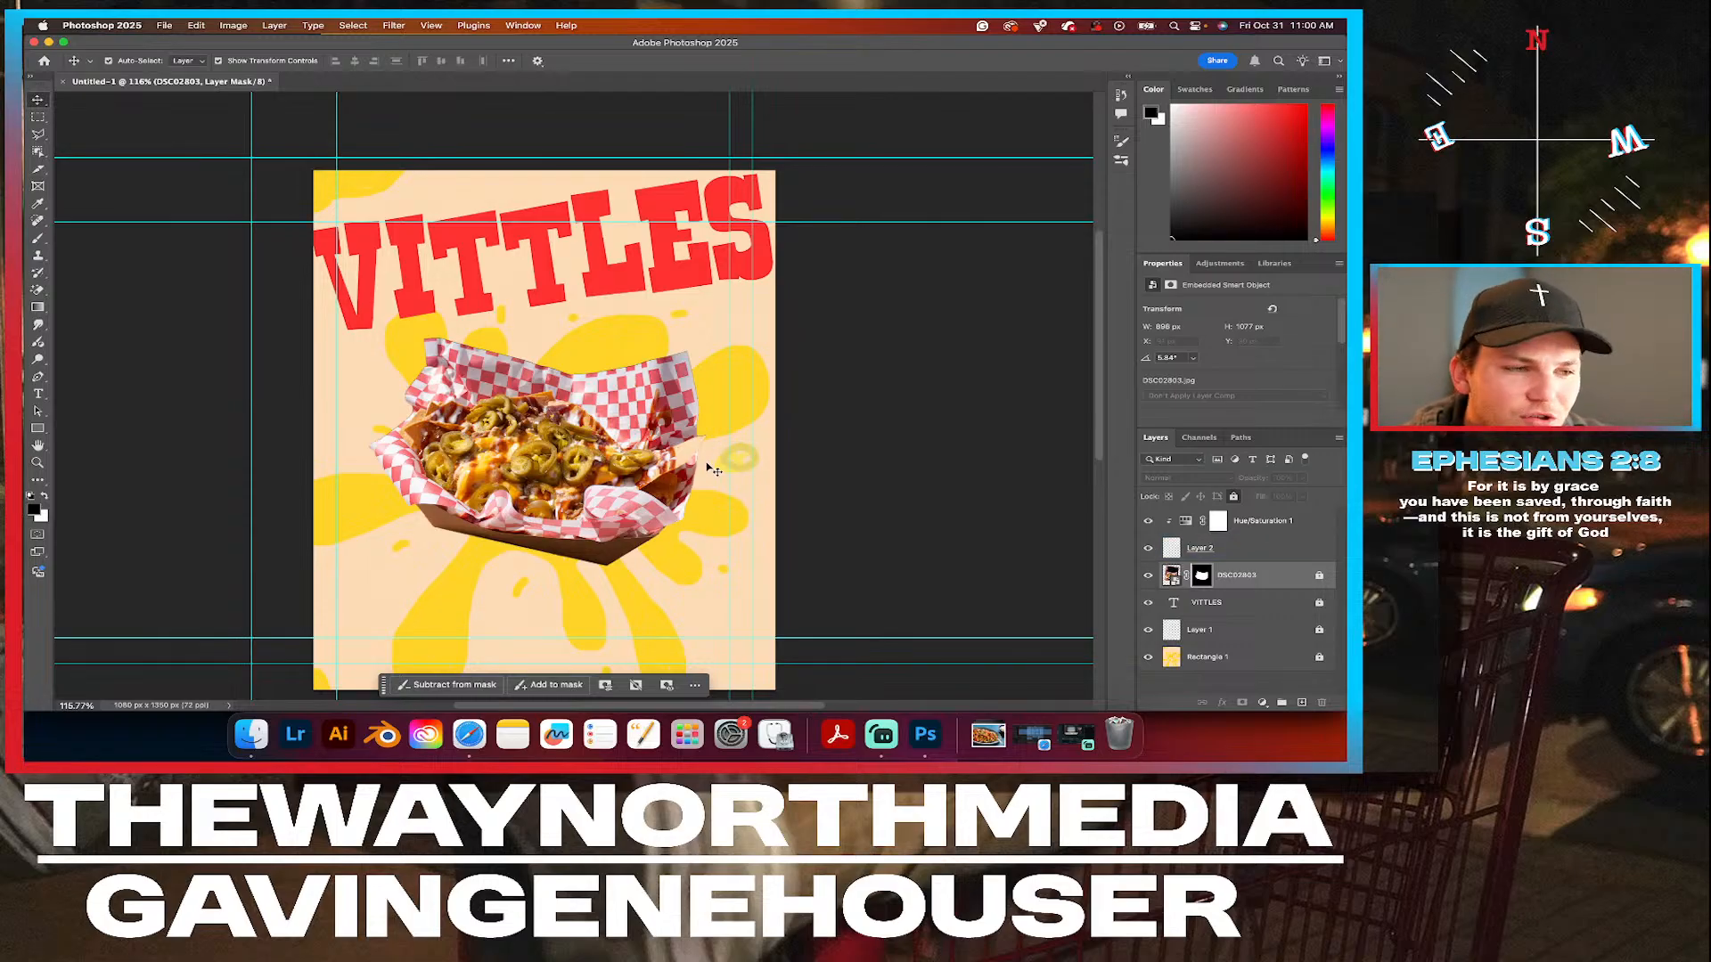
# Paste a copy of the jalapeño slice, enlarge it to about 112%, rotate it and place it at the foot of the V in VITTLES.
pyautogui.scroll(5, 713, 469)
pyautogui.click(826, 511)
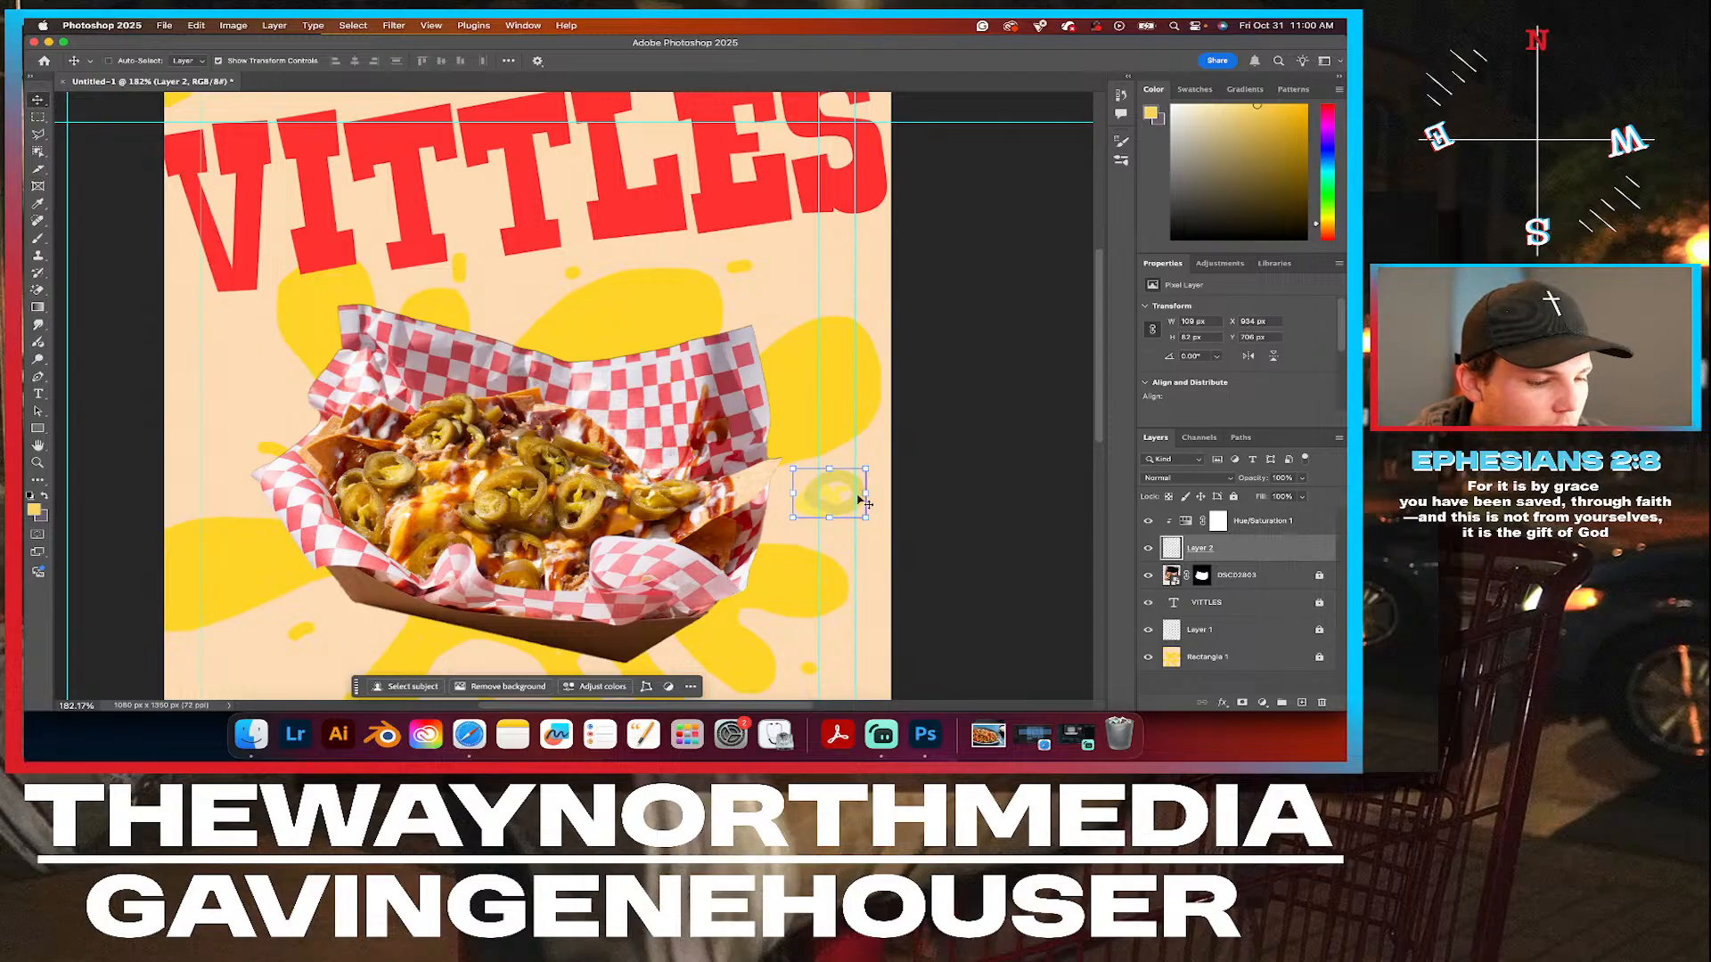
pyautogui.press('super+v')
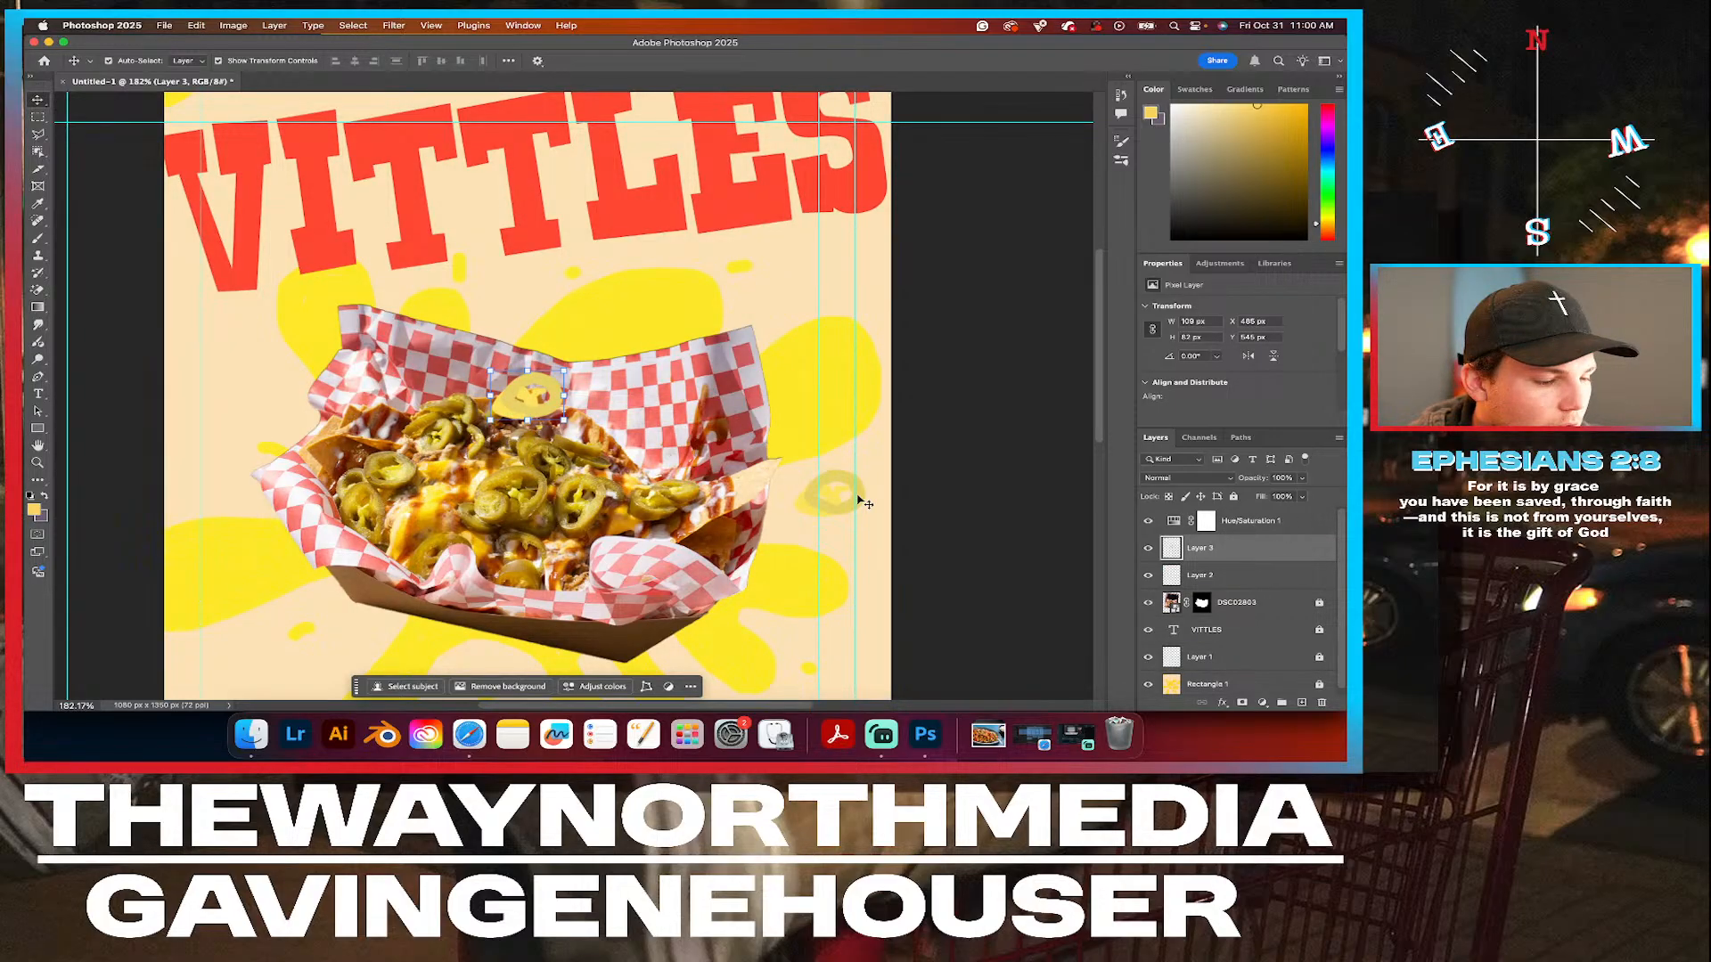
pyautogui.press('super+t')
pyautogui.moveTo(563, 369); pyautogui.dragTo(564, 358)
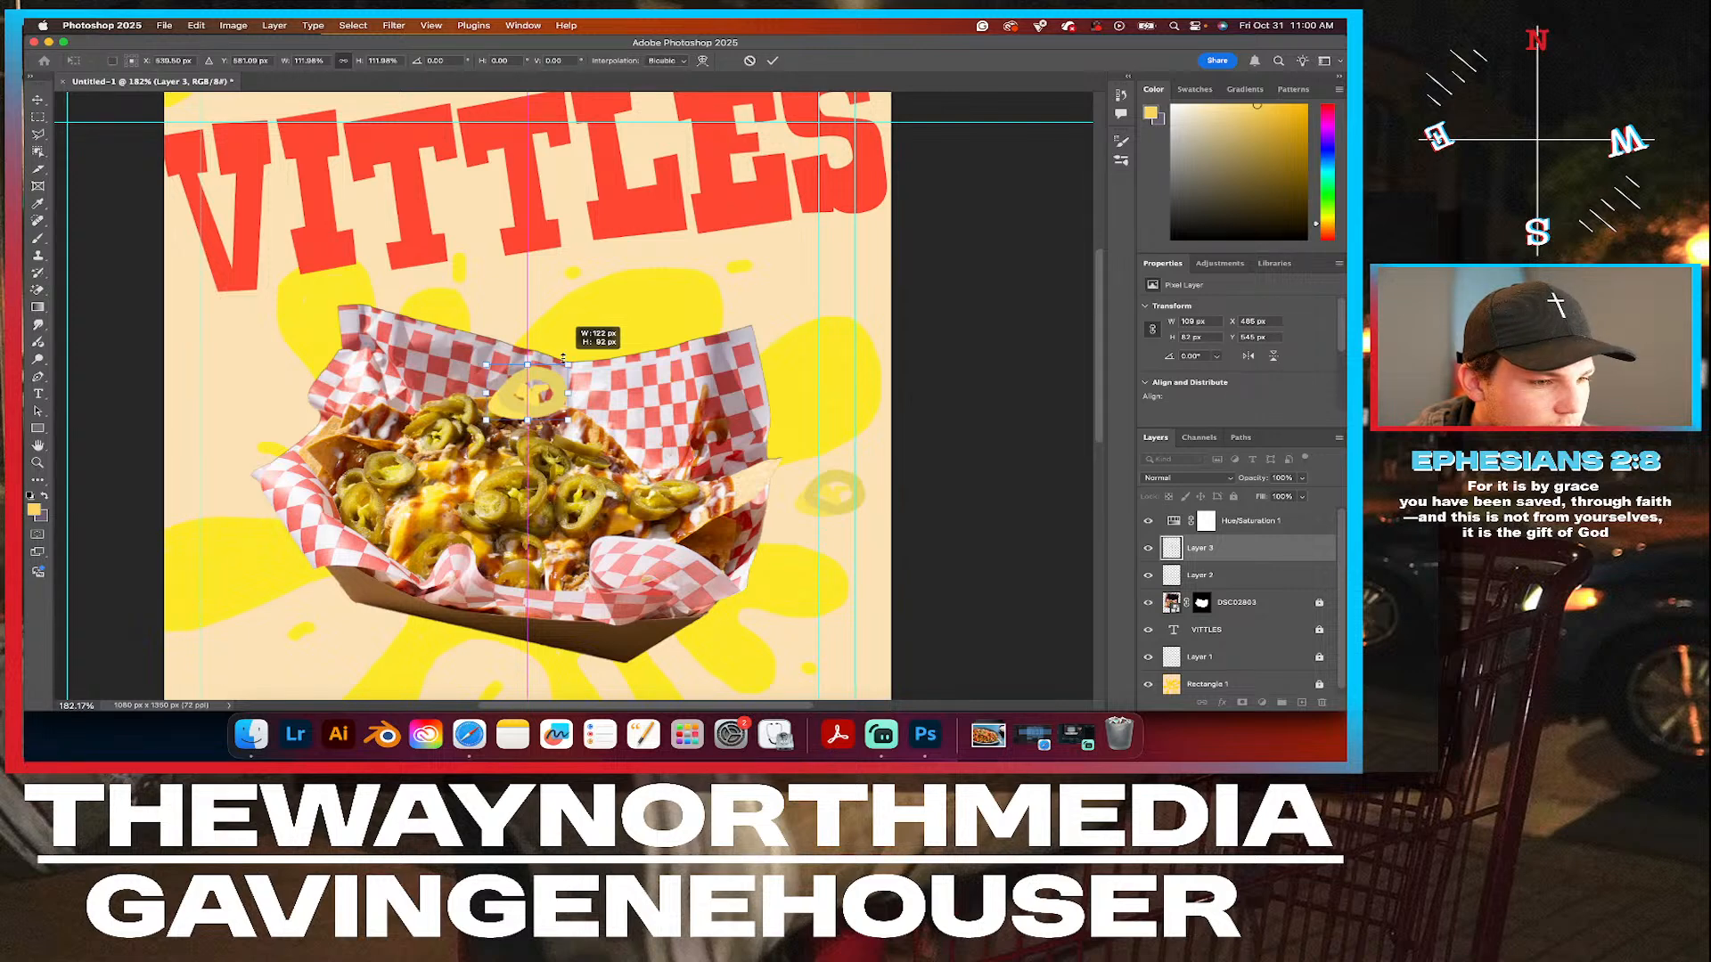
pyautogui.moveTo(530, 392); pyautogui.dragTo(230, 282)
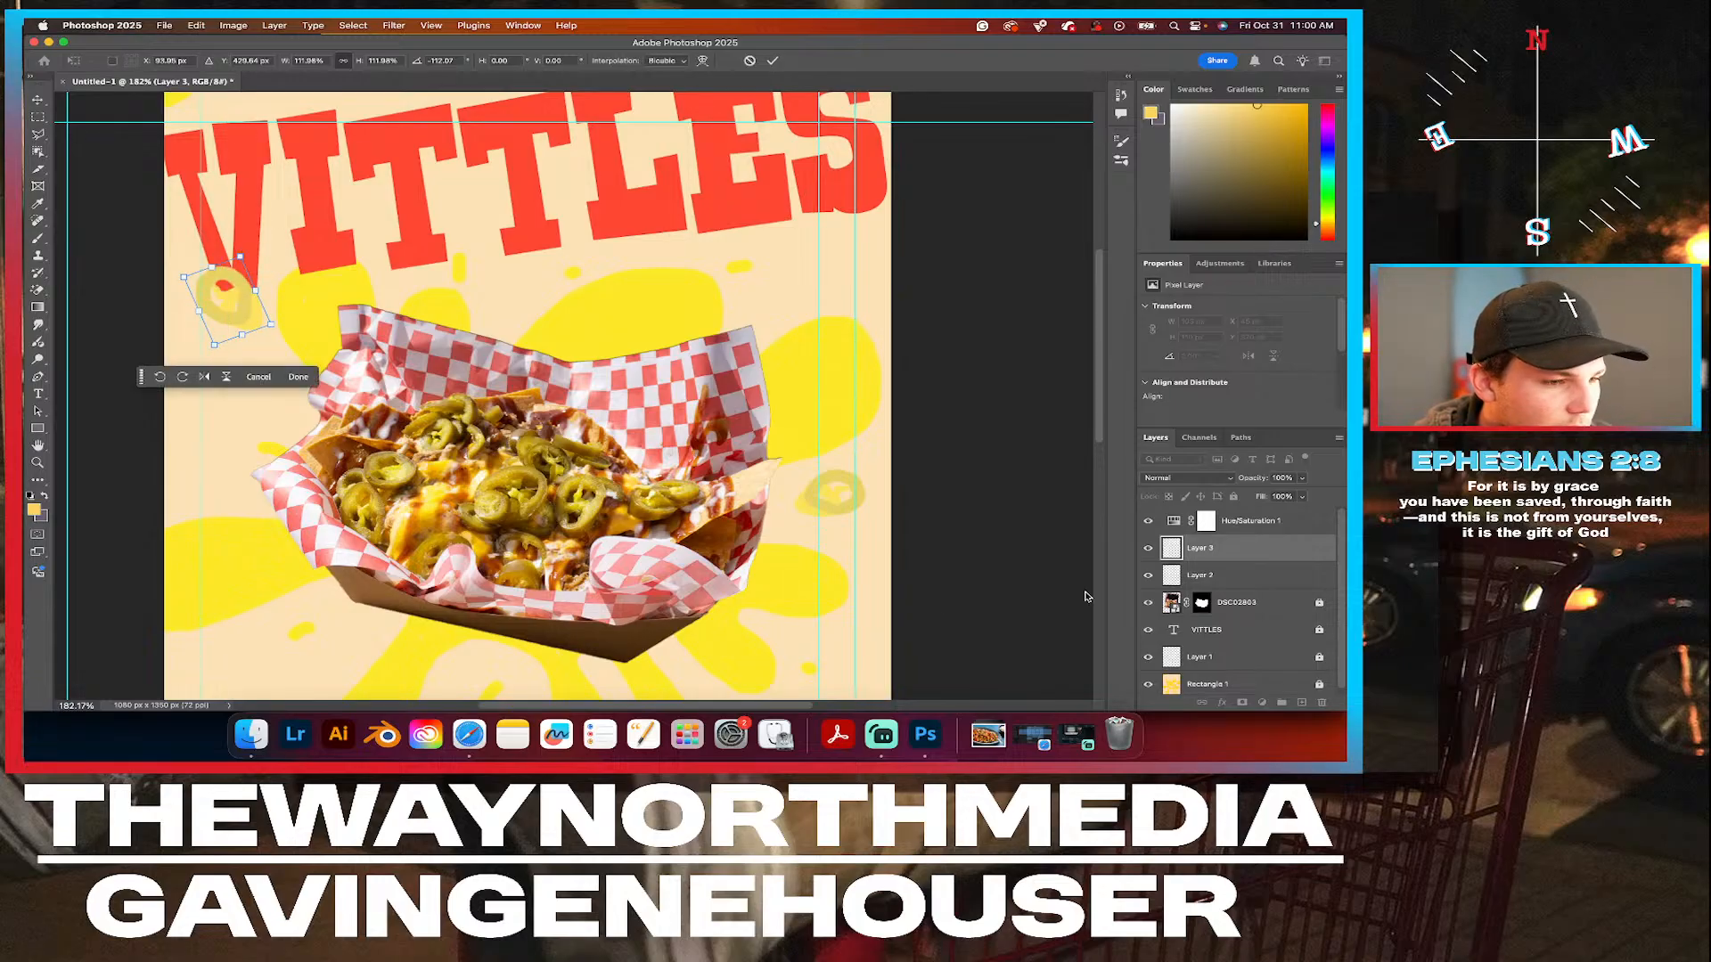
pyautogui.click(298, 377)
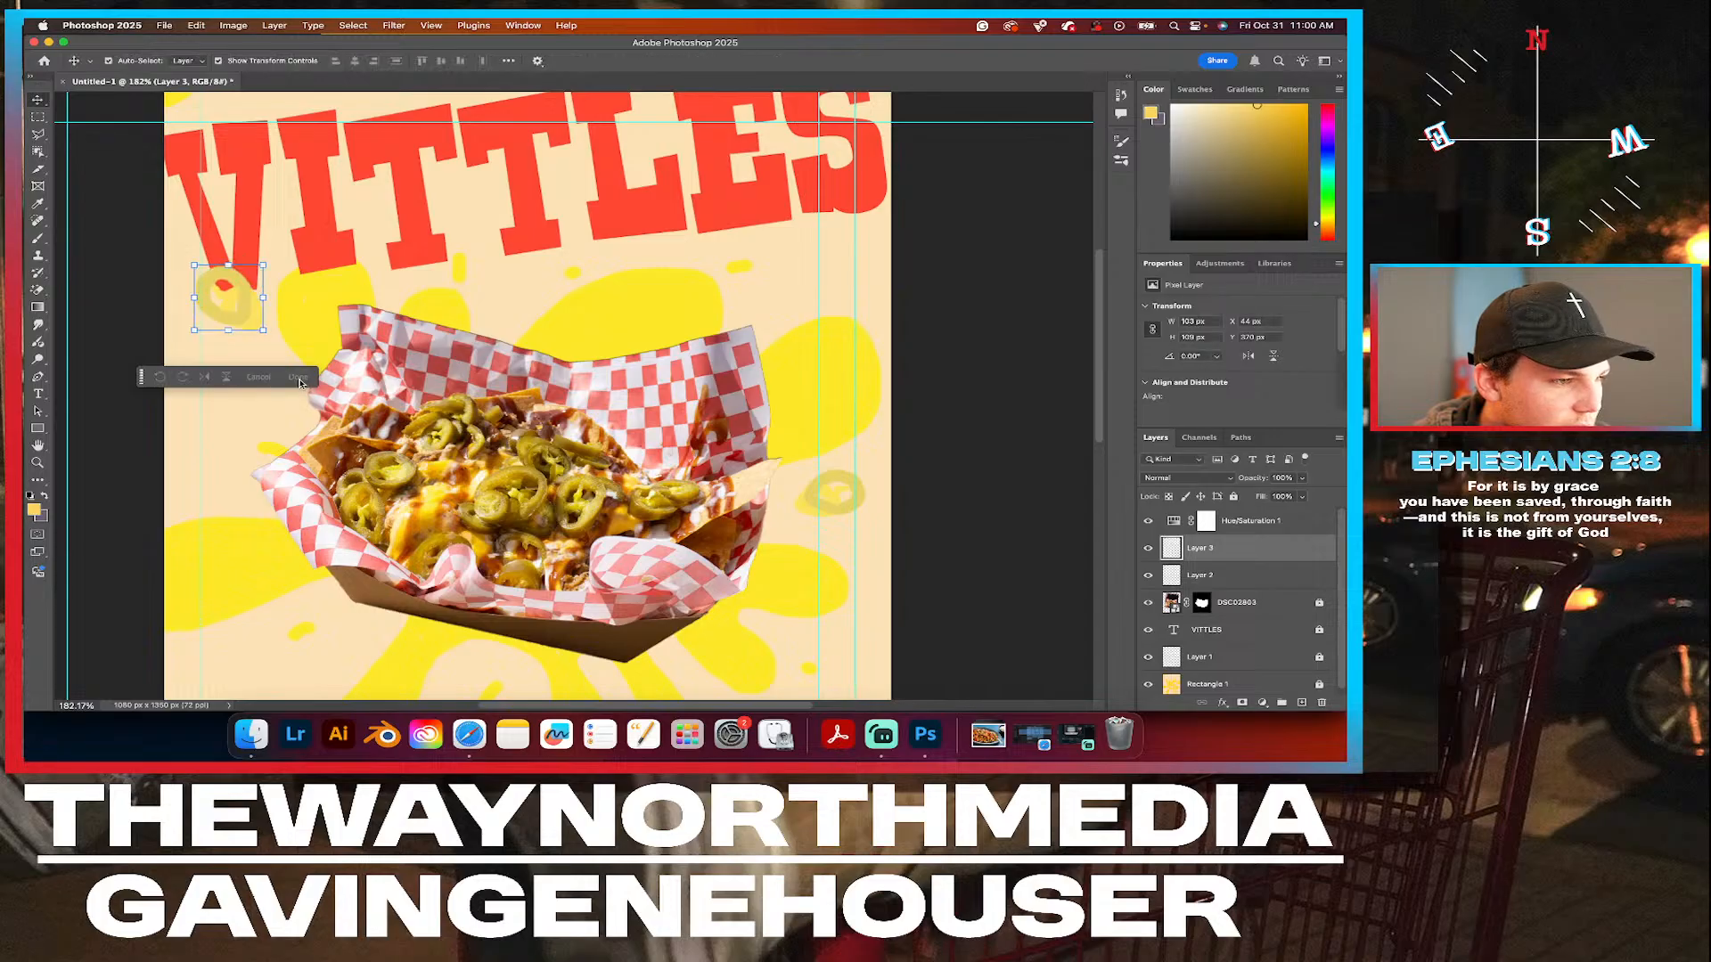
# Paste another jalapeño slice, rotate it and place it partly off the poster's left edge beside the tray.
pyautogui.press('super+v')
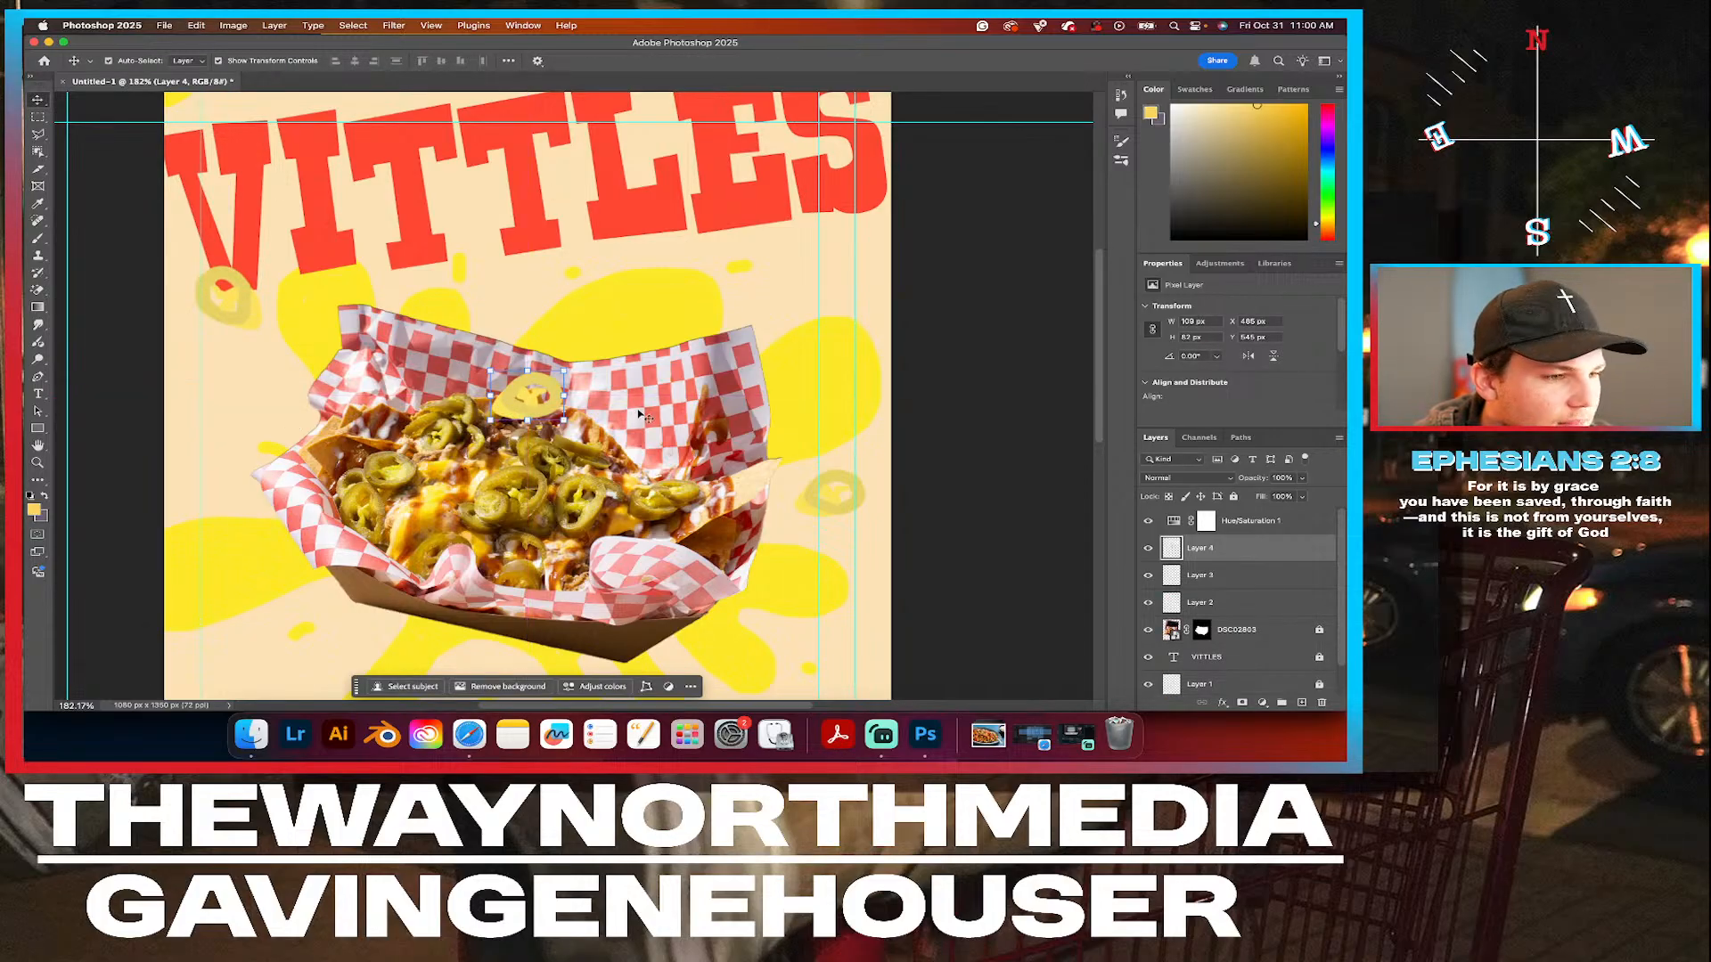
pyautogui.moveTo(542, 412); pyautogui.dragTo(304, 435)
pyautogui.press('super+t')
pyautogui.hscroll(3, 789, 464)
pyautogui.scroll(-3, 790, 464)
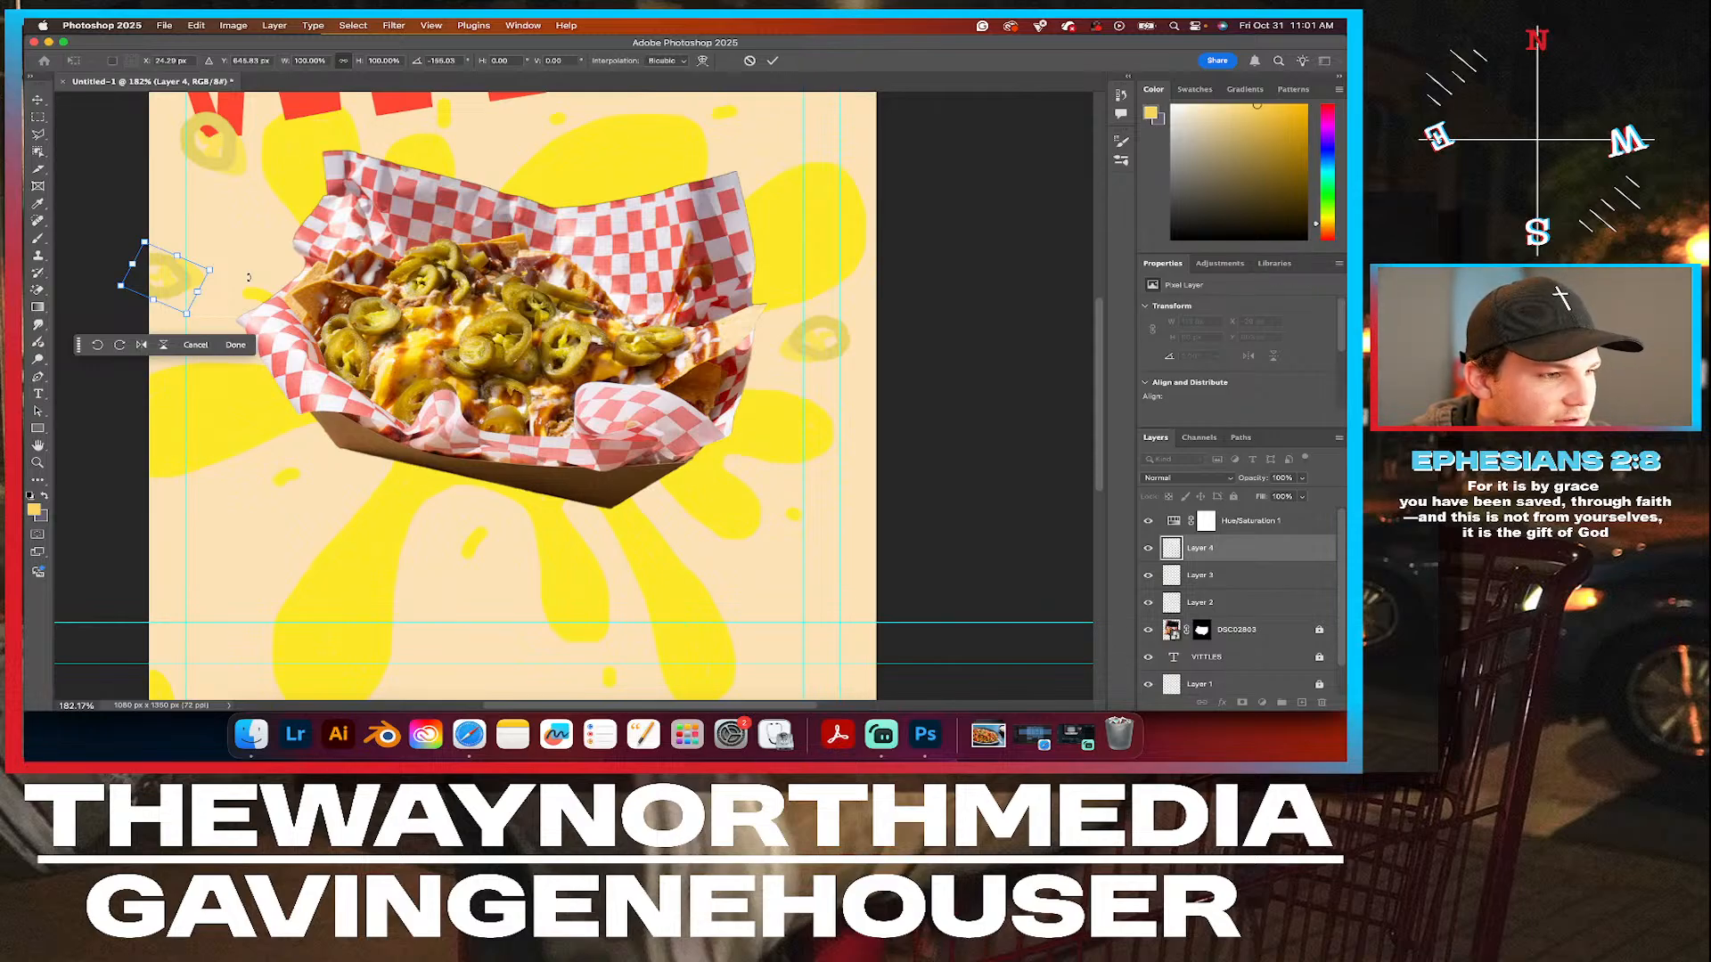
pyautogui.scroll(5, 602, 296)
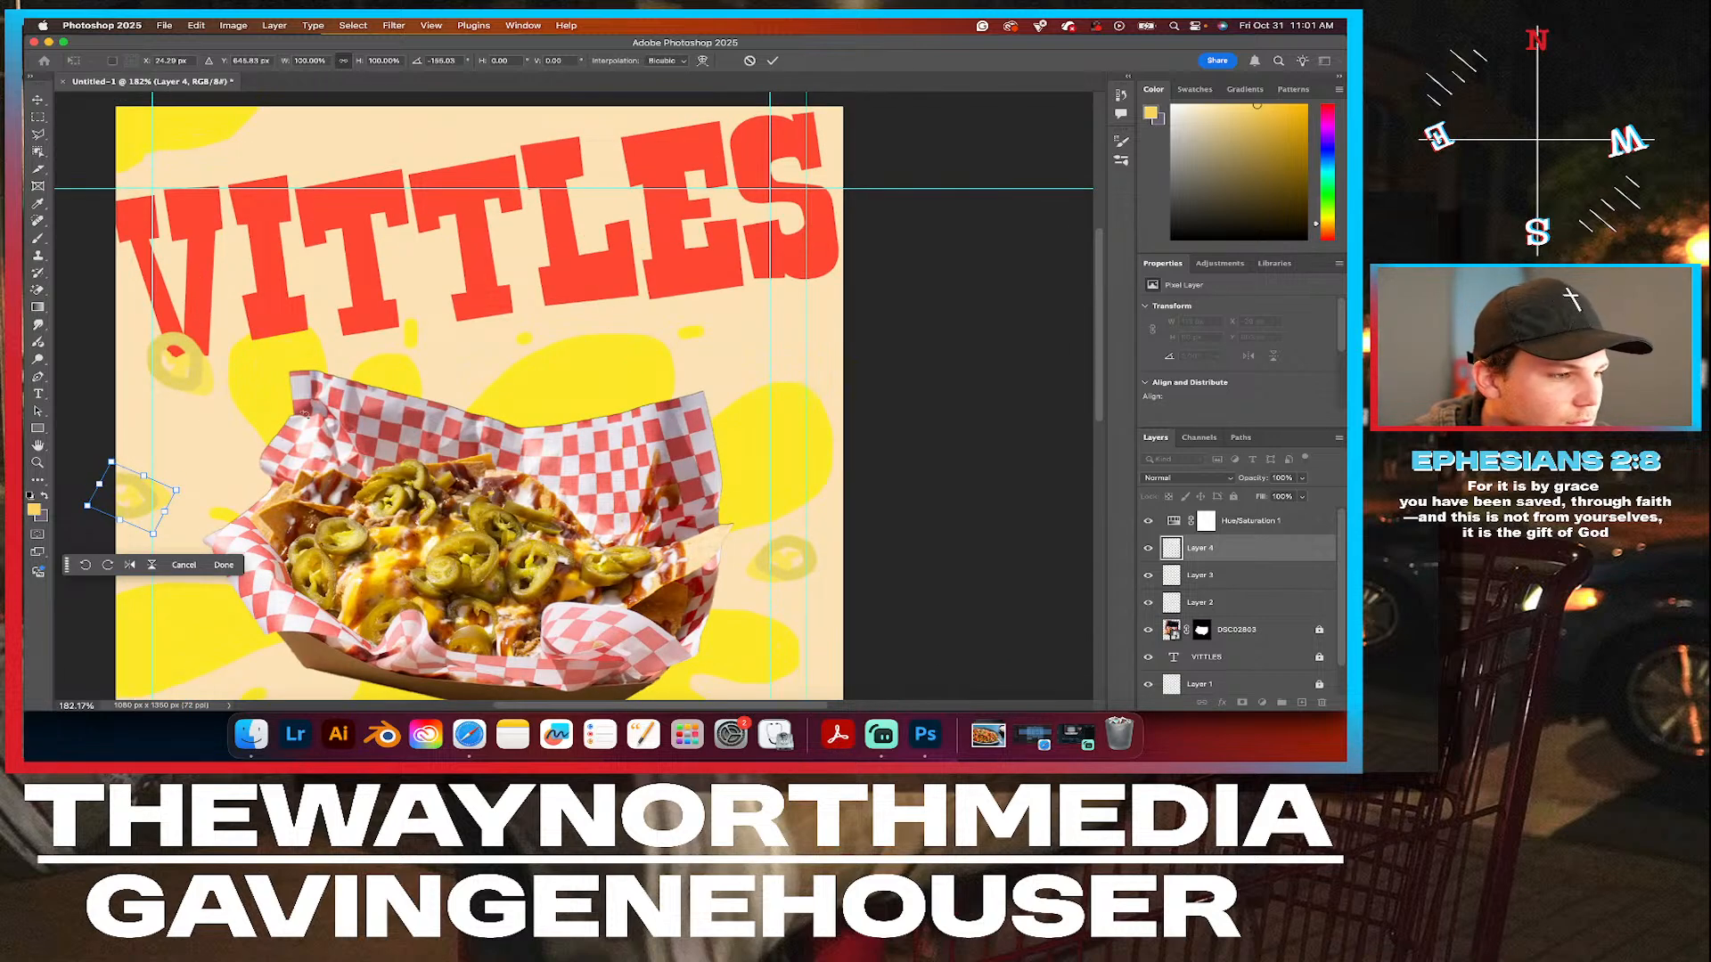
pyautogui.click(224, 565)
# Place a further jalapeño slice over the lower edge of the L and E in VITTLES and rename its layer "top".
pyautogui.moveTo(134, 495); pyautogui.dragTo(630, 298)
pyautogui.click(1209, 550)
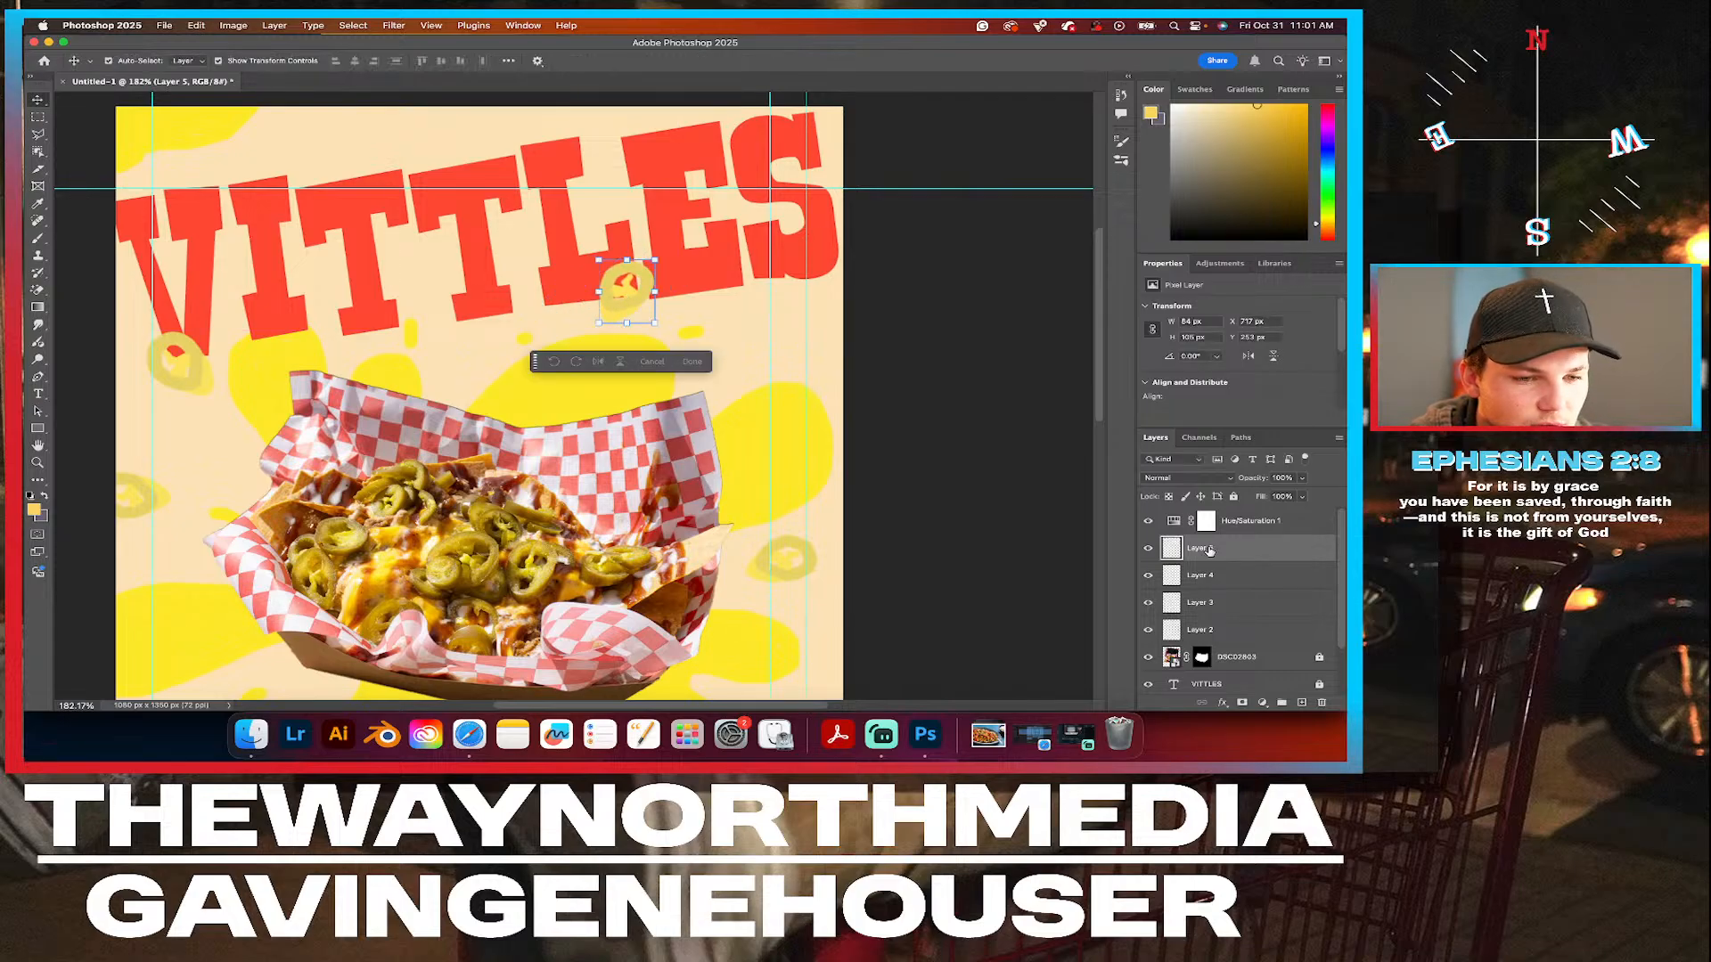
pyautogui.doubleClick(1209, 549)
pyautogui.write('top')
pyautogui.press('Return')
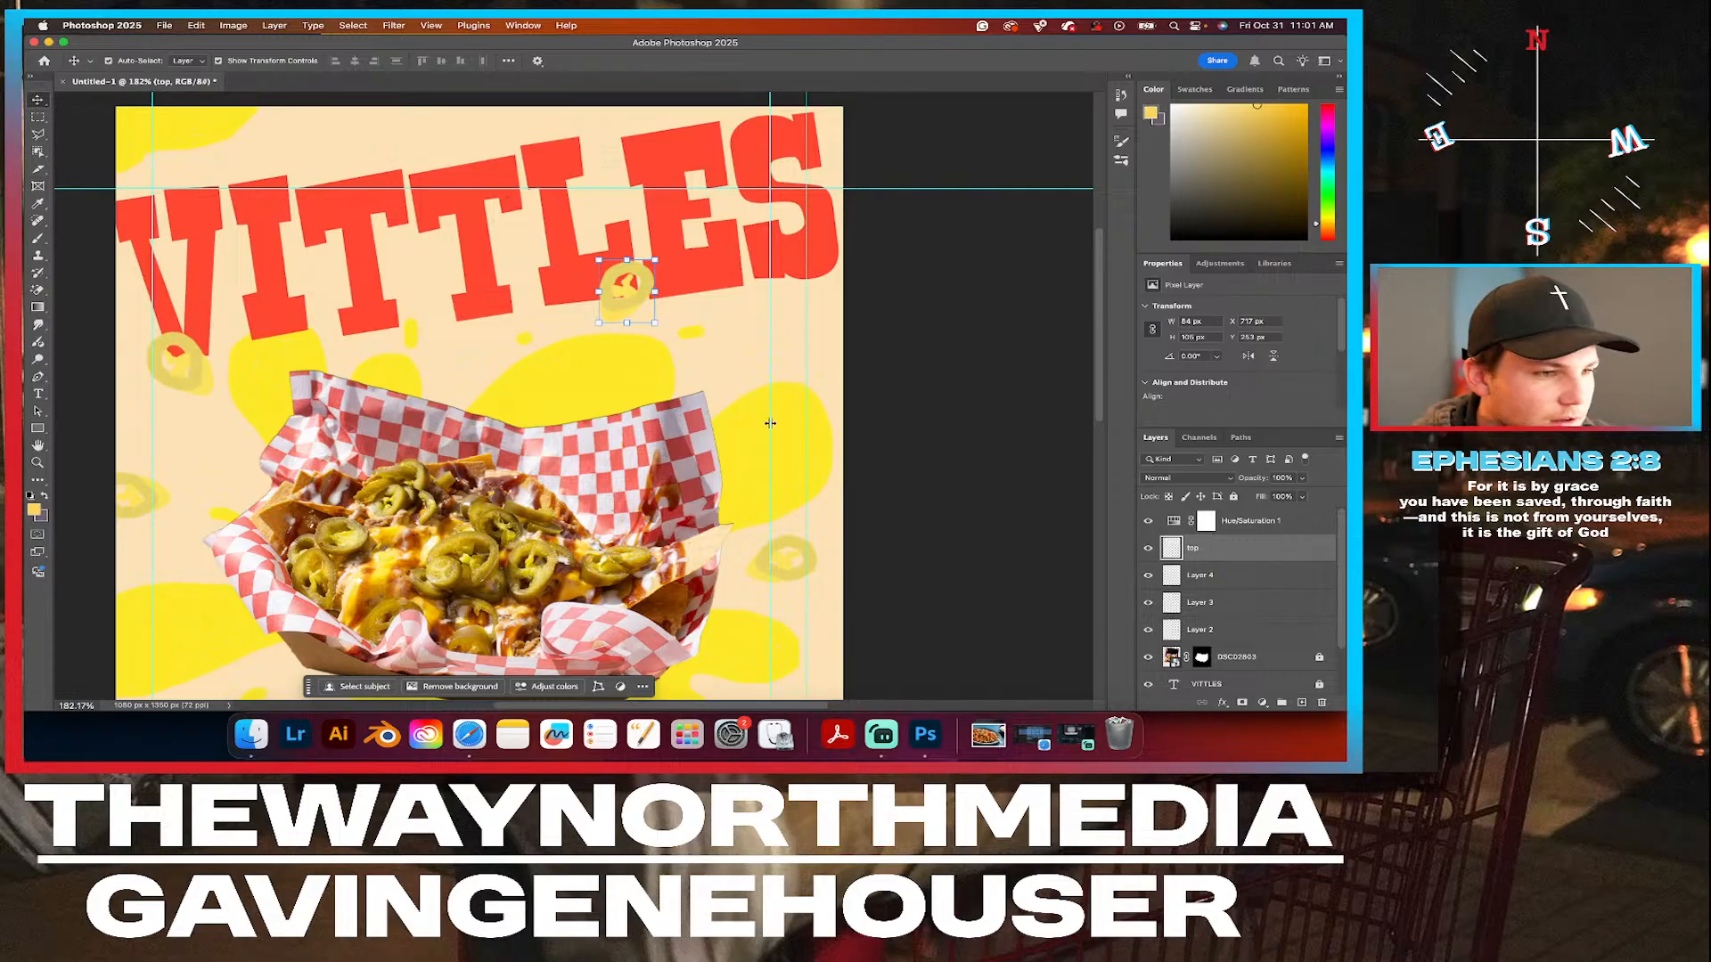
# Deselect the "top" layer and activate the Brush tool.
pyautogui.click(898, 342)
pyautogui.scroll(-5, 898, 342)
pyautogui.hscroll(2, 578, 405)
pyautogui.scroll(-2, 578, 405)
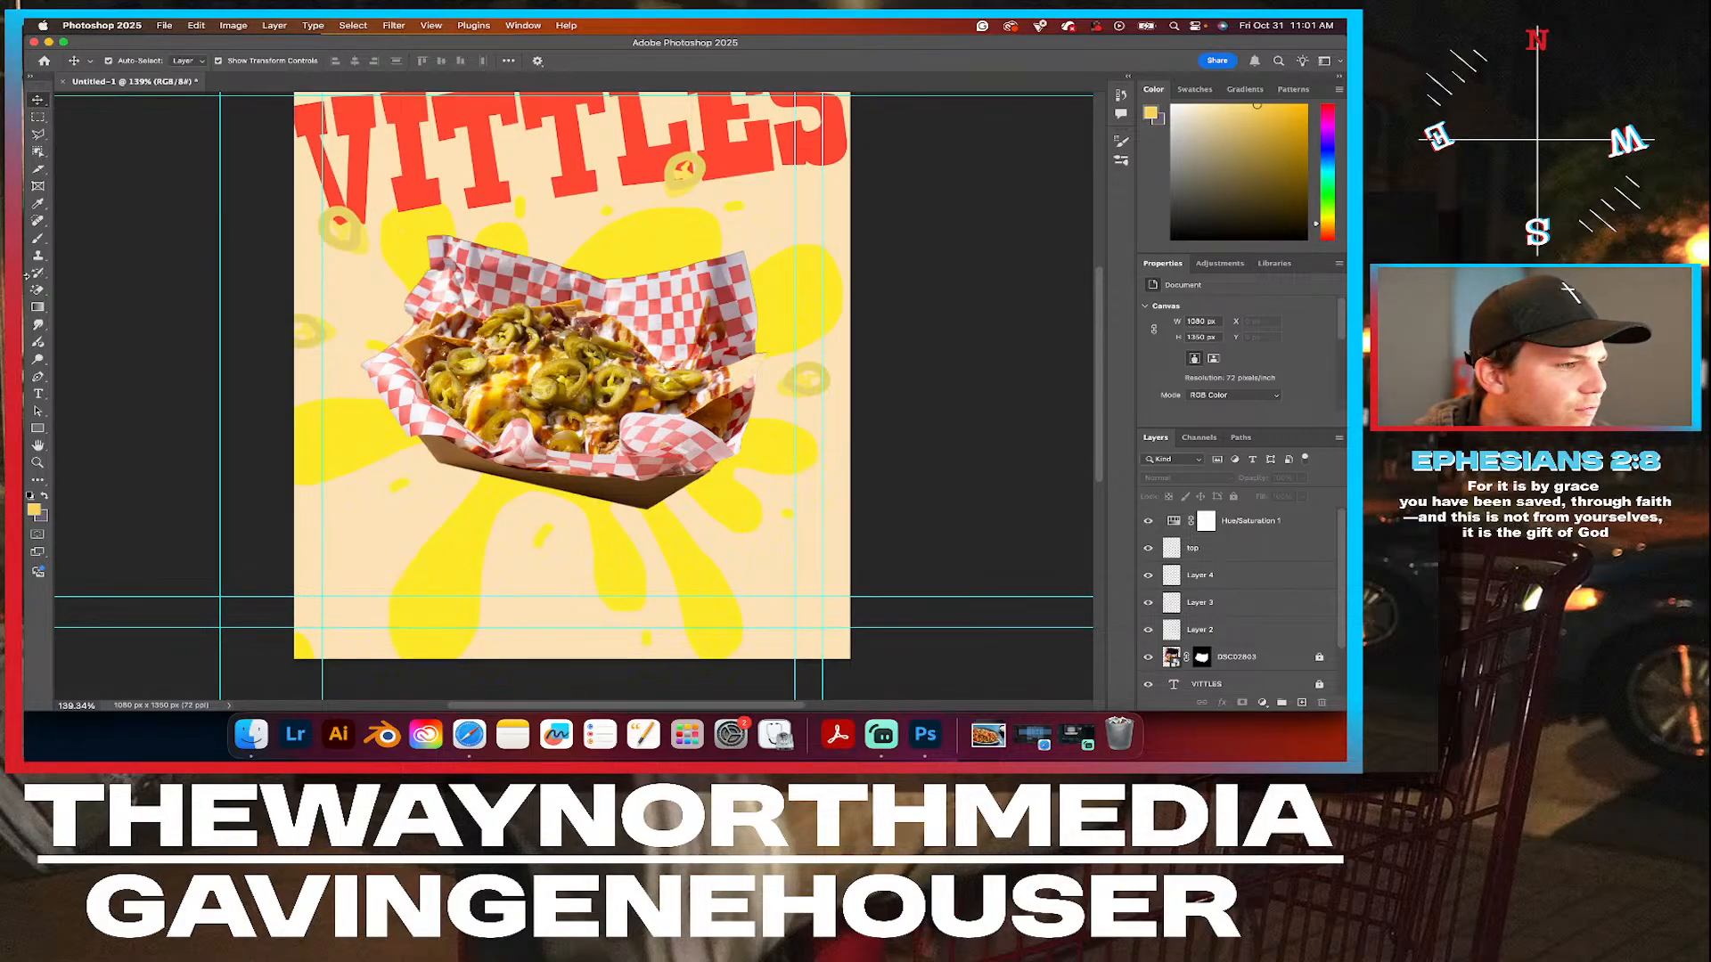
pyautogui.click(40, 376)
pyautogui.click(38, 378)
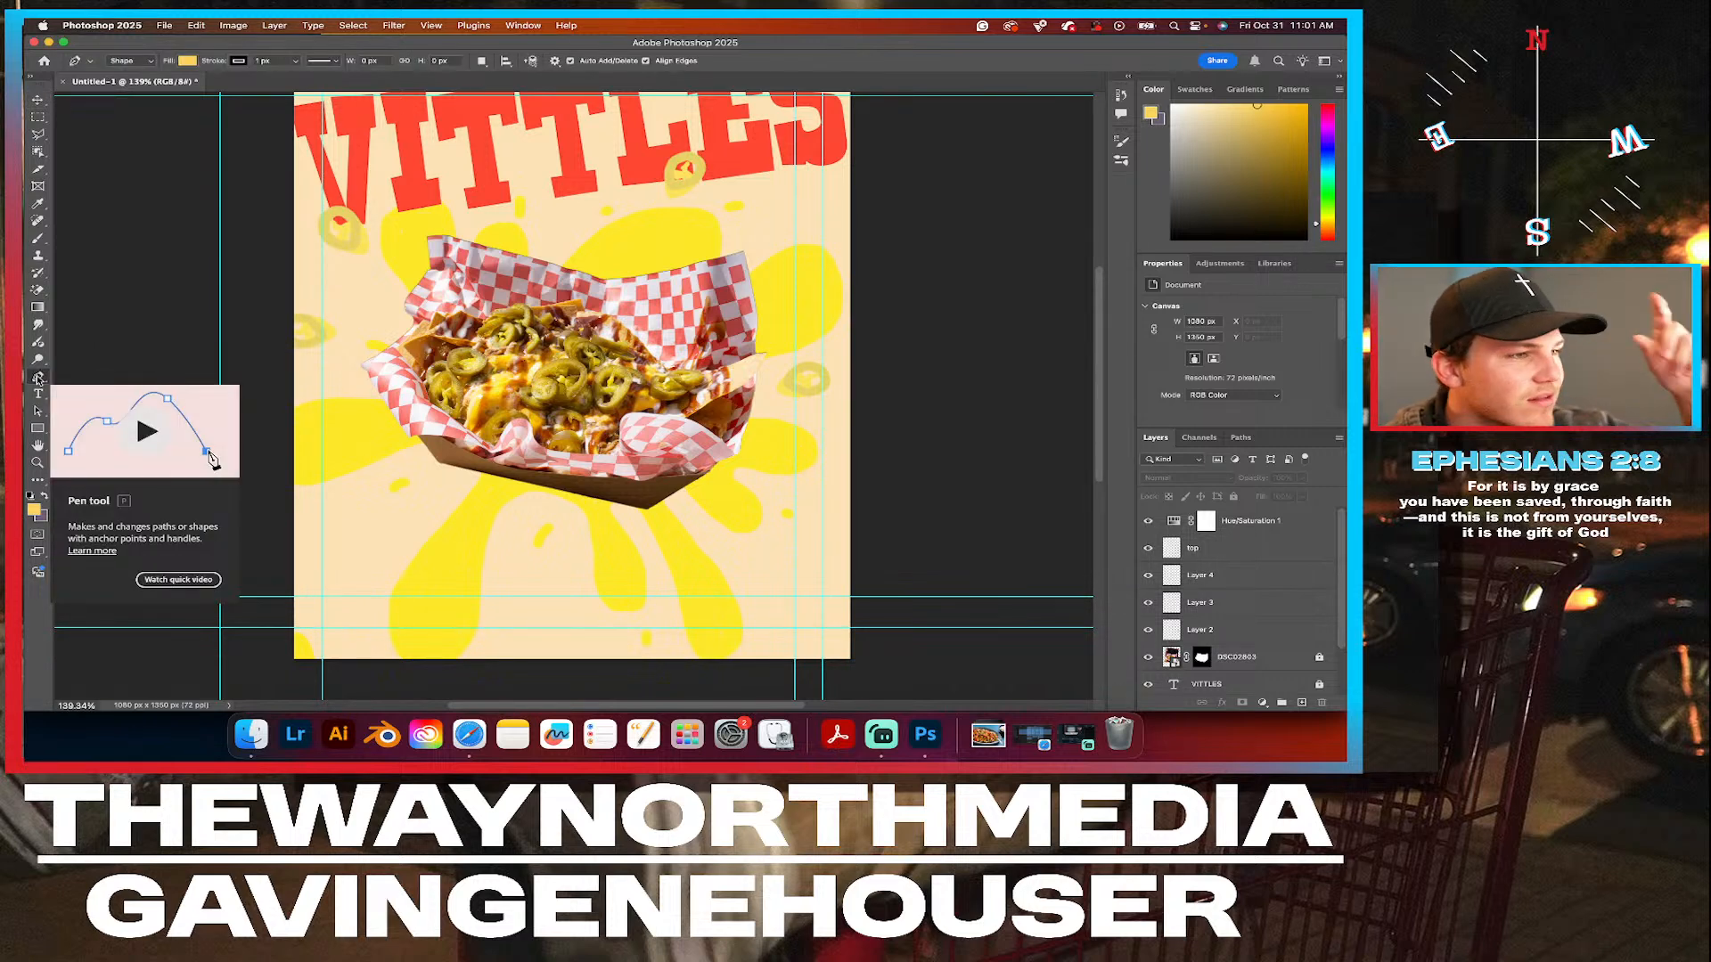
pyautogui.click(38, 238)
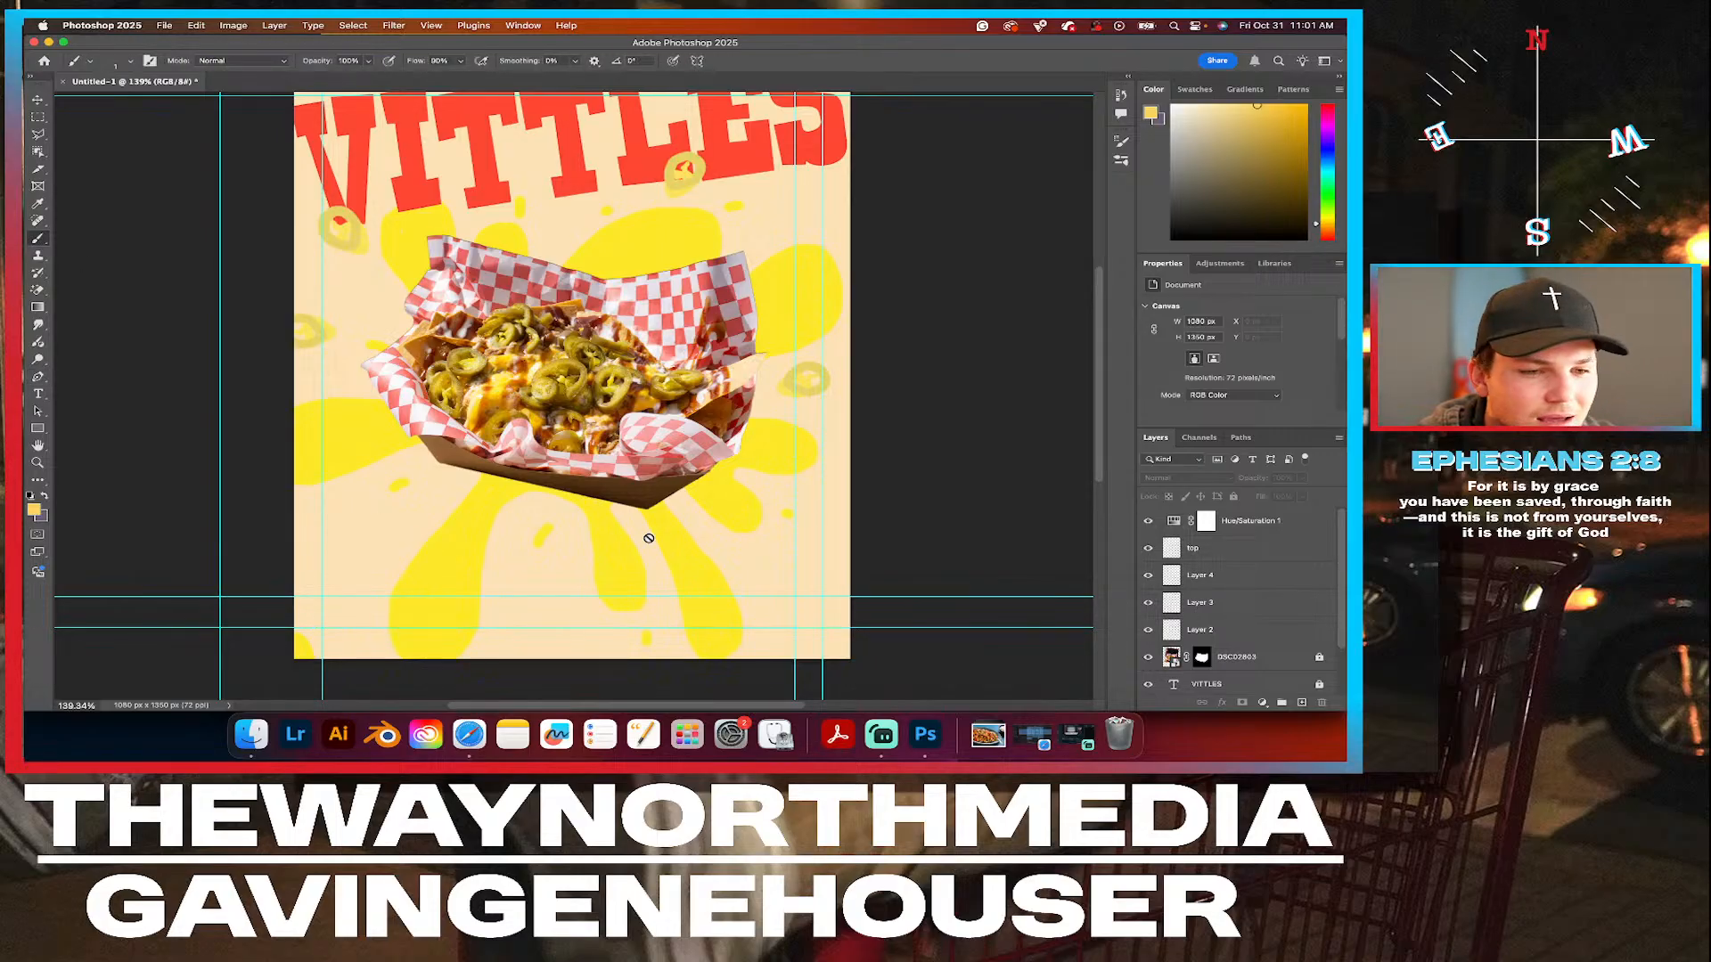
# Group Layer 2, Layer 3 and Layer 4 into a new group named "jalep".
pyautogui.click(1241, 578)
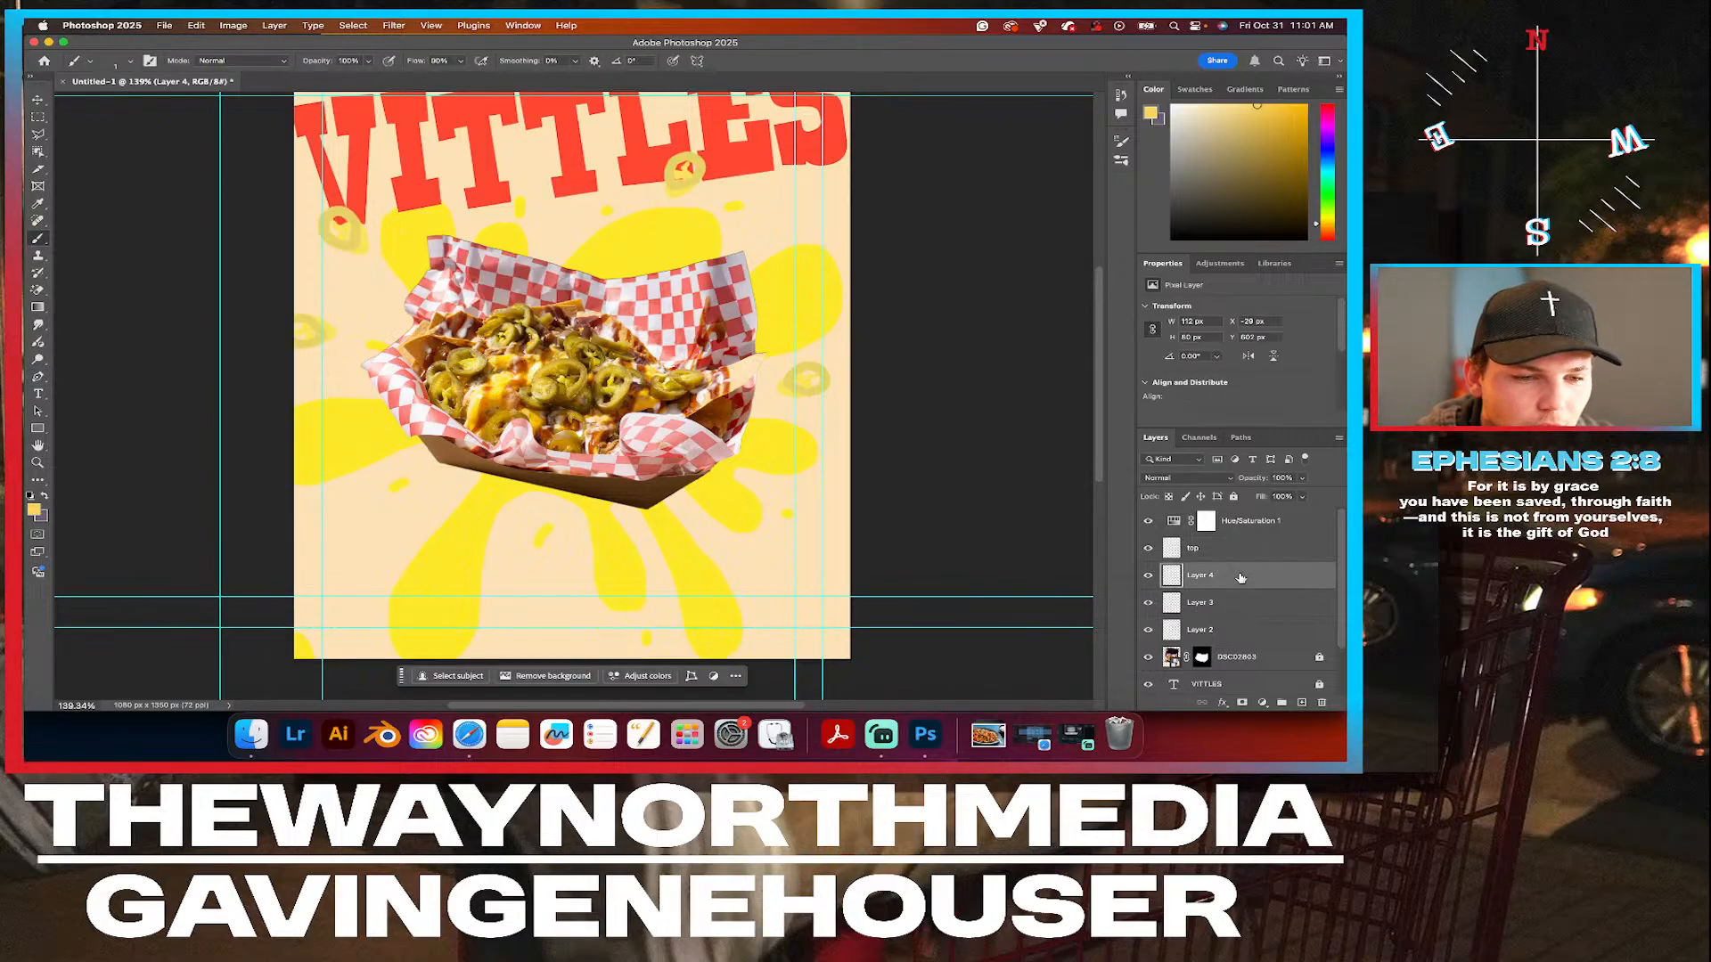
pyautogui.keyDown('shift'); pyautogui.click(1229, 633); pyautogui.keyUp('shift')
pyautogui.rightClick(1228, 629)
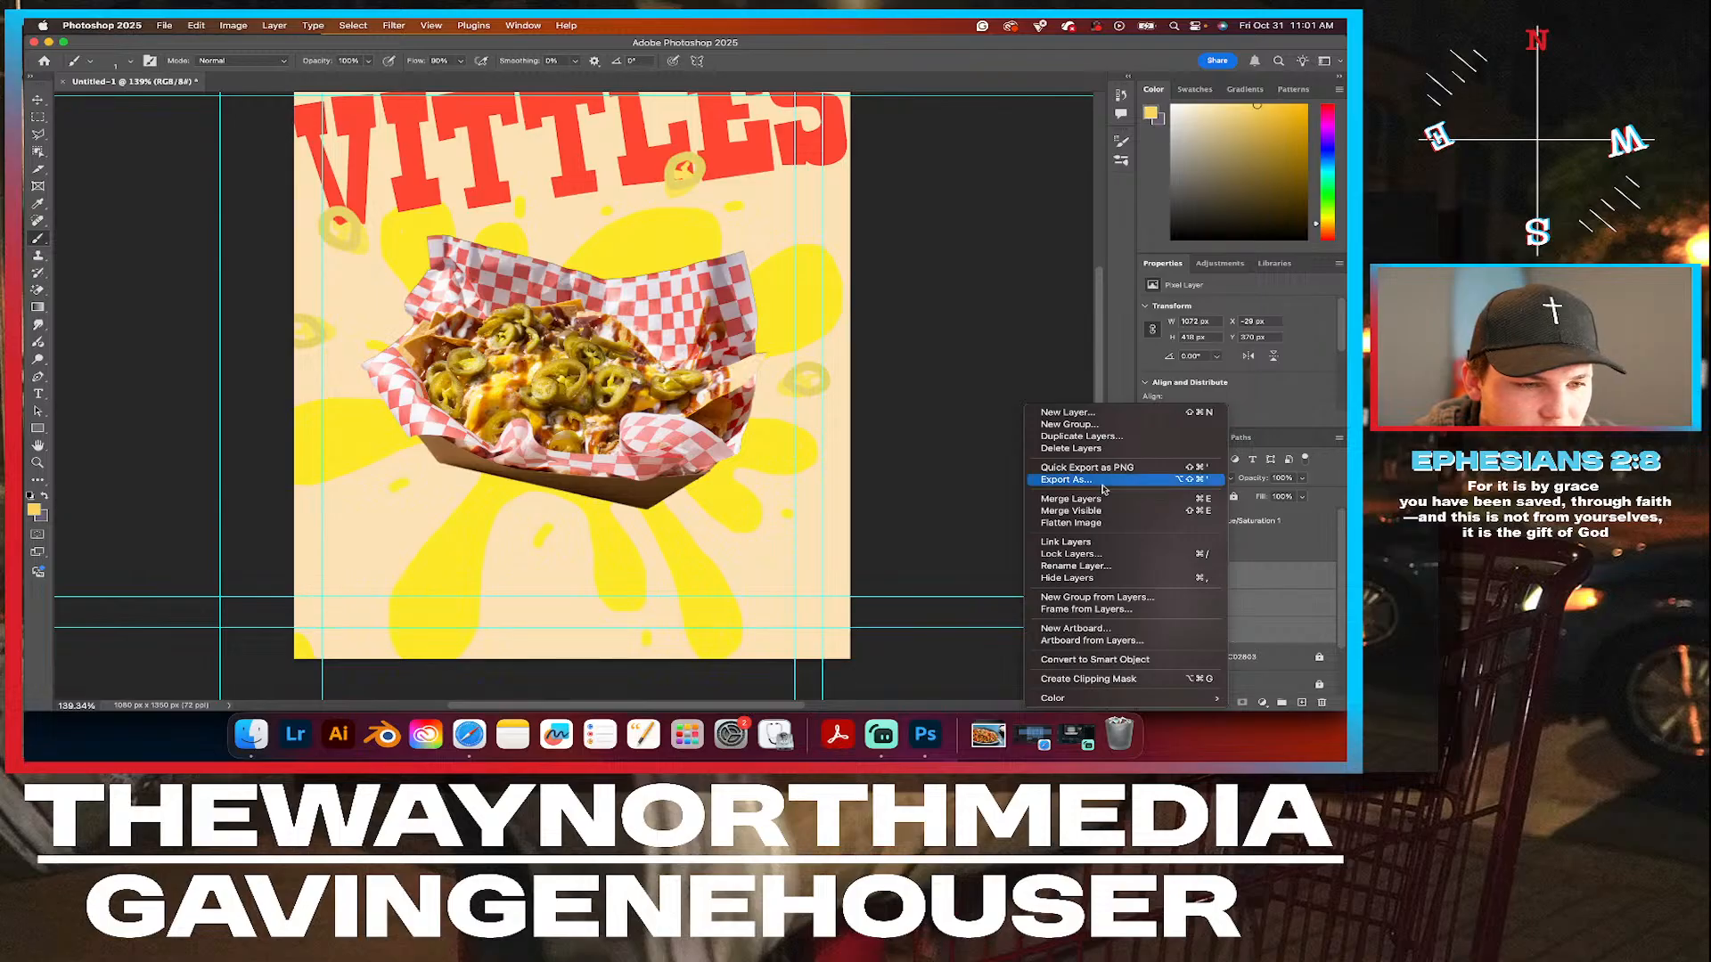
pyautogui.click(1069, 425)
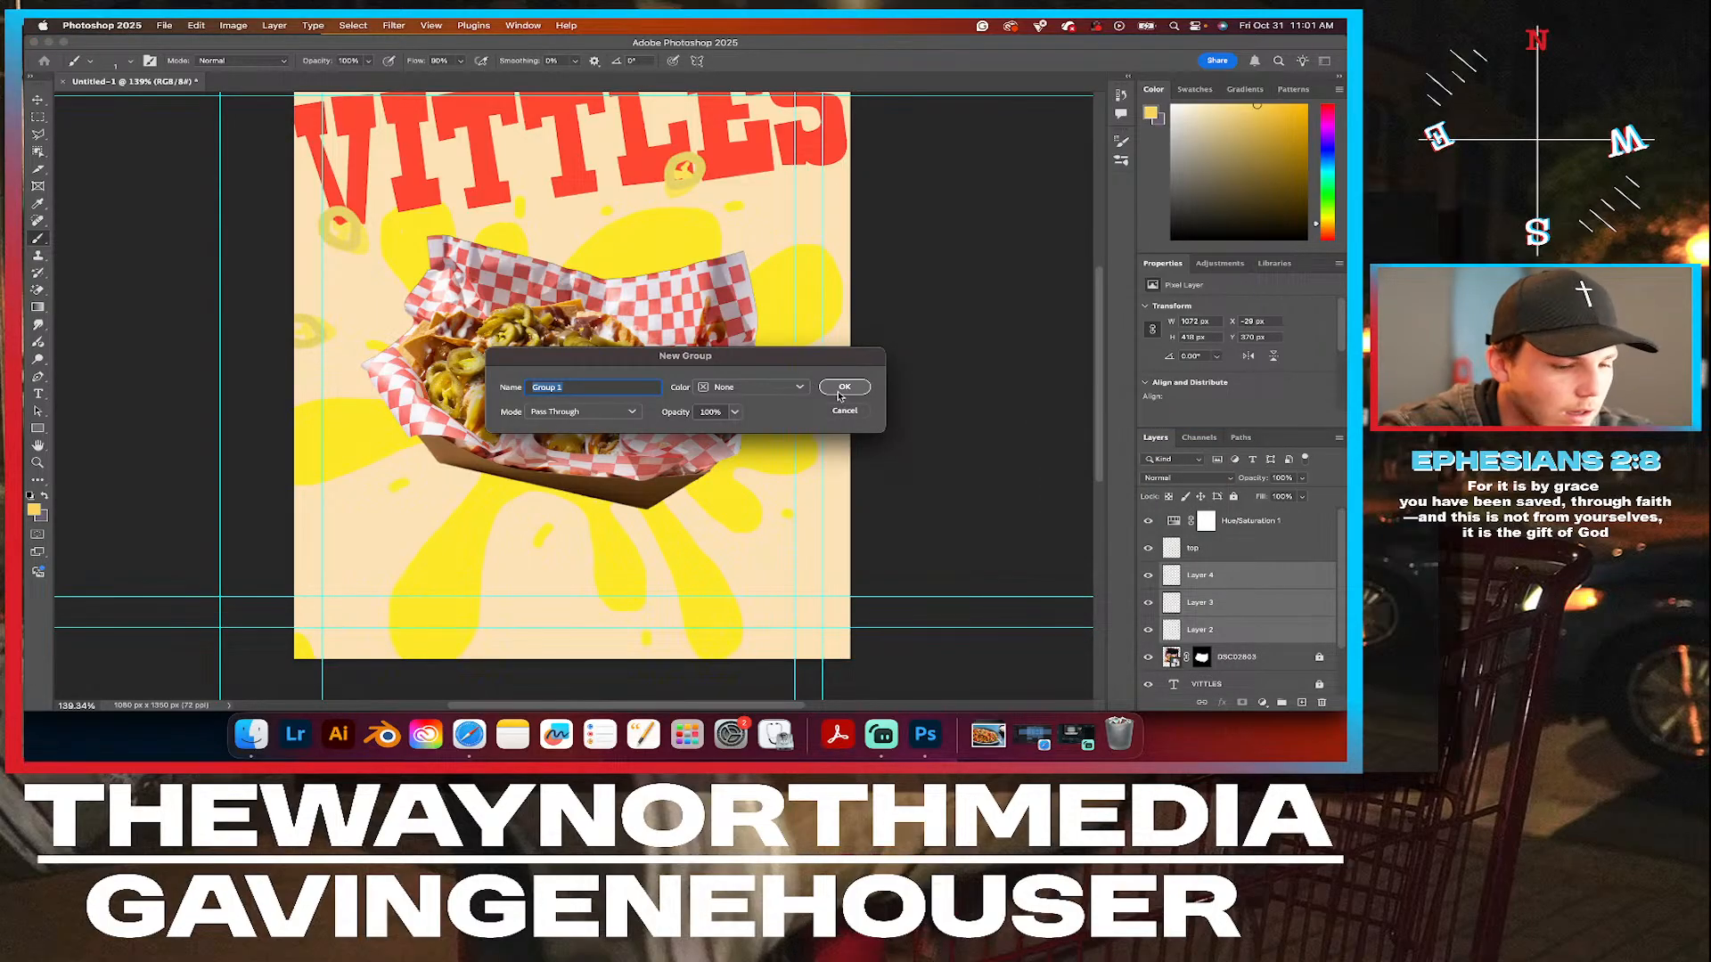
pyautogui.write('jalep')
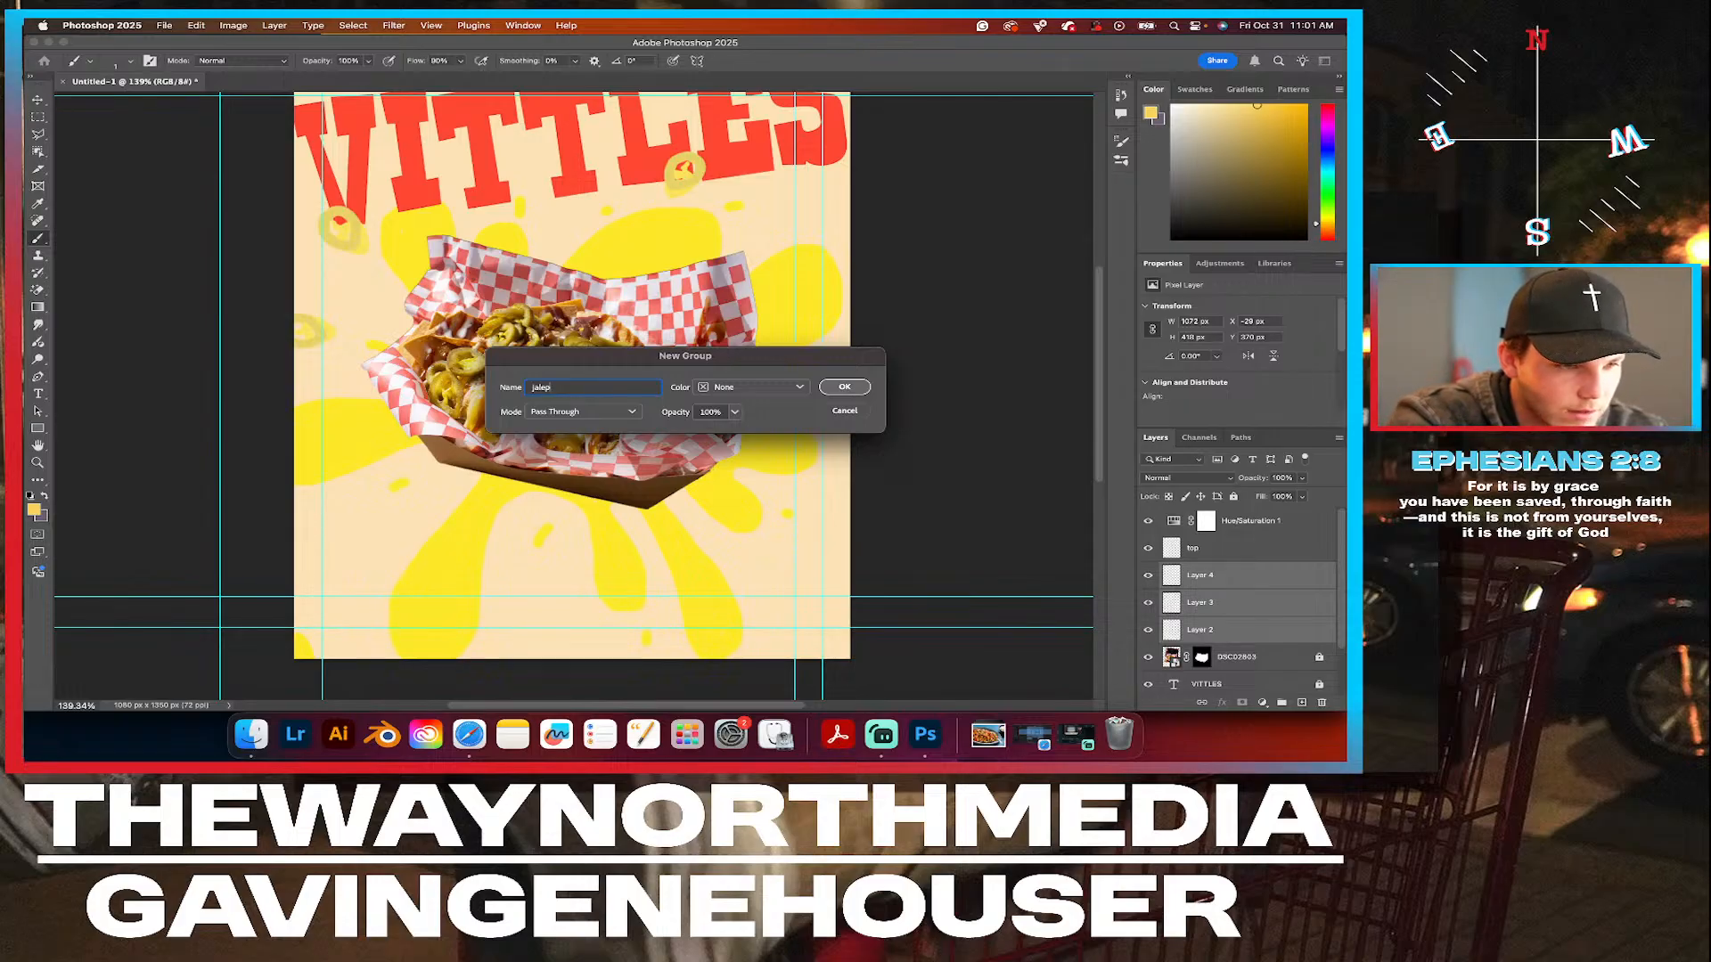
pyautogui.click(847, 388)
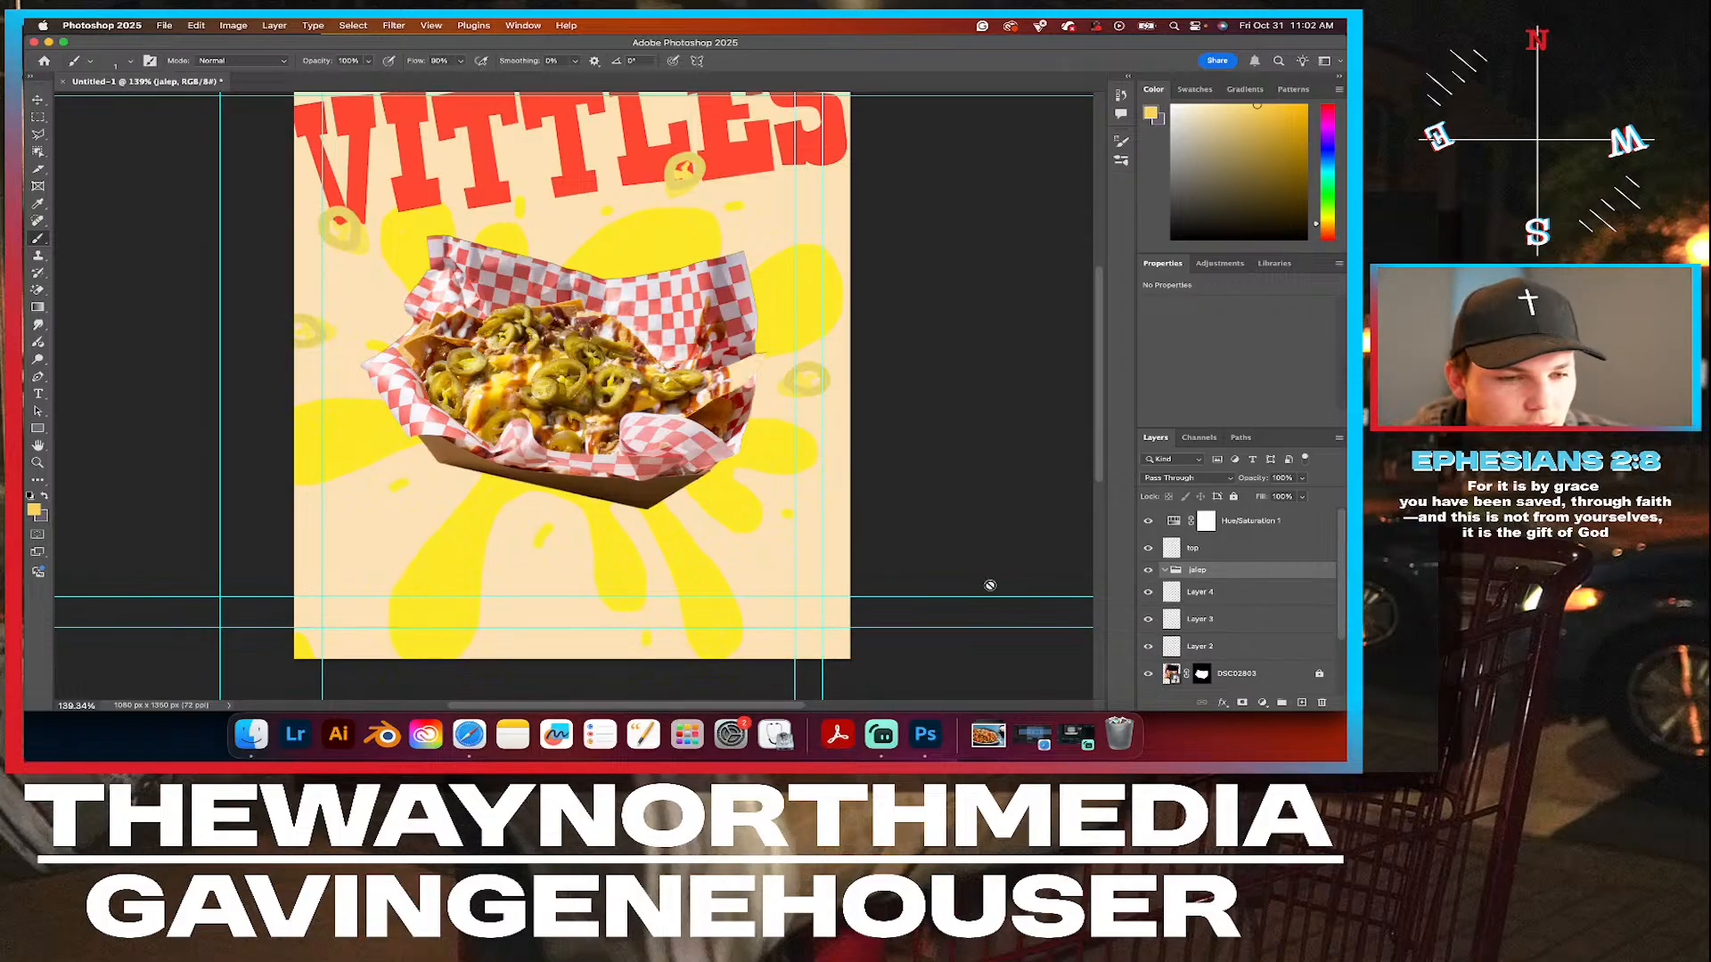
# Move Layer 2, Layer 3 and Layer 4 inside the jalep group and collapse the group.
pyautogui.click(1225, 646)
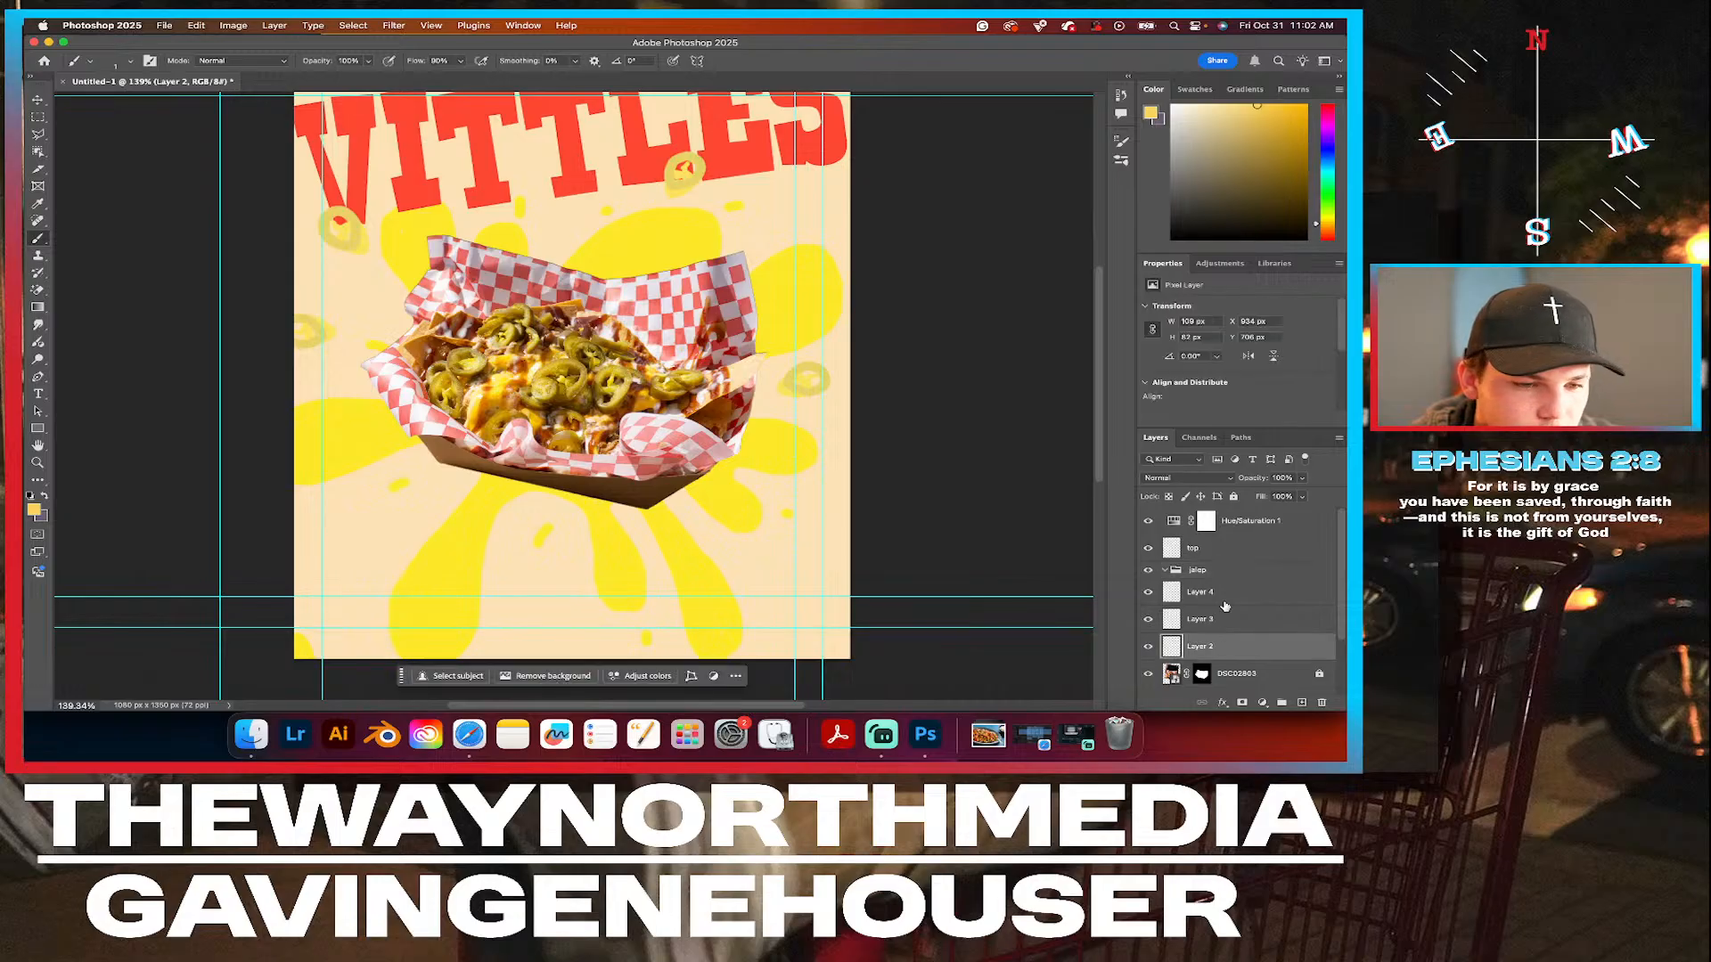
pyautogui.keyDown('shift'); pyautogui.click(1223, 592); pyautogui.keyUp('shift')
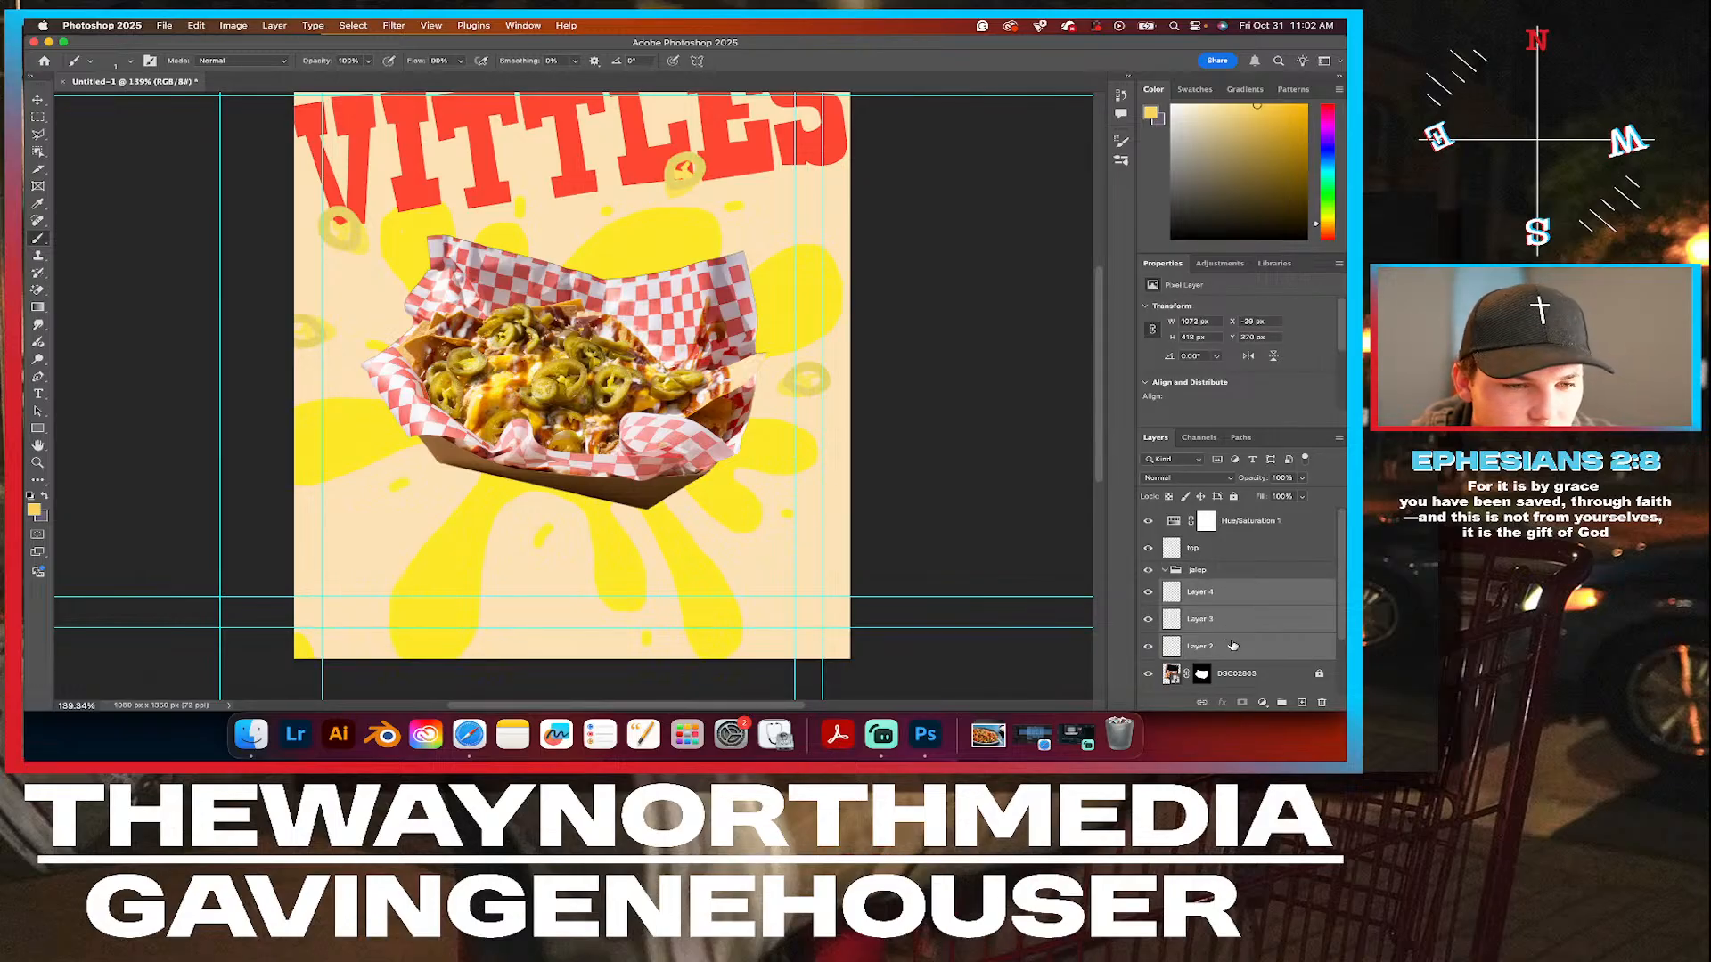
pyautogui.moveTo(1233, 646); pyautogui.dragTo(1220, 572)
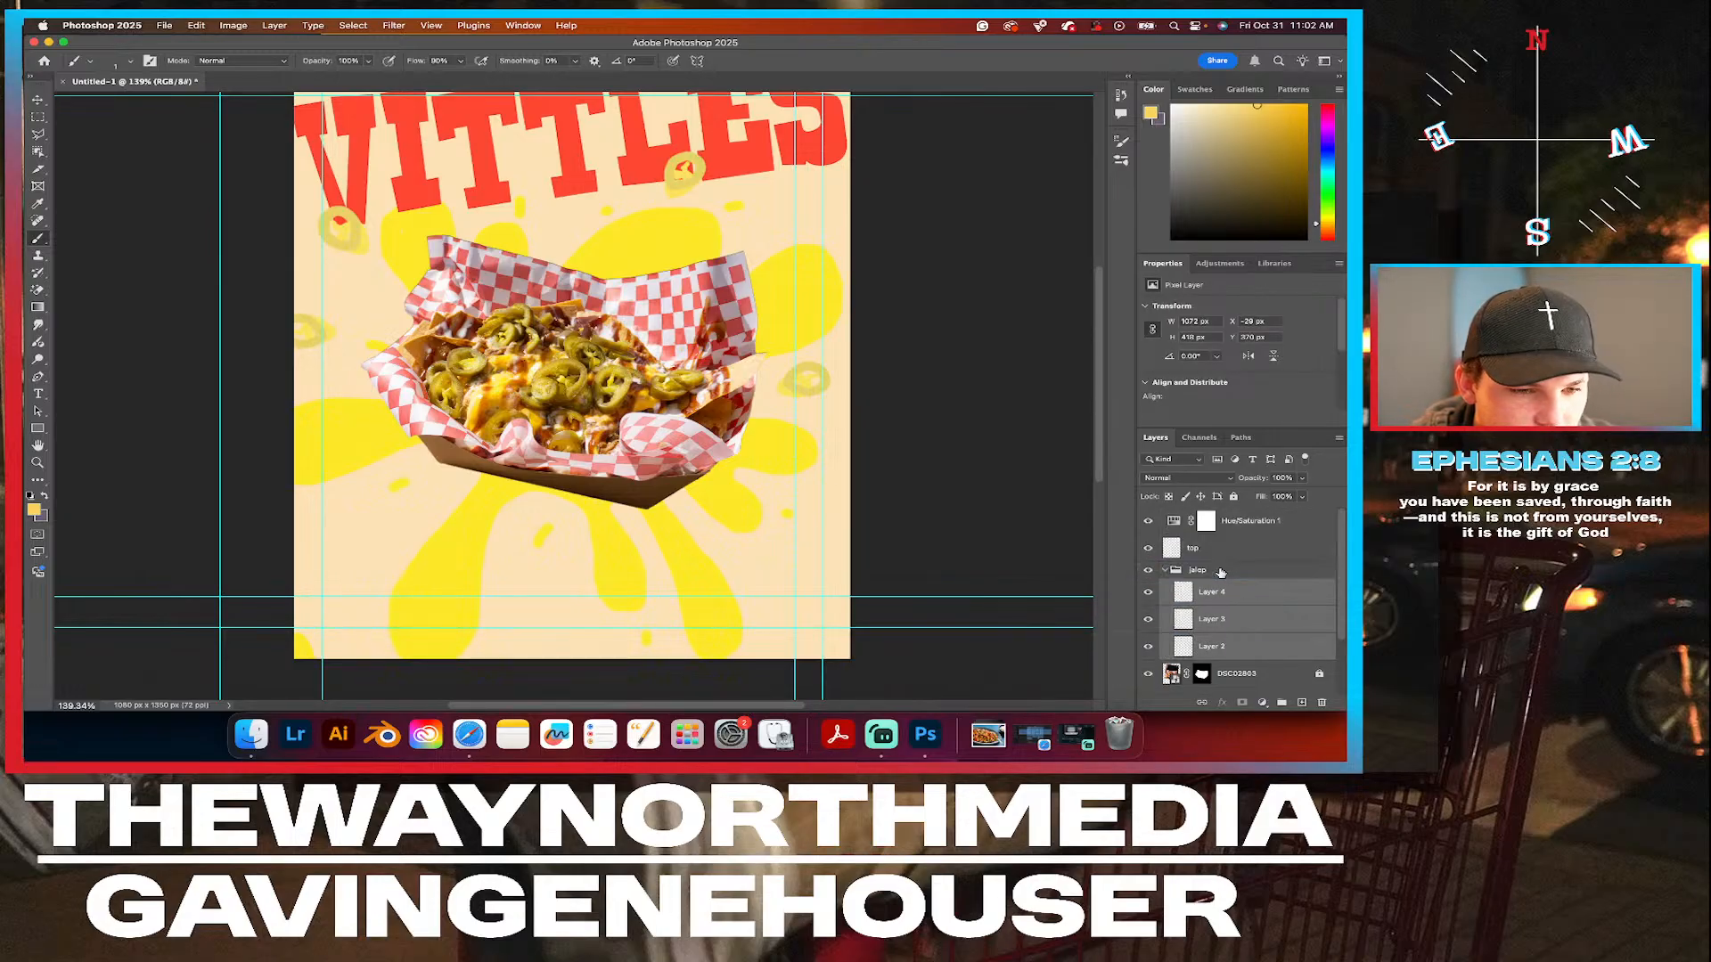
pyautogui.click(1165, 570)
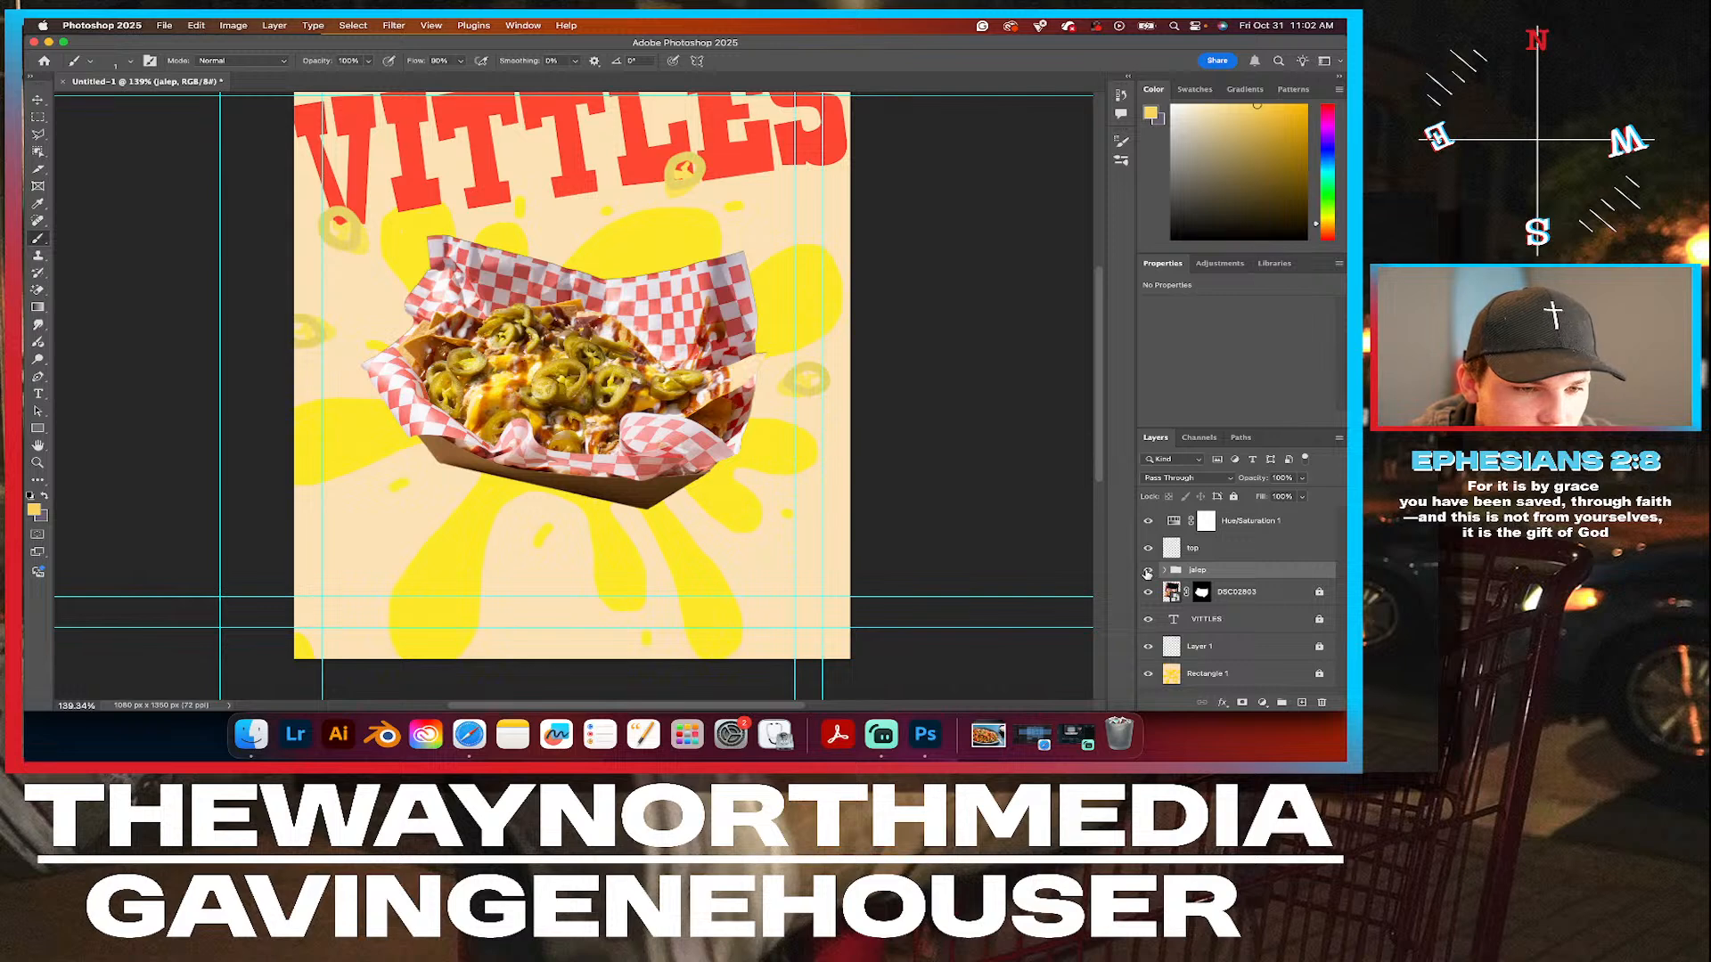
# Move the jalep group below the VITTLES text layer so the slices sit behind the tray and lettering.
pyautogui.moveTo(1214, 569); pyautogui.dragTo(1213, 634)
pyautogui.scroll(-3, 754, 288)
pyautogui.scroll(2, 755, 288)
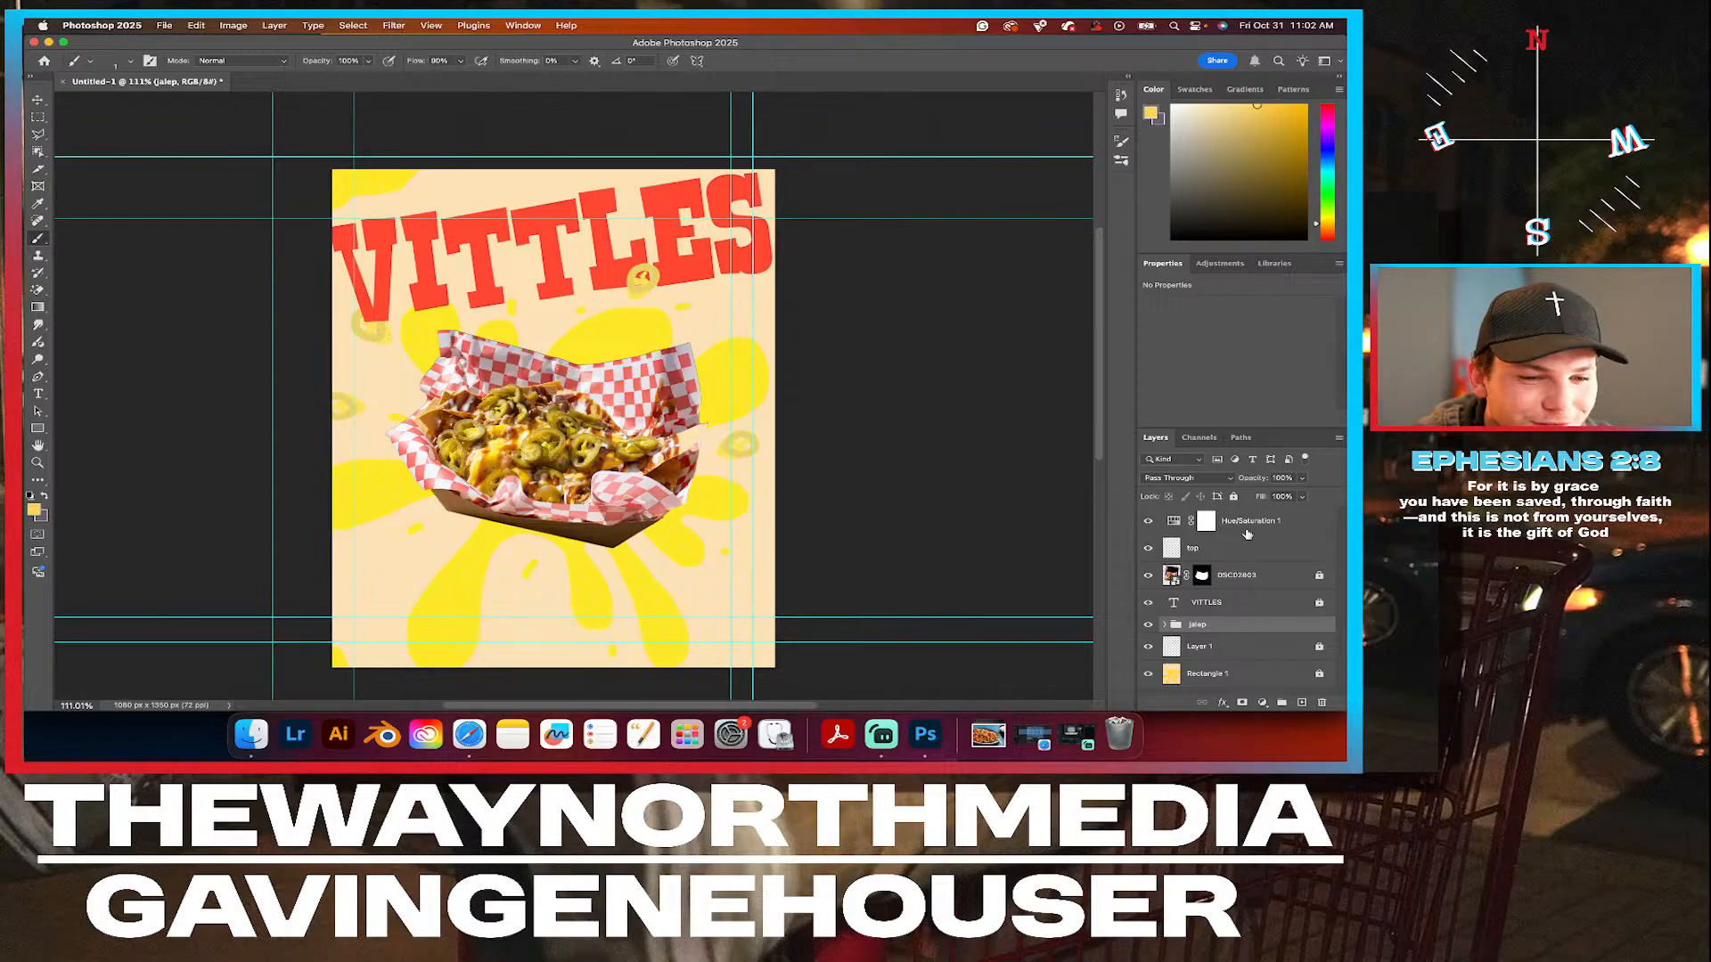
# Create a new layer directly above the DSC02803 tray photo and enlarge the brush to about 8 px.
pyautogui.click(1248, 577)
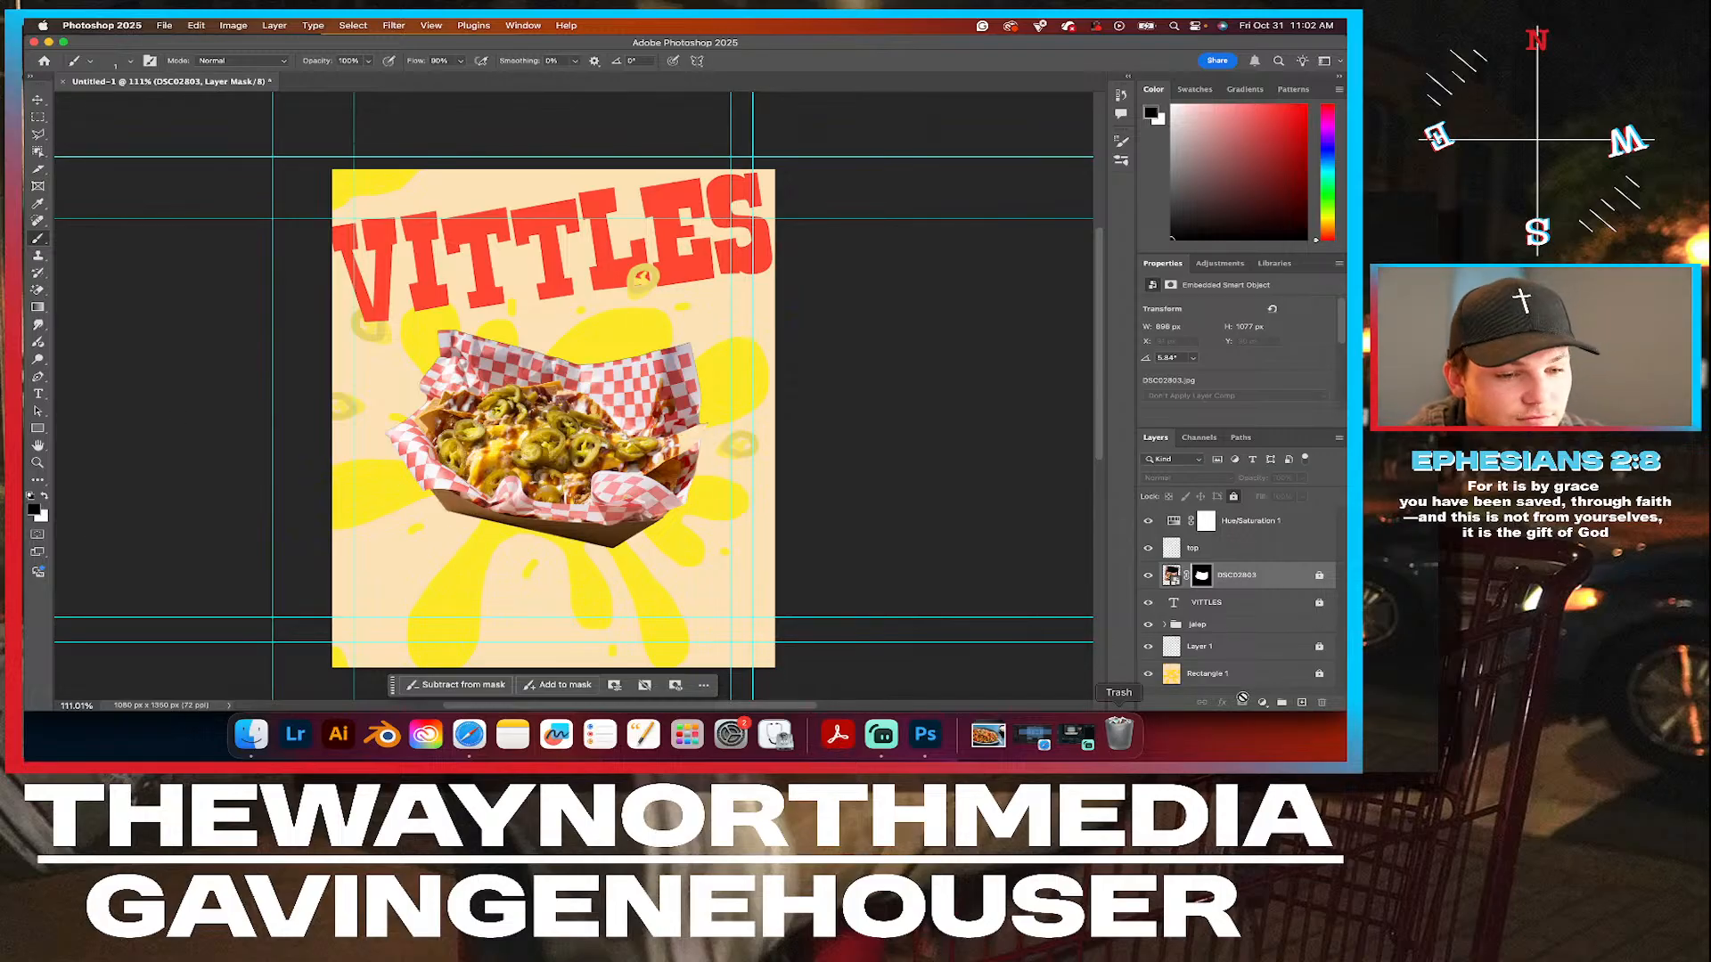
pyautogui.click(1302, 704)
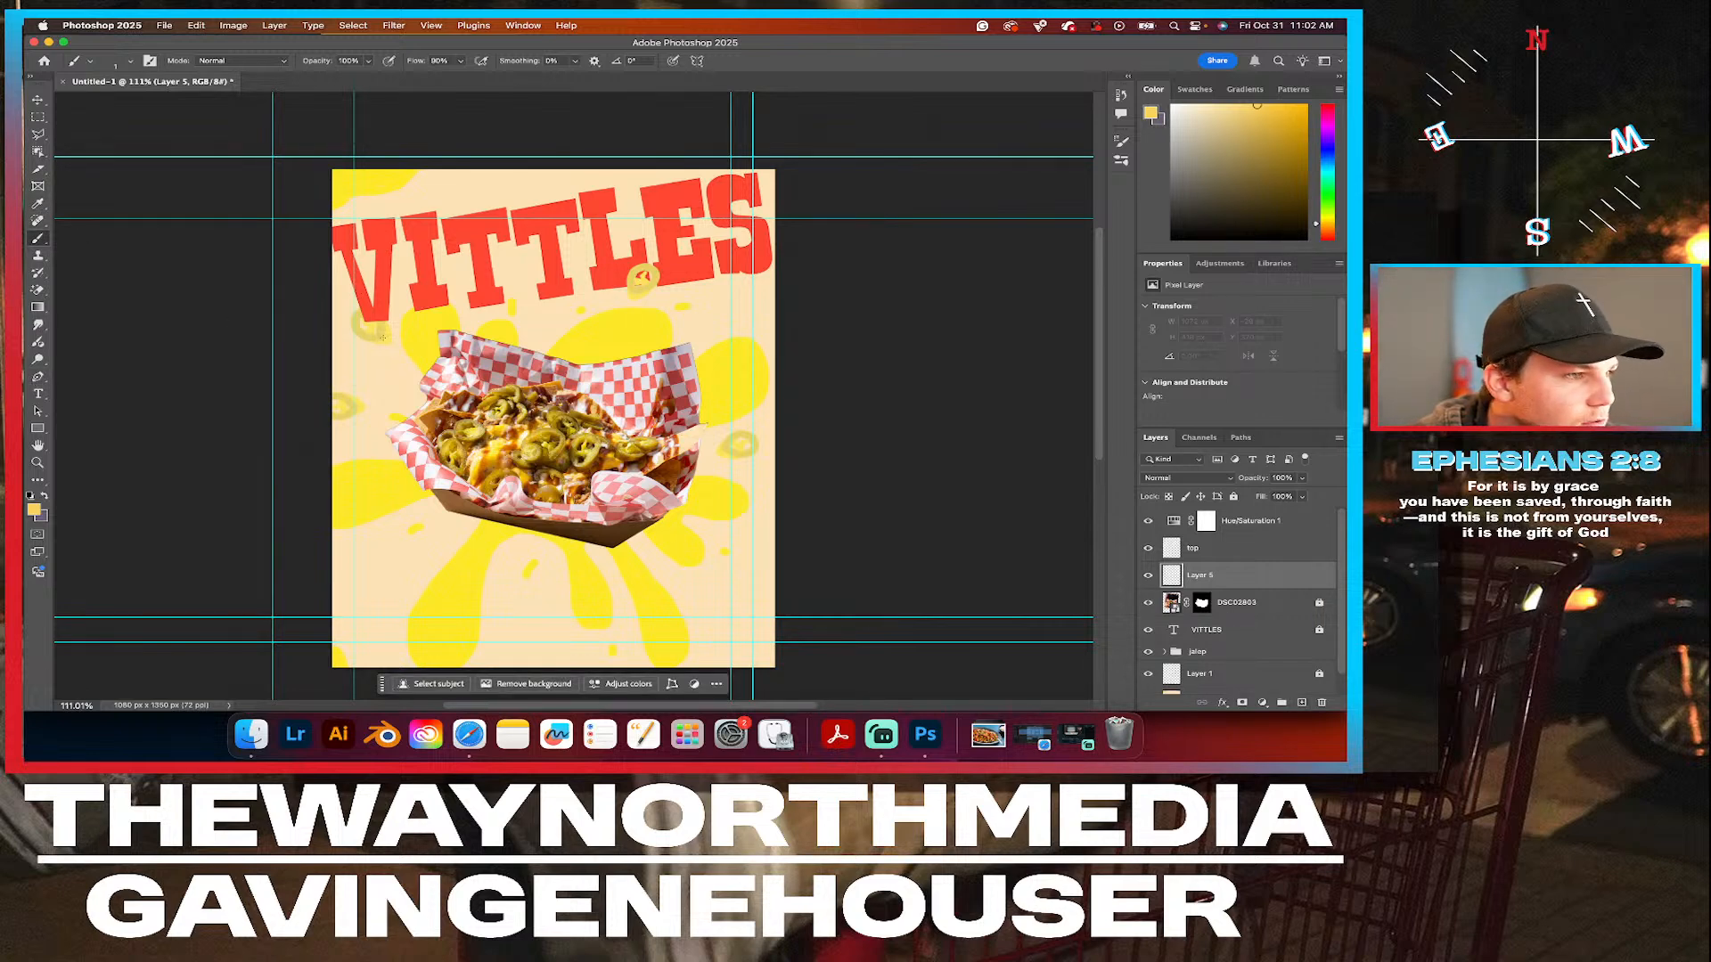
pyautogui.click(131, 60)
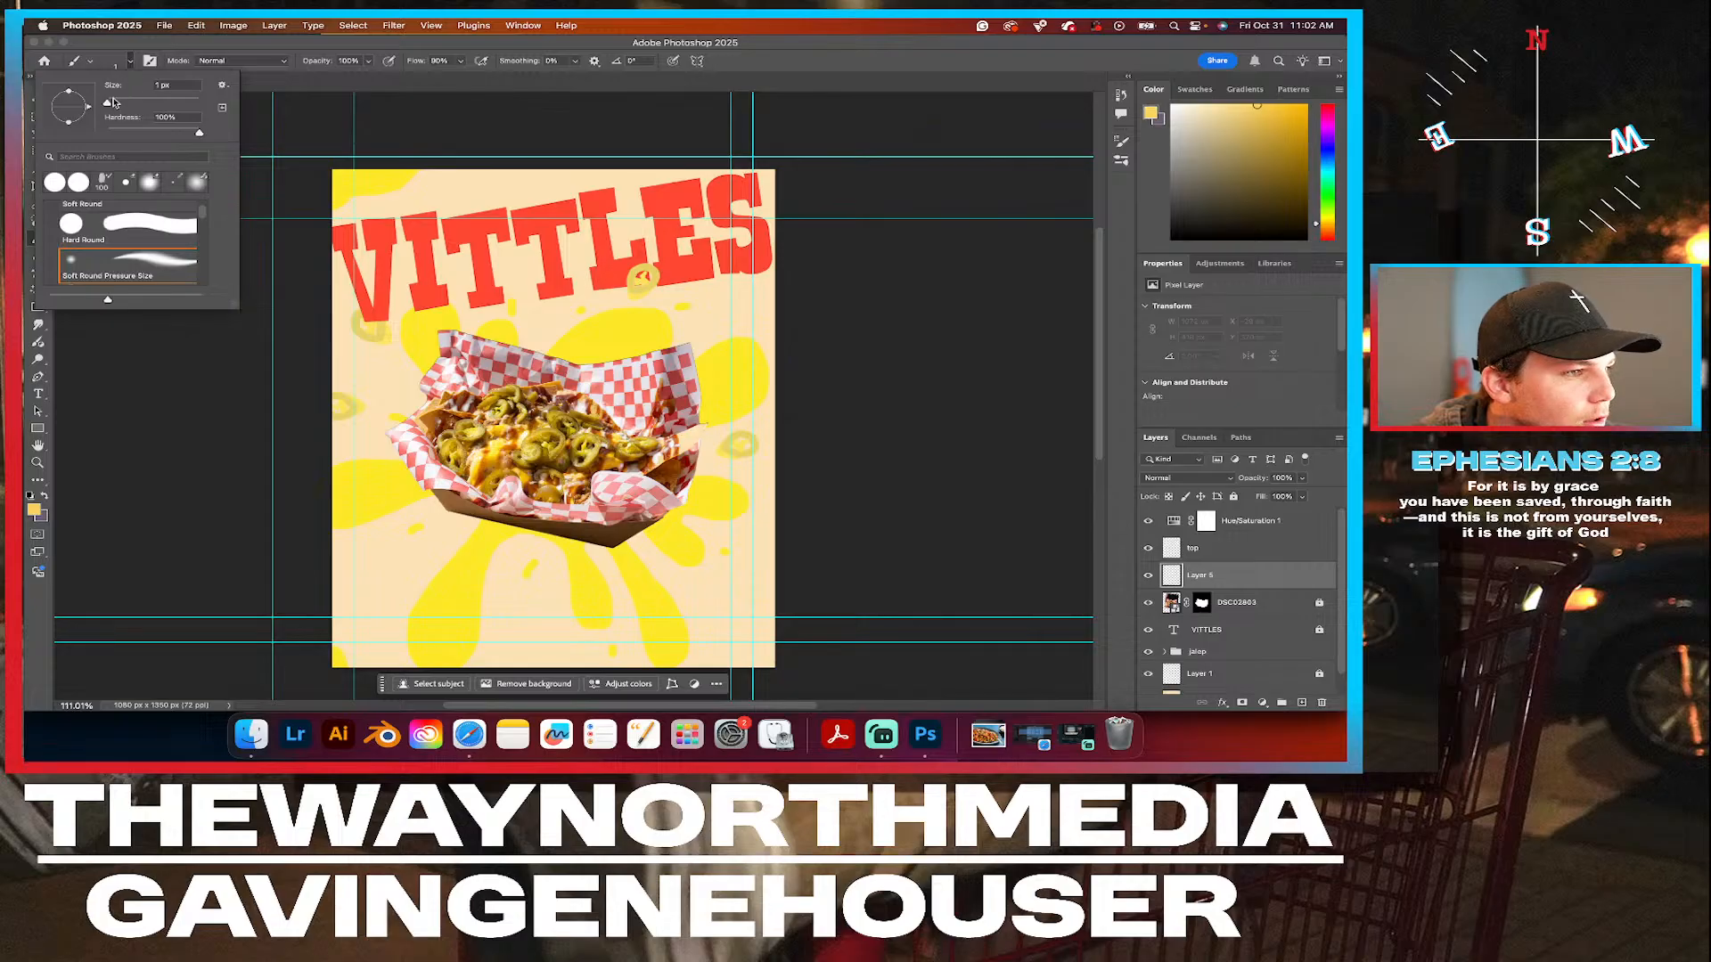
pyautogui.moveTo(108, 104); pyautogui.dragTo(111, 105)
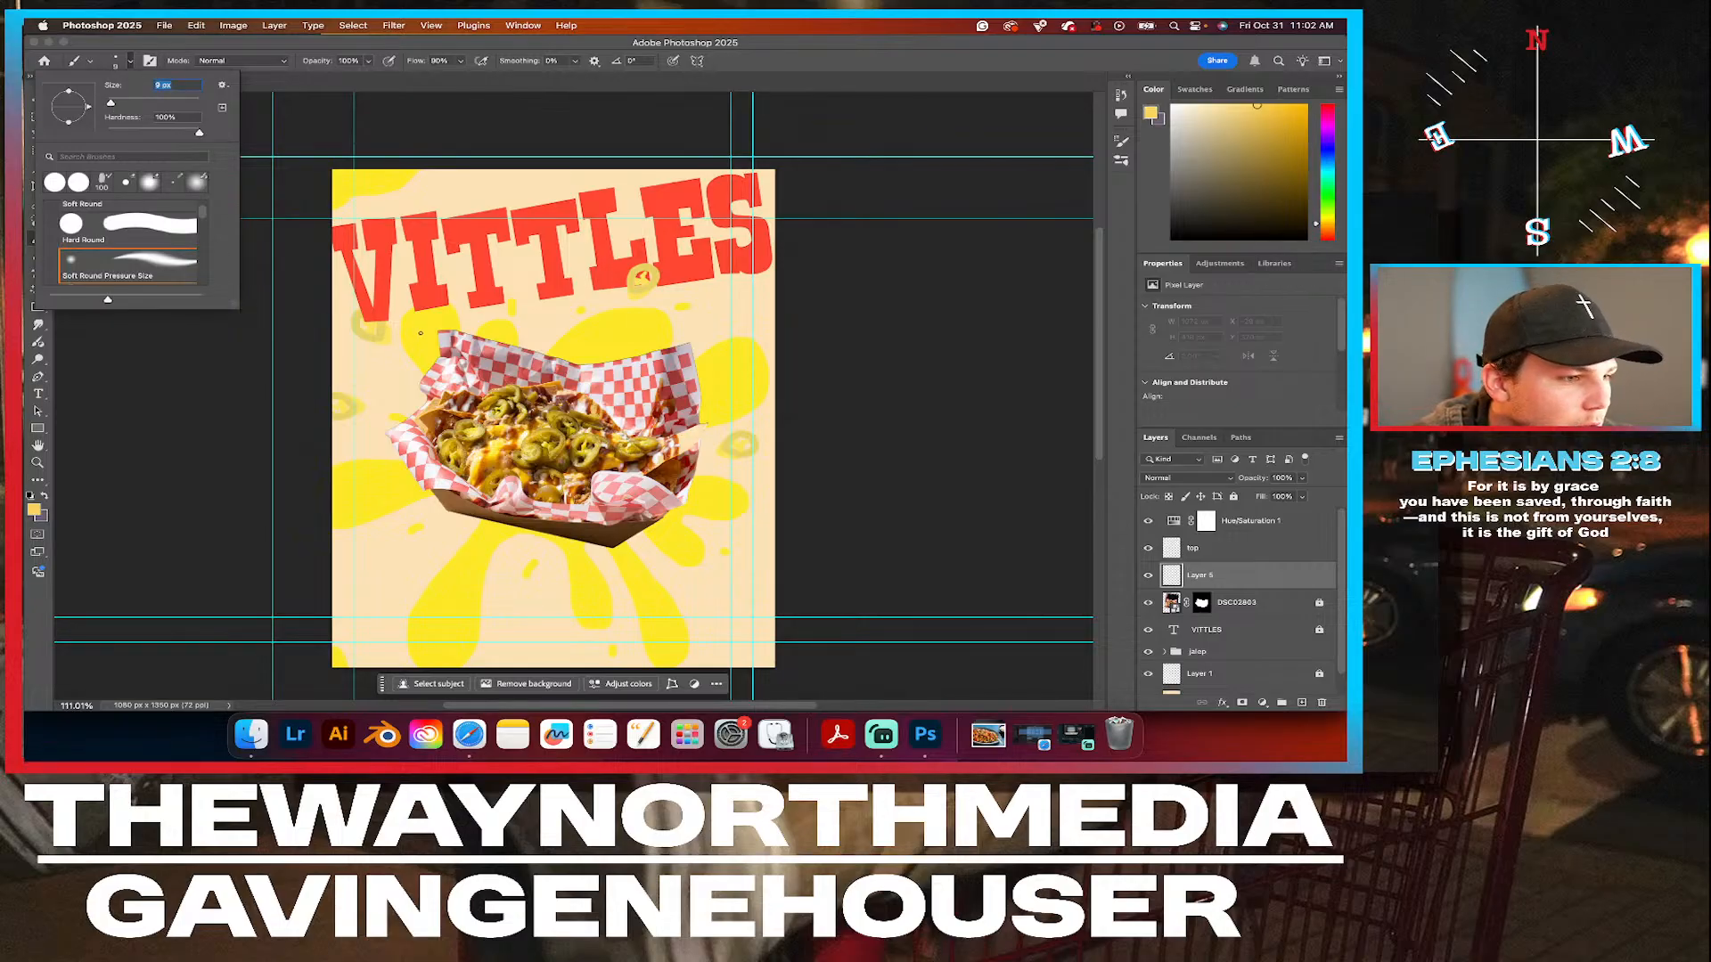
# Try a short brush stroke on Layer 5 in the beige area below the tray's left end and undo it.
pyautogui.scroll(5, 406, 345)
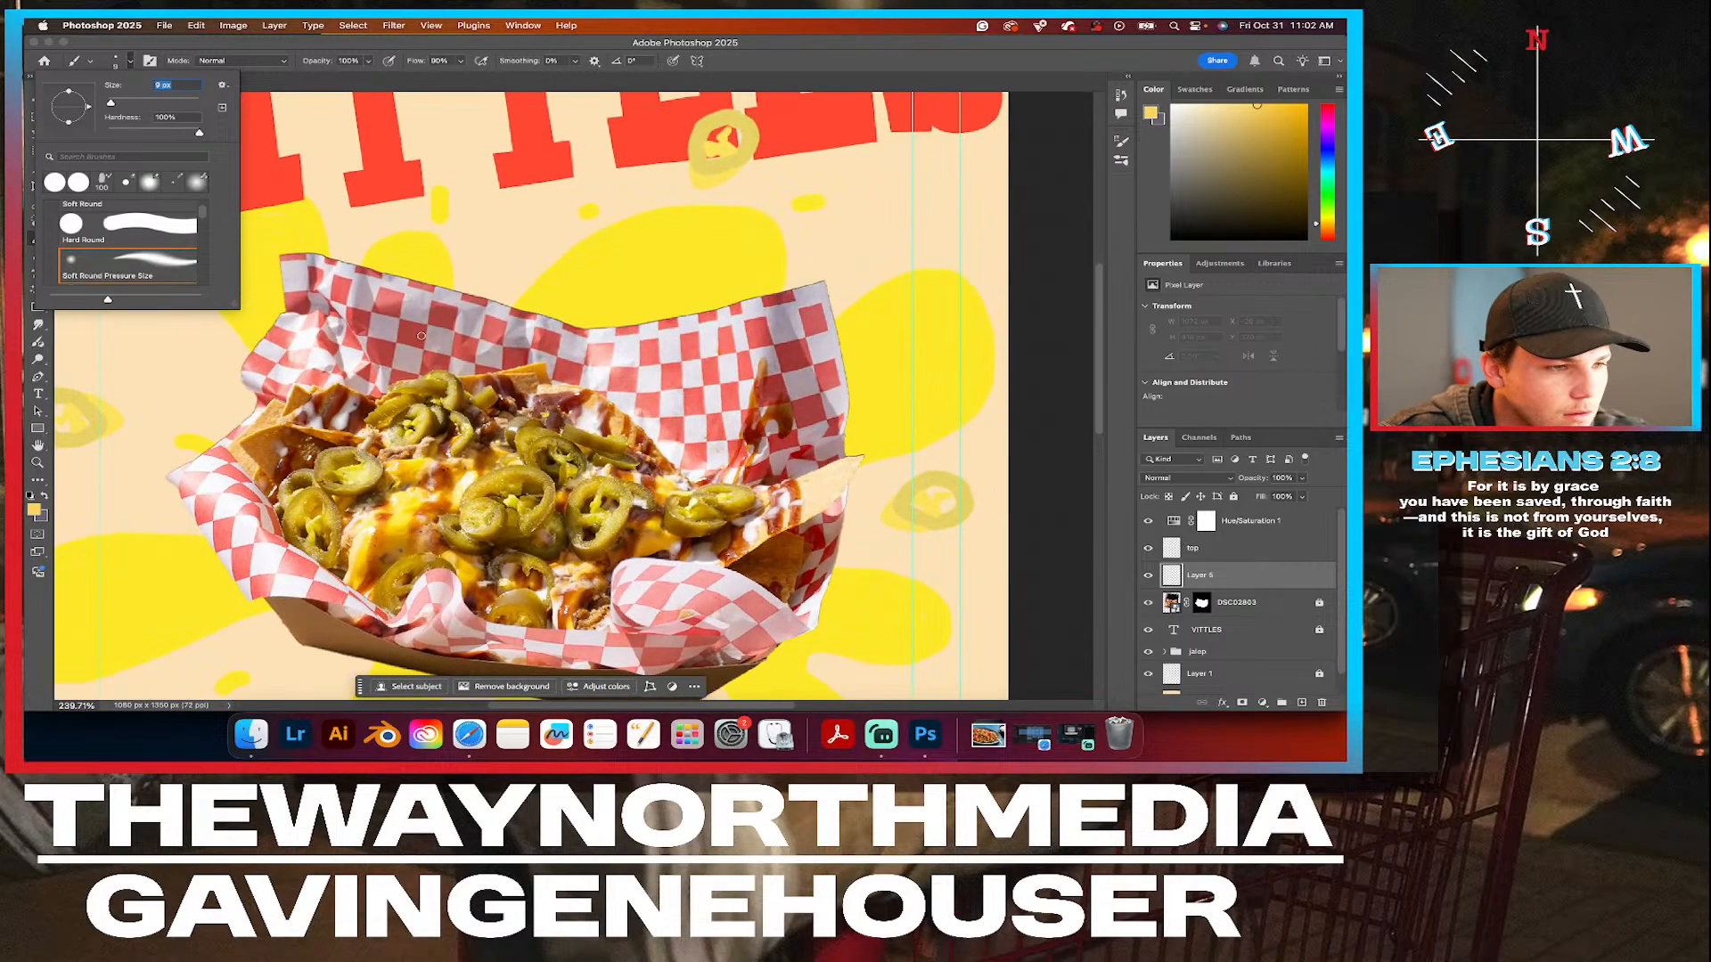
pyautogui.scroll(-5, 319, 346)
pyautogui.hscroll(-4, 318, 346)
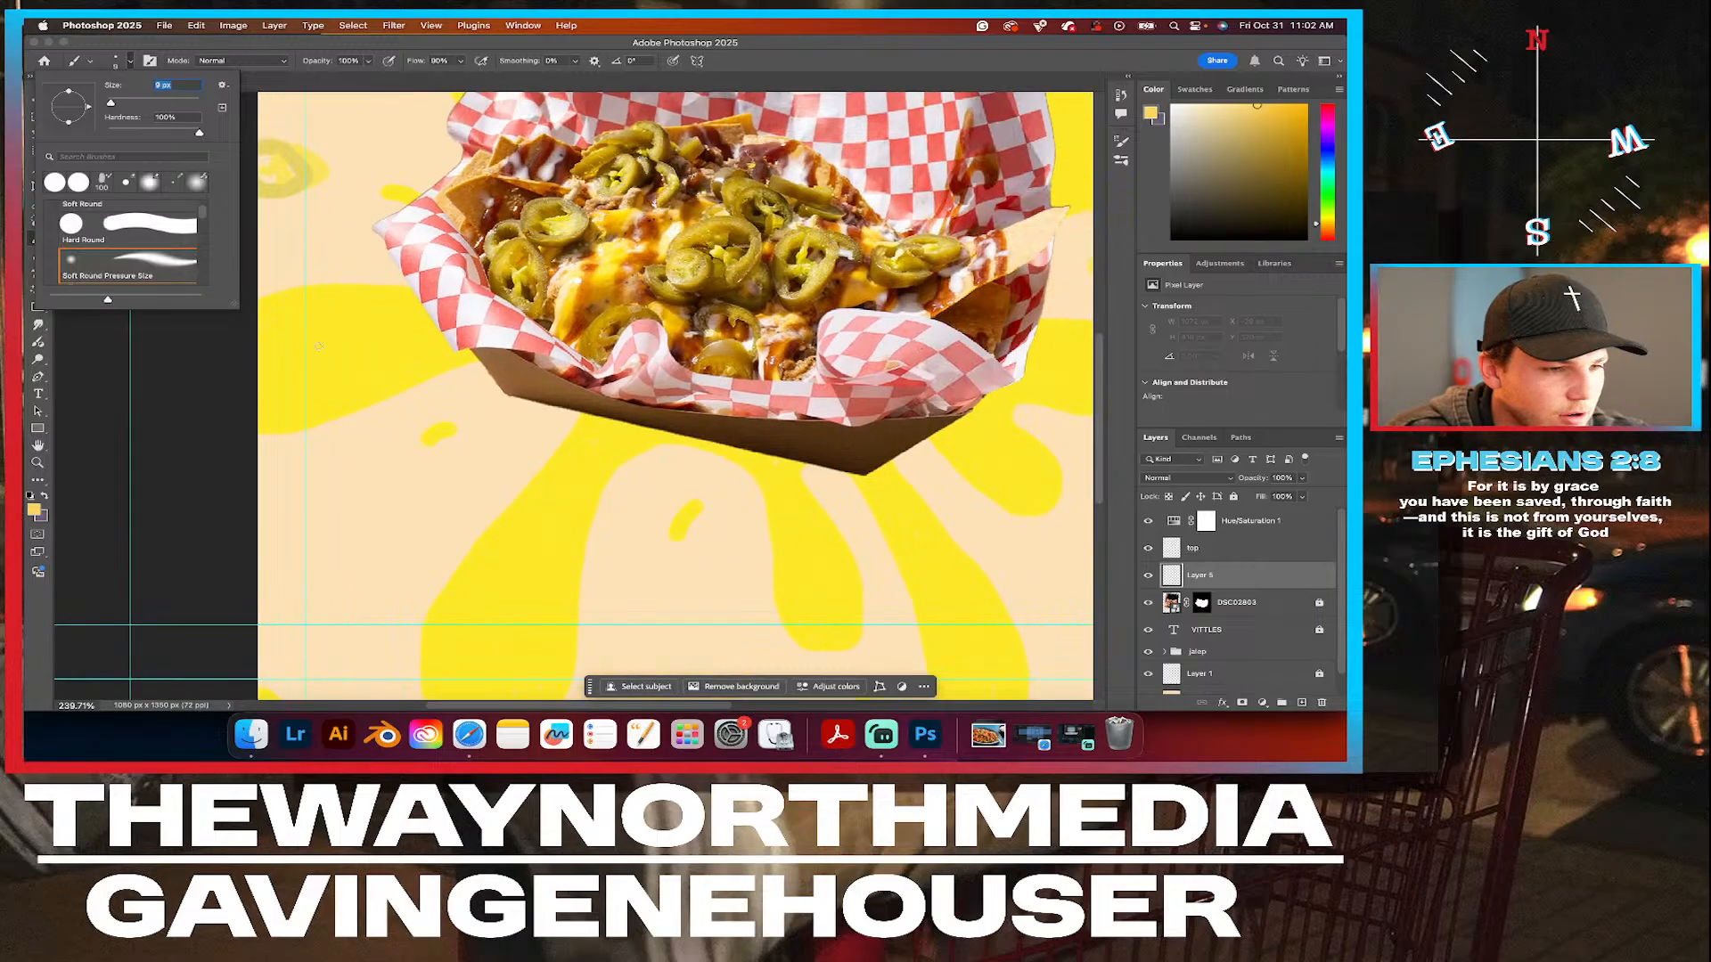
pyautogui.click(360, 406)
pyautogui.moveTo(355, 421); pyautogui.dragTo(361, 467)
pyautogui.press('super+z')
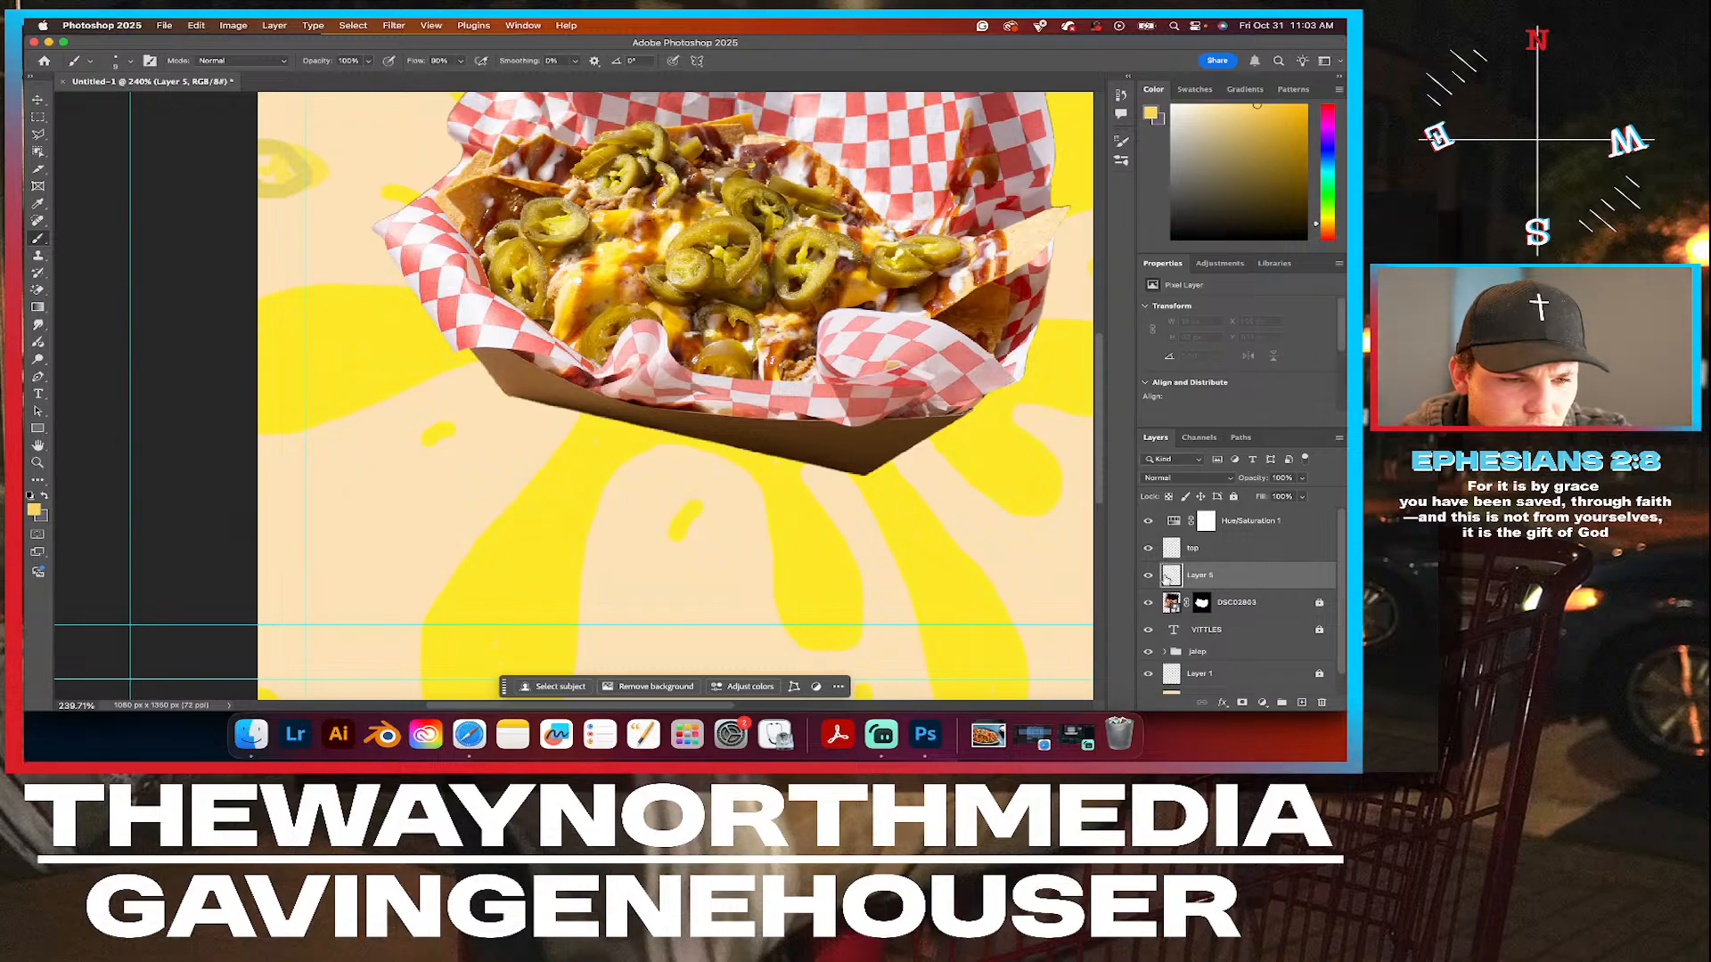
pyautogui.click(1148, 576)
pyautogui.click(1149, 575)
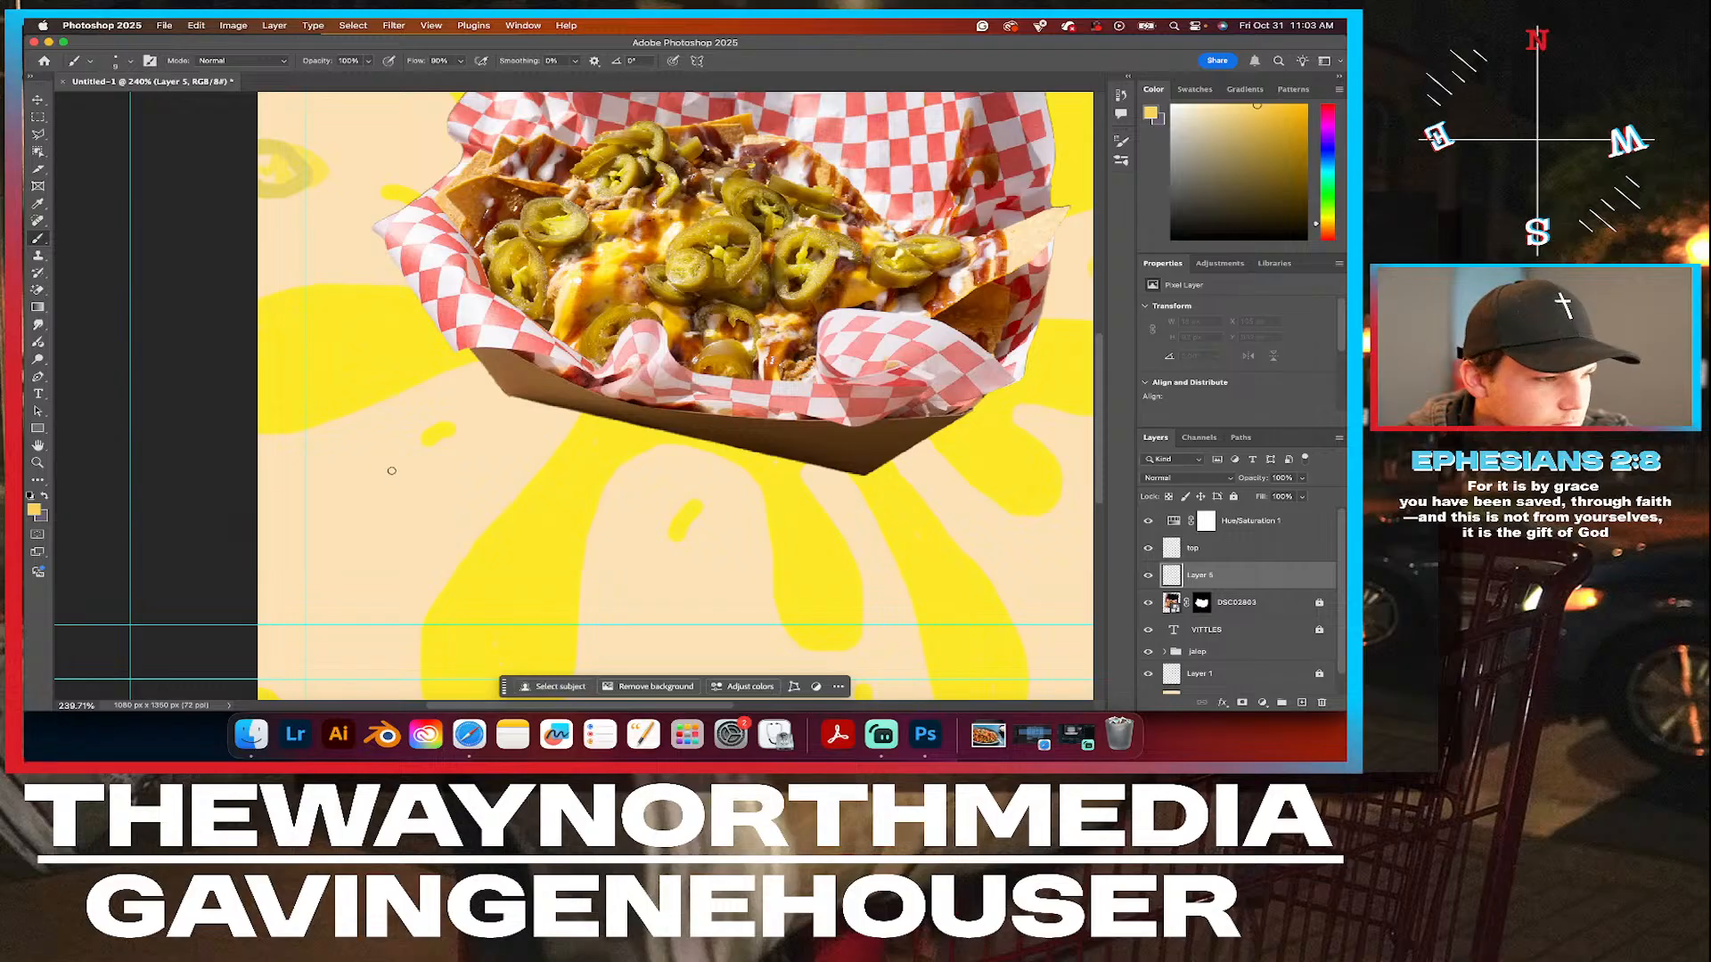
# Choose a slightly darker yellow foreground color, try it with a curved stroke below the tray's left end and undo the stroke.
pyautogui.click(34, 512)
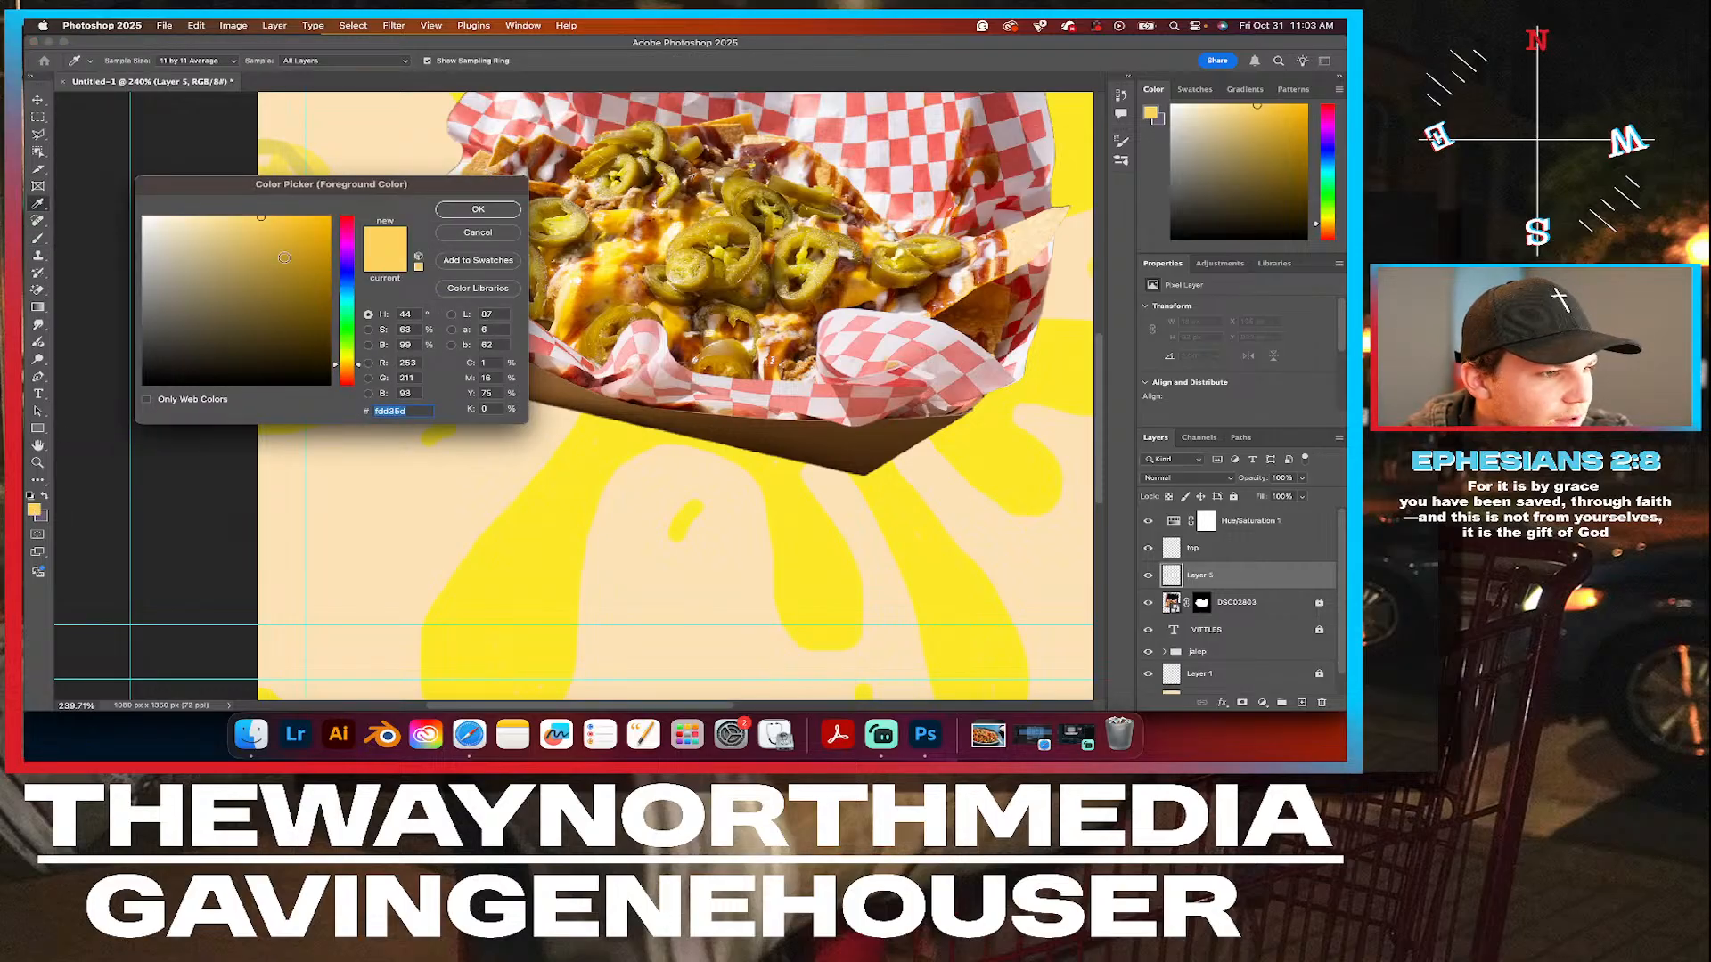
pyautogui.moveTo(266, 233)
pyautogui.mouseDown()
pyautogui.moveTo(305, 214)
pyautogui.moveTo(306, 235)
pyautogui.moveTo(261, 229)
pyautogui.mouseUp()
pyautogui.click(479, 208)
pyautogui.press('b')
pyautogui.moveTo(370, 546); pyautogui.dragTo(355, 450)
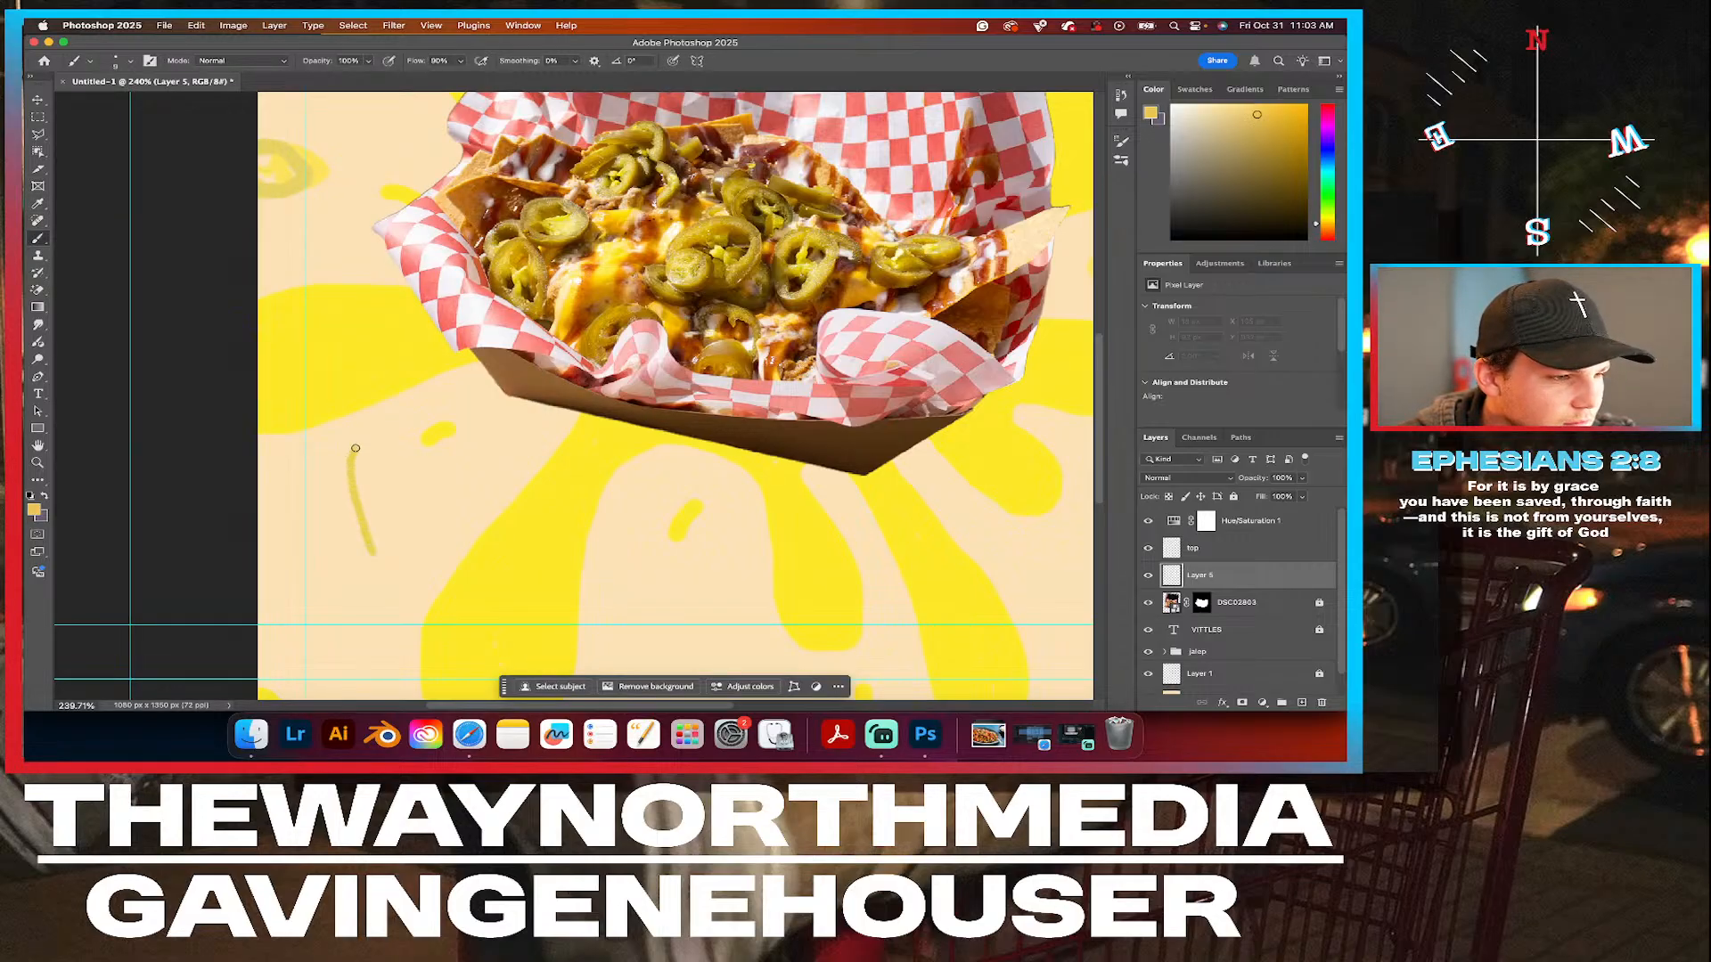
pyautogui.press('super+z')
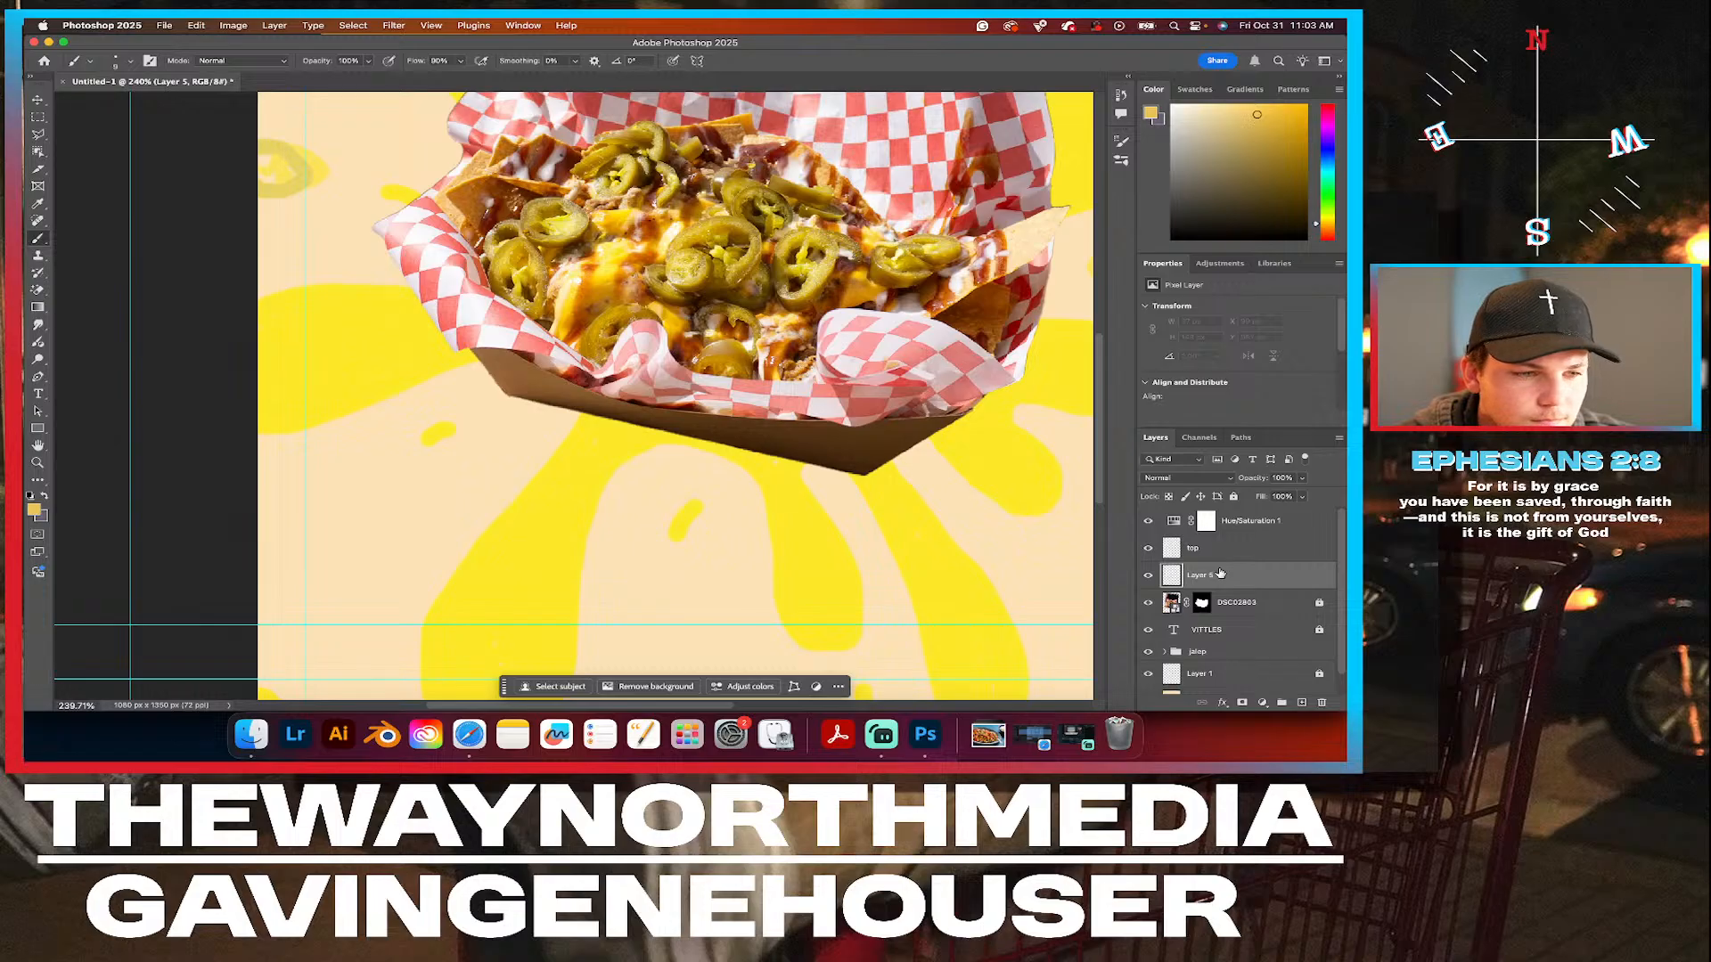
# Try clipping both the Hue/Saturation 1 adjustment and the top layer to Layer 5 and undo the clipping masks.
pyautogui.click(1276, 523)
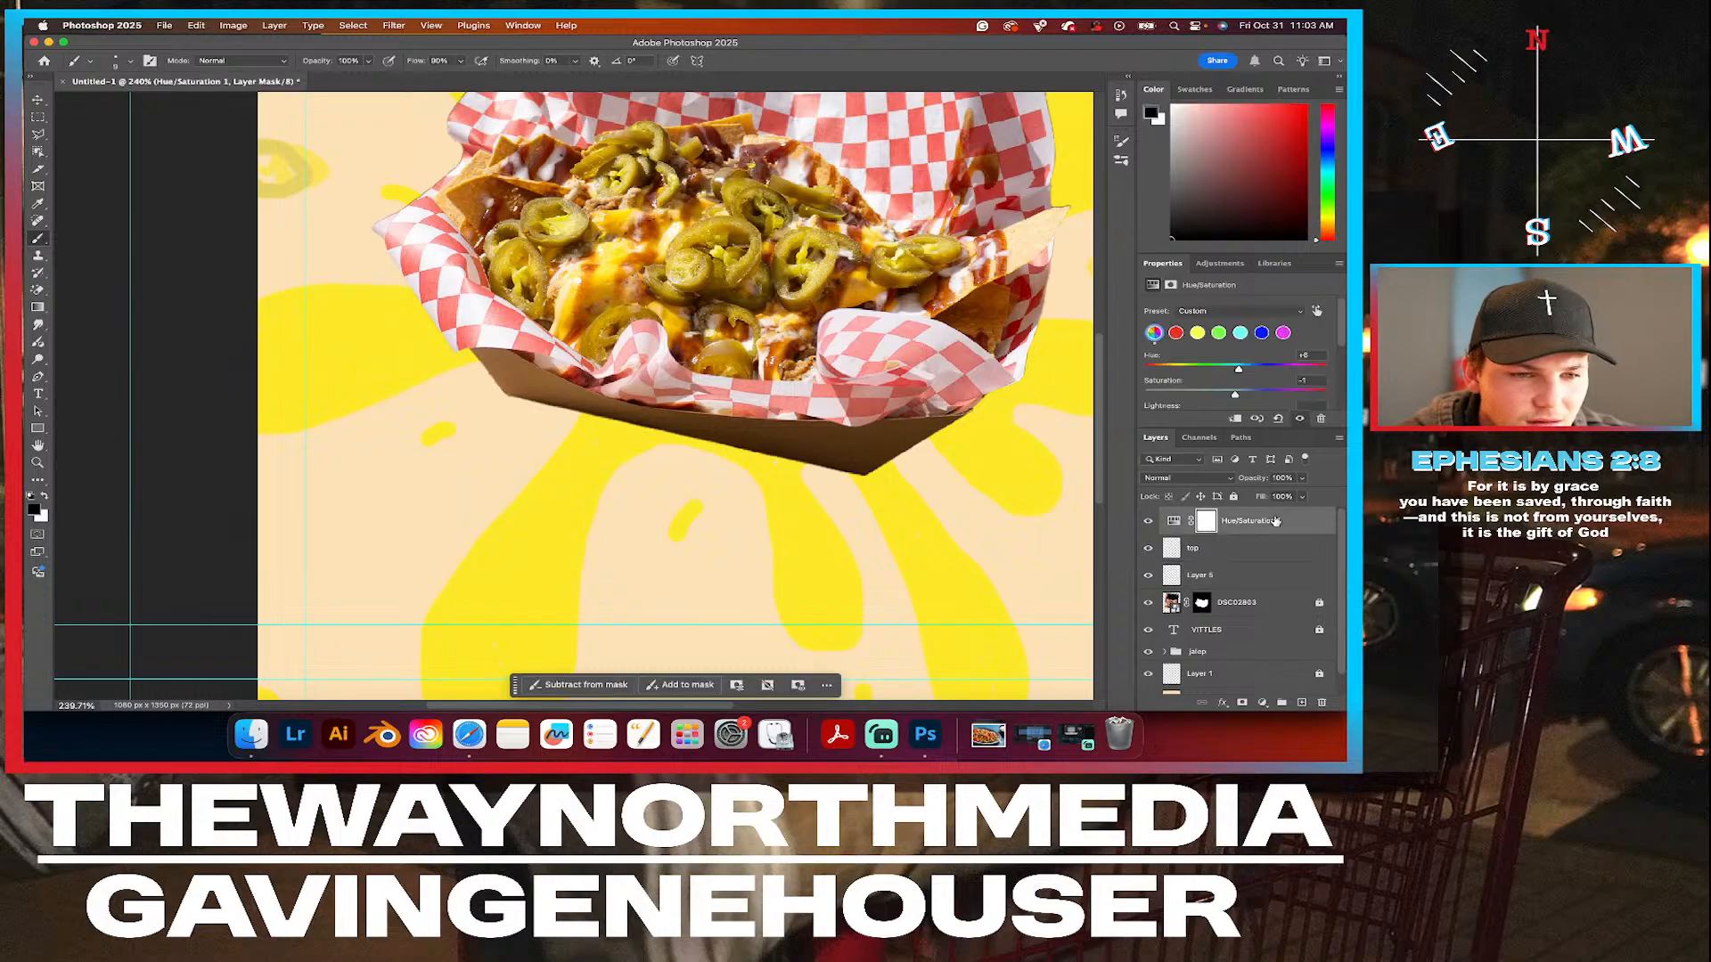
pyautogui.rightClick(1276, 521)
pyautogui.click(1298, 543)
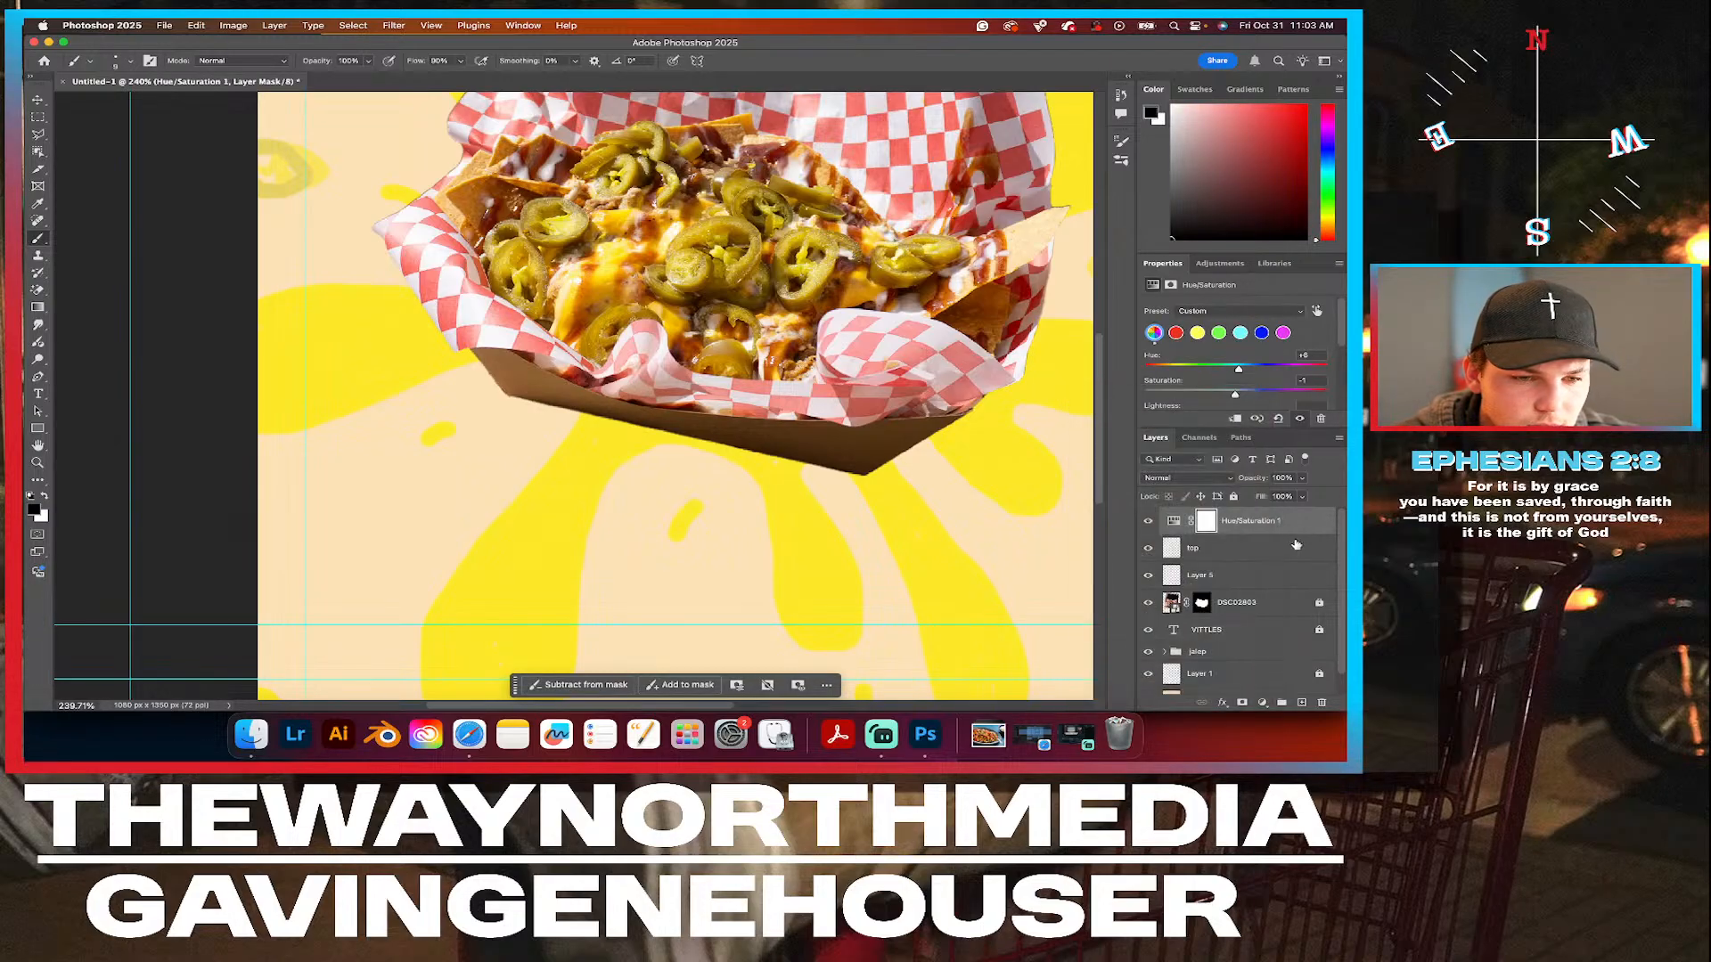
pyautogui.keyDown('shift'); pyautogui.click(1256, 553); pyautogui.keyUp('shift')
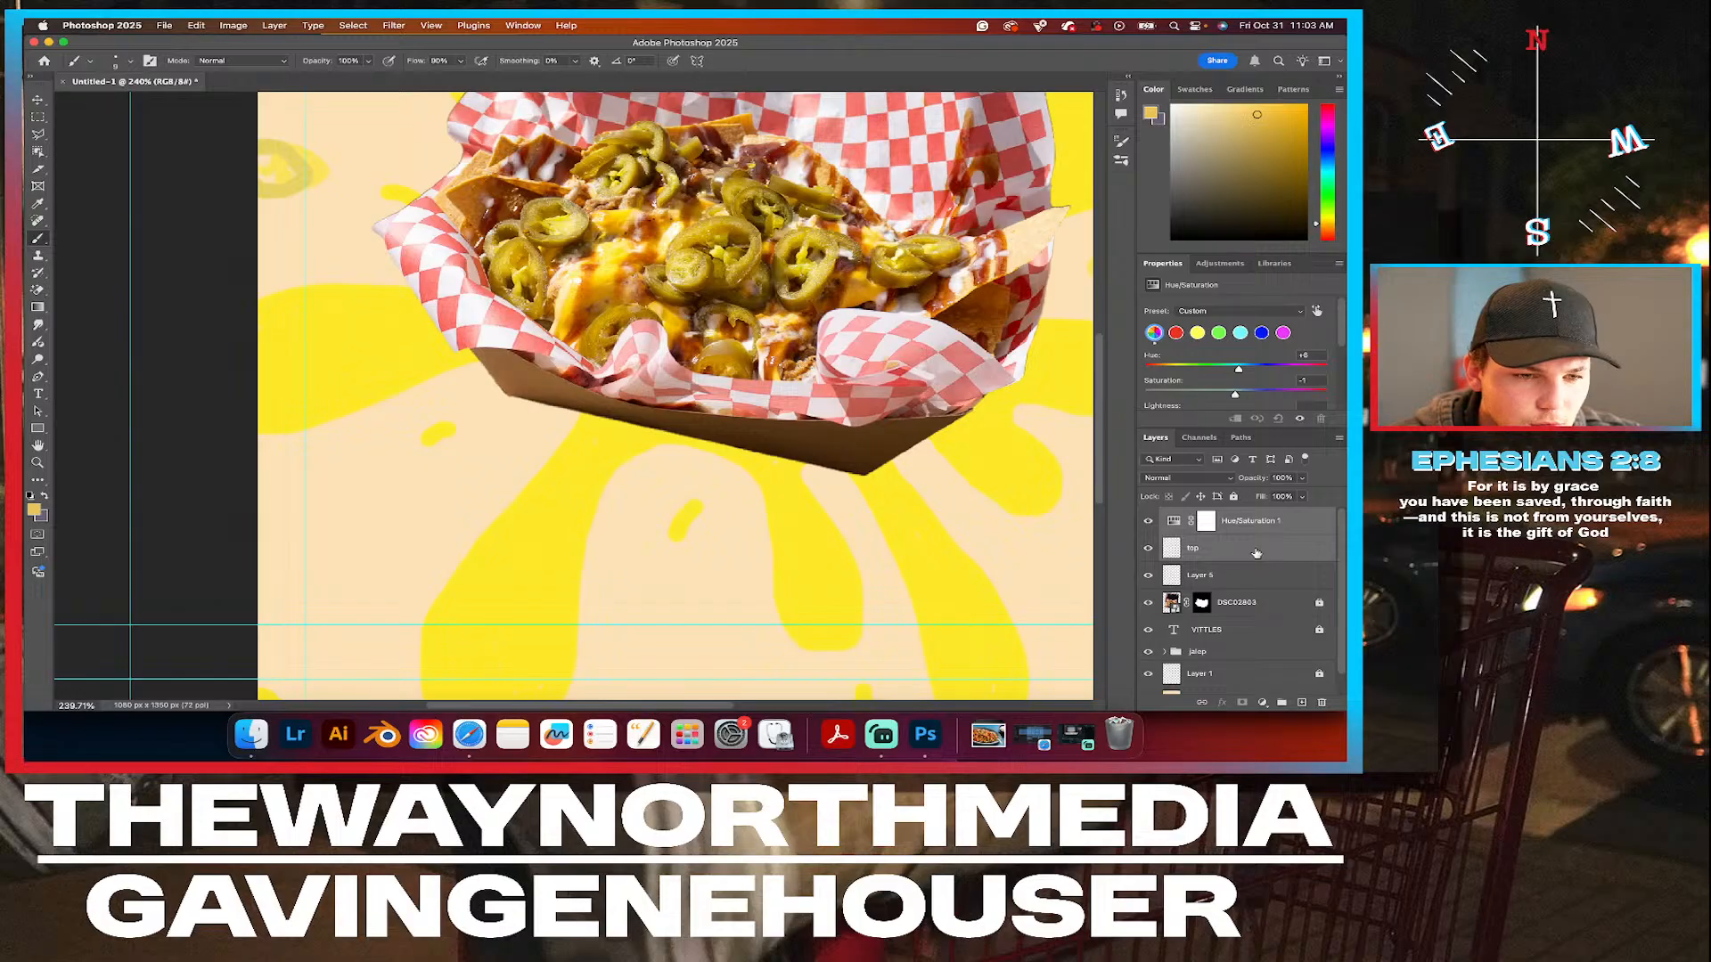
pyautogui.click(1240, 656)
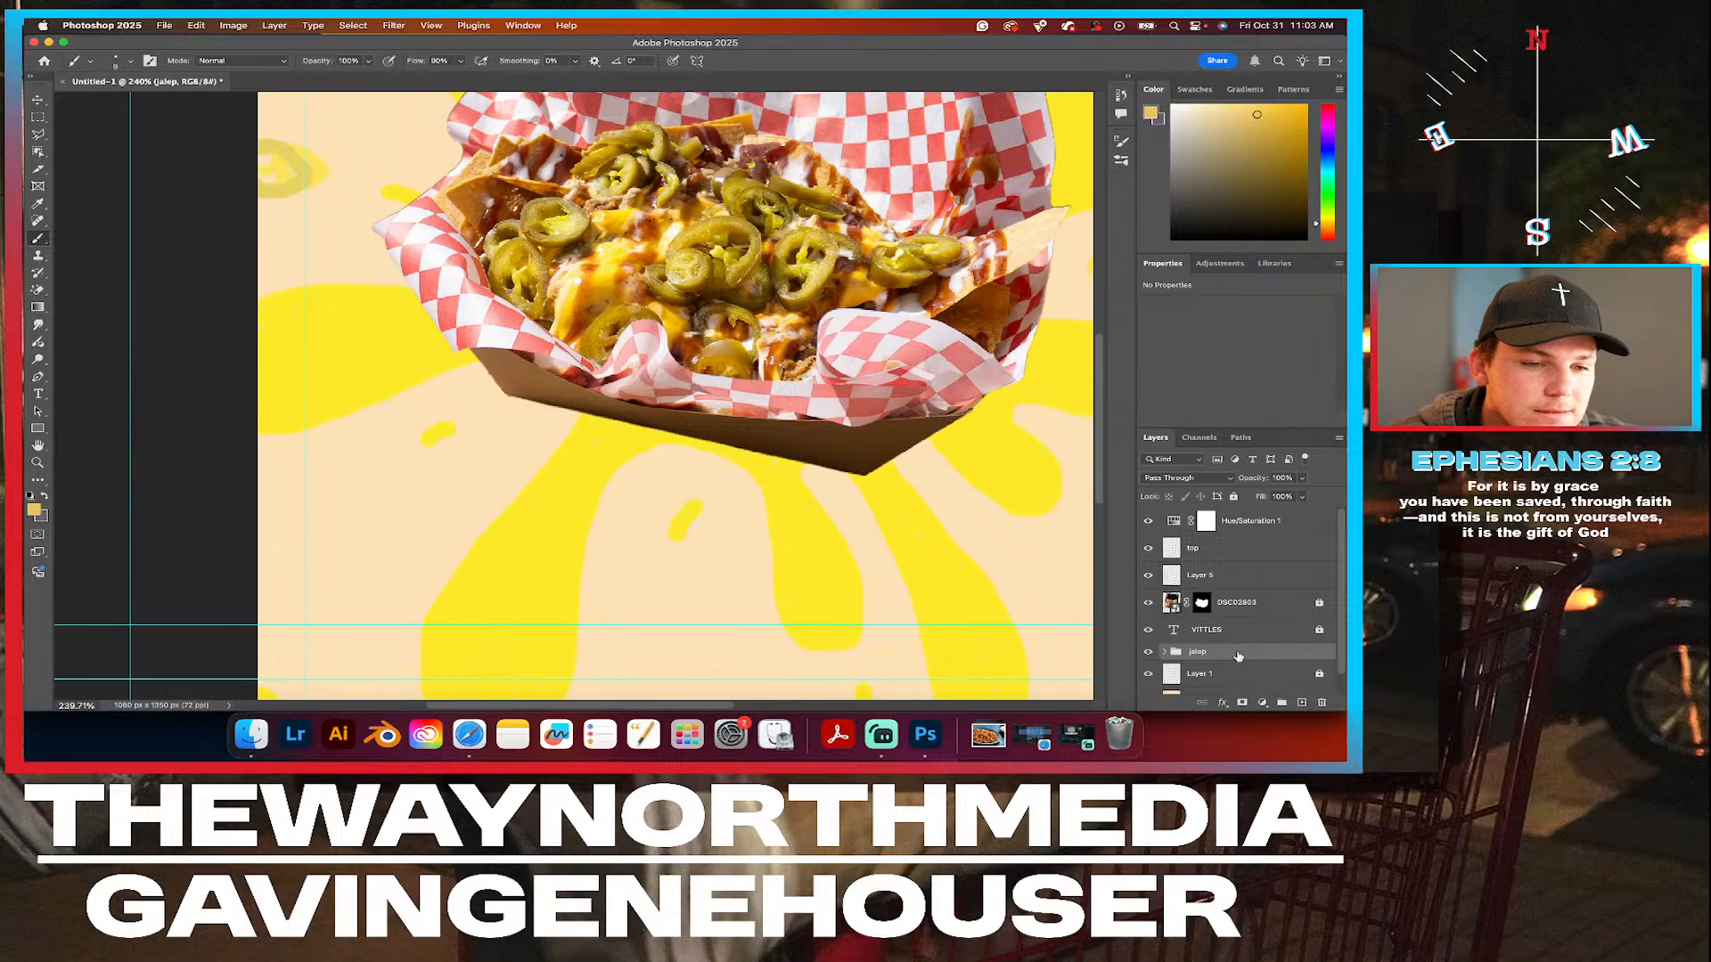
pyautogui.click(1260, 526)
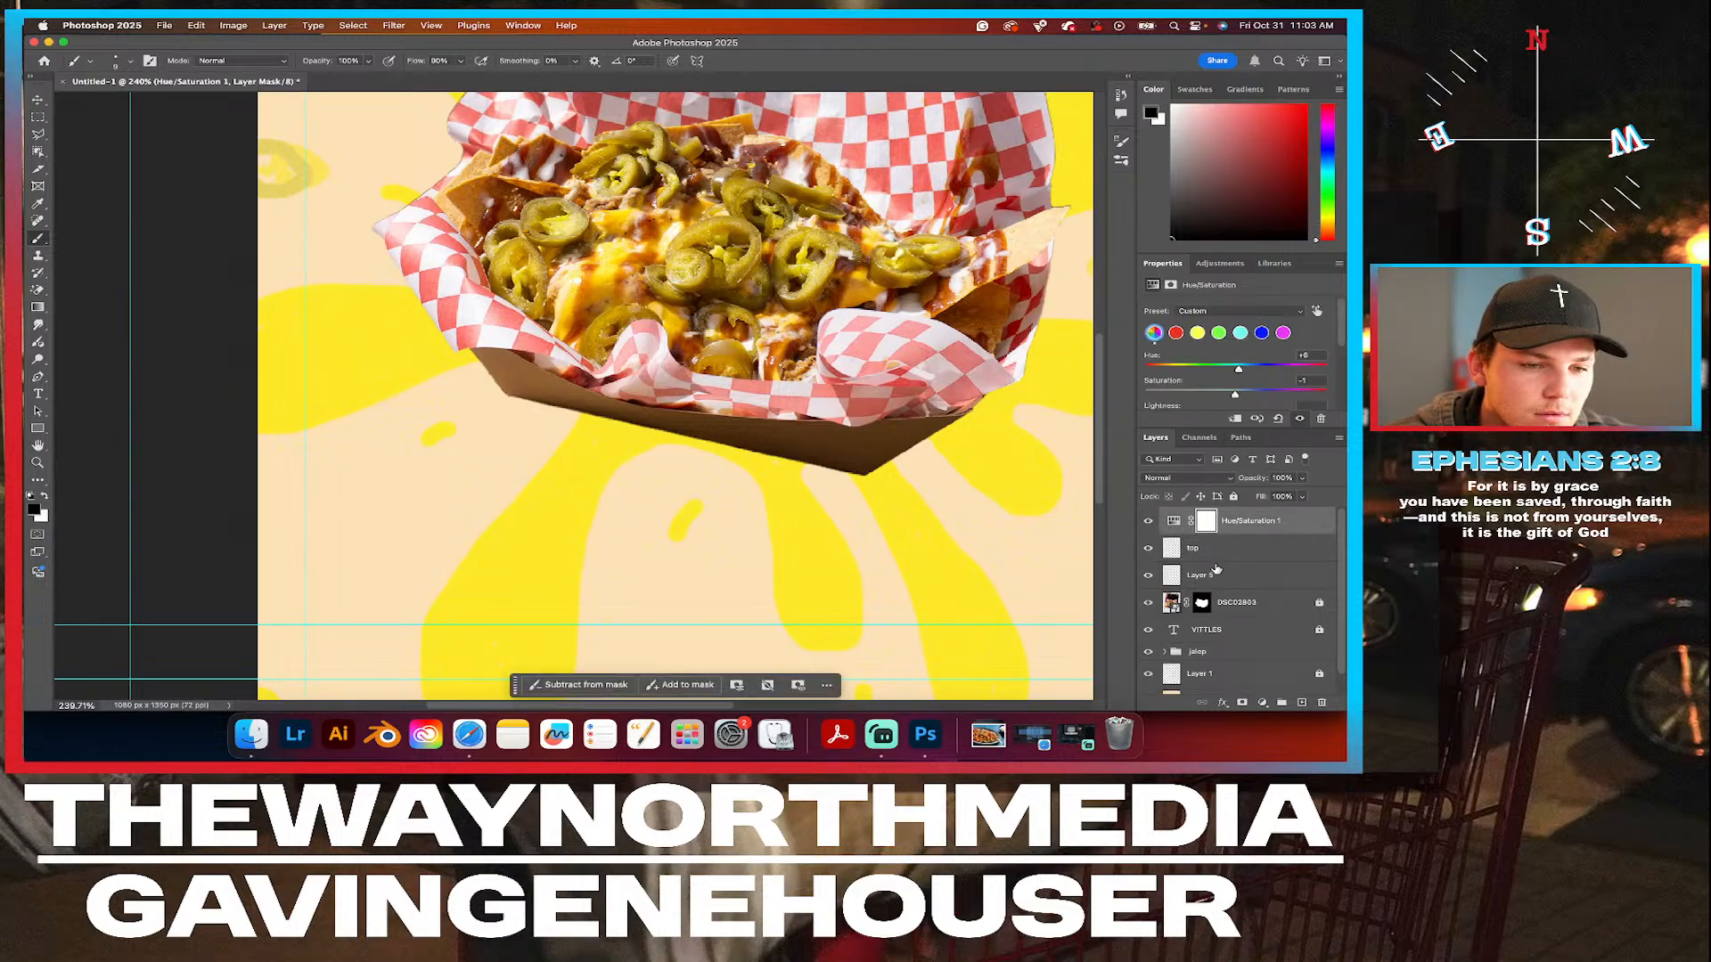
pyautogui.keyDown('shift'); pyautogui.click(1214, 544); pyautogui.keyUp('shift')
pyautogui.rightClick(1253, 527)
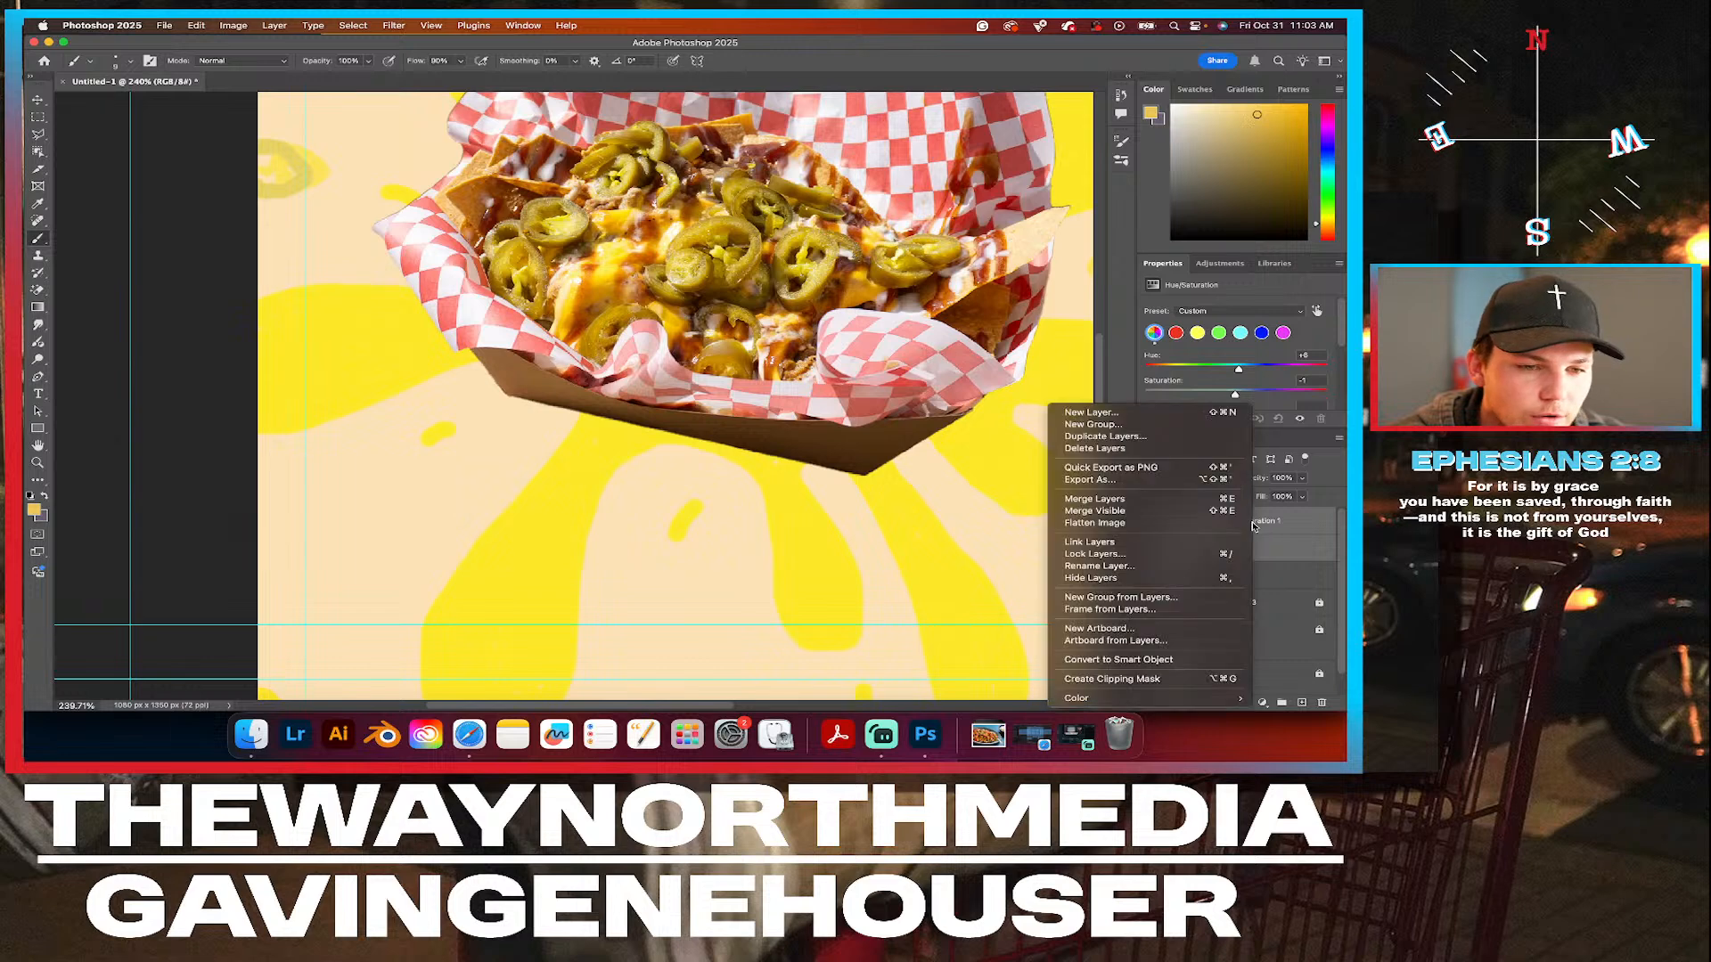
pyautogui.click(1114, 680)
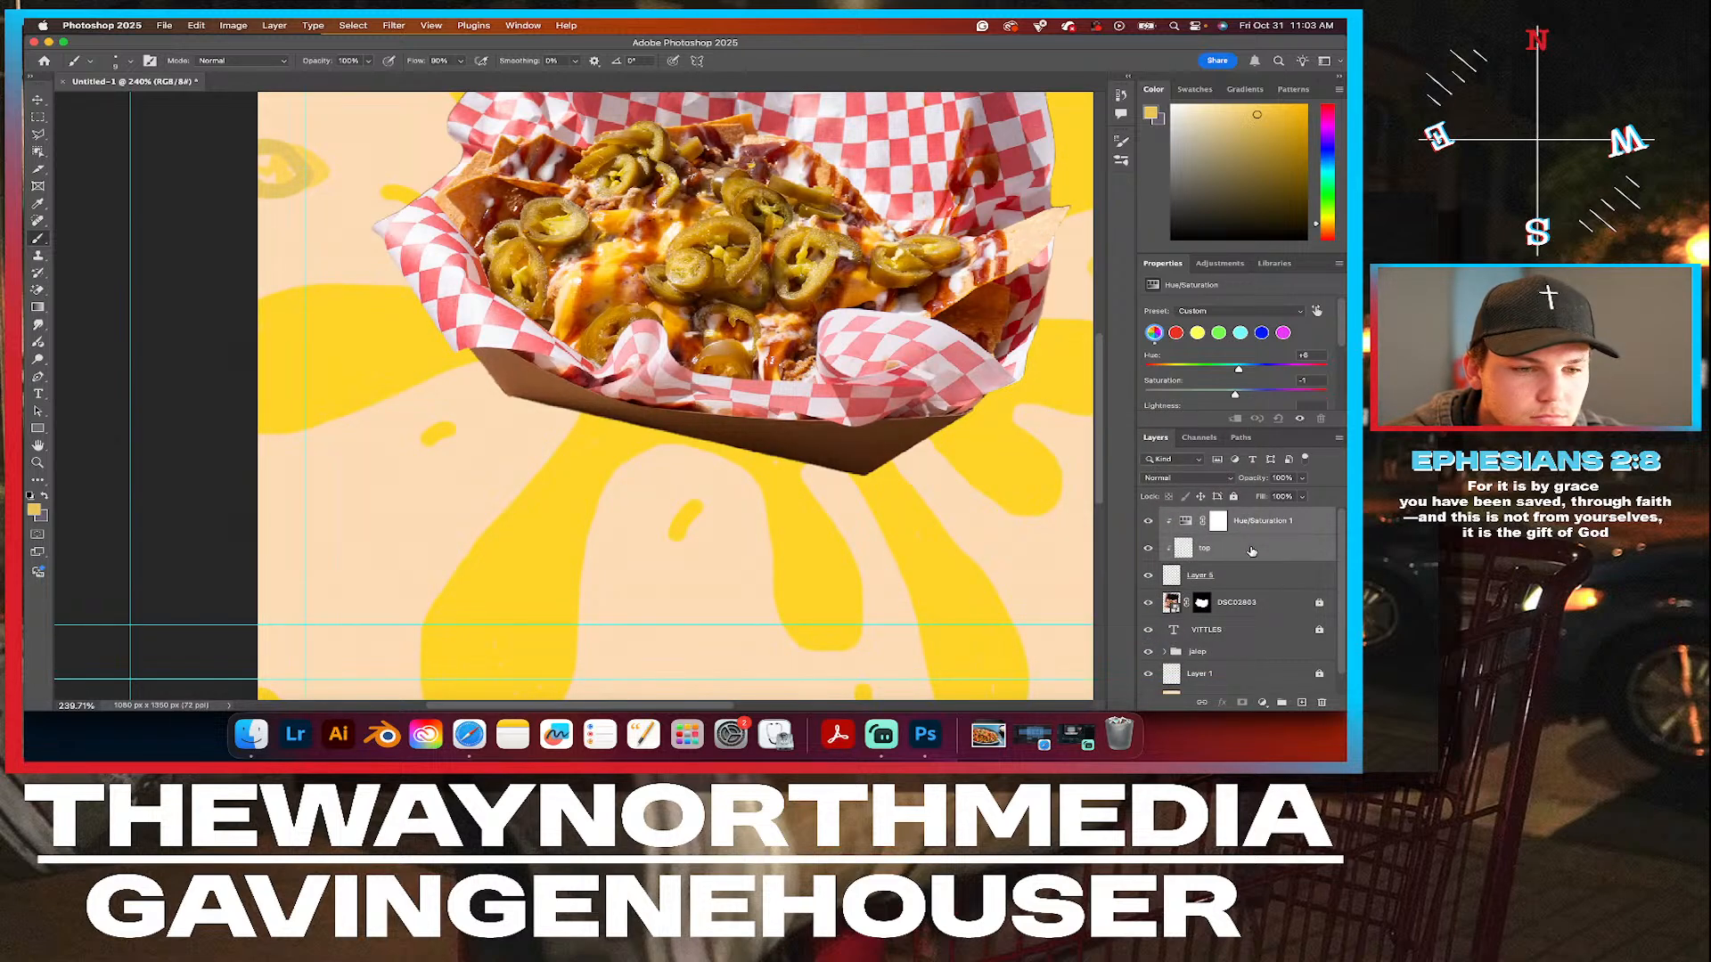
pyautogui.press('super+z')
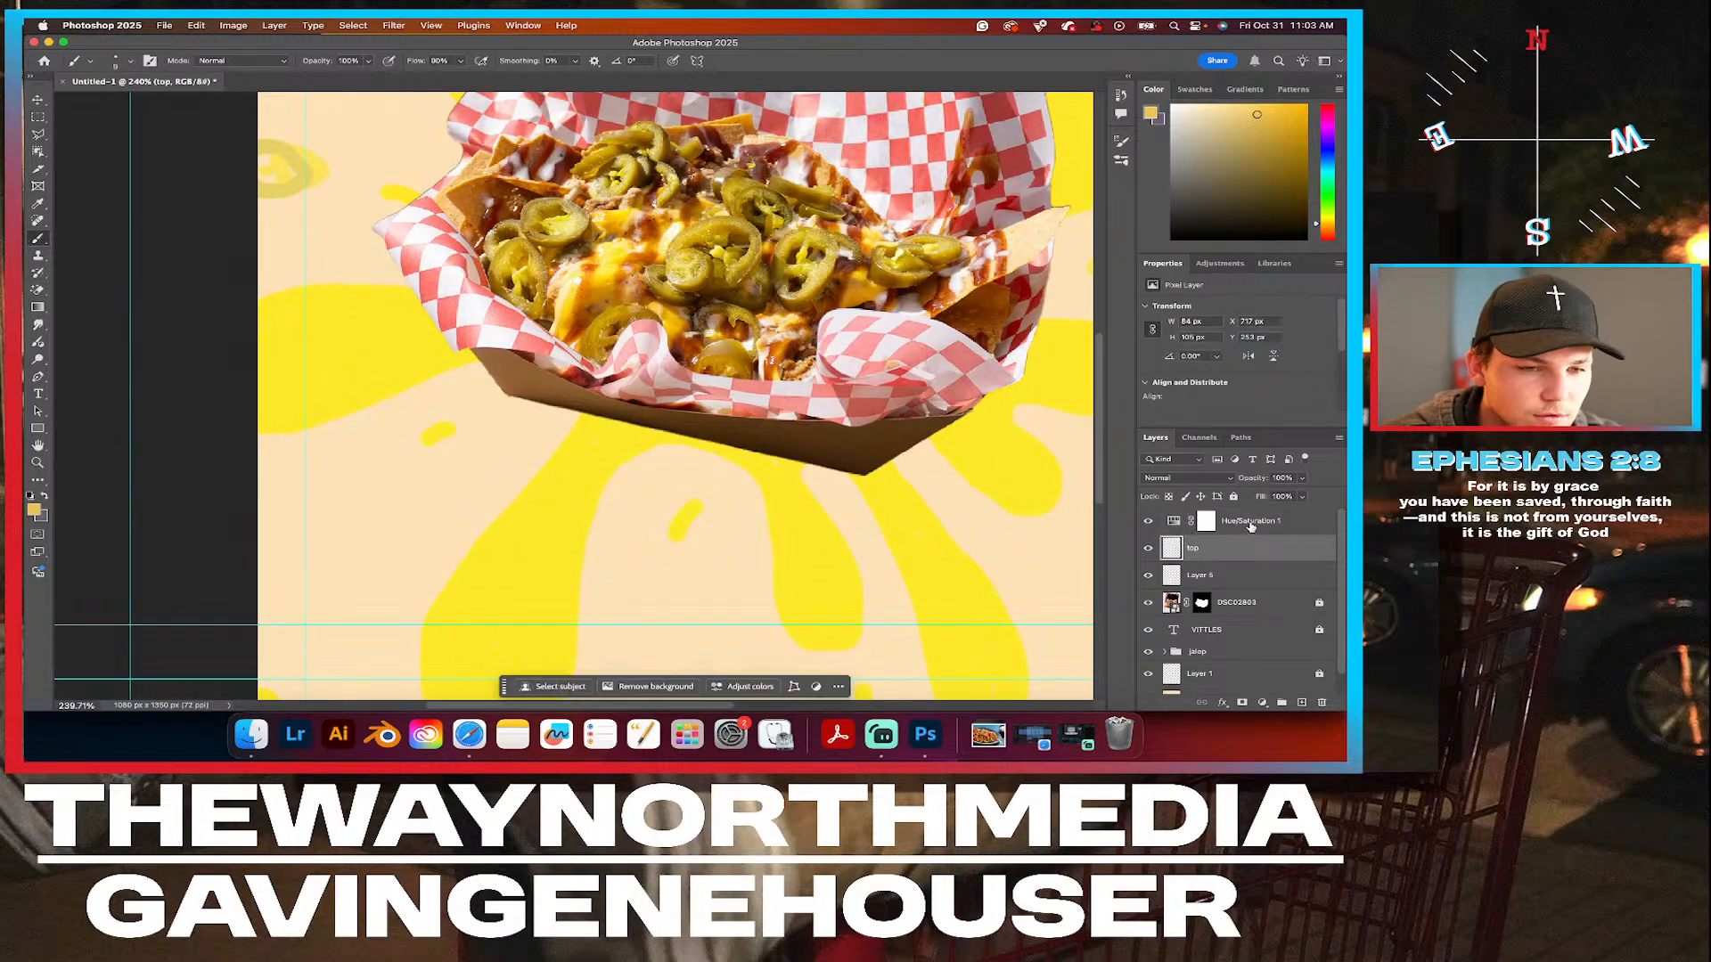
# Try clipping only the Hue/Saturation 1 adjustment to the top layer and undo the clipping mask.
pyautogui.click(1247, 525)
pyautogui.rightClick(1248, 525)
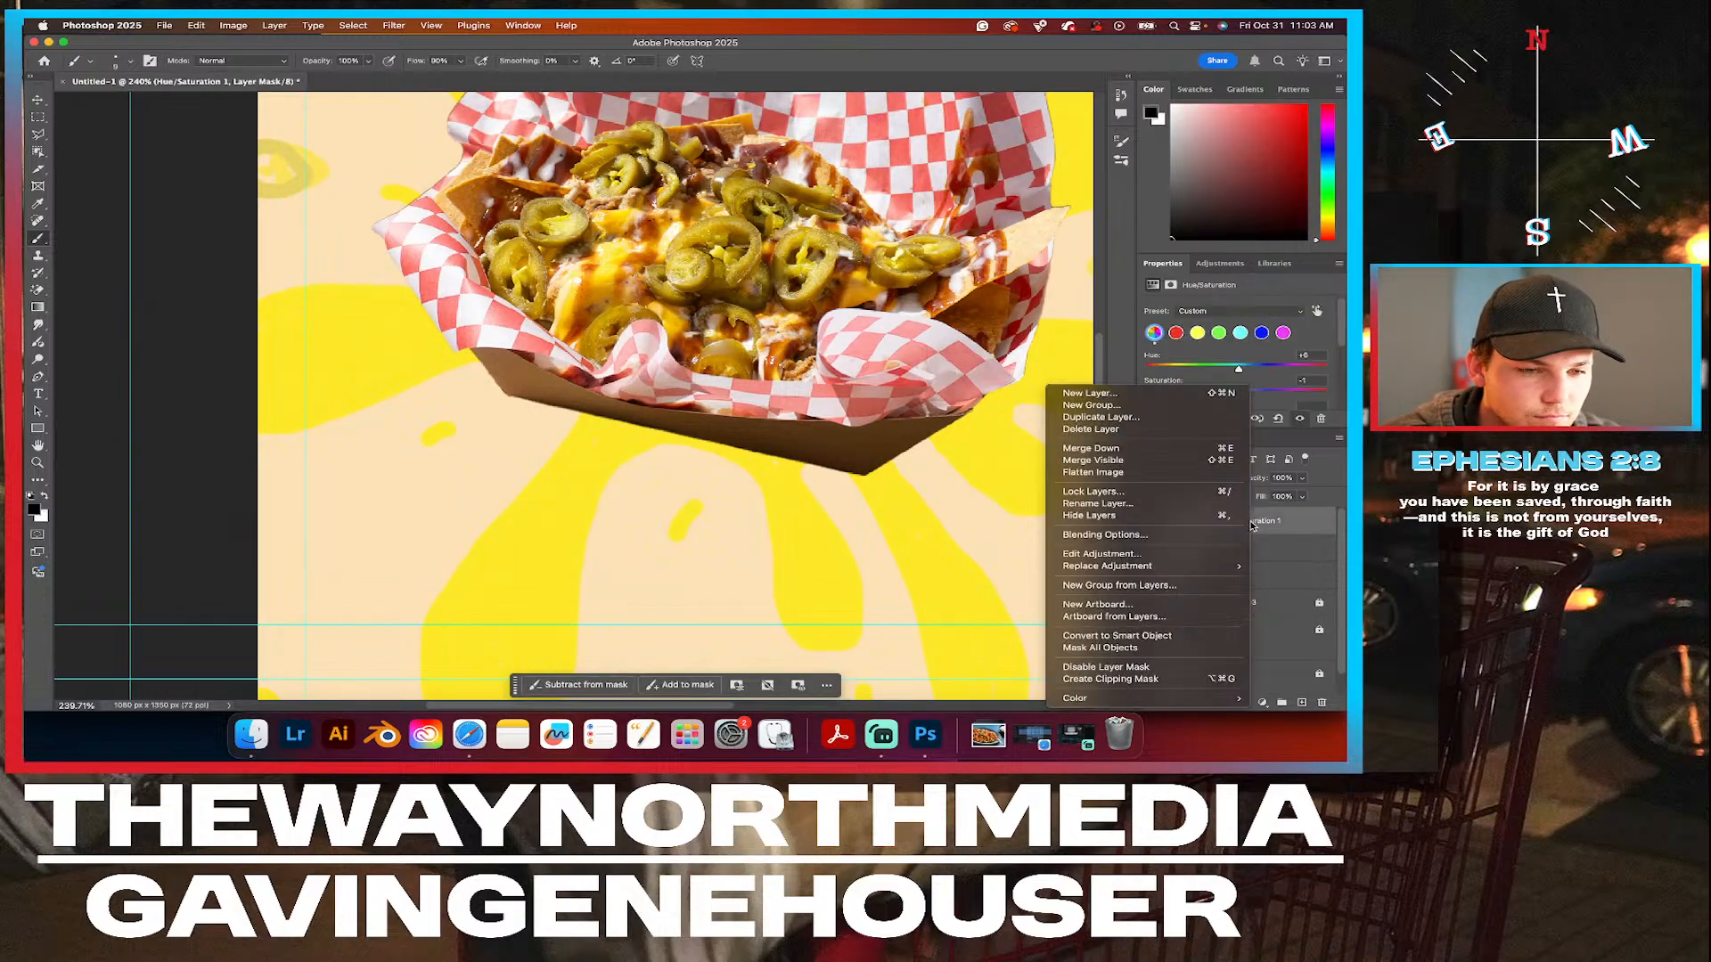
pyautogui.click(1121, 680)
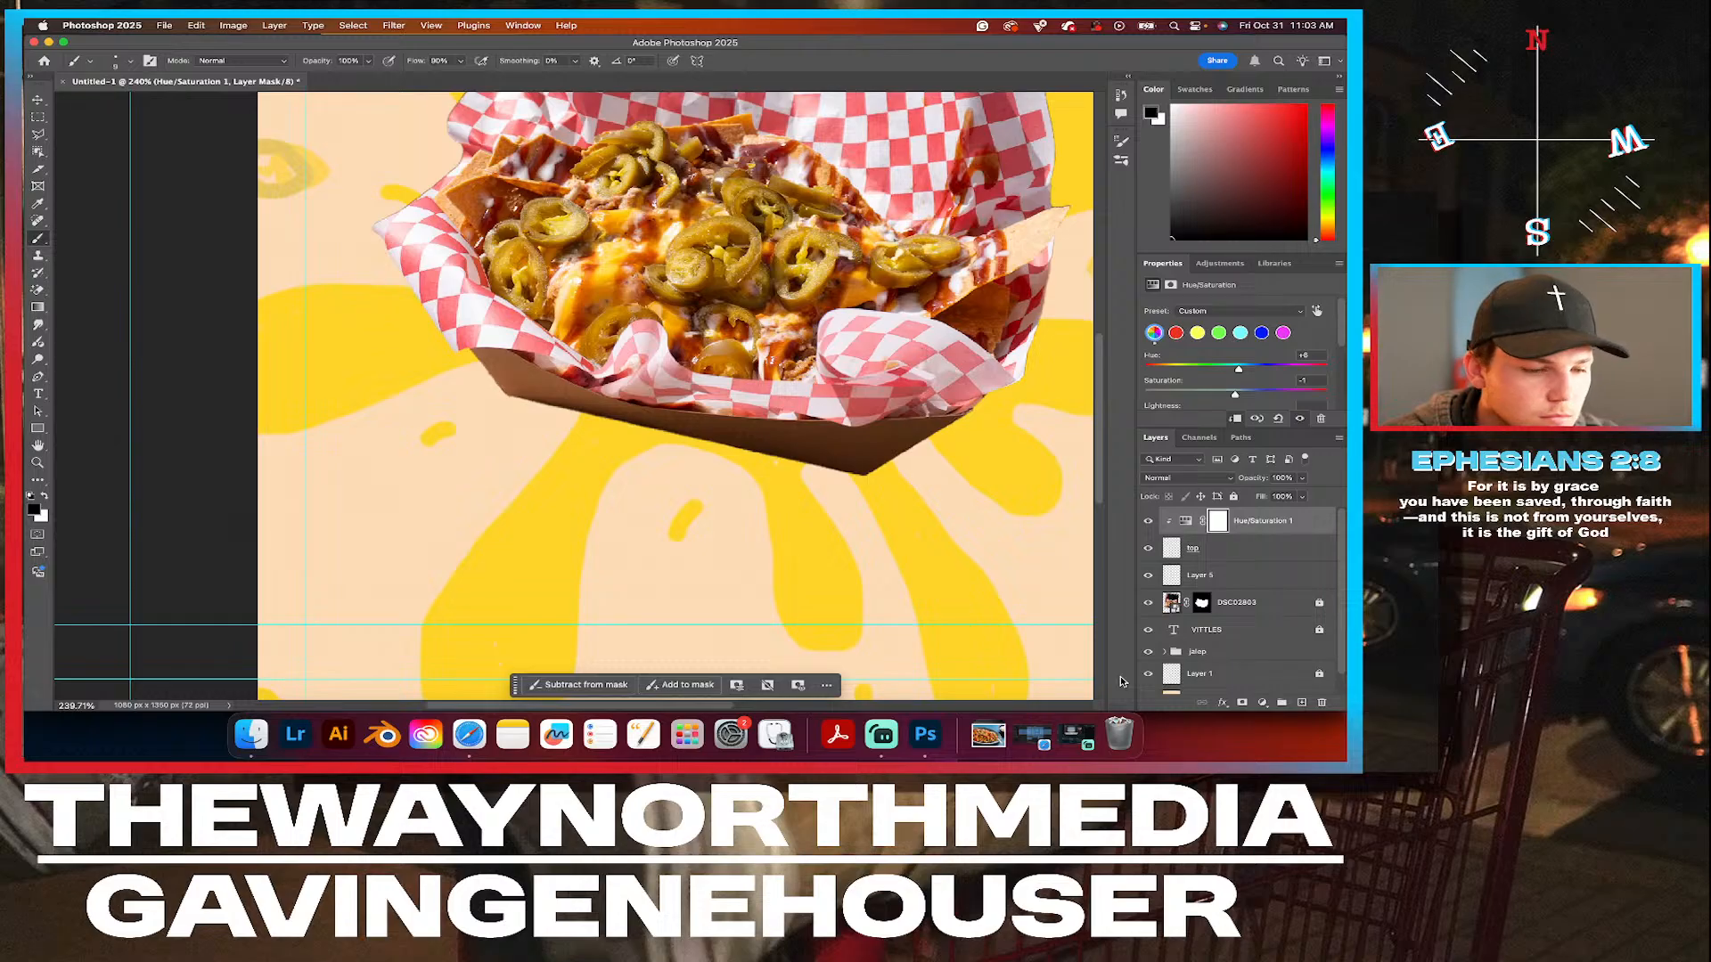
pyautogui.press('super+z')
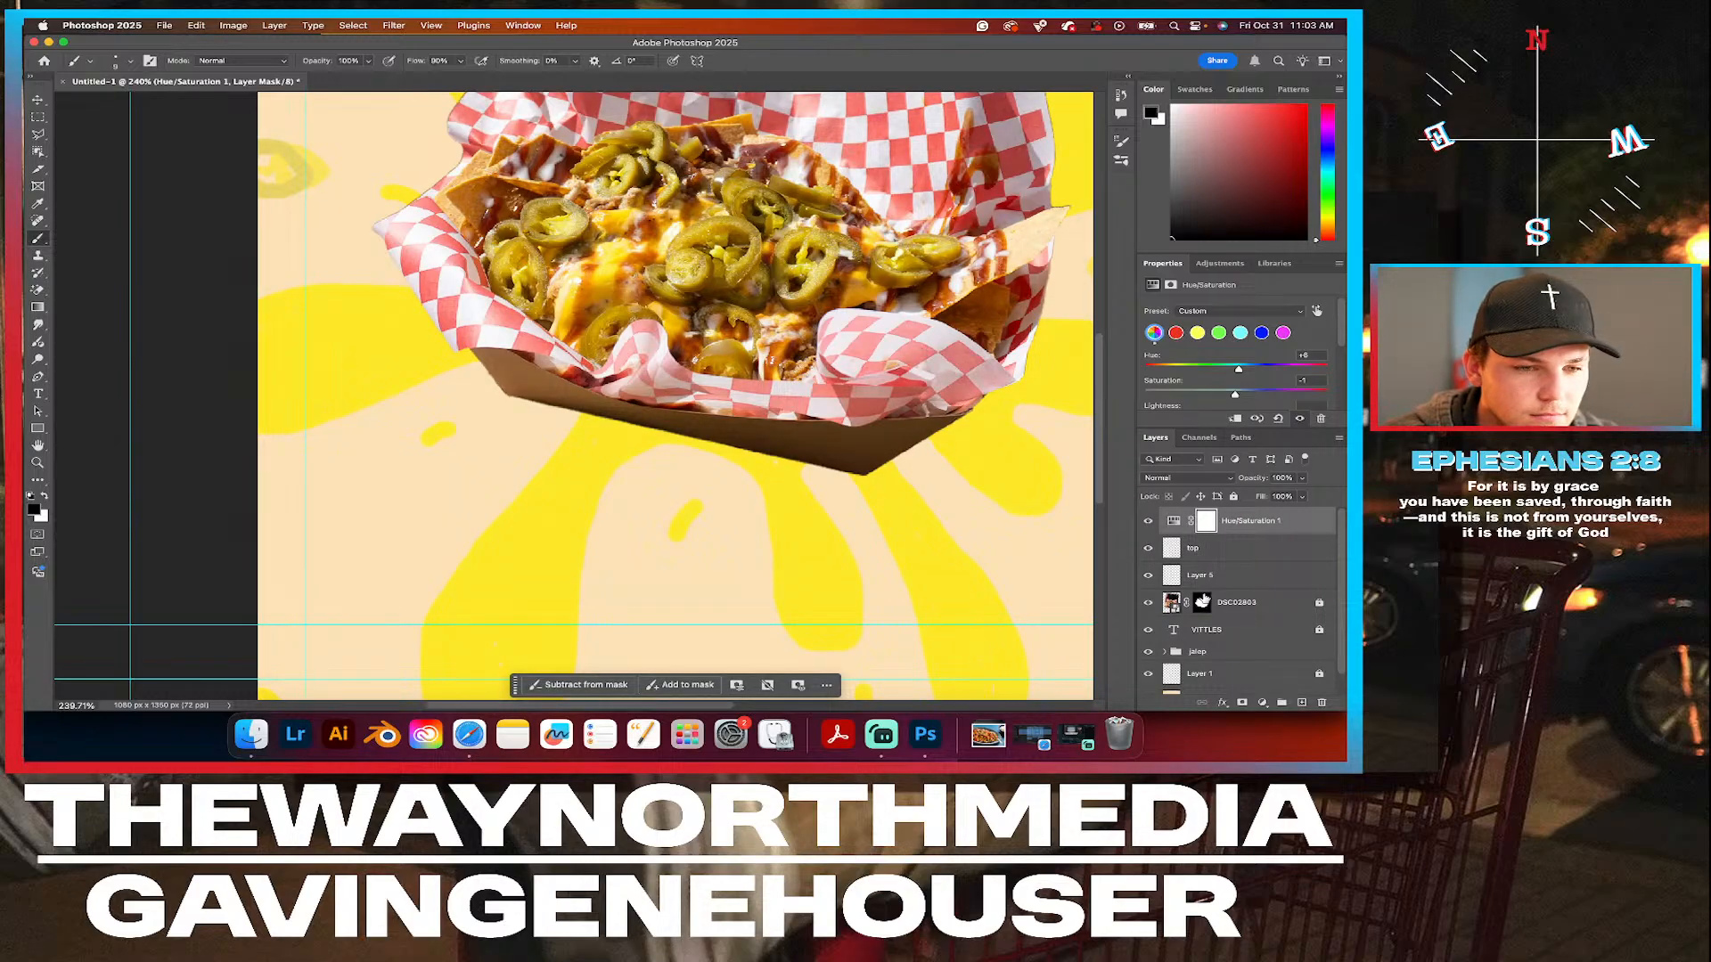
# Compare the poster's colors with the Hue/Saturation 1 adjustment hidden and shown, leaving it visible.
pyautogui.click(1148, 521)
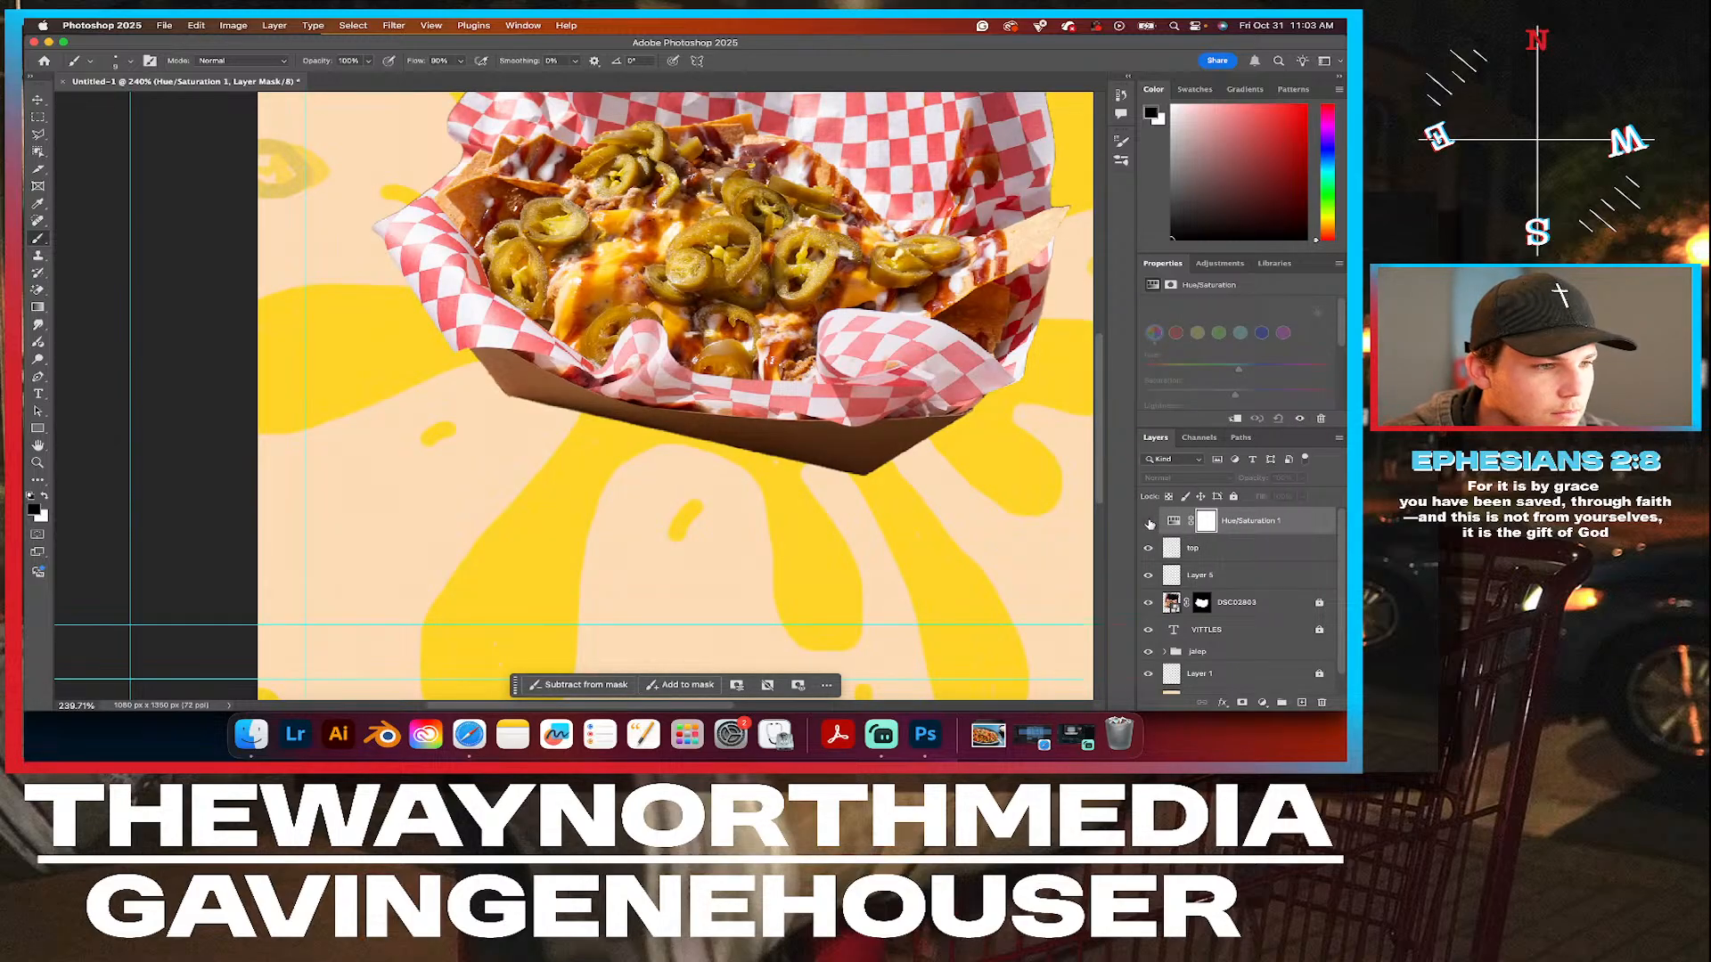
pyautogui.click(1149, 522)
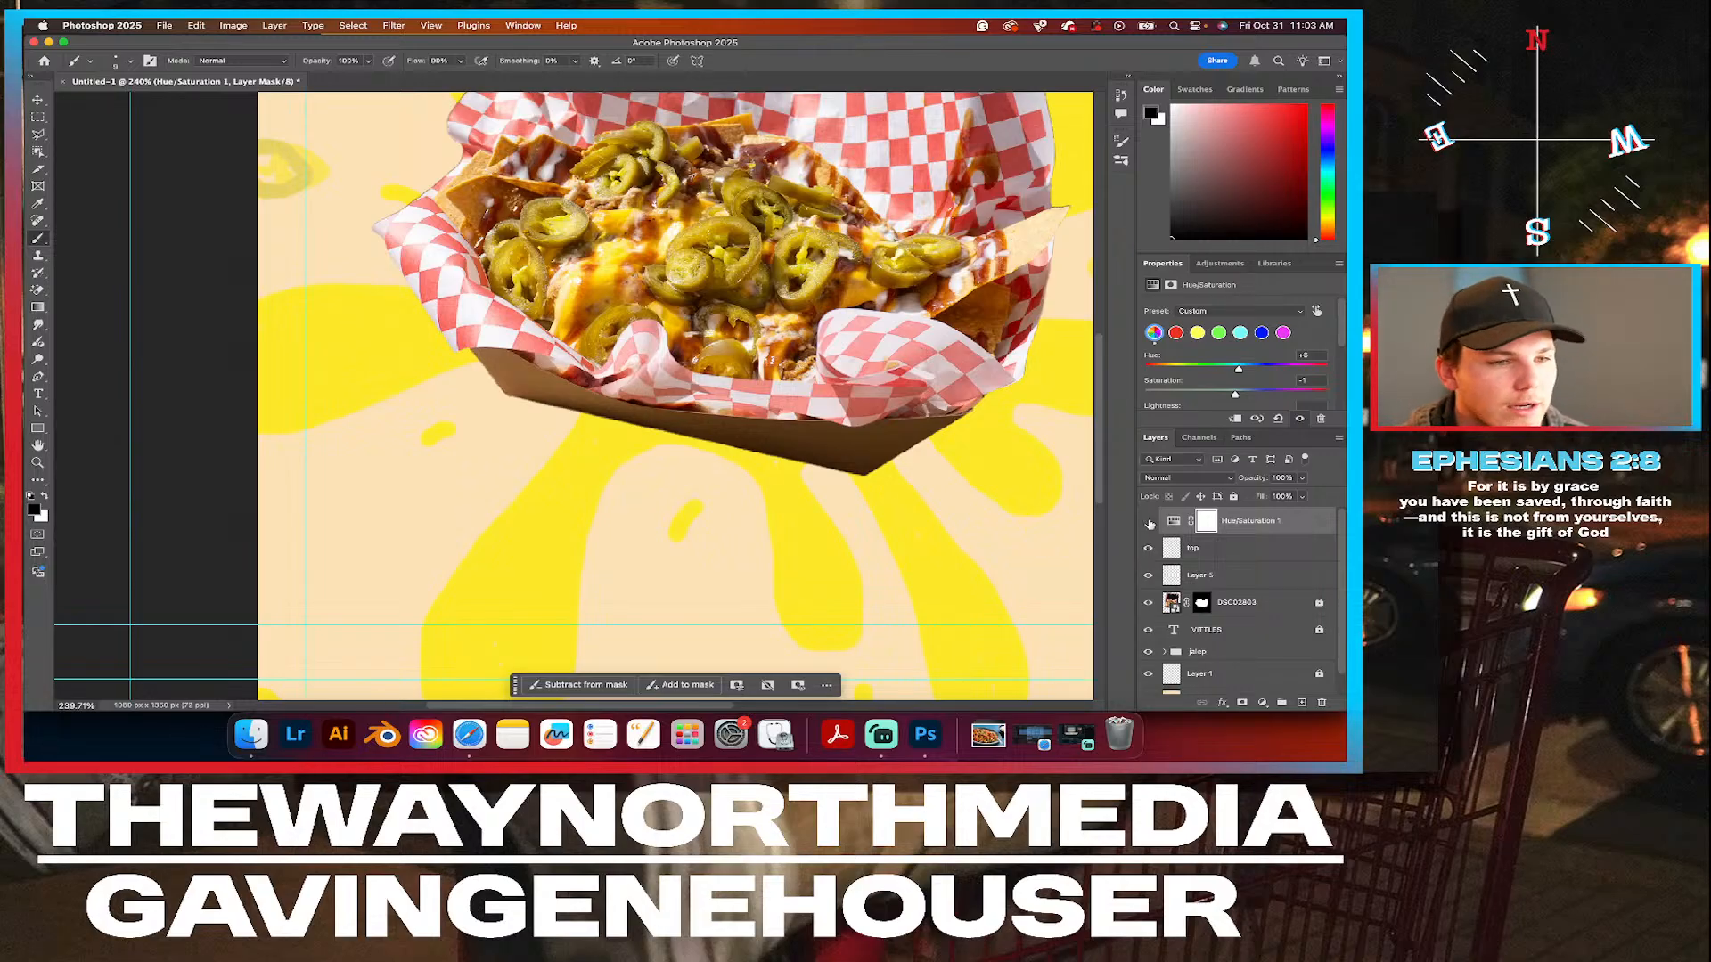
pyautogui.click(1150, 523)
pyautogui.click(1148, 522)
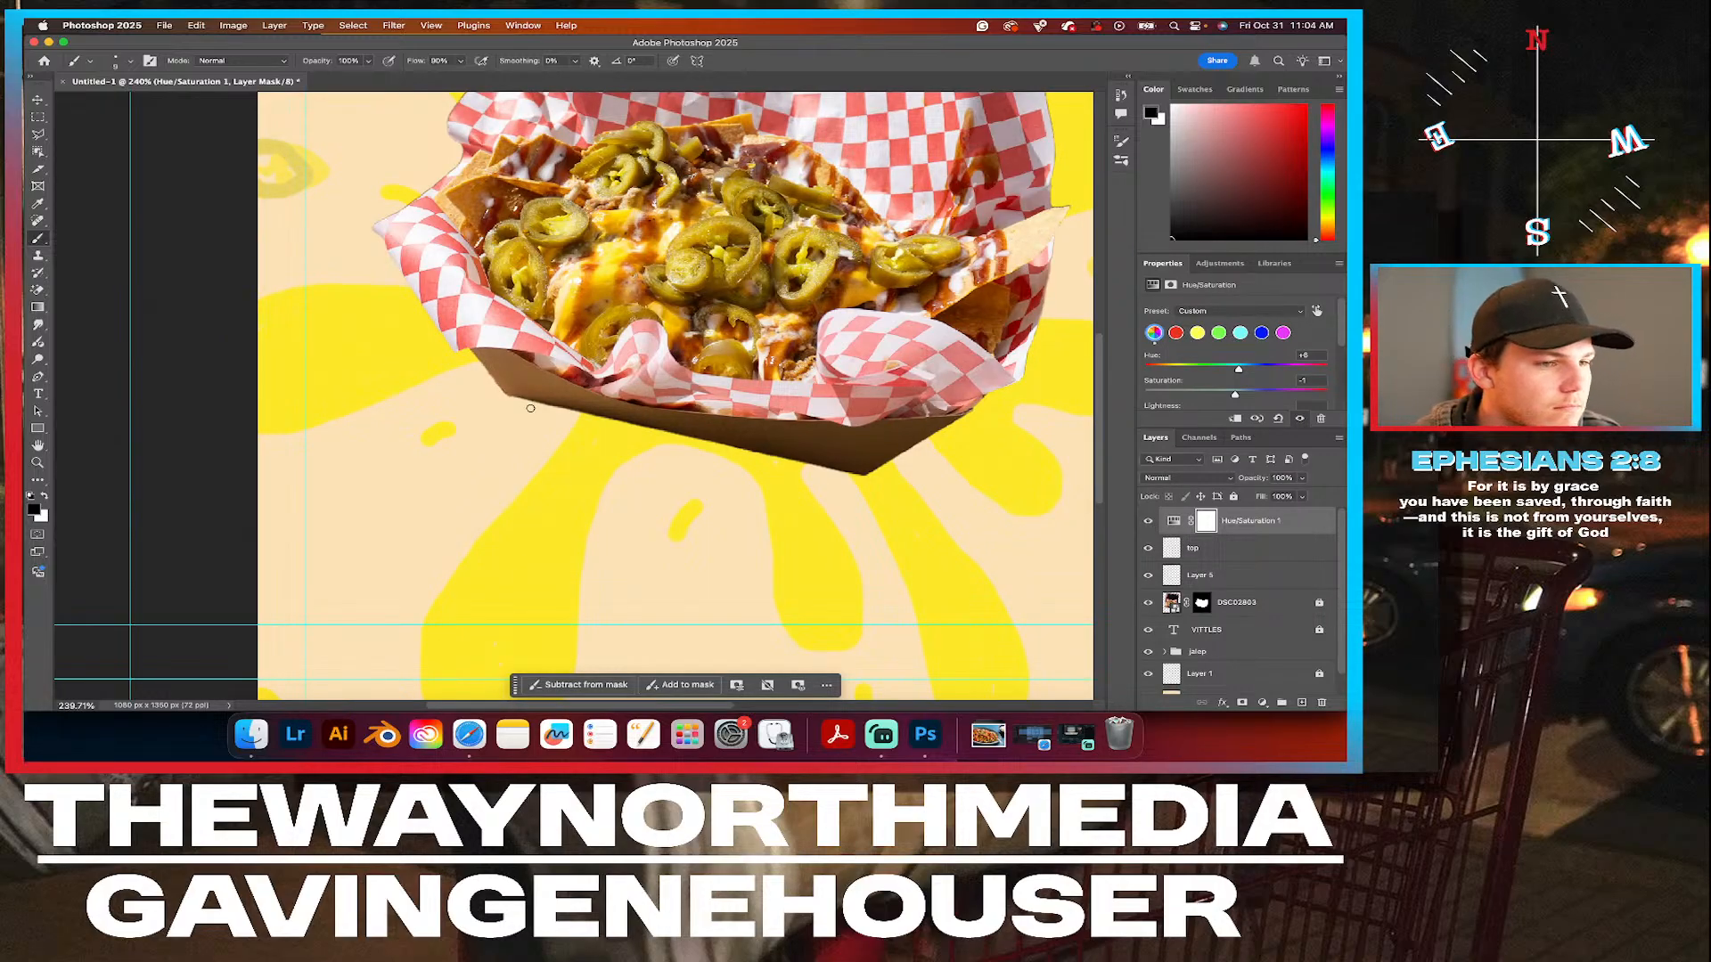
pyautogui.scroll(-5, 530, 408)
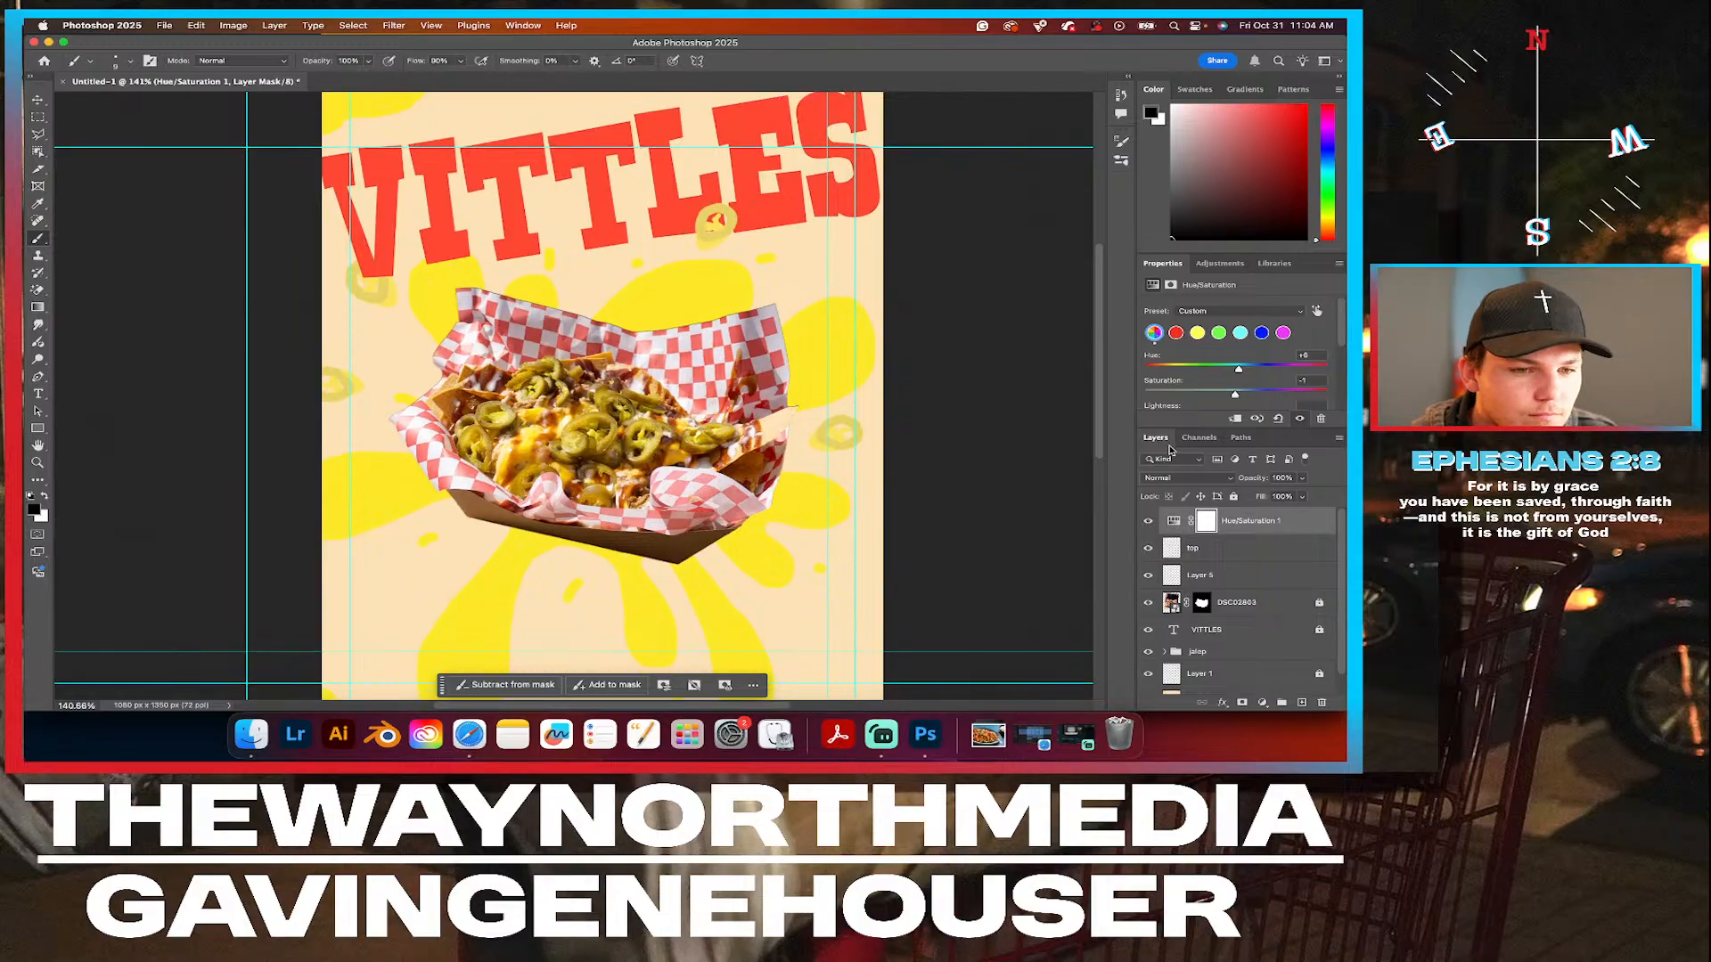
# Try removing the Hue/Saturation 1 adjustment layer and undo the deletion.
pyautogui.click(1246, 522)
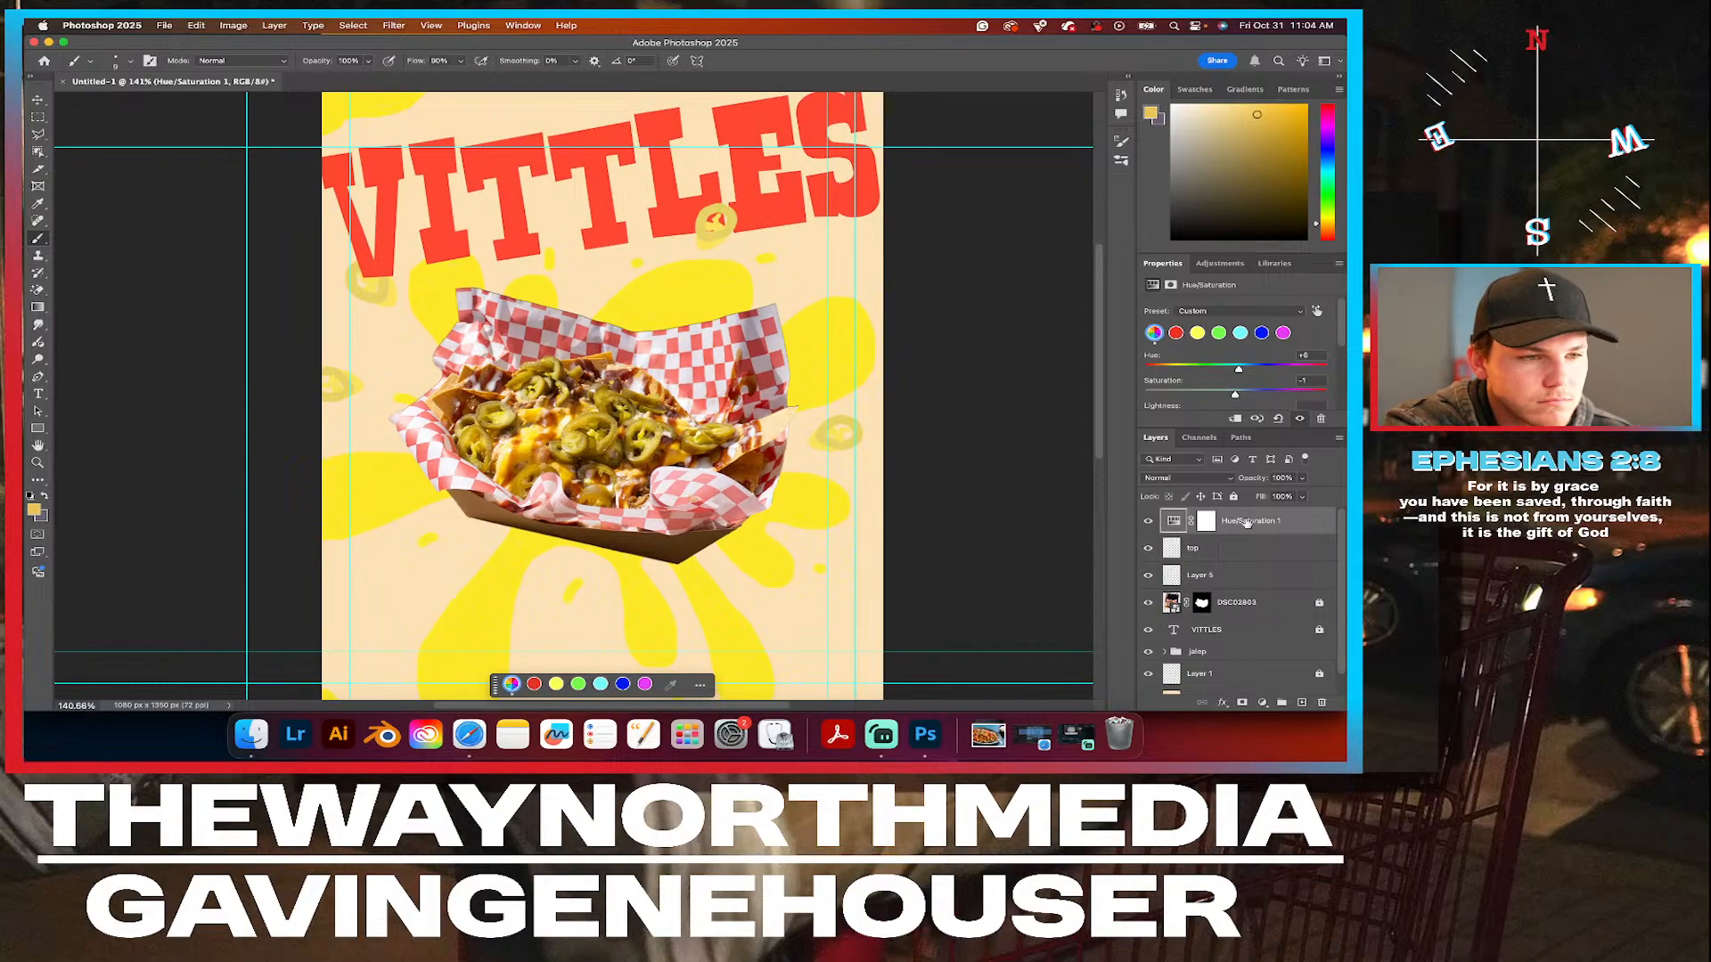
pyautogui.press('Delete')
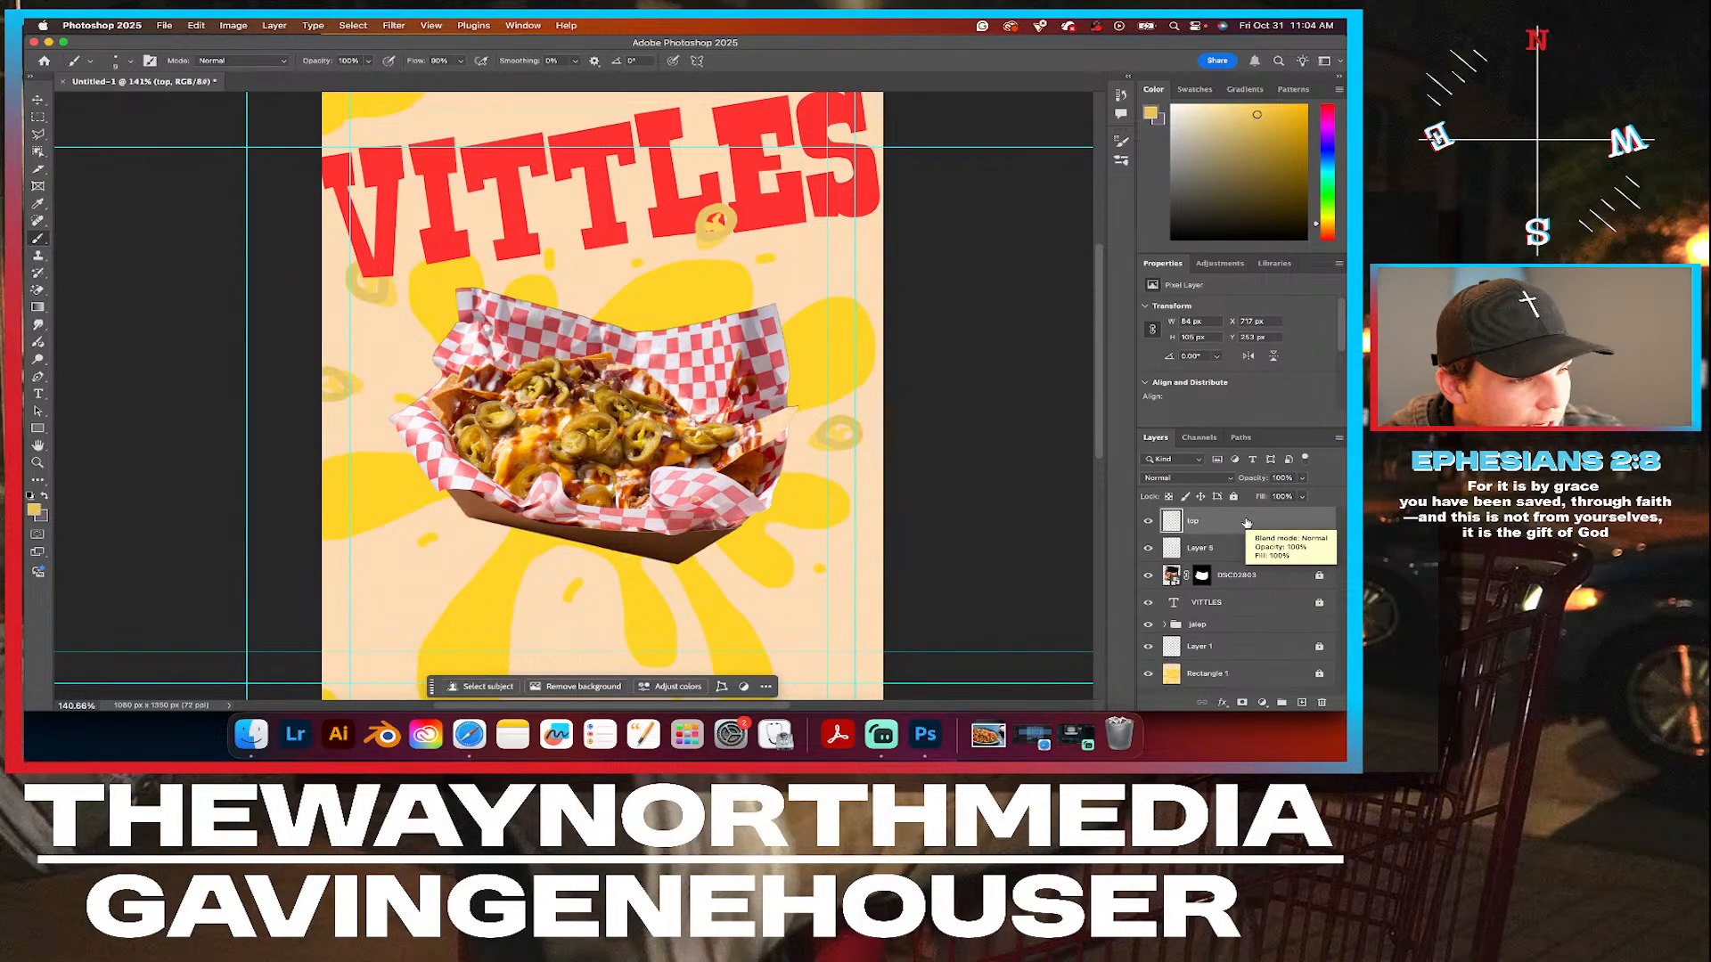
pyautogui.press('super+z')
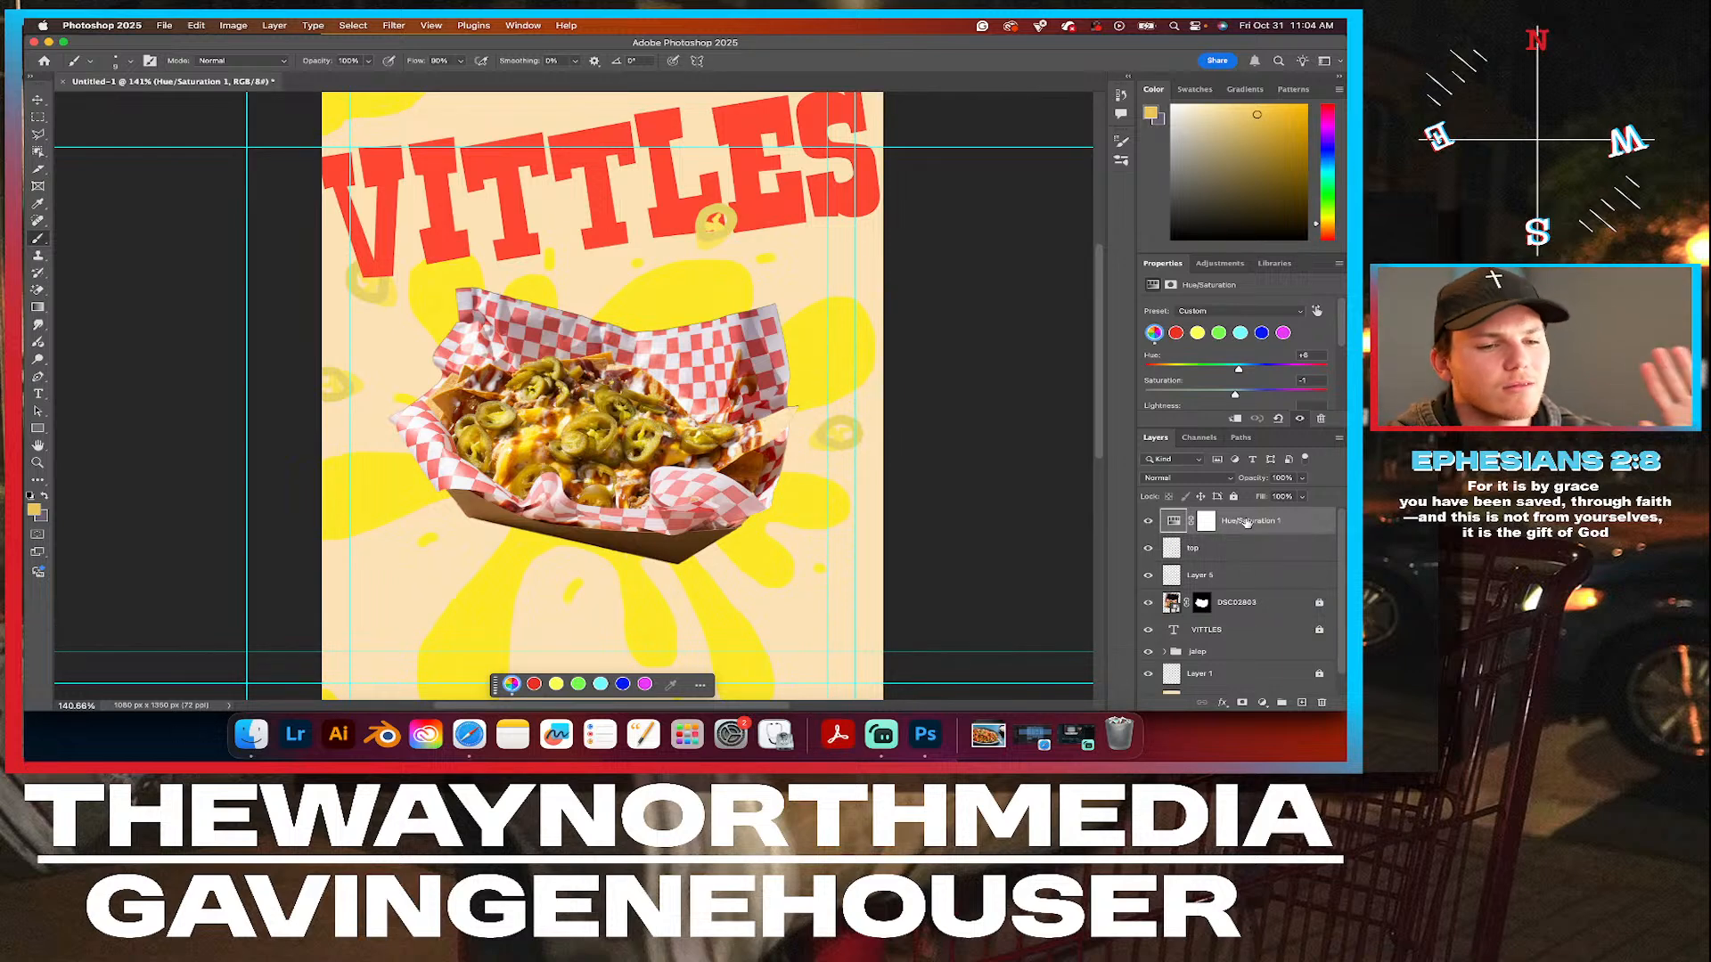
# Make Layer 5 the active layer and set the foreground color to #ebb557.
pyautogui.click(1217, 577)
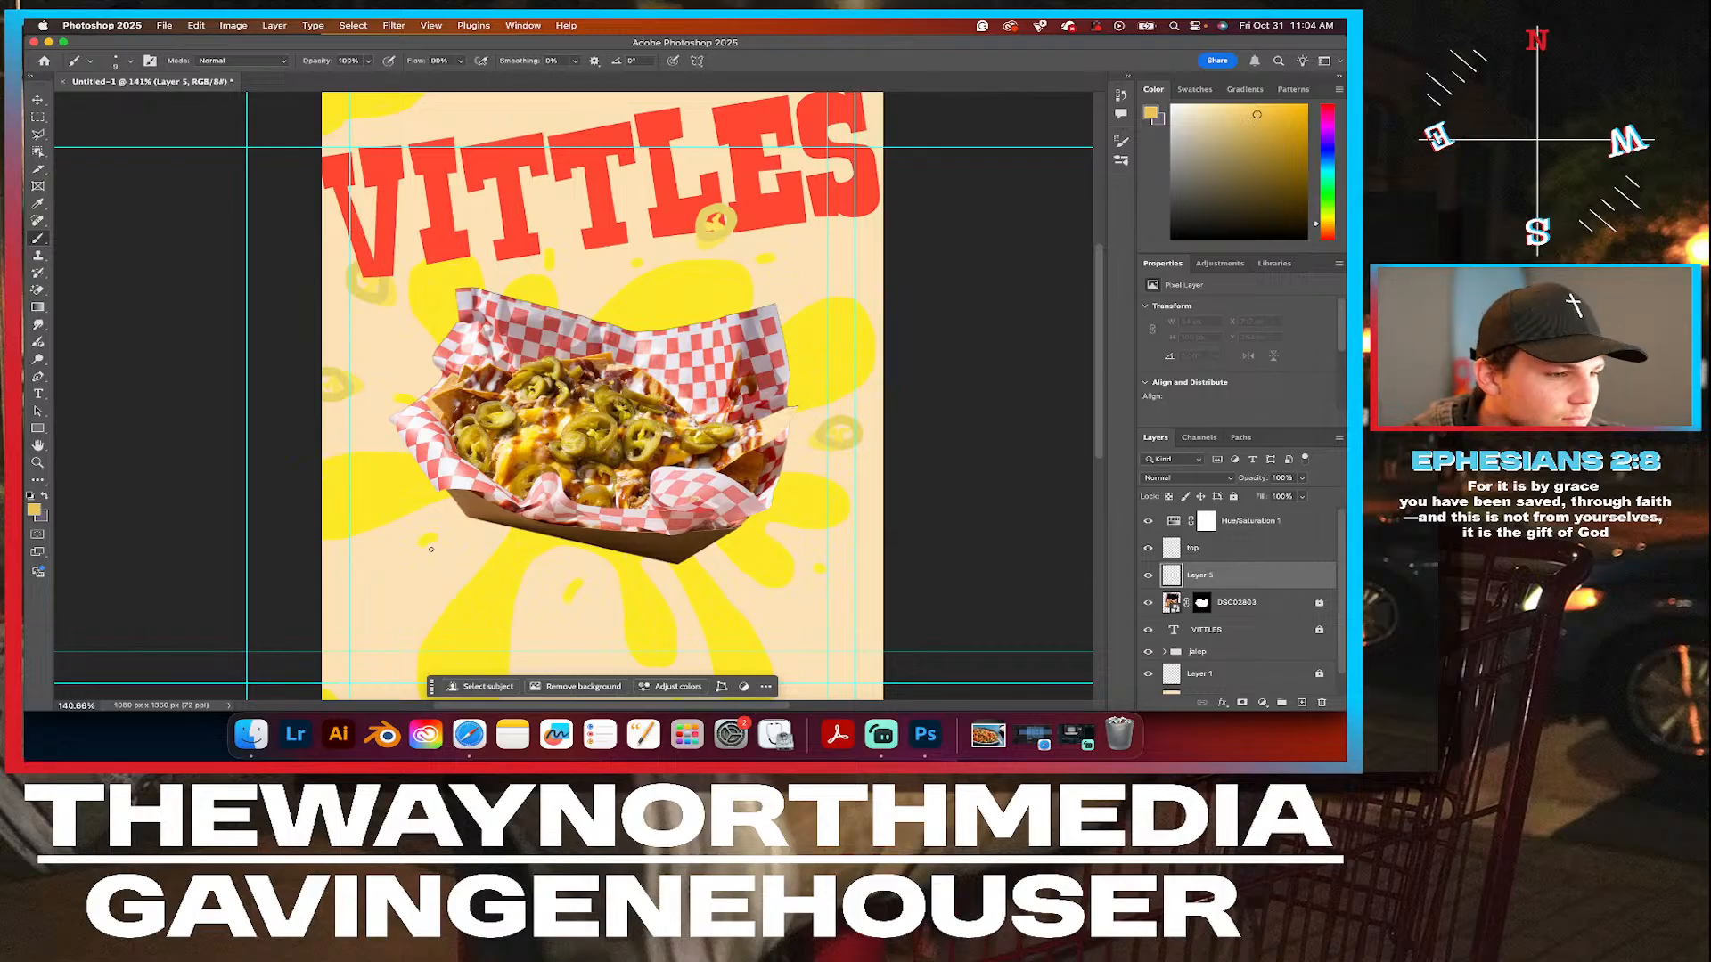
pyautogui.scroll(3, 813, 203)
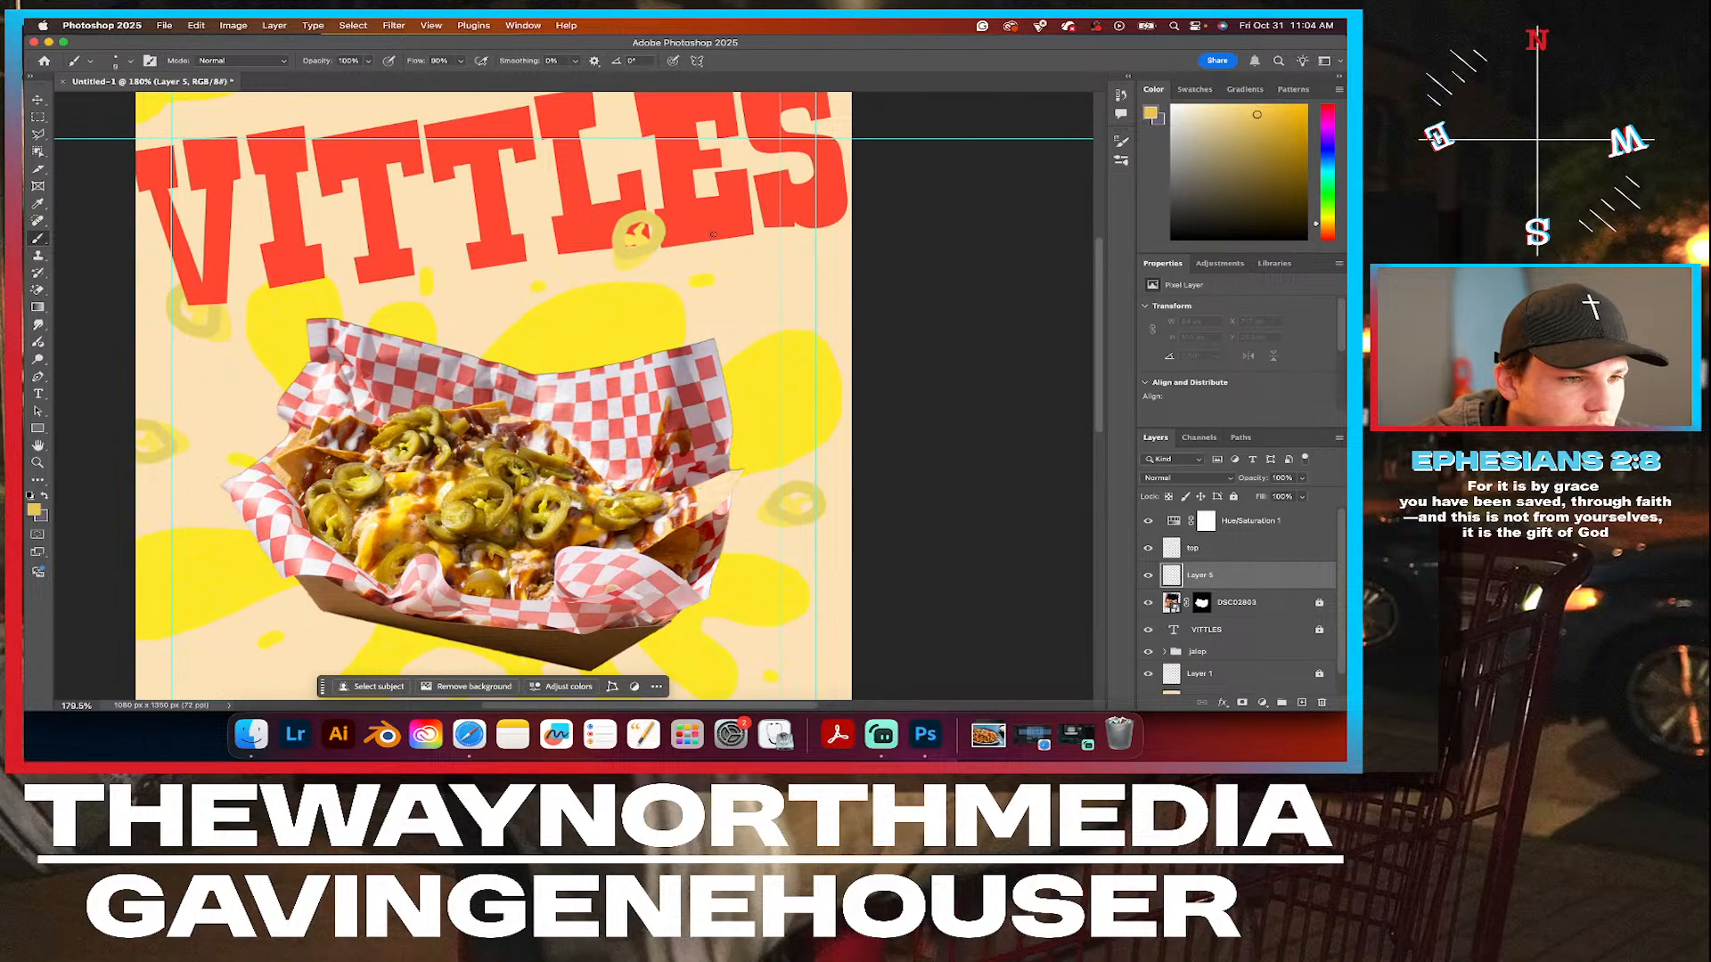
pyautogui.moveTo(717, 233); pyautogui.dragTo(656, 313)
pyautogui.press('super+z')
pyautogui.click(34, 511)
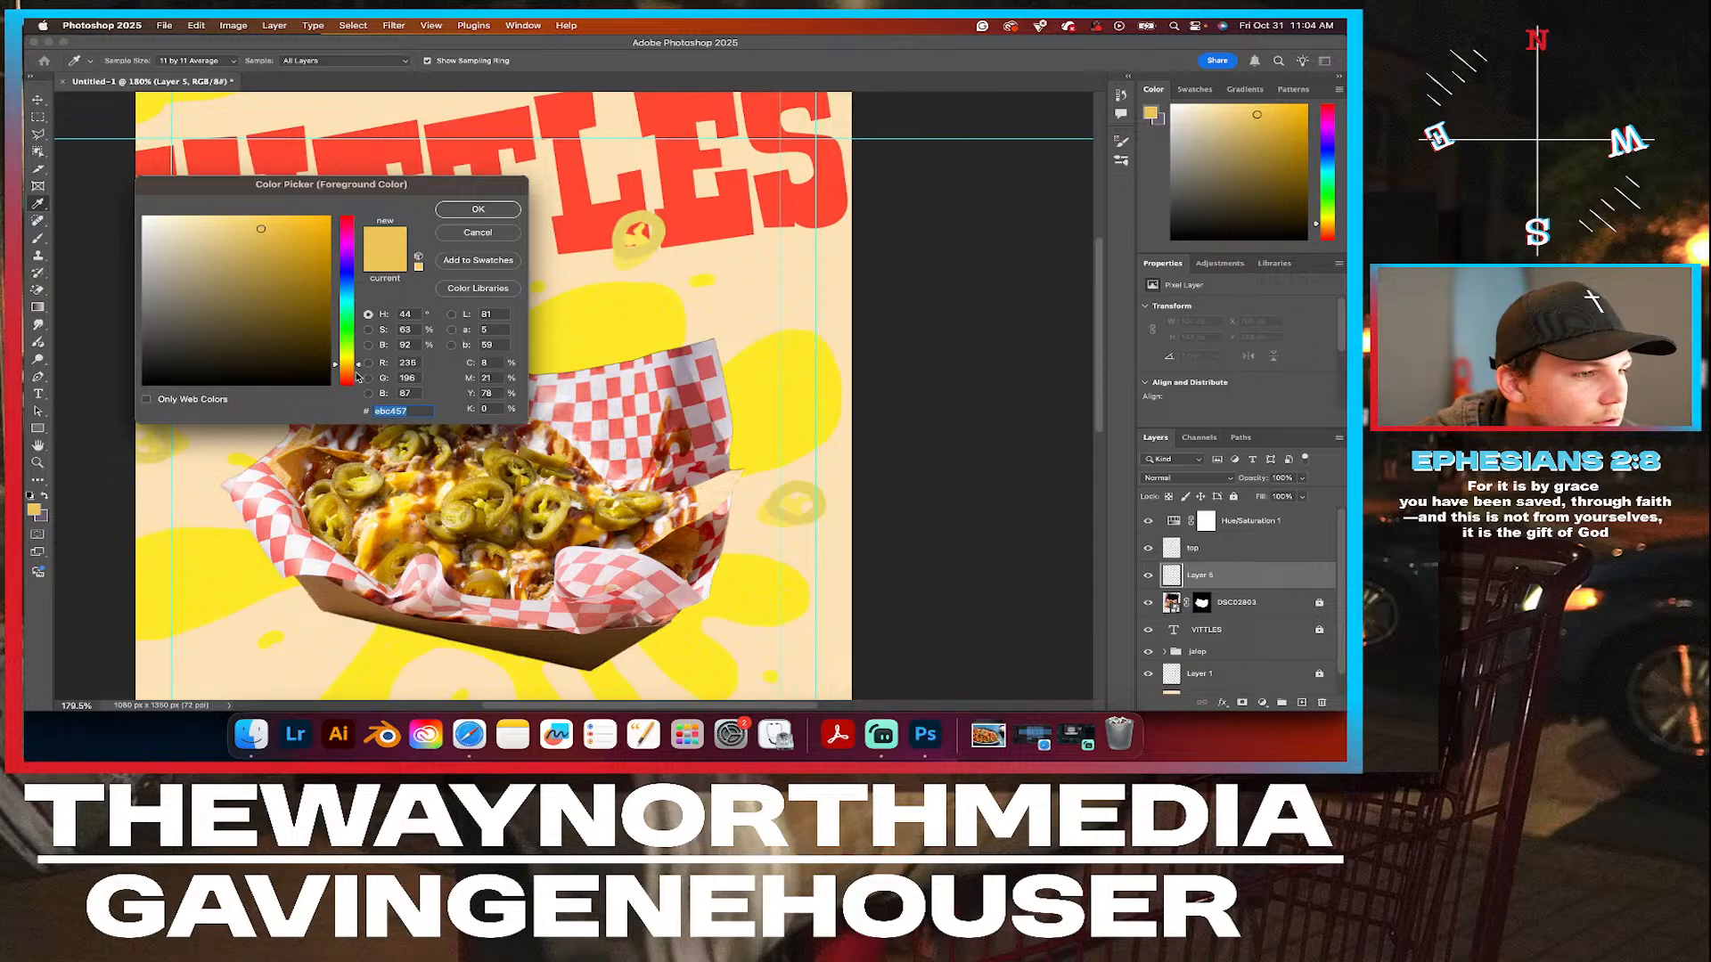
pyautogui.click(347, 369)
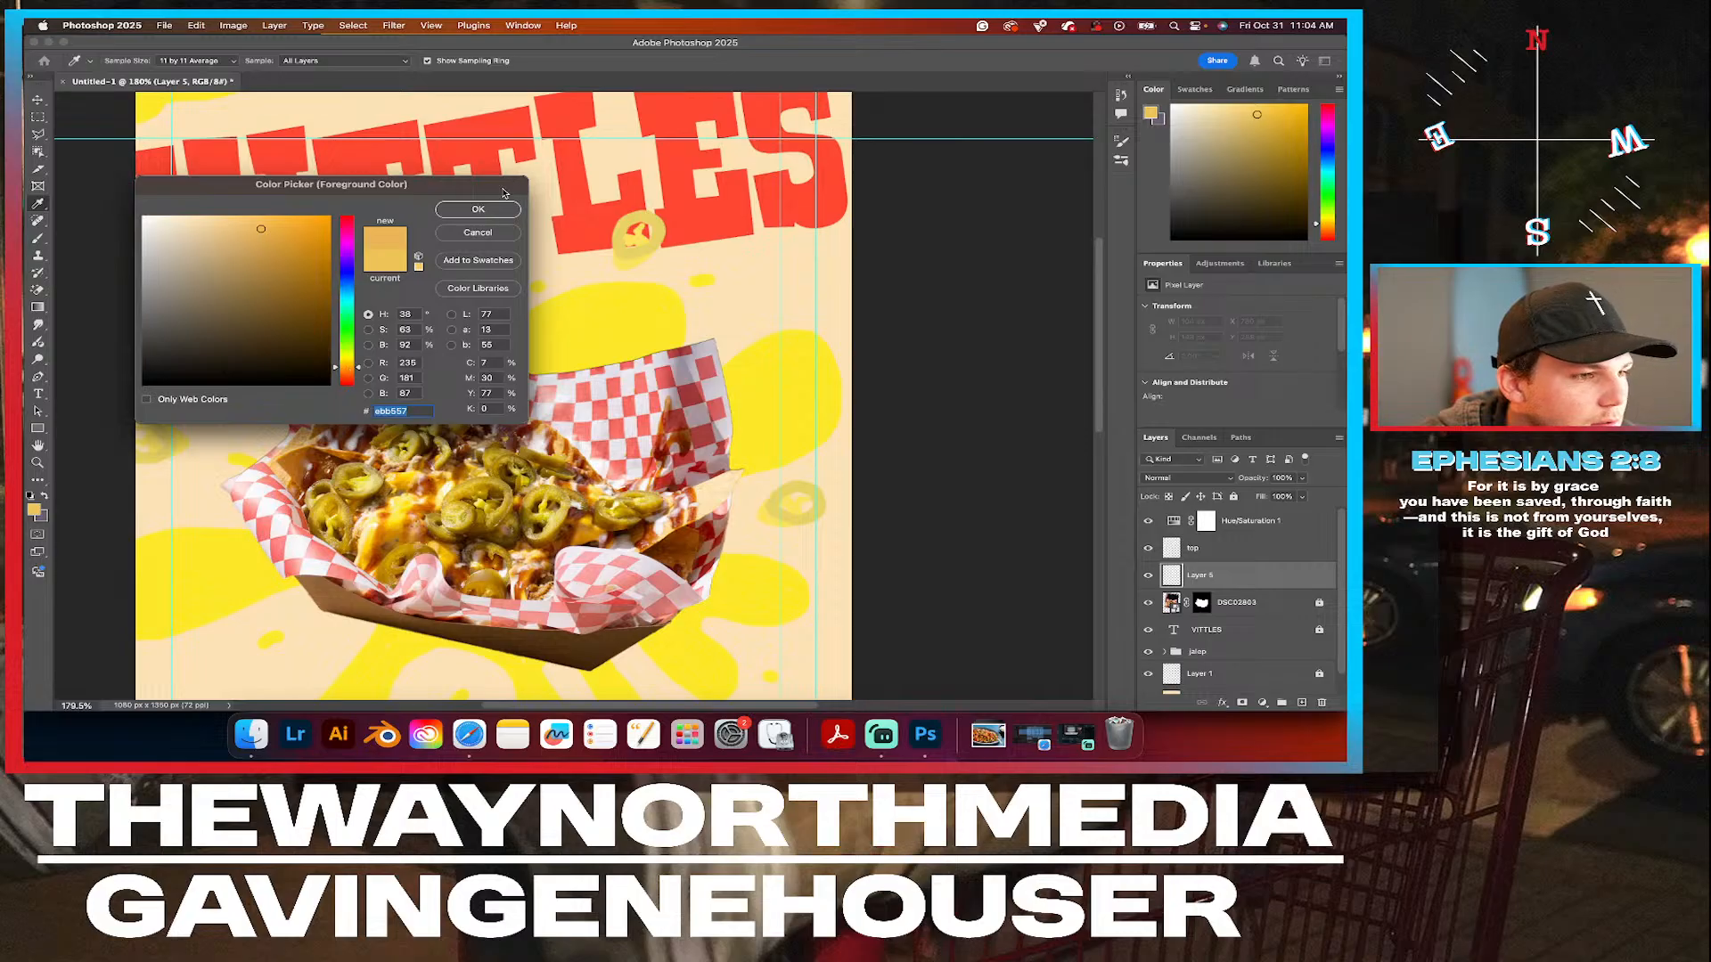
pyautogui.click(477, 209)
# Try painting a tortilla chip outline above the tray's upper-right corner and undo it.
pyautogui.press('b')
pyautogui.moveTo(730, 260)
pyautogui.mouseDown()
pyautogui.moveTo(714, 342)
pyautogui.moveTo(747, 365)
pyautogui.moveTo(830, 330)
pyautogui.moveTo(734, 258)
pyautogui.mouseUp()
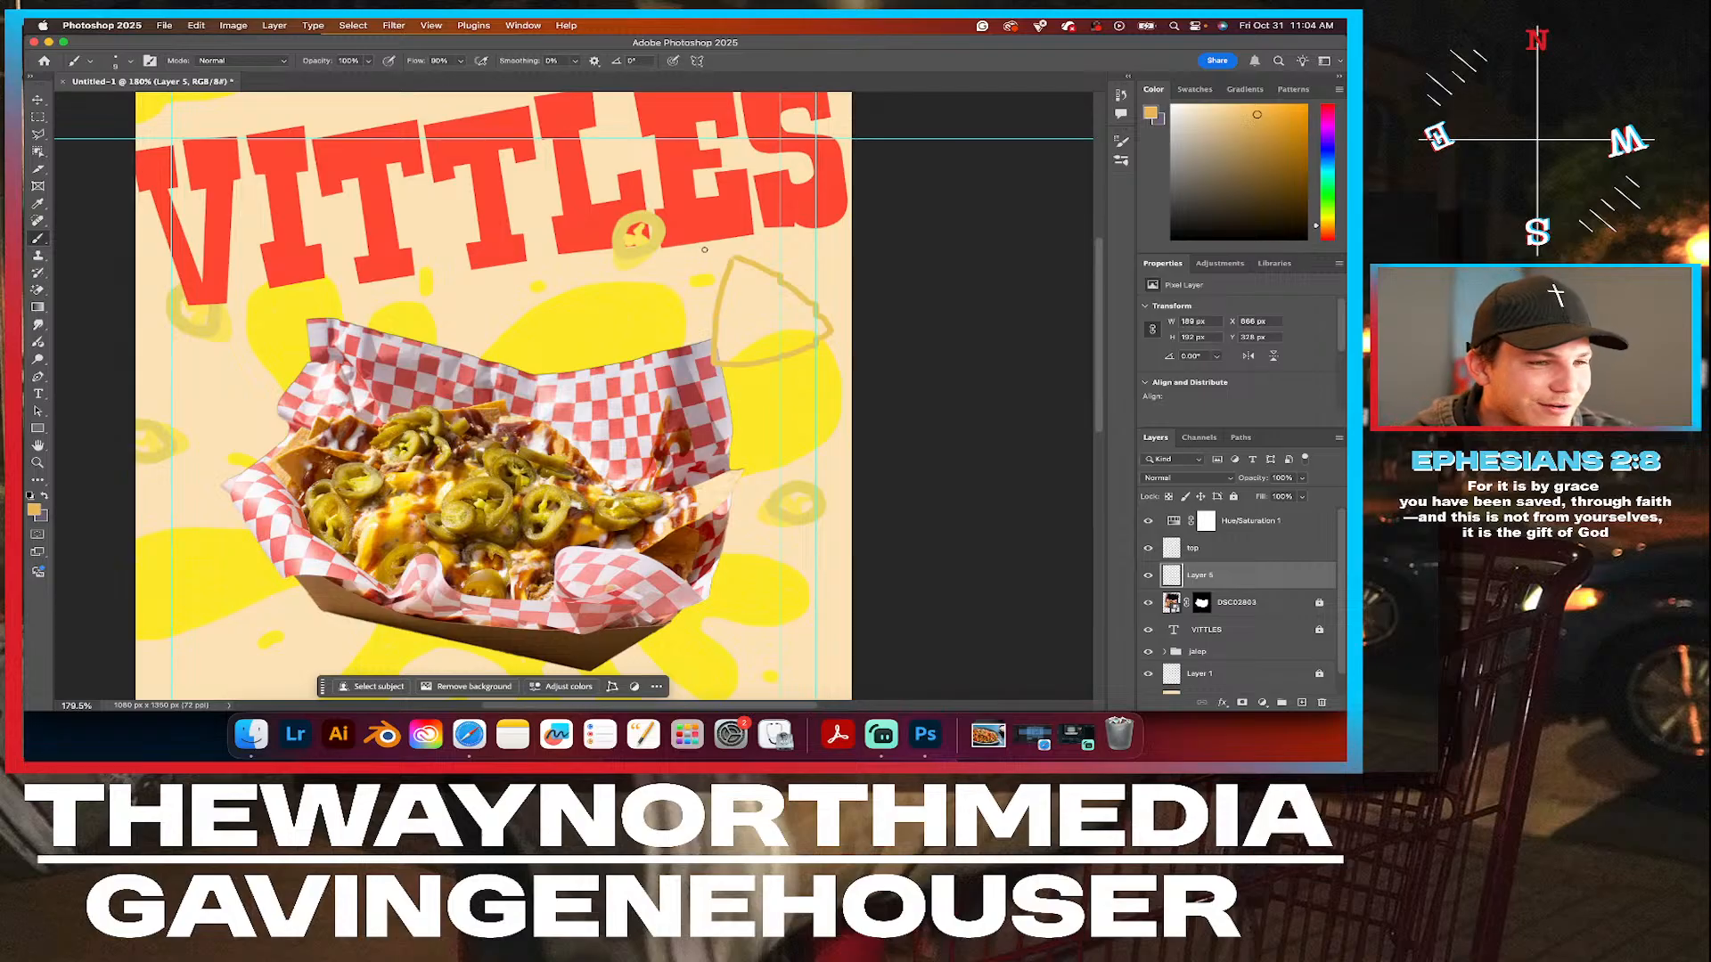
pyautogui.press('super+z')
# Move the vertical guides off the poster, beyond its left and right edges.
pyautogui.click(37, 99)
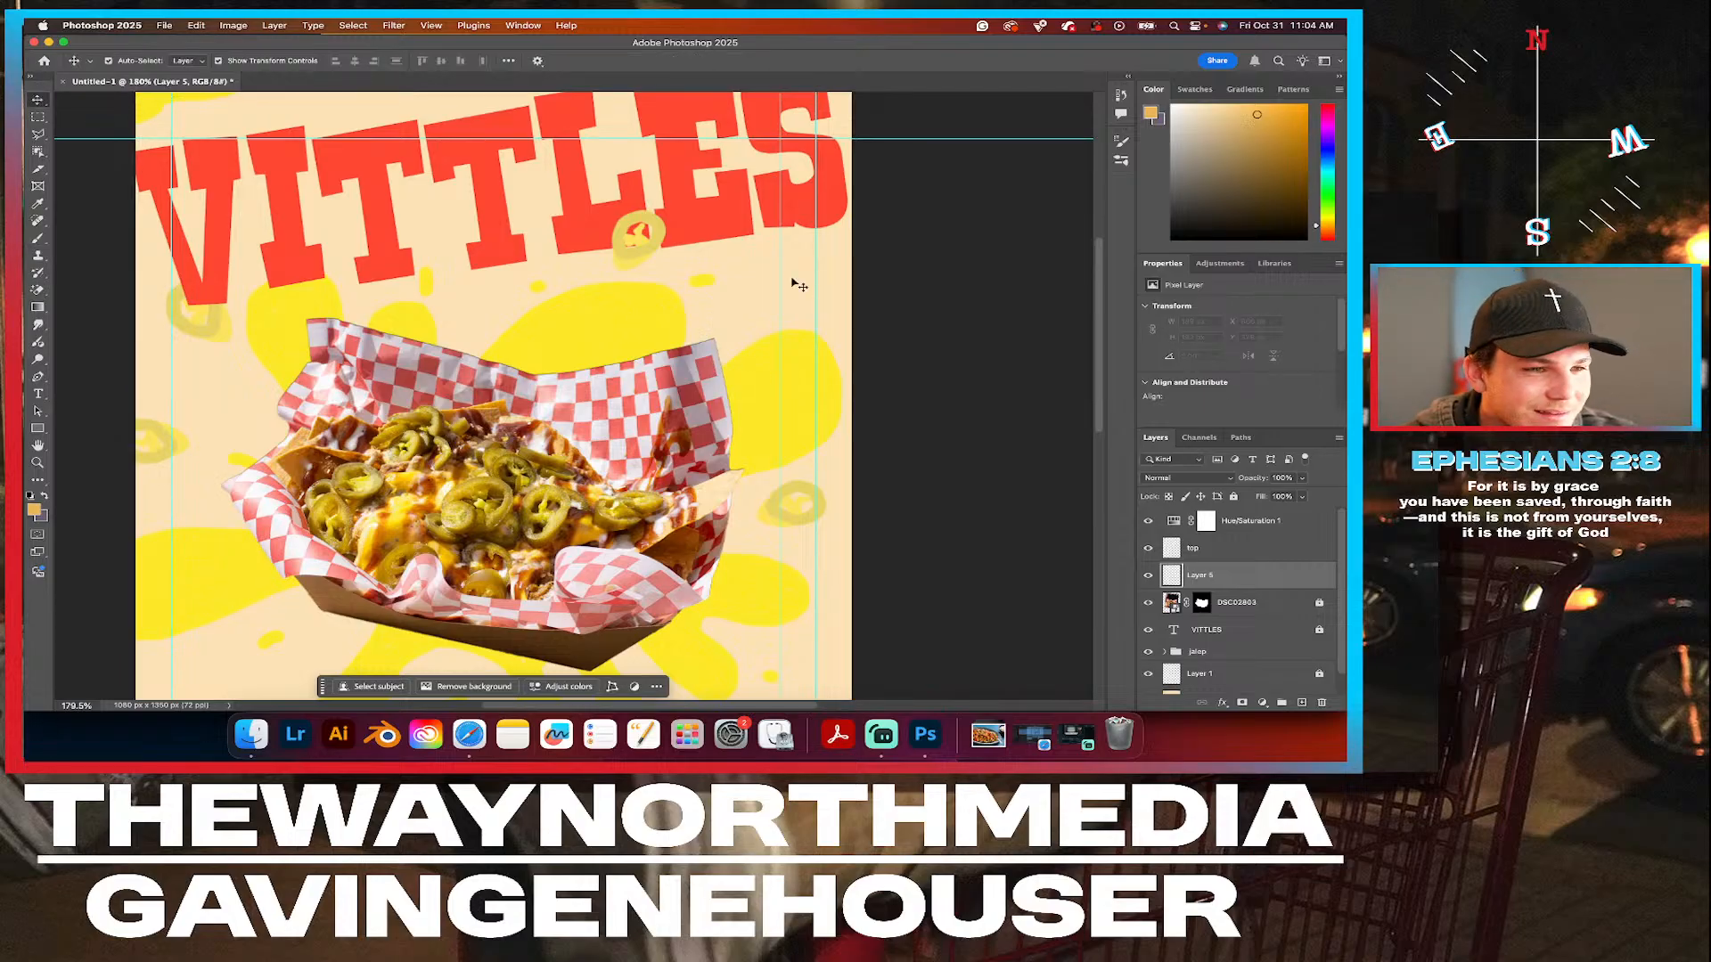
pyautogui.moveTo(781, 276)
pyautogui.mouseDown()
pyautogui.moveTo(880, 276)
pyautogui.moveTo(794, 291)
pyautogui.moveTo(812, 277)
pyautogui.moveTo(993, 280)
pyautogui.mouseUp()
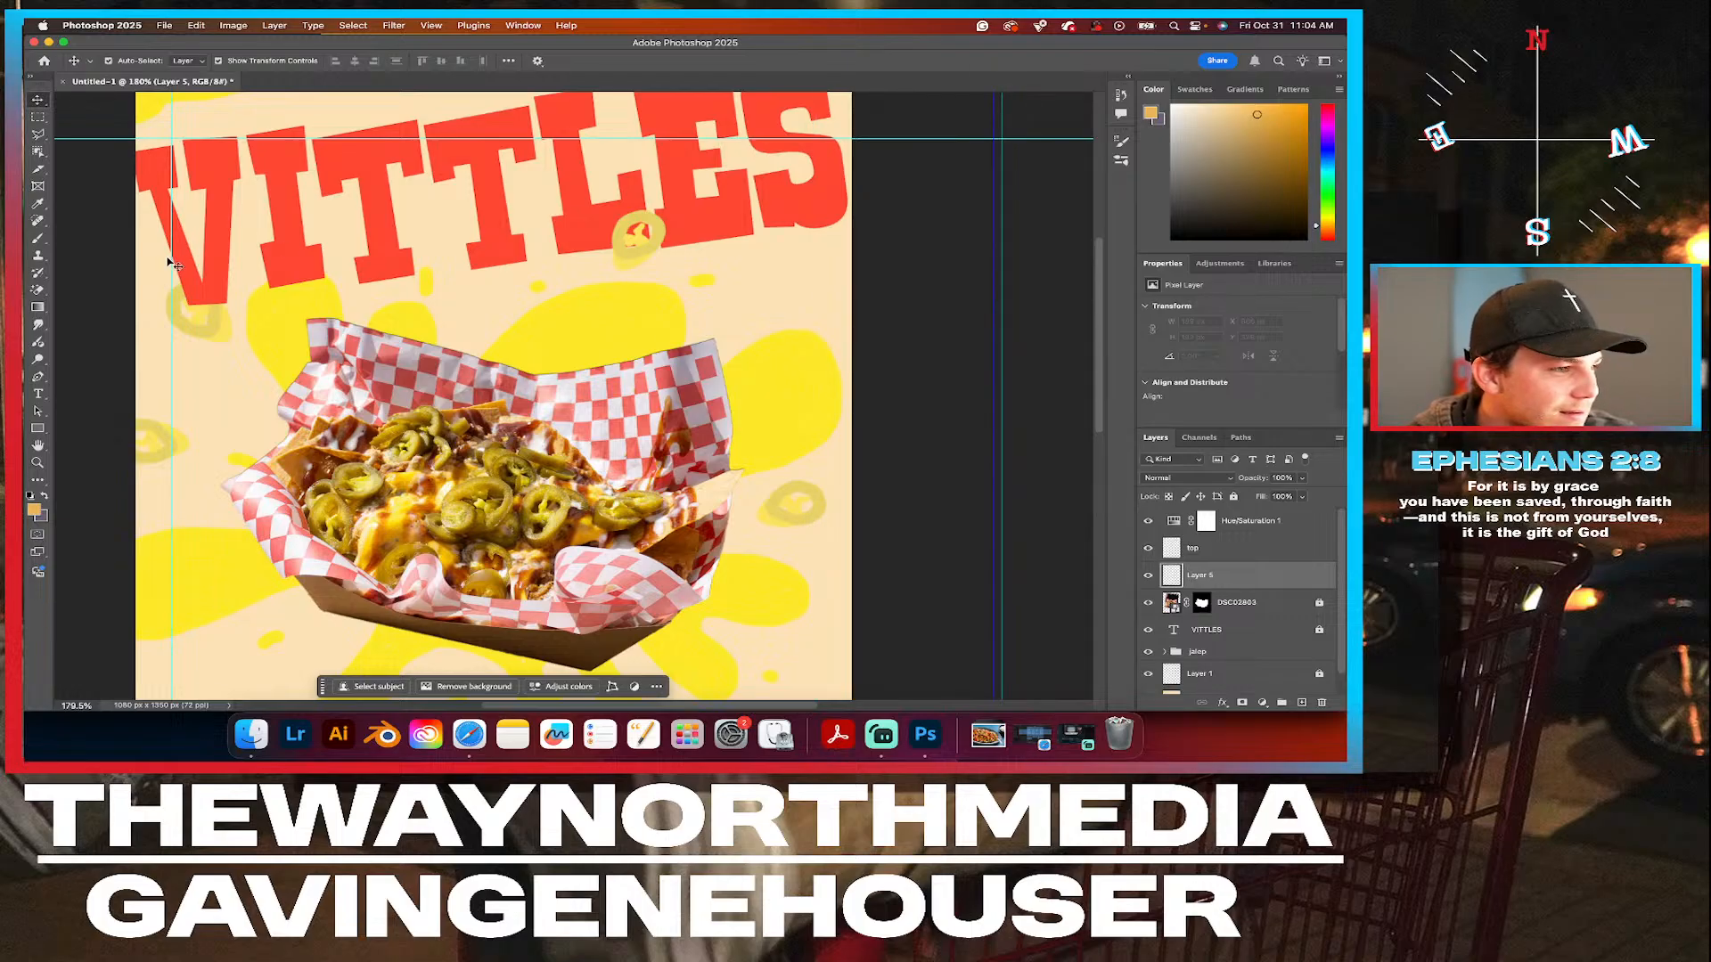
pyautogui.moveTo(171, 259); pyautogui.dragTo(44, 258)
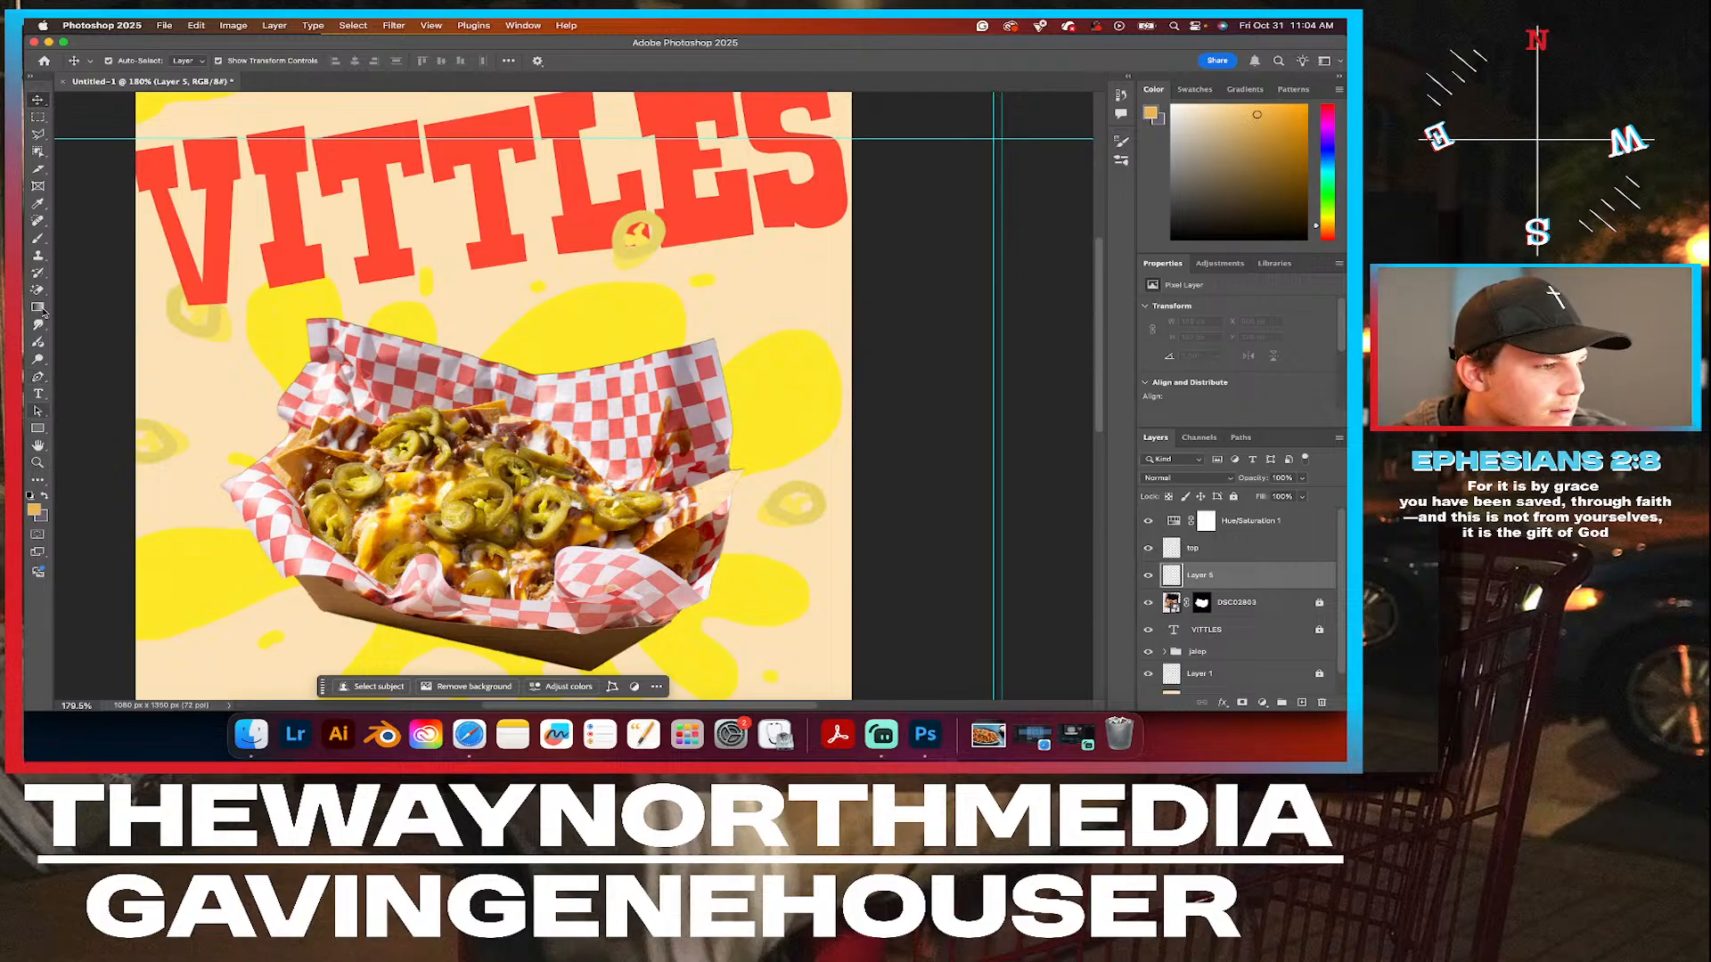
# Try painting a chip outline against the poster's right edge on Layer 5 and delete it.
pyautogui.click(38, 236)
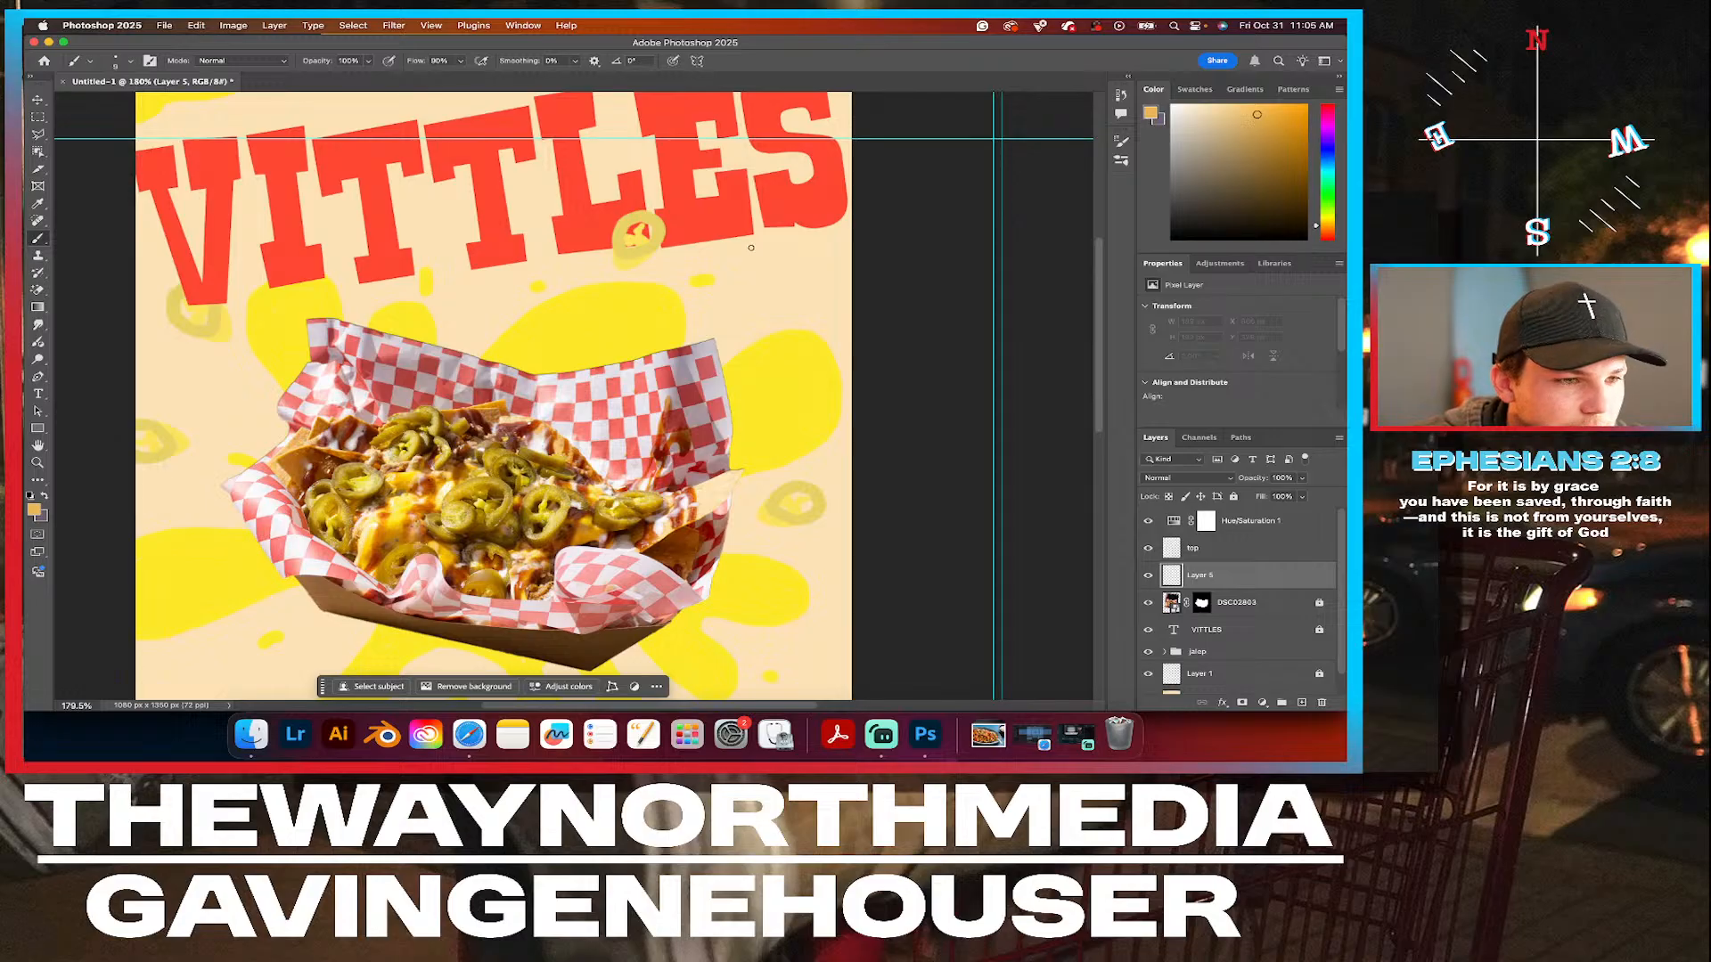
pyautogui.moveTo(742, 249)
pyautogui.mouseDown()
pyautogui.moveTo(753, 364)
pyautogui.moveTo(807, 349)
pyautogui.moveTo(865, 292)
pyautogui.moveTo(830, 265)
pyautogui.moveTo(731, 259)
pyautogui.mouseUp()
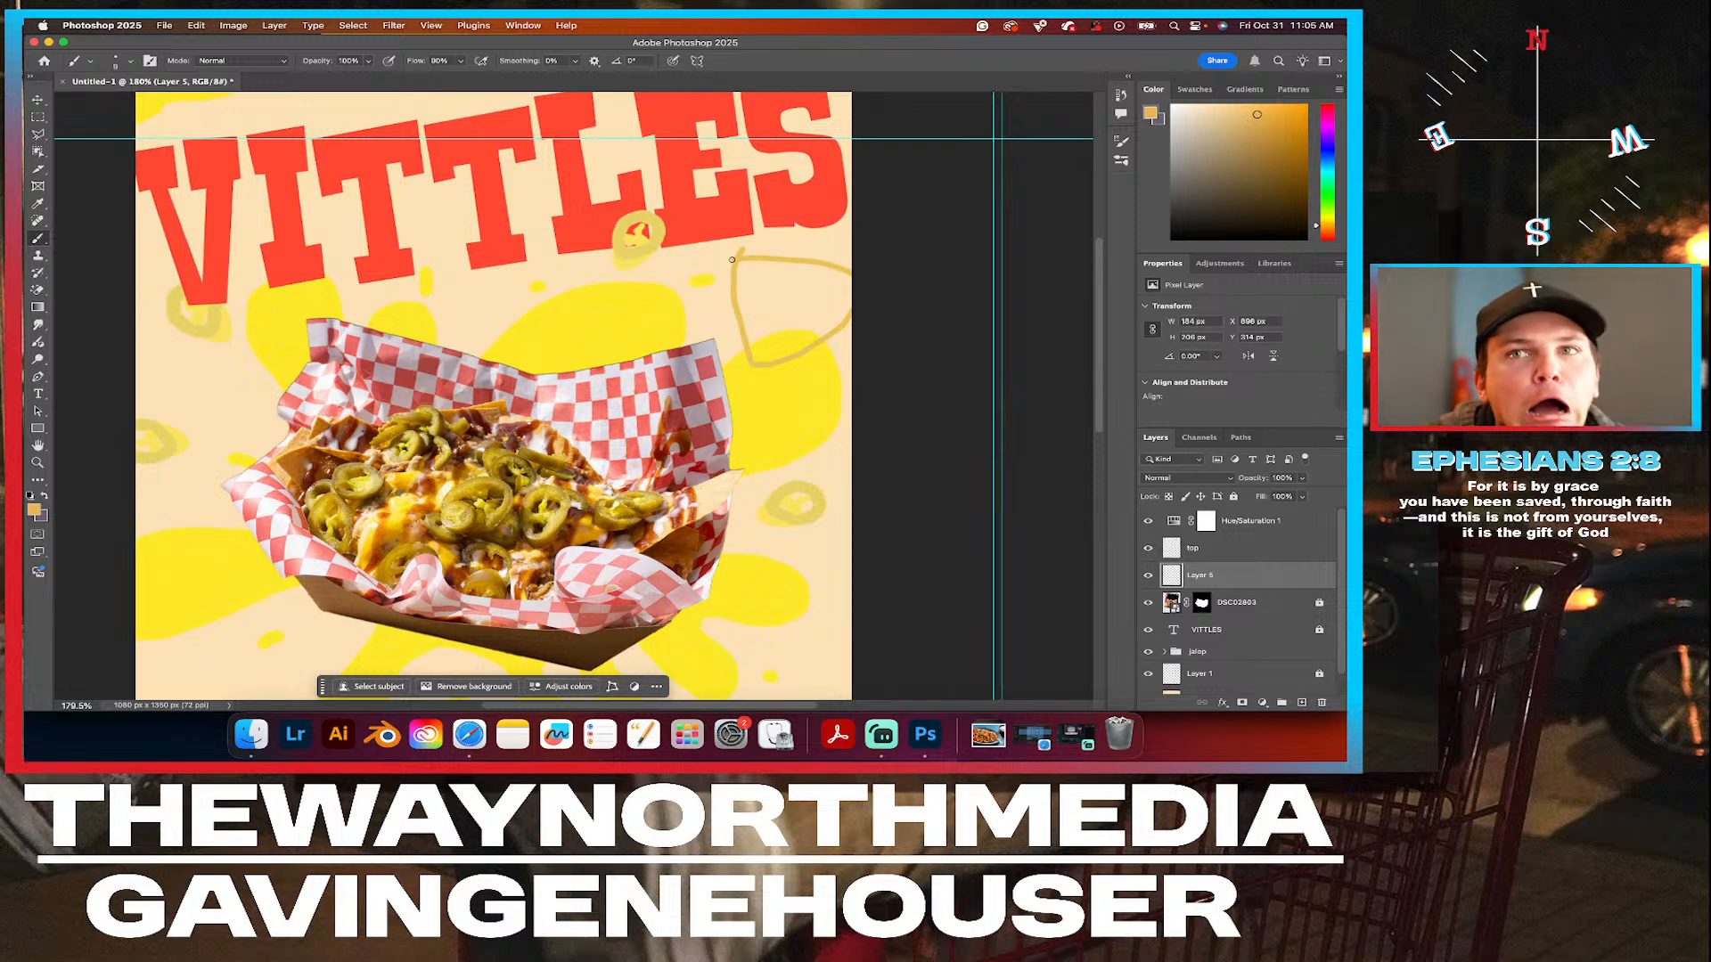
pyautogui.click(38, 99)
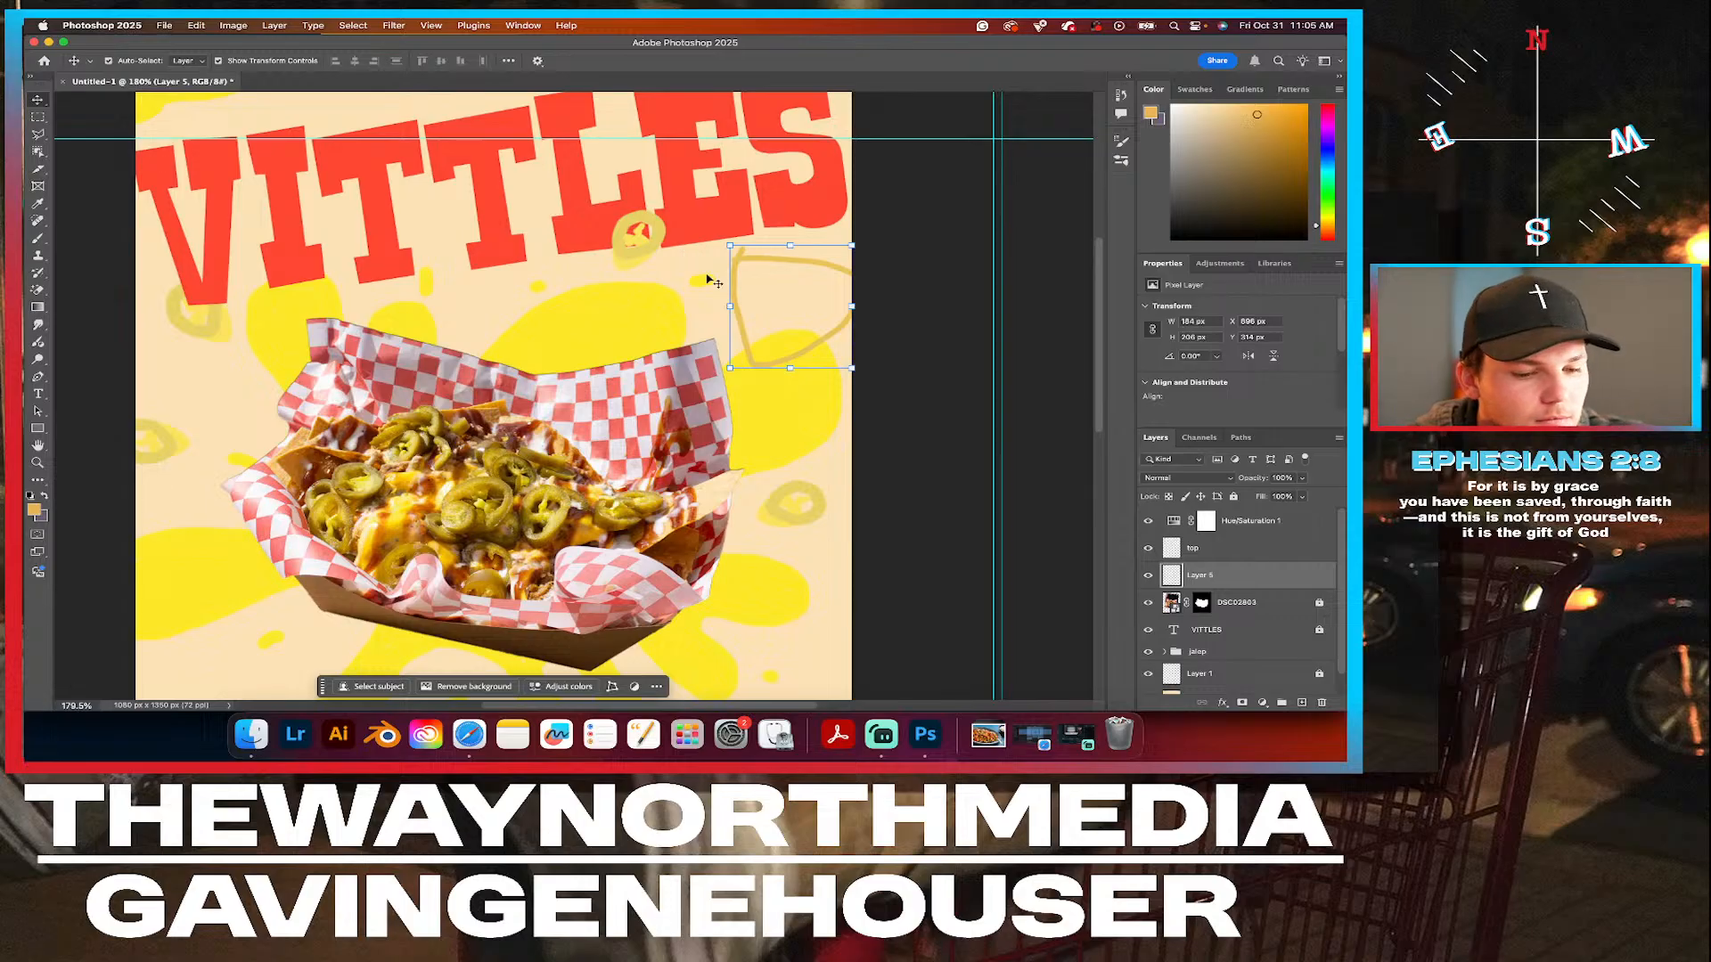
pyautogui.press('BackSpace')
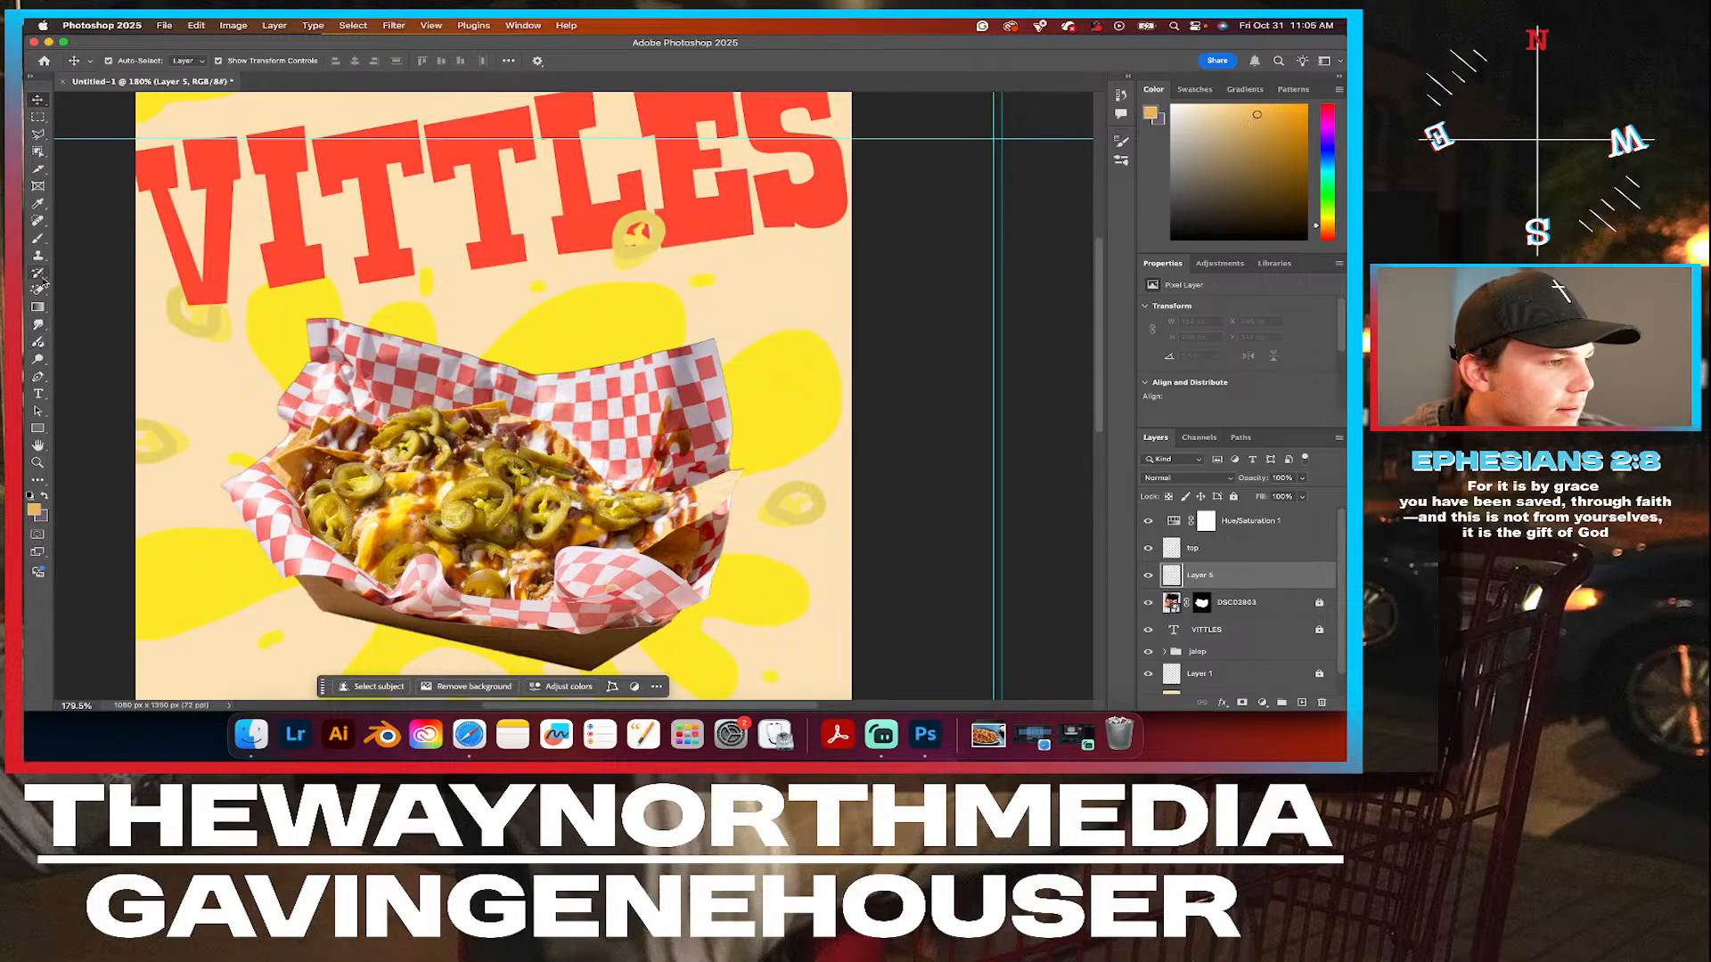
# Paint three tortilla chip outlines on Layer 5: below the end of VITTLES, at the tray's left edge and at its lower right.
pyautogui.click(37, 239)
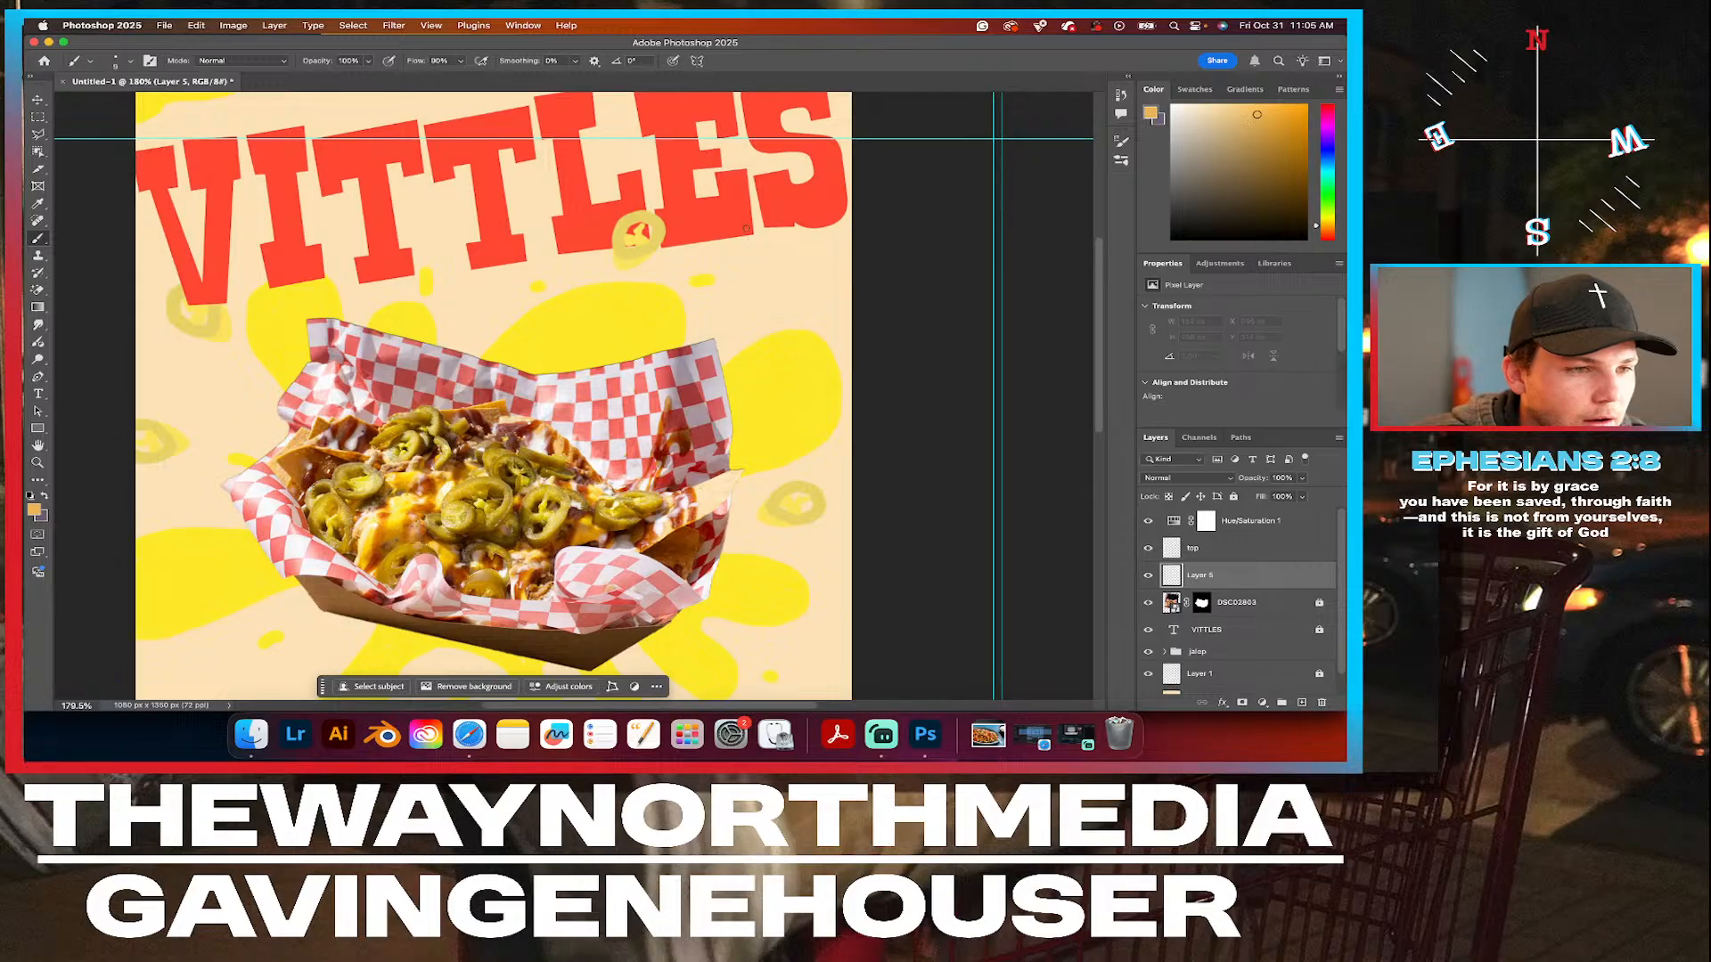
pyautogui.moveTo(717, 231)
pyautogui.mouseDown()
pyautogui.moveTo(720, 266)
pyautogui.moveTo(775, 318)
pyautogui.moveTo(818, 274)
pyautogui.moveTo(830, 227)
pyautogui.moveTo(718, 229)
pyautogui.mouseUp()
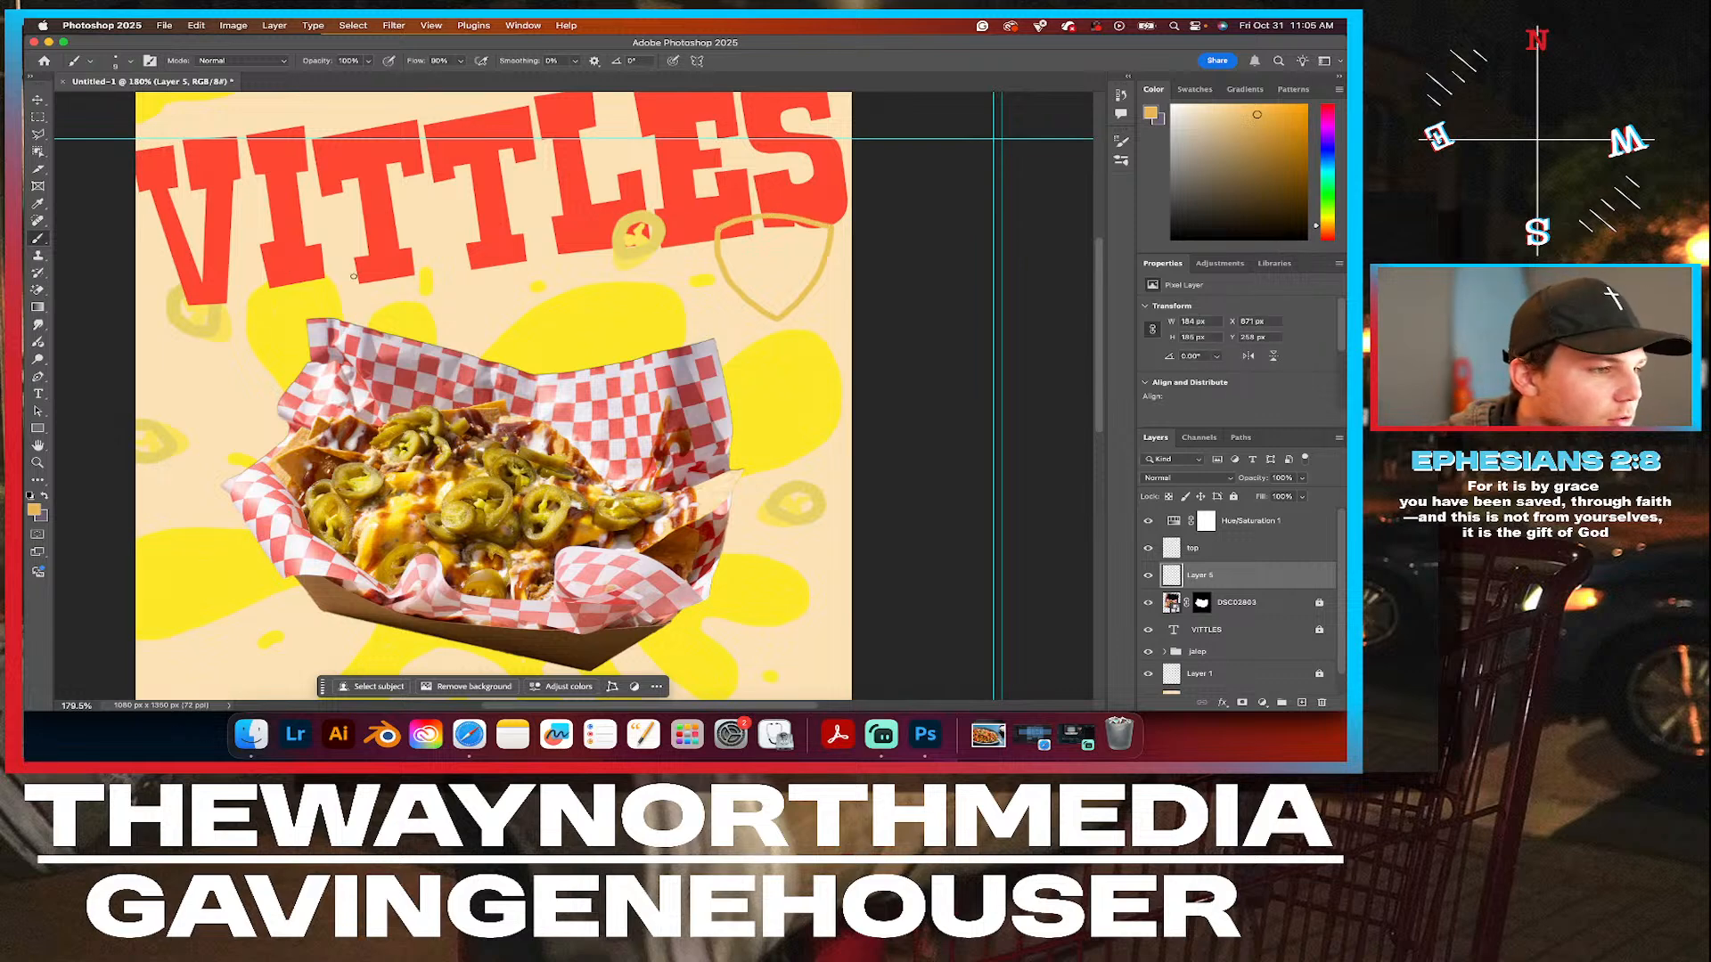
pyautogui.hscroll(-5, 403, 291)
pyautogui.scroll(-3, 402, 290)
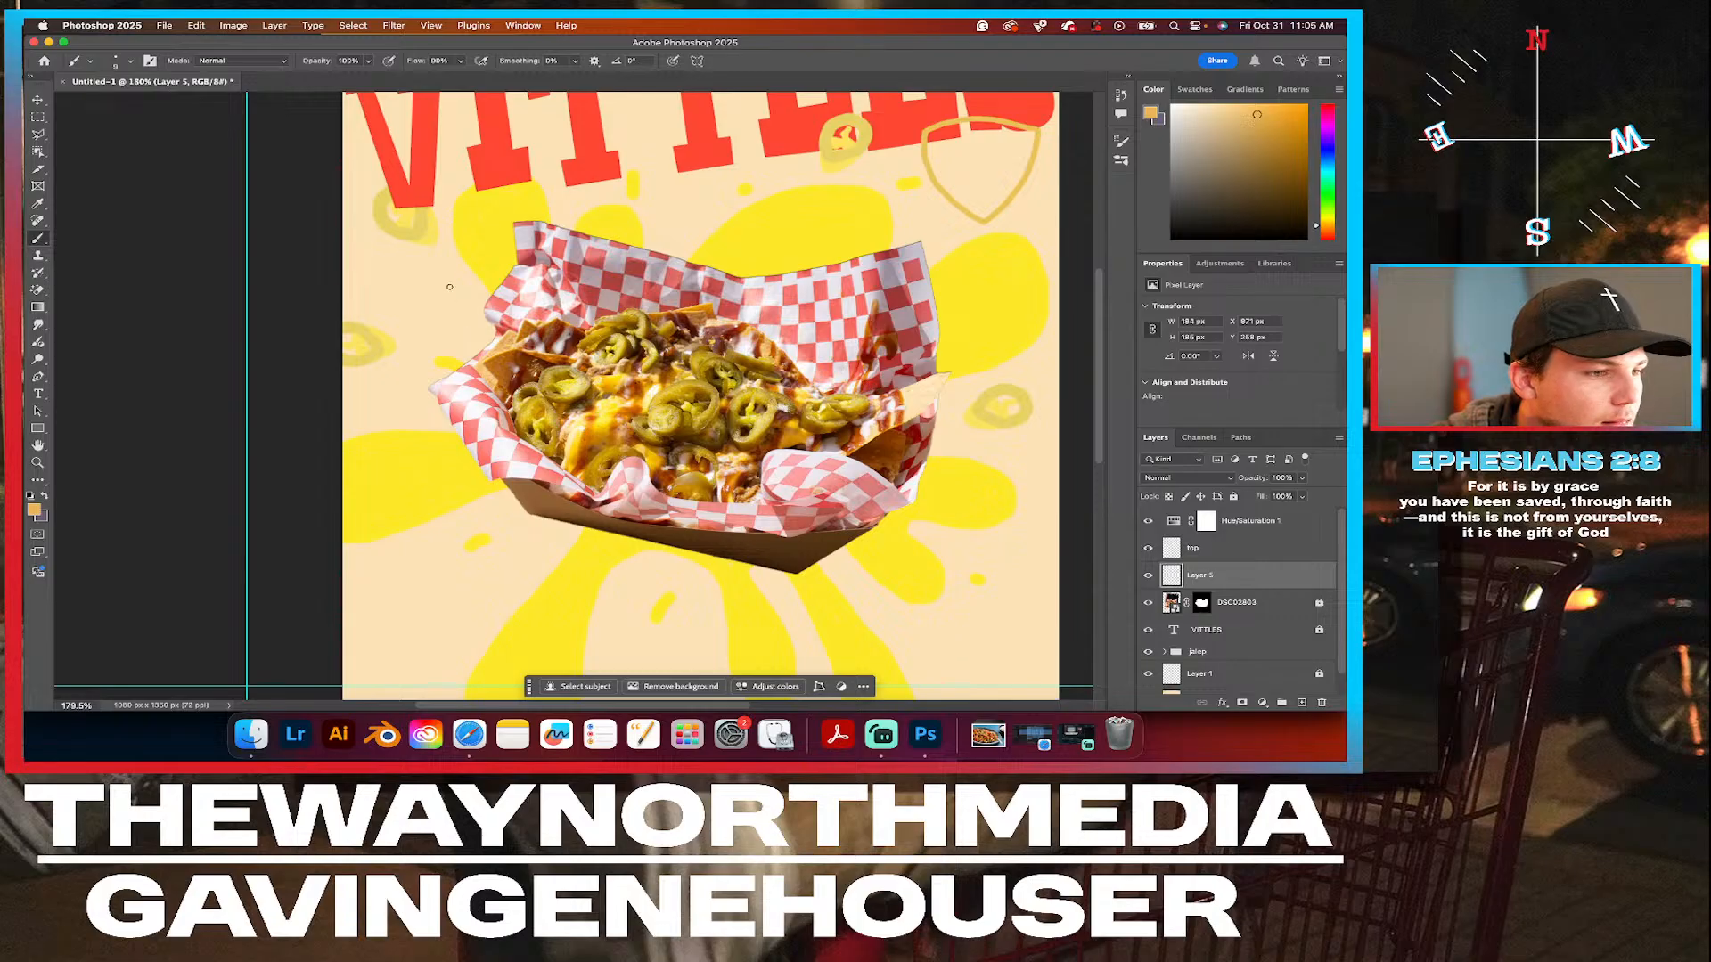
pyautogui.moveTo(483, 255)
pyautogui.mouseDown()
pyautogui.moveTo(420, 375)
pyautogui.moveTo(527, 362)
pyautogui.moveTo(487, 258)
pyautogui.mouseUp()
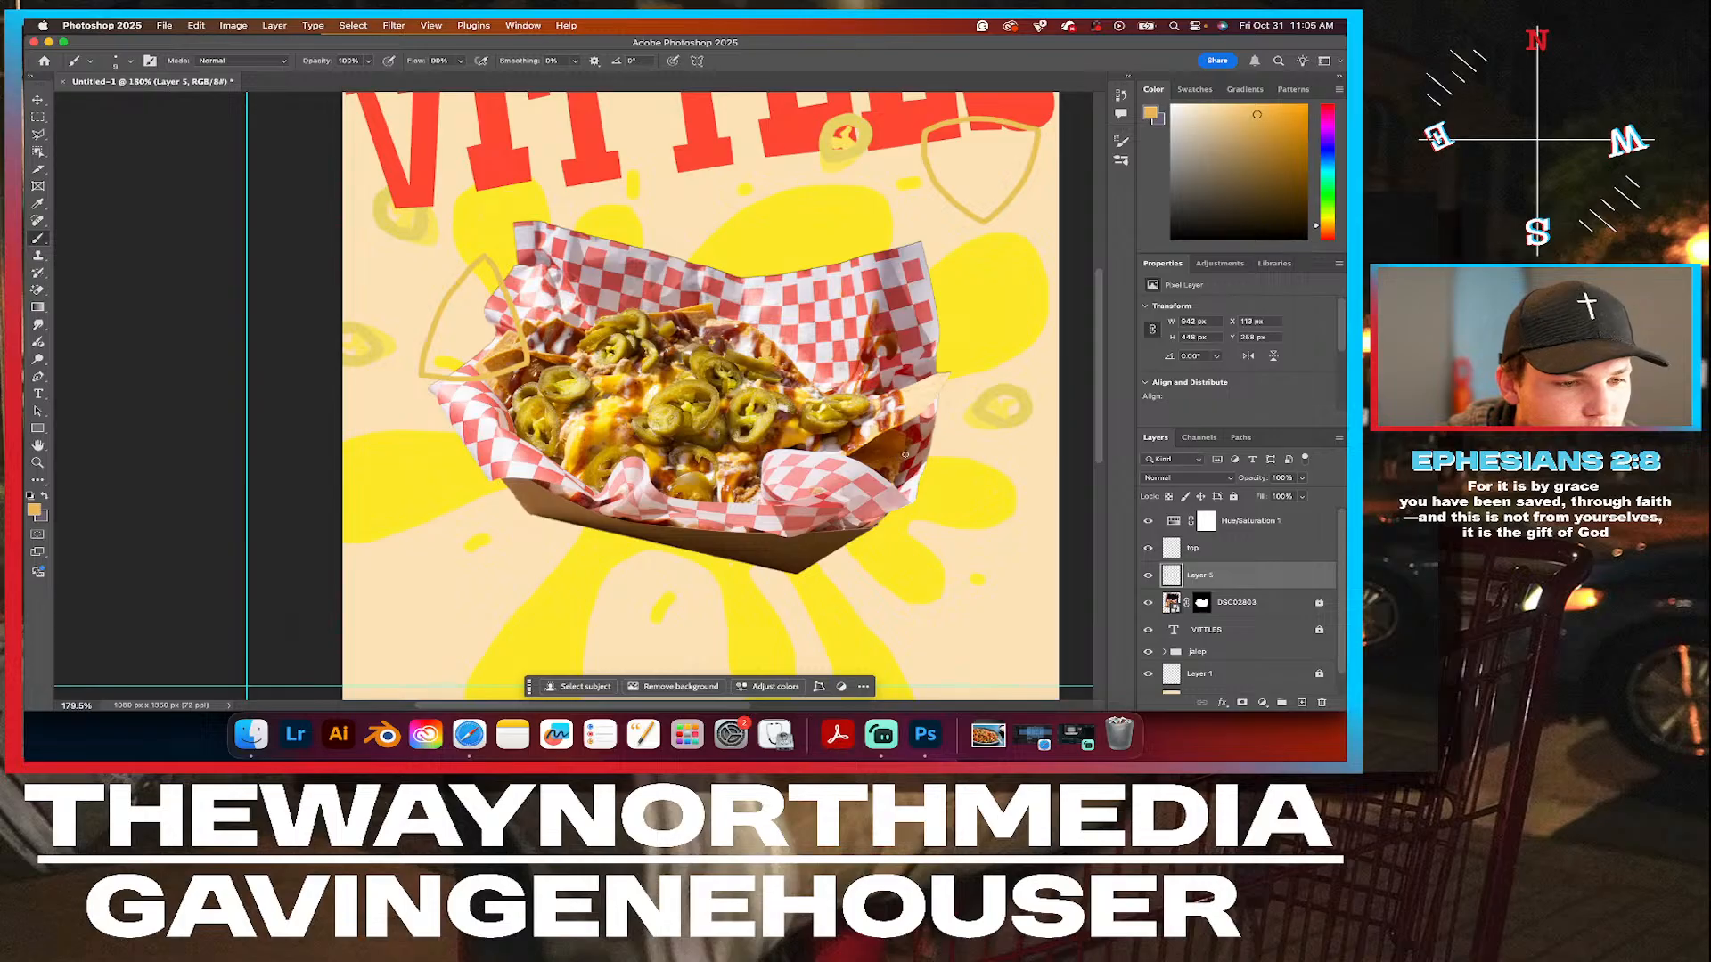
pyautogui.moveTo(905, 454)
pyautogui.mouseDown()
pyautogui.moveTo(972, 480)
pyautogui.moveTo(1024, 539)
pyautogui.mouseUp()
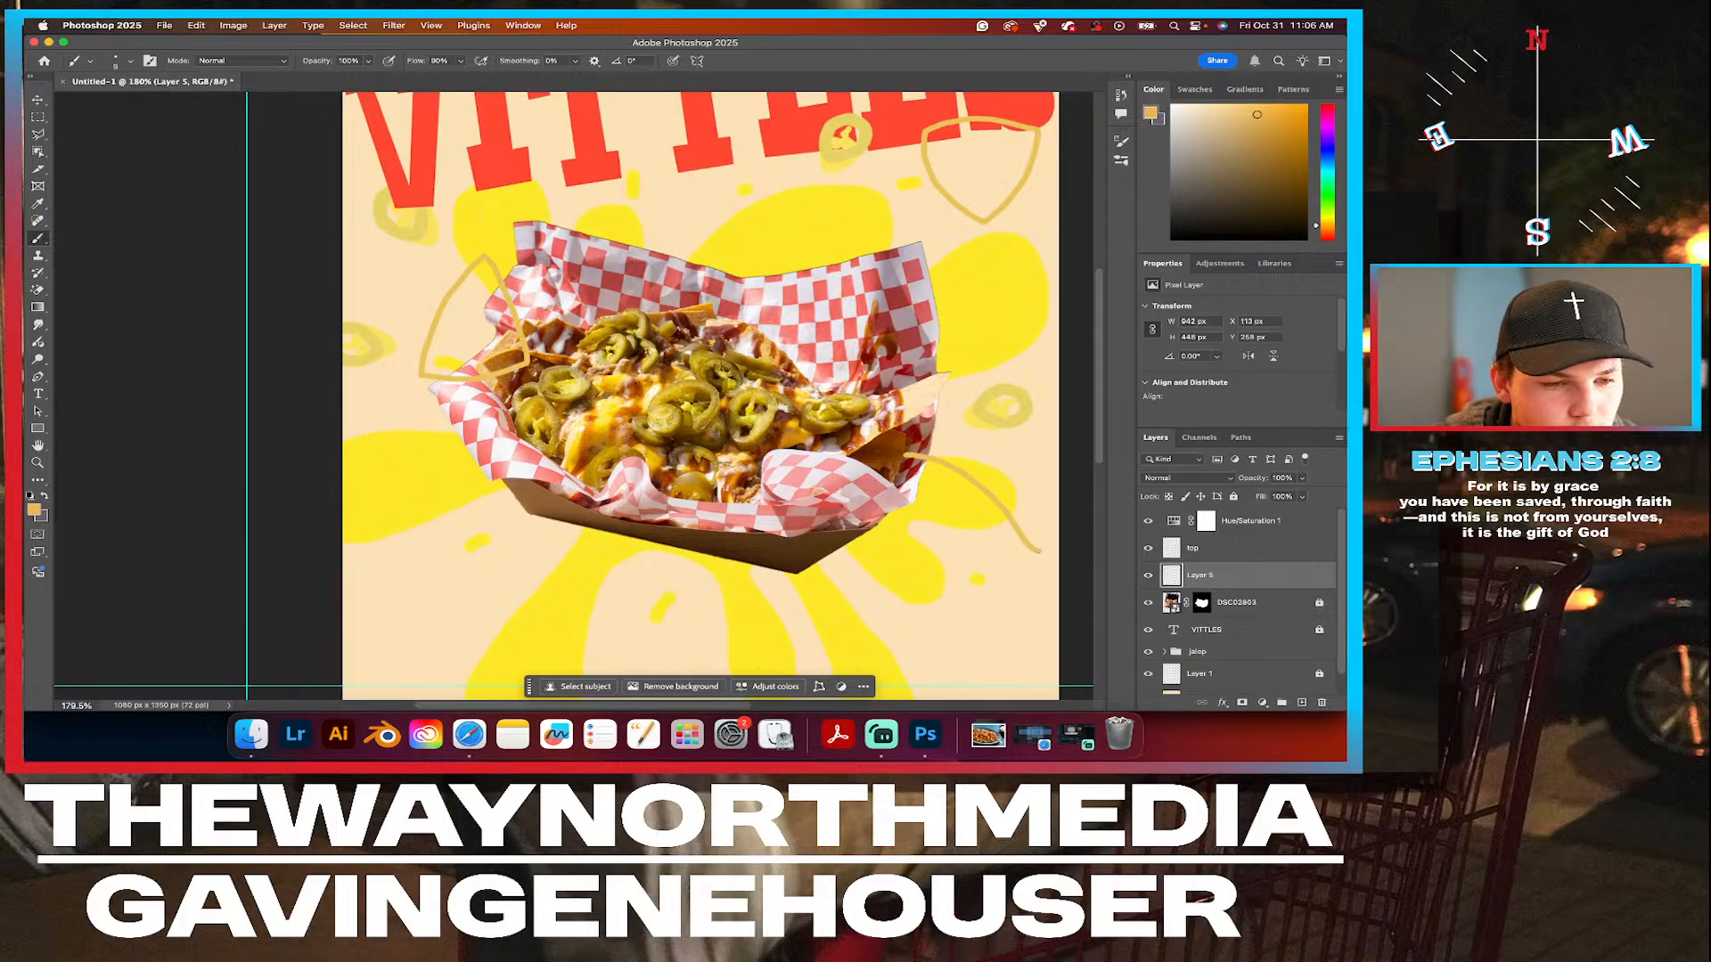
pyautogui.moveTo(1035, 552)
pyautogui.mouseDown()
pyautogui.moveTo(955, 554)
pyautogui.moveTo(875, 508)
pyautogui.moveTo(904, 457)
pyautogui.mouseUp()
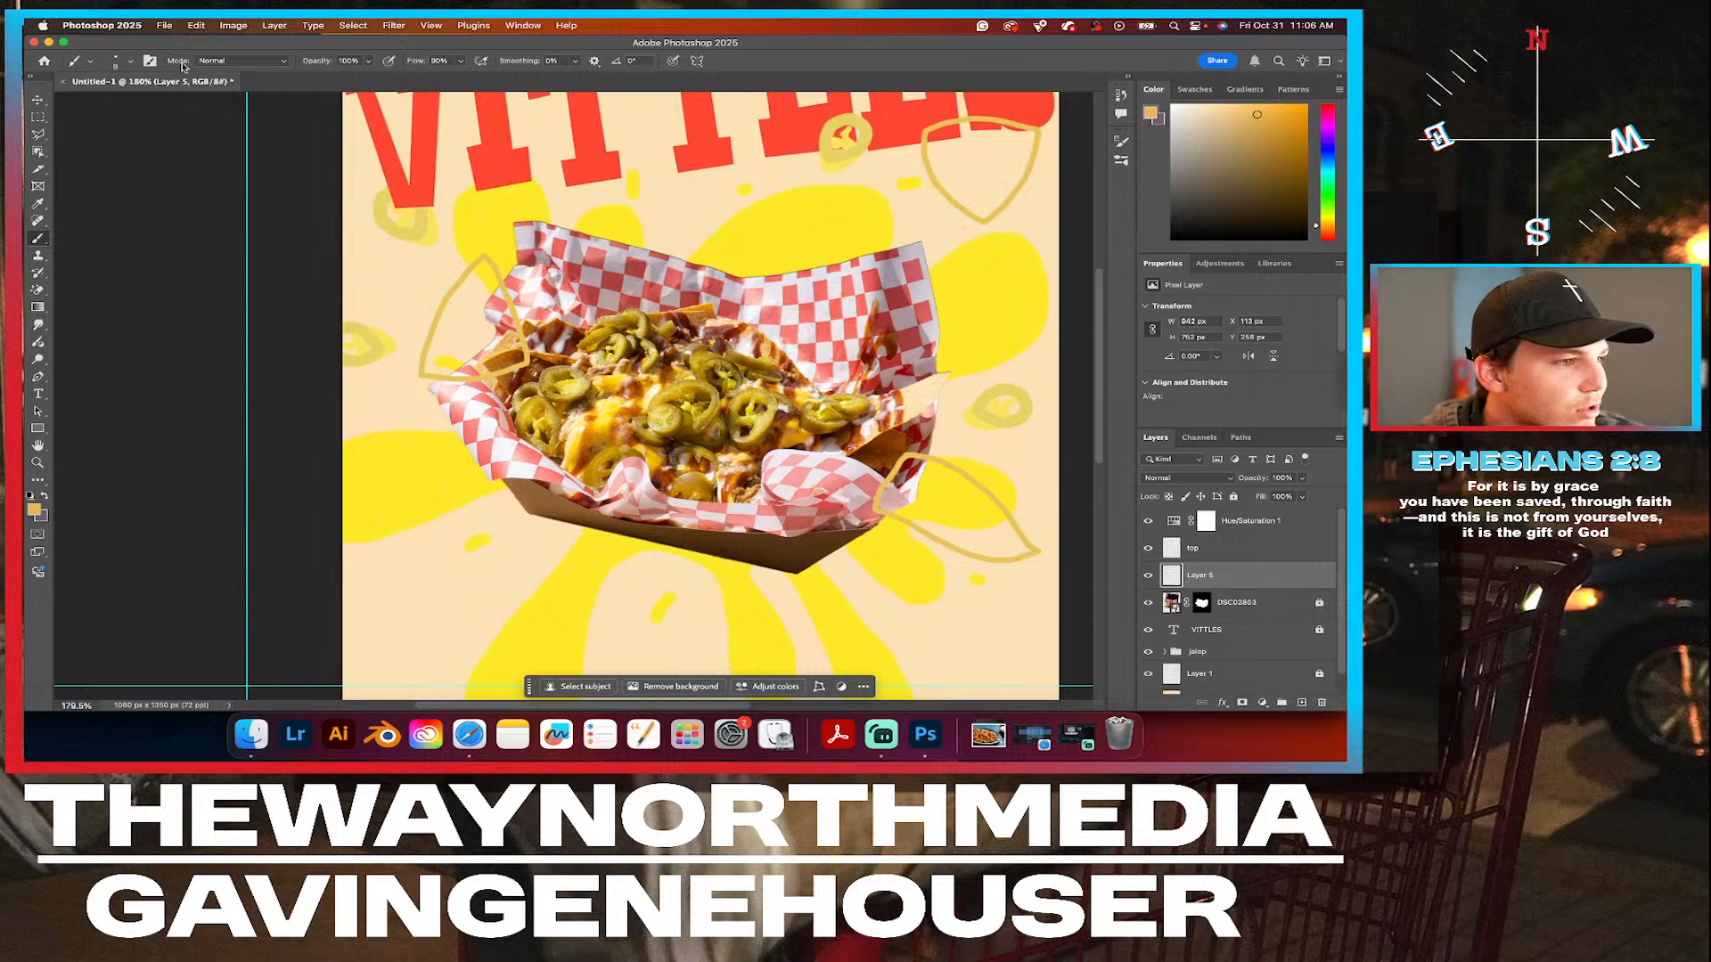
# Fill the chip outline at the tray's left with solid color, using a 54 px brush and a 33 px brush near the tray.
pyautogui.click(129, 60)
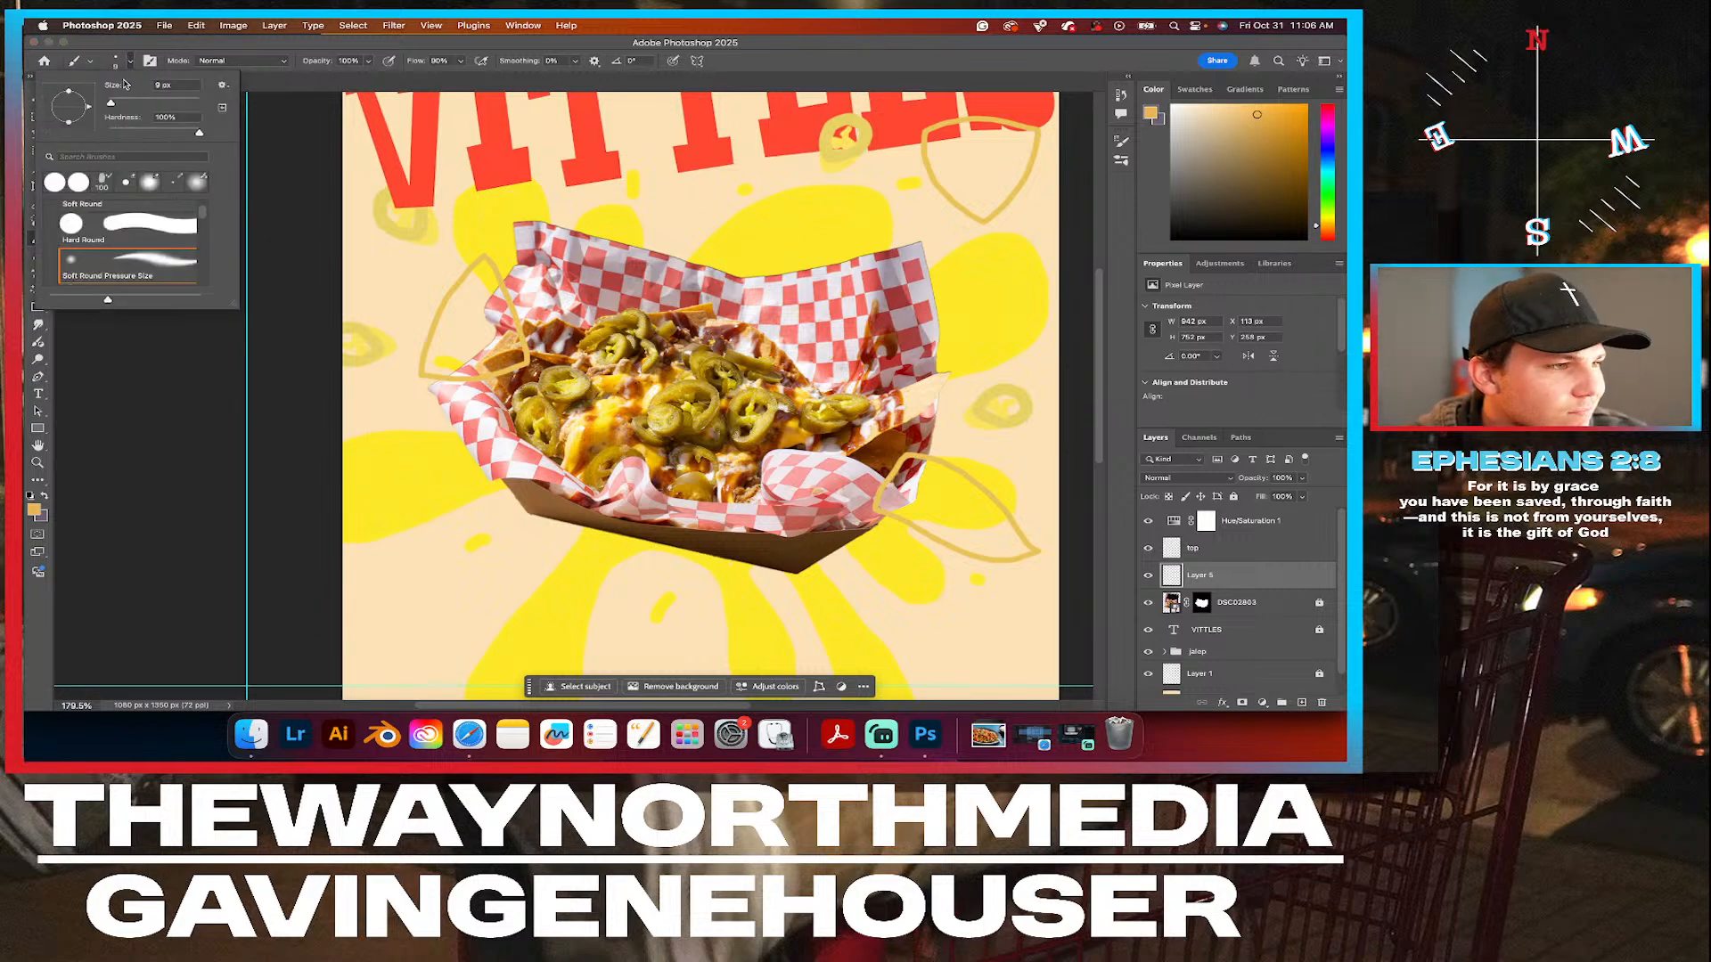
pyautogui.click(146, 102)
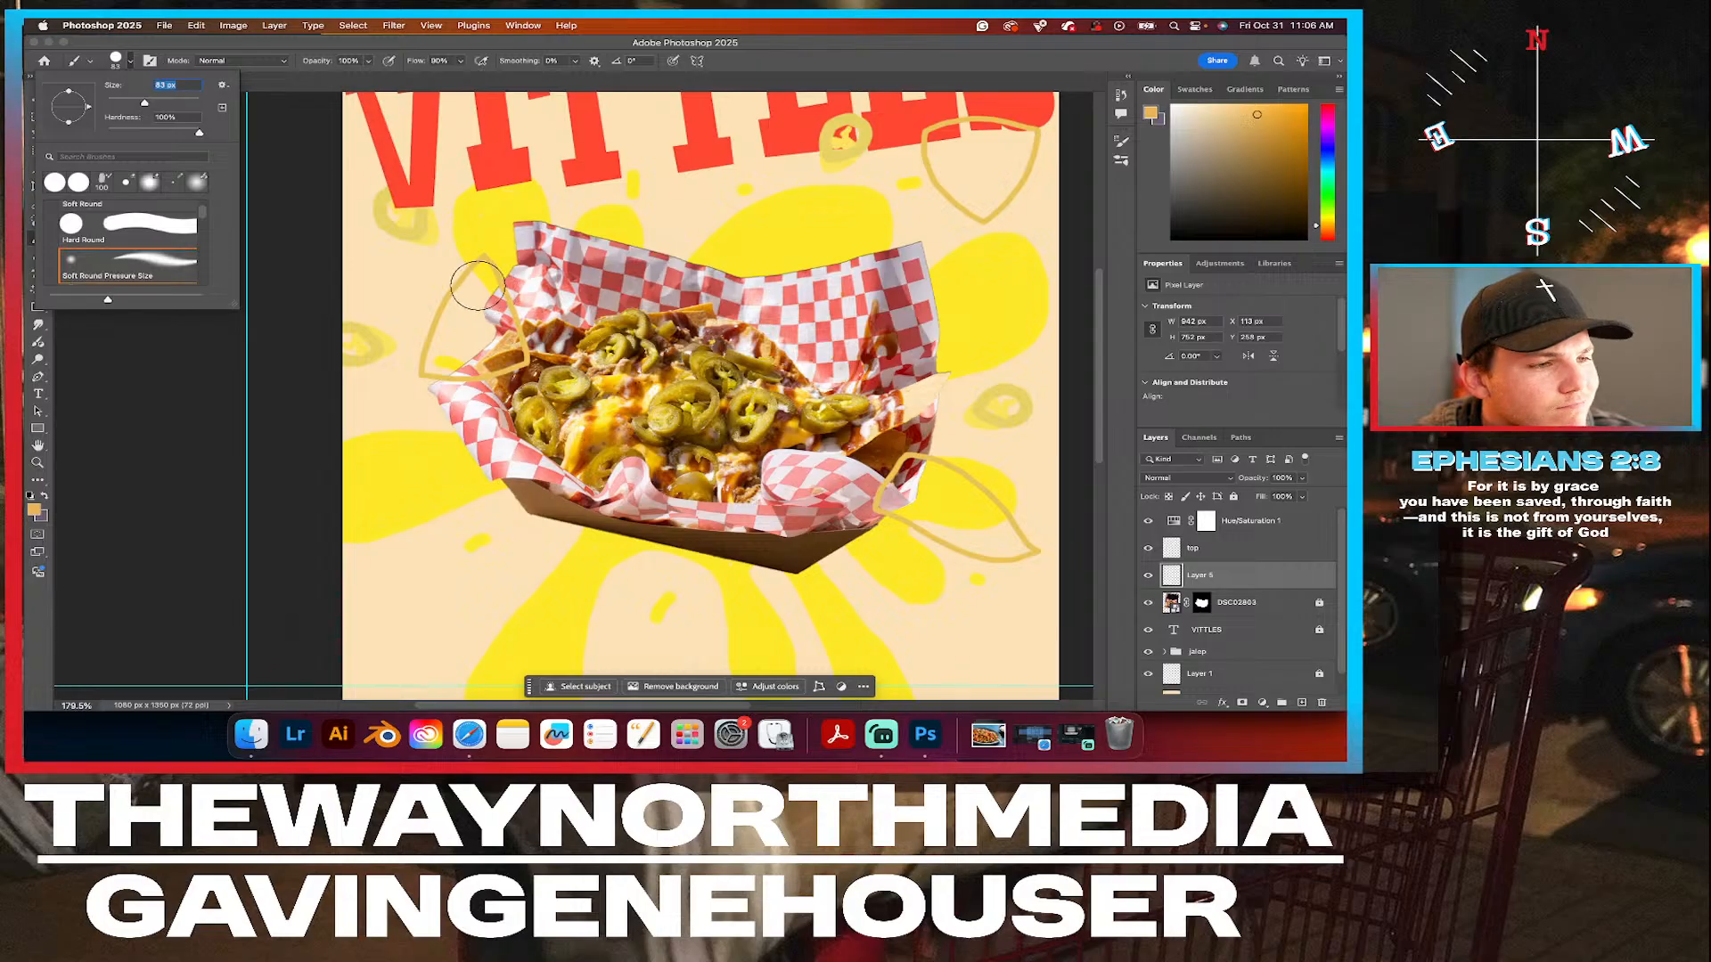
pyautogui.moveTo(146, 103); pyautogui.dragTo(130, 103)
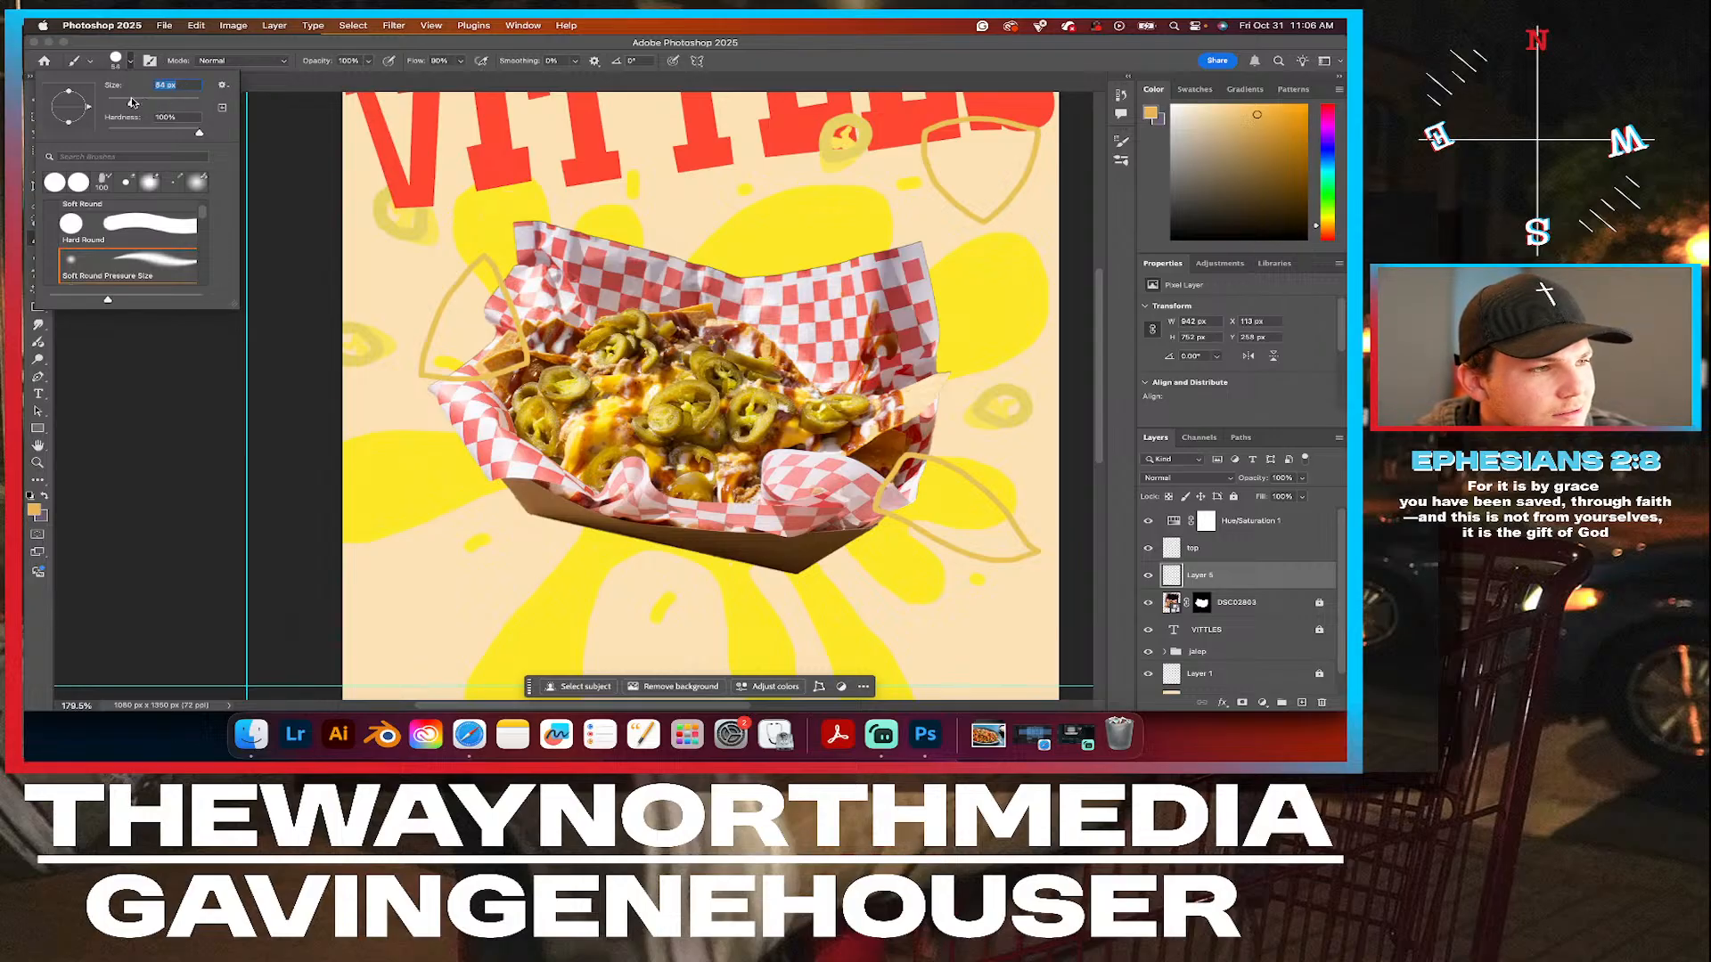
pyautogui.click(481, 281)
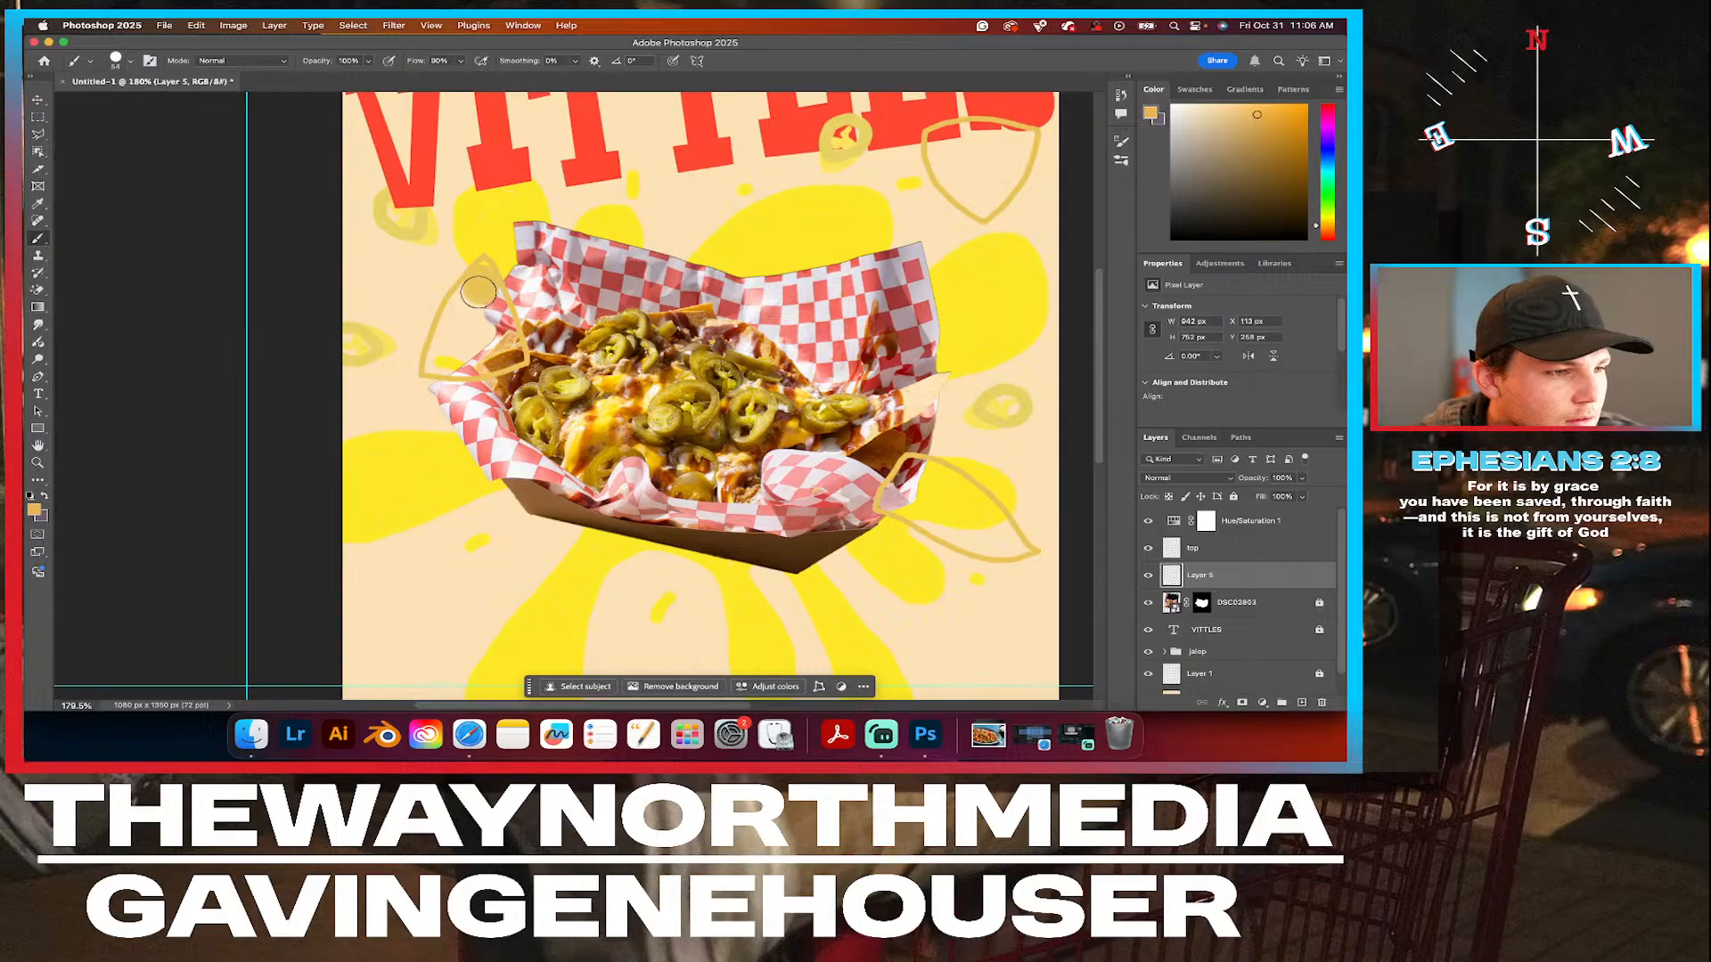
pyautogui.moveTo(463, 303)
pyautogui.mouseDown()
pyautogui.moveTo(439, 359)
pyautogui.moveTo(472, 354)
pyautogui.moveTo(488, 296)
pyautogui.moveTo(502, 347)
pyautogui.mouseUp()
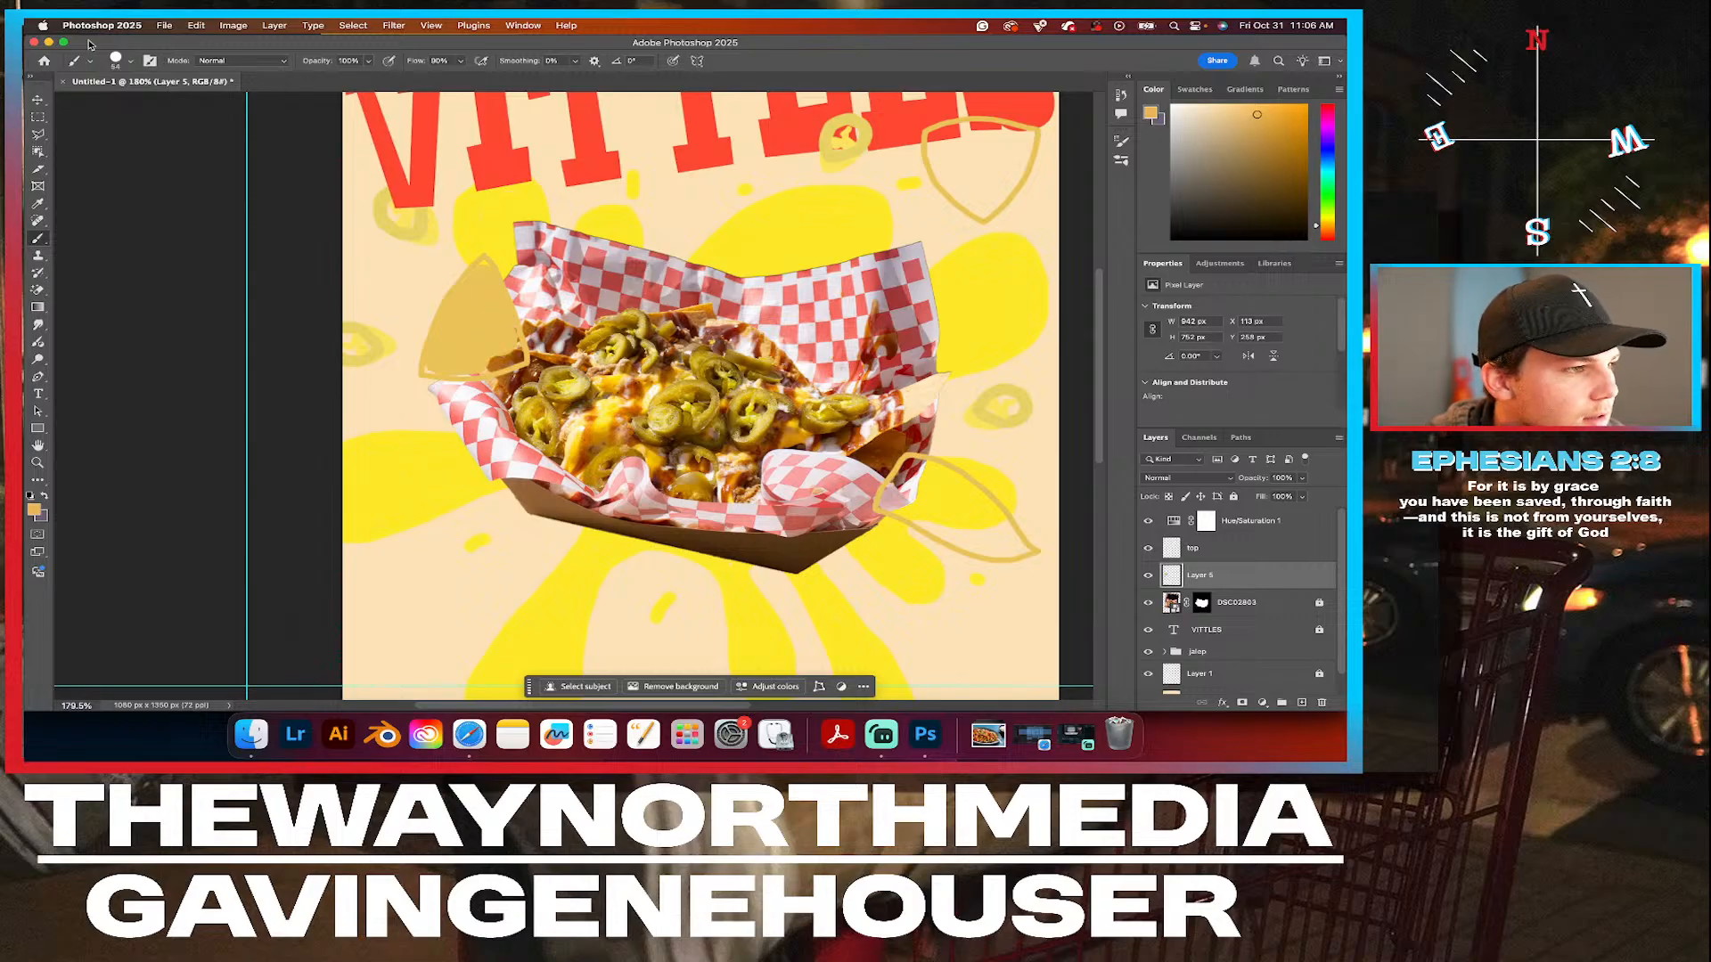
pyautogui.click(130, 61)
pyautogui.moveTo(129, 98); pyautogui.dragTo(123, 105)
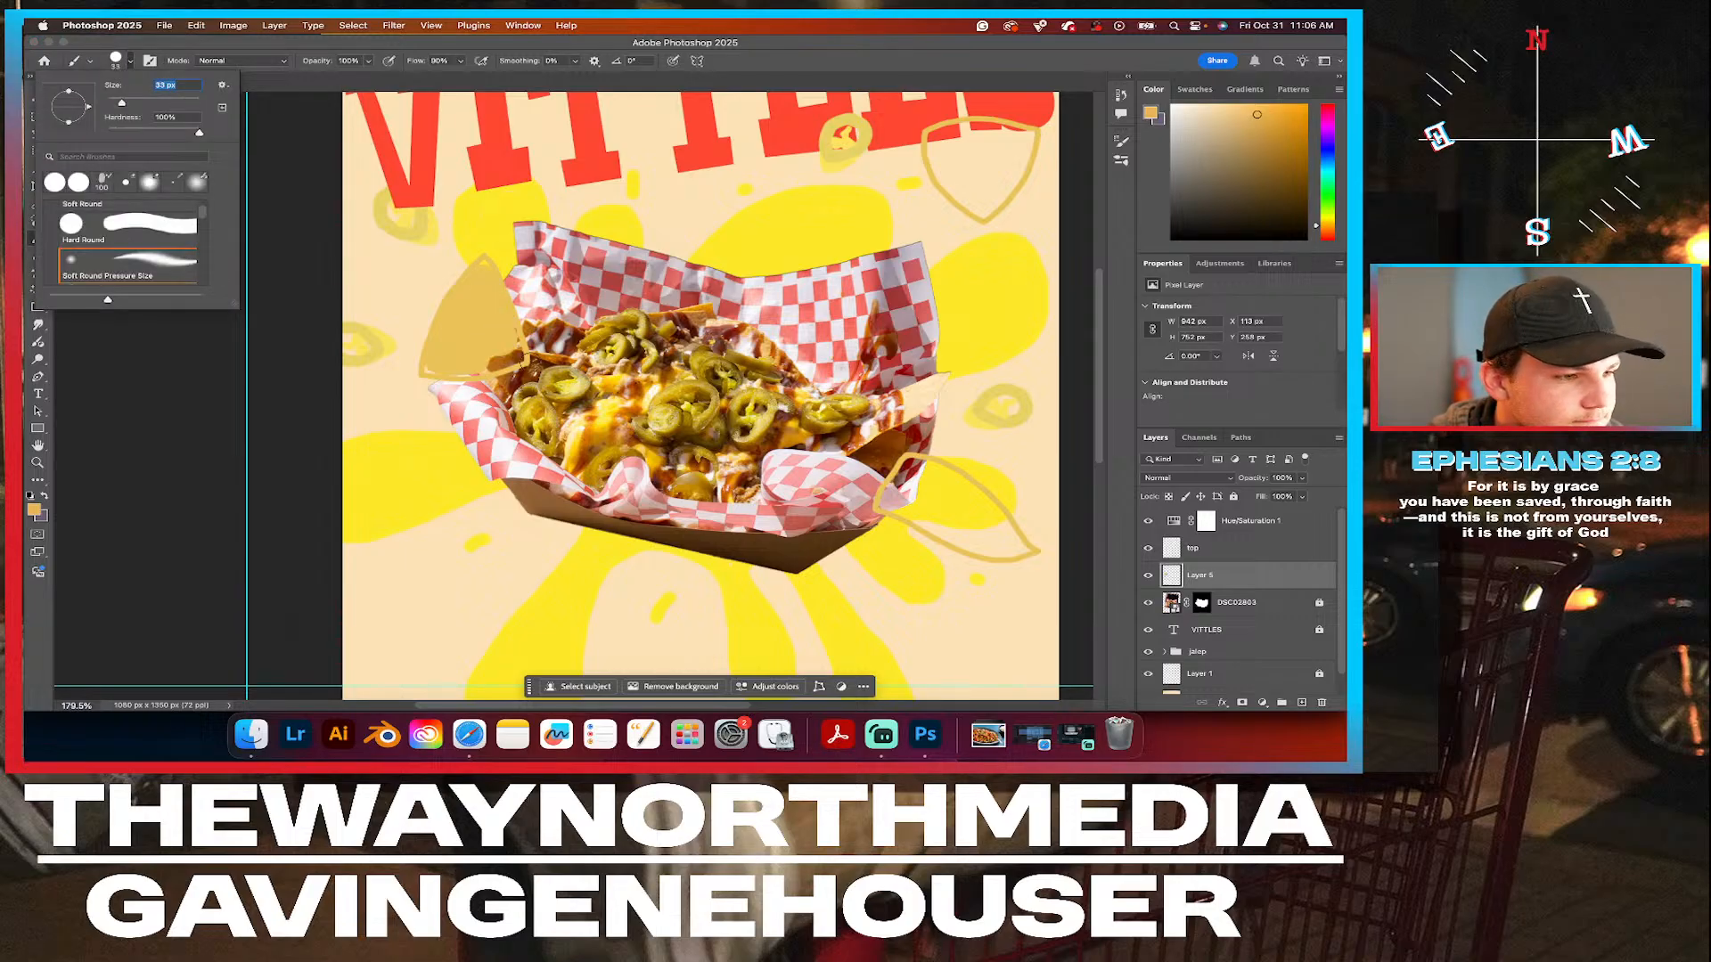
pyautogui.moveTo(516, 355); pyautogui.dragTo(486, 363)
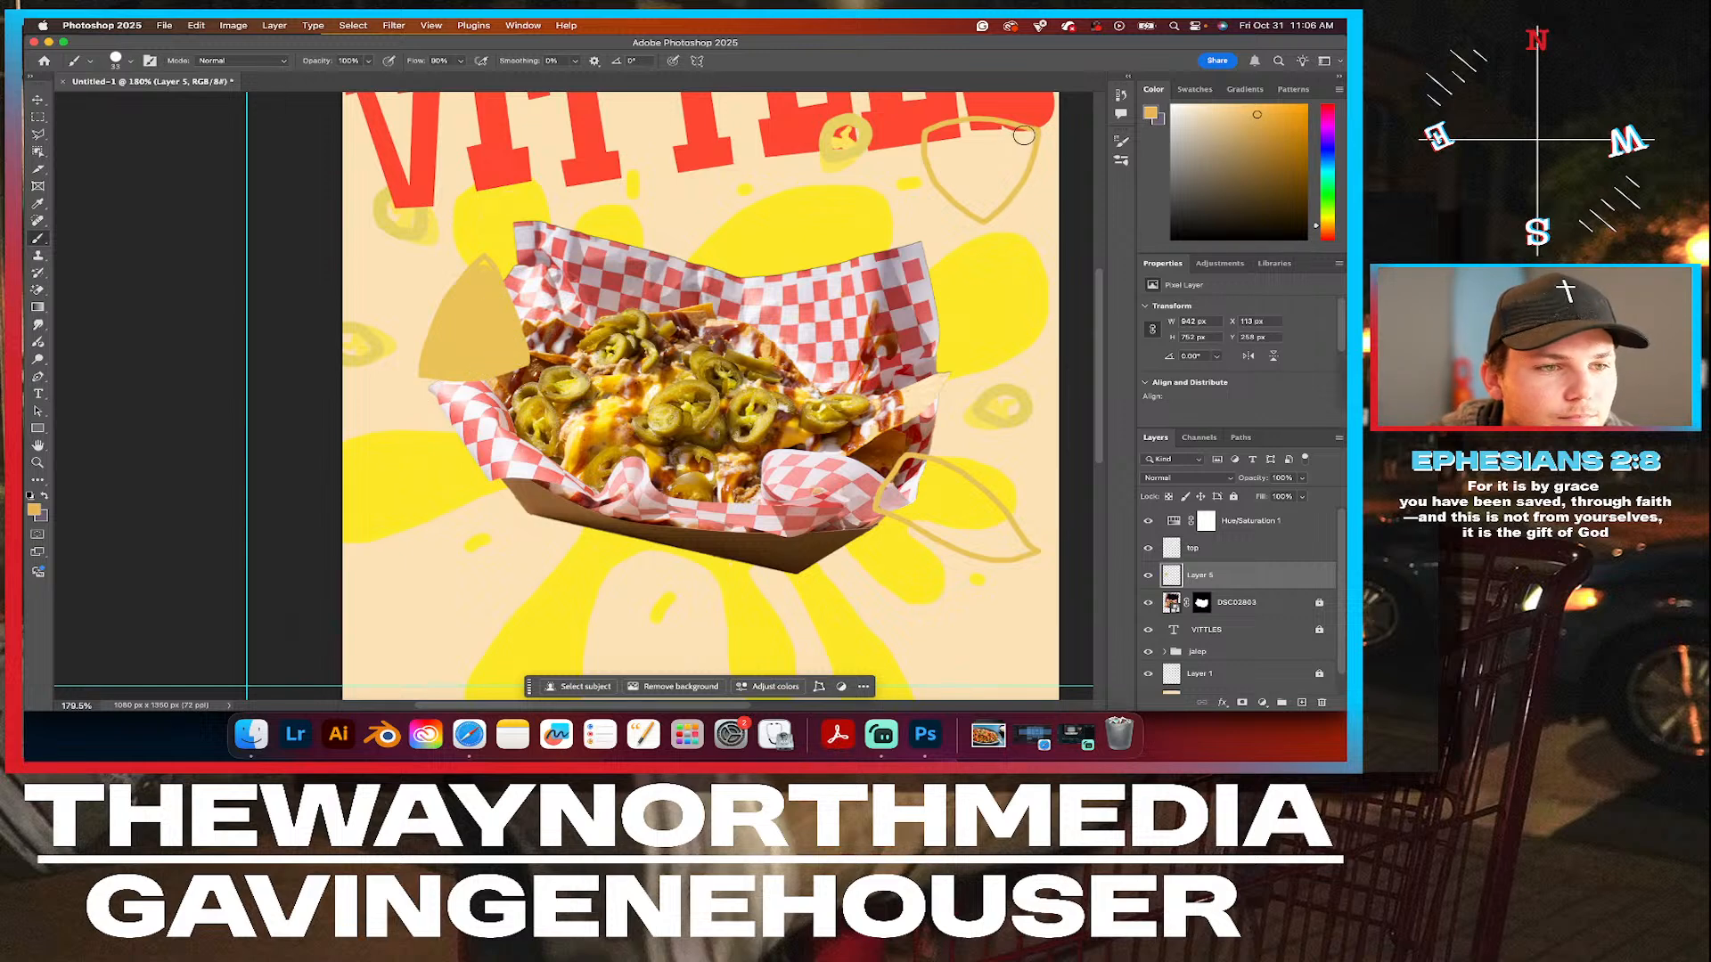
# Fill the chip below the end of VITTLES and the chip at the tray's lower right with solid color.
pyautogui.moveTo(1025, 137); pyautogui.dragTo(1022, 137)
pyautogui.moveTo(996, 129)
pyautogui.mouseDown()
pyautogui.moveTo(933, 138)
pyautogui.moveTo(945, 183)
pyautogui.moveTo(983, 211)
pyautogui.moveTo(1022, 145)
pyautogui.moveTo(942, 138)
pyautogui.moveTo(981, 195)
pyautogui.moveTo(1005, 154)
pyautogui.moveTo(953, 143)
pyautogui.moveTo(989, 165)
pyautogui.mouseUp()
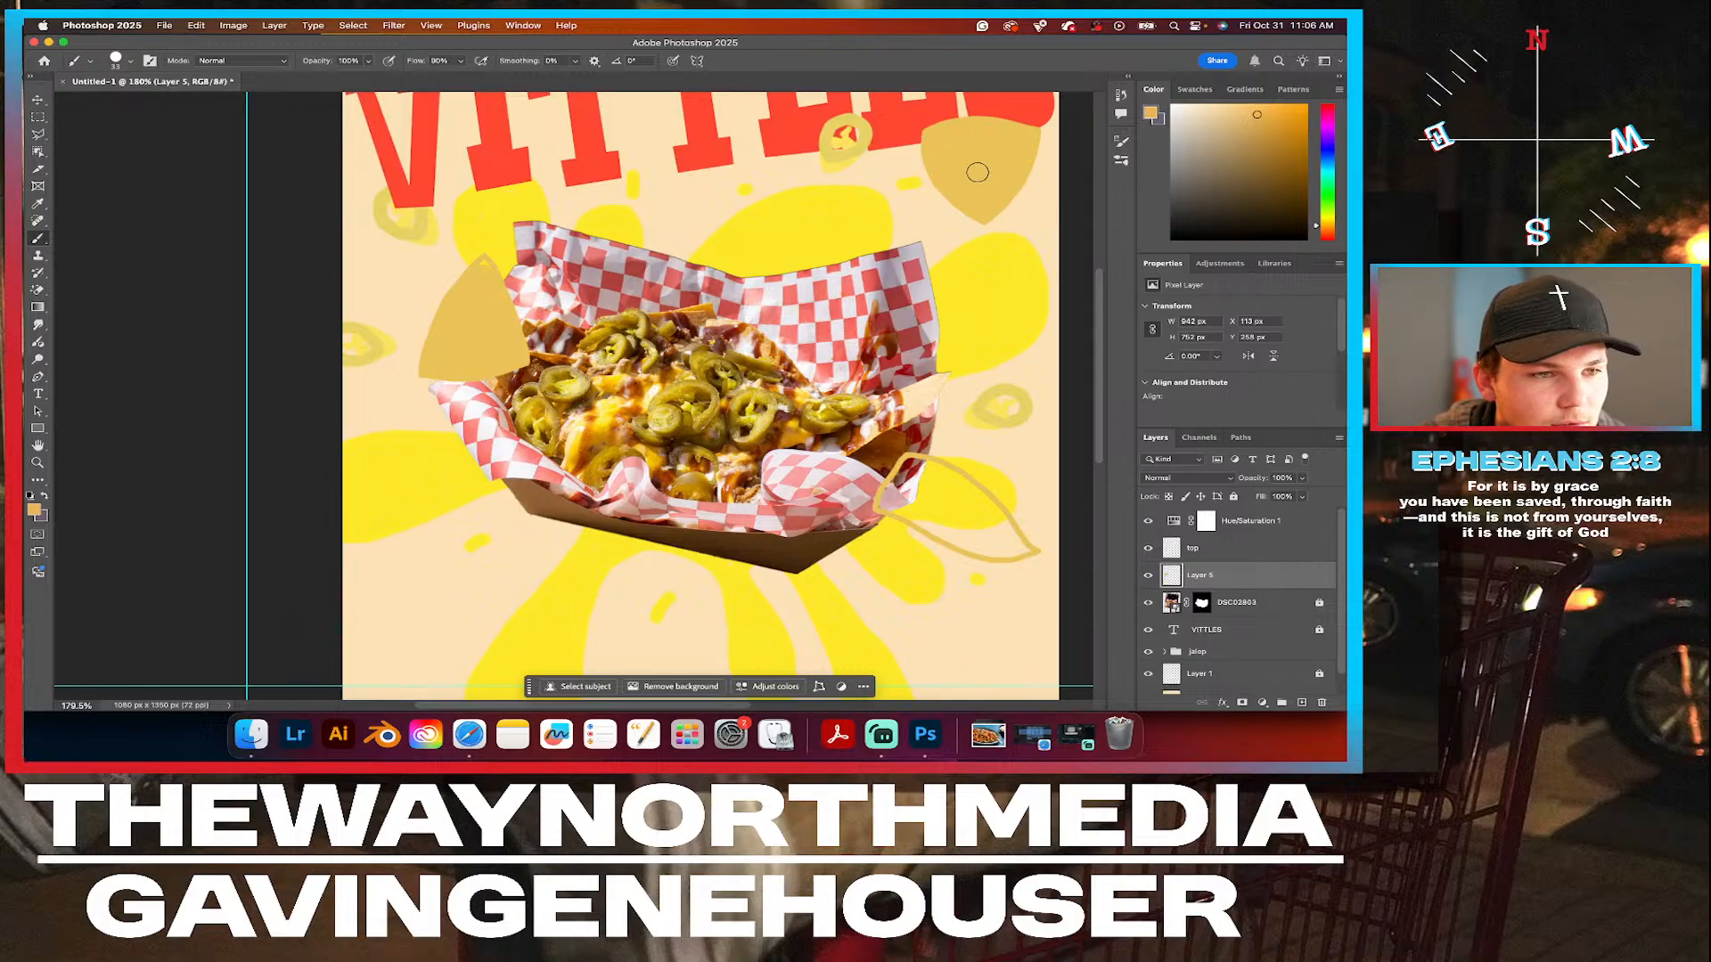
pyautogui.moveTo(910, 464)
pyautogui.mouseDown()
pyautogui.moveTo(885, 502)
pyautogui.moveTo(975, 549)
pyautogui.moveTo(1020, 550)
pyautogui.moveTo(964, 486)
pyautogui.moveTo(911, 463)
pyautogui.moveTo(909, 498)
pyautogui.moveTo(917, 478)
pyautogui.moveTo(988, 534)
pyautogui.moveTo(916, 495)
pyautogui.moveTo(975, 525)
pyautogui.mouseUp()
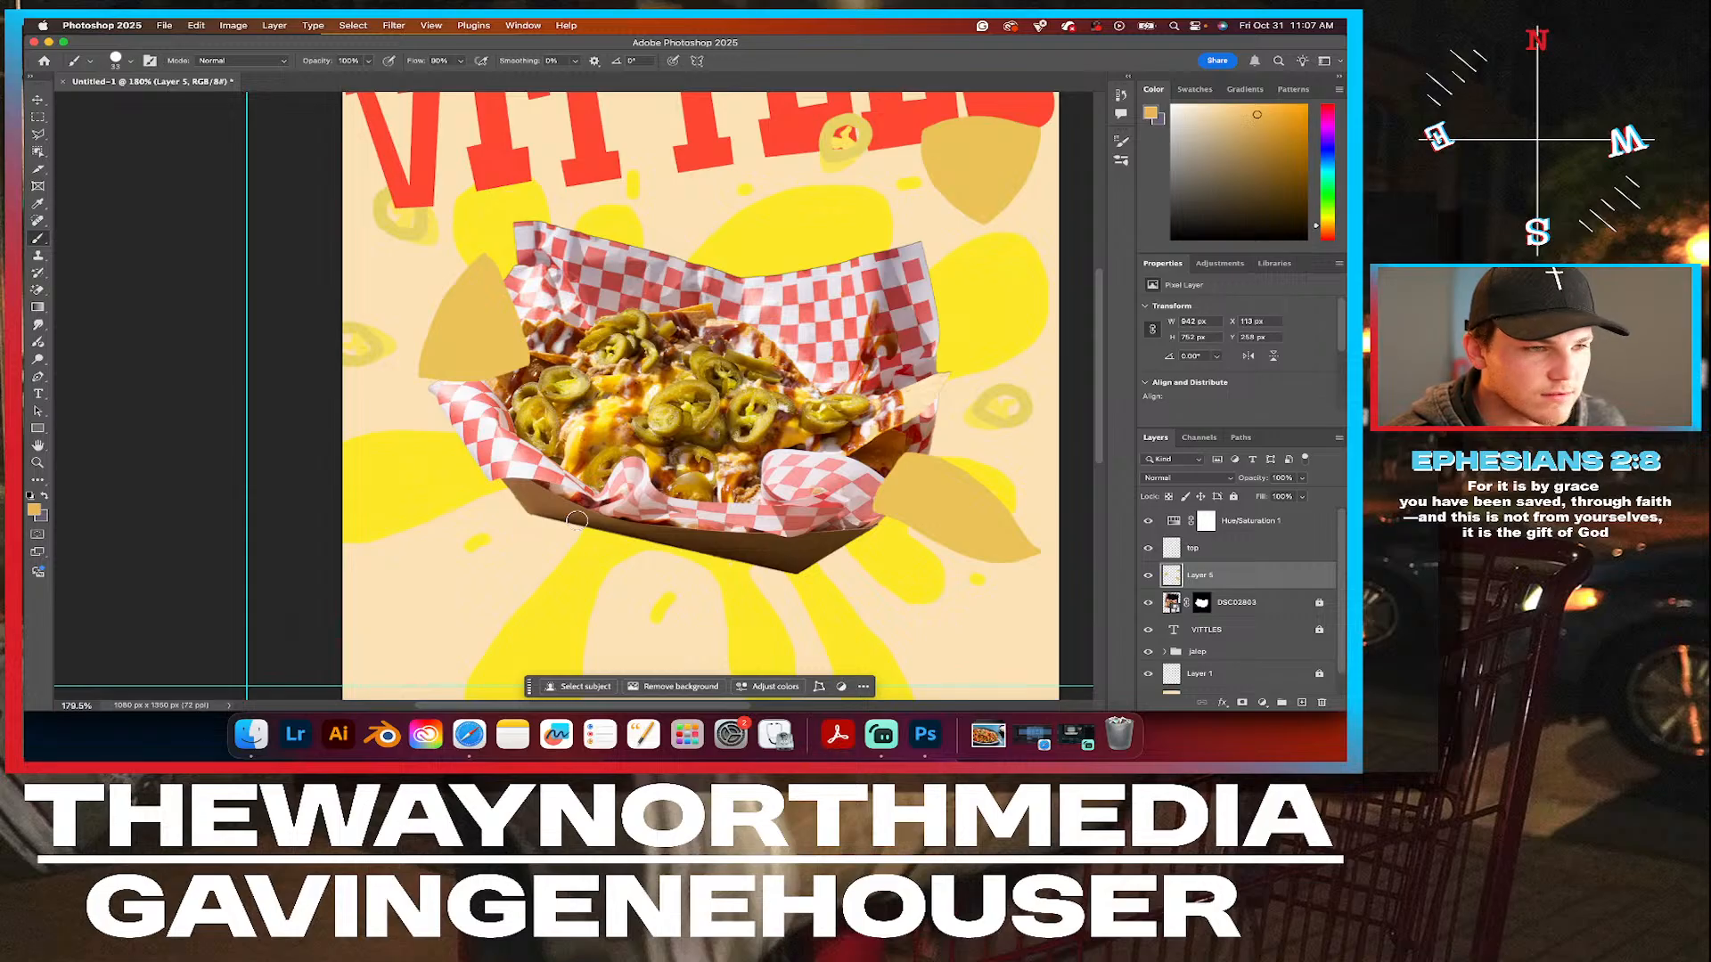
# Reduce the brush size to 8 px for fine details on the chips.
pyautogui.click(130, 65)
pyautogui.moveTo(117, 103); pyautogui.dragTo(111, 103)
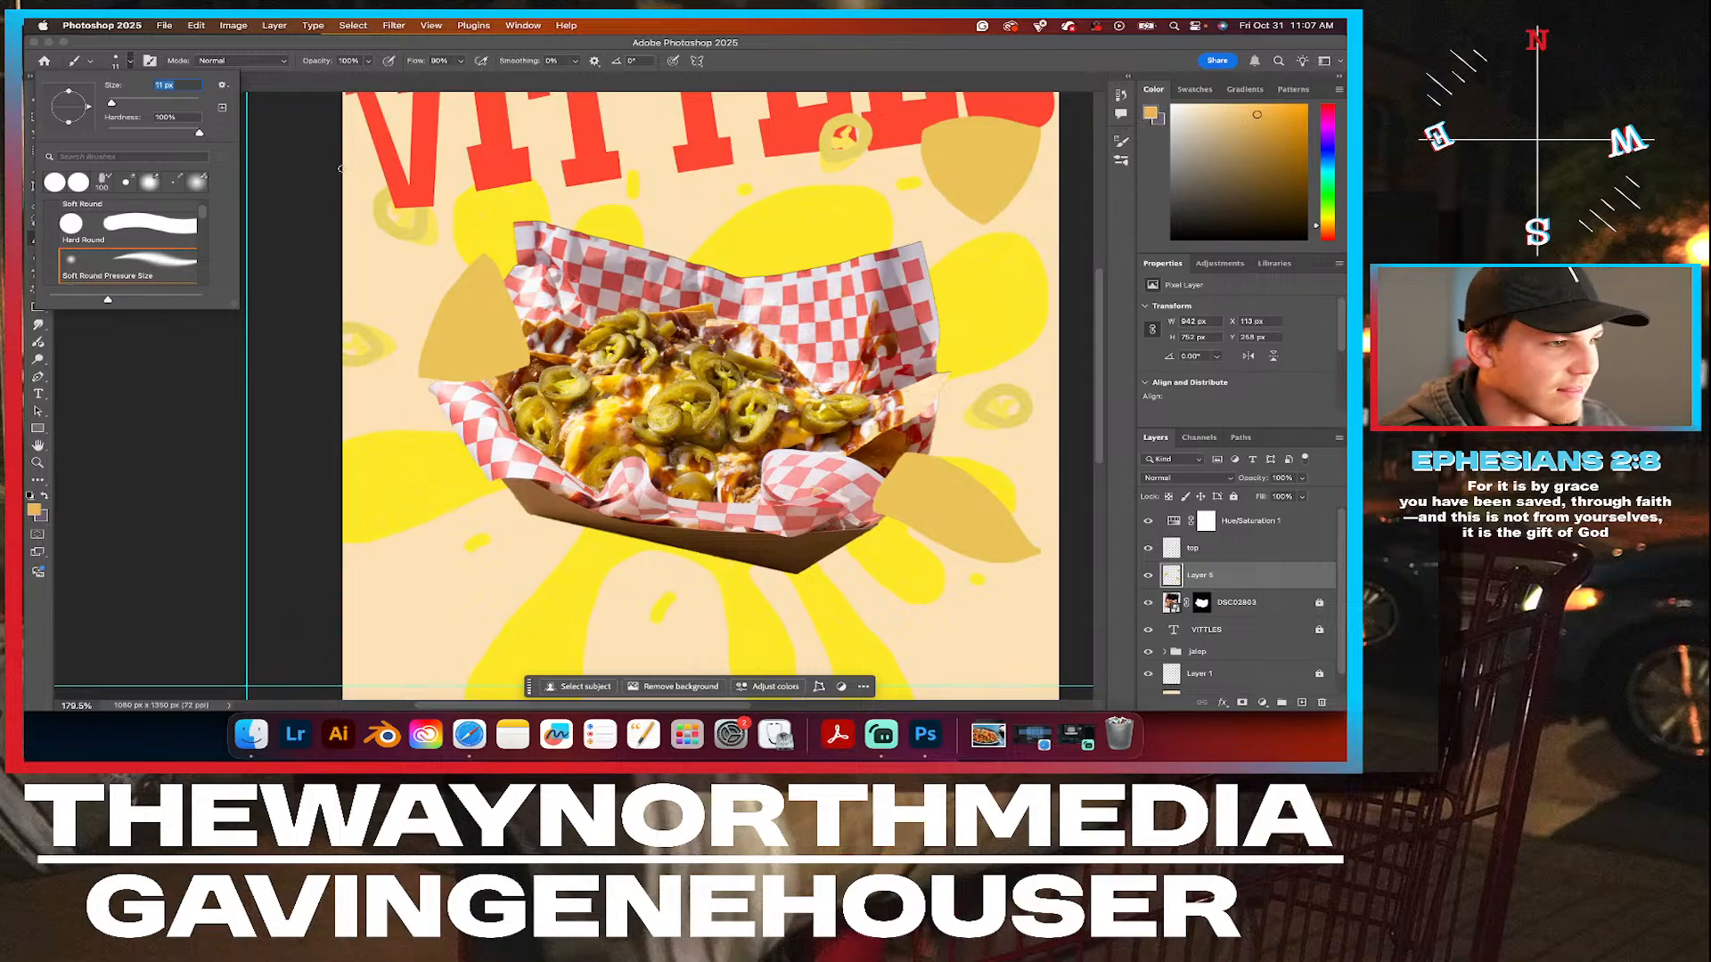
pyautogui.moveTo(114, 103); pyautogui.dragTo(109, 105)
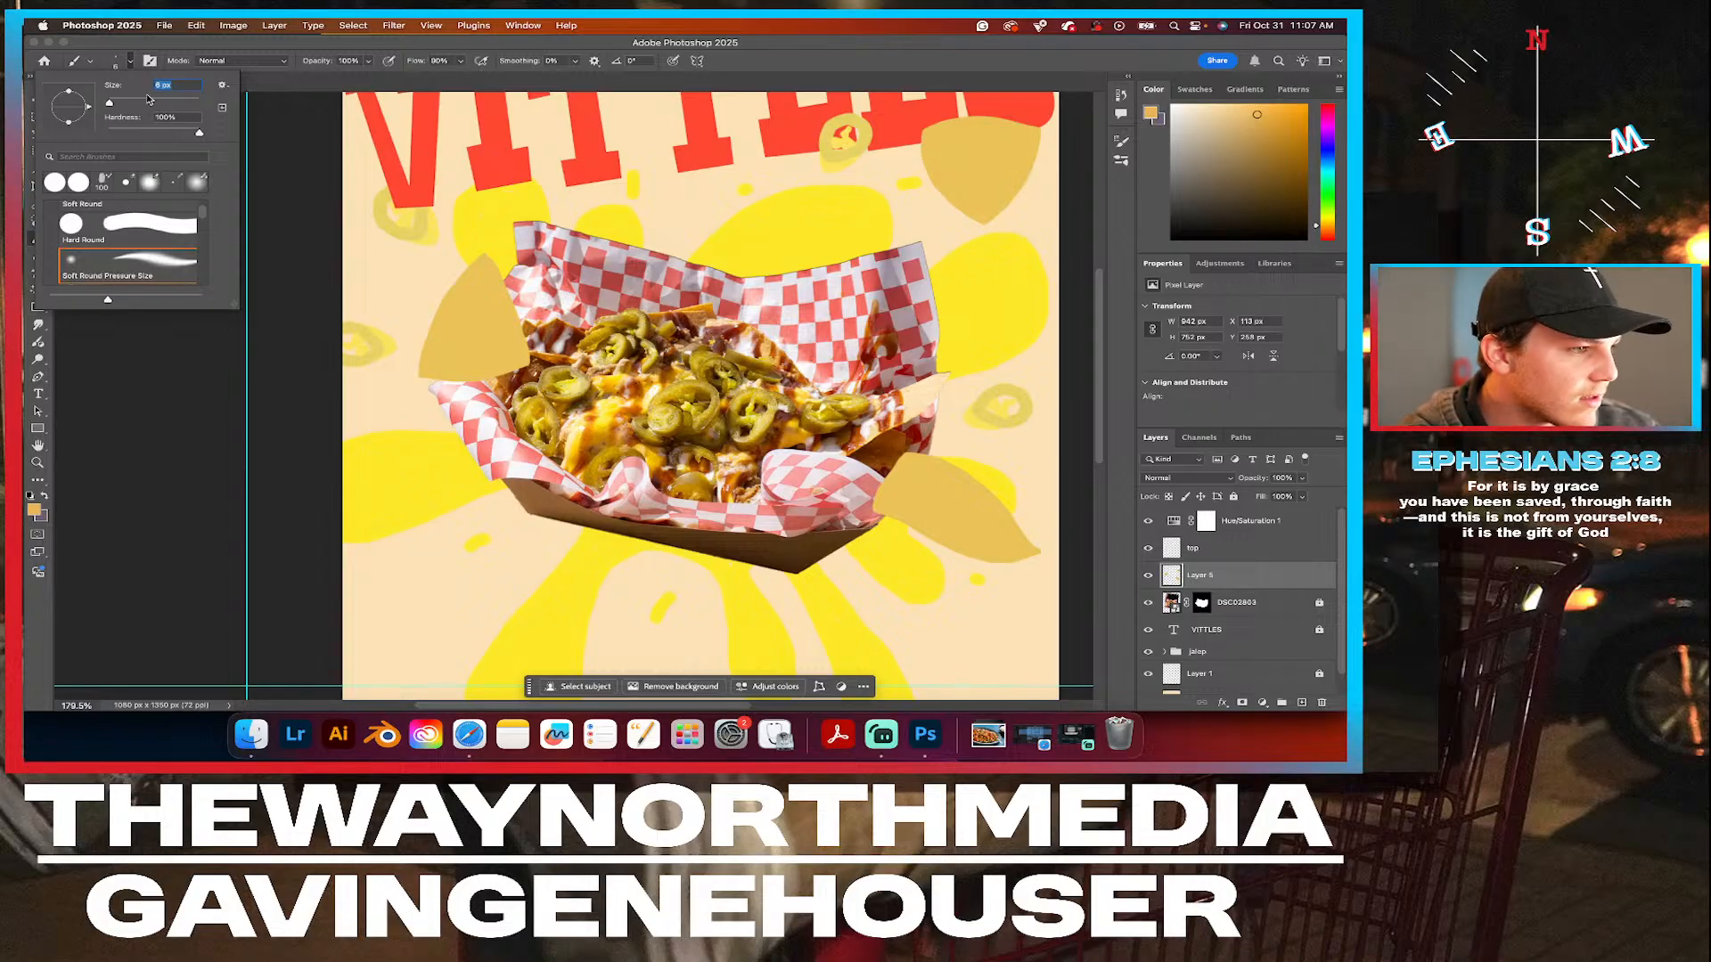
pyautogui.click(130, 62)
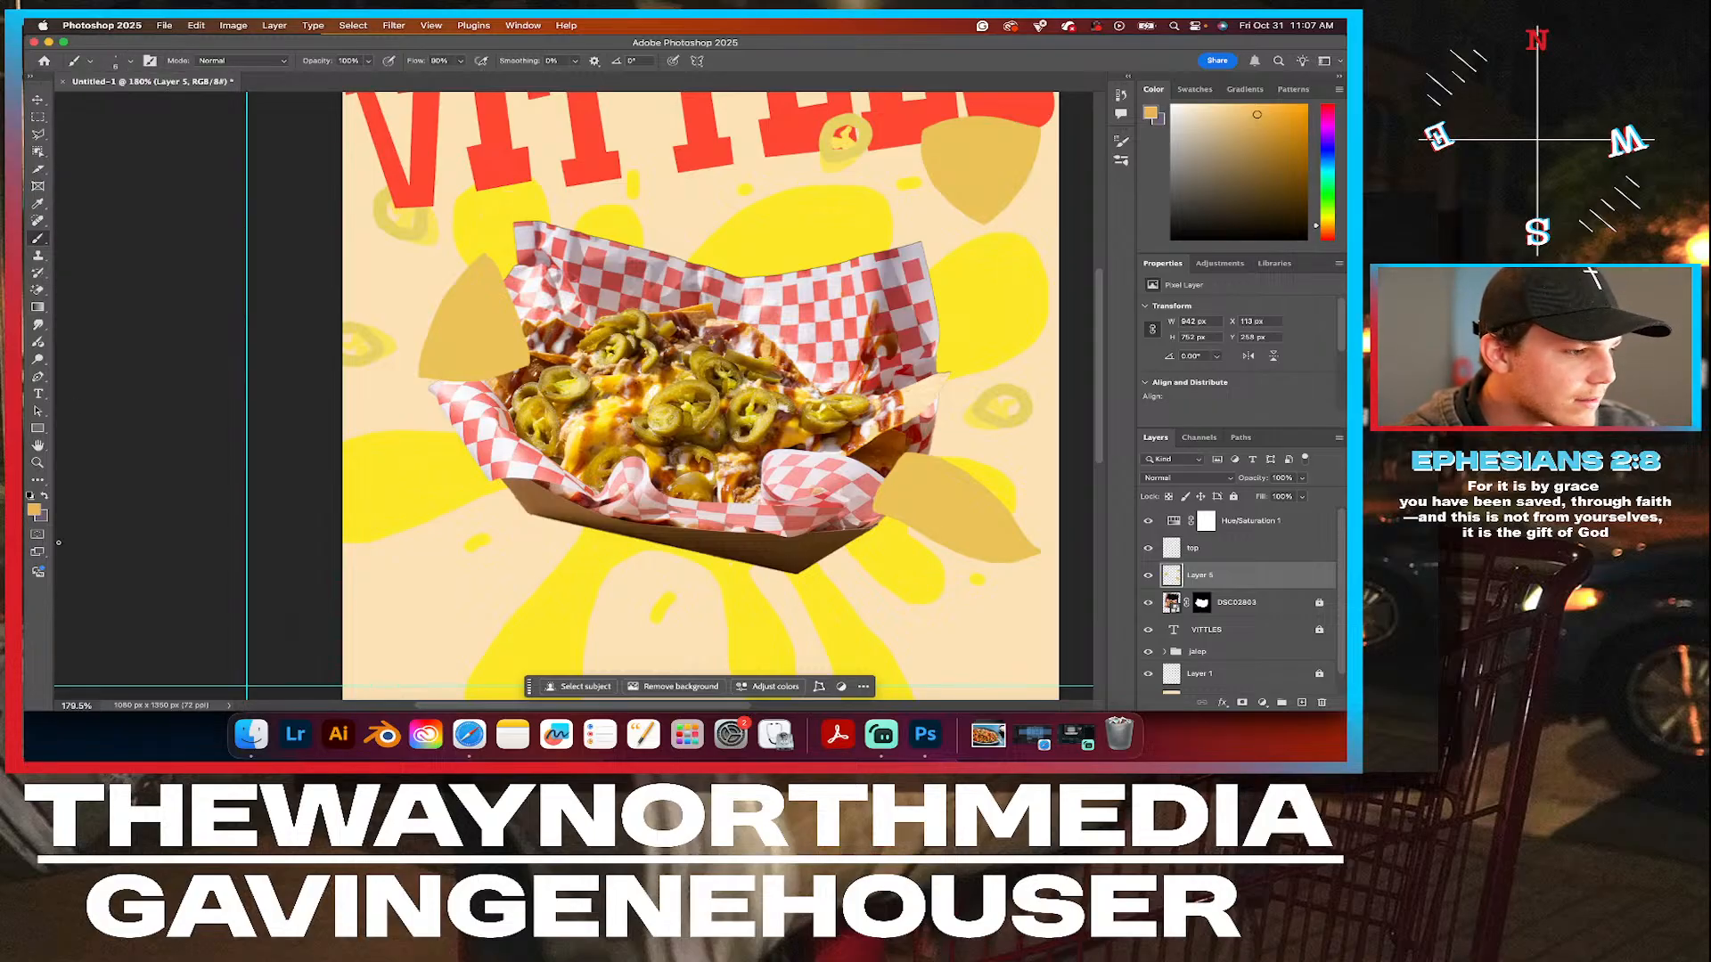
# Set the foreground color to a slightly lighter, less saturated golden orange than the chip fill.
pyautogui.click(34, 510)
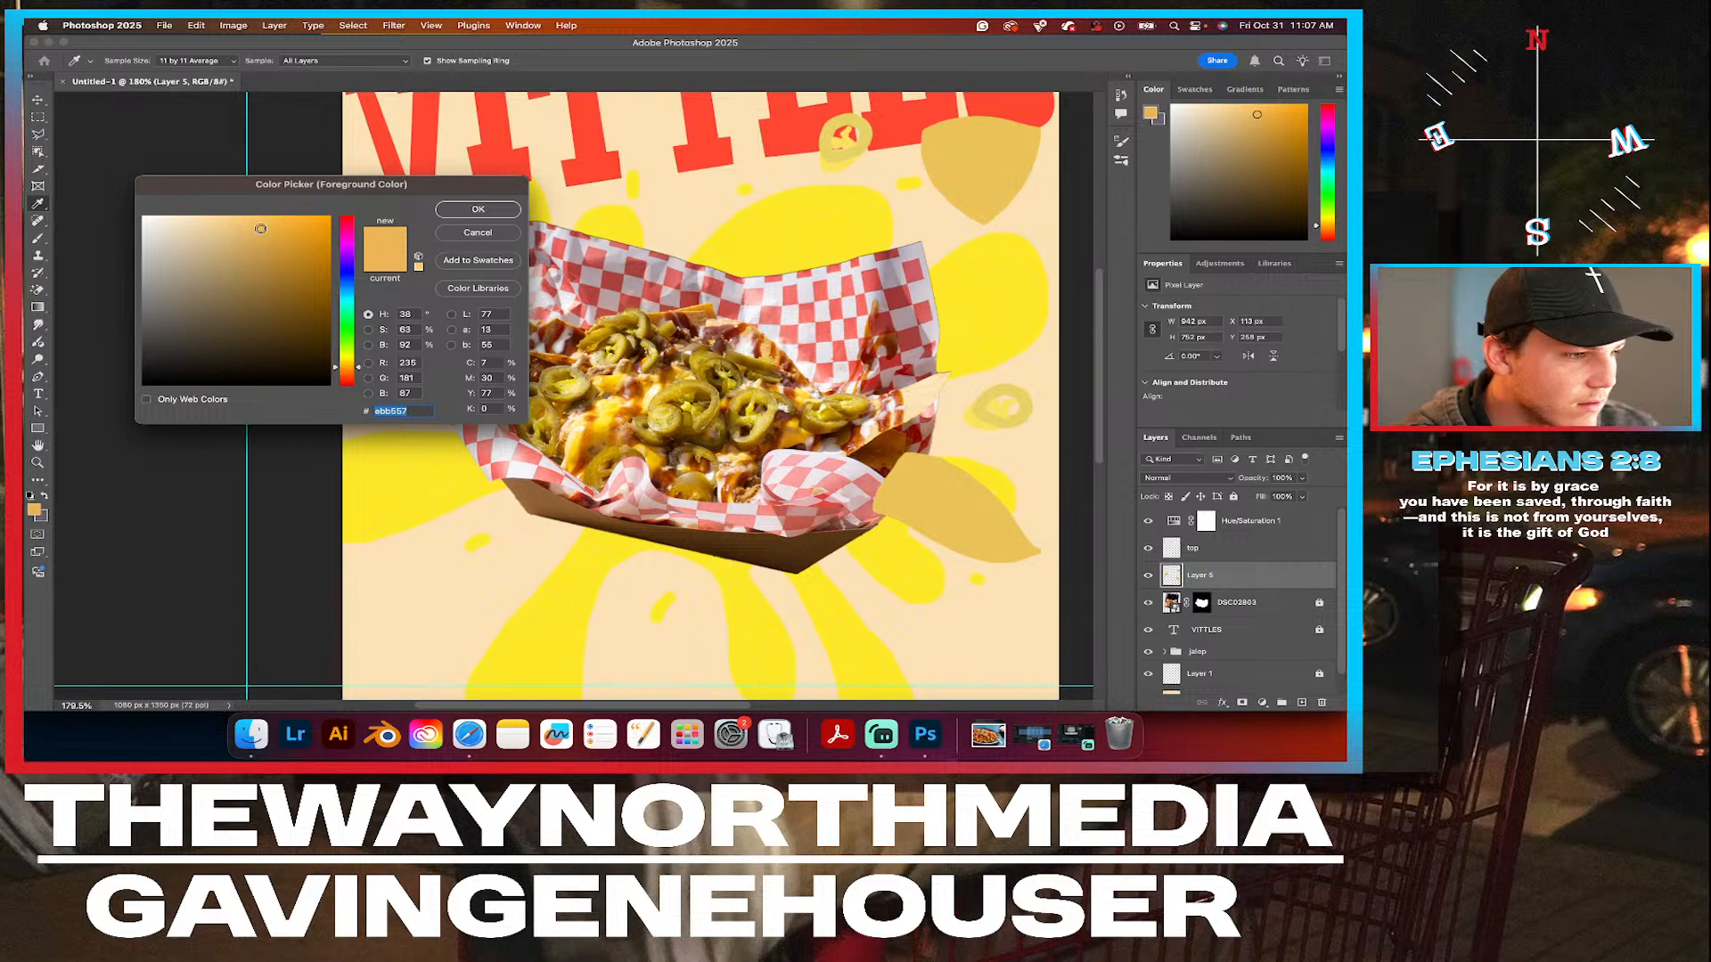
pyautogui.click(255, 223)
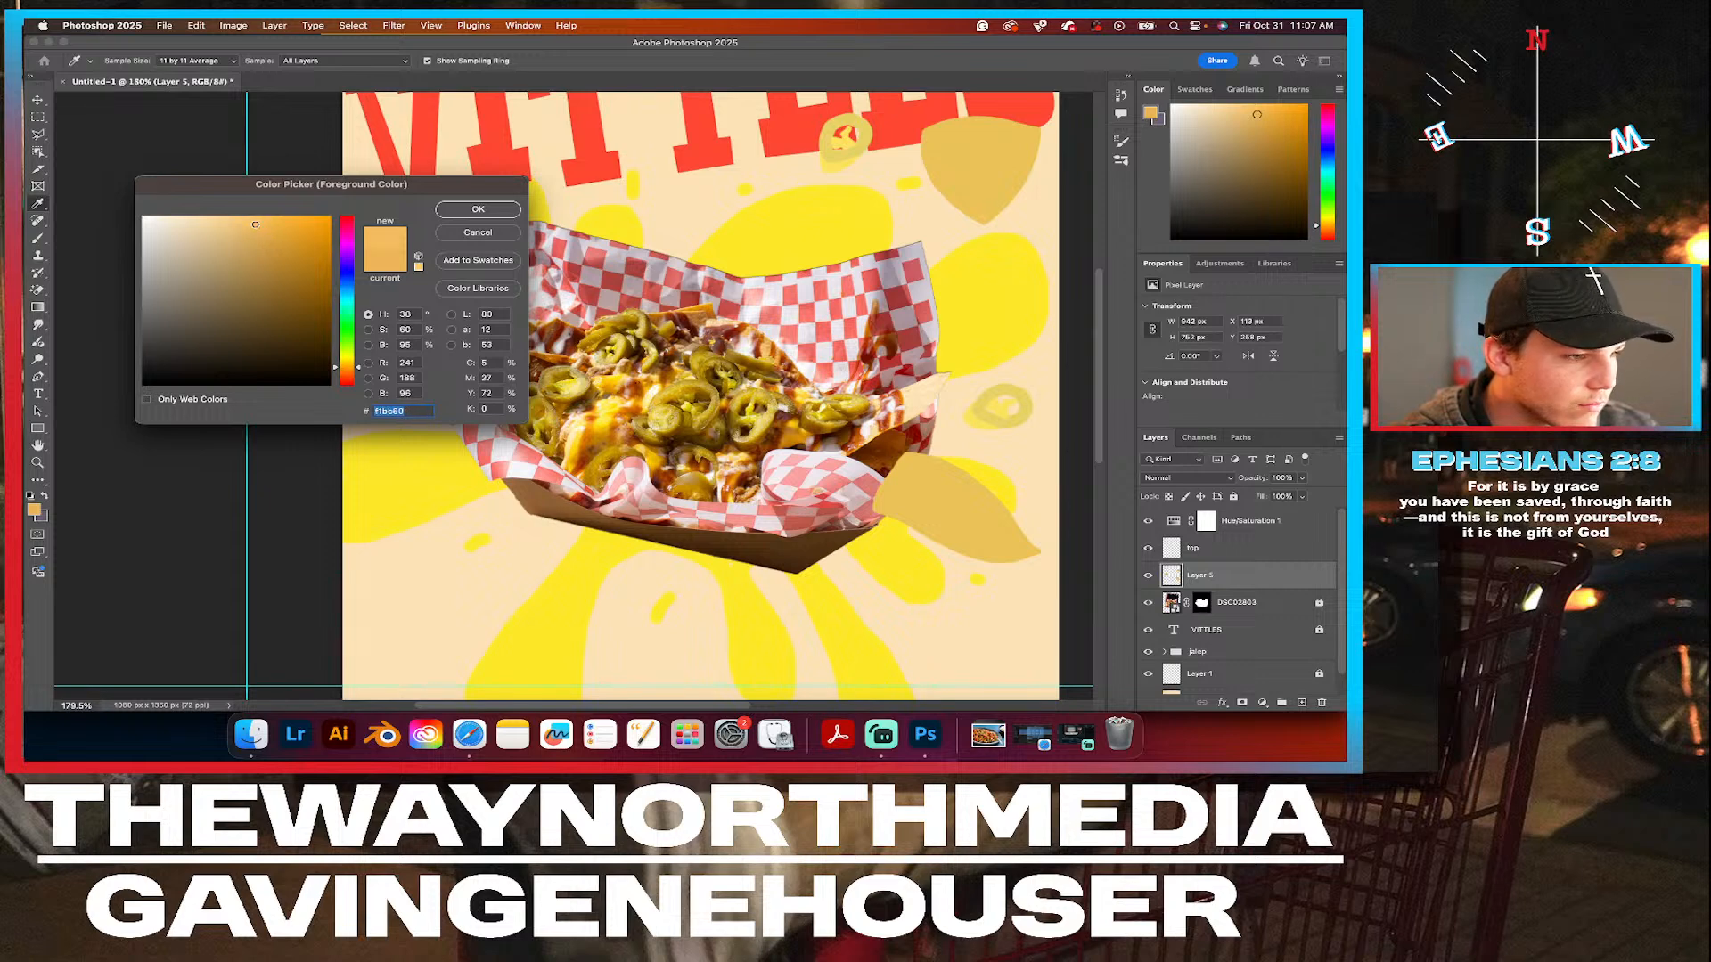
pyautogui.click(501, 209)
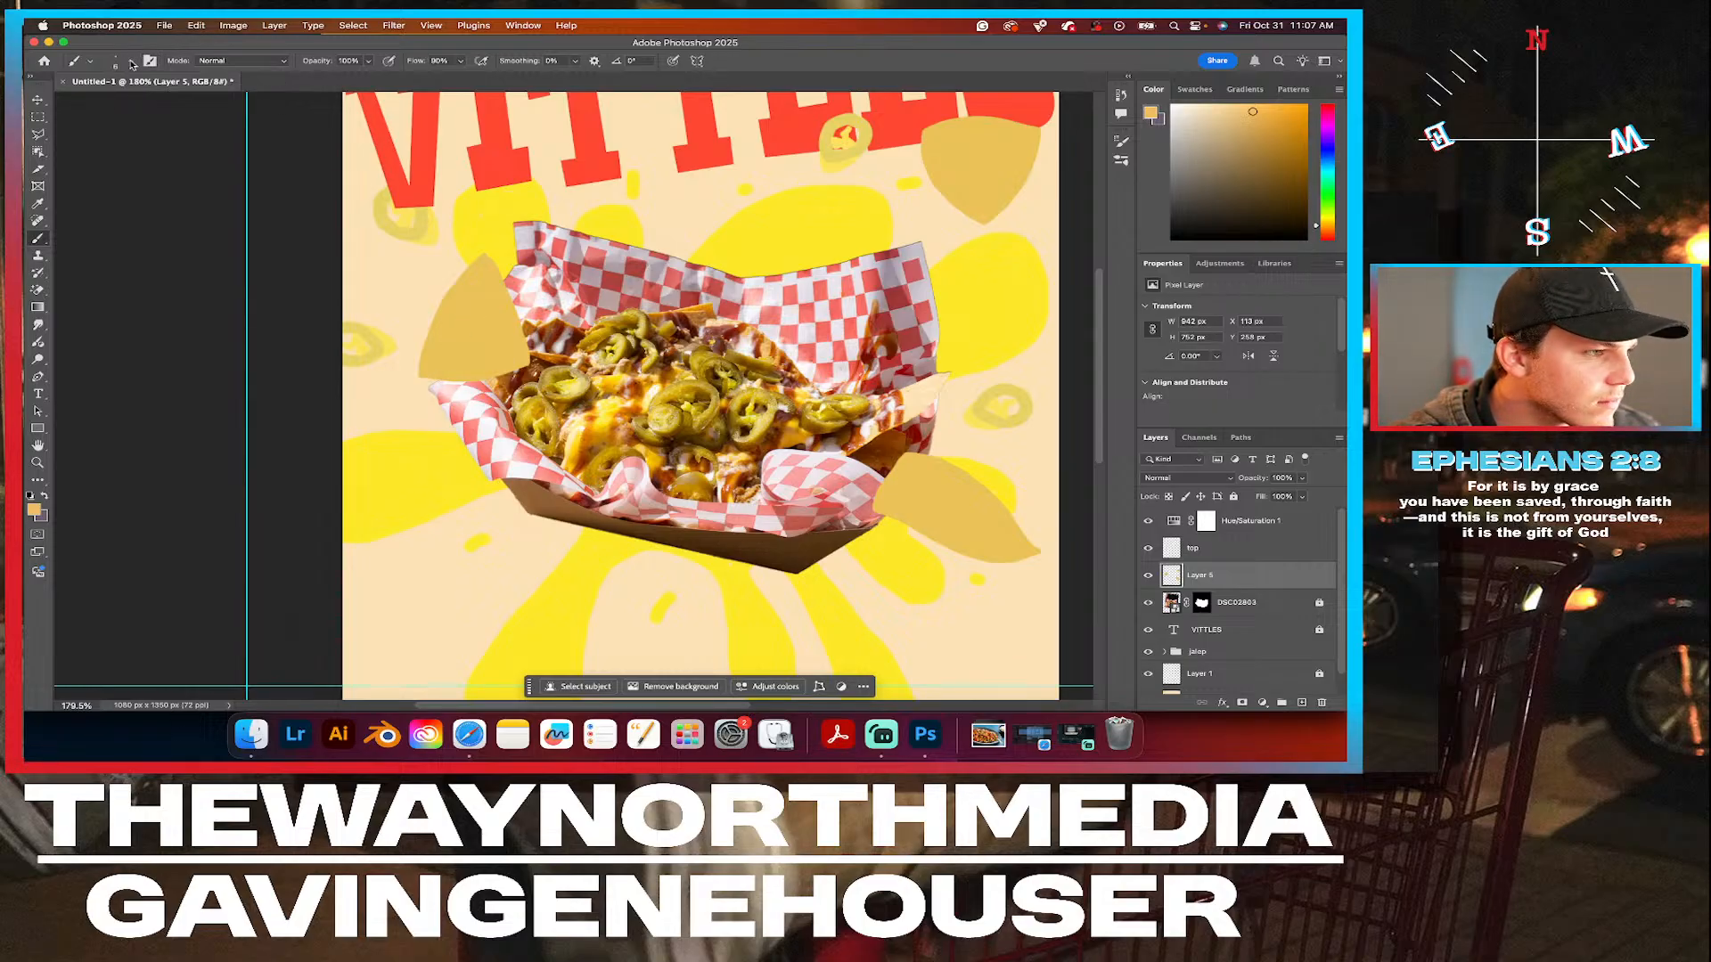
pyautogui.click(34, 510)
pyautogui.click(251, 226)
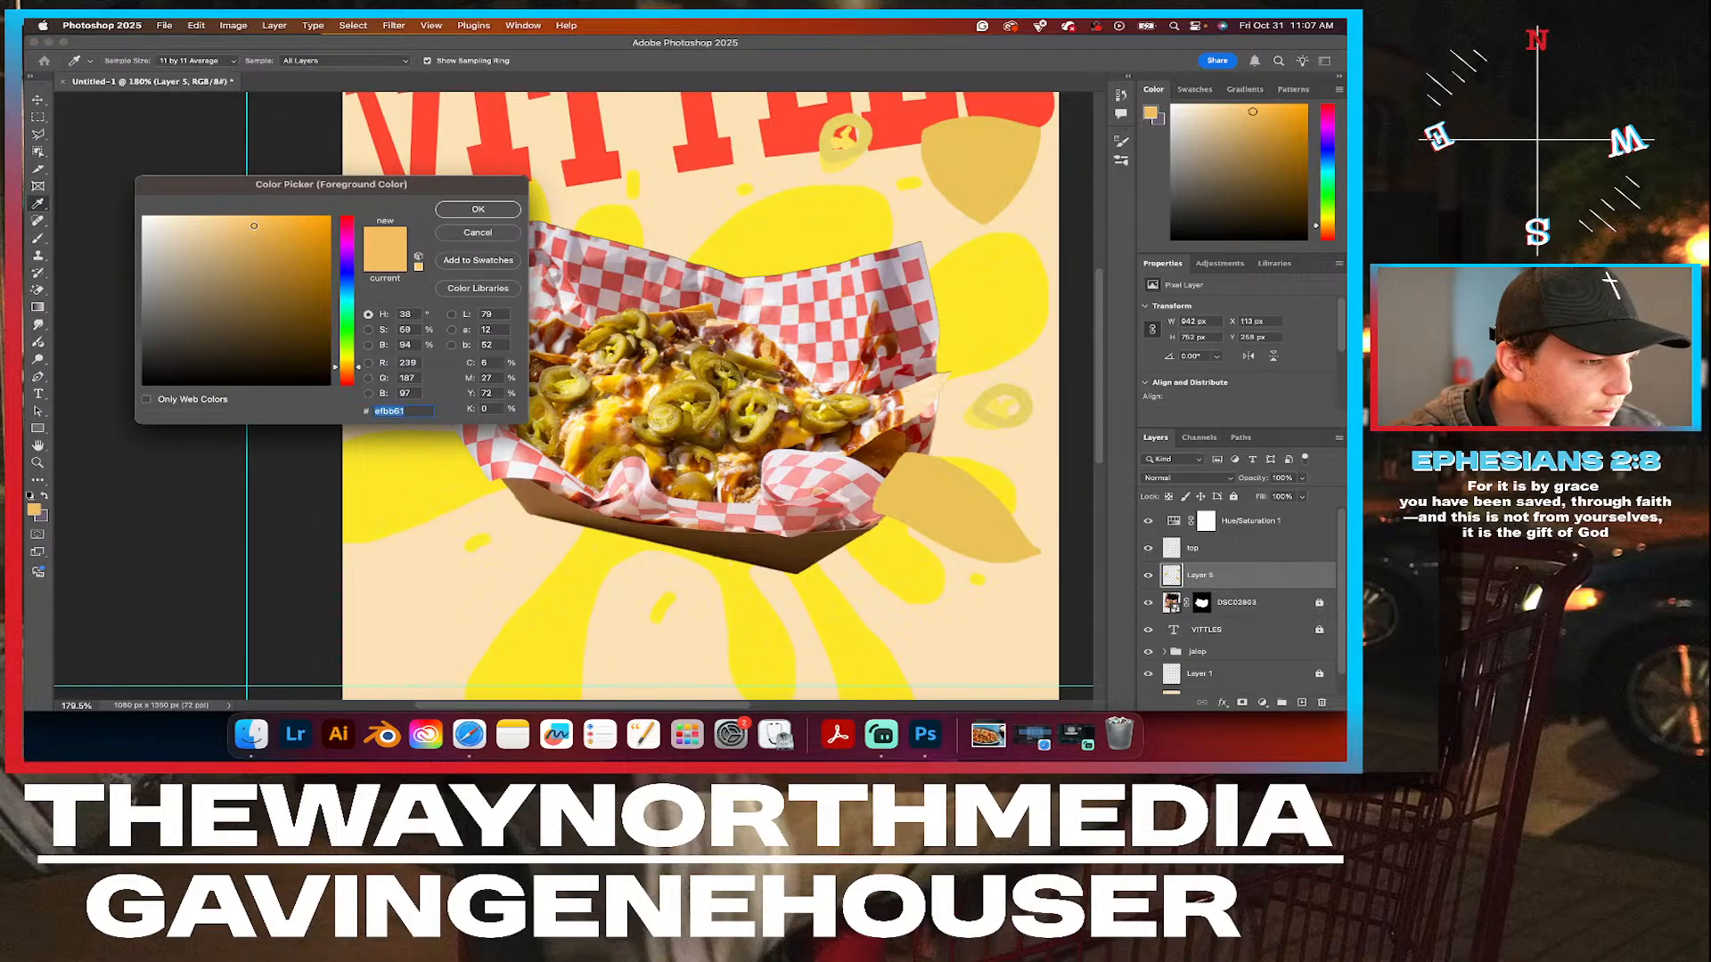
pyautogui.moveTo(252, 226); pyautogui.dragTo(245, 221)
pyautogui.click(478, 209)
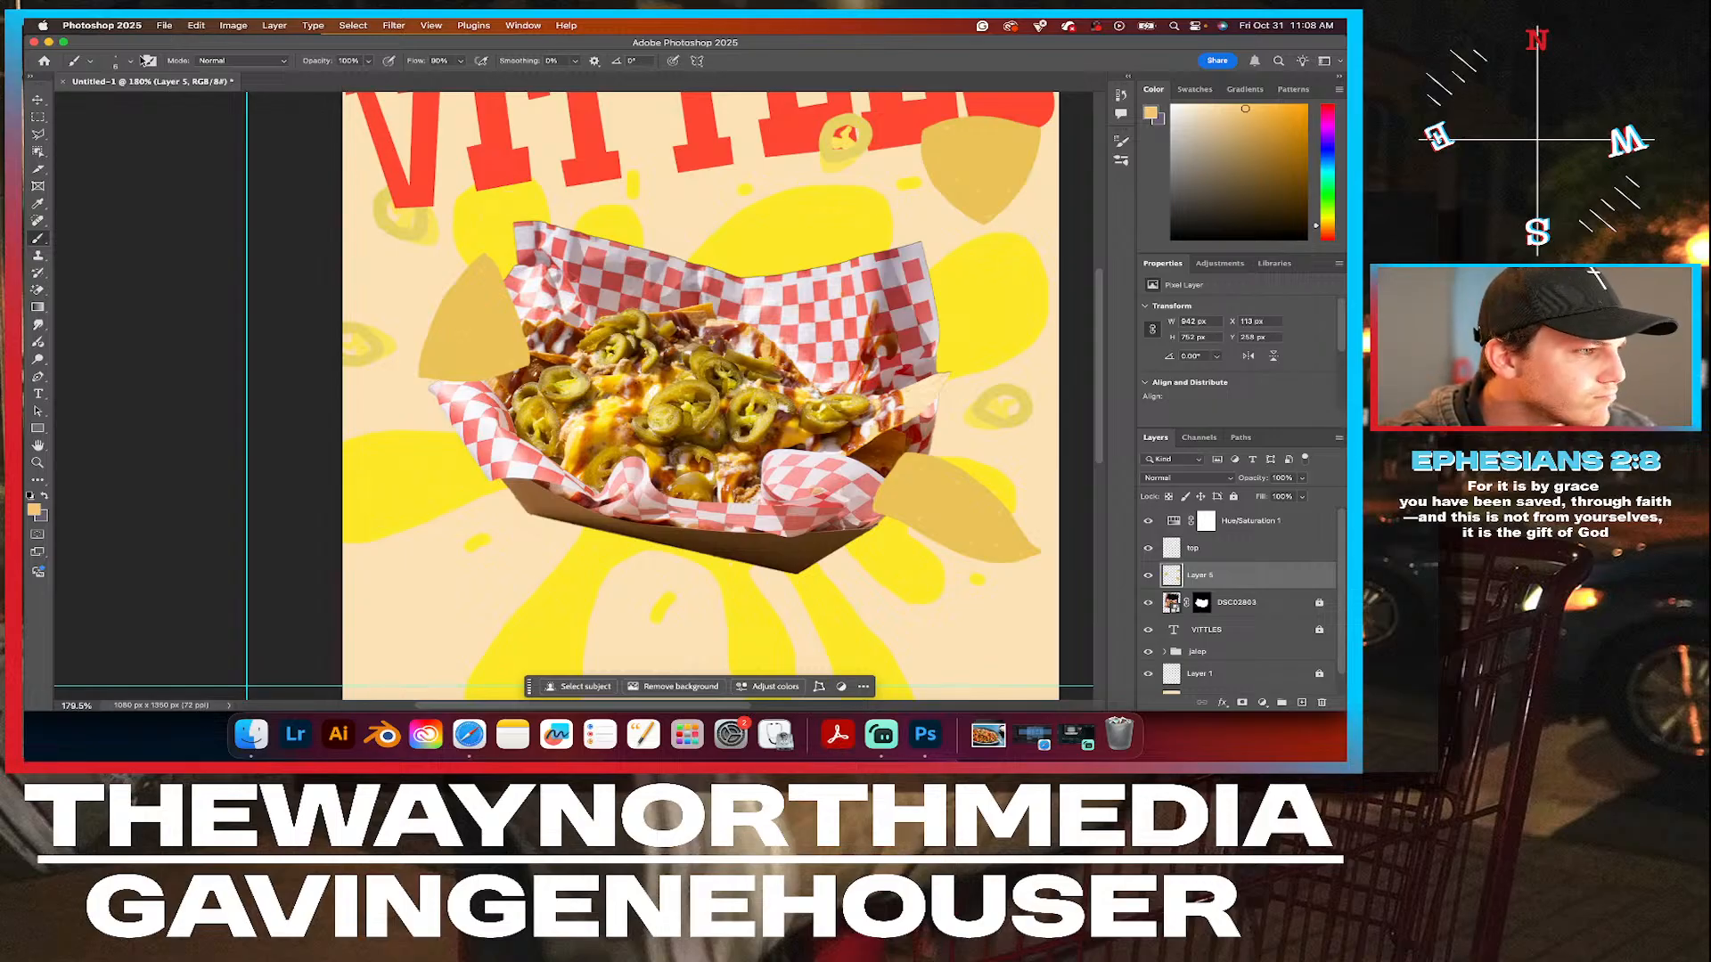
# Set the foreground color to the golden orange #f0bc62.
pyautogui.click(131, 63)
pyautogui.click(131, 63)
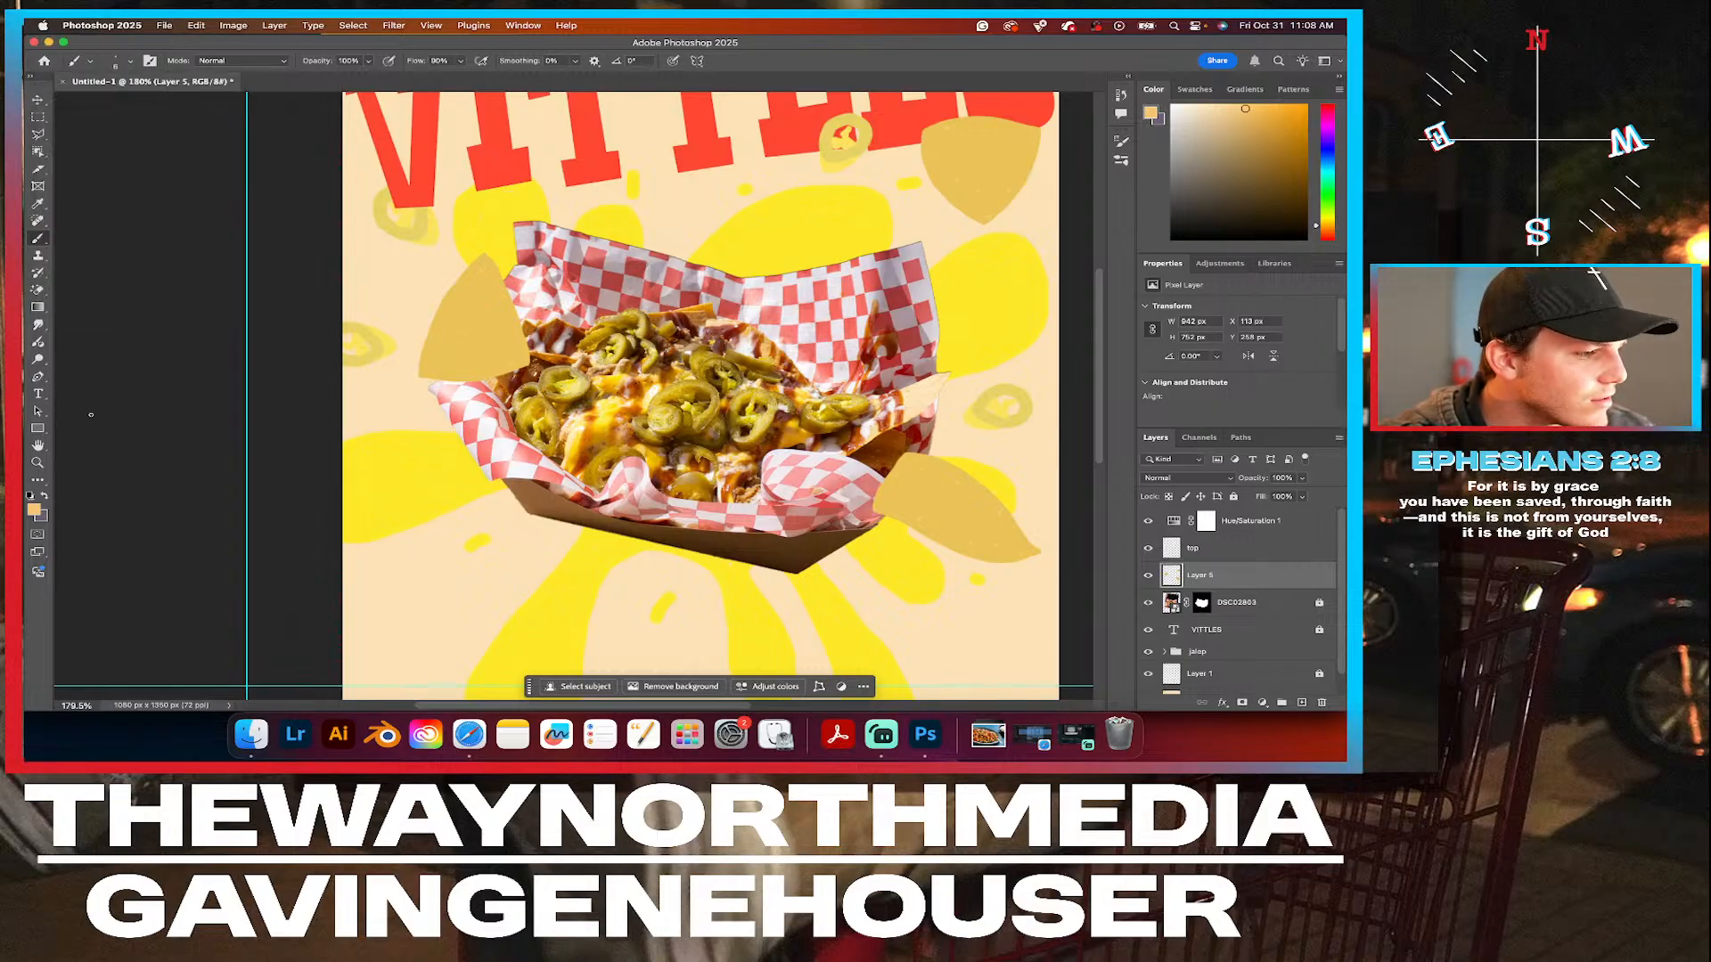
pyautogui.click(34, 510)
pyautogui.moveTo(246, 222); pyautogui.dragTo(253, 225)
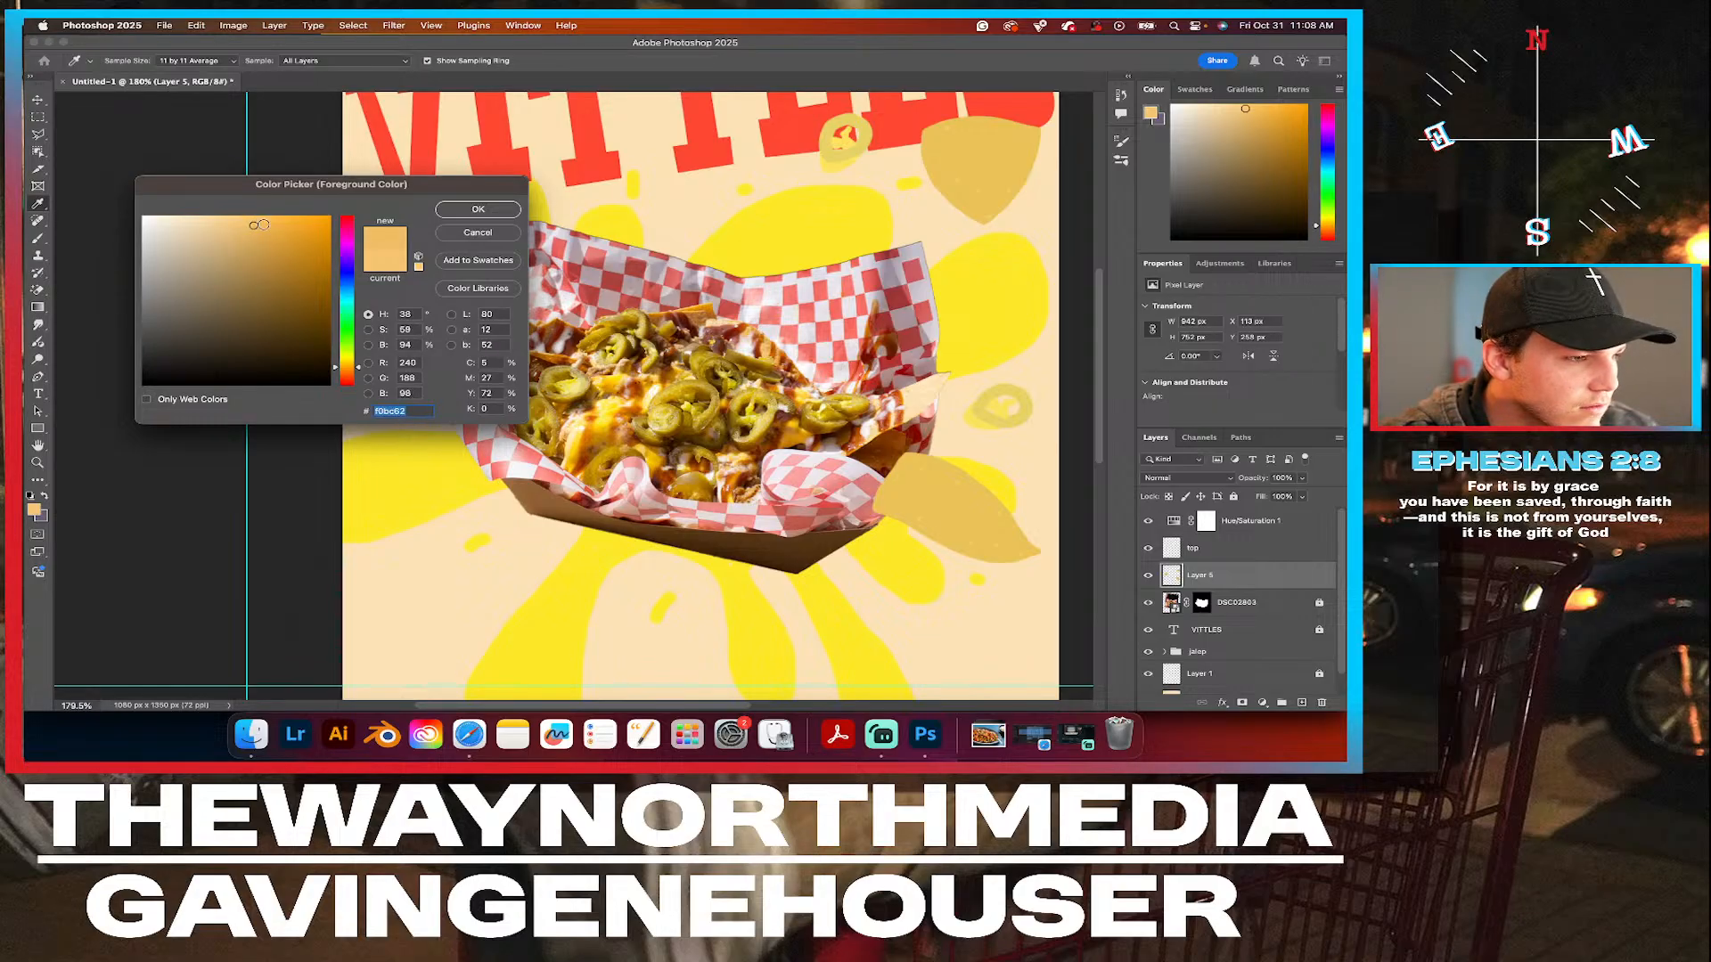
pyautogui.click(504, 210)
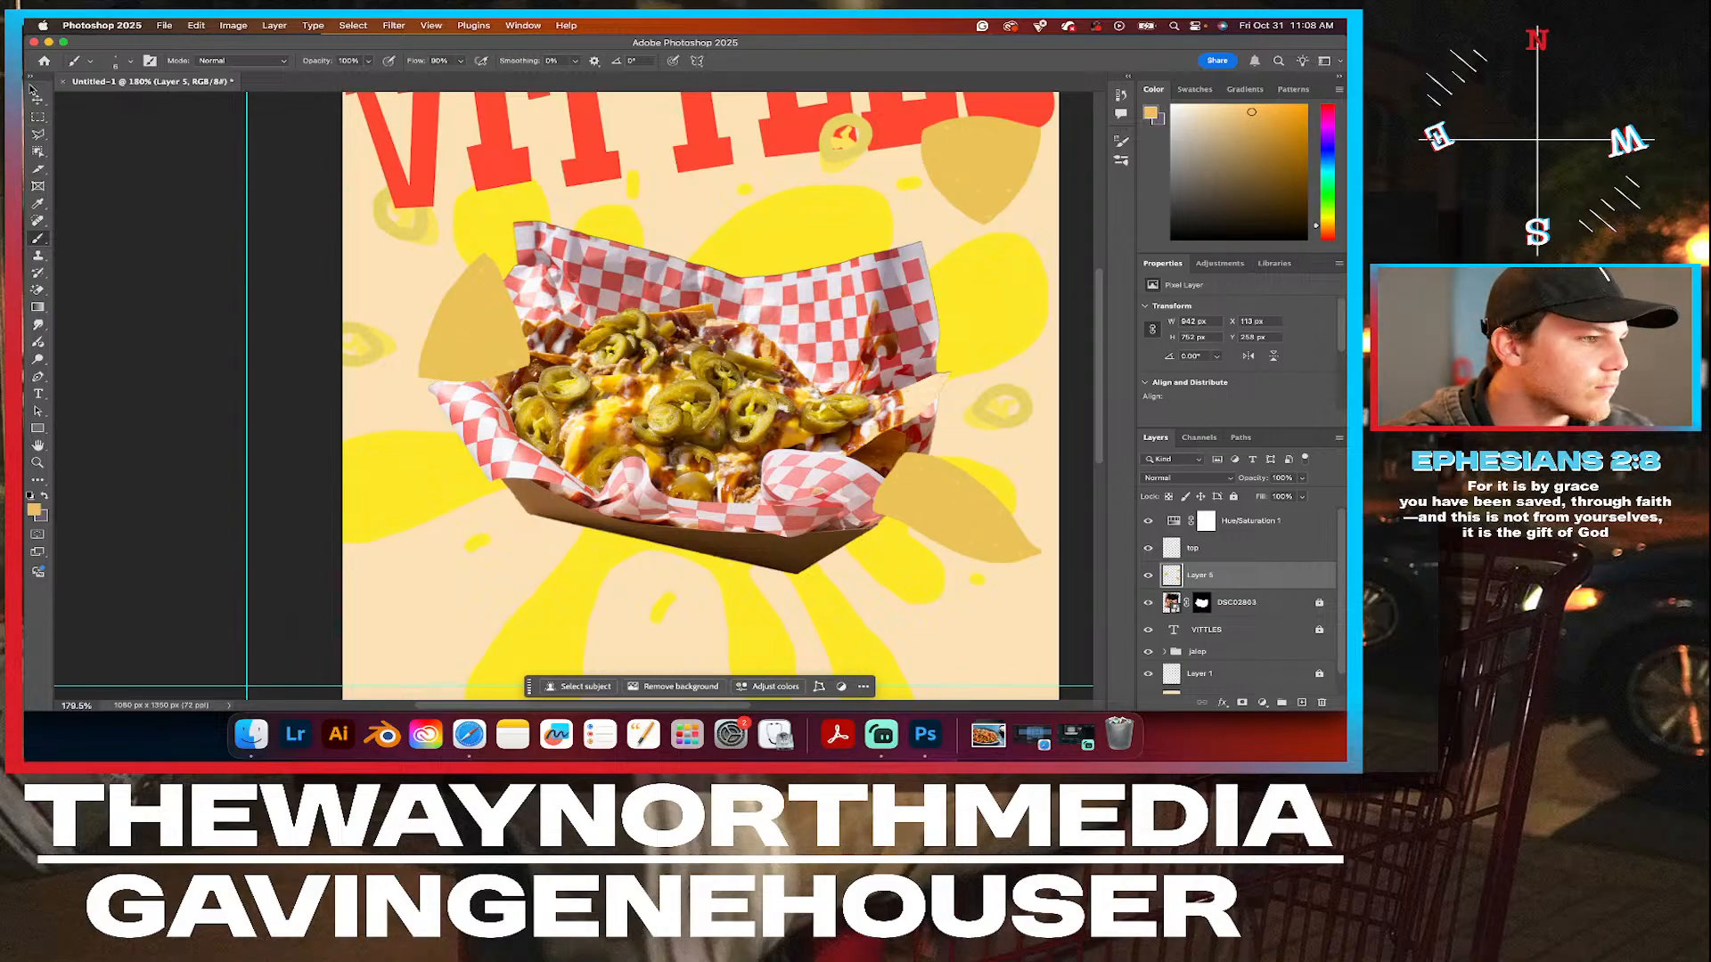
# Set the brush's foreground color to the bright yellow sampled from the background splash beside the tray.
pyautogui.click(39, 100)
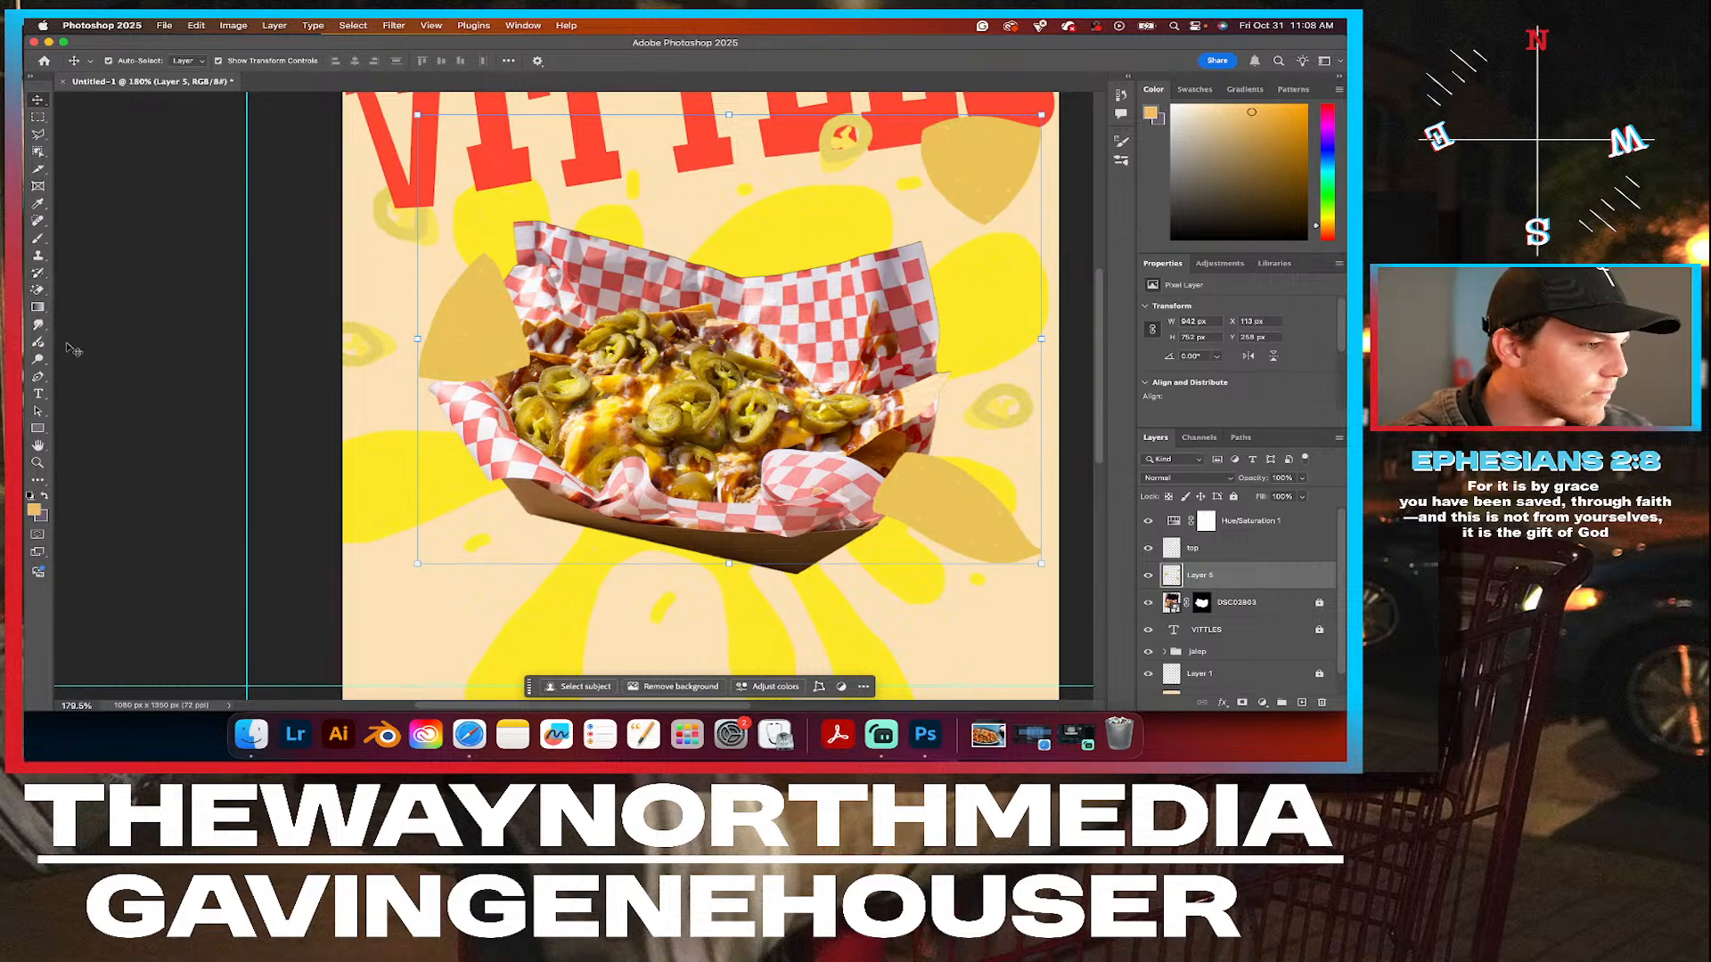
pyautogui.click(39, 241)
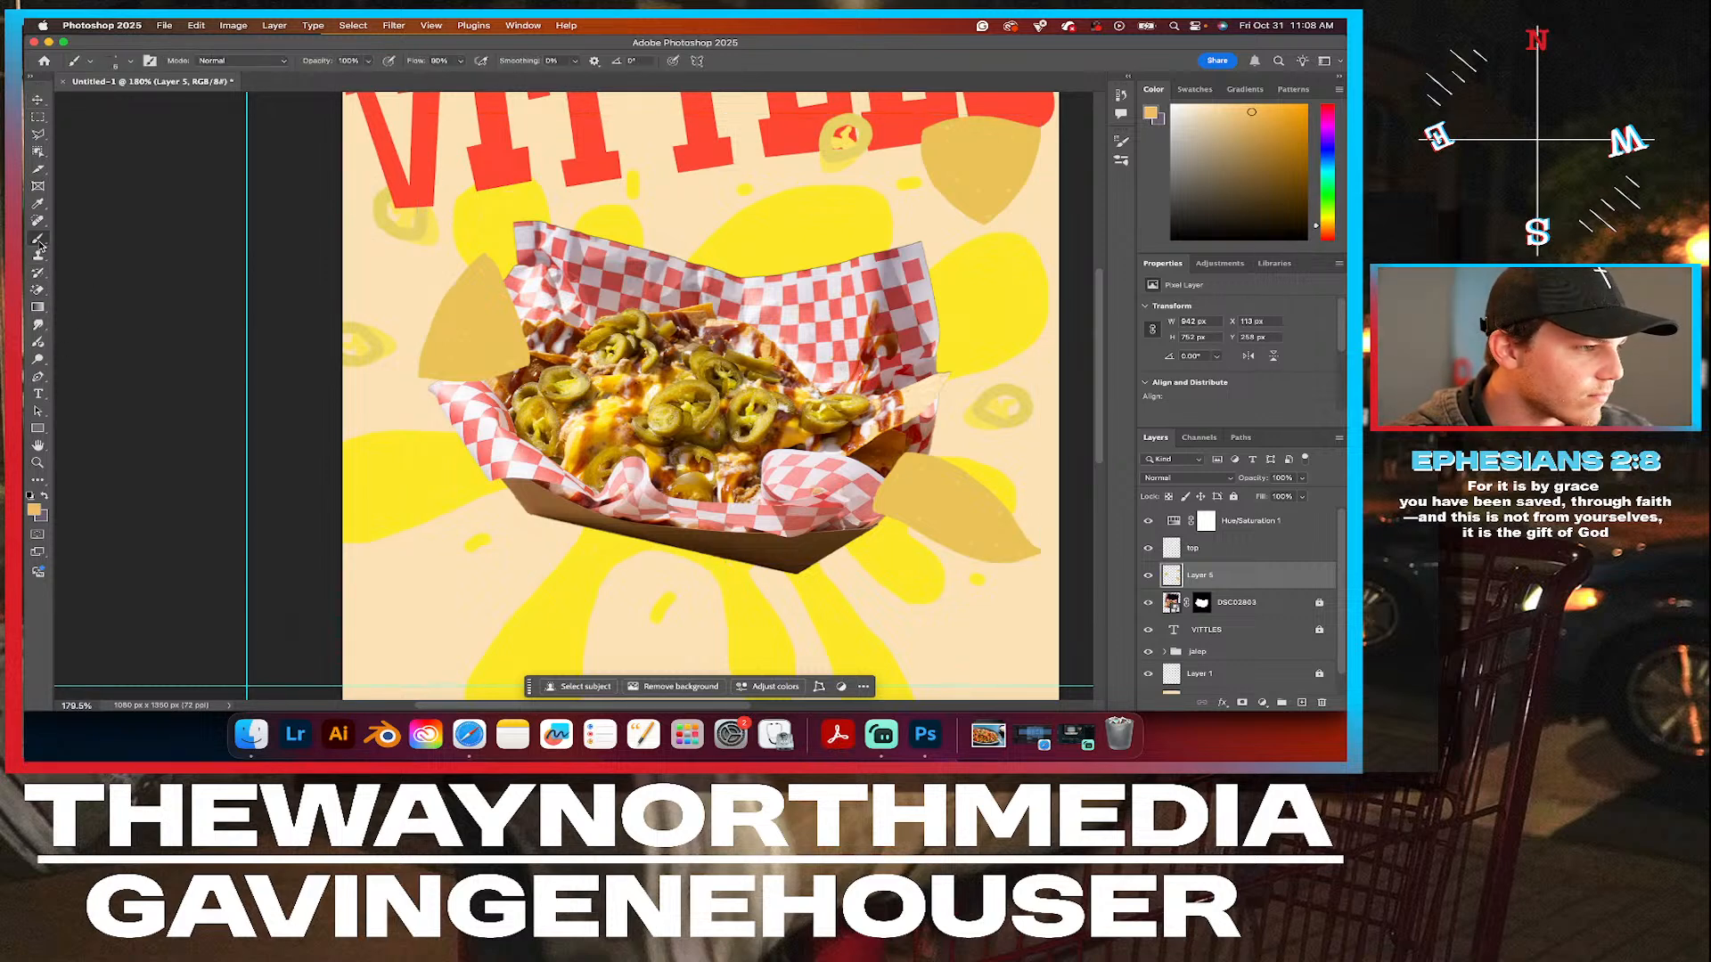
pyautogui.click(37, 509)
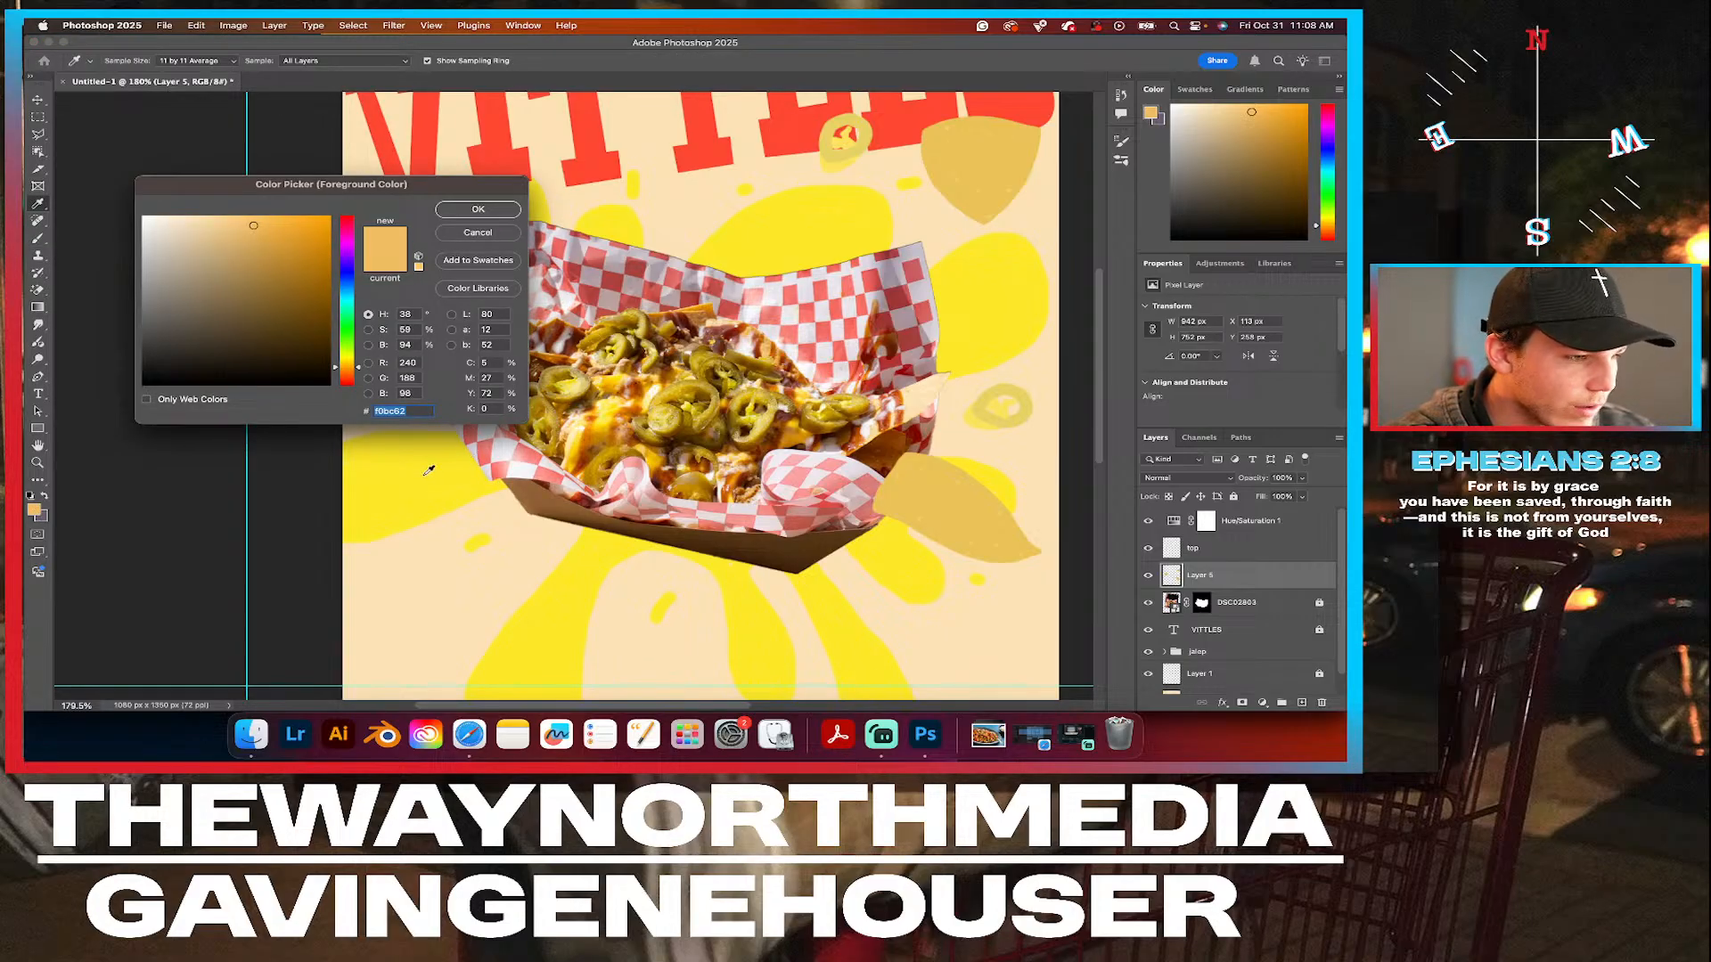
pyautogui.click(472, 456)
pyautogui.click(479, 211)
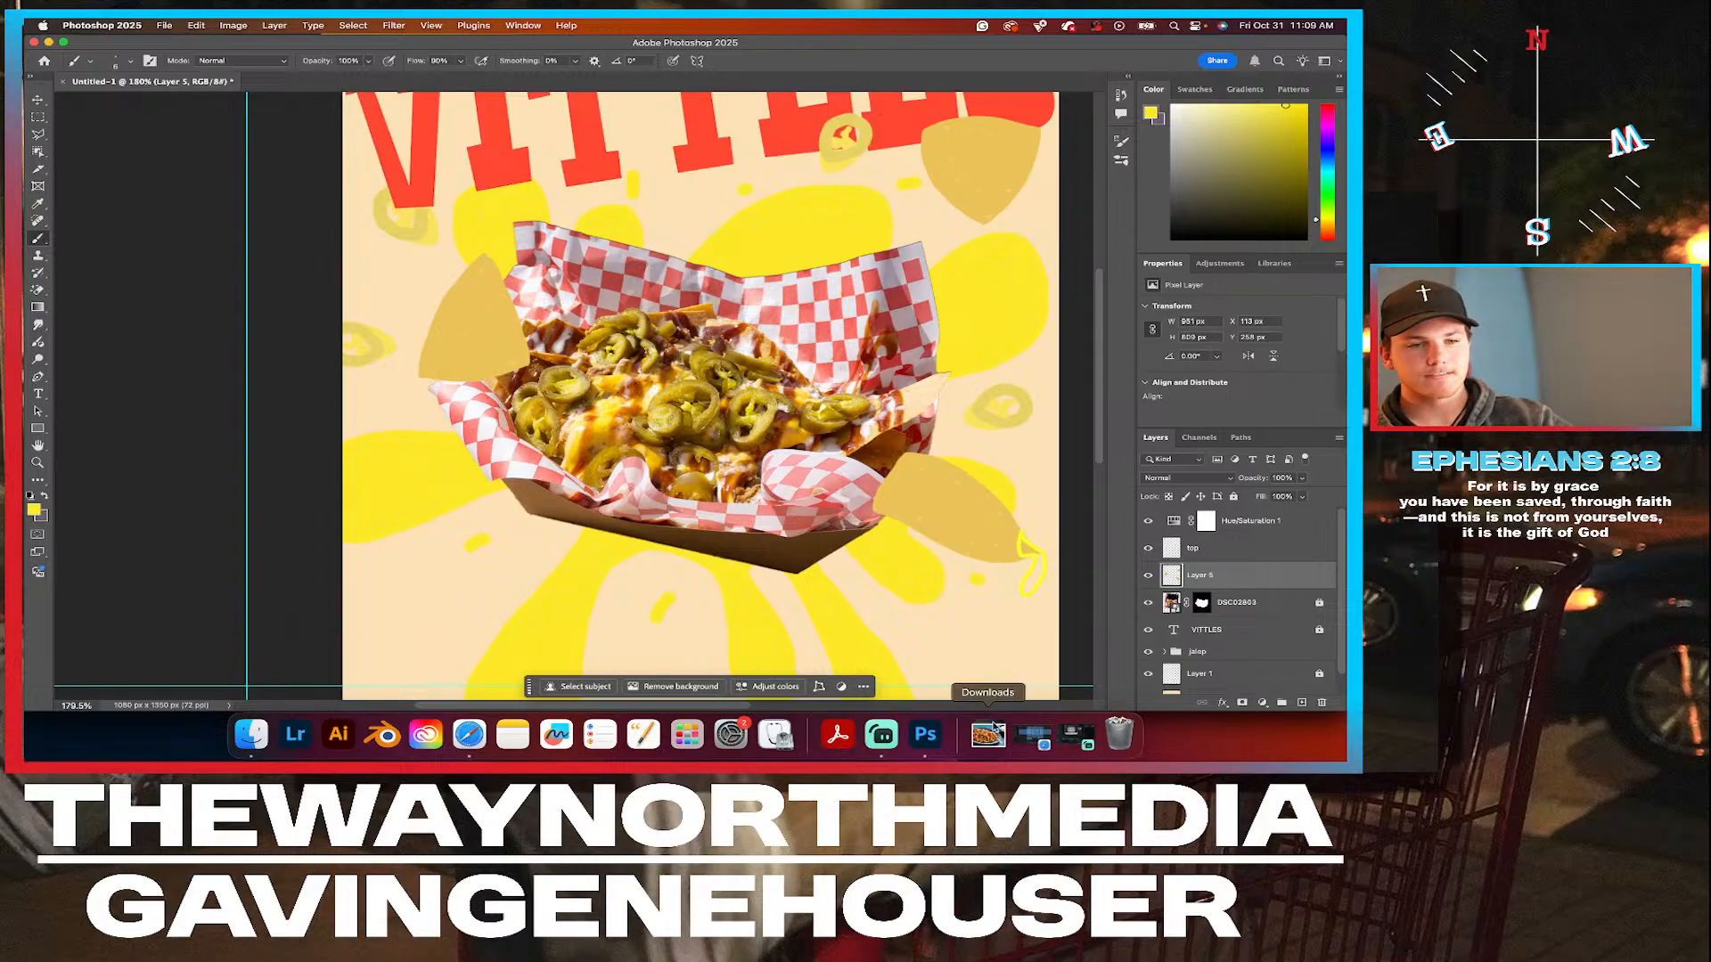
# Compare the poster with and without the jalapeño group and the Hue/Saturation 1 adjustment, leaving both visible.
pyautogui.click(1149, 652)
pyautogui.click(1149, 652)
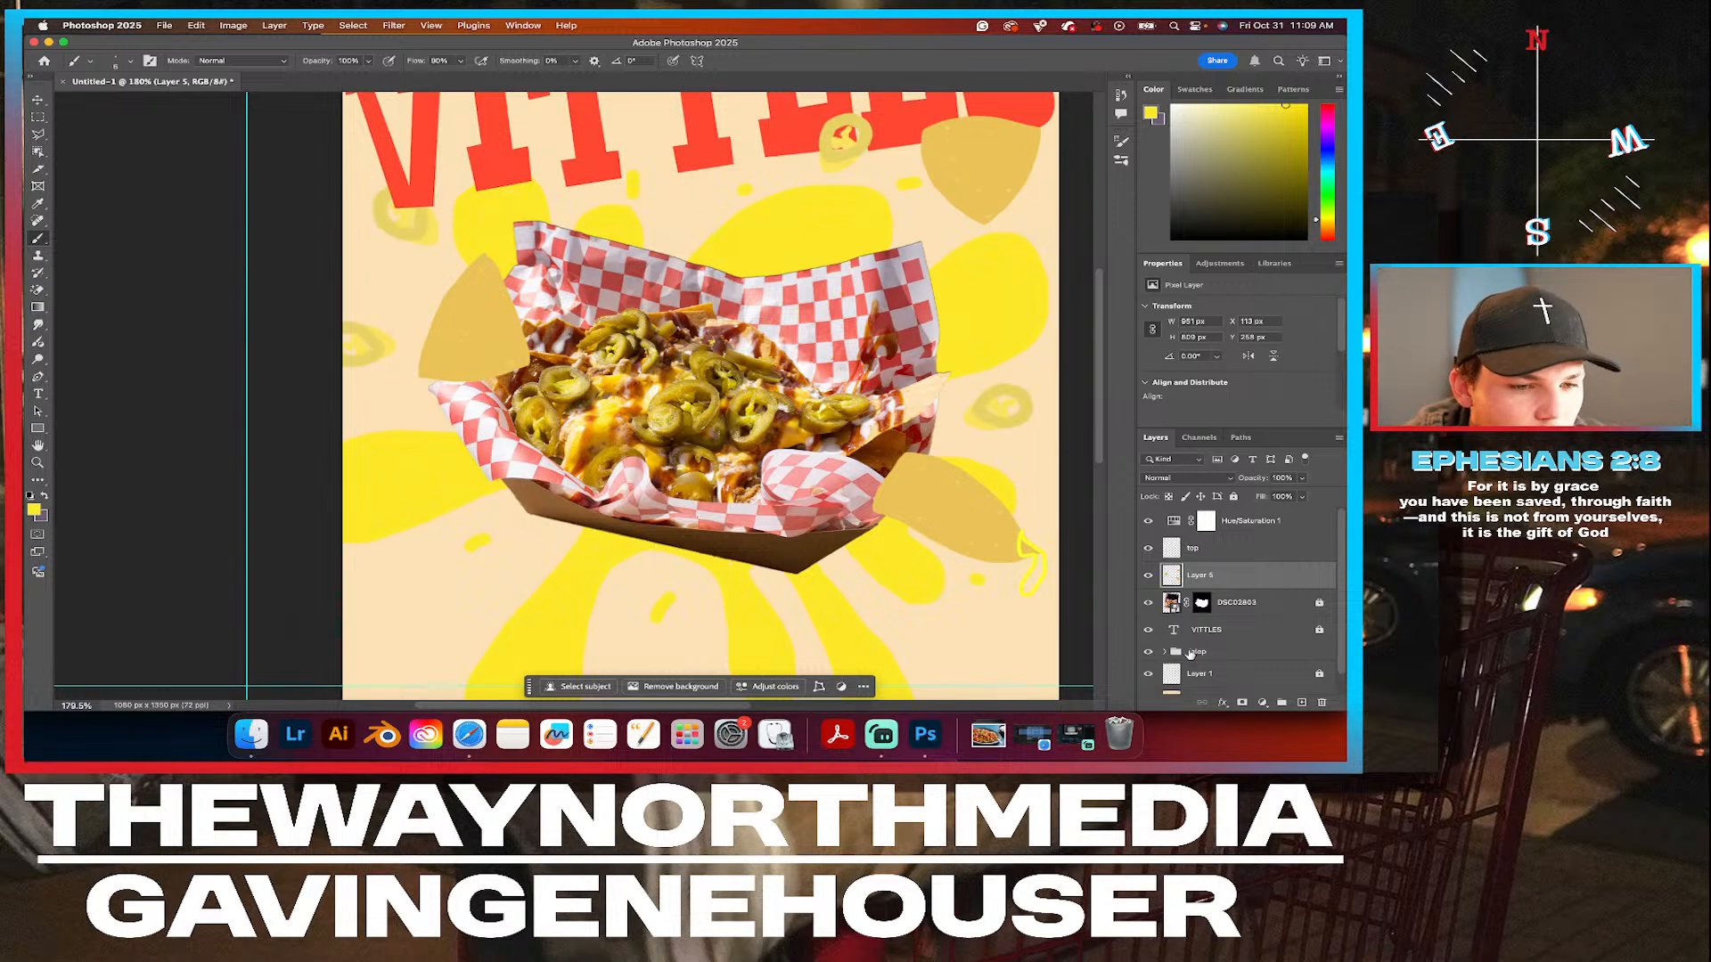
pyautogui.click(1243, 524)
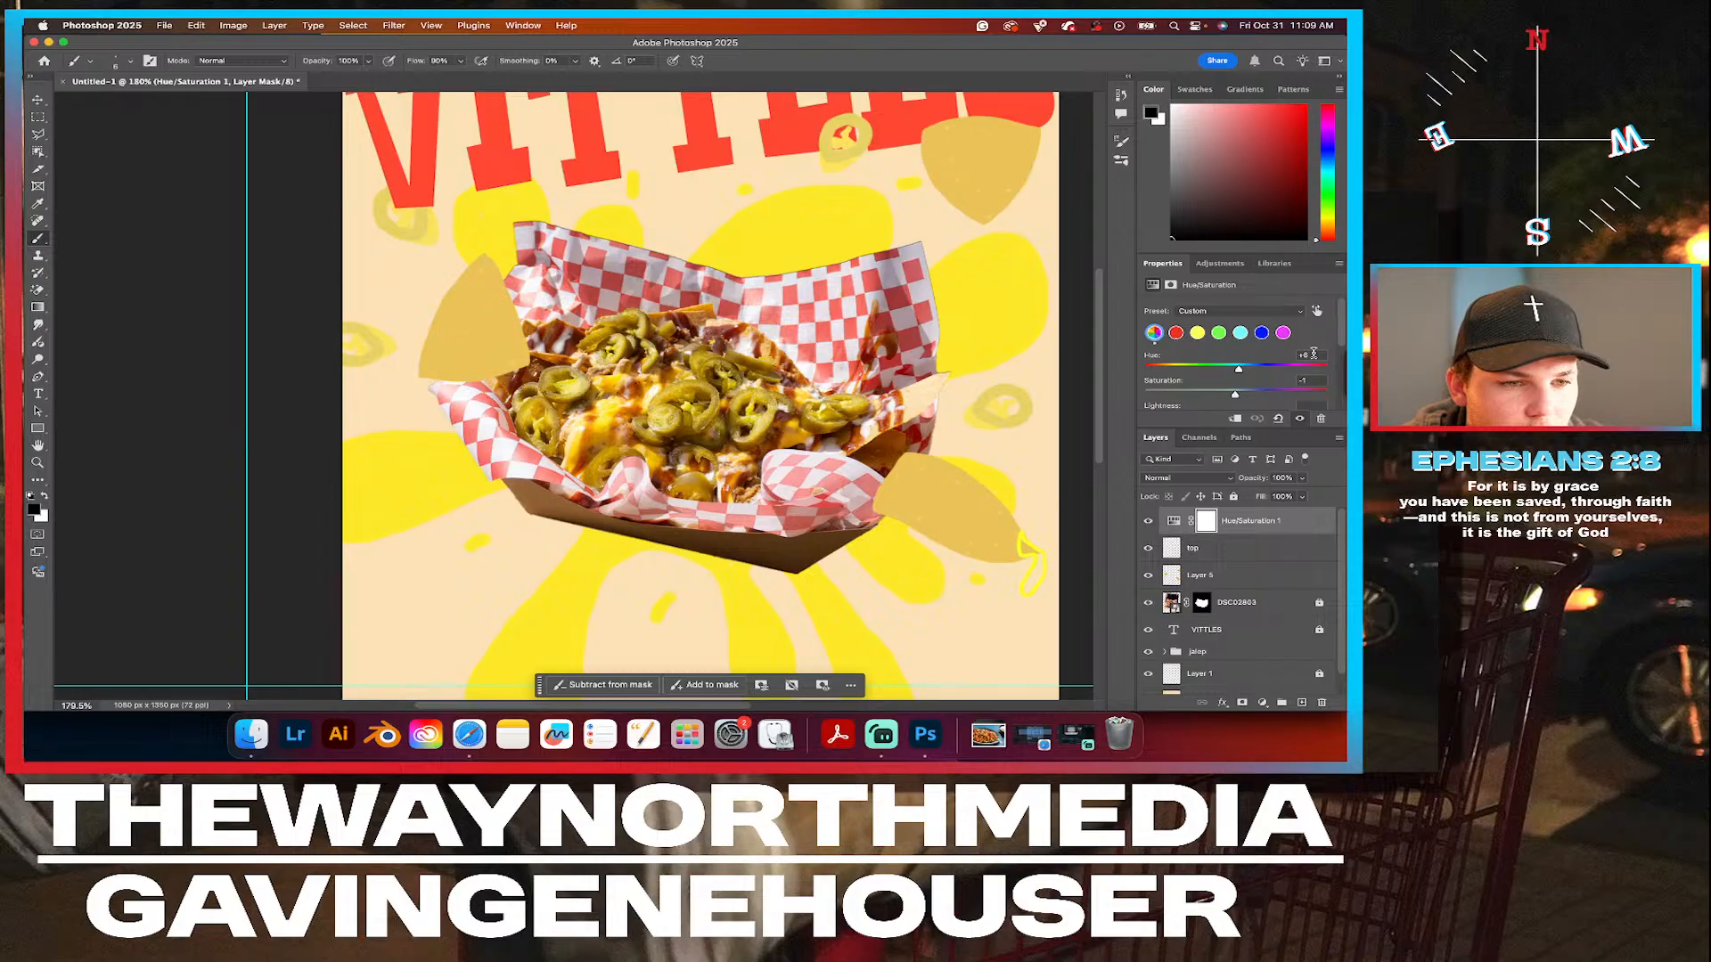
pyautogui.click(1147, 521)
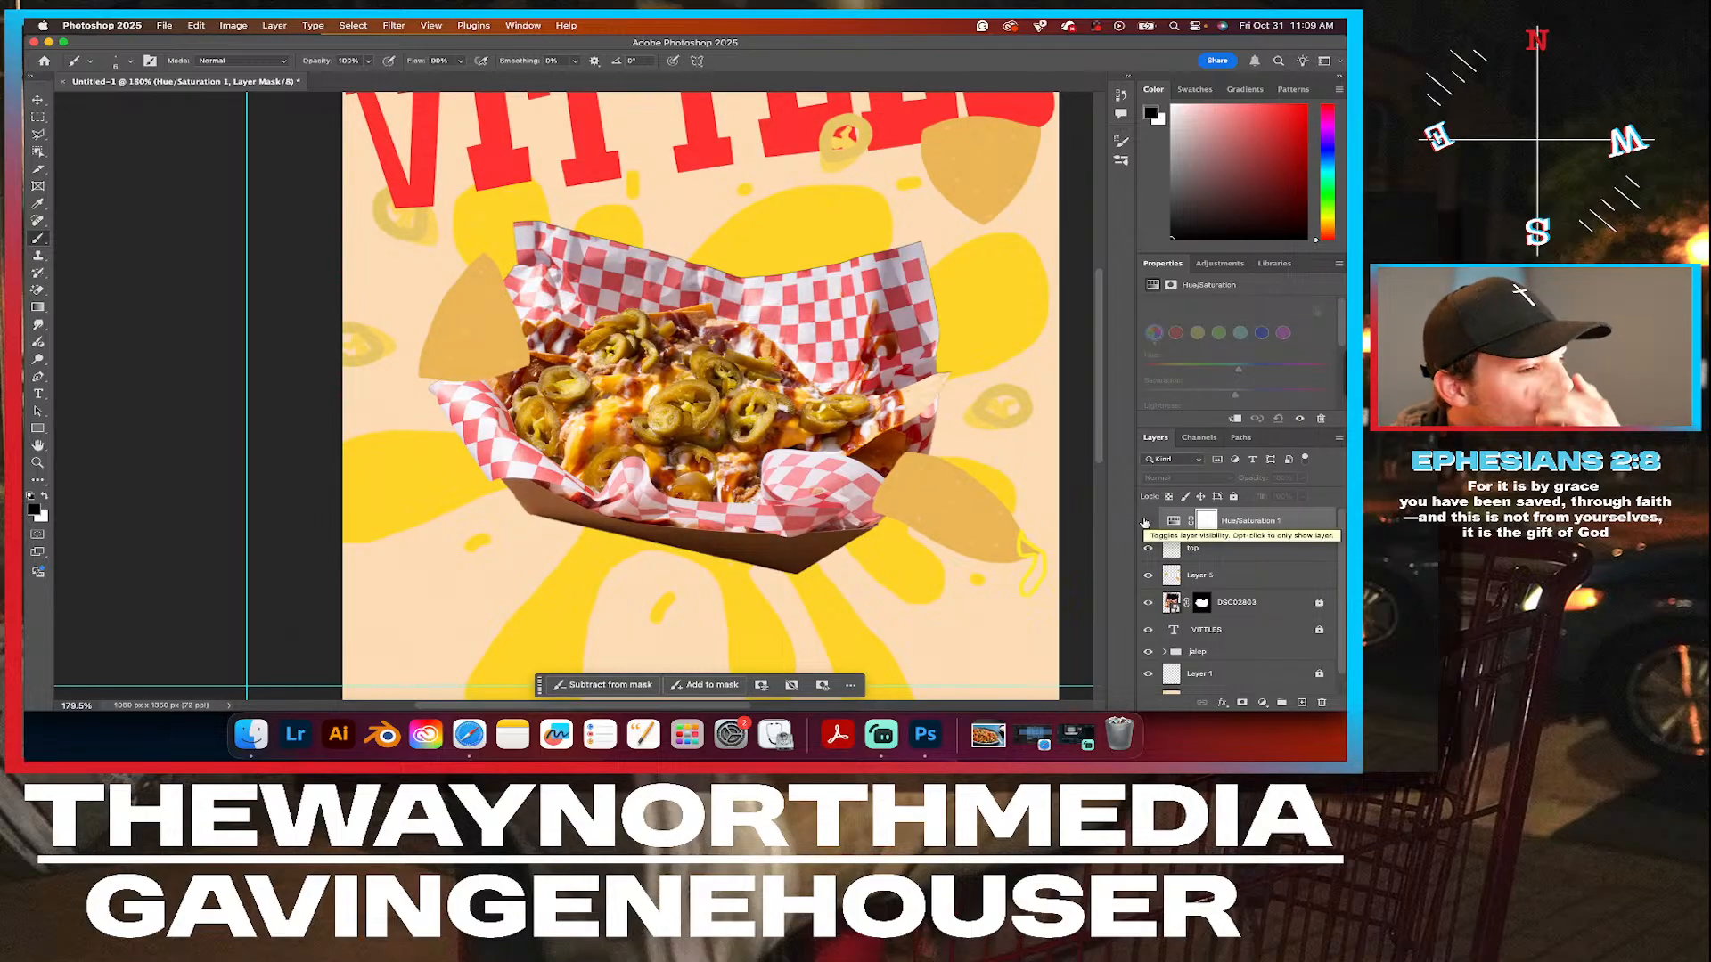
pyautogui.scroll(-4, 688, 381)
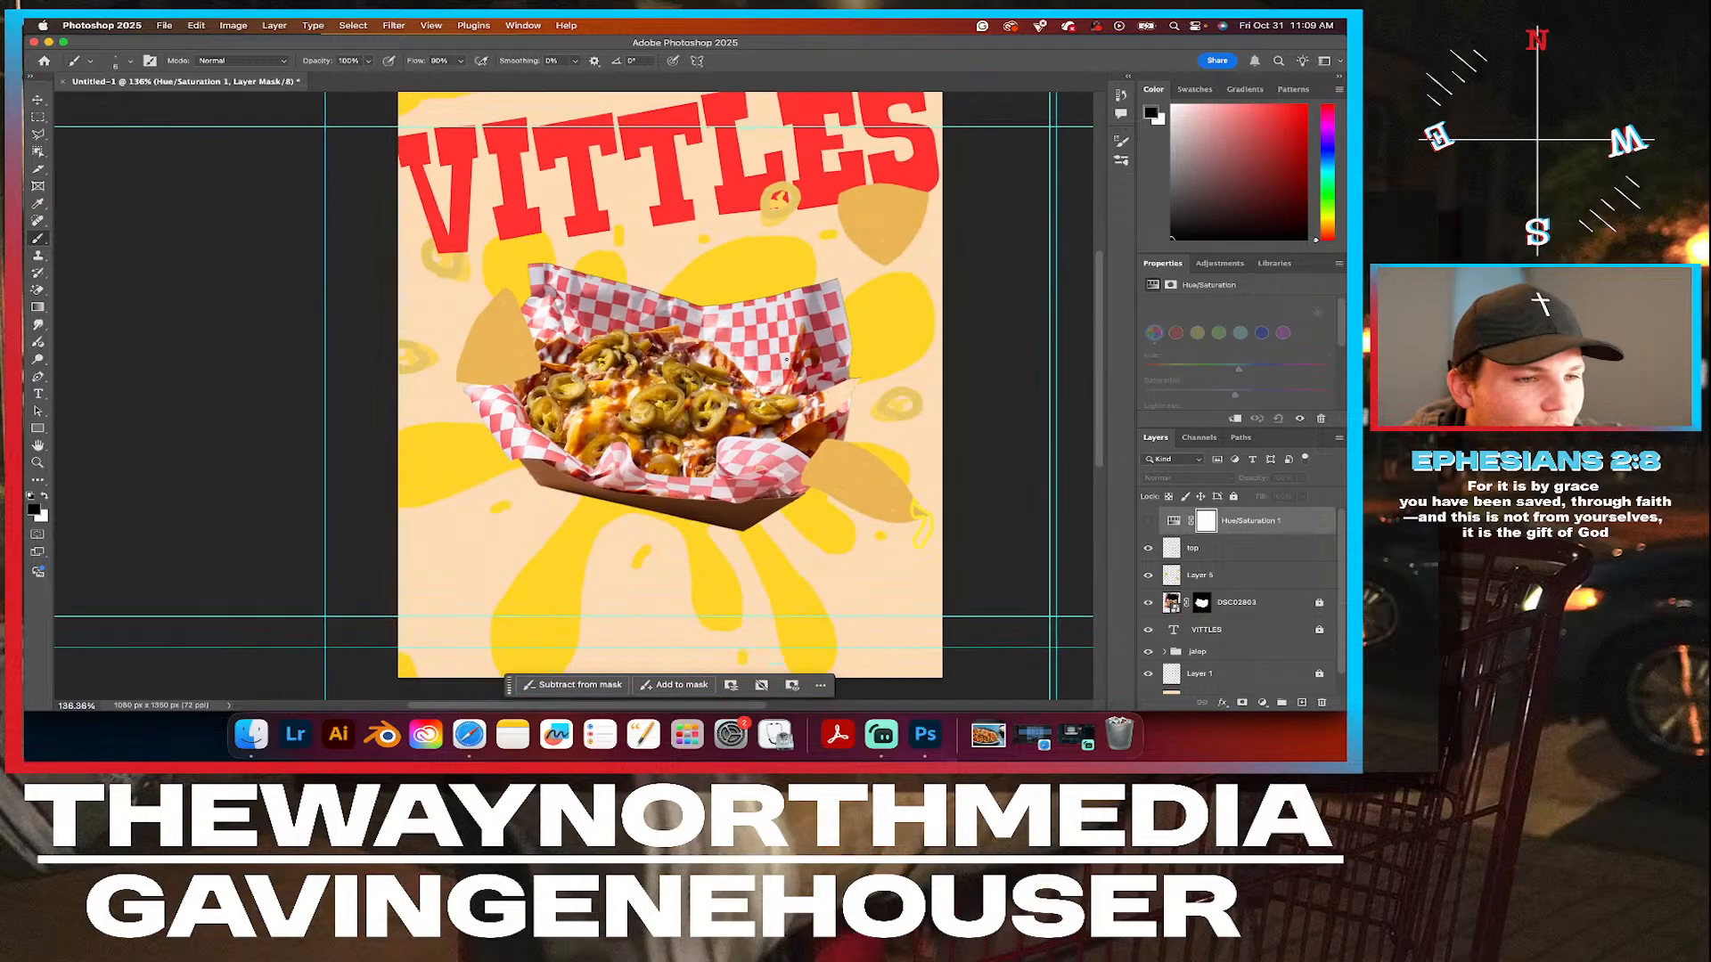
pyautogui.scroll(-2, 641, 337)
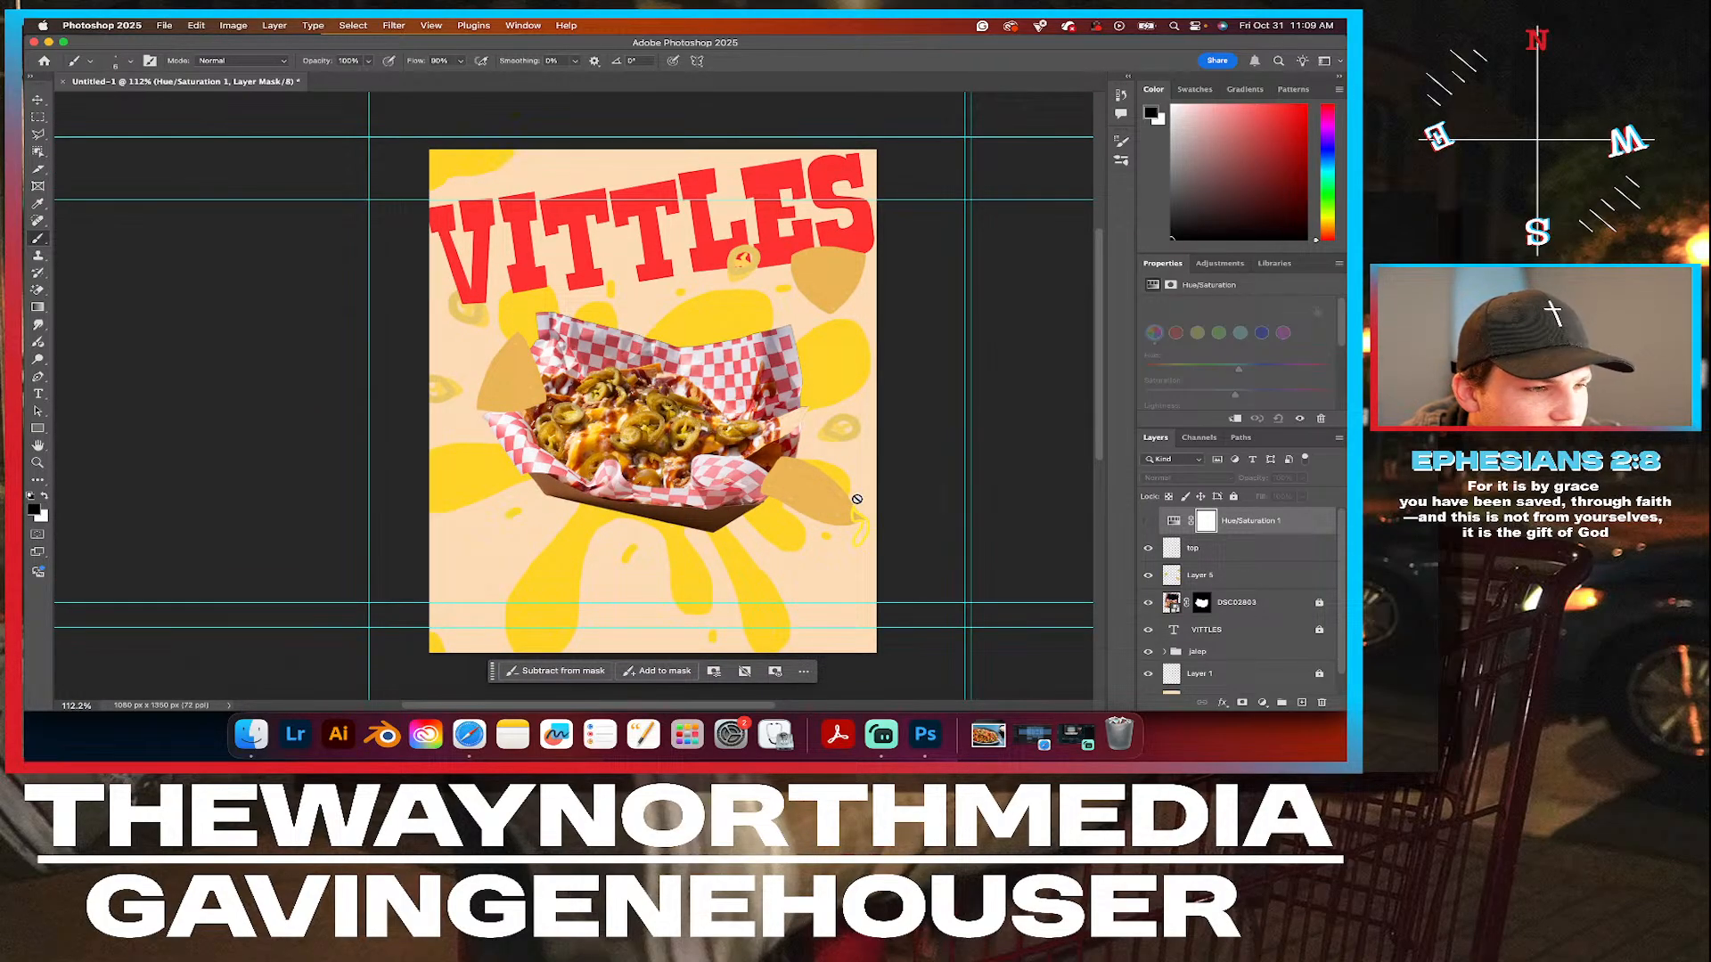
pyautogui.scroll(1, 856, 499)
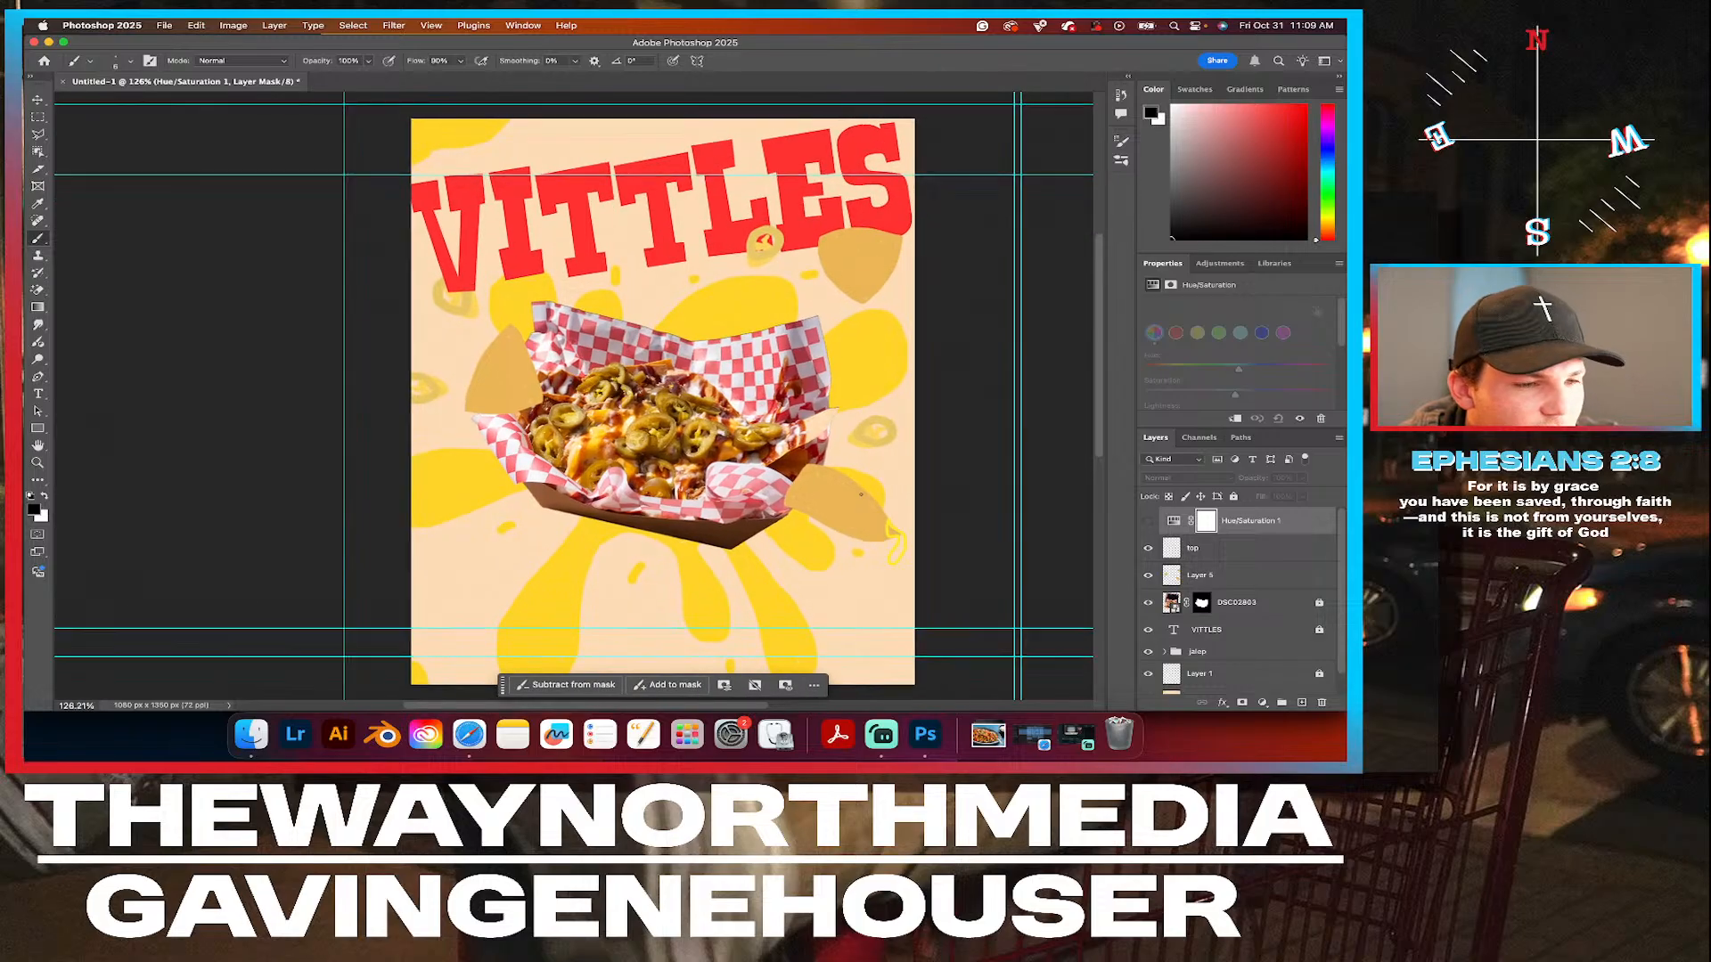
pyautogui.click(1147, 521)
pyautogui.click(1147, 521)
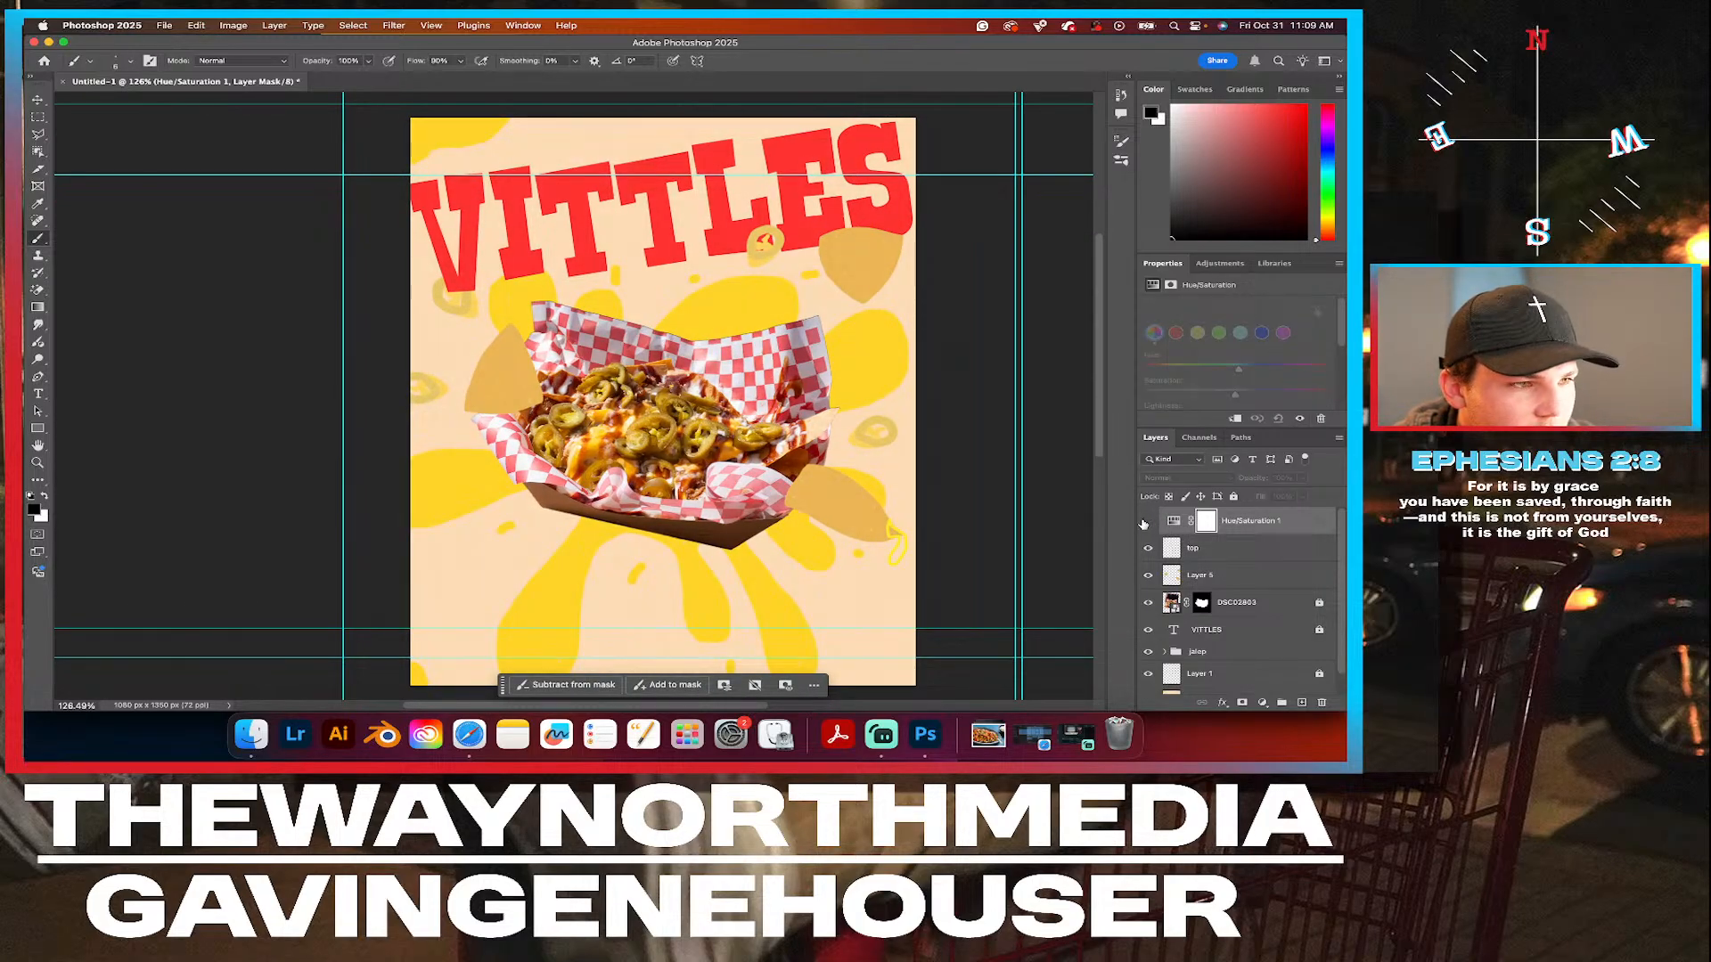
pyautogui.click(1147, 521)
pyautogui.click(1146, 521)
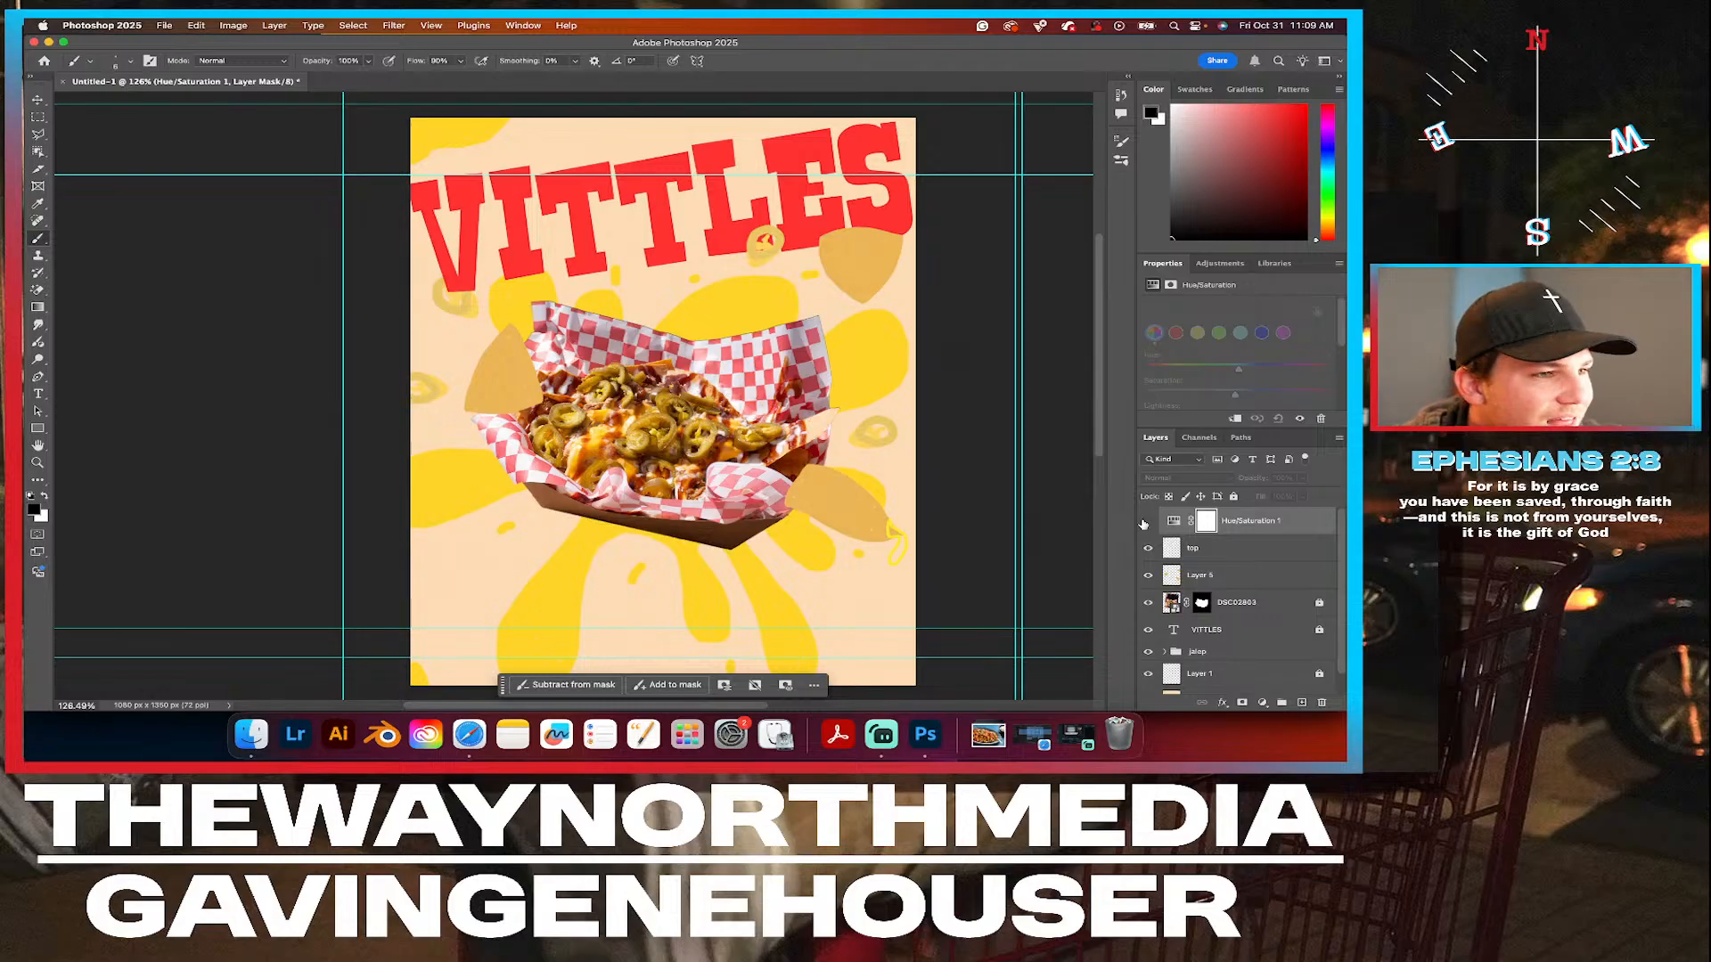
pyautogui.click(1147, 521)
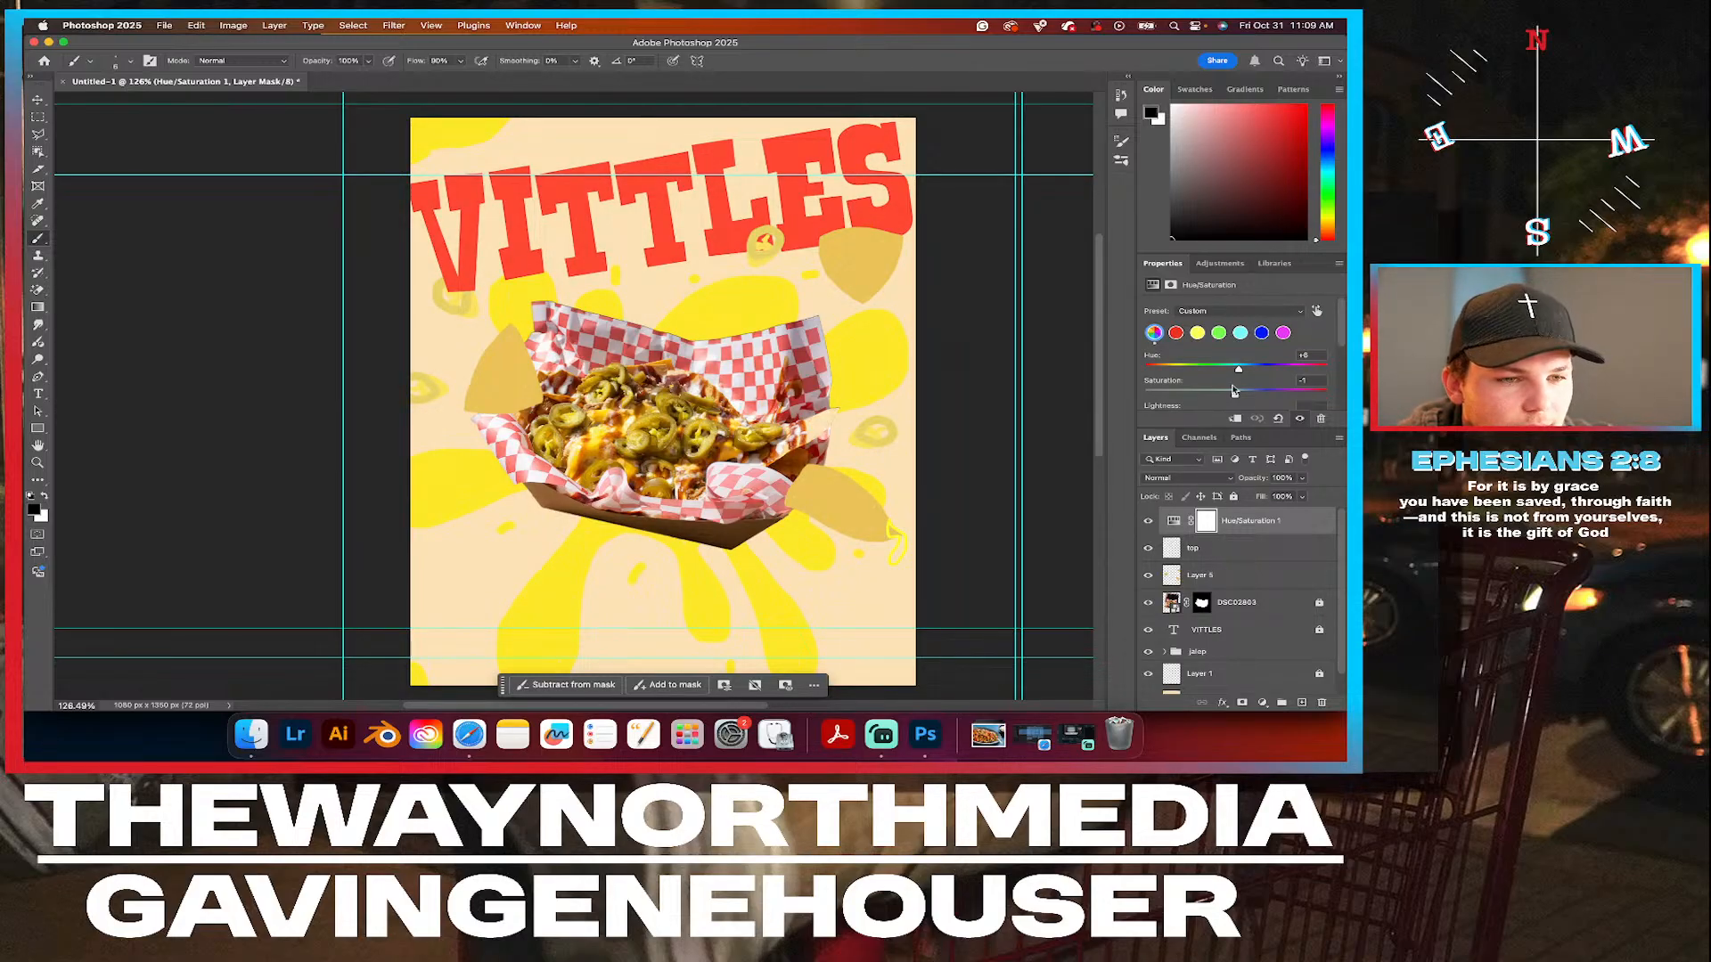
# Try a hue and saturation of 0 on the Hue/Saturation 1 adjustment, then undo the change.
pyautogui.doubleClick(1305, 354)
pyautogui.write('0')
pyautogui.press('Tab')
pyautogui.write('0')
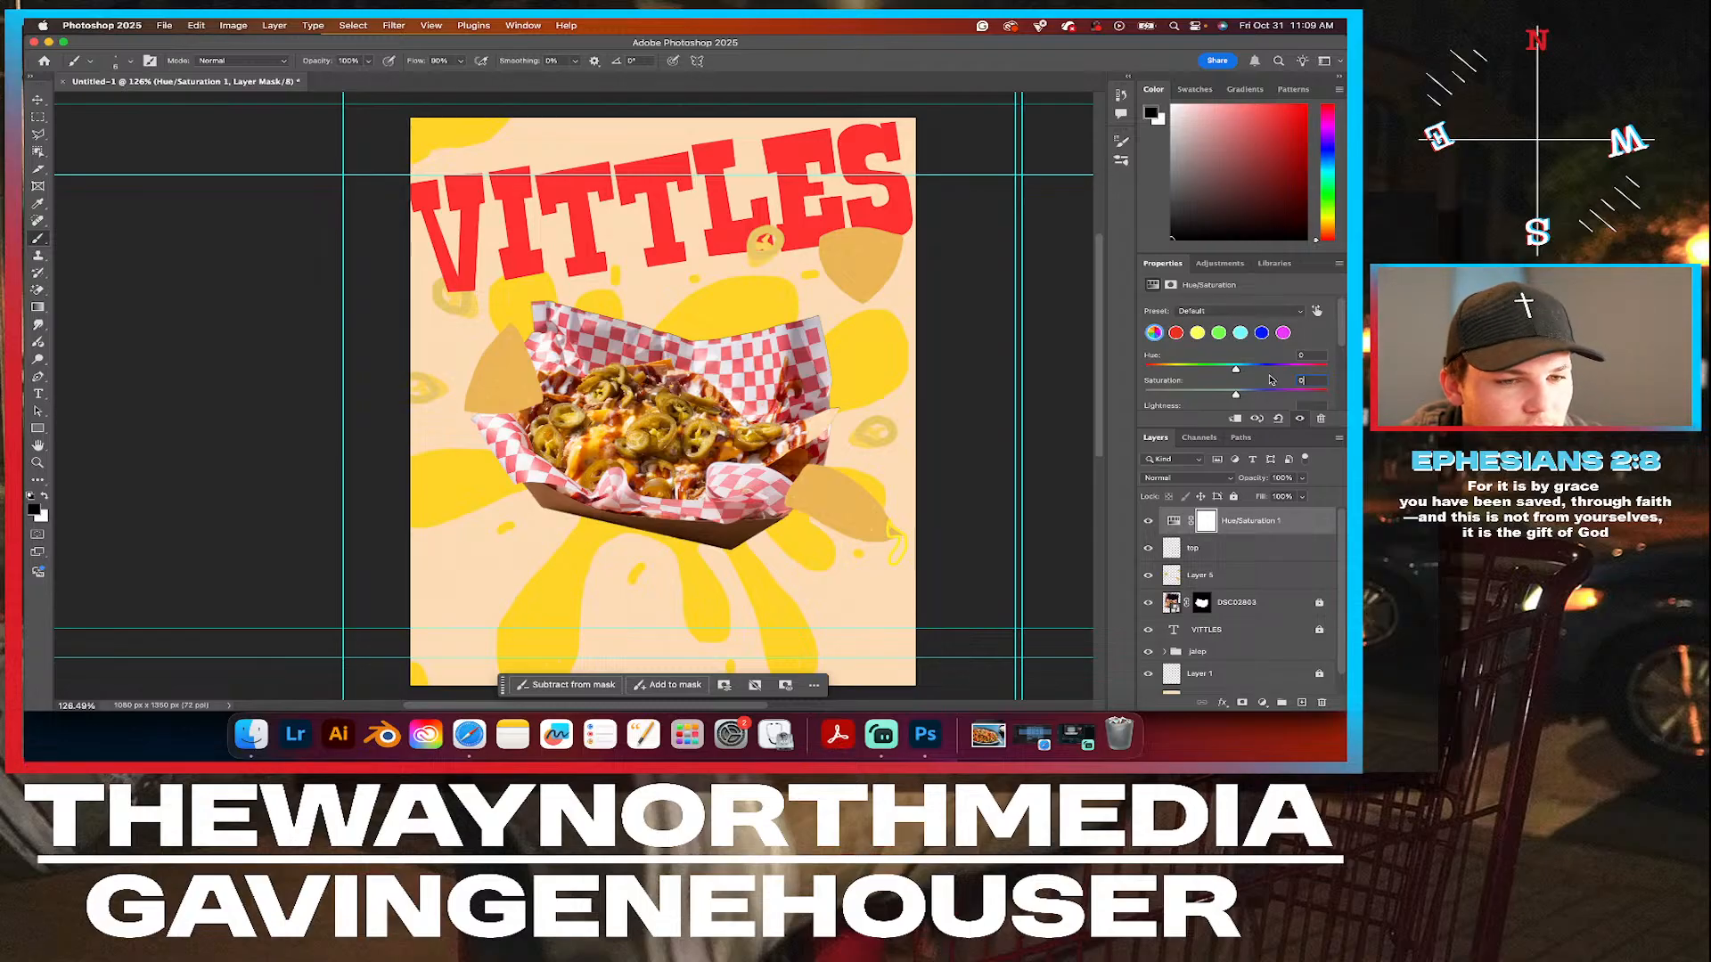
pyautogui.press('super+z')
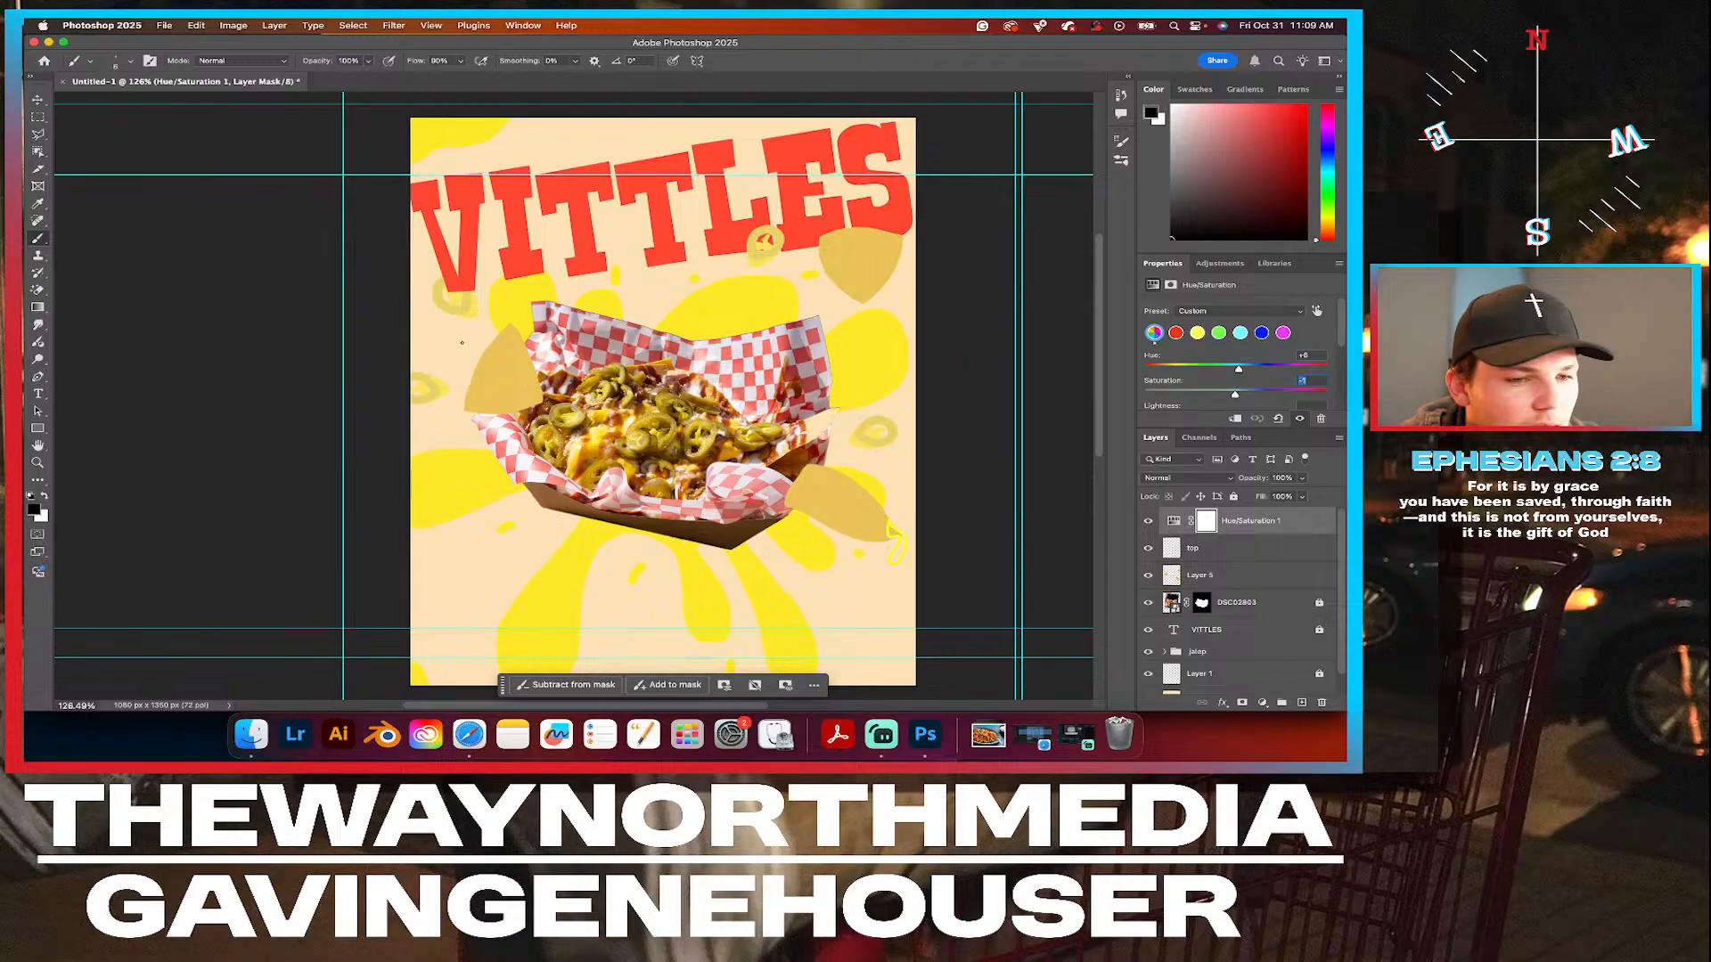
# Add a Hue/Saturation adjustment layer directly above the Rectangle 1 background layer.
pyautogui.scroll(-2, 1224, 661)
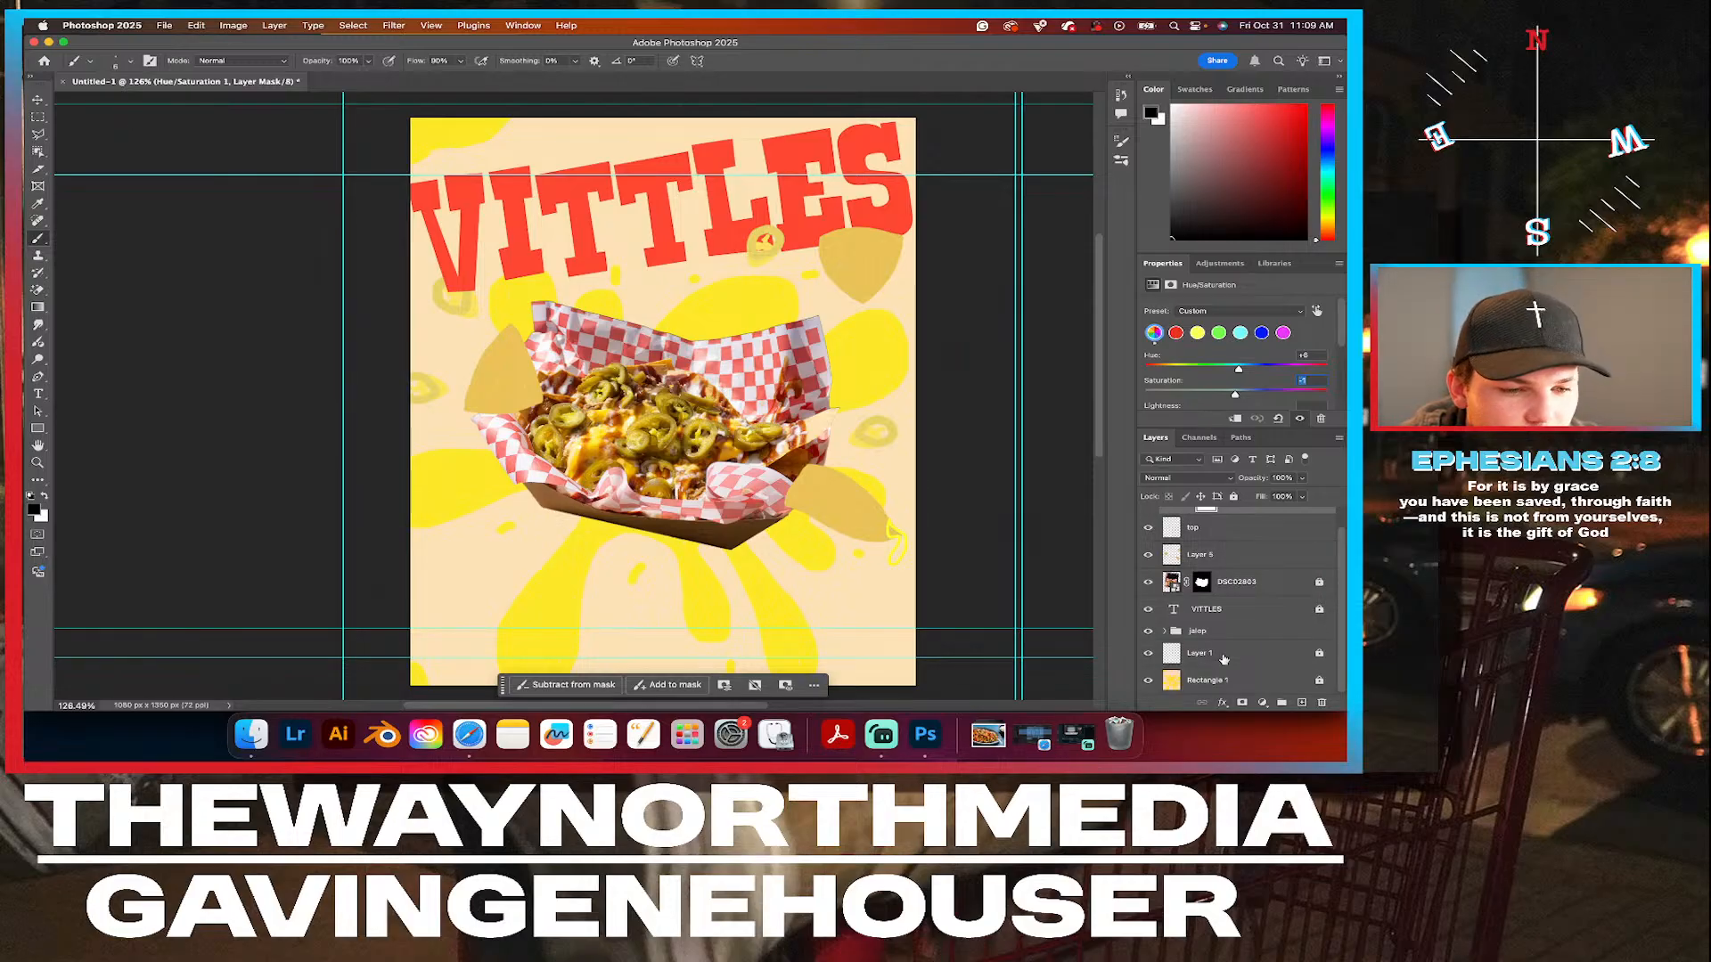
pyautogui.click(1203, 680)
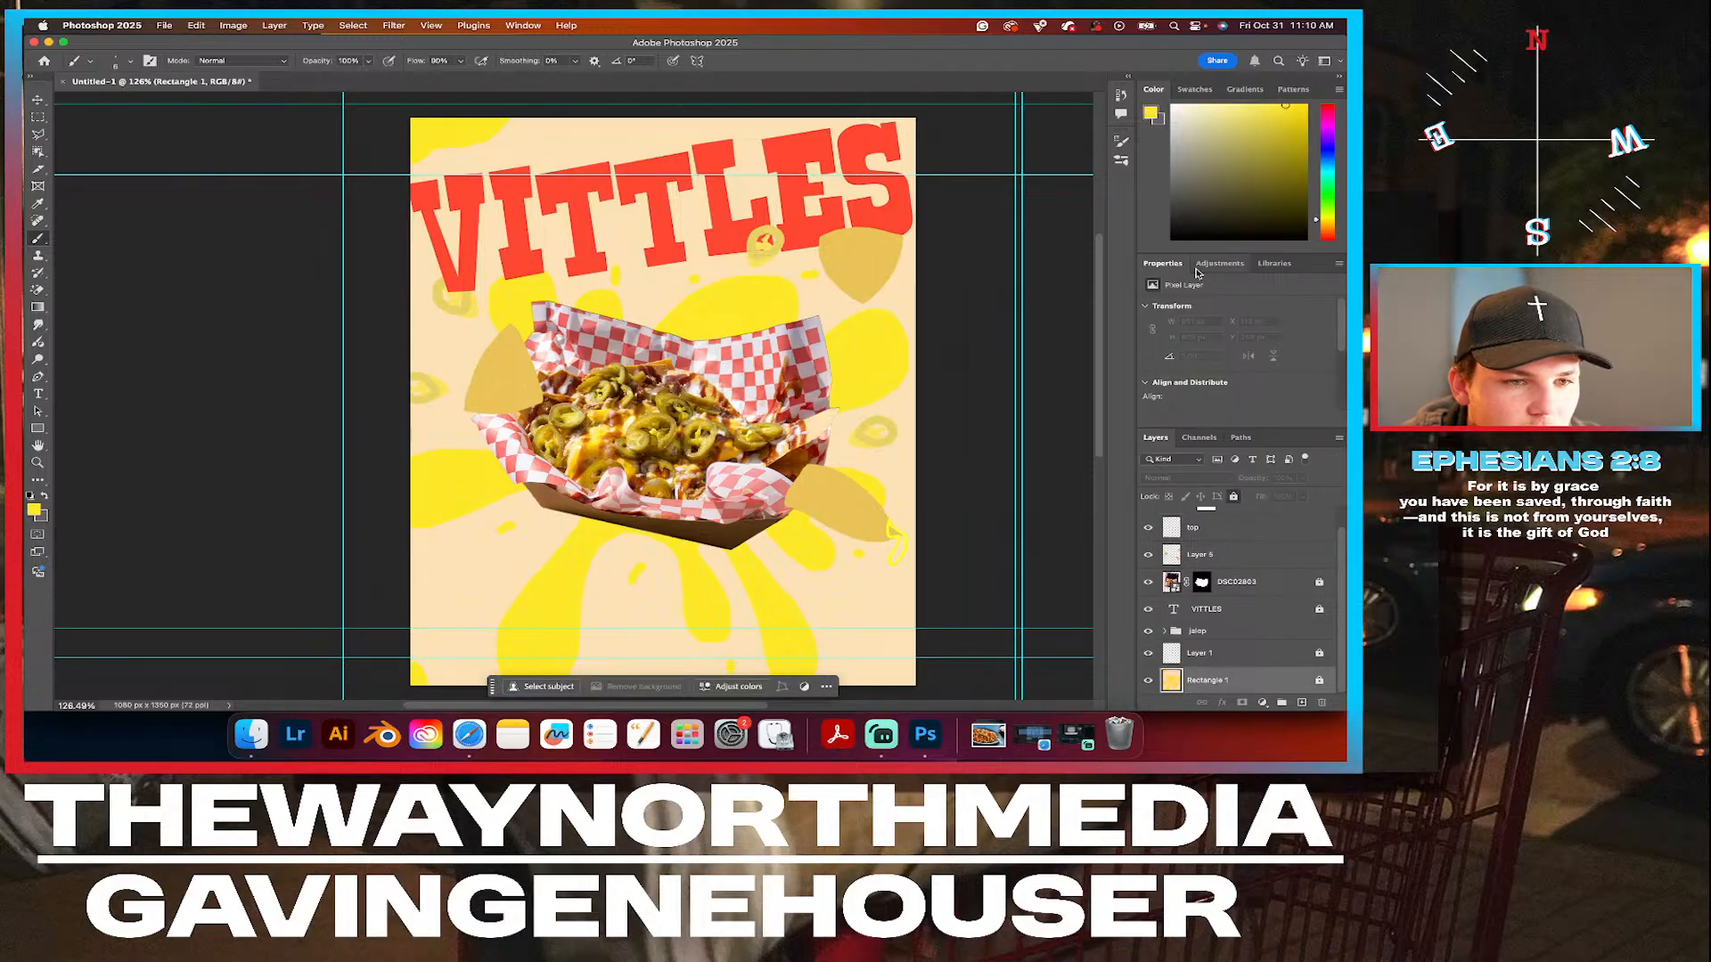
pyautogui.click(1218, 266)
pyautogui.click(1209, 373)
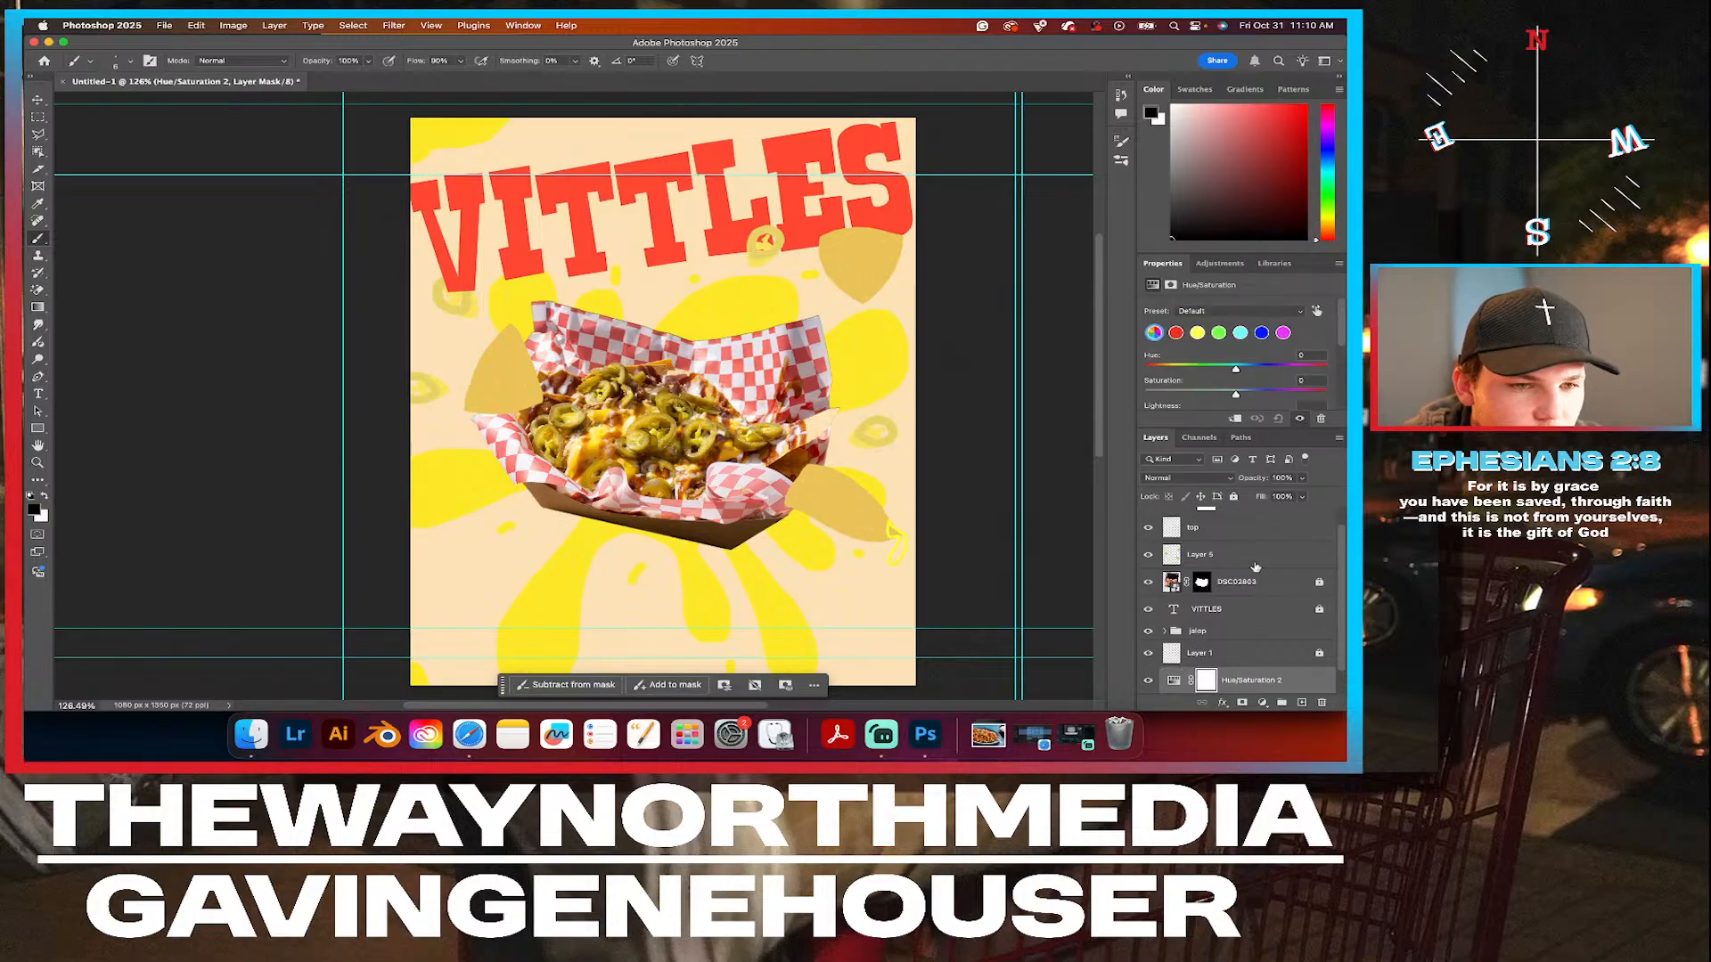
# Try a hue shift of +42 and the Prominent Colors preset on the background's Hue/Saturation adjustment, undoing each.
pyautogui.moveTo(1236, 371); pyautogui.dragTo(1258, 379)
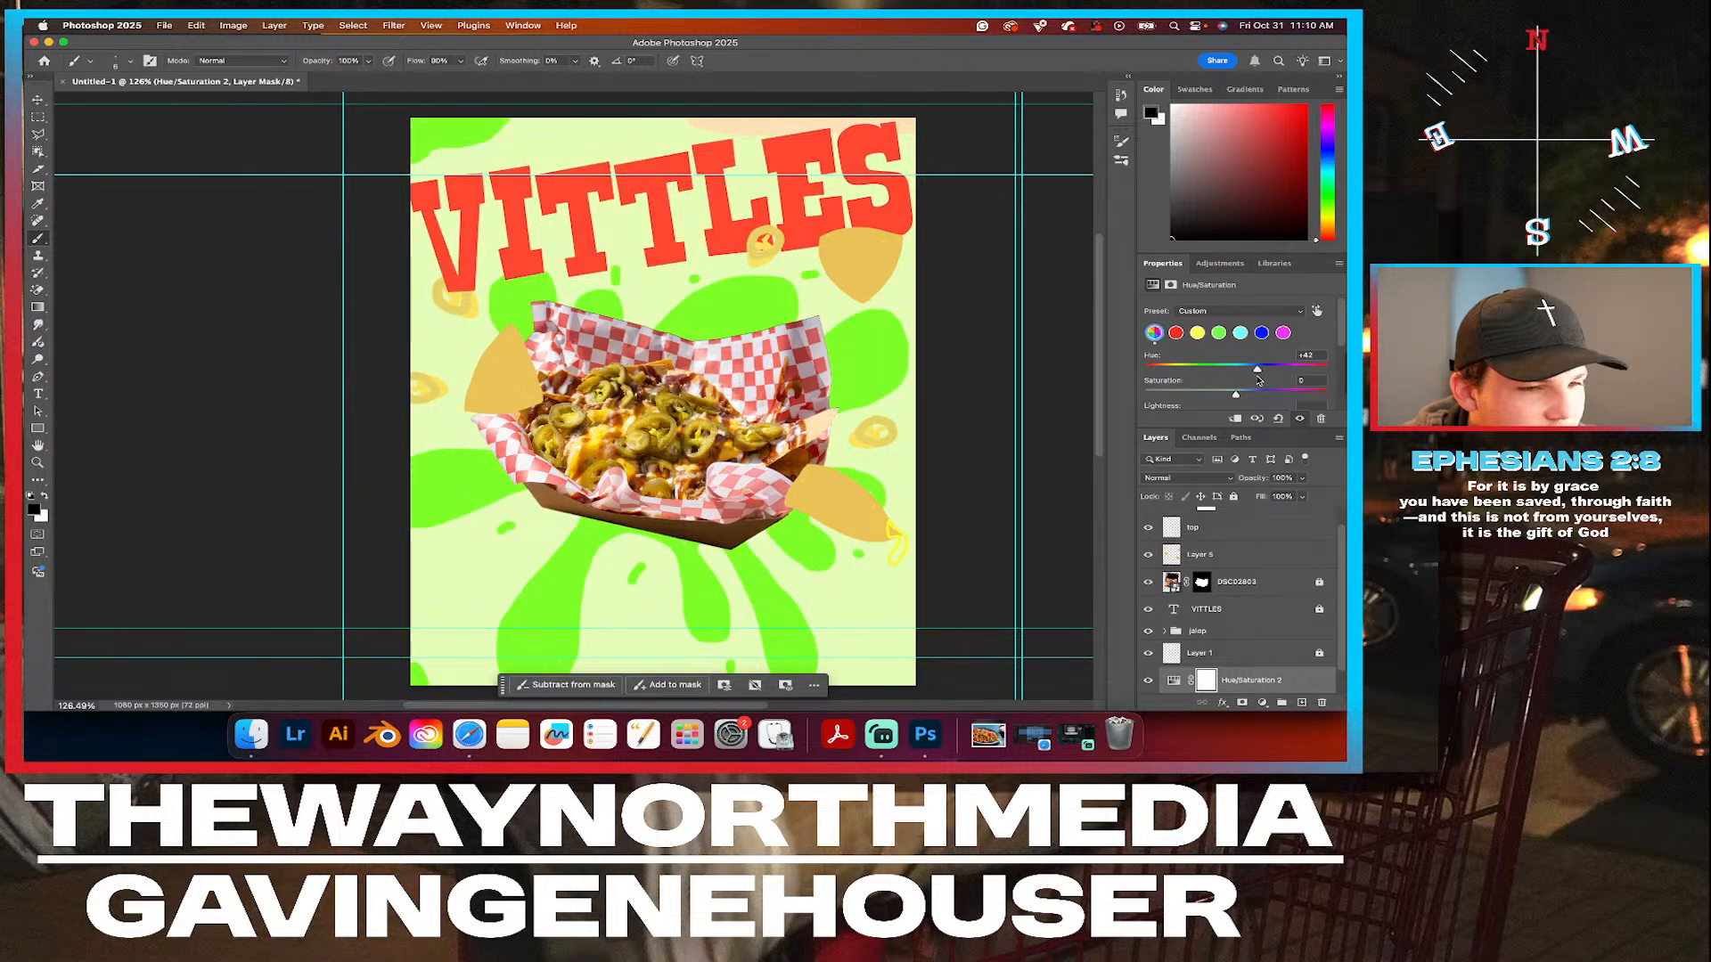
pyautogui.press('super+z')
pyautogui.click(1197, 333)
pyautogui.click(1271, 311)
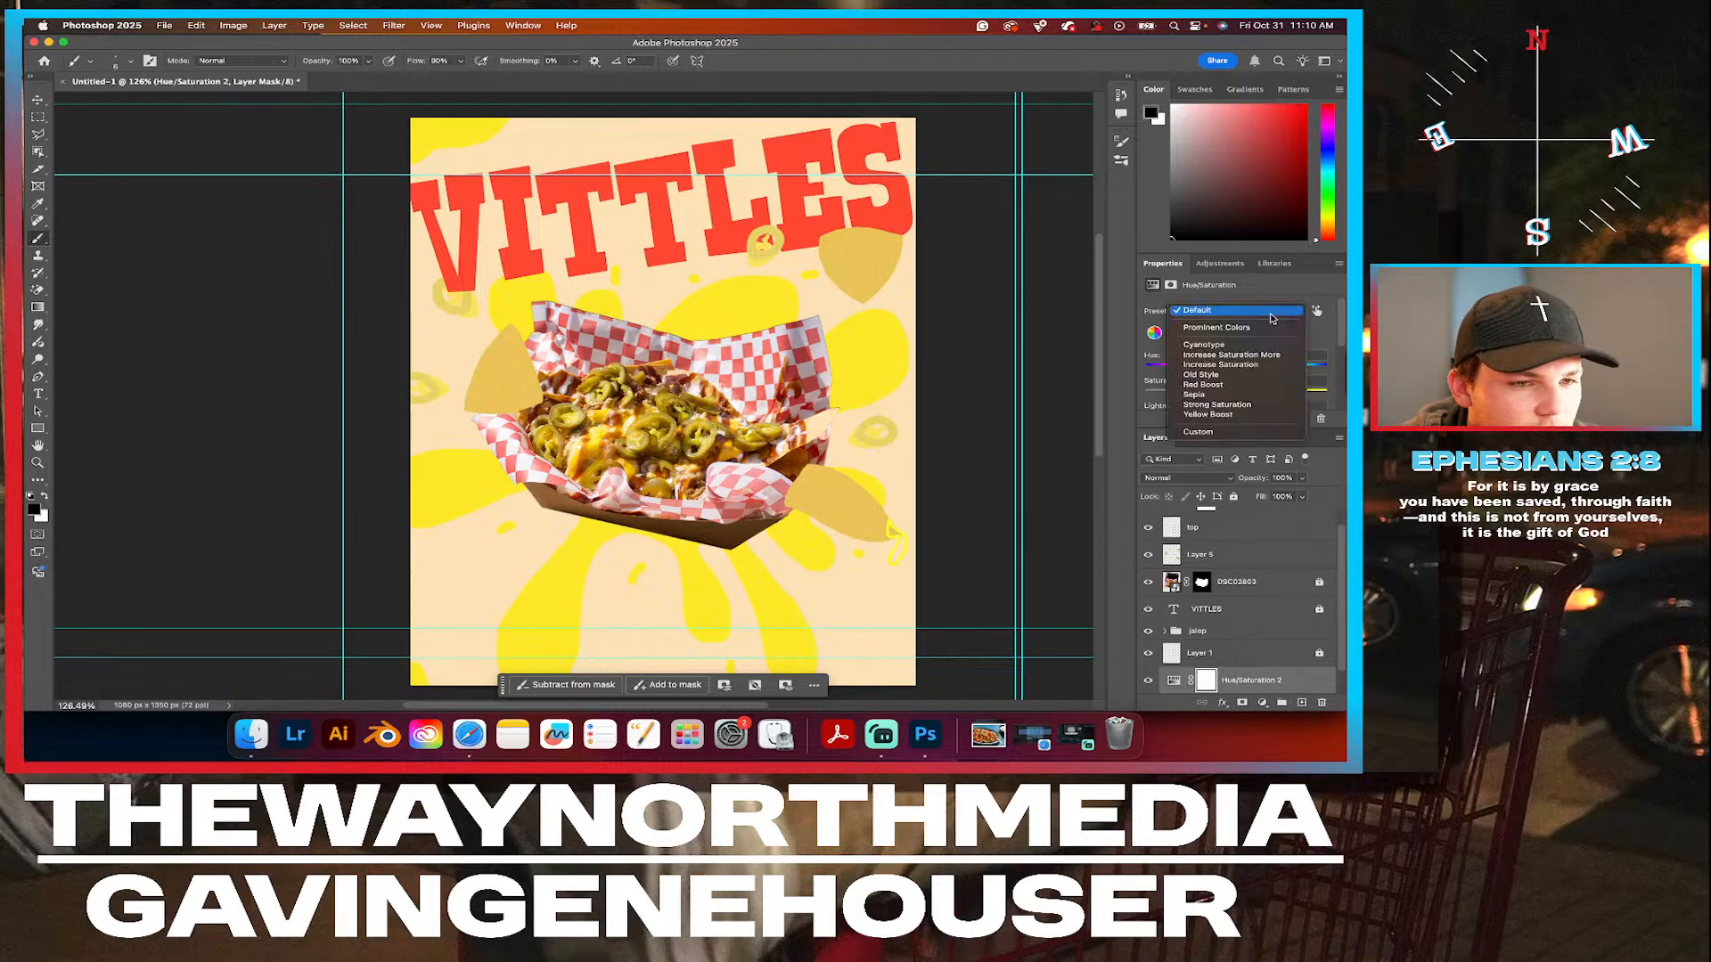
pyautogui.click(1240, 328)
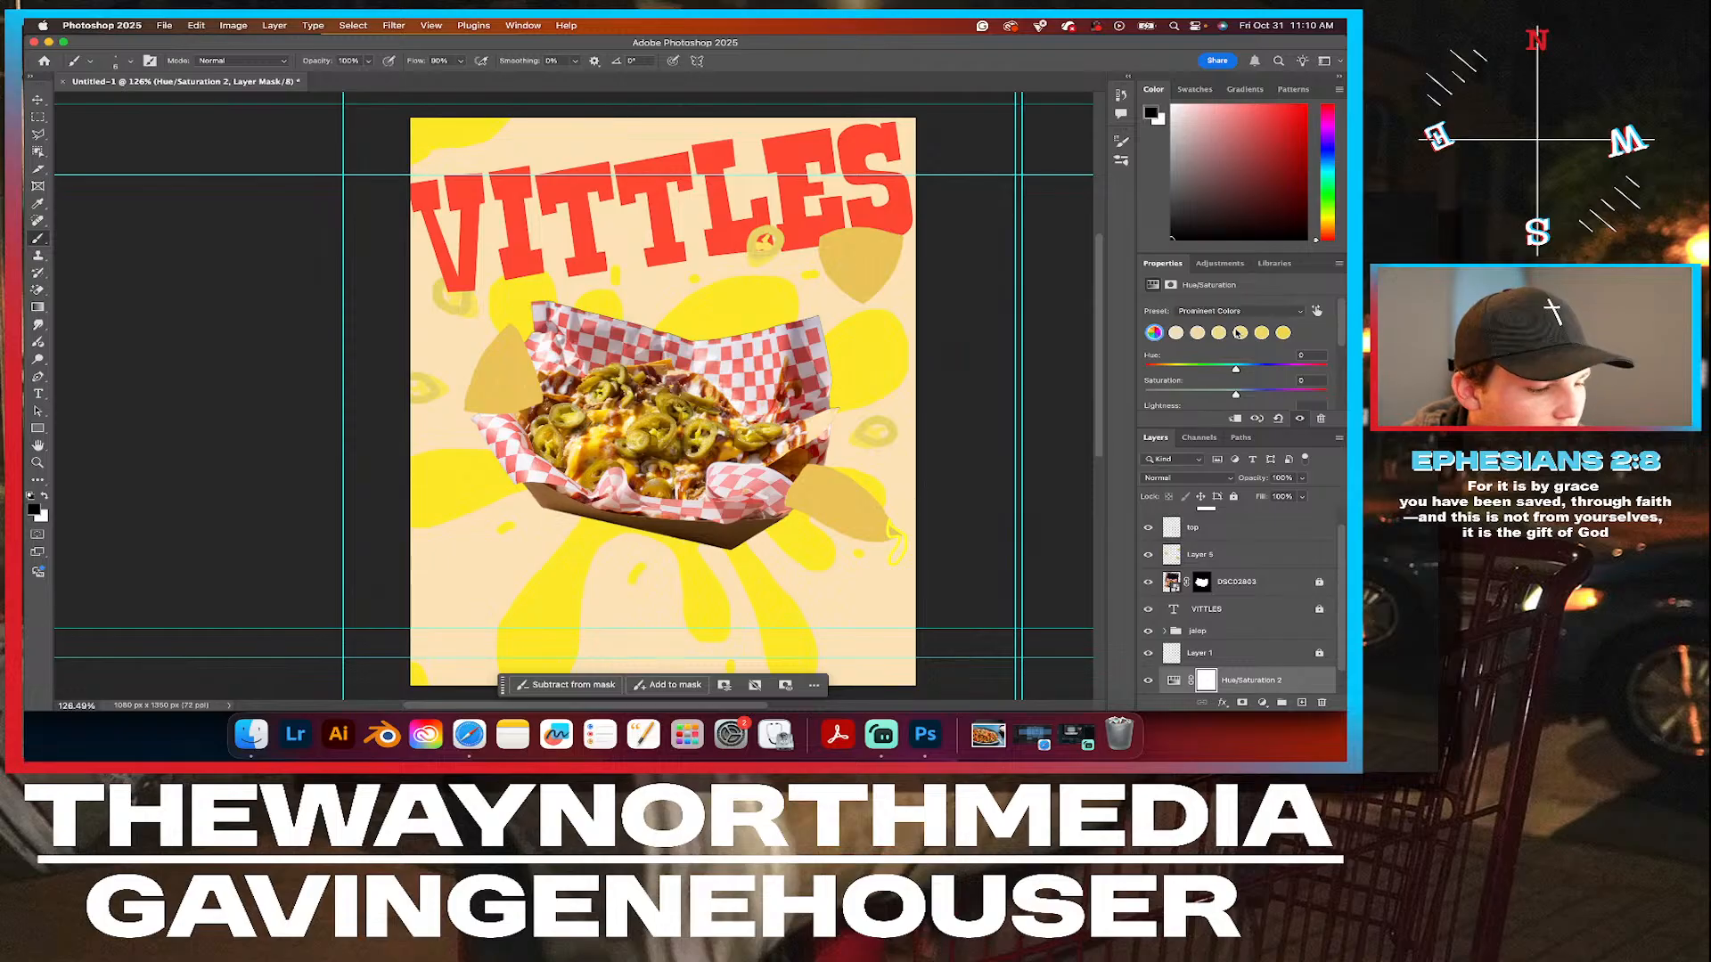
pyautogui.press('super+z')
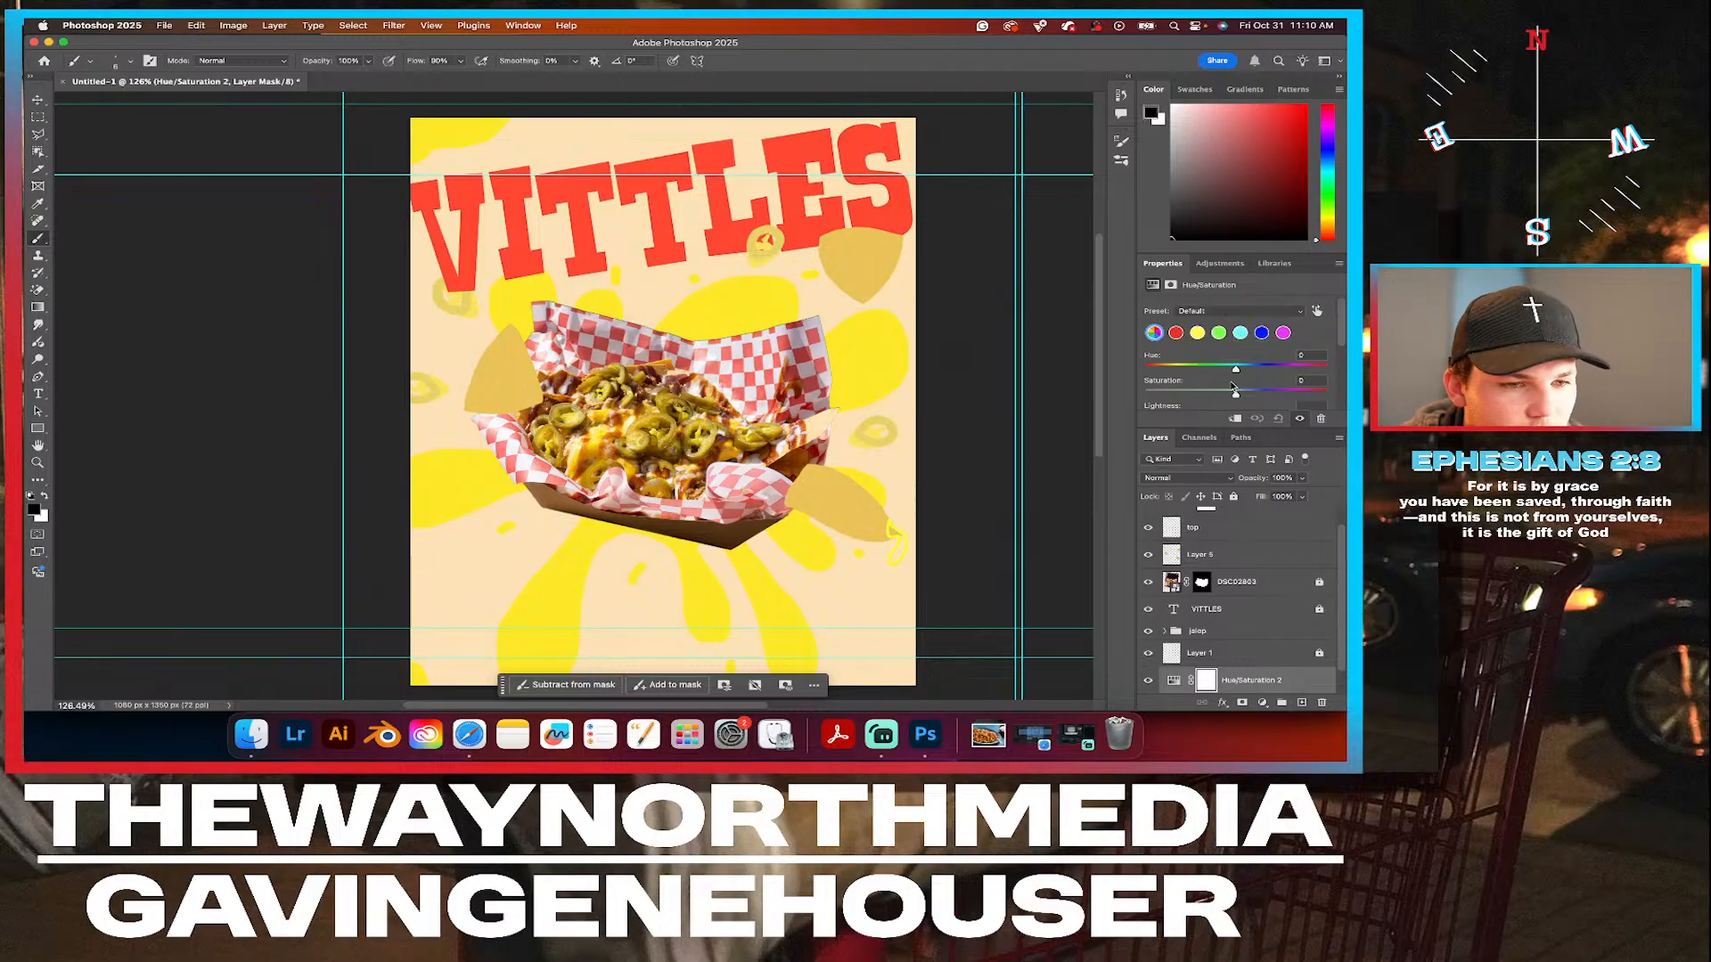
# Set the background's Hue/Saturation adjustment to a hue of +1 and a saturation of -1.
pyautogui.scroll(-1, 1238, 388)
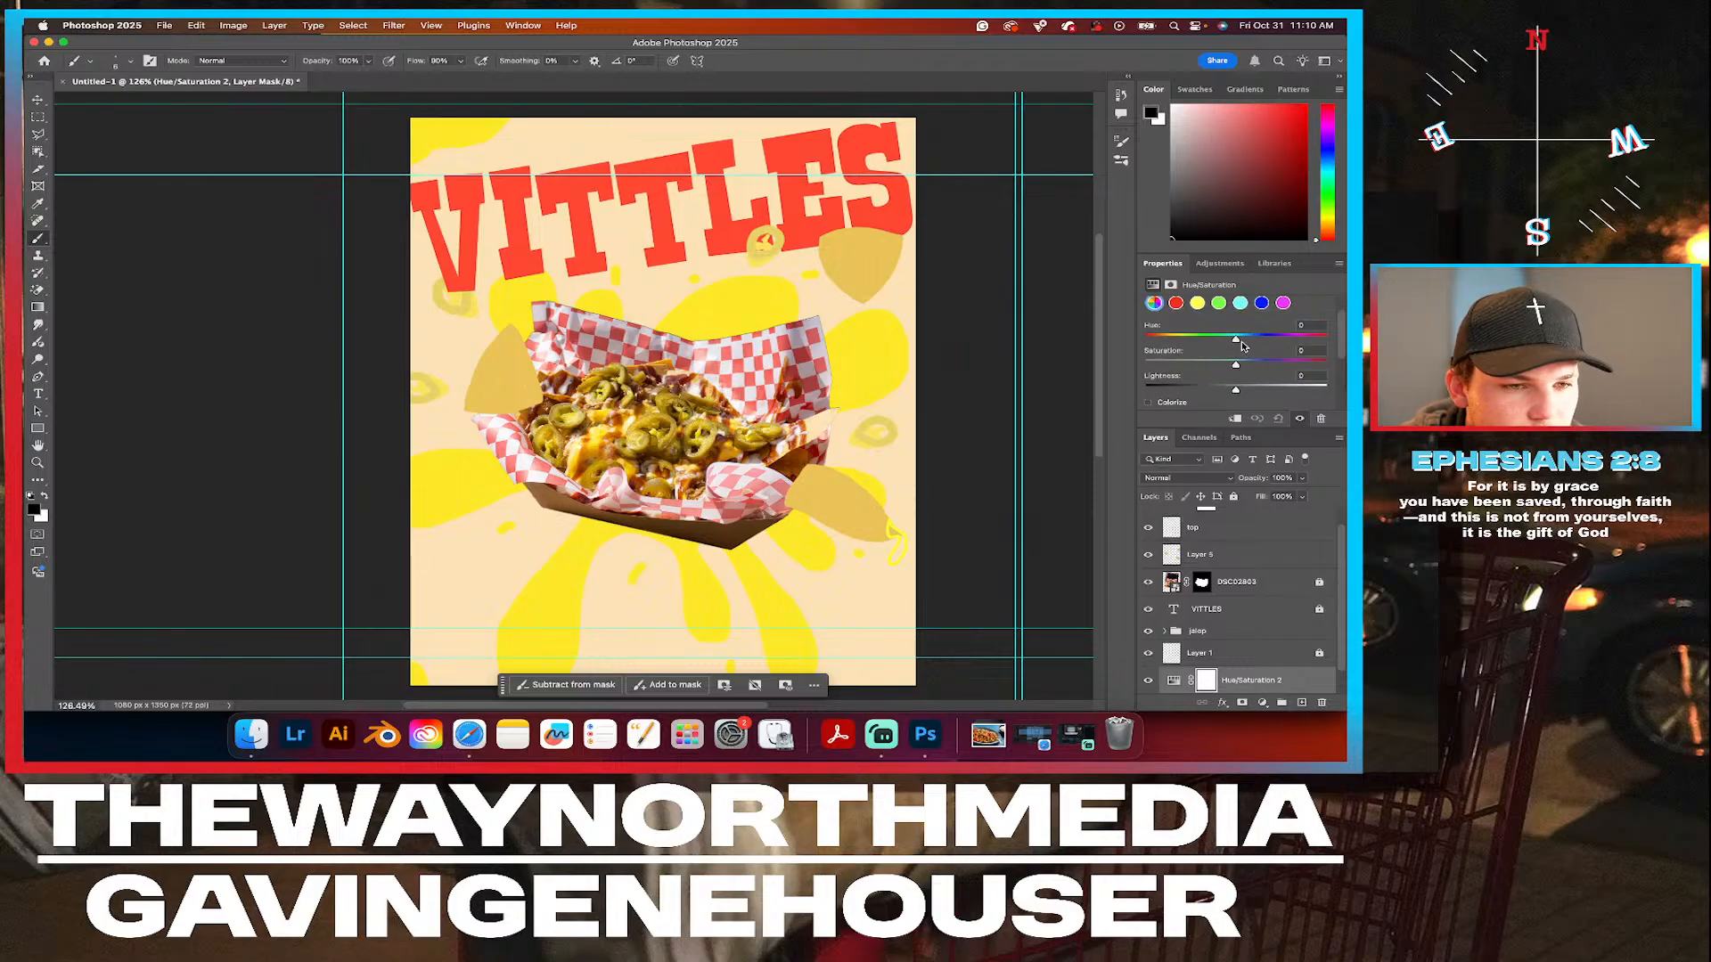
pyautogui.moveTo(1236, 341); pyautogui.dragTo(1237, 342)
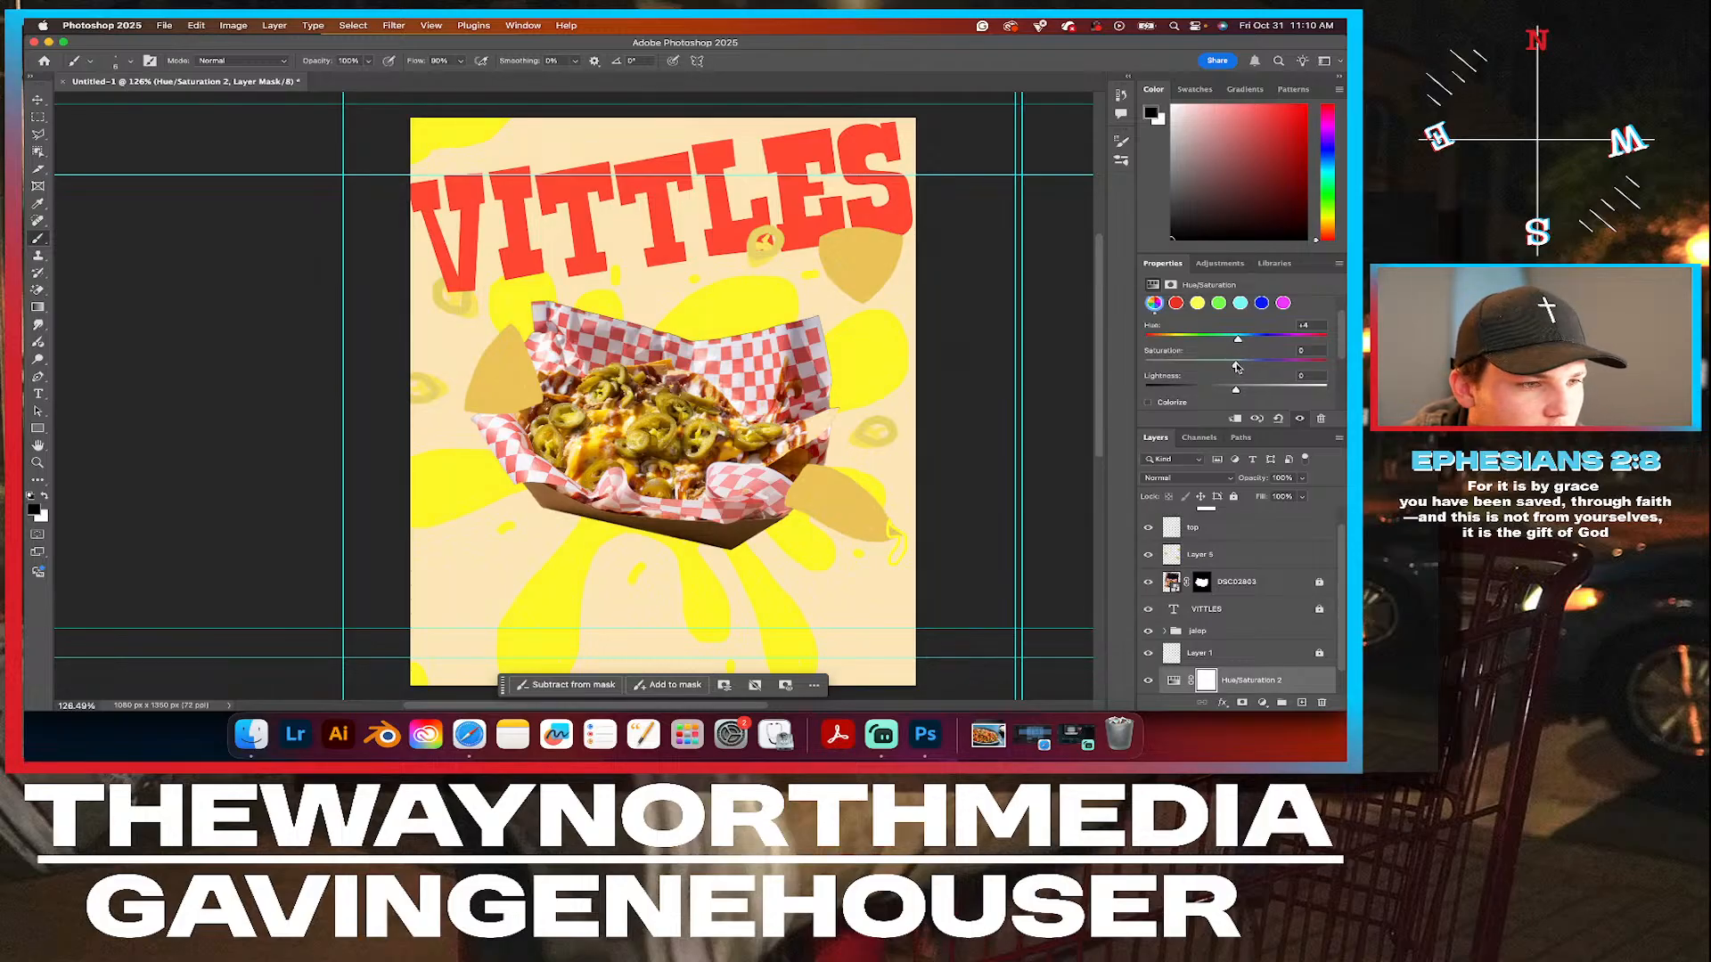
pyautogui.moveTo(1234, 366); pyautogui.dragTo(1230, 367)
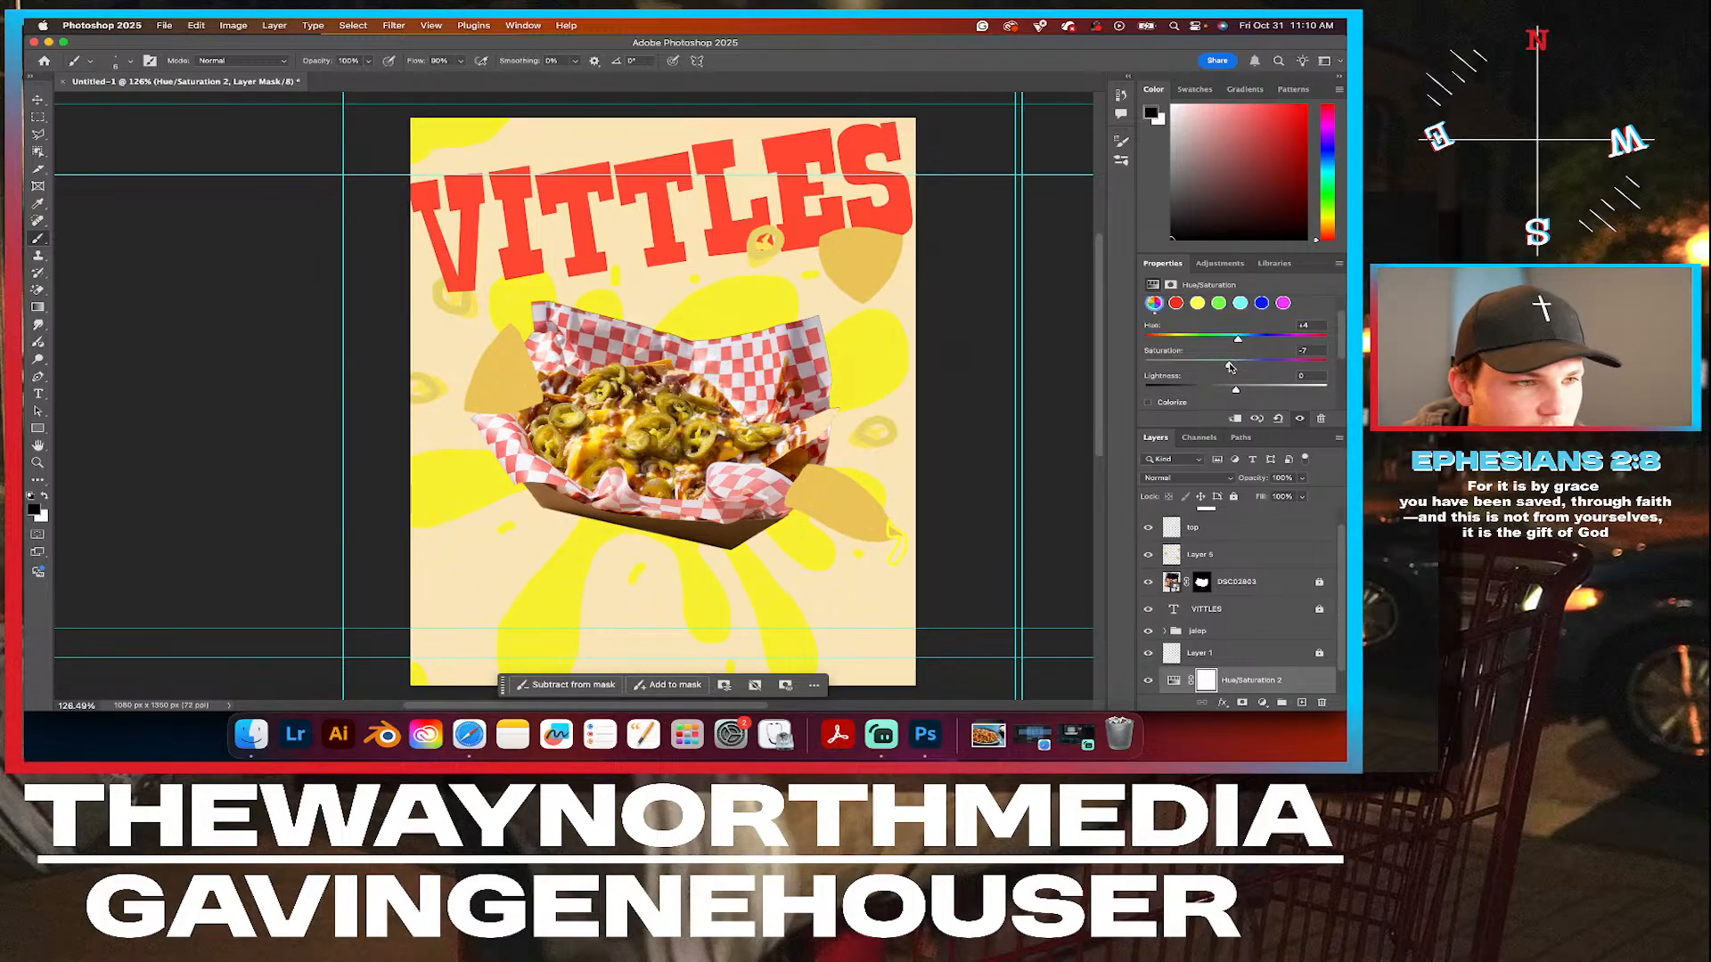
pyautogui.moveTo(1230, 366); pyautogui.dragTo(1234, 392)
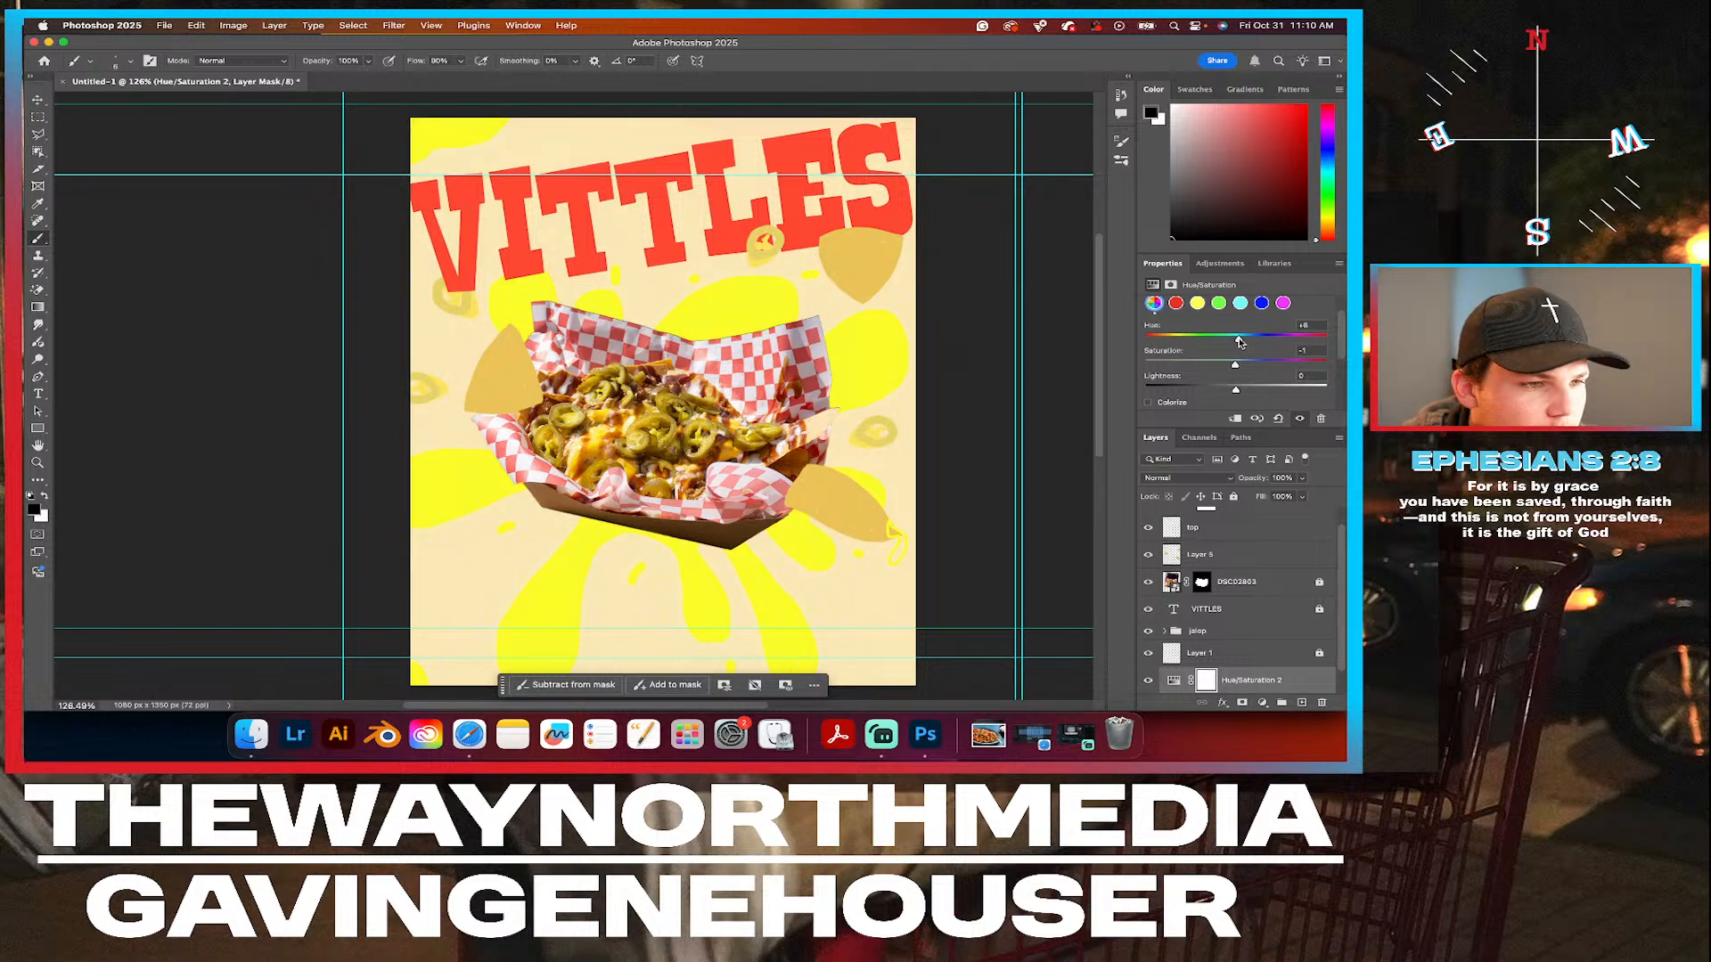
pyautogui.moveTo(1238, 341); pyautogui.dragTo(1170, 341)
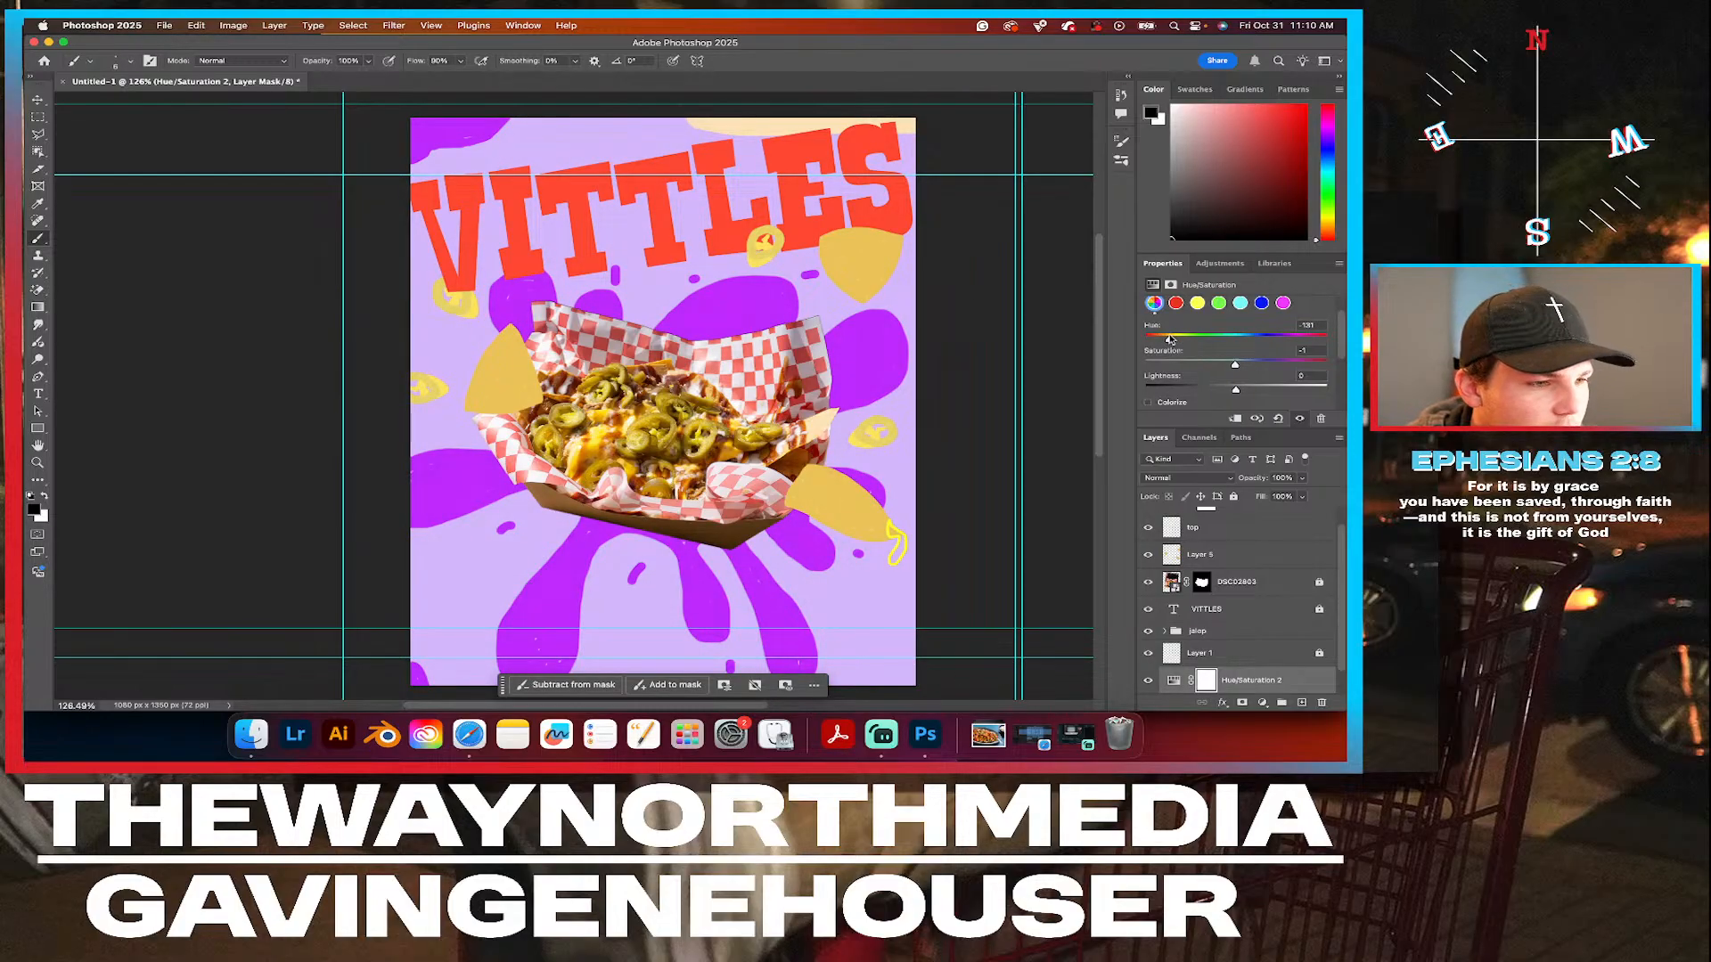
pyautogui.press('super+z')
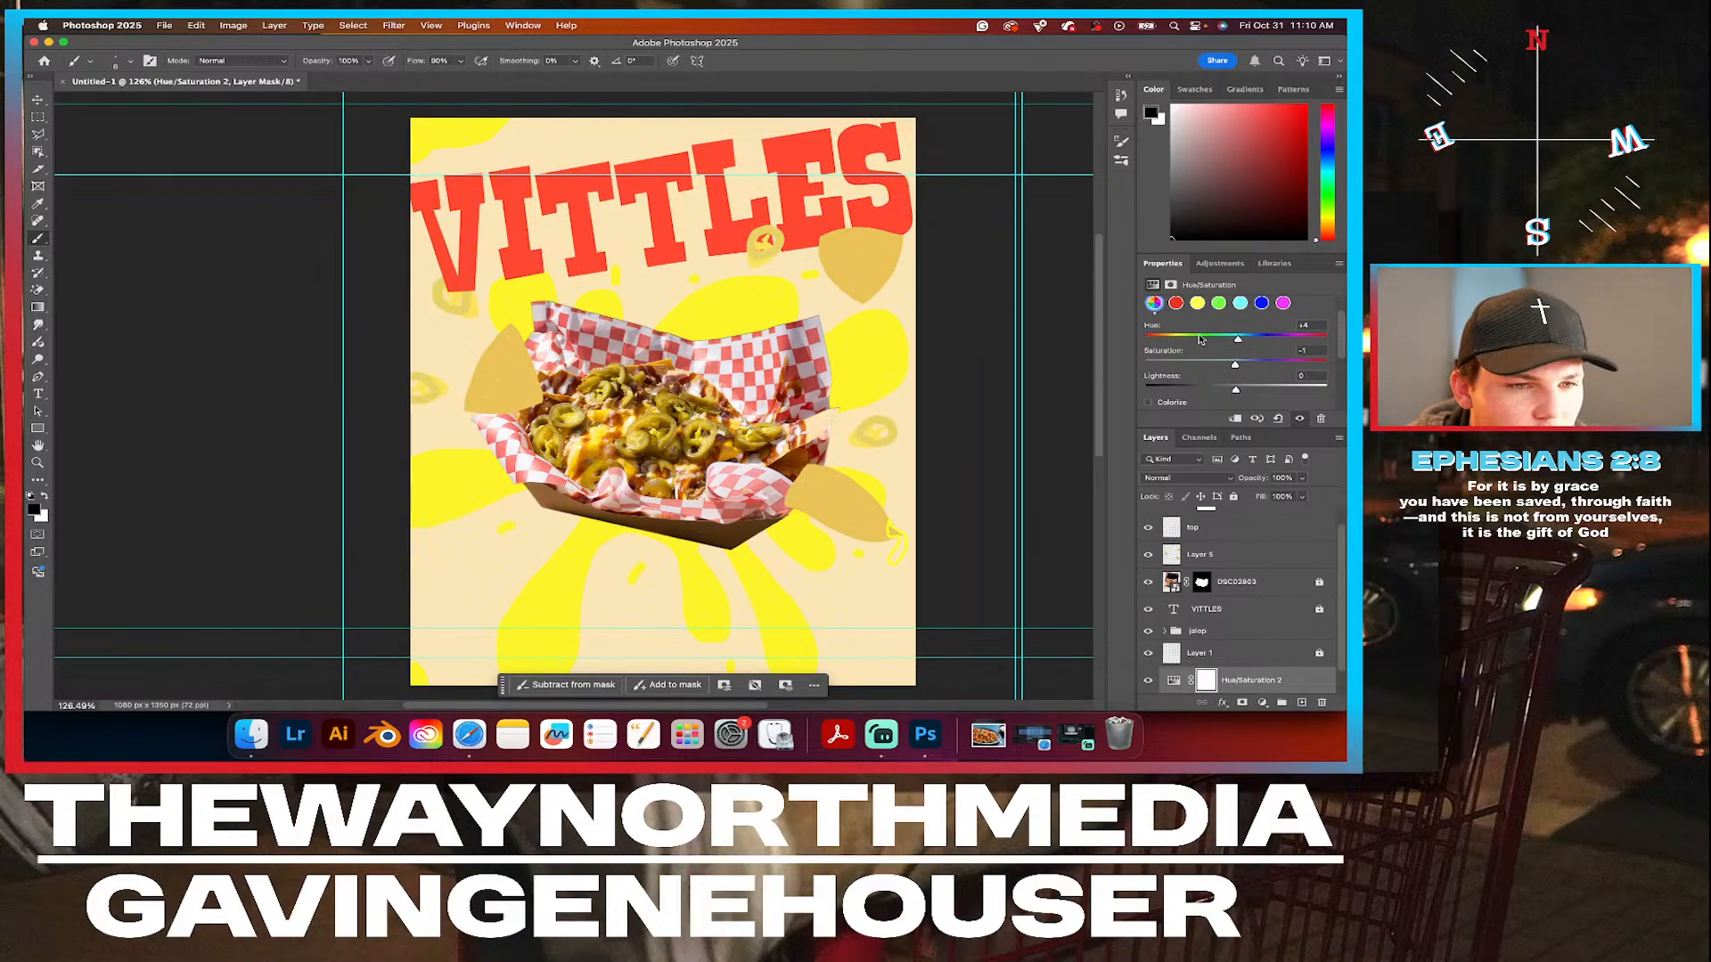
pyautogui.moveTo(1241, 342); pyautogui.dragTo(1236, 341)
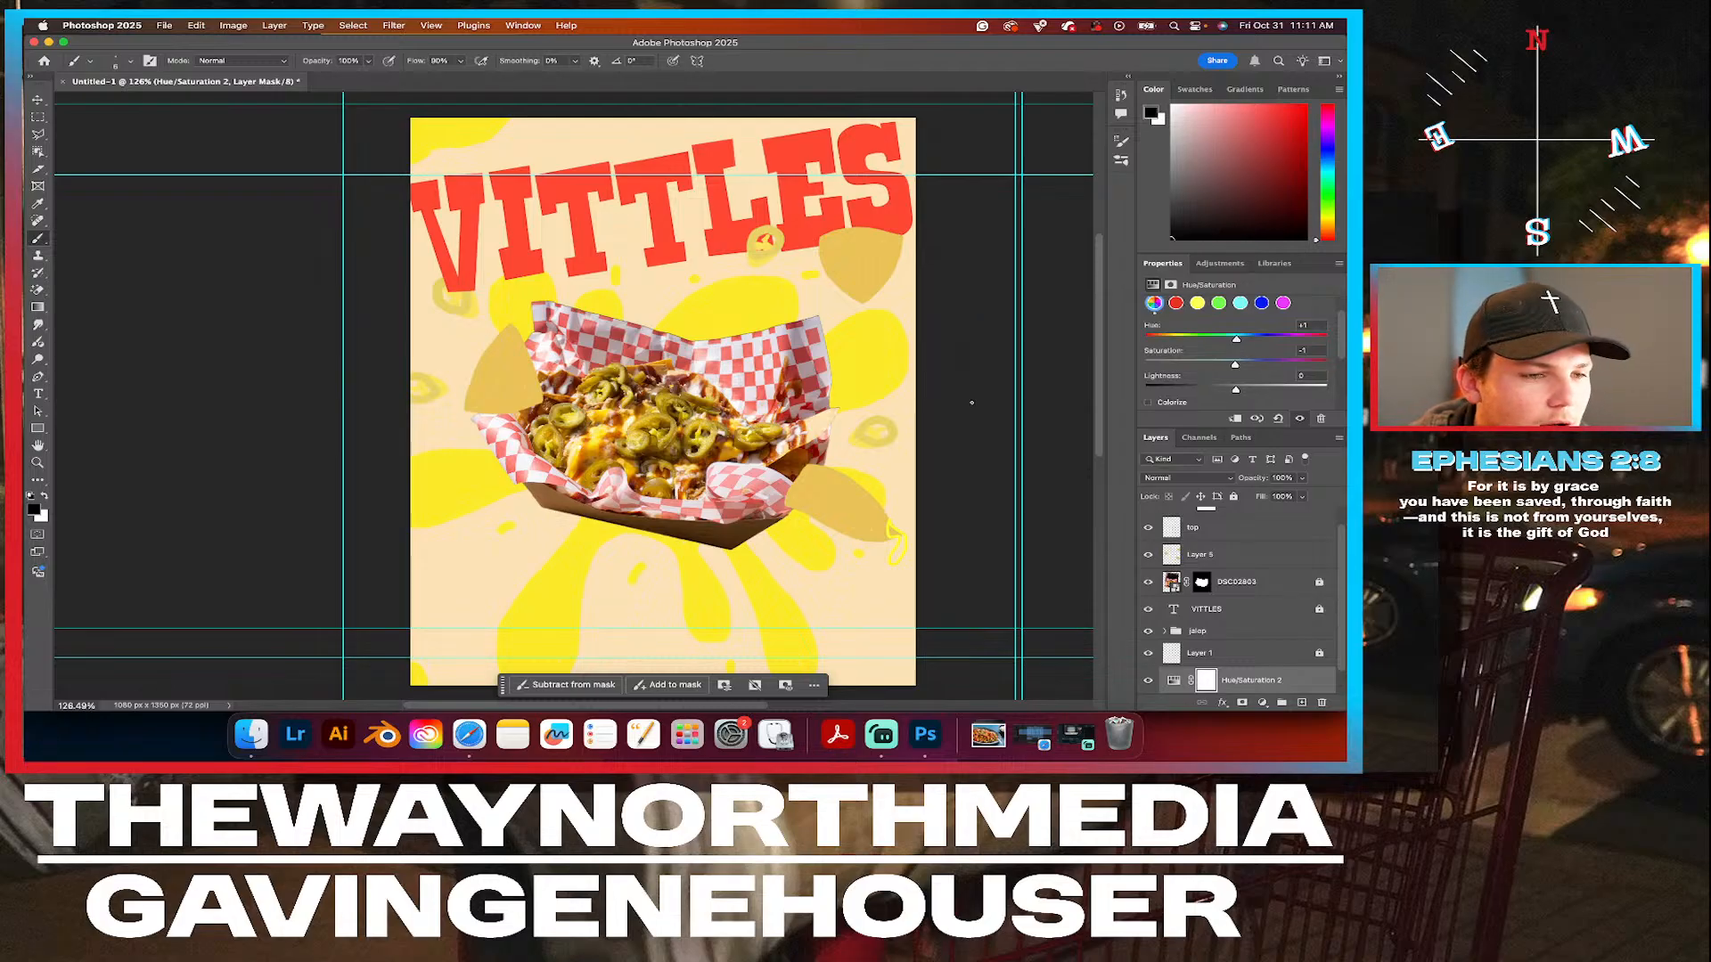
# Deselect the adjustment layer and examine the whole poster with and without the nacho tray photo.
pyautogui.click(40, 100)
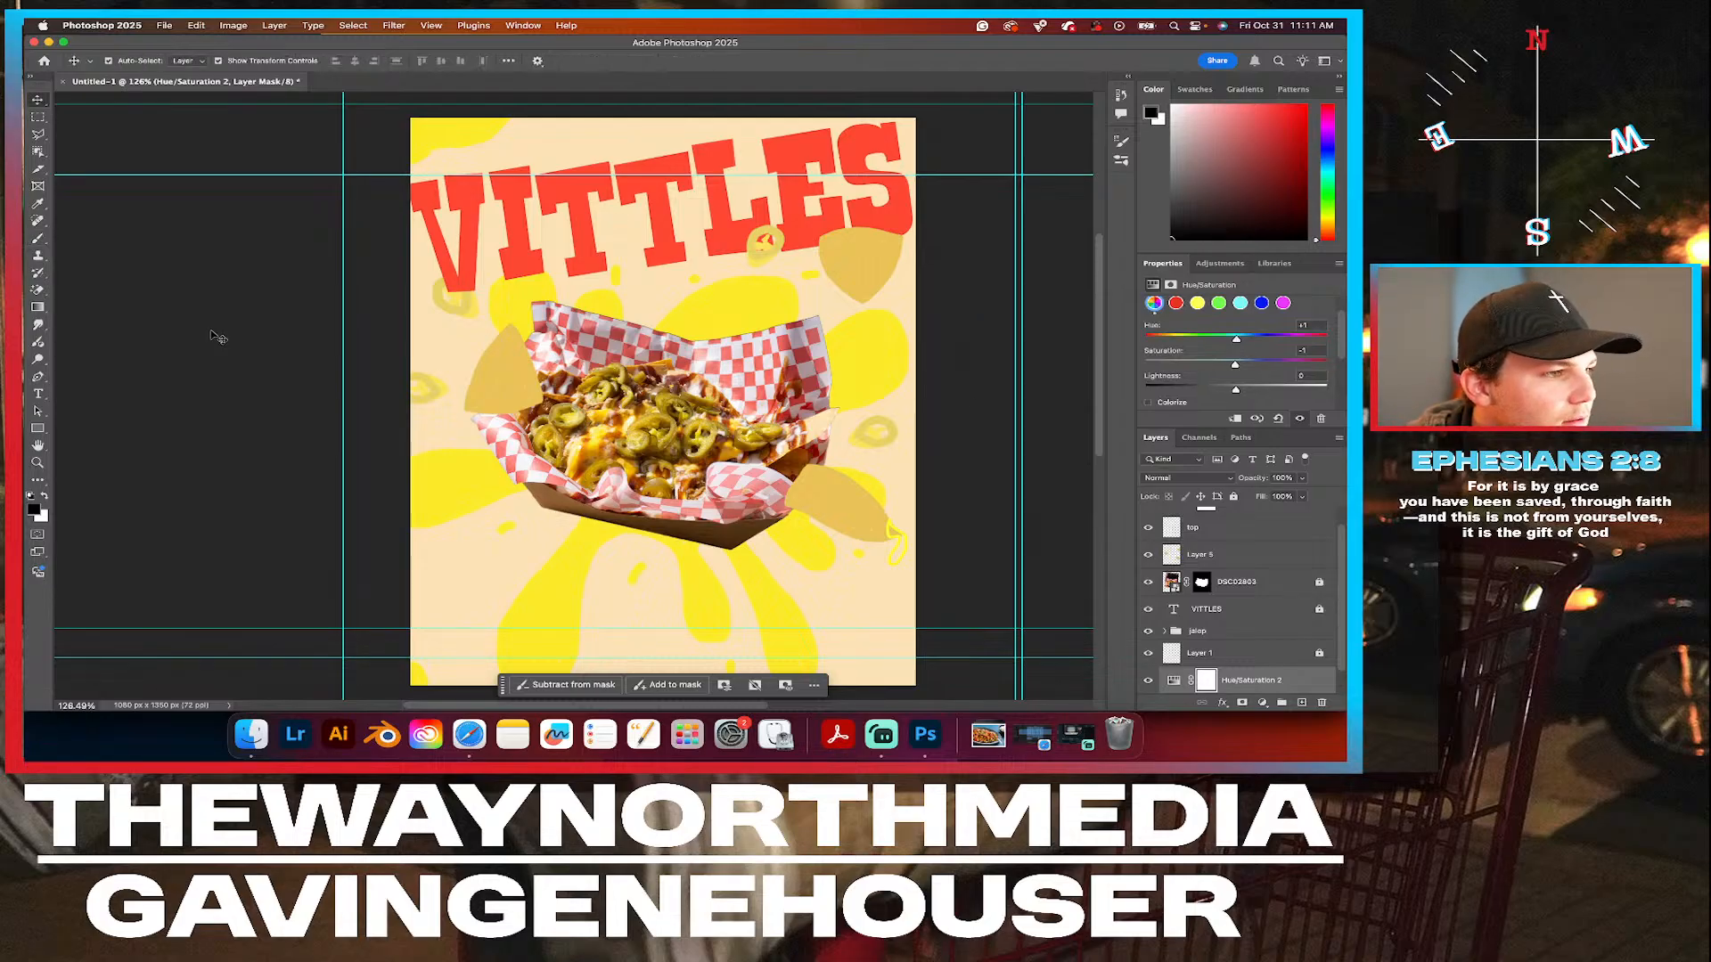
pyautogui.click(221, 335)
pyautogui.scroll(-3, 323, 332)
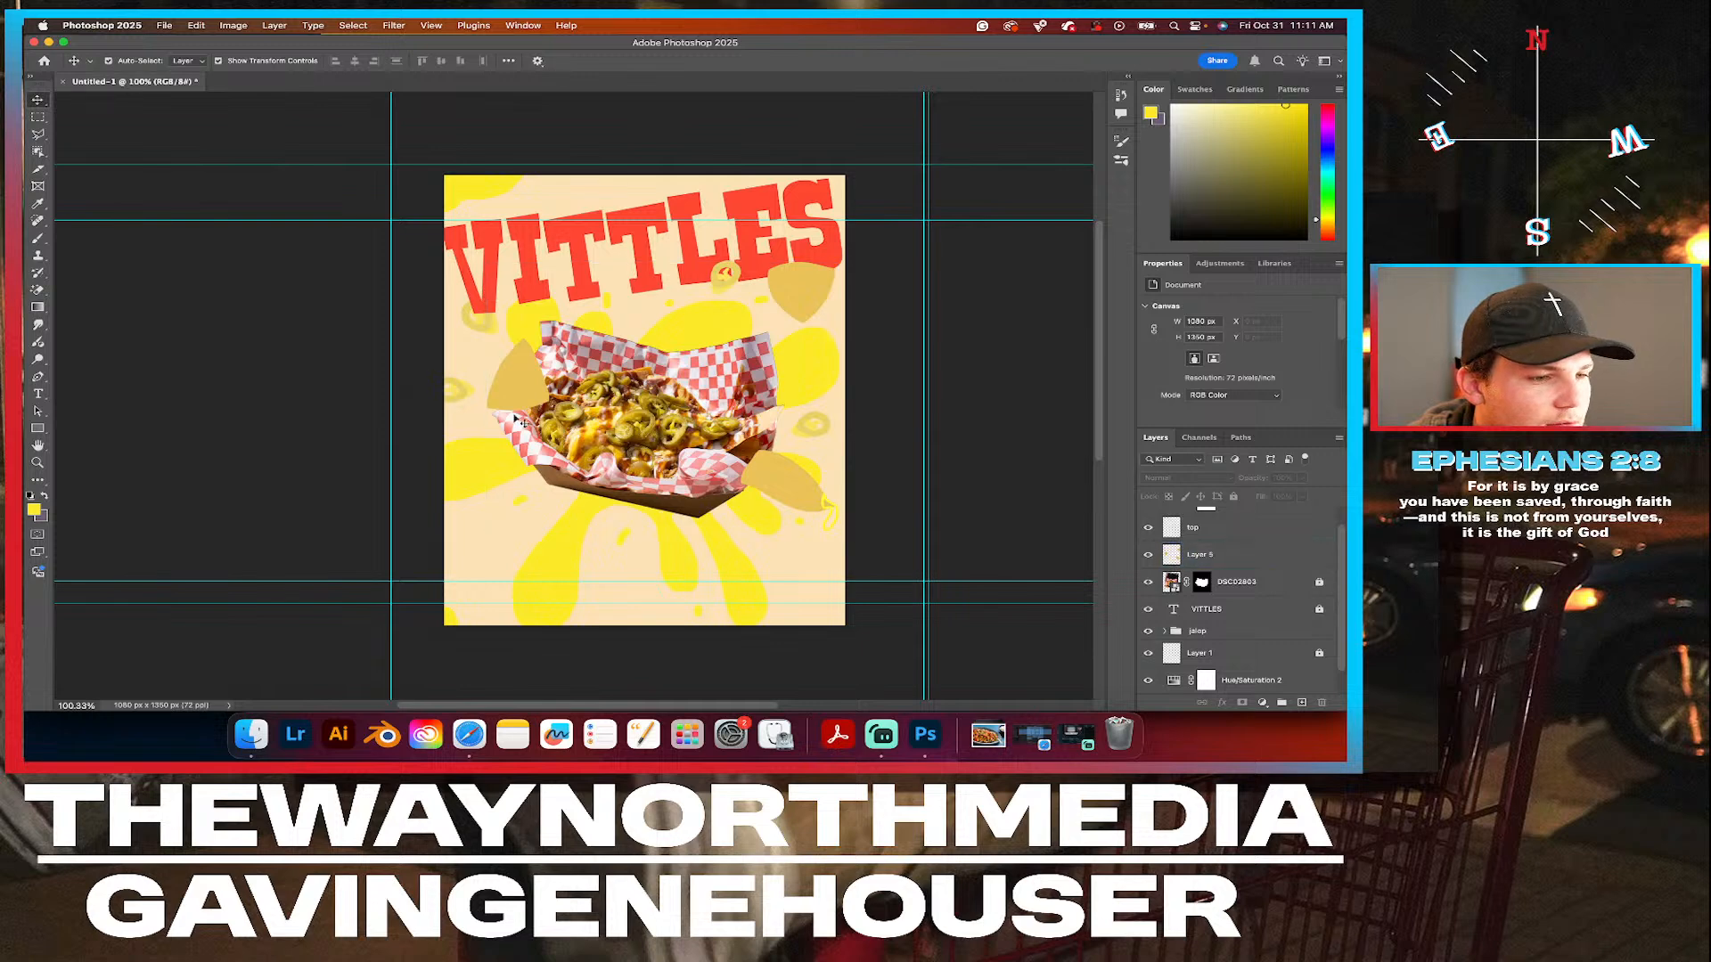
pyautogui.scroll(-3, 523, 419)
pyautogui.hscroll(3, 523, 420)
pyautogui.click(1176, 581)
pyautogui.click(1148, 582)
pyautogui.click(1148, 581)
pyautogui.scroll(3, 619, 432)
pyautogui.hscroll(-4, 618, 431)
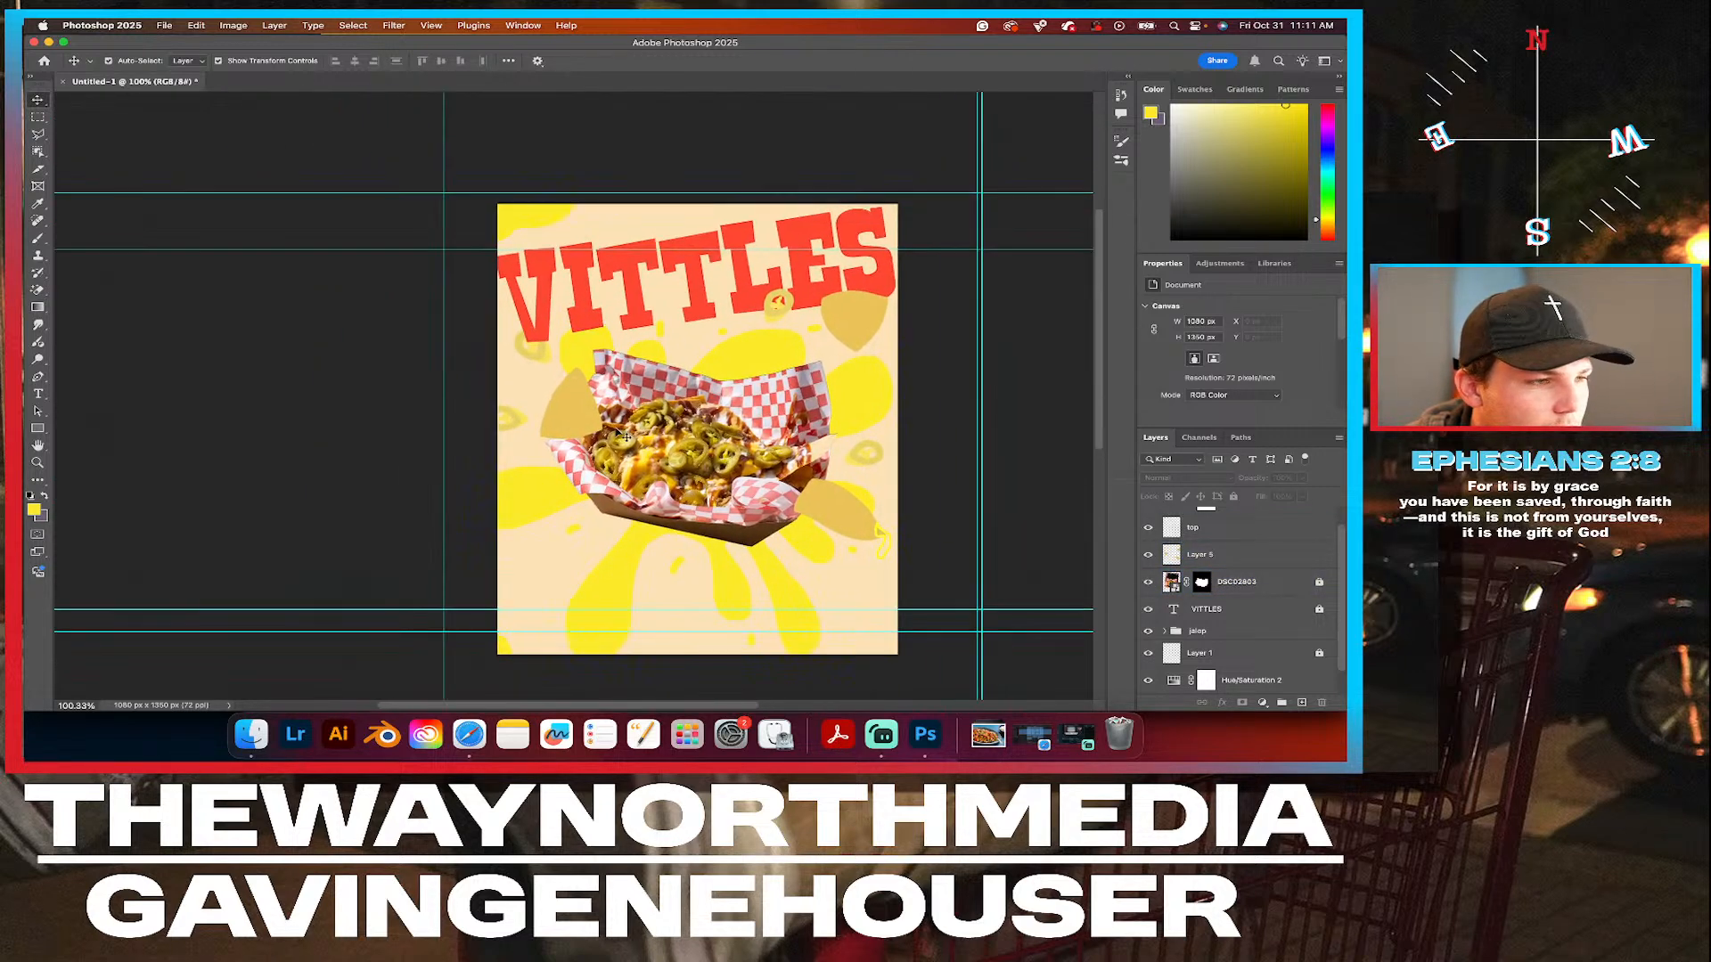
# Select Layer 5, compare it with the nacho tray photo hidden and shown, and inspect the yellow drip outline beside the lower chip.
pyautogui.scroll(5, 918, 504)
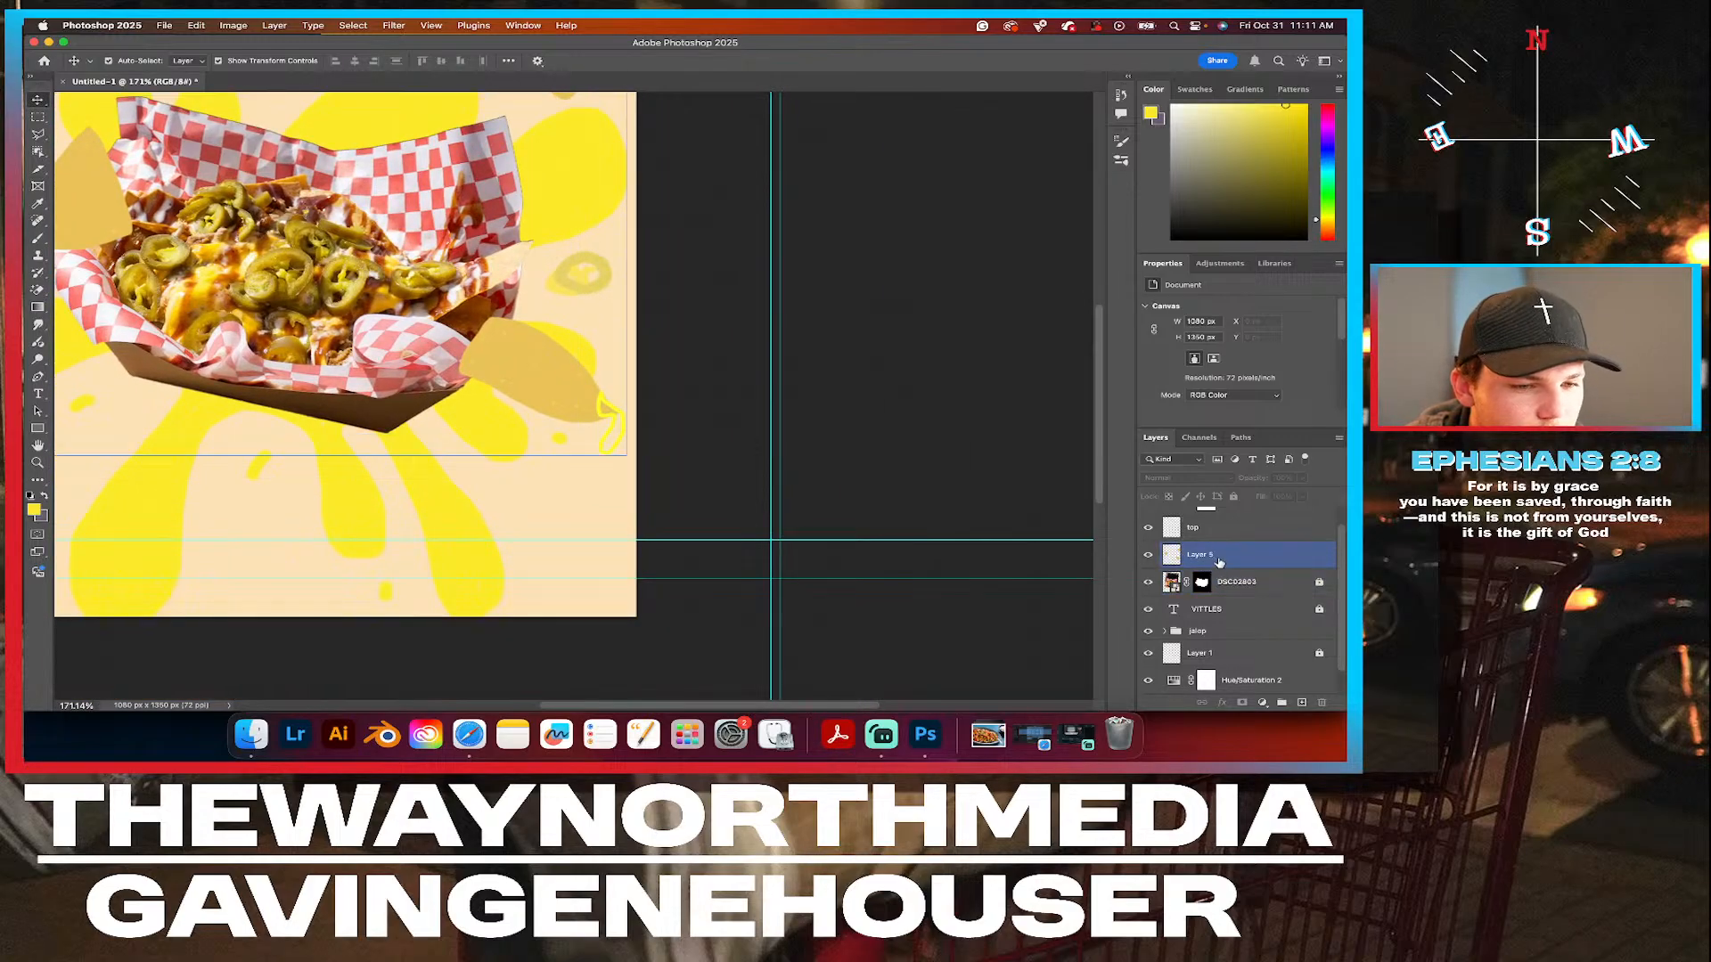
pyautogui.click(1203, 556)
pyautogui.press('super+z')
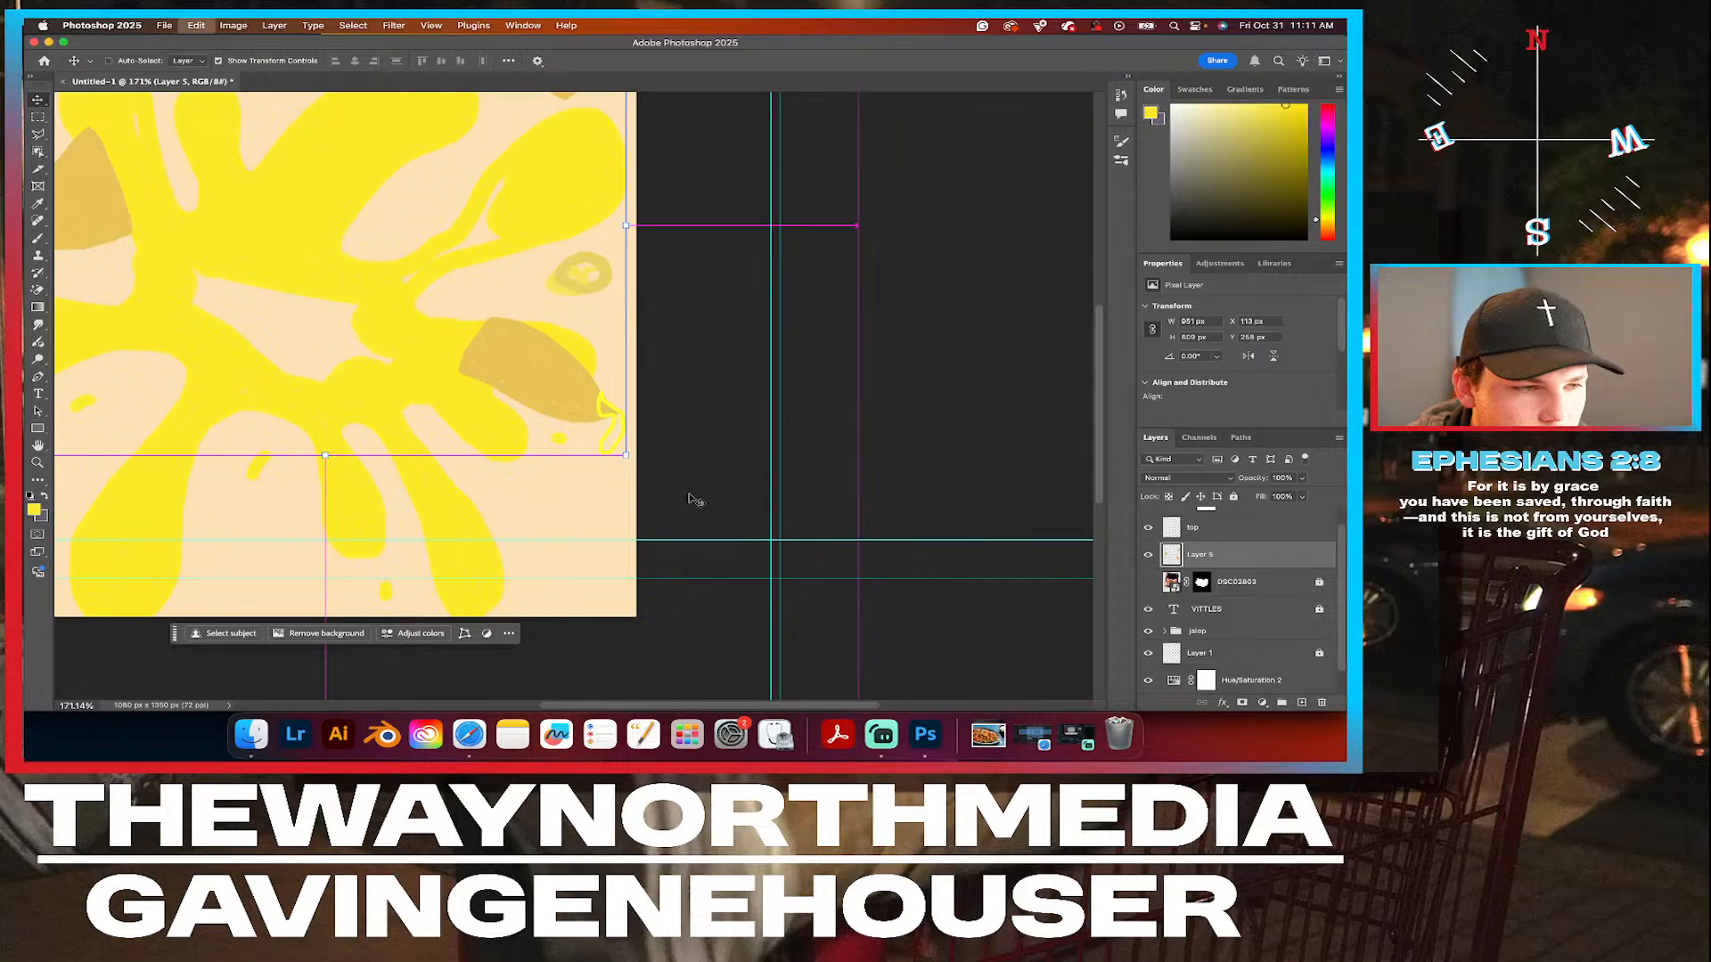
pyautogui.press('super+shift+z')
pyautogui.press('super+z')
pyautogui.press('super+shift+z')
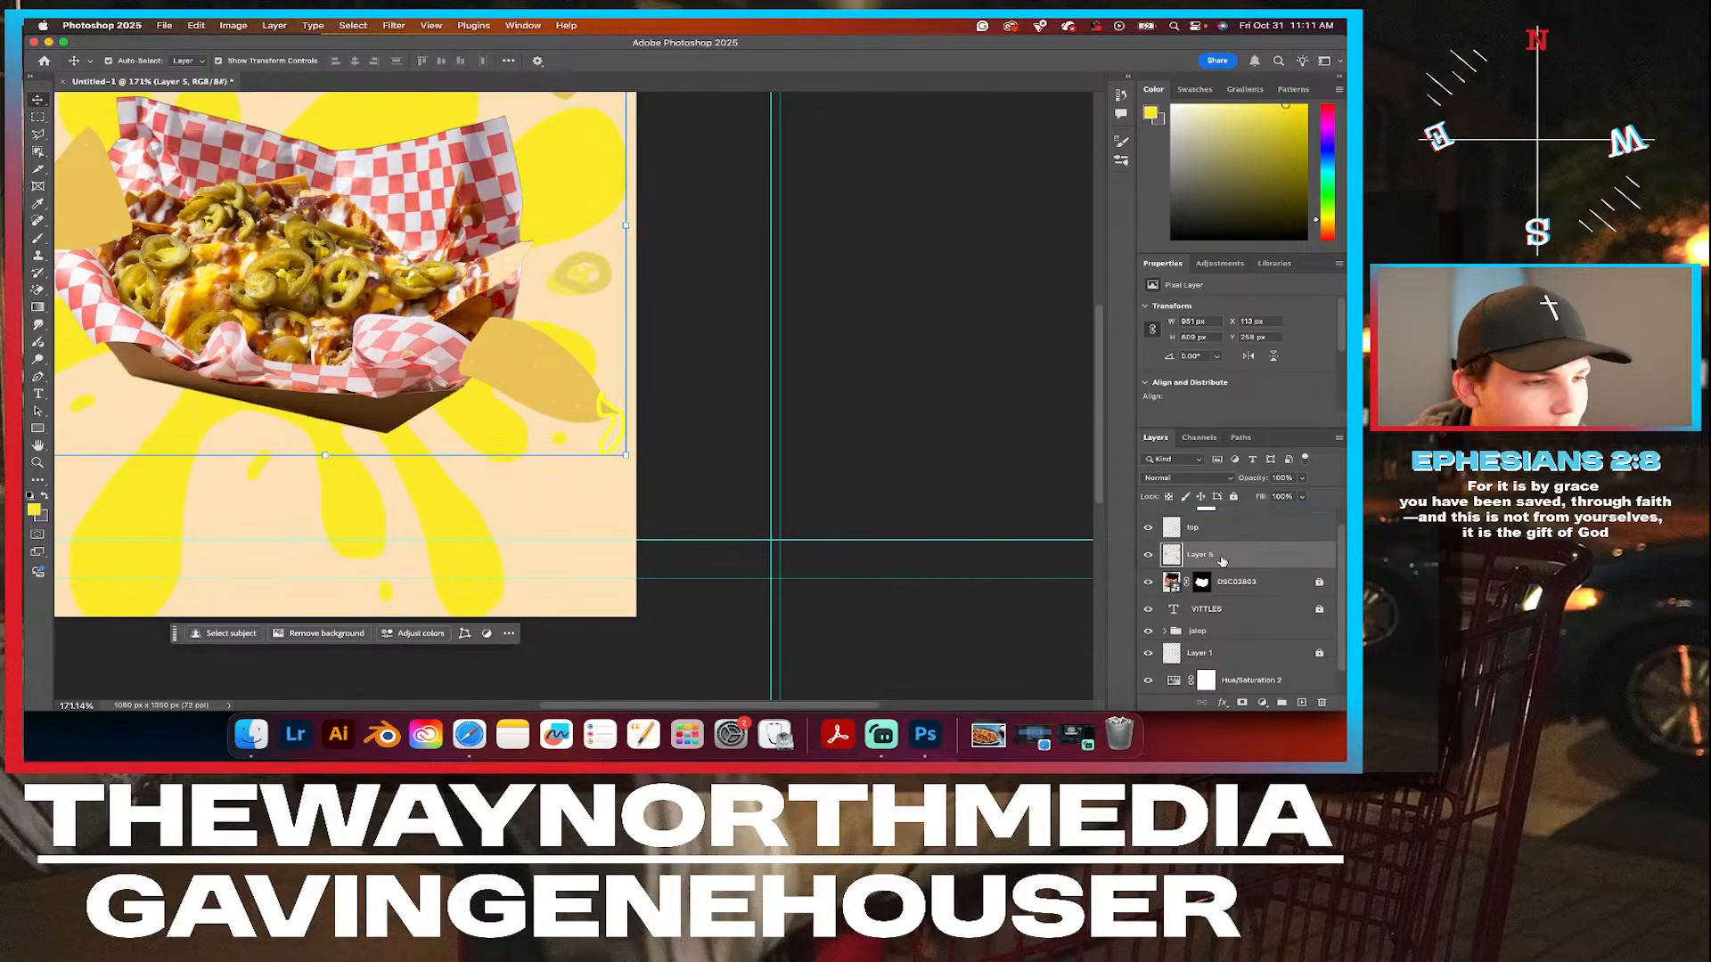
pyautogui.scroll(5, 639, 401)
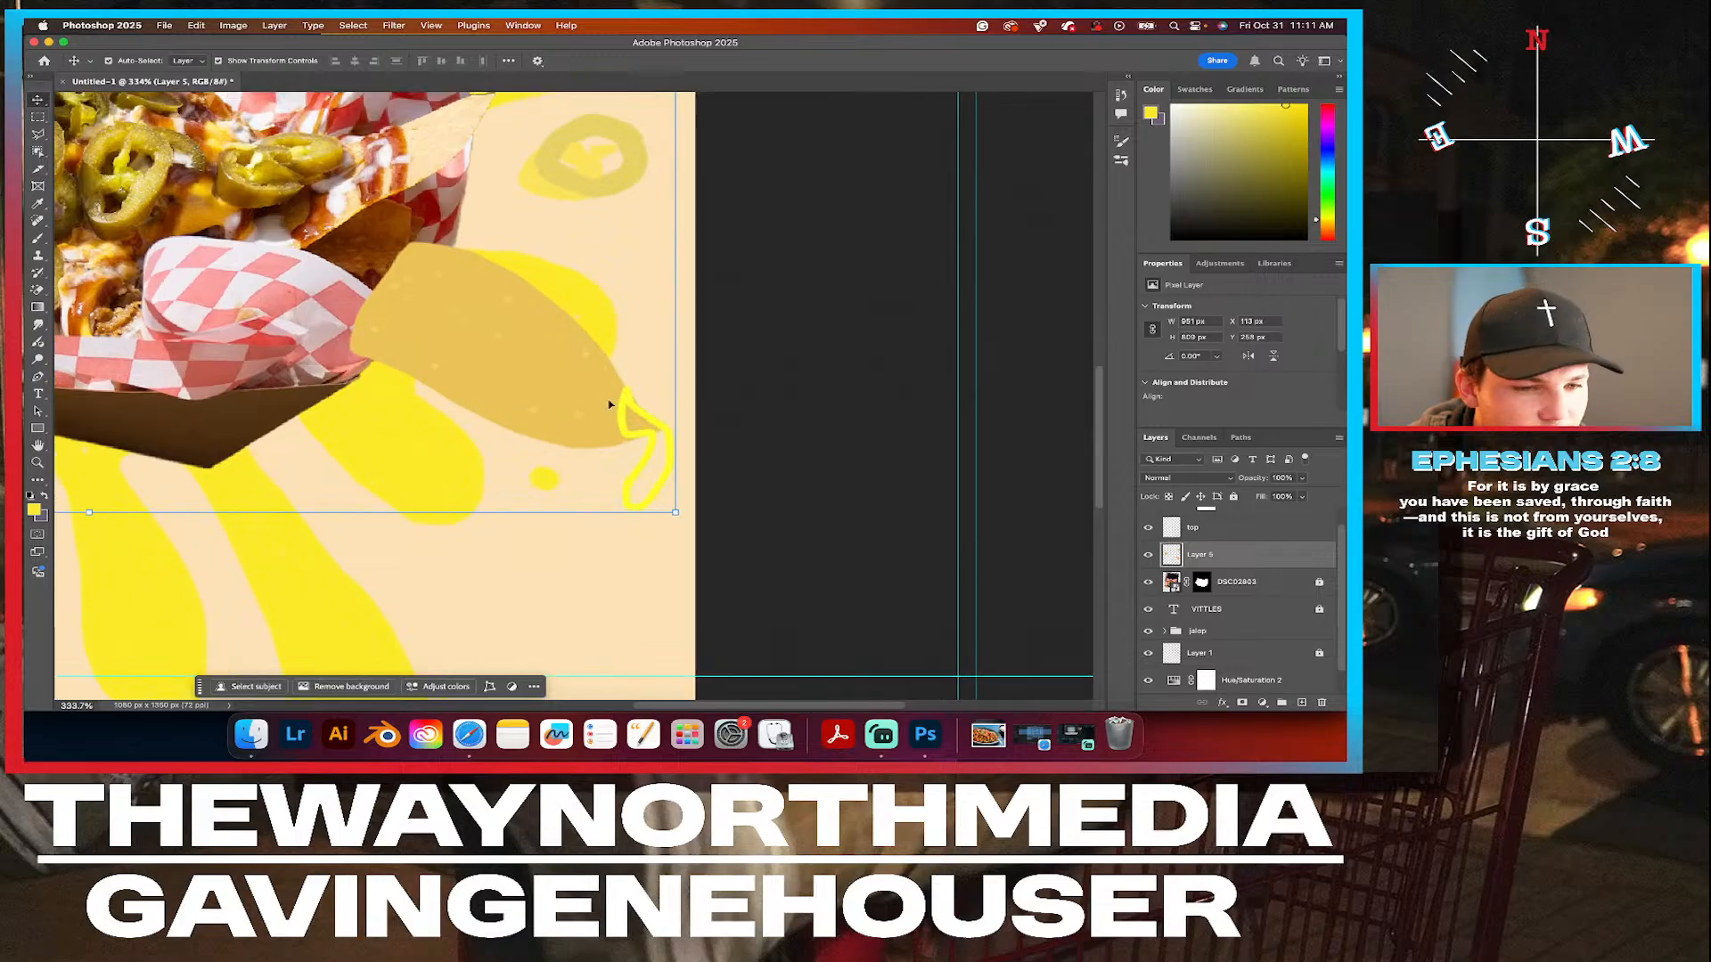
pyautogui.scroll(-3, 588, 406)
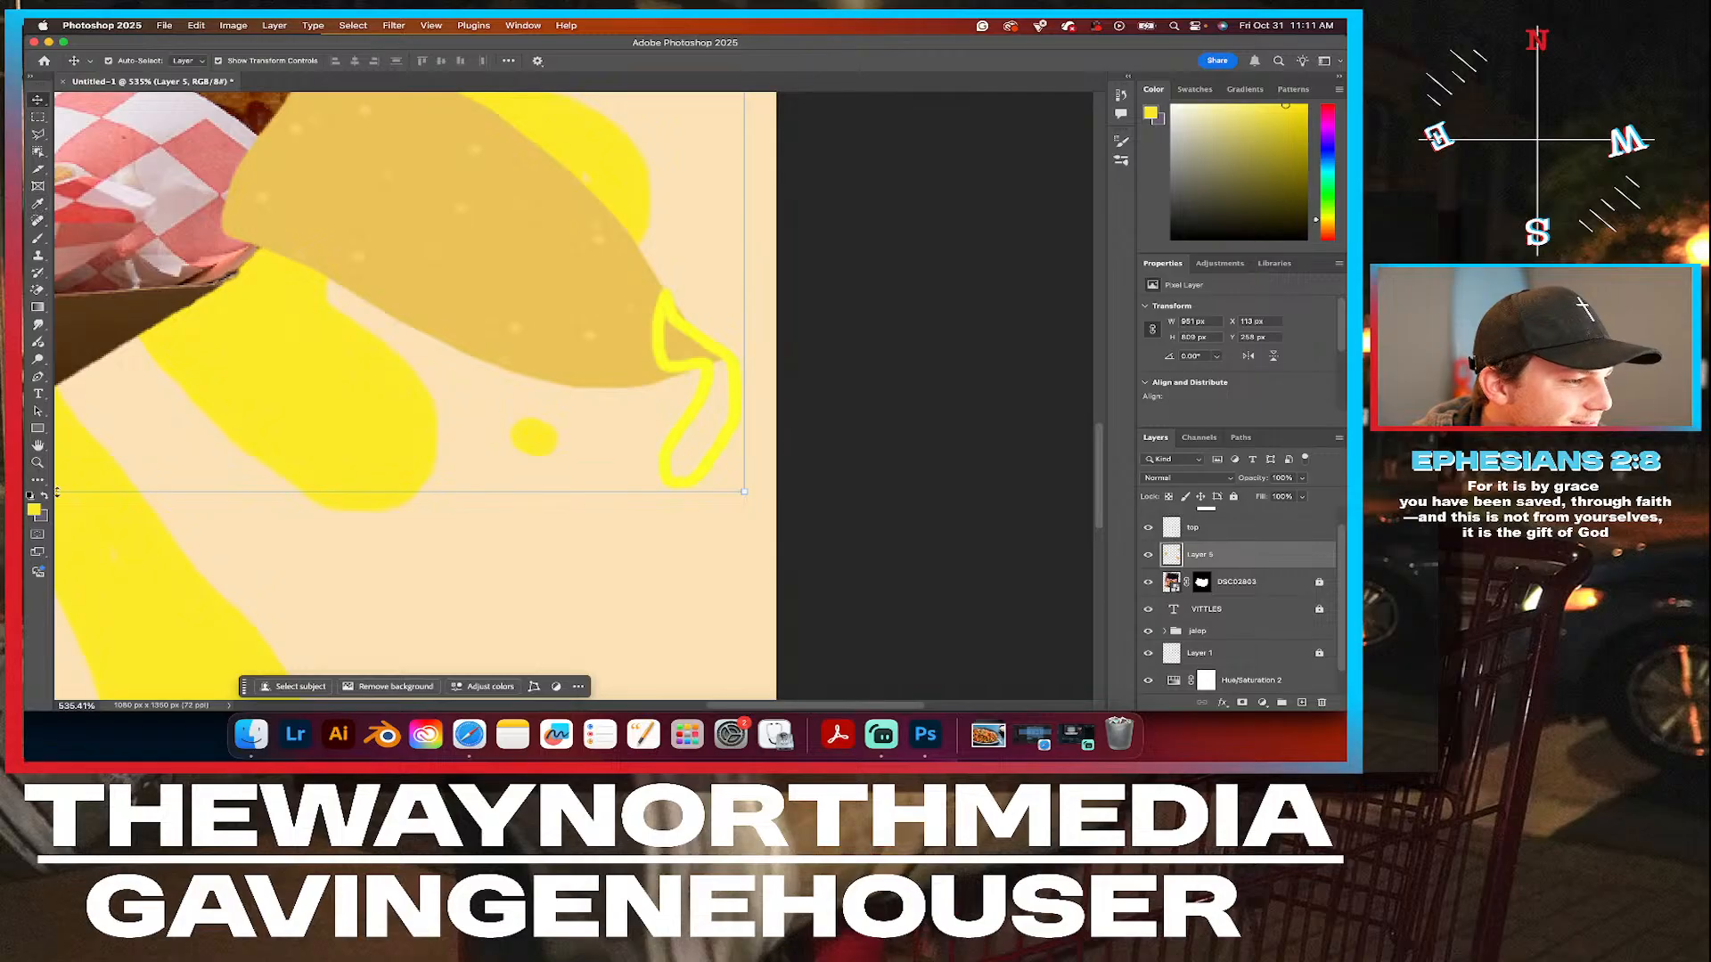
# Try a brush stroke on Layer 5 in the yellow #fee829, and undo it.
pyautogui.click(34, 509)
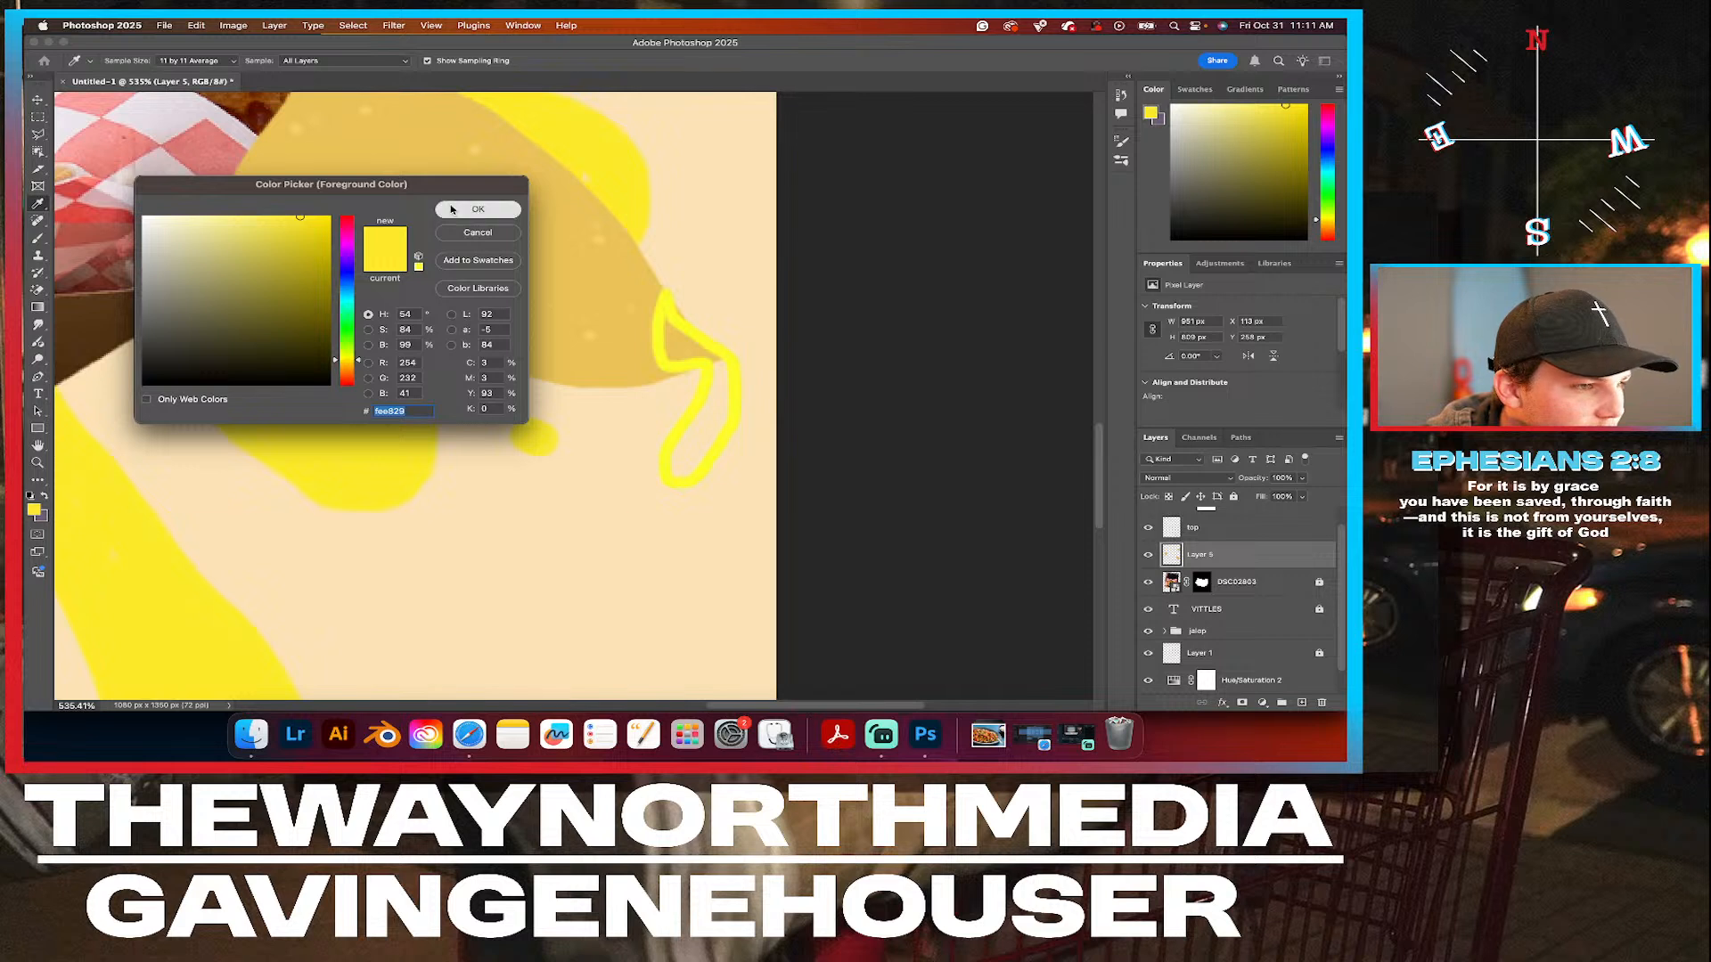
pyautogui.click(478, 209)
pyautogui.click(37, 238)
pyautogui.moveTo(276, 372); pyautogui.dragTo(388, 387)
pyautogui.press('super+z')
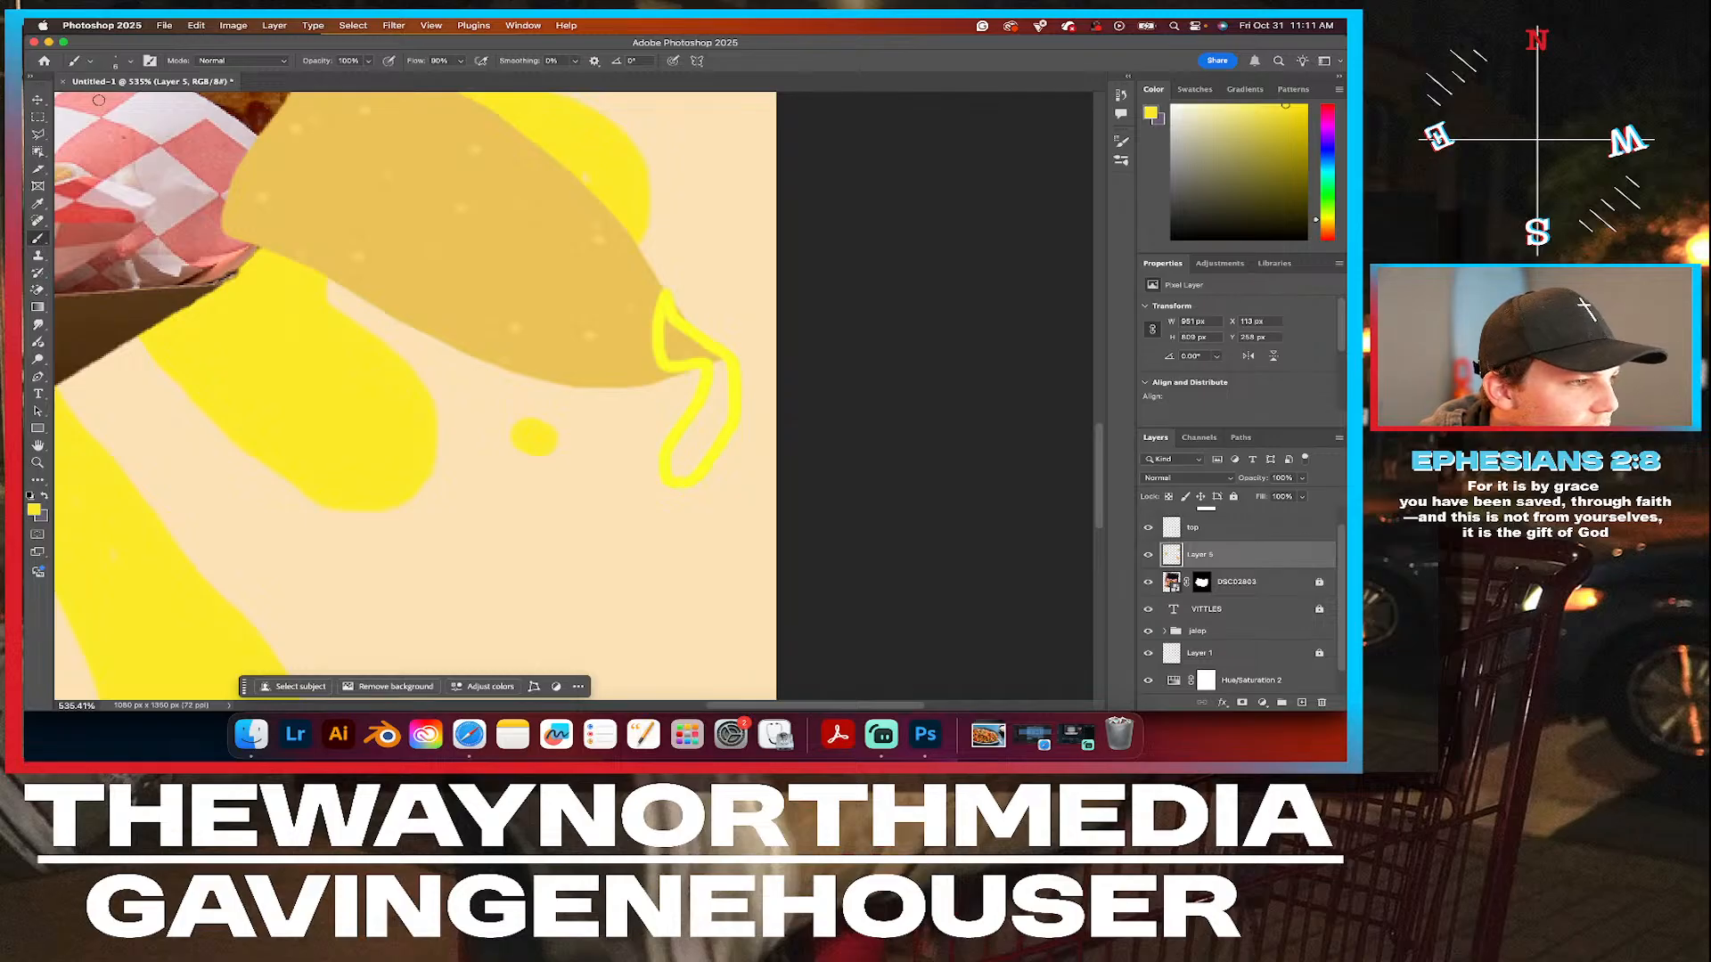
# Set the foreground color to a slightly darker yellow, #efda27, and refine it to the less saturated #ebdb52.
pyautogui.click(35, 510)
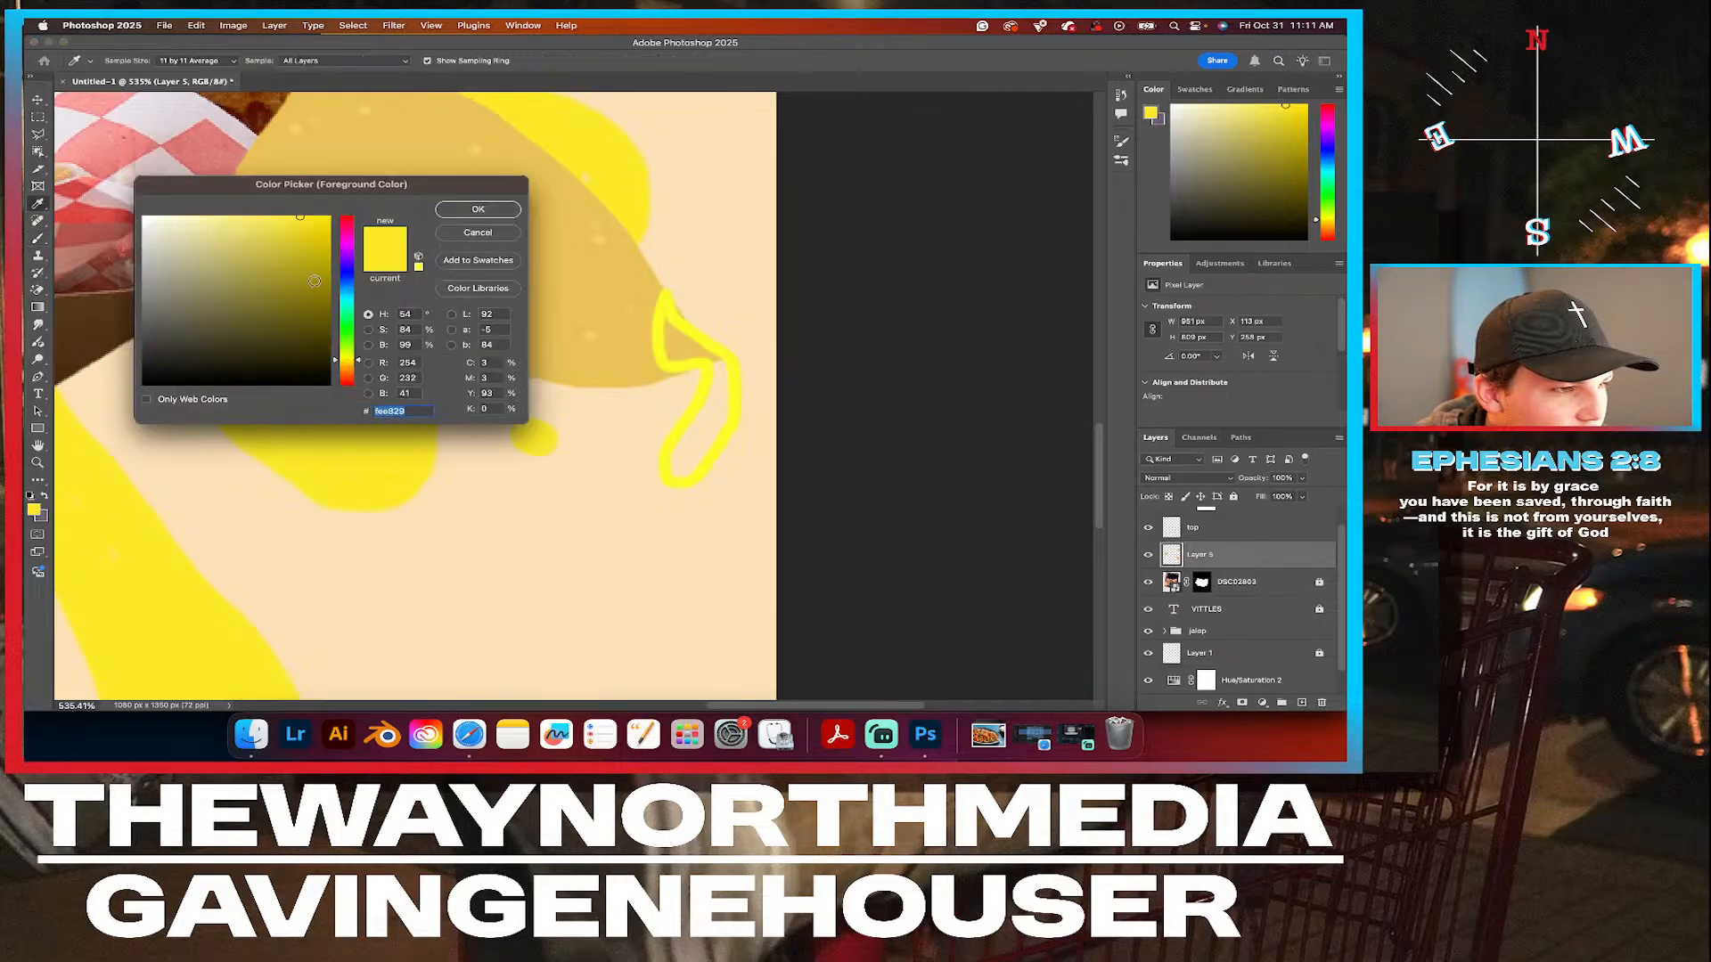
pyautogui.moveTo(300, 222); pyautogui.dragTo(299, 225)
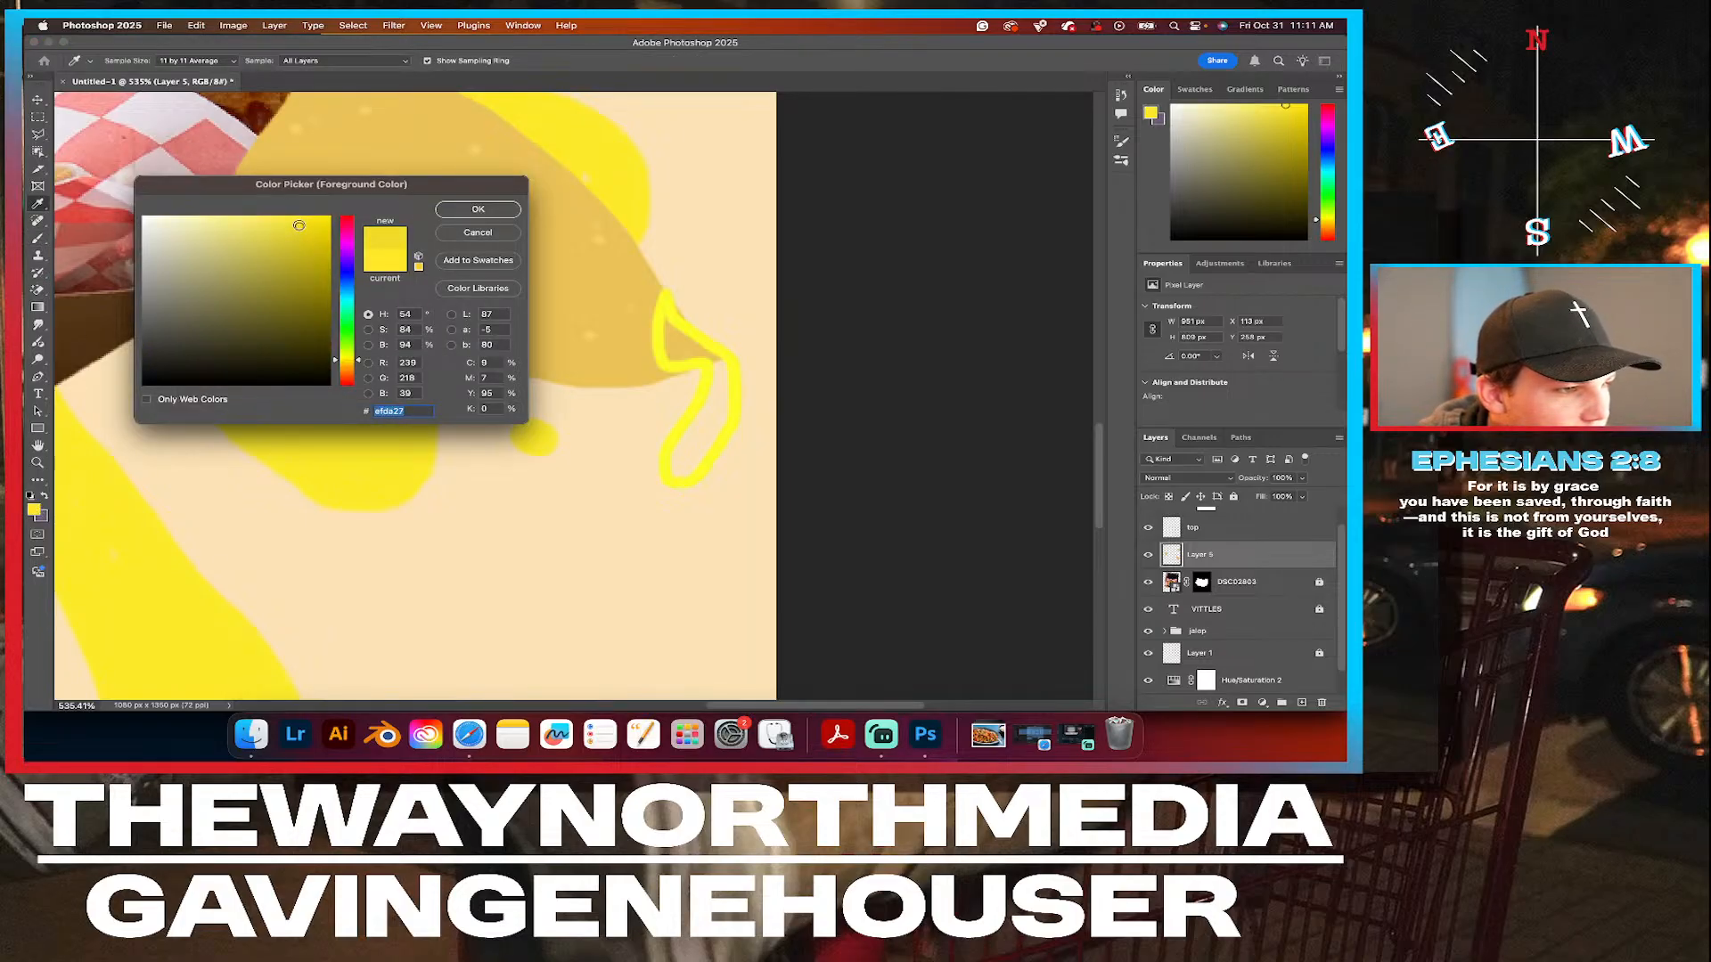
pyautogui.click(479, 211)
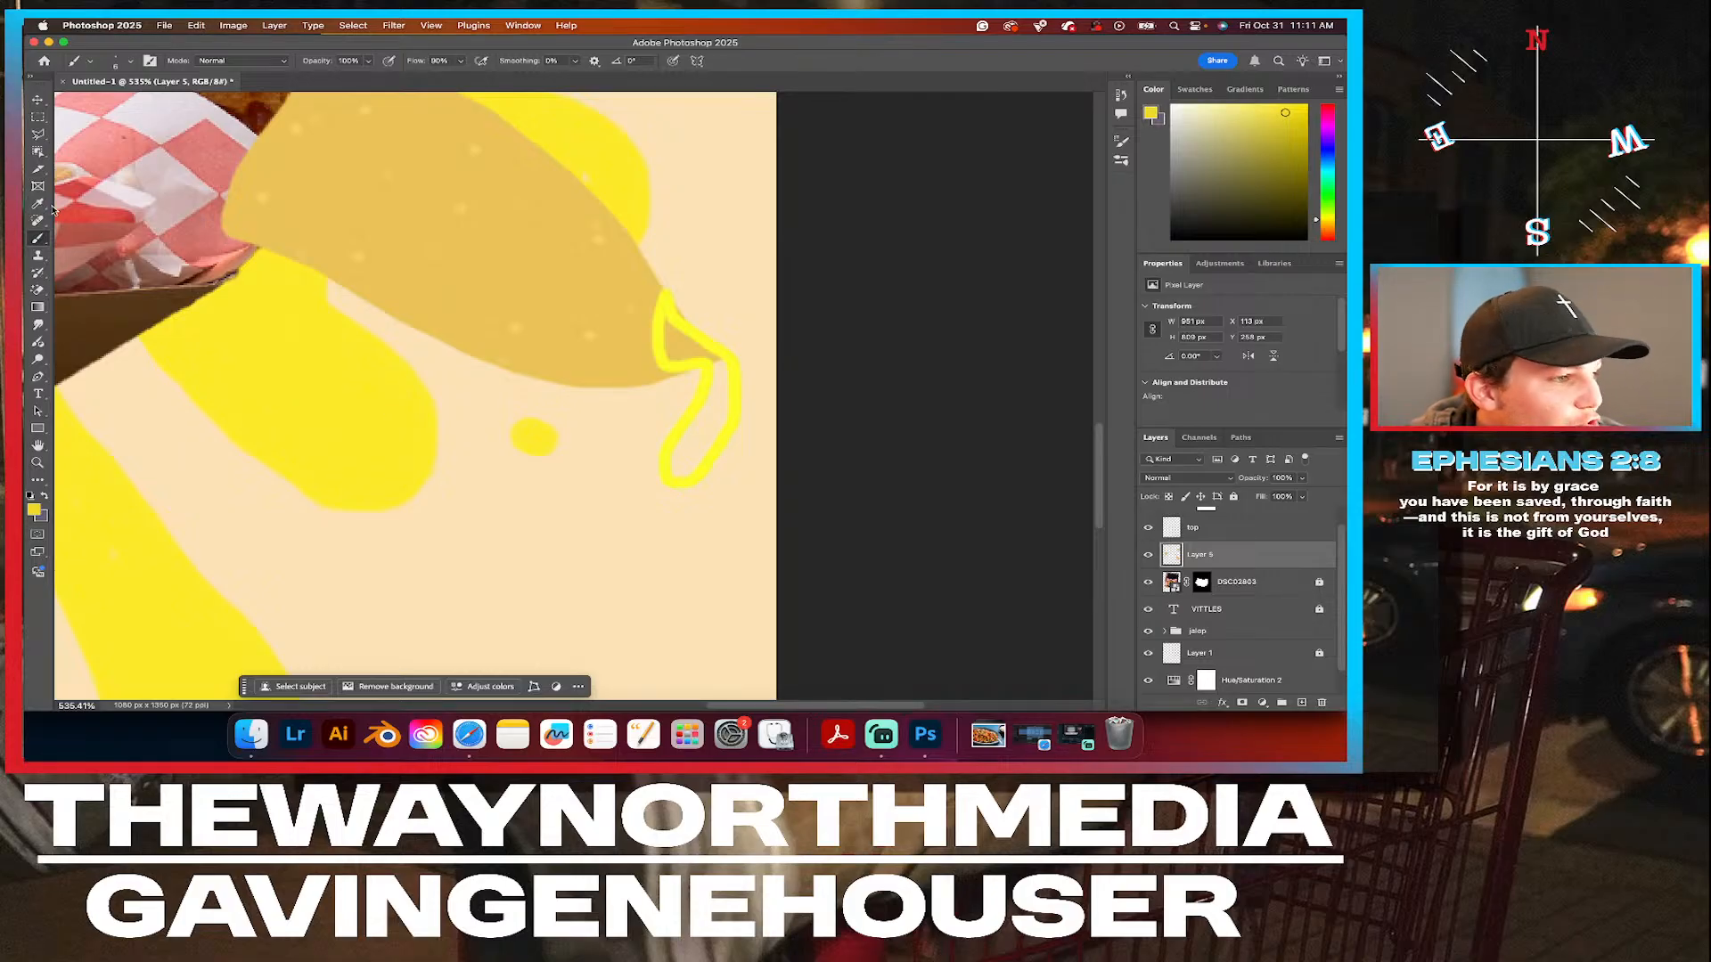
pyautogui.click(34, 510)
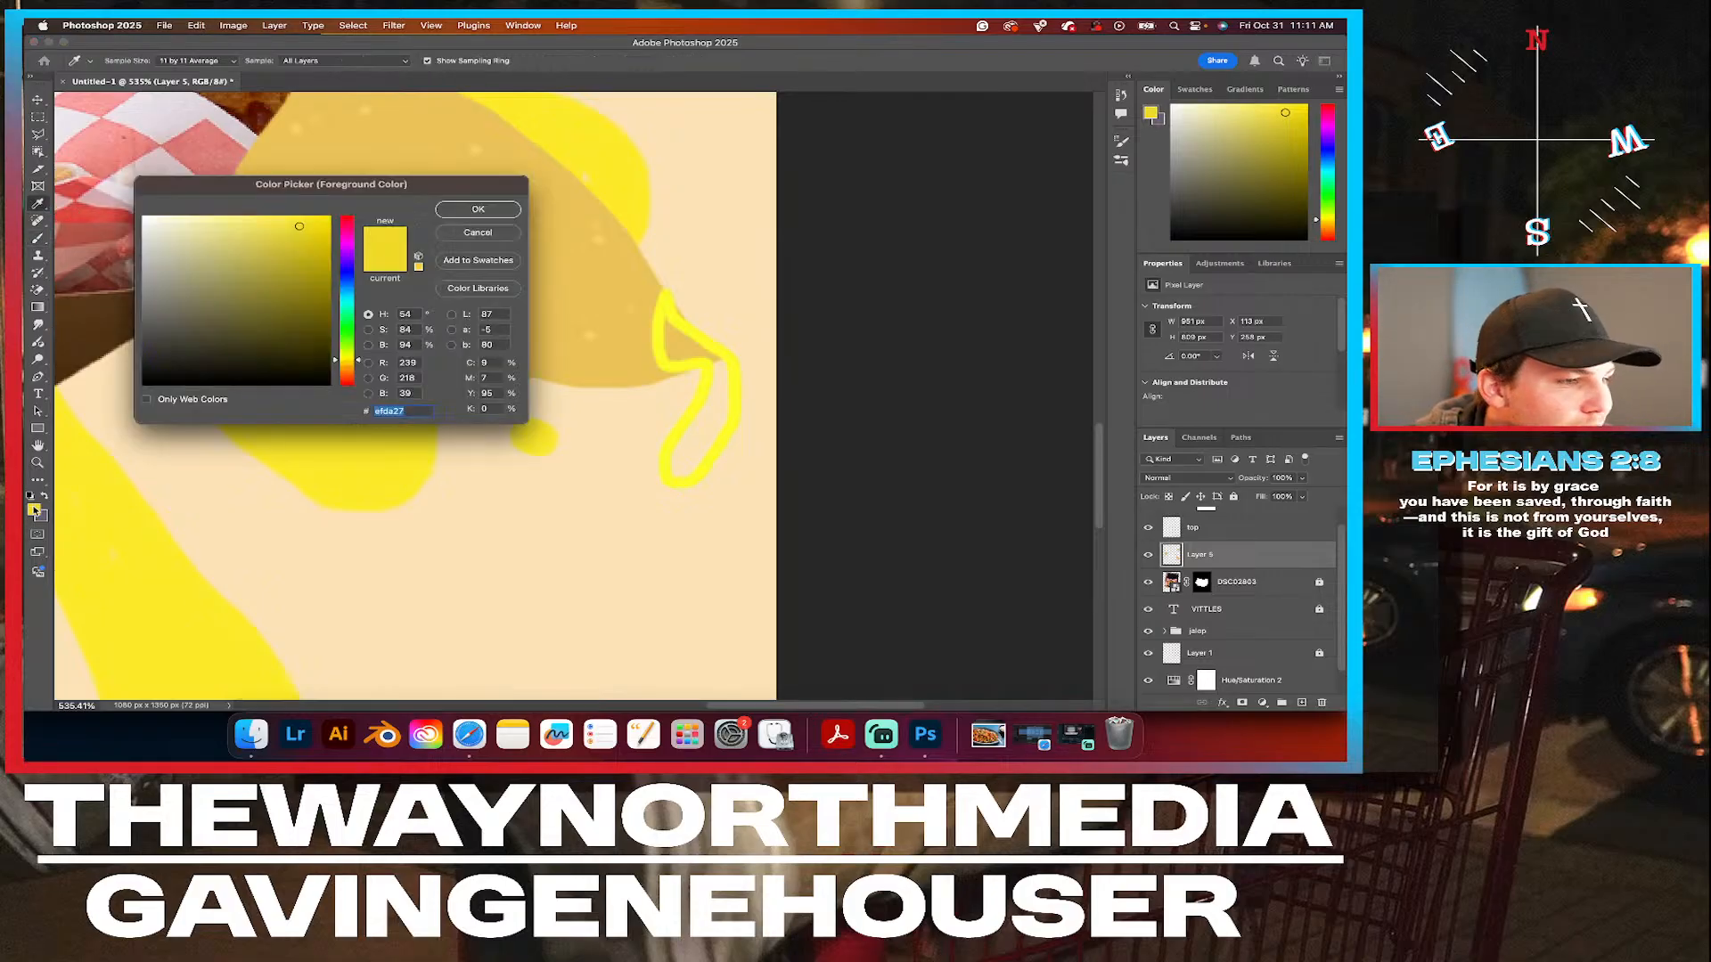
pyautogui.click(263, 228)
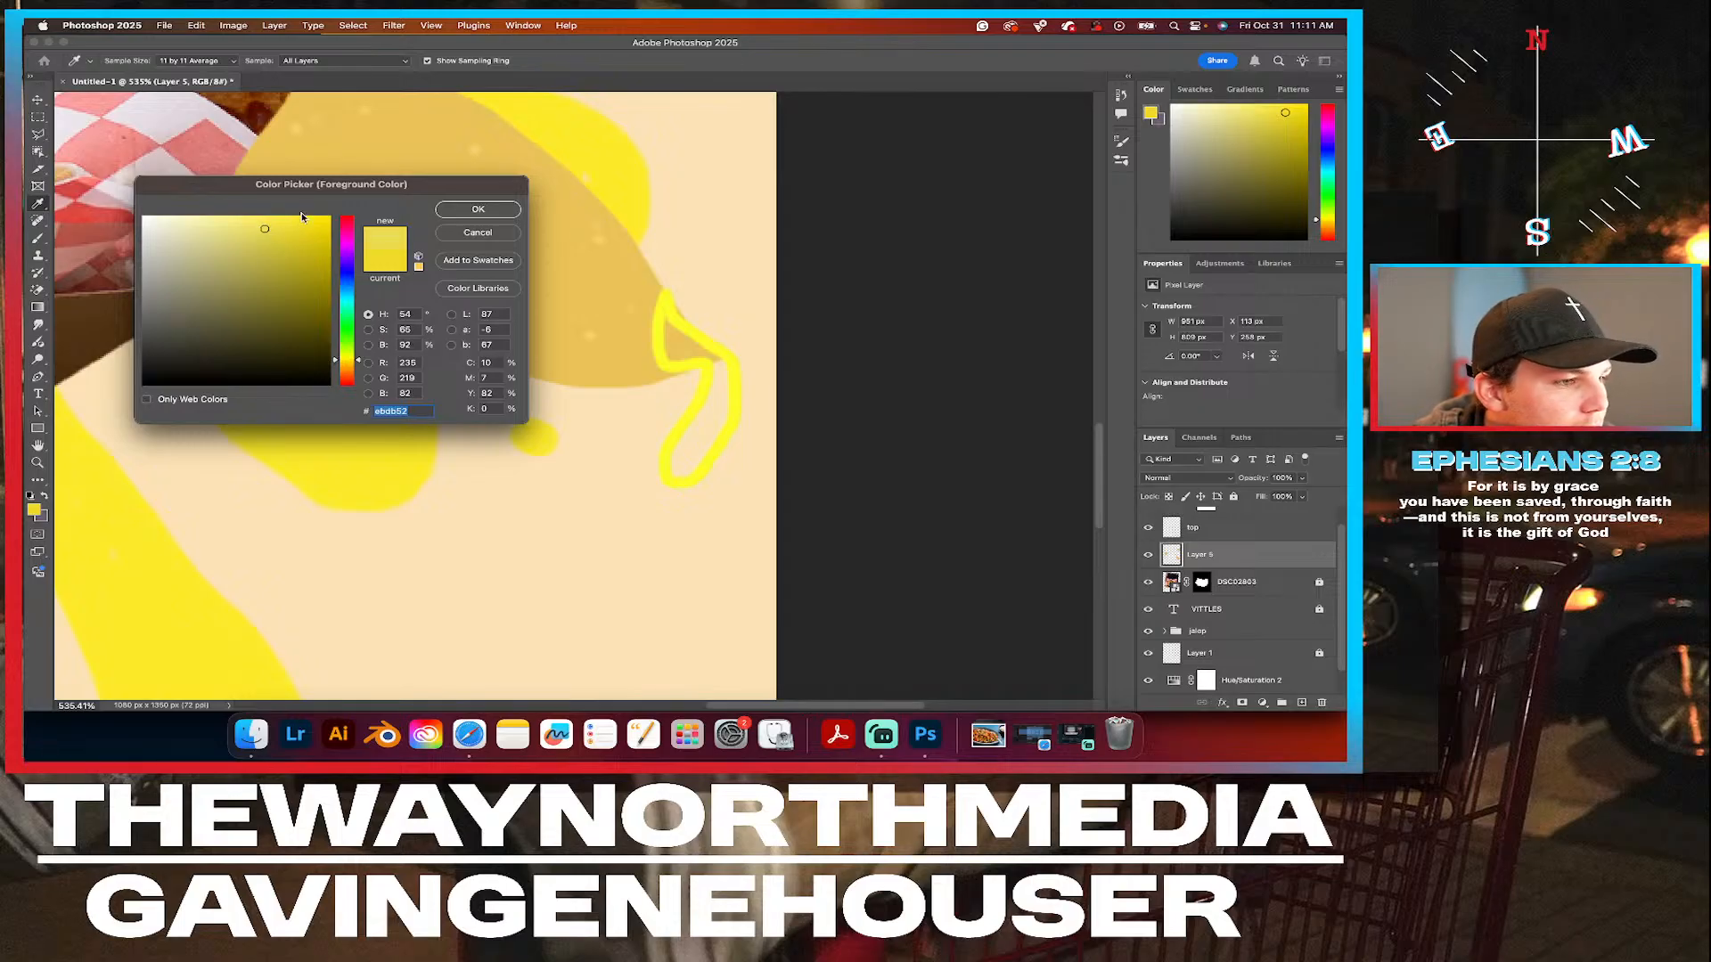
pyautogui.click(490, 217)
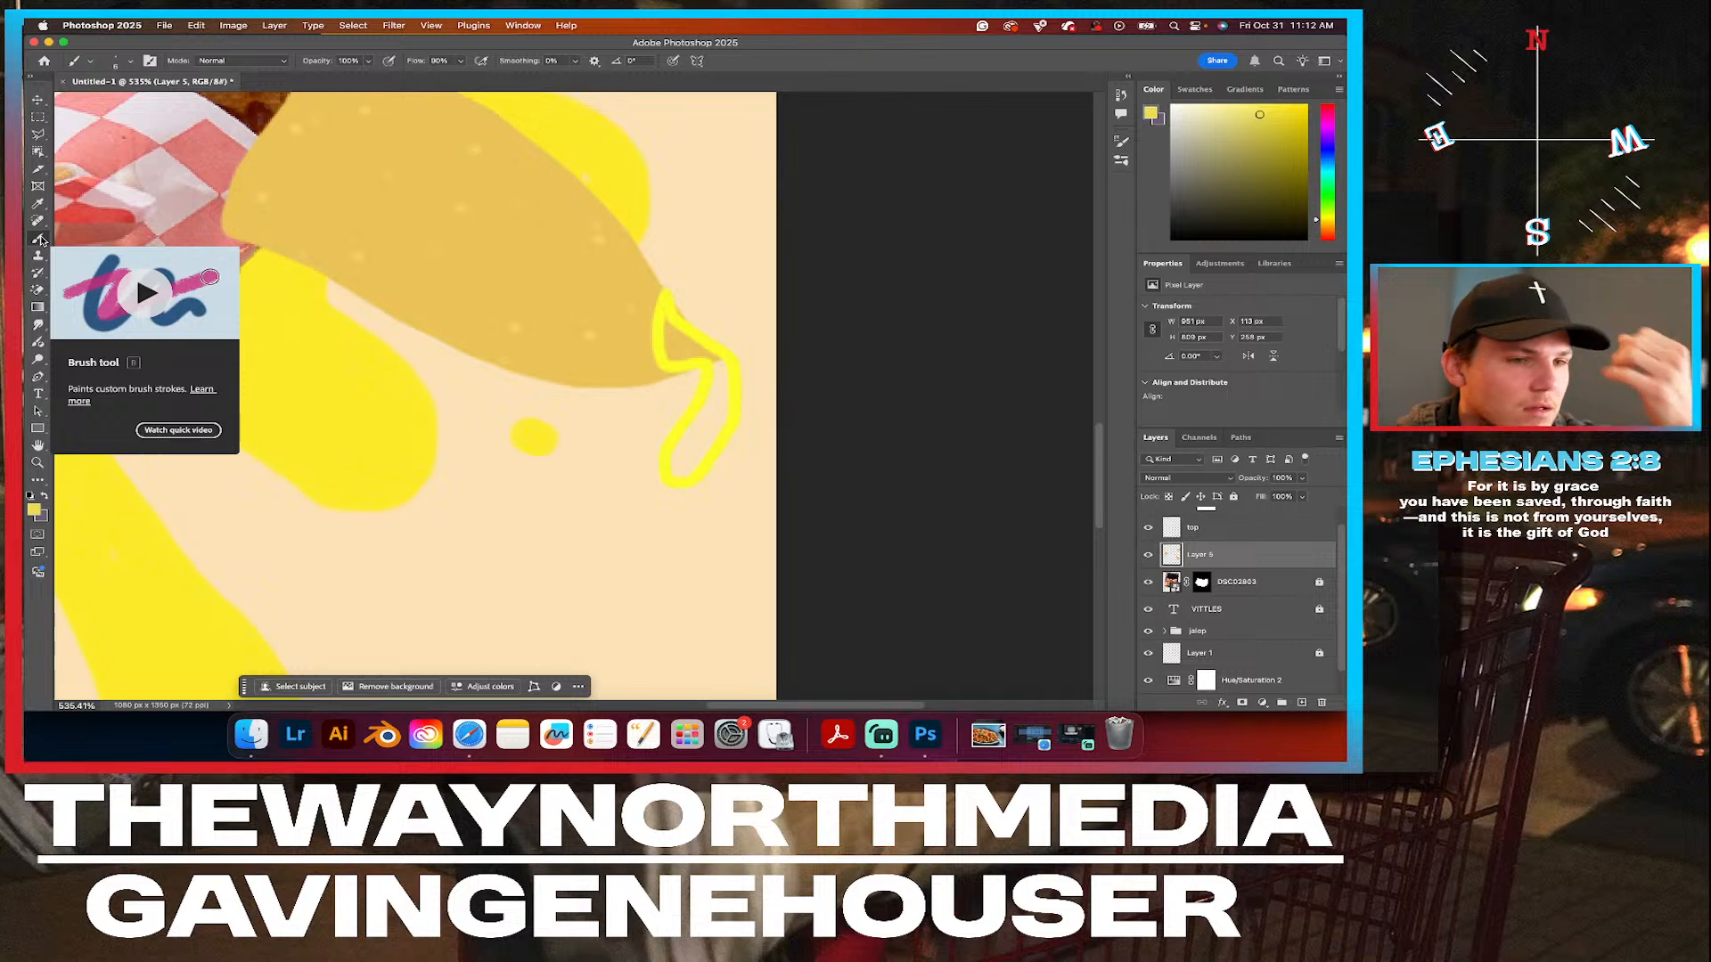
# Create a new layer group named Group 1 above the Hue/Saturation 1 adjustment layer.
pyautogui.scroll(1, 1280, 562)
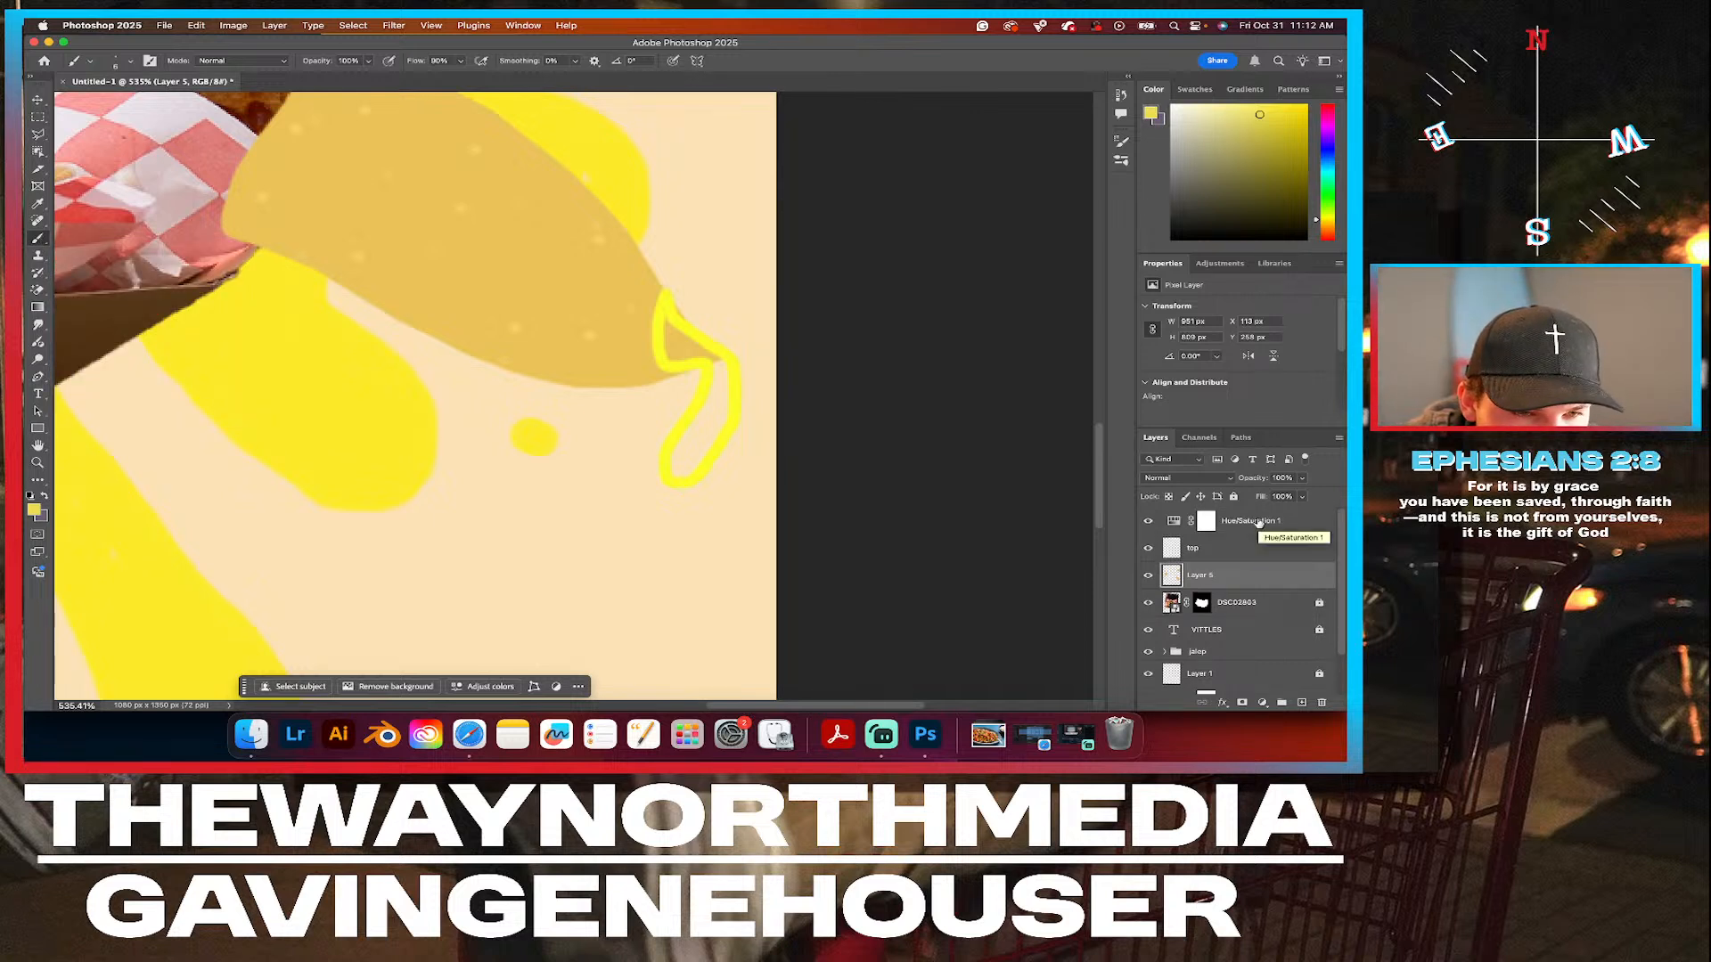
pyautogui.click(1256, 526)
pyautogui.rightClick(1241, 551)
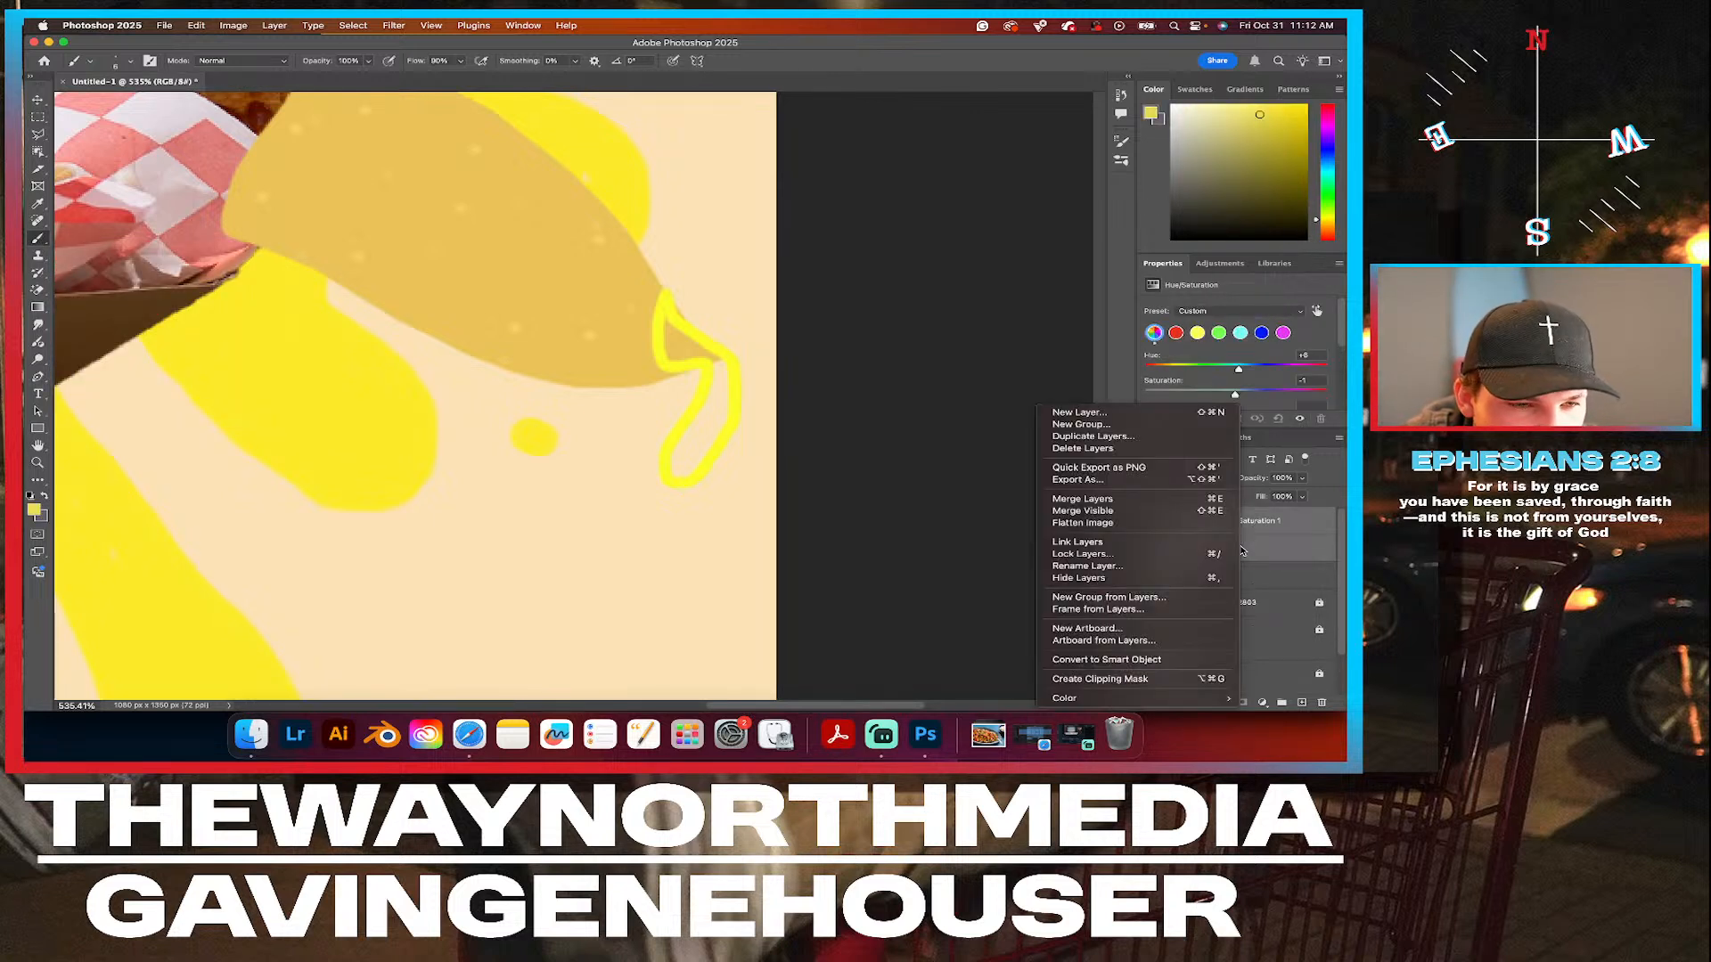
pyautogui.click(1097, 427)
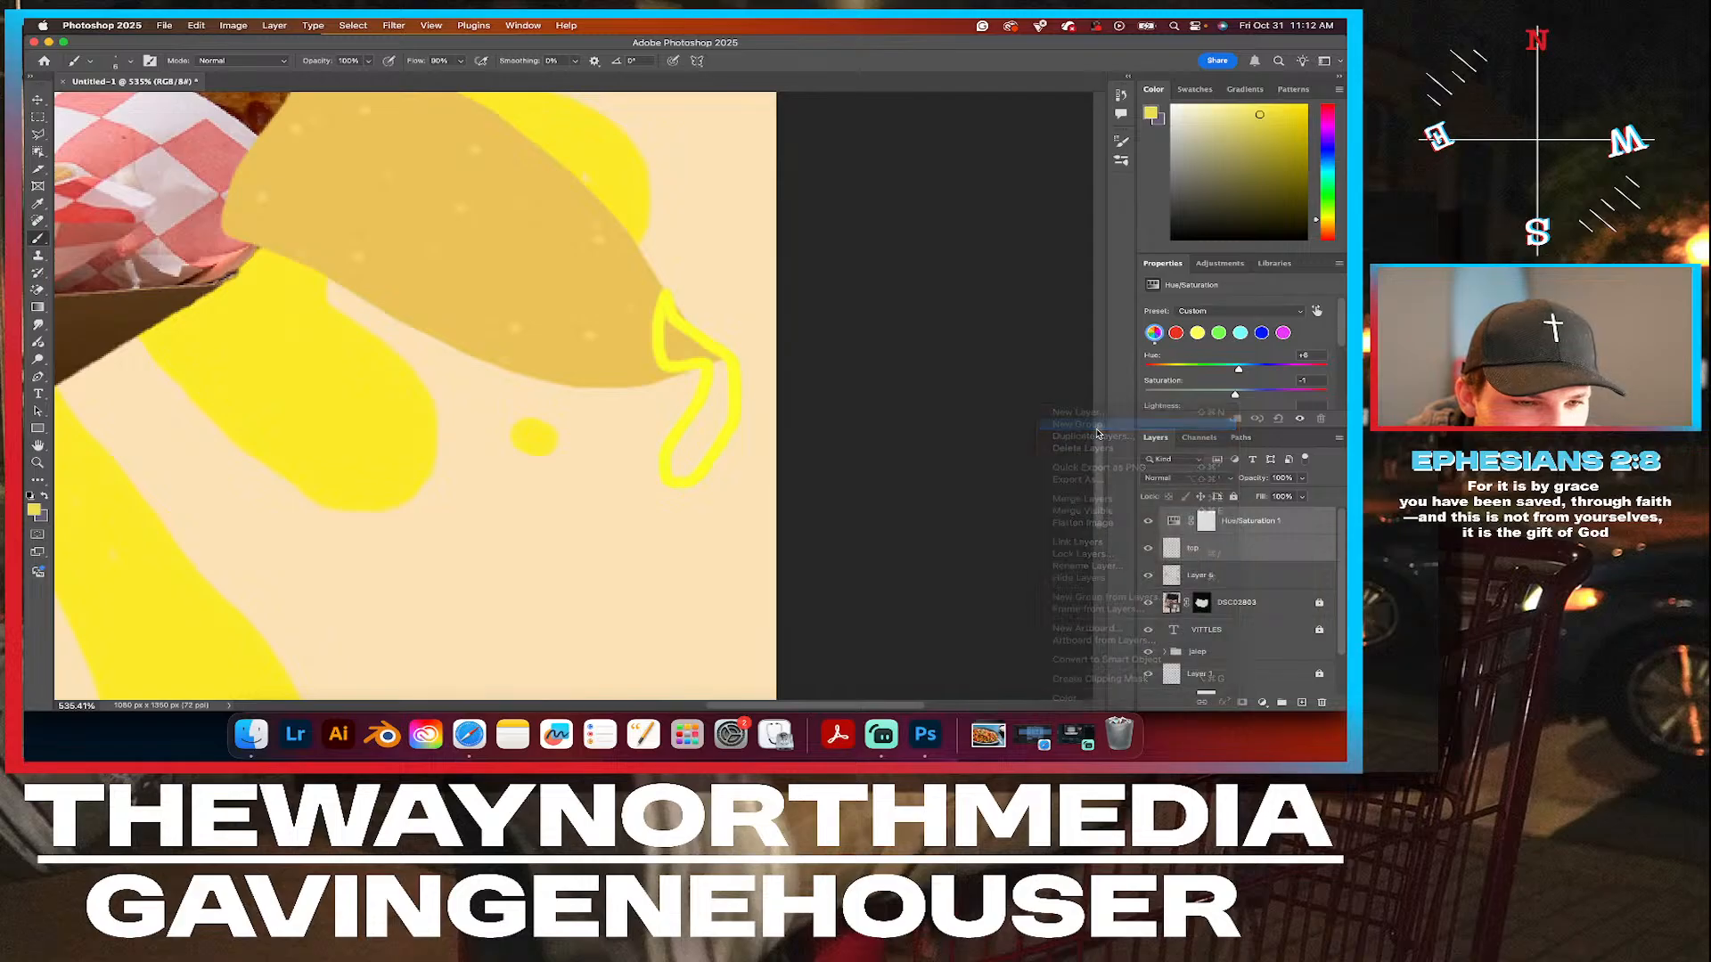
pyautogui.click(844, 387)
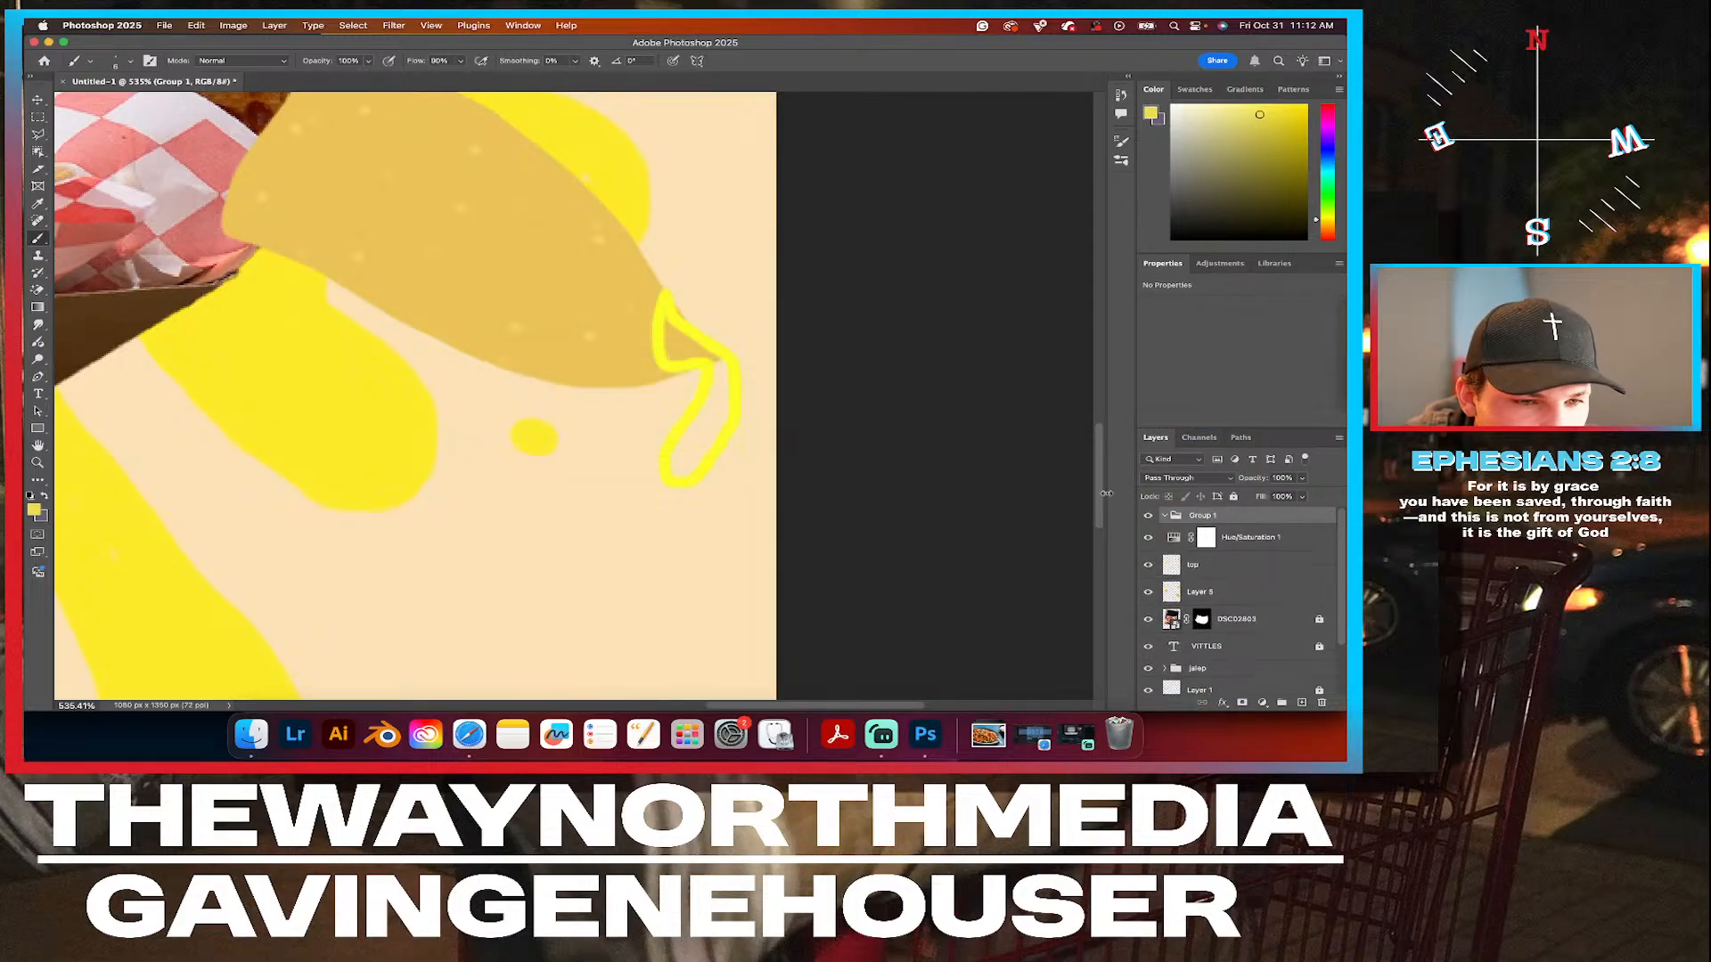
# Move the Hue/Saturation 1 adjustment and the top layer into Group 1, and collapse the group.
pyautogui.click(1241, 569)
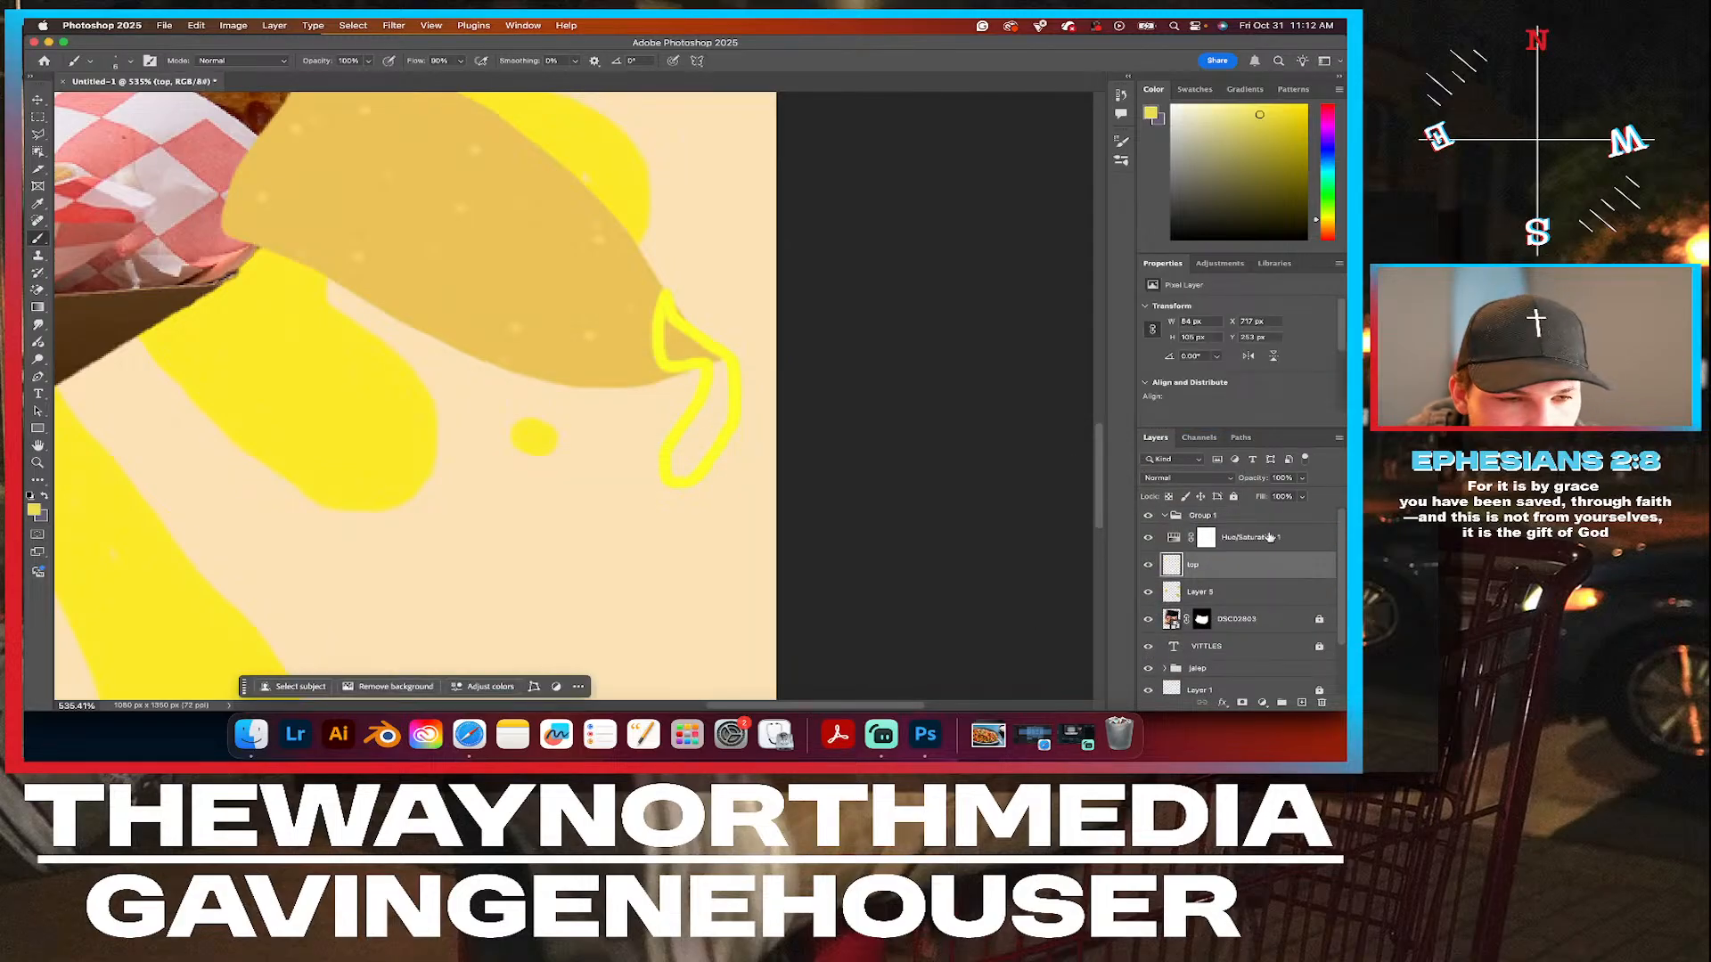
pyautogui.doubleClick(1258, 538)
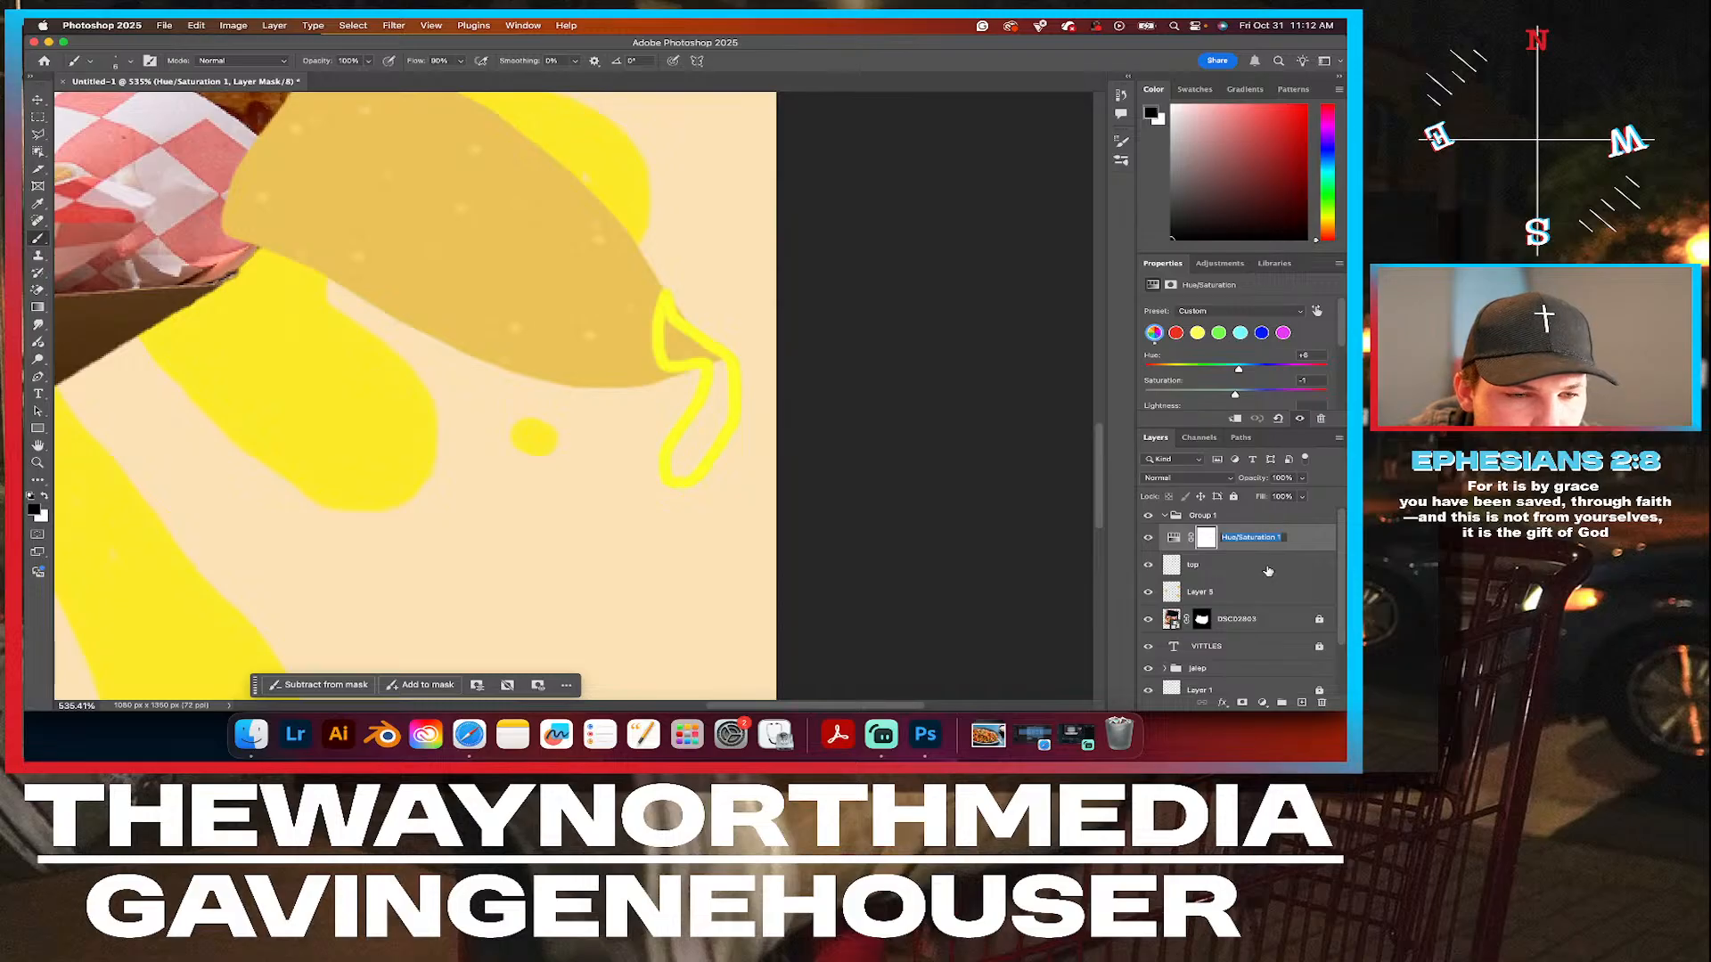
pyautogui.click(1269, 570)
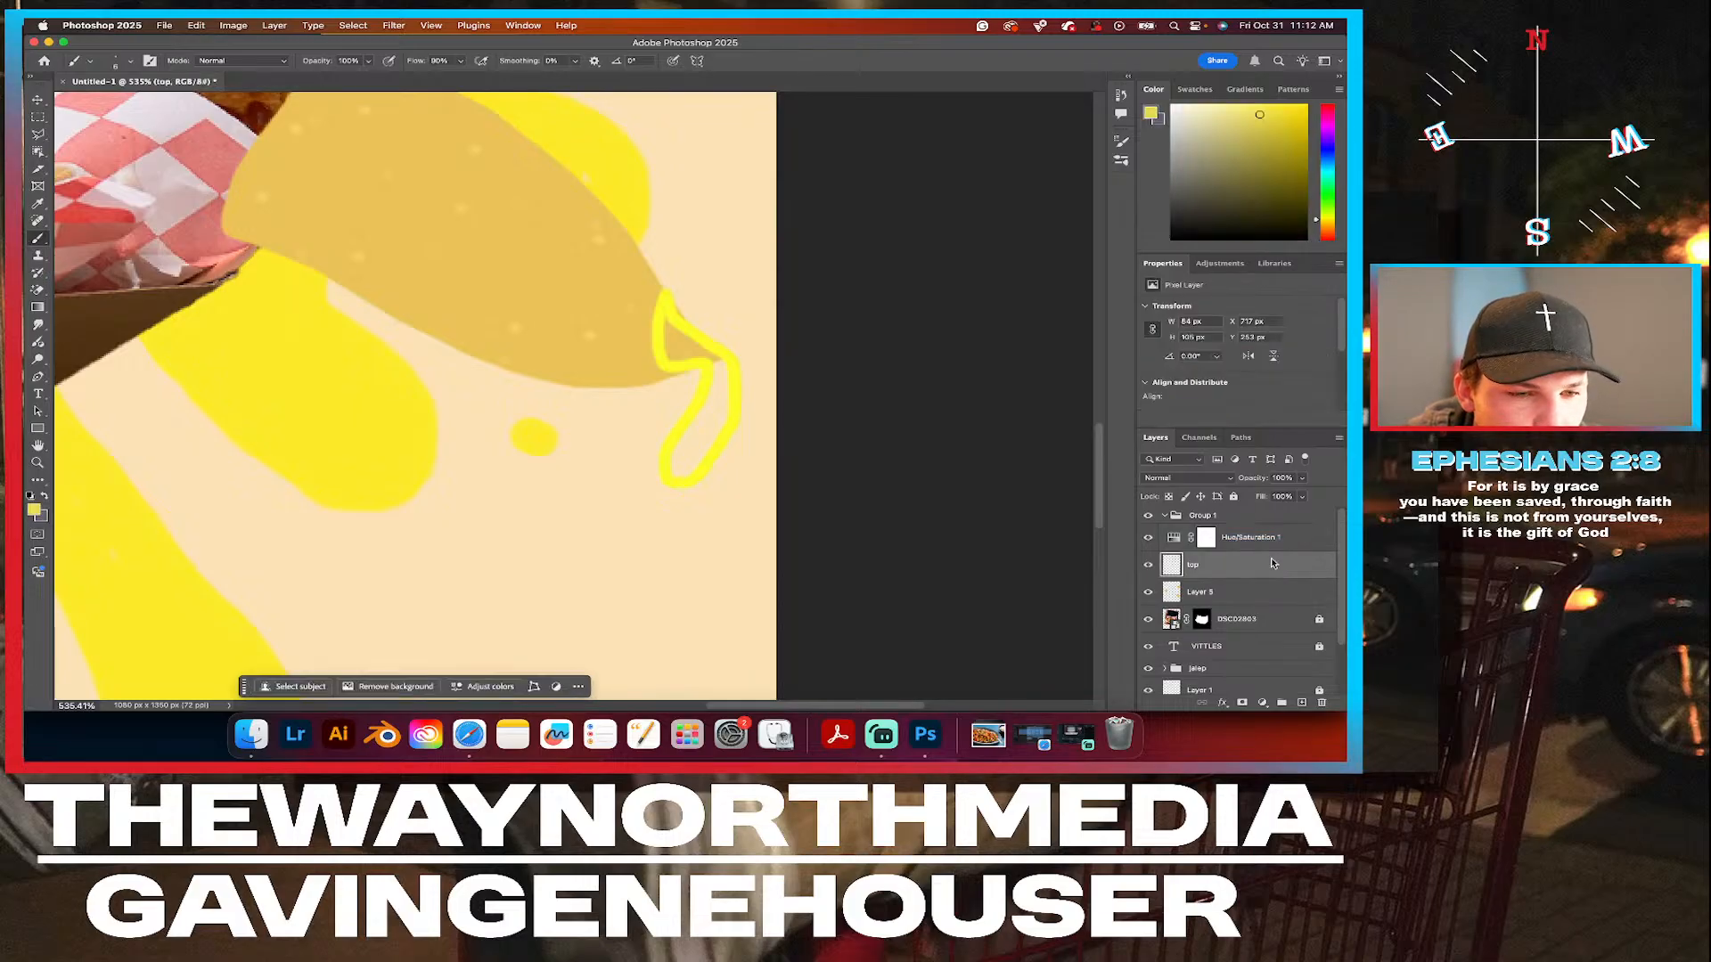
pyautogui.moveTo(1307, 537); pyautogui.dragTo(1291, 517)
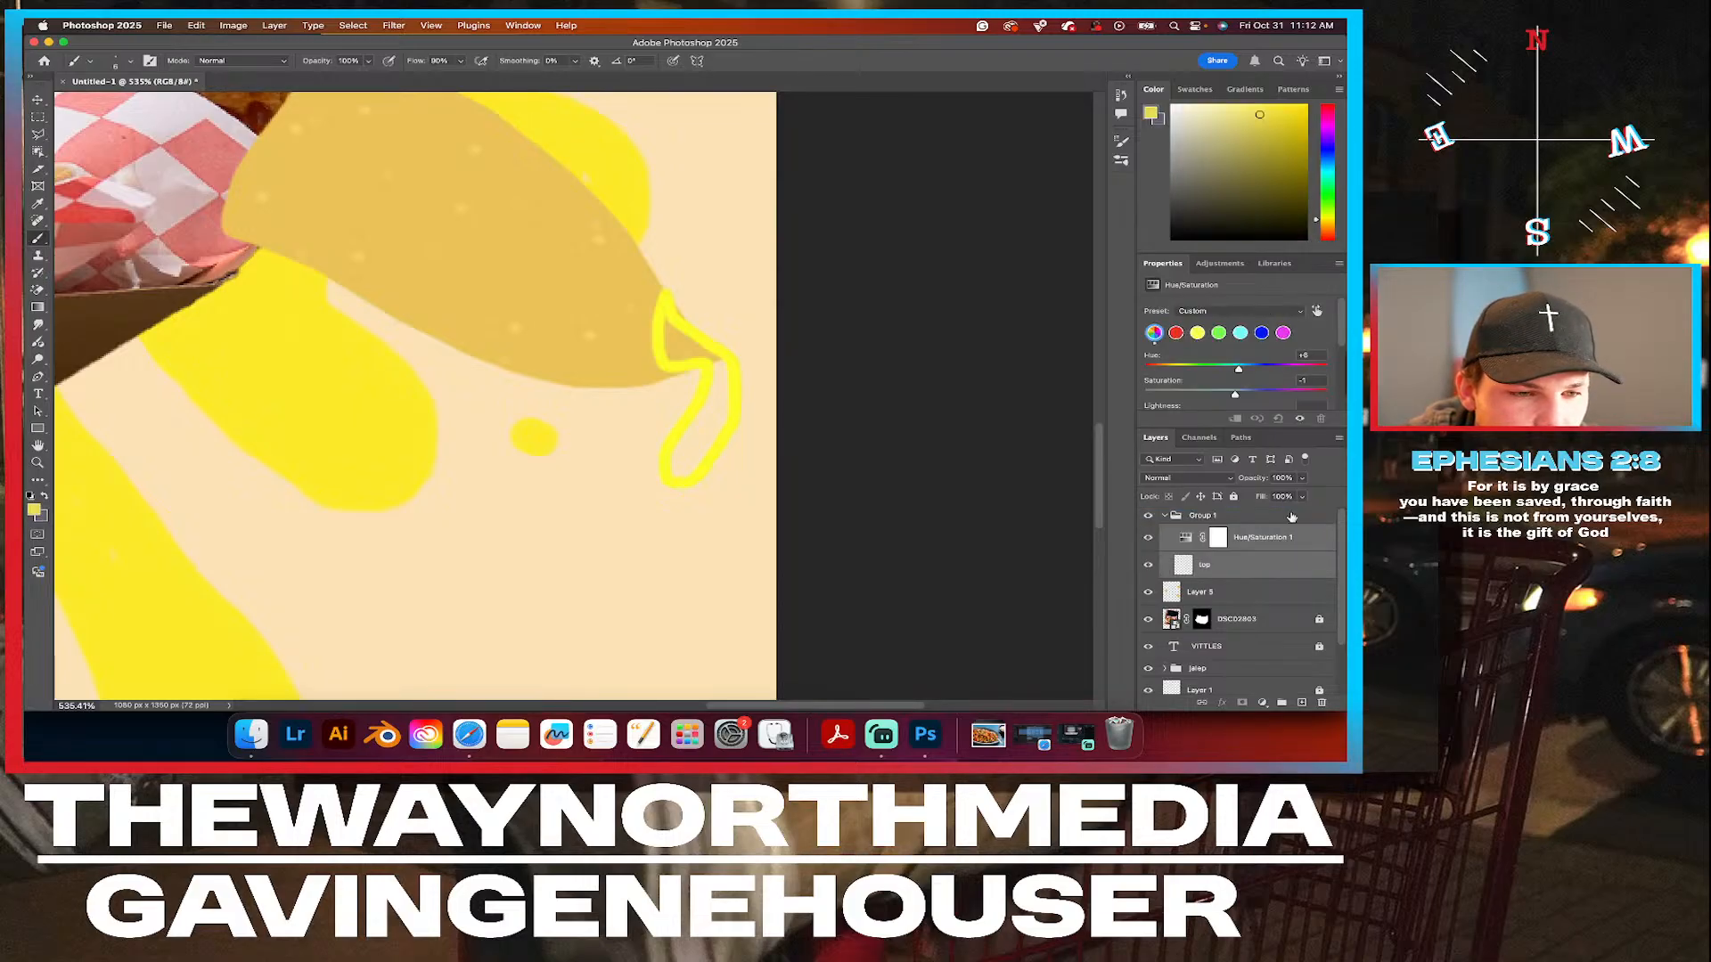
pyautogui.click(1165, 516)
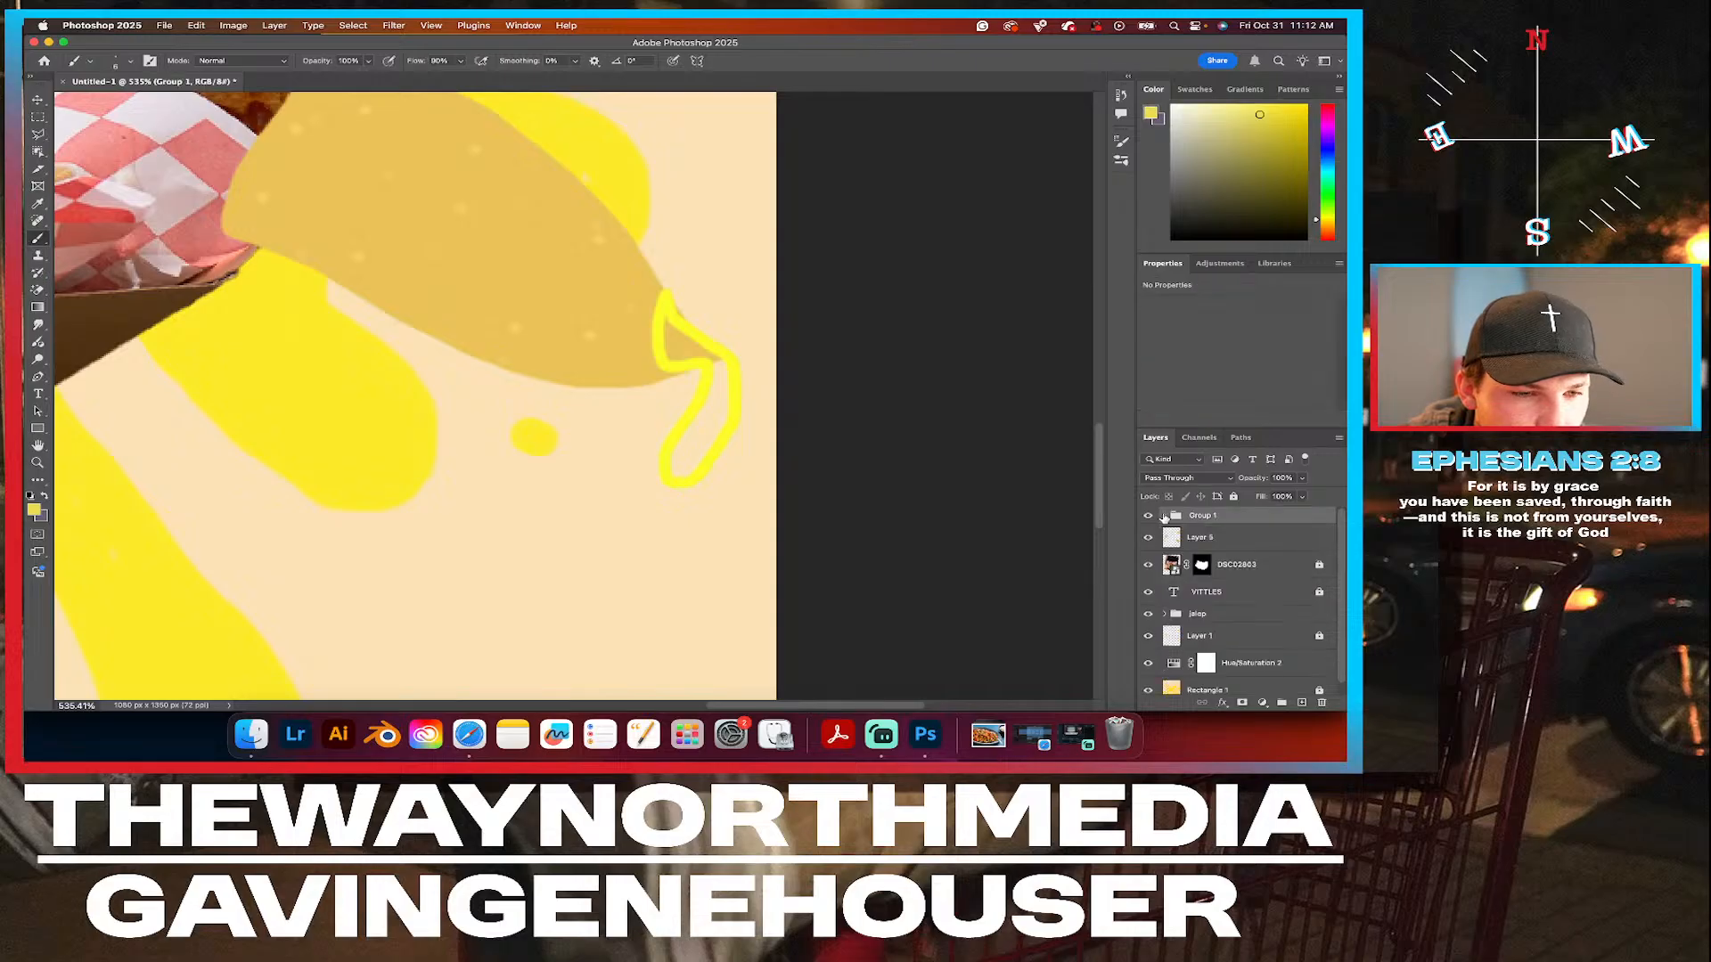
# Compare the artwork with Group 1 hidden and shown.
pyautogui.click(1148, 518)
pyautogui.click(1148, 518)
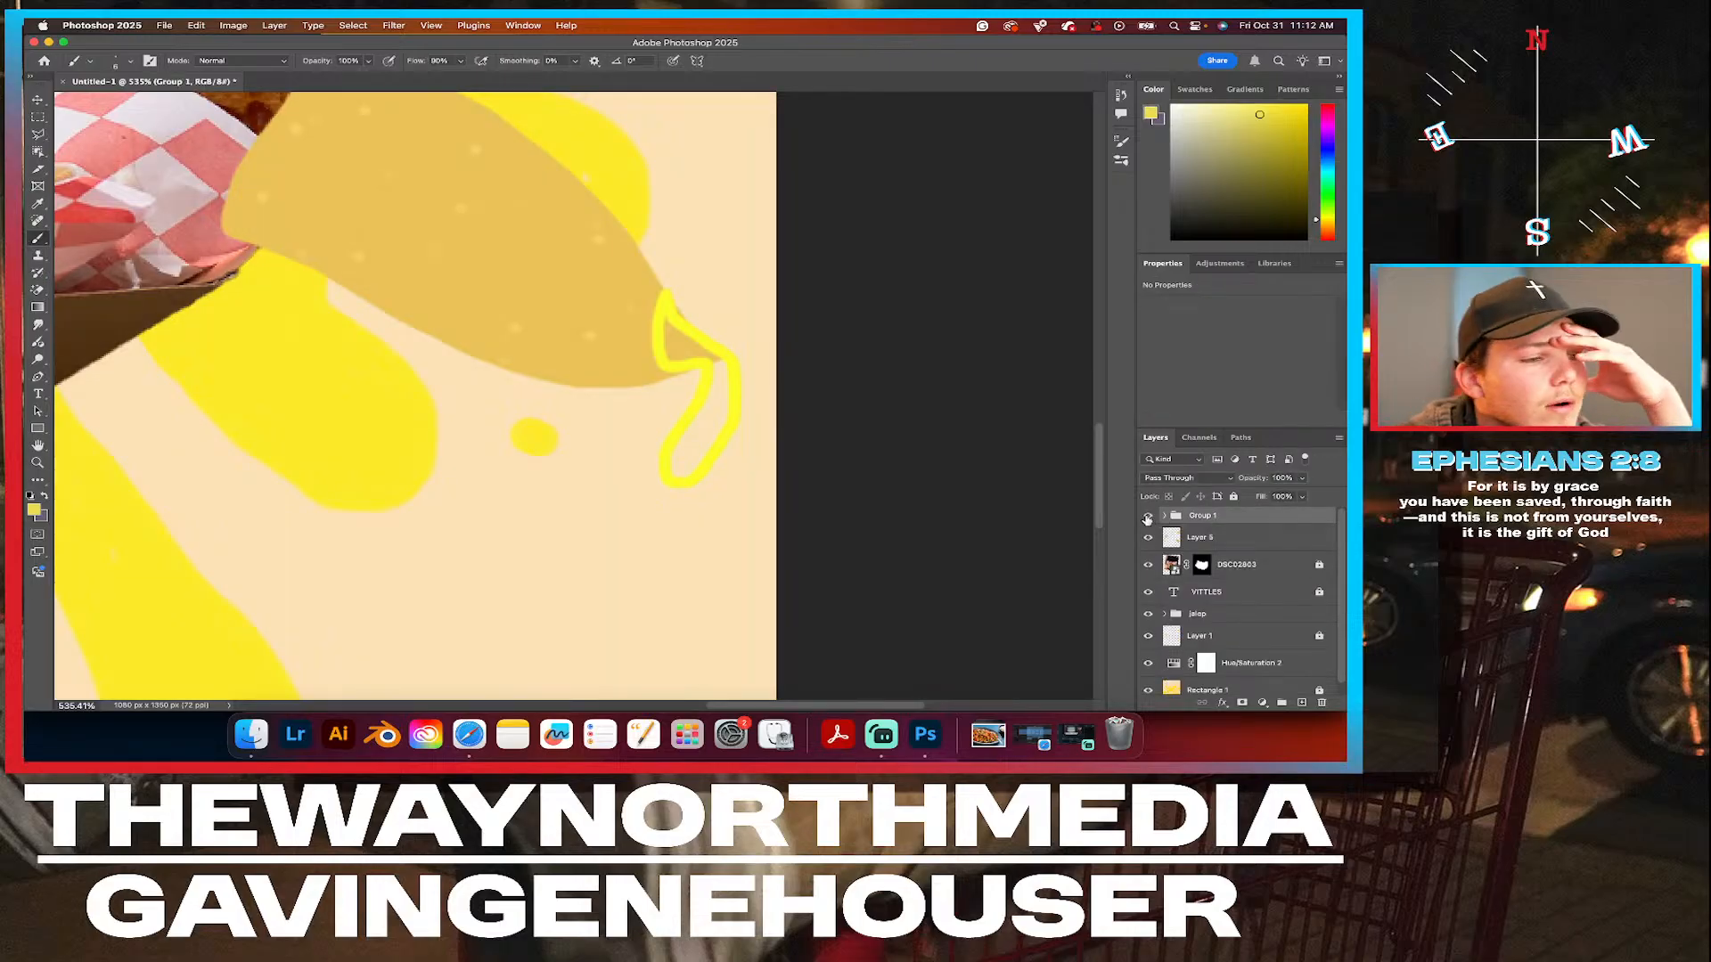
pyautogui.click(1147, 517)
pyautogui.click(1148, 517)
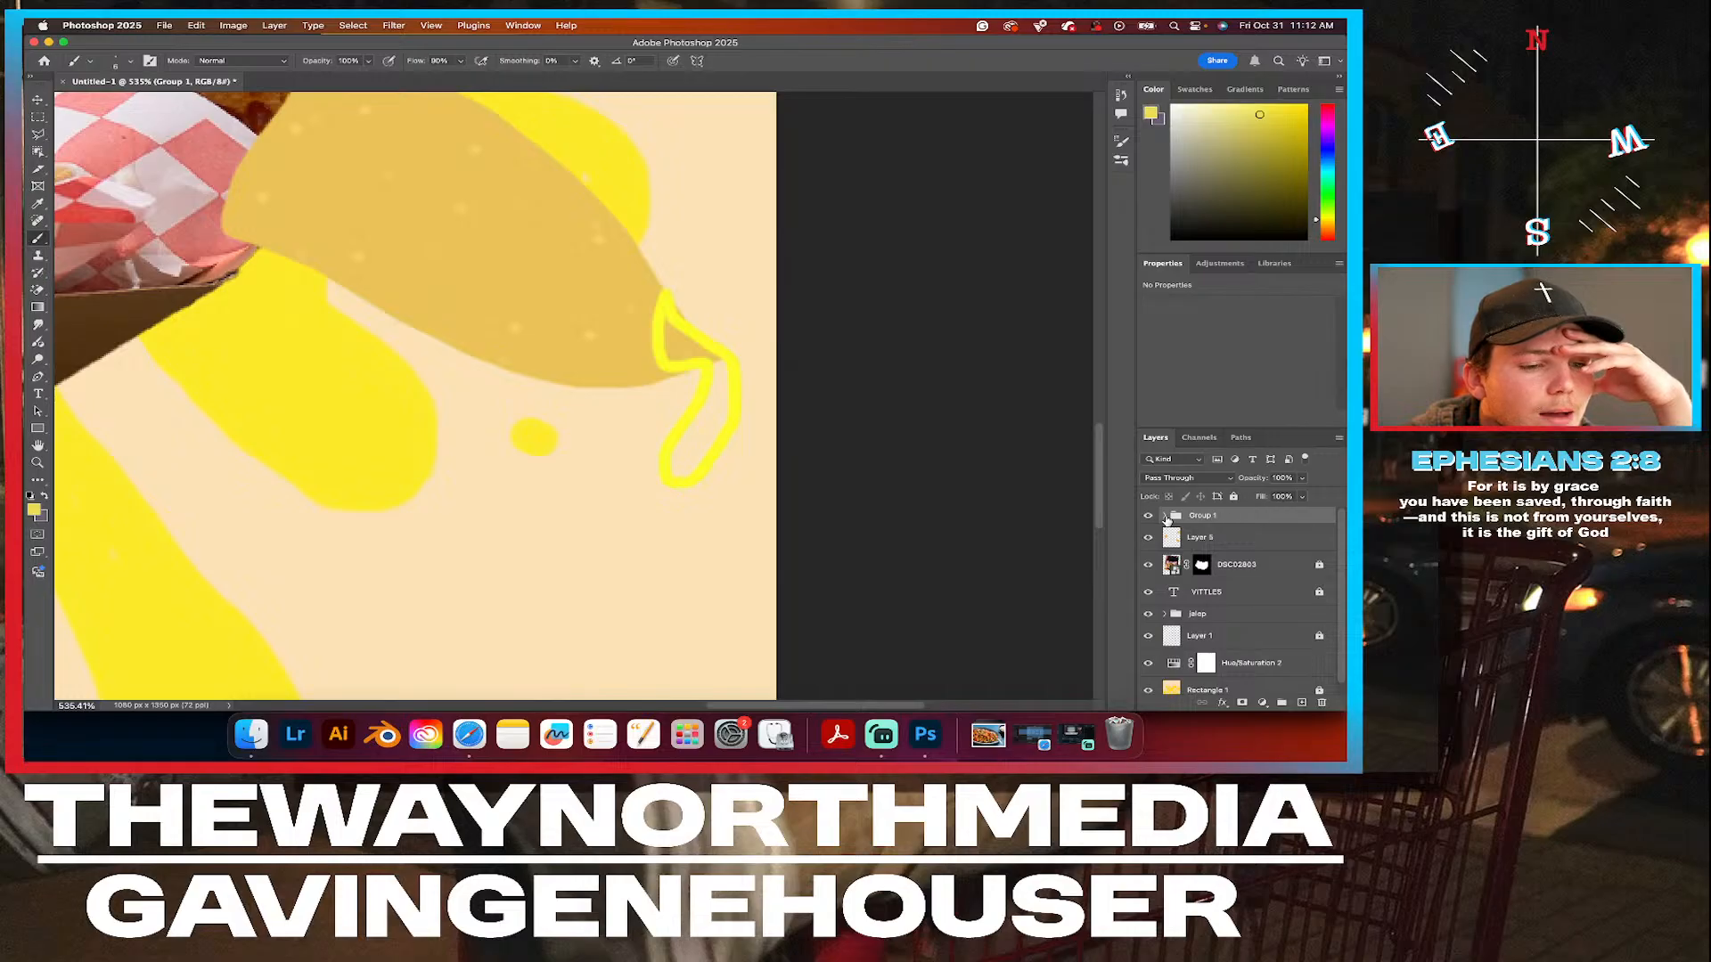
# Clip the Hue/Saturation 1 adjustment to the top layer inside Group 1, and check the group's effect on the colors.
pyautogui.click(1163, 516)
pyautogui.click(1254, 538)
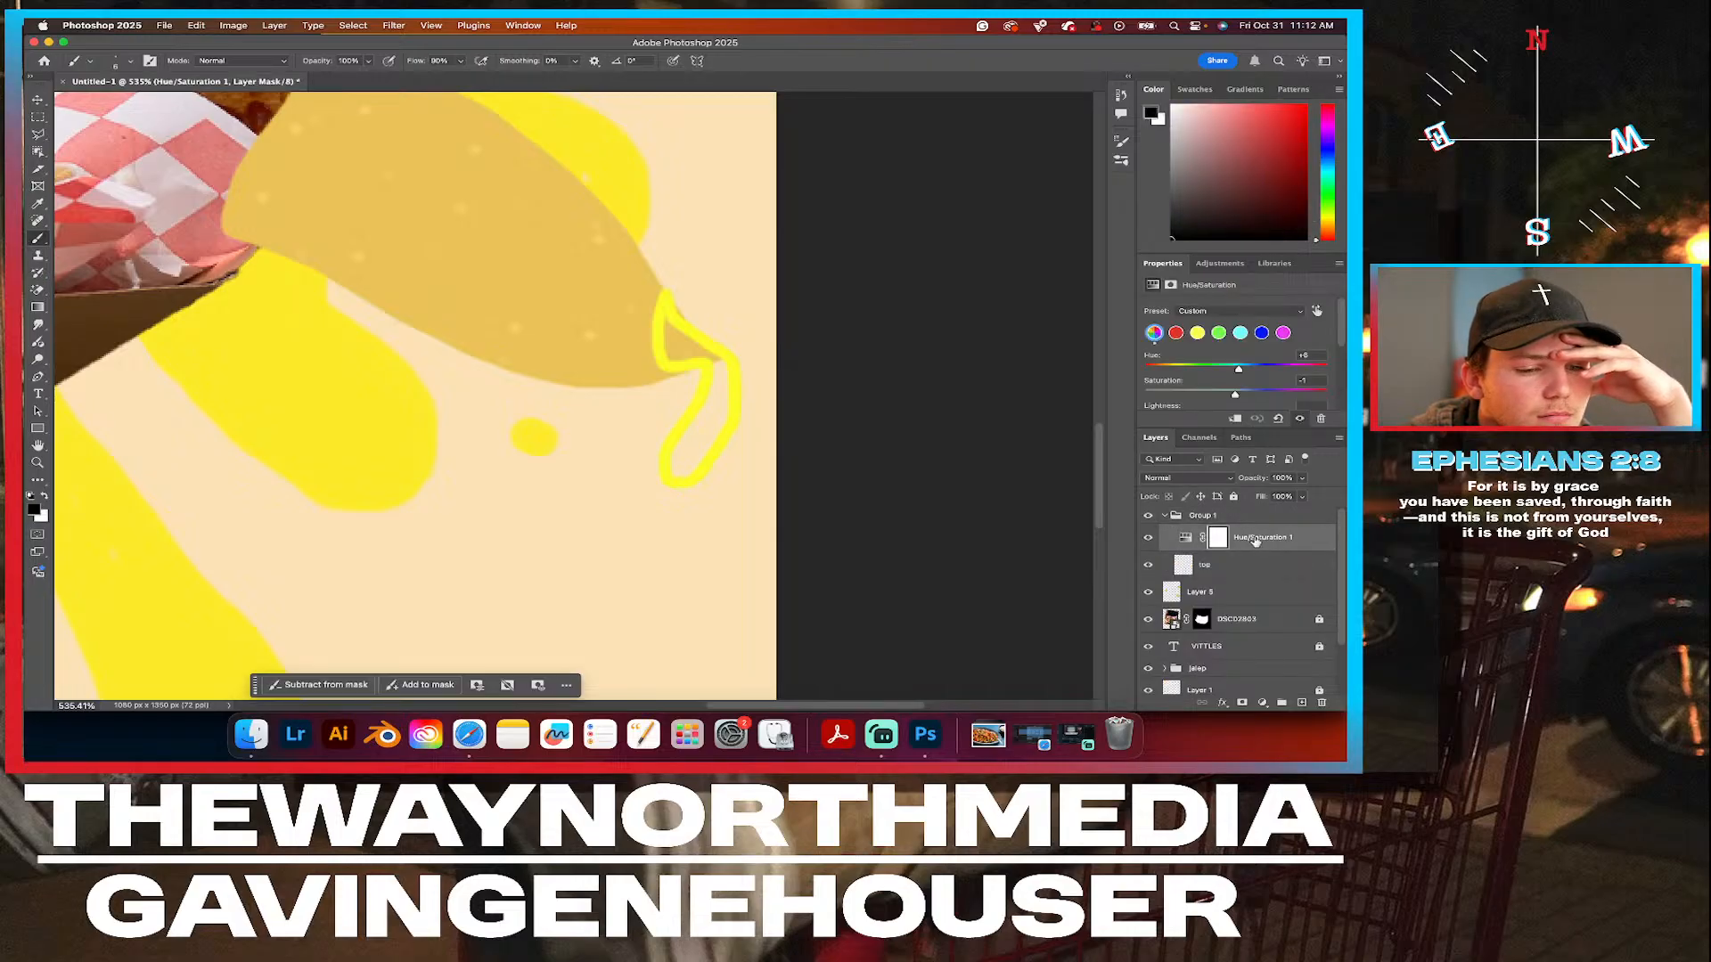
pyautogui.rightClick(1256, 540)
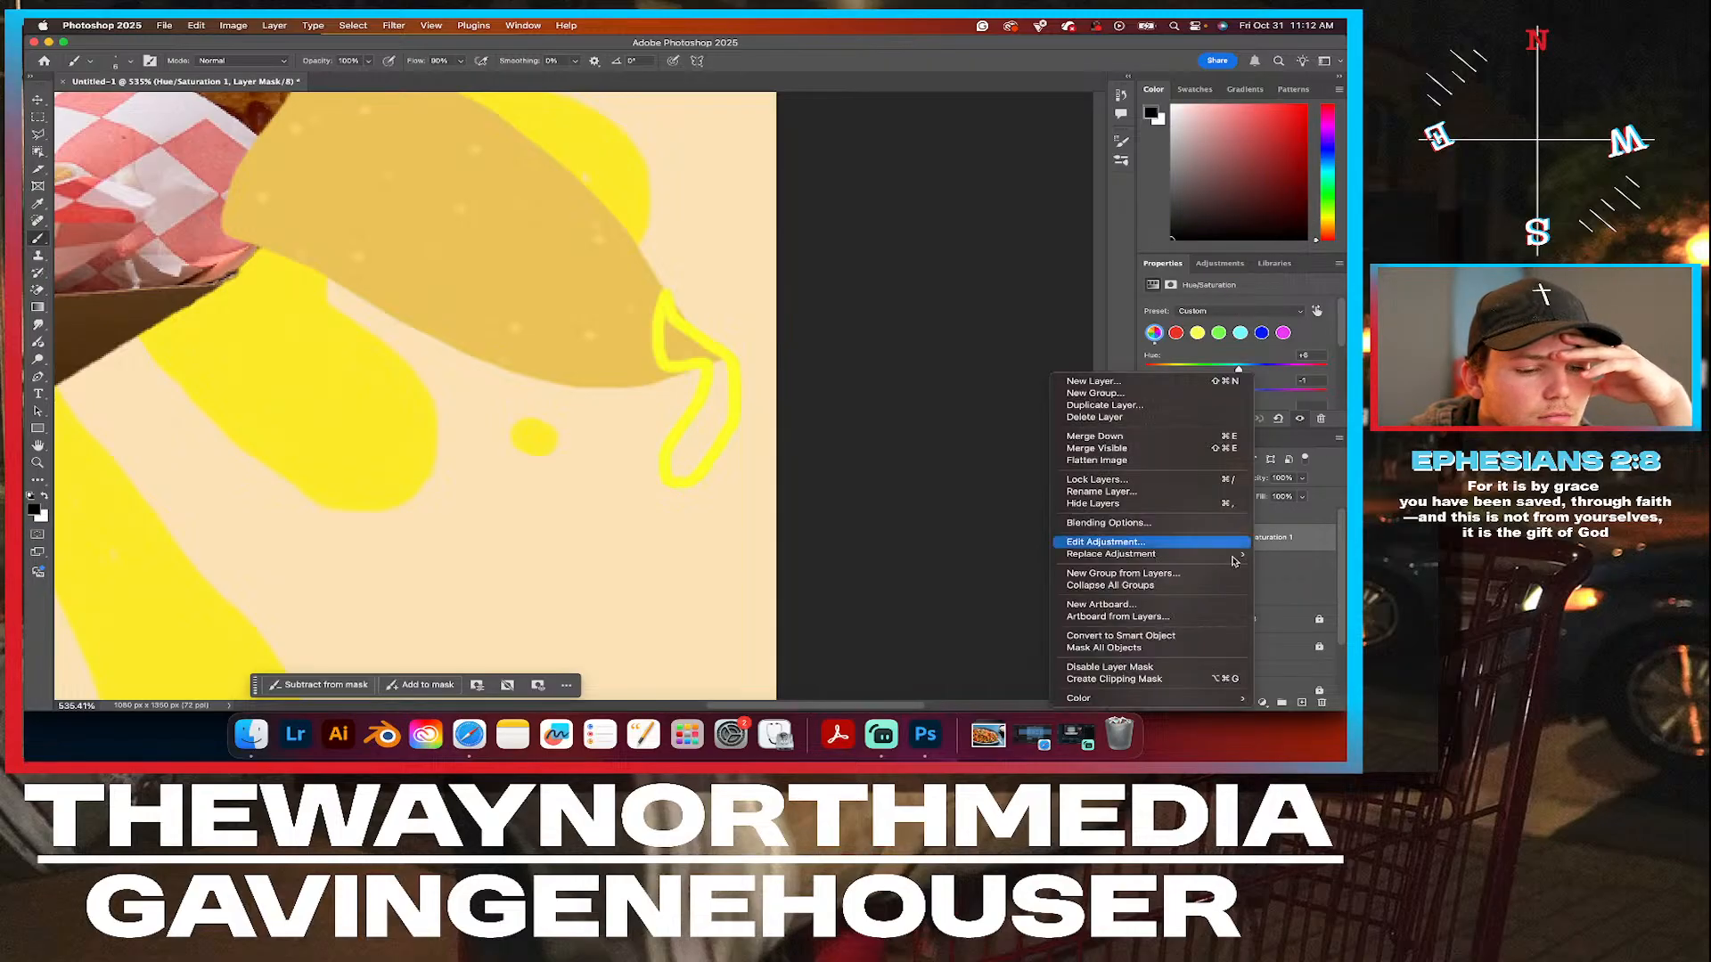
pyautogui.click(1126, 680)
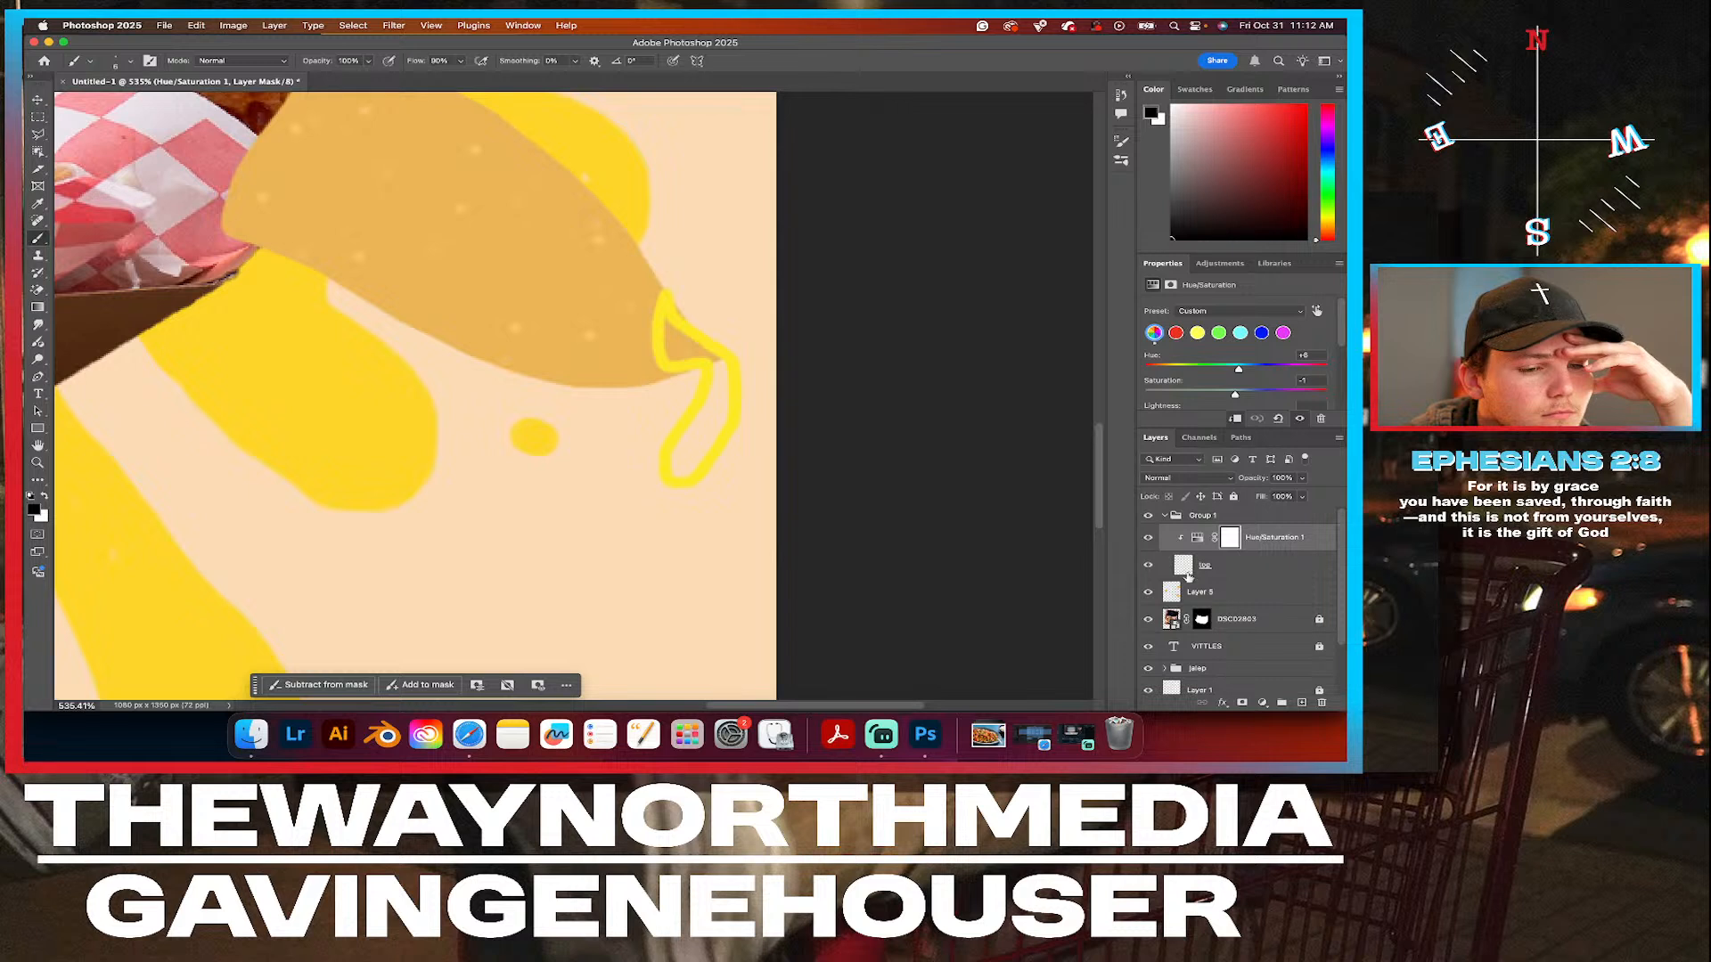
pyautogui.click(1162, 519)
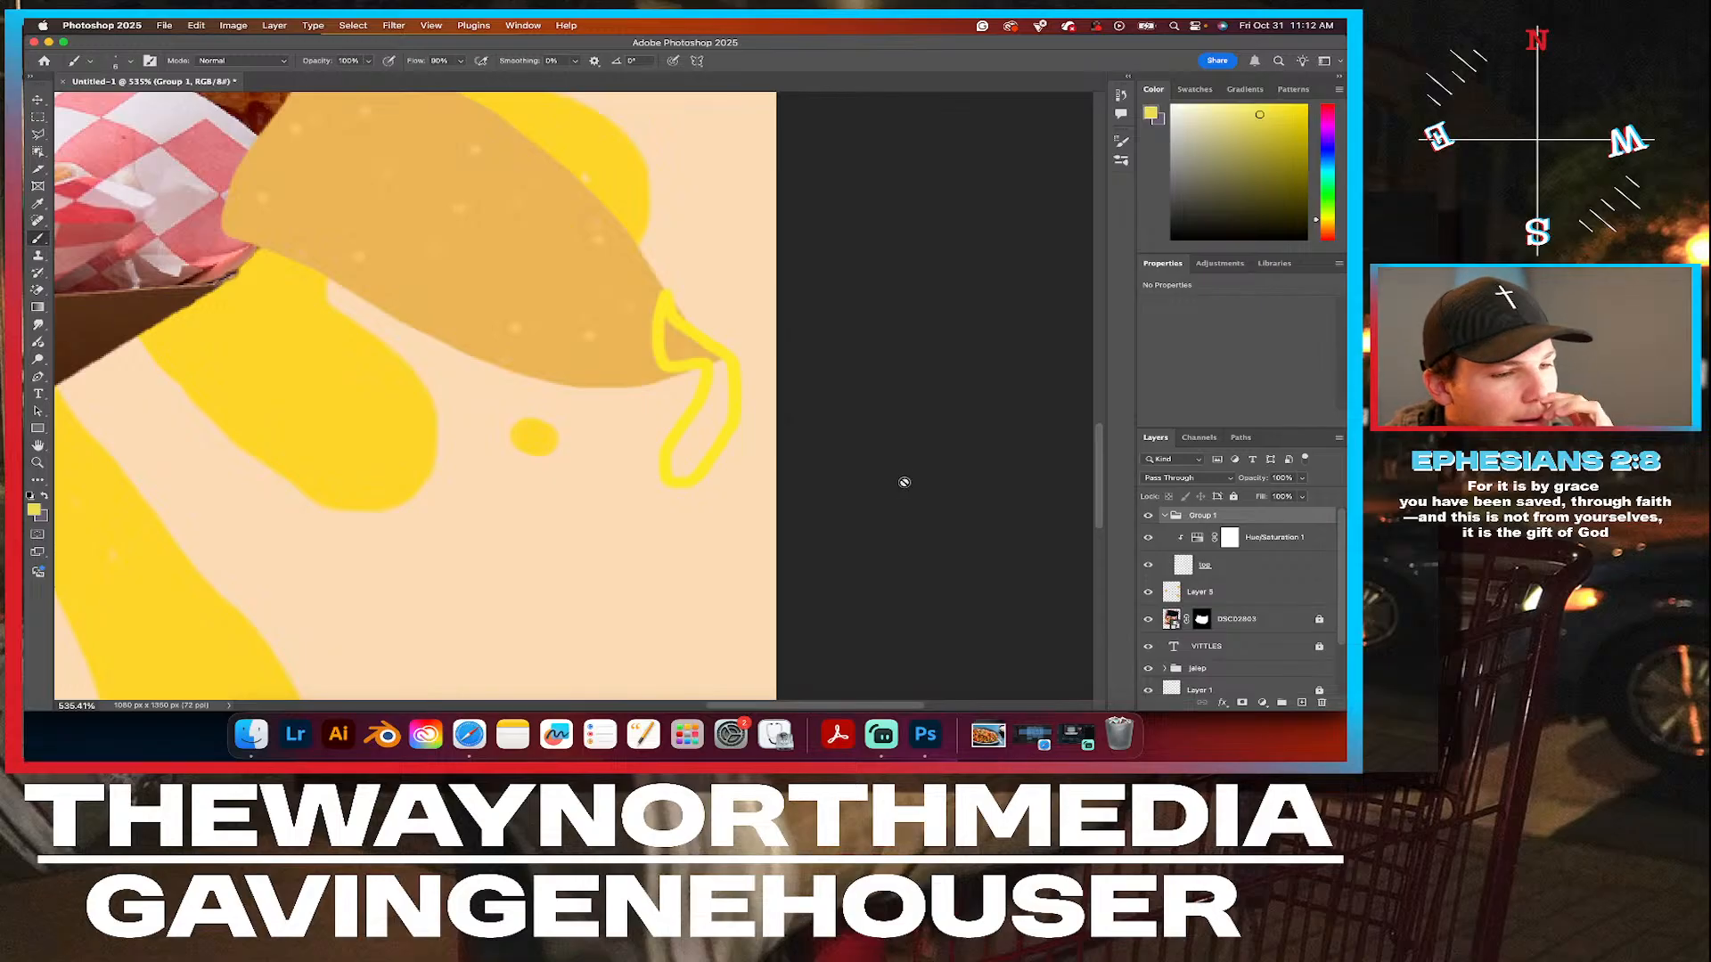
# Examine the colors of the whole poster and the area around the nacho tray and lower chip.
pyautogui.scroll(-3, 901, 479)
pyautogui.click(43, 101)
pyautogui.scroll(-3, 630, 448)
pyautogui.scroll(-4, 630, 451)
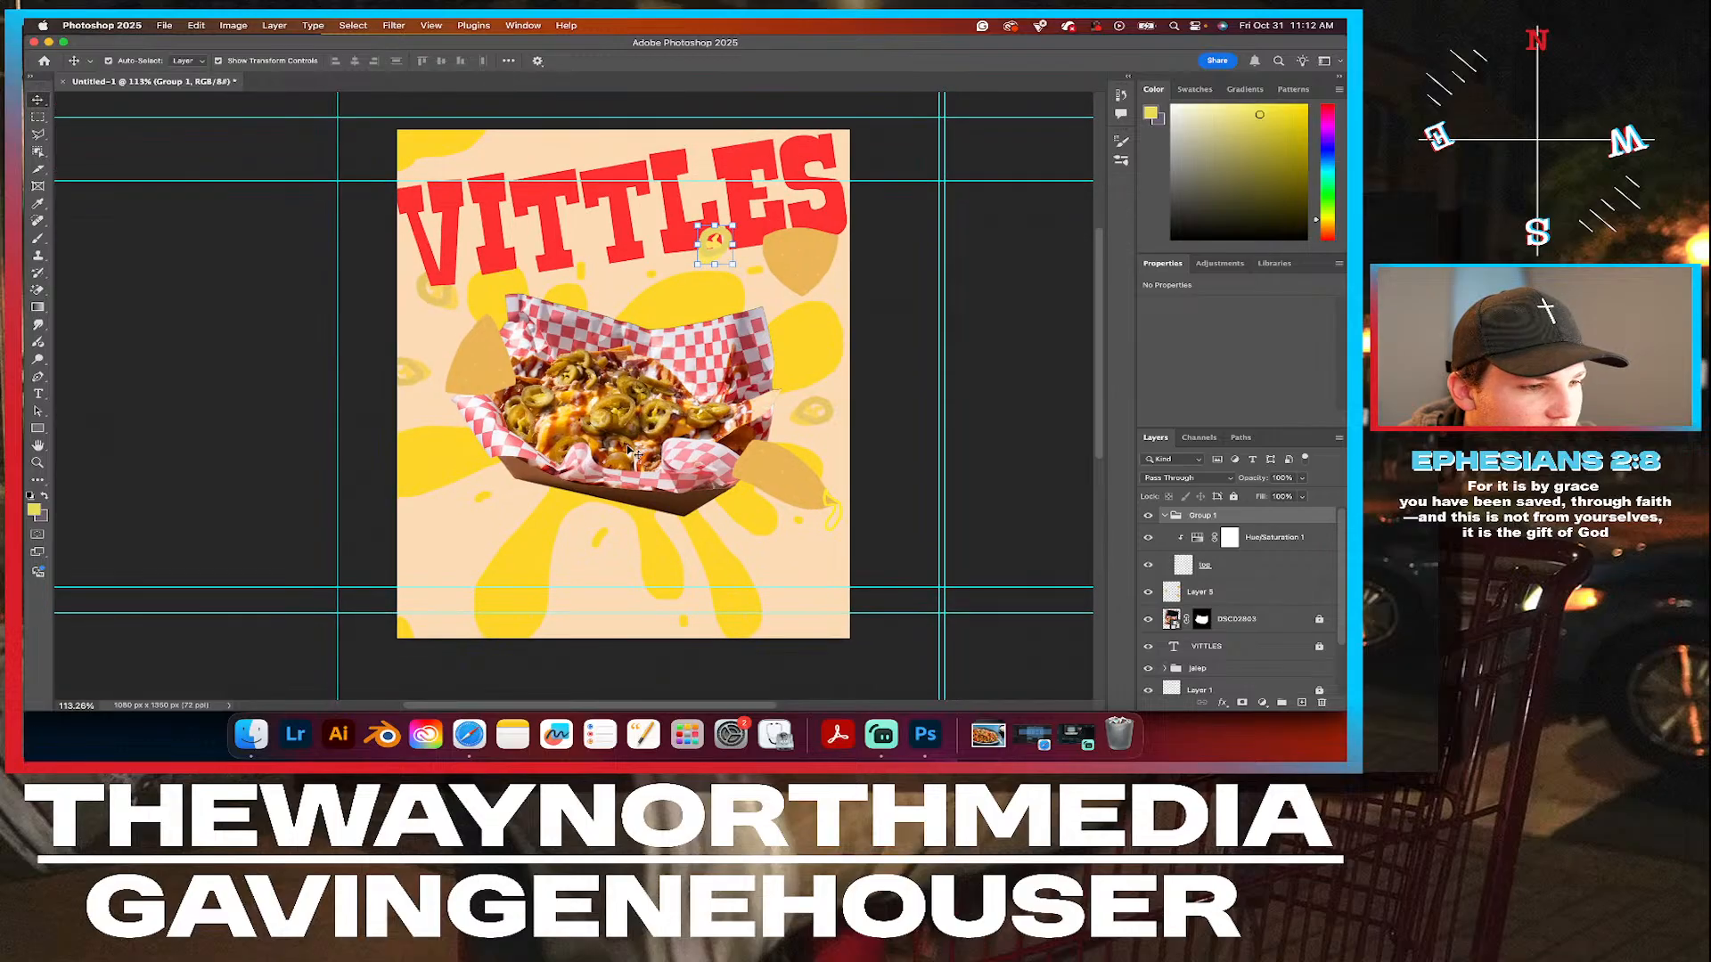
pyautogui.scroll(-1, 630, 451)
pyautogui.scroll(2, 634, 451)
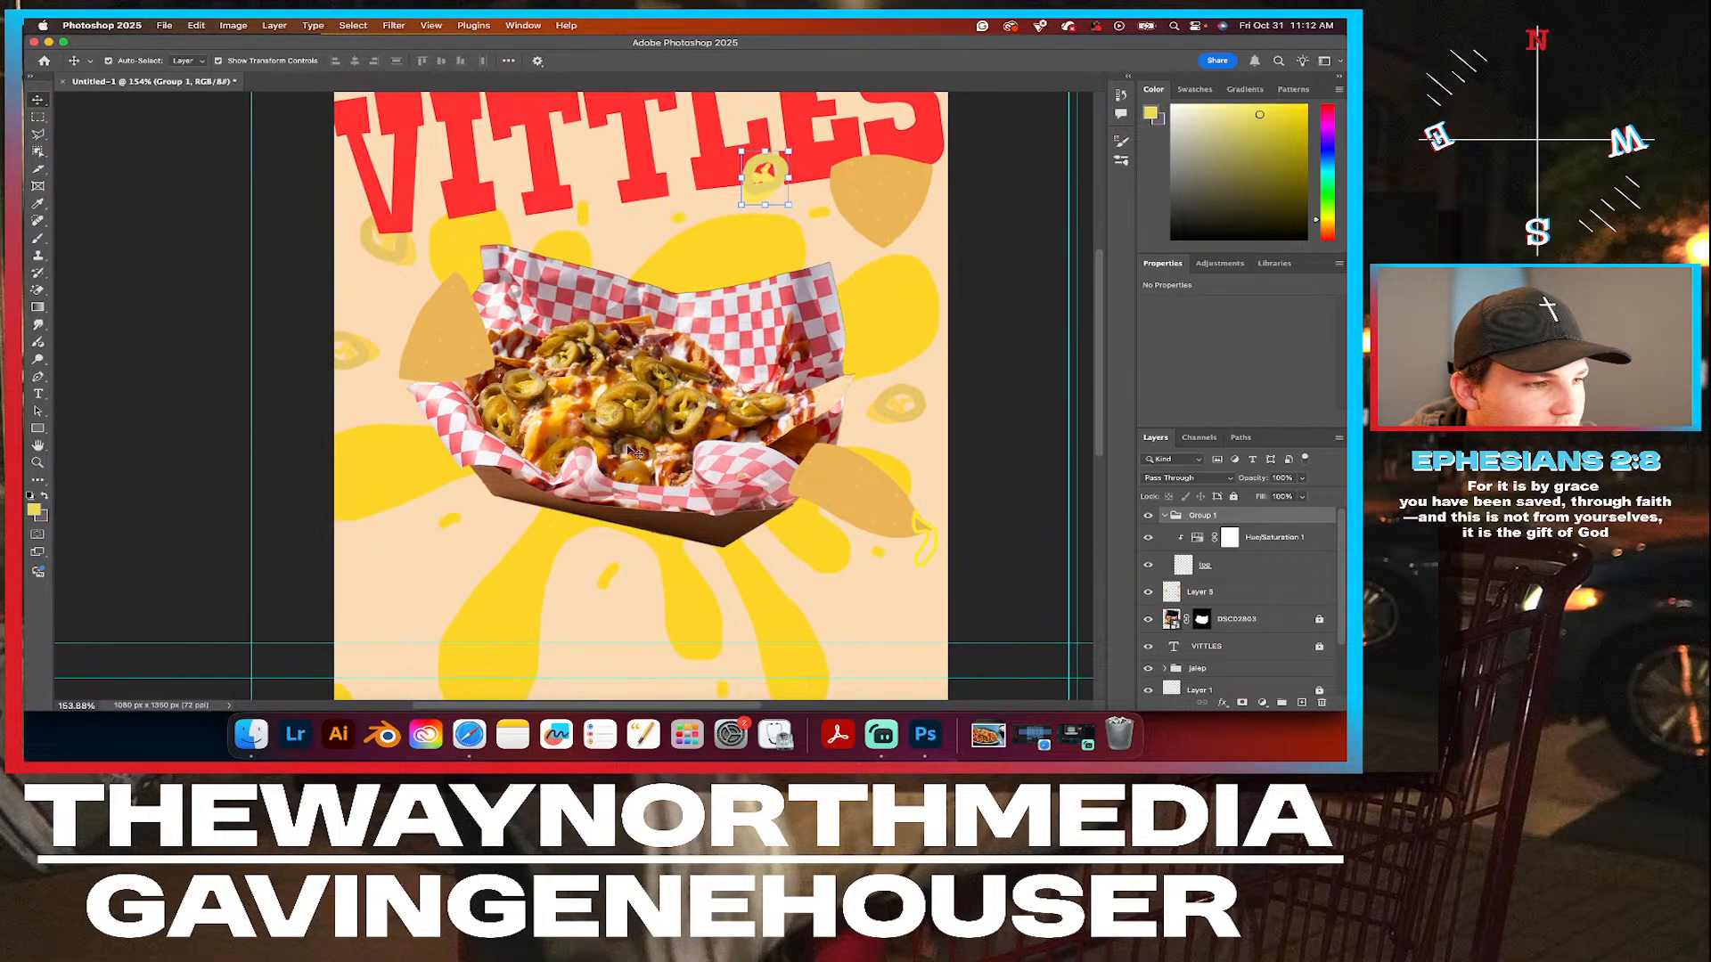
pyautogui.scroll(-3, 634, 450)
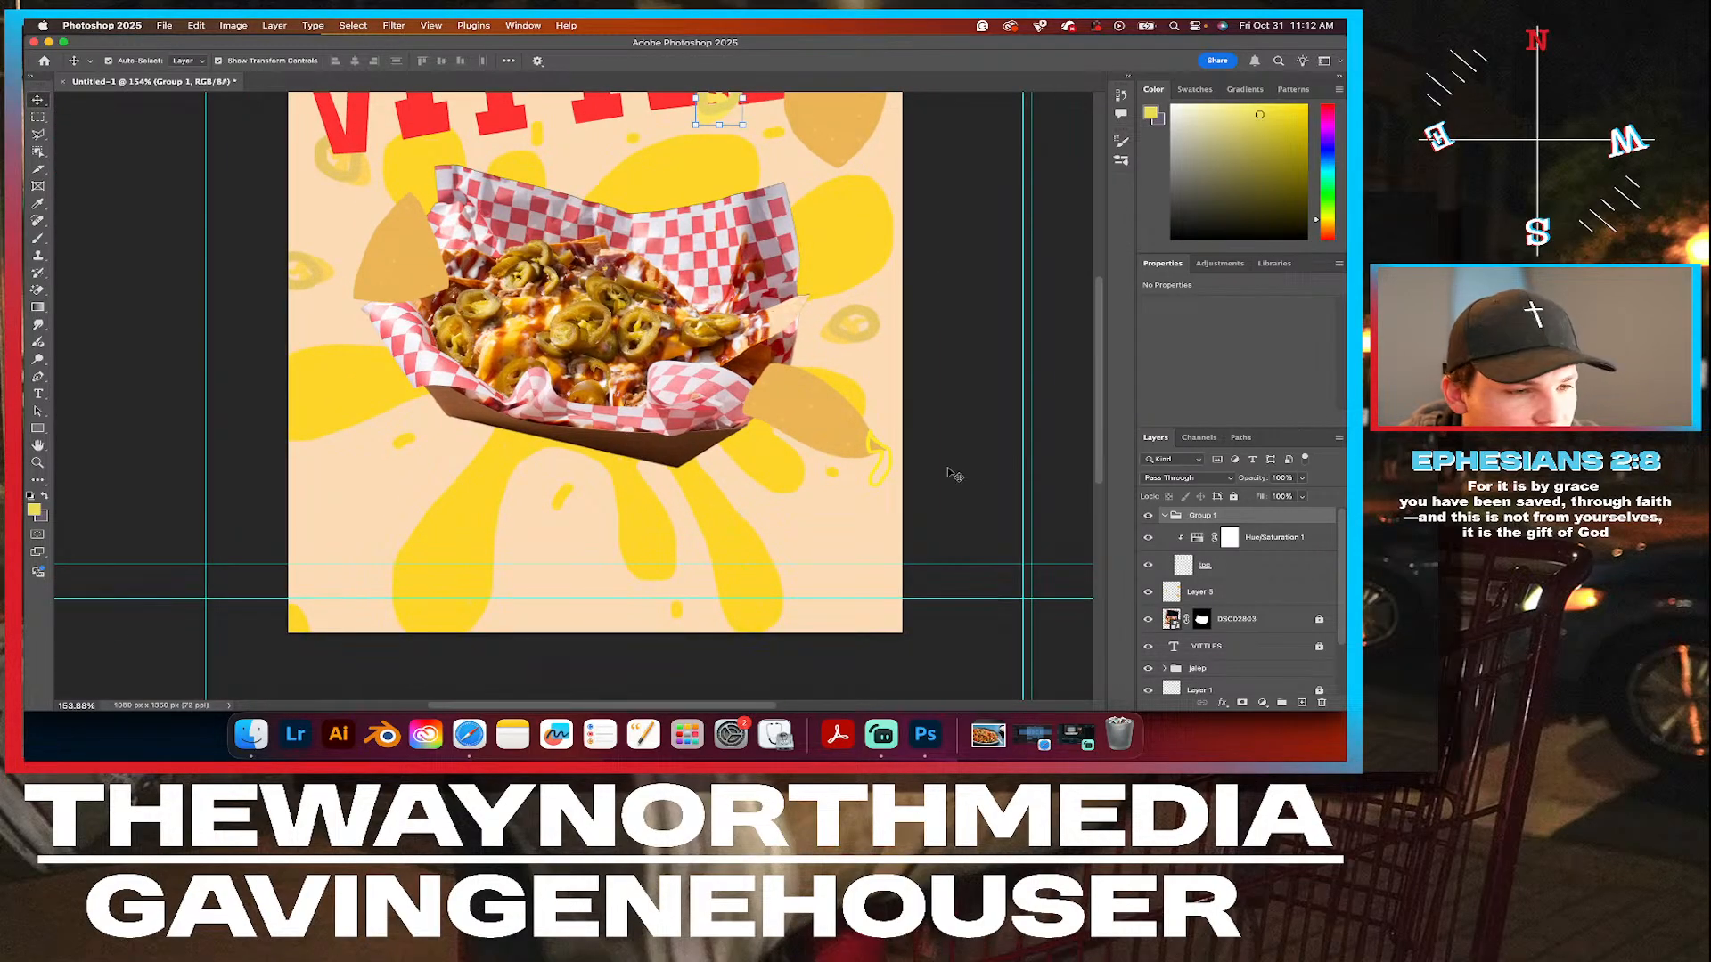
pyautogui.click(888, 479)
pyautogui.click(795, 466)
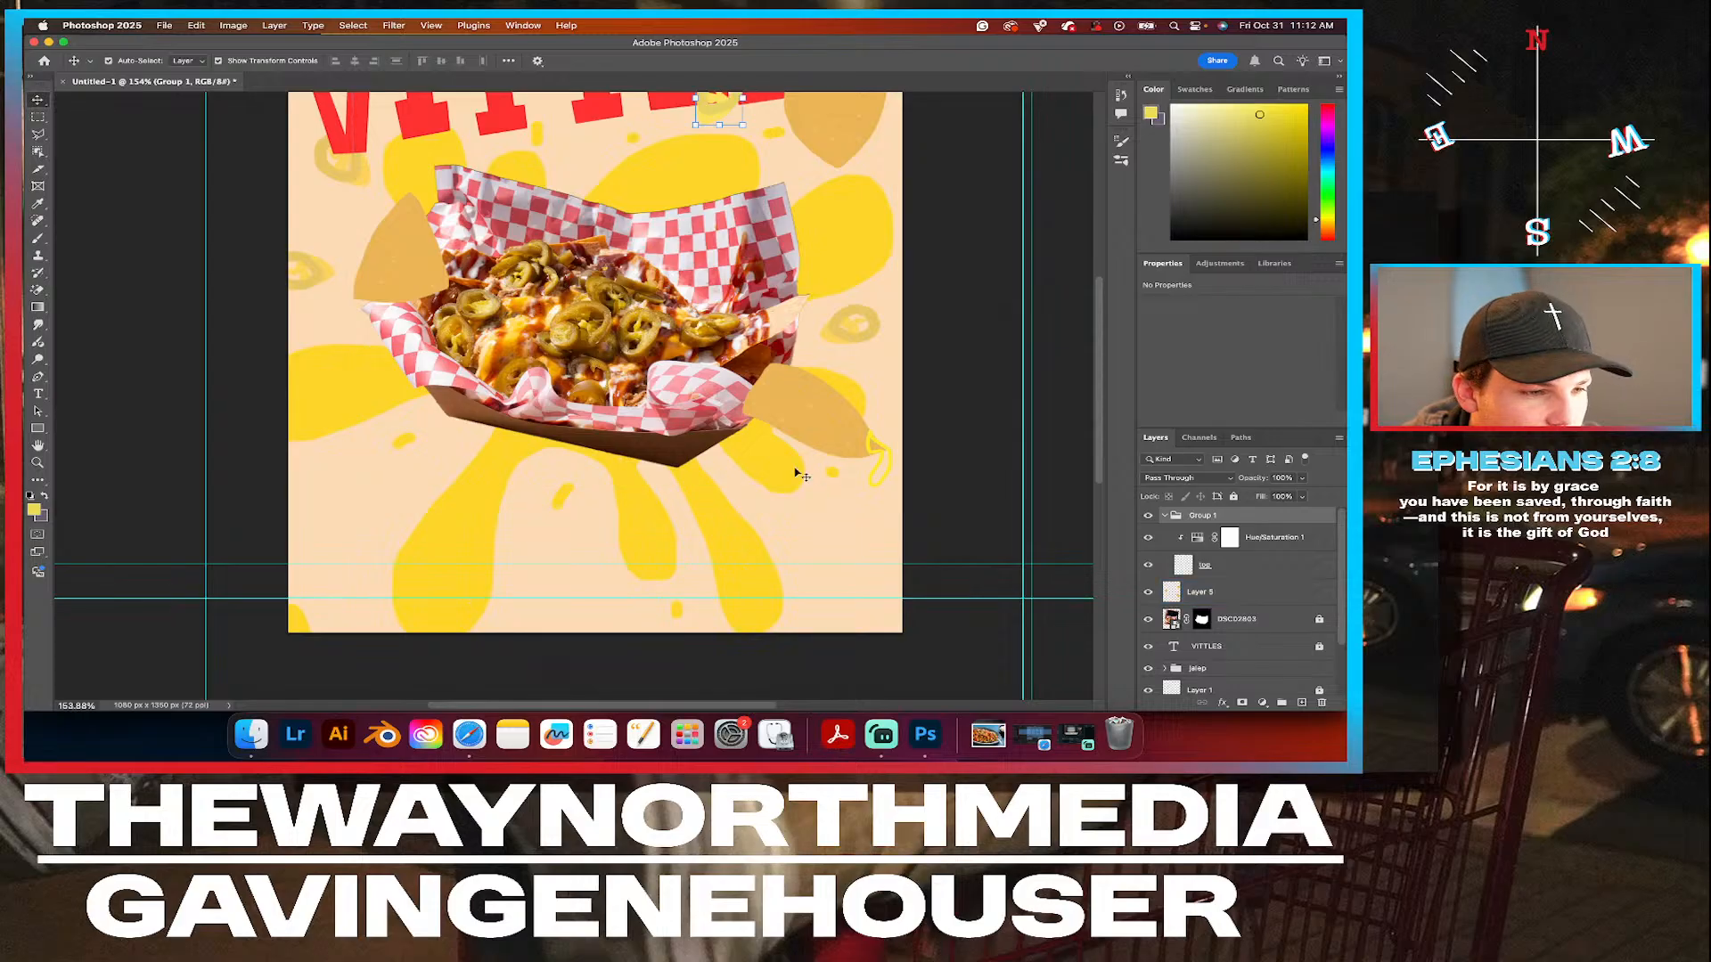
# Set the foreground color to the yellow of the cheese splat below the tray, fed629.
pyautogui.scroll(4, 802, 465)
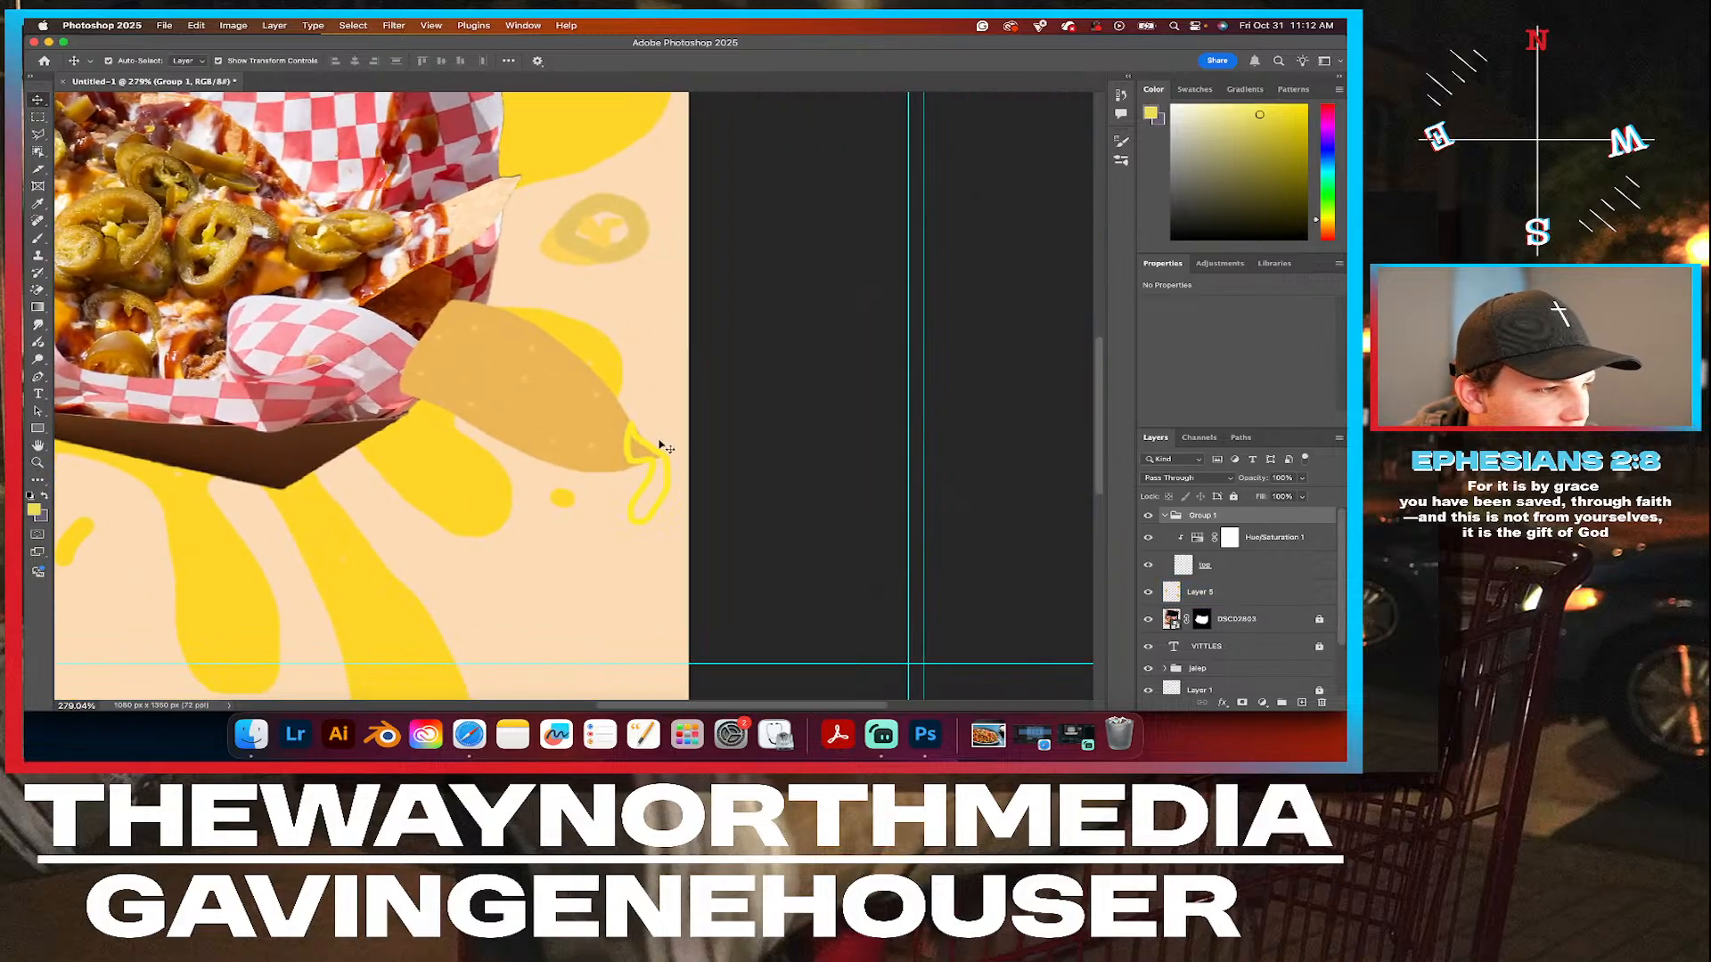
pyautogui.click(38, 203)
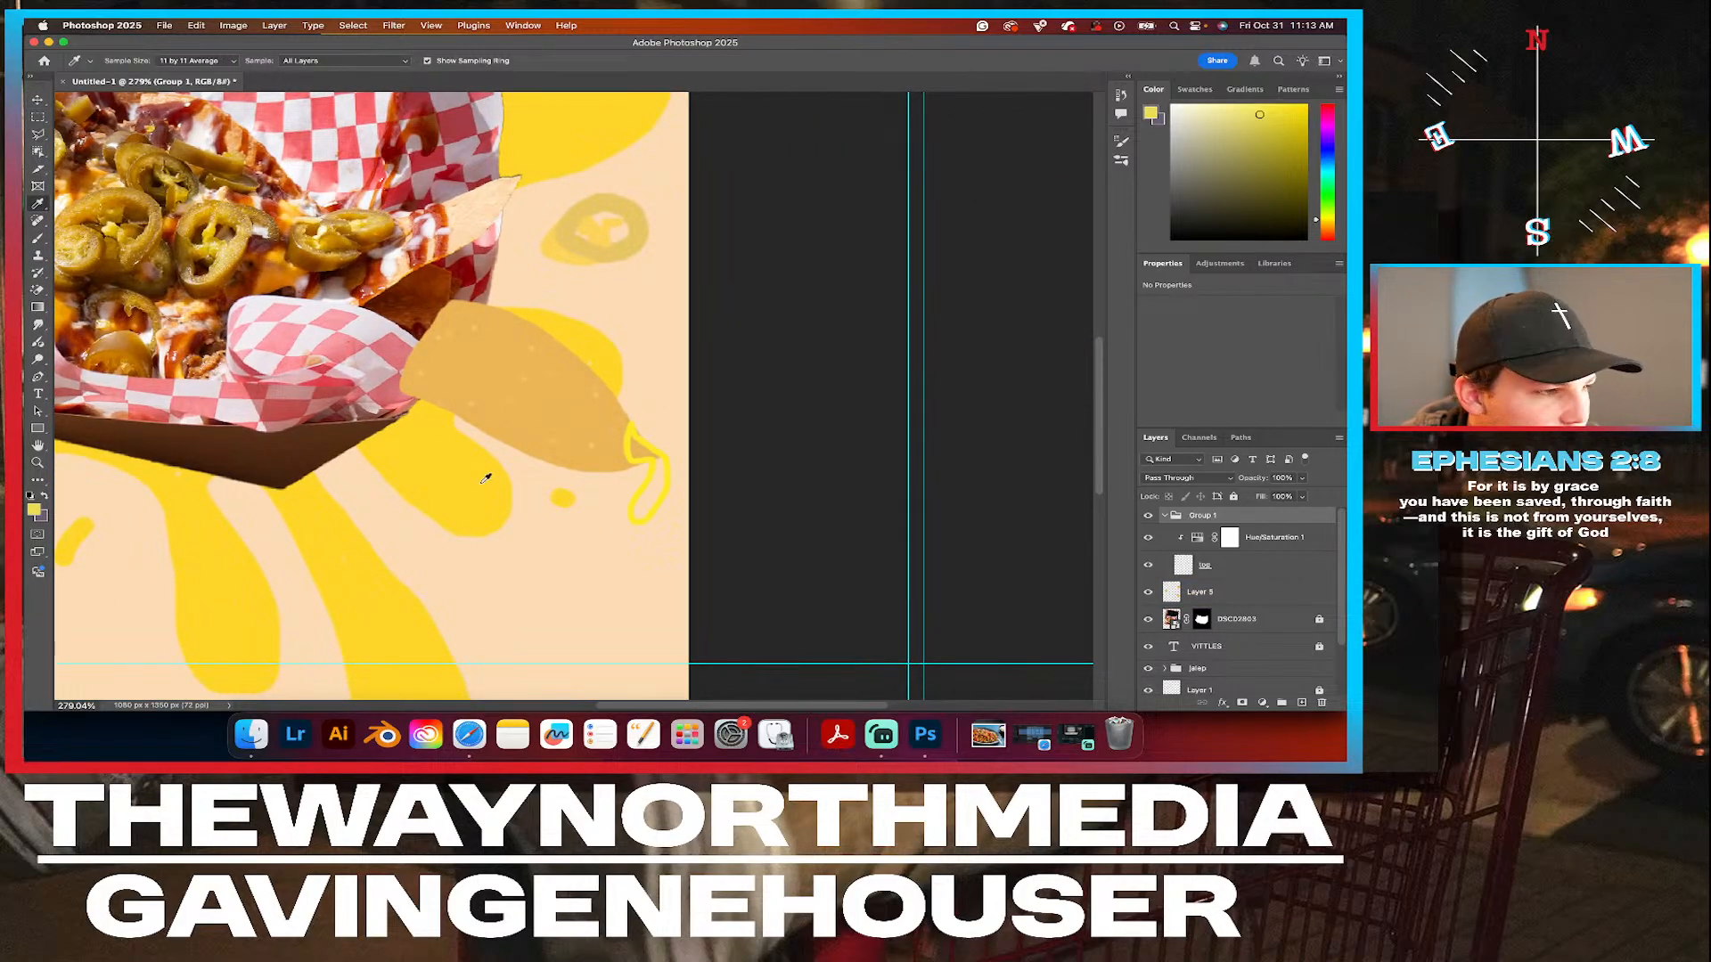
pyautogui.click(34, 510)
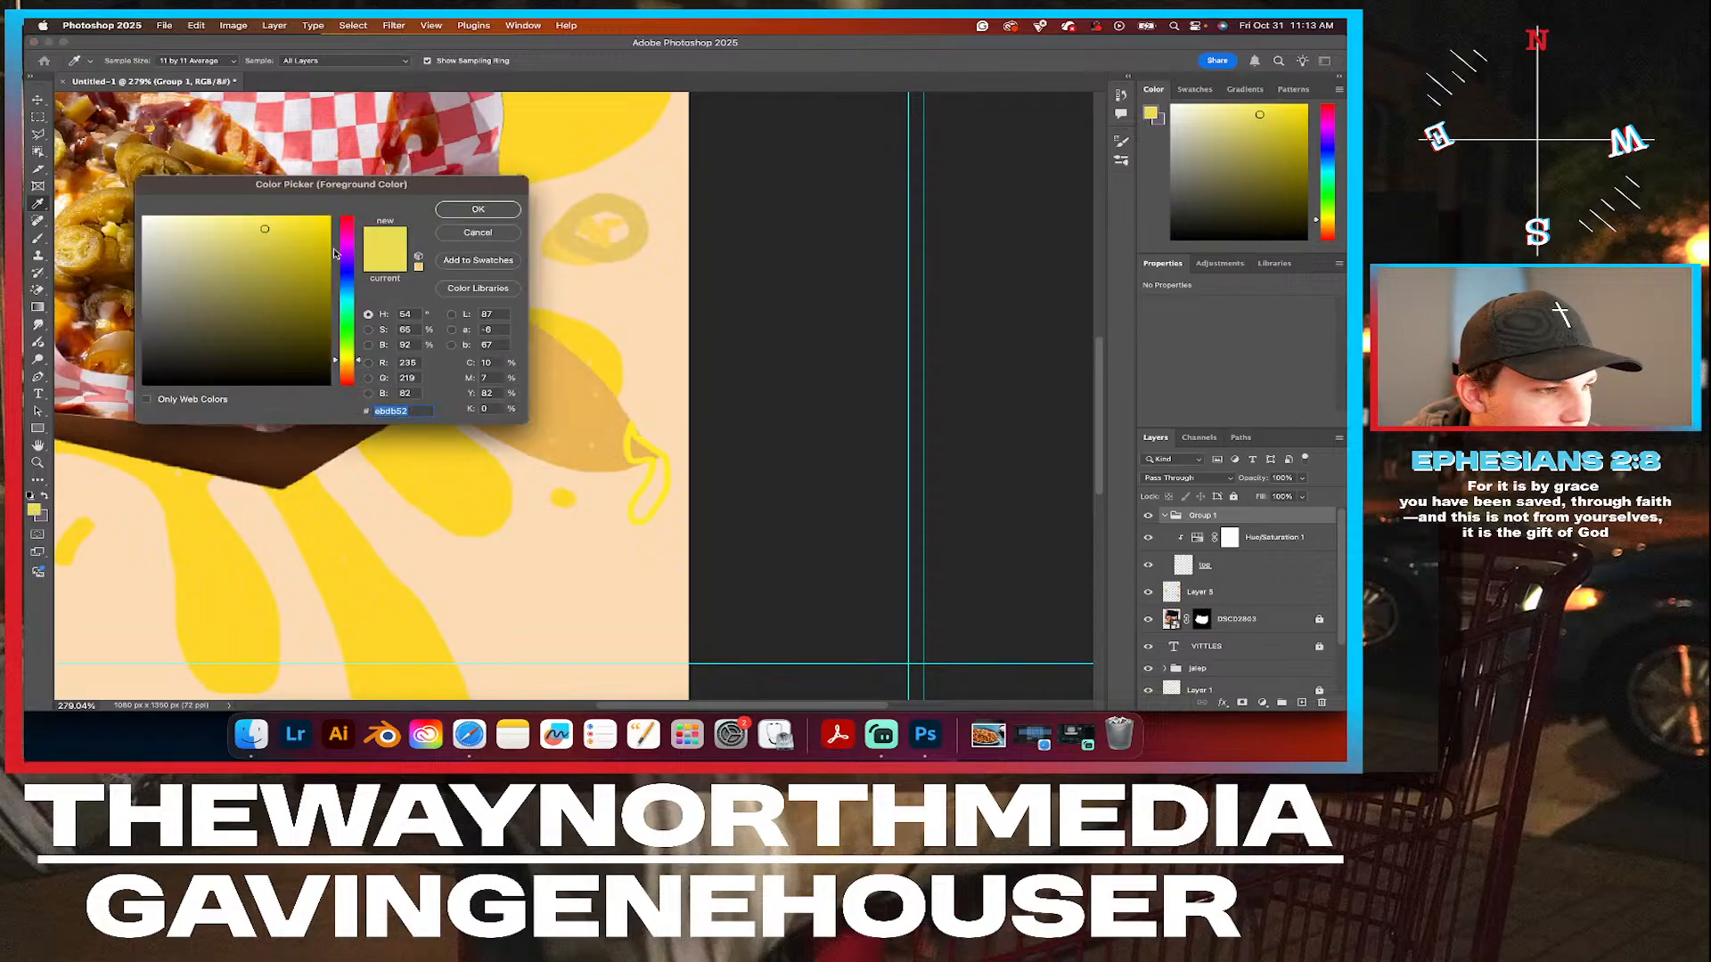
pyautogui.click(472, 489)
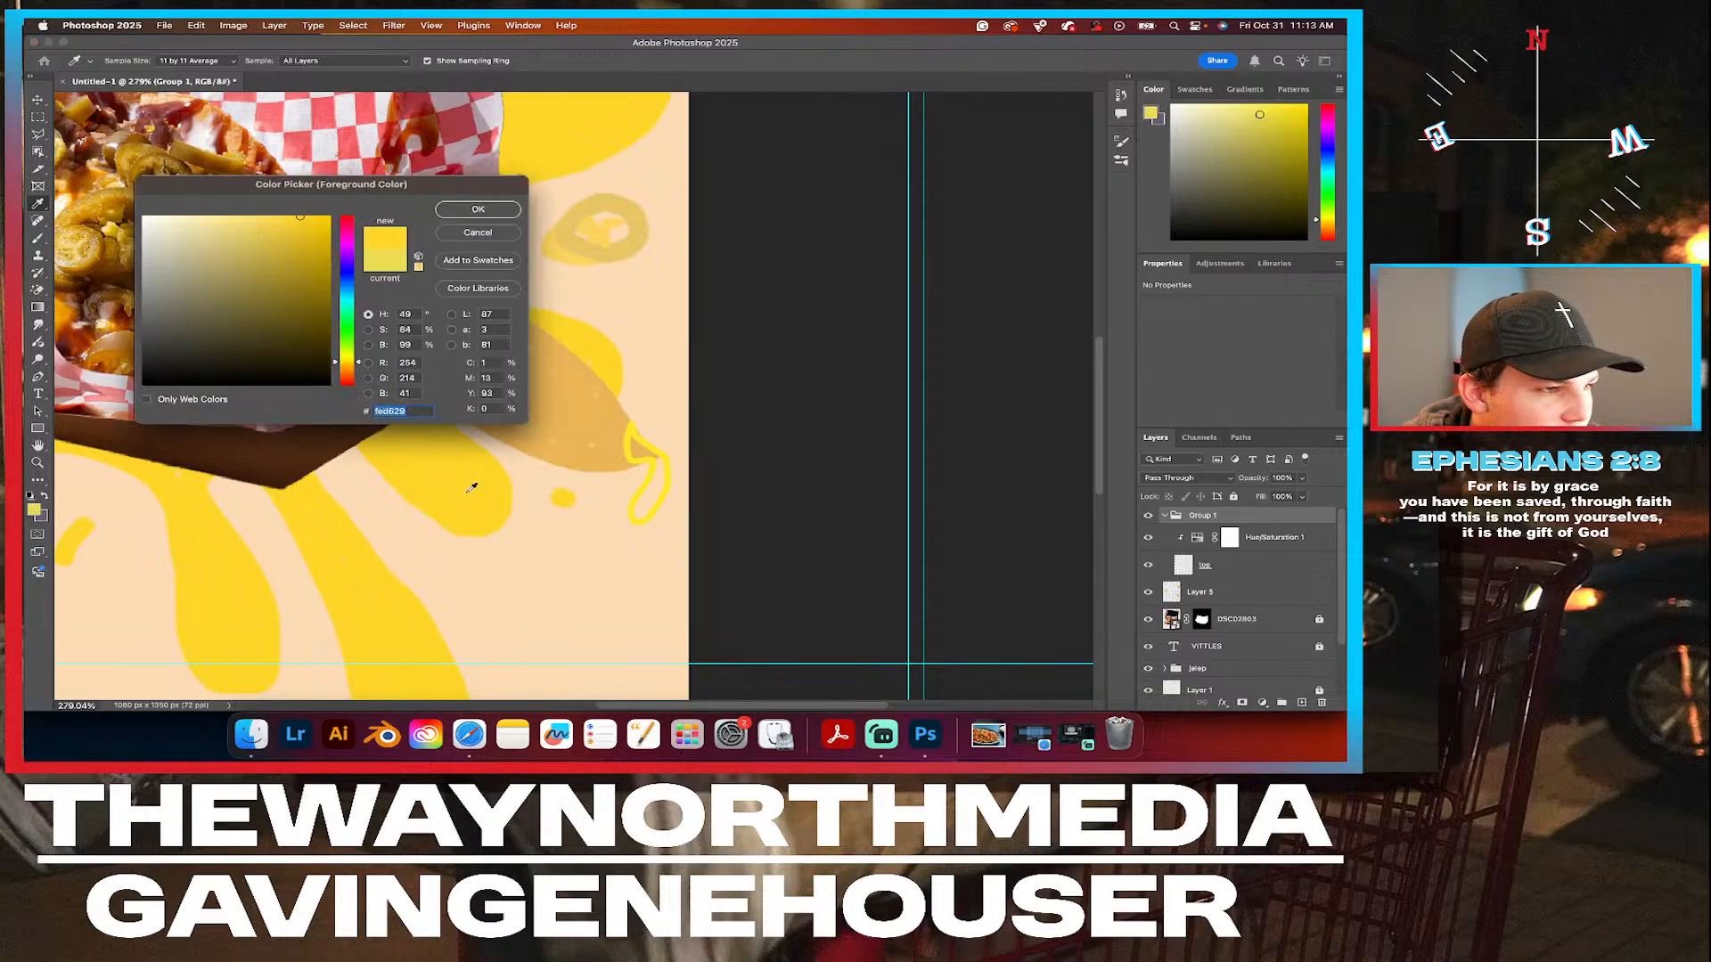
pyautogui.click(478, 207)
# Activate the Brush tool, make Layer 5 the layer to paint on, and collapse Group 1.
pyautogui.click(37, 238)
pyautogui.scroll(3, 642, 416)
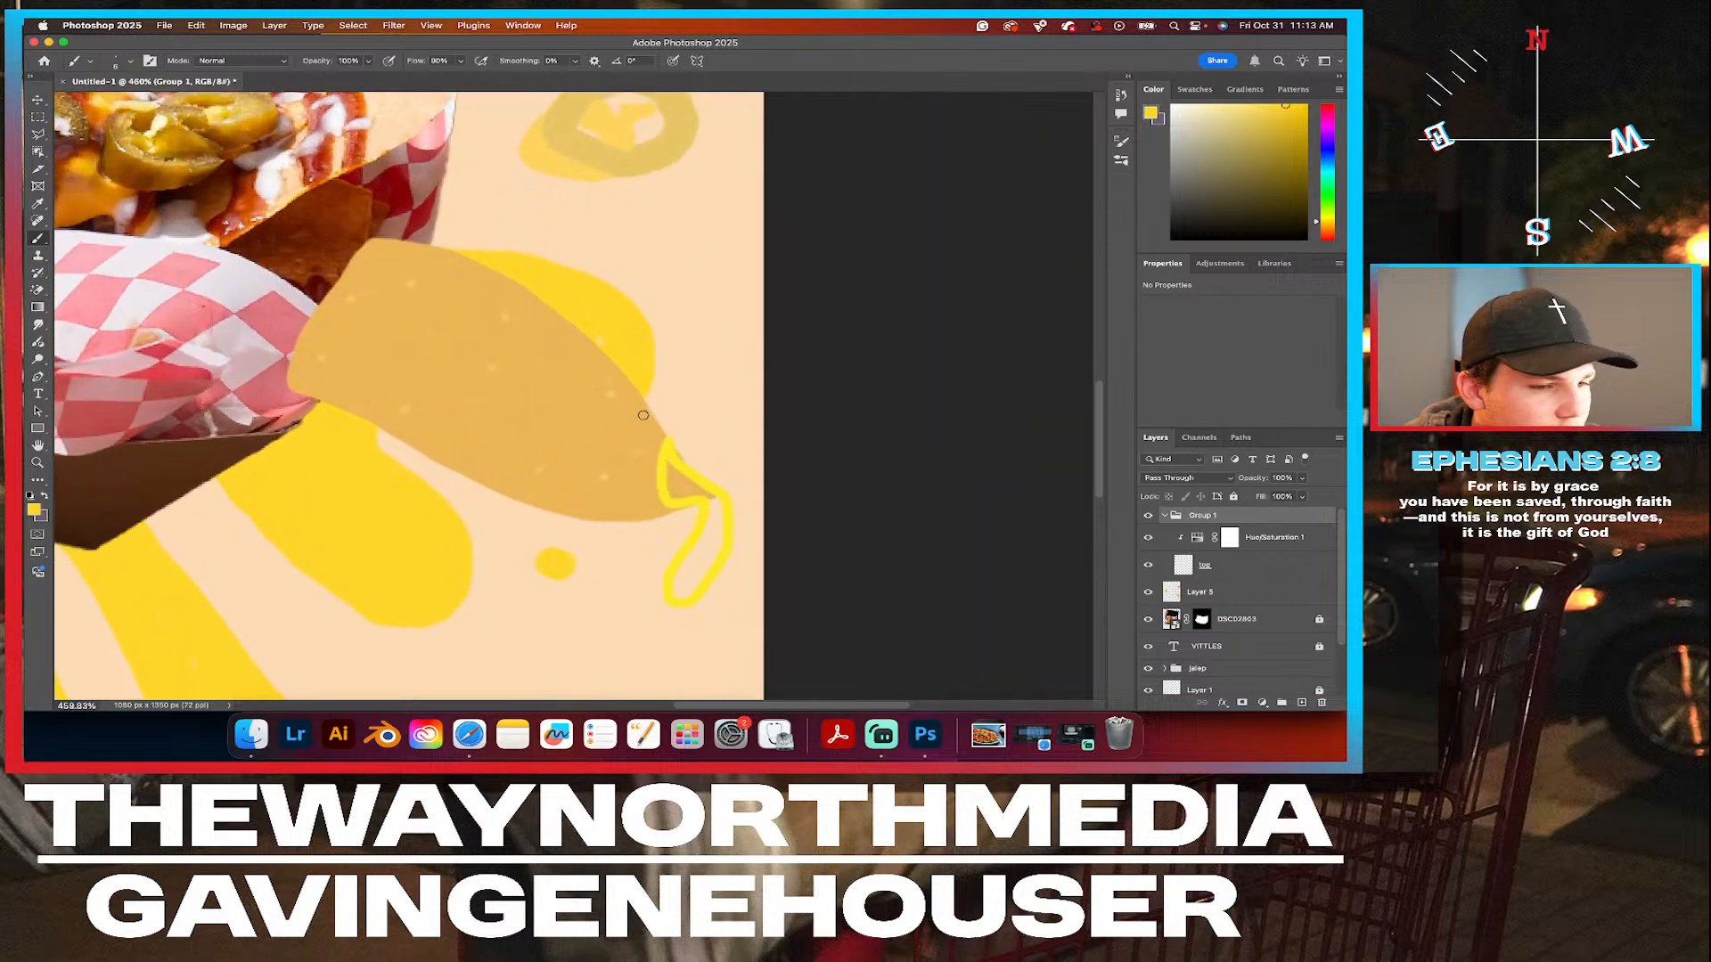
pyautogui.hscroll(5, 692, 463)
pyautogui.scroll(-3, 691, 462)
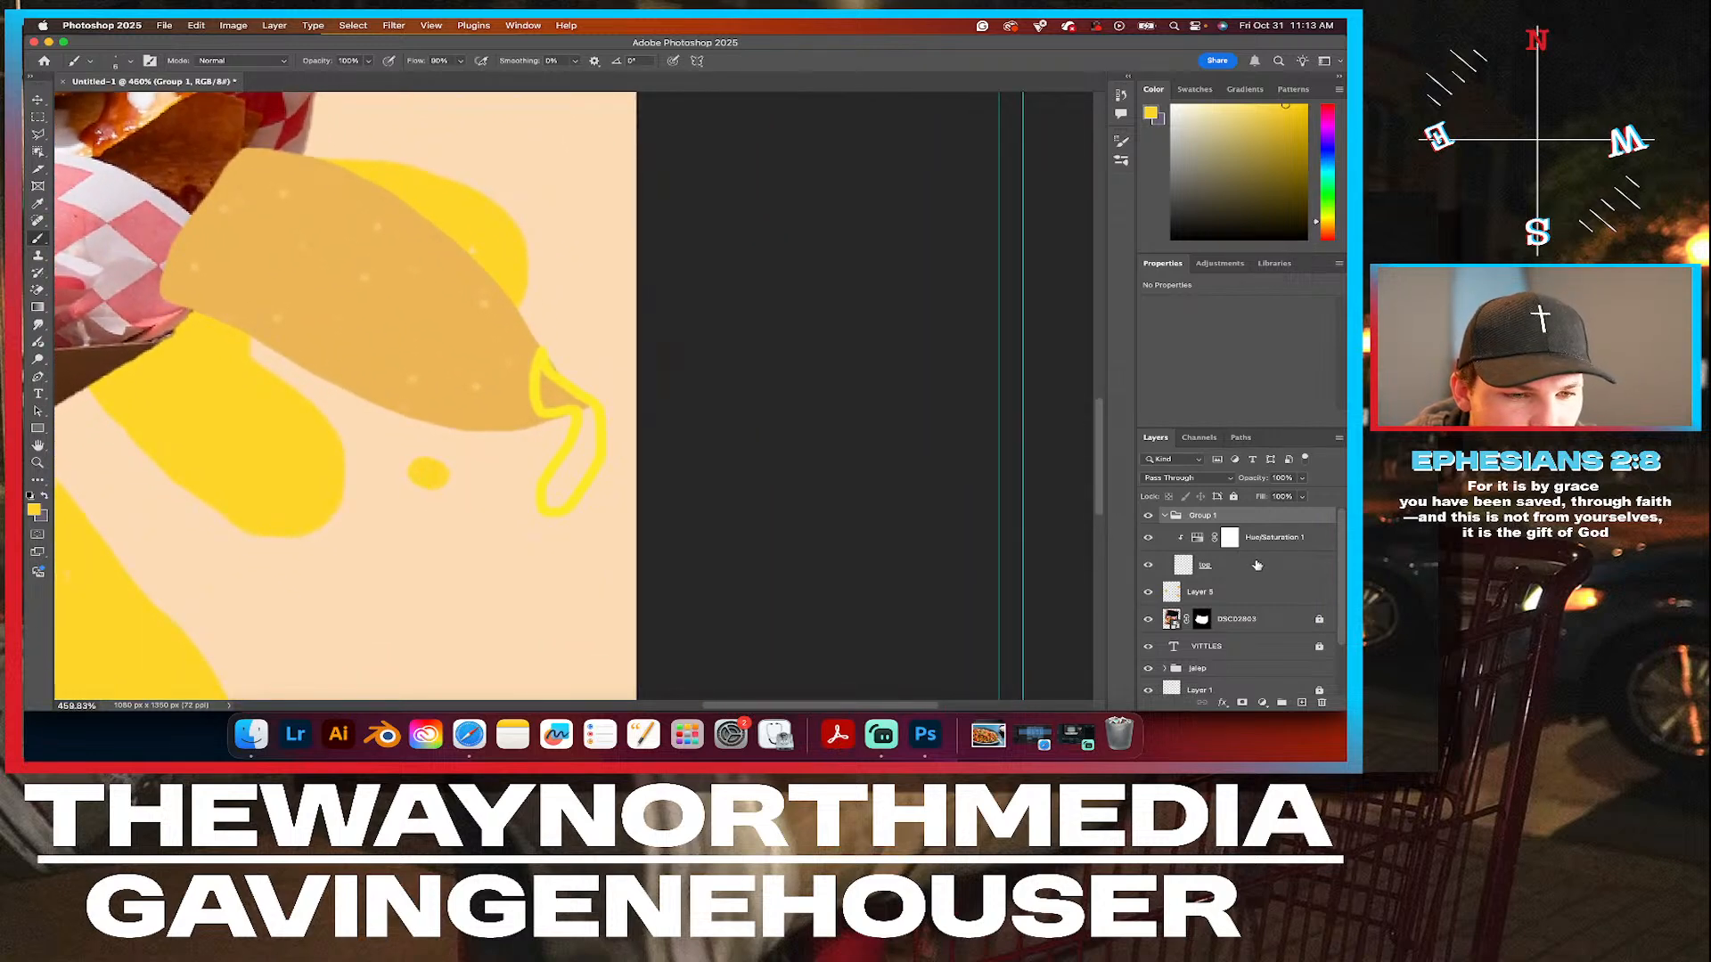
pyautogui.doubleClick(1219, 594)
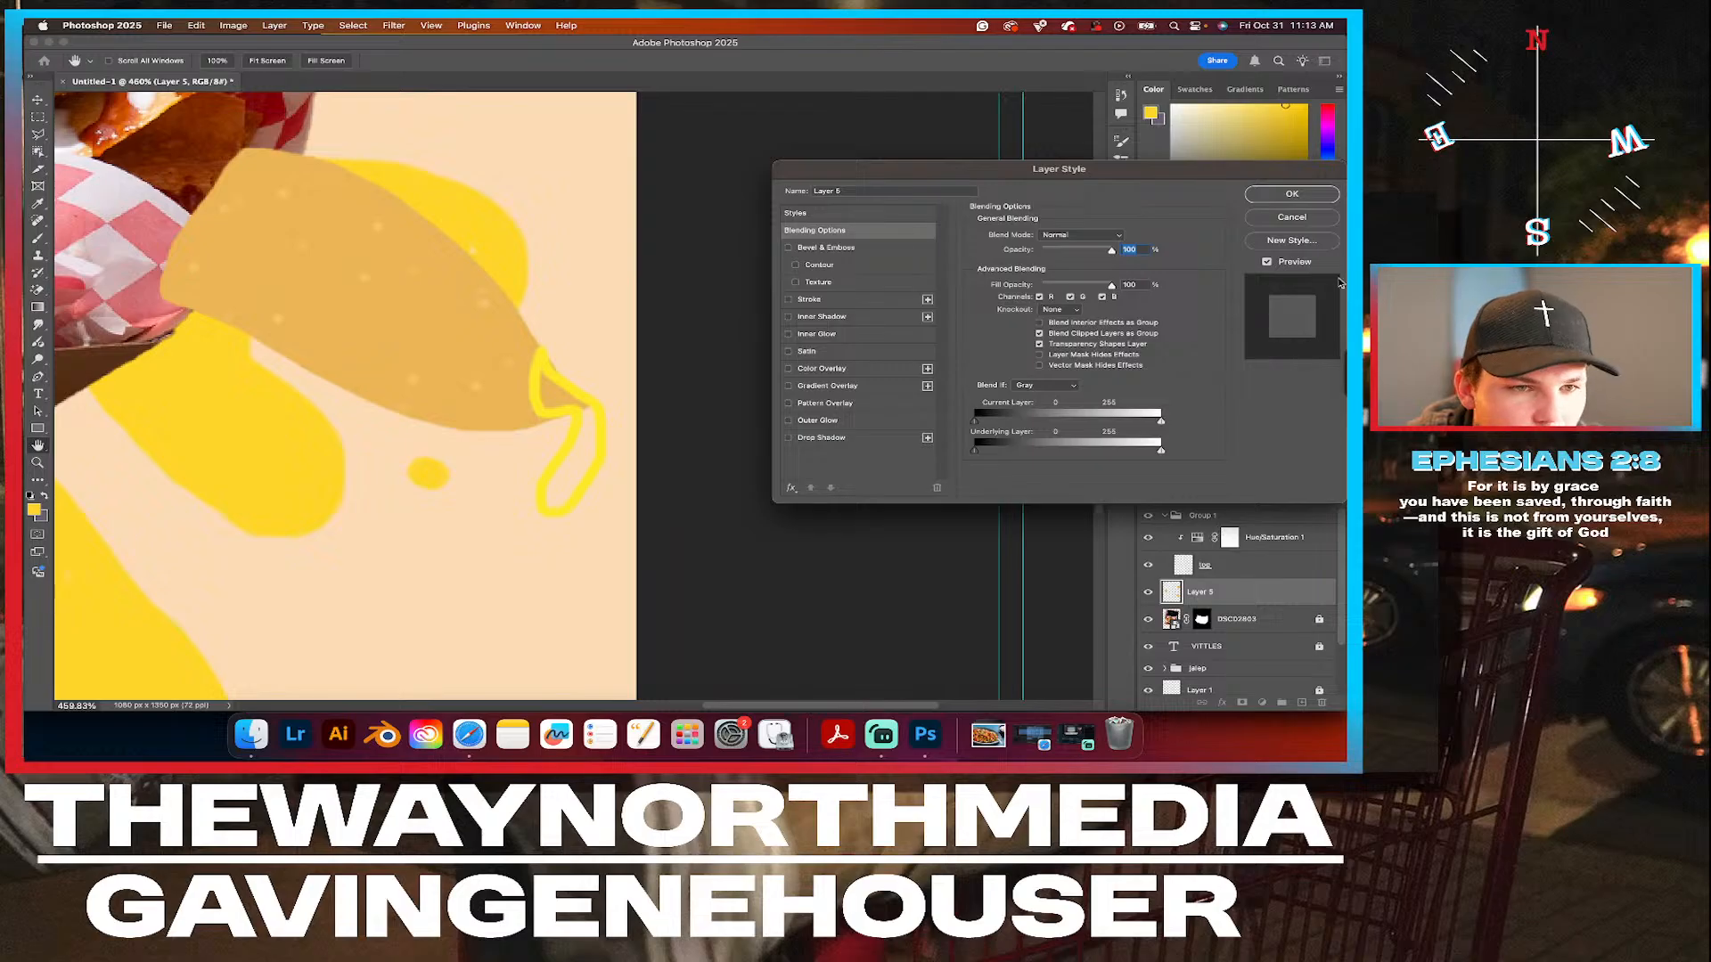
pyautogui.click(1306, 218)
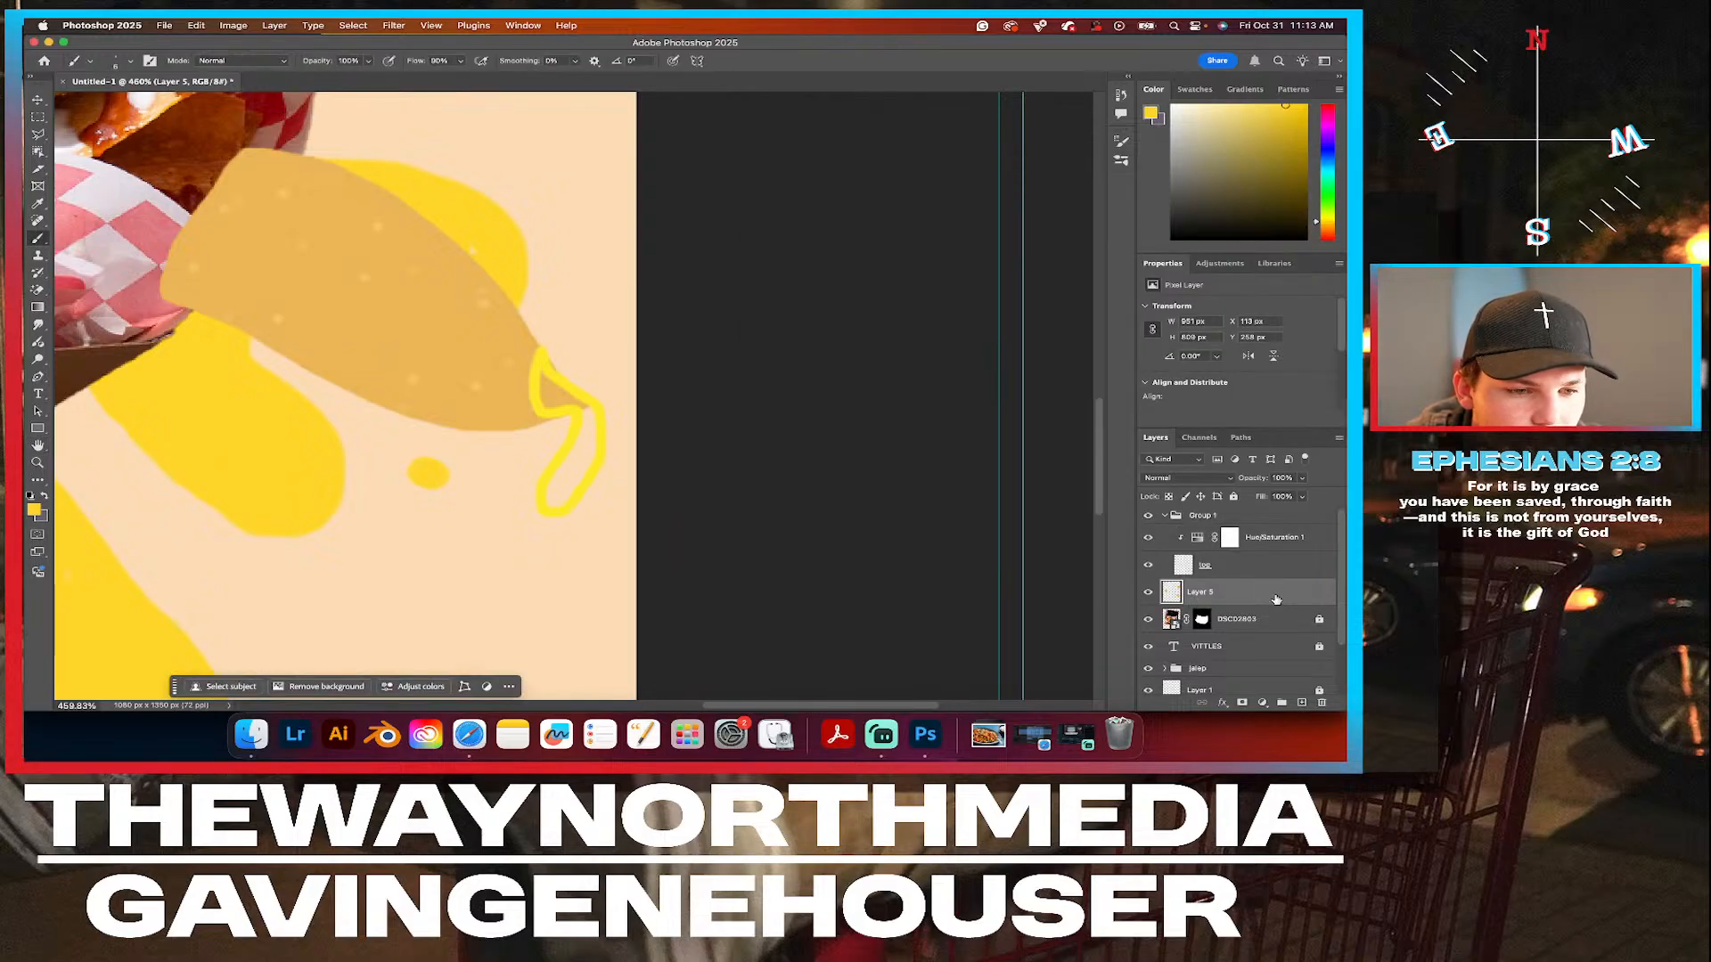
pyautogui.moveTo(1263, 595)
pyautogui.mouseDown()
pyautogui.moveTo(1255, 525)
pyautogui.moveTo(1246, 612)
pyautogui.mouseUp()
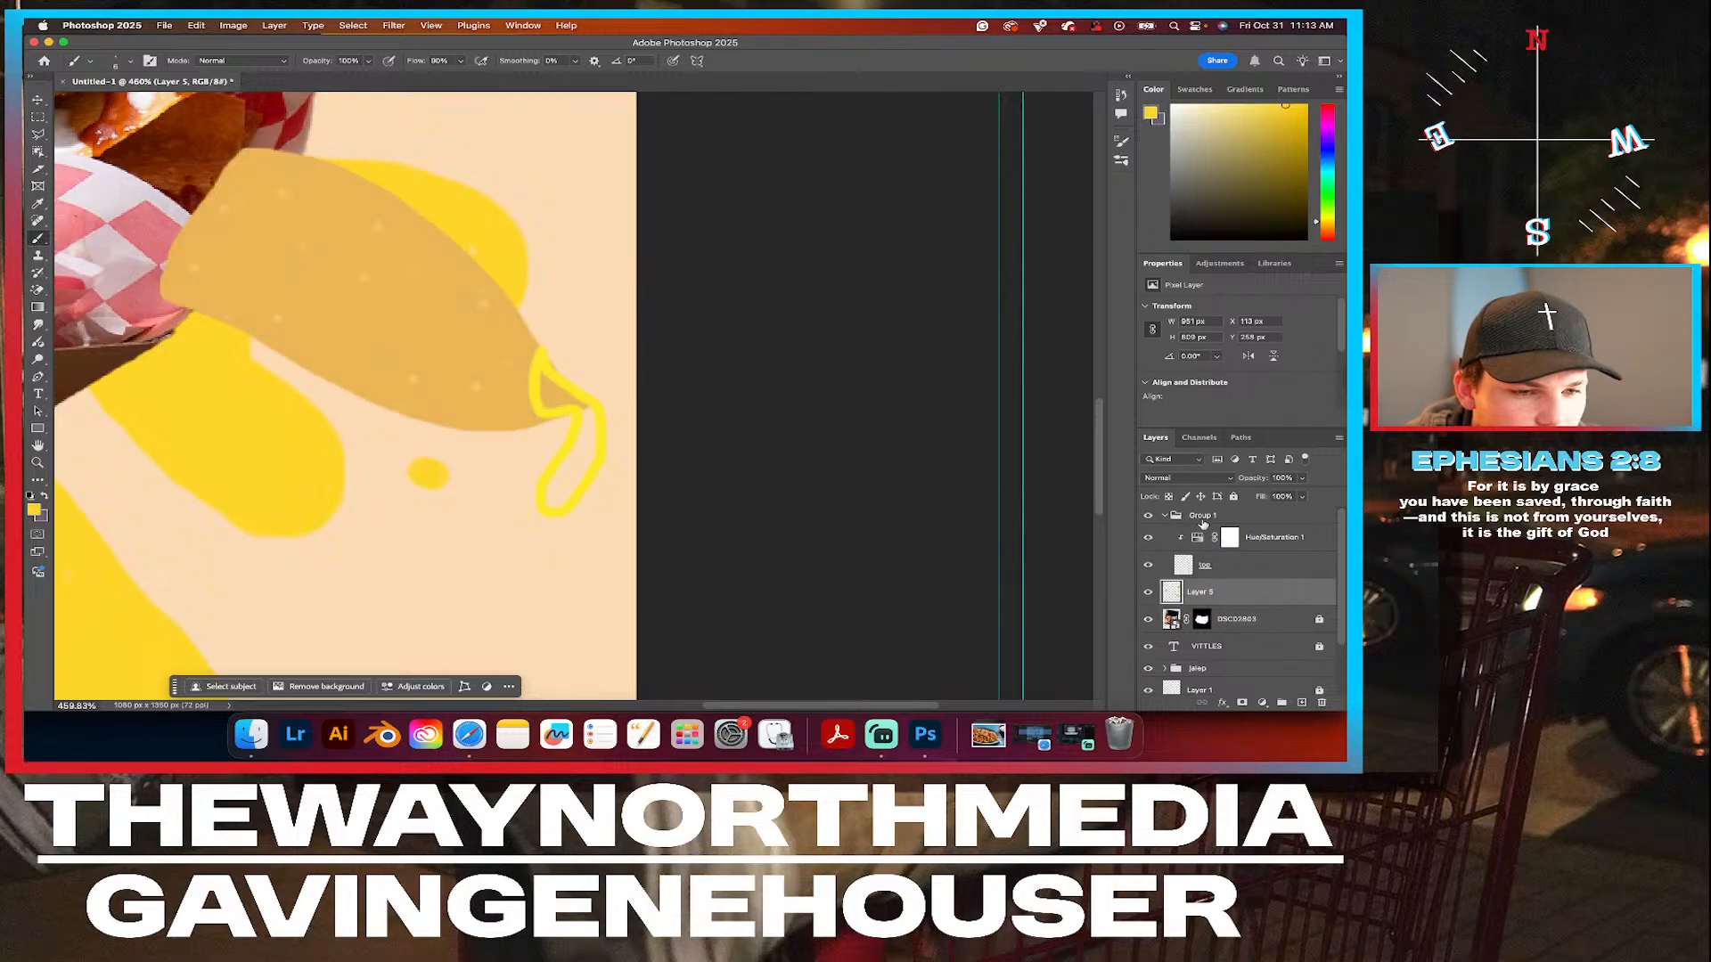
pyautogui.click(1164, 515)
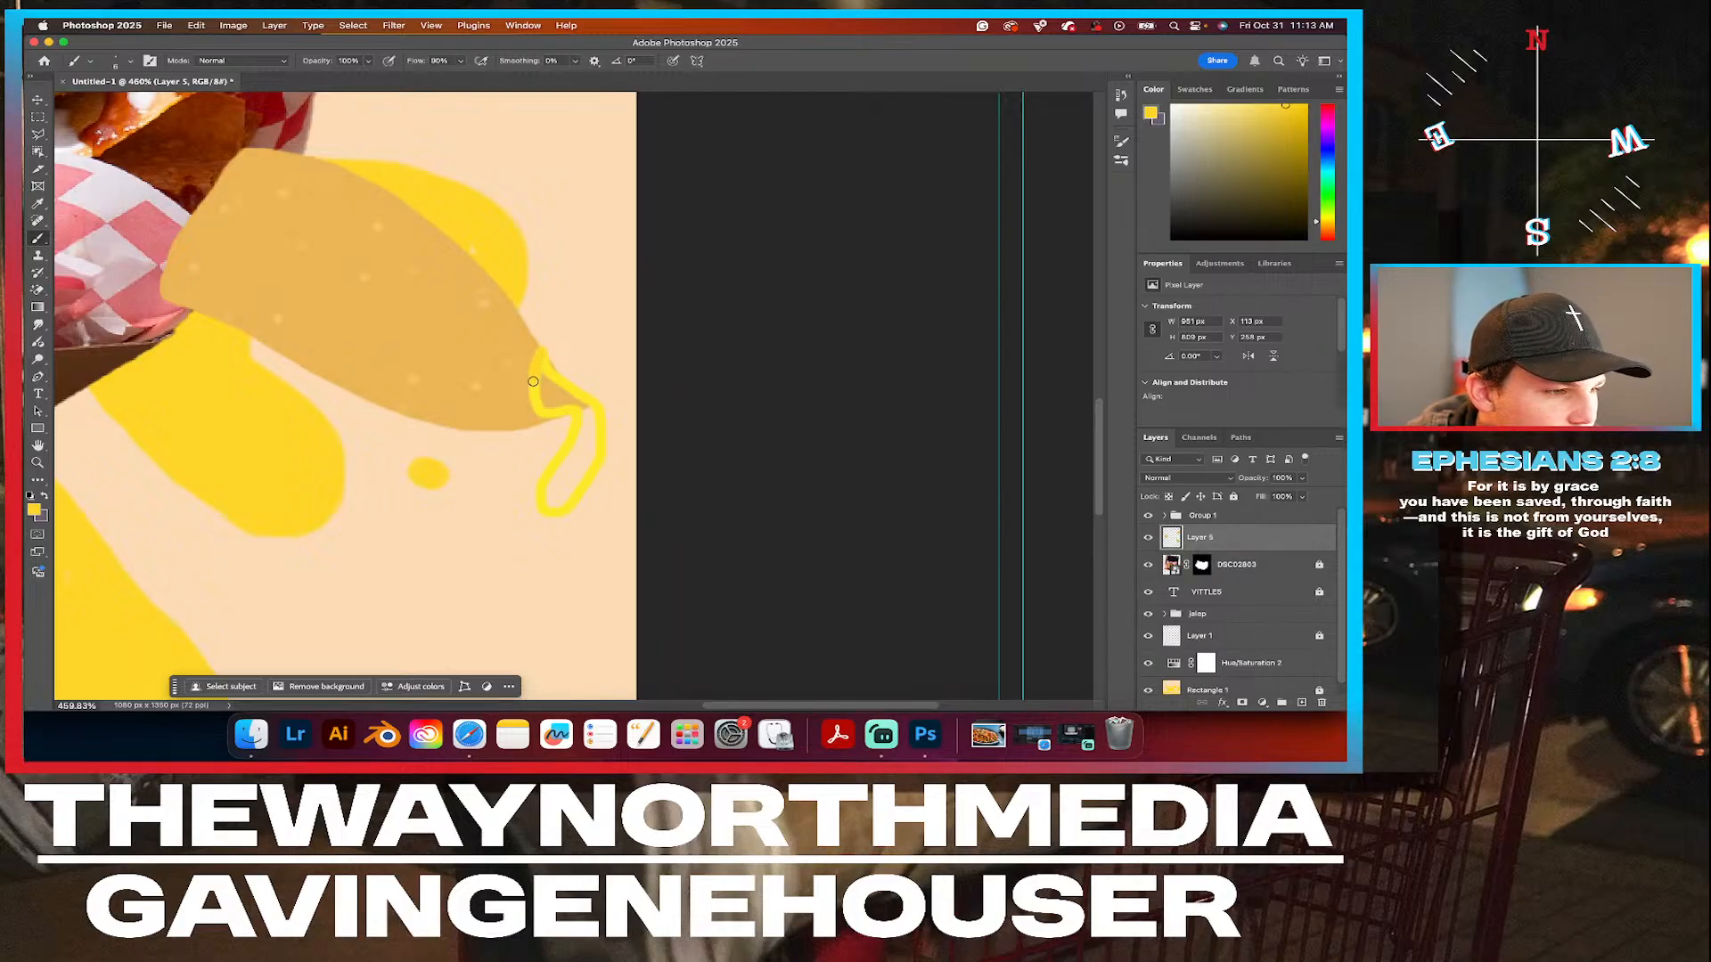
# Paint over and fill in the outlined cheese drip at the tip of the lower chip on Layer 5.
pyautogui.moveTo(533, 393); pyautogui.dragTo(570, 429)
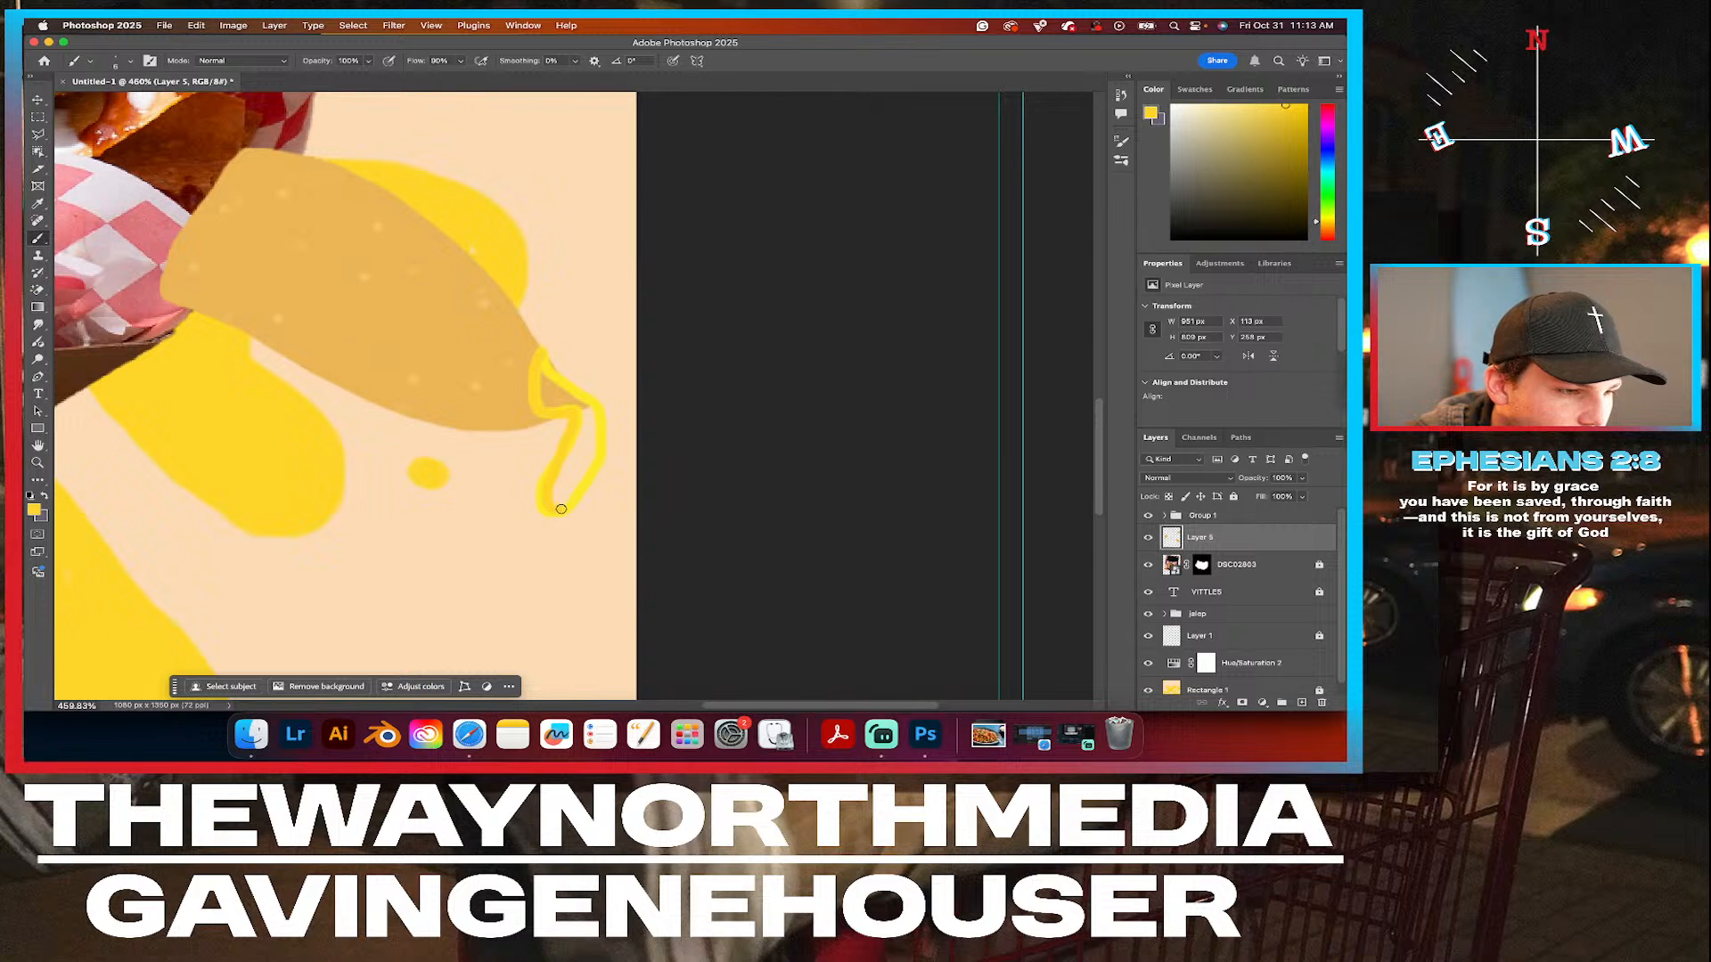
pyautogui.moveTo(572, 515)
pyautogui.mouseDown()
pyautogui.moveTo(592, 529)
pyautogui.moveTo(600, 426)
pyautogui.moveTo(546, 359)
pyautogui.moveTo(548, 405)
pyautogui.moveTo(549, 378)
pyautogui.mouseUp()
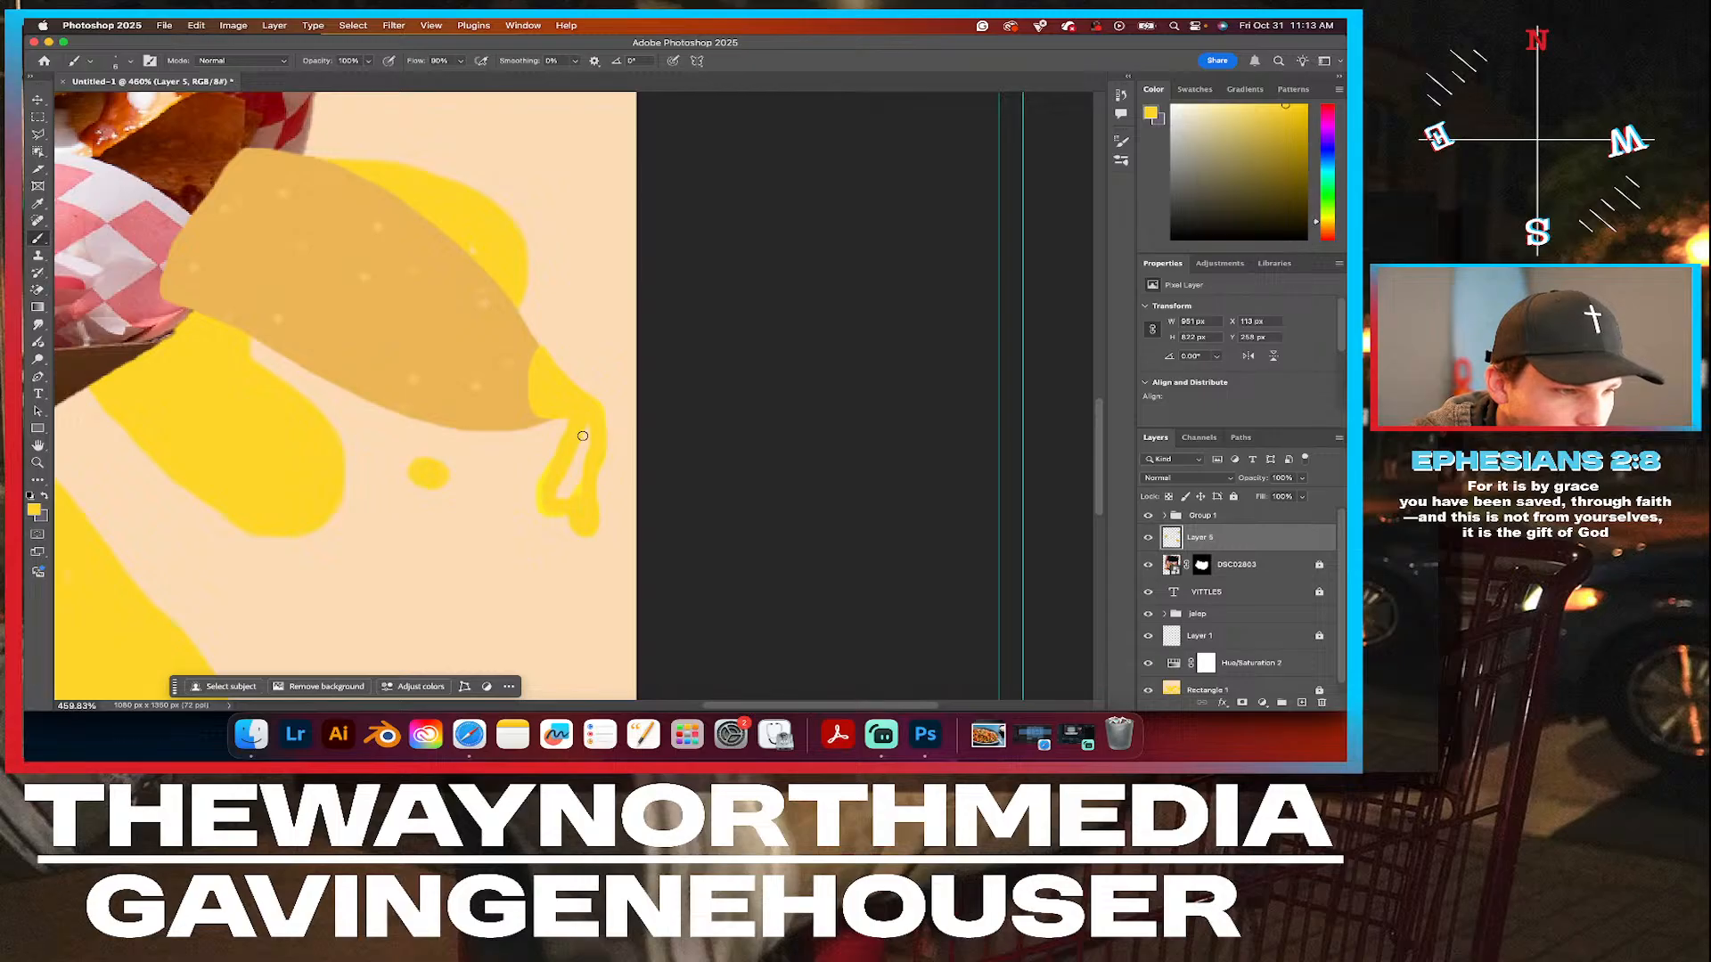
pyautogui.moveTo(575, 458)
pyautogui.mouseDown()
pyautogui.moveTo(558, 502)
pyautogui.moveTo(571, 469)
pyautogui.moveTo(558, 506)
pyautogui.moveTo(575, 471)
pyautogui.mouseUp()
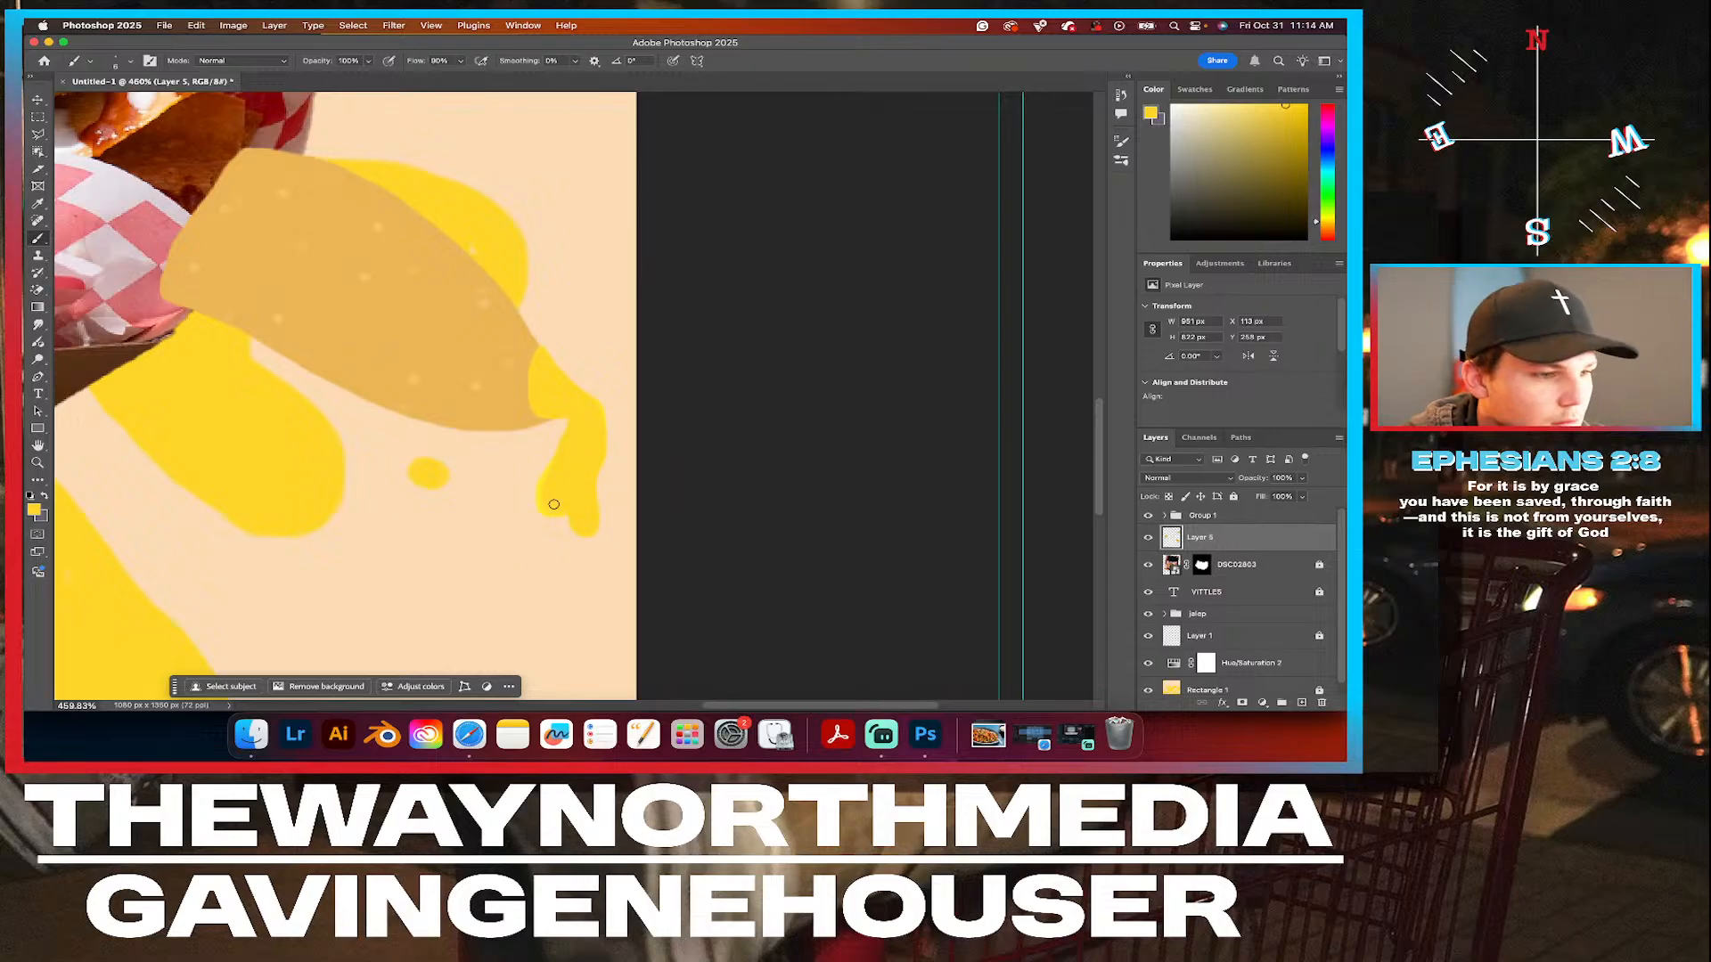
# Deselect Layer 5 with the Move tool and examine the whole poster with the filled cheese drip.
pyautogui.scroll(-6, 554, 504)
pyautogui.click(37, 99)
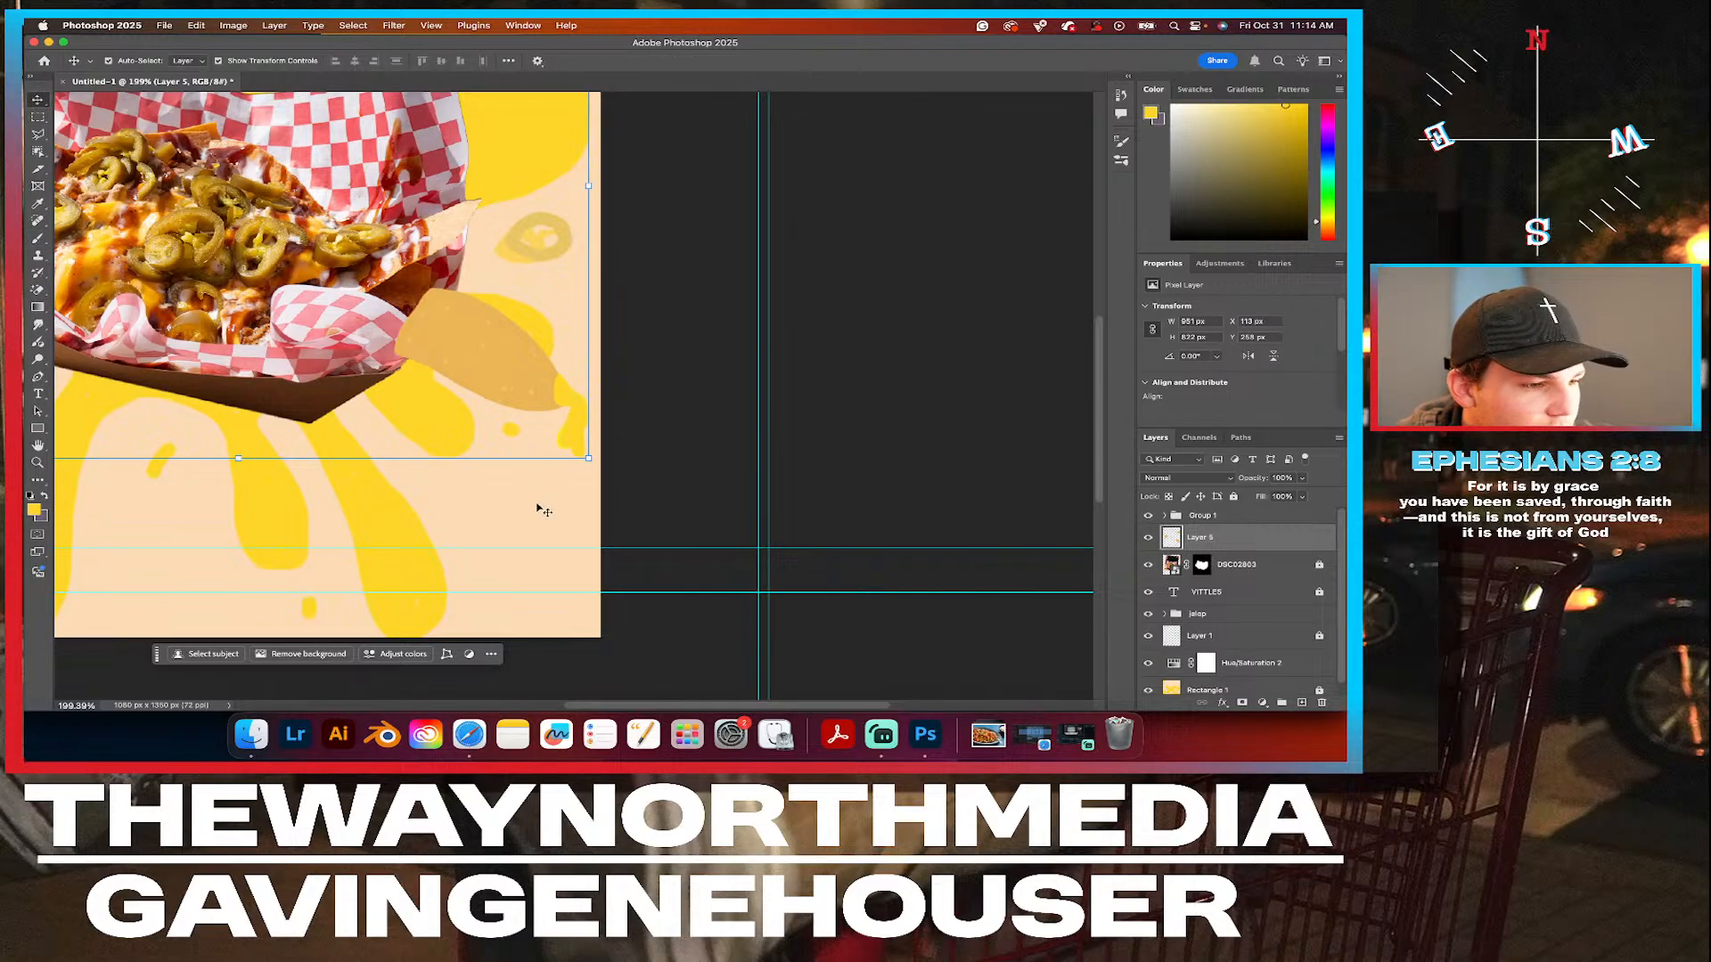
pyautogui.scroll(-4, 538, 505)
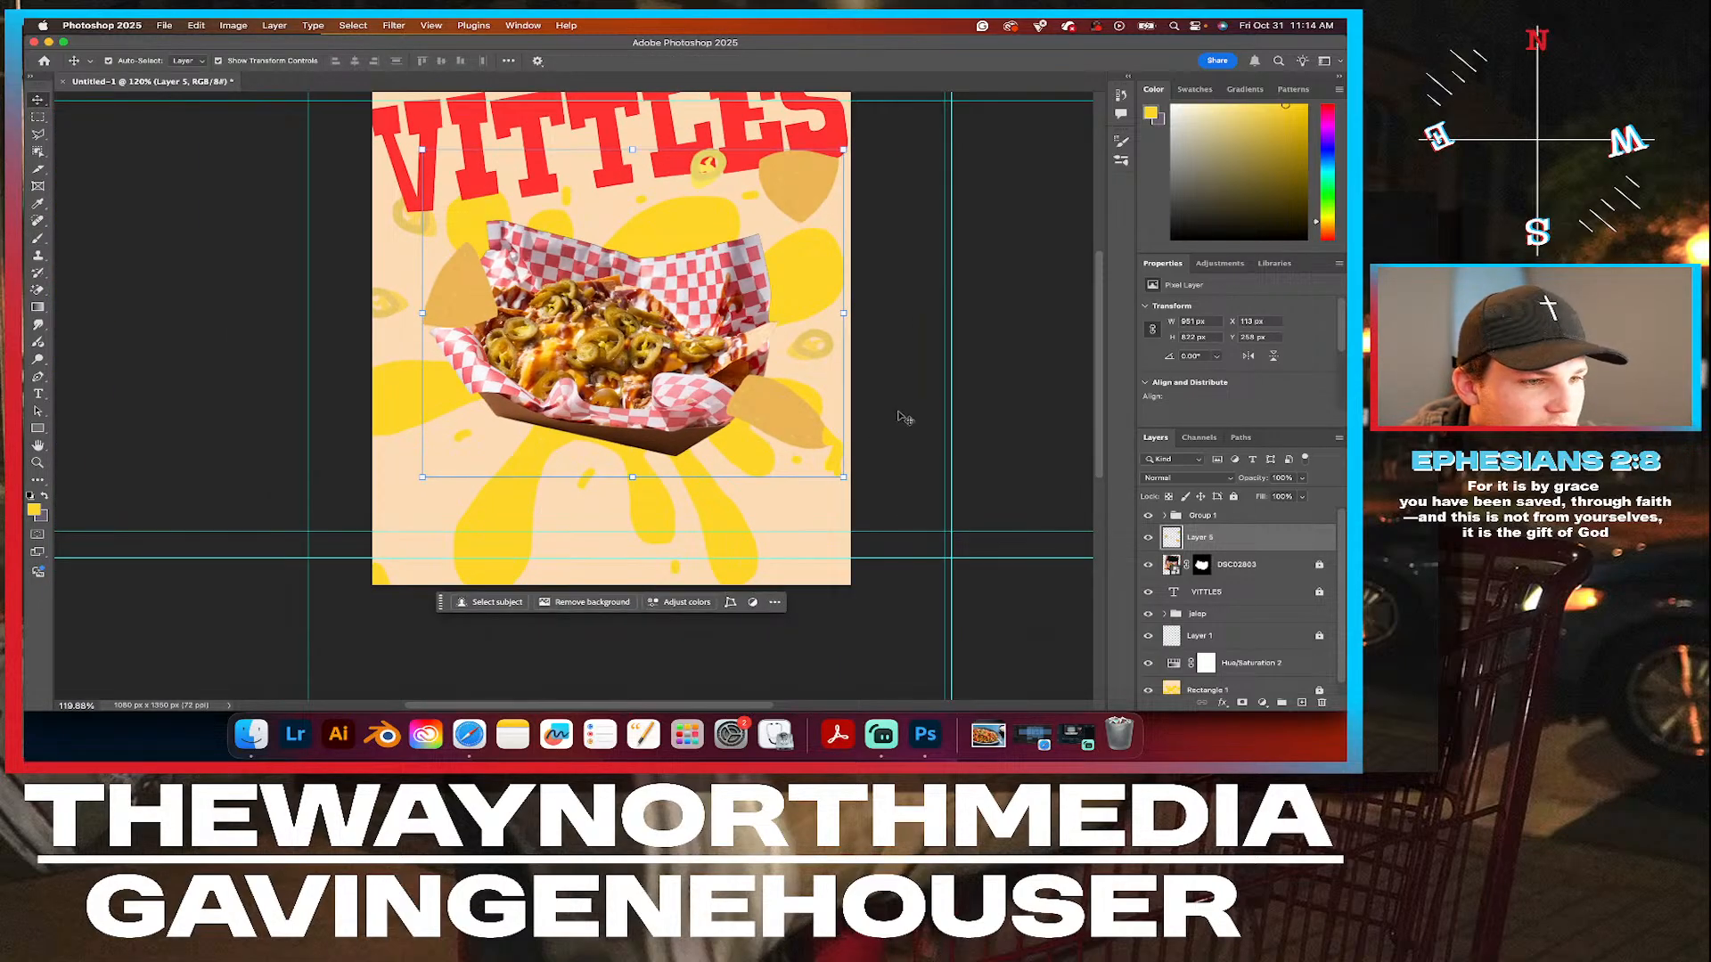
pyautogui.click(907, 405)
pyautogui.scroll(-1, 906, 405)
pyautogui.scroll(-2, 907, 405)
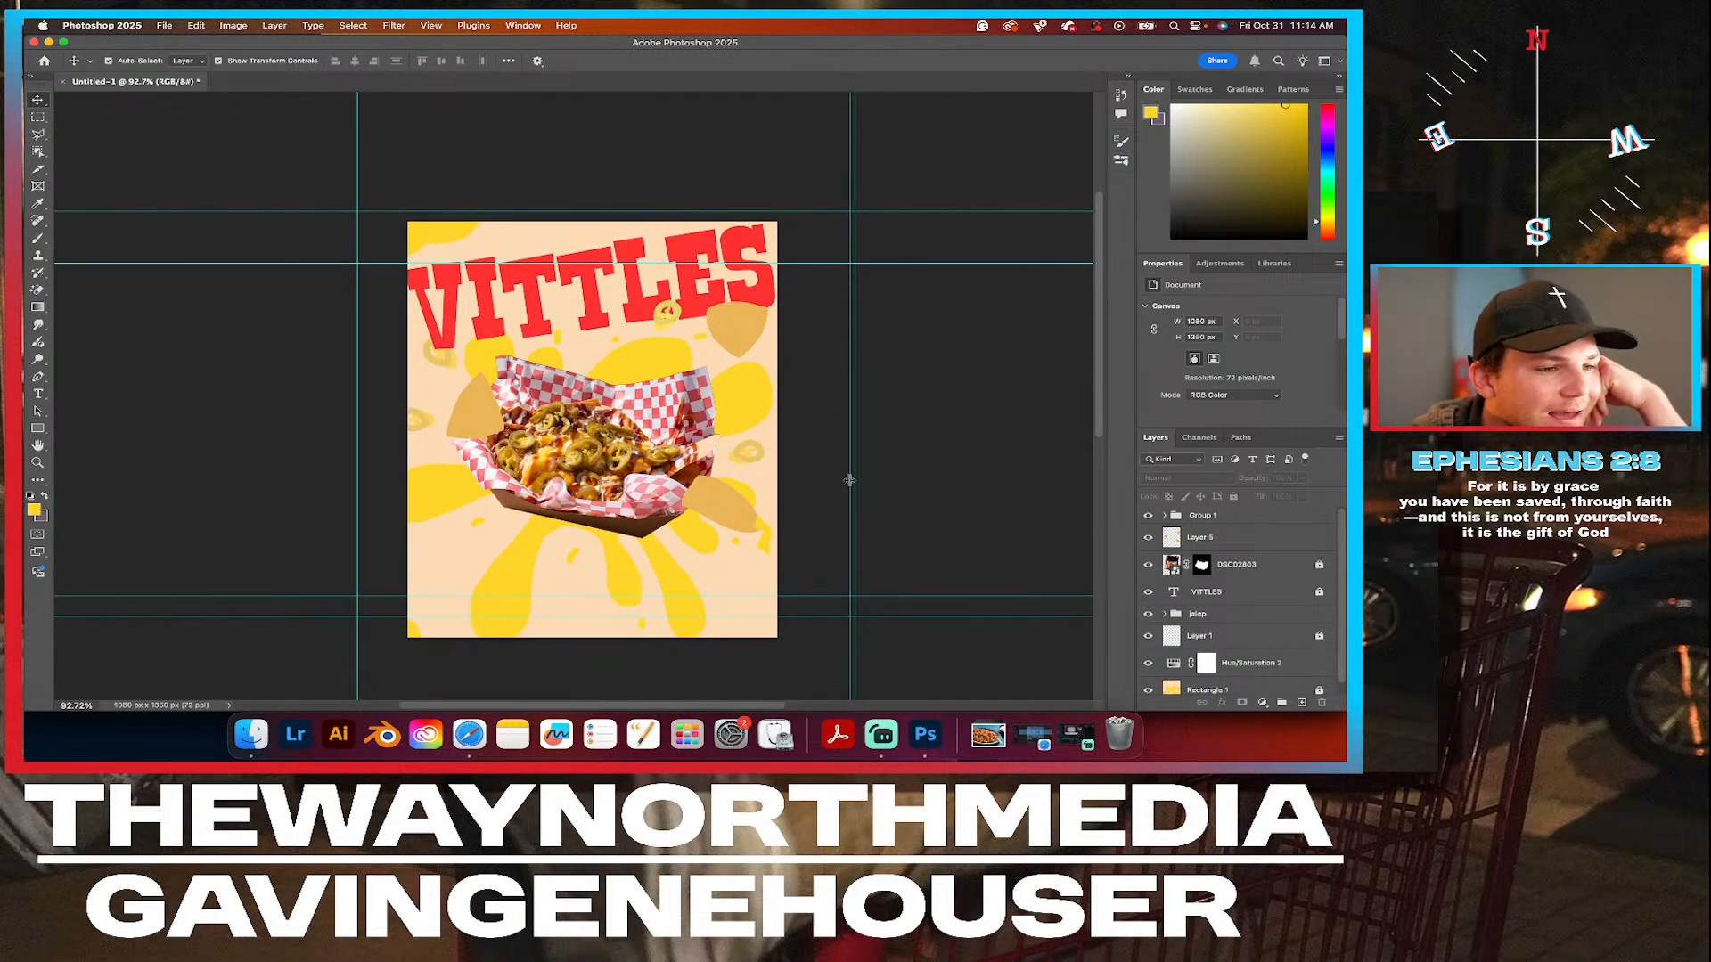
pyautogui.scroll(3, 828, 444)
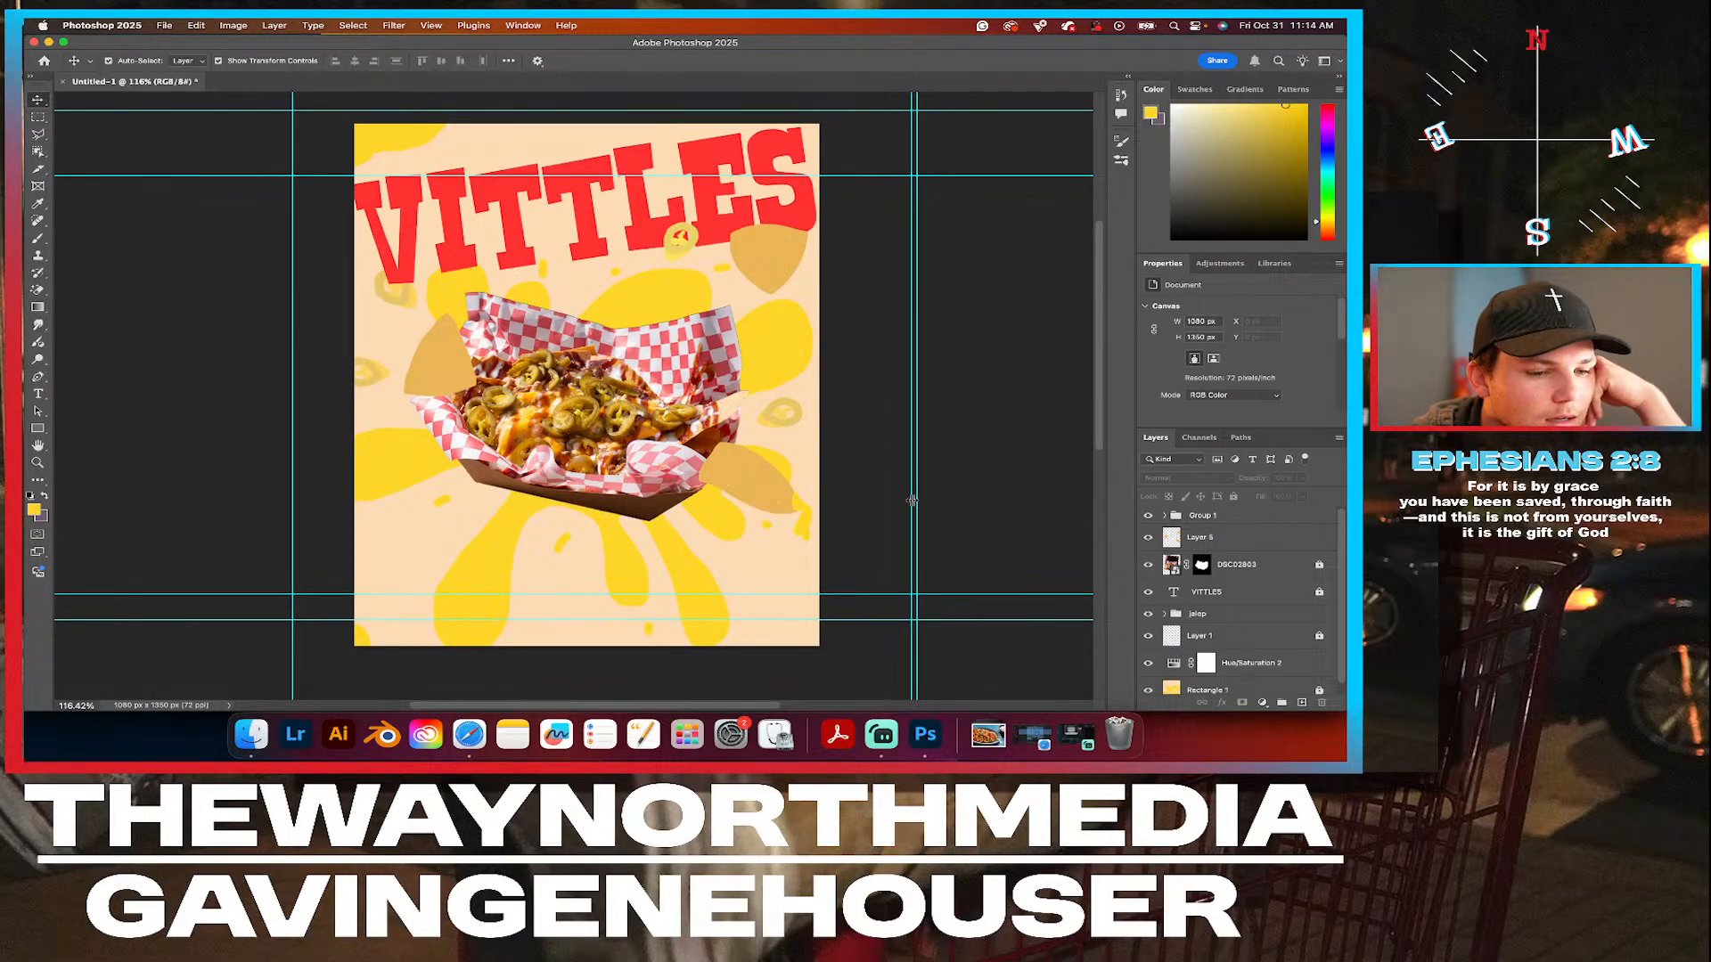
# Switch to Streamlabs Desktop and check the live stream preview and chat.
pyautogui.click(1076, 745)
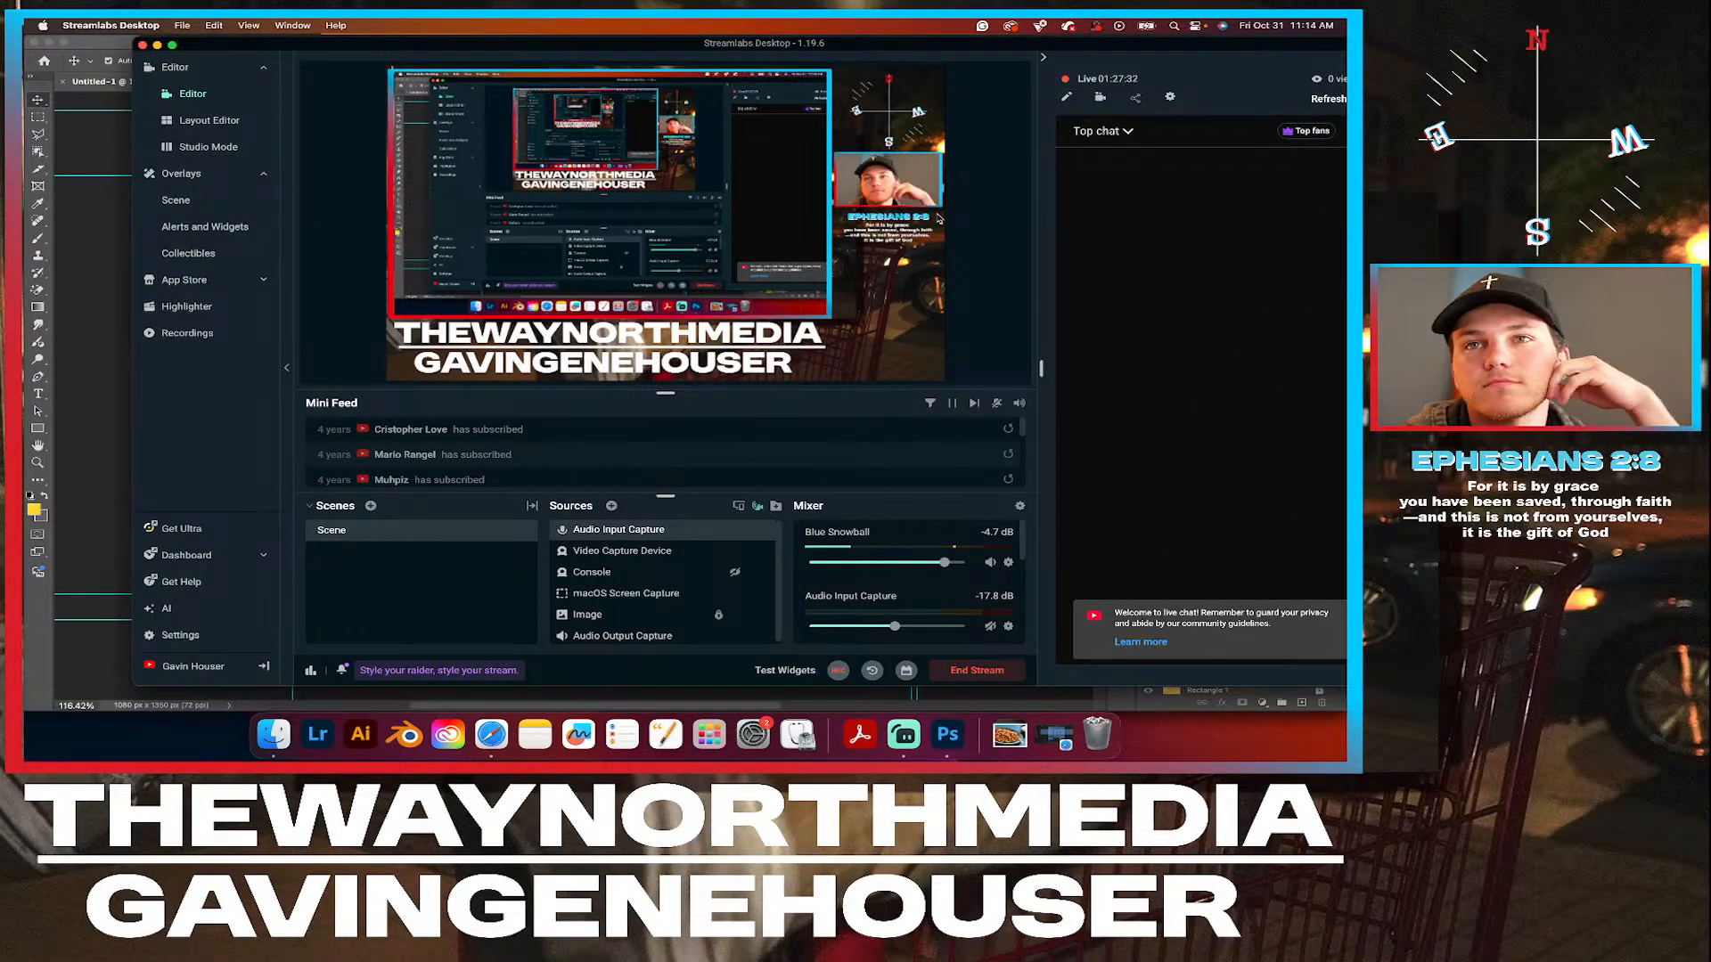
pyautogui.click(949, 735)
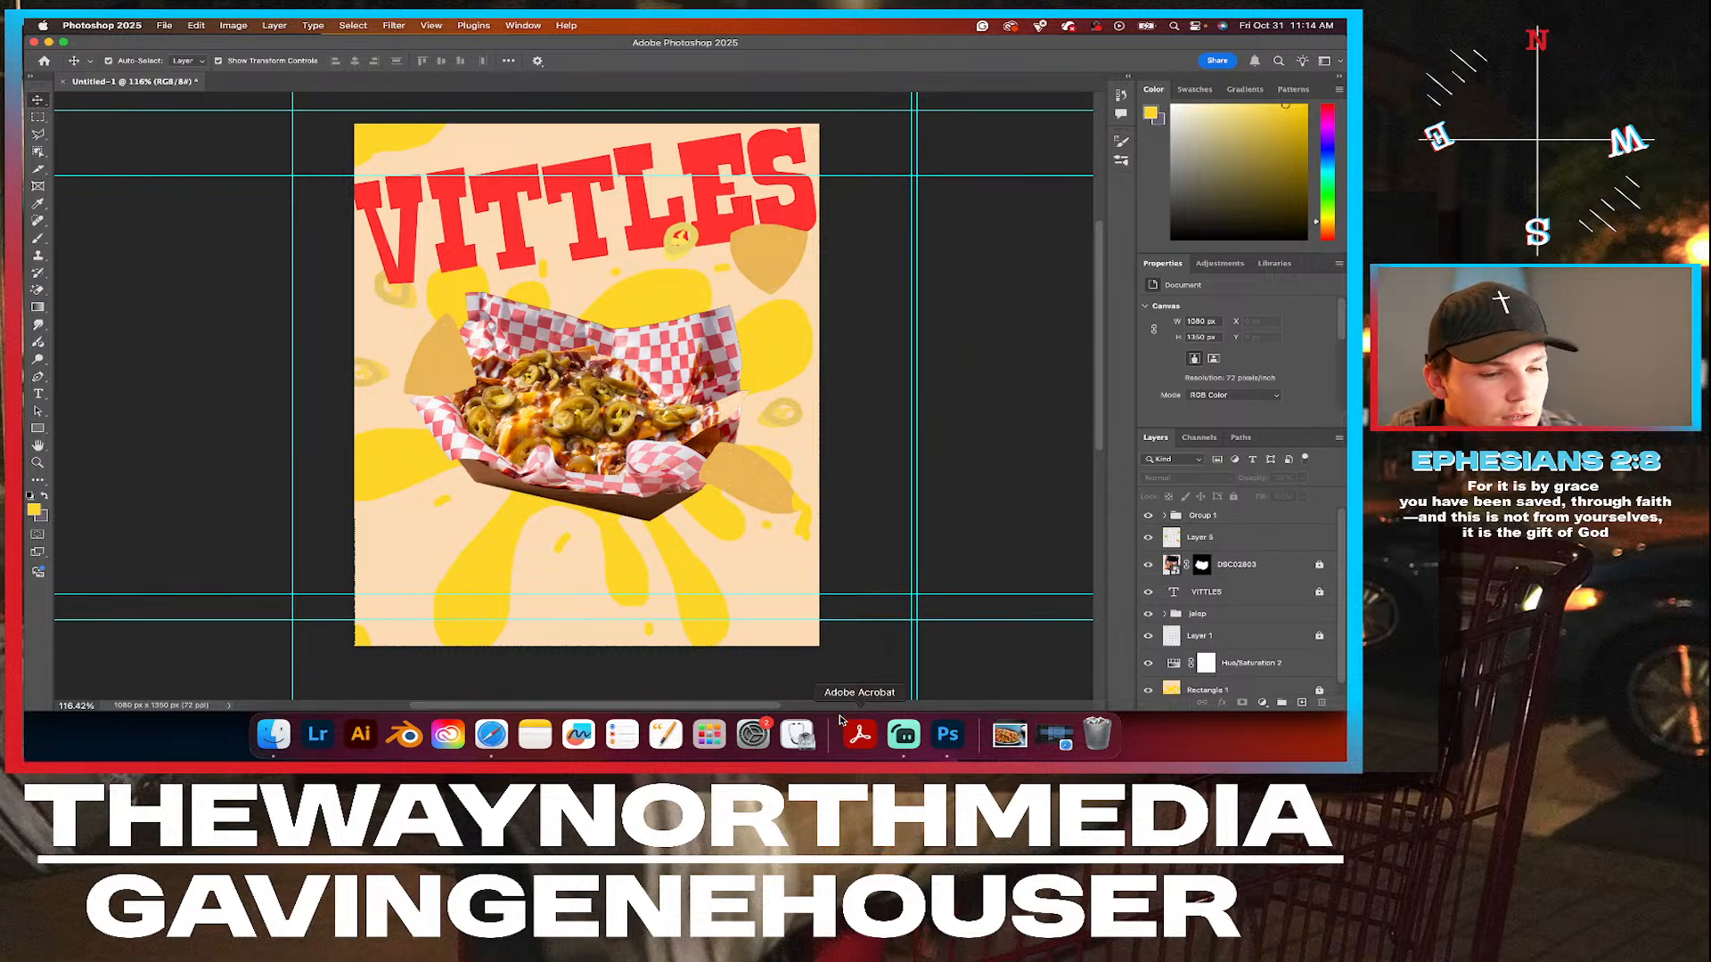
pyautogui.click(903, 734)
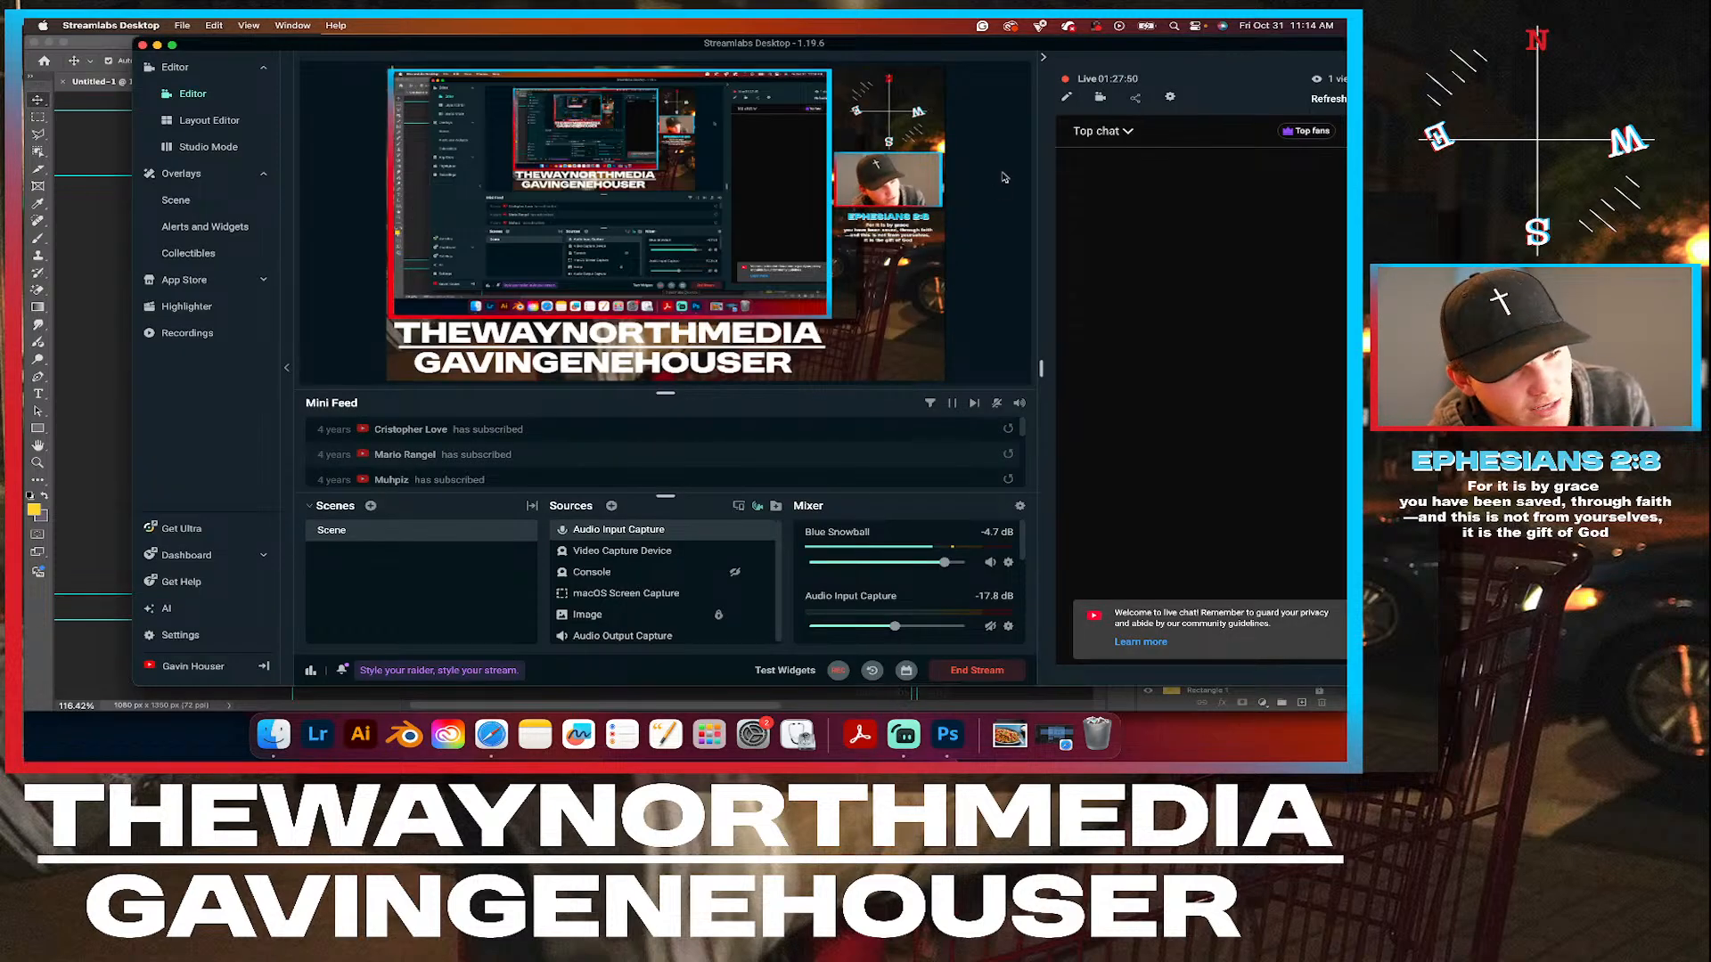